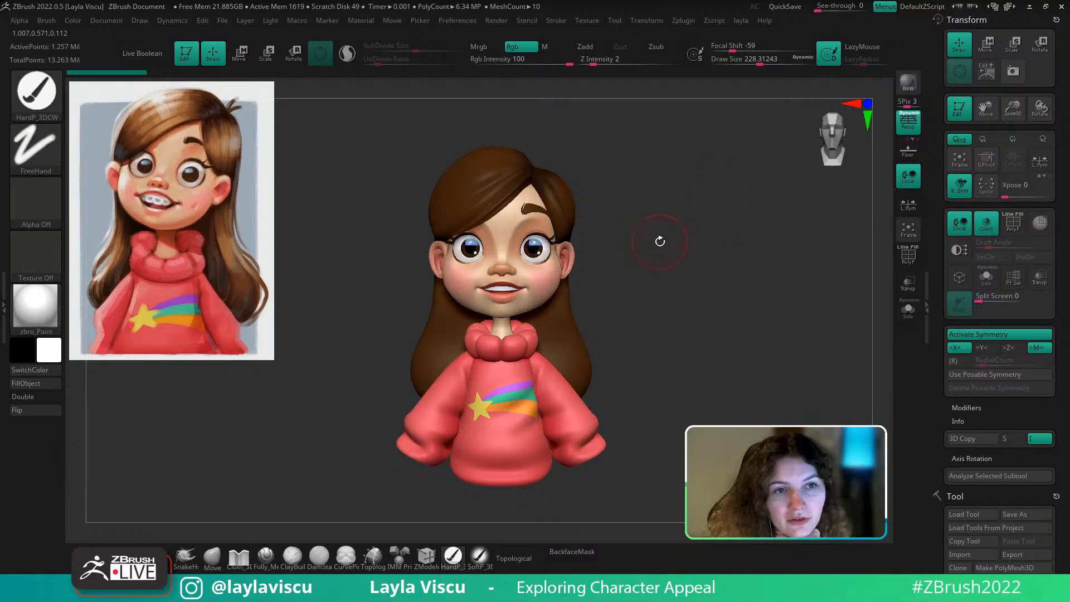
# Select the CurvePinch brush
pyautogui.moveTo(660, 241); pyautogui.dragTo(656, 292)
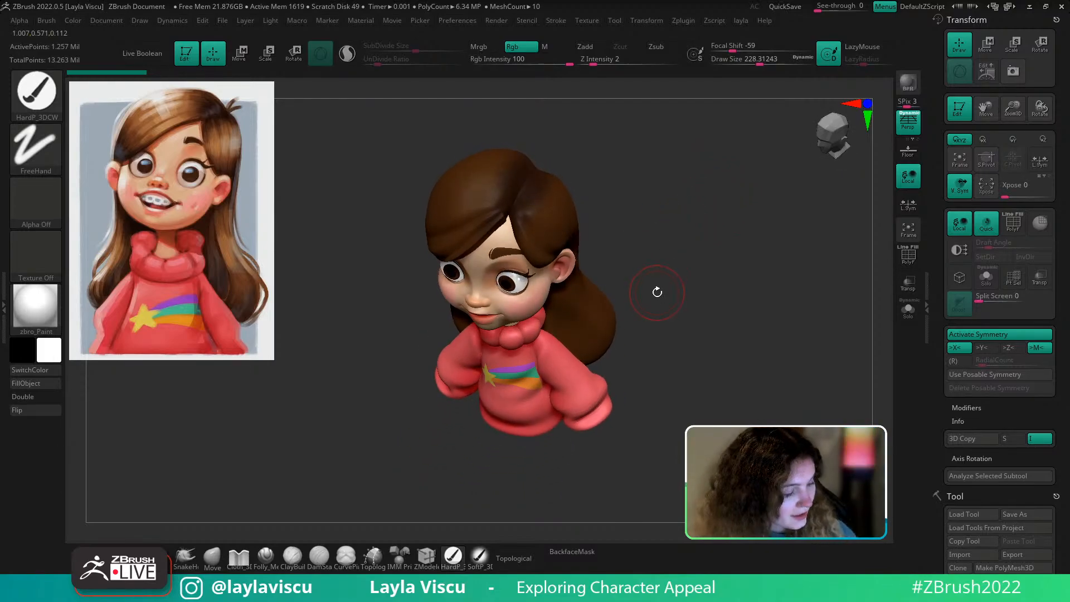
pyautogui.press('b')
pyautogui.press('c')
pyautogui.click(864, 222)
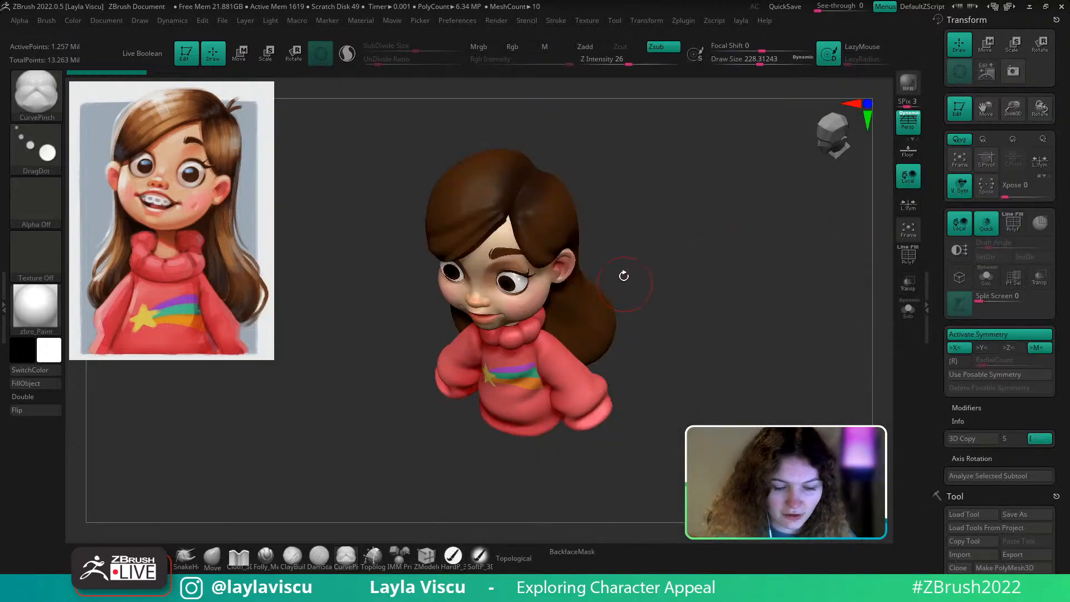
# Reduce the draw size to about 149 and switch to the Move brush
pyautogui.keyDown('alt'); pyautogui.moveTo(635, 246); pyautogui.dragTo(629, 299); pyautogui.keyUp('alt')
pyautogui.press('s')
pyautogui.click(621, 291)
pyautogui.moveTo(640, 231)
pyautogui.mouseDown()
pyautogui.moveTo(637, 304)
pyautogui.moveTo(647, 251)
pyautogui.mouseUp()
pyautogui.moveTo(647, 251)
pyautogui.keyDown('ctrl'); pyautogui.mouseDown(button='right')
pyautogui.moveTo(639, 330)
pyautogui.moveTo(635, 307)
pyautogui.mouseUp(button='right'); pyautogui.keyUp('ctrl')
pyautogui.keyDown('alt'); pyautogui.moveTo(636, 307); pyautogui.dragTo(632, 240, button='right'); pyautogui.keyUp('alt')
pyautogui.keyDown('ctrl'); pyautogui.moveTo(572, 292); pyautogui.dragTo(586, 372, button='right'); pyautogui.keyUp('ctrl')
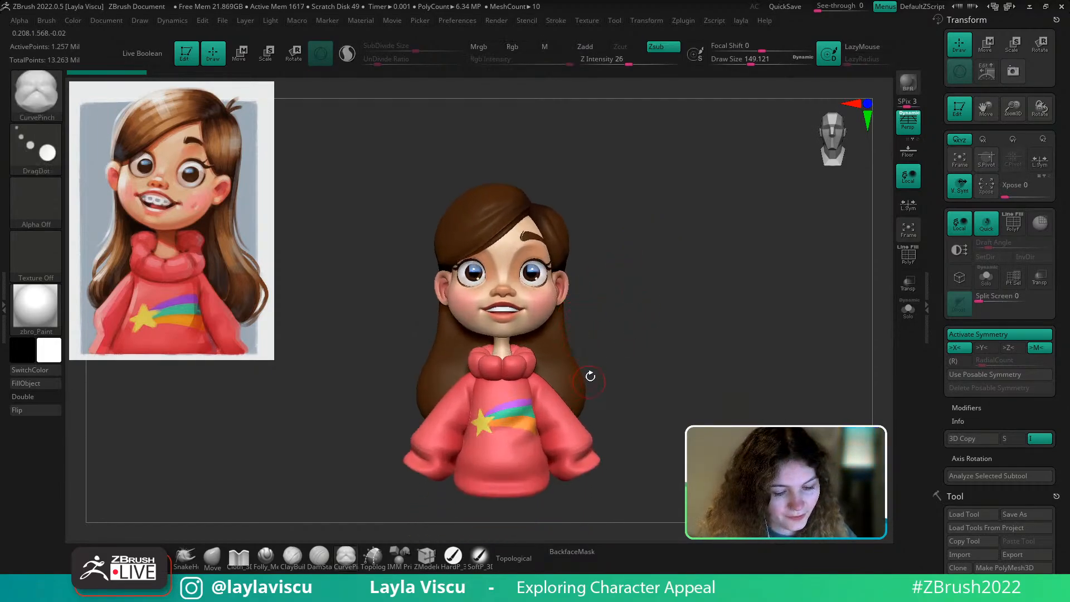
pyautogui.moveTo(596, 334); pyautogui.dragTo(583, 340)
pyautogui.click(214, 560)
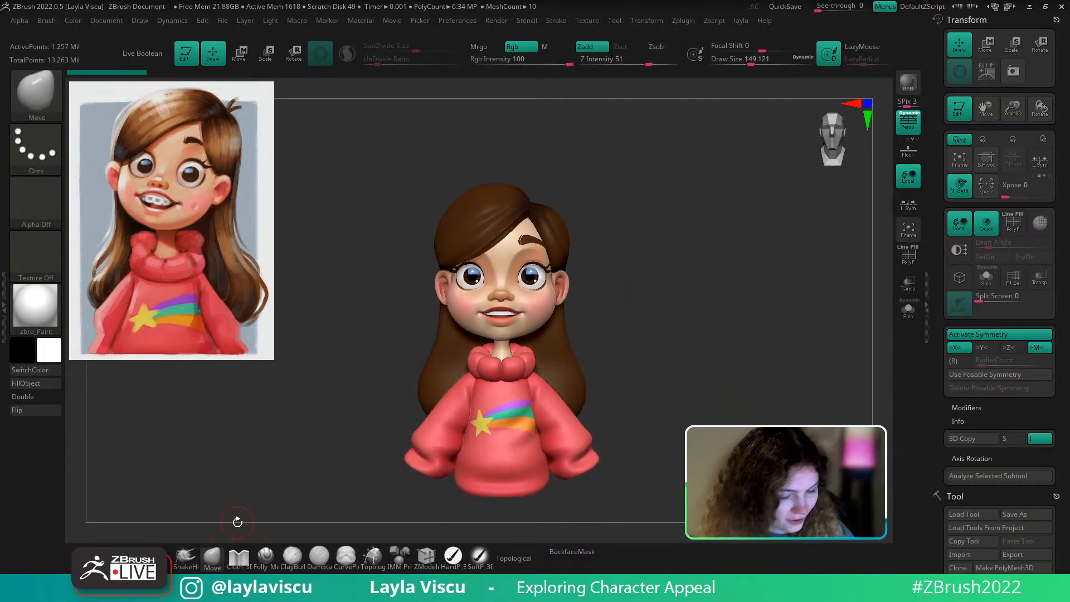
pyautogui.keyDown('ctrl'); pyautogui.moveTo(547, 318); pyautogui.dragTo(541, 336, button='right'); pyautogui.keyUp('ctrl')
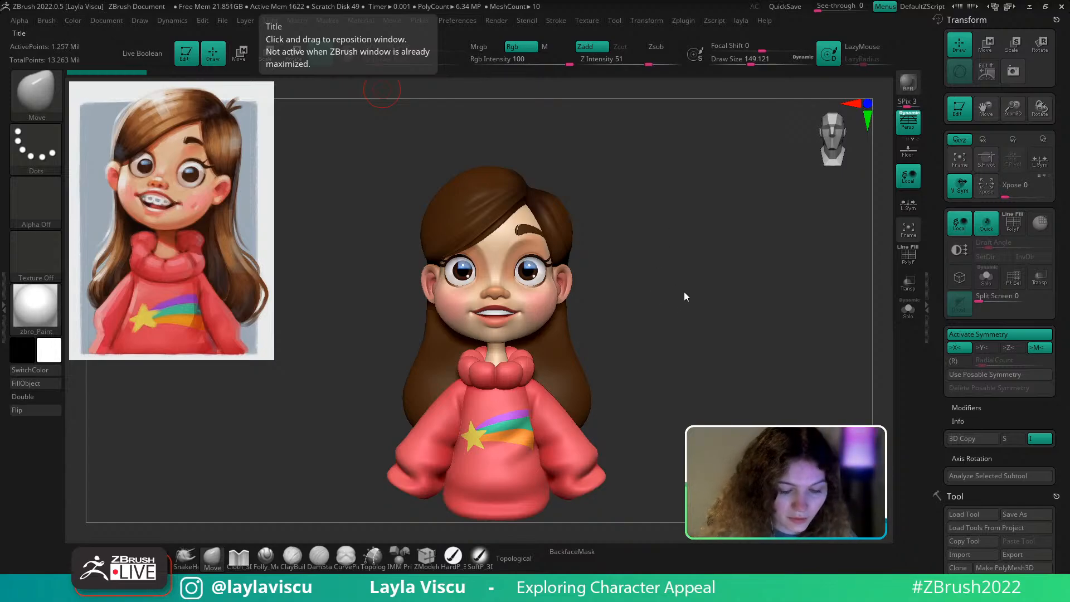
pyautogui.moveTo(674, 301); pyautogui.dragTo(681, 291)
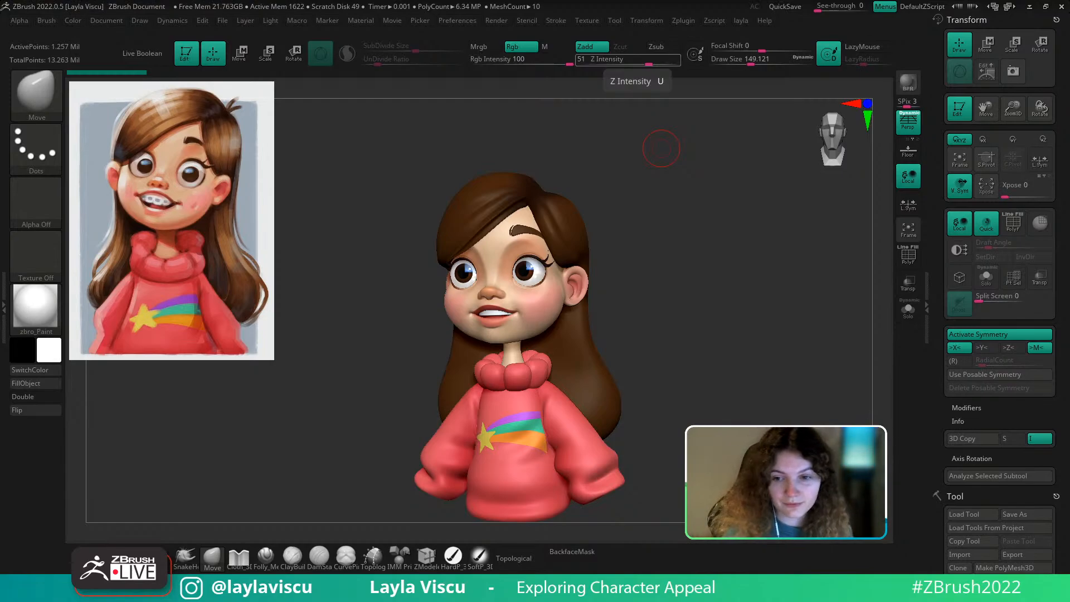
pyautogui.press('Return')
pyautogui.moveTo(690, 329); pyautogui.dragTo(703, 394)
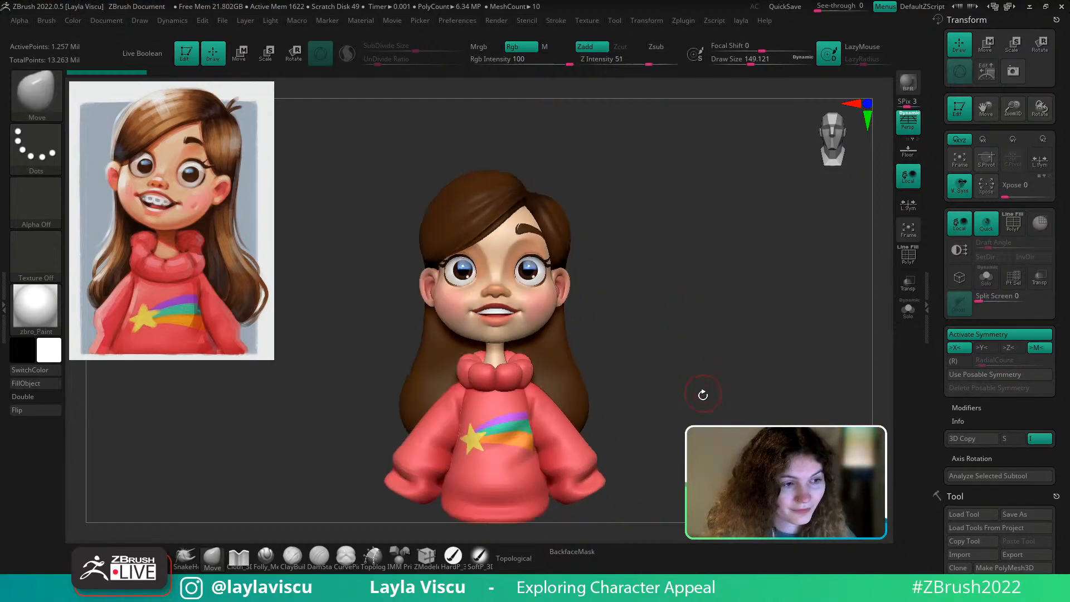
pyautogui.moveTo(696, 371)
pyautogui.keyDown('alt'); pyautogui.mouseDown(button='right')
pyautogui.moveTo(717, 363)
pyautogui.moveTo(627, 376)
pyautogui.mouseUp(button='right'); pyautogui.keyUp('alt')
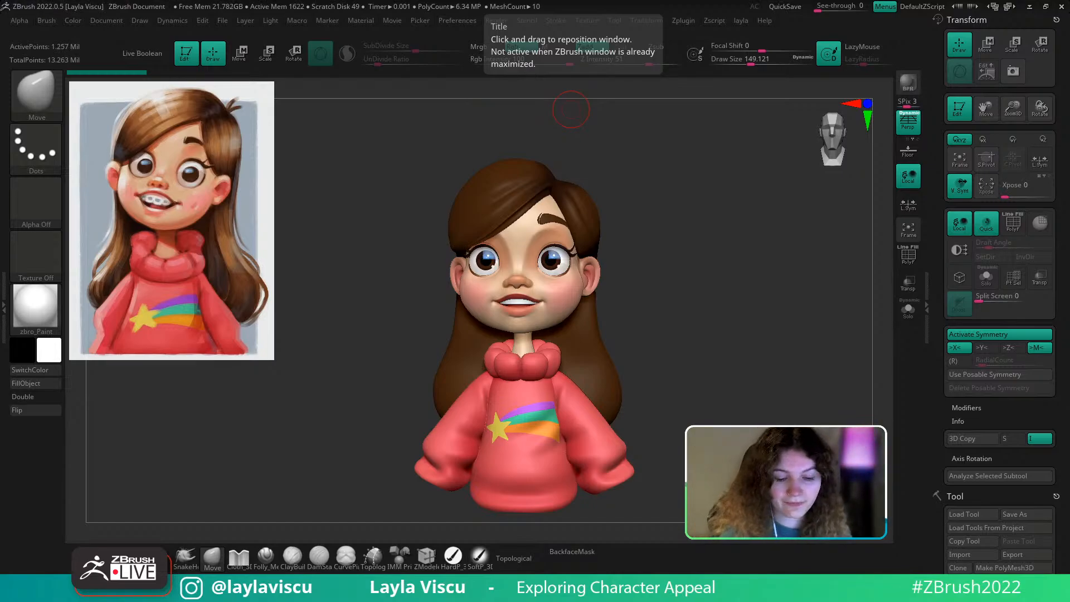
# Set the draw size to about 228 and expand the Subtool list of the character
pyautogui.moveTo(571, 109)
pyautogui.mouseDown()
pyautogui.moveTo(697, 313)
pyautogui.moveTo(664, 344)
pyautogui.moveTo(695, 315)
pyautogui.moveTo(717, 324)
pyautogui.mouseUp()
pyautogui.press('s')
pyautogui.moveTo(999, 447); pyautogui.dragTo(1015, 336)
pyautogui.click(970, 322)
pyautogui.moveTo(703, 328); pyautogui.dragTo(712, 373)
pyautogui.keyDown('ctrl'); pyautogui.moveTo(711, 379); pyautogui.dragTo(697, 326, button='right'); pyautogui.keyUp('ctrl')
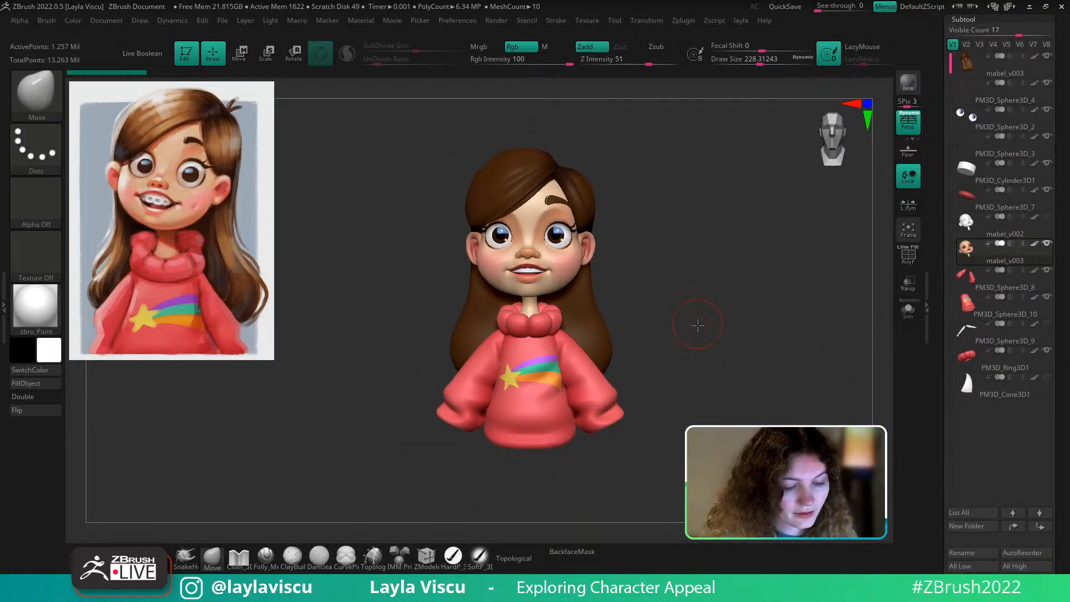
# Enlarge the Move brush's draw size to about 695
pyautogui.moveTo(696, 325)
pyautogui.keyDown('alt'); pyautogui.mouseDown()
pyautogui.moveTo(695, 349)
pyautogui.moveTo(685, 319)
pyautogui.mouseUp(); pyautogui.keyUp('alt')
pyautogui.press('s')
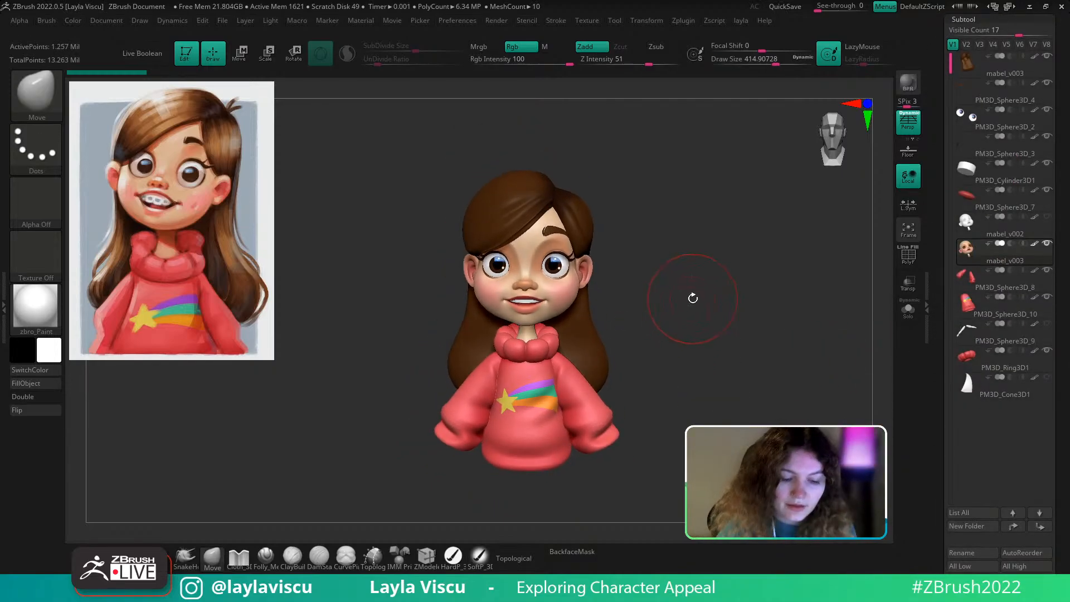
pyautogui.moveTo(674, 277)
pyautogui.mouseDown()
pyautogui.moveTo(708, 276)
pyautogui.moveTo(661, 256)
pyautogui.moveTo(680, 263)
pyautogui.moveTo(681, 282)
pyautogui.moveTo(674, 266)
pyautogui.moveTo(429, 304)
pyautogui.mouseUp()
pyautogui.press('s')
pyautogui.press('s')
# Bring up the SpotLight dial on the reference image and dismiss it again
pyautogui.hotkey('shift', 'z')
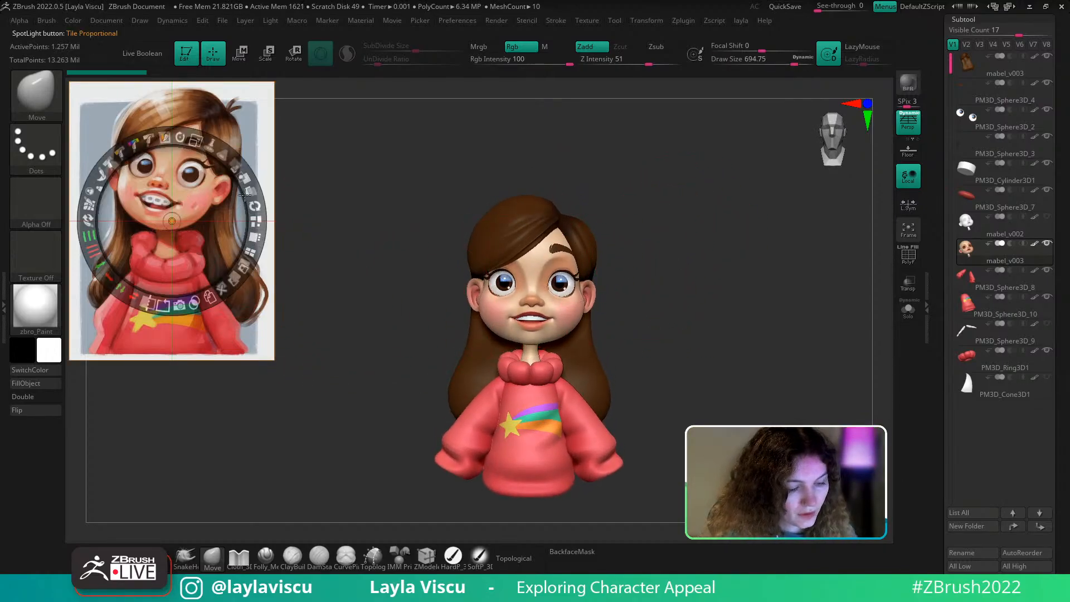
pyautogui.moveTo(239, 167); pyautogui.dragTo(180, 138)
pyautogui.press('z')
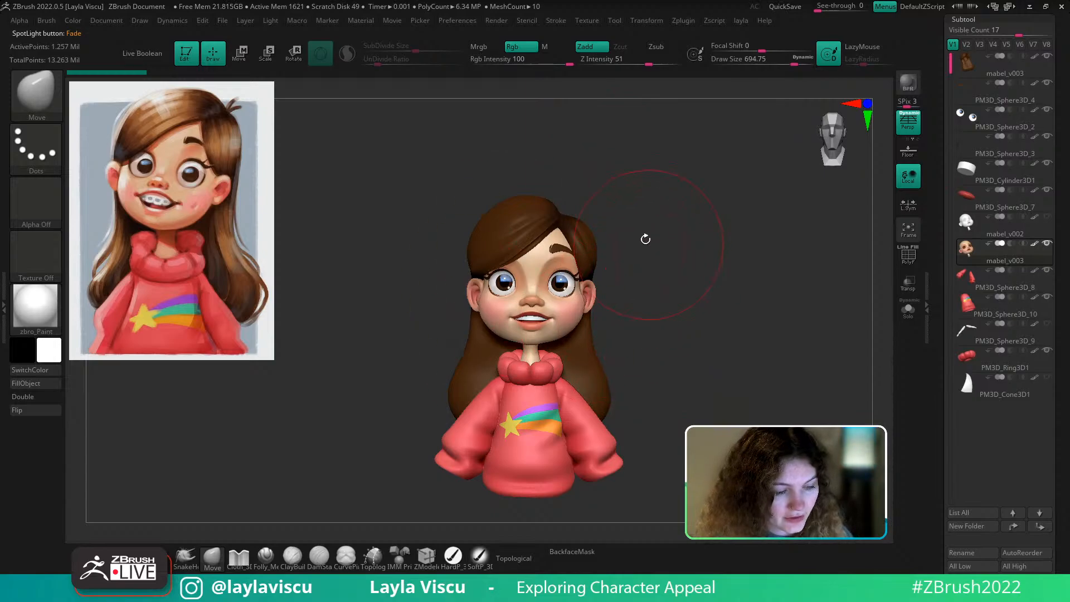
# Reduce the Move brush's draw size to about 468
pyautogui.moveTo(652, 273)
pyautogui.mouseDown()
pyautogui.moveTo(672, 333)
pyautogui.moveTo(652, 279)
pyautogui.mouseUp()
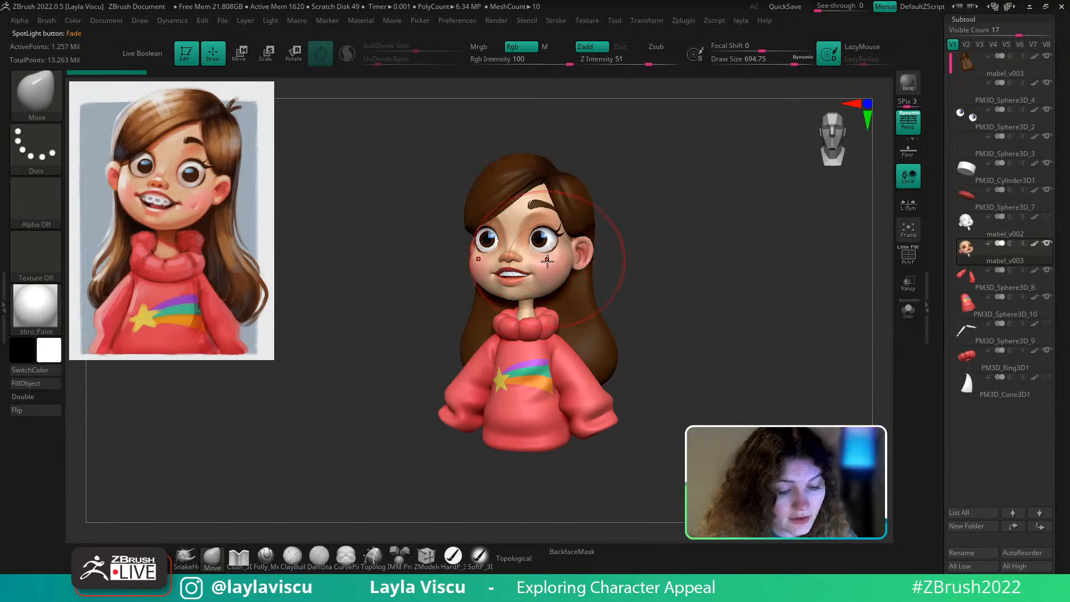
pyautogui.press('s')
pyautogui.moveTo(548, 254); pyautogui.dragTo(533, 256)
pyautogui.moveTo(606, 276); pyautogui.dragTo(623, 294)
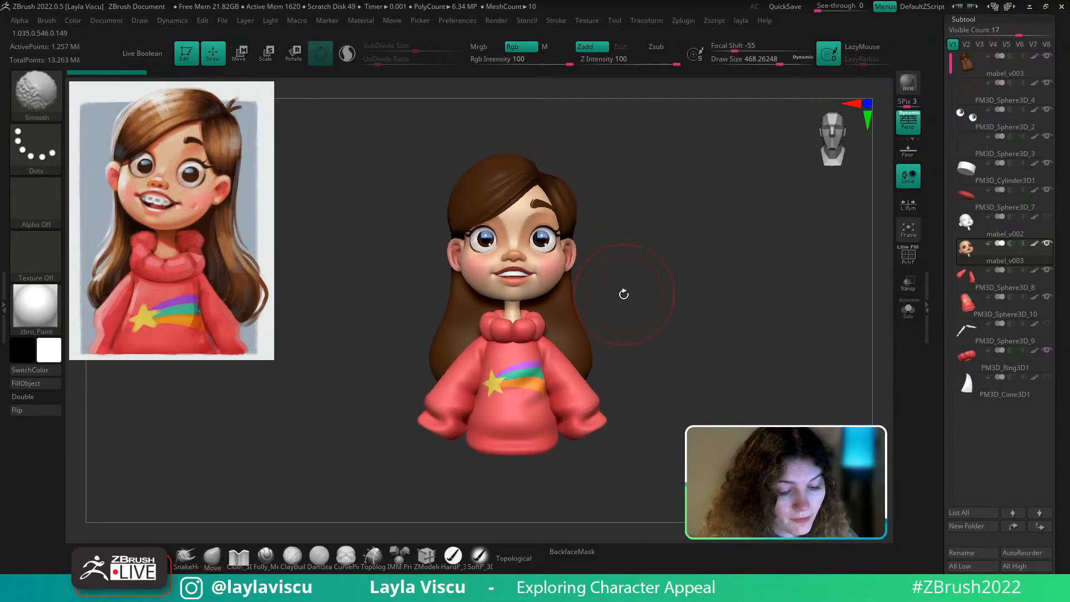
pyautogui.moveTo(547, 275)
pyautogui.keyDown('ctrl'); pyautogui.mouseDown(button='right')
pyautogui.moveTo(551, 306)
pyautogui.moveTo(553, 279)
pyautogui.mouseUp(button='right'); pyautogui.keyUp('ctrl')
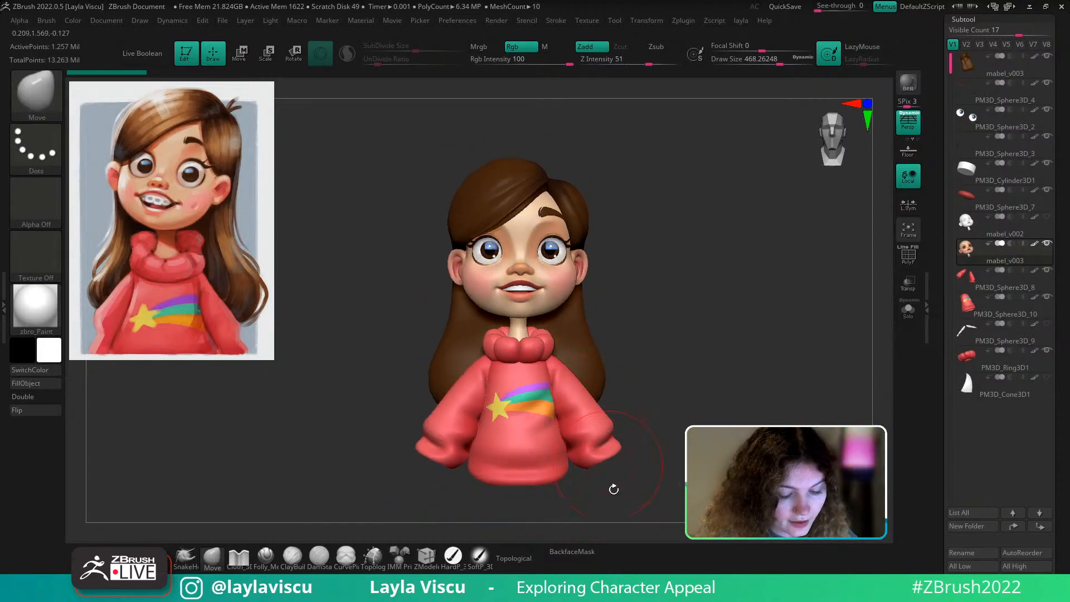
pyautogui.moveTo(661, 437); pyautogui.dragTo(651, 406)
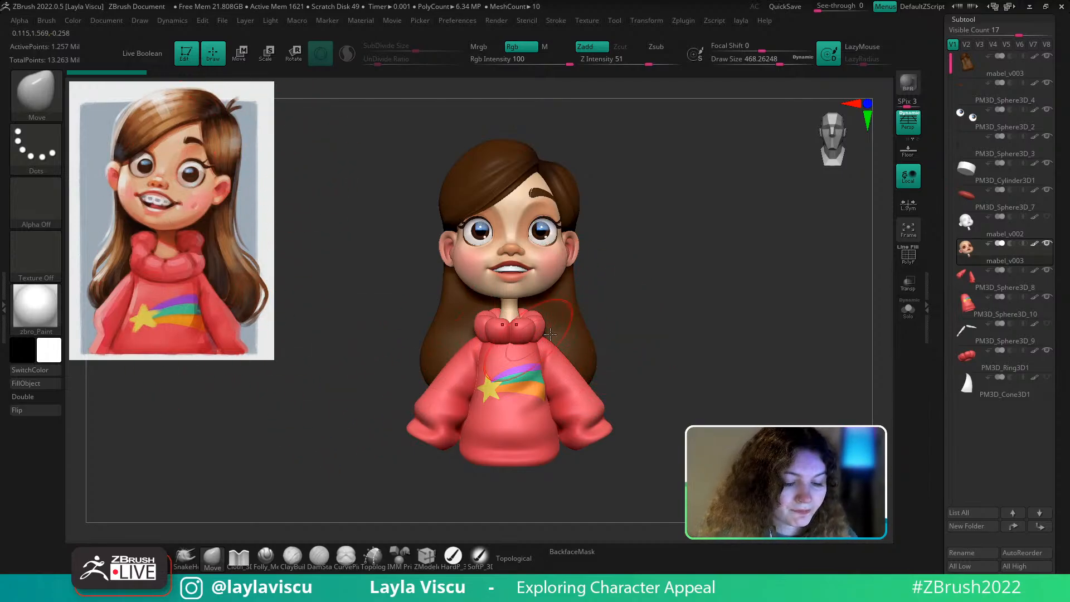
pyautogui.keyDown('alt'); pyautogui.moveTo(635, 326); pyautogui.dragTo(615, 270, button='right'); pyautogui.keyUp('alt')
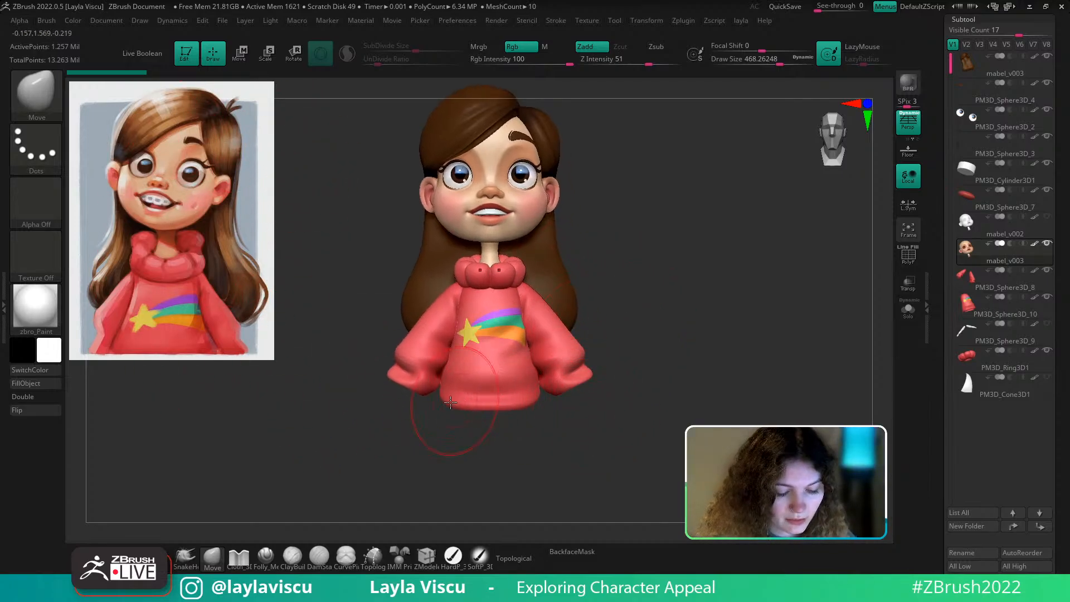
pyautogui.keyDown('ctrl'); pyautogui.moveTo(554, 404); pyautogui.dragTo(547, 398, button='right'); pyautogui.keyUp('ctrl')
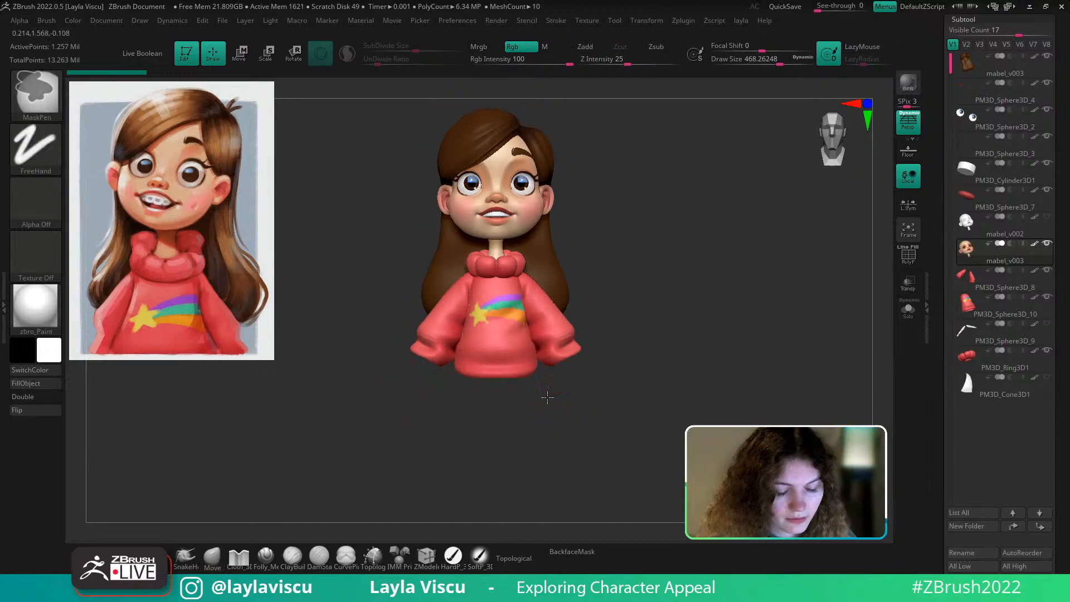
pyautogui.moveTo(637, 314)
pyautogui.mouseDown()
pyautogui.moveTo(637, 323)
pyautogui.moveTo(633, 304)
pyautogui.mouseUp()
pyautogui.keyDown('alt'); pyautogui.moveTo(627, 265); pyautogui.dragTo(621, 312, button='right'); pyautogui.keyUp('alt')
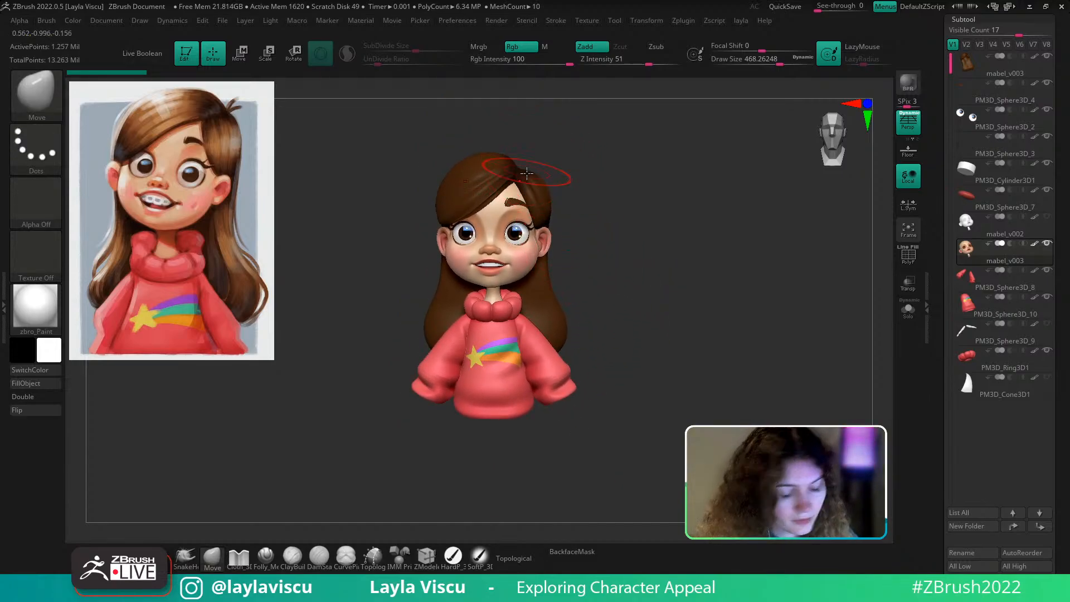
pyautogui.keyDown('alt'); pyautogui.moveTo(562, 158); pyautogui.dragTo(561, 178, button='right'); pyautogui.keyUp('alt')
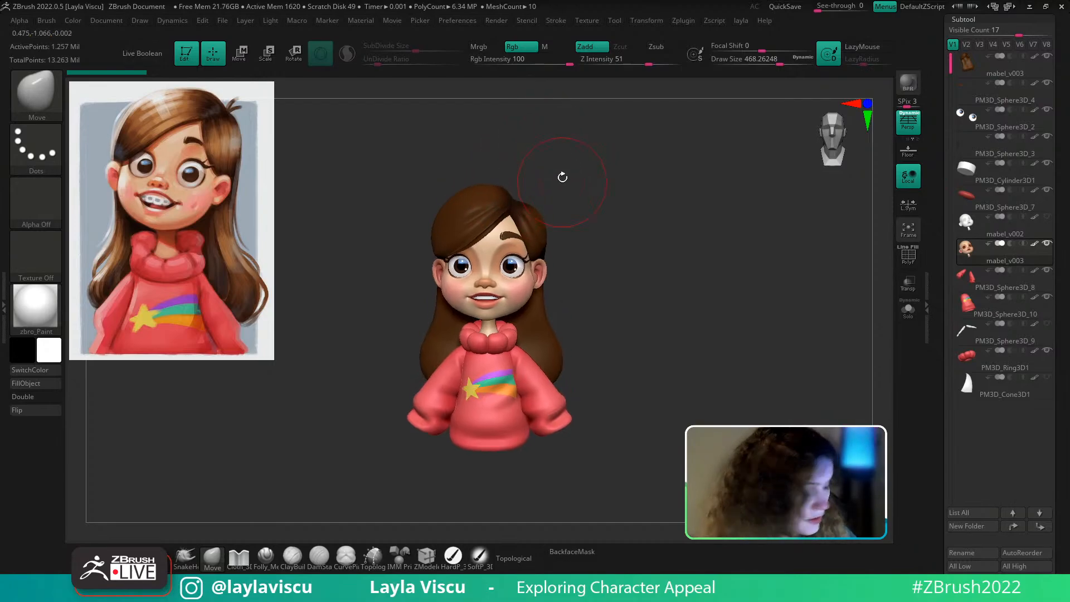
# Reduce the Move brush's draw size to about 318
pyautogui.press('s')
pyautogui.moveTo(536, 184); pyautogui.dragTo(526, 187)
pyautogui.keyDown('ctrl'); pyautogui.moveTo(592, 305); pyautogui.dragTo(573, 272, button='right'); pyautogui.keyUp('ctrl')
pyautogui.keyDown('alt'); pyautogui.moveTo(606, 344); pyautogui.dragTo(598, 313, button='right'); pyautogui.keyUp('alt')
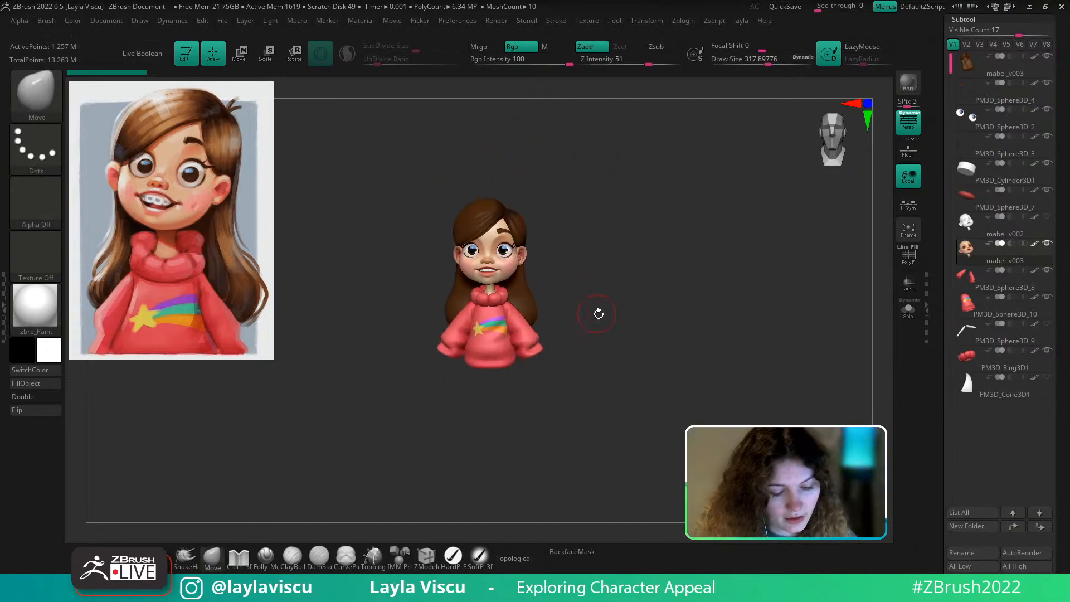
pyautogui.keyDown('ctrl'); pyautogui.moveTo(539, 329); pyautogui.dragTo(550, 350, button='right'); pyautogui.keyUp('ctrl')
pyautogui.moveTo(606, 345)
pyautogui.mouseDown(button='right')
pyautogui.moveTo(561, 351)
pyautogui.moveTo(580, 331)
pyautogui.moveTo(532, 350)
pyautogui.mouseUp(button='right')
pyautogui.moveTo(632, 316)
pyautogui.mouseDown(button='right')
pyautogui.moveTo(535, 327)
pyautogui.moveTo(628, 310)
pyautogui.moveTo(624, 320)
pyautogui.mouseUp(button='right')
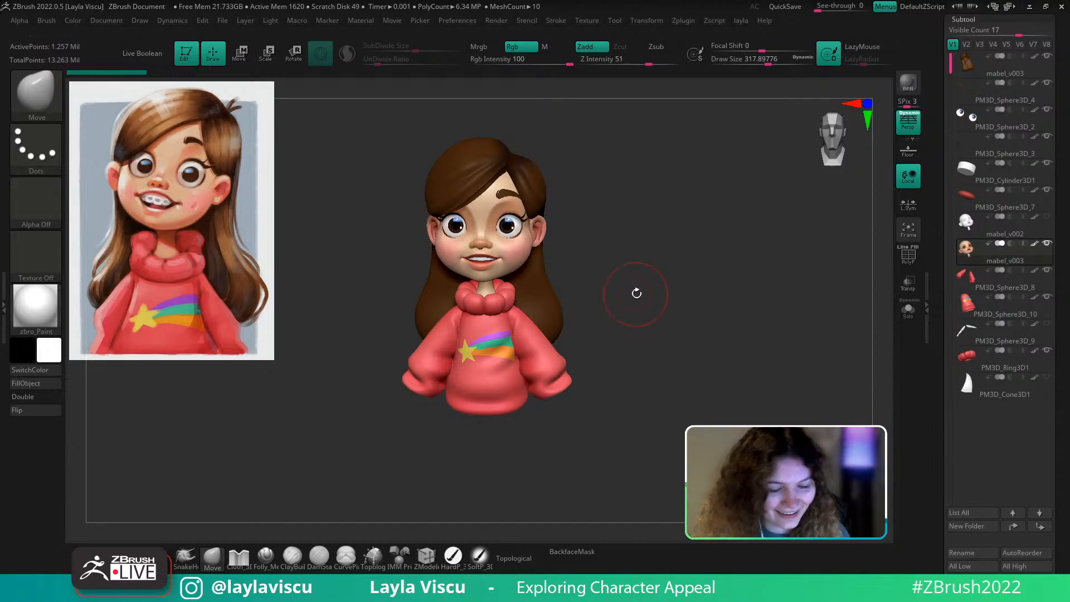
pyautogui.moveTo(637, 293); pyautogui.dragTo(639, 294)
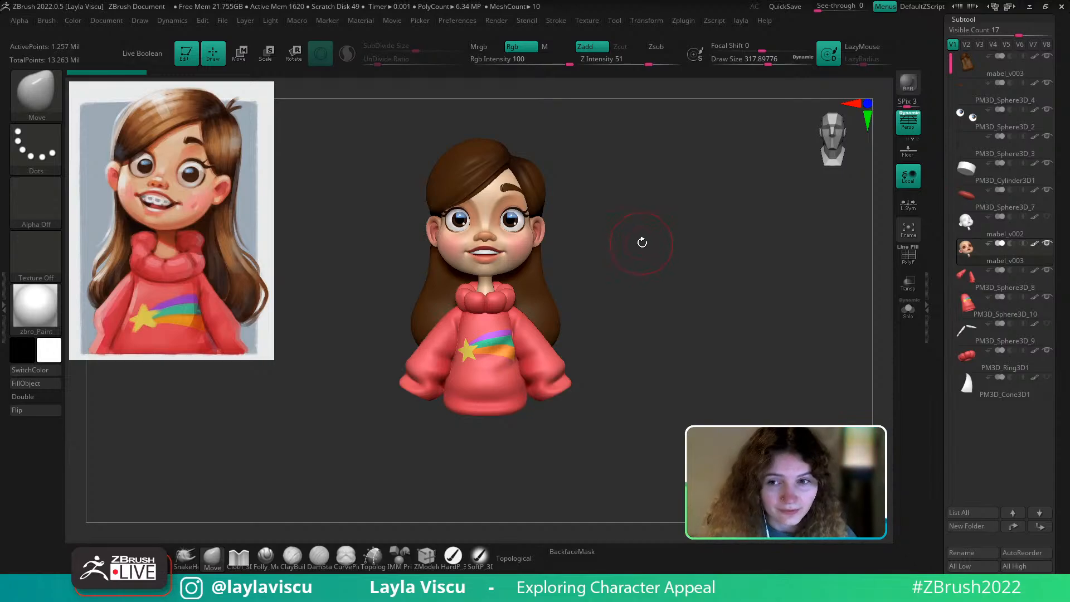
pyautogui.moveTo(648, 243)
pyautogui.mouseDown()
pyautogui.moveTo(647, 256)
pyautogui.moveTo(578, 291)
pyautogui.mouseUp()
pyautogui.keyDown('ctrl'); pyautogui.moveTo(579, 291); pyautogui.dragTo(572, 305, button='right'); pyautogui.keyUp('ctrl')
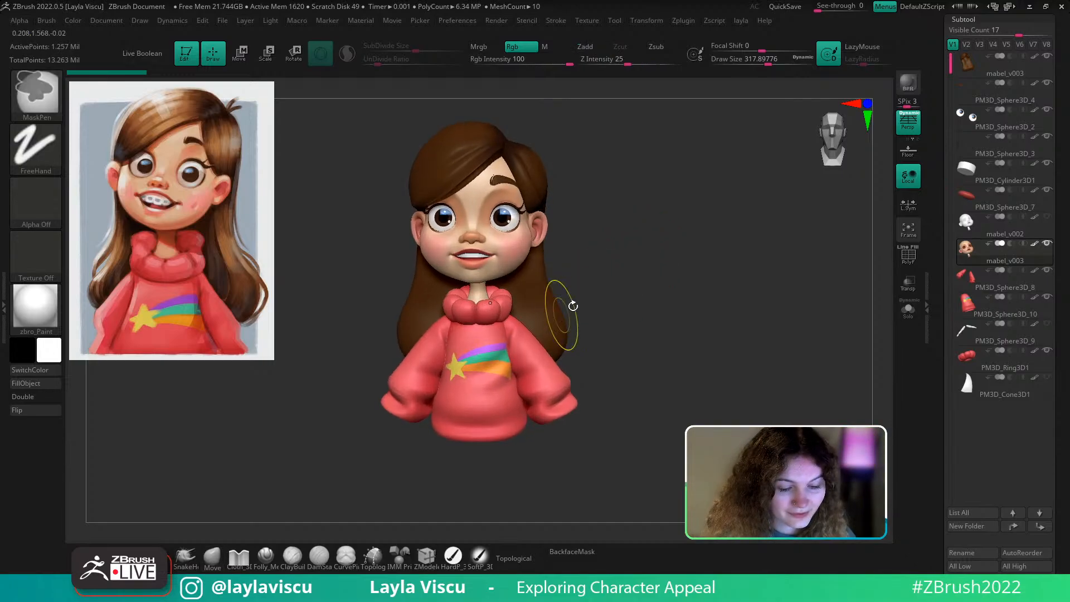
pyautogui.keyDown('alt'); pyautogui.moveTo(618, 279); pyautogui.dragTo(616, 301); pyautogui.keyUp('alt')
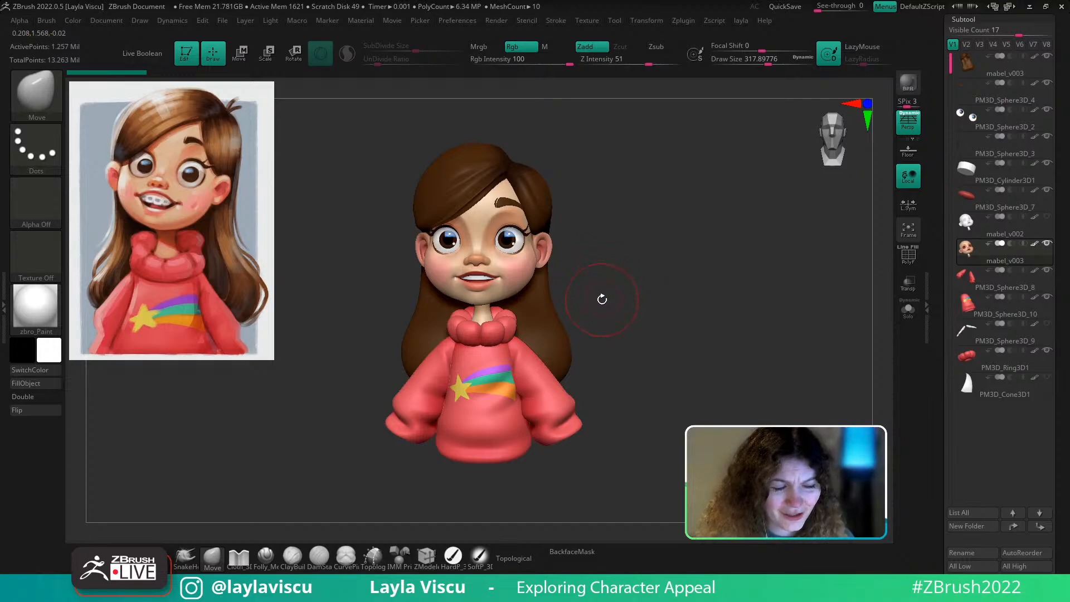
# Set the Subtool list's visible count to 13 and the Move brush's draw size to about 228
pyautogui.scroll(2, 1000, 82)
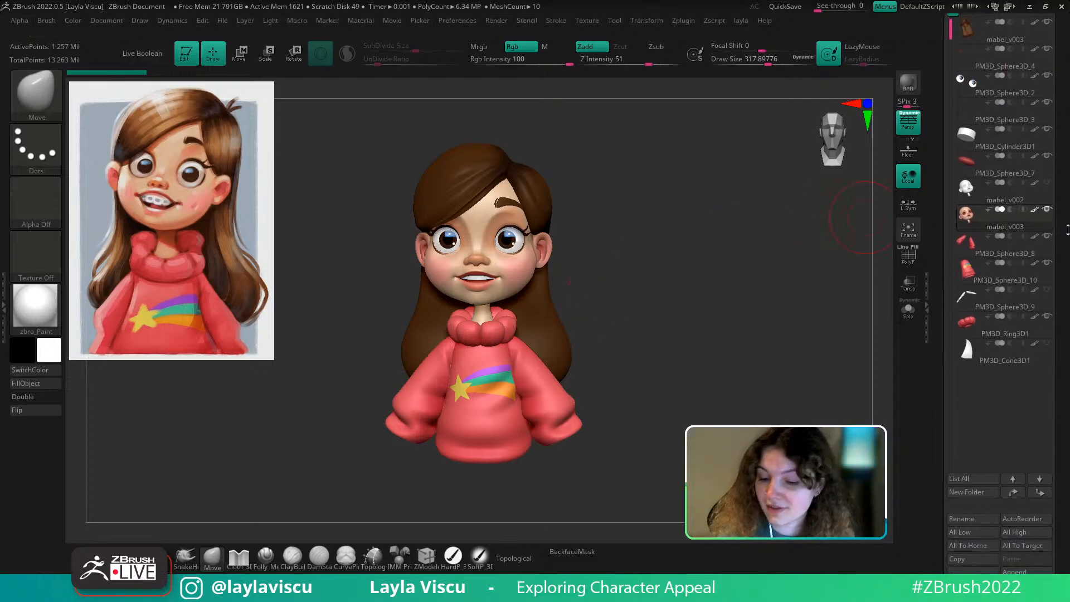
pyautogui.moveTo(1019, 53); pyautogui.dragTo(1002, 53)
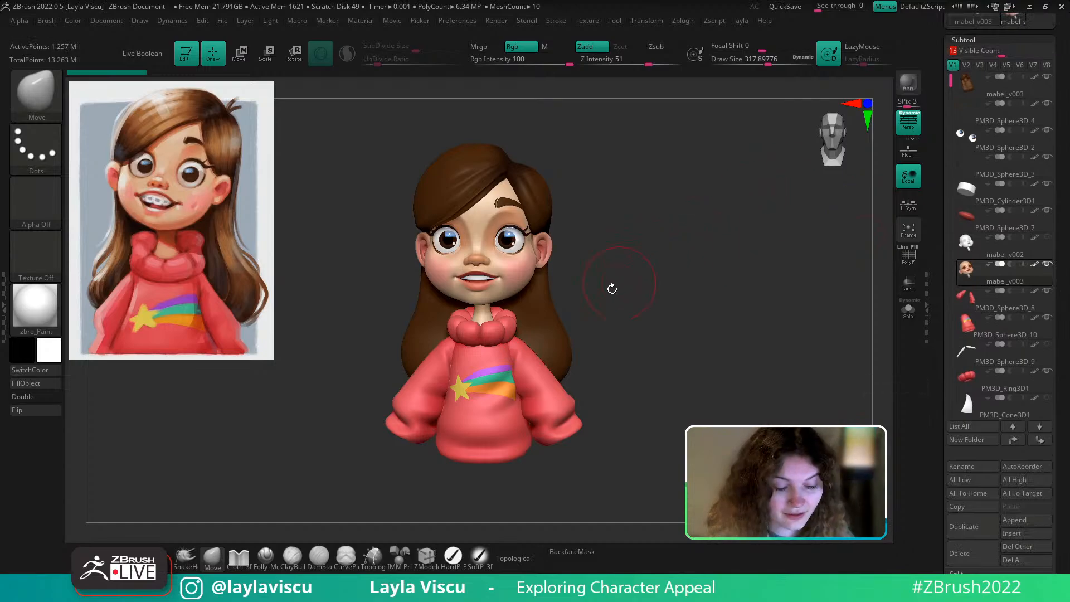
pyautogui.moveTo(622, 287)
pyautogui.keyDown('alt'); pyautogui.mouseDown()
pyautogui.moveTo(642, 280)
pyautogui.moveTo(634, 284)
pyautogui.mouseUp(); pyautogui.keyUp('alt')
pyautogui.press('s')
pyautogui.moveTo(635, 334)
pyautogui.mouseDown()
pyautogui.moveTo(656, 346)
pyautogui.moveTo(641, 341)
pyautogui.mouseUp()
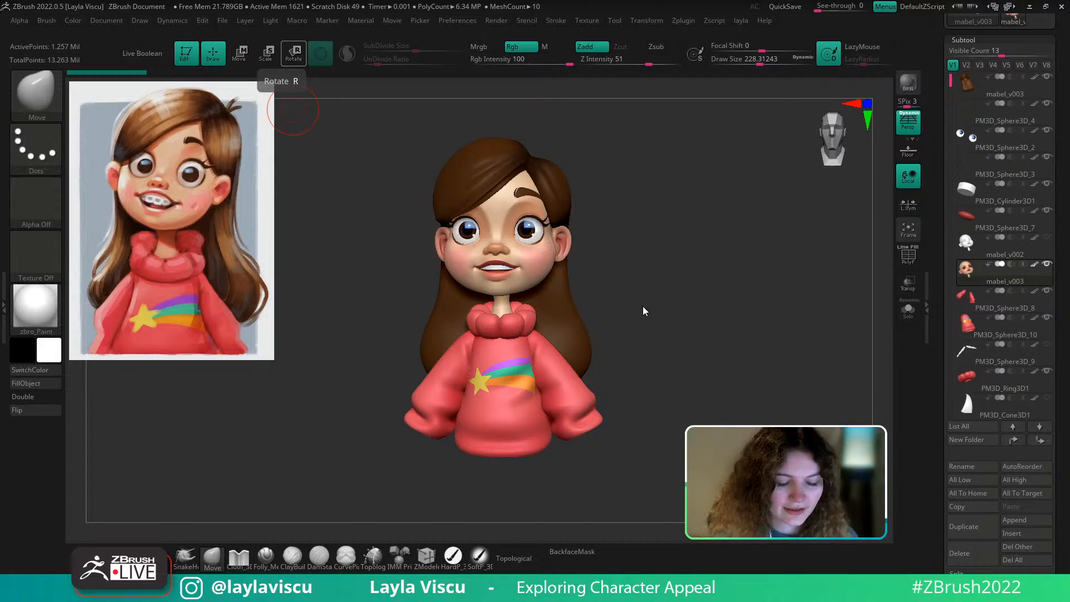
# Set the Subtool list's visible count to 14
pyautogui.moveTo(650, 312); pyautogui.dragTo(646, 338)
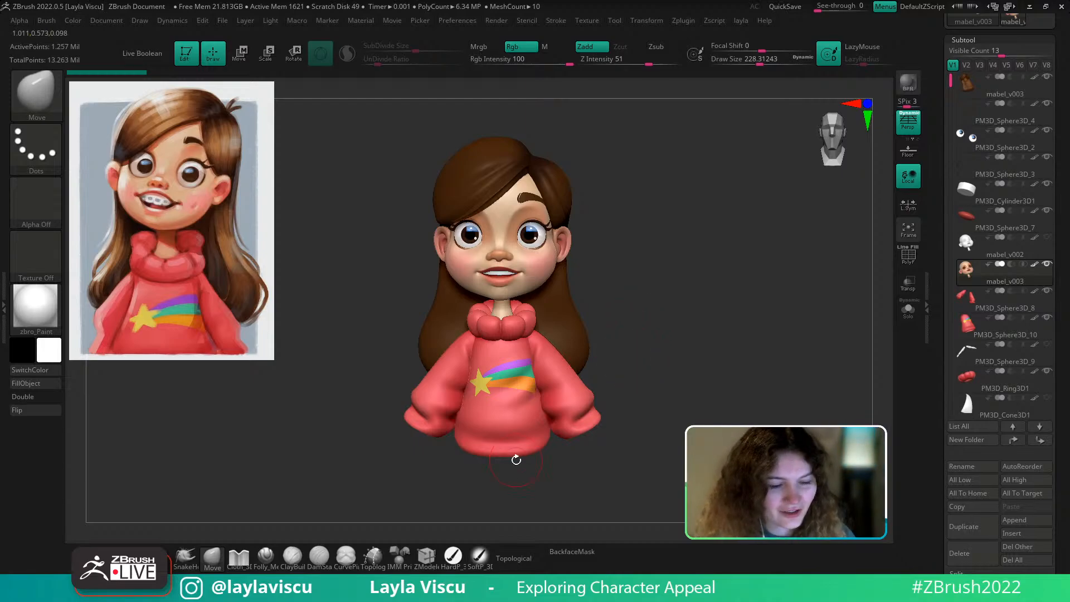
pyautogui.moveTo(667, 294)
pyautogui.mouseDown()
pyautogui.moveTo(657, 286)
pyautogui.moveTo(653, 307)
pyautogui.mouseUp()
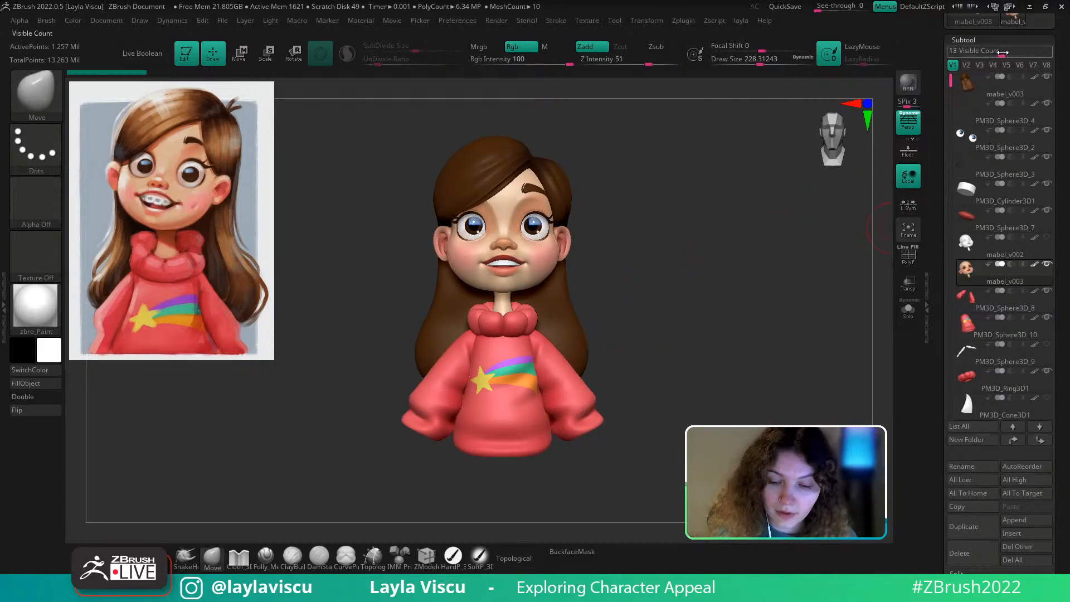
pyautogui.moveTo(1003, 56); pyautogui.dragTo(1008, 56)
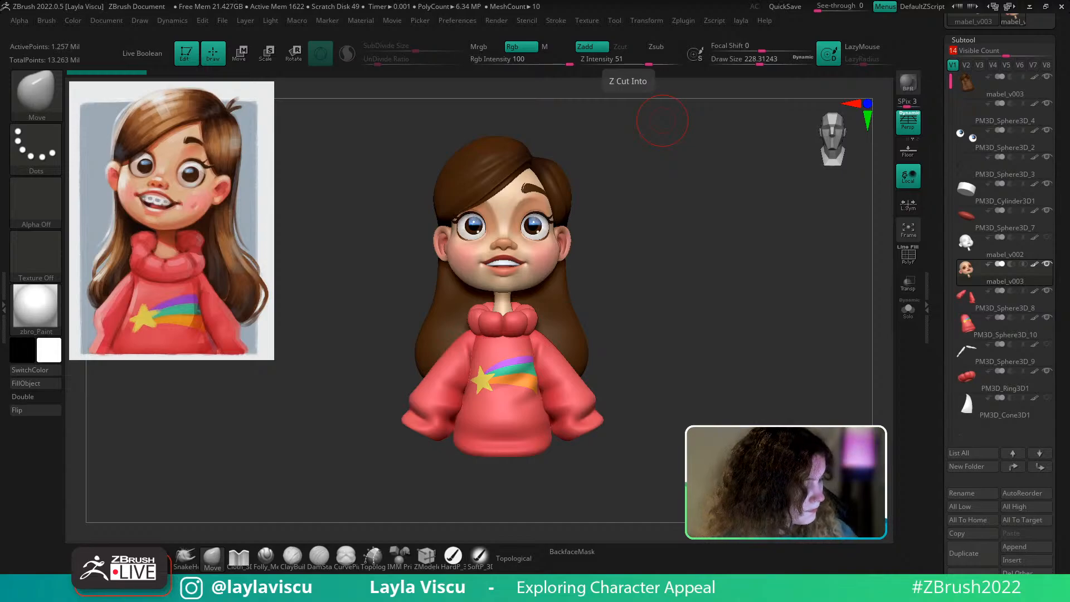
# Switch to the reference board and examine the Mabel turnaround, pose drawings, stylized character renders and head anatomy references
pyautogui.moveTo(295, 0); pyautogui.dragTo(760, 488, button='right')
pyautogui.scroll(5, 622, 450)
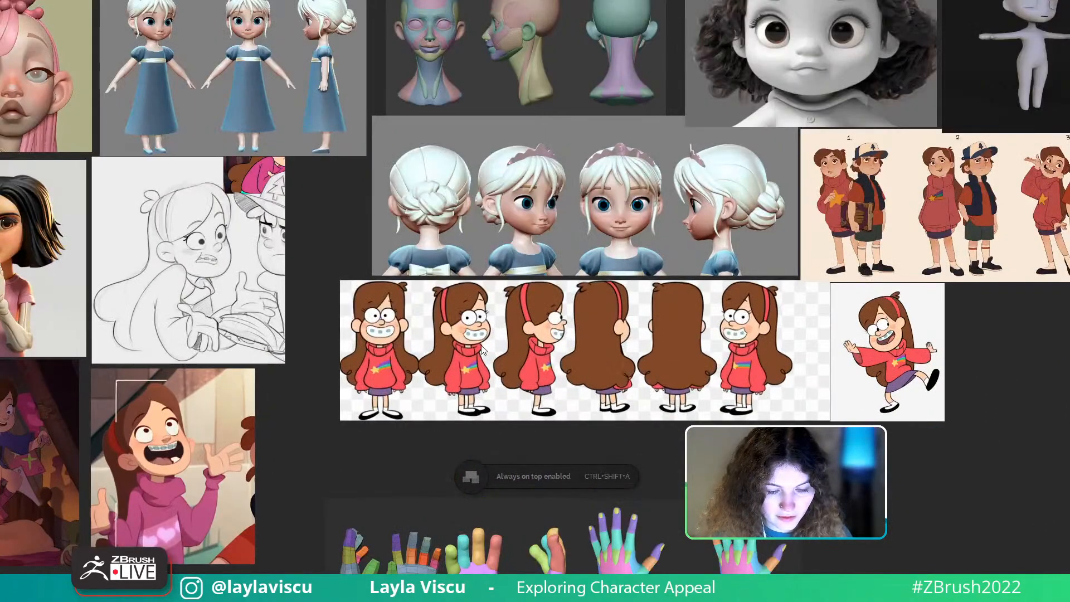
pyautogui.moveTo(385, 450); pyautogui.dragTo(789, 319)
pyautogui.moveTo(970, 302); pyautogui.dragTo(618, 340, button='middle')
pyautogui.scroll(2, 569, 273)
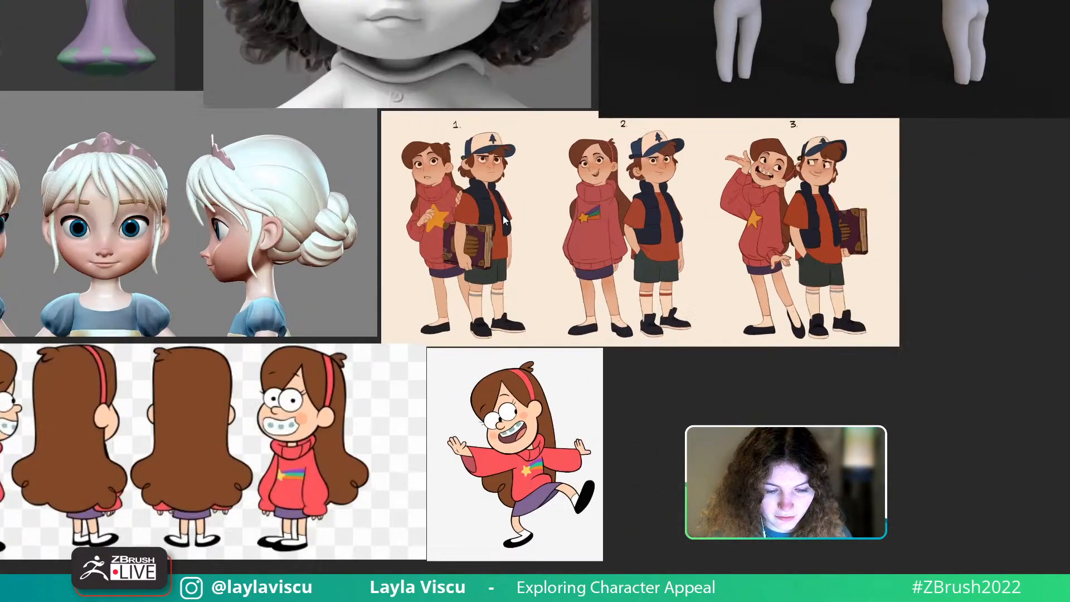
pyautogui.scroll(-1, 323, 326)
pyautogui.moveTo(323, 327)
pyautogui.mouseDown(button='middle')
pyautogui.moveTo(582, 268)
pyautogui.moveTo(614, 279)
pyautogui.mouseUp(button='middle')
pyautogui.moveTo(305, 366); pyautogui.dragTo(528, 309, button='middle')
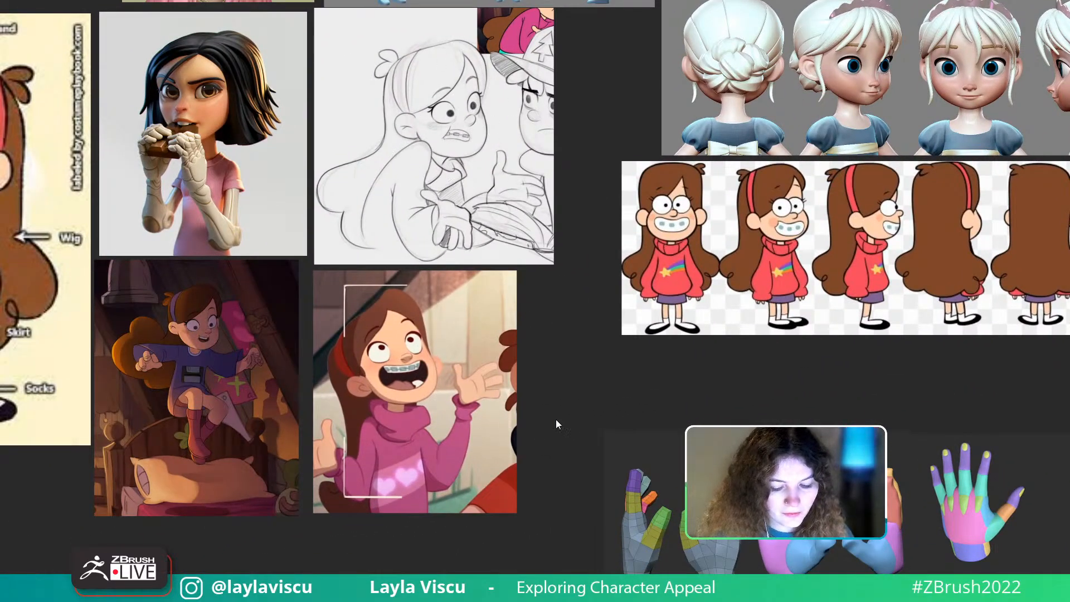
pyautogui.moveTo(620, 104)
pyautogui.mouseDown(button='middle')
pyautogui.moveTo(570, 295)
pyautogui.moveTo(570, 263)
pyautogui.mouseUp(button='middle')
pyautogui.moveTo(607, 162); pyautogui.dragTo(539, 333, button='middle')
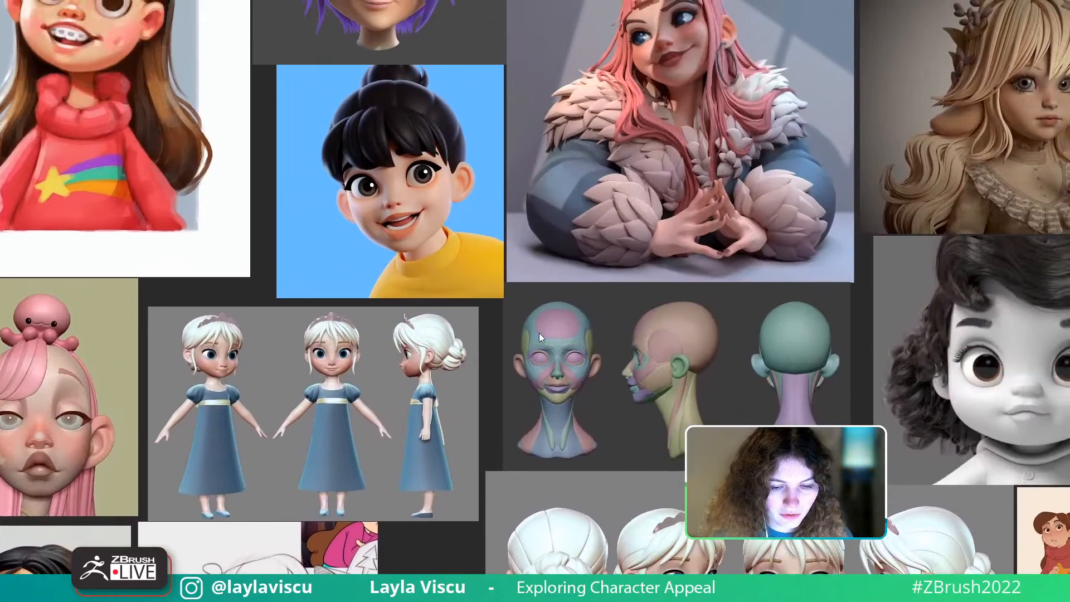
# View the whole reference board, then switch back to ZBrush and view the Mabel sculpt from the front
pyautogui.moveTo(600, 242); pyautogui.dragTo(634, 209, button='middle')
pyautogui.scroll(-4, 630, 220)
pyautogui.scroll(-6, 599, 287)
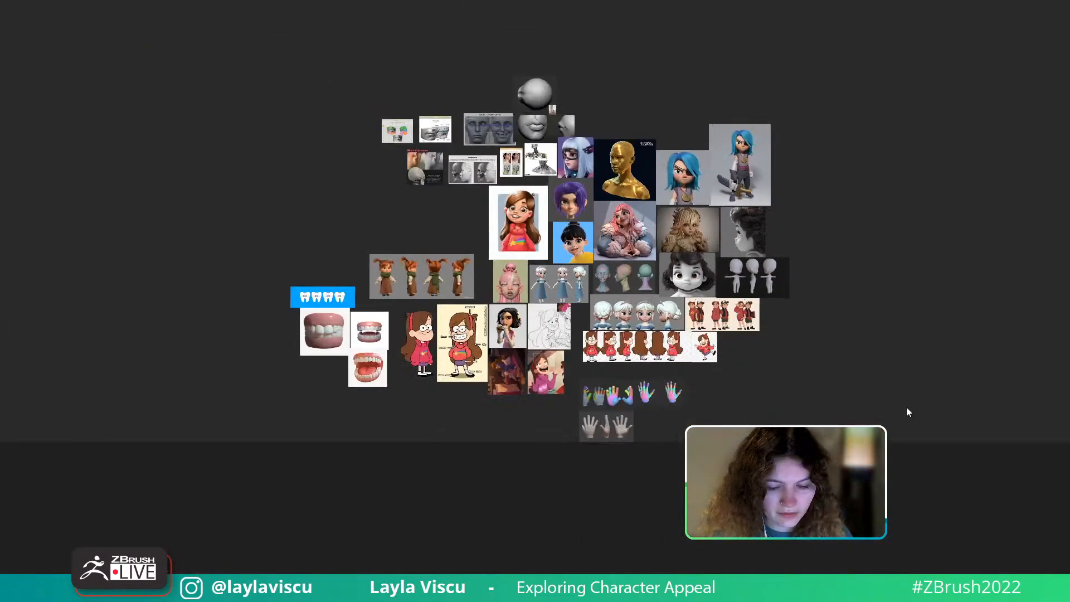
pyautogui.hotkey('alt', 'Tab')
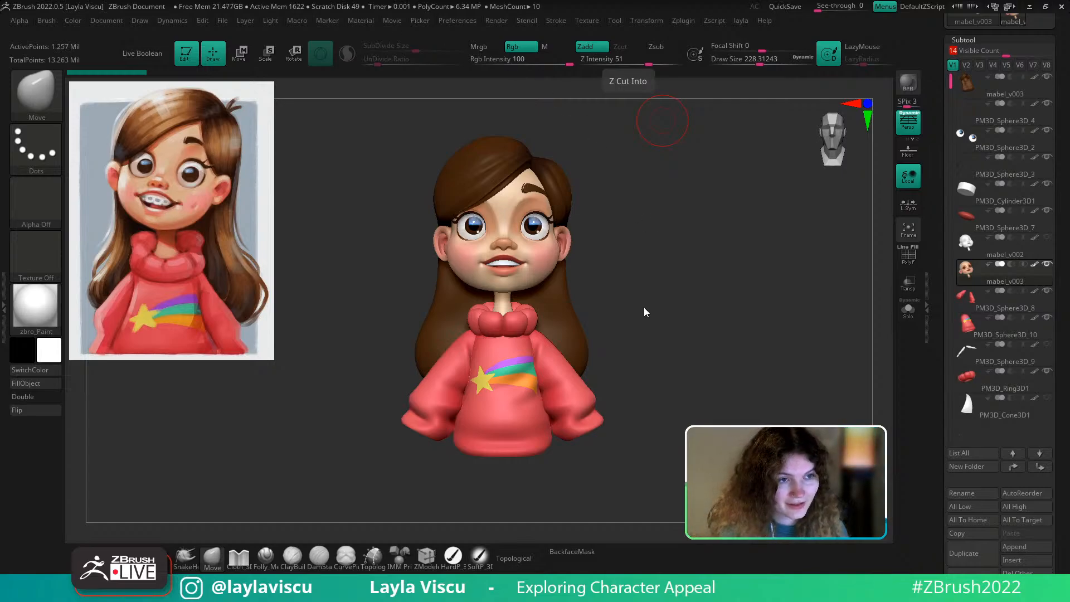
pyautogui.moveTo(657, 323); pyautogui.dragTo(665, 337)
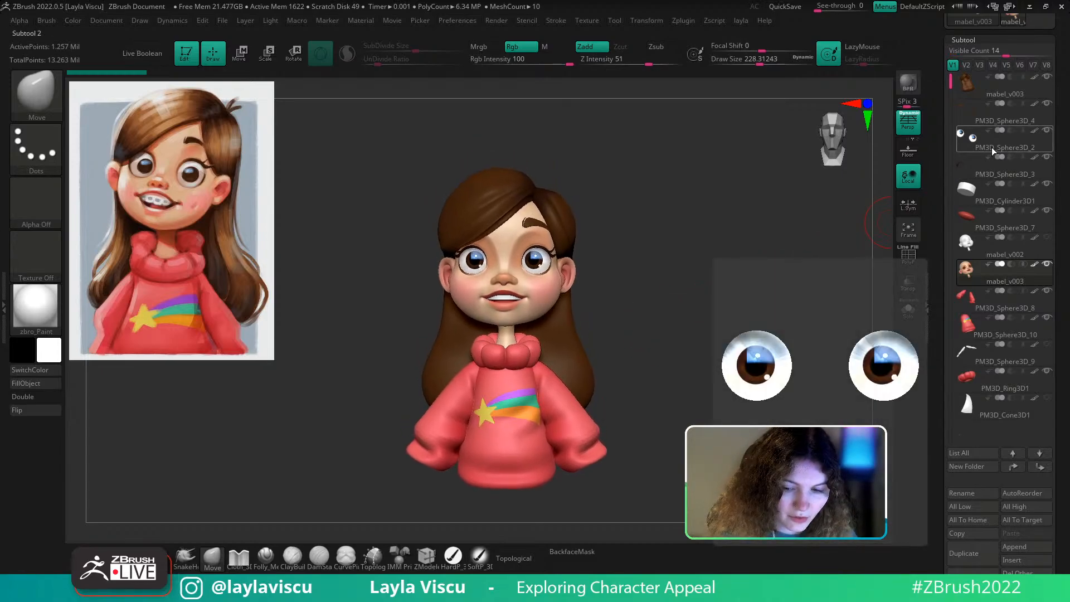
# Isolate the eyes subtool PM3D_Sphere3D_2 and reduce the Move brush's draw size to about 80
pyautogui.click(991, 147)
pyautogui.click(908, 309)
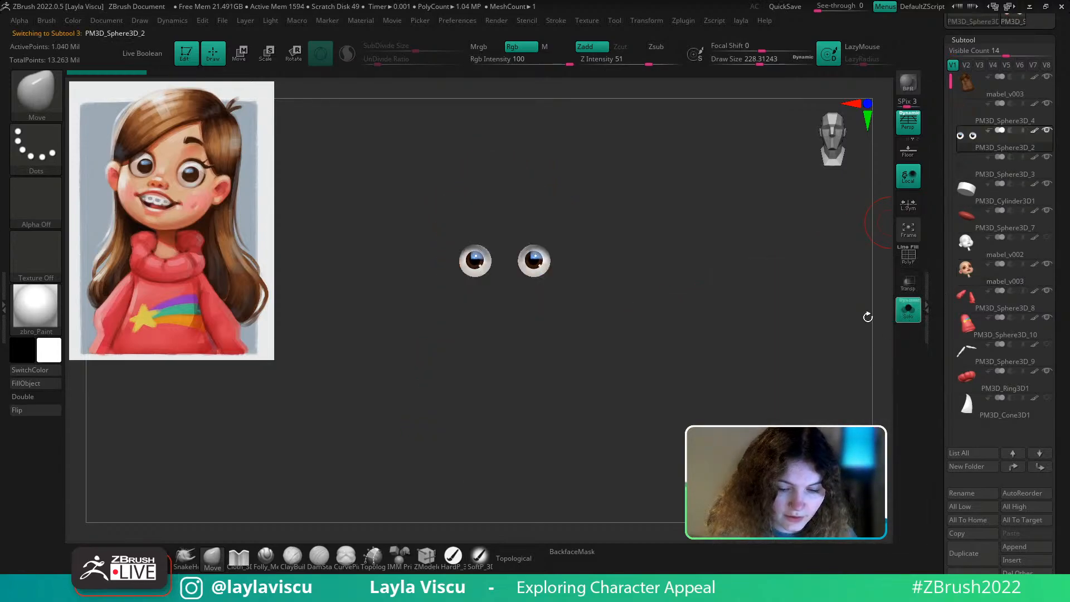
pyautogui.press('s')
pyautogui.moveTo(573, 265); pyautogui.dragTo(563, 265)
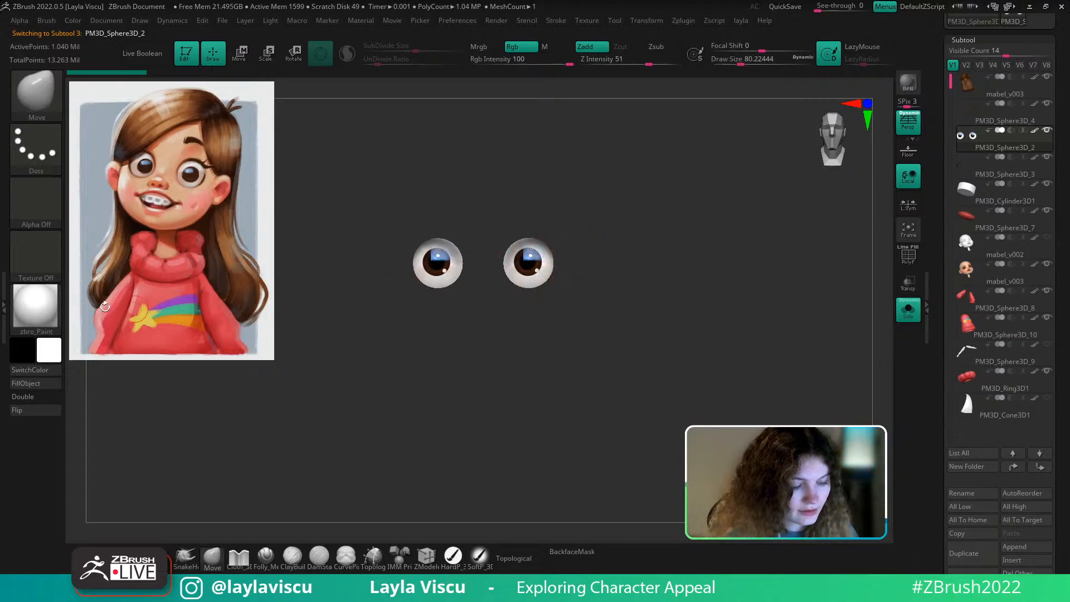
pyautogui.click(37, 306)
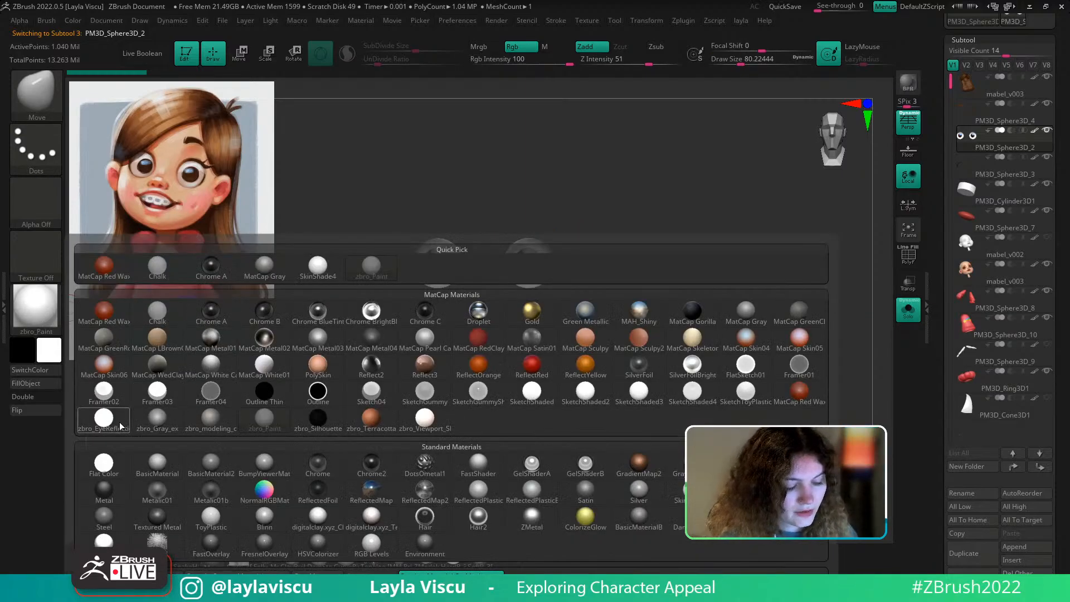
pyautogui.moveTo(123, 423)
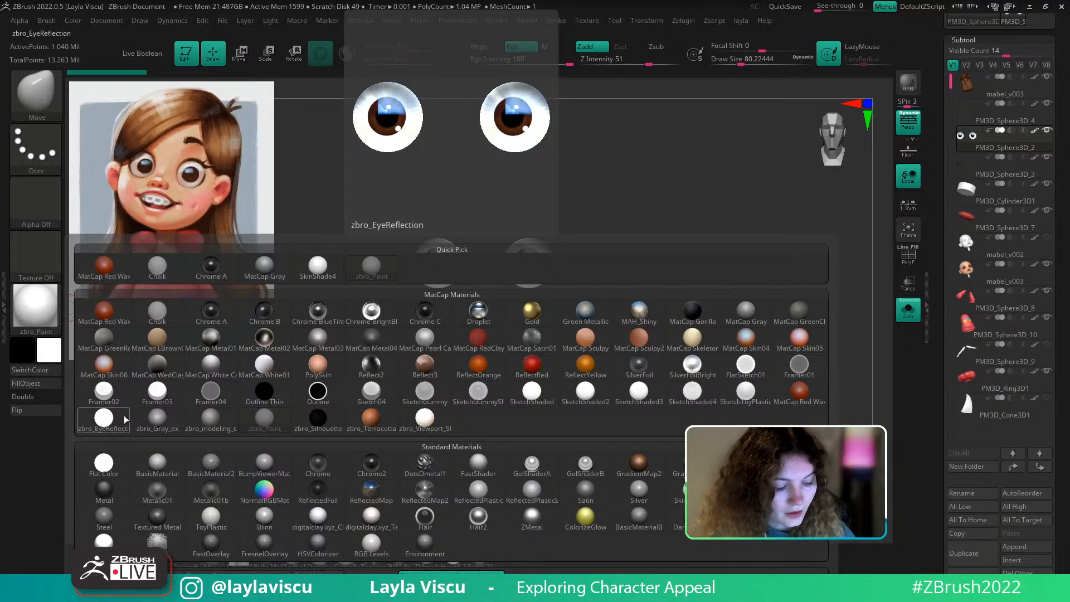
pyautogui.click(125, 418)
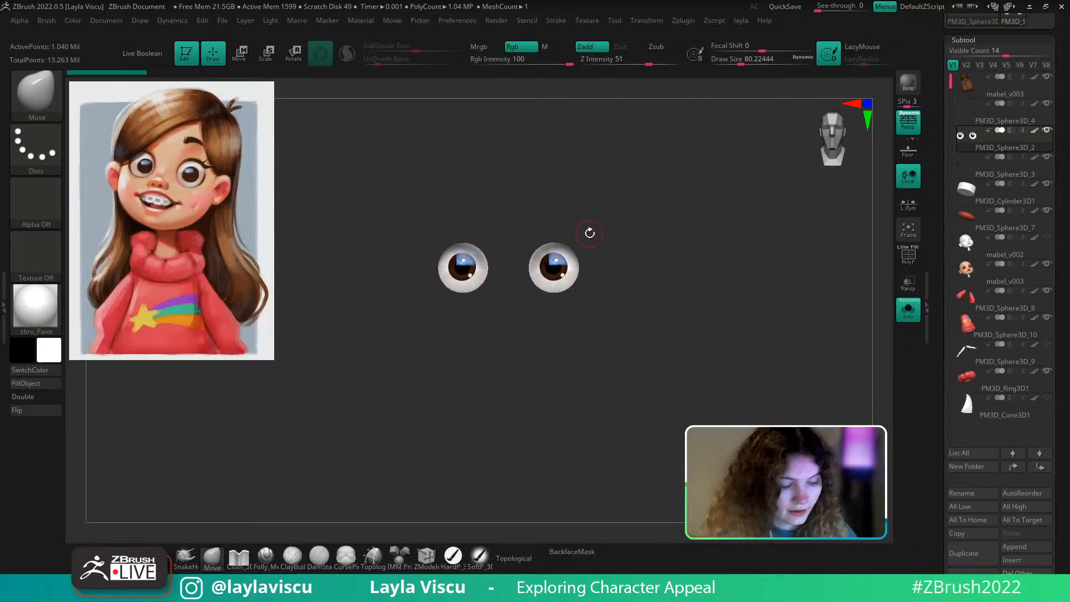
# Choose BasicMaterial, restrict painting to the material channel only and fill the isolated eyes with it
pyautogui.click(36, 306)
pyautogui.click(159, 431)
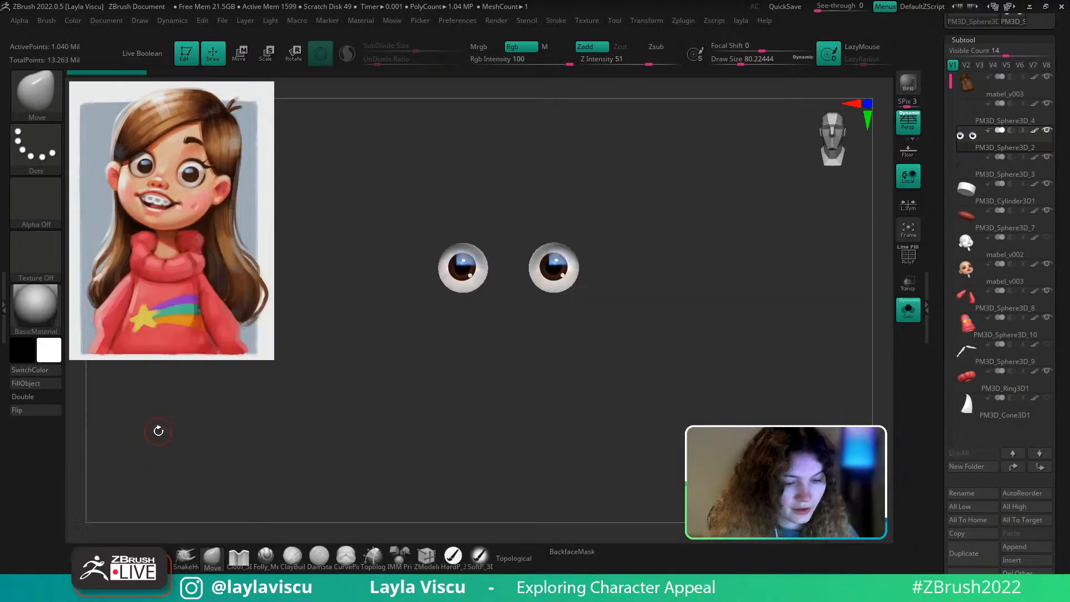
pyautogui.click(545, 46)
pyautogui.click(26, 383)
pyautogui.keyDown('ctrl'); pyautogui.moveTo(557, 262); pyautogui.dragTo(490, 277, button='right'); pyautogui.keyUp('ctrl')
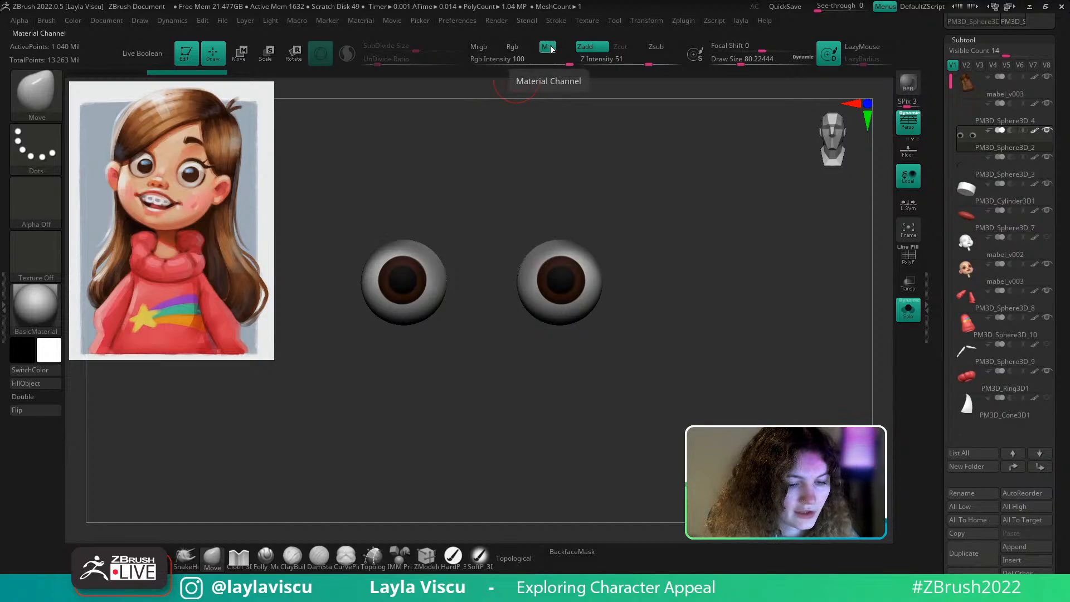
# Fill the eyes with the zbro_EyeReflection material
pyautogui.click(42, 313)
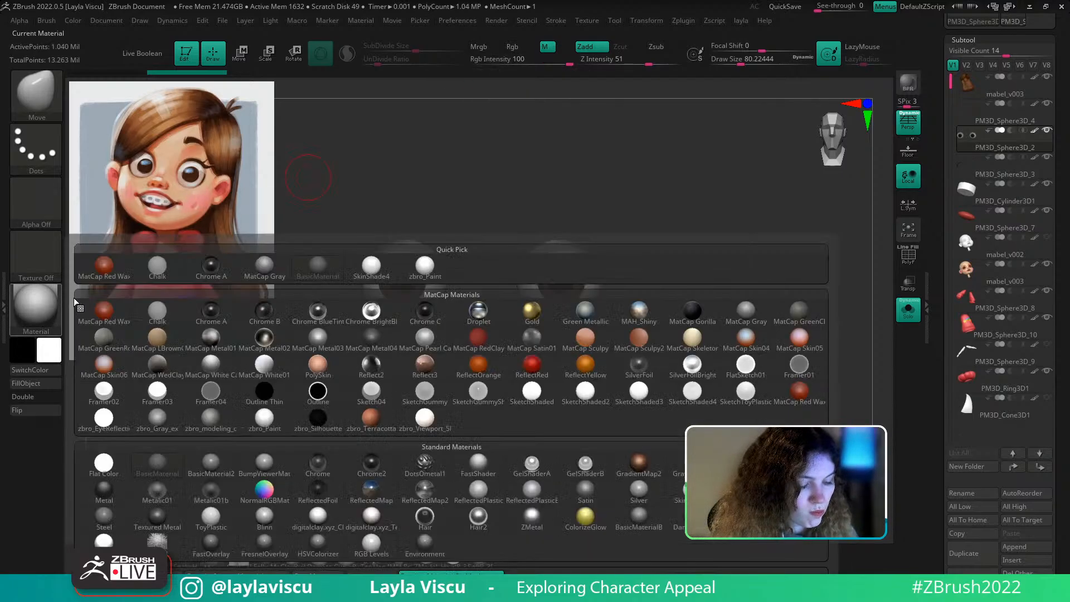
pyautogui.click(121, 423)
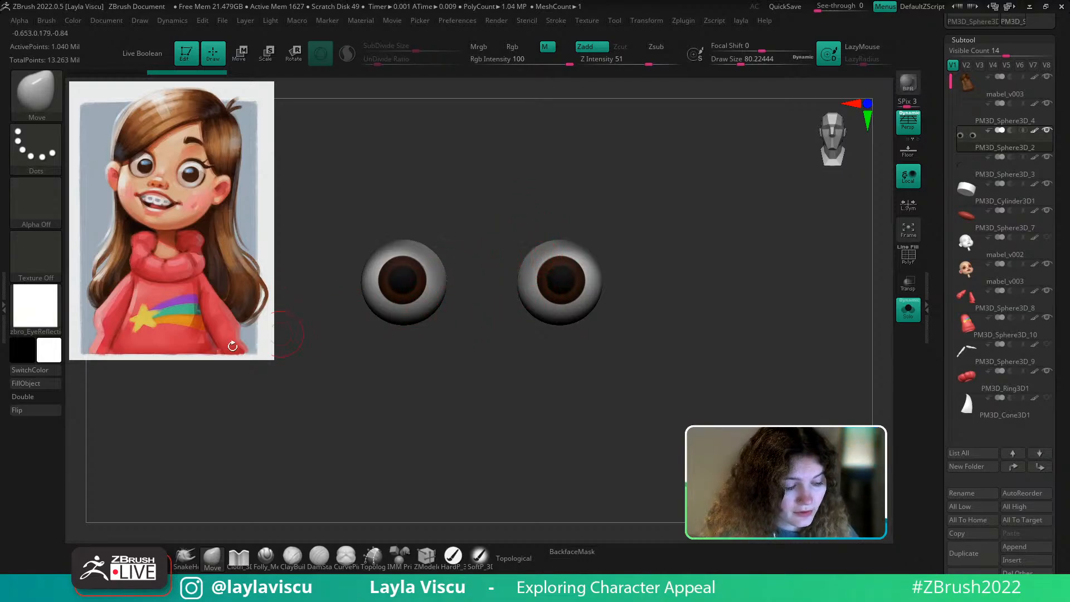
pyautogui.click(54, 384)
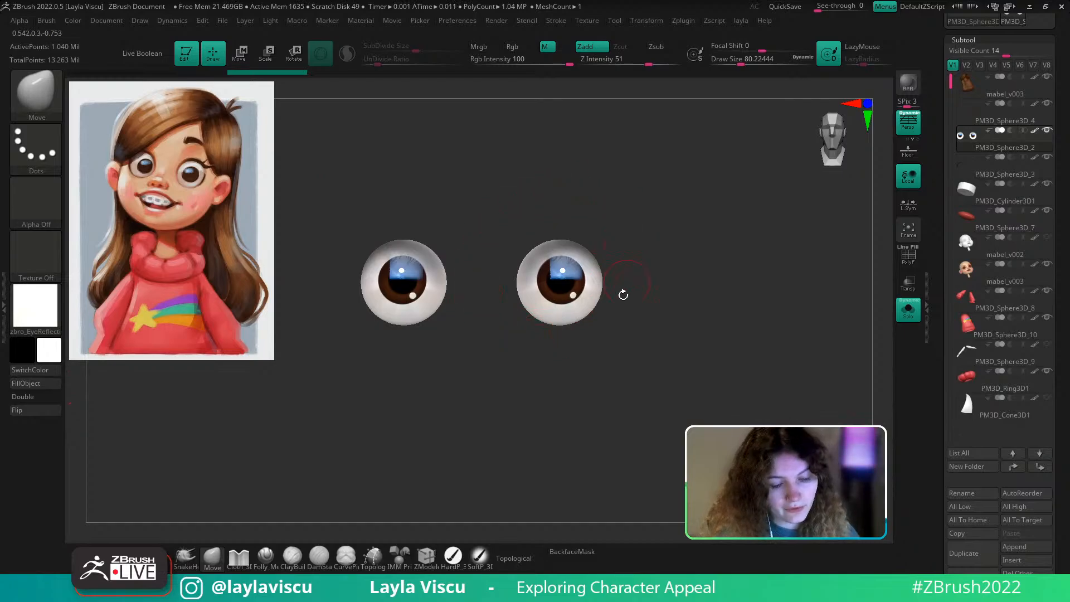
# Show all subtools again, set the current material to zbro_Paint and check the character from the front and side
pyautogui.click(909, 308)
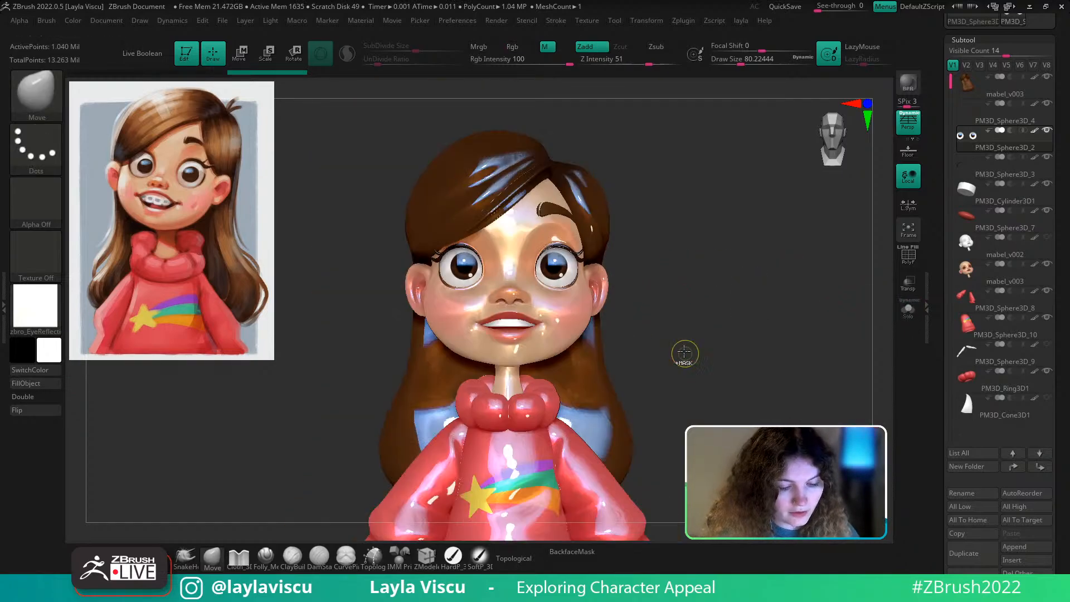
pyautogui.click(36, 306)
pyautogui.click(270, 413)
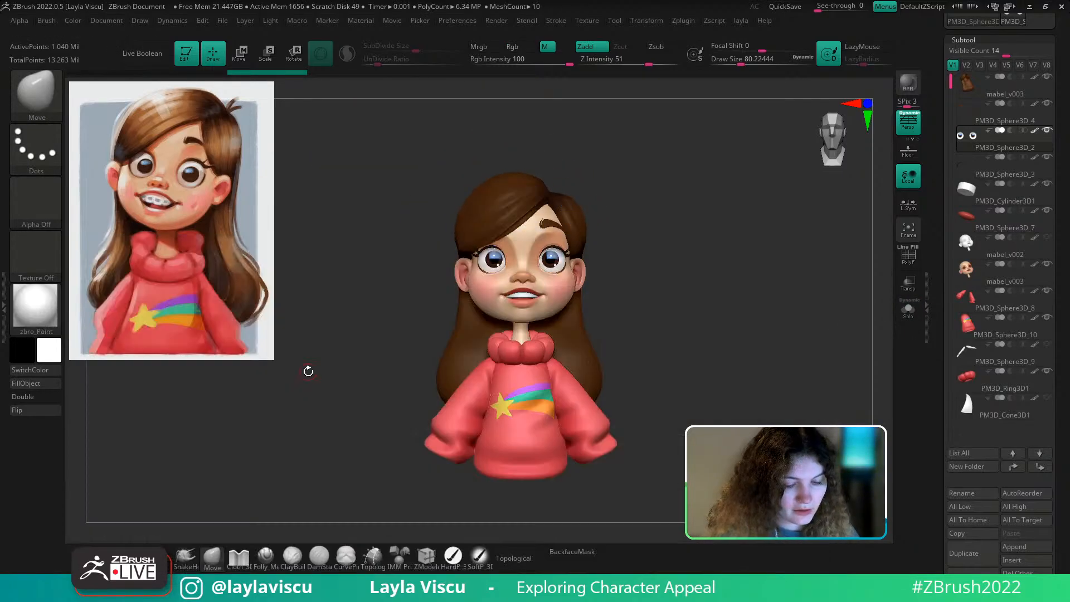
pyautogui.moveTo(682, 280); pyautogui.dragTo(672, 261)
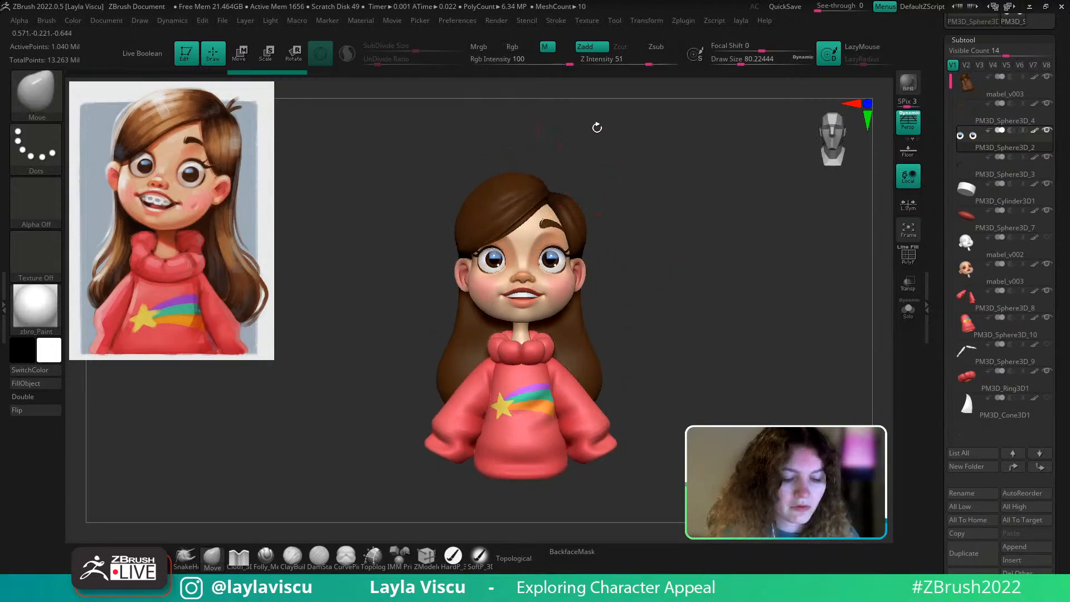
pyautogui.moveTo(655, 272); pyautogui.dragTo(631, 277)
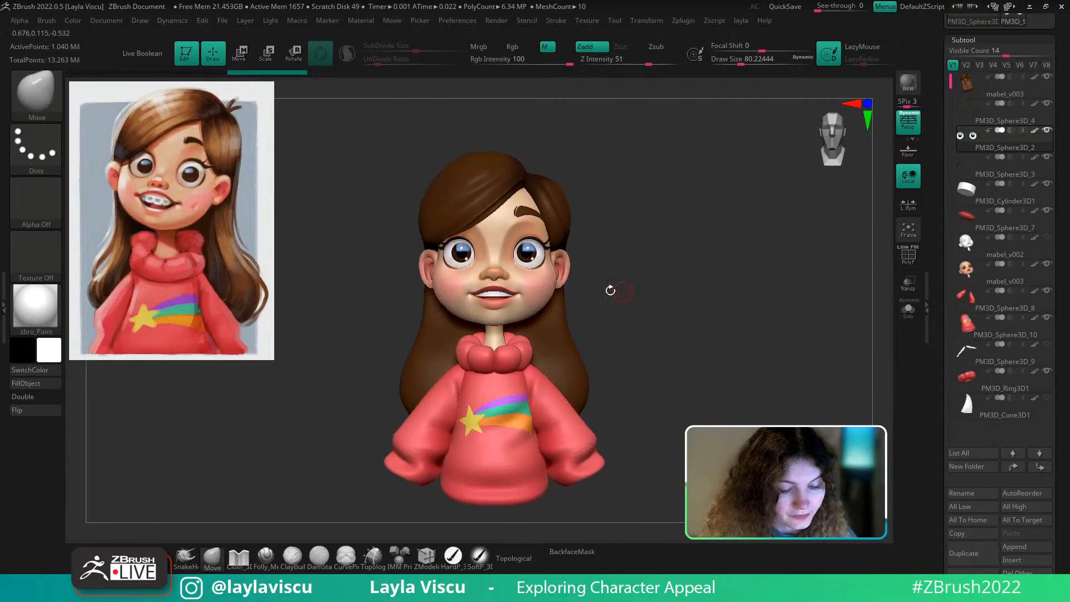
pyautogui.keyDown('ctrl'); pyautogui.moveTo(611, 291); pyautogui.dragTo(557, 249, button='right'); pyautogui.keyUp('ctrl')
pyautogui.moveTo(621, 250); pyautogui.dragTo(677, 256)
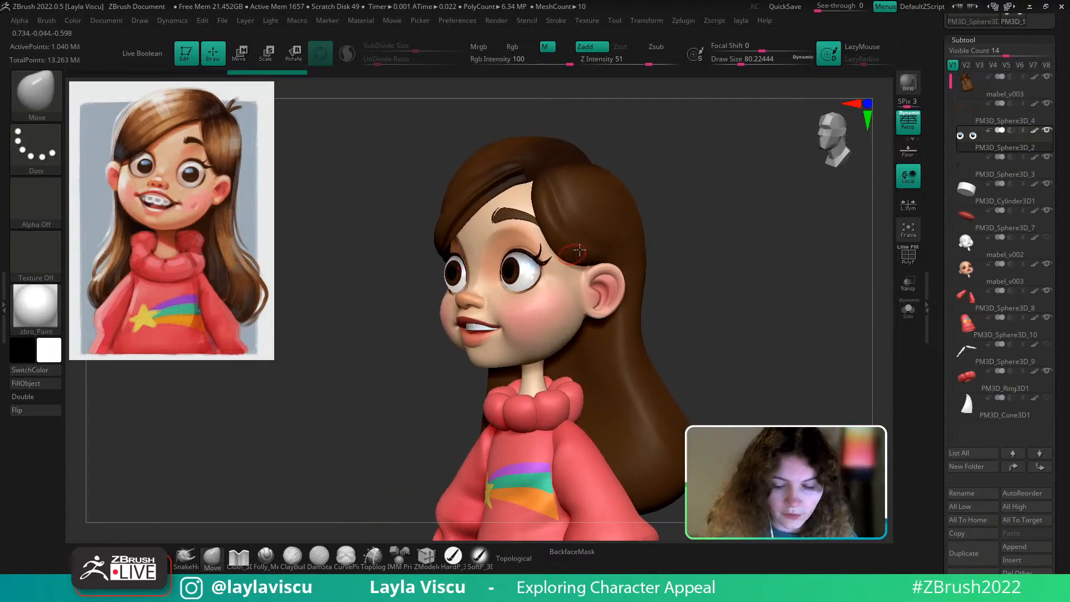
# Select the mabel_v003 head, switch the current material to BasicMaterial, hide the head's polypaint and isolate it
pyautogui.click(1013, 304)
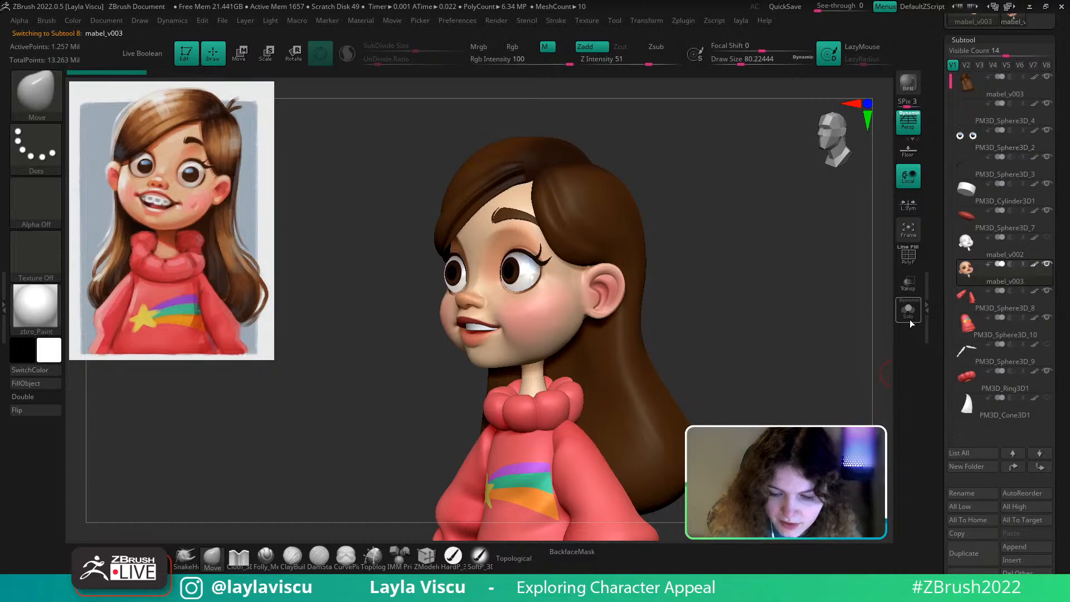
pyautogui.click(55, 318)
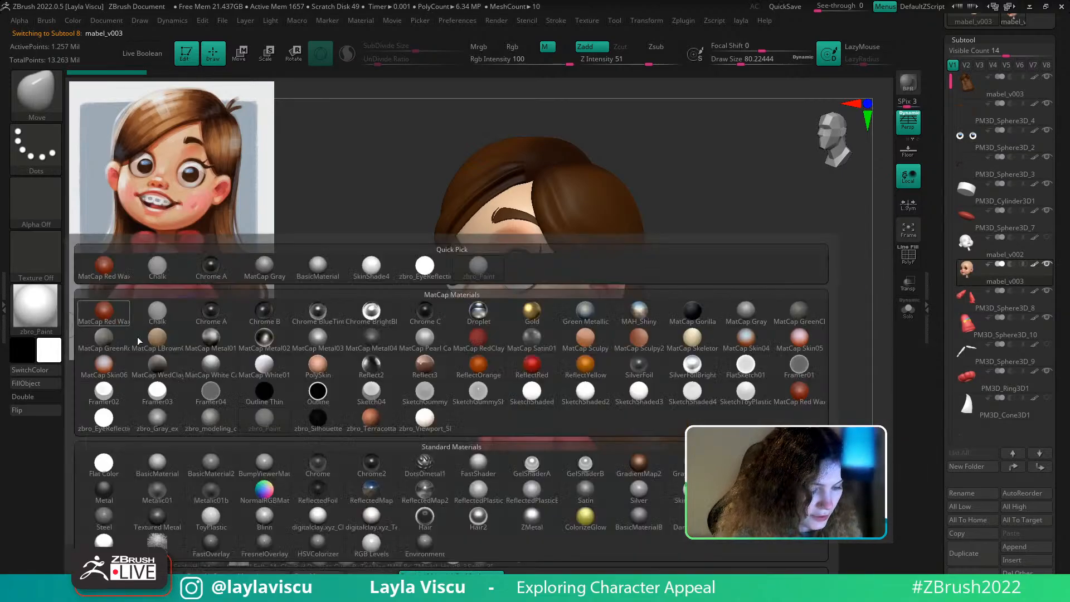
pyautogui.click(158, 462)
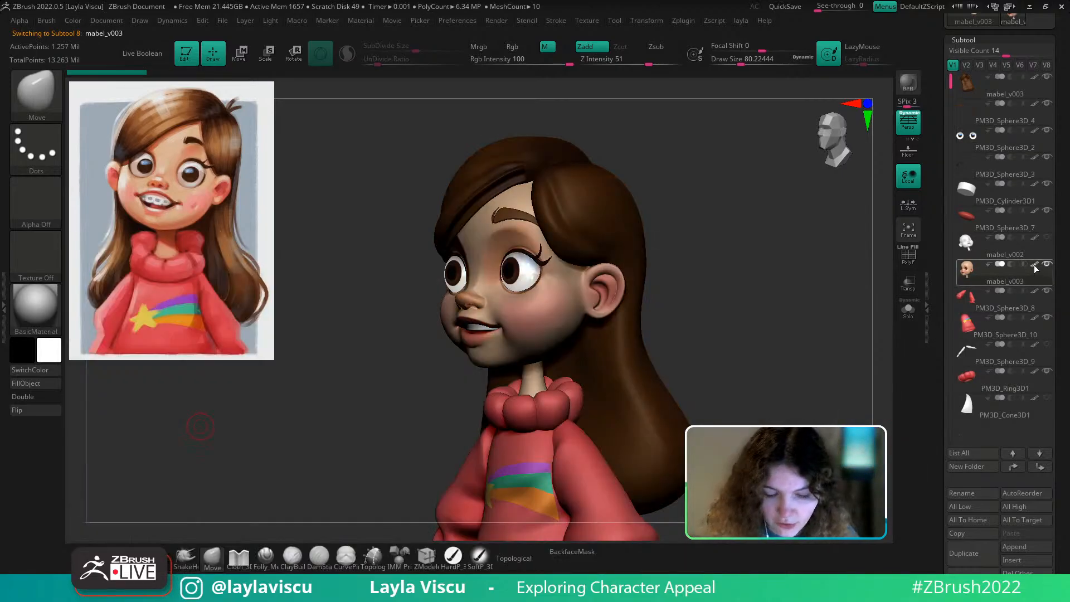
pyautogui.click(908, 308)
pyautogui.press('f')
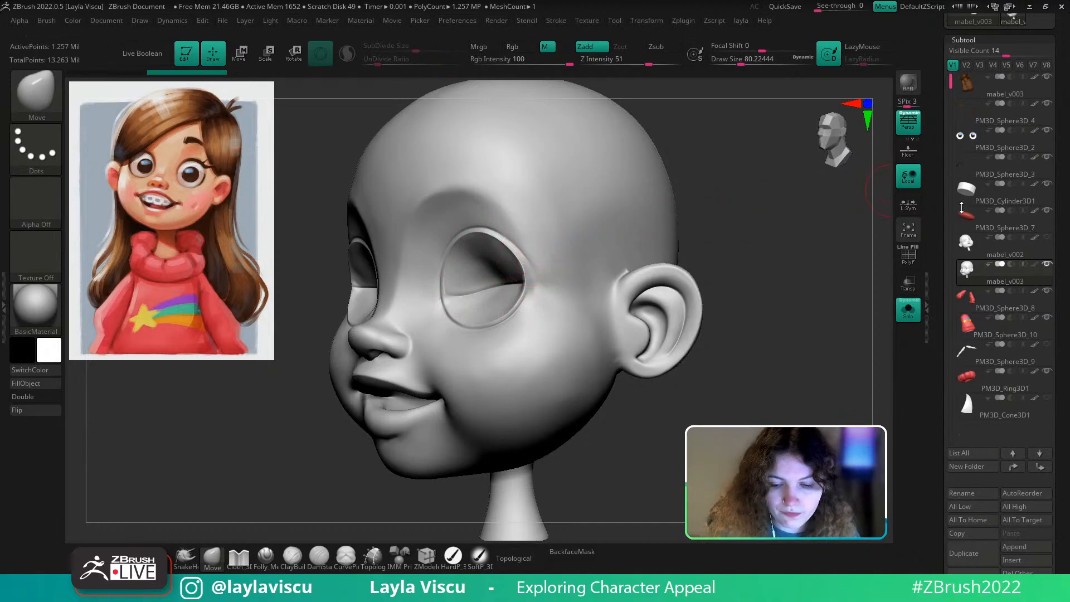
# Compare the isolated mabel_v002 head with mabel_v003, then view the whole character from the front
pyautogui.click(1023, 257)
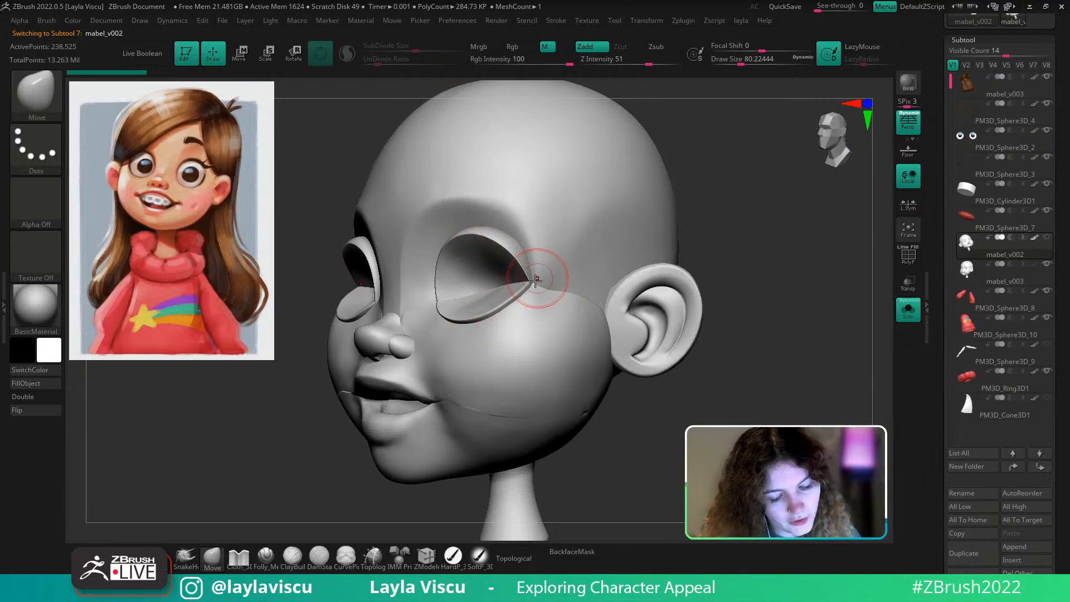
pyautogui.click(1012, 284)
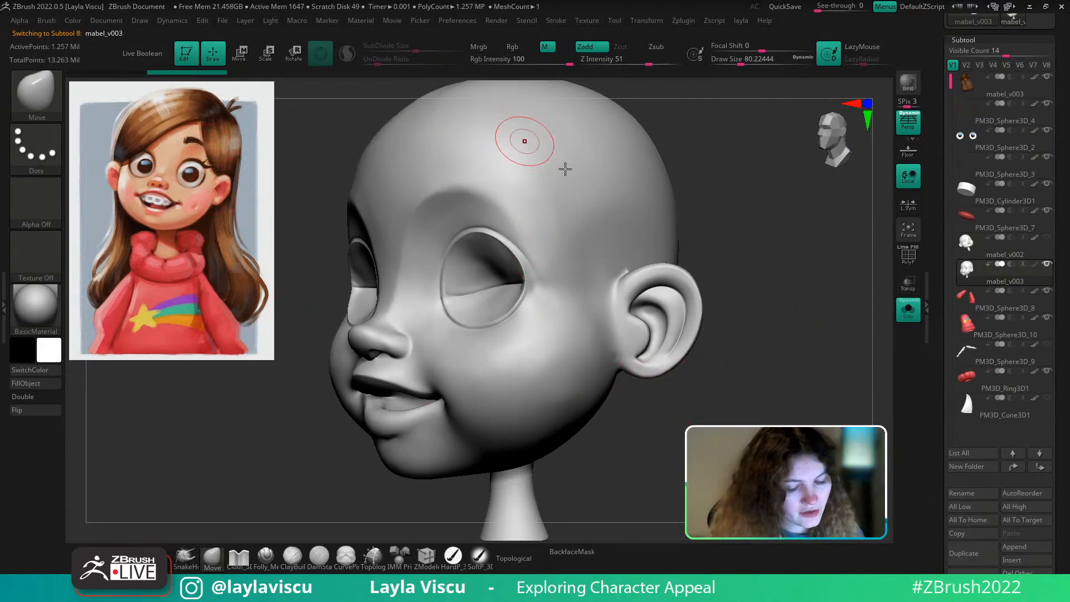
pyautogui.press('ctrl')
pyautogui.moveTo(739, 298)
pyautogui.keyDown('ctrl'); pyautogui.mouseDown(button='right')
pyautogui.moveTo(754, 279)
pyautogui.moveTo(743, 325)
pyautogui.moveTo(772, 327)
pyautogui.moveTo(652, 313)
pyautogui.mouseUp(button='right'); pyautogui.keyUp('ctrl')
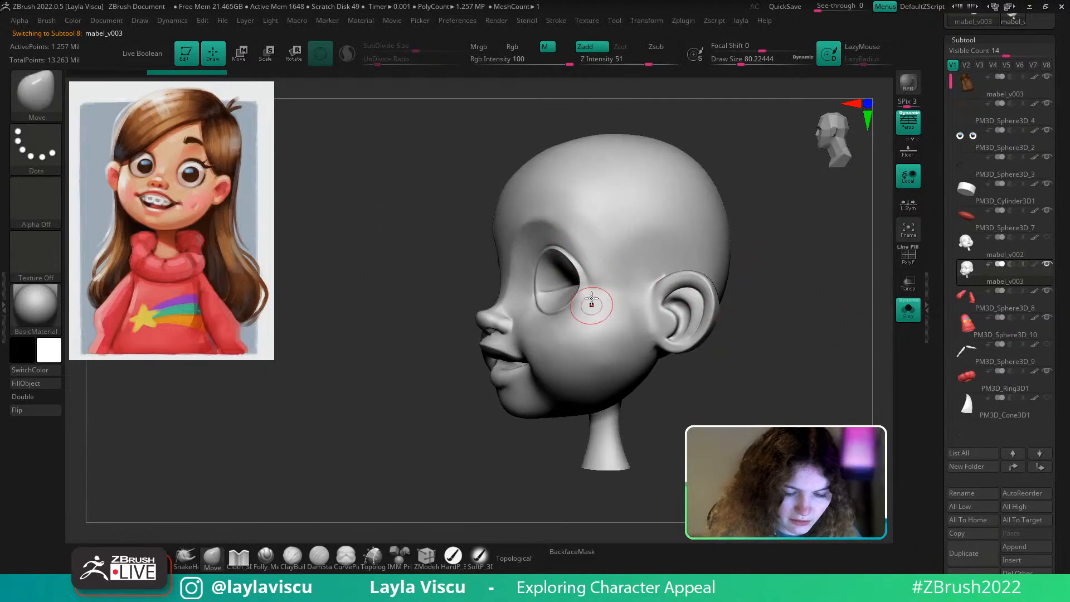
pyautogui.moveTo(731, 273); pyautogui.dragTo(898, 301, button='right')
pyautogui.click(909, 309)
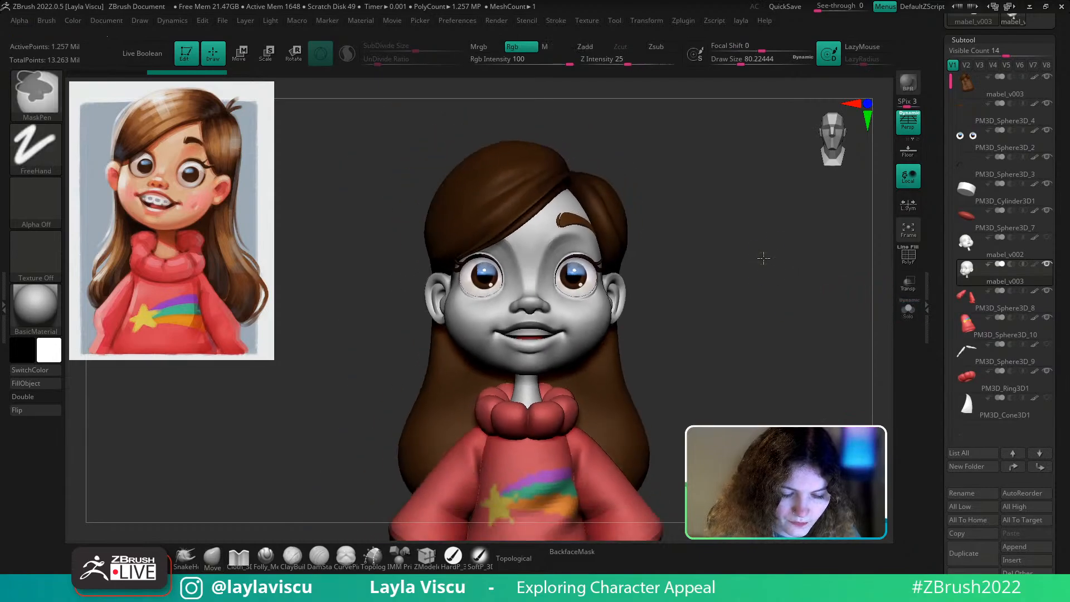
# Turn the mabel_v003 head's polypaint back on and switch the current material to zbro_Paint
pyautogui.click(1034, 265)
pyautogui.keyDown('ctrl'); pyautogui.moveTo(669, 311); pyautogui.dragTo(574, 327, button='right'); pyautogui.keyUp('ctrl')
pyautogui.click(40, 309)
pyautogui.click(264, 417)
# Set the current material to BasicMaterial and turn off polypaint on every subtool except the eyes
pyautogui.click(37, 312)
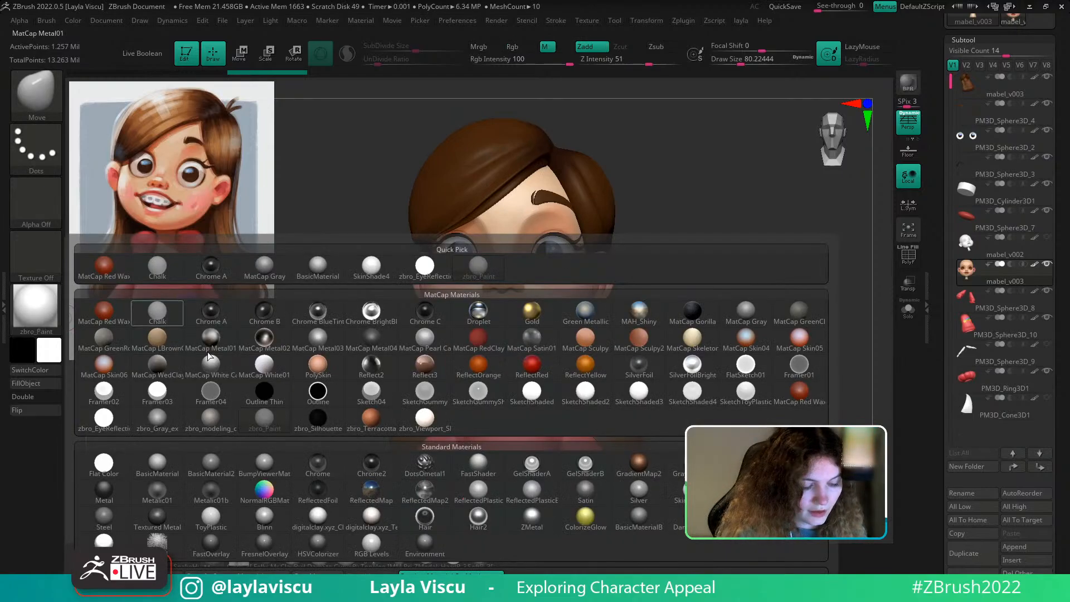
pyautogui.click(165, 459)
pyautogui.moveTo(1035, 268)
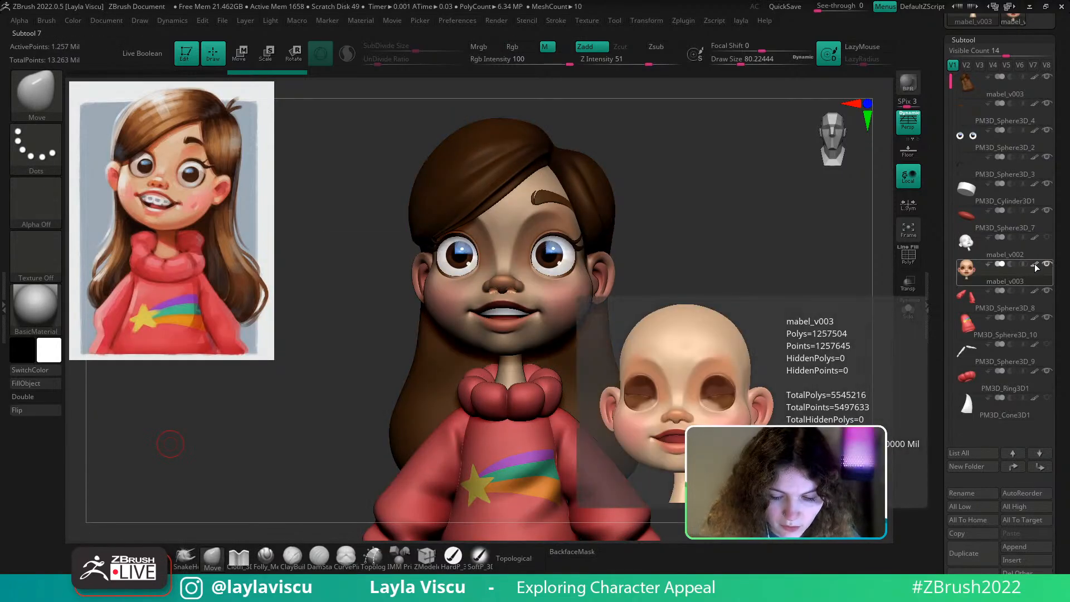
pyautogui.press('ctrl')
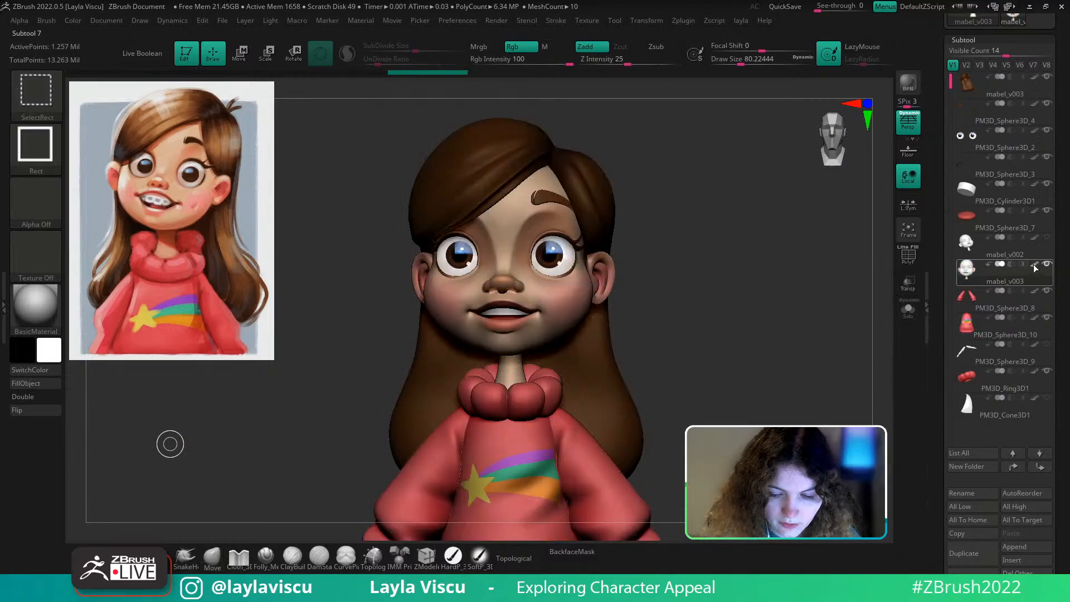
pyautogui.keyDown('ctrl'); pyautogui.click(1035, 267); pyautogui.keyUp('ctrl')
pyautogui.click(1035, 131)
pyautogui.moveTo(700, 300); pyautogui.dragTo(716, 311)
pyautogui.keyDown('alt'); pyautogui.moveTo(665, 269); pyautogui.dragTo(653, 299); pyautogui.keyUp('alt')
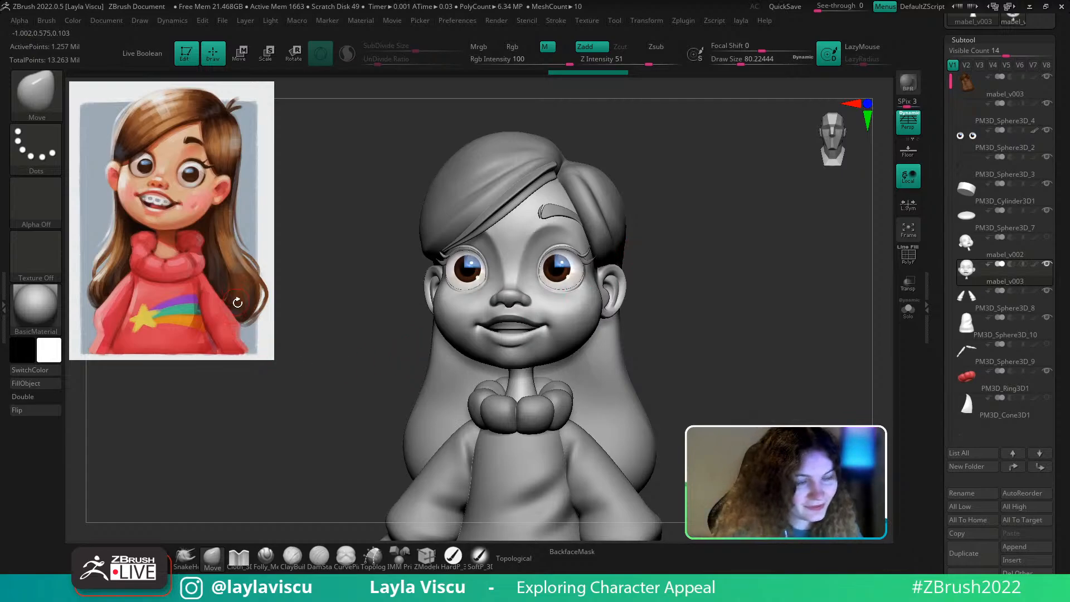
# Move the Spotlight reference painting over the sculpt, enlarge it to roughly the character's size and make it semi-transparent
pyautogui.press('z')
pyautogui.moveTo(211, 213); pyautogui.dragTo(420, 279)
pyautogui.moveTo(405, 208); pyautogui.dragTo(489, 275)
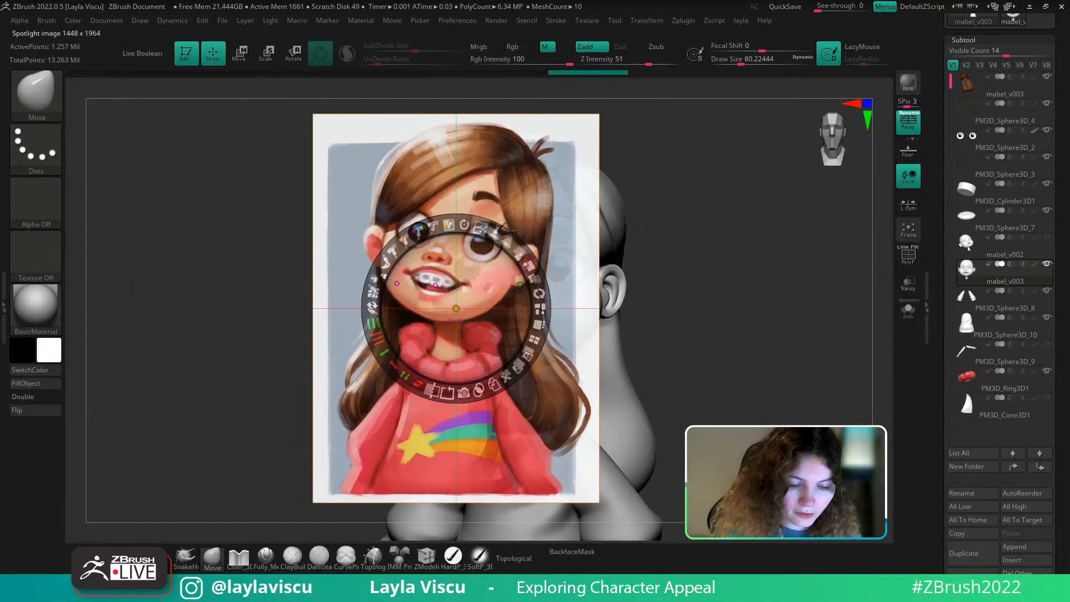
pyautogui.moveTo(479, 229); pyautogui.dragTo(501, 246)
pyautogui.moveTo(497, 270); pyautogui.dragTo(520, 284)
pyautogui.moveTo(502, 243); pyautogui.dragTo(486, 239)
pyautogui.moveTo(498, 340); pyautogui.dragTo(498, 327)
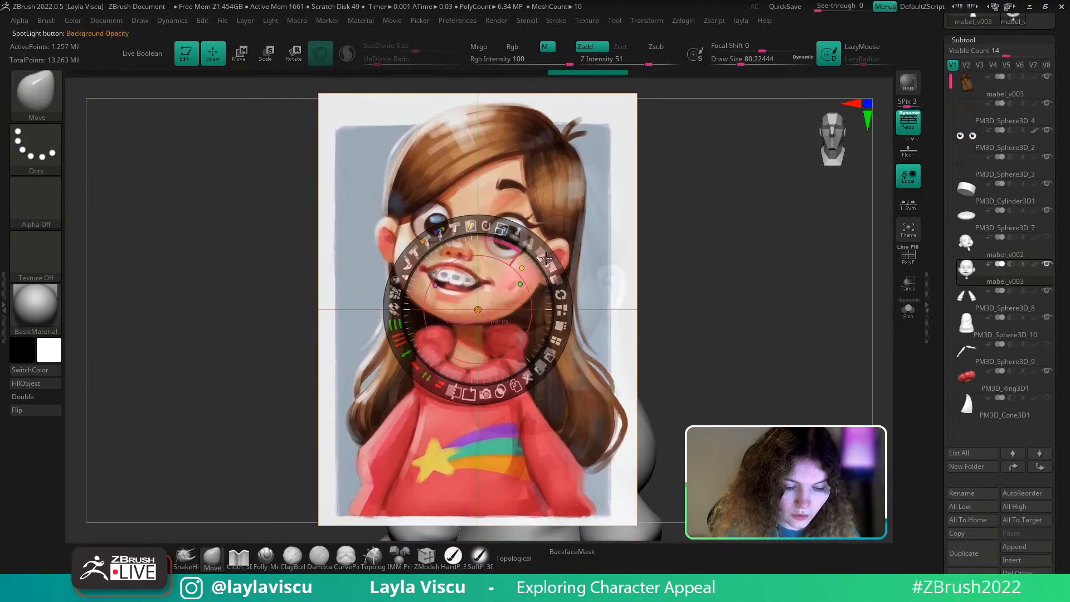
pyautogui.moveTo(543, 256); pyautogui.dragTo(494, 236)
pyautogui.press('z')
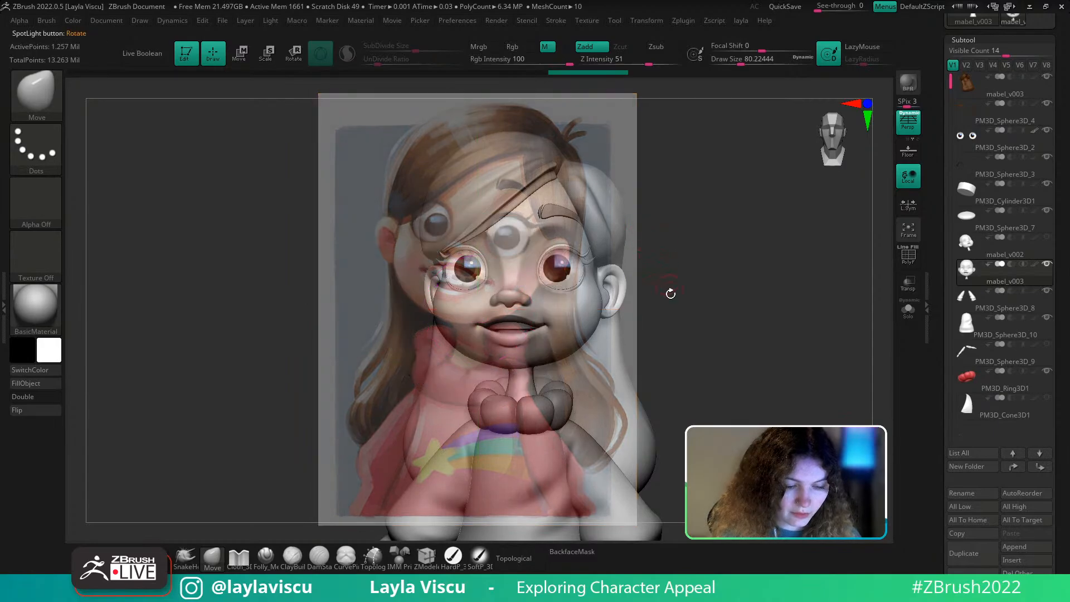
# Tilt and position the sculpt to line up with the semi-transparent painting, toggling the Spotlight overlay off and on to compare
pyautogui.keyDown('alt'); pyautogui.moveTo(683, 337); pyautogui.dragTo(721, 332, button='right'); pyautogui.keyUp('alt')
pyautogui.moveTo(717, 244); pyautogui.dragTo(700, 336, button='right')
pyautogui.hotkey('shift', 'z')
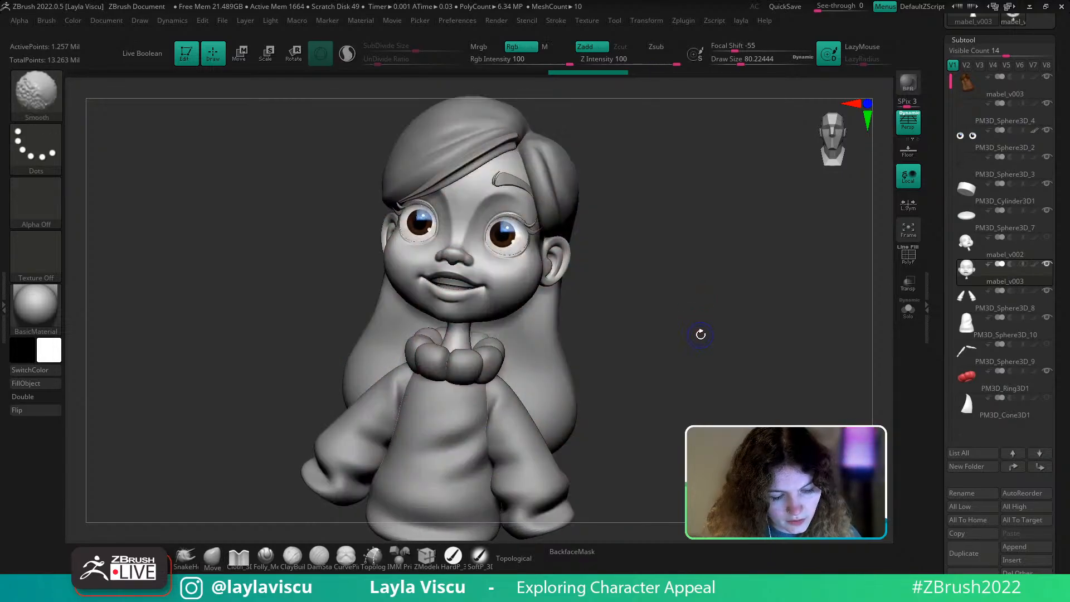
pyautogui.hotkey('shift', 'z')
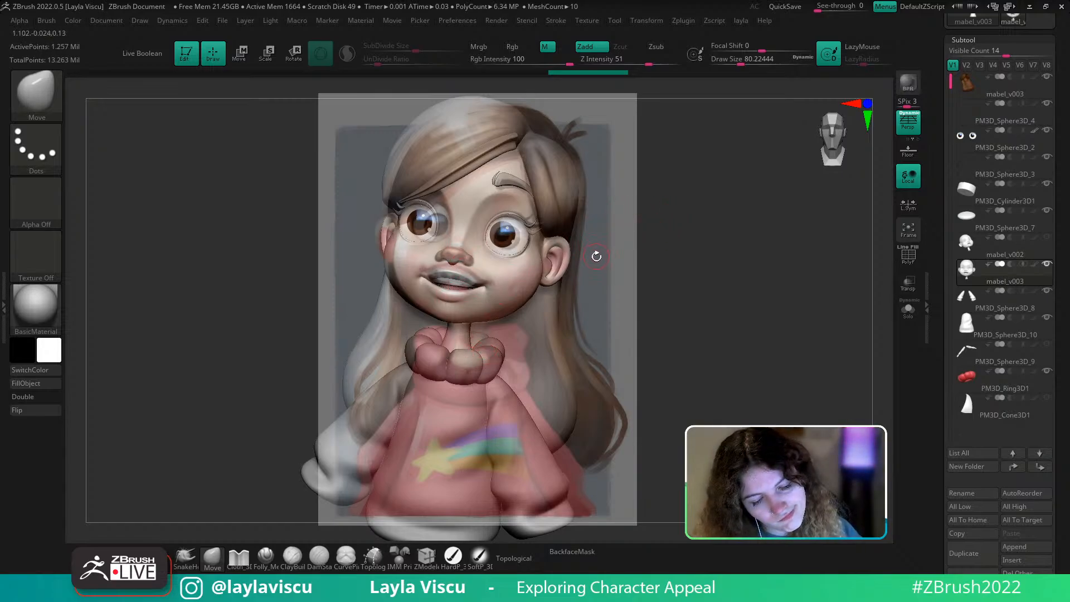
# Reshape the eyebrow subtool with a larger Move brush and smooth it, with material painting off and the Spotlight overlay hidden
pyautogui.keyDown('alt'); pyautogui.click(505, 177); pyautogui.keyUp('alt')
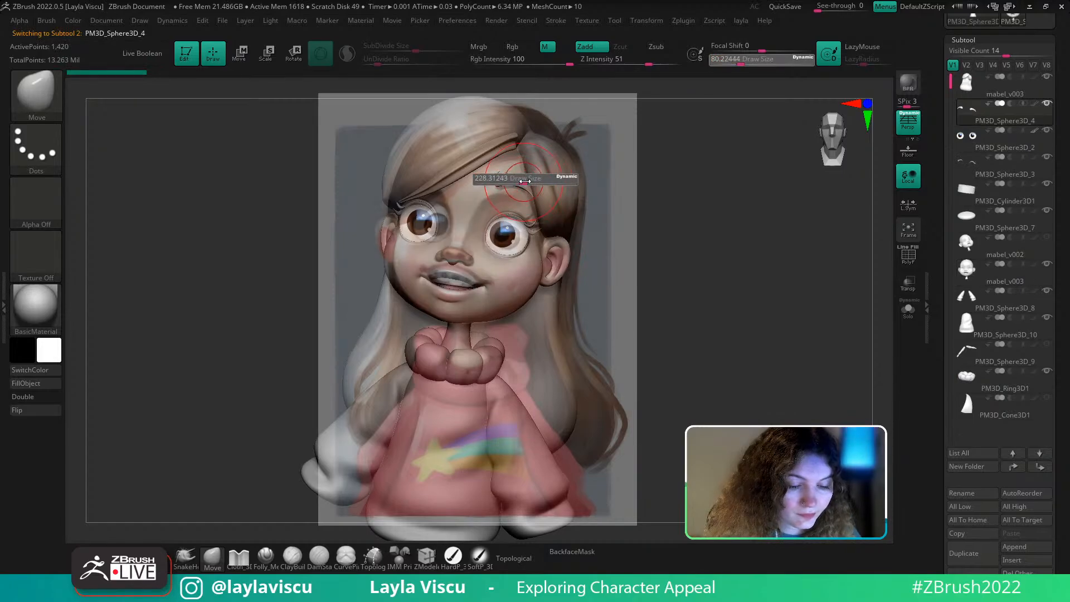
pyautogui.press(']')
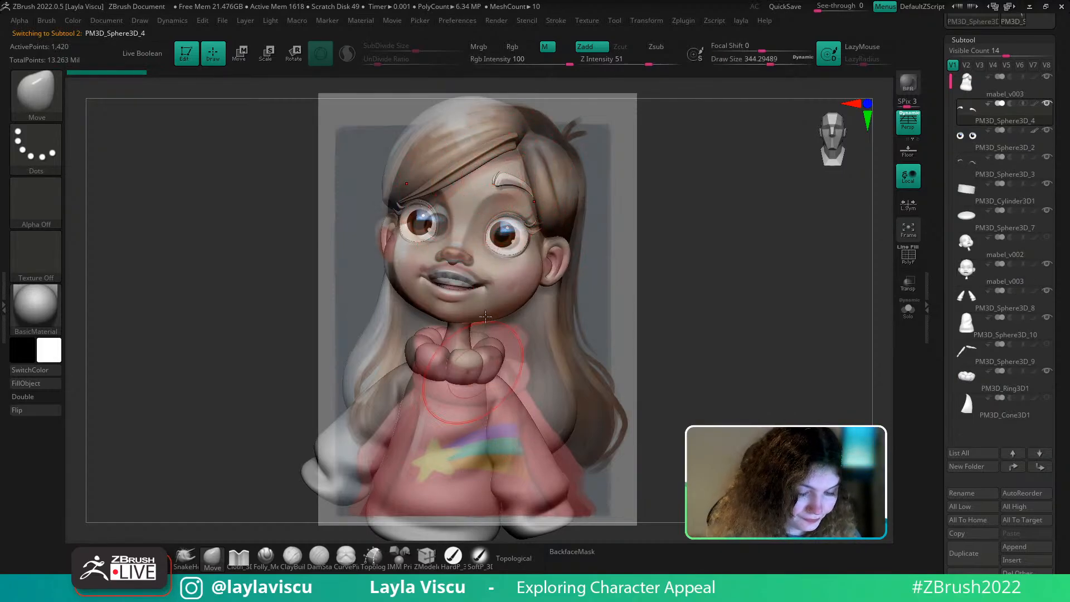
pyautogui.moveTo(496, 185); pyautogui.dragTo(499, 191)
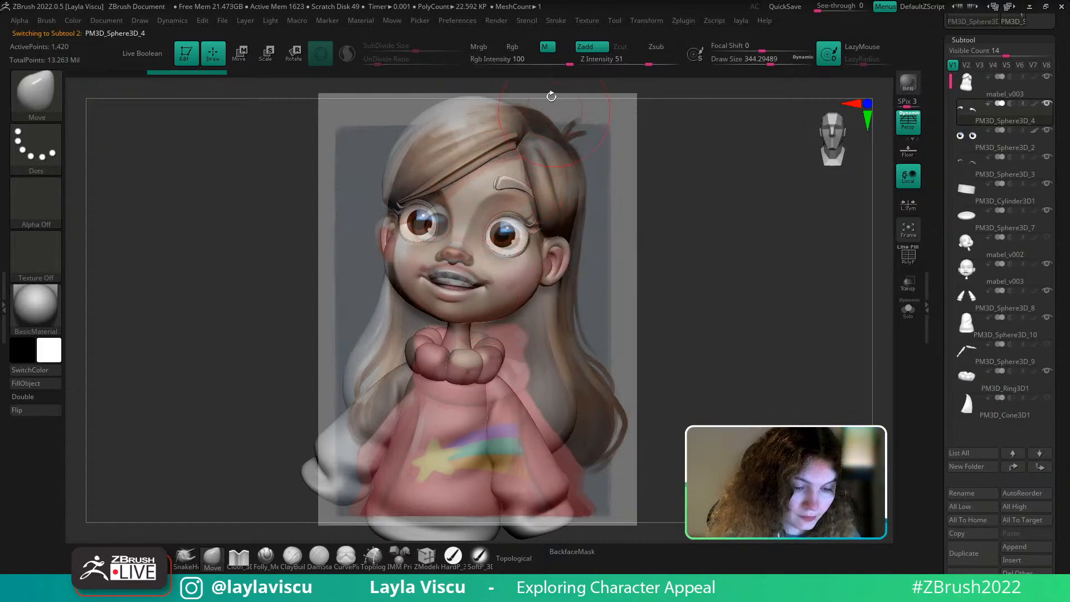
pyautogui.click(548, 48)
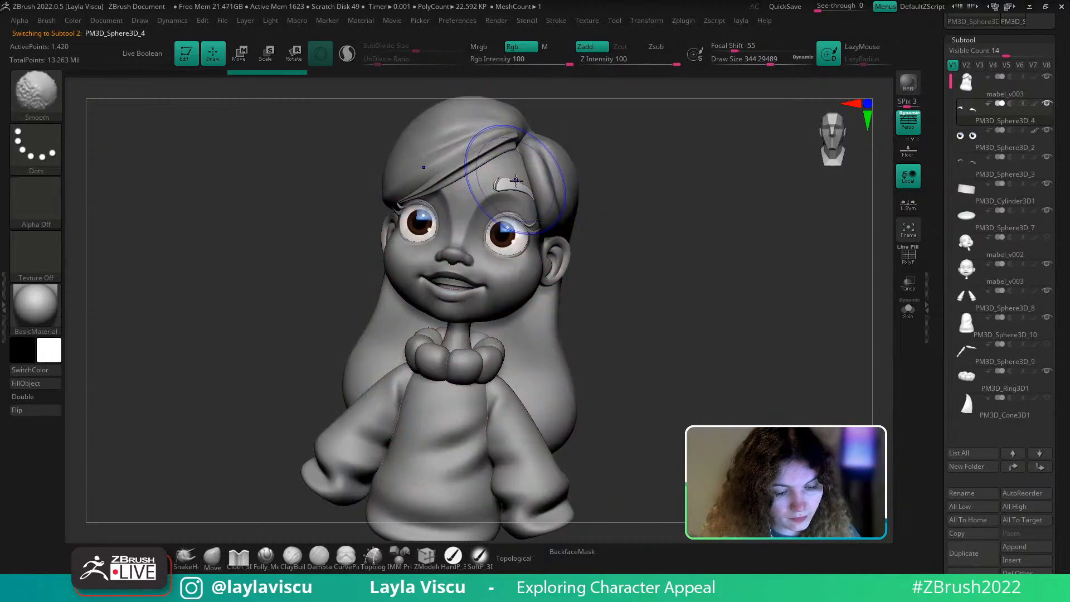
pyautogui.press('[')
pyautogui.press('[')
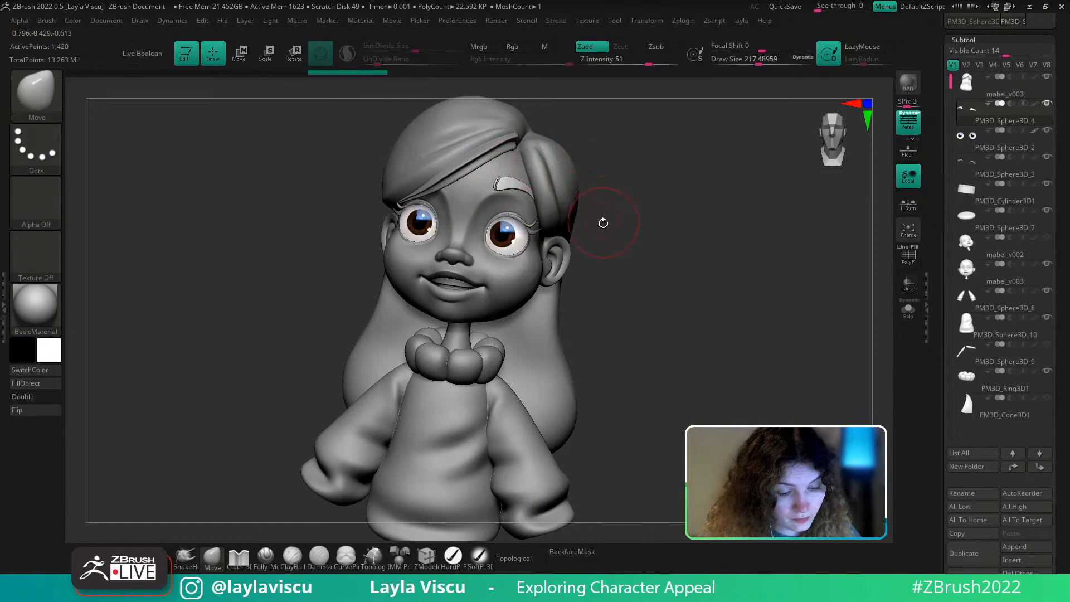
pyautogui.hotkey('shift', 'z')
pyautogui.hotkey('shift', 'z')
pyautogui.hotkey('shift', 'z')
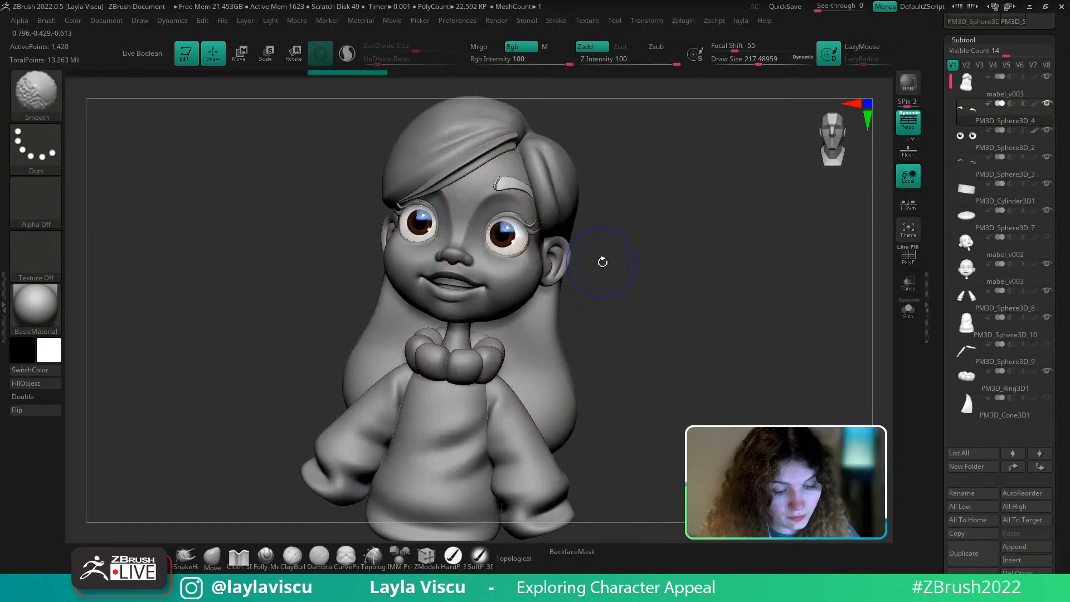
pyautogui.hotkey('shift', 'z')
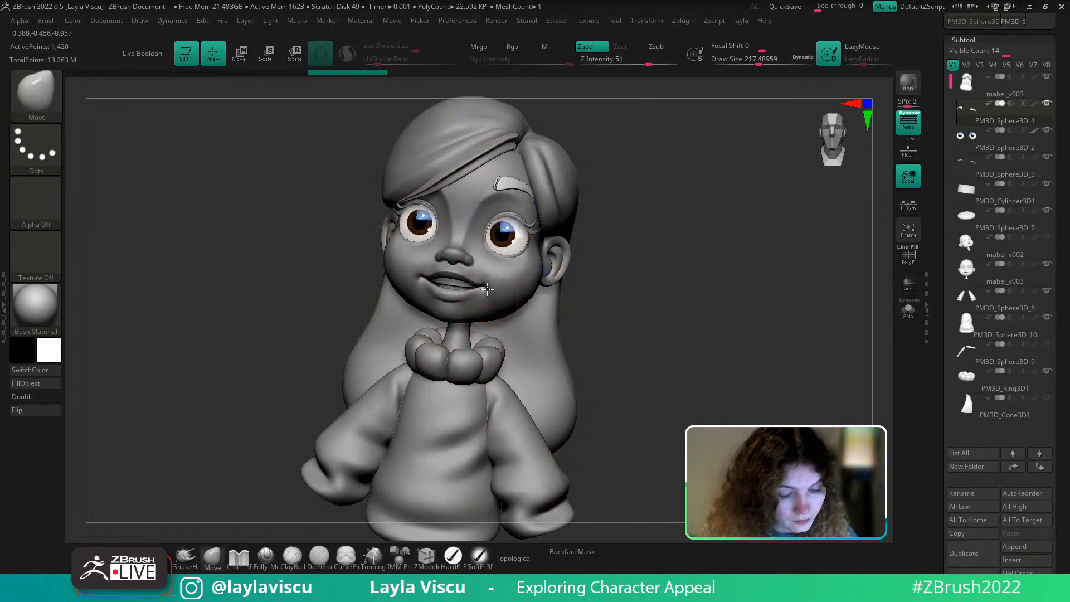
# Solo the mabel_v003 head, show its polygroups and isolate the green and blue groups of the lower face around the mouth
pyautogui.keyDown('alt'); pyautogui.click(474, 286); pyautogui.keyUp('alt')
pyautogui.press('s')
pyautogui.moveTo(483, 281); pyautogui.dragTo(454, 286)
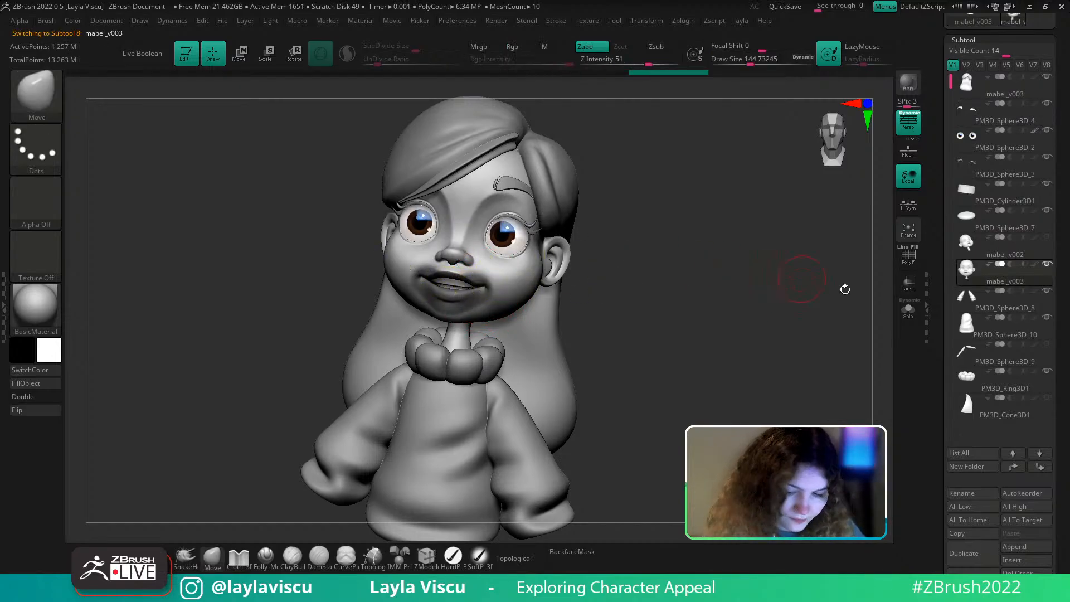
pyautogui.click(909, 310)
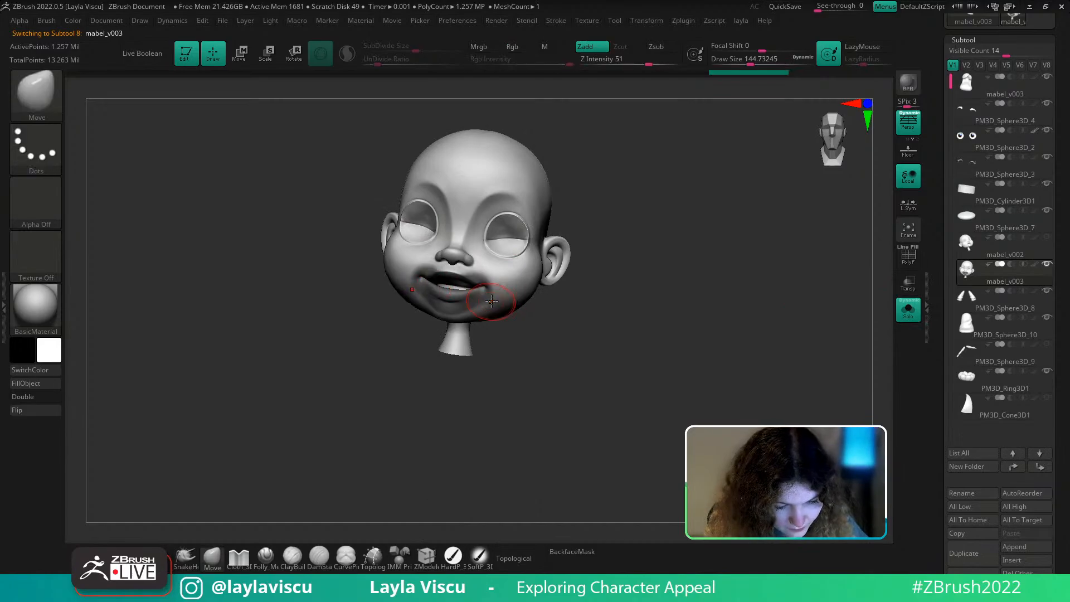
pyautogui.hotkey('shift', 'f')
pyautogui.keyDown('ctrl'); pyautogui.moveTo(466, 300); pyautogui.dragTo(585, 379, button='right'); pyautogui.keyUp('ctrl')
pyautogui.keyDown('ctrl'); pyautogui.keyDown('shift'); pyautogui.click(479, 323); pyautogui.keyUp('shift'); pyautogui.keyUp('ctrl')
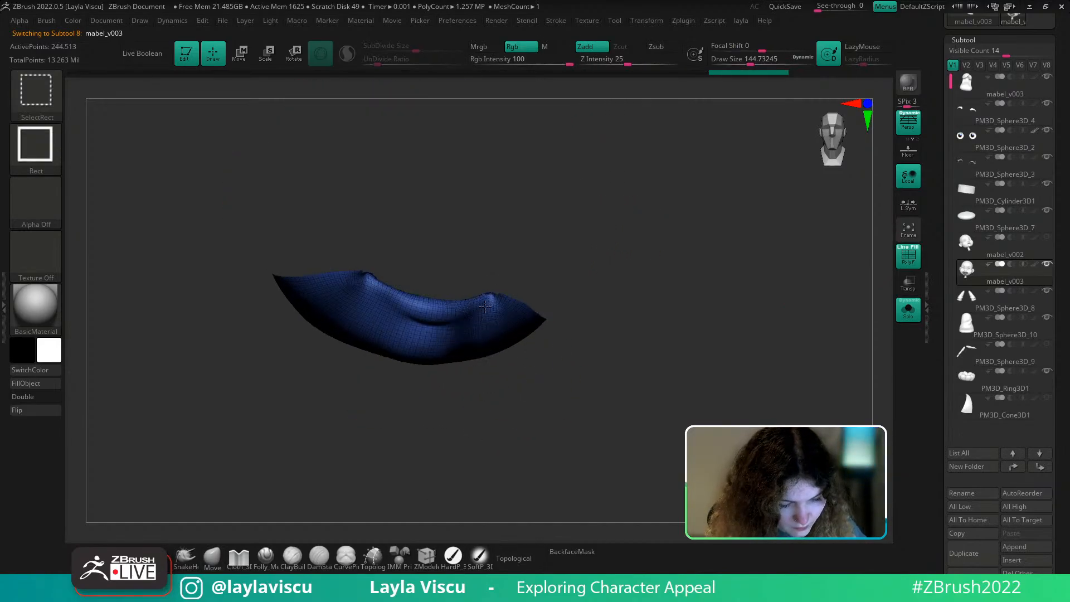
pyautogui.keyDown('ctrl'); pyautogui.keyDown('shift'); pyautogui.click(489, 302); pyautogui.keyUp('shift'); pyautogui.keyUp('ctrl')
pyautogui.keyDown('ctrl'); pyautogui.keyDown('shift'); pyautogui.click(538, 298); pyautogui.keyUp('shift'); pyautogui.keyUp('ctrl')
pyautogui.moveTo(585, 326); pyautogui.dragTo(619, 265, button='right')
pyautogui.keyDown('ctrl'); pyautogui.keyDown('shift'); pyautogui.moveTo(619, 279); pyautogui.dragTo(635, 304); pyautogui.keyUp('shift'); pyautogui.keyUp('ctrl')
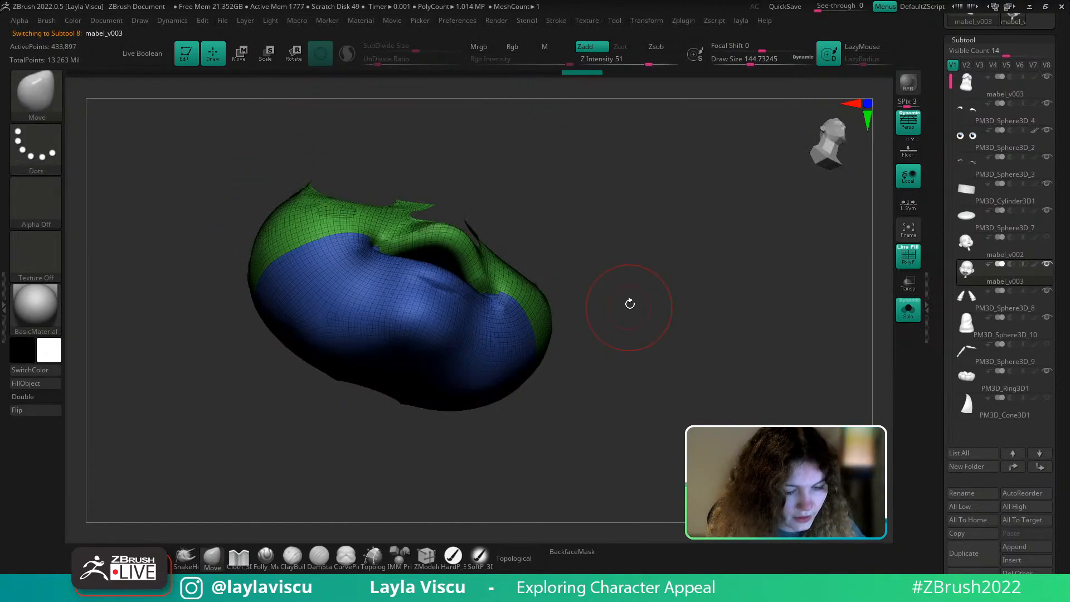
# Turn on double-sided display for the isolated lower face
pyautogui.moveTo(630, 304); pyautogui.dragTo(599, 312, button='right')
pyautogui.click(35, 384)
pyautogui.click(57, 397)
pyautogui.moveTo(721, 284); pyautogui.dragTo(650, 203, button='right')
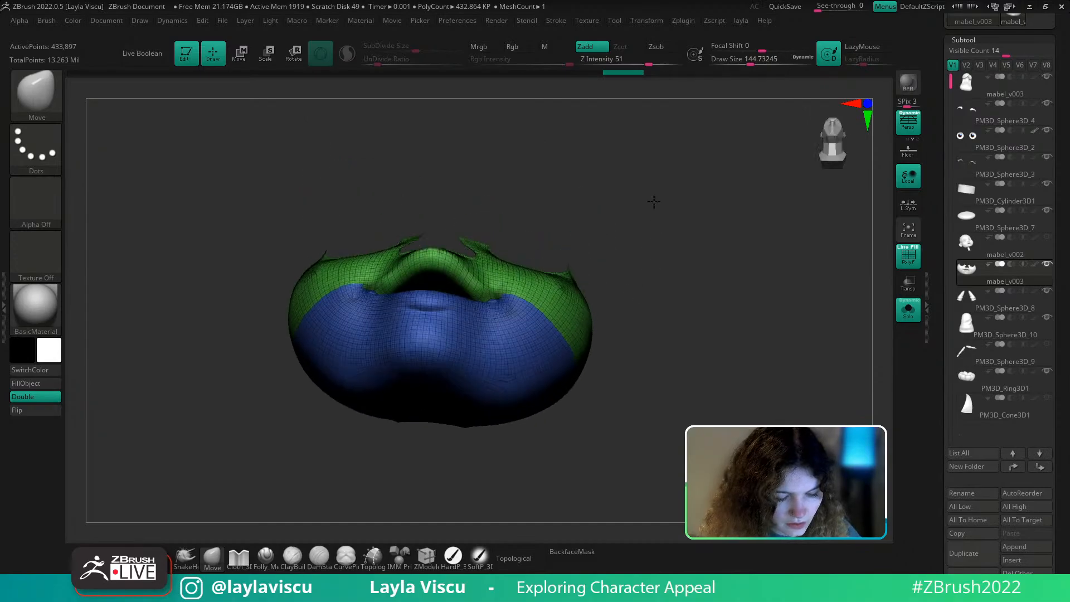
pyautogui.press('w')
pyautogui.keyDown('ctrl'); pyautogui.moveTo(400, 261); pyautogui.dragTo(372, 287, button='right'); pyautogui.keyUp('ctrl')
pyautogui.keyDown('ctrl'); pyautogui.moveTo(361, 283); pyautogui.dragTo(372, 300); pyautogui.keyUp('ctrl')
pyautogui.moveTo(707, 177); pyautogui.dragTo(708, 242, button='right')
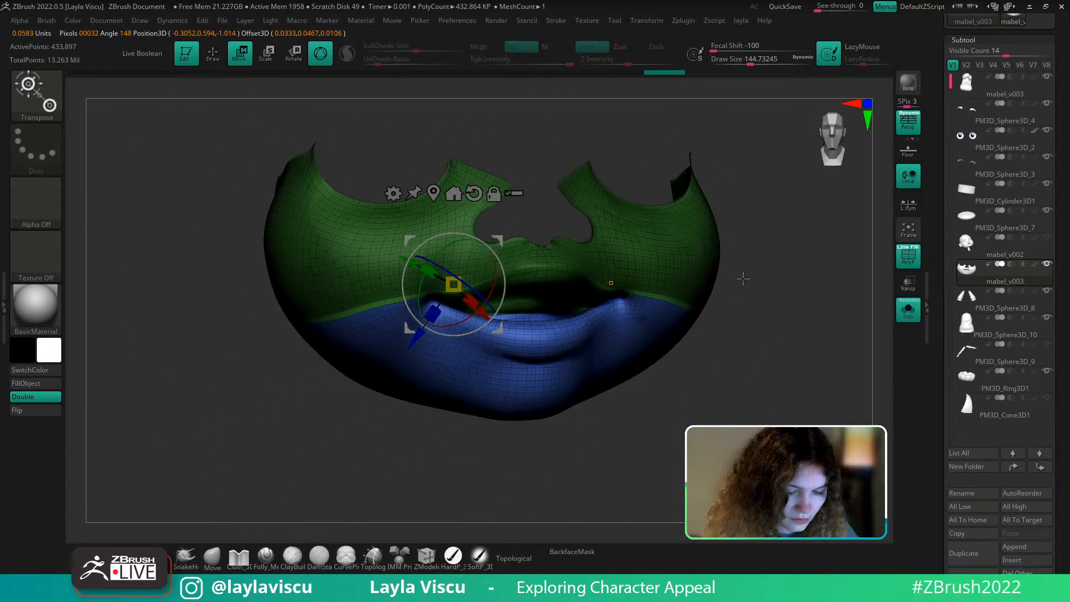
pyautogui.press('b')
pyautogui.press('c')
pyautogui.press('b')
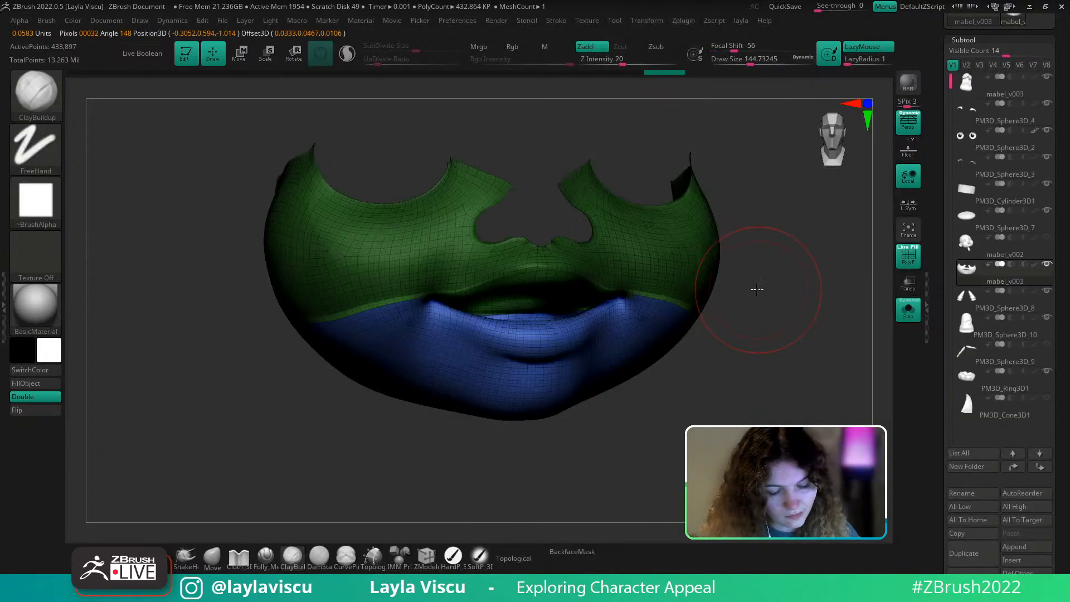
# Hide the polyframe, clear the existing mask and paint a MaskPen mask around the lips with a draw size of about 71
pyautogui.moveTo(757, 289)
pyautogui.mouseDown(button='right')
pyautogui.moveTo(781, 253)
pyautogui.moveTo(769, 296)
pyautogui.moveTo(785, 294)
pyautogui.mouseUp(button='right')
pyautogui.hotkey('shift', 'f')
pyautogui.press('ctrl')
pyautogui.keyDown('ctrl'); pyautogui.moveTo(784, 294); pyautogui.dragTo(798, 310); pyautogui.keyUp('ctrl')
pyautogui.press('s')
pyautogui.moveTo(543, 320)
pyautogui.mouseDown()
pyautogui.moveTo(503, 344)
pyautogui.moveTo(652, 296)
pyautogui.moveTo(544, 274)
pyautogui.mouseUp()
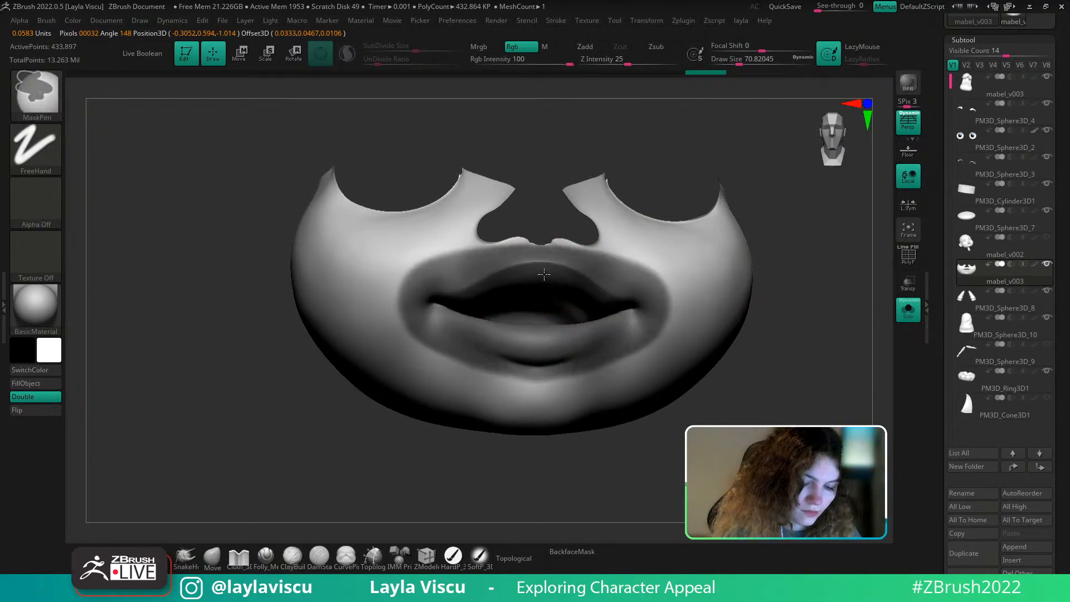
# Extend the painted mask over the inner mouth cavity and the inside of the mouth corners
pyautogui.moveTo(793, 250)
pyautogui.mouseDown(button='right')
pyautogui.moveTo(784, 378)
pyautogui.moveTo(562, 324)
pyautogui.mouseUp(button='right')
pyautogui.moveTo(561, 324)
pyautogui.keyDown('ctrl'); pyautogui.mouseDown()
pyautogui.moveTo(553, 334)
pyautogui.moveTo(480, 312)
pyautogui.moveTo(502, 357)
pyautogui.moveTo(543, 301)
pyautogui.moveTo(429, 206)
pyautogui.moveTo(476, 127)
pyautogui.mouseUp(); pyautogui.keyUp('ctrl')
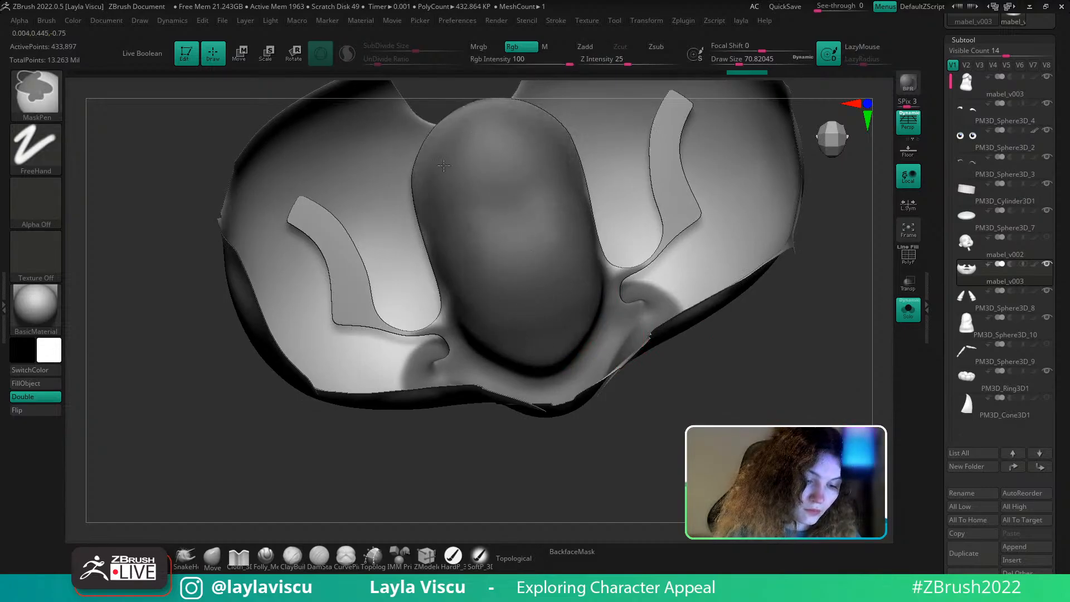
pyautogui.keyDown('ctrl'); pyautogui.moveTo(444, 166); pyautogui.dragTo(470, 336); pyautogui.keyUp('ctrl')
pyautogui.moveTo(655, 429); pyautogui.dragTo(666, 496)
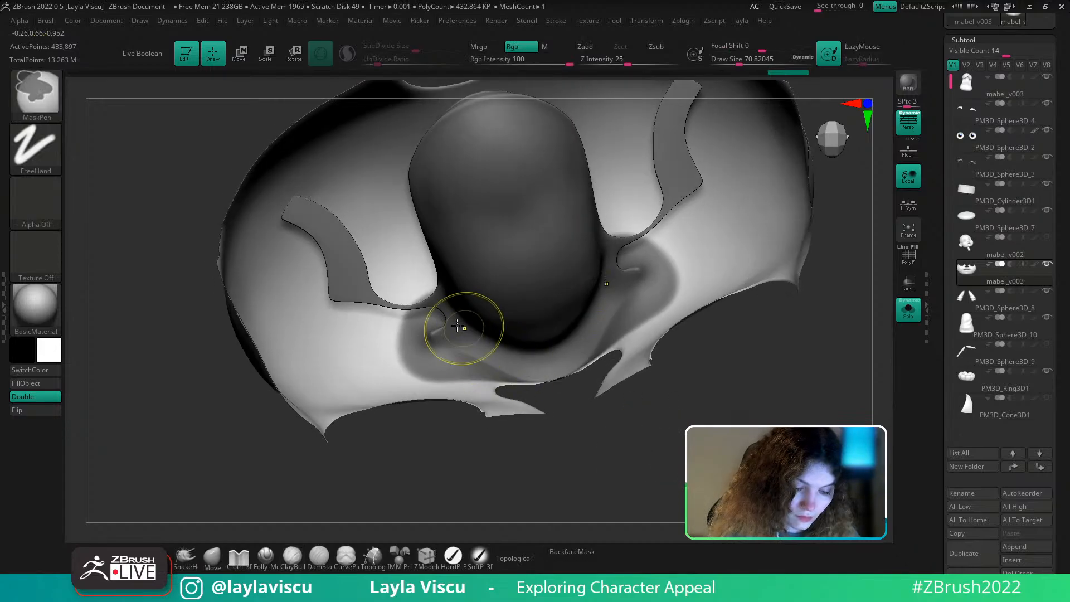
pyautogui.keyDown('ctrl'); pyautogui.moveTo(463, 330); pyautogui.dragTo(473, 353); pyautogui.keyUp('ctrl')
pyautogui.moveTo(593, 446); pyautogui.dragTo(607, 335)
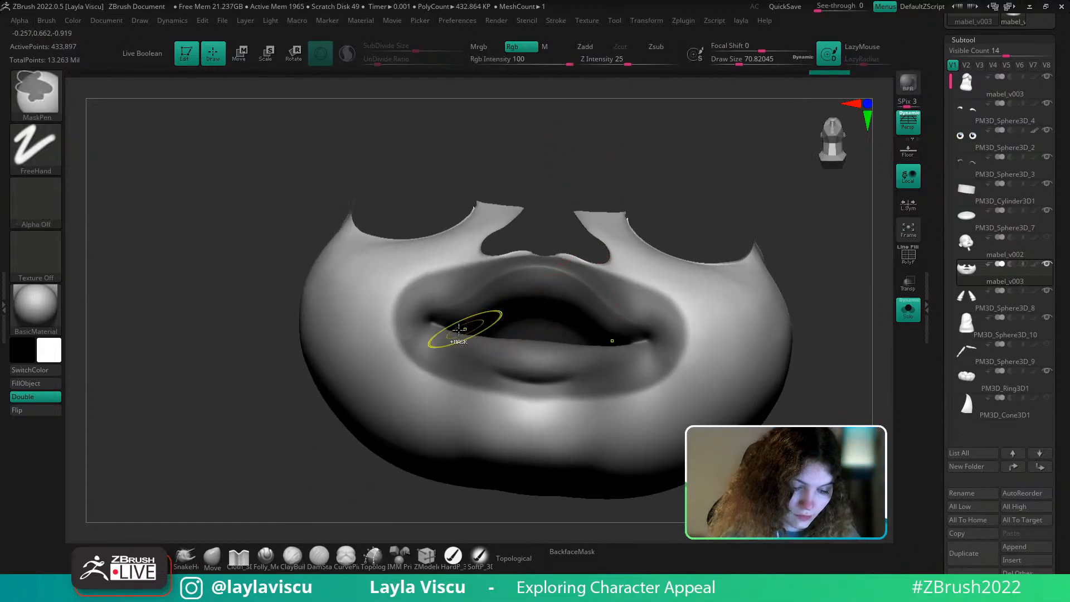
pyautogui.moveTo(624, 220); pyautogui.dragTo(698, 273)
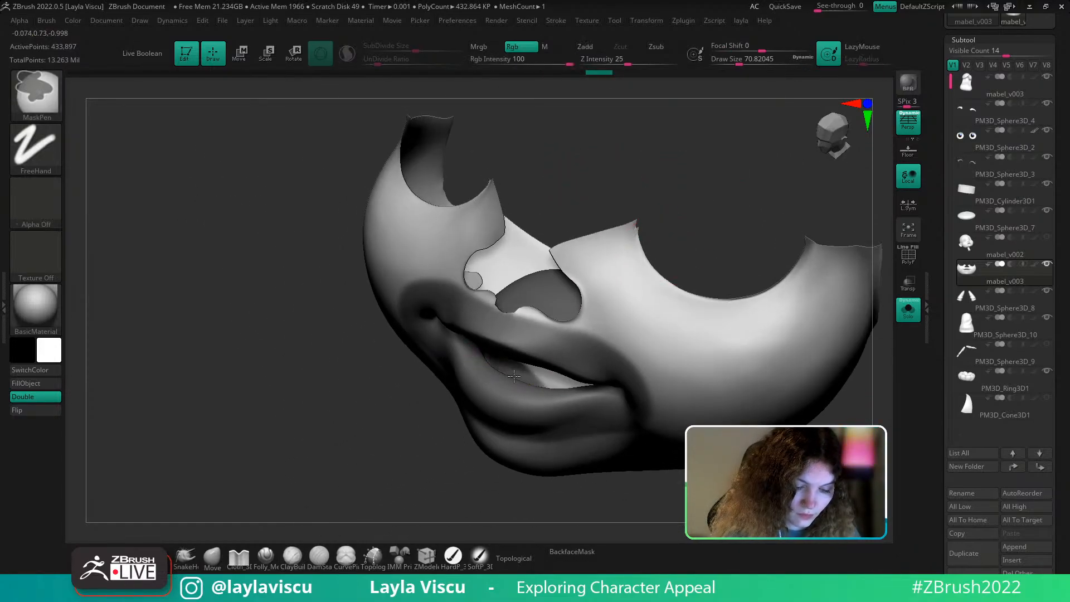
# Isolate the lower lip and inner mouth polygroup, mask the remaining uncovered areas of the mouth cavity and unhide the whole head
pyautogui.keyDown('ctrl'); pyautogui.keyDown('shift'); pyautogui.click(538, 363); pyautogui.keyUp('shift'); pyautogui.keyUp('ctrl')
pyautogui.keyDown('ctrl'); pyautogui.keyDown('shift'); pyautogui.click(626, 329); pyautogui.keyUp('shift'); pyautogui.keyUp('ctrl')
pyautogui.moveTo(635, 223); pyautogui.dragTo(655, 312)
pyautogui.moveTo(623, 301)
pyautogui.keyDown('ctrl'); pyautogui.mouseDown()
pyautogui.moveTo(598, 281)
pyautogui.moveTo(557, 280)
pyautogui.mouseUp(); pyautogui.keyUp('ctrl')
pyautogui.keyDown('alt'); pyautogui.moveTo(515, 362); pyautogui.dragTo(466, 466); pyautogui.keyUp('alt')
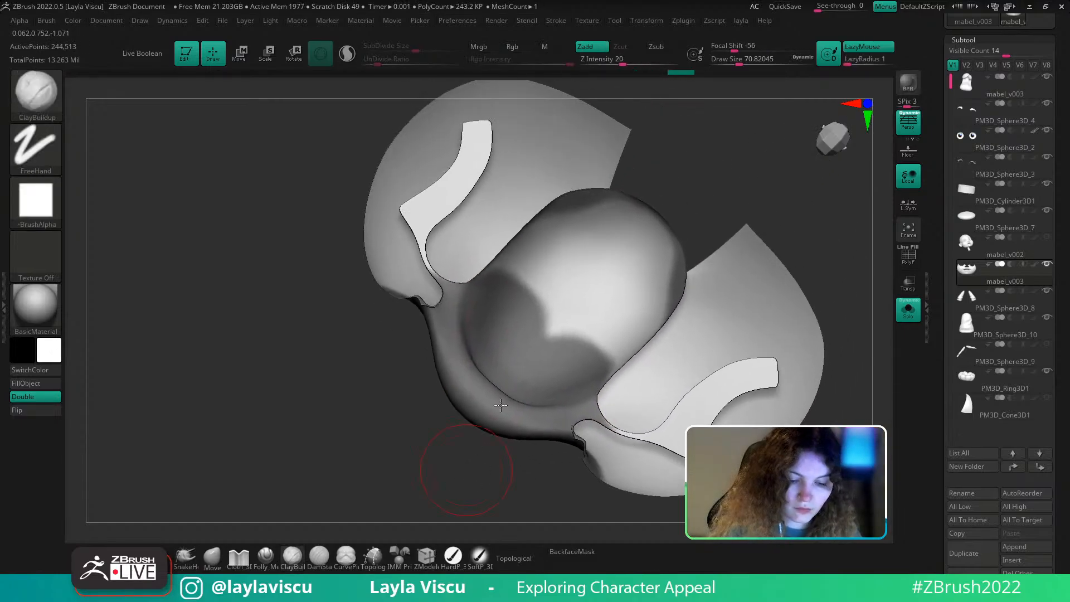
pyautogui.moveTo(560, 312)
pyautogui.keyDown('ctrl'); pyautogui.mouseDown()
pyautogui.moveTo(602, 252)
pyautogui.moveTo(510, 256)
pyautogui.moveTo(547, 229)
pyautogui.moveTo(661, 247)
pyautogui.mouseUp(); pyautogui.keyUp('ctrl')
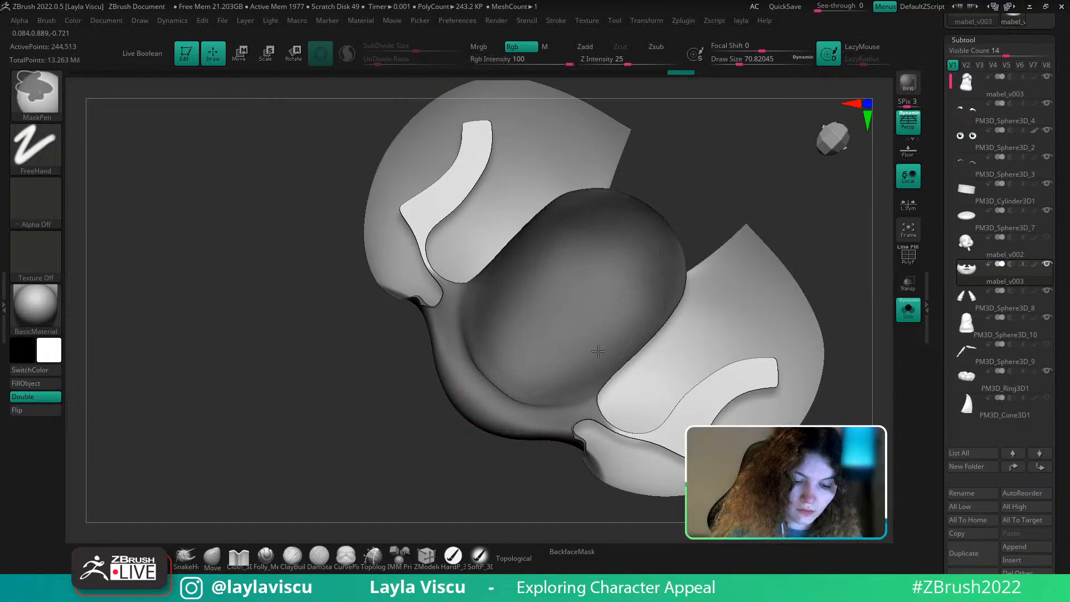
pyautogui.keyDown('ctrl'); pyautogui.keyDown('shift'); pyautogui.click(764, 172); pyautogui.keyUp('shift'); pyautogui.keyUp('ctrl')
# Step the head down three subdivision levels, soften the mouth mask and invert it so only the mouth area can be edited
pyautogui.moveTo(857, 474); pyautogui.dragTo(845, 382)
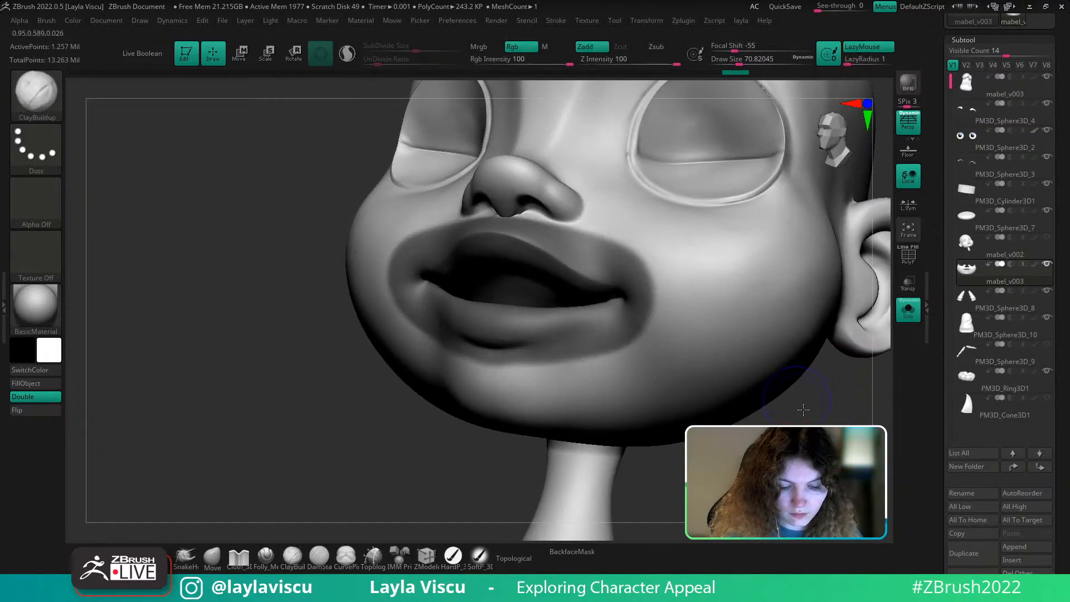
pyautogui.keyDown('shift'); pyautogui.moveTo(803, 409); pyautogui.dragTo(795, 408); pyautogui.keyUp('shift')
pyautogui.keyDown('alt'); pyautogui.moveTo(795, 408); pyautogui.dragTo(764, 365); pyautogui.keyUp('alt')
pyautogui.hotkey('shift', 'd')
pyautogui.hotkey('shift', 'd')
pyautogui.hotkey('shift', 'd')
pyautogui.keyDown('ctrl'); pyautogui.click(616, 365); pyautogui.keyUp('ctrl')
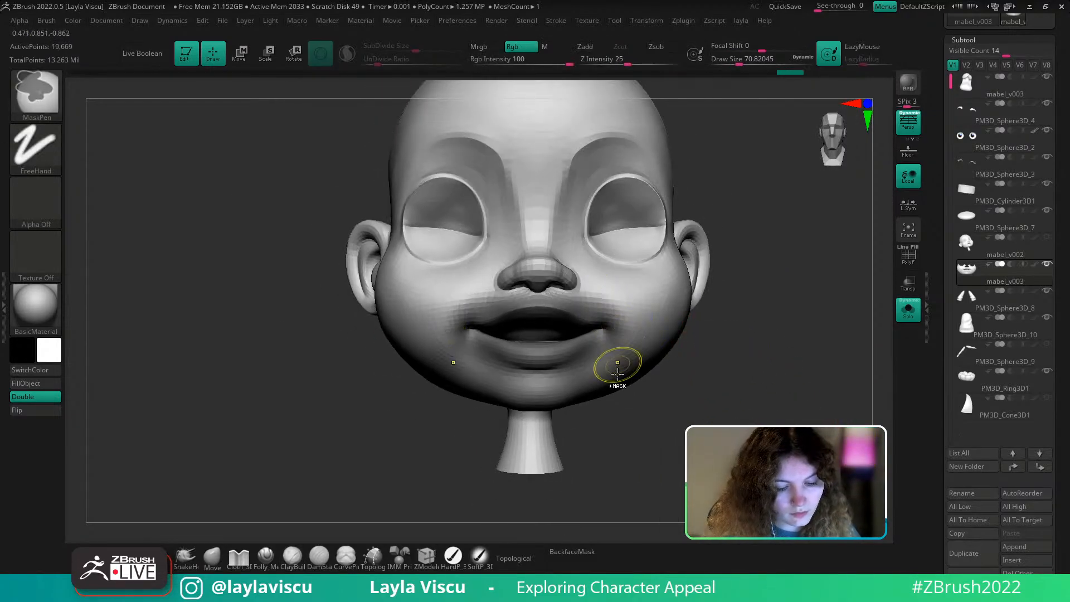
pyautogui.hotkey('ctrl', 'i')
pyautogui.keyDown('ctrl'); pyautogui.click(622, 373); pyautogui.keyUp('ctrl')
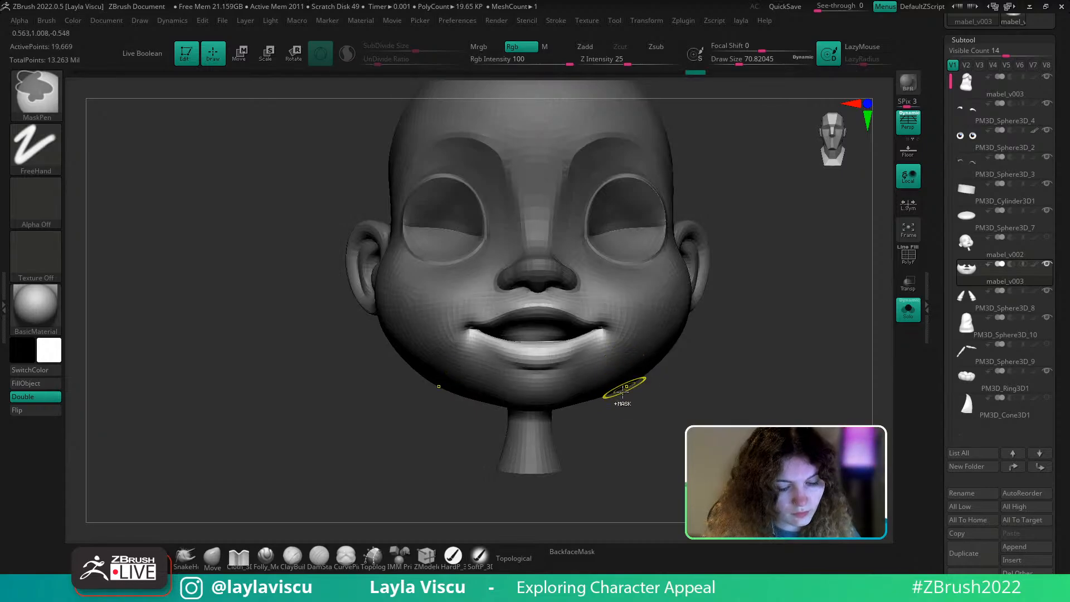
# Activate the Move gizmo on the soloed head and center it on the unmasked mouth
pyautogui.press('b')
pyautogui.press('c')
pyautogui.press('b')
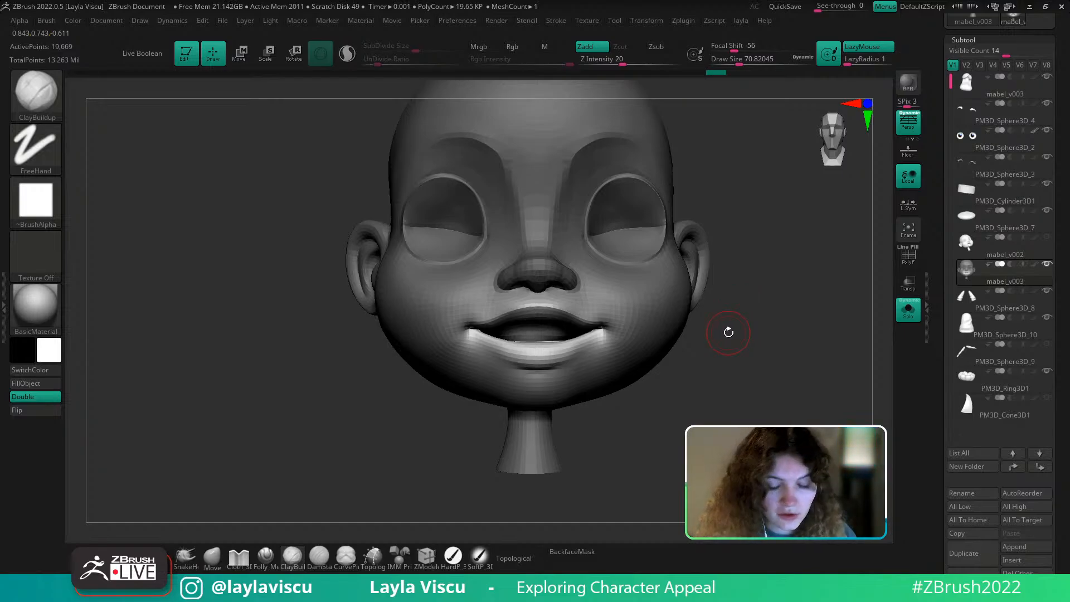
pyautogui.keyDown('alt'); pyautogui.moveTo(735, 332); pyautogui.dragTo(733, 359); pyautogui.keyUp('alt')
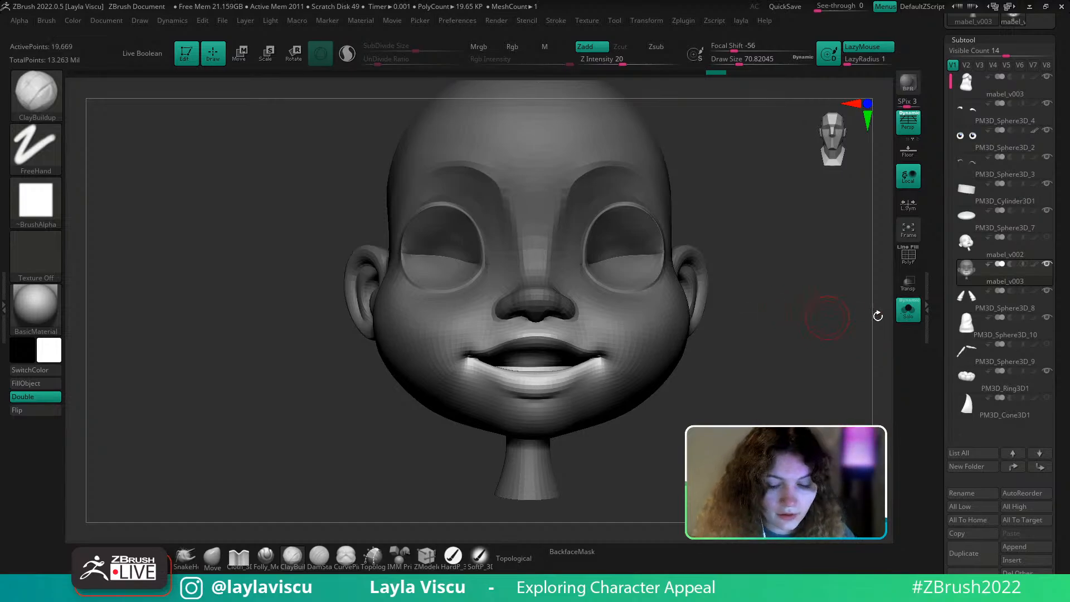
pyautogui.click(909, 314)
pyautogui.click(909, 313)
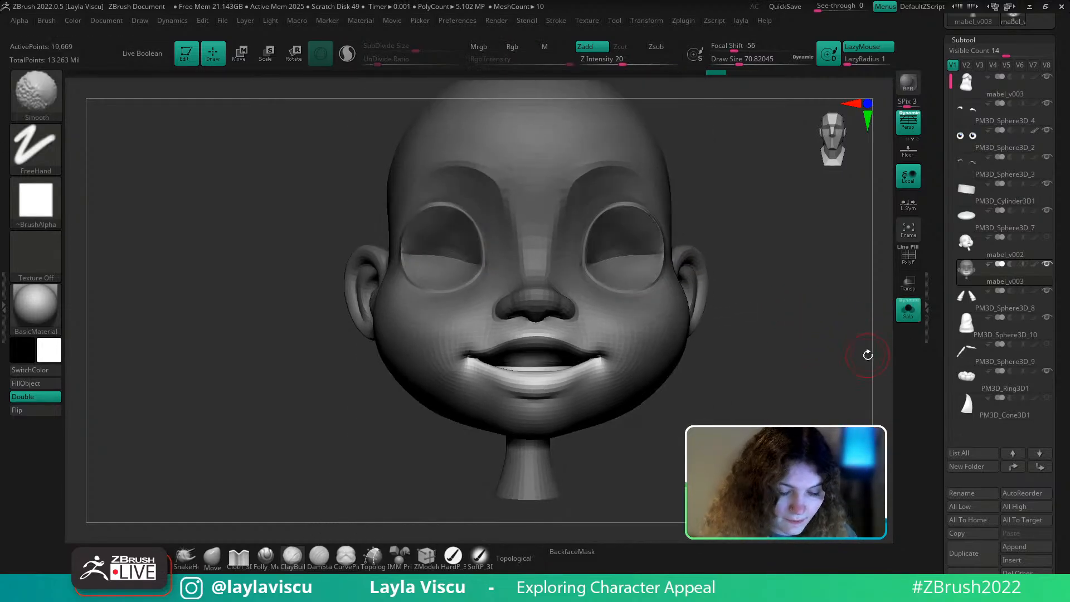
pyautogui.press('w')
pyautogui.click(500, 256)
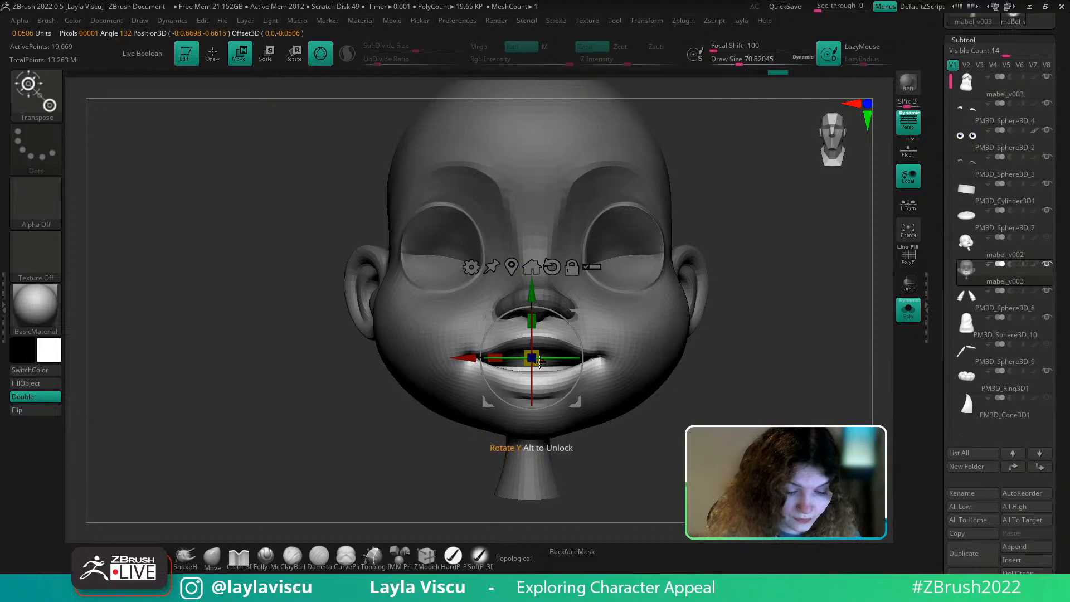
# Show all subtools again and scale the unmasked mouth vertically with the gizmo, undoing the first attempt and repeating it
pyautogui.click(908, 310)
pyautogui.moveTo(801, 345)
pyautogui.keyDown('ctrl'); pyautogui.mouseDown(button='right')
pyautogui.moveTo(768, 342)
pyautogui.moveTo(744, 357)
pyautogui.mouseUp(button='right'); pyautogui.keyUp('ctrl')
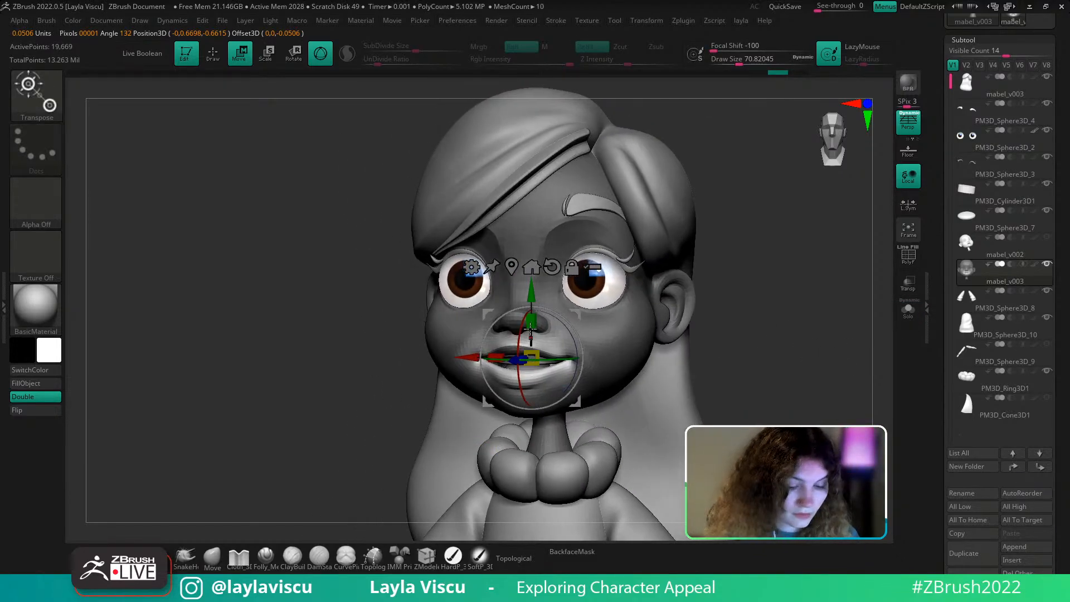
pyautogui.moveTo(532, 322); pyautogui.dragTo(536, 319)
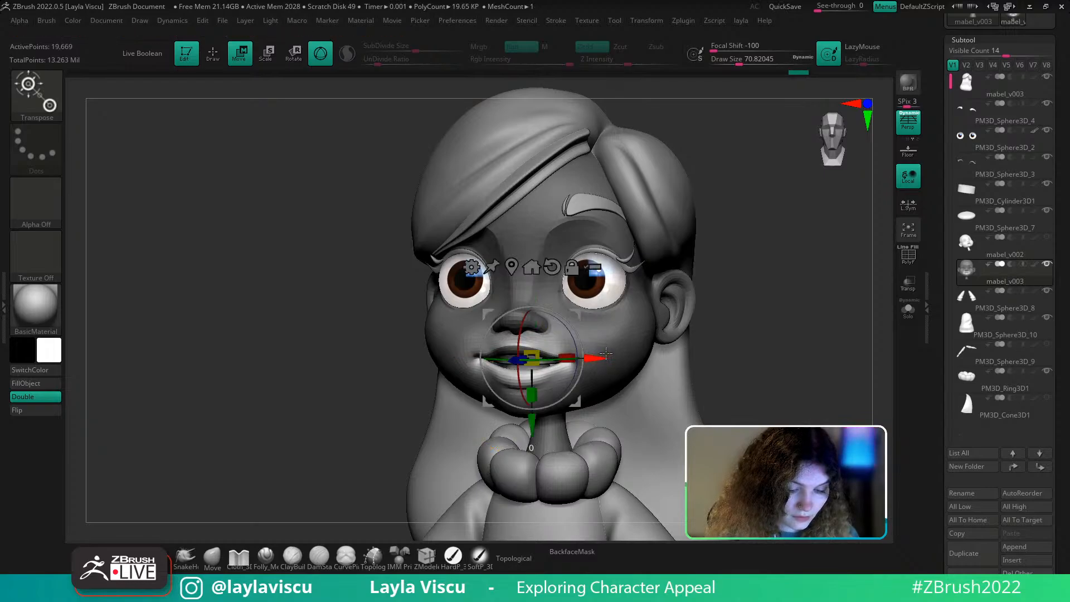
pyautogui.hotkey('ctrl', 'z')
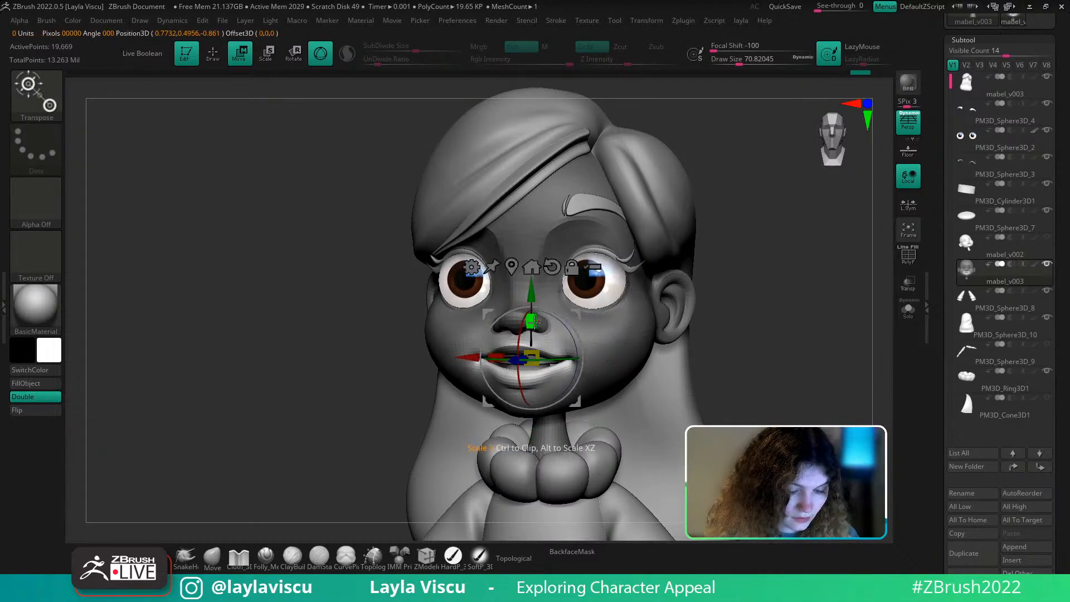
pyautogui.moveTo(532, 322); pyautogui.dragTo(537, 314)
pyautogui.moveTo(774, 375); pyautogui.dragTo(729, 347, button='right')
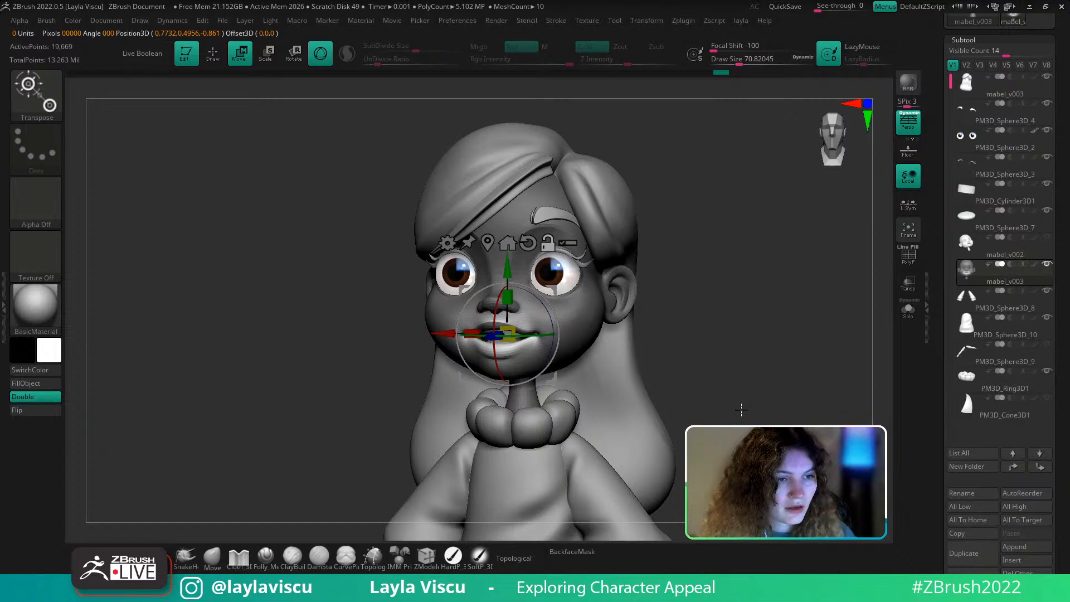
# Bring back the semi-transparent Spotlight painting over the sculpt and solo the mabel_v003 head against it
pyautogui.moveTo(746, 396); pyautogui.dragTo(736, 400)
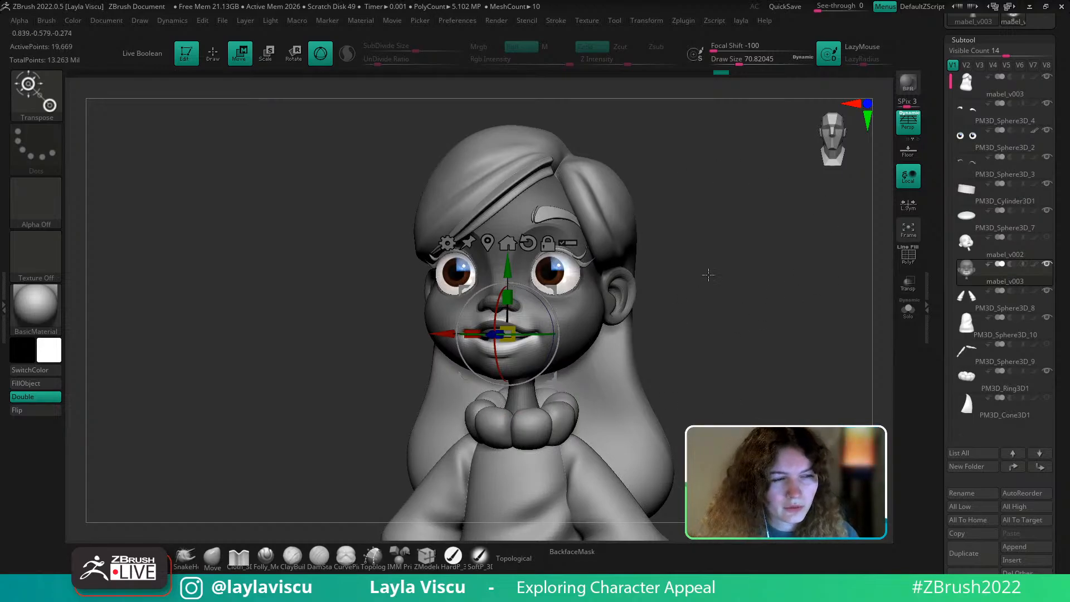
pyautogui.hotkey('shift', 'z')
pyautogui.press('z')
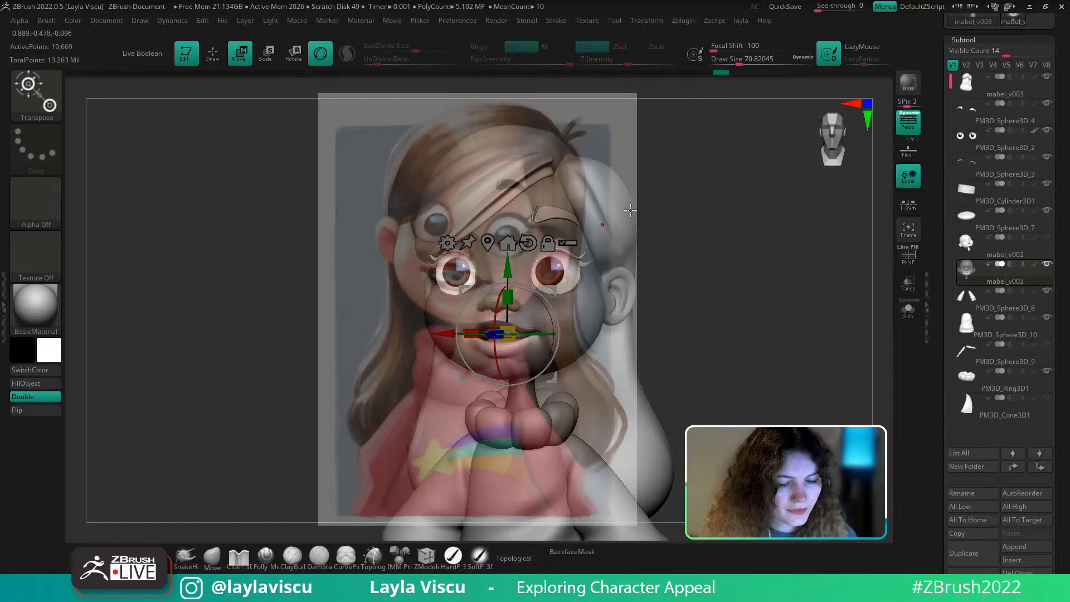
pyautogui.click(909, 309)
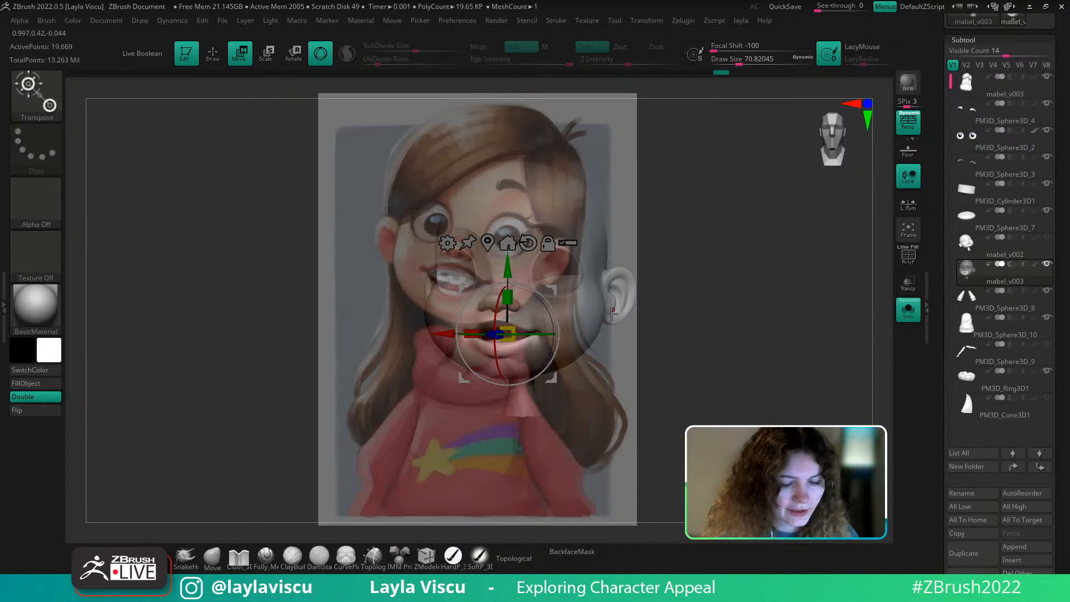
# Hide the Spotlight painting, dock the Document palette in the tray and expand its ZAppLink Properties
pyautogui.press('z')
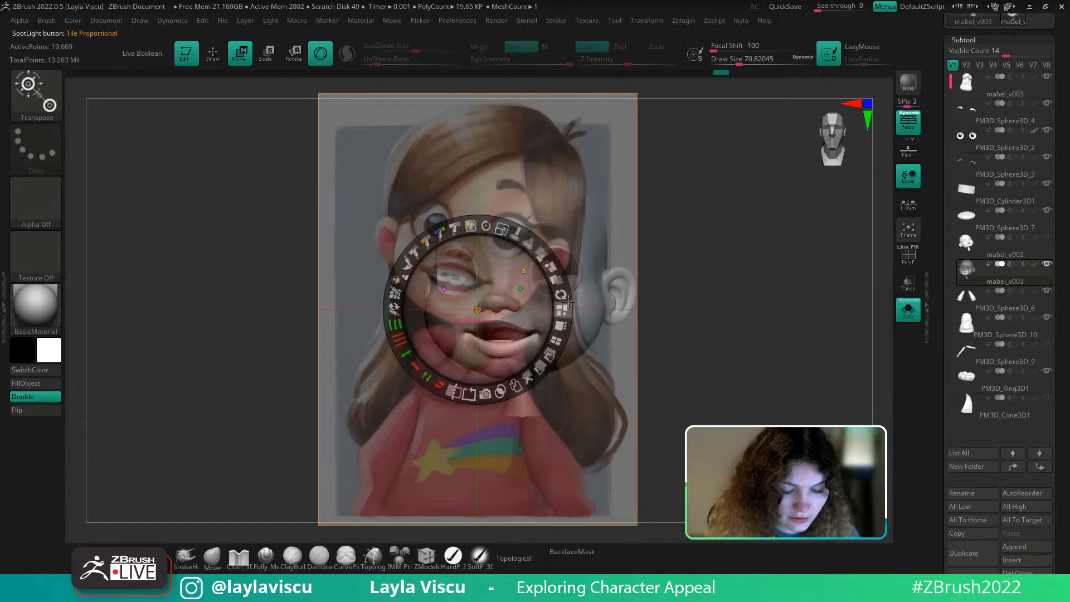
pyautogui.hotkey('shift', 'z')
pyautogui.scroll(15, 1031, 226)
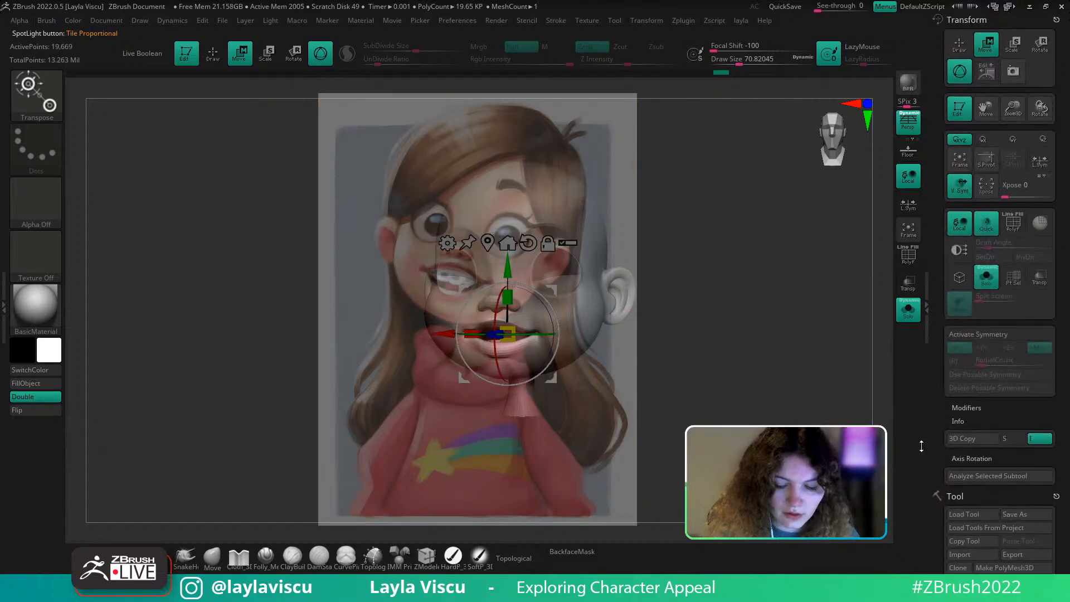
pyautogui.hotkey('shift', 'z')
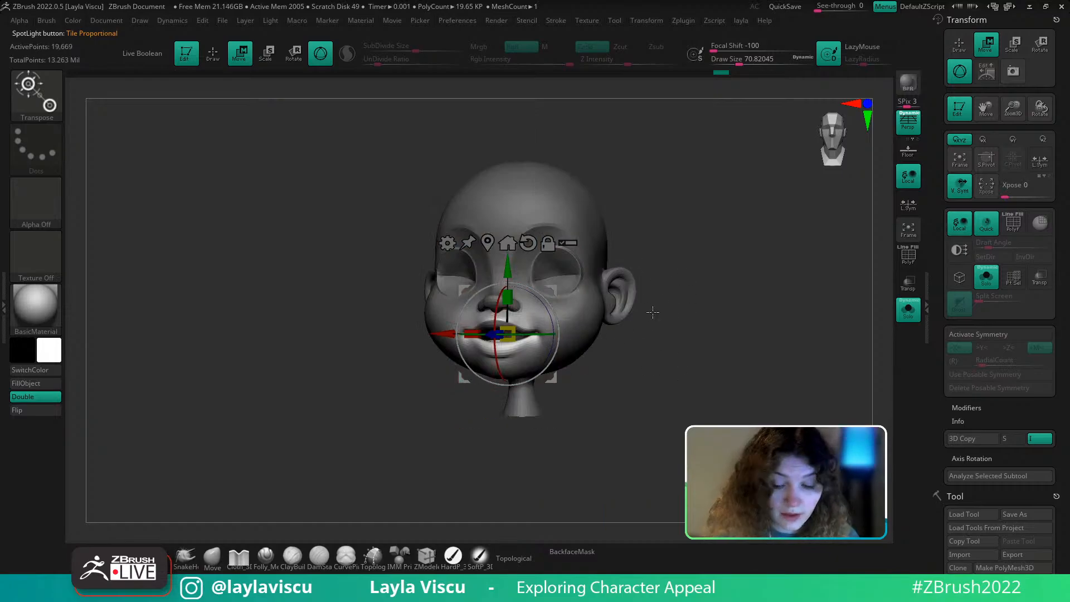
pyautogui.click(106, 20)
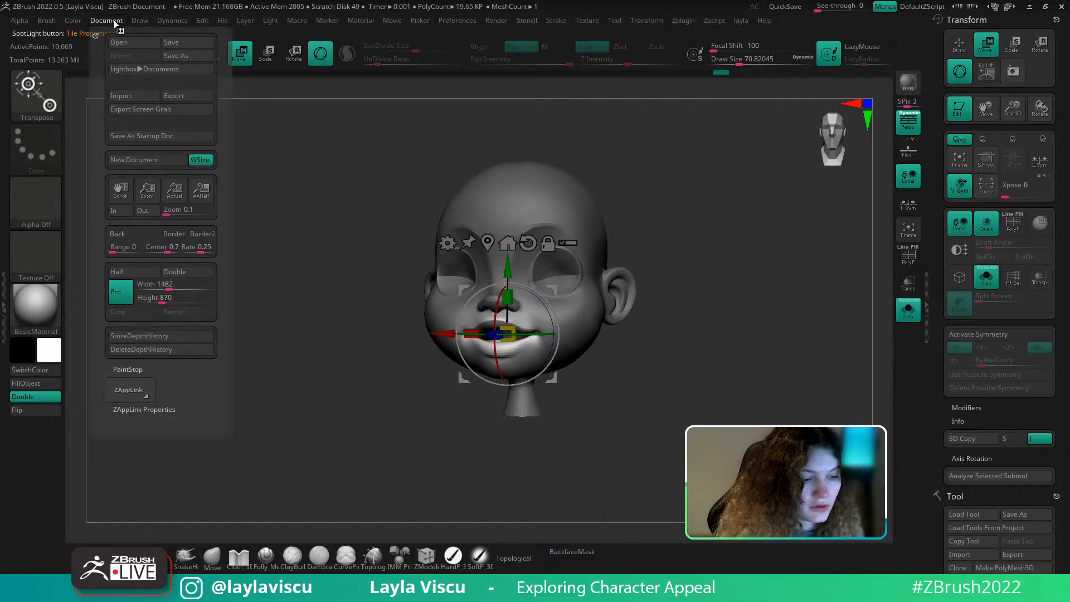
pyautogui.click(96, 32)
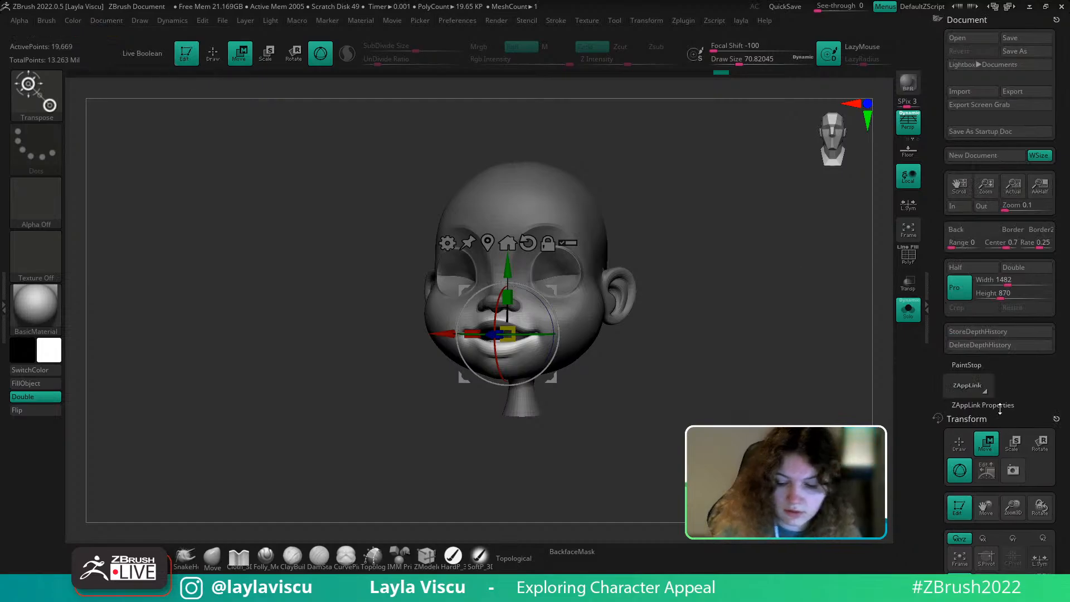
pyautogui.click(983, 405)
pyautogui.scroll(-5, 1037, 301)
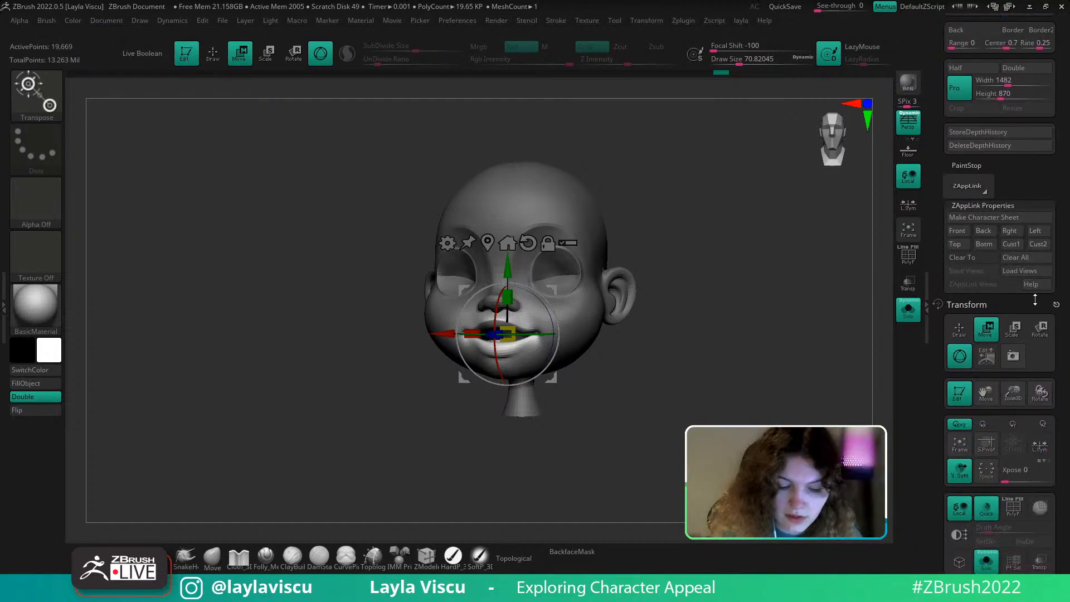
# Bring back the painting, align the head with it, show all subtools and store the view as Cust1
pyautogui.hotkey('shift', 'z')
pyautogui.keyDown('alt'); pyautogui.moveTo(703, 361); pyautogui.dragTo(662, 322); pyautogui.keyUp('alt')
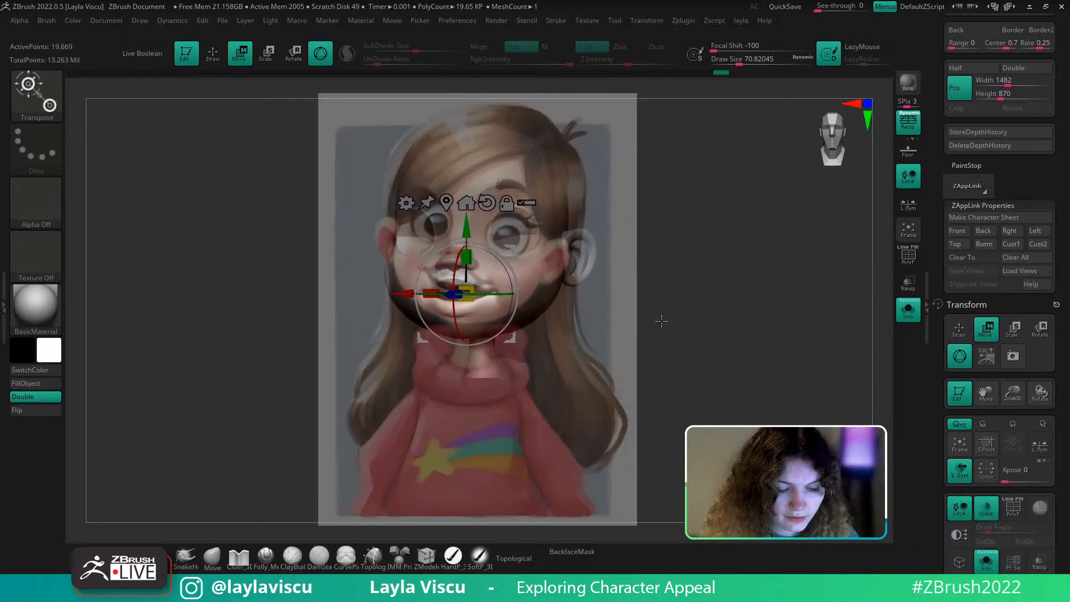
pyautogui.click(909, 309)
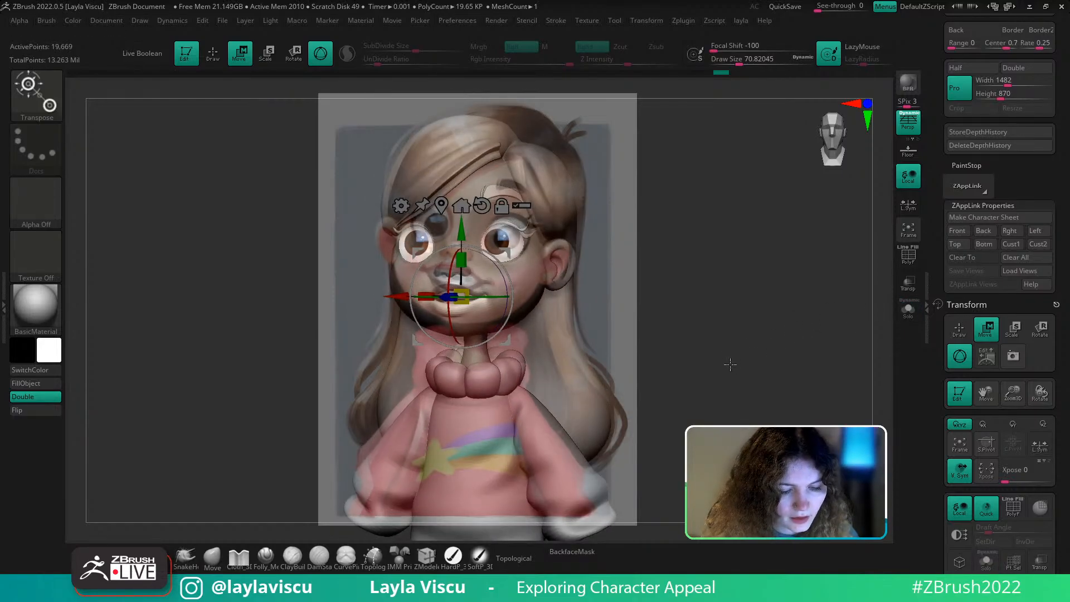
pyautogui.click(1011, 243)
pyautogui.moveTo(692, 365); pyautogui.dragTo(647, 346, button='right')
pyautogui.click(1010, 246)
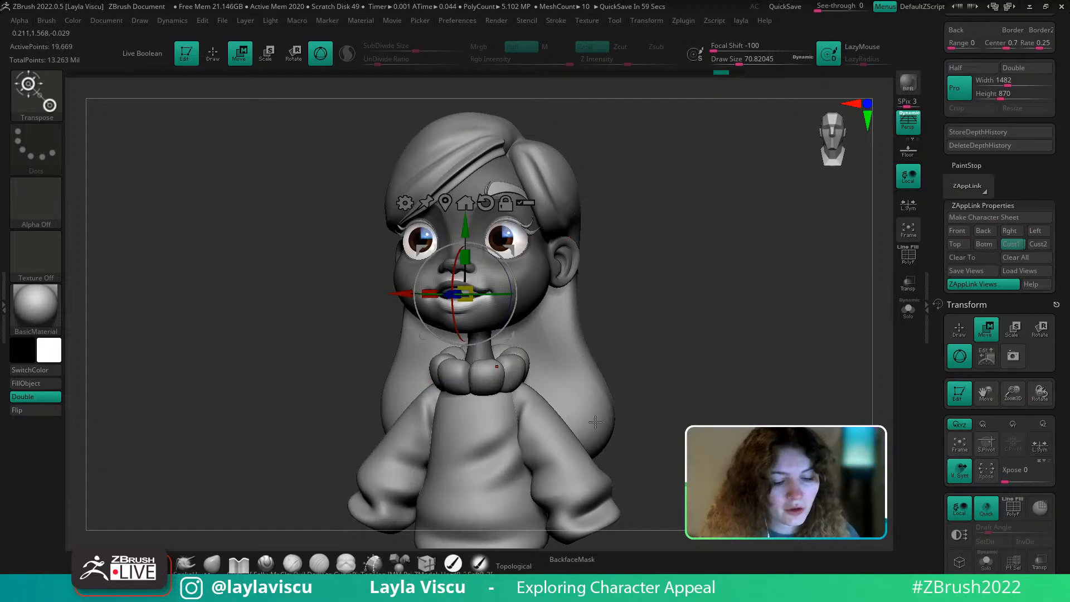
# Toggle the Spotlight painting and its controls to compare the full character with the reference
pyautogui.hotkey('shift', 'z')
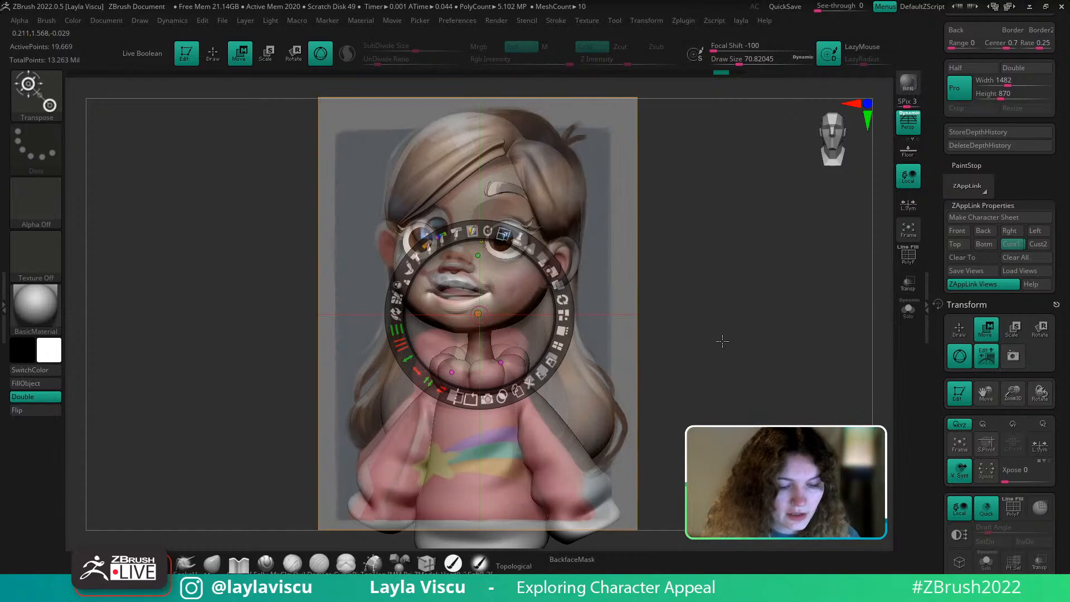
pyautogui.press('z')
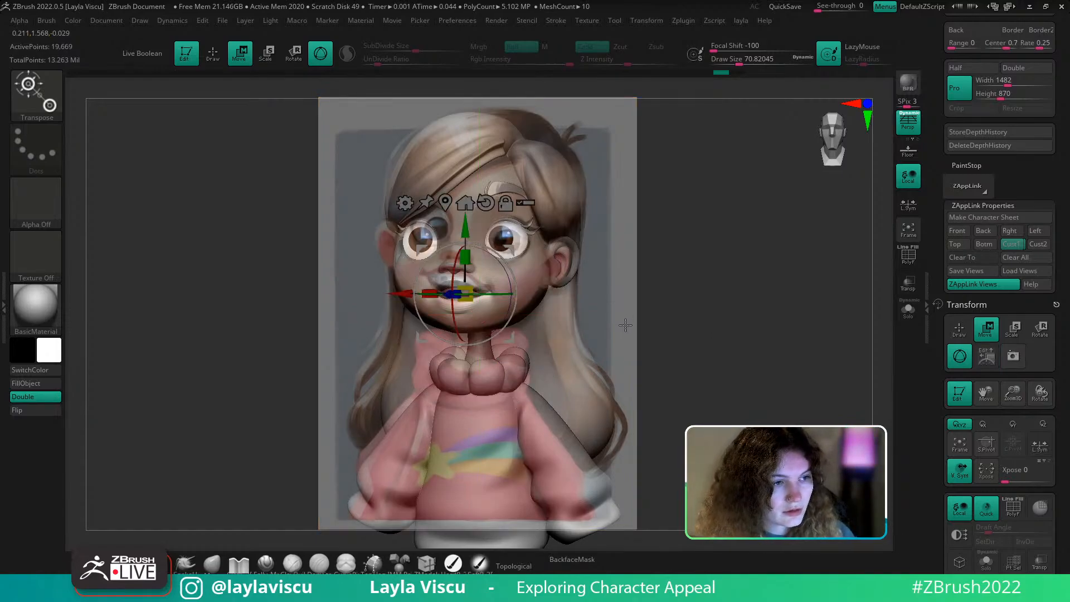
pyautogui.press('z')
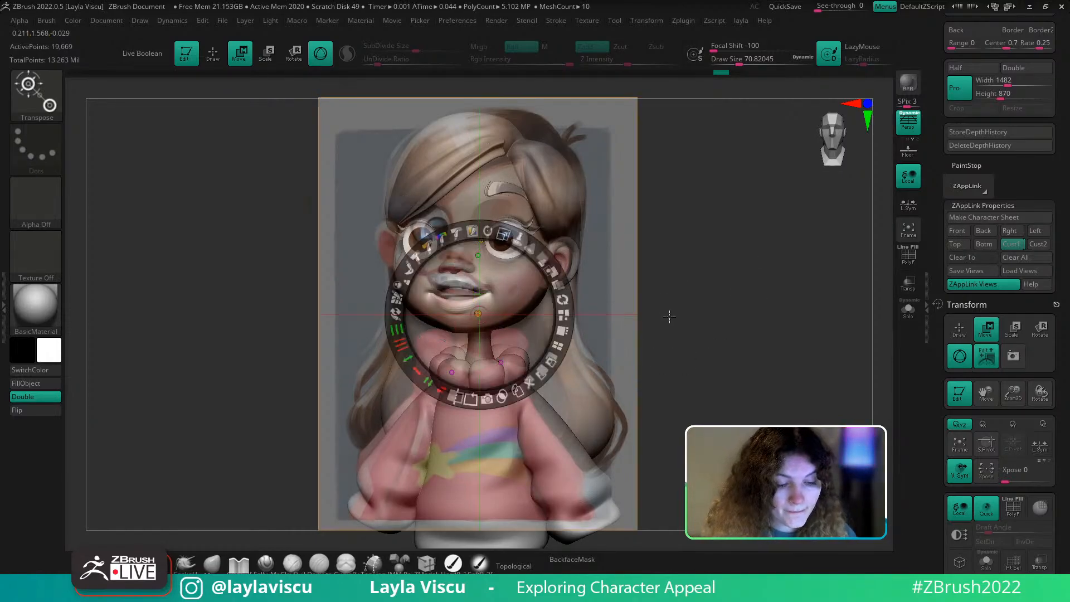
pyautogui.press('z')
pyautogui.hotkey('shift', 'z')
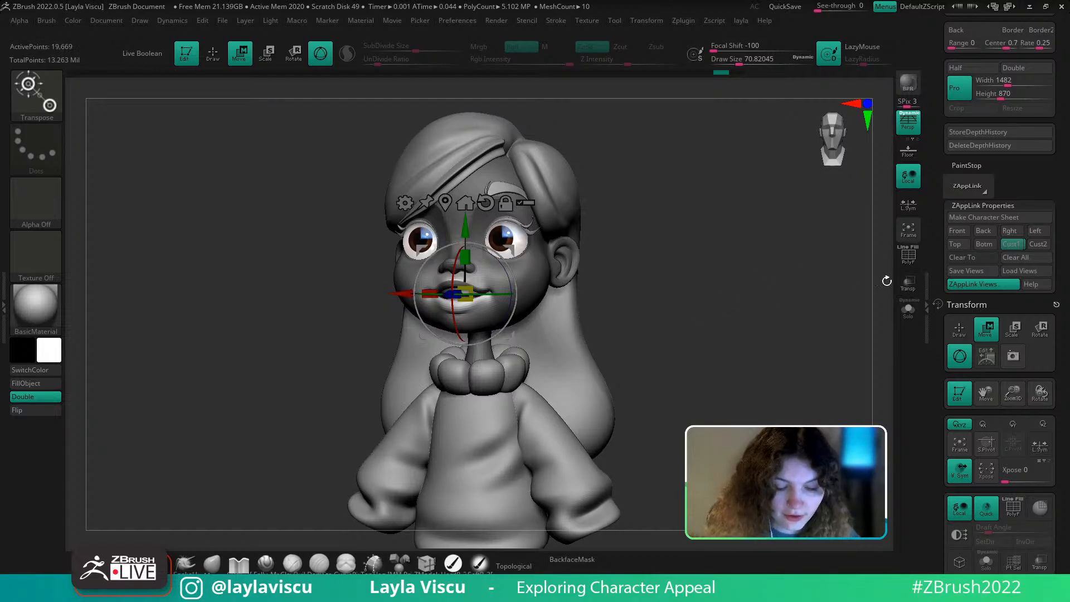
pyautogui.moveTo(1023, 303); pyautogui.dragTo(996, 251)
pyautogui.hotkey('shift', 'z')
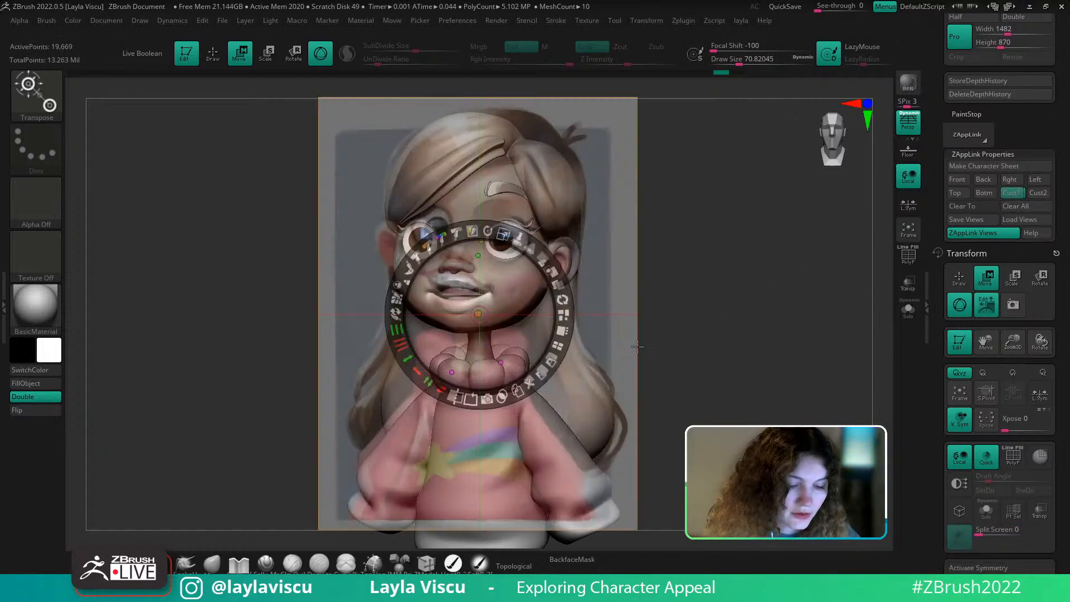
pyautogui.press('z')
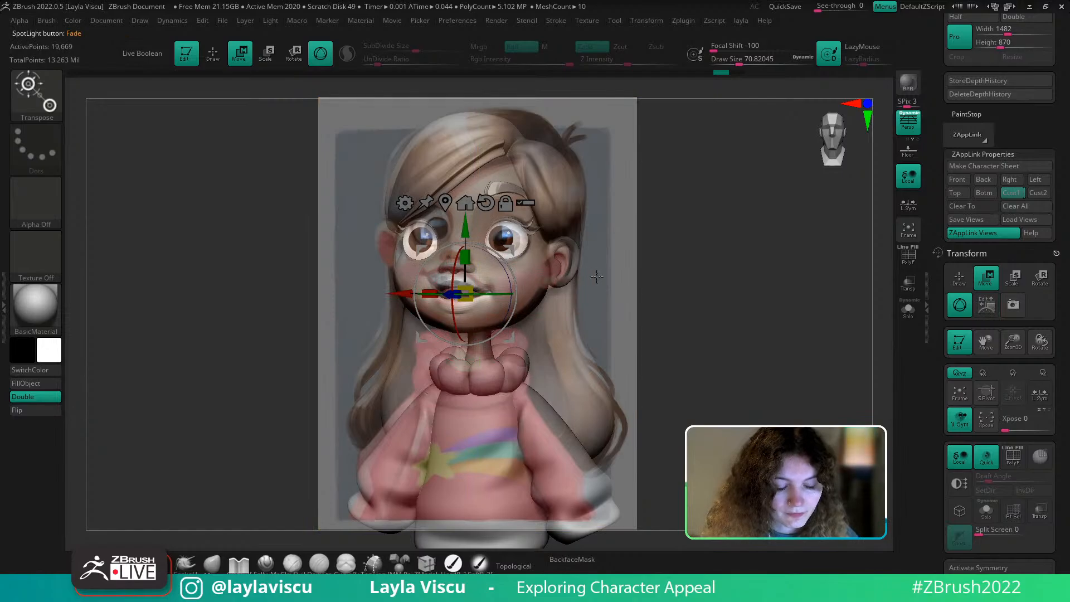
pyautogui.press('z')
pyautogui.press('z')
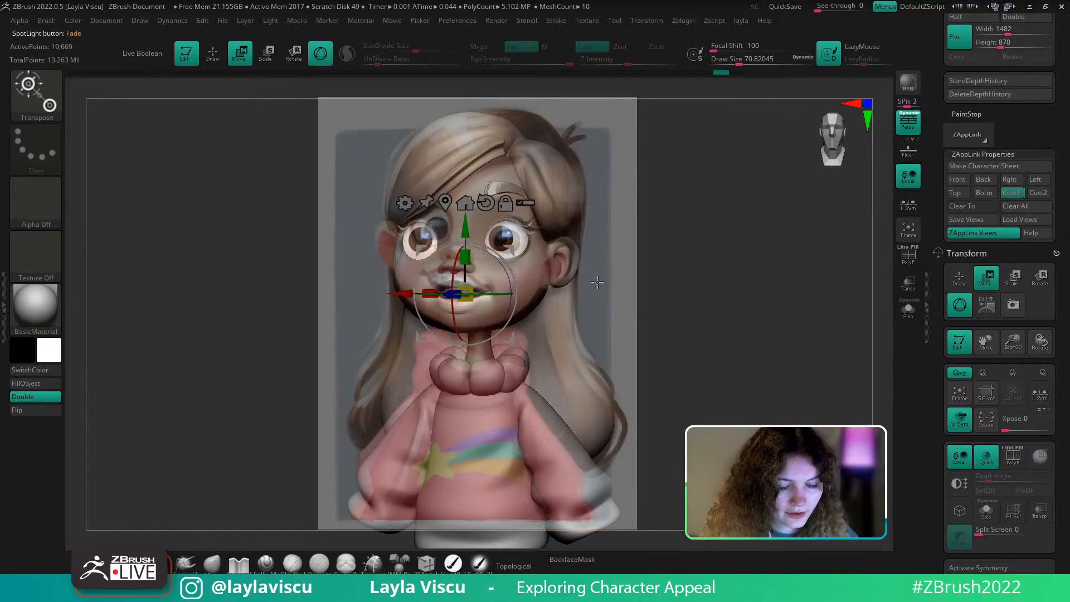
# Return to Draw mode and rotate the character under the painting to compare the face angle
pyautogui.moveTo(595, 321)
pyautogui.keyDown('ctrl'); pyautogui.mouseDown(button='right')
pyautogui.moveTo(596, 306)
pyautogui.moveTo(597, 336)
pyautogui.mouseUp(button='right'); pyautogui.keyUp('ctrl')
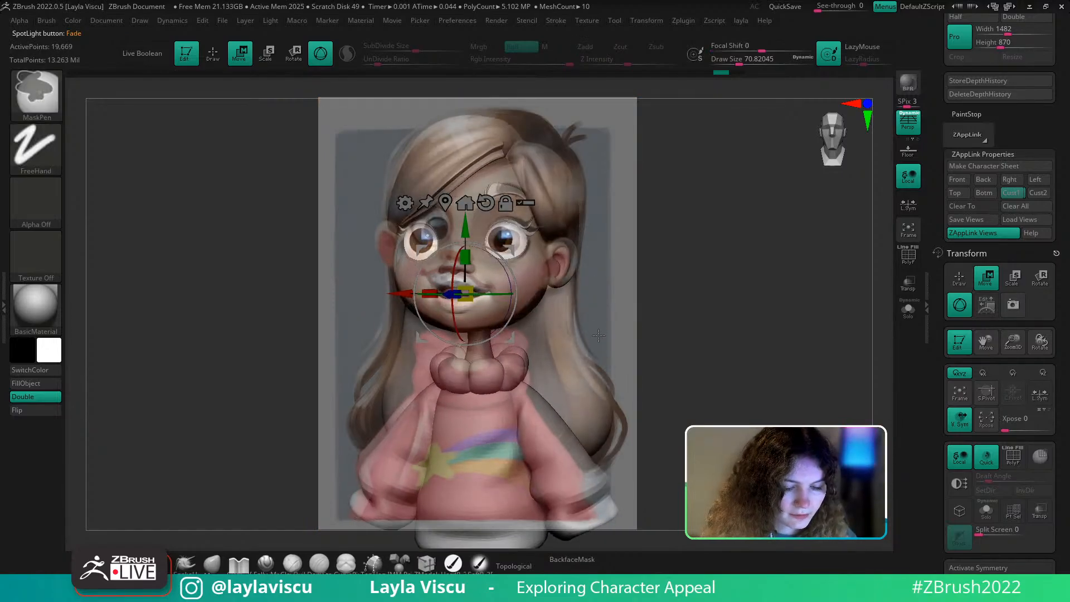
pyautogui.press('q')
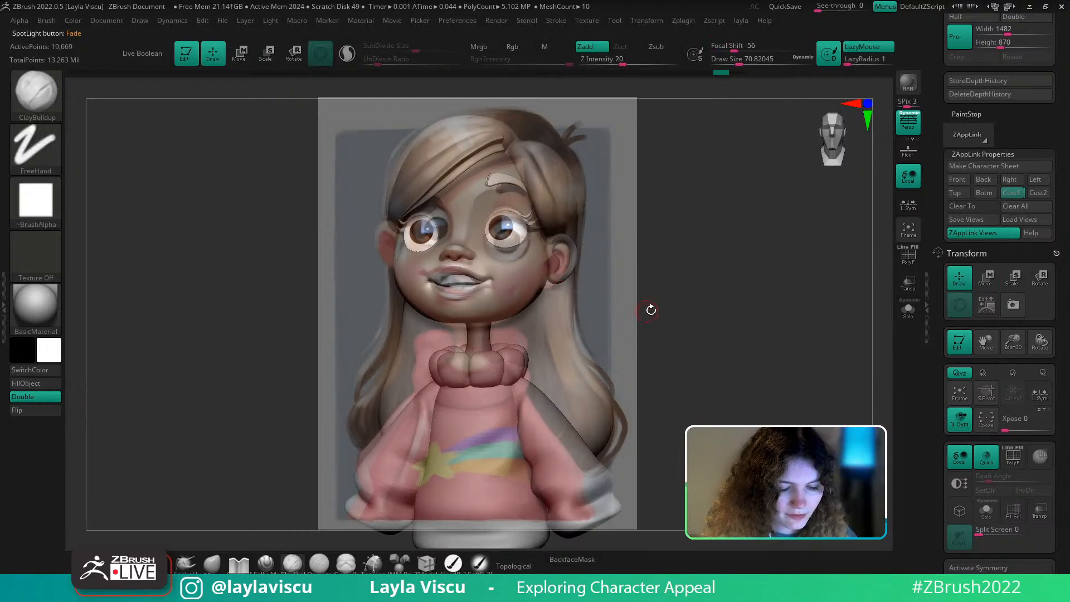
pyautogui.moveTo(651, 310)
pyautogui.mouseDown(button='right')
pyautogui.moveTo(669, 323)
pyautogui.moveTo(664, 294)
pyautogui.moveTo(678, 289)
pyautogui.mouseUp(button='right')
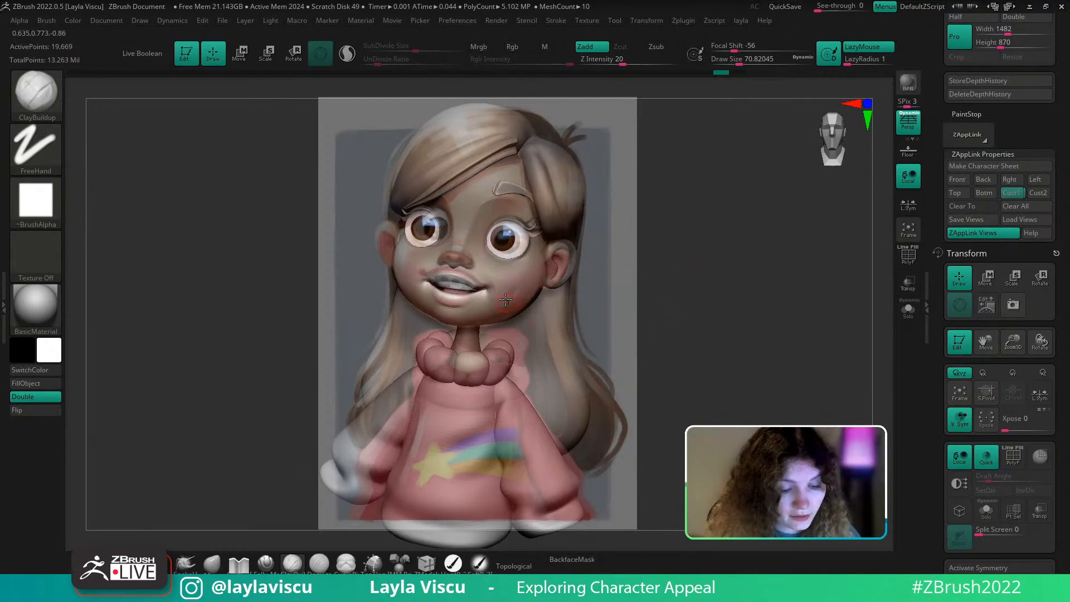
pyautogui.press('shift')
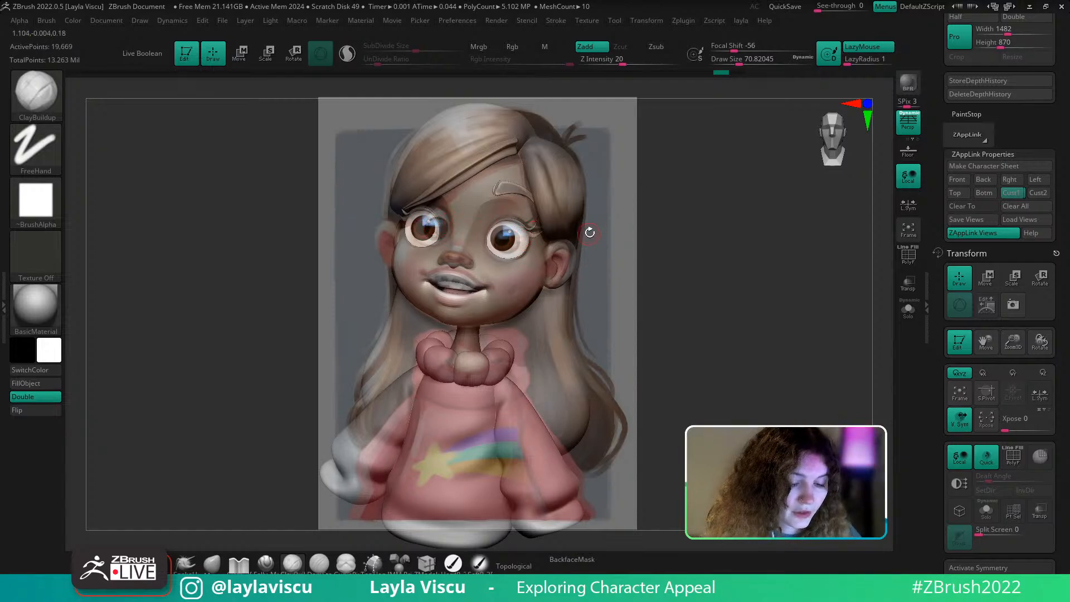
# Hide the painting and try to shift the Move gizmo forward along Z to the lips in profile view
pyautogui.hotkey('shift', 'z')
pyautogui.press('w')
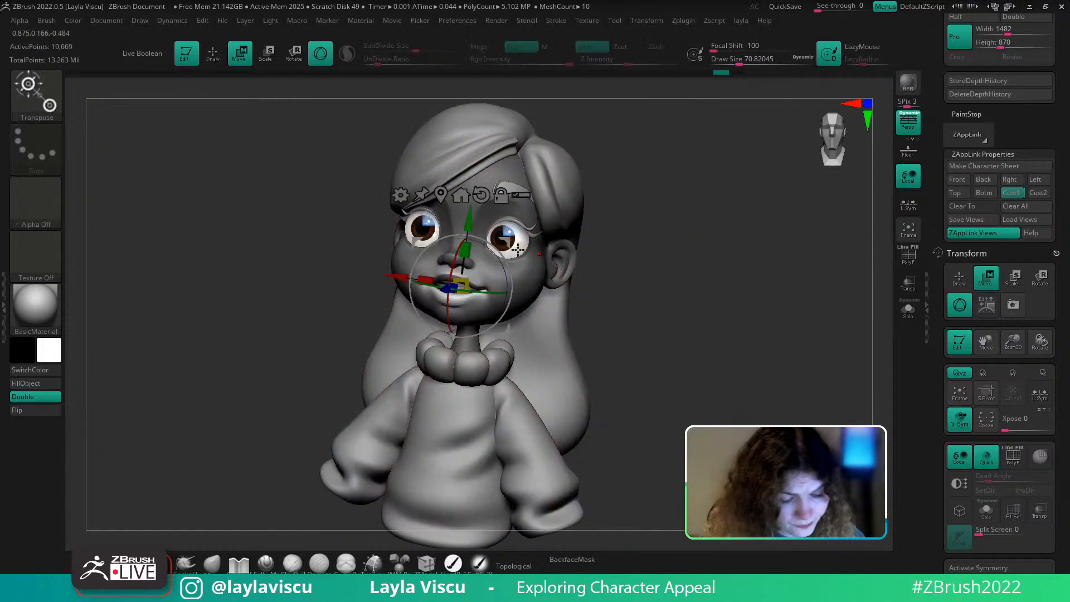
pyautogui.press('q')
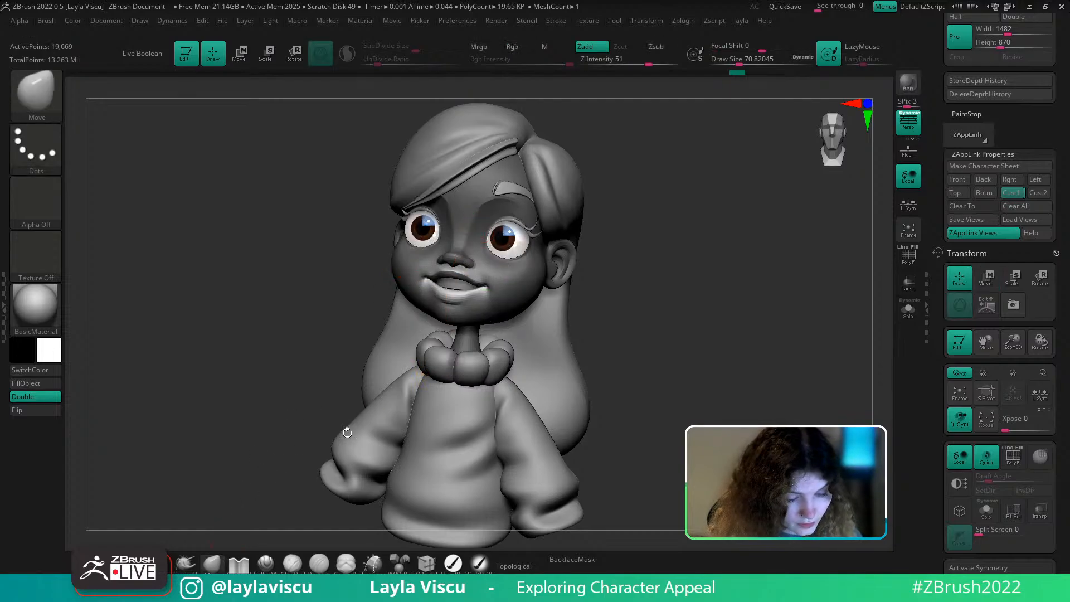
pyautogui.hotkey('shift', 'z')
pyautogui.hotkey('shift', 'z')
pyautogui.moveTo(619, 293); pyautogui.dragTo(671, 265, button='right')
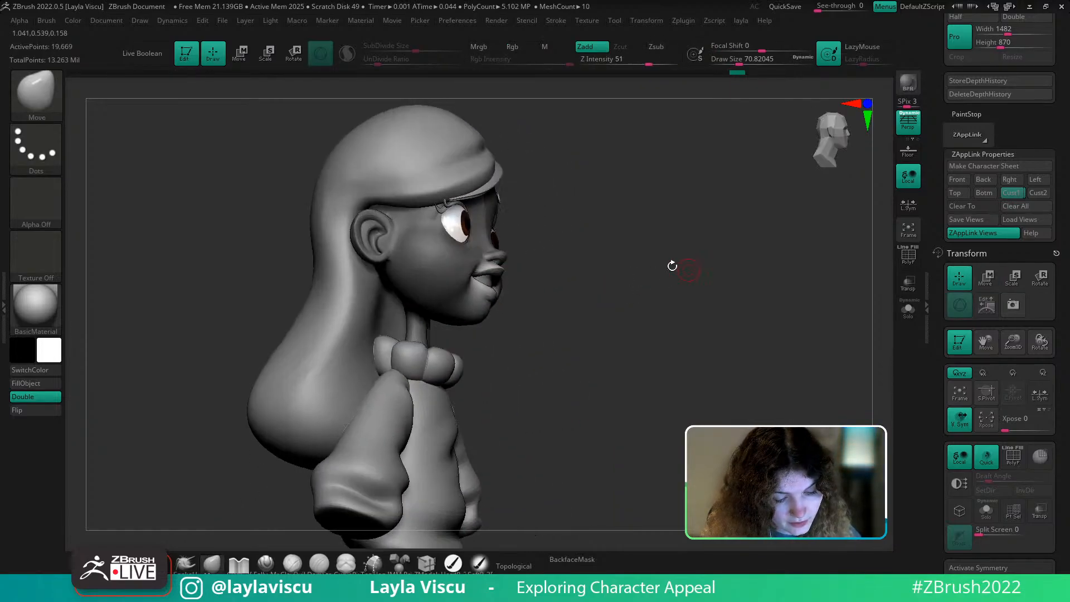
pyautogui.keyDown('ctrl'); pyautogui.moveTo(539, 255); pyautogui.dragTo(613, 318, button='right'); pyautogui.keyUp('ctrl')
pyautogui.press('w')
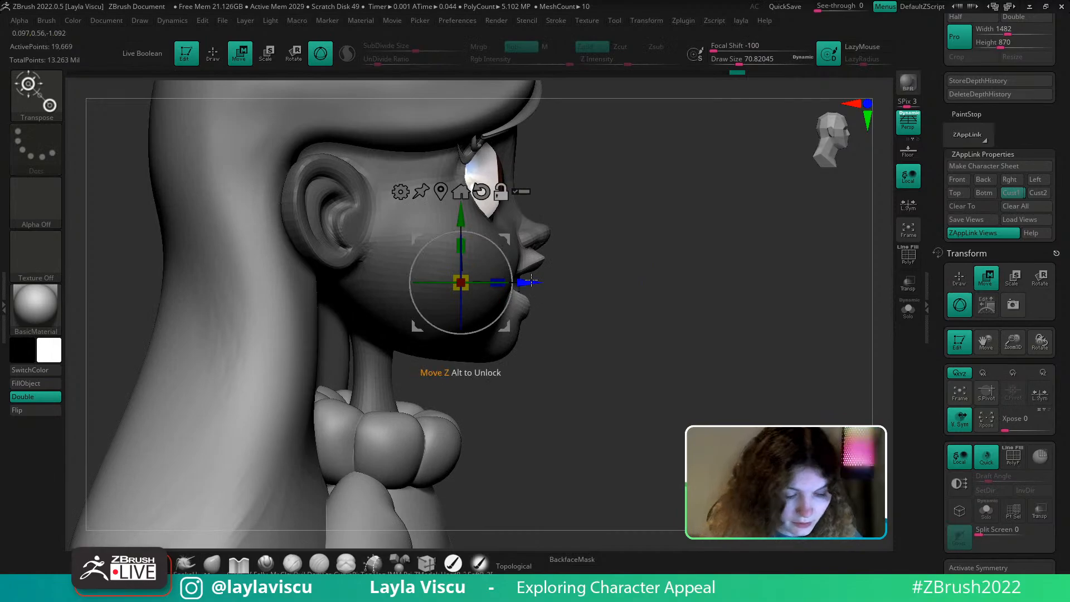
pyautogui.moveTo(530, 283)
pyautogui.keyDown('alt'); pyautogui.mouseDown()
pyautogui.moveTo(570, 283)
pyautogui.moveTo(551, 299)
pyautogui.mouseUp(); pyautogui.keyUp('alt')
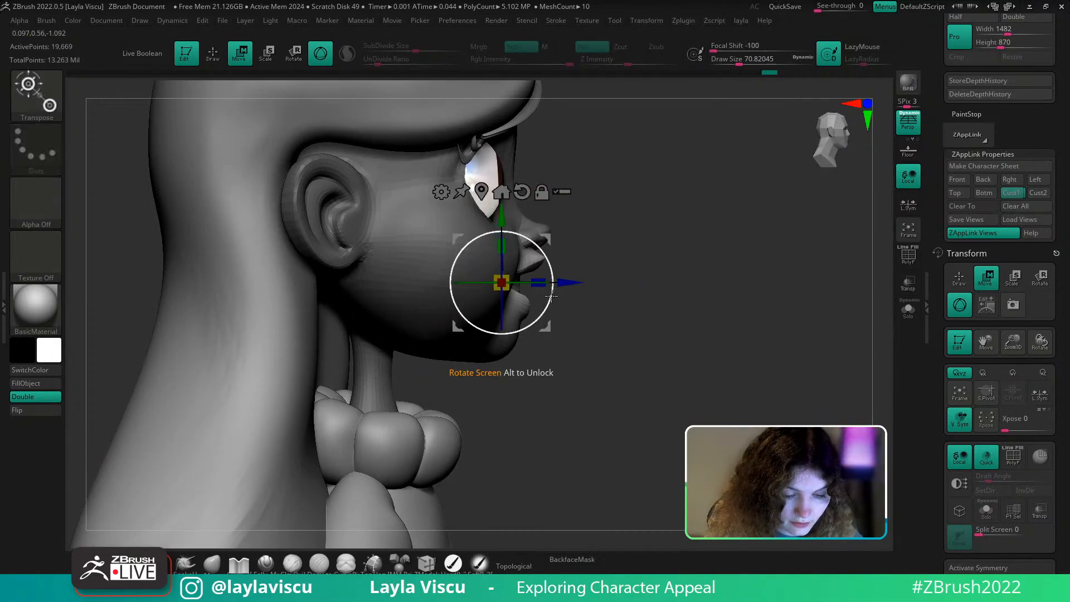
pyautogui.hotkey('ctrl', 'z')
# Clear the mask on the head, raise it to a higher subdivision level and recall the Cust1 view
pyautogui.click(186, 564)
pyautogui.keyDown('ctrl'); pyautogui.moveTo(589, 266); pyautogui.dragTo(615, 239, button='right'); pyautogui.keyUp('ctrl')
pyautogui.keyDown('ctrl'); pyautogui.moveTo(614, 239); pyautogui.dragTo(631, 261); pyautogui.keyUp('ctrl')
pyautogui.moveTo(635, 268); pyautogui.dragTo(557, 295, button='right')
pyautogui.click(1009, 196)
# Select the PM3D_Cylinder3D1 teeth inside the mouth and nudge them vertically and forward with the Move gizmo
pyautogui.keyDown('alt'); pyautogui.click(473, 287); pyautogui.keyUp('alt')
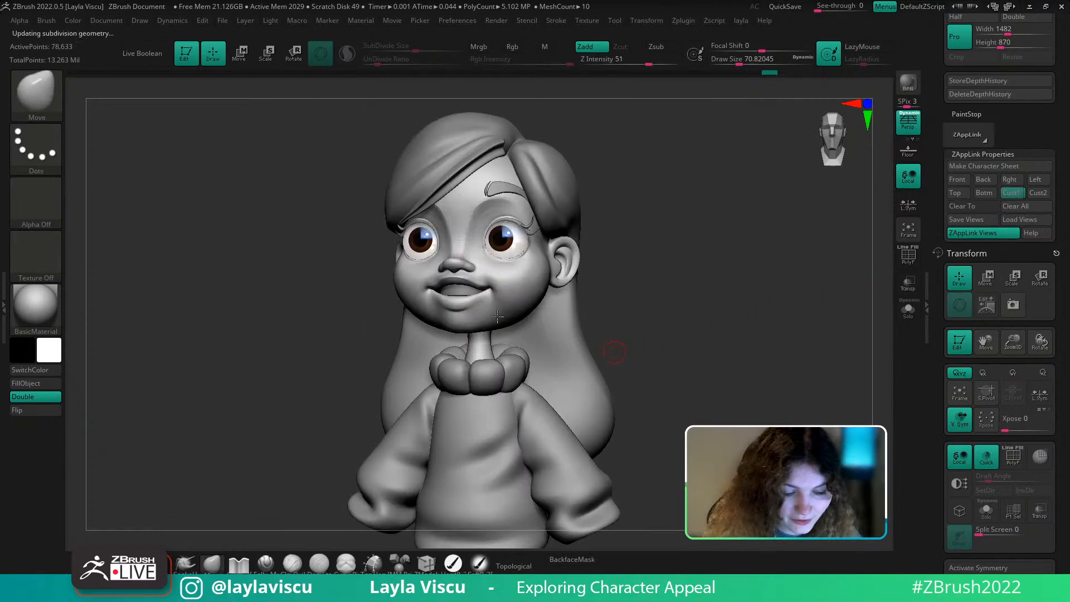
pyautogui.press('w')
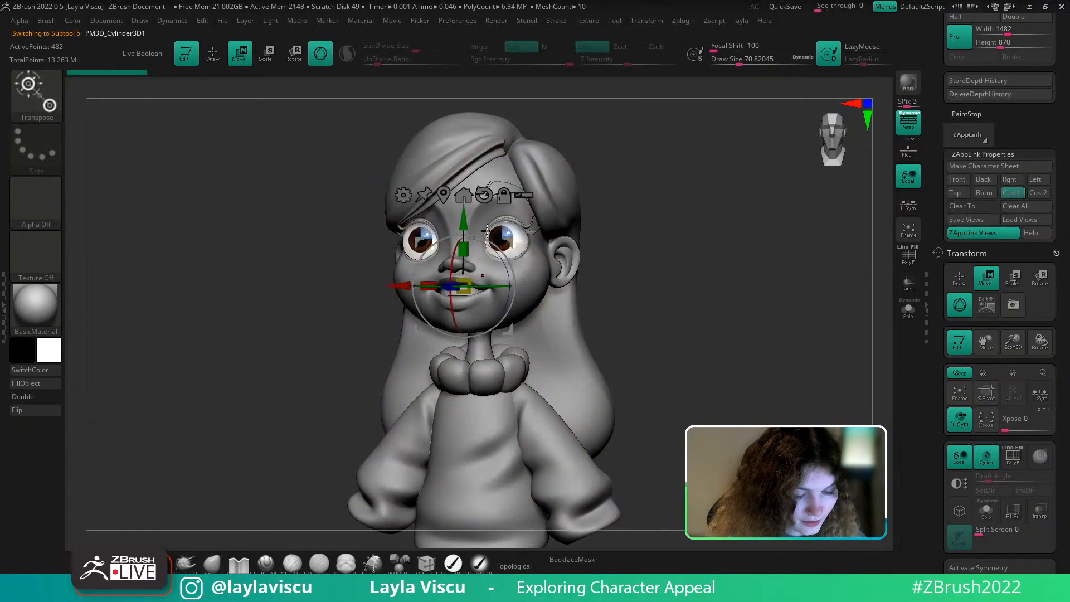
pyautogui.moveTo(465, 221); pyautogui.dragTo(465, 222)
pyautogui.moveTo(661, 251); pyautogui.dragTo(616, 295, button='right')
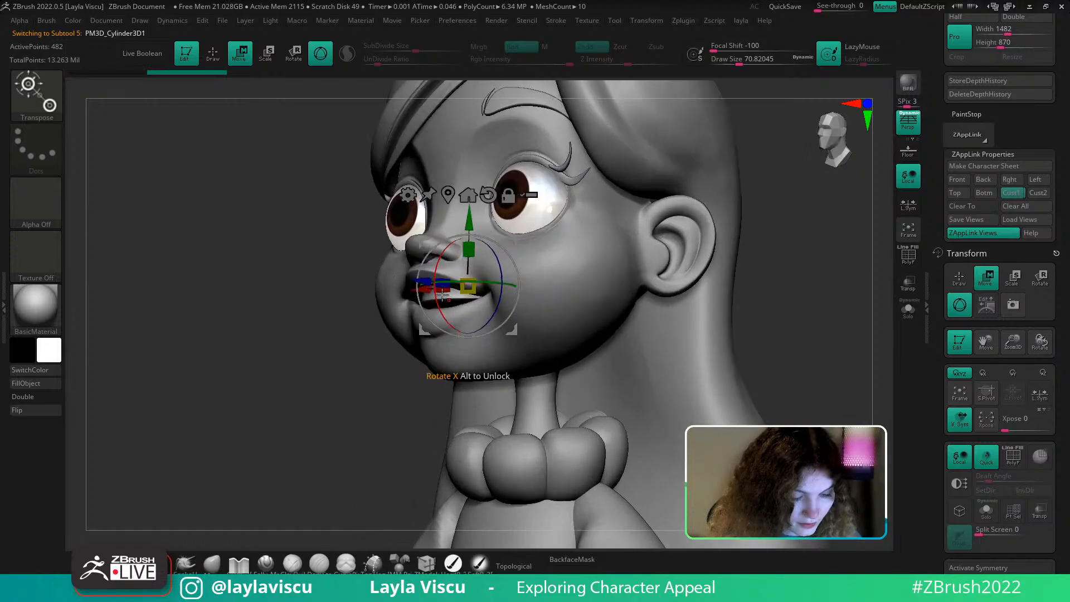
pyautogui.moveTo(420, 280); pyautogui.dragTo(412, 280)
pyautogui.press('q')
pyautogui.keyDown('ctrl'); pyautogui.moveTo(224, 385); pyautogui.dragTo(220, 335, button='right'); pyautogui.keyUp('ctrl')
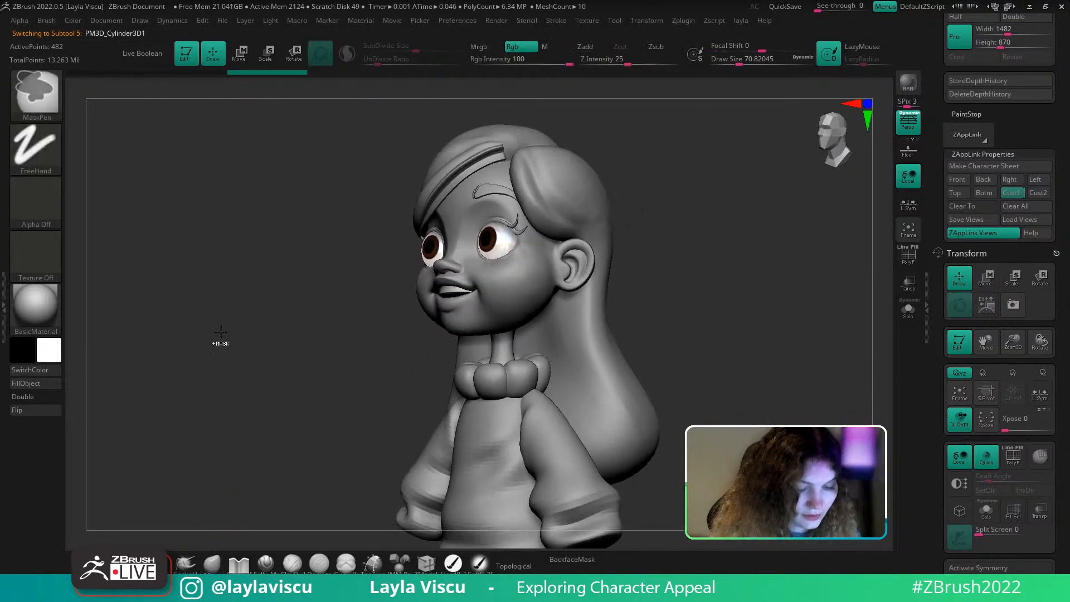
# Recall the Cust1 view and toggle the painting overlay to compare the mouth and teeth with the reference
pyautogui.click(1013, 193)
pyautogui.hotkey('shift', 'z')
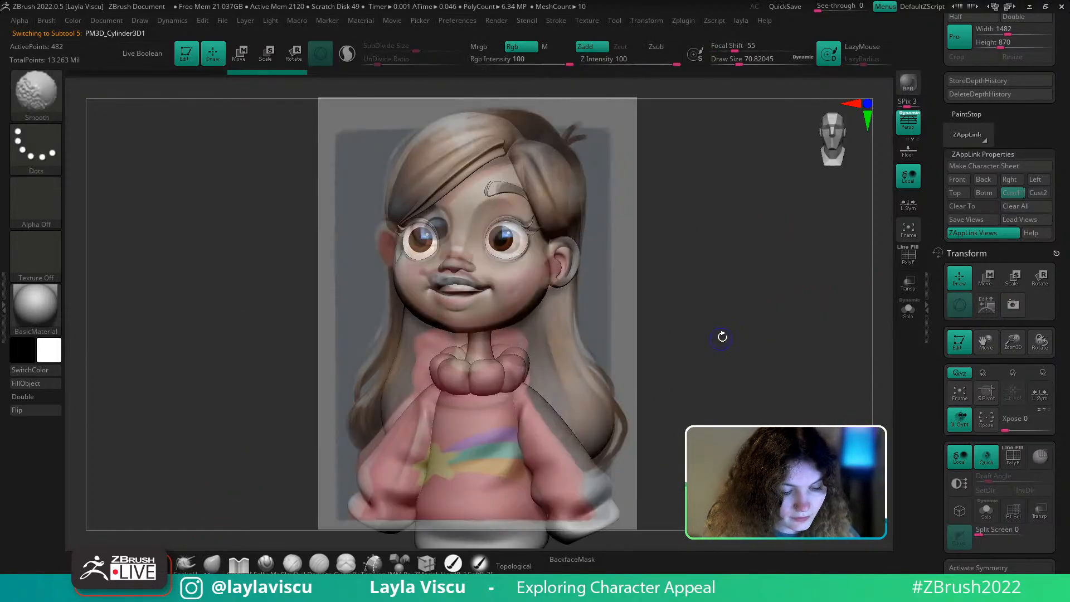
pyautogui.hotkey('shift', 'z')
pyautogui.hotkey('shift', 'z')
# Rotate the character to match the painting's pose, clear all stored views and store this angle as Cust1
pyautogui.moveTo(683, 344)
pyautogui.mouseDown()
pyautogui.moveTo(714, 310)
pyautogui.moveTo(731, 326)
pyautogui.moveTo(719, 339)
pyautogui.moveTo(711, 328)
pyautogui.moveTo(700, 336)
pyautogui.moveTo(706, 321)
pyautogui.moveTo(688, 323)
pyautogui.moveTo(729, 358)
pyautogui.moveTo(725, 347)
pyautogui.mouseUp()
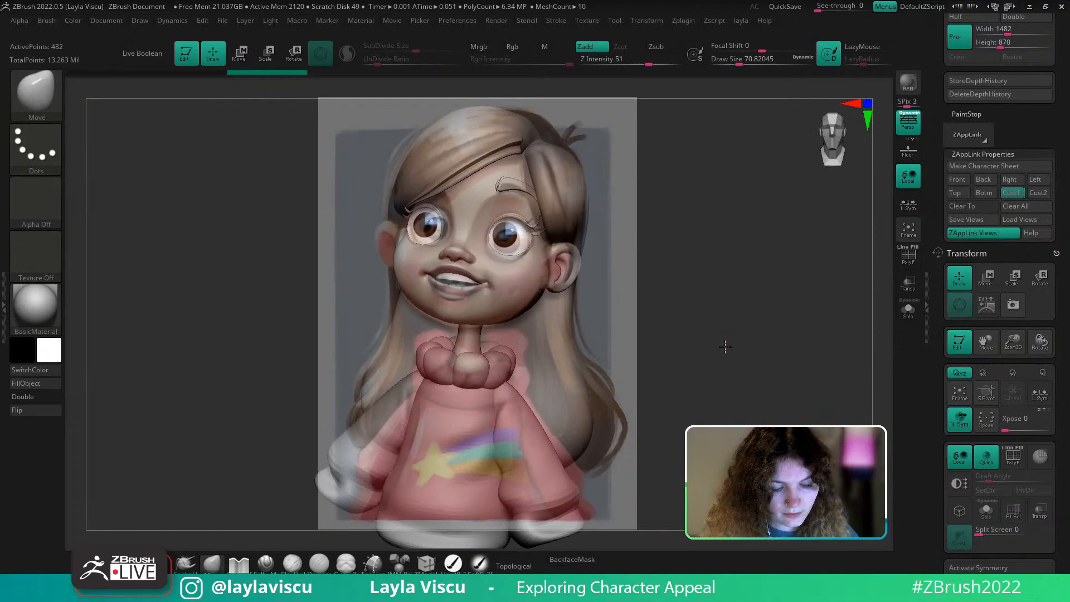
pyautogui.click(1013, 205)
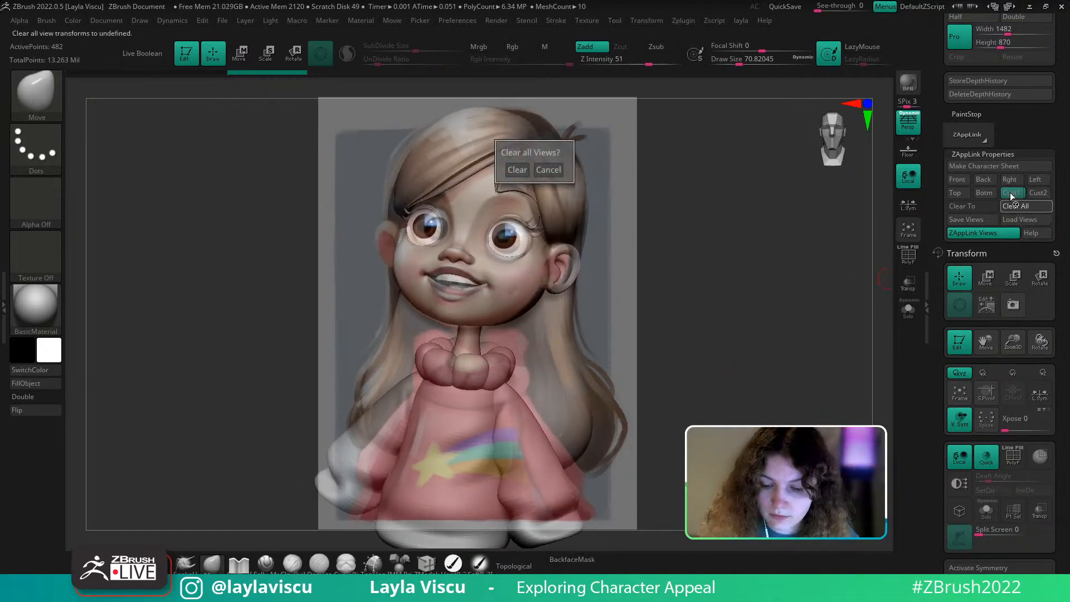
pyautogui.click(517, 170)
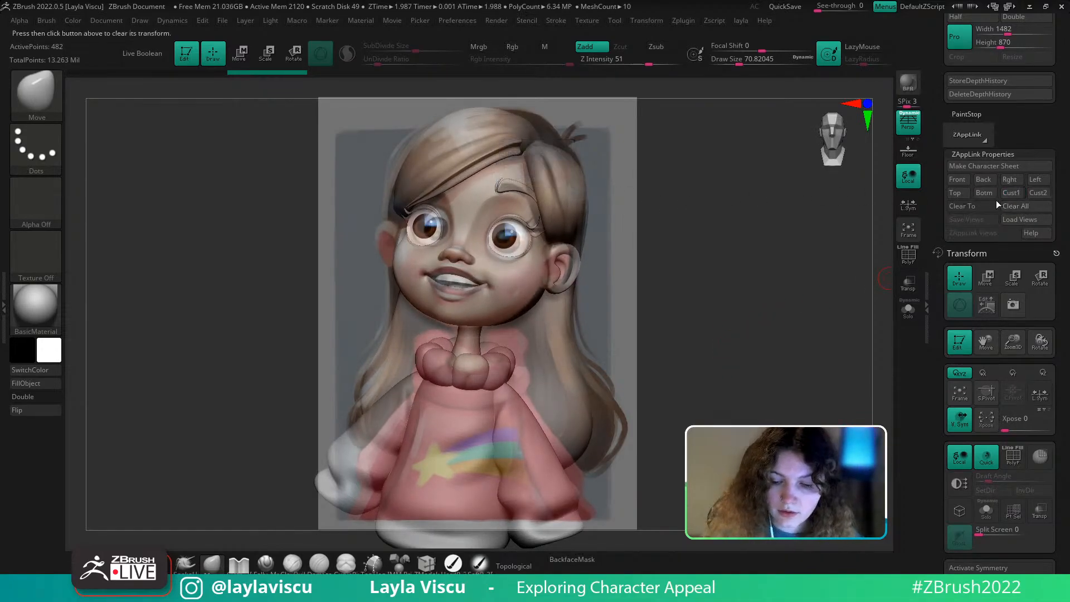
pyautogui.click(1010, 194)
pyautogui.hotkey('shift', 'z')
pyautogui.hotkey('shift', 'z')
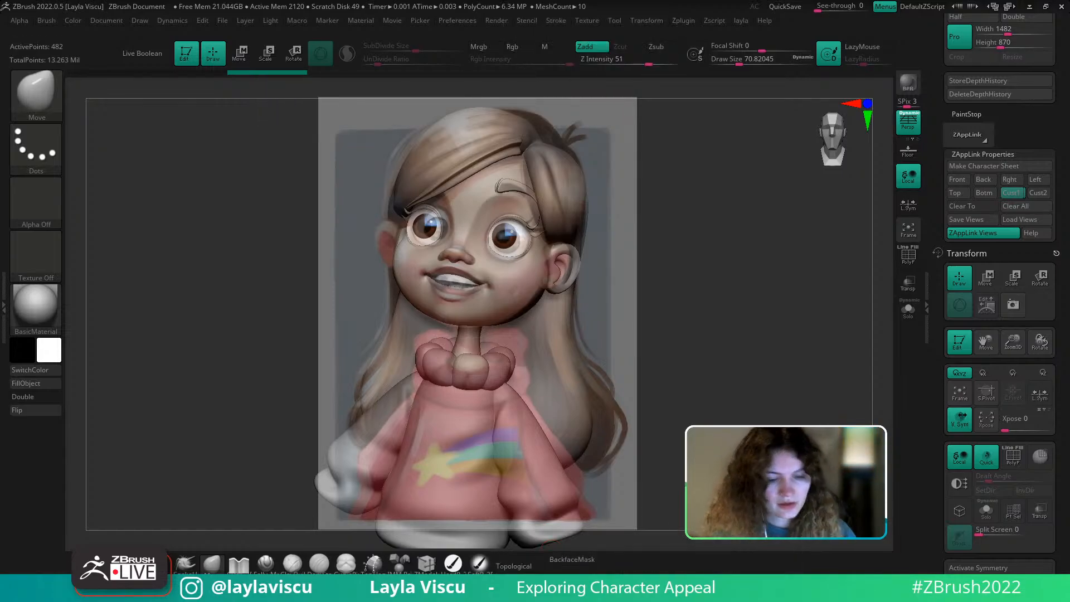
# Toggle the Spotlight dial and the painting overlay to check how the sculpt lines up with the reference
pyautogui.press('z')
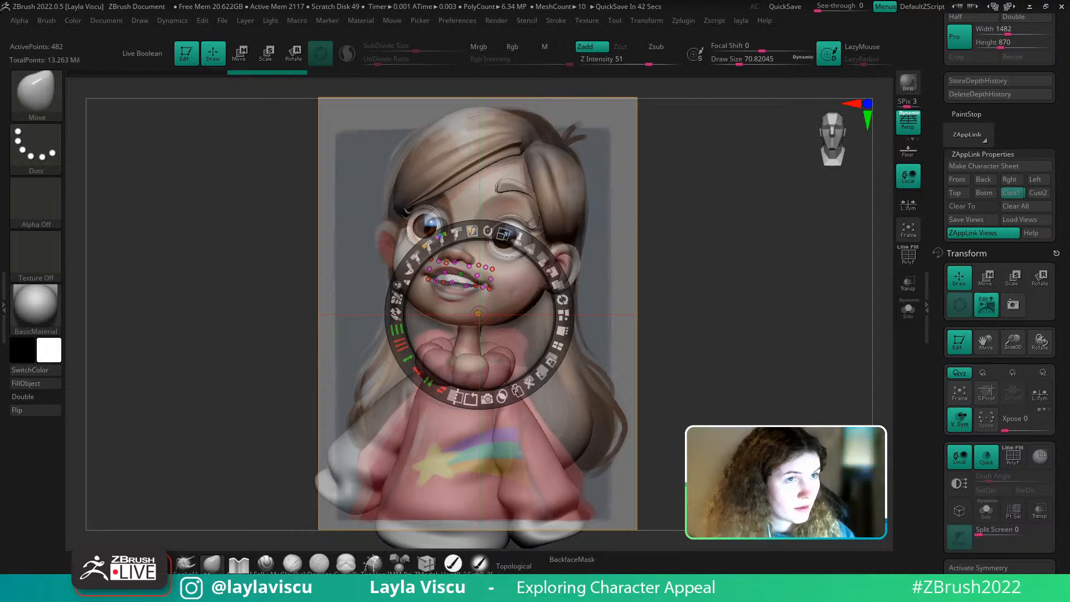
pyautogui.press('z')
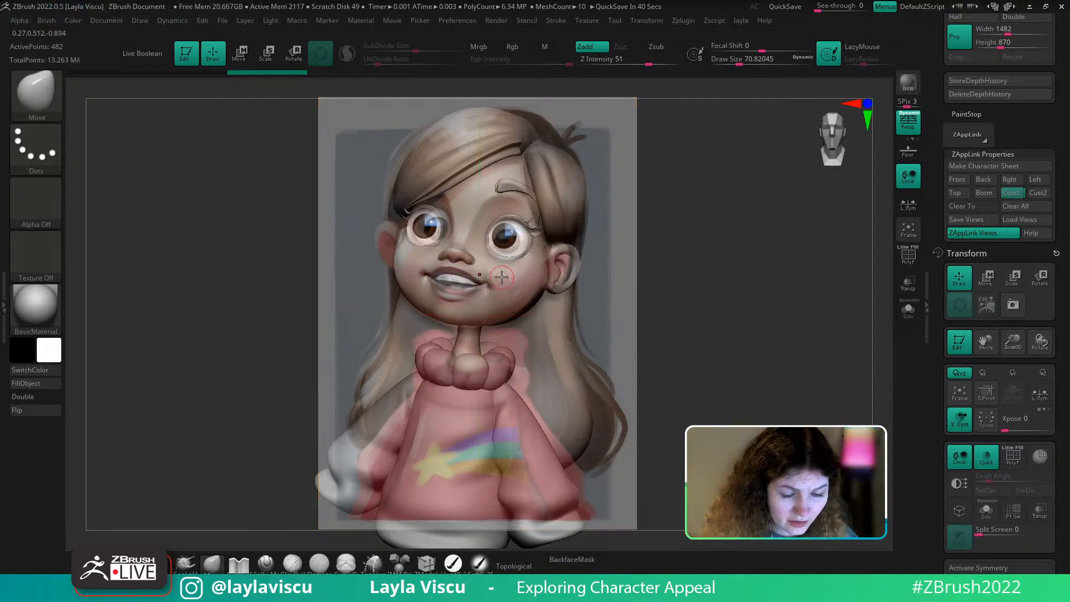
pyautogui.hotkey('shift', 'z')
pyautogui.hotkey('shift', 'z')
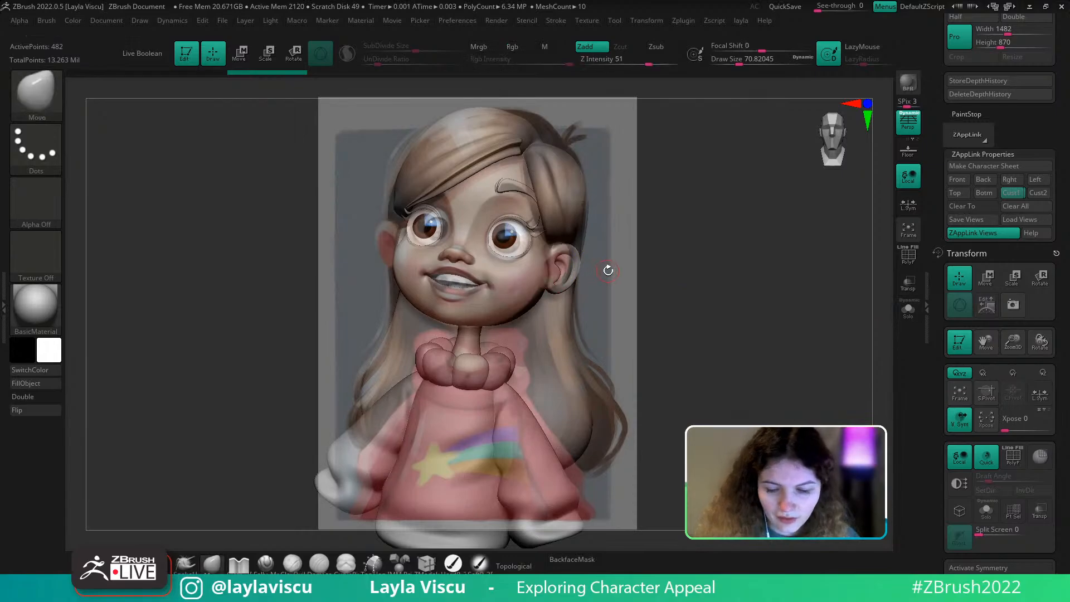
pyautogui.press('z')
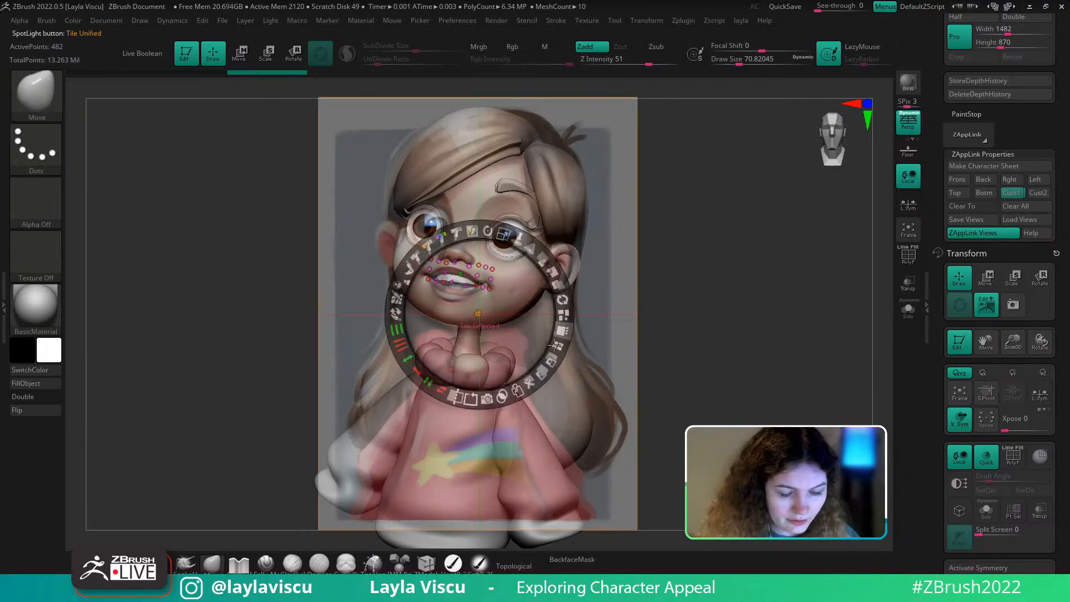
pyautogui.press('z')
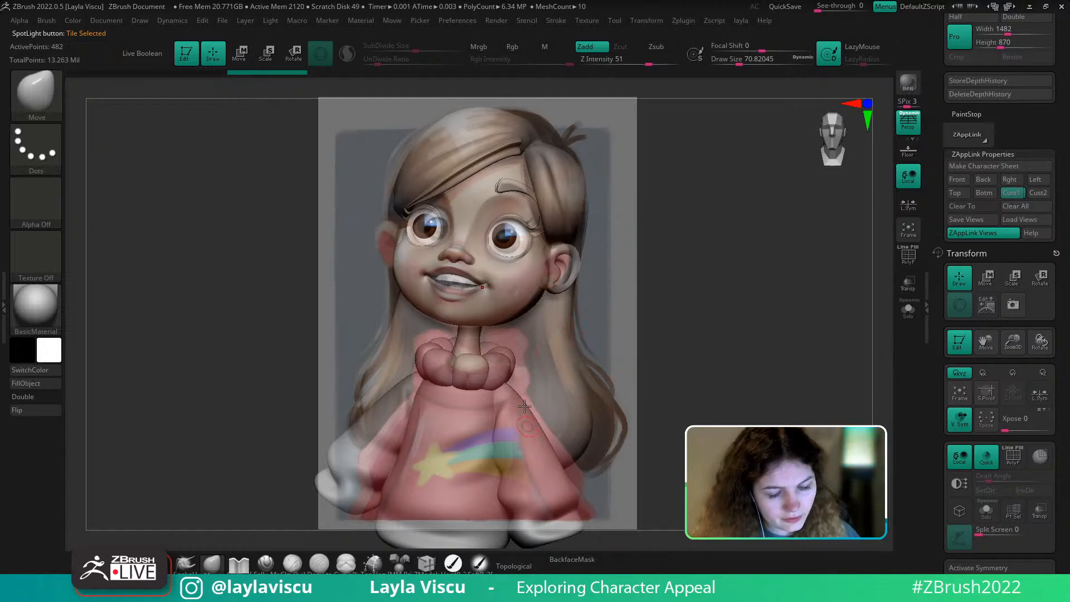
pyautogui.press('z')
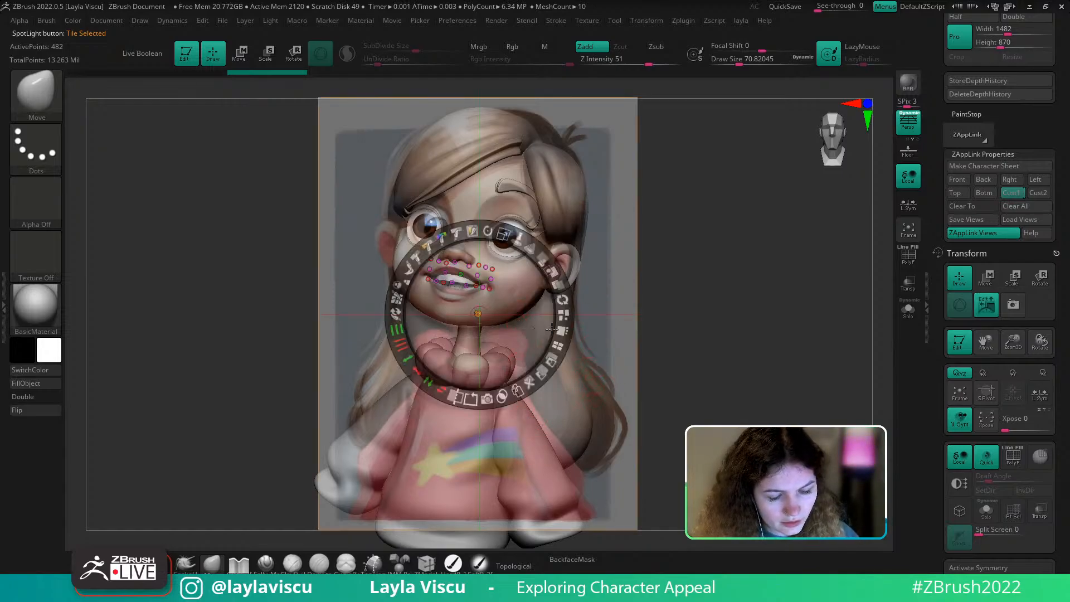
pyautogui.click(592, 339)
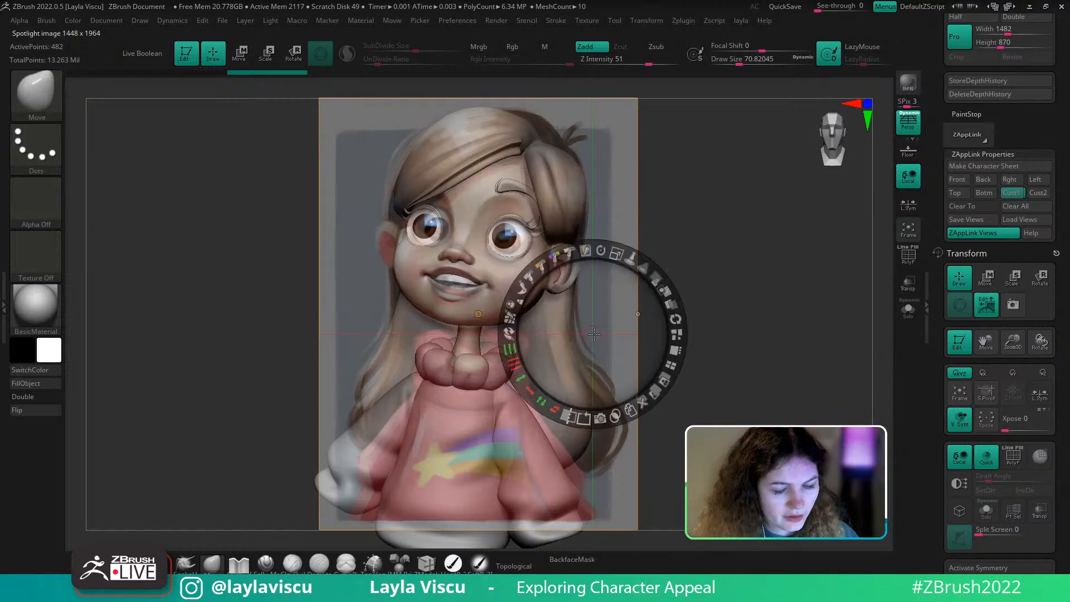
pyautogui.moveTo(593, 340); pyautogui.dragTo(768, 316)
pyautogui.hotkey('ctrl', 'z')
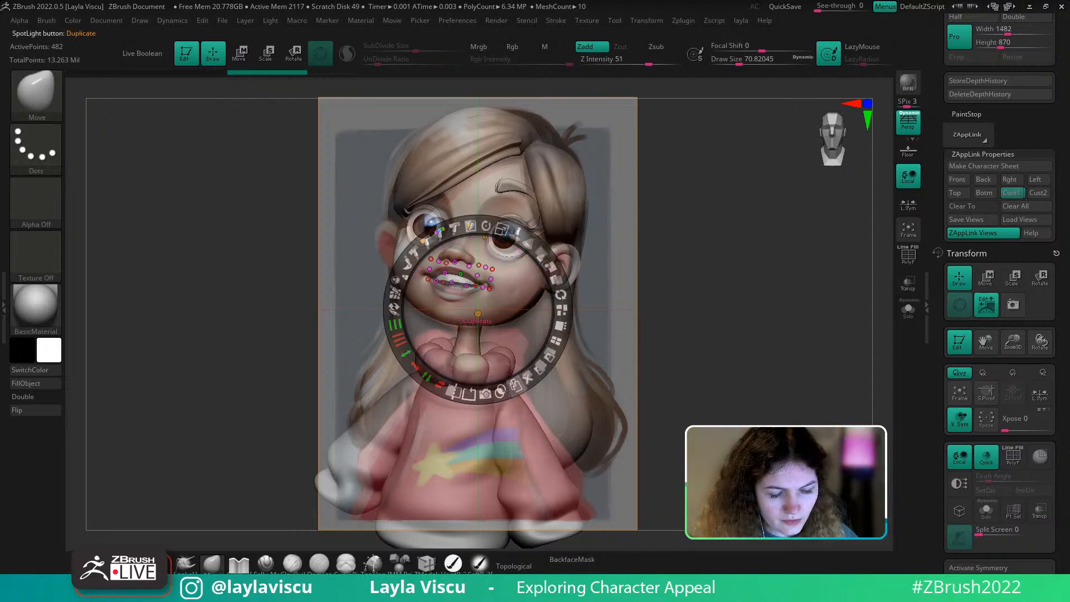
pyautogui.press('z')
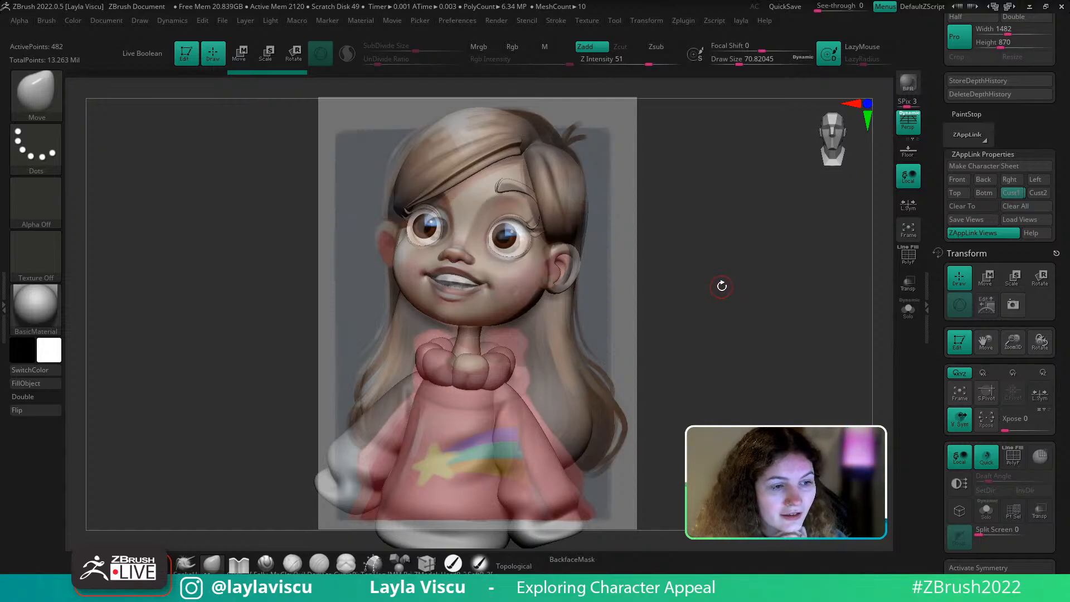
# Flip the painting overlay on and off to compare the uncoloured head and chin with the painting
pyautogui.hotkey('shift', 'z')
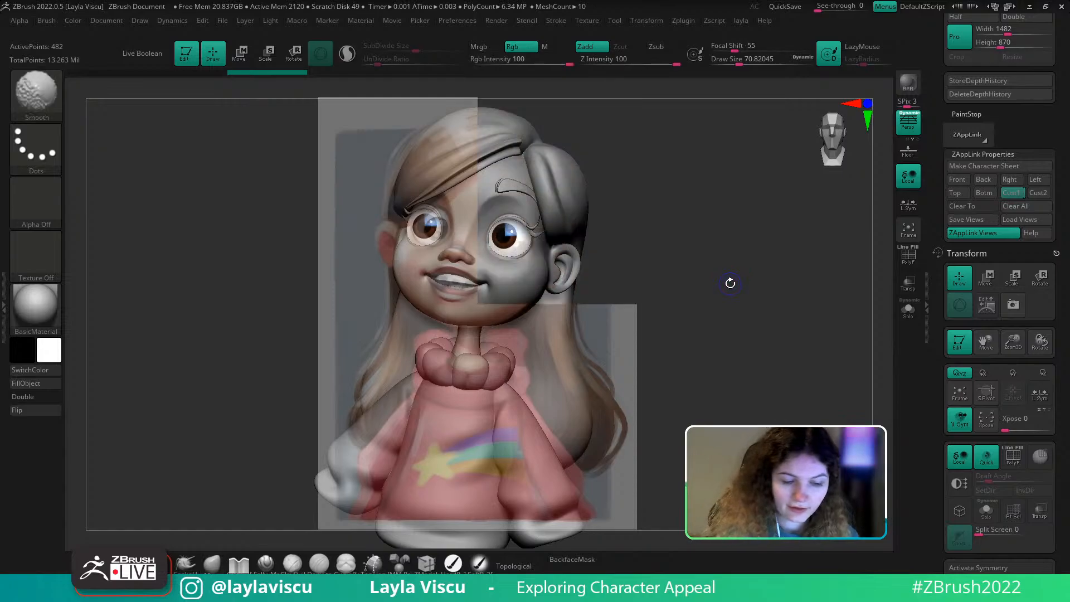
pyautogui.hotkey('shift', 'z')
pyautogui.hotkey('shift', 'z')
pyautogui.hotkey('shift', 'z')
pyautogui.hotkey('shift', 'z')
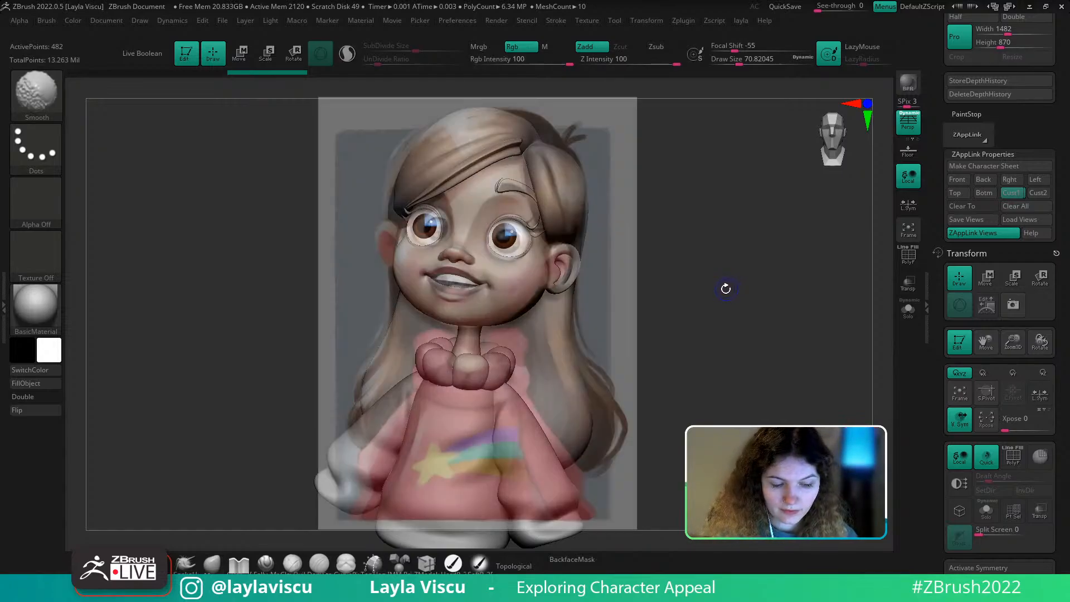
# Select the mabel_v003 head, set the Move brush's draw size to about 149 and lower the head three subdivision levels
pyautogui.keyDown('alt'); pyautogui.click(506, 310); pyautogui.keyUp('alt')
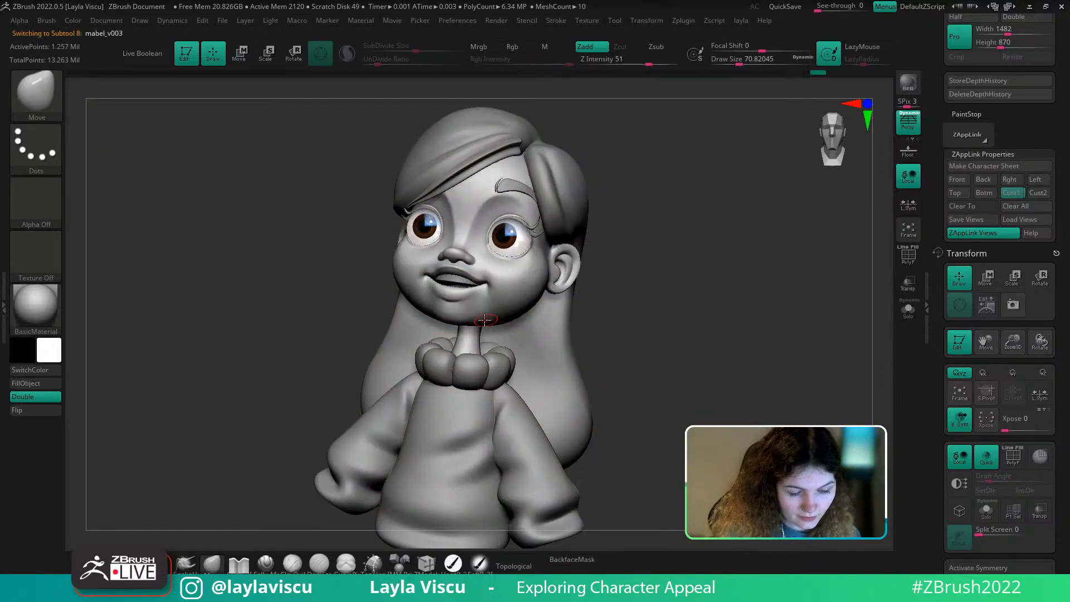
pyautogui.press('s')
pyautogui.moveTo(484, 321); pyautogui.dragTo(505, 319)
pyautogui.keyDown('ctrl'); pyautogui.moveTo(502, 312); pyautogui.dragTo(469, 320, button='right'); pyautogui.keyUp('ctrl')
pyautogui.press('s')
pyautogui.moveTo(466, 318); pyautogui.dragTo(458, 319)
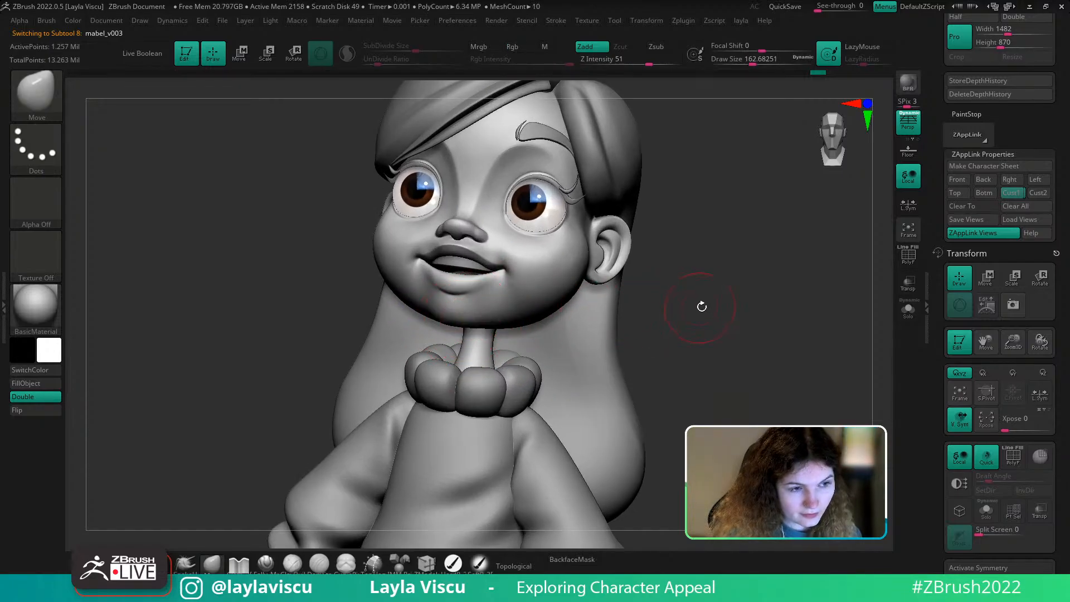
pyautogui.moveTo(700, 306); pyautogui.dragTo(730, 296)
pyautogui.keyDown('ctrl'); pyautogui.moveTo(476, 321); pyautogui.dragTo(462, 310, button='right'); pyautogui.keyUp('ctrl')
pyautogui.press('s')
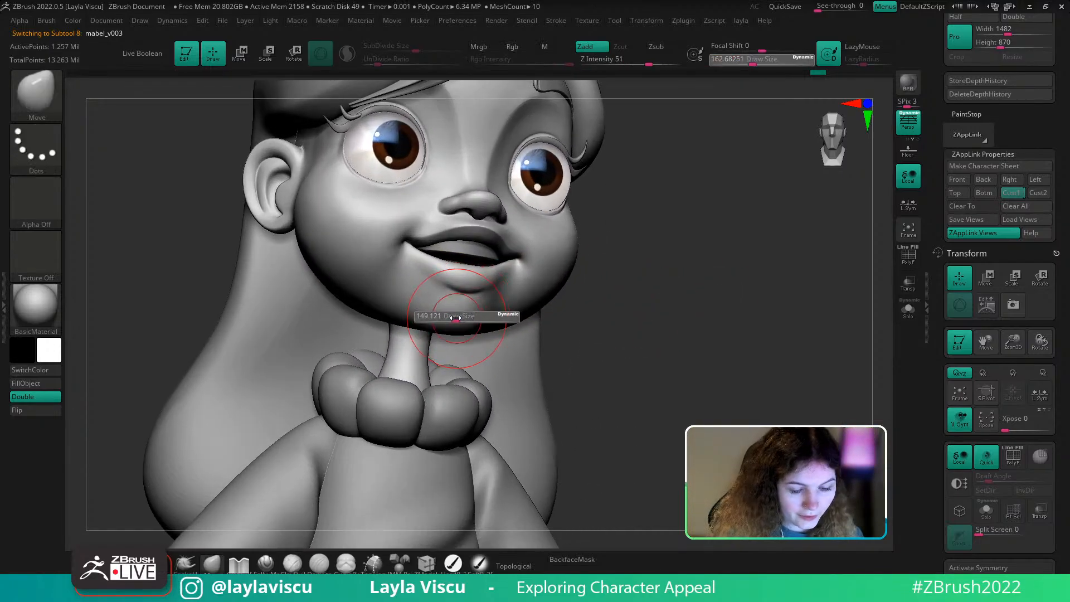
pyautogui.moveTo(461, 317); pyautogui.dragTo(456, 316)
pyautogui.hotkey('shift', 'd')
pyautogui.hotkey('shift', 'd')
pyautogui.hotkey('shift', 'd')
# Activate symmetry and smooth the underside of the chin around the neck at a draw size of about 108
pyautogui.moveTo(626, 294); pyautogui.dragTo(583, 295)
pyautogui.press('s')
pyautogui.moveTo(480, 324); pyautogui.dragTo(474, 324)
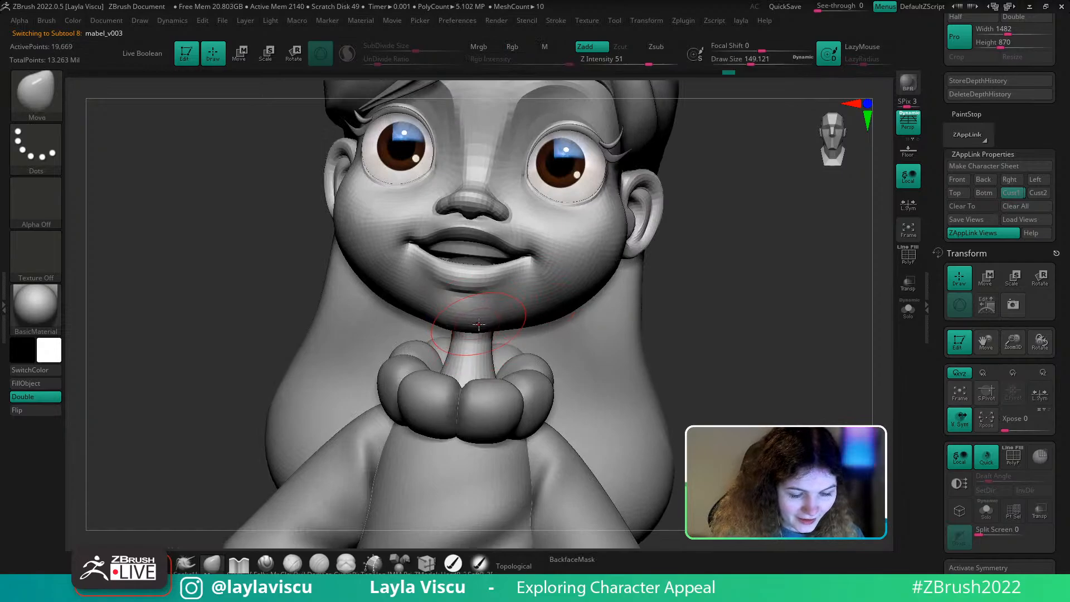
pyautogui.press('x')
pyautogui.press('shift')
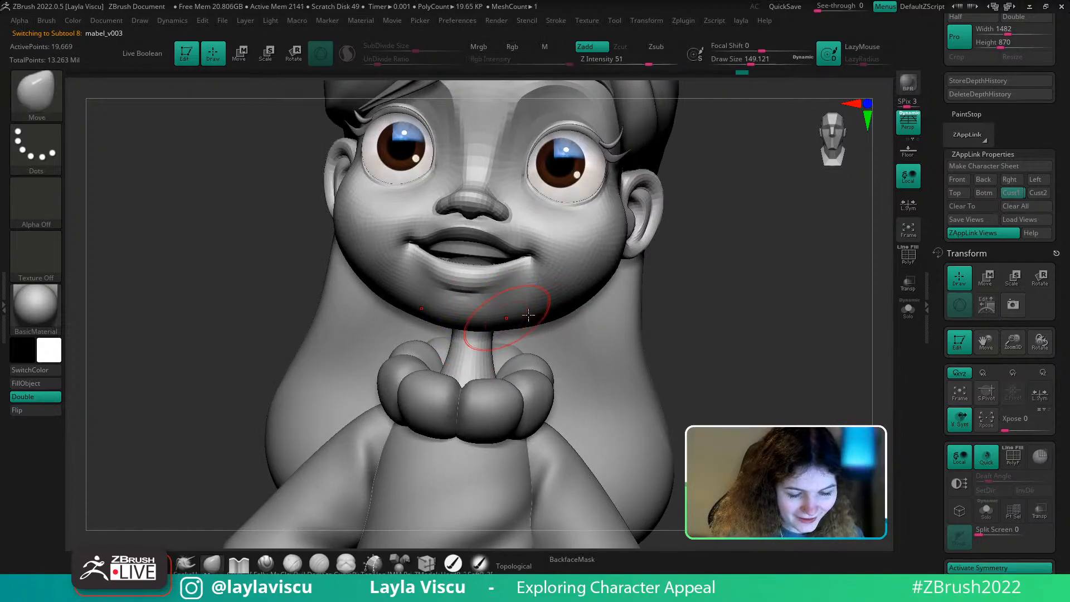
pyautogui.press('shift')
pyautogui.keyDown('shift'); pyautogui.moveTo(486, 324); pyautogui.dragTo(466, 330); pyautogui.keyUp('shift')
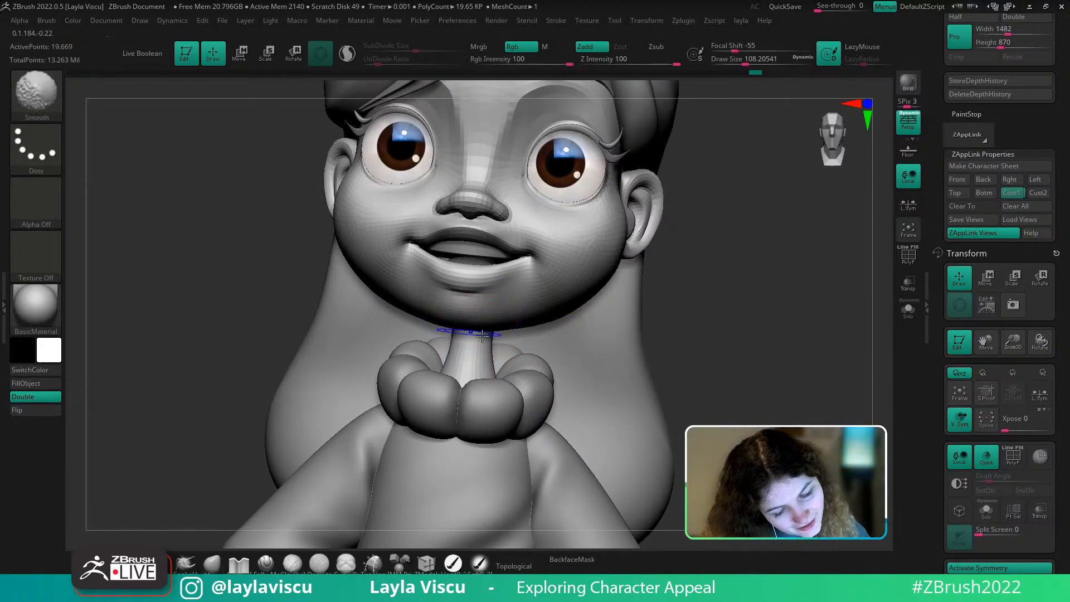
# Recall the Cust1 view and adjust the chin with the Move brush at draw size about 256, checking it against the painting
pyautogui.moveTo(699, 317)
pyautogui.keyDown('ctrl'); pyautogui.mouseDown(button='right')
pyautogui.moveTo(703, 270)
pyautogui.moveTo(683, 335)
pyautogui.moveTo(696, 290)
pyautogui.mouseUp(button='right'); pyautogui.keyUp('ctrl')
pyautogui.click(1021, 195)
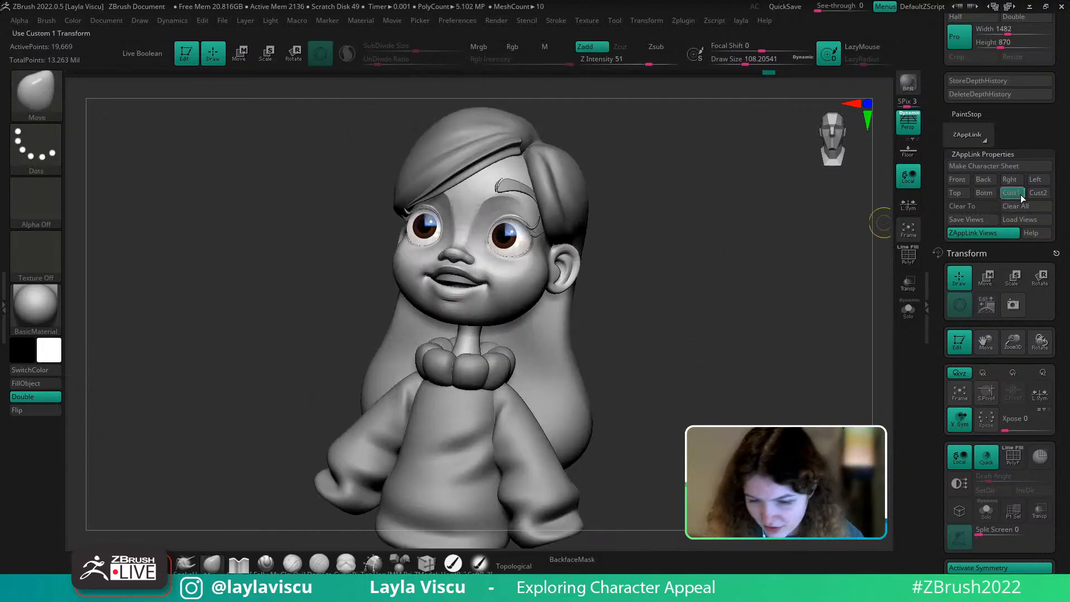
pyautogui.hotkey('shift', 'z')
pyautogui.hotkey('shift', 'z')
pyautogui.press('s')
pyautogui.moveTo(451, 327); pyautogui.dragTo(498, 321)
pyautogui.press('s')
pyautogui.click(484, 322)
pyautogui.hotkey('shift', 'z')
pyautogui.hotkey('shift', 'z')
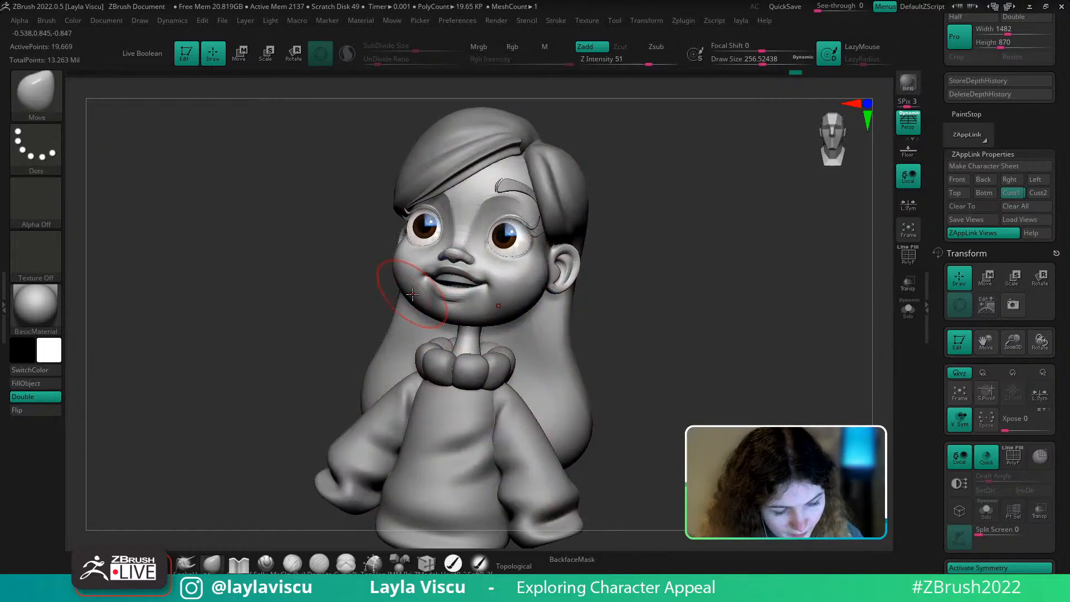
# Adjust the far cheek's contour with the Move brush at draw size about 172 and compare it with the painting
pyautogui.press('s')
pyautogui.click(400, 294)
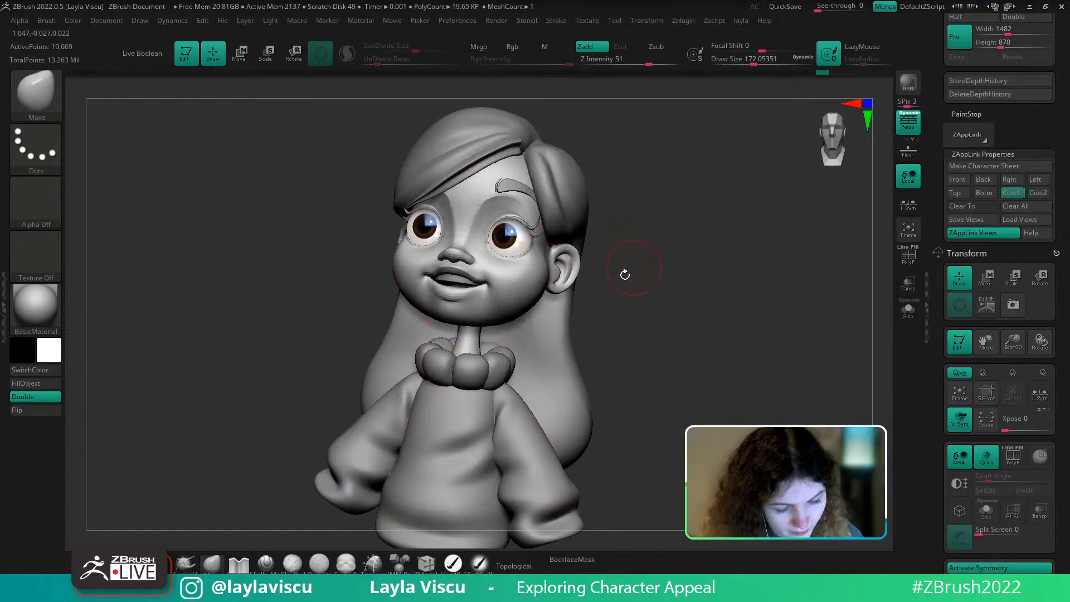
pyautogui.hotkey('shift', 'z')
pyautogui.hotkey('shift', 'z')
# Reshape the jawline between chin and ear from the side with the Move brush at draw size about 136
pyautogui.press('b')
pyautogui.press('m')
pyautogui.press('v')
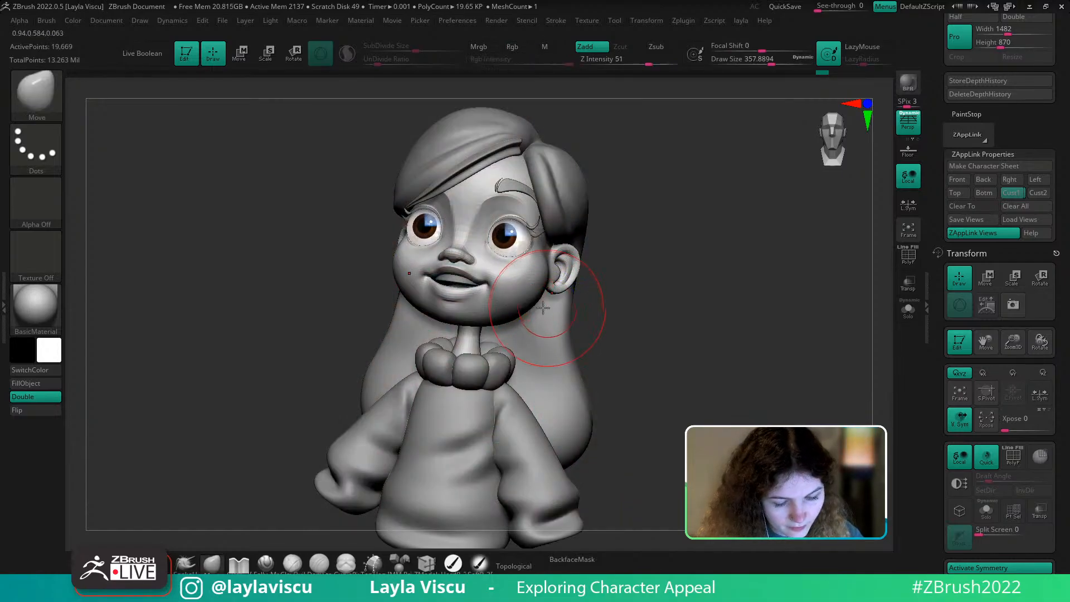
pyautogui.moveTo(643, 307)
pyautogui.mouseDown()
pyautogui.moveTo(625, 290)
pyautogui.moveTo(640, 284)
pyautogui.moveTo(665, 323)
pyautogui.mouseUp()
pyautogui.press('s')
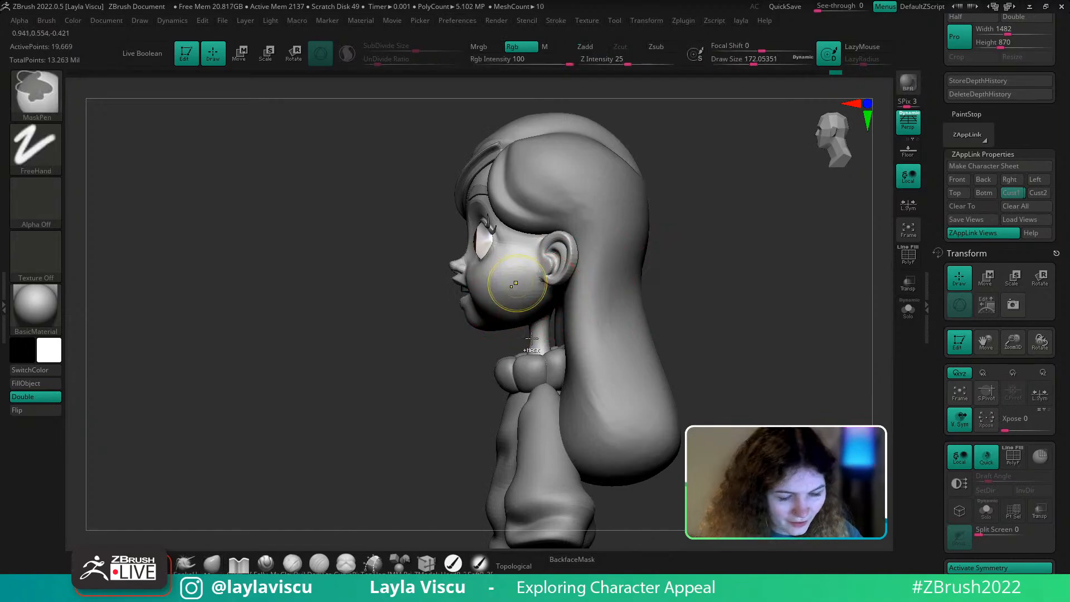
pyautogui.keyDown('ctrl'); pyautogui.moveTo(517, 287); pyautogui.dragTo(523, 305, button='right'); pyautogui.keyUp('ctrl')
pyautogui.press('s')
pyautogui.moveTo(530, 305); pyautogui.dragTo(506, 307)
pyautogui.moveTo(774, 283); pyautogui.dragTo(832, 284)
pyautogui.press('s')
pyautogui.moveTo(505, 330); pyautogui.dragTo(508, 329)
pyautogui.moveTo(502, 333); pyautogui.dragTo(492, 320)
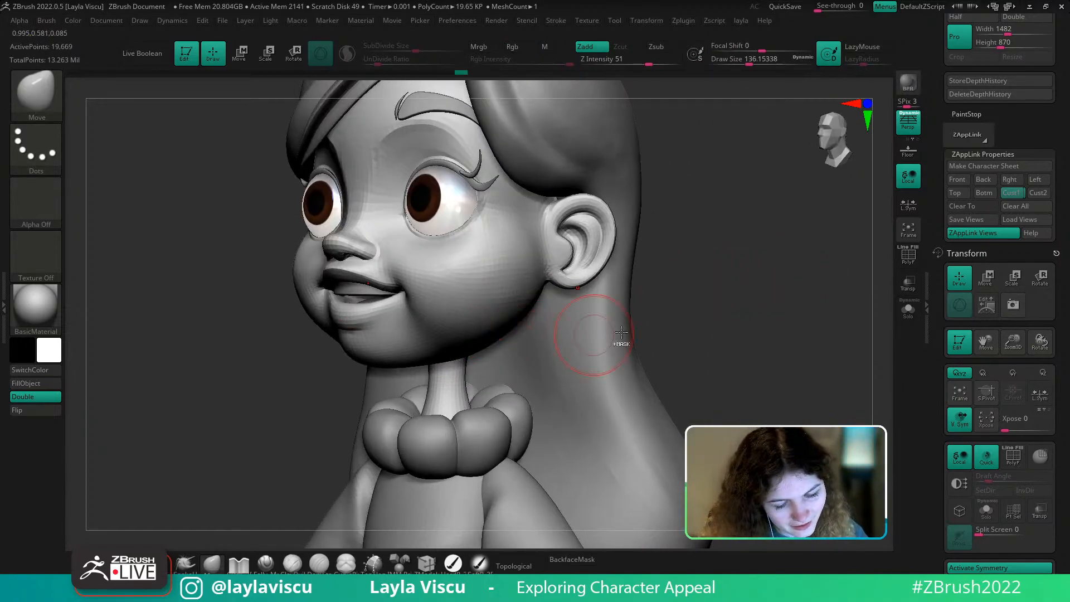
# Set the draw size to about 268, check the jaw from several angles and return the head to its highest subdivision level
pyautogui.keyDown('ctrl'); pyautogui.moveTo(623, 344); pyautogui.dragTo(616, 317, button='right'); pyautogui.keyUp('ctrl')
pyautogui.press('s')
pyautogui.moveTo(522, 305); pyautogui.dragTo(533, 304)
pyautogui.moveTo(646, 297)
pyautogui.mouseDown()
pyautogui.moveTo(519, 293)
pyautogui.moveTo(514, 307)
pyautogui.mouseUp()
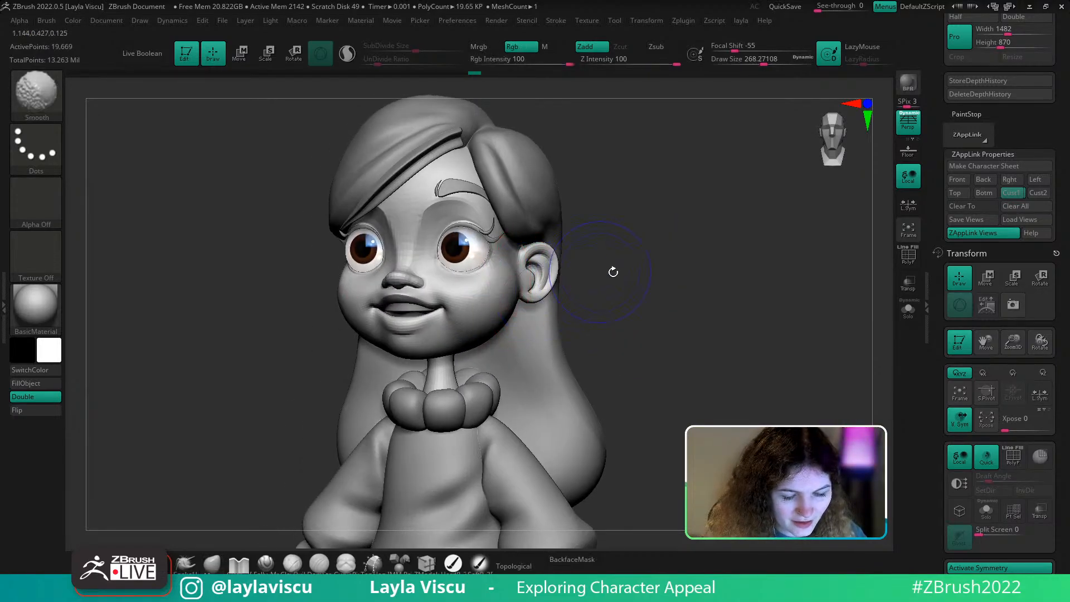
pyautogui.moveTo(614, 270); pyautogui.dragTo(650, 267)
pyautogui.keyDown('ctrl'); pyautogui.moveTo(619, 262); pyautogui.dragTo(588, 214, button='right'); pyautogui.keyUp('ctrl')
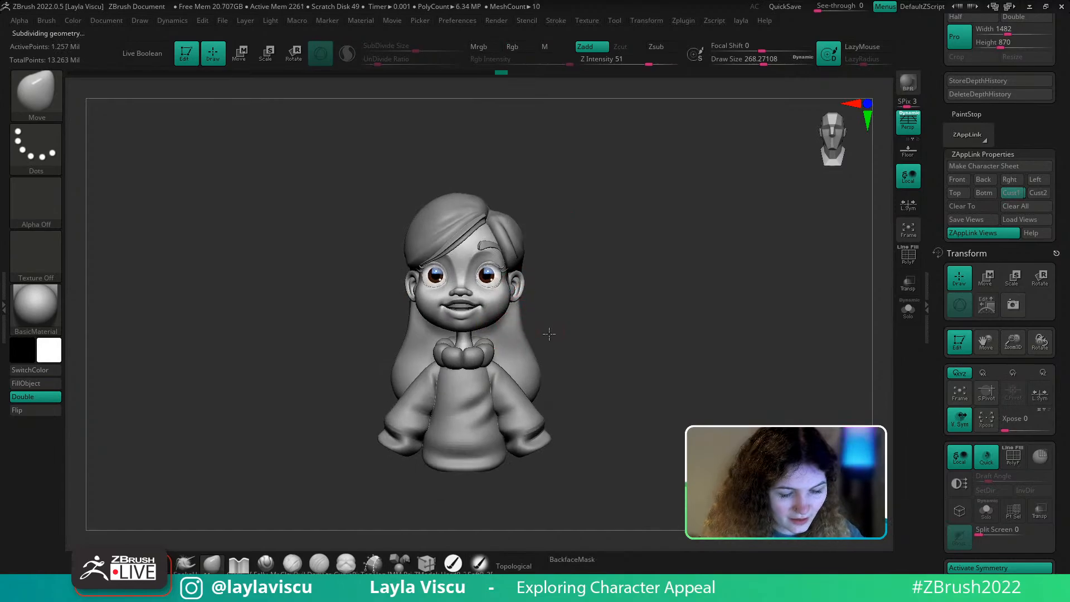
# Turn on the polypaint display for all subtools and view the coloured character from the front
pyautogui.moveTo(1060, 436); pyautogui.dragTo(1052, 313)
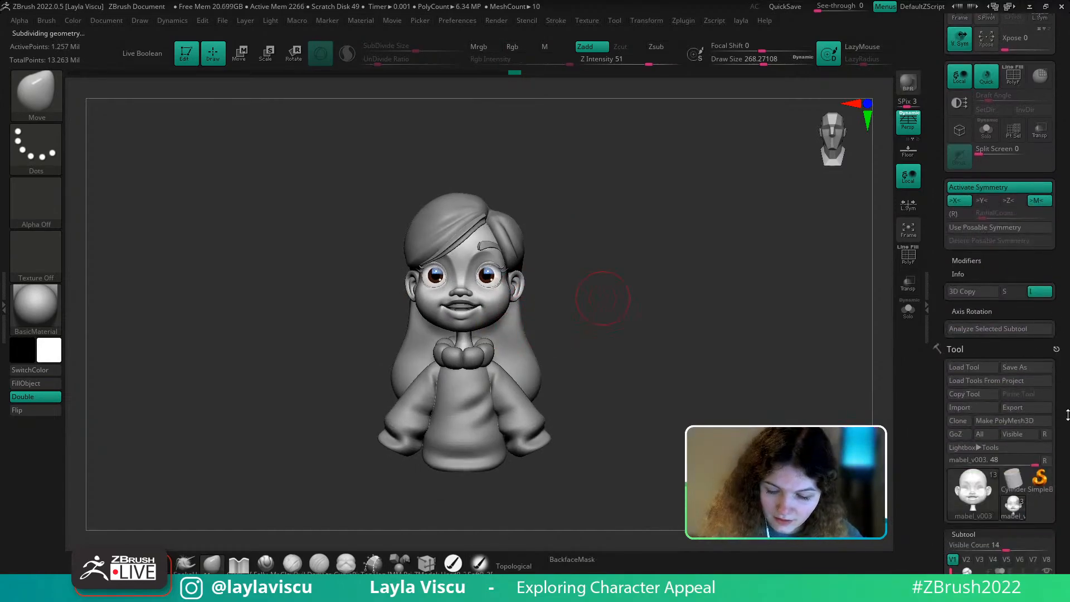
pyautogui.moveTo(1067, 410); pyautogui.dragTo(1043, 335)
pyautogui.keyDown('ctrl'); pyautogui.keyDown('shift'); pyautogui.click(1034, 425); pyautogui.keyUp('shift'); pyautogui.keyUp('ctrl')
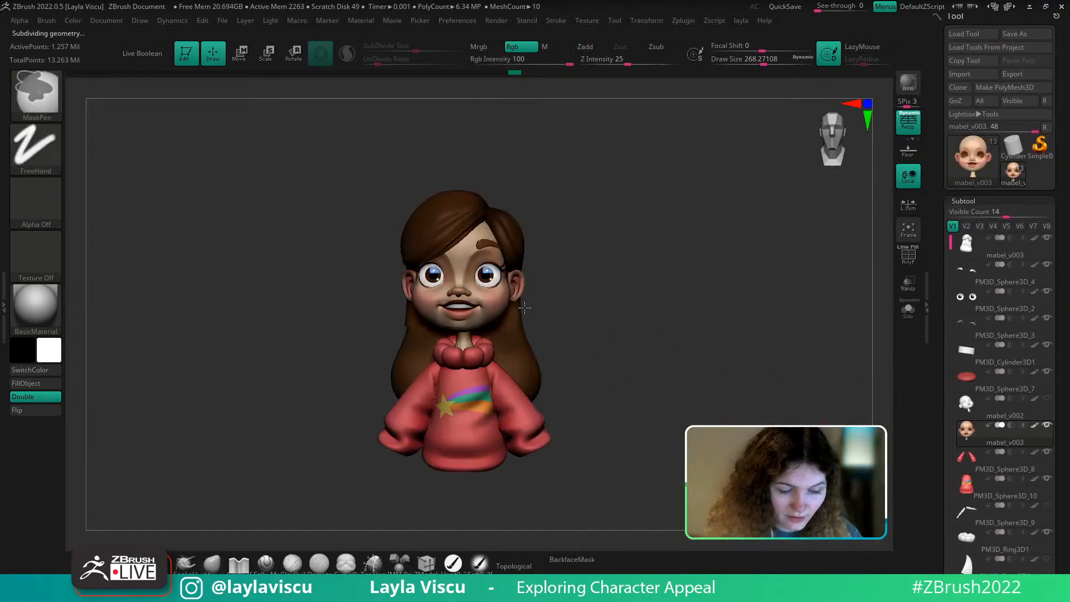
pyautogui.keyDown('ctrl'); pyautogui.moveTo(328, 251); pyautogui.dragTo(296, 329, button='right'); pyautogui.keyUp('ctrl')
pyautogui.moveTo(251, 329); pyautogui.dragTo(173, 283)
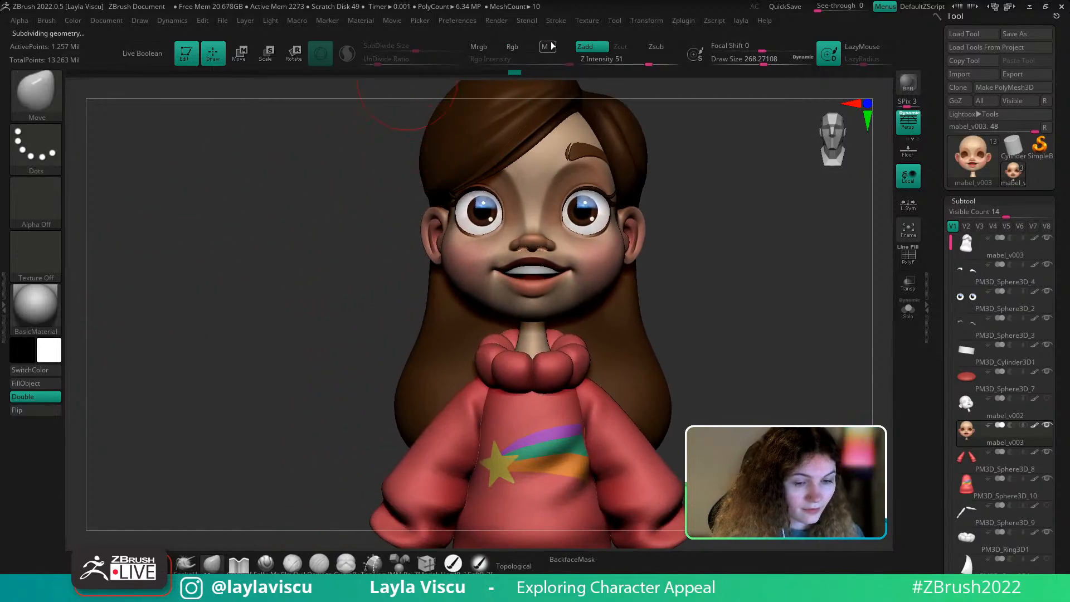
# Switch the brush to material-only (M) mode and frame the whole character
pyautogui.click(512, 47)
pyautogui.press('ctrl')
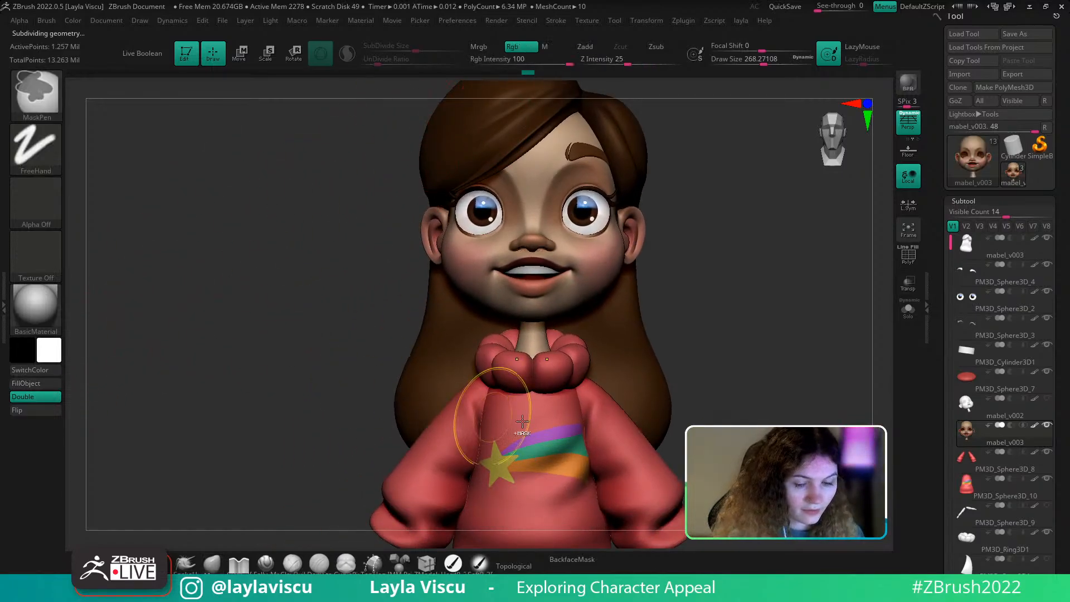
pyautogui.press('f')
pyautogui.moveTo(686, 323)
pyautogui.mouseDown()
pyautogui.moveTo(658, 326)
pyautogui.moveTo(695, 328)
pyautogui.moveTo(695, 342)
pyautogui.mouseUp()
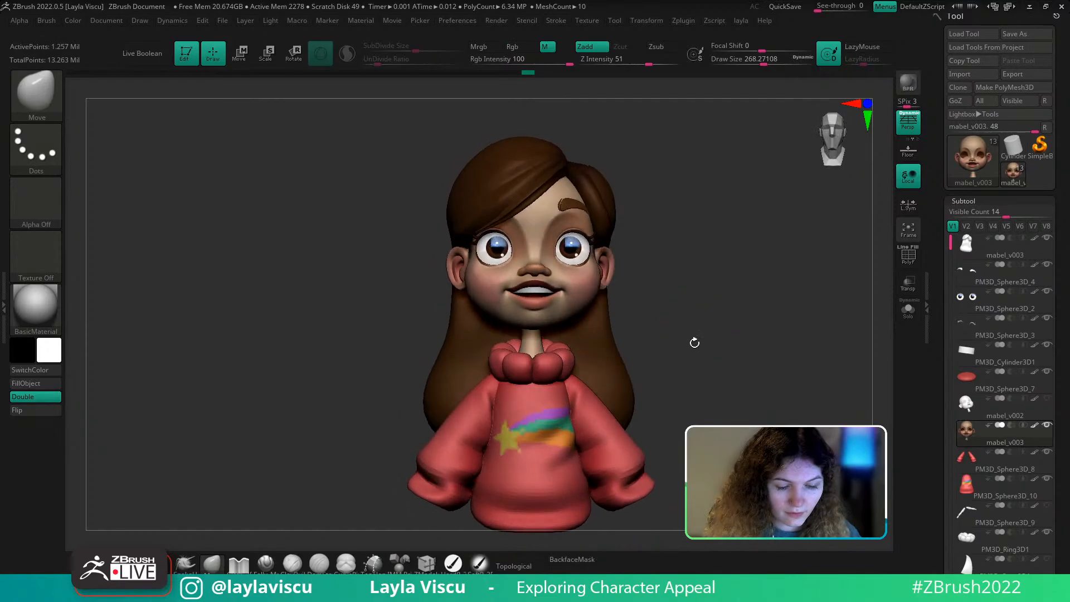
# Show the painting overlay again and recall the Cust1 view with the Spotlight dial hidden
pyautogui.hotkey('shift', 'z')
pyautogui.press('z')
pyautogui.moveTo(1055, 126); pyautogui.dragTo(1057, 561)
pyautogui.moveTo(1063, 201); pyautogui.dragTo(1060, 517)
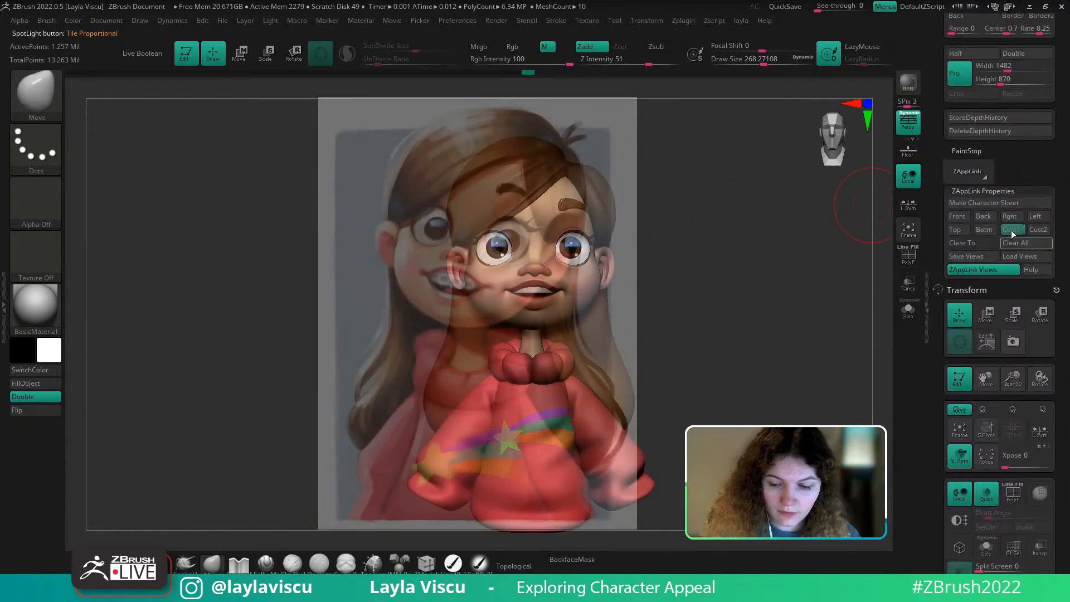
pyautogui.click(1012, 230)
pyautogui.press('z')
pyautogui.press('z')
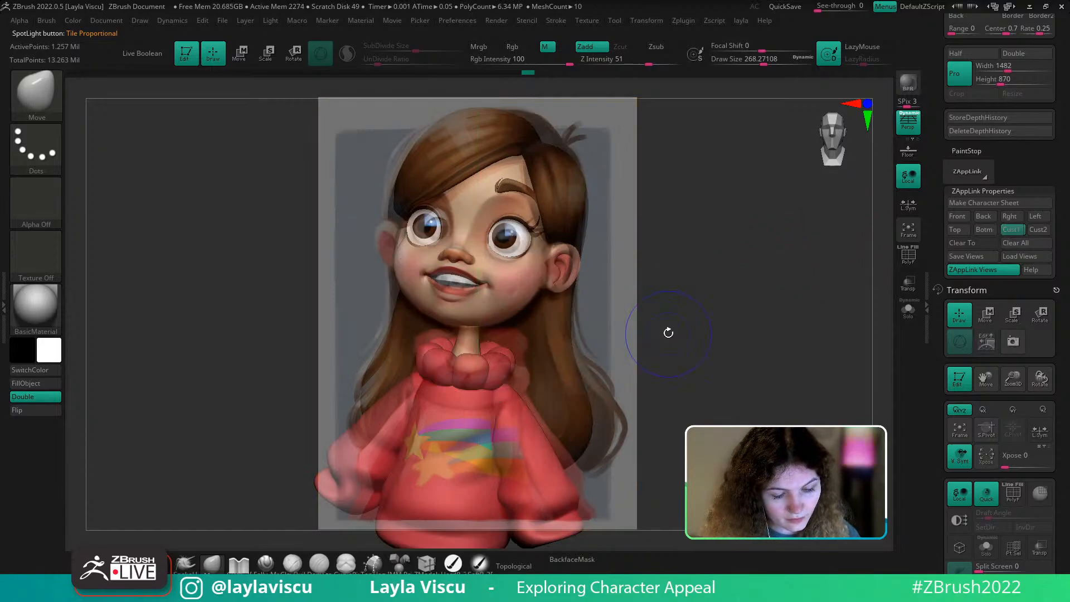
# Toggle the painting overlay to compare the coloured character with the reference, leaving the overlay hidden
pyautogui.hotkey('shift', 'z')
pyautogui.hotkey('shift', 'z')
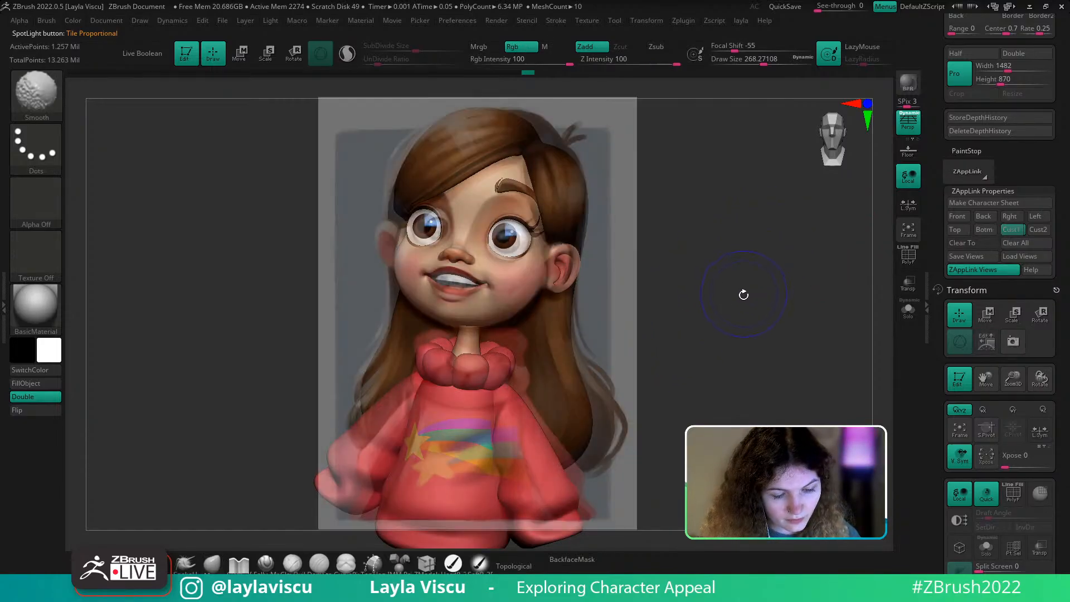
pyautogui.hotkey('shift', 'z')
pyautogui.hotkey('shift', 'z')
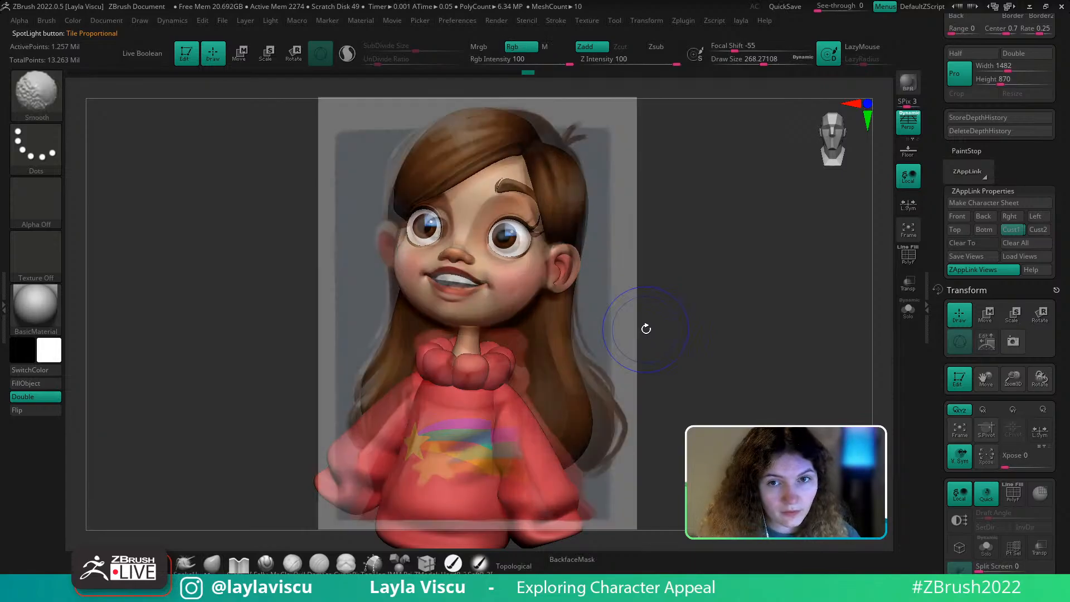
pyautogui.hotkey('shift', 'z')
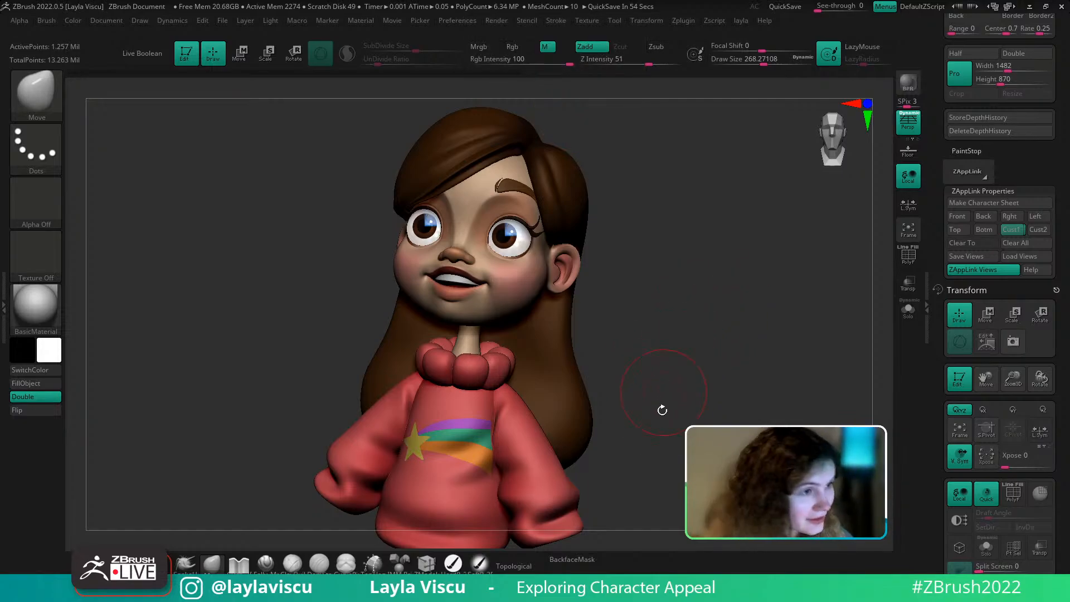
pyautogui.press('b')
pyautogui.press('h')
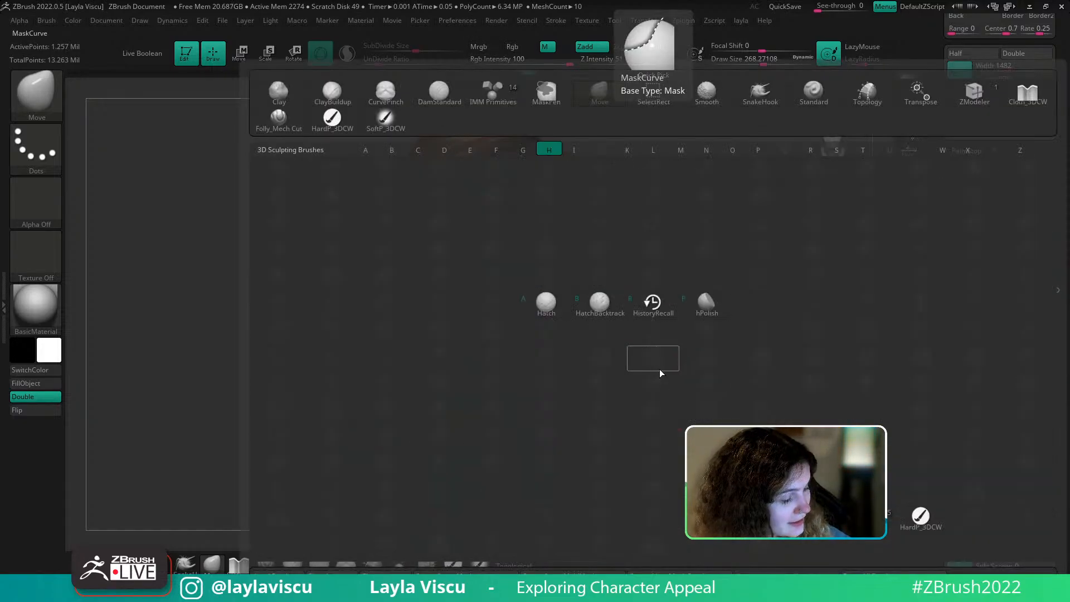
pyautogui.click(707, 299)
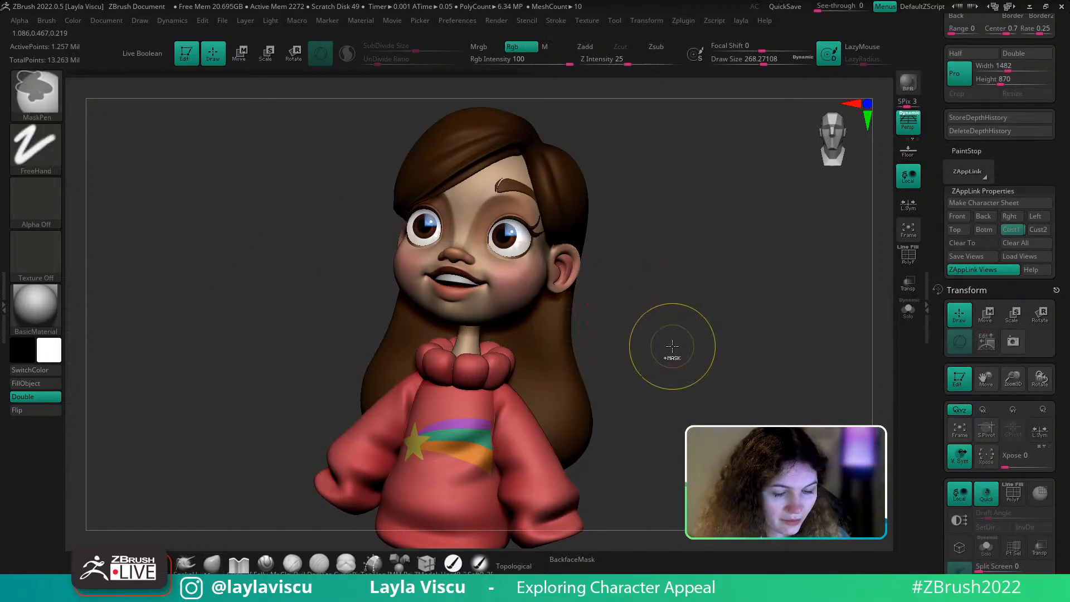
# Carve the side parting crease across the top of the hair with the DamStandard brush at a draw size of about 132
pyautogui.moveTo(671, 342)
pyautogui.mouseDown()
pyautogui.moveTo(671, 311)
pyautogui.moveTo(671, 342)
pyautogui.moveTo(602, 338)
pyautogui.moveTo(604, 356)
pyautogui.mouseUp()
pyautogui.press('b')
pyautogui.press('d')
pyautogui.press('s')
pyautogui.press('s')
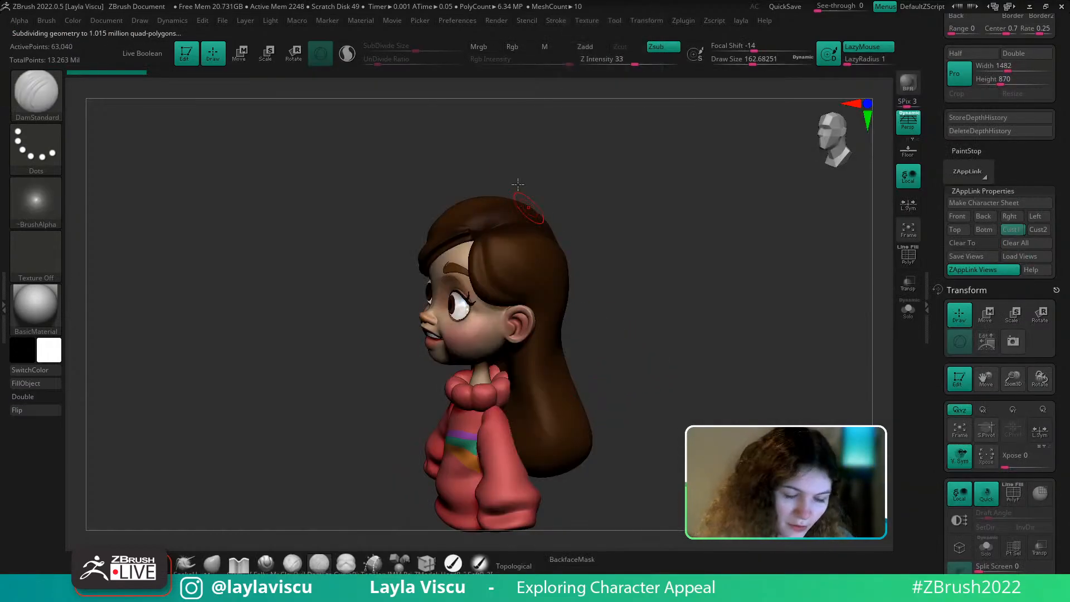
pyautogui.moveTo(518, 185)
pyautogui.keyDown('ctrl'); pyautogui.mouseDown(button='right')
pyautogui.moveTo(542, 235)
pyautogui.moveTo(567, 255)
pyautogui.mouseUp(button='right'); pyautogui.keyUp('ctrl')
pyautogui.press('s')
pyautogui.moveTo(500, 238); pyautogui.dragTo(496, 238)
pyautogui.moveTo(498, 240); pyautogui.dragTo(590, 215, button='right')
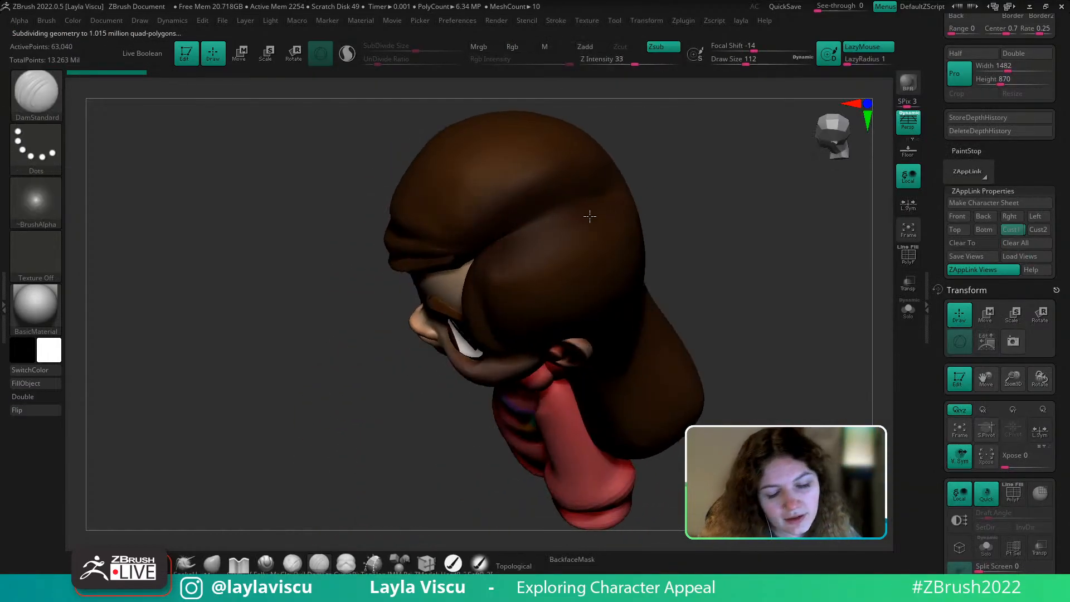
pyautogui.press('s')
pyautogui.moveTo(542, 226); pyautogui.dragTo(545, 226)
pyautogui.moveTo(609, 186); pyautogui.dragTo(469, 259)
pyautogui.moveTo(660, 226); pyautogui.dragTo(667, 250, button='right')
# Open the hair's Dynamic Subdiv geometry settings and turn Dynamic Subdiv off for the hair
pyautogui.moveTo(1059, 427); pyautogui.dragTo(1052, 264)
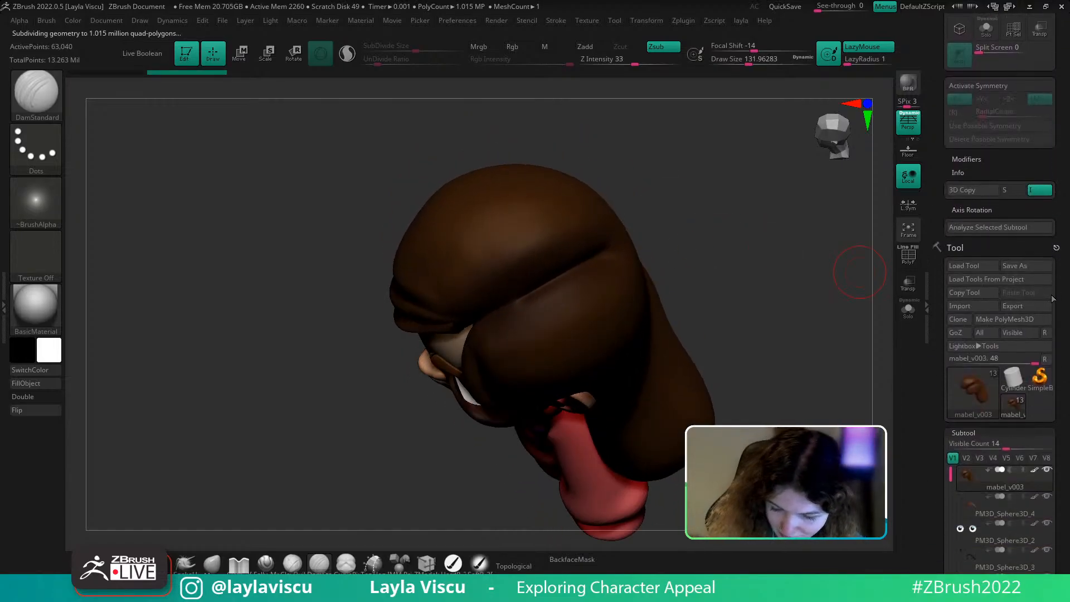
pyautogui.moveTo(1058, 382); pyautogui.dragTo(1068, 268)
pyautogui.moveTo(1065, 400); pyautogui.dragTo(1067, 296)
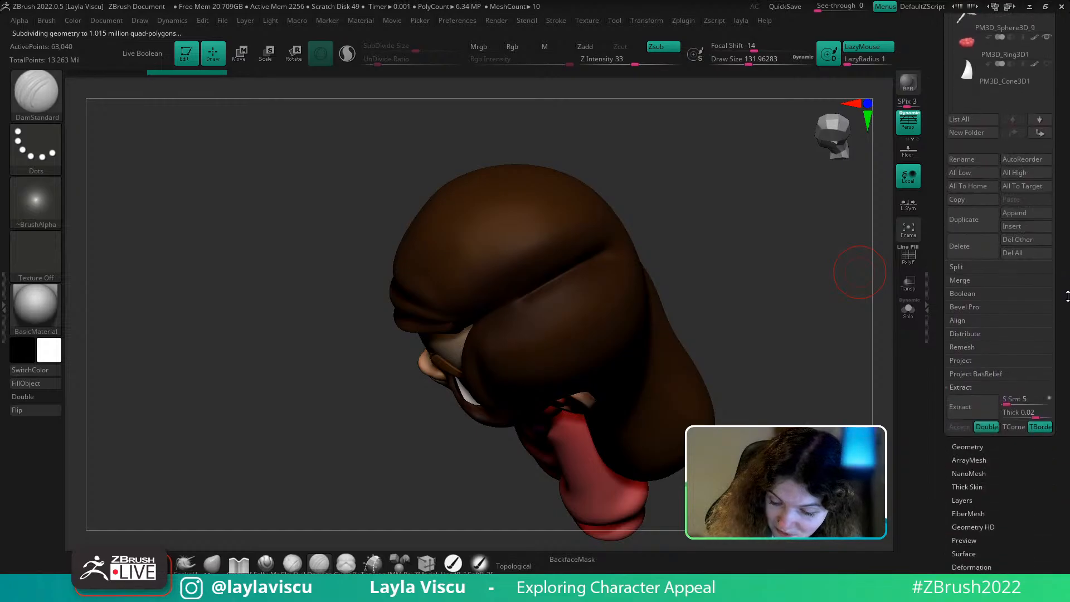
pyautogui.click(967, 444)
pyautogui.click(975, 151)
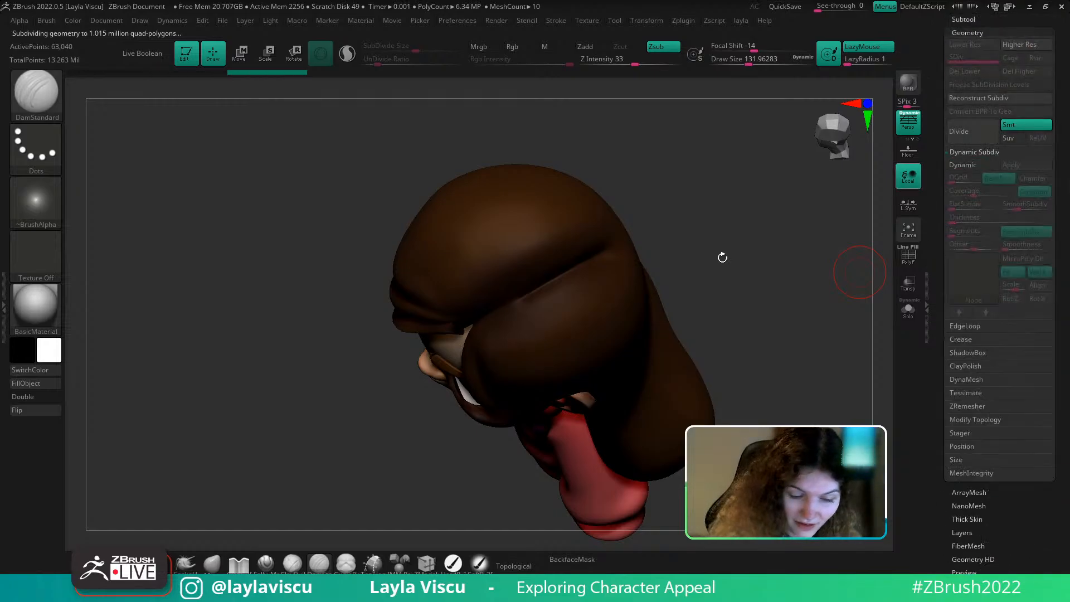
pyautogui.moveTo(722, 256); pyautogui.dragTo(605, 251, button='right')
pyautogui.hotkey('shift', 'd')
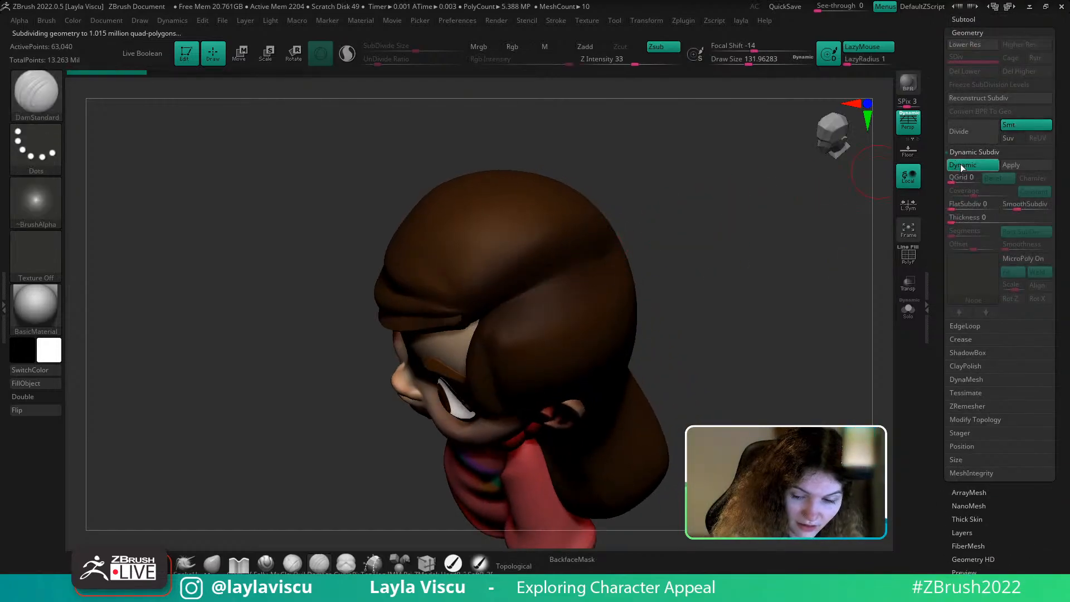
# Carve another DamStandard stroke along the hair's side parting and dismiss the offer to auto-activate Dynamic Subdiv
pyautogui.moveTo(671, 334); pyautogui.dragTo(616, 254, button='right')
pyautogui.moveTo(615, 254); pyautogui.dragTo(482, 318)
pyautogui.moveTo(457, 381)
pyautogui.keyDown('ctrl'); pyautogui.mouseDown(button='right')
pyautogui.moveTo(777, 313)
pyautogui.moveTo(618, 267)
pyautogui.mouseUp(button='right'); pyautogui.keyUp('ctrl')
pyautogui.moveTo(517, 310)
pyautogui.mouseDown(button='right')
pyautogui.moveTo(757, 273)
pyautogui.moveTo(741, 303)
pyautogui.moveTo(695, 292)
pyautogui.moveTo(683, 300)
pyautogui.mouseUp(button='right')
pyautogui.press('d')
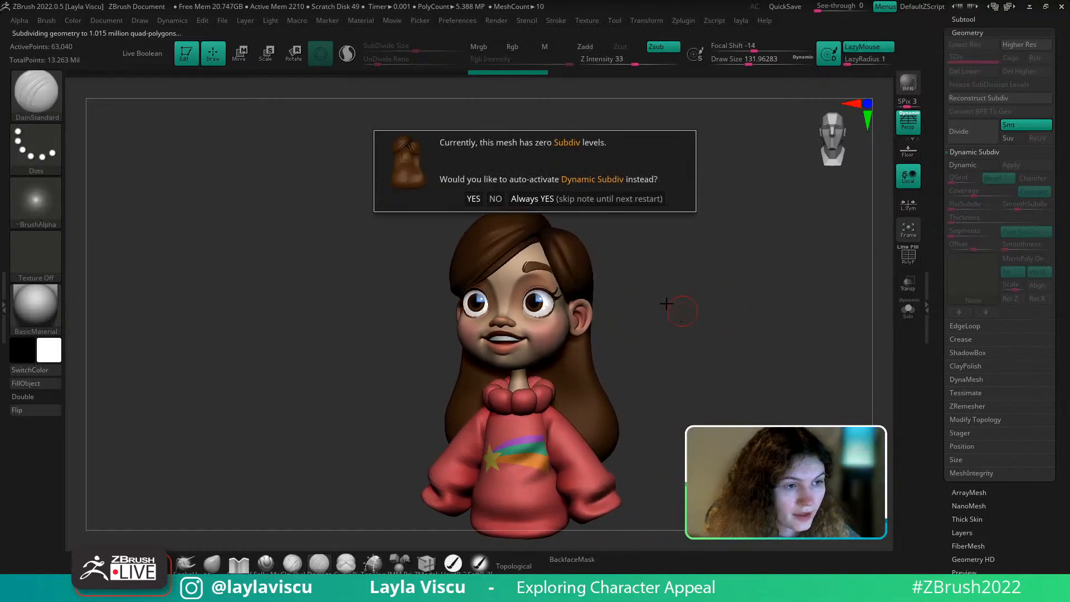
pyautogui.click(664, 313)
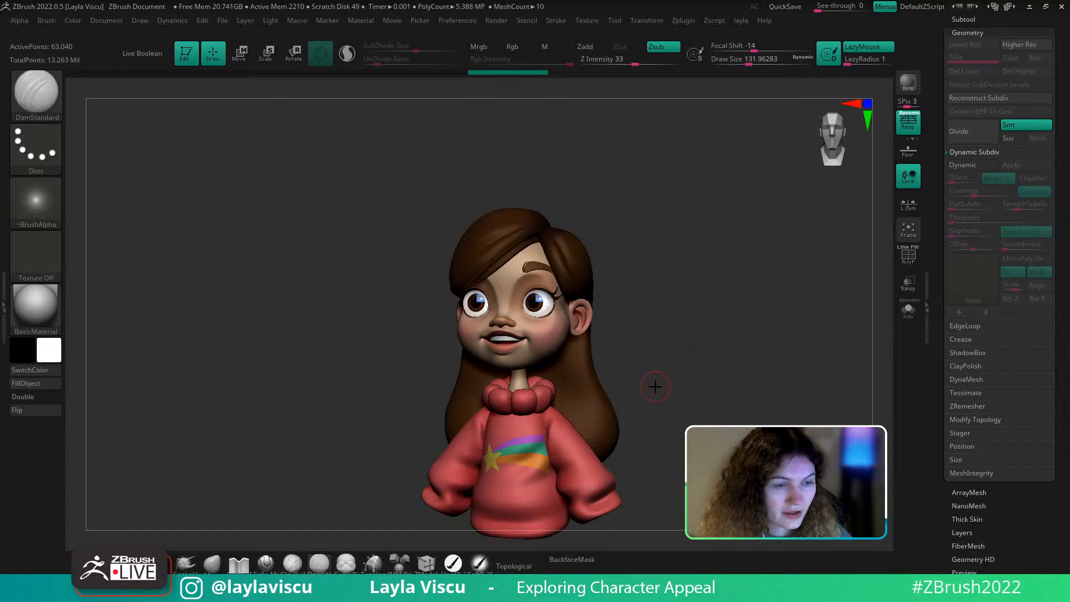
# Examine the hair parting up close, briefly isolating the hair in Solo mode and restoring all visible subtools
pyautogui.moveTo(664, 369)
pyautogui.mouseDown(button='right')
pyautogui.moveTo(657, 385)
pyautogui.moveTo(648, 372)
pyautogui.moveTo(620, 371)
pyautogui.mouseUp(button='right')
pyautogui.keyDown('ctrl'); pyautogui.moveTo(538, 239); pyautogui.dragTo(523, 261, button='right'); pyautogui.keyUp('ctrl')
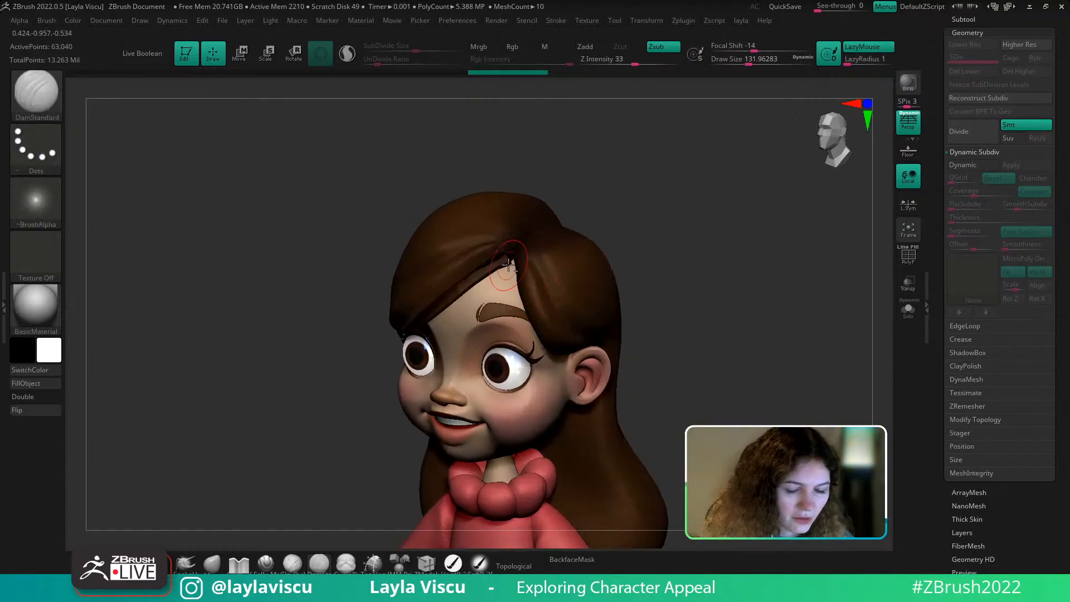
pyautogui.click(908, 315)
pyautogui.click(908, 317)
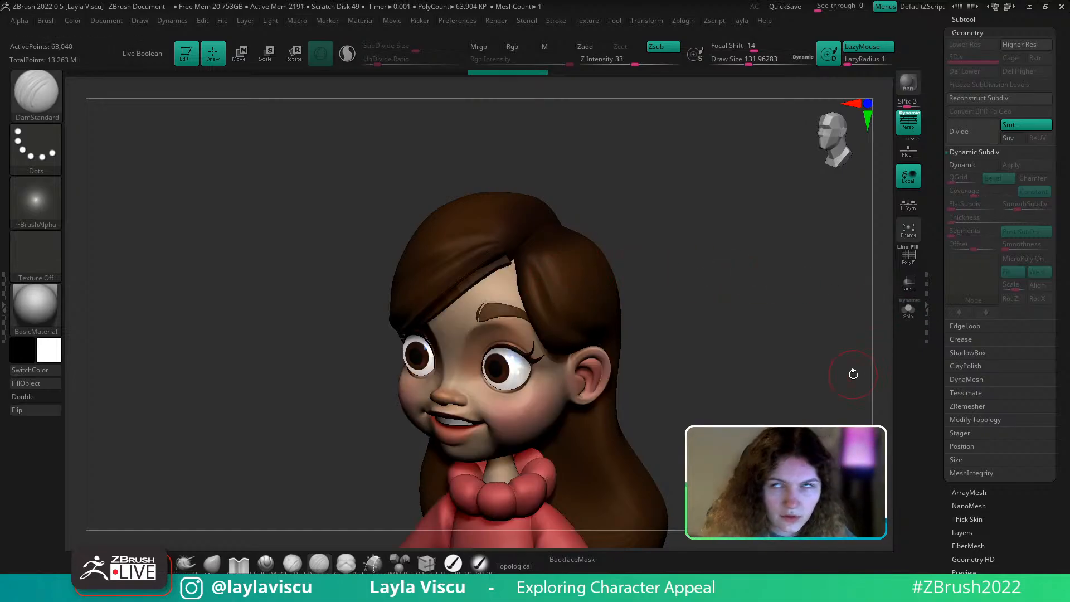
# Recall the stored Cust1 view to check the hair, and view the whole character from the front
pyautogui.scroll(10, 1003, 251)
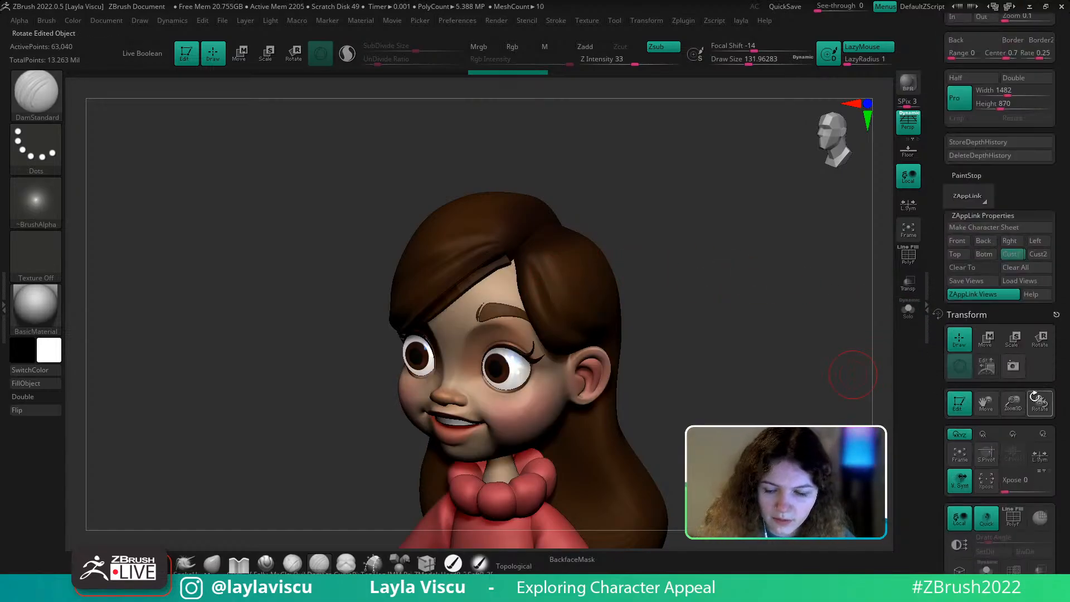
pyautogui.click(1009, 255)
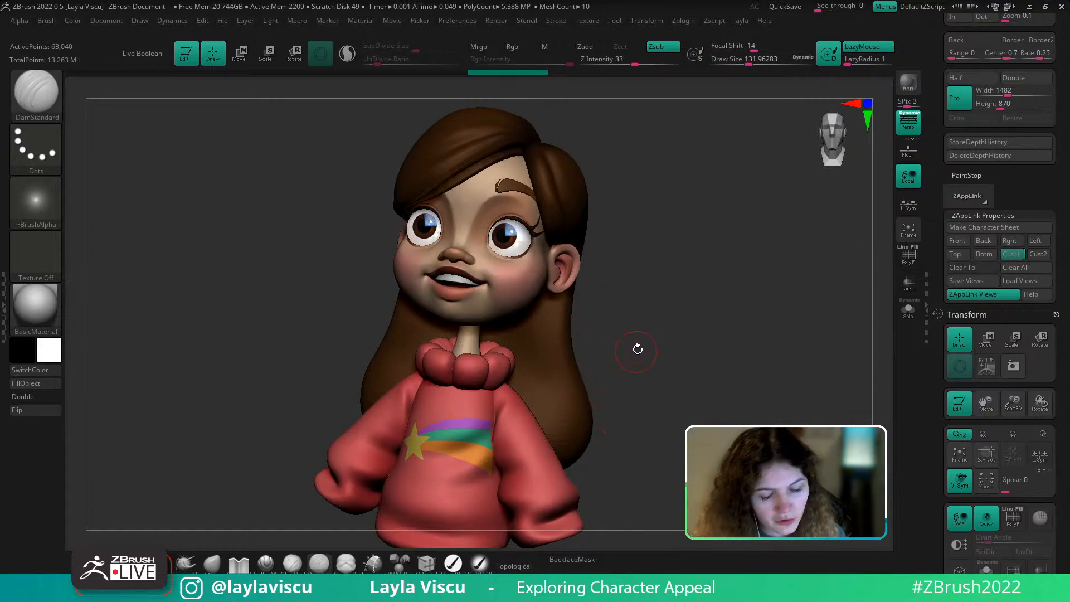
pyautogui.keyDown('shift'); pyautogui.moveTo(635, 350); pyautogui.dragTo(626, 409, button='right'); pyautogui.keyUp('shift')
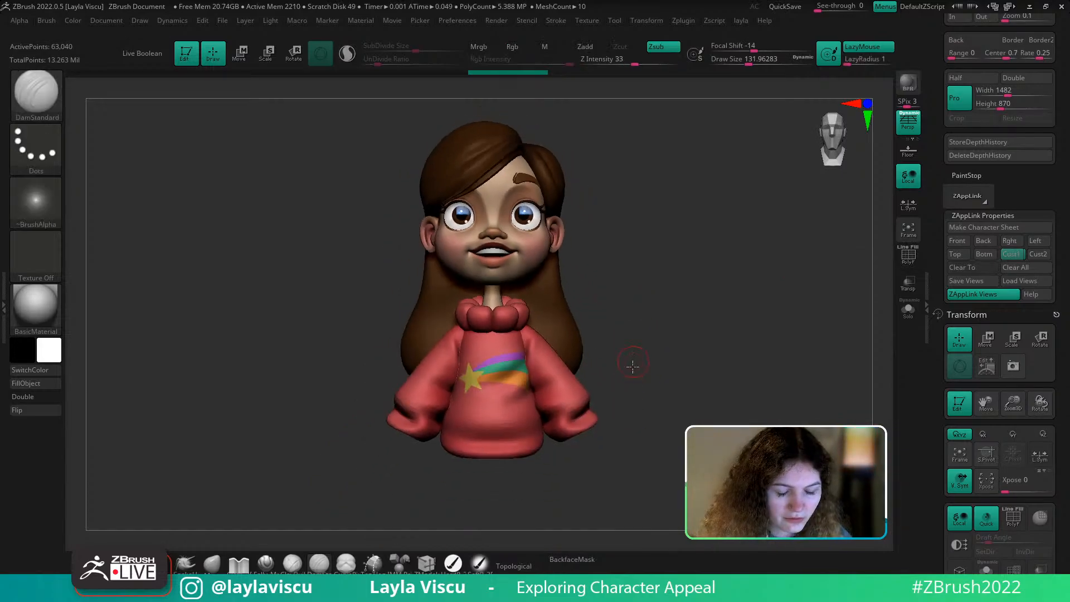
pyautogui.keyDown('alt'); pyautogui.moveTo(634, 363); pyautogui.dragTo(632, 404, button='right'); pyautogui.keyUp('alt')
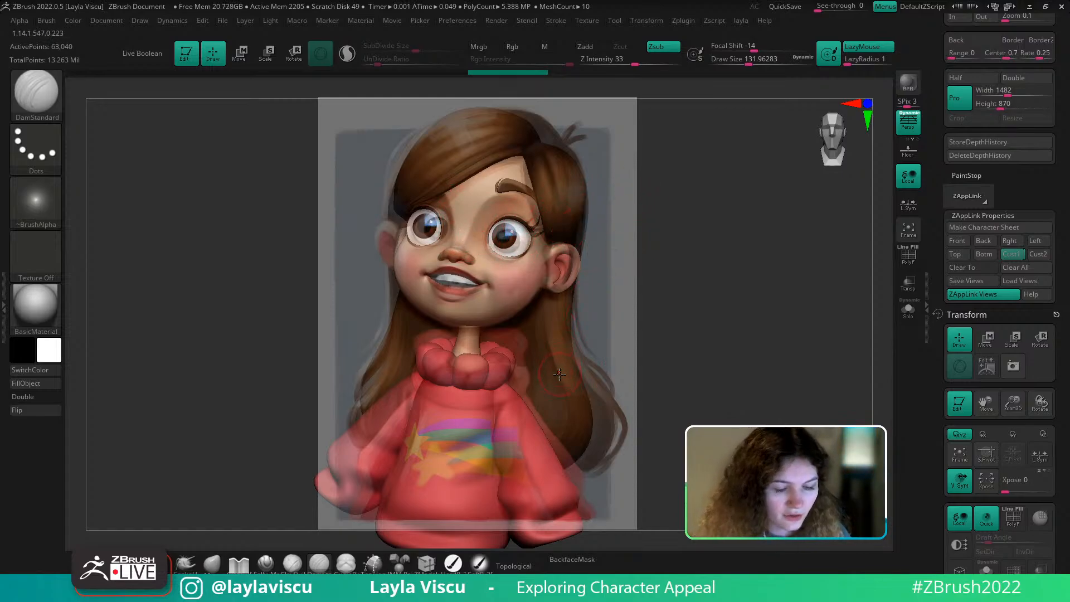
# Try shifting the painting overlay slightly downward in Spotlight edit mode and undo the shift
pyautogui.press('y')
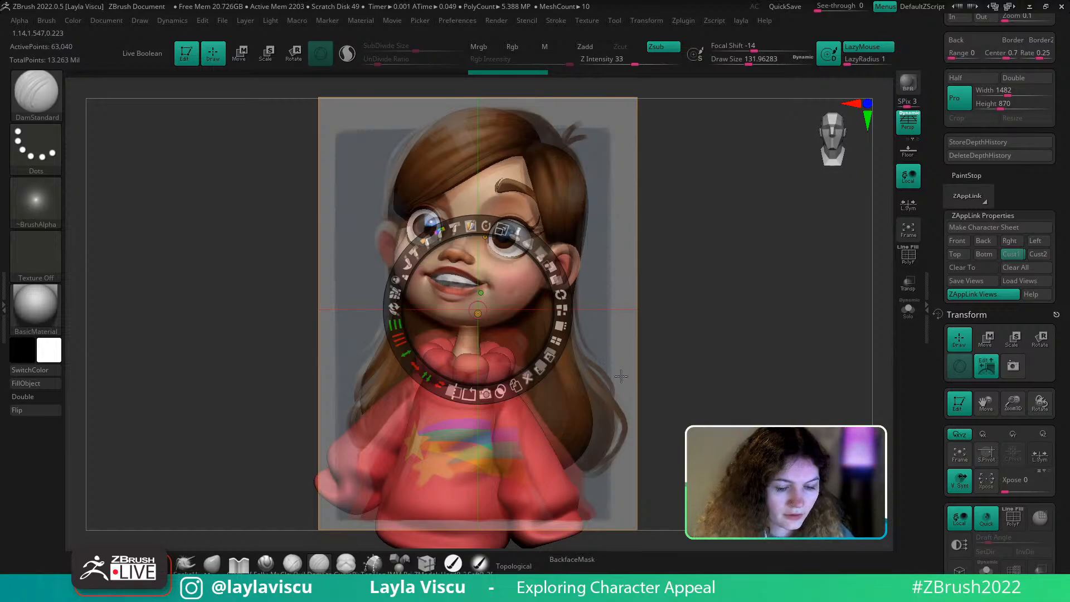
pyautogui.moveTo(643, 330); pyautogui.dragTo(643, 338)
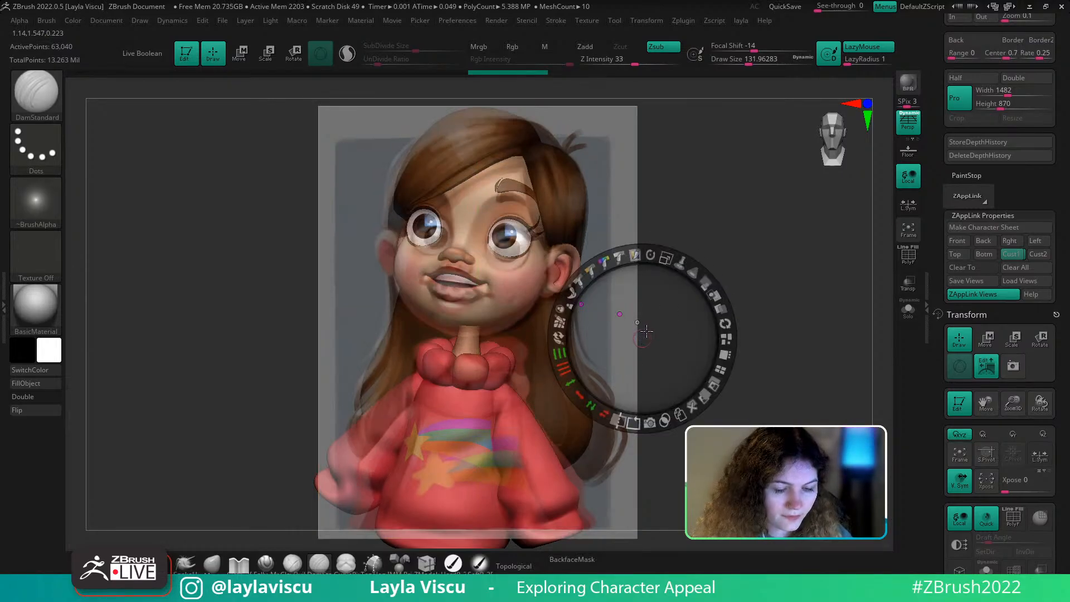
pyautogui.hotkey('ctrl', 'z')
# Hide the Spotlight dial and the painting overlay and view the whole character from the front
pyautogui.press('z')
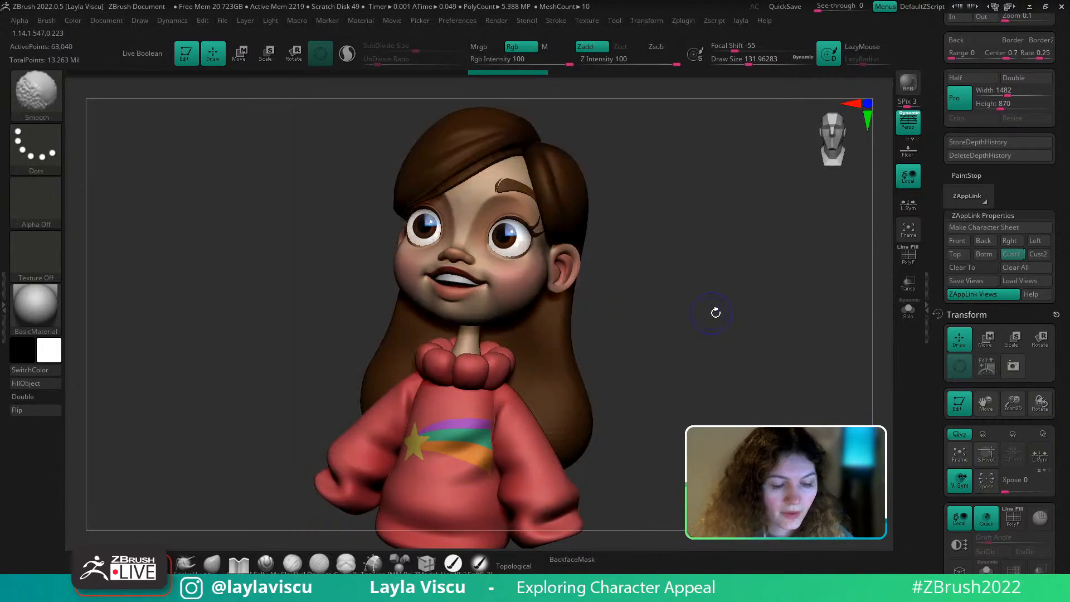
pyautogui.hotkey('shift', 'z')
pyautogui.keyDown('shift'); pyautogui.moveTo(638, 286); pyautogui.dragTo(635, 356); pyautogui.keyUp('shift')
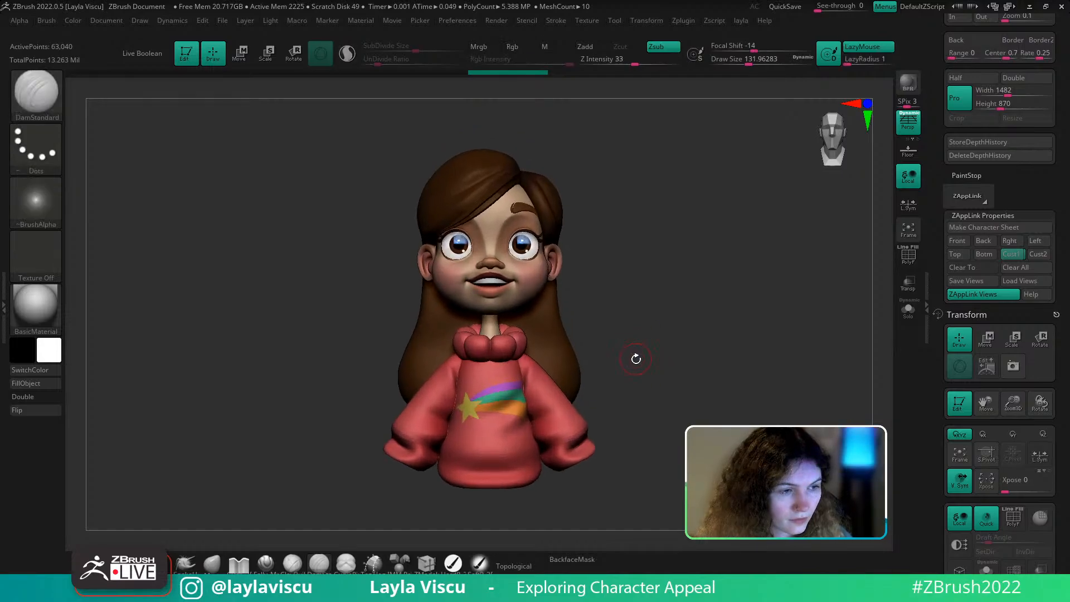
# Save the character tool as a new version named mabel_v004.ztl in the mabel folder
pyautogui.moveTo(1053, 203); pyautogui.dragTo(1050, 33)
pyautogui.click(1018, 258)
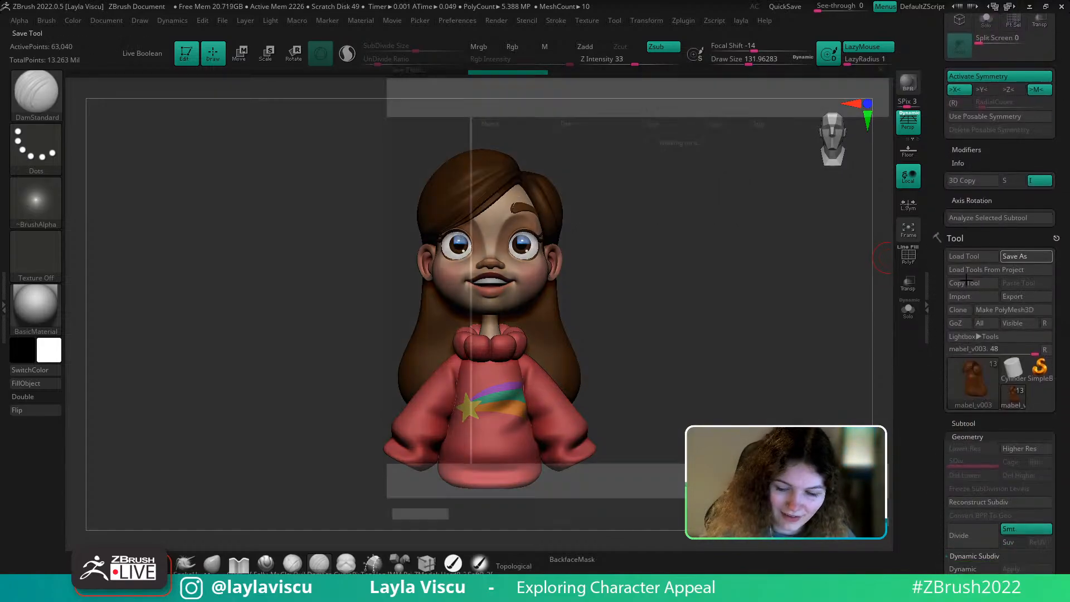
pyautogui.click(484, 483)
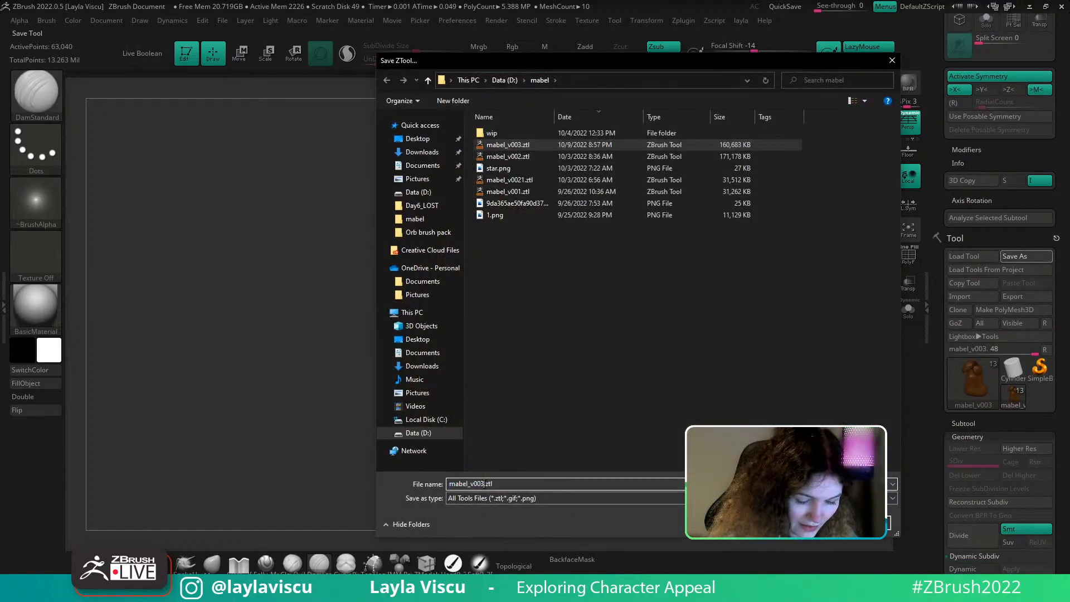
pyautogui.write('4')
pyautogui.press('Return')
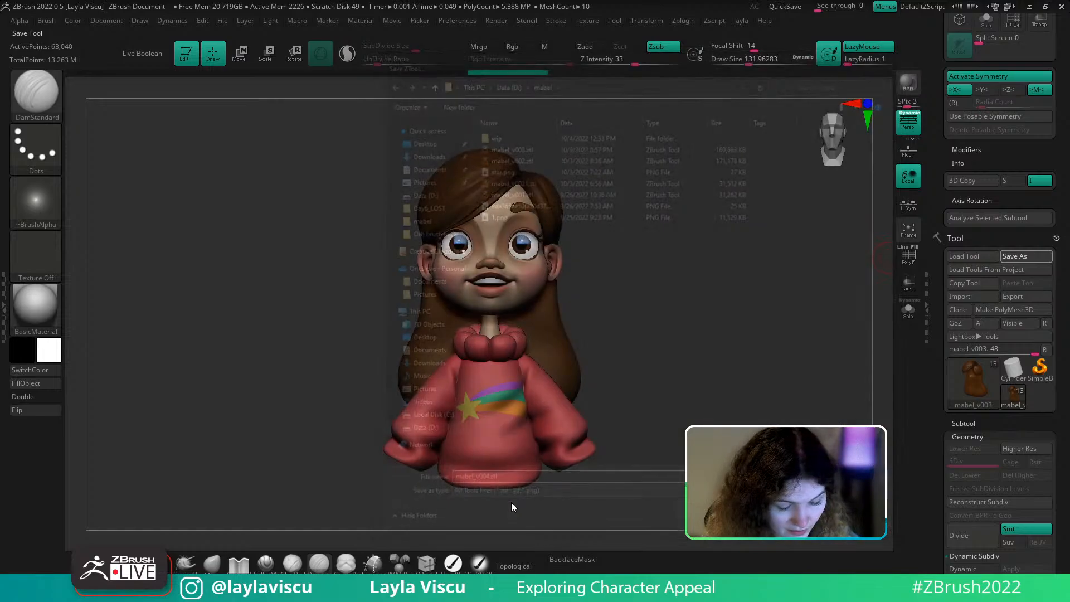
pyautogui.moveTo(644, 356); pyautogui.dragTo(644, 357)
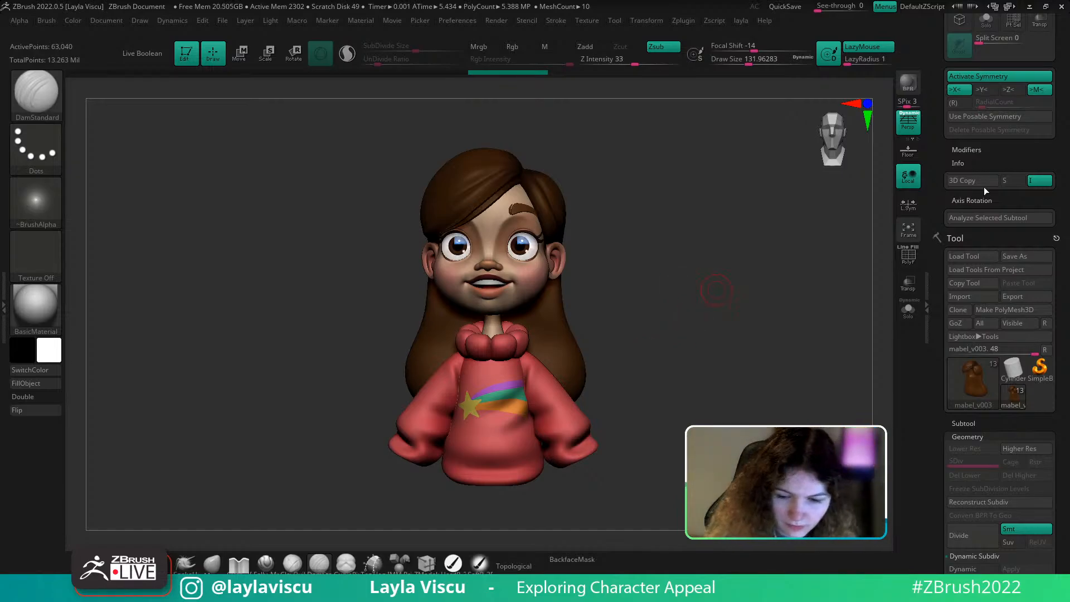
# Review the character's subtool list and expand the Merge options to examine how the subtools can be combined
pyautogui.scroll(-8, 986, 191)
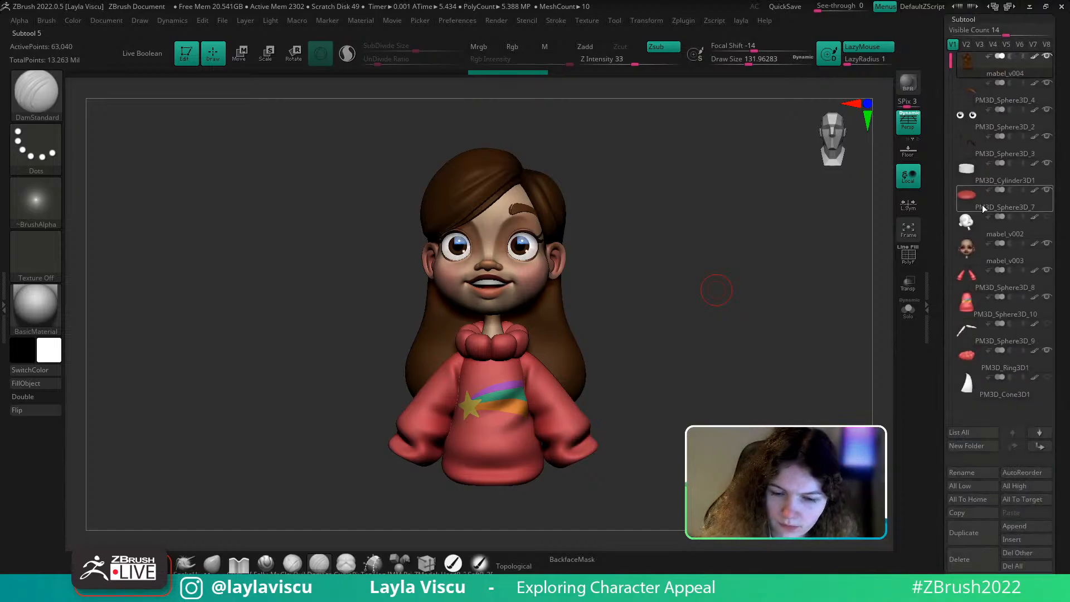
pyautogui.moveTo(1029, 225)
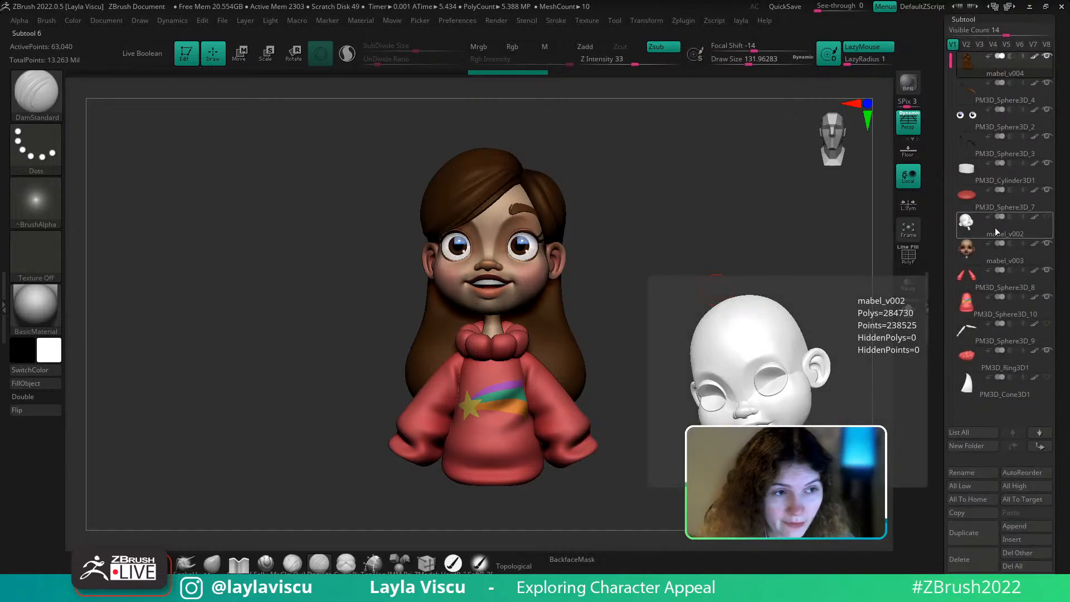
pyautogui.moveTo(1063, 260); pyautogui.dragTo(1064, 217)
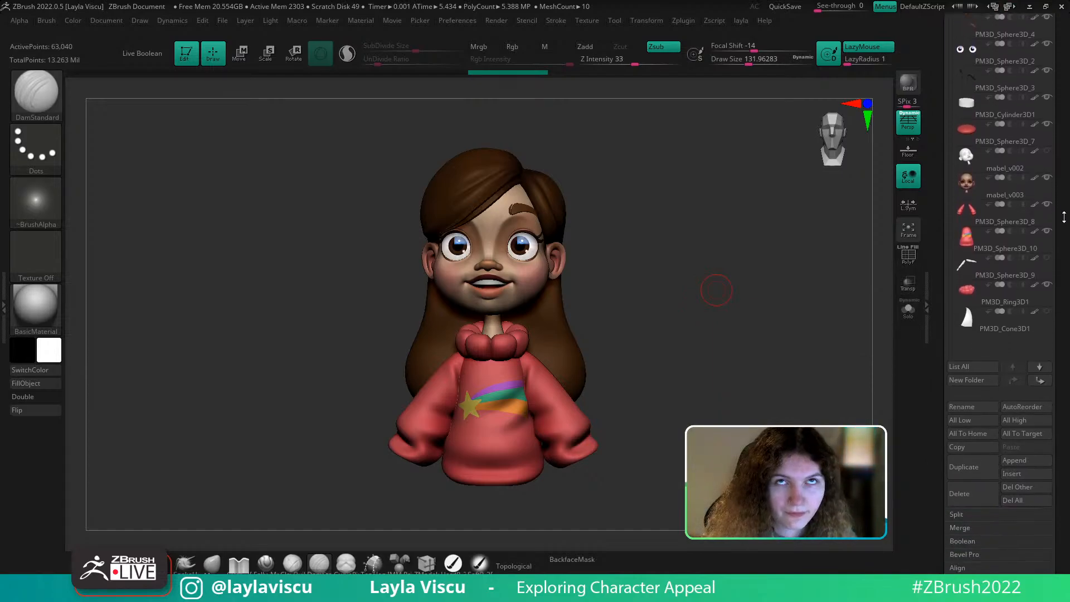
pyautogui.scroll(-8, 1064, 217)
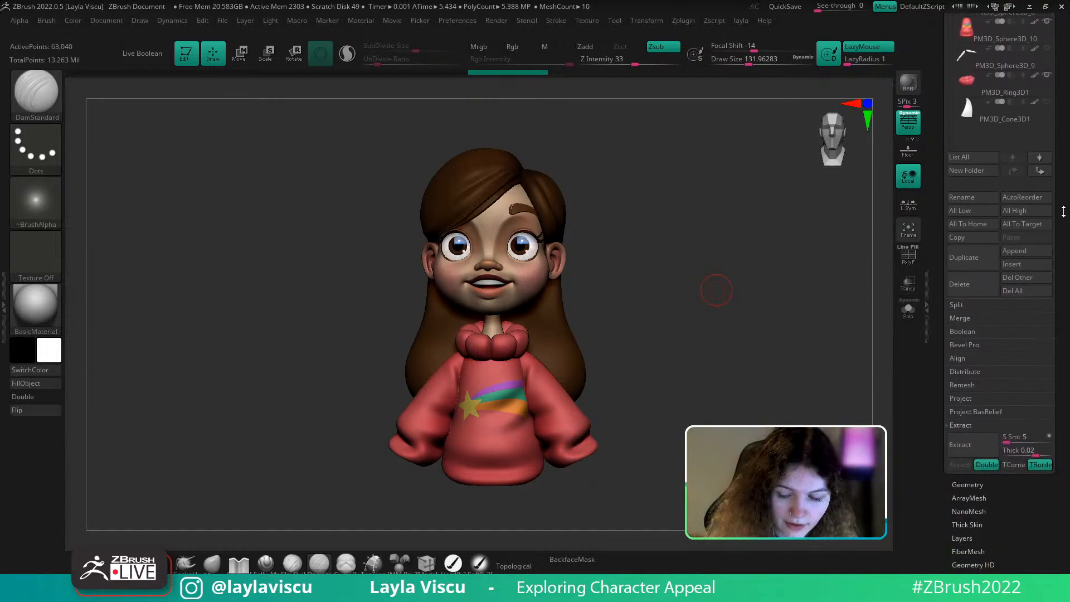
pyautogui.click(984, 318)
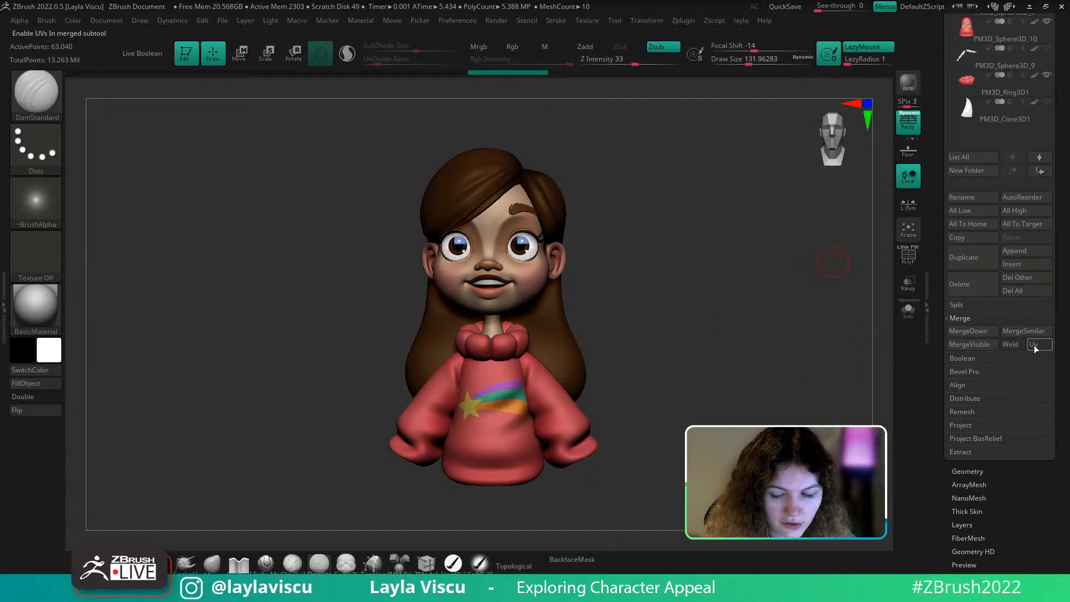
pyautogui.scroll(4, 1034, 352)
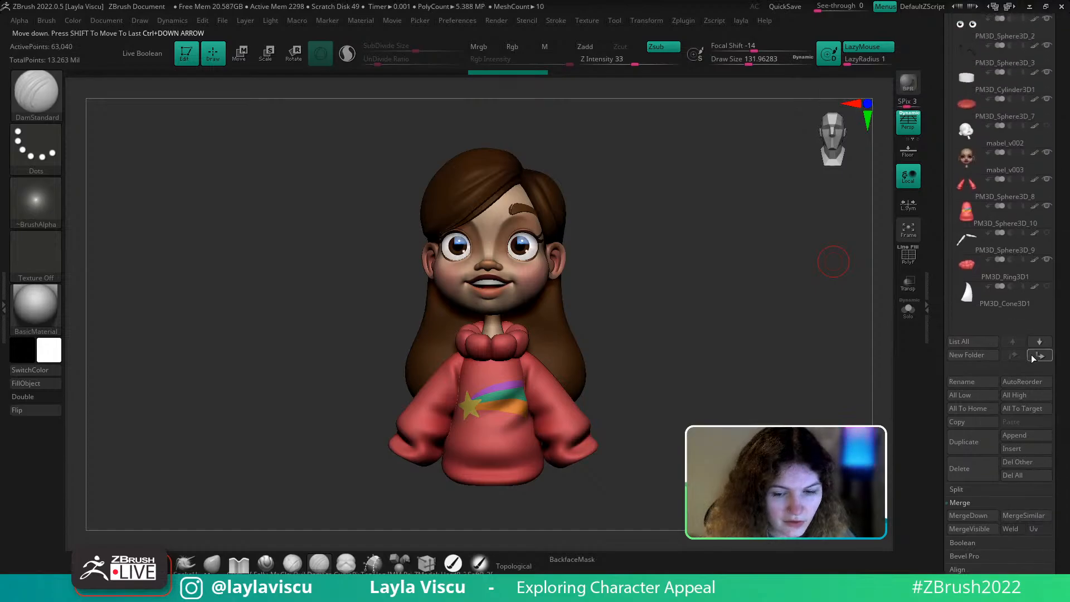
pyautogui.moveTo(1059, 303); pyautogui.dragTo(1050, 362)
pyautogui.moveTo(785, 365)
pyautogui.mouseDown()
pyautogui.moveTo(641, 368)
pyautogui.moveTo(769, 368)
pyautogui.mouseUp()
pyautogui.moveTo(1068, 452); pyautogui.dragTo(1068, 85)
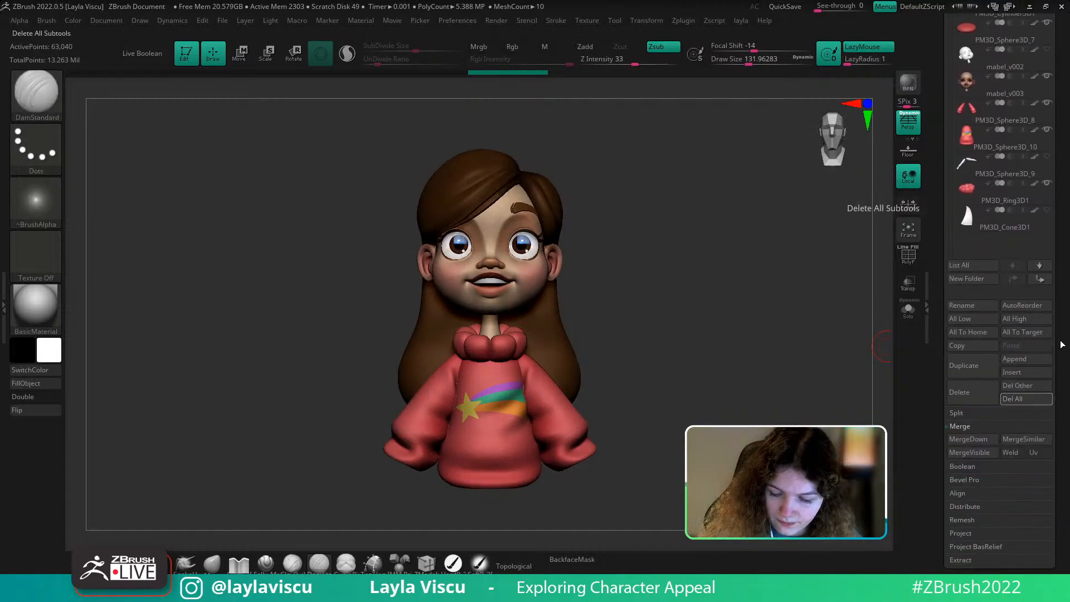
pyautogui.scroll(-5, 1044, 405)
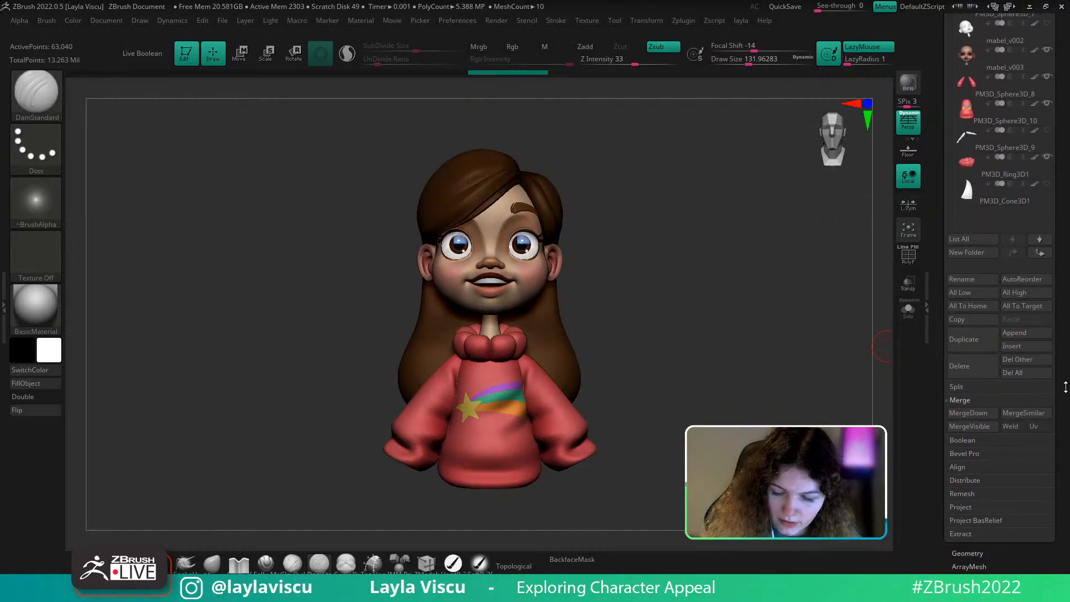
# Expand the UV Master plugin, try toggling its Symmetry option, and review the unwrap settings
pyautogui.hotkey('shift', 'f')
pyautogui.hotkey('shift', 'f')
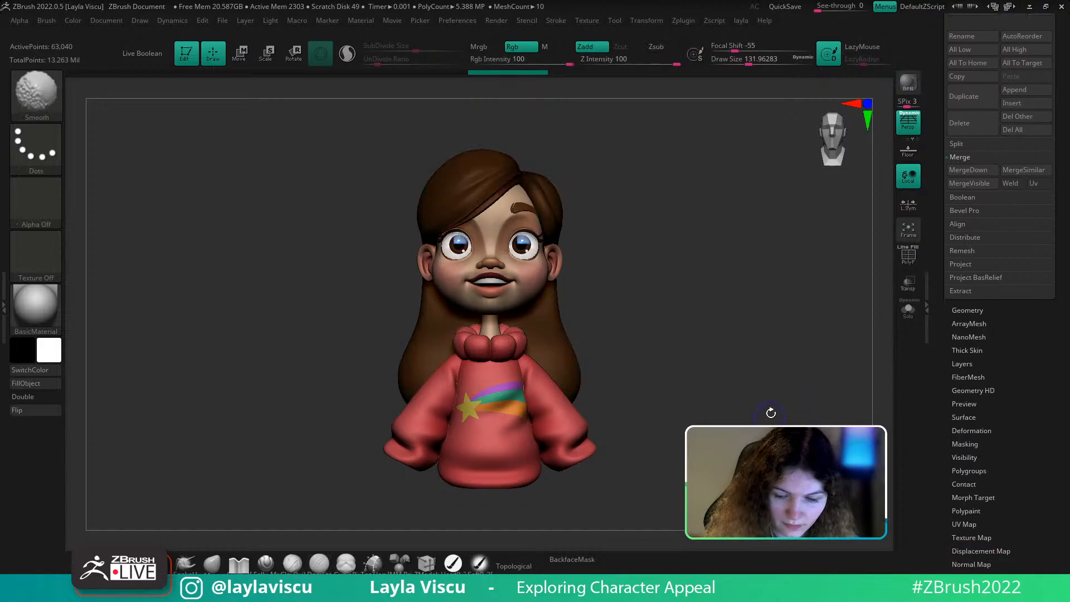
pyautogui.scroll(-4, 1015, 365)
pyautogui.scroll(6, 995, 299)
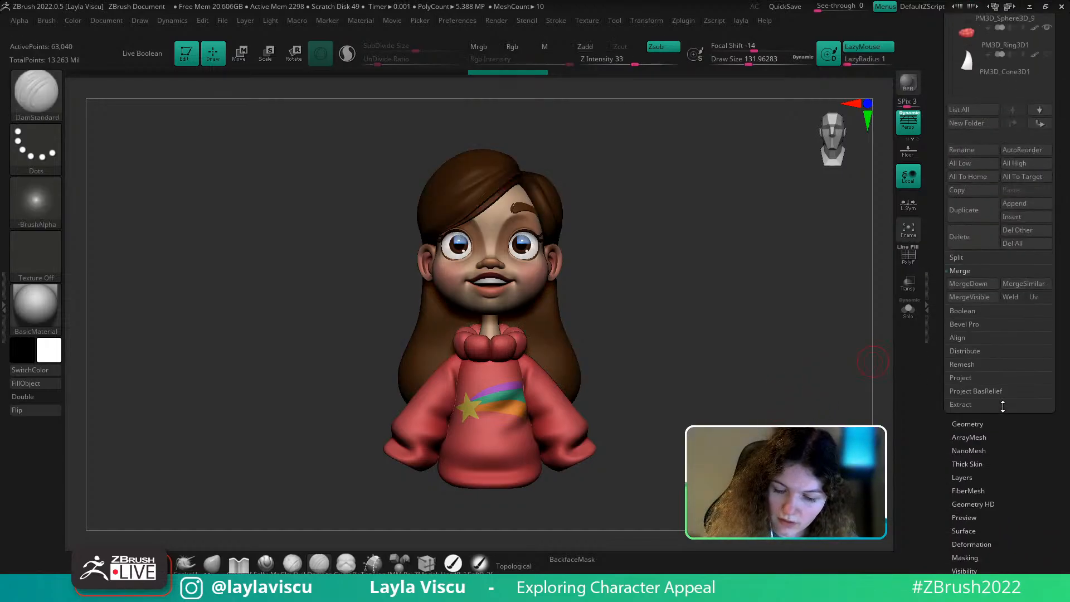
pyautogui.click(684, 21)
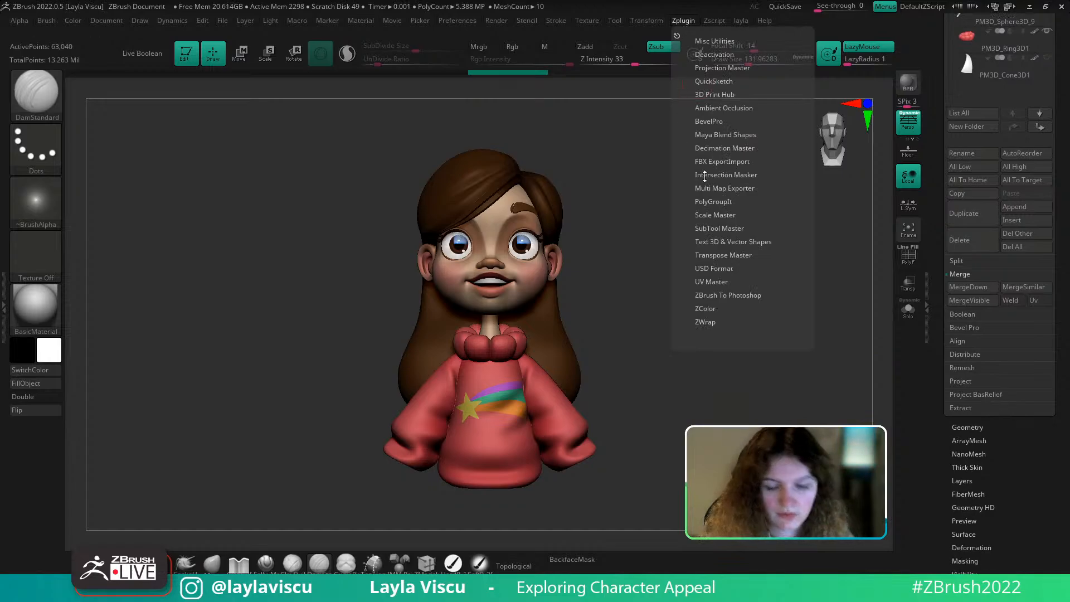
pyautogui.click(715, 280)
pyautogui.moveTo(715, 279); pyautogui.dragTo(732, 205)
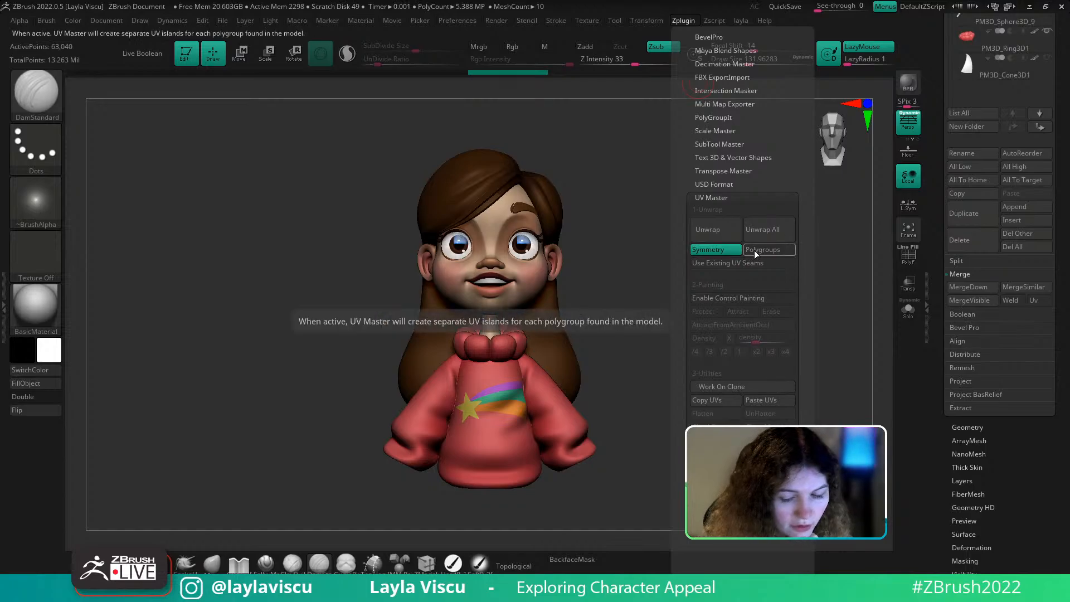
pyautogui.click(724, 249)
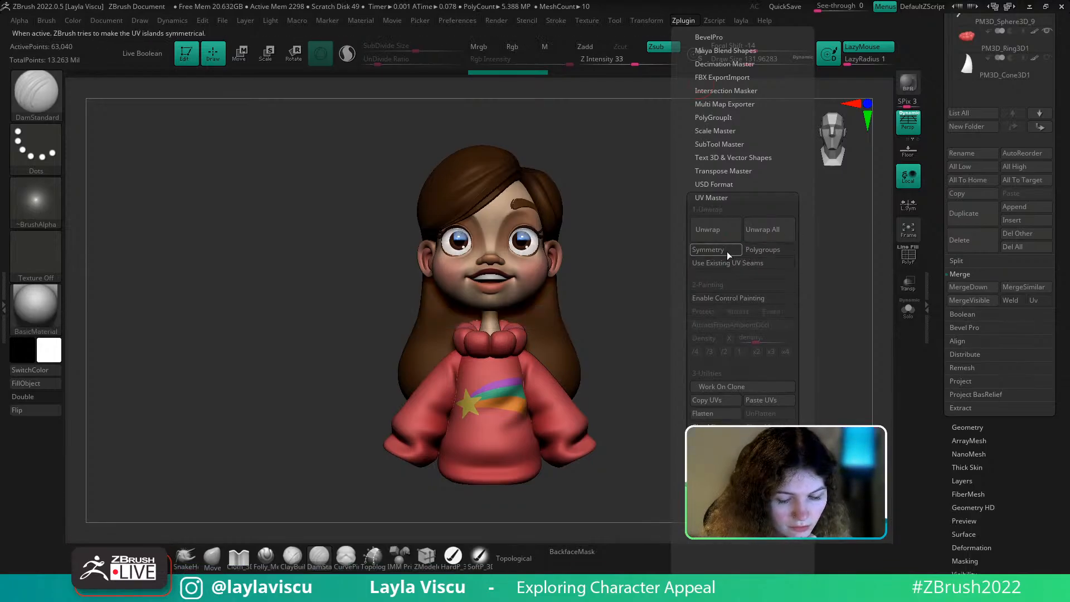
pyautogui.click(728, 251)
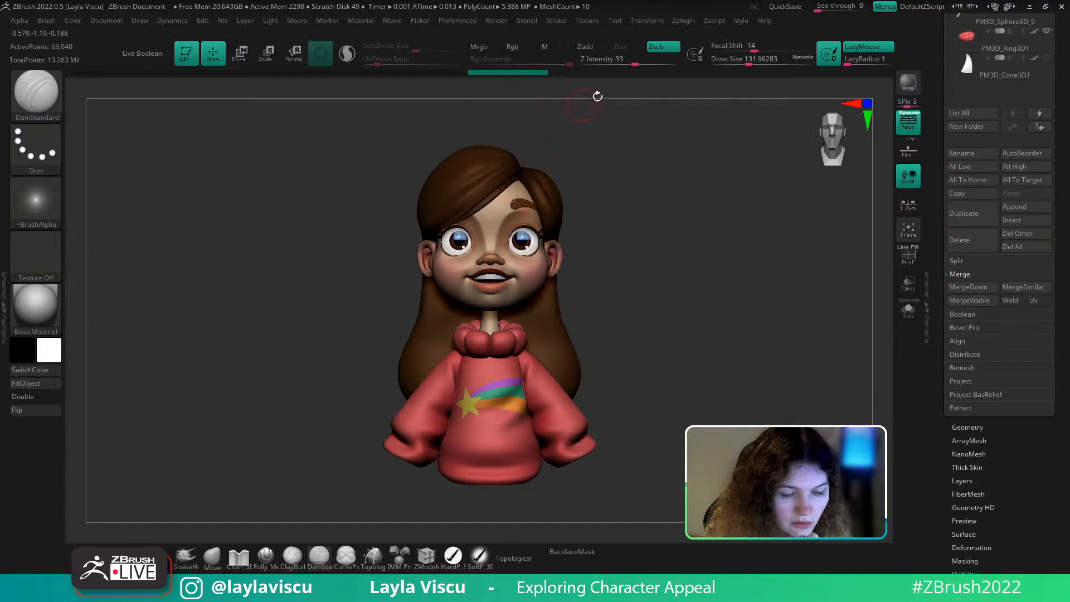
# Turn off the Grp option in the Export section of the ImportExport preferences and recheck the export settings
pyautogui.click(682, 21)
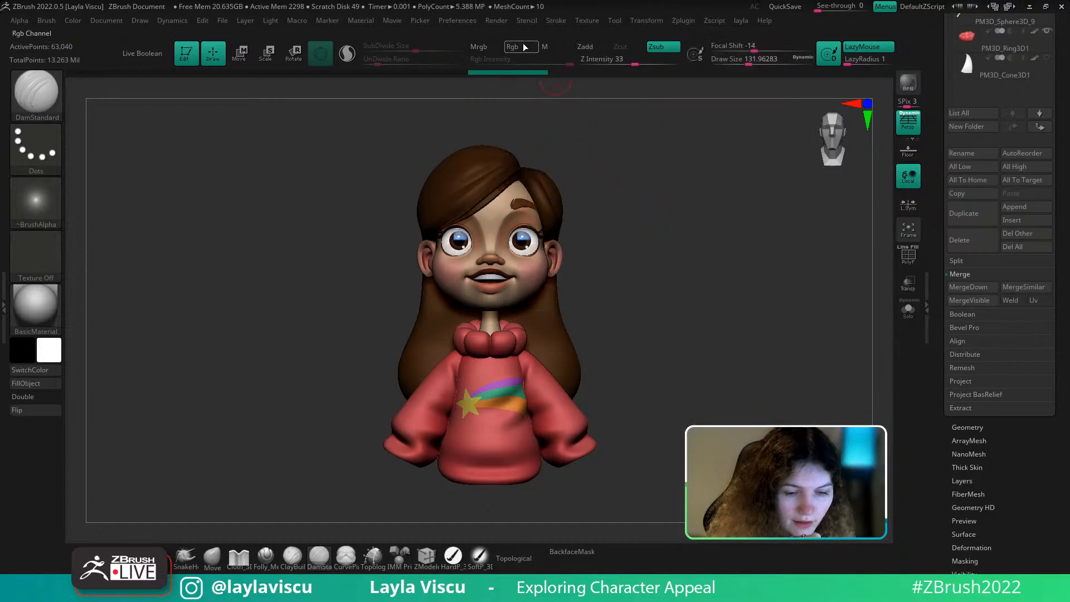
pyautogui.click(464, 20)
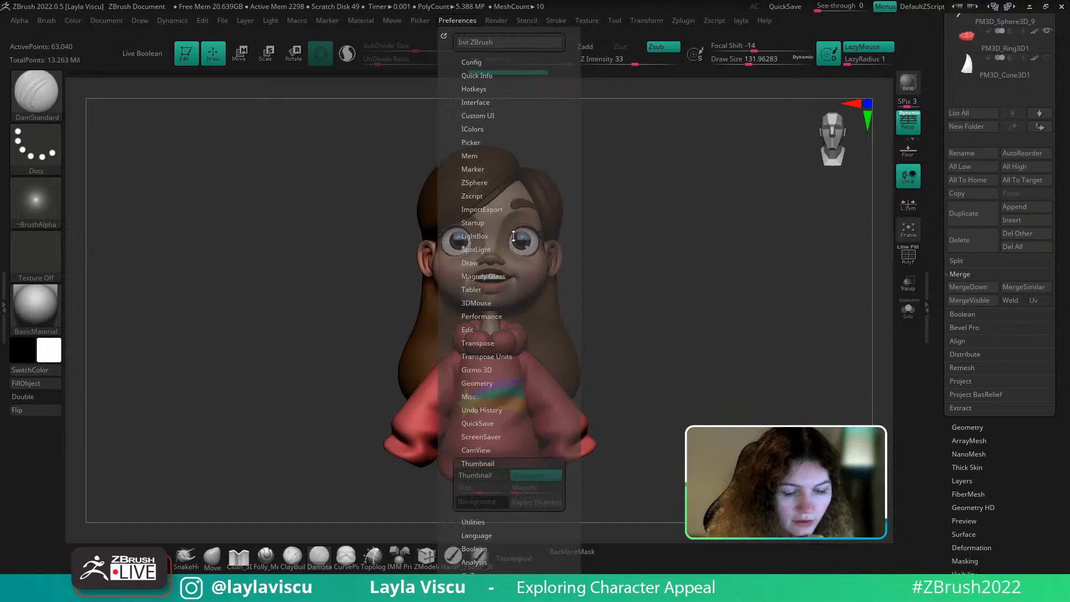
pyautogui.click(494, 210)
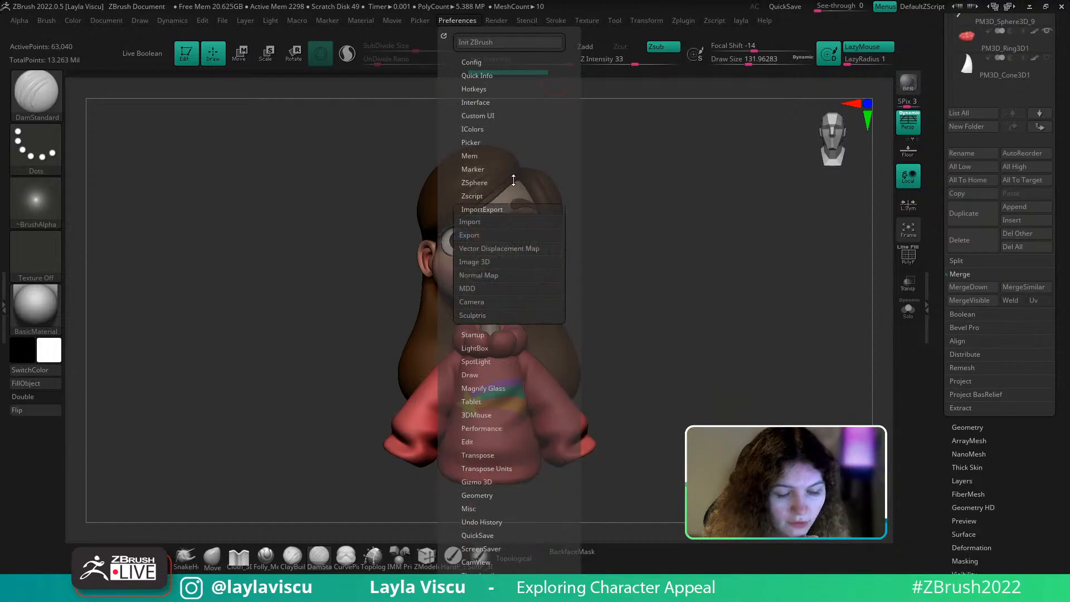
pyautogui.scroll(-1, 505, 218)
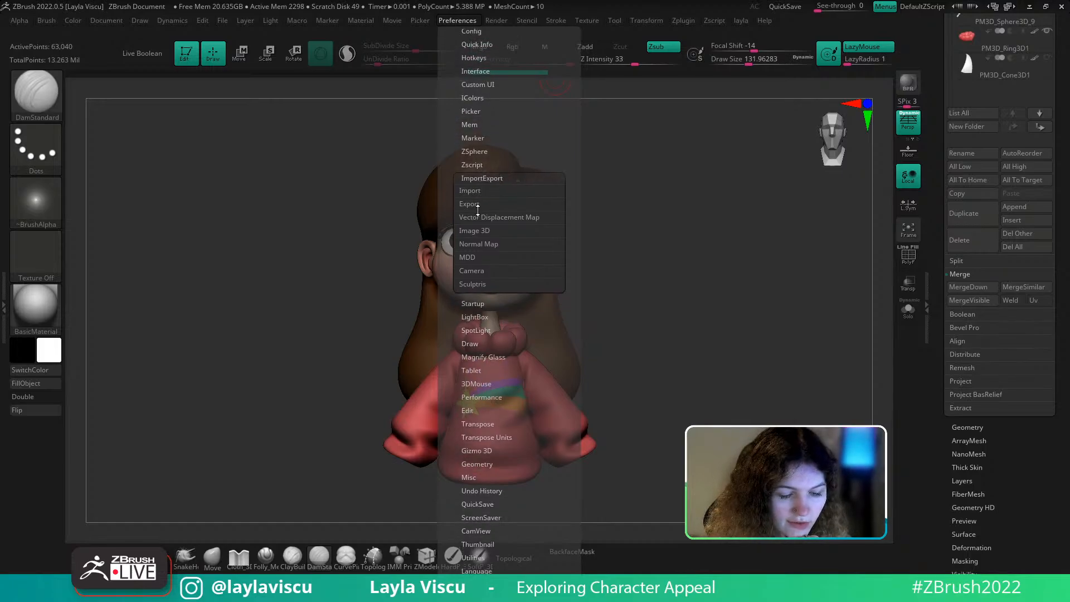
pyautogui.click(477, 206)
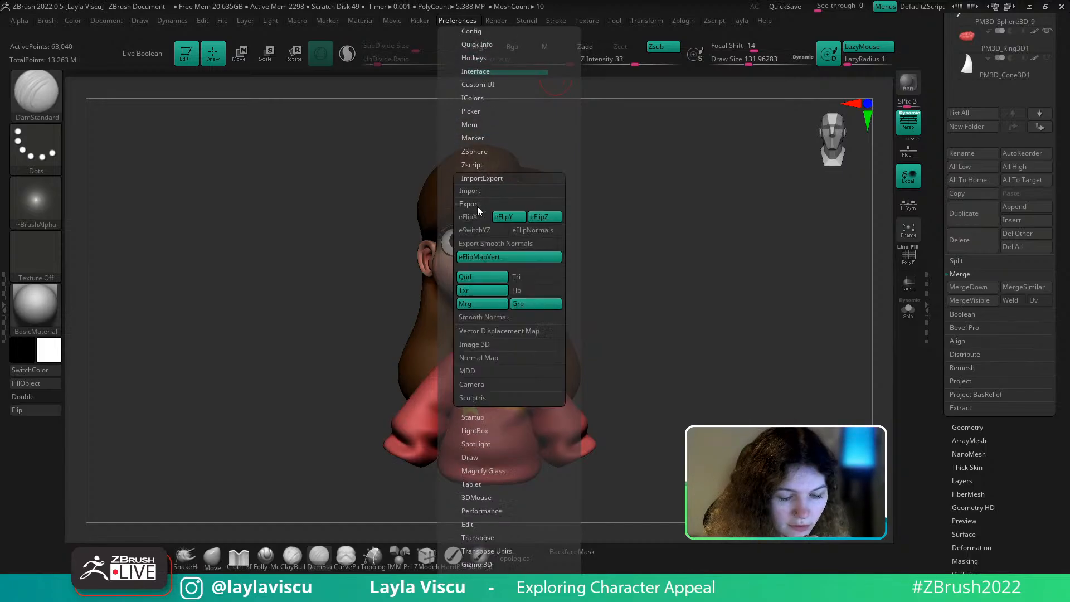
pyautogui.click(520, 303)
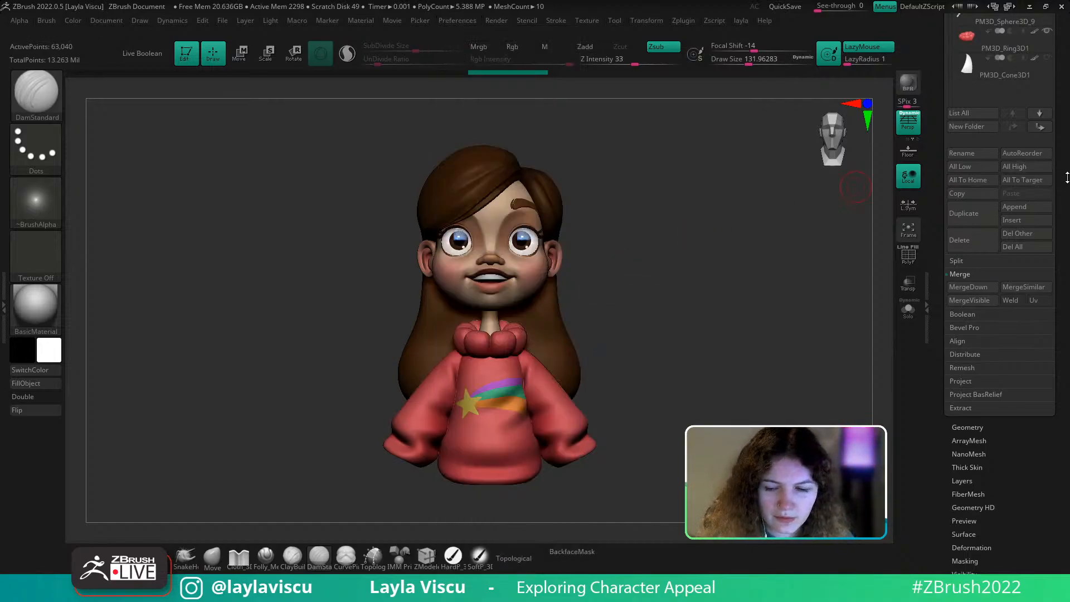
pyautogui.moveTo(1065, 177); pyautogui.dragTo(1057, 293)
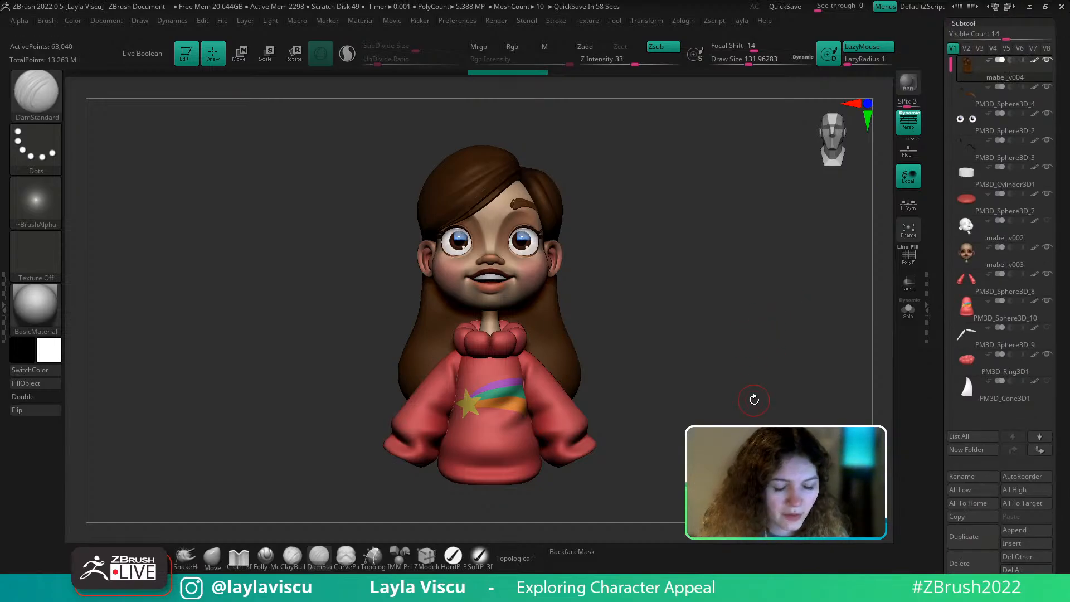
pyautogui.moveTo(1067, 89); pyautogui.dragTo(1064, 301)
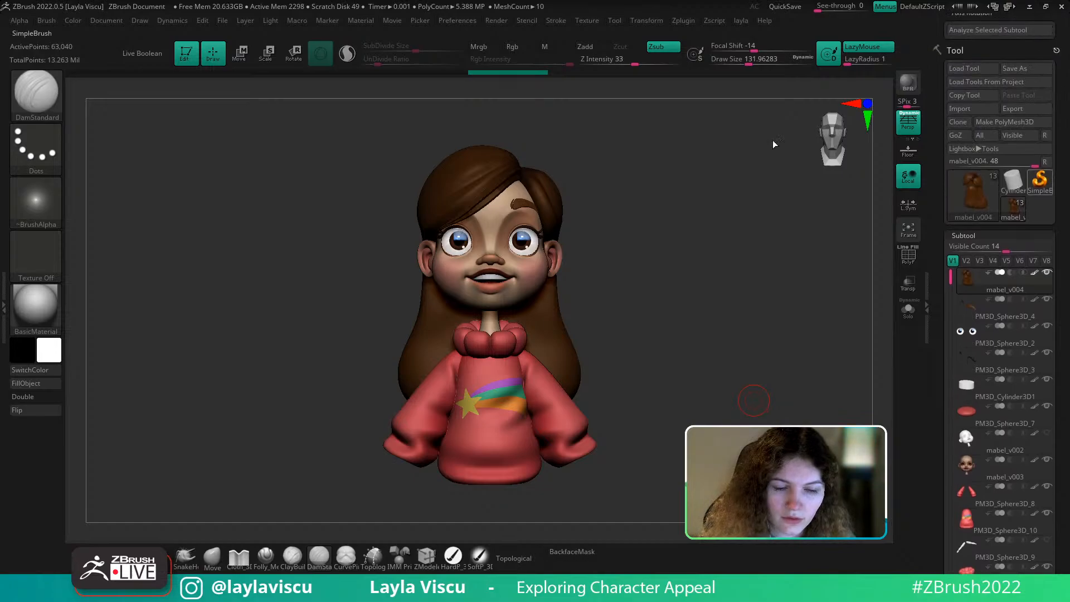
pyautogui.click(457, 20)
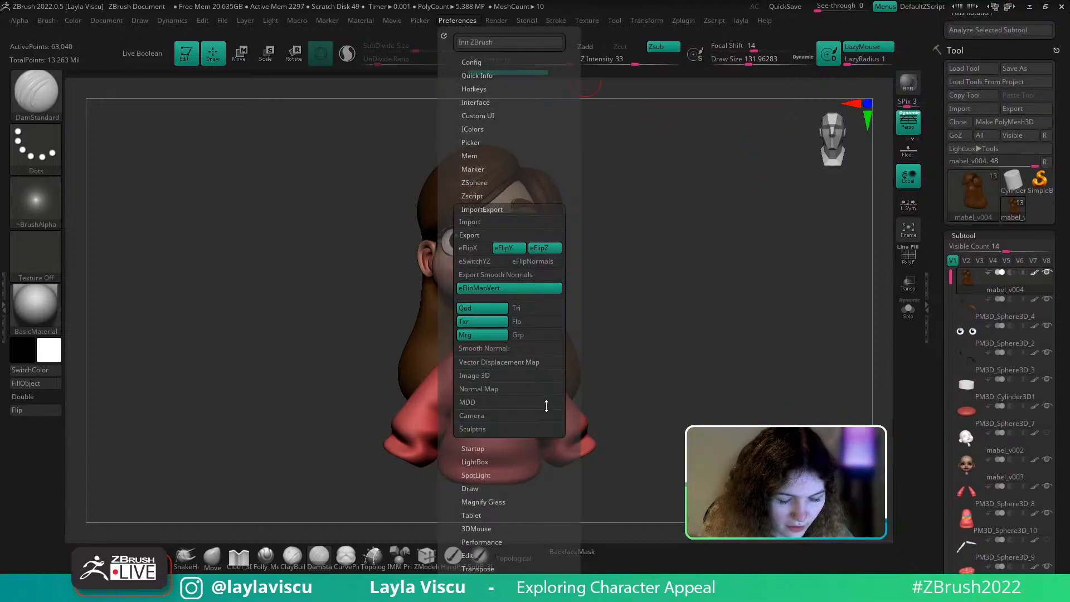
# Select the red ellipsoid mouth subtool PM3D_Sphere3D_7, isolate it from the other subtools and inspect its mesh
pyautogui.moveTo(1065, 301); pyautogui.dragTo(1065, 244)
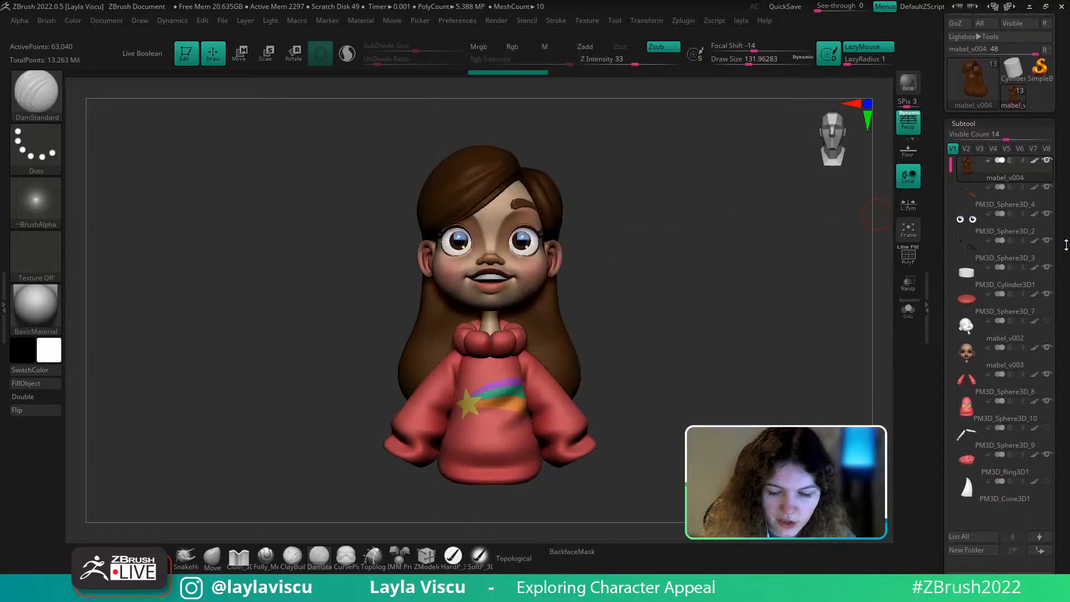
pyautogui.click(1023, 233)
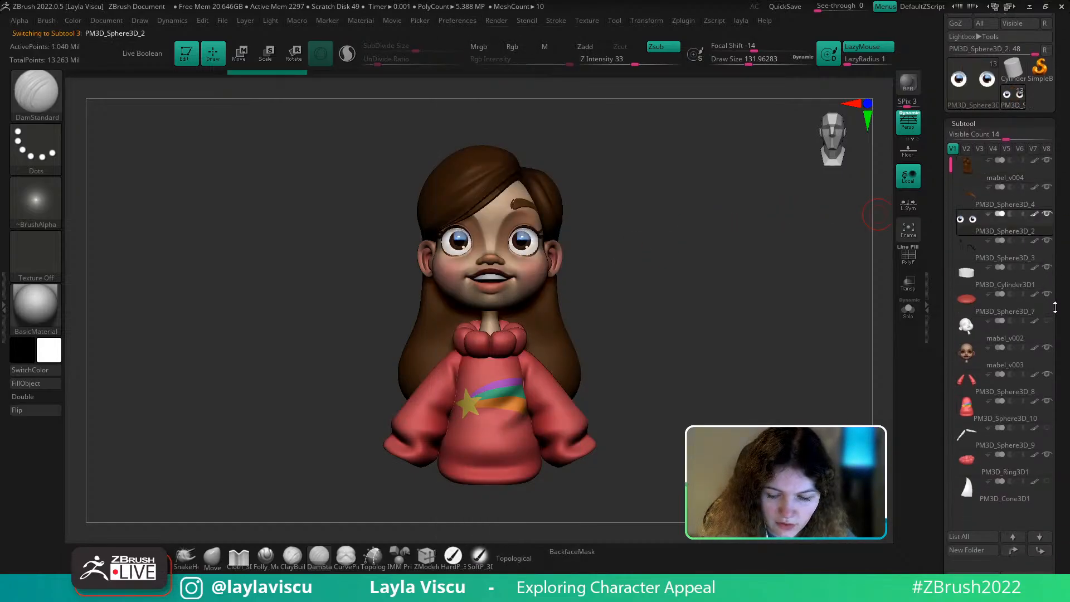
pyautogui.click(1012, 310)
pyautogui.click(909, 253)
pyautogui.click(909, 309)
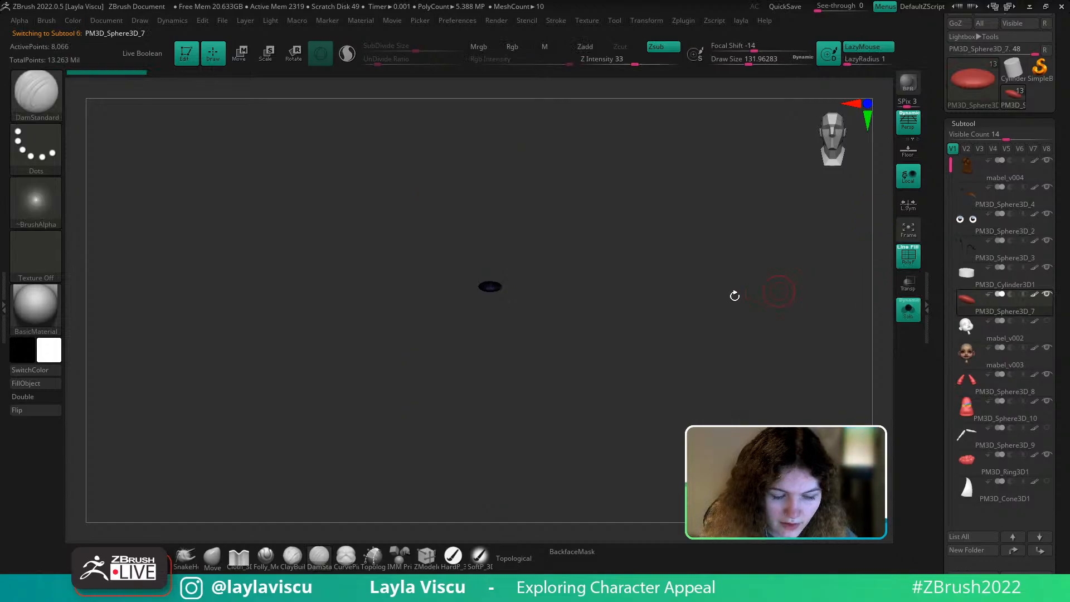
pyautogui.hotkey('shift', 'f')
pyautogui.keyDown('alt'); pyautogui.moveTo(514, 316); pyautogui.dragTo(552, 412); pyautogui.keyUp('alt')
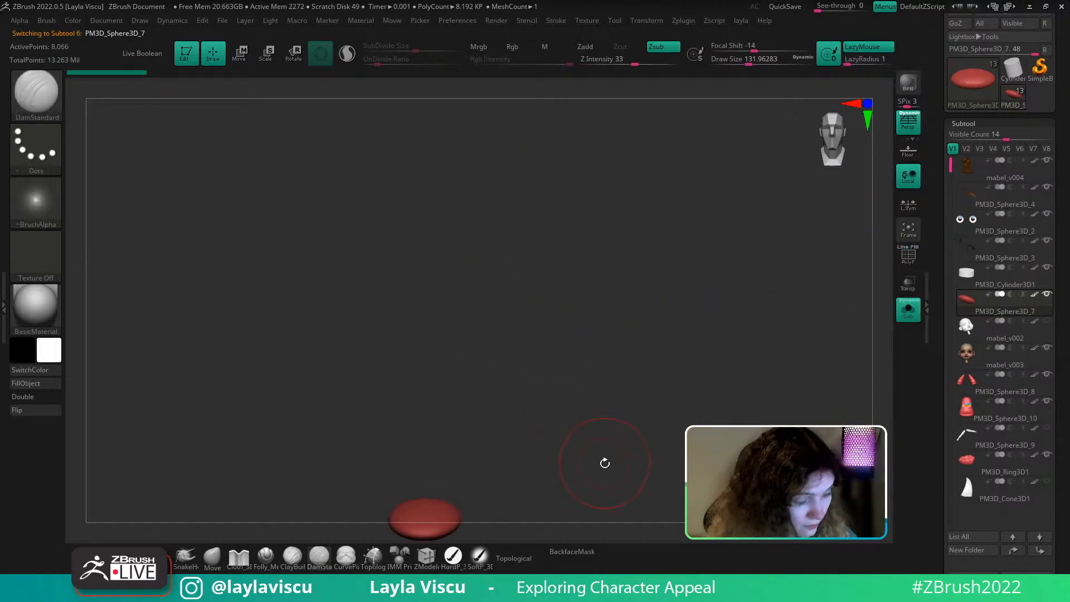
pyautogui.keyDown('ctrl'); pyautogui.moveTo(605, 463); pyautogui.dragTo(657, 380, button='right'); pyautogui.keyUp('ctrl')
pyautogui.moveTo(528, 329)
pyautogui.keyDown('ctrl'); pyautogui.mouseDown(button='right')
pyautogui.moveTo(530, 358)
pyautogui.moveTo(574, 356)
pyautogui.moveTo(670, 278)
pyautogui.mouseUp(button='right'); pyautogui.keyUp('ctrl')
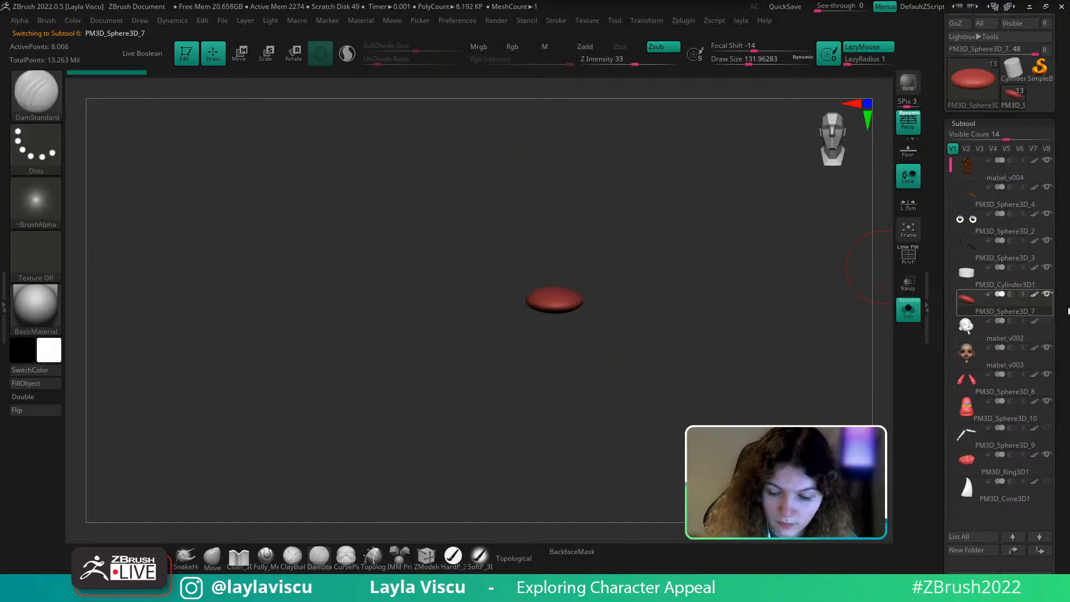
# Morph the isolated mouth piece to its UV layout and inspect the flattened mesh with its wireframe
pyautogui.scroll(-10, 981, 334)
pyautogui.click(962, 427)
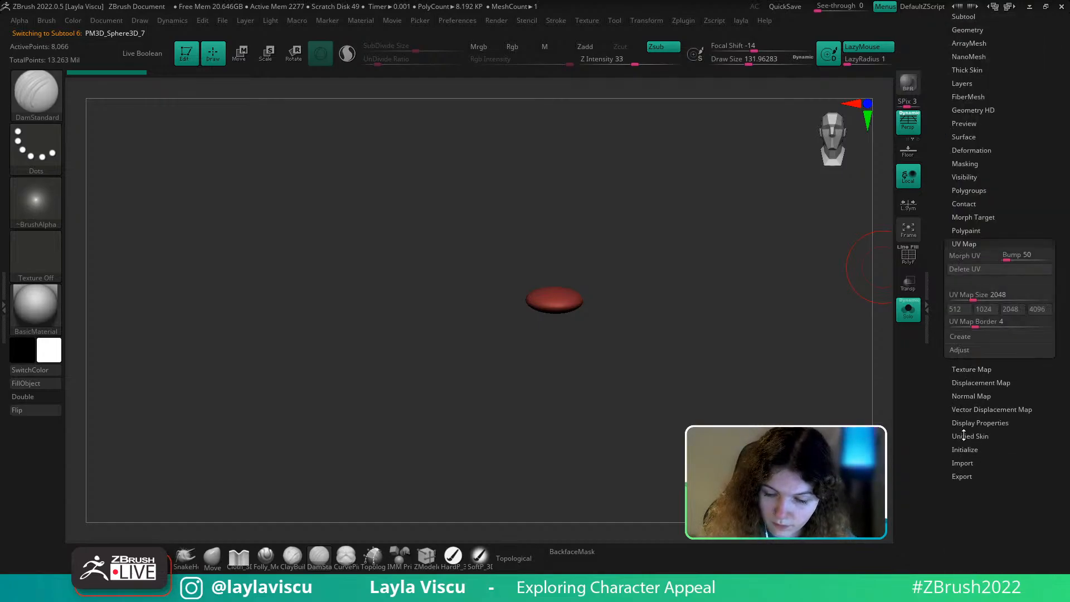
pyautogui.click(964, 256)
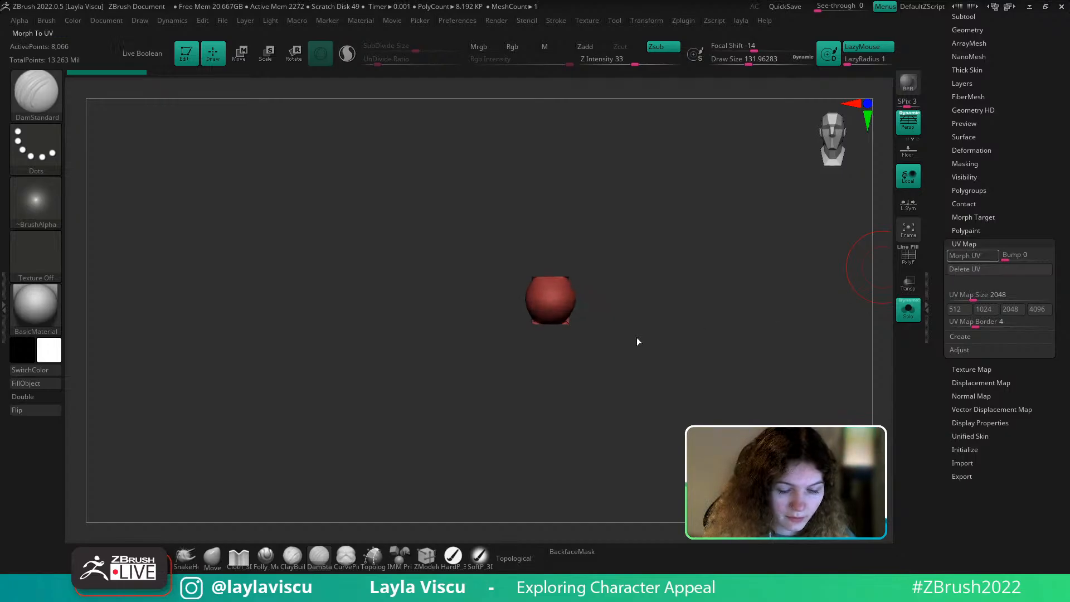
pyautogui.hotkey('shift', 'f')
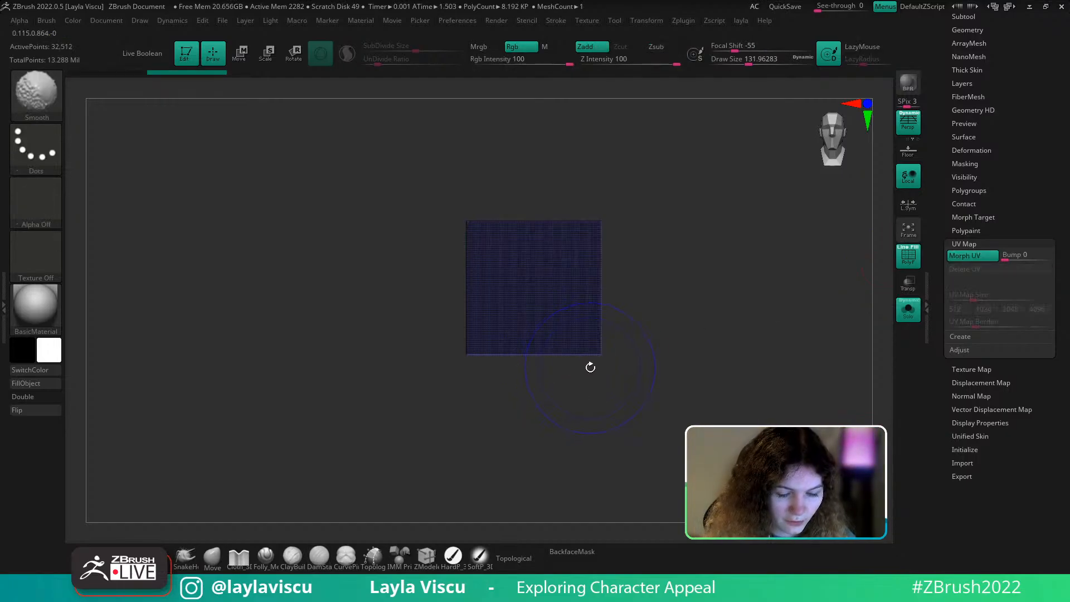
pyautogui.keyDown('ctrl'); pyautogui.moveTo(590, 367); pyautogui.dragTo(620, 333, button='right'); pyautogui.keyUp('ctrl')
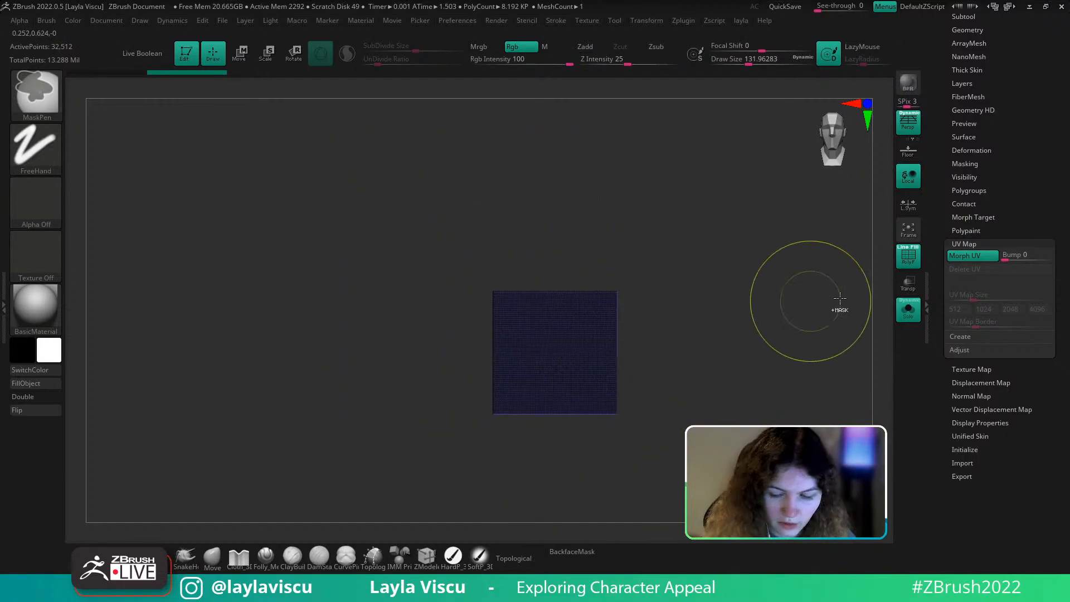
# Return the mouth piece to its 3D form, show all subtools without the wireframe and view the character
pyautogui.hotkey('ctrl', 'z')
pyautogui.click(908, 311)
pyautogui.keyDown('ctrl'); pyautogui.moveTo(844, 340); pyautogui.dragTo(801, 290, button='right'); pyautogui.keyUp('ctrl')
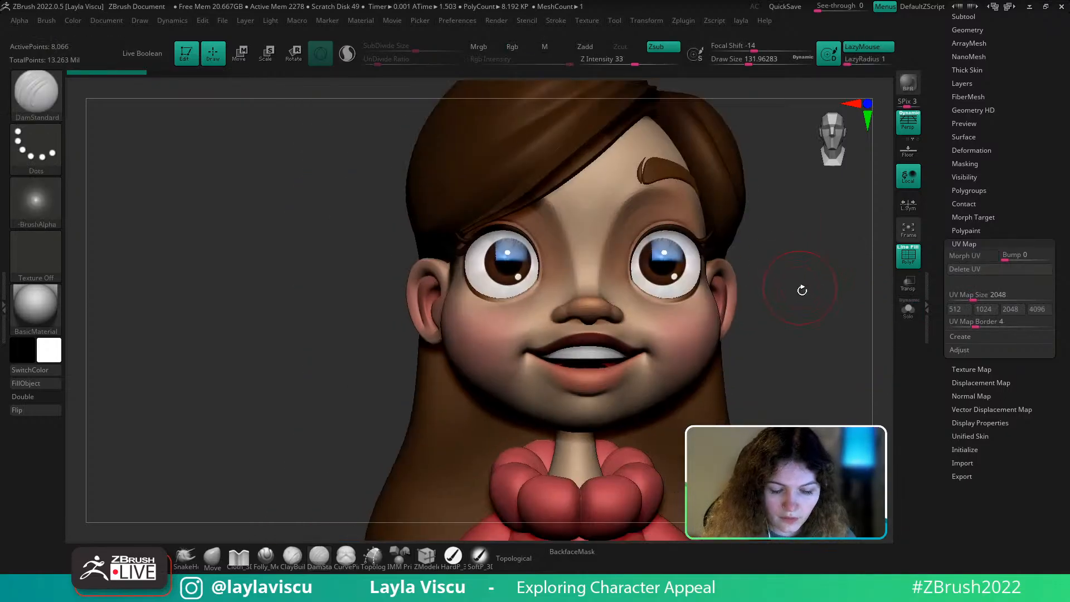
pyautogui.hotkey('shift', 'f')
pyautogui.keyDown('alt'); pyautogui.moveTo(808, 356); pyautogui.dragTo(756, 348, button='right'); pyautogui.keyUp('alt')
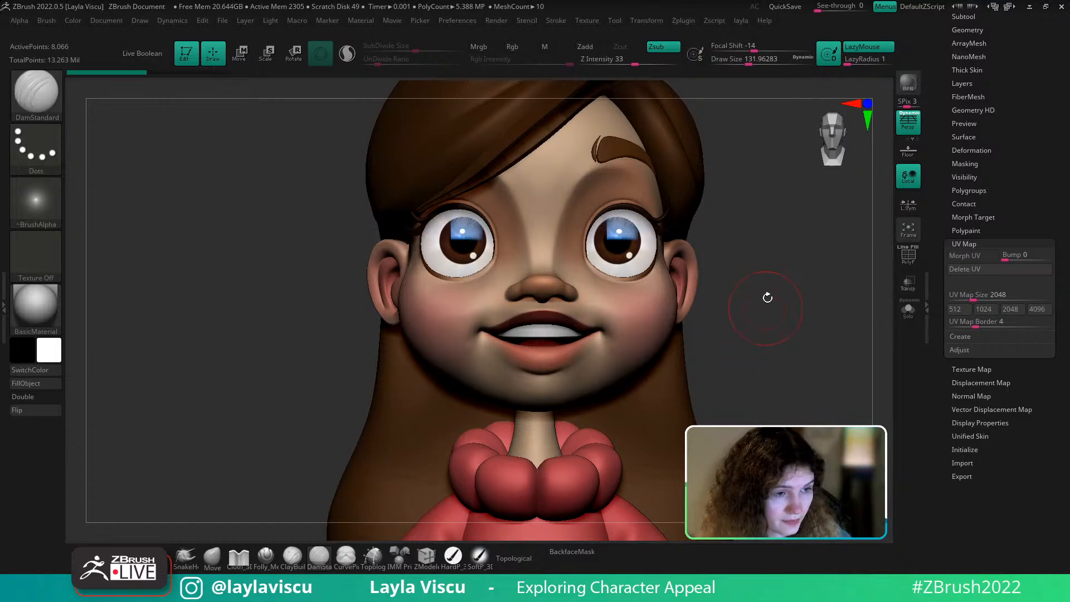
pyautogui.keyDown('ctrl'); pyautogui.moveTo(765, 350); pyautogui.dragTo(679, 331, button='right'); pyautogui.keyUp('ctrl')
pyautogui.moveTo(969, 179); pyautogui.dragTo(970, 201)
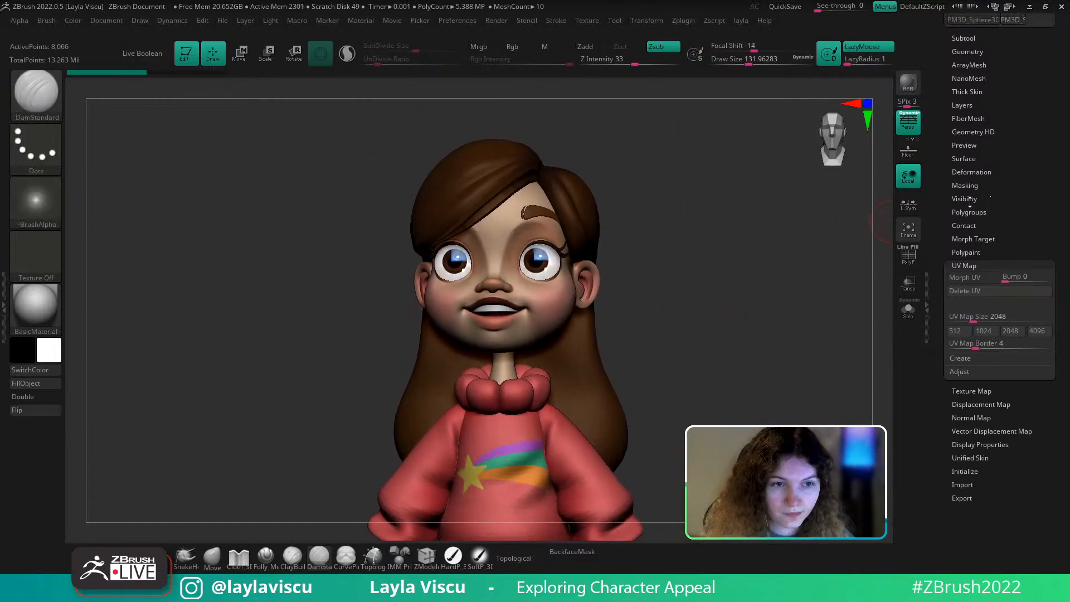
# Add a second, small copy of the painting to Spotlight and place it in the canvas's upper-left corner
pyautogui.hotkey('shift', 'z')
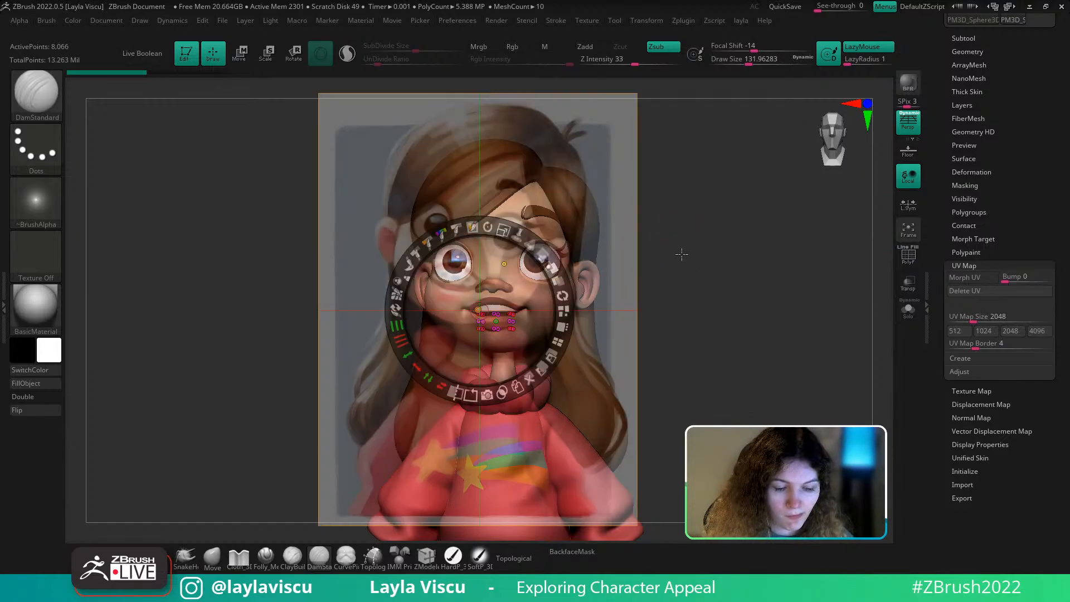
pyautogui.press('z')
pyautogui.click(588, 21)
pyautogui.click(604, 189)
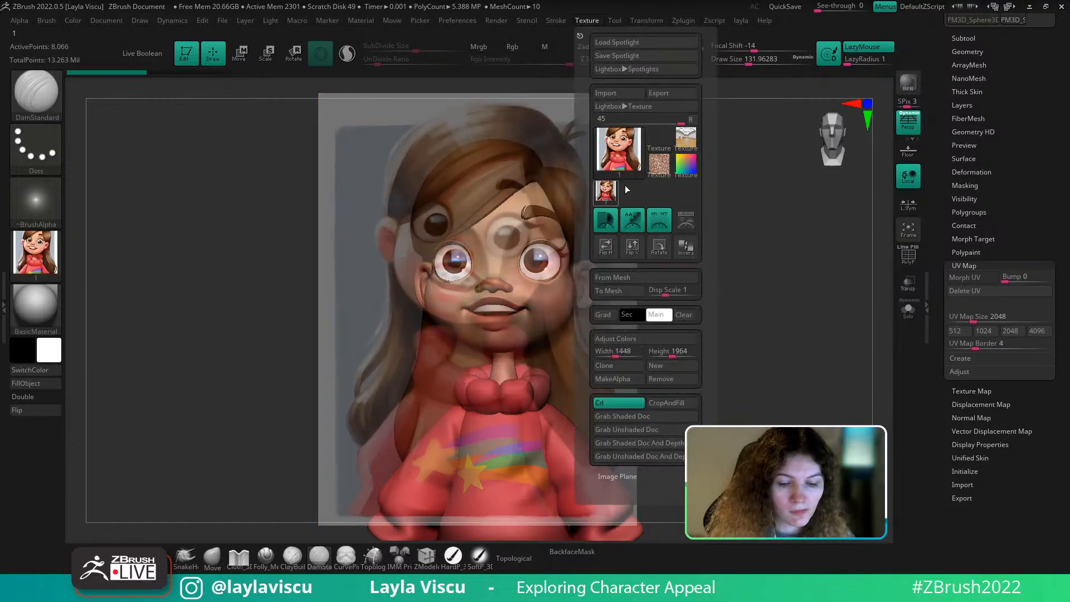
pyautogui.click(685, 221)
pyautogui.moveTo(503, 226); pyautogui.dragTo(402, 290)
pyautogui.click(548, 259)
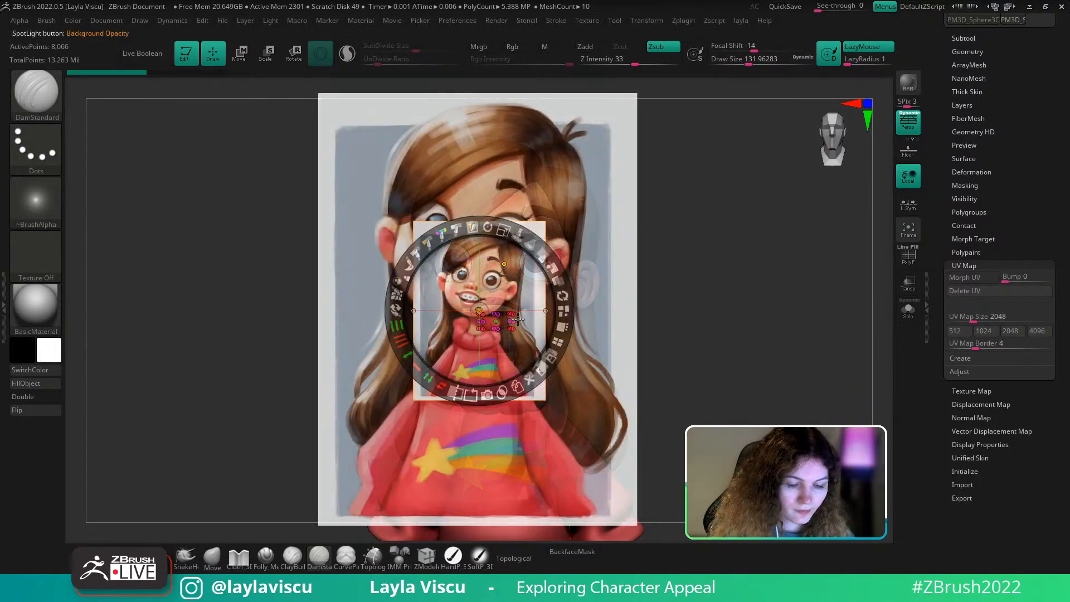
pyautogui.moveTo(508, 327); pyautogui.dragTo(162, 183)
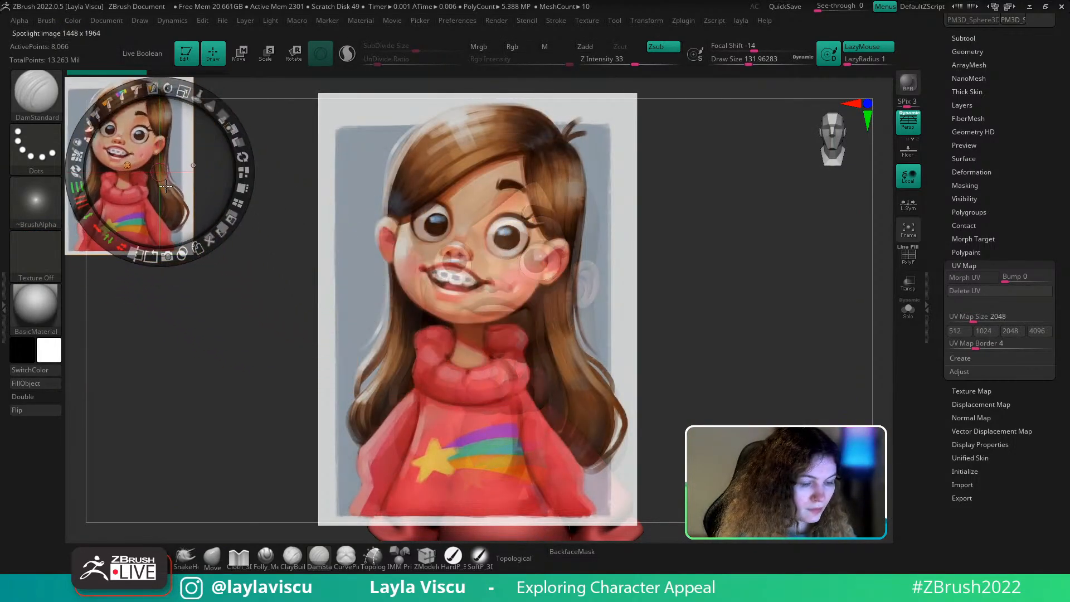
pyautogui.press('z')
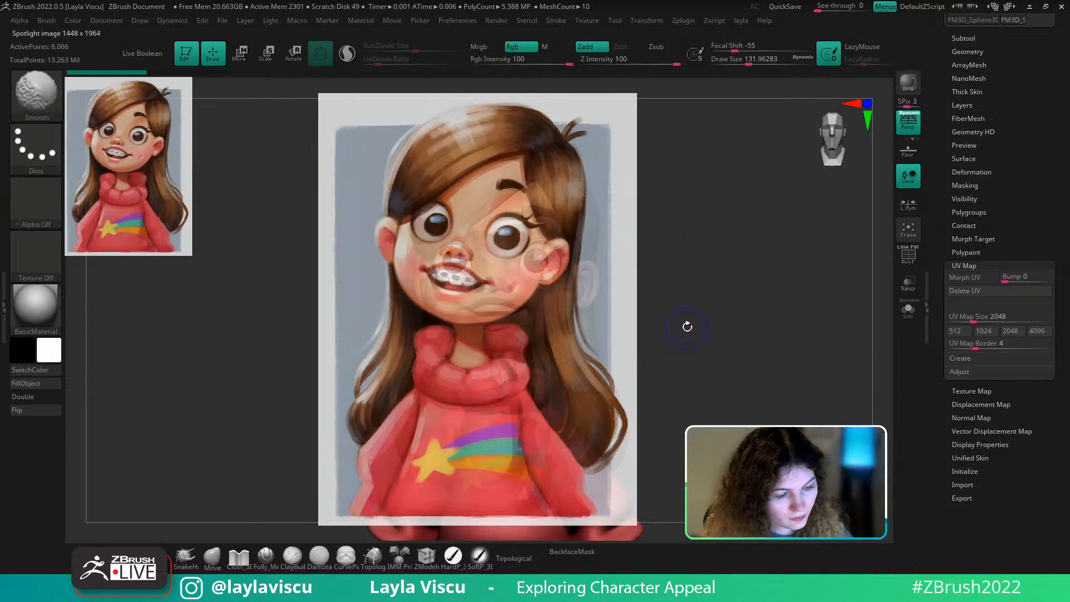
# Compare the sculpt with and without the Spotlight images, hide them and restore the stored Cust1 view
pyautogui.hotkey('shift', 'z')
pyautogui.hotkey('shift', 'z')
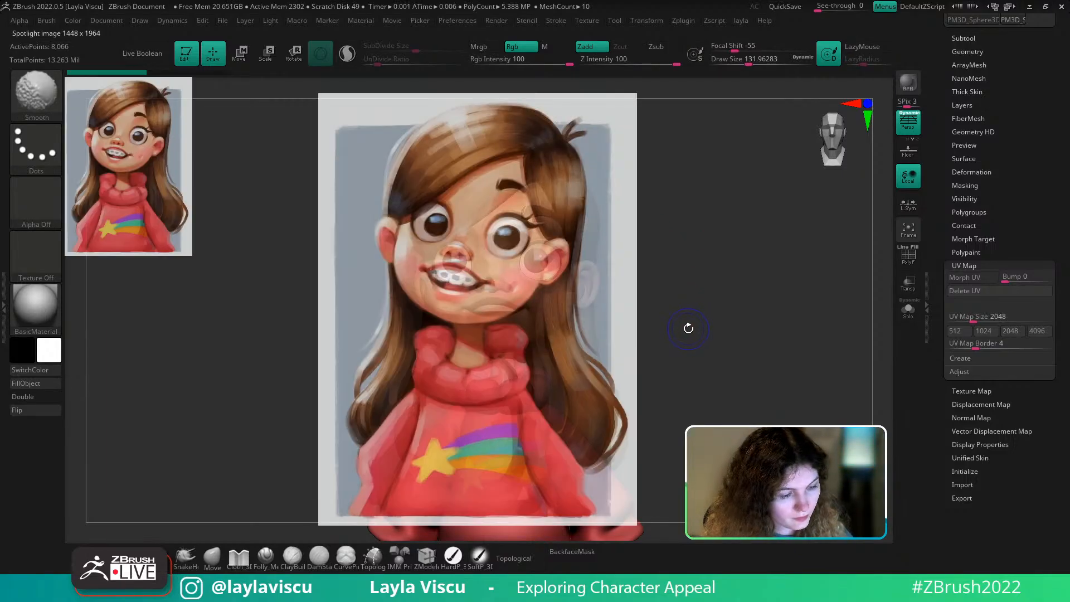
pyautogui.hotkey('shift', 'z')
pyautogui.scroll(5, 994, 325)
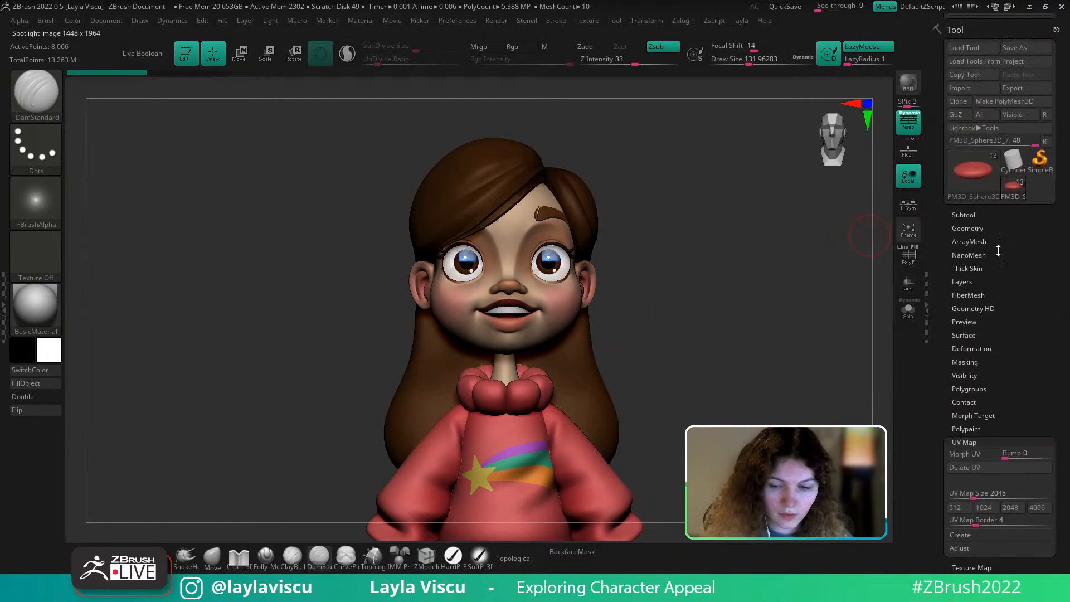
pyautogui.moveTo(993, 324); pyautogui.dragTo(999, 357)
pyautogui.click(1012, 322)
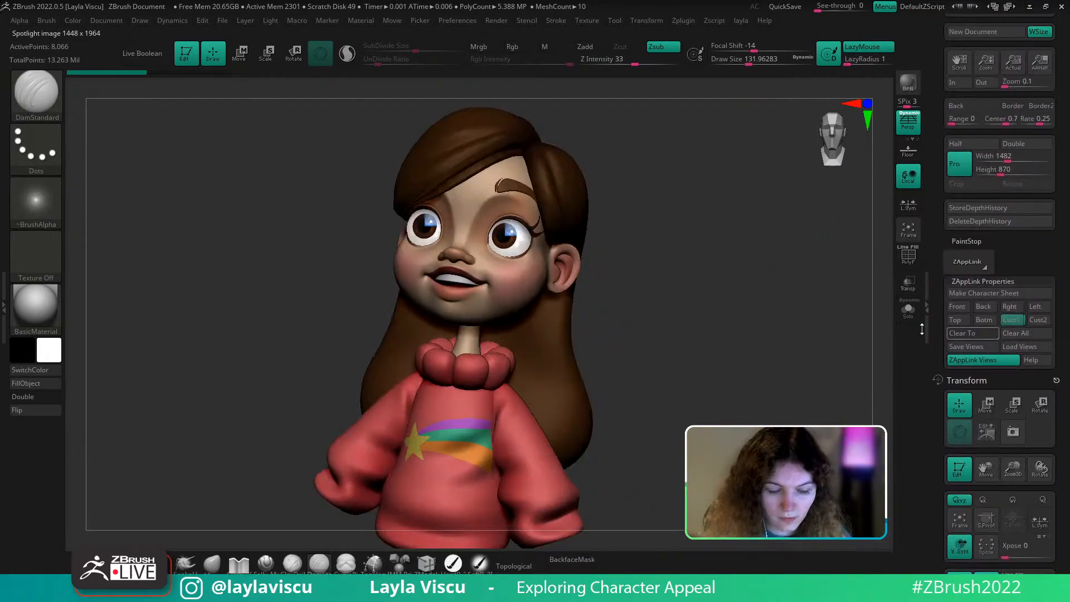
# Compare the sculpt with the Spotlight painting and nudge the mouth piece with the Move brush
pyautogui.hotkey('shift', 'z')
pyautogui.hotkey('shift', 'z')
pyautogui.hotkey('shift', 'z')
pyautogui.hotkey('shift', 'z')
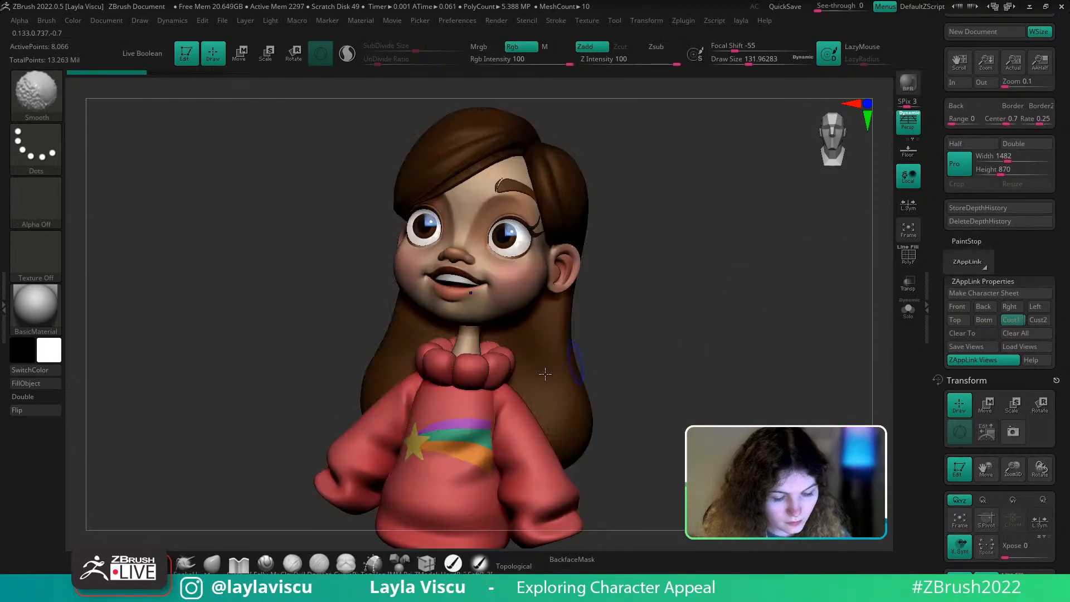
pyautogui.click(222, 565)
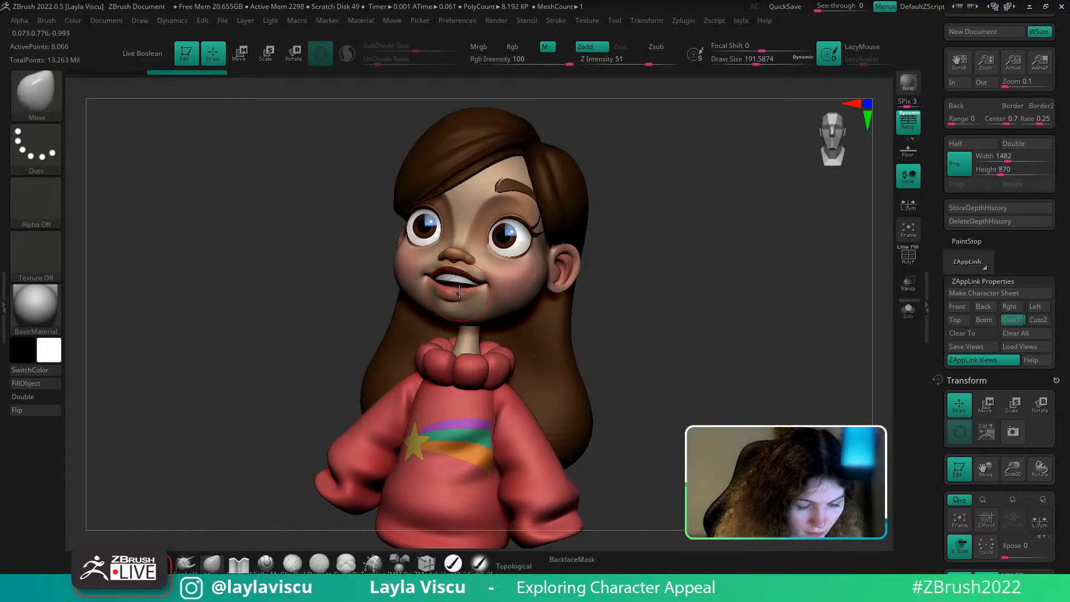
pyautogui.moveTo(459, 294); pyautogui.dragTo(486, 290)
pyautogui.hotkey('shift', 'f')
pyautogui.hotkey('shift', 'f')
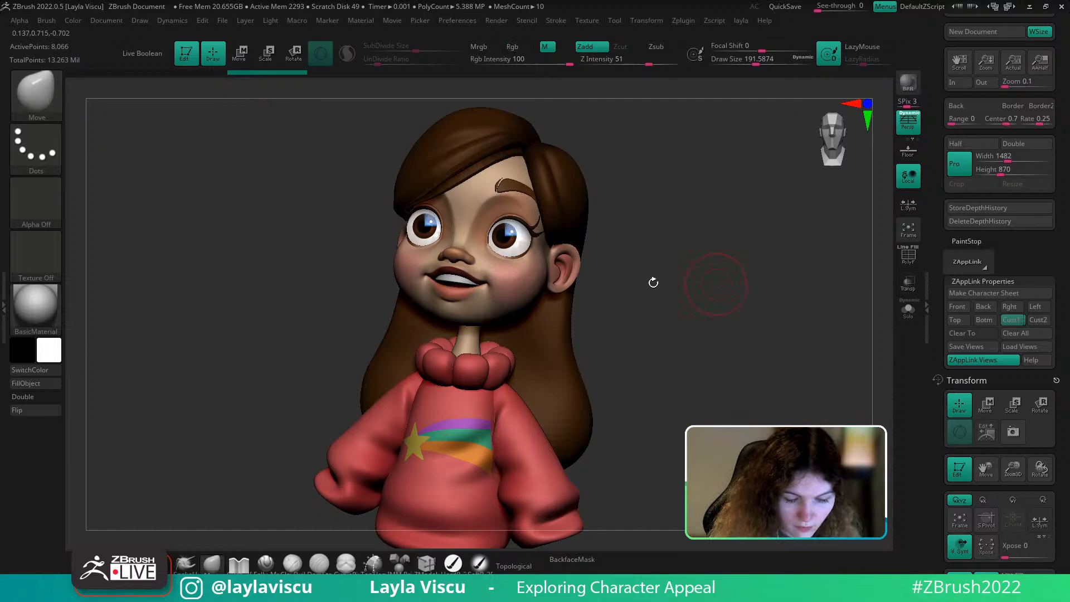
# Make the head the active subtool, enable Topological for the Move brush and go down two subdivision levels
pyautogui.keyDown('alt'); pyautogui.click(482, 306); pyautogui.keyUp('alt')
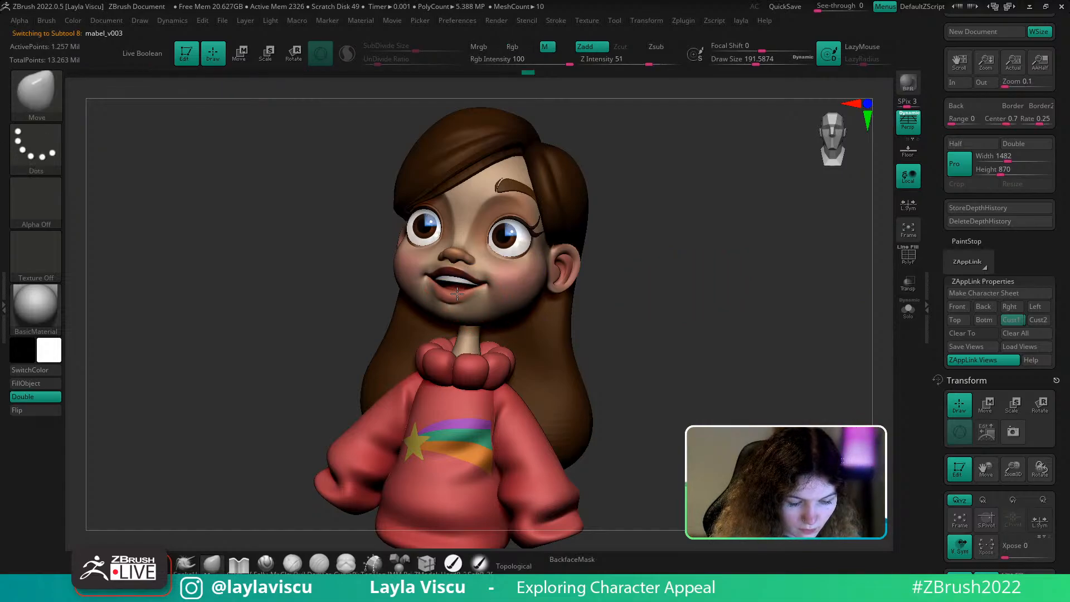
pyautogui.press('[')
pyautogui.click(514, 564)
pyautogui.hotkey('shift', 'd')
pyautogui.hotkey('shift', 'd')
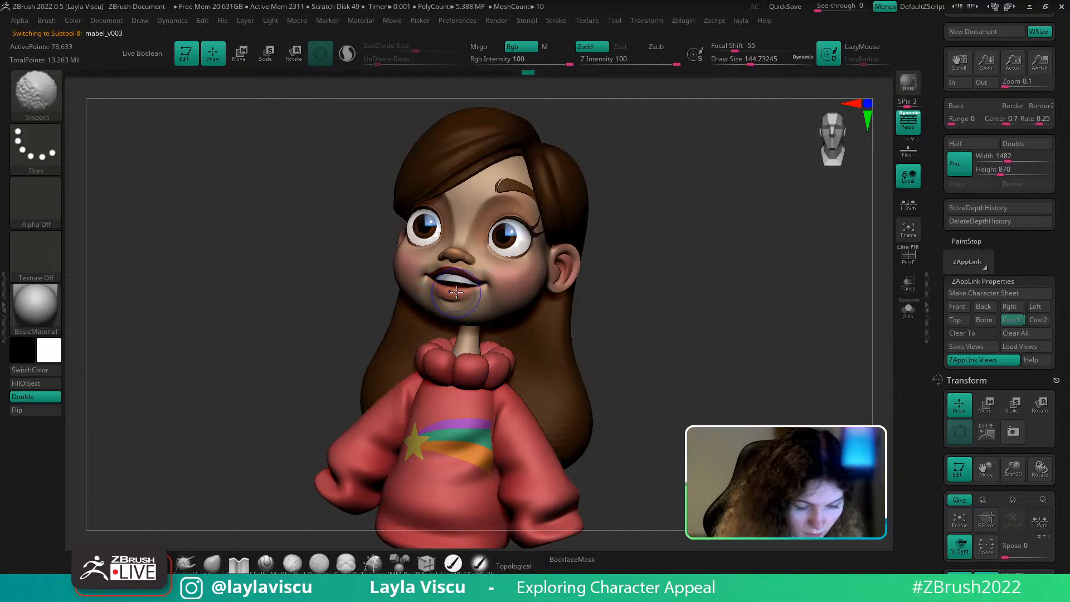
# Isolate the lower-lip and chin polygroup, mask it, show the whole head, soften the mask and invert it
pyautogui.keyDown('ctrl'); pyautogui.keyDown('shift'); pyautogui.click(469, 300); pyautogui.keyUp('shift'); pyautogui.keyUp('ctrl')
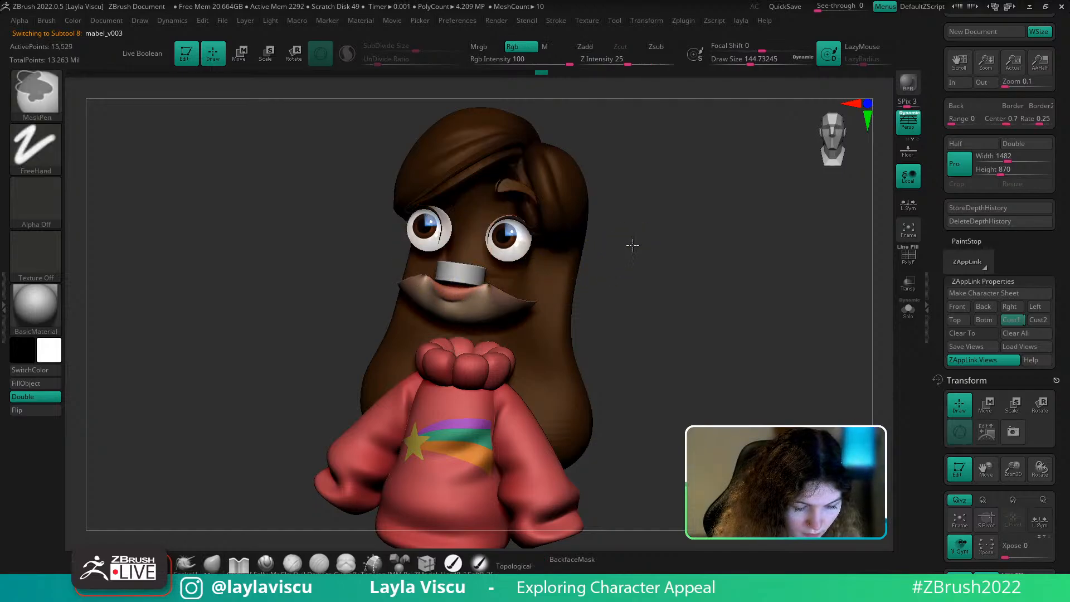
pyautogui.keyDown('ctrl'); pyautogui.click(631, 244); pyautogui.keyUp('ctrl')
pyautogui.keyDown('ctrl'); pyautogui.keyDown('shift'); pyautogui.click(637, 248); pyautogui.keyUp('shift'); pyautogui.keyUp('ctrl')
pyautogui.keyDown('ctrl'); pyautogui.click(517, 293); pyautogui.keyUp('ctrl')
pyautogui.hotkey('shift', 'd')
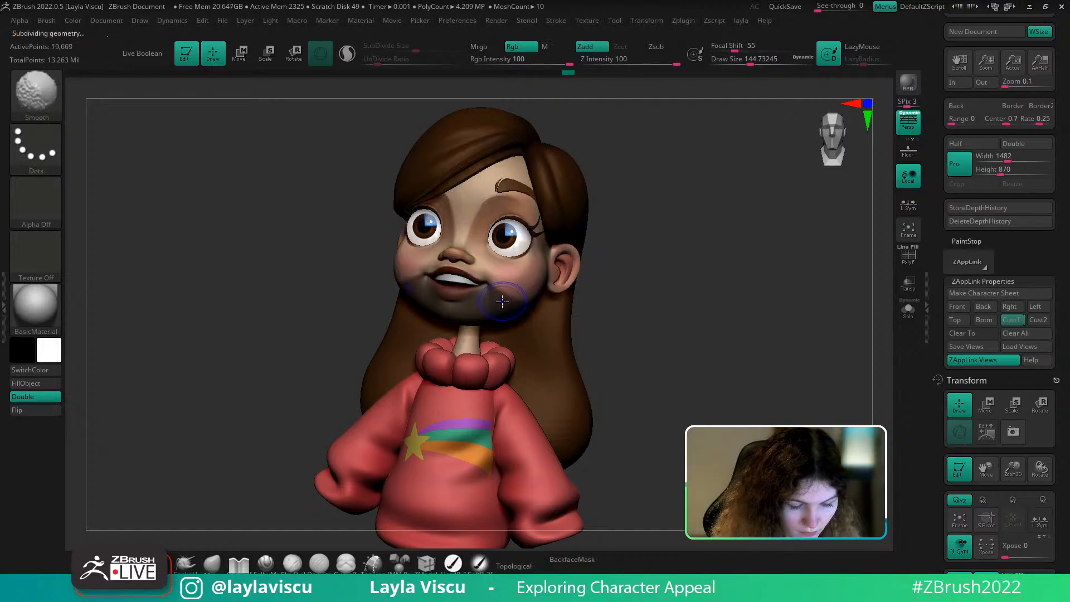
pyautogui.keyDown('ctrl'); pyautogui.click(506, 306); pyautogui.keyUp('ctrl')
pyautogui.press(']')
pyautogui.press(']')
pyautogui.keyDown('ctrl'); pyautogui.click(671, 244); pyautogui.keyUp('ctrl')
# Pull the lower lip and chin area into shape with a large Move brush, clearing the mask along the way
pyautogui.press('s')
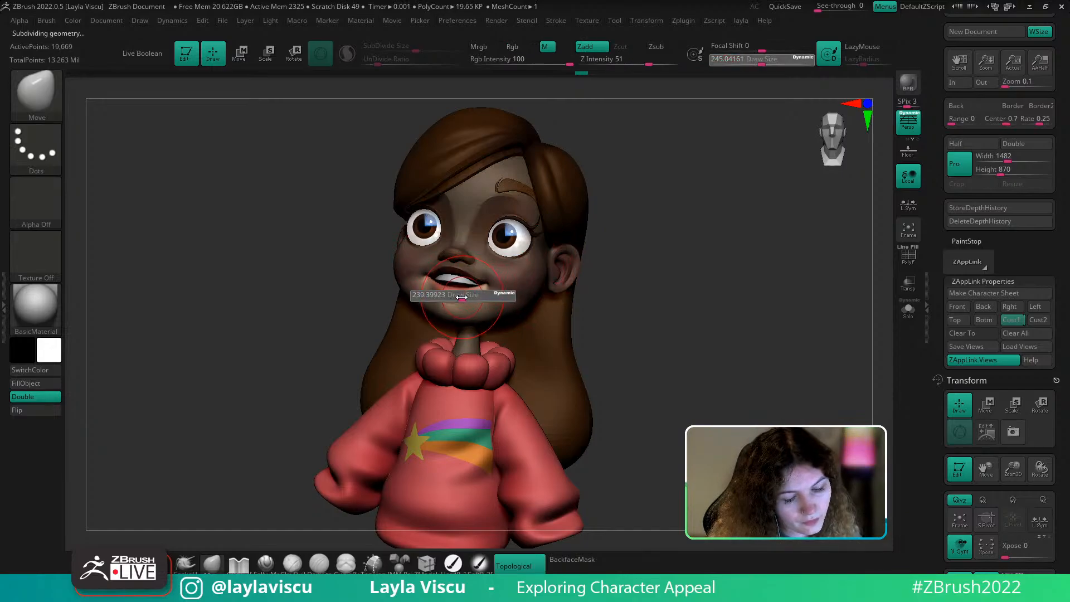
pyautogui.click(455, 297)
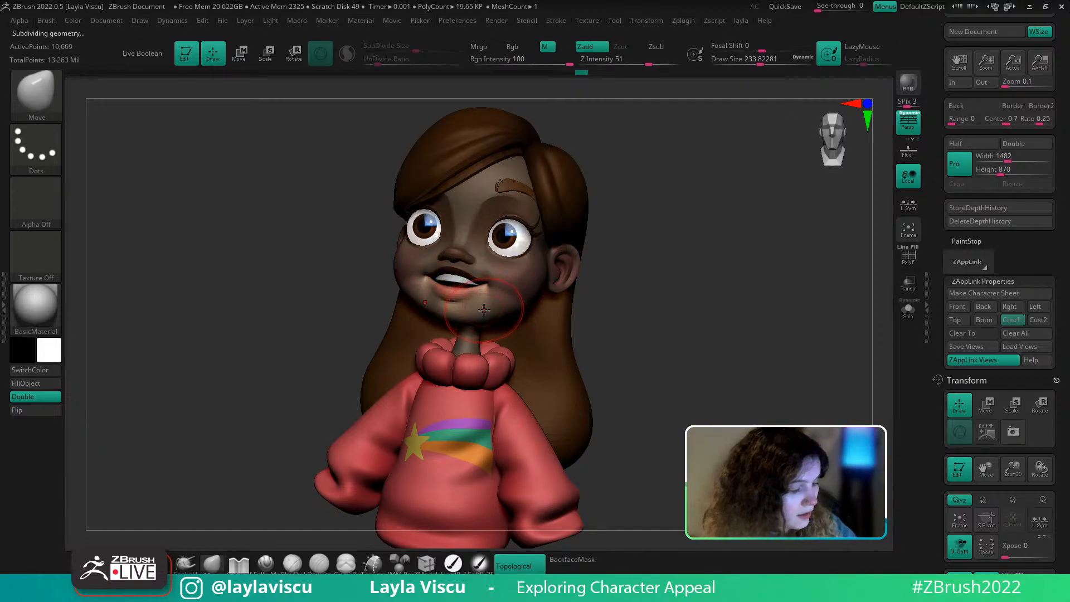
pyautogui.hotkey('ctrl', 'shift', 'a')
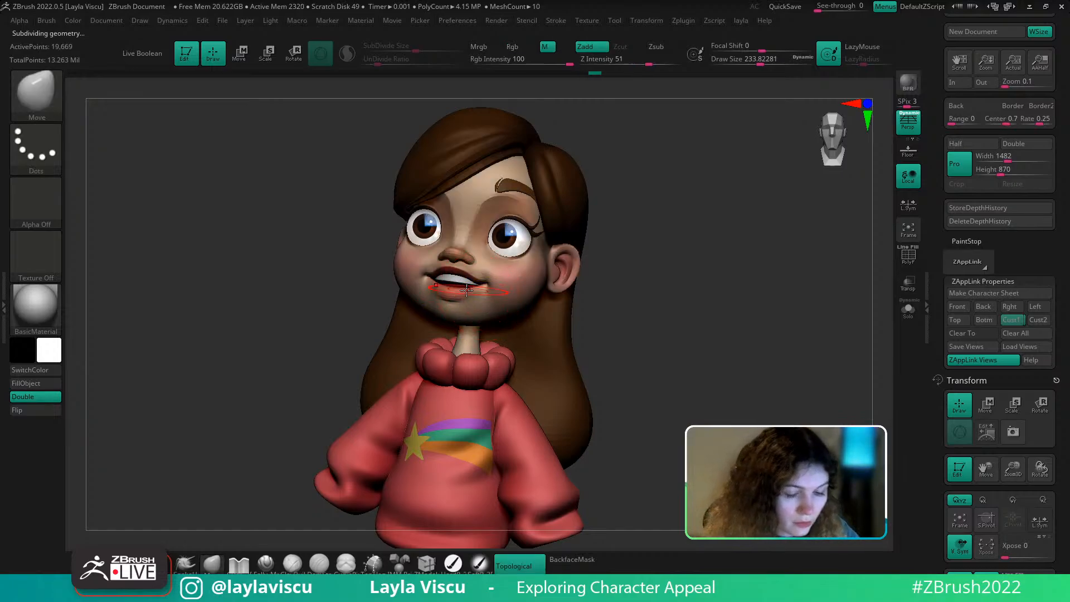
pyautogui.press('s')
pyautogui.moveTo(468, 295); pyautogui.dragTo(465, 295)
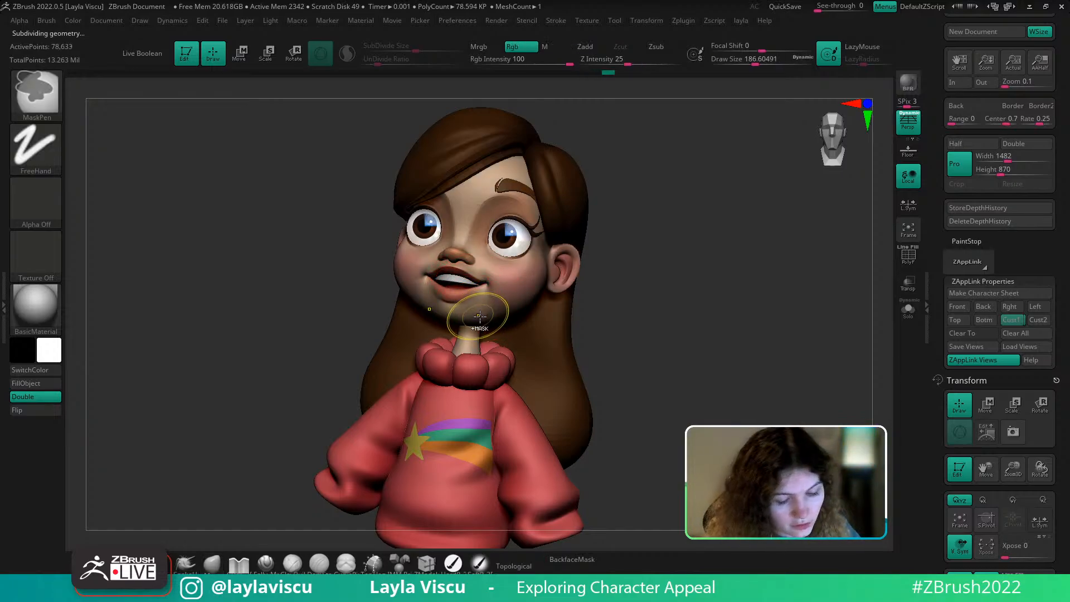
# Compare the new lip shape with the Spotlight painting and make the Spotlight images semi-transparent over the sculpt
pyautogui.hotkey('shift', 'z')
pyautogui.hotkey('shift', 'z')
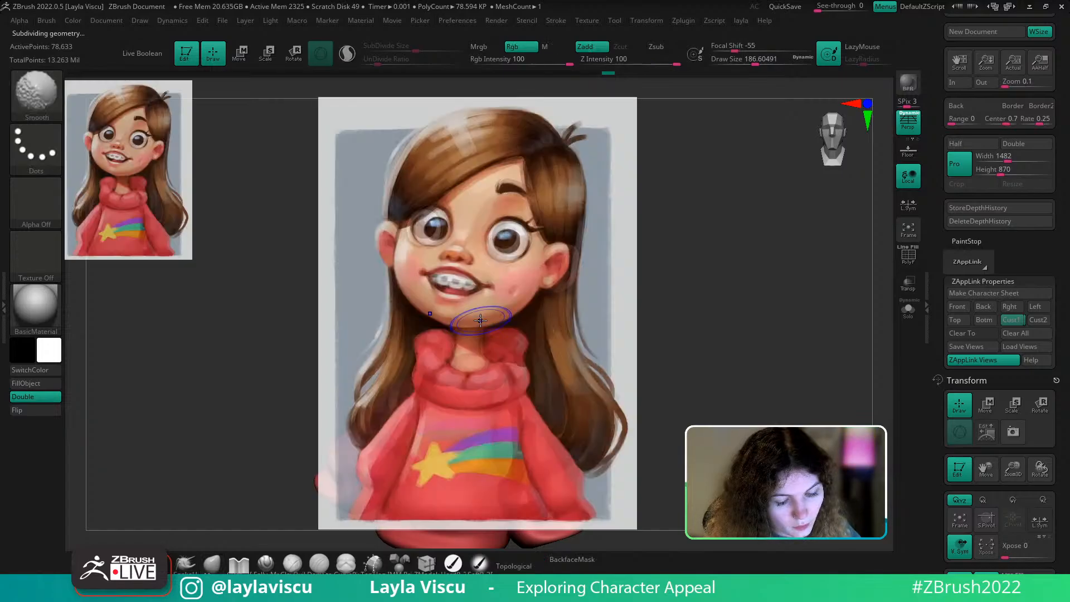
pyautogui.hotkey('shift', 'z')
pyautogui.hotkey('shift', 'z')
pyautogui.hotkey('shift', 'z')
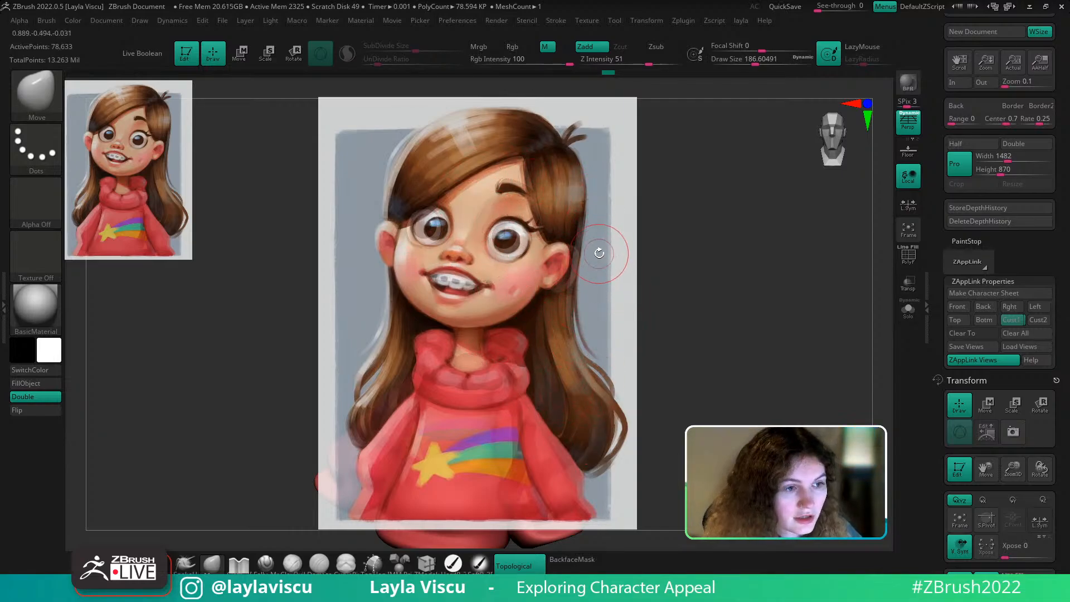
pyautogui.hotkey('shift', 'z')
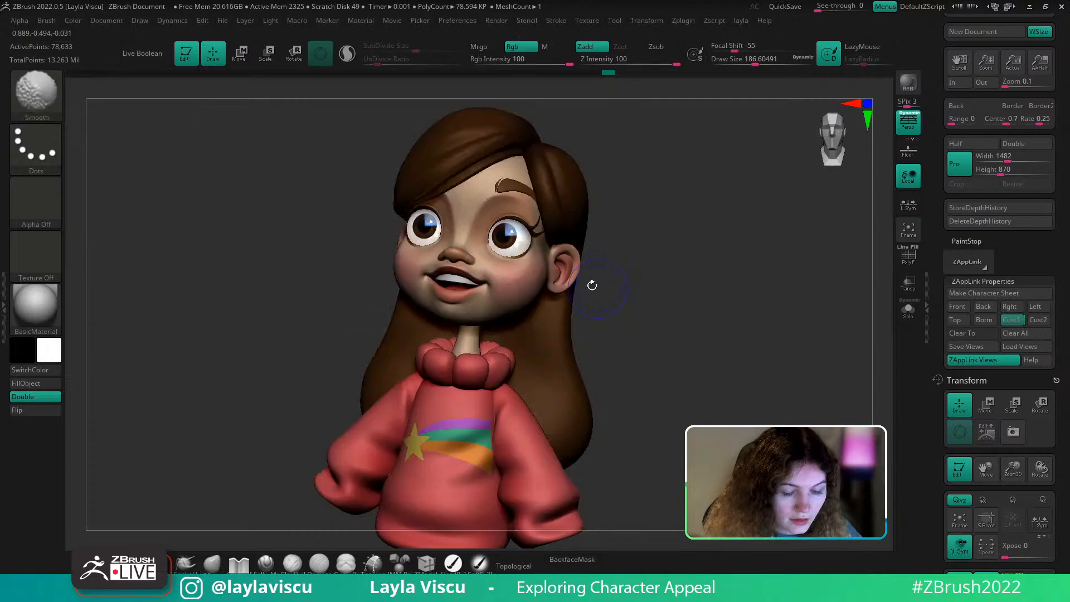
pyautogui.hotkey('shift', 'z')
pyautogui.hotkey('shift', 'z')
pyautogui.hotkey('shift', 'z')
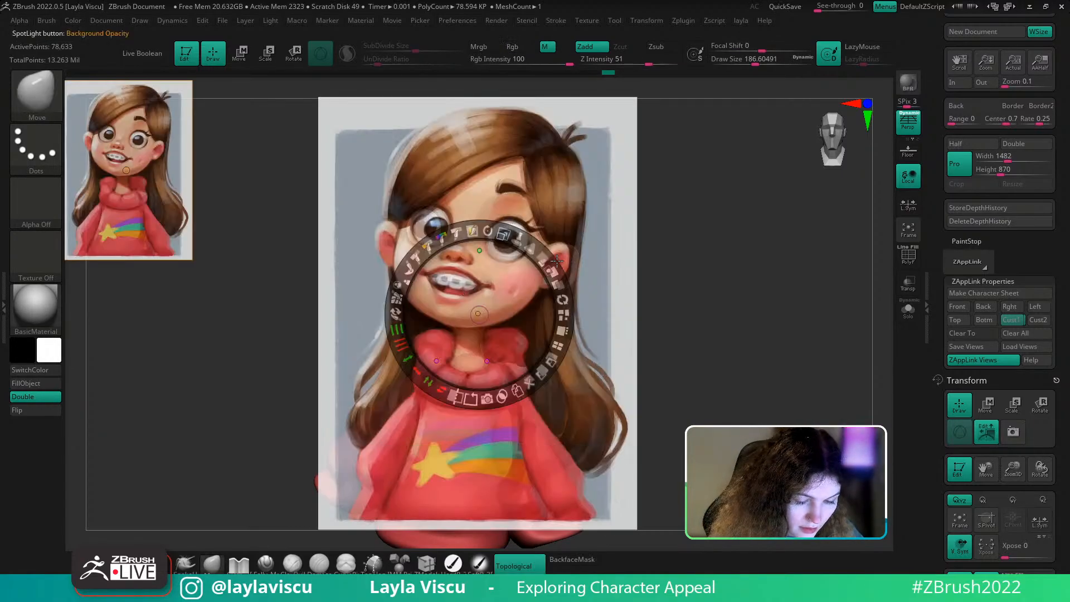
pyautogui.hotkey('shift', 'z')
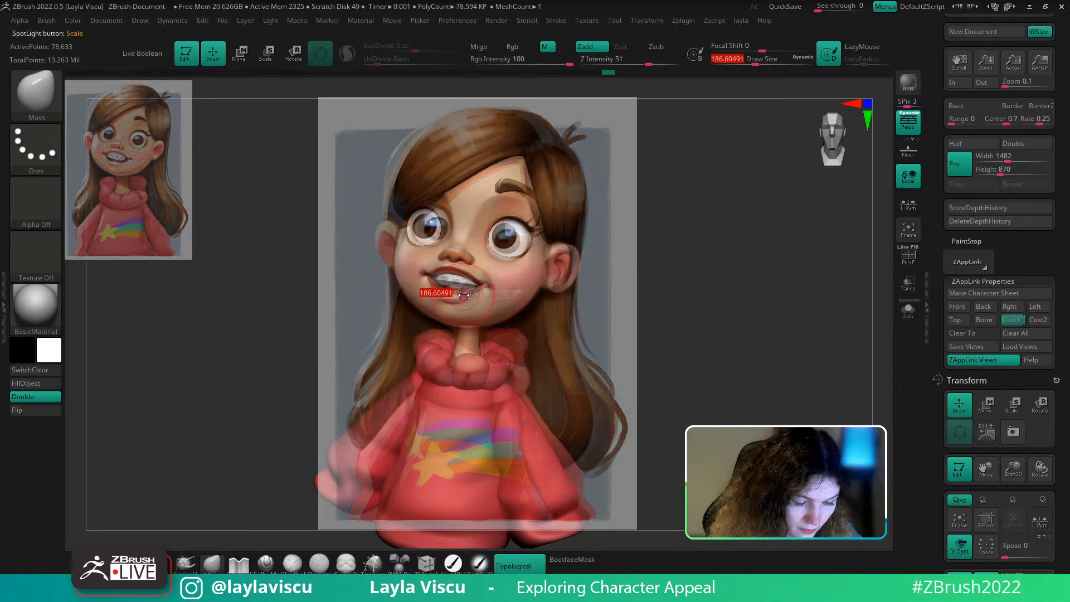
# Lower the bottom lip to open the smile against the translucent painting, using the Move brush at size about 228
pyautogui.press('z')
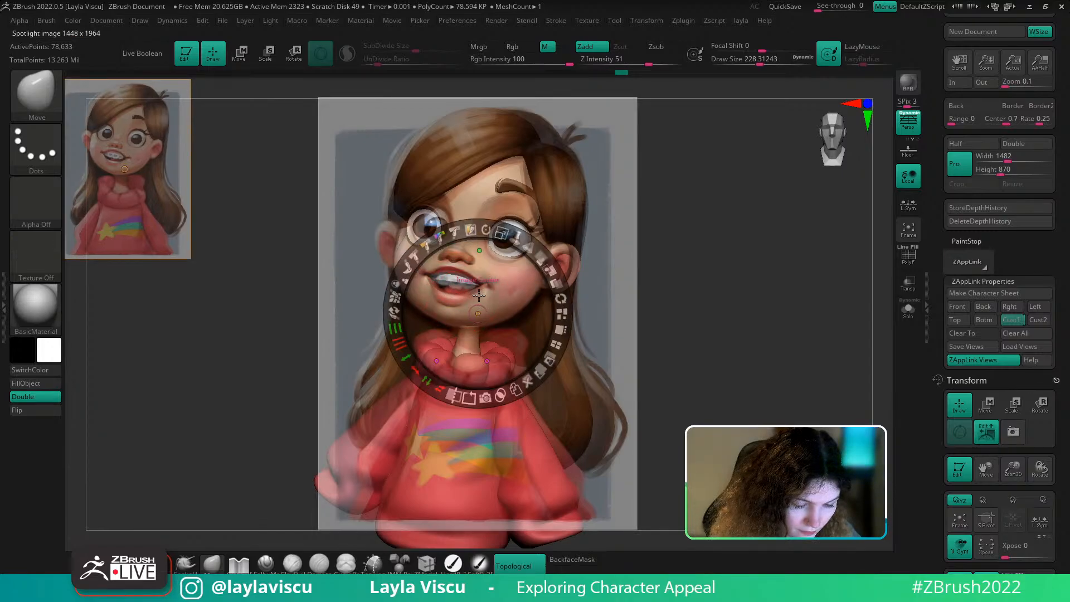
pyautogui.keyDown('shift'); pyautogui.click(481, 295); pyautogui.keyUp('shift')
pyautogui.press('z')
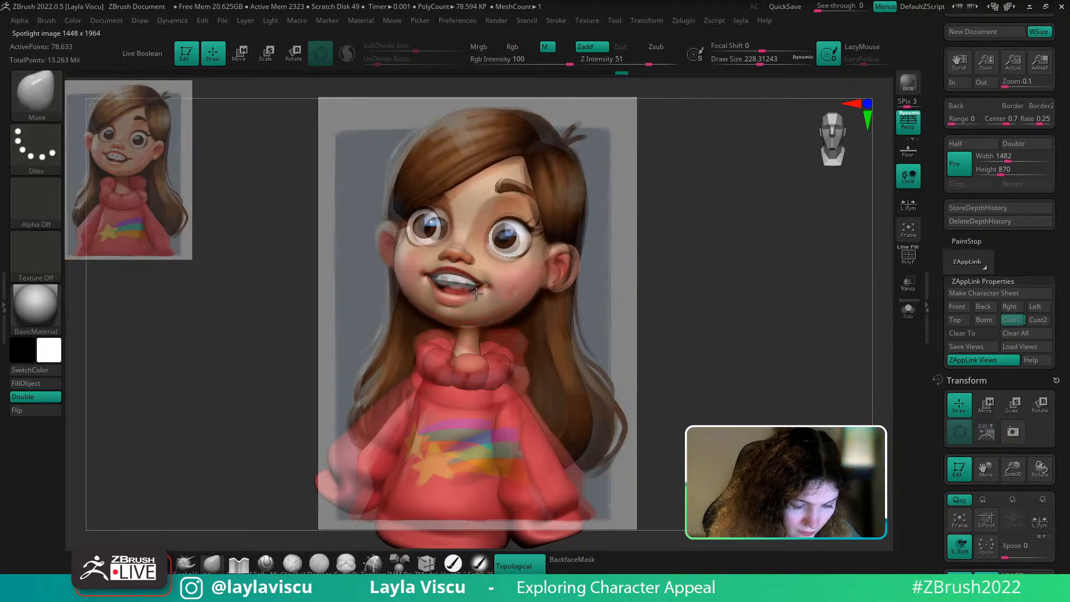
pyautogui.hotkey('shift', 'z')
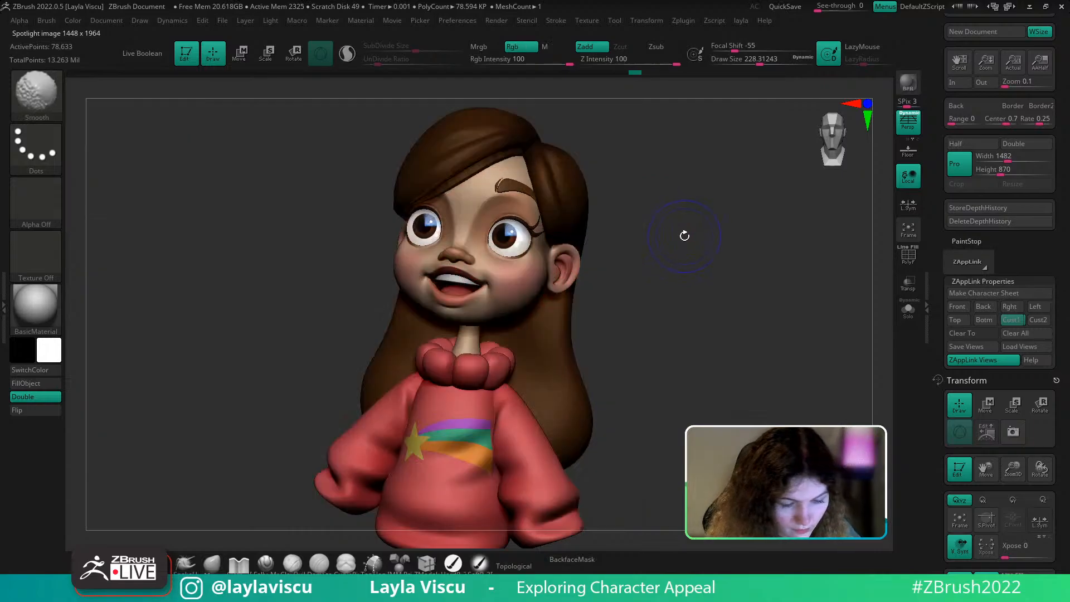
pyautogui.hotkey('shift', 'z')
pyautogui.hotkey('shift', 'z')
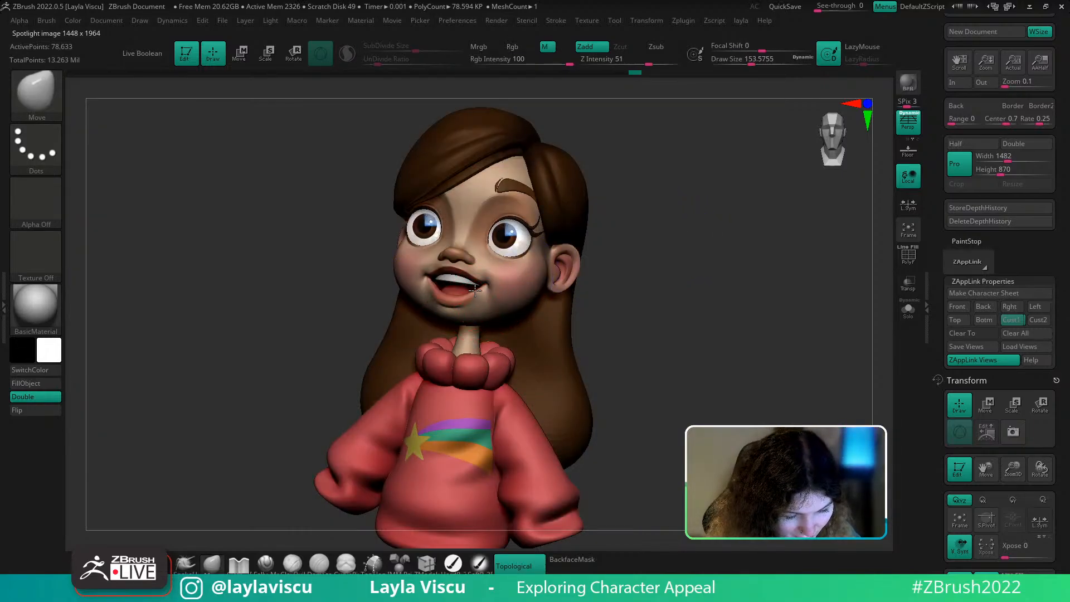
# Adjust the lower lip's profile with a smaller Move brush, working from below and from the side
pyautogui.moveTo(626, 275); pyautogui.dragTo(641, 206)
pyautogui.keyDown('ctrl'); pyautogui.moveTo(641, 223); pyautogui.dragTo(635, 312, button='right'); pyautogui.keyUp('ctrl')
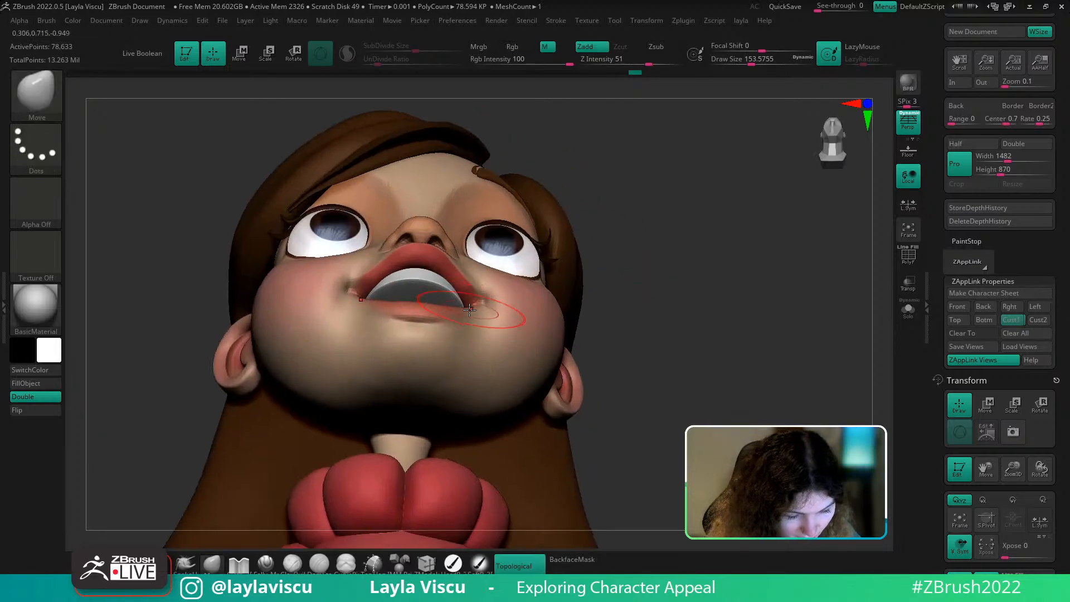
pyautogui.moveTo(549, 268); pyautogui.dragTo(666, 304)
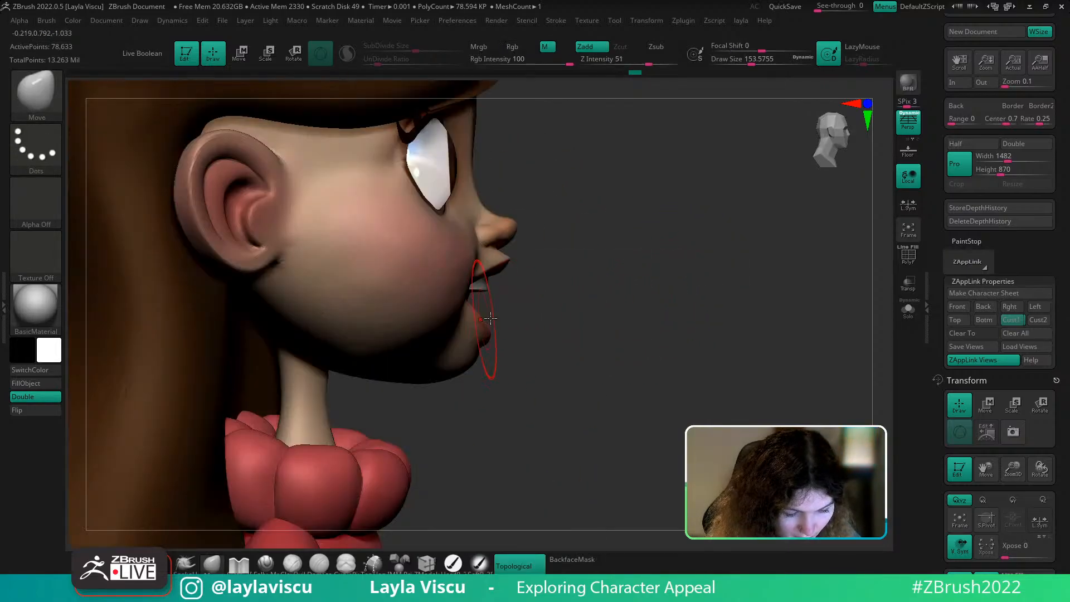
pyautogui.moveTo(490, 317); pyautogui.dragTo(514, 310)
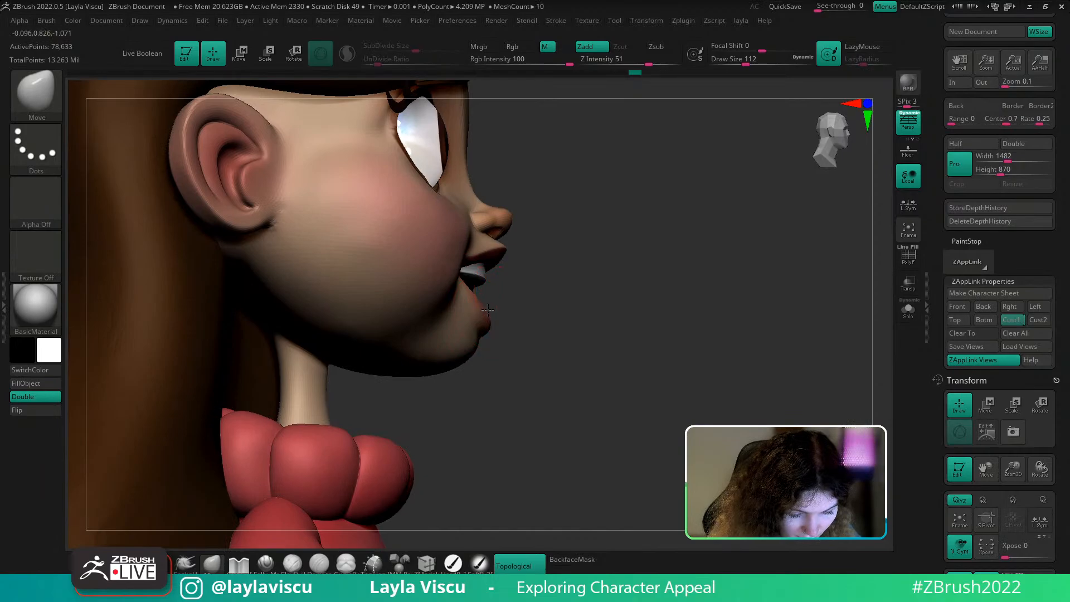
pyautogui.moveTo(488, 309)
pyautogui.keyDown('shift'); pyautogui.mouseDown()
pyautogui.moveTo(546, 303)
pyautogui.moveTo(727, 320)
pyautogui.mouseUp(); pyautogui.keyUp('shift')
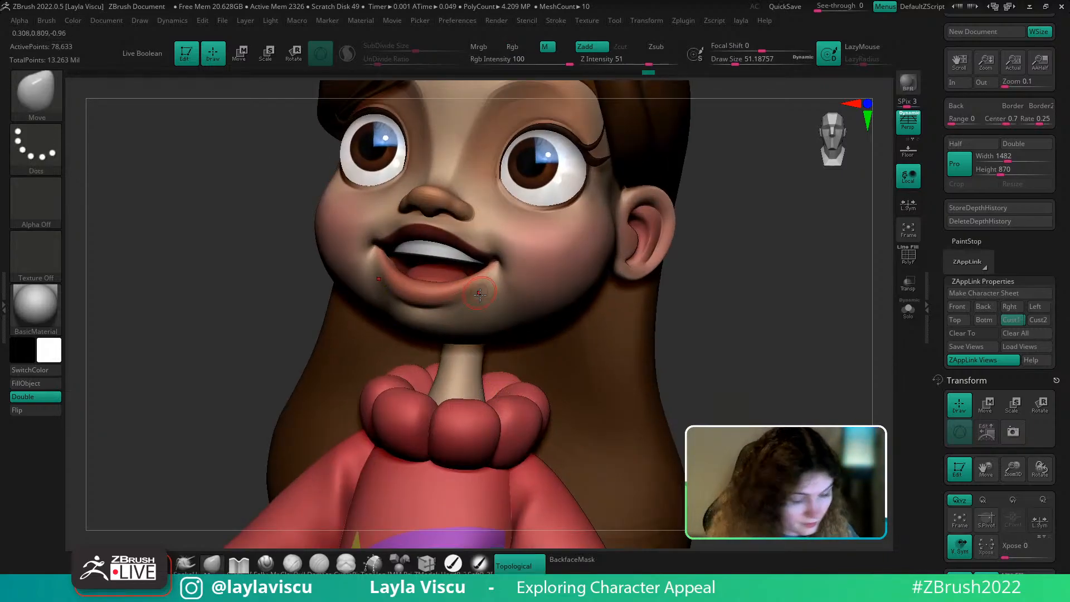
# Build up and smooth the area below the lower lip and mouth corners with ClayBuildup, and restore the Cust1 view
pyautogui.press('b')
pyautogui.press('c')
pyautogui.press('b')
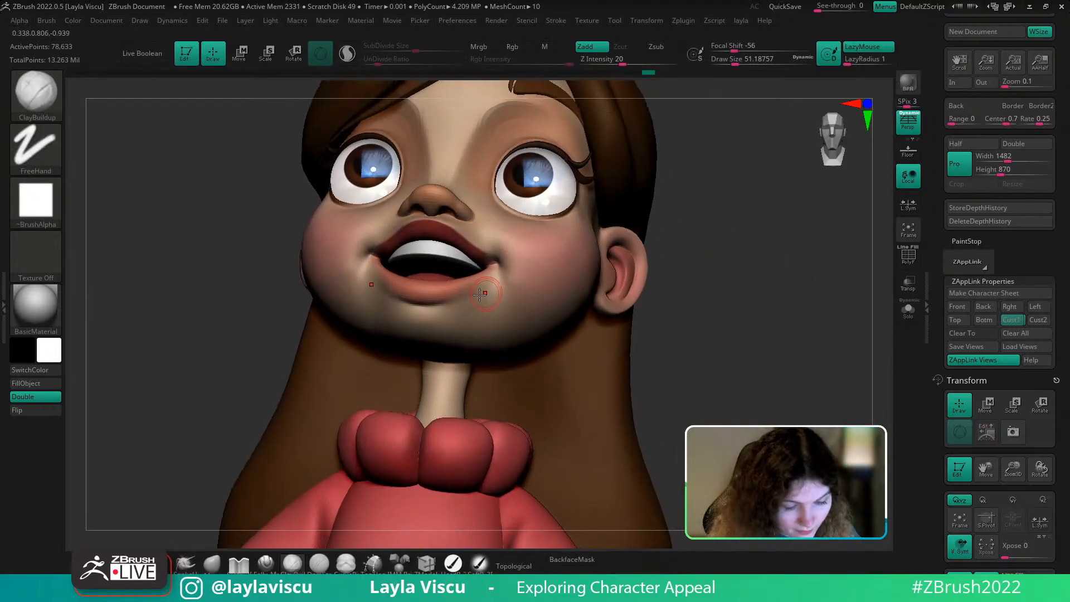
pyautogui.moveTo(436, 308)
pyautogui.mouseDown()
pyautogui.moveTo(426, 309)
pyautogui.moveTo(487, 284)
pyautogui.moveTo(436, 301)
pyautogui.mouseUp()
pyautogui.press('s')
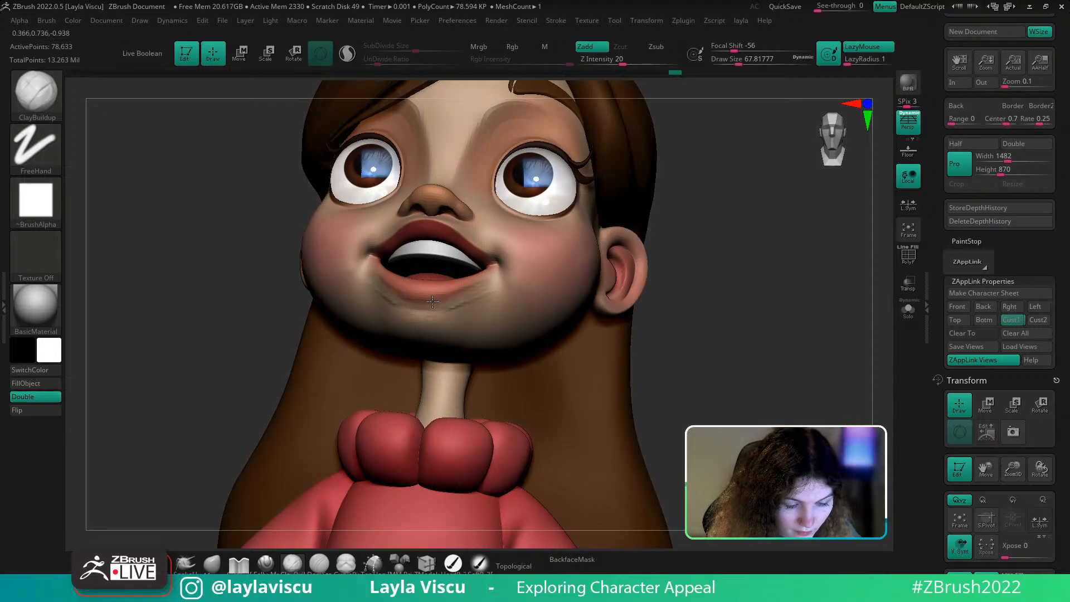
pyautogui.moveTo(491, 280)
pyautogui.mouseDown()
pyautogui.moveTo(459, 308)
pyautogui.moveTo(503, 282)
pyautogui.moveTo(469, 307)
pyautogui.moveTo(493, 287)
pyautogui.mouseUp()
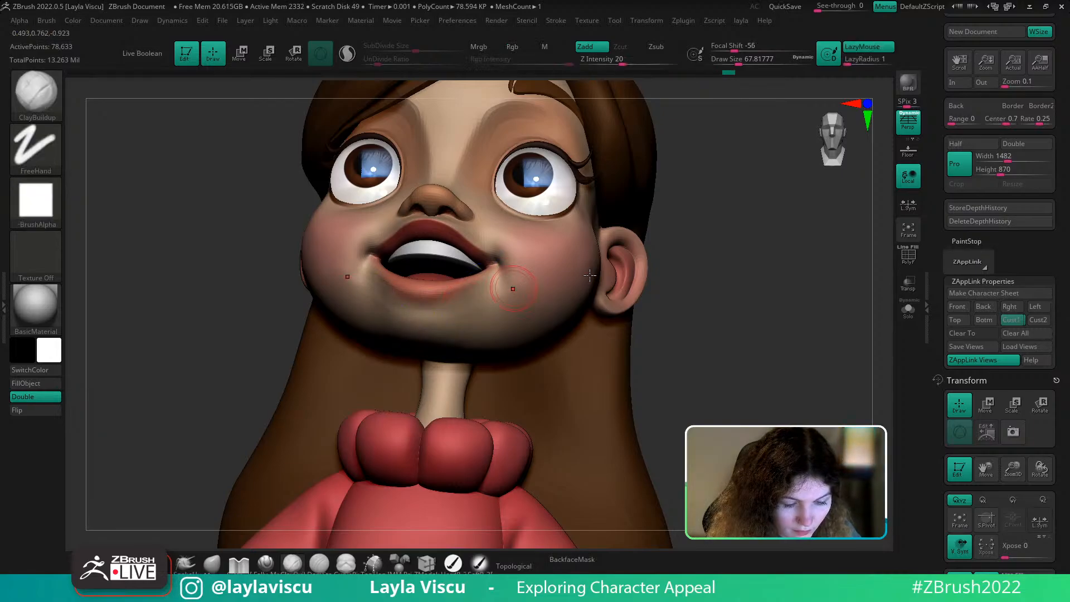
pyautogui.moveTo(590, 275)
pyautogui.mouseDown(button='right')
pyautogui.moveTo(671, 244)
pyautogui.moveTo(418, 323)
pyautogui.moveTo(438, 333)
pyautogui.moveTo(652, 310)
pyautogui.moveTo(643, 314)
pyautogui.moveTo(686, 297)
pyautogui.mouseUp(button='right')
pyautogui.click(1011, 320)
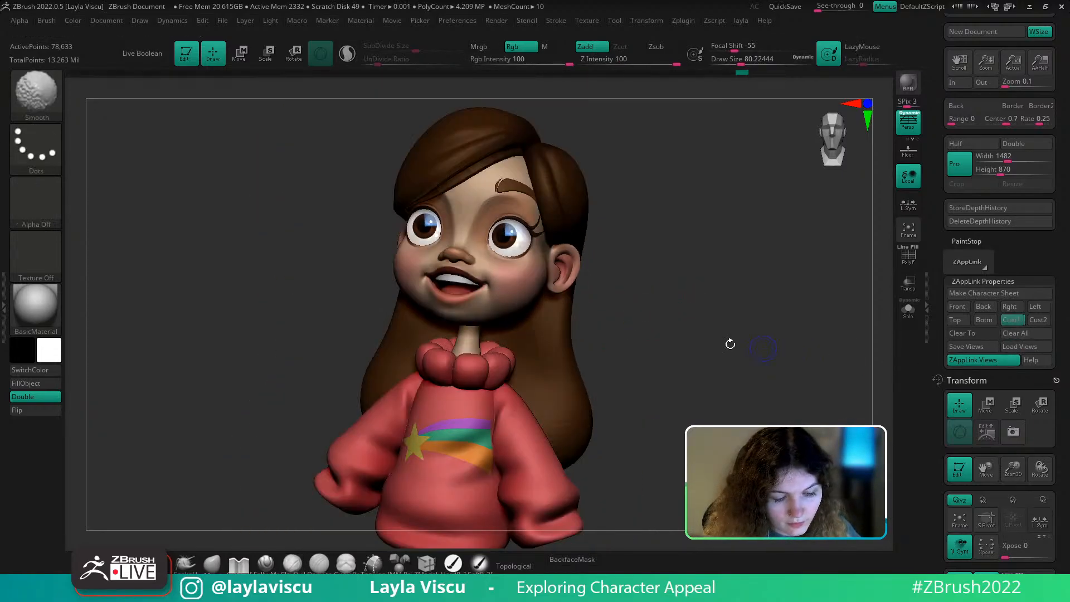
# Pull the mouth corners up and outward with the Move brush, checking the smile against the Spotlight painting
pyautogui.press('b')
pyautogui.press('m')
pyautogui.press('v')
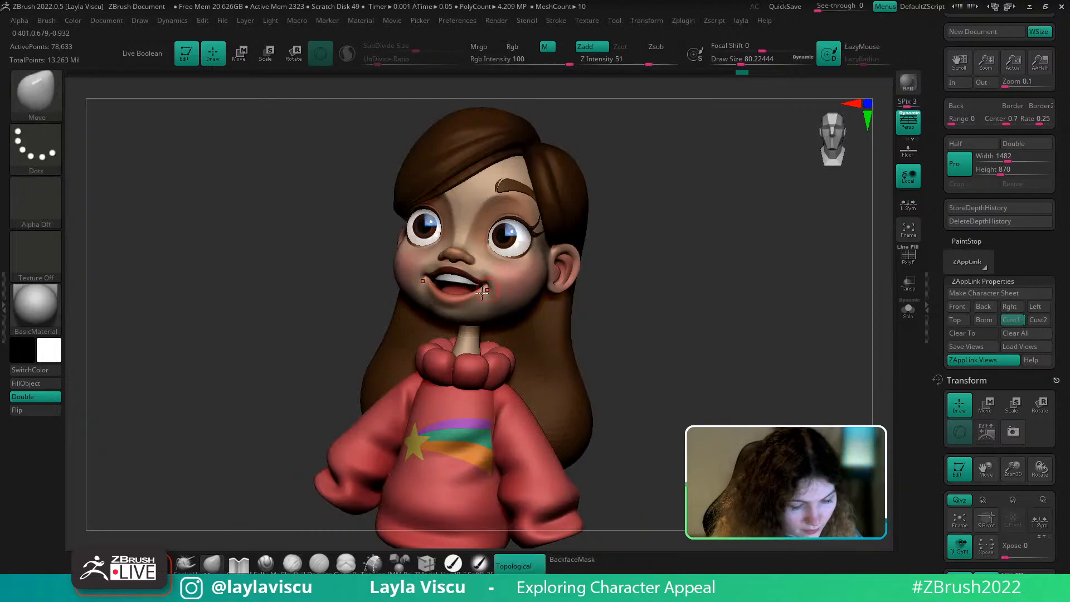
pyautogui.moveTo(488, 285); pyautogui.dragTo(487, 283)
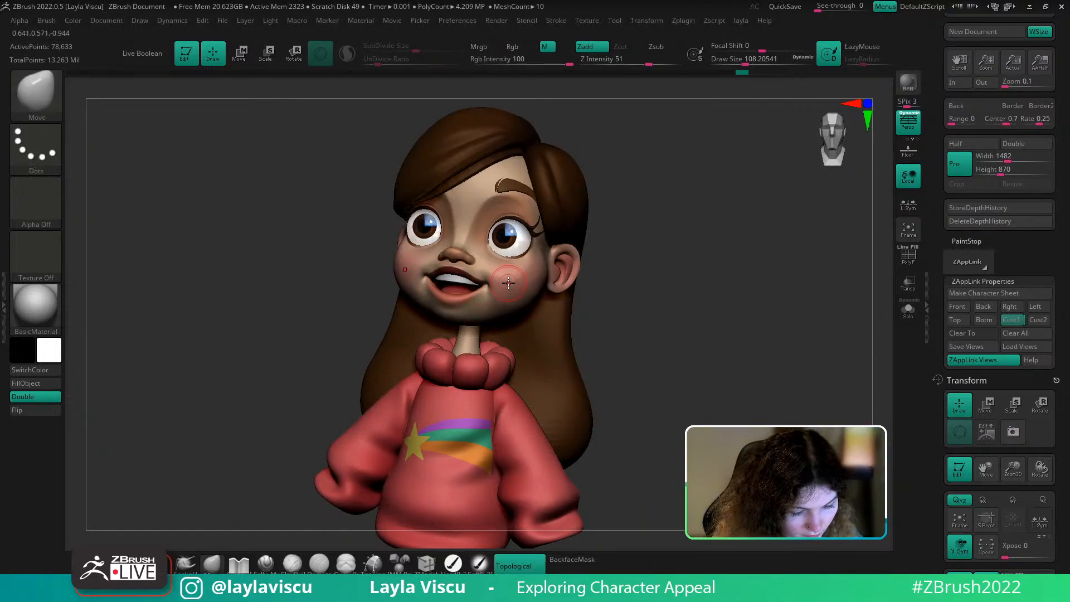
pyautogui.hotkey('shift', 'z')
pyautogui.hotkey('shift', 'z')
pyautogui.press('space')
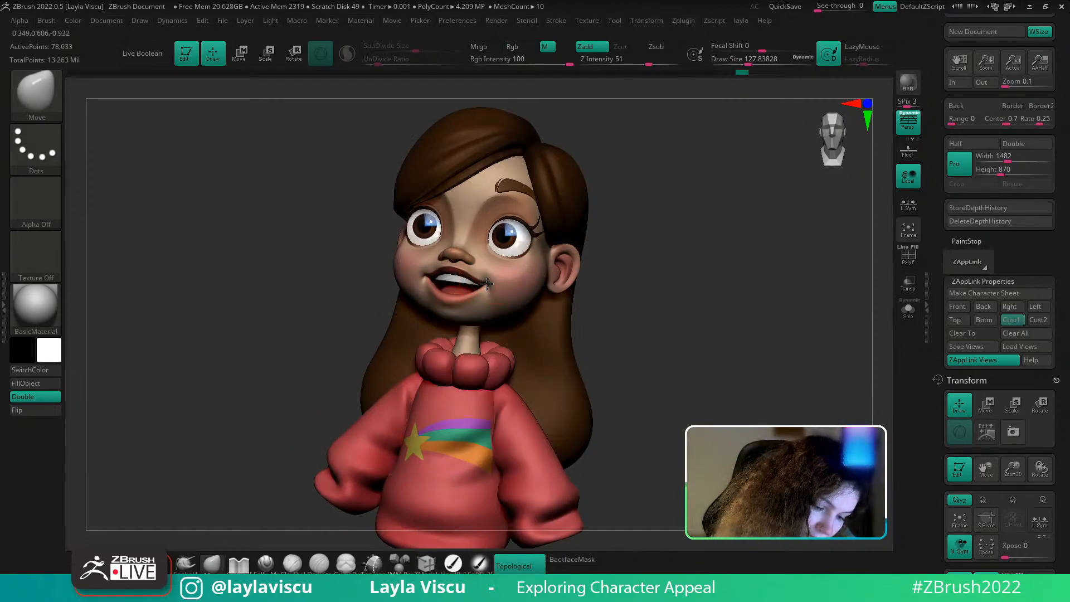
pyautogui.moveTo(489, 285); pyautogui.dragTo(491, 275)
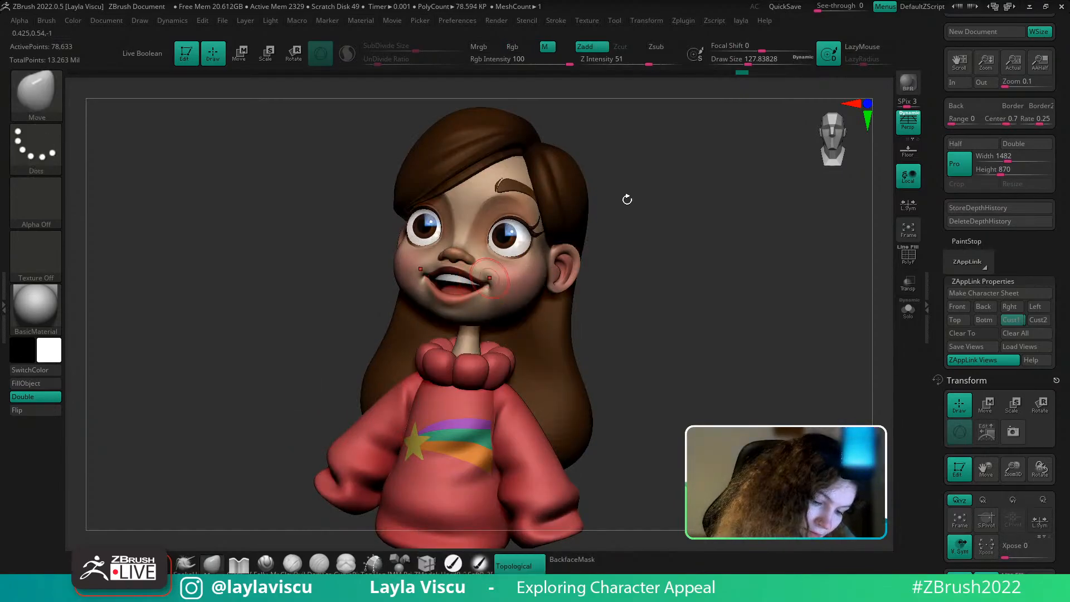
# Compare the reshaped smile with the Spotlight painting and examine the mouth corners from below and the front
pyautogui.hotkey('shift', 'z')
pyautogui.hotkey('shift', 'z')
pyautogui.hotkey('shift', 'z')
pyautogui.hotkey('shift', 'z')
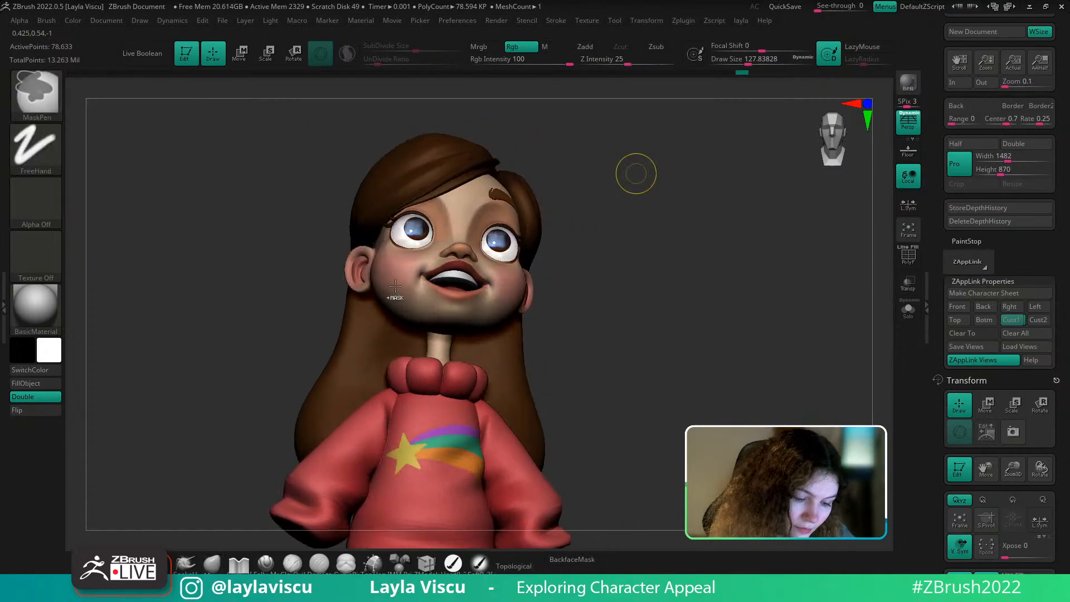
pyautogui.hotkey('shift', 'z')
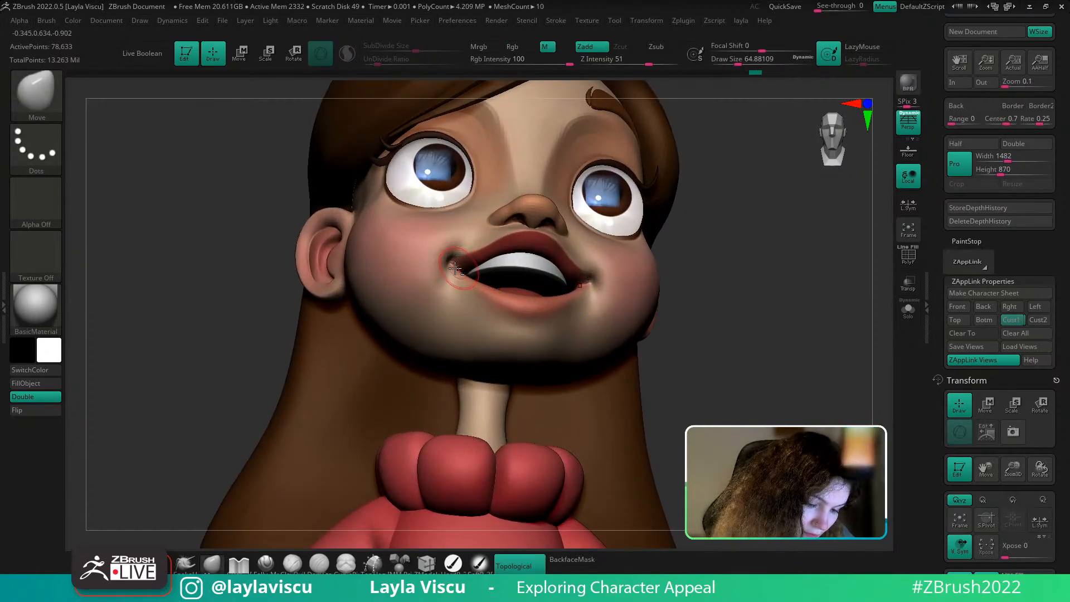
pyautogui.hotkey('shift', 'z')
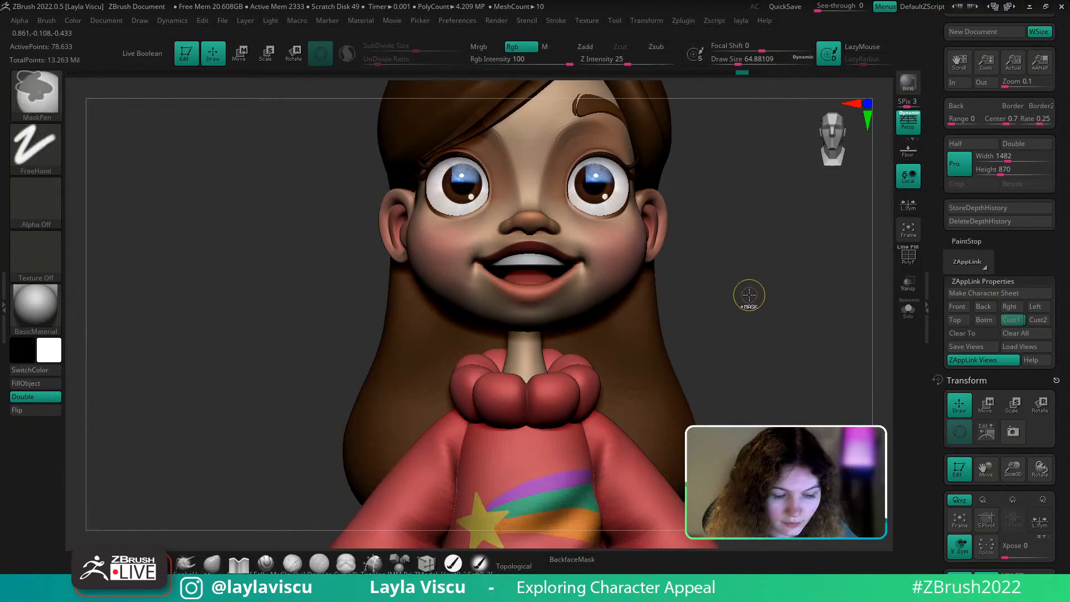
# Nudge the mouth corner with the Move brush and raise the head to a higher subdivision level
pyautogui.hotkey('shift', 'z')
pyautogui.moveTo(503, 251); pyautogui.dragTo(495, 246)
pyautogui.press('d')
pyautogui.press('d')
pyautogui.keyDown('ctrl'); pyautogui.moveTo(802, 370); pyautogui.dragTo(828, 308, button='right'); pyautogui.keyUp('ctrl')
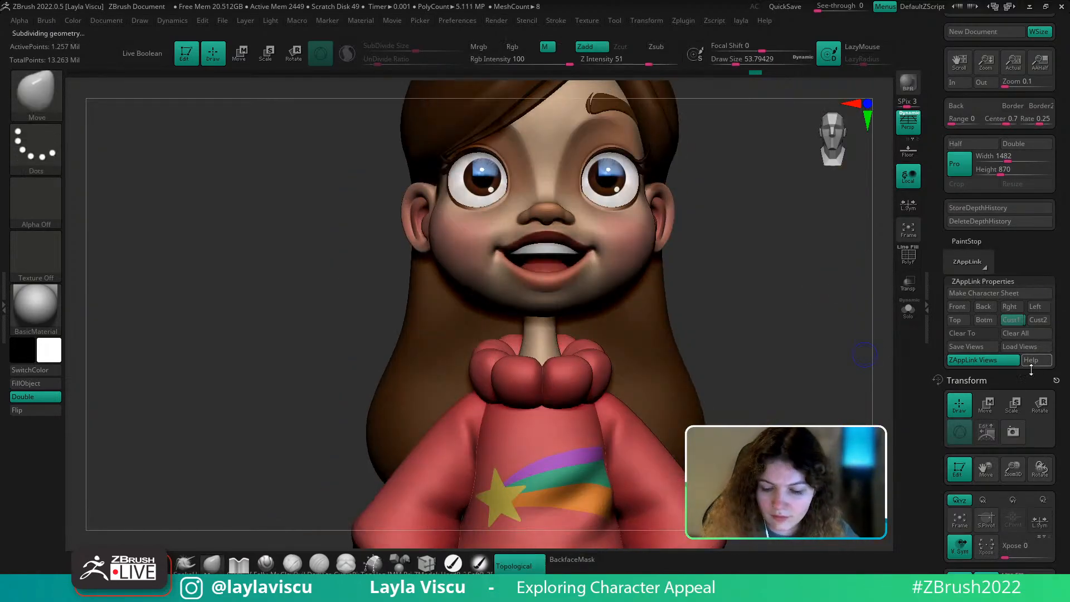
pyautogui.click(1011, 320)
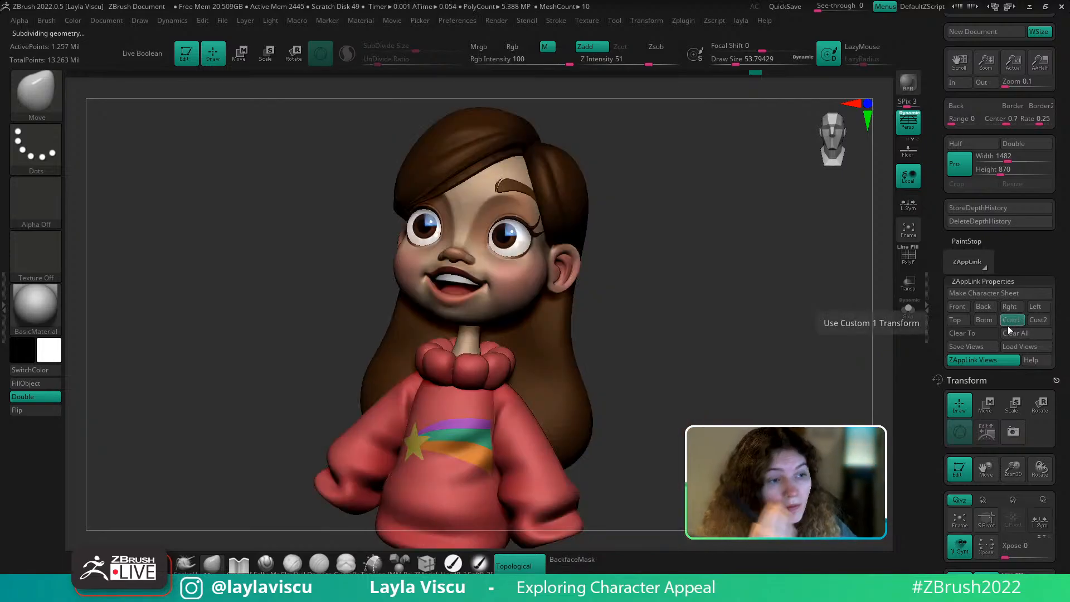
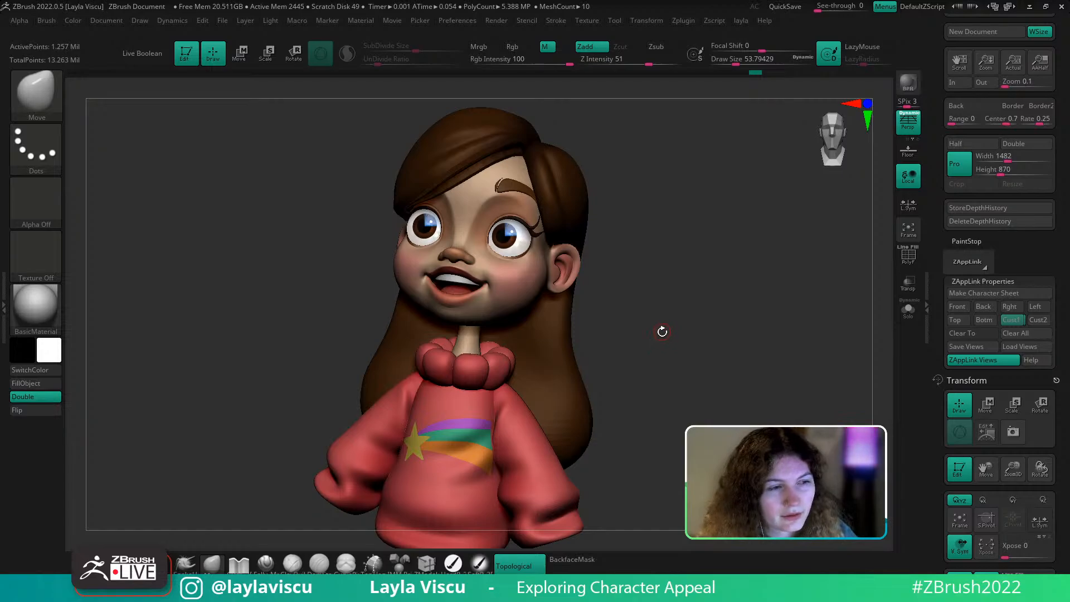
# Compare the smile with the Spotlight painting in the Cust1 view, after examining the face from the front
pyautogui.keyDown('shift'); pyautogui.moveTo(664, 327); pyautogui.dragTo(662, 363, button='right'); pyautogui.keyUp('shift')
pyautogui.keyDown('ctrl'); pyautogui.moveTo(658, 416); pyautogui.dragTo(674, 377, button='right'); pyautogui.keyUp('ctrl')
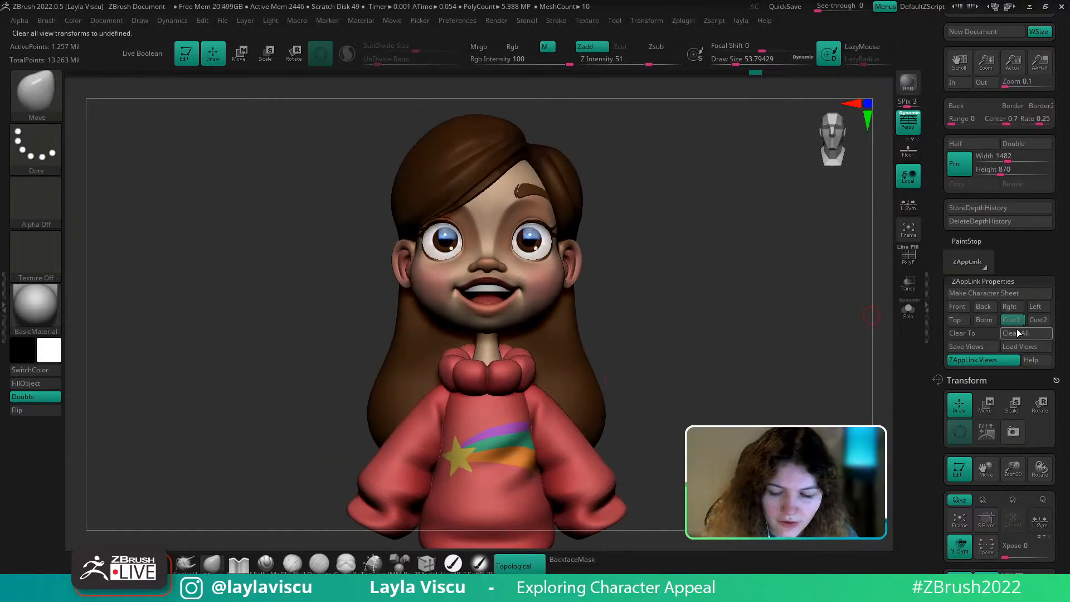
pyautogui.click(1010, 320)
pyautogui.hotkey('shift', 'z')
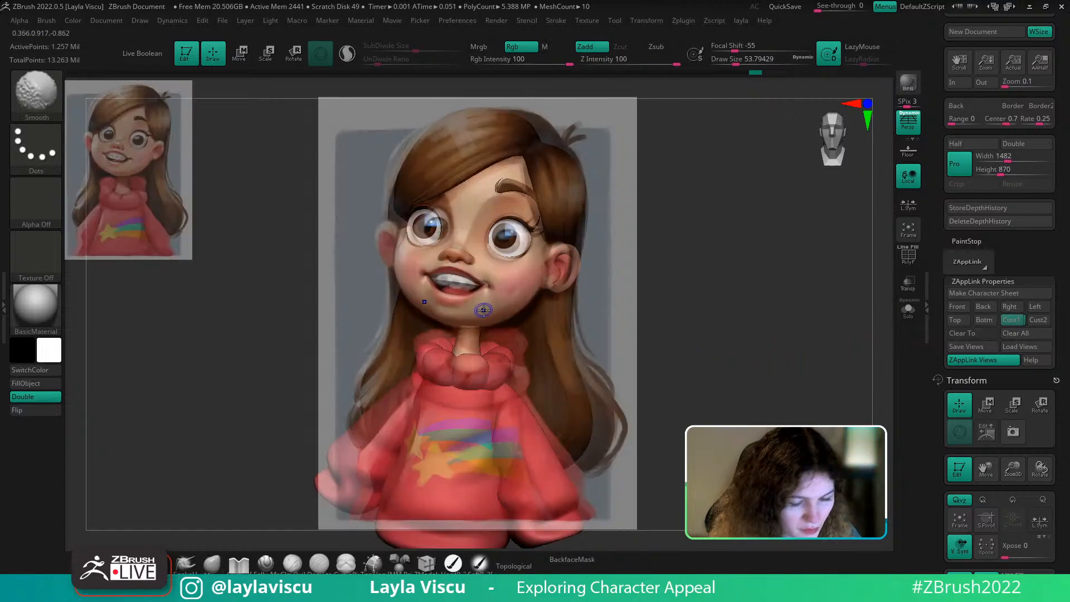
pyautogui.hotkey('shift', 'z')
pyautogui.hotkey('shift', 'z')
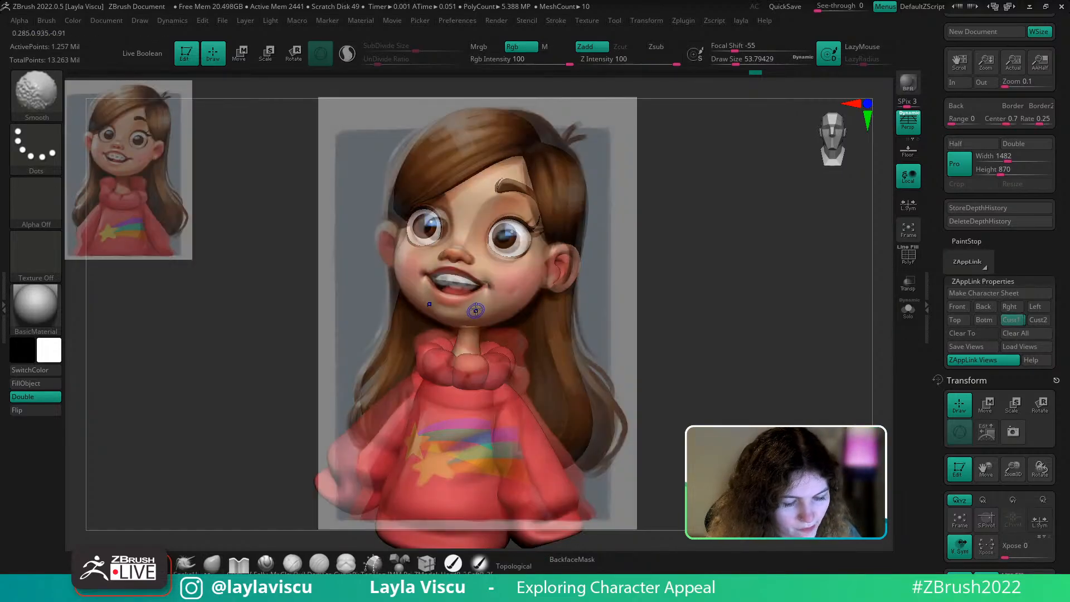
pyautogui.hotkey('shift', 'z')
# Carve creases running down from the mouth corners with the DamStandard brush at a draw size of about 62
pyautogui.press('b')
pyautogui.press('d')
pyautogui.press('s')
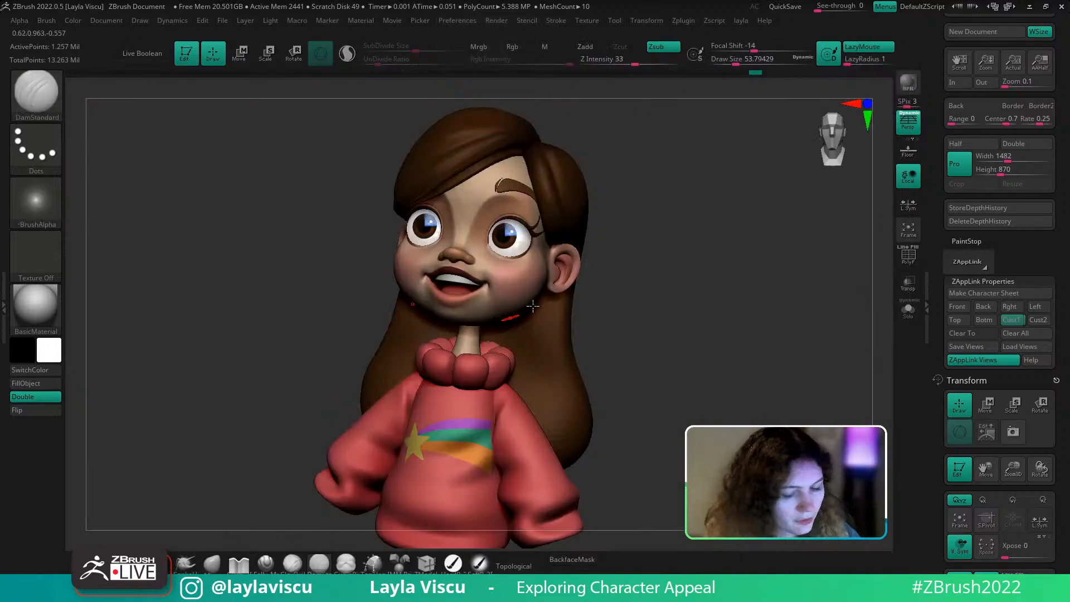
pyautogui.moveTo(646, 286)
pyautogui.mouseDown(button='right')
pyautogui.moveTo(657, 270)
pyautogui.moveTo(662, 351)
pyautogui.mouseUp(button='right')
pyautogui.press('s')
pyautogui.moveTo(419, 301); pyautogui.dragTo(412, 346)
pyautogui.moveTo(416, 298); pyautogui.dragTo(414, 340)
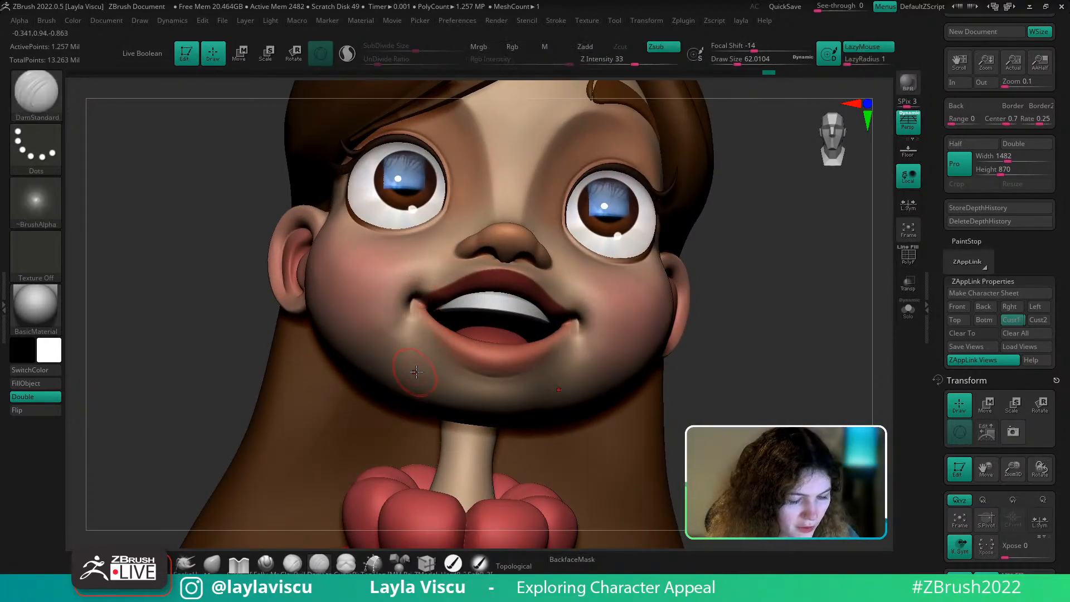
pyautogui.moveTo(416, 303); pyautogui.dragTo(413, 328)
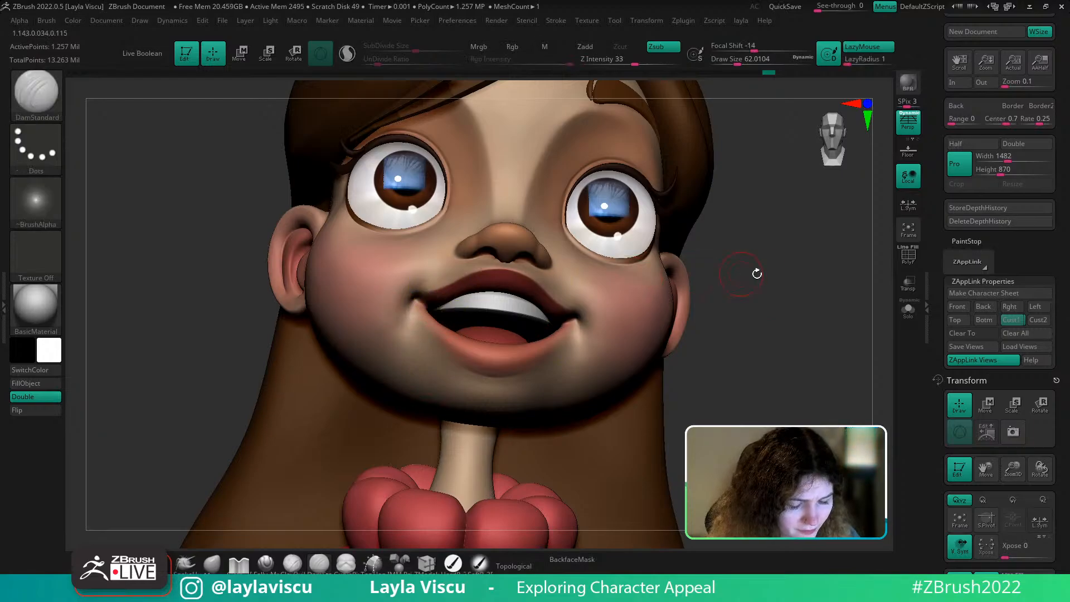
# Try another DamStandard stroke below the mouth corner from a lower angle, and undo it
pyautogui.moveTo(757, 273)
pyautogui.mouseDown(button='right')
pyautogui.moveTo(800, 230)
pyautogui.moveTo(803, 273)
pyautogui.mouseUp(button='right')
pyautogui.moveTo(383, 337)
pyautogui.mouseDown()
pyautogui.moveTo(394, 310)
pyautogui.moveTo(386, 334)
pyautogui.mouseUp()
pyautogui.hotkey('ctrl', 'z')
pyautogui.hotkey('ctrl', 'z')
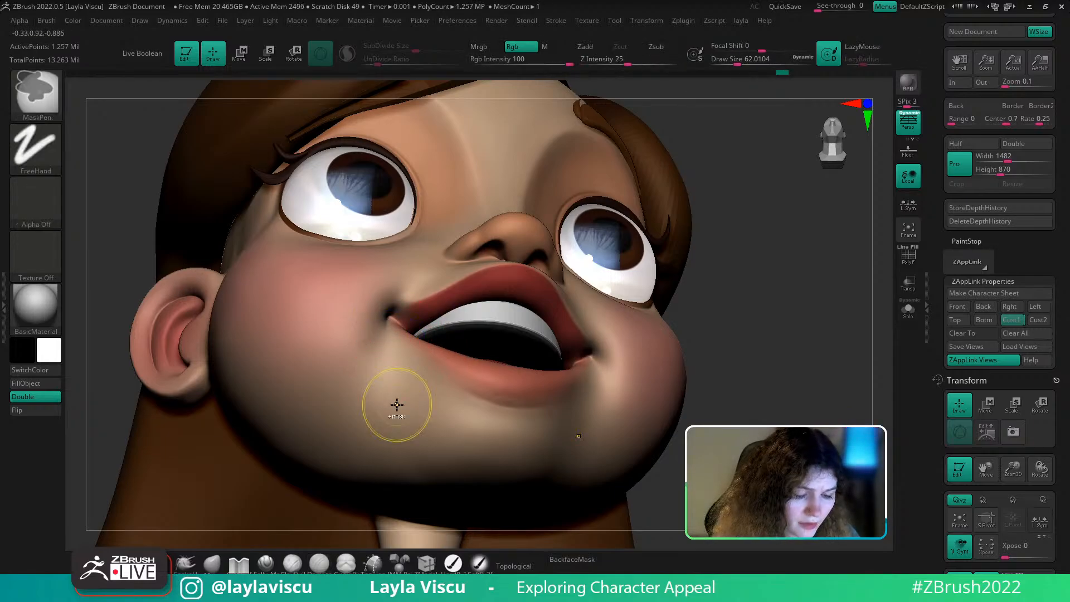
# Soften the creases around the mouth corners with the Smooth brush, checking them from the front and in the Cust1 view
pyautogui.keyDown('ctrl'); pyautogui.moveTo(396, 406); pyautogui.dragTo(365, 354, button='right'); pyautogui.keyUp('ctrl')
pyautogui.moveTo(759, 279)
pyautogui.keyDown('shift'); pyautogui.mouseDown(button='right')
pyautogui.moveTo(755, 368)
pyautogui.moveTo(711, 358)
pyautogui.moveTo(780, 282)
pyautogui.mouseUp(button='right'); pyautogui.keyUp('shift')
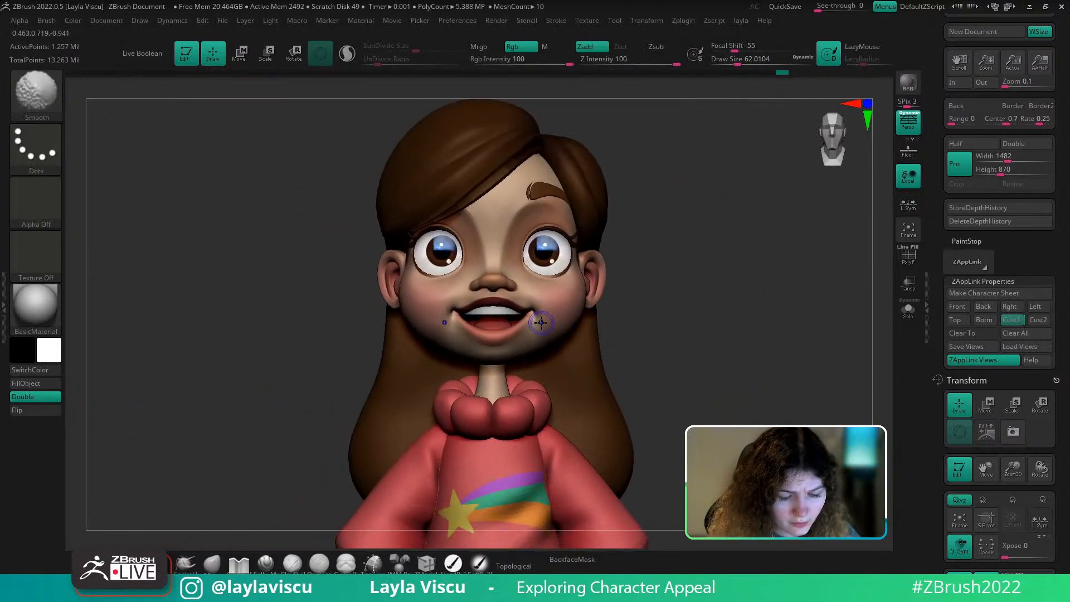
pyautogui.keyDown('ctrl'); pyautogui.moveTo(582, 366); pyautogui.dragTo(641, 319, button='right'); pyautogui.keyUp('ctrl')
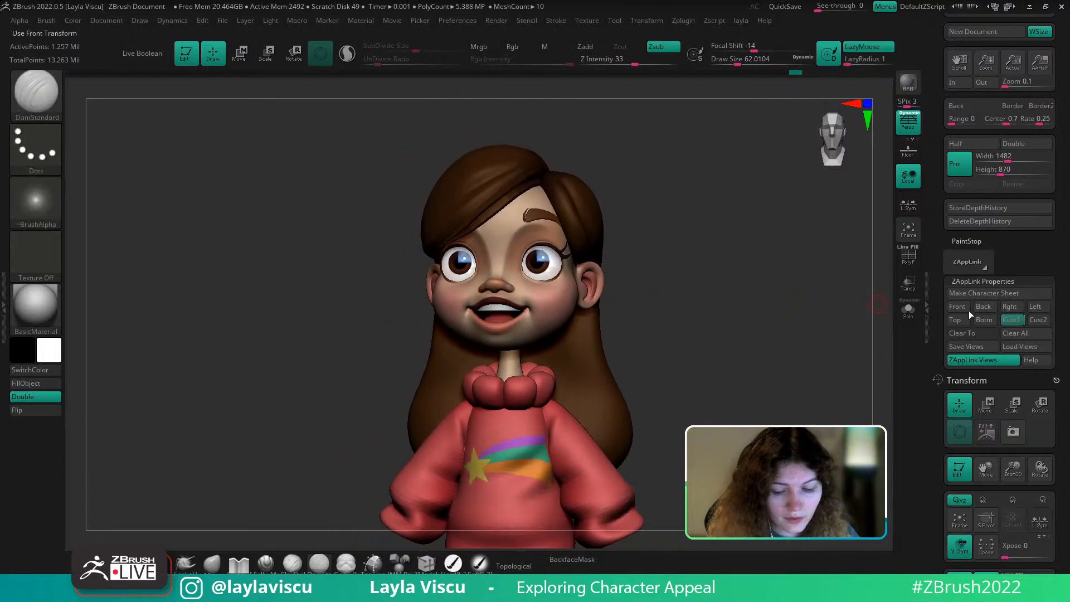
pyautogui.click(1010, 321)
pyautogui.hotkey('shift', 'z')
pyautogui.hotkey('shift', 'z')
pyautogui.moveTo(438, 261)
pyautogui.keyDown('ctrl'); pyautogui.mouseDown(button='right')
pyautogui.moveTo(414, 318)
pyautogui.moveTo(430, 334)
pyautogui.mouseUp(button='right'); pyautogui.keyUp('ctrl')
pyautogui.press('shift')
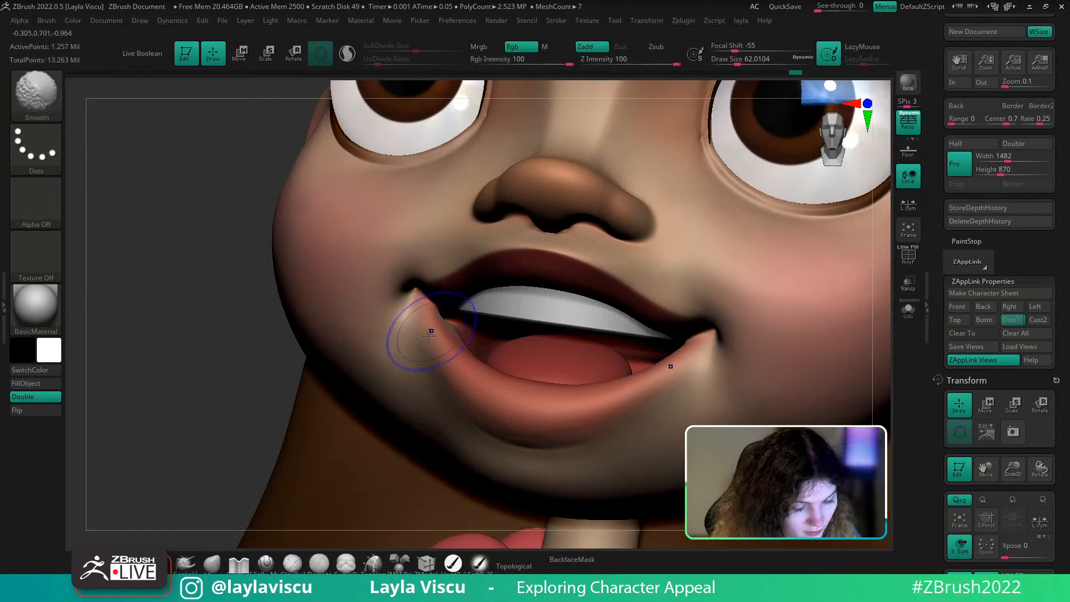
# Compare the softened mouth corners with the Spotlight painting by toggling the overlay in the Cust1 view
pyautogui.click(1012, 321)
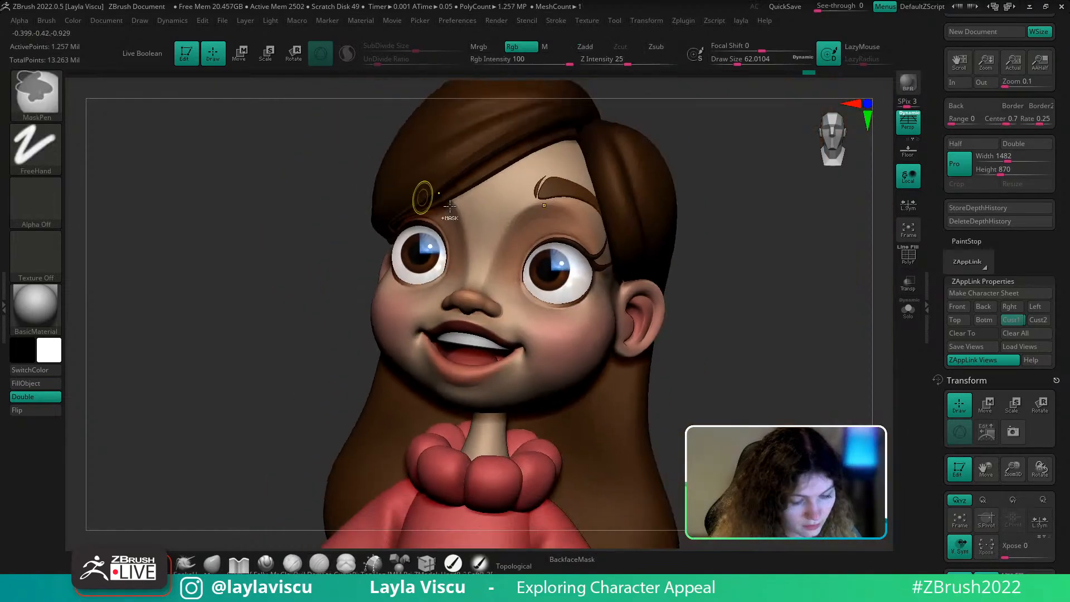
pyautogui.click(1012, 320)
pyautogui.hotkey('shift', 'z')
pyautogui.hotkey('shift', 'z')
pyautogui.hotkey('shift', 'z')
pyautogui.hotkey('shift', 'z')
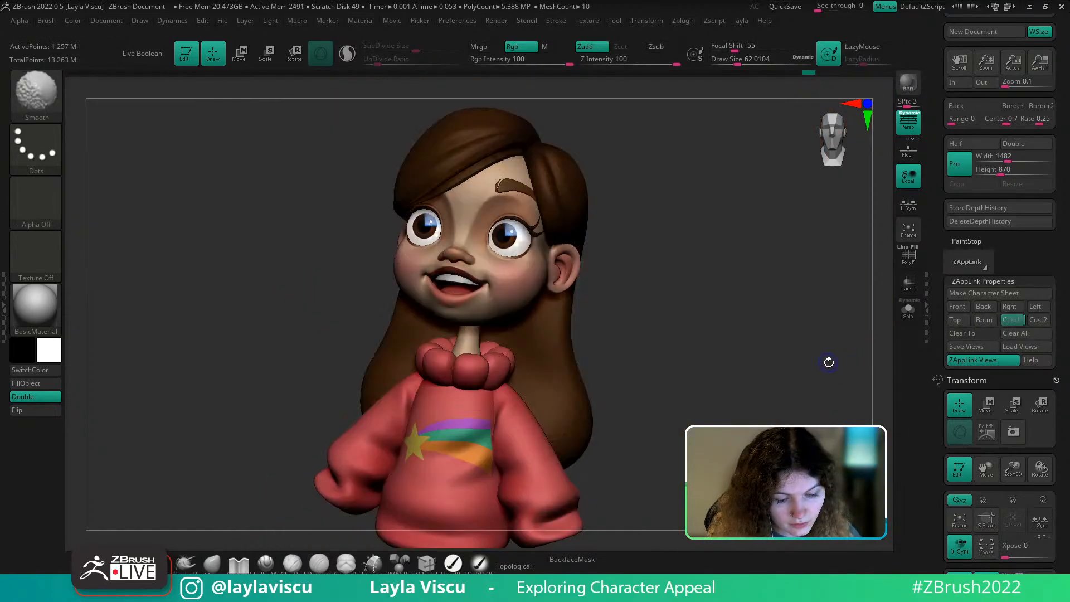
pyautogui.hotkey('shift', 'z')
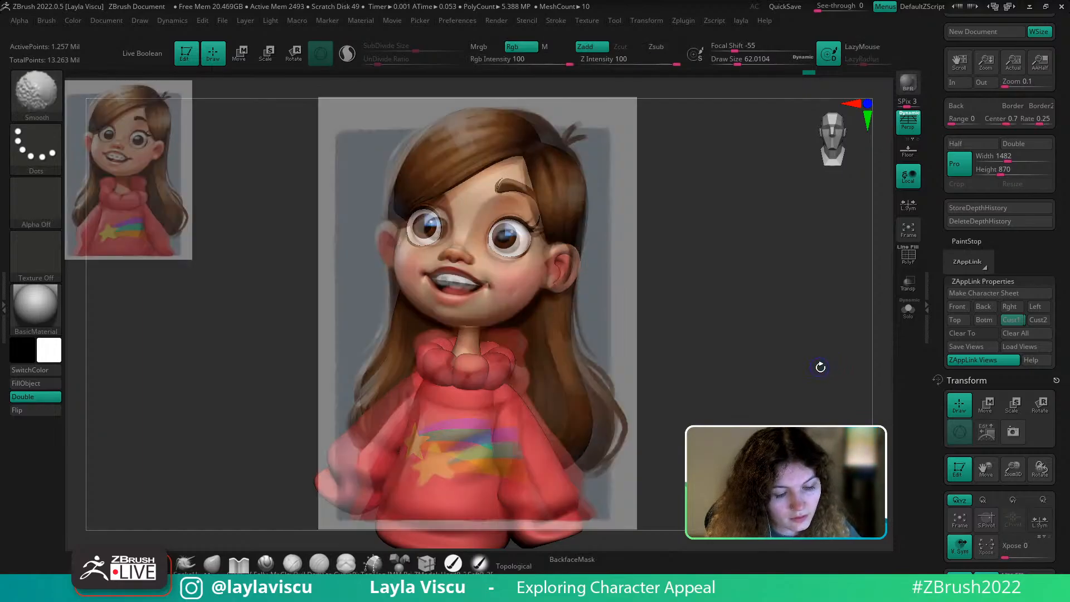
pyautogui.hotkey('shift', 'z')
# Select the upper teeth and adjust their shape inside the open mouth with a large Move brush
pyautogui.keyDown('alt'); pyautogui.click(453, 295); pyautogui.keyUp('alt')
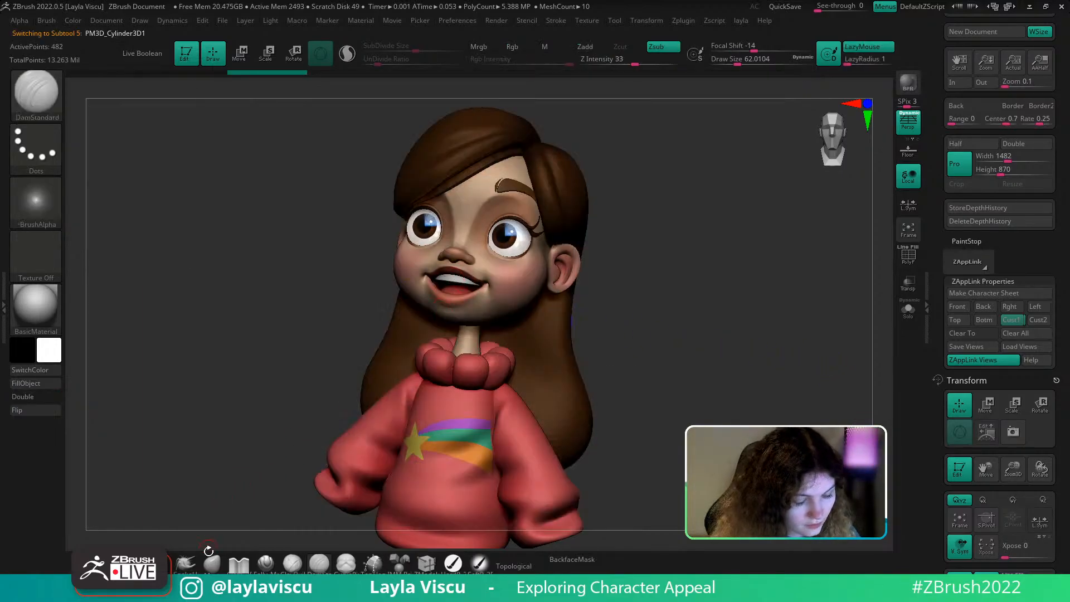
pyautogui.press('w')
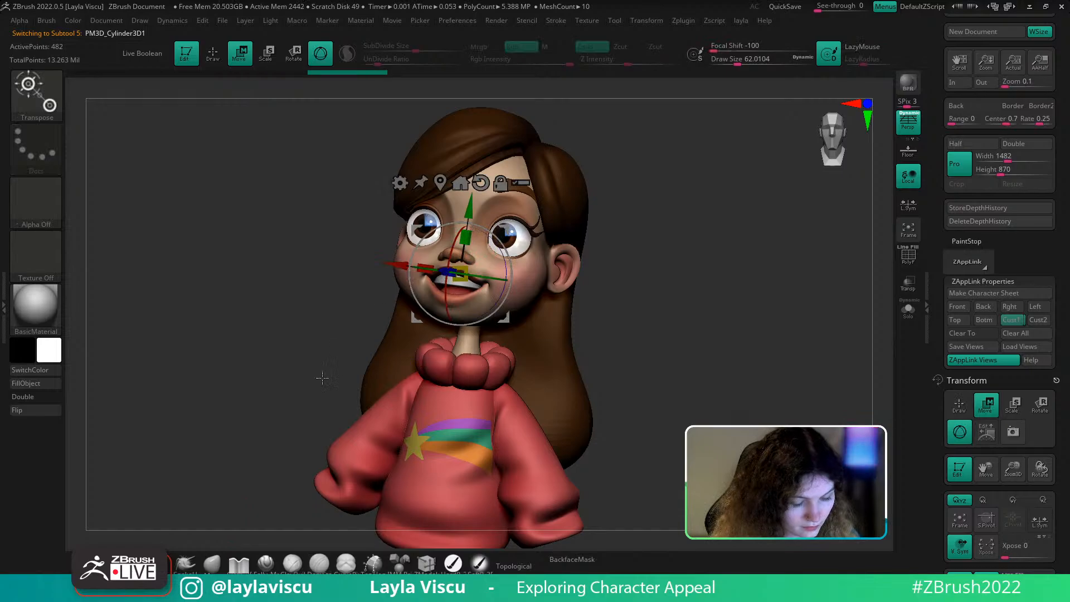
pyautogui.click(212, 563)
pyautogui.hotkey('shift', 'z')
pyautogui.hotkey('shift', 'z')
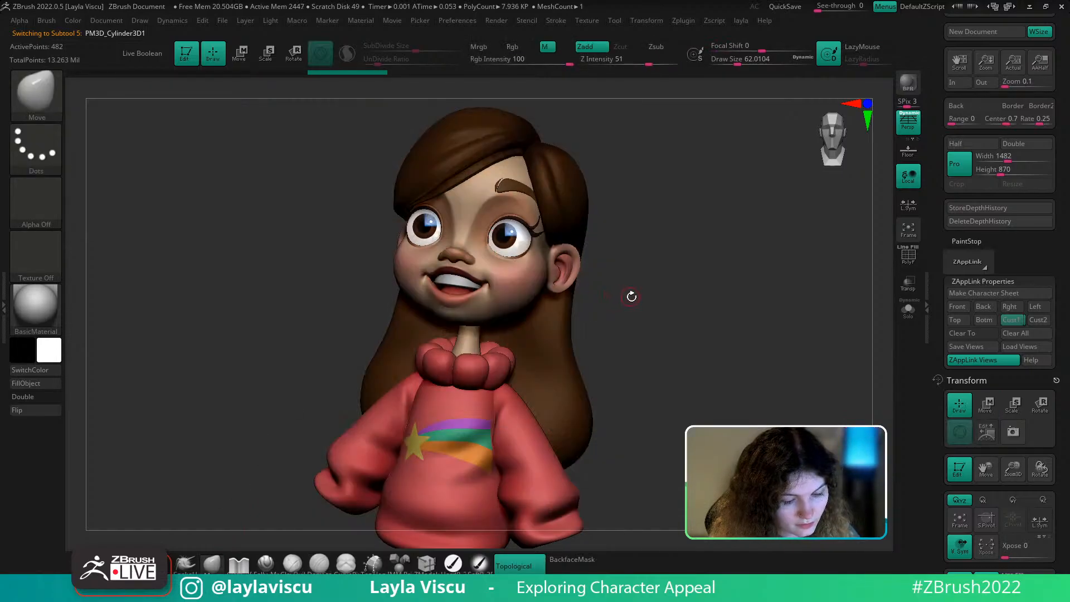
pyautogui.moveTo(630, 296)
pyautogui.mouseDown()
pyautogui.moveTo(480, 303)
pyautogui.moveTo(507, 306)
pyautogui.mouseUp()
pyautogui.press('s')
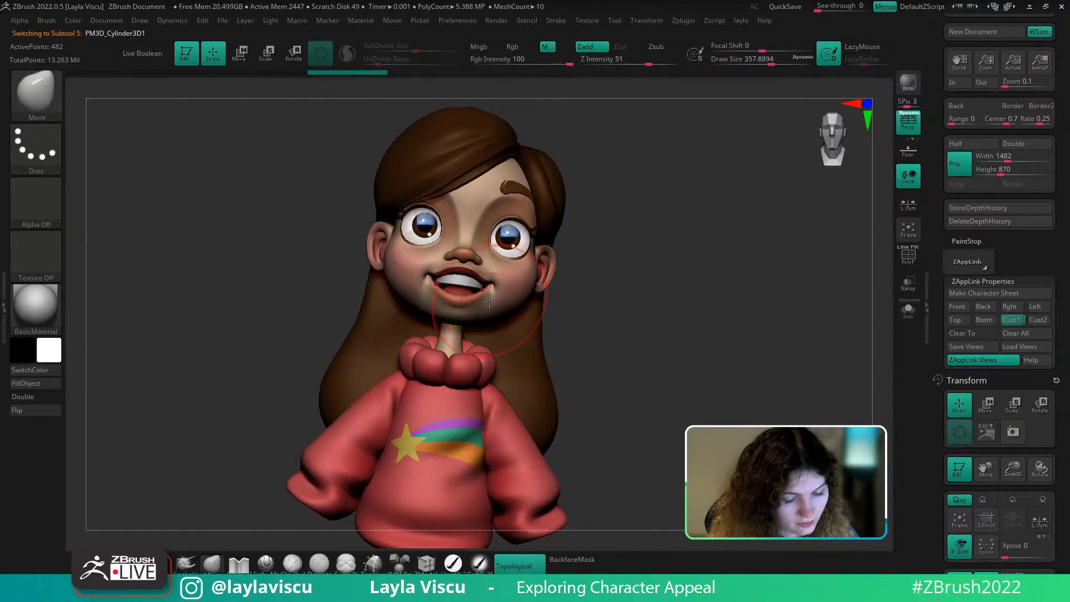
pyautogui.press('1')
pyautogui.click(466, 474)
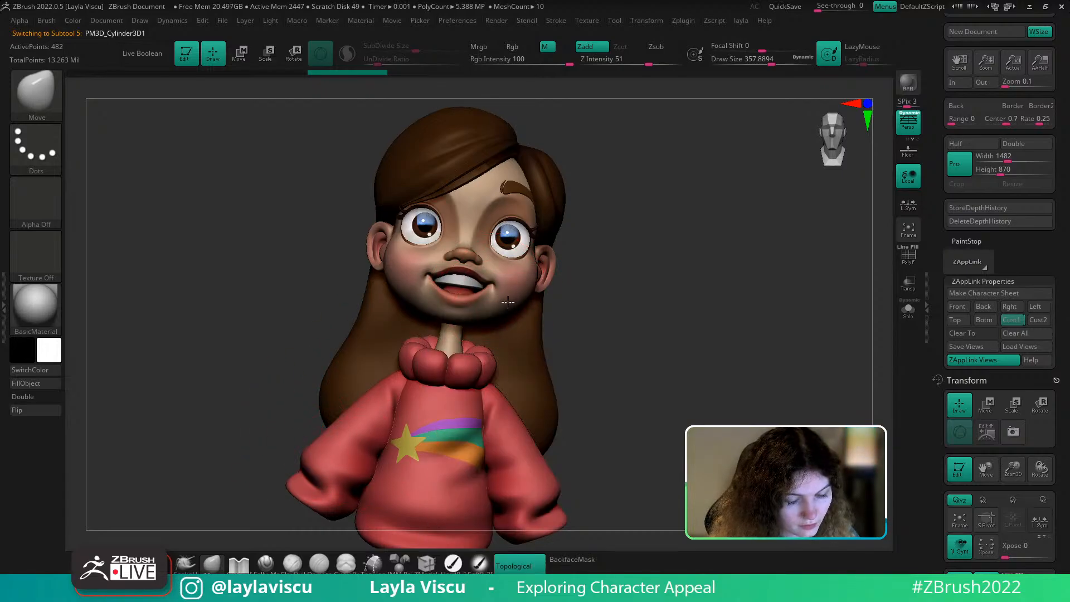
pyautogui.press('s')
pyautogui.moveTo(513, 300)
pyautogui.mouseDown()
pyautogui.moveTo(463, 280)
pyautogui.moveTo(498, 281)
pyautogui.moveTo(475, 287)
pyautogui.mouseUp()
# Compare the adjusted teeth with the Spotlight painting in the Cust1 view
pyautogui.click(1012, 321)
pyautogui.press('s')
pyautogui.press('s')
pyautogui.hotkey('shift', 'z')
pyautogui.hotkey('shift', 'z')
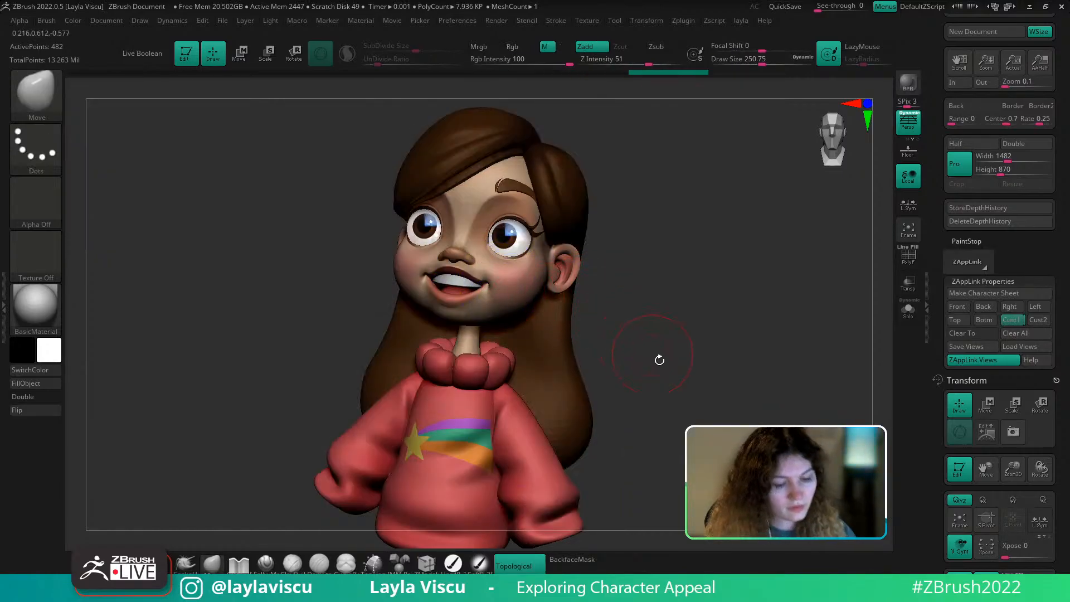
pyautogui.hotkey('shift', 'z')
pyautogui.hotkey('shift', 'z')
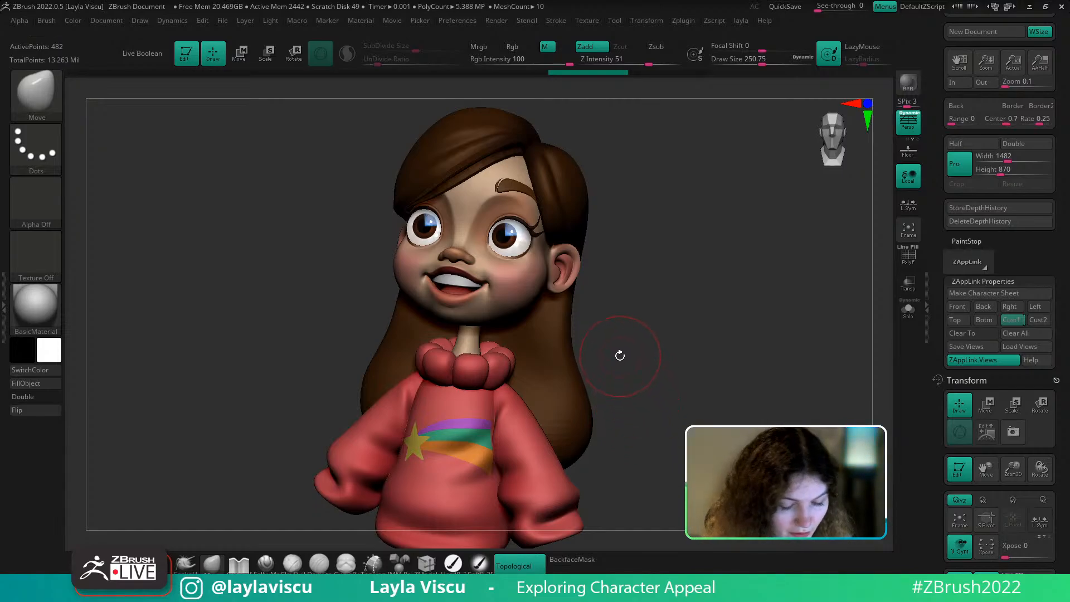
# Isolate the hair, reshape and smooth its long lower section with a large Move brush, and show the whole character again
pyautogui.keyDown('alt'); pyautogui.click(558, 368); pyautogui.keyUp('alt')
pyautogui.click(909, 310)
pyautogui.press('s')
pyautogui.moveTo(542, 316)
pyautogui.mouseDown()
pyautogui.moveTo(532, 310)
pyautogui.moveTo(547, 405)
pyautogui.mouseUp()
pyautogui.press('shift')
pyautogui.keyDown('shift'); pyautogui.moveTo(547, 351); pyautogui.dragTo(570, 447); pyautogui.keyUp('shift')
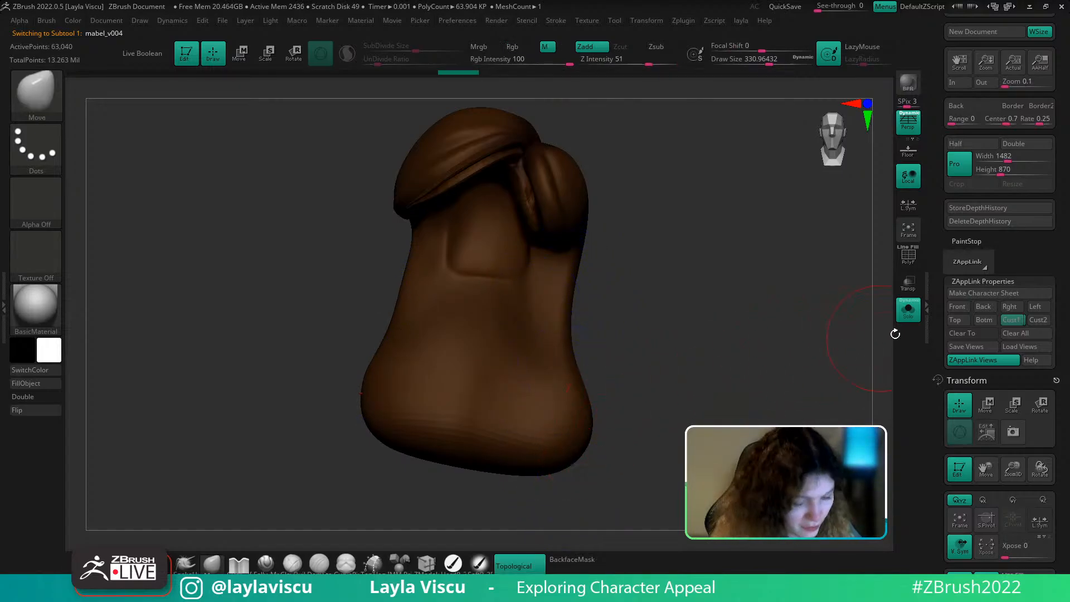
pyautogui.click(919, 321)
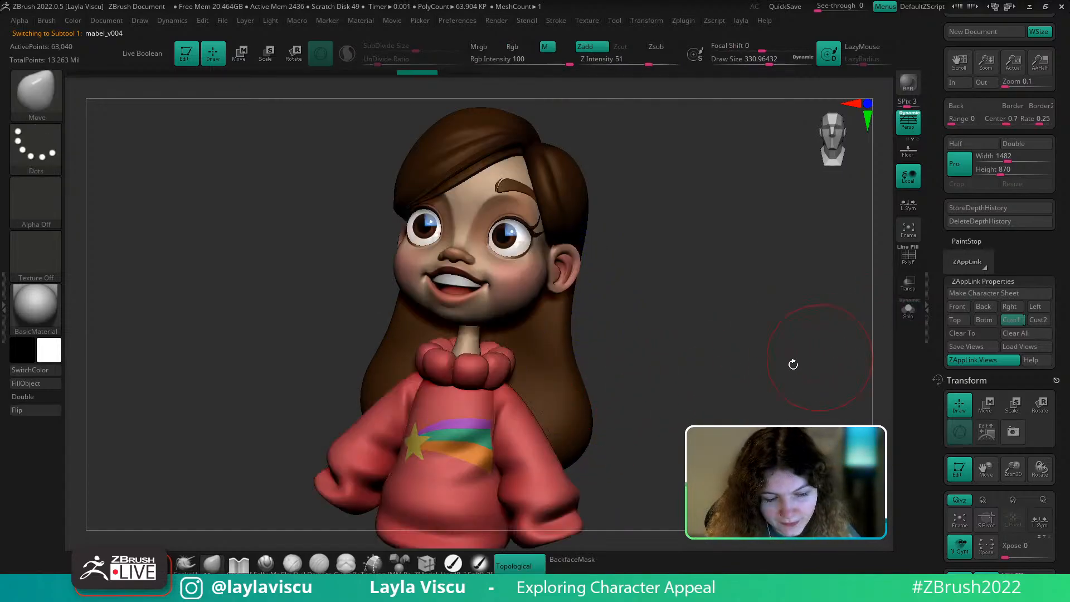
pyautogui.click(1011, 323)
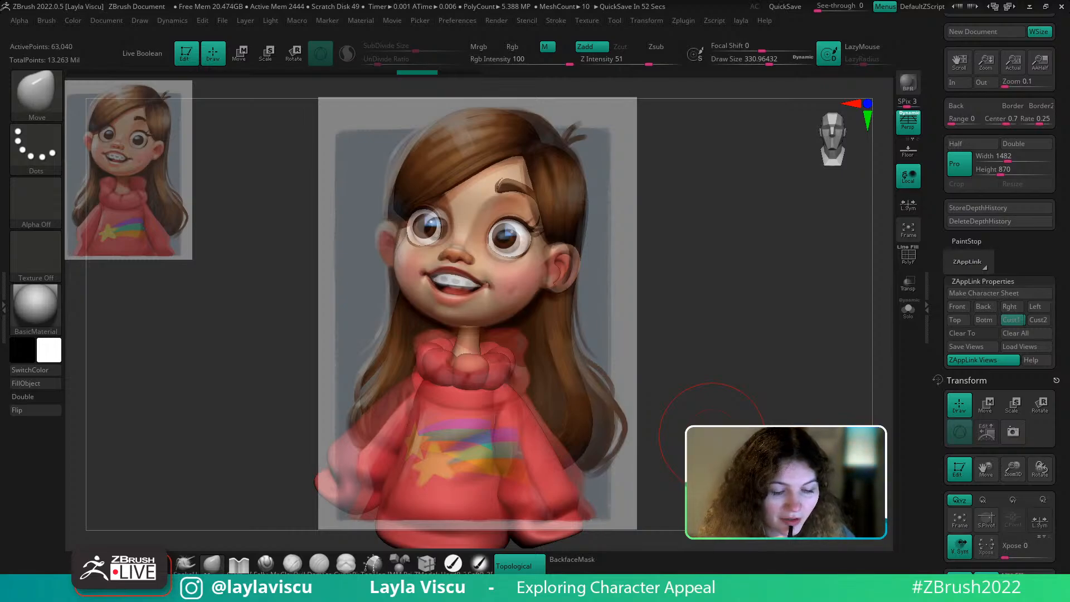
# Nudge the side hair beside the forehead with the Move brush at a draw size of about 379, and restore the Cust1 view
pyautogui.press('shift')
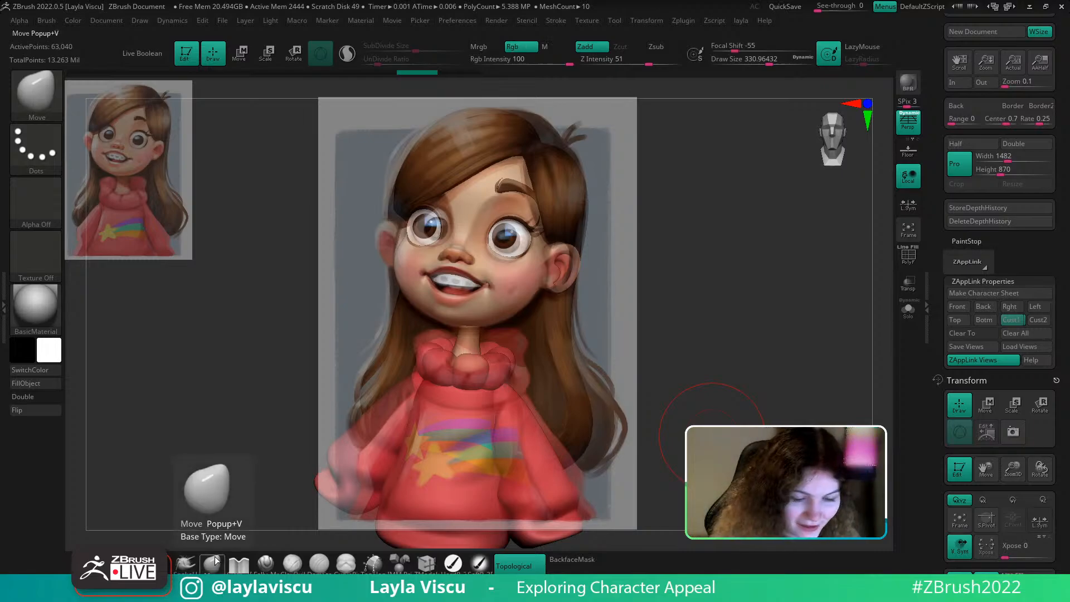
pyautogui.hotkey('shift', 'z')
pyautogui.moveTo(550, 206); pyautogui.dragTo(496, 204, button='right')
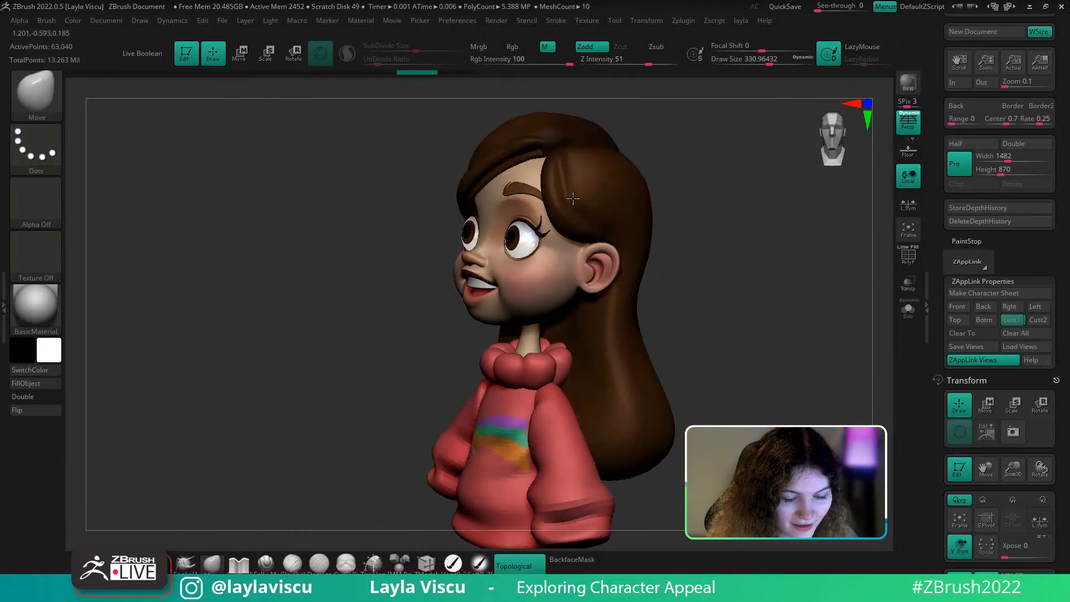
pyautogui.press('s')
pyautogui.moveTo(550, 201); pyautogui.dragTo(544, 201)
pyautogui.click(1012, 320)
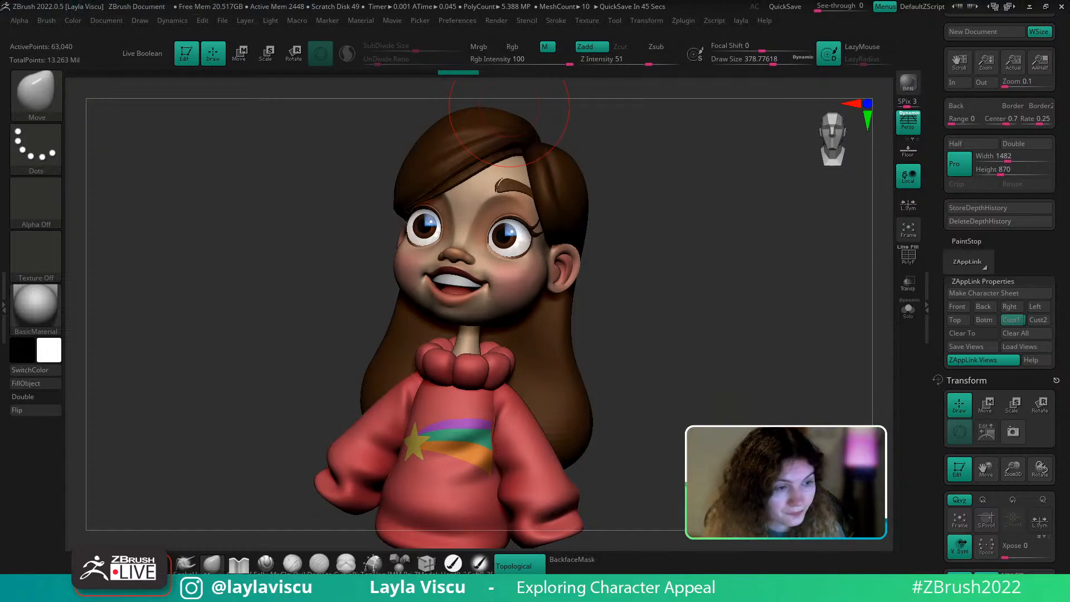
# Compare the sculpt with the Spotlight painting overlaid in the Cust1 view, with the draw size reduced to about 251
pyautogui.click(993, 294)
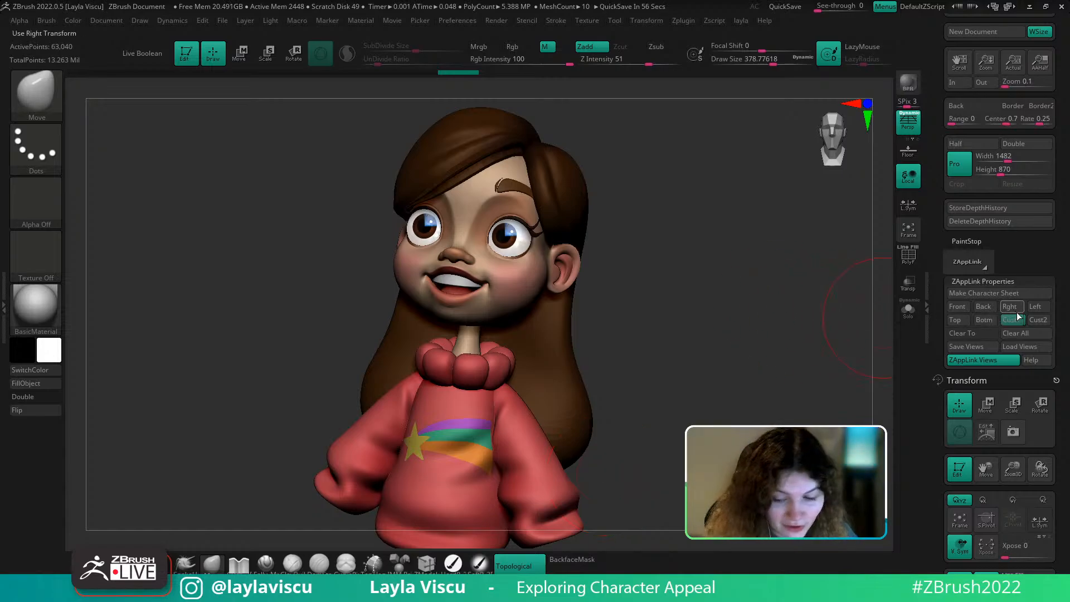
pyautogui.press('s')
pyautogui.moveTo(667, 403); pyautogui.dragTo(656, 403)
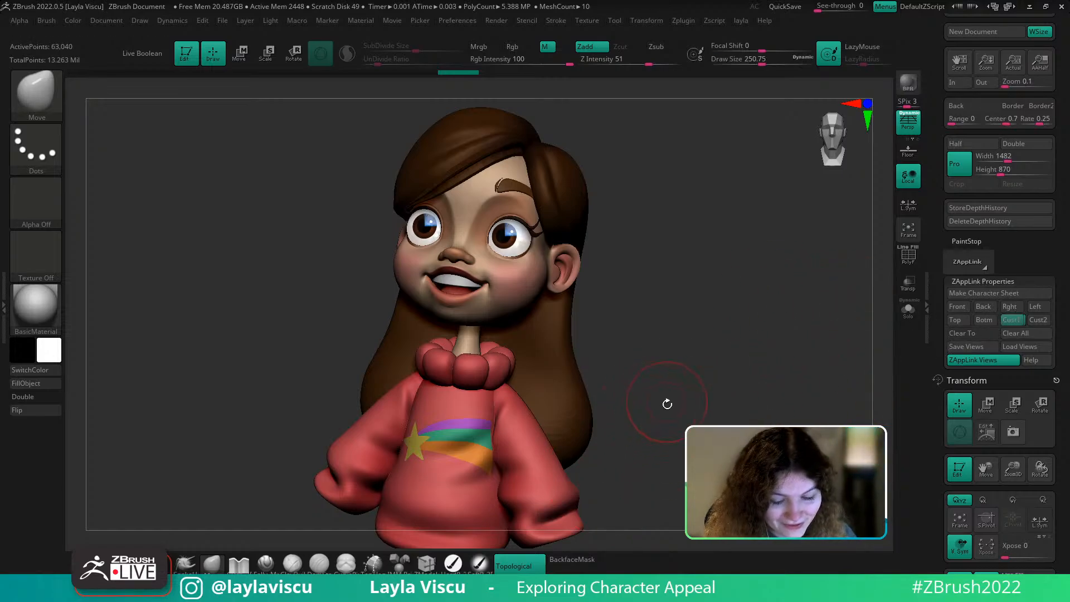
pyautogui.hotkey('shift', 'z')
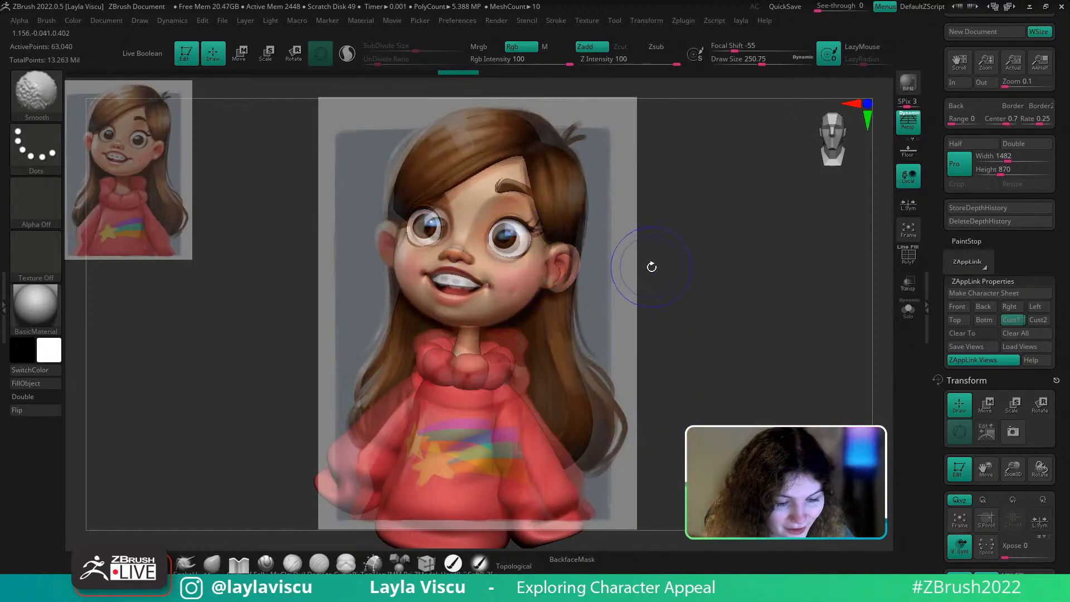
# Select the head, hide the Spotlight painting and adjust the chin and jawline with the Move brush at about 324 draw size
pyautogui.keyDown('alt'); pyautogui.click(479, 320); pyautogui.keyUp('alt')
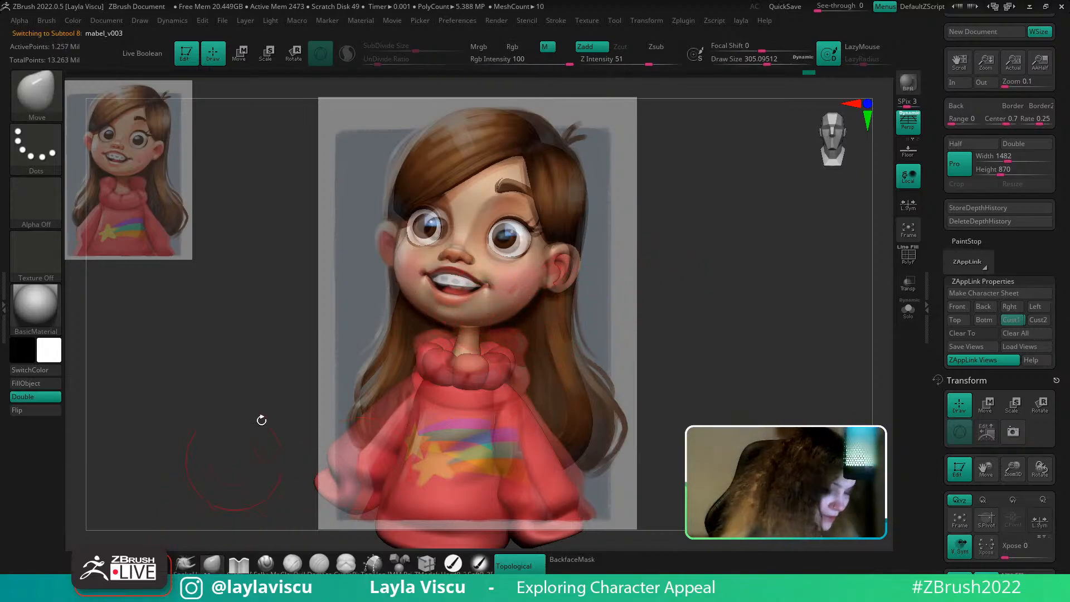
pyautogui.hotkey('alt', 'Tab')
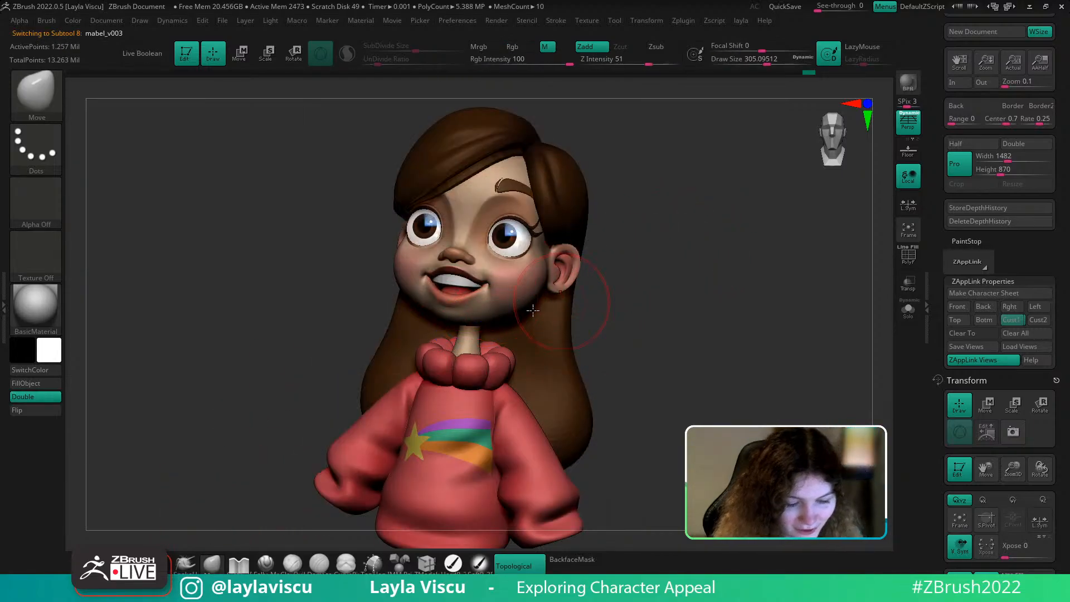
pyautogui.press('s')
pyautogui.moveTo(484, 319); pyautogui.dragTo(493, 320)
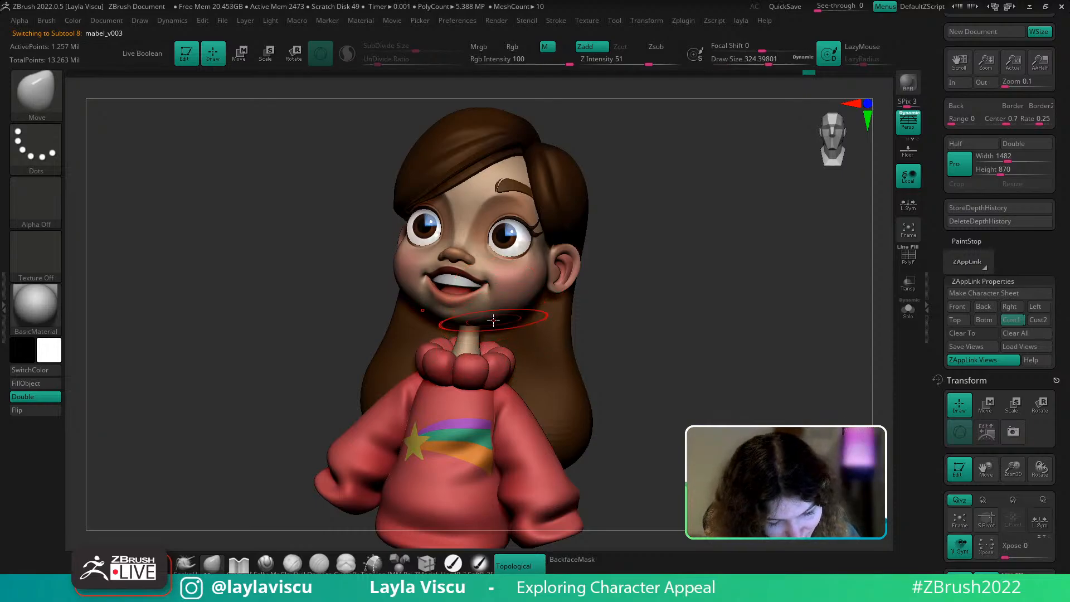
pyautogui.rightClick(685, 276)
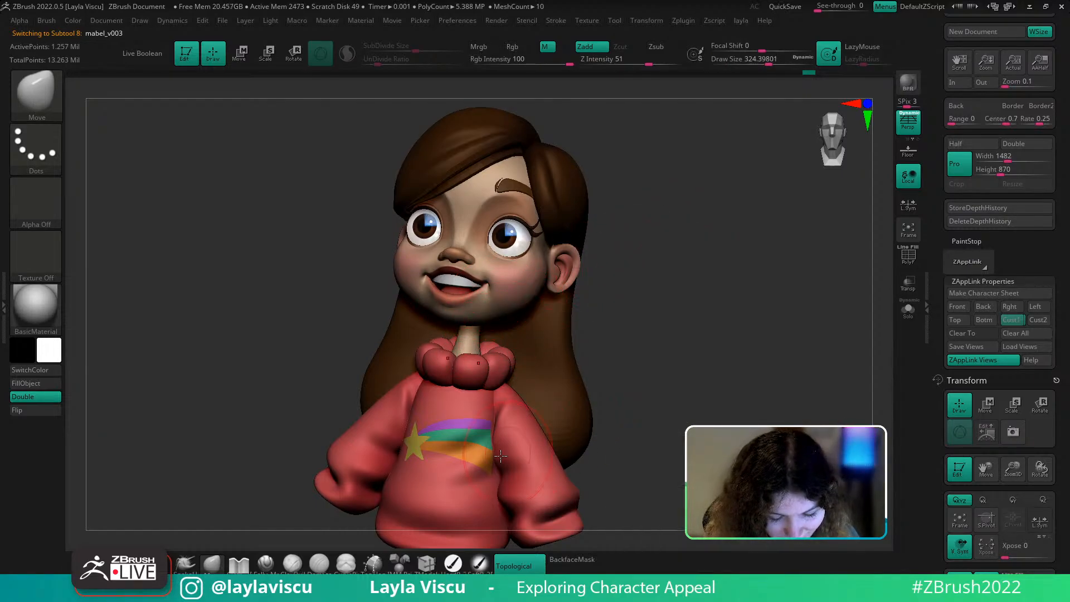
pyautogui.keyDown('shift'); pyautogui.moveTo(538, 314); pyautogui.dragTo(488, 316); pyautogui.keyUp('shift')
# Refine the jaw with the Move brush at about 223, restore the Cust1 view and raise the head's subdivision level by three
pyautogui.press('s')
pyautogui.keyDown('ctrl'); pyautogui.moveTo(493, 323); pyautogui.dragTo(510, 411, button='right'); pyautogui.keyUp('ctrl')
pyautogui.press('s')
pyautogui.moveTo(508, 313); pyautogui.dragTo(505, 313)
pyautogui.moveTo(549, 354)
pyautogui.keyDown('ctrl'); pyautogui.mouseDown(button='right')
pyautogui.moveTo(620, 303)
pyautogui.moveTo(641, 337)
pyautogui.mouseUp(button='right'); pyautogui.keyUp('ctrl')
pyautogui.click(1011, 318)
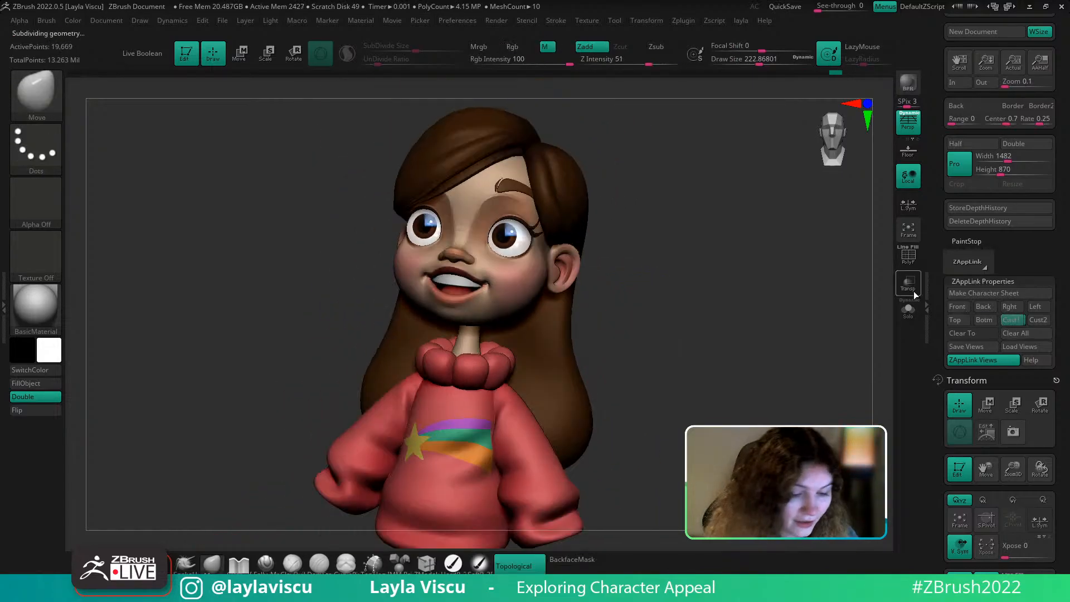
pyautogui.press('d')
pyautogui.press('d')
pyautogui.press('d')
# Check the reshaped jaw against the Spotlight painting and briefly inspect the head's polygroups
pyautogui.hotkey('shift', 'z')
pyautogui.hotkey('shift', 'z')
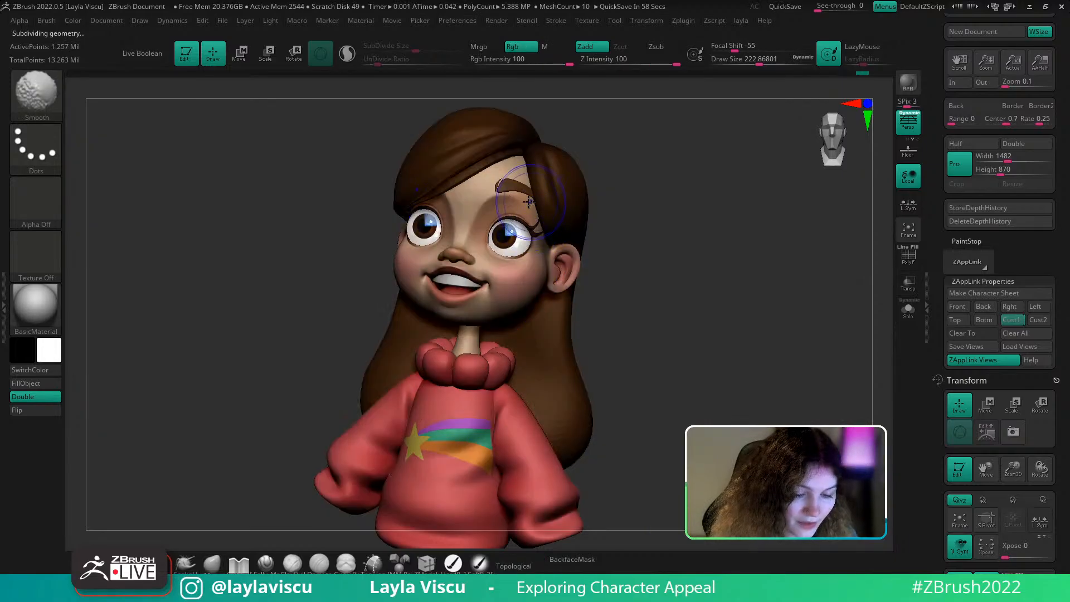
pyautogui.hotkey('shift', 'z')
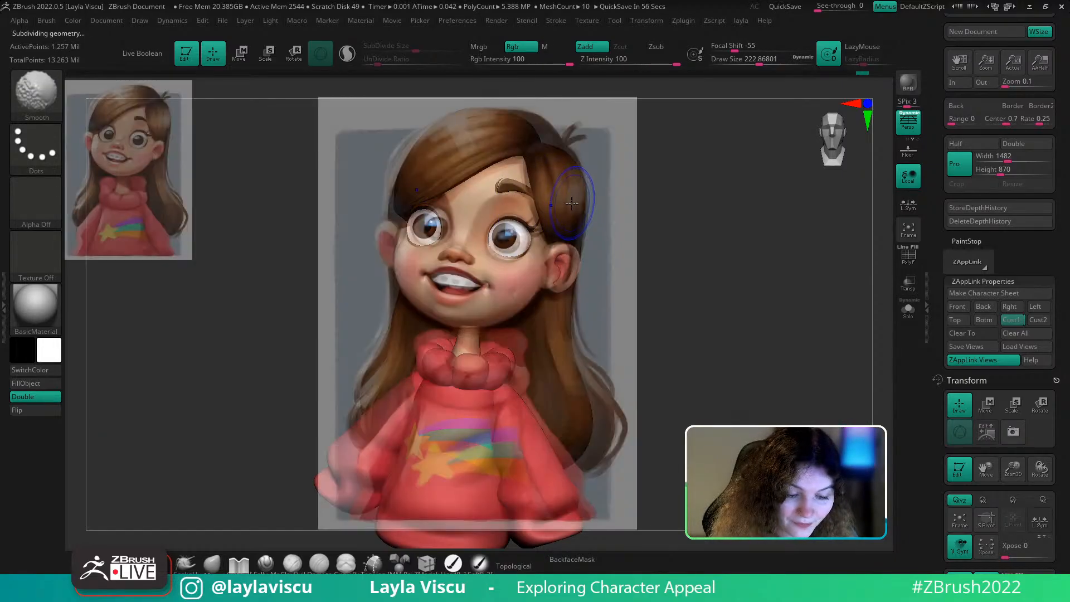
pyautogui.hotkey('shift', 'z')
pyautogui.press('s')
pyautogui.click(499, 189)
pyautogui.hotkey('shift', 'f')
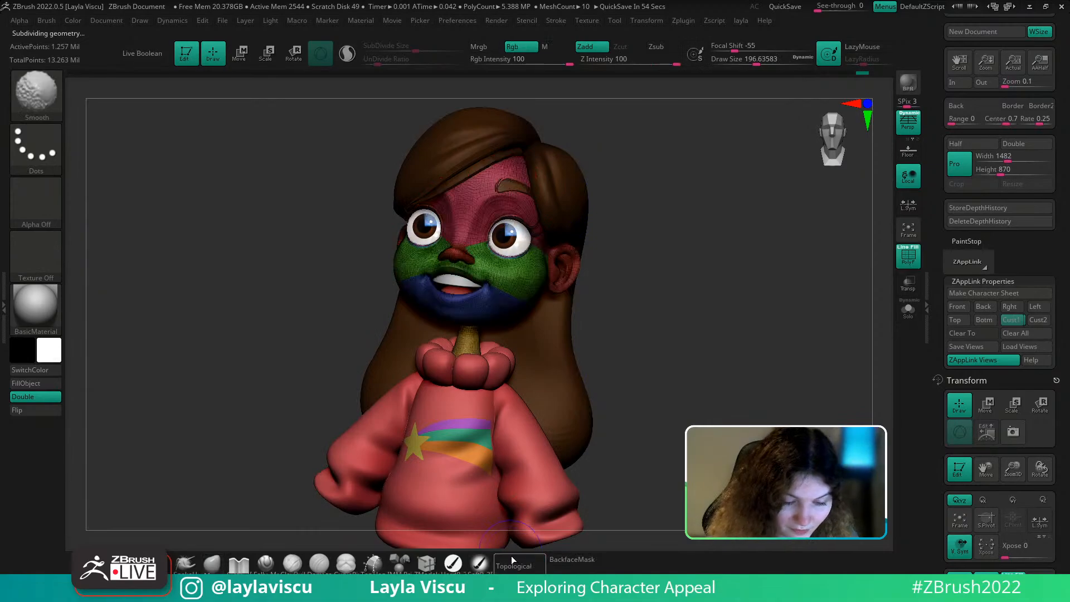
pyautogui.hotkey('shift', 'f')
pyautogui.hotkey('shift', 'z')
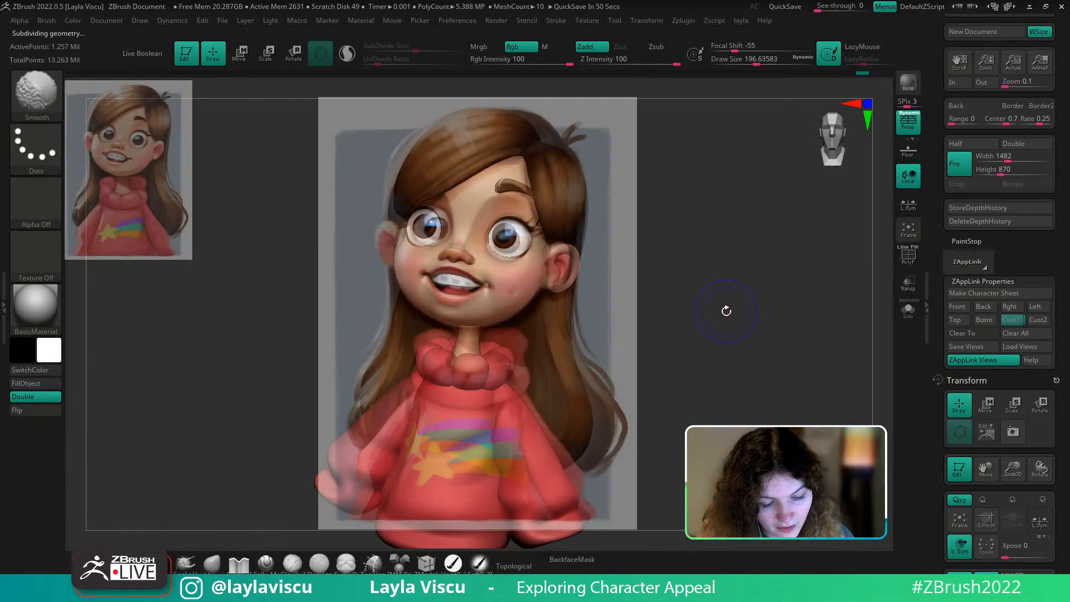
pyautogui.press('shift')
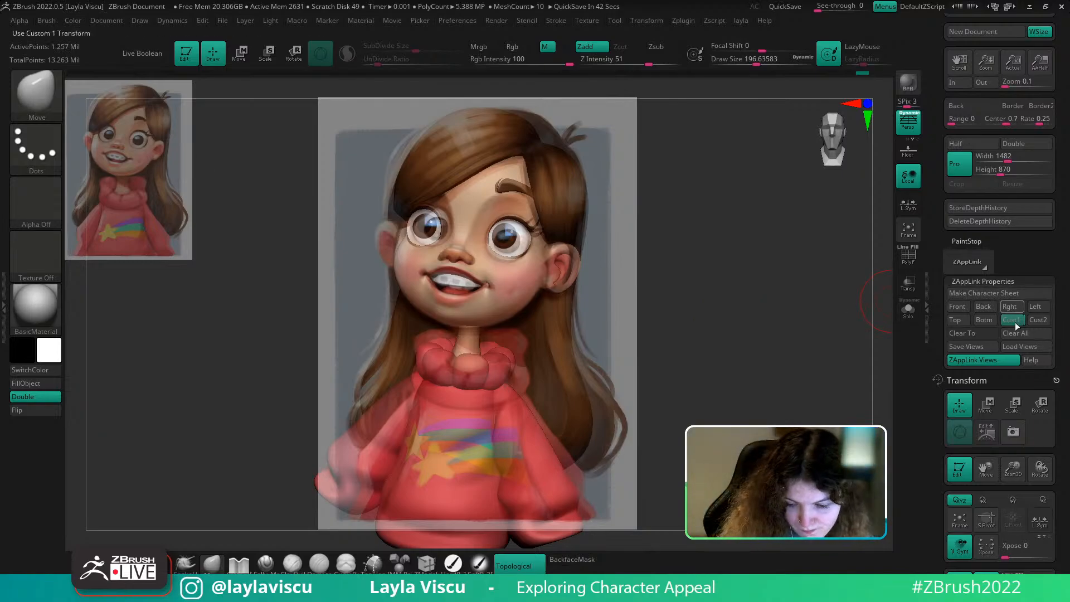
# Save the tool as mabel_v004.ztl in the mabel folder, replacing the existing file
pyautogui.moveTo(1008, 524); pyautogui.dragTo(1009, 184)
pyautogui.moveTo(1012, 369); pyautogui.dragTo(1015, 128)
pyautogui.moveTo(1016, 482); pyautogui.dragTo(1017, 272)
pyautogui.click(970, 249)
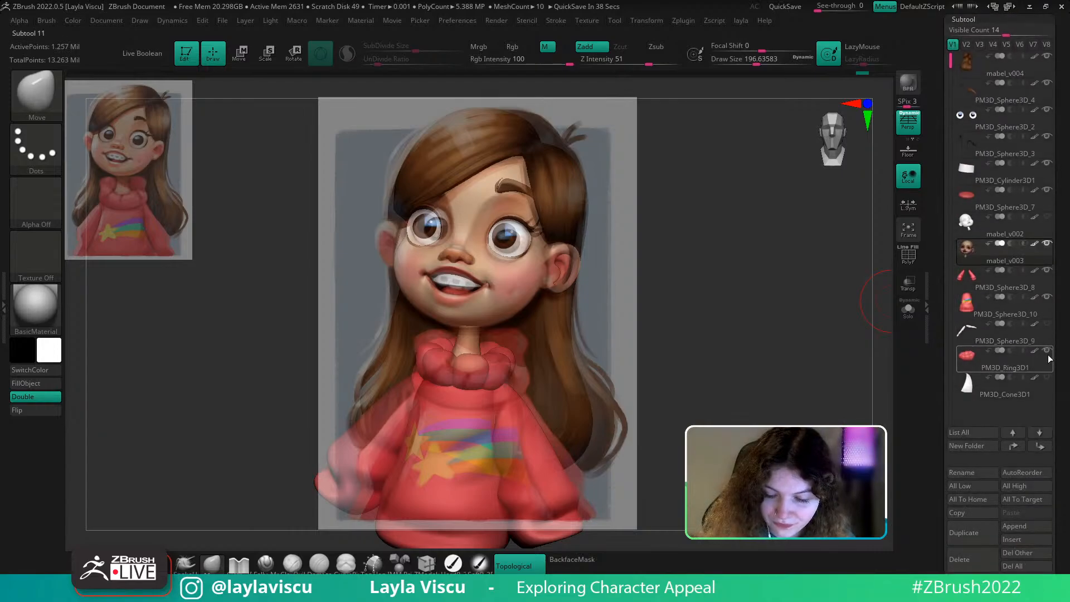
pyautogui.moveTo(1060, 363); pyautogui.dragTo(1068, 287)
pyautogui.scroll(5, 1068, 287)
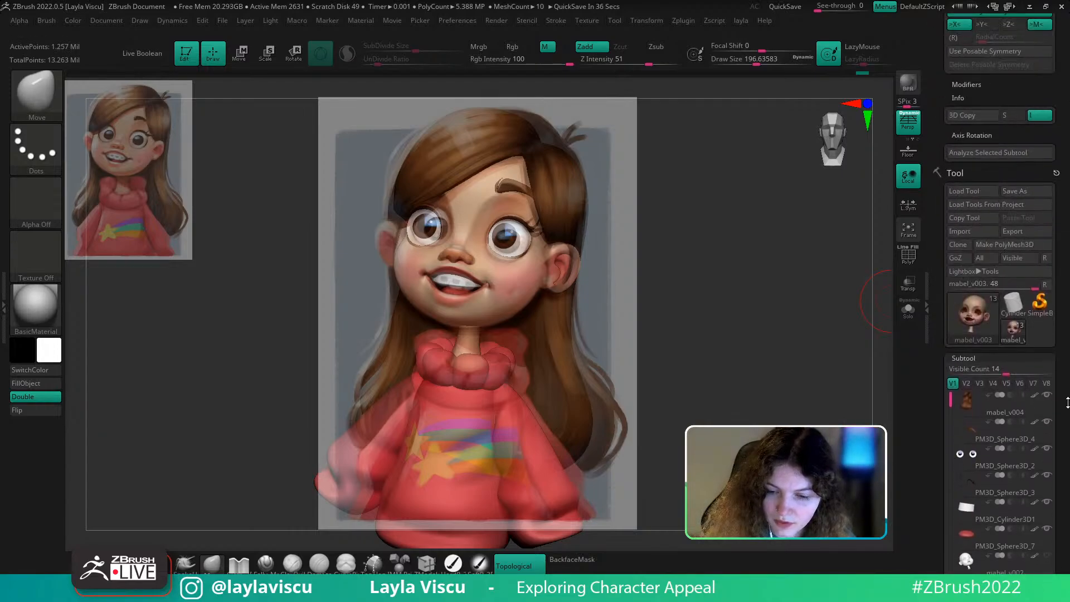
pyautogui.click(1020, 202)
pyautogui.doubleClick(529, 145)
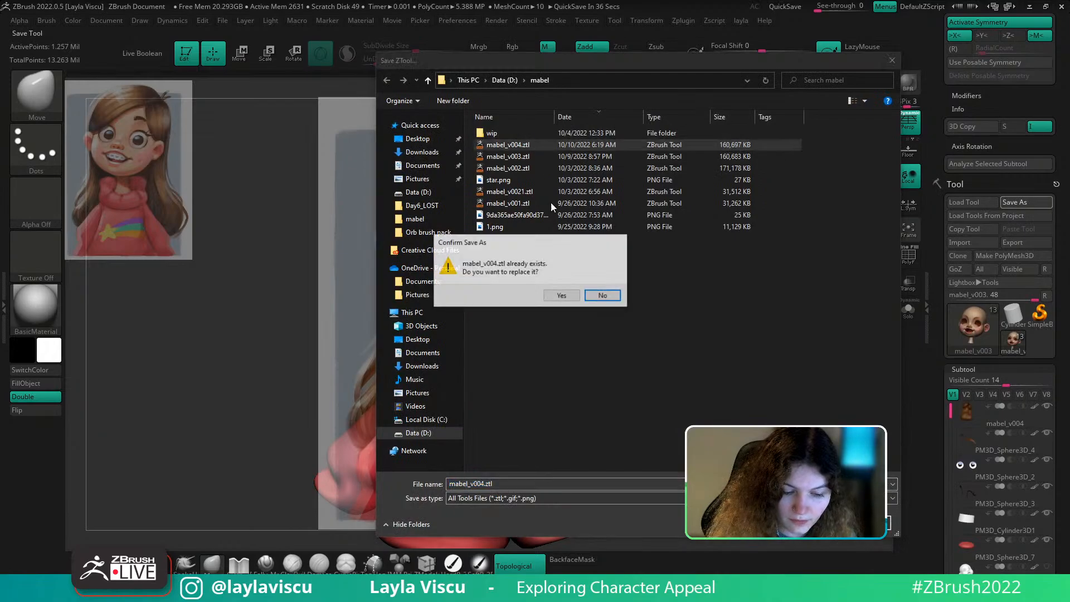
pyautogui.click(557, 297)
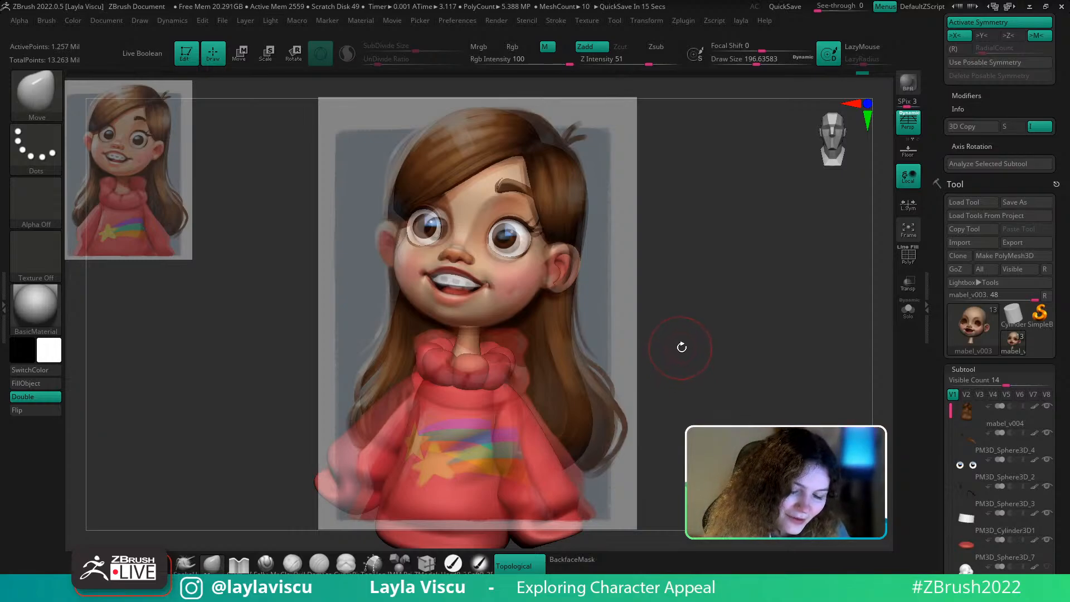
# Isolate the head in Solo mode, hide the Spotlight painting and inspect the head from the front and above
pyautogui.click(909, 309)
pyautogui.moveTo(1068, 350); pyautogui.dragTo(1068, 297)
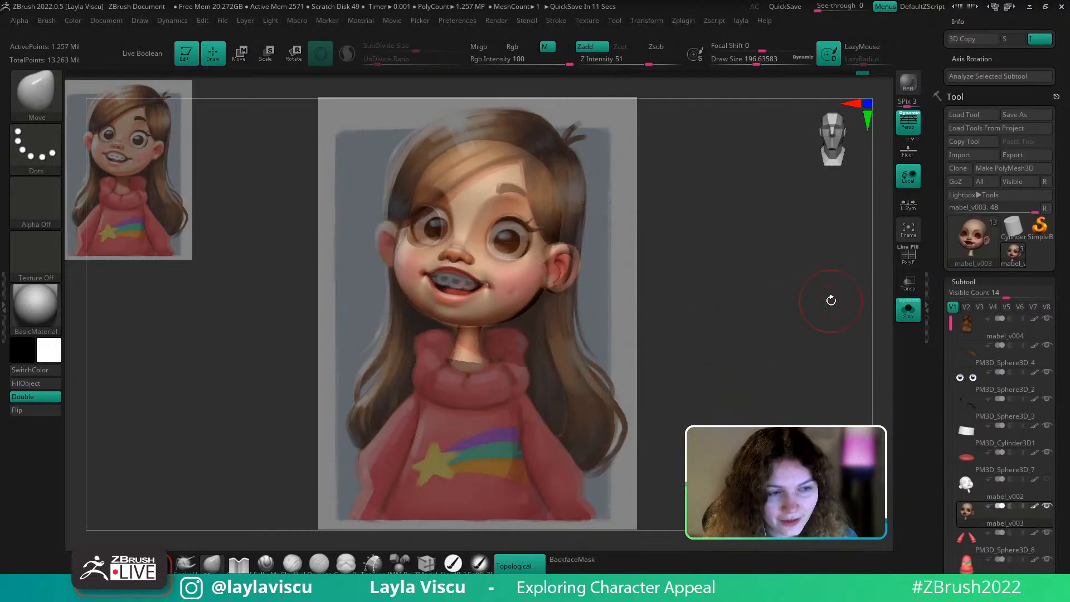
pyautogui.hotkey('shift', 'z')
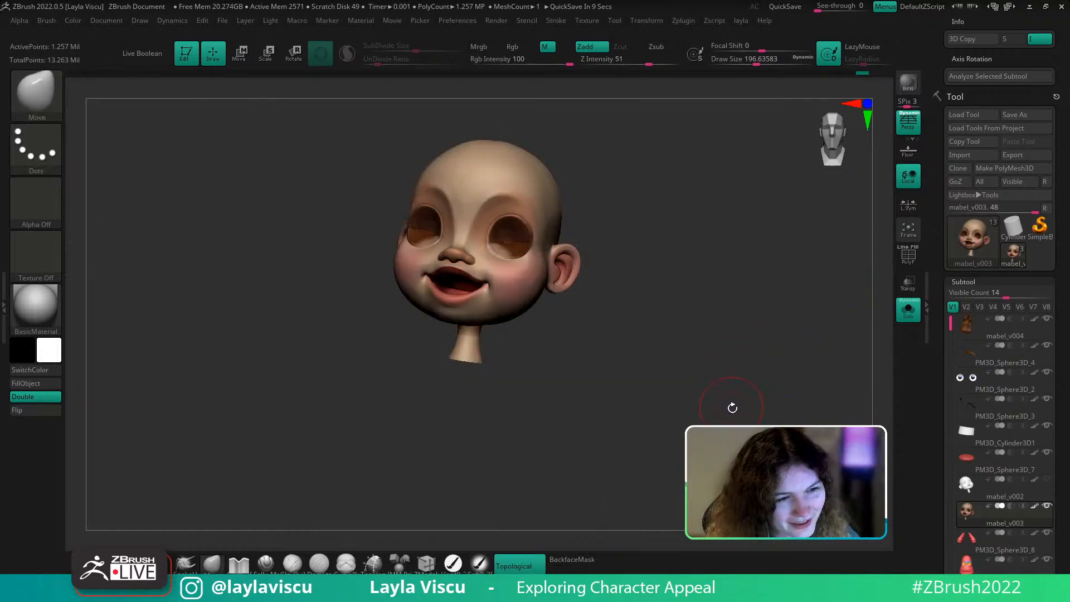
pyautogui.keyDown('shift'); pyautogui.moveTo(733, 408); pyautogui.dragTo(735, 382); pyautogui.keyUp('shift')
pyautogui.moveTo(1065, 355); pyautogui.dragTo(1067, 268)
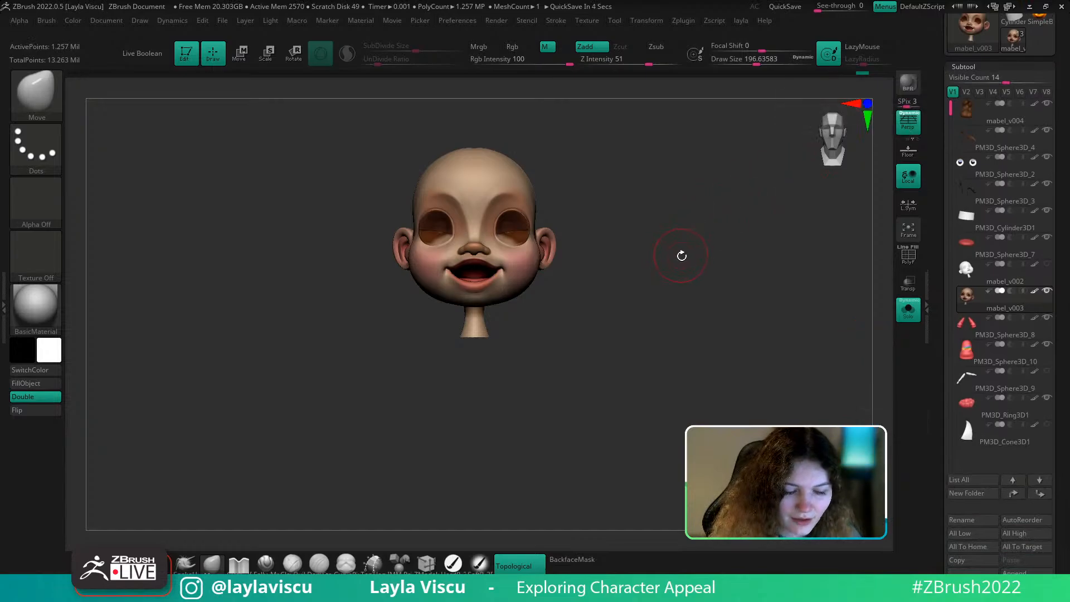
pyautogui.moveTo(681, 255); pyautogui.dragTo(677, 363)
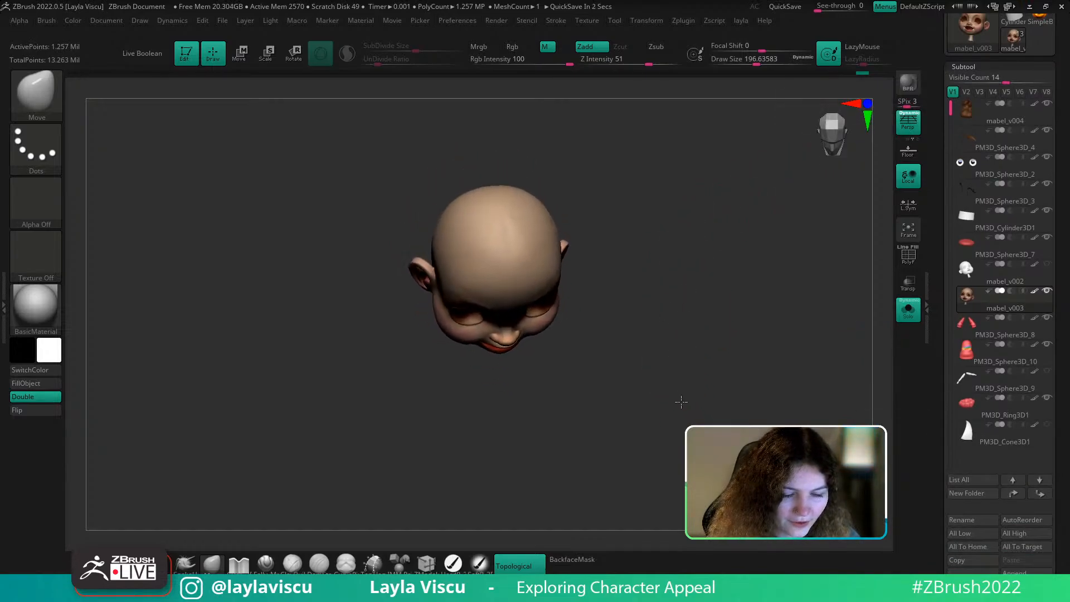
pyautogui.moveTo(672, 370); pyautogui.dragTo(682, 418)
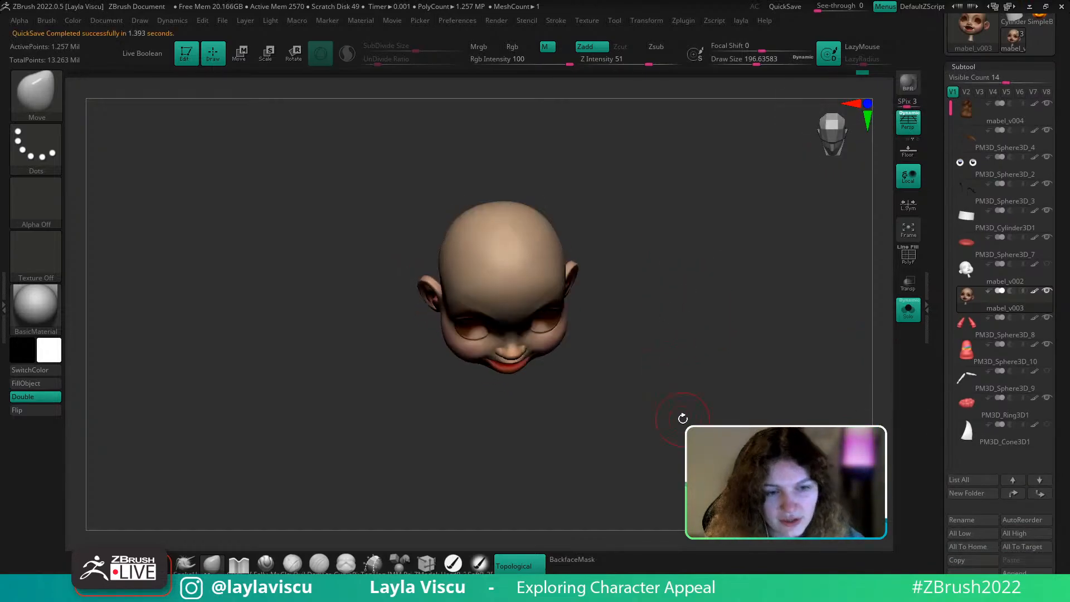
pyautogui.moveTo(661, 354)
pyautogui.mouseDown()
pyautogui.moveTo(661, 299)
pyautogui.moveTo(662, 341)
pyautogui.mouseUp()
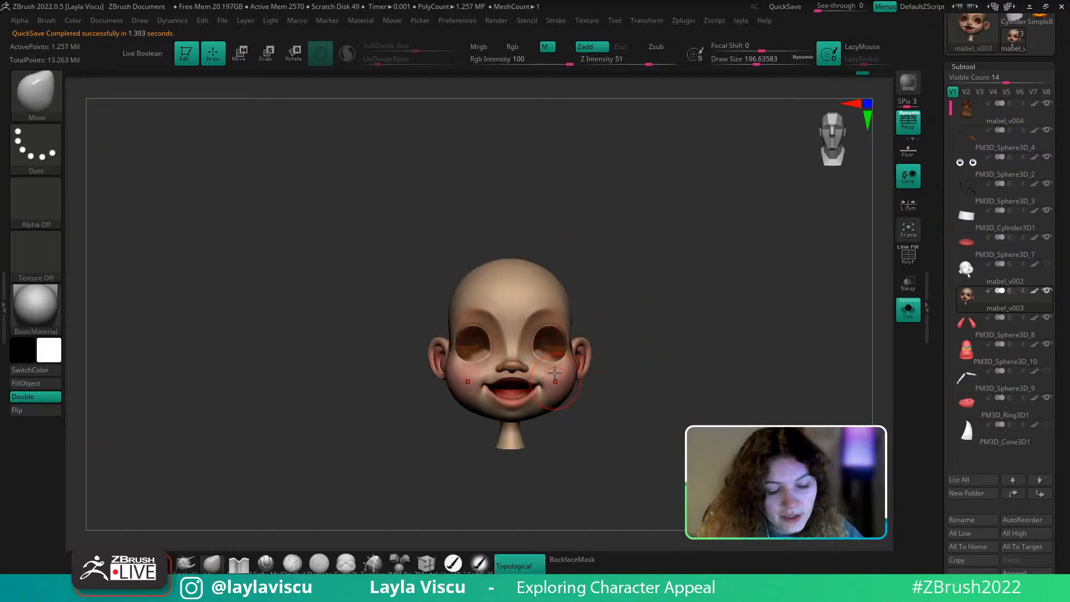
# Show only the head's lower jaw polygroup and sample the mouth's red as the paint colour
pyautogui.moveTo(614, 318); pyautogui.dragTo(540, 454, button='right')
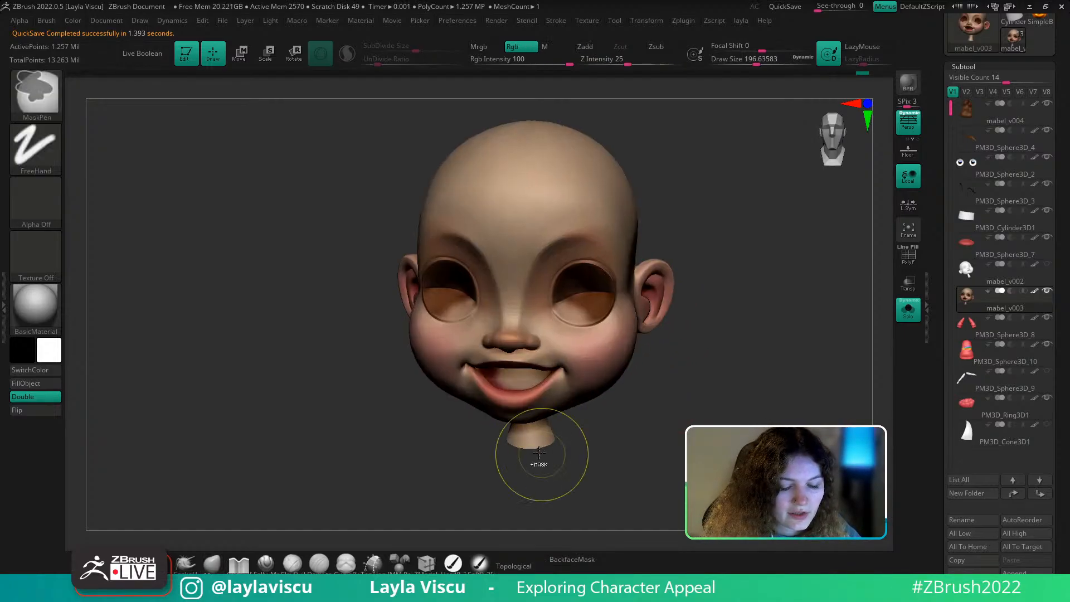
pyautogui.moveTo(567, 487); pyautogui.dragTo(573, 467)
pyautogui.keyDown('ctrl'); pyautogui.keyDown('shift'); pyautogui.click(584, 389); pyautogui.keyUp('shift'); pyautogui.keyUp('ctrl')
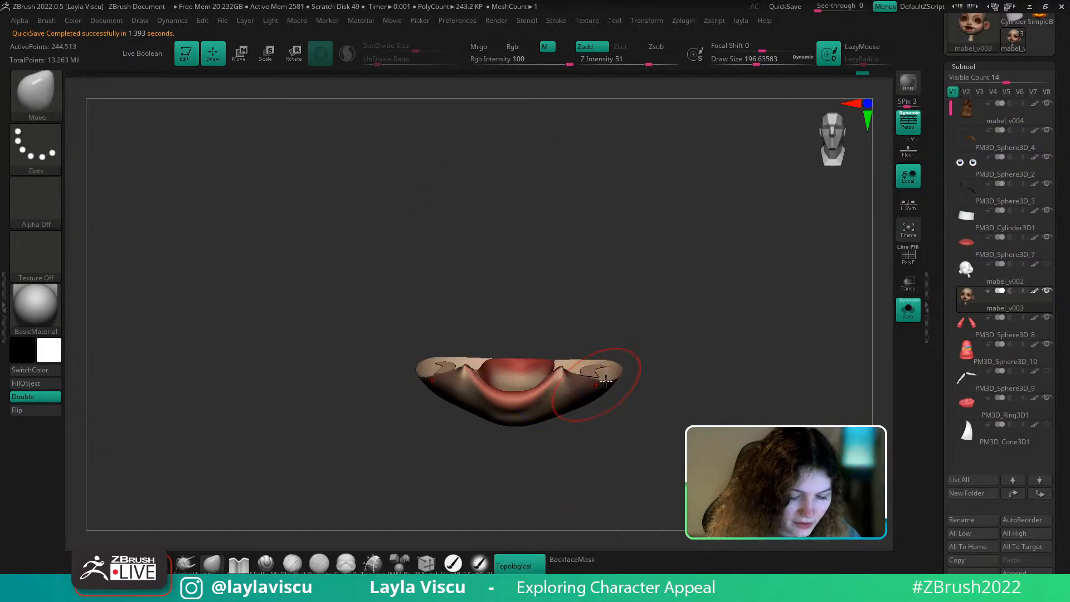
pyautogui.moveTo(687, 347); pyautogui.dragTo(692, 378)
pyautogui.press('c')
# Try to tint the pale floor of the mouth cavity red with the SoftP_3DCW brush at about 94, undoing the last stroke
pyautogui.click(479, 564)
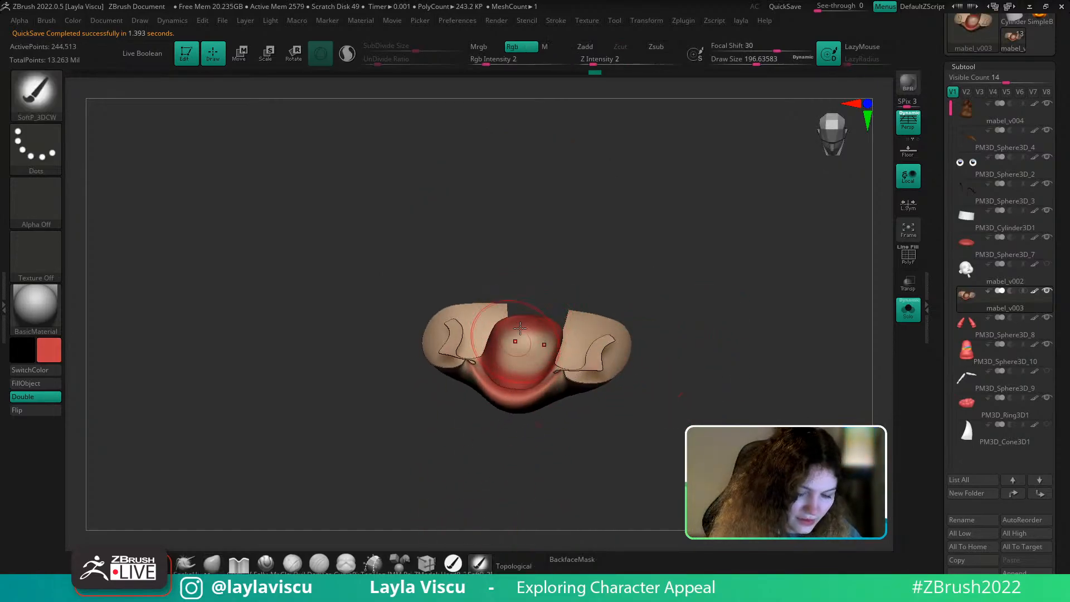
pyautogui.keyDown('ctrl'); pyautogui.moveTo(544, 341); pyautogui.dragTo(592, 273, button='right'); pyautogui.keyUp('ctrl')
pyautogui.moveTo(592, 273); pyautogui.dragTo(591, 282)
pyautogui.press('s')
pyautogui.moveTo(538, 352); pyautogui.dragTo(519, 351)
pyautogui.moveTo(586, 235); pyautogui.dragTo(584, 255)
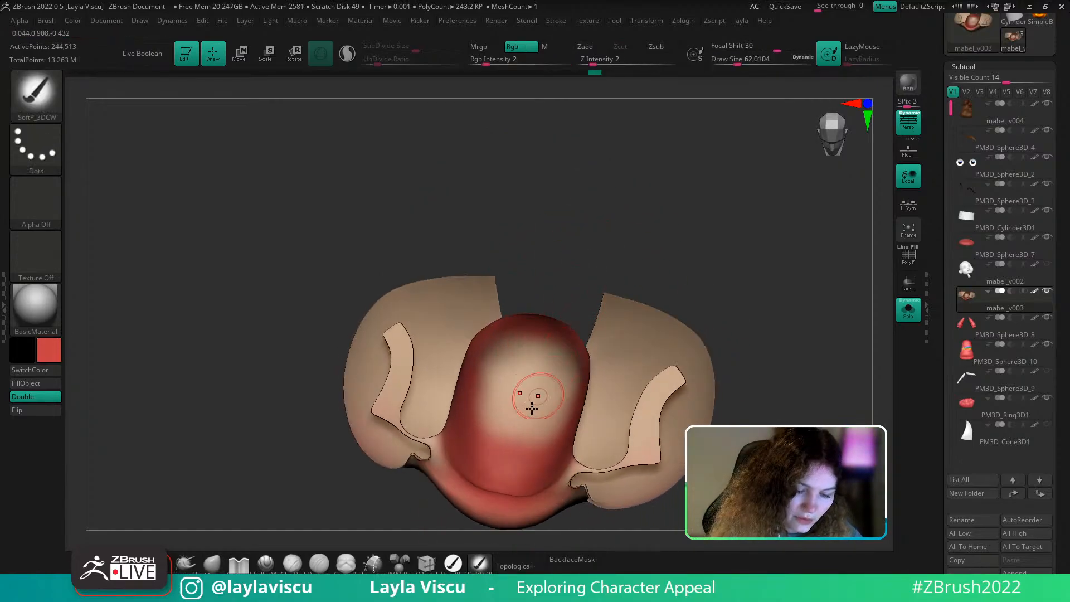
pyautogui.press('s')
pyautogui.moveTo(514, 440); pyautogui.dragTo(519, 439)
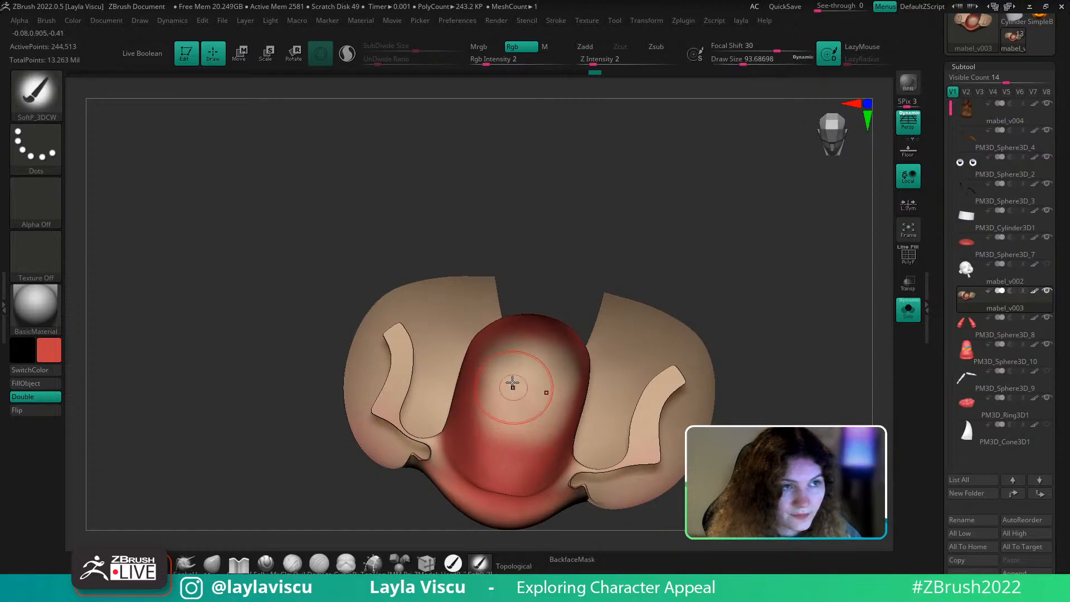
pyautogui.moveTo(524, 433); pyautogui.dragTo(522, 440)
pyautogui.hotkey('ctrl', 'z')
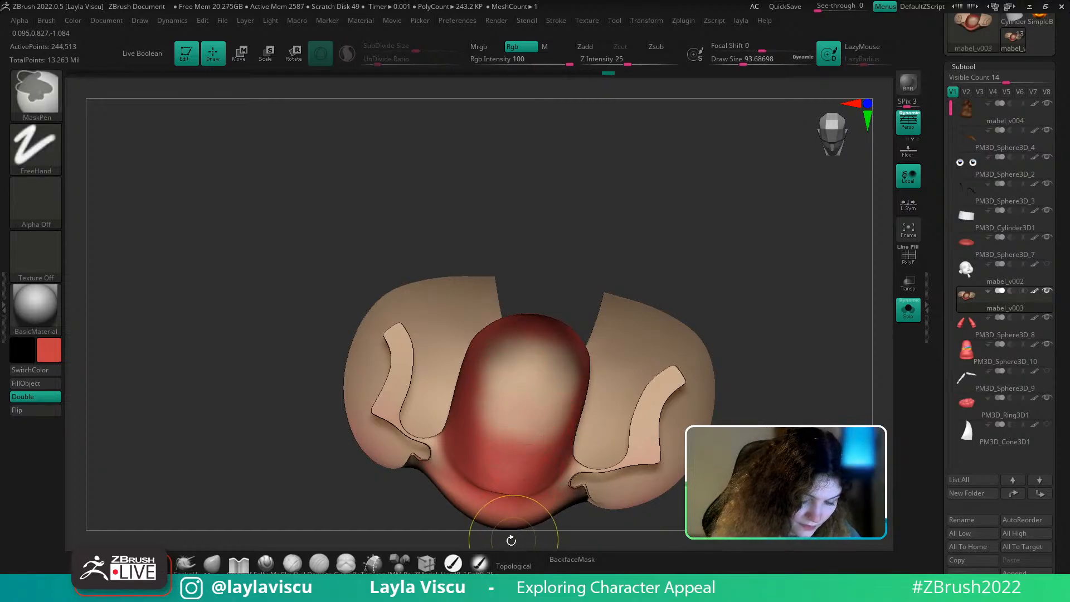
# Paint the whole floor of the mouth cavity solid red with the HardP_3DCW brush at a draw size of about 94
pyautogui.click(454, 563)
pyautogui.moveTo(546, 405); pyautogui.dragTo(508, 417)
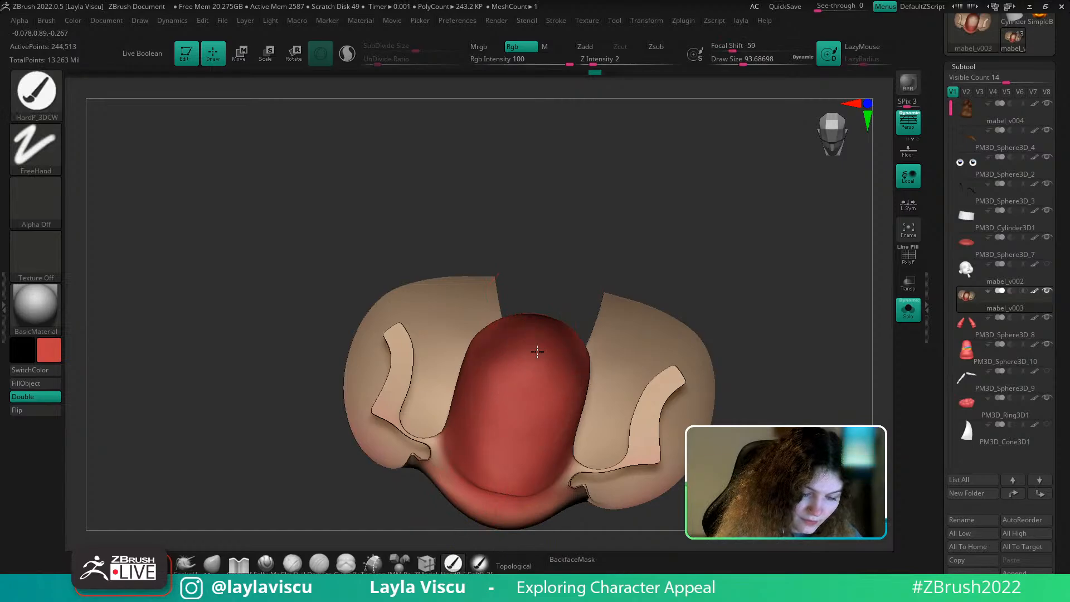
pyautogui.moveTo(597, 262); pyautogui.dragTo(440, 464)
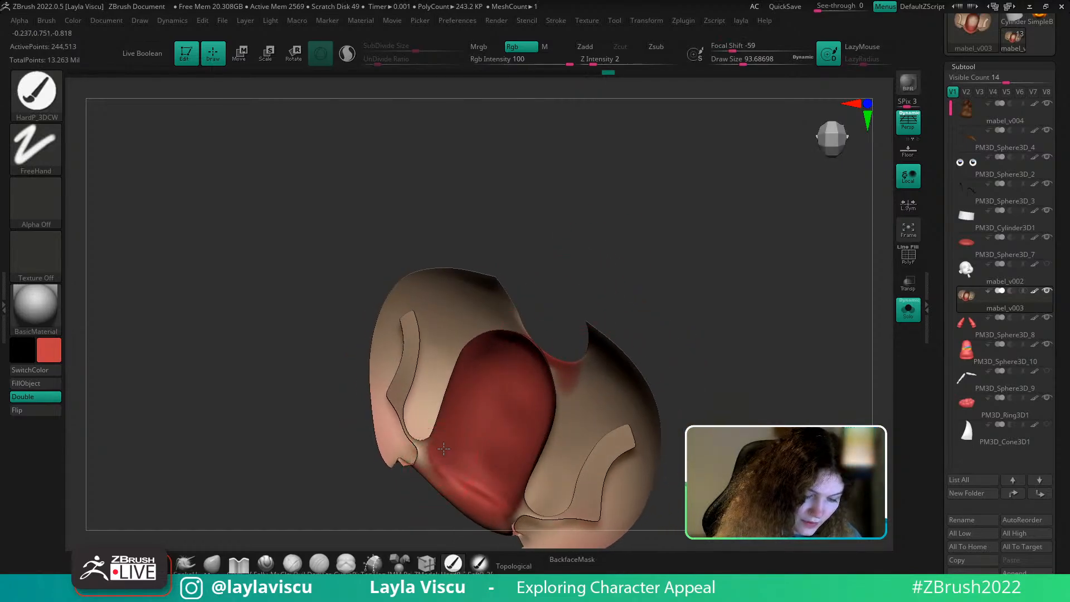
pyautogui.moveTo(650, 273)
pyautogui.mouseDown()
pyautogui.moveTo(664, 255)
pyautogui.moveTo(659, 289)
pyautogui.moveTo(671, 208)
pyautogui.moveTo(552, 368)
pyautogui.mouseUp()
# Change which head polygroups are visible and finish covering the rest of the mouth cavity in red from other angles
pyautogui.hotkey('ctrl', 'shift')
pyautogui.keyDown('ctrl'); pyautogui.keyDown('shift'); pyautogui.click(690, 320); pyautogui.keyUp('shift'); pyautogui.keyUp('ctrl')
pyautogui.moveTo(690, 320); pyautogui.dragTo(772, 277)
pyautogui.keyDown('ctrl'); pyautogui.keyDown('shift'); pyautogui.click(569, 363); pyautogui.keyUp('shift'); pyautogui.keyUp('ctrl')
pyautogui.moveTo(747, 312)
pyautogui.mouseDown()
pyautogui.moveTo(761, 243)
pyautogui.moveTo(707, 278)
pyautogui.moveTo(716, 239)
pyautogui.mouseUp()
pyautogui.keyDown('ctrl'); pyautogui.moveTo(523, 352); pyautogui.dragTo(534, 315, button='right'); pyautogui.keyUp('ctrl')
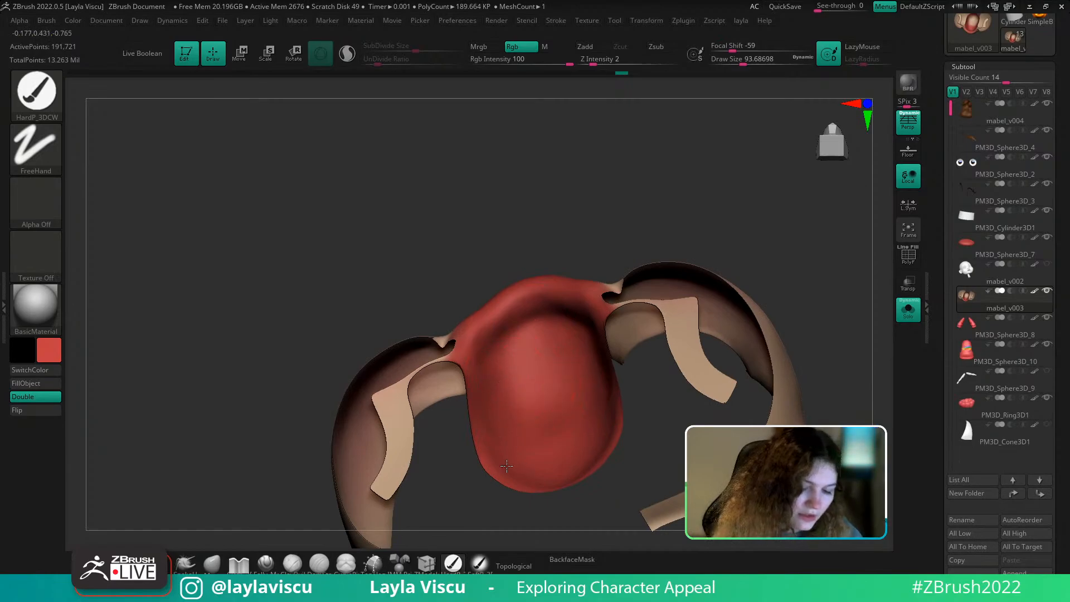
pyautogui.moveTo(646, 226); pyautogui.dragTo(673, 236)
pyautogui.keyDown('ctrl'); pyautogui.moveTo(669, 240); pyautogui.dragTo(614, 205, button='right'); pyautogui.keyUp('ctrl')
pyautogui.moveTo(725, 217); pyautogui.dragTo(772, 334)
# Unhide the complete head, return to the front view and turn off Solo mode to show the full character
pyautogui.keyDown('ctrl'); pyautogui.keyDown('shift'); pyautogui.click(783, 287); pyautogui.keyUp('shift'); pyautogui.keyUp('ctrl')
pyautogui.keyDown('ctrl'); pyautogui.moveTo(647, 329); pyautogui.dragTo(669, 371, button='right'); pyautogui.keyUp('ctrl')
pyautogui.keyDown('ctrl'); pyautogui.keyDown('shift'); pyautogui.click(744, 334); pyautogui.keyUp('shift'); pyautogui.keyUp('ctrl')
pyautogui.moveTo(752, 373); pyautogui.dragTo(841, 374)
pyautogui.keyDown('ctrl'); pyautogui.keyDown('shift'); pyautogui.click(834, 365); pyautogui.keyUp('shift'); pyautogui.keyUp('ctrl')
pyautogui.keyDown('ctrl'); pyautogui.moveTo(841, 381); pyautogui.dragTo(711, 312, button='right'); pyautogui.keyUp('ctrl')
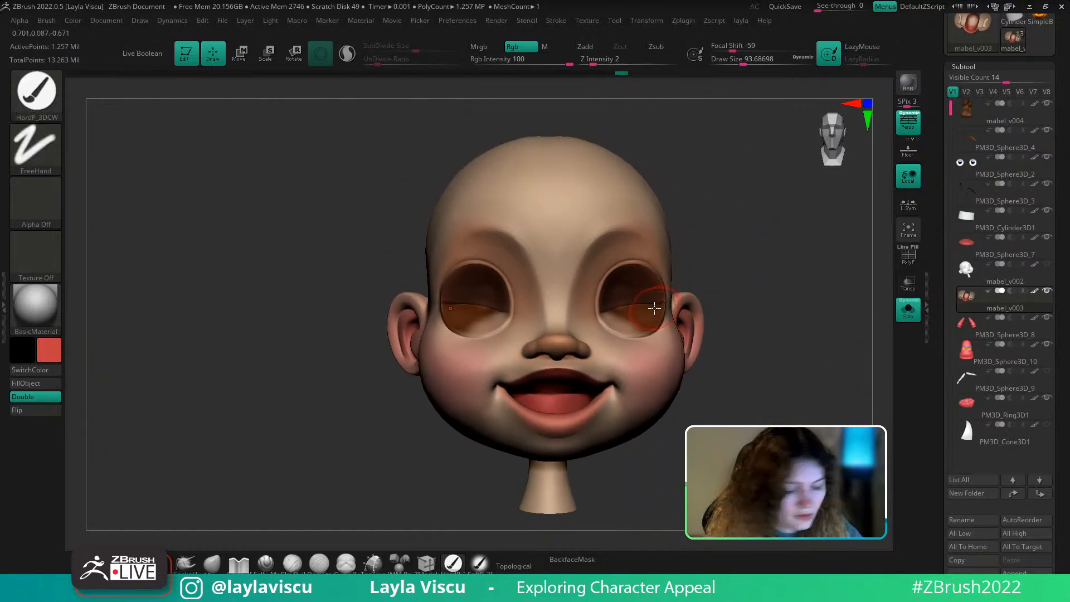
pyautogui.click(908, 312)
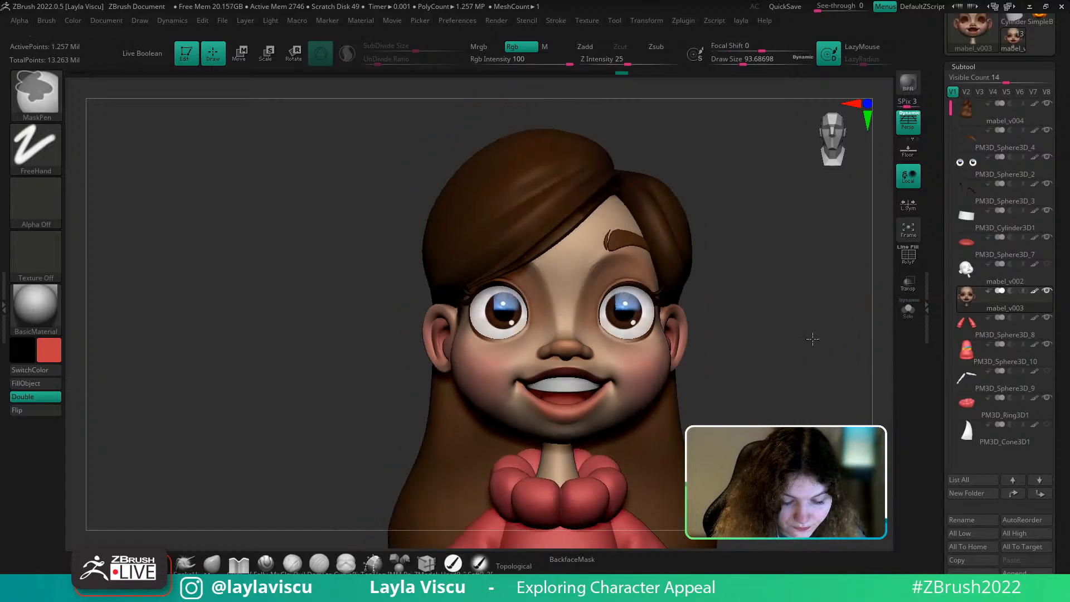
# Move the tongue subtool slightly deeper into the mouth along its depth axis and switch to the Move brush
pyautogui.keyDown('alt'); pyautogui.click(561, 357); pyautogui.keyUp('alt')
pyautogui.keyDown('ctrl'); pyautogui.moveTo(585, 397); pyautogui.dragTo(597, 436, button='right'); pyautogui.keyUp('ctrl')
pyautogui.press('w')
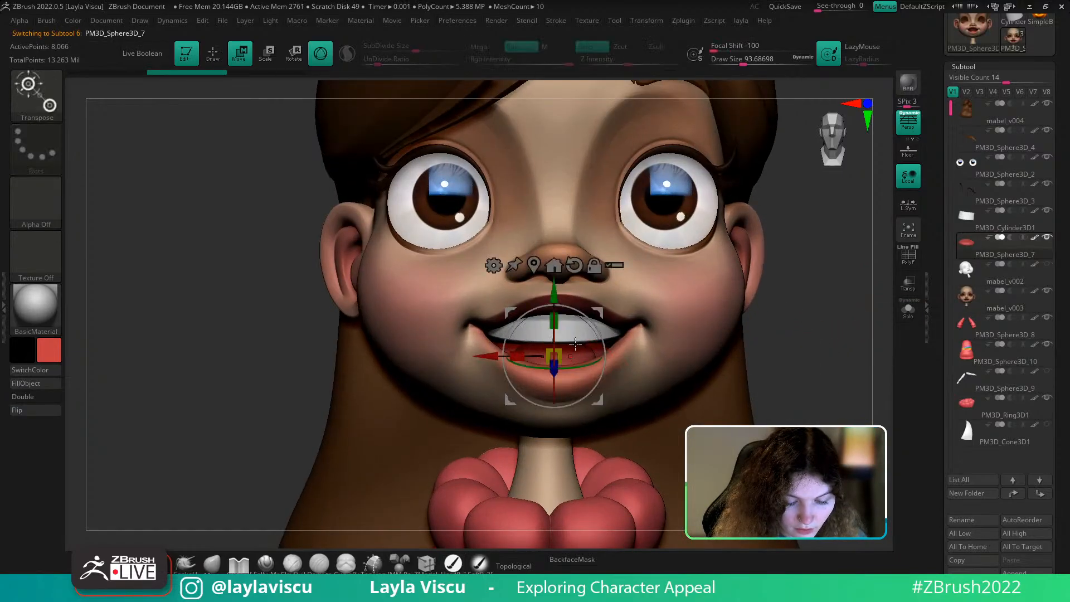
pyautogui.moveTo(699, 329); pyautogui.dragTo(783, 329, button='right')
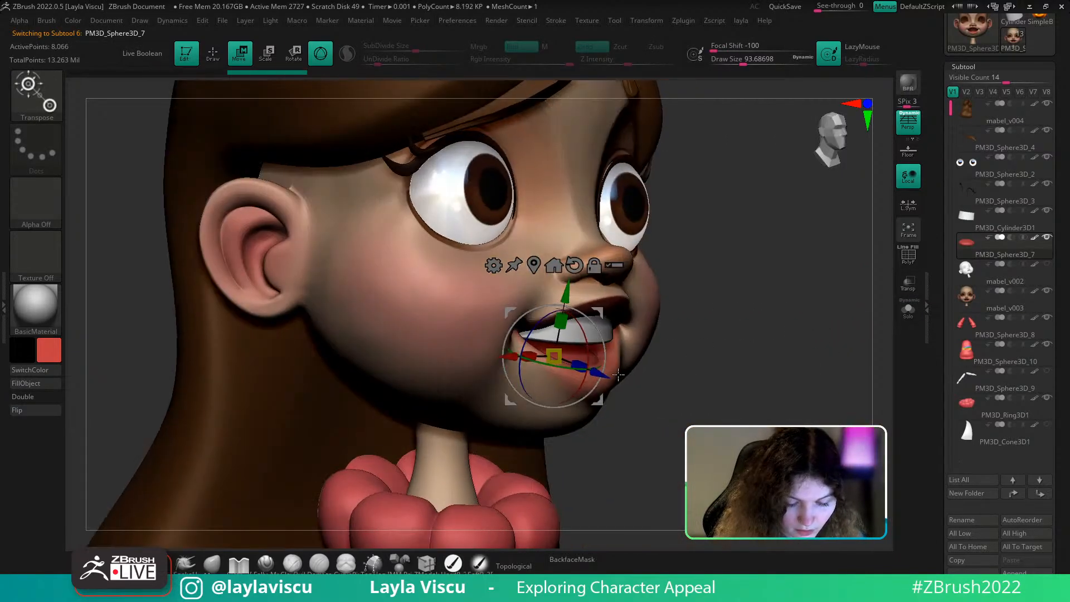
pyautogui.moveTo(608, 374); pyautogui.dragTo(595, 371)
pyautogui.click(212, 564)
pyautogui.moveTo(831, 334); pyautogui.dragTo(733, 320, button='right')
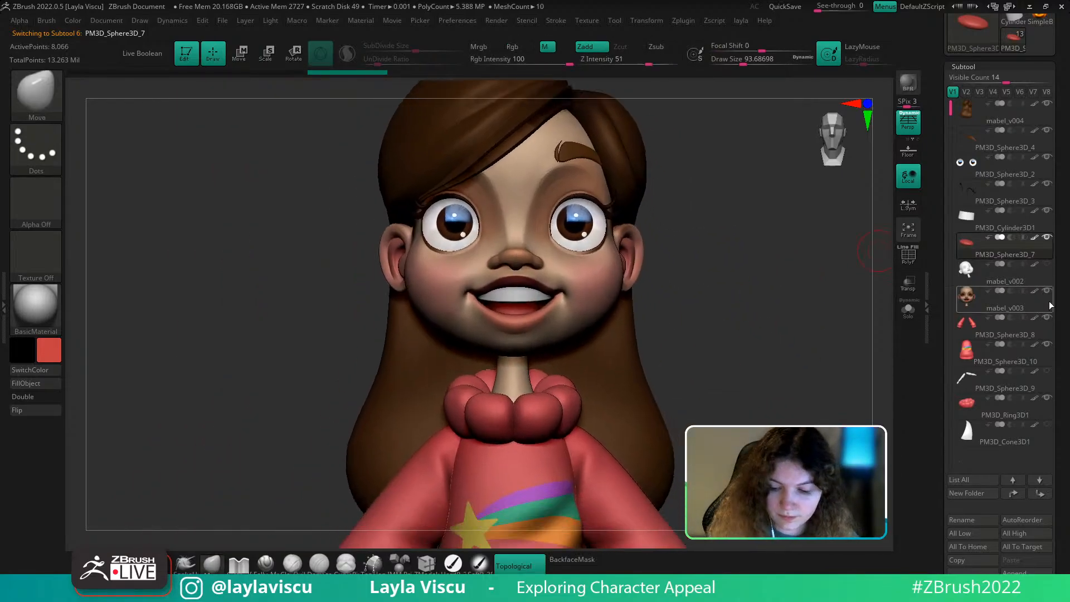
pyautogui.moveTo(1064, 311); pyautogui.dragTo(1064, 285)
pyautogui.moveTo(969, 360)
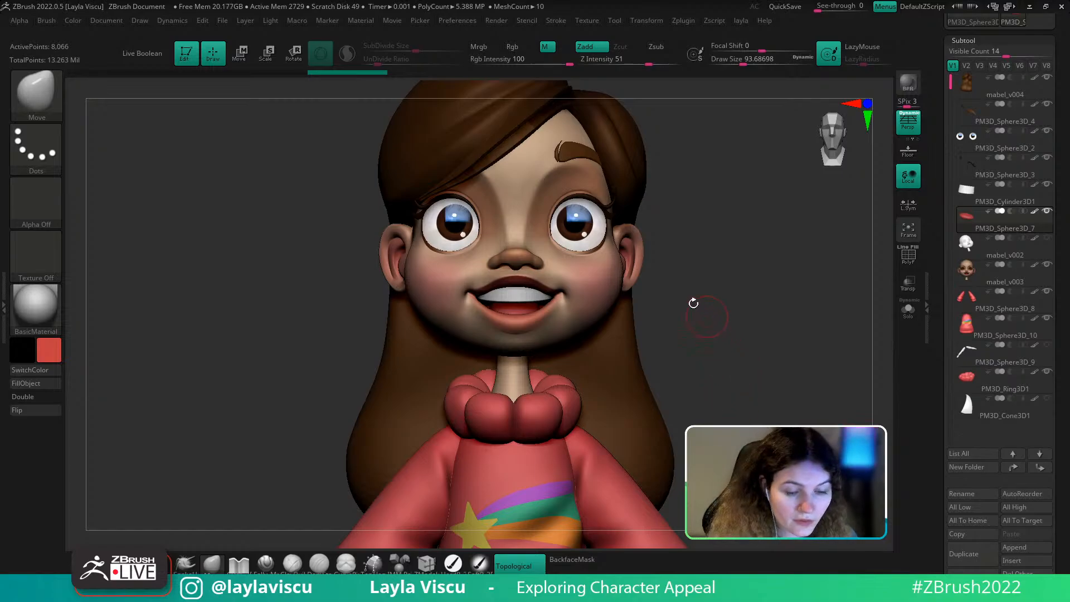
# Turn interface customization on and back off, and store the current interface configuration as the startup default
pyautogui.click(466, 21)
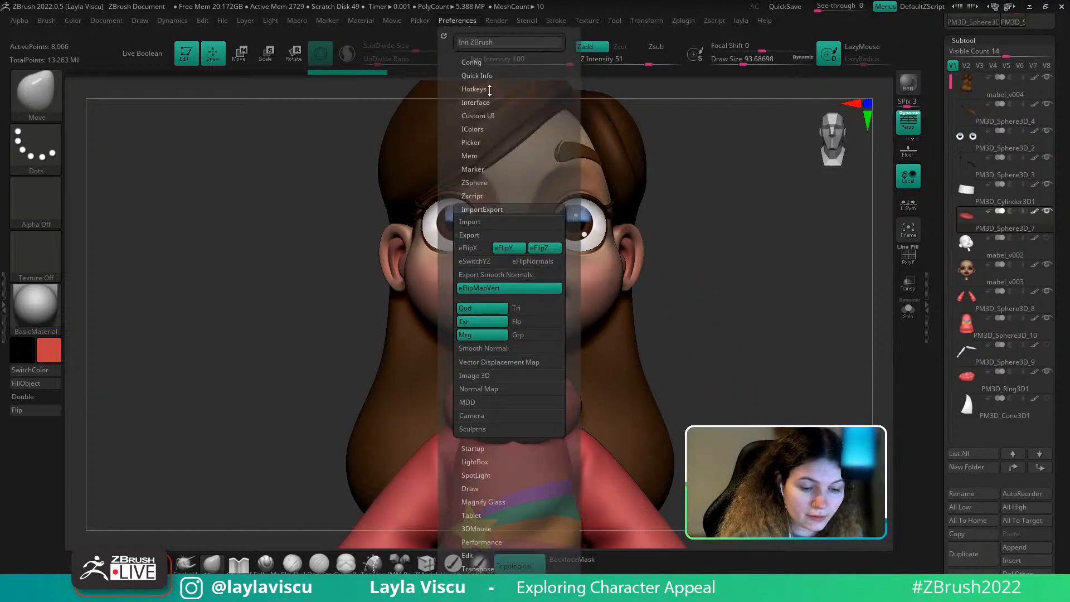
pyautogui.click(480, 61)
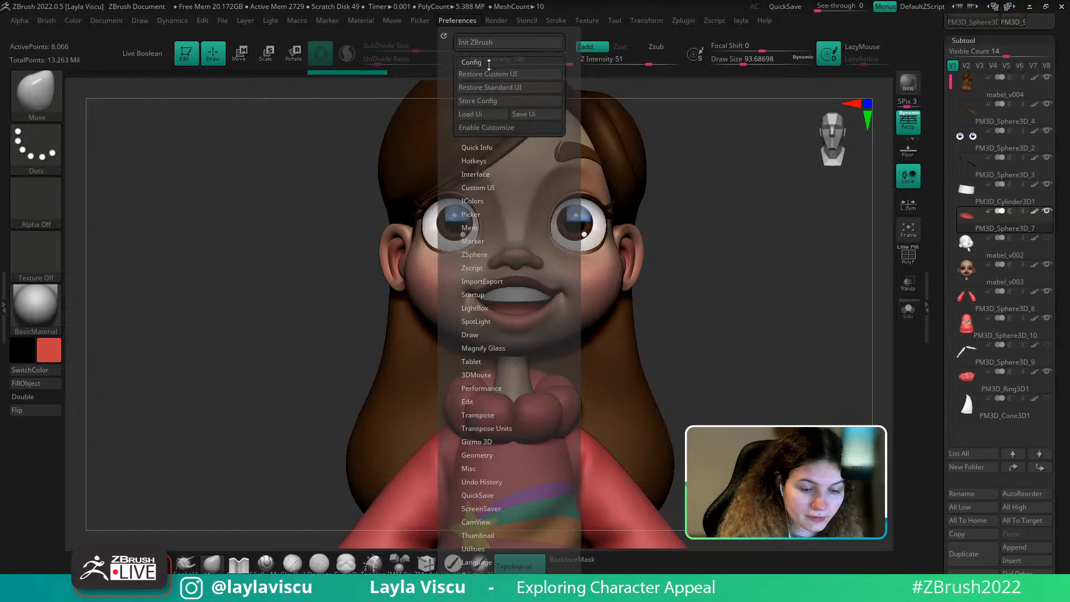
pyautogui.click(501, 127)
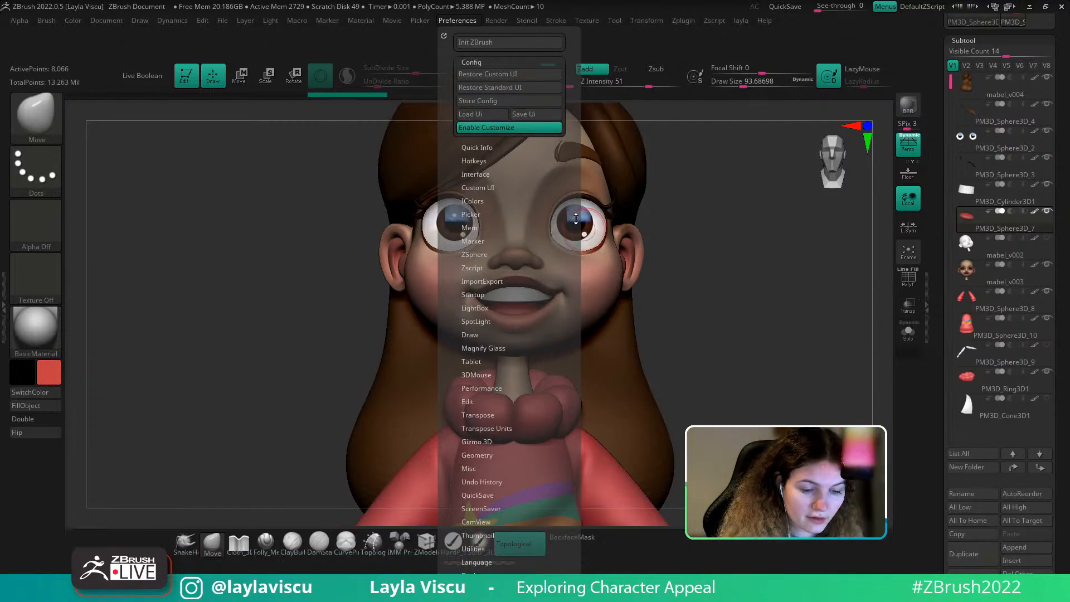
pyautogui.click(467, 21)
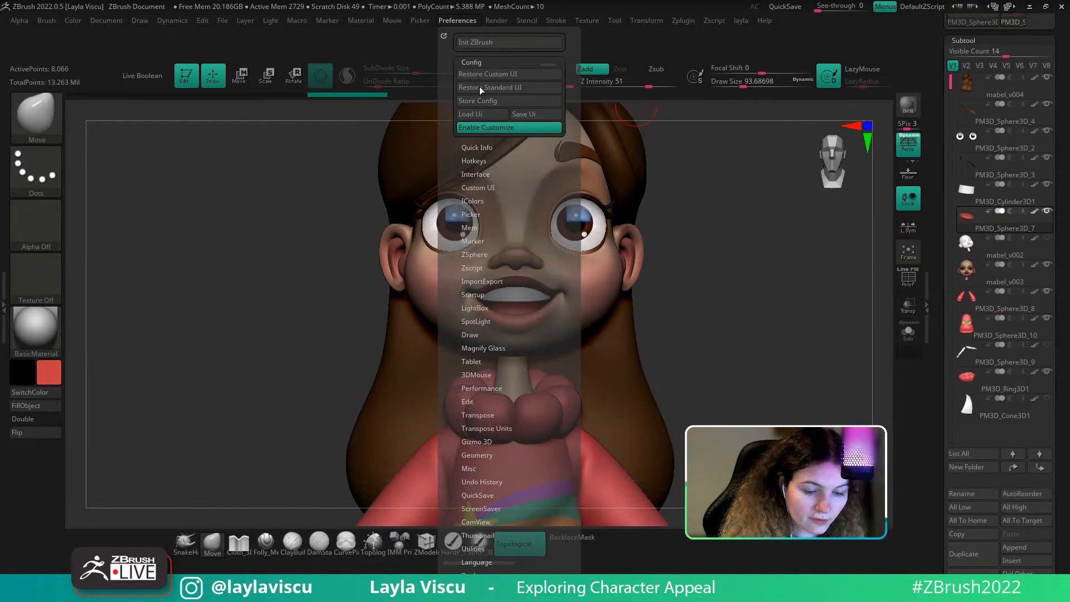
pyautogui.click(483, 128)
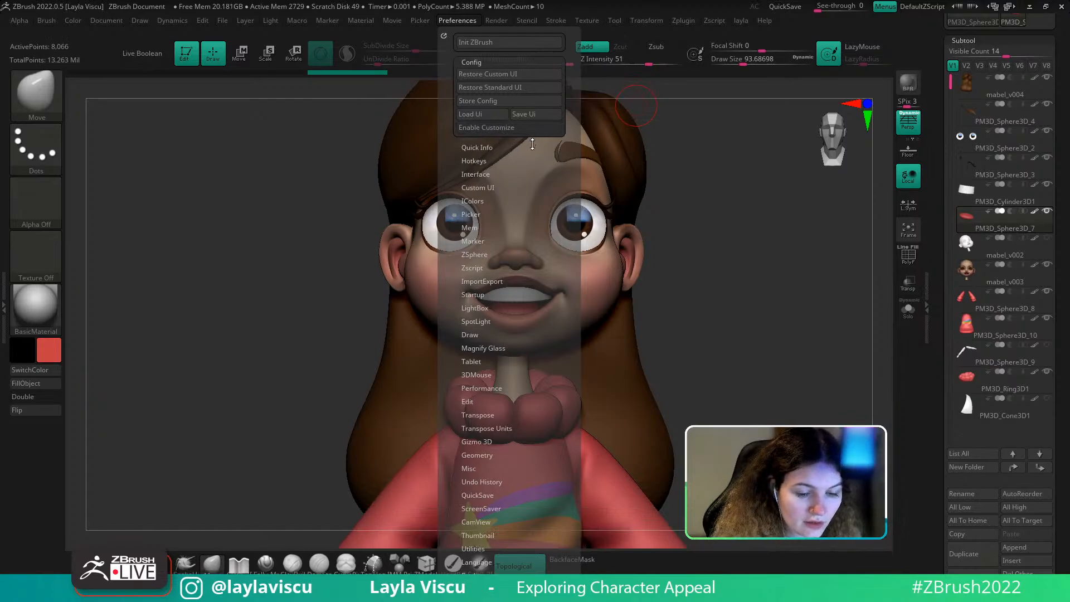
pyautogui.click(500, 101)
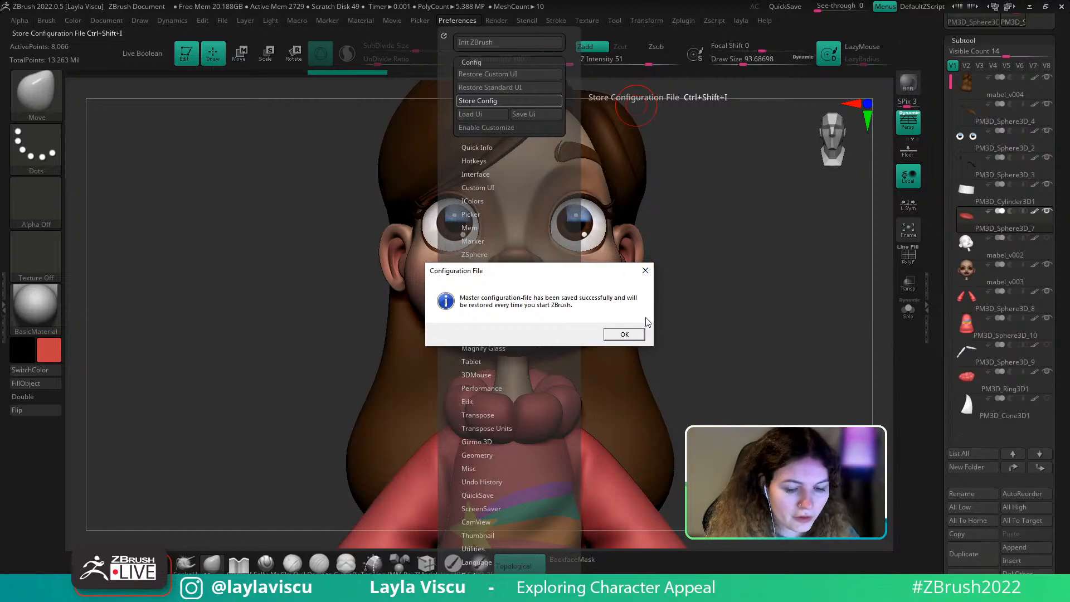
pyautogui.click(637, 334)
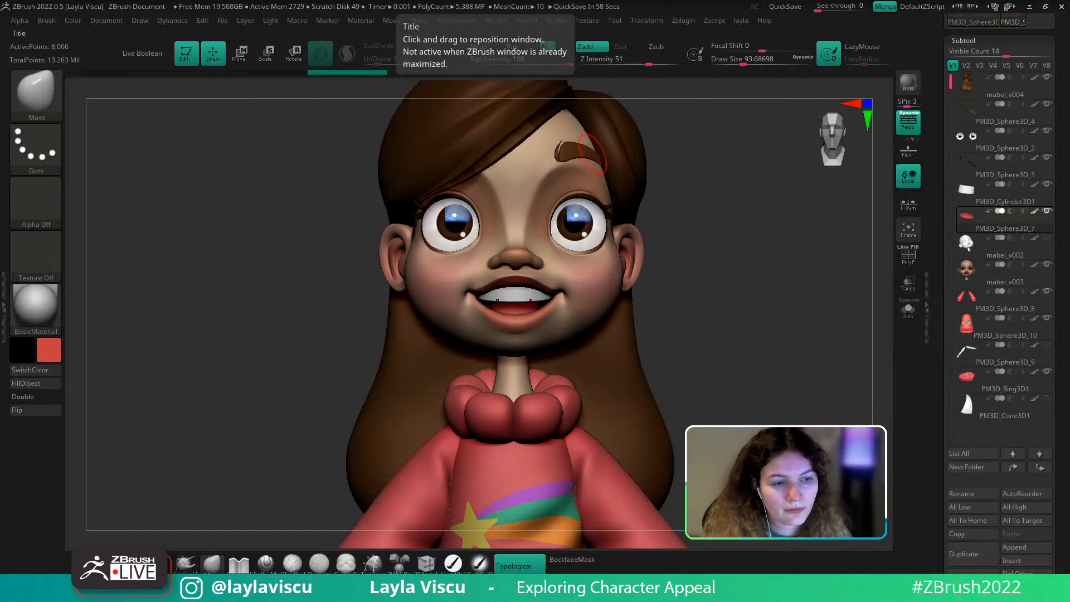
pyautogui.click(464, 20)
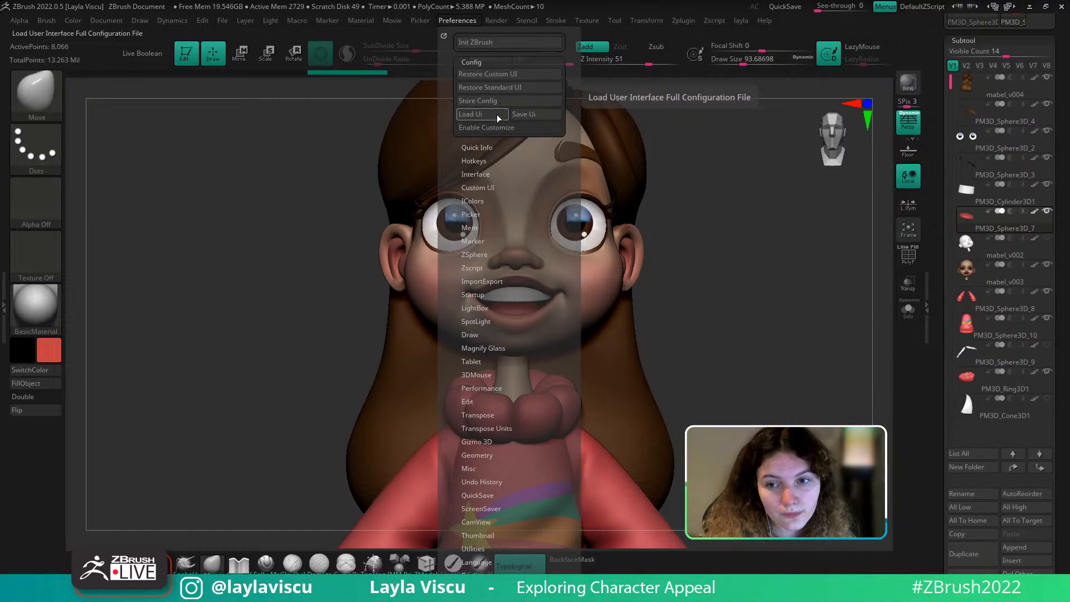
# Examine the whole character from the front and side, briefly isolating the tongue in Solo mode
pyautogui.moveTo(734, 296); pyautogui.dragTo(734, 332)
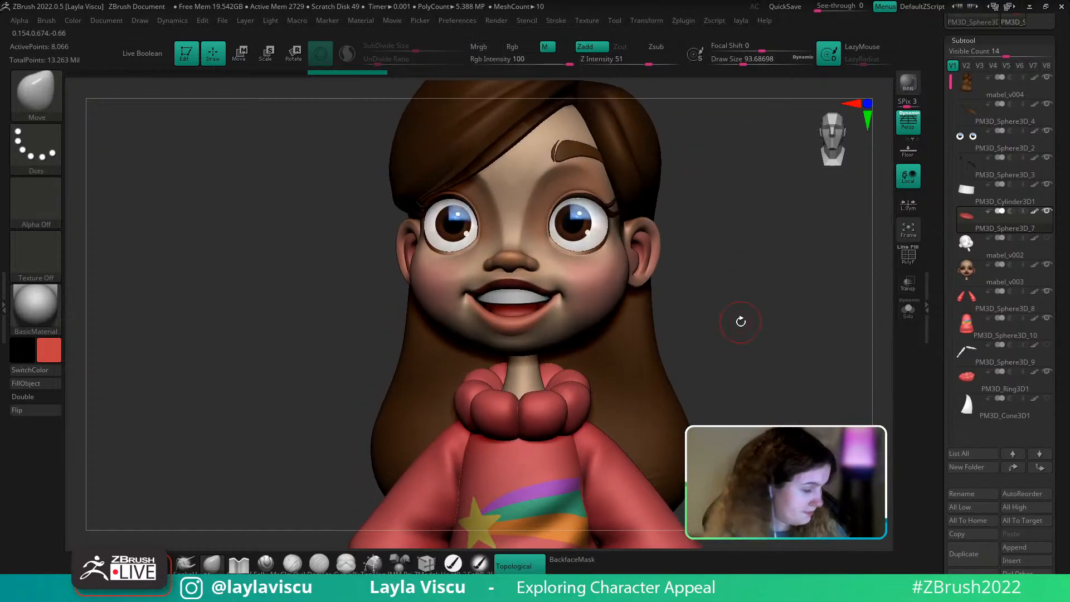
pyautogui.moveTo(744, 296); pyautogui.dragTo(737, 340)
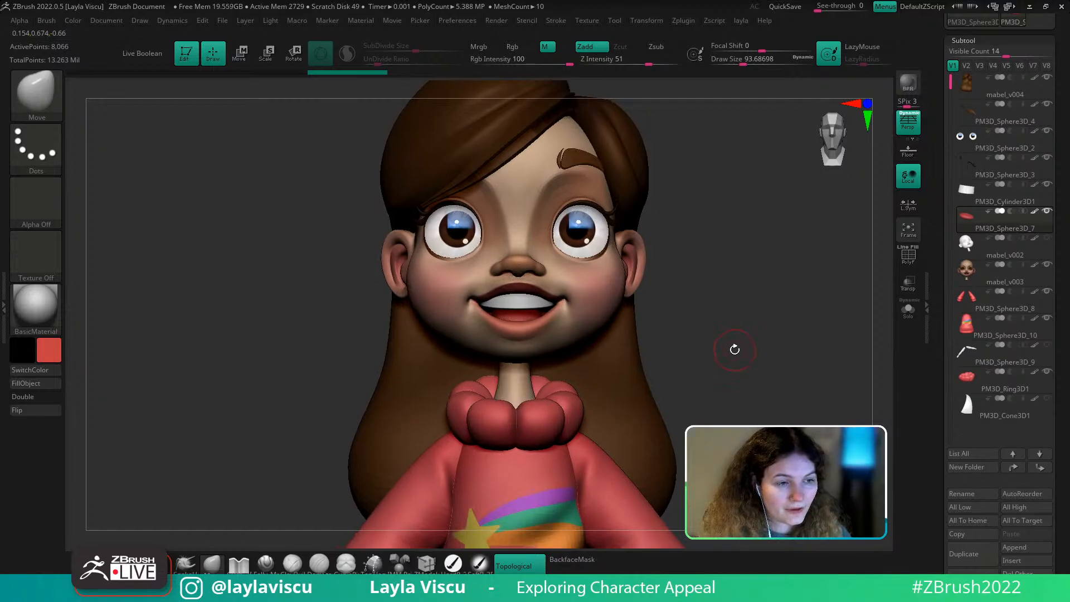
pyautogui.moveTo(733, 348); pyautogui.dragTo(734, 354)
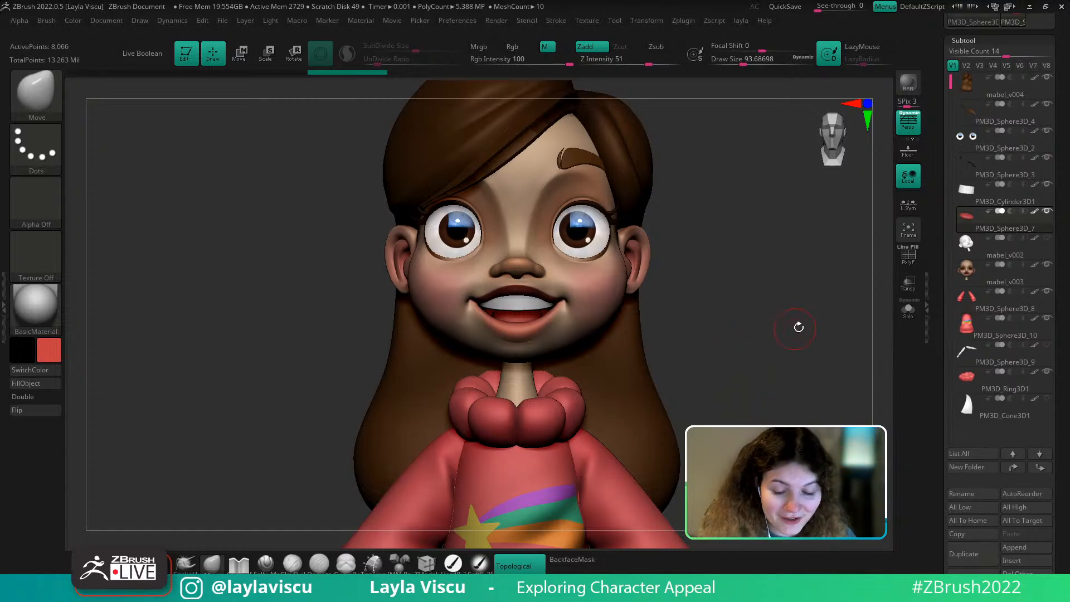
pyautogui.moveTo(748, 390)
pyautogui.keyDown('ctrl'); pyautogui.mouseDown(button='right')
pyautogui.moveTo(731, 390)
pyautogui.moveTo(740, 422)
pyautogui.moveTo(666, 411)
pyautogui.moveTo(748, 382)
pyautogui.mouseUp(button='right'); pyautogui.keyUp('ctrl')
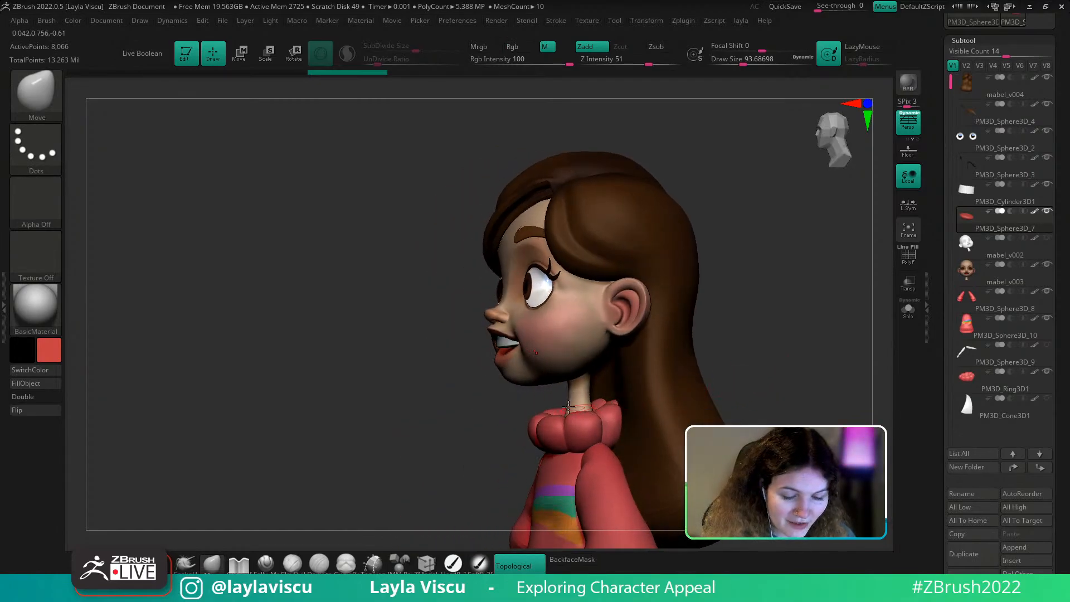
pyautogui.moveTo(567, 409)
pyautogui.mouseDown(button='right')
pyautogui.moveTo(760, 359)
pyautogui.moveTo(769, 382)
pyautogui.mouseUp(button='right')
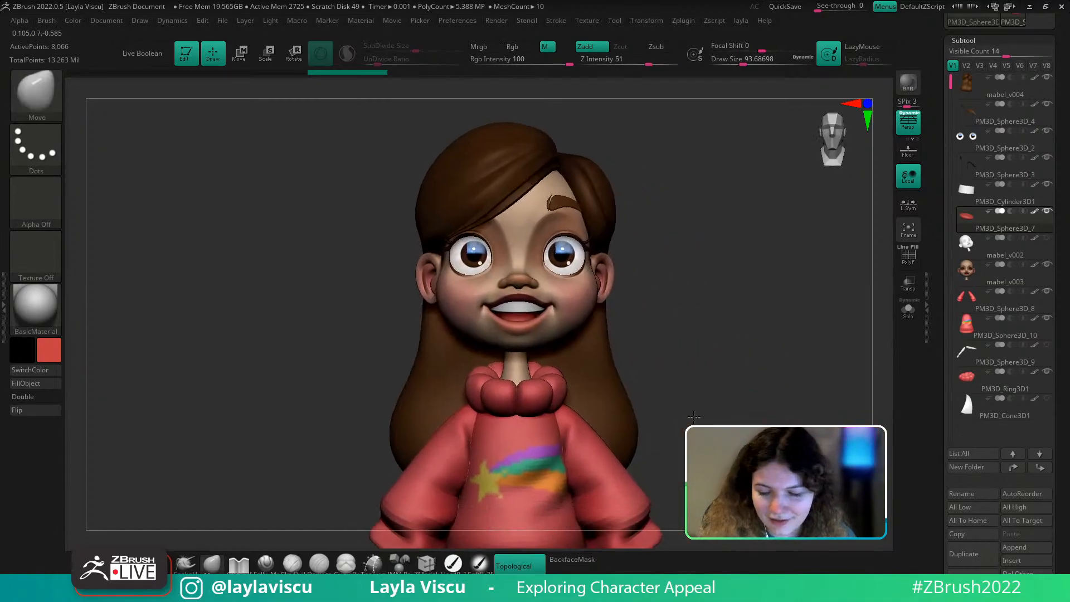
pyautogui.moveTo(694, 415); pyautogui.dragTo(712, 401, button='right')
pyautogui.click(908, 310)
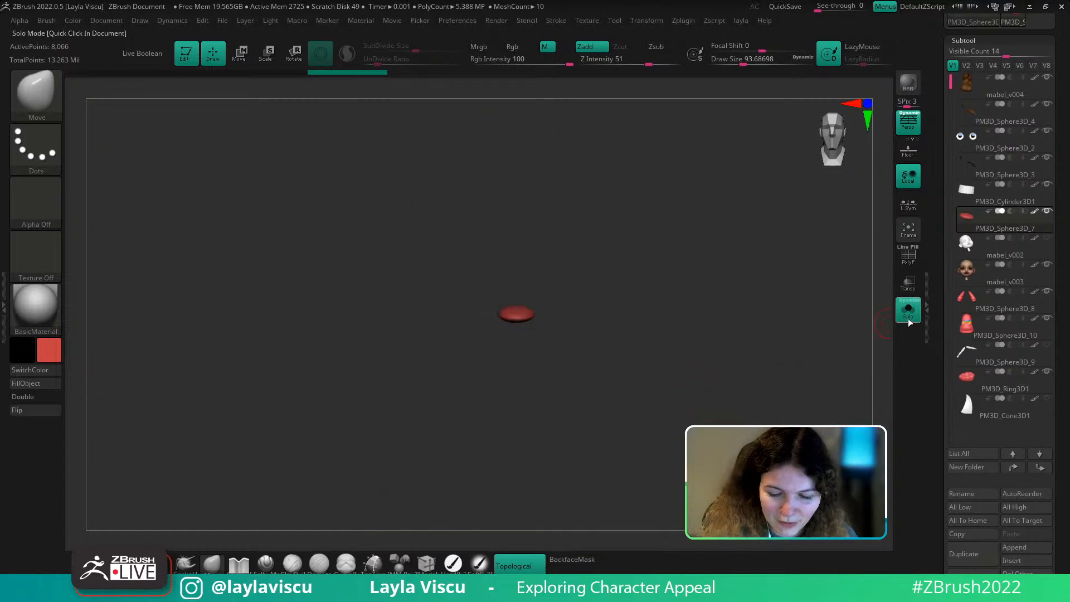
pyautogui.click(909, 310)
pyautogui.moveTo(820, 358); pyautogui.dragTo(614, 334, button='right')
# Select the head subtool, set the Move brush's draw size to about 223 and drop the head three subdivision levels at the mouth
pyautogui.keyDown('alt'); pyautogui.click(586, 299); pyautogui.keyUp('alt')
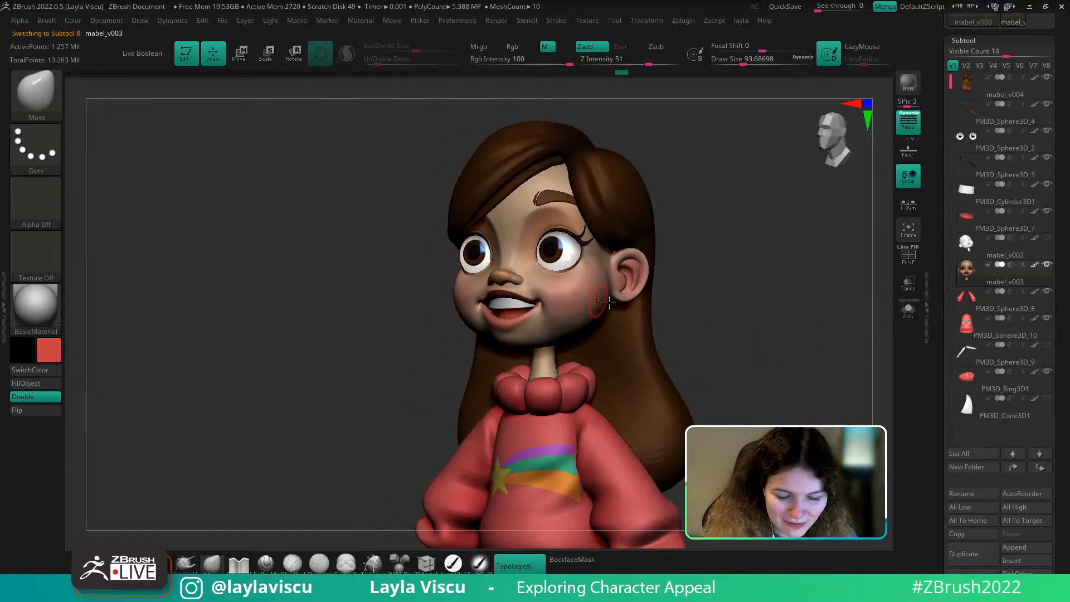
pyautogui.moveTo(753, 319)
pyautogui.mouseDown(button='right')
pyautogui.moveTo(681, 318)
pyautogui.moveTo(710, 317)
pyautogui.mouseUp(button='right')
pyautogui.keyDown('ctrl'); pyautogui.moveTo(556, 270); pyautogui.dragTo(525, 351, button='right'); pyautogui.keyUp('ctrl')
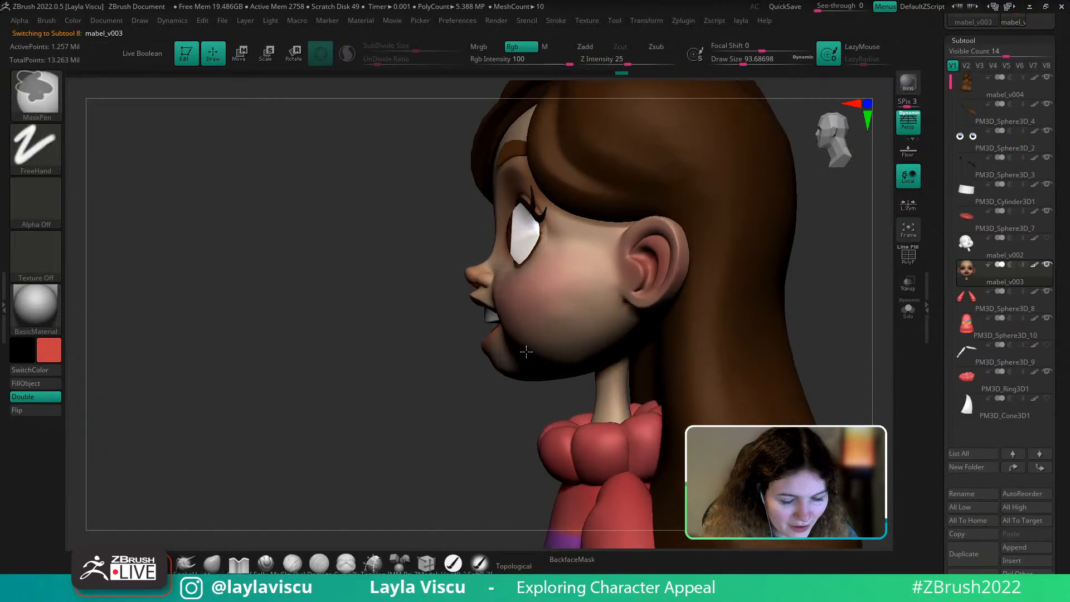
pyautogui.press('s')
pyautogui.moveTo(534, 354); pyautogui.dragTo(550, 354)
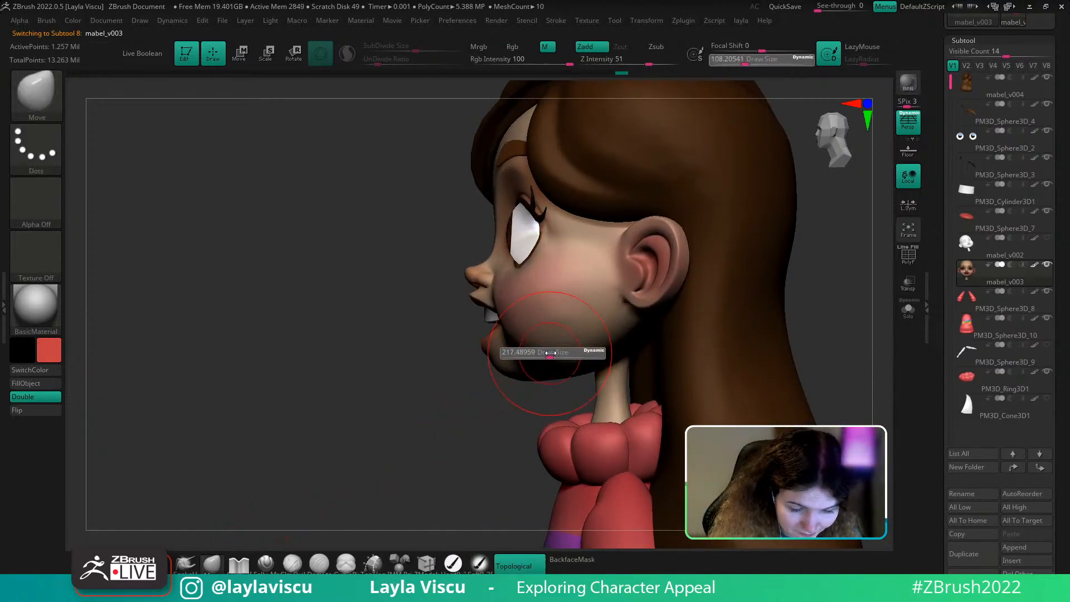
pyautogui.hotkey('shift', 'd')
pyautogui.hotkey('shift', 'd')
pyautogui.hotkey('shift', 'd')
pyautogui.moveTo(488, 350)
pyautogui.keyDown('ctrl'); pyautogui.mouseDown(button='right')
pyautogui.moveTo(469, 426)
pyautogui.moveTo(483, 419)
pyautogui.mouseUp(button='right'); pyautogui.keyUp('ctrl')
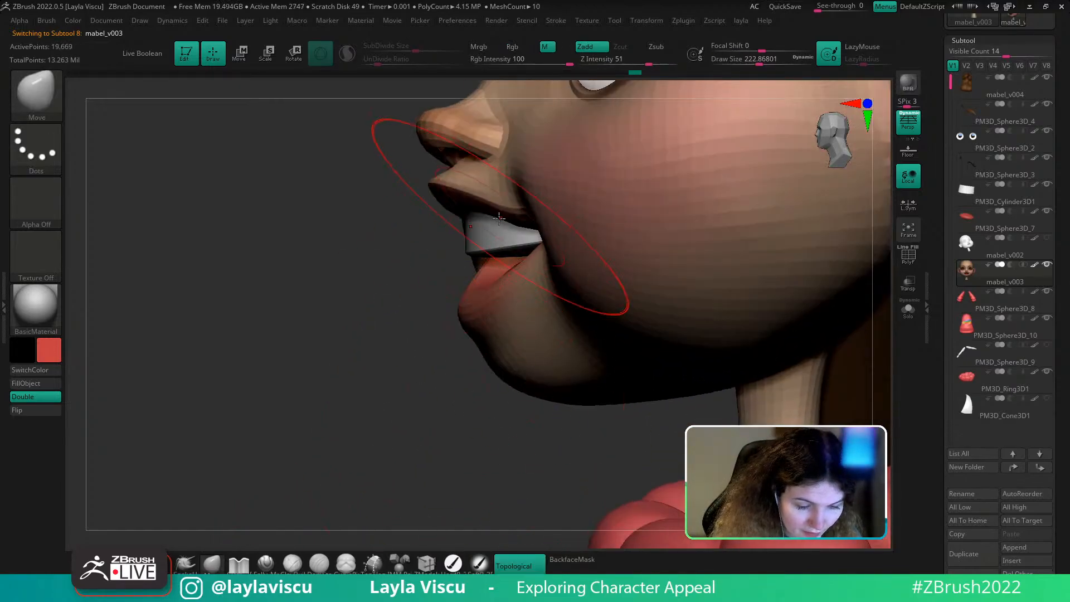
# Pull the upper lip's lower edge against the upper teeth with the Move brush at a draw size of about 74
pyautogui.press('s')
pyautogui.moveTo(499, 216); pyautogui.dragTo(475, 216)
pyautogui.moveTo(362, 357)
pyautogui.mouseDown(button='right')
pyautogui.moveTo(379, 390)
pyautogui.moveTo(385, 379)
pyautogui.mouseUp(button='right')
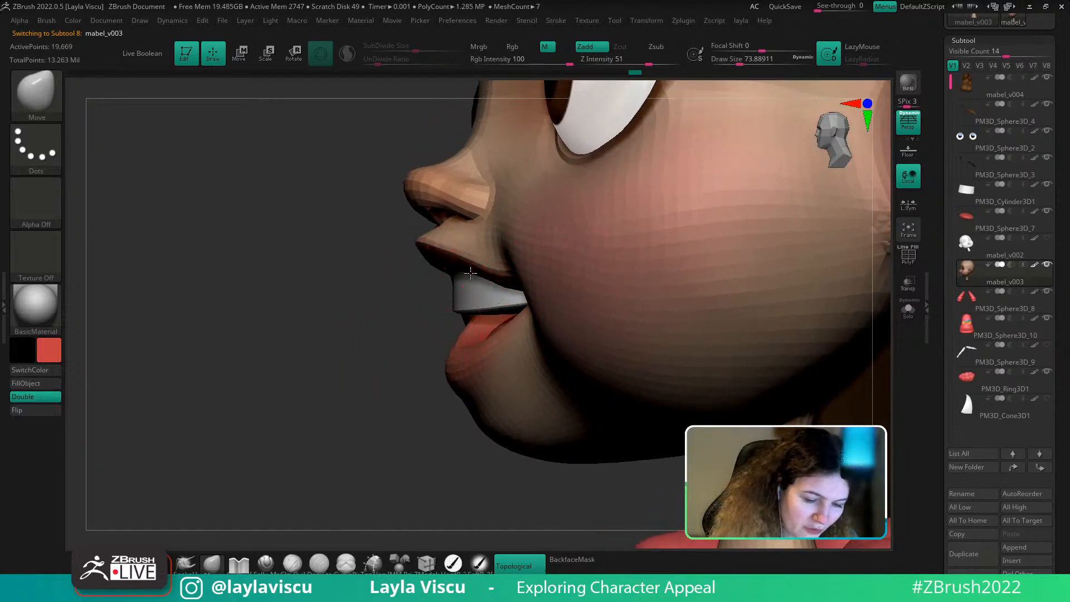
pyautogui.moveTo(482, 280); pyautogui.dragTo(484, 289)
# Refine the upper lip of the smile with the Move brush, checking it from the front on the whole character
pyautogui.keyDown('ctrl'); pyautogui.moveTo(466, 365); pyautogui.dragTo(428, 259, button='right'); pyautogui.keyUp('ctrl')
pyautogui.moveTo(428, 259); pyautogui.dragTo(705, 299, button='right')
pyautogui.moveTo(519, 320)
pyautogui.keyDown('shift'); pyautogui.mouseDown(button='right')
pyautogui.moveTo(682, 334)
pyautogui.moveTo(502, 367)
pyautogui.mouseUp(button='right'); pyautogui.keyUp('shift')
pyautogui.press('s')
pyautogui.moveTo(501, 370)
pyautogui.mouseDown()
pyautogui.moveTo(514, 375)
pyautogui.moveTo(495, 360)
pyautogui.mouseUp()
pyautogui.press('s')
pyautogui.keyDown('ctrl'); pyautogui.moveTo(495, 359); pyautogui.dragTo(668, 287, button='right'); pyautogui.keyUp('ctrl')
pyautogui.keyDown('ctrl'); pyautogui.moveTo(746, 320); pyautogui.dragTo(734, 299, button='right'); pyautogui.keyUp('ctrl')
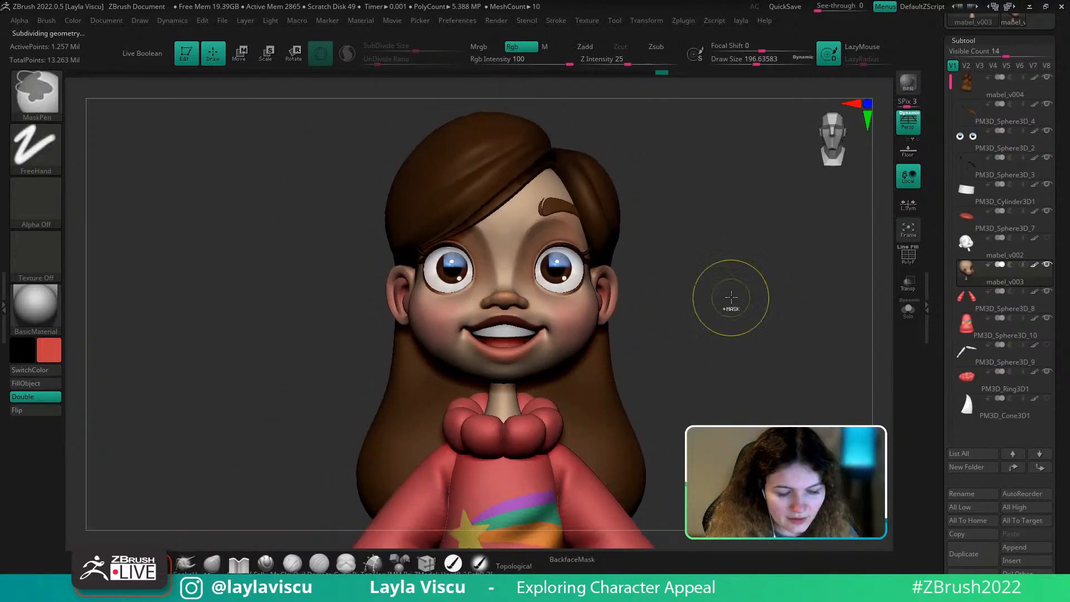
# Adjust the upper lip's edge with the Move brush at a draw size of about 49 and restore the head's highest subdivision level
pyautogui.keyDown('ctrl'); pyautogui.moveTo(510, 279); pyautogui.dragTo(520, 310, button='right'); pyautogui.keyUp('ctrl')
pyautogui.press('s')
pyautogui.moveTo(522, 311)
pyautogui.mouseDown()
pyautogui.moveTo(498, 298)
pyautogui.moveTo(519, 302)
pyautogui.mouseUp()
pyautogui.hotkey('shift', 'z')
pyautogui.hotkey('shift', 'z')
pyautogui.press('s')
pyautogui.hotkey('shift', 'd')
pyautogui.hotkey('shift', 'd')
pyautogui.hotkey('shift', 'd')
pyautogui.press('d')
pyautogui.press('d')
pyautogui.press('d')
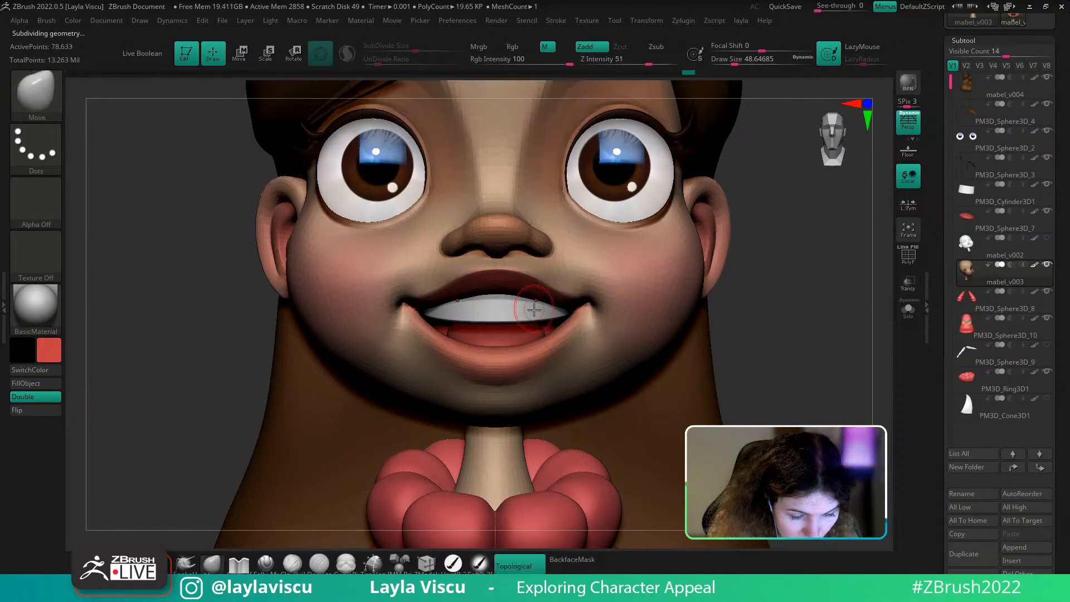
# Smooth the upper lip's inner edge along the teeth from a low three-quarter angle
pyautogui.moveTo(689, 323); pyautogui.dragTo(767, 262, button='right')
pyautogui.keyDown('shift'); pyautogui.moveTo(519, 292); pyautogui.dragTo(503, 304); pyautogui.keyUp('shift')
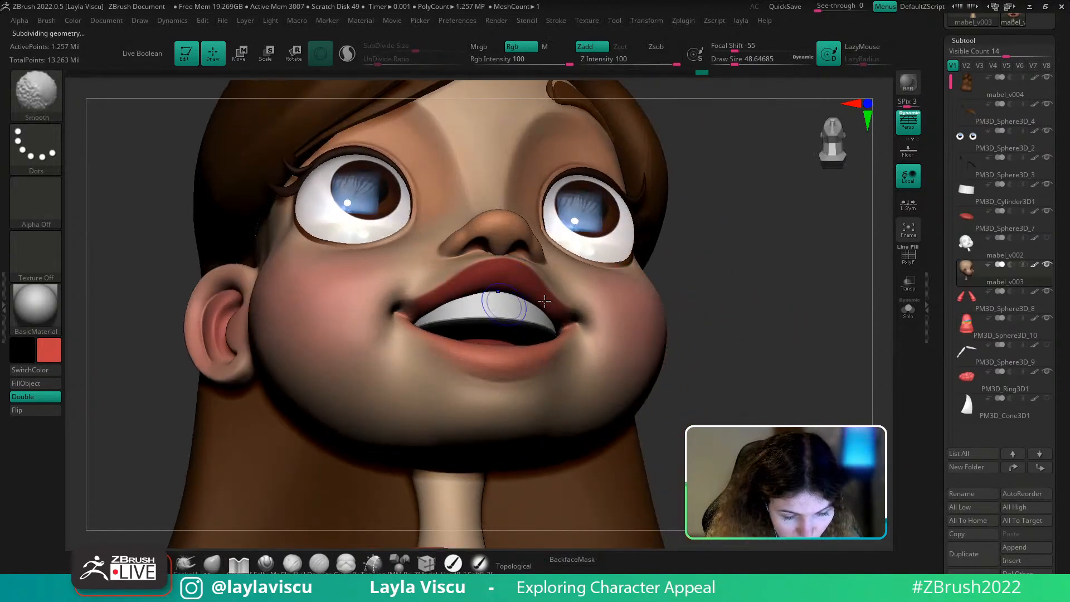
pyautogui.keyDown('shift'); pyautogui.moveTo(705, 276); pyautogui.dragTo(707, 329, button='right'); pyautogui.keyUp('shift')
pyautogui.keyDown('ctrl'); pyautogui.moveTo(708, 329); pyautogui.dragTo(780, 262, button='right'); pyautogui.keyUp('ctrl')
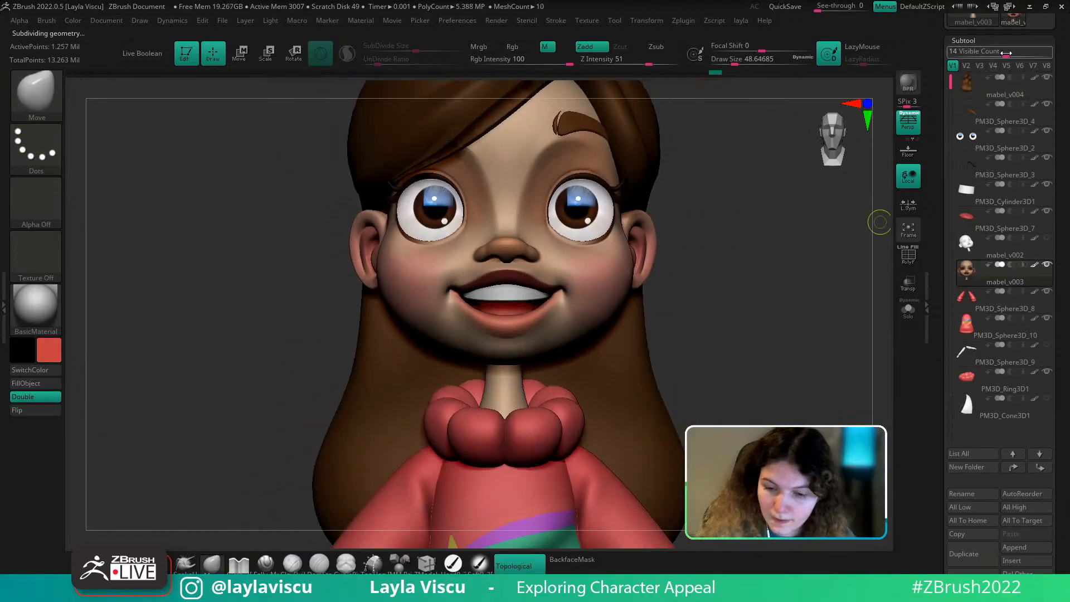
# Append a Ring3D primitive as a new subtool, select it and isolate it in Solo mode
pyautogui.moveTo(1007, 53); pyautogui.dragTo(1016, 54)
pyautogui.moveTo(1059, 387); pyautogui.dragTo(1063, 310)
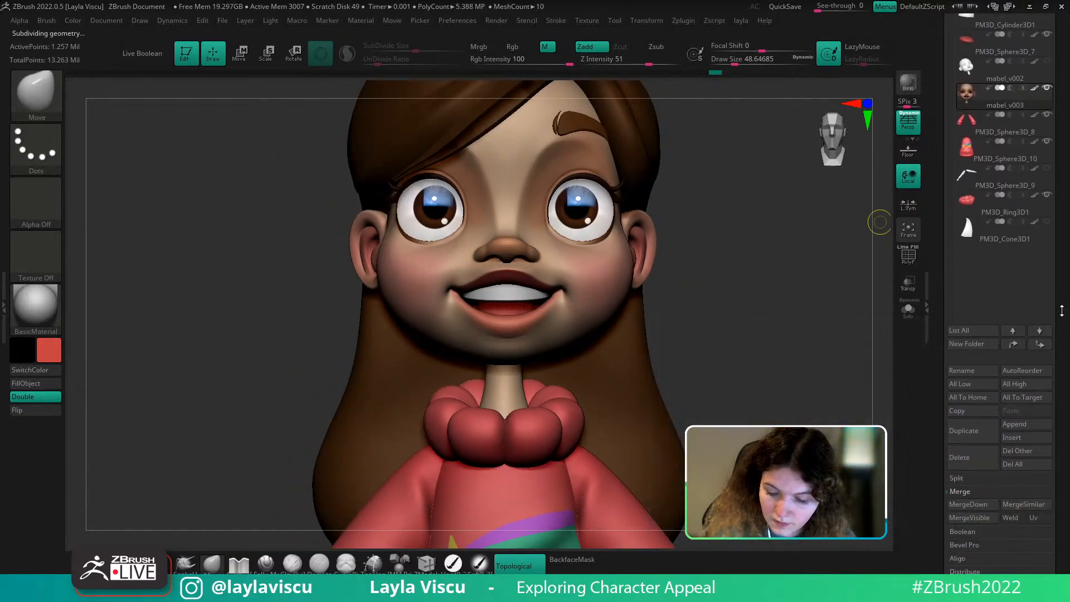
pyautogui.click(1015, 424)
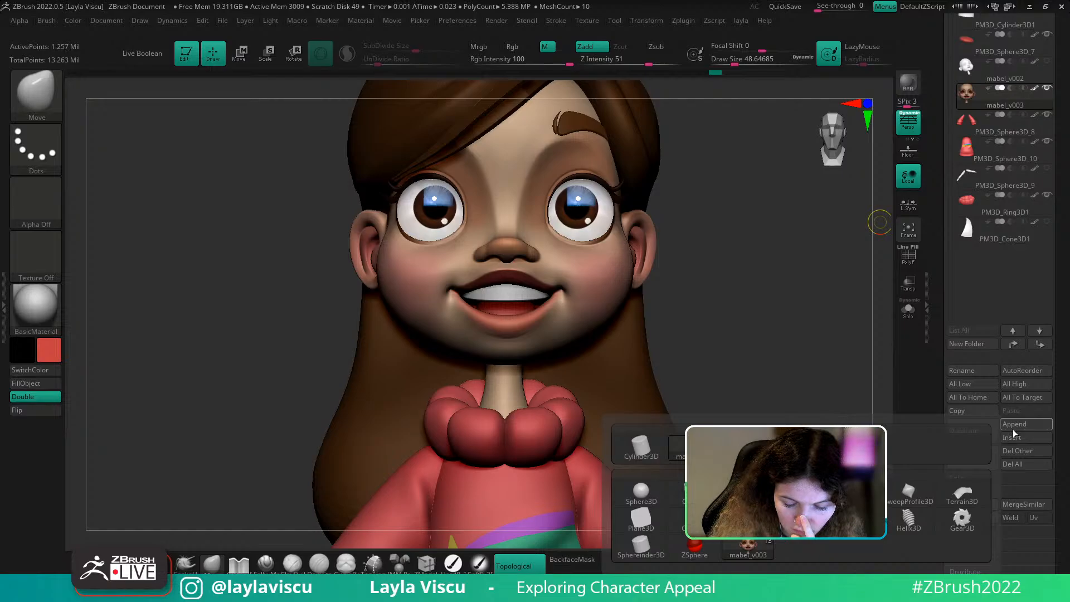
pyautogui.click(856, 493)
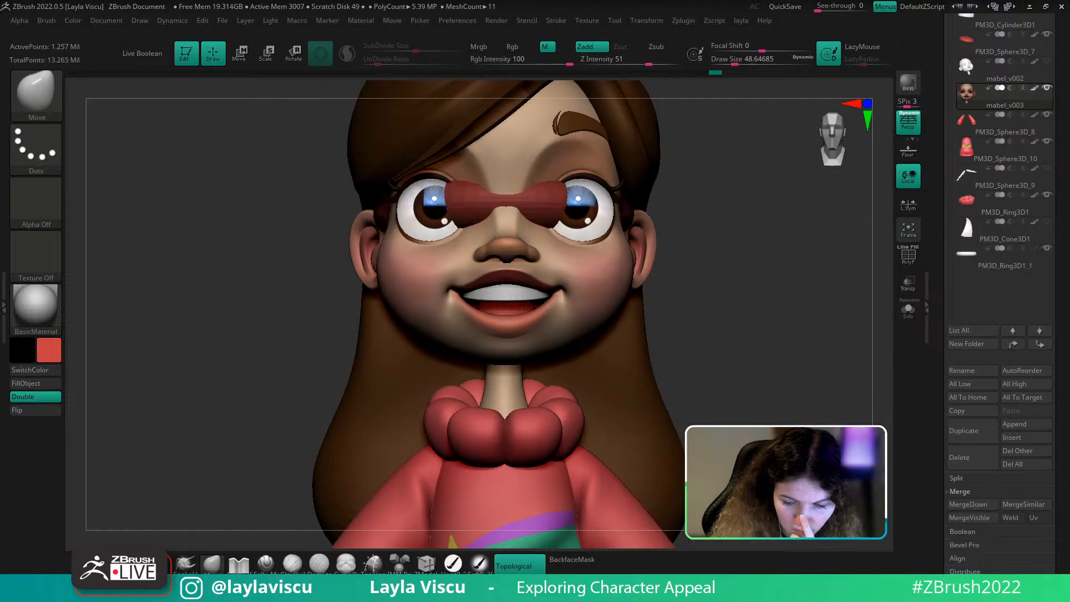
pyautogui.click(1005, 268)
pyautogui.click(908, 310)
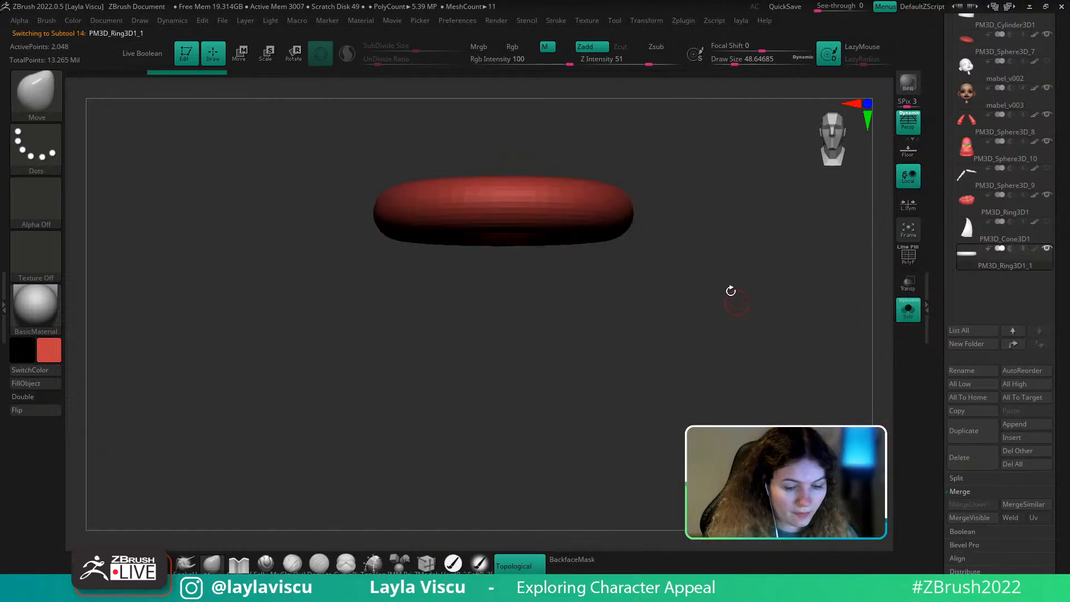
# Hide one half of the ring, delete the hidden geometry and enable double-sided display for the remaining half
pyautogui.moveTo(729, 289)
pyautogui.mouseDown()
pyautogui.moveTo(729, 353)
pyautogui.moveTo(712, 311)
pyautogui.moveTo(691, 396)
pyautogui.mouseUp()
pyautogui.keyDown('ctrl'); pyautogui.moveTo(691, 396); pyautogui.dragTo(678, 310, button='right'); pyautogui.keyUp('ctrl')
pyautogui.keyDown('alt'); pyautogui.moveTo(678, 309); pyautogui.dragTo(695, 387, button='right'); pyautogui.keyUp('alt')
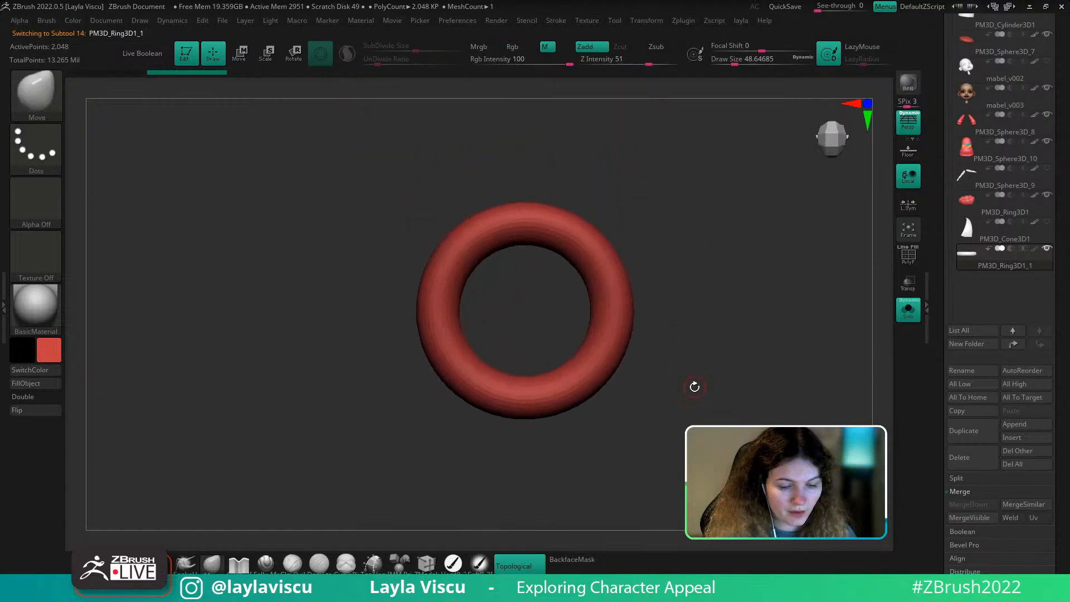
pyautogui.hotkey('shift', 'f')
pyautogui.moveTo(309, 222)
pyautogui.mouseDown()
pyautogui.moveTo(697, 409)
pyautogui.moveTo(695, 325)
pyautogui.mouseUp()
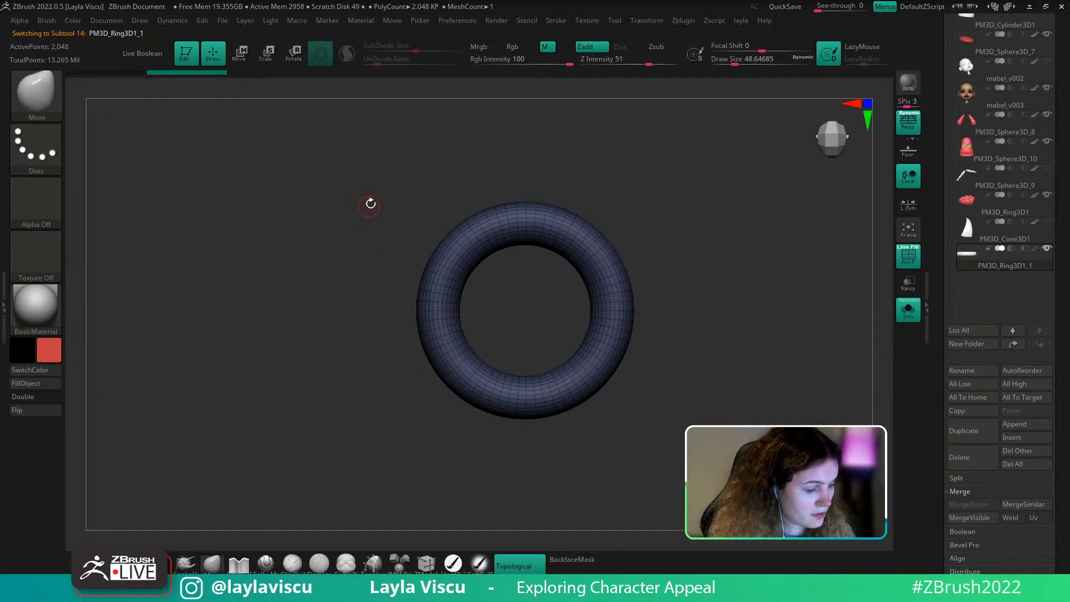
pyautogui.moveTo(357, 167)
pyautogui.keyDown('ctrl'); pyautogui.keyDown('shift'); pyautogui.mouseDown()
pyautogui.moveTo(728, 314)
pyautogui.moveTo(740, 345)
pyautogui.mouseUp(); pyautogui.keyUp('shift'); pyautogui.keyUp('ctrl')
pyautogui.press('l')
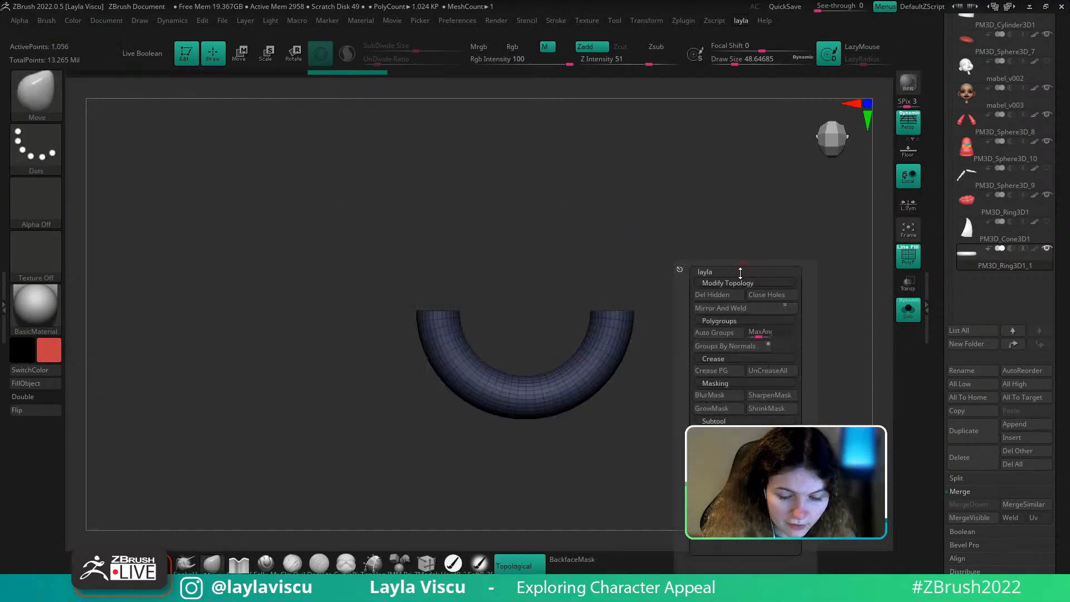
pyautogui.moveTo(600, 399); pyautogui.dragTo(469, 301)
pyautogui.click(22, 397)
pyautogui.moveTo(721, 258)
pyautogui.mouseDown()
pyautogui.moveTo(679, 362)
pyautogui.moveTo(729, 279)
pyautogui.moveTo(732, 361)
pyautogui.mouseUp()
pyautogui.hotkey('shift', 'f')
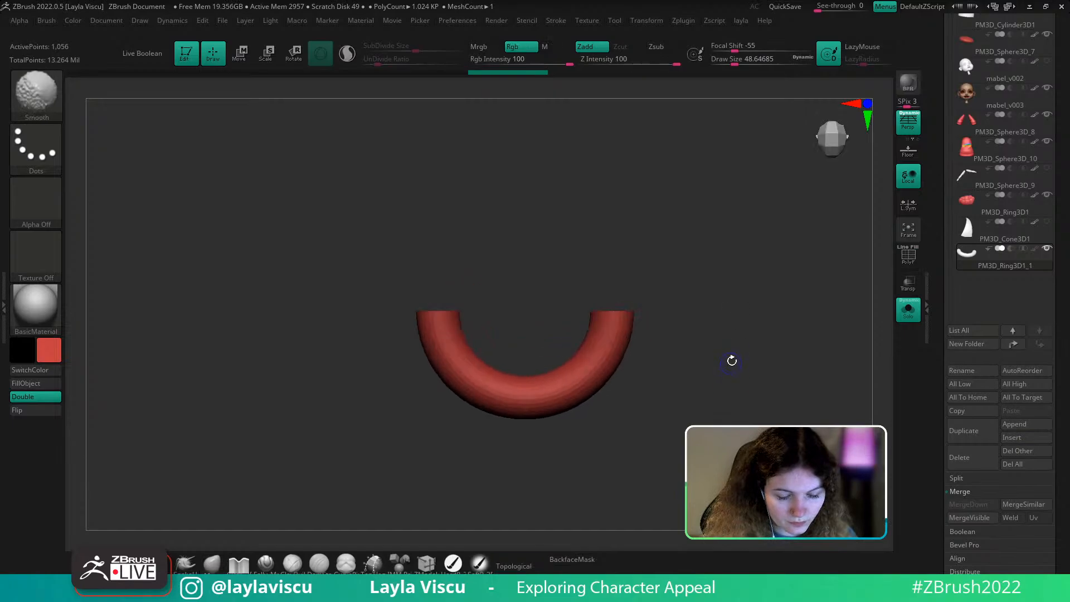
# Stretch the half ring lengthwise into a deeper U and reshape its inner curve with the Move brush
pyautogui.press('w')
pyautogui.moveTo(524, 379); pyautogui.dragTo(525, 495)
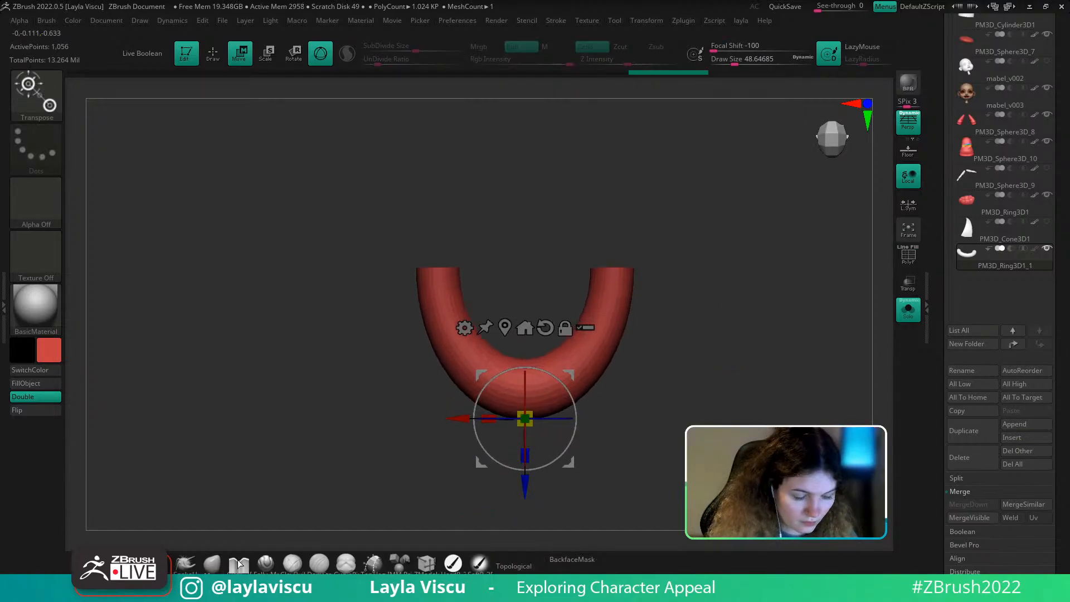
pyautogui.click(212, 564)
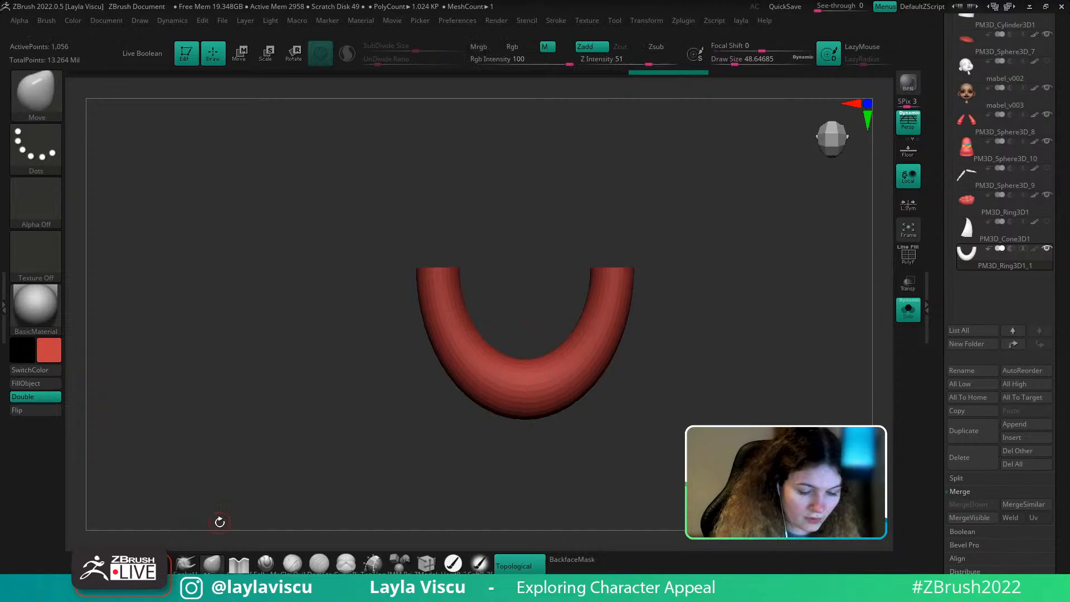
pyautogui.moveTo(552, 359)
pyautogui.mouseDown()
pyautogui.moveTo(552, 370)
pyautogui.moveTo(593, 376)
pyautogui.moveTo(621, 348)
pyautogui.mouseUp()
pyautogui.press('s')
pyautogui.click(562, 366)
# Close the open holes at both ends of the U-shaped half ring
pyautogui.moveTo(687, 306)
pyautogui.mouseDown()
pyautogui.moveTo(695, 399)
pyautogui.moveTo(699, 321)
pyautogui.mouseUp()
pyautogui.hotkey('shift', 'f')
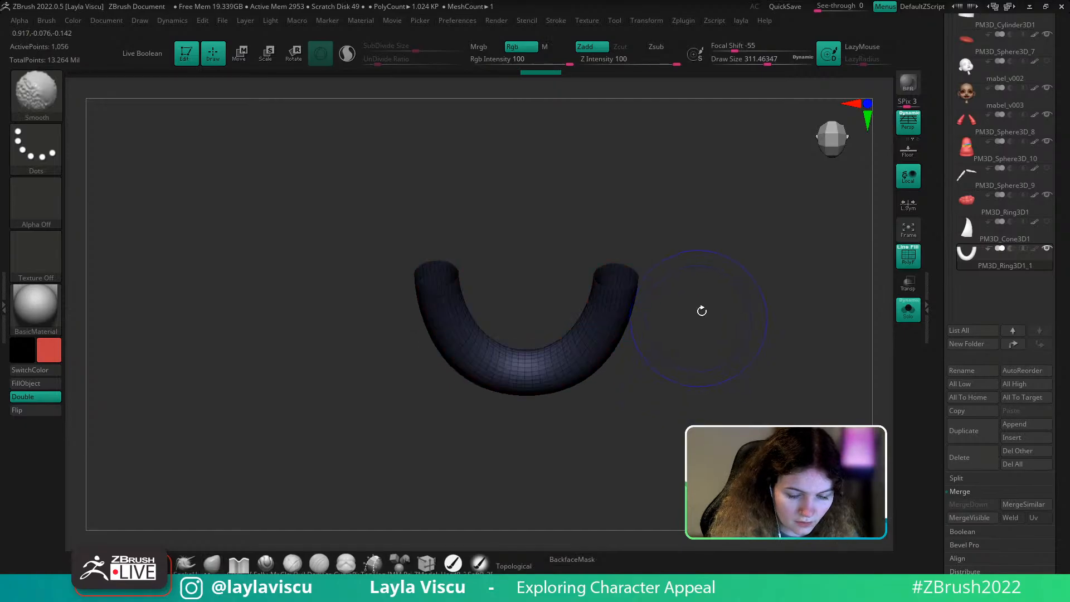
pyautogui.press('2')
pyautogui.click(745, 314)
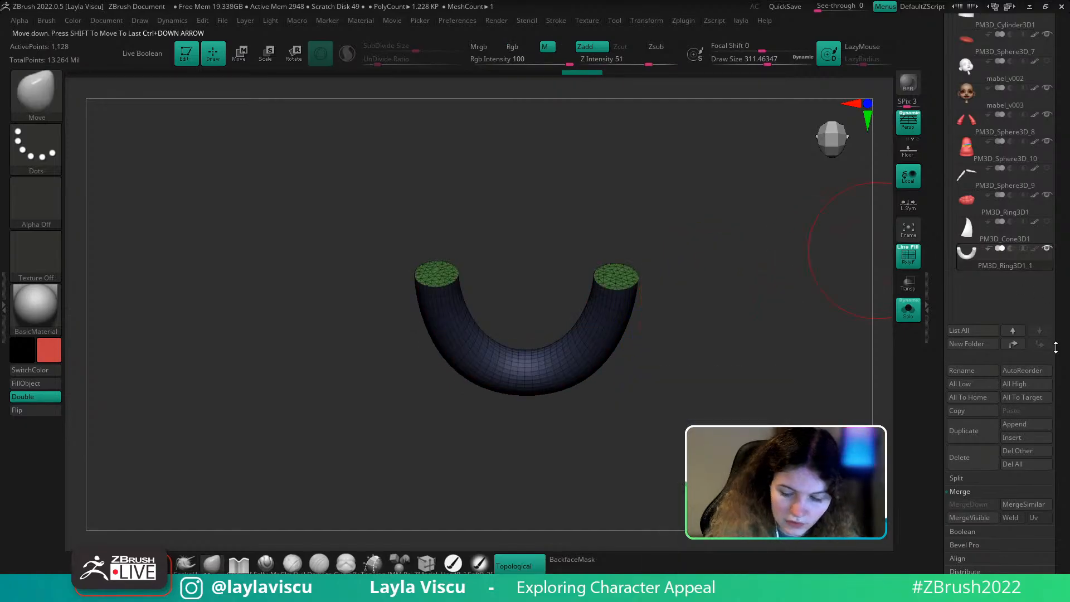
# Reshape the bend of the U into a rounder dental arch with the Move brush at a draw size of about 318
pyautogui.moveTo(1056, 347); pyautogui.dragTo(1057, 218)
pyautogui.moveTo(759, 385)
pyautogui.mouseDown()
pyautogui.moveTo(755, 371)
pyautogui.moveTo(719, 358)
pyautogui.mouseUp()
pyautogui.hotkey('shift', 'f')
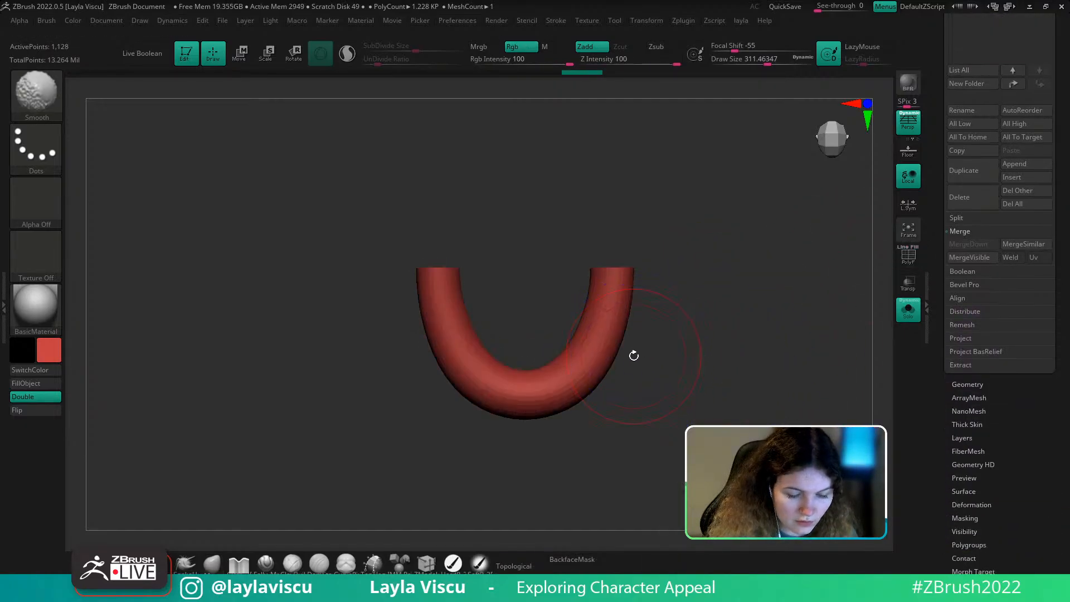
pyautogui.moveTo(552, 359); pyautogui.dragTo(576, 351)
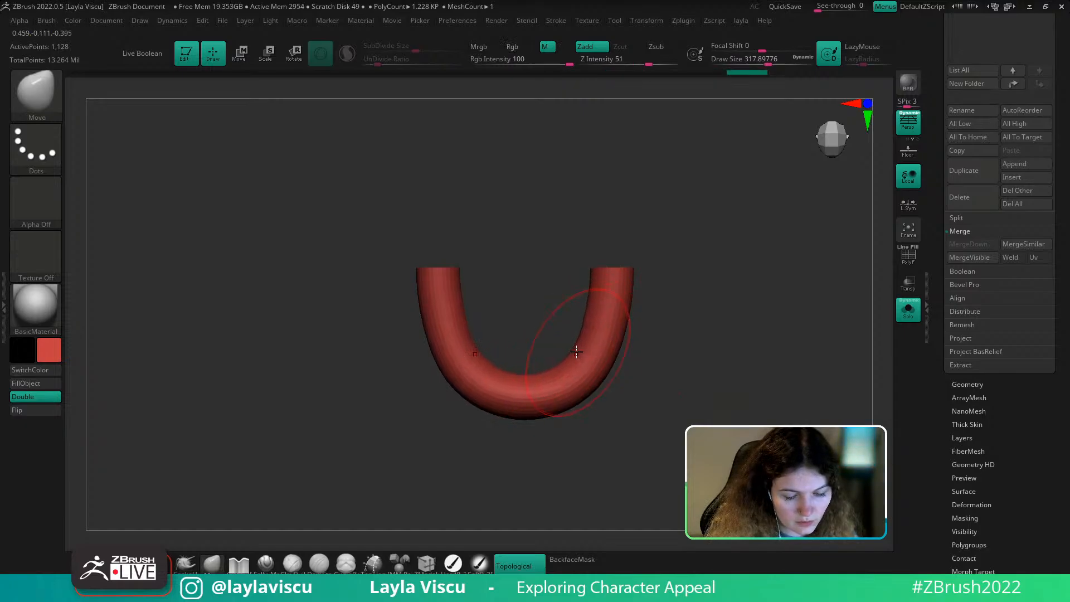
pyautogui.moveTo(594, 302); pyautogui.dragTo(596, 304)
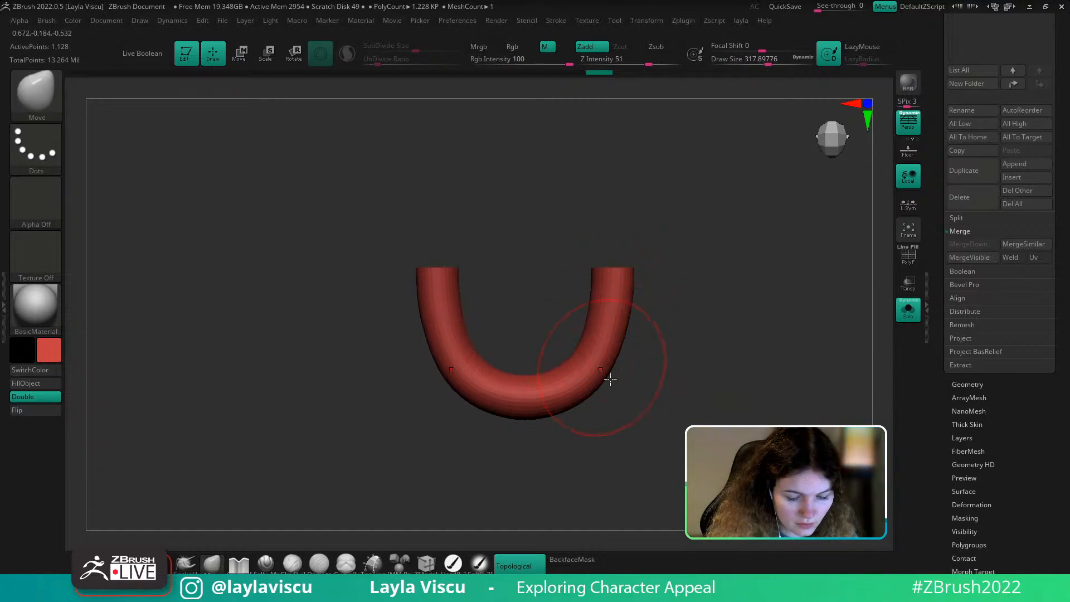
pyautogui.moveTo(610, 379); pyautogui.dragTo(621, 230)
pyautogui.moveTo(653, 341); pyautogui.dragTo(655, 351)
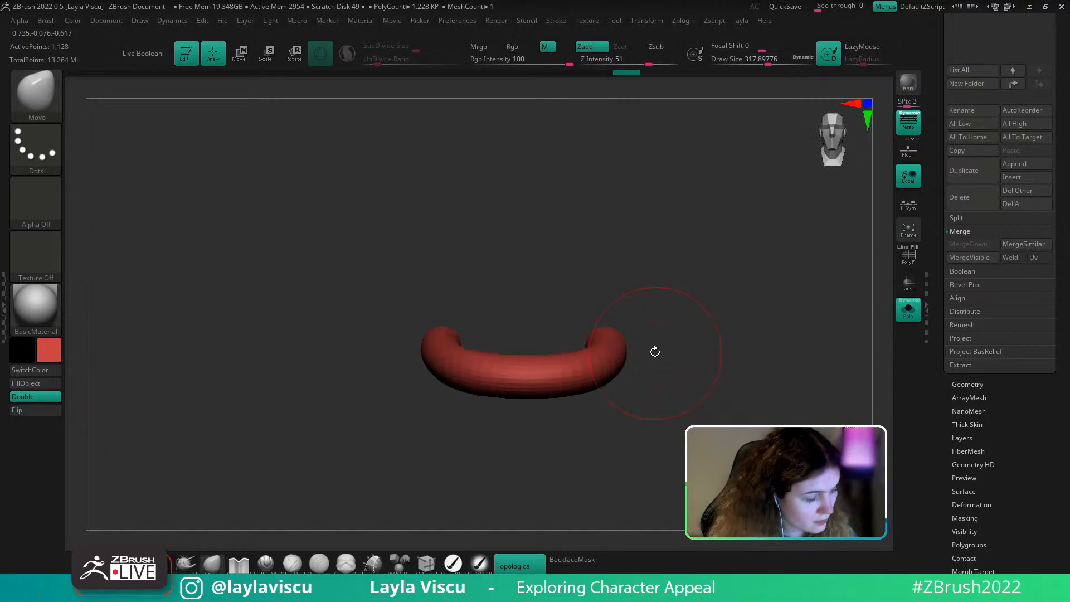
# Flatten the outer front surface of the arch with the hPolish brush at a draw size of about 217
pyautogui.press('b')
pyautogui.press('h')
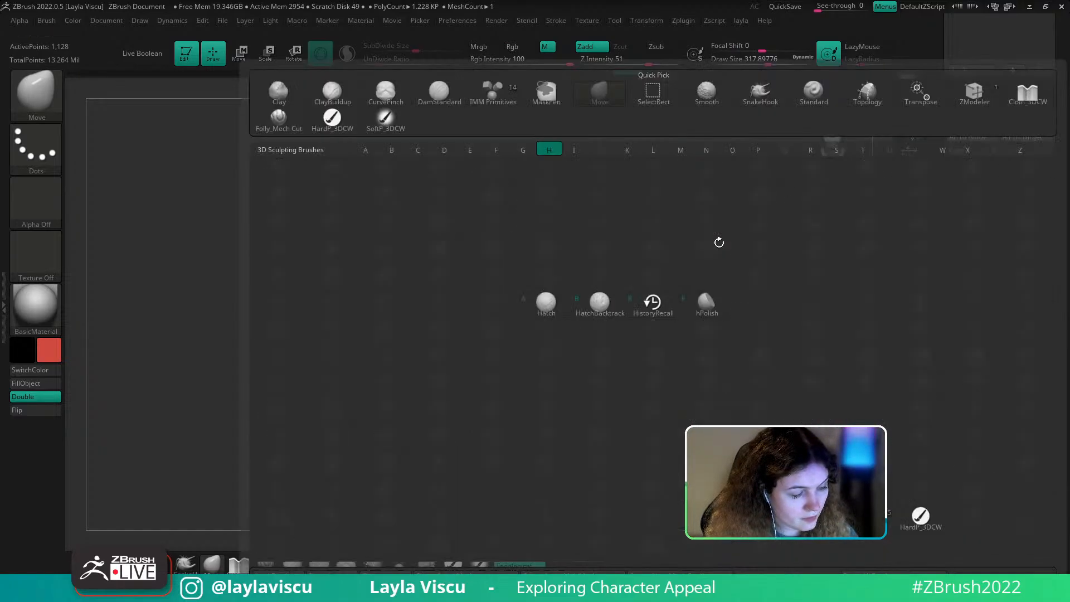
pyautogui.press('p')
pyautogui.press('s')
pyautogui.moveTo(686, 290); pyautogui.dragTo(607, 357)
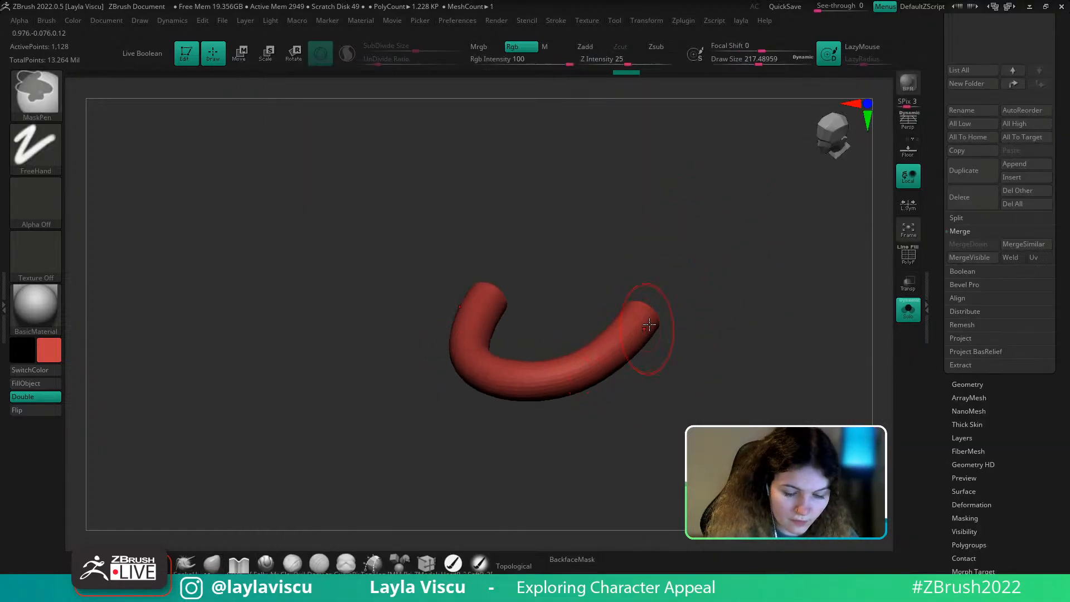
pyautogui.press('ctrl')
pyautogui.moveTo(609, 399); pyautogui.dragTo(708, 365)
pyautogui.moveTo(707, 282); pyautogui.dragTo(707, 266)
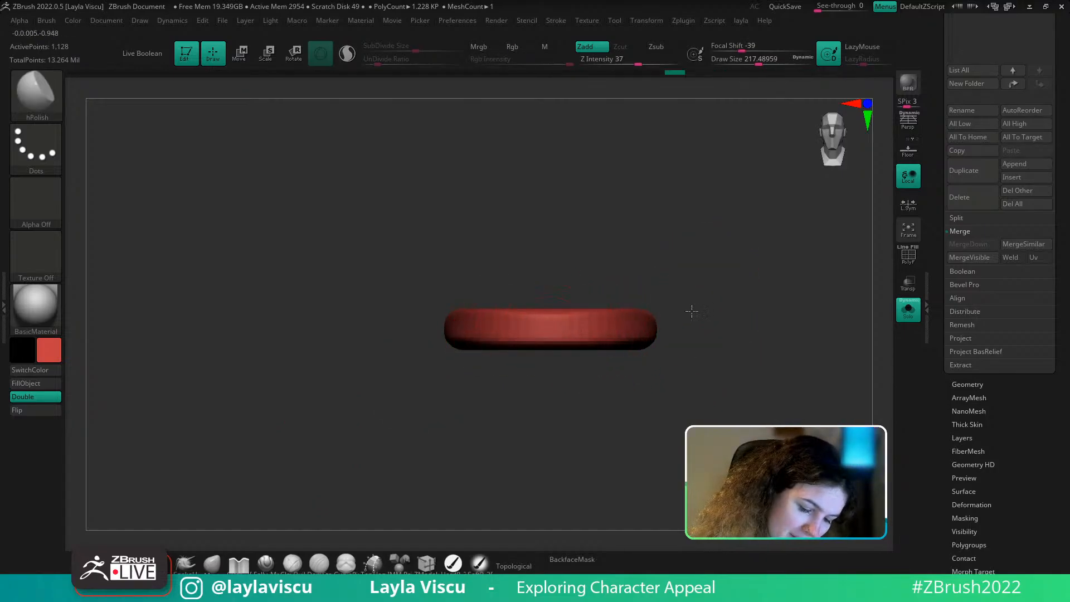
pyautogui.moveTo(692, 311); pyautogui.dragTo(574, 321)
# Turn on Dynamic Subdivision for the arch and polish its end with the hPolish brush
pyautogui.moveTo(732, 270); pyautogui.dragTo(881, 162)
pyautogui.click(967, 381)
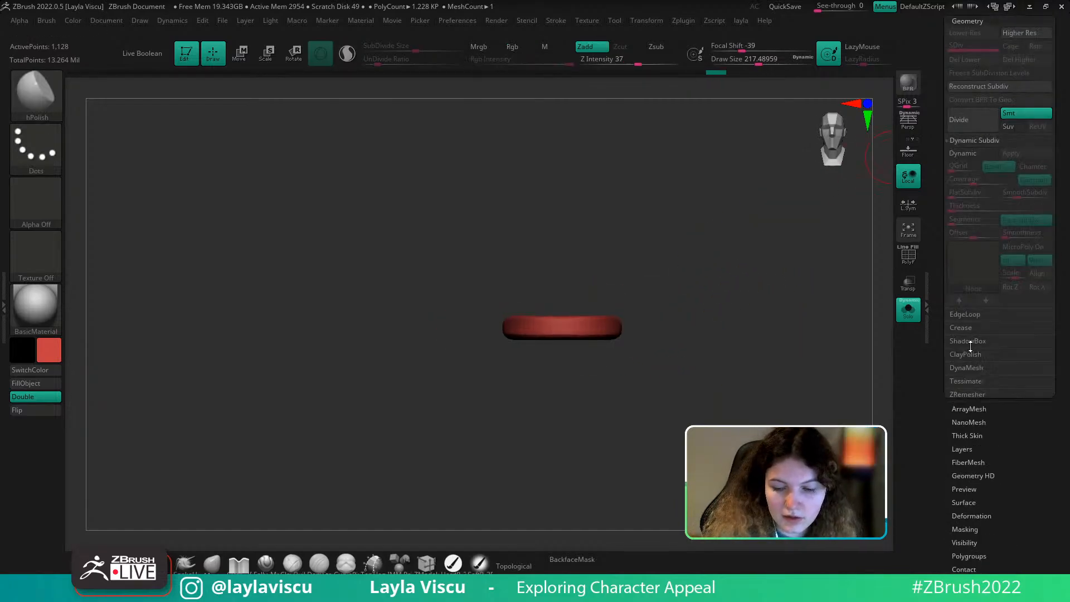
pyautogui.click(967, 151)
pyautogui.moveTo(664, 316); pyautogui.dragTo(706, 373)
pyautogui.moveTo(490, 343); pyautogui.dragTo(487, 340)
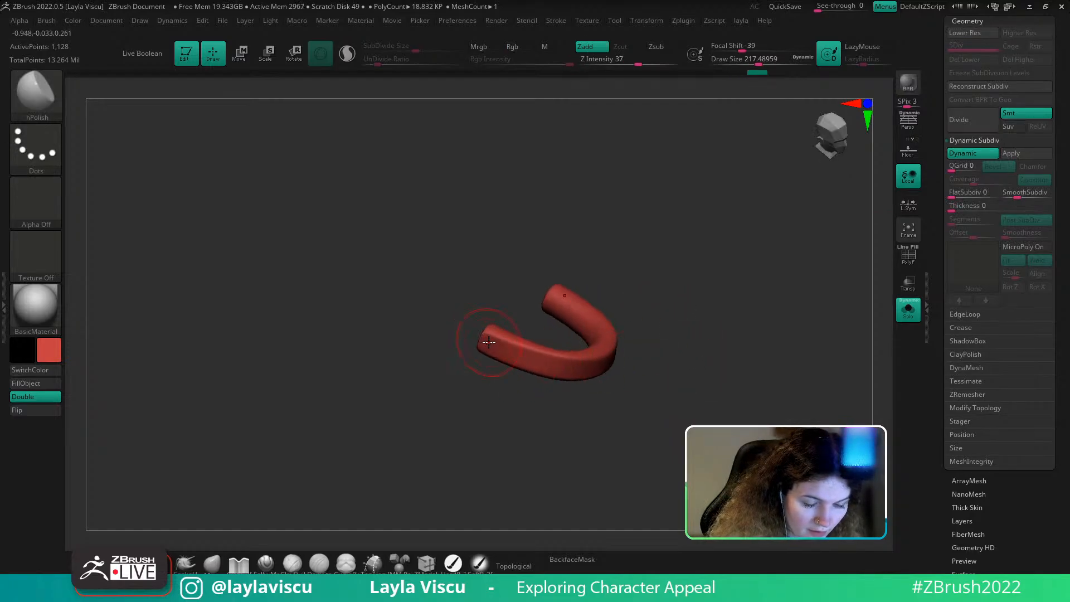
# ZRemesh the arch with KeepGroups on, SmoothGroups at 0.41025 and a target polygon count of 0.36727
pyautogui.moveTo(683, 334)
pyautogui.keyDown('shift'); pyautogui.mouseDown()
pyautogui.moveTo(704, 304)
pyautogui.moveTo(699, 346)
pyautogui.mouseUp(); pyautogui.keyUp('shift')
pyautogui.hotkey('shift', 'f')
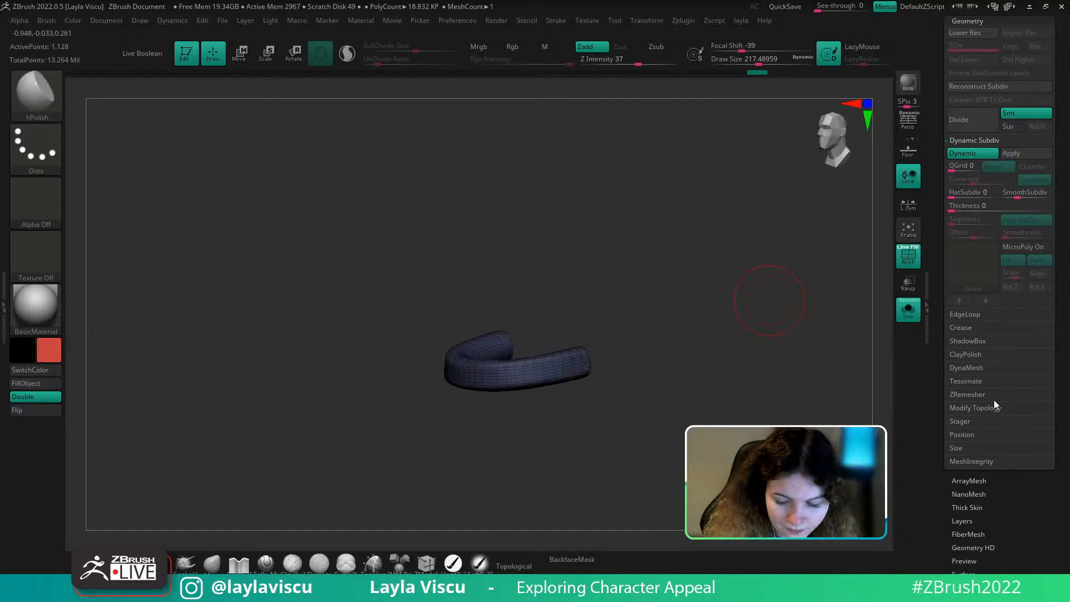
pyautogui.click(995, 396)
pyautogui.keyDown('shift'); pyautogui.moveTo(740, 402); pyautogui.dragTo(871, 334); pyautogui.keyUp('shift')
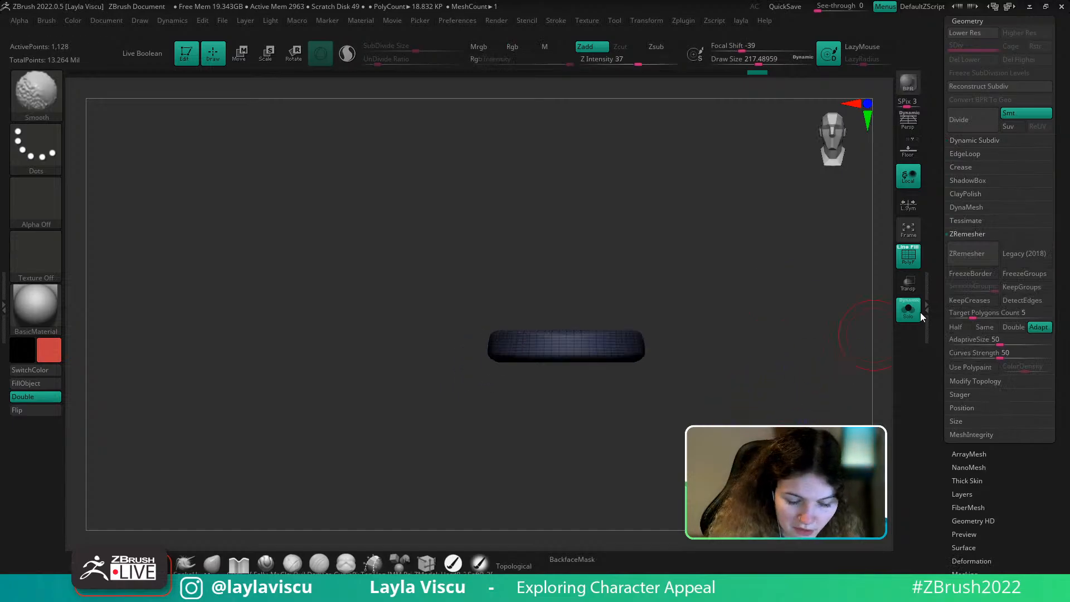
pyautogui.click(1022, 289)
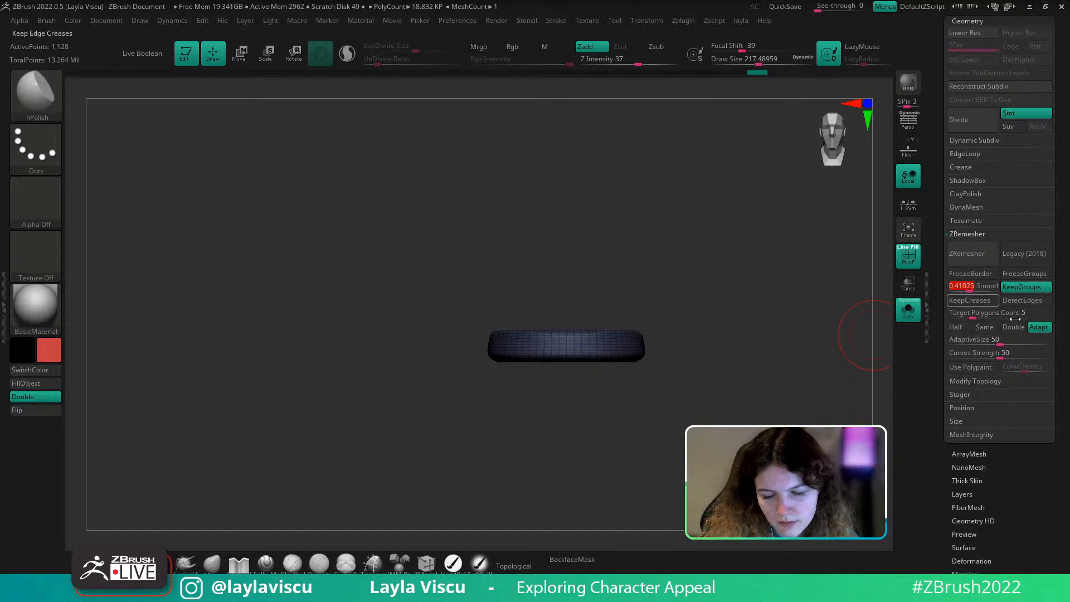
pyautogui.moveTo(973, 313); pyautogui.dragTo(955, 315)
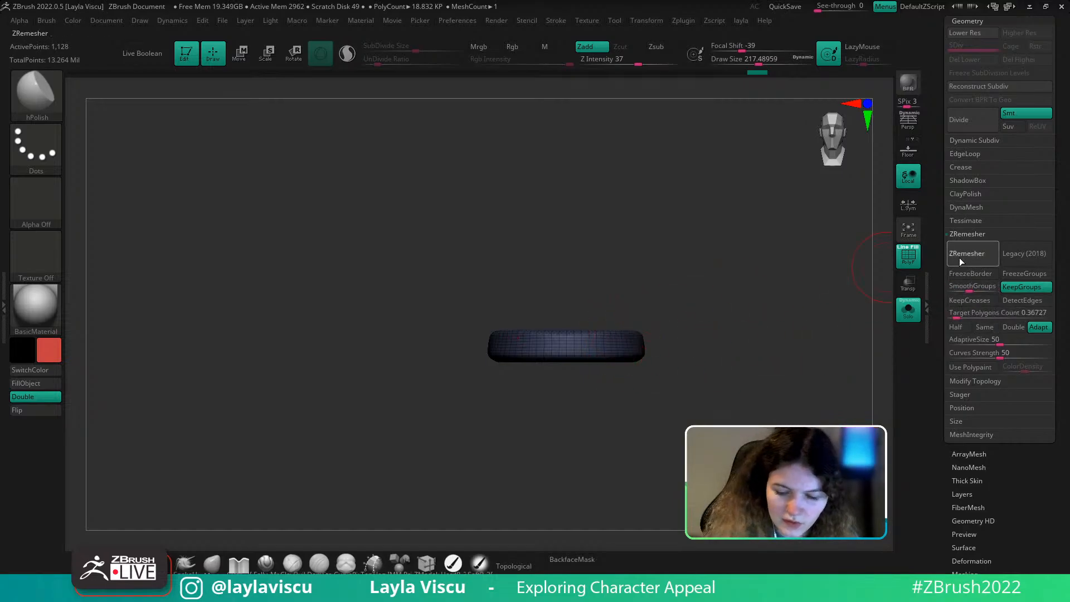
pyautogui.click(964, 255)
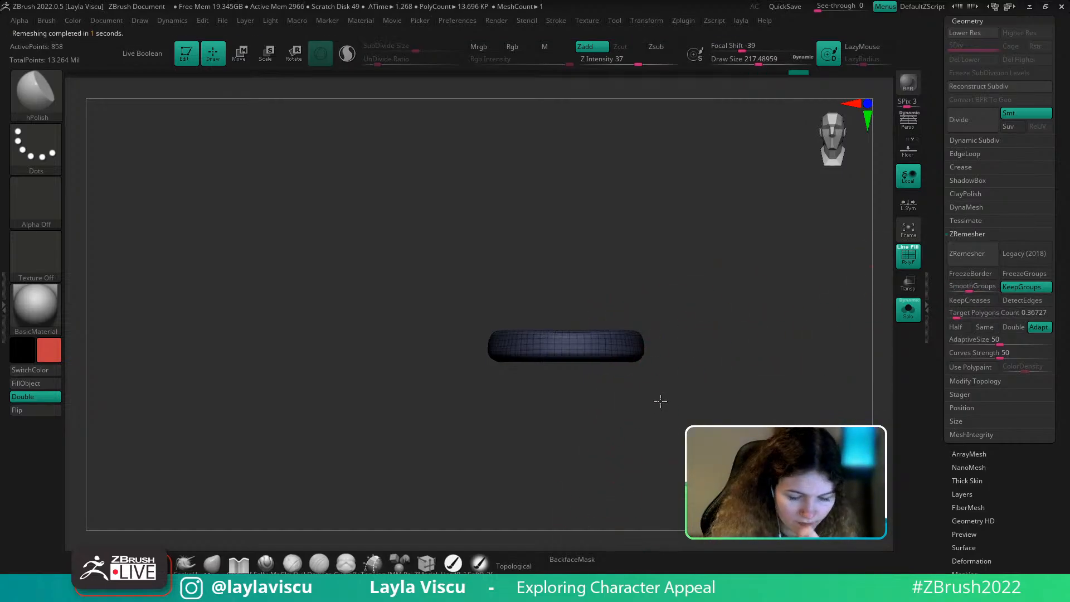
# Lower the target polygon count to 0.1033 and ZRemesh the arch again
pyautogui.moveTo(661, 399)
pyautogui.mouseDown()
pyautogui.moveTo(559, 409)
pyautogui.moveTo(651, 400)
pyautogui.moveTo(669, 419)
pyautogui.mouseUp()
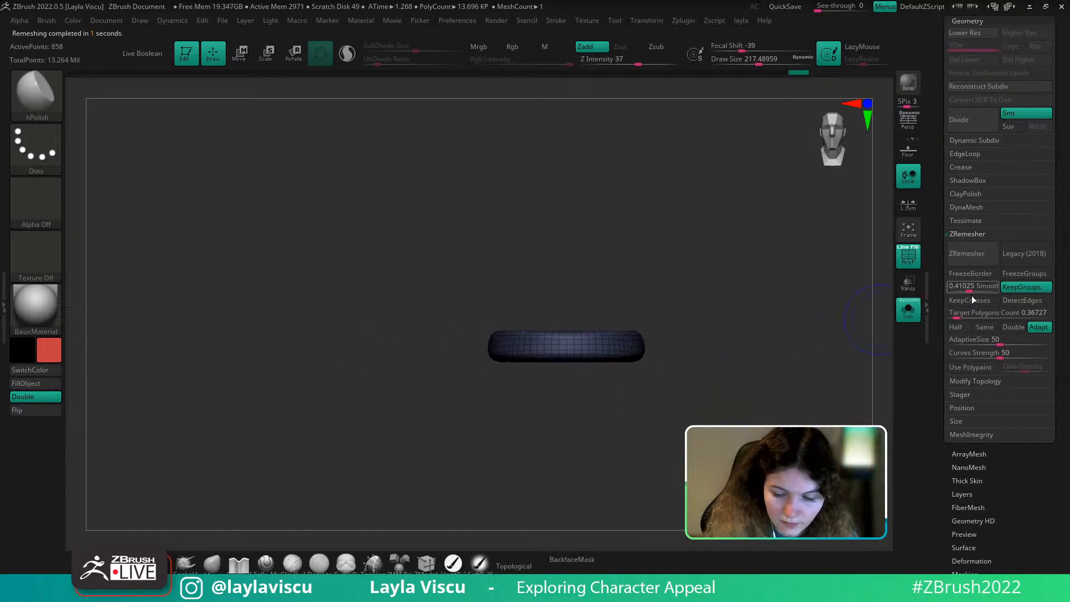
pyautogui.moveTo(956, 316); pyautogui.dragTo(951, 315)
pyautogui.click(975, 255)
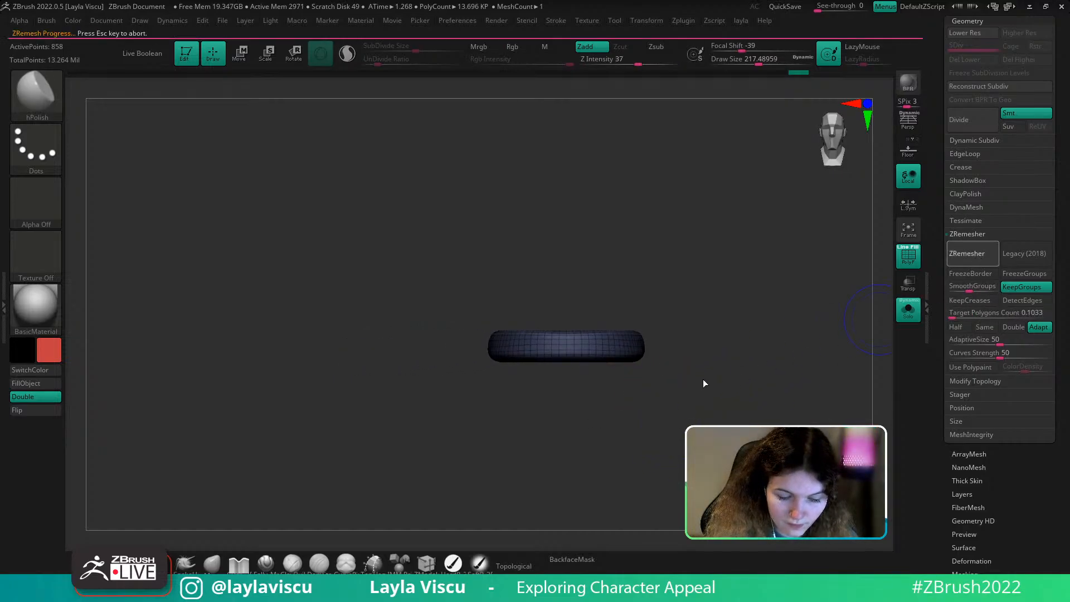
# Smooth and refine the remeshed arch's front surface with strokes of the Folly_Mech Cut brush
pyautogui.moveTo(691, 384)
pyautogui.mouseDown()
pyautogui.moveTo(684, 435)
pyautogui.moveTo(698, 371)
pyautogui.mouseUp()
pyautogui.click(267, 564)
pyautogui.moveTo(424, 445); pyautogui.dragTo(432, 488)
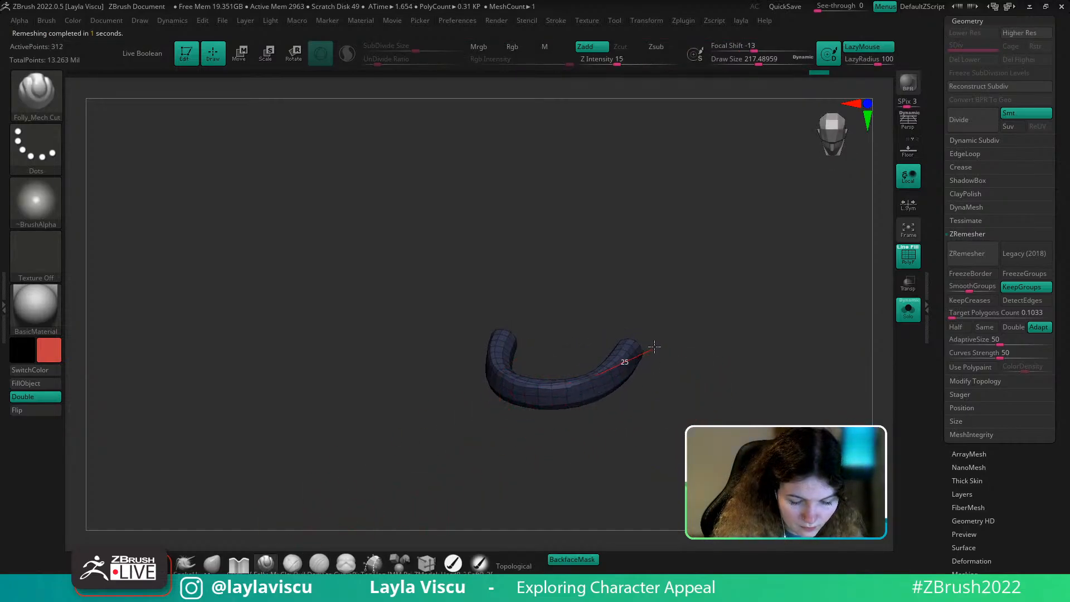
pyautogui.moveTo(672, 297); pyautogui.dragTo(669, 287)
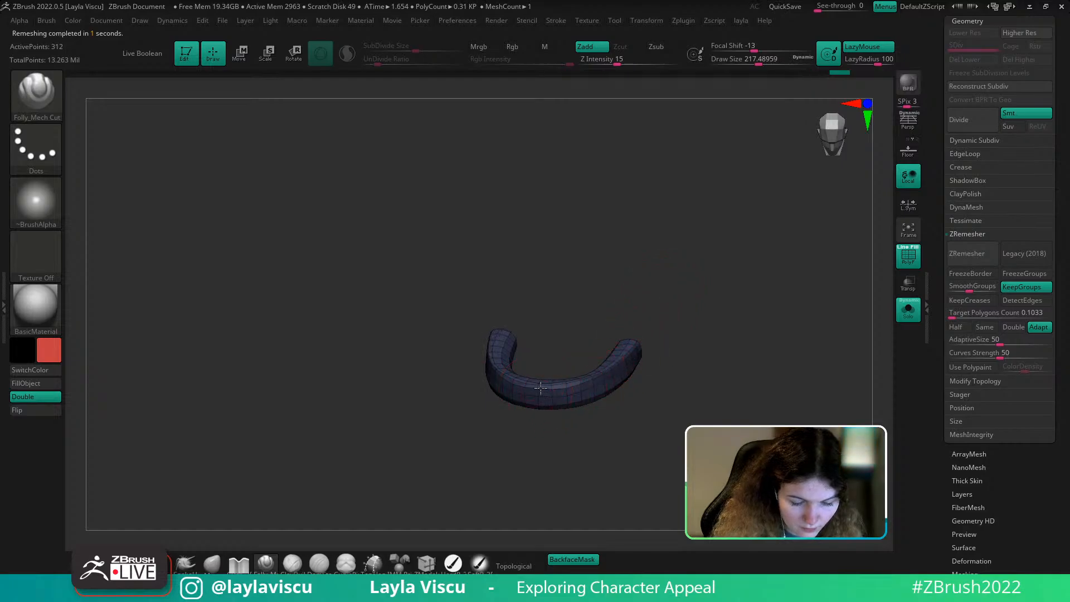
pyautogui.moveTo(660, 356); pyautogui.dragTo(647, 409)
pyautogui.moveTo(555, 390)
pyautogui.mouseDown()
pyautogui.moveTo(683, 351)
pyautogui.moveTo(690, 365)
pyautogui.moveTo(642, 408)
pyautogui.mouseUp()
# Turn on Dynamic Subdivision for the arch and hide its polyframe
pyautogui.click(974, 141)
pyautogui.click(977, 154)
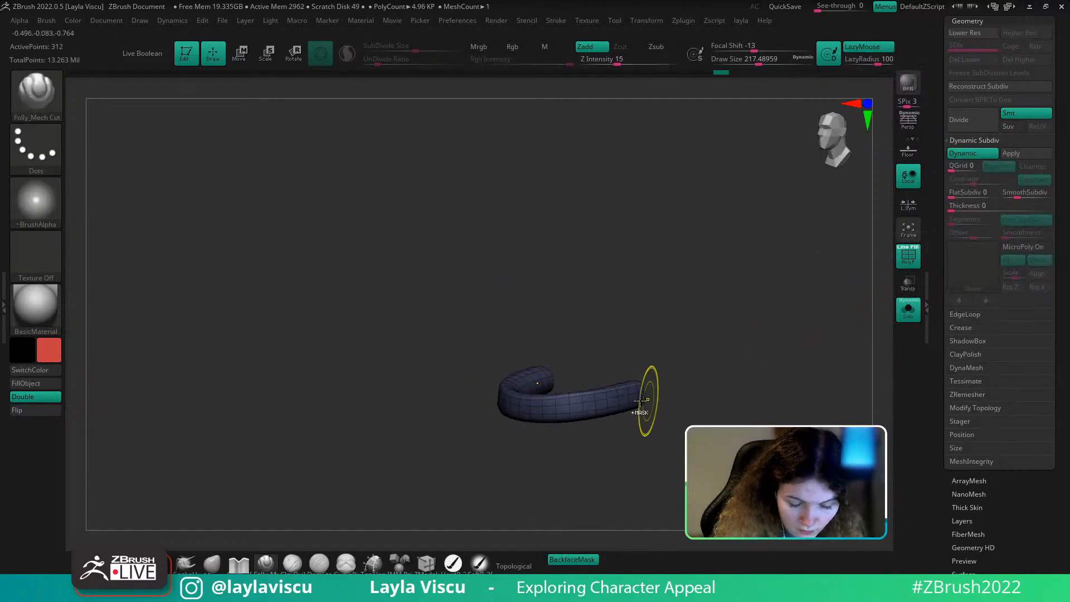
pyautogui.keyDown('shift'); pyautogui.moveTo(690, 376); pyautogui.dragTo(651, 459); pyautogui.keyUp('shift')
pyautogui.hotkey('shift', 'f')
# Select the Move brush, bring up the Gizmo on the arch, and raise its pivot to the arch's upper edge
pyautogui.press('b')
pyautogui.press('m')
pyautogui.press('v')
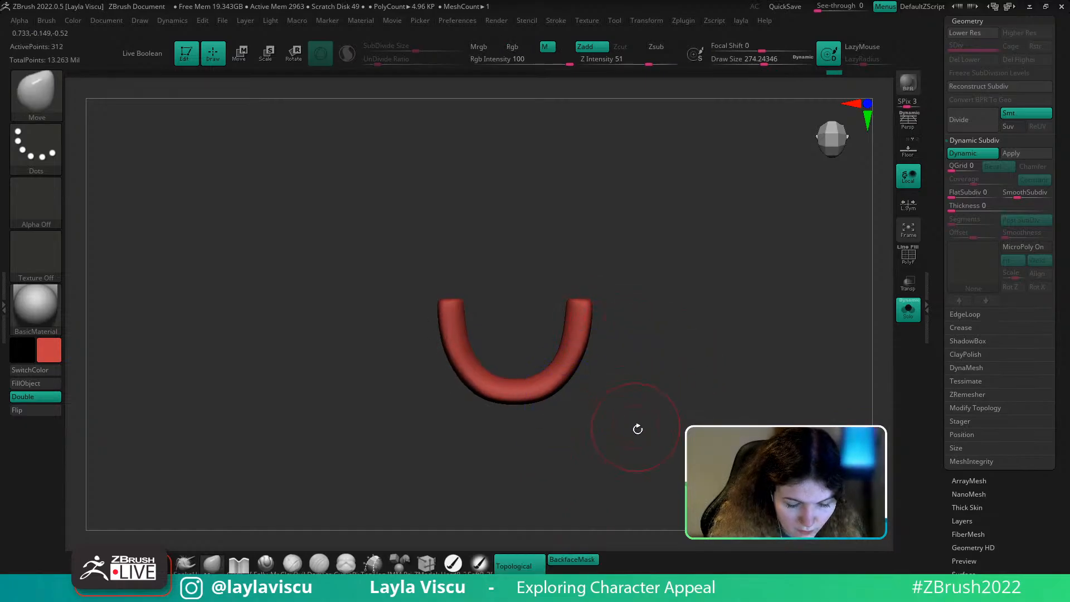
pyautogui.moveTo(636, 430); pyautogui.dragTo(719, 376)
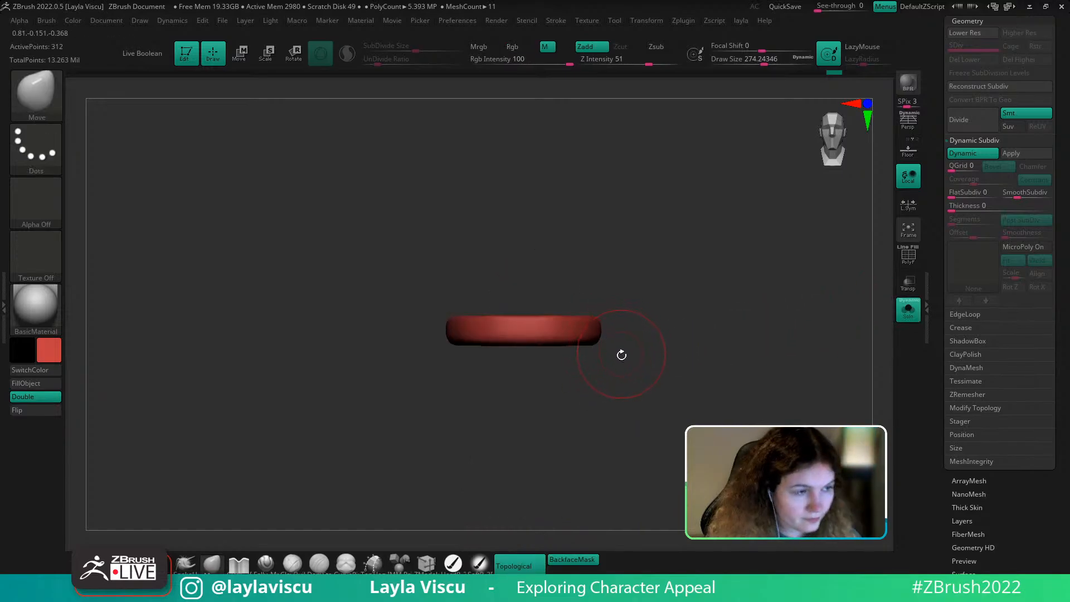
pyautogui.press('w')
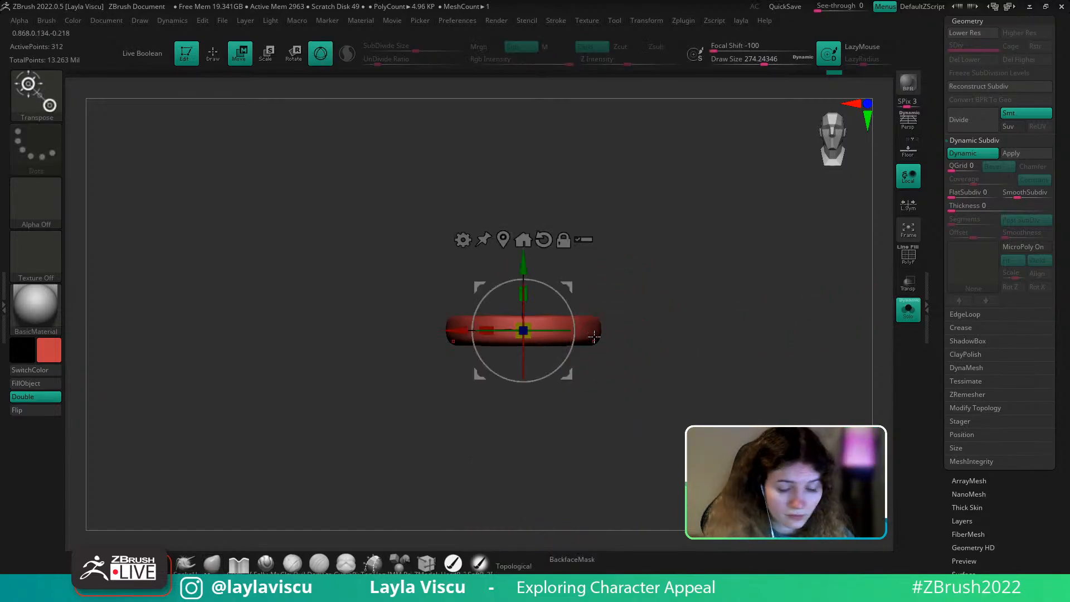
pyautogui.moveTo(530, 268)
pyautogui.keyDown('alt'); pyautogui.mouseDown()
pyautogui.moveTo(530, 251)
pyautogui.moveTo(528, 264)
pyautogui.mouseUp(); pyautogui.keyUp('alt')
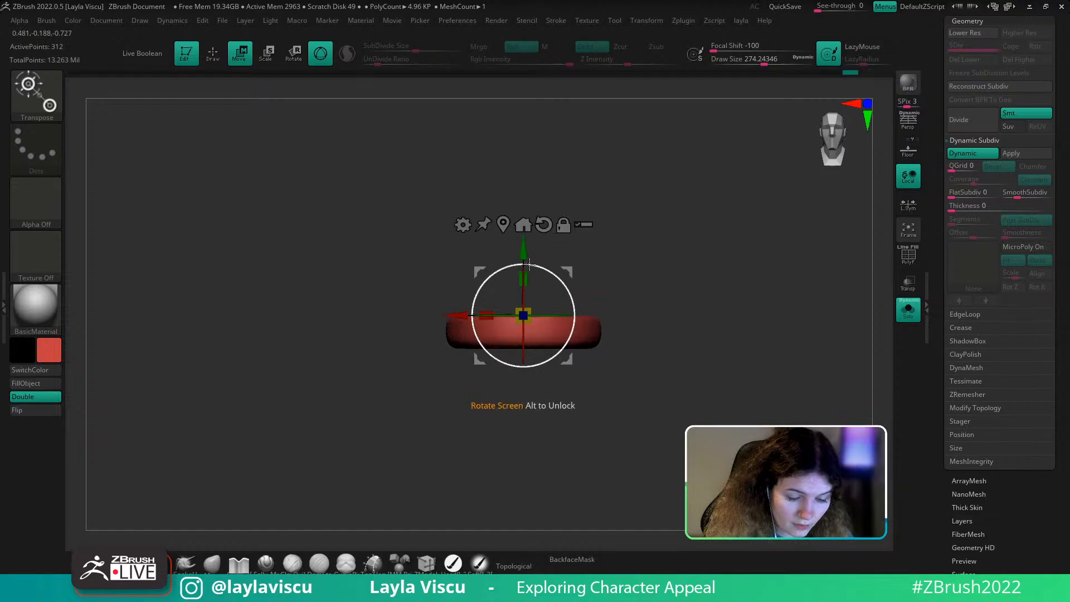
pyautogui.keyDown('alt'); pyautogui.moveTo(634, 293); pyautogui.dragTo(643, 263); pyautogui.keyUp('alt')
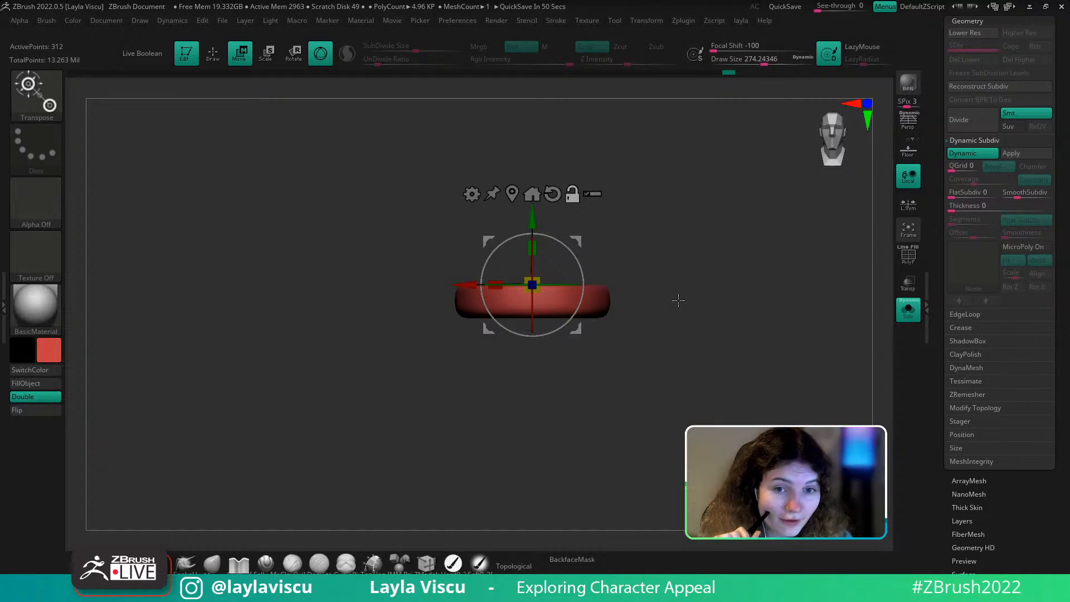
# Examine the arch alongside the full character, in wireframe, and against the reference painting of the girl's teeth
pyautogui.click(908, 310)
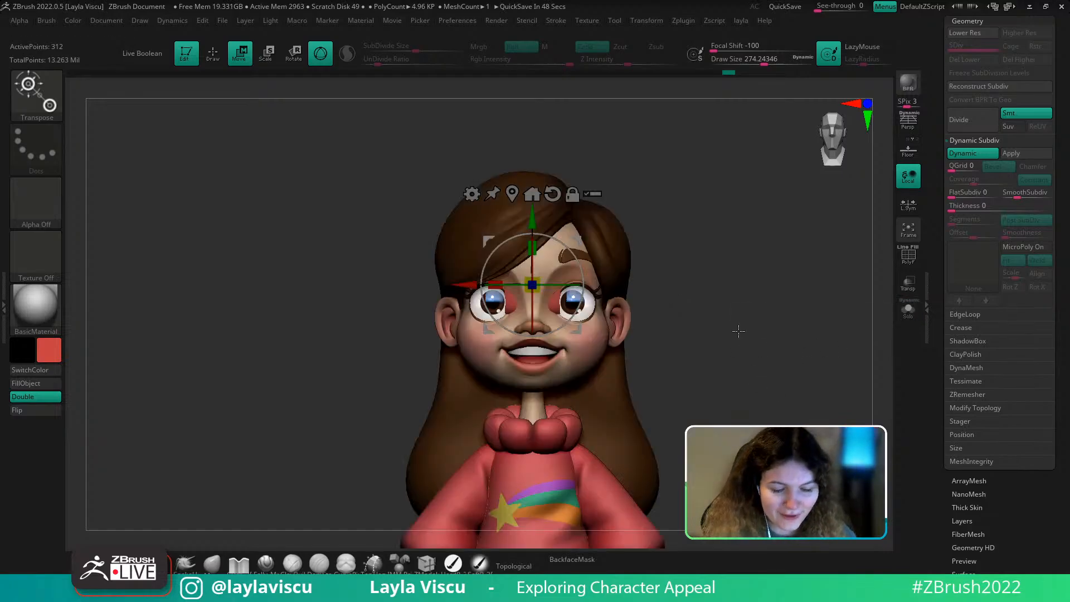
pyautogui.click(909, 309)
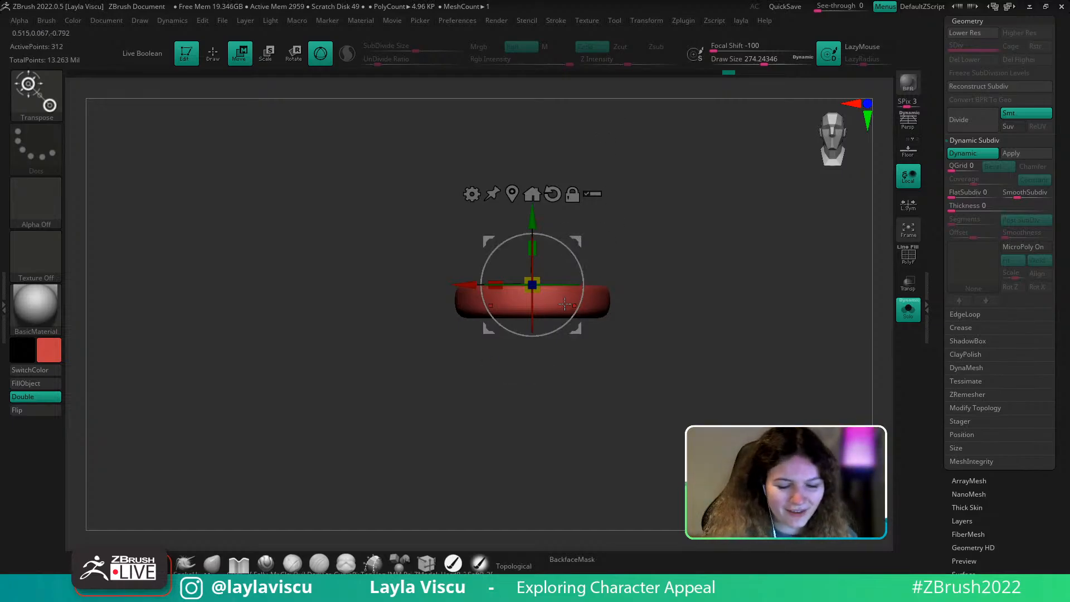
pyautogui.keyDown('alt'); pyautogui.moveTo(653, 289); pyautogui.dragTo(652, 313); pyautogui.keyUp('alt')
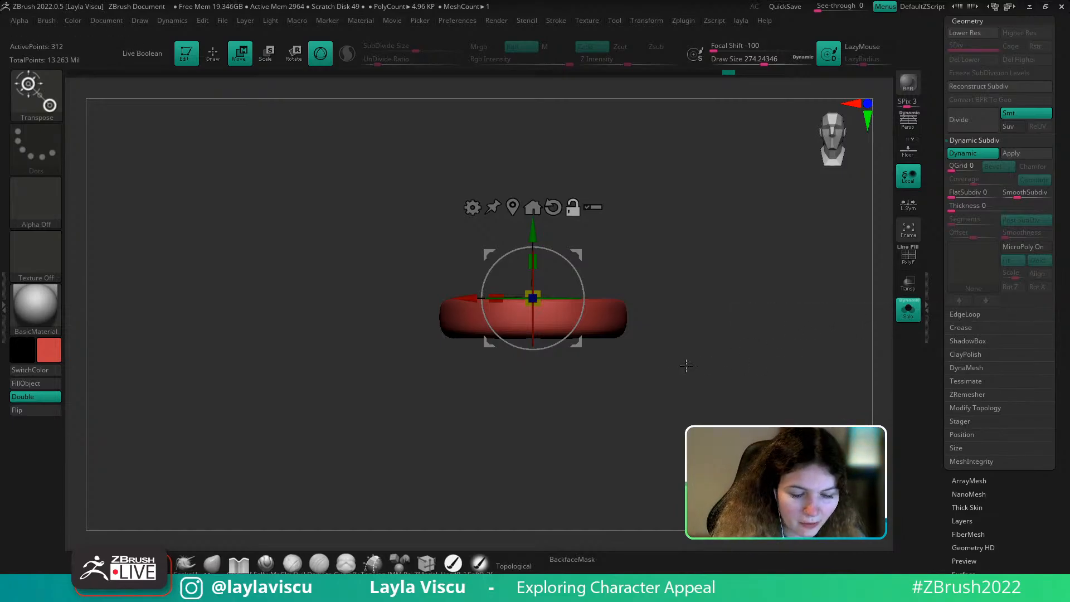
pyautogui.keyDown('alt'); pyautogui.moveTo(822, 323); pyautogui.dragTo(850, 312); pyautogui.keyUp('alt')
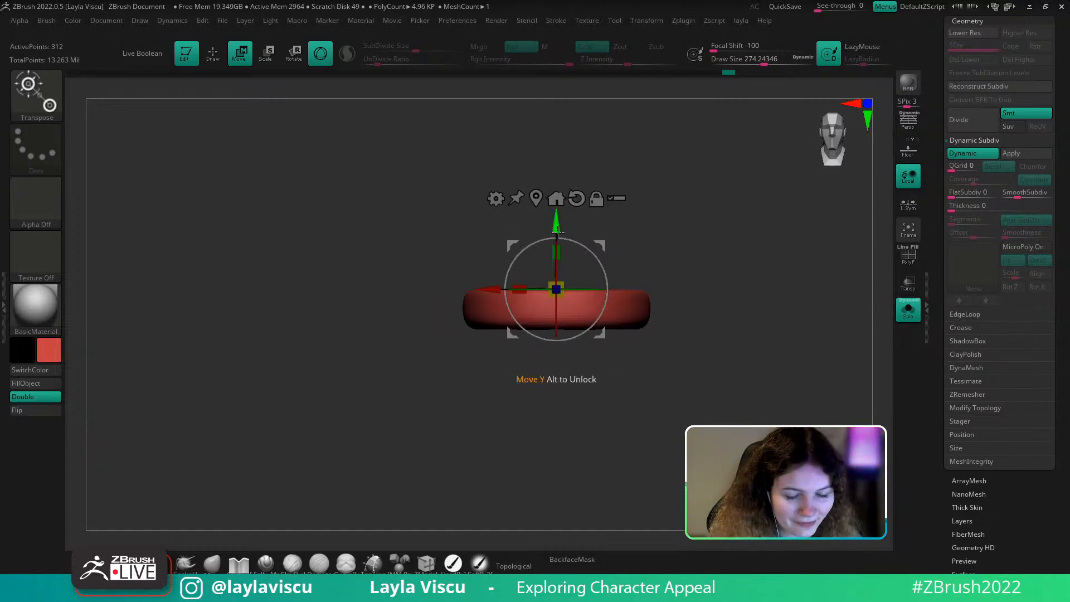
pyautogui.keyDown('alt'); pyautogui.moveTo(618, 248); pyautogui.dragTo(610, 223); pyautogui.keyUp('alt')
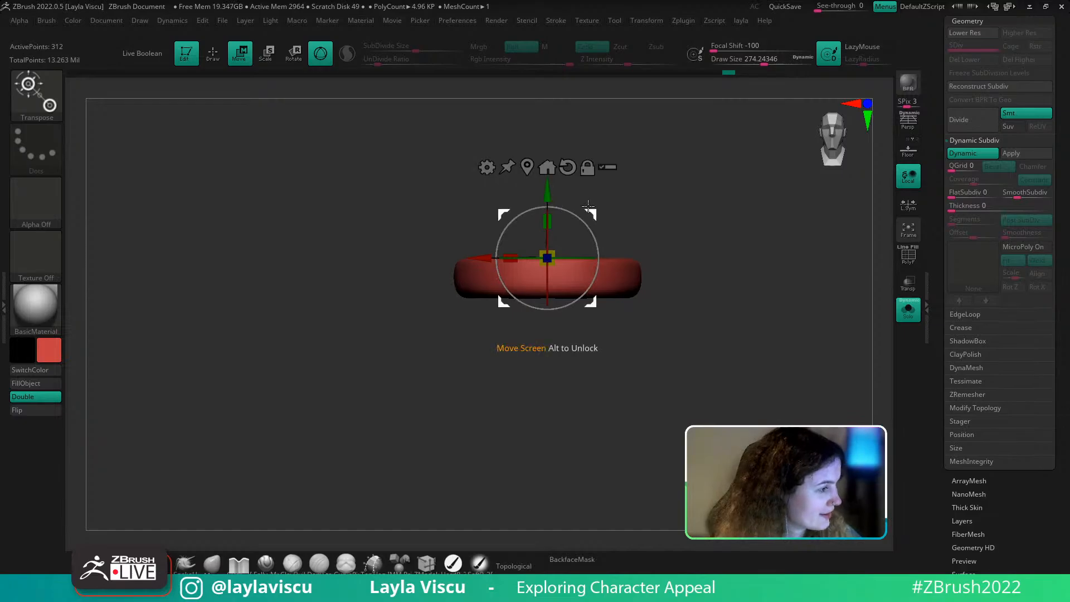
pyautogui.hotkey('shift', 'f')
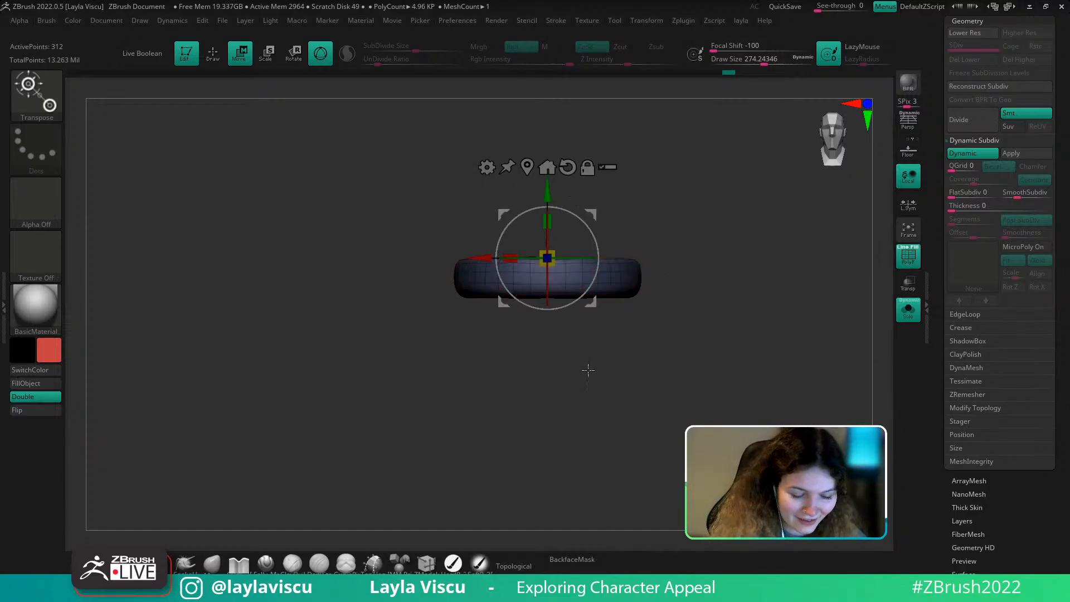
pyautogui.hotkey('shift', 'f')
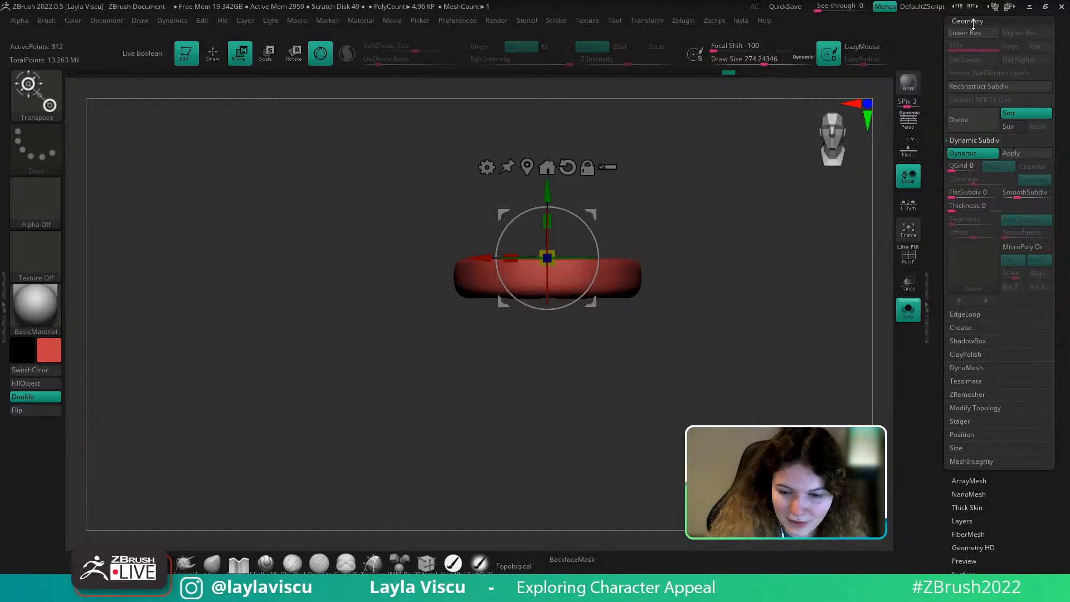
pyautogui.scroll(1, 974, 50)
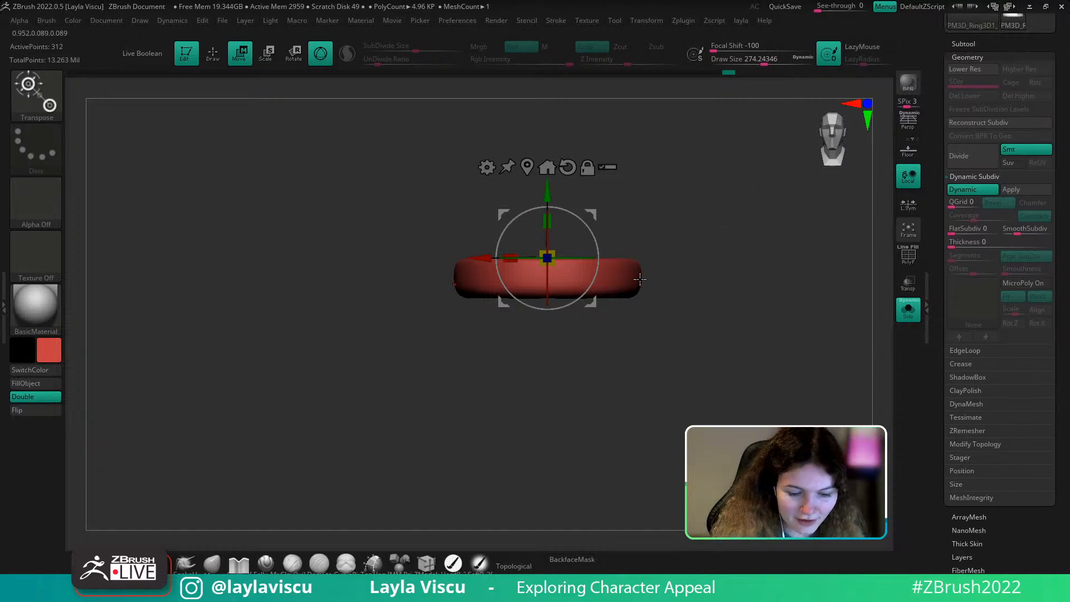
pyautogui.hotkey('shift', 'z')
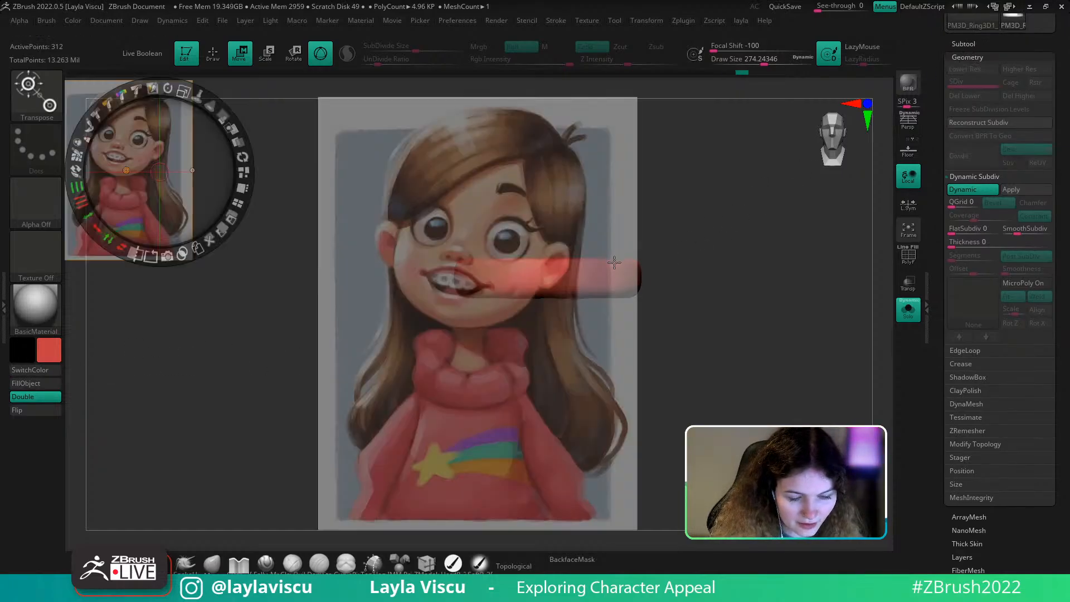
pyautogui.hotkey('shift', 'z')
pyautogui.hotkey('shift', 'z')
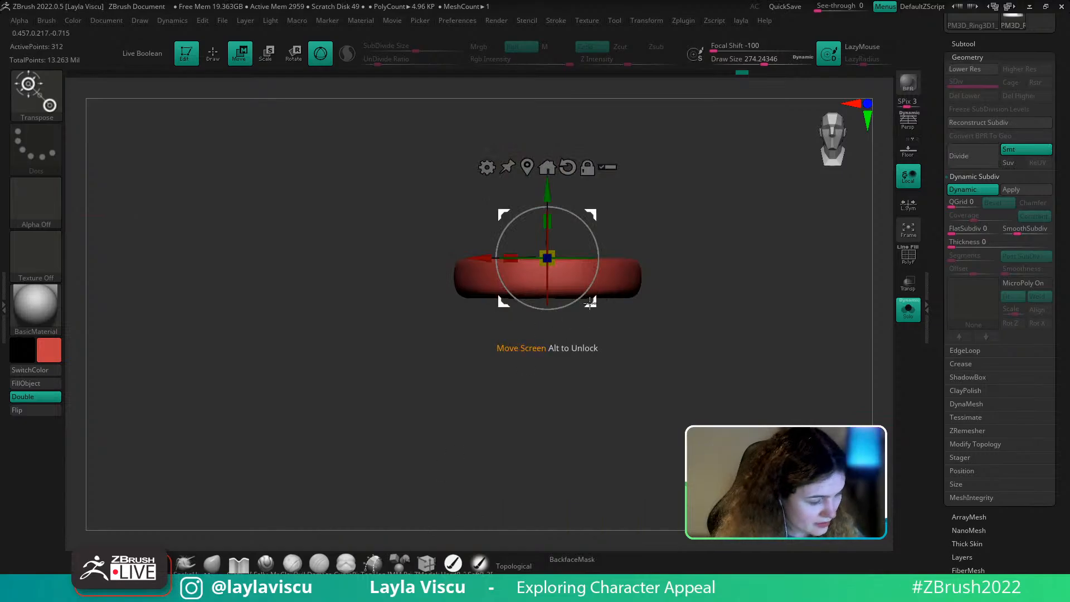
pyautogui.press('b')
pyautogui.click(545, 335)
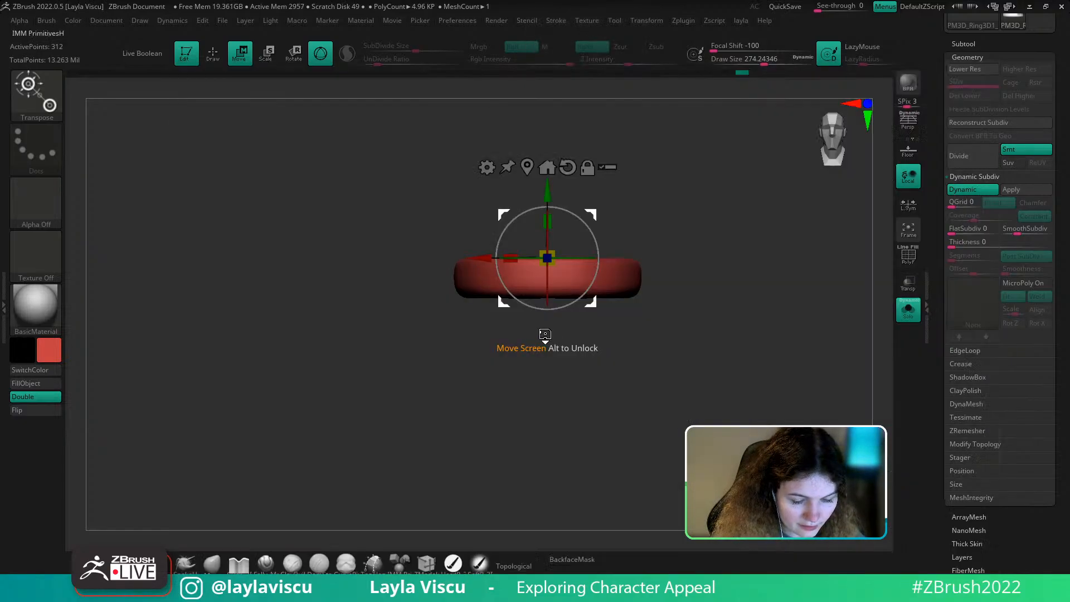
pyautogui.click(400, 562)
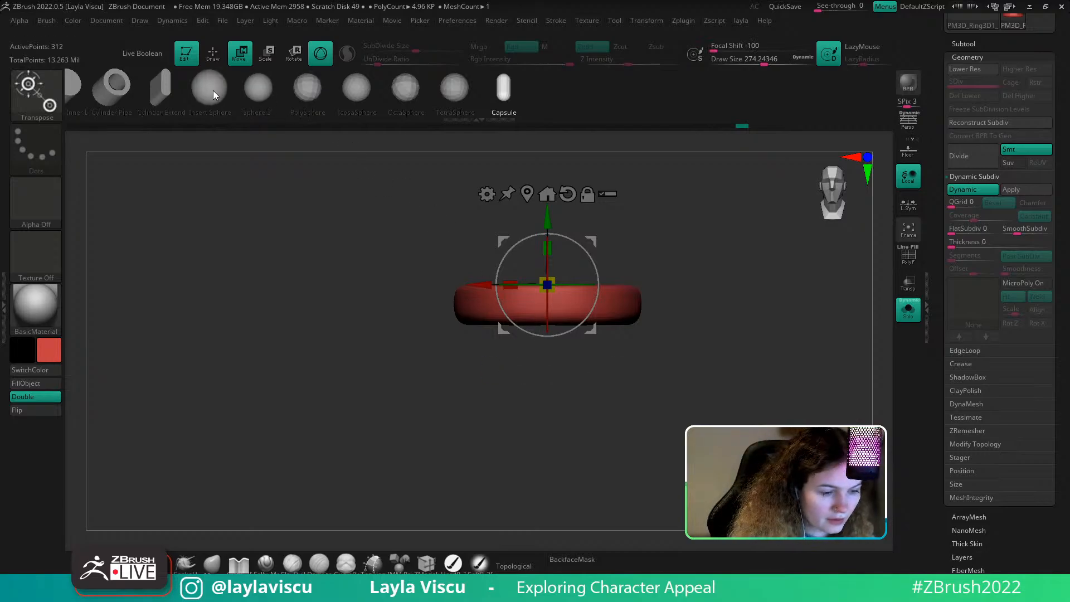
pyautogui.click(317, 93)
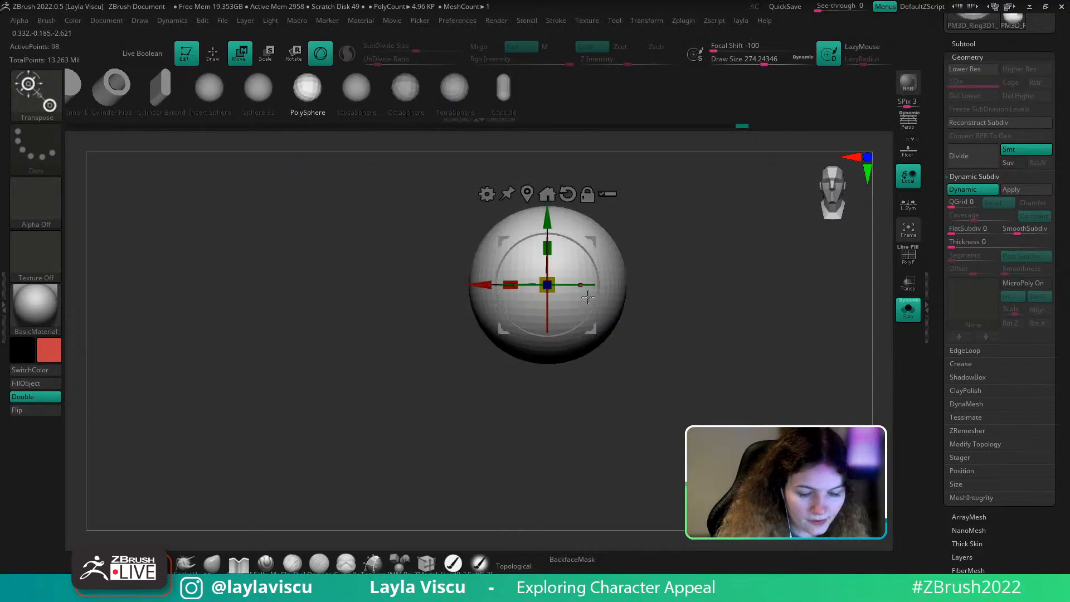
pyautogui.press('b')
pyautogui.press('c')
pyautogui.press('b')
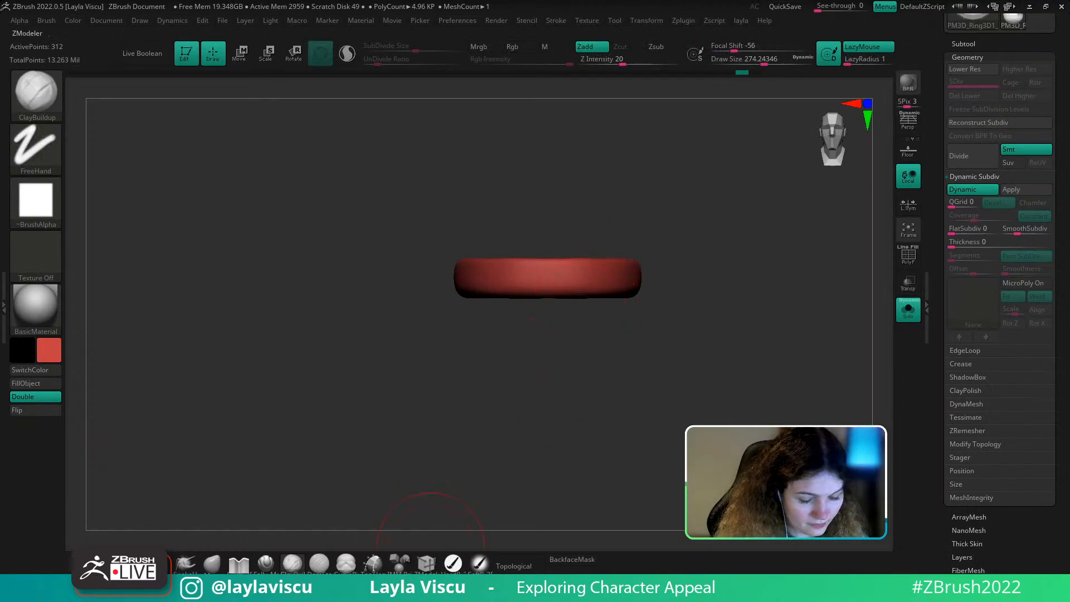
# Choose PolySphere from the IMM Primitives brush and set the main colour to off-white
pyautogui.press('b')
pyautogui.press('i')
pyautogui.press('p')
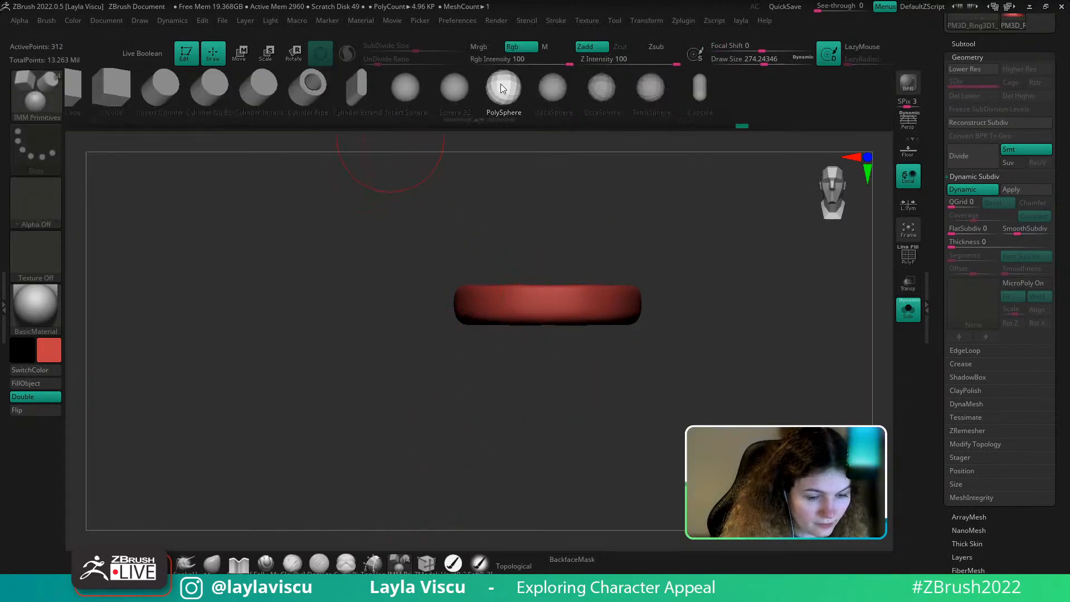
pyautogui.moveTo(569, 319); pyautogui.dragTo(568, 346)
pyautogui.hotkey('ctrl', 'z')
pyautogui.click(51, 351)
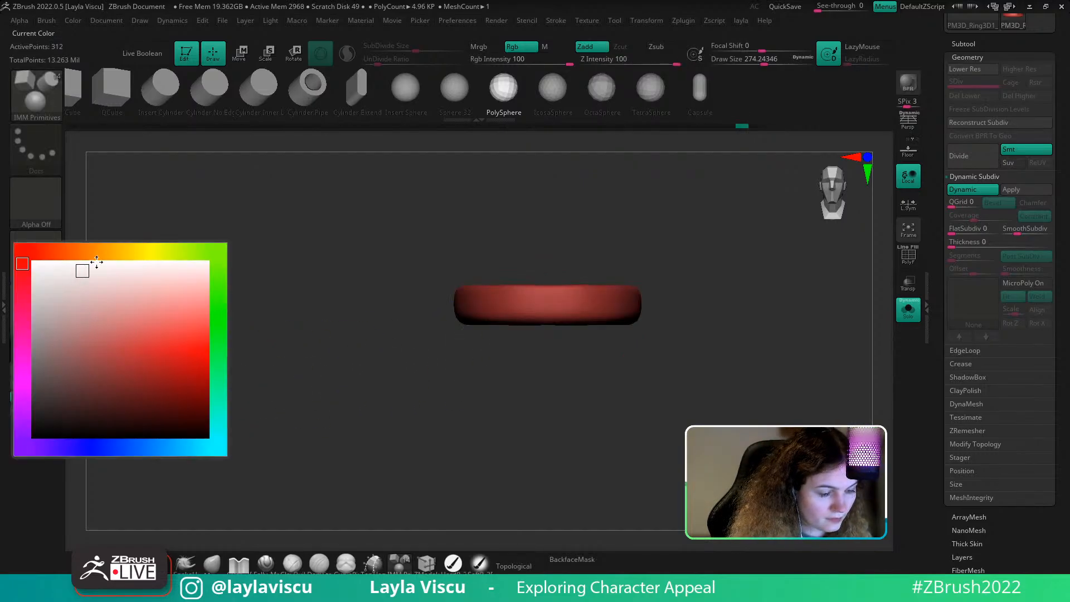
pyautogui.moveTo(97, 261)
pyautogui.mouseDown()
pyautogui.moveTo(125, 249)
pyautogui.moveTo(108, 251)
pyautogui.mouseUp()
pyautogui.click(90, 291)
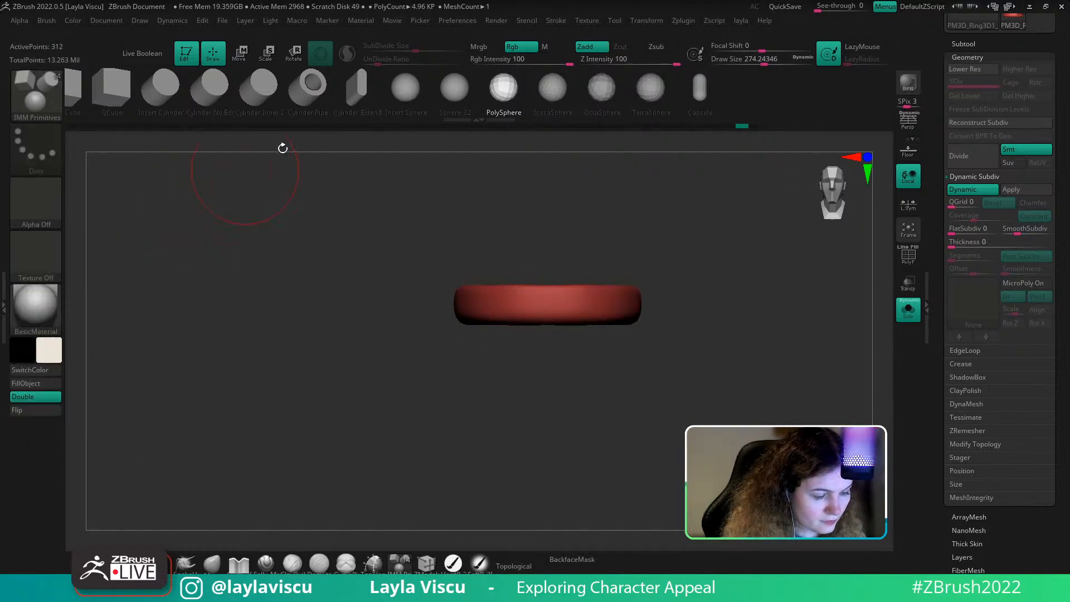
# Insert a mirrored pair of off-white PolySpheres at the arch's front and bring up the Gizmo on them
pyautogui.moveTo(568, 322)
pyautogui.mouseDown()
pyautogui.moveTo(569, 343)
pyautogui.moveTo(588, 328)
pyautogui.mouseUp()
pyautogui.keyDown('shift'); pyautogui.moveTo(670, 350); pyautogui.dragTo(698, 362); pyautogui.keyUp('shift')
pyautogui.press('w')
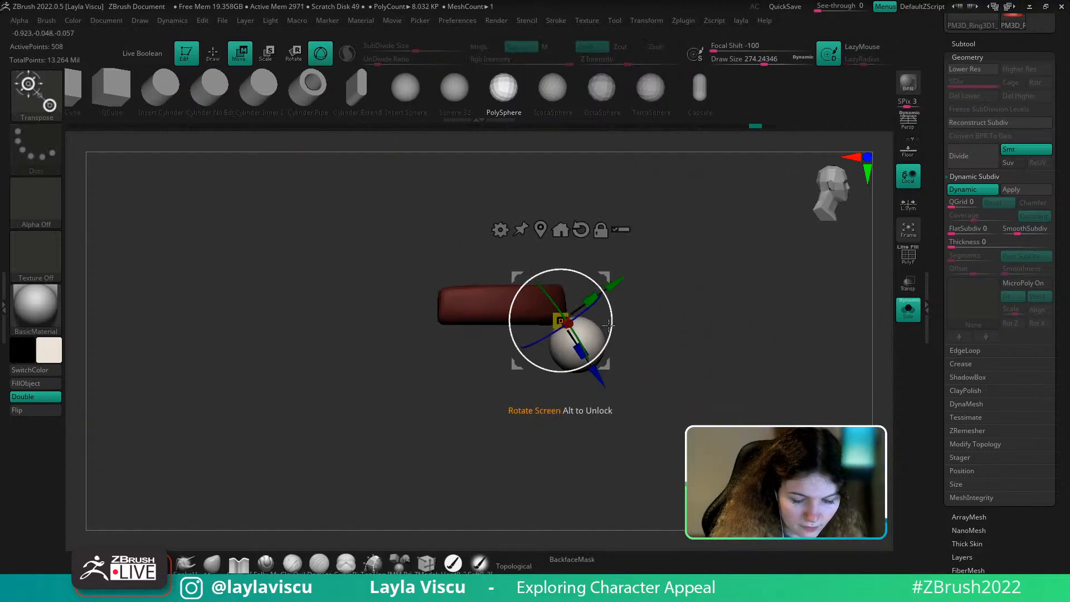
# Try to flatten the two spheres front to back along the Z axis after resetting the Gizmo orientation
pyautogui.click(581, 230)
pyautogui.moveTo(648, 301); pyautogui.dragTo(646, 442)
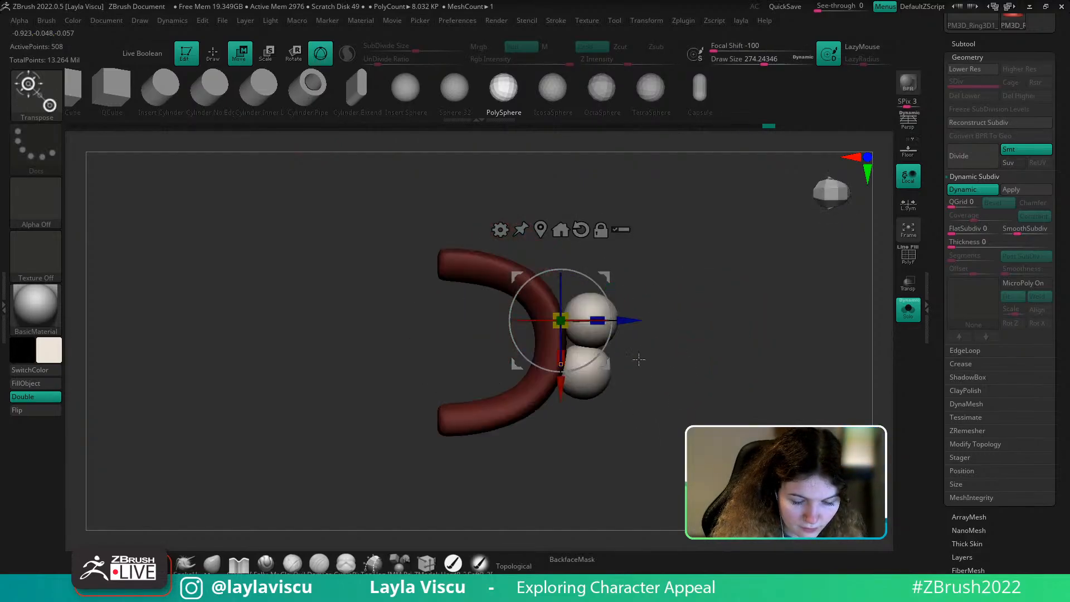
pyautogui.moveTo(598, 321); pyautogui.dragTo(583, 321)
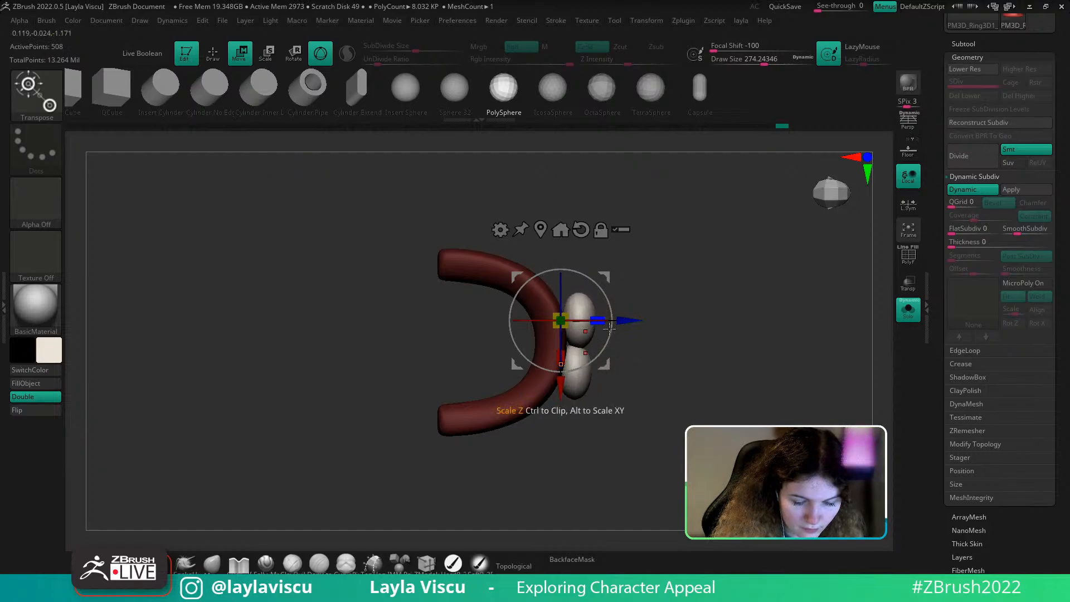
pyautogui.moveTo(666, 370); pyautogui.dragTo(688, 307)
pyautogui.hotkey('ctrl', 'z')
pyautogui.hotkey('ctrl', 'z')
pyautogui.hotkey('ctrl', 'z')
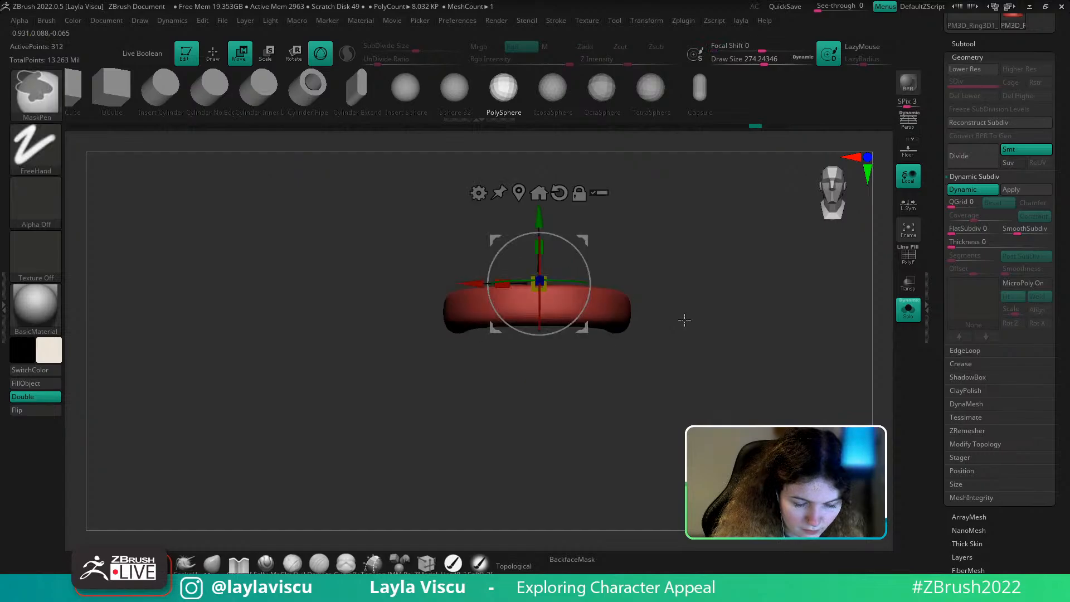
# Restore the two inserted spheres, rotate them, and space them apart along the arch's front
pyautogui.moveTo(741, 128); pyautogui.dragTo(755, 128)
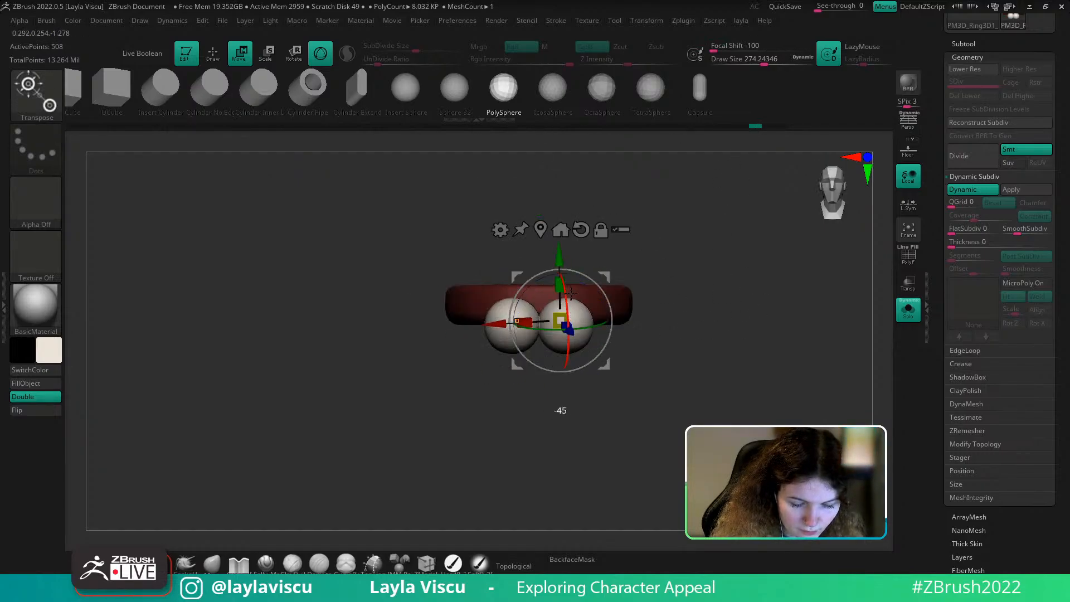
pyautogui.hotkey('ctrl', 'shift', 'z')
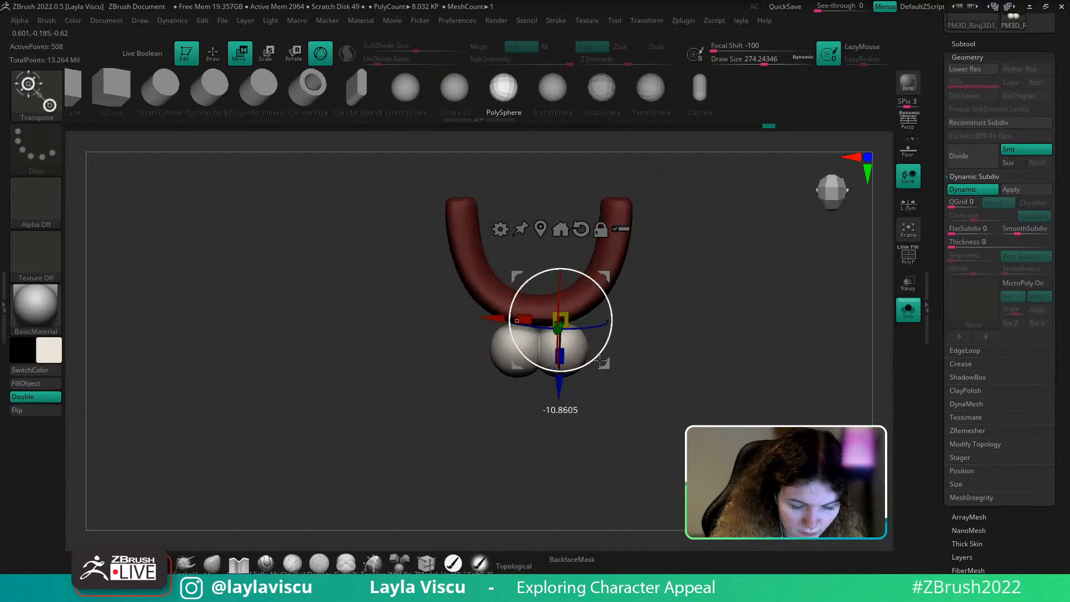
pyautogui.hotkey('ctrl', 'shift', 'z')
pyautogui.hotkey('ctrl', 'shift', 'z')
pyautogui.hotkey('ctrl', 'shift', 'z')
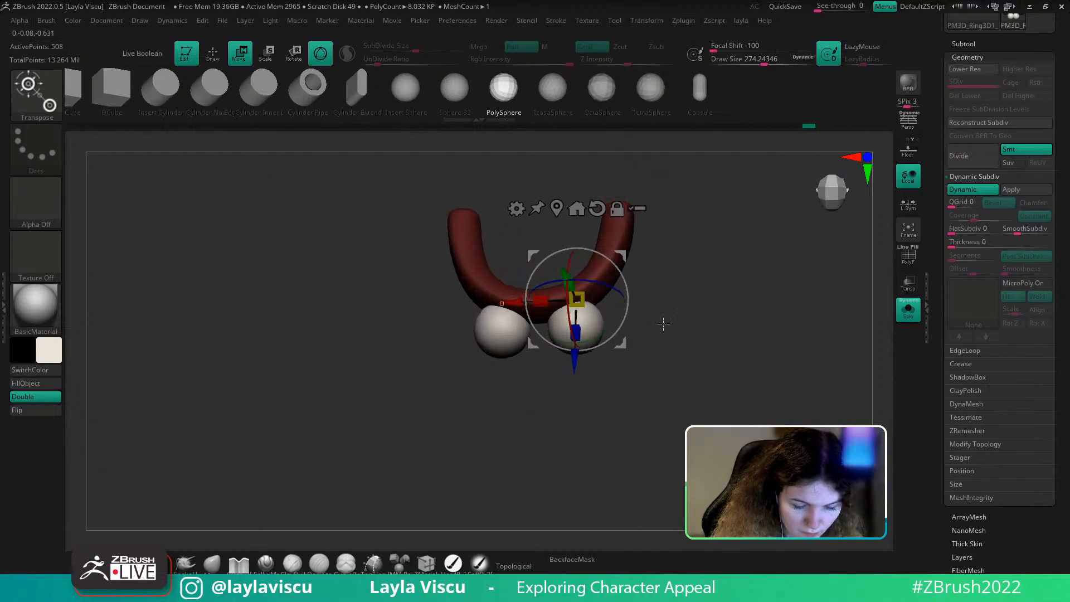
pyautogui.hotkey('ctrl', 'shift', 'z')
pyautogui.hotkey('ctrl', 'shift', 'z')
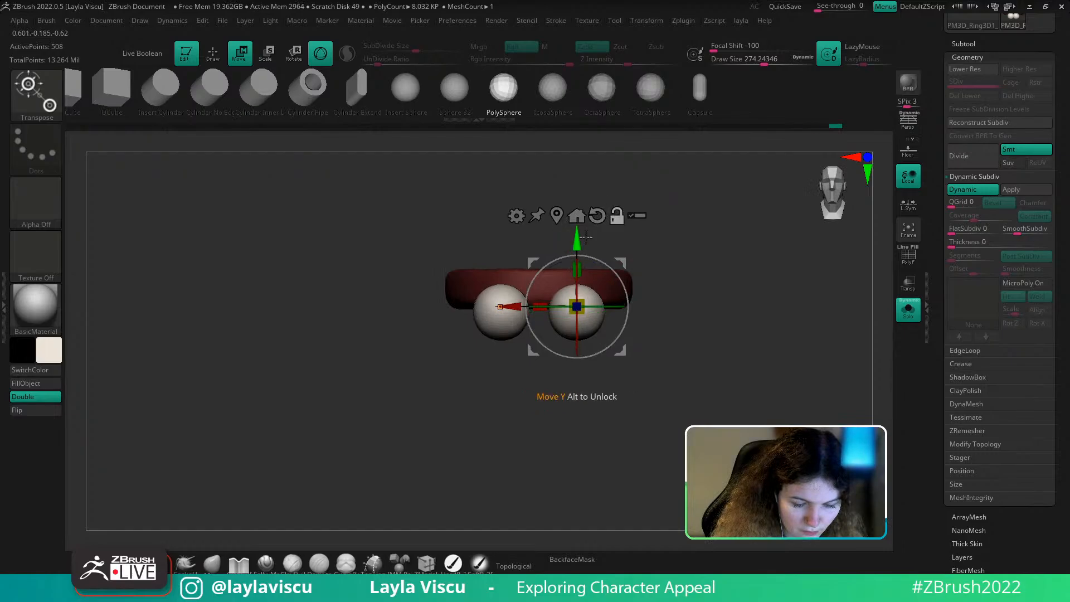
# Show the polyframe and reshape the two spheres into narrower, blockier front teeth set closer together on the arch
pyautogui.keyDown('ctrl'); pyautogui.moveTo(602, 297); pyautogui.dragTo(602, 323, button='right'); pyautogui.keyUp('ctrl')
pyautogui.hotkey('shift', 'f')
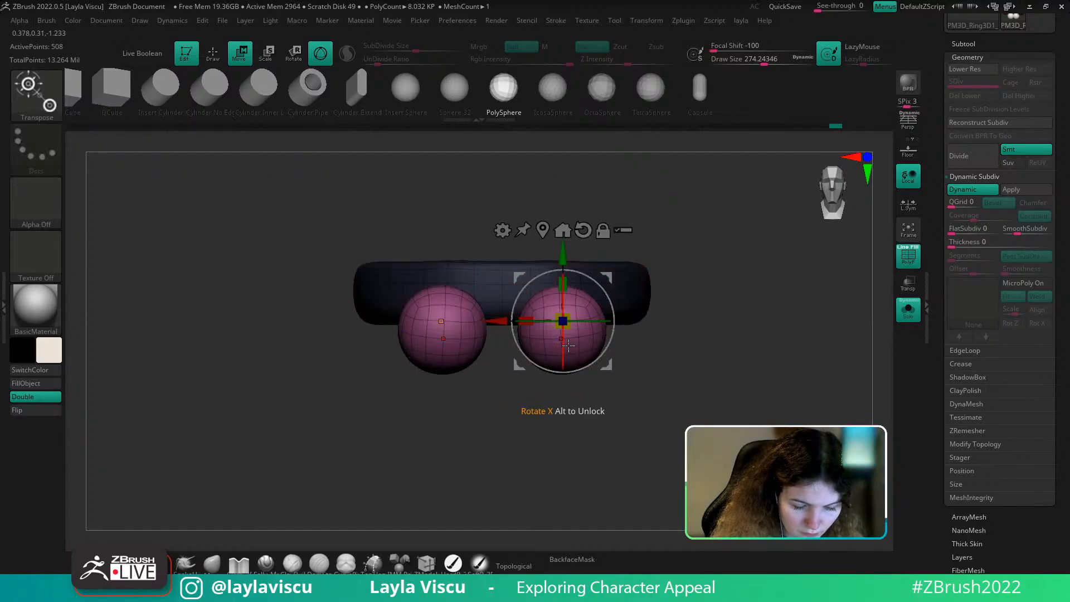
pyautogui.hotkey('ctrl', 'z')
pyautogui.moveTo(566, 360)
pyautogui.mouseDown()
pyautogui.moveTo(564, 349)
pyautogui.moveTo(614, 333)
pyautogui.mouseUp()
pyautogui.moveTo(496, 321)
pyautogui.mouseDown()
pyautogui.moveTo(482, 322)
pyautogui.moveTo(547, 330)
pyautogui.moveTo(480, 337)
pyautogui.mouseUp()
pyautogui.hotkey('ctrl', 'z')
pyautogui.keyDown('shift'); pyautogui.moveTo(664, 346); pyautogui.dragTo(671, 184); pyautogui.keyUp('shift')
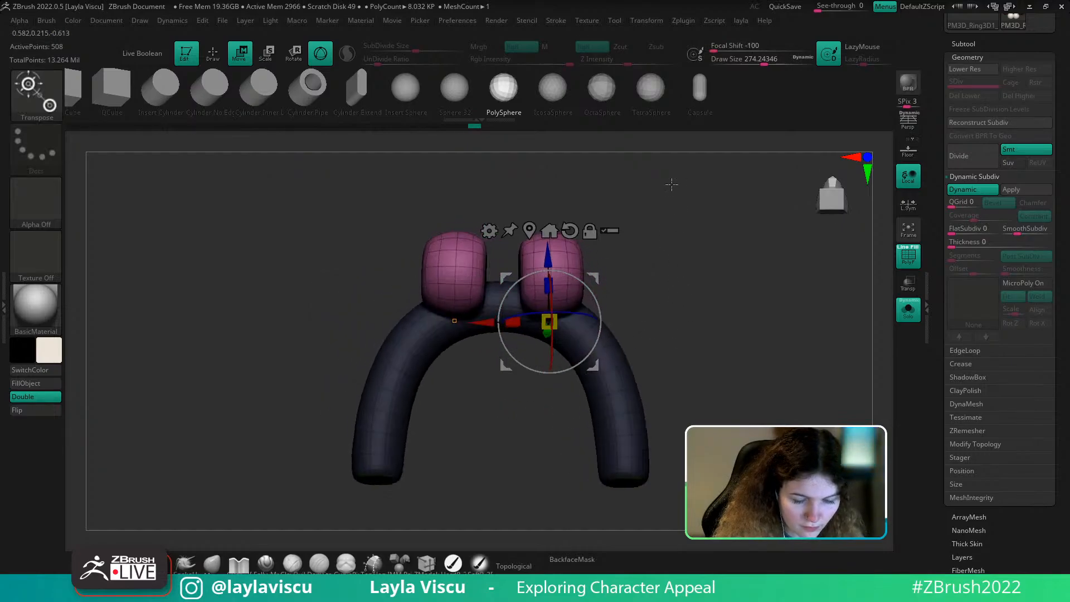
# Flatten the two front teeth front to back and bring them closer together at the arch's centre
pyautogui.keyDown('ctrl'); pyautogui.moveTo(554, 286); pyautogui.dragTo(558, 246); pyautogui.keyUp('ctrl')
pyautogui.moveTo(548, 285); pyautogui.dragTo(549, 303)
pyautogui.moveTo(549, 253); pyautogui.dragTo(549, 235)
pyautogui.moveTo(482, 305); pyautogui.dragTo(516, 288)
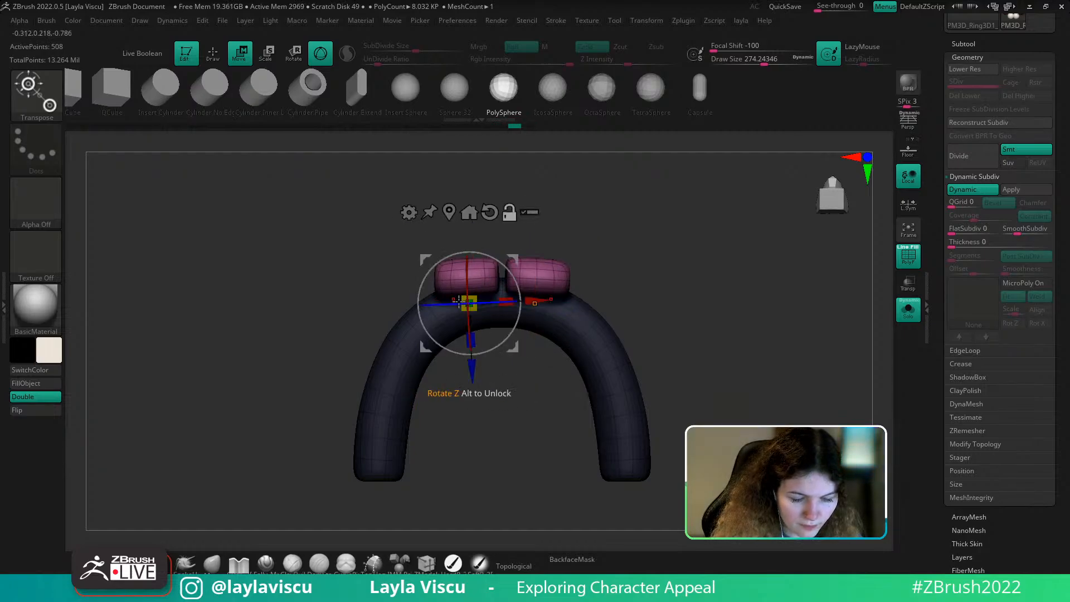
pyautogui.moveTo(517, 301); pyautogui.dragTo(519, 301)
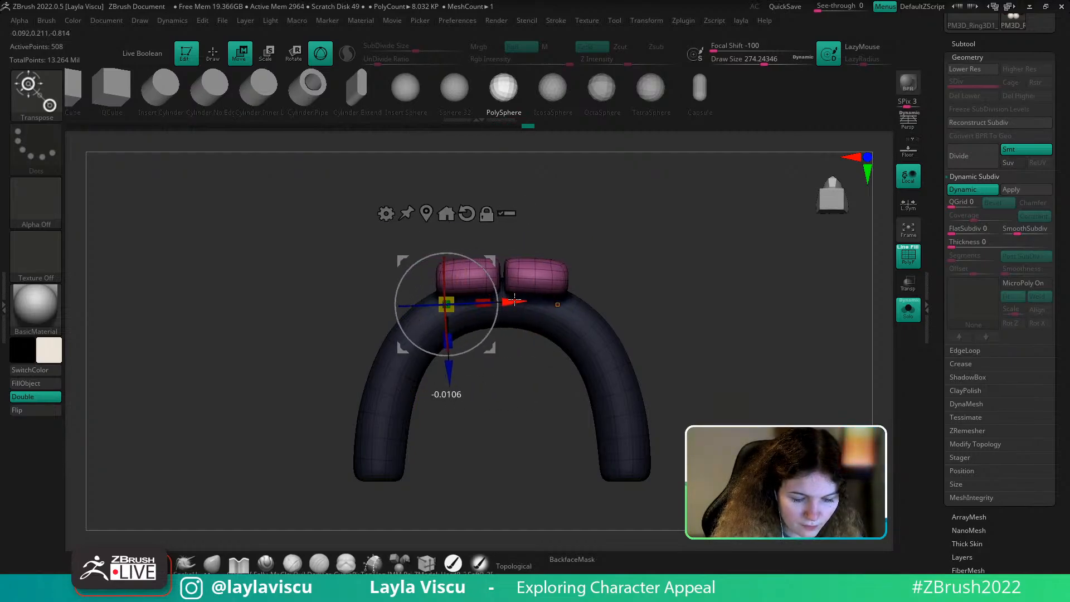
# Hide the polyframe and move the two teeth back beneath the arch's front curve
pyautogui.moveTo(597, 273); pyautogui.dragTo(550, 367, button='right')
pyautogui.hotkey('shift', 'f')
pyautogui.moveTo(490, 348); pyautogui.dragTo(474, 338)
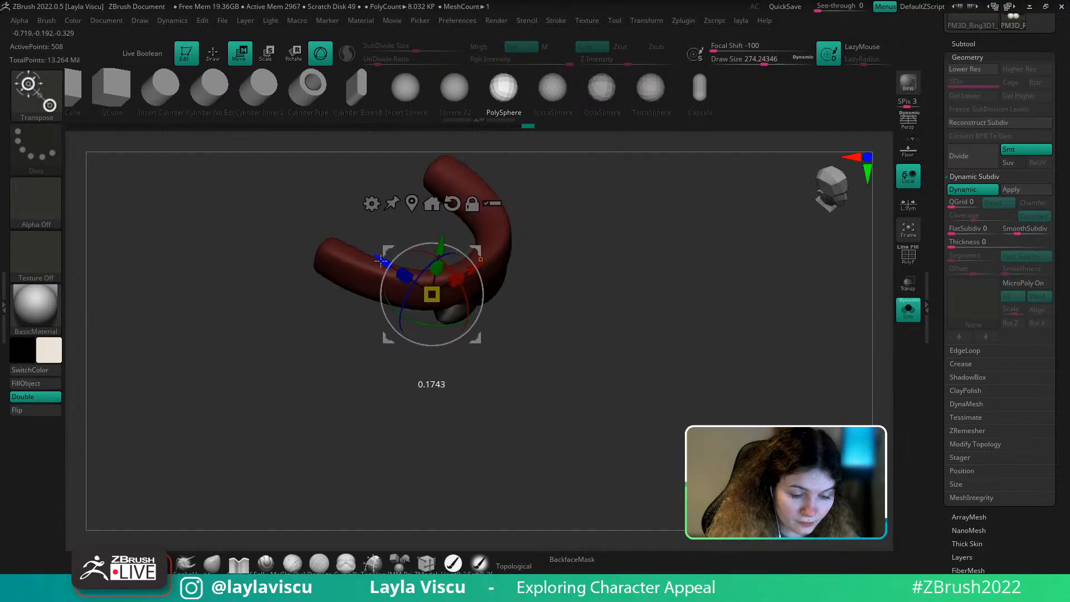
pyautogui.moveTo(524, 306); pyautogui.dragTo(553, 239, button='right')
pyautogui.moveTo(433, 226); pyautogui.dragTo(433, 235)
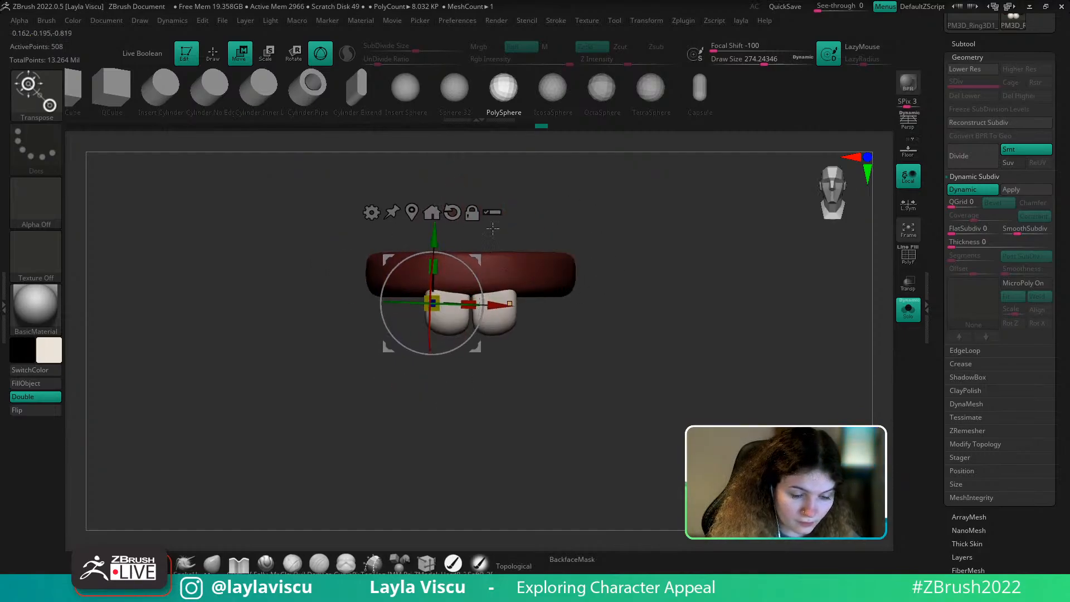
# Rotate and reposition the two teeth so they sit on the arch and follow its curve
pyautogui.keyDown('shift'); pyautogui.moveTo(537, 292); pyautogui.dragTo(504, 301, button='right'); pyautogui.keyUp('shift')
pyautogui.keyDown('alt'); pyautogui.moveTo(505, 304); pyautogui.dragTo(531, 303); pyautogui.keyUp('alt')
pyautogui.keyDown('alt'); pyautogui.moveTo(530, 236); pyautogui.dragTo(530, 223); pyautogui.keyUp('alt')
pyautogui.moveTo(579, 278); pyautogui.dragTo(585, 287)
pyautogui.moveTo(464, 277); pyautogui.dragTo(460, 276)
pyautogui.moveTo(540, 221); pyautogui.dragTo(539, 225)
pyautogui.press('q')
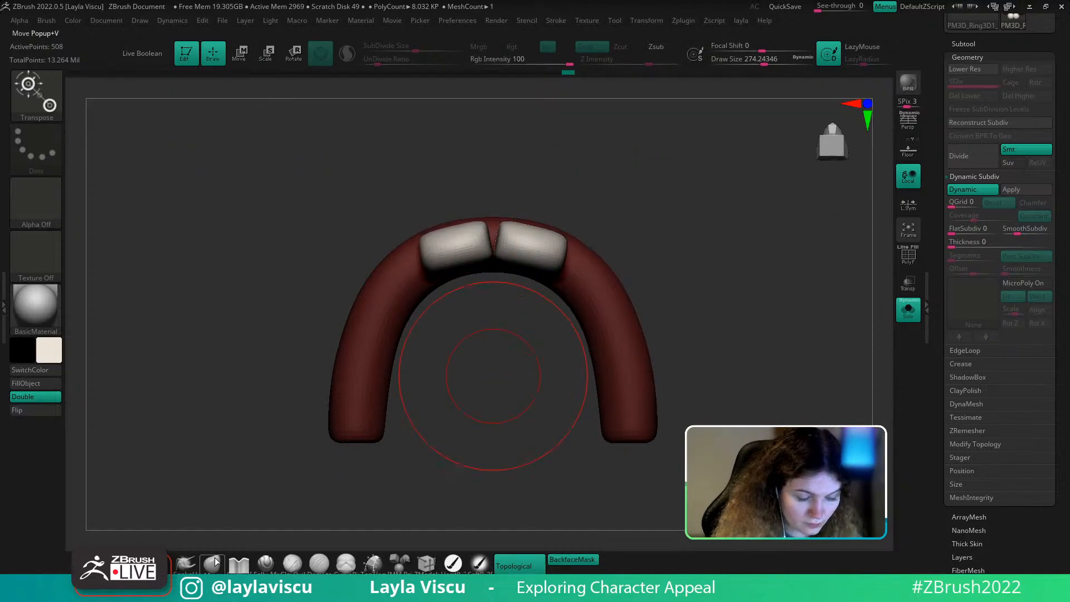
# Compare the isolated arch and teeth with the full character by toggling Solo mode
pyautogui.moveTo(701, 294); pyautogui.dragTo(700, 375, button='right')
pyautogui.click(907, 312)
pyautogui.keyDown('ctrl'); pyautogui.moveTo(828, 344); pyautogui.dragTo(753, 310, button='right'); pyautogui.keyUp('ctrl')
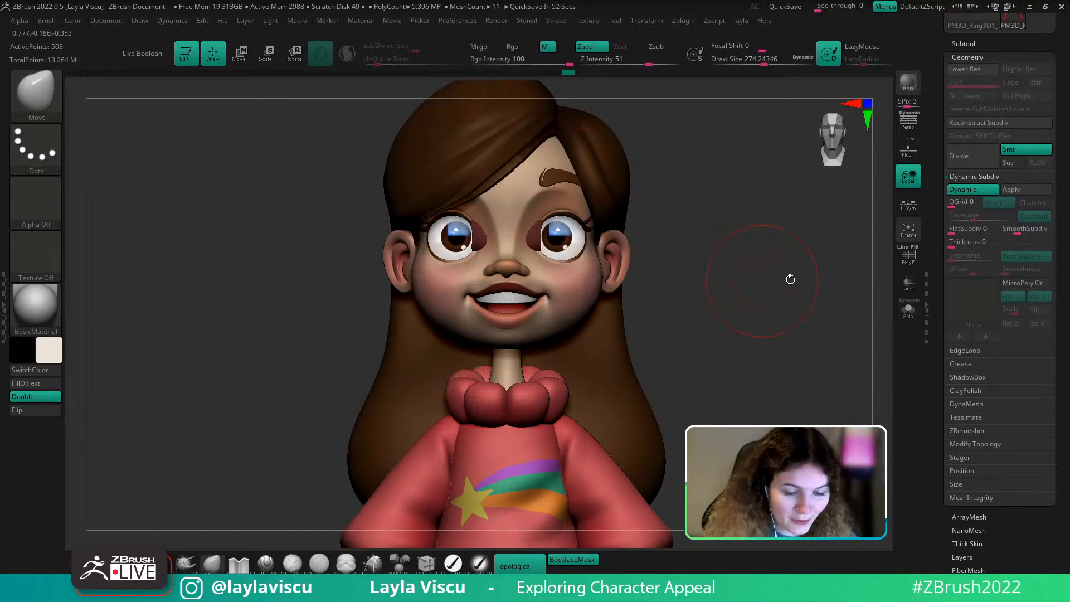
pyautogui.click(909, 310)
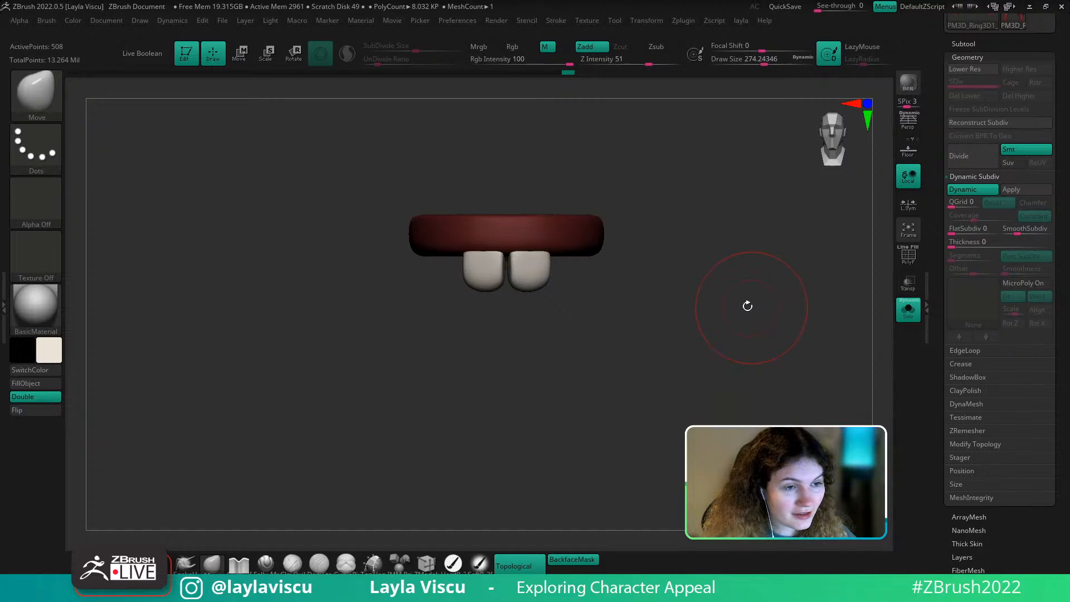
pyautogui.moveTo(732, 304)
pyautogui.keyDown('alt'); pyautogui.mouseDown(button='right')
pyautogui.moveTo(721, 352)
pyautogui.moveTo(679, 352)
pyautogui.moveTo(672, 332)
pyautogui.mouseUp(button='right'); pyautogui.keyUp('alt')
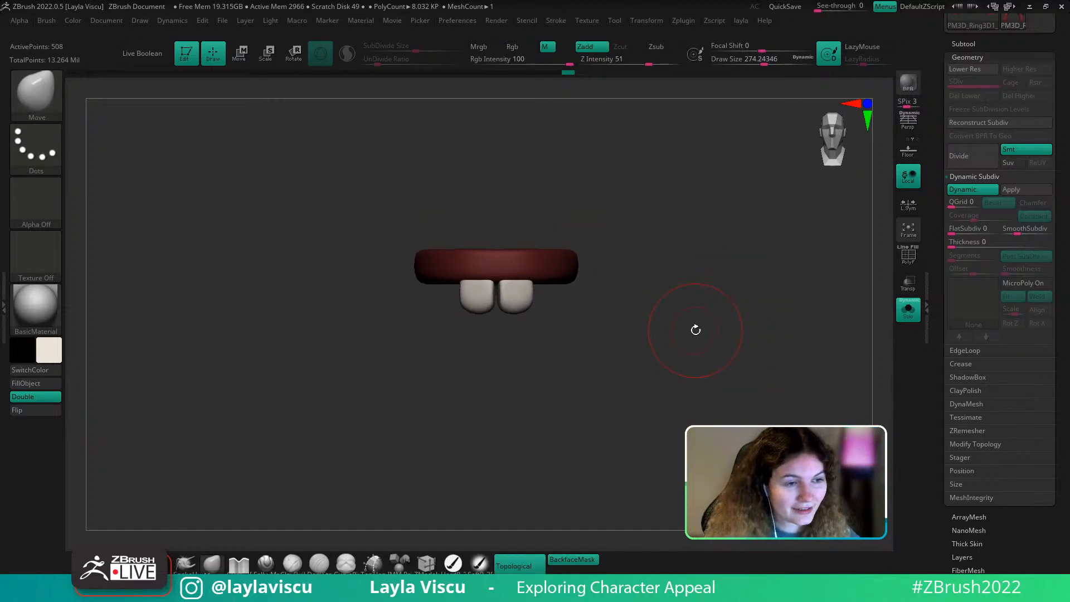
pyautogui.moveTo(690, 356); pyautogui.dragTo(685, 346, button='right')
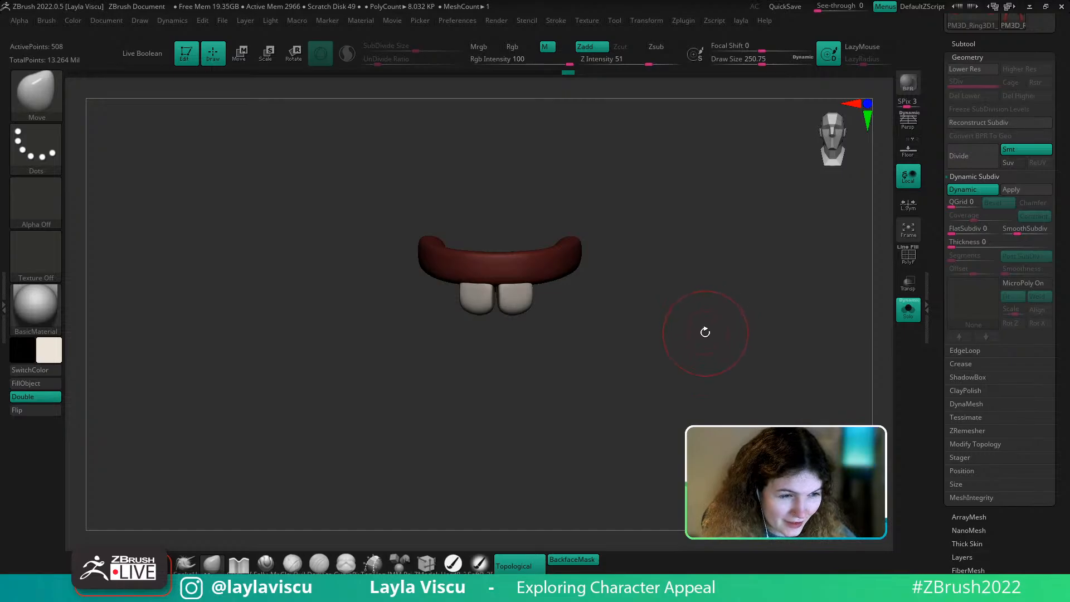
pyautogui.keyDown('shift'); pyautogui.moveTo(705, 332); pyautogui.dragTo(702, 313, button='right'); pyautogui.keyUp('shift')
pyautogui.click(908, 315)
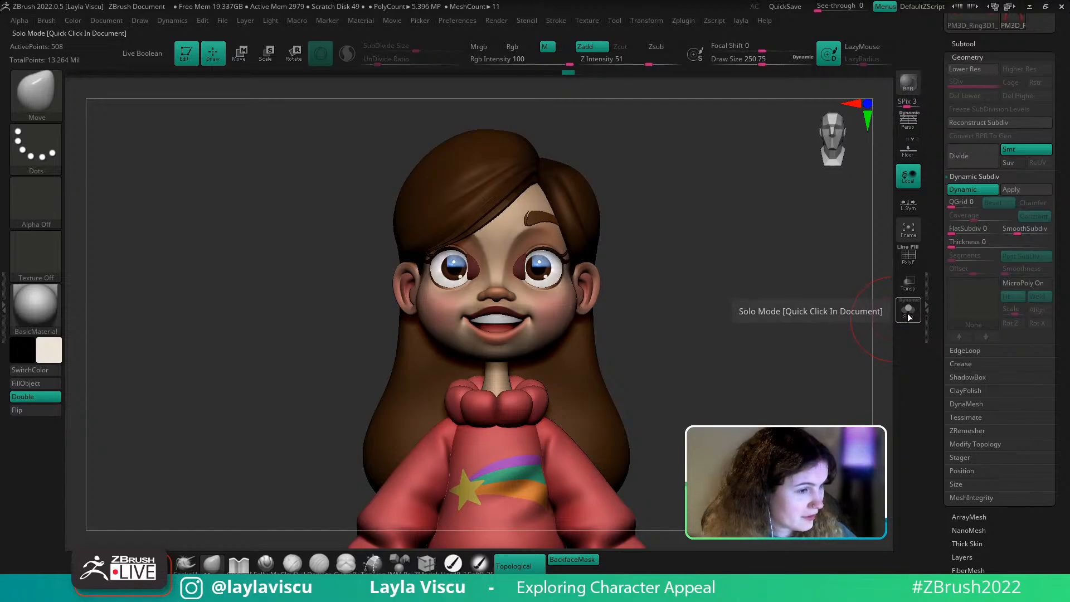
pyautogui.click(909, 312)
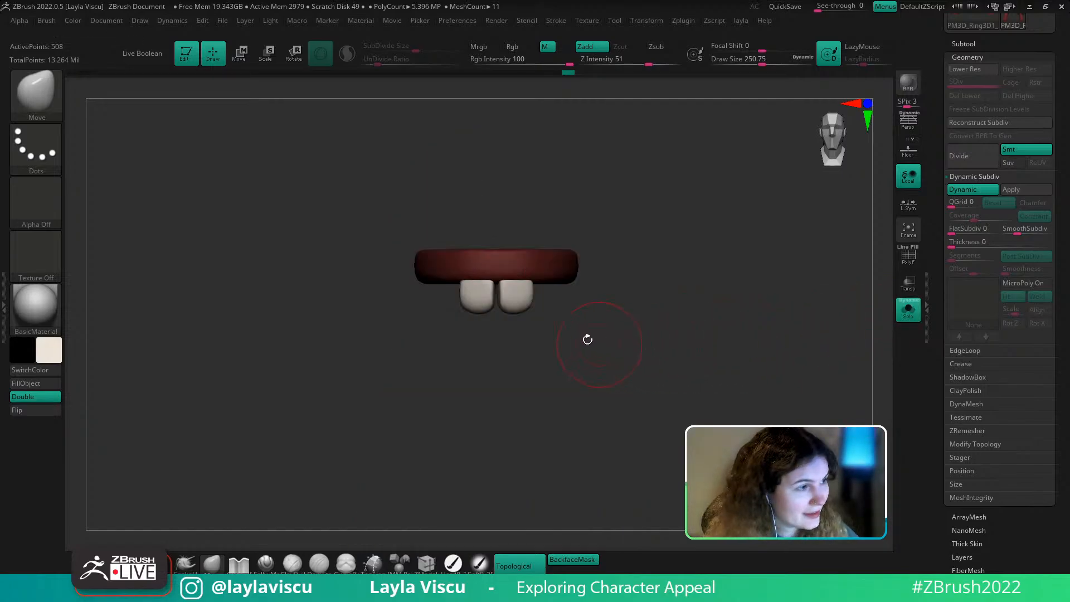
# Turn on local symmetry and enlarge the two front teeth until they meet at the arch's centre
pyautogui.press('w')
pyautogui.keyDown('ctrl'); pyautogui.moveTo(527, 272); pyautogui.dragTo(519, 321, button='right'); pyautogui.keyUp('ctrl')
pyautogui.moveTo(470, 311); pyautogui.dragTo(464, 313)
pyautogui.hotkey('ctrl', 'z')
pyautogui.click(908, 204)
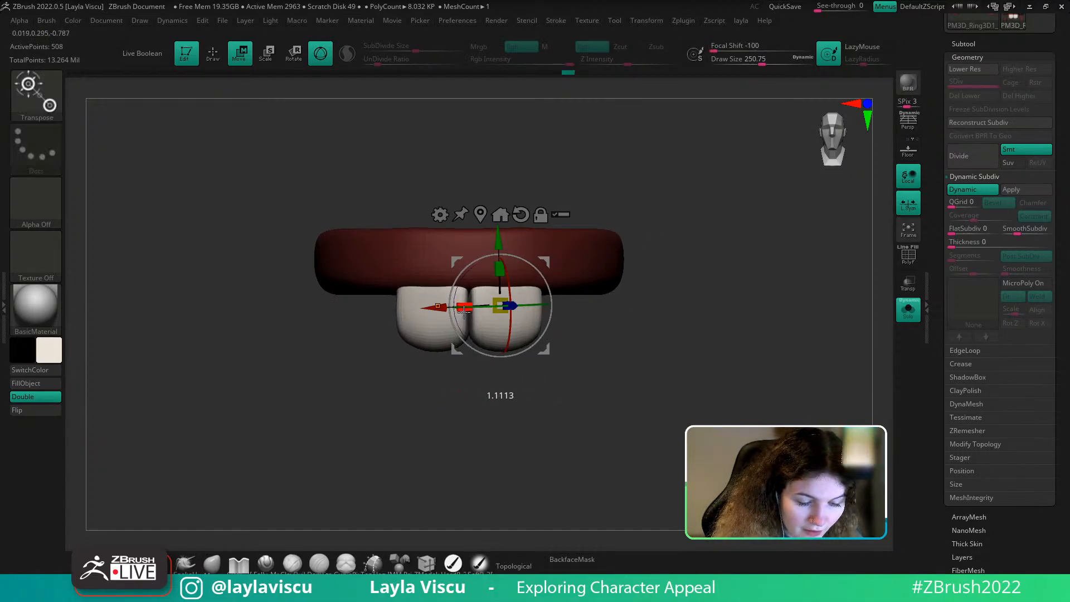
pyautogui.moveTo(676, 330); pyautogui.dragTo(672, 204)
pyautogui.moveTo(508, 270); pyautogui.dragTo(509, 270)
pyautogui.moveTo(629, 265); pyautogui.dragTo(634, 362)
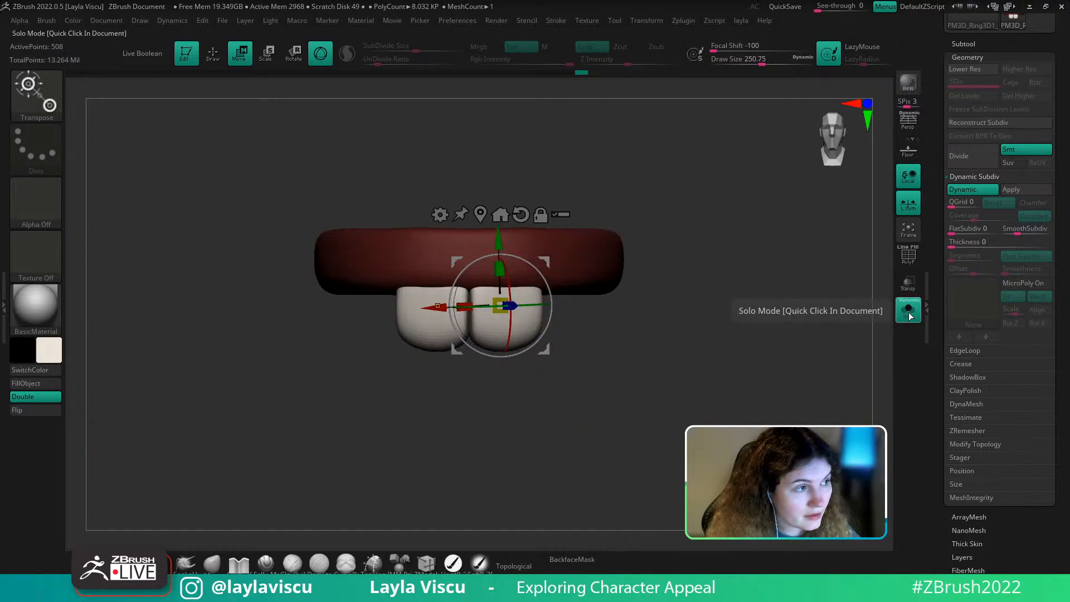
# Clear the mask, centre the Gizmo on the whole arch, and scale it down slightly with the full character shown
pyautogui.keyDown('ctrl'); pyautogui.moveTo(808, 315); pyautogui.dragTo(798, 323); pyautogui.keyUp('ctrl')
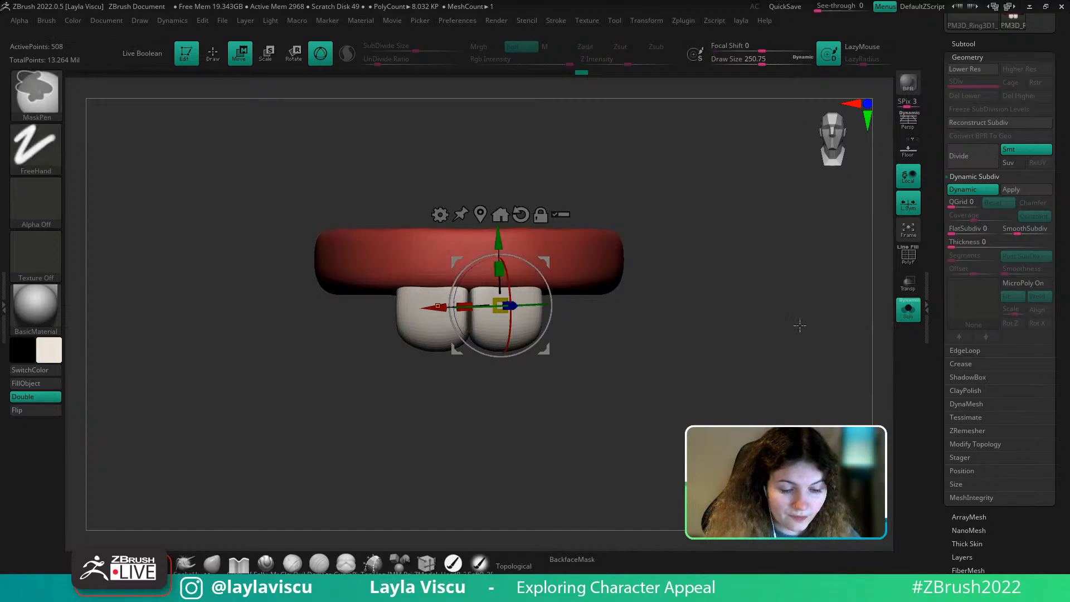
pyautogui.click(912, 307)
pyautogui.moveTo(503, 371)
pyautogui.mouseDown()
pyautogui.moveTo(505, 390)
pyautogui.moveTo(505, 379)
pyautogui.mouseUp()
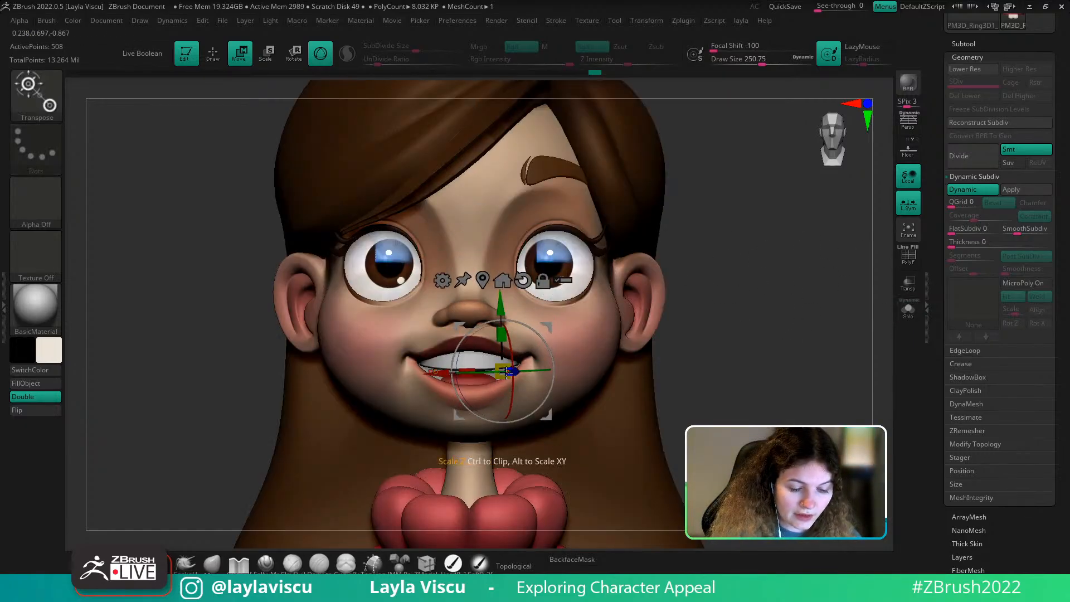
pyautogui.click(909, 310)
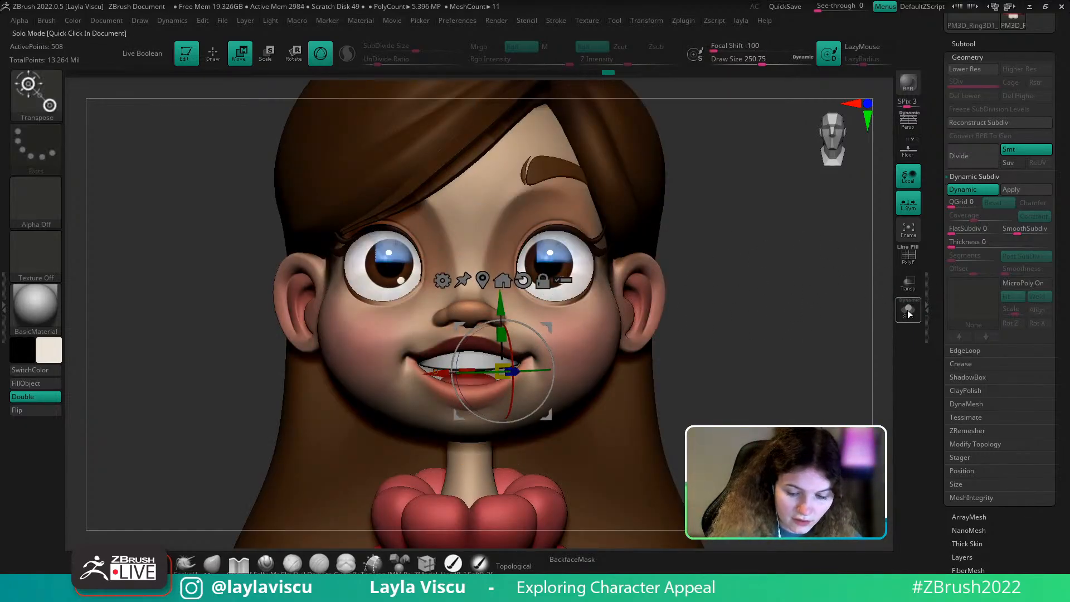
pyautogui.click(502, 281)
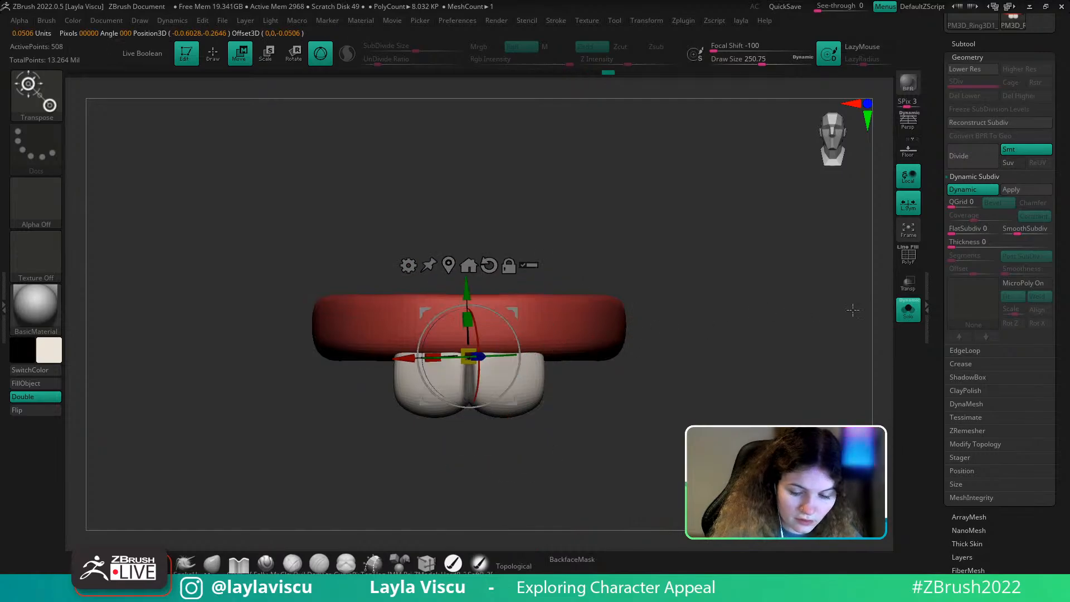
pyautogui.click(909, 310)
pyautogui.moveTo(828, 369); pyautogui.dragTo(821, 243)
pyautogui.moveTo(468, 357); pyautogui.dragTo(468, 362)
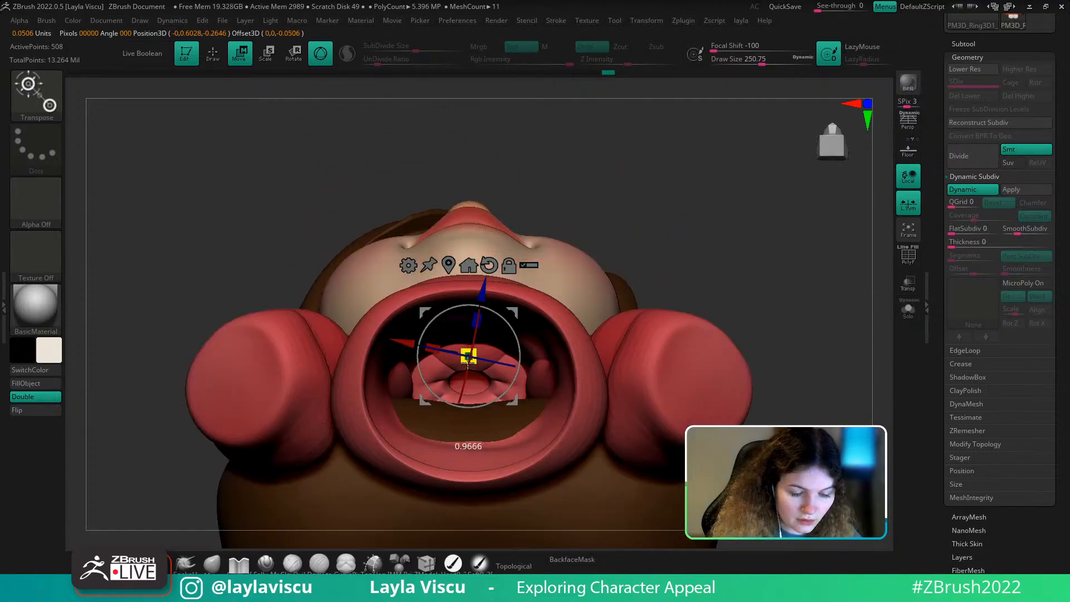
# Reset the Gizmo orientation and hide the old upper teeth subtool PM3D_Cylinder3D1
pyautogui.click(494, 272)
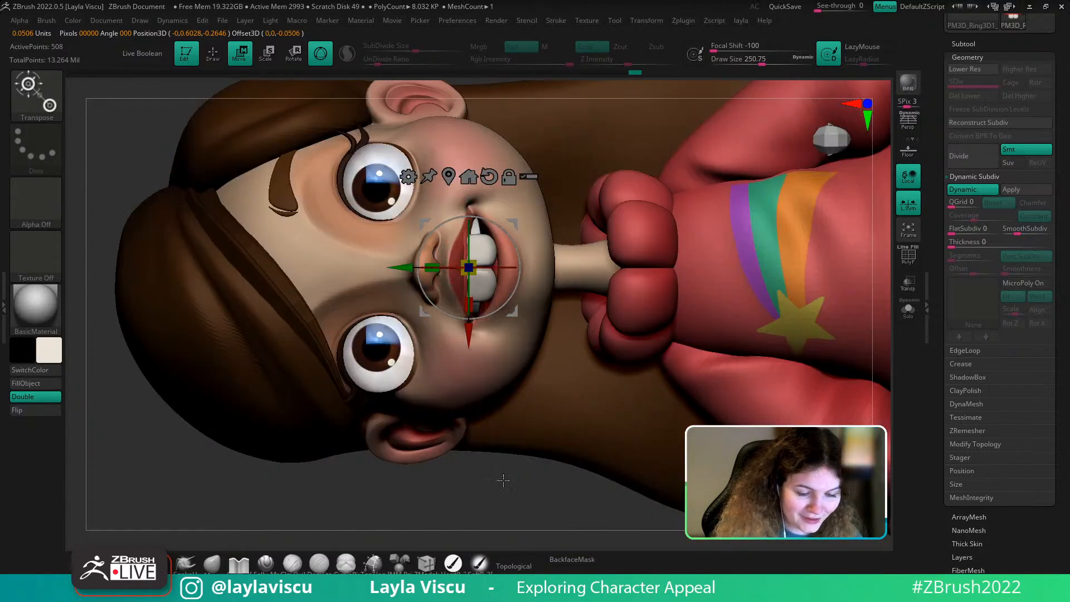
pyautogui.moveTo(497, 277); pyautogui.dragTo(795, 200)
pyautogui.moveTo(804, 164); pyautogui.dragTo(828, 210)
pyautogui.click(976, 43)
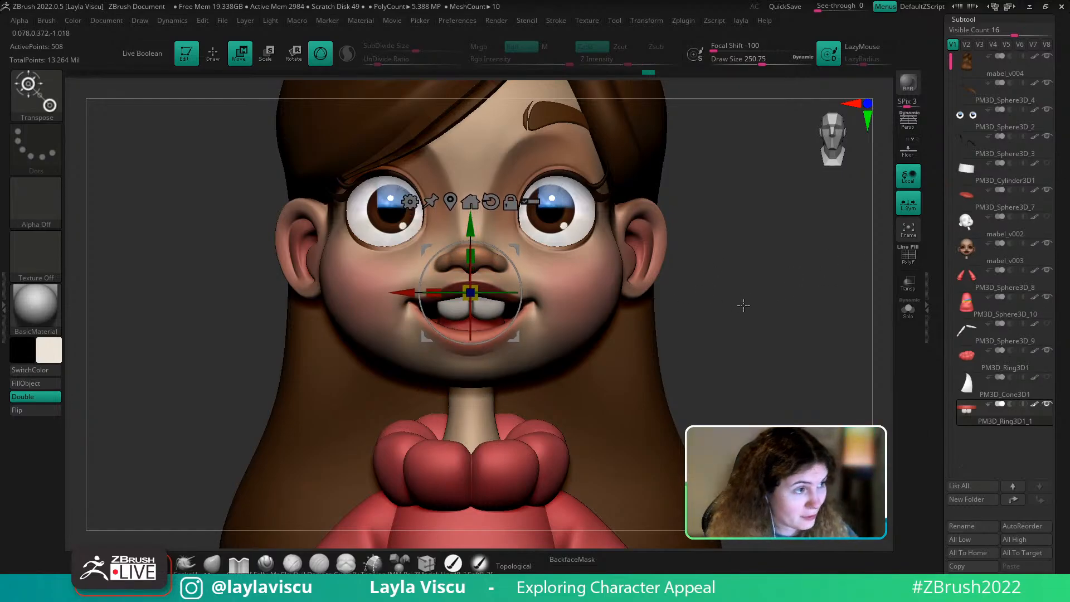
# Lower the arch inside the mouth, scale it down slightly, and adjust its depth from below
pyautogui.moveTo(743, 306); pyautogui.dragTo(734, 302)
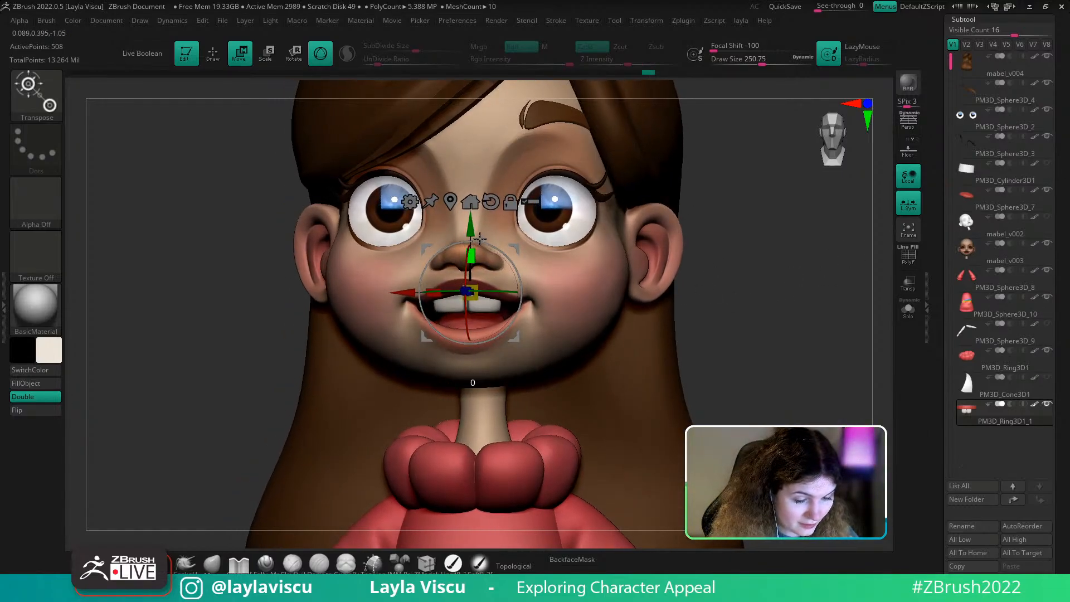
pyautogui.moveTo(475, 229); pyautogui.dragTo(479, 285)
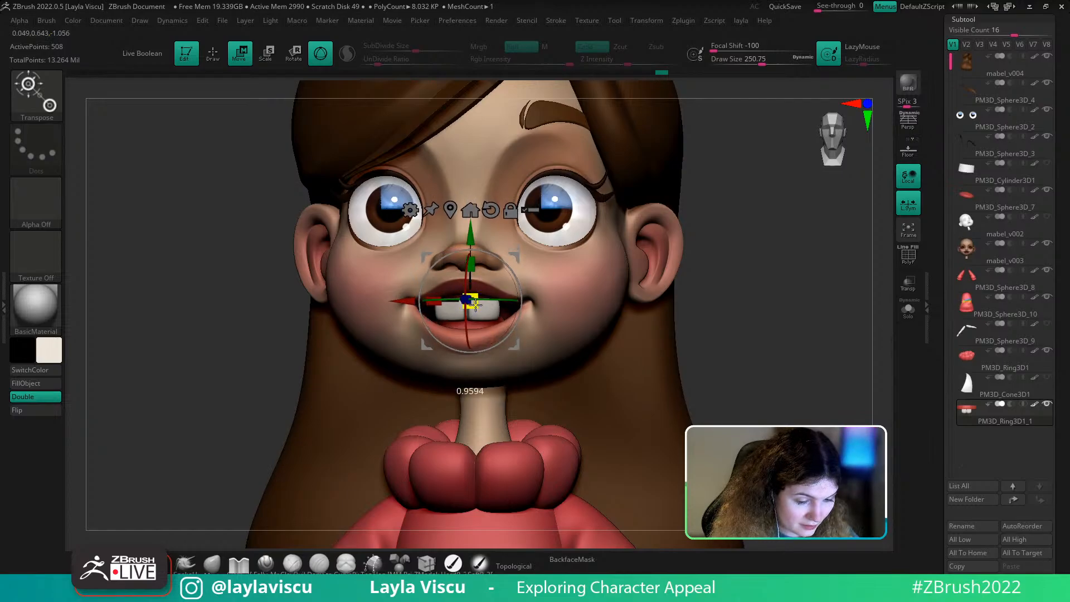
pyautogui.moveTo(716, 293); pyautogui.dragTo(645, 210)
pyautogui.moveTo(482, 244); pyautogui.dragTo(483, 236)
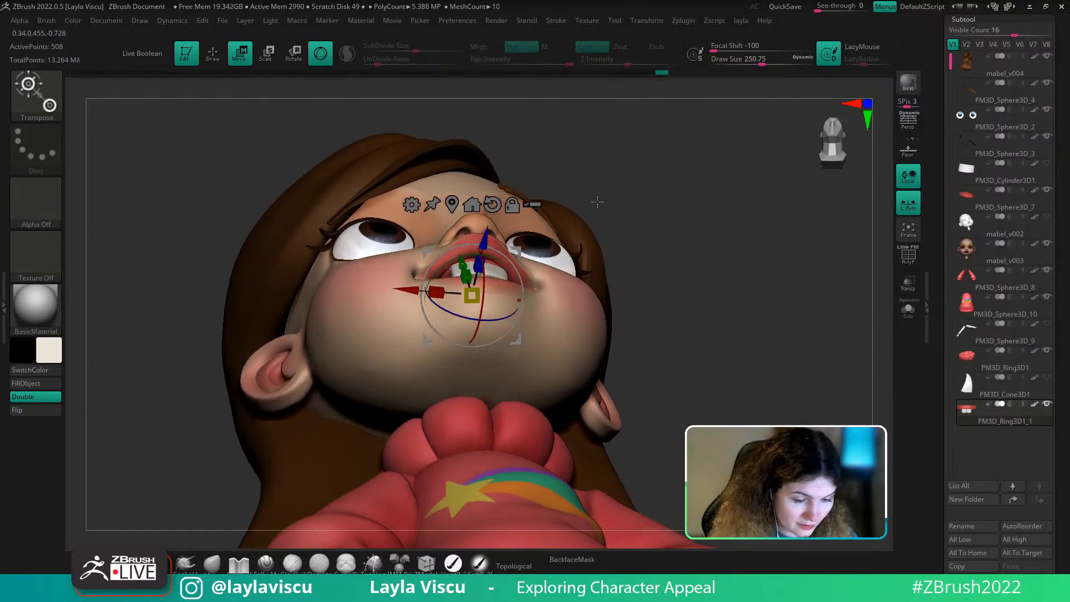
pyautogui.moveTo(671, 181); pyautogui.dragTo(662, 300)
# Choose the Move brush with a draw size of about 192, and shift the arch behind the lips using the Gizmo
pyautogui.press('b')
pyautogui.press('m')
pyautogui.press('v')
pyautogui.moveTo(662, 300)
pyautogui.keyDown('alt'); pyautogui.mouseDown(button='right')
pyautogui.moveTo(468, 315)
pyautogui.moveTo(558, 290)
pyautogui.mouseUp(button='right'); pyautogui.keyUp('alt')
pyautogui.press('s')
pyautogui.moveTo(797, 276)
pyautogui.mouseDown()
pyautogui.moveTo(793, 239)
pyautogui.moveTo(717, 173)
pyautogui.mouseUp()
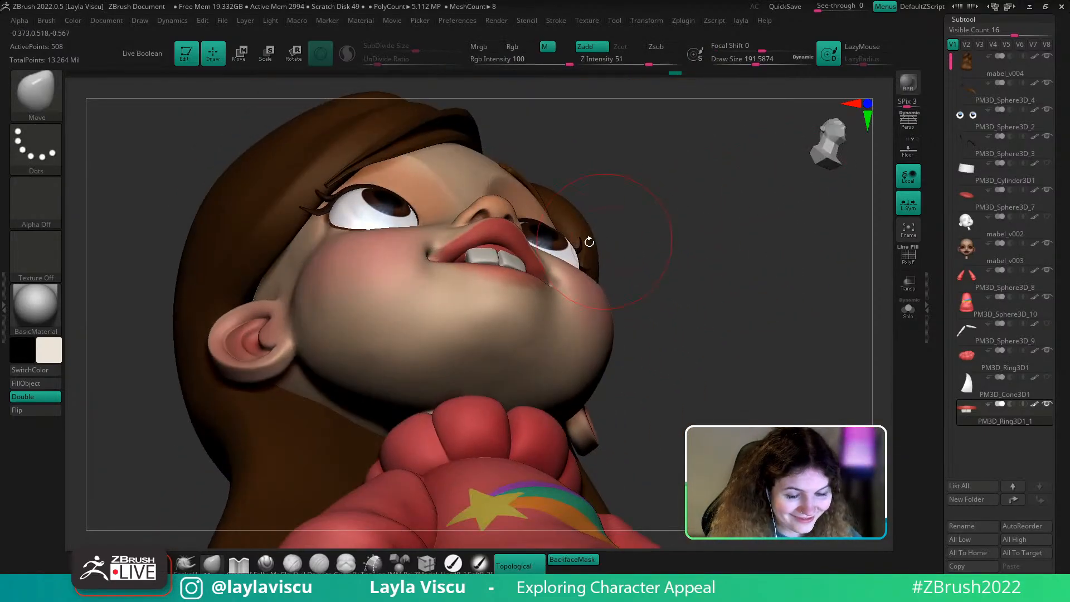
pyautogui.press('w')
pyautogui.moveTo(506, 230); pyautogui.dragTo(504, 235)
pyautogui.keyDown('shift'); pyautogui.moveTo(626, 215); pyautogui.dragTo(727, 270); pyautogui.keyUp('shift')
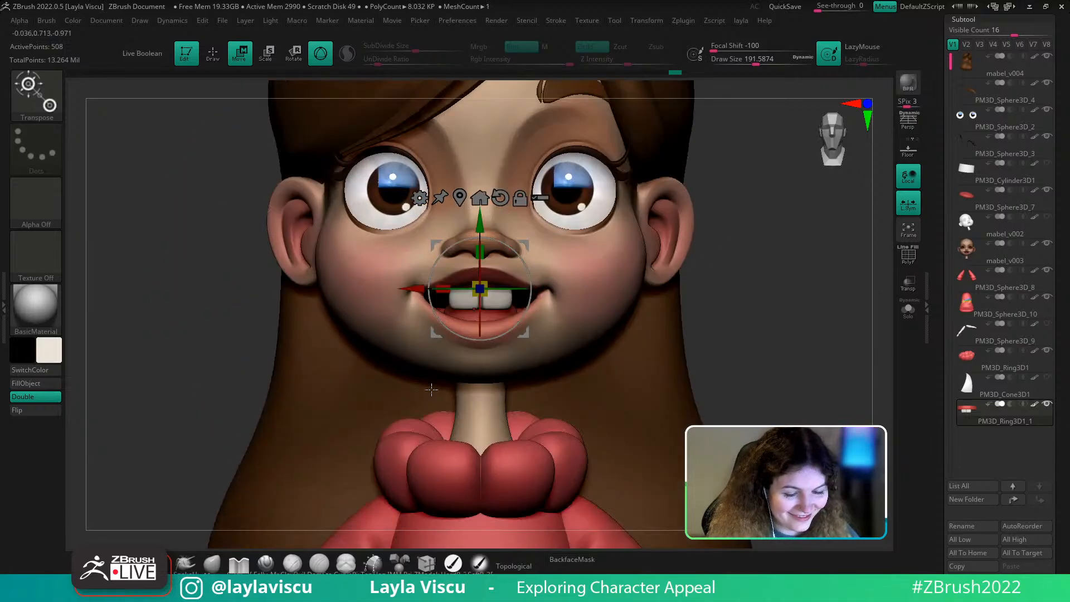
# Isolate the arch and push the outer edges of the front teeth along its curve with a smaller Move brush
pyautogui.click(213, 567)
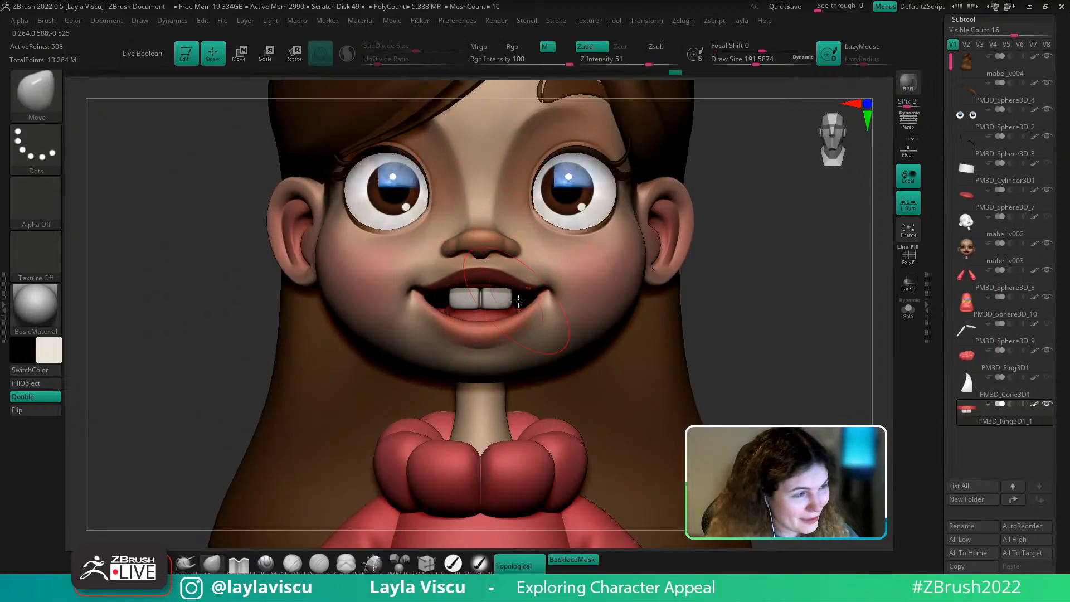
pyautogui.press('w')
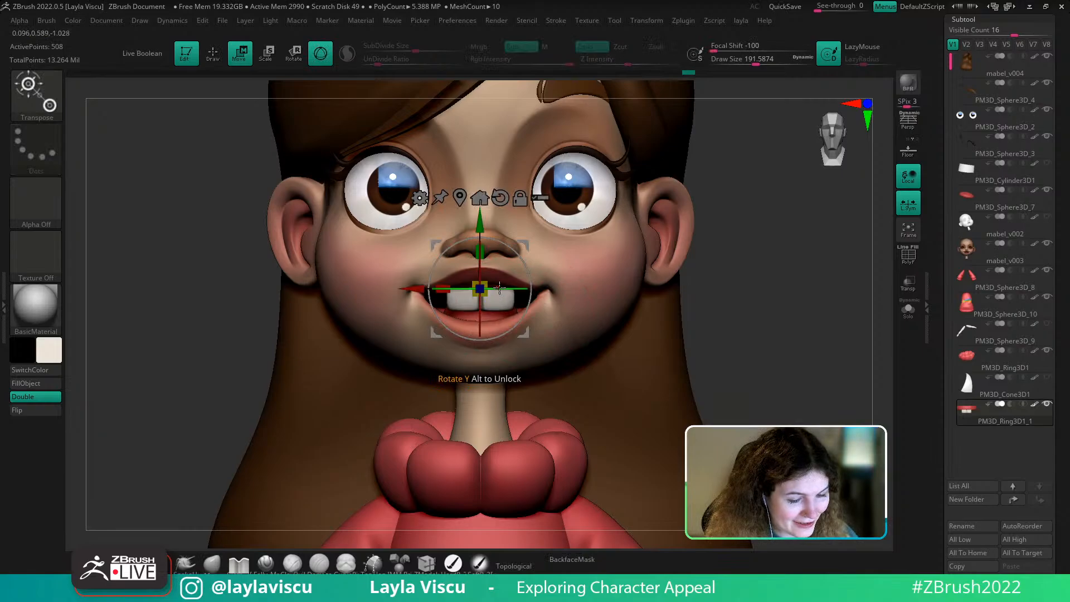
pyautogui.press('q')
pyautogui.moveTo(770, 290); pyautogui.dragTo(819, 229)
pyautogui.click(907, 319)
pyautogui.moveTo(783, 271); pyautogui.dragTo(755, 270)
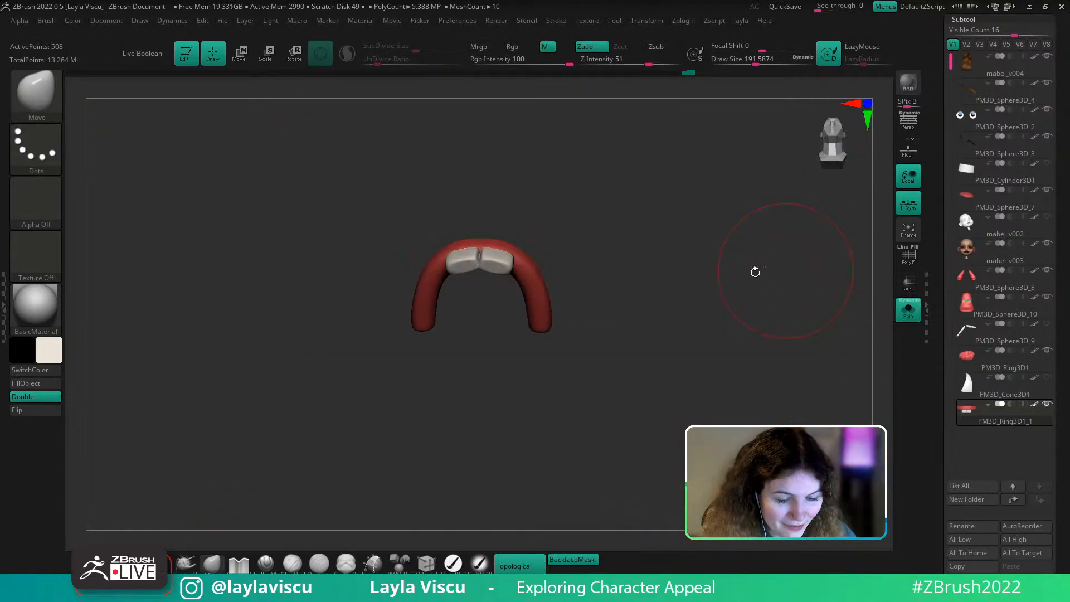
pyautogui.keyDown('ctrl'); pyautogui.moveTo(747, 268); pyautogui.dragTo(719, 312, button='right'); pyautogui.keyUp('ctrl')
pyautogui.press('s')
pyautogui.moveTo(537, 250)
pyautogui.mouseDown()
pyautogui.moveTo(528, 249)
pyautogui.moveTo(536, 233)
pyautogui.mouseUp()
# Turn off BackfaceMask and round the teeth's outer corners with the Move brush at a draw size of about 77
pyautogui.press('s')
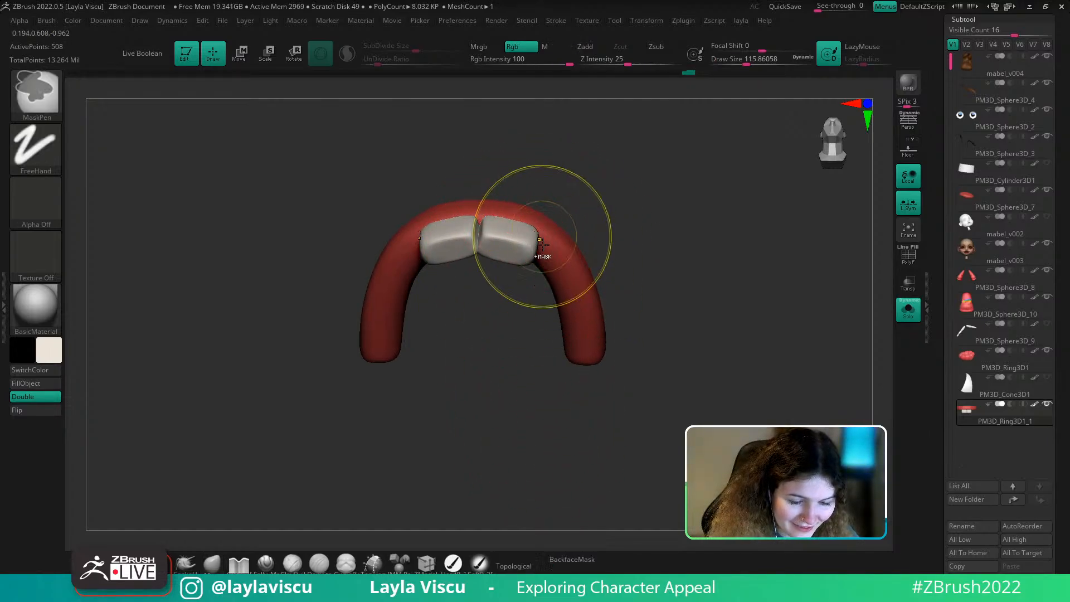
pyautogui.click(571, 559)
pyautogui.moveTo(532, 229); pyautogui.dragTo(514, 225)
pyautogui.press('s')
pyautogui.press(']')
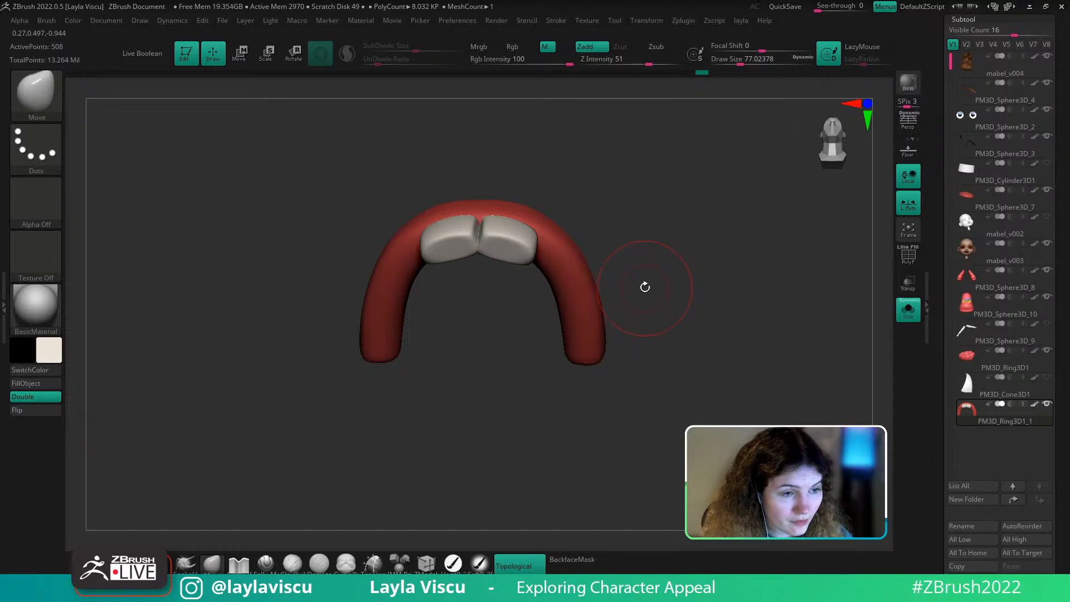
# Examine the dental arch from several angles and check how the front teeth sit inside the smile on the full character
pyautogui.moveTo(644, 270); pyautogui.dragTo(644, 306)
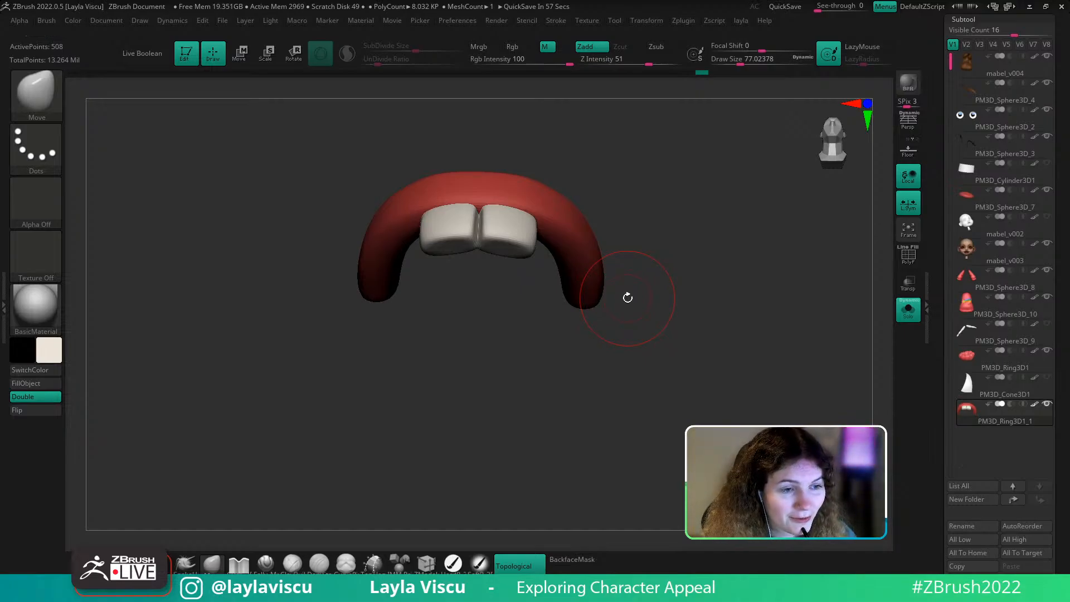
pyautogui.moveTo(716, 275); pyautogui.dragTo(685, 243)
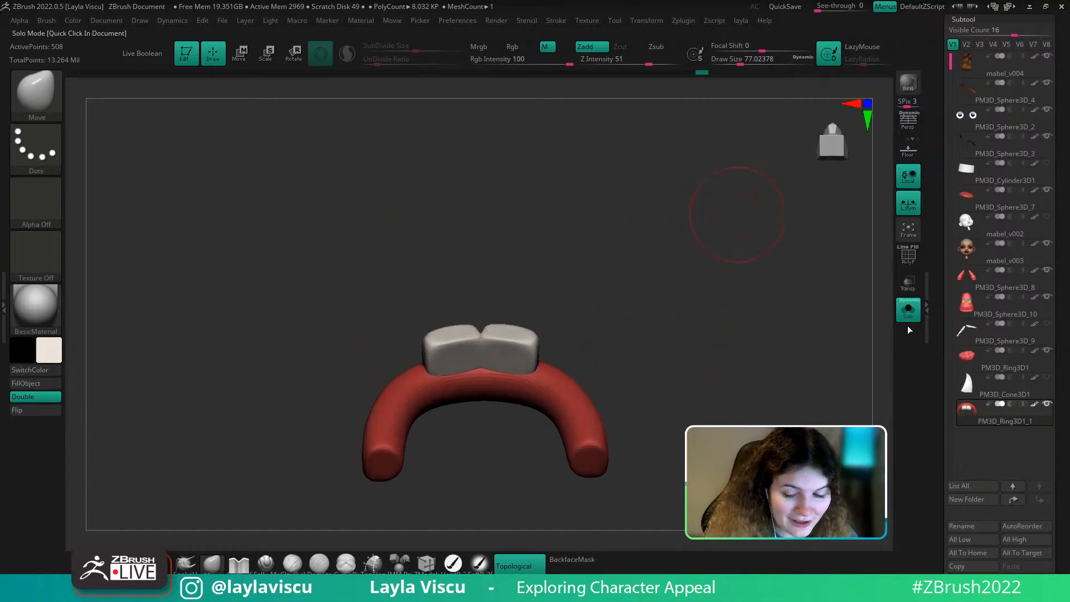
pyautogui.click(908, 318)
pyautogui.keyDown('ctrl'); pyautogui.moveTo(760, 304); pyautogui.dragTo(781, 346, button='right'); pyautogui.keyUp('ctrl')
pyautogui.moveTo(792, 355); pyautogui.dragTo(779, 401)
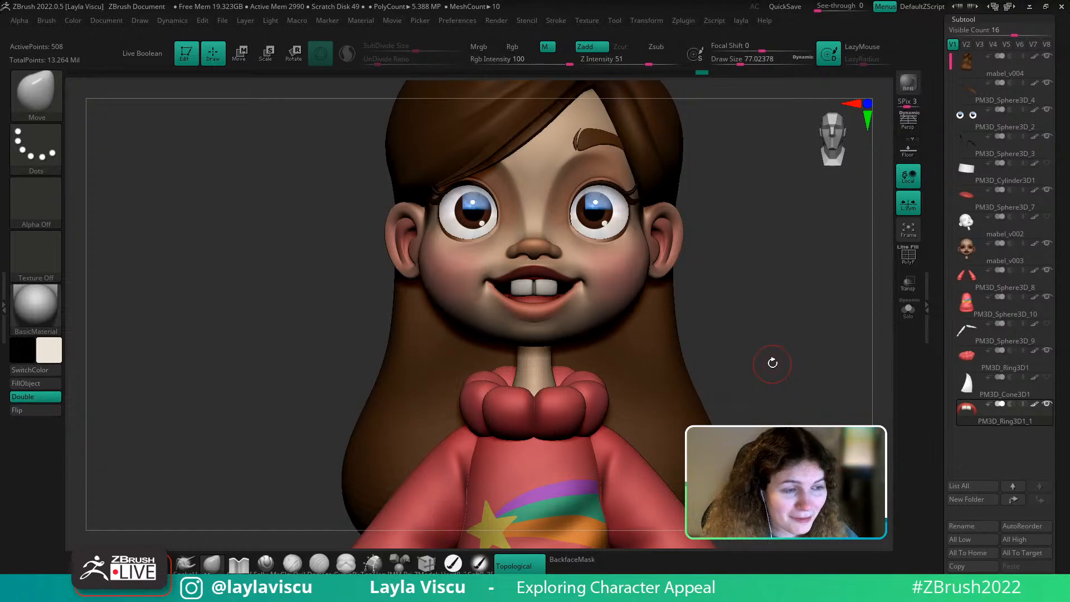
pyautogui.keyDown('alt'); pyautogui.moveTo(761, 362); pyautogui.dragTo(765, 407, button='right'); pyautogui.keyUp('alt')
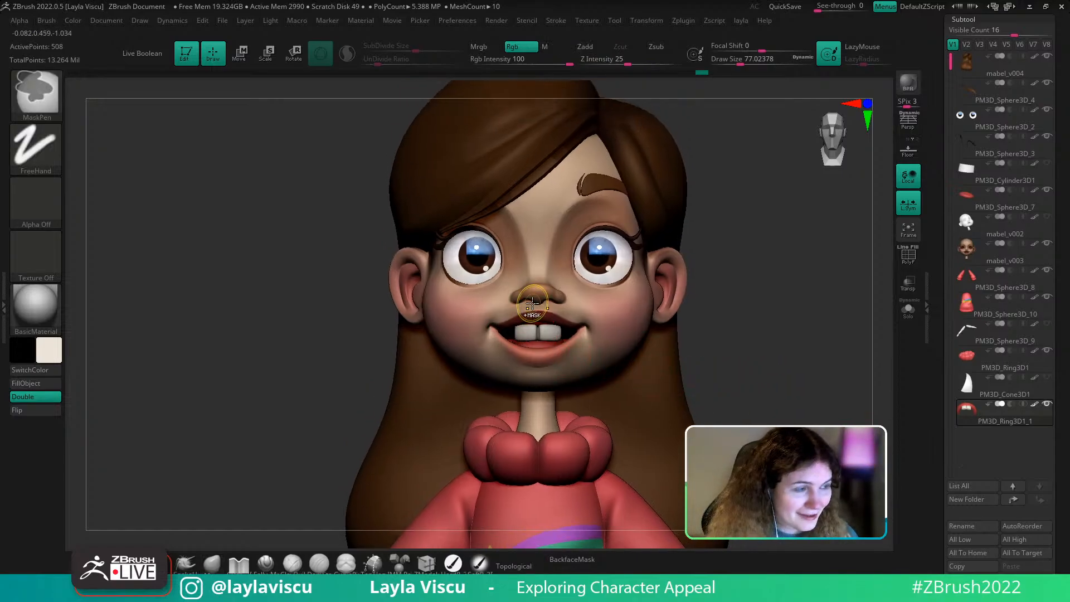
pyautogui.keyDown('ctrl'); pyautogui.moveTo(536, 299); pyautogui.dragTo(549, 340, button='right'); pyautogui.keyUp('ctrl')
pyautogui.keyDown('shift'); pyautogui.moveTo(577, 355); pyautogui.dragTo(552, 356); pyautogui.keyUp('shift')
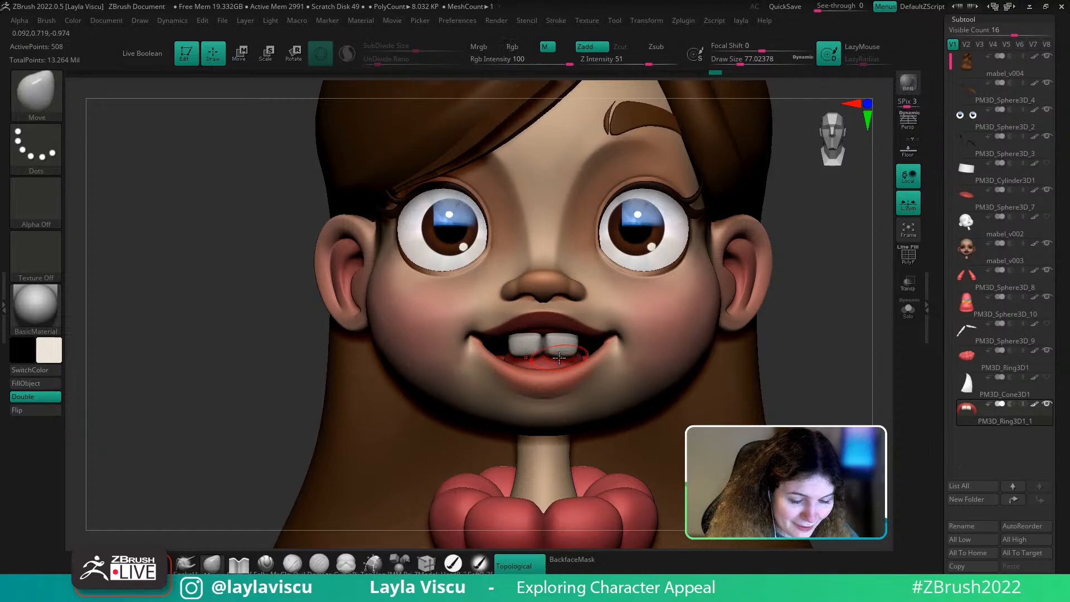
# Isolate the arch, turn on BackfaceMask, and close the gap between the front teeth with the Move brush at a draw size of about 77
pyautogui.click(909, 310)
pyautogui.keyDown('alt'); pyautogui.moveTo(579, 392); pyautogui.dragTo(597, 429, button='right'); pyautogui.keyUp('alt')
pyautogui.click(572, 559)
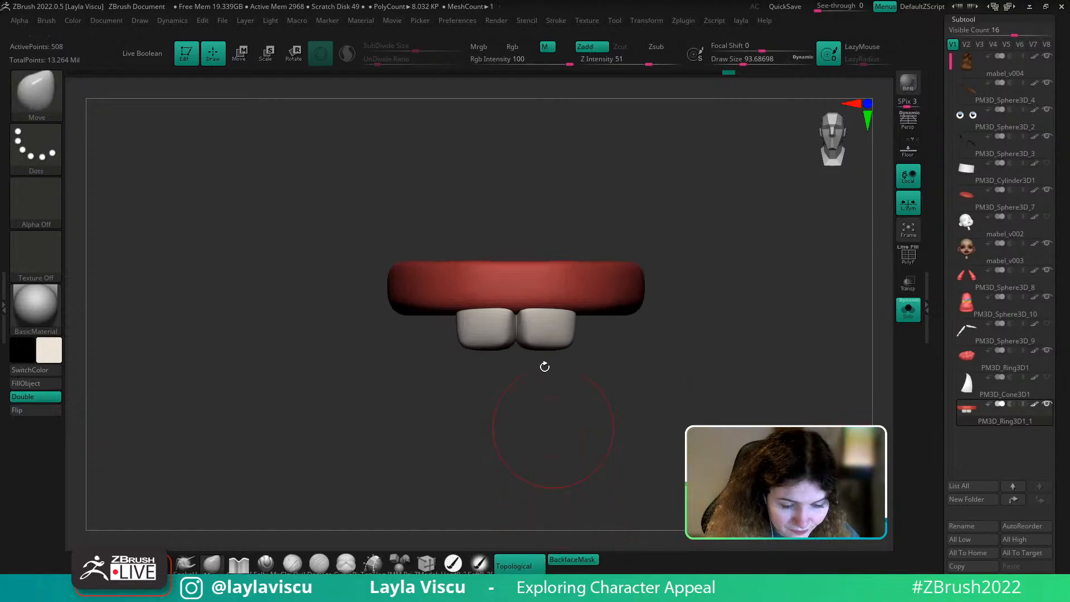
pyautogui.press('s')
pyautogui.moveTo(534, 334); pyautogui.dragTo(531, 335)
pyautogui.keyDown('ctrl'); pyautogui.moveTo(525, 342); pyautogui.dragTo(534, 389, button='right'); pyautogui.keyUp('ctrl')
pyautogui.moveTo(538, 325); pyautogui.dragTo(524, 327)
pyautogui.keyDown('ctrl'); pyautogui.moveTo(548, 344); pyautogui.dragTo(557, 365, button='right'); pyautogui.keyUp('ctrl')
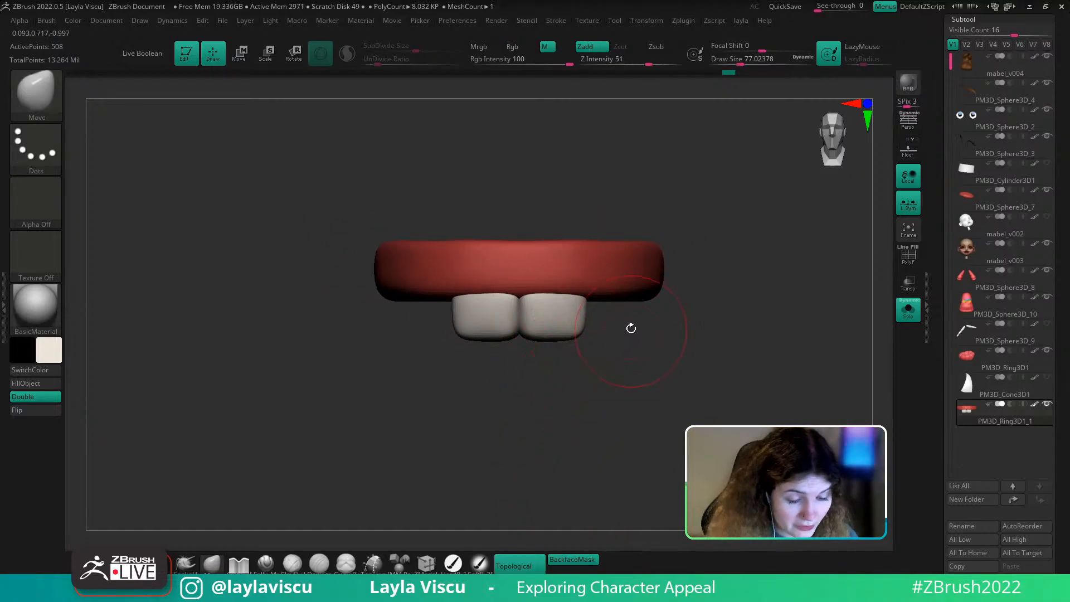
pyautogui.press('s')
pyautogui.moveTo(632, 328); pyautogui.dragTo(639, 325)
pyautogui.keyDown('alt'); pyautogui.moveTo(680, 320); pyautogui.dragTo(670, 369, button='right'); pyautogui.keyUp('alt')
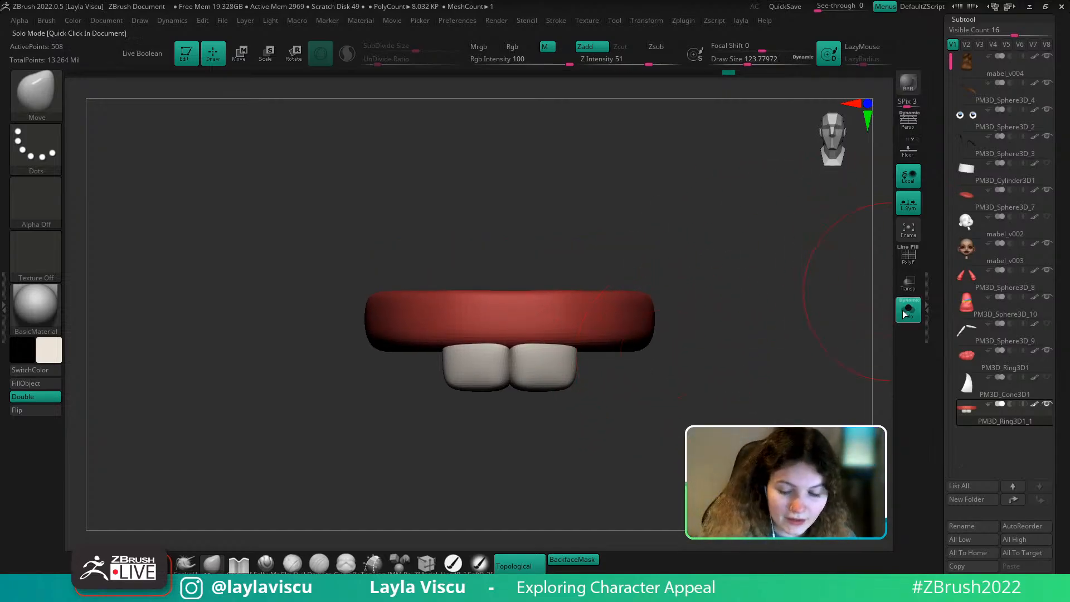
# Hide the teeth, reduce the gum's height slightly from its upper edge with the Gizmo, and bring the teeth back
pyautogui.keyDown('ctrl'); pyautogui.keyDown('shift'); pyautogui.click(627, 335); pyautogui.keyUp('shift'); pyautogui.keyUp('ctrl')
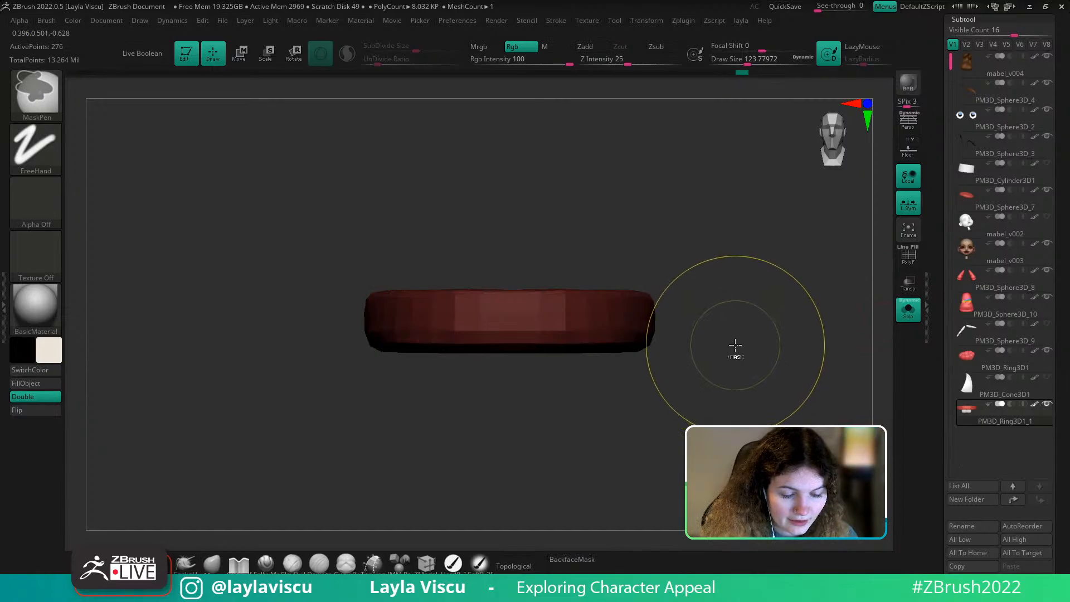
pyautogui.keyDown('ctrl'); pyautogui.click(734, 346); pyautogui.keyUp('ctrl')
pyautogui.moveTo(319, 391)
pyautogui.keyDown('ctrl'); pyautogui.mouseDown()
pyautogui.moveTo(667, 350)
pyautogui.moveTo(772, 315)
pyautogui.mouseUp(); pyautogui.keyUp('ctrl')
pyautogui.press('w')
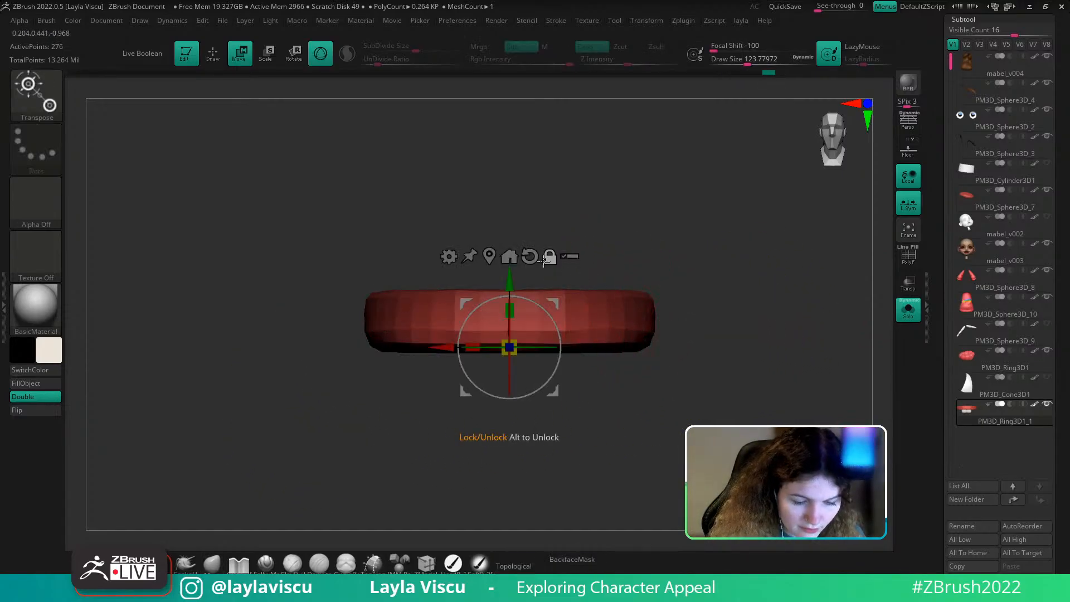
pyautogui.click(549, 258)
pyautogui.moveTo(512, 312); pyautogui.dragTo(512, 222)
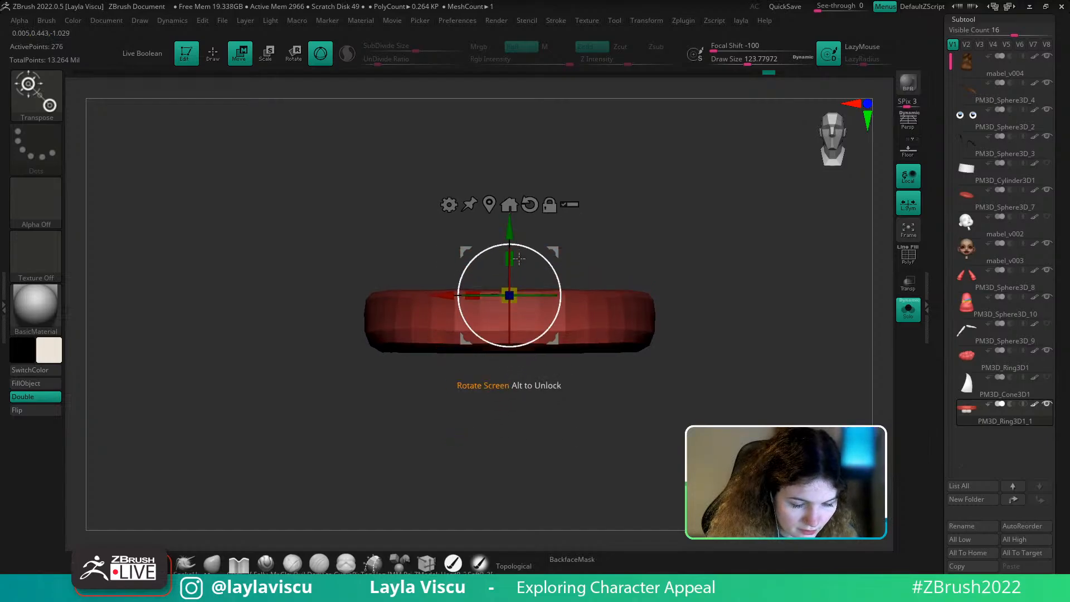
pyautogui.moveTo(510, 259); pyautogui.dragTo(512, 267)
pyautogui.click(214, 563)
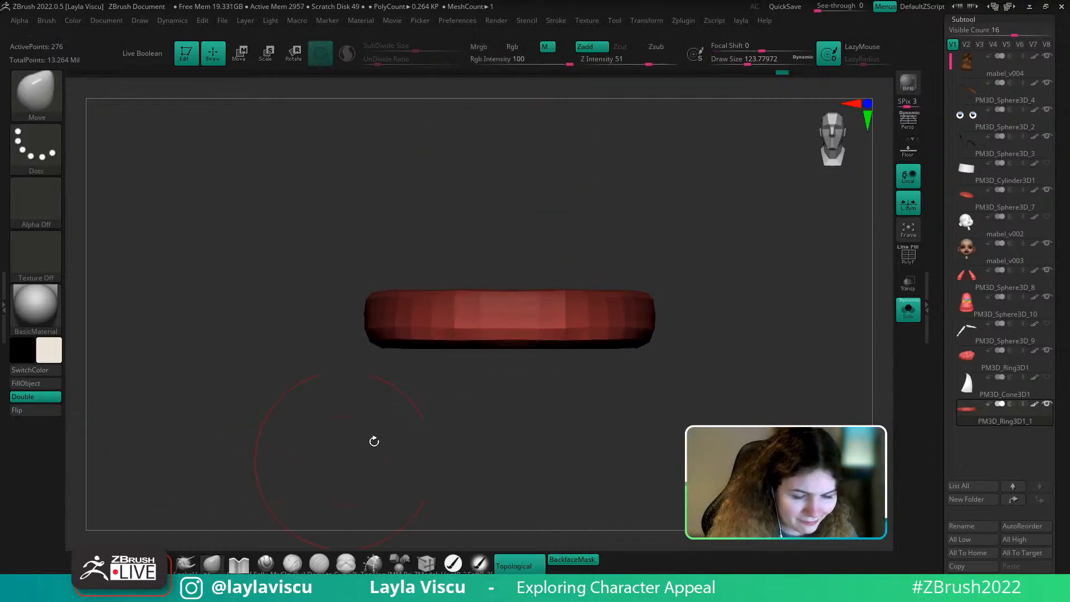
pyautogui.keyDown('ctrl'); pyautogui.keyDown('shift'); pyautogui.click(398, 420); pyautogui.keyUp('shift'); pyautogui.keyUp('ctrl')
pyautogui.keyDown('ctrl'); pyautogui.moveTo(416, 407); pyautogui.dragTo(736, 343); pyautogui.keyUp('ctrl')
# Show the whole character and lower the arch slightly inside the mouth with the Gizmo
pyautogui.click(901, 316)
pyautogui.keyDown('ctrl'); pyautogui.moveTo(779, 403); pyautogui.dragTo(791, 349, button='right'); pyautogui.keyUp('ctrl')
pyautogui.keyDown('ctrl'); pyautogui.moveTo(791, 348); pyautogui.dragTo(755, 323, button='right'); pyautogui.keyUp('ctrl')
pyautogui.press('w')
pyautogui.keyDown('ctrl'); pyautogui.moveTo(619, 307); pyautogui.dragTo(579, 348, button='right'); pyautogui.keyUp('ctrl')
pyautogui.moveTo(554, 276); pyautogui.dragTo(555, 282)
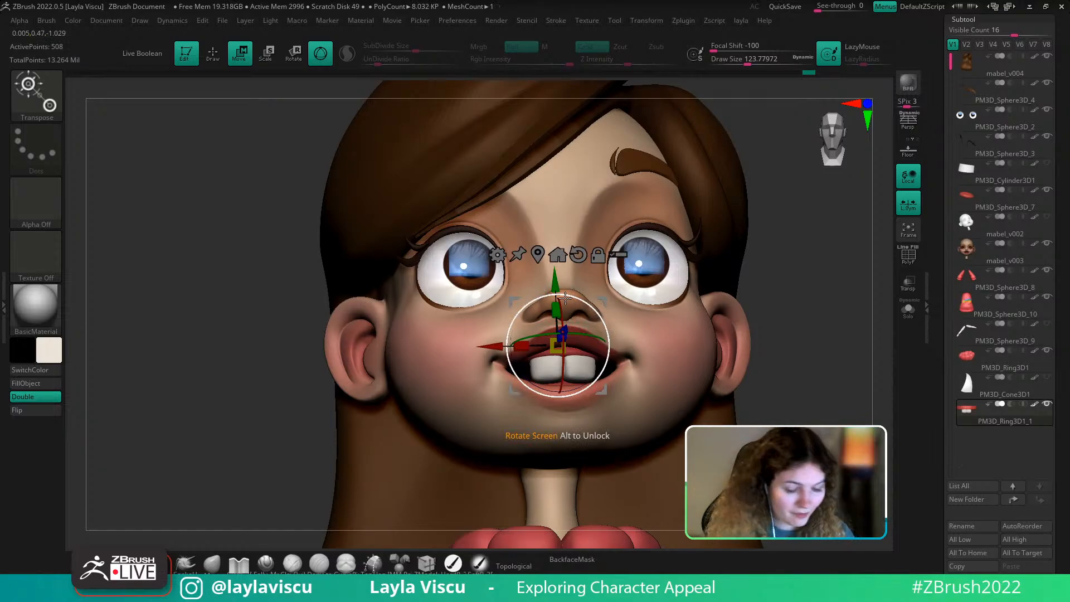
# Select and isolate the head, and sharpen the upper lip's edge with the Pinch brush, starting from a draw size of 112
pyautogui.press('q')
pyautogui.keyDown('alt'); pyautogui.click(607, 337); pyautogui.keyUp('alt')
pyautogui.press('b')
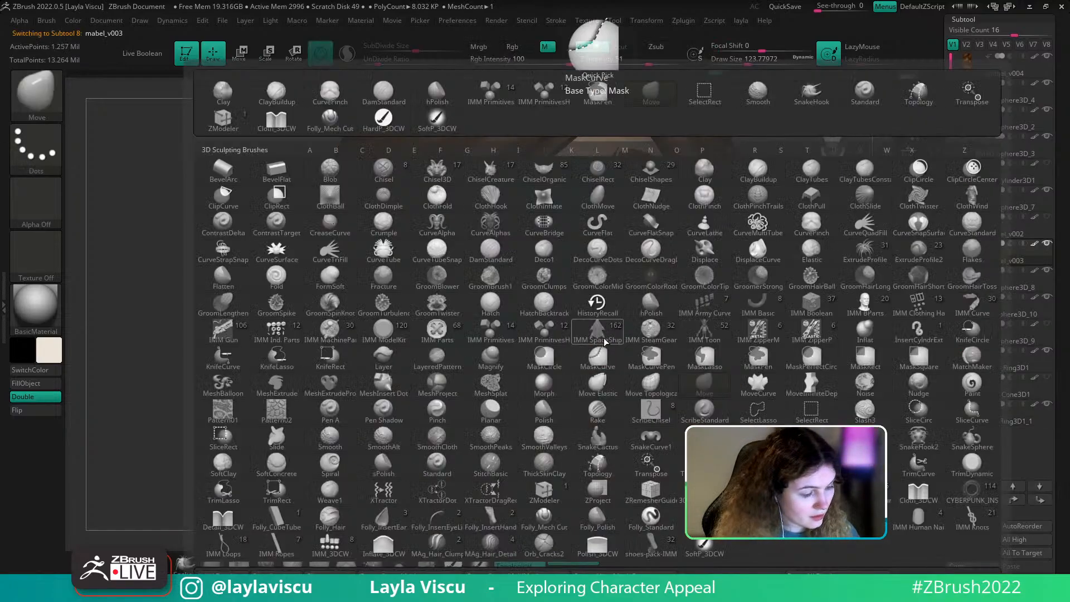
pyautogui.press('p')
pyautogui.press('i')
pyautogui.click(907, 315)
pyautogui.press('s')
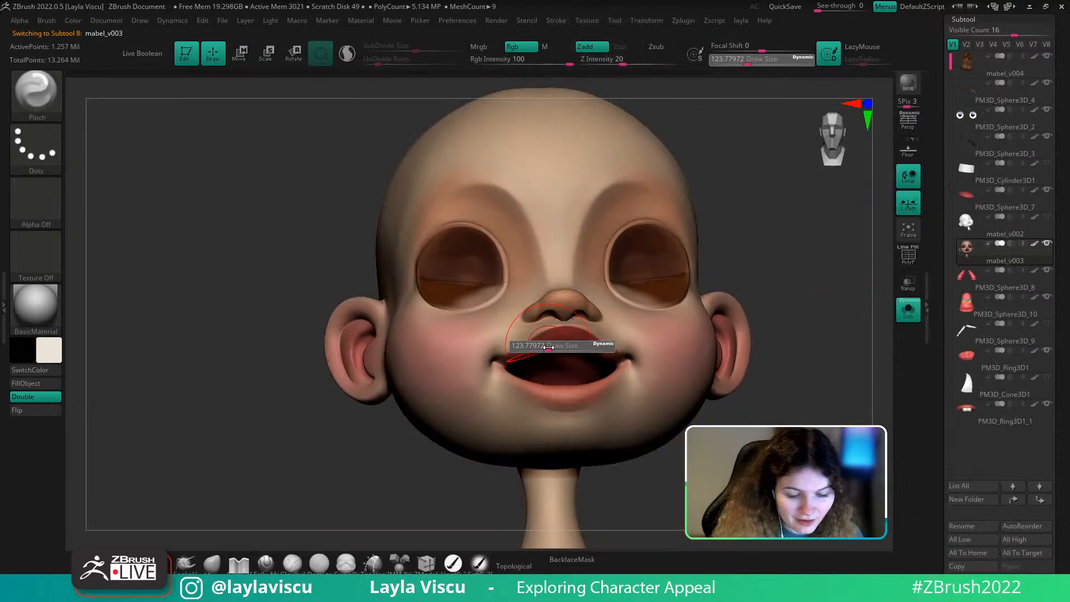
pyautogui.moveTo(549, 347); pyautogui.dragTo(547, 347)
pyautogui.moveTo(814, 366); pyautogui.dragTo(808, 365)
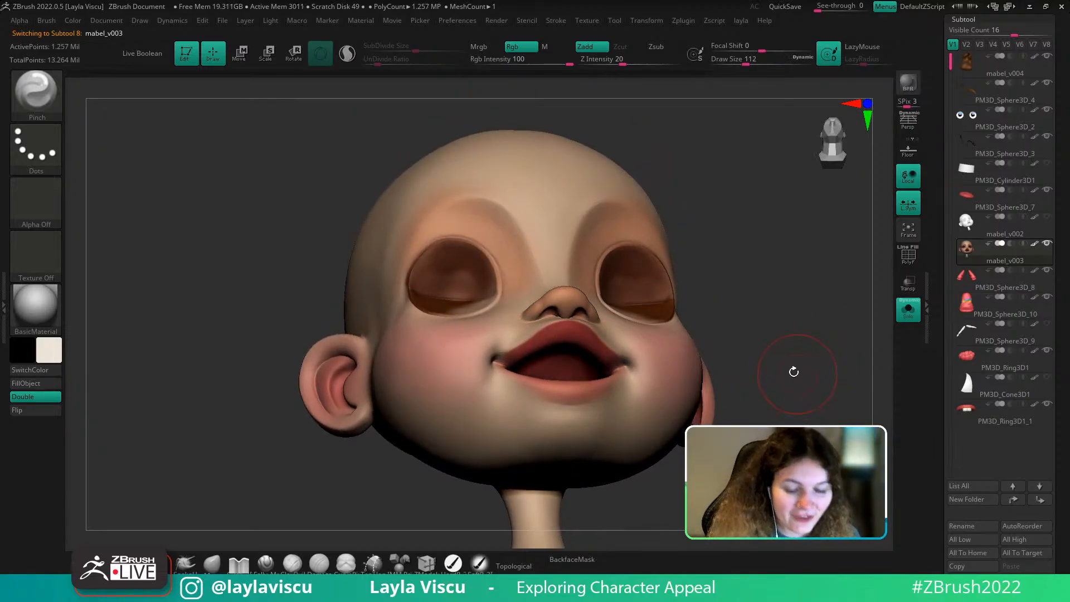
pyautogui.press('s')
pyautogui.moveTo(554, 336); pyautogui.dragTo(517, 353)
# Pinch the upper lip's edge three subdivision levels lower at a draw size of about 104, and return the head to its highest level
pyautogui.hotkey('shift', 'd')
pyautogui.hotkey('shift', 'd')
pyautogui.hotkey('shift', 'd')
pyautogui.press('s')
pyautogui.moveTo(510, 355); pyautogui.dragTo(570, 331)
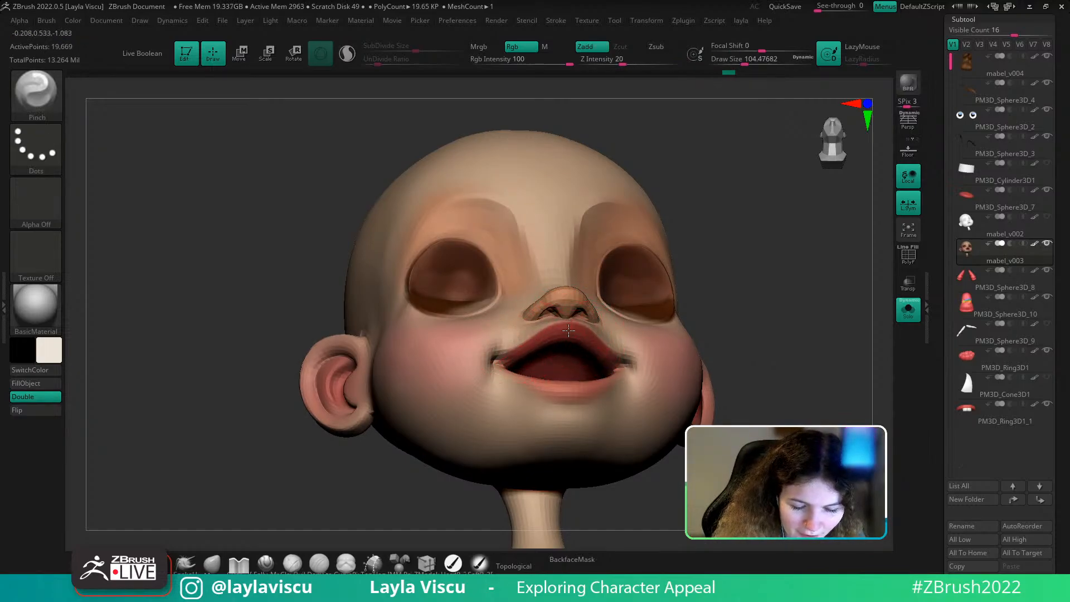
pyautogui.keyDown('shift'); pyautogui.moveTo(844, 291); pyautogui.dragTo(815, 367); pyautogui.keyUp('shift')
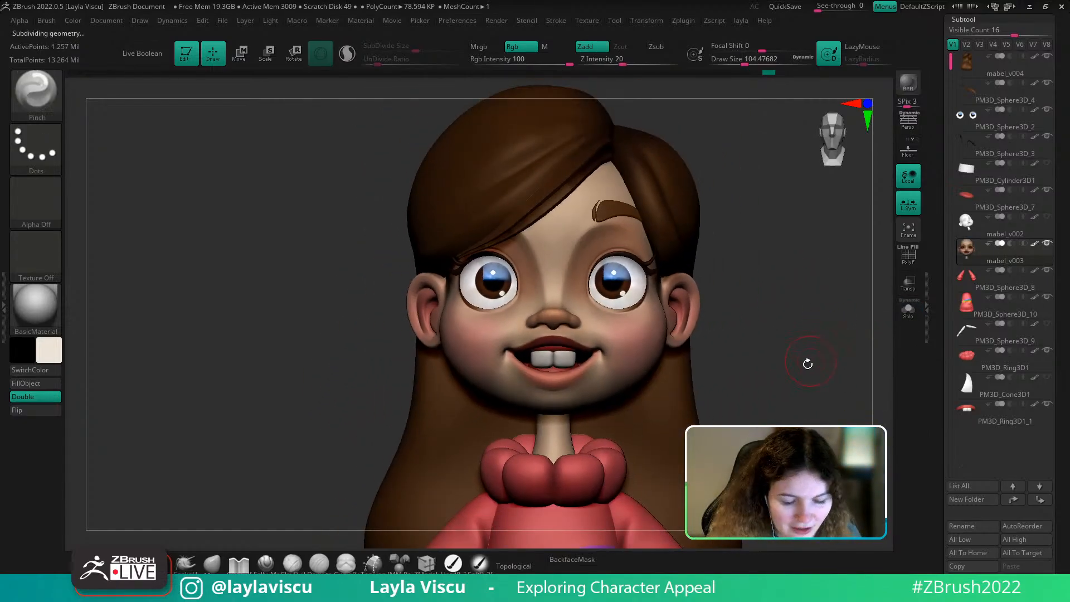
pyautogui.moveTo(807, 372); pyautogui.dragTo(693, 361)
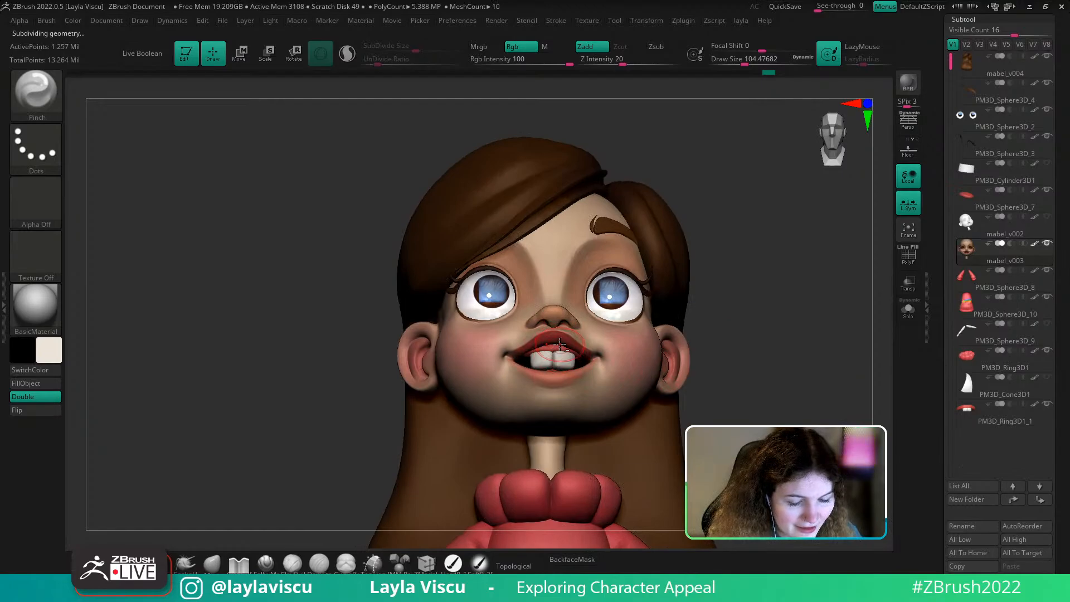
pyautogui.keyDown('ctrl'); pyautogui.moveTo(815, 284); pyautogui.dragTo(819, 334, button='right'); pyautogui.keyUp('ctrl')
pyautogui.moveTo(820, 334)
pyautogui.mouseDown()
pyautogui.moveTo(810, 346)
pyautogui.moveTo(797, 329)
pyautogui.moveTo(842, 357)
pyautogui.moveTo(709, 308)
pyautogui.moveTo(623, 327)
pyautogui.mouseUp()
# Select and isolate the dental arch, and apply the Bend Arc deformer to it
pyautogui.keyDown('alt'); pyautogui.click(585, 361); pyautogui.keyUp('alt')
pyautogui.click(909, 308)
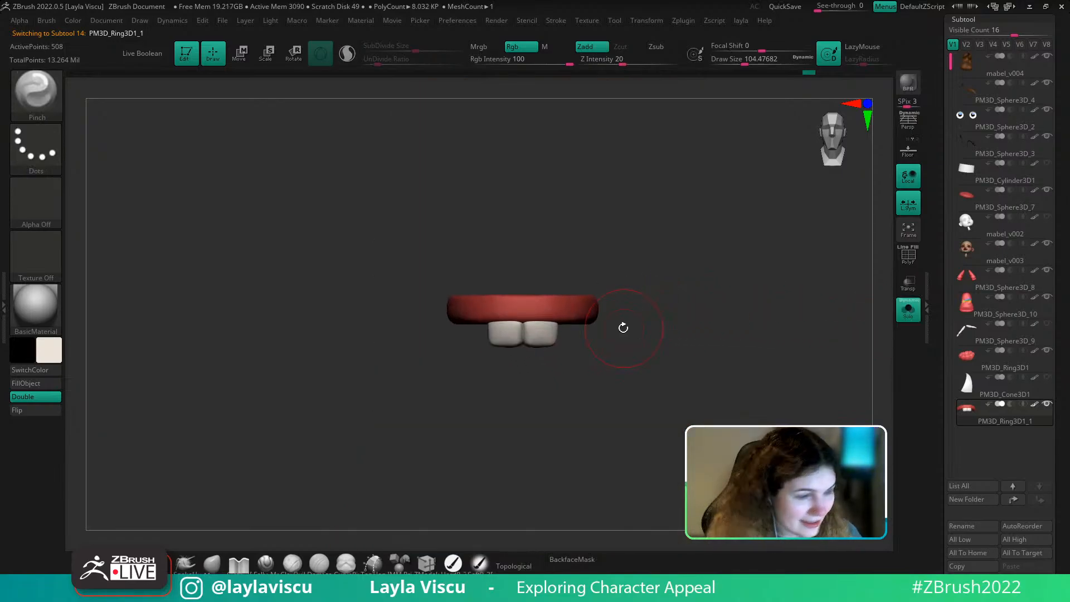
pyautogui.press('w')
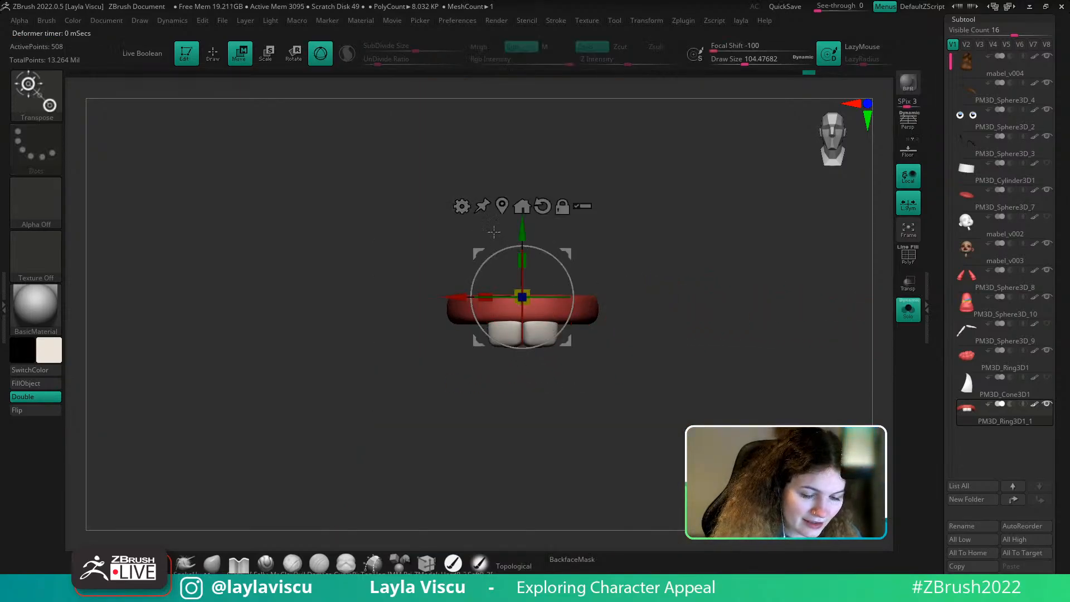
pyautogui.click(466, 207)
pyautogui.click(589, 256)
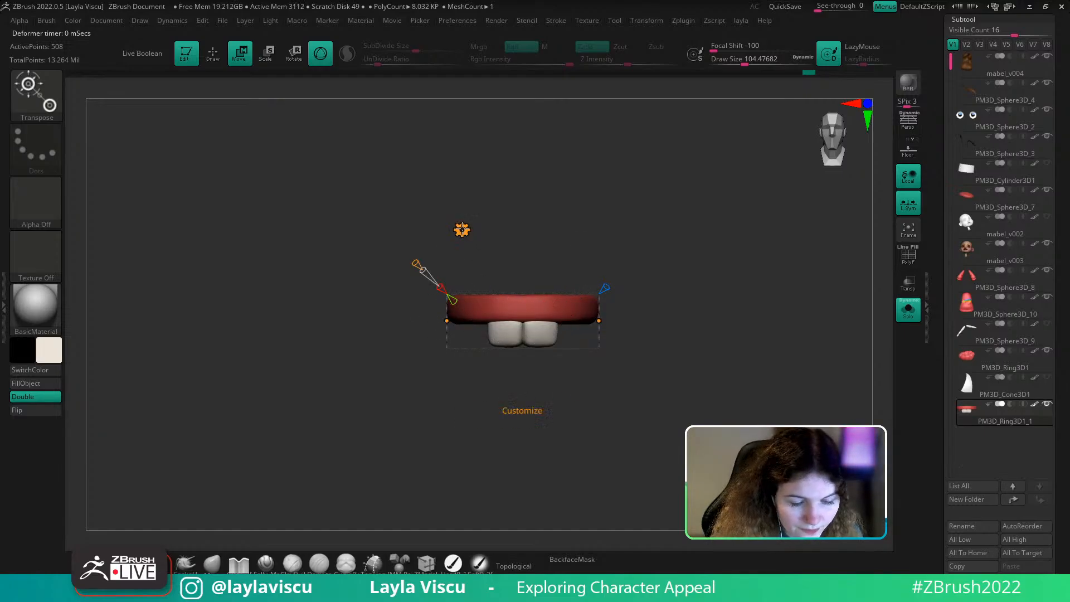
pyautogui.click(462, 230)
pyautogui.click(479, 283)
# Try bending the arch's ends downward, compare the curve with the face and the reference drawing, and undo the bend
pyautogui.moveTo(527, 299); pyautogui.dragTo(529, 323)
pyautogui.click(912, 319)
pyautogui.moveTo(856, 381)
pyautogui.mouseDown()
pyautogui.moveTo(842, 378)
pyautogui.moveTo(854, 376)
pyautogui.mouseUp()
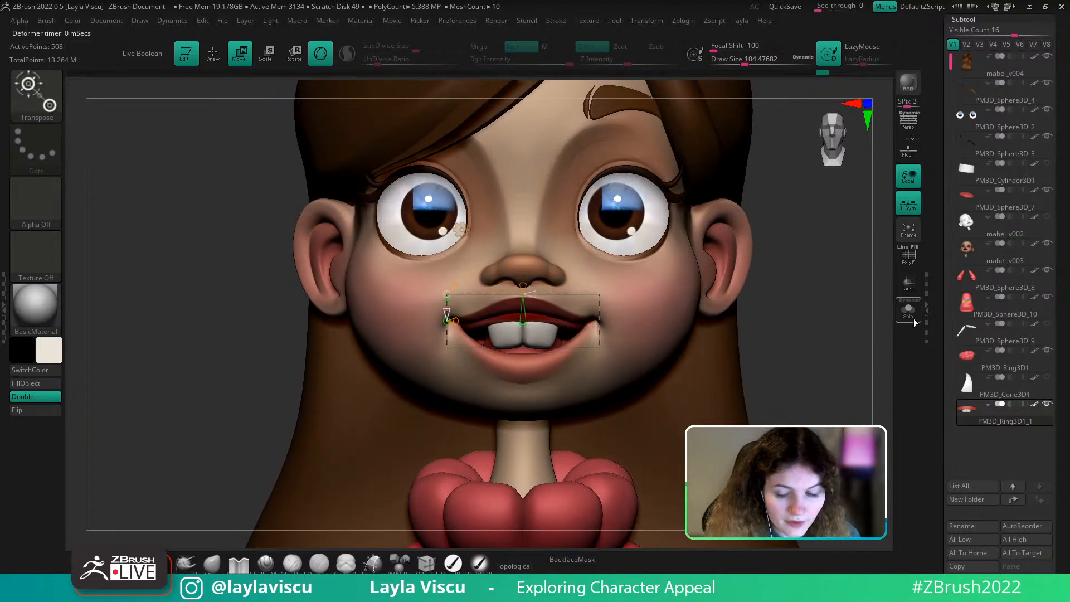
pyautogui.click(909, 312)
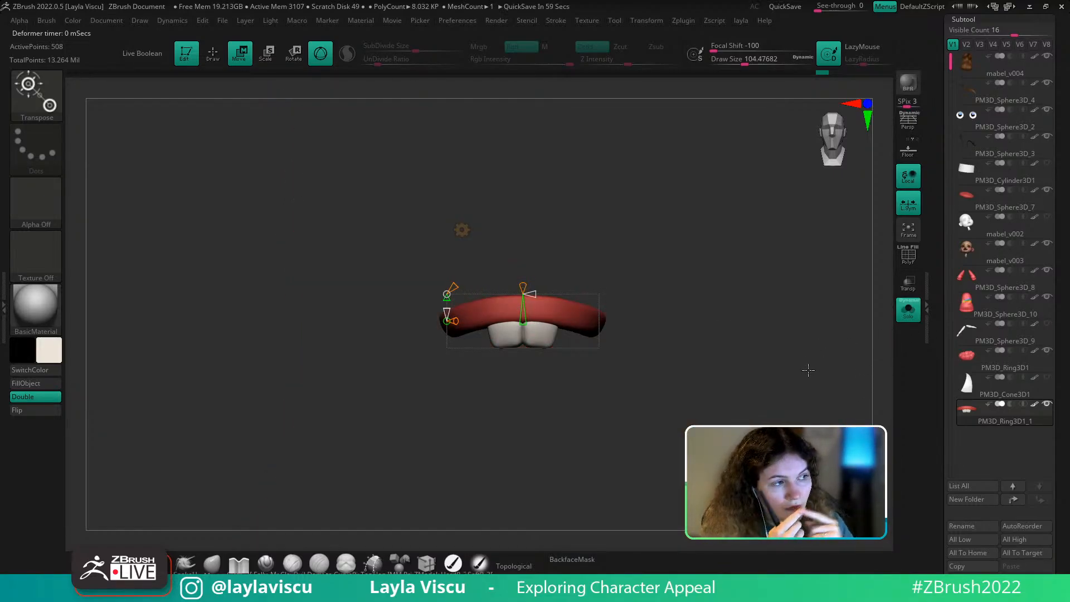
pyautogui.hotkey('shift', 'z')
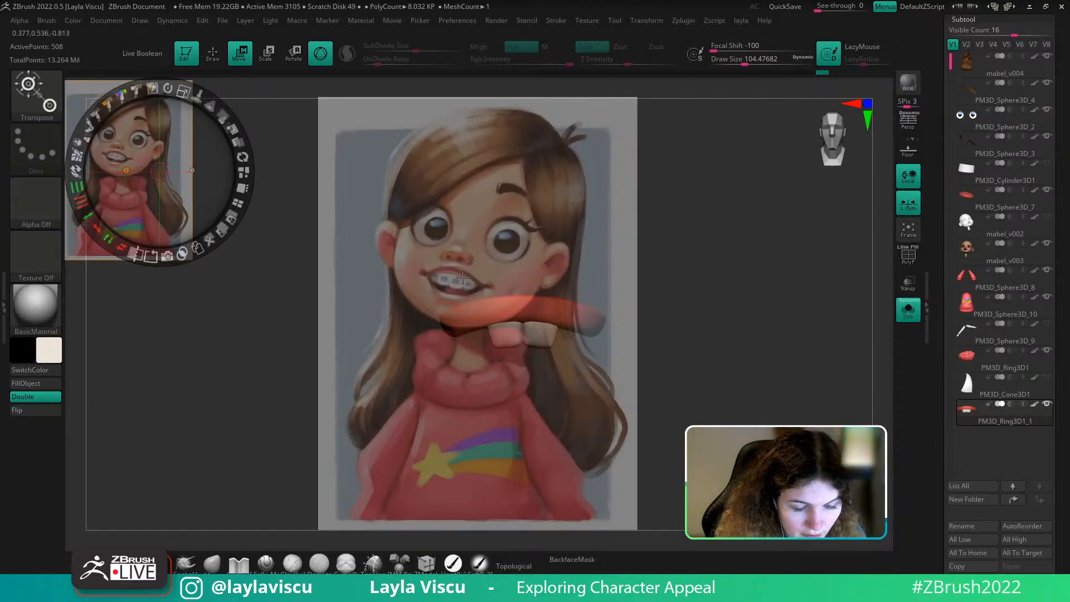
pyautogui.press('z')
pyautogui.hotkey('shift', 'z')
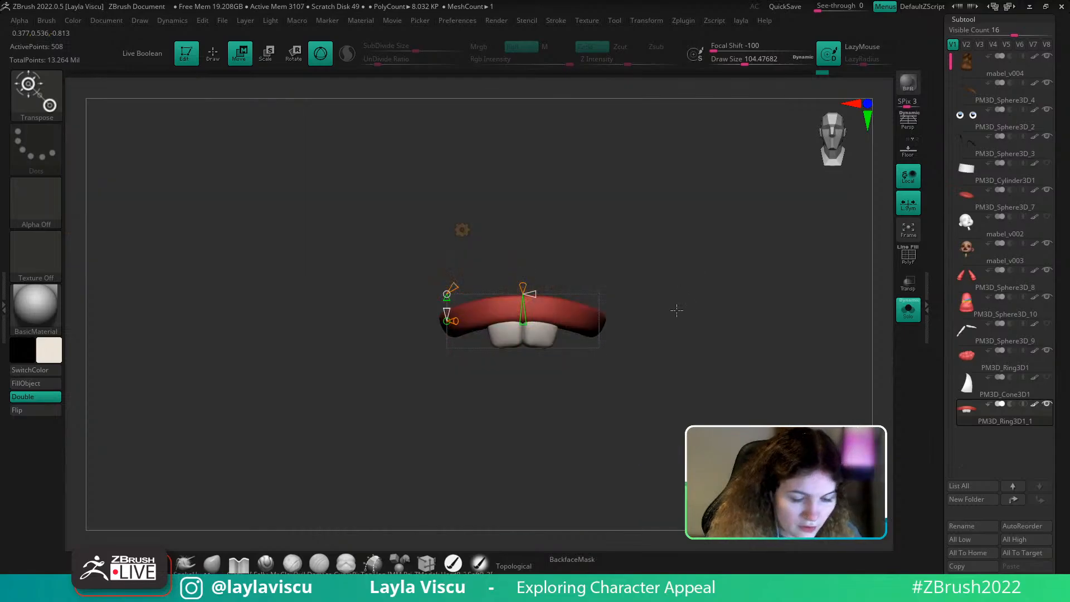
pyautogui.hotkey('ctrl', 'z')
# Bend the arch very slightly with Bend Arc, accept the deformation, and scale down the arch's height inside the mouth
pyautogui.moveTo(523, 304); pyautogui.dragTo(522, 310)
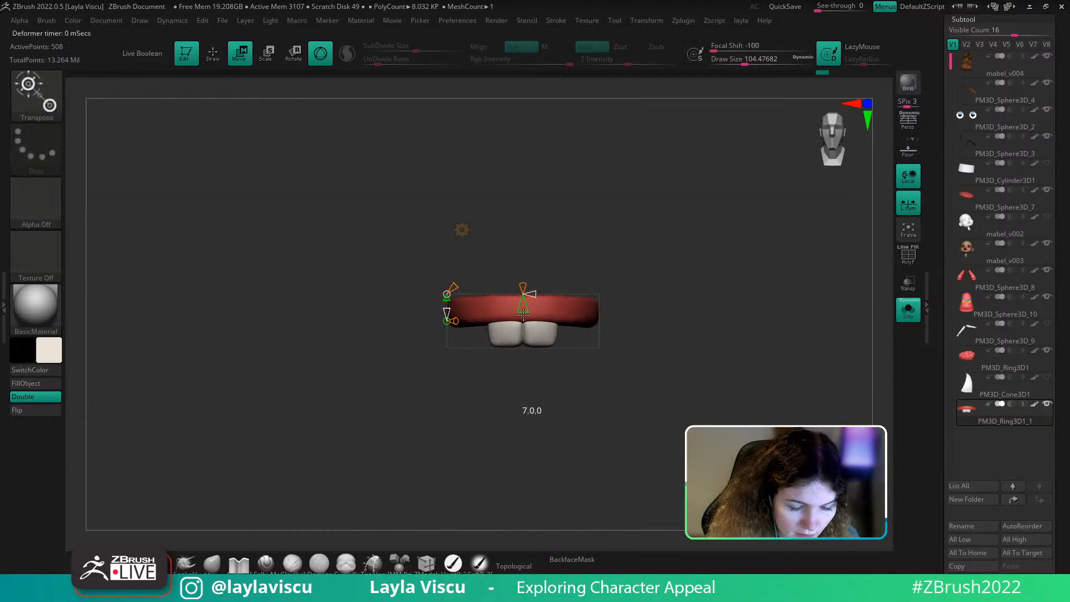
pyautogui.click(462, 230)
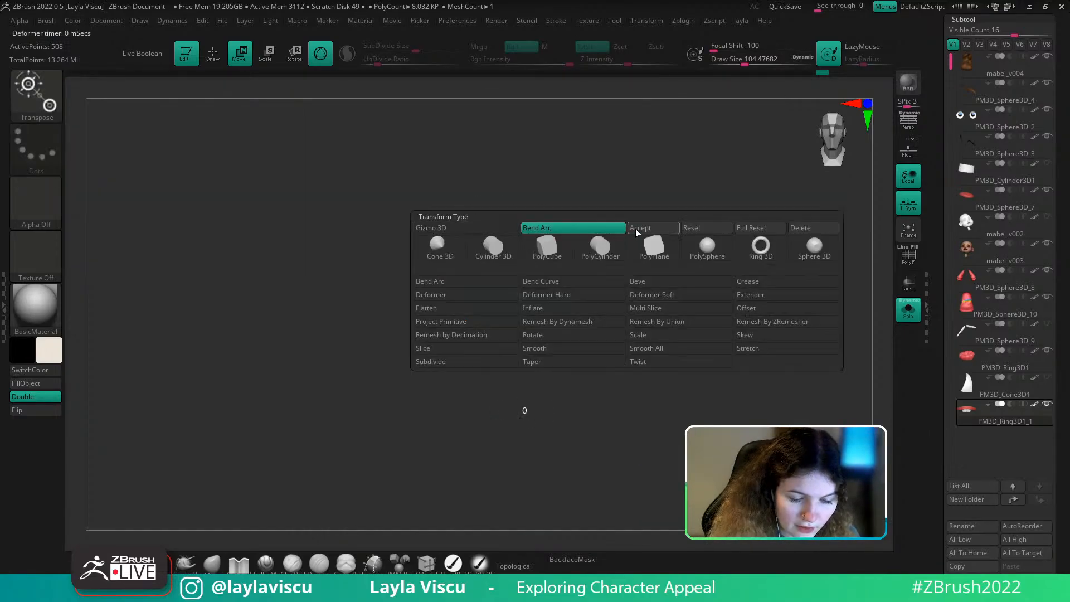
pyautogui.click(641, 234)
pyautogui.click(916, 318)
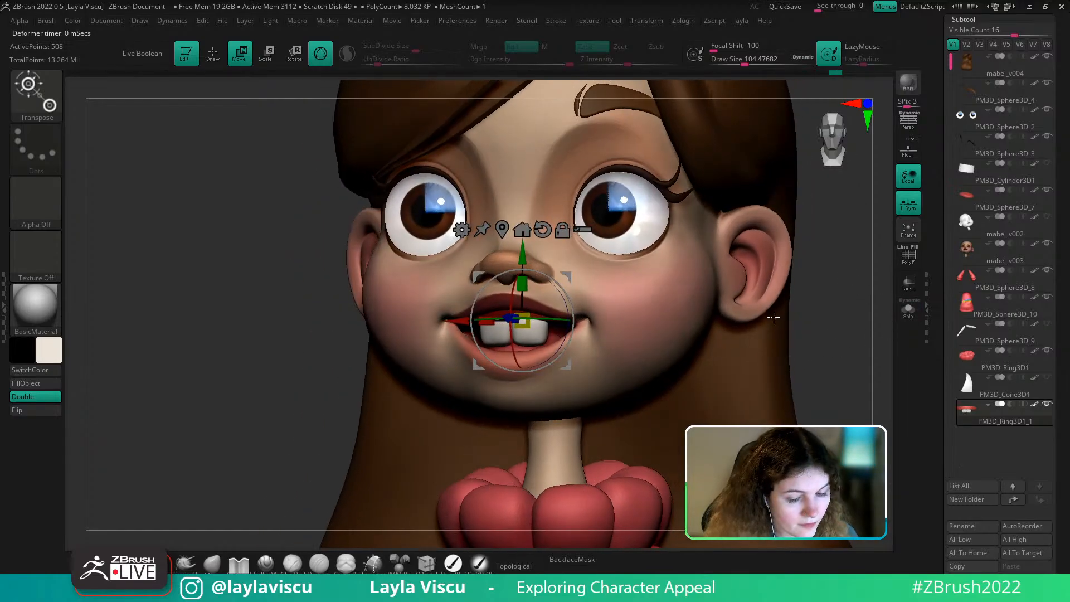
pyautogui.moveTo(870, 339); pyautogui.dragTo(812, 310)
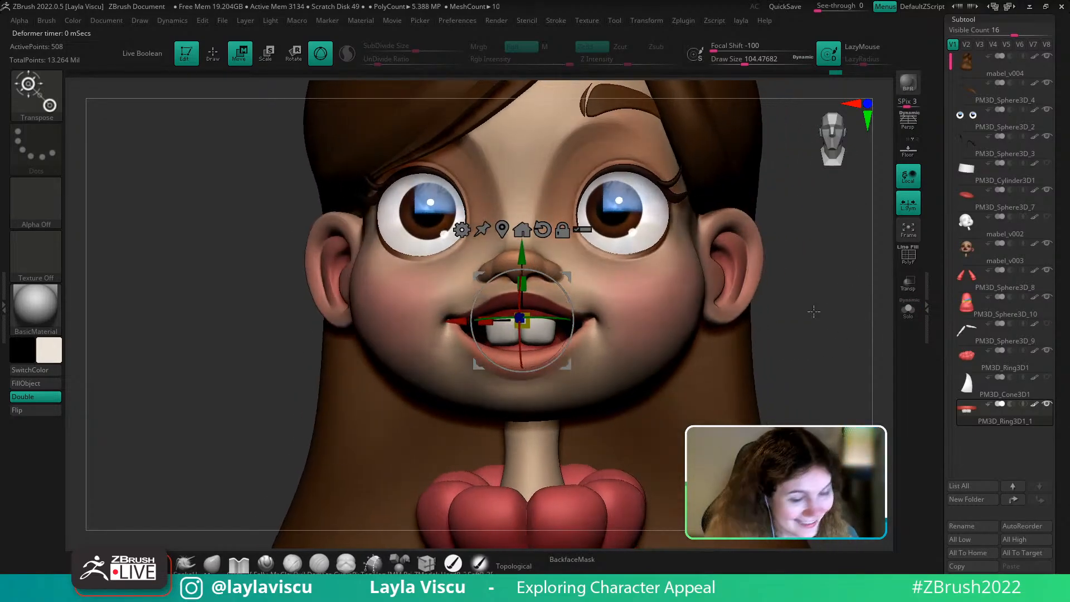
pyautogui.moveTo(523, 282); pyautogui.dragTo(534, 290)
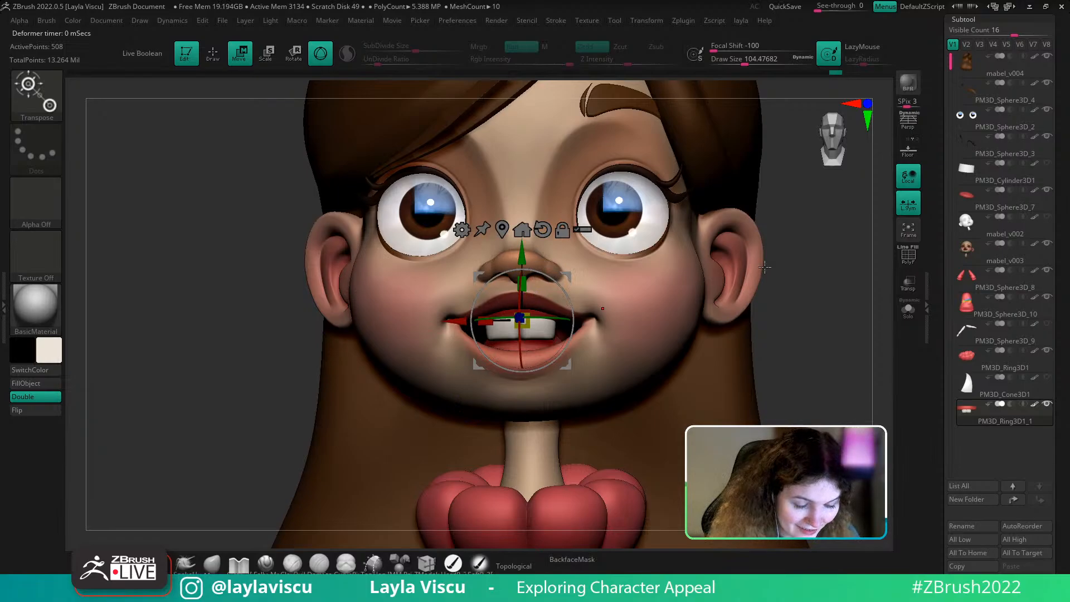
# Reshape the front teeth's lower outer corners with the Move brush at a draw size of about 37, and turn off BackfaceMask
pyautogui.click(212, 563)
pyautogui.keyDown('ctrl'); pyautogui.moveTo(584, 321); pyautogui.dragTo(595, 186, button='right'); pyautogui.keyUp('ctrl')
pyautogui.keyDown('ctrl'); pyautogui.moveTo(578, 338); pyautogui.dragTo(575, 393, button='right'); pyautogui.keyUp('ctrl')
pyautogui.keyDown('ctrl'); pyautogui.moveTo(574, 327); pyautogui.dragTo(600, 454, button='right'); pyautogui.keyUp('ctrl')
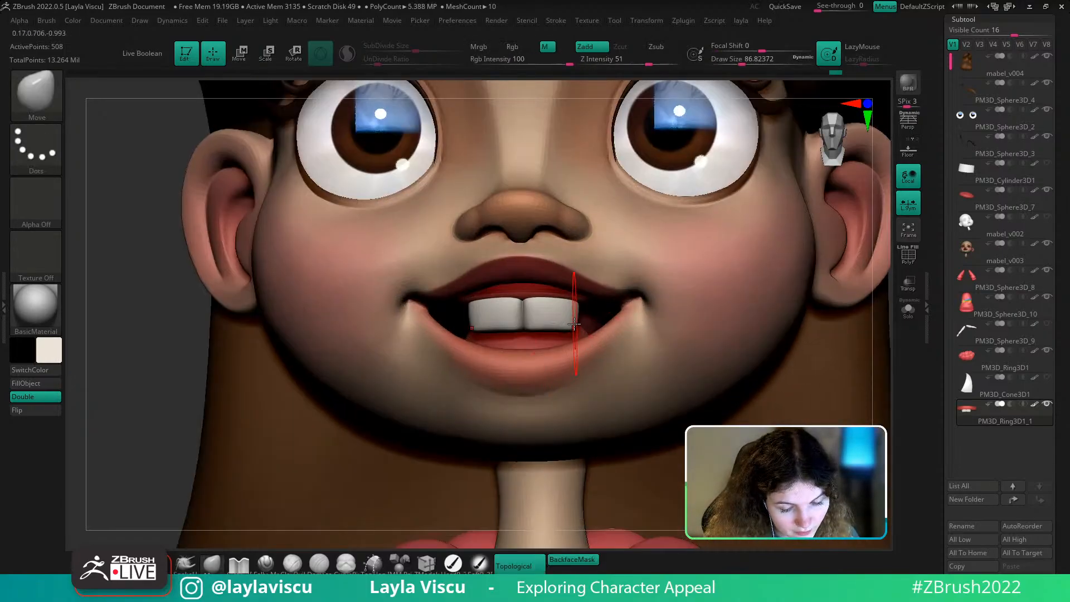
pyautogui.press('[')
pyautogui.press('[')
pyautogui.moveTo(571, 324); pyautogui.dragTo(573, 385)
pyautogui.click(581, 559)
# Inspect the reshaped teeth on the isolated arch and inside the character's smile from angled and frontal views
pyautogui.click(908, 310)
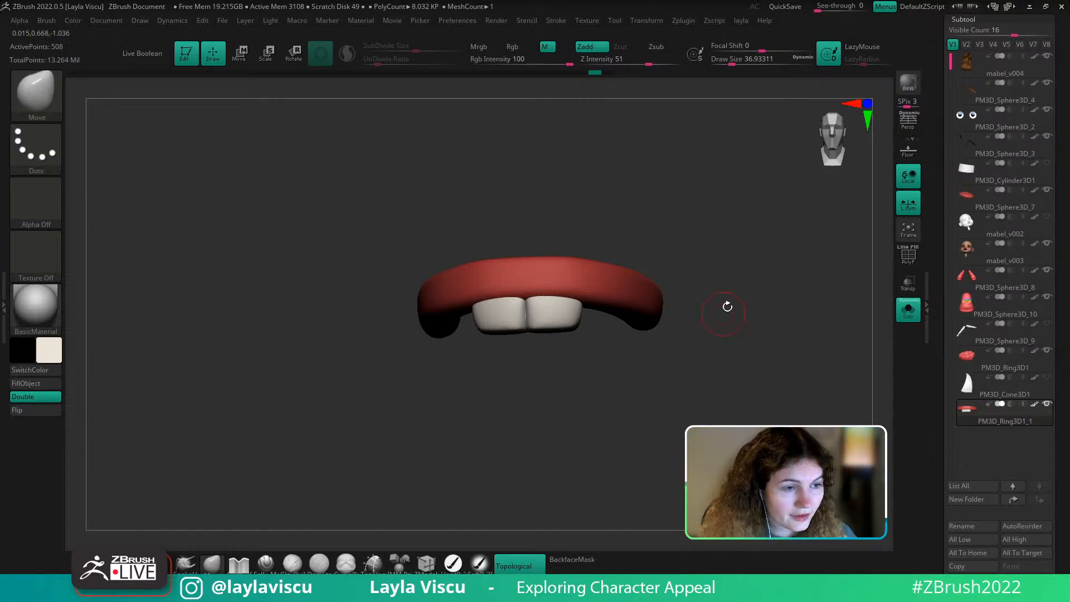
pyautogui.moveTo(734, 305); pyautogui.dragTo(764, 282)
pyautogui.click(914, 315)
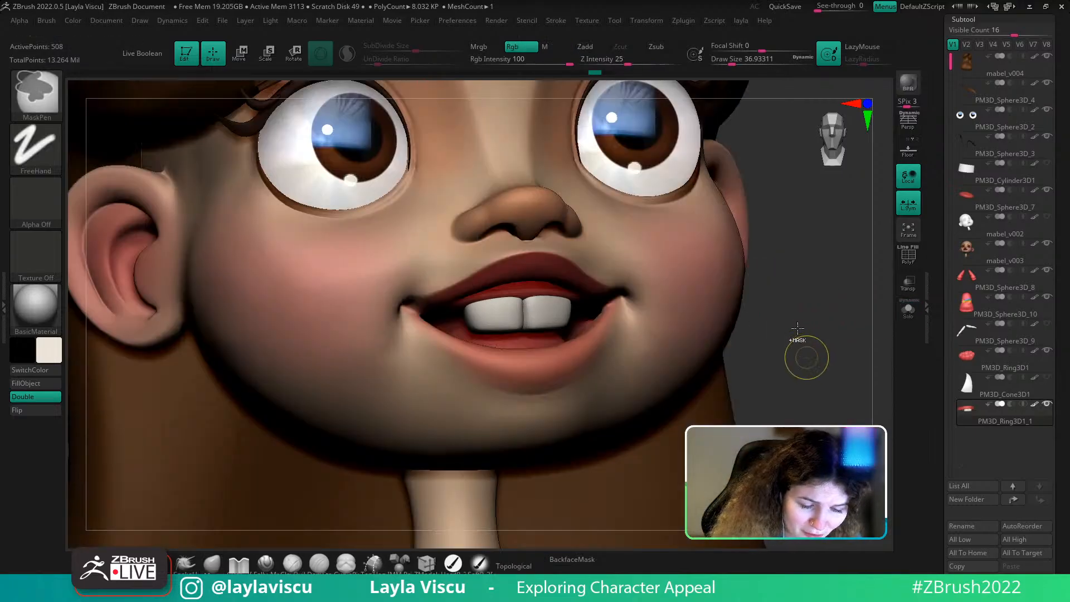
pyautogui.press('f')
pyautogui.keyDown('alt'); pyautogui.moveTo(804, 363); pyautogui.dragTo(806, 389, button='right'); pyautogui.keyUp('alt')
pyautogui.click(908, 311)
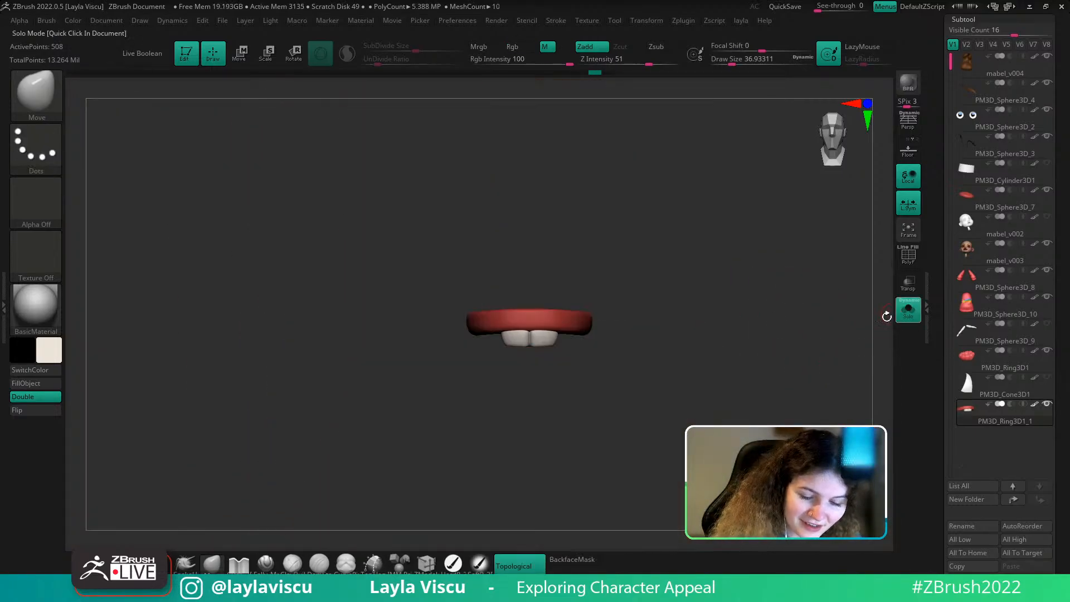
# Show only the gum part of the arch and try masking it at a draw size of about 77
pyautogui.keyDown('ctrl'); pyautogui.moveTo(548, 341); pyautogui.dragTo(557, 399, button='right'); pyautogui.keyUp('ctrl')
pyautogui.press('s')
pyautogui.moveTo(605, 338); pyautogui.dragTo(614, 338)
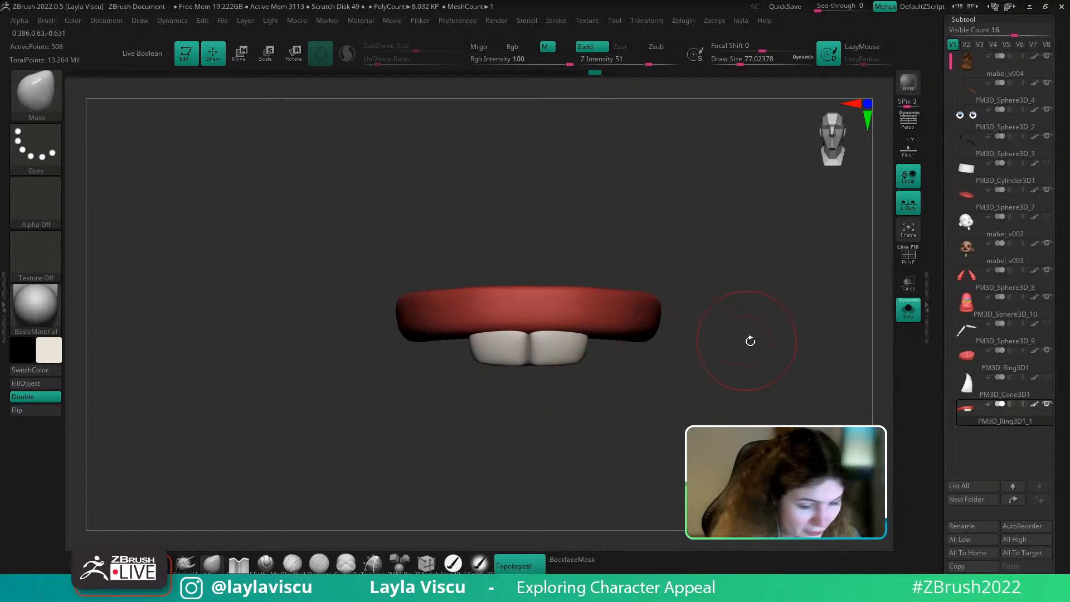
pyautogui.moveTo(750, 341)
pyautogui.keyDown('ctrl'); pyautogui.mouseDown(button='right')
pyautogui.moveTo(716, 318)
pyautogui.moveTo(781, 329)
pyautogui.mouseUp(button='right'); pyautogui.keyUp('ctrl')
pyautogui.keyDown('ctrl'); pyautogui.keyDown('shift'); pyautogui.click(519, 323); pyautogui.keyUp('shift'); pyautogui.keyUp('ctrl')
pyautogui.keyDown('ctrl'); pyautogui.moveTo(519, 330); pyautogui.dragTo(531, 370, button='right'); pyautogui.keyUp('ctrl')
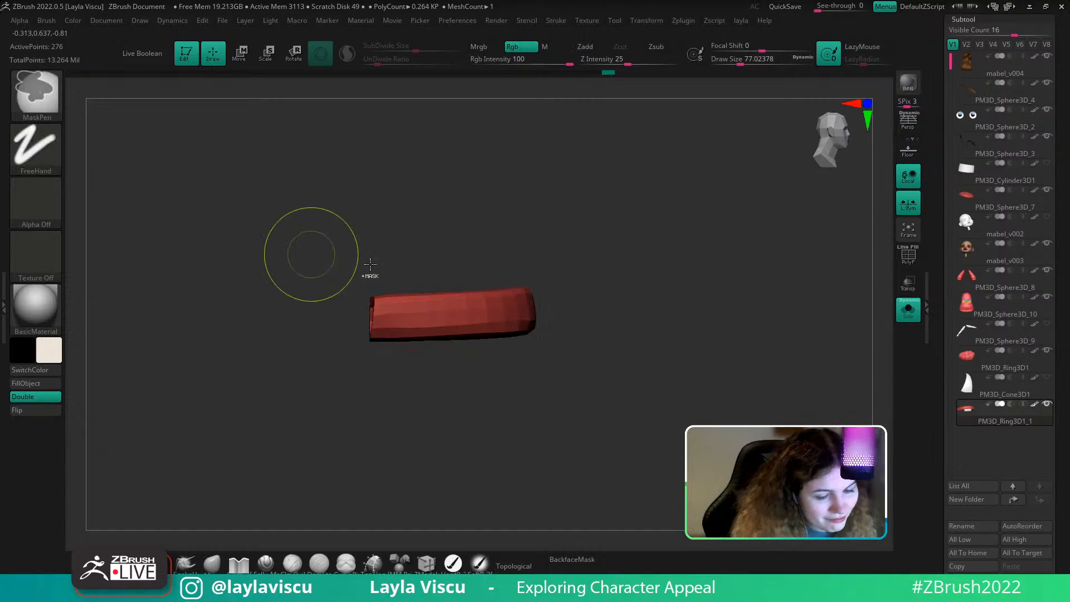
pyautogui.keyDown('ctrl'); pyautogui.moveTo(559, 311); pyautogui.dragTo(260, 389); pyautogui.keyUp('ctrl')
pyautogui.keyDown('ctrl'); pyautogui.moveTo(324, 263); pyautogui.dragTo(415, 318); pyautogui.keyUp('ctrl')
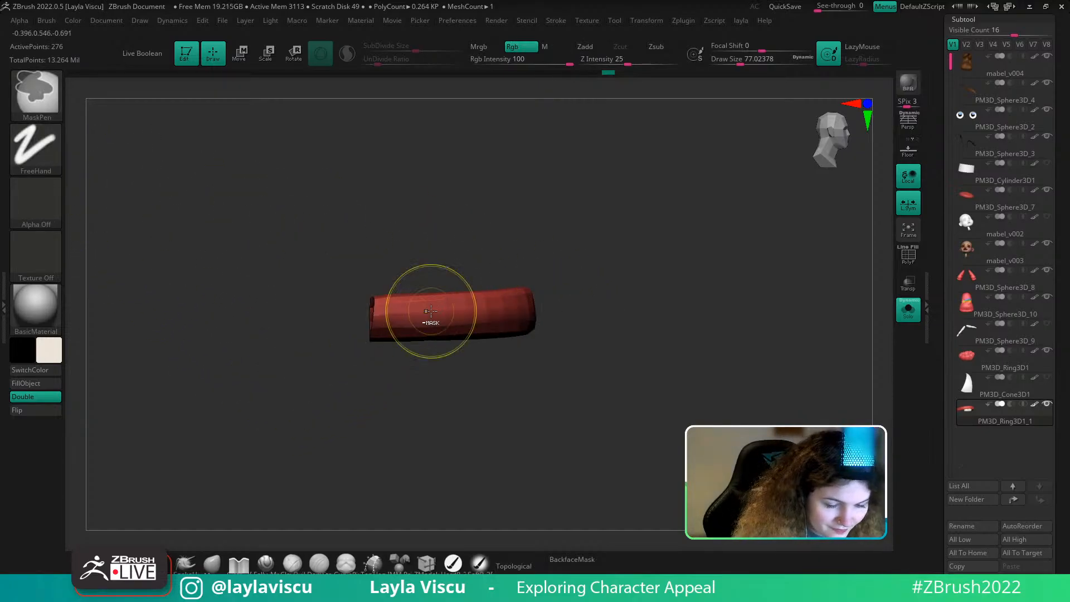
pyautogui.keyDown('ctrl'); pyautogui.click(531, 328); pyautogui.keyUp('ctrl')
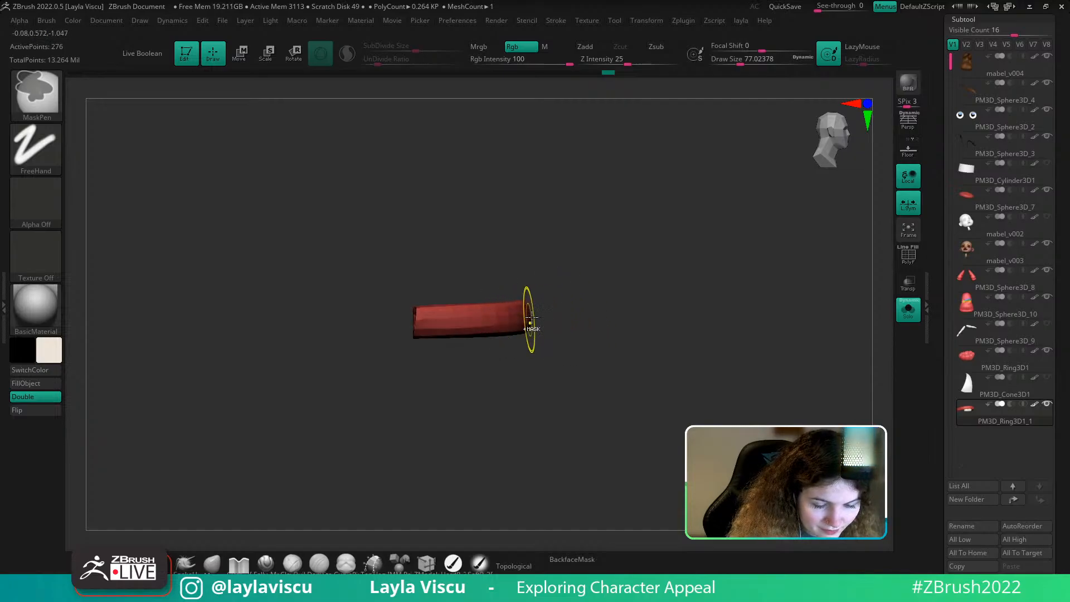
pyautogui.keyDown('ctrl'); pyautogui.click(622, 329); pyautogui.keyUp('ctrl')
# Bring up the Move gizmo on the masked gum, clear the mask, and show the teeth and whole character again
pyautogui.press('w')
pyautogui.moveTo(526, 310); pyautogui.dragTo(476, 329)
pyautogui.moveTo(808, 296); pyautogui.dragTo(728, 350)
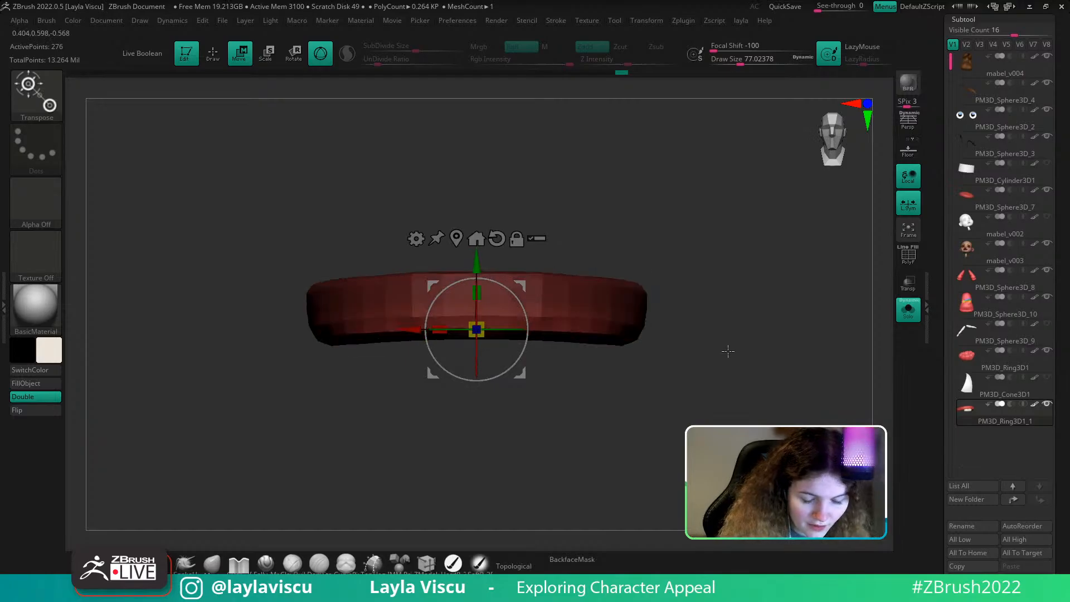
pyautogui.press('q')
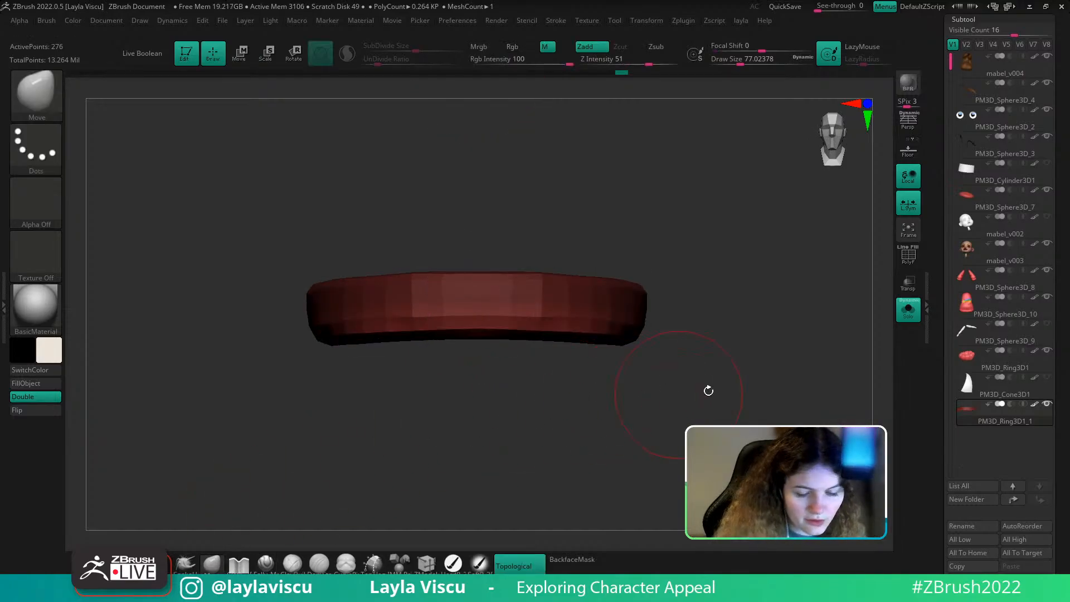
pyautogui.keyDown('ctrl'); pyautogui.moveTo(708, 390); pyautogui.dragTo(783, 405); pyautogui.keyUp('ctrl')
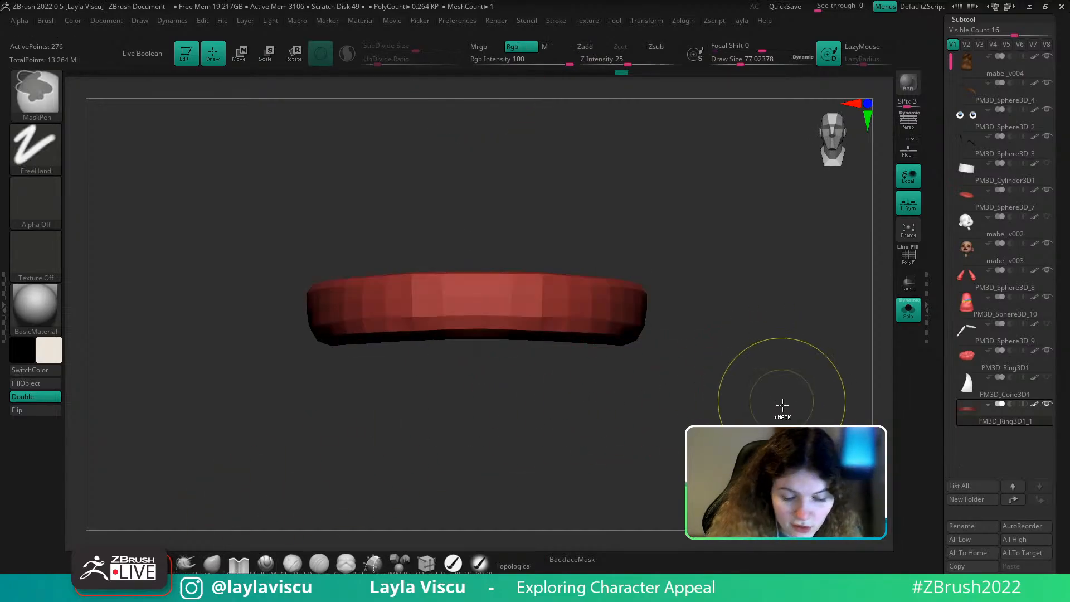
pyautogui.keyDown('ctrl'); pyautogui.keyDown('shift'); pyautogui.click(821, 377); pyautogui.keyUp('shift'); pyautogui.keyUp('ctrl')
pyautogui.keyDown('ctrl'); pyautogui.moveTo(820, 449); pyautogui.dragTo(891, 339, button='right'); pyautogui.keyUp('ctrl')
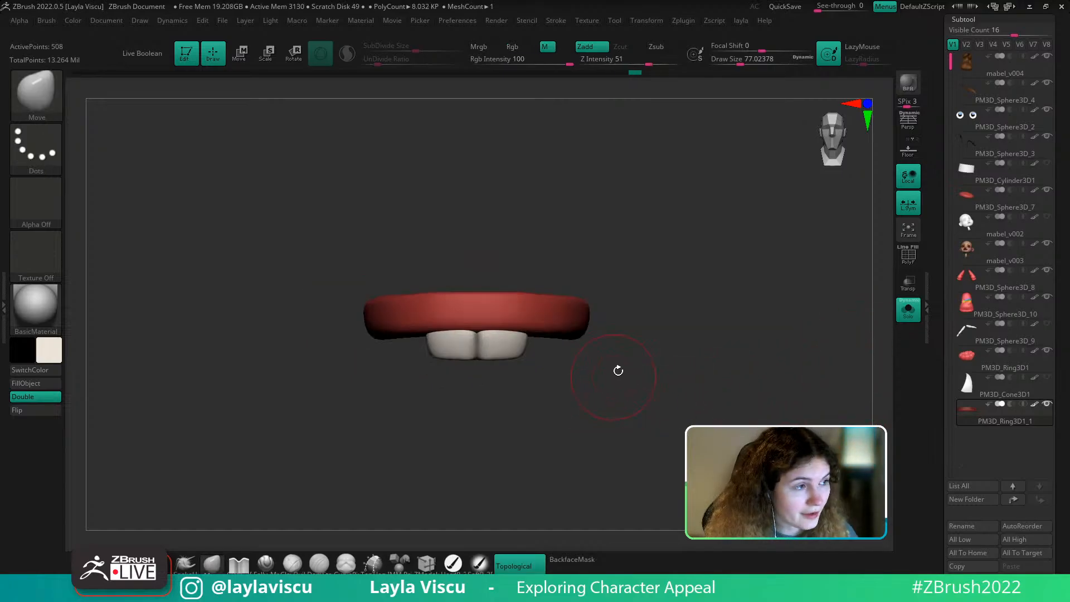
pyautogui.click(904, 310)
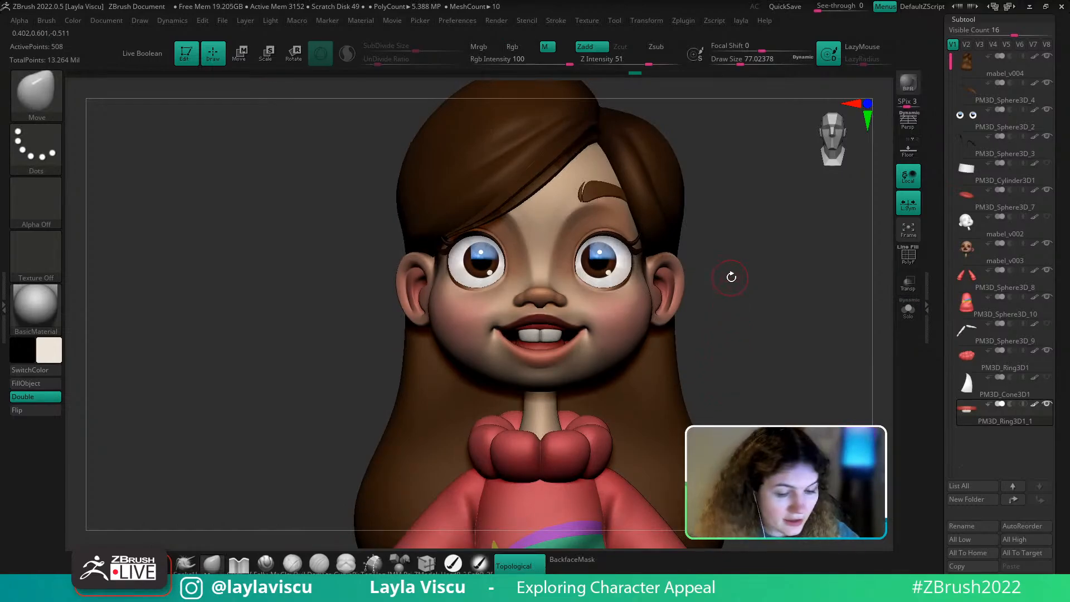
pyautogui.press('w')
pyautogui.press('b')
pyautogui.press('c')
pyautogui.press('b')
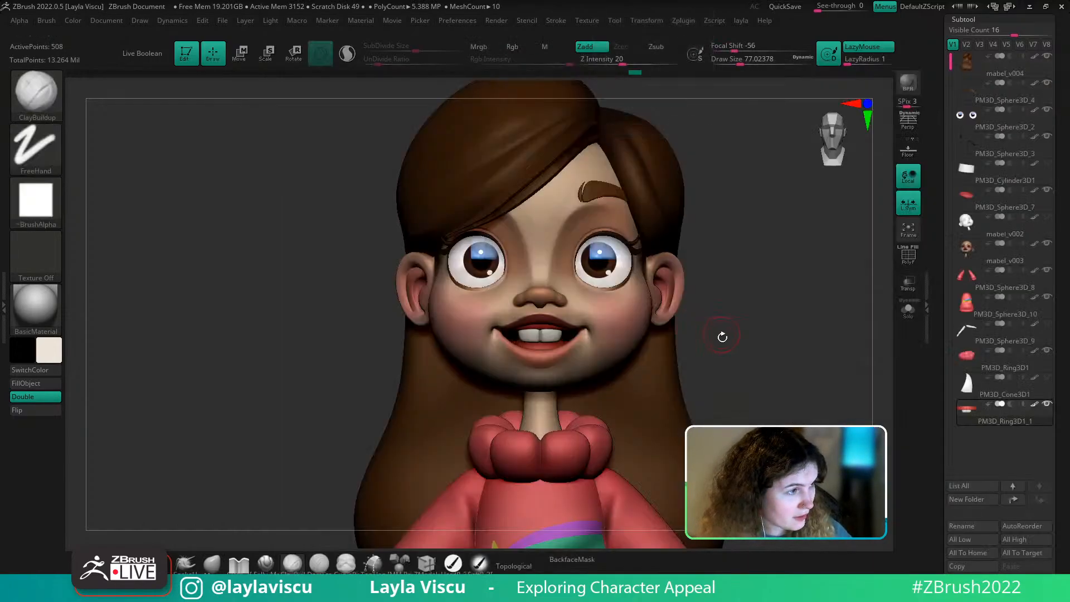
pyautogui.moveTo(742, 350); pyautogui.dragTo(731, 353)
# Isolate the arch and pull its outer ends upward with the Move brush at a draw size of about 212
pyautogui.click(909, 310)
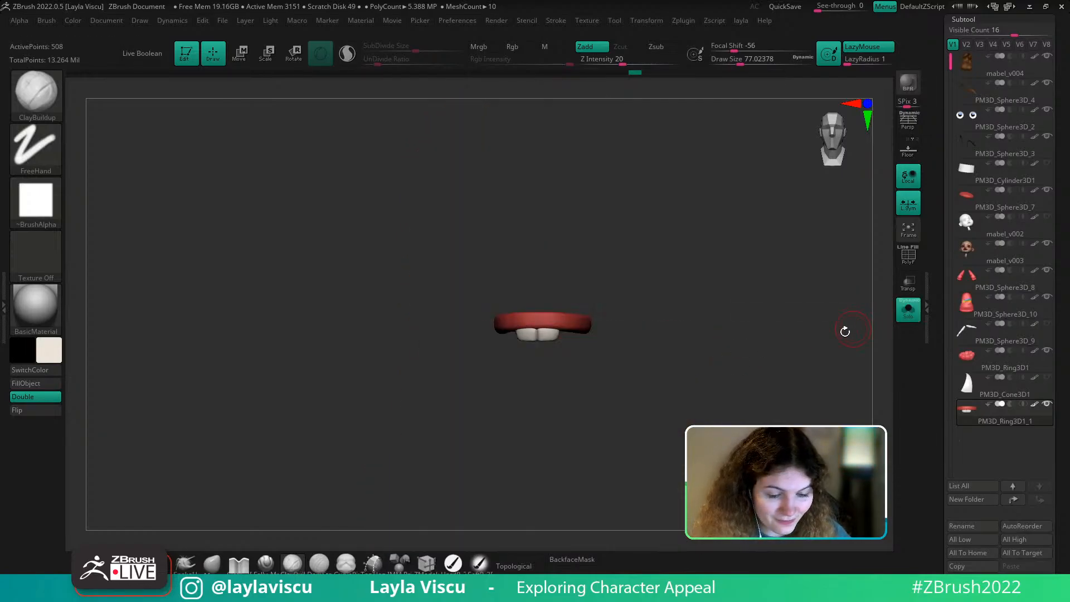
pyautogui.moveTo(843, 332); pyautogui.dragTo(828, 334)
pyautogui.press('s')
pyautogui.keyDown('alt'); pyautogui.moveTo(534, 278); pyautogui.dragTo(568, 342); pyautogui.keyUp('alt')
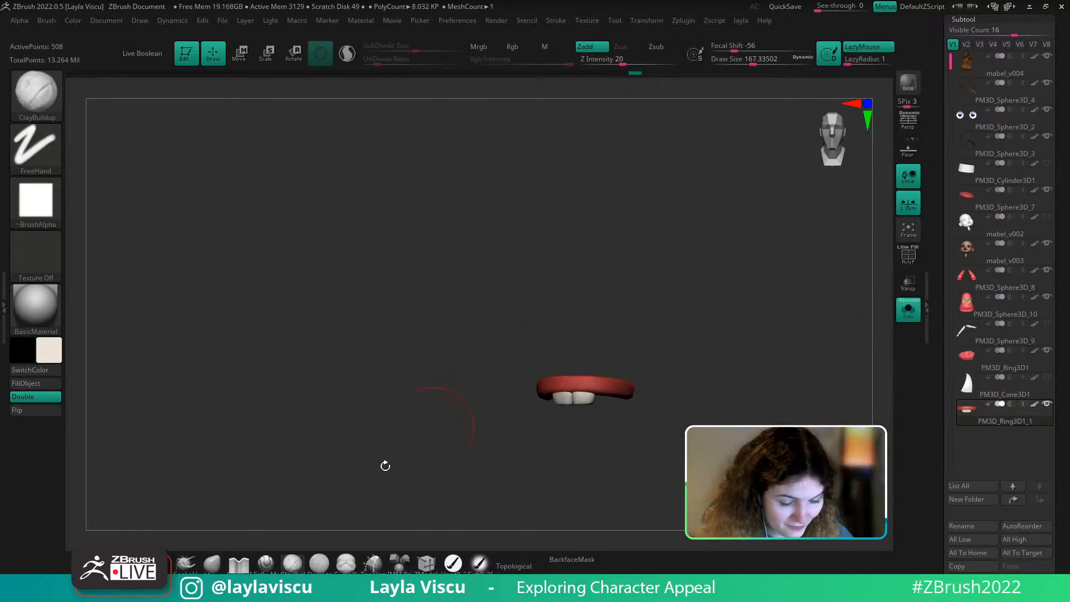
pyautogui.click(212, 564)
pyautogui.moveTo(692, 336)
pyautogui.keyDown('alt'); pyautogui.mouseDown(button='right')
pyautogui.moveTo(663, 291)
pyautogui.moveTo(594, 377)
pyautogui.mouseUp(button='right'); pyautogui.keyUp('alt')
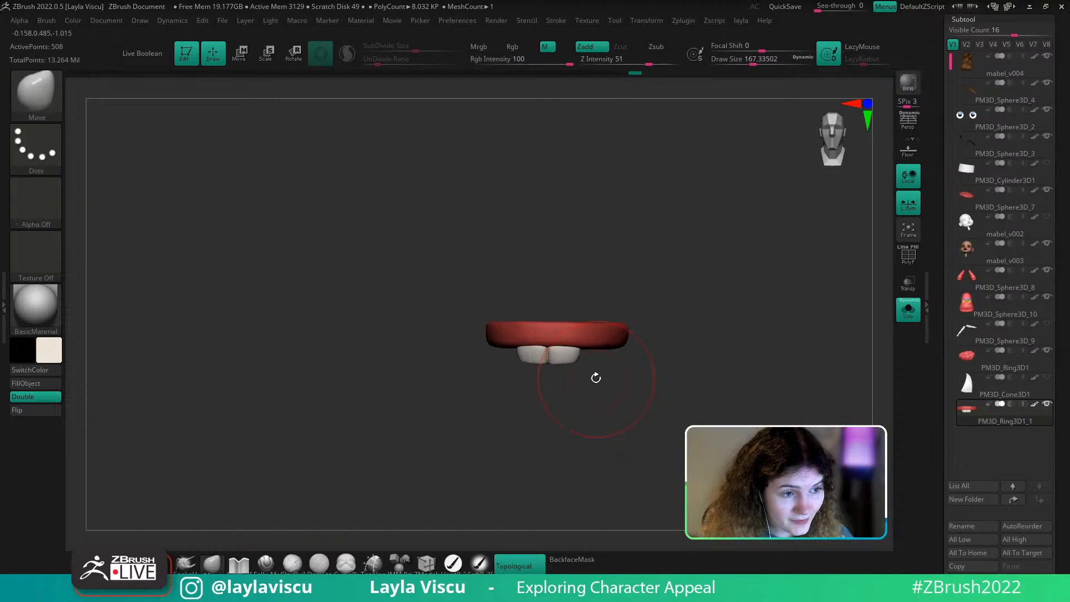
pyautogui.press('s')
pyautogui.moveTo(593, 378); pyautogui.dragTo(601, 379)
pyautogui.moveTo(652, 282); pyautogui.dragTo(631, 322)
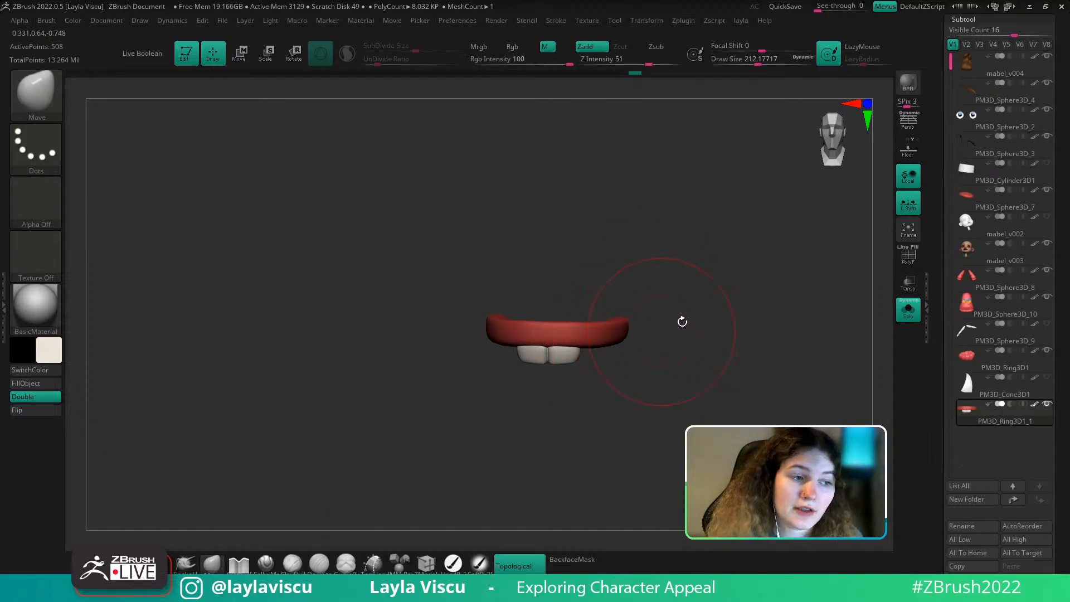
# Examine the arch's fit in the whole character's smile from several angles and distances, and browse the material library
pyautogui.click(908, 310)
pyautogui.keyDown('shift'); pyautogui.moveTo(833, 336); pyautogui.dragTo(827, 377); pyautogui.keyUp('shift')
pyautogui.keyDown('alt'); pyautogui.moveTo(797, 346); pyautogui.dragTo(795, 354, button='right'); pyautogui.keyUp('alt')
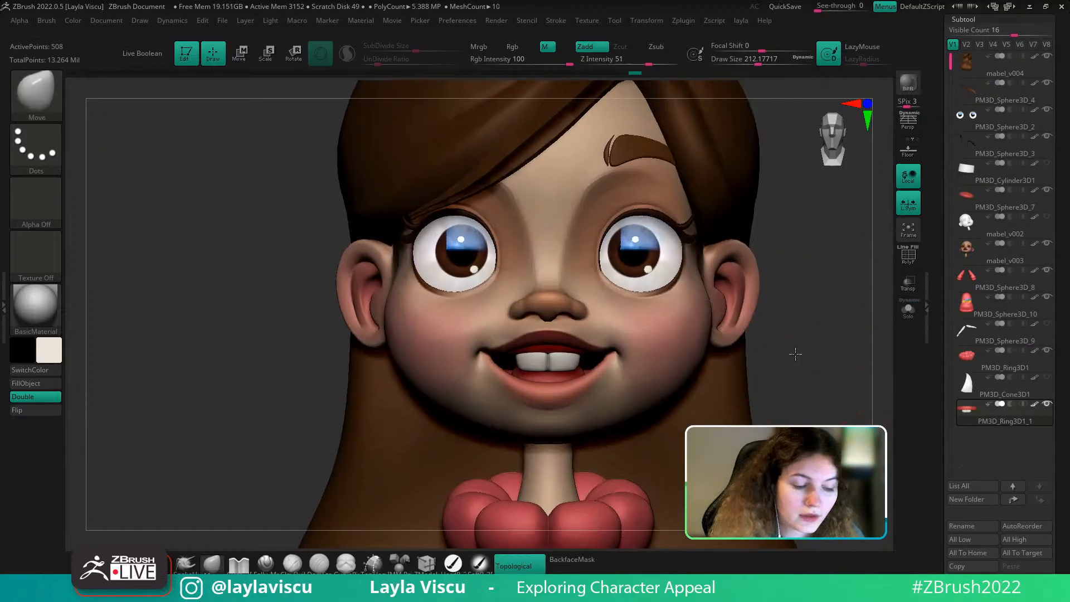
pyautogui.click(36, 310)
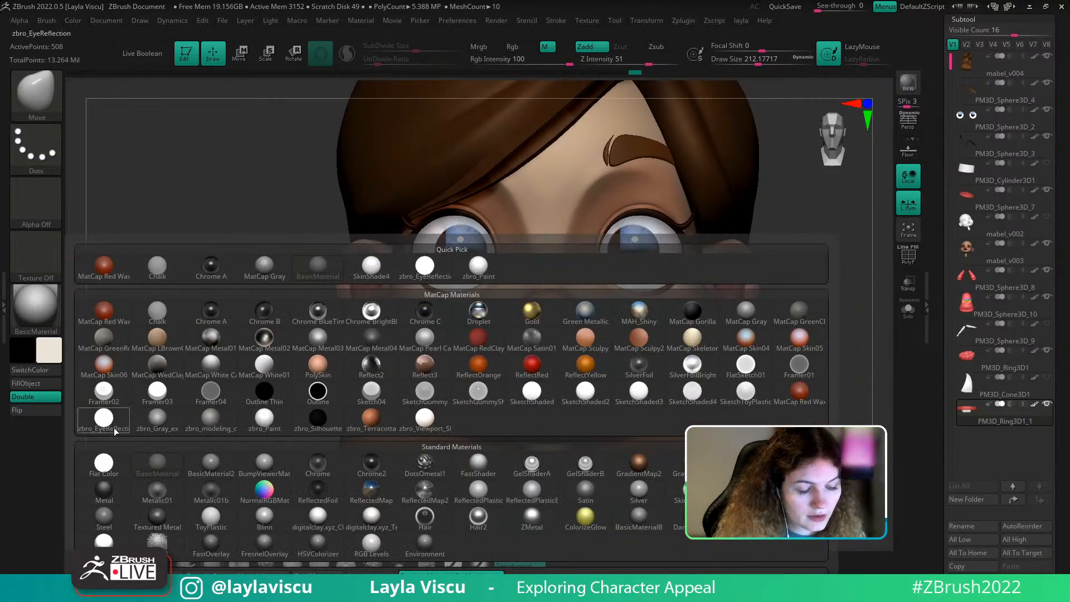
pyautogui.moveTo(118, 428)
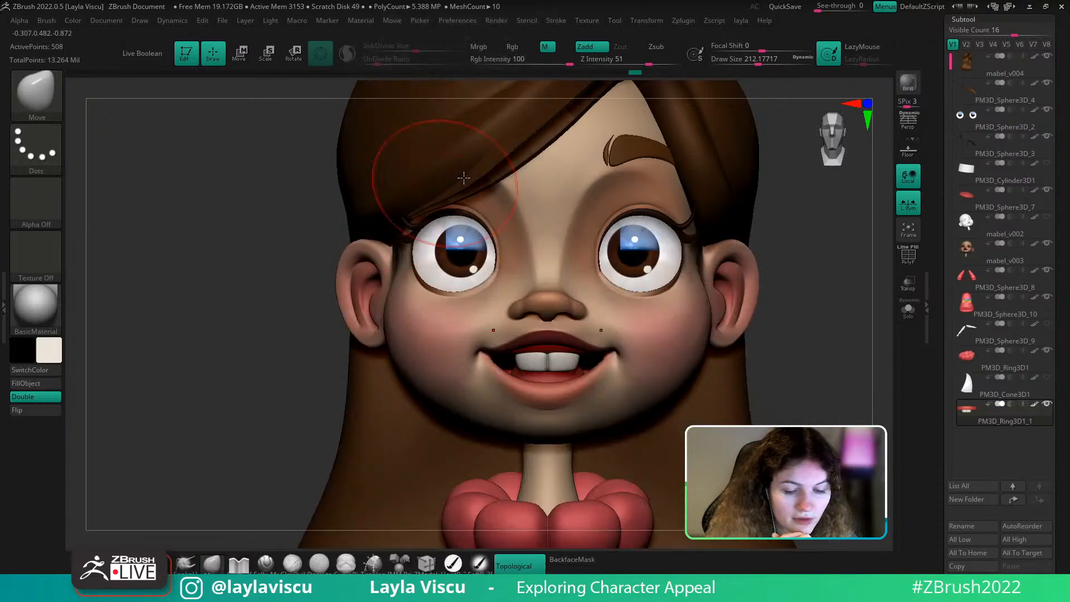
pyautogui.moveTo(808, 272)
pyautogui.mouseDown()
pyautogui.moveTo(805, 282)
pyautogui.moveTo(807, 263)
pyautogui.mouseUp()
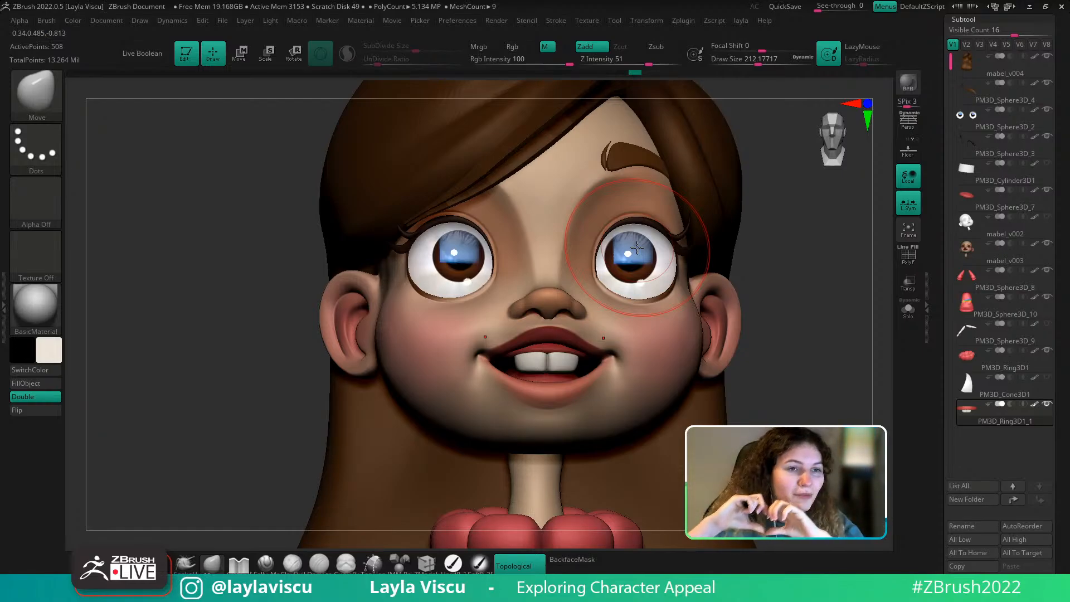
pyautogui.moveTo(827, 337); pyautogui.dragTo(798, 355)
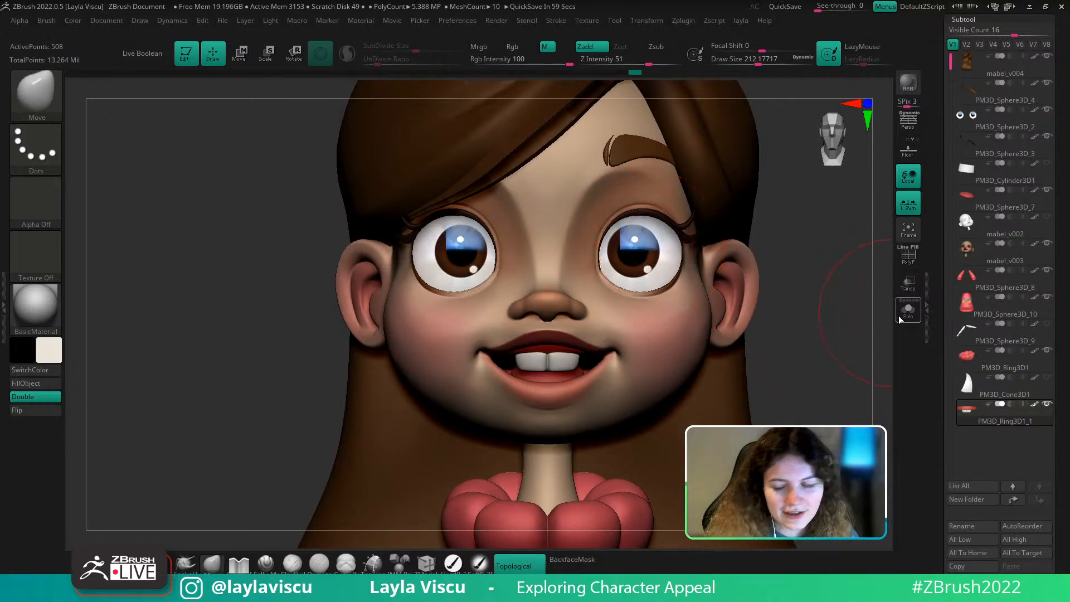
pyautogui.moveTo(862, 361)
pyautogui.keyDown('ctrl'); pyautogui.mouseDown(button='right')
pyautogui.moveTo(840, 361)
pyautogui.moveTo(833, 345)
pyautogui.moveTo(828, 355)
pyautogui.mouseUp(button='right'); pyautogui.keyUp('ctrl')
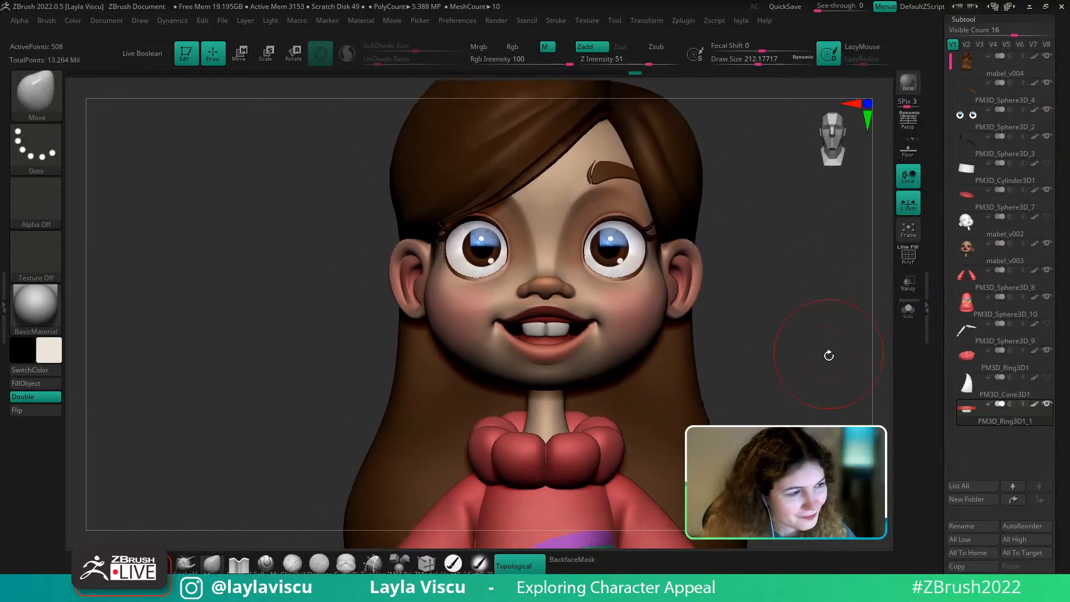
pyautogui.keyDown('ctrl'); pyautogui.moveTo(586, 342); pyautogui.dragTo(592, 362, button='right'); pyautogui.keyUp('ctrl')
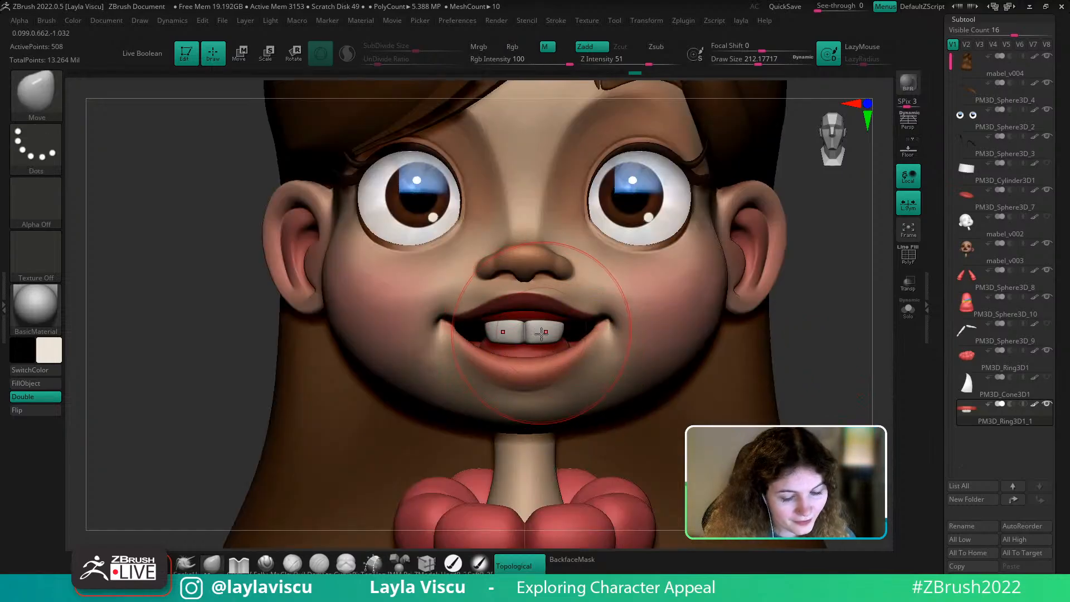
# Try shifting the front teeth inside the mouth with the Move brush at a draw size of about 149, and undo the changes
pyautogui.press('s')
pyautogui.moveTo(539, 335)
pyautogui.mouseDown()
pyautogui.moveTo(523, 335)
pyautogui.moveTo(543, 341)
pyautogui.moveTo(552, 373)
pyautogui.mouseUp()
pyautogui.hotkey('ctrl', 'z')
pyautogui.keyDown('ctrl'); pyautogui.moveTo(552, 372); pyautogui.dragTo(552, 359, button='right'); pyautogui.keyUp('ctrl')
pyautogui.moveTo(688, 342); pyautogui.dragTo(696, 349, button='right')
pyautogui.keyDown('ctrl'); pyautogui.moveTo(578, 371); pyautogui.dragTo(580, 390, button='right'); pyautogui.keyUp('ctrl')
pyautogui.press('s')
pyautogui.moveTo(529, 346)
pyautogui.mouseDown()
pyautogui.moveTo(538, 345)
pyautogui.moveTo(535, 324)
pyautogui.mouseUp()
pyautogui.hotkey('ctrl', 'z')
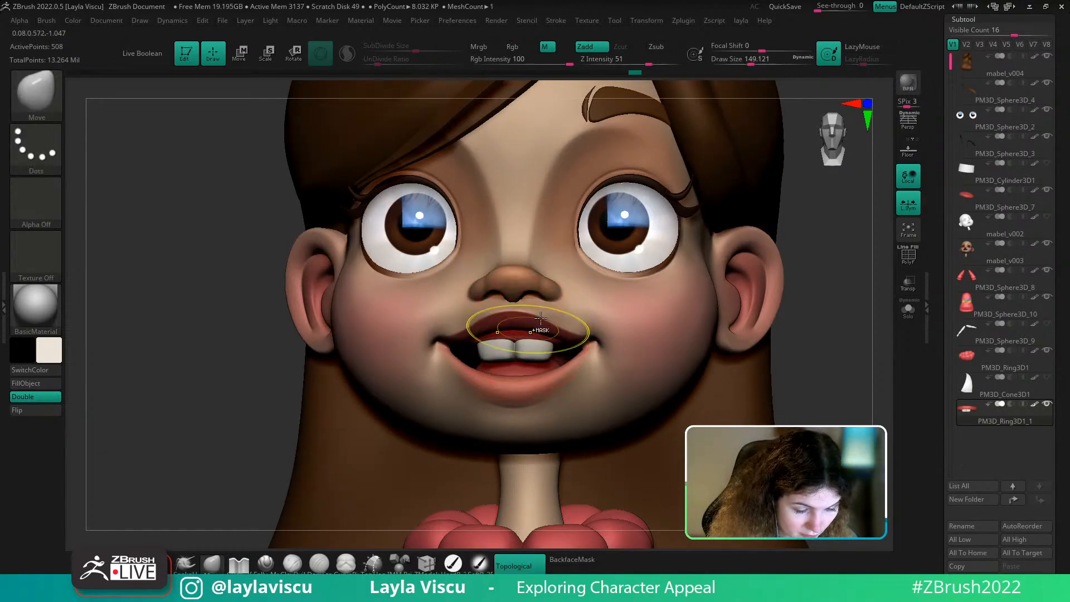
pyautogui.hotkey('ctrl', 'z')
# Compare the arch with the face, reselect the arch subtool from below the chin, and slightly nudge the front teeth with the Move brush
pyautogui.click(909, 311)
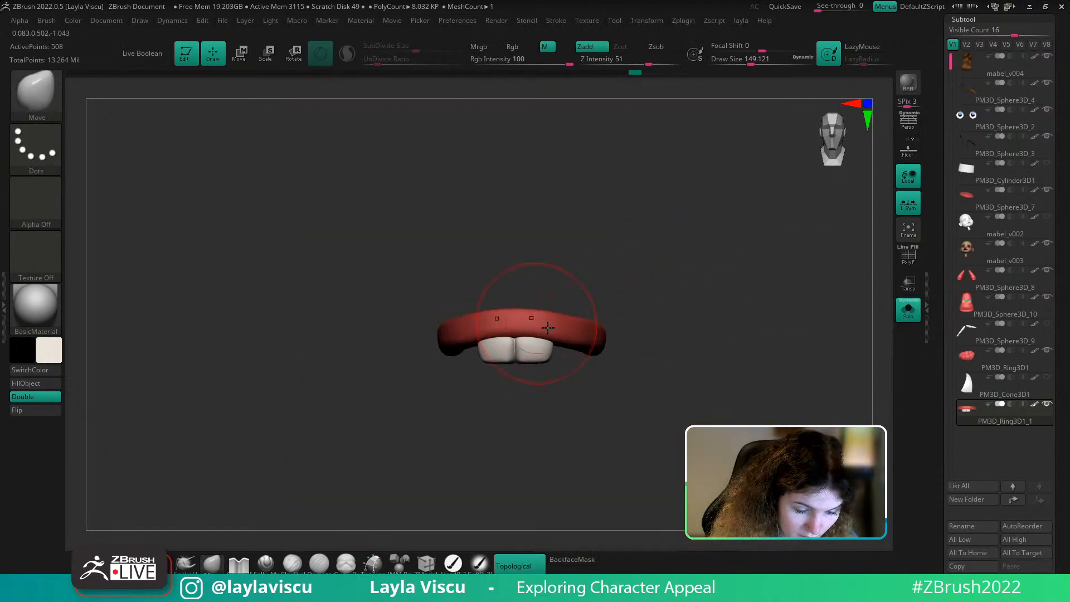
pyautogui.click(908, 308)
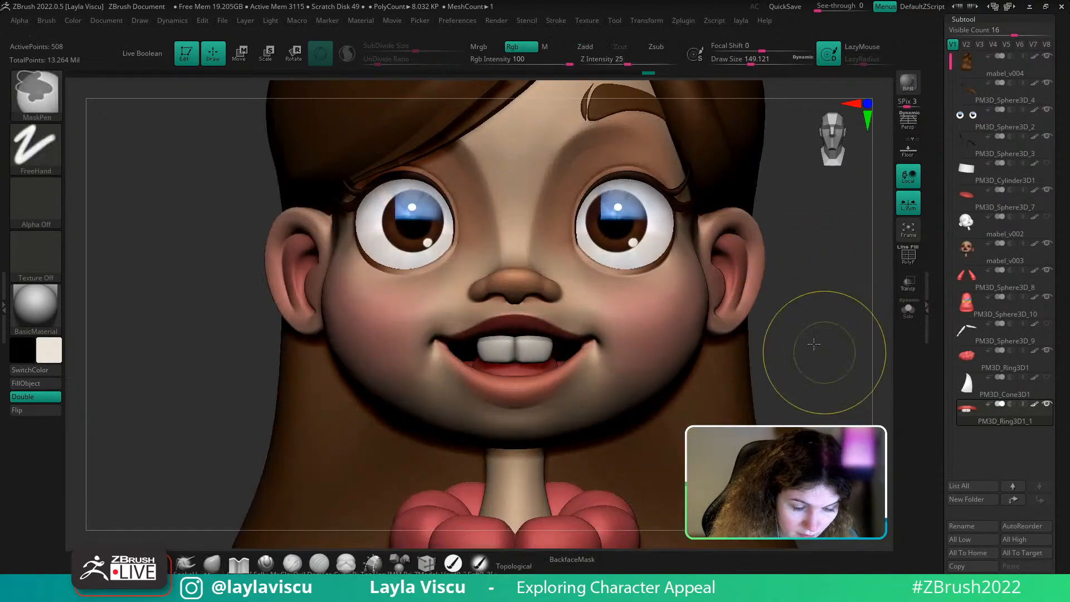
pyautogui.moveTo(786, 303)
pyautogui.mouseDown()
pyautogui.moveTo(799, 343)
pyautogui.moveTo(782, 302)
pyautogui.mouseUp()
pyautogui.keyDown('ctrl'); pyautogui.moveTo(637, 287); pyautogui.dragTo(644, 326, button='right'); pyautogui.keyUp('ctrl')
pyautogui.moveTo(786, 296); pyautogui.dragTo(792, 187)
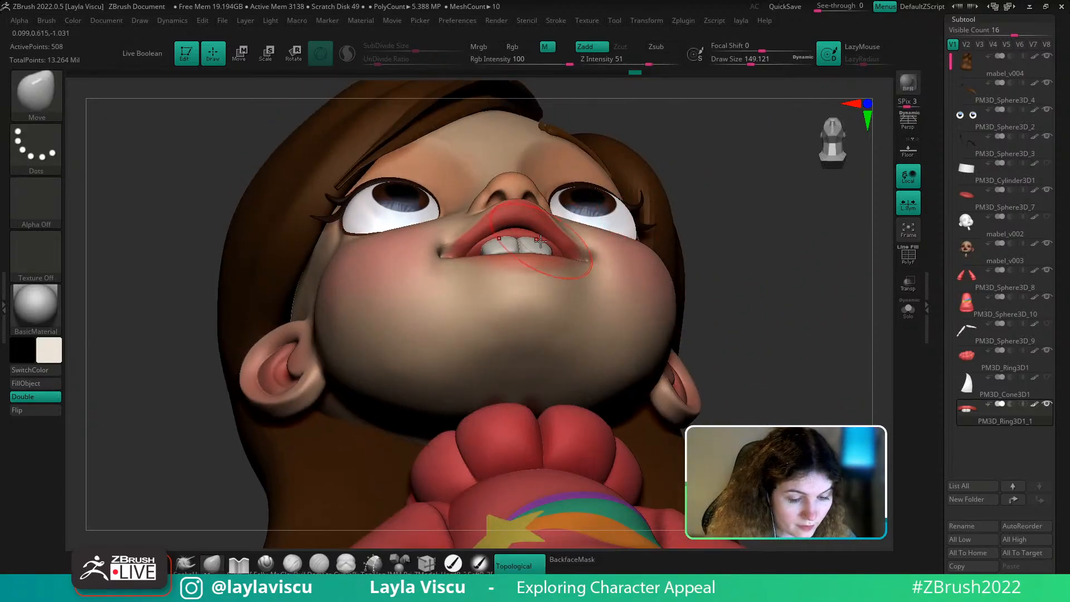
pyautogui.keyDown('alt'); pyautogui.click(478, 224); pyautogui.keyUp('alt')
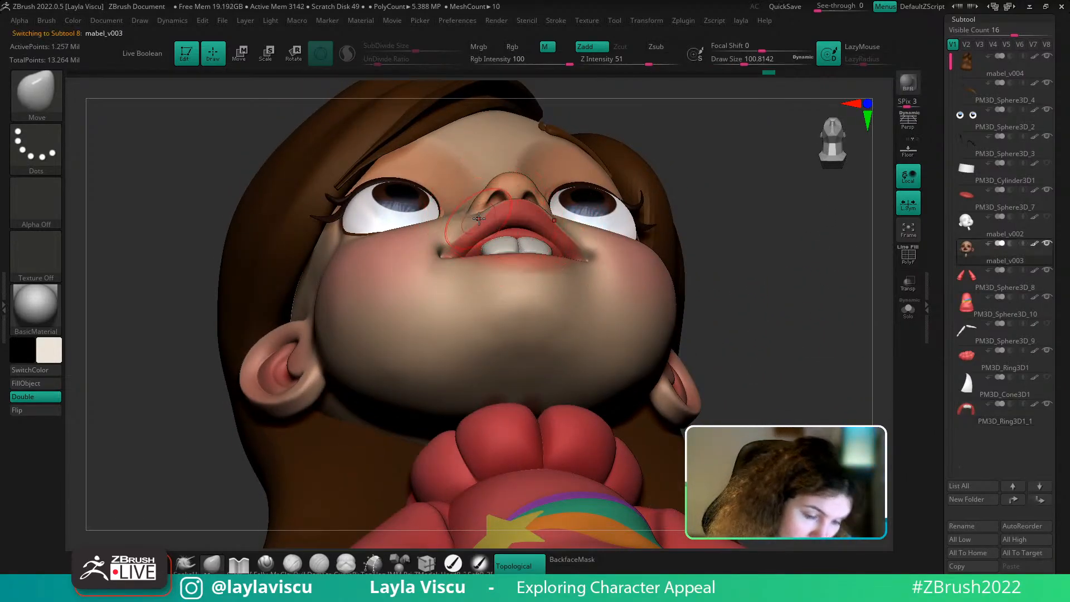
pyautogui.keyDown('alt'); pyautogui.click(504, 244); pyautogui.keyUp('alt')
pyautogui.moveTo(502, 247)
pyautogui.mouseDown()
pyautogui.moveTo(494, 240)
pyautogui.moveTo(497, 248)
pyautogui.mouseUp()
pyautogui.moveTo(719, 222); pyautogui.dragTo(657, 282)
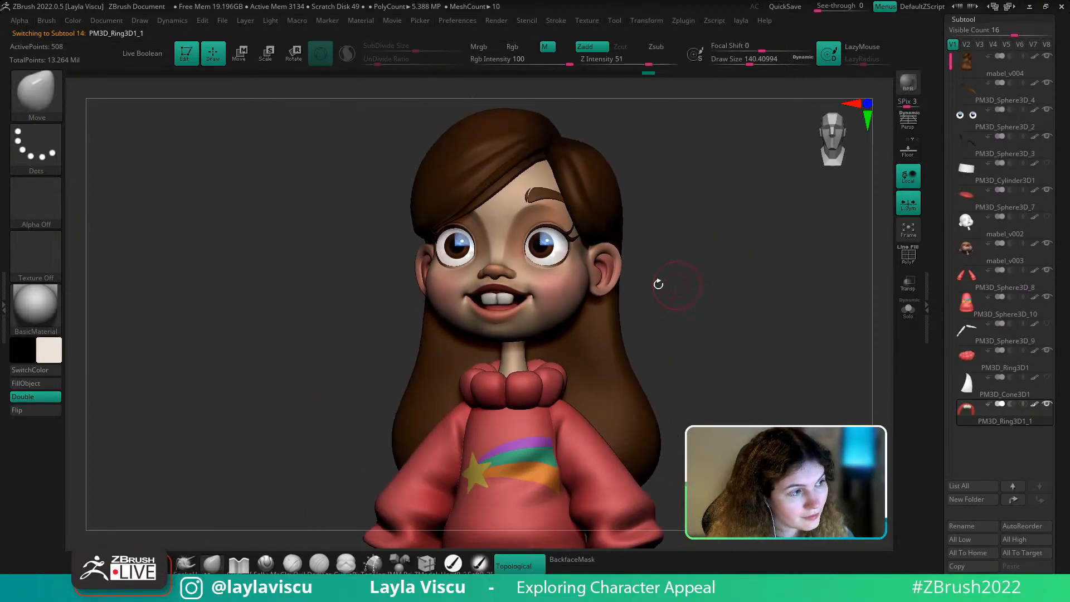
# Choose the hPolish brush, isolate the dental arch, and set the draw size to about 62
pyautogui.keyDown('ctrl'); pyautogui.moveTo(533, 285); pyautogui.dragTo(520, 336, button='right'); pyautogui.keyUp('ctrl')
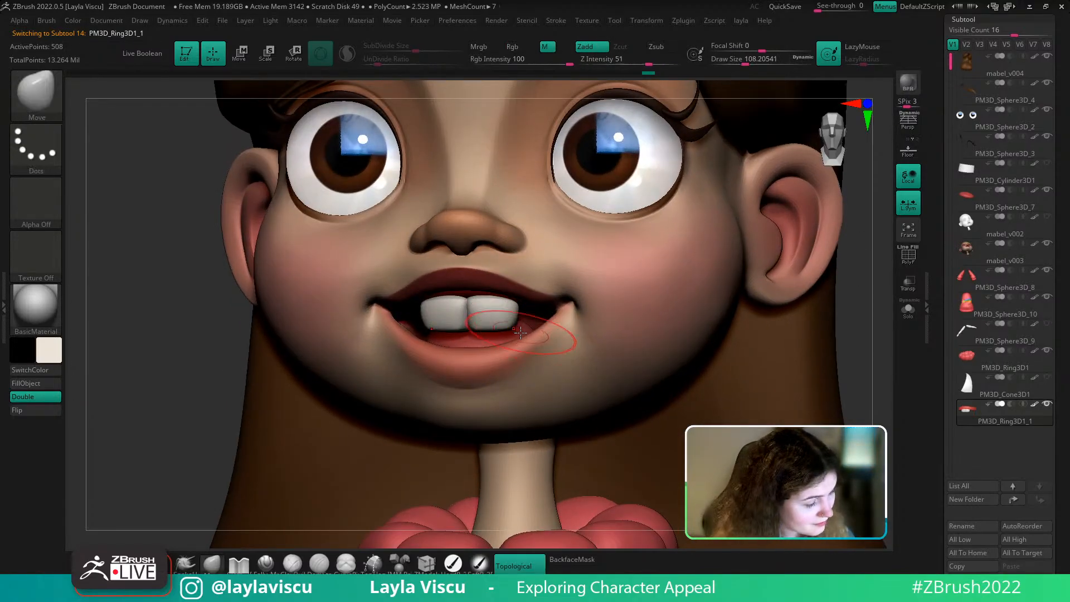
pyautogui.press('b')
pyautogui.press('h')
pyautogui.press('p')
pyautogui.click(908, 309)
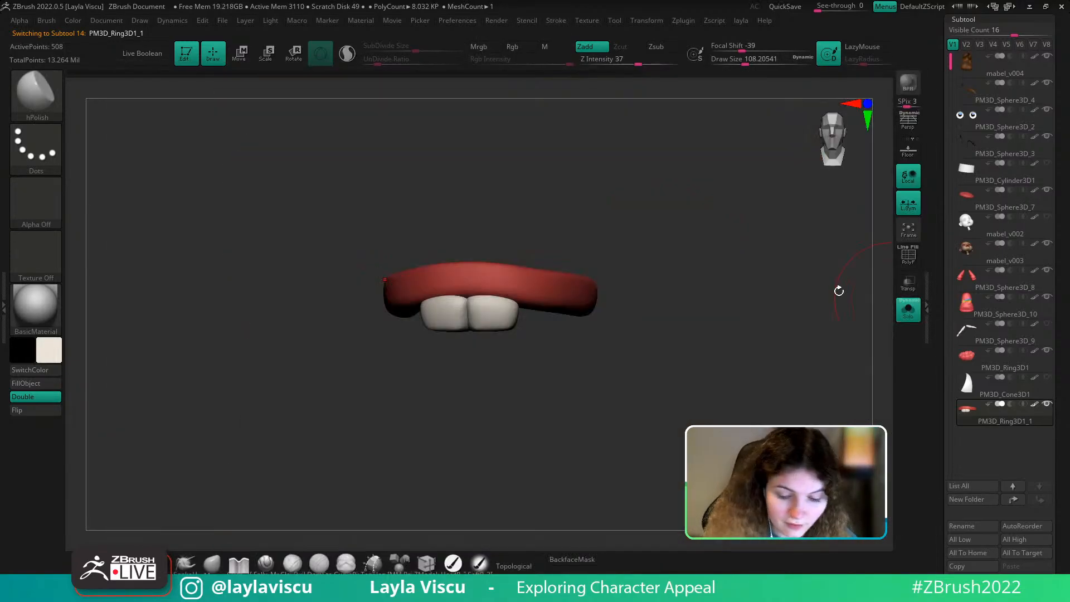
pyautogui.press('s')
pyautogui.moveTo(492, 306); pyautogui.dragTo(505, 306)
pyautogui.keyDown('ctrl'); pyautogui.keyDown('shift'); pyautogui.click(488, 302); pyautogui.keyUp('shift'); pyautogui.keyUp('ctrl')
pyautogui.keyDown('ctrl'); pyautogui.keyDown('shift'); pyautogui.click(641, 275); pyautogui.keyUp('shift'); pyautogui.keyUp('ctrl')
pyautogui.moveTo(762, 285)
pyautogui.mouseDown(button='right')
pyautogui.moveTo(744, 260)
pyautogui.moveTo(697, 279)
pyautogui.mouseUp(button='right')
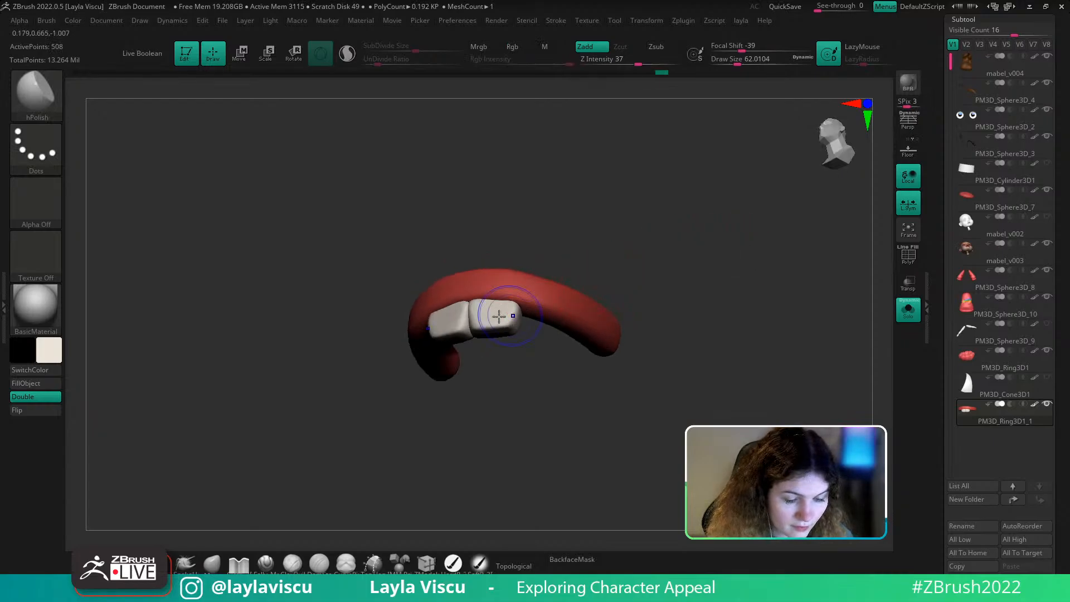
# Show only the two front teeth, polish their outer edges with hPolish, unhide the gum, and smooth the tooth surfaces
pyautogui.keyDown('ctrl'); pyautogui.keyDown('shift'); pyautogui.click(501, 310); pyautogui.keyUp('shift'); pyautogui.keyUp('ctrl')
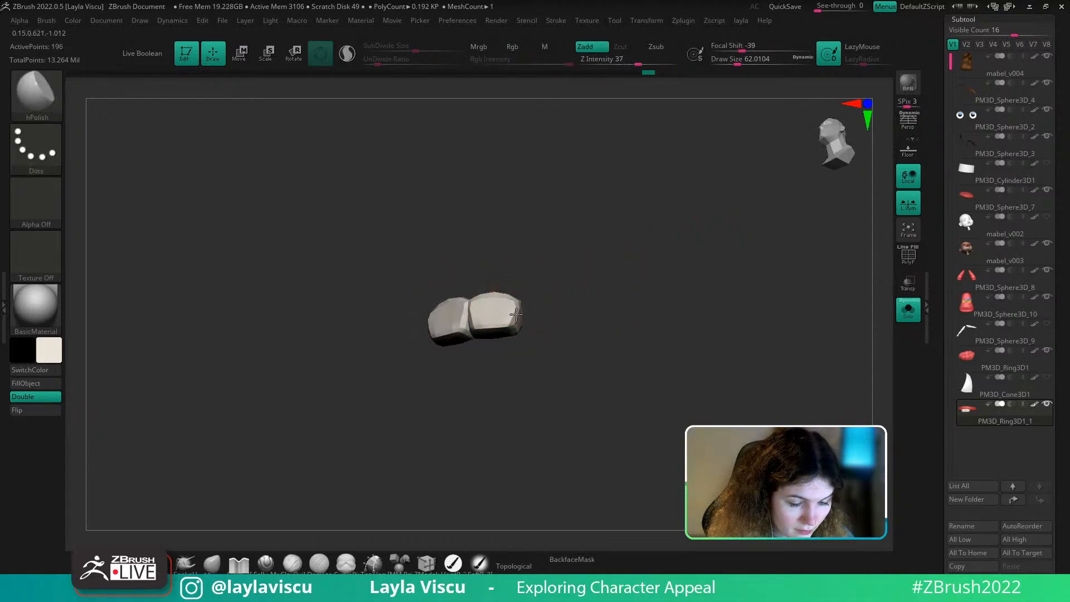
pyautogui.moveTo(513, 321)
pyautogui.mouseDown()
pyautogui.moveTo(509, 313)
pyautogui.moveTo(511, 345)
pyautogui.mouseUp()
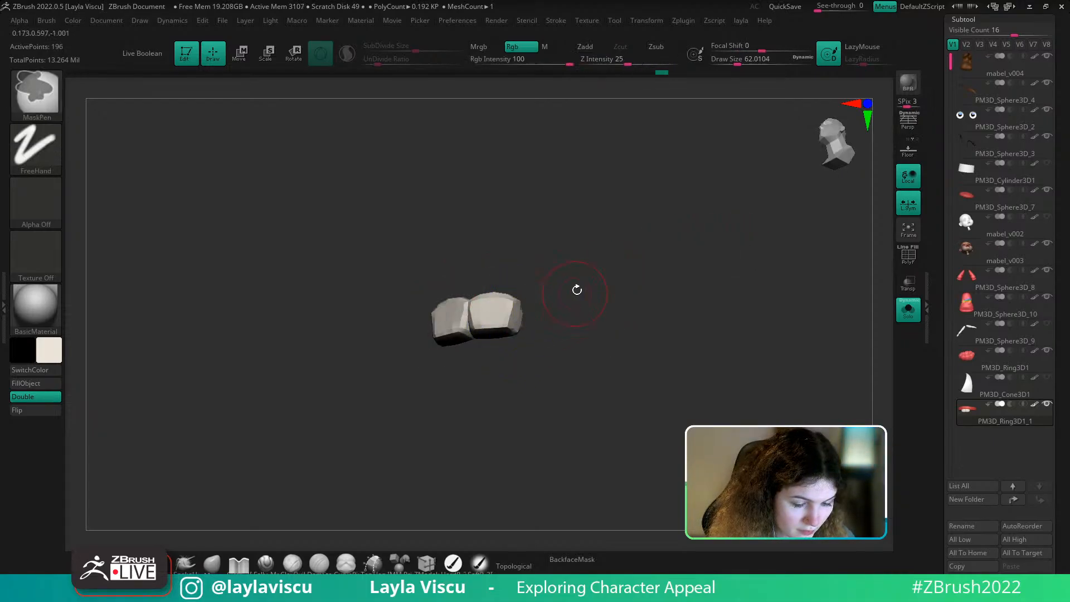
pyautogui.keyDown('ctrl'); pyautogui.keyDown('shift'); pyautogui.click(608, 295); pyautogui.keyUp('shift'); pyautogui.keyUp('ctrl')
pyautogui.moveTo(476, 313)
pyautogui.keyDown('shift'); pyautogui.mouseDown()
pyautogui.moveTo(519, 314)
pyautogui.moveTo(510, 320)
pyautogui.mouseUp(); pyautogui.keyUp('shift')
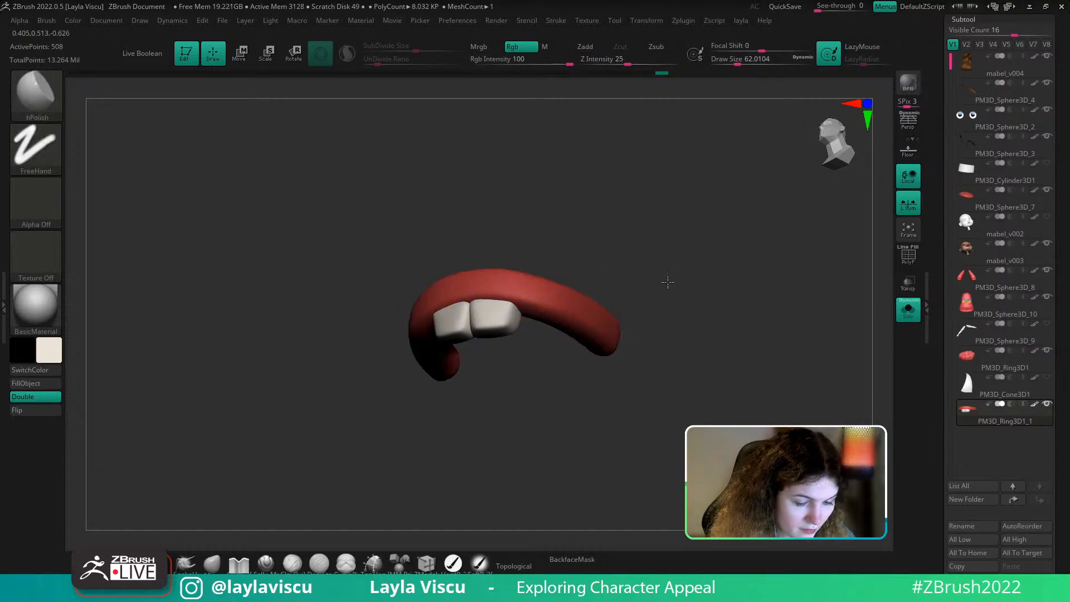
# Check the polished teeth in the character's smile, isolate the arch subtool again, and unhide its gum part
pyautogui.keyDown('ctrl'); pyautogui.moveTo(667, 283); pyautogui.dragTo(664, 243, button='right'); pyautogui.keyUp('ctrl')
pyautogui.click(907, 311)
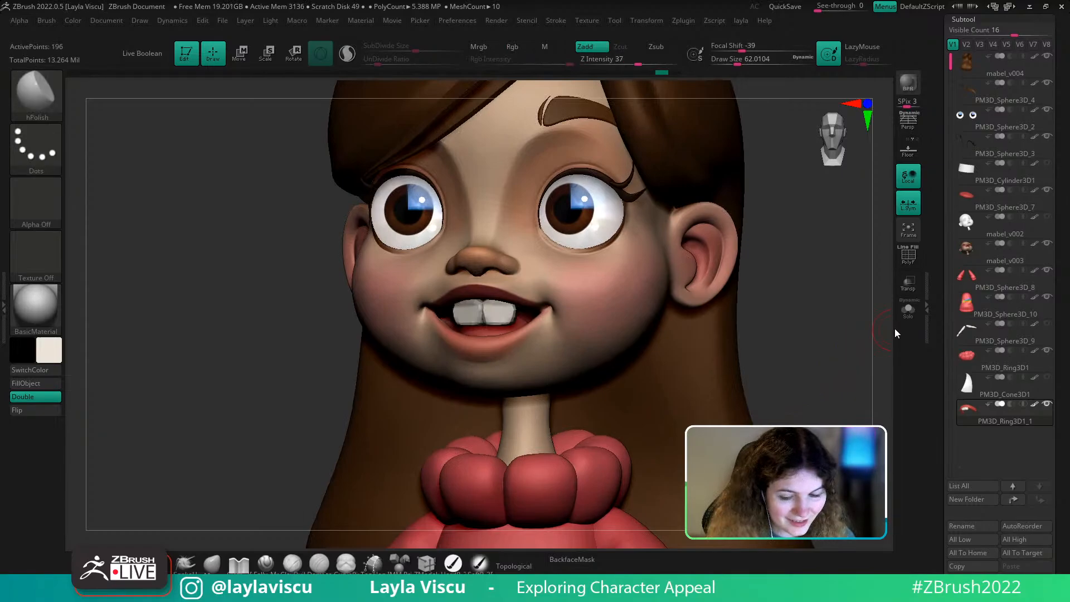
pyautogui.click(908, 310)
pyautogui.keyDown('ctrl'); pyautogui.keyDown('shift'); pyautogui.click(802, 337); pyautogui.keyUp('shift'); pyautogui.keyUp('ctrl')
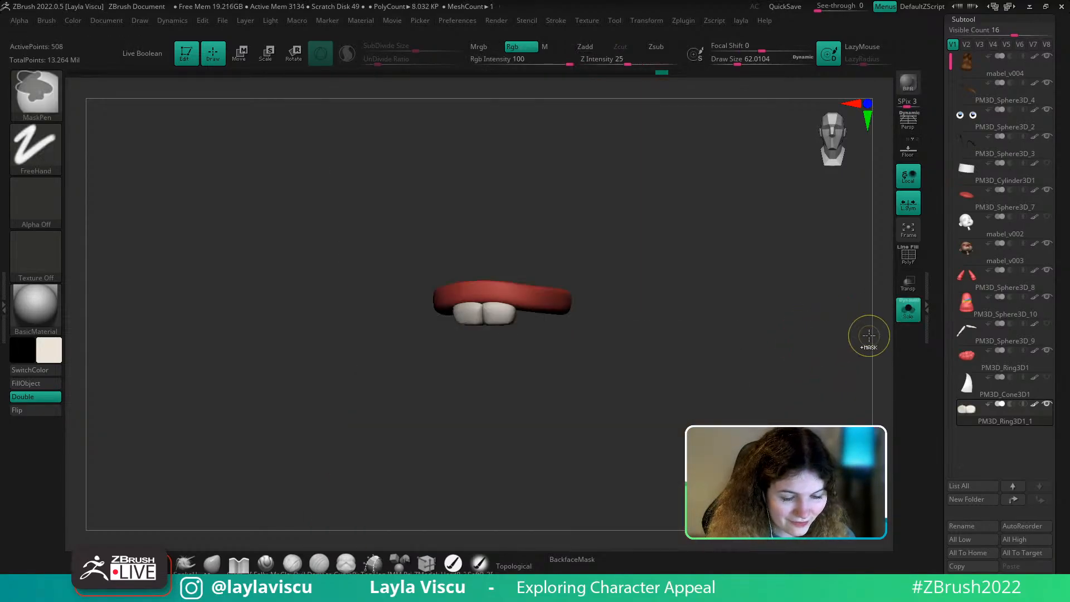
# Show the full character and examine the anime girl's face and teeth in the browser's image results as a reference
pyautogui.click(908, 310)
pyautogui.keyDown('ctrl'); pyautogui.moveTo(864, 339); pyautogui.dragTo(785, 362, button='right'); pyautogui.keyUp('ctrl')
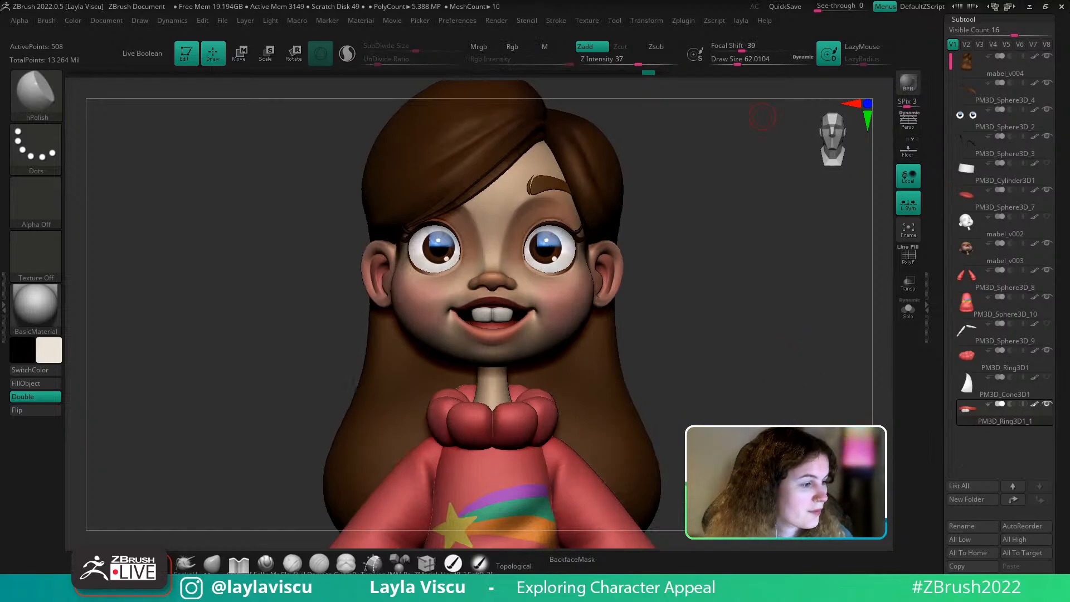
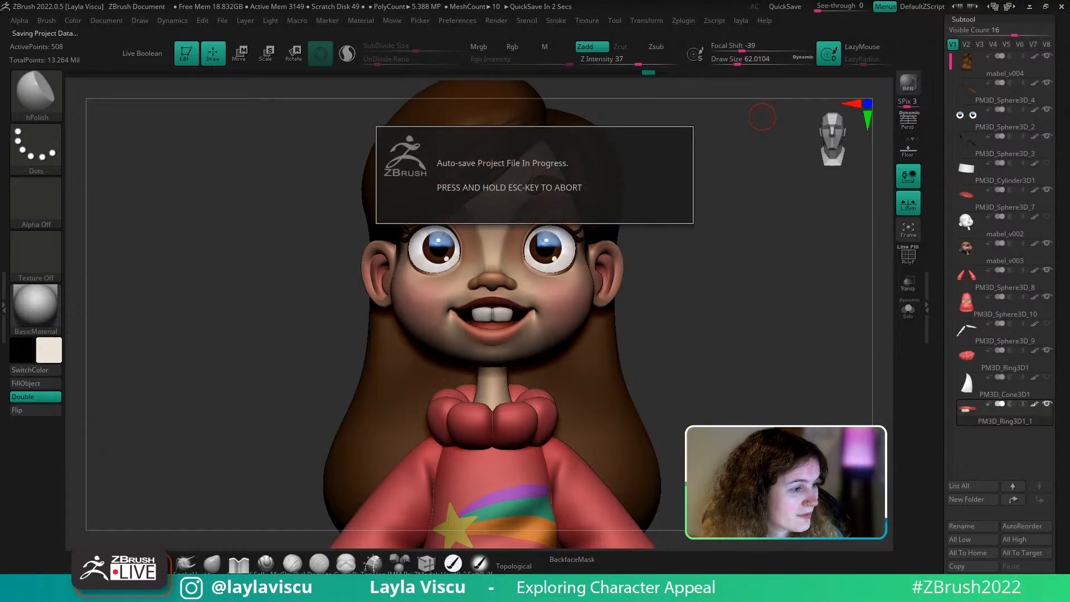
pyautogui.moveTo(239, 313); pyautogui.dragTo(240, 301)
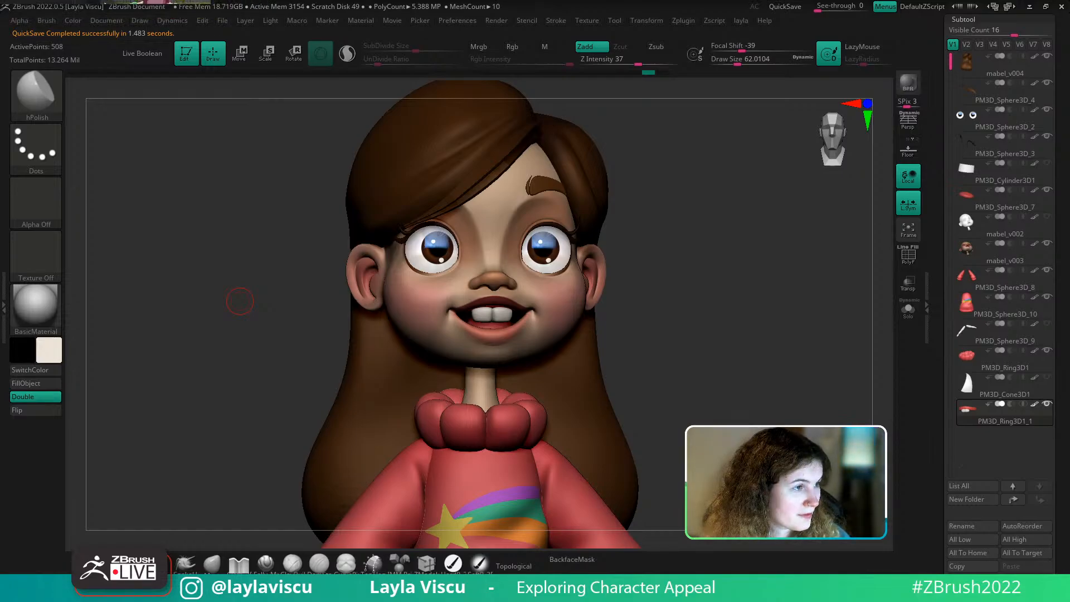
pyautogui.moveTo(148, 0); pyautogui.dragTo(532, 244)
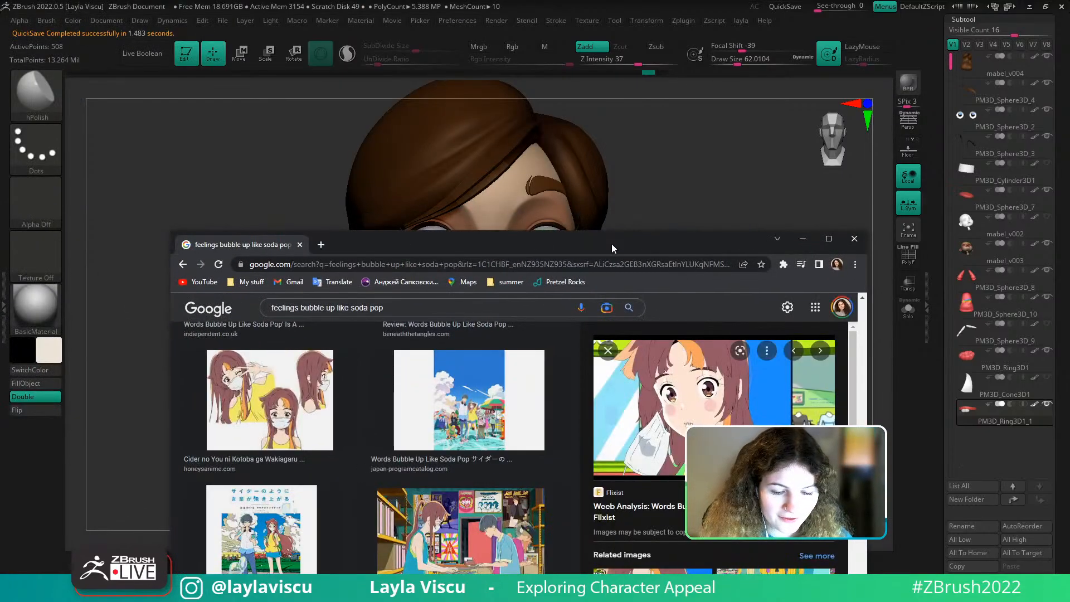
pyautogui.doubleClick(611, 243)
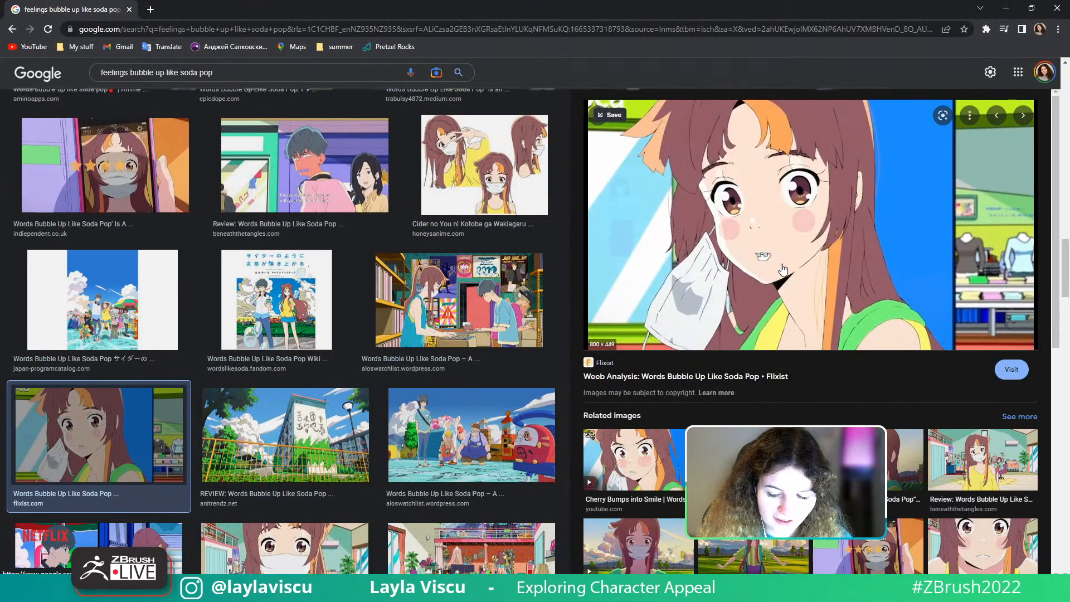
pyautogui.scroll(-3, 916, 504)
pyautogui.scroll(3, 916, 505)
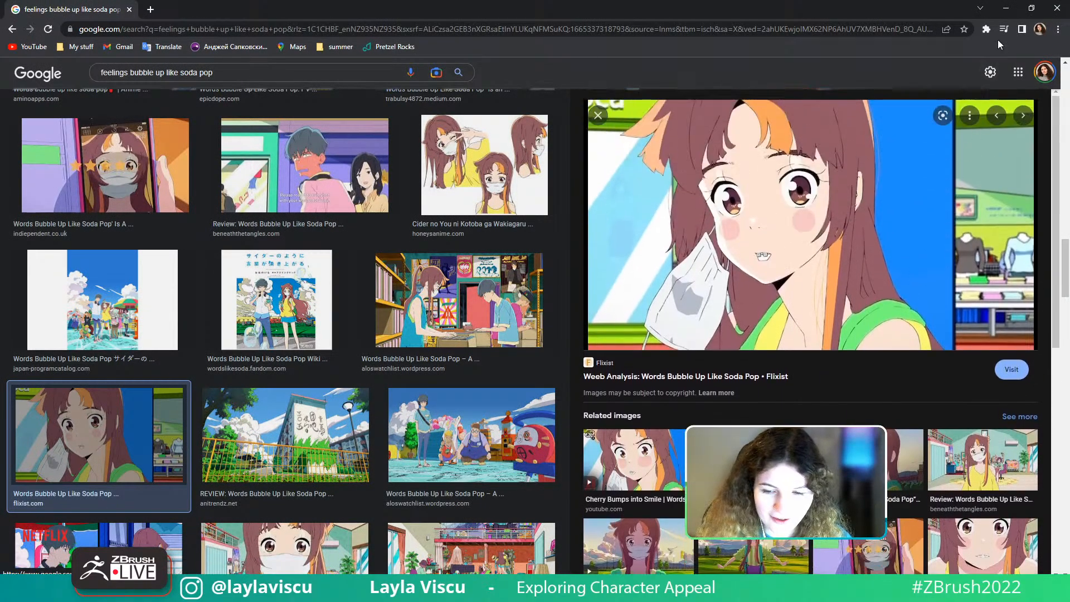
pyautogui.moveTo(926, 15); pyautogui.dragTo(582, 0)
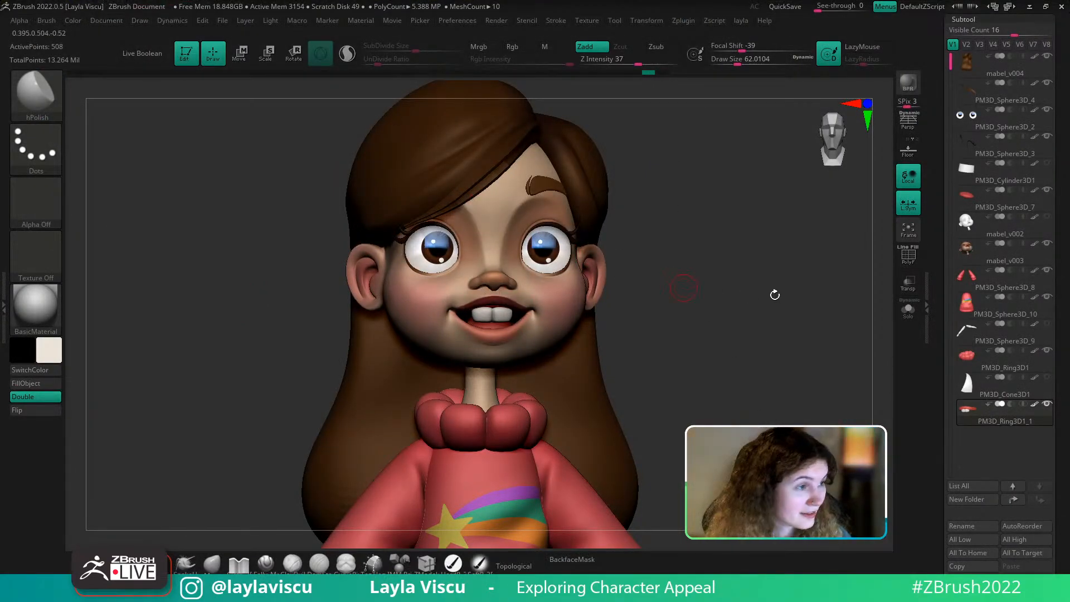
# Polish the outer edges of the isolated front teeth with hPolish at draw size about 90, comparing them with the smile
pyautogui.keyDown('shift'); pyautogui.moveTo(848, 368); pyautogui.dragTo(747, 375); pyautogui.keyUp('shift')
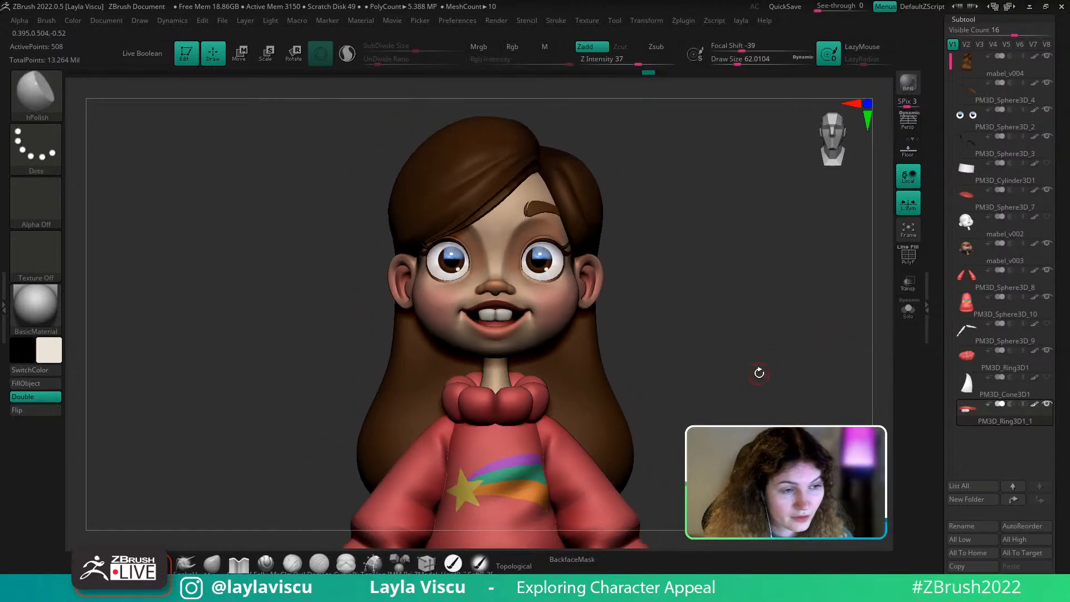
pyautogui.keyDown('alt'); pyautogui.moveTo(714, 310); pyautogui.dragTo(725, 376); pyautogui.keyUp('alt')
pyautogui.press(']')
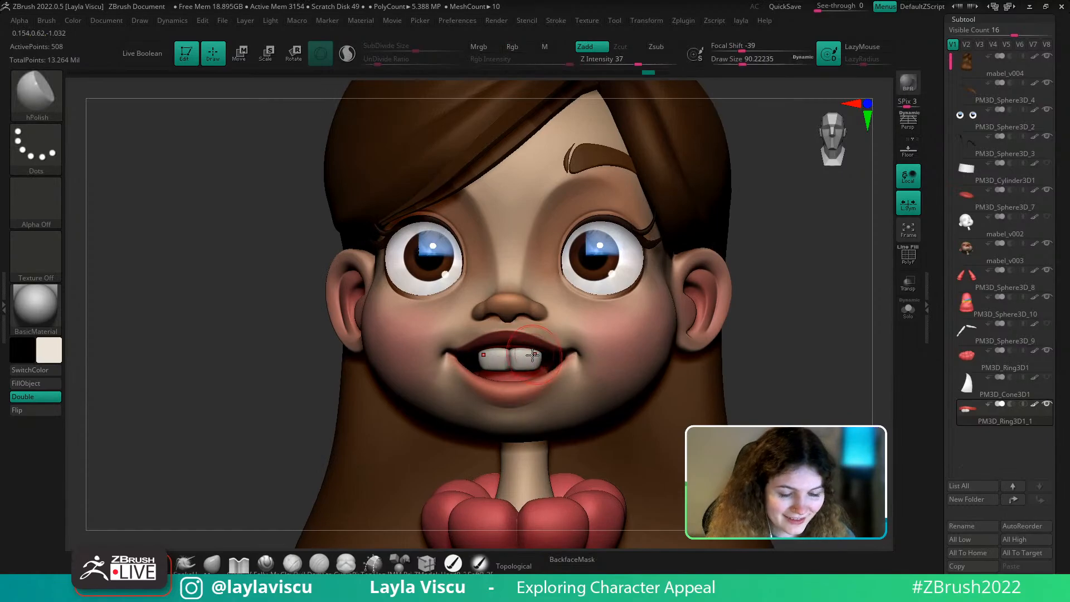
pyautogui.scroll(2, 525, 362)
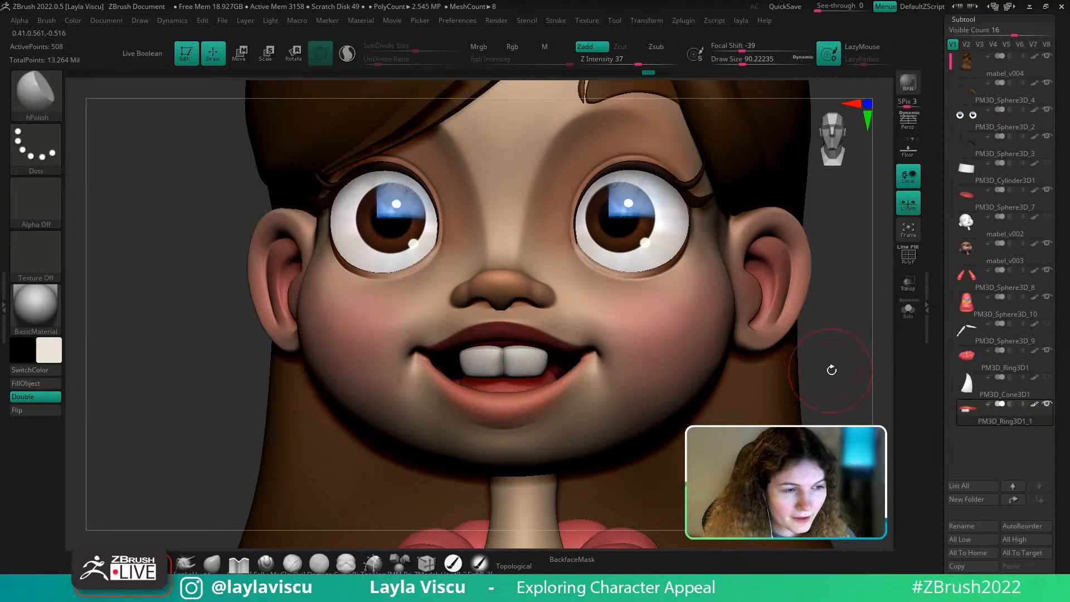
pyautogui.keyDown('alt'); pyautogui.moveTo(831, 370); pyautogui.dragTo(813, 357); pyautogui.keyUp('alt')
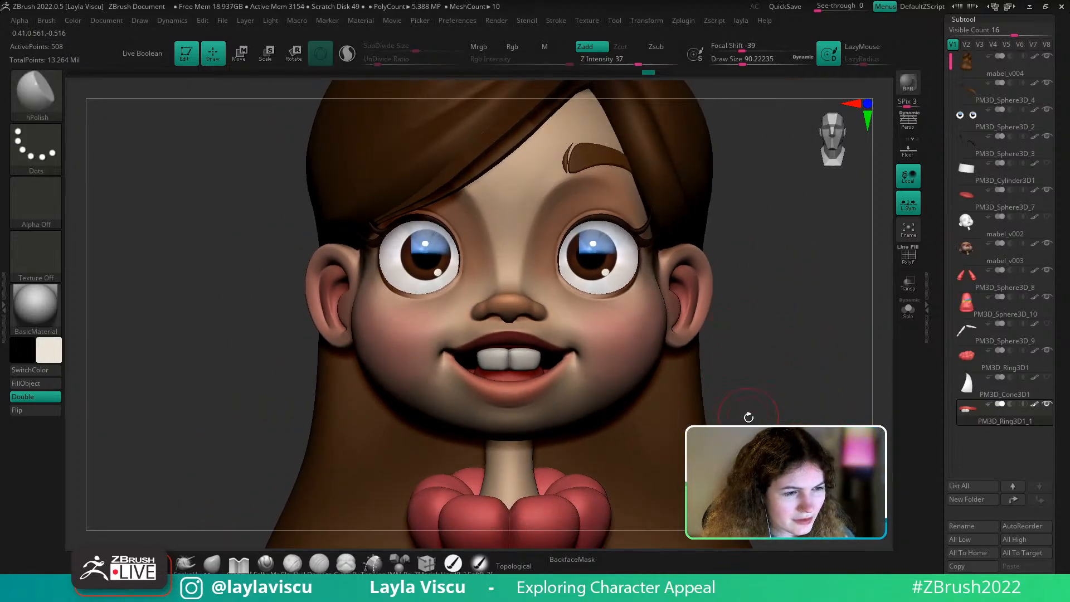
pyautogui.keyDown('alt'); pyautogui.moveTo(763, 400); pyautogui.dragTo(767, 379); pyautogui.keyUp('alt')
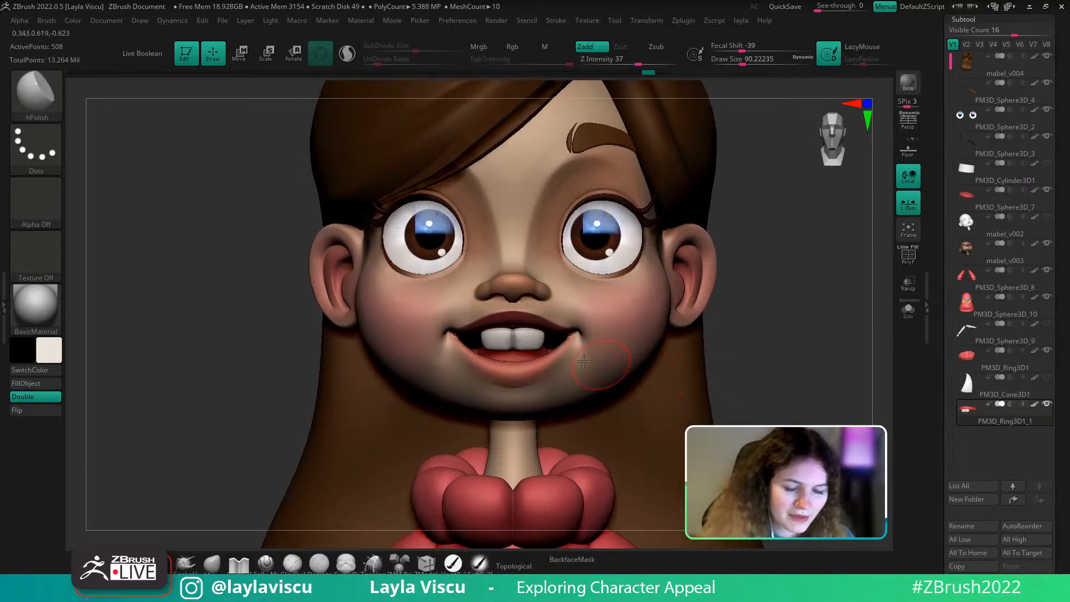
pyautogui.click(907, 314)
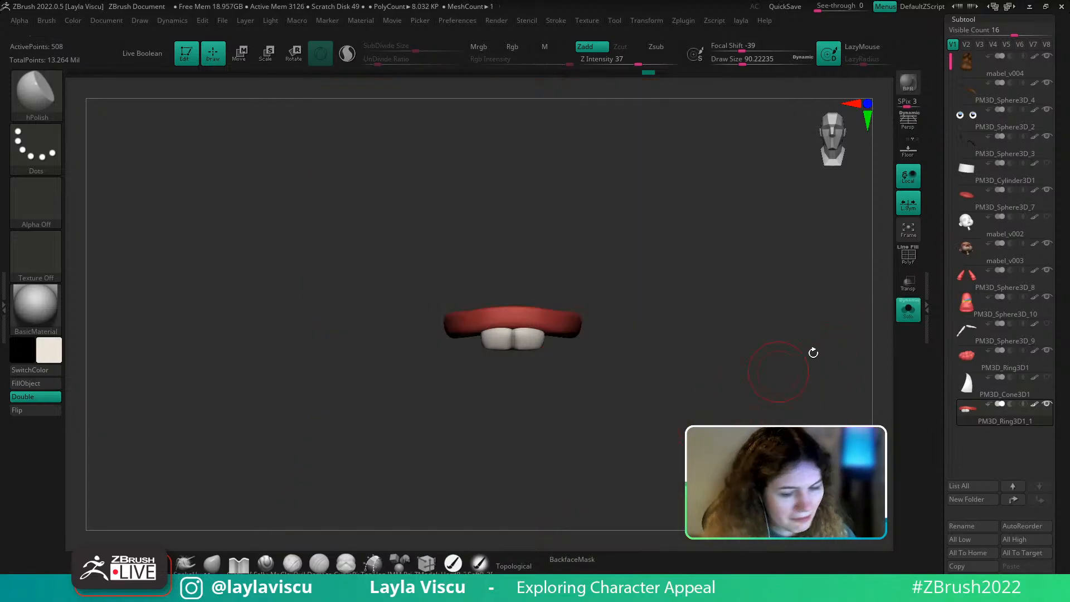
pyautogui.keyDown('ctrl'); pyautogui.keyDown('shift'); pyautogui.click(543, 345); pyautogui.keyUp('shift'); pyautogui.keyUp('ctrl')
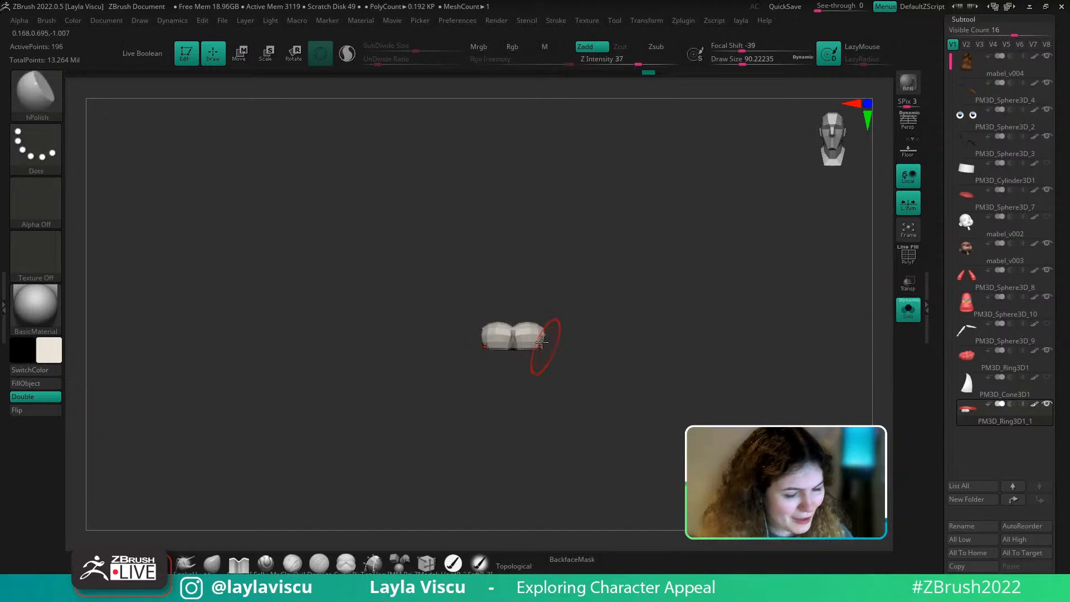
pyautogui.keyDown('ctrl'); pyautogui.keyDown('shift'); pyautogui.click(602, 314); pyautogui.keyUp('shift'); pyautogui.keyUp('ctrl')
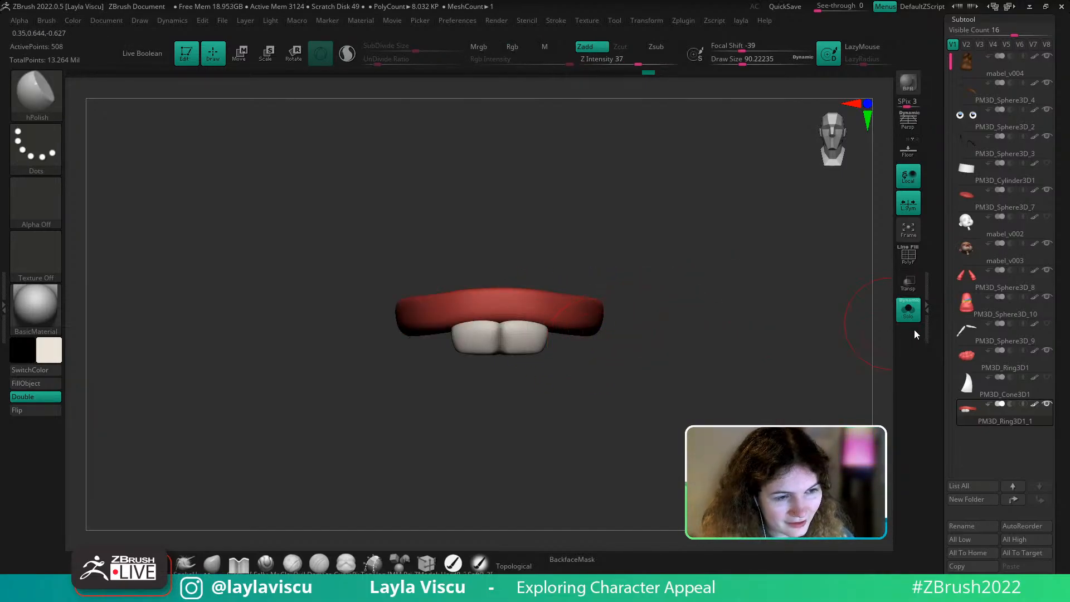
pyautogui.click(911, 313)
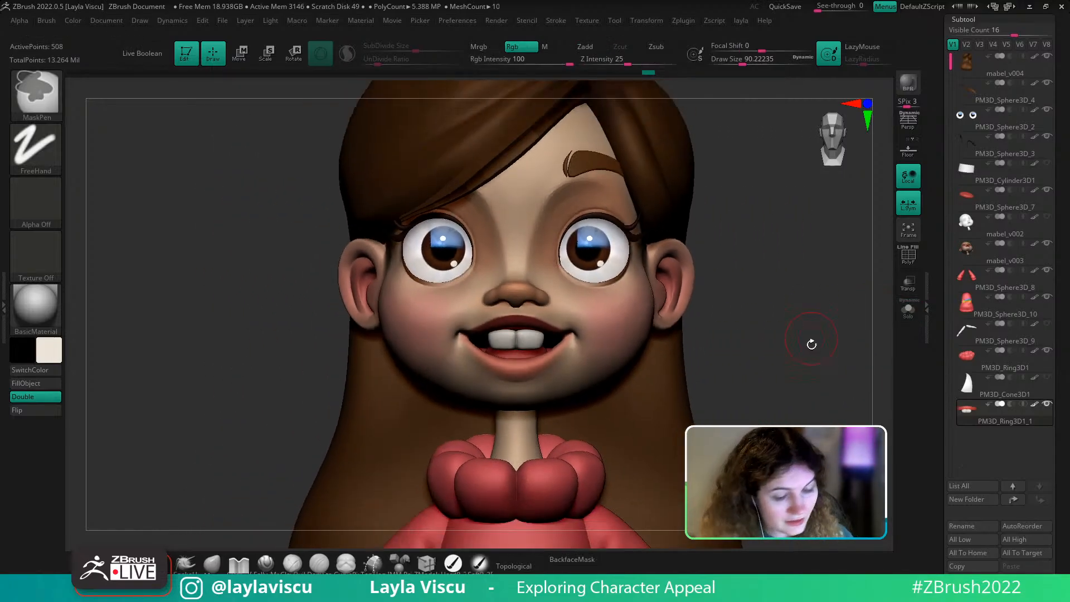
# Isolate the two front teeth again, round their edges with hPolish at draw size about 108, and restore the full character
pyautogui.click(911, 314)
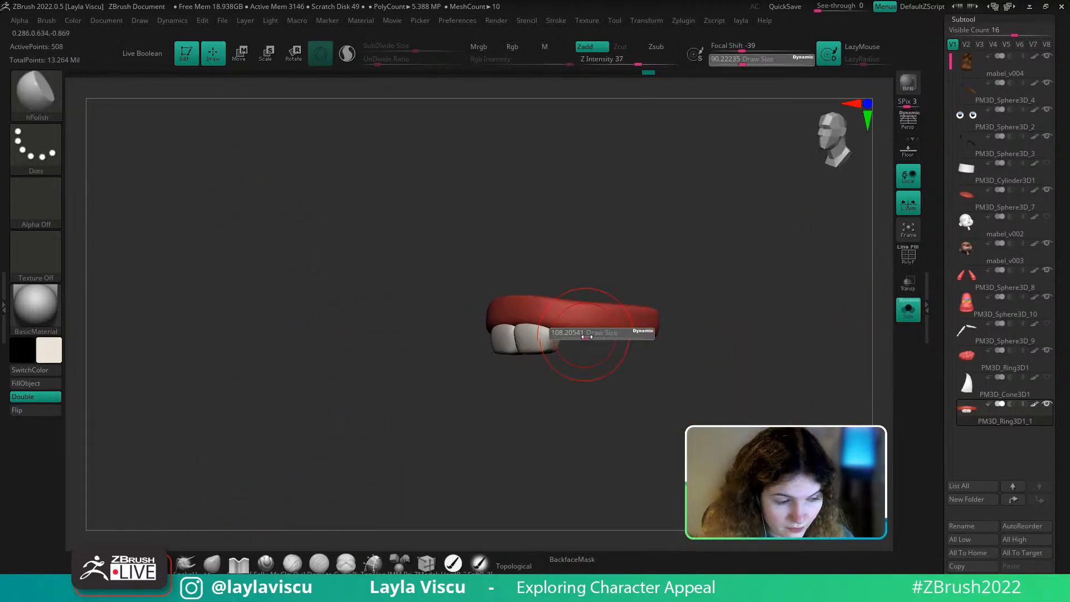
pyautogui.keyDown('ctrl'); pyautogui.keyDown('shift'); pyautogui.click(545, 344); pyautogui.keyUp('shift'); pyautogui.keyUp('ctrl')
pyautogui.moveTo(667, 339)
pyautogui.mouseDown()
pyautogui.moveTo(608, 325)
pyautogui.moveTo(568, 338)
pyautogui.moveTo(581, 354)
pyautogui.moveTo(727, 358)
pyautogui.mouseUp()
pyautogui.keyDown('ctrl'); pyautogui.keyDown('shift'); pyautogui.click(741, 350); pyautogui.keyUp('shift'); pyautogui.keyUp('ctrl')
pyautogui.hotkey('ctrl', 'z')
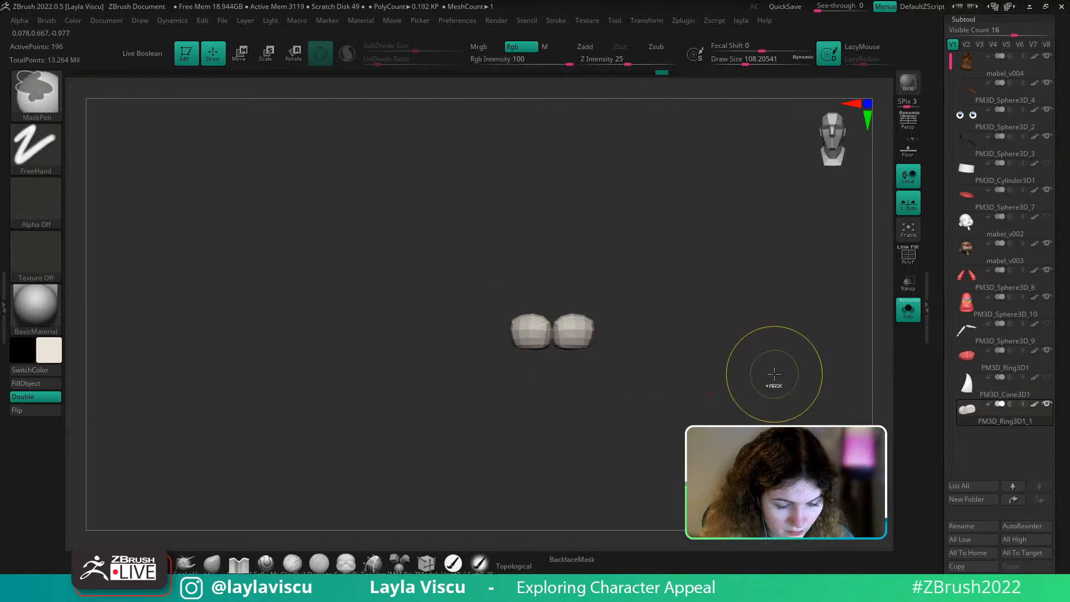
pyautogui.hotkey('ctrl', 'shift', 'z')
pyautogui.click(908, 317)
pyautogui.keyDown('ctrl'); pyautogui.moveTo(877, 335); pyautogui.dragTo(857, 330, button='right'); pyautogui.keyUp('ctrl')
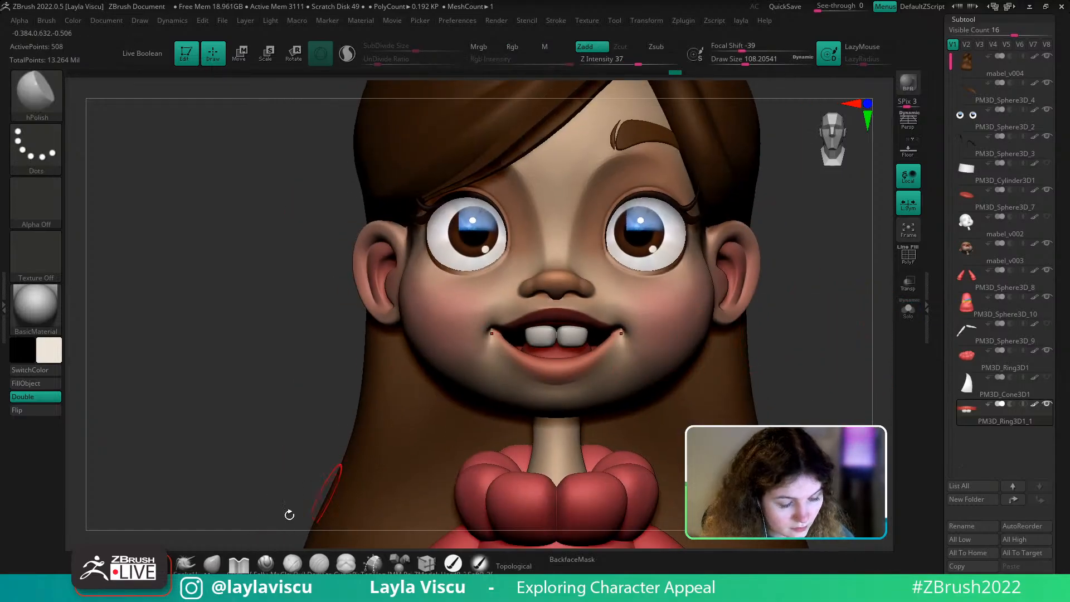
# Close the gap between the two front teeth with the Move brush at draw size about 77, toggling BackfaceMask
pyautogui.click(212, 564)
pyautogui.keyDown('ctrl'); pyautogui.moveTo(336, 430); pyautogui.dragTo(390, 415, button='right'); pyautogui.keyUp('ctrl')
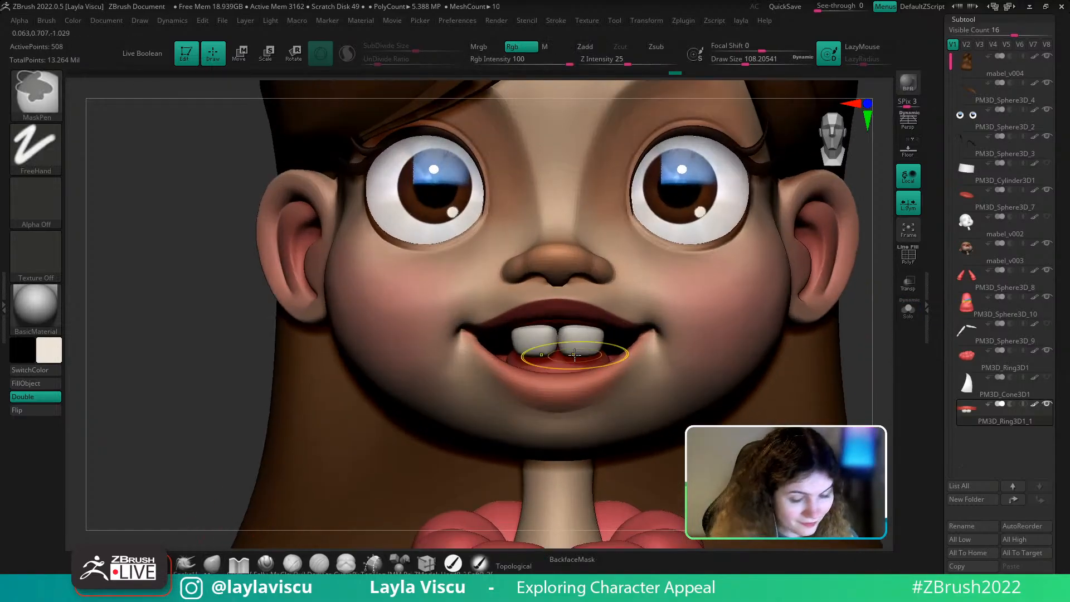
pyautogui.click(572, 561)
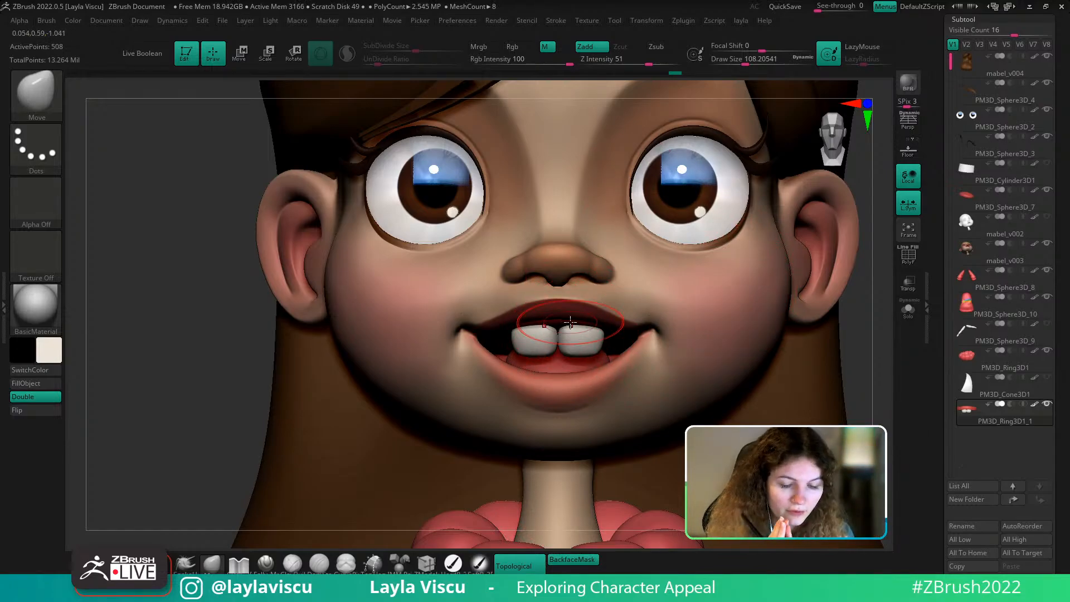
pyautogui.click(572, 560)
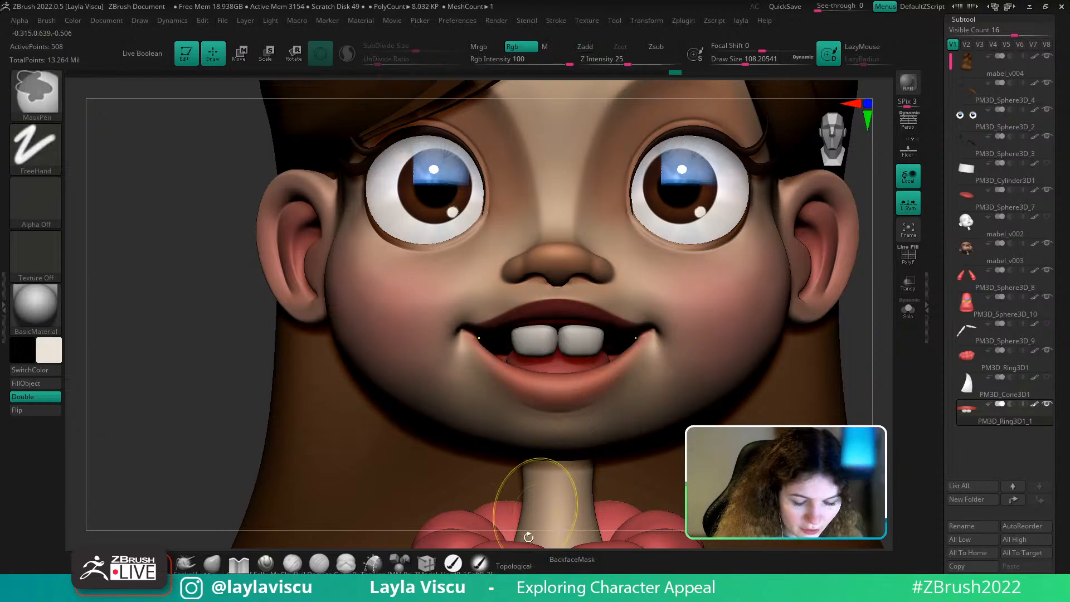
pyautogui.click(571, 560)
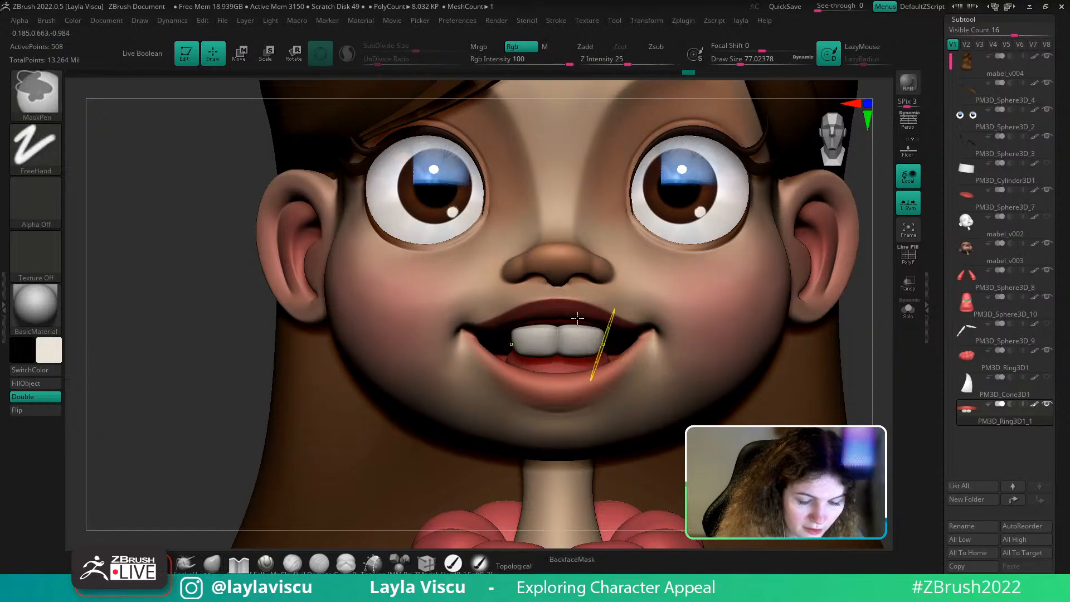
pyautogui.moveTo(610, 341)
pyautogui.keyDown('ctrl'); pyautogui.mouseDown(button='right')
pyautogui.moveTo(728, 334)
pyautogui.moveTo(674, 343)
pyautogui.moveTo(635, 371)
pyautogui.moveTo(586, 340)
pyautogui.moveTo(572, 373)
pyautogui.mouseUp(button='right'); pyautogui.keyUp('ctrl')
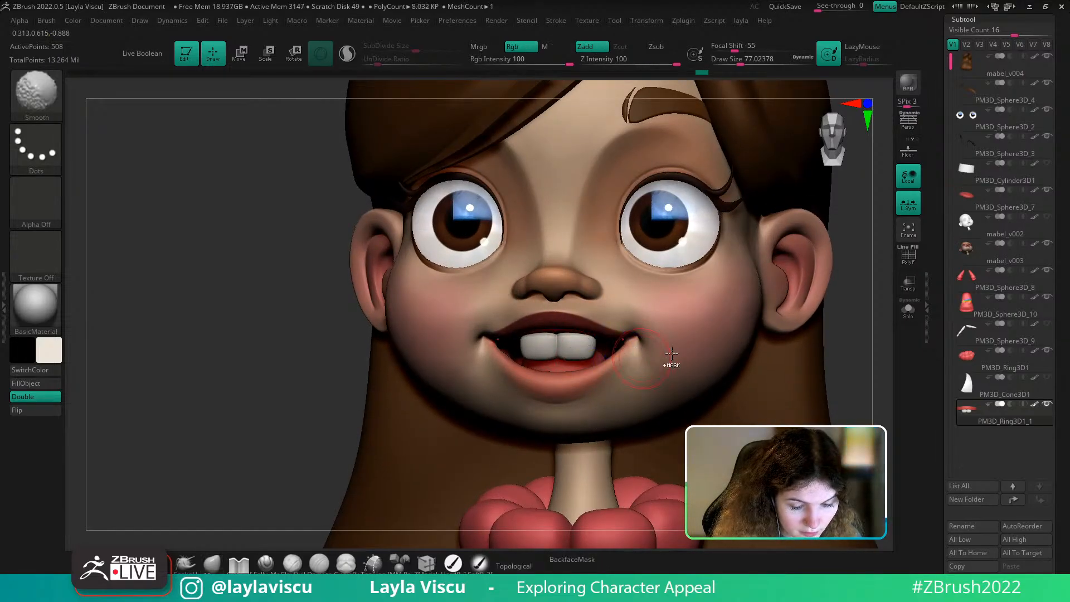
pyautogui.keyDown('ctrl'); pyautogui.moveTo(671, 366); pyautogui.dragTo(677, 326, button='right'); pyautogui.keyUp('ctrl')
# Isolate the dental arch, mask the gum so only the teeth stay editable, and place the move gizmo on a front tooth
pyautogui.click(907, 307)
pyautogui.keyDown('ctrl'); pyautogui.moveTo(791, 325); pyautogui.dragTo(782, 357, button='right'); pyautogui.keyUp('ctrl')
pyautogui.moveTo(779, 356)
pyautogui.mouseDown(button='right')
pyautogui.moveTo(711, 352)
pyautogui.moveTo(690, 306)
pyautogui.mouseUp(button='right')
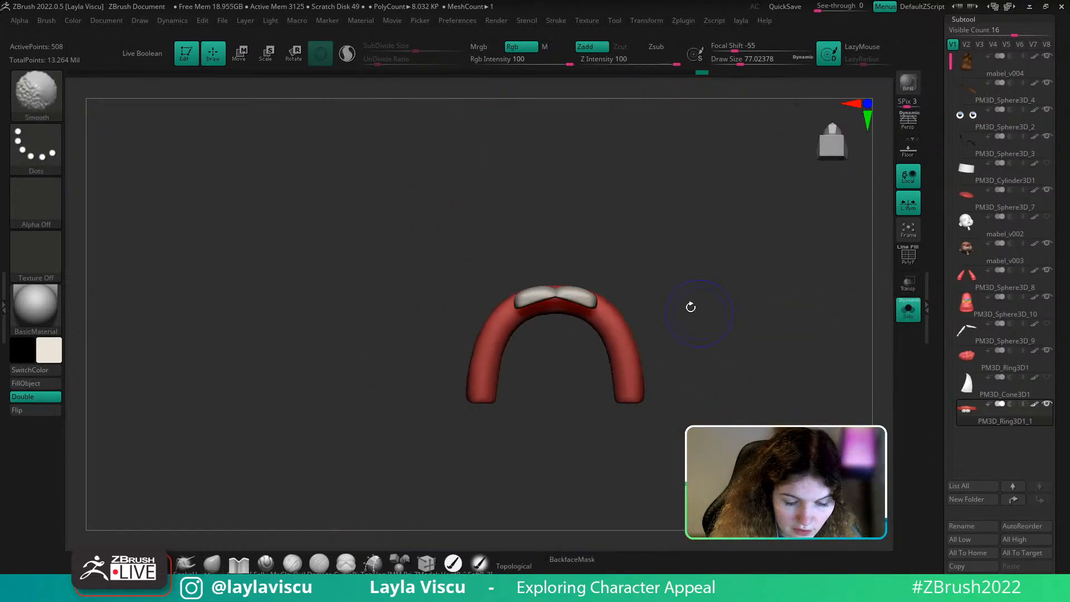
pyautogui.keyDown('ctrl'); pyautogui.keyDown('shift'); pyautogui.click(607, 293); pyautogui.keyUp('shift'); pyautogui.keyUp('ctrl')
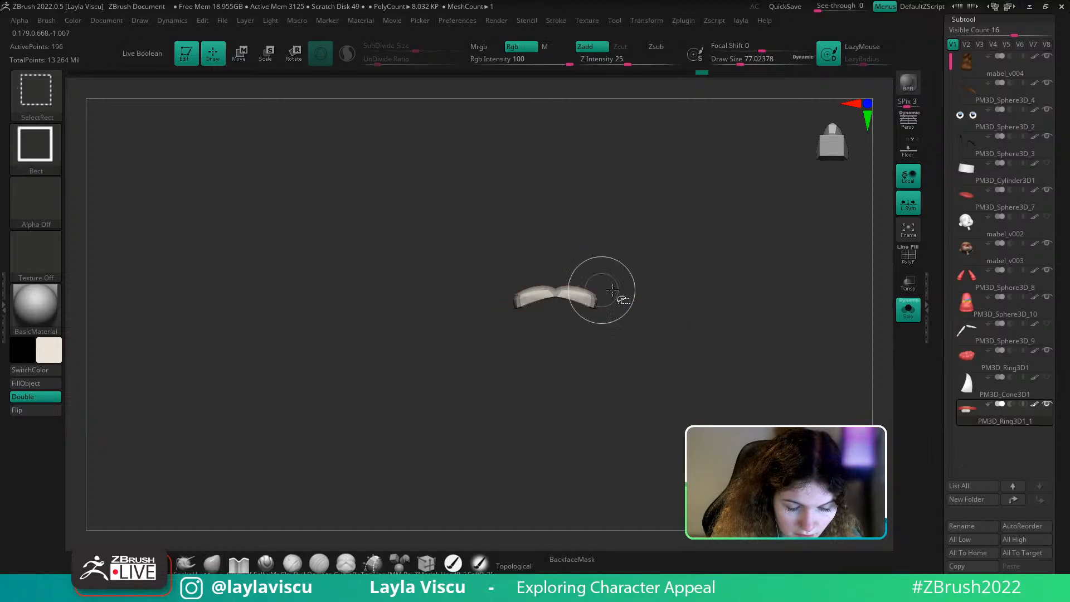
pyautogui.keyDown('ctrl'); pyautogui.keyDown('shift'); pyautogui.click(670, 276); pyautogui.keyUp('shift'); pyautogui.keyUp('ctrl')
pyautogui.press('w')
pyautogui.click(537, 250)
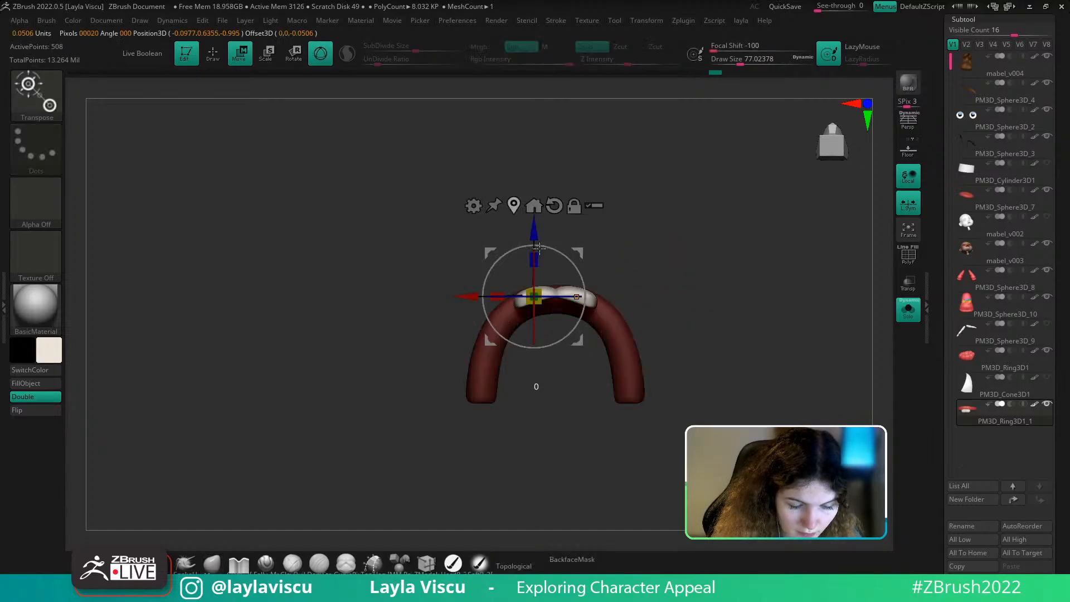
# Duplicate the front teeth outward as a pair of side teeth, and rotate and slide the copies along the arch's curve
pyautogui.keyDown('alt'); pyautogui.moveTo(585, 300); pyautogui.dragTo(583, 284); pyautogui.keyUp('alt')
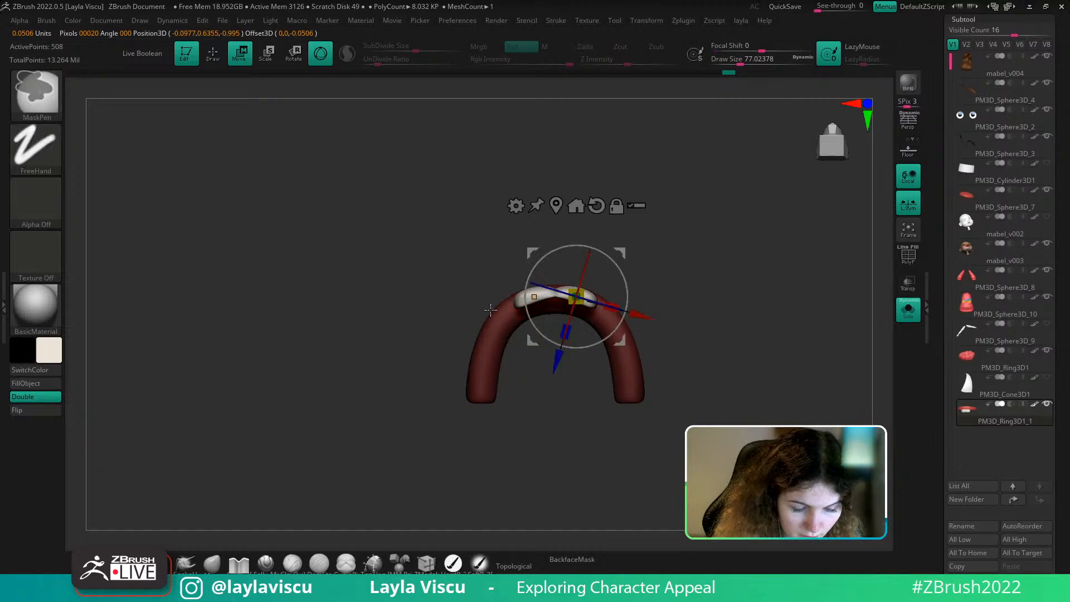
pyautogui.hotkey('ctrl', 'z')
pyautogui.moveTo(482, 312); pyautogui.dragTo(454, 320)
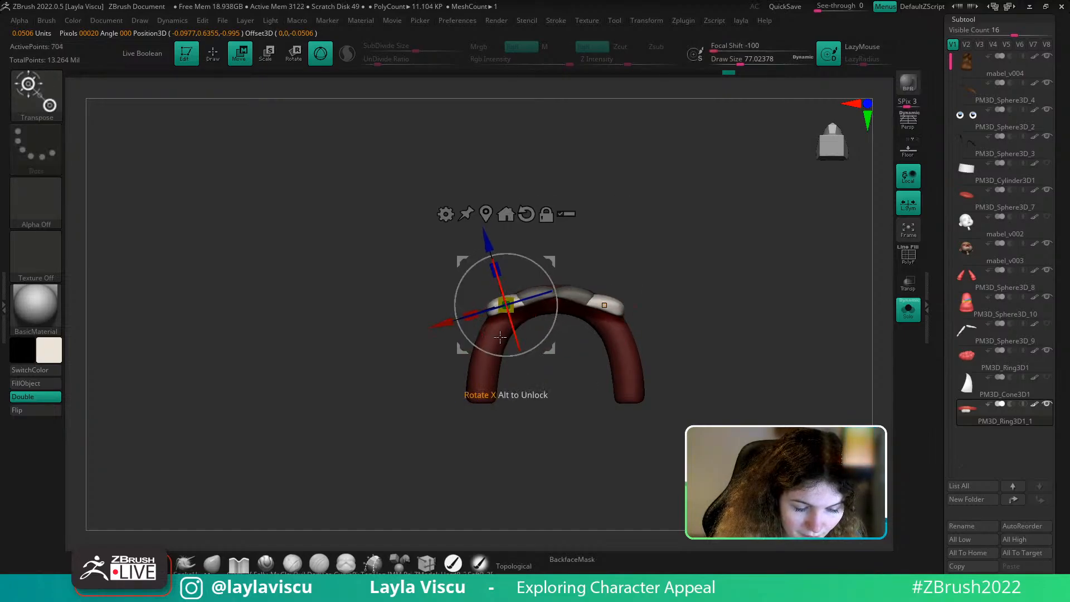
pyautogui.moveTo(551, 350); pyautogui.dragTo(550, 333)
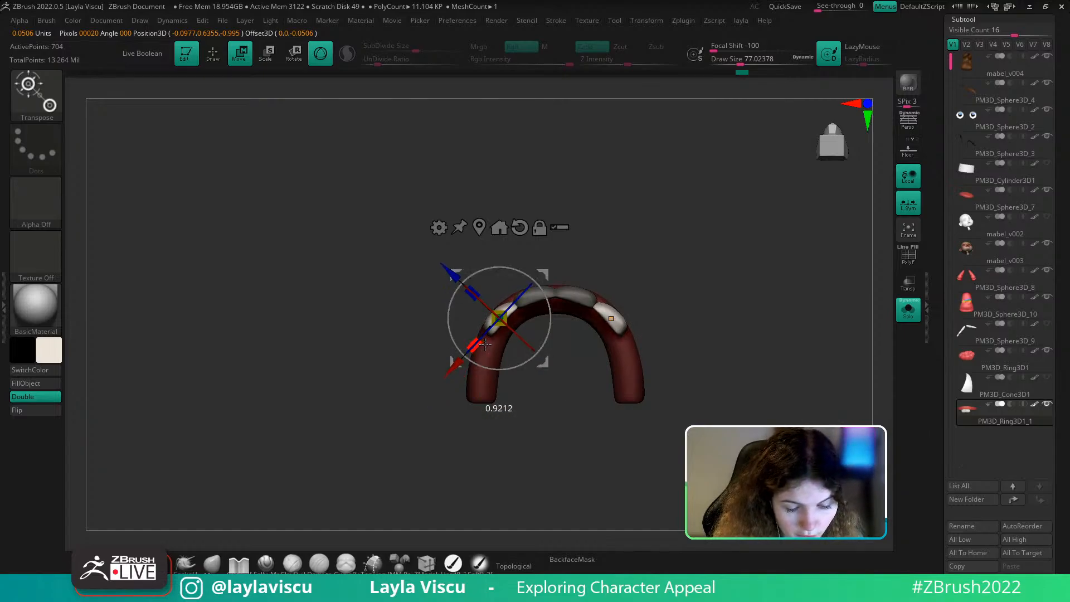
pyautogui.moveTo(455, 365); pyautogui.dragTo(459, 362)
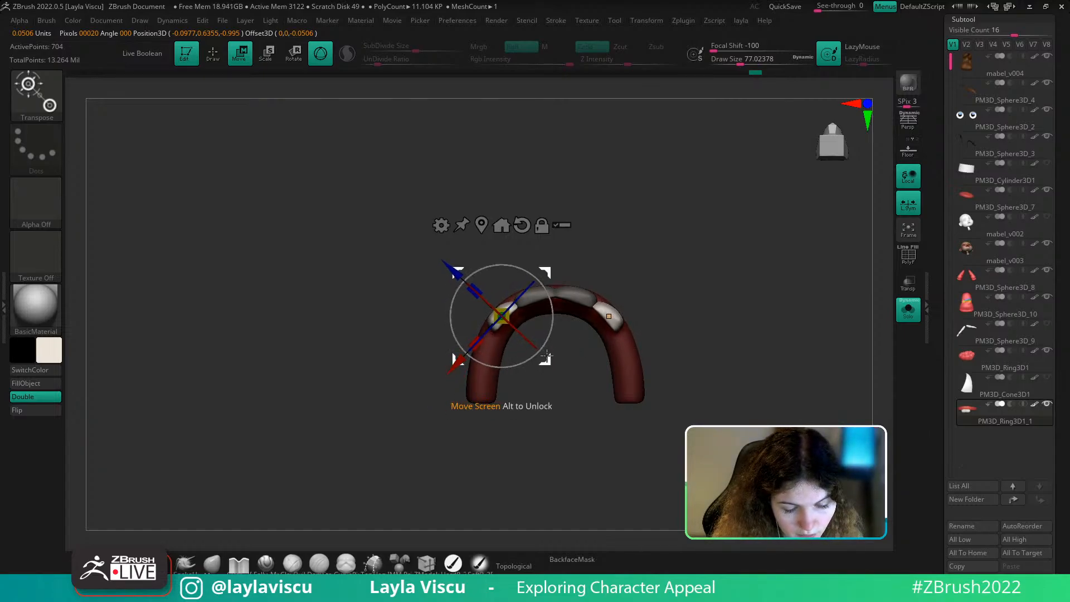
# Rotate the duplicated pair of side teeth to follow the arch and raise them slightly toward the gum by about 0.013
pyautogui.moveTo(681, 312); pyautogui.dragTo(700, 231)
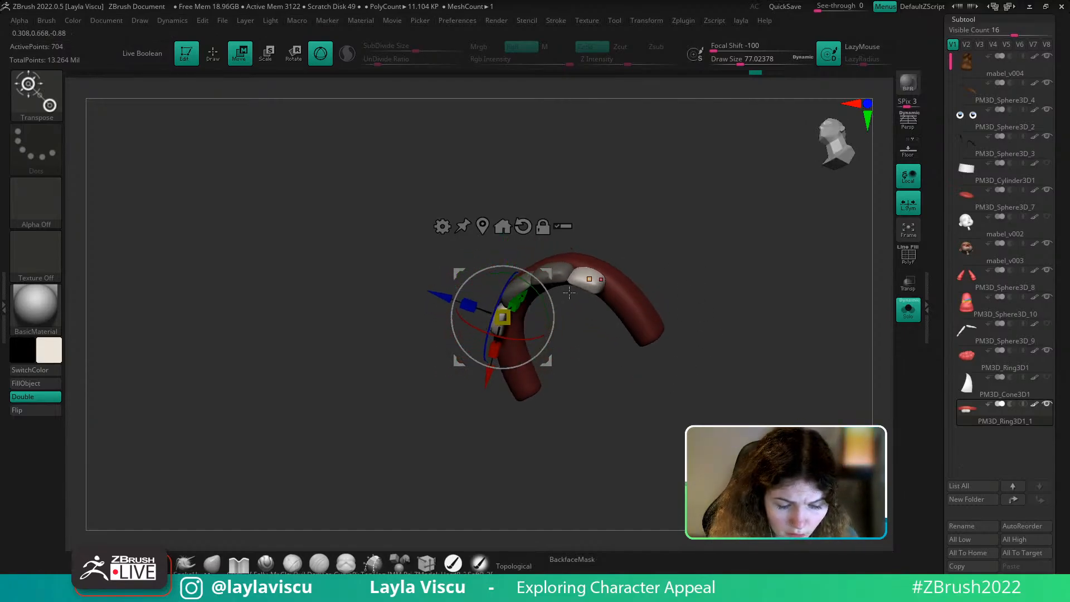
pyautogui.moveTo(544, 304); pyautogui.dragTo(552, 287)
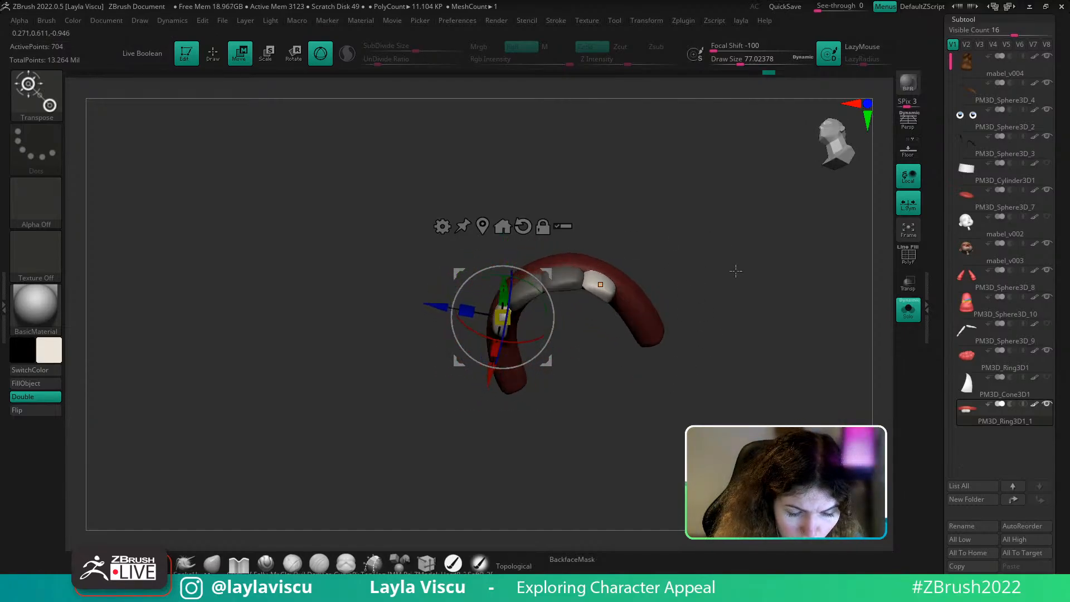
pyautogui.moveTo(736, 270); pyautogui.dragTo(692, 330)
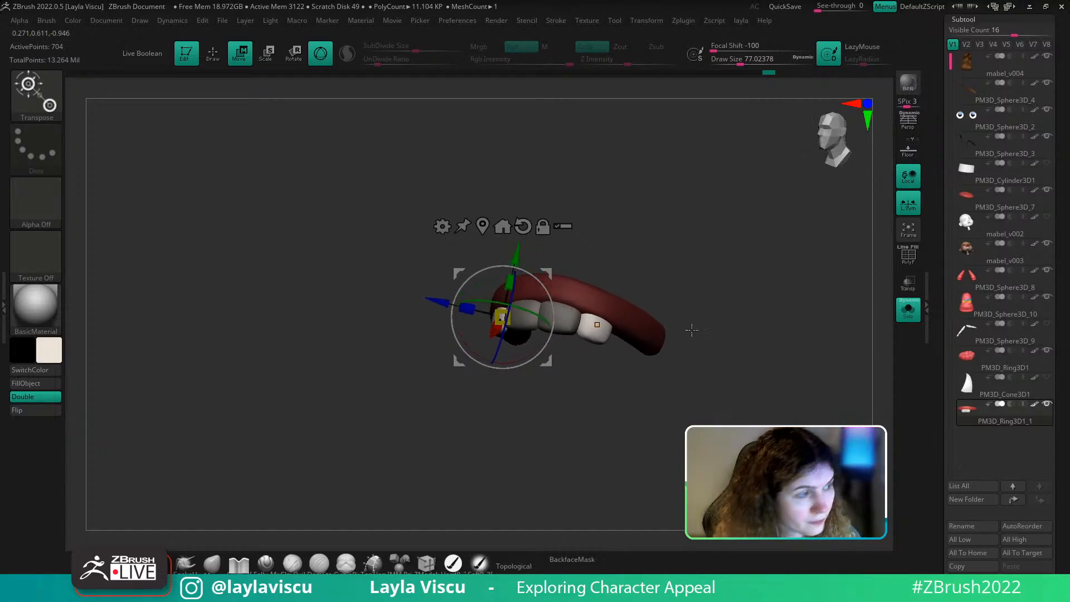
pyautogui.moveTo(517, 250); pyautogui.dragTo(518, 246)
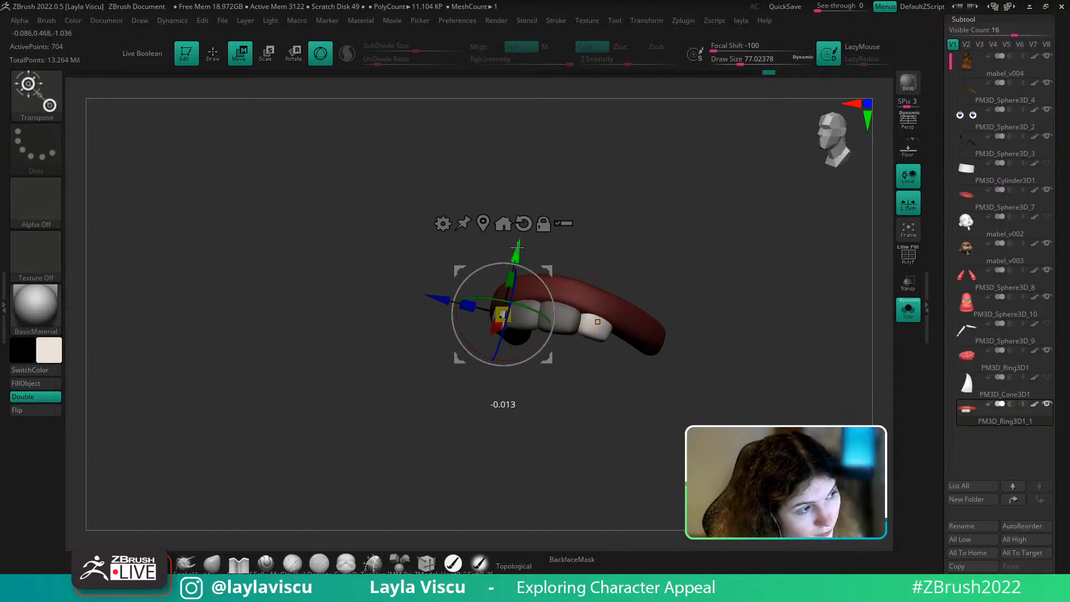
# Reshape the side teeth to hug the curve of the gum with the Move brush at draw sizes about 62 and 74
pyautogui.press('q')
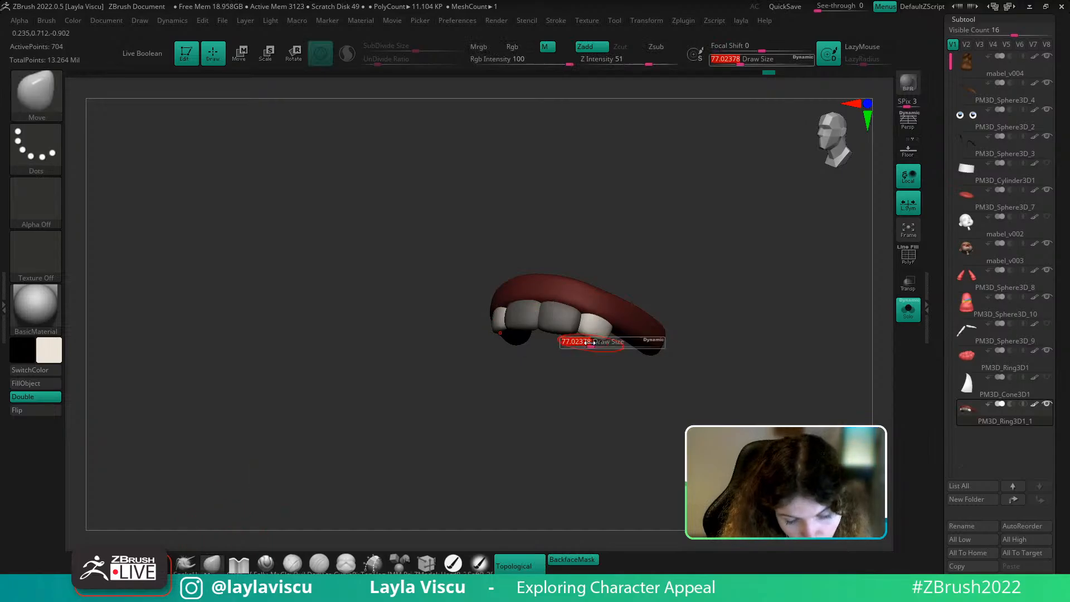
pyautogui.keyDown('shift'); pyautogui.moveTo(594, 338); pyautogui.dragTo(595, 331); pyautogui.keyUp('shift')
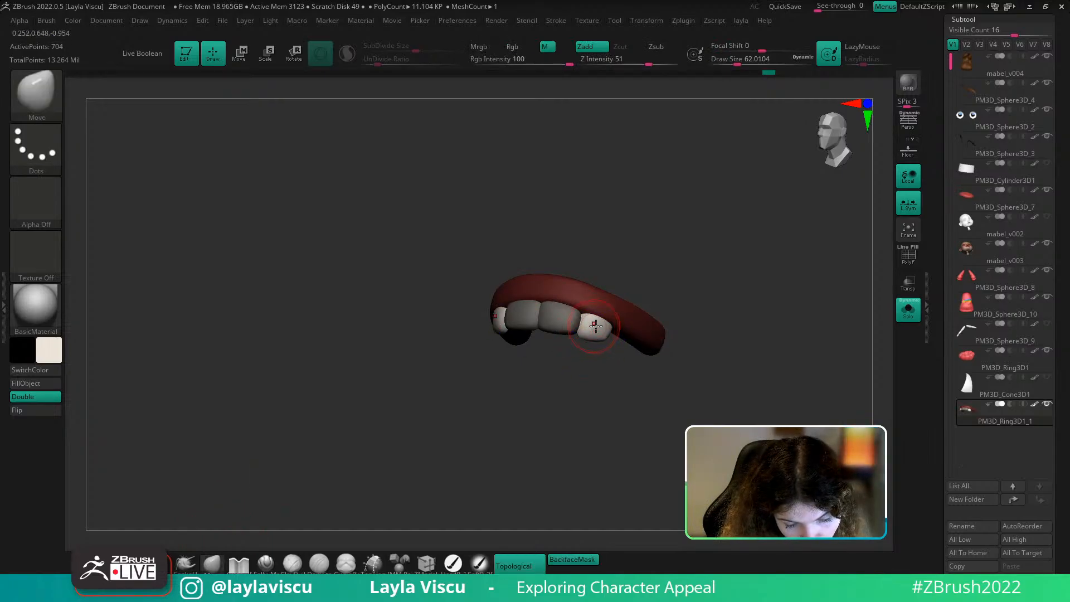
pyautogui.moveTo(644, 380)
pyautogui.mouseDown()
pyautogui.moveTo(658, 392)
pyautogui.moveTo(680, 312)
pyautogui.moveTo(660, 315)
pyautogui.mouseUp()
pyautogui.press('s')
pyautogui.moveTo(588, 335)
pyautogui.mouseDown()
pyautogui.moveTo(621, 332)
pyautogui.moveTo(594, 345)
pyautogui.mouseUp()
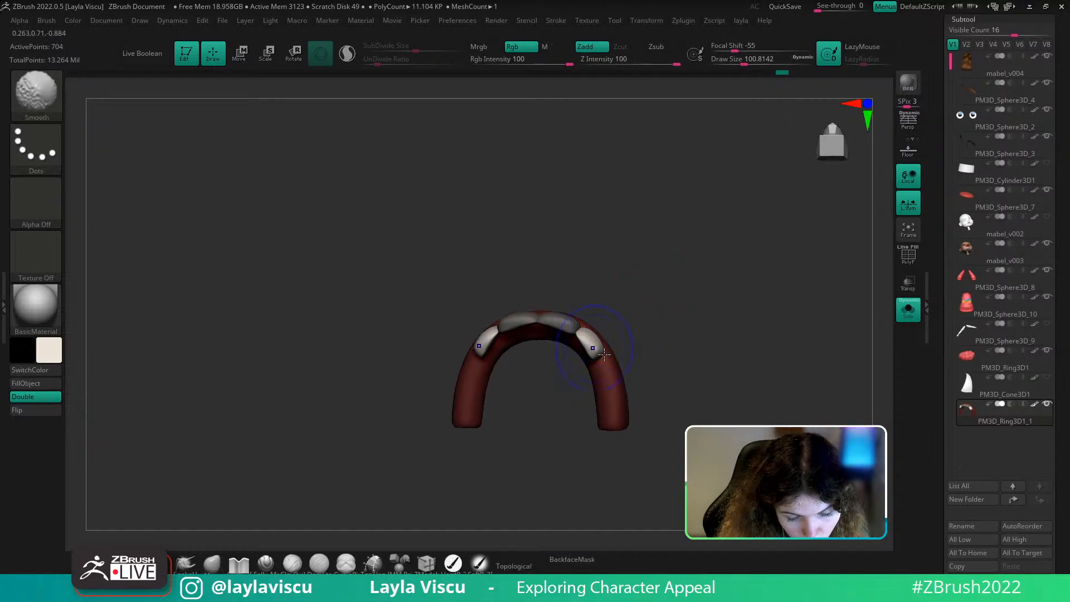
pyautogui.hotkey('ctrl', 'z')
pyautogui.moveTo(652, 329)
pyautogui.mouseDown()
pyautogui.moveTo(650, 306)
pyautogui.moveTo(647, 316)
pyautogui.mouseUp()
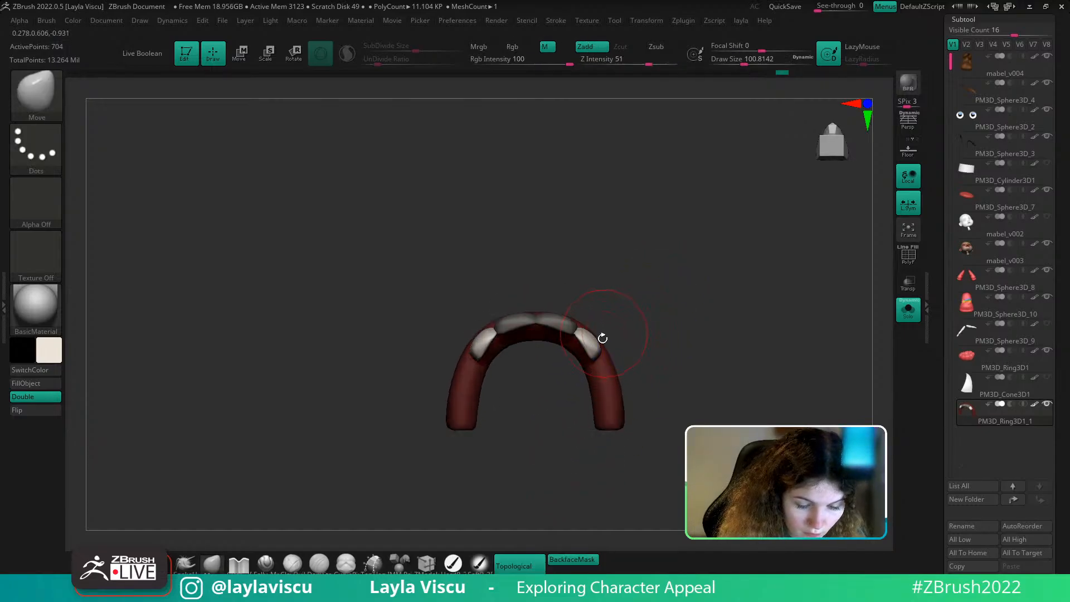
pyautogui.moveTo(611, 416); pyautogui.dragTo(611, 406)
pyautogui.press('s')
pyautogui.moveTo(588, 331); pyautogui.dragTo(583, 331)
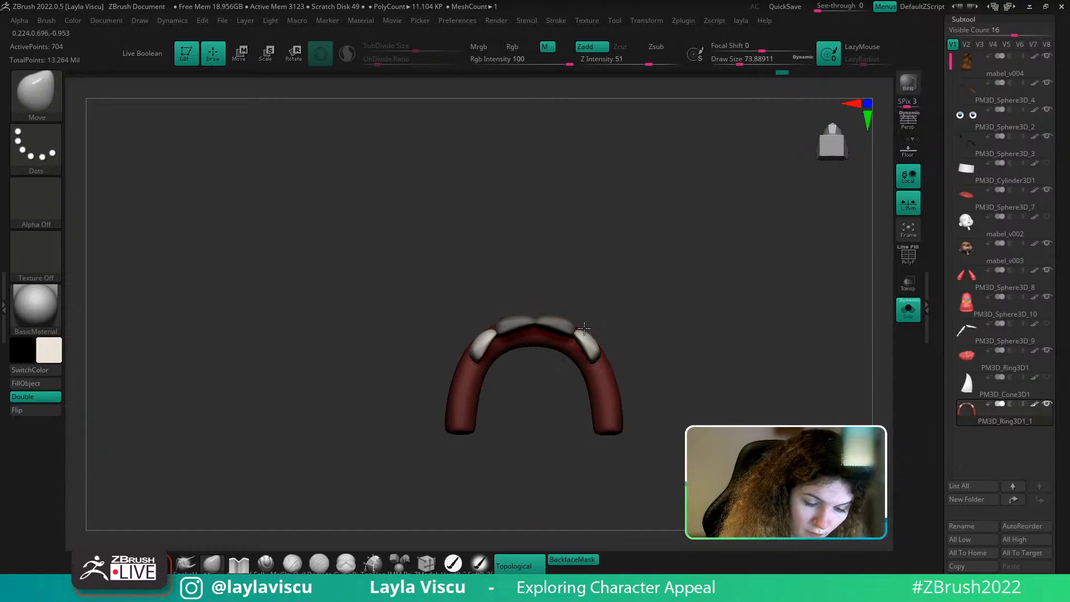
# Duplicate the side teeth into two more pairs rotated along the arch toward its ends, clear the mask, and restore the full character
pyautogui.press('w')
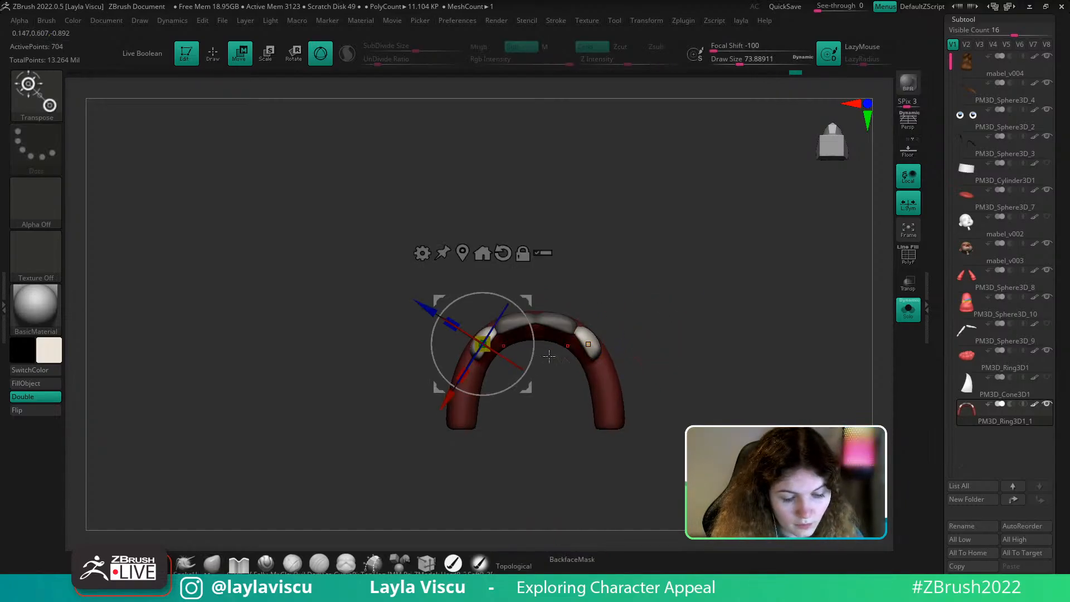
pyautogui.keyDown('ctrl'); pyautogui.moveTo(448, 400); pyautogui.dragTo(501, 407); pyautogui.keyUp('ctrl')
pyautogui.moveTo(513, 414); pyautogui.dragTo(517, 422)
pyautogui.keyDown('ctrl'); pyautogui.moveTo(453, 441); pyautogui.dragTo(444, 472); pyautogui.keyUp('ctrl')
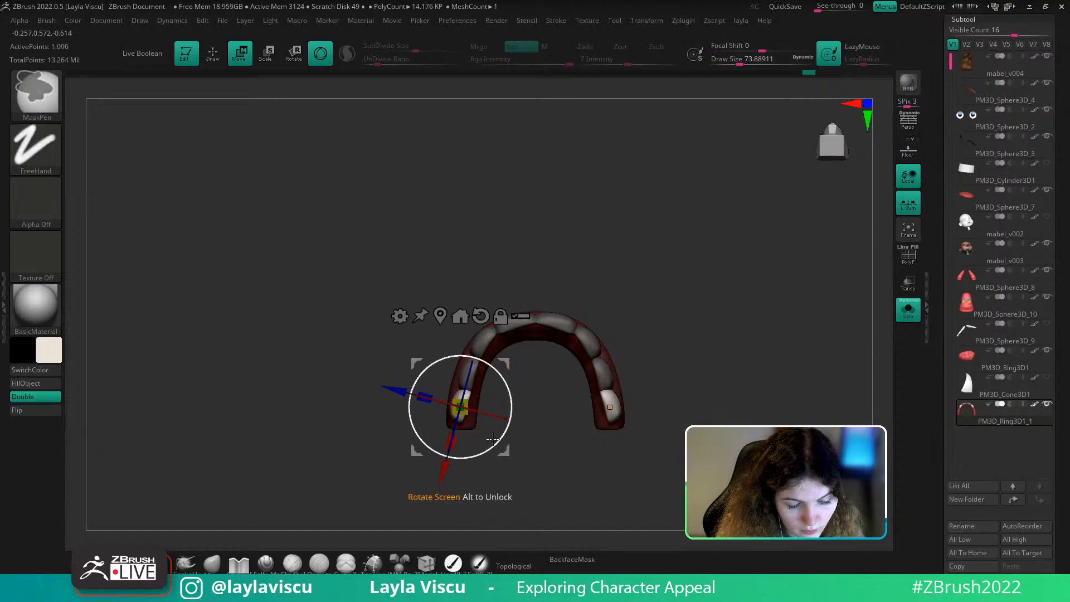
pyautogui.moveTo(493, 440); pyautogui.dragTo(892, 338)
pyautogui.click(909, 310)
pyautogui.moveTo(867, 344)
pyautogui.keyDown('ctrl'); pyautogui.mouseDown(button='right')
pyautogui.moveTo(786, 373)
pyautogui.moveTo(805, 313)
pyautogui.mouseUp(button='right'); pyautogui.keyUp('ctrl')
# Isolate the dental arch again and adjust the side teeth with the Move brush at draw size about 136, with BackfaceMask off
pyautogui.click(212, 563)
pyautogui.keyDown('ctrl'); pyautogui.moveTo(714, 249); pyautogui.dragTo(733, 282, button='right'); pyautogui.keyUp('ctrl')
pyautogui.moveTo(733, 282); pyautogui.dragTo(708, 322)
pyautogui.keyDown('ctrl'); pyautogui.moveTo(587, 339); pyautogui.dragTo(591, 386, button='right'); pyautogui.keyUp('ctrl')
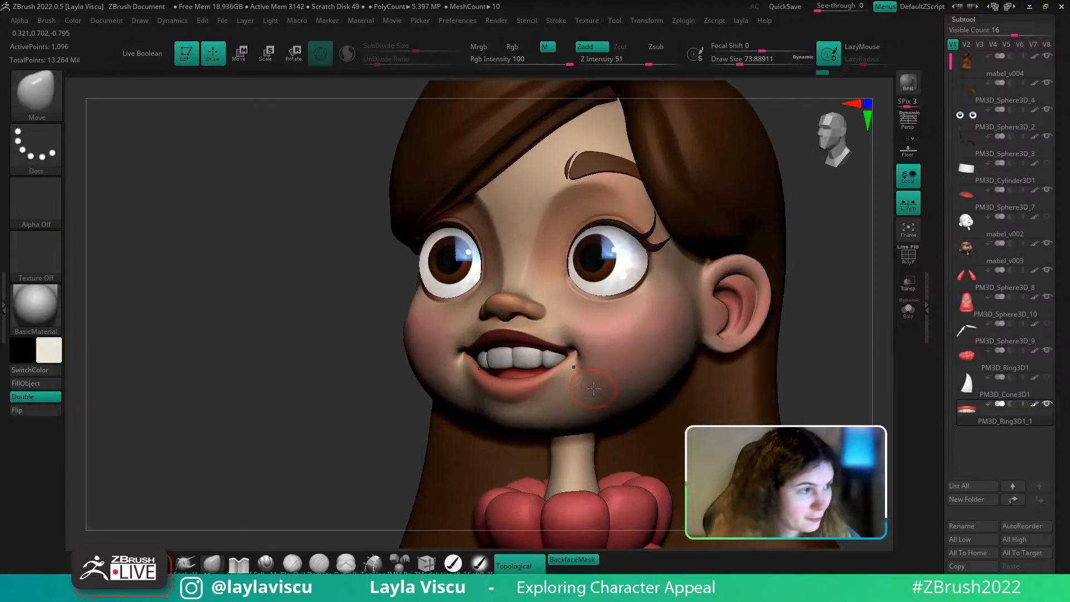
pyautogui.click(908, 310)
pyautogui.moveTo(772, 323); pyautogui.dragTo(747, 313)
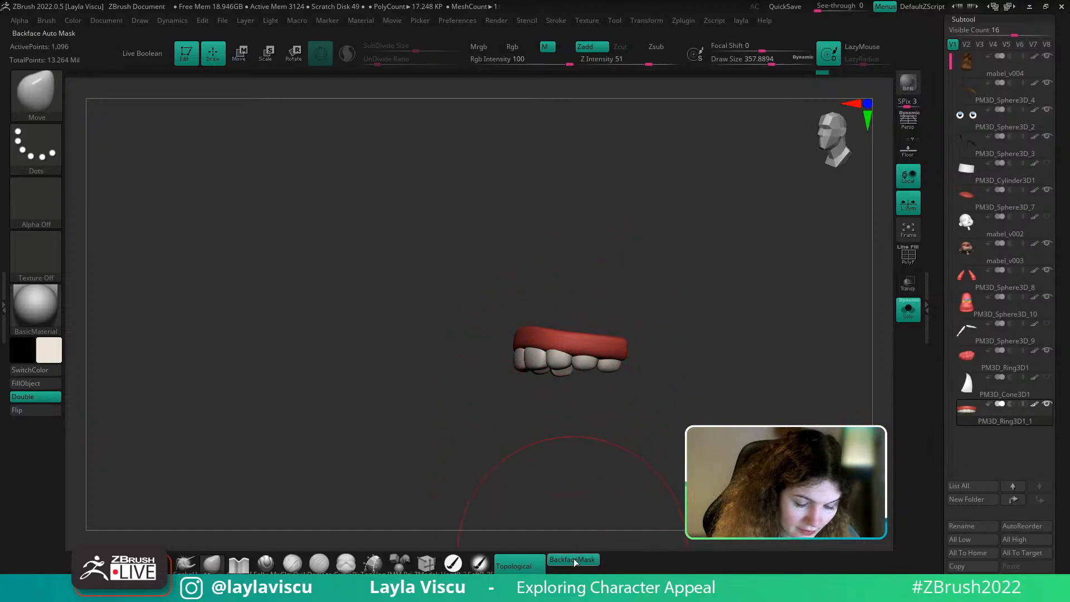
pyautogui.press('[')
pyautogui.press('[')
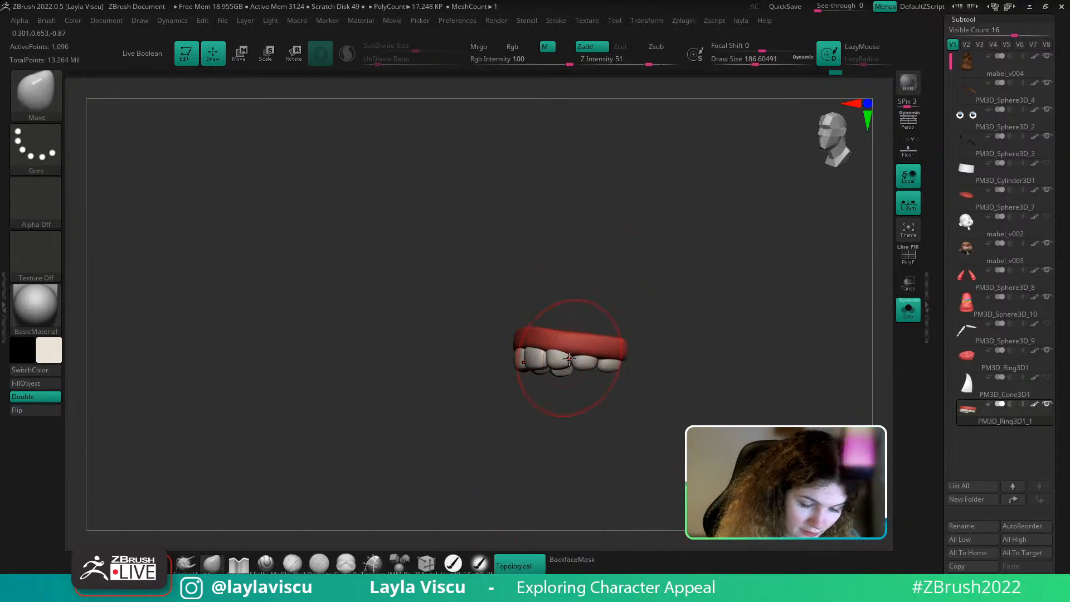
pyautogui.press('[')
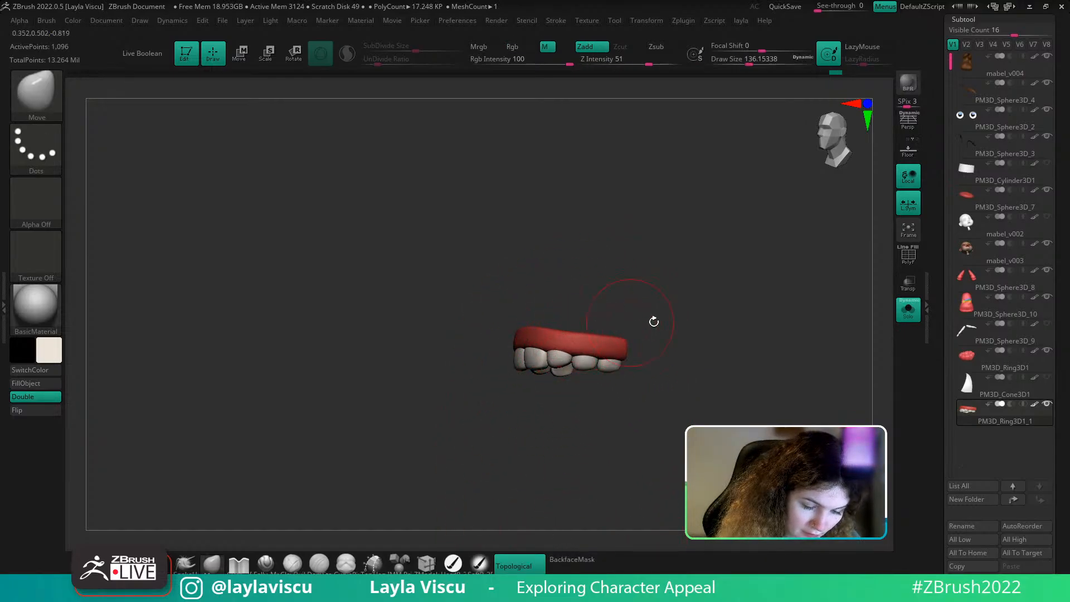
pyautogui.moveTo(654, 321); pyautogui.dragTo(549, 368)
pyautogui.moveTo(645, 323); pyautogui.dragTo(583, 359)
pyautogui.moveTo(655, 364); pyautogui.dragTo(750, 357)
# Compare the teeth with the smile on the full character, then isolate the arch and reshape the side teeth at draw size about 90
pyautogui.click(913, 314)
pyautogui.moveTo(851, 383)
pyautogui.keyDown('alt'); pyautogui.mouseDown()
pyautogui.moveTo(789, 362)
pyautogui.moveTo(674, 356)
pyautogui.mouseUp(); pyautogui.keyUp('alt')
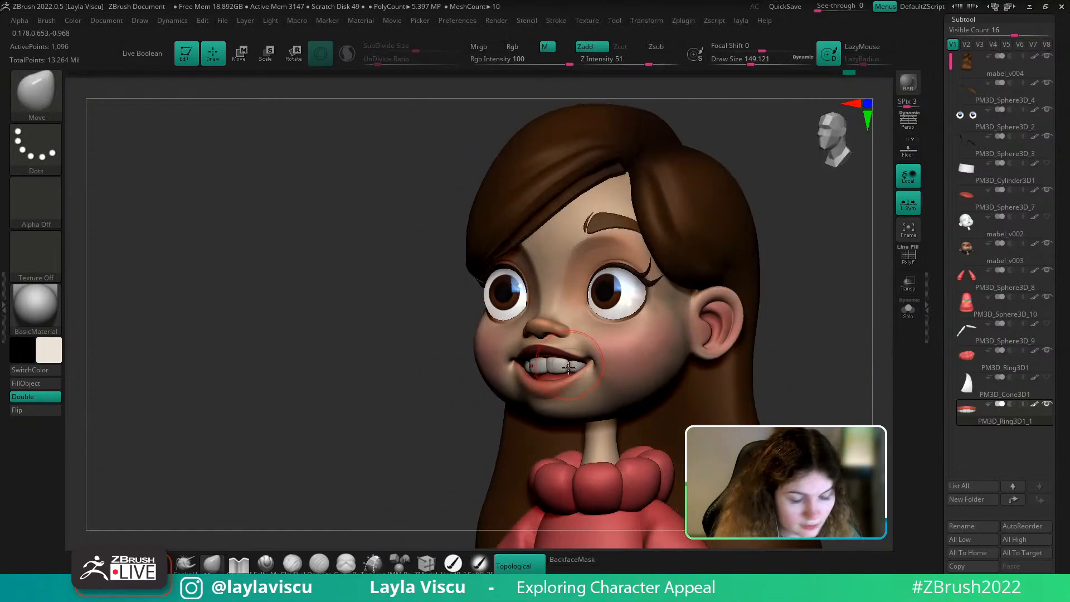
pyautogui.press('s')
pyautogui.moveTo(578, 369); pyautogui.dragTo(581, 369)
pyautogui.keyDown('ctrl'); pyautogui.moveTo(792, 356); pyautogui.dragTo(887, 377, button='right'); pyautogui.keyUp('ctrl')
pyautogui.click(912, 316)
pyautogui.moveTo(859, 331); pyautogui.dragTo(817, 332)
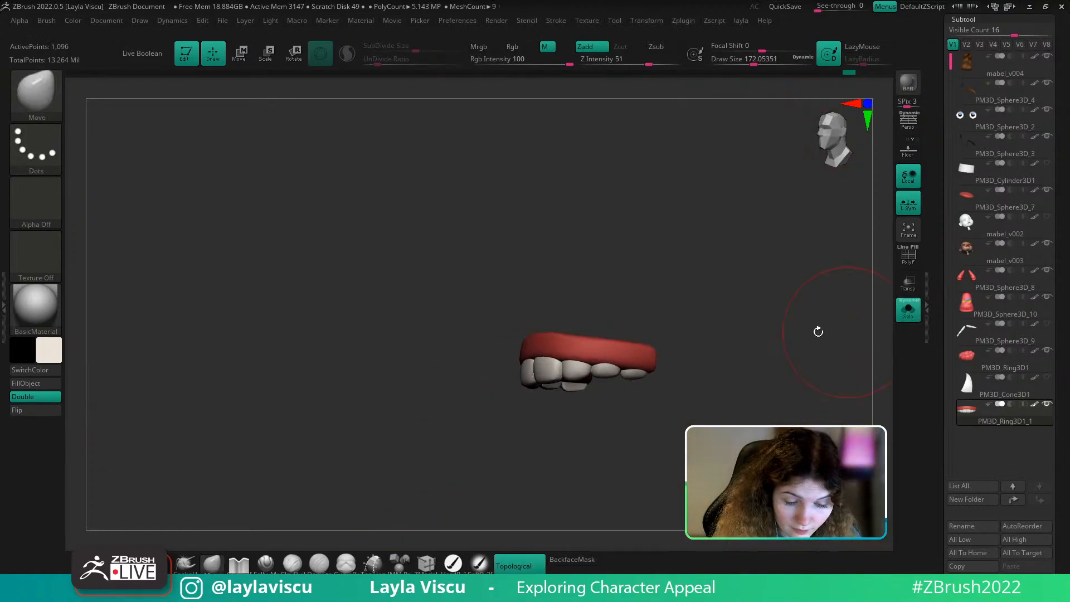
pyautogui.press('s')
pyautogui.moveTo(598, 368)
pyautogui.mouseDown()
pyautogui.moveTo(589, 362)
pyautogui.moveTo(619, 365)
pyautogui.mouseUp()
pyautogui.press('s')
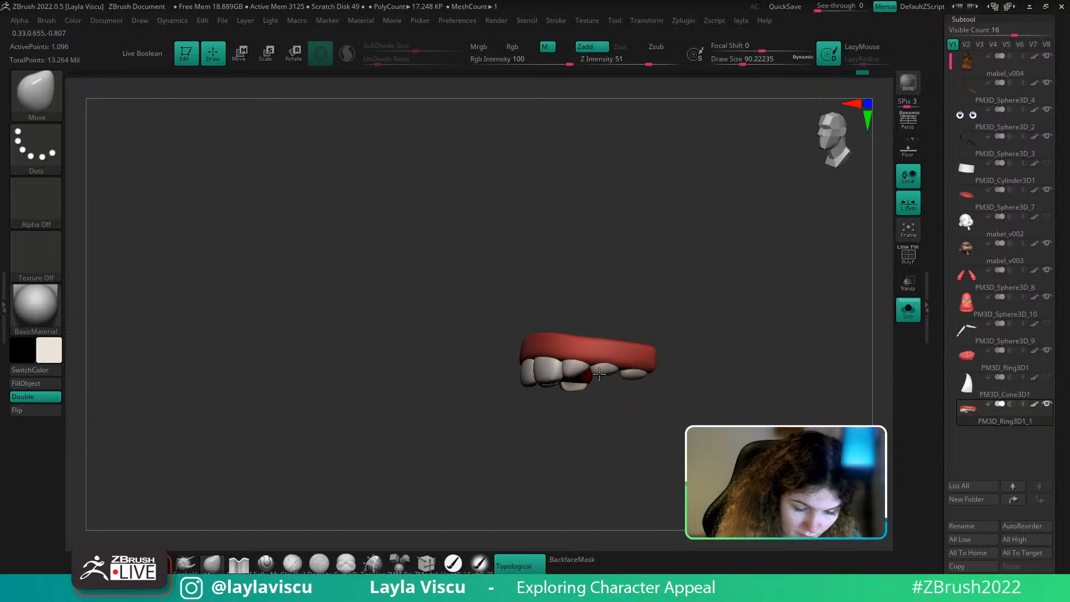
# Even out the row of side and back teeth with the Move brush at draw size about 163
pyautogui.moveTo(685, 312); pyautogui.dragTo(707, 314)
pyautogui.press('s')
pyautogui.moveTo(648, 346)
pyautogui.mouseDown()
pyautogui.moveTo(583, 344)
pyautogui.moveTo(625, 335)
pyautogui.moveTo(605, 336)
pyautogui.moveTo(613, 356)
pyautogui.mouseUp()
pyautogui.press('s')
pyautogui.press('s')
pyautogui.press('s')
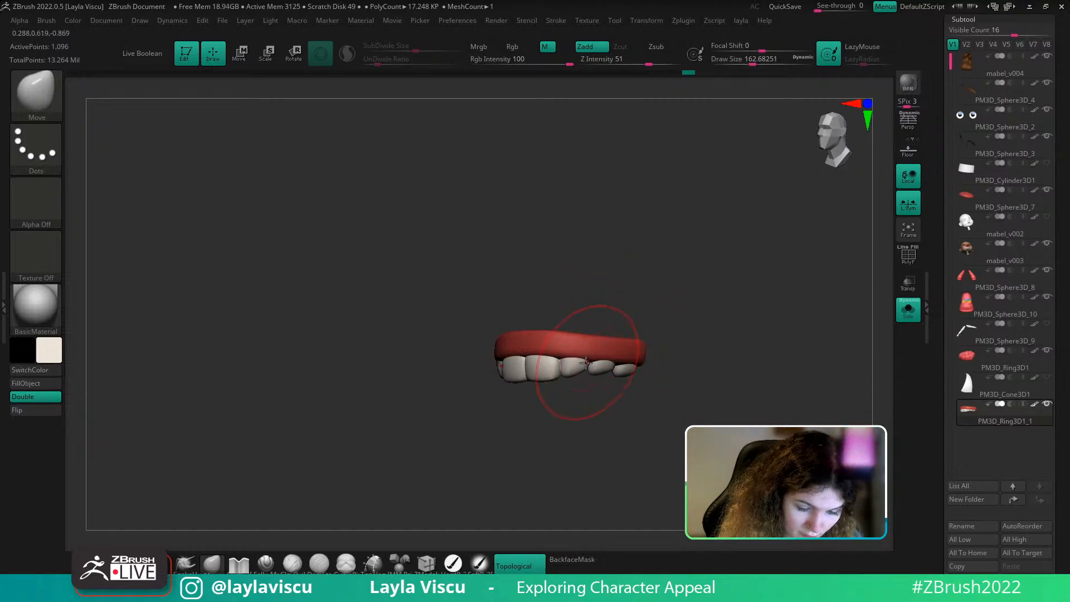
# Restore the full character and, from below, adjust the head's upper lip around the teeth with the Move brush at draw size about 149
pyautogui.click(905, 313)
pyautogui.keyDown('ctrl'); pyautogui.moveTo(811, 379); pyautogui.dragTo(781, 356, button='right'); pyautogui.keyUp('ctrl')
pyautogui.moveTo(772, 368); pyautogui.dragTo(801, 380)
pyautogui.keyDown('ctrl'); pyautogui.moveTo(800, 380); pyautogui.dragTo(738, 306, button='right'); pyautogui.keyUp('ctrl')
pyautogui.moveTo(744, 306); pyautogui.dragTo(761, 240)
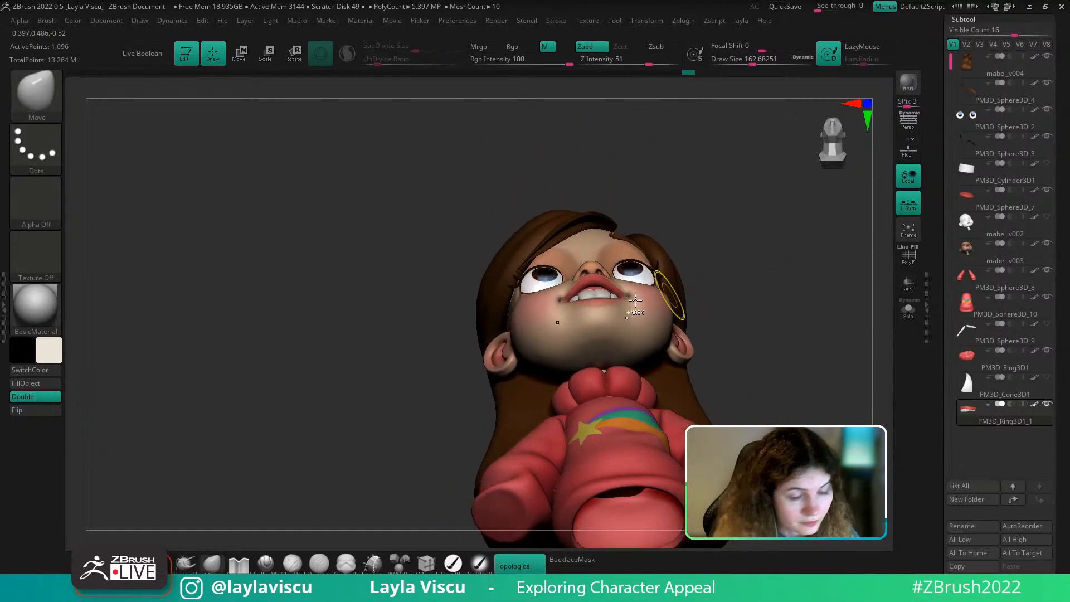
pyautogui.keyDown('ctrl'); pyautogui.moveTo(692, 273); pyautogui.dragTo(719, 324, button='right'); pyautogui.keyUp('ctrl')
pyautogui.keyDown('alt'); pyautogui.click(613, 280); pyautogui.keyUp('alt')
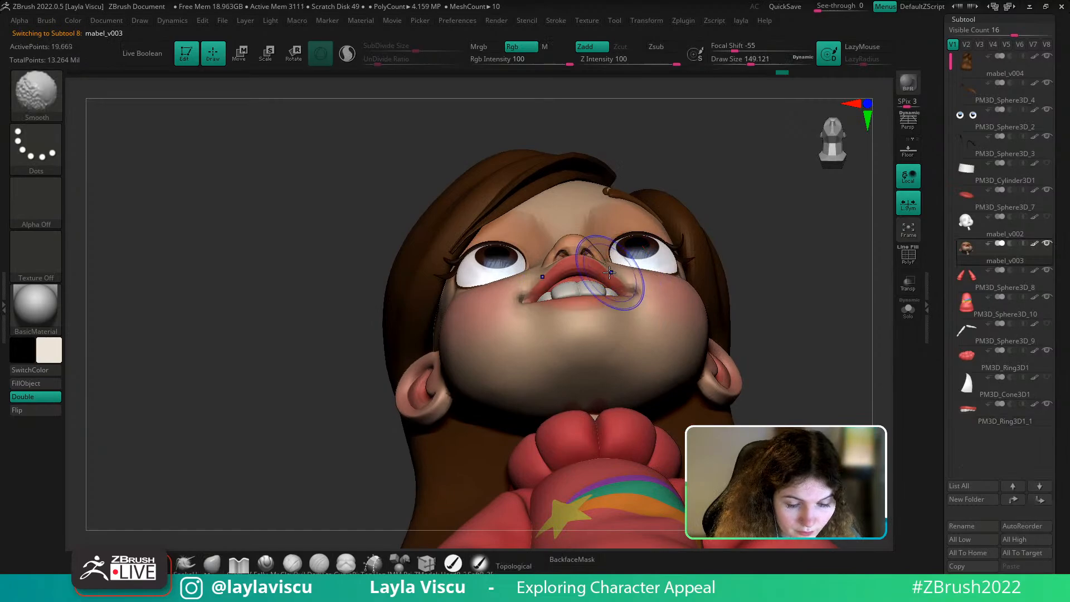
pyautogui.moveTo(611, 280); pyautogui.dragTo(615, 277)
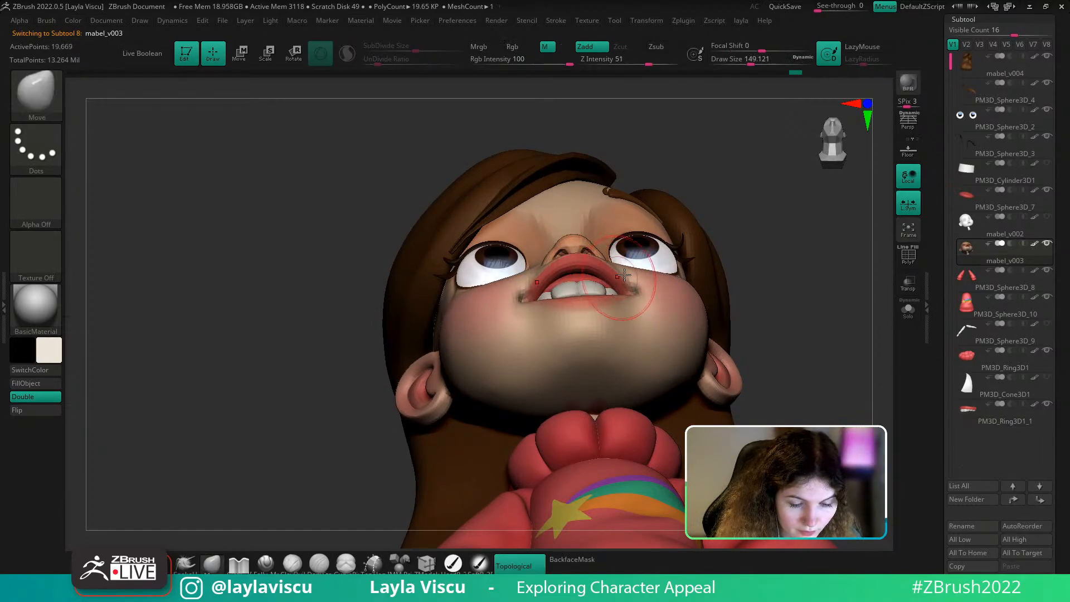
pyautogui.moveTo(794, 253); pyautogui.dragTo(801, 305)
pyautogui.keyDown('ctrl'); pyautogui.moveTo(802, 304); pyautogui.dragTo(783, 265, button='right'); pyautogui.keyUp('ctrl')
pyautogui.moveTo(861, 276)
pyautogui.mouseDown()
pyautogui.moveTo(815, 284)
pyautogui.moveTo(824, 277)
pyautogui.mouseUp()
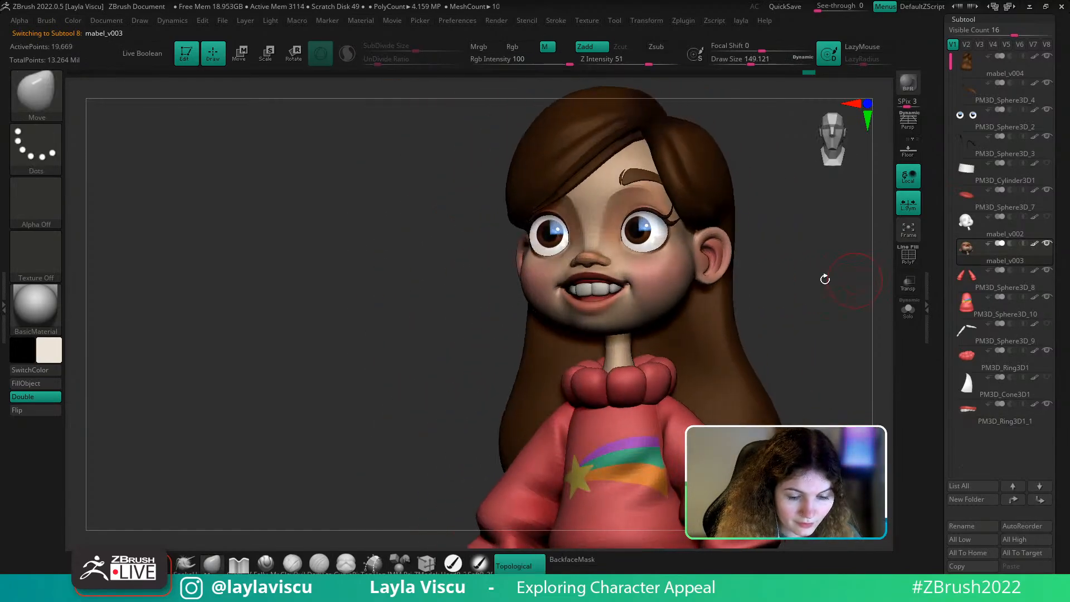
# Select the dental arch, centre the gizmo on the front teeth, and shift the arch about 0.025 along its depth axis
pyautogui.keyDown('ctrl'); pyautogui.moveTo(825, 277); pyautogui.dragTo(846, 296, button='right'); pyautogui.keyUp('ctrl')
pyautogui.moveTo(845, 296); pyautogui.dragTo(853, 245)
pyautogui.keyDown('alt'); pyautogui.click(575, 280); pyautogui.keyUp('alt')
pyautogui.press('w')
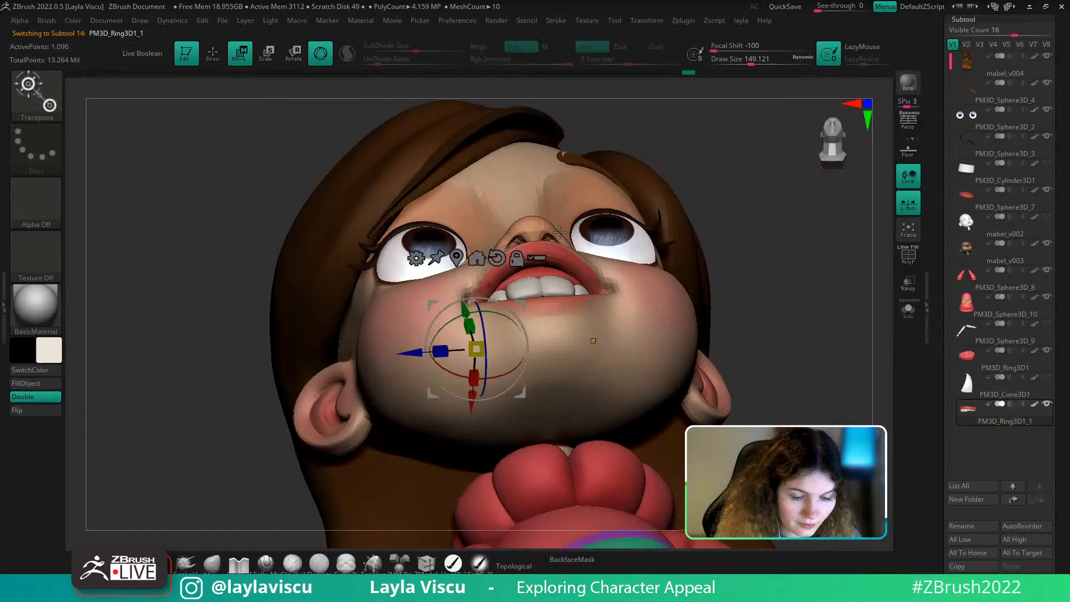
pyautogui.click(551, 280)
pyautogui.moveTo(541, 229); pyautogui.dragTo(541, 226)
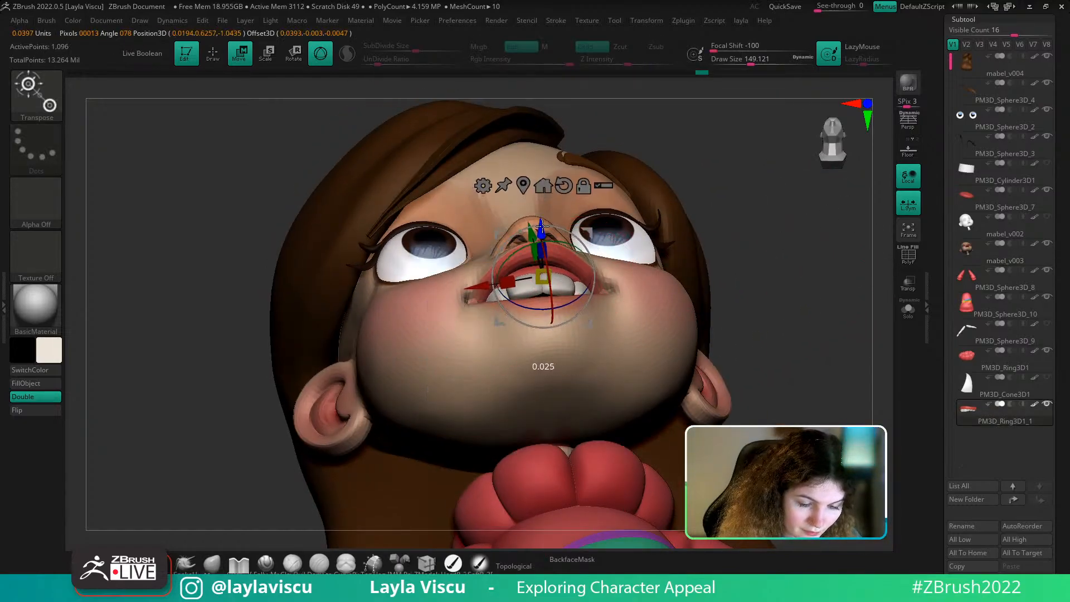
# Raise the head mesh to its higher subdivision level, reselect the dental arch, and check the smile from the front
pyautogui.keyDown('alt'); pyautogui.click(687, 244); pyautogui.keyUp('alt')
pyautogui.moveTo(797, 269)
pyautogui.keyDown('shift'); pyautogui.mouseDown(button='right')
pyautogui.moveTo(824, 346)
pyautogui.moveTo(684, 292)
pyautogui.moveTo(758, 253)
pyautogui.mouseUp(button='right'); pyautogui.keyUp('shift')
pyautogui.press('q')
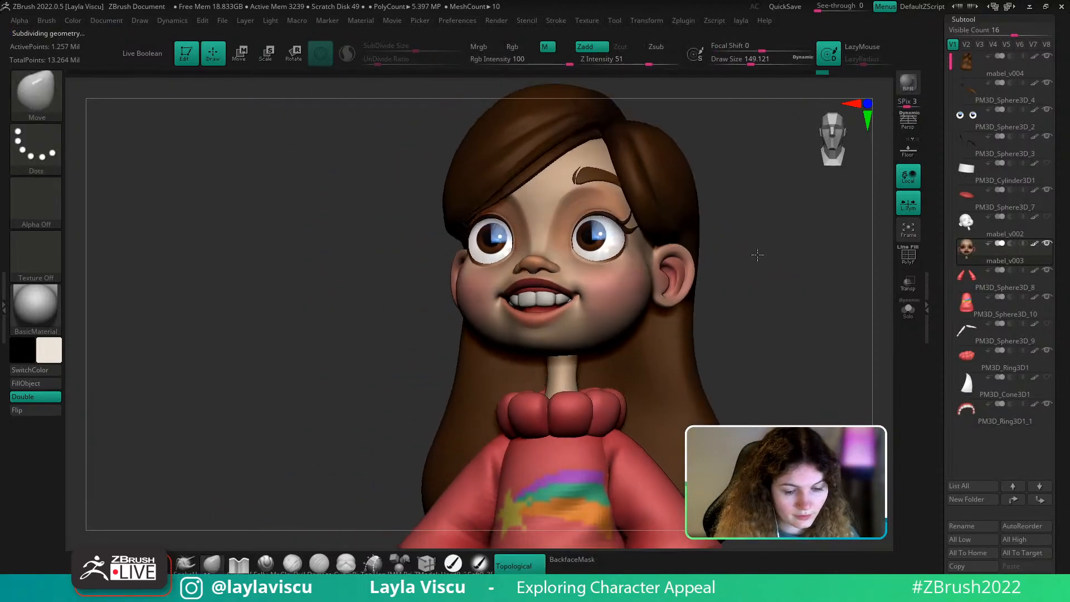
pyautogui.moveTo(773, 296); pyautogui.dragTo(808, 301, button='right')
pyautogui.keyDown('alt'); pyautogui.click(543, 300); pyautogui.keyUp('alt')
pyautogui.press('w')
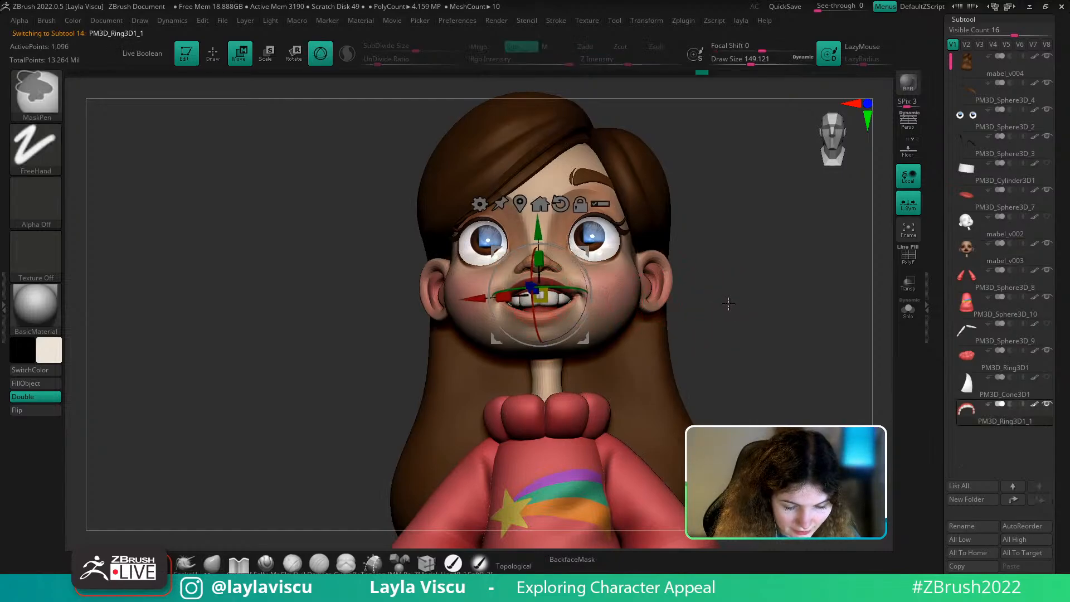
pyautogui.keyDown('shift'); pyautogui.moveTo(734, 305); pyautogui.dragTo(607, 357, button='right'); pyautogui.keyUp('shift')
pyautogui.press('q')
pyautogui.keyDown('ctrl'); pyautogui.moveTo(676, 303); pyautogui.dragTo(674, 260, button='right'); pyautogui.keyUp('ctrl')
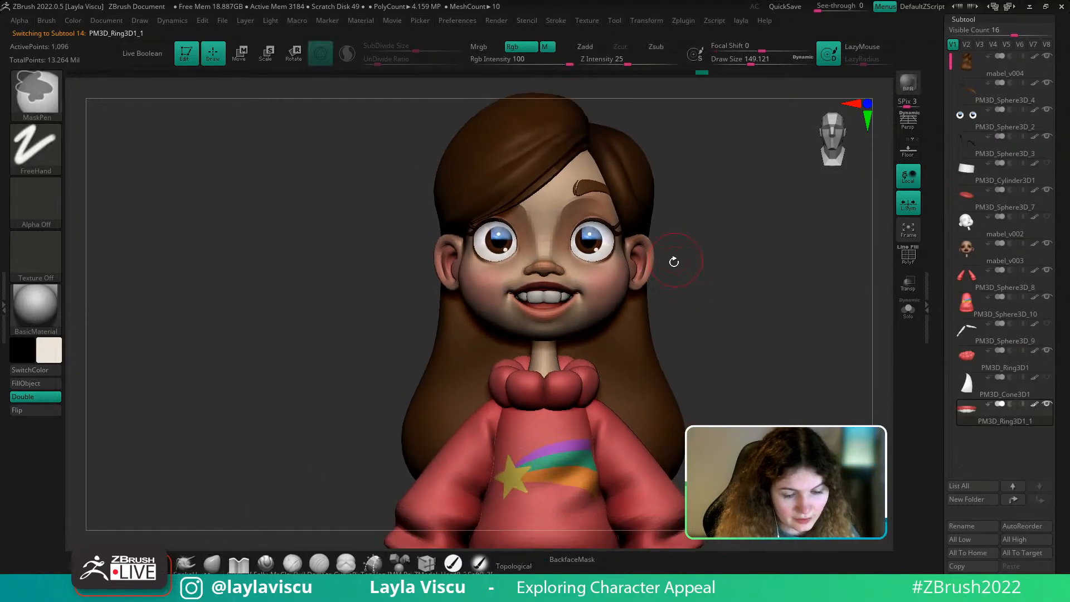
# Select the subdivided head and refine the upper lip over the teeth with the Move brush at draw sizes 112 and about 90, BackfaceMask on
pyautogui.keyDown('alt'); pyautogui.click(592, 284); pyautogui.keyUp('alt')
pyautogui.press('d')
pyautogui.moveTo(662, 303)
pyautogui.mouseDown(button='right')
pyautogui.moveTo(736, 306)
pyautogui.moveTo(717, 325)
pyautogui.moveTo(728, 242)
pyautogui.moveTo(760, 277)
pyautogui.moveTo(697, 333)
pyautogui.moveTo(619, 313)
pyautogui.moveTo(645, 333)
pyautogui.moveTo(641, 362)
pyautogui.moveTo(654, 357)
pyautogui.moveTo(608, 271)
pyautogui.moveTo(649, 287)
pyautogui.mouseUp(button='right')
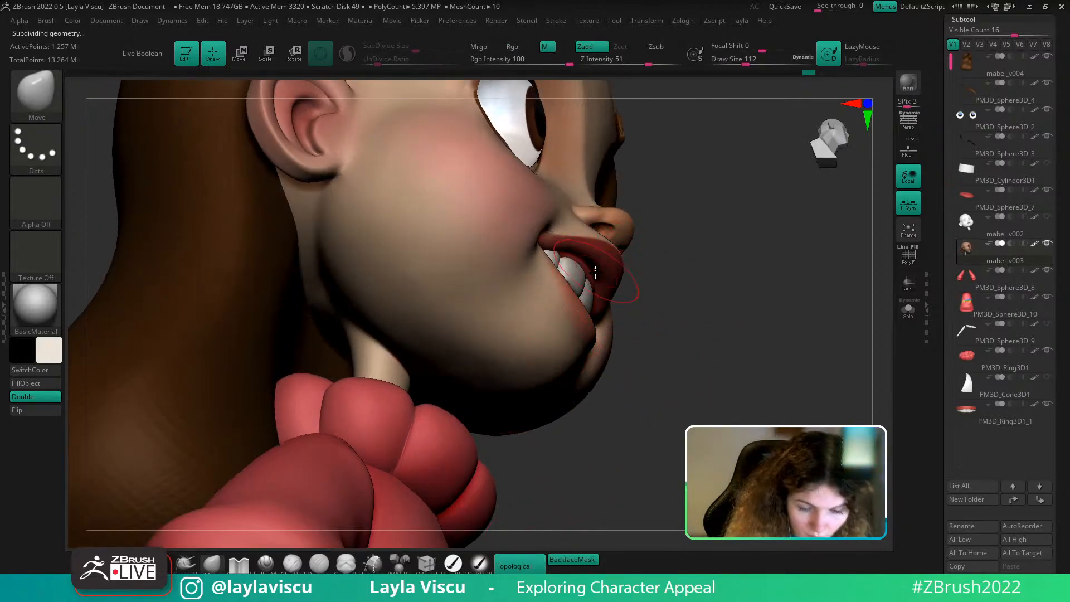
pyautogui.moveTo(657, 285); pyautogui.dragTo(573, 262, button='right')
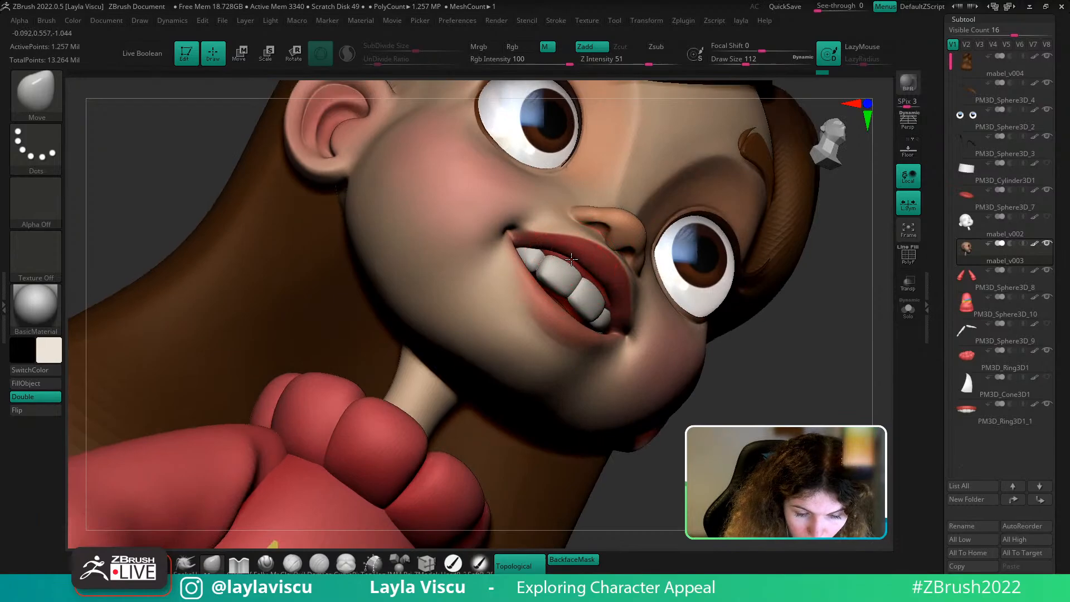
pyautogui.press('[')
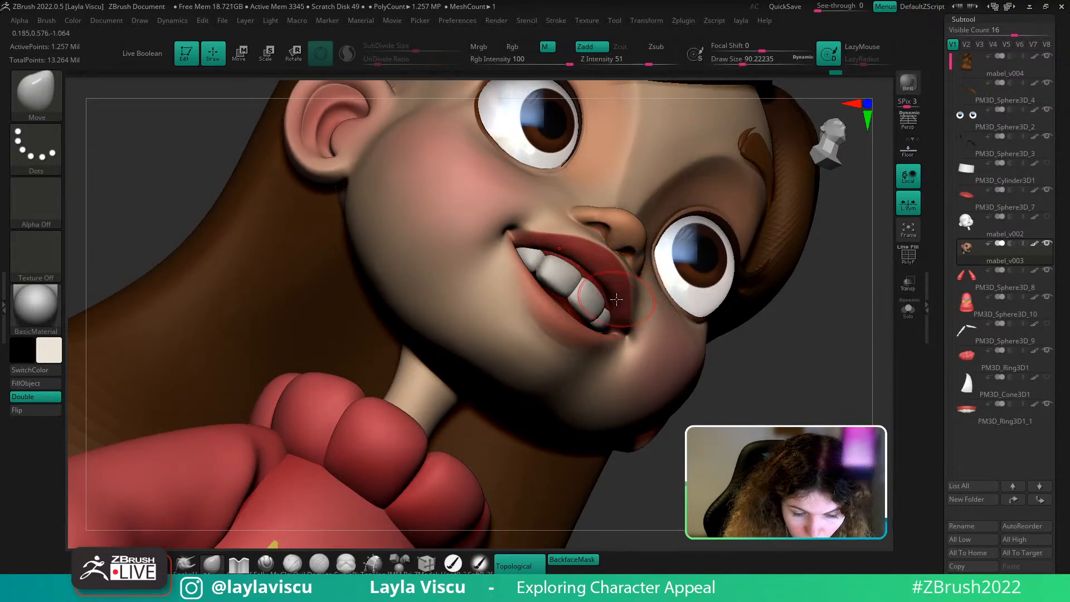
pyautogui.moveTo(700, 305)
pyautogui.keyDown('shift'); pyautogui.mouseDown(button='right')
pyautogui.moveTo(788, 336)
pyautogui.moveTo(719, 413)
pyautogui.moveTo(709, 310)
pyautogui.moveTo(566, 295)
pyautogui.moveTo(445, 227)
pyautogui.mouseUp(button='right'); pyautogui.keyUp('shift')
pyautogui.keyDown('ctrl'); pyautogui.moveTo(445, 227); pyautogui.dragTo(744, 329, button='right'); pyautogui.keyUp('ctrl')
pyautogui.keyDown('ctrl'); pyautogui.moveTo(744, 329); pyautogui.dragTo(721, 343, button='right'); pyautogui.keyUp('ctrl')
pyautogui.moveTo(721, 343); pyautogui.dragTo(623, 355, button='right')
# Select the dental arch and nudge the front teeth near their gap with the Move brush at draw size about 59
pyautogui.keyDown('alt'); pyautogui.click(553, 333); pyautogui.keyUp('alt')
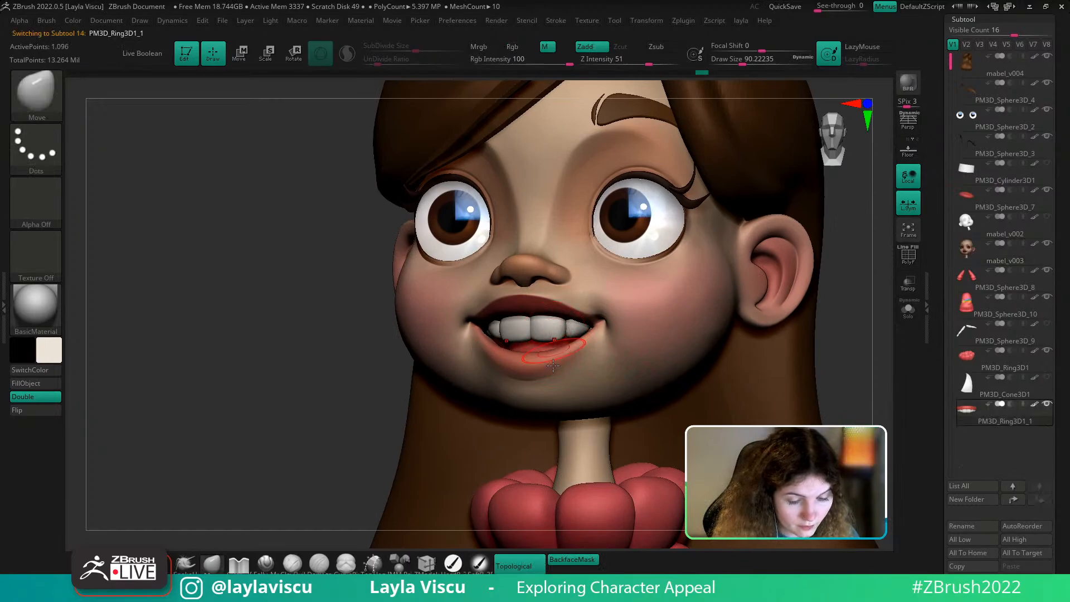
pyautogui.press('s')
pyautogui.moveTo(540, 336); pyautogui.dragTo(533, 338)
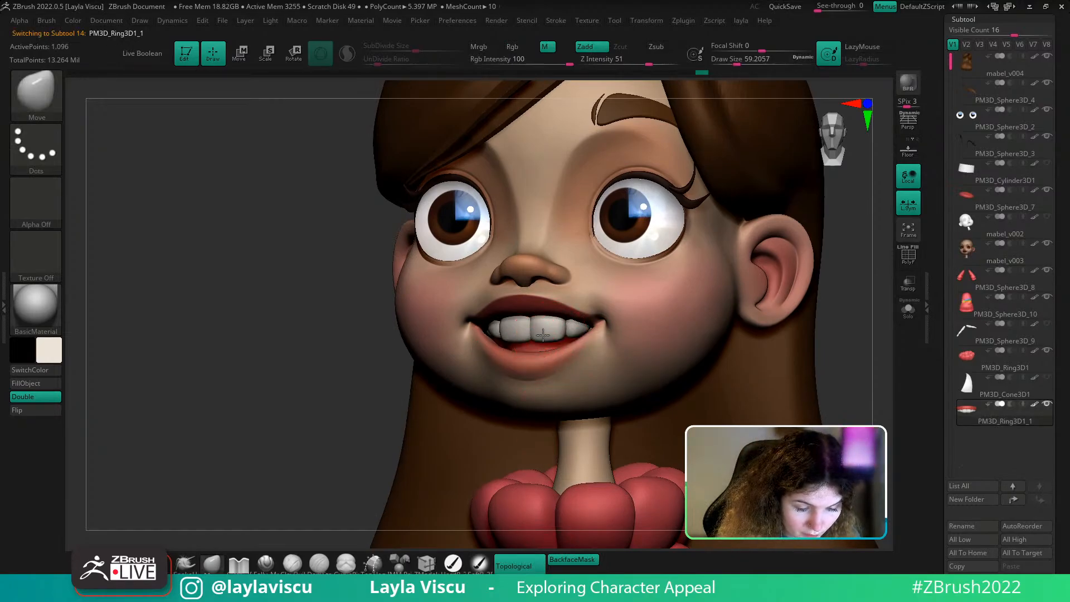
pyautogui.keyDown('ctrl'); pyautogui.moveTo(562, 333); pyautogui.dragTo(732, 325, button='right'); pyautogui.keyUp('ctrl')
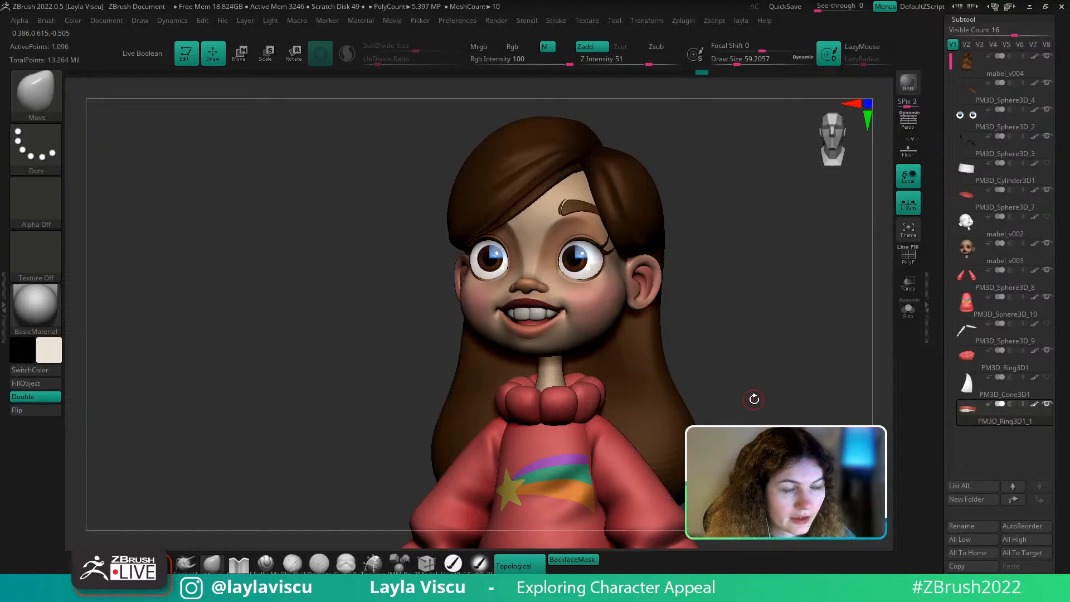
pyautogui.moveTo(752, 398)
pyautogui.mouseDown()
pyautogui.moveTo(757, 368)
pyautogui.moveTo(757, 402)
pyautogui.mouseUp()
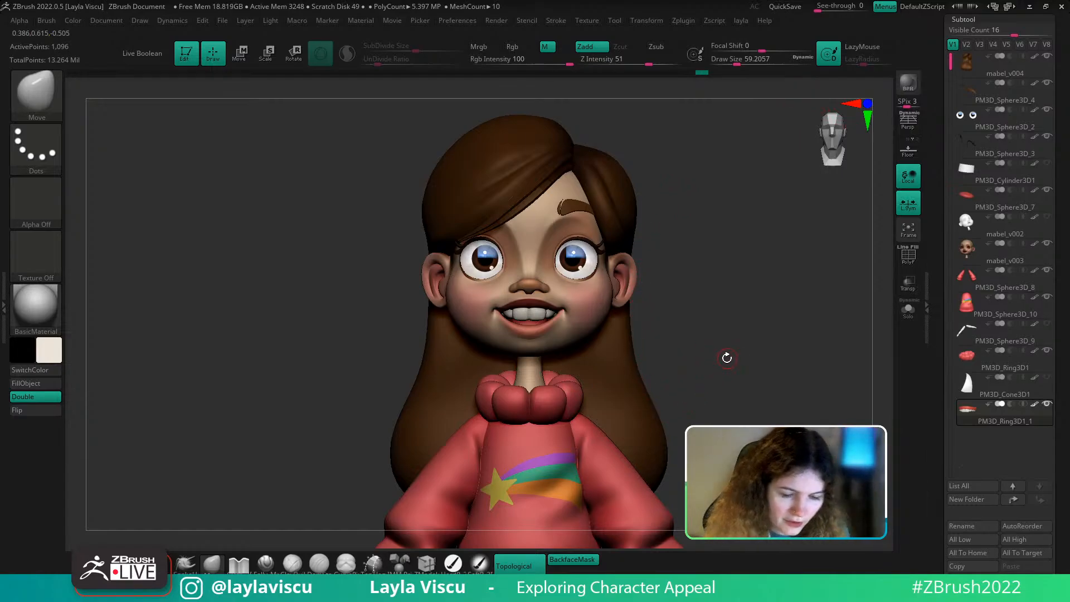
# Set the ZRemesher Target Polygons Count to 5 for the dental arch
pyautogui.moveTo(727, 358)
pyautogui.mouseDown()
pyautogui.moveTo(714, 363)
pyautogui.moveTo(725, 363)
pyautogui.mouseUp()
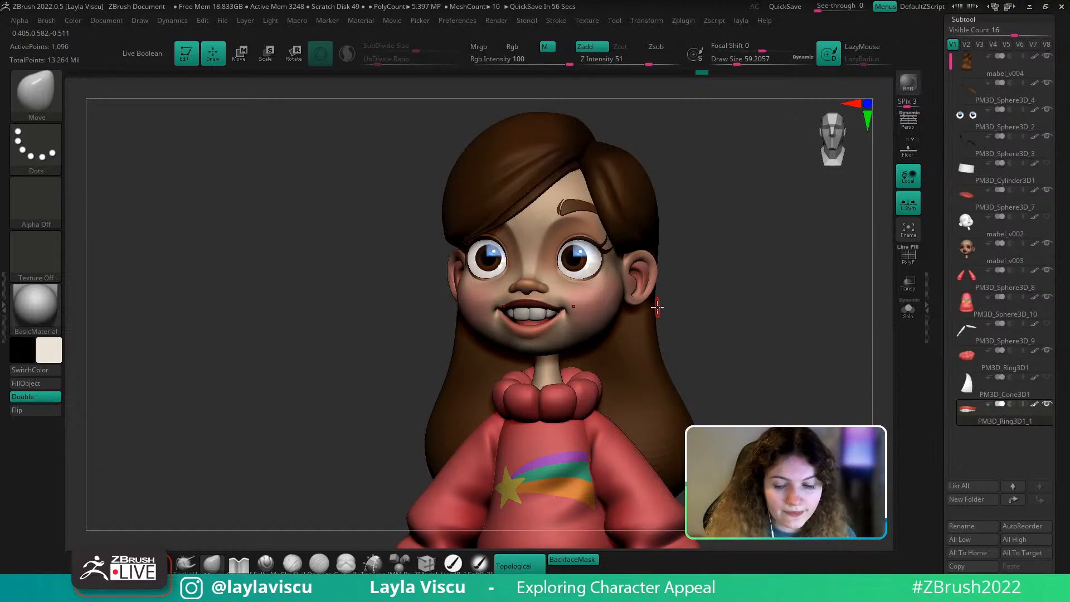
pyautogui.keyDown('shift'); pyautogui.moveTo(761, 356); pyautogui.dragTo(745, 427); pyautogui.keyUp('shift')
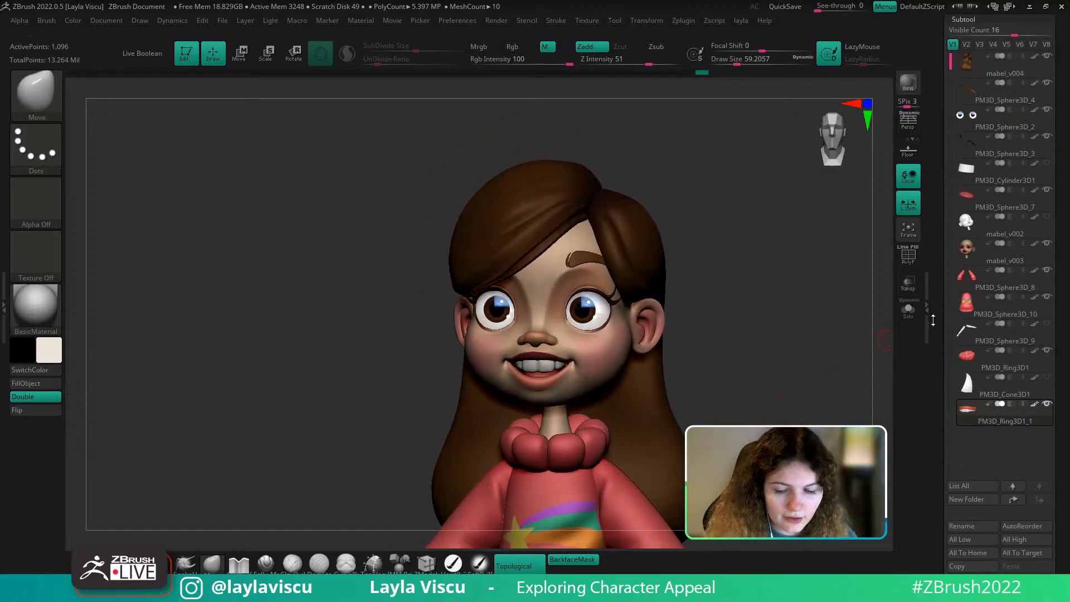
pyautogui.moveTo(1057, 340); pyautogui.dragTo(1061, 316)
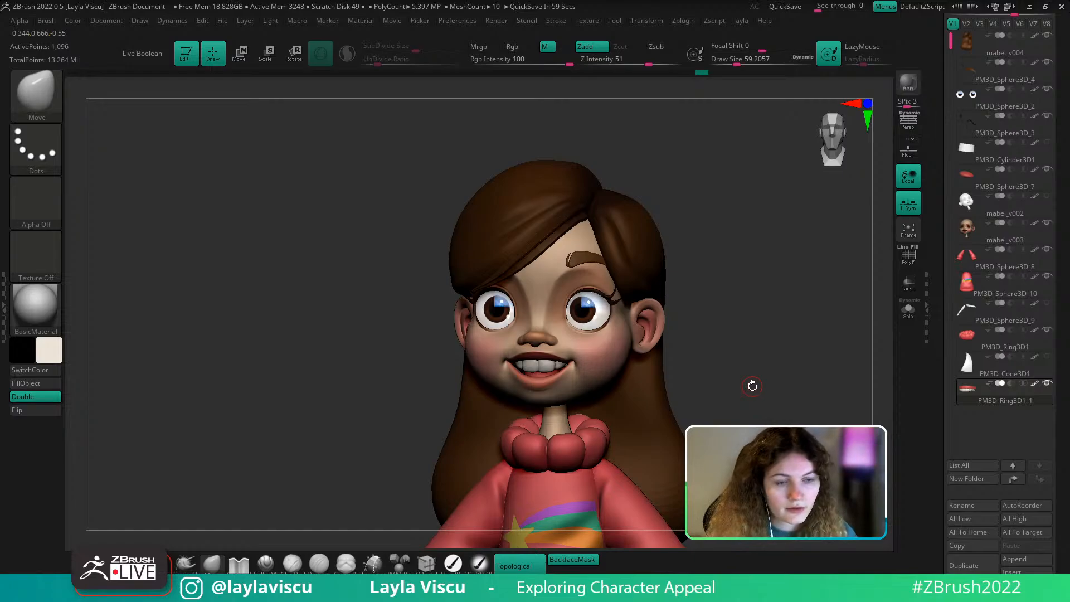
pyautogui.moveTo(1062, 357); pyautogui.dragTo(1051, 219)
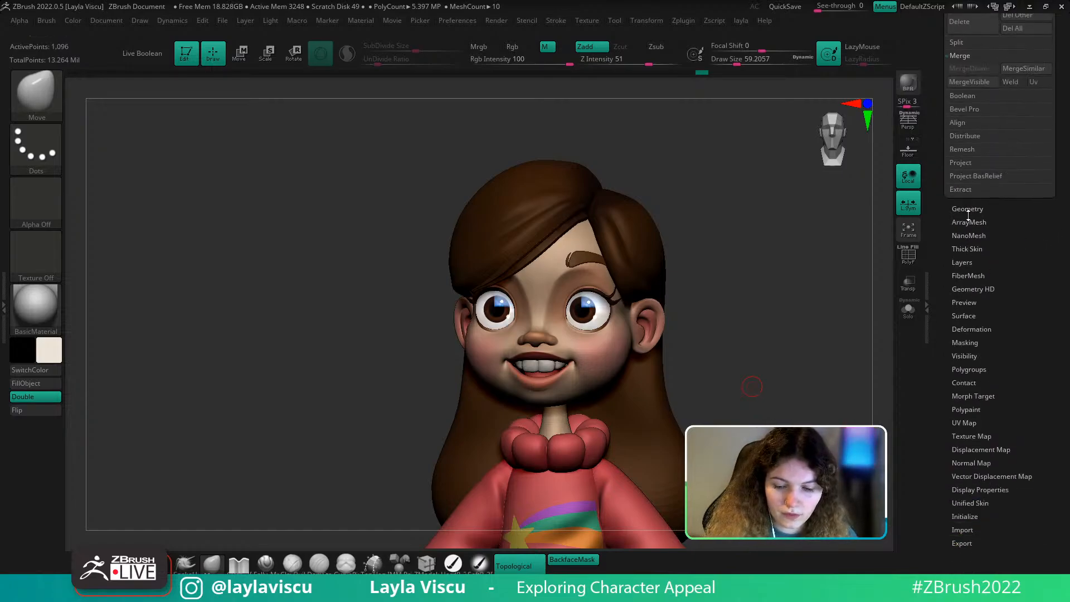
pyautogui.click(969, 211)
pyautogui.click(988, 401)
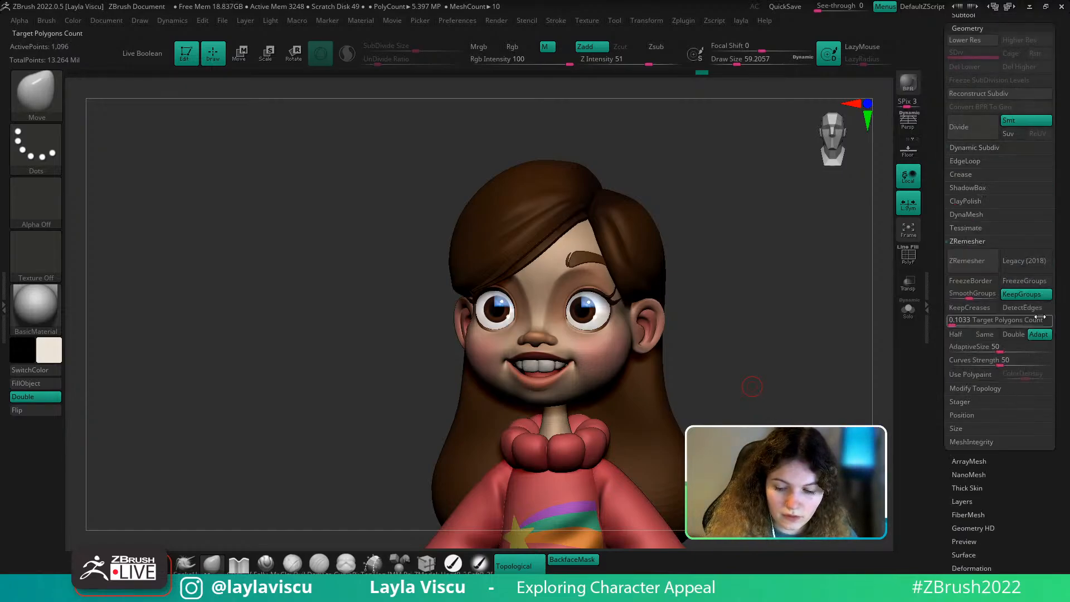
pyautogui.press('BackSpace')
pyautogui.write('5')
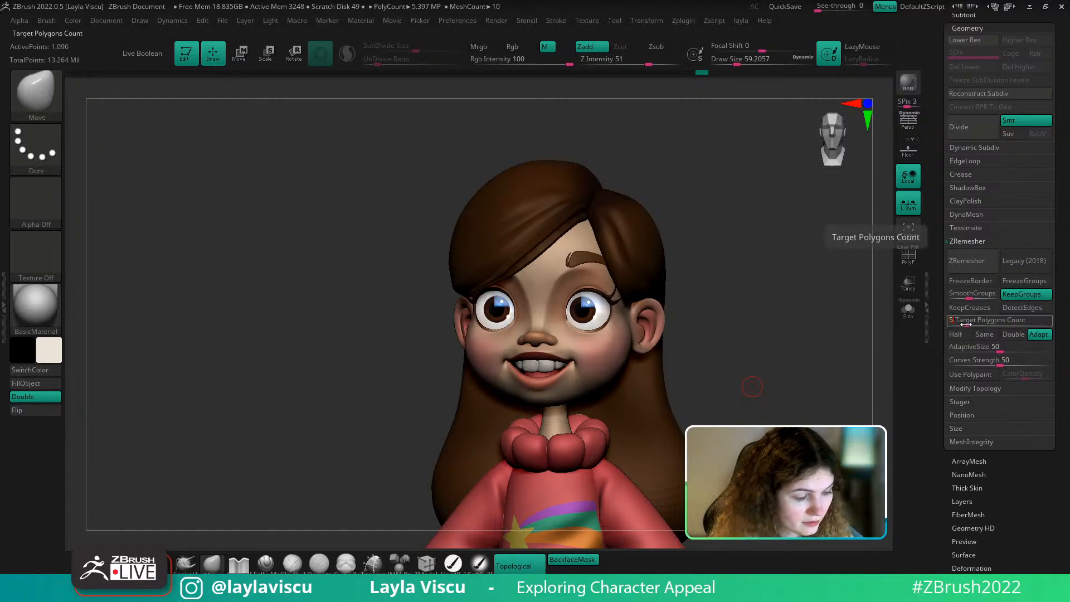
pyautogui.press('Return')
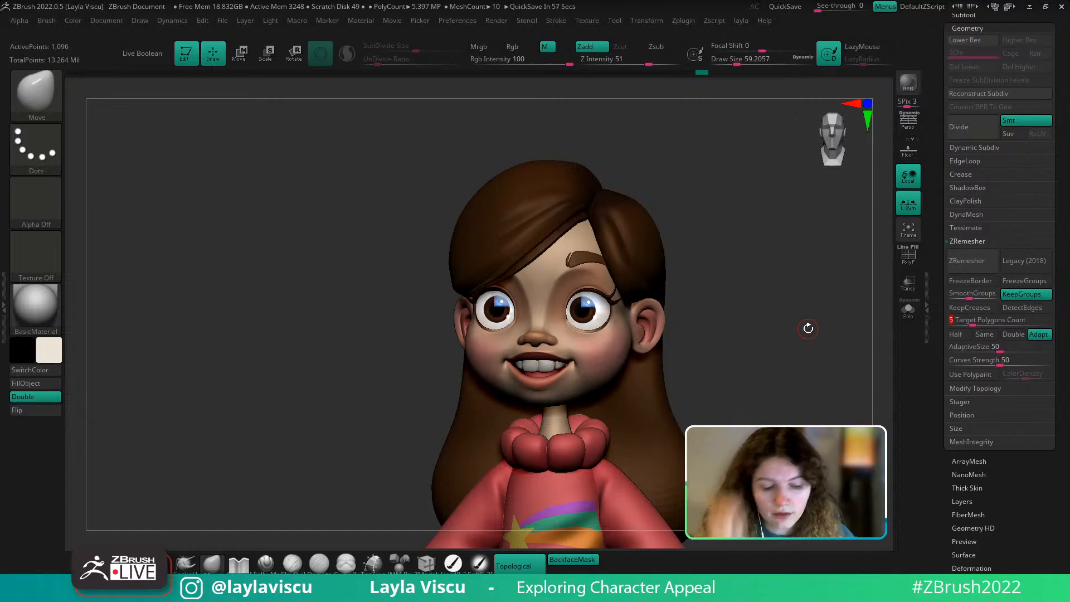
# Turn off the dental arch's dynamic subdivision, display its wireframe, and isolate it from the rest of the character
pyautogui.keyDown('shift'); pyautogui.moveTo(771, 330); pyautogui.dragTo(769, 365); pyautogui.keyUp('shift')
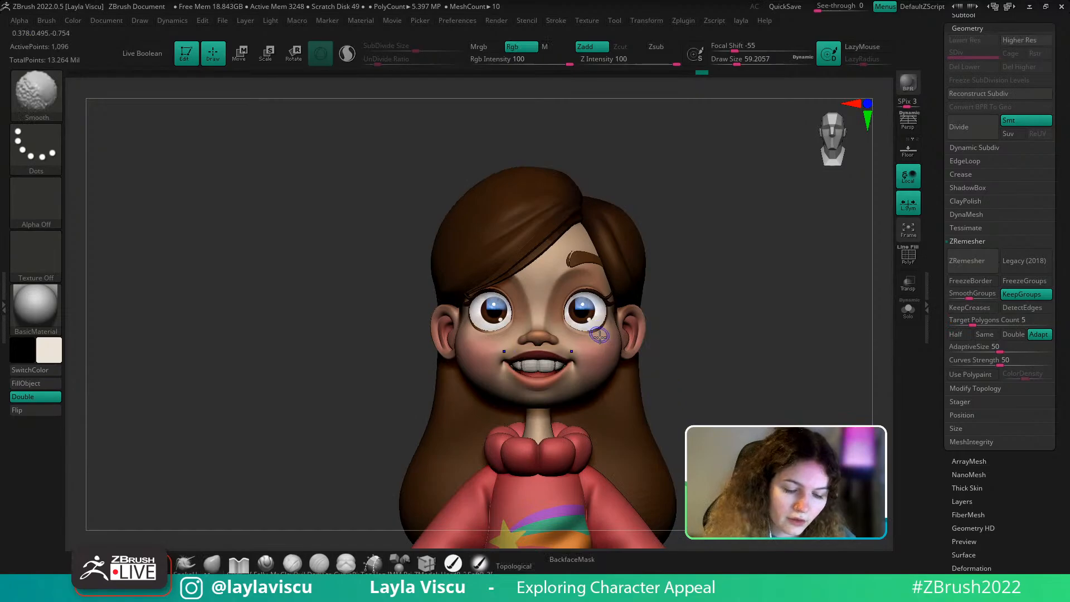
pyautogui.keyDown('ctrl'); pyautogui.moveTo(610, 360); pyautogui.dragTo(577, 490, button='right'); pyautogui.keyUp('ctrl')
pyautogui.hotkey('shift', 'f')
pyautogui.click(908, 311)
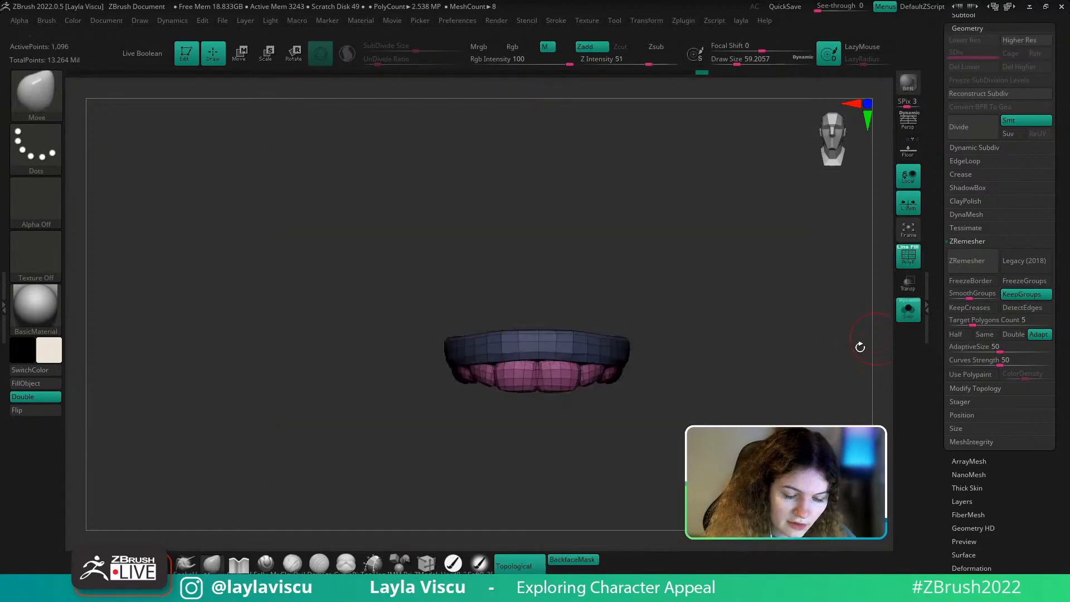
pyautogui.moveTo(860, 347); pyautogui.dragTo(796, 336)
pyautogui.keyDown('ctrl'); pyautogui.moveTo(560, 381); pyautogui.dragTo(569, 424, button='right'); pyautogui.keyUp('ctrl')
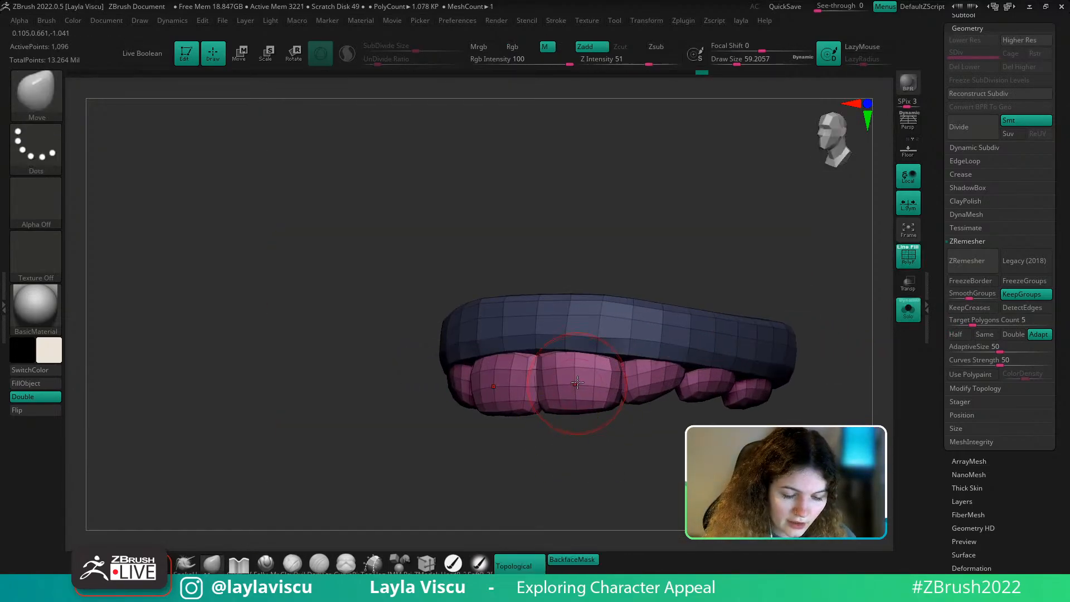
# Set the Move brush's draw size to about 80 and show only the teeth polygroup, hiding the gum
pyautogui.press('b')
pyautogui.press('h')
pyautogui.press('p')
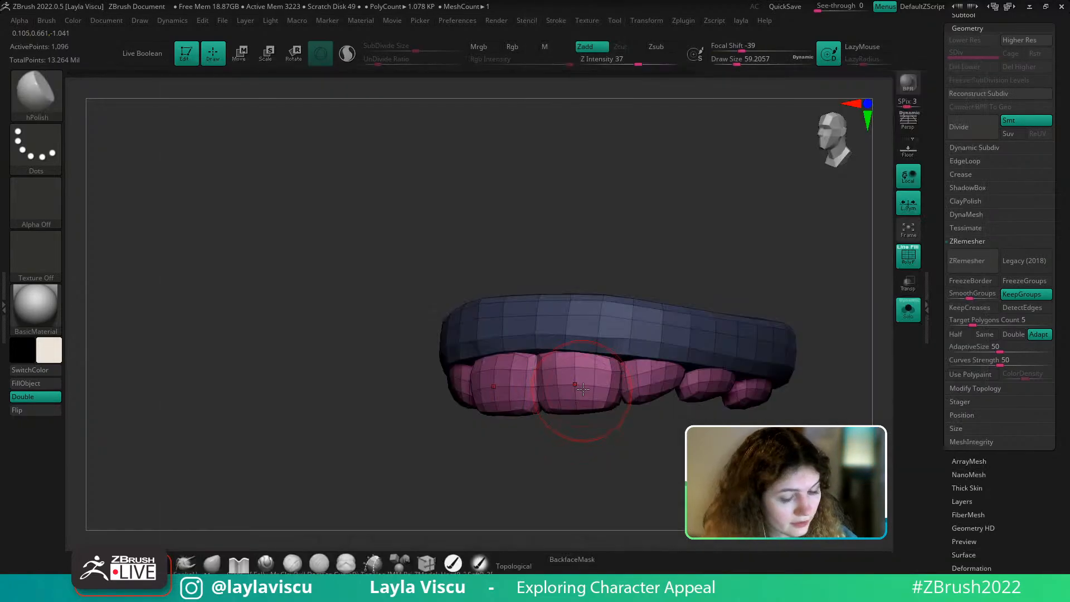
pyautogui.click(211, 564)
pyautogui.press('s')
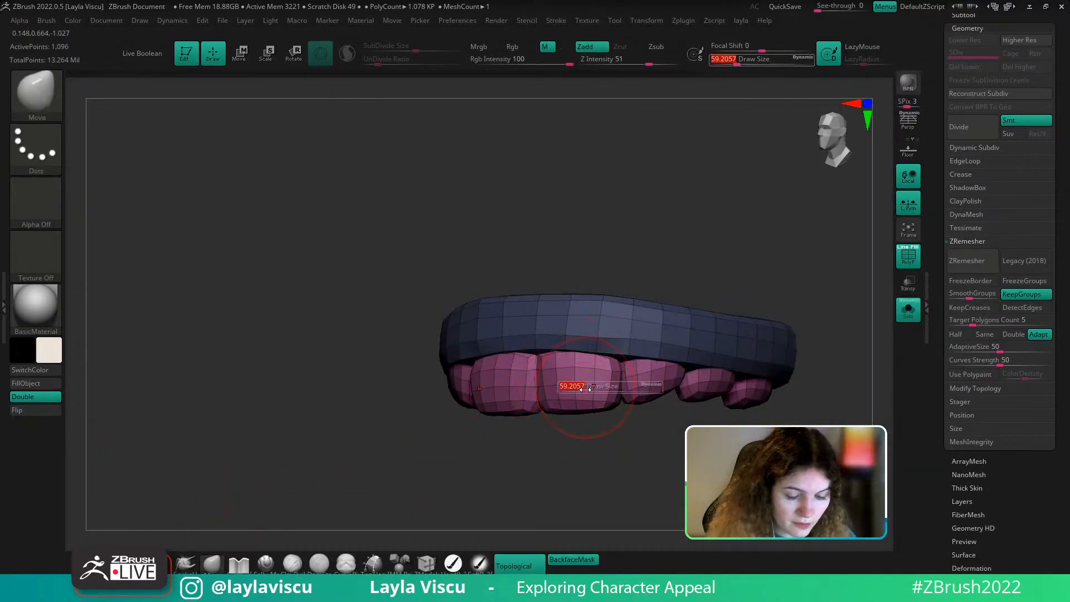
pyautogui.click(585, 389)
pyautogui.press('s')
pyautogui.moveTo(610, 404); pyautogui.dragTo(614, 404)
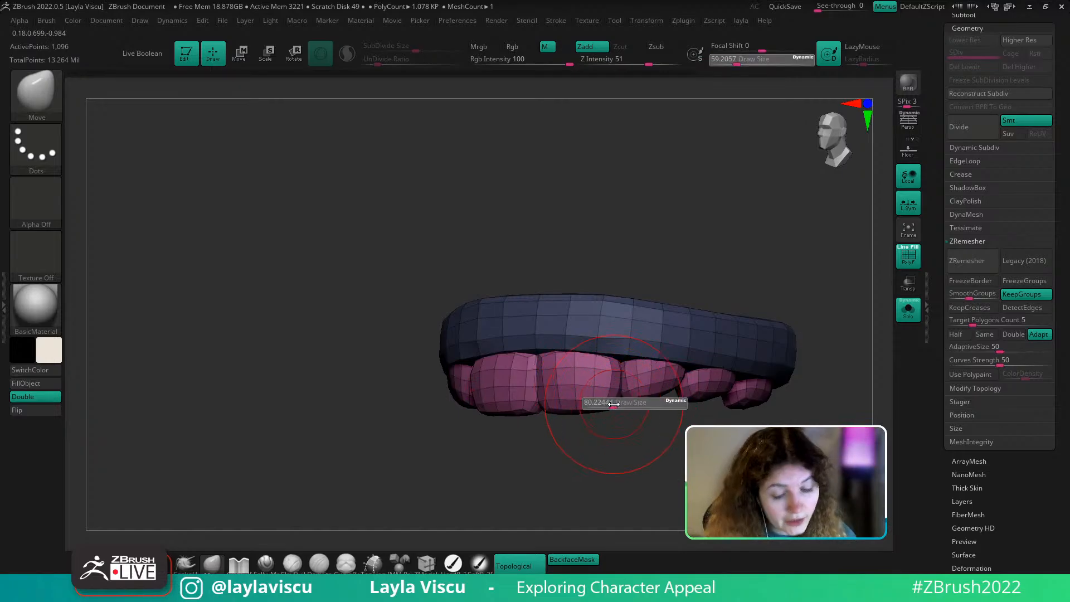
pyautogui.keyDown('ctrl'); pyautogui.keyDown('shift'); pyautogui.click(610, 401); pyautogui.keyUp('shift'); pyautogui.keyUp('ctrl')
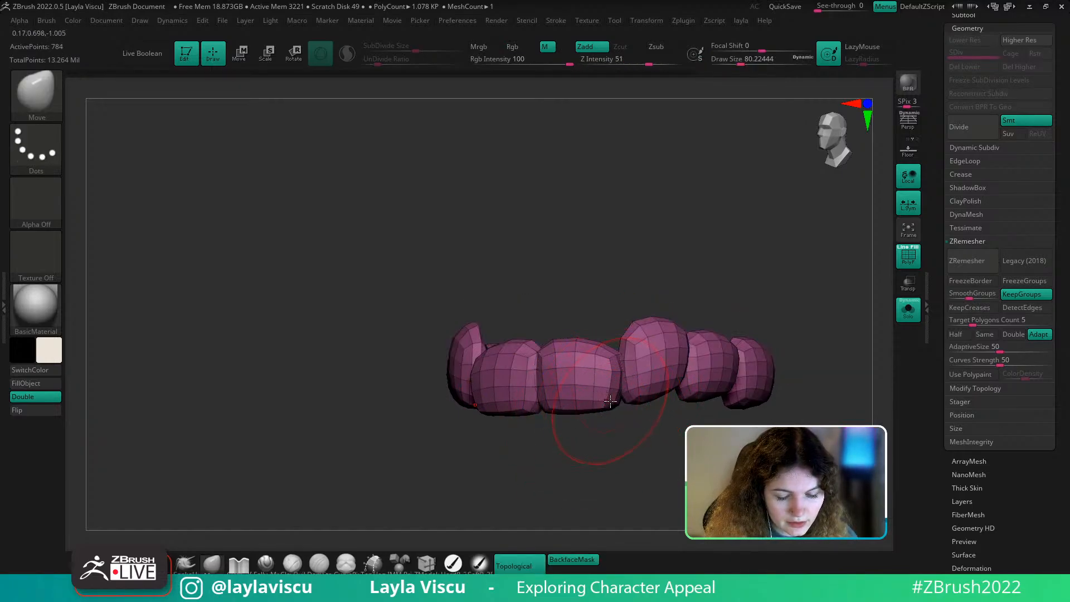
# Try pulling down the front teeth's inner lower corners with the Move brush at draw size about 62, and unhide the gum
pyautogui.press('space')
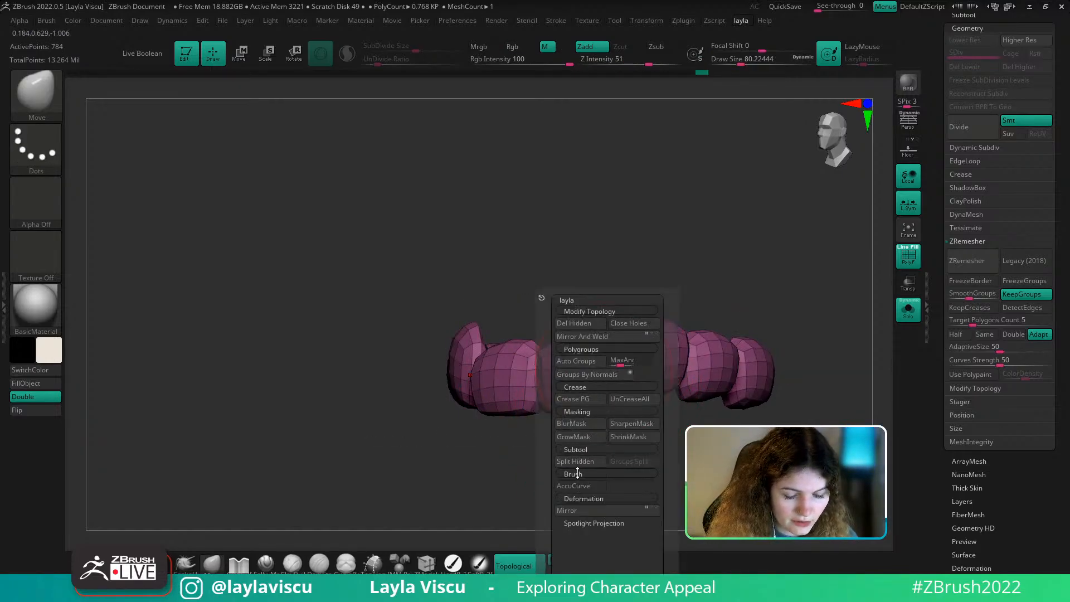
pyautogui.moveTo(466, 437)
pyautogui.mouseDown()
pyautogui.moveTo(578, 430)
pyautogui.moveTo(540, 411)
pyautogui.moveTo(541, 429)
pyautogui.moveTo(547, 411)
pyautogui.mouseUp()
pyautogui.press('s')
pyautogui.press('space')
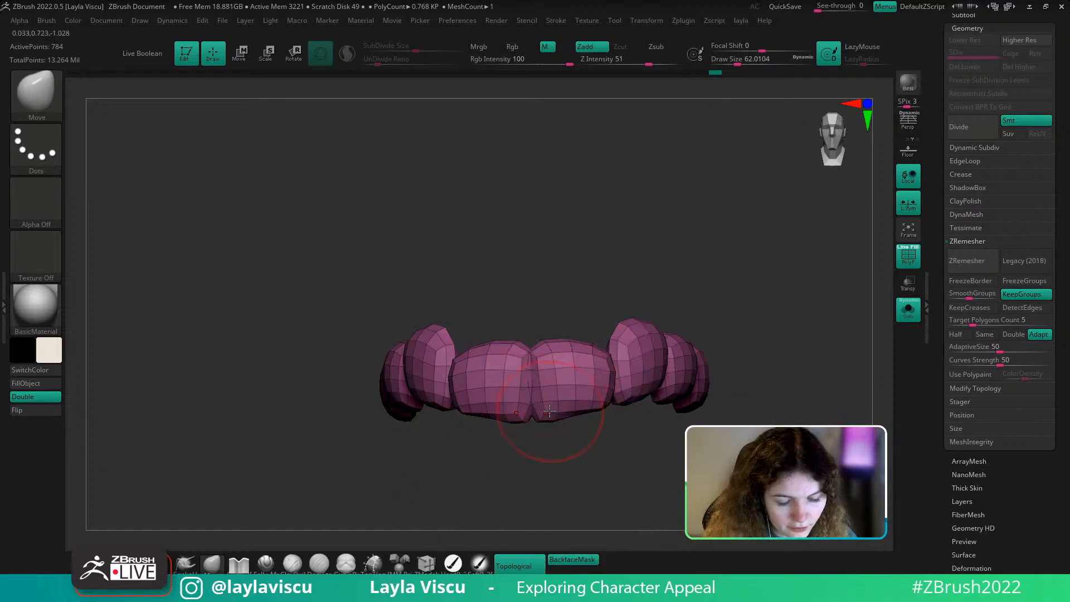
pyautogui.hotkey('shift', 'f')
pyautogui.hotkey('shift', 'f')
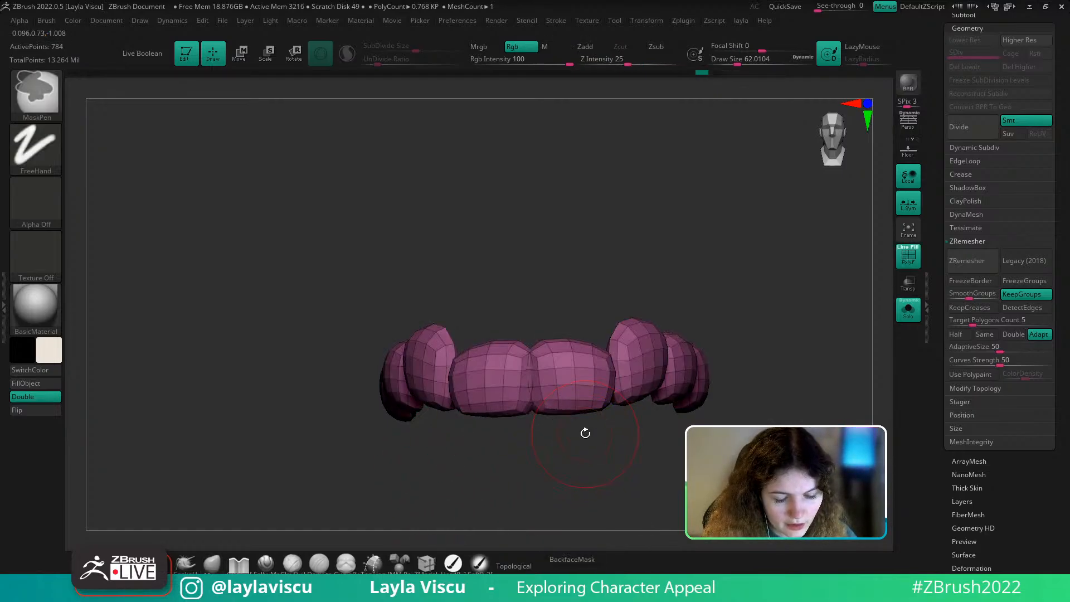
pyautogui.press('d')
pyautogui.press('Escape')
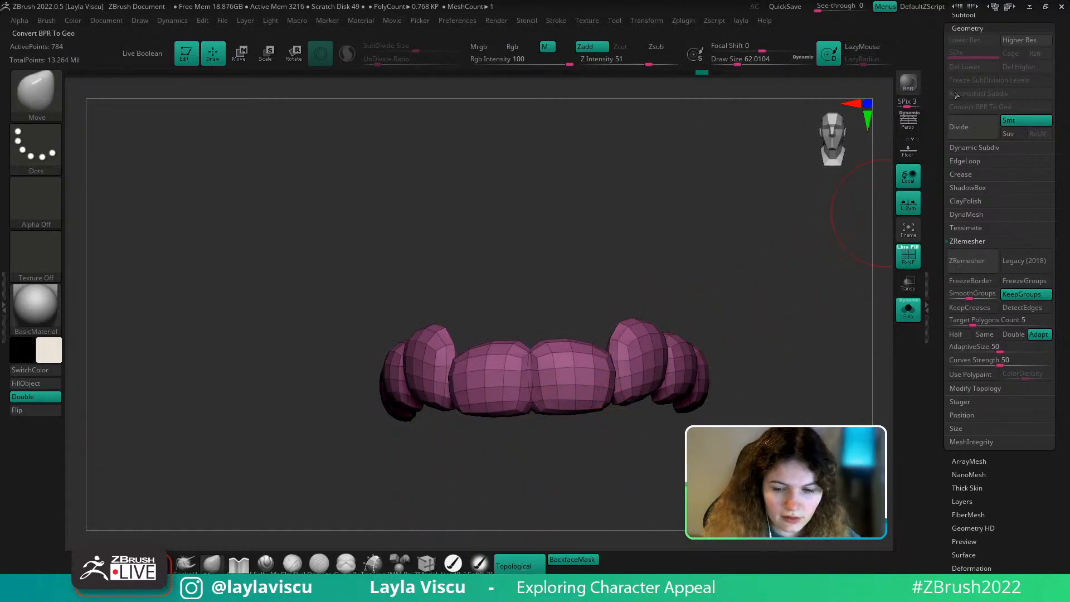
pyautogui.keyDown('ctrl'); pyautogui.keyDown('shift'); pyautogui.click(691, 329); pyautogui.keyUp('shift'); pyautogui.keyUp('ctrl')
# Divide the arch up to subdivision level 5 and try lowering the front teeth's inner corners with the Move brush at draw size about 35
pyautogui.hotkey('ctrl', 'd')
pyautogui.hotkey('ctrl', 'd')
pyautogui.hotkey('ctrl', 'd')
pyautogui.hotkey('ctrl', 'd')
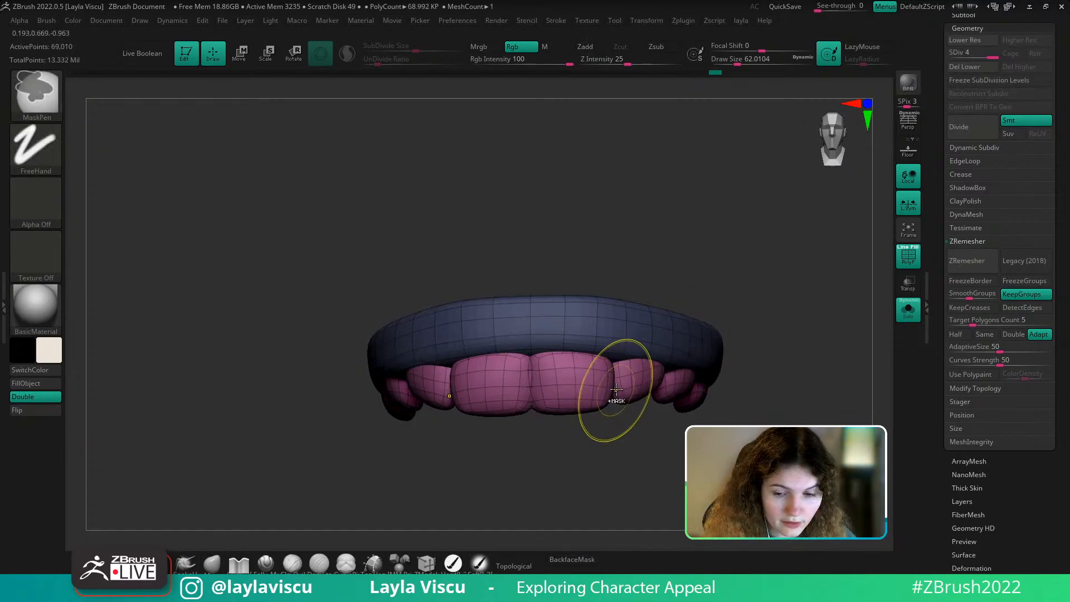
pyautogui.hotkey('shift', 'f')
pyautogui.moveTo(524, 397)
pyautogui.mouseDown()
pyautogui.moveTo(540, 437)
pyautogui.moveTo(598, 413)
pyautogui.mouseUp()
pyautogui.moveTo(612, 432); pyautogui.dragTo(589, 415)
pyautogui.press('s')
pyautogui.moveTo(589, 413)
pyautogui.mouseDown()
pyautogui.moveTo(557, 432)
pyautogui.moveTo(605, 458)
pyautogui.moveTo(576, 452)
pyautogui.moveTo(581, 444)
pyautogui.mouseUp()
pyautogui.press('ctrl')
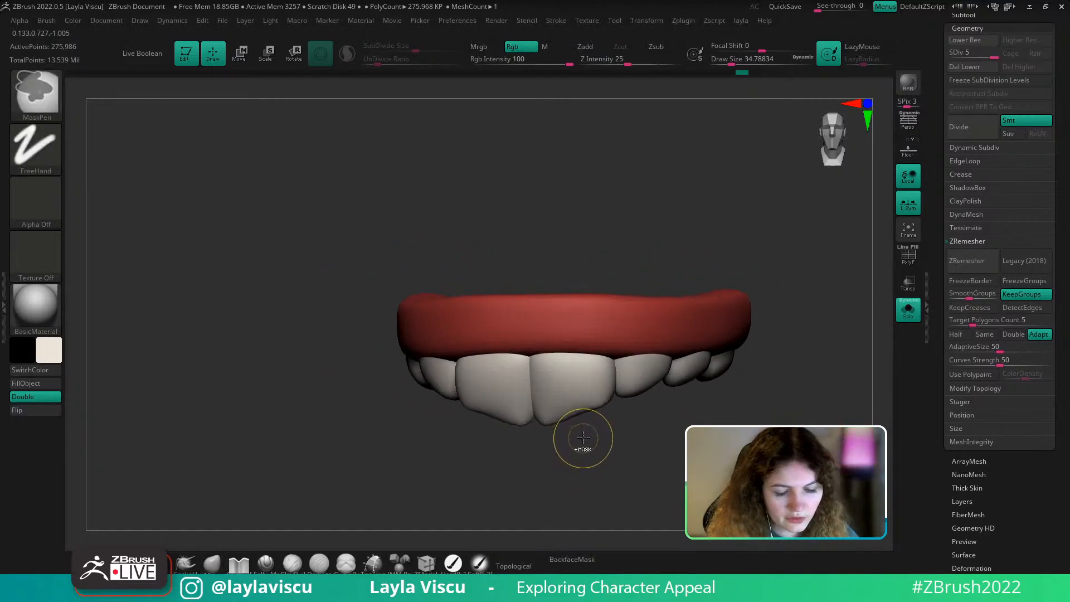
# Undo the front teeth reshaping and the added subdivision levels on the dental arch
pyautogui.hotkey('shift', 'd')
pyautogui.hotkey('shift', 'd')
pyautogui.hotkey('shift', 'd')
pyautogui.hotkey('shift', 'd')
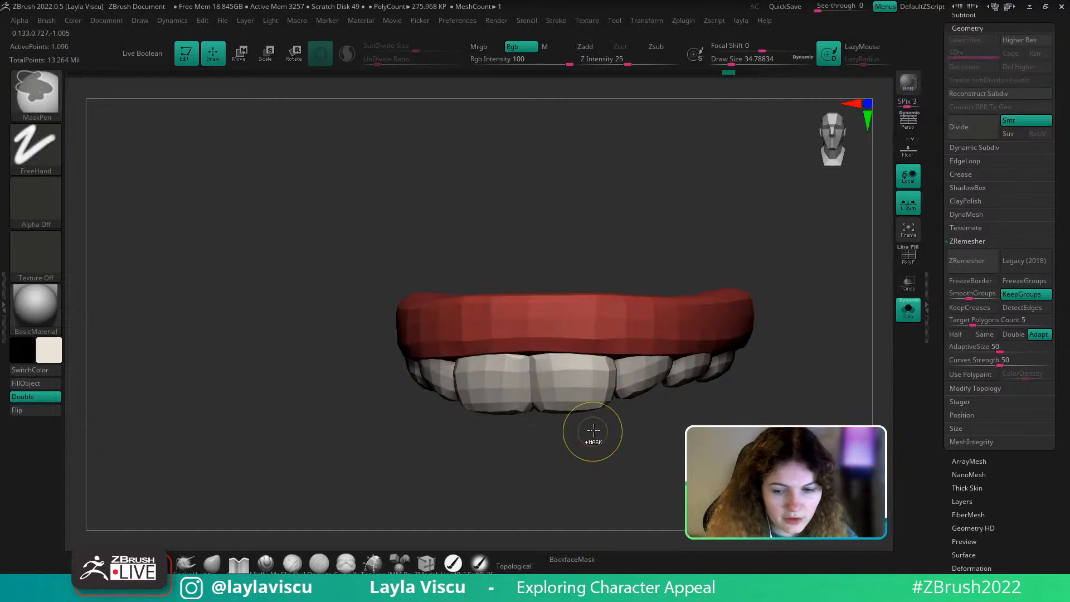
# Show the whole character again and turn on Dynamic Subdiv for the dental arch, checking the smile
pyautogui.click(909, 310)
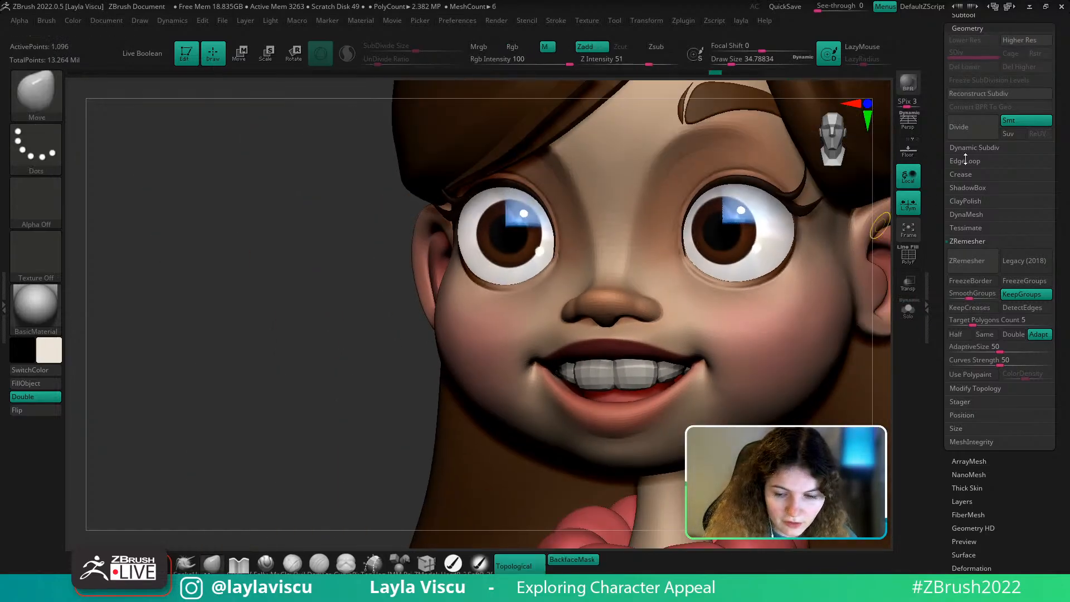
pyautogui.click(967, 149)
pyautogui.click(968, 162)
pyautogui.keyDown('ctrl'); pyautogui.moveTo(842, 418); pyautogui.dragTo(790, 344, button='right'); pyautogui.keyUp('ctrl')
pyautogui.keyDown('alt'); pyautogui.moveTo(853, 369); pyautogui.dragTo(811, 326, button='right'); pyautogui.keyUp('alt')
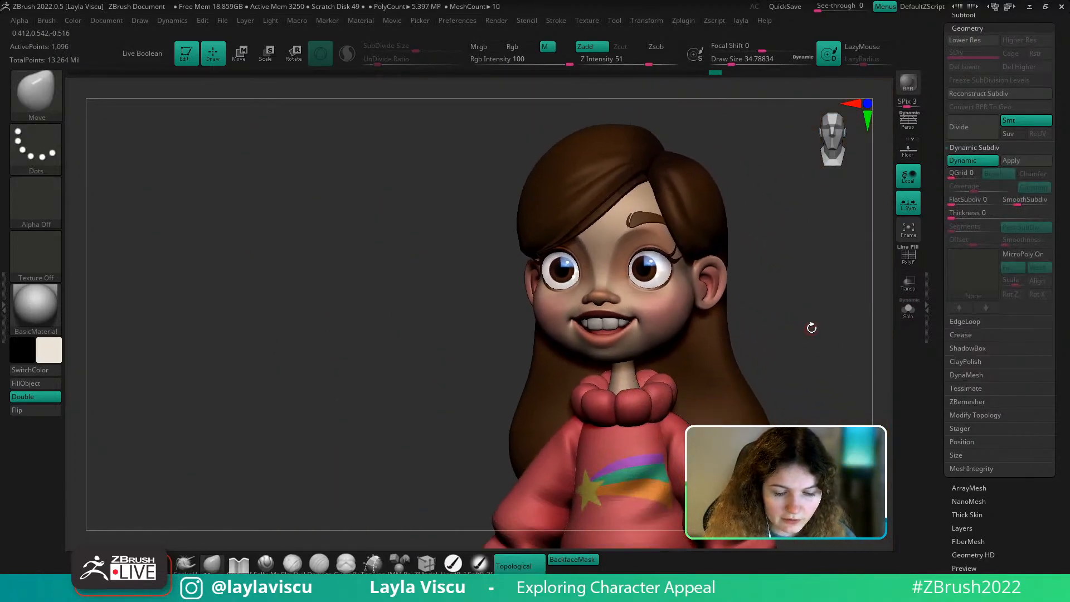
pyautogui.moveTo(811, 328); pyautogui.dragTo(769, 329)
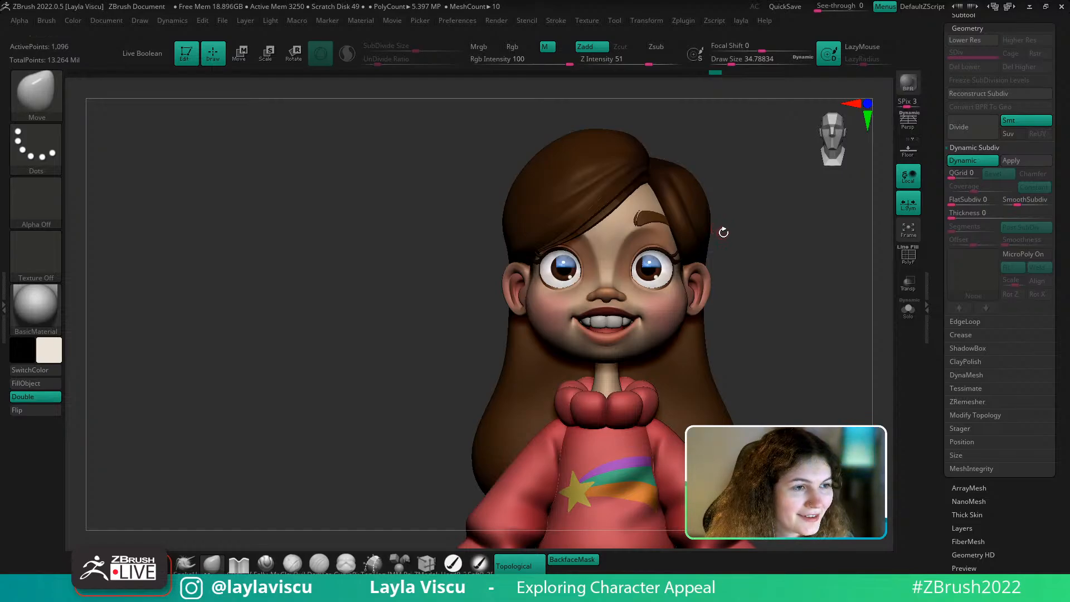
pyautogui.moveTo(763, 304)
pyautogui.mouseDown()
pyautogui.moveTo(755, 291)
pyautogui.moveTo(781, 293)
pyautogui.moveTo(767, 313)
pyautogui.moveTo(779, 292)
pyautogui.mouseUp()
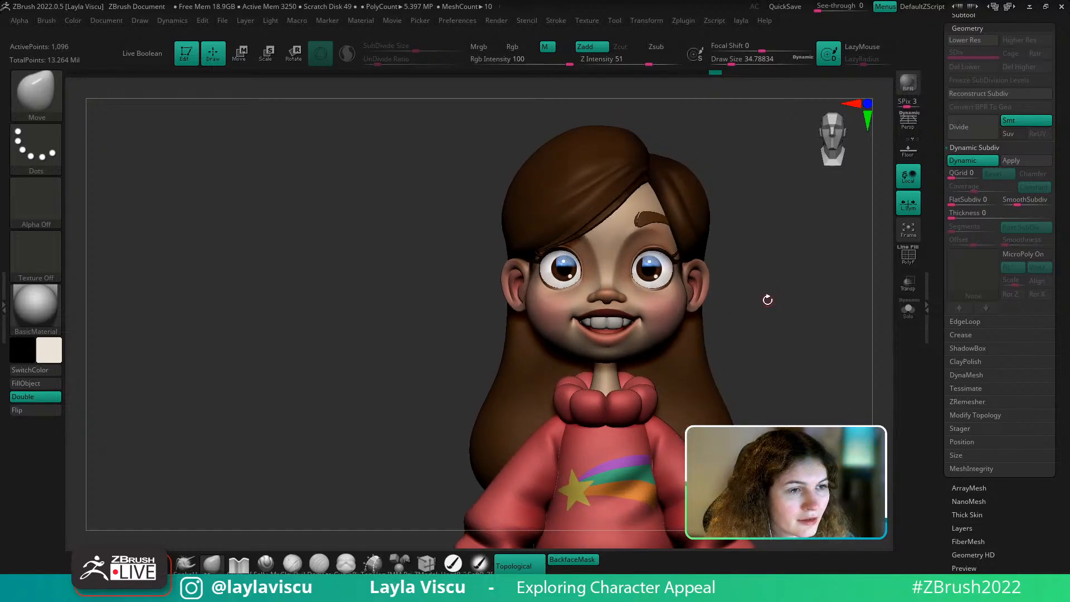
pyautogui.moveTo(767, 299); pyautogui.dragTo(772, 300)
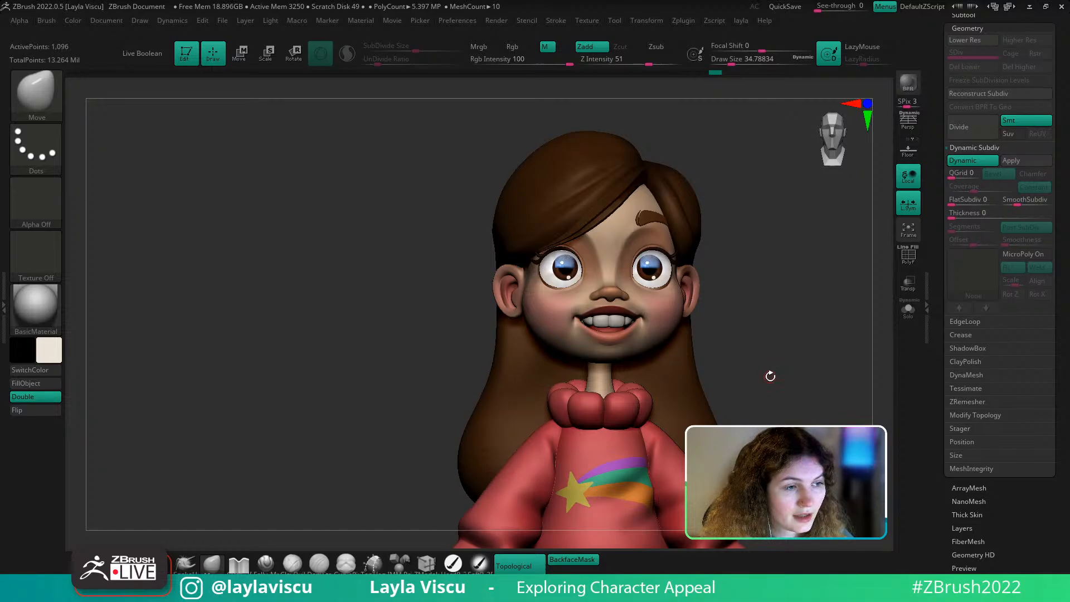
pyautogui.moveTo(769, 375)
pyautogui.mouseDown()
pyautogui.moveTo(771, 364)
pyautogui.moveTo(761, 366)
pyautogui.mouseUp()
# Isolate the dental arch and adjust its front teeth from underneath with the Move brush at draw size about 62
pyautogui.click(911, 312)
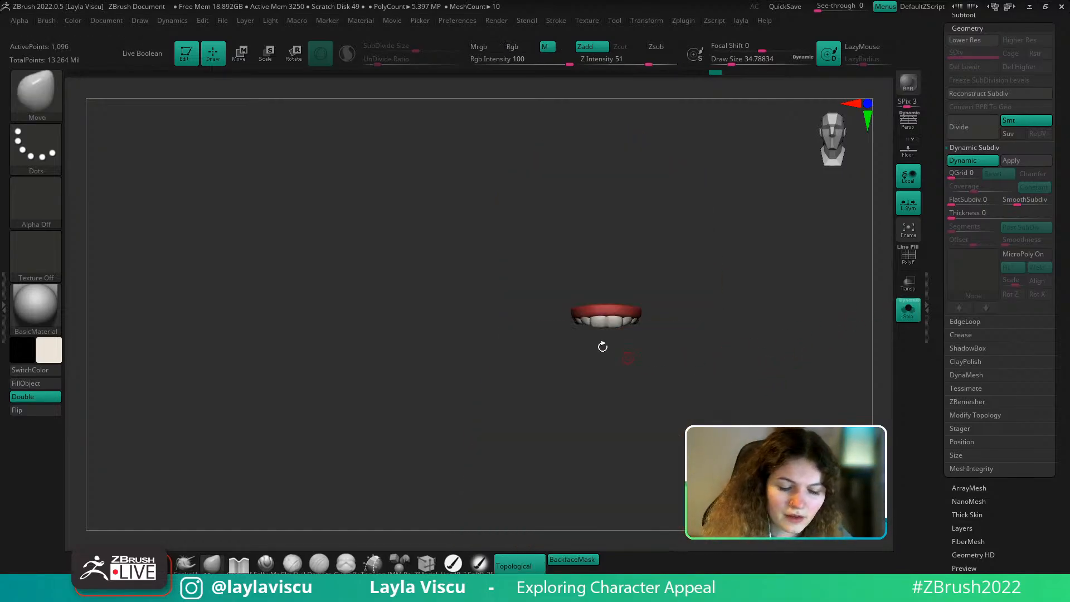
pyautogui.keyDown('ctrl'); pyautogui.moveTo(602, 346); pyautogui.dragTo(643, 416, button='right'); pyautogui.keyUp('ctrl')
pyautogui.moveTo(615, 320)
pyautogui.keyDown('ctrl'); pyautogui.mouseDown(button='right')
pyautogui.moveTo(655, 377)
pyautogui.moveTo(611, 428)
pyautogui.mouseUp(button='right'); pyautogui.keyUp('ctrl')
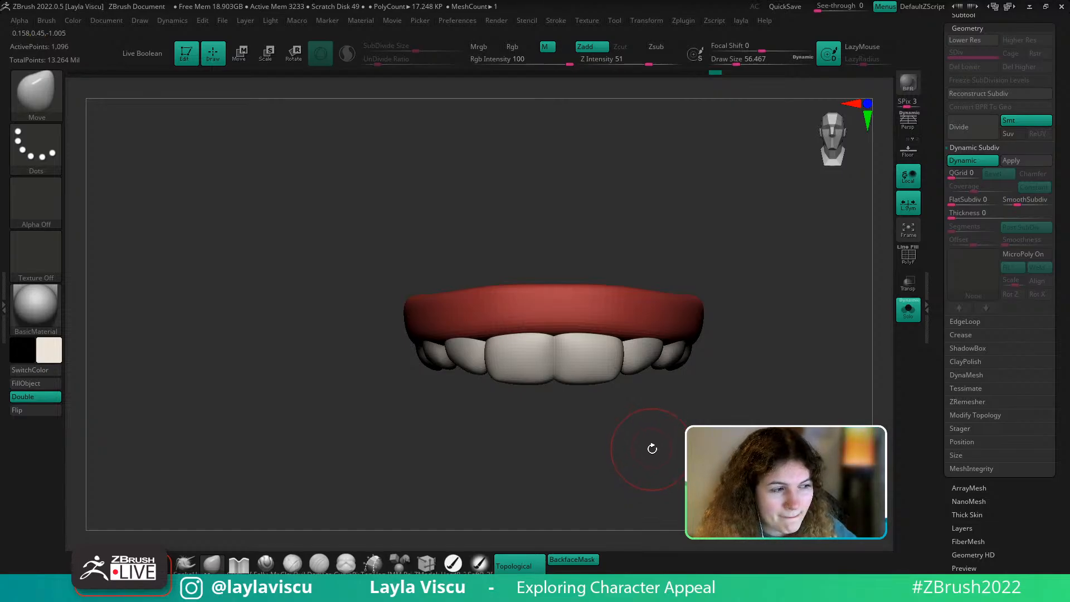
pyautogui.keyDown('shift'); pyautogui.moveTo(661, 418); pyautogui.dragTo(661, 321); pyautogui.keyUp('shift')
pyautogui.keyDown('alt'); pyautogui.moveTo(660, 366); pyautogui.dragTo(661, 346); pyautogui.keyUp('alt')
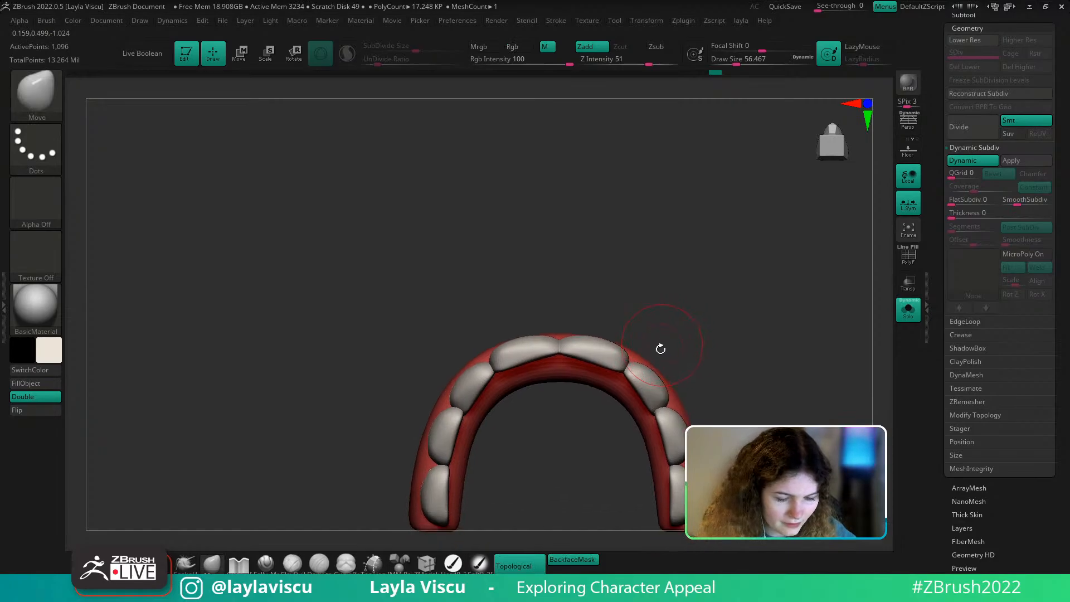
pyautogui.press('s')
pyautogui.moveTo(573, 414); pyautogui.dragTo(584, 414)
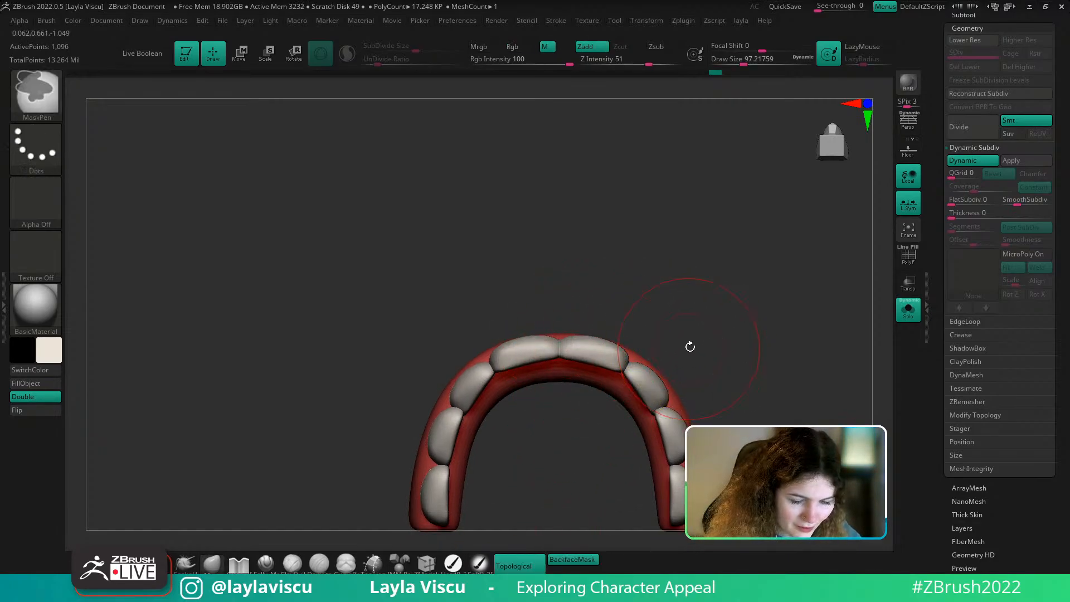
pyautogui.press('s')
pyautogui.moveTo(690, 344); pyautogui.dragTo(682, 344)
pyautogui.press('s')
pyautogui.moveTo(572, 338)
pyautogui.mouseDown()
pyautogui.moveTo(587, 299)
pyautogui.moveTo(535, 296)
pyautogui.moveTo(643, 255)
pyautogui.moveTo(626, 266)
pyautogui.mouseUp()
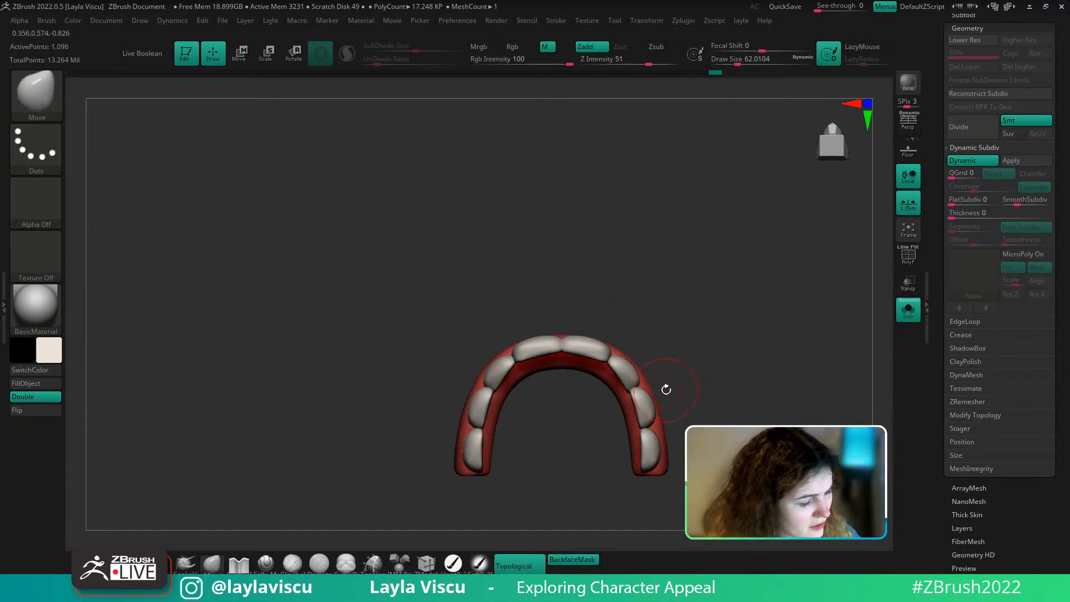
# Switch to the hPolish brush, examine the teeth with the gum hidden, and restore the full arch
pyautogui.press('b')
pyautogui.press('h')
pyautogui.press('p')
pyautogui.moveTo(686, 400); pyautogui.dragTo(629, 398)
pyautogui.keyDown('ctrl'); pyautogui.keyDown('shift'); pyautogui.click(629, 398); pyautogui.keyUp('shift'); pyautogui.keyUp('ctrl')
pyautogui.moveTo(669, 365); pyautogui.dragTo(698, 363)
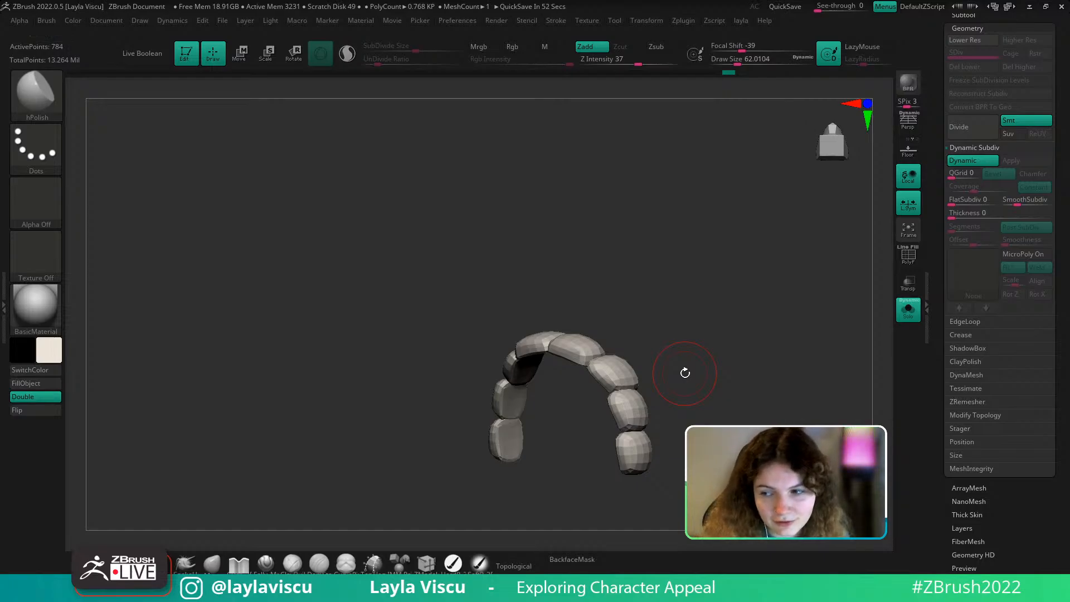
pyautogui.keyDown('ctrl'); pyautogui.keyDown('shift'); pyautogui.click(812, 356); pyautogui.keyUp('shift'); pyautogui.keyUp('ctrl')
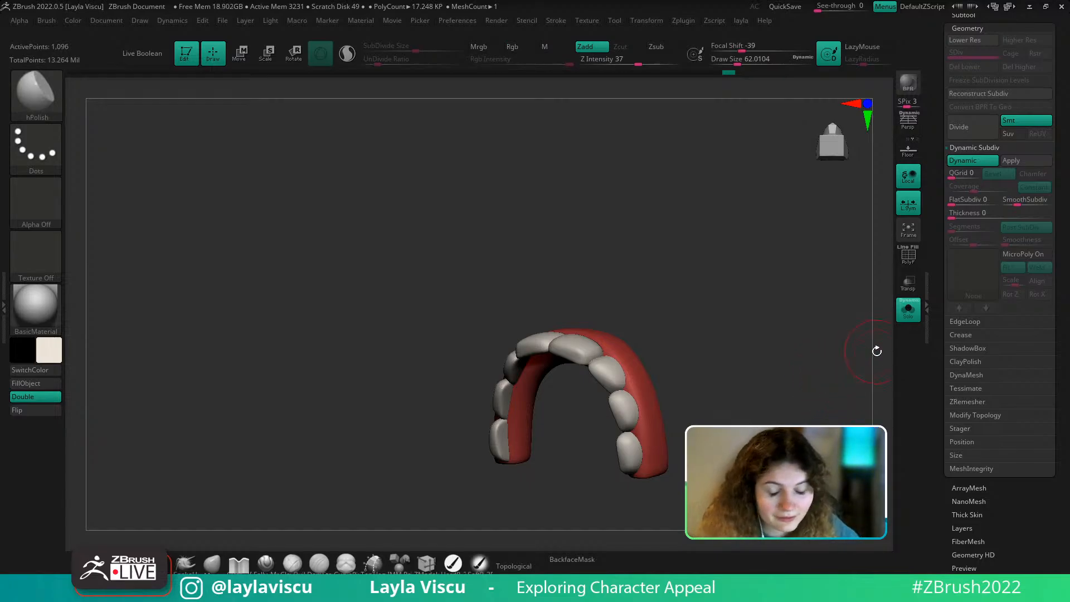
pyautogui.moveTo(865, 367); pyautogui.dragTo(841, 375)
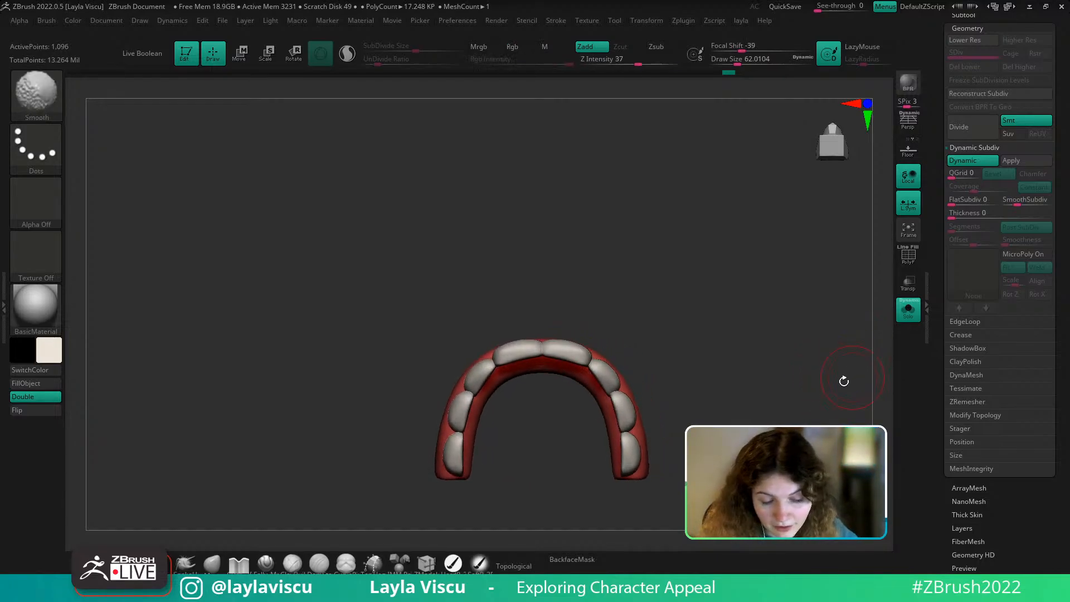
pyautogui.press('b')
pyautogui.press('h')
pyautogui.press('p')
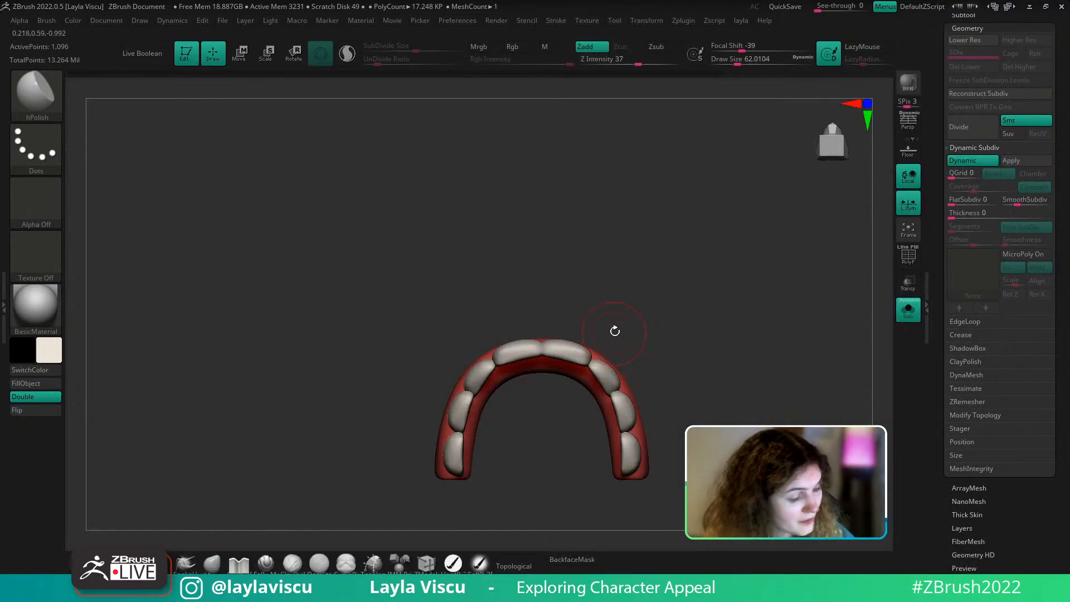
# Polish the front teeth from underneath with the hPolish brush at draw size about 46 and check them from the front
pyautogui.press('s')
pyautogui.moveTo(592, 359); pyautogui.dragTo(590, 358)
pyautogui.keyDown('ctrl'); pyautogui.moveTo(584, 333); pyautogui.dragTo(567, 352, button='right'); pyautogui.keyUp('ctrl')
pyautogui.press('s')
pyautogui.moveTo(564, 350)
pyautogui.mouseDown()
pyautogui.moveTo(568, 361)
pyautogui.moveTo(543, 341)
pyautogui.mouseUp()
pyautogui.moveTo(518, 333); pyautogui.dragTo(688, 402, button='right')
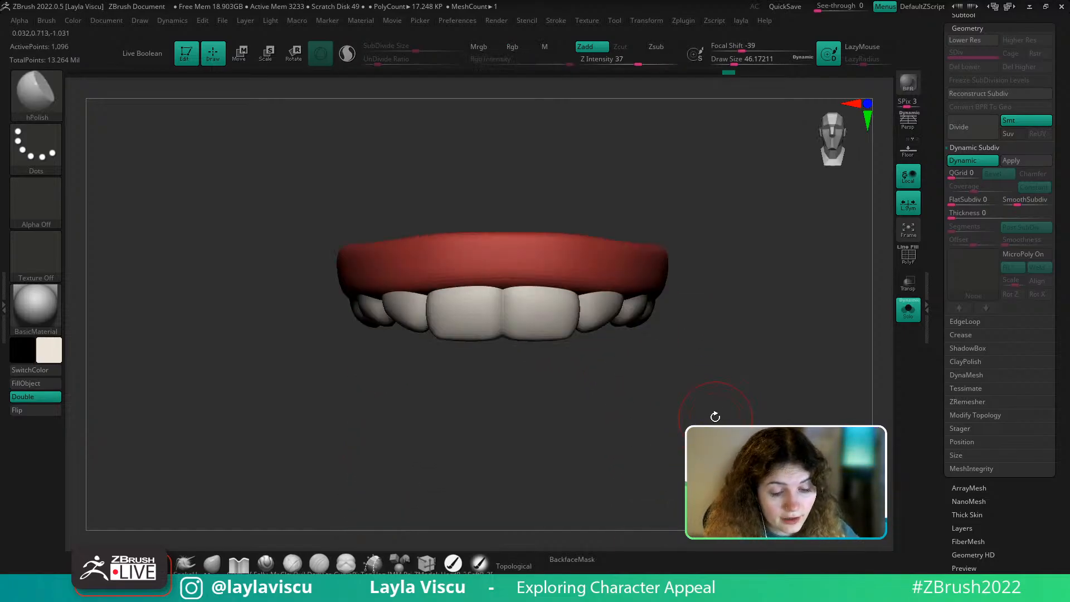
# Adjust the front teeth within the full smile using the Move brush at draw size about 71, with BackfaceMask turned off
pyautogui.press('b')
pyautogui.press('m')
pyautogui.press('v')
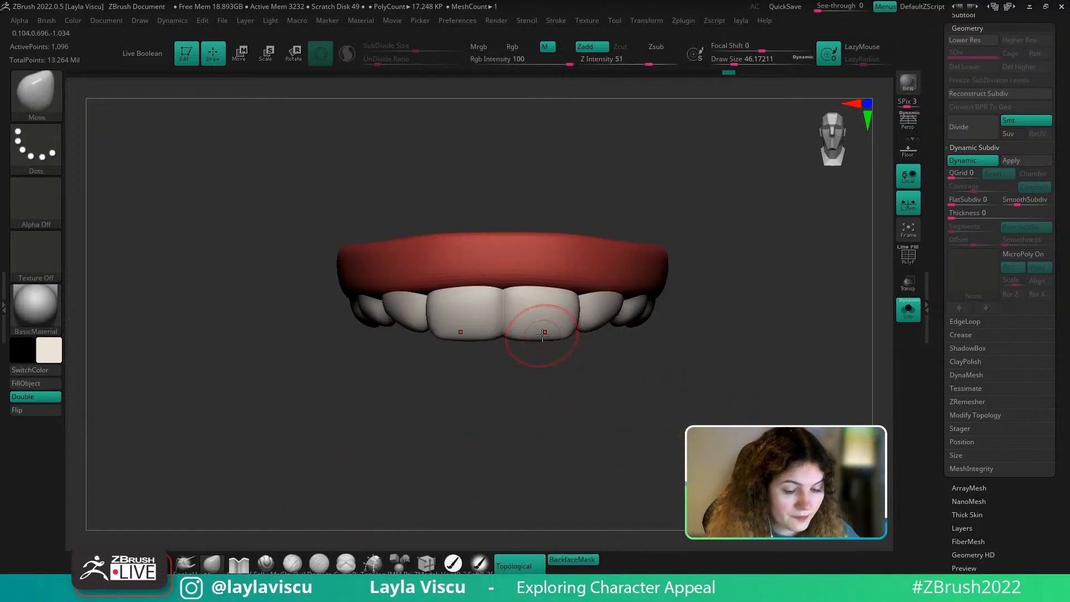
pyautogui.press('s')
pyautogui.click(547, 349)
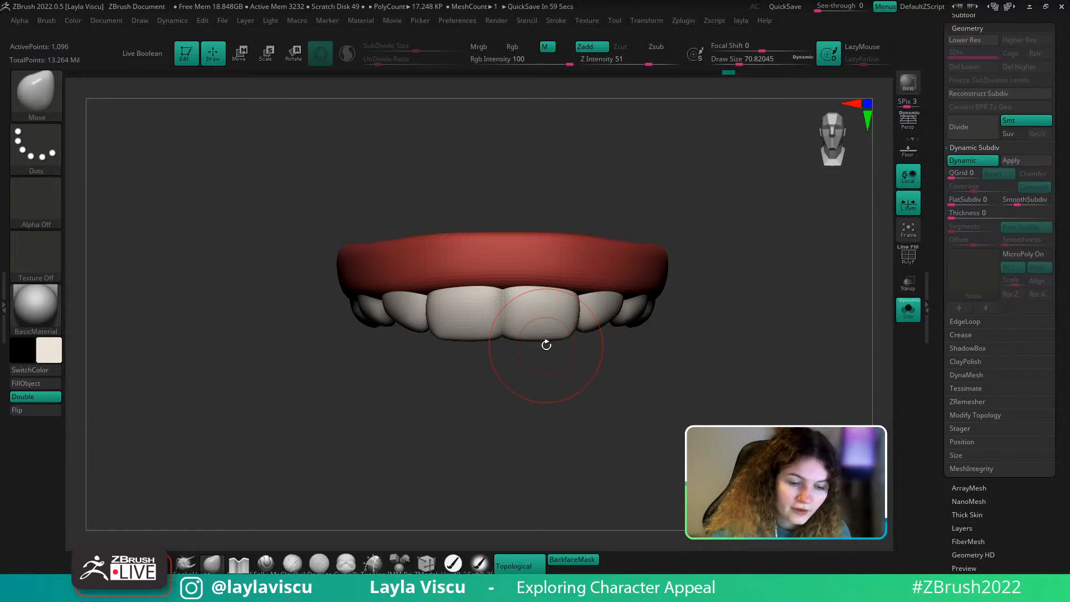
pyautogui.click(910, 313)
pyautogui.moveTo(703, 467)
pyautogui.keyDown('ctrl'); pyautogui.mouseDown(button='right')
pyautogui.moveTo(750, 430)
pyautogui.moveTo(799, 339)
pyautogui.moveTo(777, 368)
pyautogui.mouseUp(button='right'); pyautogui.keyUp('ctrl')
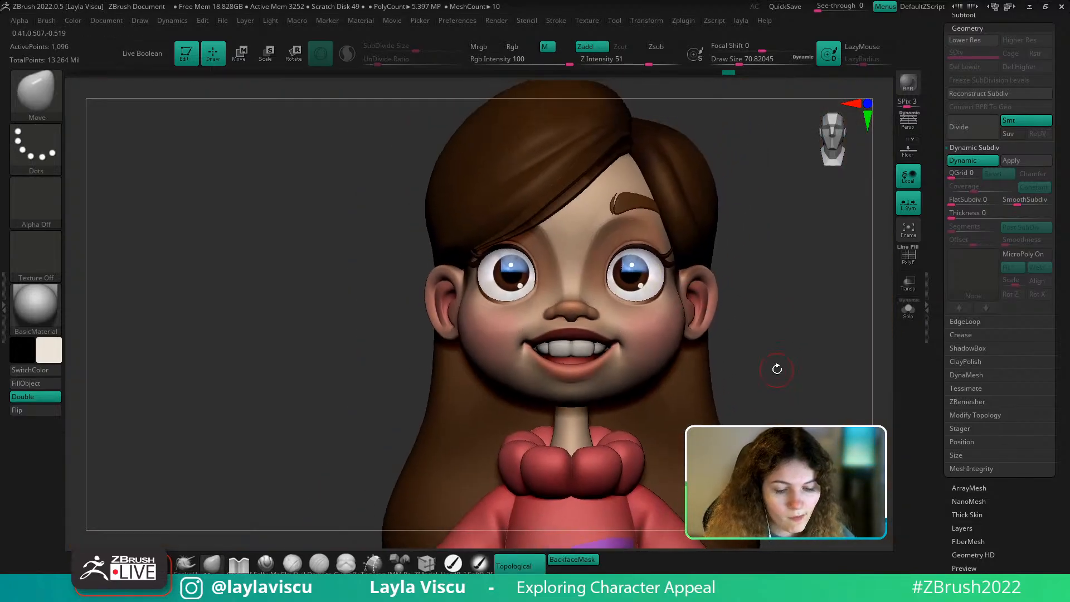
pyautogui.keyDown('ctrl'); pyautogui.moveTo(580, 339); pyautogui.dragTo(598, 361, button='right'); pyautogui.keyUp('ctrl')
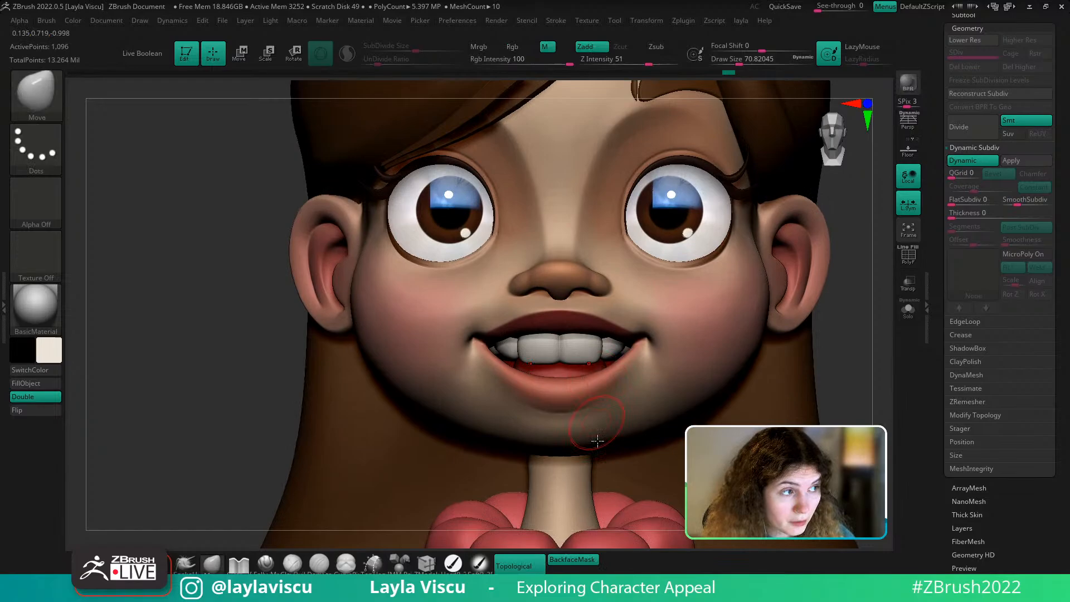
pyautogui.click(576, 557)
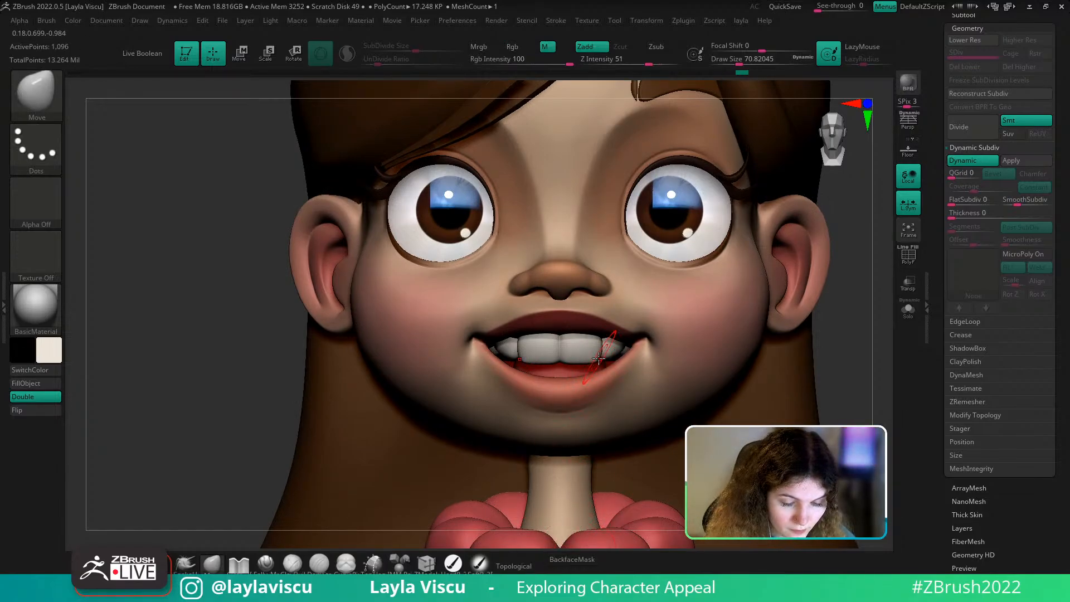
# Examine the character's teeth and smile from the front, three-quarter and low angles
pyautogui.keyDown('ctrl'); pyautogui.moveTo(577, 315); pyautogui.dragTo(574, 268, button='right'); pyautogui.keyUp('ctrl')
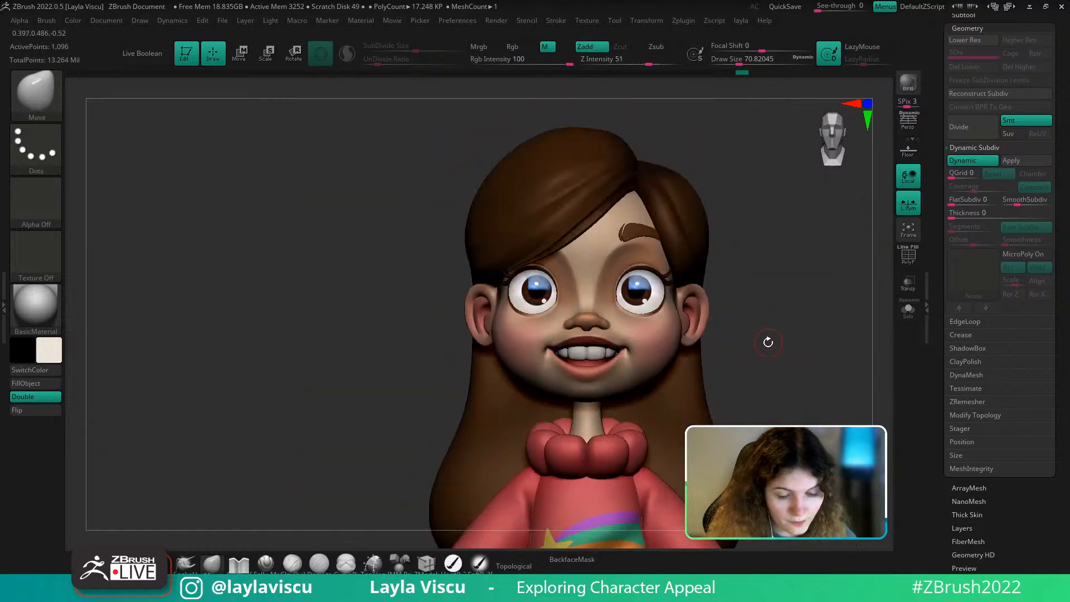
pyautogui.moveTo(767, 341)
pyautogui.mouseDown()
pyautogui.moveTo(786, 352)
pyautogui.moveTo(773, 340)
pyautogui.mouseUp()
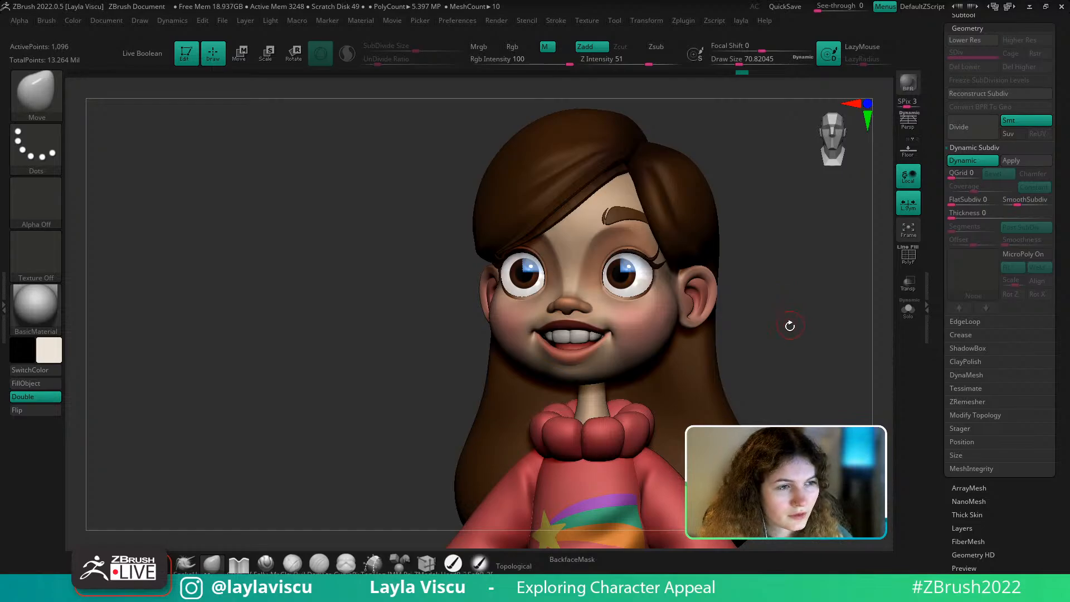
pyautogui.keyDown('shift'); pyautogui.moveTo(788, 323); pyautogui.dragTo(791, 341); pyautogui.keyUp('shift')
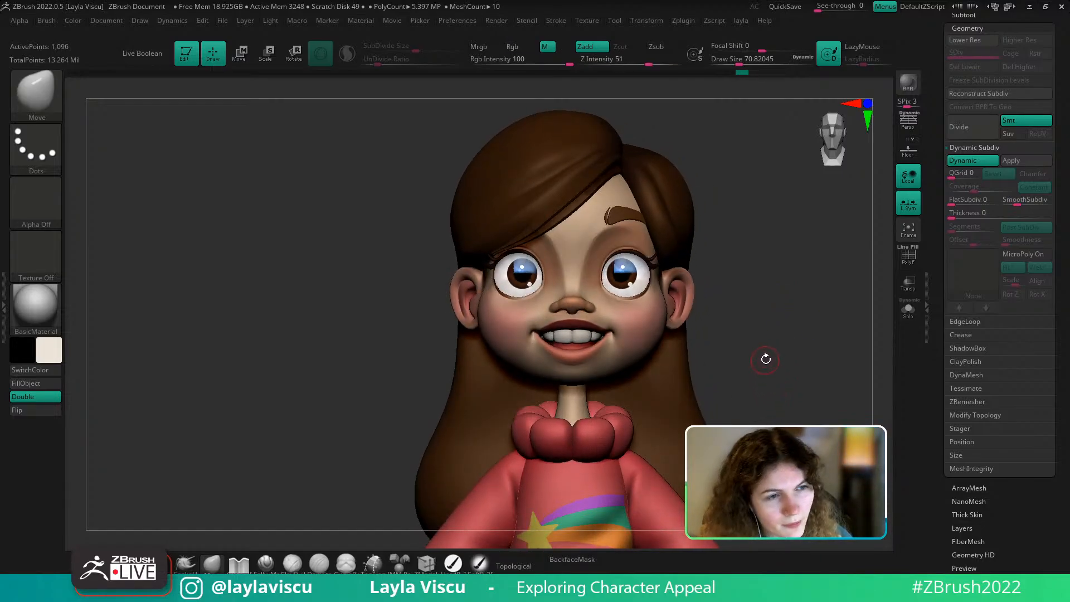
pyautogui.moveTo(764, 358); pyautogui.dragTo(811, 354)
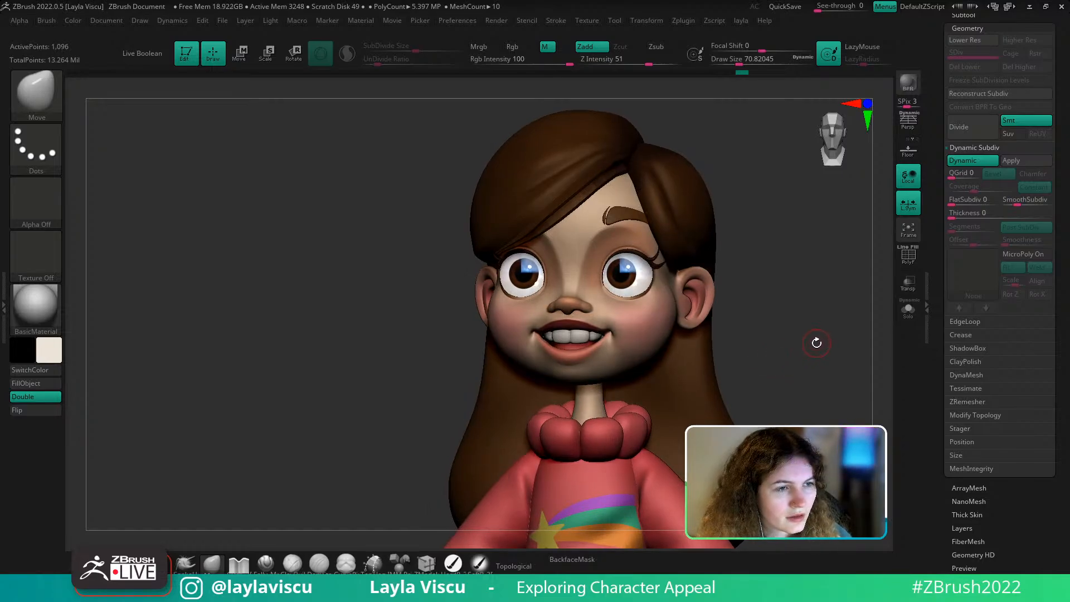
pyautogui.keyDown('shift'); pyautogui.moveTo(817, 342); pyautogui.dragTo(822, 344); pyautogui.keyUp('shift')
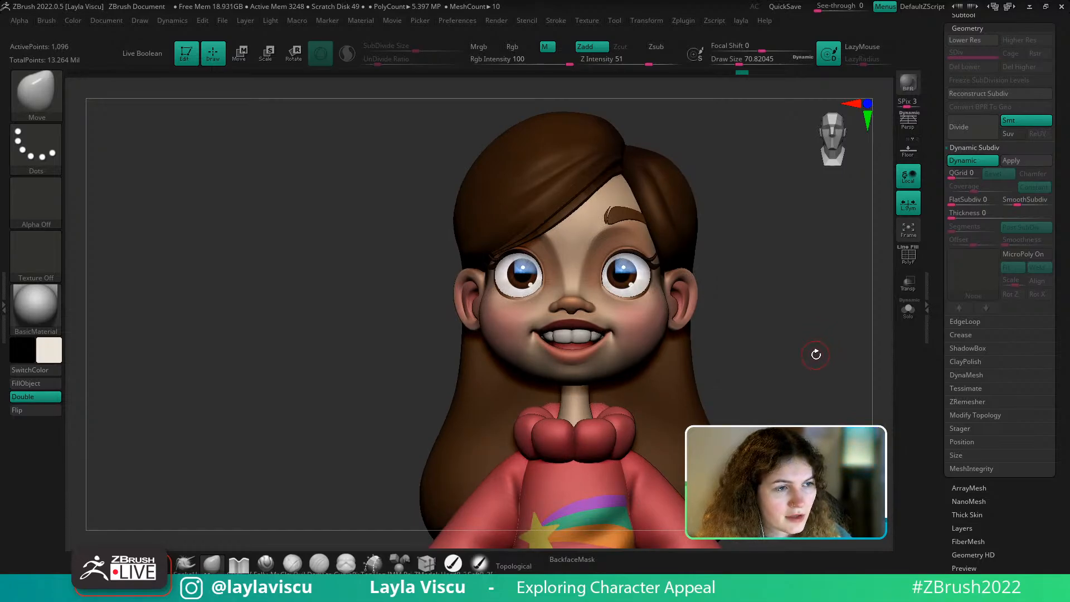
pyautogui.keyDown('alt'); pyautogui.moveTo(815, 349); pyautogui.dragTo(789, 347, button='right'); pyautogui.keyUp('alt')
pyautogui.moveTo(779, 374)
pyautogui.mouseDown()
pyautogui.moveTo(769, 351)
pyautogui.moveTo(774, 376)
pyautogui.mouseUp()
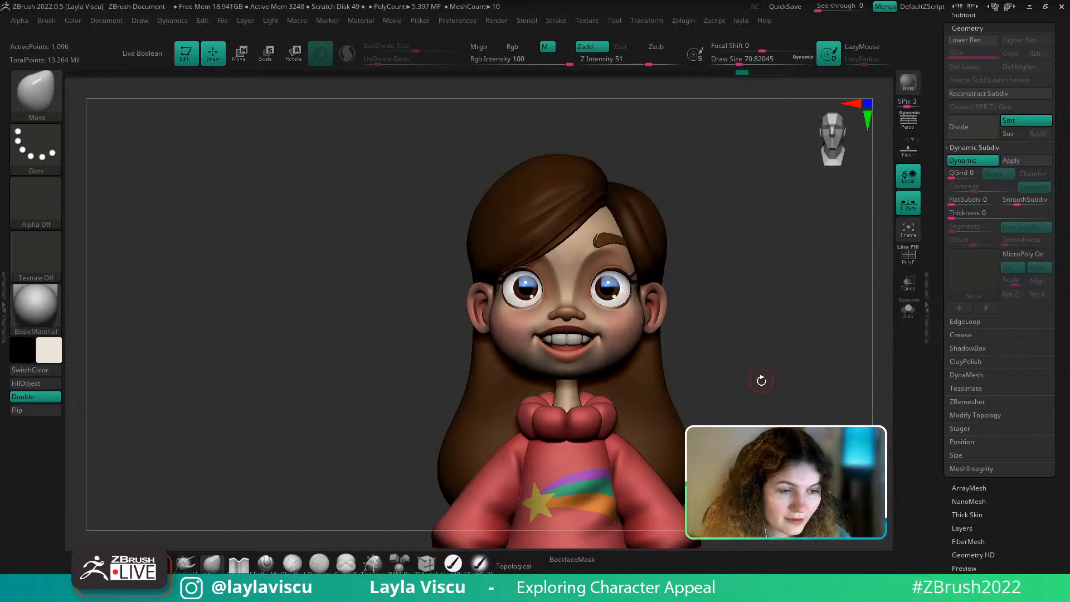
pyautogui.moveTo(760, 384); pyautogui.dragTo(753, 379)
pyautogui.keyDown('ctrl'); pyautogui.moveTo(610, 323); pyautogui.dragTo(587, 356, button='right'); pyautogui.keyUp('ctrl')
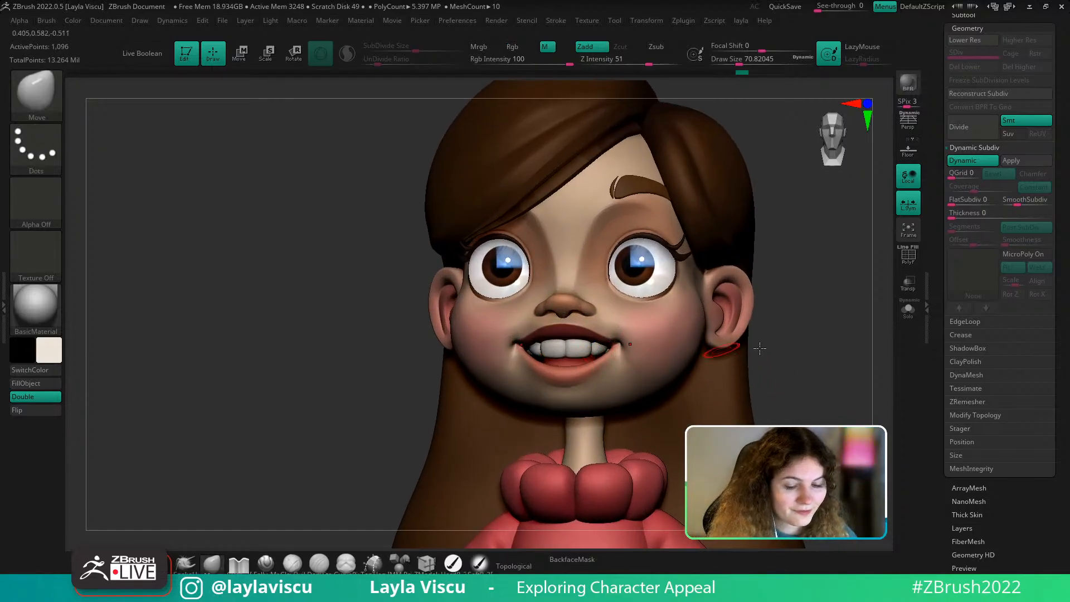
pyautogui.moveTo(814, 348)
pyautogui.mouseDown()
pyautogui.moveTo(817, 323)
pyautogui.moveTo(801, 316)
pyautogui.moveTo(836, 318)
pyautogui.mouseUp()
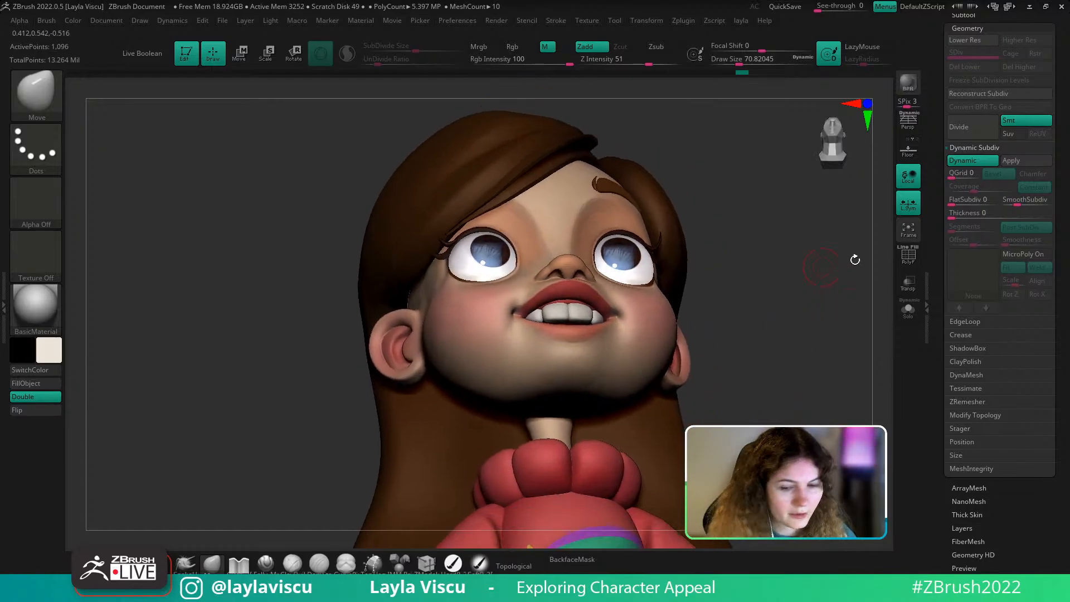
# Isolate the dental arch and inspect it from underneath, with the Move brush at draw size about 128
pyautogui.click(908, 309)
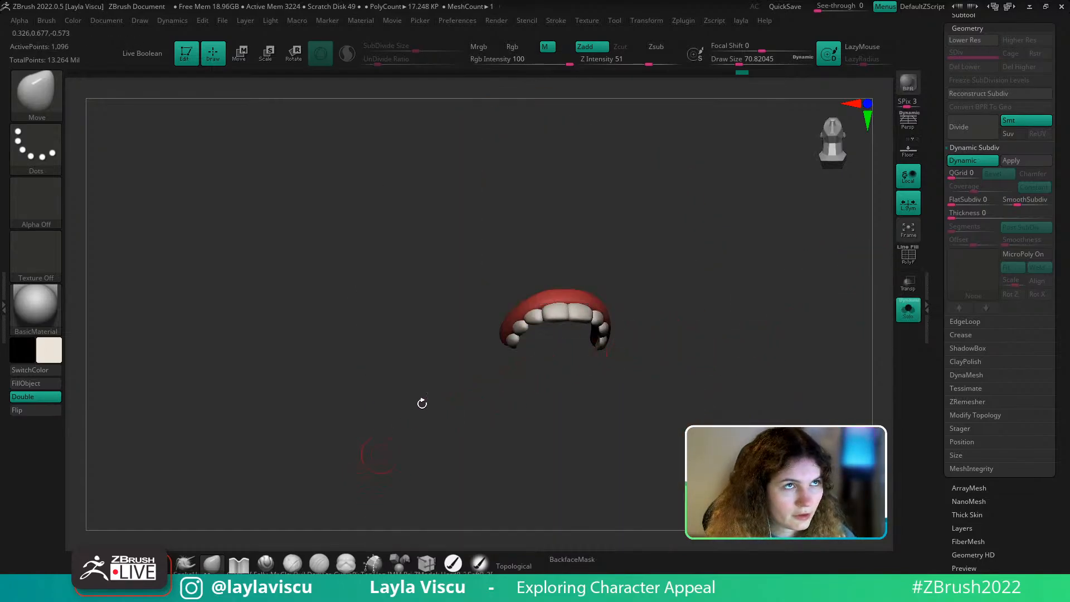
pyautogui.moveTo(753, 292); pyautogui.dragTo(735, 347)
pyautogui.keyDown('ctrl'); pyautogui.moveTo(616, 333); pyautogui.dragTo(611, 363, button='right'); pyautogui.keyUp('ctrl')
pyautogui.moveTo(680, 332); pyautogui.dragTo(675, 262)
pyautogui.press('s')
pyautogui.moveTo(626, 310); pyautogui.dragTo(634, 310)
pyautogui.moveTo(676, 353); pyautogui.dragTo(655, 335)
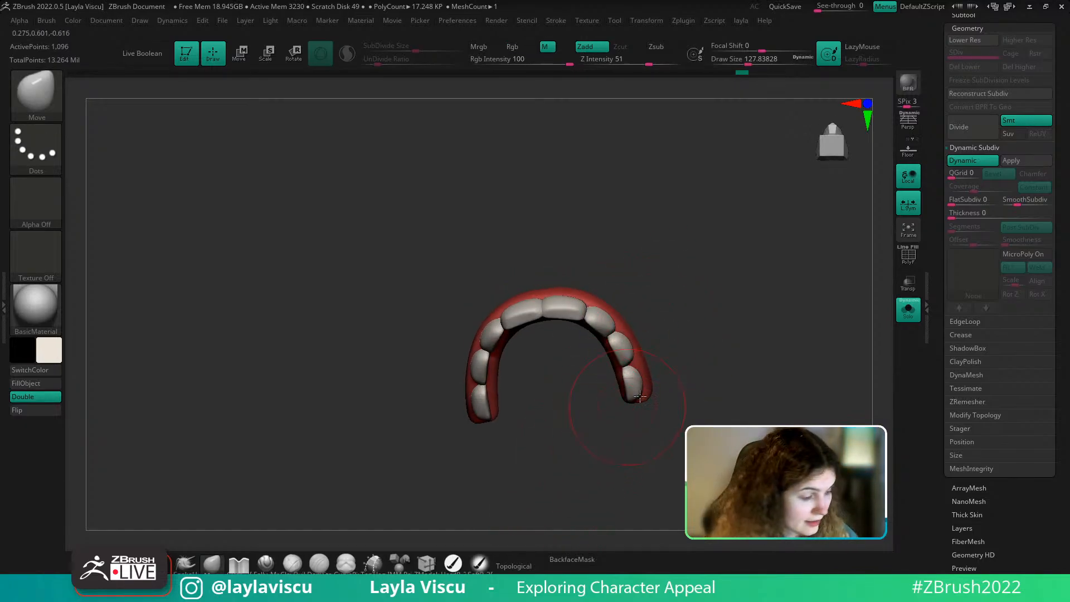
# Switch to the hPolish brush at draw size about 108, hide the gum to work on the teeth, and restore the full arch
pyautogui.press('b')
pyautogui.press('h')
pyautogui.press('p')
pyautogui.moveTo(672, 370)
pyautogui.mouseDown()
pyautogui.moveTo(703, 325)
pyautogui.moveTo(628, 311)
pyautogui.mouseUp()
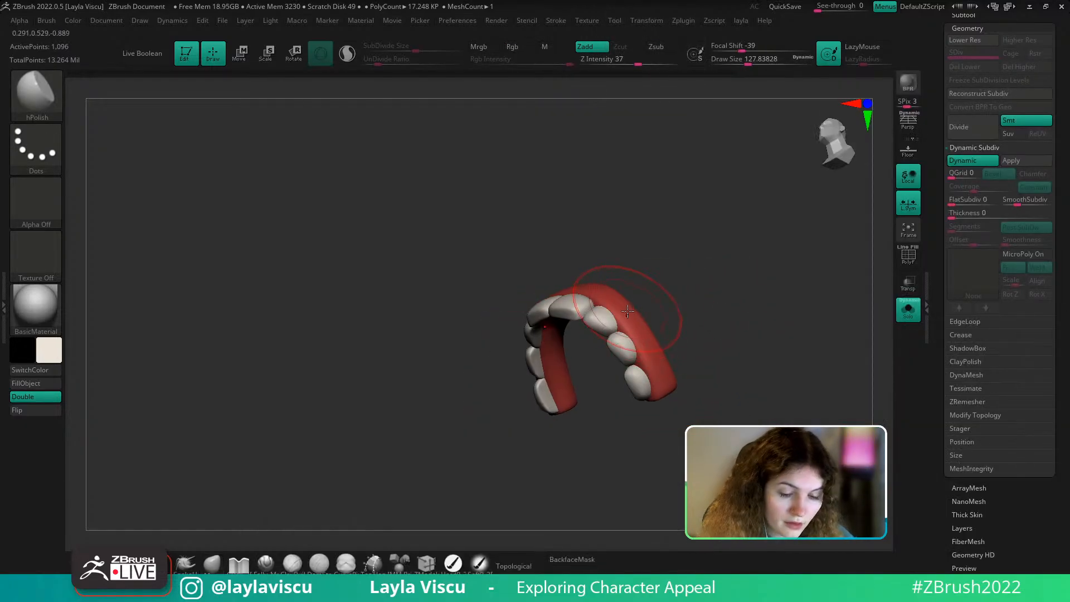
pyautogui.keyDown('ctrl'); pyautogui.keyDown('shift'); pyautogui.click(617, 310); pyautogui.keyUp('shift'); pyautogui.keyUp('ctrl')
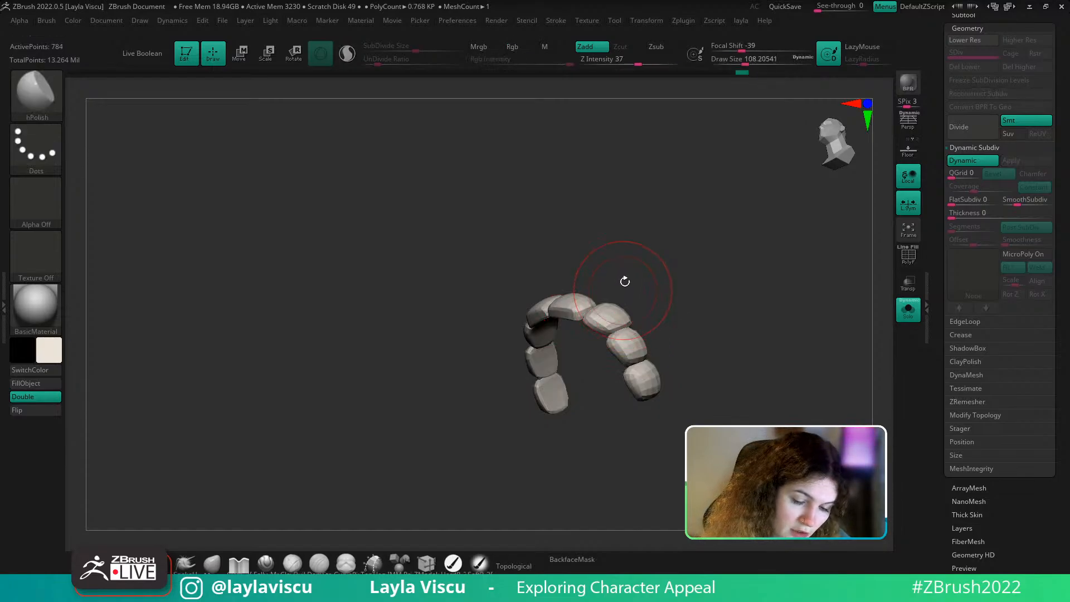
pyautogui.keyDown('ctrl'); pyautogui.keyDown('shift'); pyautogui.click(625, 278); pyautogui.keyUp('shift'); pyautogui.keyUp('ctrl')
pyautogui.keyDown('ctrl'); pyautogui.keyDown('shift'); pyautogui.click(630, 322); pyautogui.keyUp('shift'); pyautogui.keyUp('ctrl')
pyautogui.keyDown('ctrl'); pyautogui.keyDown('shift'); pyautogui.click(629, 268); pyautogui.keyUp('shift'); pyautogui.keyUp('ctrl')
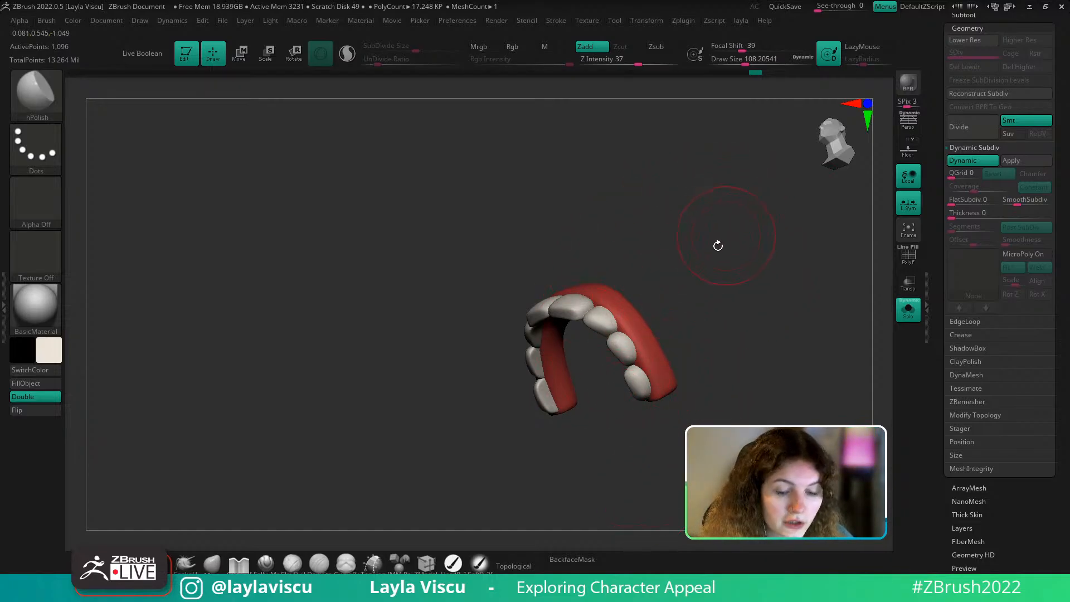
# Show the whole character again and check the smile from the front and three-quarter views
pyautogui.keyDown('shift'); pyautogui.moveTo(717, 244); pyautogui.dragTo(743, 351); pyautogui.keyUp('shift')
pyautogui.click(908, 309)
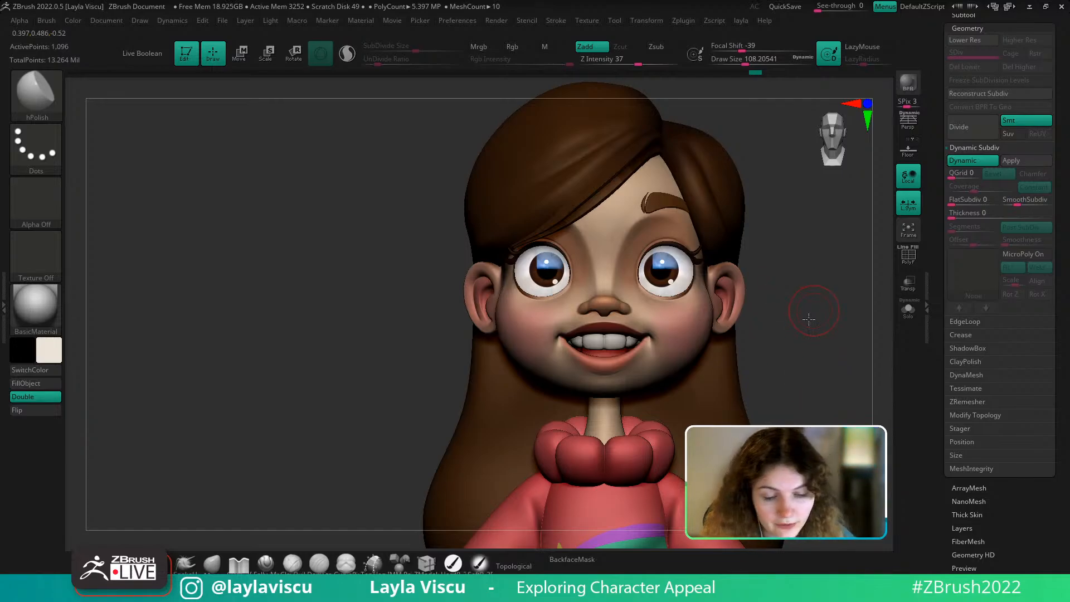
pyautogui.keyDown('alt'); pyautogui.moveTo(808, 318); pyautogui.dragTo(796, 349); pyautogui.keyUp('alt')
pyautogui.moveTo(861, 283); pyautogui.dragTo(843, 324)
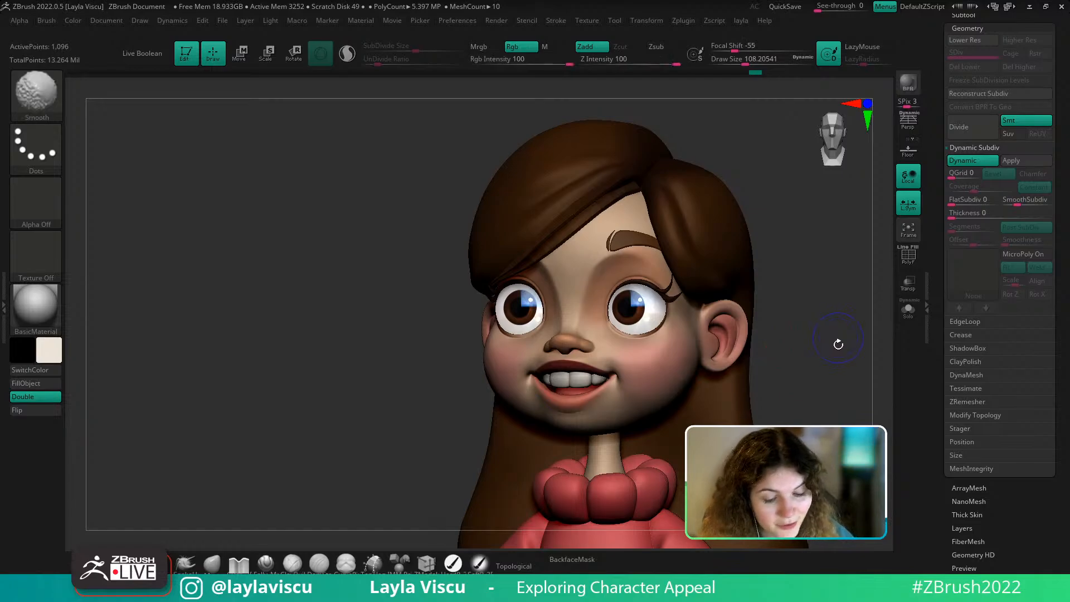
pyautogui.moveTo(836, 342); pyautogui.dragTo(771, 327)
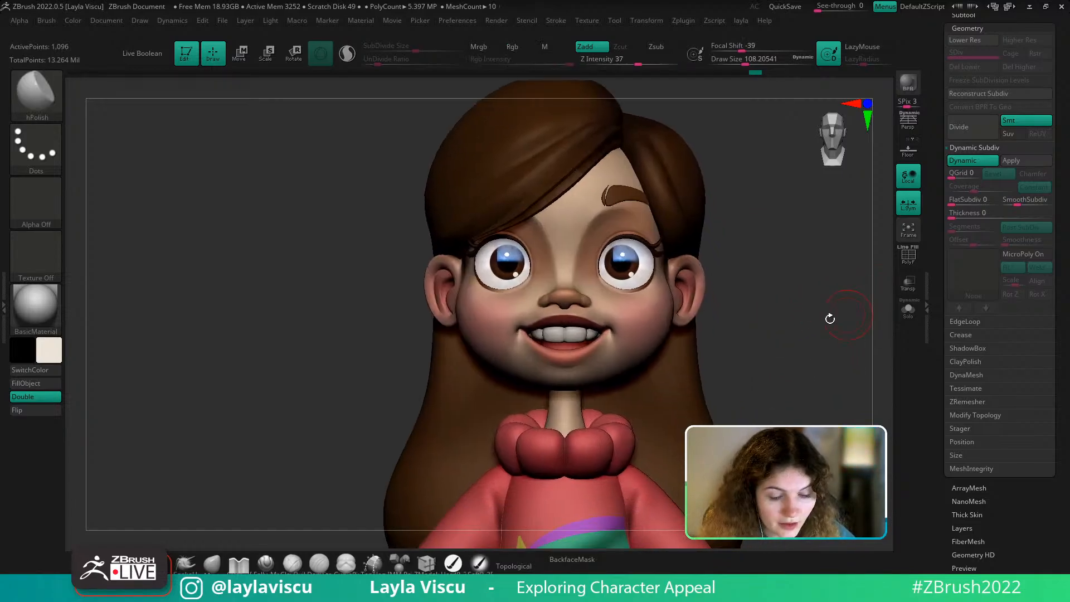
# Select the tongue inside the mouth and reposition it with the Move gizmo, checking it in isolation and from the side
pyautogui.keyDown('ctrl'); pyautogui.moveTo(575, 328); pyautogui.dragTo(563, 362, button='right'); pyautogui.keyUp('ctrl')
pyautogui.keyDown('alt'); pyautogui.click(563, 362); pyautogui.keyUp('alt')
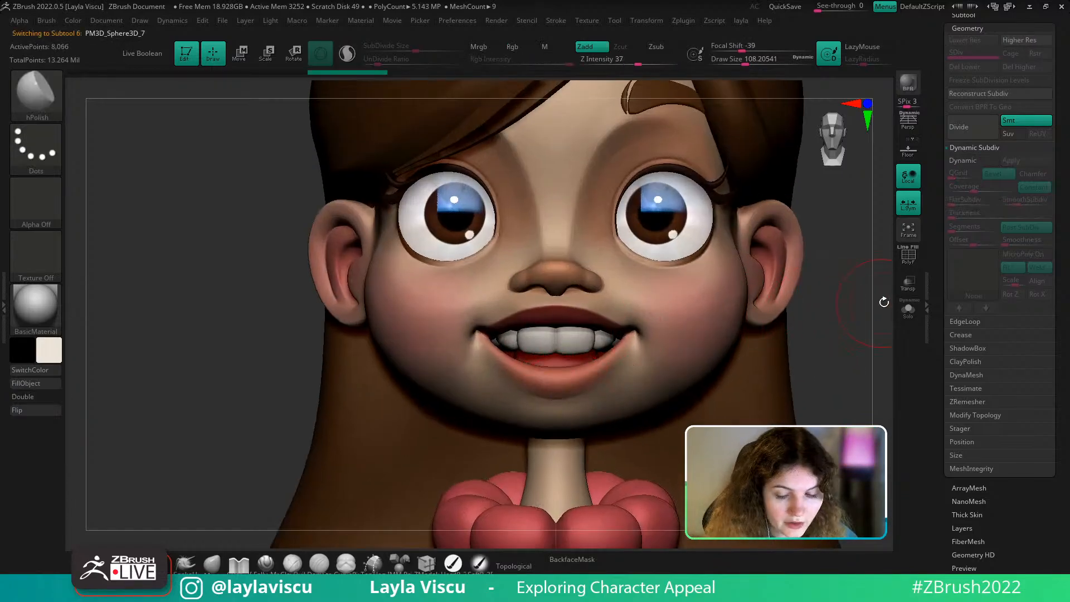
pyautogui.click(908, 309)
pyautogui.press('w')
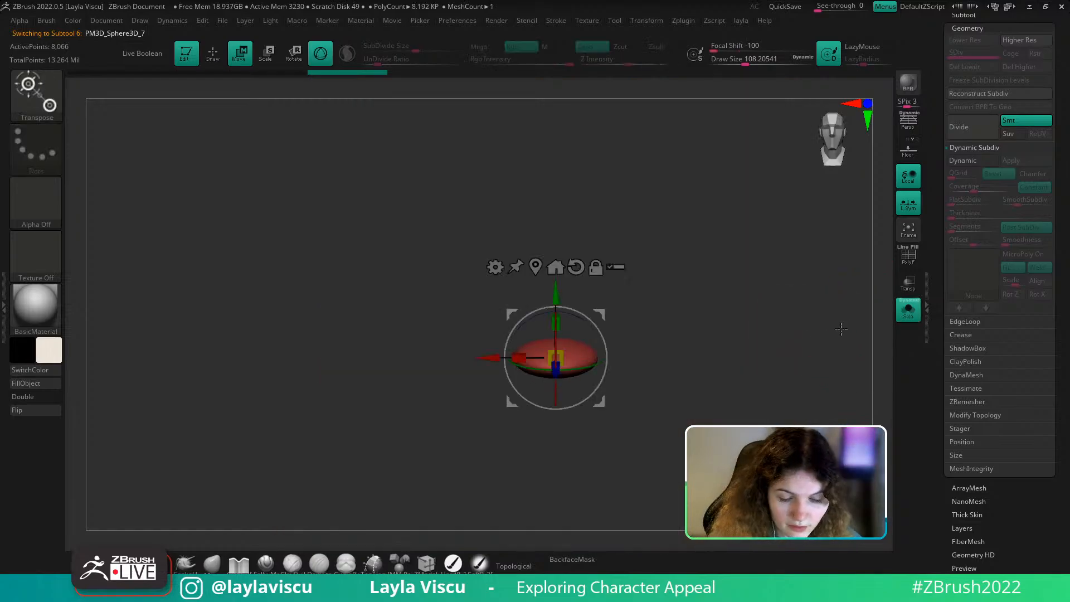
pyautogui.moveTo(838, 327); pyautogui.dragTo(753, 356)
pyautogui.click(908, 310)
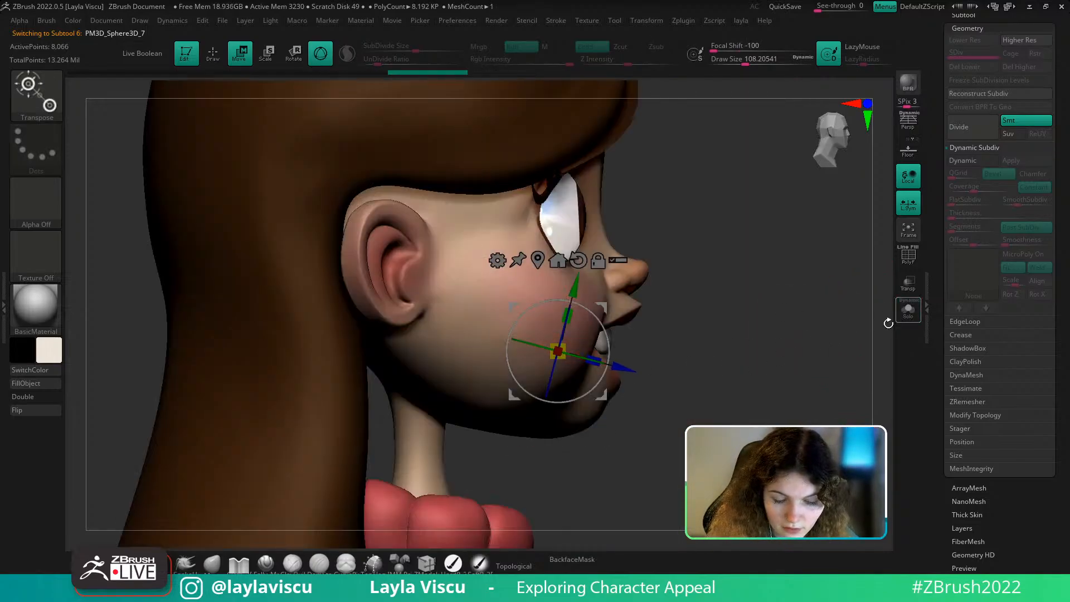
pyautogui.moveTo(860, 343); pyautogui.dragTo(795, 363)
# Reshape the tongue behind the teeth with the Move brush, and check the smile from farther back
pyautogui.click(212, 564)
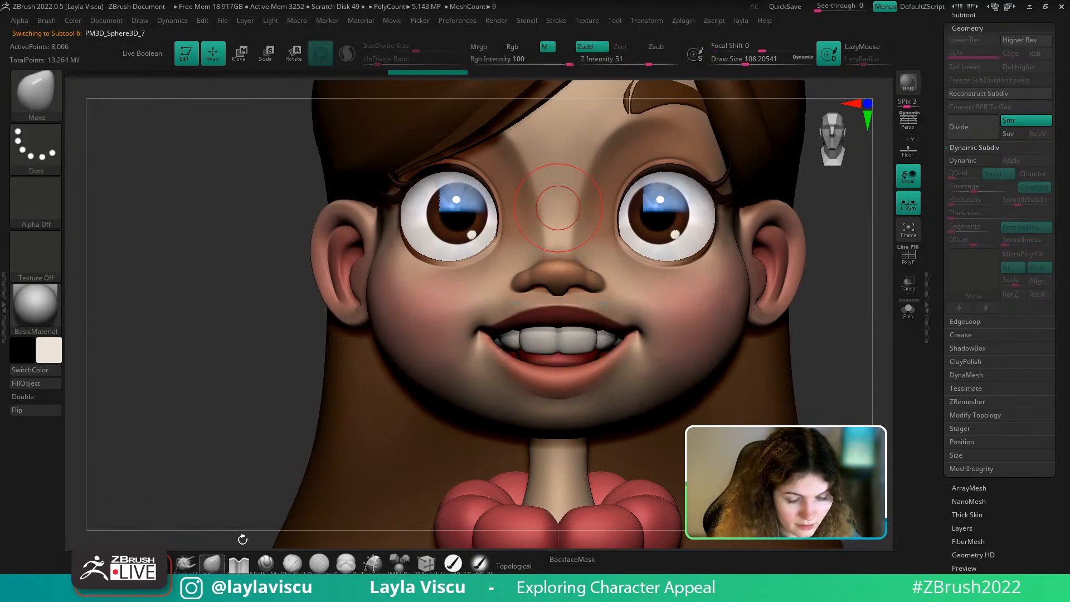
pyautogui.moveTo(697, 416)
pyautogui.keyDown('ctrl'); pyautogui.mouseDown(button='right')
pyautogui.moveTo(733, 344)
pyautogui.moveTo(672, 407)
pyautogui.mouseUp(button='right'); pyautogui.keyUp('ctrl')
pyautogui.press('e')
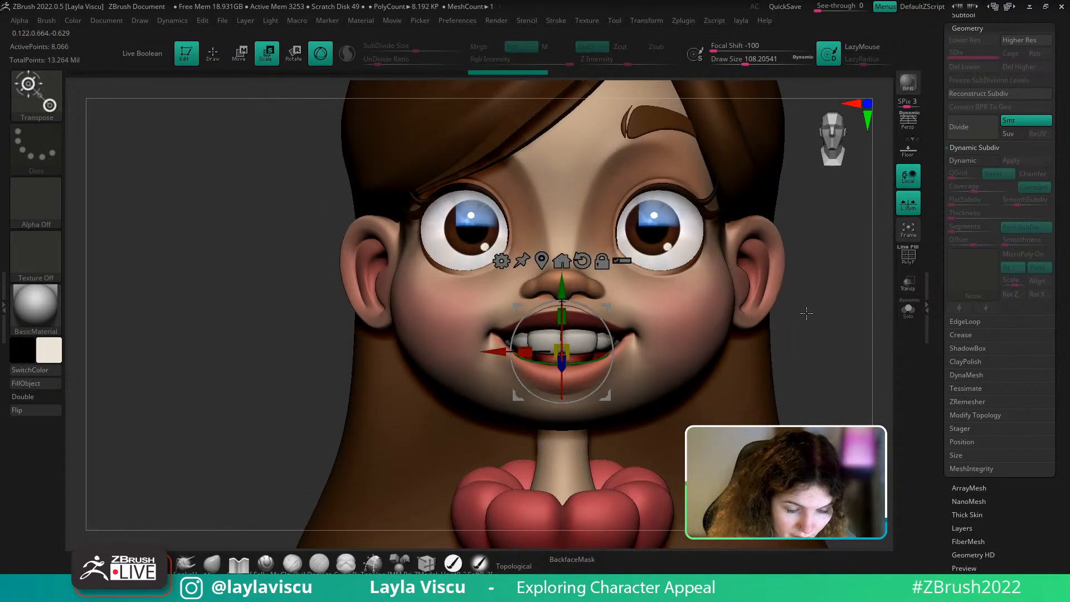
pyautogui.keyDown('ctrl'); pyautogui.moveTo(805, 313); pyautogui.dragTo(767, 227, button='right'); pyautogui.keyUp('ctrl')
pyautogui.press('q')
pyautogui.moveTo(763, 395)
pyautogui.keyDown('ctrl'); pyautogui.mouseDown(button='right')
pyautogui.moveTo(745, 368)
pyautogui.moveTo(758, 378)
pyautogui.mouseUp(button='right'); pyautogui.keyUp('ctrl')
pyautogui.keyDown('ctrl'); pyautogui.moveTo(657, 384); pyautogui.dragTo(663, 428, button='right'); pyautogui.keyUp('ctrl')
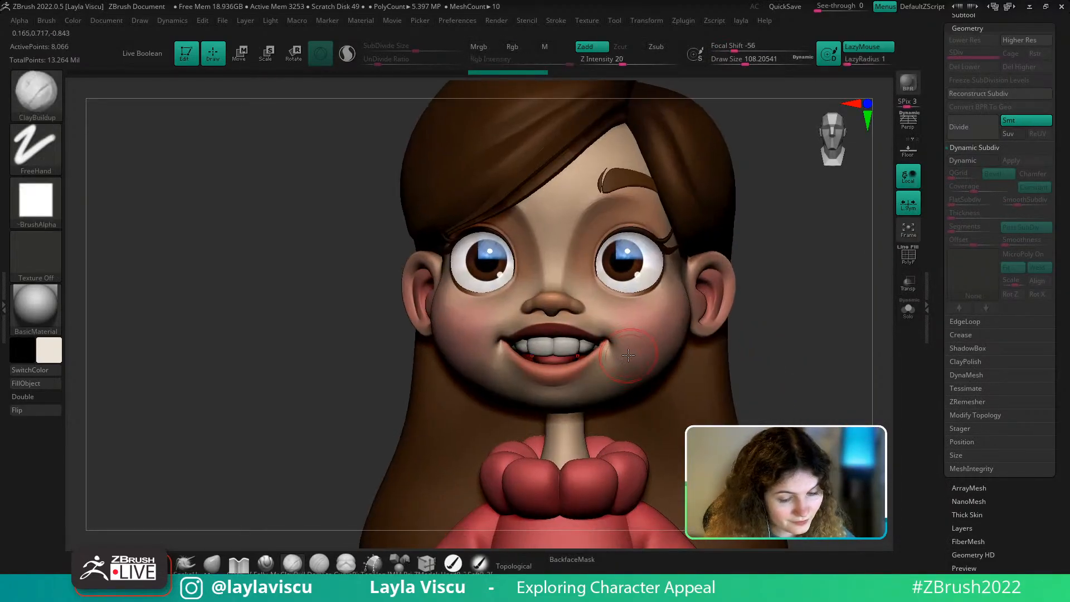
# Select the head subtool and switch to the DamStandard brush
pyautogui.keyDown('alt'); pyautogui.click(635, 362); pyautogui.keyUp('alt')
pyautogui.press('b')
pyautogui.press('d')
pyautogui.press('s')
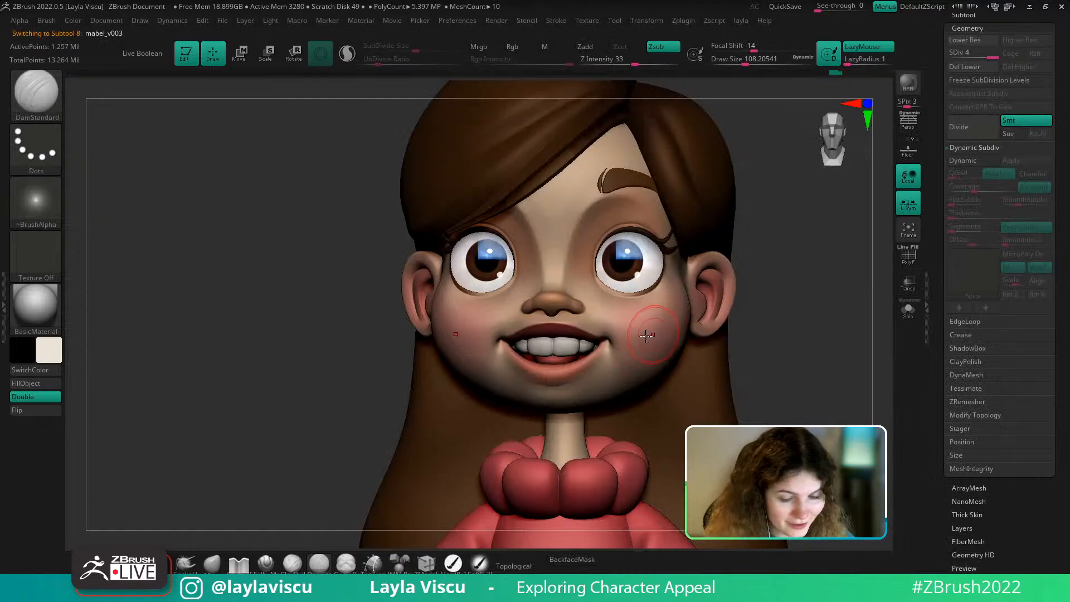
# Try carving small symmetrical marks into the cheeks with the DamStandard brush
pyautogui.moveTo(641, 331); pyautogui.dragTo(647, 342)
pyautogui.keyDown('ctrl'); pyautogui.moveTo(710, 334); pyautogui.dragTo(716, 306, button='right'); pyautogui.keyUp('ctrl')
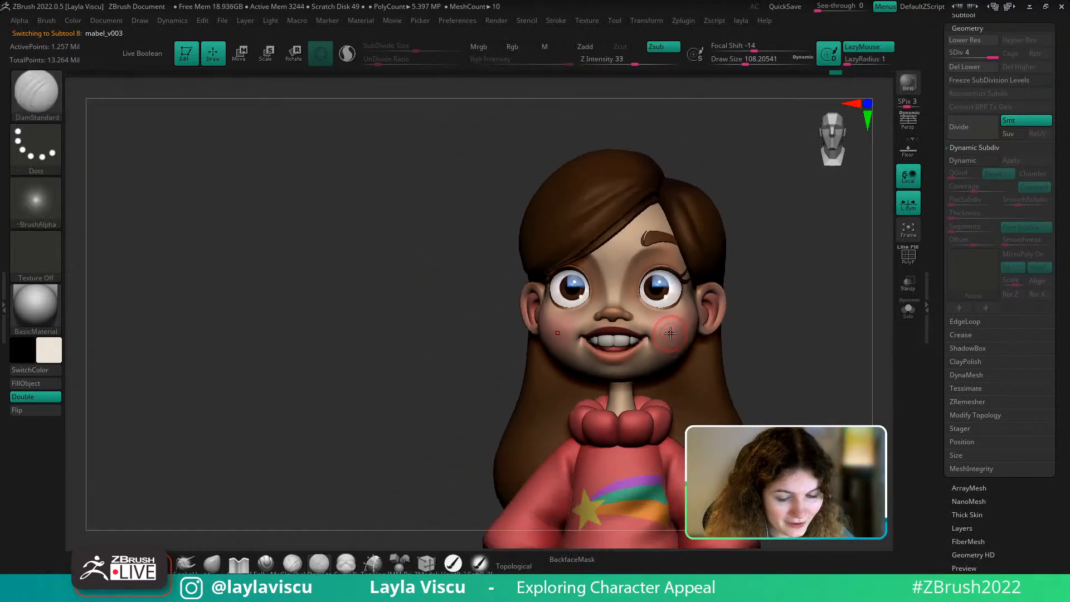
pyautogui.moveTo(751, 359); pyautogui.dragTo(769, 358, button='right')
pyautogui.moveTo(688, 333)
pyautogui.keyDown('ctrl'); pyautogui.mouseDown(button='right')
pyautogui.moveTo(681, 367)
pyautogui.moveTo(688, 349)
pyautogui.mouseUp(button='right'); pyautogui.keyUp('ctrl')
pyautogui.hotkey('ctrl', 'z')
pyautogui.moveTo(681, 343); pyautogui.dragTo(682, 337)
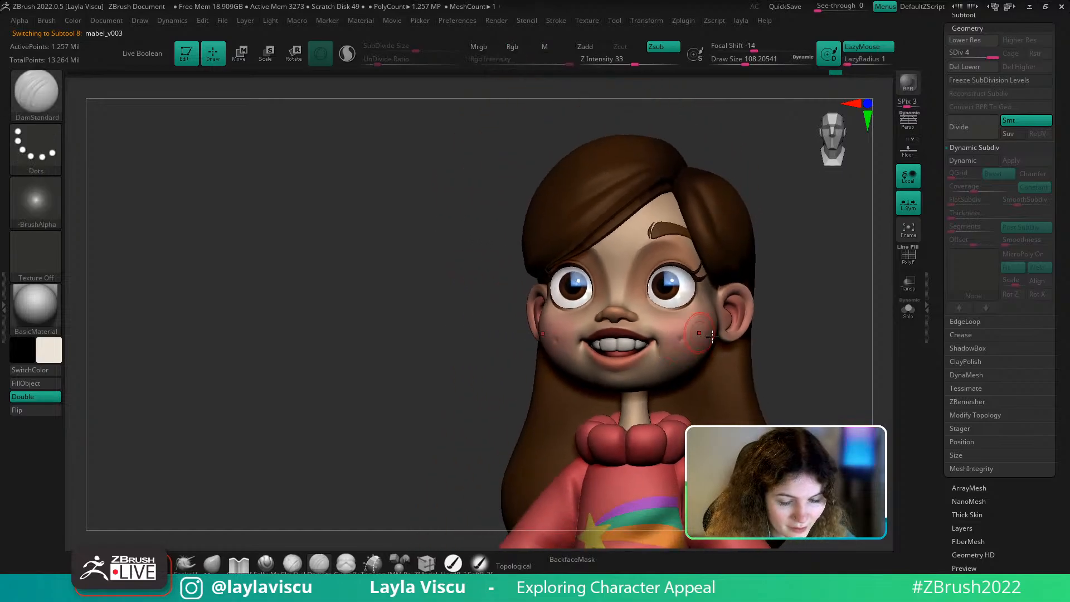
pyautogui.keyDown('alt'); pyautogui.moveTo(797, 354); pyautogui.dragTo(763, 322, button='right'); pyautogui.keyUp('alt')
pyautogui.moveTo(779, 333); pyautogui.dragTo(781, 335, button='right')
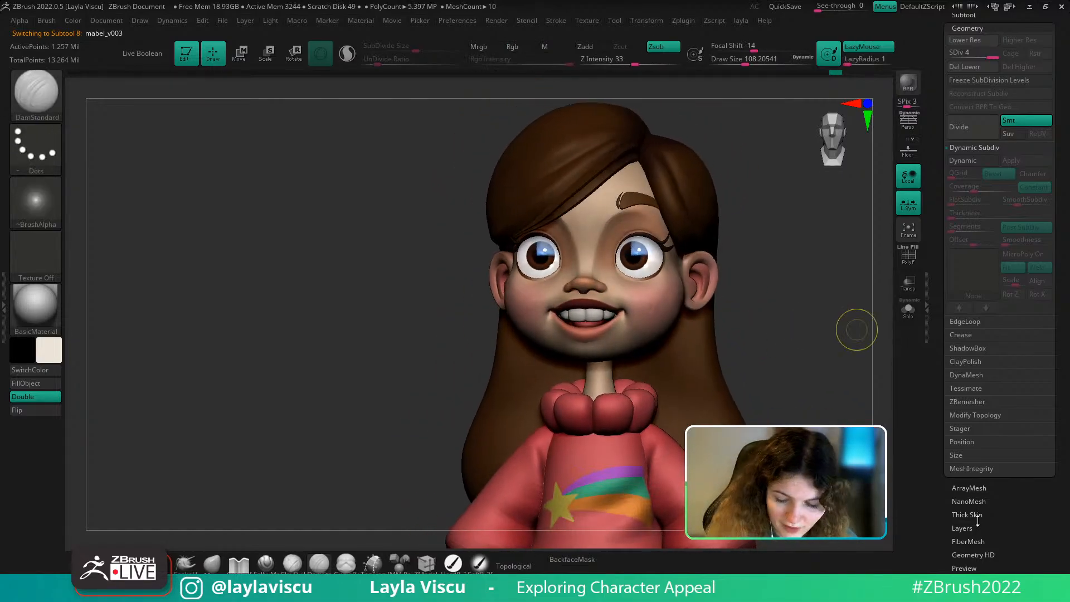
# Recall the Cust1 saved view, turn off symmetry, set the Draw Size to about 124, and return to the face from the front
pyautogui.click(962, 527)
pyautogui.keyDown('ctrl'); pyautogui.moveTo(741, 269); pyautogui.dragTo(748, 297, button='right'); pyautogui.keyUp('ctrl')
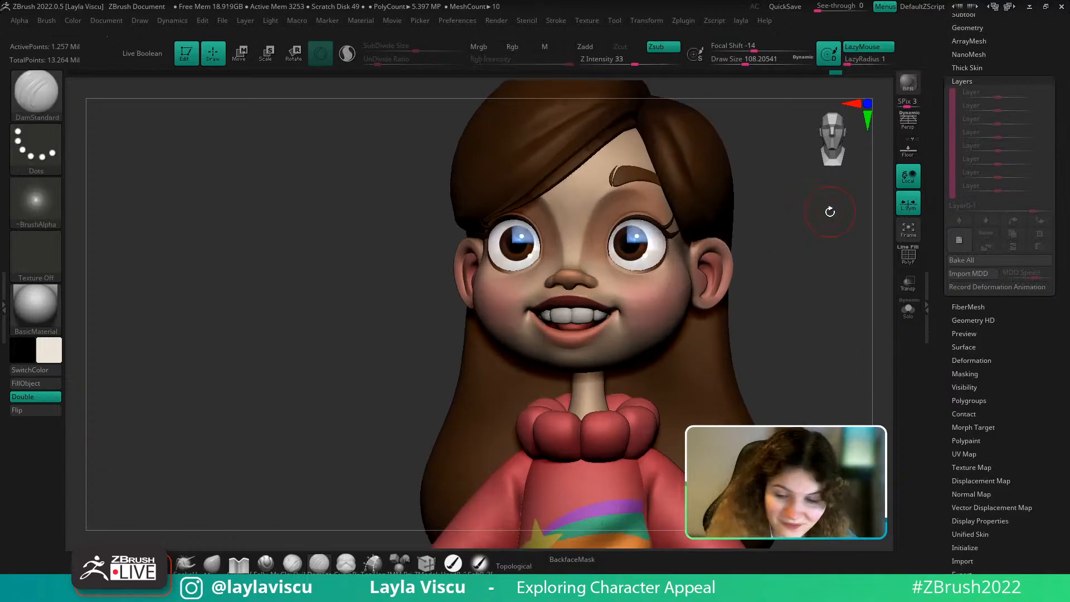
pyautogui.scroll(10, 981, 234)
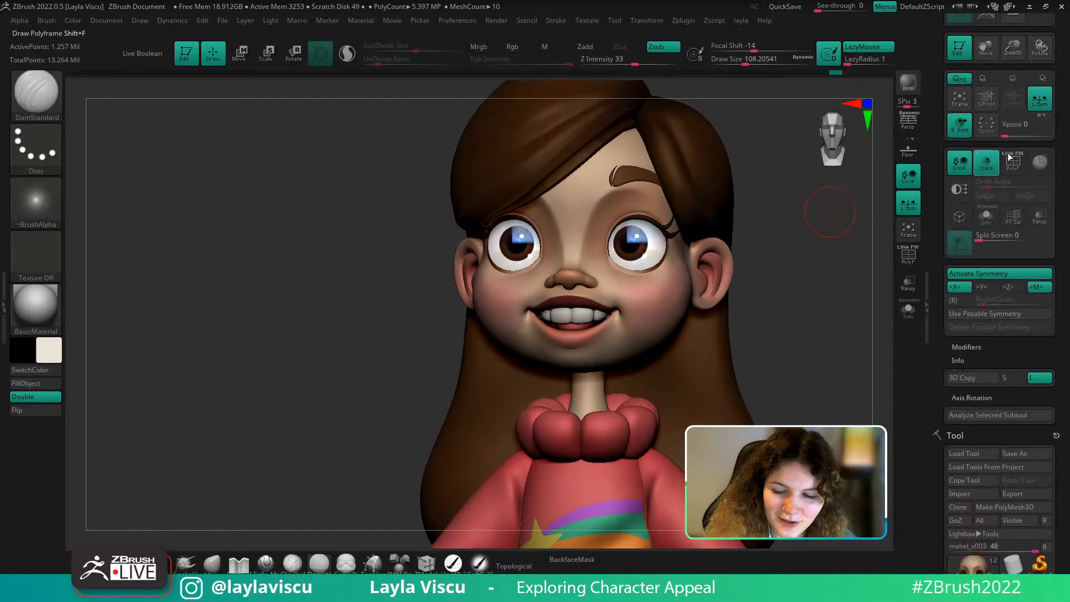
pyautogui.scroll(5, 1015, 278)
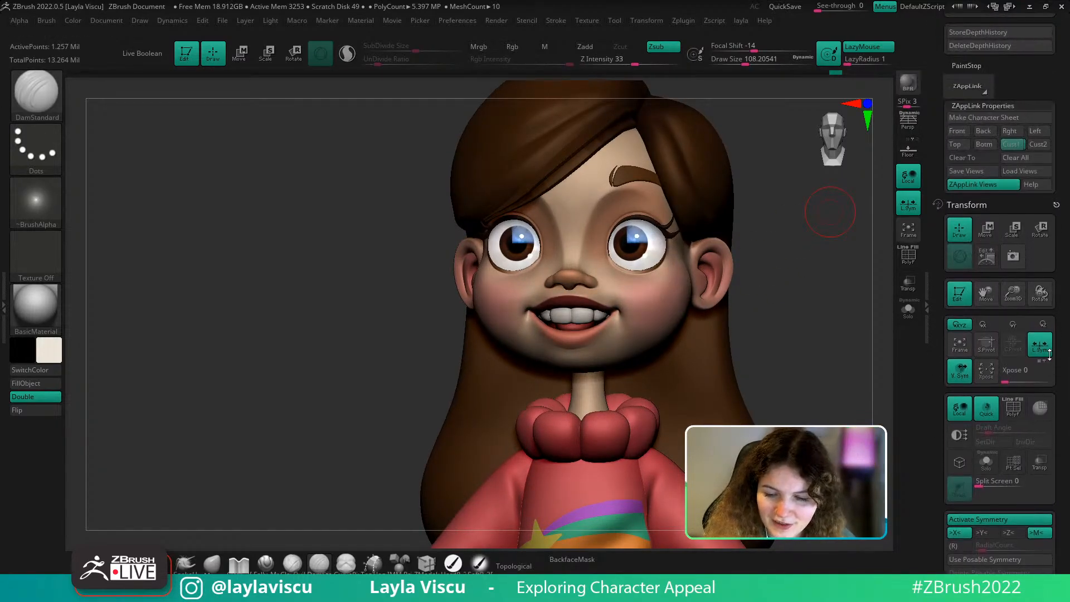
pyautogui.click(1011, 144)
pyautogui.hotkey('shift', 'z')
pyautogui.hotkey('shift', 'z')
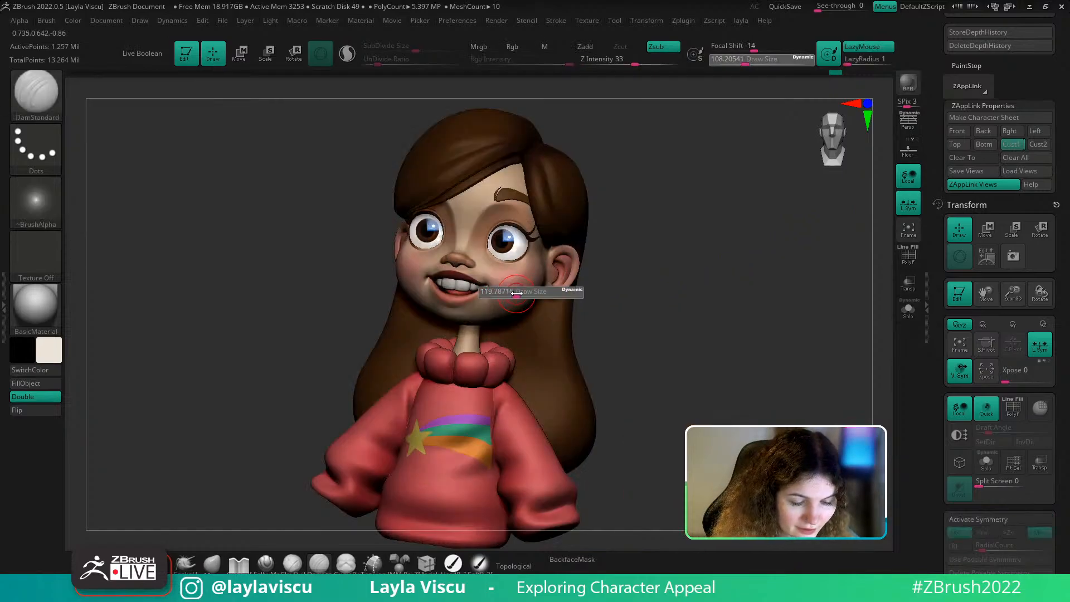
pyautogui.hotkey('shift', 'z')
pyautogui.hotkey('shift', 'z')
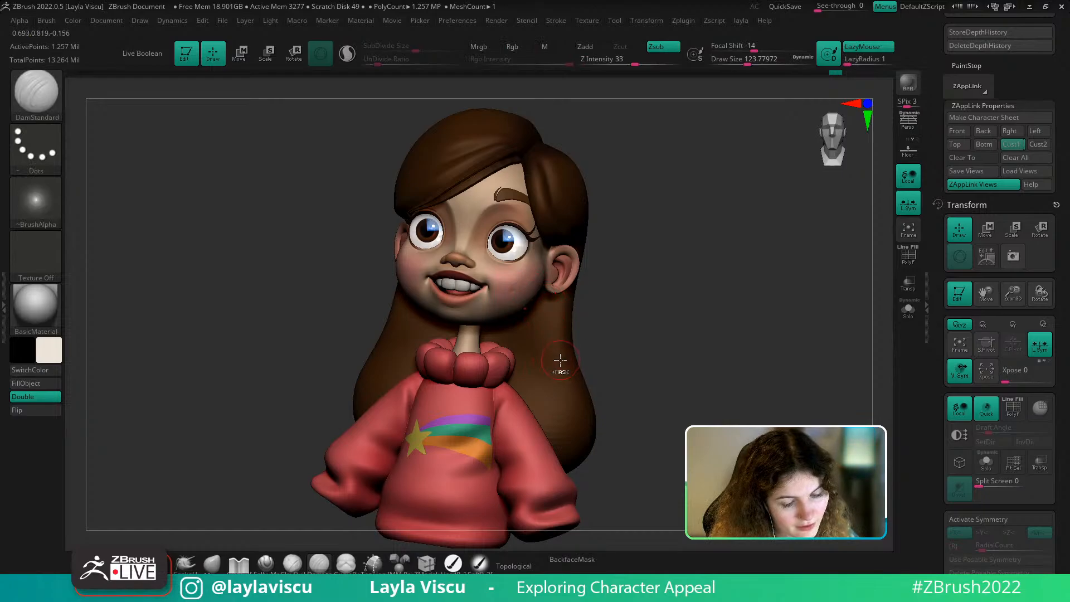
pyautogui.keyDown('shift'); pyautogui.moveTo(585, 353); pyautogui.dragTo(628, 330, button='right'); pyautogui.keyUp('shift')
pyautogui.keyDown('alt'); pyautogui.moveTo(629, 286); pyautogui.dragTo(630, 340, button='right'); pyautogui.keyUp('alt')
pyautogui.keyDown('alt'); pyautogui.moveTo(677, 306); pyautogui.dragTo(716, 319, button='right'); pyautogui.keyUp('alt')
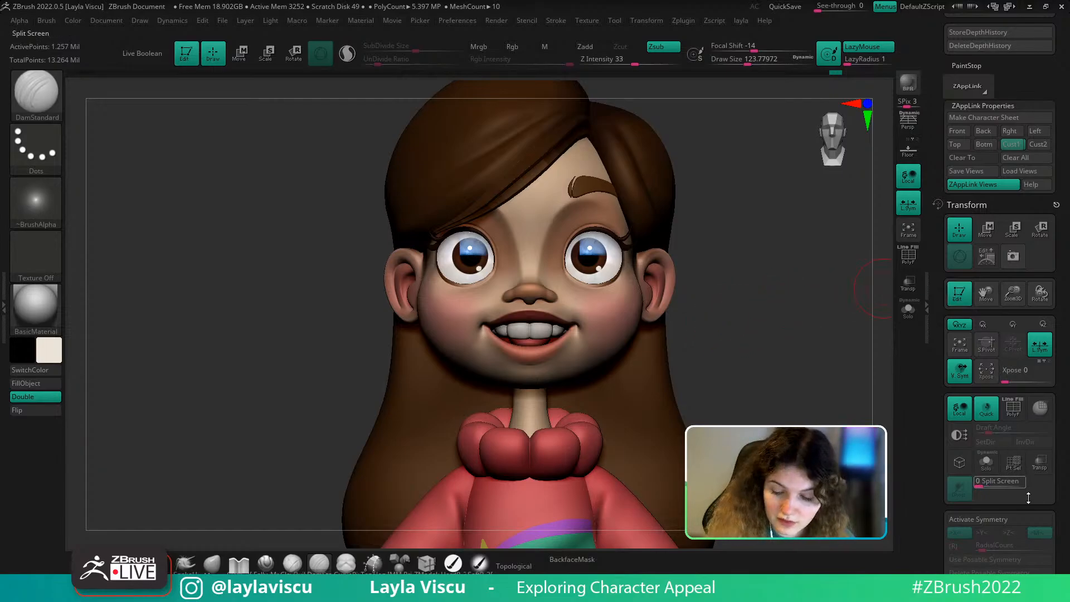
# Save the tool as mabel_v004.ztl in the mabel folder, replacing the existing file
pyautogui.scroll(-5, 979, 439)
pyautogui.click(972, 469)
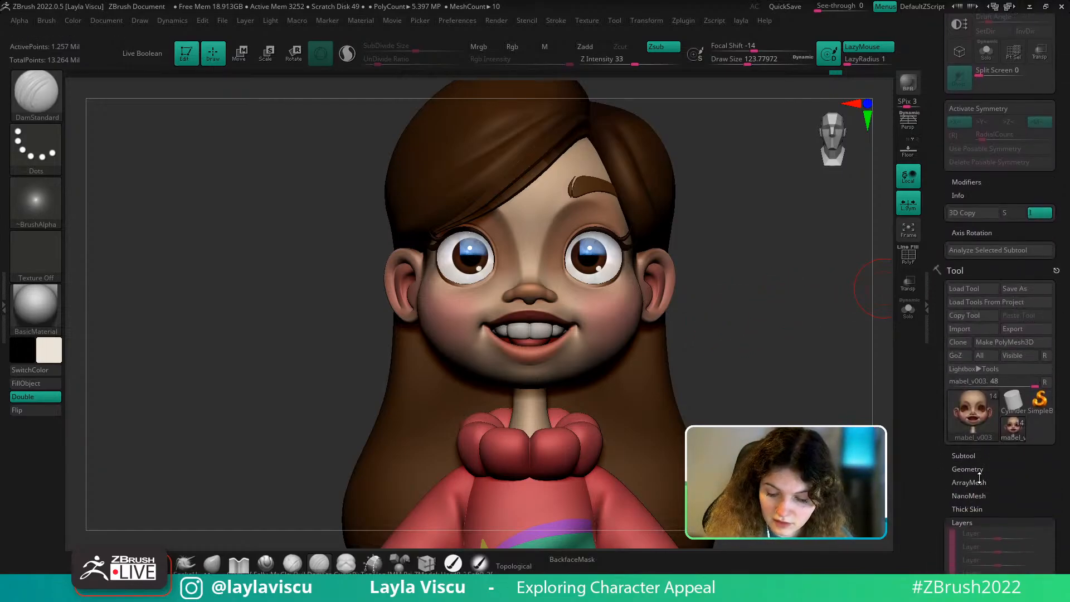
pyautogui.moveTo(1056, 83); pyautogui.dragTo(1029, 192)
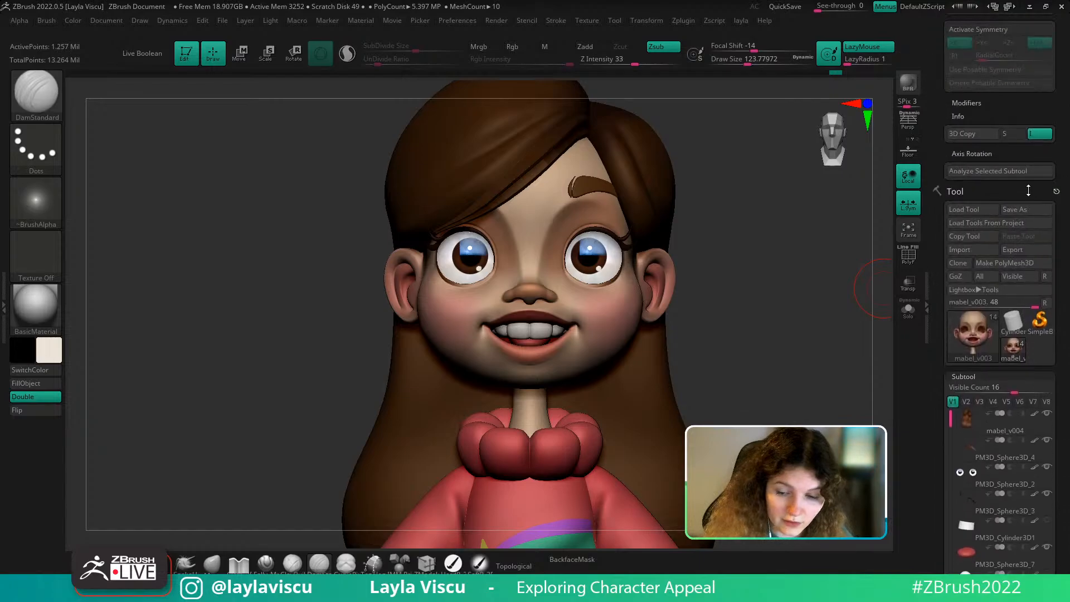
pyautogui.click(1023, 209)
pyautogui.doubleClick(536, 146)
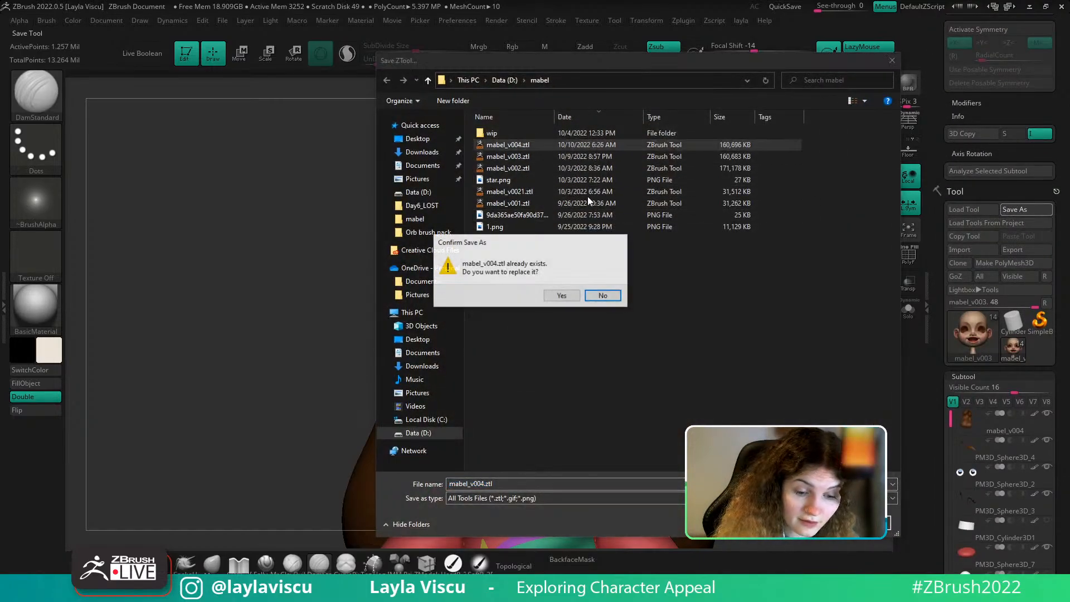
pyautogui.click(561, 296)
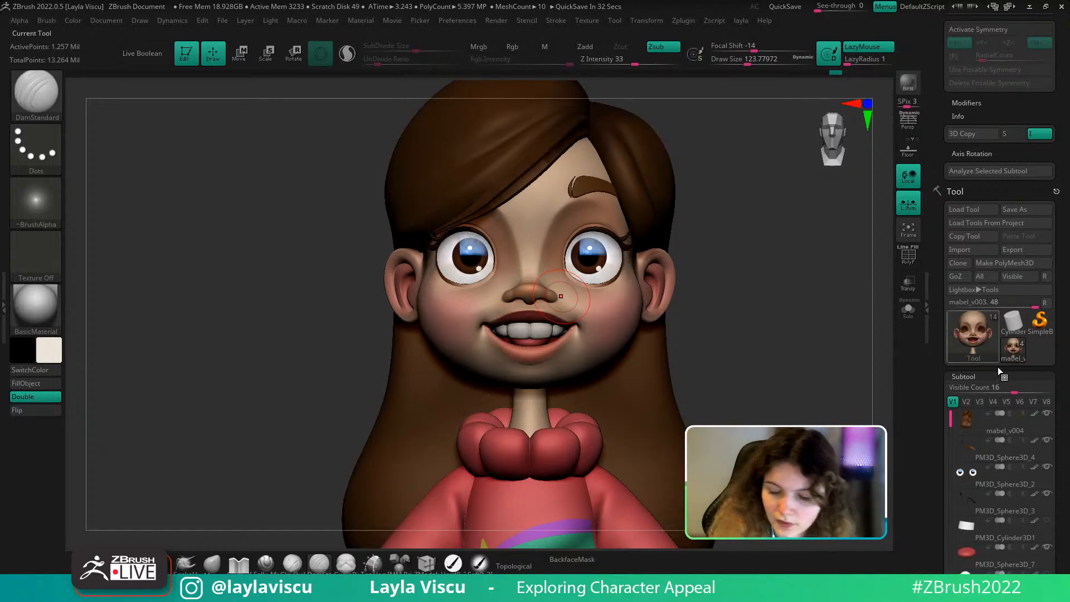
# Look through the subtool list and examine the character from front and three-quarter angles, both close up and farther back
pyautogui.scroll(-5, 998, 367)
pyautogui.scroll(5, 1015, 279)
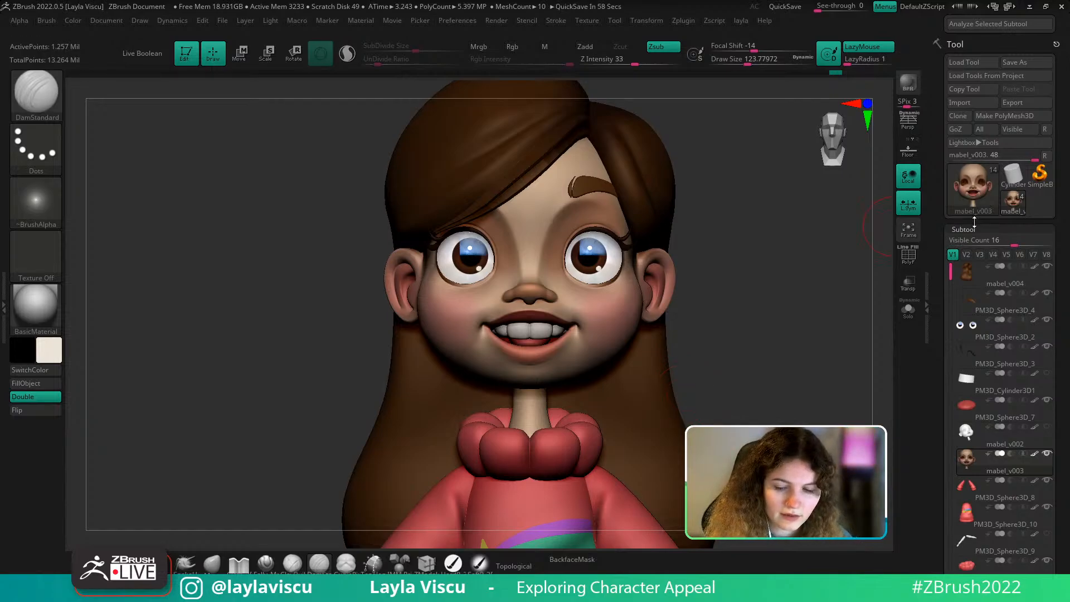
pyautogui.scroll(1, 984, 234)
pyautogui.moveTo(986, 242)
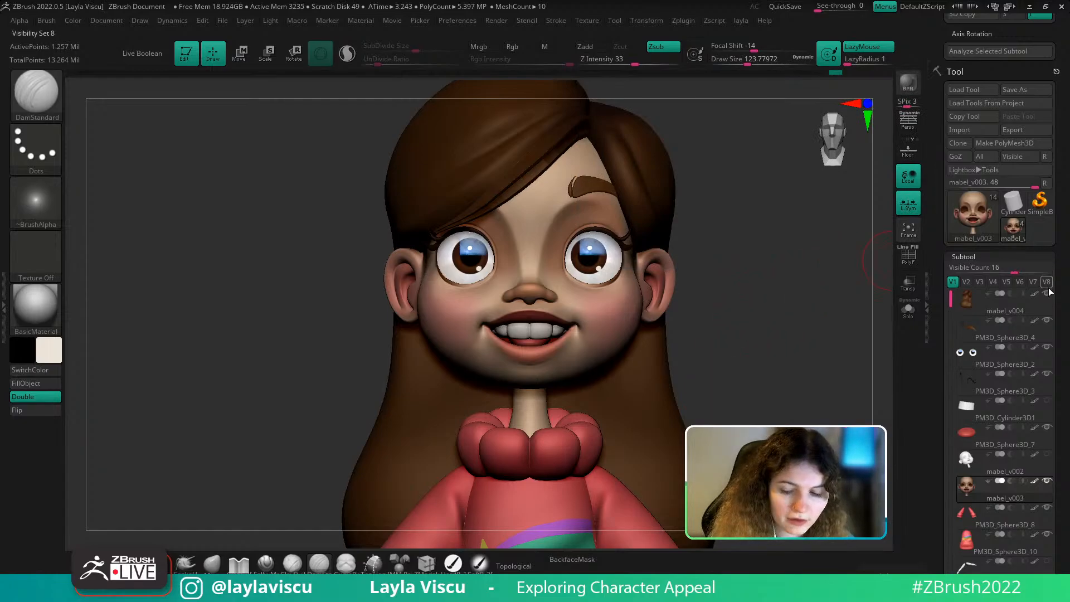
pyautogui.scroll(-4, 1068, 237)
pyautogui.scroll(-4, 1068, 237)
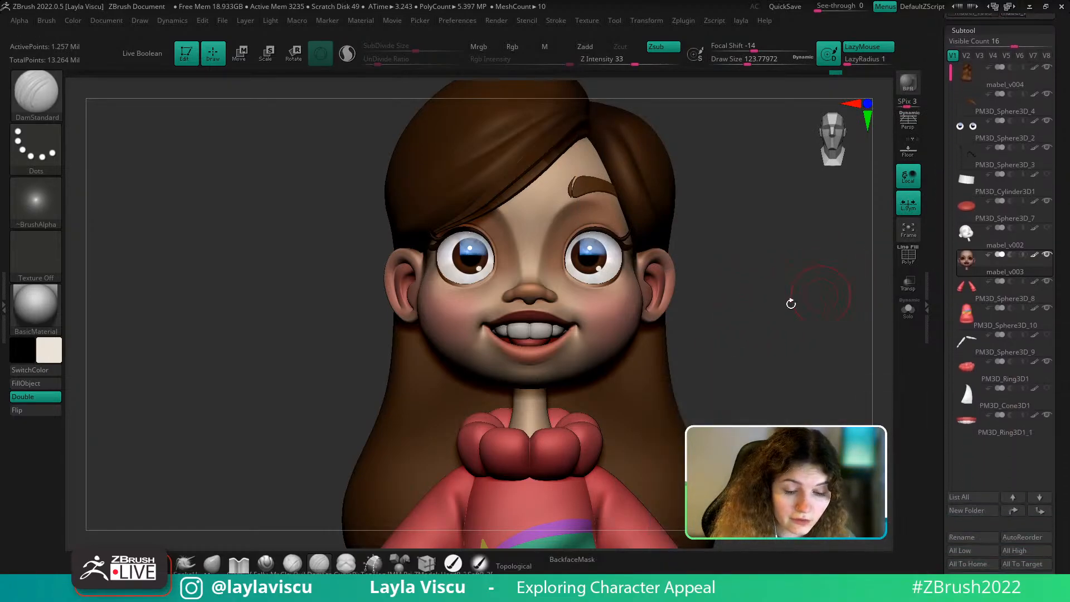
pyautogui.moveTo(777, 312); pyautogui.dragTo(762, 366)
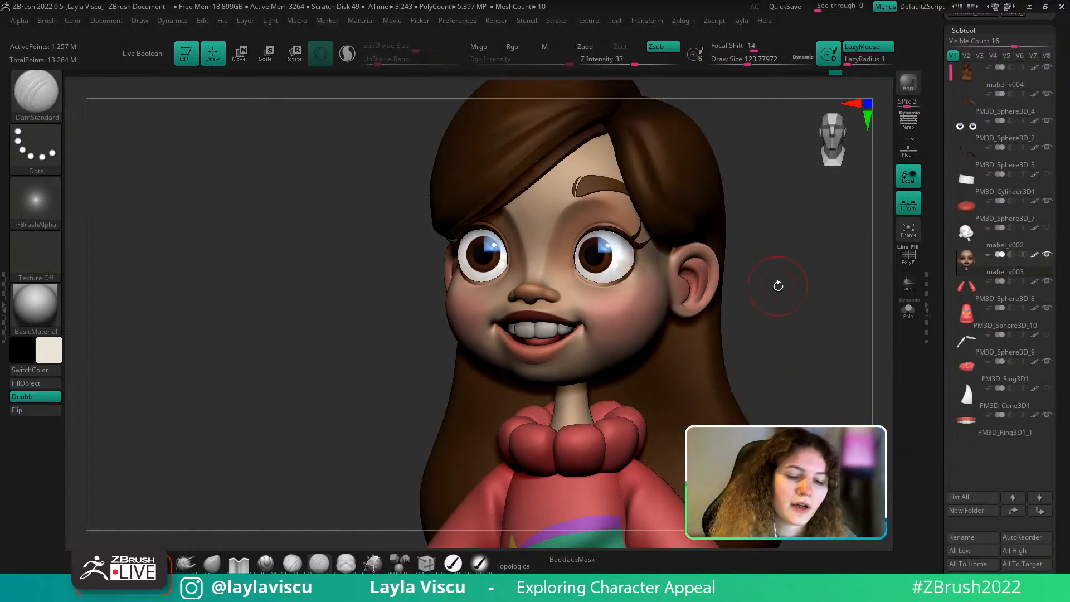
pyautogui.moveTo(788, 289); pyautogui.dragTo(771, 373)
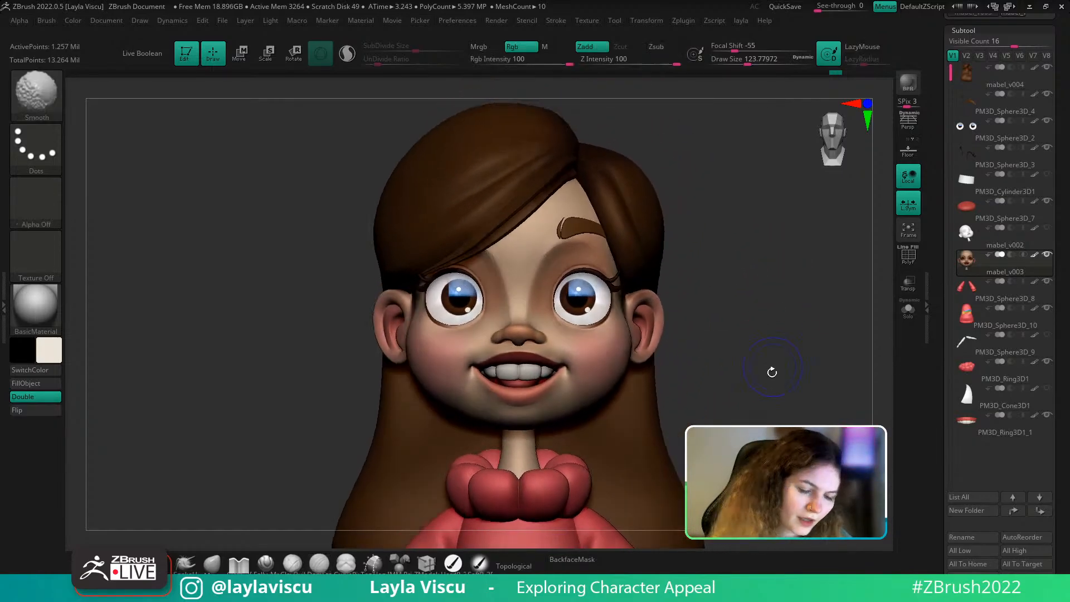
pyautogui.moveTo(761, 402)
pyautogui.keyDown('ctrl'); pyautogui.mouseDown(button='right')
pyautogui.moveTo(744, 363)
pyautogui.moveTo(755, 313)
pyautogui.mouseUp(button='right'); pyautogui.keyUp('ctrl')
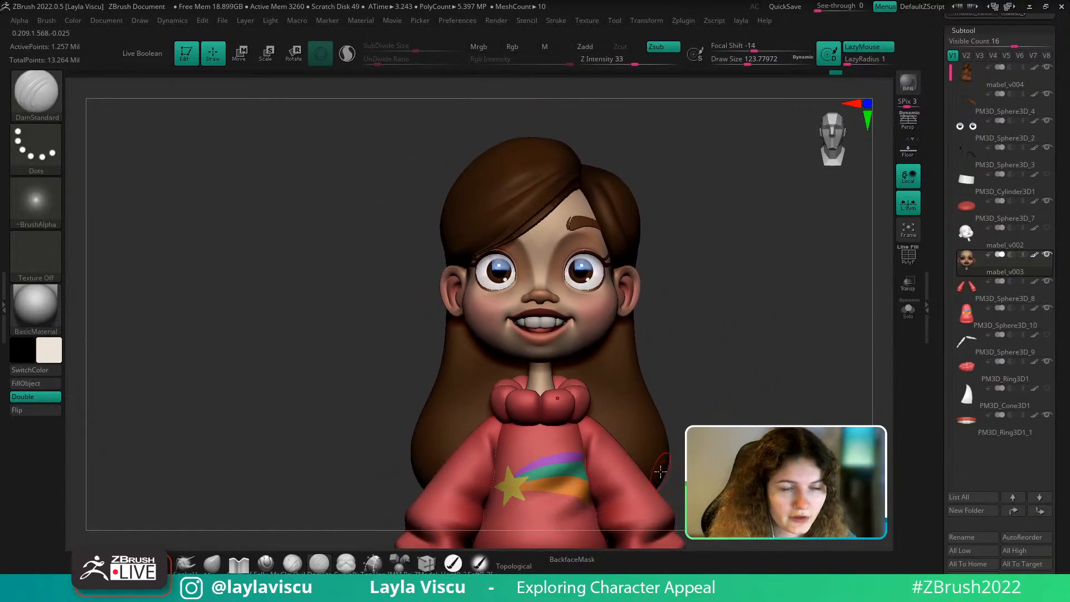
pyautogui.moveTo(717, 303); pyautogui.dragTo(717, 308, button='right')
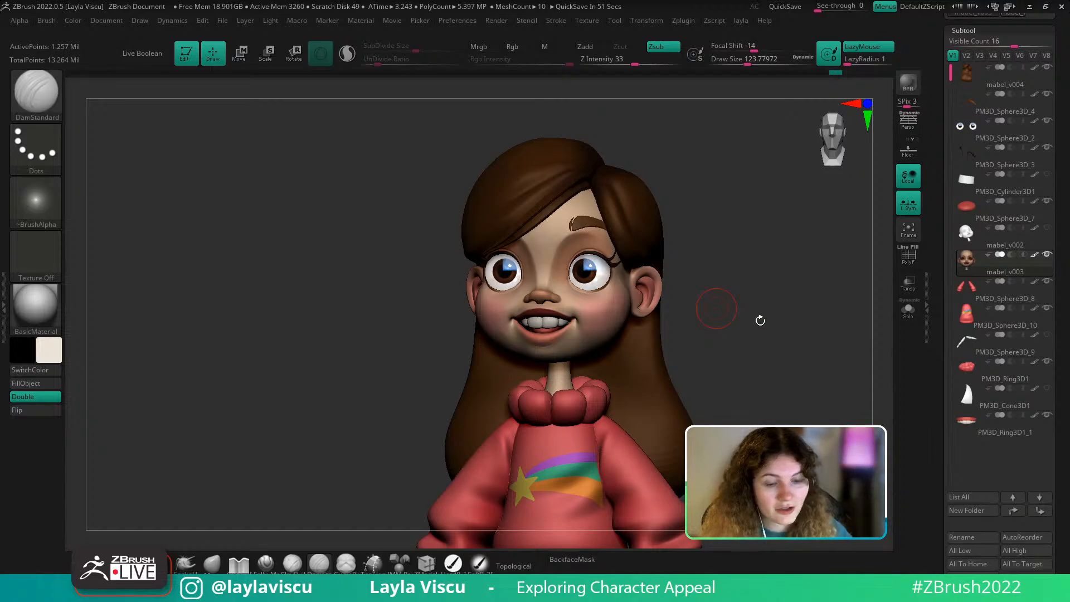
# Select the hair subtool and turn on Dynamic Subdiv for it
pyautogui.keyDown('alt'); pyautogui.click(543, 211); pyautogui.keyUp('alt')
pyautogui.moveTo(1068, 346); pyautogui.dragTo(1067, 234)
pyautogui.click(959, 443)
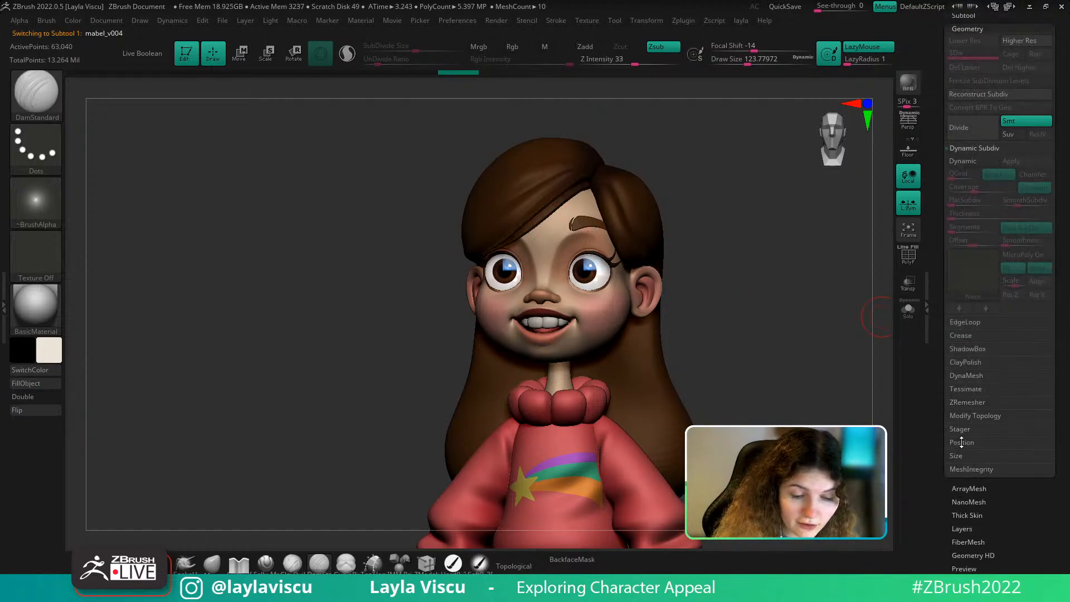
pyautogui.click(963, 161)
# Set up the Move brush with a Draw Size of about 234 and inspect the hair parting from the side and above
pyautogui.moveTo(845, 333)
pyautogui.mouseDown()
pyautogui.moveTo(822, 262)
pyautogui.moveTo(801, 354)
pyautogui.moveTo(769, 352)
pyautogui.mouseUp()
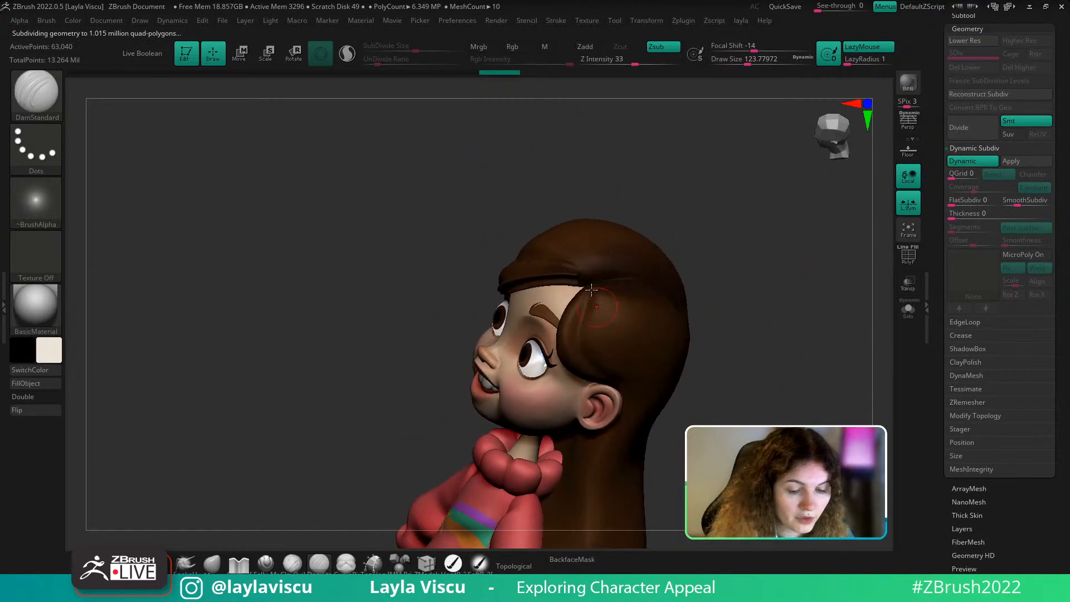
pyautogui.keyDown('ctrl'); pyautogui.moveTo(591, 256); pyautogui.dragTo(602, 329, button='right'); pyautogui.keyUp('ctrl')
pyautogui.moveTo(786, 236); pyautogui.dragTo(782, 297)
pyautogui.press('s')
pyautogui.moveTo(571, 292)
pyautogui.mouseDown()
pyautogui.moveTo(562, 292)
pyautogui.moveTo(571, 293)
pyautogui.mouseUp()
pyautogui.click(212, 564)
pyautogui.press('s')
pyautogui.click(530, 569)
pyautogui.press('s')
pyautogui.moveTo(808, 236); pyautogui.dragTo(749, 236)
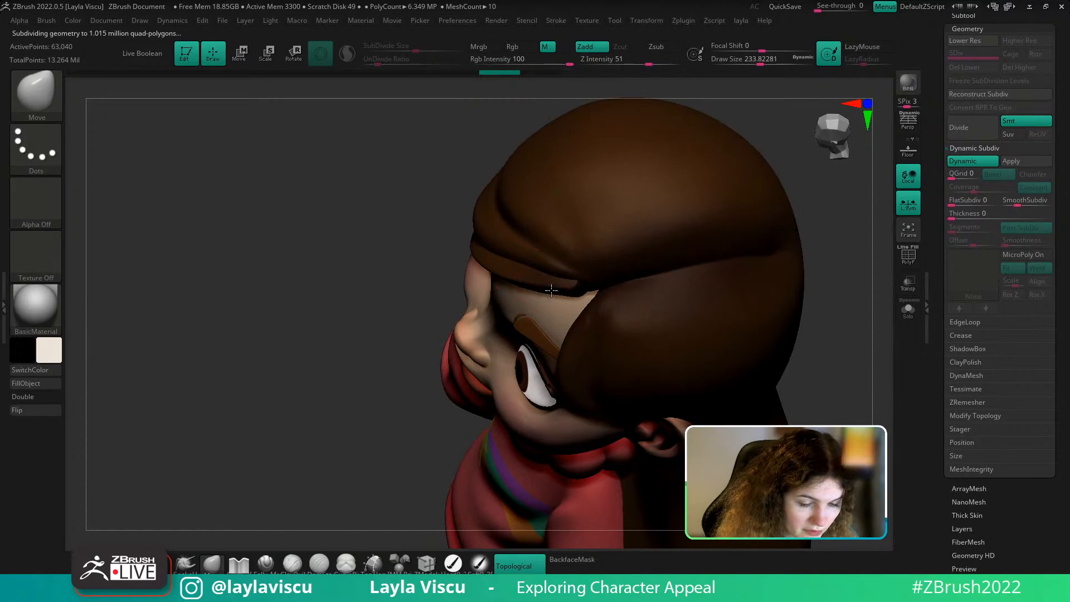
pyautogui.moveTo(418, 383); pyautogui.dragTo(595, 300)
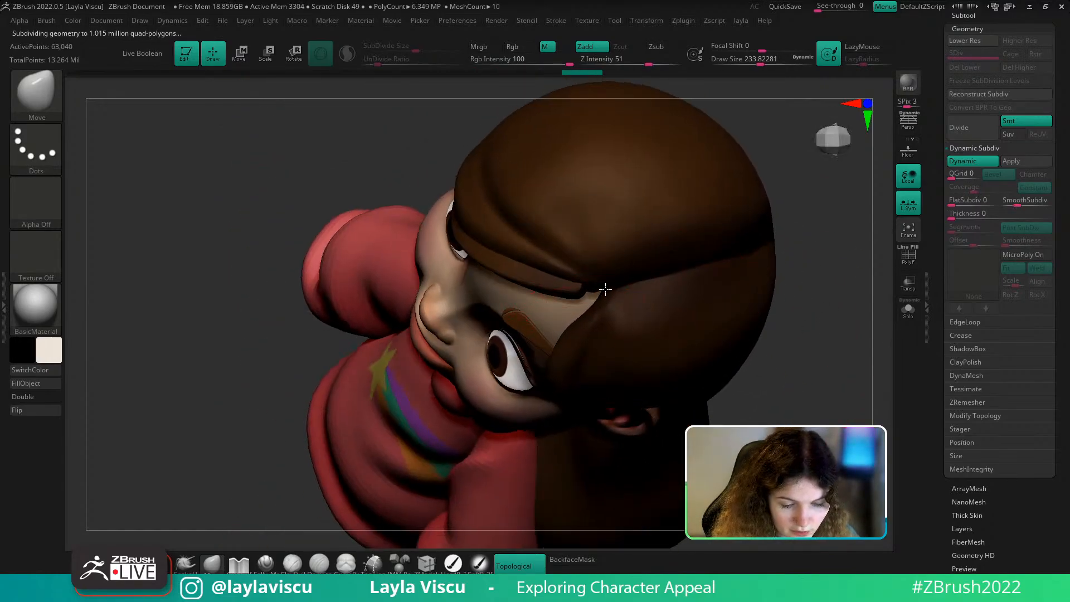
# Show the polyframe, isolate the narrow fringe strip's polygroup, and place the Move gizmo at its end near the parting
pyautogui.hotkey('shift', 'f')
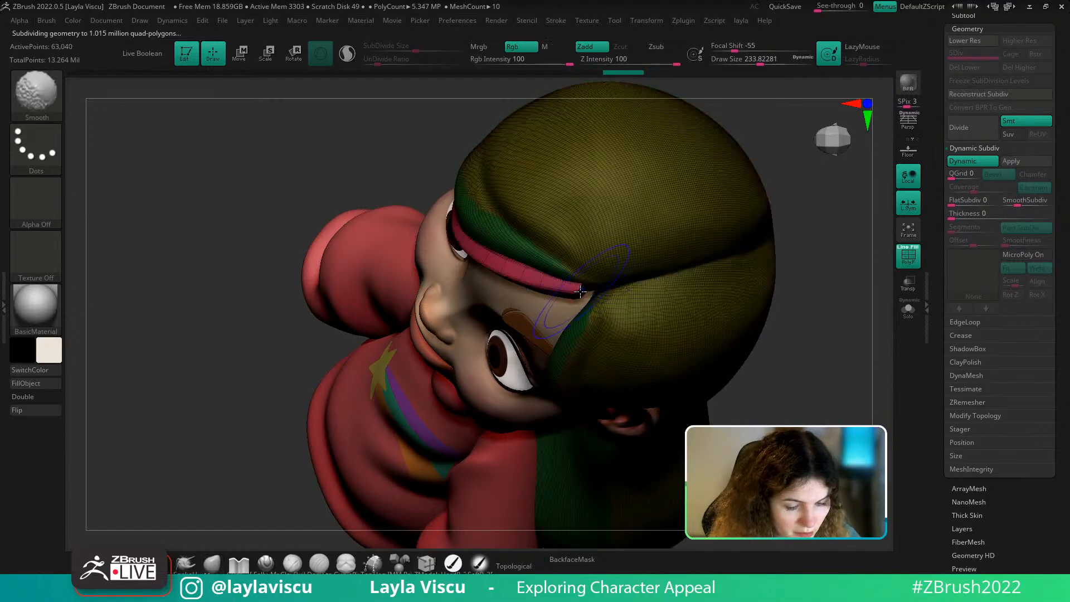
pyautogui.keyDown('ctrl'); pyautogui.keyDown('shift'); pyautogui.click(563, 290); pyautogui.keyUp('shift'); pyautogui.keyUp('ctrl')
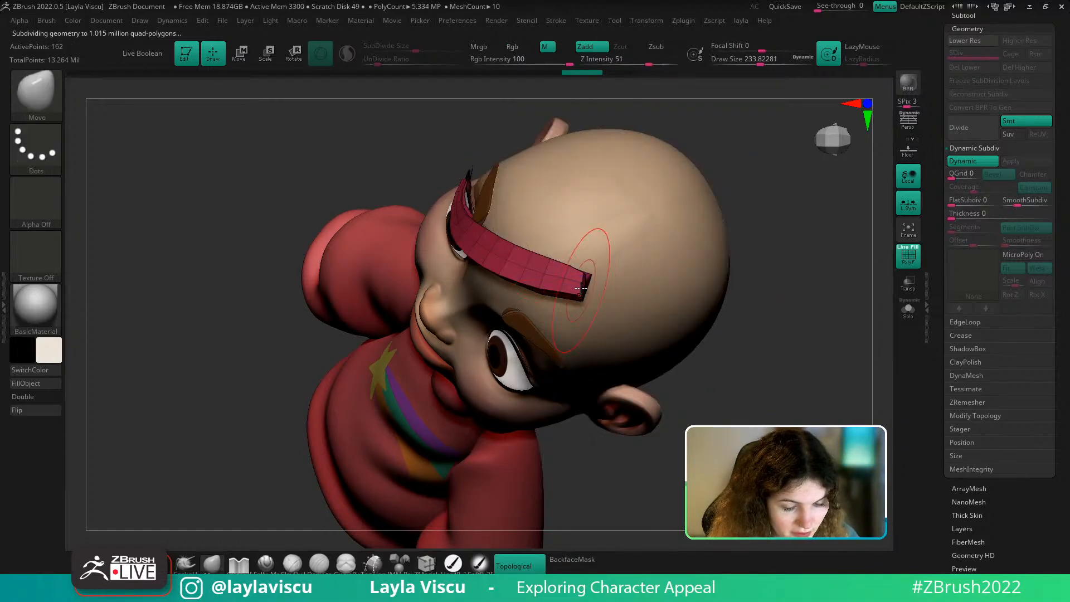
pyautogui.click(908, 312)
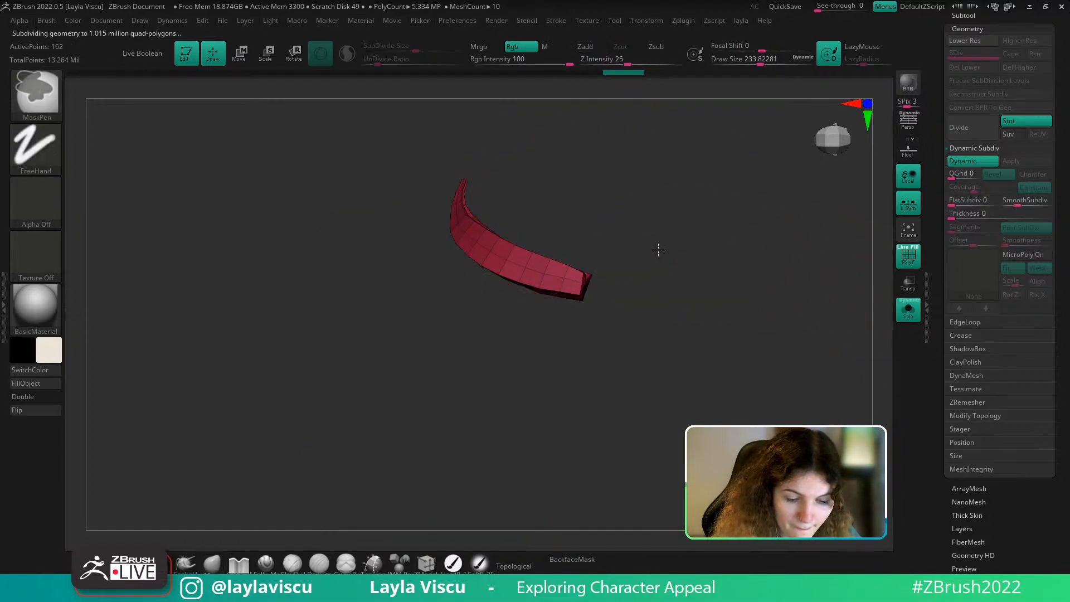
pyautogui.press('w')
pyautogui.click(576, 275)
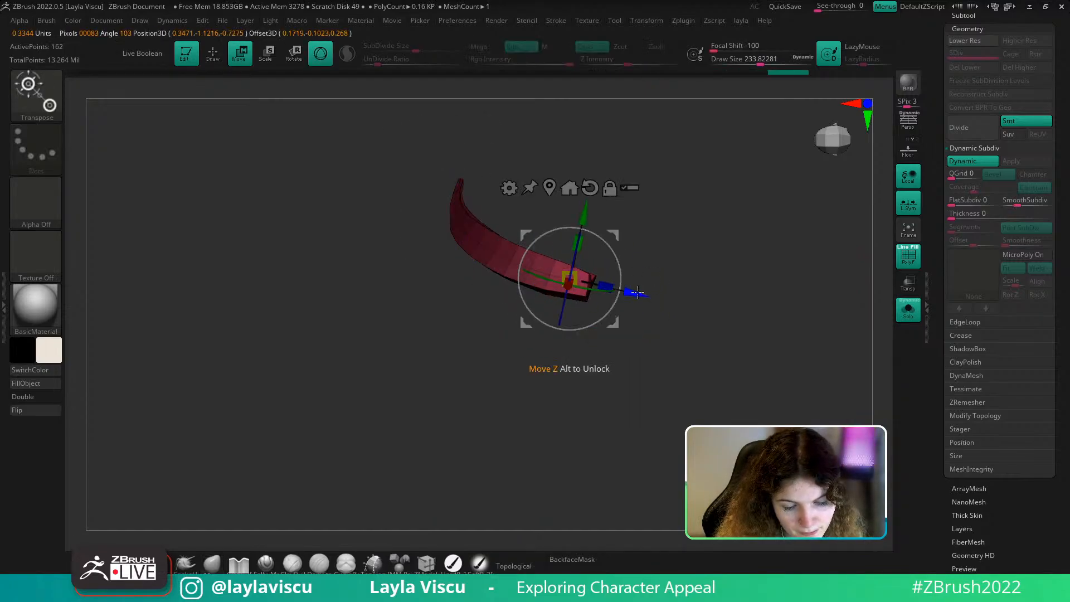
pyautogui.click(909, 310)
# Shift the fringe strip's end toward the parting with the gizmo, hide the polyframe, and check the hair
pyautogui.moveTo(867, 365); pyautogui.dragTo(742, 311)
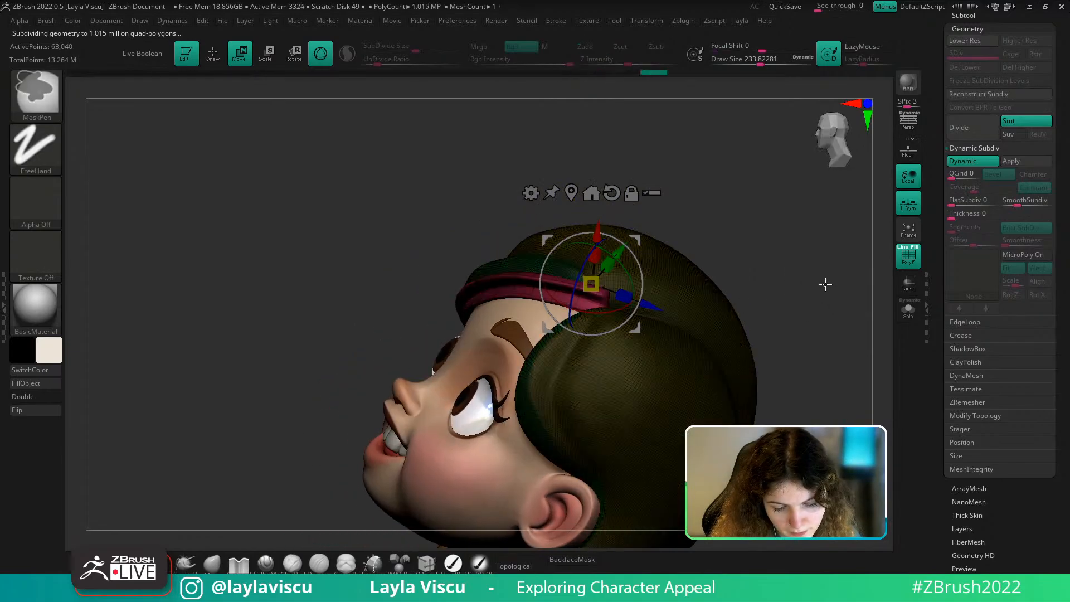
pyautogui.moveTo(660, 309); pyautogui.dragTo(682, 317)
pyautogui.hotkey('shift', 'f')
pyautogui.moveTo(741, 283); pyautogui.dragTo(716, 262)
pyautogui.moveTo(657, 277); pyautogui.dragTo(675, 304)
pyautogui.moveTo(655, 245); pyautogui.dragTo(646, 254)
# Switch back to the Move brush and check the hair on the full figure from the front
pyautogui.click(201, 564)
pyautogui.moveTo(738, 273)
pyautogui.mouseDown(button='right')
pyautogui.moveTo(779, 320)
pyautogui.moveTo(779, 356)
pyautogui.moveTo(713, 273)
pyautogui.moveTo(671, 299)
pyautogui.mouseUp(button='right')
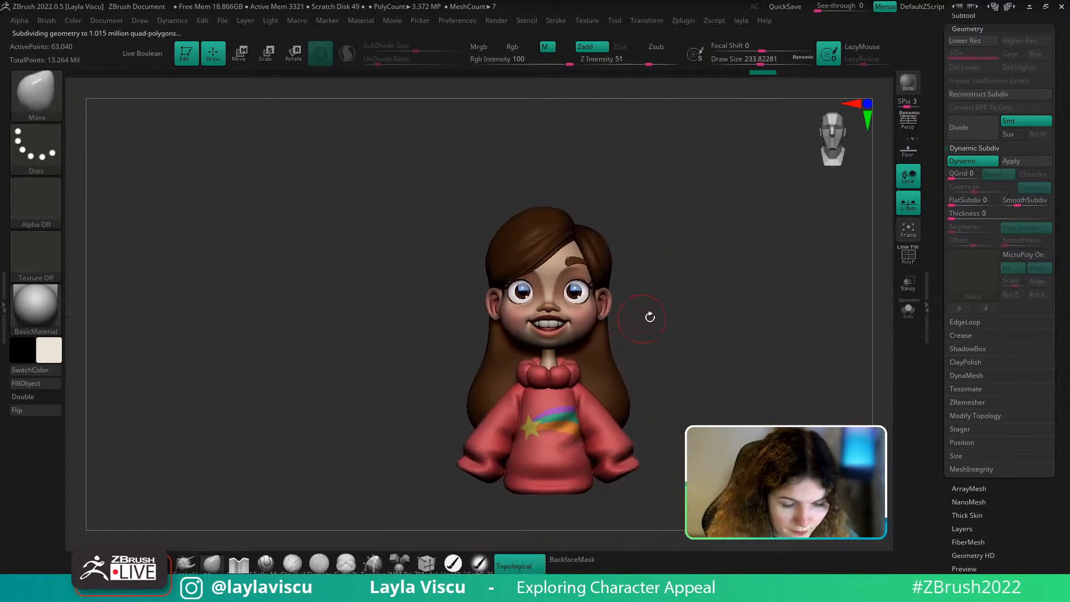
pyautogui.keyDown('ctrl'); pyautogui.moveTo(647, 379); pyautogui.dragTo(638, 383, button='right'); pyautogui.keyUp('ctrl')
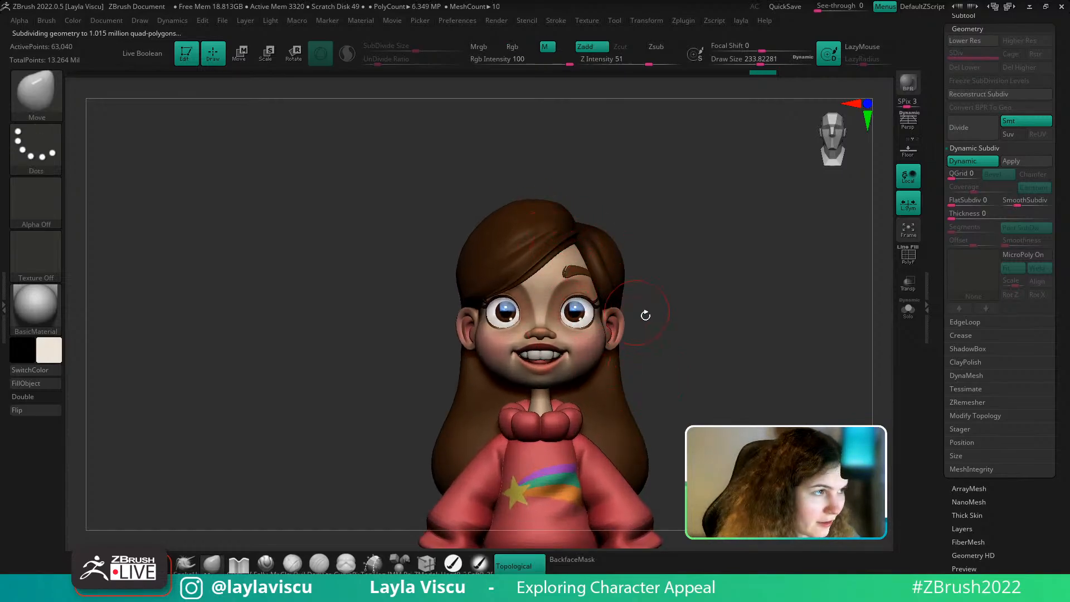
pyautogui.keyDown('alt'); pyautogui.moveTo(715, 315); pyautogui.dragTo(701, 263, button='right'); pyautogui.keyUp('alt')
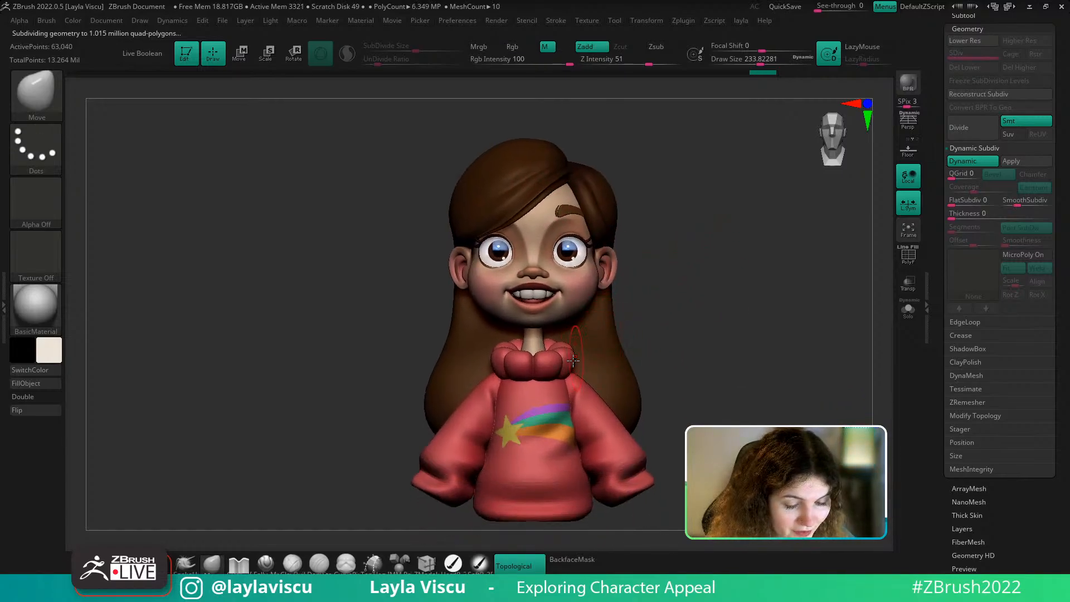
# Append a Plane3D to the subtool list, select it, and isolate it in the viewport
pyautogui.click(973, 16)
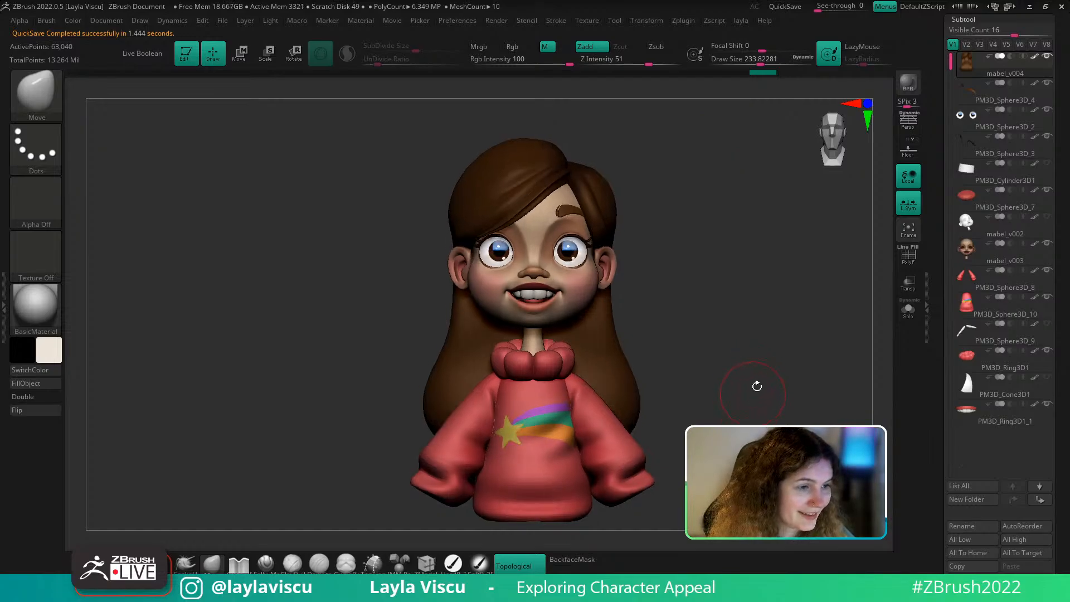
pyautogui.moveTo(716, 283); pyautogui.dragTo(681, 283)
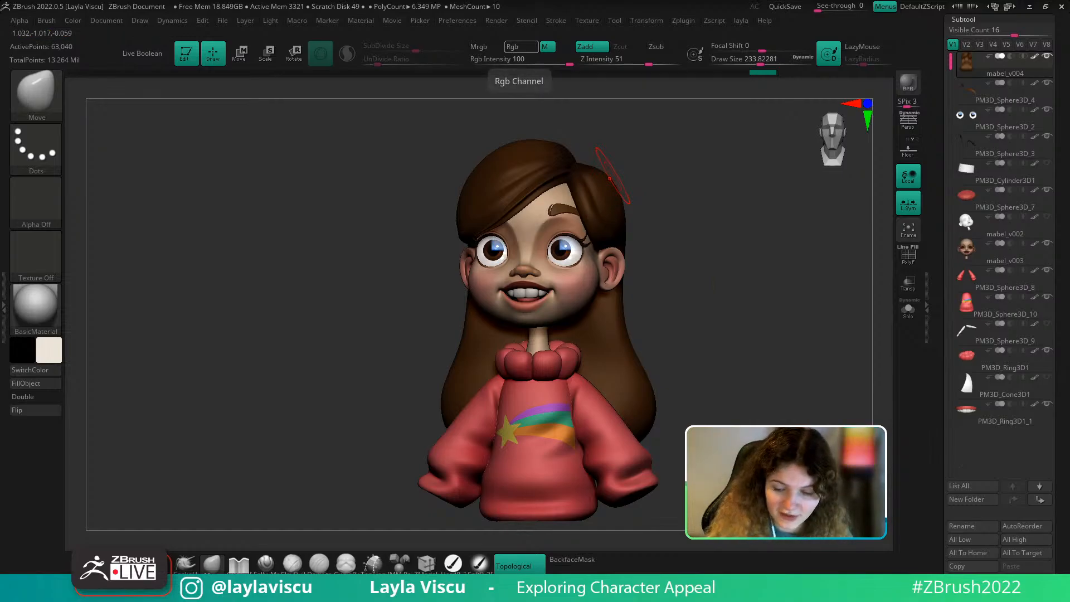
pyautogui.scroll(-4, 1039, 388)
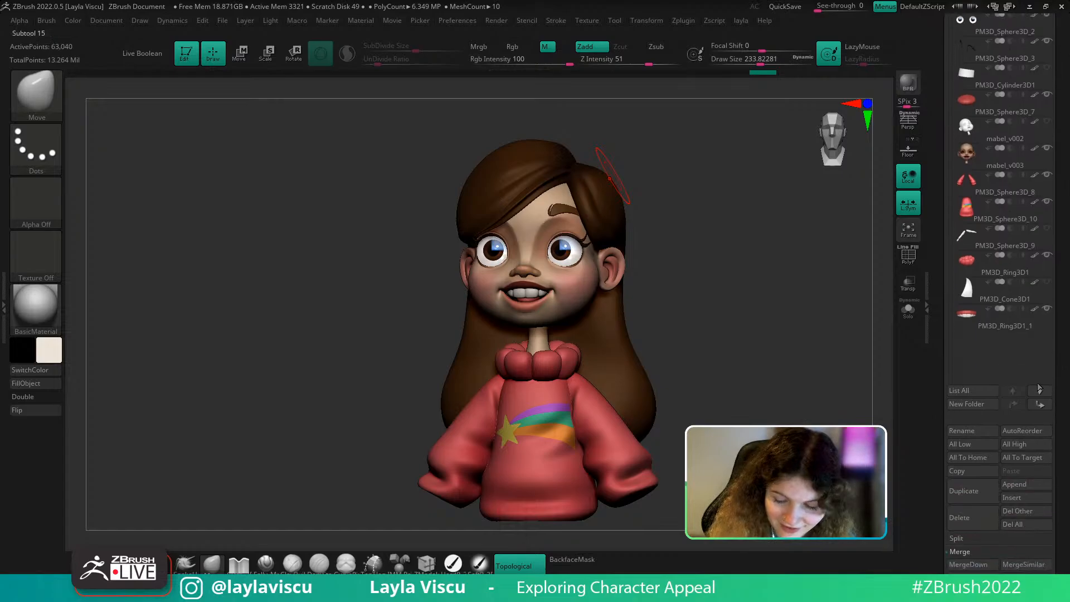
pyautogui.click(1019, 484)
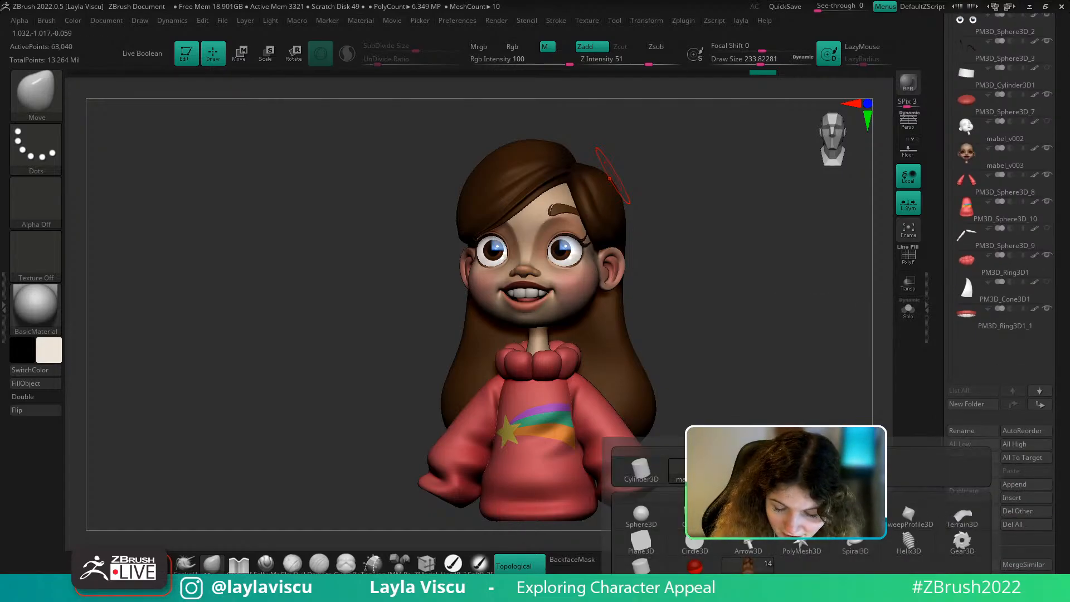
pyautogui.moveTo(659, 550)
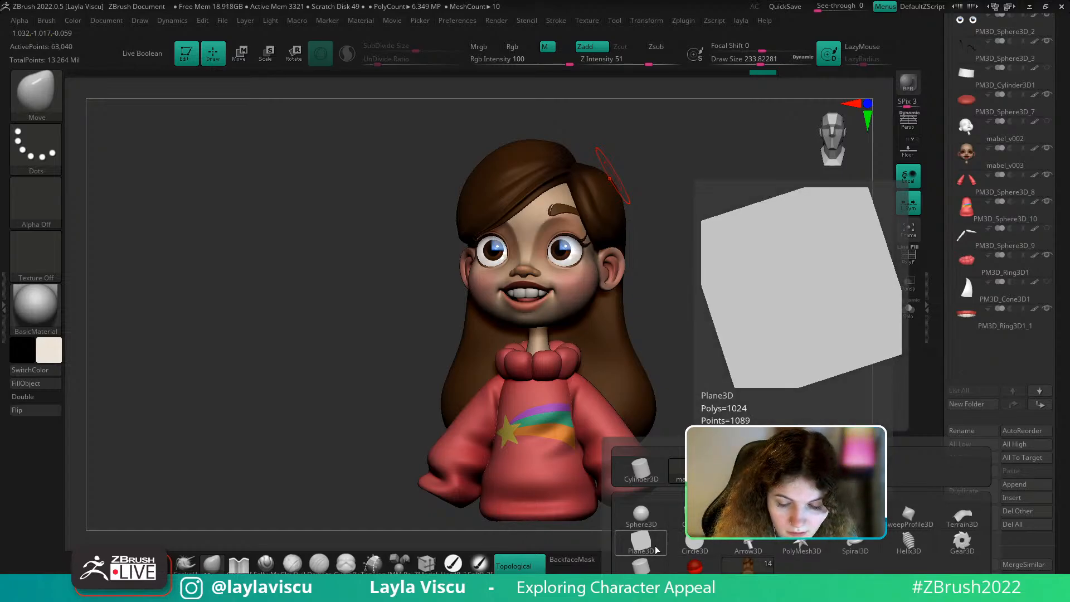
pyautogui.click(658, 549)
pyautogui.click(908, 309)
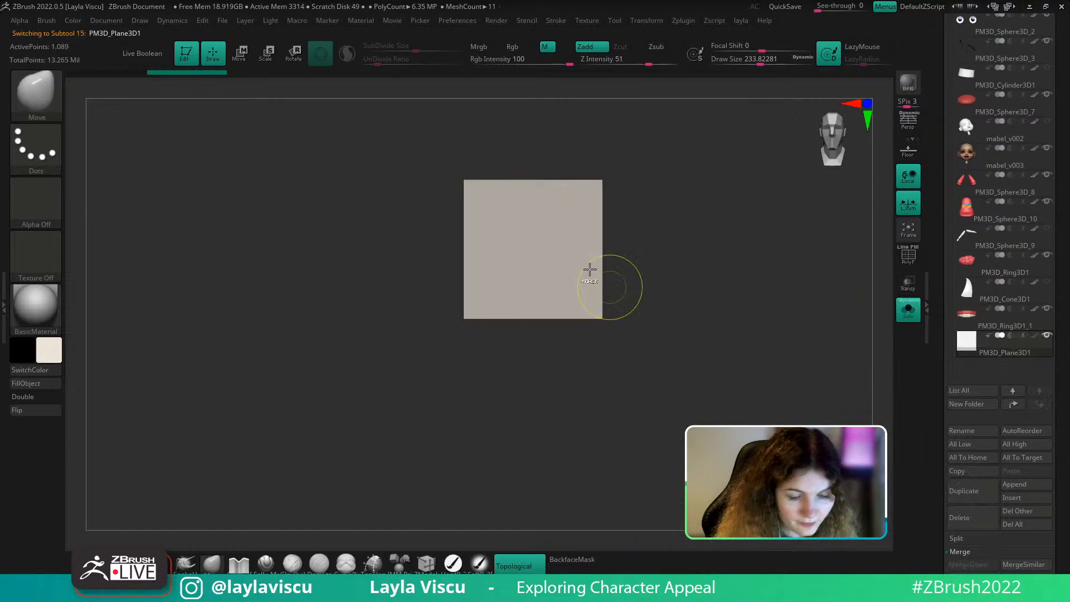
# Frame the isolated plane, show its polyframe, and reduce the brush's draw size to about 80
pyautogui.press('f')
pyautogui.hotkey('shift', 'f')
pyautogui.press('s')
pyautogui.moveTo(699, 333); pyautogui.dragTo(696, 333)
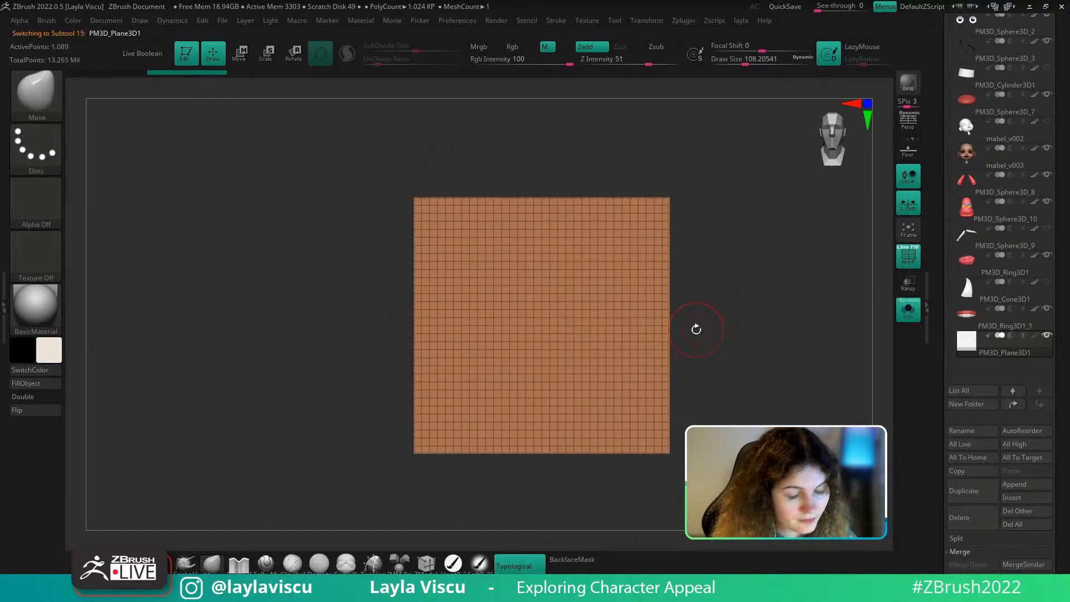
pyautogui.press('s')
pyautogui.click(518, 335)
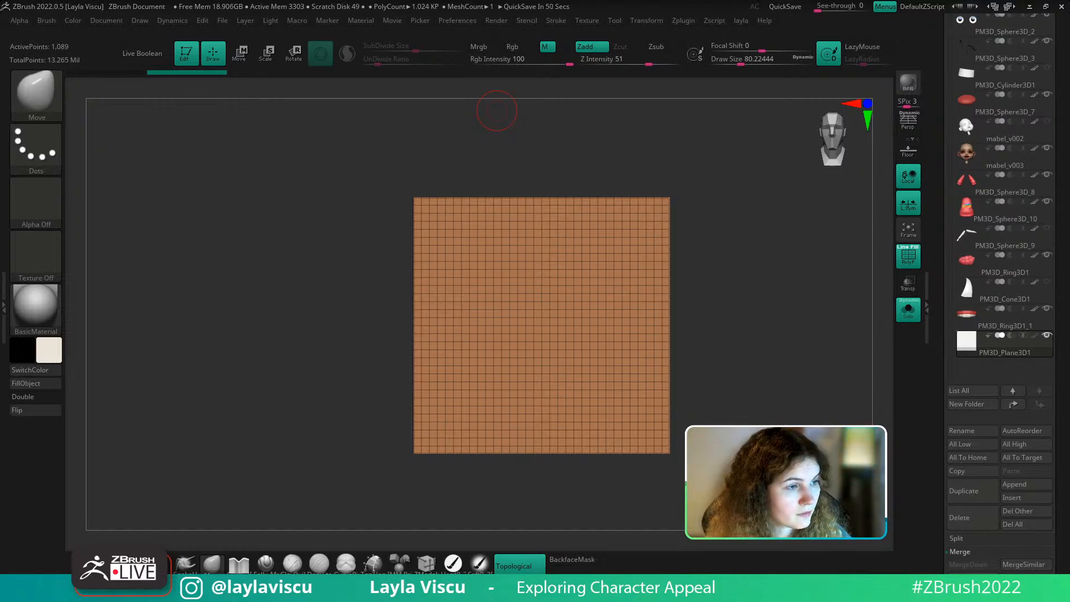
pyautogui.click(587, 20)
pyautogui.click(614, 107)
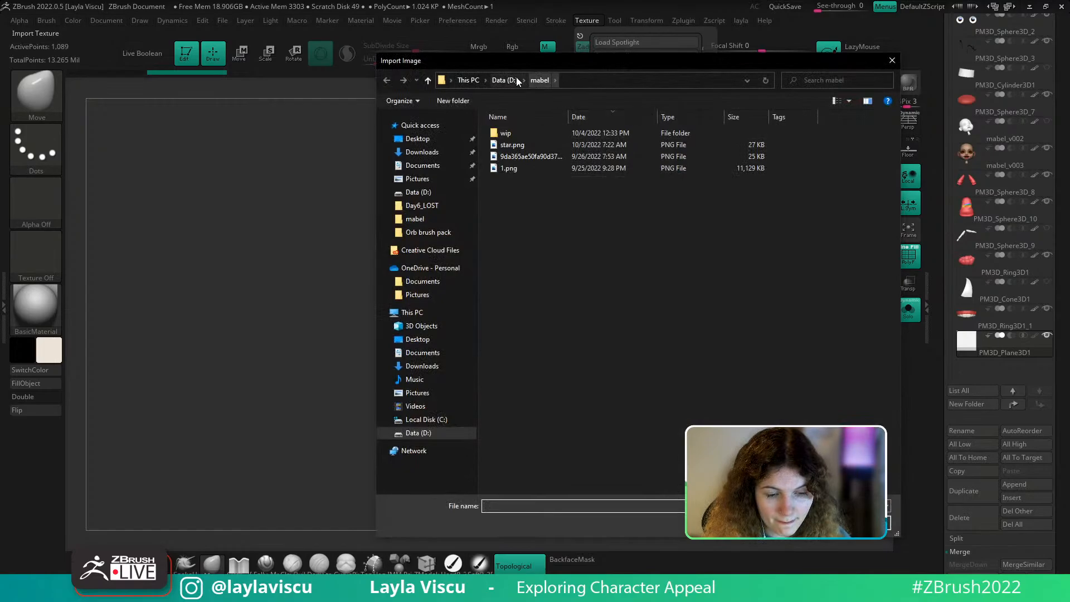
pyautogui.rightClick(583, 233)
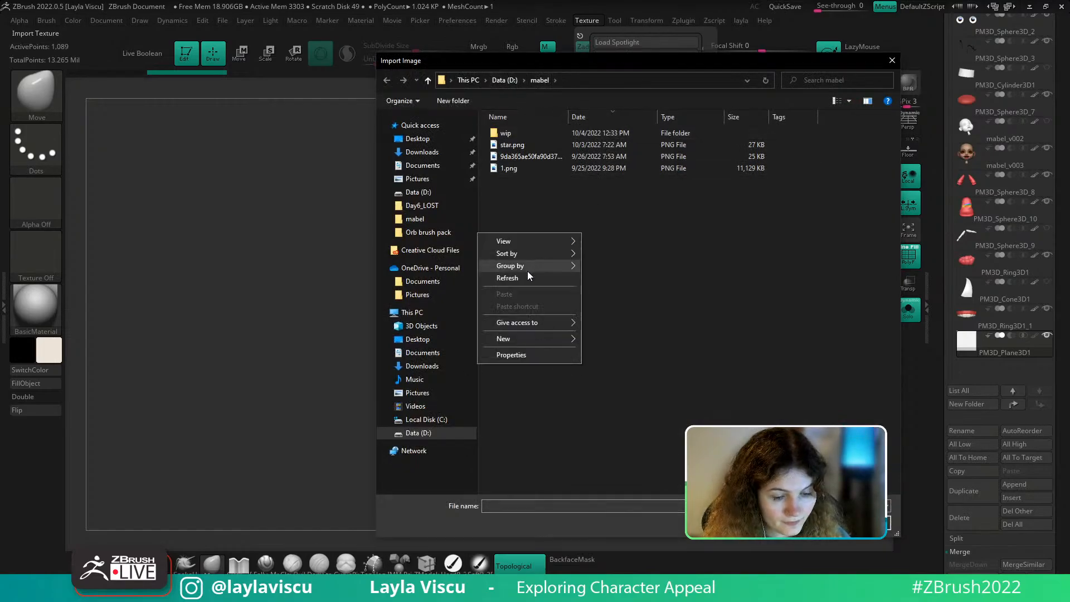
pyautogui.press('Escape')
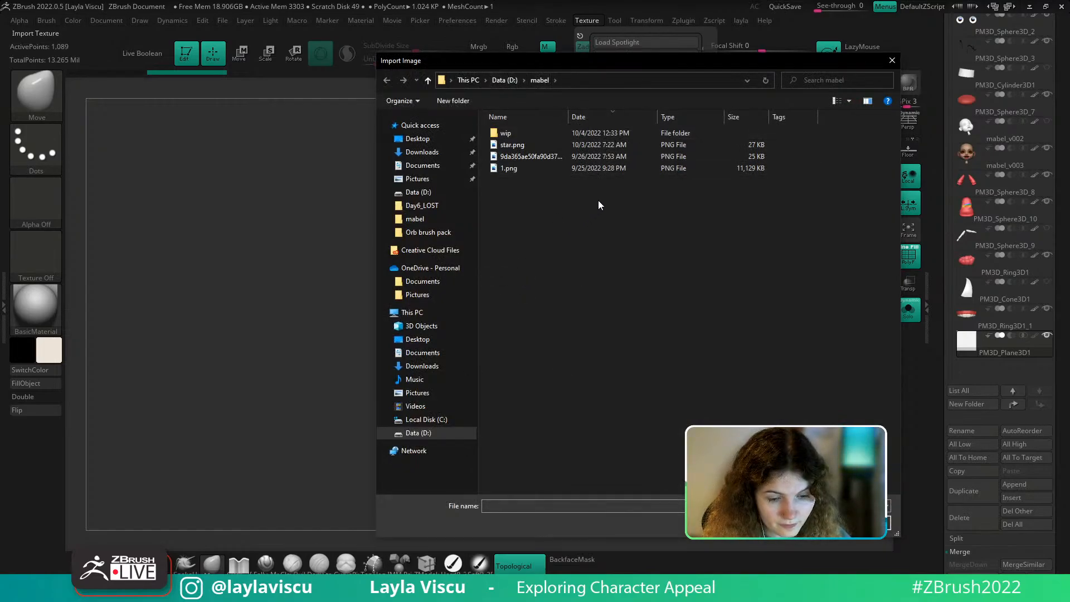
pyautogui.click(892, 60)
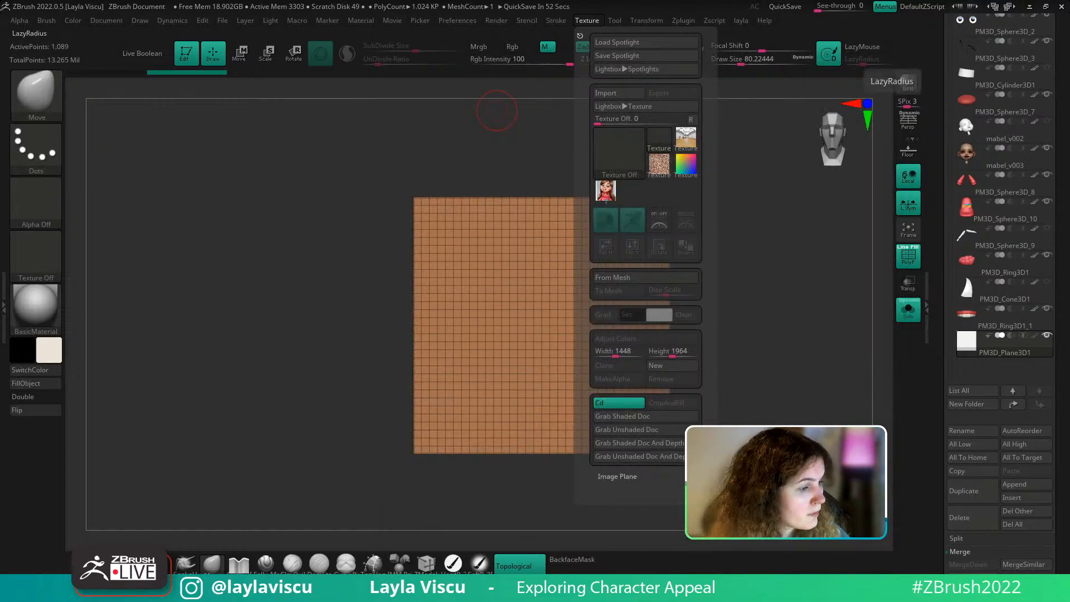
pyautogui.click(605, 93)
pyautogui.moveTo(490, 16); pyautogui.dragTo(0, 11)
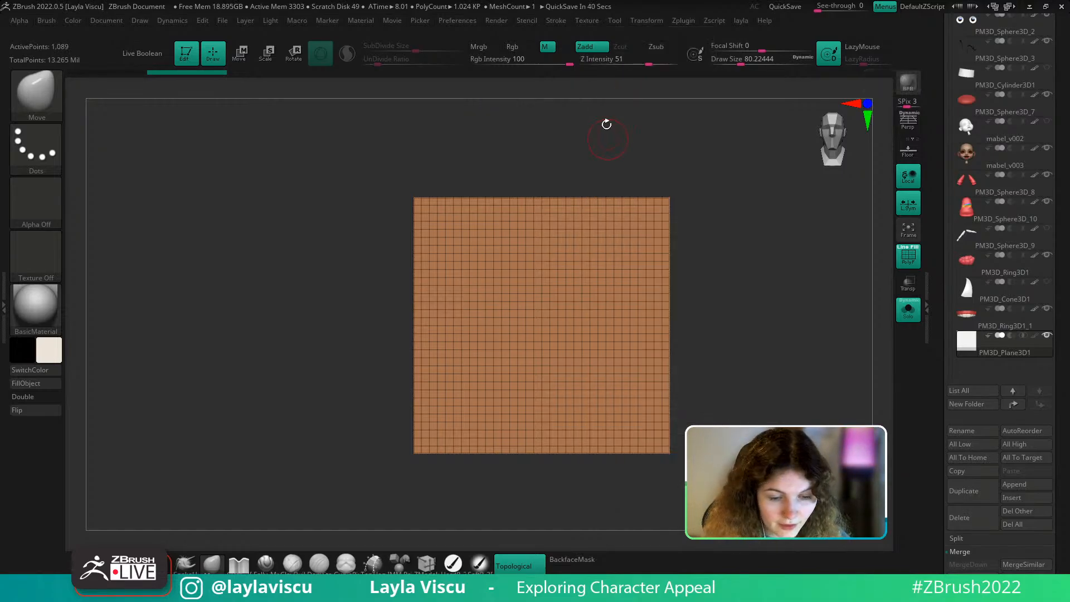
# Import the braces-teeth image as a texture and add it to Spotlight
pyautogui.click(587, 20)
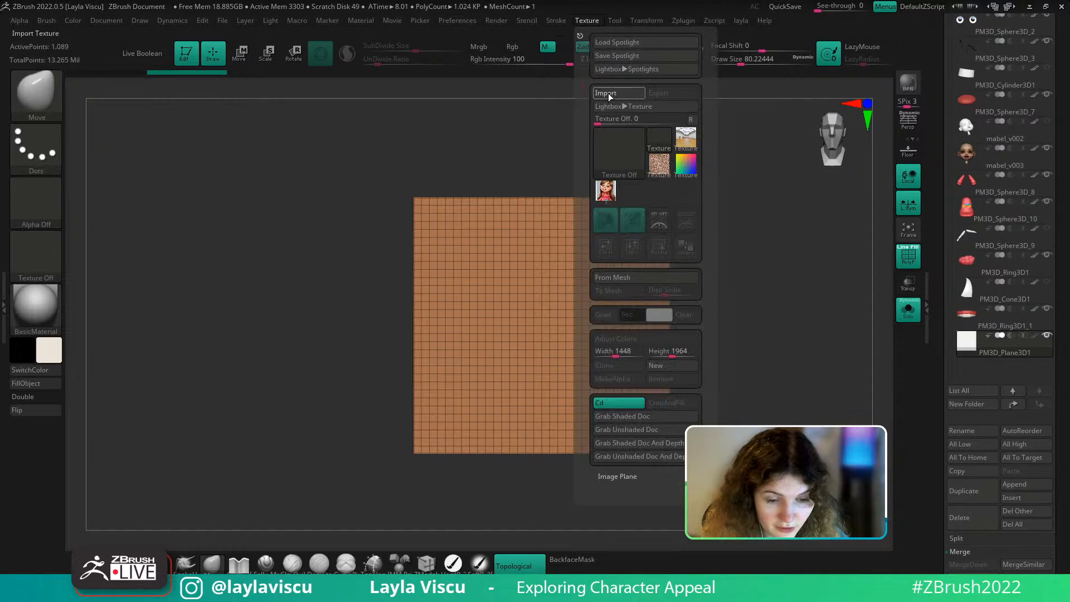
pyautogui.click(597, 56)
pyautogui.doubleClick(538, 145)
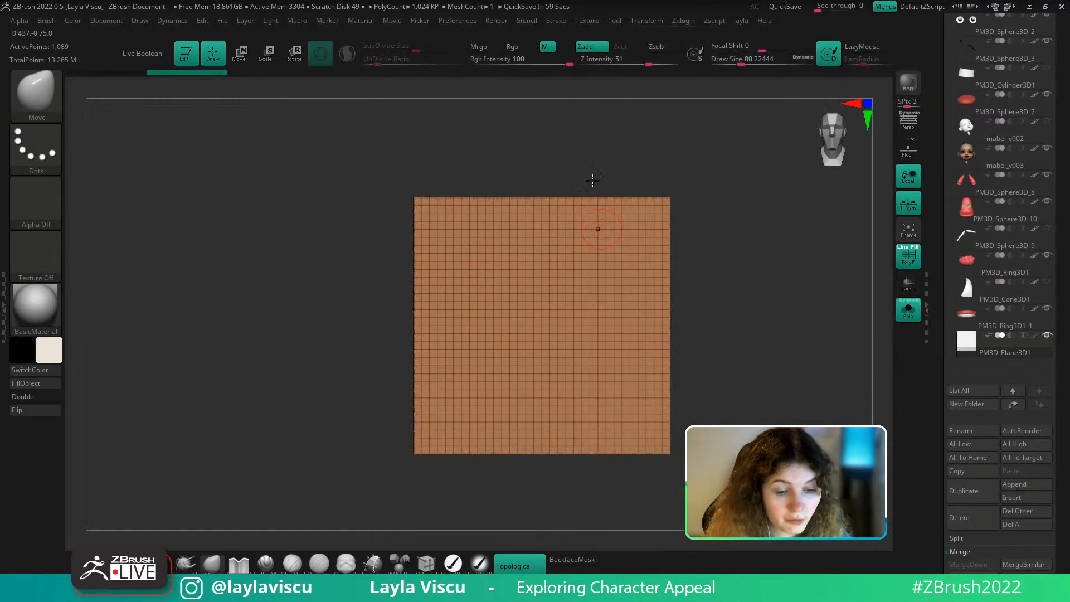
pyautogui.click(587, 21)
pyautogui.click(632, 192)
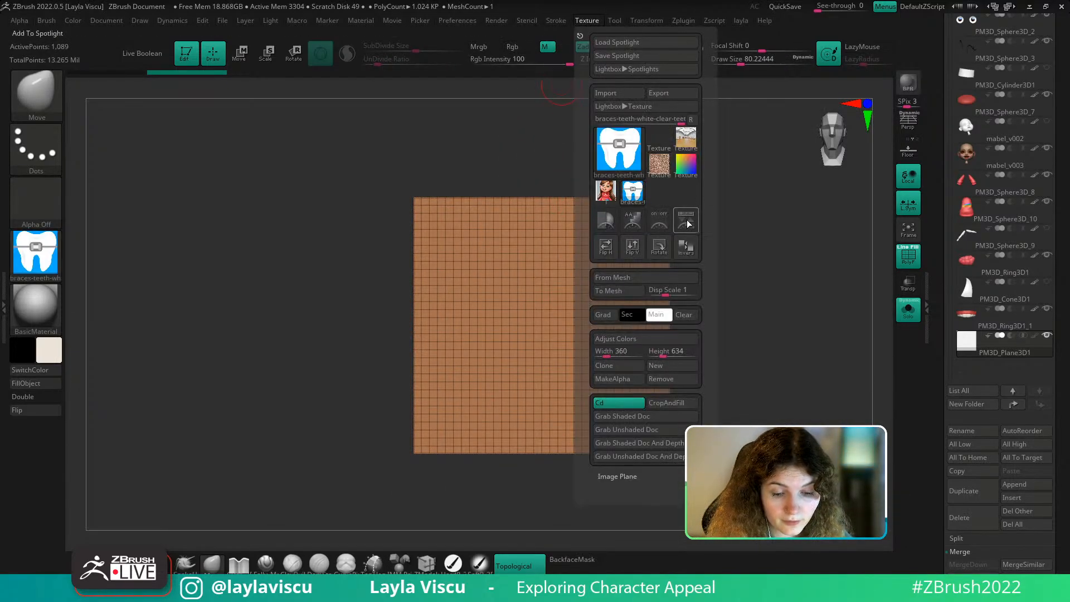
pyautogui.click(685, 220)
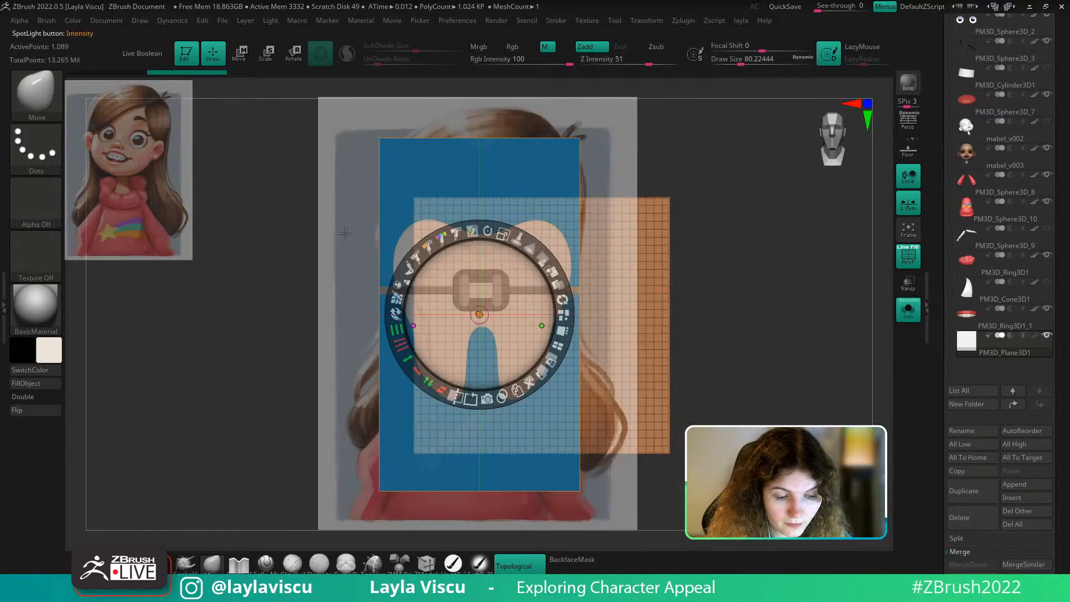
# Move the girl reference aside and reposition and enlarge the tooth image in Spotlight until its bracket is centred over the plane
pyautogui.moveTo(345, 233); pyautogui.dragTo(64, 225)
pyautogui.moveTo(463, 277); pyautogui.dragTo(523, 291)
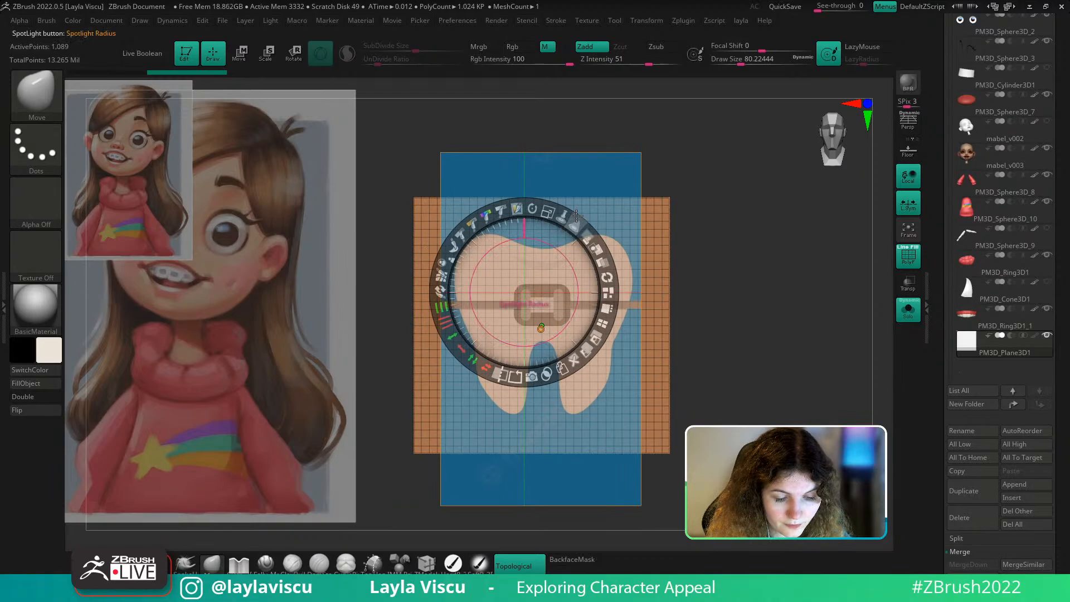
pyautogui.moveTo(585, 232)
pyautogui.mouseDown()
pyautogui.moveTo(616, 274)
pyautogui.moveTo(575, 223)
pyautogui.moveTo(584, 231)
pyautogui.mouseUp()
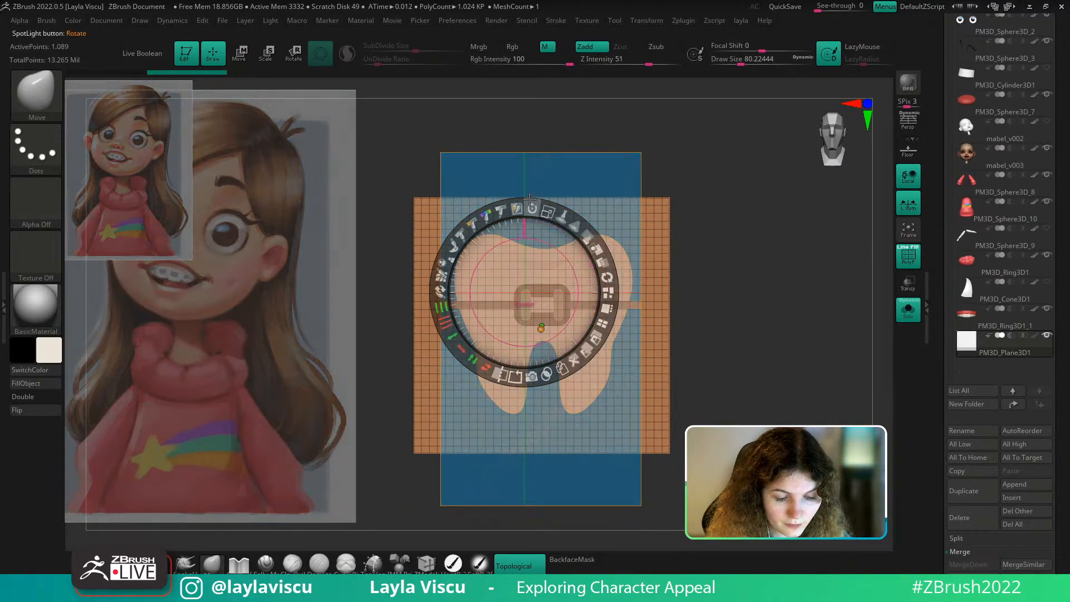
pyautogui.moveTo(549, 211); pyautogui.dragTo(572, 221)
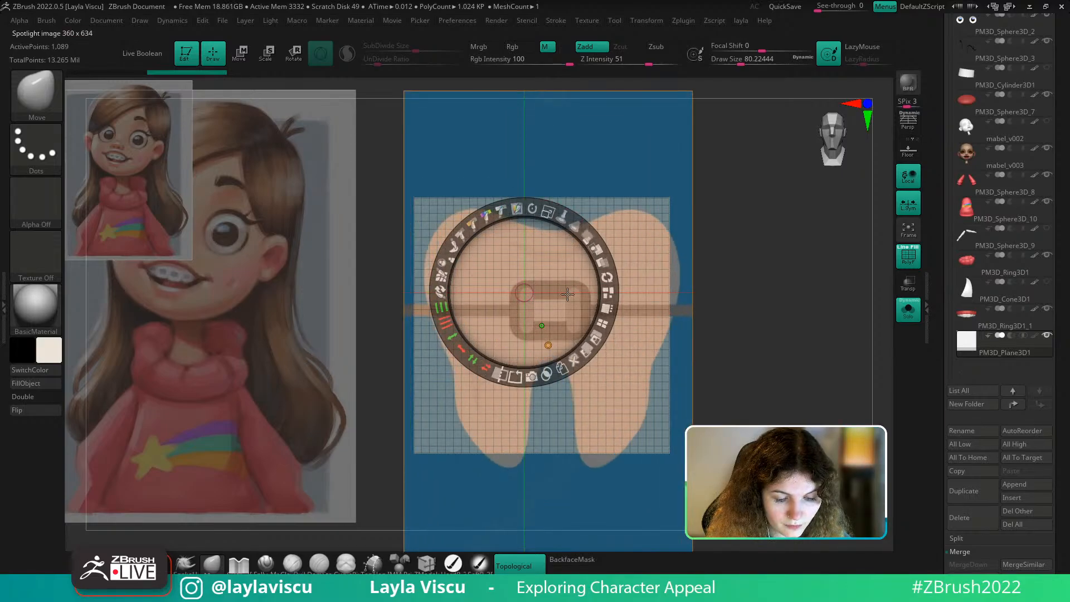
pyautogui.moveTo(567, 294); pyautogui.dragTo(558, 297)
pyautogui.moveTo(539, 214); pyautogui.dragTo(565, 228)
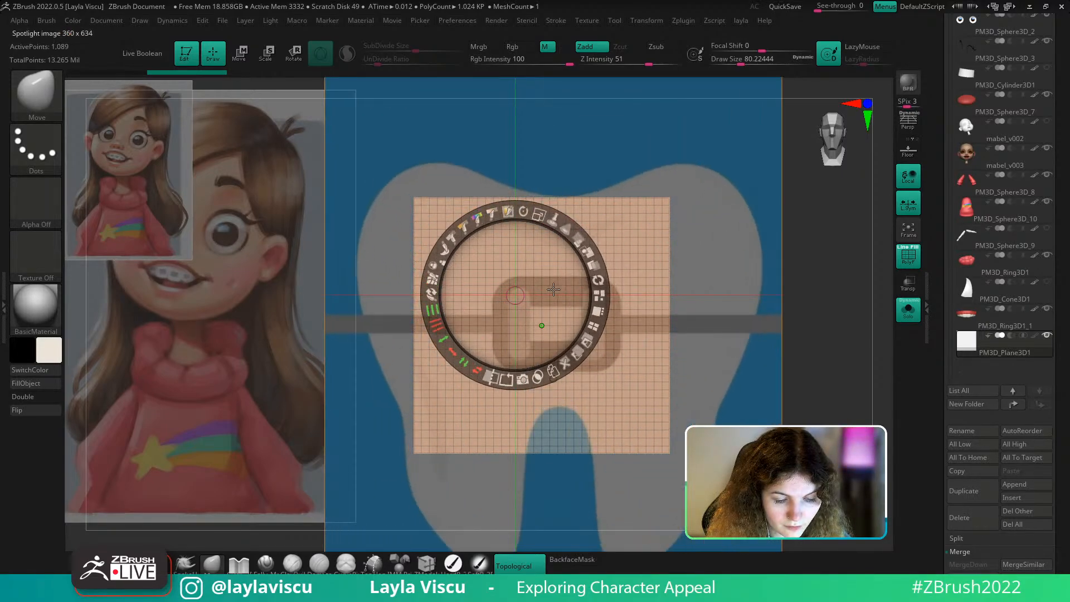
pyautogui.moveTo(553, 289); pyautogui.dragTo(537, 290)
# Put away the Spotlight dial, set the draw size to 112, and choose the HardP_3DCW brush
pyautogui.hotkey('shift', 'z')
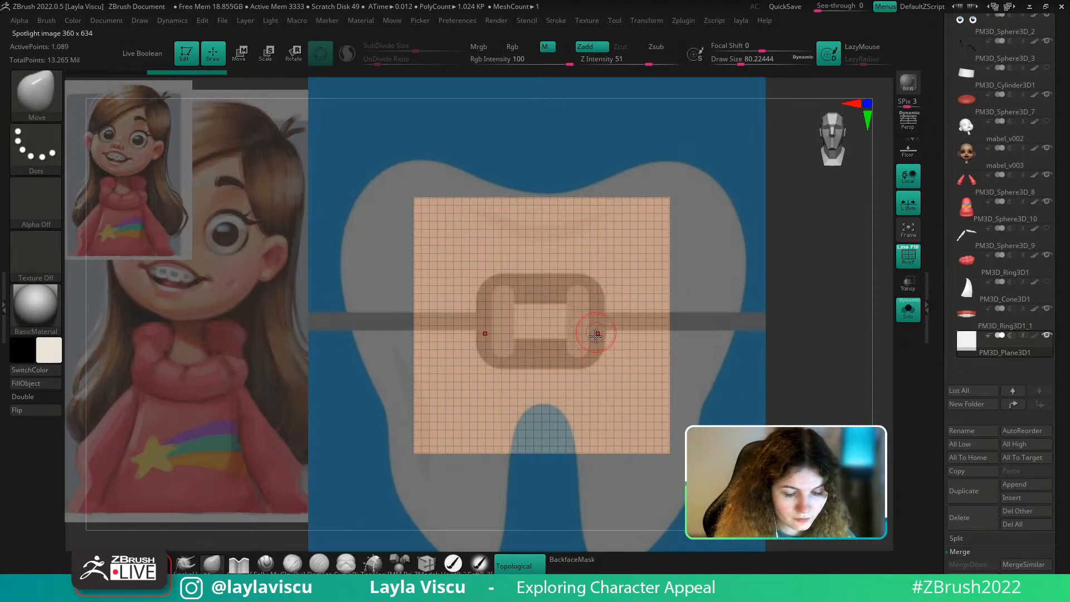
pyautogui.press('s')
pyautogui.moveTo(597, 340); pyautogui.dragTo(602, 341)
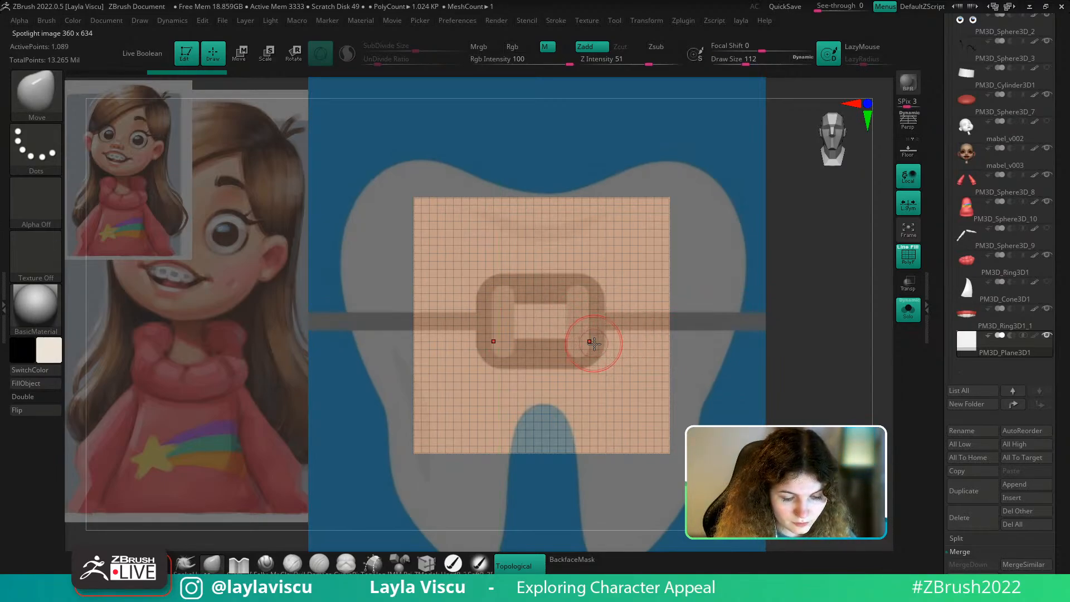
pyautogui.click(456, 565)
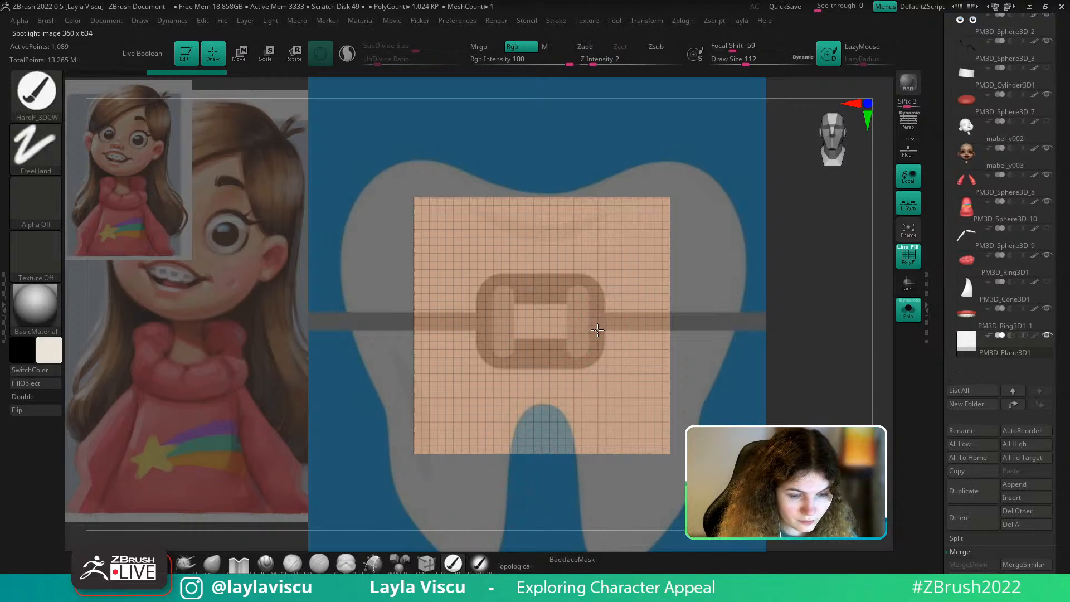
# Try painting the bracket from the Spotlight image onto the coarse plane, check it without the polyframe, and undo the paint
pyautogui.moveTo(598, 330); pyautogui.dragTo(543, 287)
pyautogui.hotkey('shift', 'z')
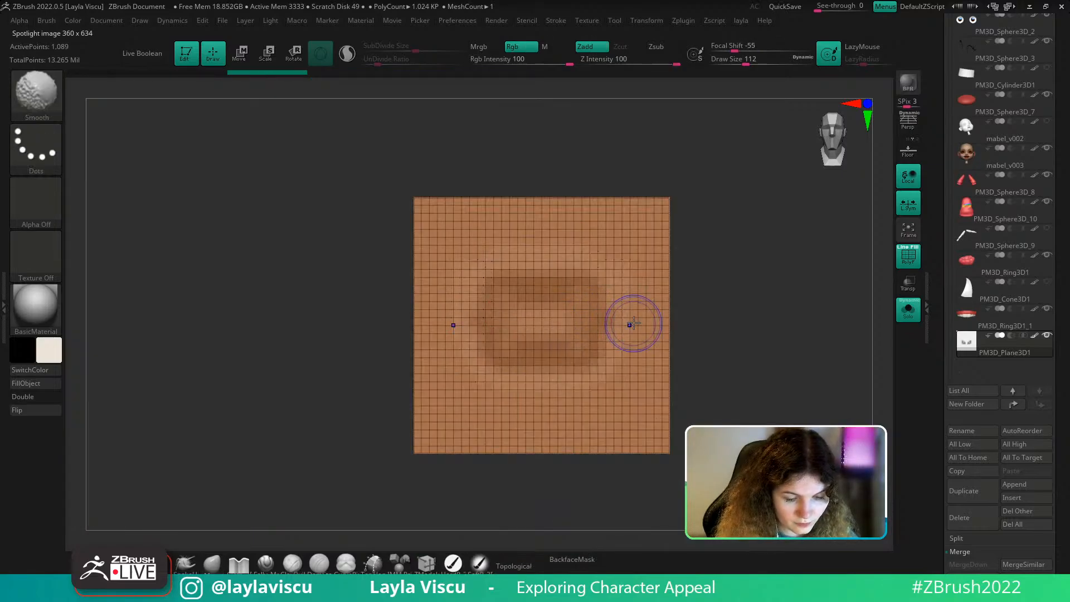
pyautogui.hotkey('shift', 'f')
pyautogui.hotkey('ctrl', 'z')
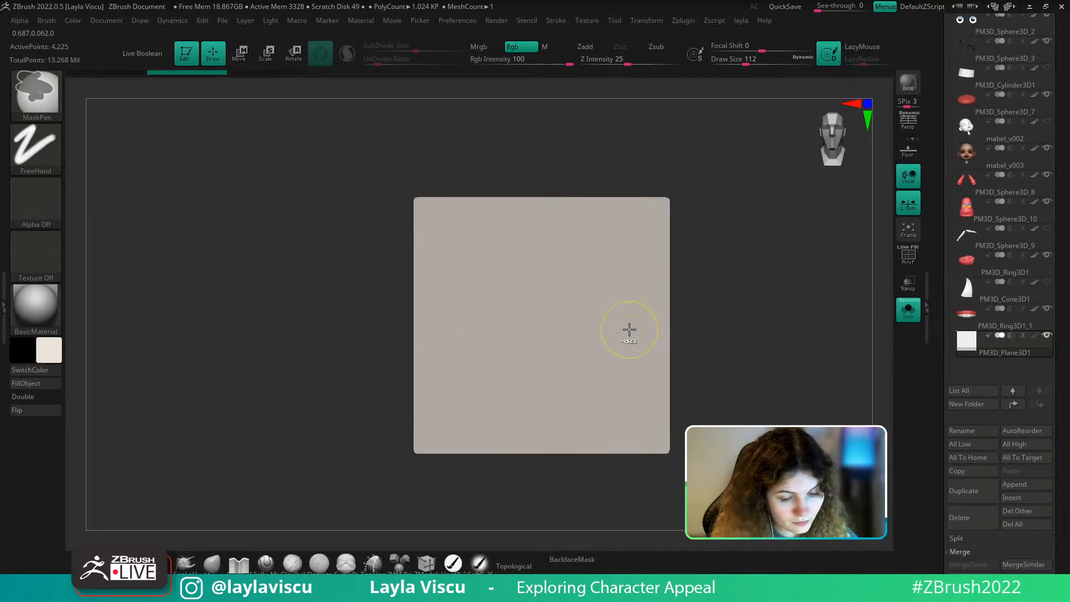
# Subdivide the plane to about 66,000 points and bring the Spotlight image back over it, ready for painting
pyautogui.hotkey('ctrl', 'd')
pyautogui.hotkey('ctrl', 'd')
pyautogui.hotkey('shift', 'z')
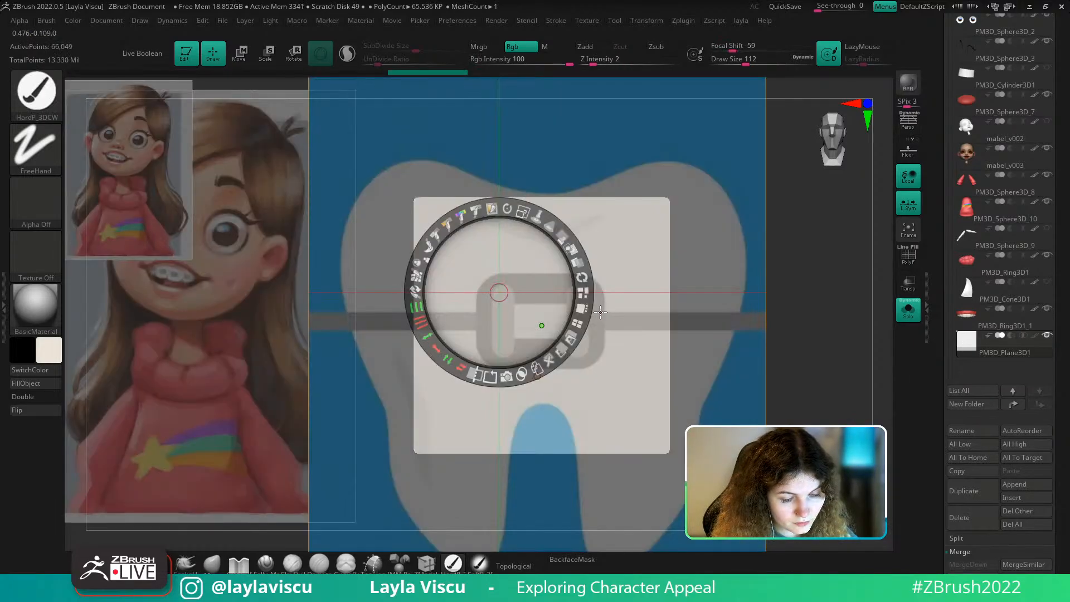
pyautogui.press('z')
# Paint the whole bracket from the tooth image onto the dense plane and hide the Spotlight images
pyautogui.moveTo(594, 313)
pyautogui.mouseDown()
pyautogui.moveTo(576, 325)
pyautogui.moveTo(524, 291)
pyautogui.moveTo(486, 306)
pyautogui.moveTo(516, 311)
pyautogui.mouseUp()
pyautogui.hotkey('shift', 'f')
pyautogui.hotkey('shift', 'f')
pyautogui.hotkey('ctrl', 'z')
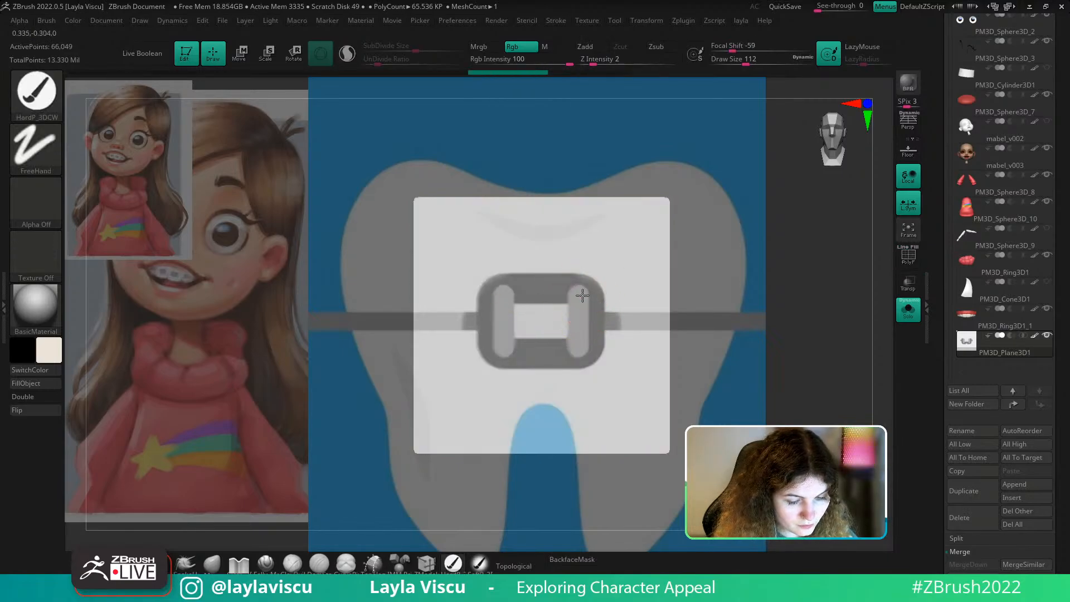
pyautogui.moveTo(582, 295); pyautogui.dragTo(578, 356)
pyautogui.hotkey('shift', 'z')
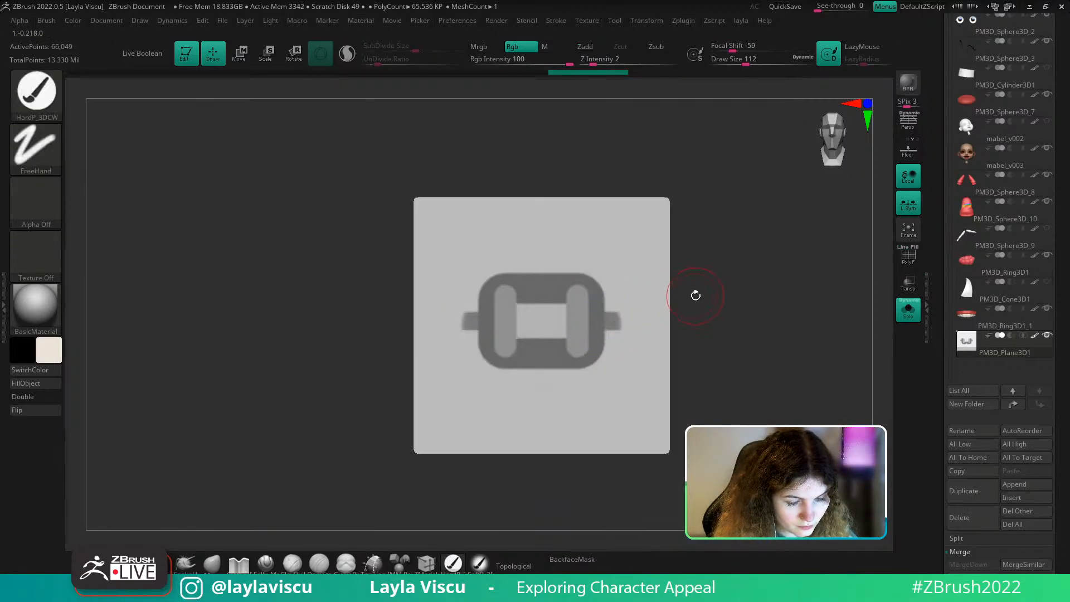
# Reduce the draw size to about 49 and paint over the wire stubs on both sides of the bracket in white
pyautogui.press('s')
pyautogui.moveTo(707, 346); pyautogui.dragTo(635, 330)
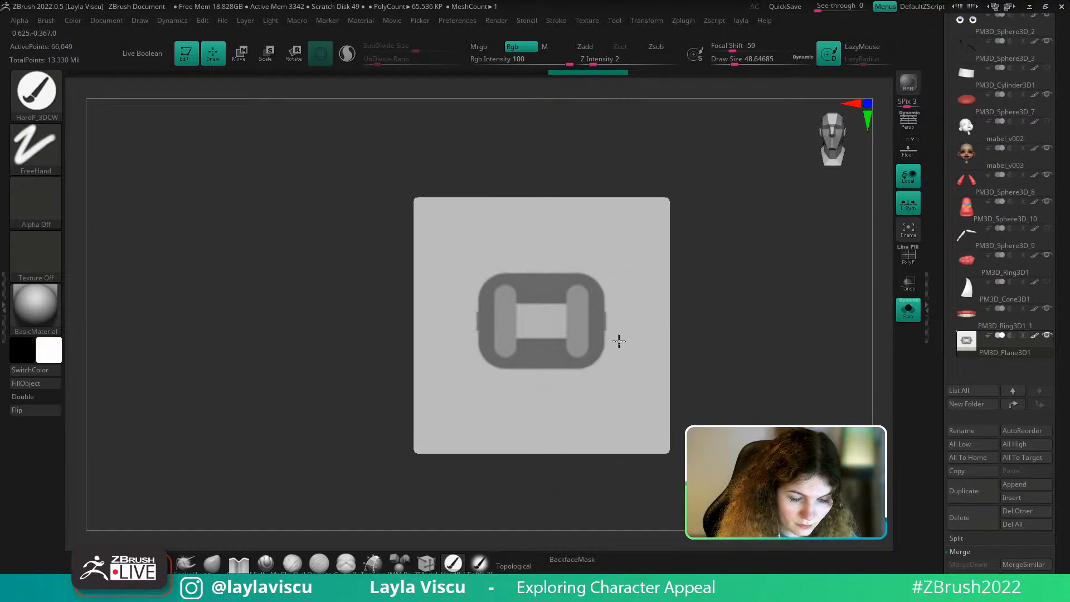
pyautogui.moveTo(618, 306); pyautogui.dragTo(620, 341)
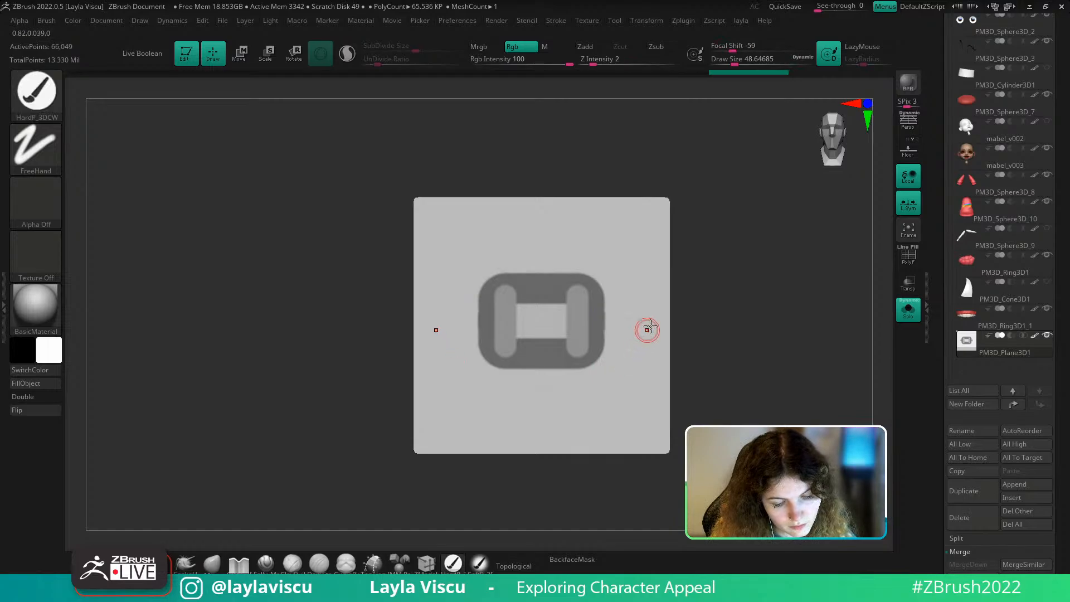
# Paint the dark gray wire running from both sides of the bracket to the plane's edges, following the tooth reference image
pyautogui.hotkey('shift', 'z')
pyautogui.hotkey('shift', 'z')
pyautogui.hotkey('shift', 'z')
pyautogui.hotkey('shift', 'z')
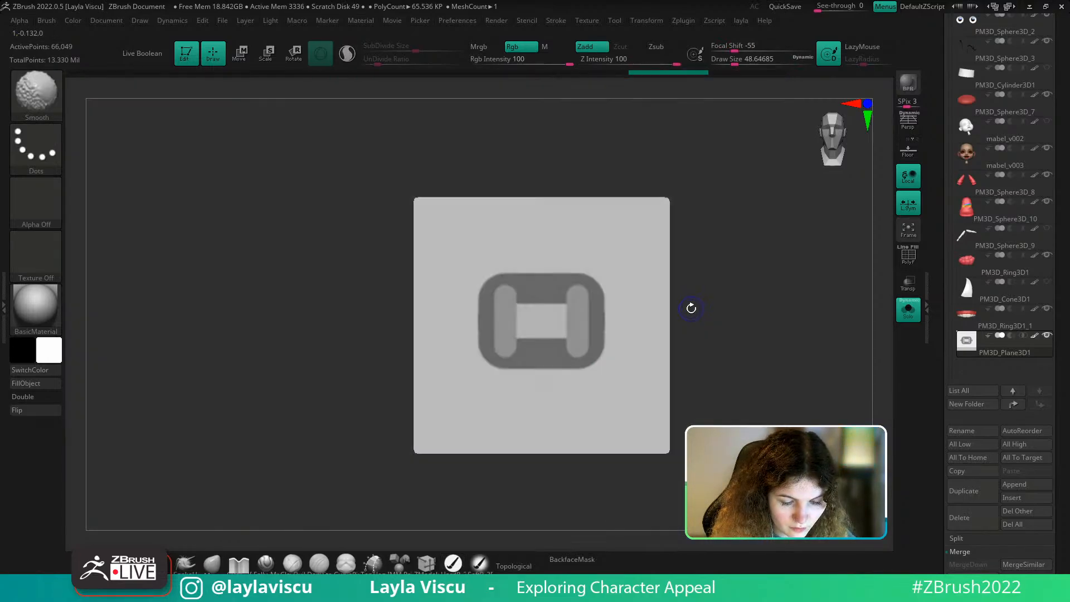
pyautogui.hotkey('shift', 'z')
pyautogui.press('z')
pyautogui.press('z')
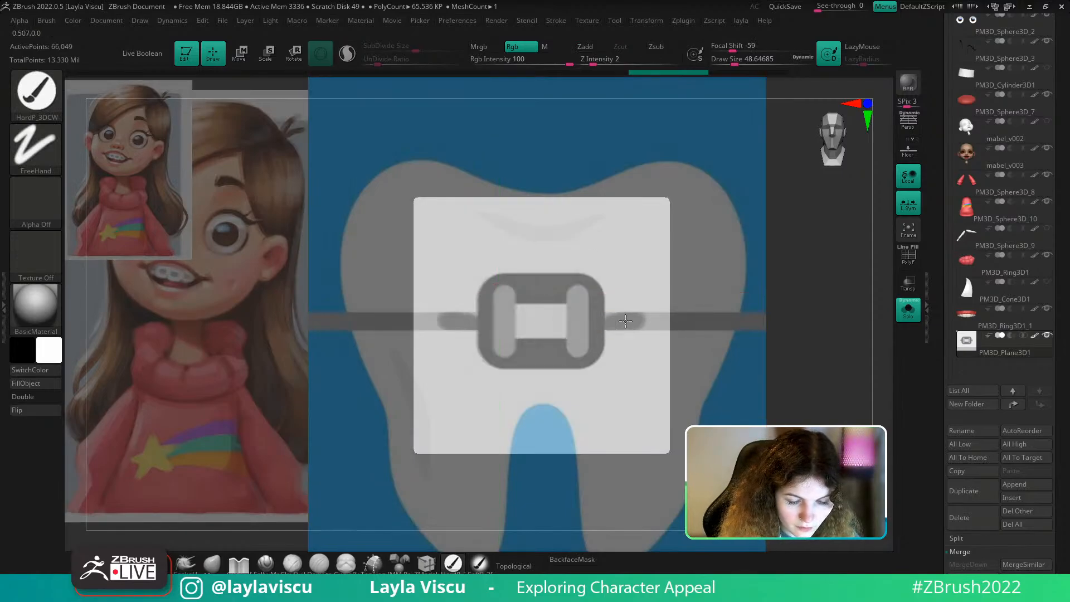
pyautogui.hotkey('shift', 'z')
pyautogui.hotkey('shift', 'z')
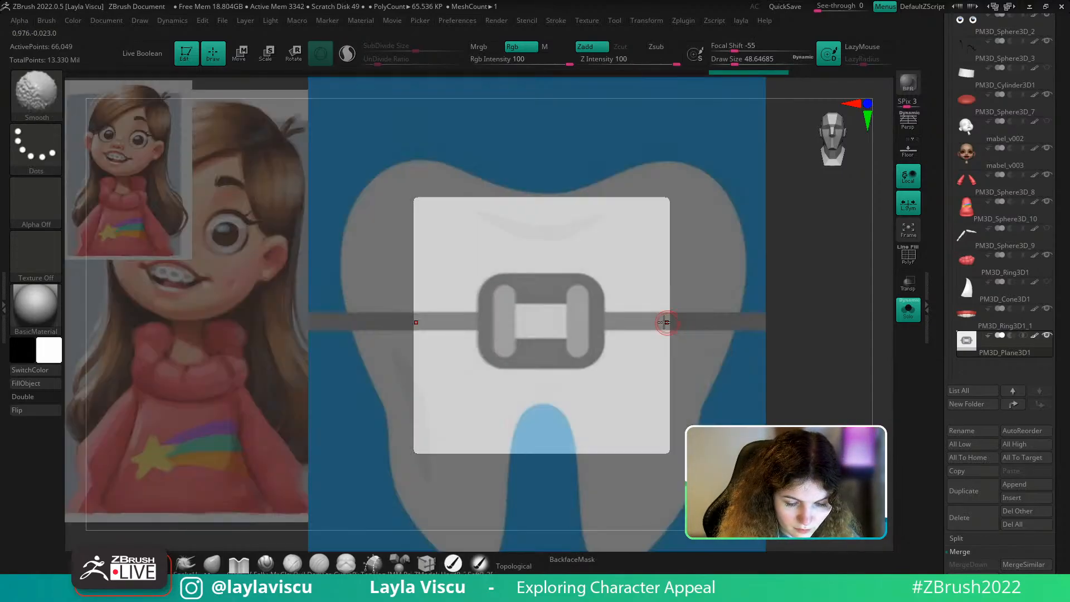
pyautogui.press('z')
pyautogui.press('z')
pyautogui.hotkey('shift', 'z')
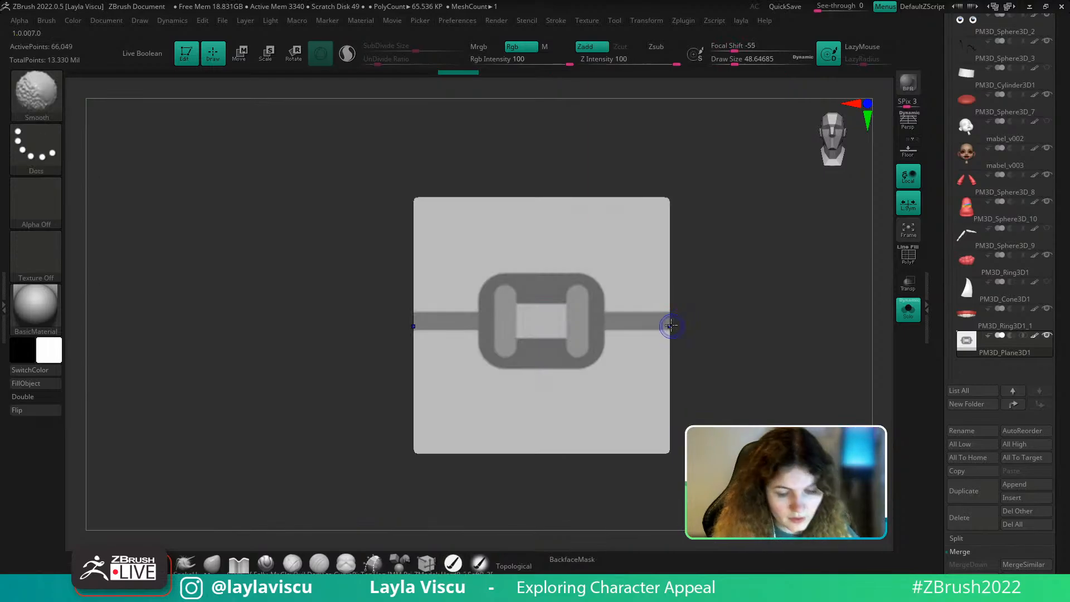
# Display the polyframe, create polygroups from the plane's polypaint and isolate the bracket group to check its shape
pyautogui.hotkey('shift', 'f')
pyautogui.hotkey('shift', 'f')
pyautogui.keyDown('ctrl'); pyautogui.moveTo(643, 333); pyautogui.dragTo(623, 338, button='right'); pyautogui.keyUp('ctrl')
pyautogui.hotkey('shift', 'f')
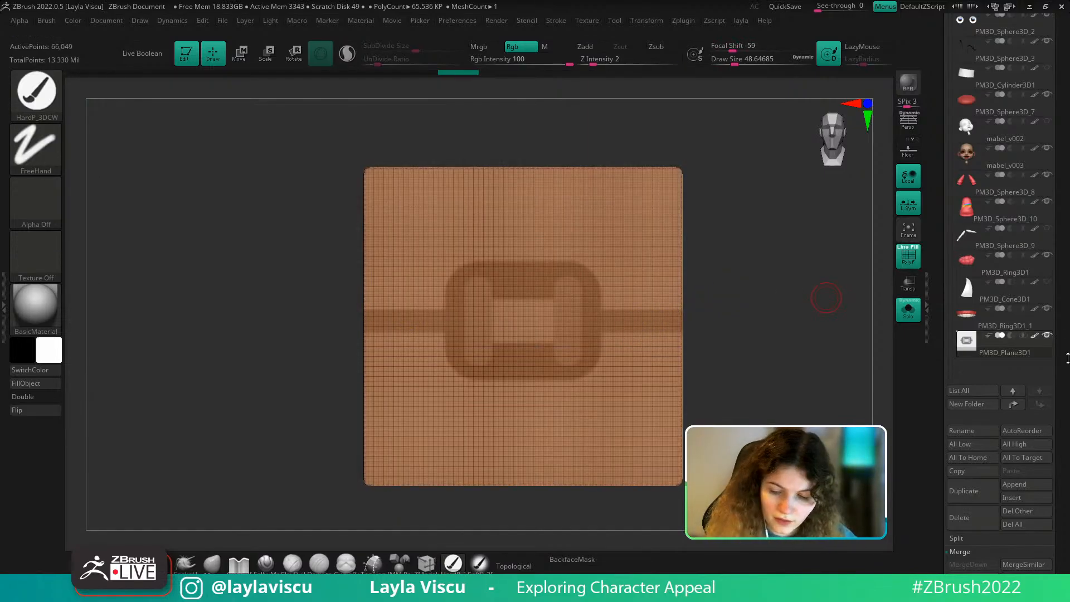
pyautogui.moveTo(1055, 423); pyautogui.dragTo(1053, 181)
pyautogui.click(970, 436)
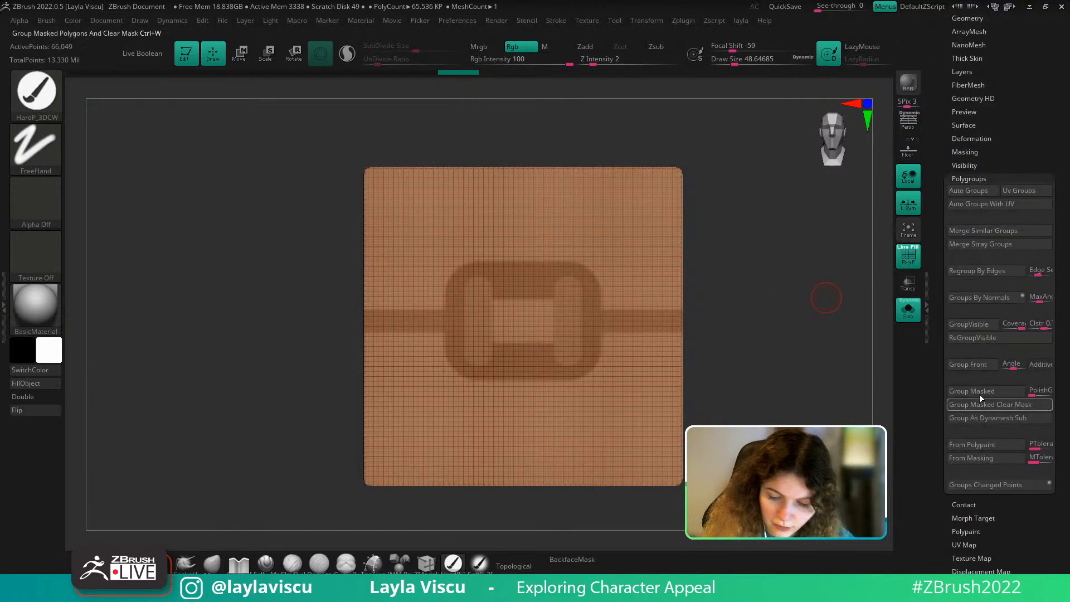
pyautogui.click(973, 444)
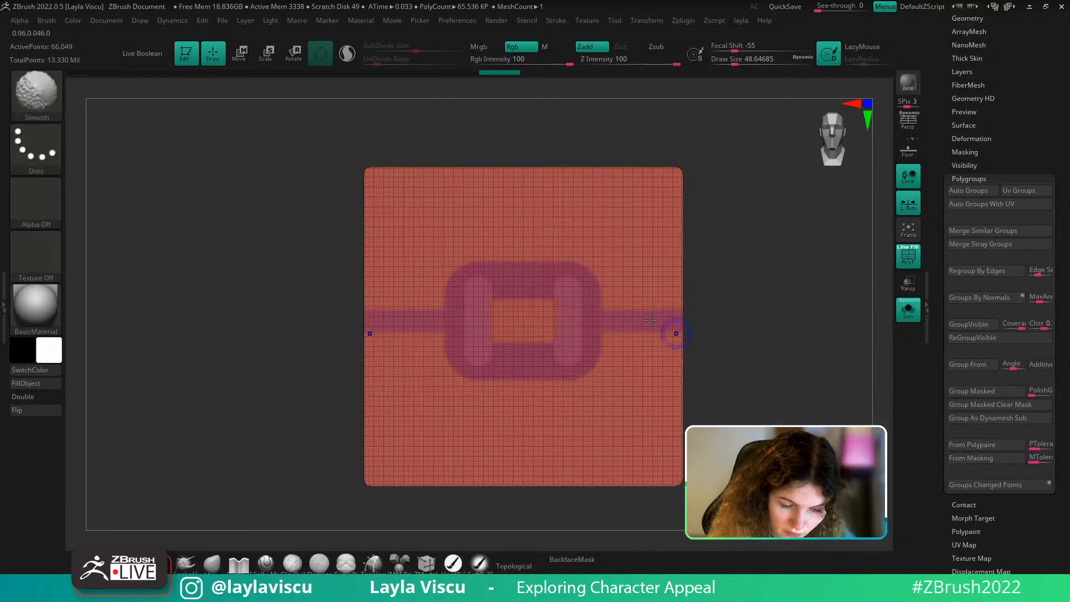
pyautogui.keyDown('ctrl'); pyautogui.moveTo(577, 295); pyautogui.dragTo(586, 307, button='right'); pyautogui.keyUp('ctrl')
pyautogui.keyDown('ctrl'); pyautogui.keyDown('shift'); pyautogui.click(580, 312); pyautogui.keyUp('shift'); pyautogui.keyUp('ctrl')
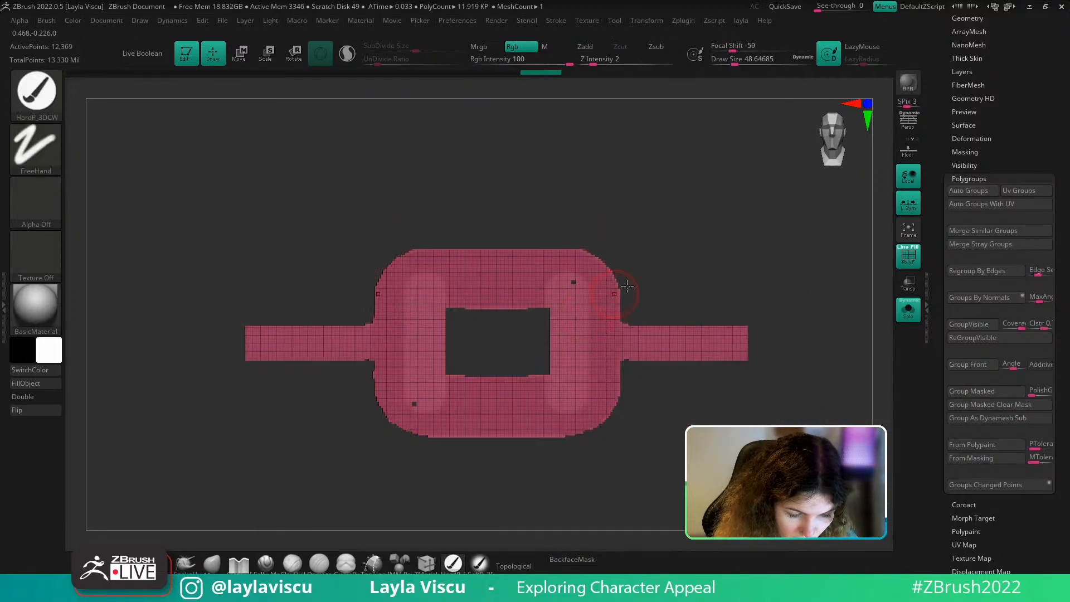
pyautogui.keyDown('ctrl'); pyautogui.keyDown('shift'); pyautogui.click(665, 265); pyautogui.keyUp('shift'); pyautogui.keyUp('ctrl')
pyautogui.keyDown('ctrl'); pyautogui.moveTo(748, 315); pyautogui.dragTo(759, 239, button='right'); pyautogui.keyUp('ctrl')
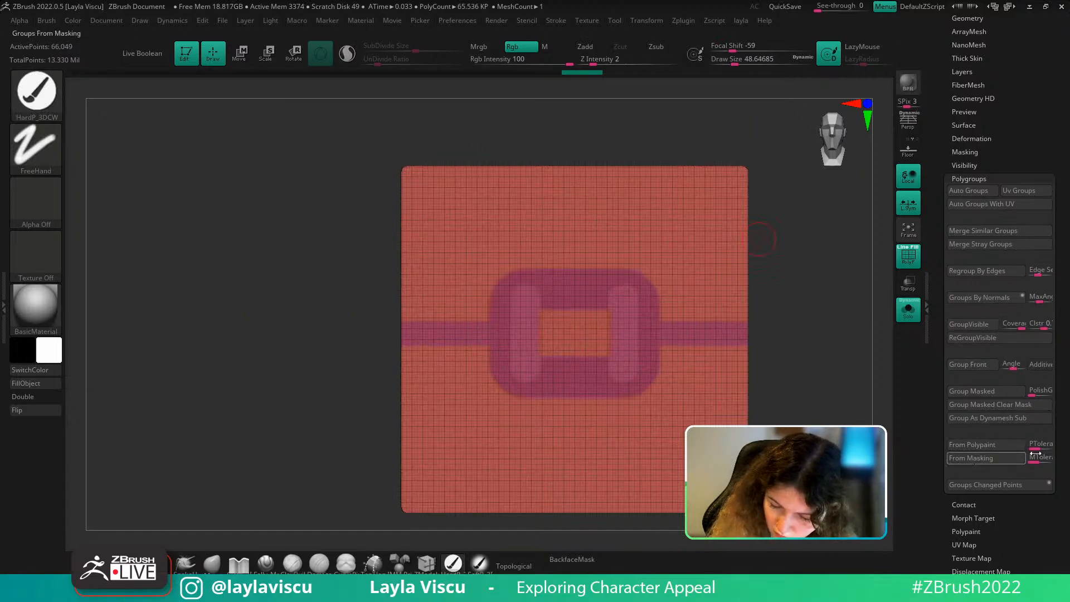
# Raise the polypaint grouping tolerance and regenerate the plane's polygroups from polypaint
pyautogui.moveTo(1036, 447); pyautogui.dragTo(1039, 447)
pyautogui.click(1014, 446)
pyautogui.click(999, 447)
pyautogui.click(1009, 446)
pyautogui.press('shift')
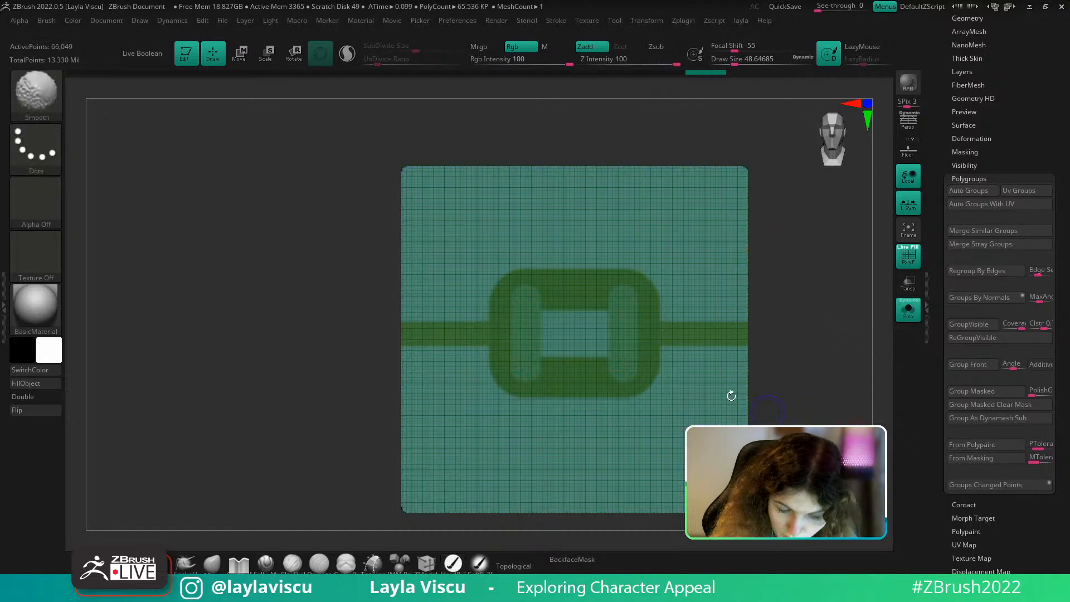
# Isolate the polygroups on the bracket's bars and wire to examine how the painted shapes are separated
pyautogui.keyDown('ctrl'); pyautogui.keyDown('shift'); pyautogui.click(625, 342); pyautogui.keyUp('shift'); pyautogui.keyUp('ctrl')
pyautogui.keyDown('ctrl'); pyautogui.keyDown('shift'); pyautogui.click(803, 300); pyautogui.keyUp('shift'); pyautogui.keyUp('ctrl')
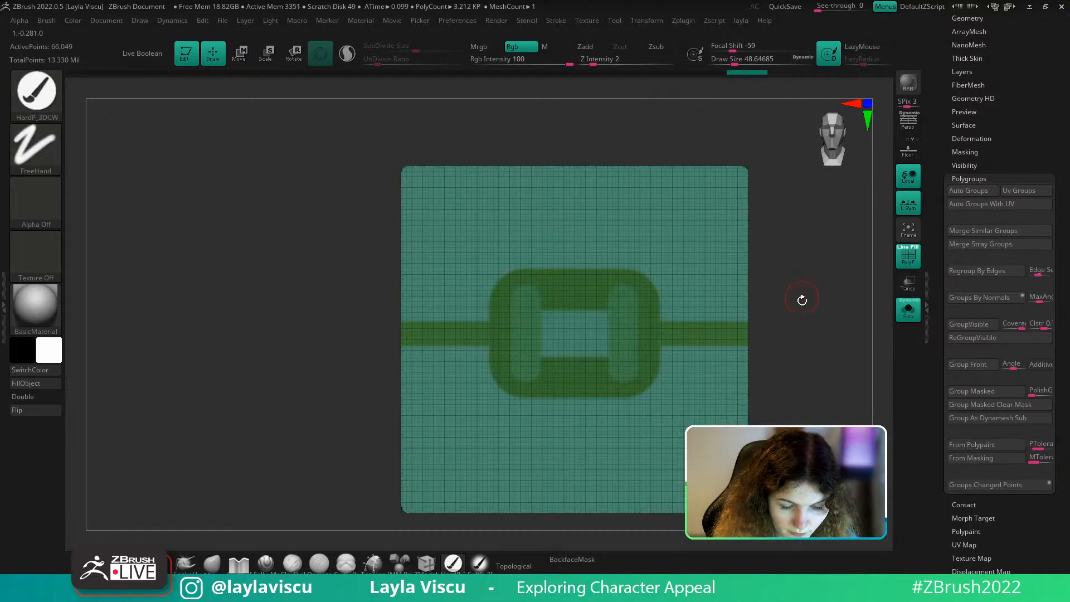
pyautogui.press('shift')
pyautogui.press('shift')
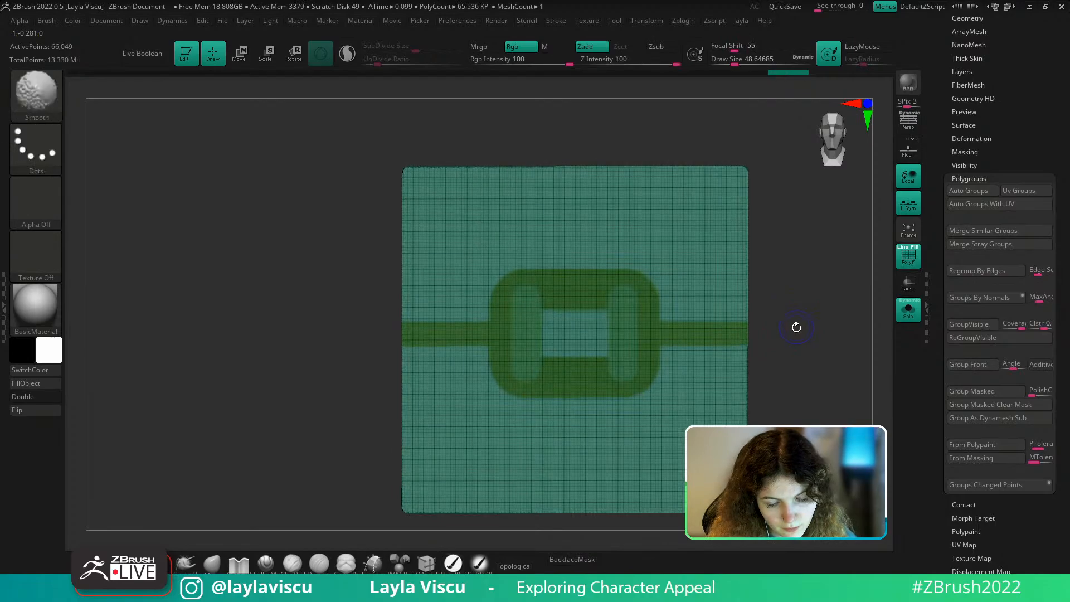
pyautogui.hotkey('shift', 'f')
pyautogui.hotkey('shift', 'f')
pyautogui.hotkey('ctrl', 'shift')
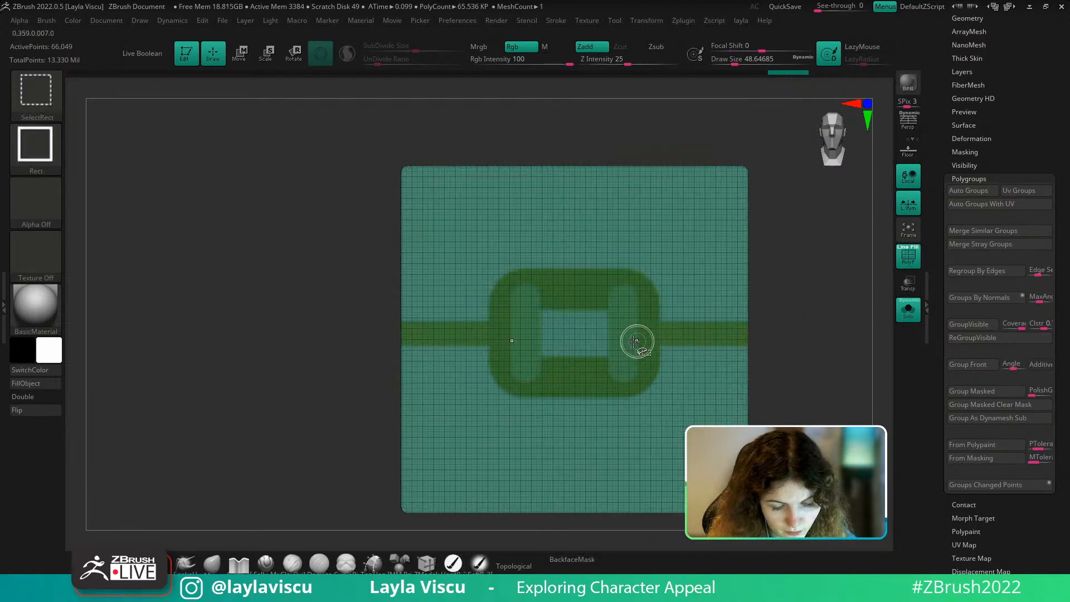
pyautogui.keyDown('ctrl'); pyautogui.keyDown('shift'); pyautogui.click(634, 341); pyautogui.keyUp('shift'); pyautogui.keyUp('ctrl')
pyautogui.keyDown('ctrl'); pyautogui.keyDown('shift'); pyautogui.click(717, 335); pyautogui.keyUp('shift'); pyautogui.keyUp('ctrl')
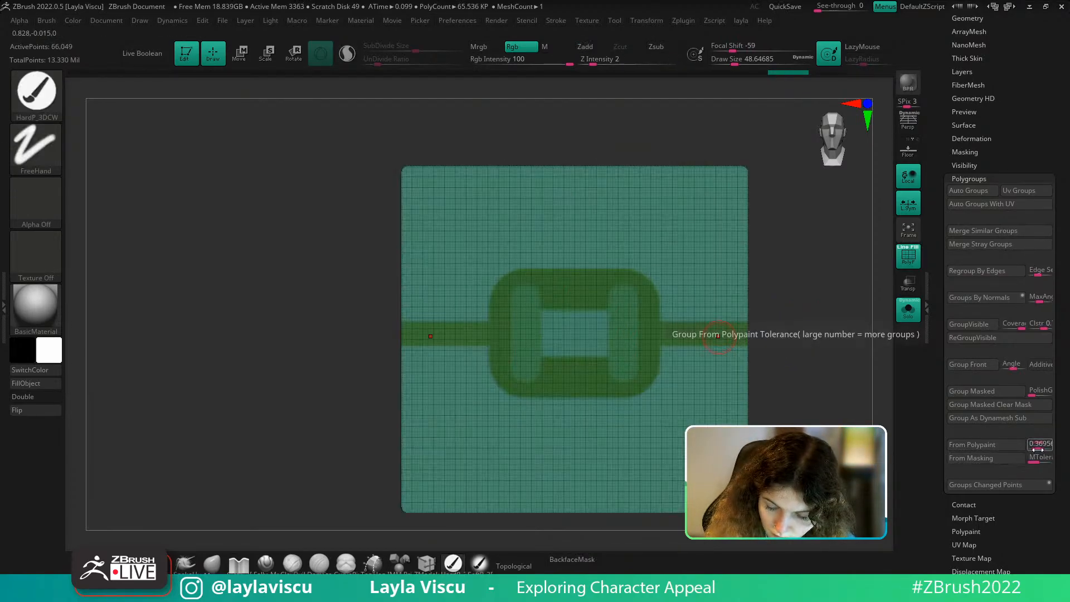
# Regenerate the polygroups from polypaint at a higher tolerance and check the separation of the bracket's vertical bars
pyautogui.click(1005, 444)
pyautogui.hotkey('shift', 'f')
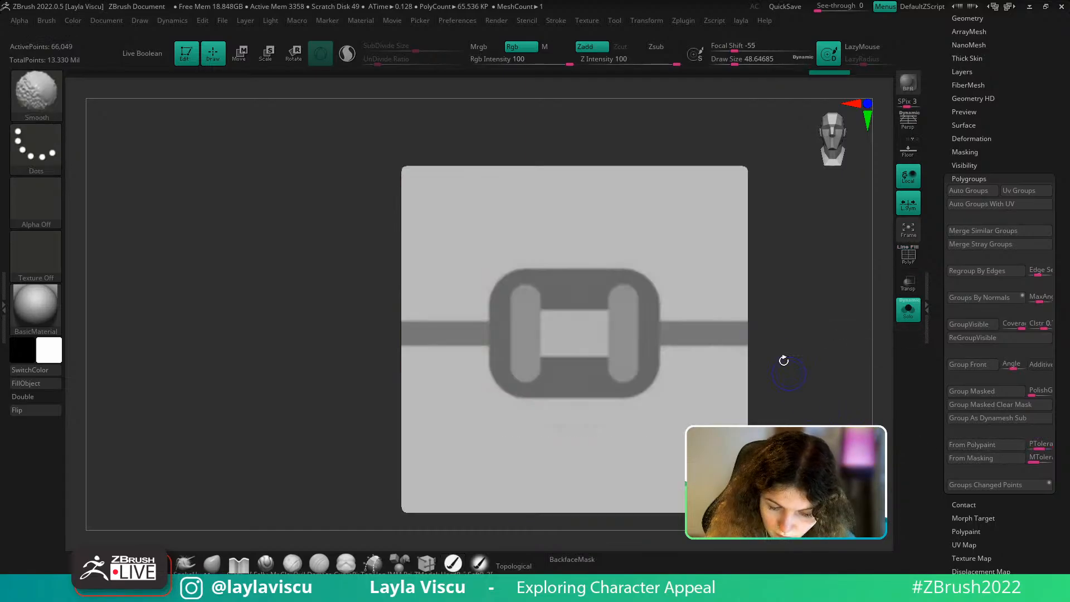
pyautogui.hotkey('shift', 'f')
pyautogui.keyDown('ctrl'); pyautogui.keyDown('shift'); pyautogui.click(621, 346); pyautogui.keyUp('shift'); pyautogui.keyUp('ctrl')
pyautogui.keyDown('ctrl'); pyautogui.keyDown('shift'); pyautogui.click(647, 316); pyautogui.keyUp('shift'); pyautogui.keyUp('ctrl')
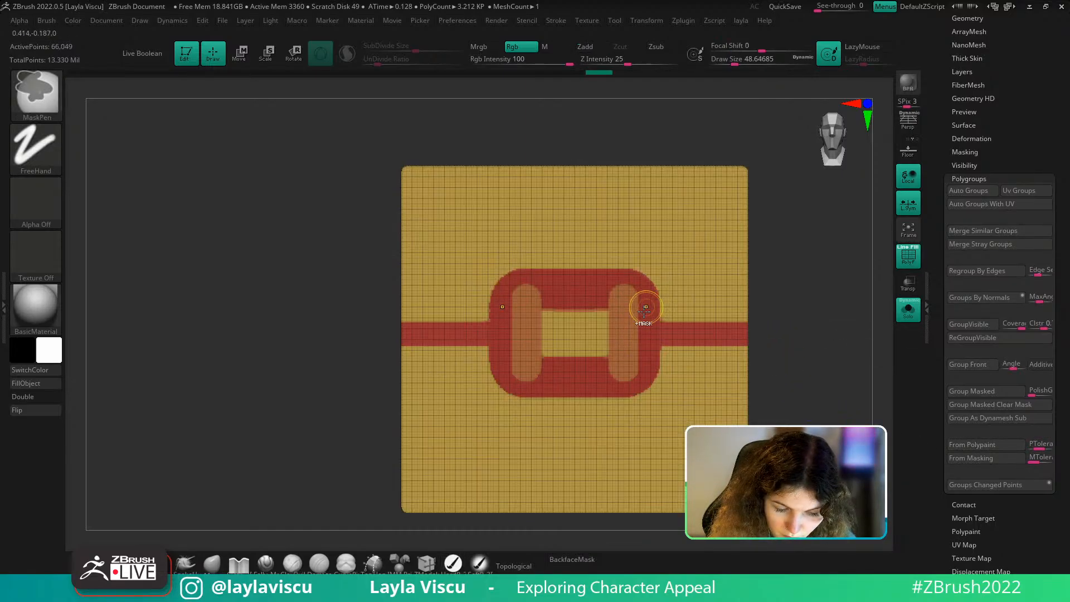
# Isolate the vertical bars' polygroup and split the stray faces between the two bars into a separate polygroup
pyautogui.keyDown('ctrl'); pyautogui.keyDown('shift'); pyautogui.click(645, 308); pyautogui.keyUp('shift'); pyautogui.keyUp('ctrl')
pyautogui.keyDown('ctrl'); pyautogui.moveTo(582, 277); pyautogui.dragTo(542, 329); pyautogui.keyUp('ctrl')
pyautogui.keyDown('ctrl'); pyautogui.moveTo(608, 333); pyautogui.dragTo(610, 334); pyautogui.keyUp('ctrl')
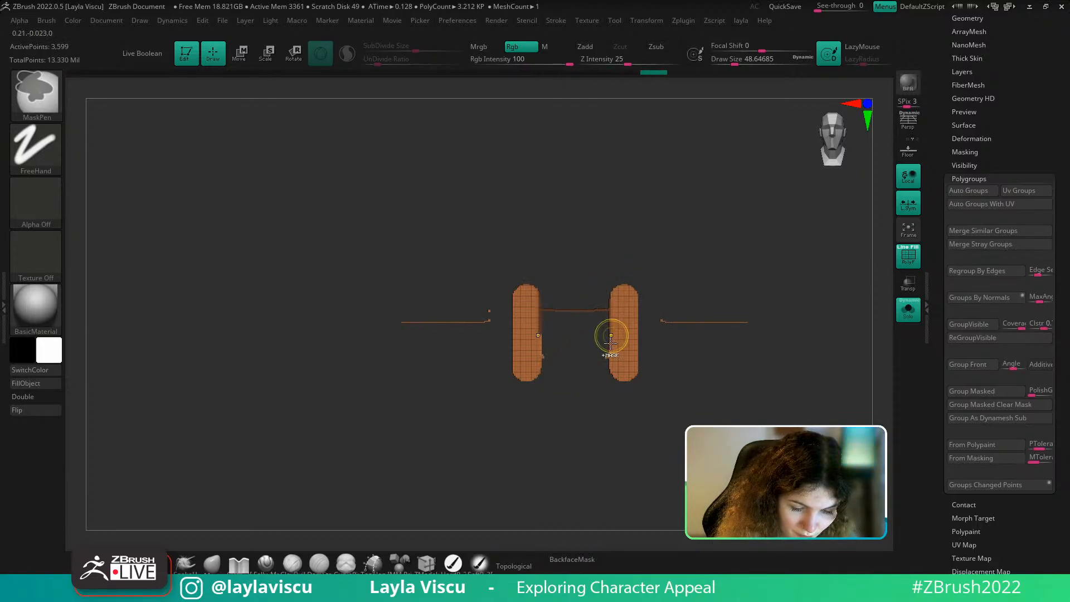
pyautogui.keyDown('ctrl'); pyautogui.moveTo(608, 349); pyautogui.dragTo(617, 397, button='right'); pyautogui.keyUp('ctrl')
pyautogui.keyDown('ctrl'); pyautogui.moveTo(591, 333); pyautogui.dragTo(611, 391); pyautogui.keyUp('ctrl')
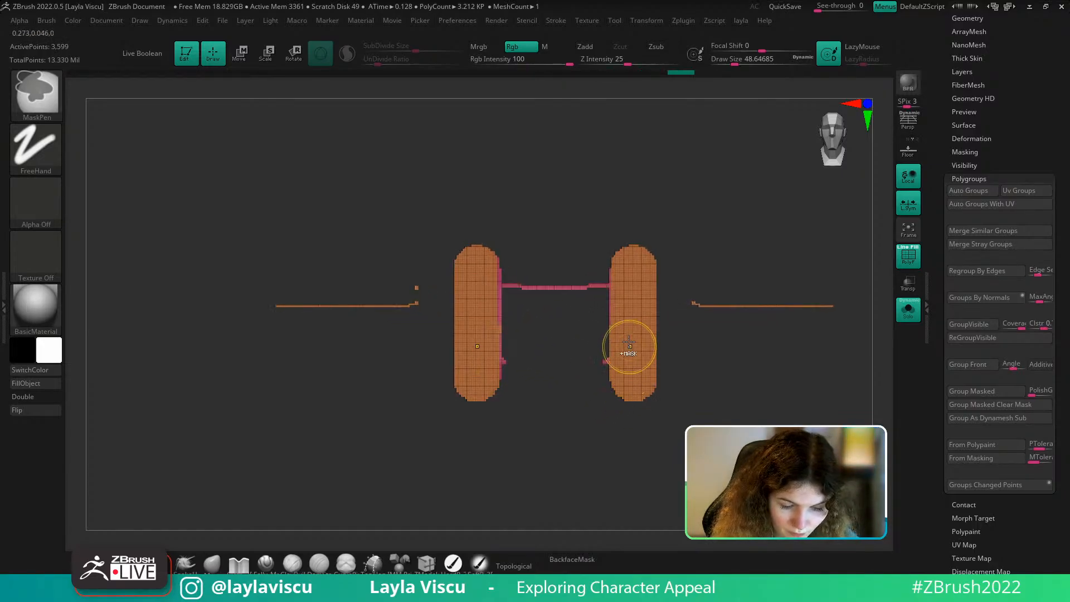
pyautogui.keyDown('ctrl'); pyautogui.keyDown('alt'); pyautogui.moveTo(662, 205); pyautogui.dragTo(610, 438); pyautogui.keyUp('alt'); pyautogui.keyUp('ctrl')
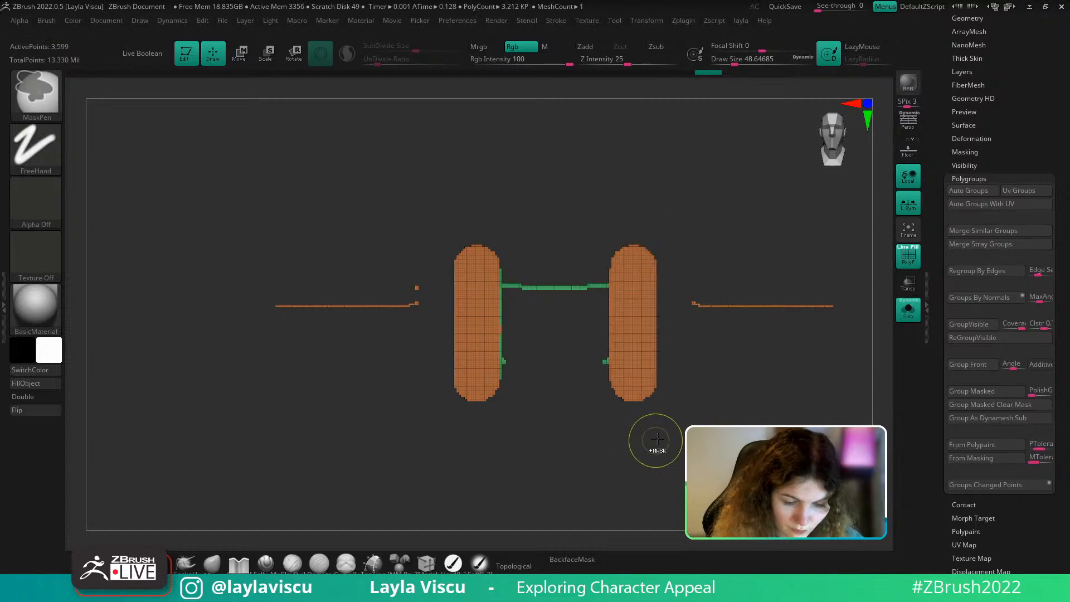
# Split the stray strips along the wire off the bars' polygroup and show the whole plane again
pyautogui.keyDown('ctrl'); pyautogui.moveTo(863, 282); pyautogui.dragTo(669, 374); pyautogui.keyUp('ctrl')
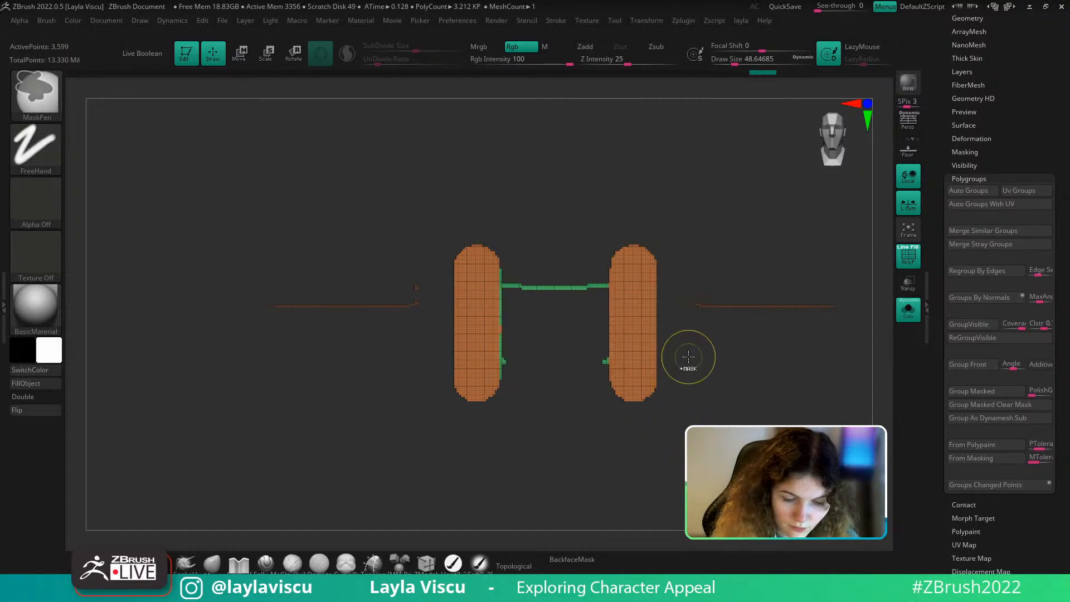
pyautogui.hotkey('ctrl', 'w')
pyautogui.keyDown('ctrl'); pyautogui.keyDown('shift'); pyautogui.click(774, 407); pyautogui.keyUp('shift'); pyautogui.keyUp('ctrl')
pyautogui.keyDown('ctrl'); pyautogui.moveTo(773, 410); pyautogui.dragTo(711, 349, button='right'); pyautogui.keyUp('ctrl')
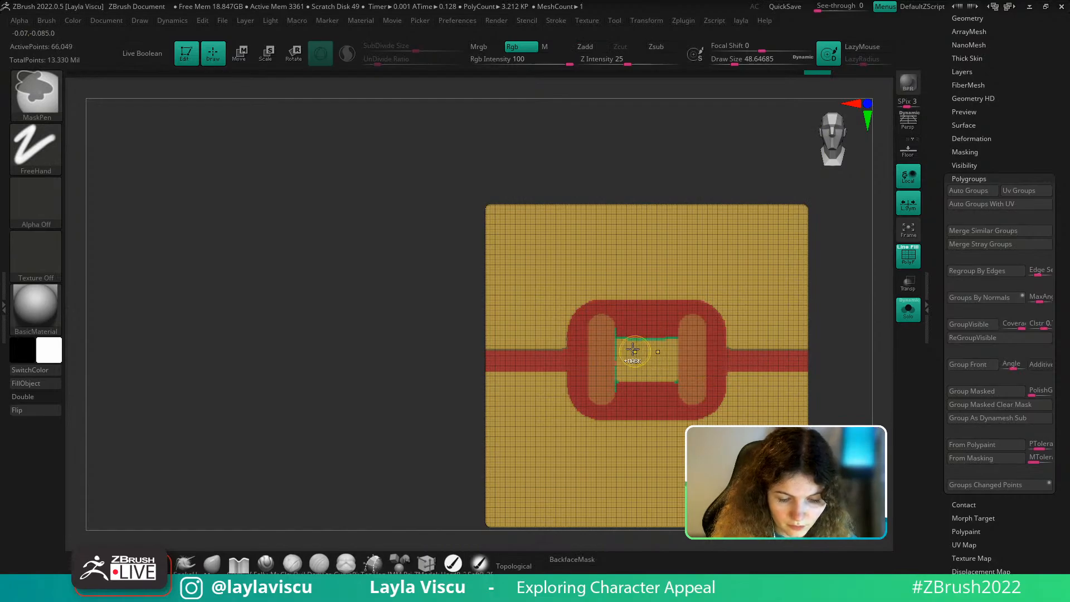
# Hide the bracket frame and bars, then regroup the faces of the bracket's central opening as one polygroup
pyautogui.keyDown('ctrl'); pyautogui.keyDown('shift'); pyautogui.click(646, 328); pyautogui.keyUp('shift'); pyautogui.keyUp('ctrl')
pyautogui.keyDown('ctrl'); pyautogui.keyDown('shift'); pyautogui.click(647, 328); pyautogui.keyUp('shift'); pyautogui.keyUp('ctrl')
pyautogui.keyDown('alt'); pyautogui.moveTo(834, 433); pyautogui.dragTo(802, 396); pyautogui.keyUp('alt')
pyautogui.keyDown('ctrl'); pyautogui.keyDown('shift'); pyautogui.click(662, 323); pyautogui.keyUp('shift'); pyautogui.keyUp('ctrl')
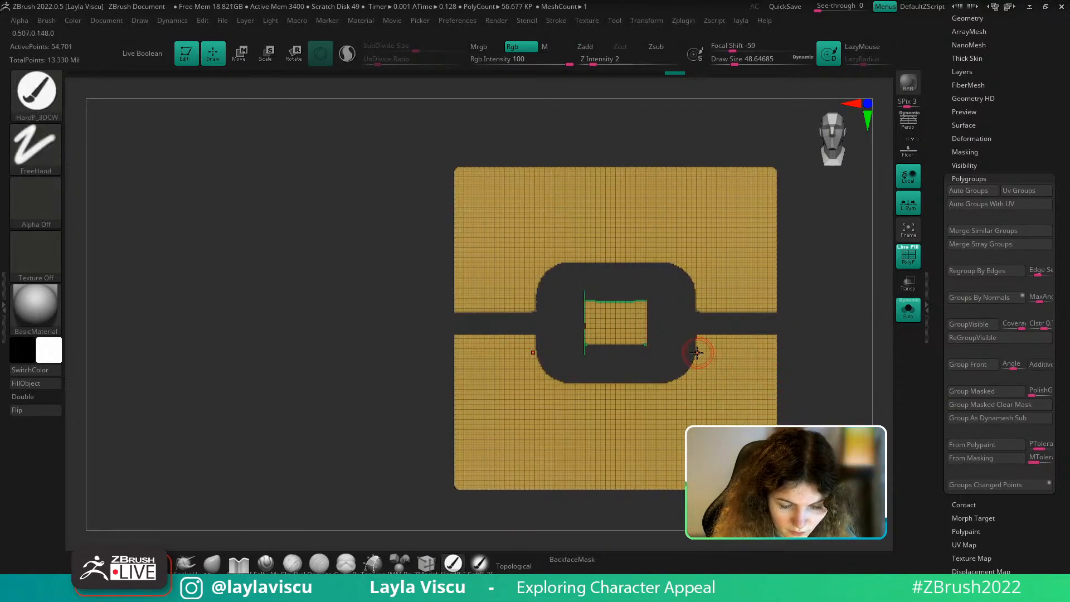
pyautogui.keyDown('ctrl'); pyautogui.moveTo(567, 364); pyautogui.dragTo(672, 283); pyautogui.keyUp('ctrl')
pyautogui.hotkey('ctrl', 'w')
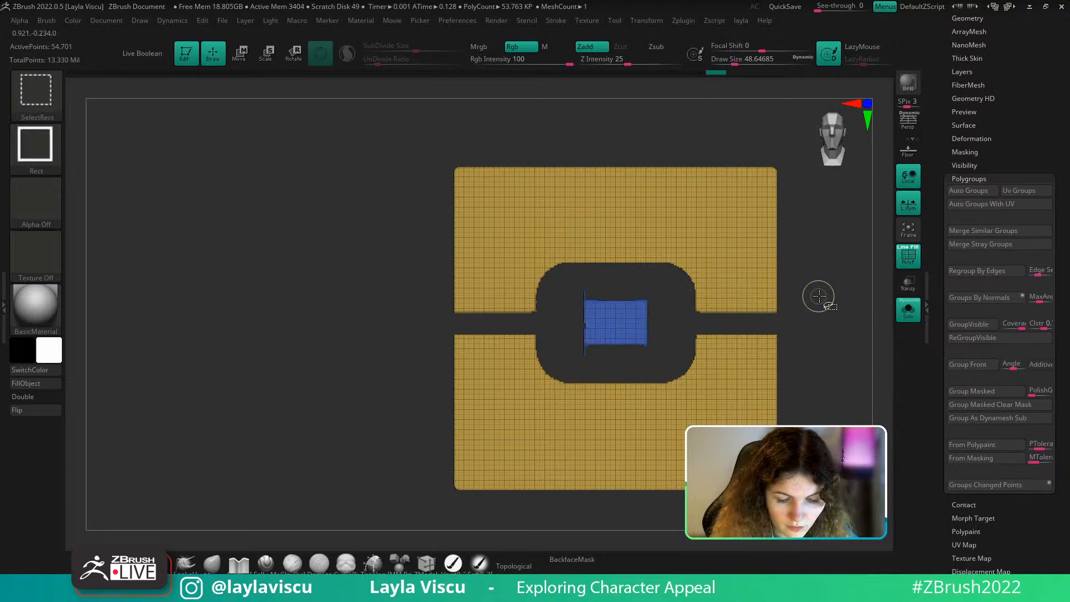
pyautogui.keyDown('ctrl'); pyautogui.keyDown('shift'); pyautogui.click(817, 298); pyautogui.keyUp('shift'); pyautogui.keyUp('ctrl')
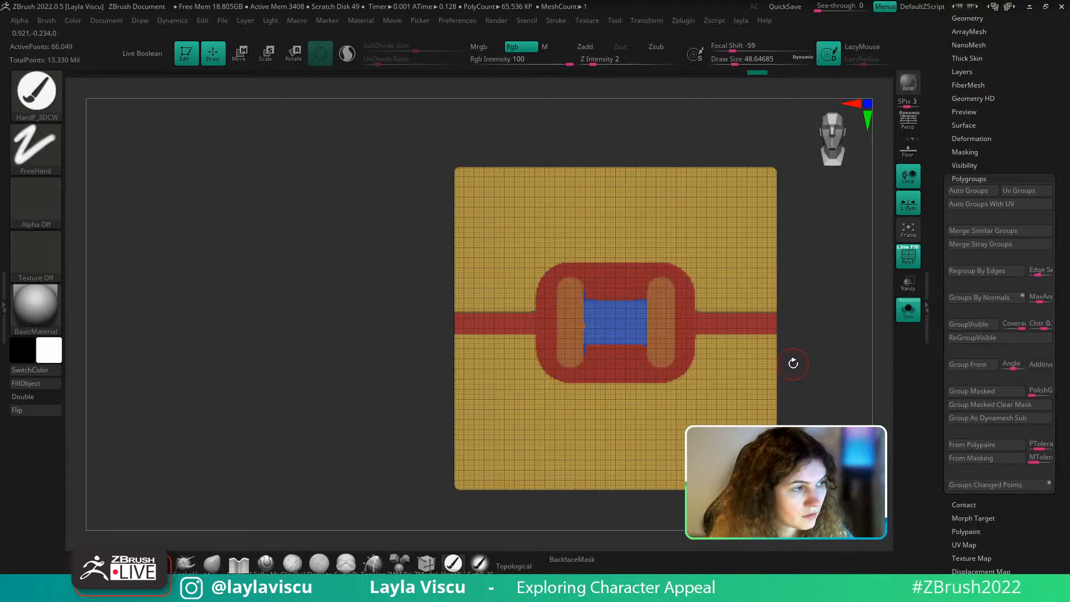
# Try to regroup the stray faces along the edge between the left bar and the central opening
pyautogui.keyDown('ctrl'); pyautogui.keyDown('shift'); pyautogui.click(578, 332); pyautogui.keyUp('shift'); pyautogui.keyUp('ctrl')
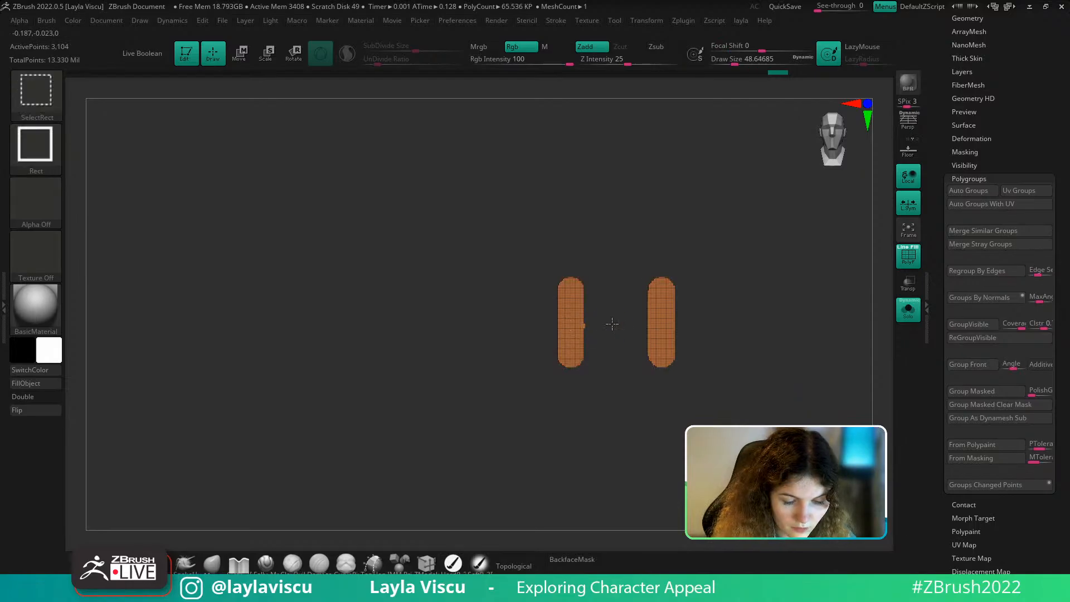
pyautogui.keyDown('ctrl'); pyautogui.keyDown('shift'); pyautogui.click(814, 324); pyautogui.keyUp('shift'); pyautogui.keyUp('ctrl')
pyautogui.keyDown('ctrl'); pyautogui.keyDown('shift'); pyautogui.click(630, 320); pyautogui.keyUp('shift'); pyautogui.keyUp('ctrl')
pyautogui.keyDown('ctrl'); pyautogui.moveTo(565, 273); pyautogui.dragTo(587, 395); pyautogui.keyUp('ctrl')
pyautogui.hotkey('ctrl', 'w')
pyautogui.keyDown('ctrl'); pyautogui.keyDown('shift'); pyautogui.click(616, 386); pyautogui.keyUp('shift'); pyautogui.keyUp('ctrl')
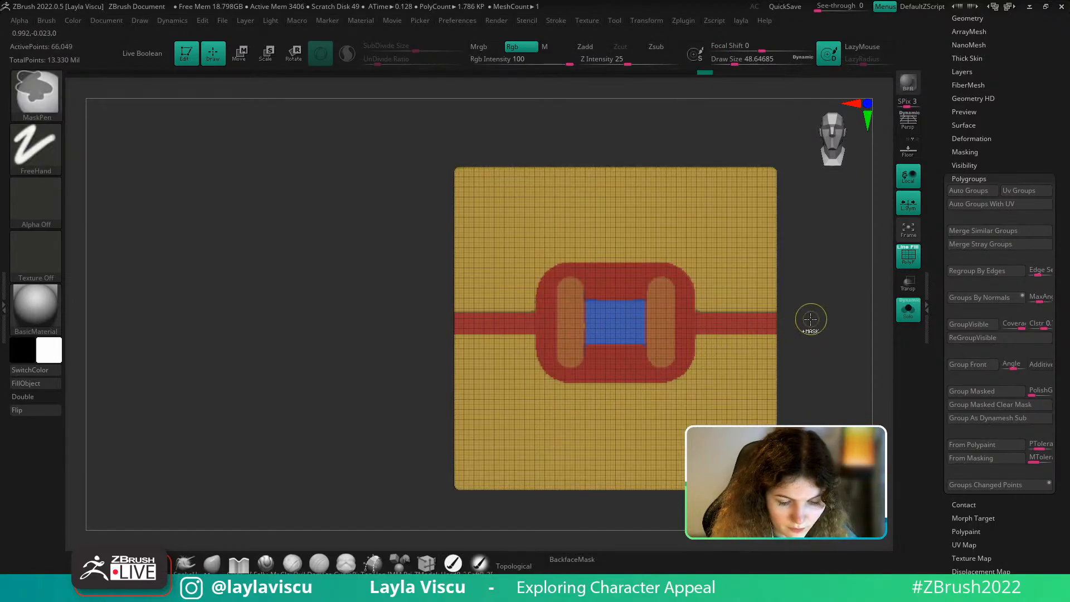
pyautogui.hotkey('ctrl', 'z')
# Regroup the bracket's two vertical bars together with their stray edge faces as a single polygroup
pyautogui.keyDown('ctrl'); pyautogui.moveTo(677, 263); pyautogui.dragTo(644, 372); pyautogui.keyUp('ctrl')
pyautogui.keyDown('ctrl'); pyautogui.moveTo(686, 263); pyautogui.dragTo(637, 373); pyautogui.keyUp('ctrl')
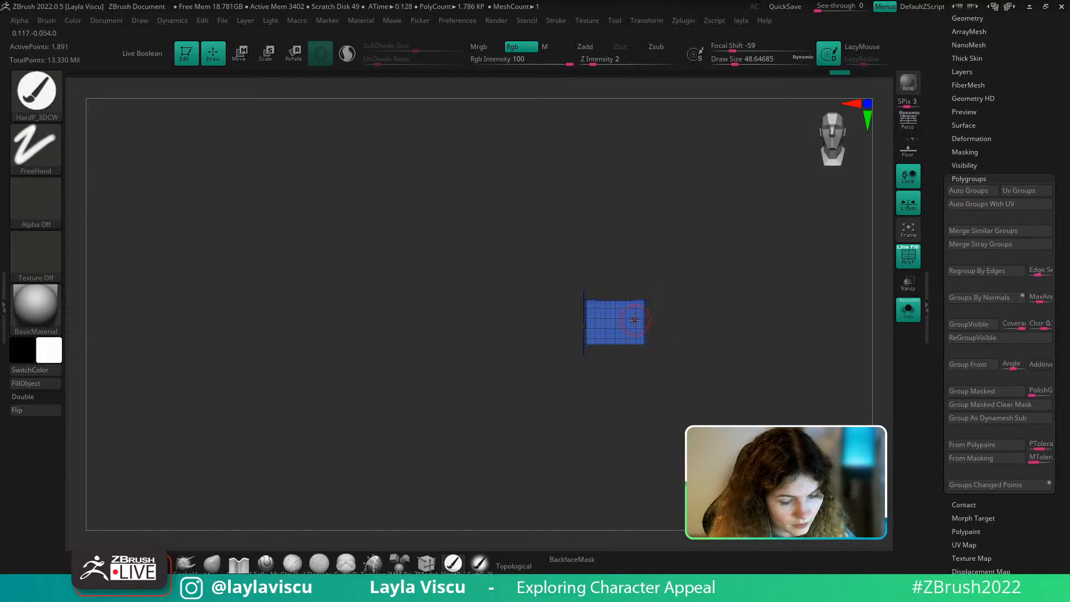
pyautogui.keyDown('ctrl'); pyautogui.keyDown('shift'); pyautogui.click(733, 301); pyautogui.keyUp('shift'); pyautogui.keyUp('ctrl')
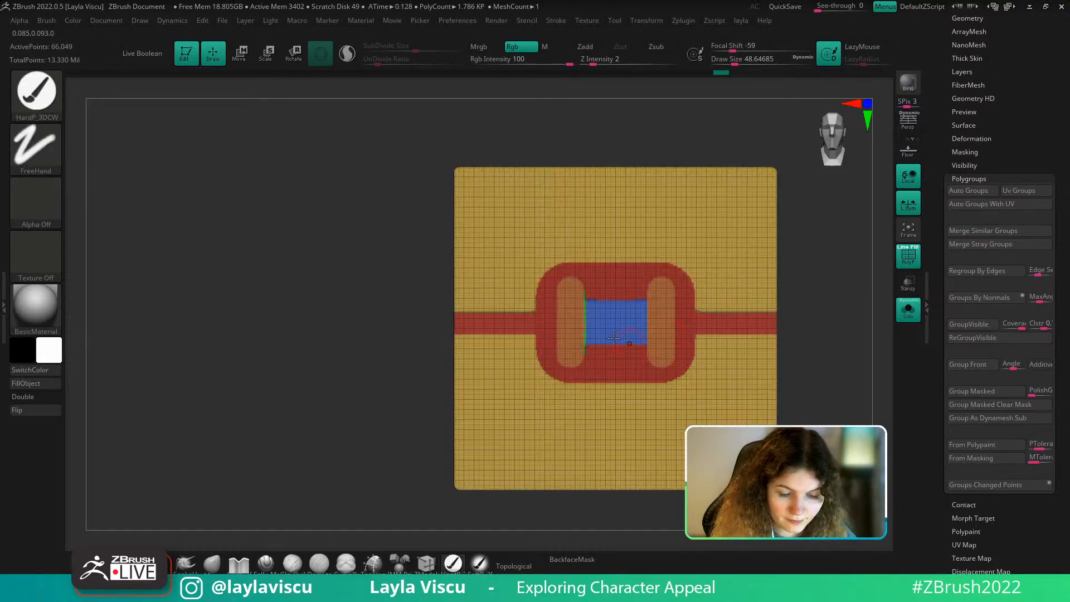
pyautogui.keyDown('ctrl'); pyautogui.keyDown('shift'); pyautogui.click(581, 334); pyautogui.keyUp('shift'); pyautogui.keyUp('ctrl')
pyautogui.keyDown('ctrl'); pyautogui.click(831, 282); pyautogui.keyUp('ctrl')
pyautogui.keyDown('ctrl'); pyautogui.keyDown('shift'); pyautogui.click(803, 296); pyautogui.keyUp('shift'); pyautogui.keyUp('ctrl')
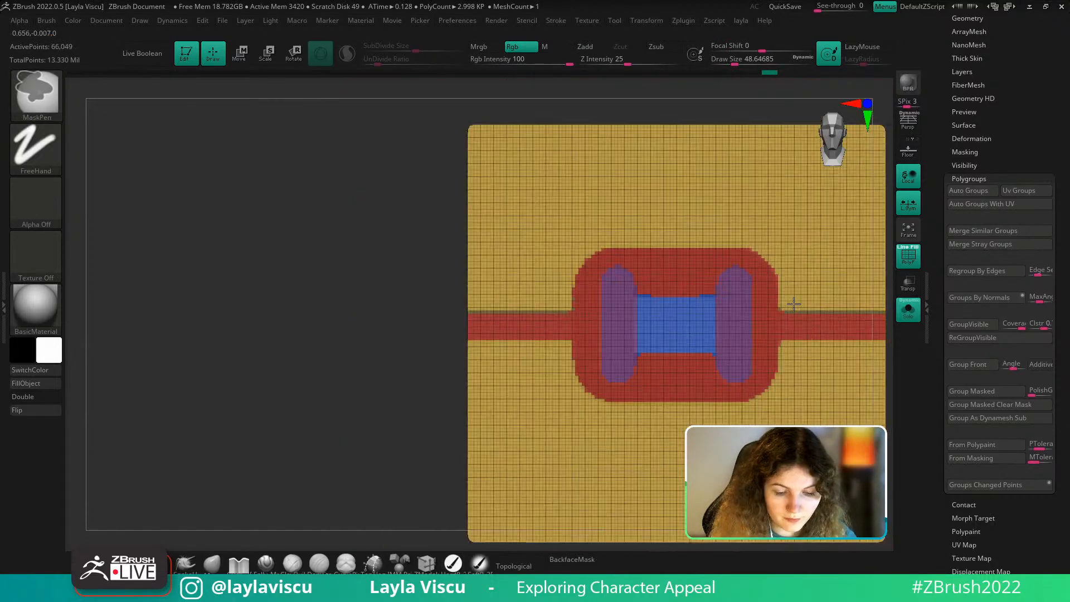
# Inspect the finished polygroups and delete the plane's lower subdivision levels
pyautogui.keyDown('ctrl'); pyautogui.moveTo(794, 304); pyautogui.dragTo(828, 290, button='right'); pyautogui.keyUp('ctrl')
pyautogui.keyDown('alt'); pyautogui.moveTo(863, 345); pyautogui.dragTo(736, 336, button='right'); pyautogui.keyUp('alt')
pyautogui.hotkey('shift', 'f')
pyautogui.hotkey('shift', 'f')
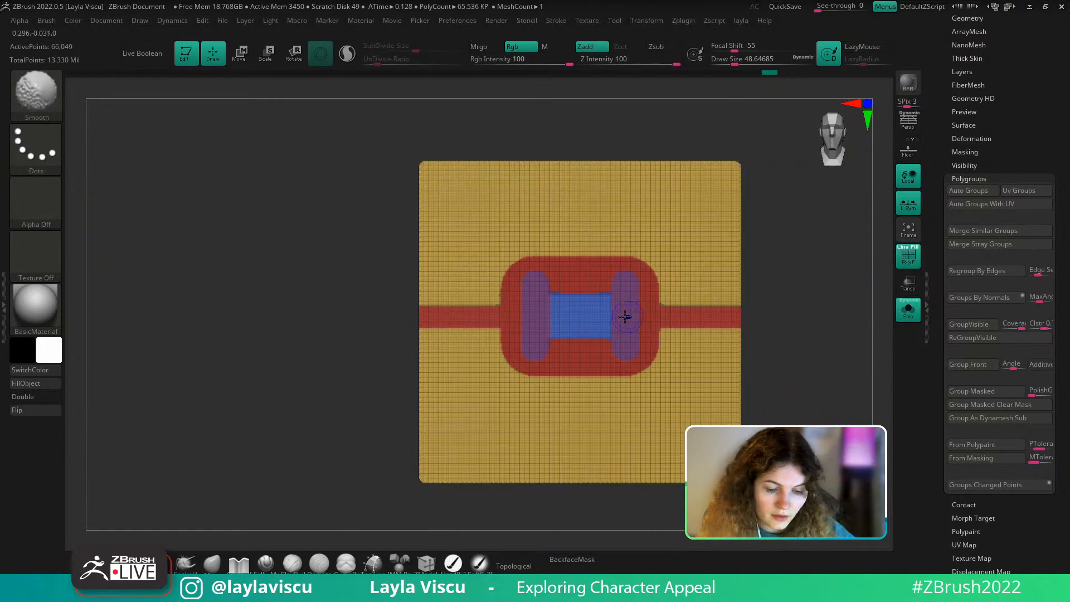
pyautogui.keyDown('ctrl'); pyautogui.keyDown('shift'); pyautogui.click(693, 280); pyautogui.keyUp('shift'); pyautogui.keyUp('ctrl')
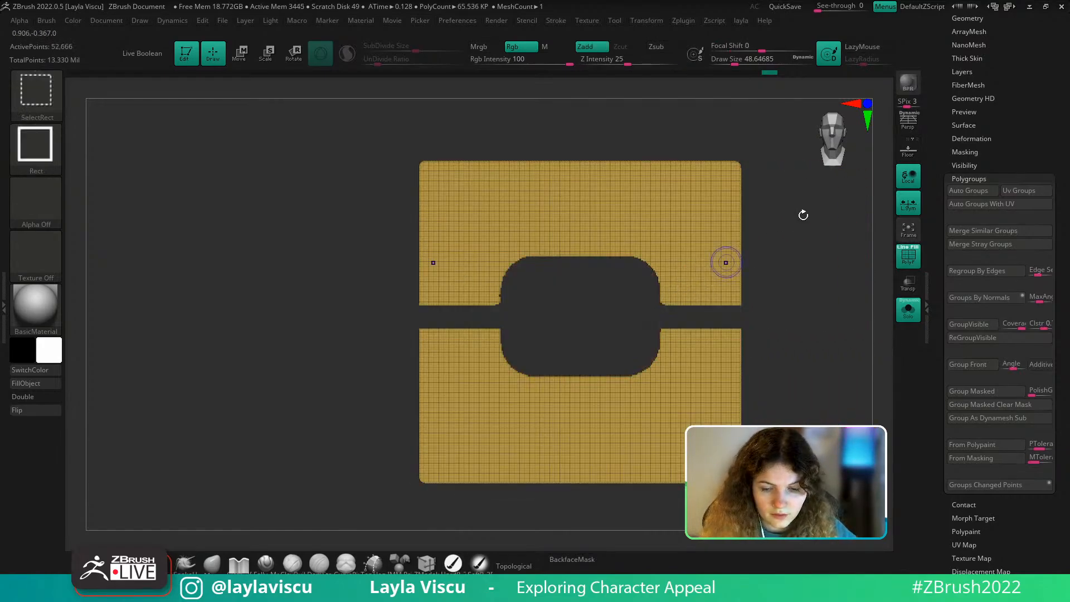
pyautogui.moveTo(979, 38); pyautogui.dragTo(985, 147)
pyautogui.click(967, 130)
pyautogui.keyDown('ctrl'); pyautogui.keyDown('shift'); pyautogui.click(786, 272); pyautogui.keyUp('shift'); pyautogui.keyUp('ctrl')
pyautogui.click(966, 120)
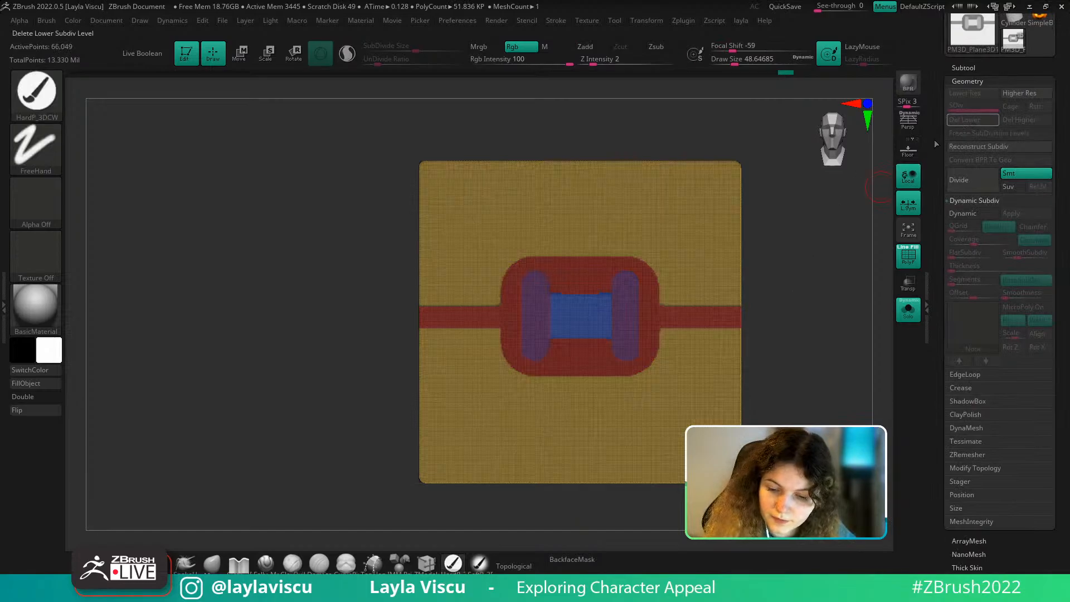
# Hide the background polygroup around the bracket and wire and delete the hidden faces
pyautogui.keyDown('ctrl'); pyautogui.keyDown('shift'); pyautogui.click(733, 245); pyautogui.keyUp('shift'); pyautogui.keyUp('ctrl')
pyautogui.keyDown('ctrl'); pyautogui.keyDown('shift'); pyautogui.click(734, 244); pyautogui.keyUp('shift'); pyautogui.keyUp('ctrl')
pyautogui.press('q')
pyautogui.click(747, 238)
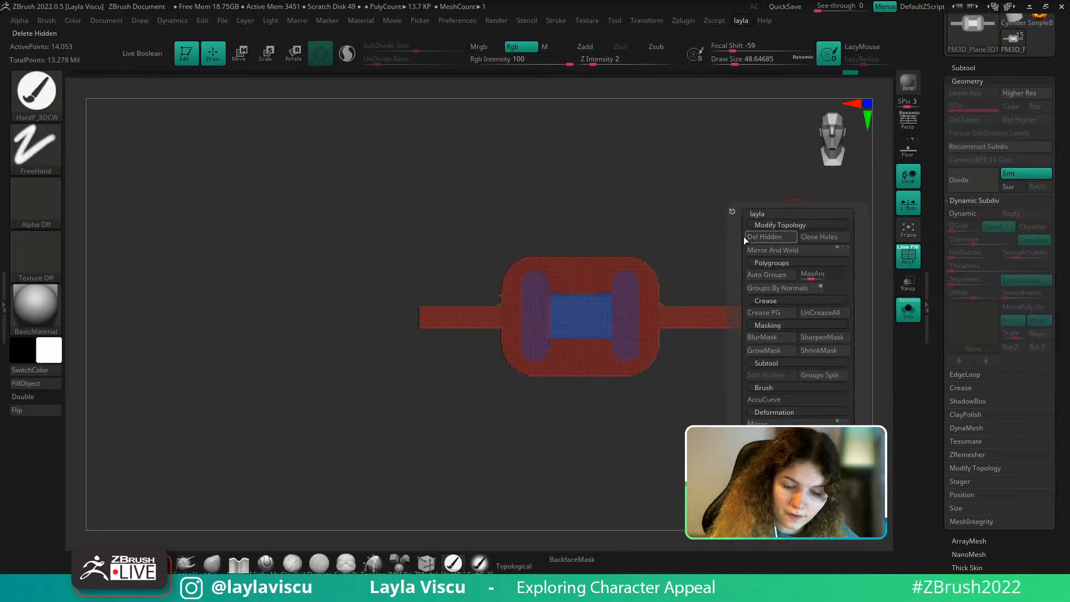
# Hide and delete the leftover stray faces beside the wire, then turn off the polyframe display
pyautogui.hotkey('shift', 'f')
pyautogui.hotkey('shift', 'f')
pyautogui.moveTo(710, 310)
pyautogui.keyDown('ctrl'); pyautogui.mouseDown(button='right')
pyautogui.moveTo(709, 357)
pyautogui.moveTo(772, 257)
pyautogui.mouseUp(button='right'); pyautogui.keyUp('ctrl')
pyautogui.keyDown('ctrl'); pyautogui.keyDown('shift'); pyautogui.click(673, 303); pyautogui.keyUp('shift'); pyautogui.keyUp('ctrl')
pyautogui.keyDown('ctrl'); pyautogui.keyDown('shift'); pyautogui.click(673, 304); pyautogui.keyUp('shift'); pyautogui.keyUp('ctrl')
pyautogui.press('q')
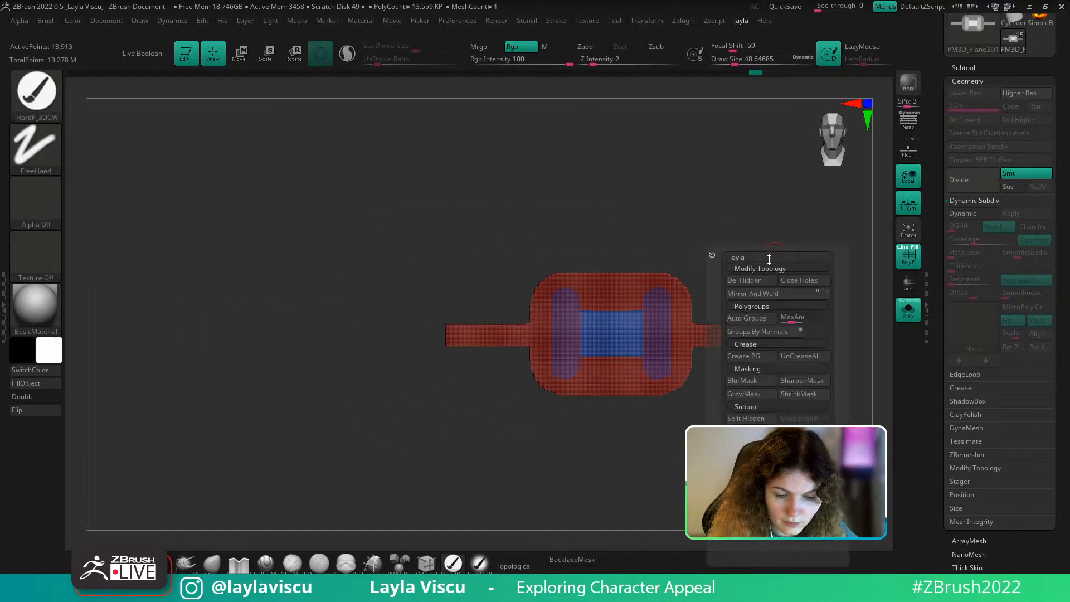
pyautogui.click(751, 284)
pyautogui.keyDown('alt'); pyautogui.moveTo(652, 450); pyautogui.dragTo(586, 440, button='right'); pyautogui.keyUp('alt')
pyautogui.hotkey('shift', 'f')
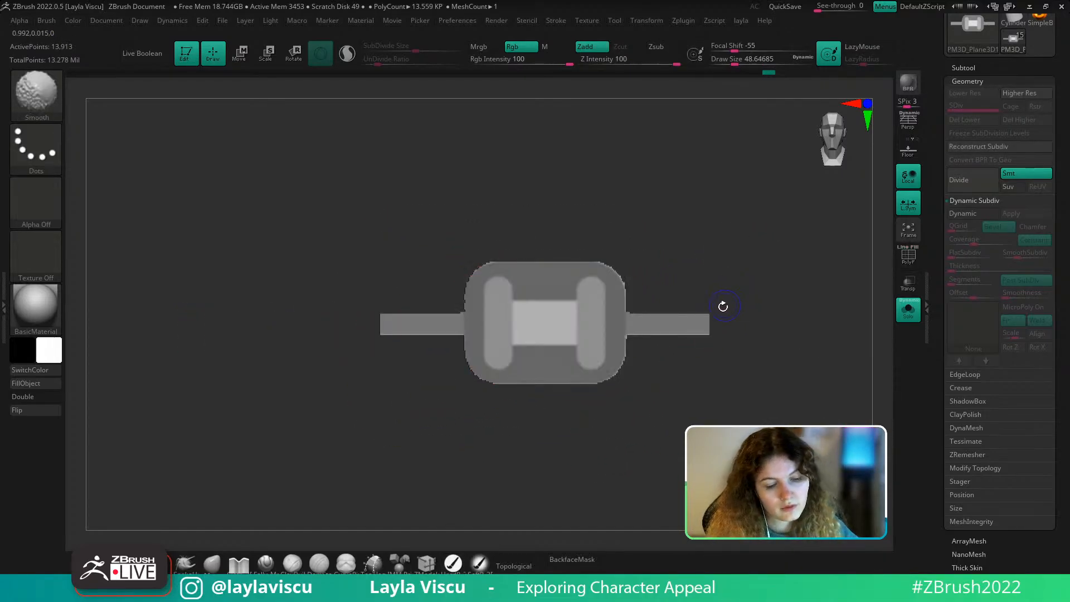
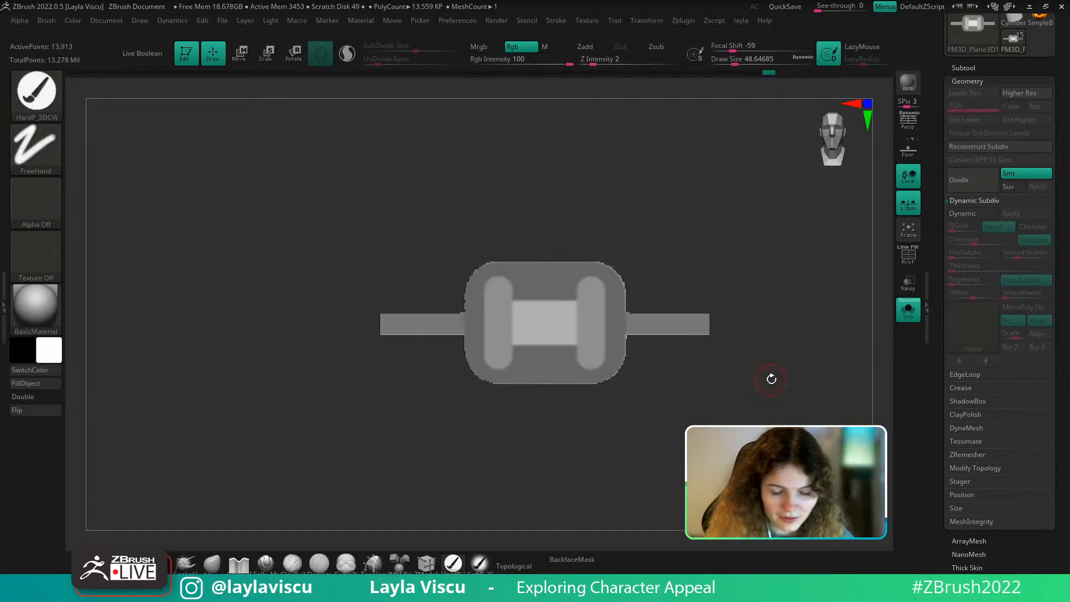
pyautogui.hotkey('shift', 'f')
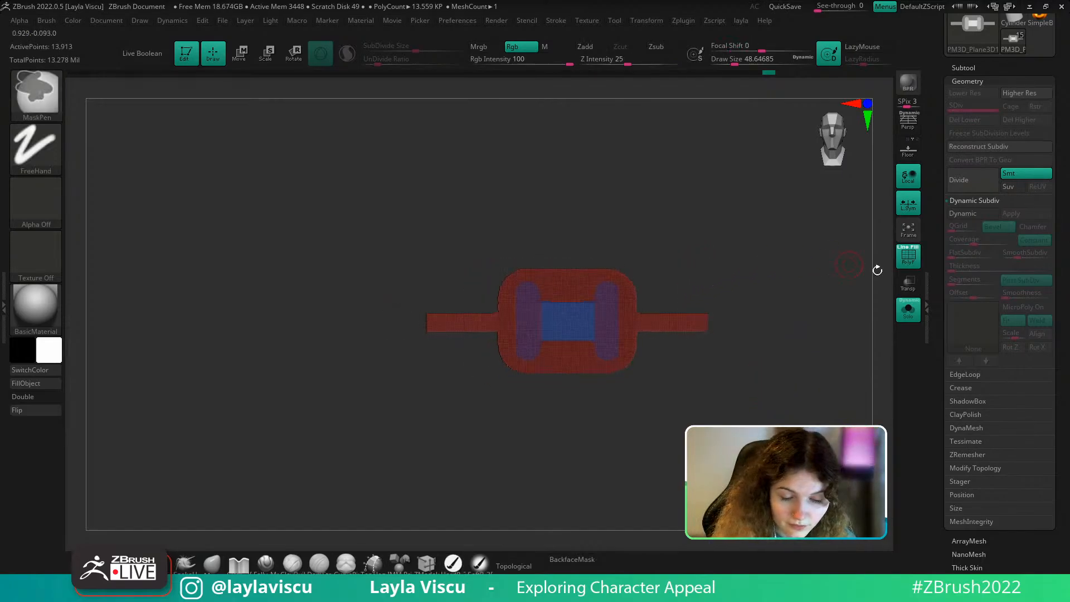
pyautogui.click(908, 310)
pyautogui.click(913, 316)
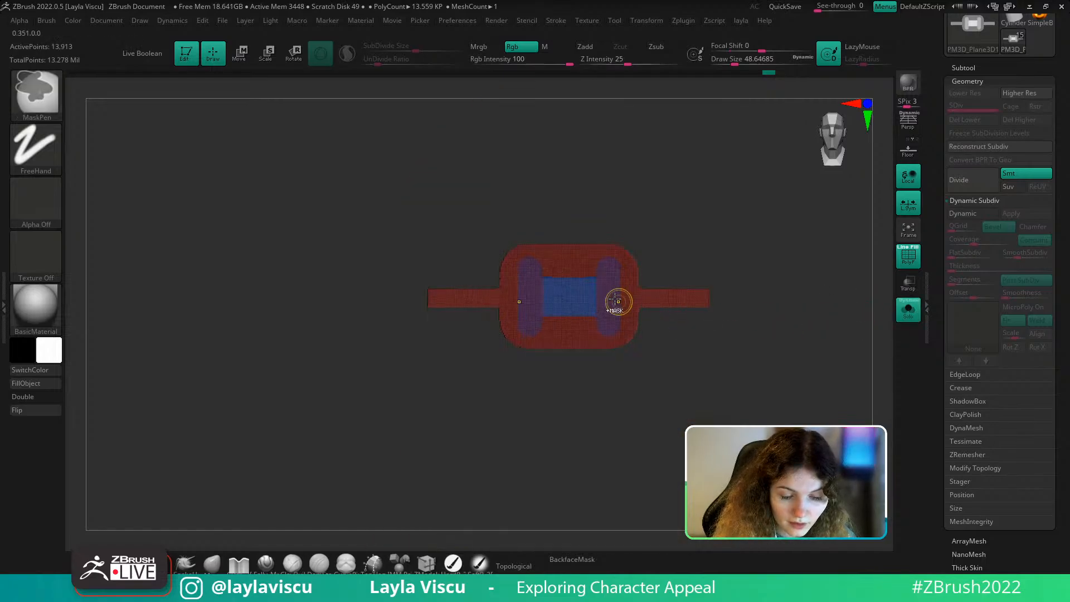
pyautogui.hotkey('shift', 'f')
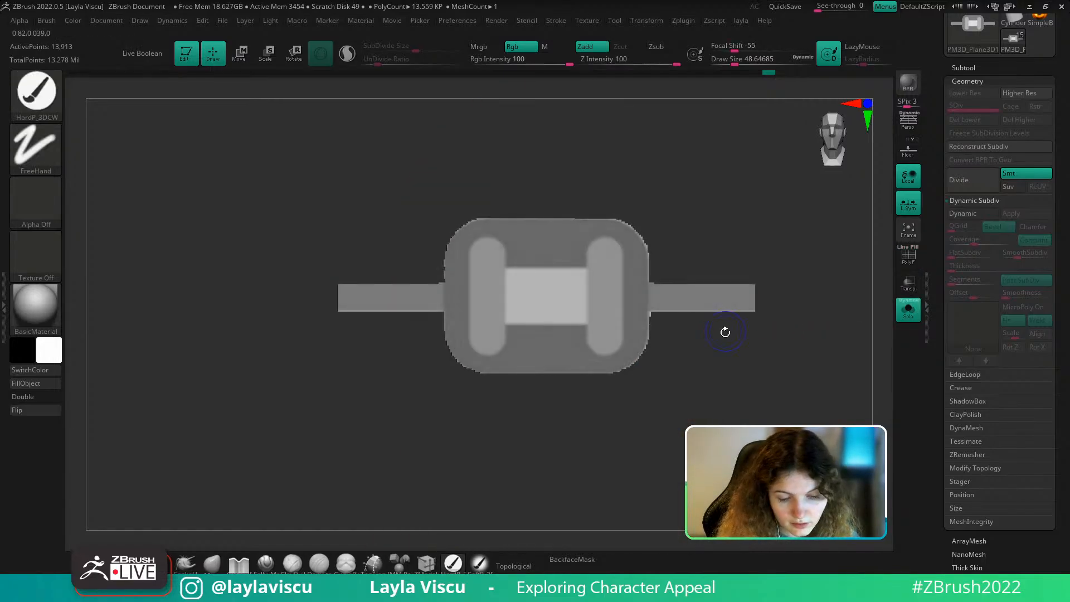
pyautogui.hotkey('shift', 'f')
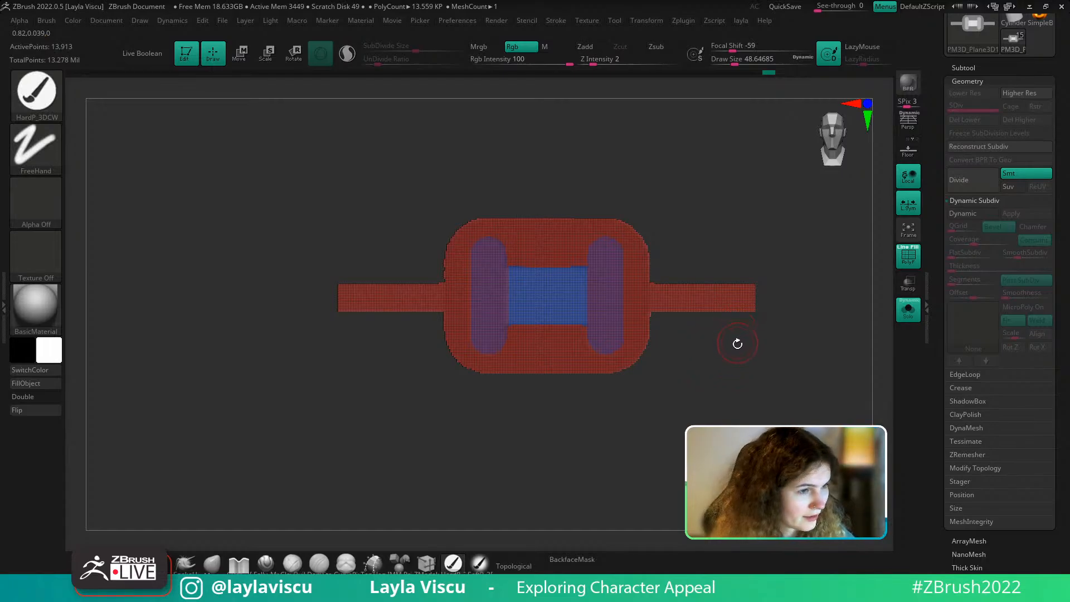
# Mask the wire sections on both sides of the bracket and invert the mask
pyautogui.keyDown('ctrl'); pyautogui.keyDown('shift'); pyautogui.click(737, 298); pyautogui.keyUp('shift'); pyautogui.keyUp('ctrl')
pyautogui.keyDown('ctrl'); pyautogui.keyDown('shift'); pyautogui.click(787, 270); pyautogui.keyUp('shift'); pyautogui.keyUp('ctrl')
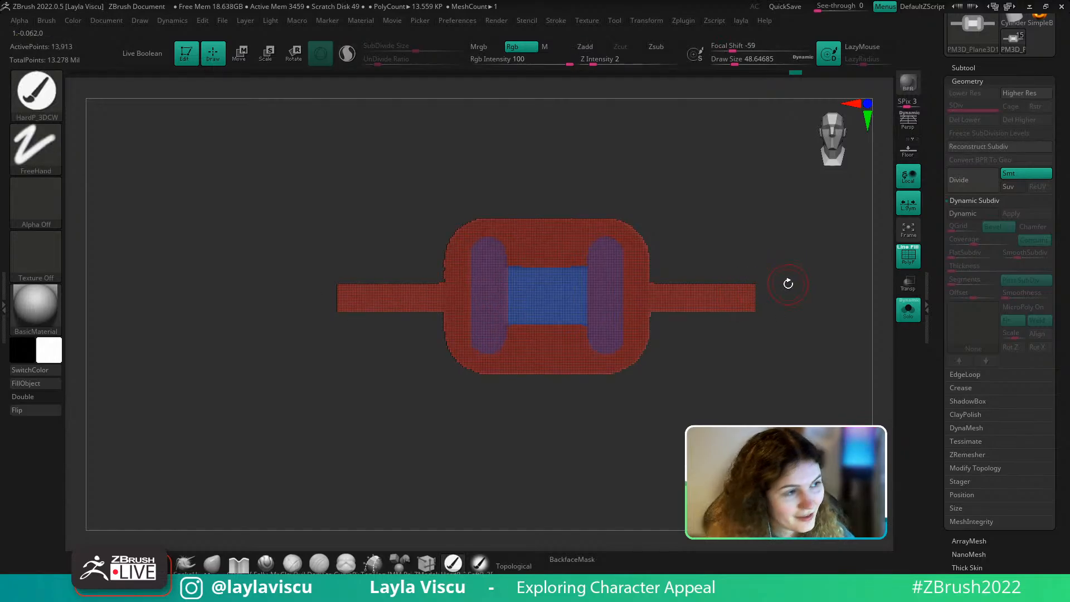
pyautogui.moveTo(812, 244)
pyautogui.keyDown('ctrl'); pyautogui.mouseDown()
pyautogui.moveTo(700, 327)
pyautogui.moveTo(648, 333)
pyautogui.mouseUp(); pyautogui.keyUp('ctrl')
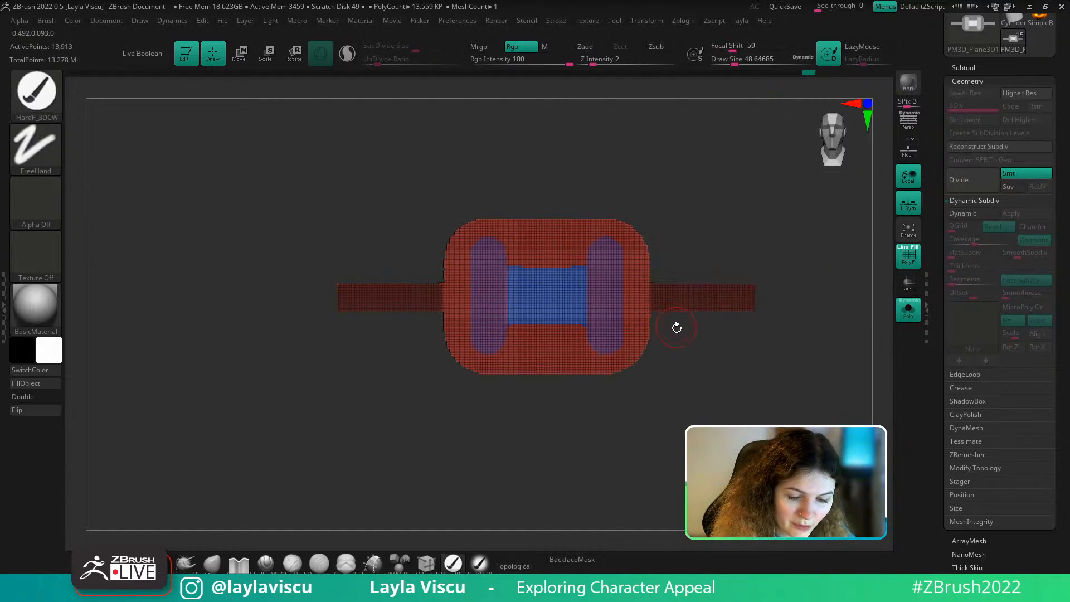
pyautogui.keyDown('ctrl'); pyautogui.click(781, 270); pyautogui.keyUp('ctrl')
# Try grouping the masked bracket as a single polygroup, then hide the wire sections and delete the hidden faces
pyautogui.hotkey('ctrl', 'w')
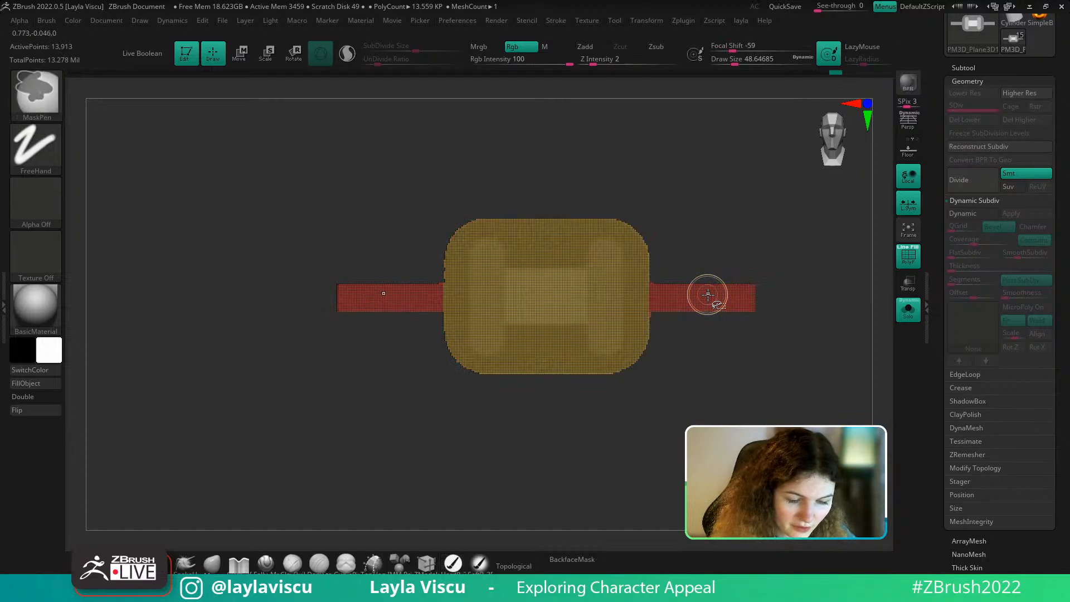
pyautogui.keyDown('ctrl'); pyautogui.keyDown('shift'); pyautogui.click(708, 294); pyautogui.keyUp('shift'); pyautogui.keyUp('ctrl')
pyautogui.keyDown('ctrl'); pyautogui.keyDown('shift'); pyautogui.click(710, 293); pyautogui.keyUp('shift'); pyautogui.keyUp('ctrl')
pyautogui.press('space')
pyautogui.click(743, 273)
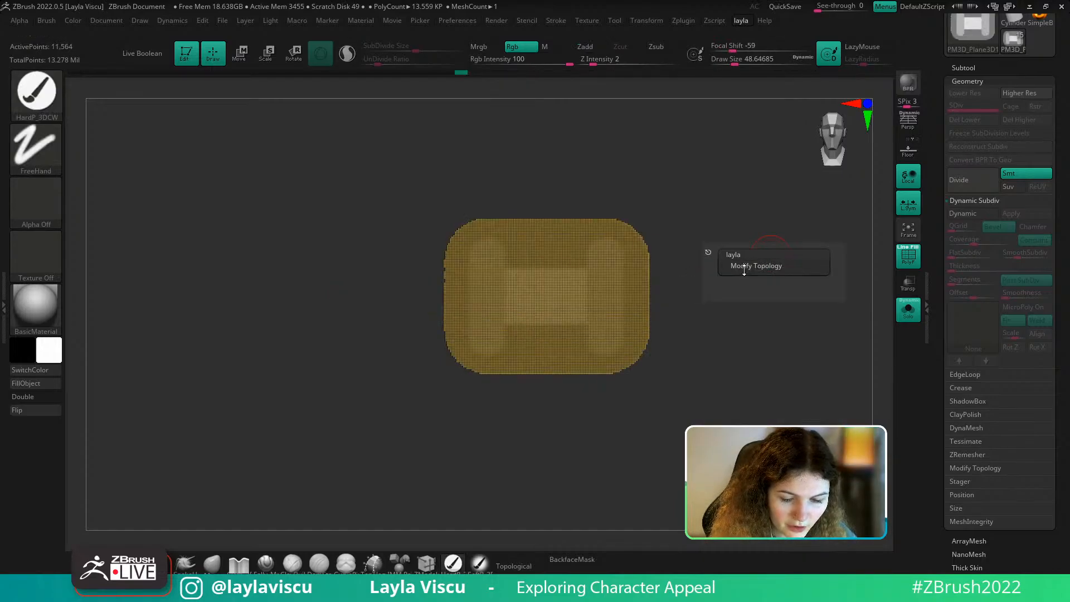
# Apply Polish By Groups to the single-polygroup bracket and inspect its smoothed outline
pyautogui.hotkey('shift', 'f')
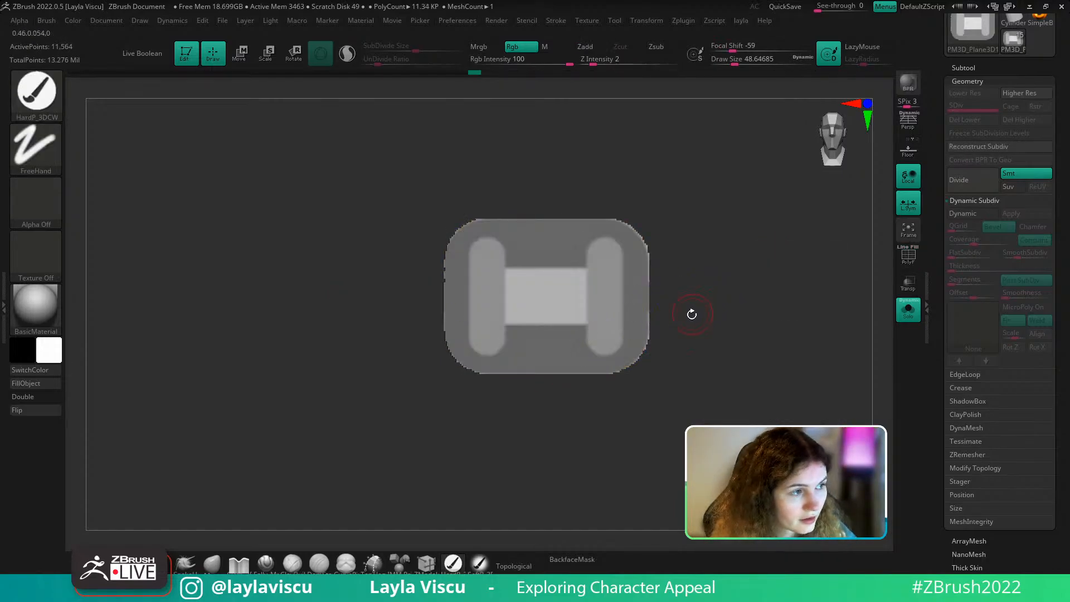
pyautogui.hotkey('shift', 'f')
pyautogui.moveTo(976, 563); pyautogui.dragTo(977, 498)
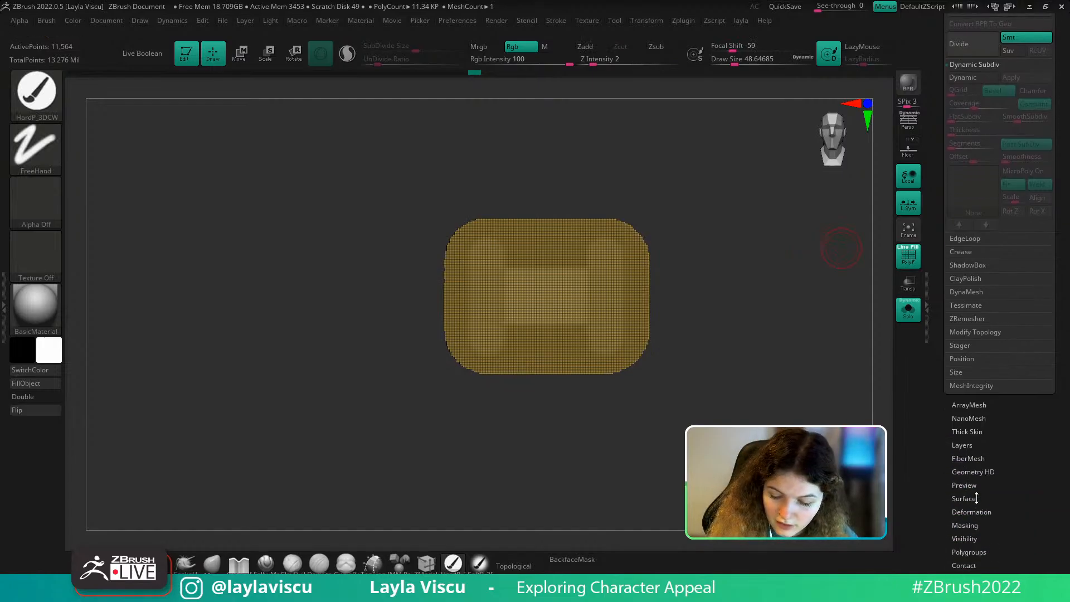
pyautogui.click(974, 511)
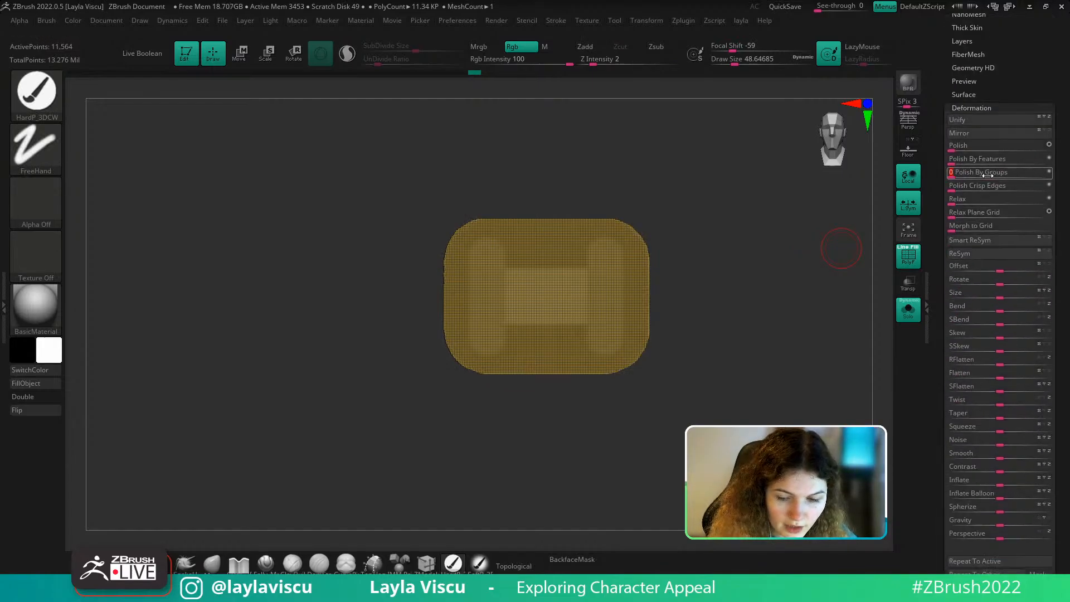
pyautogui.click(995, 178)
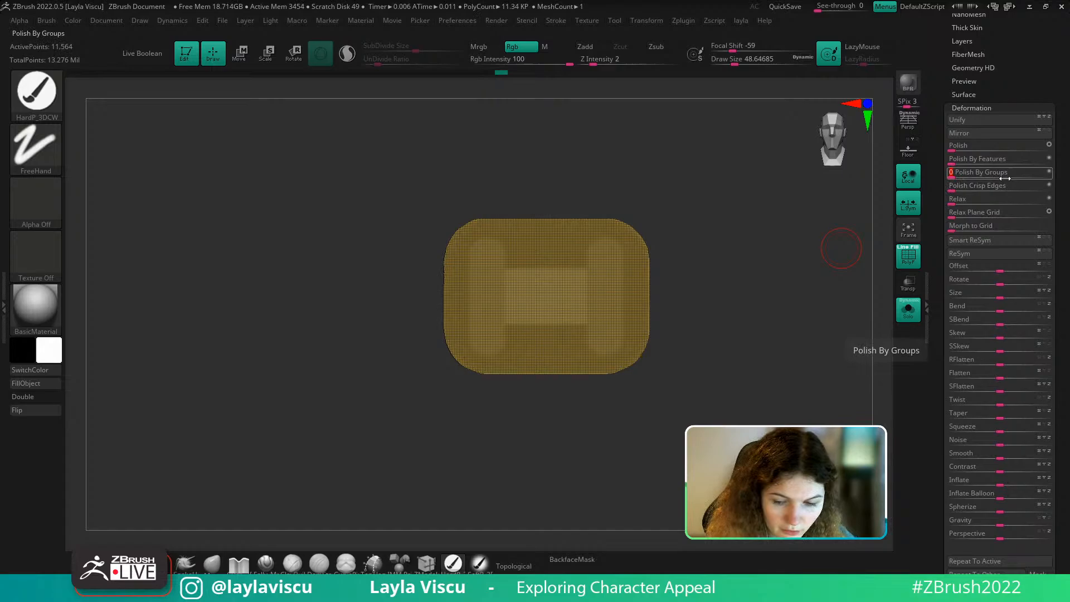
pyautogui.click(908, 204)
pyautogui.hotkey('shift', 'f')
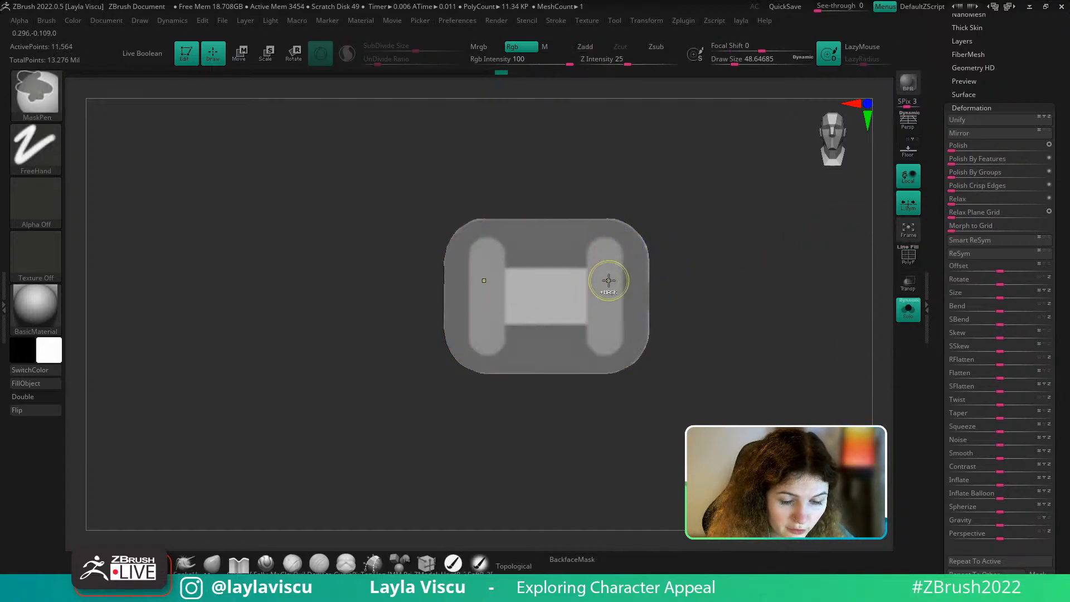
pyautogui.hotkey('shift', 'f')
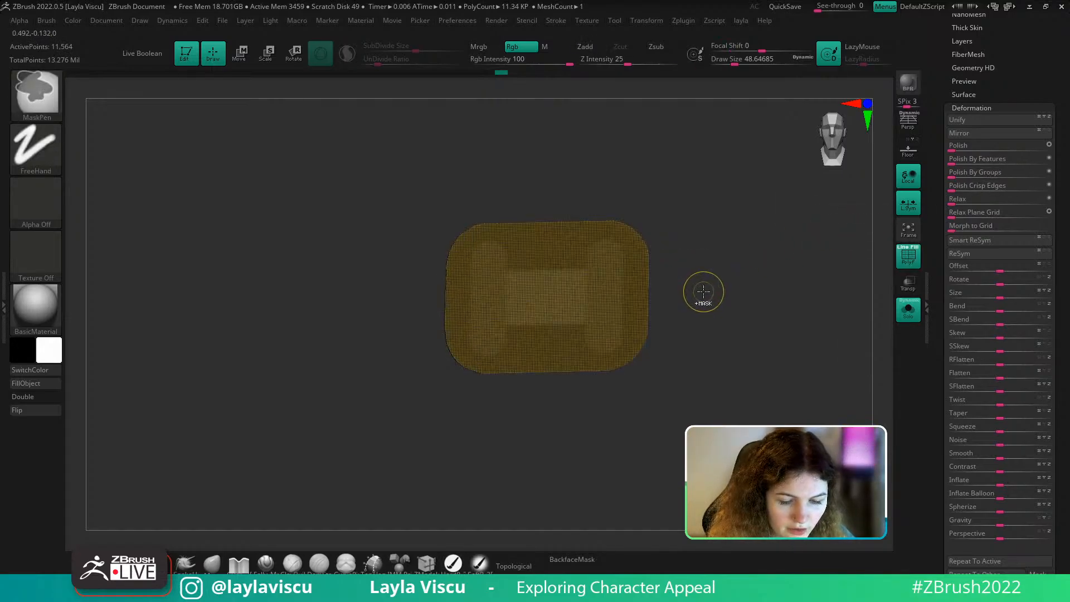
# Undo the polish, the wire deletion and the bracket's regrouping
pyautogui.hotkey('ctrl', 'z')
pyautogui.hotkey('ctrl', 'z')
pyautogui.hotkey('ctrl', 'z')
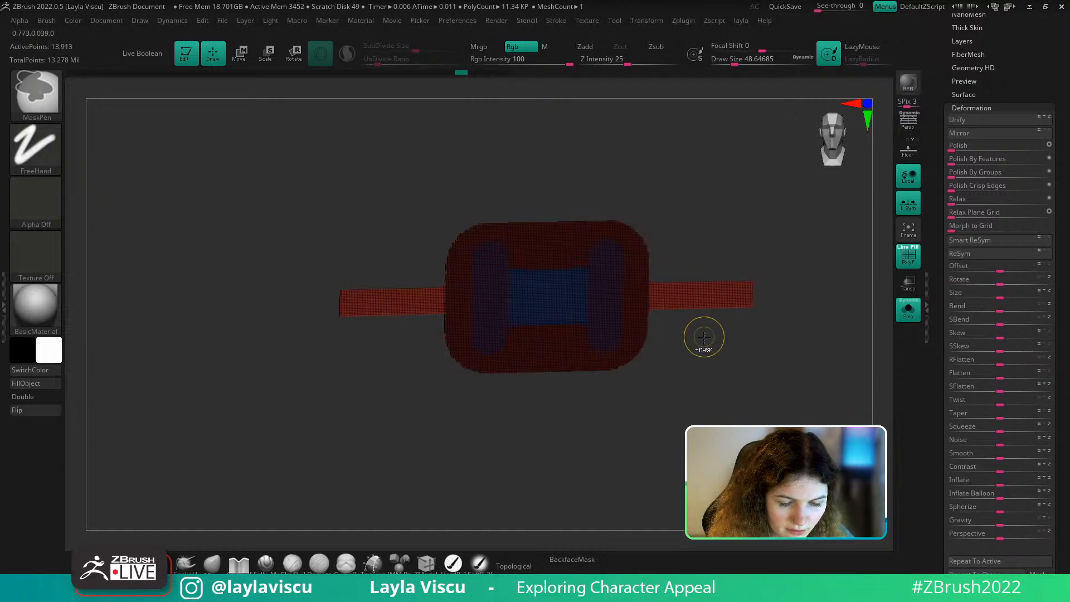
# Invert the mask, group the wire sections as their own polygroup, delete them as hidden faces and clear the mask
pyautogui.keyDown('ctrl'); pyautogui.click(705, 340); pyautogui.keyUp('ctrl')
pyautogui.hotkey('ctrl', 'w')
pyautogui.keyDown('ctrl'); pyautogui.keyDown('shift'); pyautogui.click(694, 295); pyautogui.keyUp('shift'); pyautogui.keyUp('ctrl')
pyautogui.keyDown('ctrl'); pyautogui.keyDown('shift'); pyautogui.click(693, 296); pyautogui.keyUp('shift'); pyautogui.keyUp('ctrl')
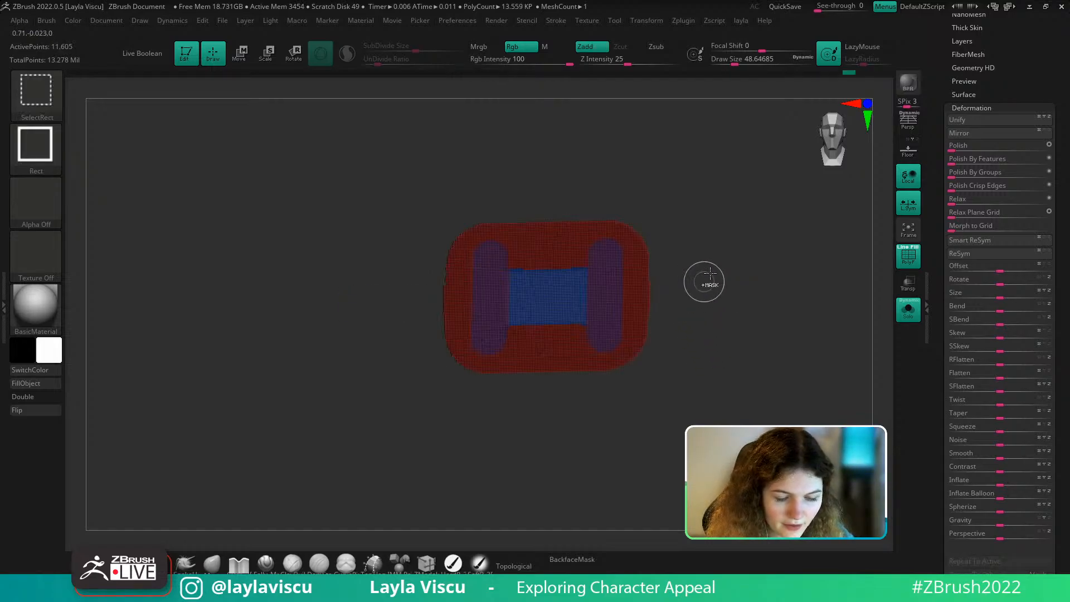
pyautogui.press('1')
pyautogui.keyDown('shift'); pyautogui.moveTo(772, 205); pyautogui.dragTo(780, 201); pyautogui.keyUp('shift')
pyautogui.keyDown('ctrl'); pyautogui.moveTo(780, 201); pyautogui.dragTo(803, 190); pyautogui.keyUp('ctrl')
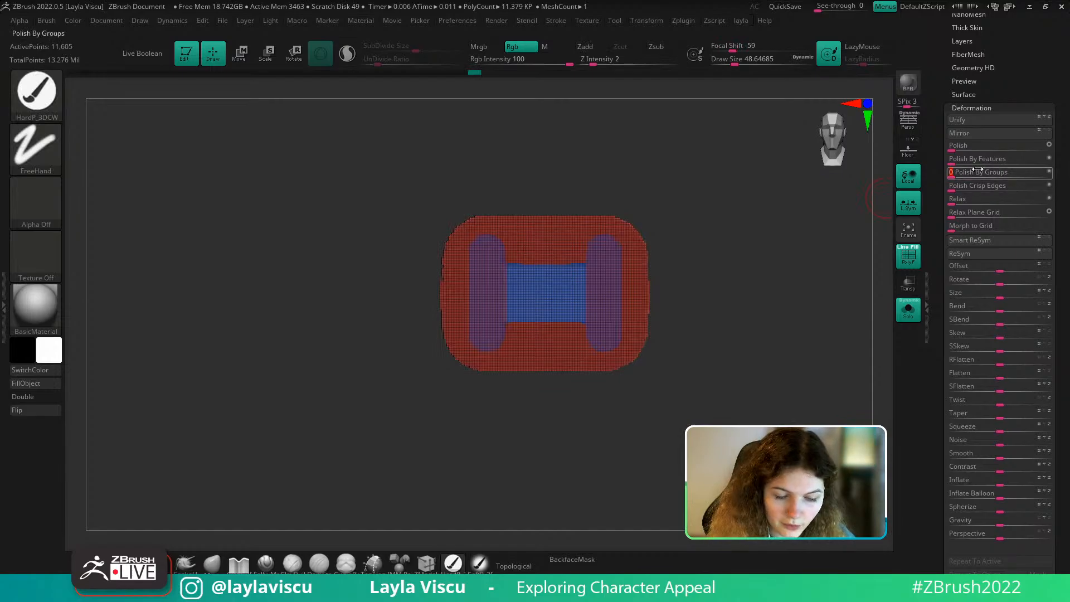
# Smooth the bracket's jagged polygroup borders with Polish By Groups and check the result
pyautogui.moveTo(977, 173); pyautogui.dragTo(995, 172)
pyautogui.moveTo(641, 292)
pyautogui.keyDown('ctrl'); pyautogui.mouseDown(button='right')
pyautogui.moveTo(674, 335)
pyautogui.moveTo(749, 350)
pyautogui.moveTo(728, 303)
pyautogui.mouseUp(button='right'); pyautogui.keyUp('ctrl')
pyautogui.hotkey('shift', 'f')
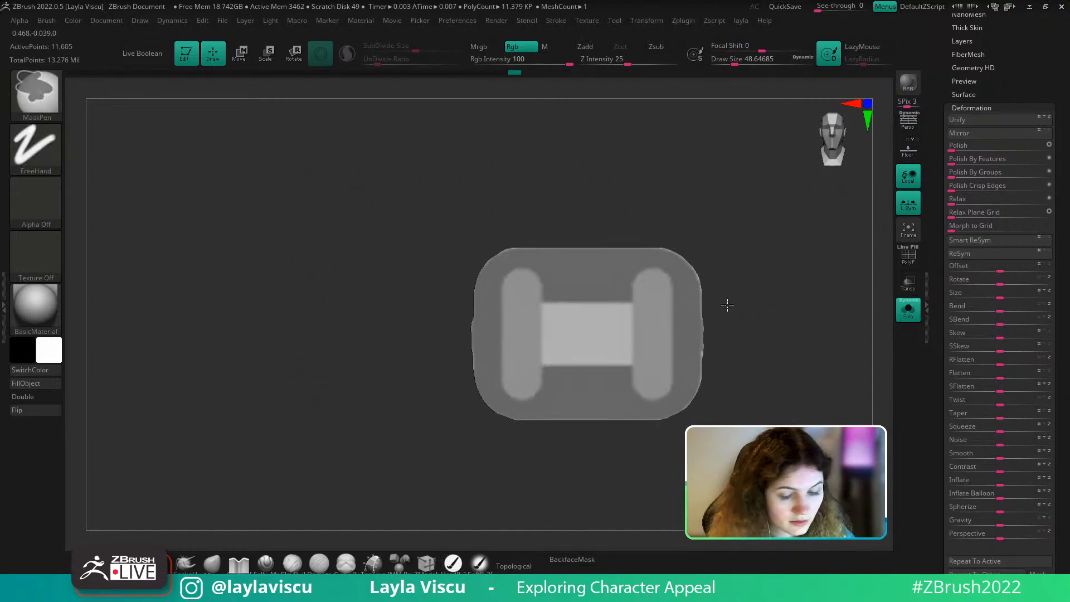
pyautogui.hotkey('shift', 'f')
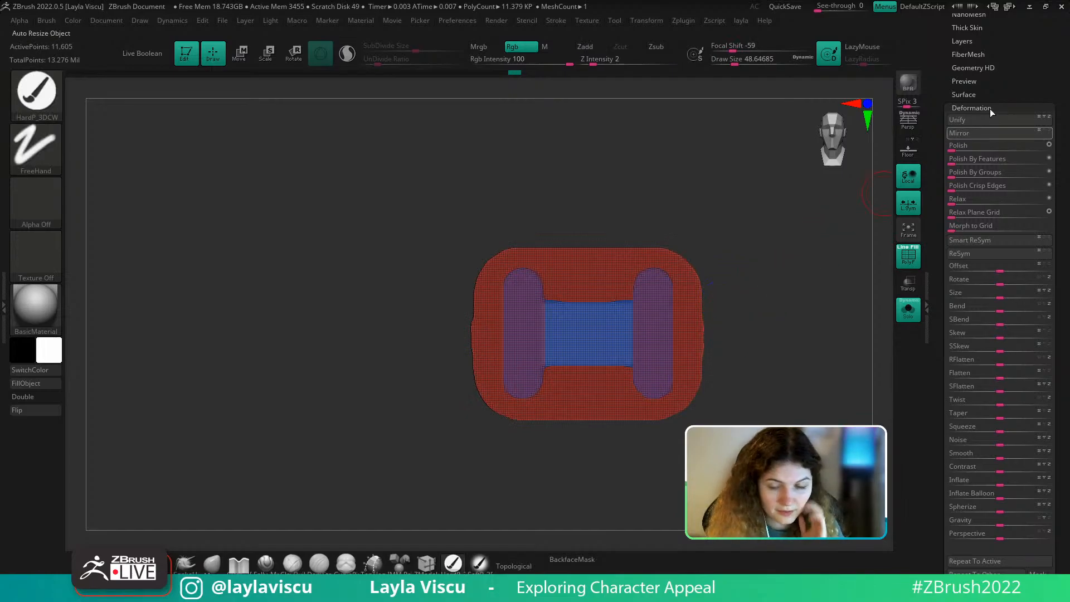
# ZRemesh the bracket with KeepGroups enabled and a target polygon count of about 0.31
pyautogui.scroll(3, 990, 109)
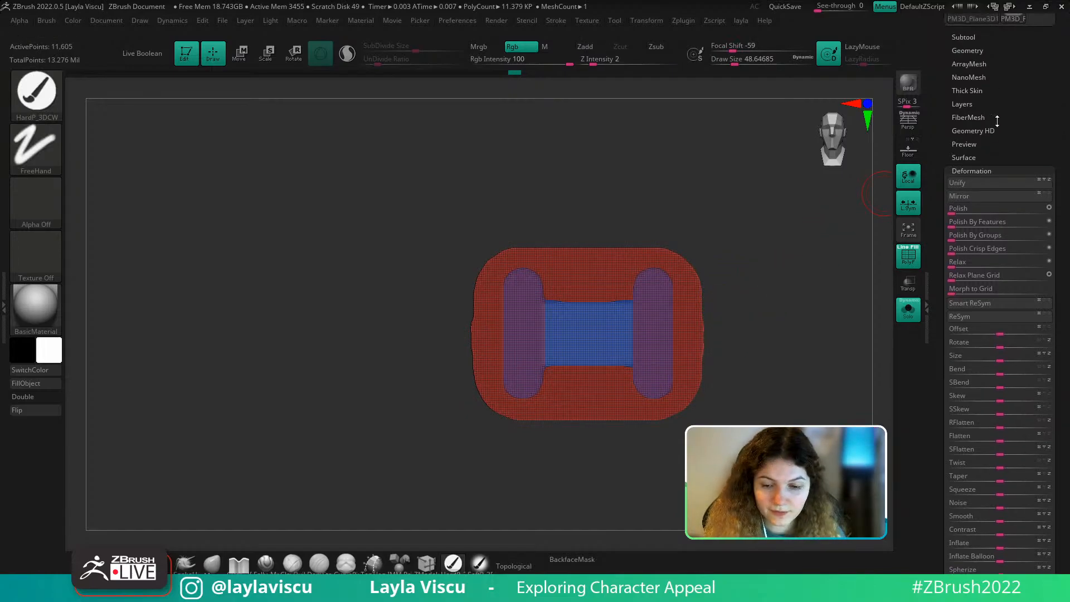
pyautogui.click(969, 52)
pyautogui.click(976, 425)
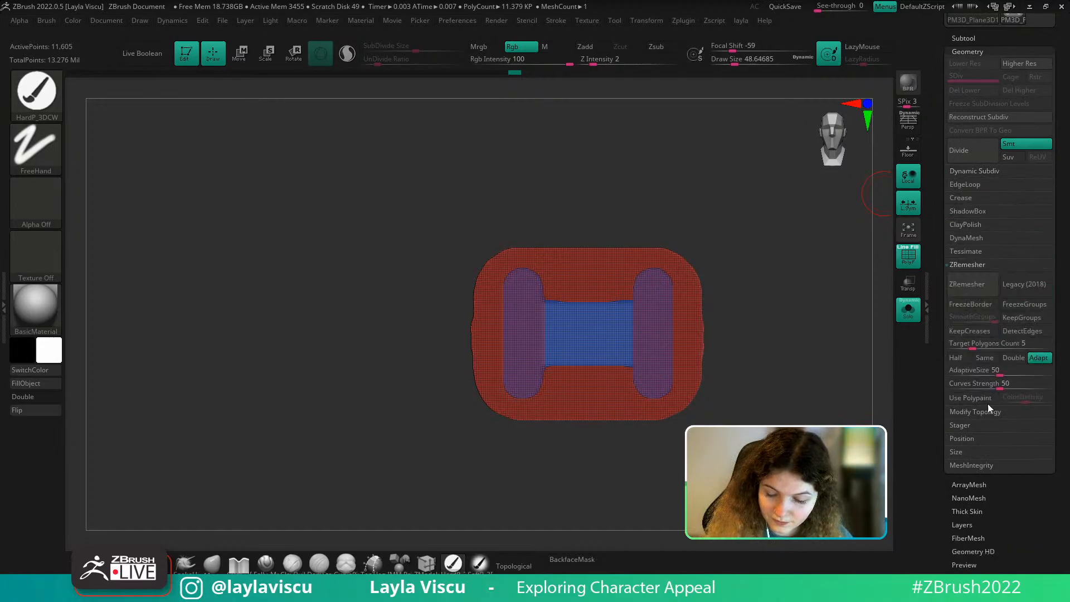
pyautogui.click(1016, 319)
pyautogui.moveTo(973, 344); pyautogui.dragTo(956, 344)
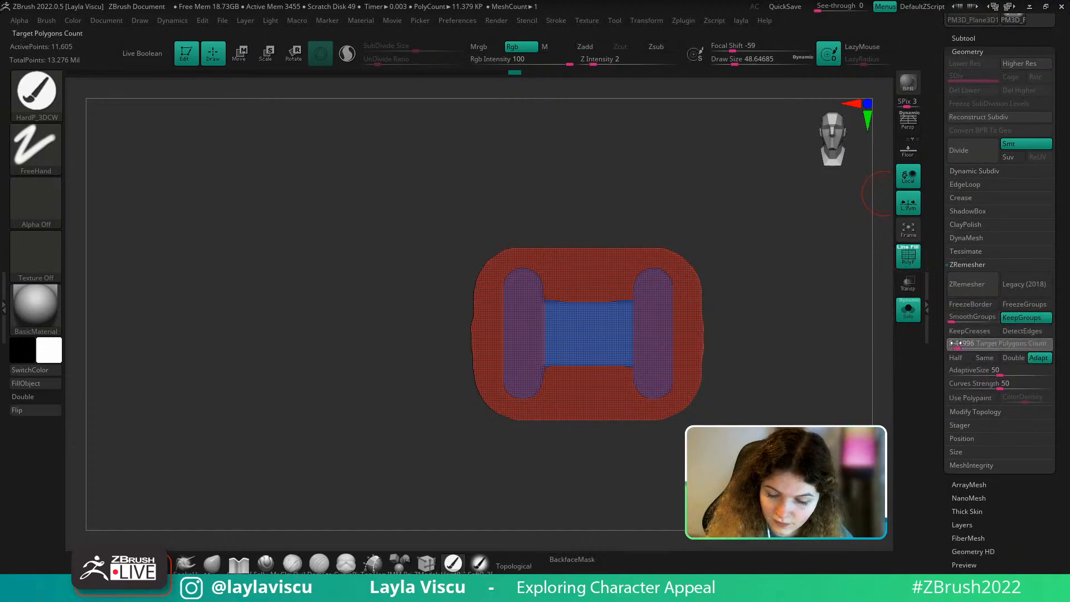
pyautogui.click(967, 284)
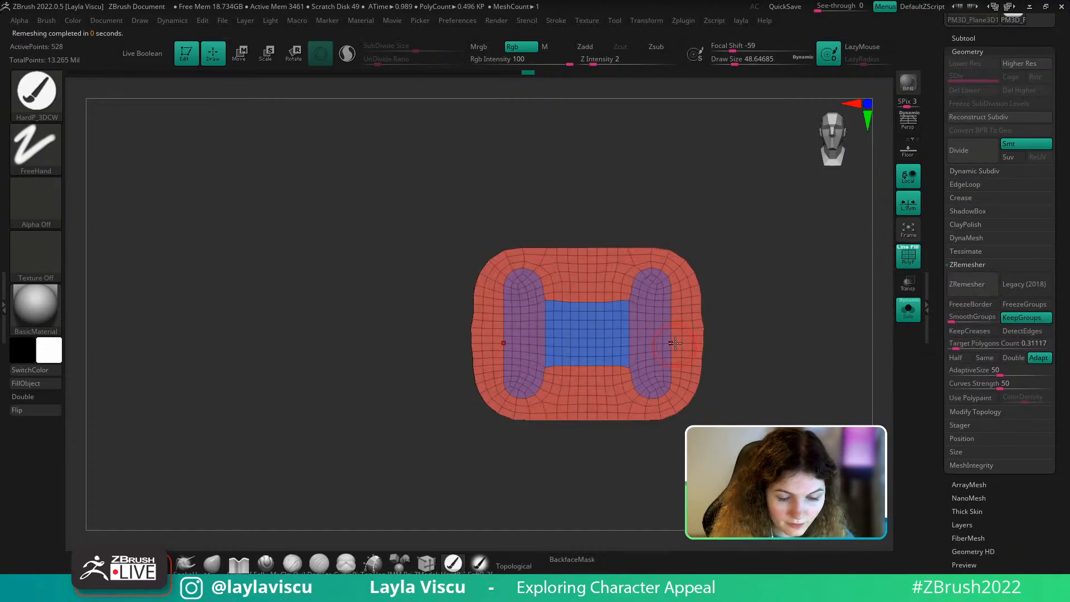
pyautogui.press('ctrl')
pyautogui.keyDown('ctrl'); pyautogui.moveTo(681, 339); pyautogui.dragTo(681, 360, button='right'); pyautogui.keyUp('ctrl')
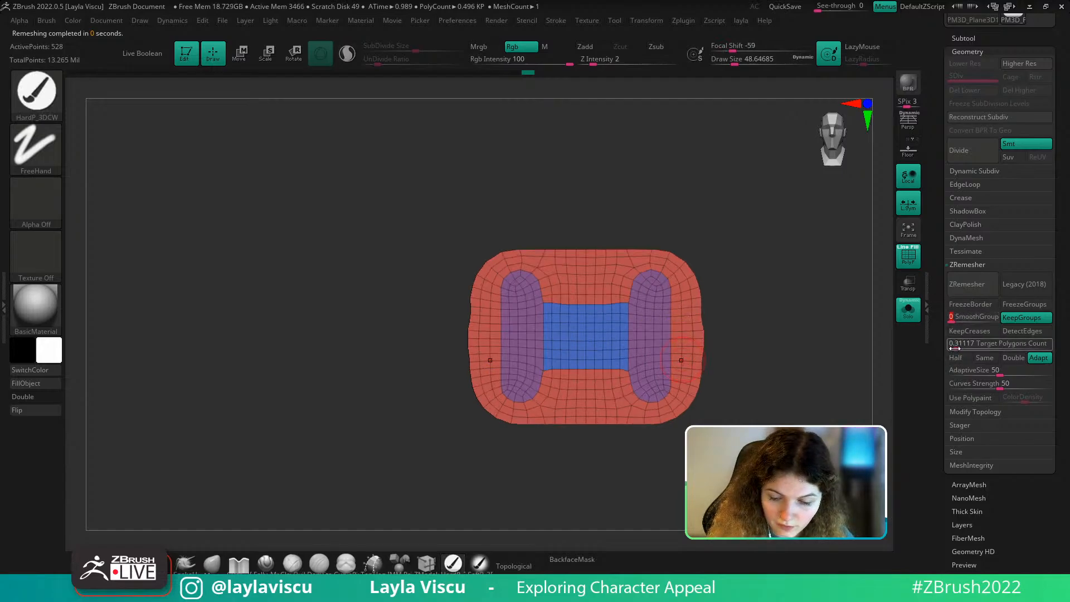
# Lower the target polygon count to about 0.13, ZRemesh the bracket again and inspect the topology
pyautogui.moveTo(956, 344); pyautogui.dragTo(953, 344)
pyautogui.click(967, 284)
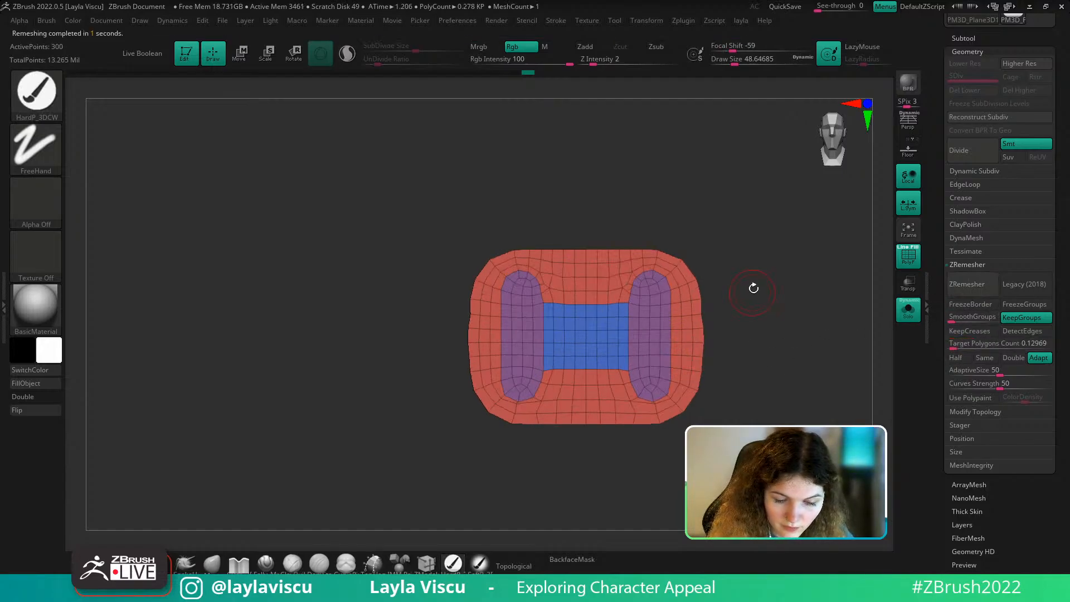
pyautogui.moveTo(753, 398)
pyautogui.keyDown('ctrl'); pyautogui.mouseDown(button='right')
pyautogui.moveTo(746, 363)
pyautogui.moveTo(713, 350)
pyautogui.mouseUp(button='right'); pyautogui.keyUp('ctrl')
pyautogui.hotkey('shift', 'f')
pyautogui.hotkey('shift', 'f')
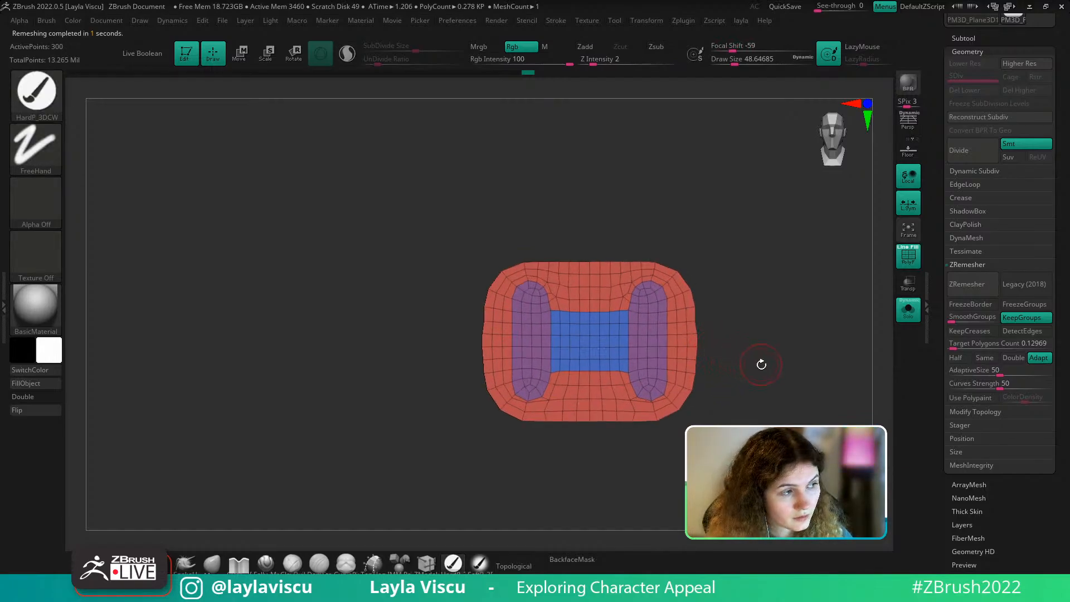
pyautogui.keyDown('ctrl'); pyautogui.moveTo(759, 380); pyautogui.dragTo(738, 393, button='right'); pyautogui.keyUp('ctrl')
# Delete the horizontal edge loops across the bracket's middle with ZModeler, undoing the last one that distorts the central block
pyautogui.click(213, 563)
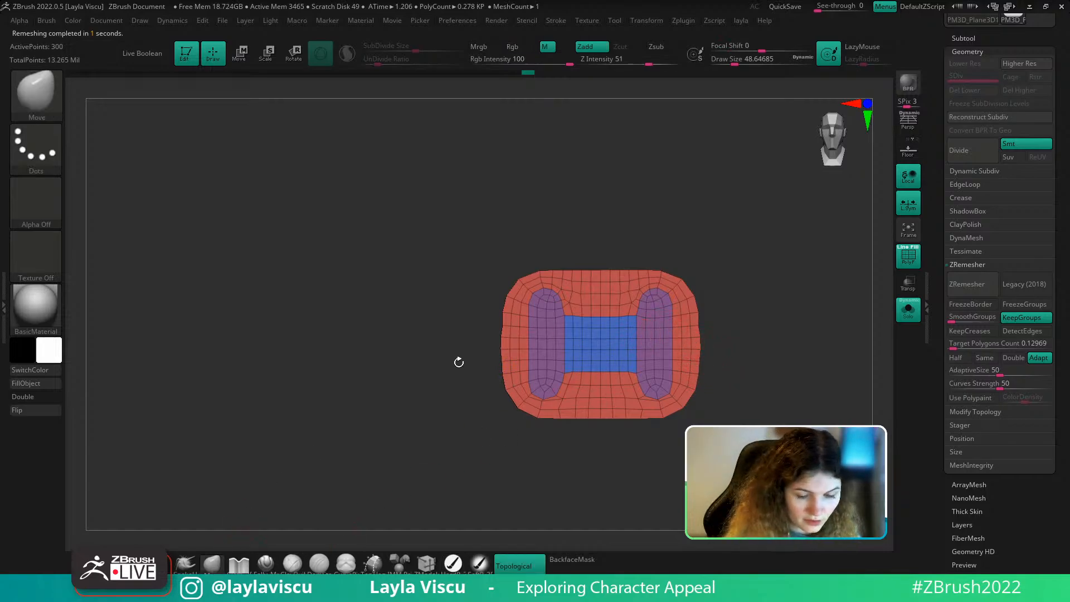
pyautogui.keyDown('ctrl'); pyautogui.moveTo(669, 306); pyautogui.dragTo(672, 329, button='right'); pyautogui.keyUp('ctrl')
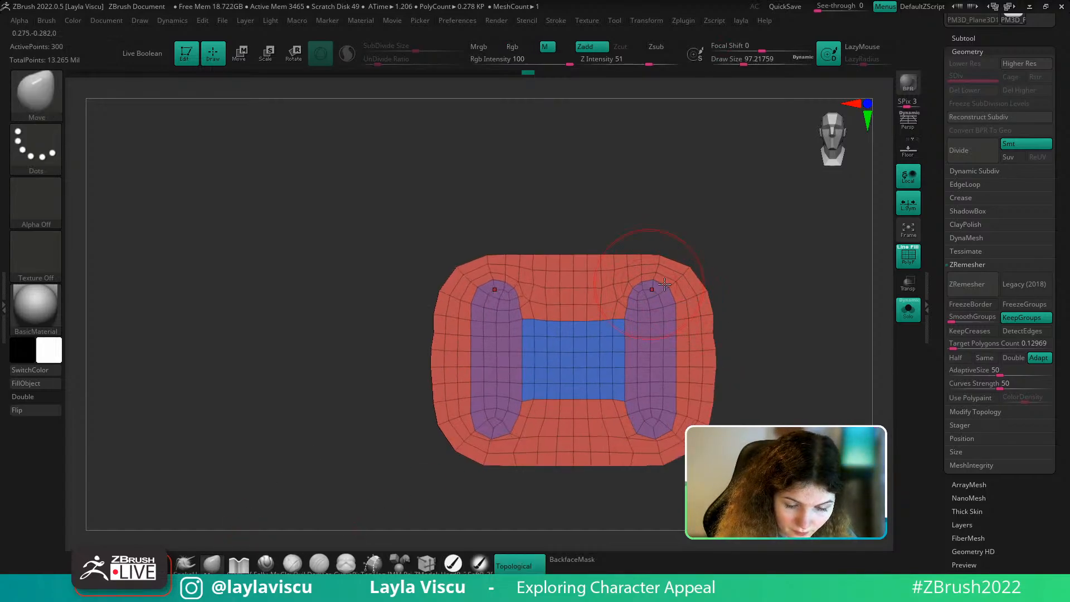
pyautogui.click(428, 565)
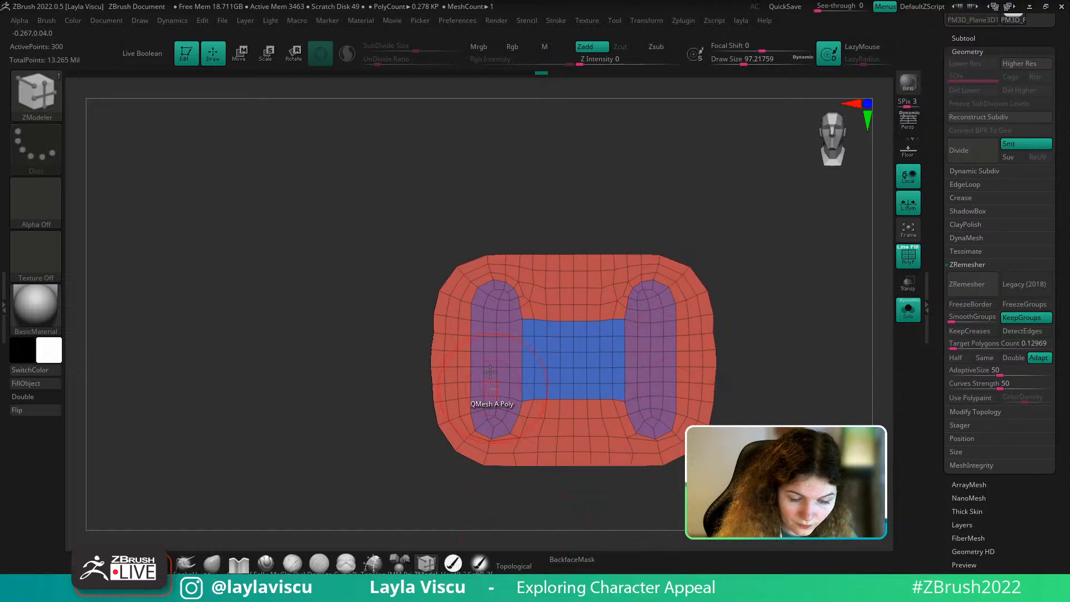
pyautogui.keyDown('alt'); pyautogui.click(453, 335); pyautogui.keyUp('alt')
pyautogui.keyDown('alt'); pyautogui.click(452, 351); pyautogui.keyUp('alt')
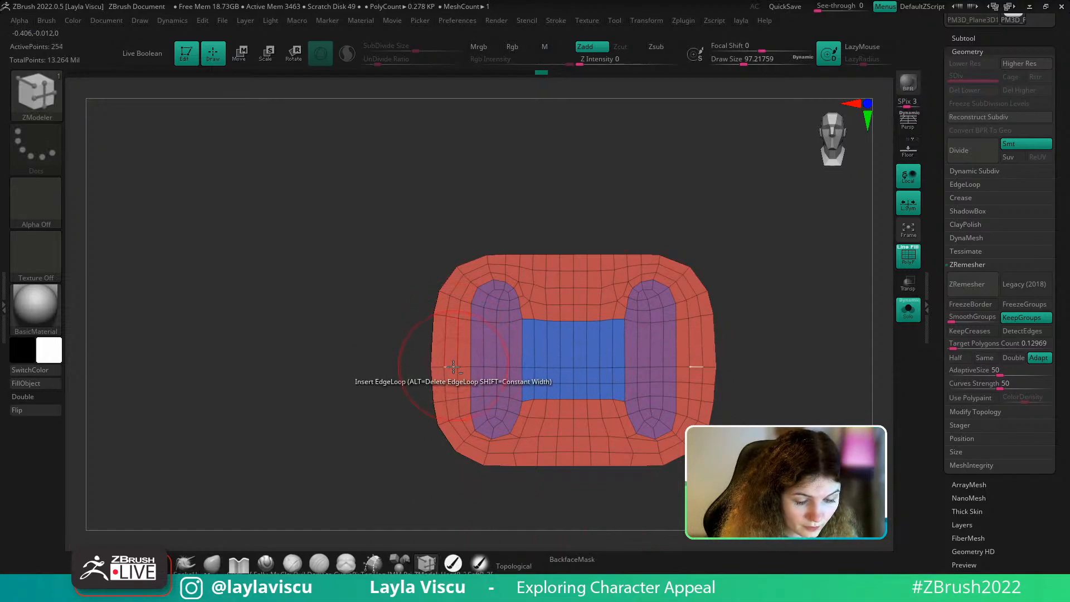
pyautogui.keyDown('alt'); pyautogui.click(453, 367); pyautogui.keyUp('alt')
pyautogui.keyDown('alt'); pyautogui.click(453, 383); pyautogui.keyUp('alt')
pyautogui.keyDown('alt'); pyautogui.click(453, 401); pyautogui.keyUp('alt')
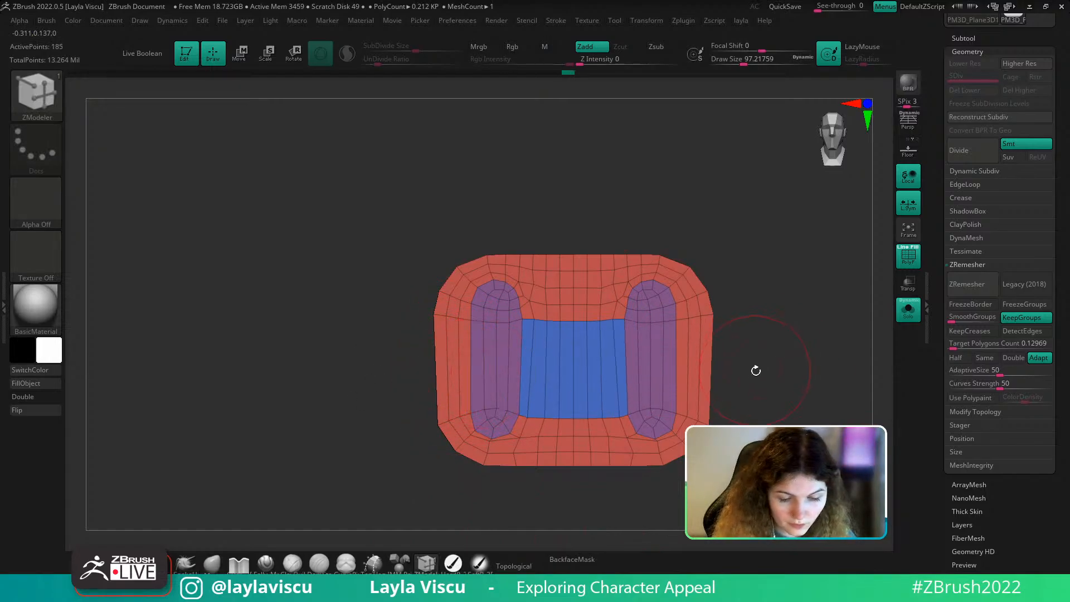
pyautogui.hotkey('ctrl', 'z')
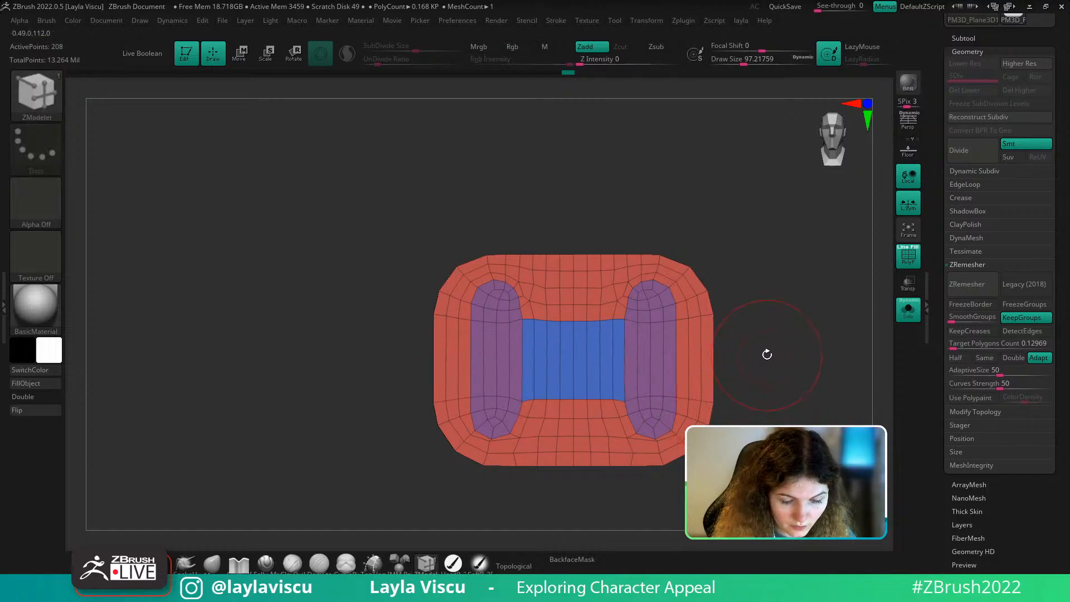
# Delete the surplus vertical edge loops running through the bracket's central block with ZModeler
pyautogui.hotkey('shift', 'f')
pyautogui.hotkey('shift', 'f')
pyautogui.keyDown('alt'); pyautogui.click(548, 310); pyautogui.keyUp('alt')
pyautogui.keyDown('alt'); pyautogui.click(560, 315); pyautogui.keyUp('alt')
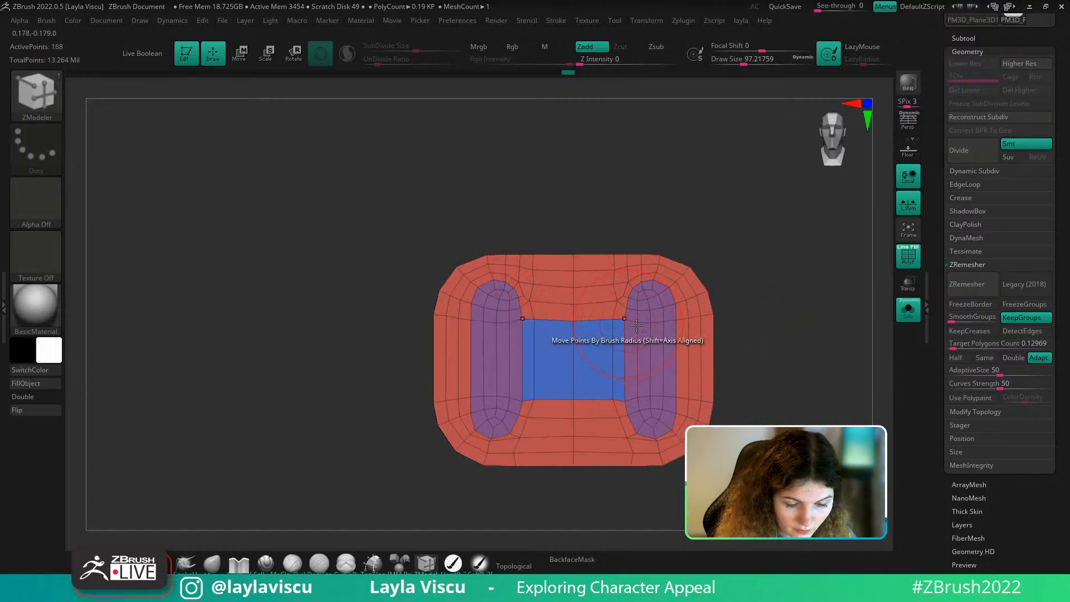
pyautogui.keyDown('ctrl'); pyautogui.moveTo(702, 316); pyautogui.dragTo(698, 285, button='right'); pyautogui.keyUp('ctrl')
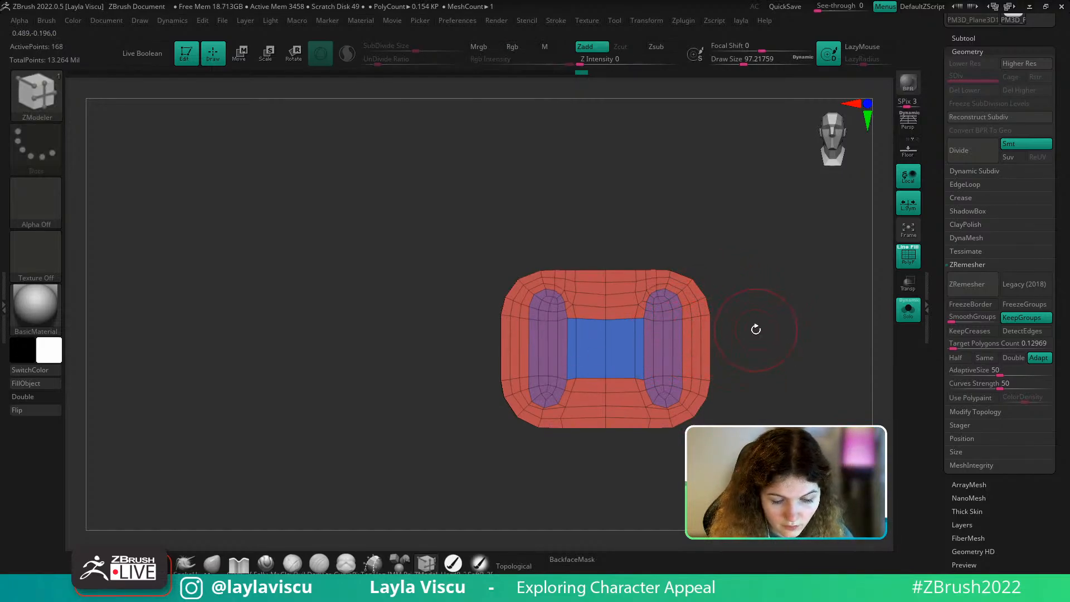
# Insert vertical edge loops near the central block's sides and beside its centre line, plus horizontal loops across the bracket with ZModeler
pyautogui.hotkey('shift', 'f')
pyautogui.hotkey('shift', 'f')
pyautogui.keyDown('ctrl'); pyautogui.moveTo(636, 354); pyautogui.dragTo(637, 355, button='right'); pyautogui.keyUp('ctrl')
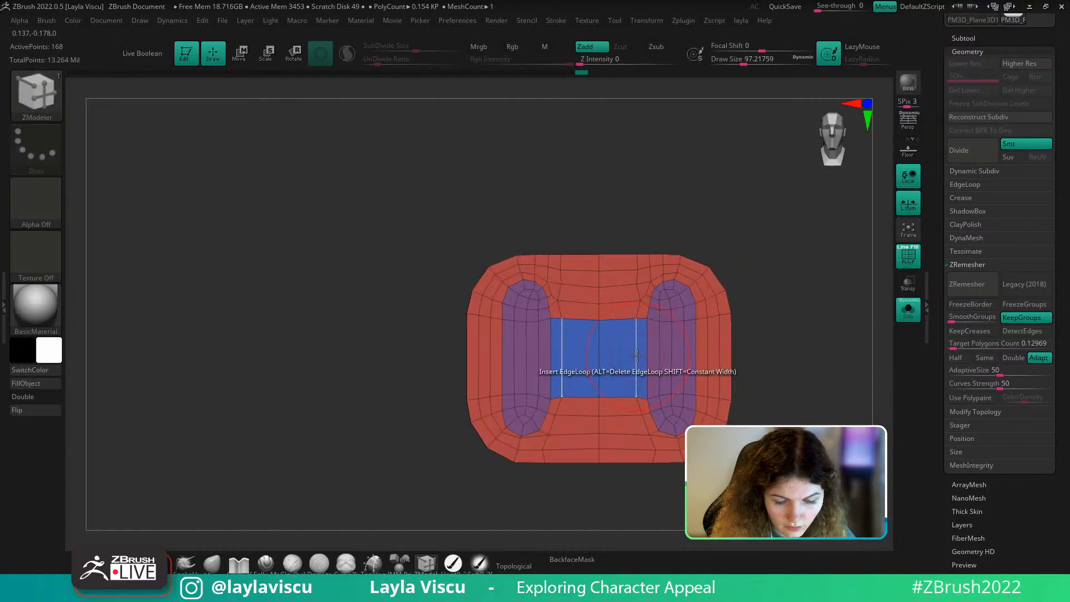
pyautogui.click(637, 355)
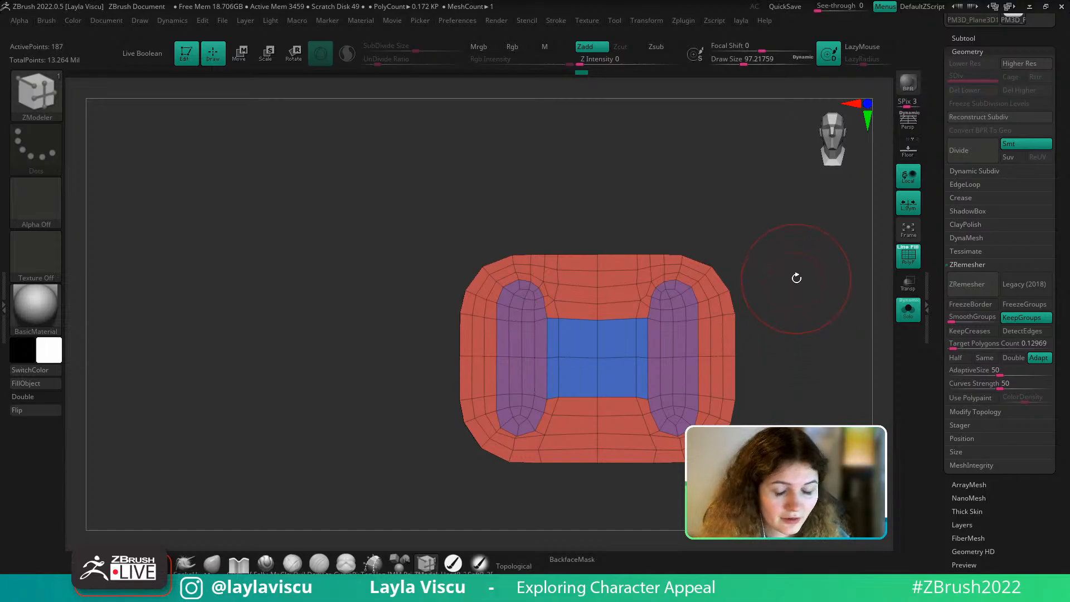
pyautogui.click(724, 332)
pyautogui.click(722, 378)
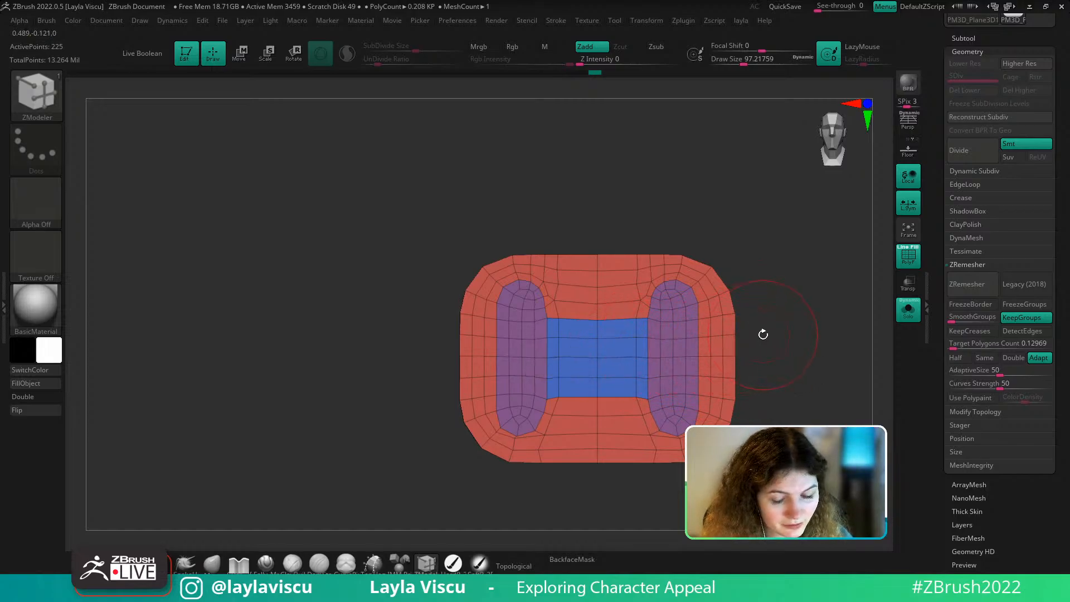
pyautogui.click(621, 358)
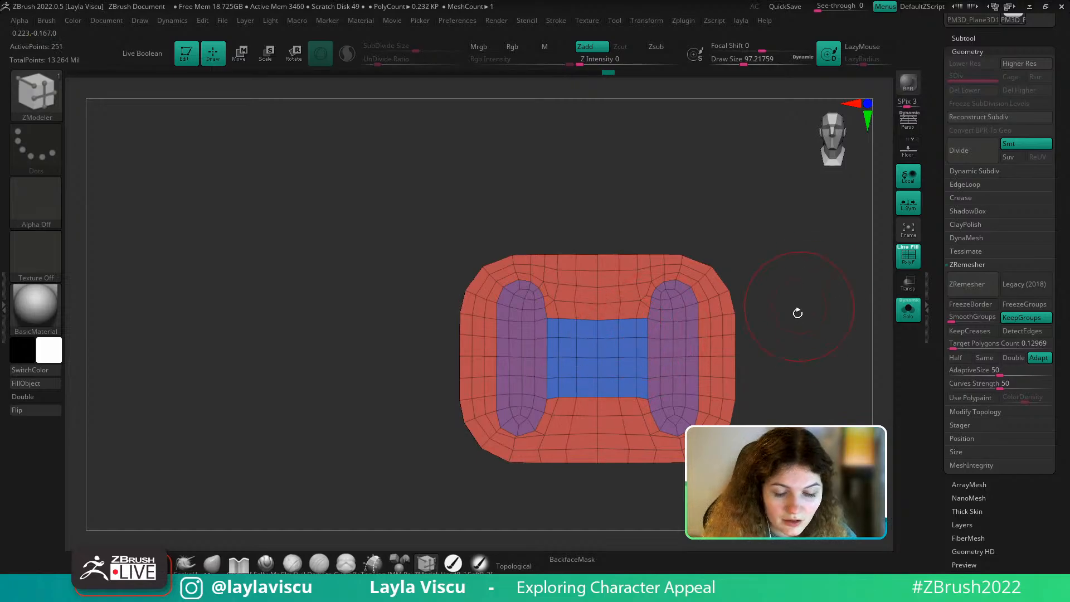
# Set ZModeler's polygon action to Extrude and extrude the two oval side bars outward from the bracket's base
pyautogui.moveTo(798, 314)
pyautogui.mouseDown()
pyautogui.moveTo(810, 323)
pyautogui.moveTo(810, 314)
pyautogui.mouseUp()
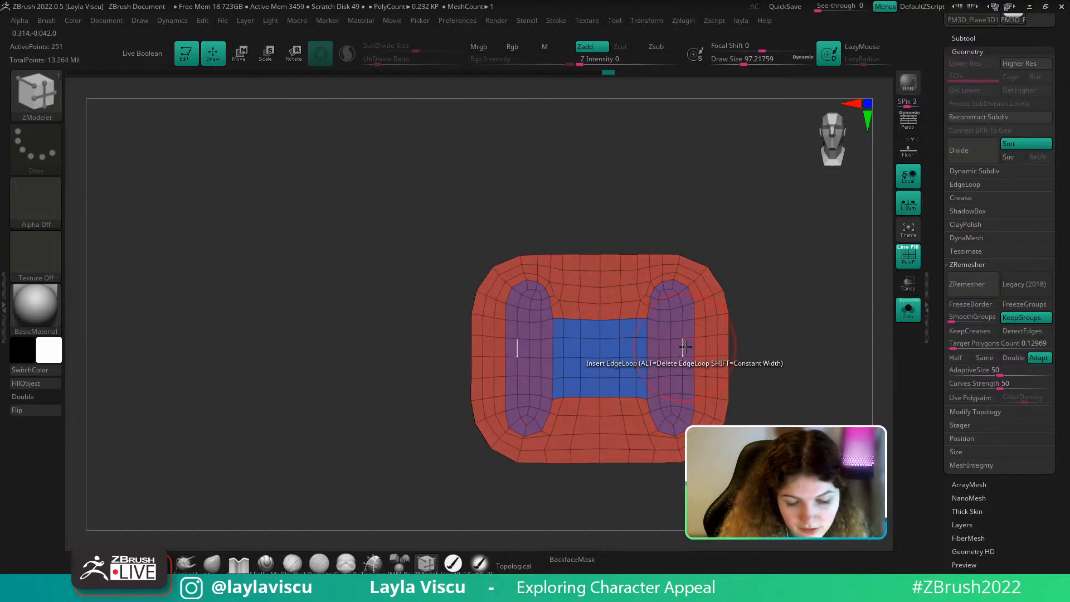
pyautogui.press('space')
pyautogui.click(536, 223)
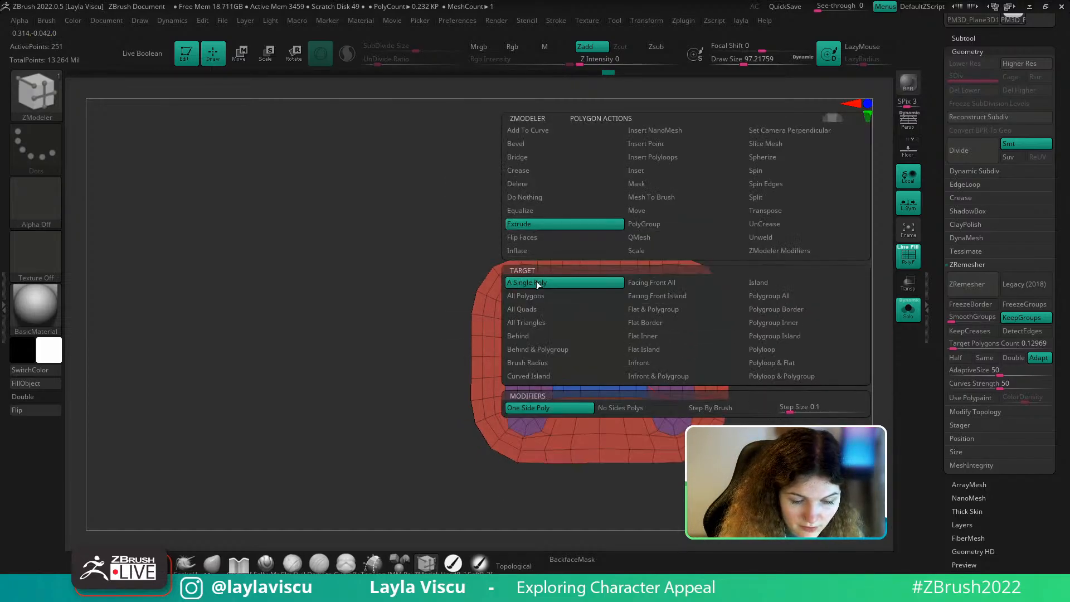
pyautogui.click(541, 285)
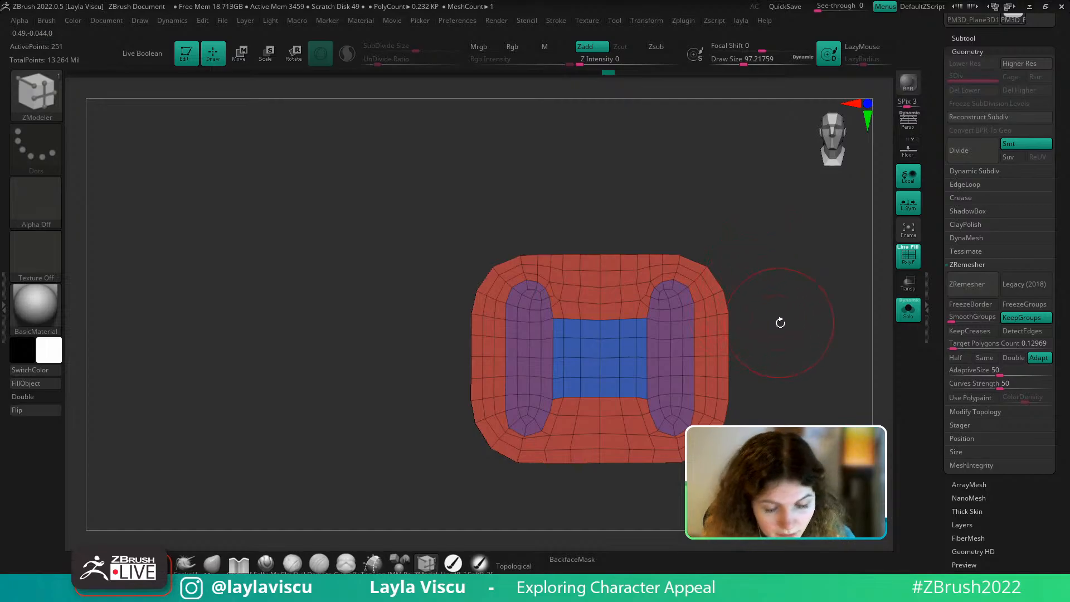
pyautogui.moveTo(780, 323)
pyautogui.mouseDown()
pyautogui.moveTo(781, 313)
pyautogui.moveTo(777, 342)
pyautogui.mouseUp()
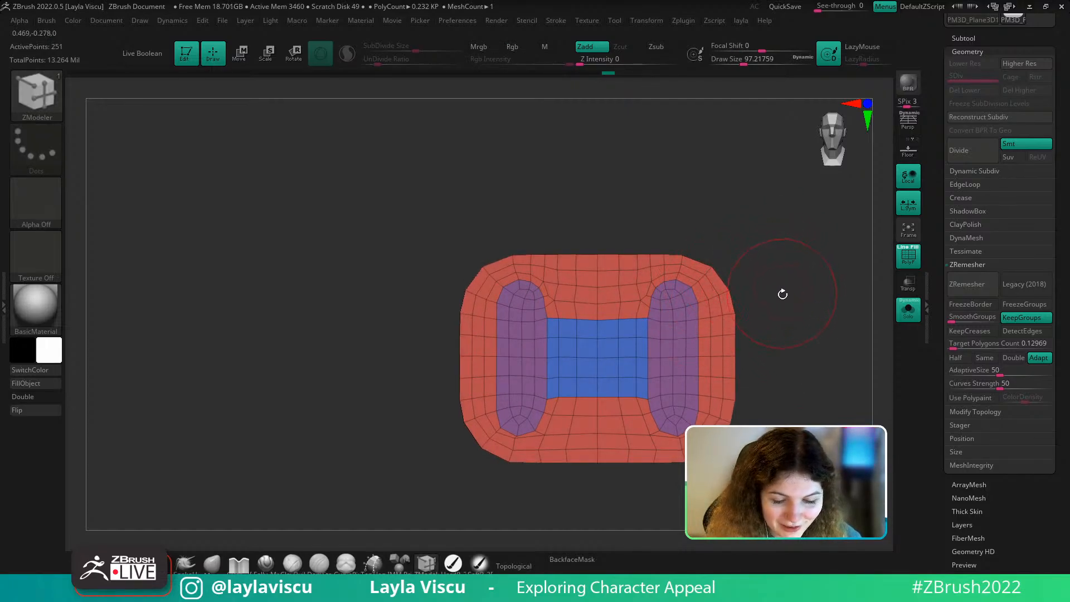
pyautogui.moveTo(783, 293); pyautogui.dragTo(776, 259)
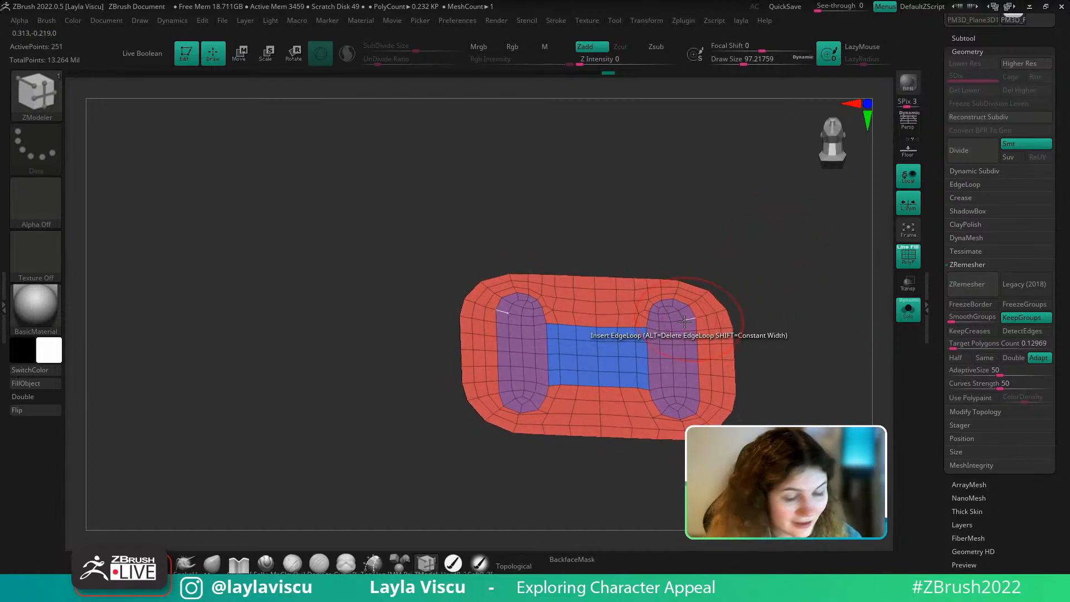
pyautogui.moveTo(681, 338); pyautogui.dragTo(695, 310)
pyautogui.hotkey('ctrl', 'z')
pyautogui.press('space')
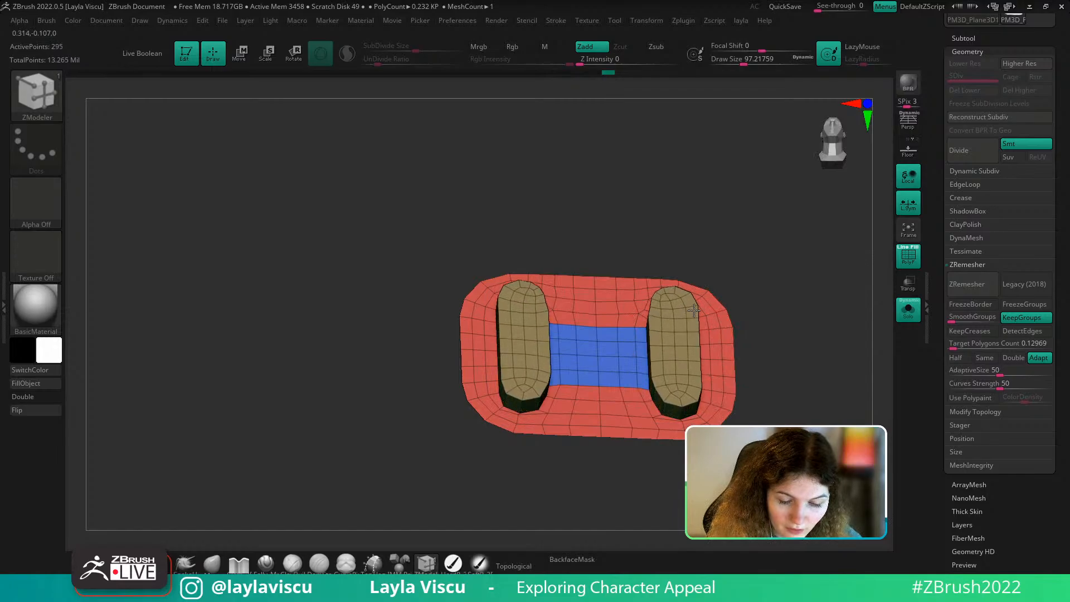
# Turn on Dynamic Subdiv and check the smoothed side bars with the polyframe hidden
pyautogui.keyDown('shift'); pyautogui.moveTo(795, 335); pyautogui.dragTo(801, 336); pyautogui.keyUp('shift')
pyautogui.click(968, 172)
pyautogui.click(965, 187)
pyautogui.hotkey('shift', 'f')
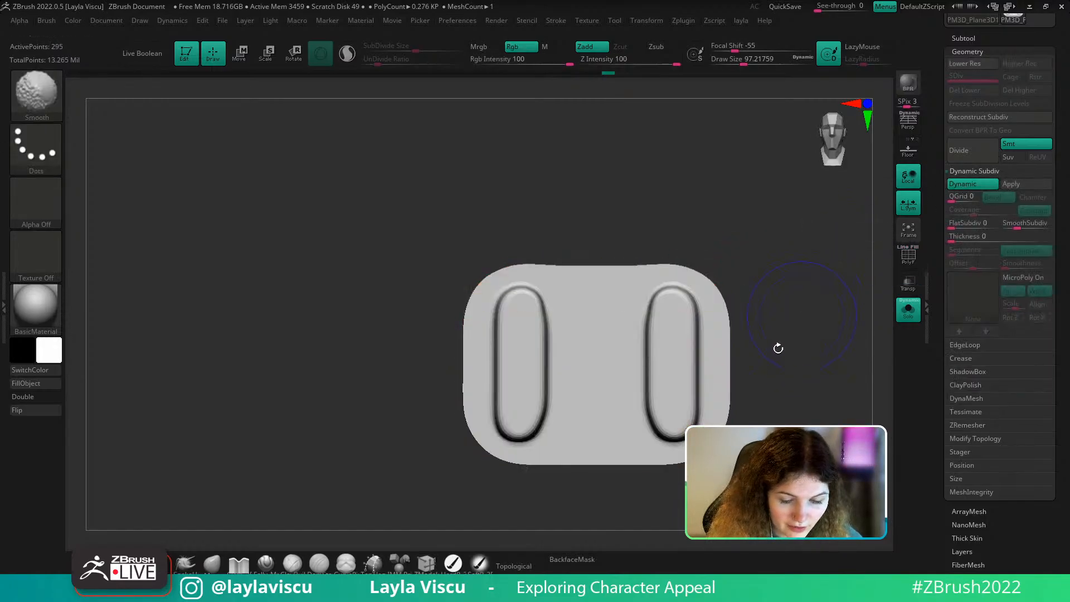
pyautogui.keyDown('ctrl'); pyautogui.moveTo(778, 349); pyautogui.dragTo(711, 303, button='right'); pyautogui.keyUp('ctrl')
pyautogui.keyDown('ctrl'); pyautogui.moveTo(688, 402); pyautogui.dragTo(685, 432, button='right'); pyautogui.keyUp('ctrl')
pyautogui.hotkey('shift', 'f')
# Extrude the central block outward between the two side bars, slightly lower than the bars, and check it from the front
pyautogui.moveTo(781, 388); pyautogui.dragTo(626, 365)
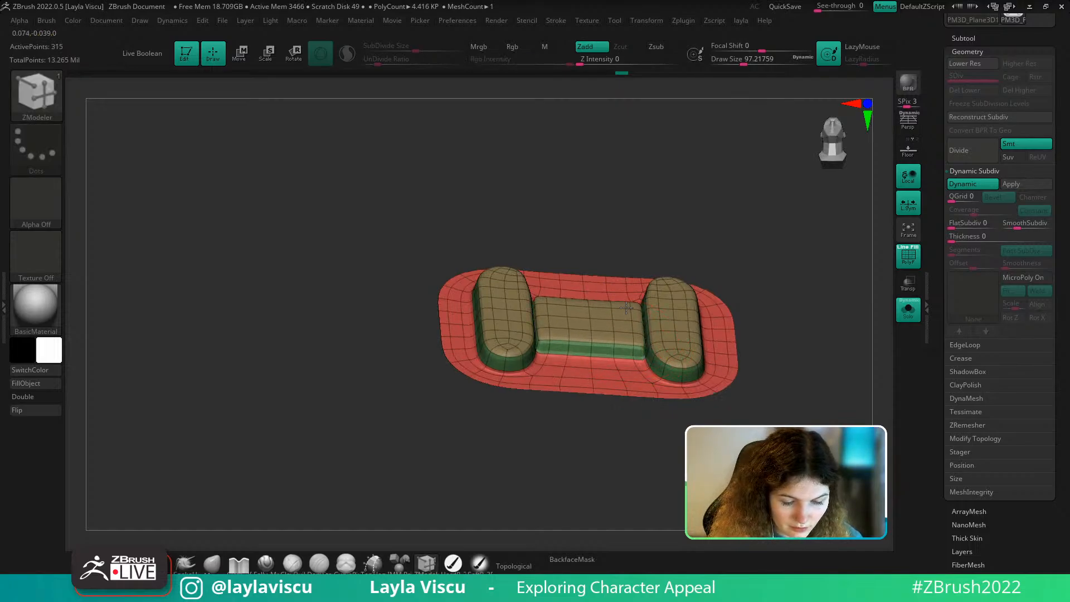
pyautogui.keyDown('shift'); pyautogui.moveTo(765, 374); pyautogui.dragTo(763, 357); pyautogui.keyUp('shift')
pyautogui.hotkey('shift', 'f')
pyautogui.keyDown('ctrl'); pyautogui.moveTo(764, 370); pyautogui.dragTo(762, 352, button='right'); pyautogui.keyUp('ctrl')
pyautogui.keyDown('shift'); pyautogui.moveTo(762, 352); pyautogui.dragTo(754, 425); pyautogui.keyUp('shift')
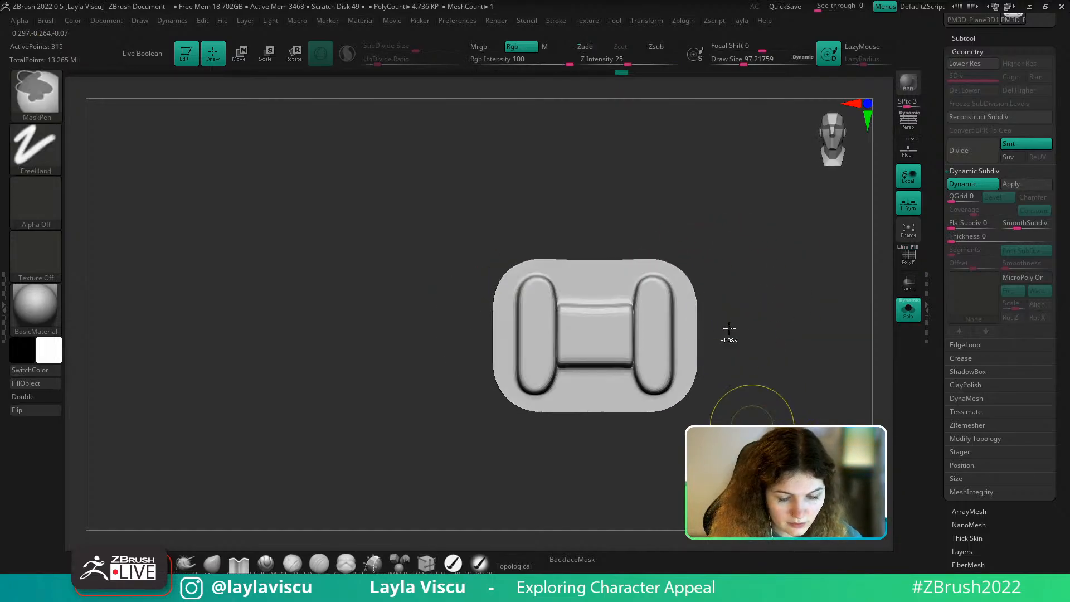
# Examine the smoothed bars and central block from several angles, with the polyframe shown and hidden
pyautogui.keyDown('ctrl'); pyautogui.moveTo(729, 330); pyautogui.dragTo(713, 292, button='right'); pyautogui.keyUp('ctrl')
pyautogui.keyDown('ctrl'); pyautogui.moveTo(671, 333); pyautogui.dragTo(748, 343, button='right'); pyautogui.keyUp('ctrl')
pyautogui.moveTo(748, 343); pyautogui.dragTo(663, 285)
pyautogui.hotkey('shift', 'f')
pyautogui.keyDown('shift'); pyautogui.moveTo(724, 312); pyautogui.dragTo(748, 264); pyautogui.keyUp('shift')
pyautogui.hotkey('shift', 'f')
pyautogui.hotkey('ctrl', 'z')
pyautogui.hotkey('shift', 'f')
# With Dynamic Subdiv off, extrude the base's open outer edge backward using ZModeler's edge Extrude with the Mesh Border target
pyautogui.keyDown('ctrl'); pyautogui.moveTo(679, 325); pyautogui.dragTo(669, 405, button='right'); pyautogui.keyUp('ctrl')
pyautogui.hotkey('shift', 'd')
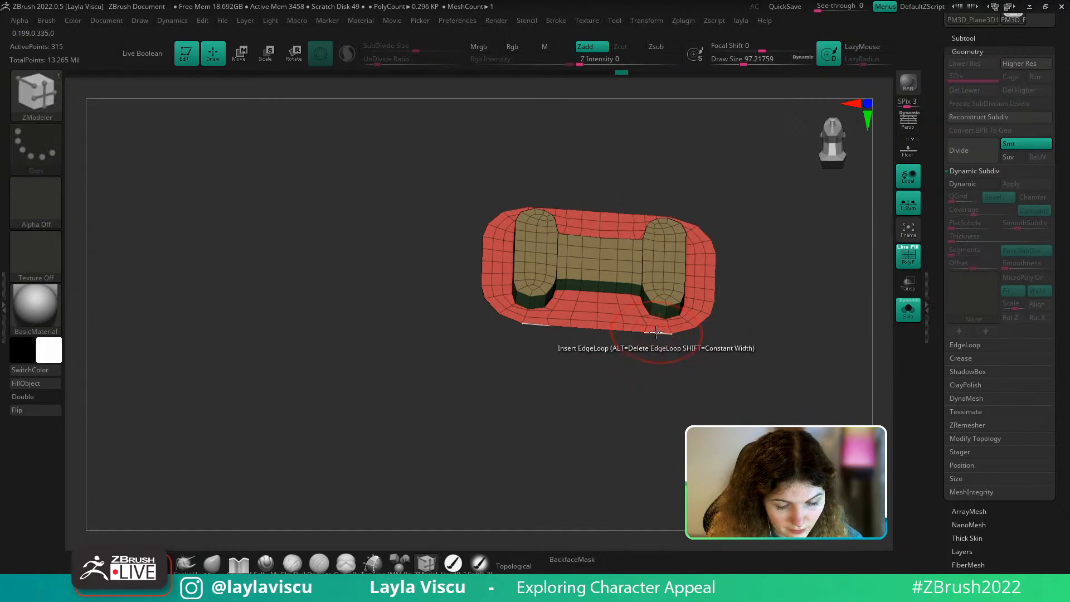
pyautogui.press('space')
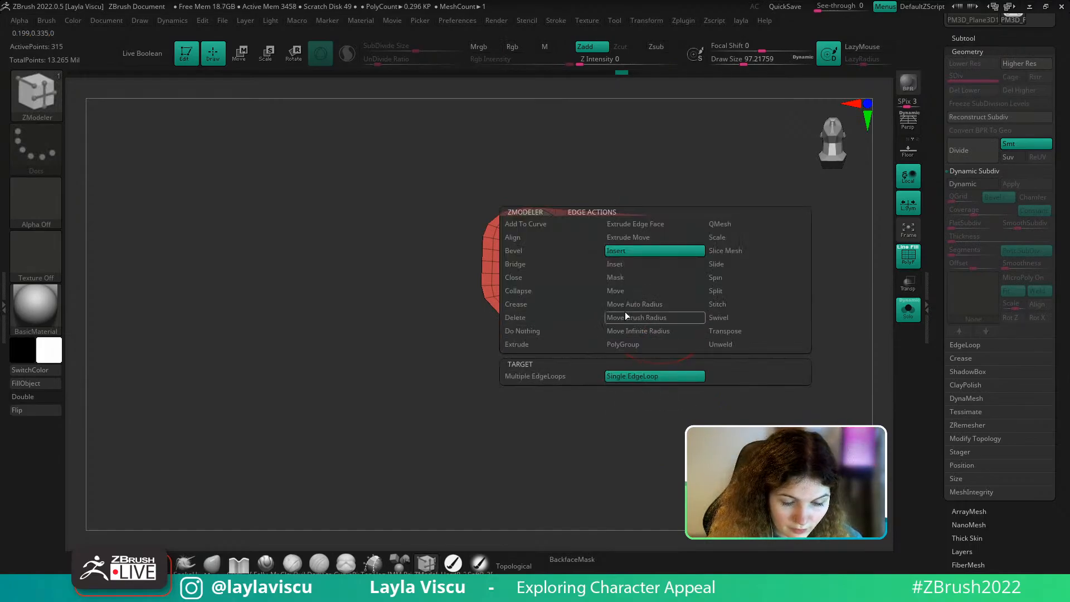
pyautogui.click(573, 339)
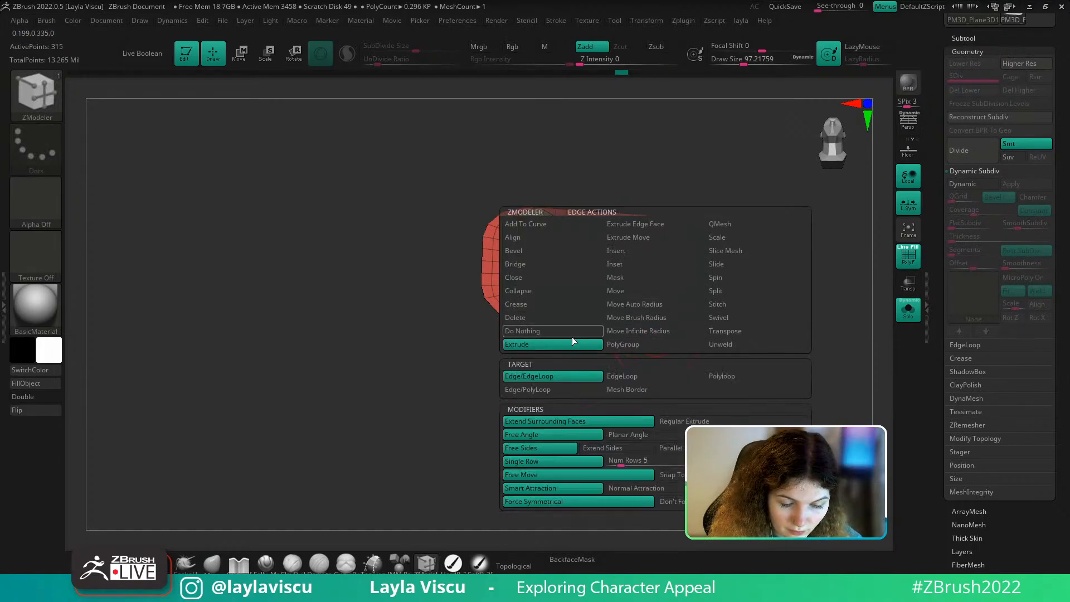
pyautogui.click(685, 389)
pyautogui.moveTo(733, 383)
pyautogui.mouseDown()
pyautogui.moveTo(697, 334)
pyautogui.moveTo(685, 370)
pyautogui.moveTo(746, 365)
pyautogui.moveTo(739, 346)
pyautogui.moveTo(706, 348)
pyautogui.moveTo(694, 382)
pyautogui.mouseUp()
pyautogui.hotkey('ctrl', 'z')
pyautogui.hotkey('shift', 'd')
pyautogui.moveTo(767, 400)
pyautogui.mouseDown()
pyautogui.moveTo(747, 390)
pyautogui.moveTo(748, 355)
pyautogui.mouseUp()
pyautogui.keyDown('ctrl'); pyautogui.moveTo(749, 347); pyautogui.dragTo(750, 315, button='right'); pyautogui.keyUp('ctrl')
pyautogui.moveTo(749, 315)
pyautogui.mouseDown(button='right')
pyautogui.moveTo(801, 289)
pyautogui.moveTo(780, 295)
pyautogui.mouseUp(button='right')
pyautogui.moveTo(741, 302)
pyautogui.keyDown('alt'); pyautogui.mouseDown(button='right')
pyautogui.moveTo(717, 337)
pyautogui.moveTo(657, 301)
pyautogui.mouseUp(button='right'); pyautogui.keyUp('alt')
# Insert two single edge loops around the base's side wall, one near its front edge, and turn on Dynamic Subdiv
pyautogui.press('space')
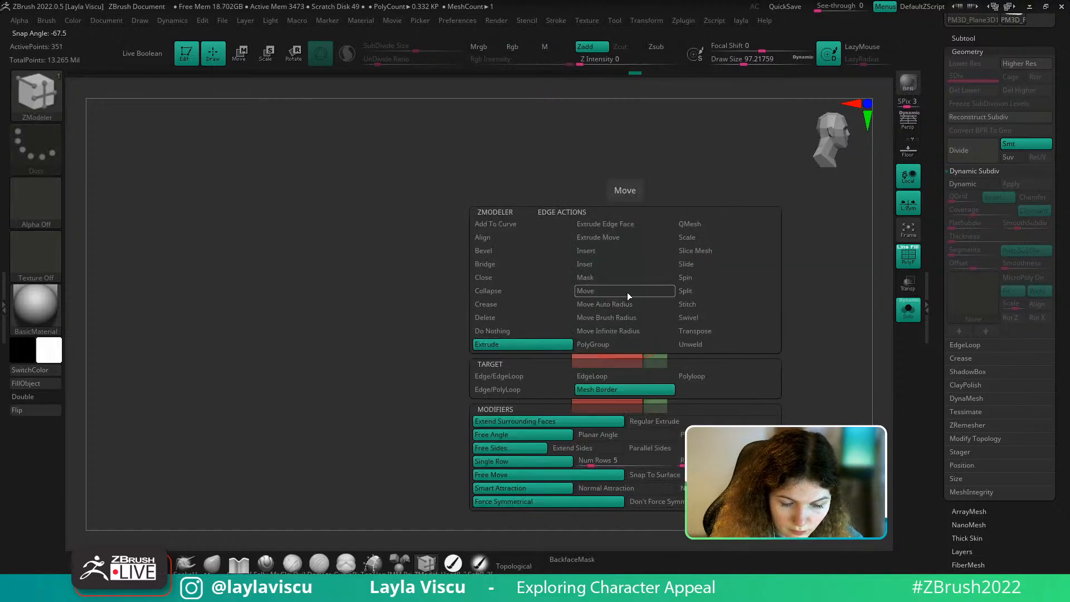
pyautogui.click(626, 267)
pyautogui.click(631, 295)
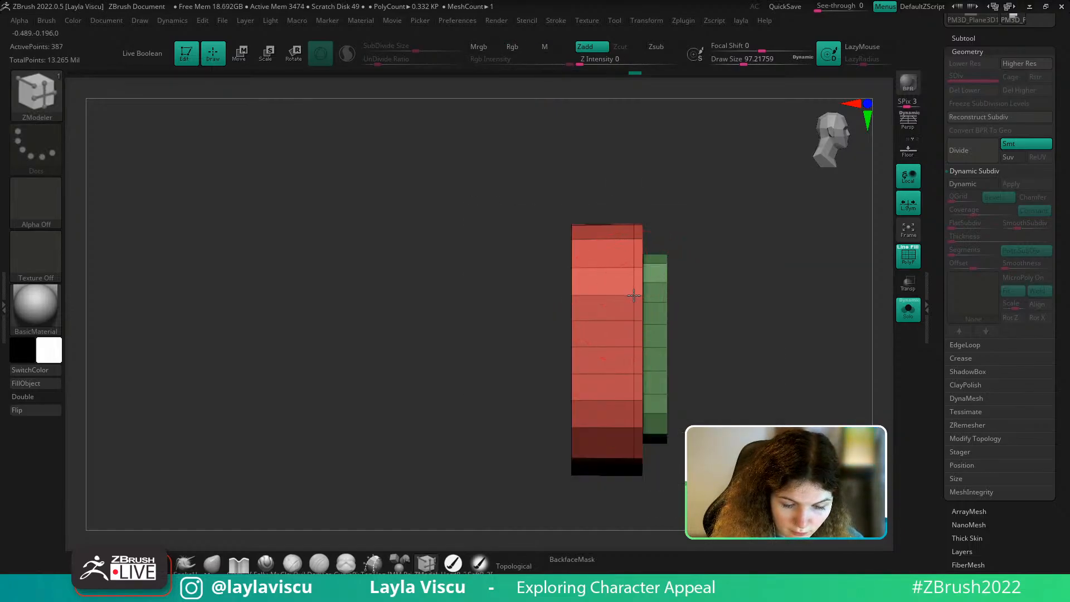
pyautogui.click(965, 184)
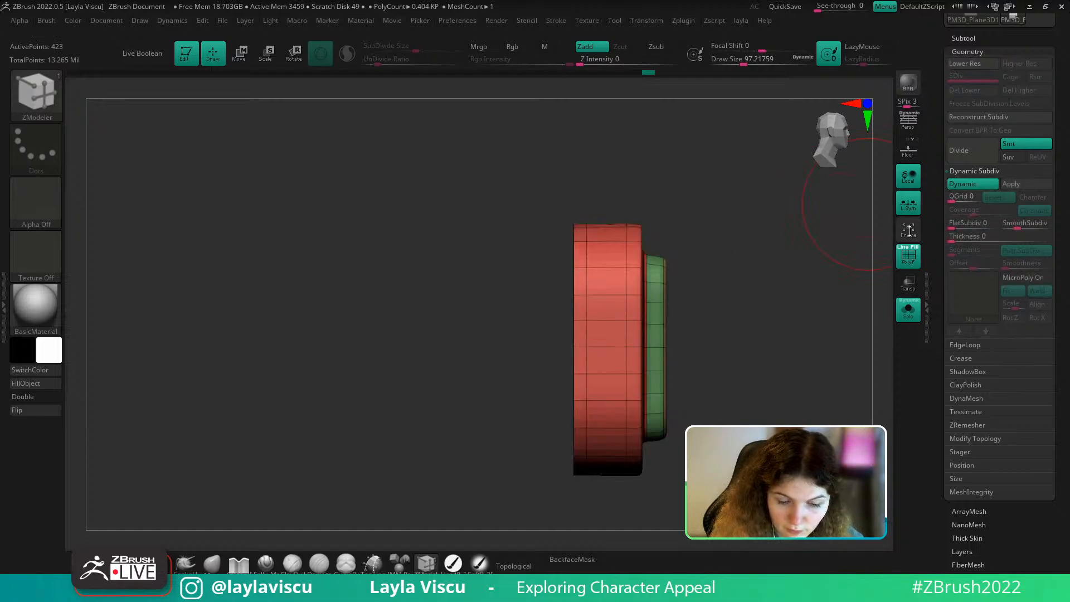
# Review the smoothed bracket, turn off Dynamic Subdiv and delete the extra vertical edge loops beside the central block's centre line
pyautogui.keyDown('ctrl'); pyautogui.moveTo(836, 268); pyautogui.dragTo(842, 304, button='right'); pyautogui.keyUp('ctrl')
pyautogui.moveTo(842, 304)
pyautogui.mouseDown(button='right')
pyautogui.moveTo(795, 297)
pyautogui.moveTo(756, 344)
pyautogui.moveTo(647, 336)
pyautogui.moveTo(650, 363)
pyautogui.mouseUp(button='right')
pyautogui.hotkey('shift', 'f')
pyautogui.moveTo(762, 337)
pyautogui.mouseDown(button='right')
pyautogui.moveTo(767, 350)
pyautogui.moveTo(757, 336)
pyautogui.mouseUp(button='right')
pyautogui.moveTo(683, 333)
pyautogui.keyDown('shift'); pyautogui.mouseDown(button='right')
pyautogui.moveTo(703, 324)
pyautogui.moveTo(642, 316)
pyautogui.mouseUp(button='right'); pyautogui.keyUp('shift')
pyautogui.hotkey('shift', 'd')
pyautogui.hotkey('shift', 'f')
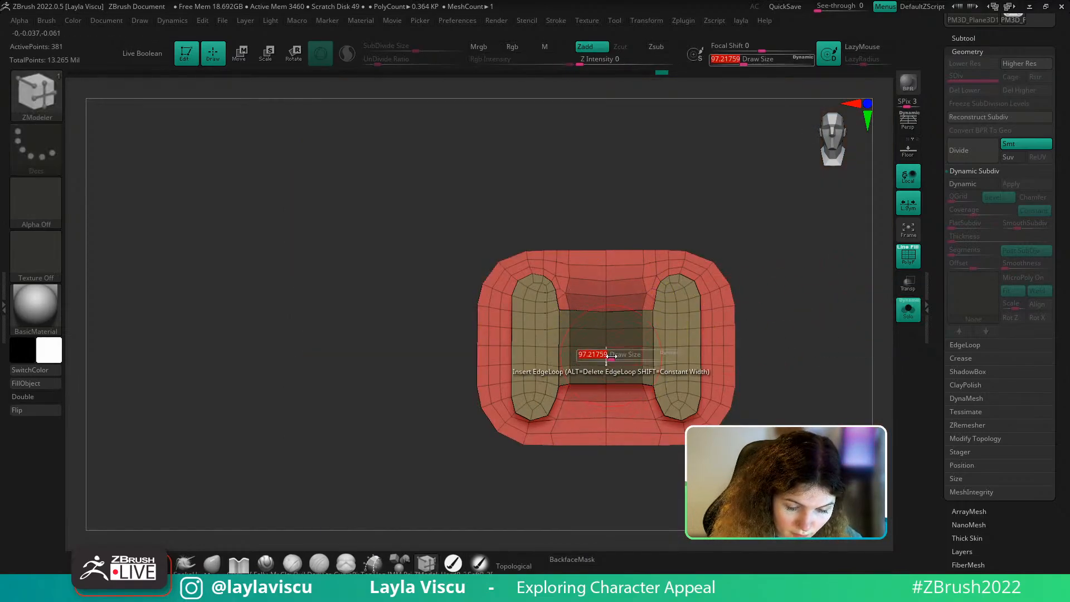
# Set the masking stroke to Rect, mask the columns through the central block and invert the mask to leave them editable
pyautogui.click(35, 148)
pyautogui.click(158, 155)
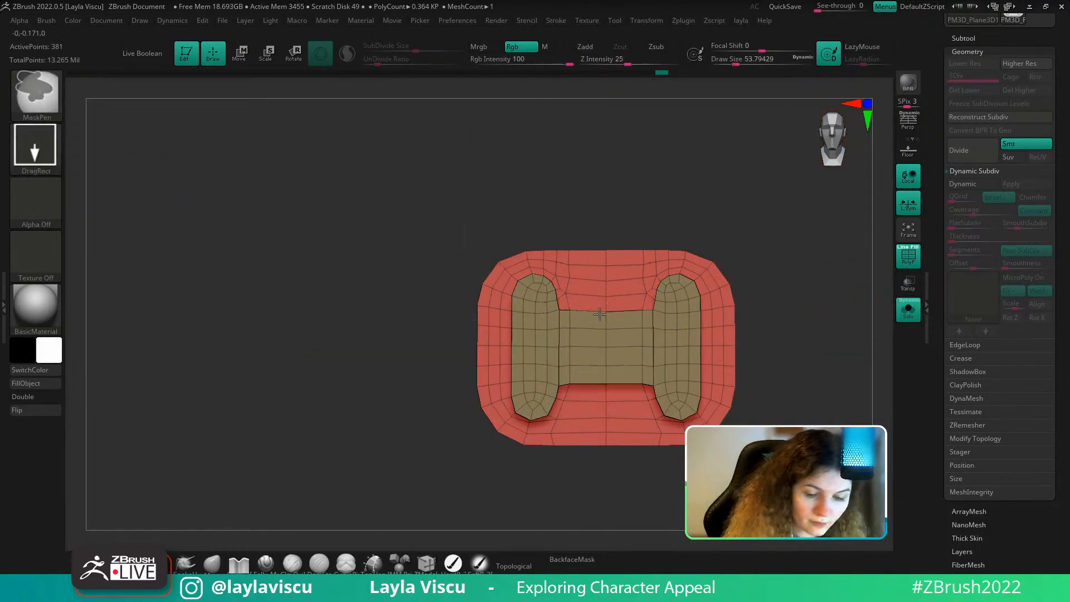
pyautogui.click(36, 148)
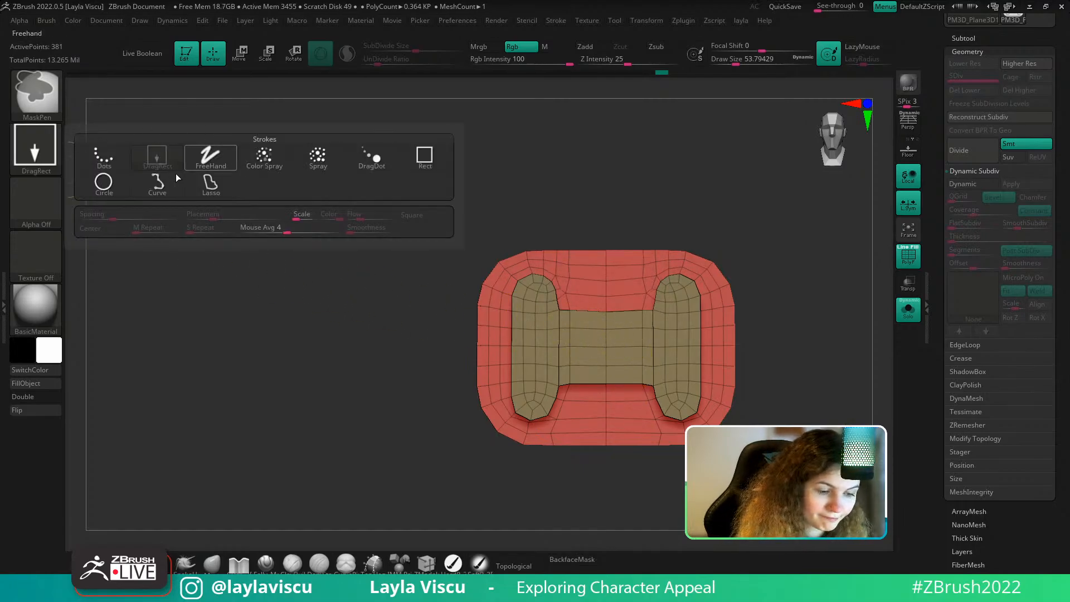
pyautogui.click(46, 146)
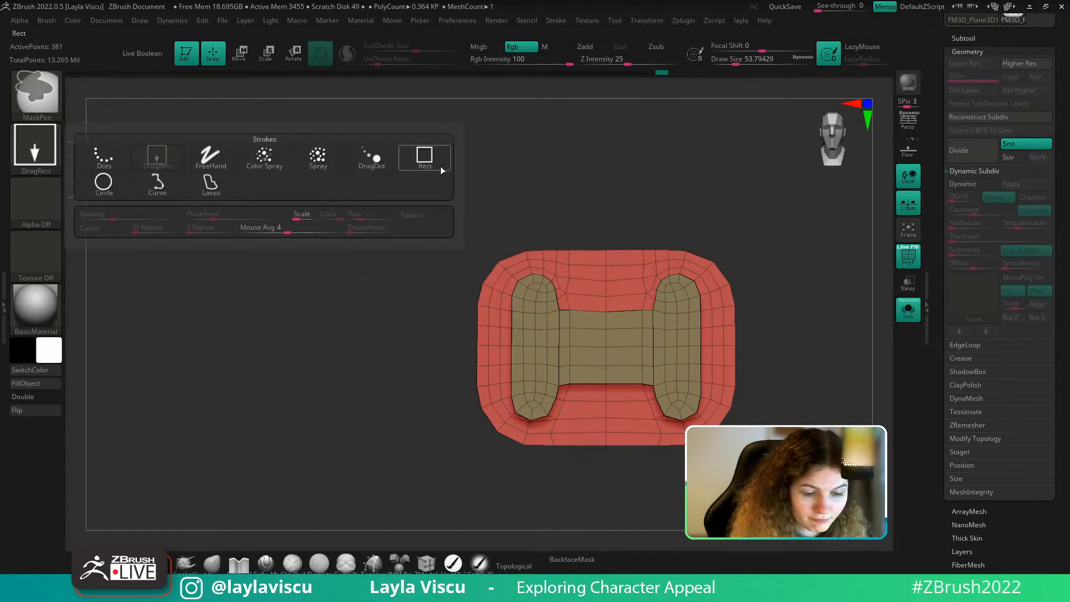
pyautogui.click(425, 158)
pyautogui.keyDown('ctrl'); pyautogui.moveTo(610, 372); pyautogui.dragTo(616, 390); pyautogui.keyUp('ctrl')
pyautogui.keyDown('ctrl'); pyautogui.click(807, 317); pyautogui.keyUp('ctrl')
# Scale the unmasked central columns slightly along the vertical axis with the gizmo and clear the mask
pyautogui.press('w')
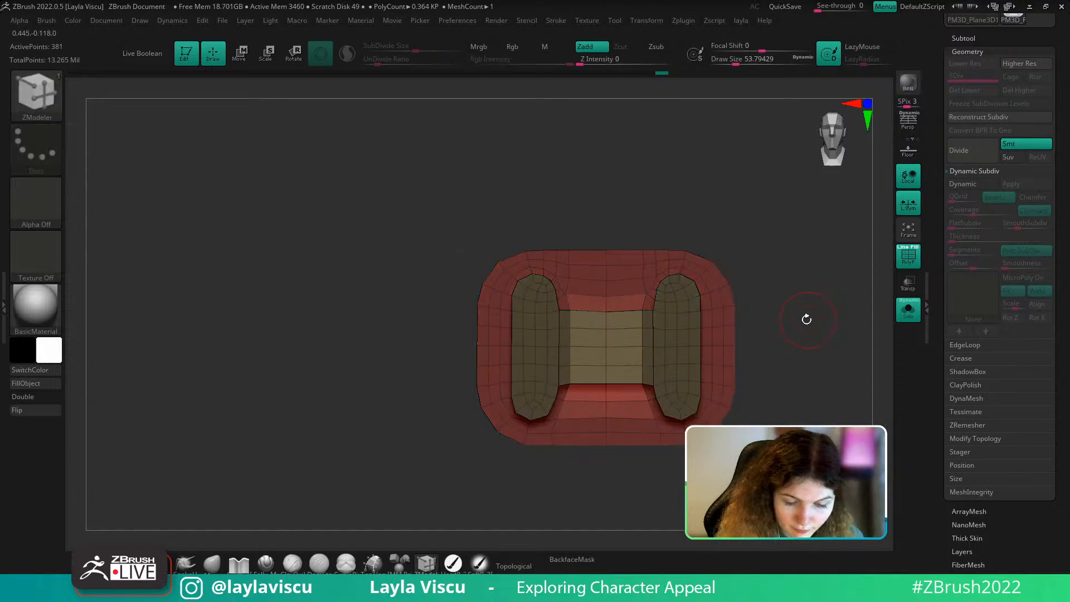
pyautogui.moveTo(615, 342); pyautogui.dragTo(608, 322)
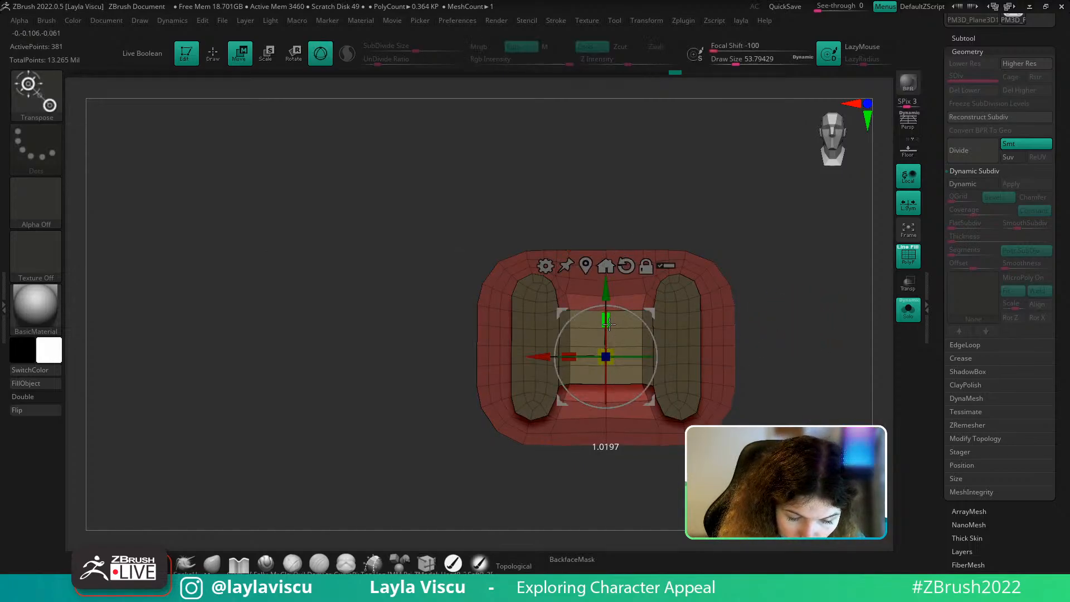
pyautogui.press('q')
pyautogui.keyDown('ctrl'); pyautogui.moveTo(769, 301); pyautogui.dragTo(781, 289); pyautogui.keyUp('ctrl')
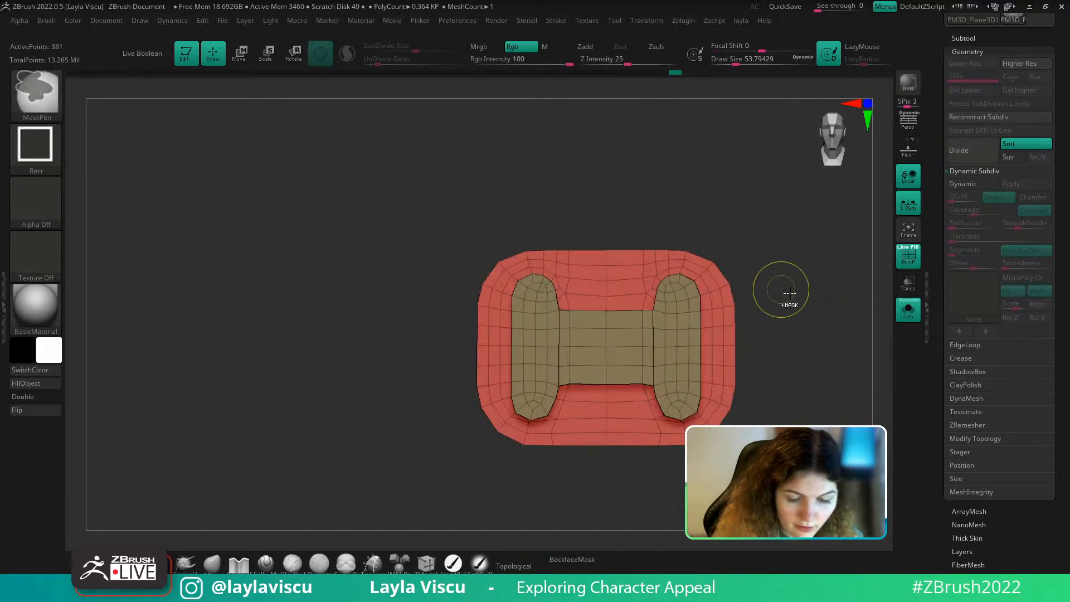
# Turn on Dynamic Subdiv and review the smoothed bracket close up and from afar, with and without the polyframe
pyautogui.click(972, 184)
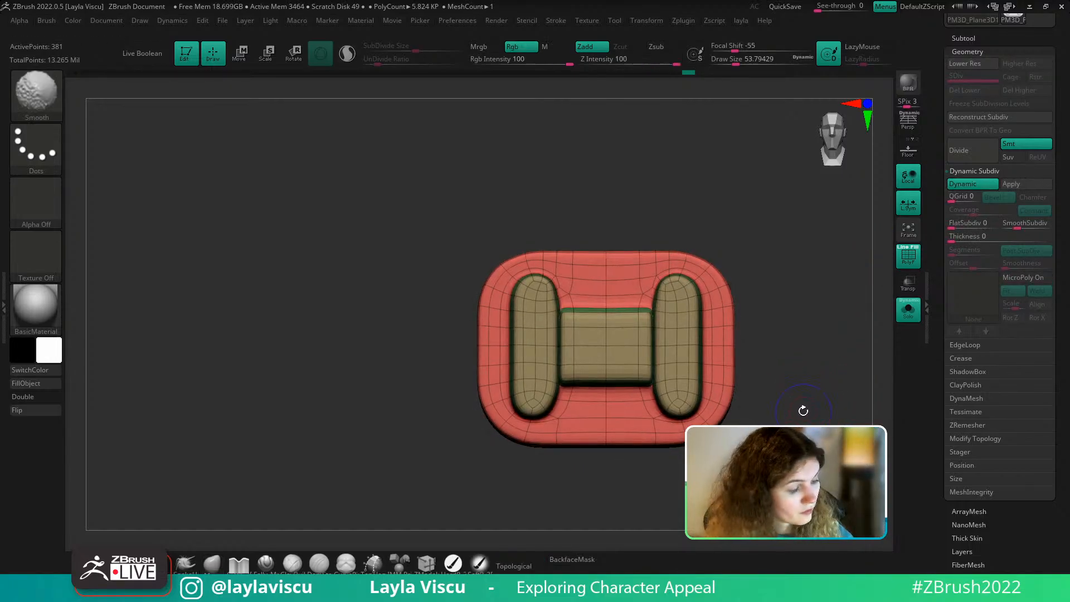
pyautogui.hotkey('shift', 'f')
pyautogui.moveTo(801, 403)
pyautogui.keyDown('ctrl'); pyautogui.mouseDown(button='right')
pyautogui.moveTo(790, 352)
pyautogui.moveTo(817, 394)
pyautogui.moveTo(800, 415)
pyautogui.mouseUp(button='right'); pyautogui.keyUp('ctrl')
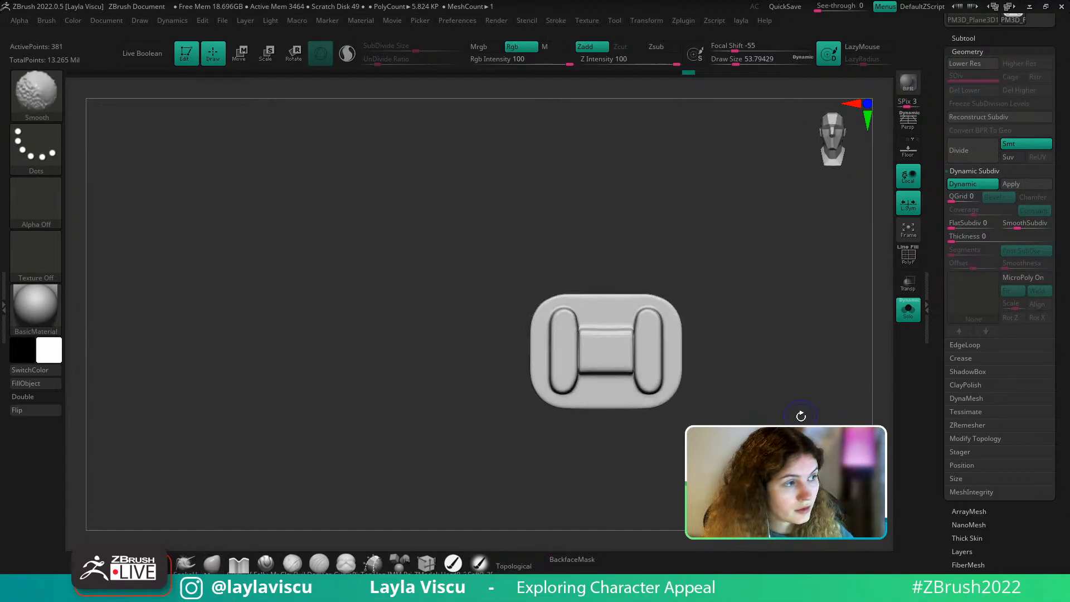
pyautogui.hotkey('shift', 'f')
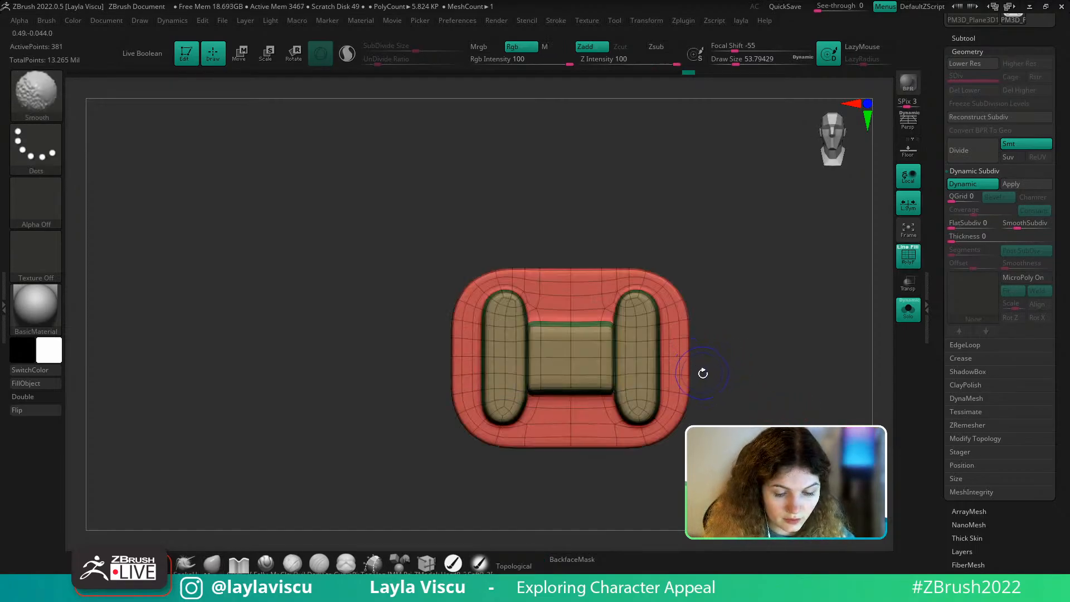
pyautogui.press('g')
pyautogui.click(557, 330)
pyautogui.hotkey('shift', 'f')
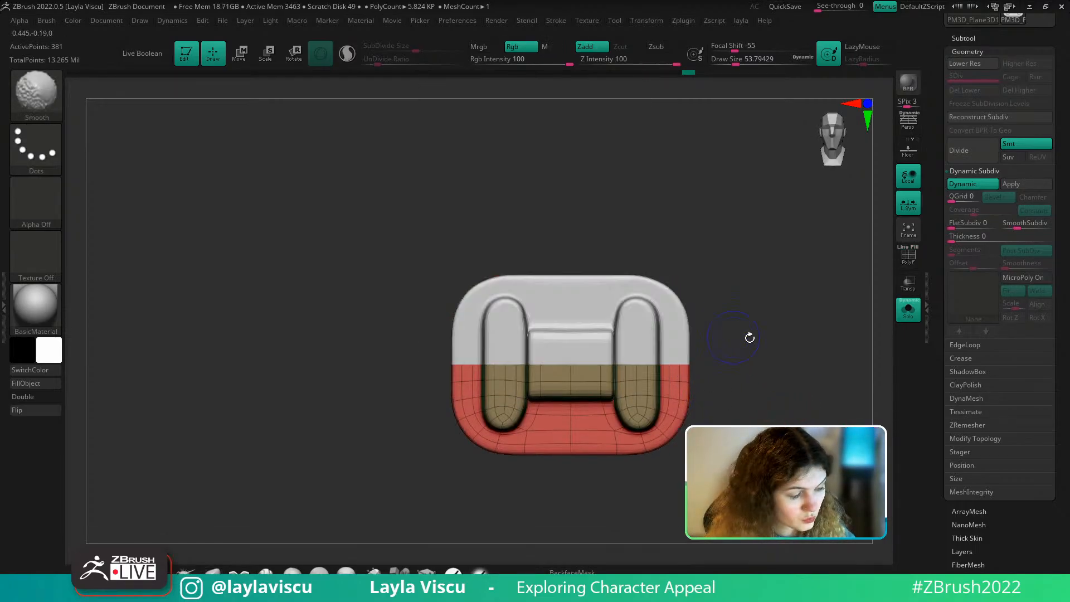
pyautogui.keyDown('ctrl'); pyautogui.moveTo(748, 337); pyautogui.dragTo(767, 325, button='right'); pyautogui.keyUp('ctrl')
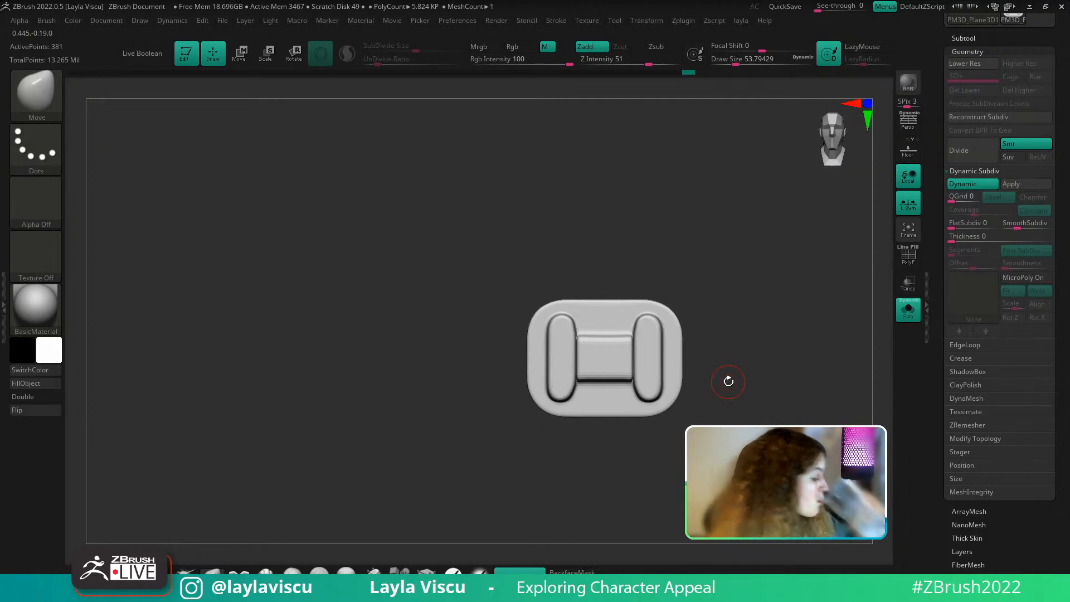
pyautogui.moveTo(755, 351); pyautogui.dragTo(754, 355)
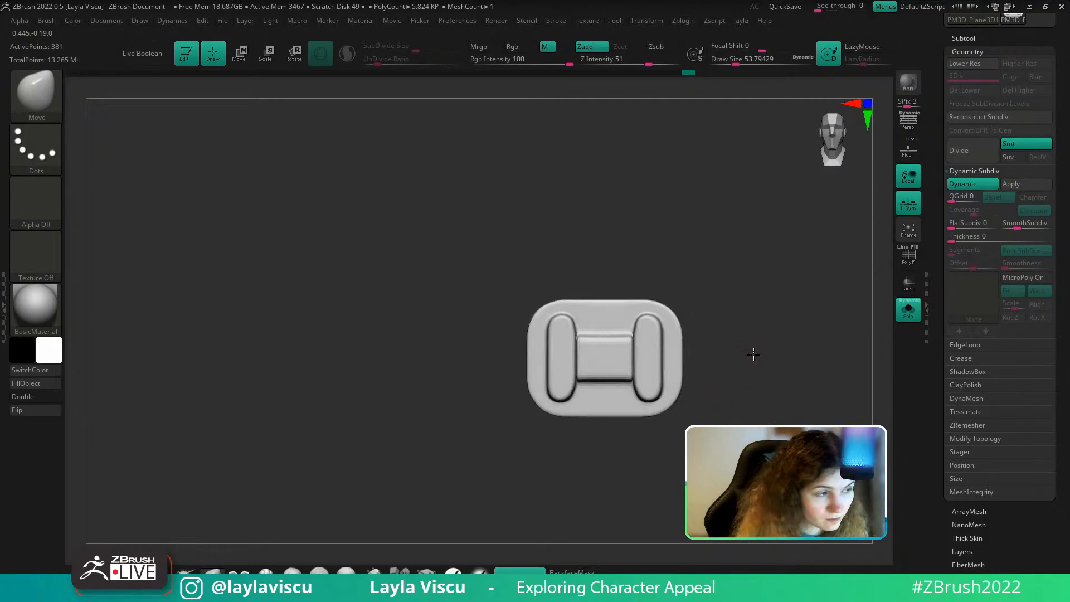
pyautogui.keyDown('ctrl'); pyautogui.moveTo(631, 351); pyautogui.dragTo(662, 411, button='right'); pyautogui.keyUp('ctrl')
# Soften the central block's edges and its joins with the side bars using the Smooth brush, and check the shape without polyframe
pyautogui.hotkey('shift', 'f')
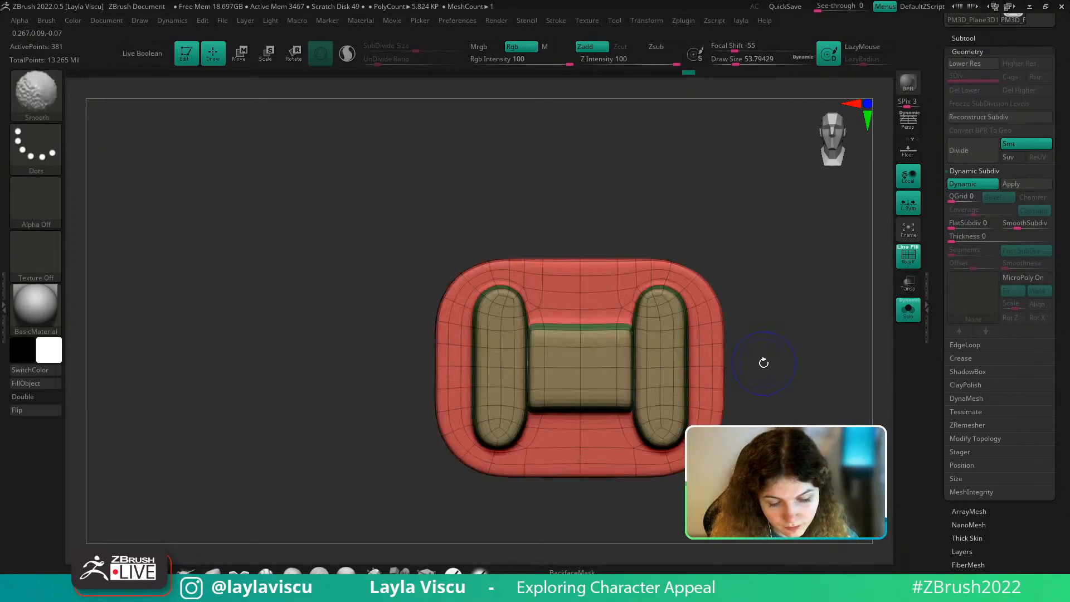
pyautogui.moveTo(765, 368)
pyautogui.mouseDown()
pyautogui.moveTo(783, 376)
pyautogui.moveTo(763, 366)
pyautogui.mouseUp()
pyautogui.keyDown('shift'); pyautogui.moveTo(627, 398); pyautogui.dragTo(635, 314); pyautogui.keyUp('shift')
pyautogui.keyDown('shift'); pyautogui.moveTo(764, 371); pyautogui.dragTo(755, 385); pyautogui.keyUp('shift')
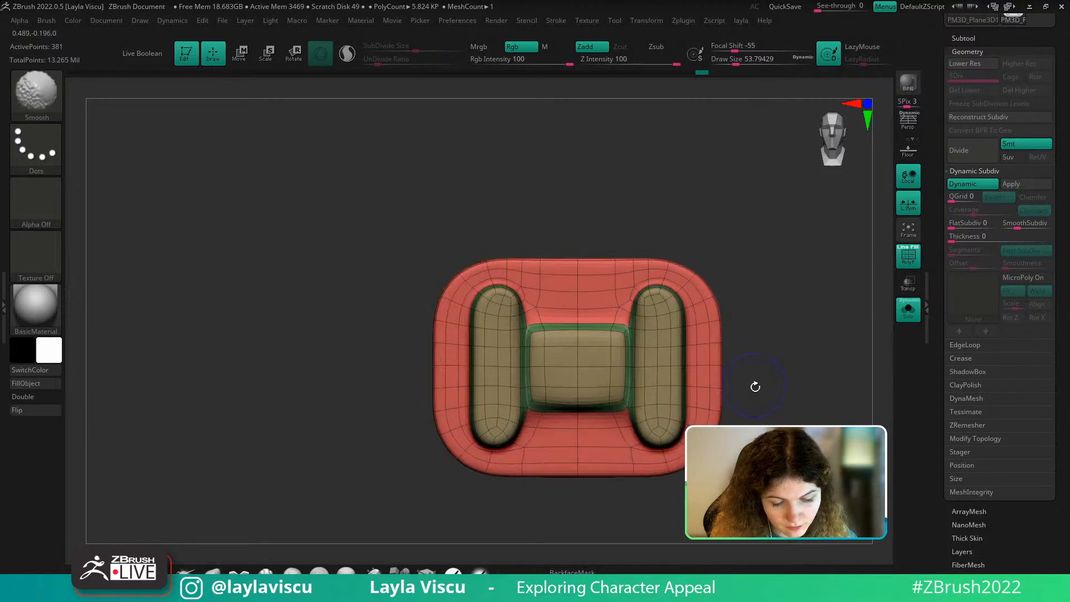
pyautogui.hotkey('shift', 'f')
pyautogui.keyDown('ctrl'); pyautogui.moveTo(767, 411); pyautogui.dragTo(744, 362, button='right'); pyautogui.keyUp('ctrl')
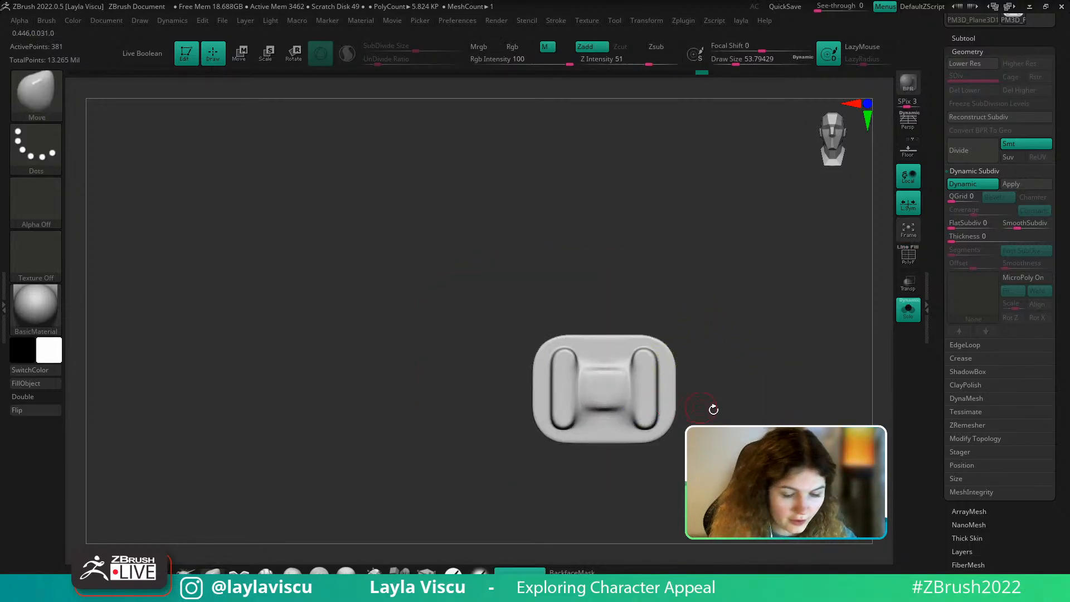
# Try the Polish deformation on the smoothed bracket and undo it
pyautogui.moveTo(717, 406)
pyautogui.keyDown('ctrl'); pyautogui.mouseDown(button='right')
pyautogui.moveTo(726, 358)
pyautogui.moveTo(688, 359)
pyautogui.mouseUp(button='right'); pyautogui.keyUp('ctrl')
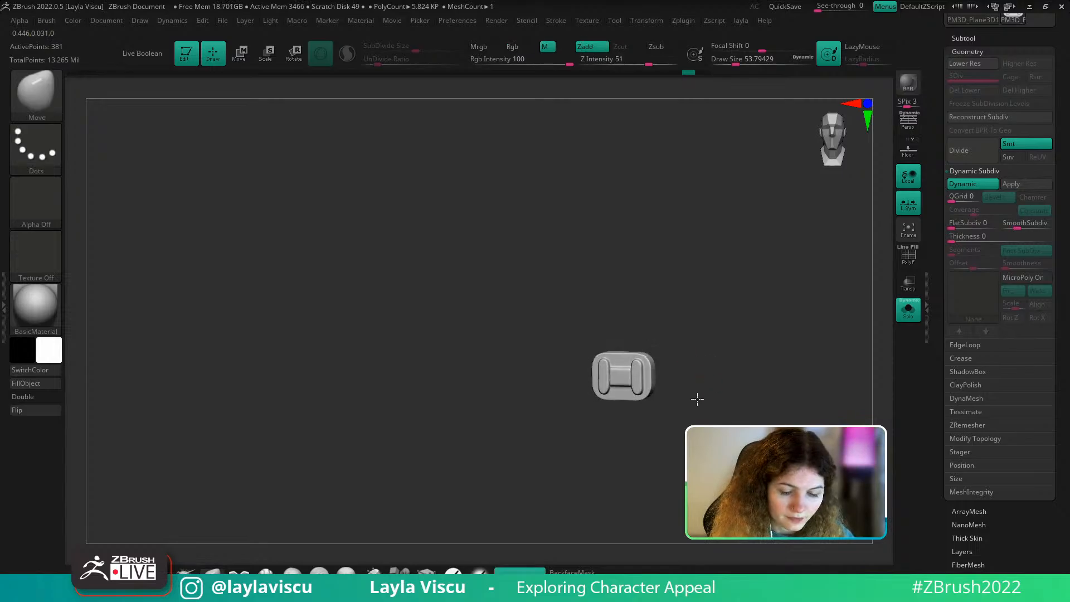
pyautogui.scroll(-1, 972, 561)
pyautogui.scroll(-5, 982, 503)
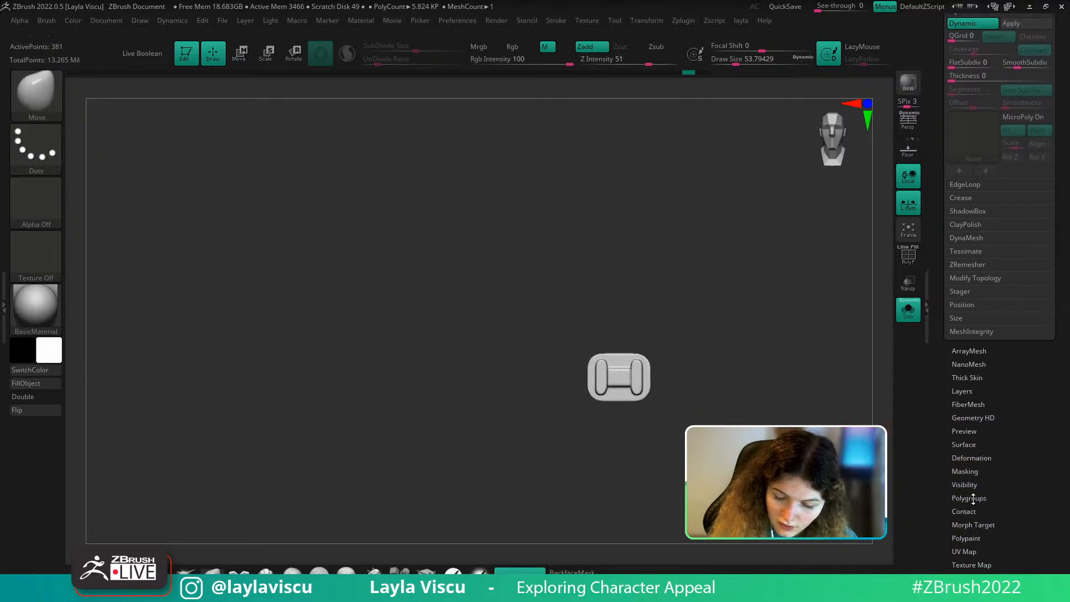
pyautogui.click(973, 499)
pyautogui.keyDown('ctrl'); pyautogui.moveTo(725, 377); pyautogui.dragTo(726, 417, button='right'); pyautogui.keyUp('ctrl')
pyautogui.click(965, 138)
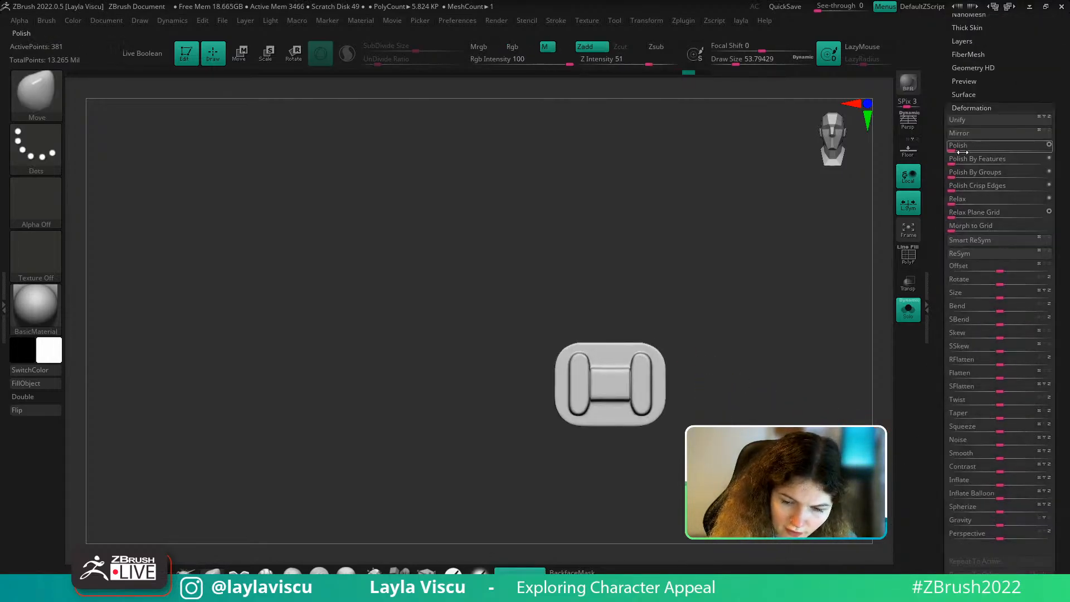
pyautogui.click(962, 152)
pyautogui.hotkey('ctrl', 'z')
# Try Polish By Groups and another Polish pass on the bracket, undoing both deformations
pyautogui.click(963, 173)
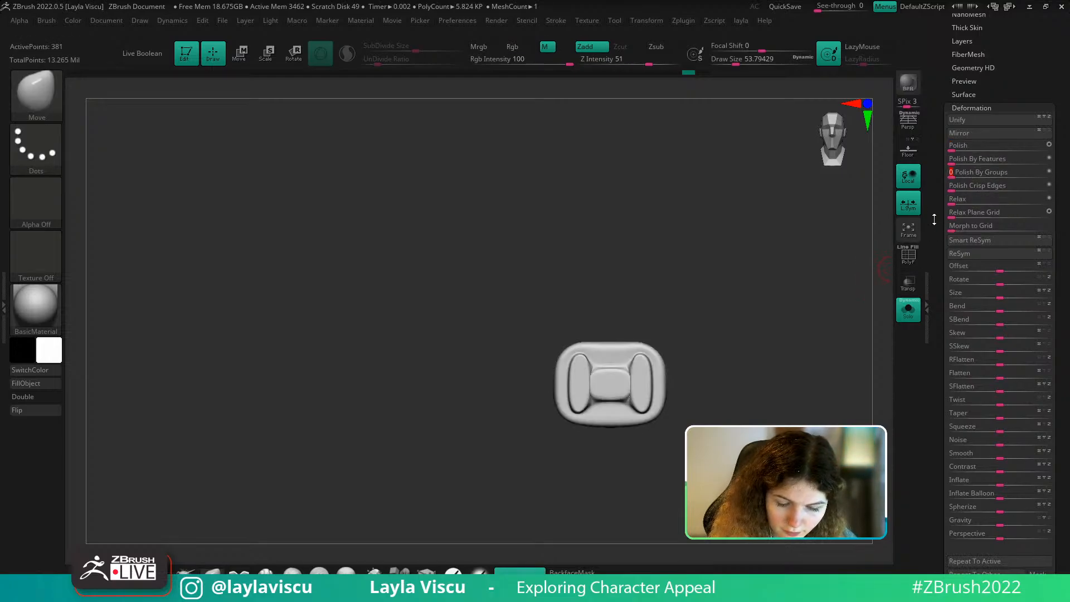
pyautogui.click(957, 186)
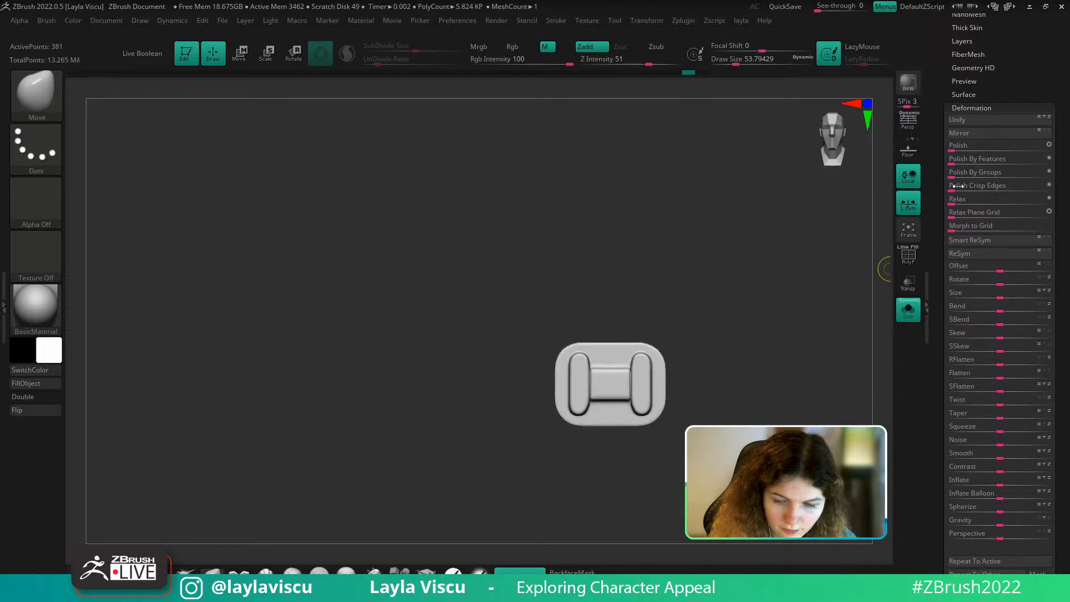
pyautogui.click(953, 146)
pyautogui.hotkey('ctrl', 'z')
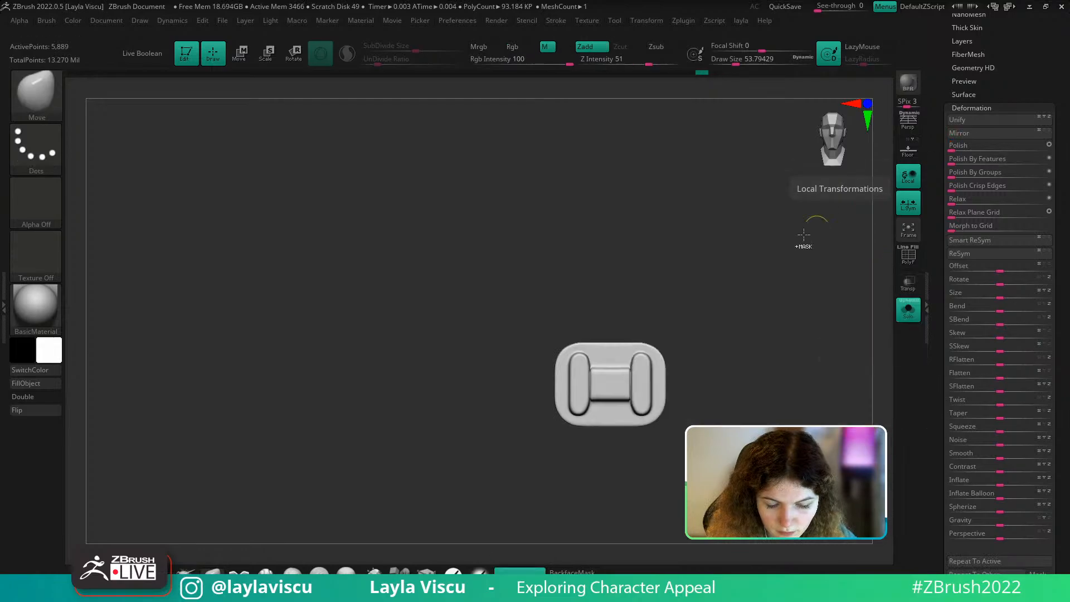
pyautogui.hotkey('ctrl', 'z')
pyautogui.hotkey('shift', 'f')
pyautogui.hotkey('ctrl', 'z')
# Try ClayPolish on the undivided low-poly bracket and hide the polyframe
pyautogui.moveTo(987, 82); pyautogui.dragTo(986, 159)
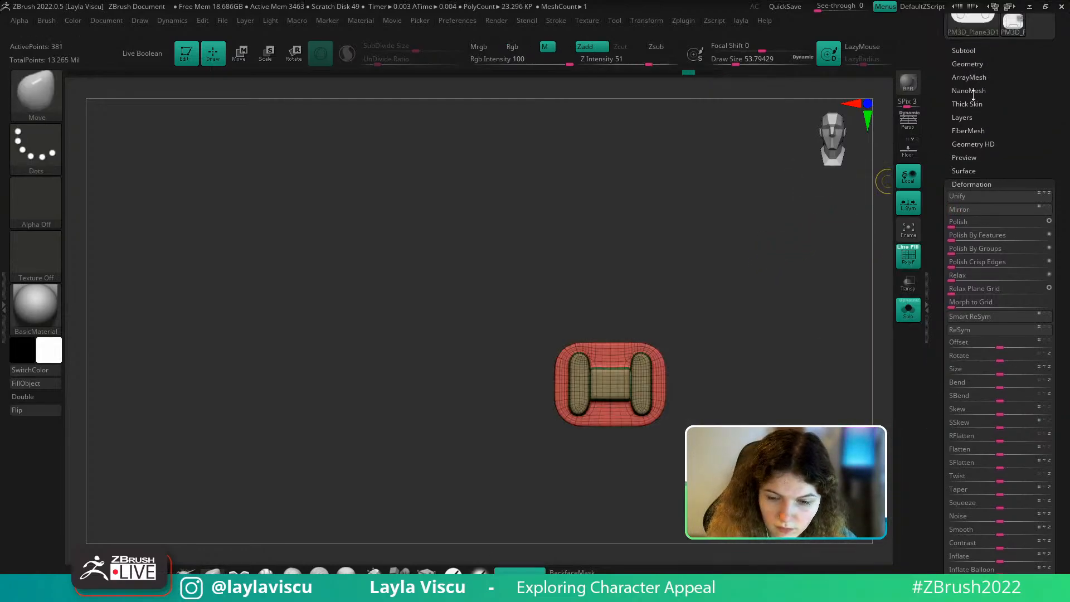
pyautogui.hotkey('ctrl', 'z')
pyautogui.click(967, 65)
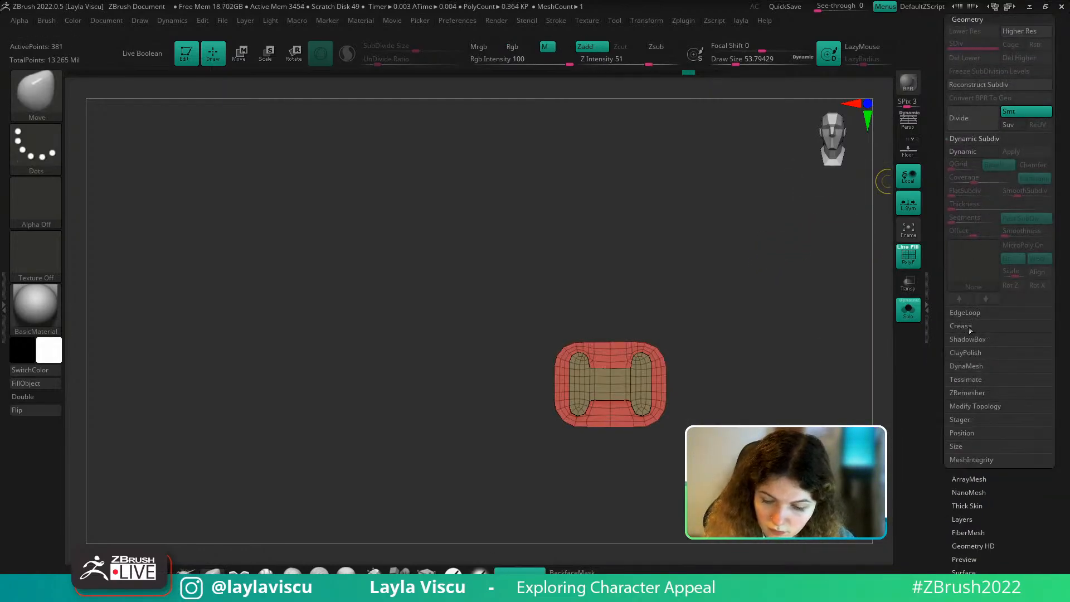
pyautogui.click(975, 352)
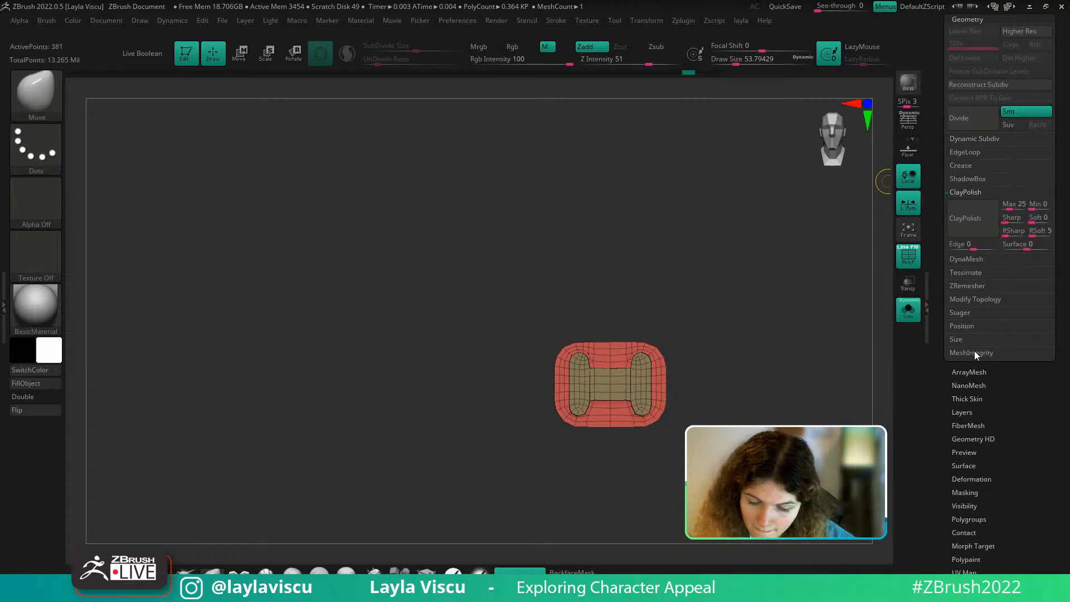
pyautogui.click(975, 228)
pyautogui.hotkey('shift', 'f')
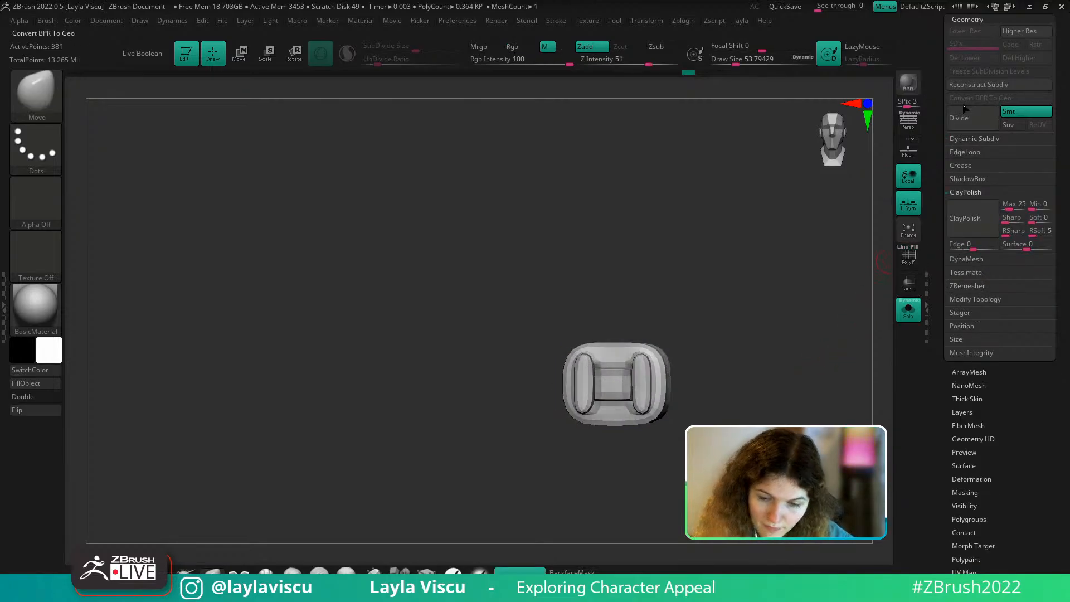
# Preview the clay-polished bracket with Dynamic Subdiv and undo the ClayPolish
pyautogui.click(974, 138)
pyautogui.click(965, 152)
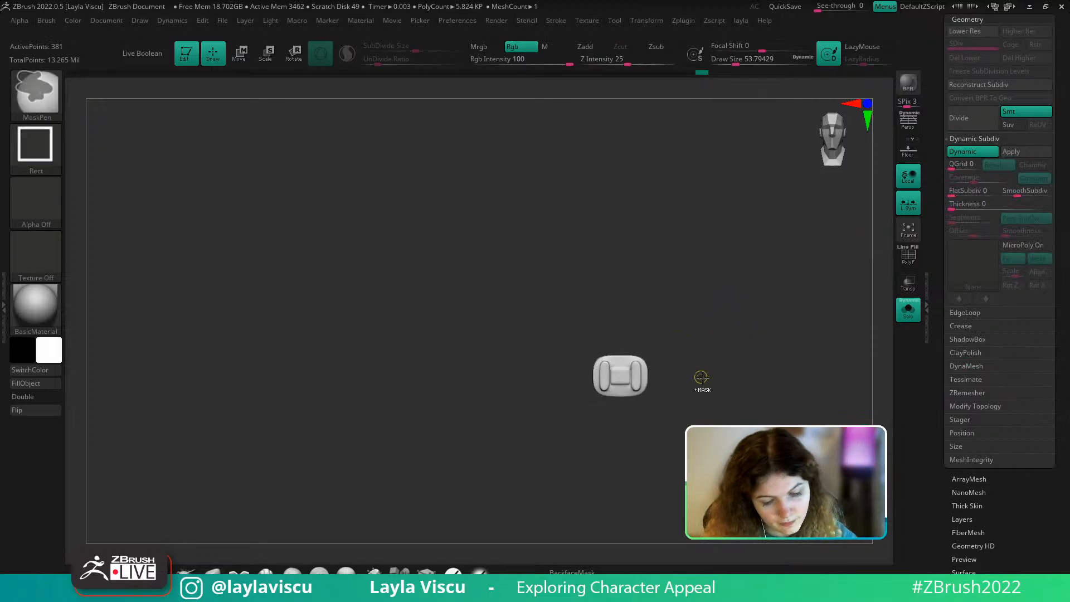
pyautogui.keyDown('ctrl'); pyautogui.moveTo(669, 366); pyautogui.dragTo(687, 415, button='right'); pyautogui.keyUp('ctrl')
pyautogui.moveTo(687, 415)
pyautogui.mouseDown(button='right')
pyautogui.moveTo(726, 409)
pyautogui.moveTo(674, 440)
pyautogui.mouseUp(button='right')
pyautogui.hotkey('ctrl', 'z')
pyautogui.hotkey('ctrl', 'z')
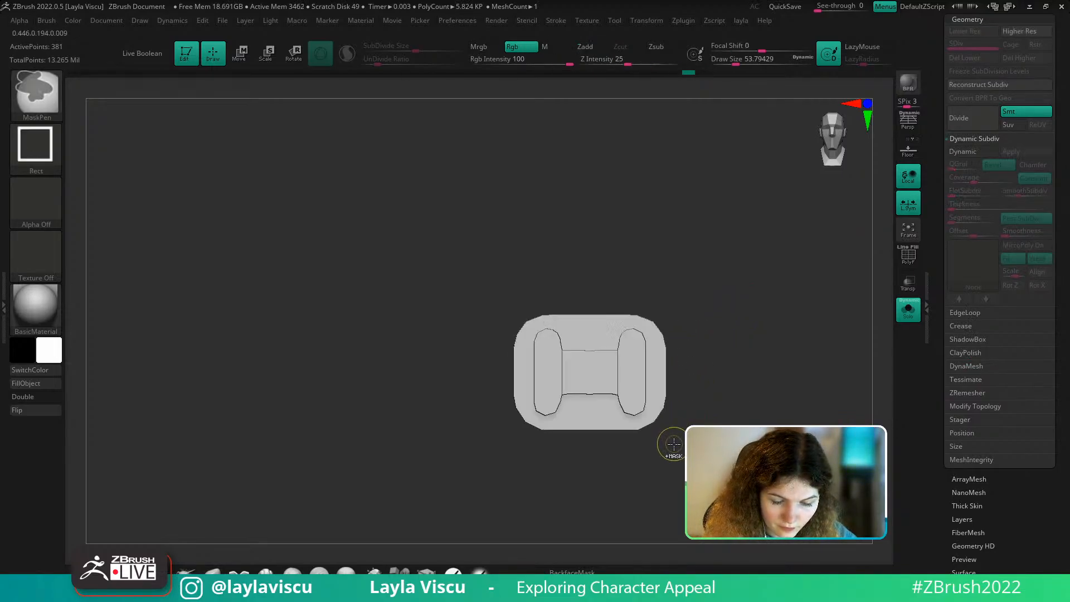
# Try dividing the bracket to subdivision level 2 and applying ClayPolish to it
pyautogui.hotkey('ctrl', 'd')
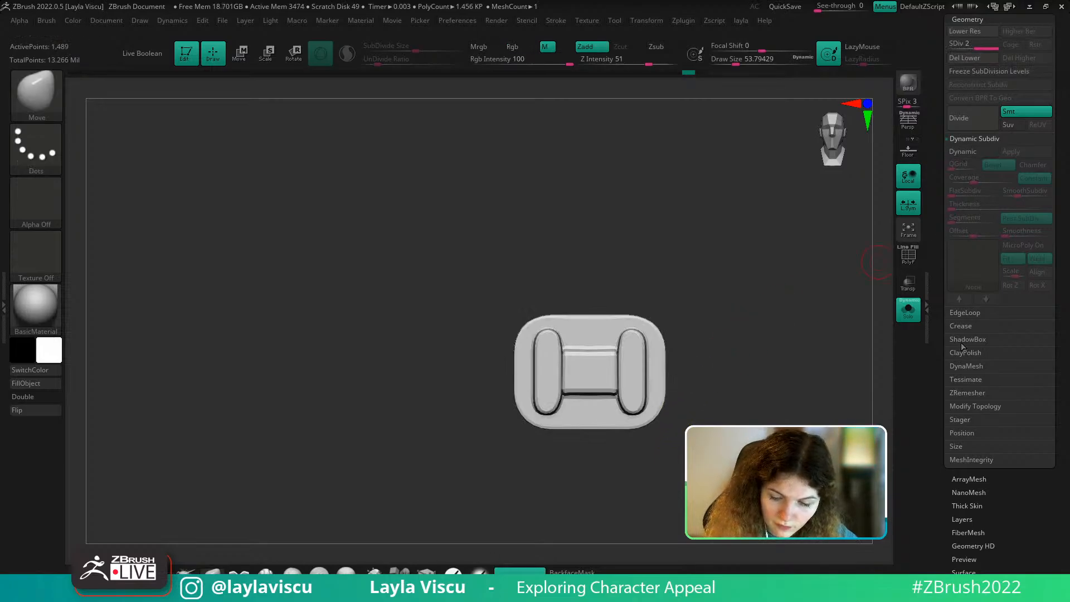
pyautogui.click(966, 354)
pyautogui.click(968, 222)
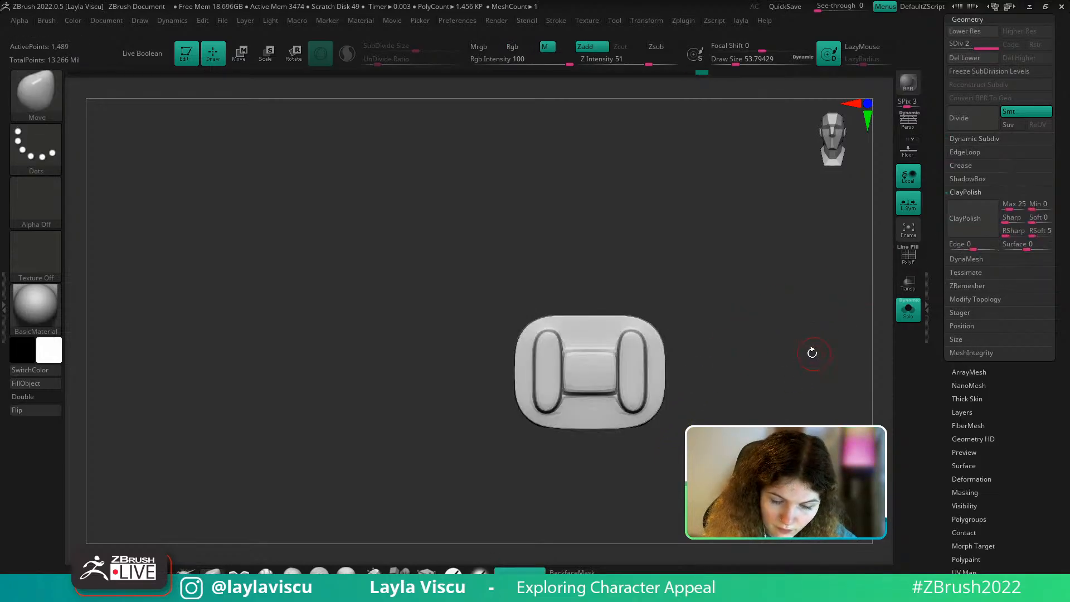
# Check the divided, polished bracket with Dynamic Subdiv at a distance and undo back to the undivided mesh
pyautogui.click(961, 141)
pyautogui.click(966, 150)
pyautogui.keyDown('ctrl'); pyautogui.moveTo(752, 335); pyautogui.dragTo(736, 282, button='right'); pyautogui.keyUp('ctrl')
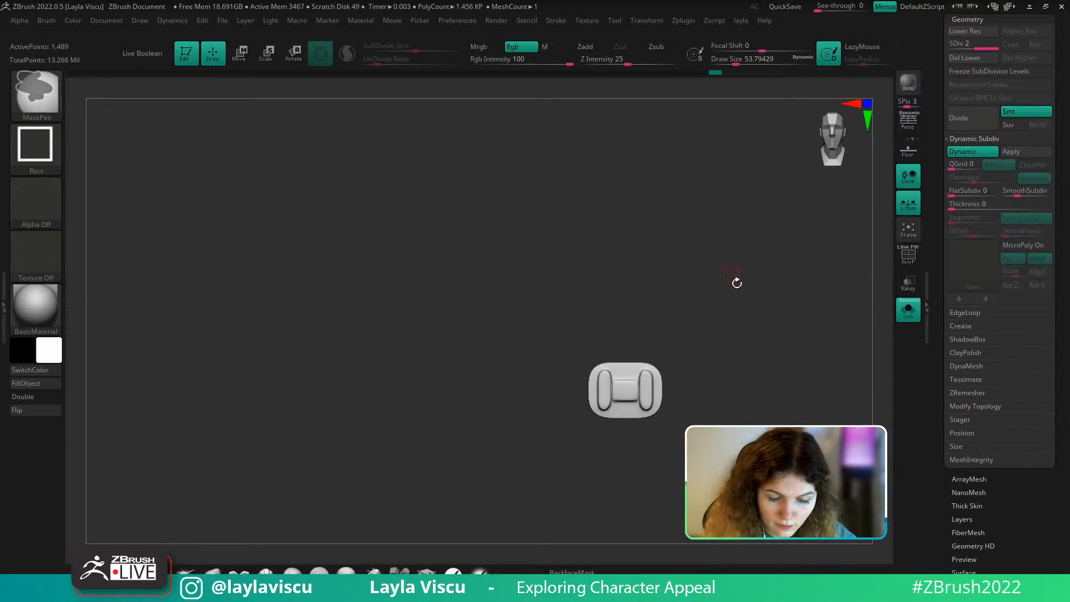
pyautogui.press('ctrl')
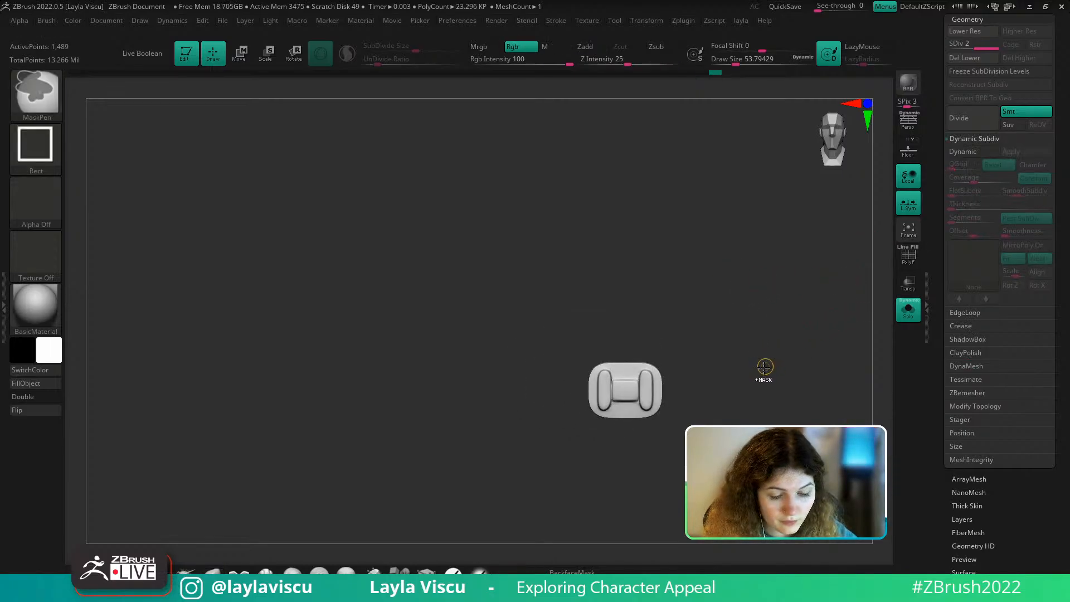
pyautogui.hotkey('shift', 'd')
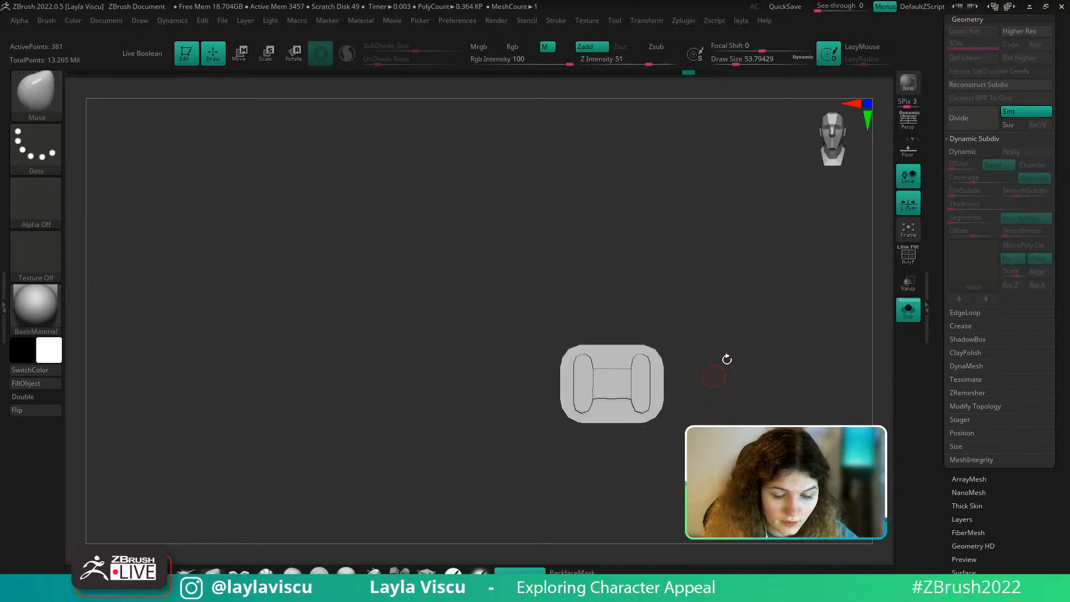
pyautogui.moveTo(738, 351)
pyautogui.mouseDown()
pyautogui.moveTo(707, 382)
pyautogui.moveTo(753, 390)
pyautogui.moveTo(749, 405)
pyautogui.mouseUp()
# Show the polyframe and insert a Cylinder Inner primitive from the IMM Primitives brush at the bracket's centre
pyautogui.hotkey('shift', 'f')
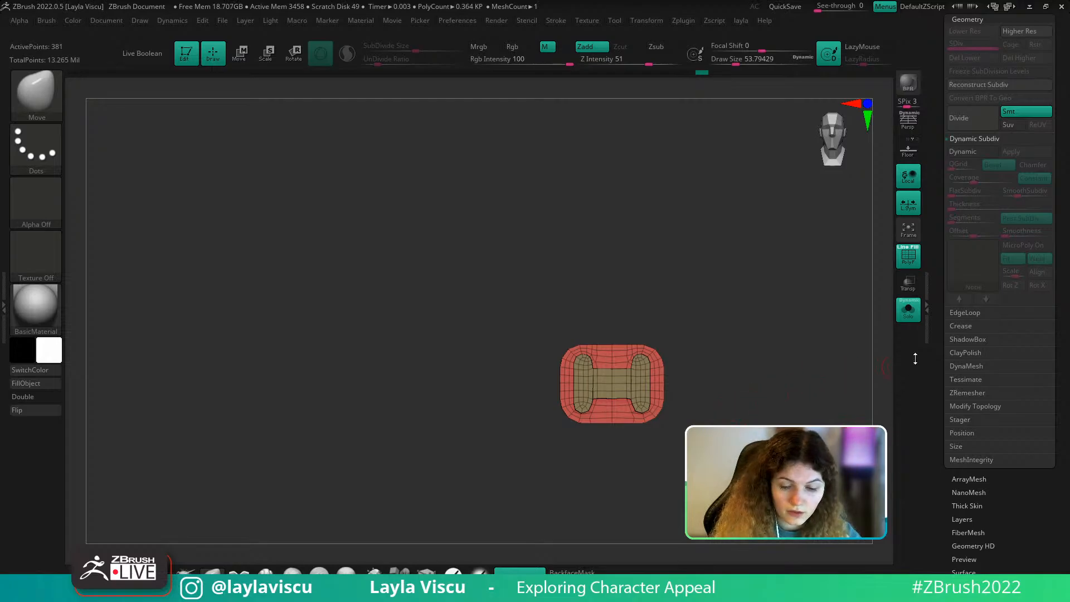
pyautogui.click(909, 310)
pyautogui.click(908, 310)
pyautogui.moveTo(717, 390); pyautogui.dragTo(713, 414)
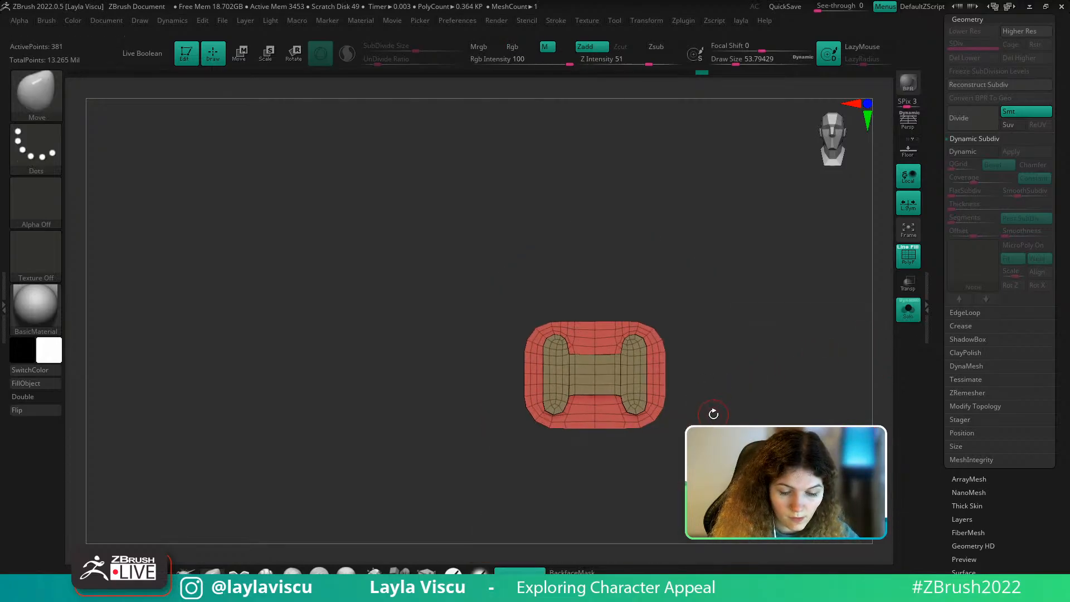
pyautogui.click(399, 573)
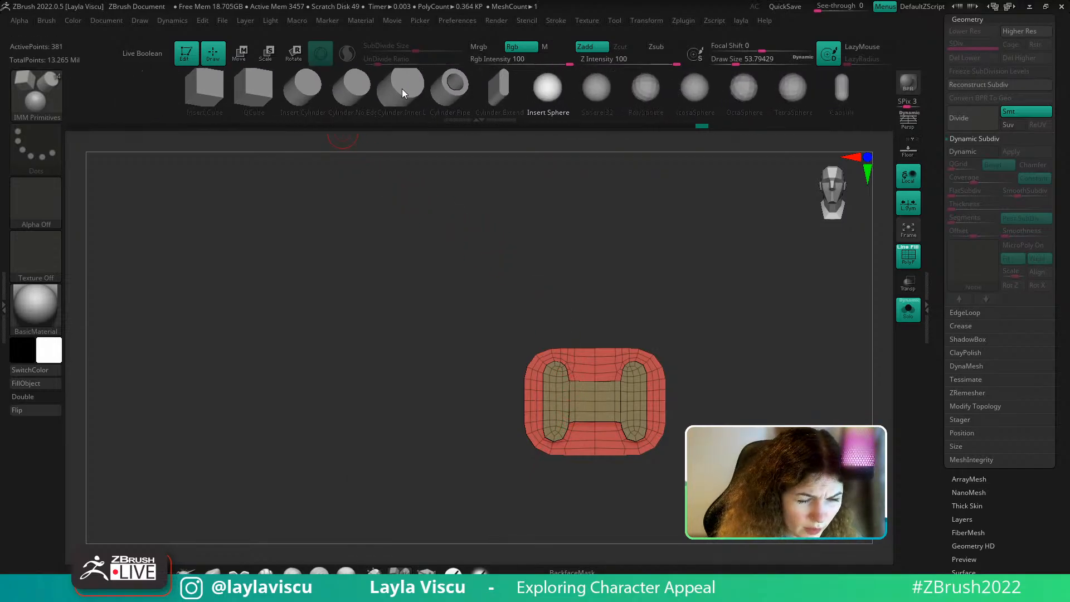
pyautogui.moveTo(594, 399); pyautogui.dragTo(597, 433)
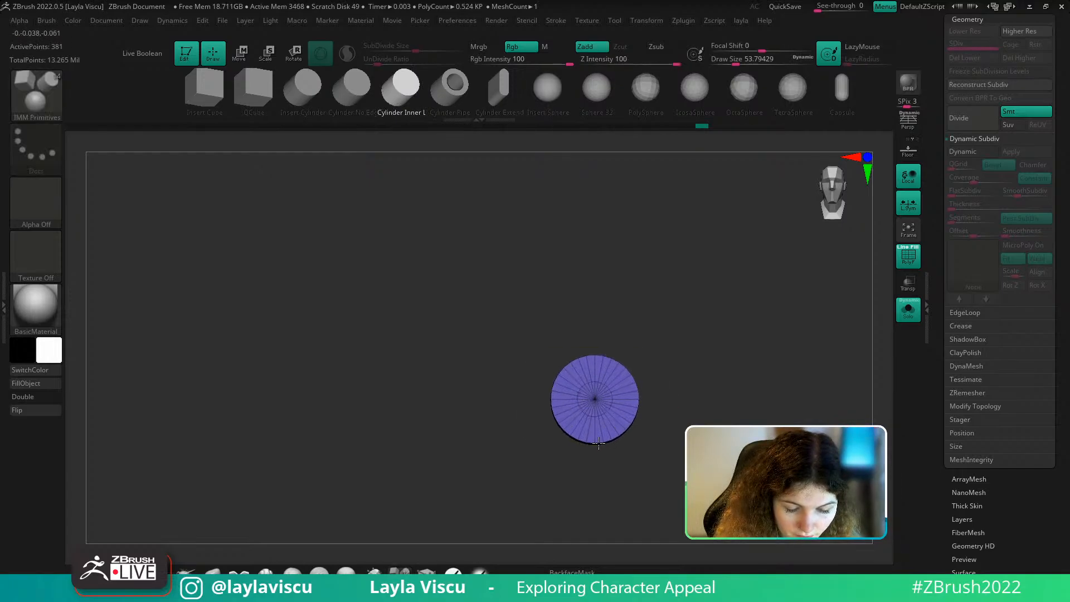
# Turn the inserted cylinder with the gizmo so that its length runs horizontally across the bracket
pyautogui.keyDown('shift'); pyautogui.moveTo(700, 407); pyautogui.dragTo(603, 446); pyautogui.keyUp('shift')
pyautogui.keyDown('ctrl'); pyautogui.keyDown('shift'); pyautogui.click(603, 446); pyautogui.keyUp('shift'); pyautogui.keyUp('ctrl')
pyautogui.keyDown('ctrl'); pyautogui.keyDown('shift'); pyautogui.click(741, 397); pyautogui.keyUp('shift'); pyautogui.keyUp('ctrl')
pyautogui.keyDown('shift'); pyautogui.moveTo(747, 399); pyautogui.dragTo(799, 397); pyautogui.keyUp('shift')
pyautogui.press('w')
pyautogui.moveTo(632, 402); pyautogui.dragTo(526, 400)
pyautogui.hotkey('ctrl', 'z')
pyautogui.keyDown('shift'); pyautogui.moveTo(718, 344); pyautogui.dragTo(720, 438); pyautogui.keyUp('shift')
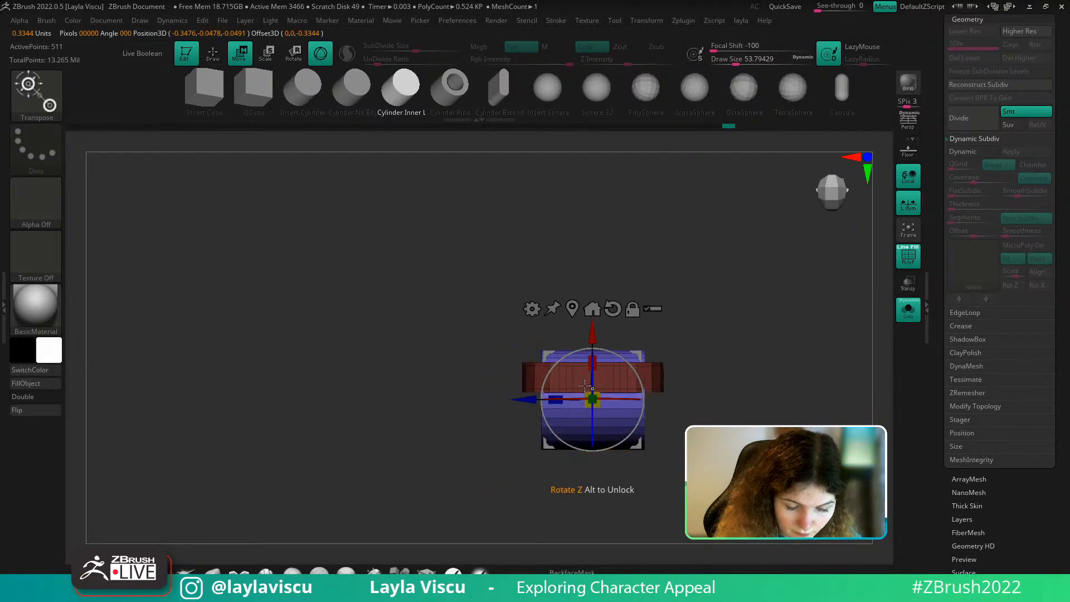
# Stretch the cylinder along its own axis until both ends extend beyond the sides of the bracket
pyautogui.keyDown('ctrl'); pyautogui.moveTo(598, 428); pyautogui.dragTo(606, 478, button='right'); pyautogui.keyUp('ctrl')
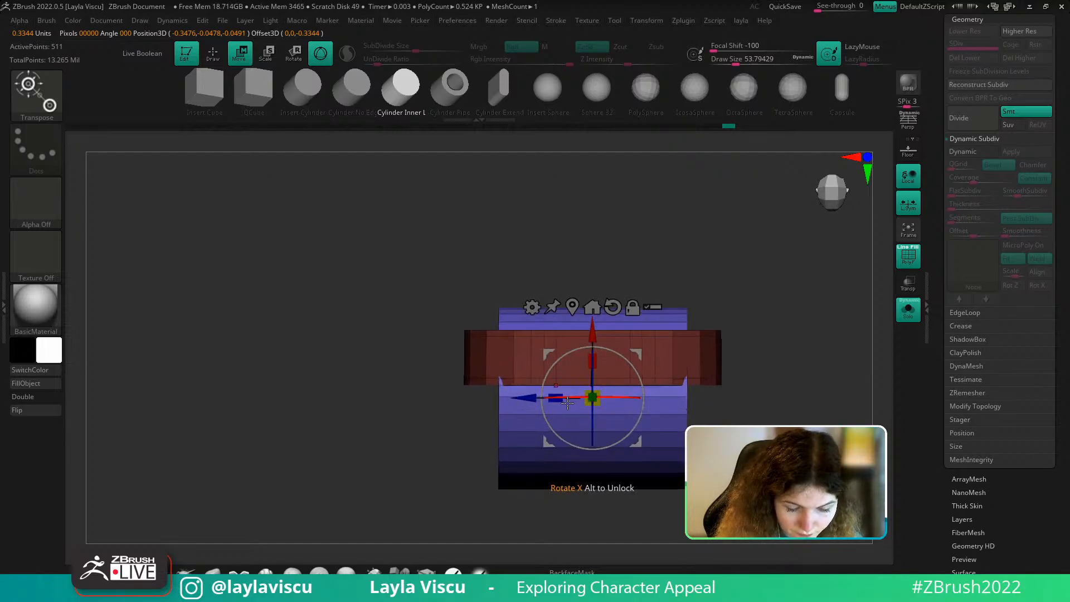
pyautogui.moveTo(556, 398); pyautogui.dragTo(371, 406)
pyautogui.moveTo(750, 357); pyautogui.dragTo(758, 304, button='right')
pyautogui.keyDown('shift'); pyautogui.moveTo(772, 385); pyautogui.dragTo(774, 320); pyautogui.keyUp('shift')
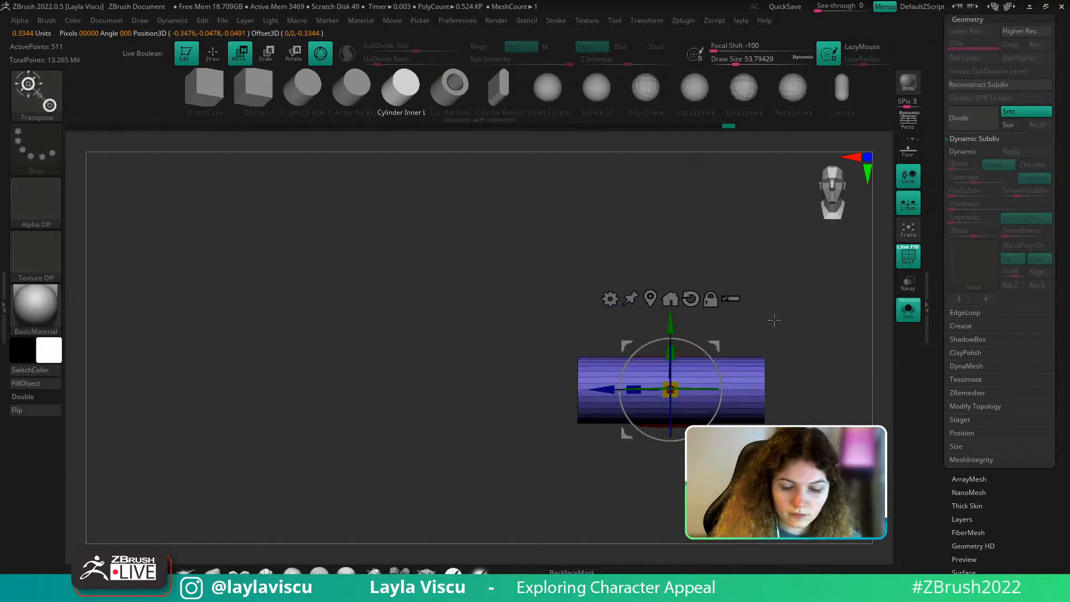
# Try scaling the cylinder down uniformly to wire thickness in front view and undo it
pyautogui.moveTo(676, 393); pyautogui.dragTo(348, 323)
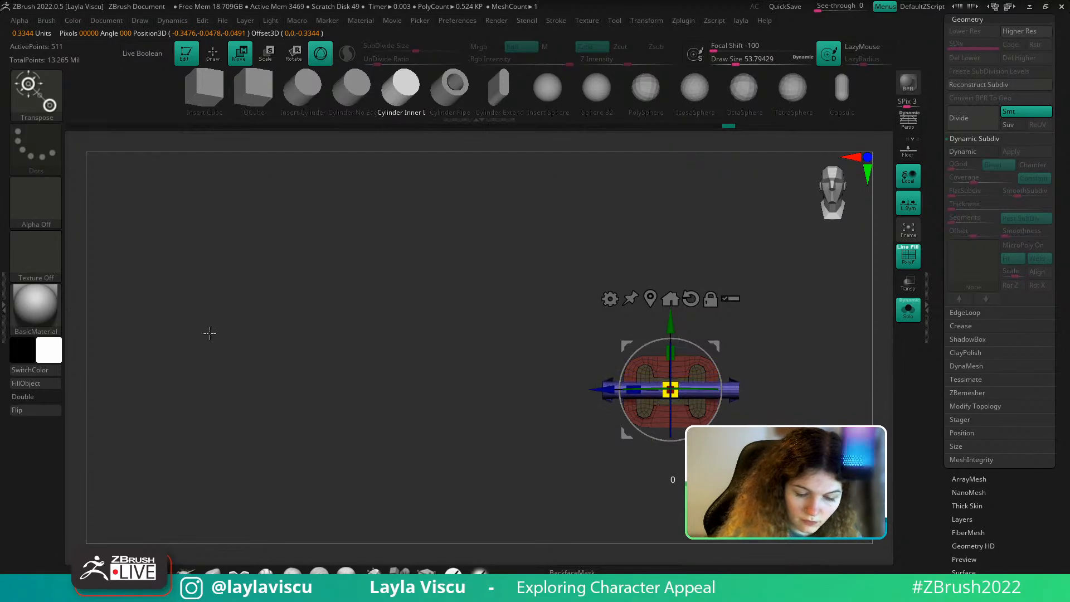
pyautogui.moveTo(209, 333); pyautogui.dragTo(201, 334)
pyautogui.keyDown('ctrl'); pyautogui.moveTo(898, 329); pyautogui.dragTo(857, 354, button='right'); pyautogui.keyUp('ctrl')
pyautogui.hotkey('ctrl', 'z')
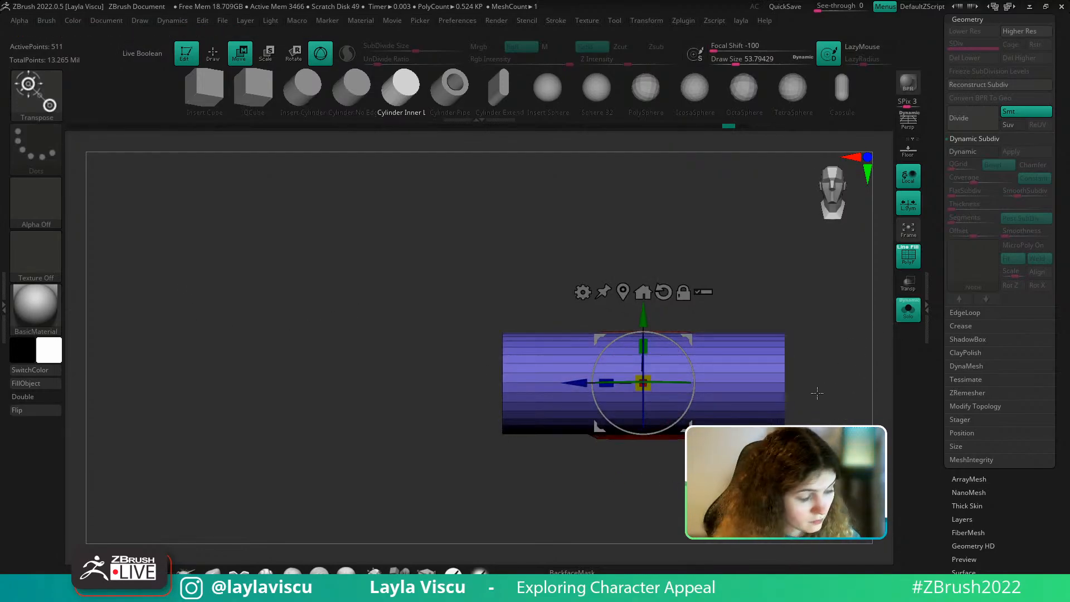
# Scale the cylinder down uniformly to a thin rod and lengthen it along its axis past both bracket sides
pyautogui.press('b')
pyautogui.press('c')
pyautogui.press('b')
pyautogui.moveTo(821, 397); pyautogui.dragTo(814, 356, button='right')
pyautogui.press('w')
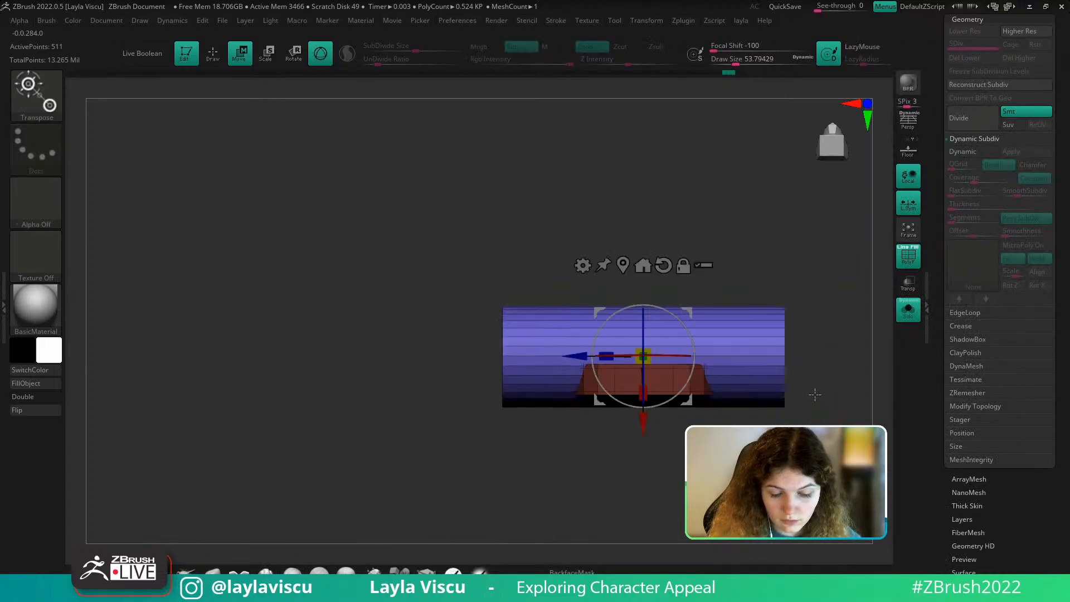
pyautogui.moveTo(643, 367); pyautogui.dragTo(546, 342)
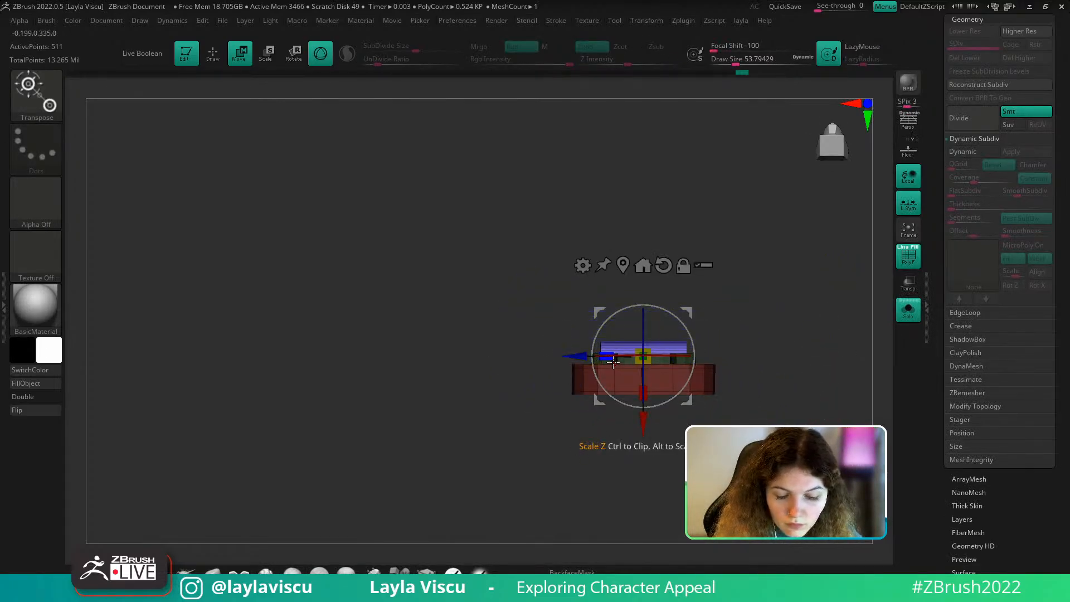
pyautogui.moveTo(613, 362); pyautogui.dragTo(536, 374)
# Move the rod into the bracket base's thickness and align it vertically with the middle of the central block
pyautogui.moveTo(645, 358); pyautogui.dragTo(647, 384)
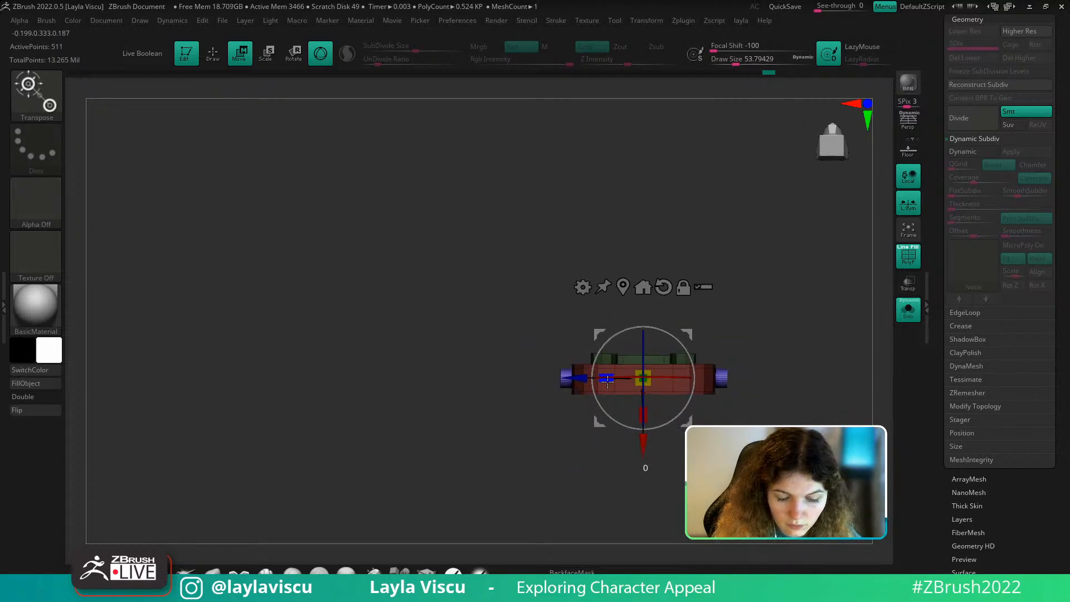
pyautogui.moveTo(773, 347); pyautogui.dragTo(830, 402)
pyautogui.moveTo(581, 382); pyautogui.dragTo(580, 380)
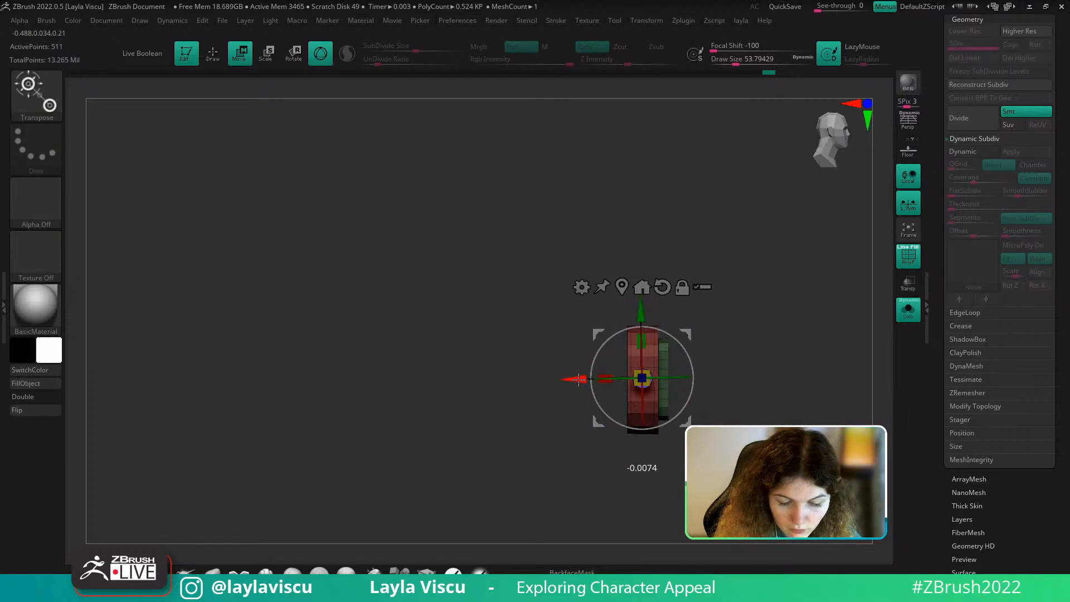
pyautogui.moveTo(772, 372); pyautogui.dragTo(658, 366)
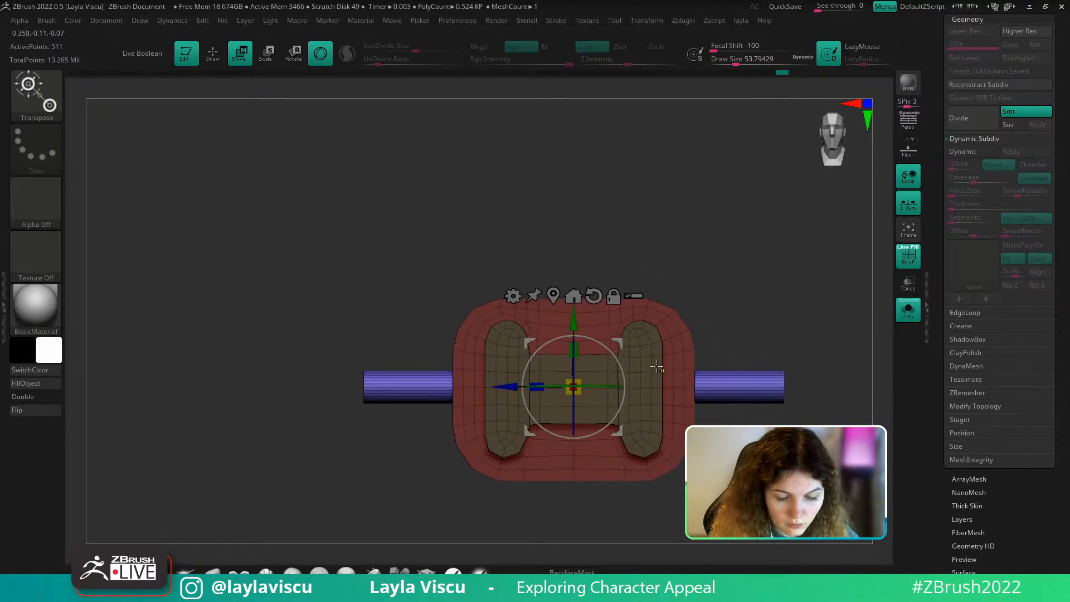
pyautogui.moveTo(578, 312); pyautogui.dragTo(578, 318)
pyautogui.keyDown('alt'); pyautogui.moveTo(743, 385); pyautogui.dragTo(757, 361); pyautogui.keyUp('alt')
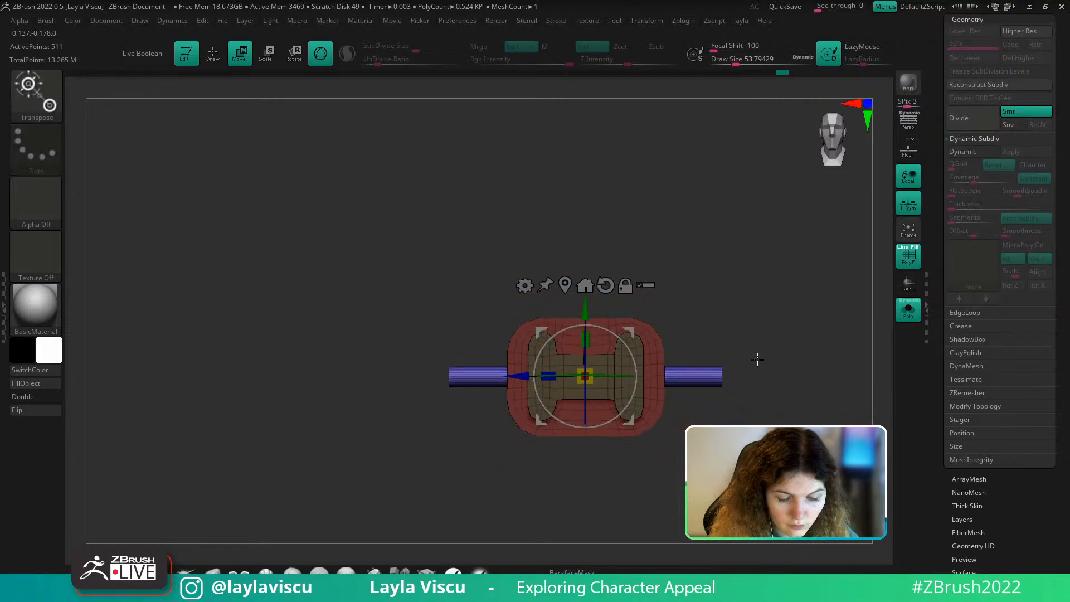
# Hide the polyframe and scale the rod down so that it reads as a thinner wire through the bracket
pyautogui.hotkey('shift', 'f')
pyautogui.moveTo(595, 379); pyautogui.dragTo(569, 375)
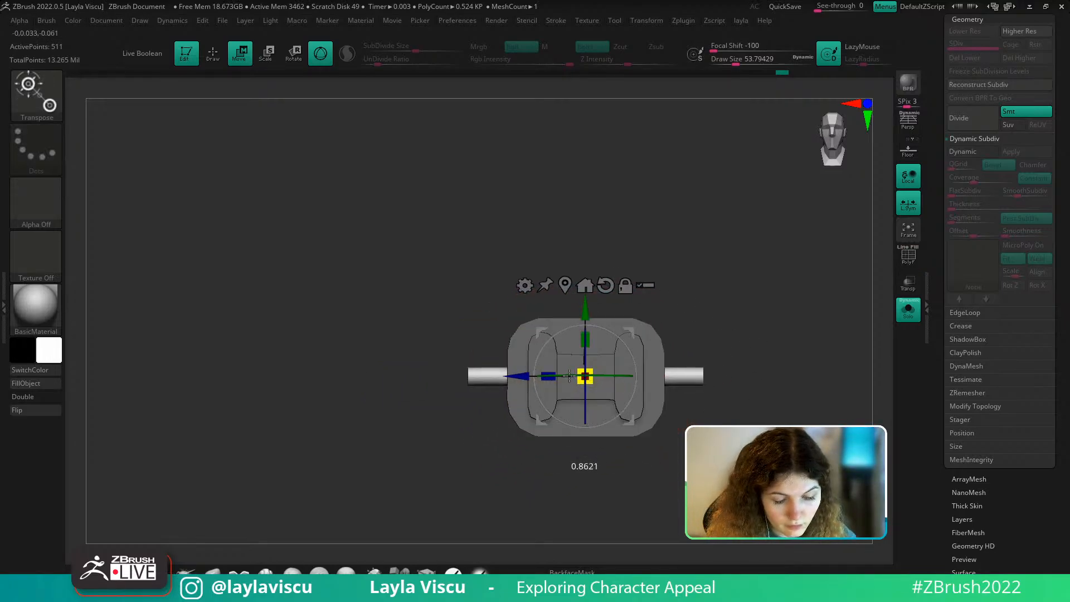
pyautogui.keyDown('ctrl'); pyautogui.moveTo(734, 362); pyautogui.dragTo(744, 313, button='right'); pyautogui.keyUp('ctrl')
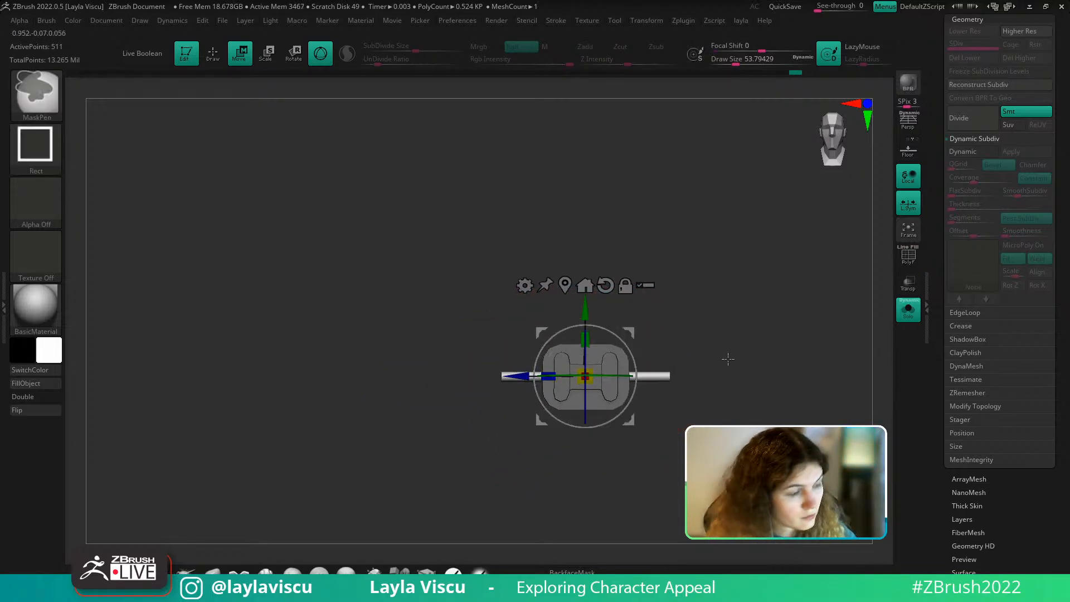
pyautogui.keyDown('alt'); pyautogui.moveTo(736, 361); pyautogui.dragTo(758, 341, button='right'); pyautogui.keyUp('alt')
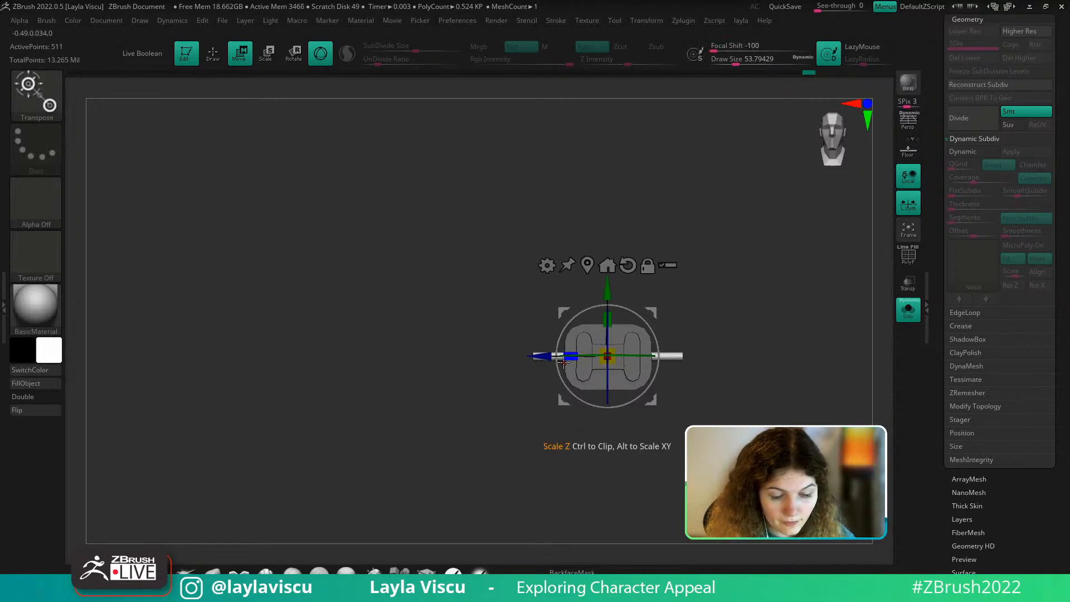
# Lengthen the wire along its axis further past both bracket sides, compare it with the tooth reference and show the polyframe
pyautogui.moveTo(550, 361); pyautogui.dragTo(552, 362)
pyautogui.hotkey('shift', 'z')
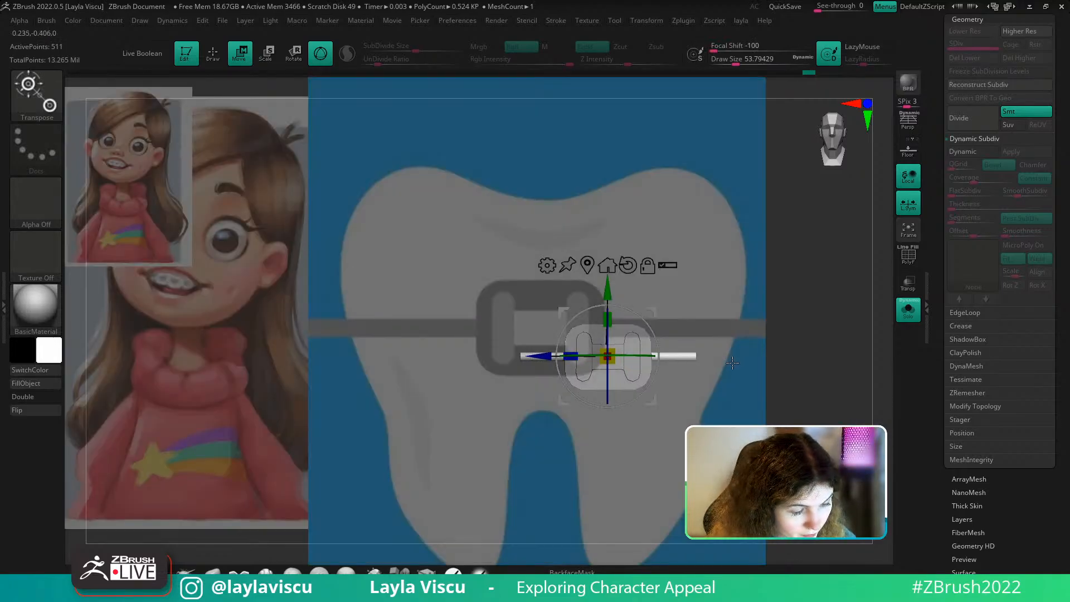
pyautogui.hotkey('shift', 'z')
pyautogui.hotkey('ctrl', 'shift', 'z')
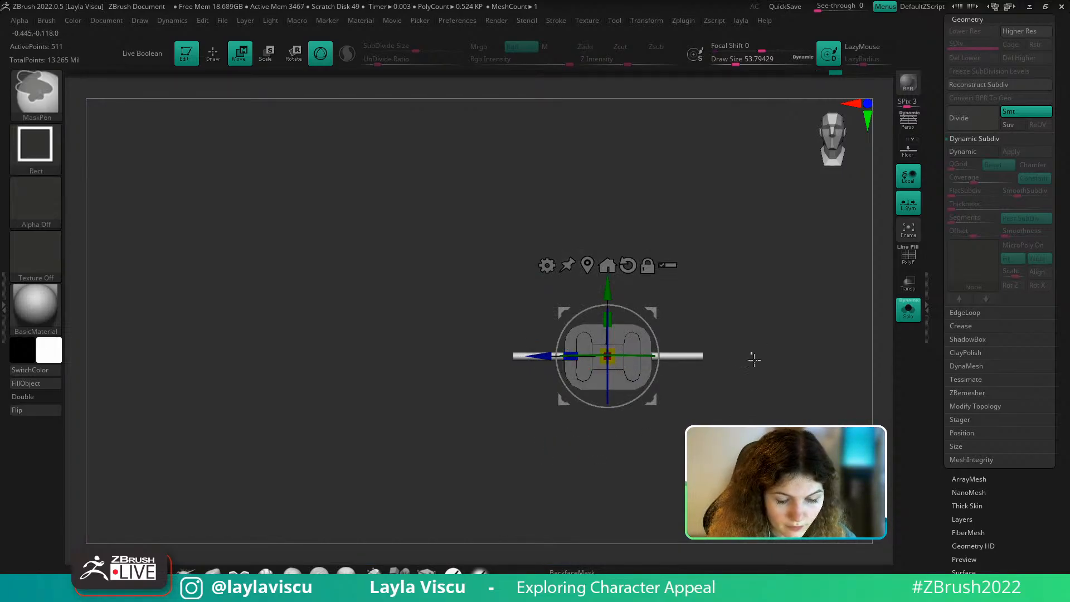
pyautogui.keyDown('ctrl'); pyautogui.moveTo(753, 356); pyautogui.dragTo(766, 376); pyautogui.keyUp('ctrl')
pyautogui.hotkey('shift', 'f')
pyautogui.moveTo(719, 315); pyautogui.dragTo(766, 359)
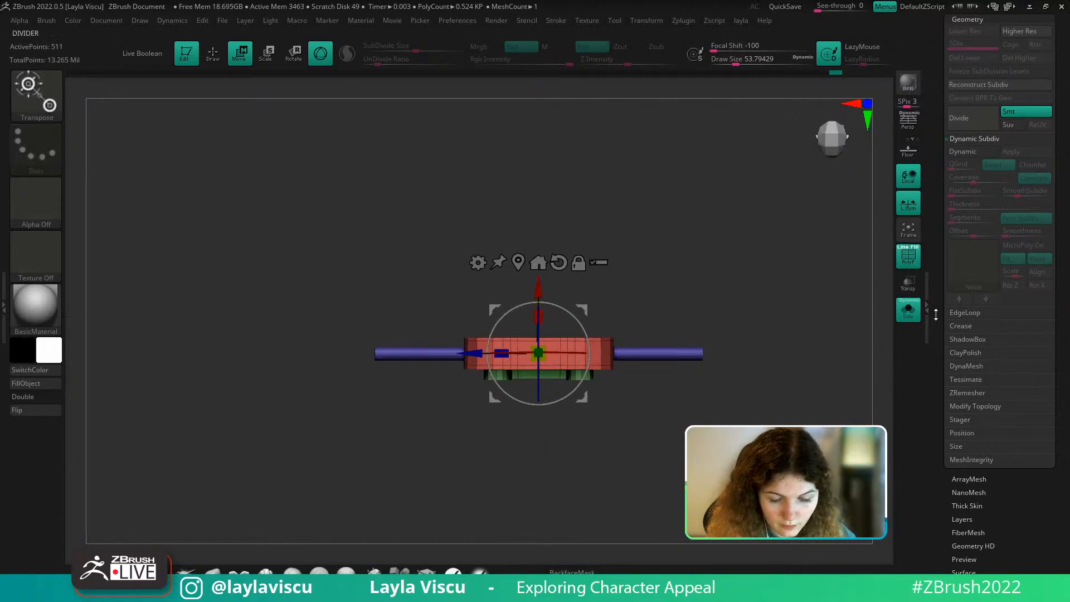
pyautogui.click(911, 312)
pyautogui.click(910, 312)
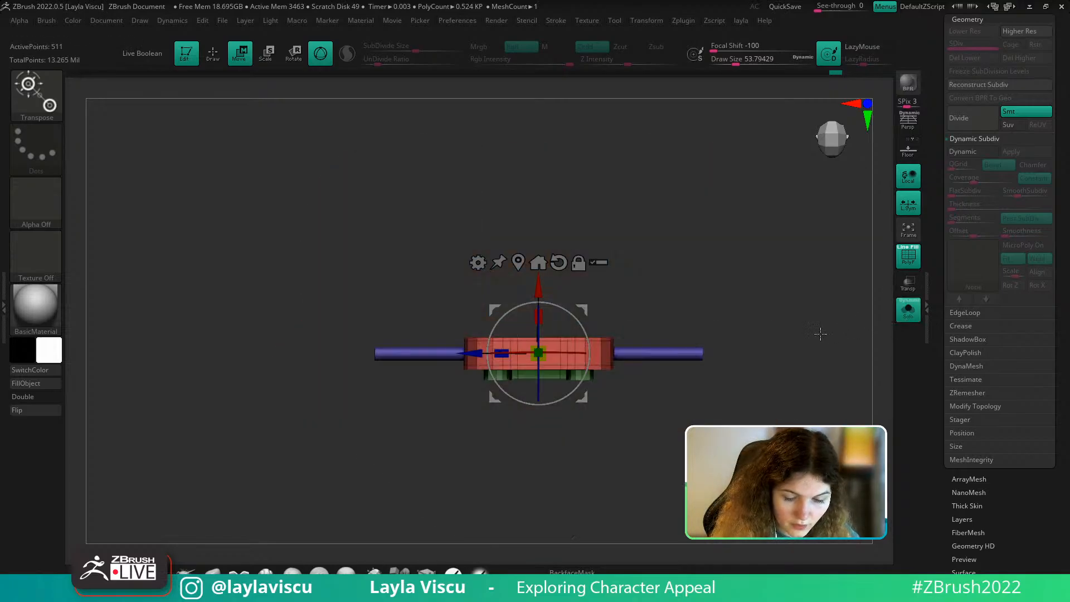
# Isolate the wire and switch to the ZModeler brush with its polygon action set to Inset A Poly
pyautogui.press('q')
pyautogui.keyDown('ctrl'); pyautogui.keyDown('shift'); pyautogui.click(700, 350); pyautogui.keyUp('shift'); pyautogui.keyUp('ctrl')
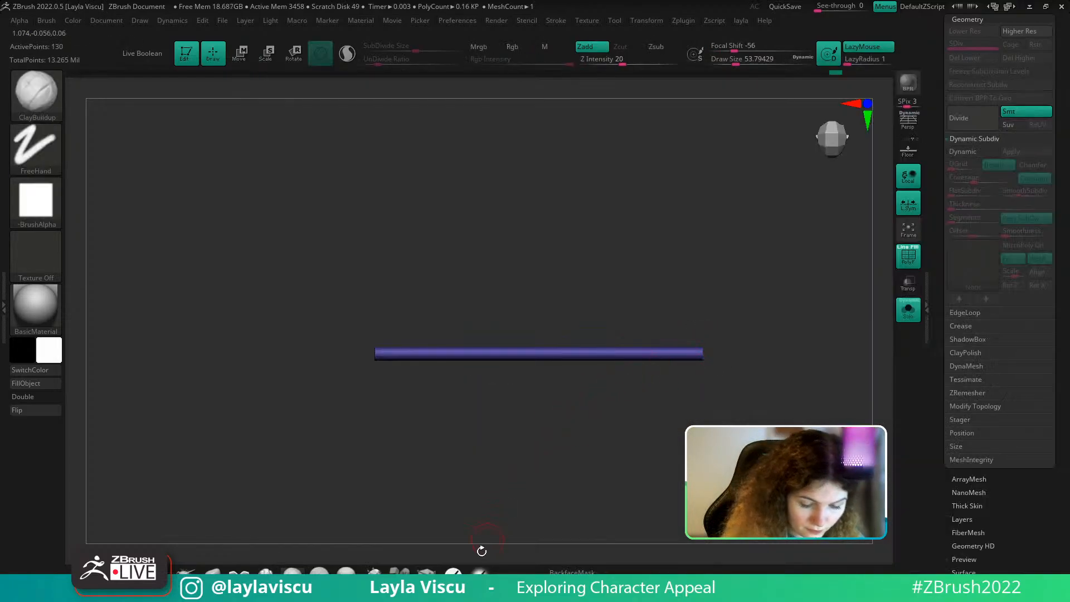
pyautogui.click(427, 571)
pyautogui.moveTo(622, 353); pyautogui.dragTo(660, 360)
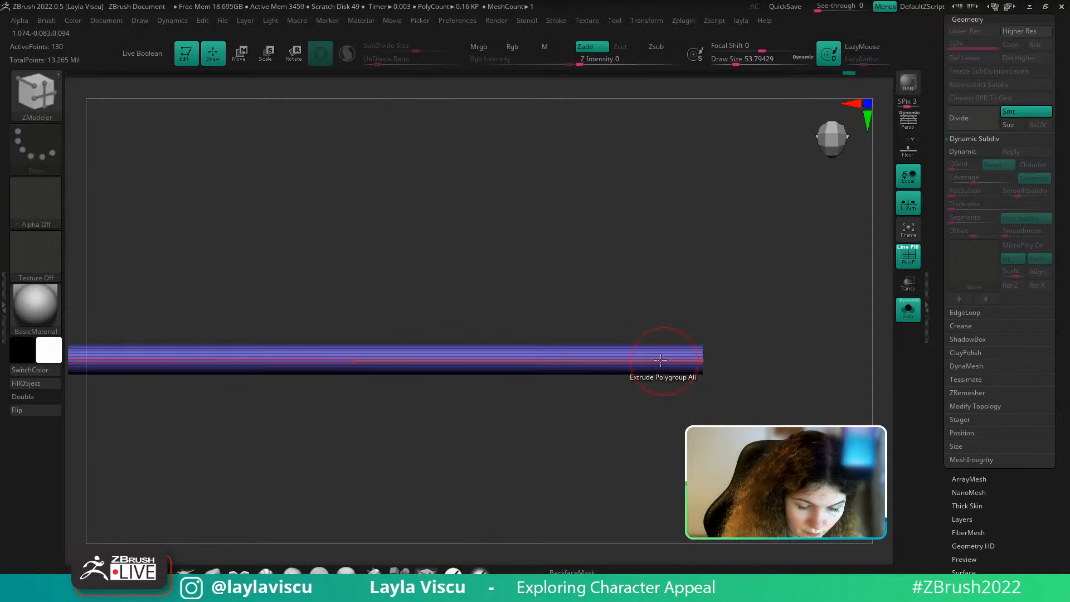
pyautogui.hotkey('ctrl', 'z')
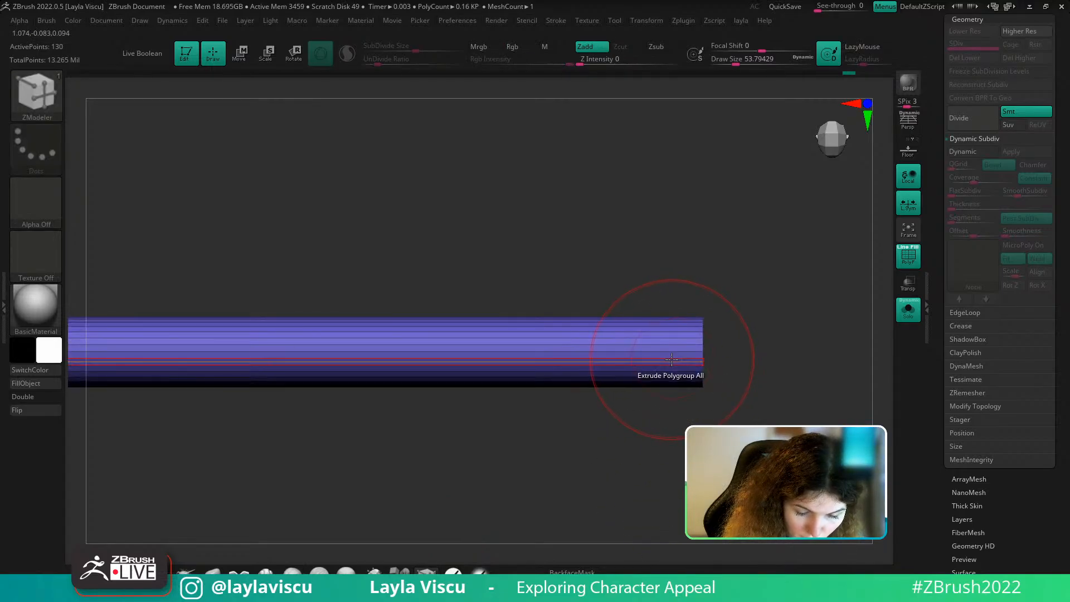
pyautogui.keyDown('ctrl'); pyautogui.moveTo(678, 437); pyautogui.dragTo(680, 490, button='right'); pyautogui.keyUp('ctrl')
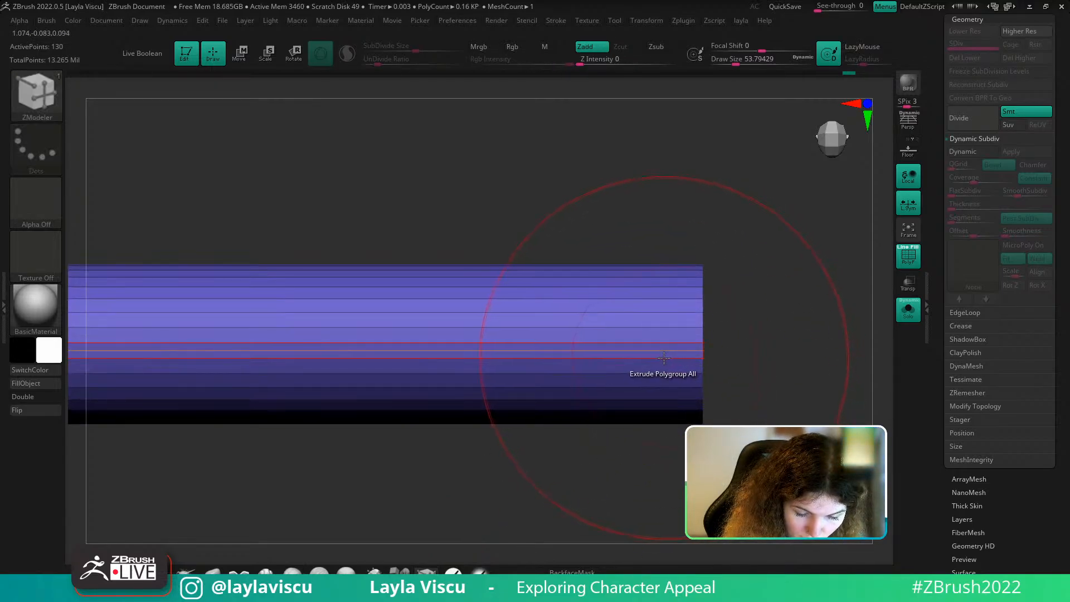
pyautogui.press('space')
pyautogui.click(629, 172)
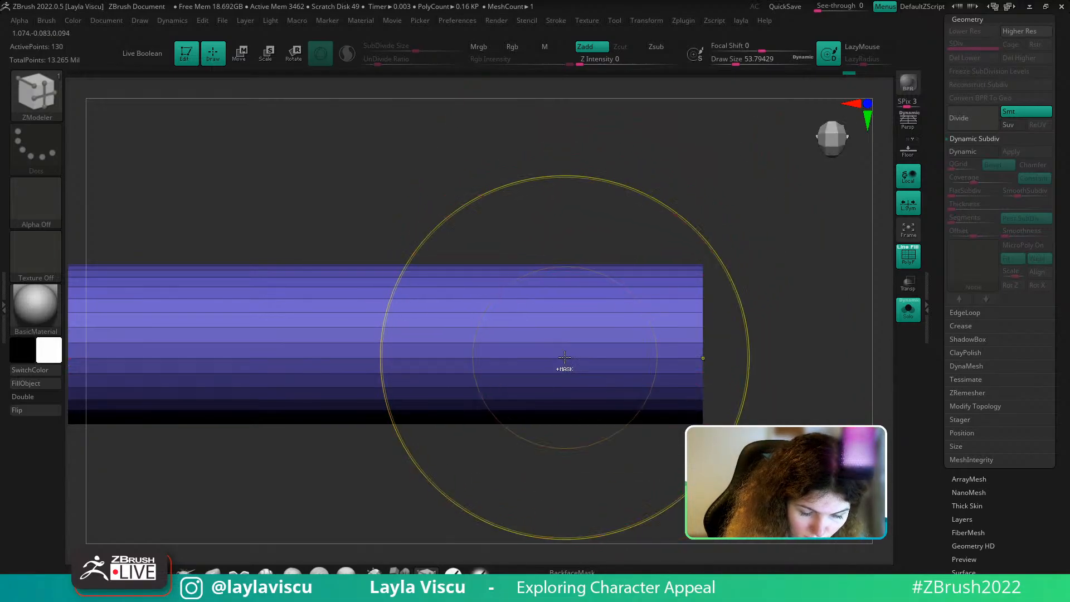
# Try inserting an edge loop around the wire near its end and undo the attempts
pyautogui.moveTo(564, 368)
pyautogui.keyDown('ctrl'); pyautogui.mouseDown(button='right')
pyautogui.moveTo(697, 337)
pyautogui.moveTo(637, 263)
pyautogui.moveTo(533, 240)
pyautogui.mouseUp(button='right'); pyautogui.keyUp('ctrl')
pyautogui.keyDown('alt'); pyautogui.moveTo(533, 240); pyautogui.dragTo(699, 271, button='right'); pyautogui.keyUp('alt')
pyautogui.keyDown('ctrl'); pyautogui.moveTo(699, 271); pyautogui.dragTo(630, 468, button='right'); pyautogui.keyUp('ctrl')
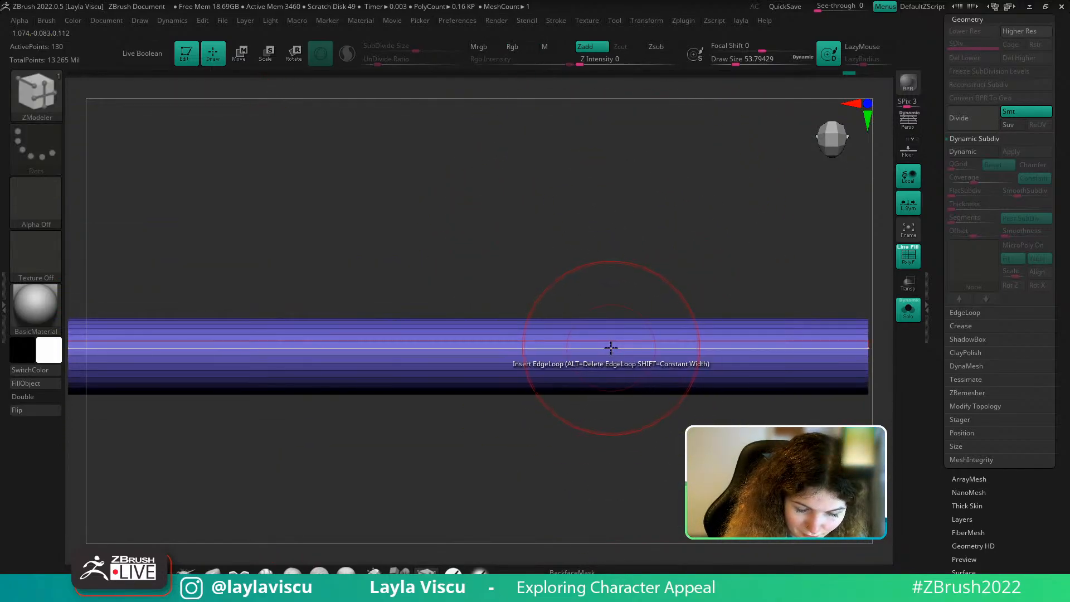
pyautogui.keyDown('ctrl'); pyautogui.moveTo(661, 351); pyautogui.dragTo(594, 303, button='right'); pyautogui.keyUp('ctrl')
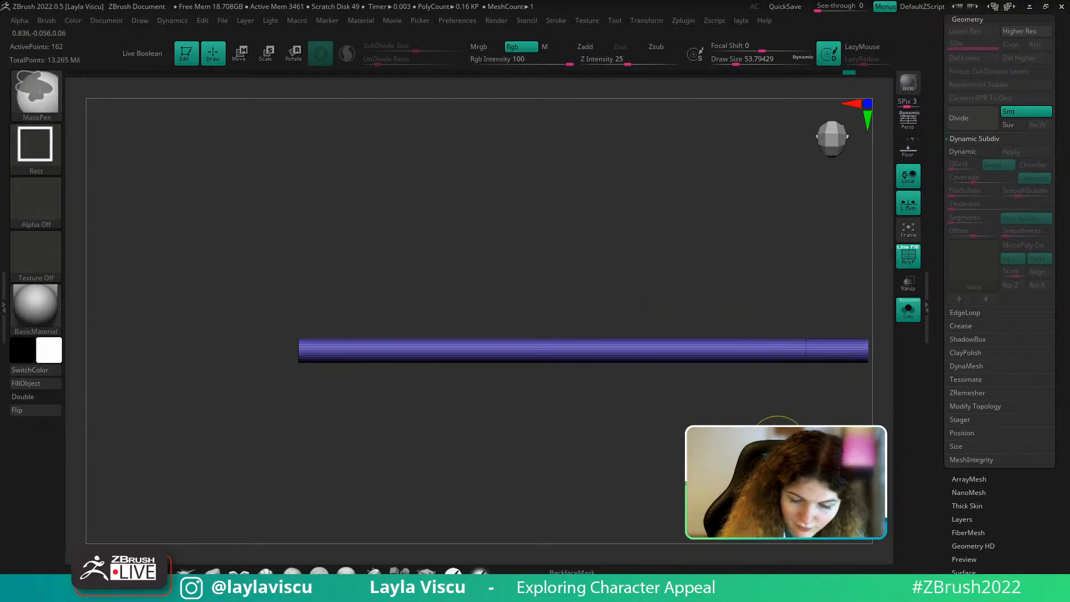
pyautogui.moveTo(780, 457)
pyautogui.keyDown('ctrl'); pyautogui.mouseDown(button='right')
pyautogui.moveTo(755, 440)
pyautogui.moveTo(628, 447)
pyautogui.mouseUp(button='right'); pyautogui.keyUp('ctrl')
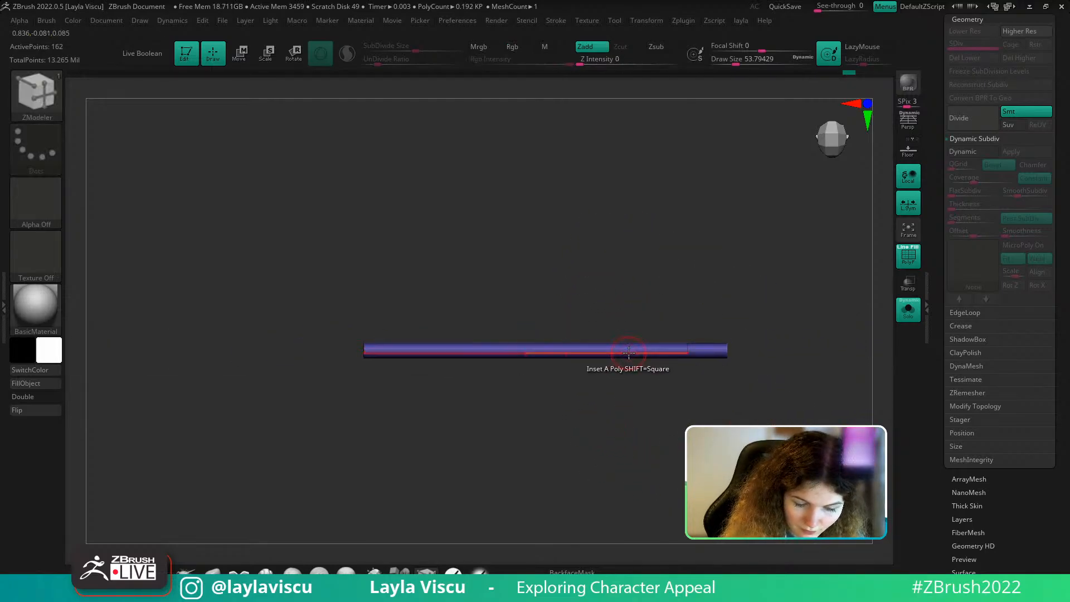
pyautogui.keyDown('ctrl'); pyautogui.moveTo(574, 371); pyautogui.dragTo(695, 446, button='right'); pyautogui.keyUp('ctrl')
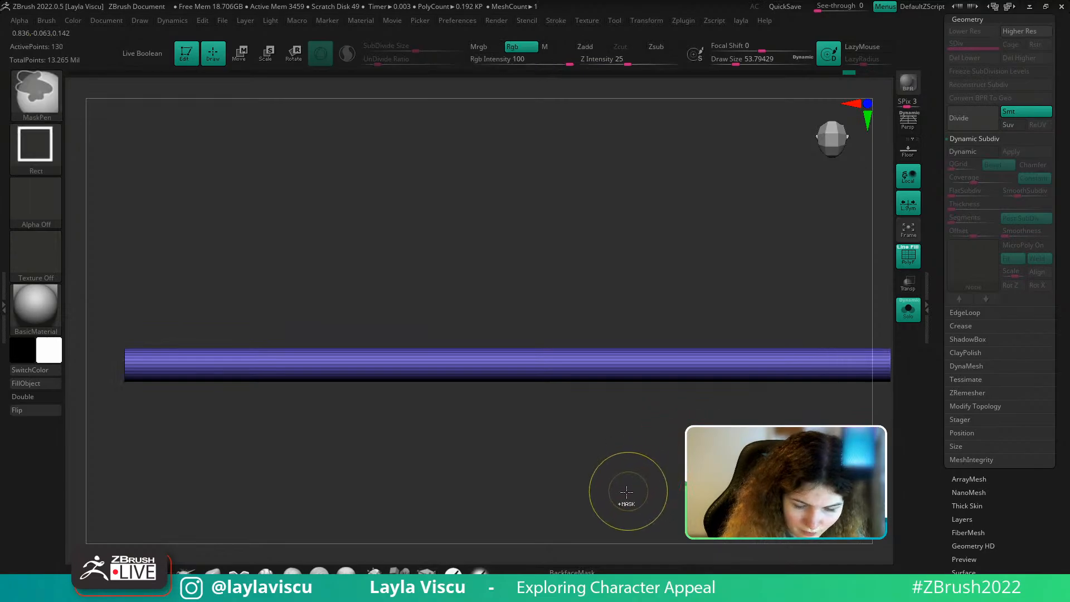
pyautogui.hotkey('ctrl', 'z')
pyautogui.keyDown('ctrl'); pyautogui.moveTo(595, 362); pyautogui.dragTo(582, 394, button='right'); pyautogui.keyUp('ctrl')
pyautogui.click(580, 366)
pyautogui.hotkey('ctrl', 'z')
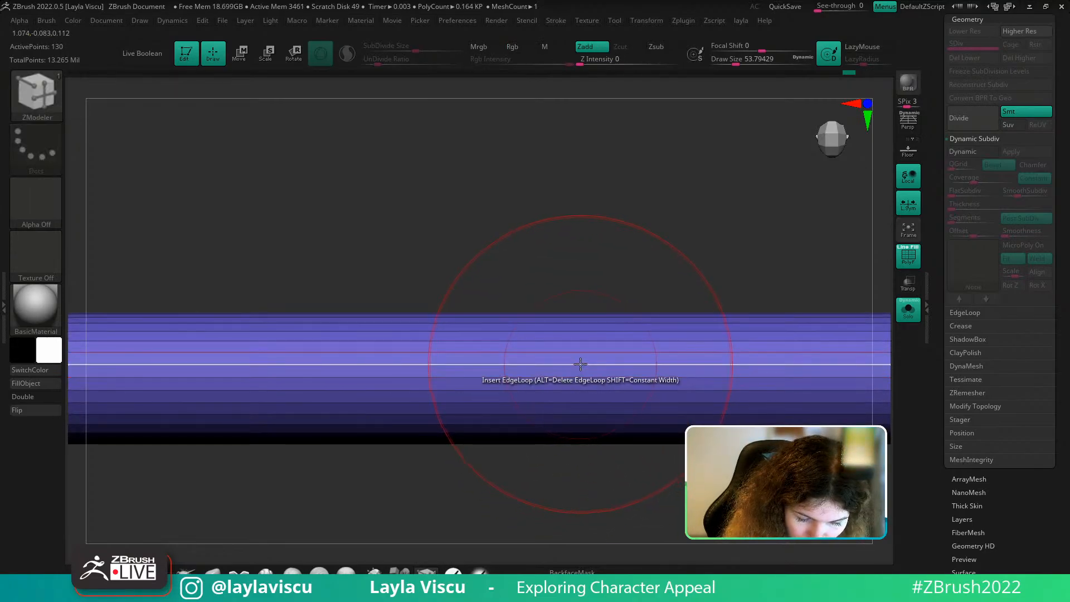
pyautogui.moveTo(580, 365); pyautogui.dragTo(518, 370)
pyautogui.moveTo(536, 405)
pyautogui.keyDown('ctrl'); pyautogui.mouseDown(button='right')
pyautogui.moveTo(526, 317)
pyautogui.moveTo(750, 291)
pyautogui.mouseUp(button='right'); pyautogui.keyUp('ctrl')
pyautogui.hotkey('ctrl', 'z')
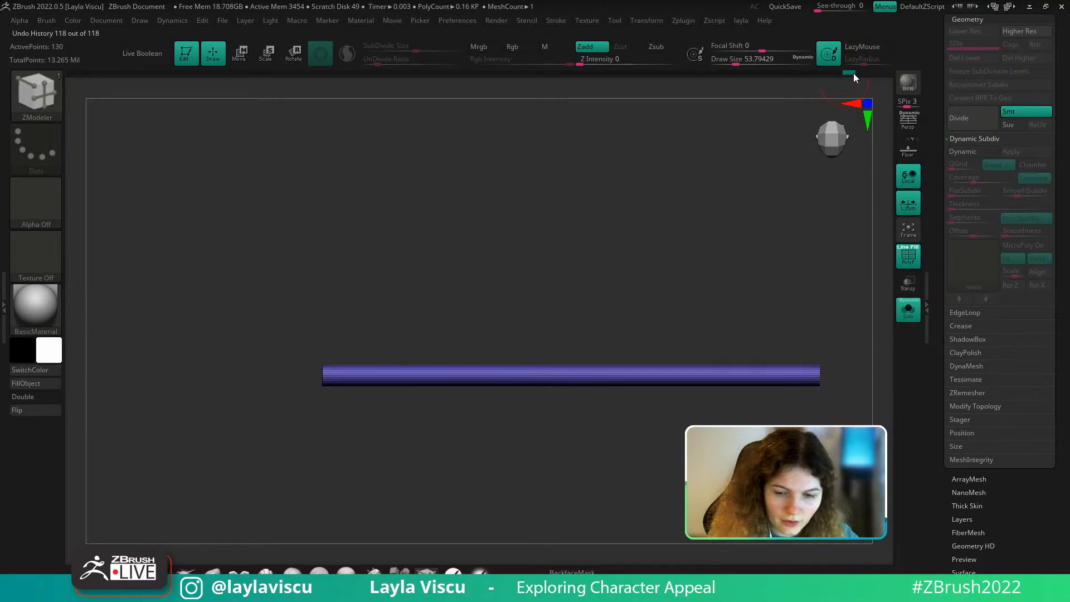
# Insert five edge loops around the wire, one at its centre and two mirrored on each side
pyautogui.keyDown('ctrl'); pyautogui.keyDown('shift'); pyautogui.click(837, 308); pyautogui.keyUp('shift'); pyautogui.keyUp('ctrl')
pyautogui.press('1')
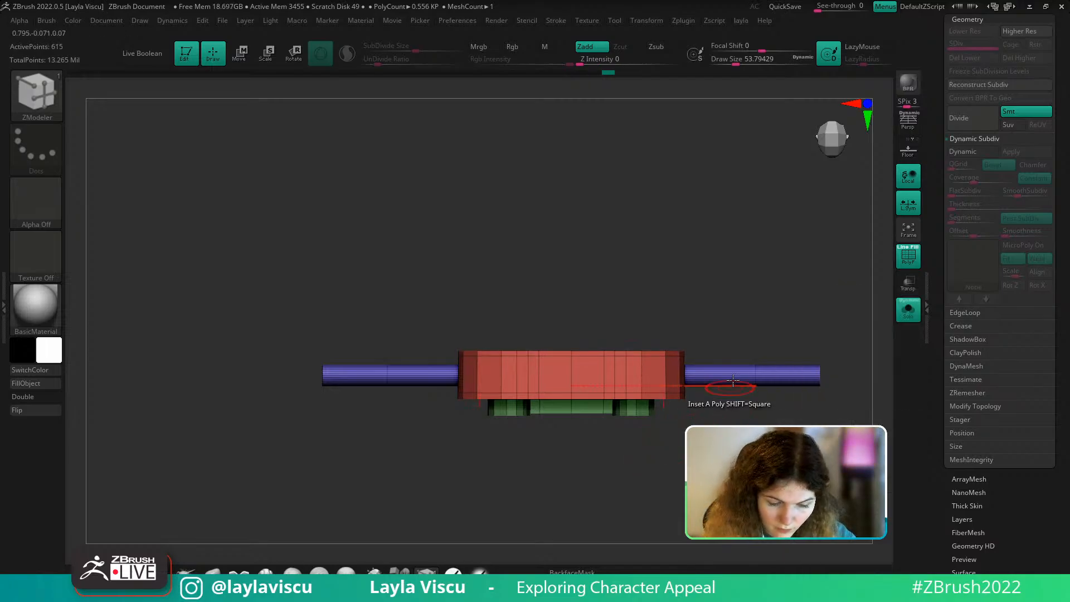
pyautogui.keyDown('ctrl'); pyautogui.keyDown('shift'); pyautogui.click(756, 370); pyautogui.keyUp('shift'); pyautogui.keyUp('ctrl')
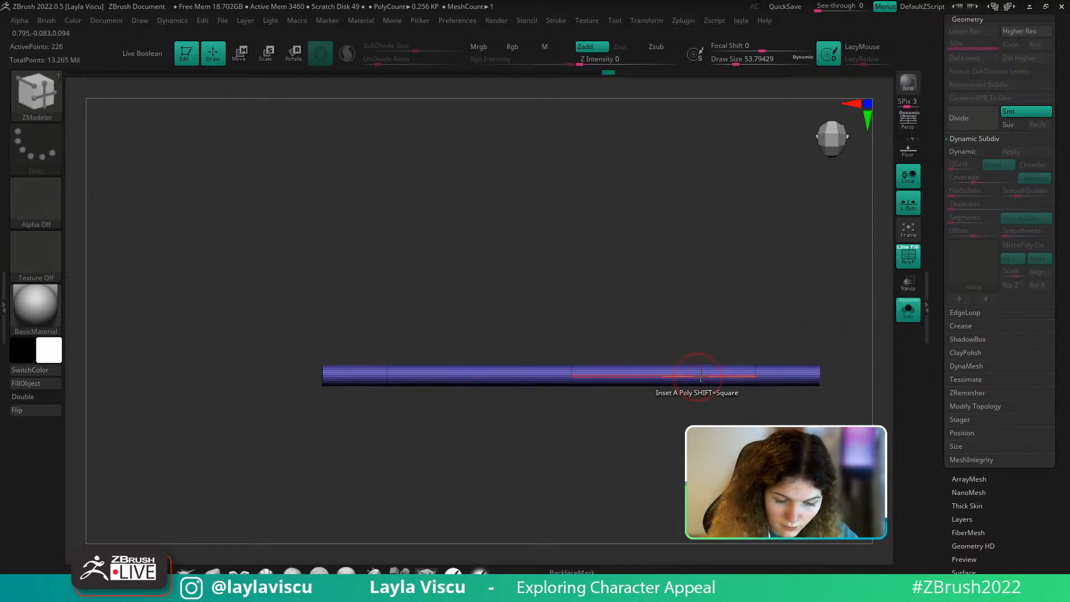
pyautogui.press('f')
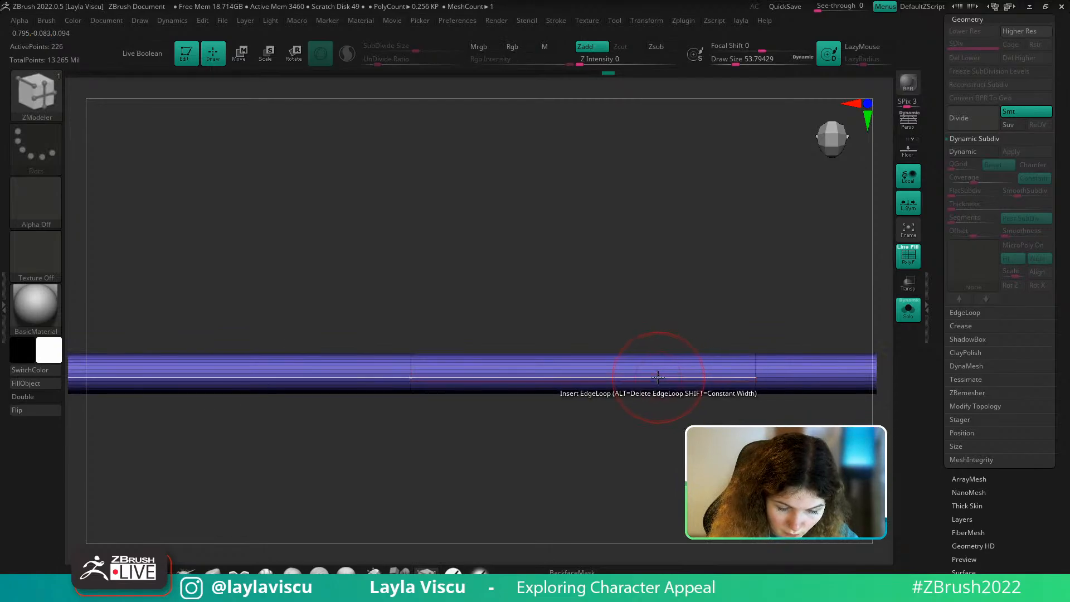
pyautogui.moveTo(649, 379); pyautogui.dragTo(622, 375)
pyautogui.hotkey('ctrl', 'z')
pyautogui.moveTo(755, 449)
pyautogui.keyDown('ctrl'); pyautogui.mouseDown(button='right')
pyautogui.moveTo(677, 401)
pyautogui.moveTo(672, 387)
pyautogui.moveTo(678, 471)
pyautogui.mouseUp(button='right'); pyautogui.keyUp('ctrl')
pyautogui.keyDown('ctrl'); pyautogui.moveTo(624, 340); pyautogui.dragTo(593, 424, button='right'); pyautogui.keyUp('ctrl')
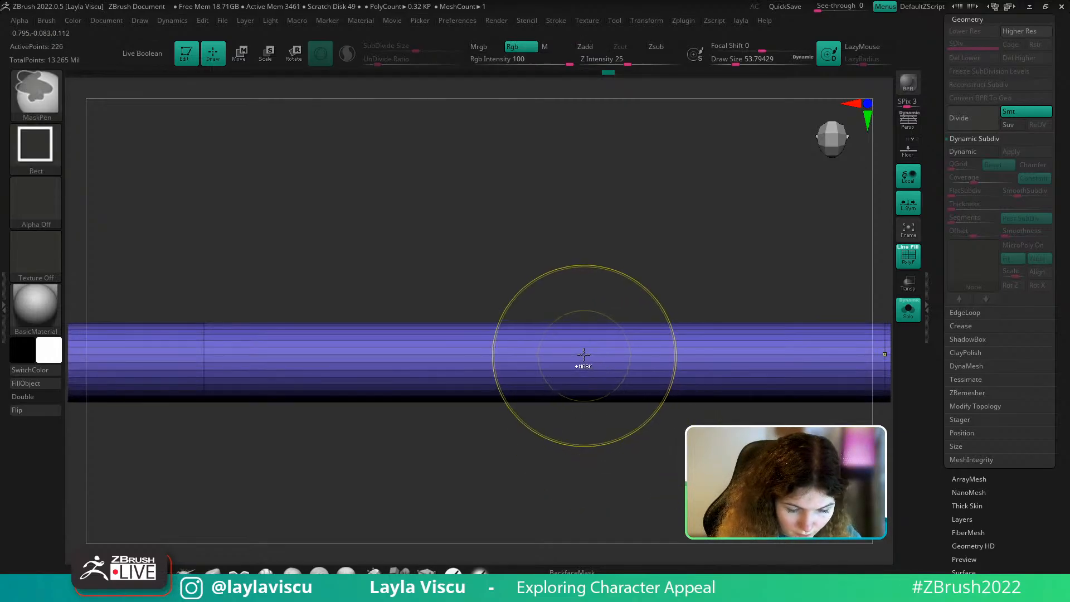
pyautogui.moveTo(585, 358); pyautogui.dragTo(569, 356)
pyautogui.keyDown('ctrl'); pyautogui.moveTo(591, 407); pyautogui.dragTo(599, 239, button='right'); pyautogui.keyUp('ctrl')
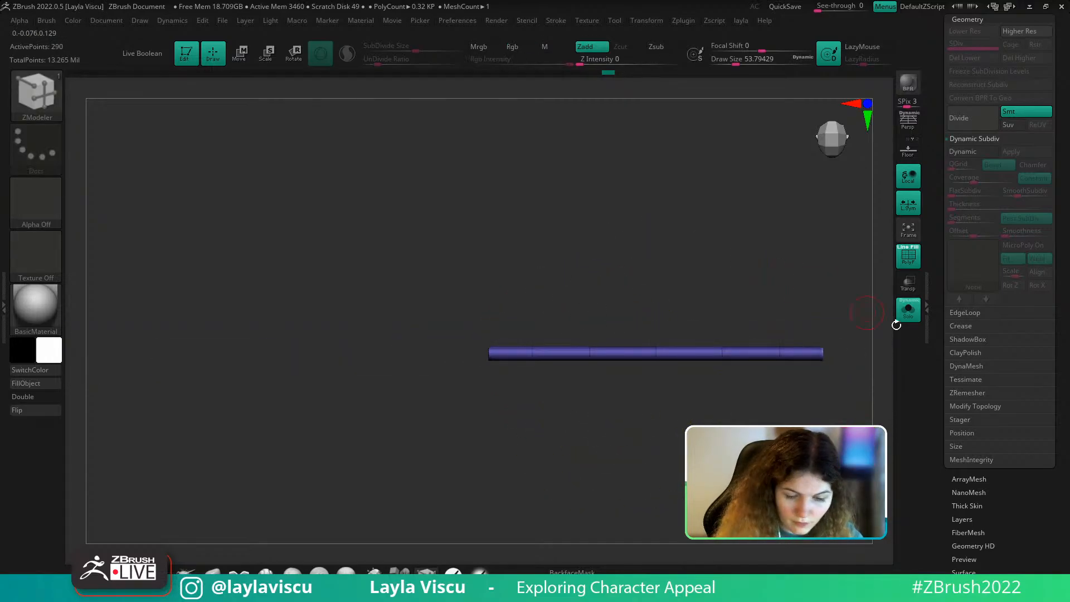
# Hide the wire's end caps, delete the hidden geometry and turn on double-sided display
pyautogui.click(911, 316)
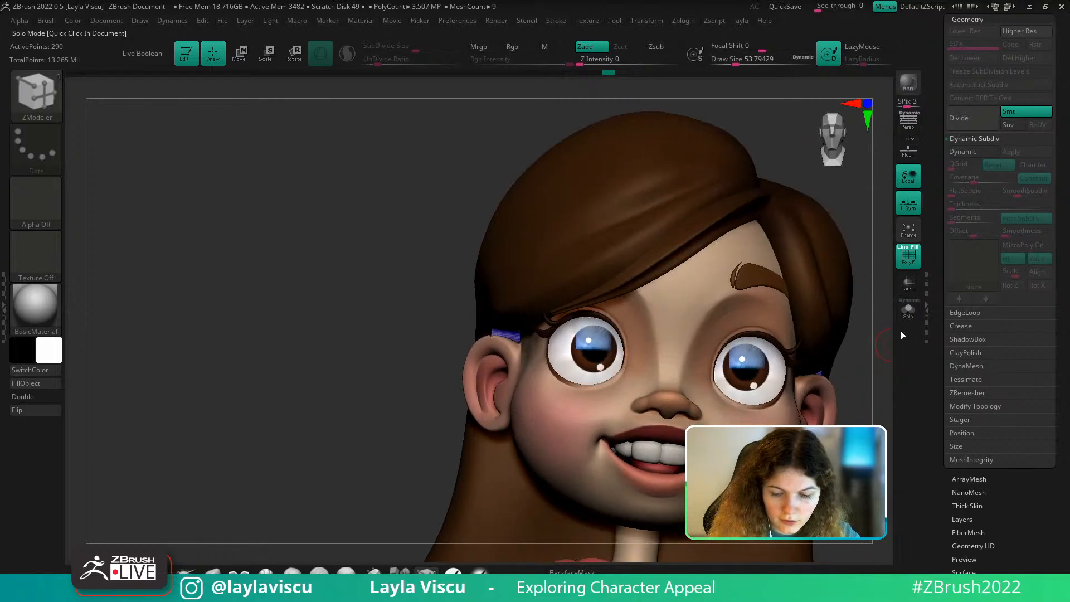
pyautogui.click(908, 309)
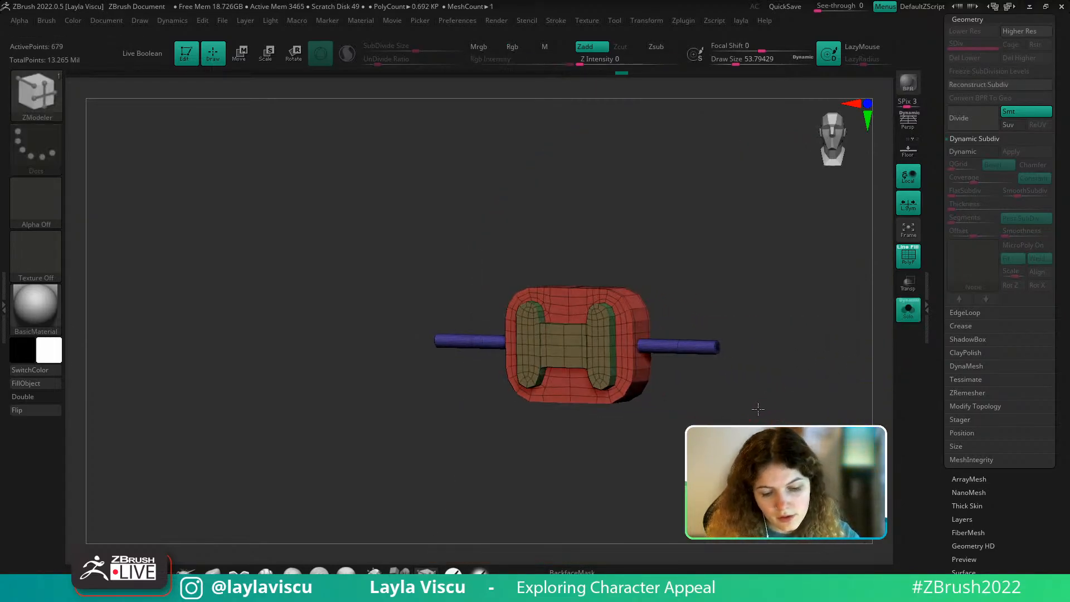
pyautogui.moveTo(776, 313)
pyautogui.mouseDown()
pyautogui.moveTo(745, 393)
pyautogui.moveTo(781, 358)
pyautogui.moveTo(732, 393)
pyautogui.moveTo(747, 393)
pyautogui.moveTo(705, 342)
pyautogui.moveTo(777, 302)
pyautogui.mouseUp()
pyautogui.hotkey('ctrl', 'z')
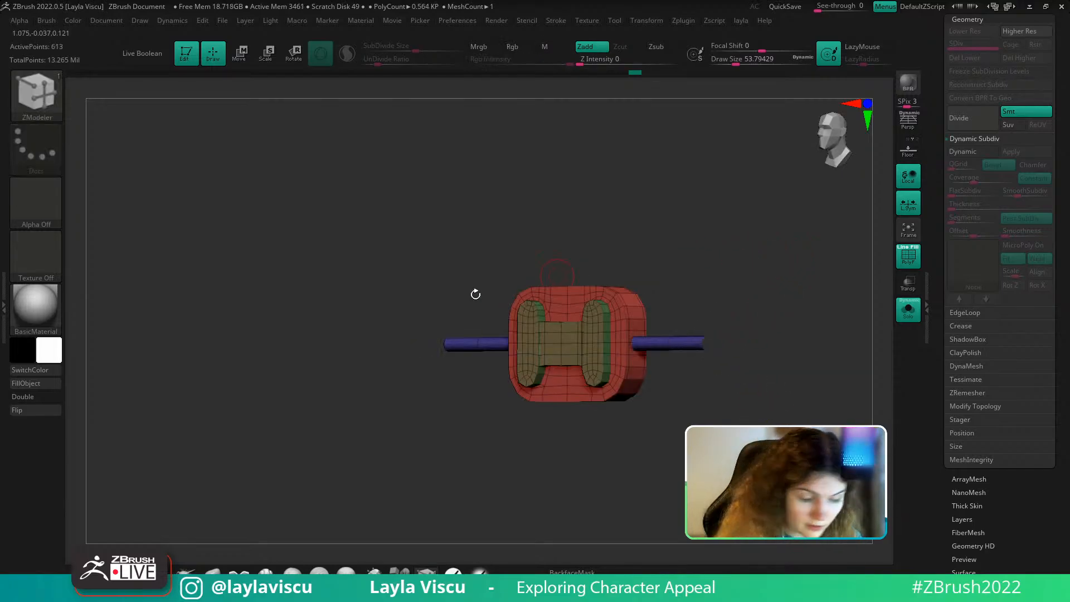
pyautogui.press('space')
pyautogui.click(755, 251)
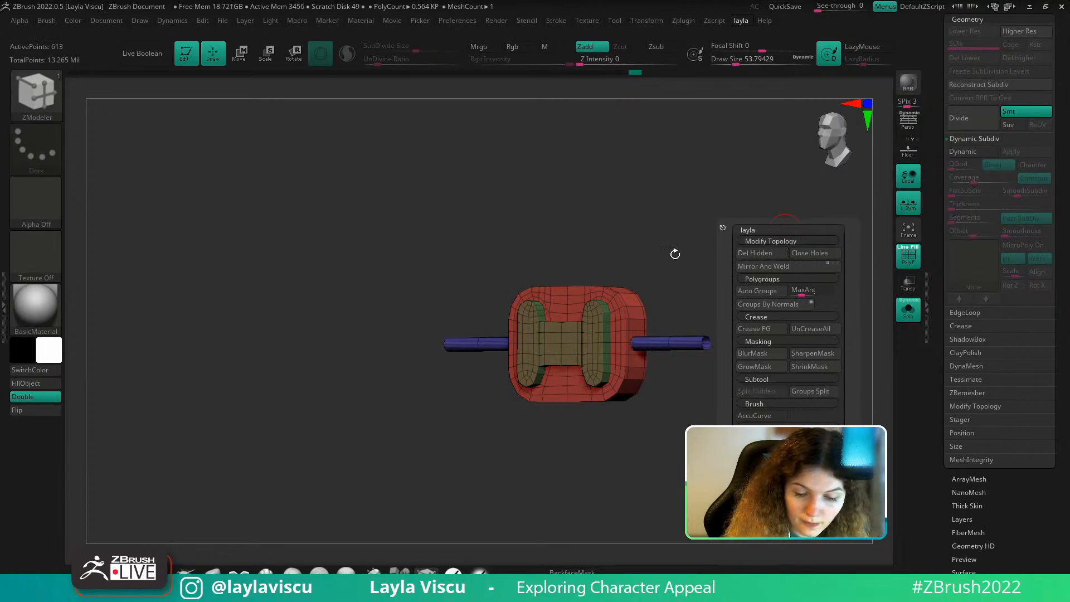
# Merge the bracket and wire into a single polygroup in front view
pyautogui.keyDown('shift'); pyautogui.moveTo(676, 253); pyautogui.dragTo(736, 245); pyautogui.keyUp('shift')
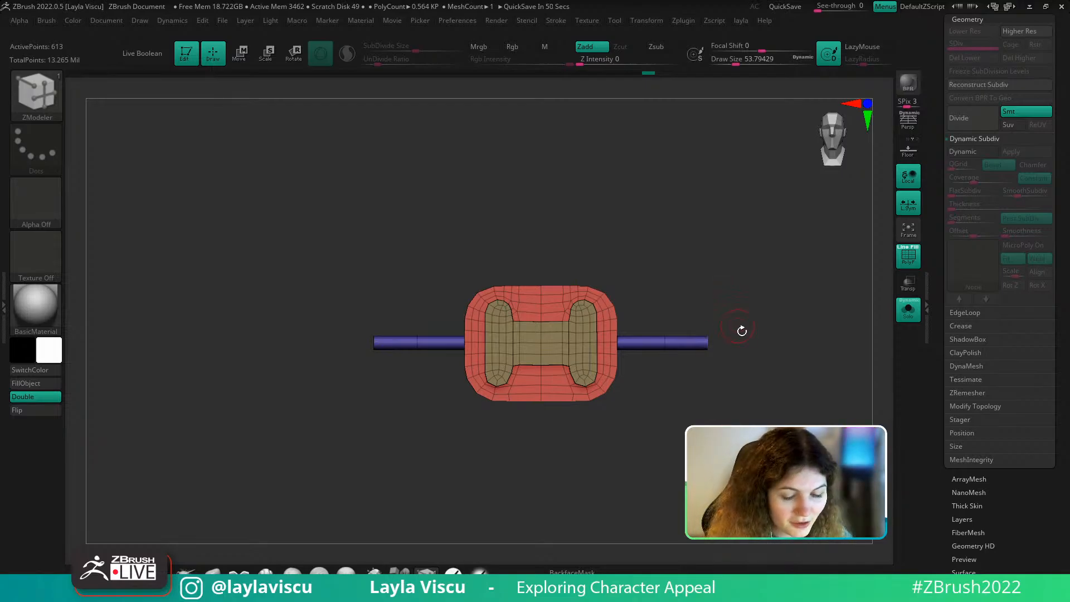
pyautogui.moveTo(742, 330); pyautogui.dragTo(755, 348, button='right')
pyautogui.moveTo(697, 380)
pyautogui.keyDown('ctrl'); pyautogui.mouseDown(button='right')
pyautogui.moveTo(705, 434)
pyautogui.moveTo(625, 494)
pyautogui.moveTo(689, 458)
pyautogui.moveTo(709, 380)
pyautogui.mouseUp(button='right'); pyautogui.keyUp('ctrl')
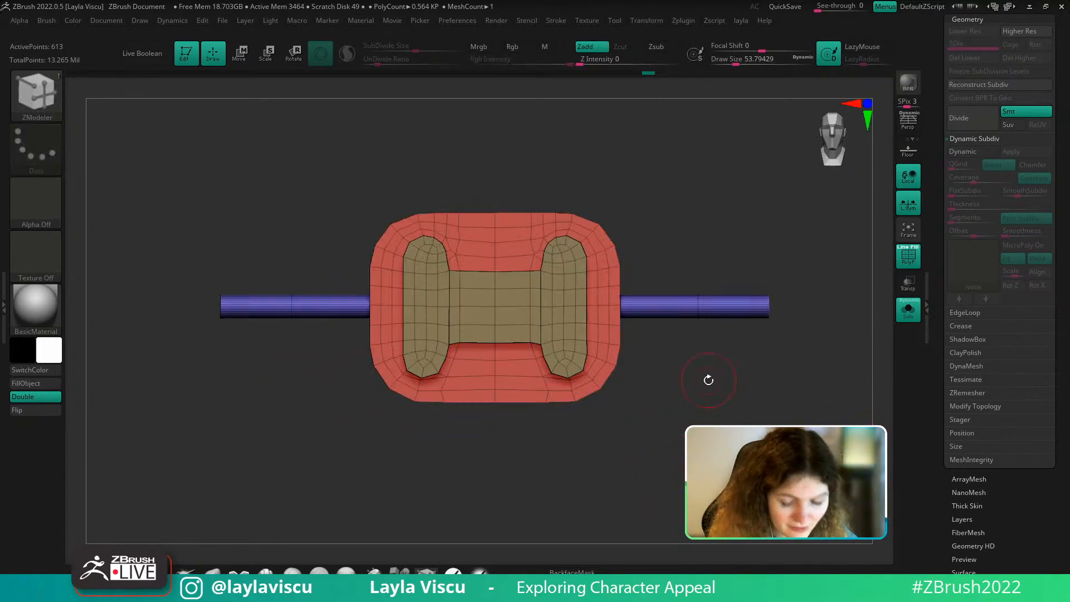
pyautogui.press('1')
pyautogui.click(677, 360)
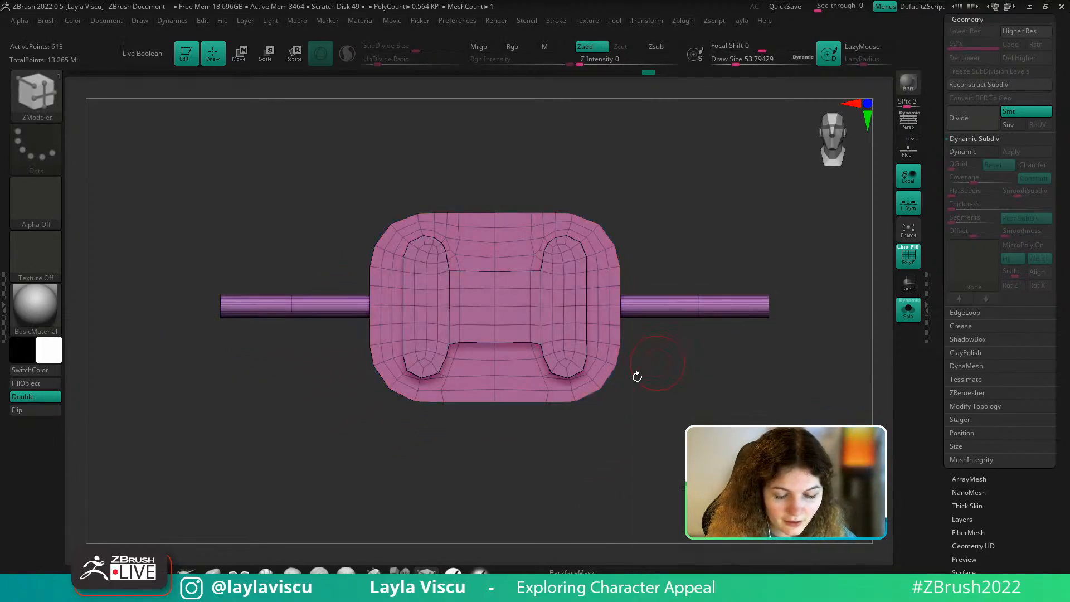
# Insert mirrored vertical edge loops through the middle section of the bracket
pyautogui.keyDown('ctrl'); pyautogui.moveTo(635, 375); pyautogui.dragTo(628, 411, button='right'); pyautogui.keyUp('ctrl')
pyautogui.keyDown('ctrl'); pyautogui.keyDown('shift'); pyautogui.click(658, 374); pyautogui.keyUp('shift'); pyautogui.keyUp('ctrl')
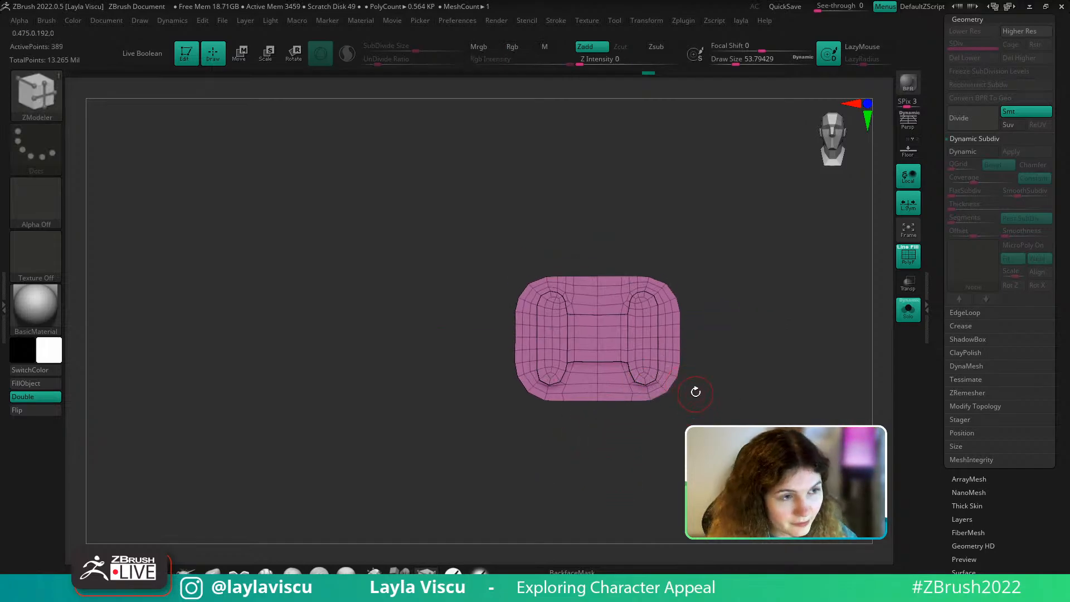
pyautogui.moveTo(695, 390)
pyautogui.keyDown('alt'); pyautogui.mouseDown(button='right')
pyautogui.moveTo(678, 439)
pyautogui.moveTo(729, 383)
pyautogui.moveTo(728, 368)
pyautogui.mouseUp(button='right'); pyautogui.keyUp('alt')
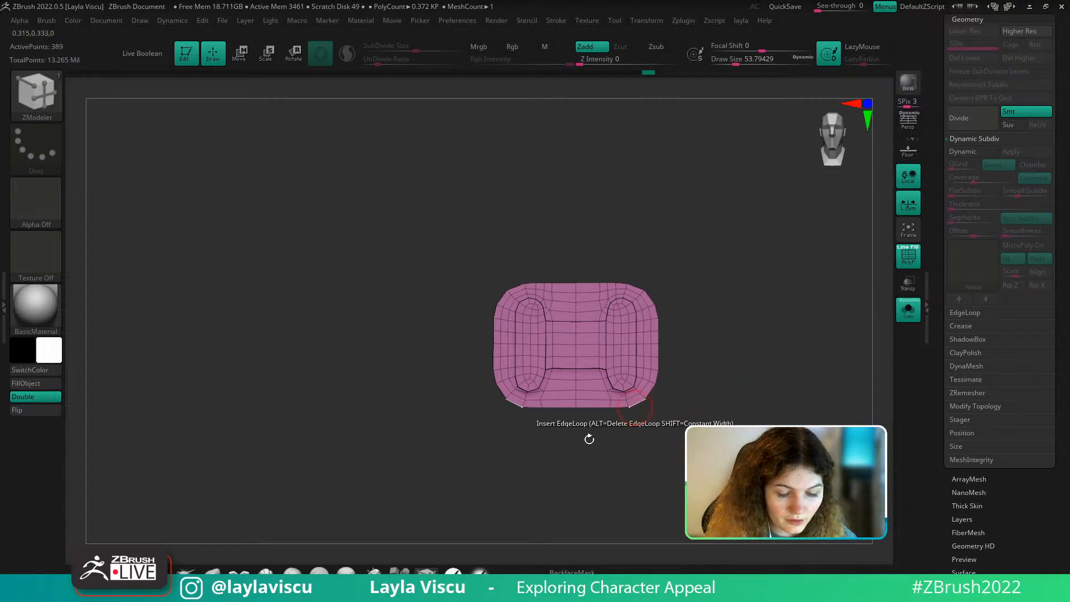
pyautogui.keyDown('ctrl'); pyautogui.keyDown('shift'); pyautogui.click(470, 492); pyautogui.keyUp('shift'); pyautogui.keyUp('ctrl')
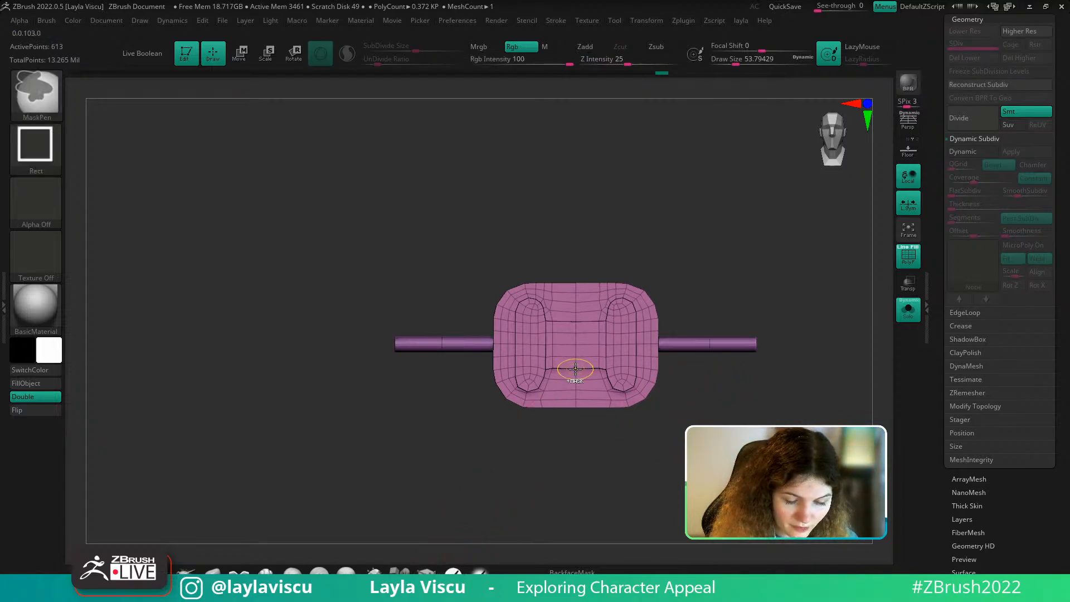
pyautogui.moveTo(575, 370)
pyautogui.keyDown('ctrl'); pyautogui.mouseDown(button='right')
pyautogui.moveTo(592, 389)
pyautogui.moveTo(616, 370)
pyautogui.mouseUp(button='right'); pyautogui.keyUp('ctrl')
pyautogui.click(597, 387)
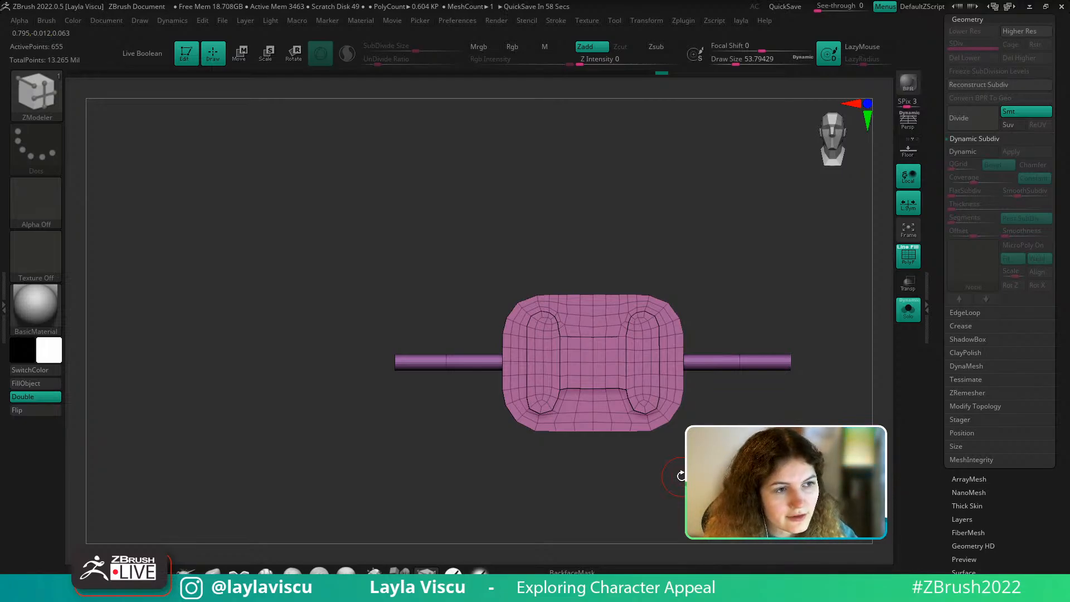
# Try smoothing the middle of the bracket base's side walls and undo the strokes
pyautogui.moveTo(733, 294); pyautogui.dragTo(612, 278)
pyautogui.keyDown('ctrl'); pyautogui.moveTo(612, 277); pyautogui.dragTo(594, 329, button='right'); pyautogui.keyUp('ctrl')
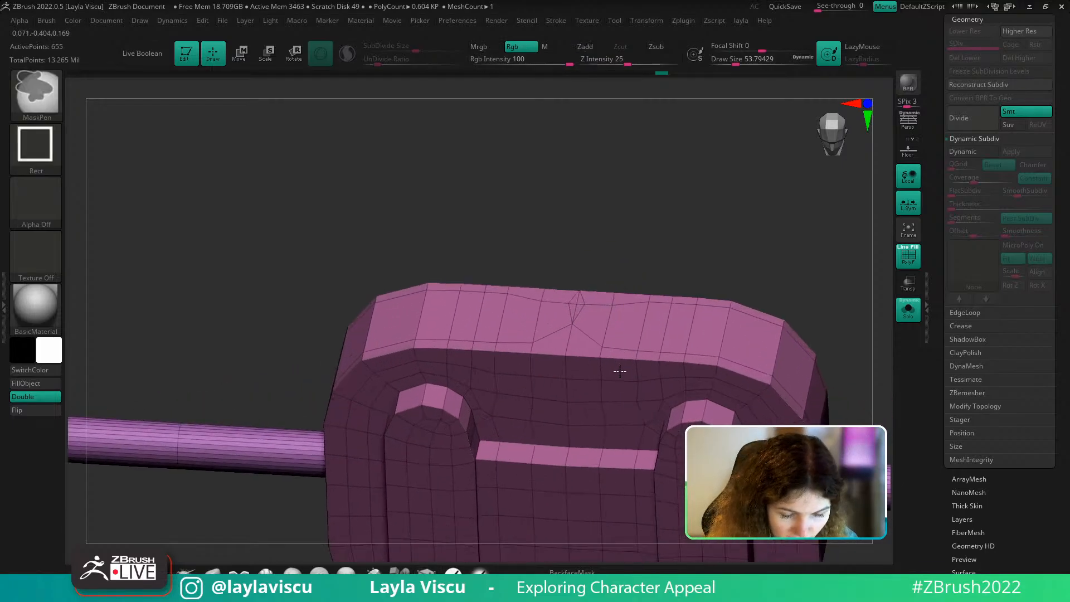
pyautogui.hotkey('ctrl', 'z')
pyautogui.moveTo(660, 314); pyautogui.dragTo(705, 256, button='right')
pyautogui.keyDown('alt'); pyautogui.moveTo(734, 298); pyautogui.dragTo(701, 212, button='right'); pyautogui.keyUp('alt')
pyautogui.moveTo(733, 426); pyautogui.dragTo(751, 279, button='right')
pyautogui.moveTo(622, 254)
pyautogui.keyDown('ctrl'); pyautogui.mouseDown(button='right')
pyautogui.moveTo(602, 266)
pyautogui.moveTo(614, 334)
pyautogui.mouseUp(button='right'); pyautogui.keyUp('ctrl')
pyautogui.moveTo(614, 363)
pyautogui.mouseDown(button='right')
pyautogui.moveTo(588, 370)
pyautogui.moveTo(589, 323)
pyautogui.mouseUp(button='right')
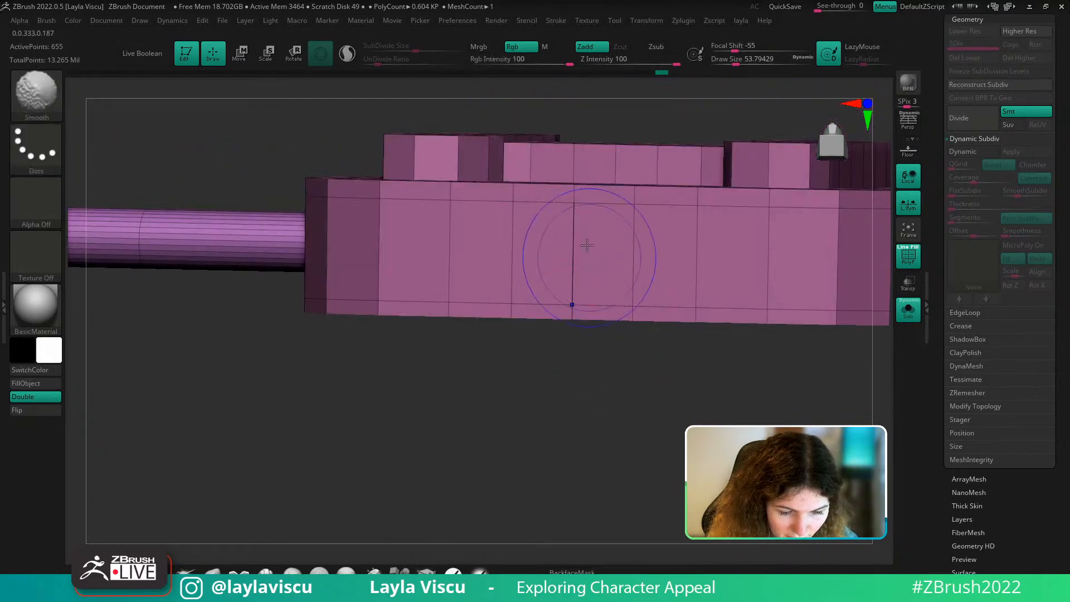
pyautogui.keyDown('shift'); pyautogui.moveTo(585, 246); pyautogui.dragTo(588, 296); pyautogui.keyUp('shift')
pyautogui.hotkey('ctrl', 'z')
pyautogui.keyDown('shift'); pyautogui.moveTo(580, 259); pyautogui.dragTo(584, 313); pyautogui.keyUp('shift')
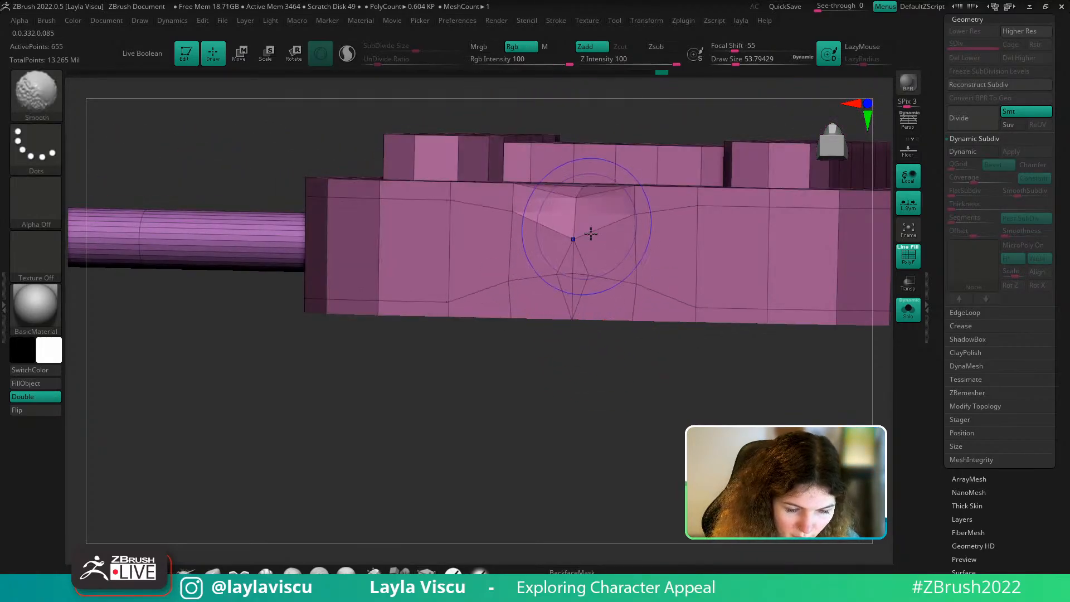
pyautogui.hotkey('ctrl', 'z')
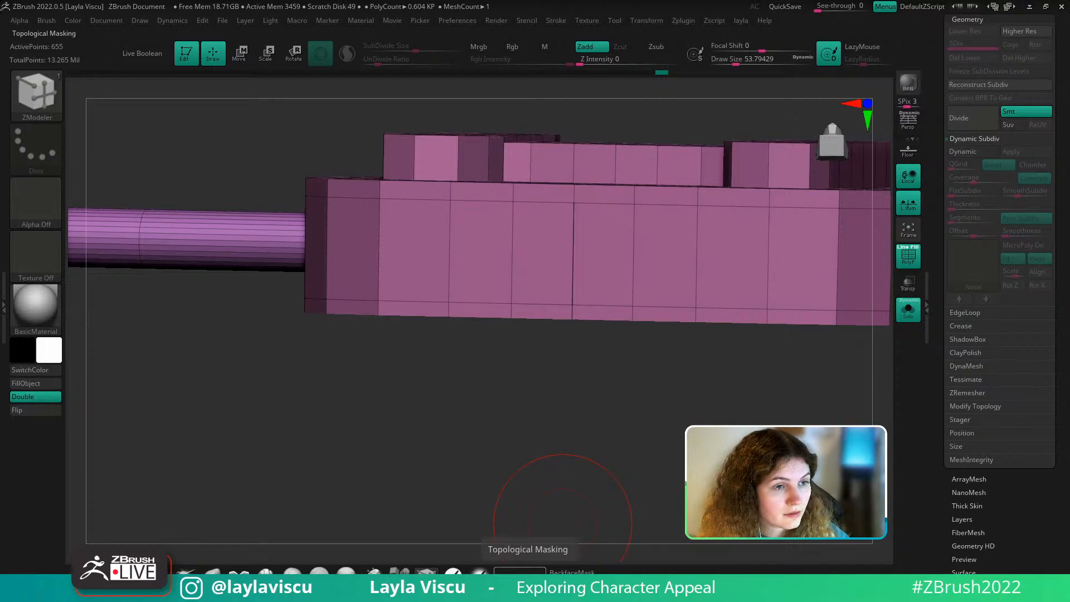
# Examine the bracket and wire from the front and at an angle with the wireframe display turned off
pyautogui.moveTo(612, 390)
pyautogui.keyDown('ctrl'); pyautogui.mouseDown(button='right')
pyautogui.moveTo(600, 383)
pyautogui.moveTo(537, 408)
pyautogui.moveTo(558, 413)
pyautogui.moveTo(575, 436)
pyautogui.moveTo(570, 397)
pyautogui.moveTo(571, 450)
pyautogui.mouseUp(button='right'); pyautogui.keyUp('ctrl')
pyautogui.moveTo(601, 385); pyautogui.dragTo(587, 417, button='right')
pyautogui.moveTo(587, 417)
pyautogui.keyDown('alt'); pyautogui.mouseDown(button='right')
pyautogui.moveTo(579, 434)
pyautogui.moveTo(602, 418)
pyautogui.moveTo(591, 430)
pyautogui.moveTo(604, 430)
pyautogui.mouseUp(button='right'); pyautogui.keyUp('alt')
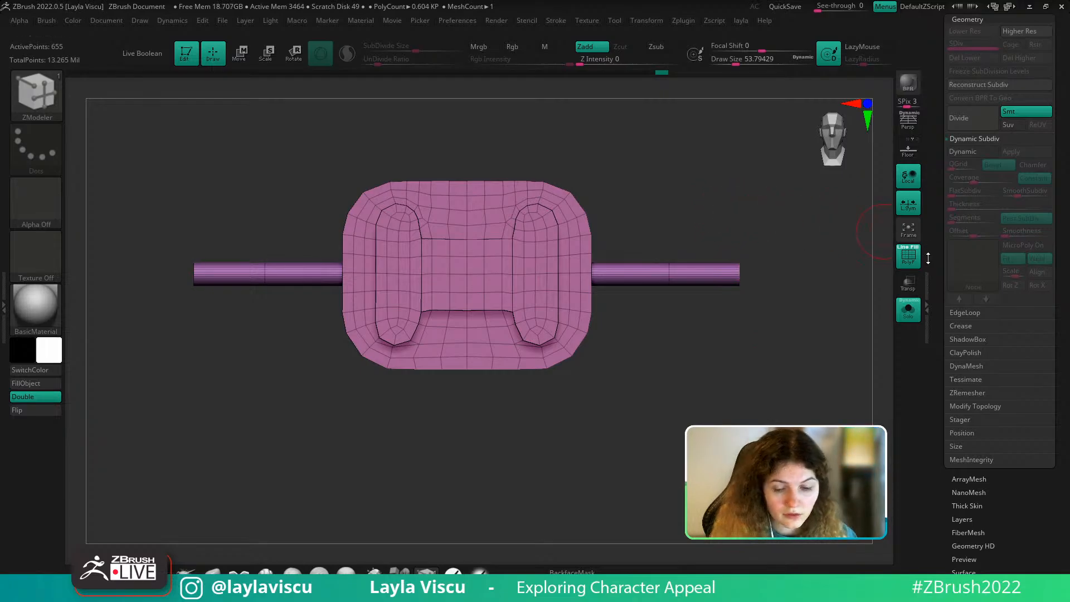
pyautogui.click(908, 319)
pyautogui.click(913, 314)
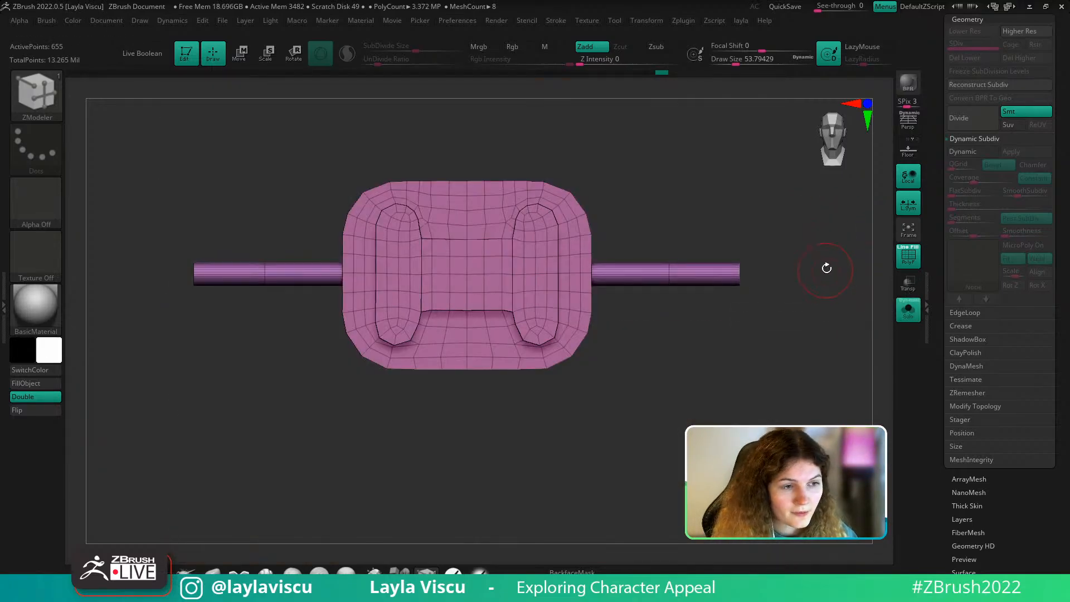
pyautogui.hotkey('shift', 'f')
pyautogui.keyDown('alt'); pyautogui.moveTo(650, 240); pyautogui.dragTo(657, 287, button='right'); pyautogui.keyUp('alt')
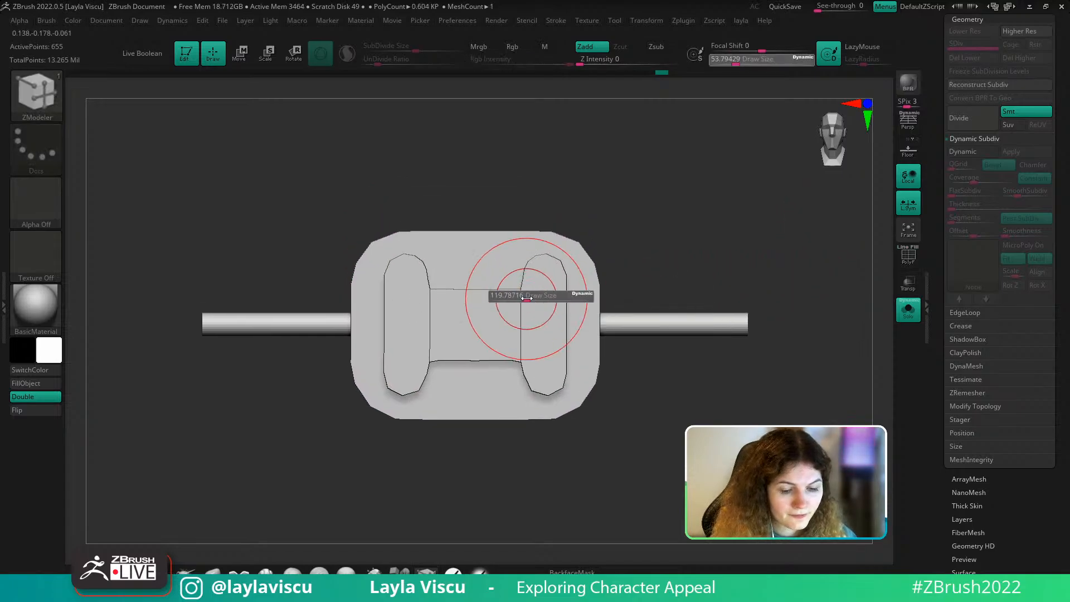
pyautogui.press('ctrl')
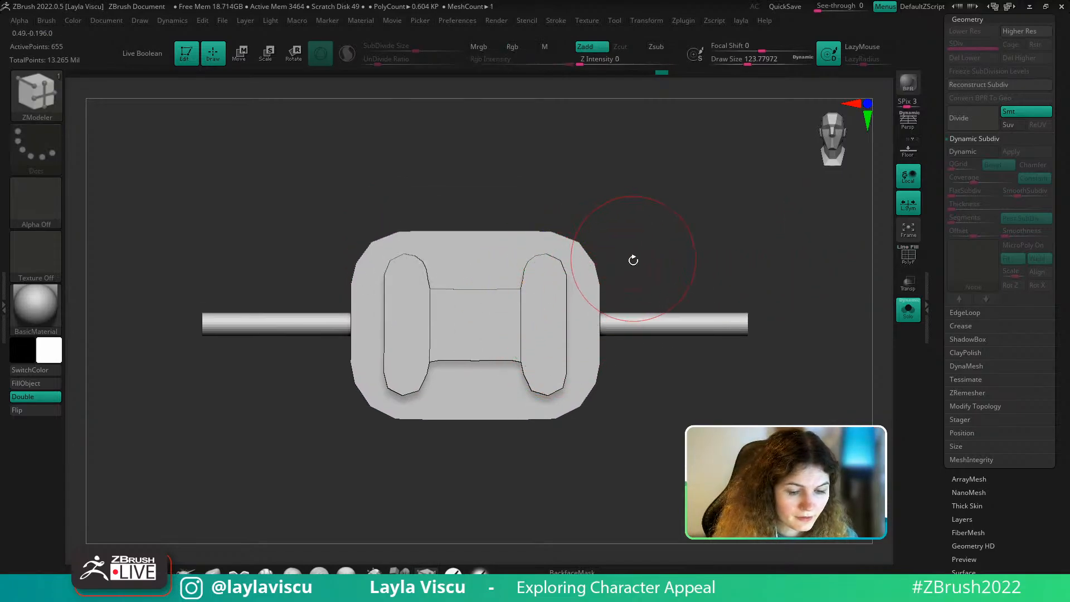
pyautogui.press('s')
pyautogui.moveTo(672, 259); pyautogui.dragTo(677, 258)
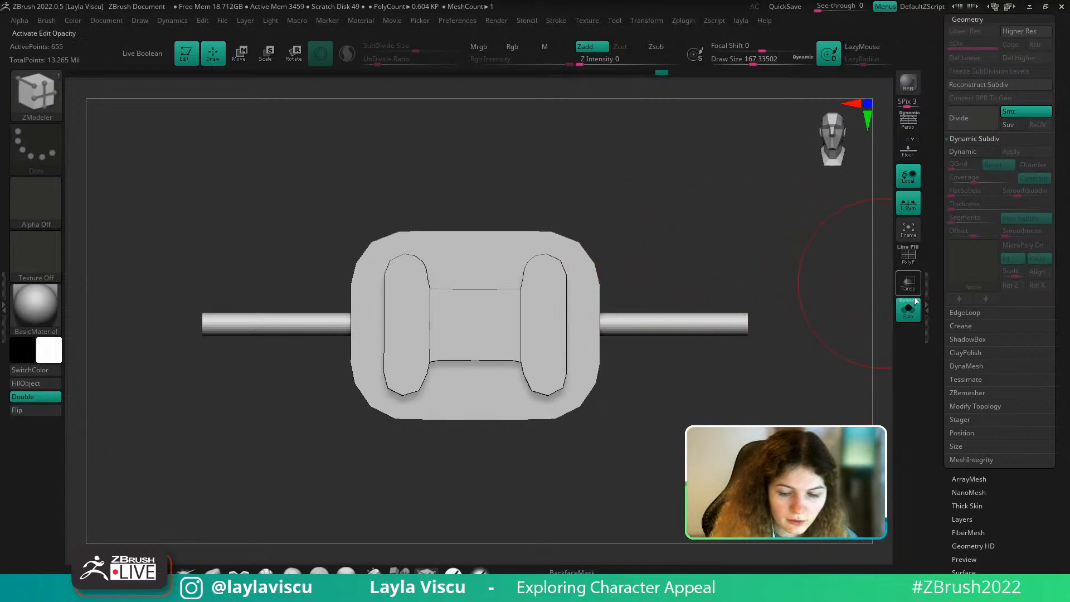
pyautogui.moveTo(801, 270); pyautogui.dragTo(814, 333)
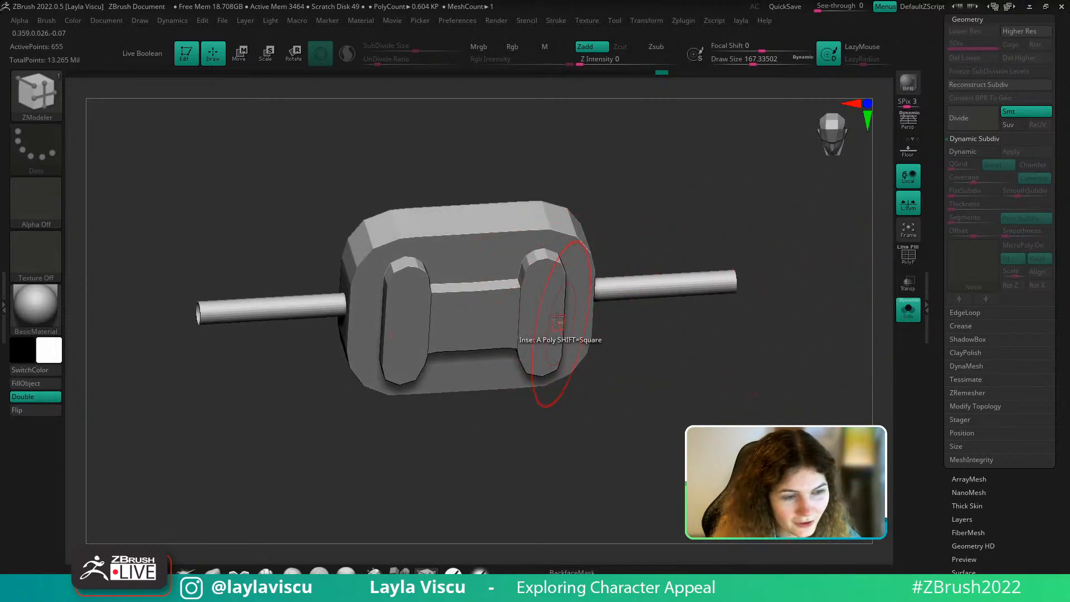
pyautogui.press('shift')
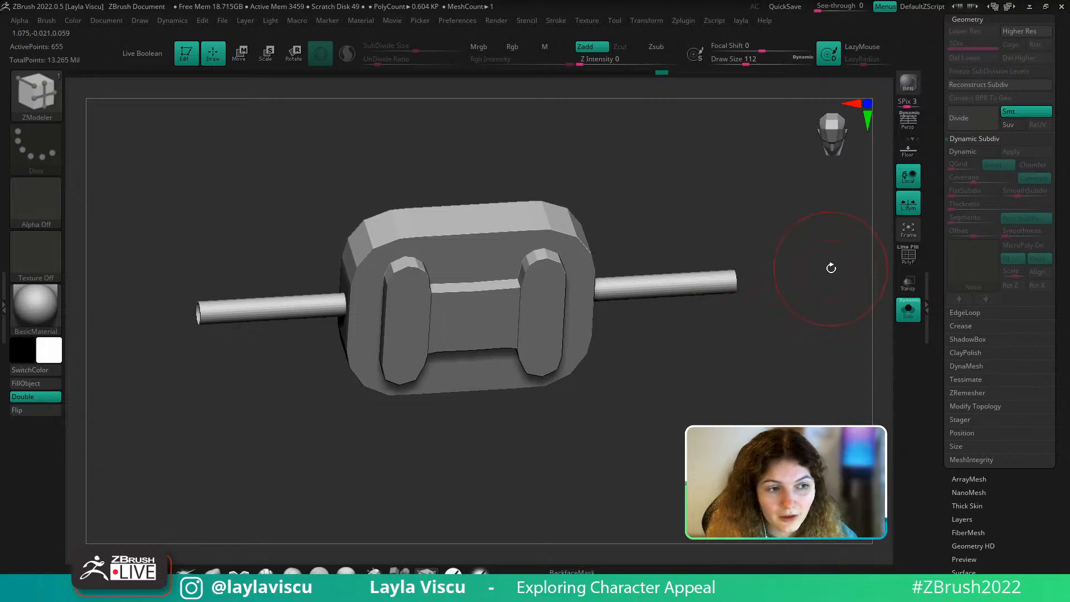
pyautogui.moveTo(800, 286)
pyautogui.keyDown('shift'); pyautogui.mouseDown()
pyautogui.moveTo(800, 268)
pyautogui.moveTo(779, 289)
pyautogui.moveTo(802, 293)
pyautogui.mouseUp(); pyautogui.keyUp('shift')
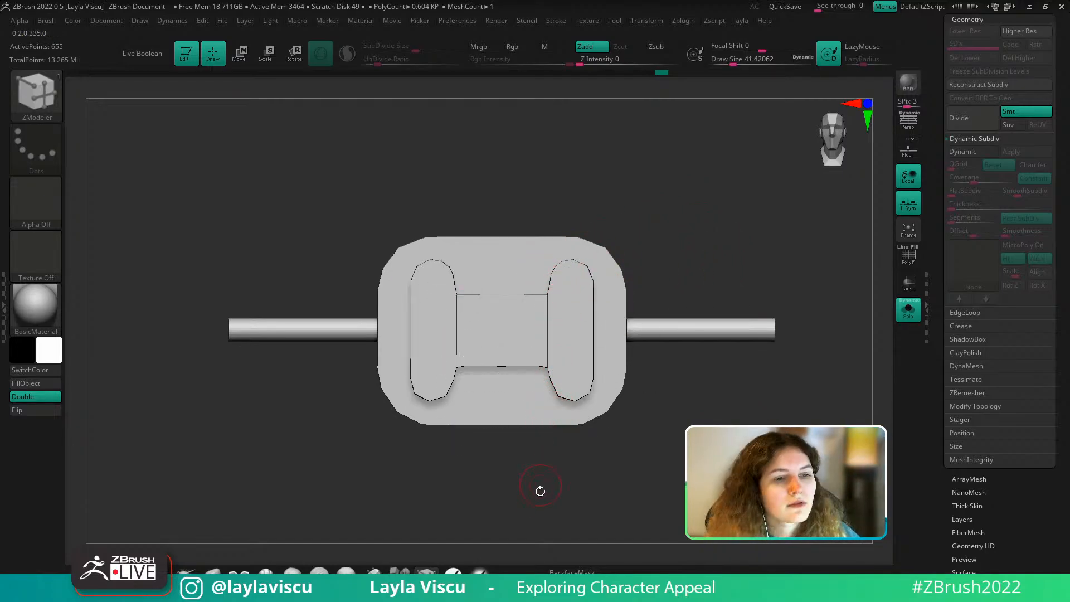
# Turn the wireframe back on and check the bracket's edge flow from several angles, glancing at the full character
pyautogui.click(909, 315)
pyautogui.click(909, 310)
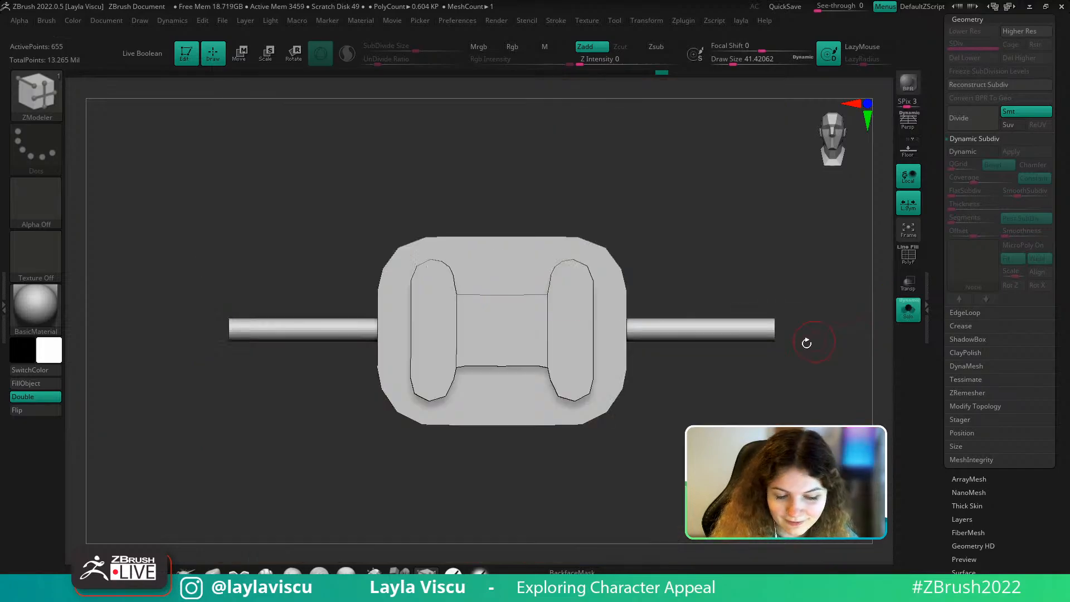
pyautogui.hotkey('shift', 'f')
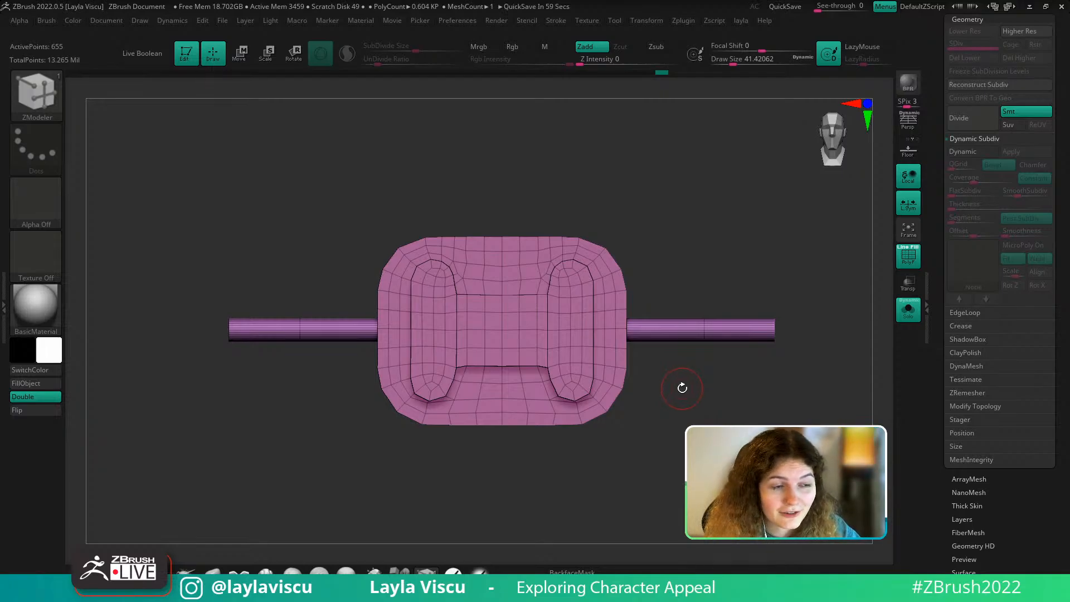
pyautogui.click(915, 317)
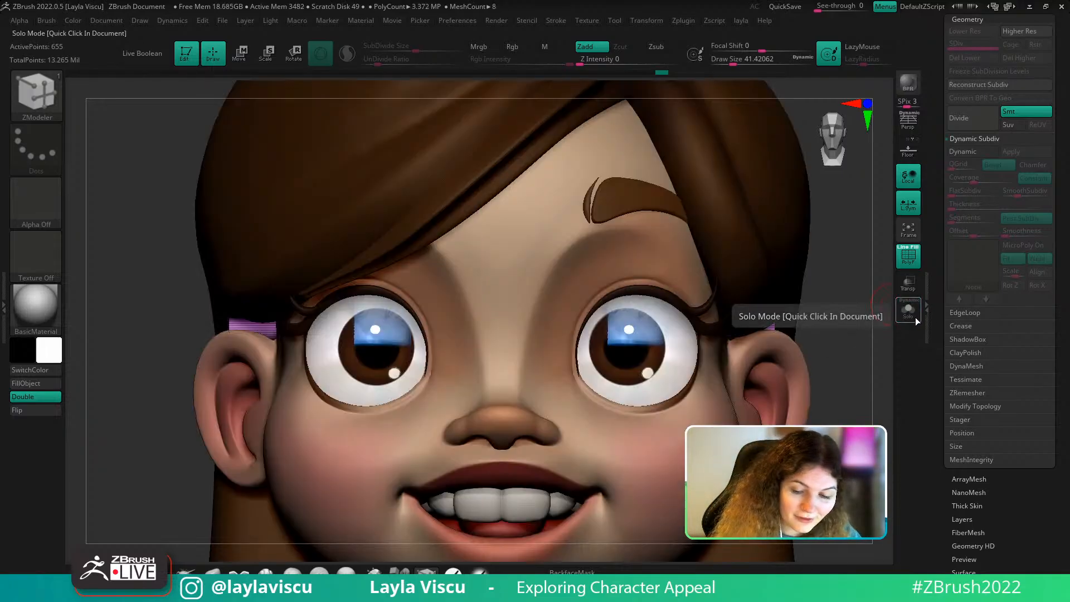
pyautogui.click(915, 316)
pyautogui.hotkey('shift', 'f')
pyautogui.hotkey('shift', 'f')
pyautogui.moveTo(667, 253); pyautogui.dragTo(660, 279, button='right')
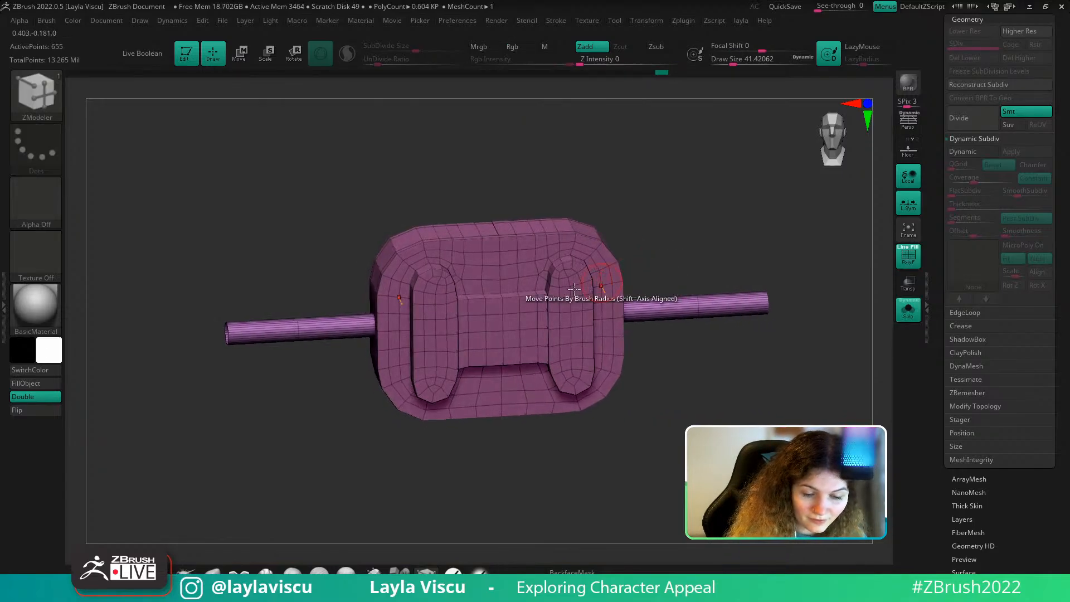
pyautogui.moveTo(502, 256); pyautogui.dragTo(519, 279, button='right')
pyautogui.moveTo(571, 183); pyautogui.dragTo(564, 215, button='right')
pyautogui.keyDown('ctrl'); pyautogui.moveTo(522, 226); pyautogui.dragTo(523, 290, button='right'); pyautogui.keyUp('ctrl')
pyautogui.press('s')
pyautogui.moveTo(504, 207); pyautogui.dragTo(486, 206)
pyautogui.moveTo(509, 165)
pyautogui.mouseDown(button='right')
pyautogui.moveTo(494, 266)
pyautogui.moveTo(511, 181)
pyautogui.moveTo(506, 138)
pyautogui.mouseUp(button='right')
pyautogui.keyDown('ctrl'); pyautogui.moveTo(510, 248); pyautogui.dragTo(478, 113, button='right'); pyautogui.keyUp('ctrl')
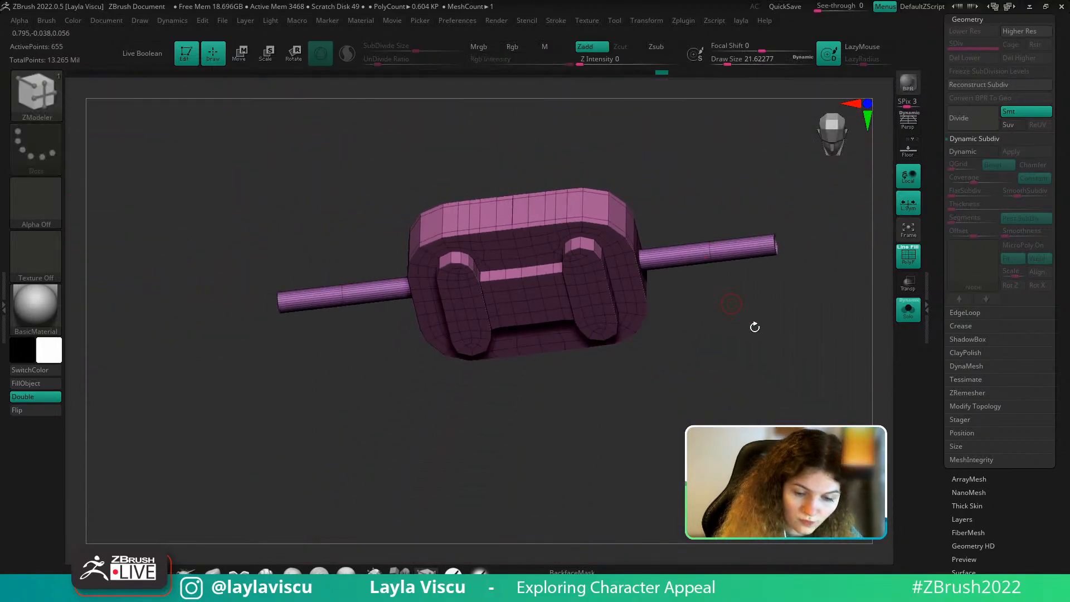
pyautogui.keyDown('shift'); pyautogui.moveTo(755, 327); pyautogui.dragTo(772, 312, button='right'); pyautogui.keyUp('shift')
# Save the tool over the existing mabel_v004.ztl file
pyautogui.moveTo(1057, 68); pyautogui.dragTo(1052, 132)
pyautogui.click(963, 113)
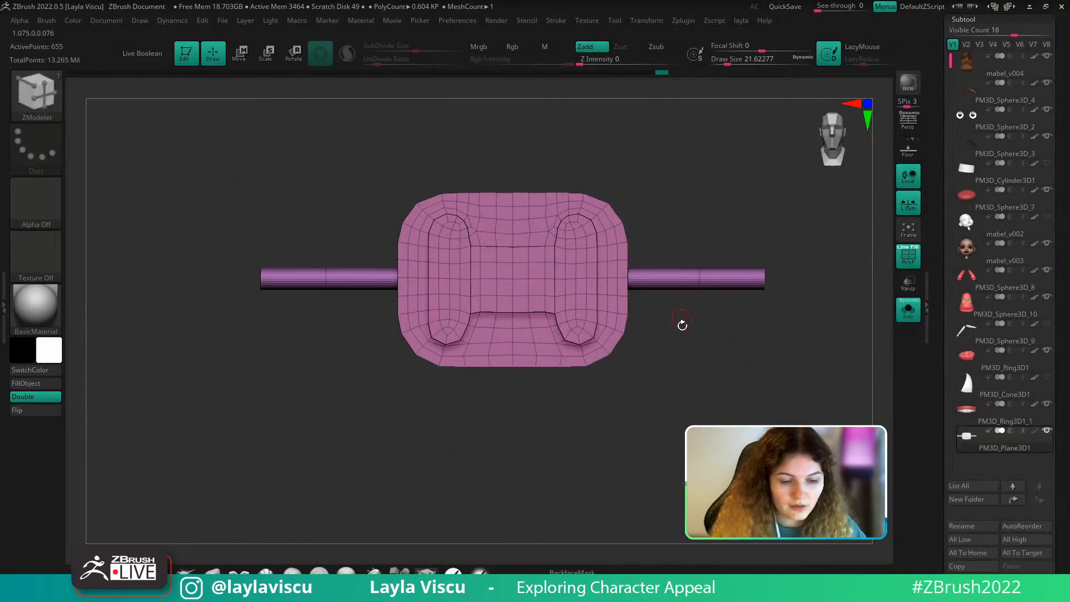
pyautogui.moveTo(681, 325); pyautogui.dragTo(671, 374, button='right')
pyautogui.press('s')
pyautogui.moveTo(534, 224)
pyautogui.mouseDown()
pyautogui.moveTo(547, 224)
pyautogui.moveTo(513, 213)
pyautogui.moveTo(522, 214)
pyautogui.mouseUp()
pyautogui.hotkey('ctrl', 'z')
pyautogui.moveTo(1060, 473); pyautogui.dragTo(1068, 533)
pyautogui.moveTo(1051, 135); pyautogui.dragTo(1052, 187)
pyautogui.click(1015, 49)
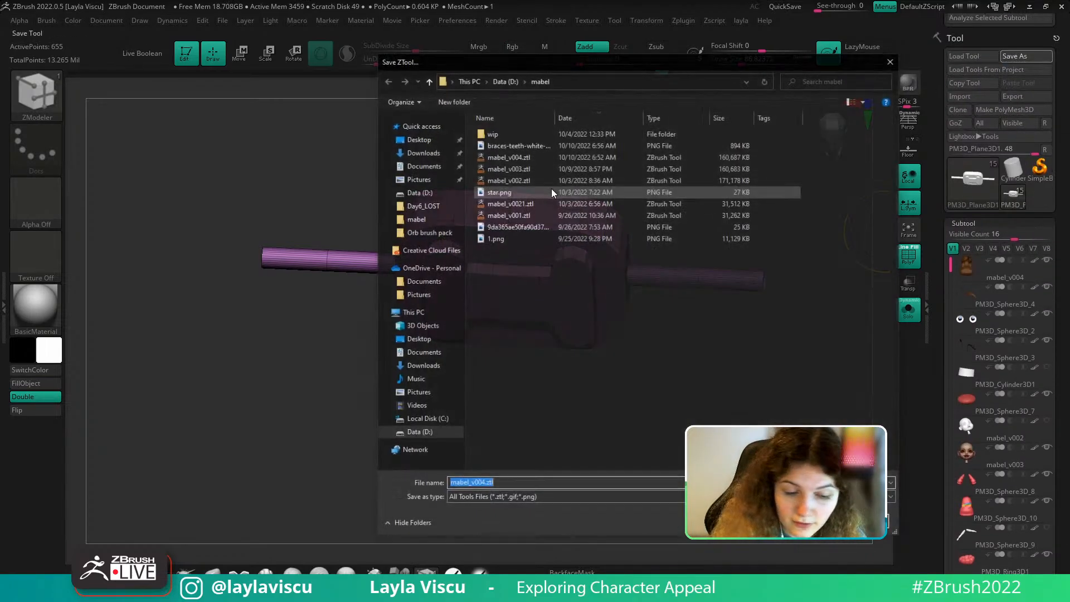
pyautogui.doubleClick(537, 154)
pyautogui.click(567, 296)
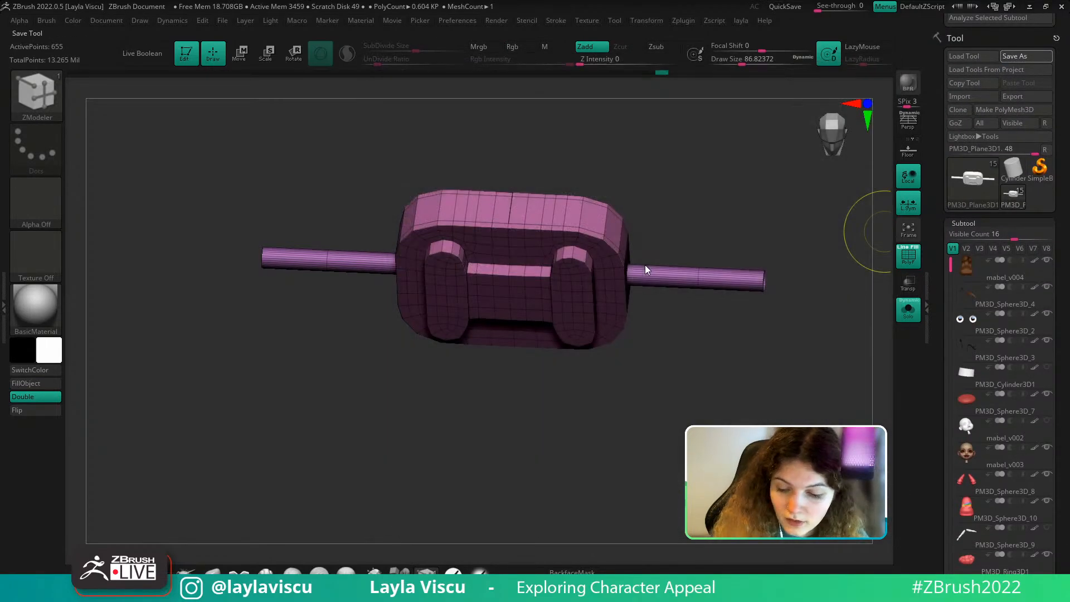
# Duplicate the bracket subtool, isolate the wire in the copy and delete the hidden bracket geometry
pyautogui.scroll(-10, 972, 359)
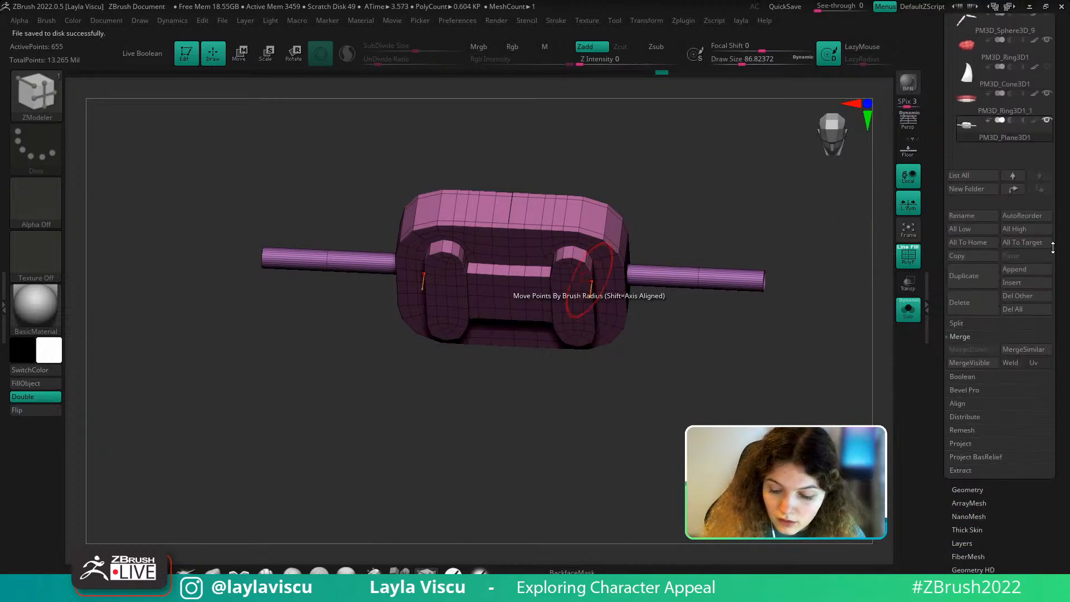
pyautogui.hotkey('ctrl', 'shift', 'd')
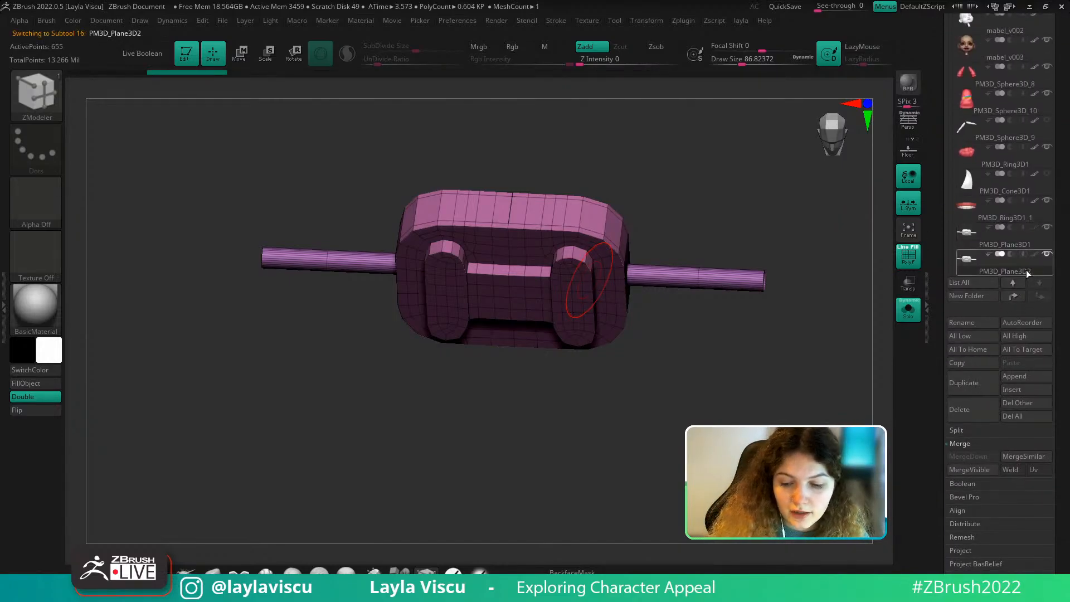
pyautogui.keyDown('ctrl'); pyautogui.keyDown('shift'); pyautogui.click(762, 279); pyautogui.keyUp('shift'); pyautogui.keyUp('ctrl')
pyautogui.press('space')
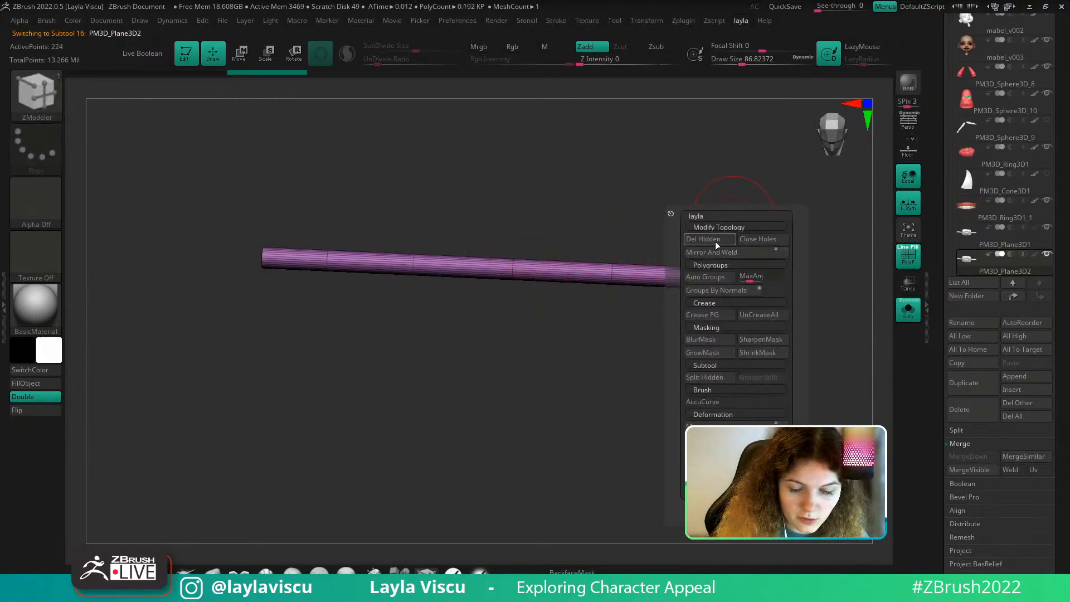
pyautogui.click(707, 238)
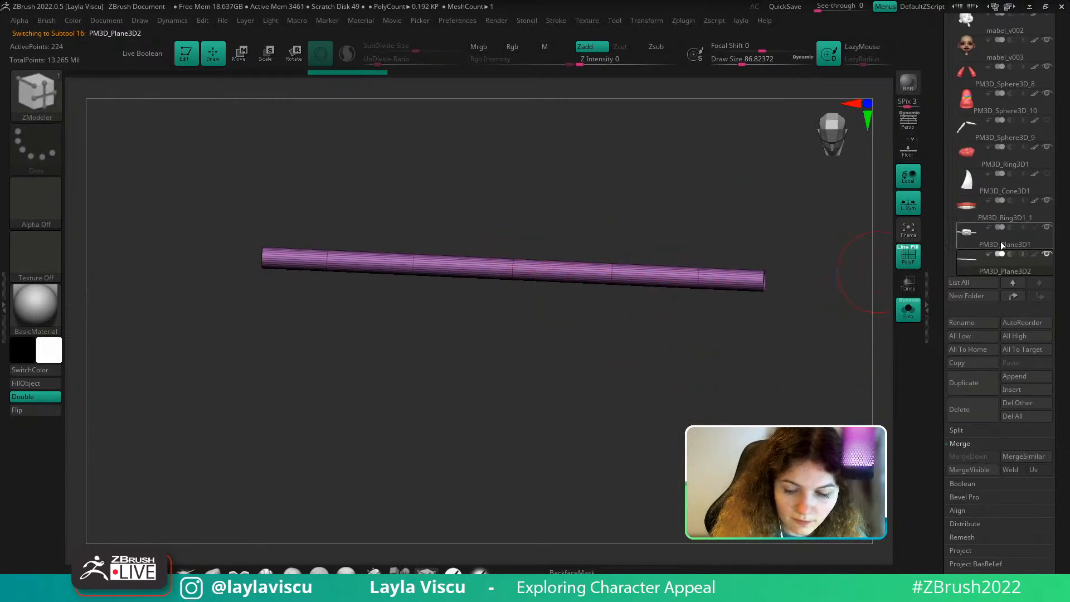
# Roll the original bracket subtool back to its earlier separate-polygroup state and delete its old wire
pyautogui.click(1001, 240)
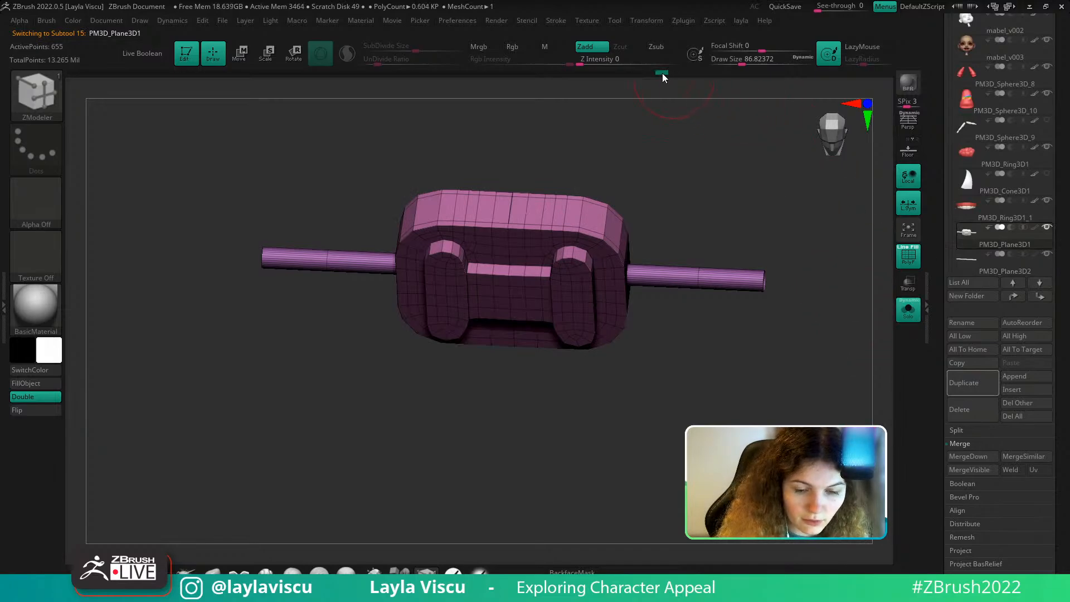
pyautogui.moveTo(662, 74)
pyautogui.mouseDown()
pyautogui.moveTo(551, 80)
pyautogui.moveTo(604, 78)
pyautogui.mouseUp()
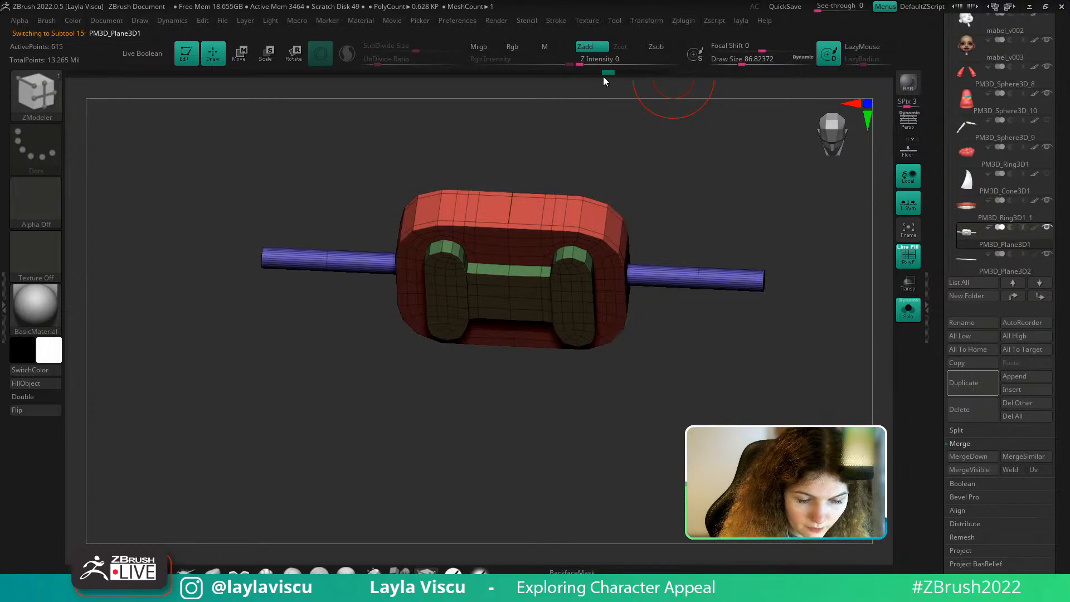
pyautogui.hotkey('ctrl', 'z')
pyautogui.hotkey('ctrl', 'z')
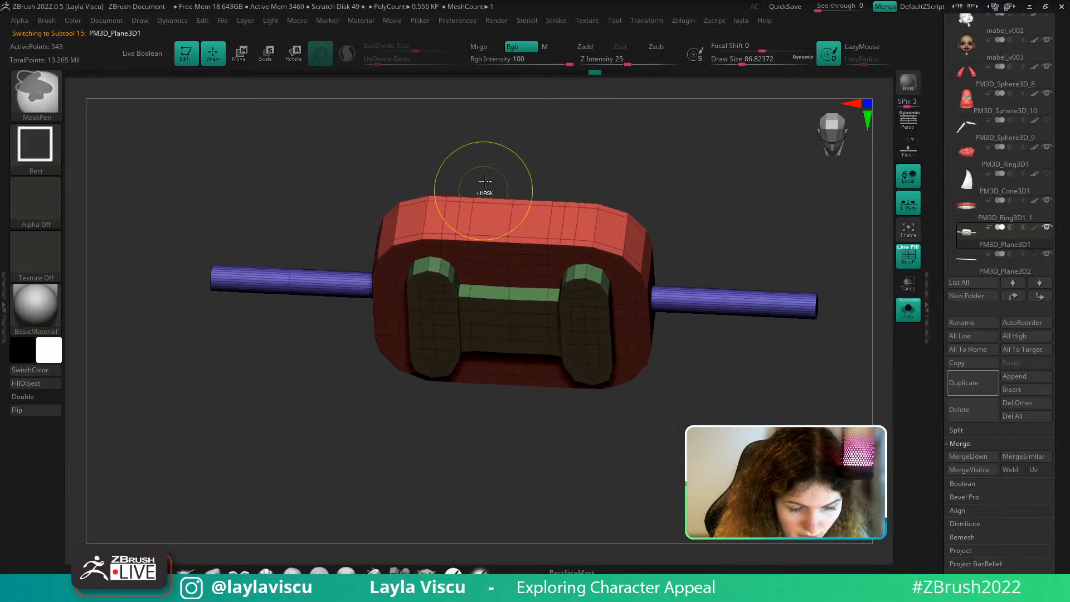
pyautogui.keyDown('ctrl'); pyautogui.keyDown('shift'); pyautogui.click(815, 304); pyautogui.keyUp('shift'); pyautogui.keyUp('ctrl')
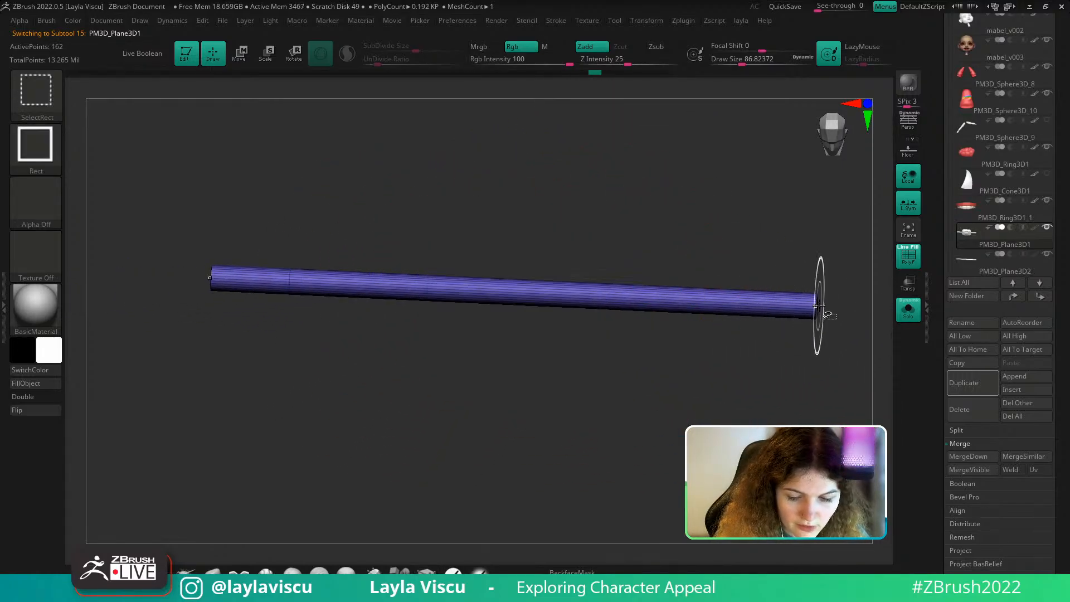
pyautogui.keyDown('ctrl'); pyautogui.keyDown('shift'); pyautogui.click(818, 305); pyautogui.keyUp('shift'); pyautogui.keyUp('ctrl')
pyautogui.press('1')
pyautogui.click(807, 241)
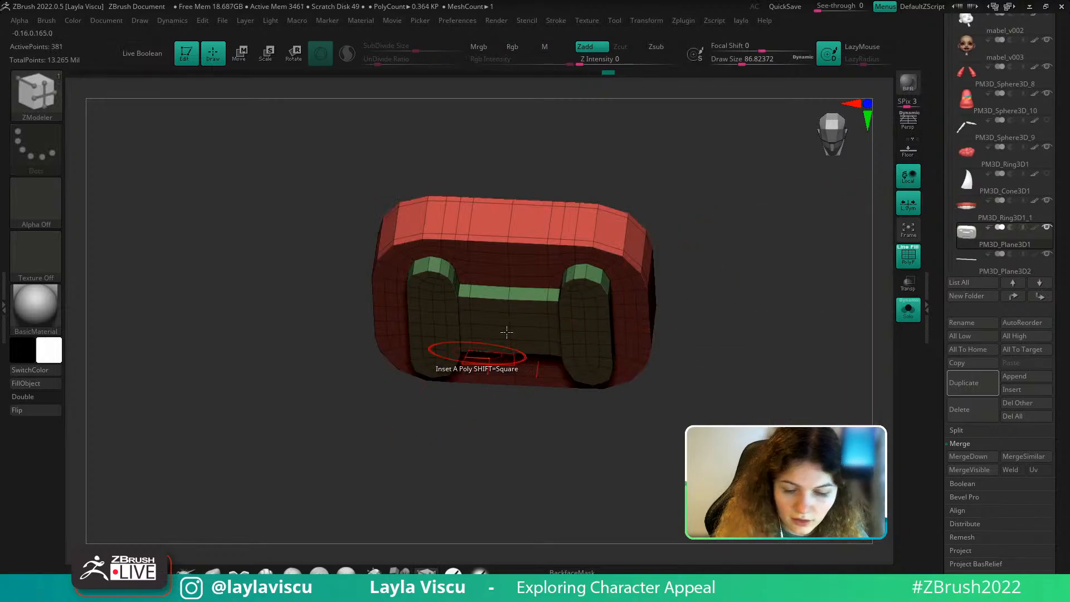
# Merge the bracket with the wire subtool below it and assign everything a single polygroup in front view
pyautogui.click(970, 459)
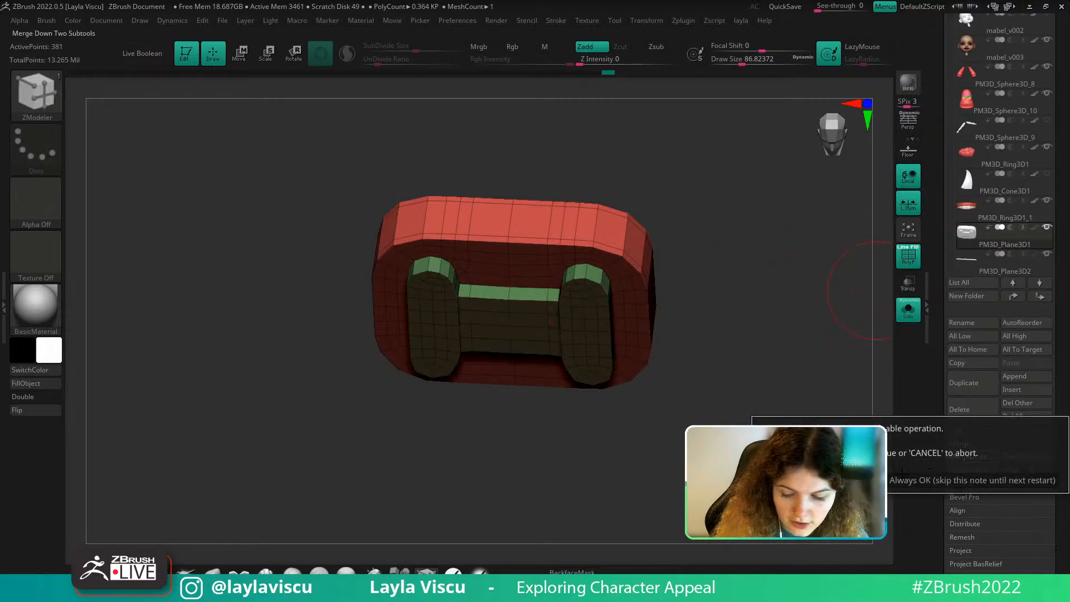
pyautogui.click(794, 480)
pyautogui.moveTo(735, 393); pyautogui.dragTo(723, 374)
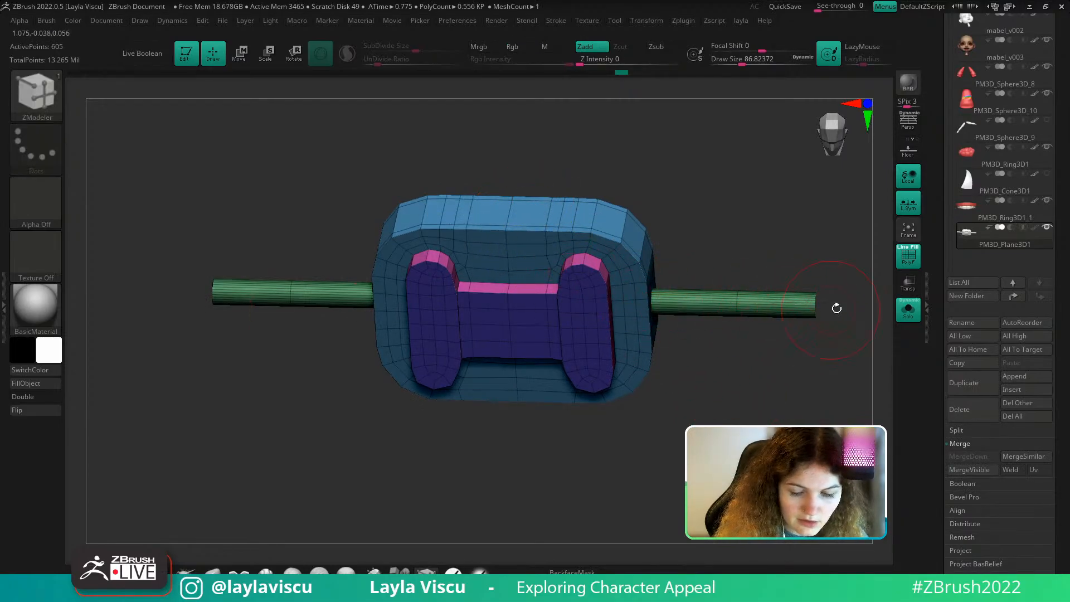
pyautogui.keyDown('shift'); pyautogui.moveTo(836, 306); pyautogui.dragTo(748, 402); pyautogui.keyUp('shift')
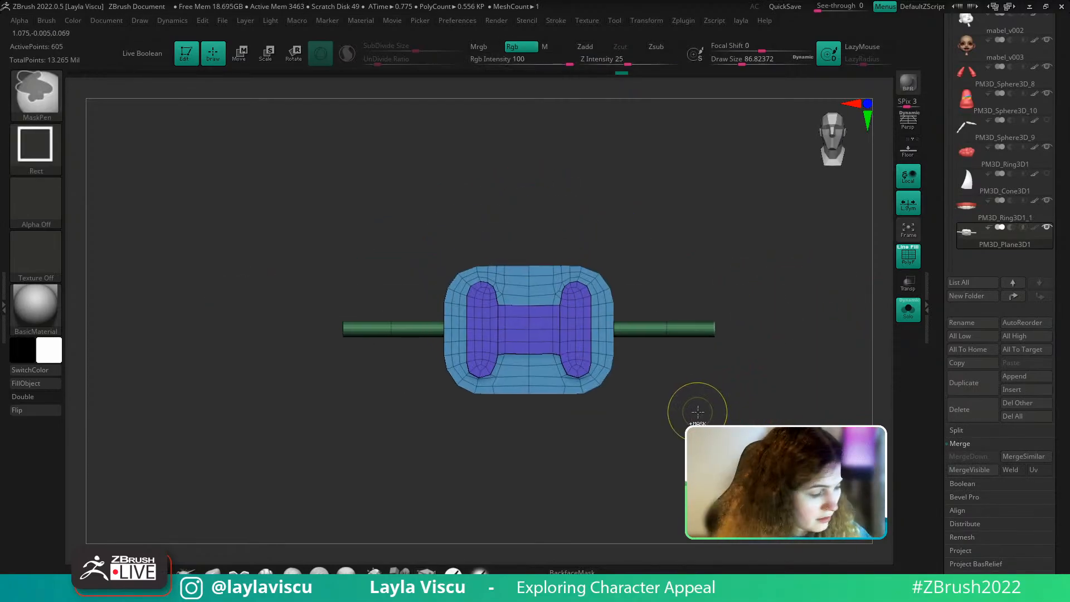
pyautogui.press('l')
pyautogui.click(668, 363)
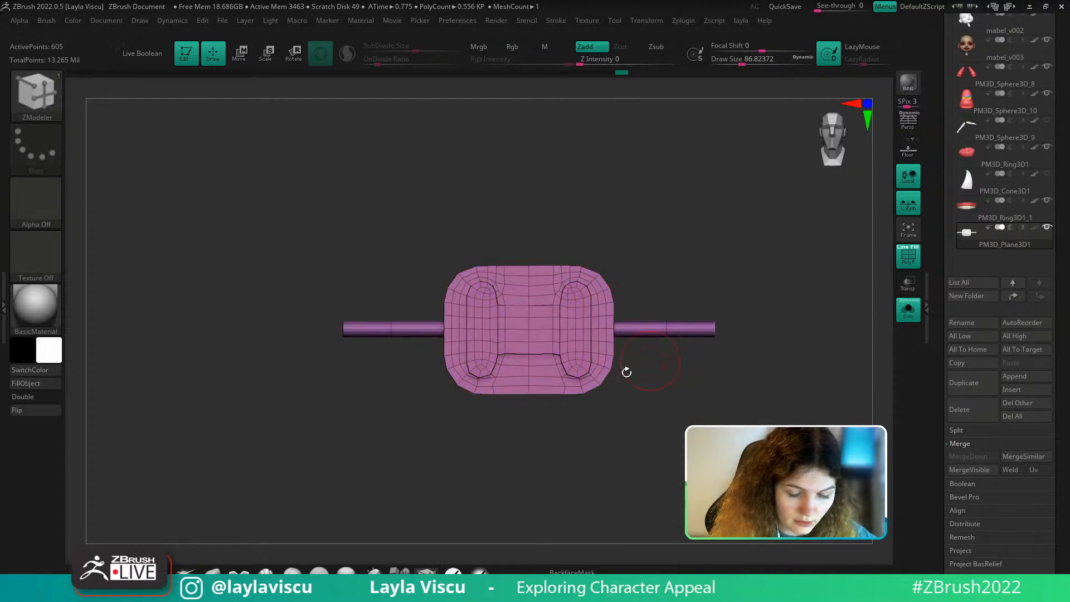
# Insert vertical edge loops through the bracket's middle and give both side sections a polygroup separate from the centre
pyautogui.moveTo(689, 392)
pyautogui.mouseDown()
pyautogui.moveTo(696, 404)
pyautogui.moveTo(726, 291)
pyautogui.moveTo(714, 301)
pyautogui.moveTo(731, 273)
pyautogui.mouseUp()
pyautogui.keyDown('ctrl'); pyautogui.moveTo(538, 332); pyautogui.dragTo(567, 251, button='right'); pyautogui.keyUp('ctrl')
pyautogui.click(557, 333)
pyautogui.keyDown('ctrl'); pyautogui.moveTo(760, 232); pyautogui.dragTo(563, 507); pyautogui.keyUp('ctrl')
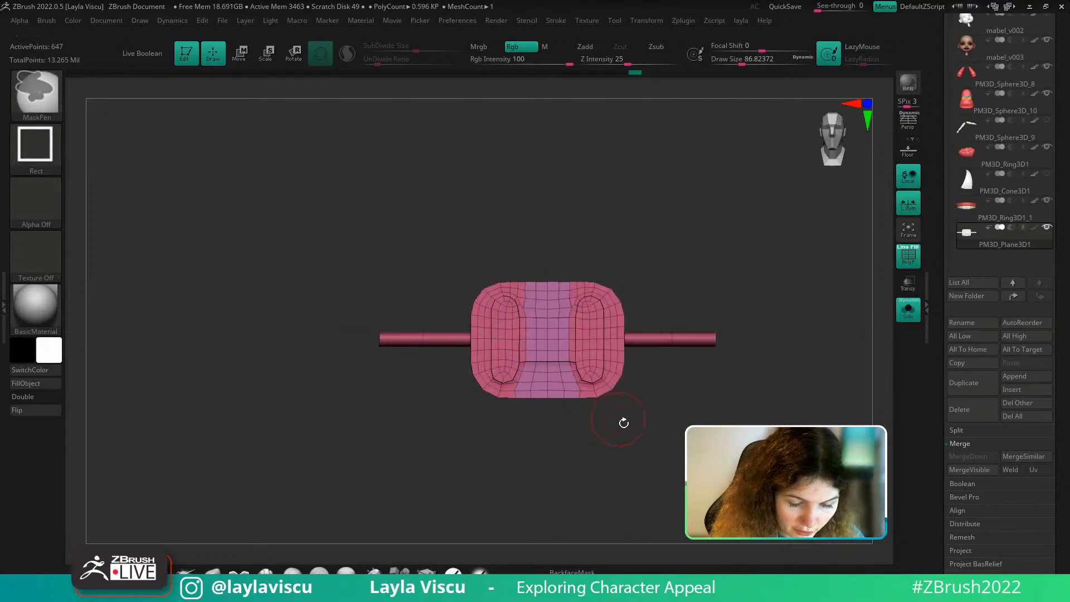
# Isolate the two side sections, assign the right one its own polygroup and show the whole mesh again
pyautogui.moveTo(621, 423)
pyautogui.mouseDown()
pyautogui.moveTo(630, 296)
pyautogui.moveTo(622, 497)
pyautogui.moveTo(640, 429)
pyautogui.moveTo(755, 320)
pyautogui.mouseUp()
pyautogui.keyDown('ctrl'); pyautogui.keyDown('shift'); pyautogui.click(622, 345); pyautogui.keyUp('shift'); pyautogui.keyUp('ctrl')
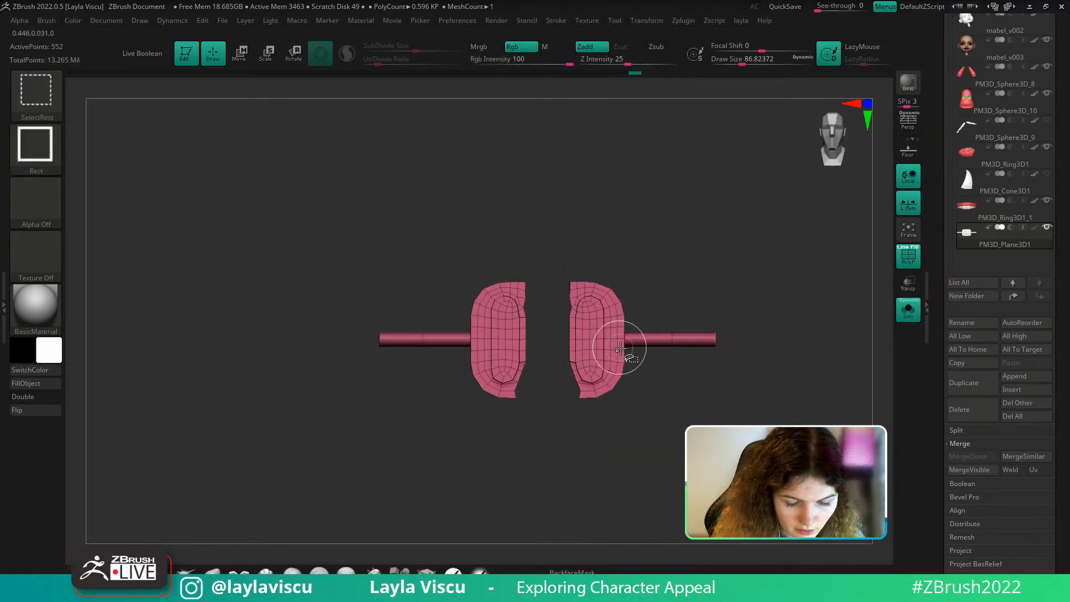
pyautogui.press('1')
pyautogui.click(714, 352)
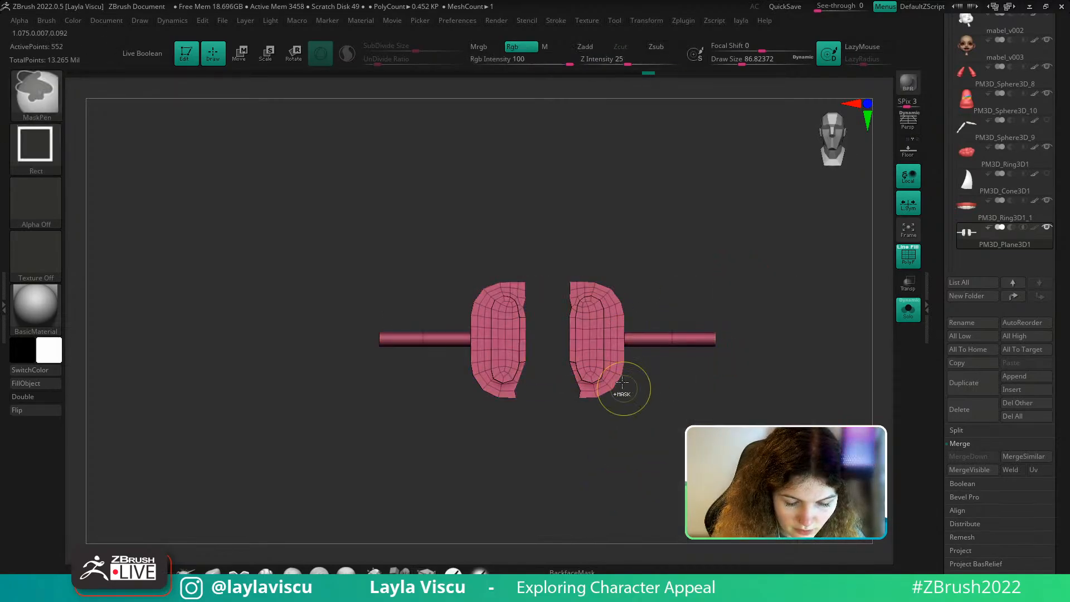
pyautogui.press('ctrl')
pyautogui.hotkey('ctrl', 'w')
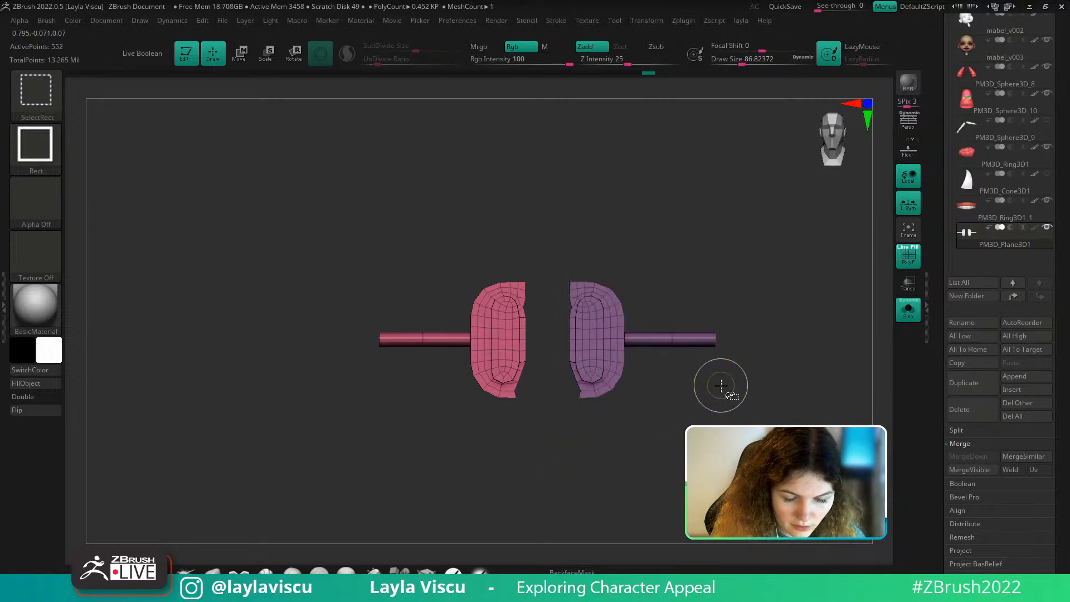
pyautogui.keyDown('ctrl'); pyautogui.keyDown('shift'); pyautogui.click(723, 385); pyautogui.keyUp('shift'); pyautogui.keyUp('ctrl')
# Create a new InsertMesh brush from the whole three-polygroup bracket and wire mesh
pyautogui.moveTo(771, 362)
pyautogui.mouseDown()
pyautogui.moveTo(771, 263)
pyautogui.moveTo(795, 348)
pyautogui.moveTo(772, 363)
pyautogui.mouseUp()
pyautogui.press('w')
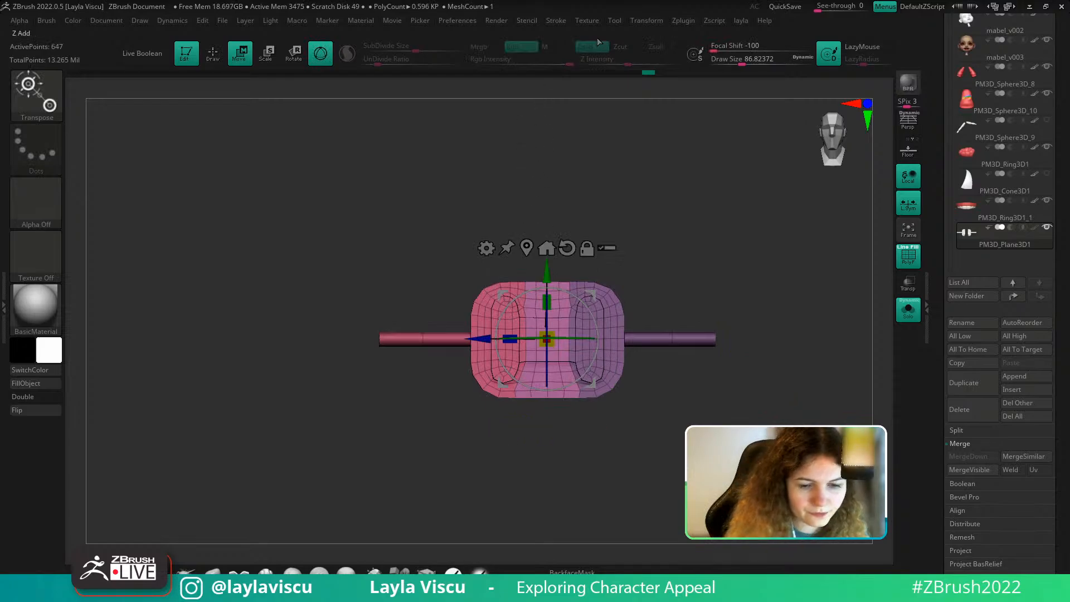
pyautogui.click(559, 20)
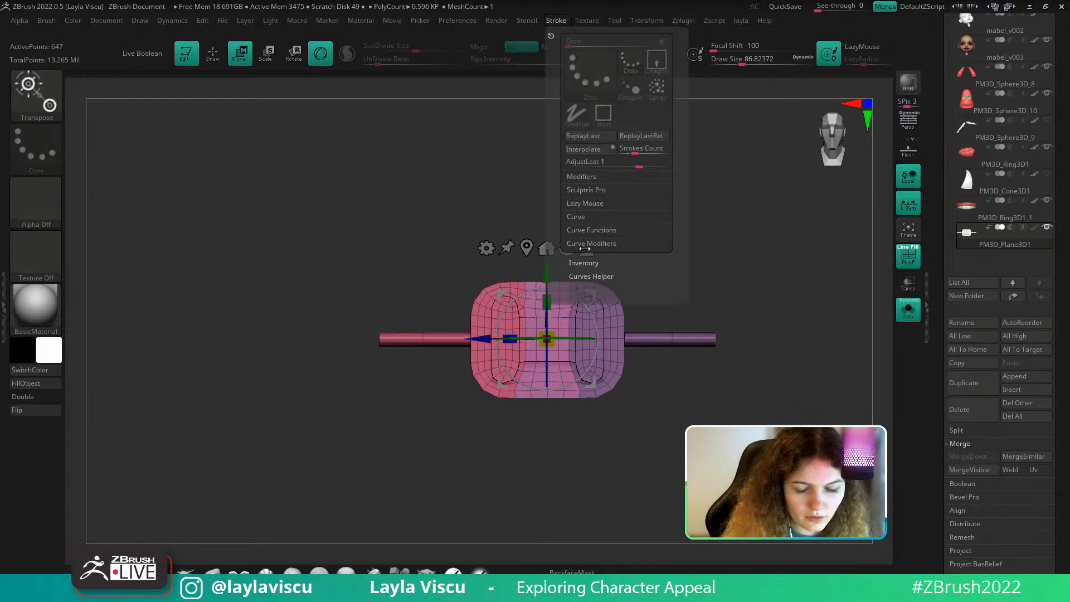
pyautogui.click(47, 20)
pyautogui.click(71, 303)
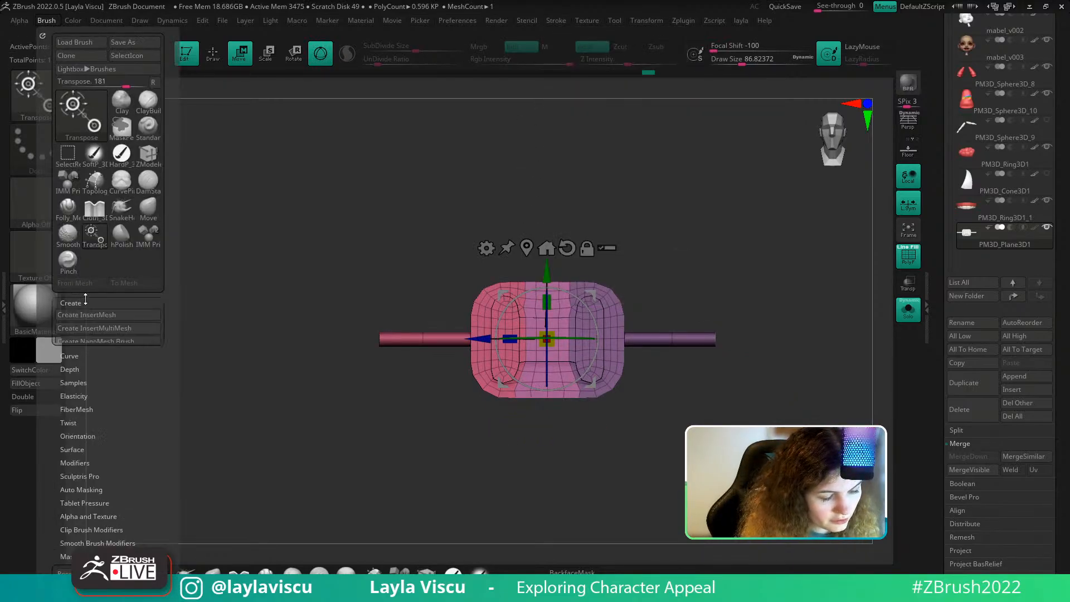
pyautogui.click(130, 314)
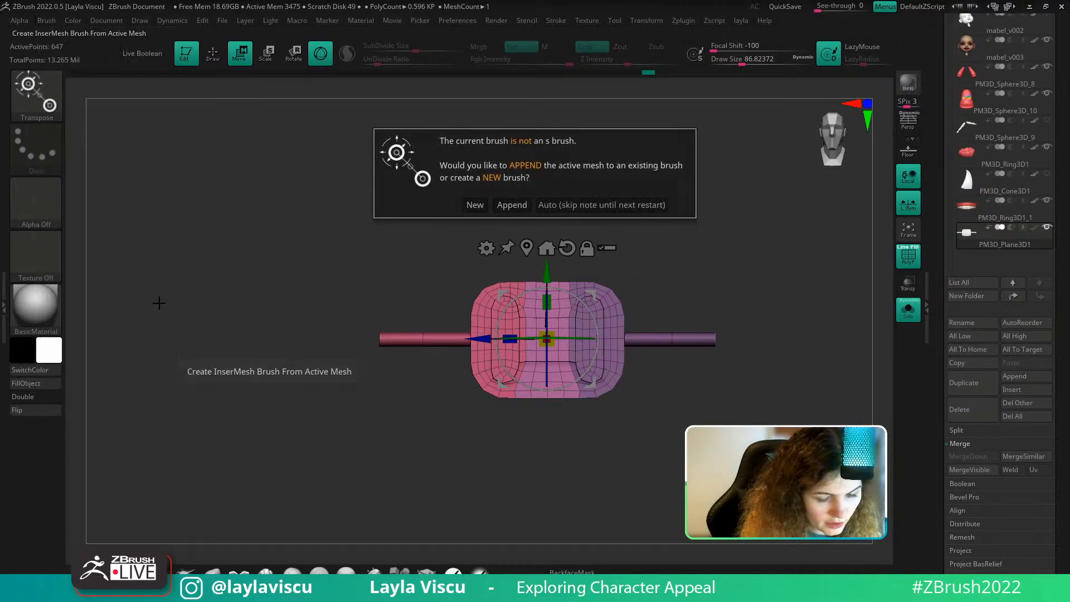
pyautogui.click(475, 204)
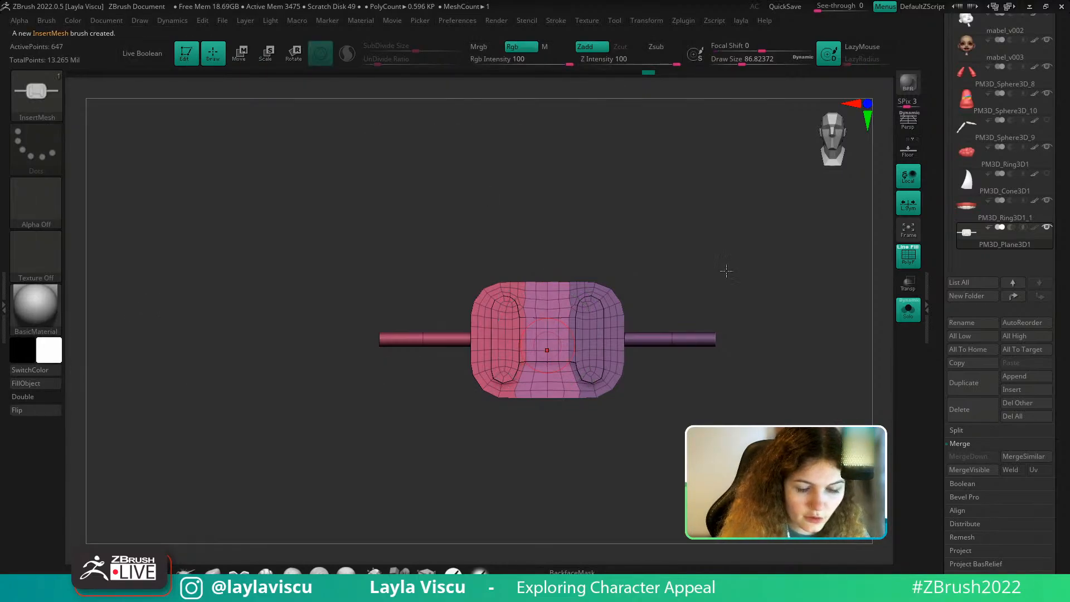
# Turn on Curve Mode for the new bracket insert brush
pyautogui.click(652, 21)
pyautogui.click(608, 20)
pyautogui.click(557, 22)
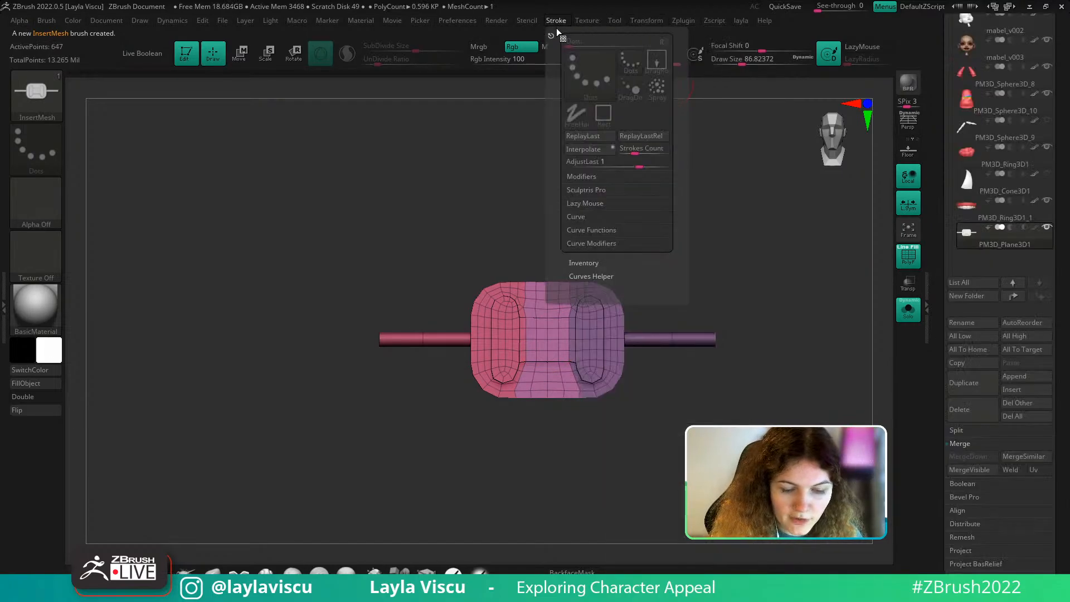
pyautogui.click(607, 244)
pyautogui.click(594, 216)
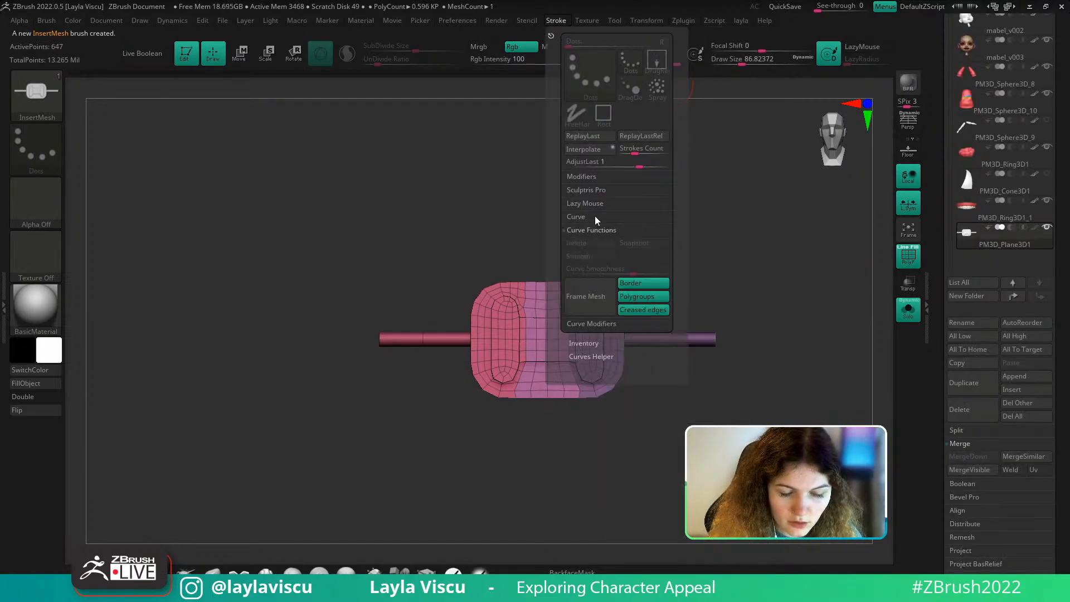
pyautogui.click(599, 230)
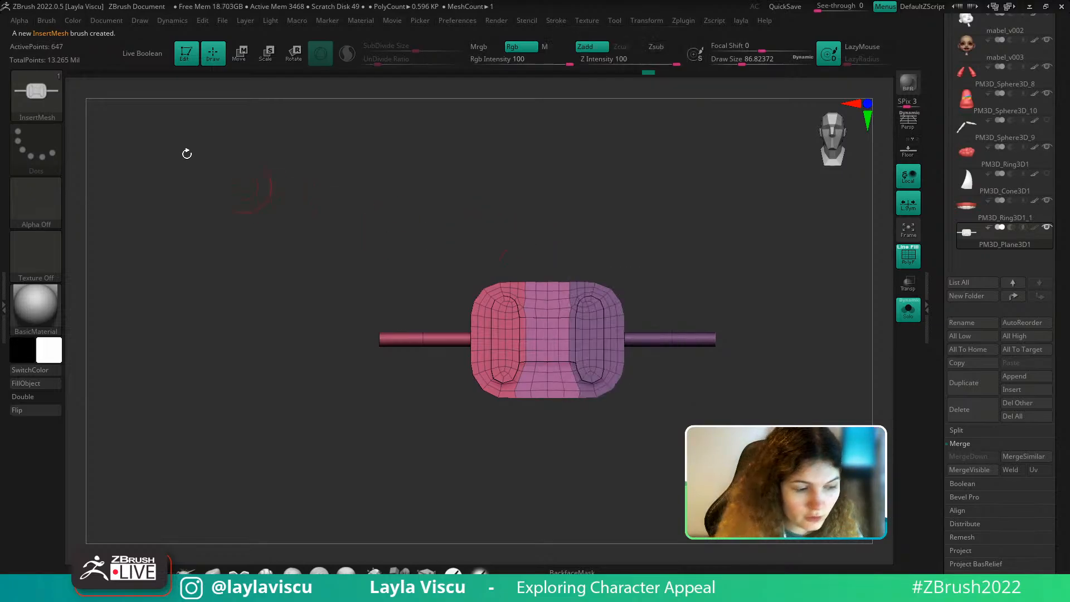
# Enable Tri Parts, Weld Points and Stretch for the insert brush and set its Max Bend Angle to 90
pyautogui.click(47, 21)
pyautogui.moveTo(132, 437); pyautogui.dragTo(118, 408)
pyautogui.click(104, 401)
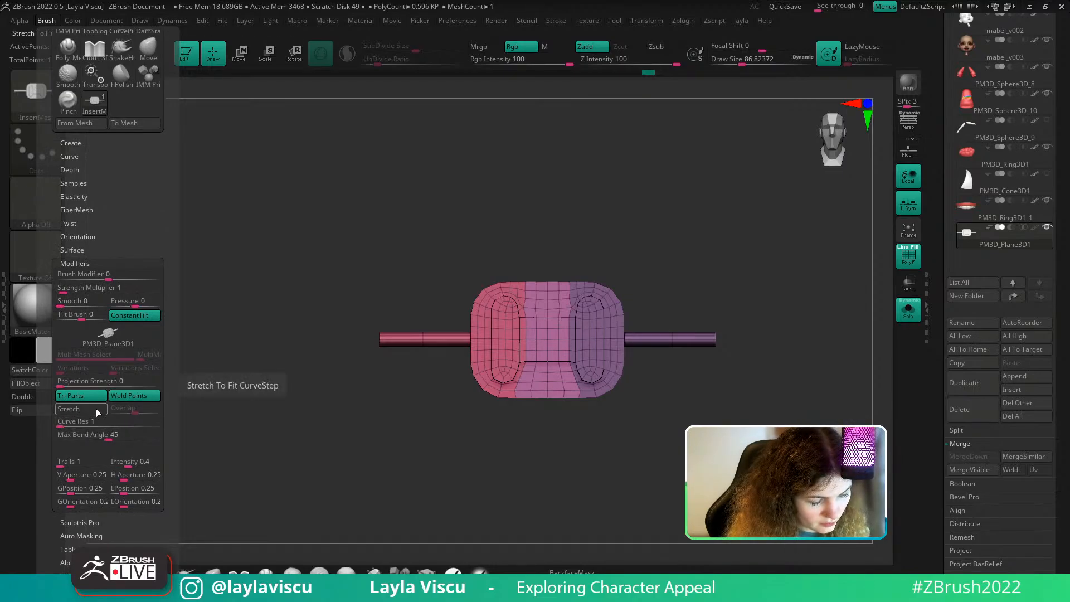
pyautogui.click(81, 409)
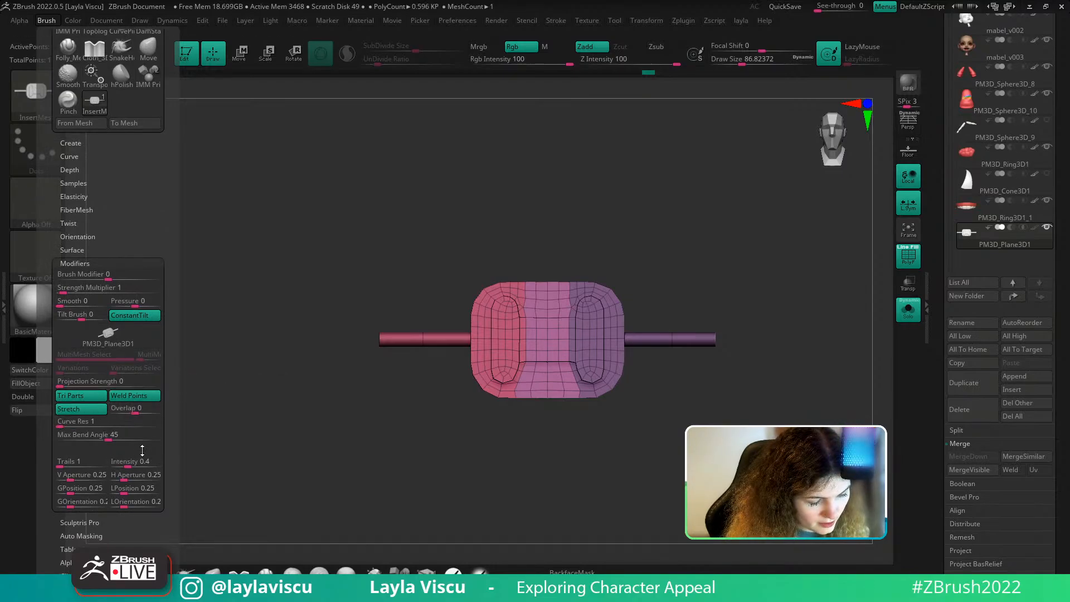
pyautogui.moveTo(114, 439); pyautogui.dragTo(159, 438)
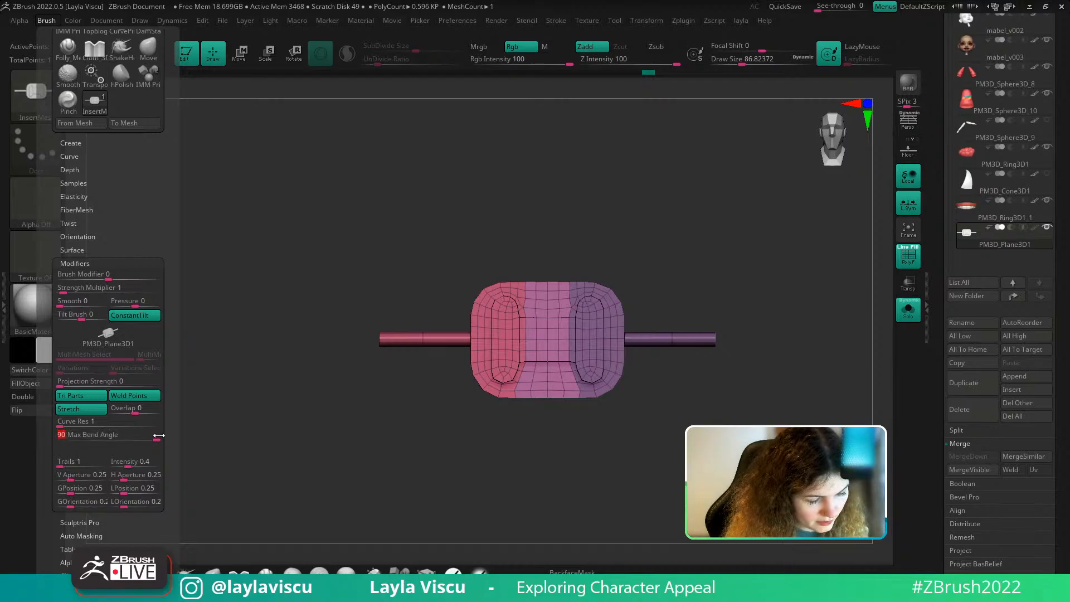
# Make the teeth subtool active, isolate it and turn off the polyframe display
pyautogui.click(906, 311)
pyautogui.click(1021, 216)
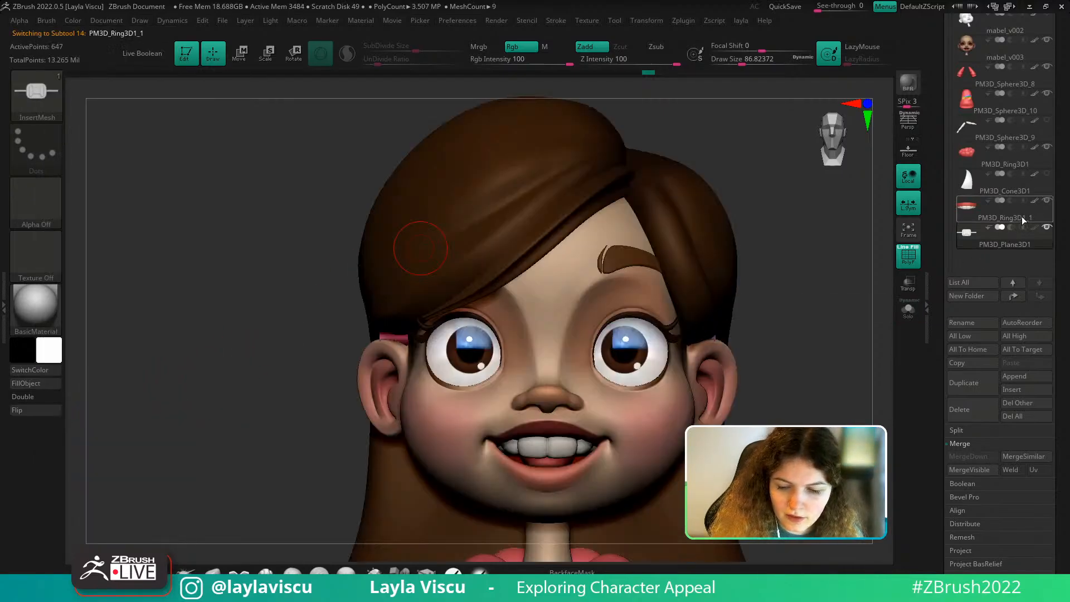
pyautogui.keyDown('alt'); pyautogui.moveTo(826, 379); pyautogui.dragTo(836, 279, button='right'); pyautogui.keyUp('alt')
pyautogui.click(908, 310)
pyautogui.hotkey('shift', 'f')
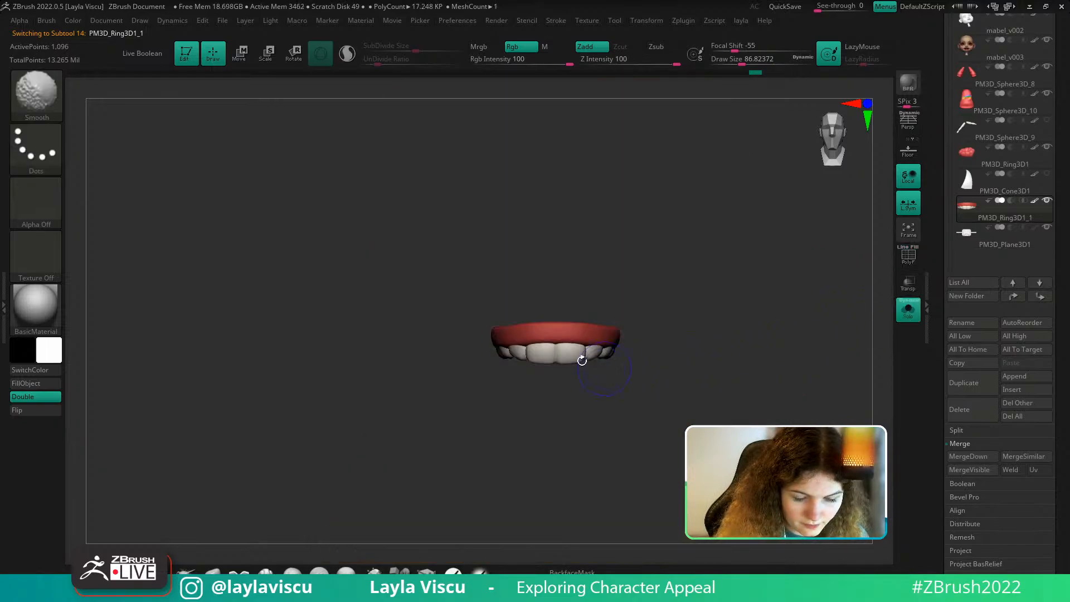
# Try drawing a curve of brackets across the front teeth, reducing the draw size to about 17, and undo the attempts
pyautogui.keyDown('ctrl'); pyautogui.moveTo(580, 358); pyautogui.dragTo(580, 372, button='right'); pyautogui.keyUp('ctrl')
pyautogui.moveTo(560, 355)
pyautogui.mouseDown()
pyautogui.moveTo(676, 365)
pyautogui.moveTo(625, 363)
pyautogui.moveTo(671, 357)
pyautogui.mouseUp()
pyautogui.hotkey('ctrl', 'z')
pyautogui.press('s')
pyautogui.moveTo(681, 379); pyautogui.dragTo(661, 384, button='right')
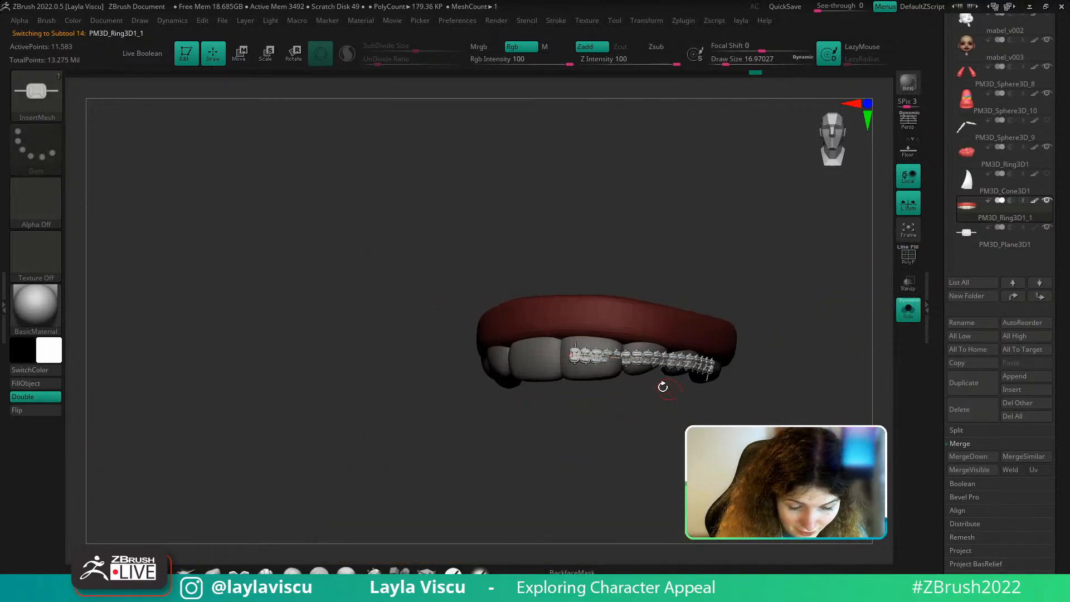
pyautogui.hotkey('ctrl', 'z')
pyautogui.moveTo(575, 352); pyautogui.dragTo(648, 356)
pyautogui.keyDown('ctrl'); pyautogui.moveTo(649, 391); pyautogui.dragTo(645, 458, button='right'); pyautogui.keyUp('ctrl')
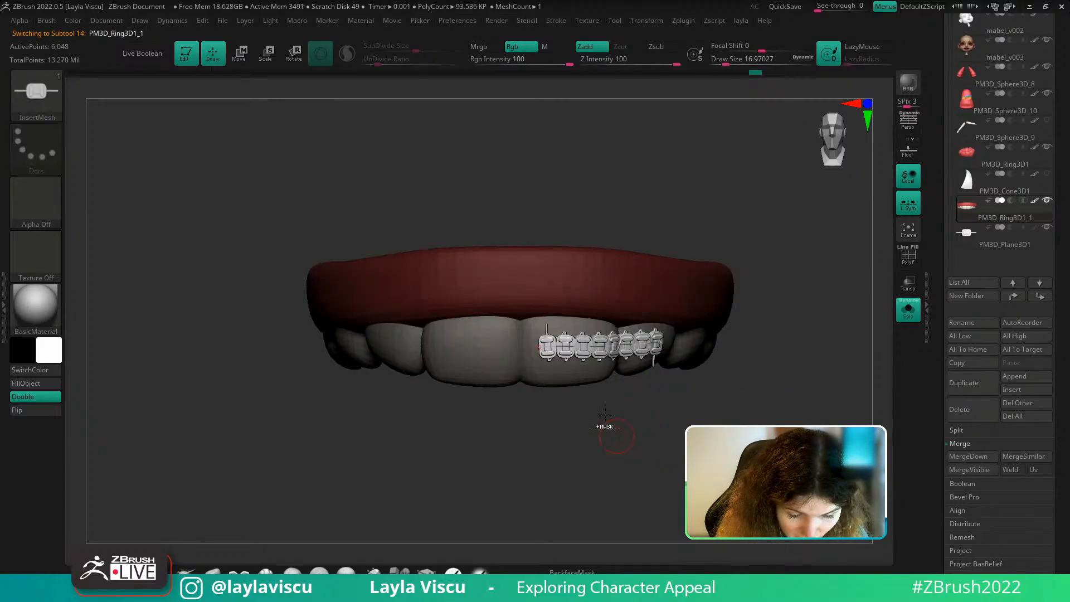
pyautogui.moveTo(604, 428)
pyautogui.keyDown('ctrl'); pyautogui.mouseDown(button='right')
pyautogui.moveTo(593, 446)
pyautogui.moveTo(585, 435)
pyautogui.mouseUp(button='right'); pyautogui.keyUp('ctrl')
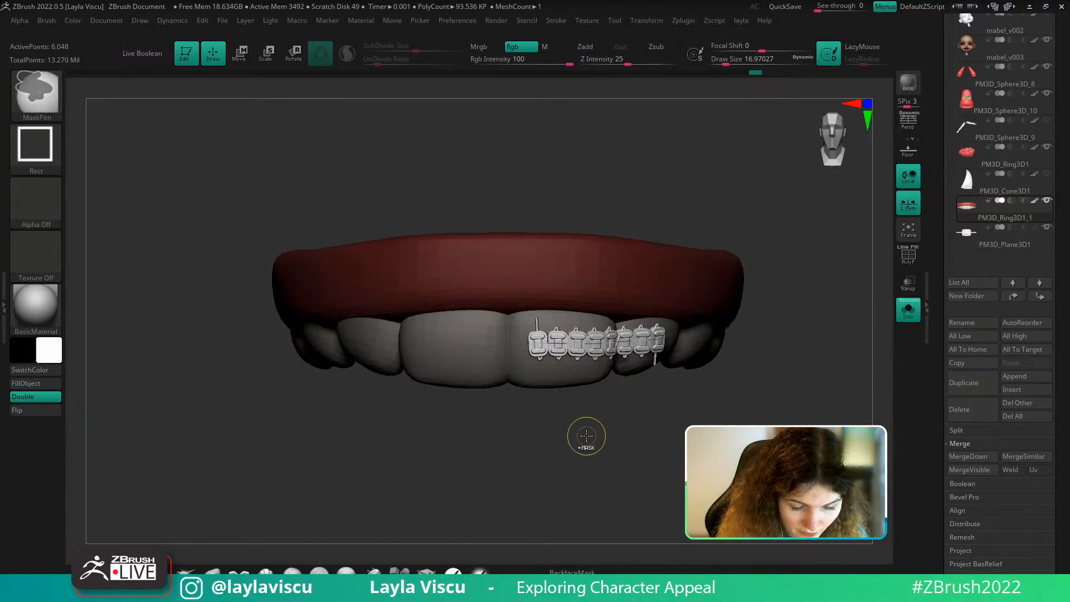
pyautogui.hotkey('ctrl', 'z')
# Make the bracket subtool active, rotate it 90 degrees so its wire runs vertically, and show the polyframe
pyautogui.click(1002, 247)
pyautogui.keyDown('ctrl'); pyautogui.moveTo(791, 410); pyautogui.dragTo(754, 318, button='right'); pyautogui.keyUp('ctrl')
pyautogui.keyDown('alt'); pyautogui.moveTo(753, 319); pyautogui.dragTo(644, 460, button='right'); pyautogui.keyUp('alt')
pyautogui.keyDown('ctrl'); pyautogui.moveTo(643, 460); pyautogui.dragTo(645, 344, button='right'); pyautogui.keyUp('ctrl')
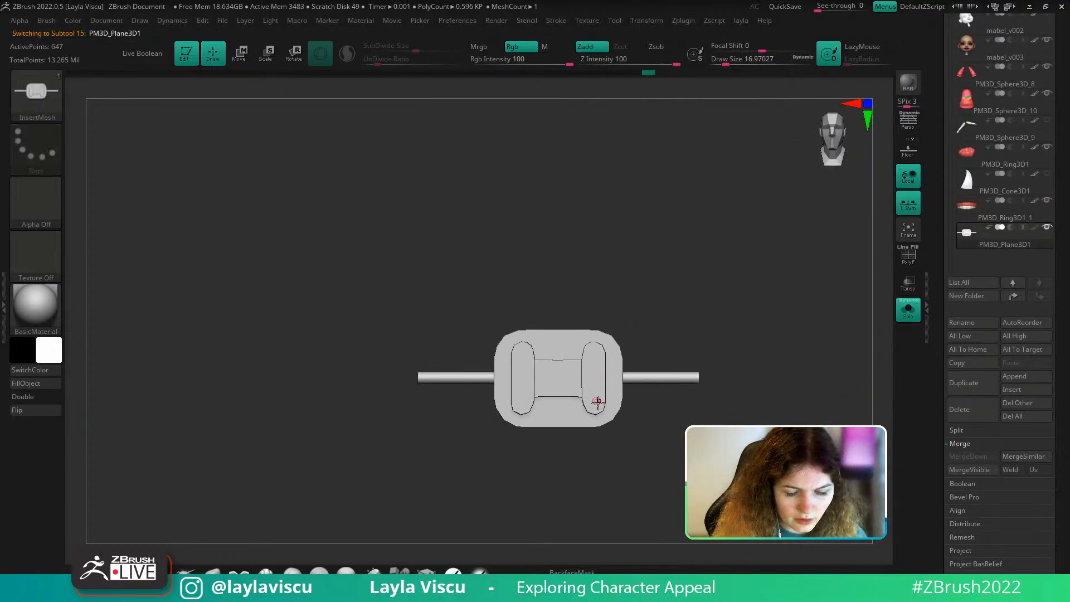
pyautogui.press('w')
pyautogui.moveTo(585, 396)
pyautogui.mouseDown()
pyautogui.moveTo(580, 303)
pyautogui.moveTo(594, 312)
pyautogui.mouseUp()
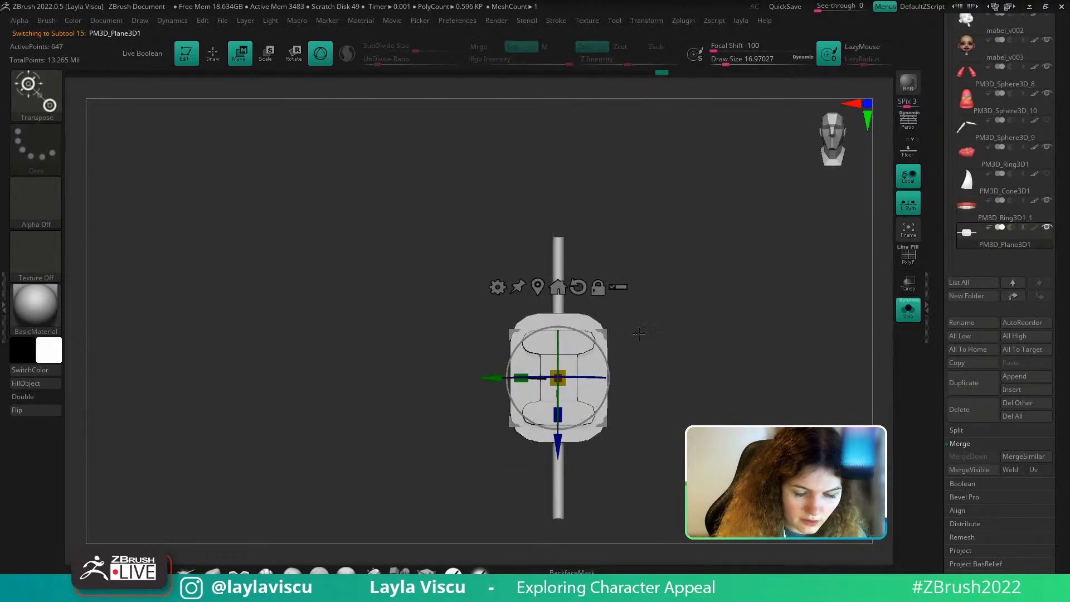
pyautogui.hotkey('shift', 'f')
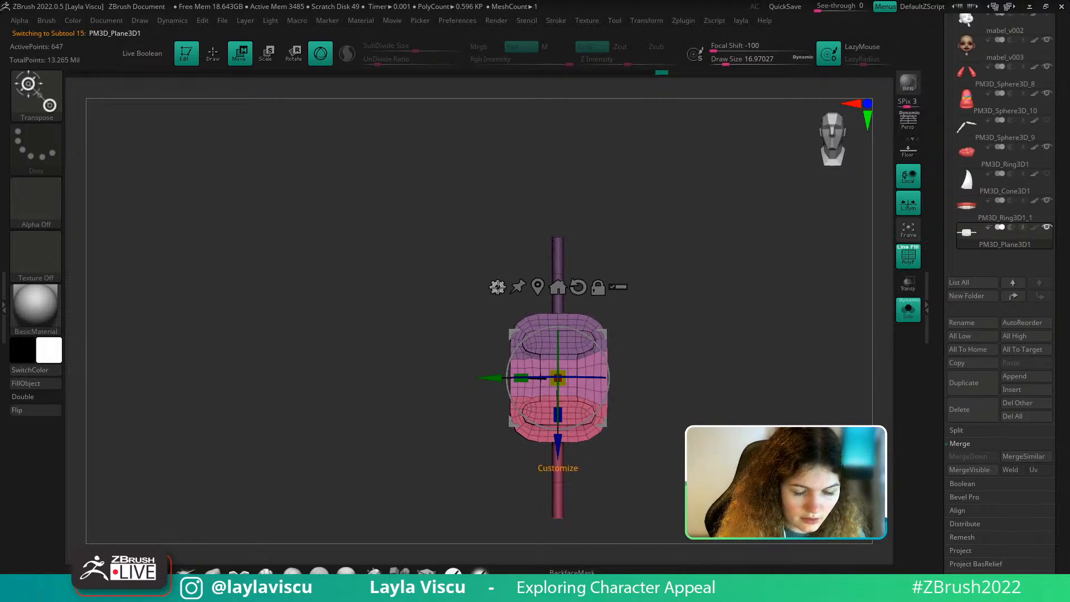
# Create another new InsertMesh brush from the rotated bracket mesh
pyautogui.click(44, 21)
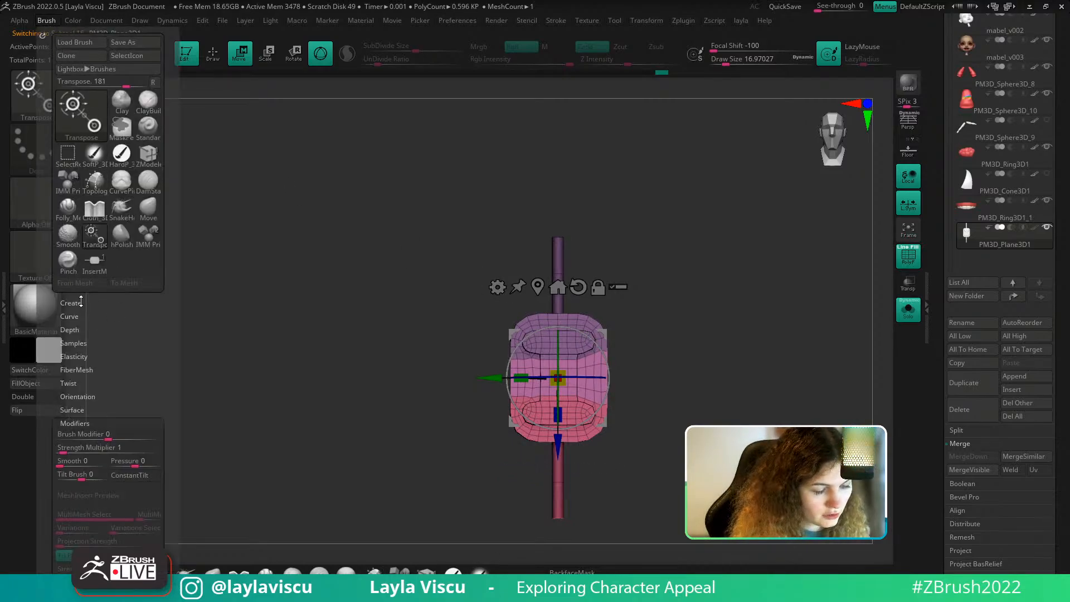
pyautogui.click(81, 303)
pyautogui.click(103, 318)
pyautogui.click(475, 206)
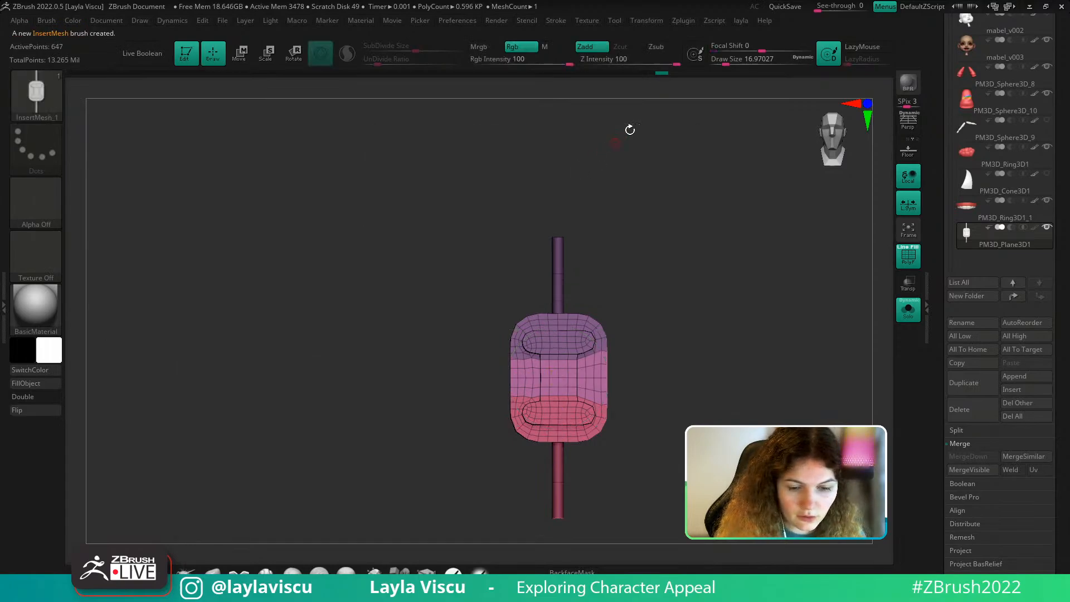
# Give the rotated bracket brush Curve Mode, Tri Parts, Weld Points and Stretch, with a Max Bend Angle of 90
pyautogui.click(556, 20)
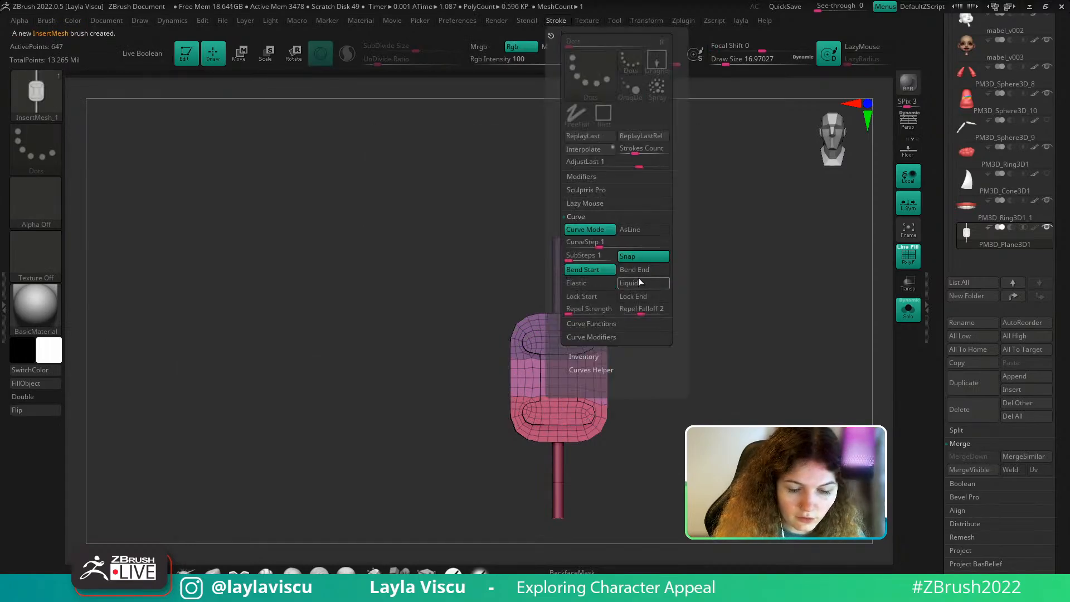
pyautogui.click(47, 20)
pyautogui.moveTo(122, 466); pyautogui.dragTo(122, 448)
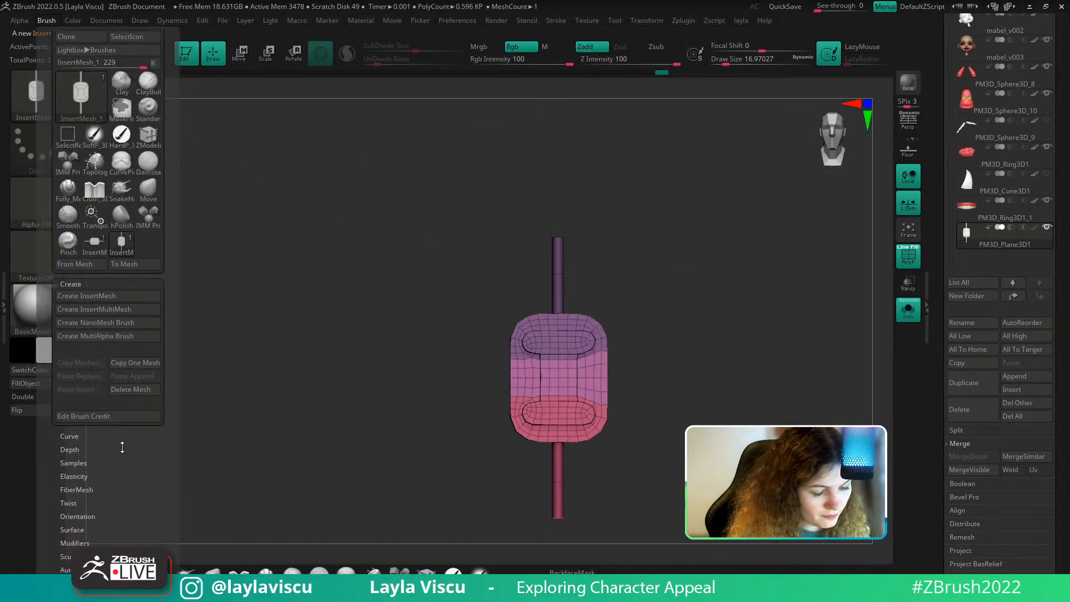
pyautogui.scroll(-3, 122, 447)
pyautogui.click(88, 490)
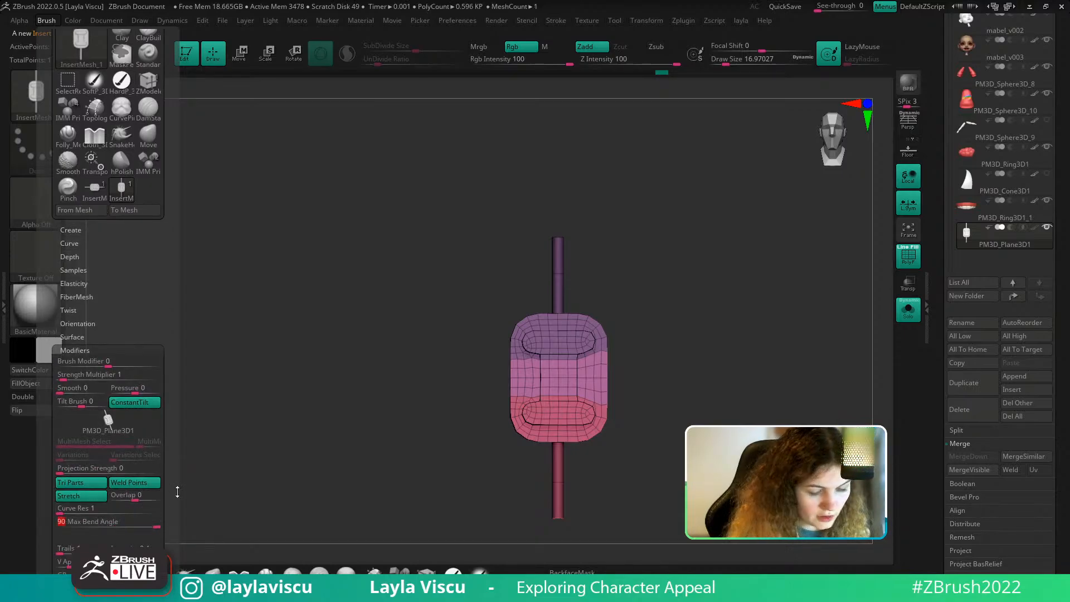
# Make the teeth subtool active, test a curve of brackets across the front teeth and undo it
pyautogui.click(1008, 219)
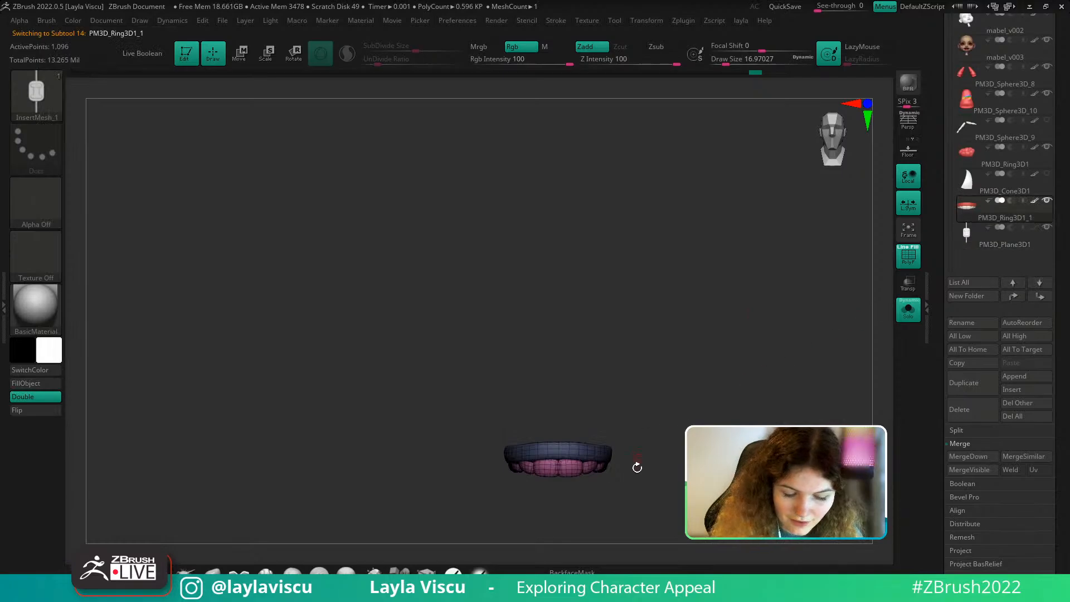
pyautogui.keyDown('alt'); pyautogui.moveTo(635, 466); pyautogui.dragTo(637, 334, button='right'); pyautogui.keyUp('alt')
pyautogui.keyDown('ctrl'); pyautogui.moveTo(566, 356); pyautogui.dragTo(571, 398, button='right'); pyautogui.keyUp('ctrl')
pyautogui.moveTo(496, 338); pyautogui.dragTo(644, 338)
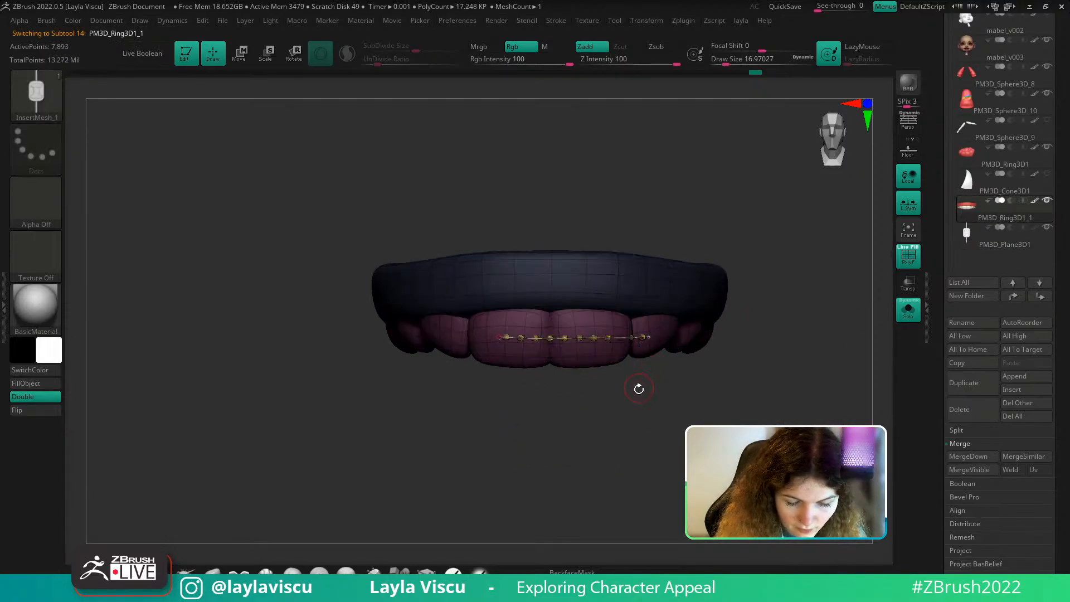
pyautogui.hotkey('ctrl', 'z')
# Try a larger bracket chain across the front teeth at a draw size of about 46 without polyframe, and undo it
pyautogui.press('s')
pyautogui.moveTo(573, 343); pyautogui.dragTo(582, 344)
pyautogui.moveTo(497, 340); pyautogui.dragTo(652, 340)
pyautogui.moveTo(625, 373)
pyautogui.keyDown('ctrl'); pyautogui.mouseDown(button='right')
pyautogui.moveTo(585, 458)
pyautogui.moveTo(593, 378)
pyautogui.mouseUp(button='right'); pyautogui.keyUp('ctrl')
pyautogui.hotkey('shift', 'f')
pyautogui.moveTo(750, 296); pyautogui.dragTo(722, 420, button='right')
pyautogui.hotkey('ctrl', 'z')
pyautogui.hotkey('ctrl', 'z')
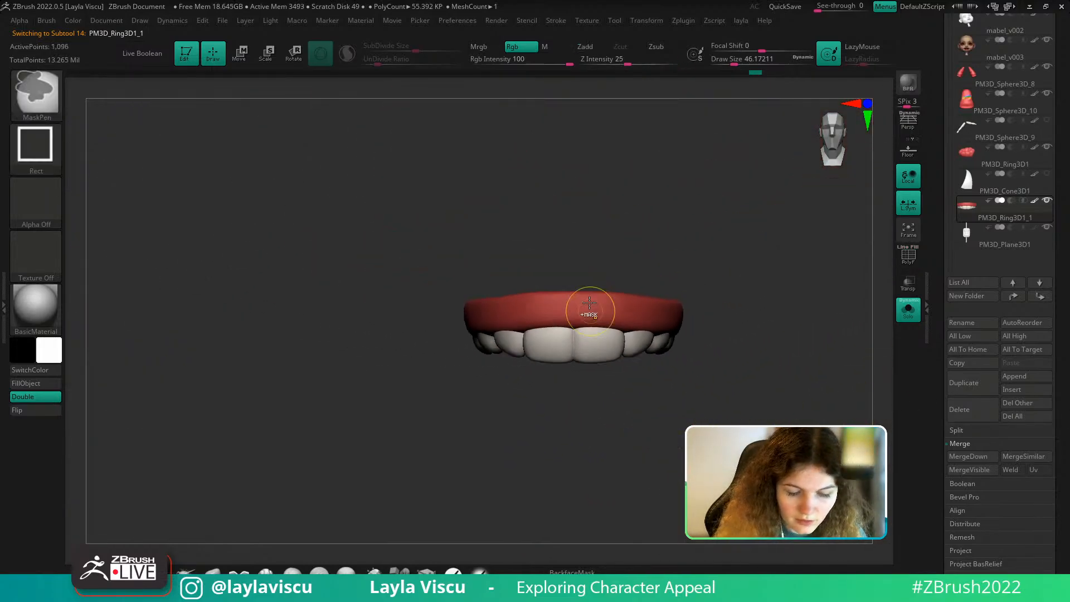
# Raise the draw size to about 94, try two bracket curves across the front teeth and undo them
pyautogui.press('s')
pyautogui.moveTo(585, 349); pyautogui.dragTo(593, 349)
pyautogui.moveTo(521, 344); pyautogui.dragTo(681, 337)
pyautogui.hotkey('ctrl', 'z')
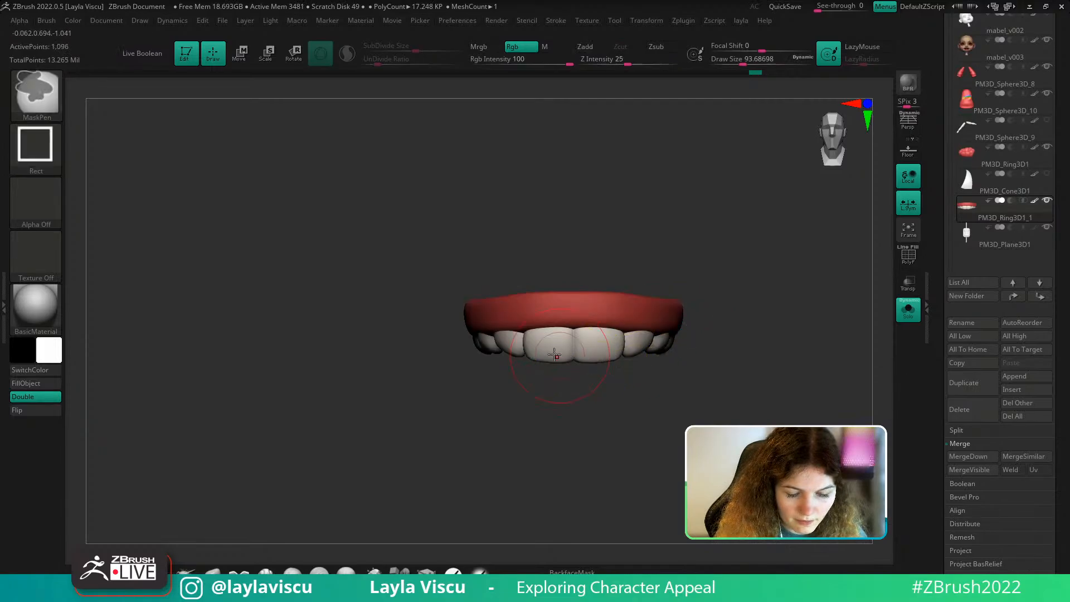
pyautogui.moveTo(521, 348); pyautogui.dragTo(670, 348)
pyautogui.hotkey('ctrl', 'z')
# Adjust the bracket brush's Imbed depth so inserted brackets sit out on the tooth surface
pyautogui.click(45, 21)
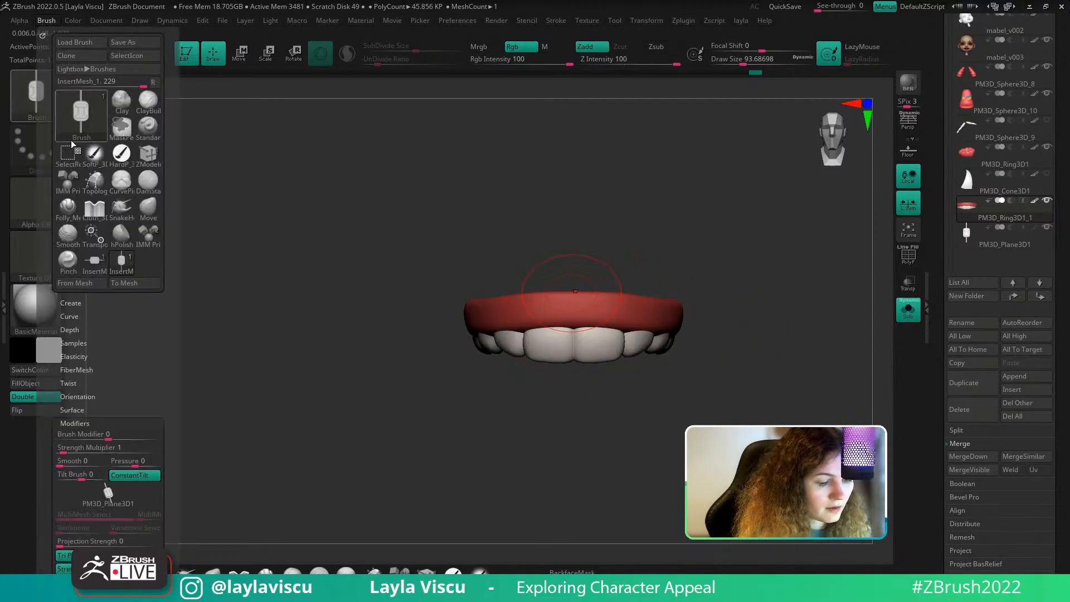
pyautogui.click(80, 305)
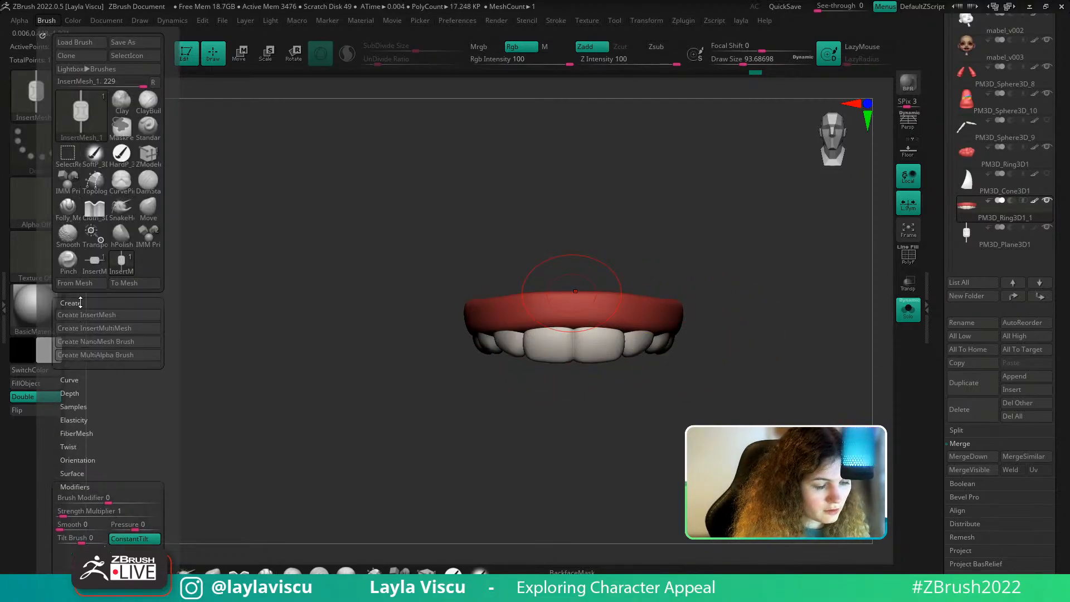
pyautogui.click(79, 304)
pyautogui.click(75, 329)
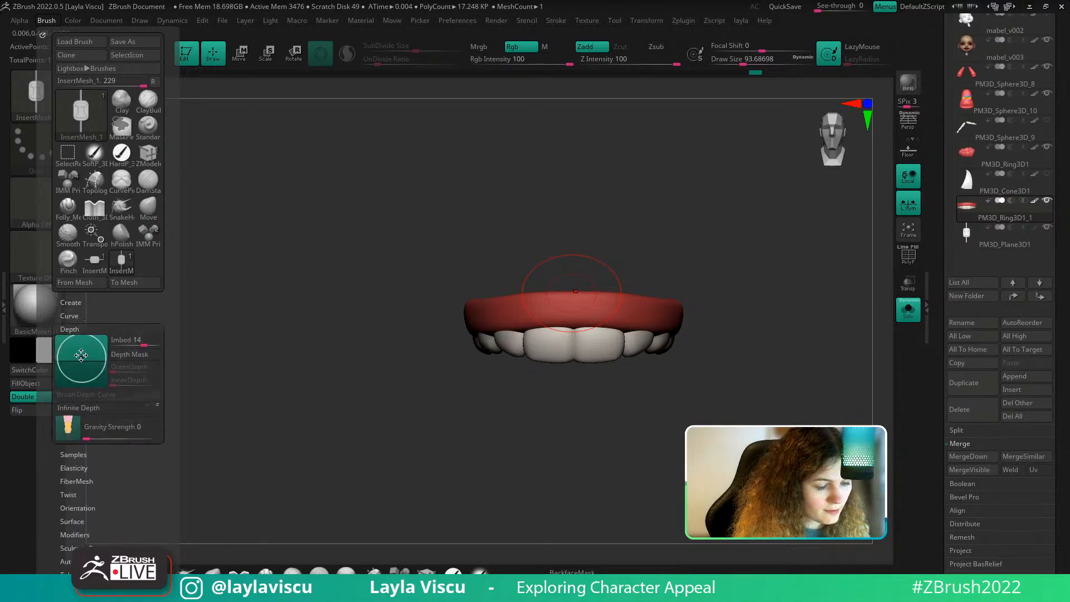
pyautogui.moveTo(81, 354); pyautogui.dragTo(82, 341)
# Try bracket curves across the front teeth with the adjusted depth and undo them
pyautogui.moveTo(515, 345); pyautogui.dragTo(677, 345)
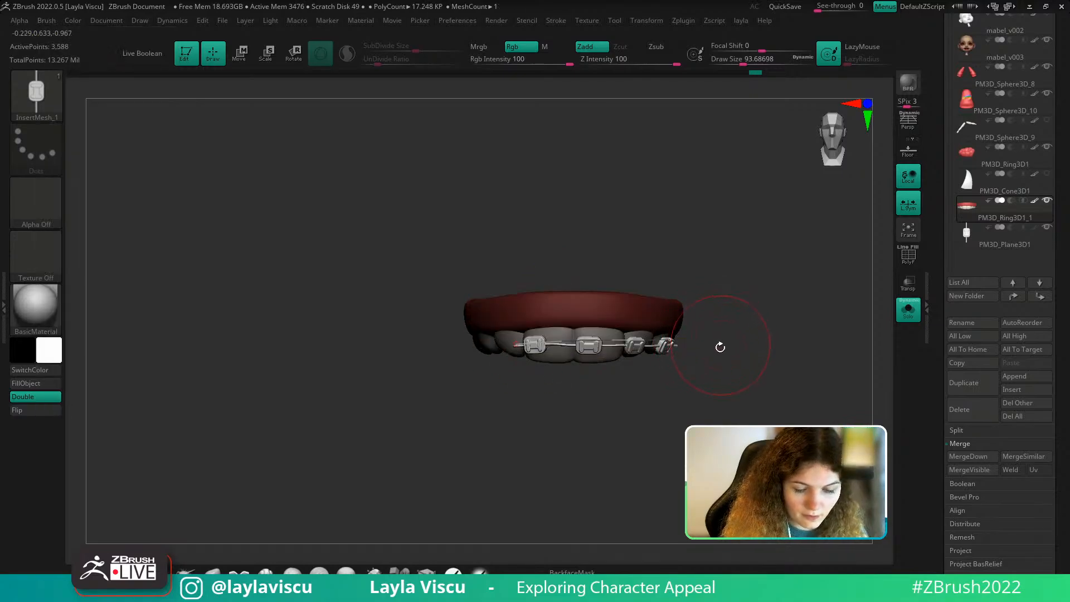
pyautogui.hotkey('ctrl', 'z')
pyautogui.moveTo(530, 341); pyautogui.dragTo(658, 344)
pyautogui.hotkey('ctrl', 'z')
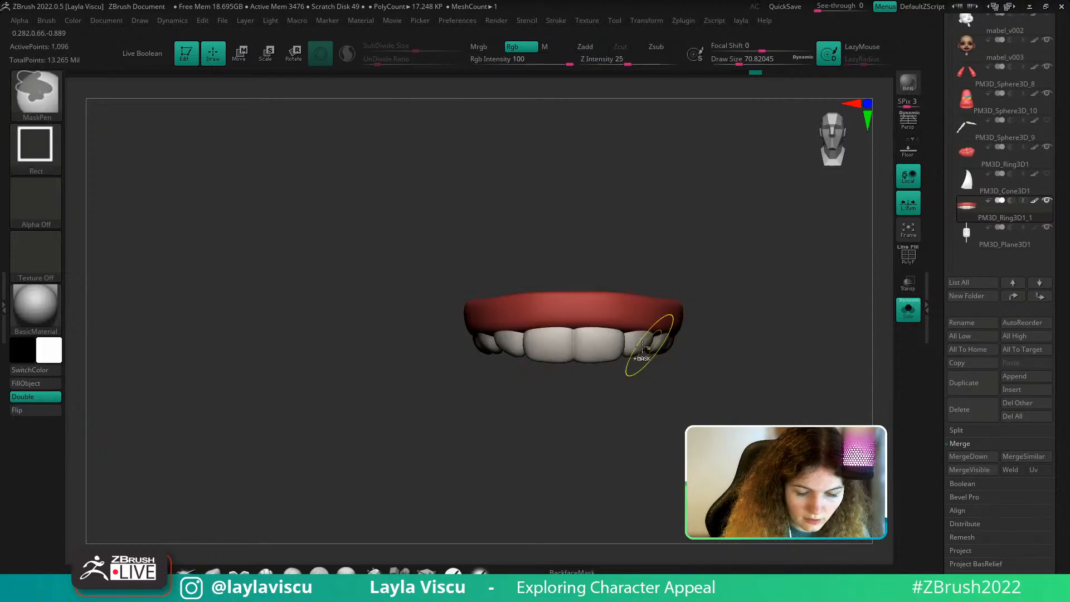
# Turn on symmetry and draw a mirrored bracket curve from the side teeth towards the centre at a draw size of about 71
pyautogui.press('x')
pyautogui.moveTo(483, 344); pyautogui.dragTo(565, 343)
pyautogui.moveTo(726, 399); pyautogui.dragTo(734, 344)
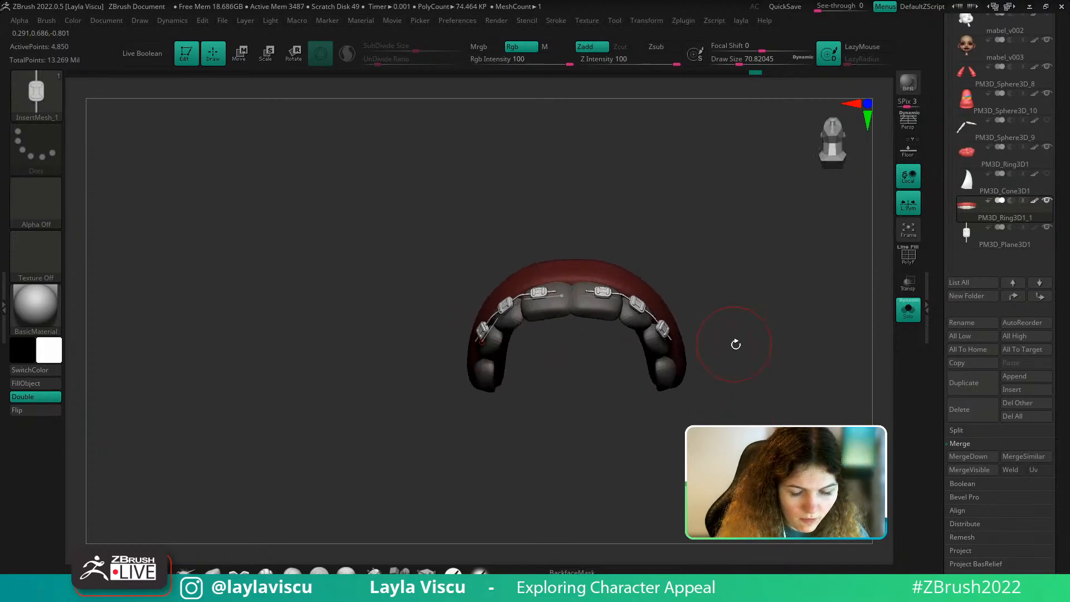
pyautogui.press('w')
pyautogui.moveTo(673, 292)
pyautogui.mouseDown()
pyautogui.moveTo(659, 292)
pyautogui.moveTo(760, 351)
pyautogui.moveTo(741, 375)
pyautogui.moveTo(726, 368)
pyautogui.moveTo(757, 373)
pyautogui.moveTo(778, 342)
pyautogui.moveTo(772, 383)
pyautogui.moveTo(755, 373)
pyautogui.moveTo(746, 387)
pyautogui.mouseUp()
pyautogui.hotkey('ctrl', 'z')
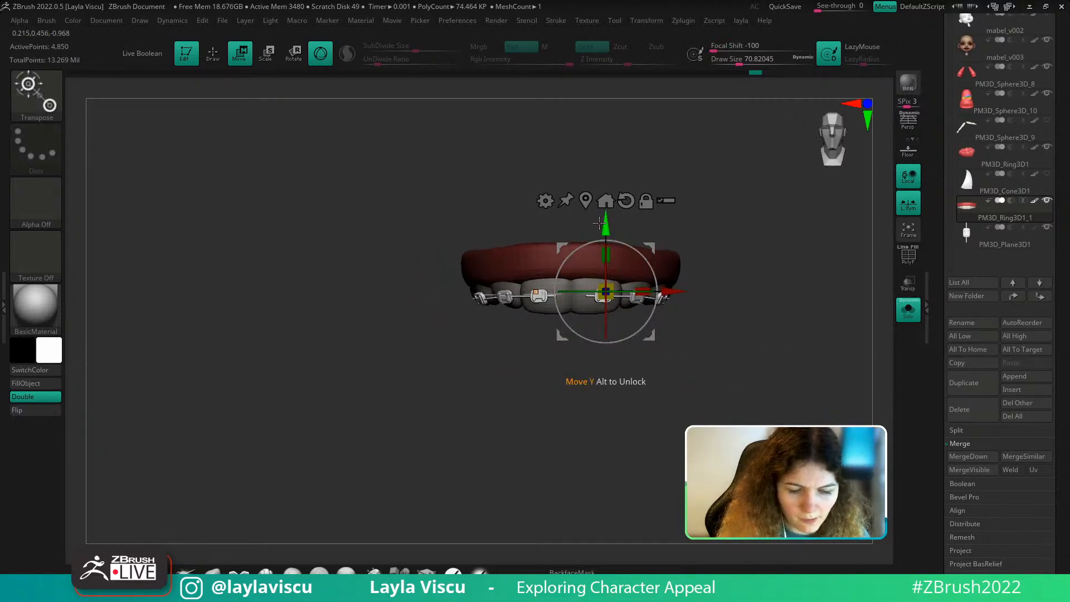
pyautogui.press('b')
pyautogui.click(772, 547)
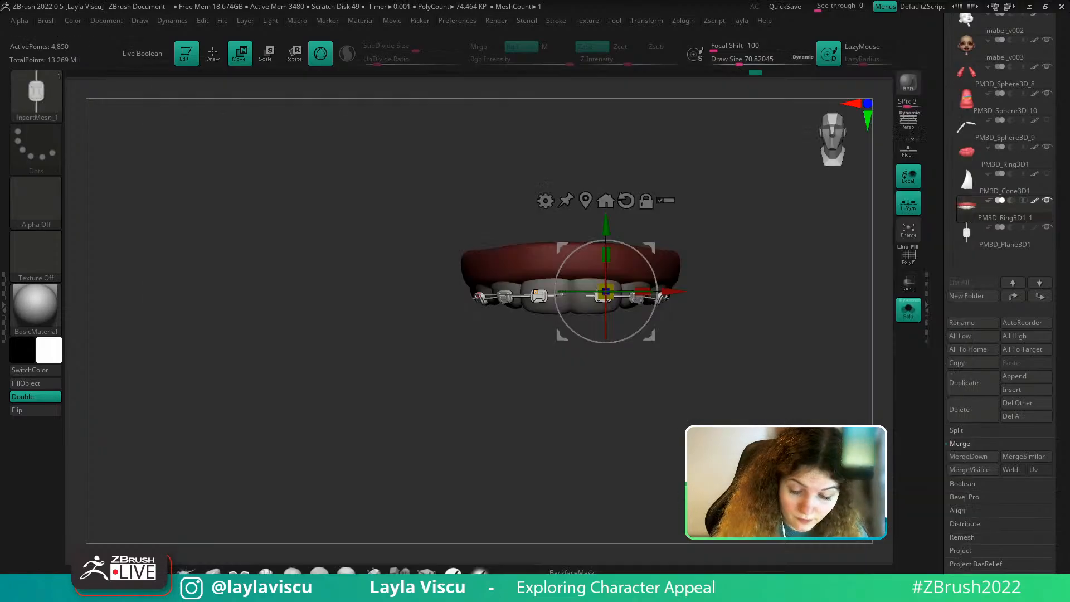
pyautogui.press('f')
pyautogui.press('q')
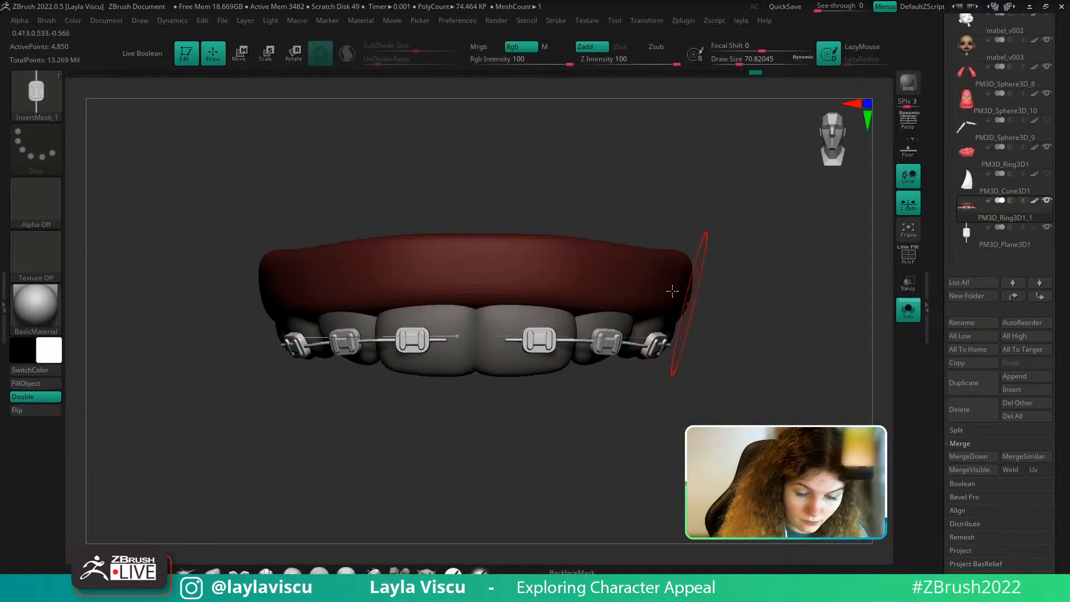
# Move the mirrored bracket rows inward along the X axis, closer to the gap between the two front teeth
pyautogui.press('w')
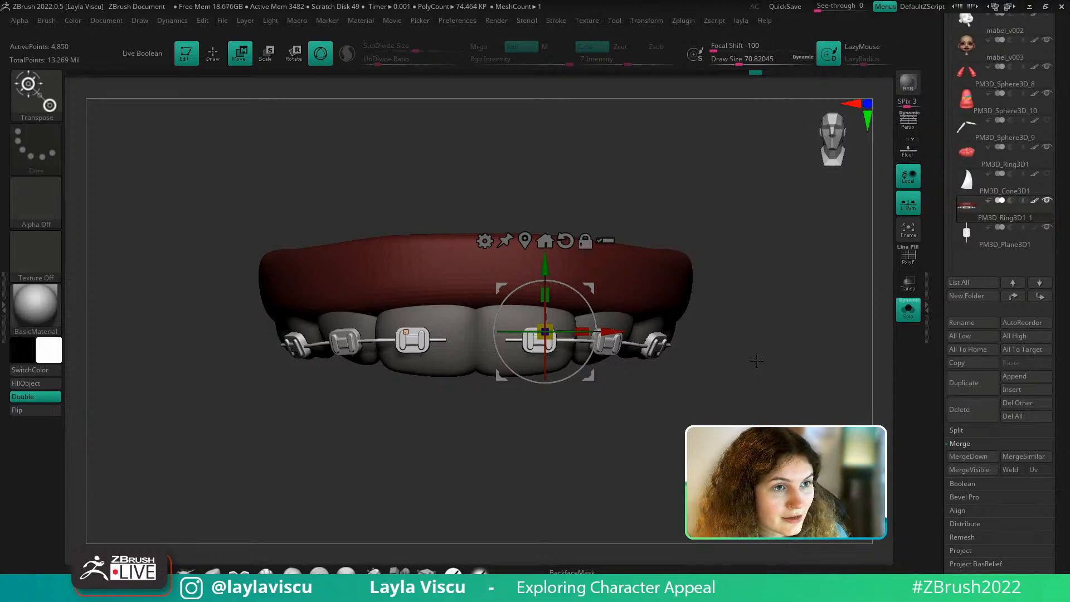
pyautogui.moveTo(757, 364)
pyautogui.mouseDown()
pyautogui.moveTo(762, 301)
pyautogui.moveTo(756, 373)
pyautogui.moveTo(752, 356)
pyautogui.mouseUp()
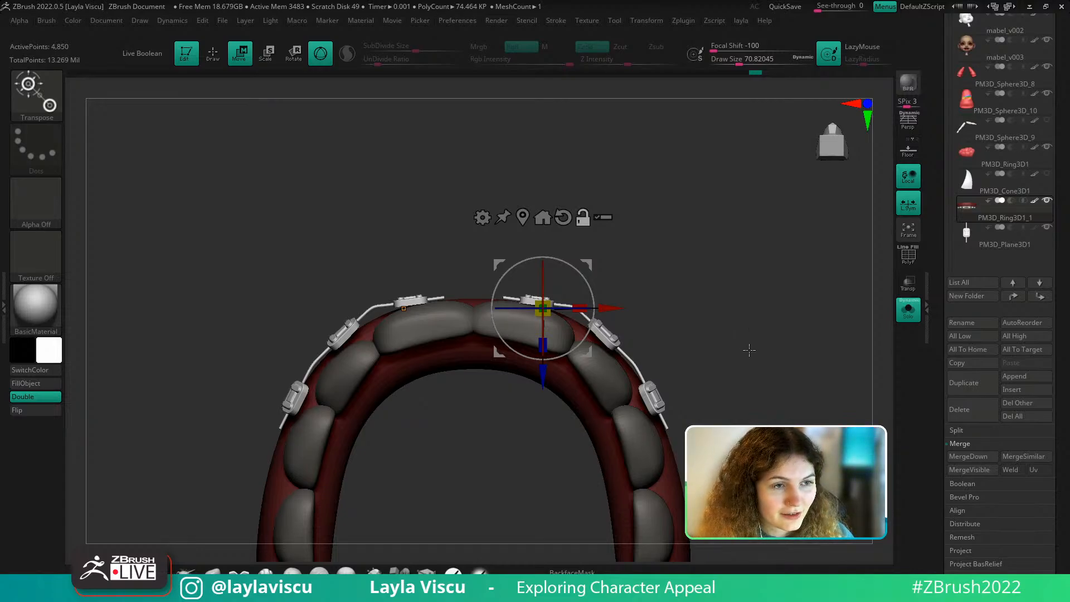
pyautogui.moveTo(749, 350); pyautogui.dragTo(745, 452)
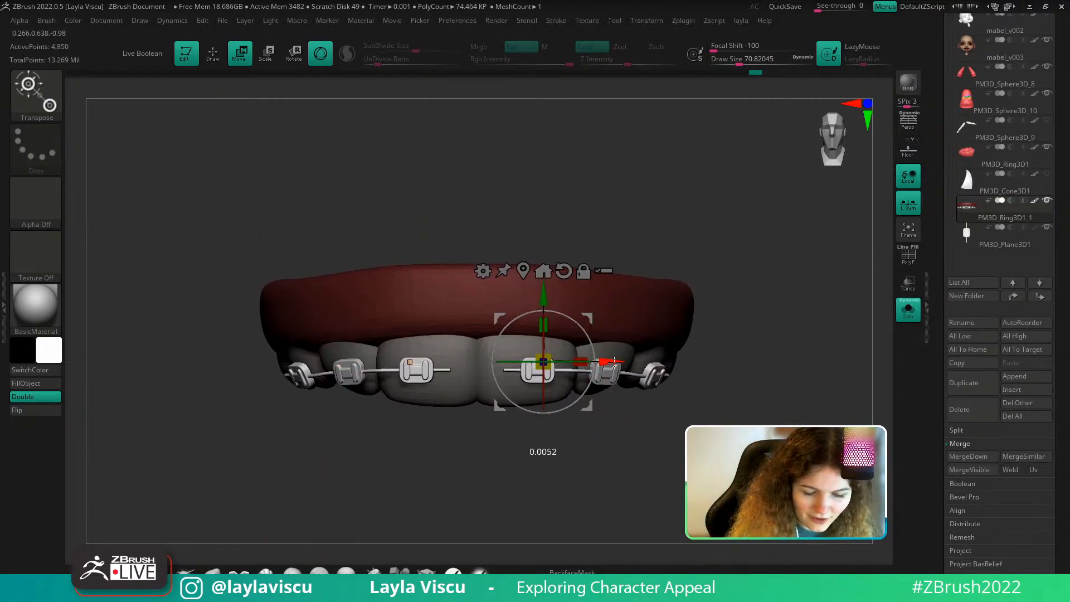
pyautogui.moveTo(614, 361); pyautogui.dragTo(587, 361)
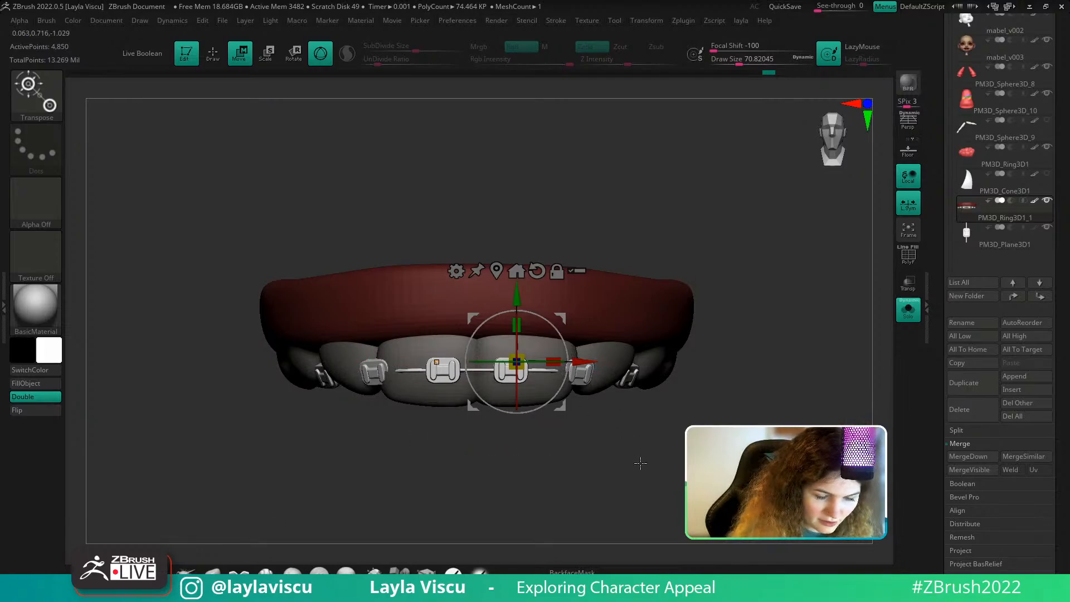
pyautogui.moveTo(641, 462)
pyautogui.mouseDown()
pyautogui.moveTo(660, 444)
pyautogui.moveTo(631, 470)
pyautogui.mouseUp()
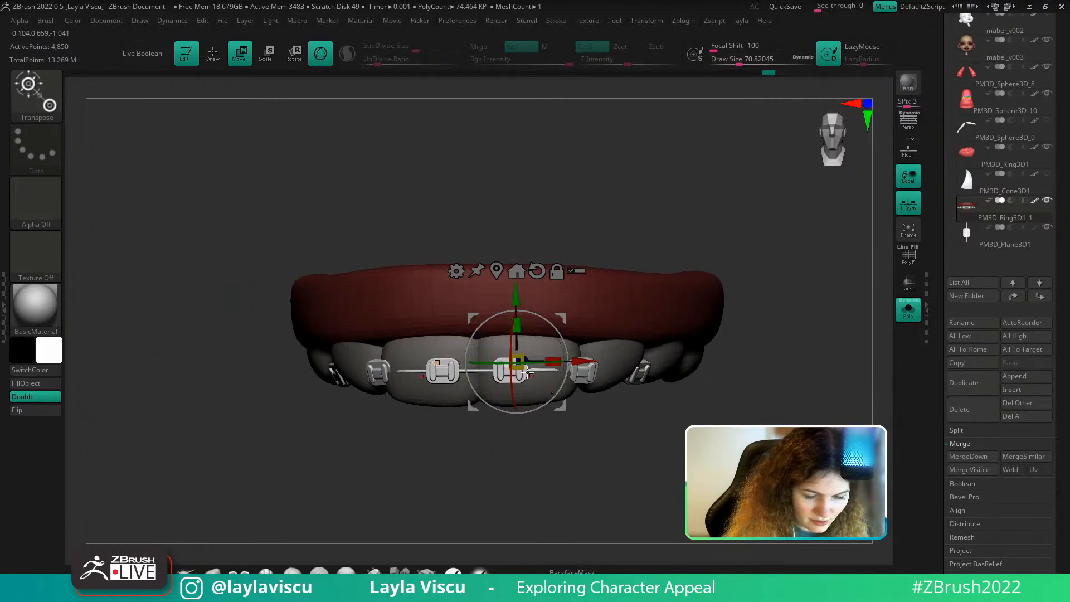
# Pull the bracket rows forward off the tooth surface and shift them outward so the front brackets sit centred on the front teeth
pyautogui.moveTo(520, 362); pyautogui.dragTo(591, 360)
pyautogui.moveTo(635, 397); pyautogui.dragTo(643, 434)
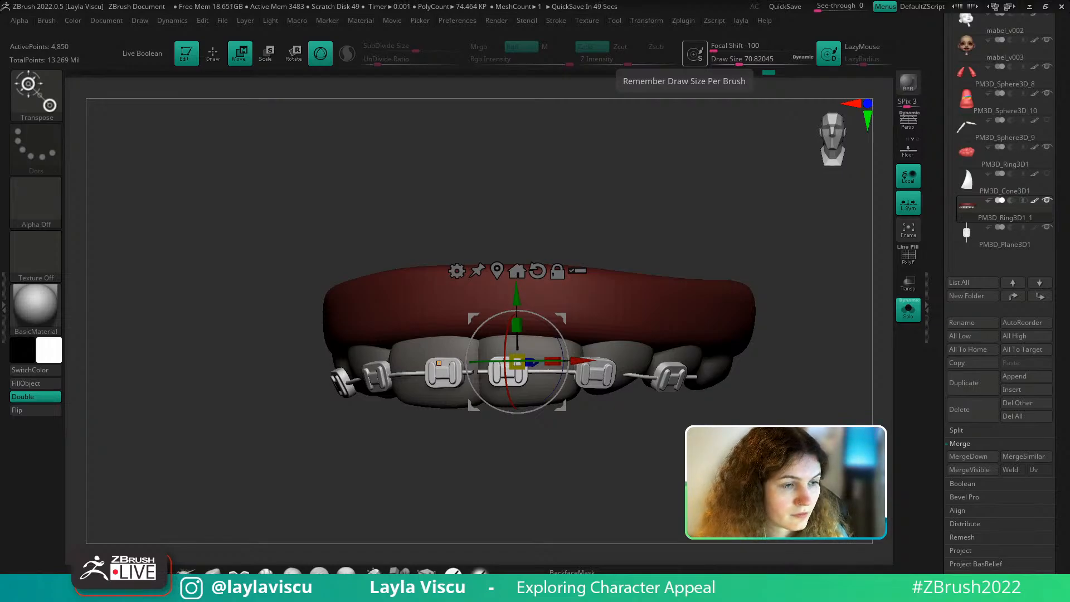
pyautogui.moveTo(788, 325); pyautogui.dragTo(786, 404)
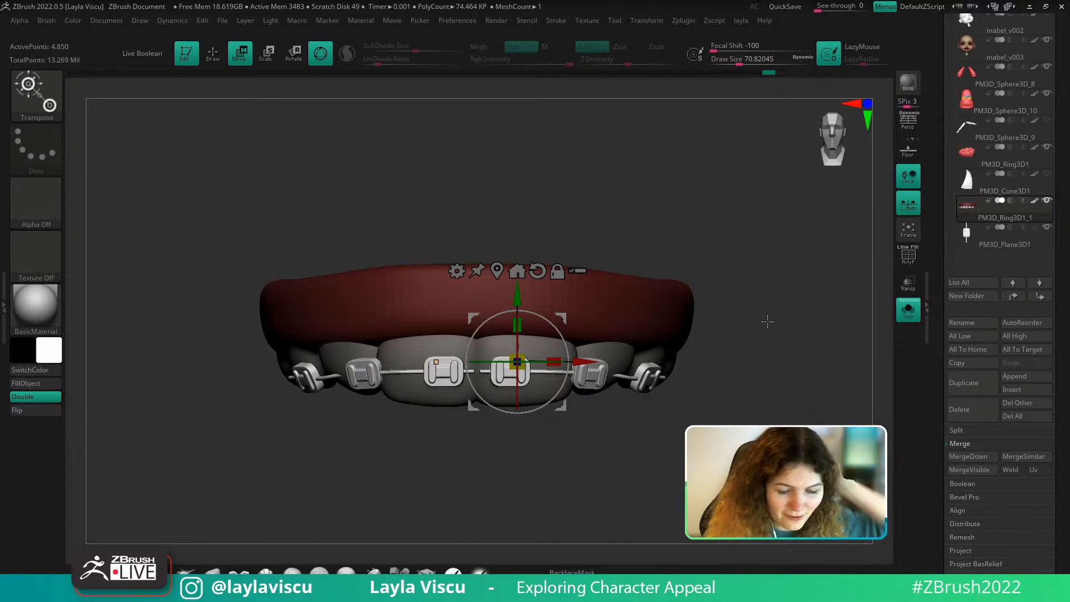
pyautogui.moveTo(588, 361); pyautogui.dragTo(605, 361)
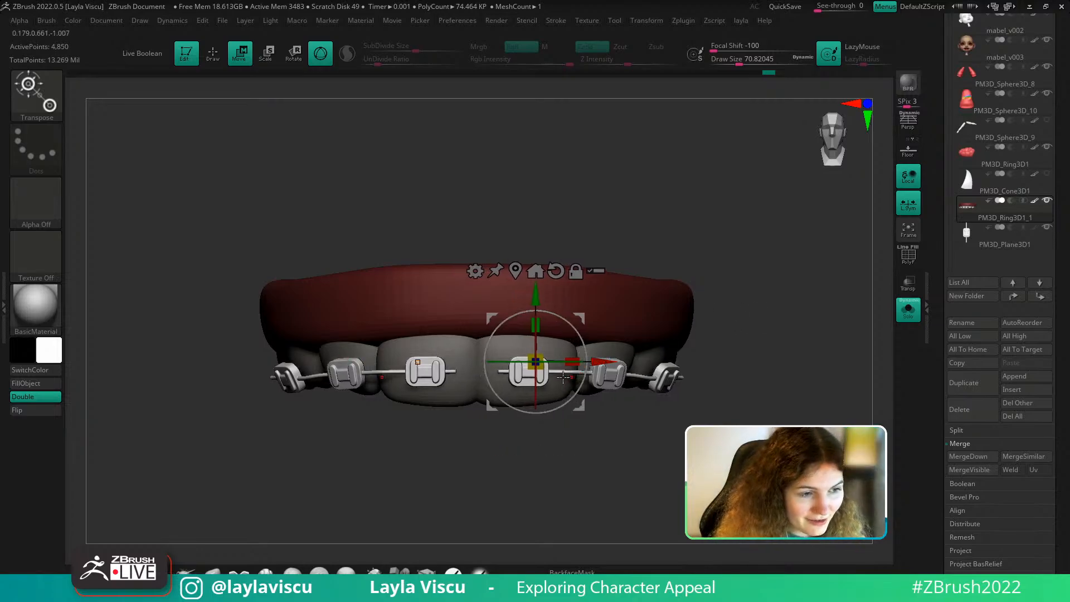
# Choose the Move brush and show the teeth and braces unsmoothed with their polygroup wireframe, seen along the arch
pyautogui.moveTo(755, 385); pyautogui.dragTo(753, 290)
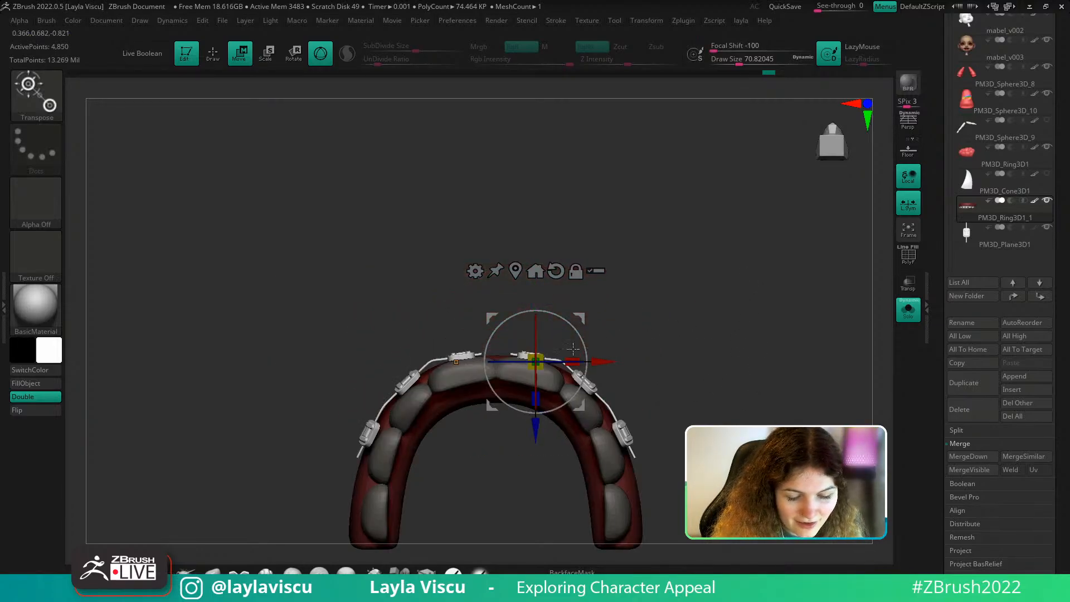
pyautogui.click(238, 571)
pyautogui.keyDown('ctrl'); pyautogui.moveTo(407, 393); pyautogui.dragTo(589, 424, button='right'); pyautogui.keyUp('ctrl')
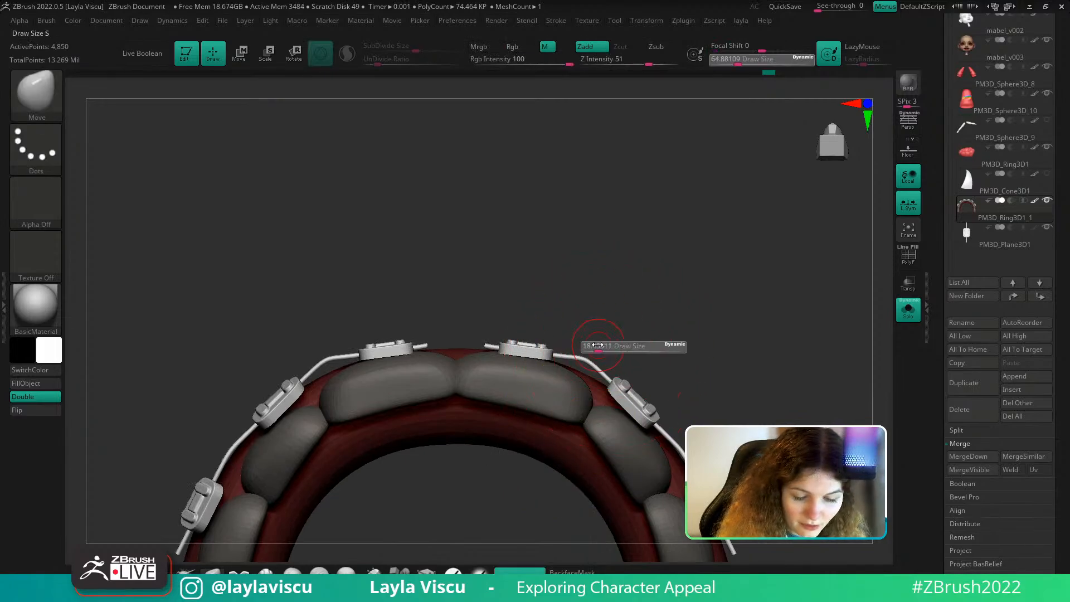
pyautogui.hotkey('shift', 'd')
pyautogui.hotkey('shift', 'f')
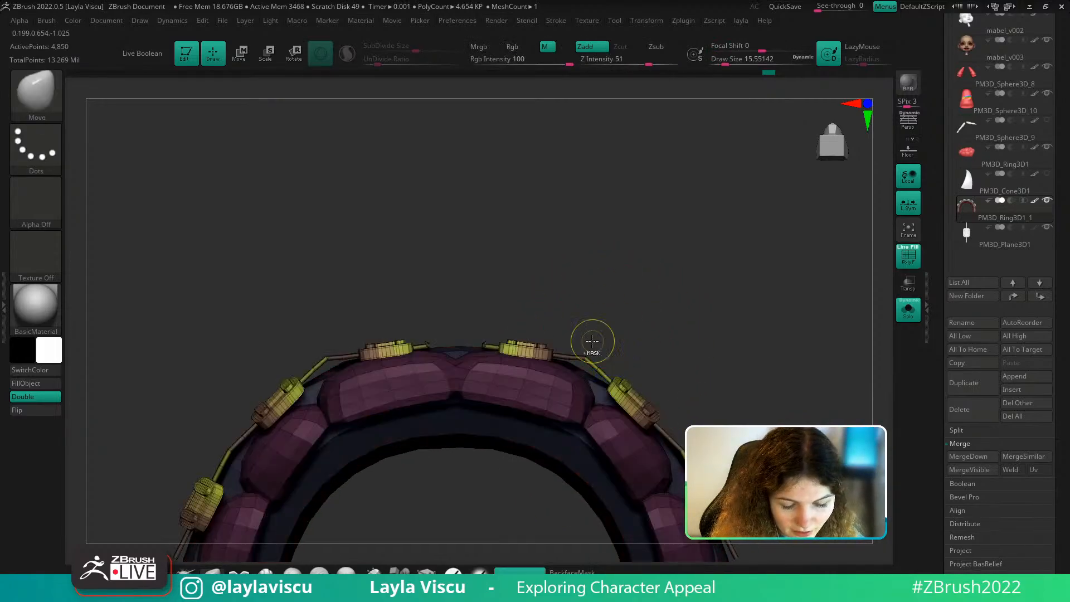
# Try to mask around the wire bend beside the front bracket and adjust it with the transform gizmo, and clear the mask
pyautogui.keyDown('ctrl'); pyautogui.moveTo(593, 341); pyautogui.dragTo(588, 317, button='right'); pyautogui.keyUp('ctrl')
pyautogui.keyDown('ctrl'); pyautogui.moveTo(600, 316); pyautogui.dragTo(567, 364); pyautogui.keyUp('ctrl')
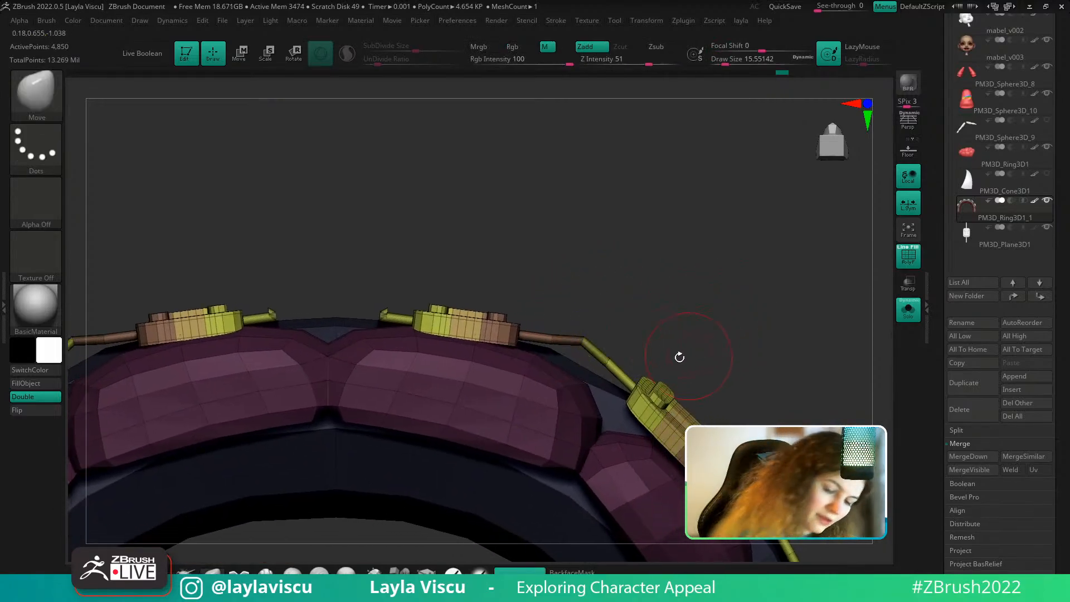
pyautogui.keyDown('ctrl'); pyautogui.click(666, 339); pyautogui.keyUp('ctrl')
pyautogui.press('w')
pyautogui.keyDown('alt'); pyautogui.click(581, 340); pyautogui.keyUp('alt')
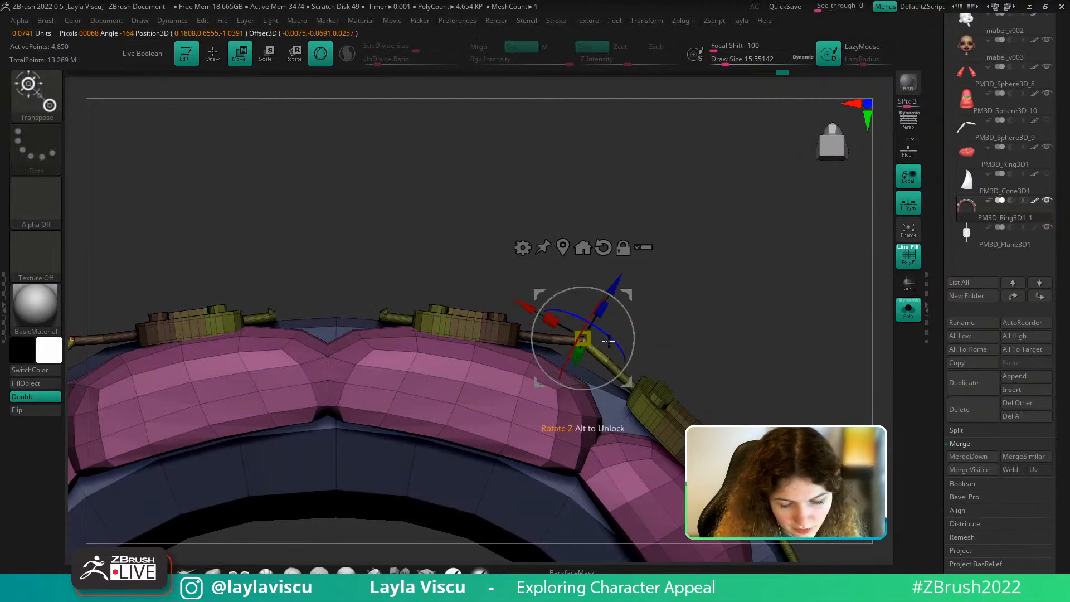
pyautogui.press('q')
pyautogui.hotkey('shift', 'f')
pyautogui.keyDown('ctrl'); pyautogui.moveTo(750, 346); pyautogui.dragTo(719, 359); pyautogui.keyUp('ctrl')
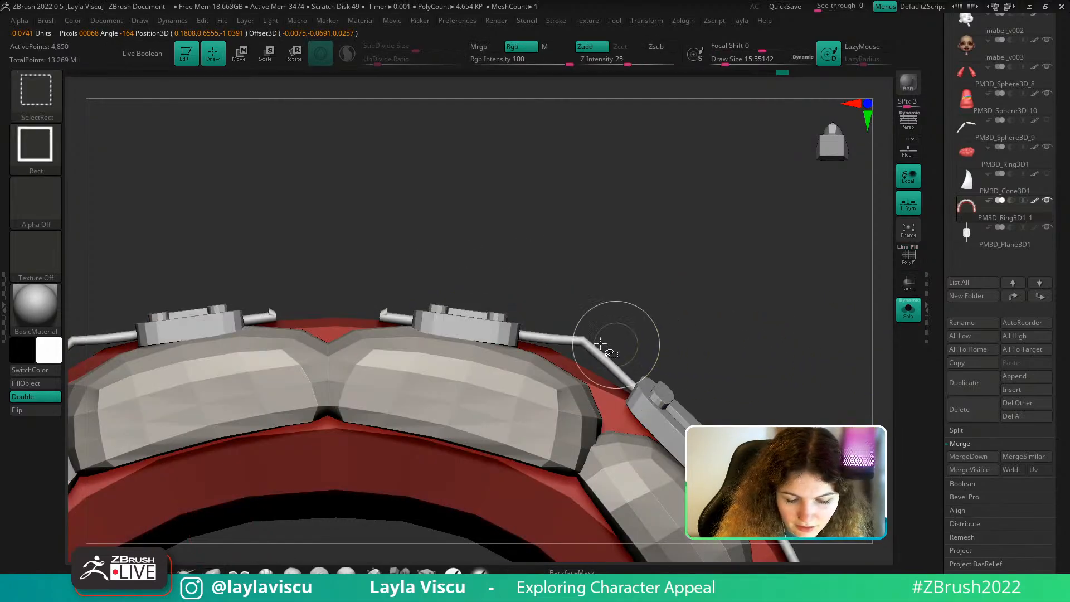
# Isolate the wire bend beside the front bracket with a mask, soften the bend with the transform gizmo and clear the mask
pyautogui.keyDown('ctrl'); pyautogui.keyDown('shift'); pyautogui.click(606, 356); pyautogui.keyUp('shift'); pyautogui.keyUp('ctrl')
pyautogui.keyDown('ctrl'); pyautogui.moveTo(647, 365); pyautogui.dragTo(594, 373, button='right'); pyautogui.keyUp('ctrl')
pyautogui.keyDown('ctrl'); pyautogui.click(625, 328); pyautogui.keyUp('ctrl')
pyautogui.press('w')
pyautogui.keyDown('alt'); pyautogui.moveTo(590, 310); pyautogui.dragTo(583, 330); pyautogui.keyUp('alt')
pyautogui.moveTo(613, 297)
pyautogui.keyDown('alt'); pyautogui.mouseDown()
pyautogui.moveTo(615, 277)
pyautogui.moveTo(605, 285)
pyautogui.mouseUp(); pyautogui.keyUp('alt')
pyautogui.press('q')
pyautogui.keyDown('ctrl'); pyautogui.moveTo(663, 323); pyautogui.dragTo(692, 345); pyautogui.keyUp('ctrl')
pyautogui.keyDown('ctrl'); pyautogui.moveTo(694, 343); pyautogui.dragTo(688, 314, button='right'); pyautogui.keyUp('ctrl')
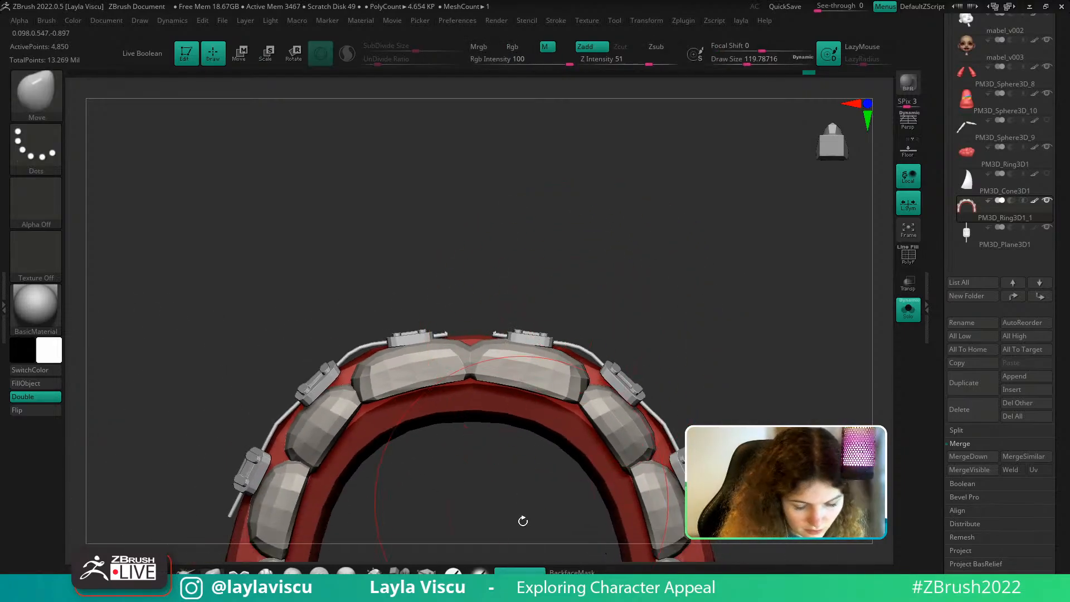
# Nudge the front brackets slightly forward with the Move brush at a draw size of about 62
pyautogui.press('s')
pyautogui.click(539, 340)
pyautogui.moveTo(531, 330); pyautogui.dragTo(531, 326)
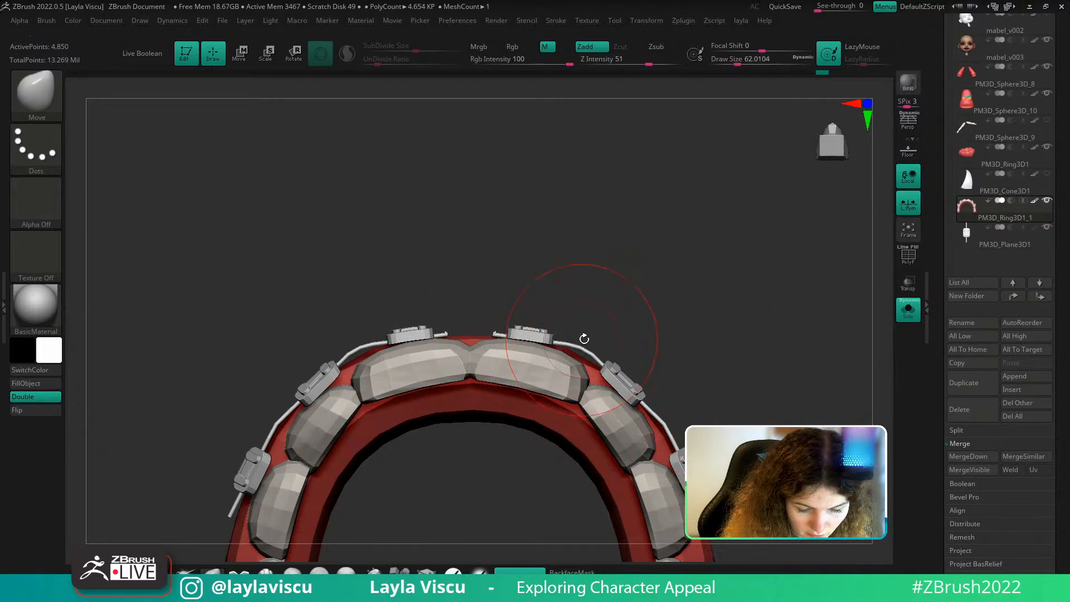
pyautogui.press('[')
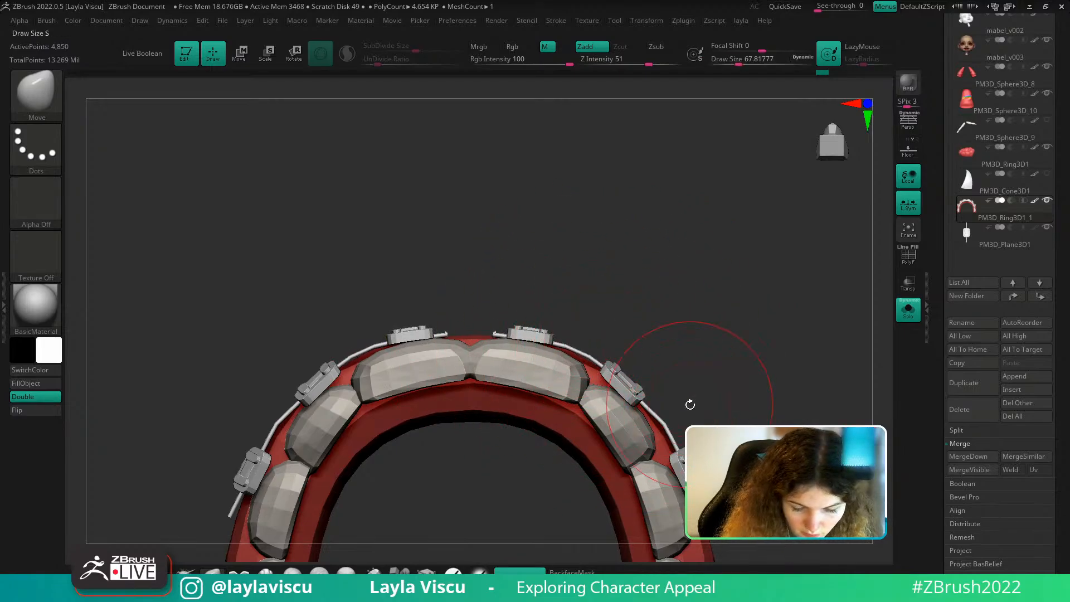
pyautogui.press('s')
pyautogui.moveTo(646, 327)
pyautogui.mouseDown()
pyautogui.moveTo(705, 382)
pyautogui.moveTo(522, 377)
pyautogui.moveTo(554, 506)
pyautogui.mouseUp()
# Isolate the yellow bracket polygroup and give the inner wire tips their own polygroup, using a draw size of about 17
pyautogui.hotkey('shift', 'f')
pyautogui.keyDown('alt'); pyautogui.moveTo(545, 407); pyautogui.dragTo(550, 418); pyautogui.keyUp('alt')
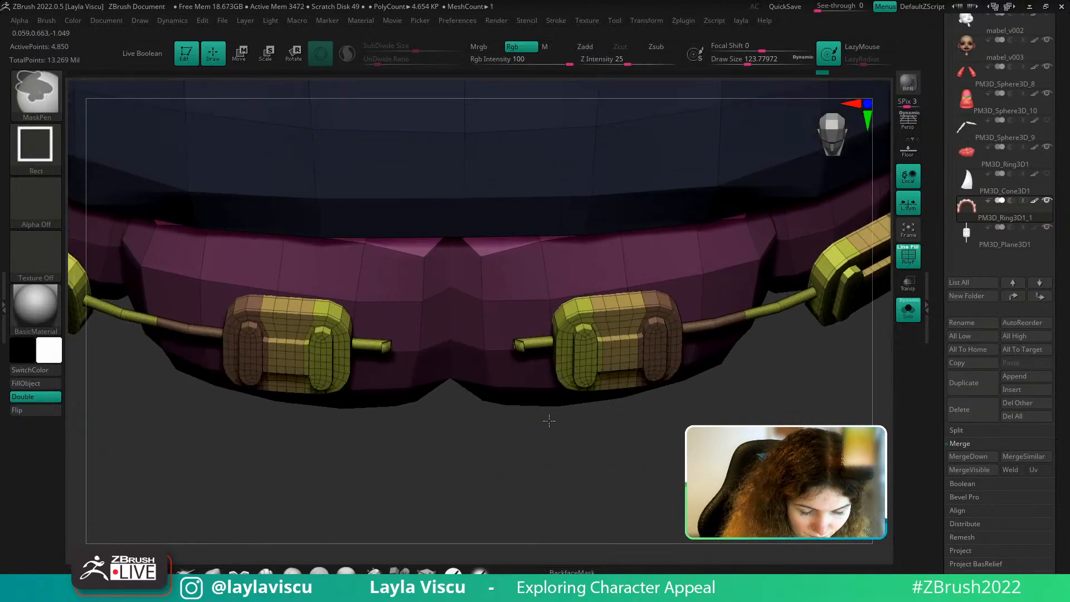
pyautogui.keyDown('ctrl'); pyautogui.keyDown('shift'); pyautogui.click(523, 345); pyautogui.keyUp('shift'); pyautogui.keyUp('ctrl')
pyautogui.press('s')
pyautogui.moveTo(545, 363); pyautogui.dragTo(527, 364)
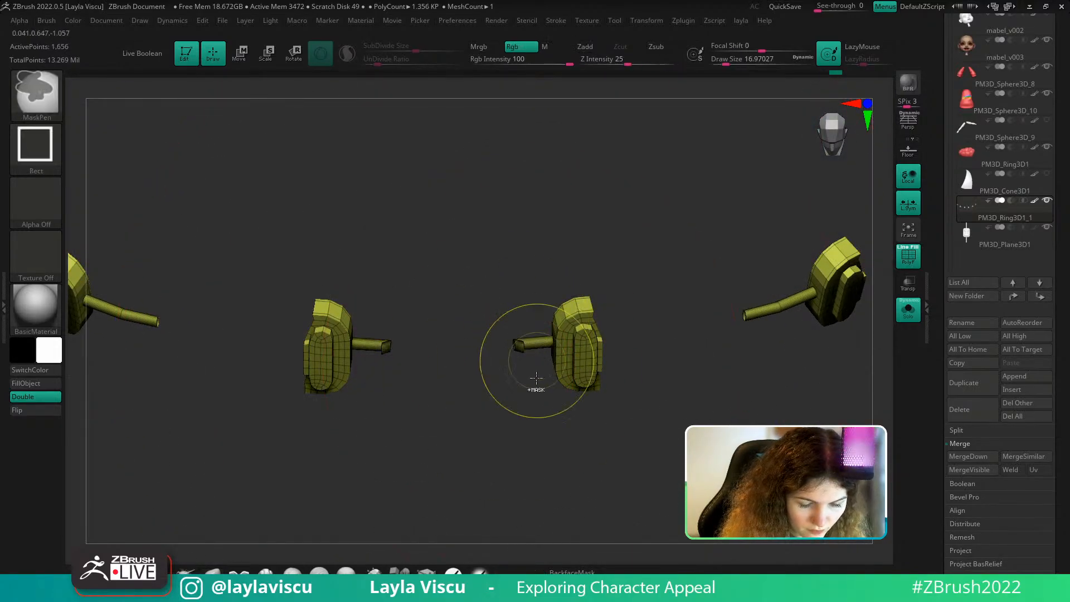
pyautogui.keyDown('ctrl'); pyautogui.keyDown('shift'); pyautogui.click(523, 354); pyautogui.keyUp('shift'); pyautogui.keyUp('ctrl')
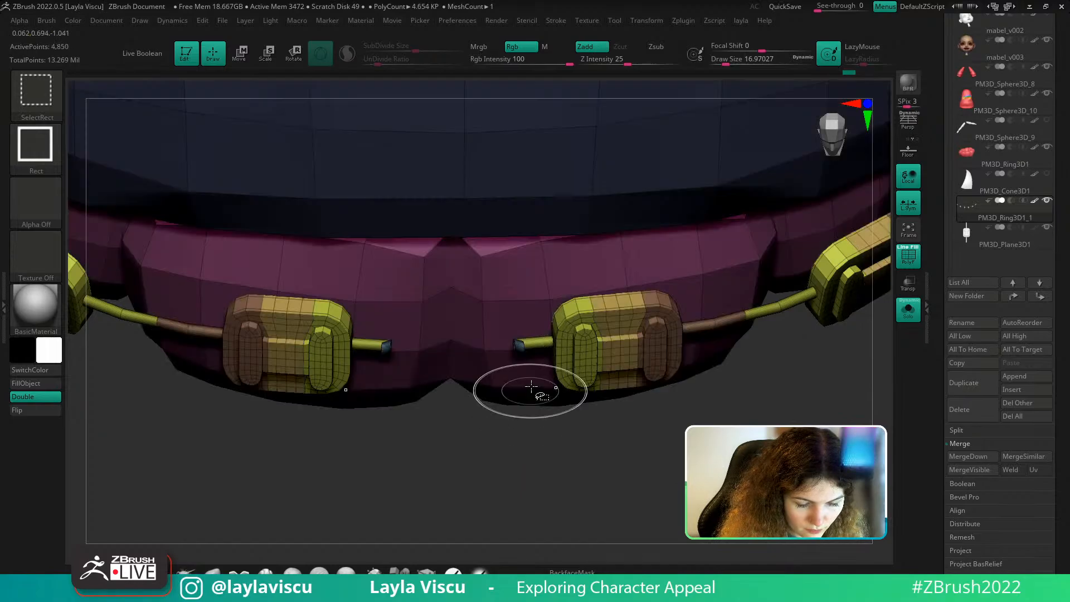
# Hide the inner wire tips and delete the hidden geometry
pyautogui.keyDown('ctrl'); pyautogui.keyDown('shift'); pyautogui.click(519, 346); pyautogui.keyUp('shift'); pyautogui.keyUp('ctrl')
pyautogui.keyDown('ctrl'); pyautogui.keyDown('shift'); pyautogui.click(556, 353); pyautogui.keyUp('shift'); pyautogui.keyUp('ctrl')
pyautogui.press('q')
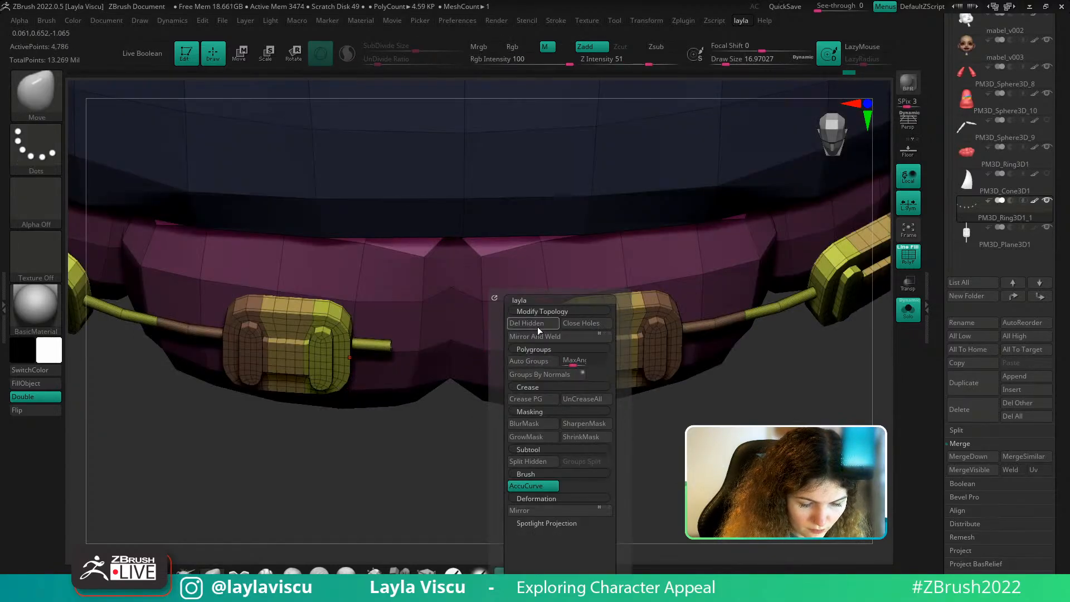
pyautogui.click(537, 327)
# Hide the gum and all tooth polygroups so that only the brackets and wire are shown
pyautogui.keyDown('ctrl'); pyautogui.moveTo(423, 482); pyautogui.dragTo(440, 416, button='right'); pyautogui.keyUp('ctrl')
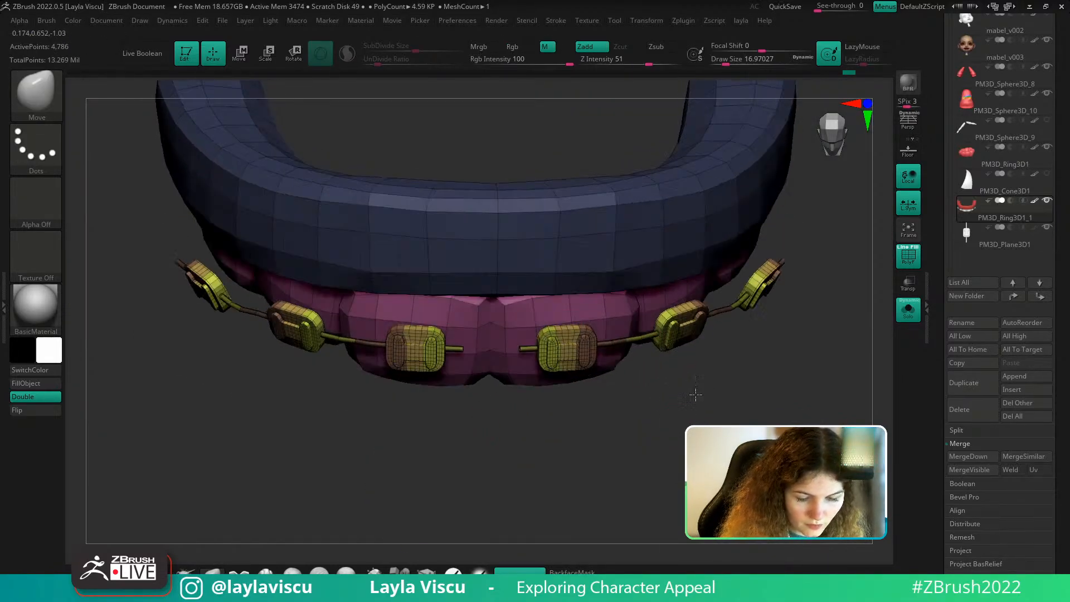
pyautogui.moveTo(695, 395)
pyautogui.keyDown('ctrl'); pyautogui.mouseDown(button='right')
pyautogui.moveTo(685, 310)
pyautogui.moveTo(743, 318)
pyautogui.moveTo(655, 316)
pyautogui.mouseUp(button='right'); pyautogui.keyUp('ctrl')
pyautogui.keyDown('ctrl'); pyautogui.keyDown('shift'); pyautogui.click(544, 307); pyautogui.keyUp('shift'); pyautogui.keyUp('ctrl')
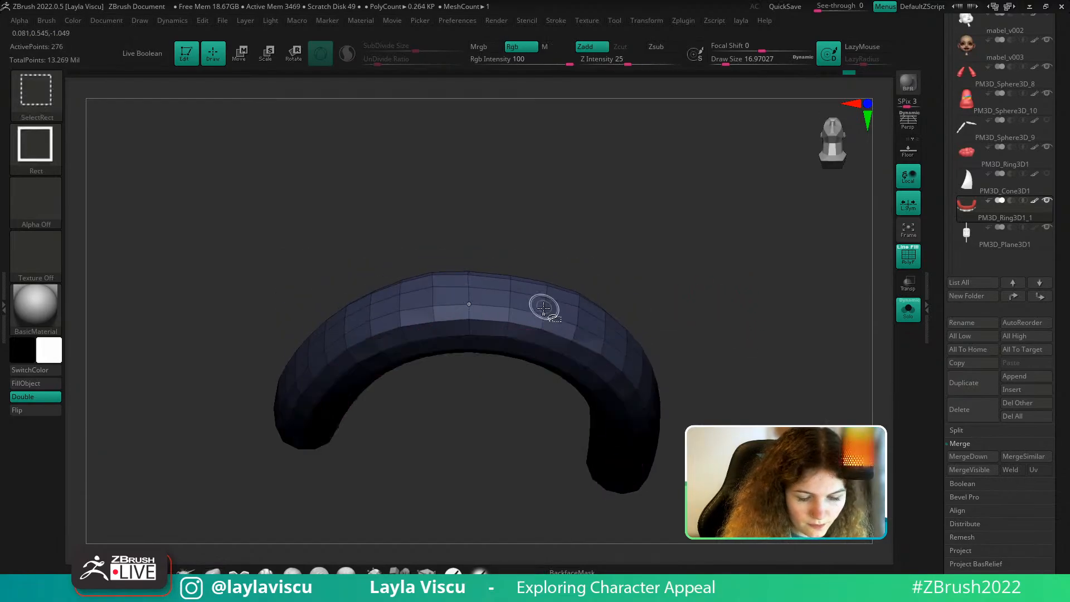
pyautogui.keyDown('ctrl'); pyautogui.keyDown('shift'); pyautogui.click(544, 309); pyautogui.keyUp('shift'); pyautogui.keyUp('ctrl')
pyautogui.keyDown('ctrl'); pyautogui.keyDown('shift'); pyautogui.click(517, 343); pyautogui.keyUp('shift'); pyautogui.keyUp('ctrl')
pyautogui.keyDown('ctrl'); pyautogui.moveTo(521, 344); pyautogui.dragTo(514, 328, button='right'); pyautogui.keyUp('ctrl')
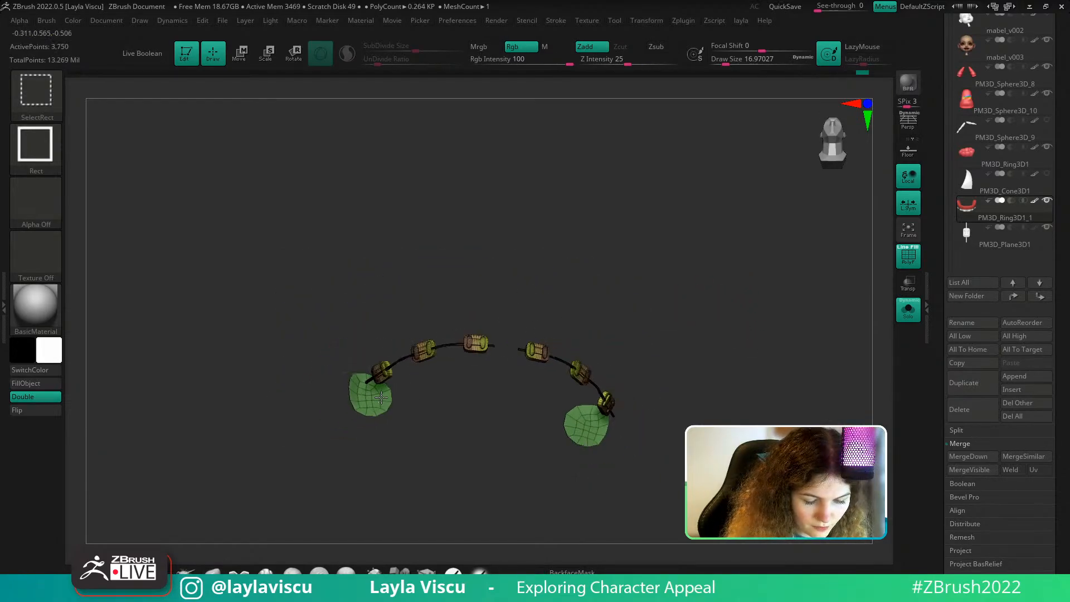
pyautogui.keyDown('ctrl'); pyautogui.keyDown('shift'); pyautogui.click(587, 424); pyautogui.keyUp('shift'); pyautogui.keyUp('ctrl')
pyautogui.moveTo(683, 314); pyautogui.dragTo(709, 313, button='right')
# Split the hidden gums and teeth into their own subtool and show the whole character again
pyautogui.press('q')
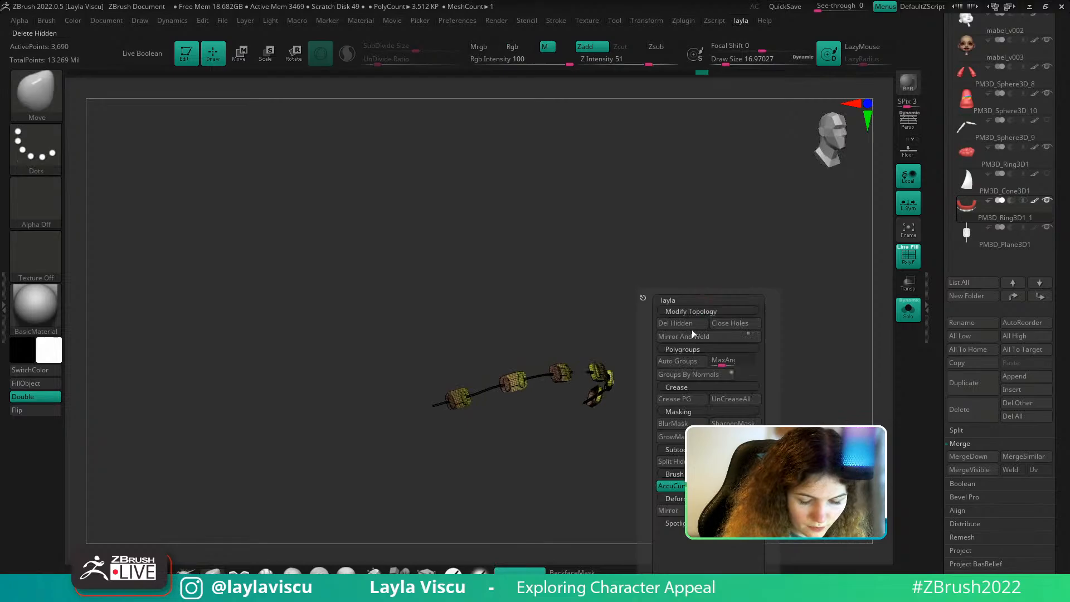
pyautogui.click(674, 462)
pyautogui.click(908, 310)
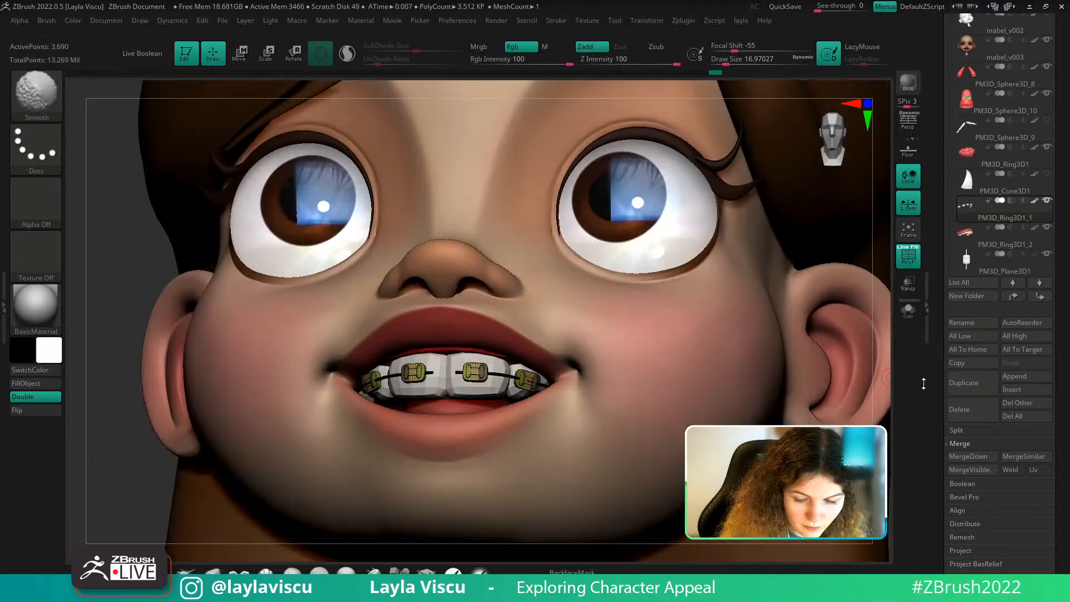
# Turn on Dynamic Subdiv for the gums and teeth subtool and switch off the polygroup wireframe
pyautogui.moveTo(1064, 357); pyautogui.dragTo(1061, 274)
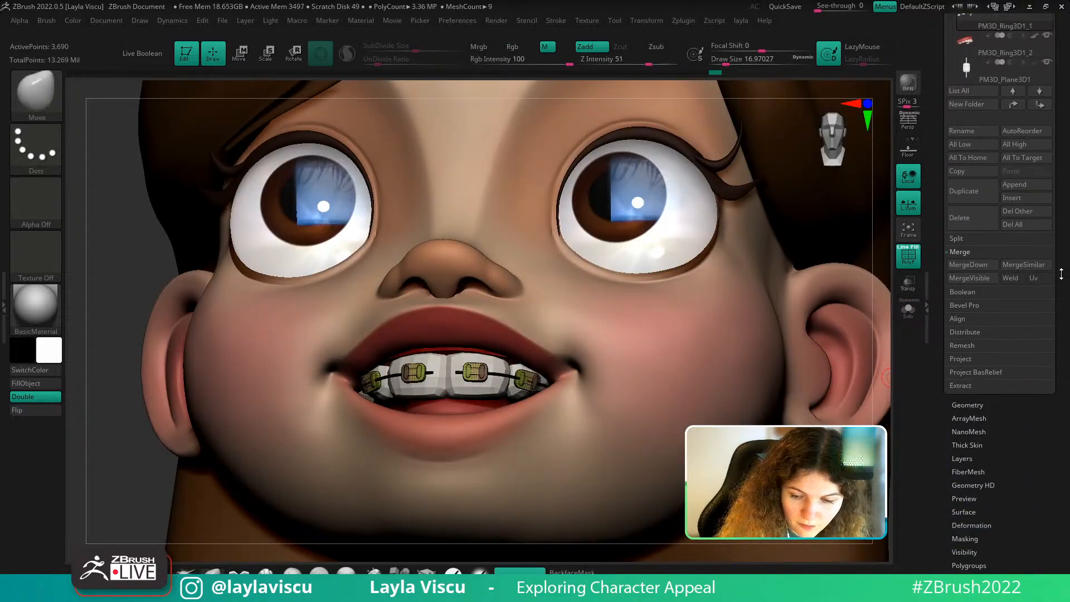
pyautogui.keyDown('alt'); pyautogui.click(454, 349); pyautogui.keyUp('alt')
pyautogui.click(970, 405)
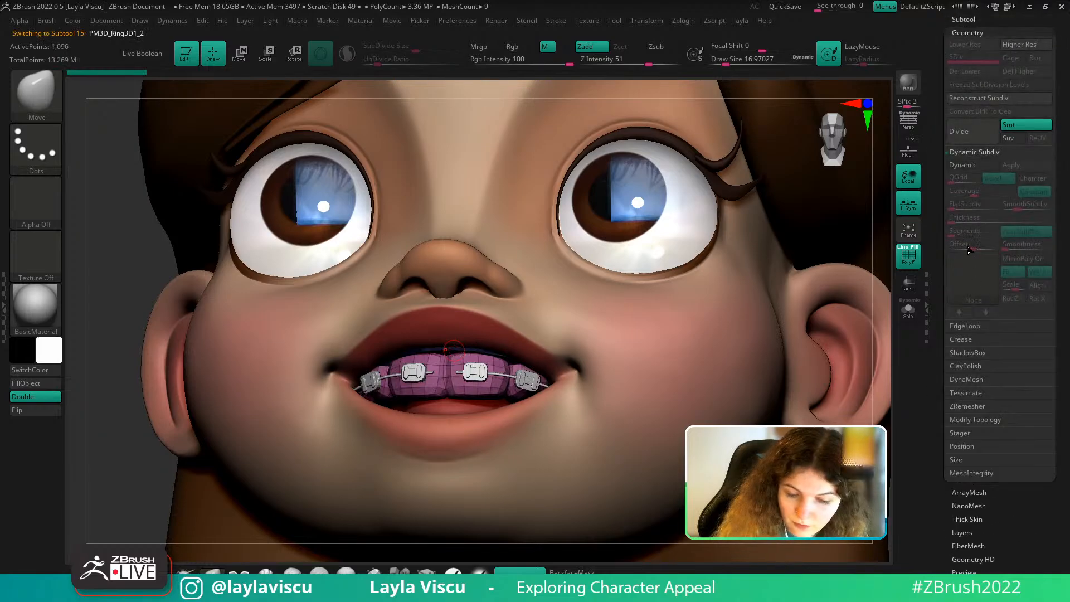
pyautogui.click(973, 165)
pyautogui.hotkey('shift', 'f')
# Check the smoothed teeth on their own and together with the braces in the character's mouth
pyautogui.moveTo(659, 389)
pyautogui.keyDown('ctrl'); pyautogui.mouseDown(button='right')
pyautogui.moveTo(784, 313)
pyautogui.moveTo(788, 329)
pyautogui.mouseUp(button='right'); pyautogui.keyUp('ctrl')
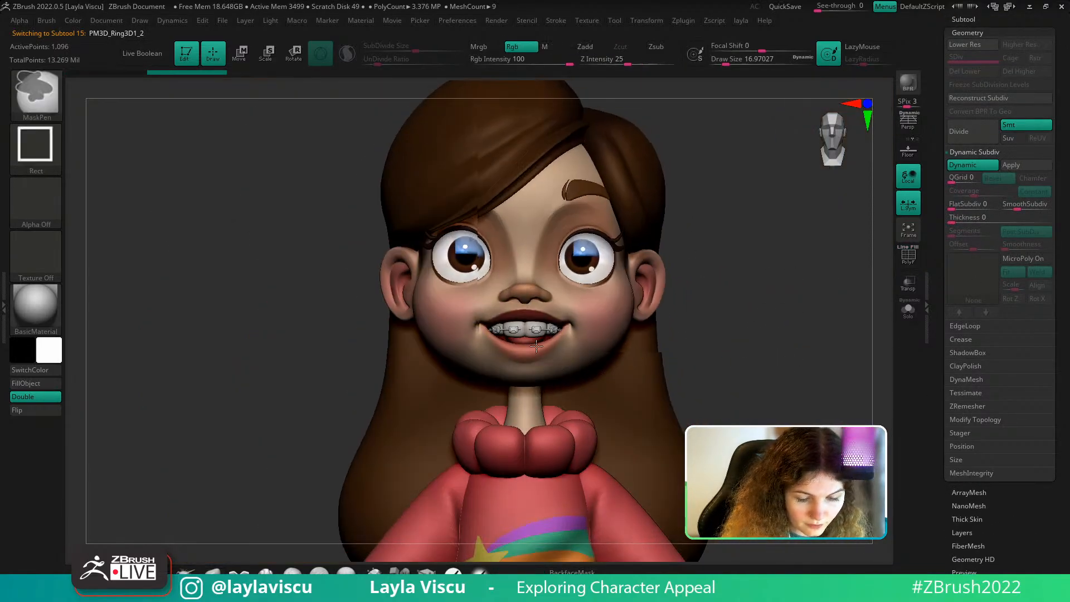
pyautogui.keyDown('ctrl'); pyautogui.moveTo(536, 346); pyautogui.dragTo(594, 382, button='right'); pyautogui.keyUp('ctrl')
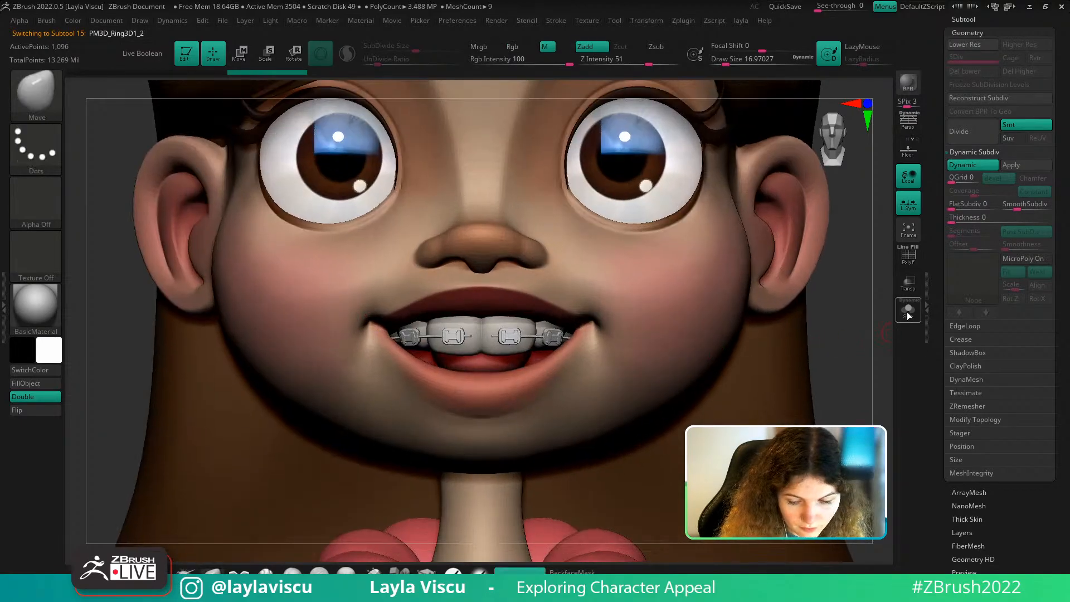
pyautogui.click(910, 304)
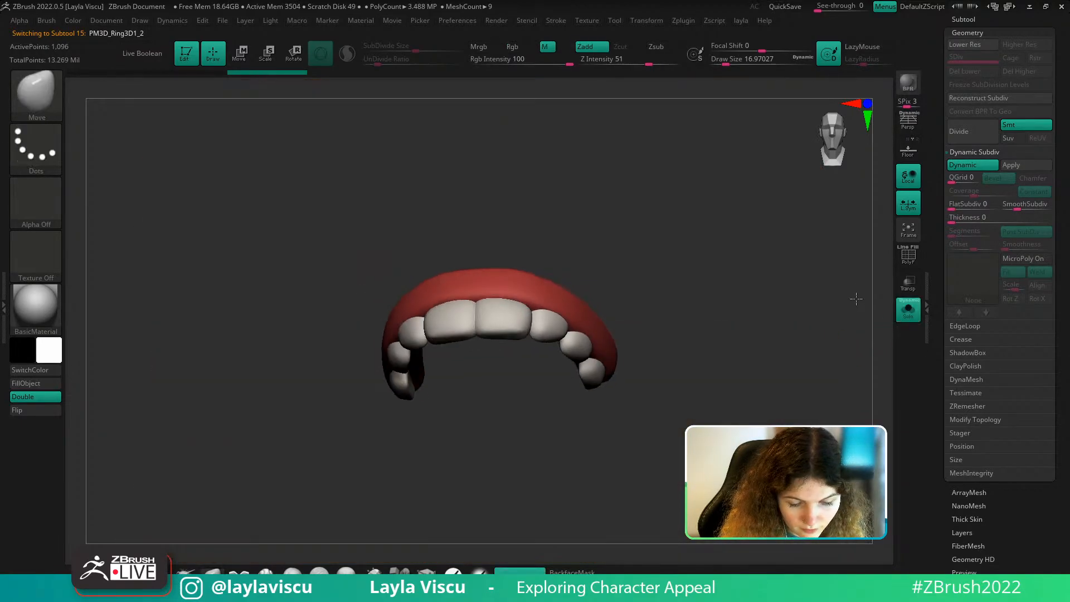
pyautogui.click(909, 306)
pyautogui.moveTo(271, 441); pyautogui.dragTo(273, 490, button='right')
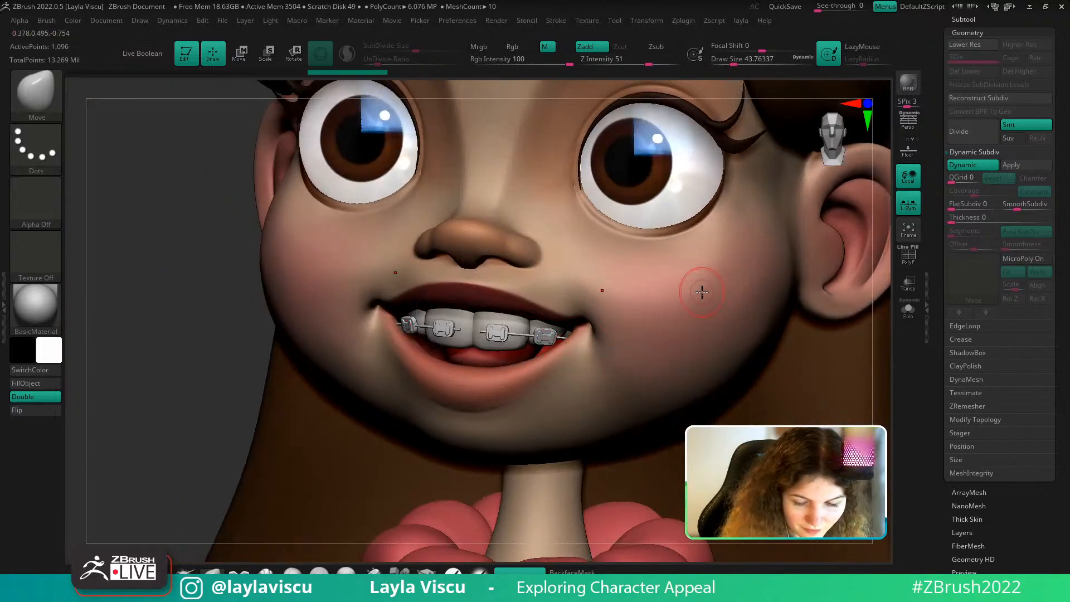
# Select the braces subtool with its polygroup wireframe on and isolate it in a view along the wire's arch
pyautogui.hotkey('shift', 'f')
pyautogui.keyDown('alt'); pyautogui.click(550, 334); pyautogui.keyUp('alt')
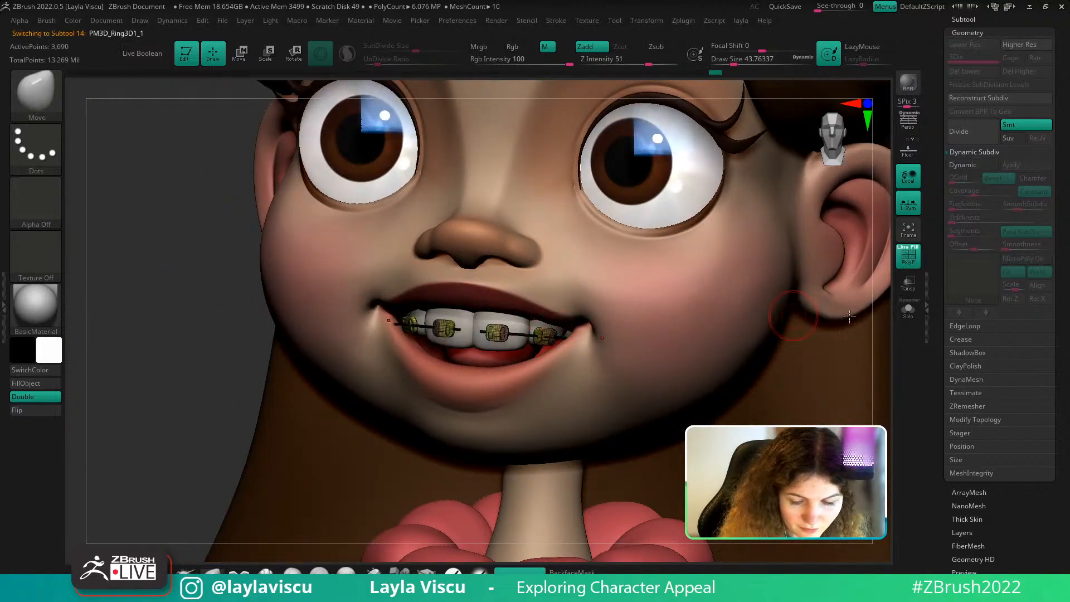
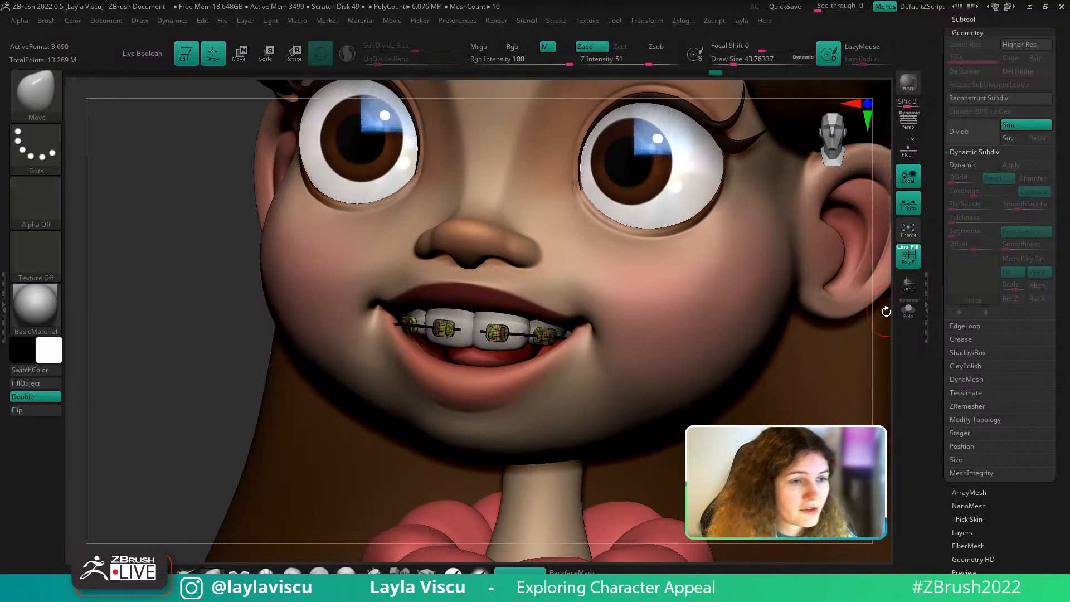
pyautogui.click(908, 311)
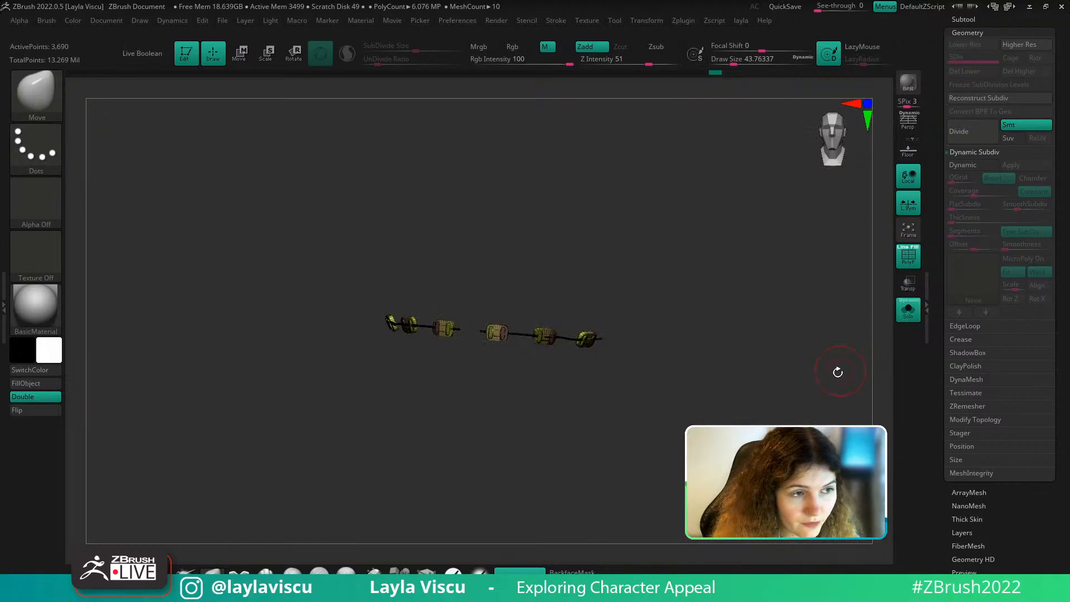
pyautogui.moveTo(803, 391)
pyautogui.mouseDown()
pyautogui.moveTo(805, 351)
pyautogui.moveTo(774, 259)
pyautogui.mouseUp()
pyautogui.moveTo(566, 329)
pyautogui.keyDown('ctrl'); pyautogui.mouseDown(button='right')
pyautogui.moveTo(622, 370)
pyautogui.moveTo(651, 361)
pyautogui.mouseUp(button='right'); pyautogui.keyUp('ctrl')
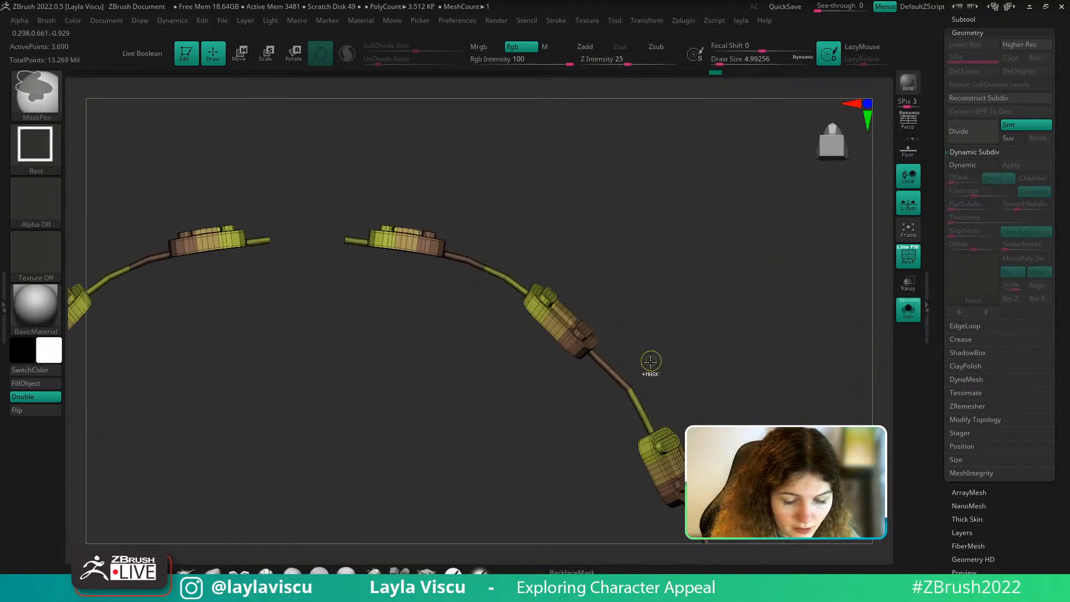
# Shift the kinked wire joint between the second and third brackets so the wire curves more smoothly, masking the rest of the braces
pyautogui.keyDown('ctrl'); pyautogui.moveTo(617, 402); pyautogui.dragTo(616, 404); pyautogui.keyUp('ctrl')
pyautogui.keyDown('alt'); pyautogui.moveTo(689, 369); pyautogui.dragTo(684, 318, button='right'); pyautogui.keyUp('alt')
pyautogui.keyDown('ctrl'); pyautogui.click(688, 337); pyautogui.keyUp('ctrl')
pyautogui.press('w')
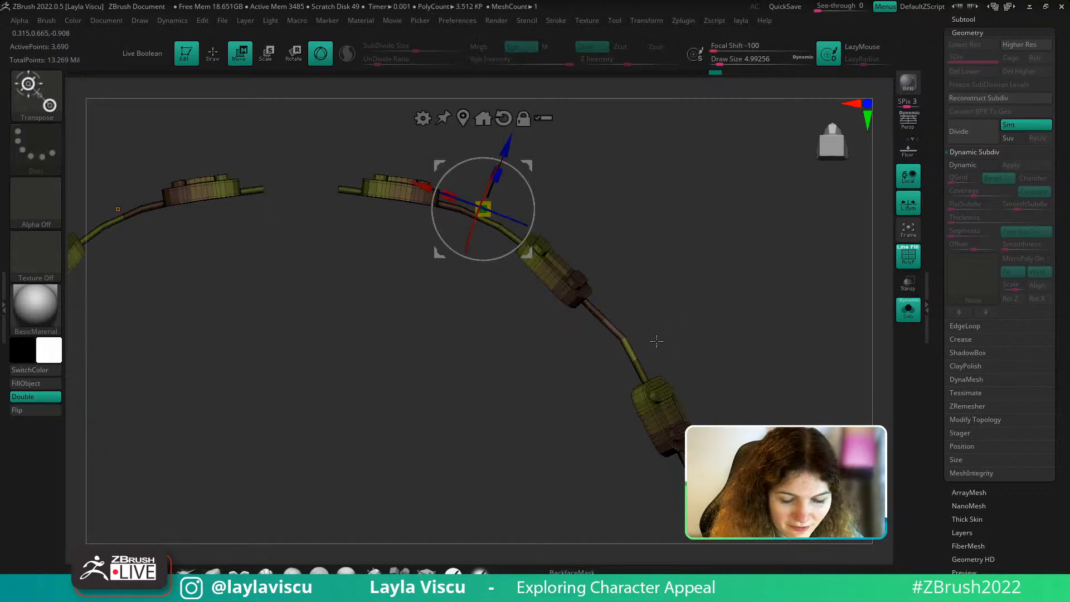
pyautogui.keyDown('alt'); pyautogui.moveTo(624, 337); pyautogui.dragTo(517, 426); pyautogui.keyUp('alt')
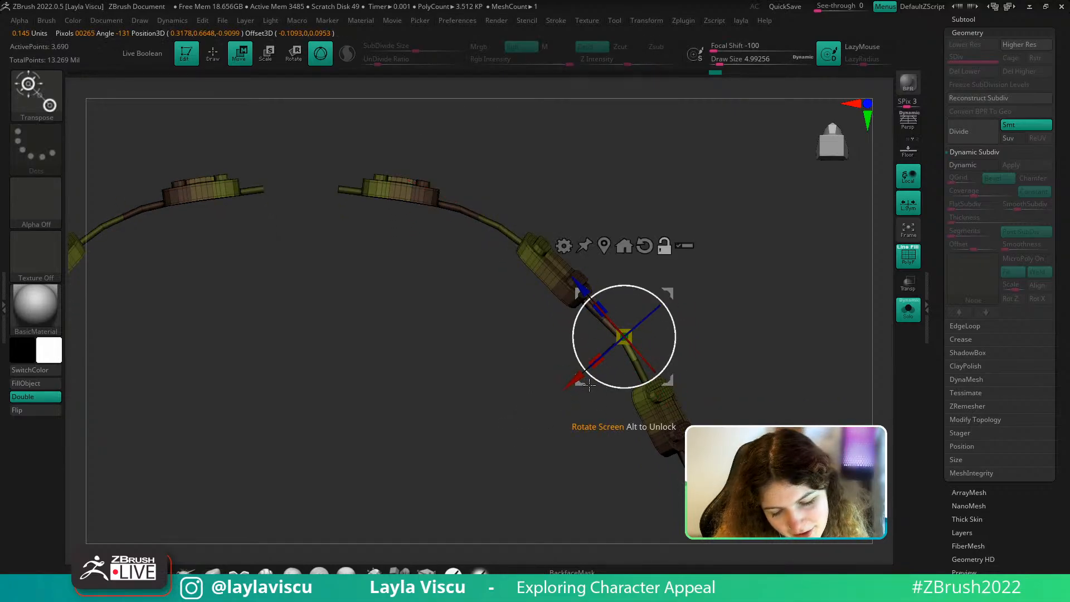
pyautogui.click(219, 564)
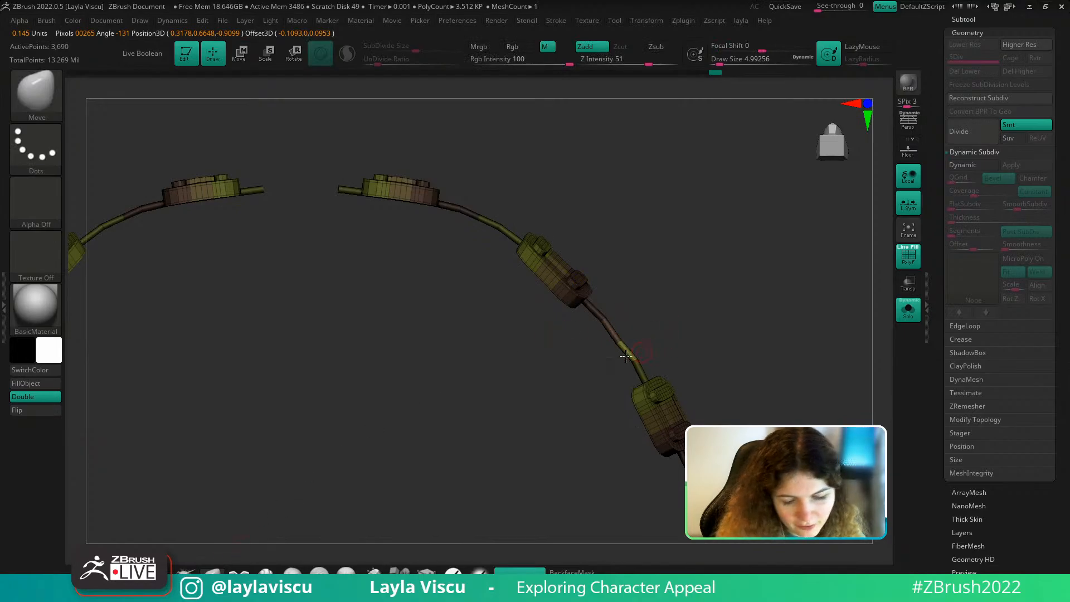
pyautogui.keyDown('ctrl'); pyautogui.moveTo(626, 356); pyautogui.dragTo(626, 376, button='right'); pyautogui.keyUp('ctrl')
pyautogui.press('w')
pyautogui.moveTo(573, 383); pyautogui.dragTo(577, 380)
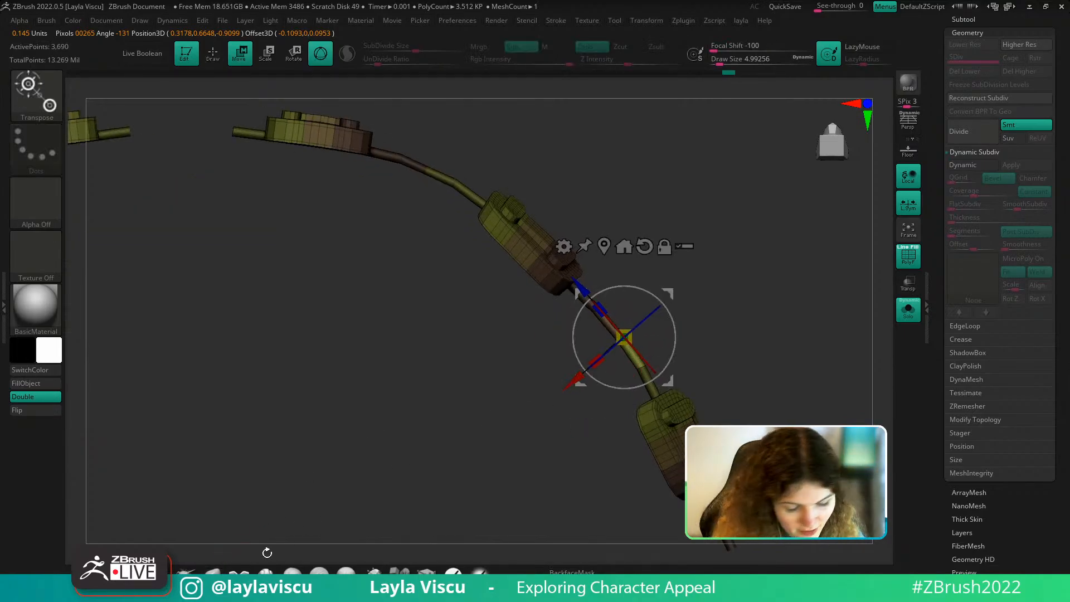
pyautogui.click(215, 568)
pyautogui.keyDown('ctrl'); pyautogui.moveTo(705, 332); pyautogui.dragTo(712, 295, button='right'); pyautogui.keyUp('ctrl')
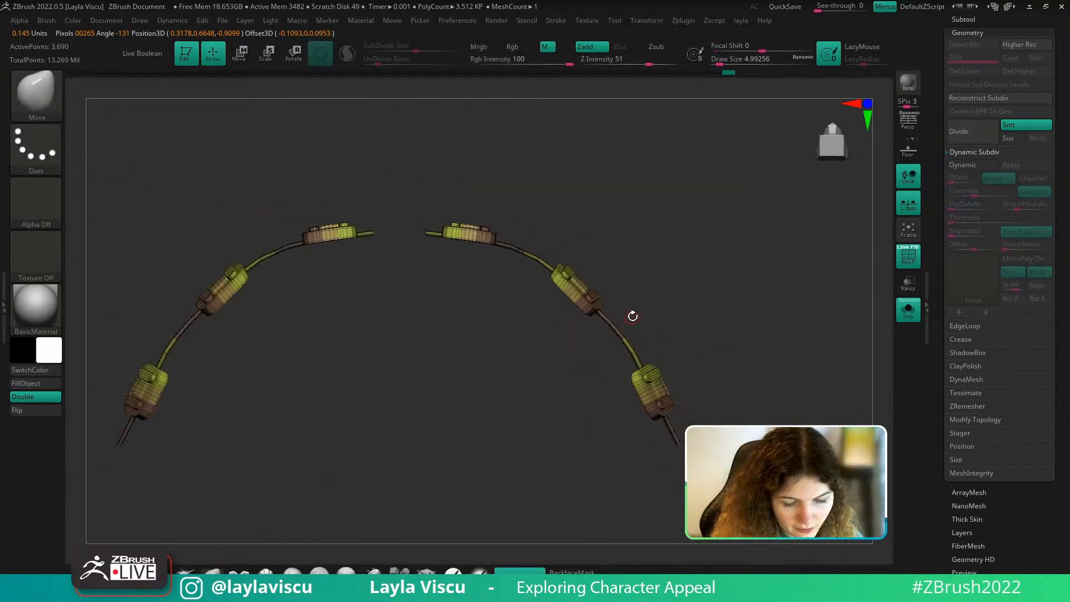
# Enlarge the Move brush to a draw size of about 62 and nudge the second bracket slightly outward
pyautogui.press('s')
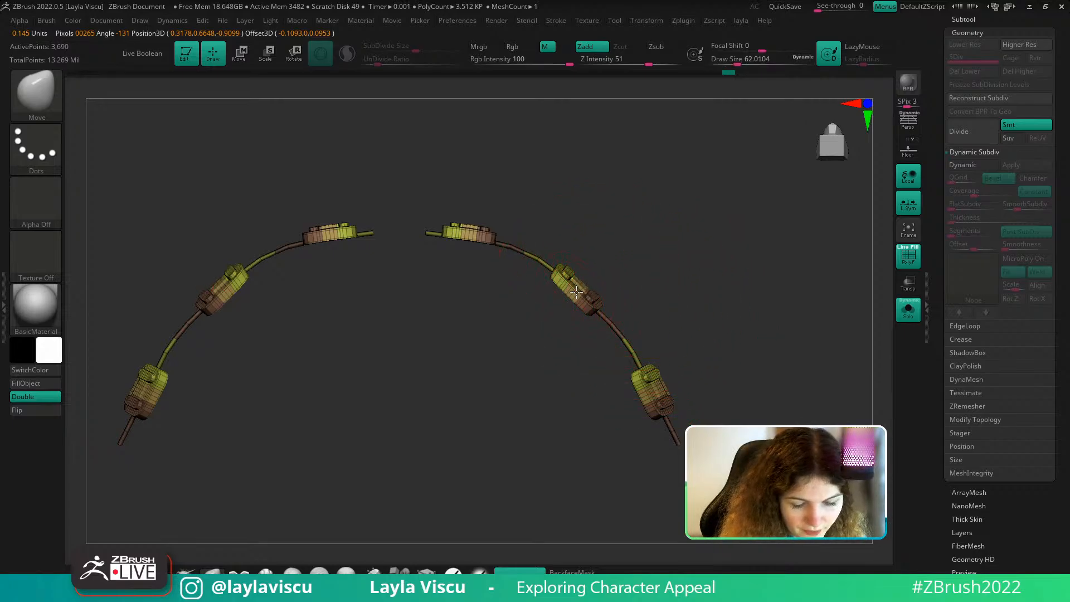
pyautogui.moveTo(565, 272); pyautogui.dragTo(572, 270)
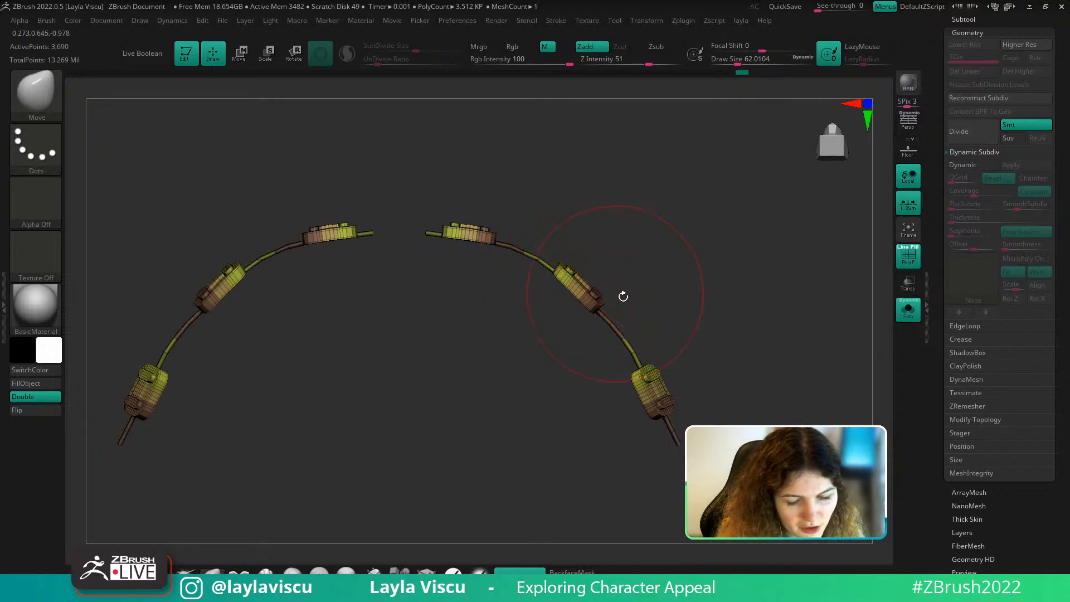
pyautogui.keyDown('ctrl'); pyautogui.moveTo(565, 273); pyautogui.dragTo(574, 360, button='right'); pyautogui.keyUp('ctrl')
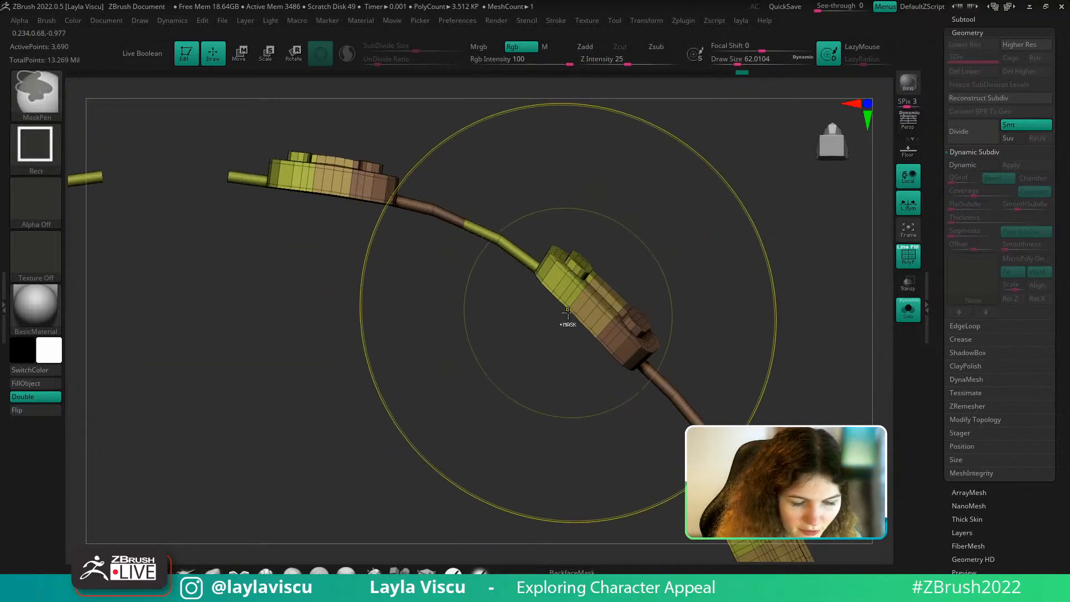
pyautogui.keyDown('ctrl'); pyautogui.moveTo(568, 313); pyautogui.dragTo(522, 217, button='right'); pyautogui.keyUp('ctrl')
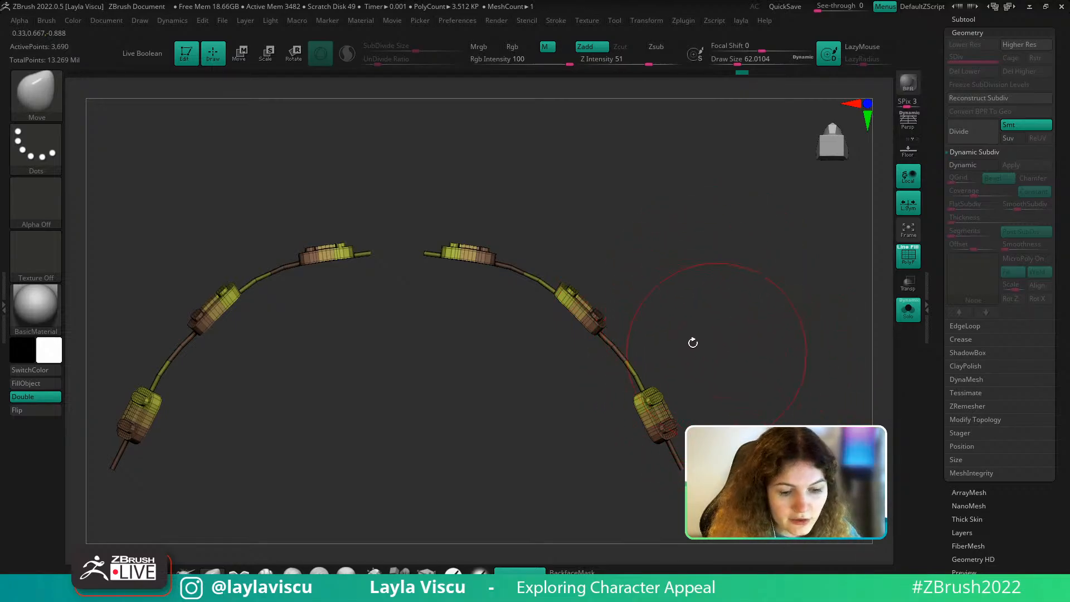
# Mask around the wire joint between the first and second brackets and move it slightly outward with the gizmo
pyautogui.keyDown('ctrl'); pyautogui.moveTo(533, 287); pyautogui.dragTo(554, 341, button='right'); pyautogui.keyUp('ctrl')
pyautogui.keyDown('ctrl'); pyautogui.moveTo(541, 246); pyautogui.dragTo(507, 305); pyautogui.keyUp('ctrl')
pyautogui.keyDown('ctrl'); pyautogui.click(593, 237); pyautogui.keyUp('ctrl')
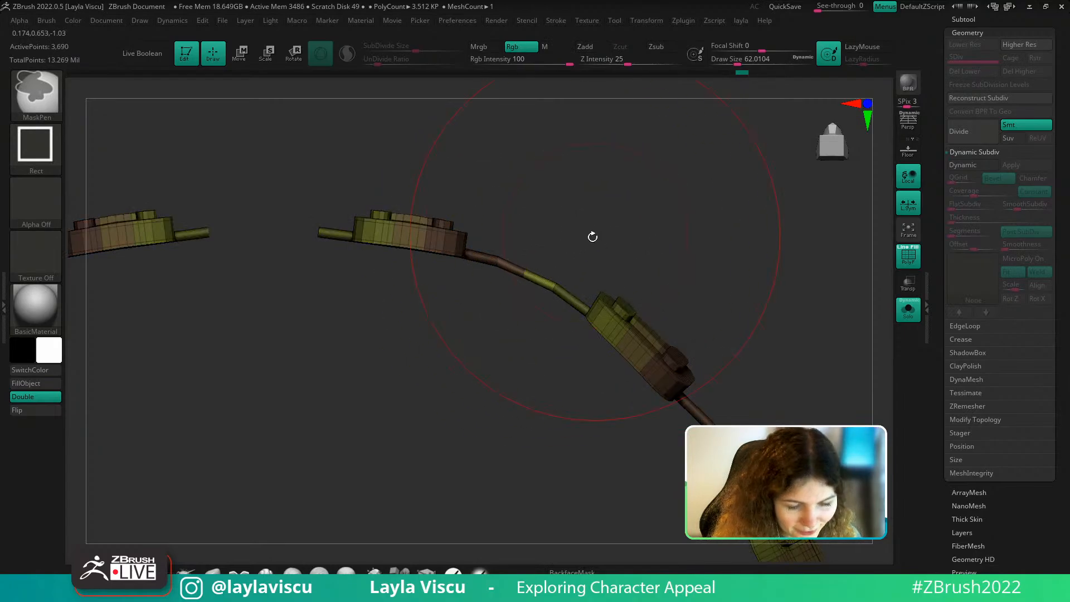
pyautogui.press('w')
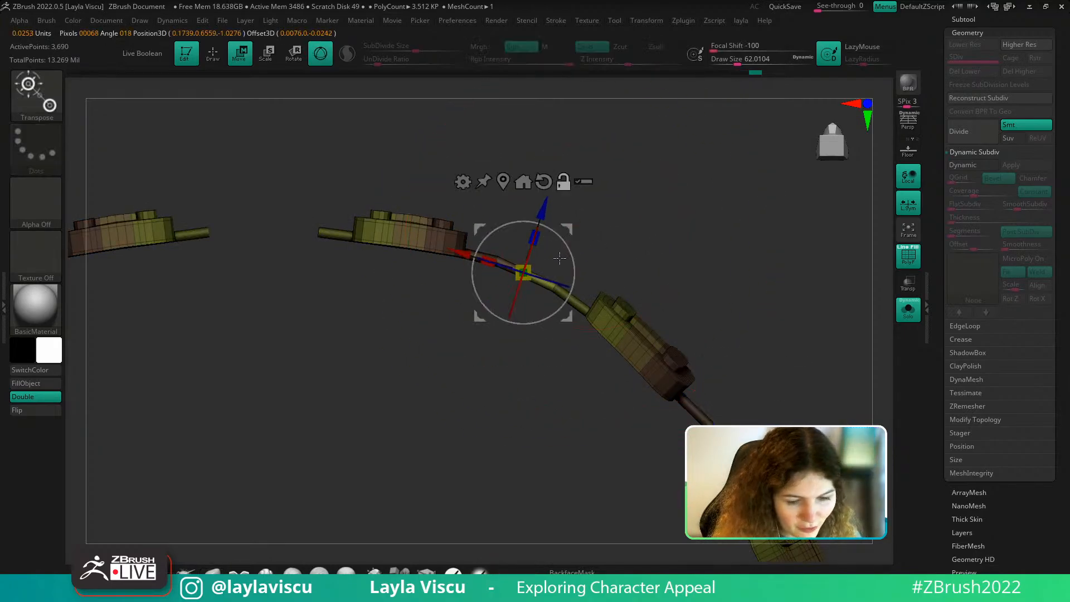
pyautogui.keyDown('ctrl'); pyautogui.moveTo(562, 239); pyautogui.dragTo(566, 279, button='right'); pyautogui.keyUp('ctrl')
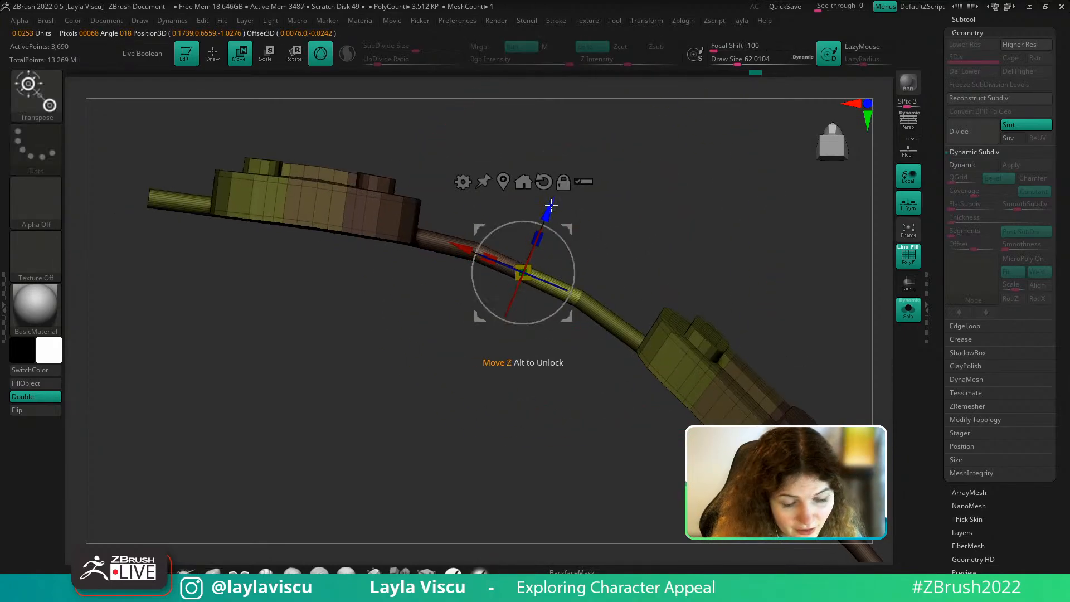
pyautogui.moveTo(547, 215); pyautogui.dragTo(549, 209)
pyautogui.press('q')
pyautogui.moveTo(507, 255)
pyautogui.keyDown('ctrl'); pyautogui.mouseDown(button='right')
pyautogui.moveTo(540, 245)
pyautogui.moveTo(569, 194)
pyautogui.mouseUp(button='right'); pyautogui.keyUp('ctrl')
# Show the whole character without the polygroup wireframe and check the braces in the mouth
pyautogui.moveTo(617, 234)
pyautogui.keyDown('shift'); pyautogui.mouseDown(button='right')
pyautogui.moveTo(717, 342)
pyautogui.moveTo(796, 318)
pyautogui.moveTo(842, 257)
pyautogui.mouseUp(button='right'); pyautogui.keyUp('shift')
pyautogui.click(912, 317)
pyautogui.hotkey('shift', 'f')
pyautogui.keyDown('ctrl'); pyautogui.moveTo(884, 326); pyautogui.dragTo(835, 363, button='right'); pyautogui.keyUp('ctrl')
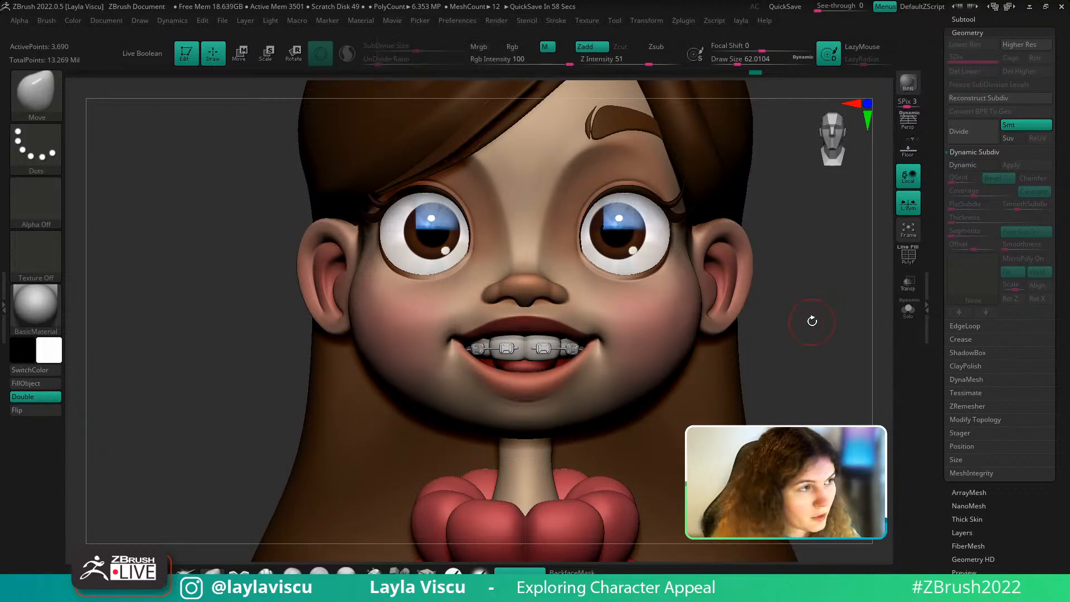
pyautogui.click(908, 310)
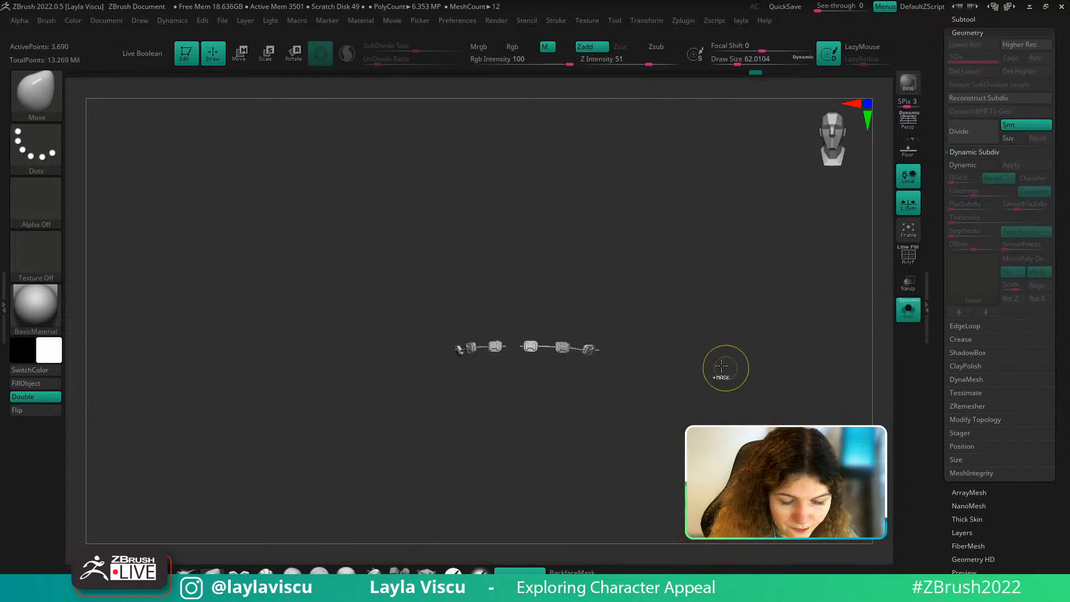
pyautogui.click(908, 309)
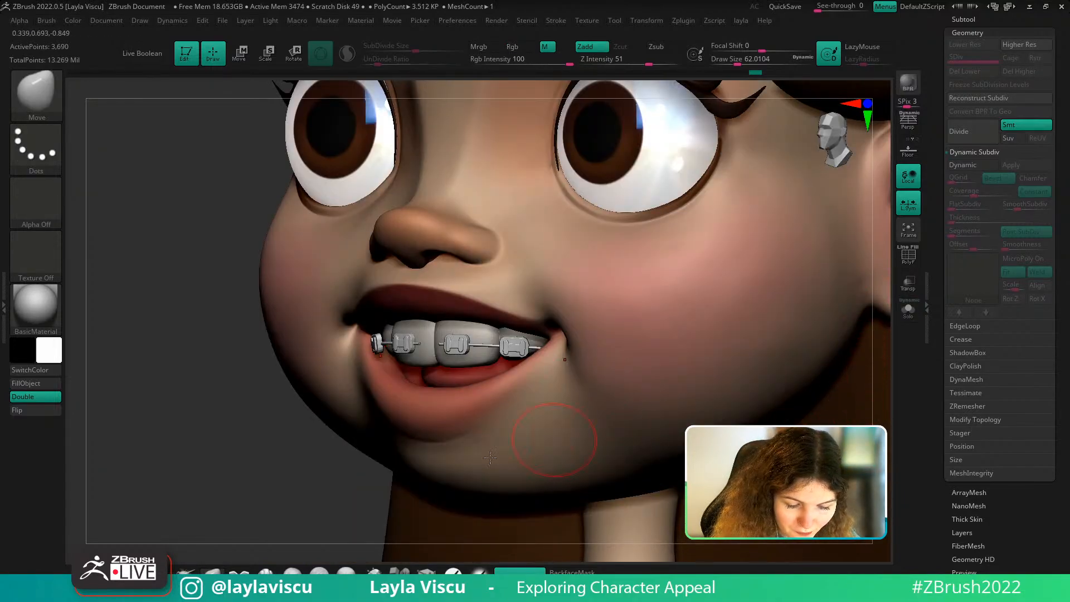
# Isolate the braces, mask all but the outer brackets on one side, and place the gizmo on the wire before the second bracket
pyautogui.moveTo(521, 341); pyautogui.dragTo(530, 341)
pyautogui.click(908, 309)
pyautogui.moveTo(706, 278)
pyautogui.keyDown('ctrl'); pyautogui.mouseDown()
pyautogui.moveTo(515, 410)
pyautogui.moveTo(495, 409)
pyautogui.mouseUp(); pyautogui.keyUp('ctrl')
pyautogui.keyDown('ctrl'); pyautogui.click(506, 418); pyautogui.keyUp('ctrl')
pyautogui.press('w')
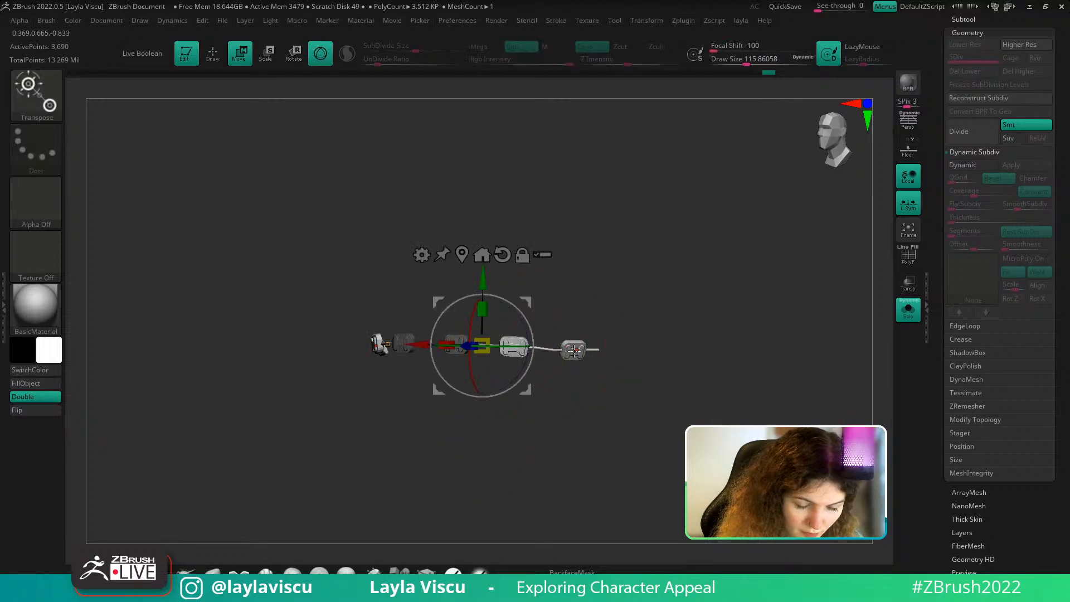
pyautogui.keyDown('ctrl'); pyautogui.moveTo(520, 422); pyautogui.dragTo(612, 322, button='right'); pyautogui.keyUp('ctrl')
pyautogui.moveTo(612, 322); pyautogui.dragTo(671, 448)
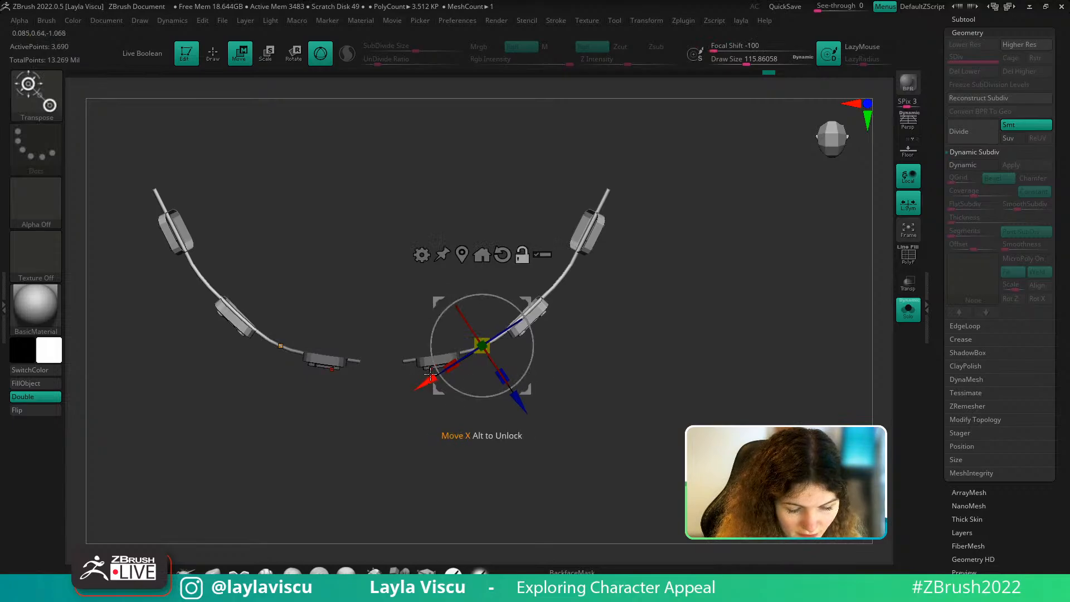
pyautogui.keyDown('alt'); pyautogui.moveTo(430, 374); pyautogui.dragTo(437, 370); pyautogui.keyUp('alt')
# Hide all other subtools so that only the braces and the gums and teeth are shown
pyautogui.click(974, 18)
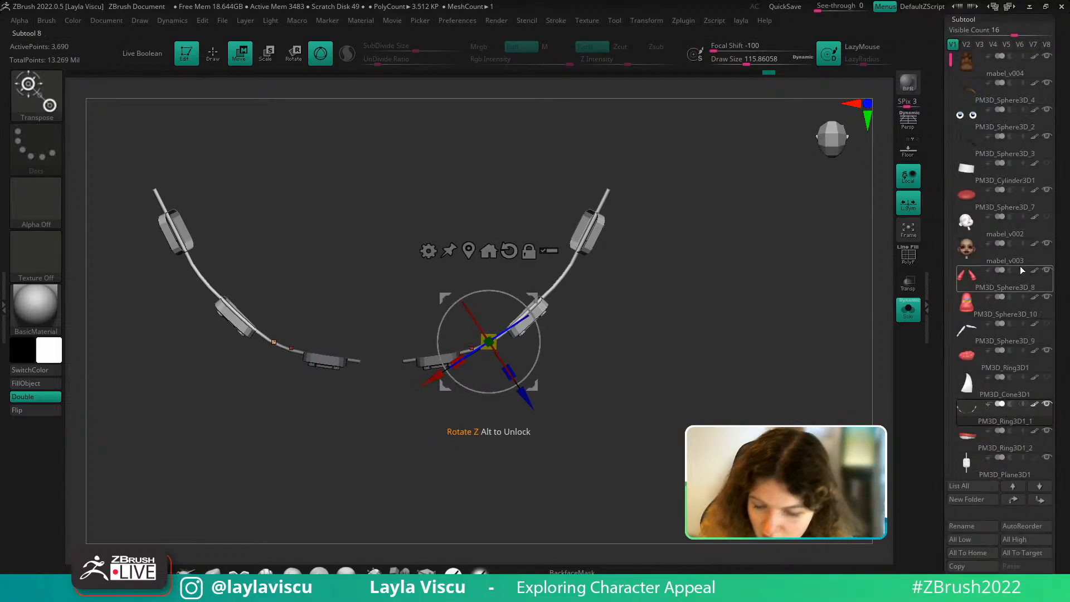
pyautogui.click(908, 310)
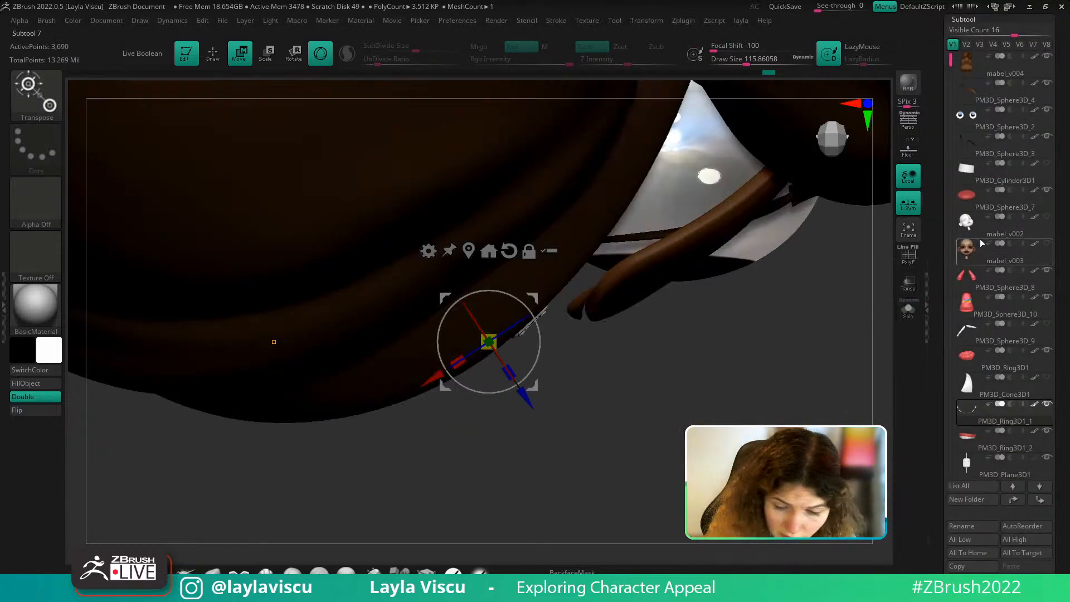
pyautogui.click(1047, 57)
pyautogui.click(1046, 85)
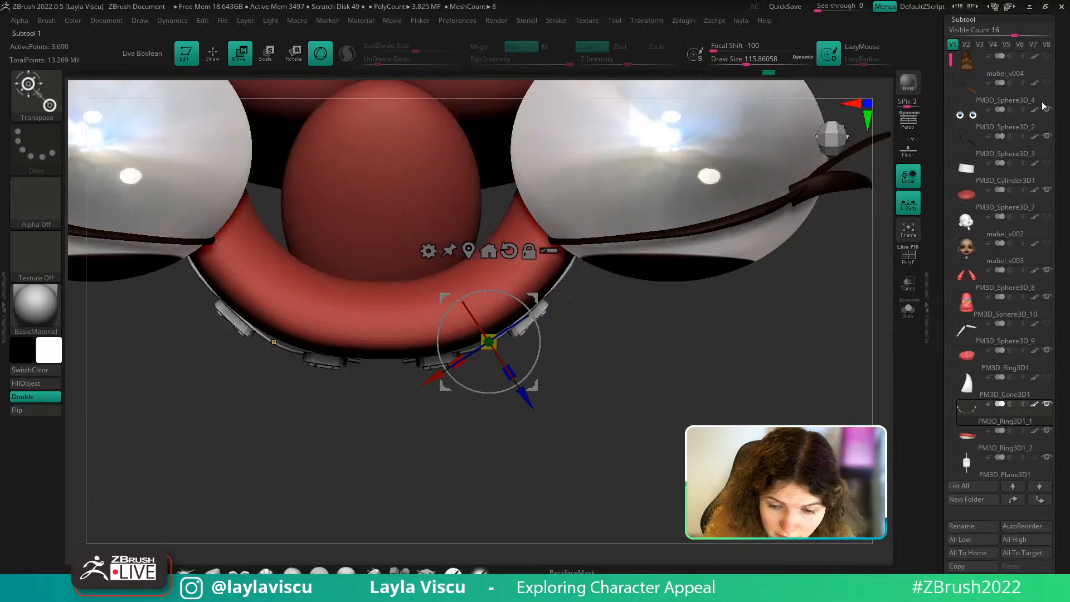
pyautogui.keyDown('ctrl'); pyautogui.keyDown('shift'); pyautogui.click(1047, 111); pyautogui.keyUp('shift'); pyautogui.keyUp('ctrl')
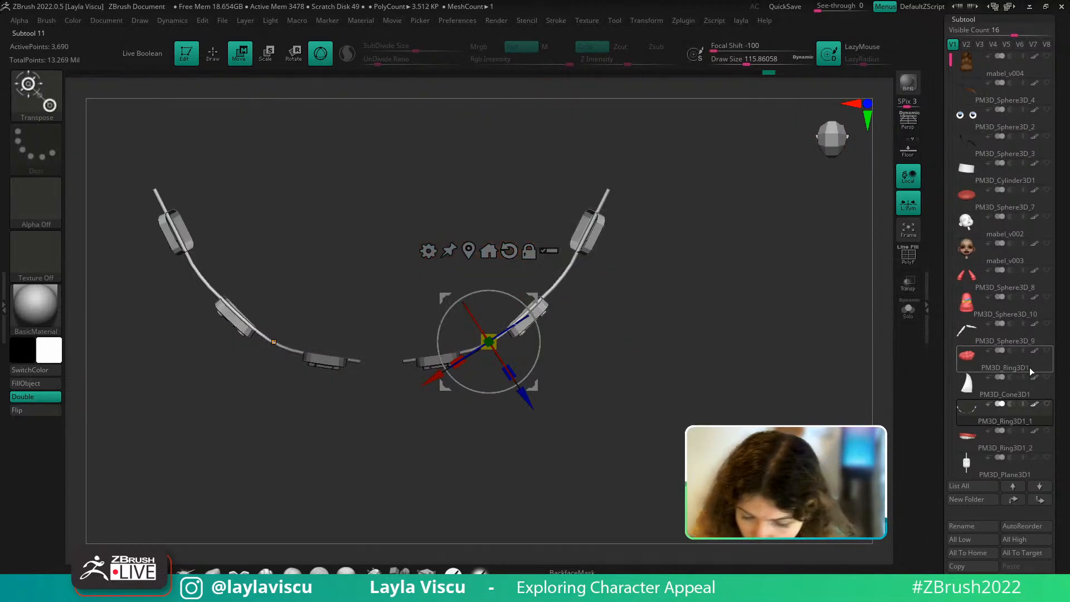
pyautogui.click(1047, 430)
# Adjust the second bracket with the gizmo so that it sits against its tooth
pyautogui.moveTo(719, 245); pyautogui.dragTo(740, 335)
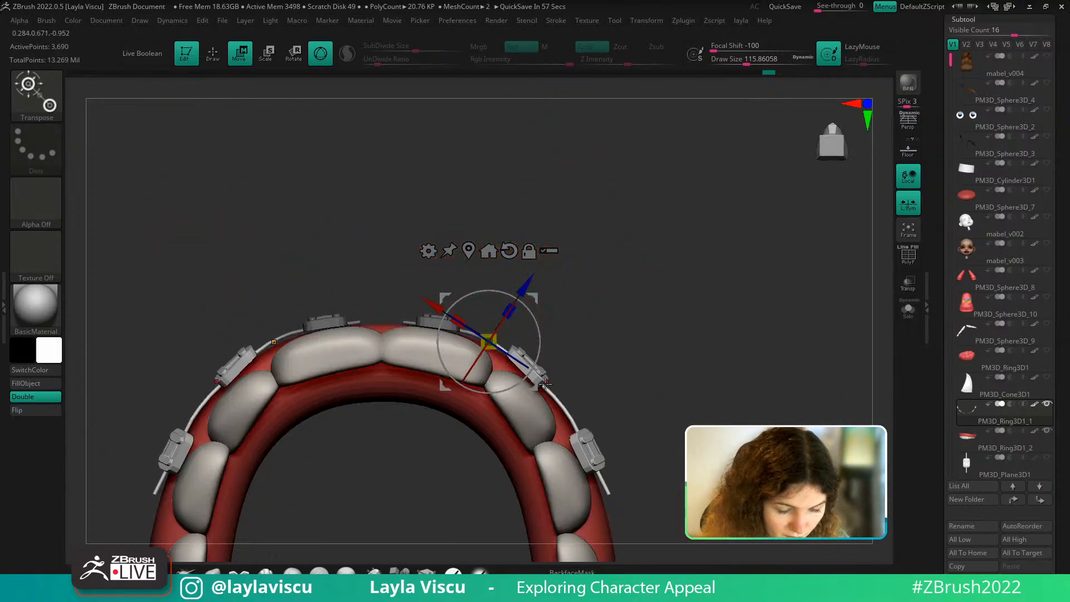
pyautogui.moveTo(533, 385); pyautogui.dragTo(547, 408)
pyautogui.keyDown('alt'); pyautogui.moveTo(615, 372); pyautogui.dragTo(585, 387); pyautogui.keyUp('alt')
pyautogui.moveTo(537, 327); pyautogui.dragTo(540, 322)
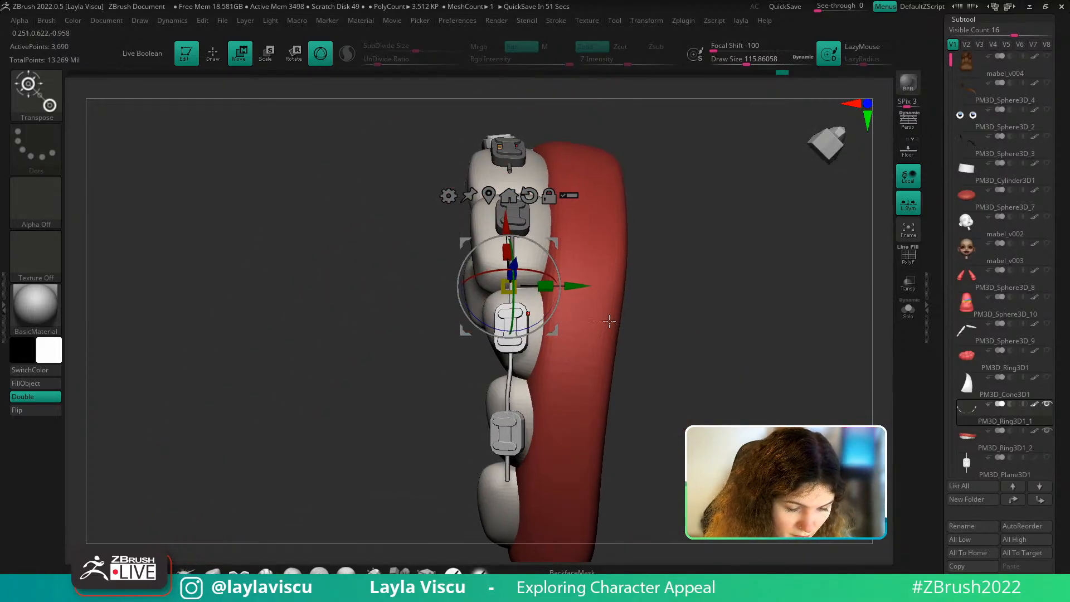
pyautogui.moveTo(609, 321); pyautogui.dragTo(713, 335)
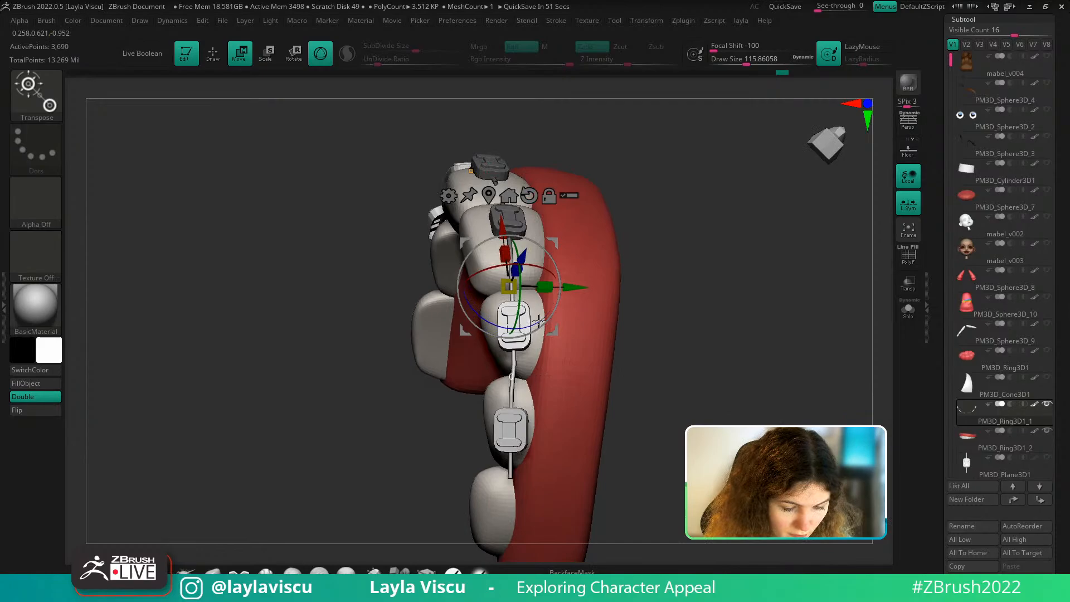
# Shift the third bracket and its wire to sit centred on the tooth, and clear the mask
pyautogui.click(517, 370)
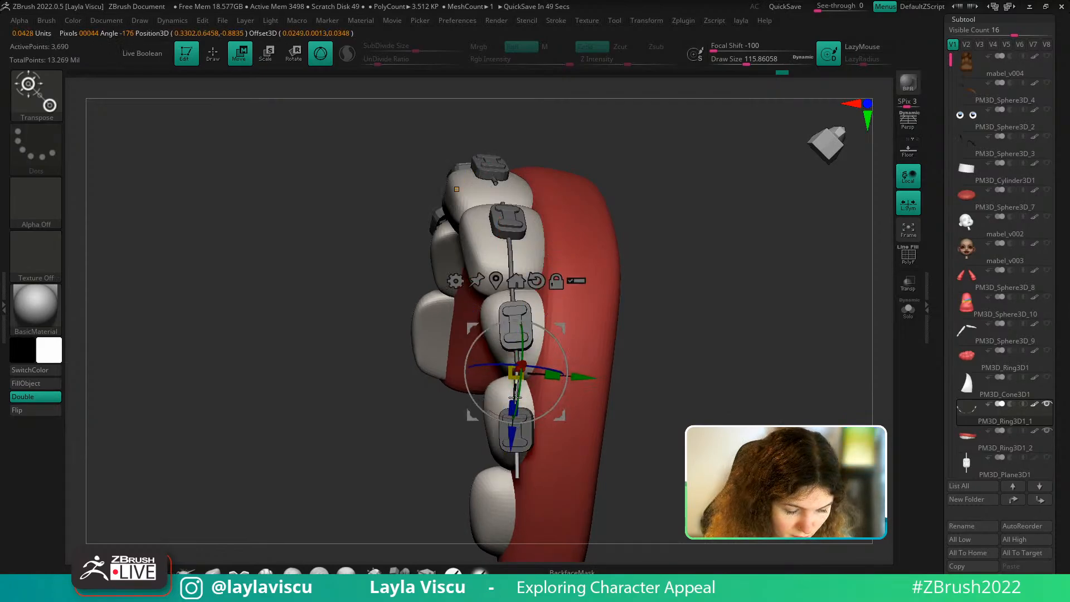
pyautogui.press('q')
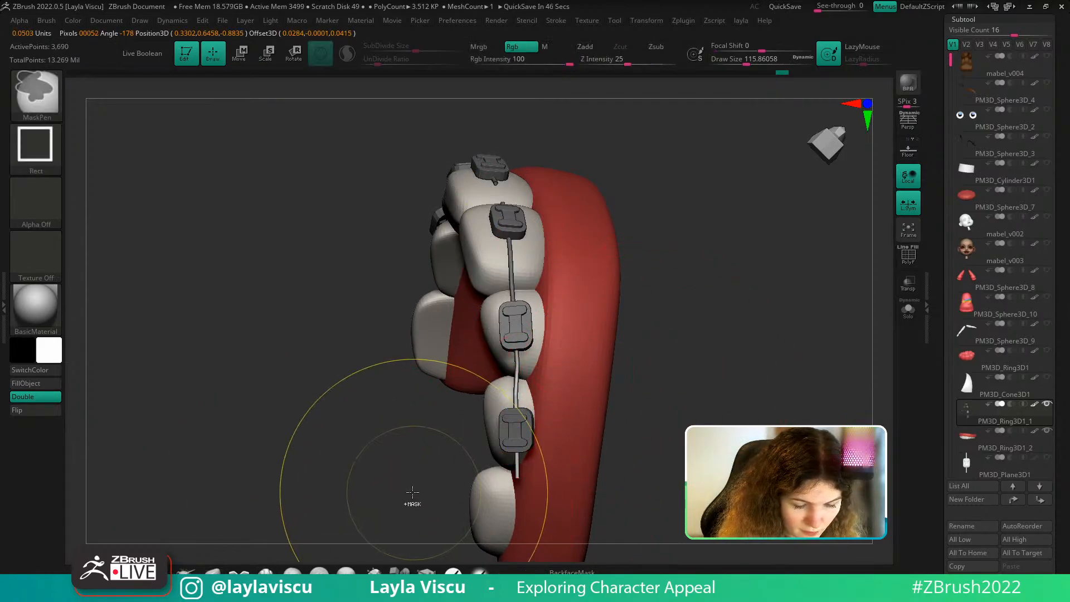
pyautogui.keyDown('ctrl'); pyautogui.click(412, 497); pyautogui.keyUp('ctrl')
pyautogui.keyDown('ctrl'); pyautogui.click(413, 506); pyautogui.keyUp('ctrl')
pyautogui.keyDown('ctrl'); pyautogui.moveTo(413, 508); pyautogui.dragTo(704, 387); pyautogui.keyUp('ctrl')
pyautogui.press('w')
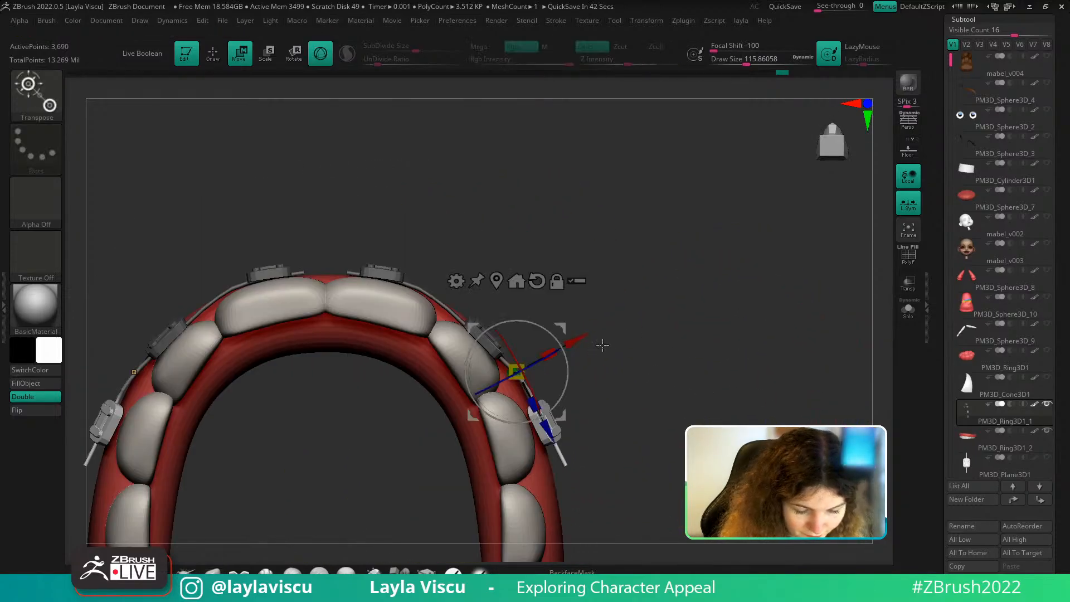
pyautogui.moveTo(641, 373)
pyautogui.mouseDown()
pyautogui.moveTo(697, 377)
pyautogui.moveTo(771, 334)
pyautogui.moveTo(724, 375)
pyautogui.moveTo(725, 414)
pyautogui.moveTo(728, 299)
pyautogui.moveTo(664, 343)
pyautogui.mouseUp()
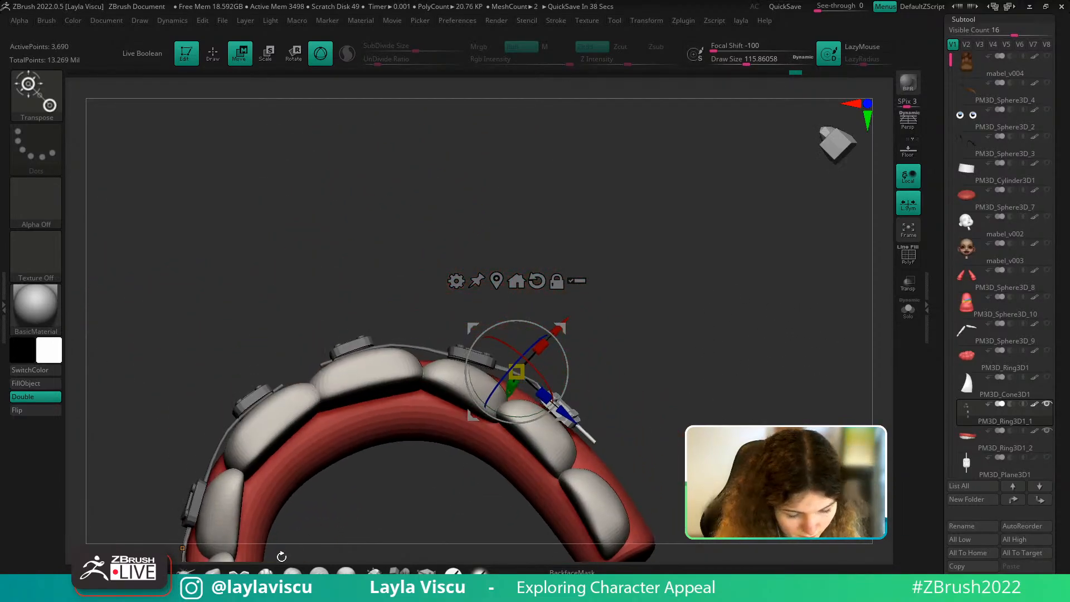
# Nudge the wire between the second and third brackets outward with the Move brush
pyautogui.click(213, 572)
pyautogui.keyDown('ctrl'); pyautogui.moveTo(514, 356); pyautogui.dragTo(586, 373, button='right'); pyautogui.keyUp('ctrl')
pyautogui.press('s')
pyautogui.moveTo(585, 374)
pyautogui.mouseDown()
pyautogui.moveTo(563, 373)
pyautogui.moveTo(596, 377)
pyautogui.moveTo(559, 396)
pyautogui.moveTo(602, 373)
pyautogui.mouseUp()
# Hide the middle polygroup of the brackets and turn on the polygroup wireframe to expose the bent wire
pyautogui.keyDown('ctrl'); pyautogui.keyDown('shift'); pyautogui.click(558, 397); pyautogui.keyUp('shift'); pyautogui.keyUp('ctrl')
pyautogui.press('s')
pyautogui.keyDown('ctrl'); pyautogui.keyDown('shift'); pyautogui.click(557, 394); pyautogui.keyUp('shift'); pyautogui.keyUp('ctrl')
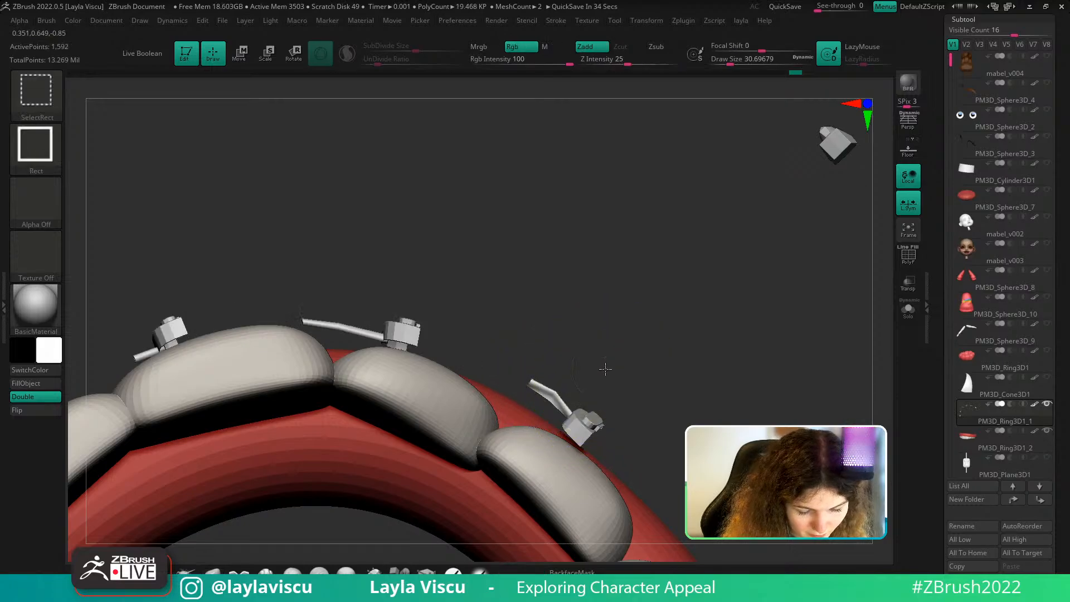
pyautogui.keyDown('ctrl'); pyautogui.keyDown('shift'); pyautogui.click(604, 370); pyautogui.keyUp('shift'); pyautogui.keyUp('ctrl')
pyautogui.hotkey('shift', 'f')
pyautogui.keyDown('ctrl'); pyautogui.keyDown('shift'); pyautogui.click(533, 384); pyautogui.keyUp('shift'); pyautogui.keyUp('ctrl')
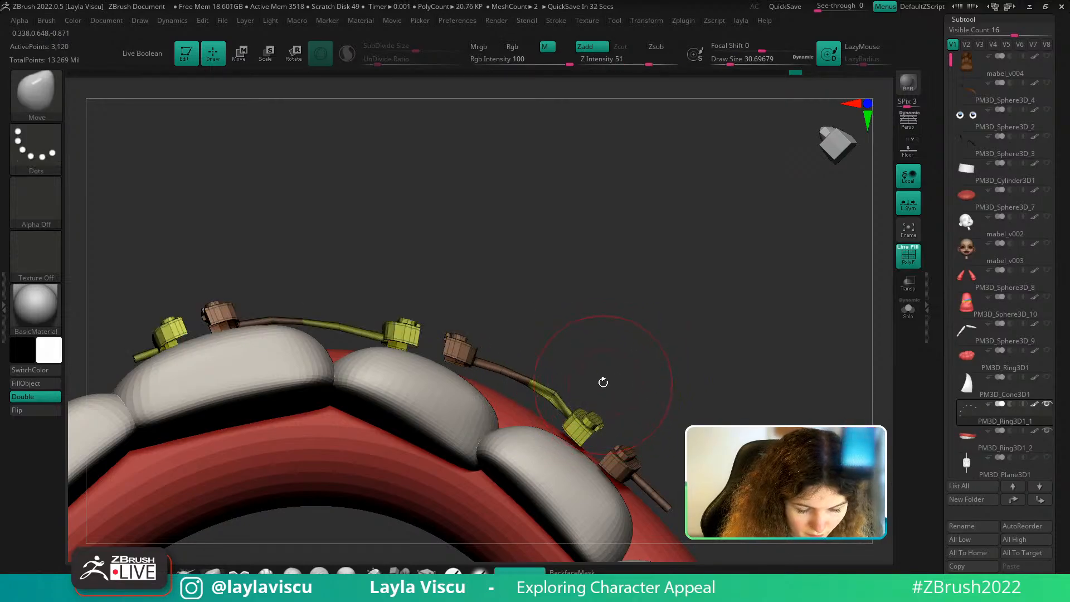
# Smooth the wire bend beside the third bracket with a smaller brush, and show the complete braces without the polygroup wireframe
pyautogui.press('F1')
pyautogui.moveTo(557, 389)
pyautogui.keyDown('shift'); pyautogui.mouseDown()
pyautogui.moveTo(595, 382)
pyautogui.moveTo(546, 389)
pyautogui.mouseUp(); pyautogui.keyUp('shift')
pyautogui.press('s')
pyautogui.keyDown('shift'); pyautogui.moveTo(549, 391); pyautogui.dragTo(557, 397); pyautogui.keyUp('shift')
pyautogui.keyDown('ctrl'); pyautogui.keyDown('shift'); pyautogui.click(620, 346); pyautogui.keyUp('shift'); pyautogui.keyUp('ctrl')
pyautogui.keyDown('ctrl'); pyautogui.moveTo(657, 359); pyautogui.dragTo(717, 375, button='right'); pyautogui.keyUp('ctrl')
pyautogui.hotkey('shift', 'f')
pyautogui.keyDown('ctrl'); pyautogui.moveTo(490, 391); pyautogui.dragTo(432, 521, button='right'); pyautogui.keyUp('ctrl')
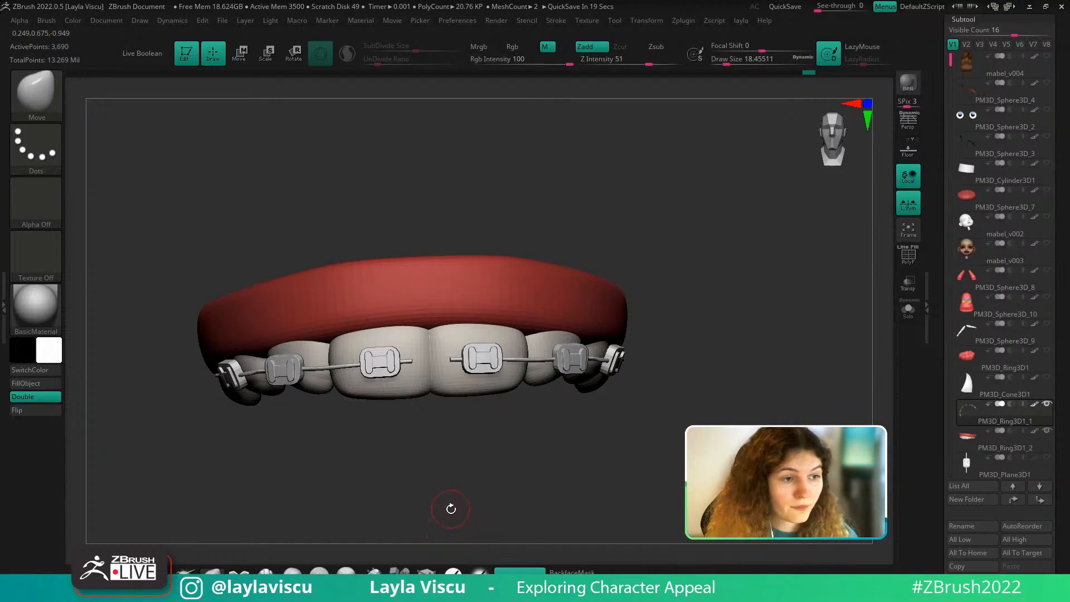
# Isolate the polygroup of the innermost wire ends, mask its bracket halves and extend both wire ends toward the midline
pyautogui.keyDown('ctrl'); pyautogui.moveTo(452, 359); pyautogui.dragTo(471, 400, button='right'); pyautogui.keyUp('ctrl')
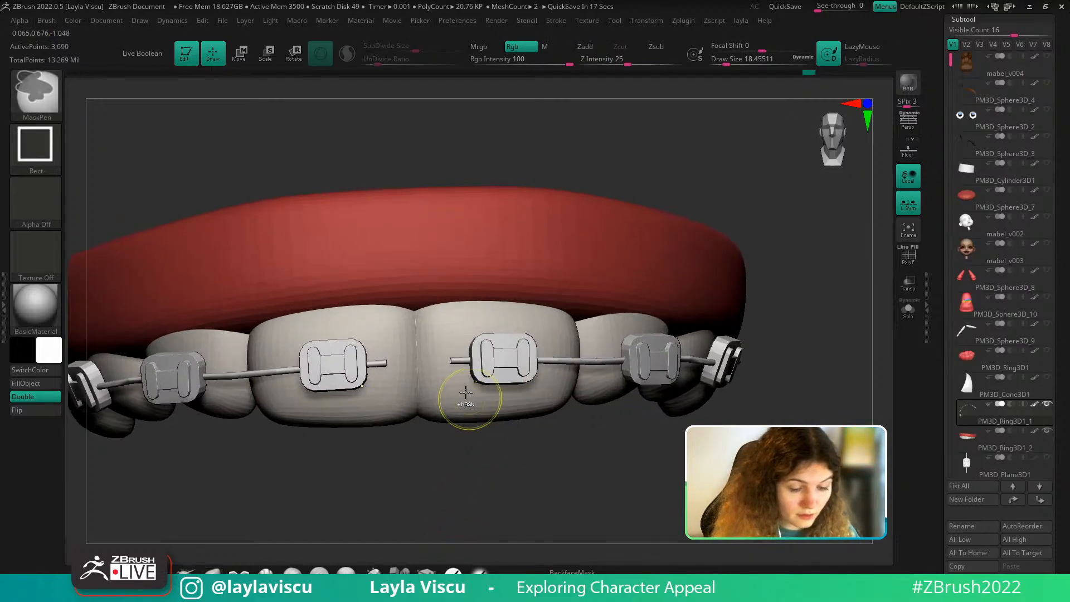
pyautogui.keyDown('ctrl'); pyautogui.keyDown('shift'); pyautogui.click(454, 360); pyautogui.keyUp('shift'); pyautogui.keyUp('ctrl')
pyautogui.click(908, 310)
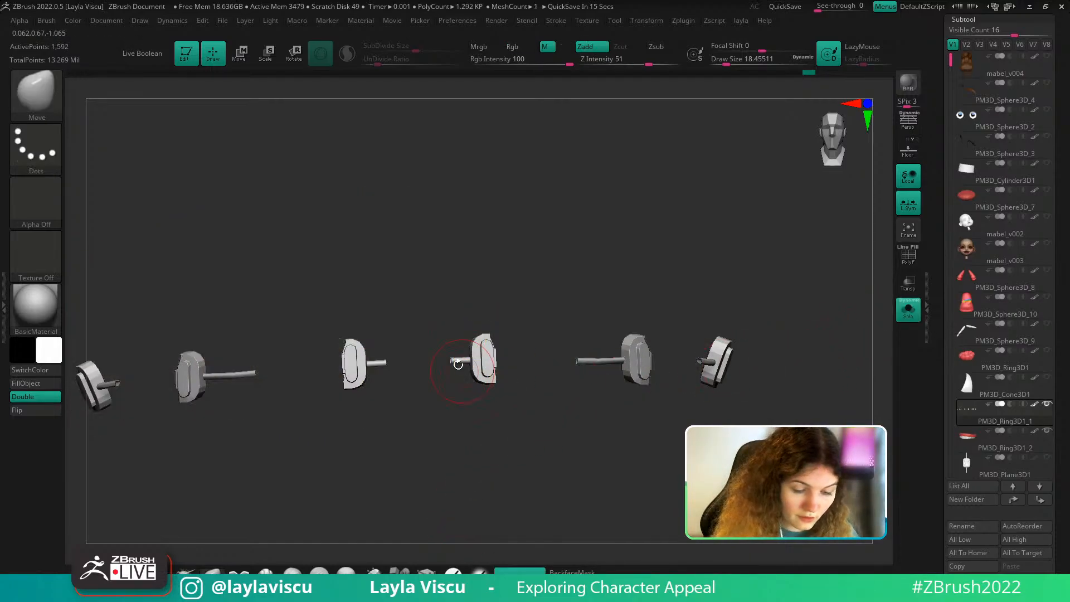
pyautogui.keyDown('ctrl'); pyautogui.keyDown('shift'); pyautogui.moveTo(463, 319); pyautogui.dragTo(430, 440); pyautogui.keyUp('shift'); pyautogui.keyUp('ctrl')
pyautogui.press('w')
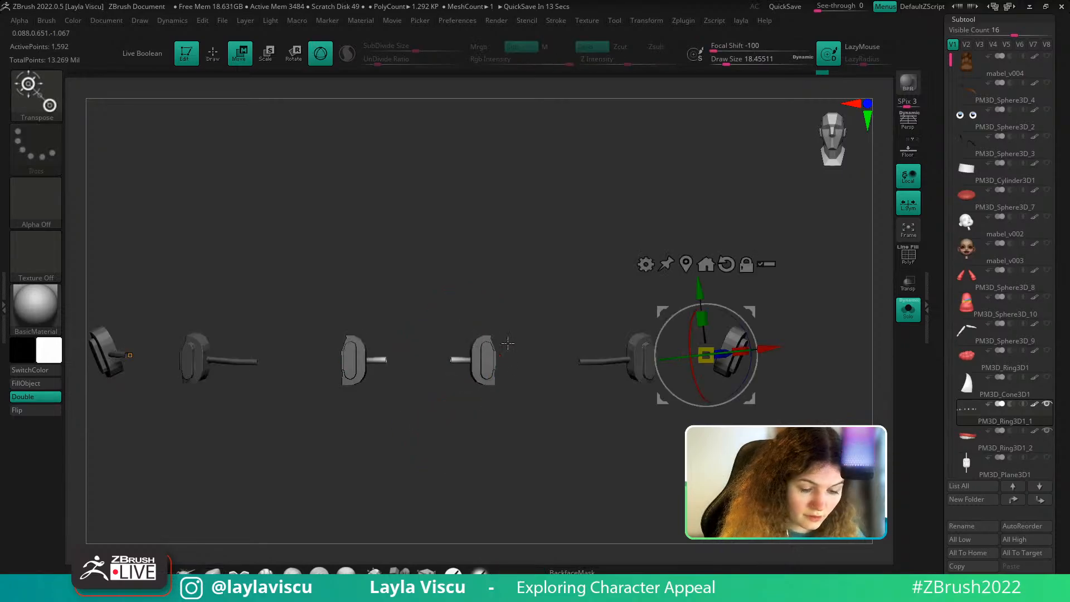
pyautogui.click(686, 264)
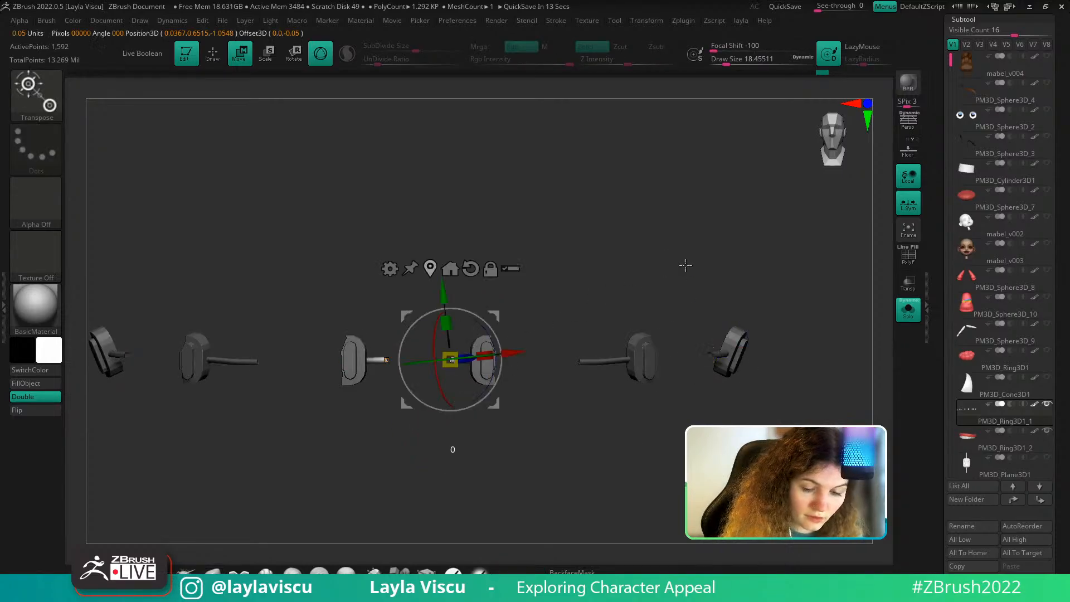
pyautogui.click(388, 361)
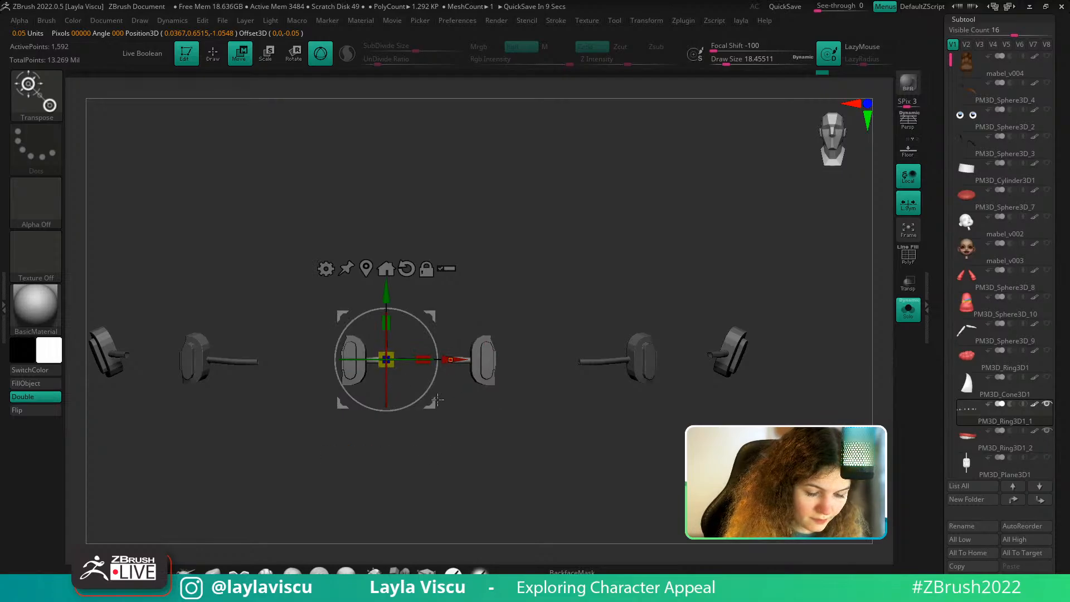
pyautogui.moveTo(437, 399)
pyautogui.mouseDown()
pyautogui.moveTo(464, 402)
pyautogui.moveTo(471, 425)
pyautogui.moveTo(471, 316)
pyautogui.moveTo(484, 322)
pyautogui.mouseUp()
# Show the whole braces with the polygroup wireframe, mask all but the inner wire ends and move the ends together at the midline
pyautogui.click(228, 572)
pyautogui.hotkey('shift', 'f')
pyautogui.keyDown('ctrl'); pyautogui.moveTo(447, 337); pyautogui.dragTo(445, 351, button='right'); pyautogui.keyUp('ctrl')
pyautogui.keyDown('ctrl'); pyautogui.keyDown('shift'); pyautogui.click(480, 309); pyautogui.keyUp('shift'); pyautogui.keyUp('ctrl')
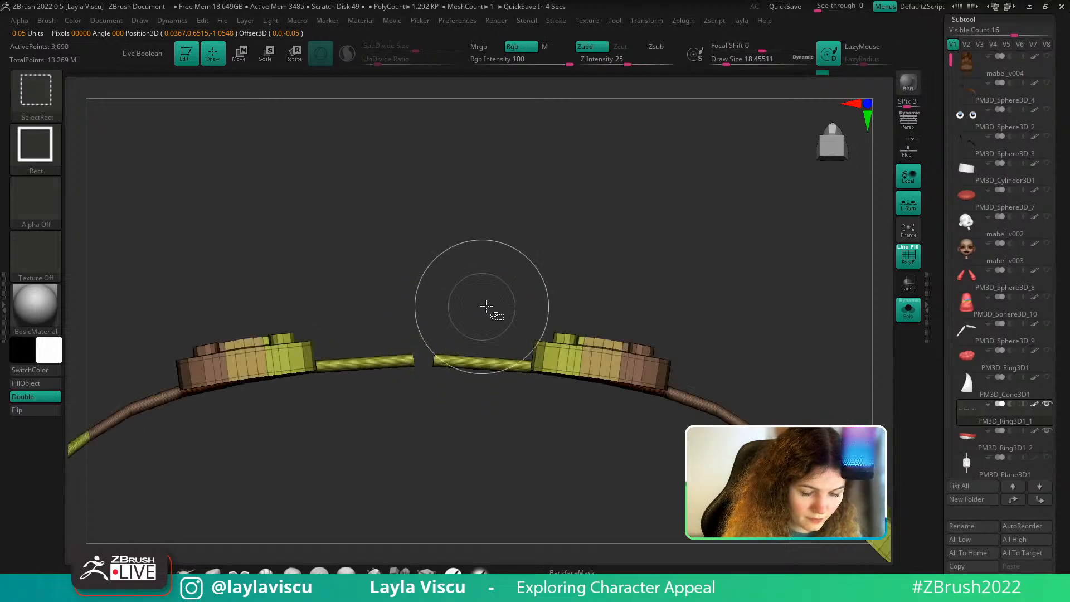
pyautogui.keyDown('ctrl'); pyautogui.moveTo(482, 308); pyautogui.dragTo(475, 263, button='right'); pyautogui.keyUp('ctrl')
pyautogui.moveTo(484, 328)
pyautogui.keyDown('alt'); pyautogui.mouseDown(button='right')
pyautogui.moveTo(494, 279)
pyautogui.moveTo(509, 335)
pyautogui.moveTo(500, 375)
pyautogui.moveTo(513, 399)
pyautogui.moveTo(490, 344)
pyautogui.mouseUp(button='right'); pyautogui.keyUp('alt')
pyautogui.keyDown('ctrl'); pyautogui.moveTo(493, 307); pyautogui.dragTo(465, 361); pyautogui.keyUp('ctrl')
pyautogui.keyDown('ctrl'); pyautogui.click(480, 389); pyautogui.keyUp('ctrl')
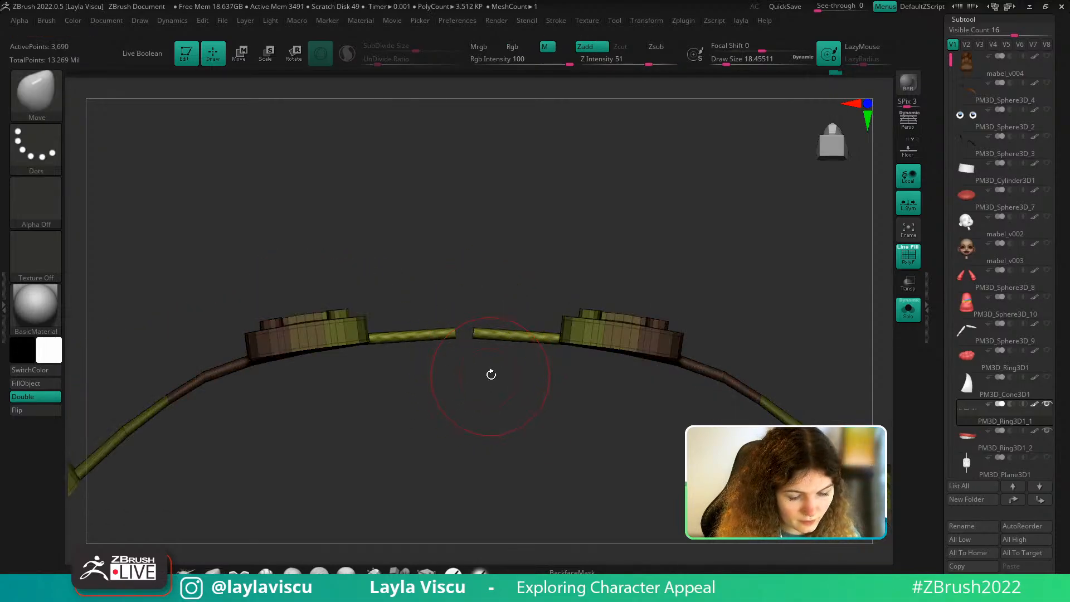
pyautogui.press('w')
pyautogui.keyDown('ctrl'); pyautogui.moveTo(523, 335); pyautogui.dragTo(528, 371, button='right'); pyautogui.keyUp('ctrl')
pyautogui.moveTo(530, 333)
pyautogui.mouseDown()
pyautogui.moveTo(555, 334)
pyautogui.moveTo(545, 334)
pyautogui.mouseUp()
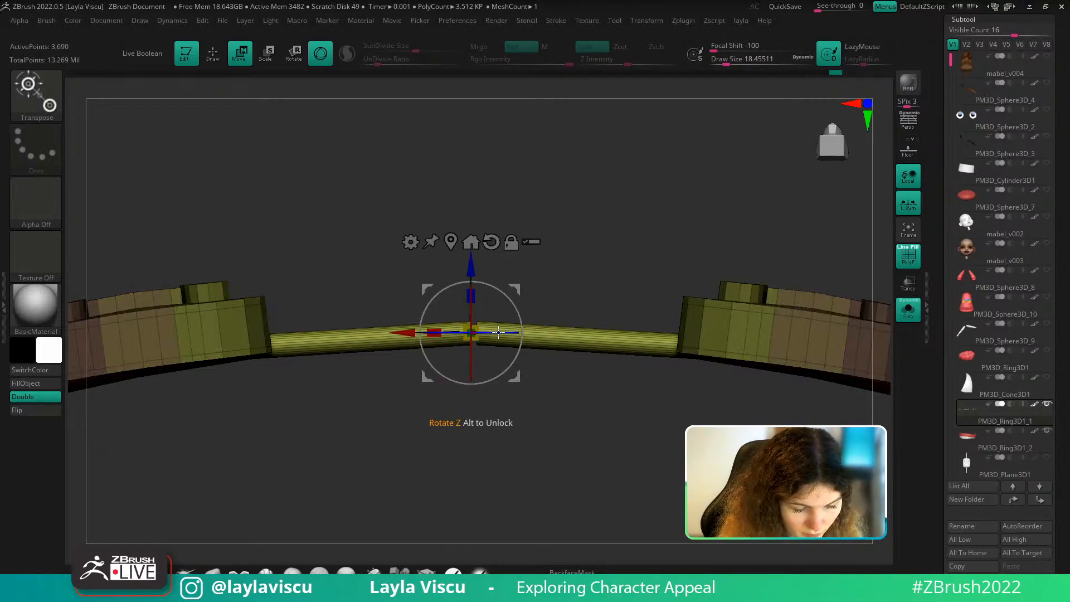
pyautogui.moveTo(413, 337); pyautogui.dragTo(410, 339)
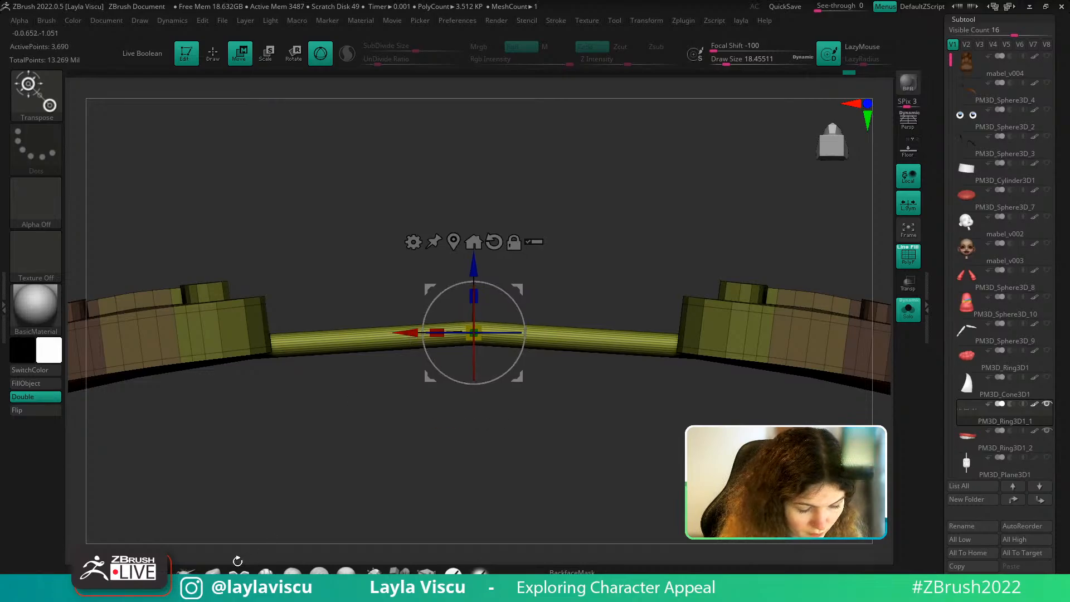
# Clear the mask and apply Mirror And Weld to the braces
pyautogui.press('q')
pyautogui.keyDown('ctrl'); pyautogui.moveTo(366, 437); pyautogui.dragTo(393, 468); pyautogui.keyUp('ctrl')
pyautogui.keyDown('ctrl'); pyautogui.moveTo(441, 395); pyautogui.dragTo(534, 251, button='right'); pyautogui.keyUp('ctrl')
pyautogui.press('space')
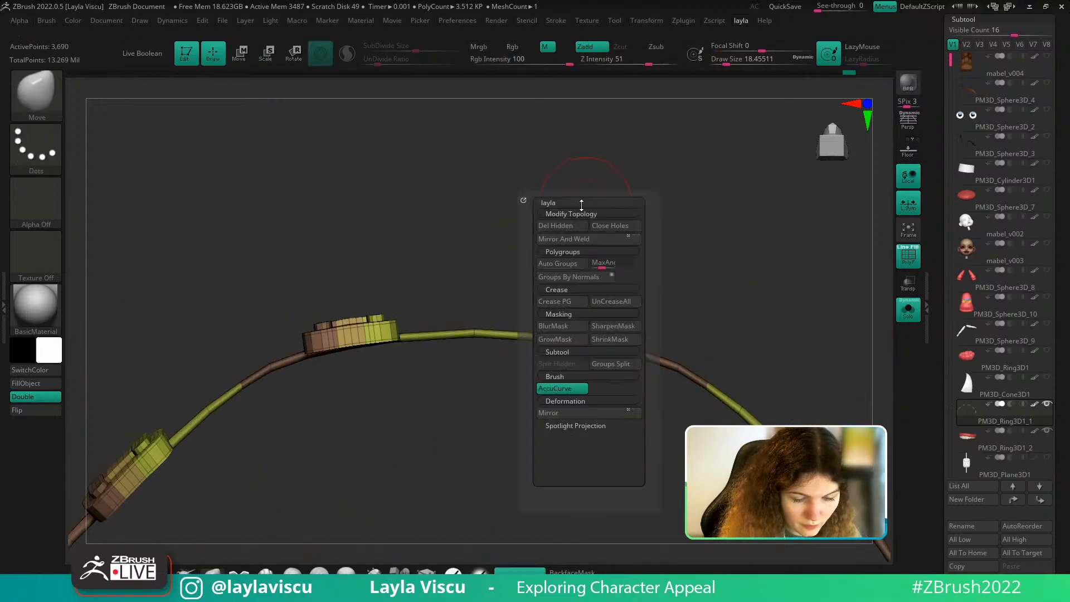
pyautogui.click(575, 238)
# Apply Close Holes to the braces to fill the seam at the middle of the wire, with the draw size reduced to 1
pyautogui.keyDown('ctrl'); pyautogui.moveTo(421, 293); pyautogui.dragTo(492, 363, button='right'); pyautogui.keyUp('ctrl')
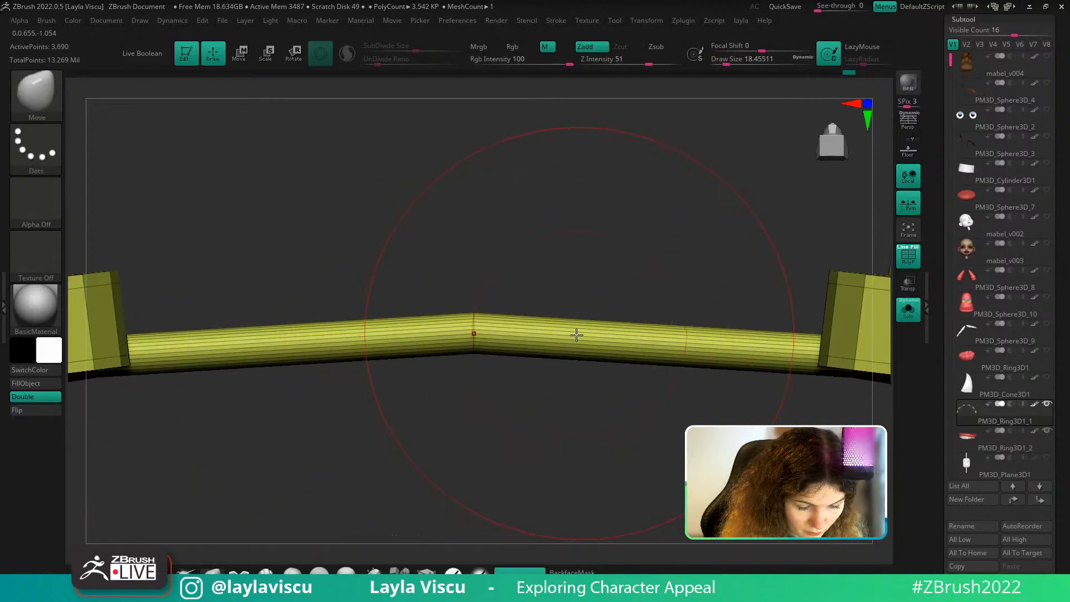
pyautogui.press('w')
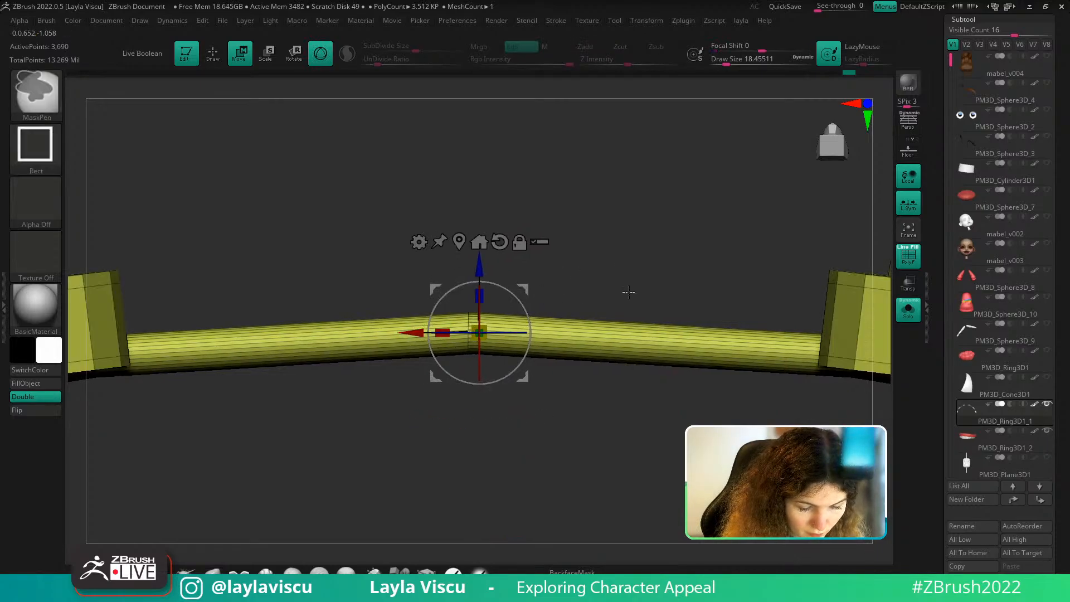
pyautogui.press('q')
pyautogui.click(612, 322)
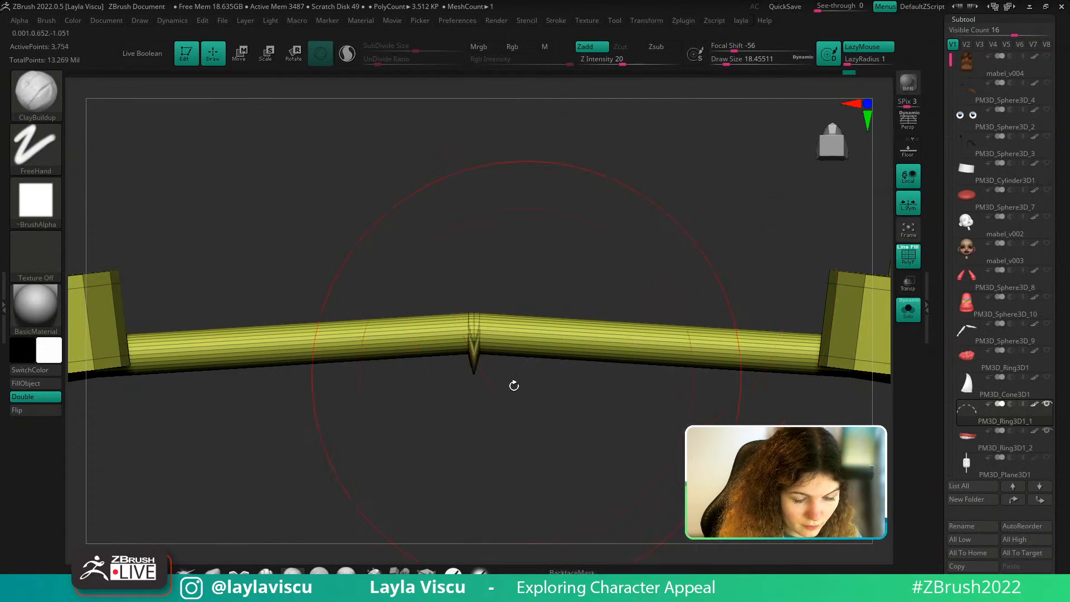
pyautogui.press('s')
pyautogui.click(652, 257)
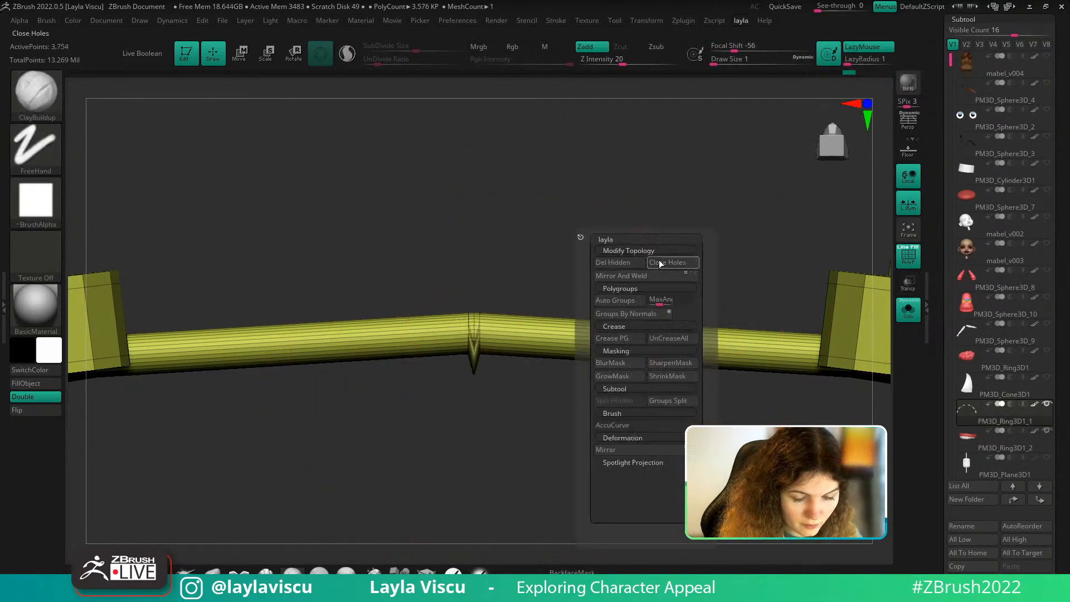
# Save the tool over the existing file mabel_v004.ztl
pyautogui.scroll(3, 1047, 119)
pyautogui.click(1040, 28)
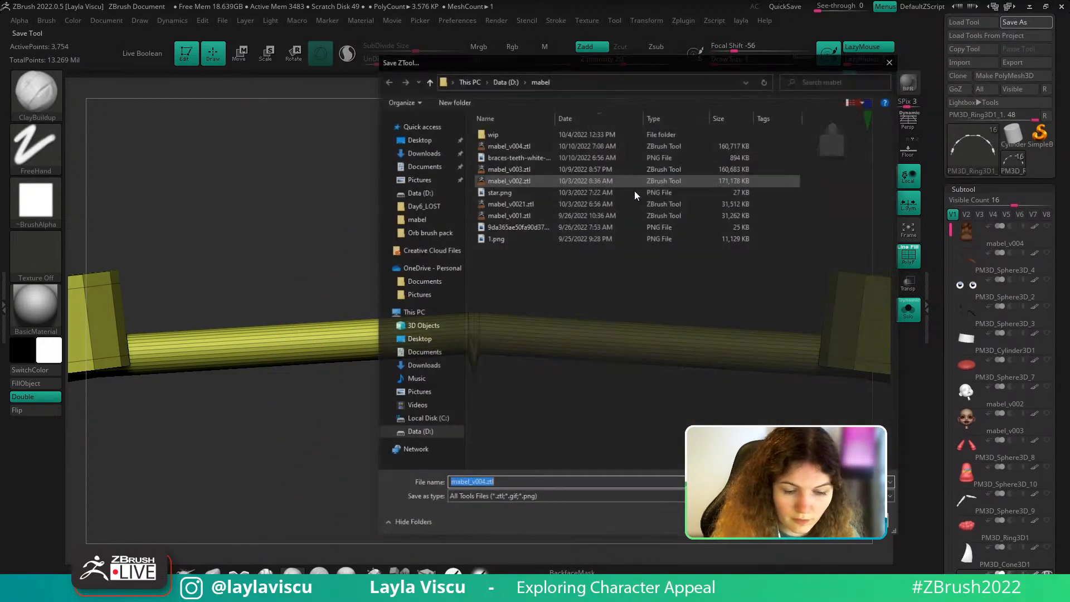
pyautogui.doubleClick(530, 148)
pyautogui.click(562, 294)
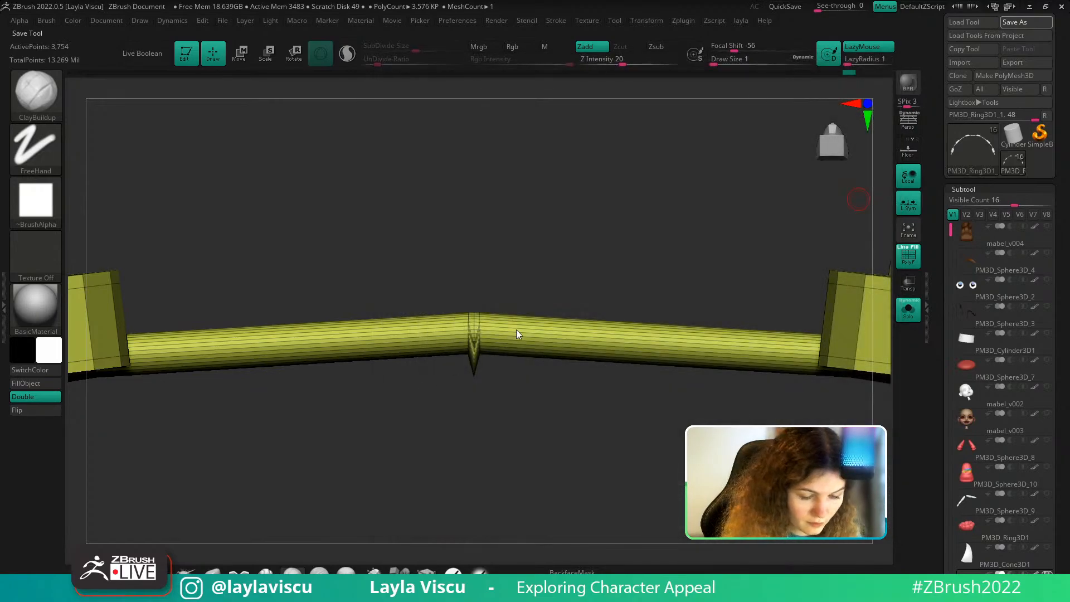
# Delete the surplus edge loops that form the spike at the centre of the wire with ZModeler
pyautogui.click(425, 574)
pyautogui.moveTo(496, 463)
pyautogui.mouseDown()
pyautogui.moveTo(506, 454)
pyautogui.moveTo(483, 441)
pyautogui.moveTo(490, 435)
pyautogui.moveTo(474, 401)
pyautogui.mouseUp()
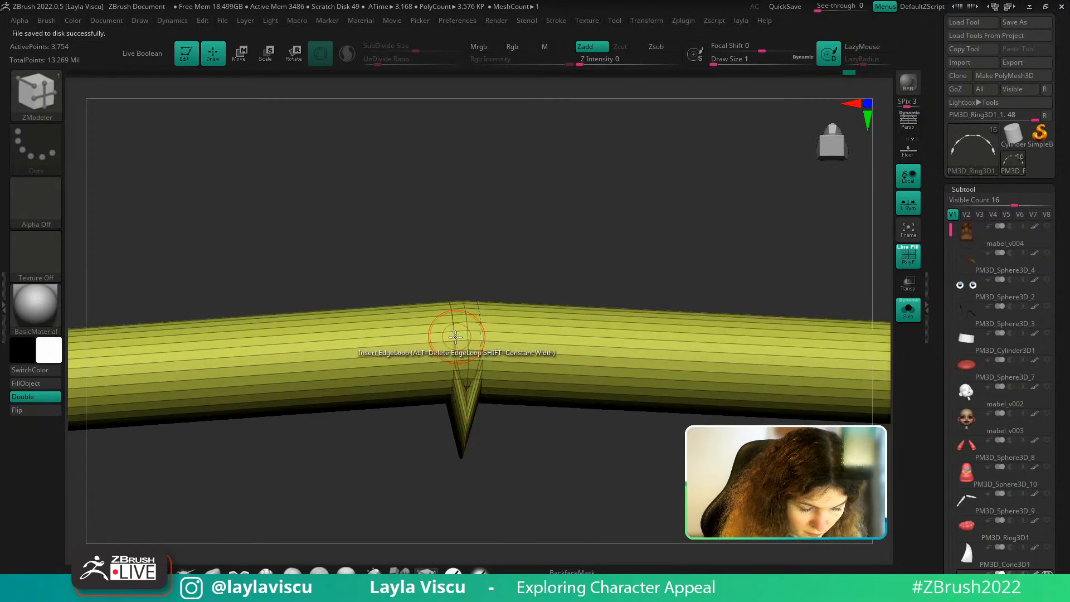
pyautogui.keyDown('alt'); pyautogui.click(454, 336); pyautogui.keyUp('alt')
pyautogui.keyDown('ctrl'); pyautogui.moveTo(470, 366); pyautogui.dragTo(453, 240, button='right'); pyautogui.keyUp('ctrl')
pyautogui.keyDown('ctrl'); pyautogui.moveTo(504, 344); pyautogui.dragTo(580, 379, button='right'); pyautogui.keyUp('ctrl')
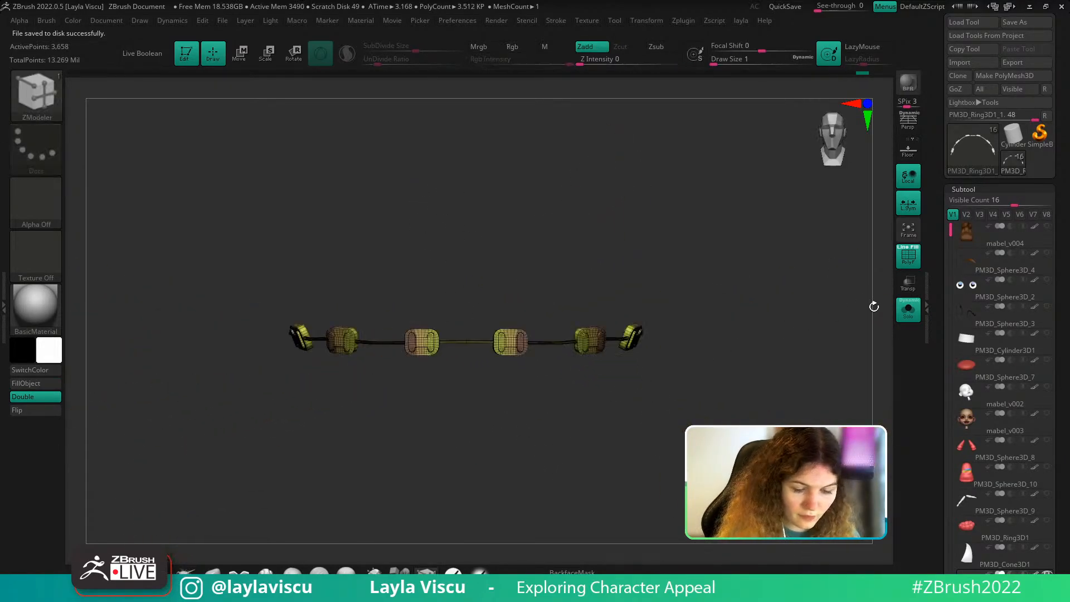
# Hide the wireframe, turn on Dynamic Subdiv for the braces and show them together with the teeth
pyautogui.hotkey('shift', 'f')
pyautogui.scroll(-10, 1004, 324)
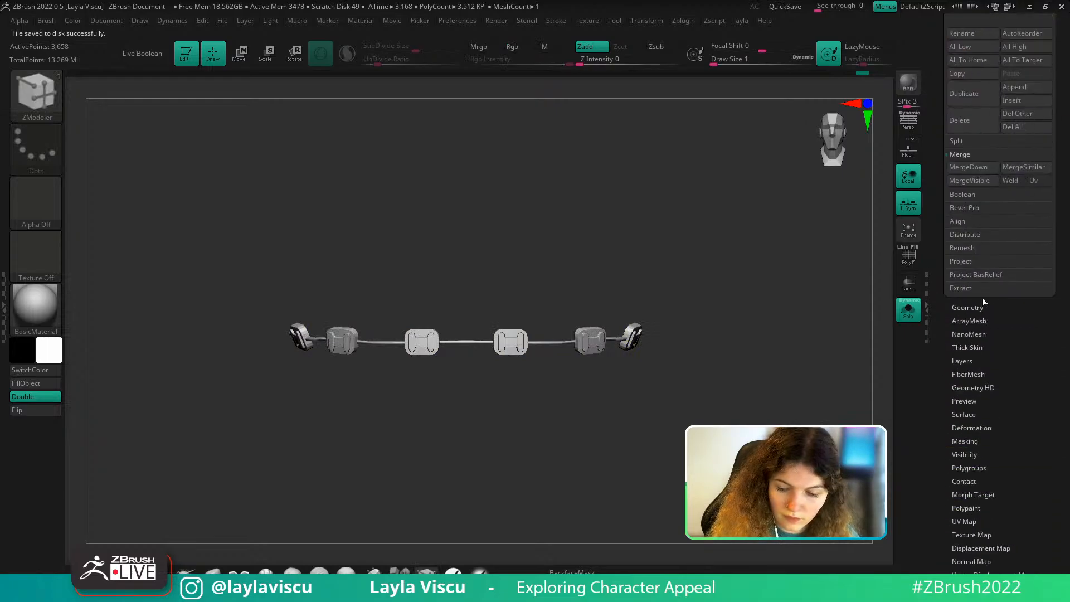
pyautogui.click(969, 161)
pyautogui.hotkey('alt', 's')
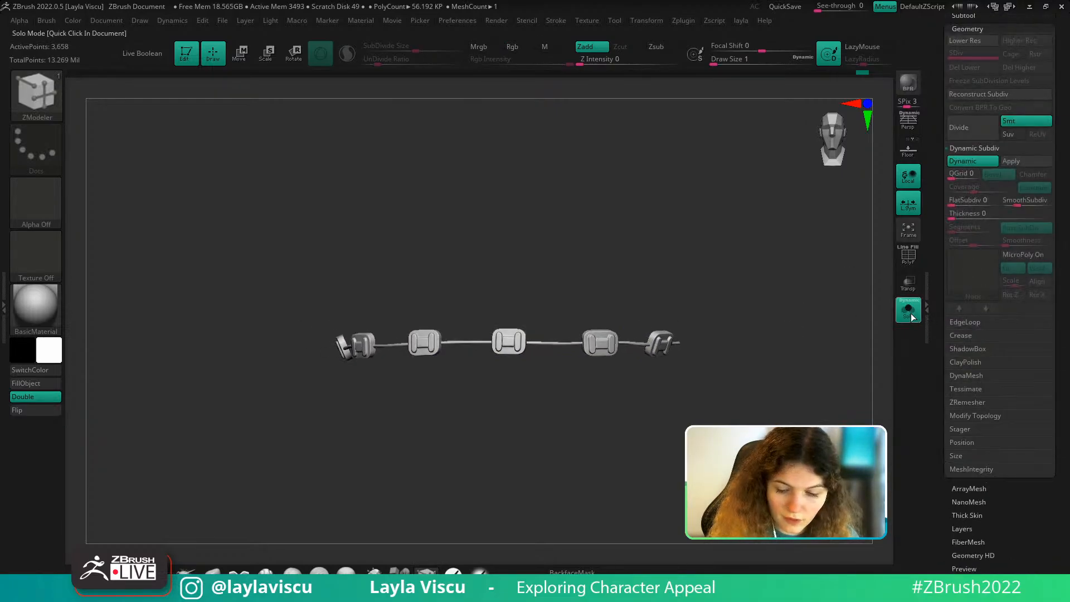
pyautogui.keyDown('ctrl'); pyautogui.moveTo(767, 408); pyautogui.dragTo(691, 365, button='right'); pyautogui.keyUp('ctrl')
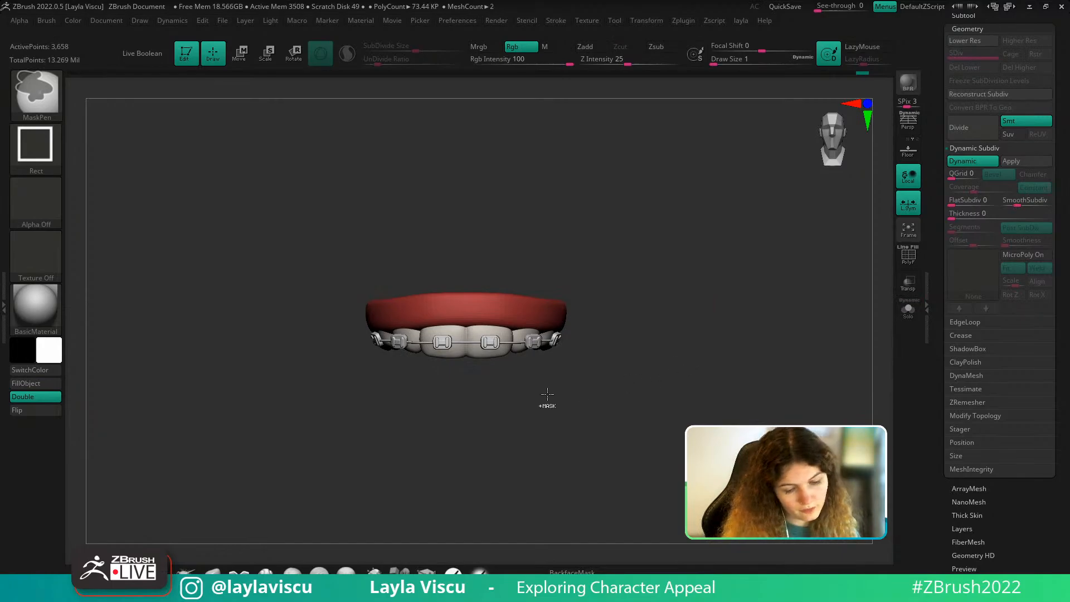
pyautogui.moveTo(498, 364)
pyautogui.keyDown('ctrl'); pyautogui.mouseDown(button='right')
pyautogui.moveTo(512, 399)
pyautogui.moveTo(485, 378)
pyautogui.mouseUp(button='right'); pyautogui.keyUp('ctrl')
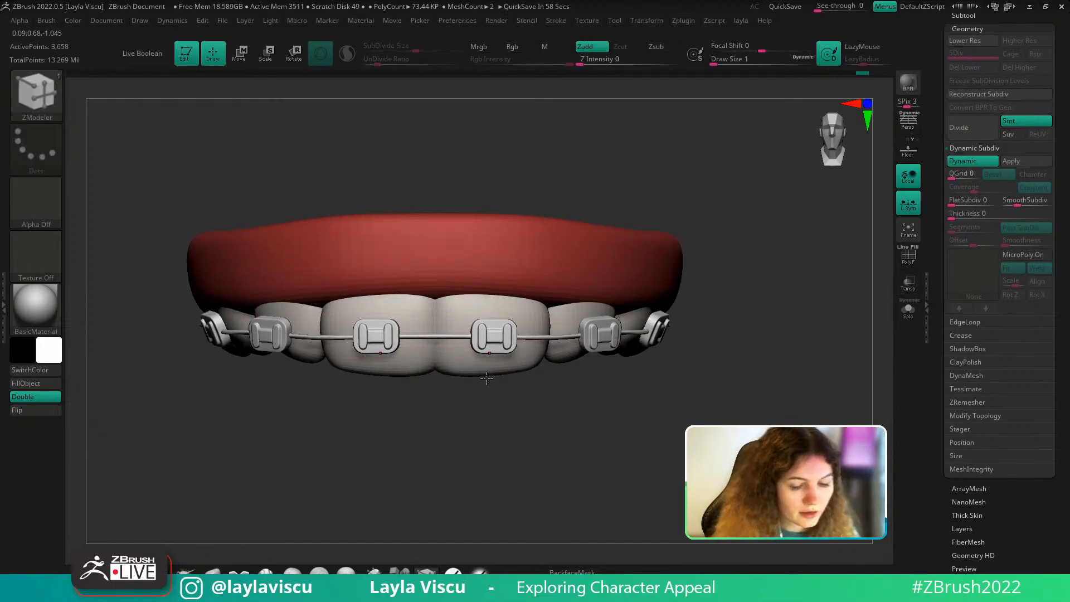
# Isolate the braces with the wireframe on and assign the two front brackets, without the wire, to their own polygroup
pyautogui.hotkey('shift', 'f')
pyautogui.keyDown('ctrl'); pyautogui.moveTo(500, 332); pyautogui.dragTo(500, 397, button='right'); pyautogui.keyUp('ctrl')
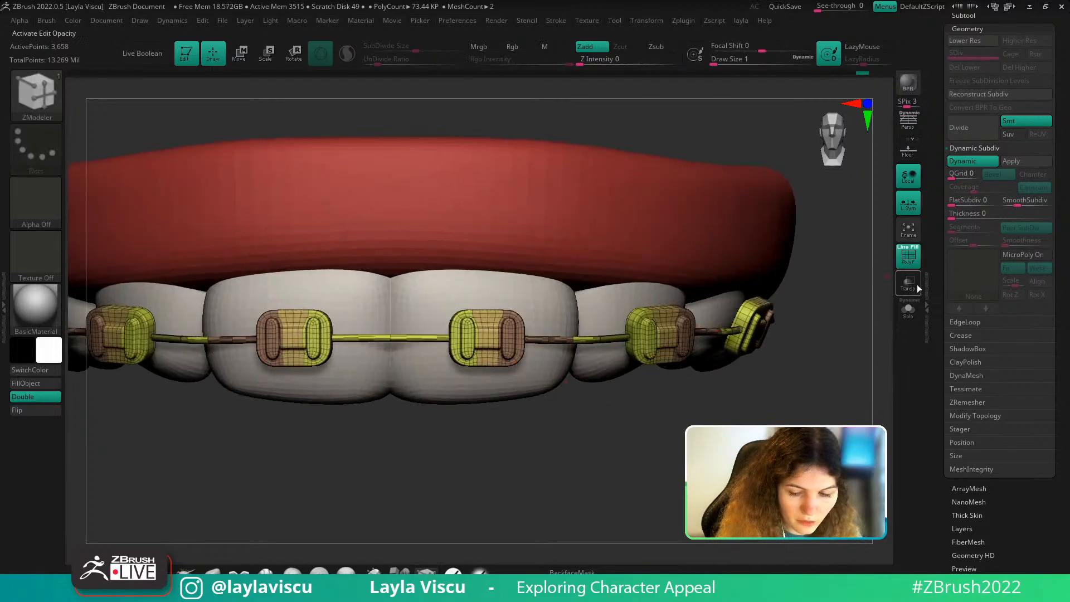
pyautogui.hotkey('alt', 's')
pyautogui.hotkey('ctrl', 'shift')
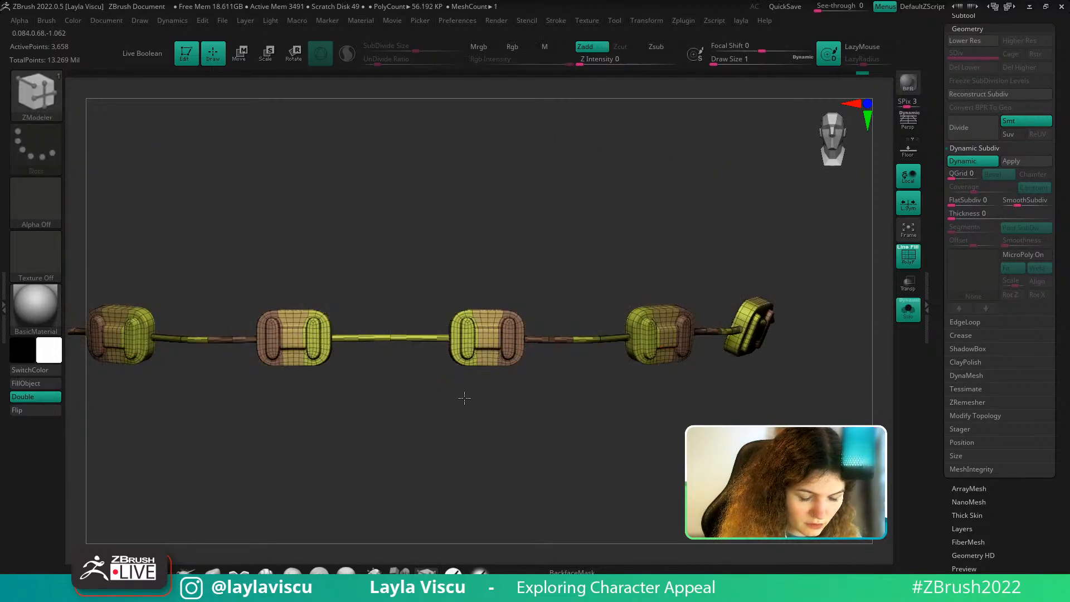
pyautogui.moveTo(466, 397); pyautogui.dragTo(439, 396, button='right')
pyautogui.moveTo(430, 397)
pyautogui.keyDown('ctrl'); pyautogui.mouseDown()
pyautogui.moveTo(459, 387)
pyautogui.moveTo(533, 285)
pyautogui.mouseUp(); pyautogui.keyUp('ctrl')
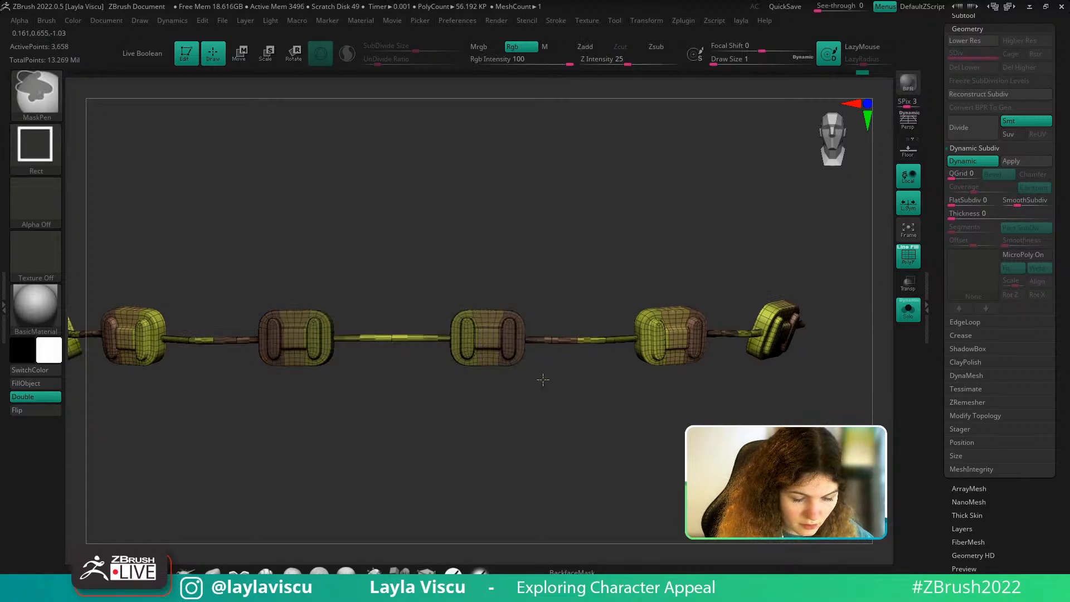
pyautogui.keyDown('ctrl'); pyautogui.click(543, 382); pyautogui.keyUp('ctrl')
pyautogui.keyDown('ctrl'); pyautogui.click(540, 382); pyautogui.keyUp('ctrl')
pyautogui.hotkey('ctrl', 'w')
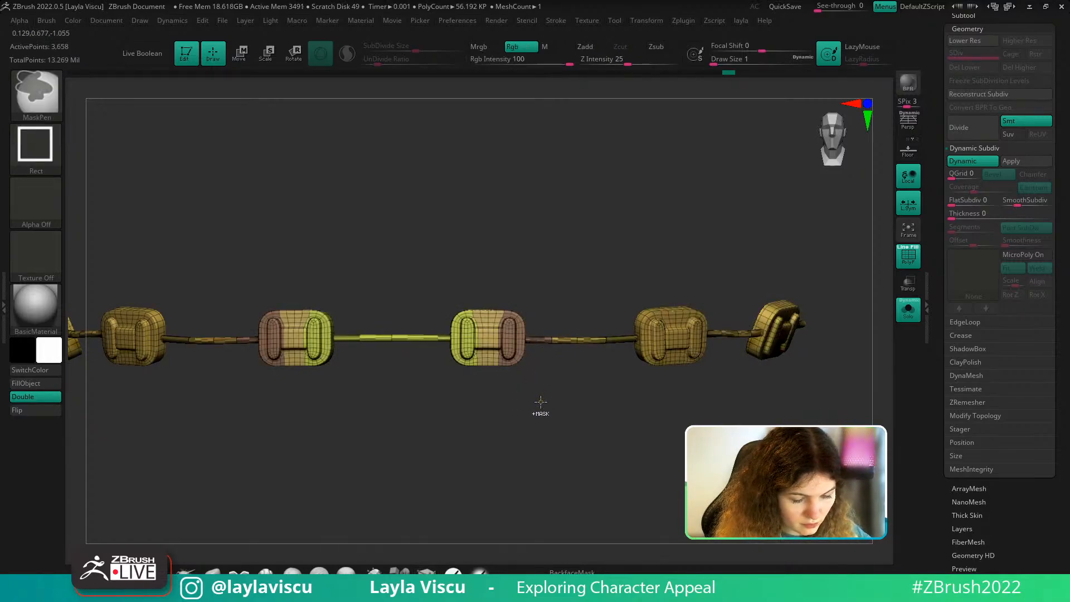
pyautogui.hotkey('ctrl', 'z')
pyautogui.keyDown('ctrl'); pyautogui.click(543, 410); pyautogui.keyUp('ctrl')
pyautogui.hotkey('ctrl', 'w')
# Mask around the two front brackets using their polygroup, hide the wireframe and centre the transform gizmo on the bracket
pyautogui.moveTo(542, 408)
pyautogui.mouseDown(button='right')
pyautogui.moveTo(527, 411)
pyautogui.moveTo(554, 426)
pyautogui.moveTo(660, 379)
pyautogui.moveTo(638, 390)
pyautogui.moveTo(650, 400)
pyautogui.mouseUp(button='right')
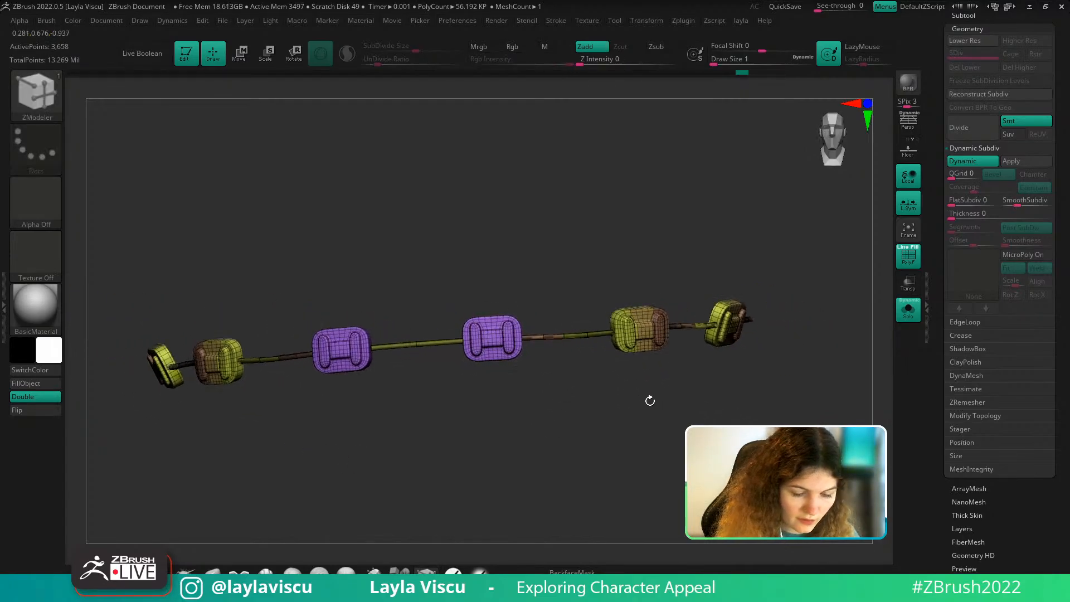
pyautogui.keyDown('ctrl'); pyautogui.keyDown('shift'); pyautogui.click(496, 341); pyautogui.keyUp('shift'); pyautogui.keyUp('ctrl')
pyautogui.keyDown('ctrl'); pyautogui.keyDown('shift'); pyautogui.moveTo(539, 365); pyautogui.dragTo(549, 373); pyautogui.keyUp('shift'); pyautogui.keyUp('ctrl')
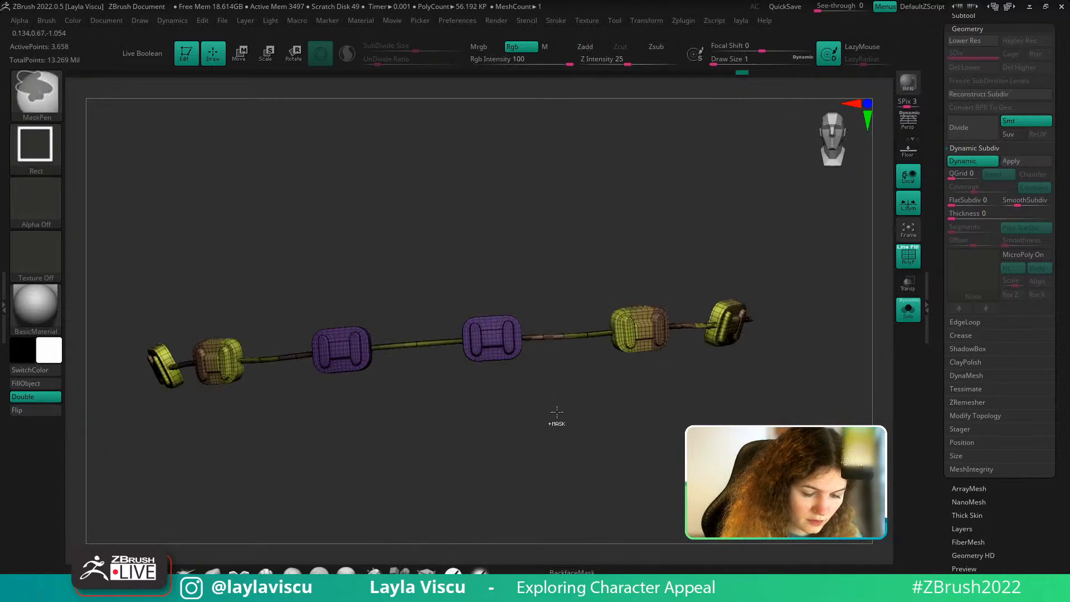
pyautogui.hotkey('shift', 'f')
pyautogui.press('w')
pyautogui.moveTo(583, 422); pyautogui.dragTo(526, 408, button='right')
pyautogui.keyDown('alt'); pyautogui.click(496, 339); pyautogui.keyUp('alt')
# Redo the mask from the isolated front-bracket polygroup so only those two brackets stay unmasked, and show the full braces
pyautogui.press('n')
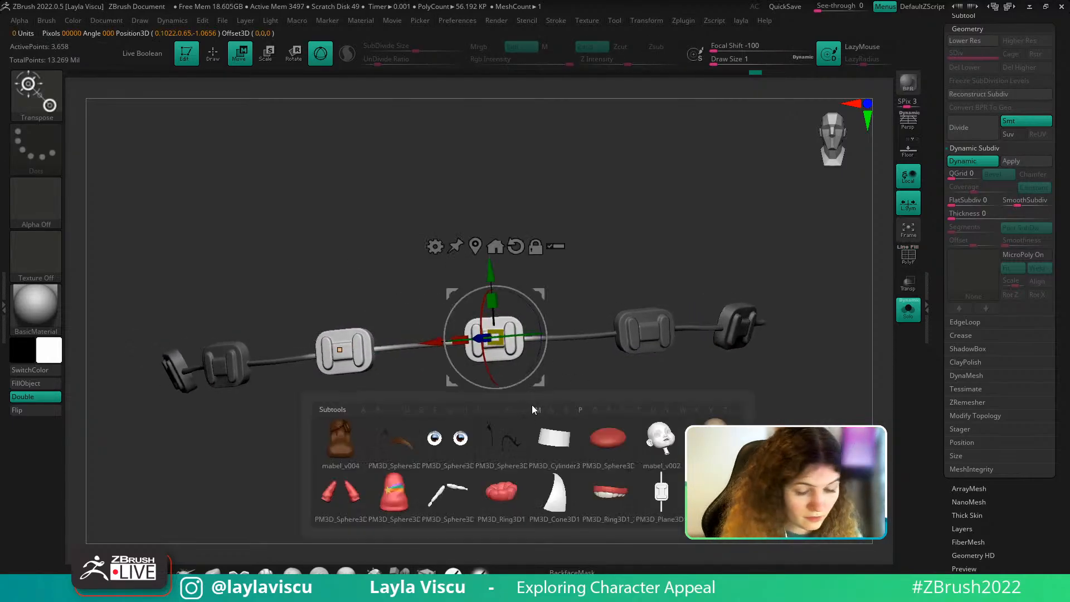
pyautogui.press('b')
pyautogui.press('c')
pyautogui.press('b')
pyautogui.keyDown('ctrl'); pyautogui.moveTo(567, 409); pyautogui.dragTo(574, 415); pyautogui.keyUp('ctrl')
pyautogui.keyDown('ctrl'); pyautogui.keyDown('shift'); pyautogui.click(499, 350); pyautogui.keyUp('shift'); pyautogui.keyUp('ctrl')
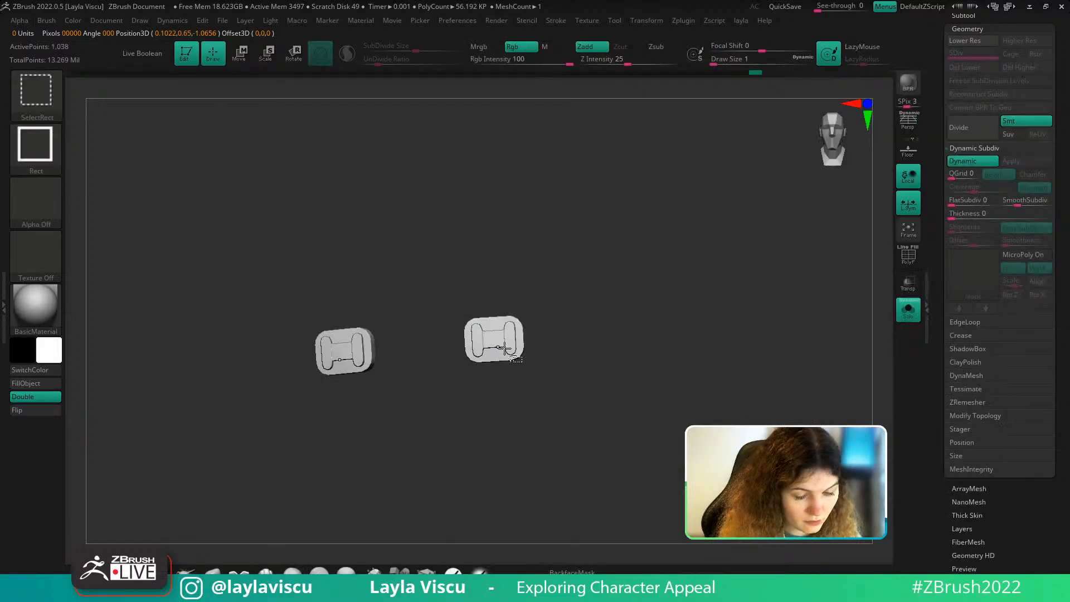
pyautogui.keyDown('ctrl'); pyautogui.keyDown('shift'); pyautogui.click(544, 398); pyautogui.keyUp('shift'); pyautogui.keyUp('ctrl')
# Align the gizmo with the front brackets, scale them to about 1.23 times their width along the wire, and clear the mask
pyautogui.press('w')
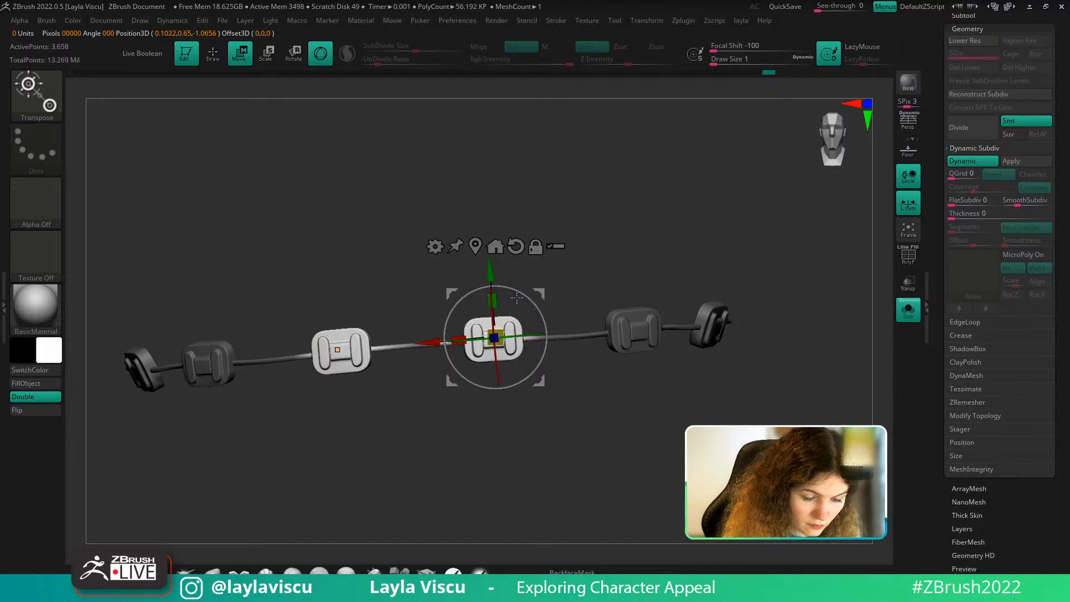
pyautogui.keyDown('shift'); pyautogui.moveTo(516, 297); pyautogui.dragTo(540, 357, button='right'); pyautogui.keyUp('shift')
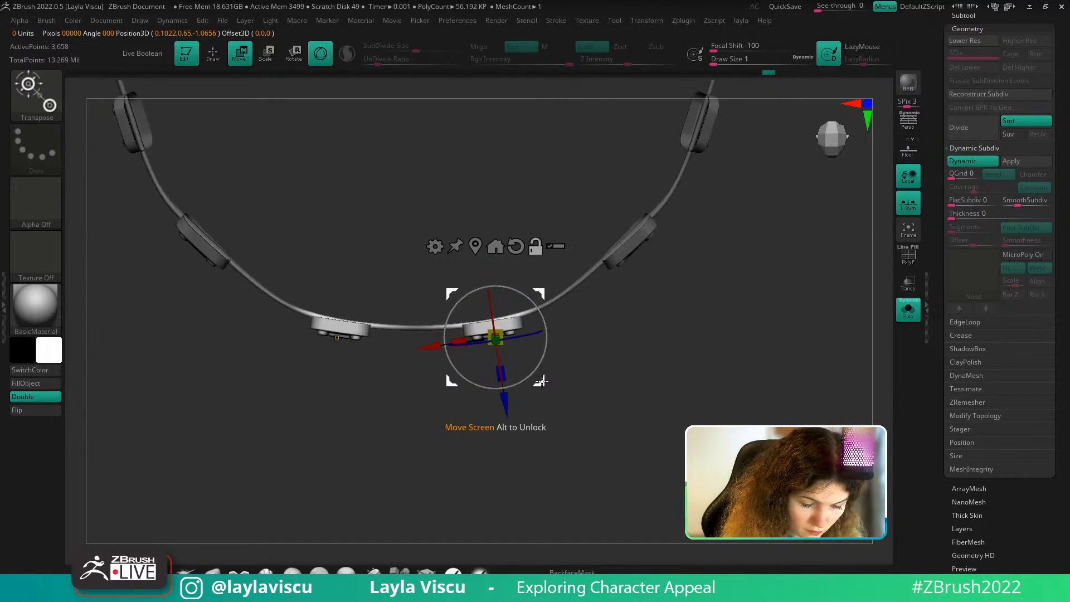
pyautogui.keyDown('alt'); pyautogui.moveTo(542, 381); pyautogui.dragTo(529, 363); pyautogui.keyUp('alt')
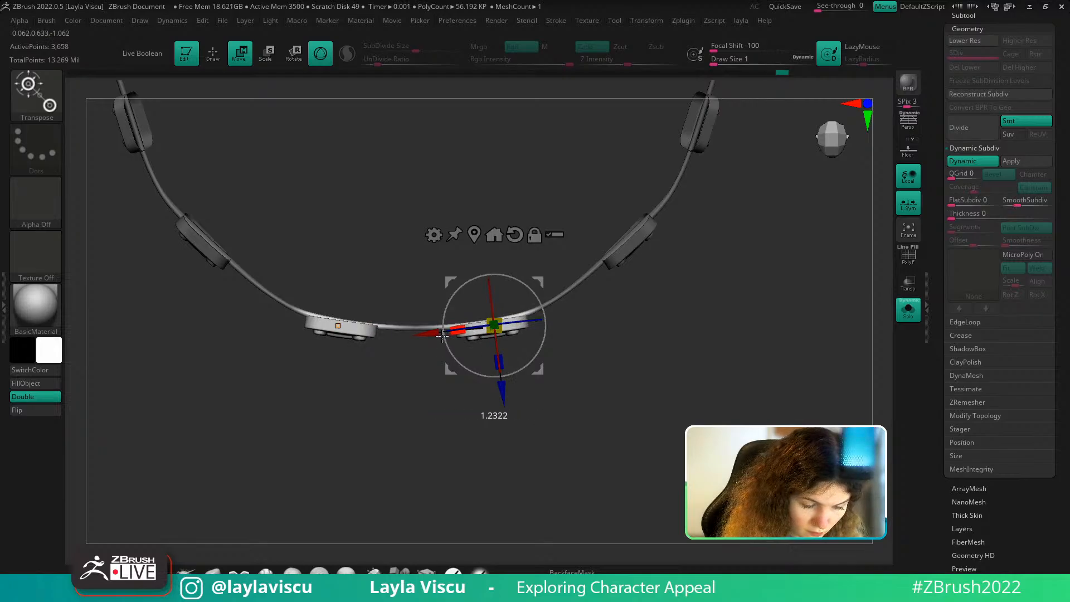
pyautogui.keyDown('shift'); pyautogui.moveTo(538, 348); pyautogui.dragTo(773, 305, button='right'); pyautogui.keyUp('shift')
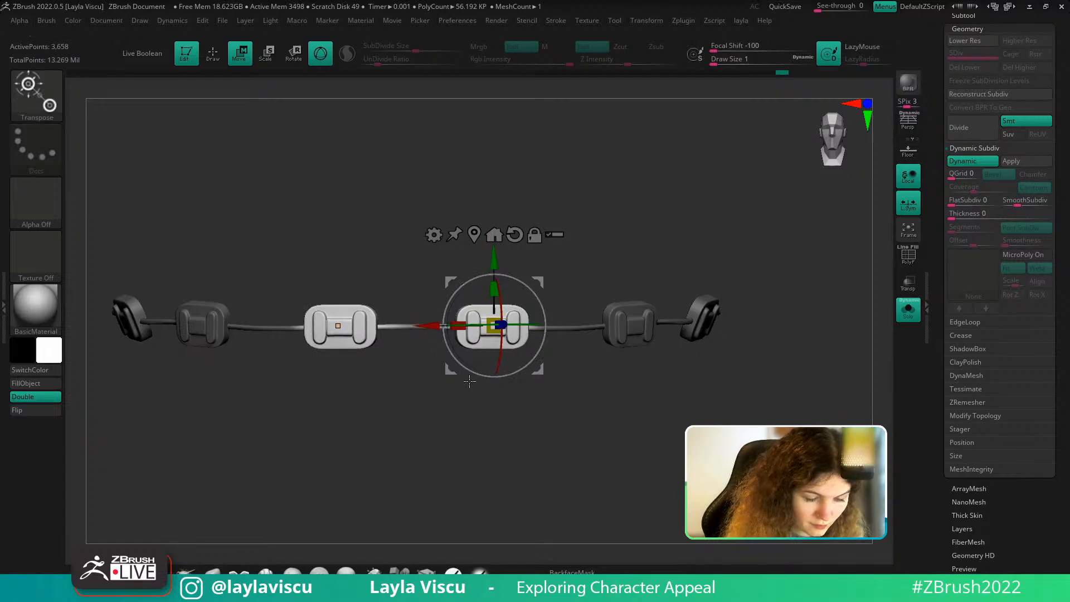
pyautogui.press('q')
pyautogui.keyDown('ctrl'); pyautogui.moveTo(323, 478); pyautogui.dragTo(340, 494); pyautogui.keyUp('ctrl')
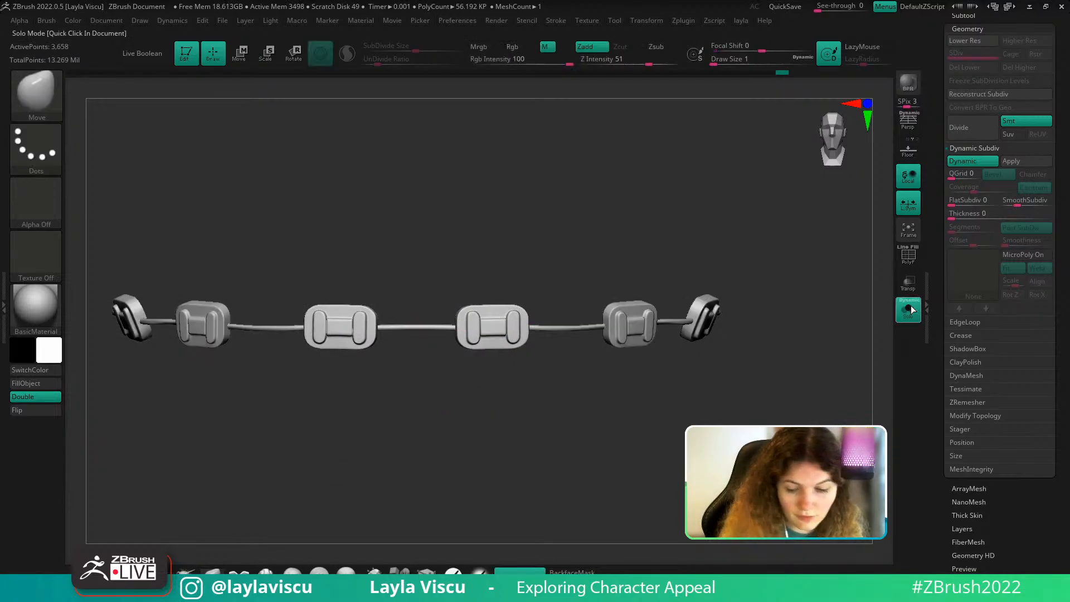
# Show the braces together with the teeth and gums, and set the Move brush's draw size to about 49
pyautogui.click(908, 311)
pyautogui.moveTo(809, 368)
pyautogui.keyDown('ctrl'); pyautogui.mouseDown(button='right')
pyautogui.moveTo(808, 306)
pyautogui.moveTo(808, 333)
pyautogui.moveTo(825, 333)
pyautogui.moveTo(821, 346)
pyautogui.moveTo(796, 351)
pyautogui.mouseUp(button='right'); pyautogui.keyUp('ctrl')
pyautogui.click(910, 317)
pyautogui.click(899, 316)
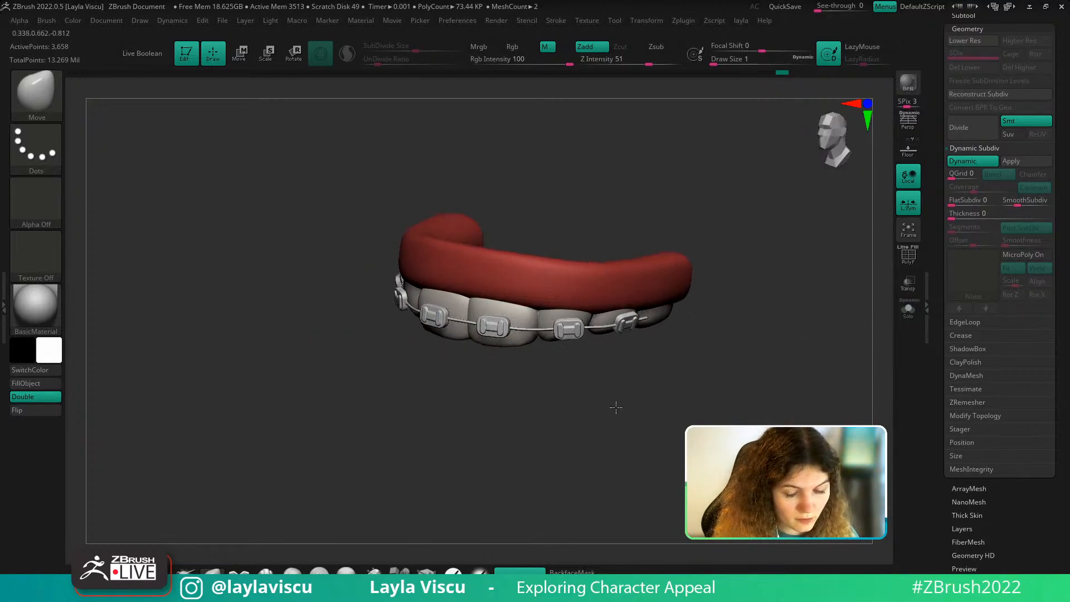
pyautogui.moveTo(616, 408); pyautogui.dragTo(595, 361, button='right')
pyautogui.press('s')
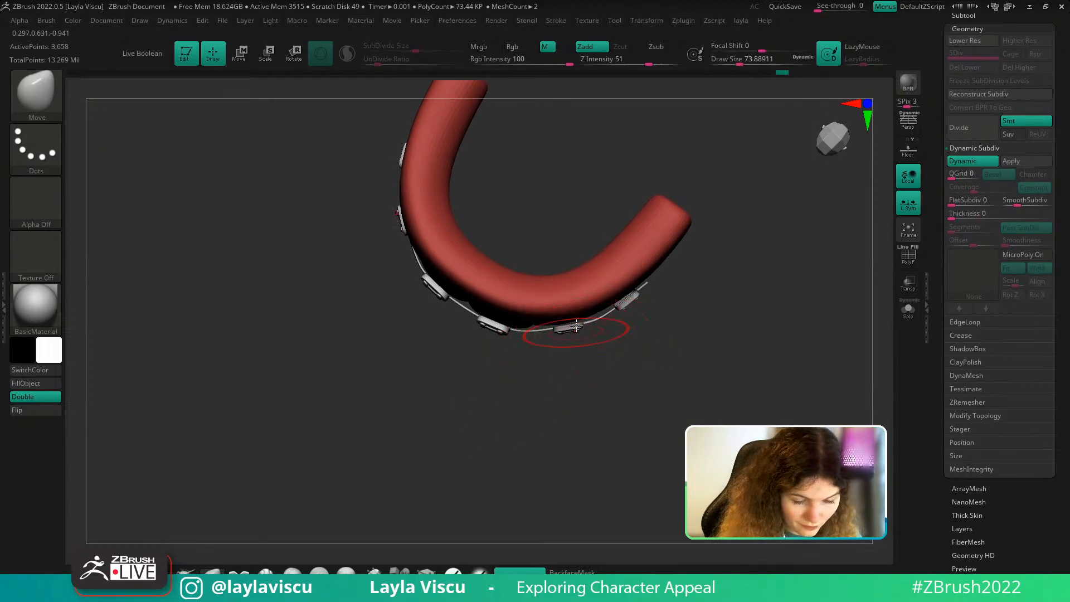
pyautogui.keyDown('ctrl'); pyautogui.moveTo(577, 326); pyautogui.dragTo(591, 327, button='right'); pyautogui.keyUp('ctrl')
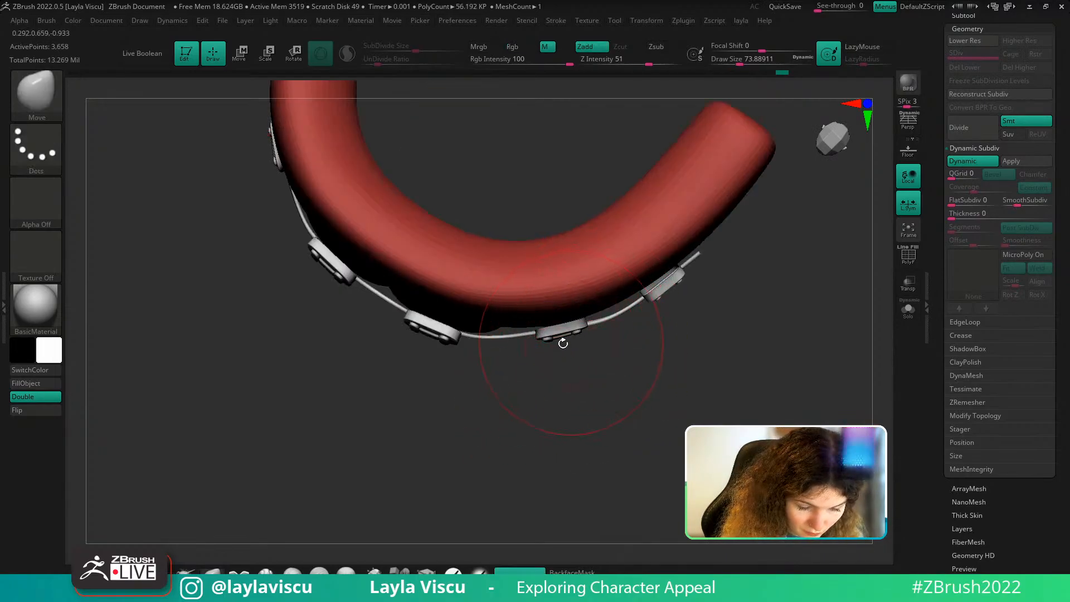
pyautogui.press('s')
pyautogui.moveTo(525, 341); pyautogui.dragTo(514, 340)
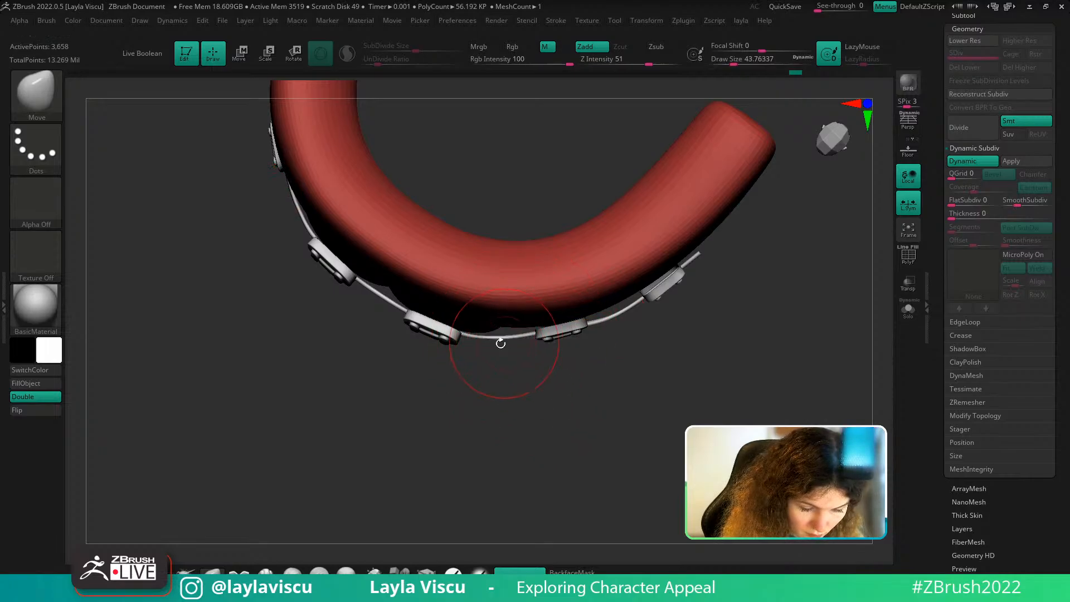
pyautogui.press('s')
pyautogui.click(620, 322)
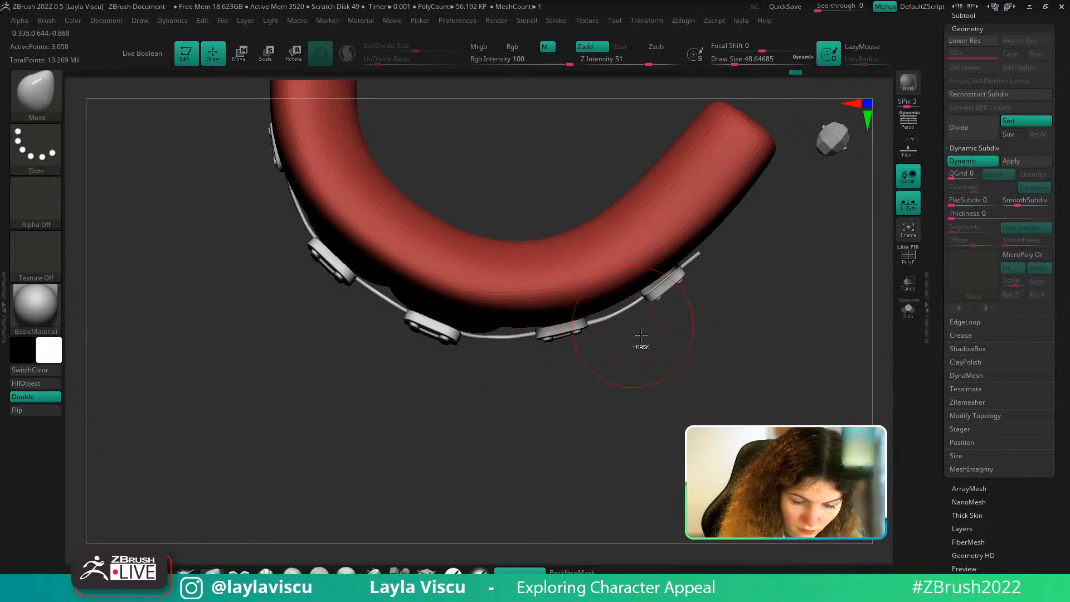
# View the braces from the underside of the teeth and display the polygroup wireframe on them
pyautogui.moveTo(641, 335)
pyautogui.keyDown('ctrl'); pyautogui.mouseDown(button='right')
pyautogui.moveTo(716, 305)
pyautogui.moveTo(728, 339)
pyautogui.moveTo(712, 198)
pyautogui.moveTo(661, 345)
pyautogui.moveTo(601, 336)
pyautogui.mouseUp(button='right'); pyautogui.keyUp('ctrl')
pyautogui.moveTo(667, 296)
pyautogui.mouseDown(button='right')
pyautogui.moveTo(636, 300)
pyautogui.moveTo(615, 254)
pyautogui.mouseUp(button='right')
pyautogui.press('s')
pyautogui.click(591, 288)
pyautogui.keyDown('ctrl'); pyautogui.keyDown('shift'); pyautogui.click(597, 294); pyautogui.keyUp('shift'); pyautogui.keyUp('ctrl')
pyautogui.hotkey('ctrl', 'z')
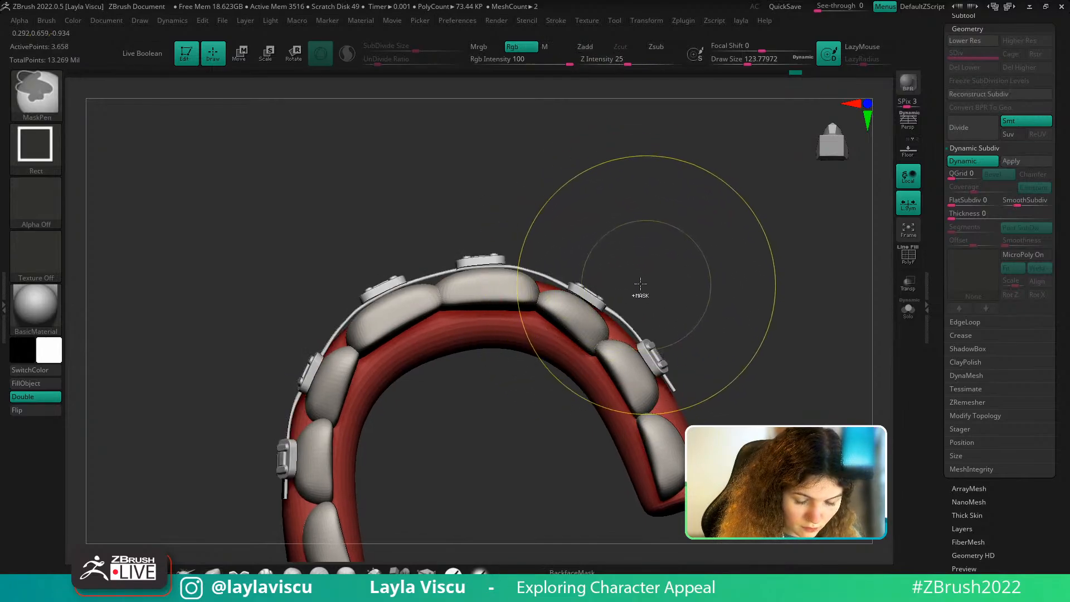
pyautogui.hotkey('shift', 'f')
# Try to assign the brackets next to the front pair to their own polygroup using a rectangular mask
pyautogui.keyDown('ctrl'); pyautogui.moveTo(626, 271); pyautogui.dragTo(562, 317); pyautogui.keyUp('ctrl')
pyautogui.hotkey('ctrl', 'w')
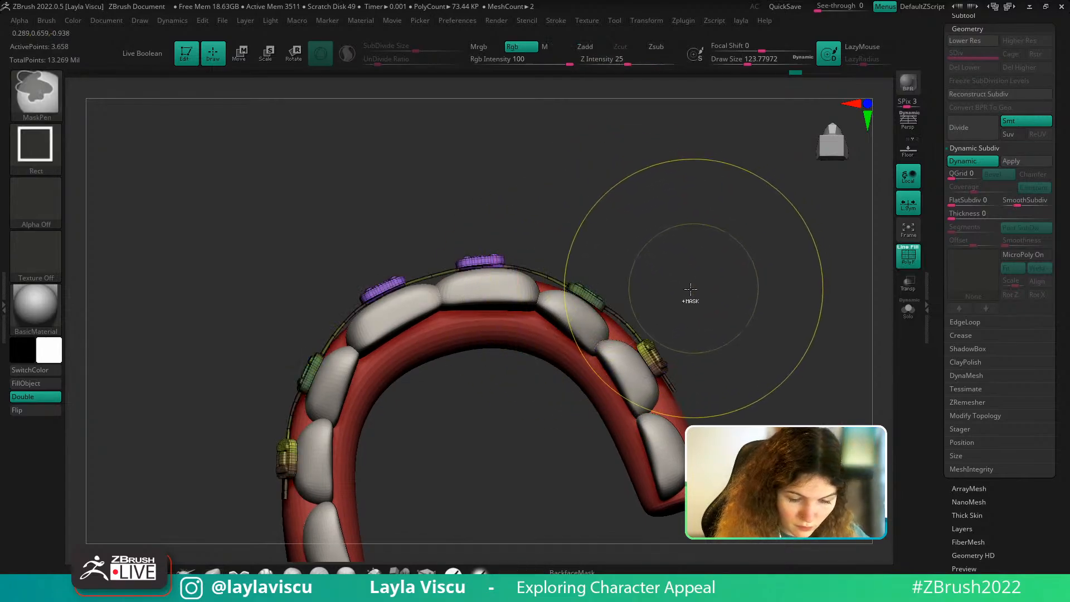
pyautogui.hotkey('ctrl', 'z')
pyautogui.hotkey('ctrl', 'z')
# Isolate the braces, lasso-mask the bracket beside the front pair with symmetry, and make it a new polygroup without the wire
pyautogui.moveTo(647, 290)
pyautogui.mouseDown()
pyautogui.moveTo(696, 315)
pyautogui.moveTo(781, 320)
pyautogui.mouseUp()
pyautogui.click(908, 310)
pyautogui.keyDown('ctrl'); pyautogui.click(35, 145); pyautogui.keyUp('ctrl')
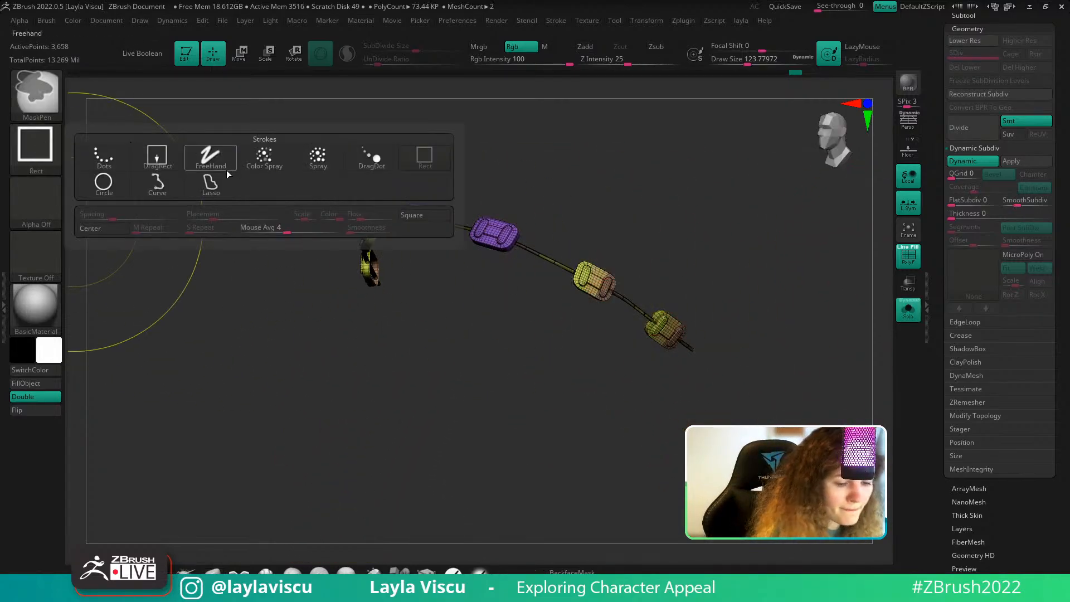
pyautogui.keyDown('ctrl'); pyautogui.click(226, 170); pyautogui.keyUp('ctrl')
pyautogui.keyDown('ctrl'); pyautogui.moveTo(623, 239); pyautogui.dragTo(634, 259); pyautogui.keyUp('ctrl')
pyautogui.hotkey('ctrl', 'w')
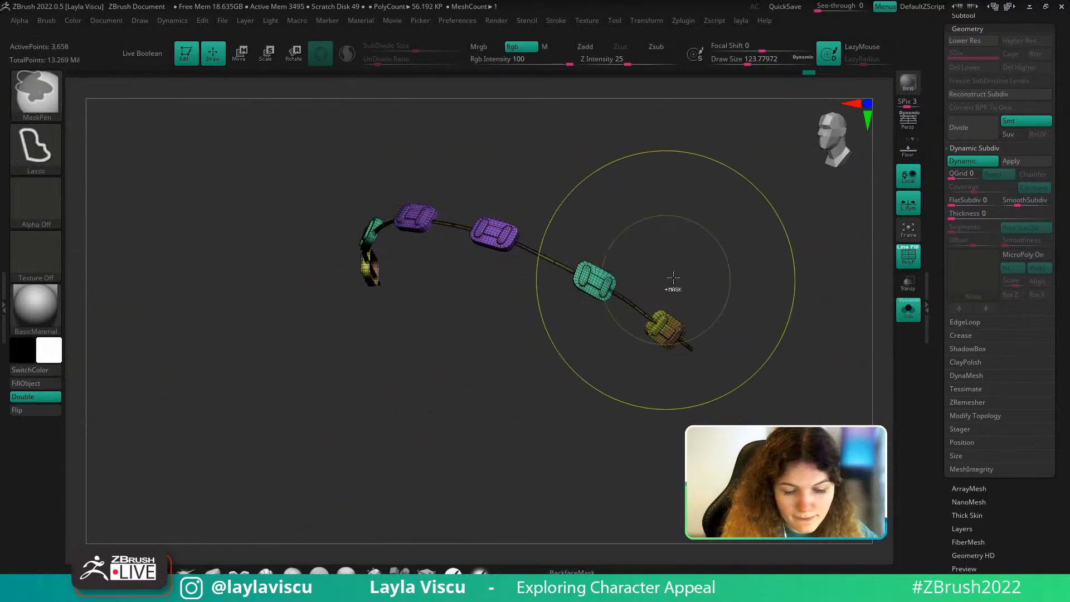
# Mask the rest of the braces by isolating the second brackets' polygroup, leaving only those two brackets unmasked
pyautogui.moveTo(708, 258)
pyautogui.mouseDown()
pyautogui.moveTo(698, 238)
pyautogui.moveTo(725, 220)
pyautogui.mouseUp()
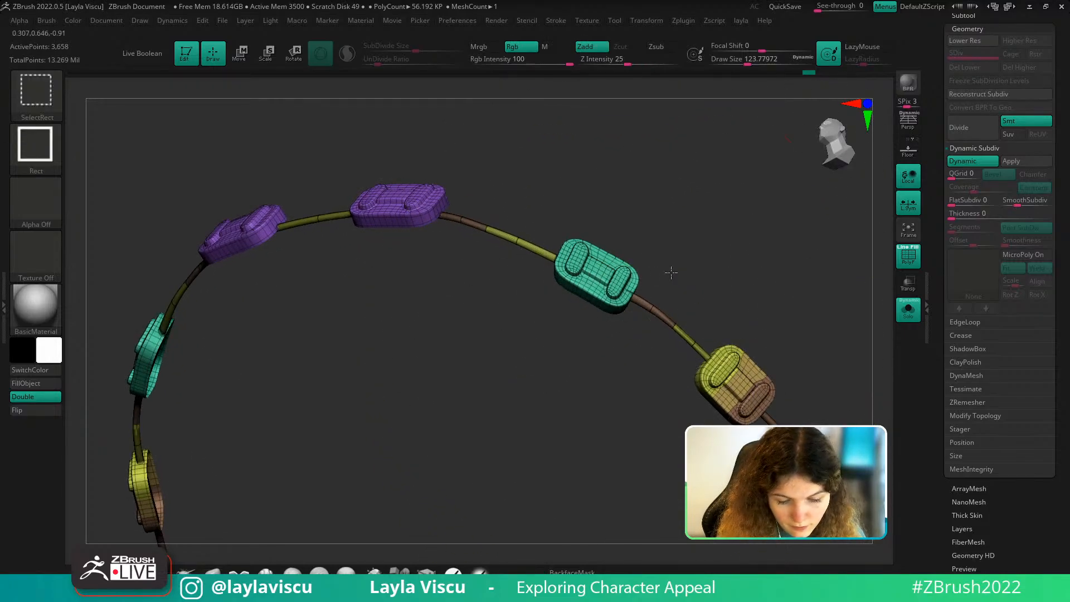
pyautogui.keyDown('ctrl'); pyautogui.keyDown('shift'); pyautogui.click(611, 287); pyautogui.keyUp('shift'); pyautogui.keyUp('ctrl')
pyautogui.keyDown('ctrl'); pyautogui.keyDown('shift'); pyautogui.click(688, 248); pyautogui.keyUp('shift'); pyautogui.keyUp('ctrl')
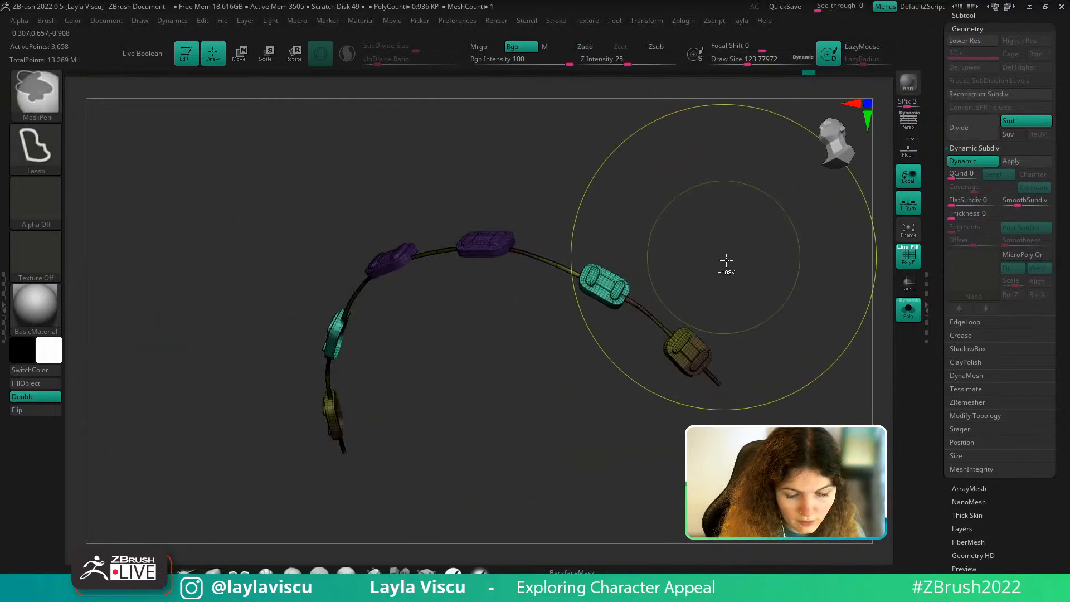
pyautogui.moveTo(726, 259)
pyautogui.mouseDown()
pyautogui.moveTo(745, 256)
pyautogui.moveTo(709, 257)
pyautogui.moveTo(681, 370)
pyautogui.moveTo(630, 454)
pyautogui.moveTo(569, 419)
pyautogui.mouseUp()
# Centre the transform gizmo on the second bracket and rotate it to align with the bracket's angle along the wire
pyautogui.press('w')
pyautogui.click(580, 350)
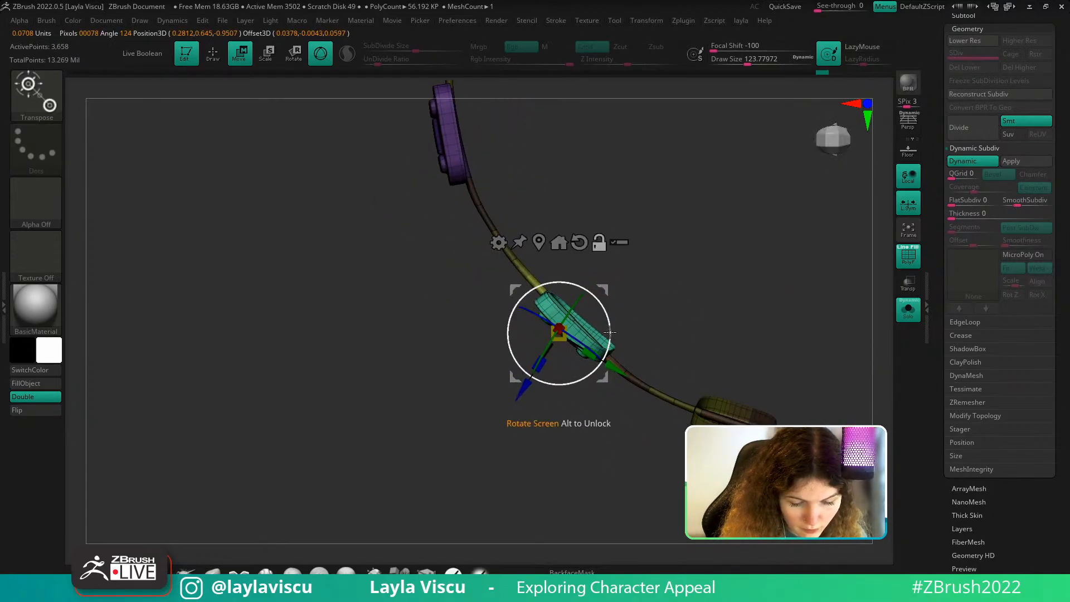
pyautogui.click(560, 240)
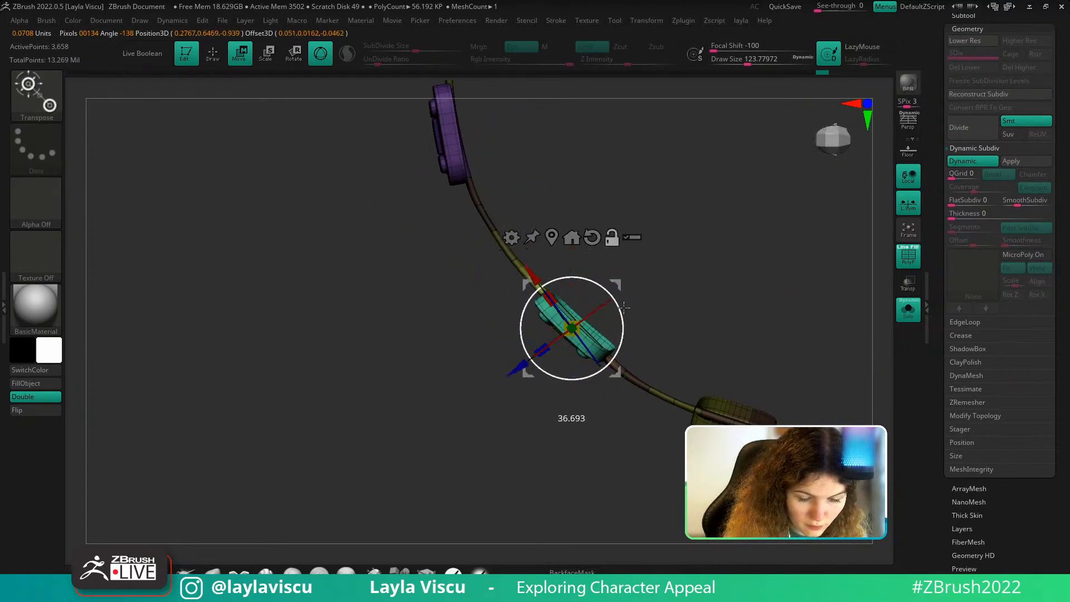
pyautogui.moveTo(625, 303)
pyautogui.mouseDown()
pyautogui.moveTo(764, 299)
pyautogui.moveTo(845, 362)
pyautogui.moveTo(762, 385)
pyautogui.moveTo(704, 358)
pyautogui.mouseUp()
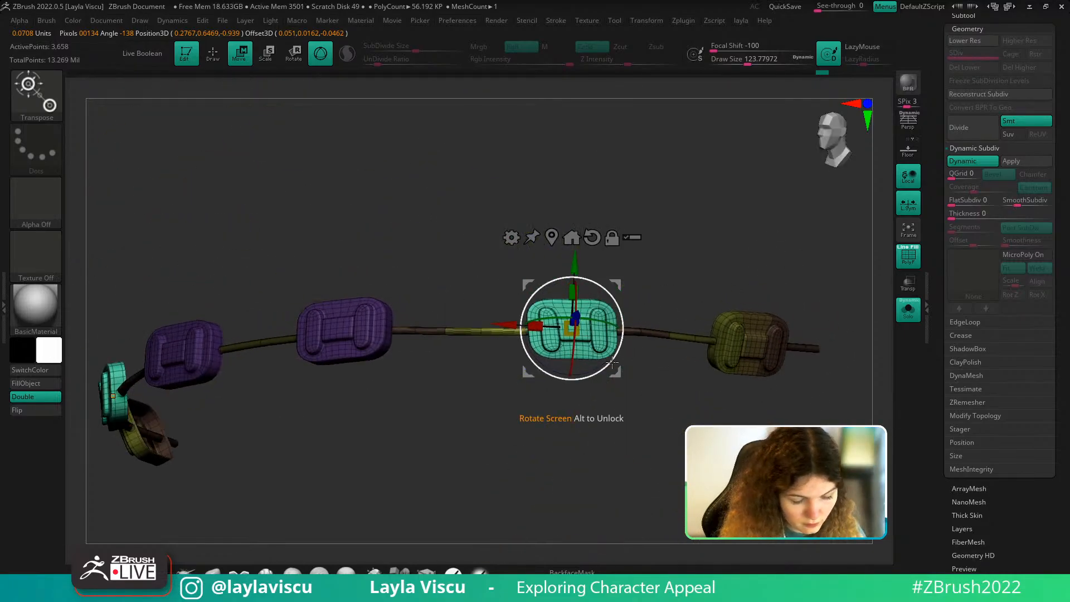
# Scale the turquoise bracket on the braces wire slightly with the transform gizmo
pyautogui.press('q')
pyautogui.moveTo(527, 355); pyautogui.dragTo(520, 355)
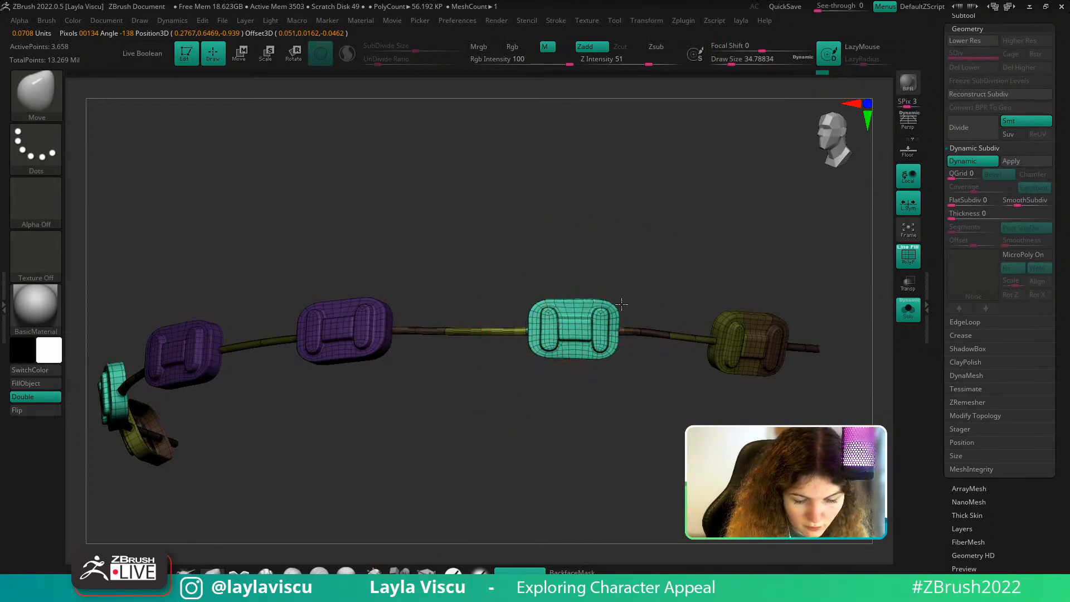
pyautogui.press('w')
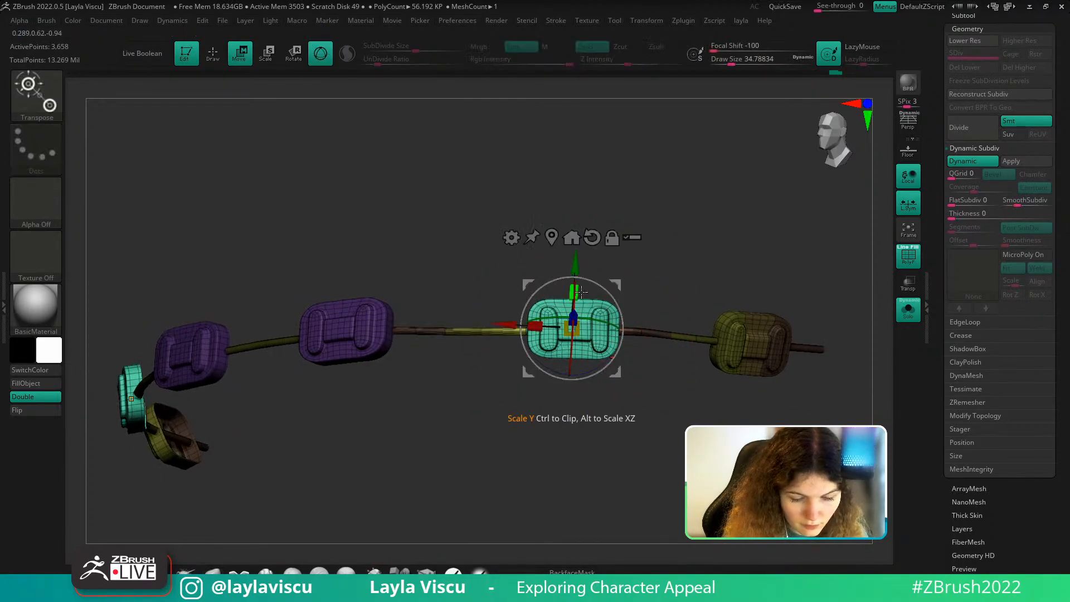
pyautogui.moveTo(658, 389)
pyautogui.mouseDown()
pyautogui.moveTo(726, 390)
pyautogui.moveTo(663, 389)
pyautogui.mouseUp()
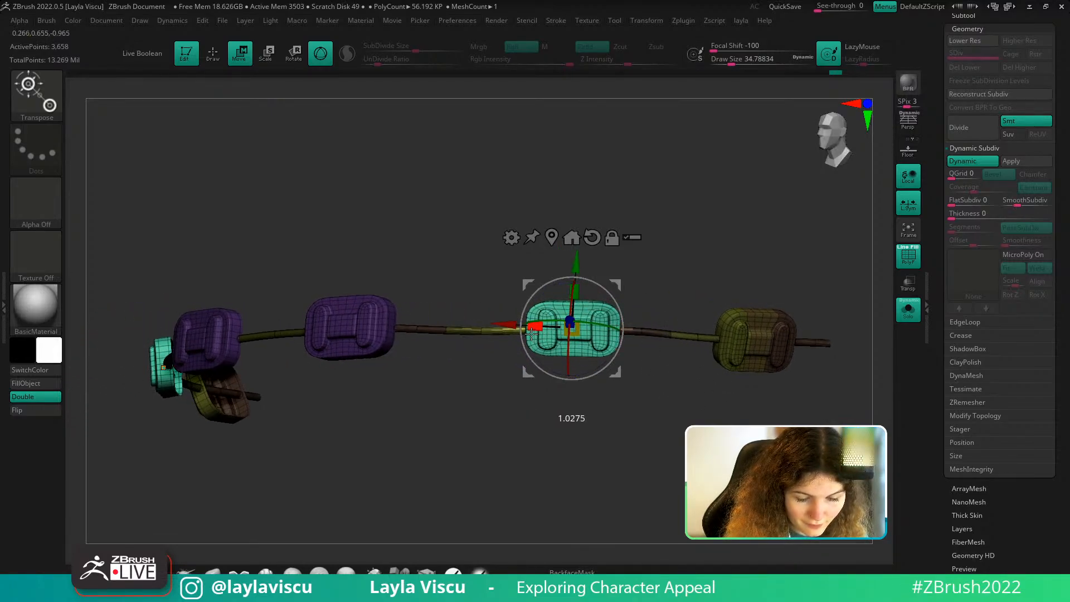
pyautogui.moveTo(582, 331)
pyautogui.keyDown('ctrl'); pyautogui.mouseDown(button='right')
pyautogui.moveTo(550, 222)
pyautogui.moveTo(712, 263)
pyautogui.moveTo(563, 245)
pyautogui.moveTo(566, 333)
pyautogui.mouseUp(button='right'); pyautogui.keyUp('ctrl')
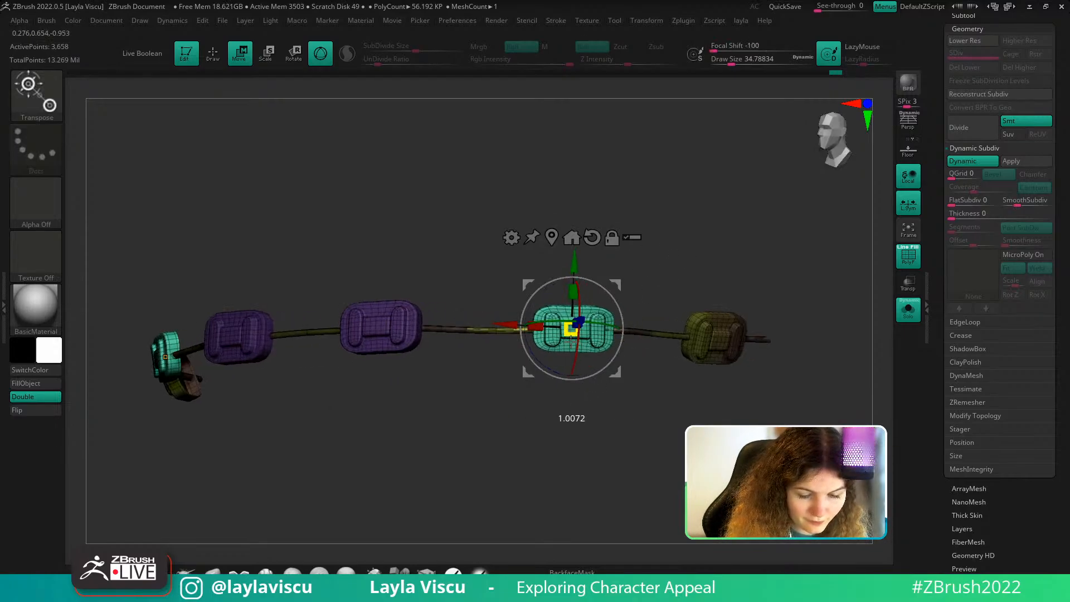
pyautogui.moveTo(570, 341); pyautogui.dragTo(566, 371)
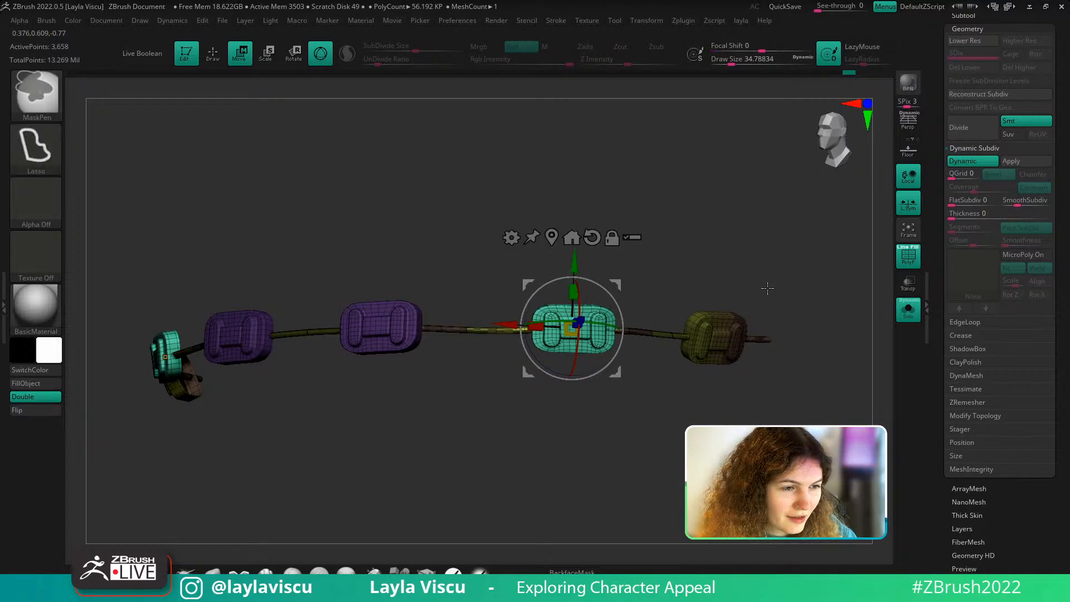
pyautogui.press('q')
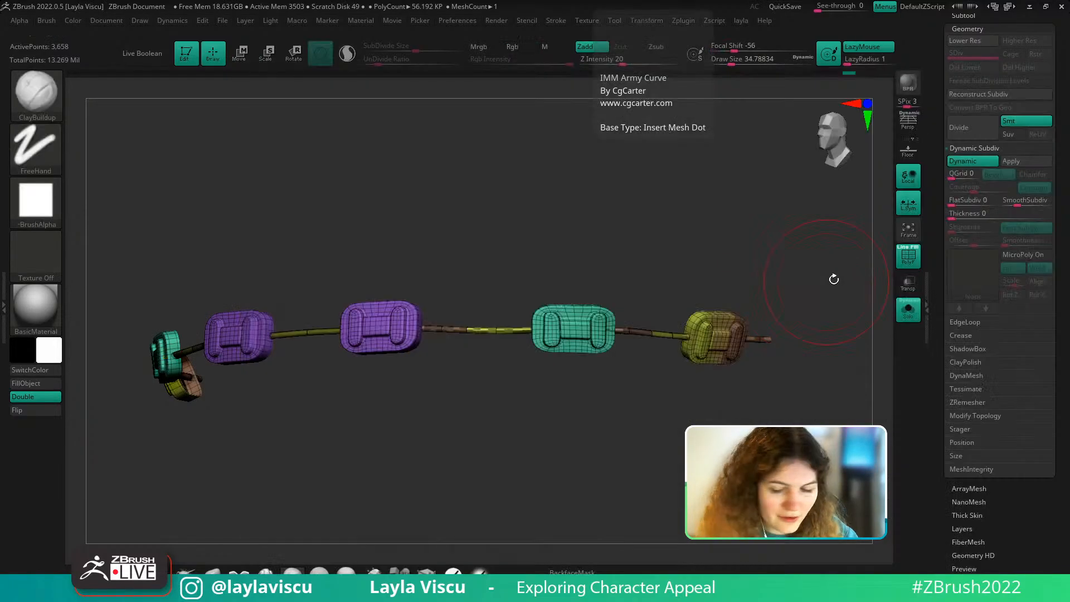
# Leave isolation of the braces, turn off the wireframe display and reveal the subtool list
pyautogui.click(908, 310)
pyautogui.keyDown('ctrl'); pyautogui.moveTo(833, 251); pyautogui.dragTo(811, 379, button='right'); pyautogui.keyUp('ctrl')
pyautogui.hotkey('shift', 'f')
pyautogui.moveTo(816, 432)
pyautogui.keyDown('alt'); pyautogui.mouseDown(button='right')
pyautogui.moveTo(772, 432)
pyautogui.moveTo(783, 417)
pyautogui.moveTo(787, 298)
pyautogui.moveTo(803, 402)
pyautogui.moveTo(819, 413)
pyautogui.mouseUp(button='right'); pyautogui.keyUp('alt')
pyautogui.click(964, 15)
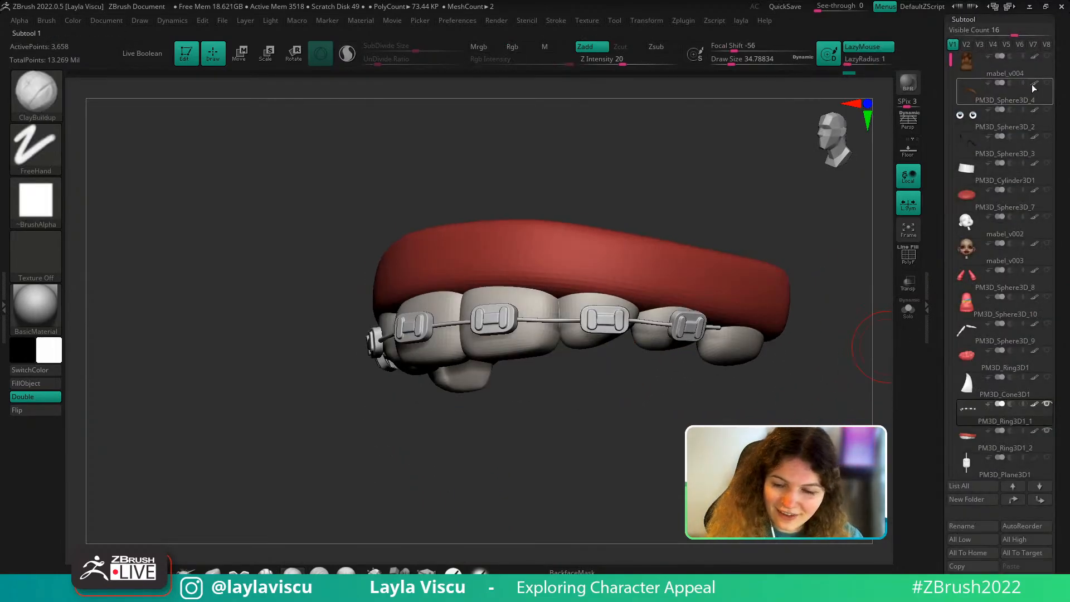
# Make all subtools visible except mabel_v002, PM3D_Sphere3D_9, PM3D_Cone3D1, PM3D_Plane3D1 and PM3D_Cylinder3D1
pyautogui.keyDown('shift'); pyautogui.click(1048, 57); pyautogui.keyUp('shift')
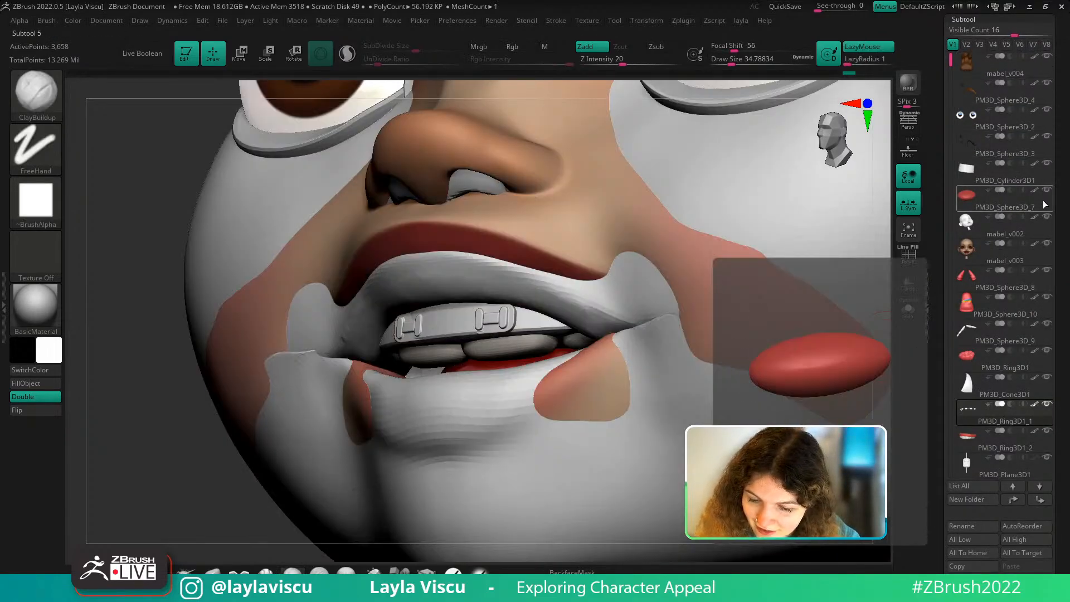
pyautogui.click(1047, 217)
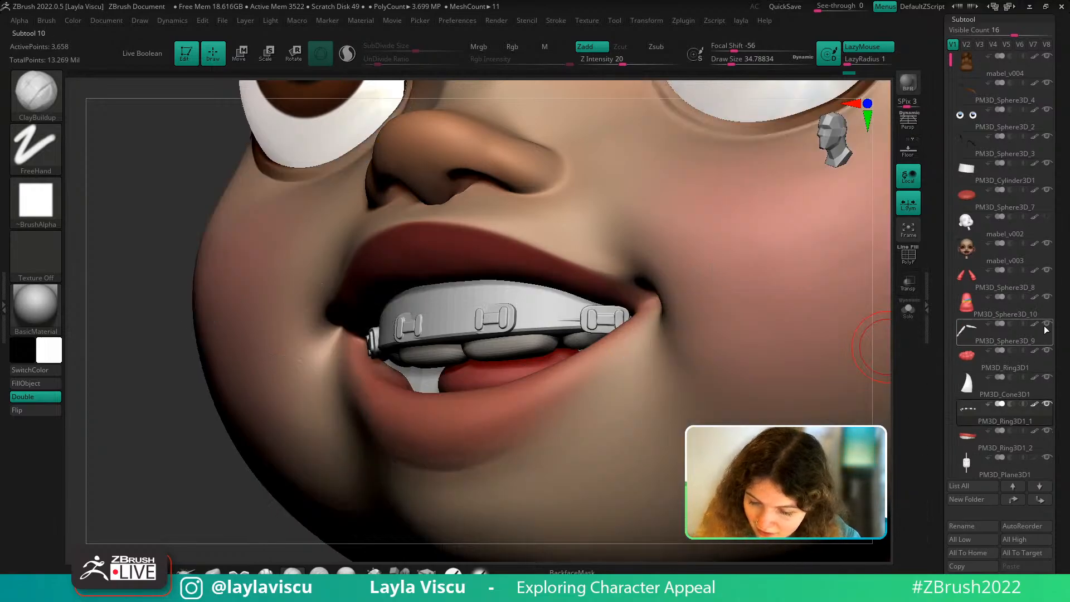
pyautogui.click(1046, 328)
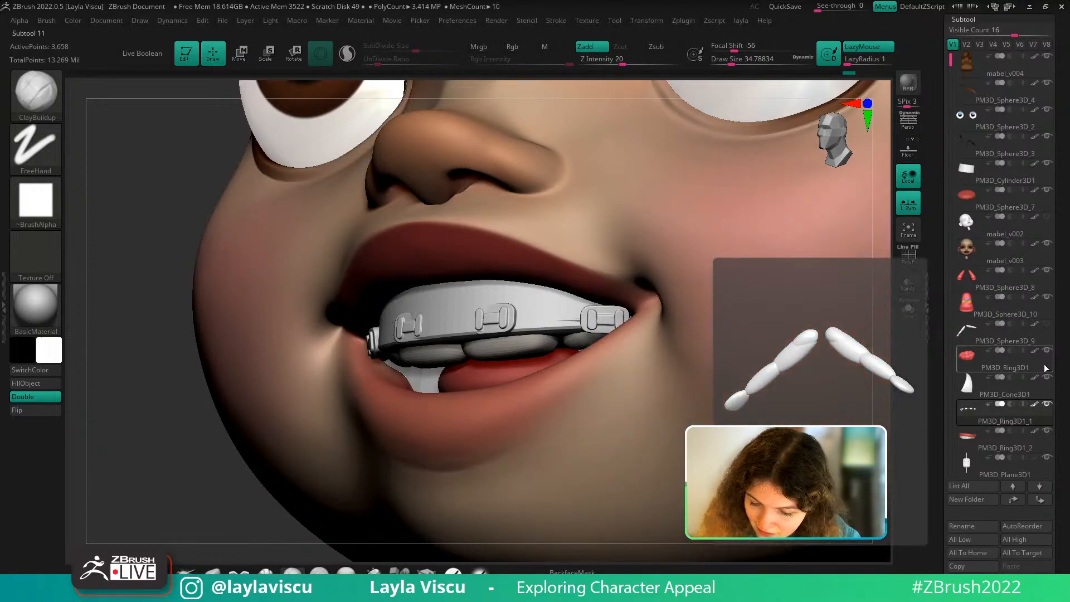
pyautogui.click(1047, 458)
pyautogui.click(908, 231)
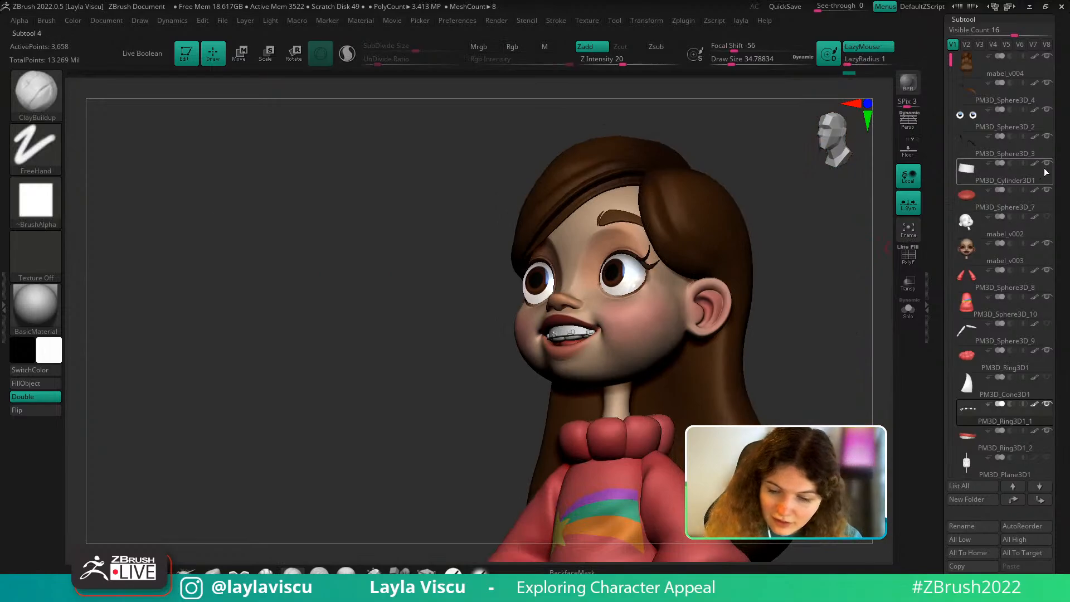
pyautogui.click(1018, 156)
# Select the braces subtool PM3D_Ring3D1_1 and fill it with light grey
pyautogui.keyDown('shift'); pyautogui.moveTo(758, 356); pyautogui.dragTo(785, 400); pyautogui.keyUp('shift')
pyautogui.keyDown('ctrl'); pyautogui.moveTo(608, 301); pyautogui.dragTo(585, 378, button='right'); pyautogui.keyUp('ctrl')
pyautogui.keyDown('alt'); pyautogui.click(562, 389); pyautogui.keyUp('alt')
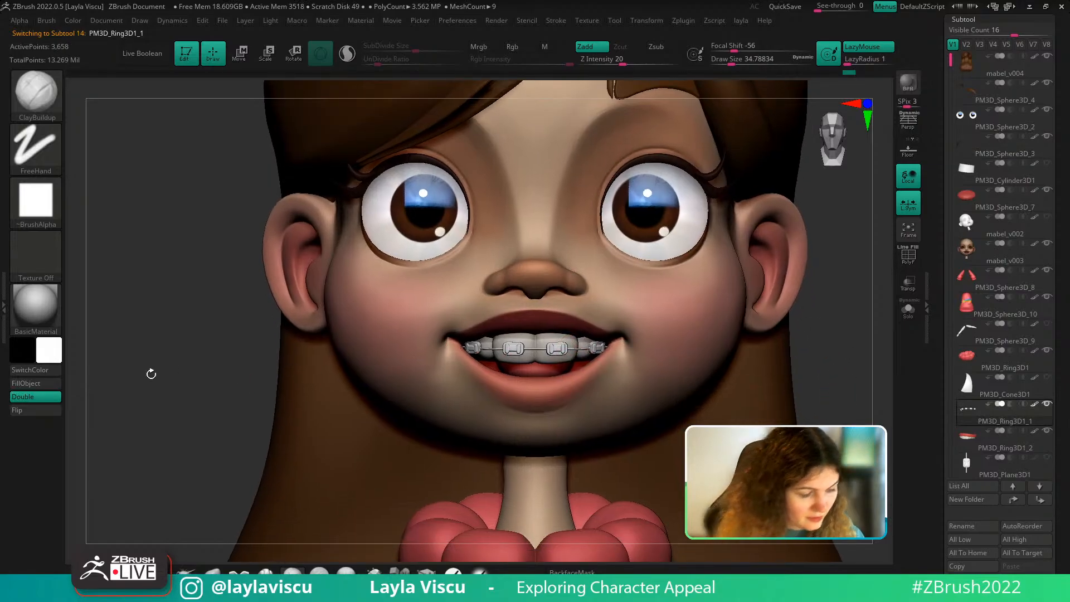
pyautogui.click(59, 342)
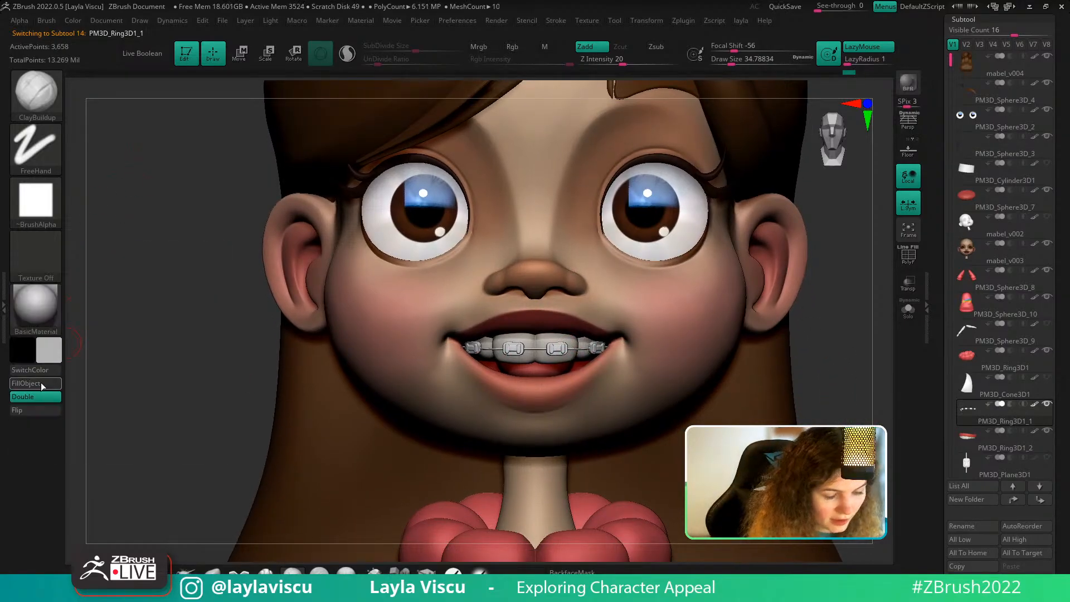
pyautogui.keyDown('ctrl'); pyautogui.moveTo(717, 352); pyautogui.dragTo(730, 279, button='right'); pyautogui.keyUp('ctrl')
pyautogui.moveTo(762, 316); pyautogui.dragTo(750, 342, button='right')
pyautogui.keyDown('ctrl'); pyautogui.moveTo(577, 349); pyautogui.dragTo(594, 335, button='right'); pyautogui.keyUp('ctrl')
# Sample the purplish grey of the braces from the reference artwork and fill the braces subtool with it
pyautogui.hotkey('shift', 'z')
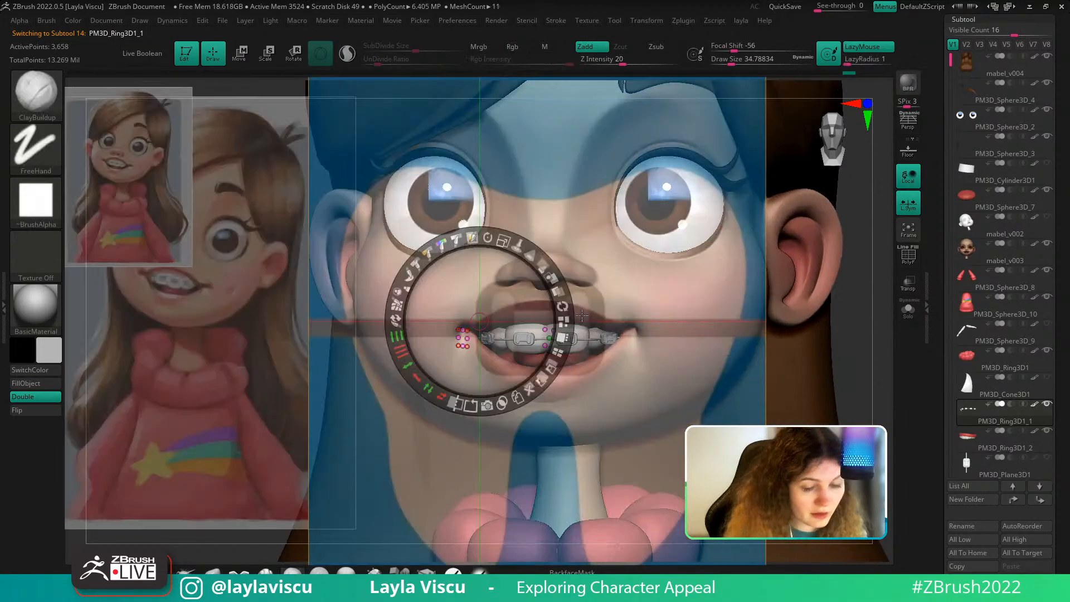
pyautogui.moveTo(540, 260); pyautogui.dragTo(390, 312)
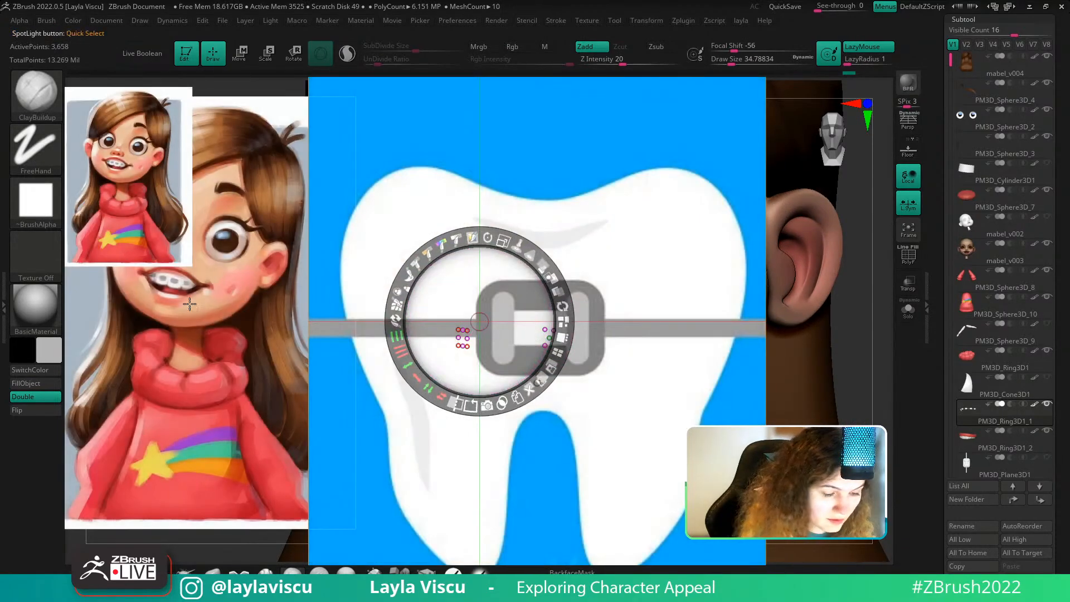
pyautogui.press('z')
pyautogui.hotkey('shift', 'z')
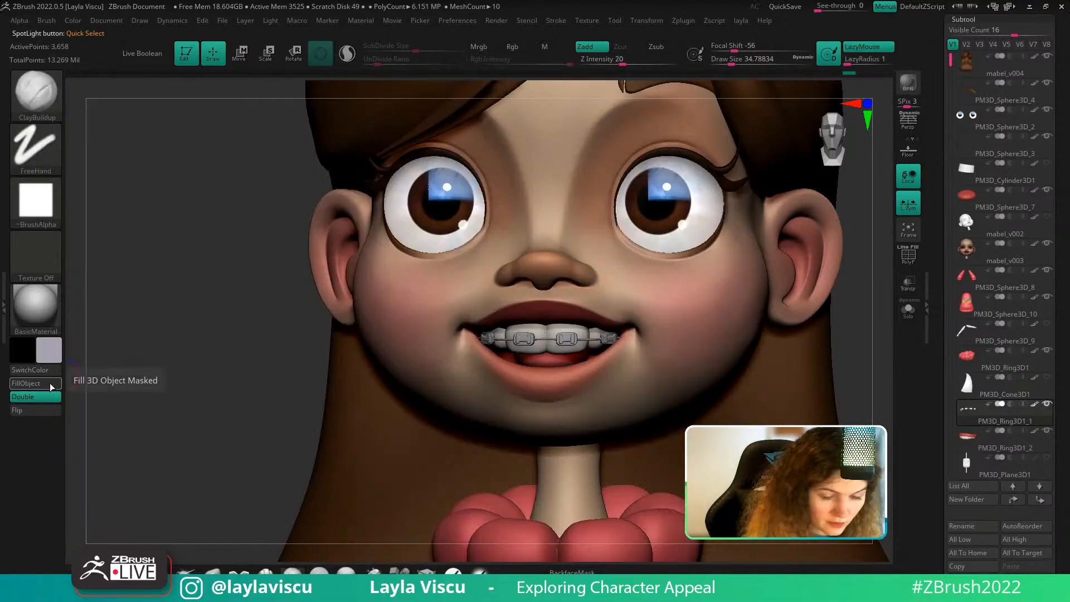
pyautogui.click(52, 386)
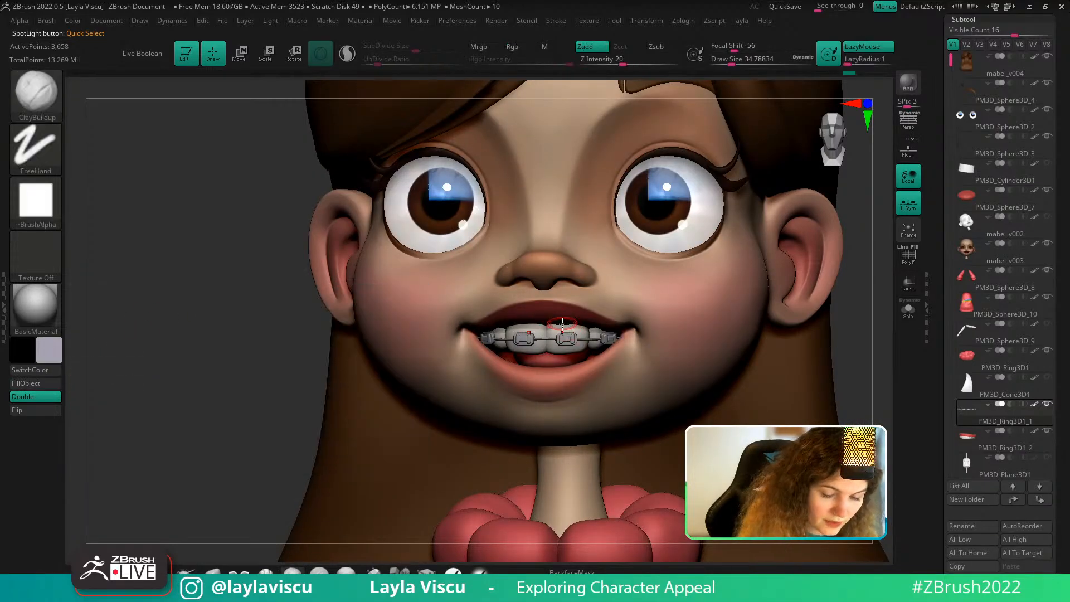
# Check the reference artwork, isolate the teeth from the gums in PM3D_Ring3D1_2 and fill them with off-white
pyautogui.hotkey('shift', 'z')
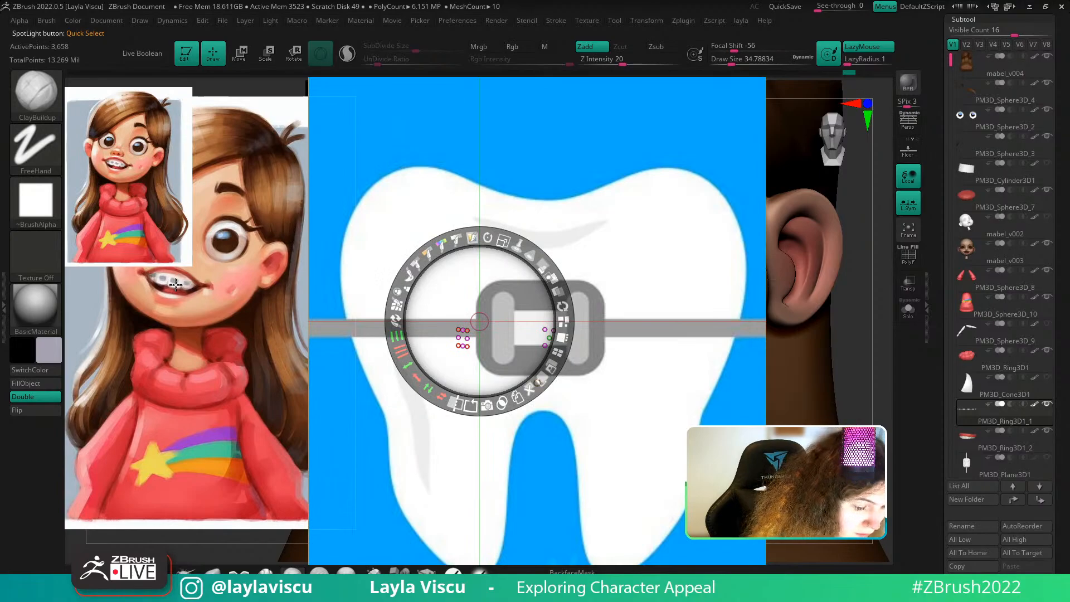
pyautogui.press('z')
pyautogui.hotkey('shift', 'z')
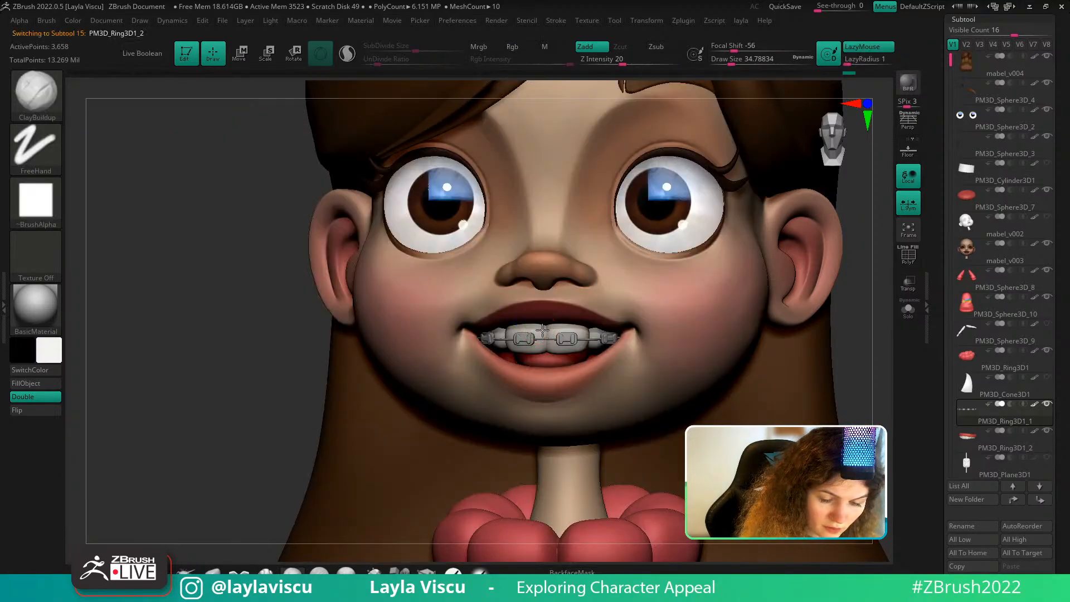
pyautogui.click(907, 316)
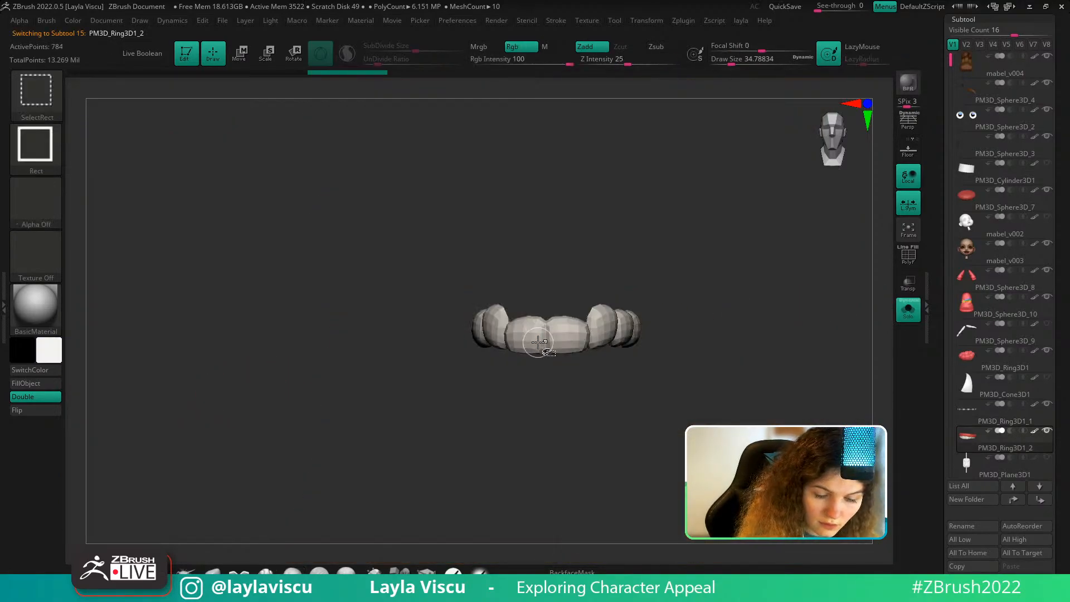
pyautogui.keyDown('ctrl'); pyautogui.keyDown('shift'); pyautogui.click(394, 299); pyautogui.keyUp('shift'); pyautogui.keyUp('ctrl')
pyautogui.keyDown('ctrl'); pyautogui.moveTo(768, 332); pyautogui.dragTo(836, 270, button='right'); pyautogui.keyUp('ctrl')
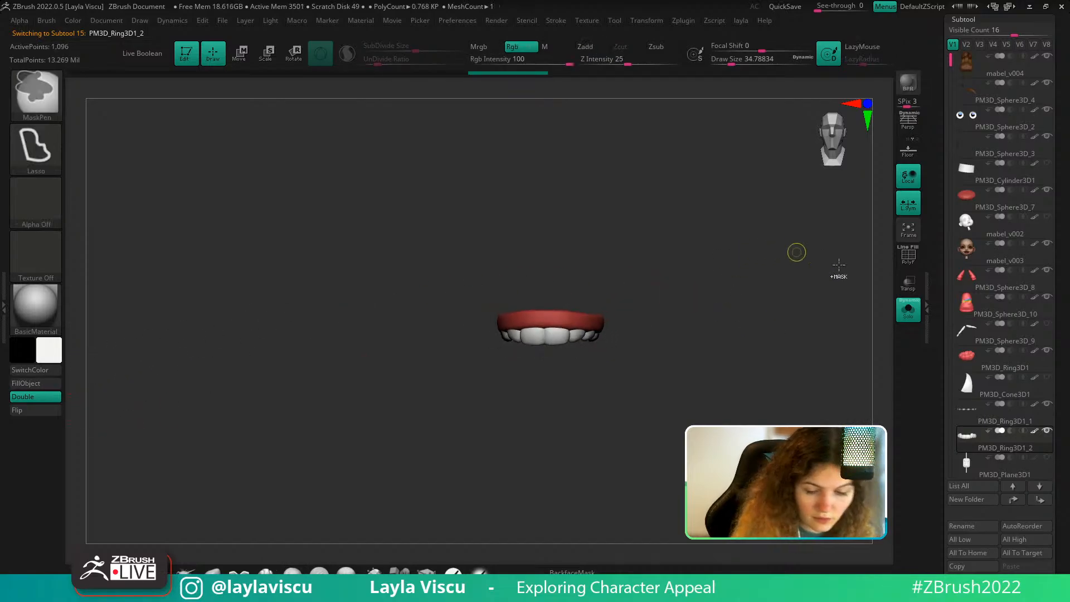
pyautogui.click(907, 316)
# Try pinching the upper lip edge of the head mabel_v003 with the Pinch brush at a lower subdivision level
pyautogui.keyDown('shift'); pyautogui.moveTo(847, 352); pyautogui.dragTo(724, 343, button='right'); pyautogui.keyUp('shift')
pyautogui.keyDown('ctrl'); pyautogui.moveTo(599, 369); pyautogui.dragTo(552, 363, button='right'); pyautogui.keyUp('ctrl')
pyautogui.keyDown('ctrl'); pyautogui.moveTo(602, 397); pyautogui.dragTo(671, 329, button='right'); pyautogui.keyUp('ctrl')
pyautogui.moveTo(791, 320)
pyautogui.mouseDown(button='right')
pyautogui.moveTo(793, 306)
pyautogui.moveTo(785, 326)
pyautogui.moveTo(672, 239)
pyautogui.mouseUp(button='right')
pyautogui.keyDown('alt'); pyautogui.click(720, 280); pyautogui.keyUp('alt')
pyautogui.press('b')
pyautogui.press('p')
pyautogui.press('i')
pyautogui.press('s')
pyautogui.moveTo(545, 274); pyautogui.dragTo(558, 274)
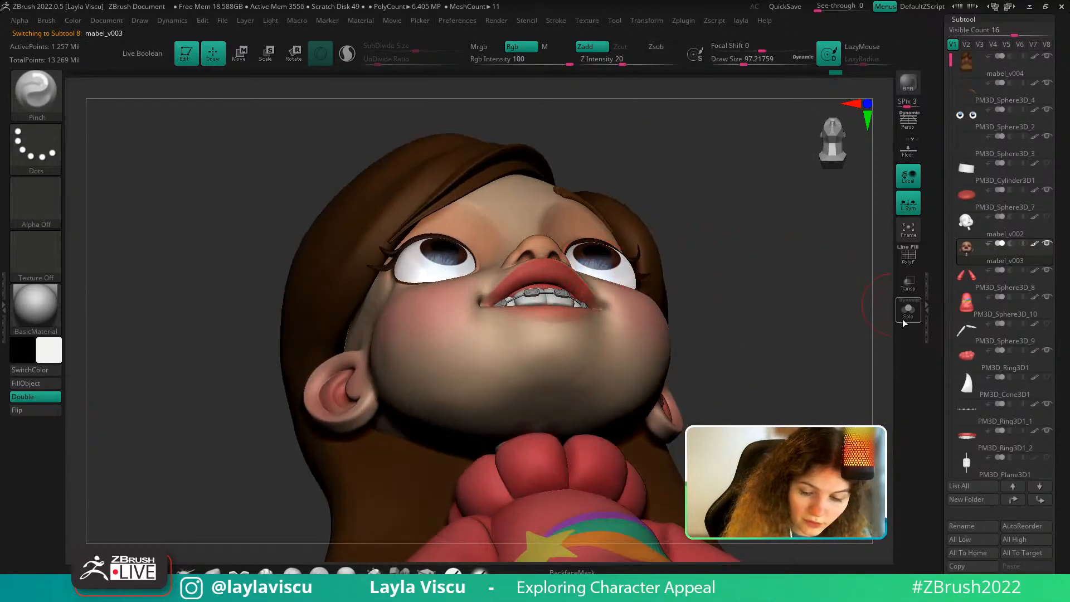
pyautogui.click(906, 320)
pyautogui.press('shift')
pyautogui.moveTo(504, 290)
pyautogui.mouseDown()
pyautogui.moveTo(516, 276)
pyautogui.moveTo(579, 287)
pyautogui.mouseUp()
pyautogui.hotkey('ctrl', 'z')
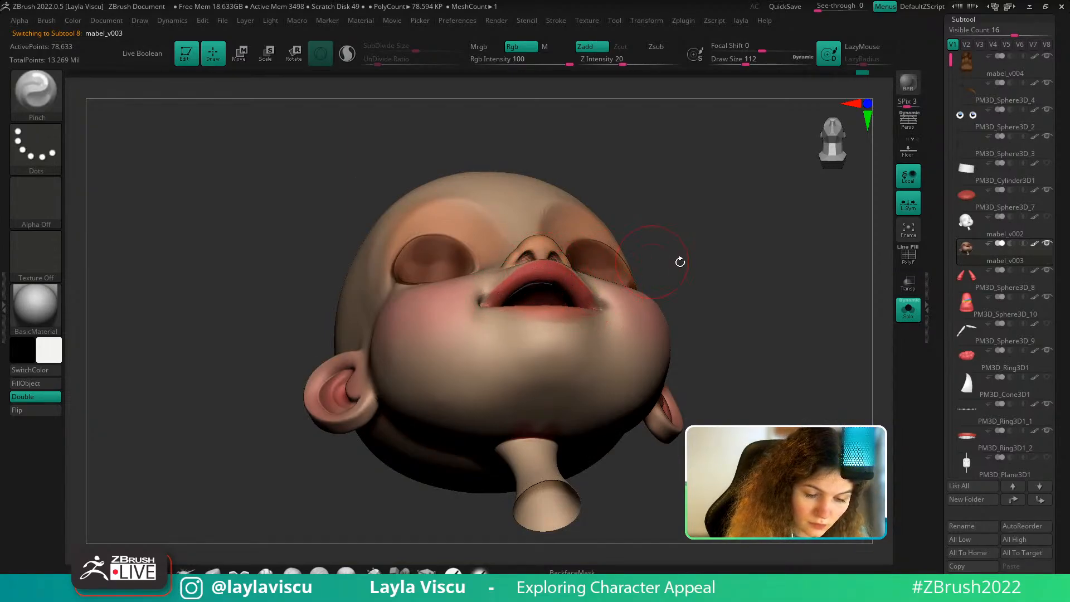
# Show all visible subtools again, switch to the Move brush and return the head to its highest subdivision level
pyautogui.keyDown('shift'); pyautogui.moveTo(681, 260); pyautogui.dragTo(828, 328); pyautogui.keyUp('shift')
pyautogui.hotkey('alt', 's')
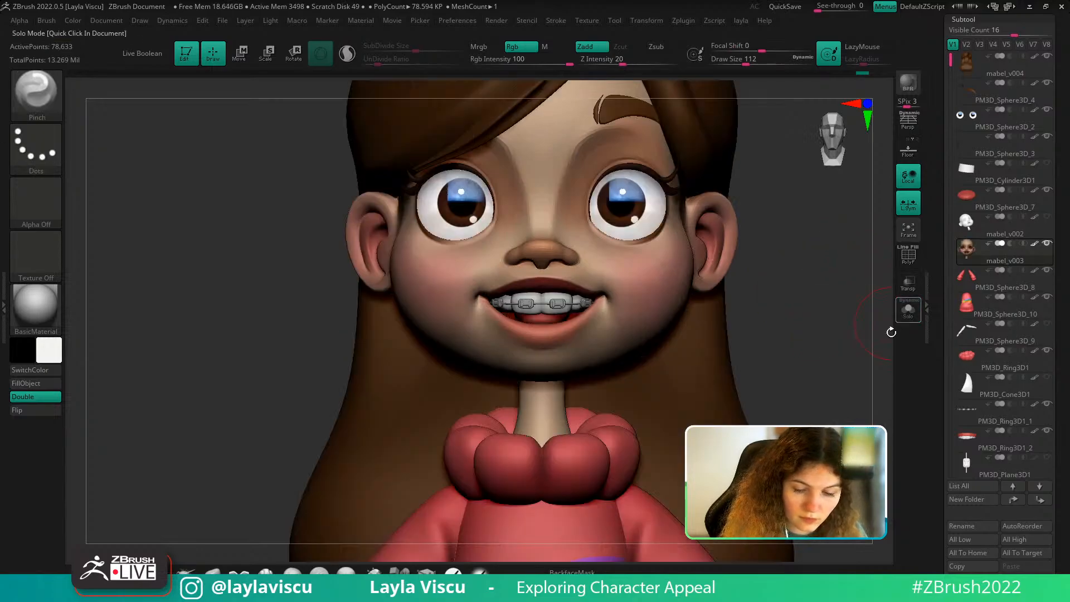
pyautogui.press('b')
pyautogui.press('m')
pyautogui.press('v')
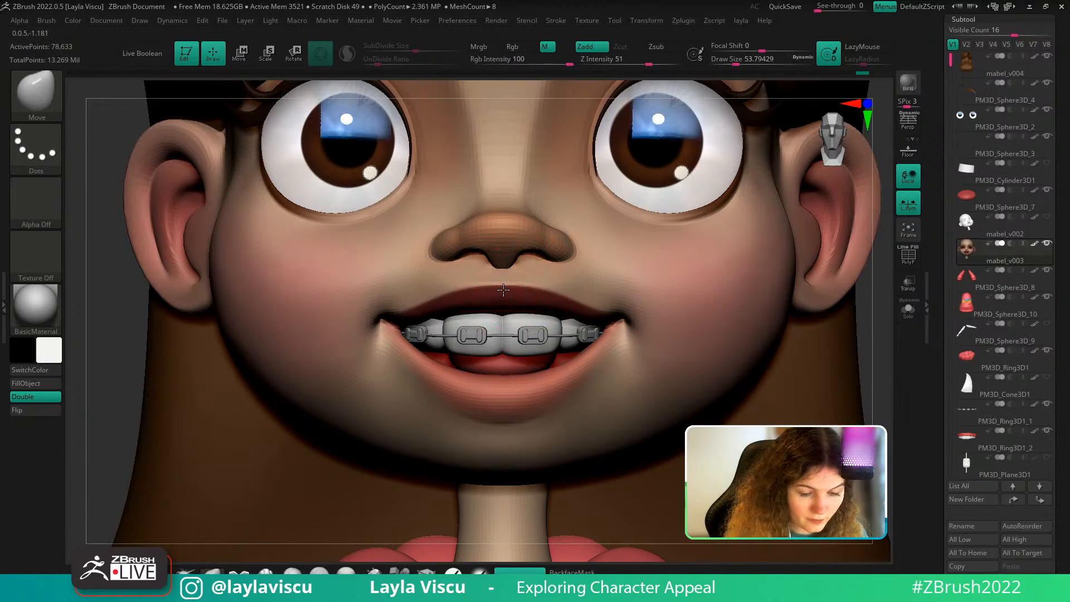
pyautogui.keyDown('ctrl'); pyautogui.moveTo(503, 290); pyautogui.dragTo(477, 181, button='right'); pyautogui.keyUp('ctrl')
pyautogui.press('d')
pyautogui.press('d')
# Nudge the head's lower lip slightly downward with the Move brush
pyautogui.moveTo(788, 332); pyautogui.dragTo(774, 362)
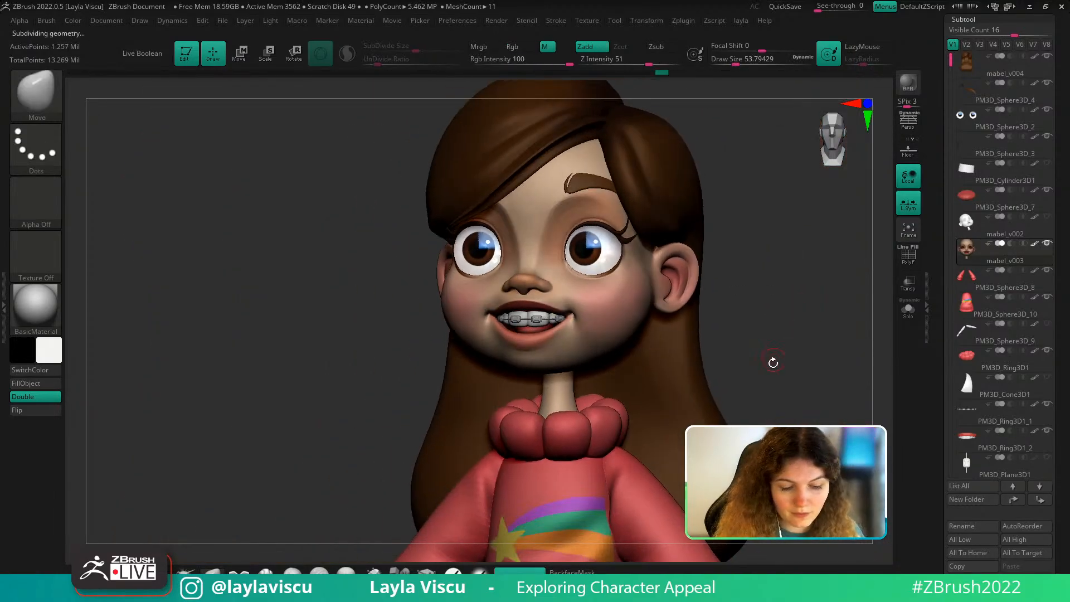
pyautogui.keyDown('ctrl'); pyautogui.moveTo(549, 296); pyautogui.dragTo(561, 359, button='right'); pyautogui.keyUp('ctrl')
pyautogui.moveTo(562, 334); pyautogui.dragTo(558, 352)
pyautogui.keyDown('ctrl'); pyautogui.moveTo(554, 355); pyautogui.dragTo(542, 258, button='right'); pyautogui.keyUp('ctrl')
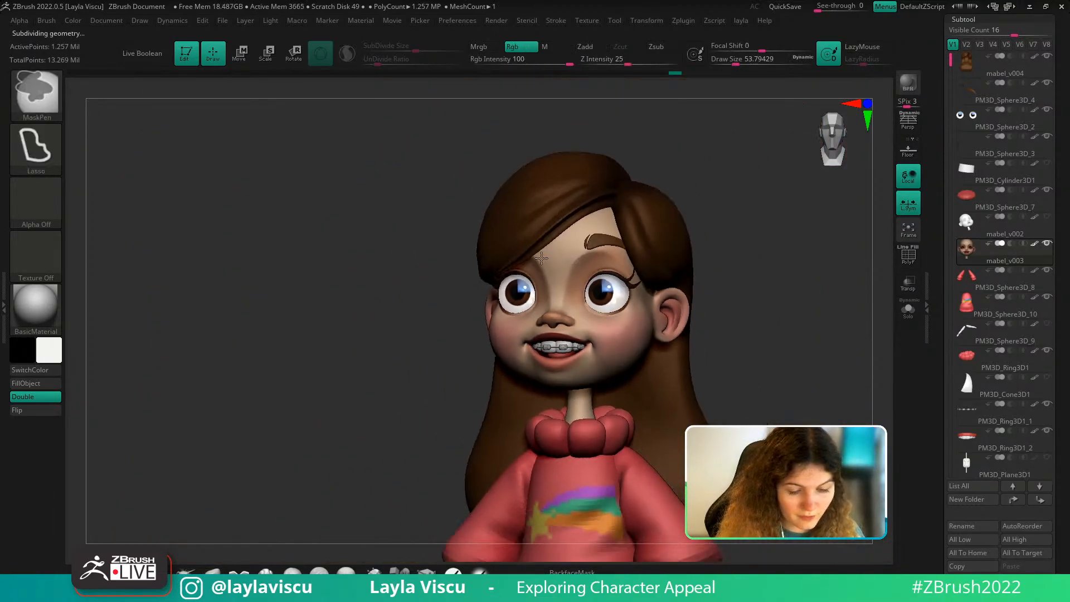
pyautogui.moveTo(774, 334)
pyautogui.mouseDown()
pyautogui.moveTo(784, 330)
pyautogui.moveTo(780, 348)
pyautogui.mouseUp()
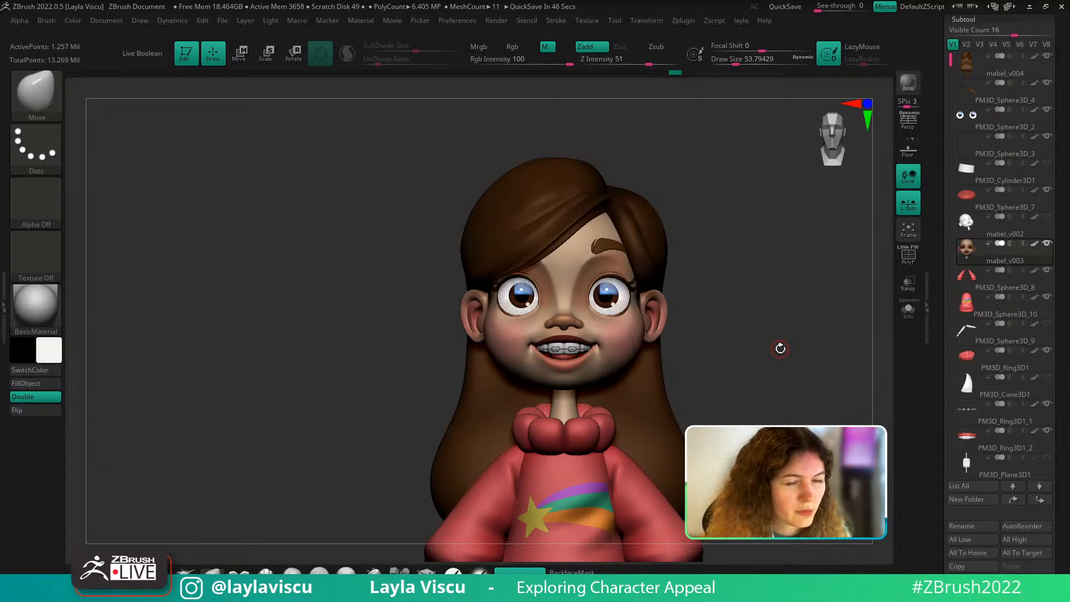
pyautogui.keyDown('ctrl'); pyautogui.moveTo(746, 372); pyautogui.dragTo(727, 336, button='right'); pyautogui.keyUp('ctrl')
# Switch between the ClayBuildup and Transpose brushes, ending with ClayBuildup active
pyautogui.press('b')
pyautogui.press('c')
pyautogui.press('b')
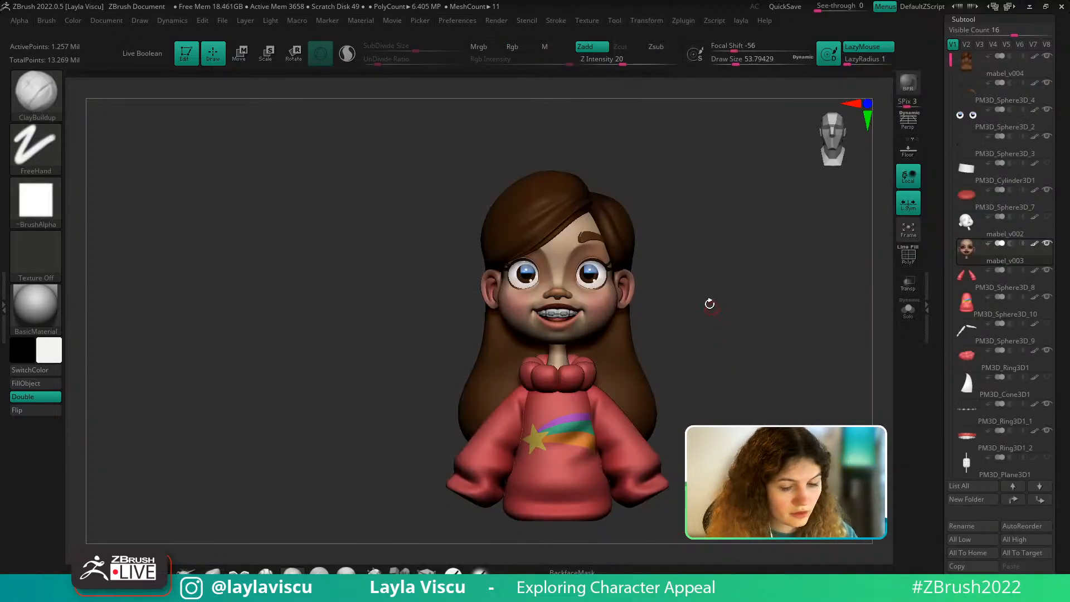
pyautogui.press('b')
pyautogui.press('t')
pyautogui.press('r')
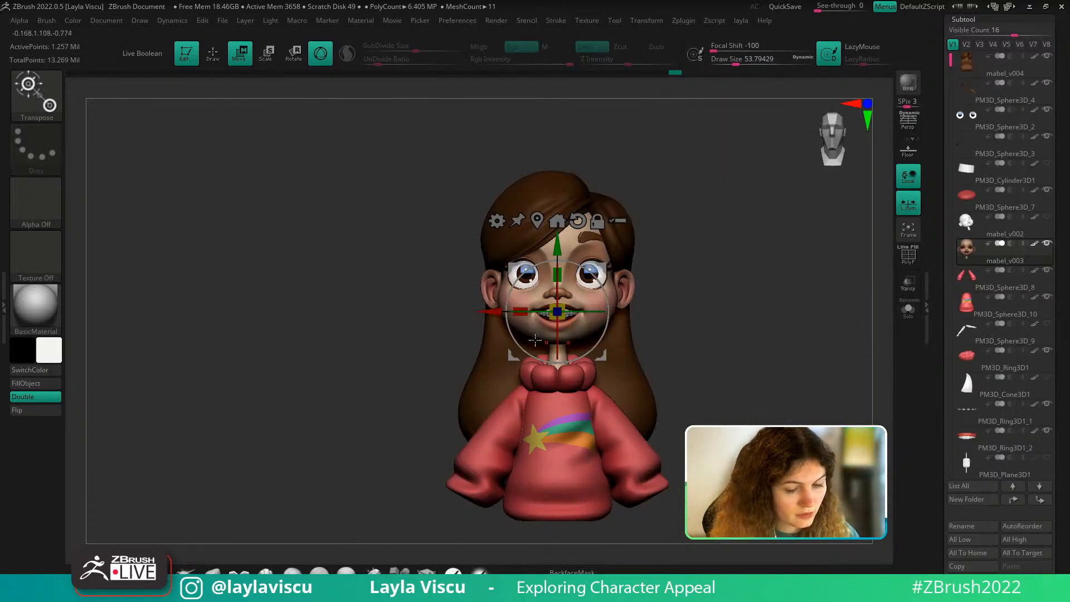
pyautogui.press('b')
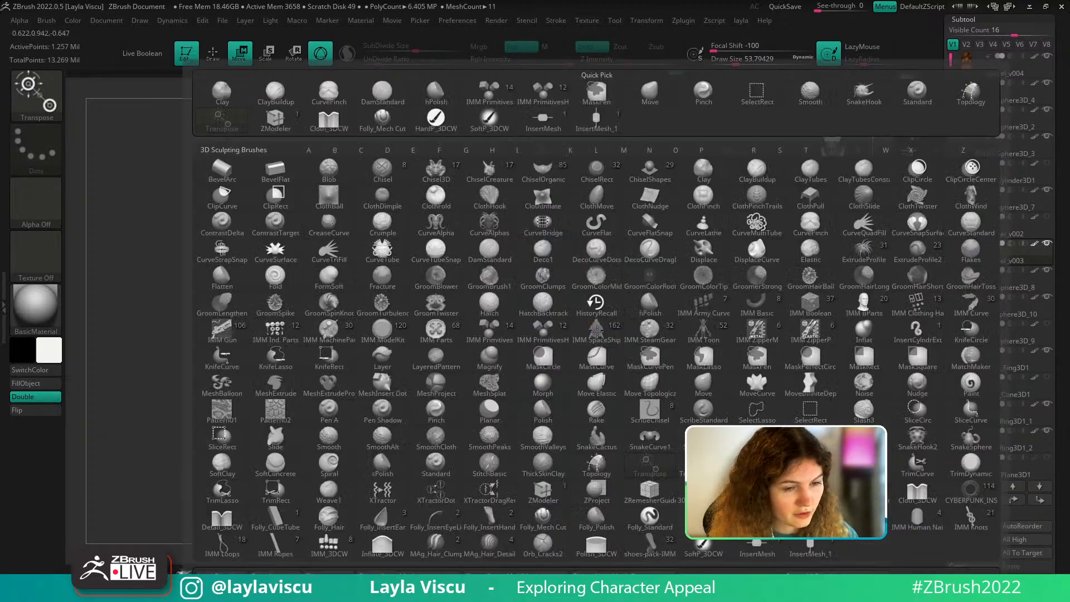
pyautogui.press('c')
pyautogui.press('b')
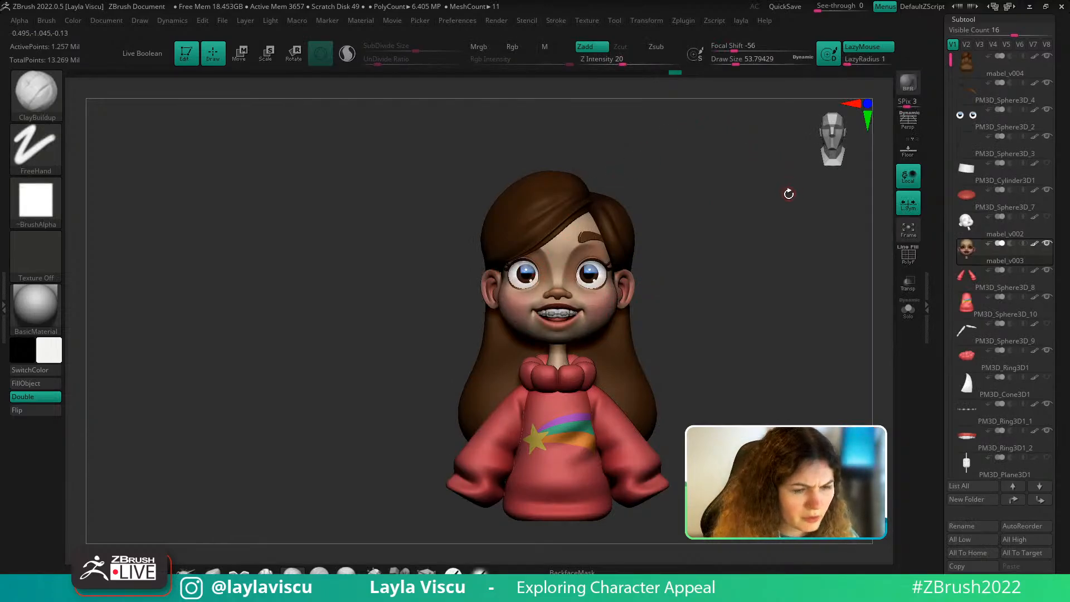
# Enable interface customization and try to move the SnakeHook brush within the brush shelf
pyautogui.click(457, 20)
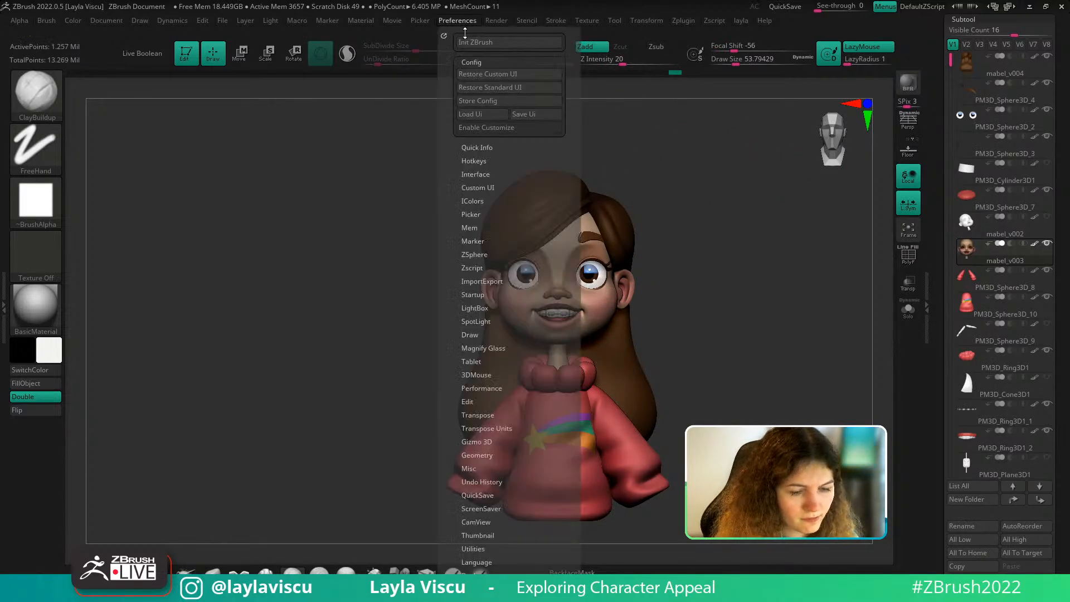
pyautogui.click(501, 128)
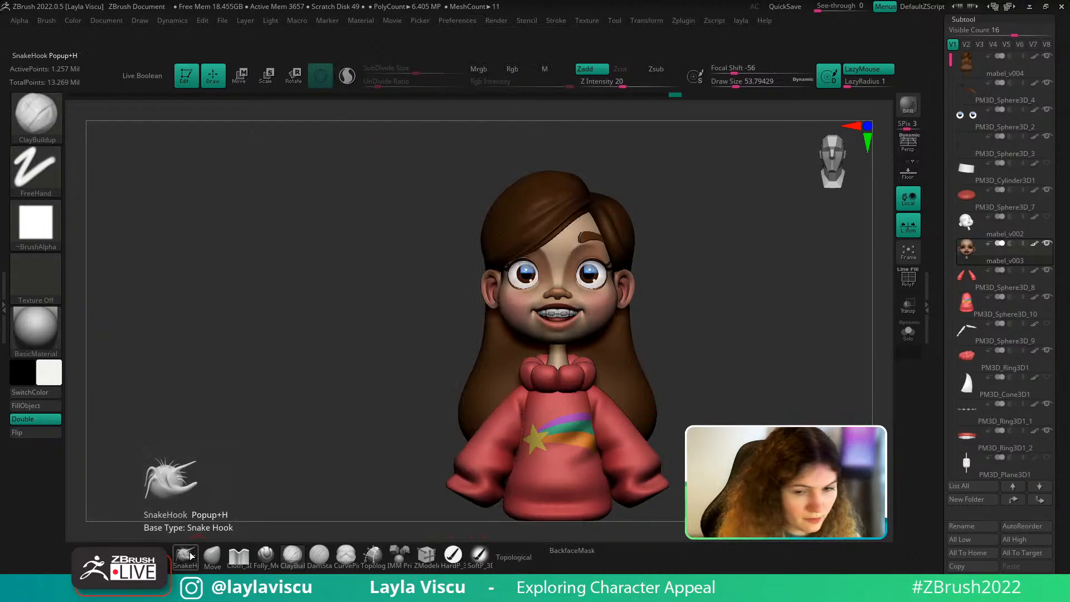
pyautogui.press('ctrl')
pyautogui.moveTo(190, 560)
pyautogui.keyDown('ctrl'); pyautogui.keyDown('alt'); pyautogui.mouseDown()
pyautogui.moveTo(204, 526)
pyautogui.moveTo(191, 563)
pyautogui.mouseUp(); pyautogui.keyUp('alt'); pyautogui.keyUp('ctrl')
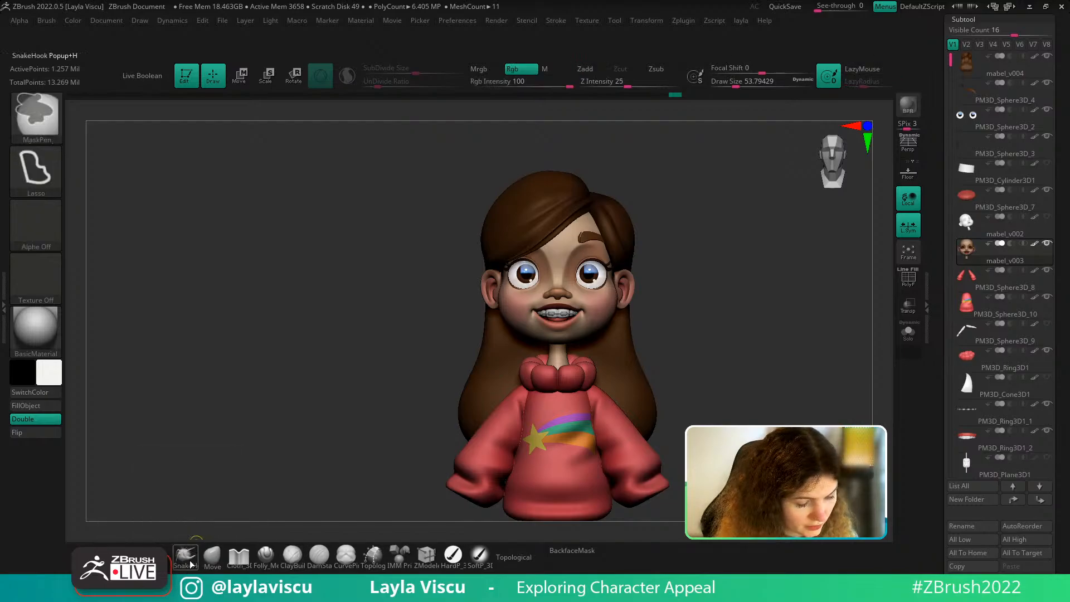
pyautogui.moveTo(192, 552)
pyautogui.keyDown('ctrl'); pyautogui.keyDown('alt'); pyautogui.mouseDown()
pyautogui.moveTo(301, 463)
pyautogui.moveTo(604, 566)
pyautogui.moveTo(641, 560)
pyautogui.moveTo(539, 501)
pyautogui.moveTo(312, 498)
pyautogui.moveTo(187, 555)
pyautogui.mouseUp(); pyautogui.keyUp('alt'); pyautogui.keyUp('ctrl')
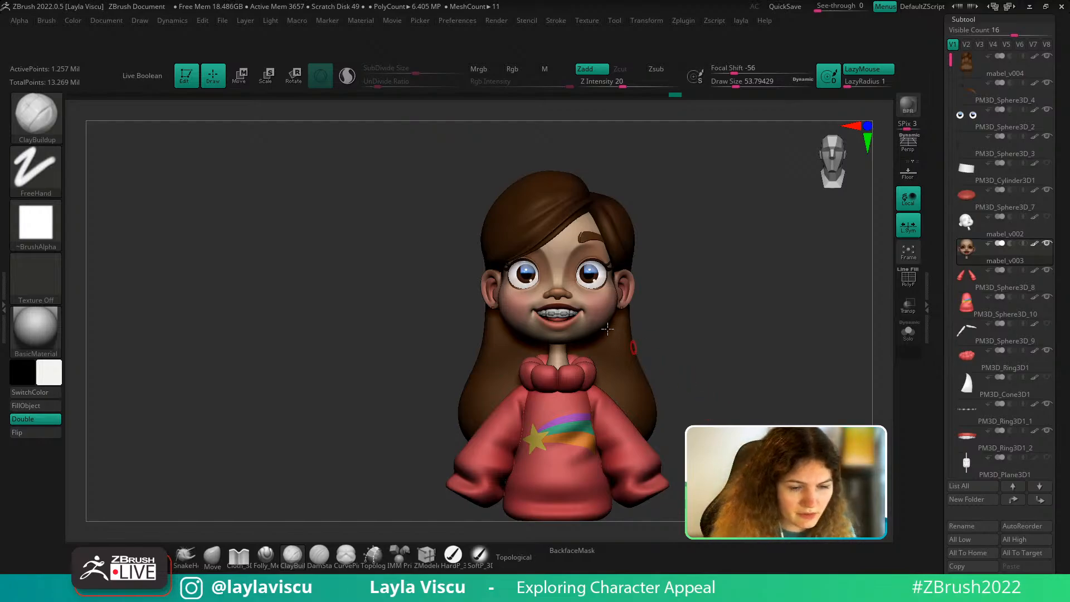
# Look through the Custom UI, Interface and IColors preferences
pyautogui.click(470, 22)
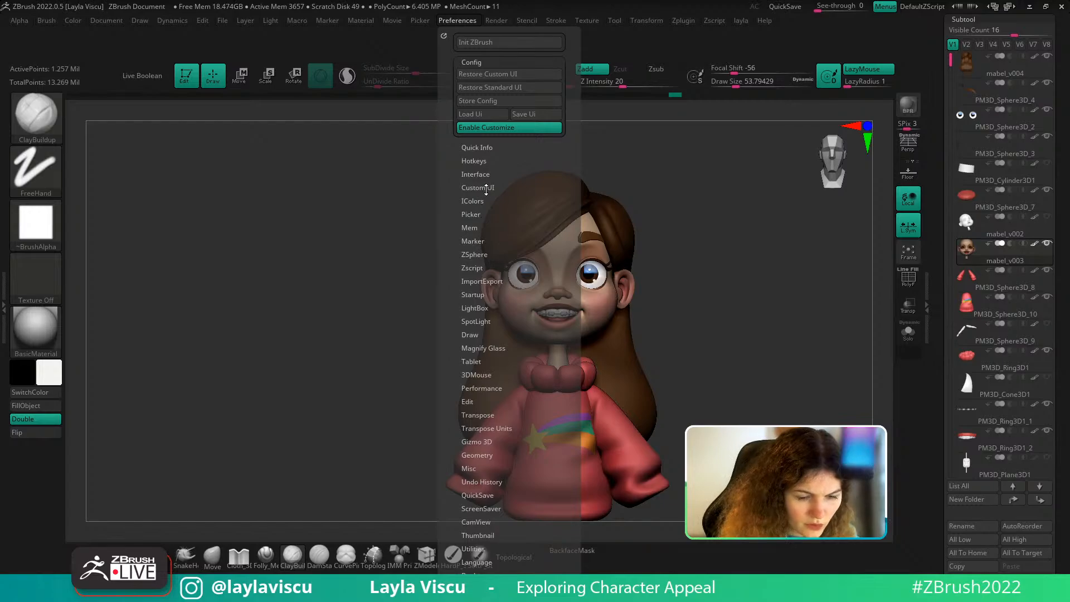
pyautogui.click(467, 24)
pyautogui.click(468, 22)
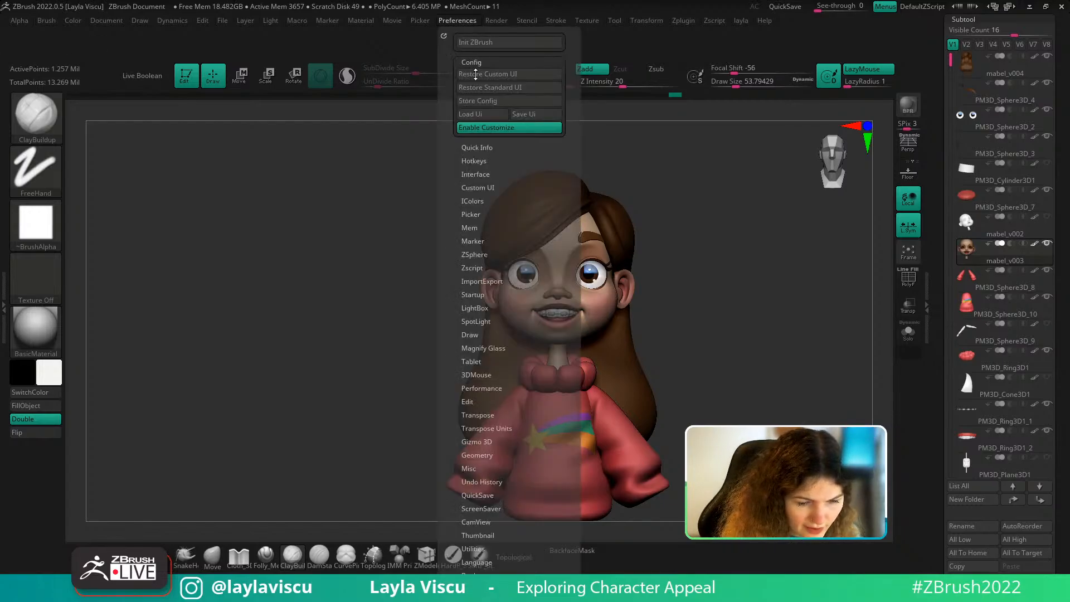
pyautogui.click(483, 187)
pyautogui.click(496, 116)
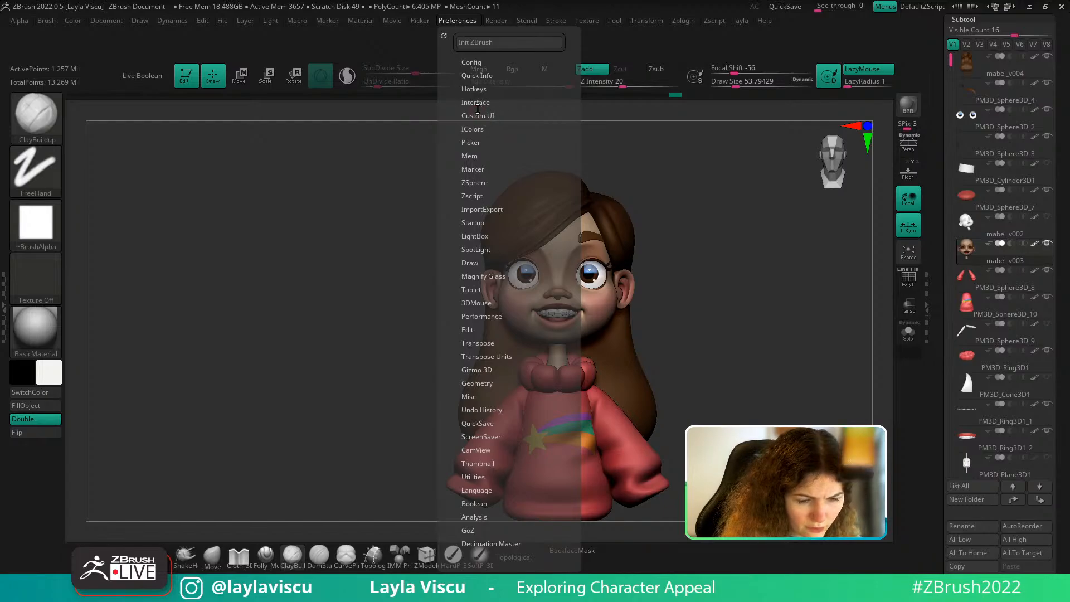
pyautogui.click(485, 102)
pyautogui.click(478, 114)
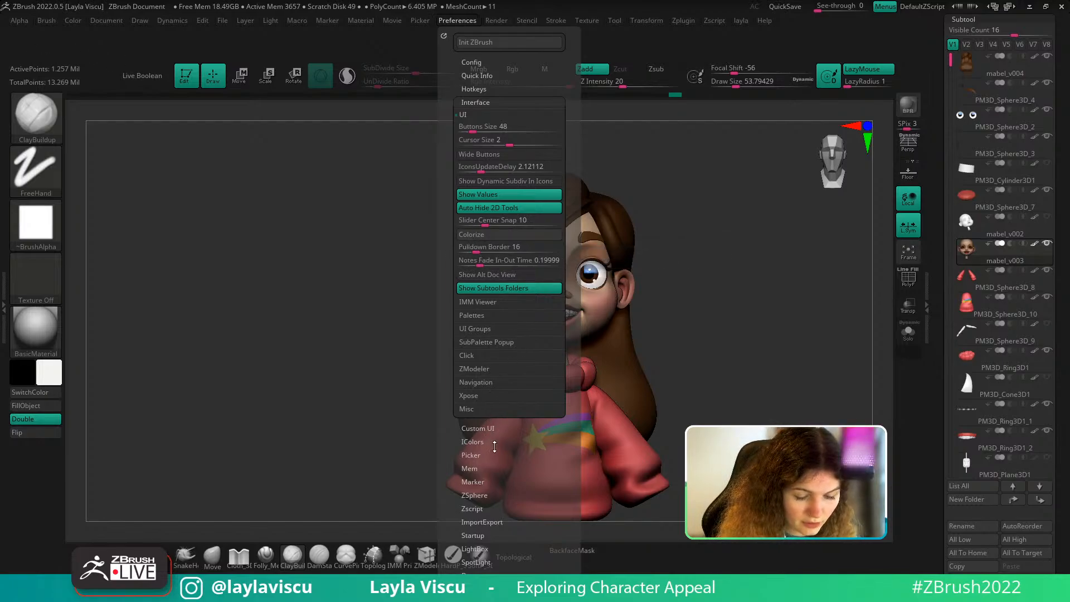
pyautogui.moveTo(494, 447); pyautogui.dragTo(497, 415)
pyautogui.click(482, 405)
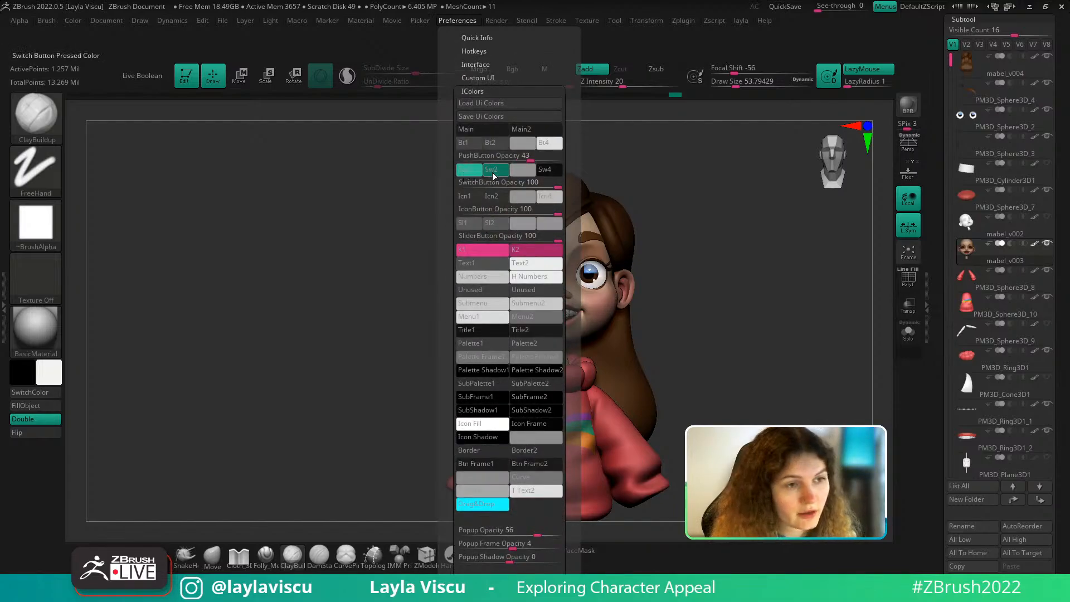
# Return to the configuration preferences and disable interface customization
pyautogui.click(473, 91)
pyautogui.moveTo(490, 84); pyautogui.dragTo(490, 116)
pyautogui.click(478, 63)
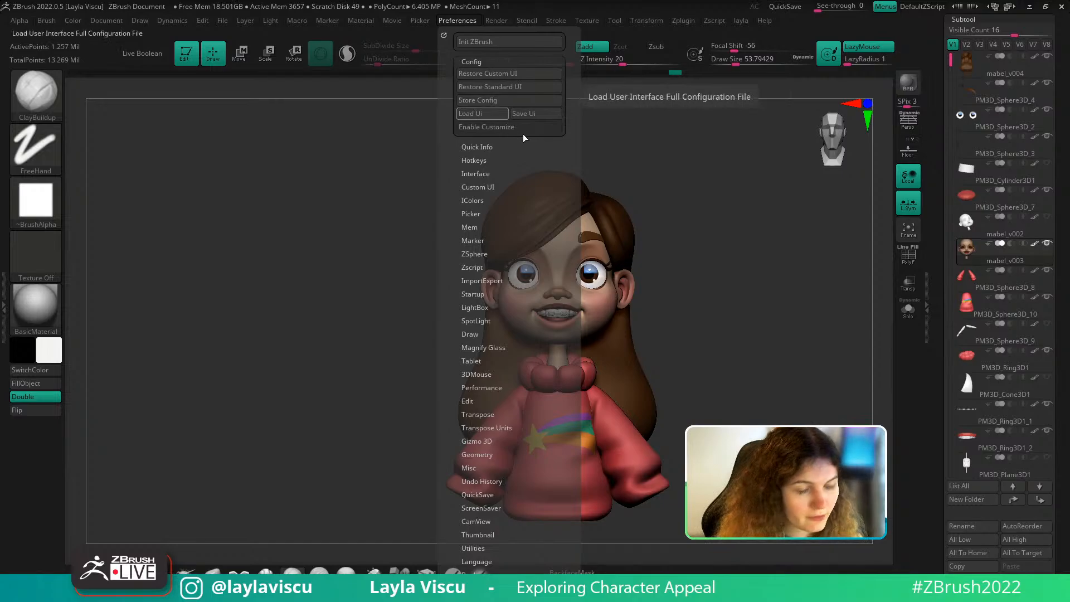
# Turn off Spotlight Projection in the custom layla palette
pyautogui.moveTo(753, 302); pyautogui.dragTo(669, 315)
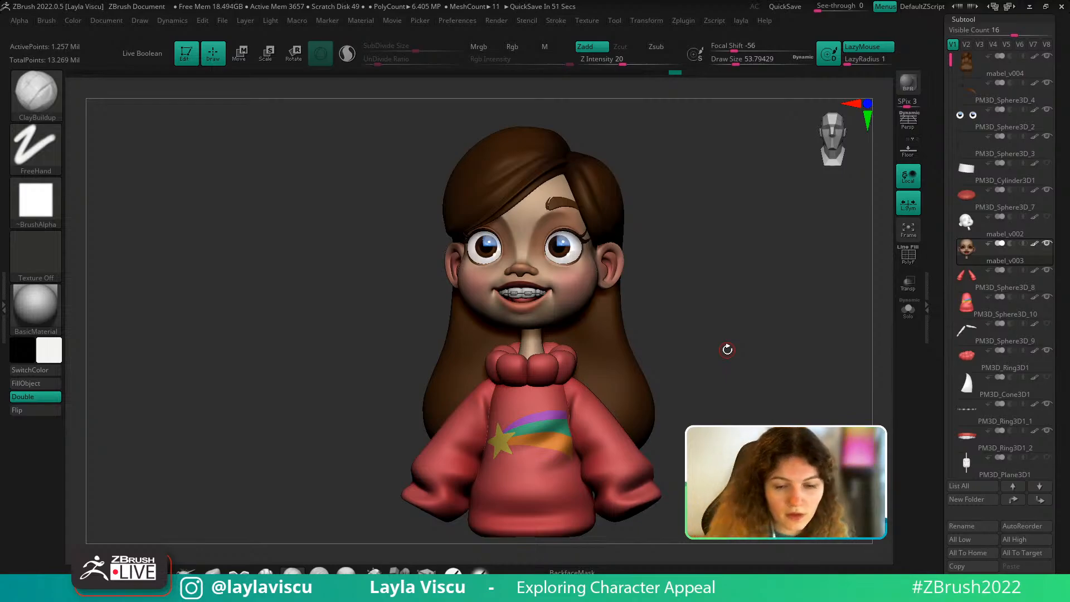
pyautogui.press('1')
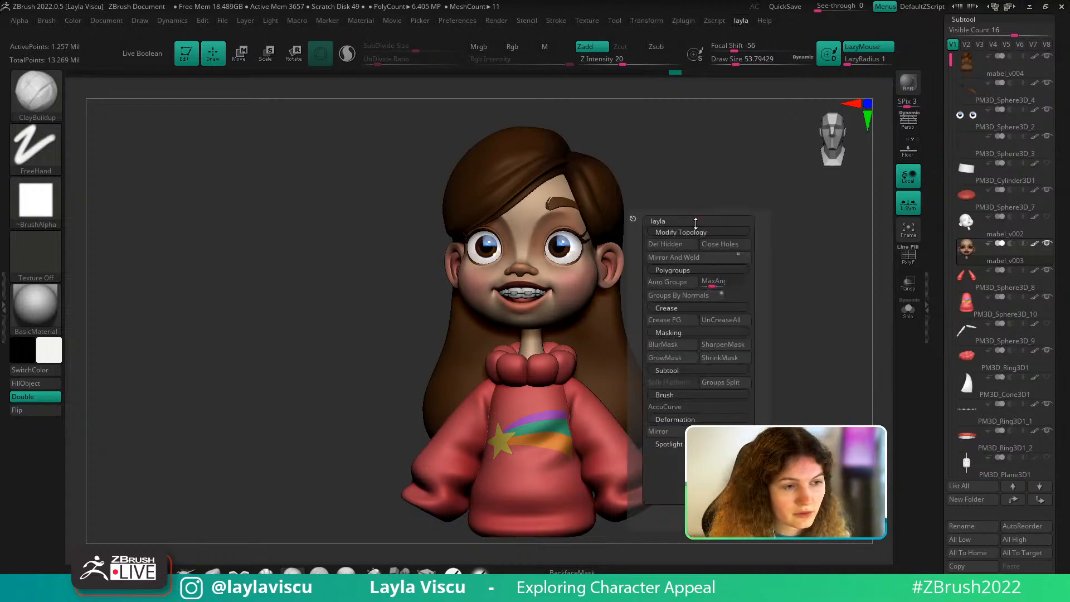
pyautogui.moveTo(696, 222); pyautogui.dragTo(710, 118)
pyautogui.click(683, 340)
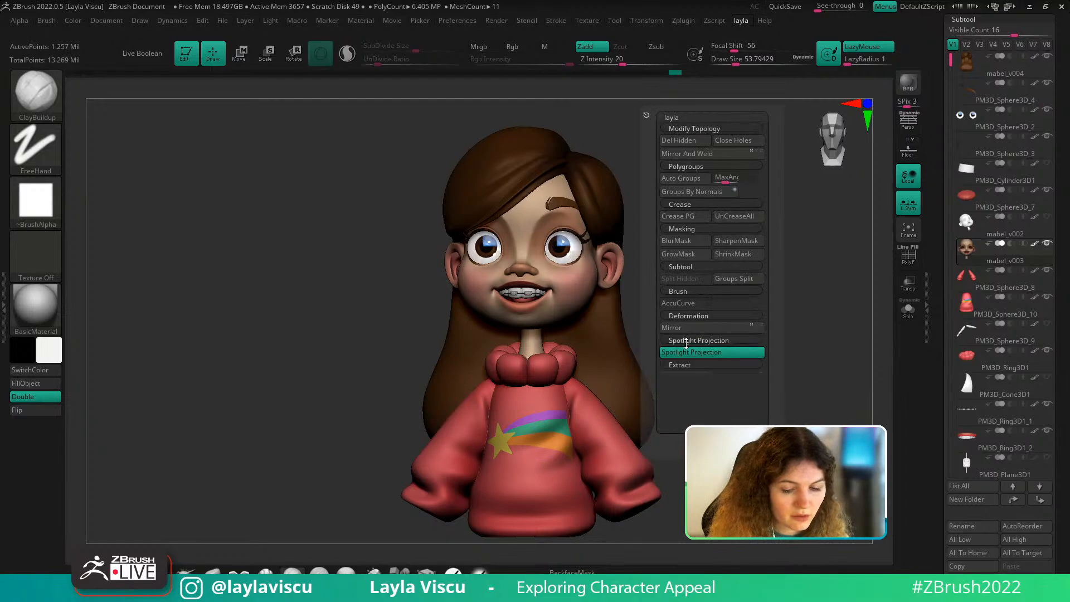
pyautogui.click(687, 350)
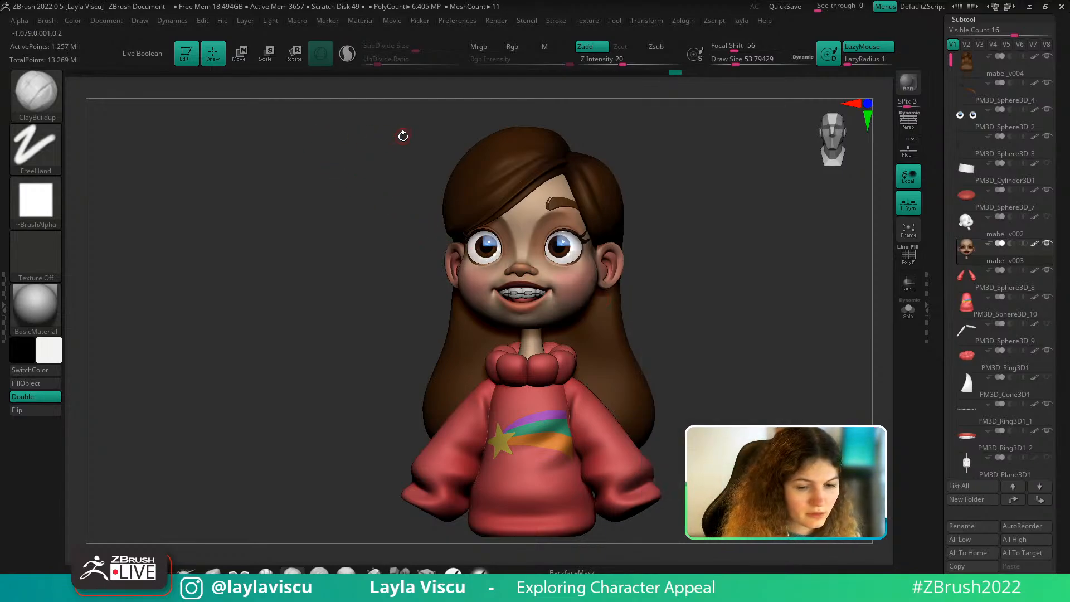
pyautogui.click(647, 21)
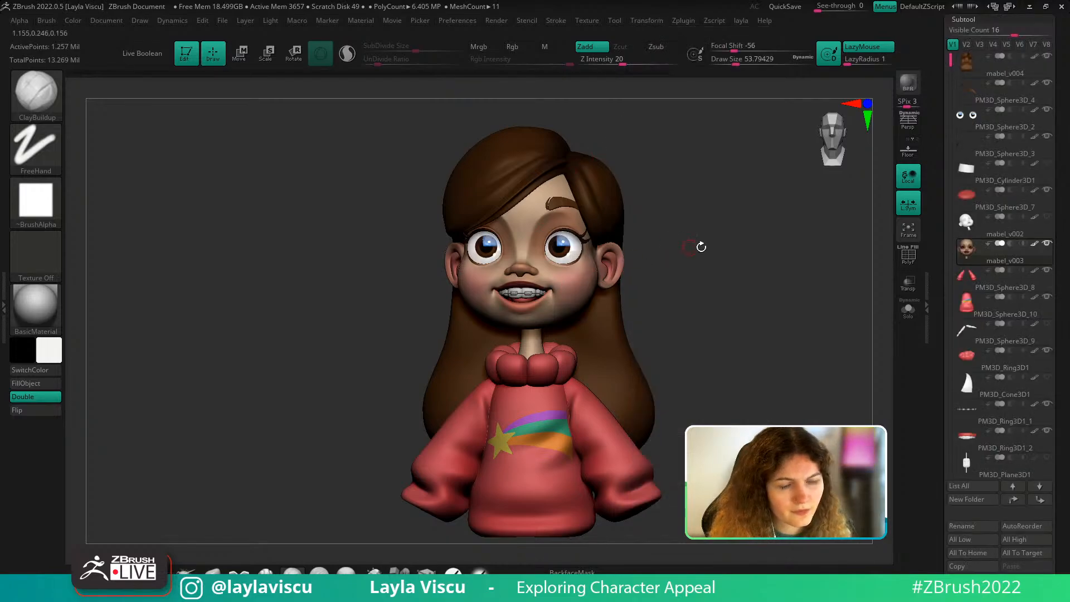
pyautogui.moveTo(712, 262); pyautogui.dragTo(706, 271)
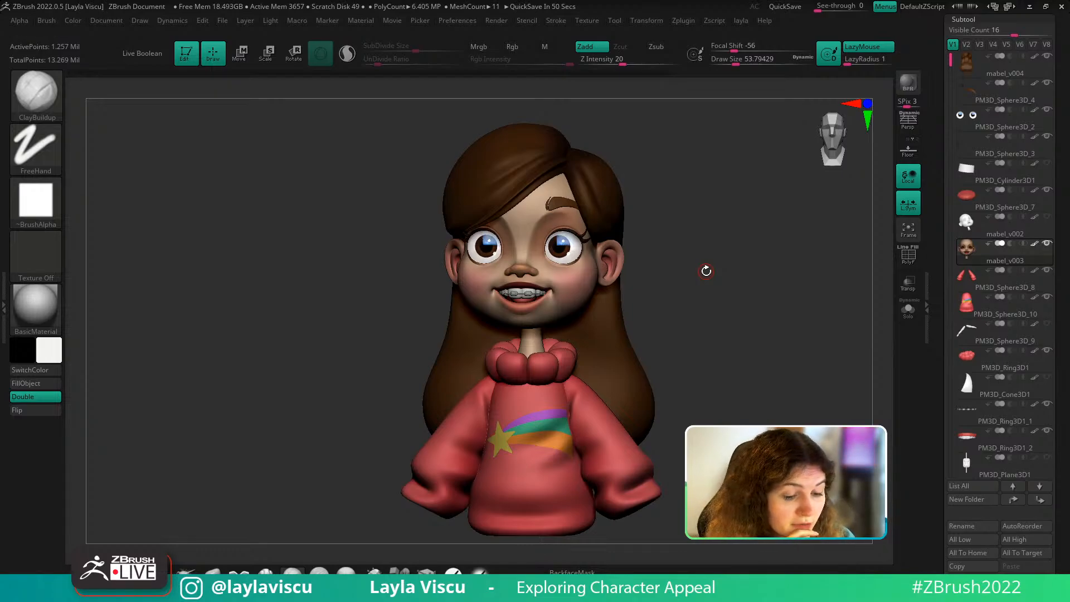
# Show the Spotlight reference images and remove the large braces tooth image
pyautogui.hotkey('shift', 'z')
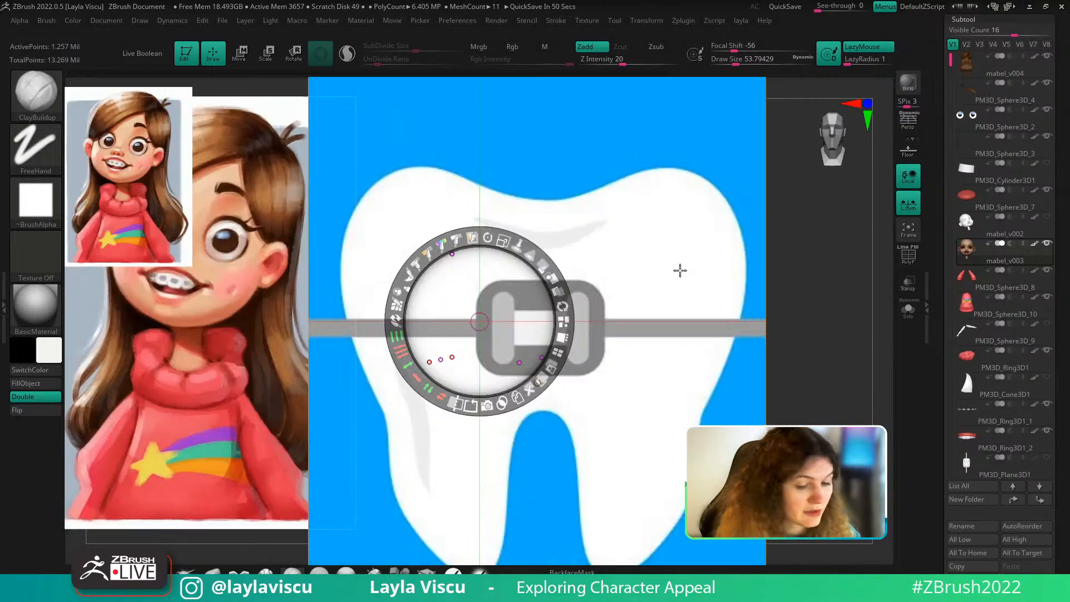
pyautogui.click(640, 296)
pyautogui.click(692, 364)
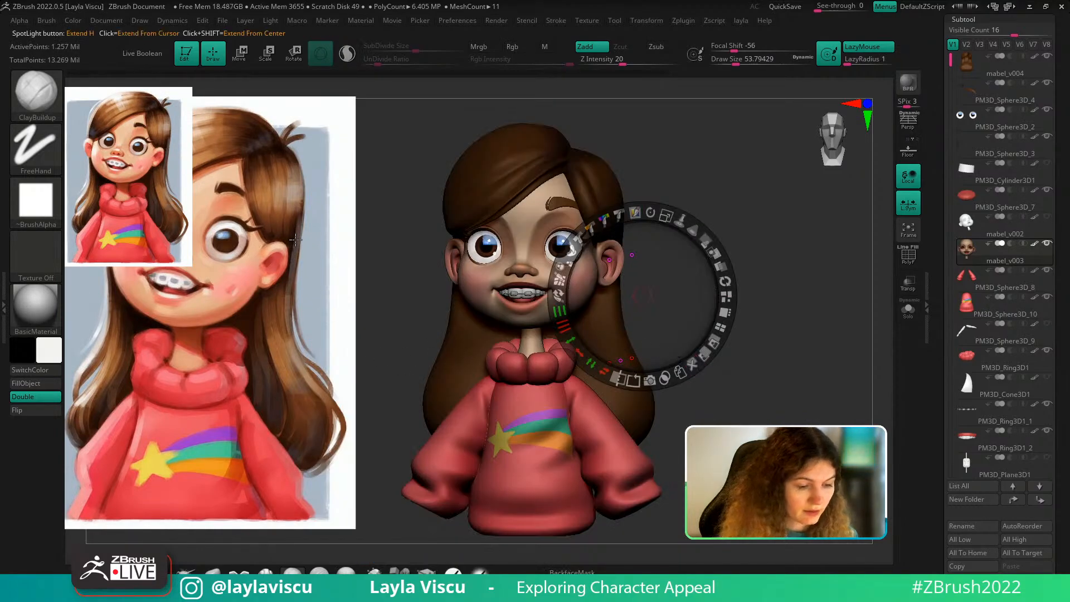
pyautogui.moveTo(295, 243); pyautogui.dragTo(581, 248)
pyautogui.hotkey('ctrl', 'z')
pyautogui.hotkey('ctrl', 'z')
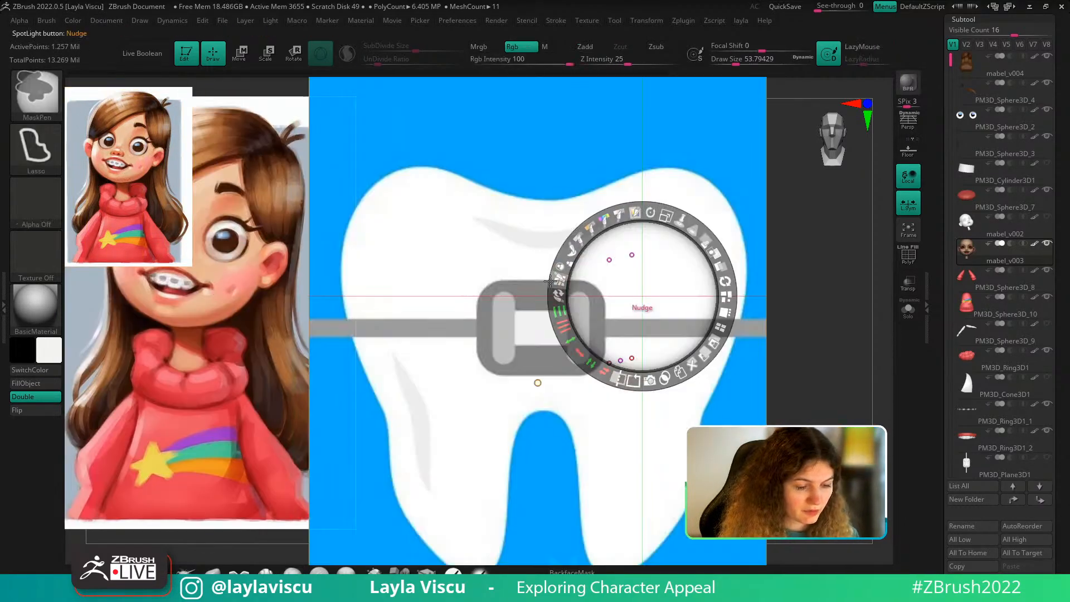
pyautogui.click(691, 364)
pyautogui.click(318, 435)
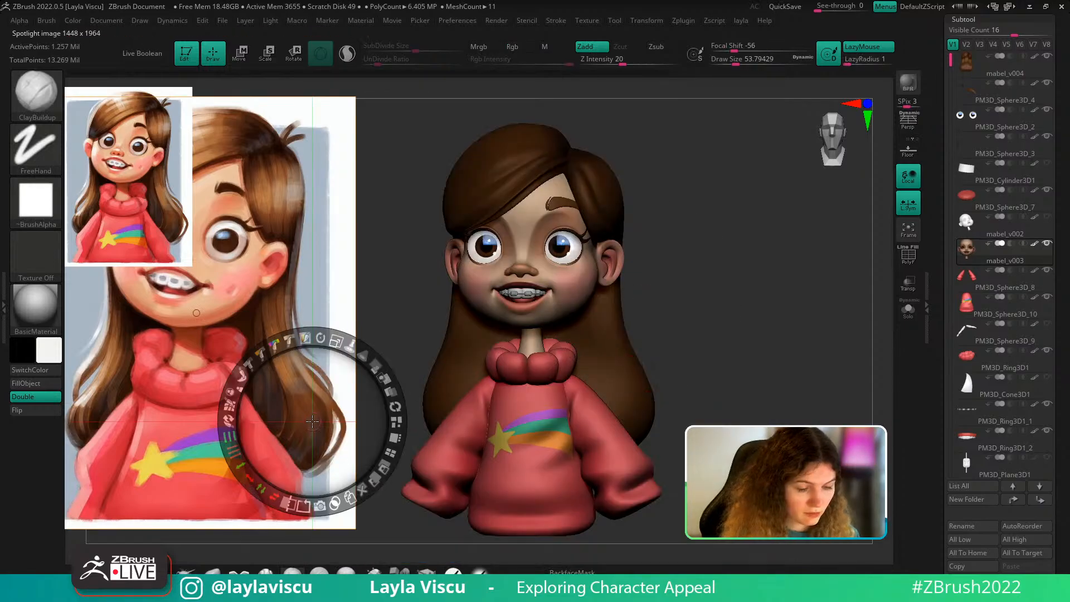
pyautogui.hotkey('ctrl', 'z')
pyautogui.hotkey('ctrl', 'z')
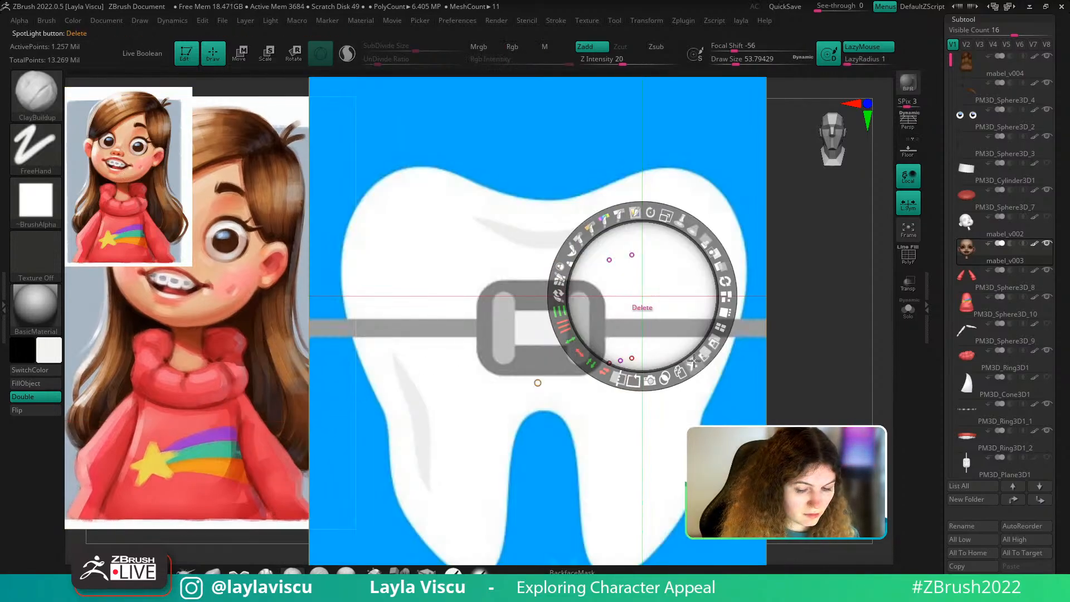
# Delete the braces tooth image and the larger girl portrait from Spotlight, keeping only the small portrait as reference
pyautogui.click(693, 364)
pyautogui.moveTo(291, 385); pyautogui.dragTo(380, 379)
pyautogui.moveTo(403, 298); pyautogui.dragTo(384, 296)
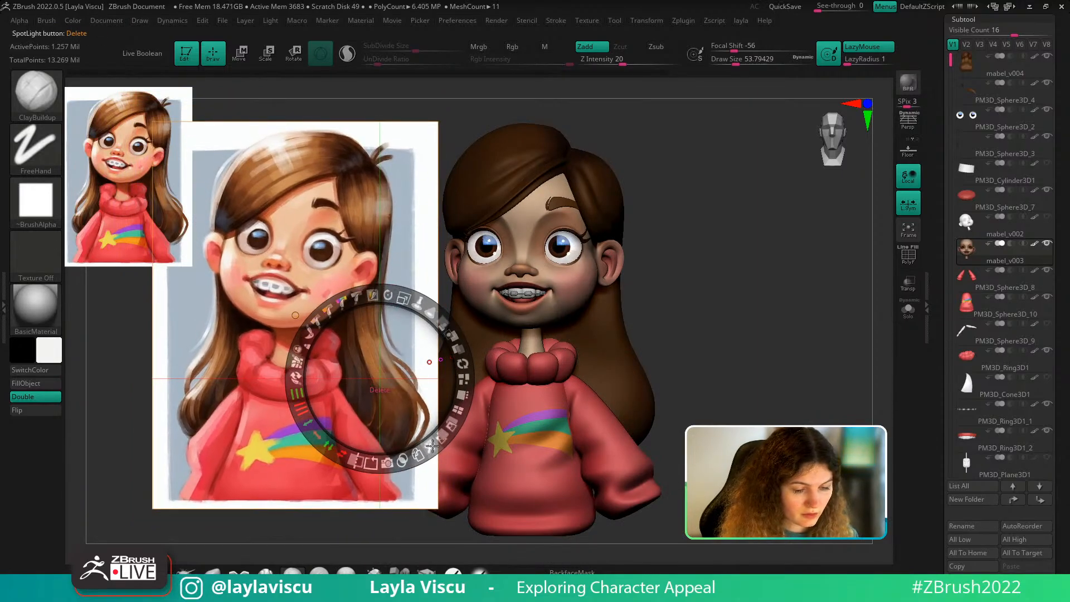
pyautogui.click(432, 446)
pyautogui.press('z')
# Choose the zbro_Paint material and fill the head mabel_v003 with it, applying material information only
pyautogui.keyDown('alt'); pyautogui.moveTo(701, 298); pyautogui.dragTo(641, 306, button='right'); pyautogui.keyUp('alt')
pyautogui.click(36, 306)
pyautogui.click(336, 374)
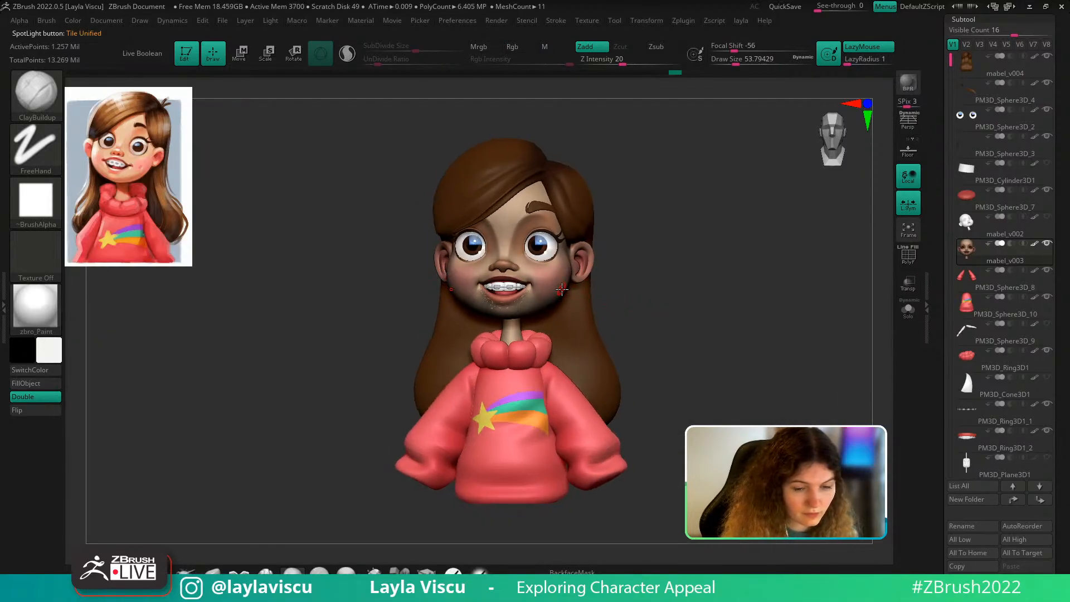
pyautogui.hotkey('shift', 'f')
pyautogui.hotkey('shift', 'f')
pyautogui.click(547, 47)
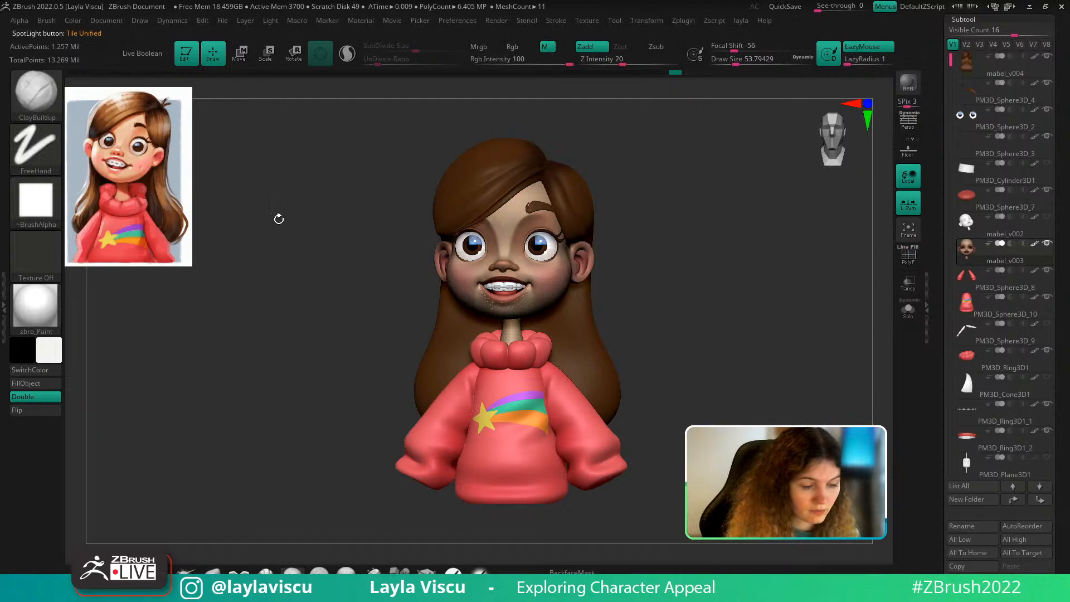
pyautogui.click(49, 384)
# Enlarge the Spotlight portrait reference and reposition it beside a close-up view of the character's face
pyautogui.moveTo(676, 296); pyautogui.dragTo(673, 302)
pyautogui.moveTo(673, 302); pyautogui.dragTo(565, 306, button='right')
pyautogui.moveTo(664, 277)
pyautogui.mouseDown(button='right')
pyautogui.moveTo(650, 306)
pyautogui.moveTo(639, 266)
pyautogui.moveTo(648, 299)
pyautogui.moveTo(685, 289)
pyautogui.moveTo(689, 272)
pyautogui.moveTo(609, 284)
pyautogui.mouseUp(button='right')
pyautogui.keyDown('ctrl'); pyautogui.moveTo(471, 346); pyautogui.dragTo(481, 389, button='right'); pyautogui.keyUp('ctrl')
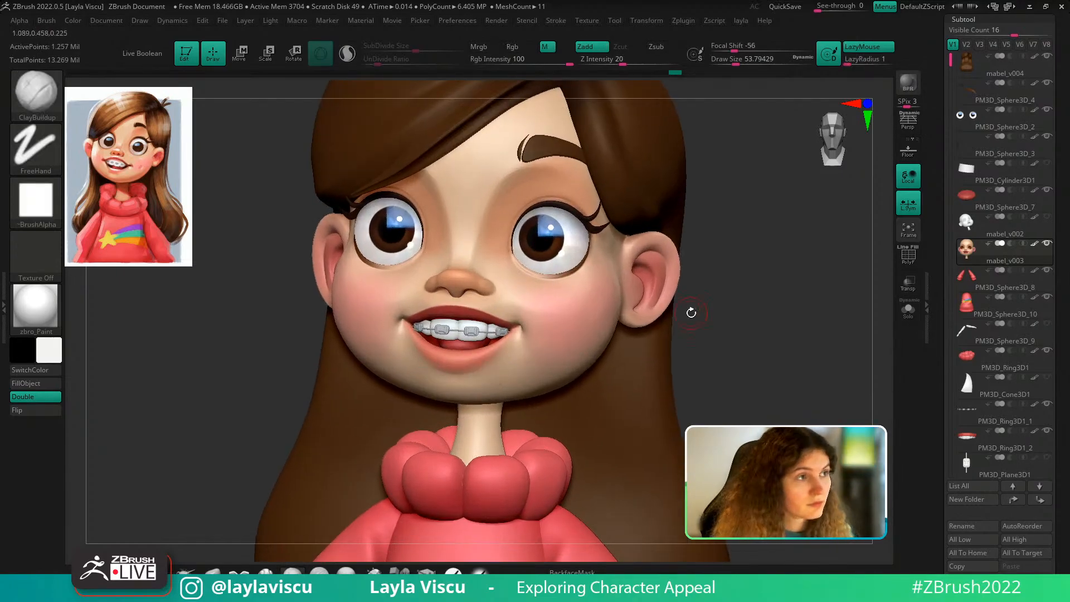
pyautogui.press('z')
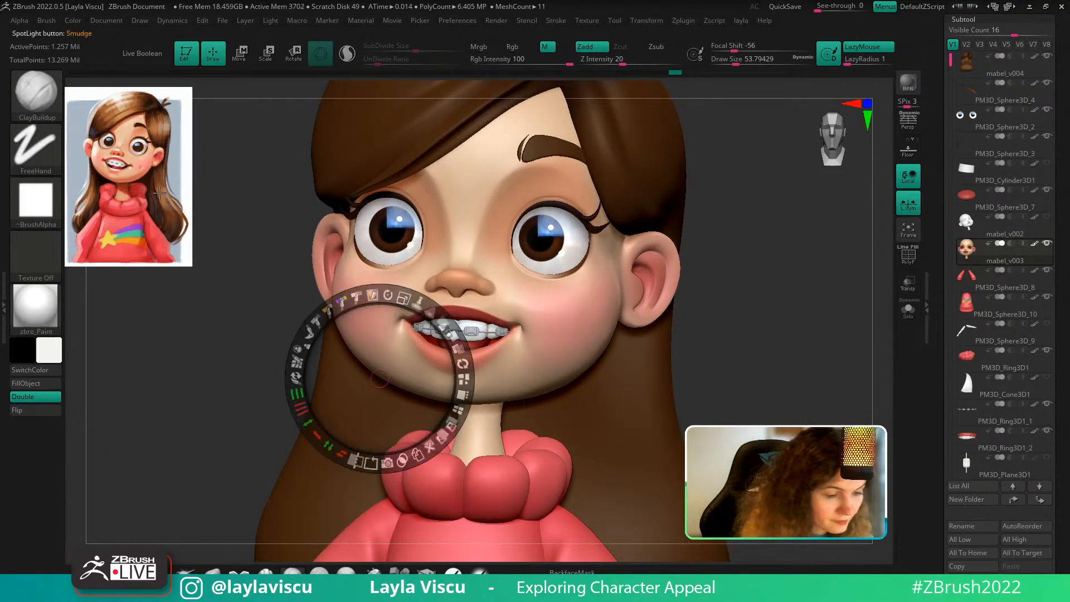
pyautogui.moveTo(158, 193); pyautogui.dragTo(174, 213)
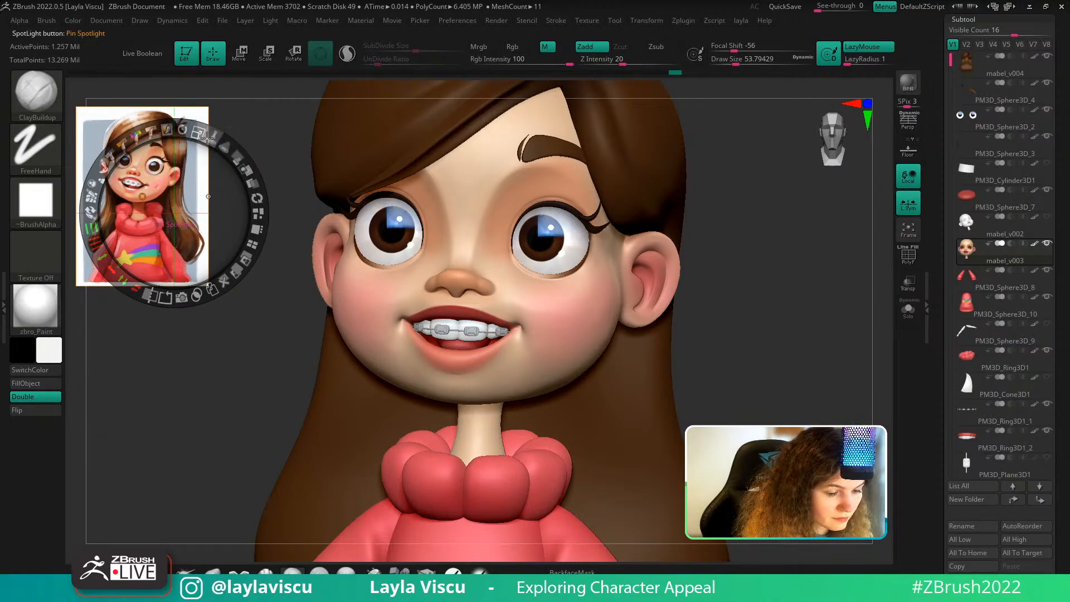
pyautogui.moveTo(189, 187)
pyautogui.mouseDown()
pyautogui.moveTo(200, 199)
pyautogui.moveTo(195, 176)
pyautogui.mouseUp()
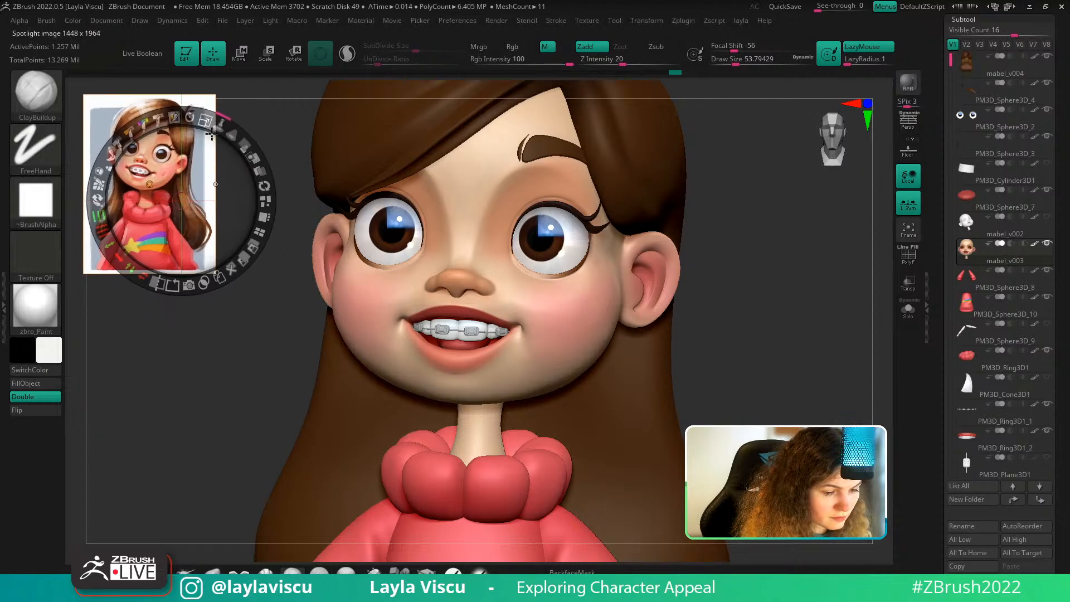
pyautogui.moveTo(204, 123); pyautogui.dragTo(229, 134)
pyautogui.moveTo(141, 221); pyautogui.dragTo(152, 233)
pyautogui.press('z')
pyautogui.press('z')
pyautogui.click(94, 320)
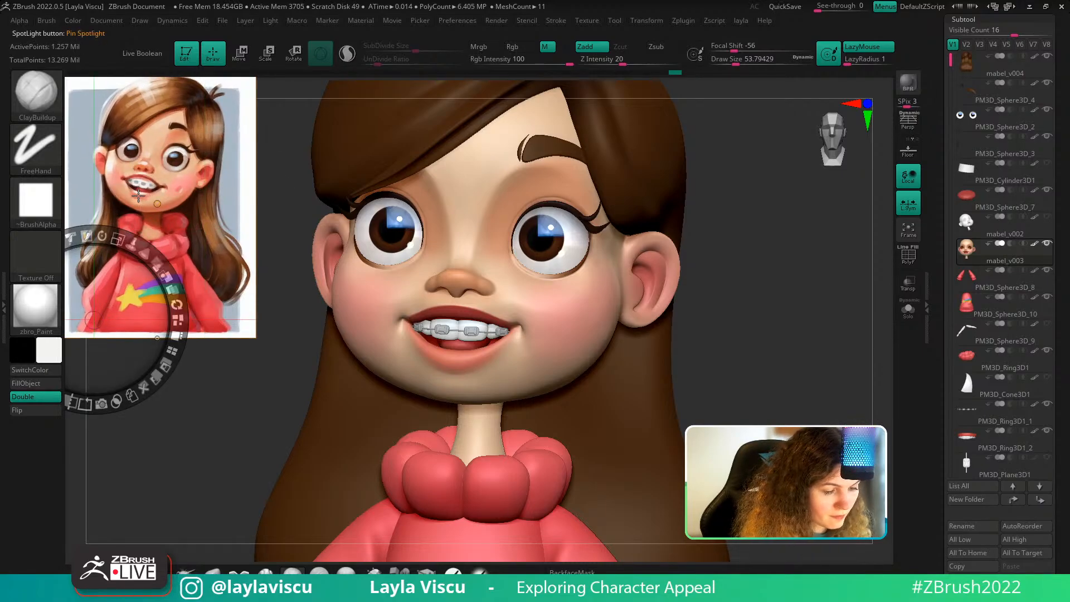
# Sample a salmon colour from the portrait reference and paint the lower lip with the SoftP_3DCW brush, raising RGB intensity to 69
pyautogui.press('c')
pyautogui.press('z')
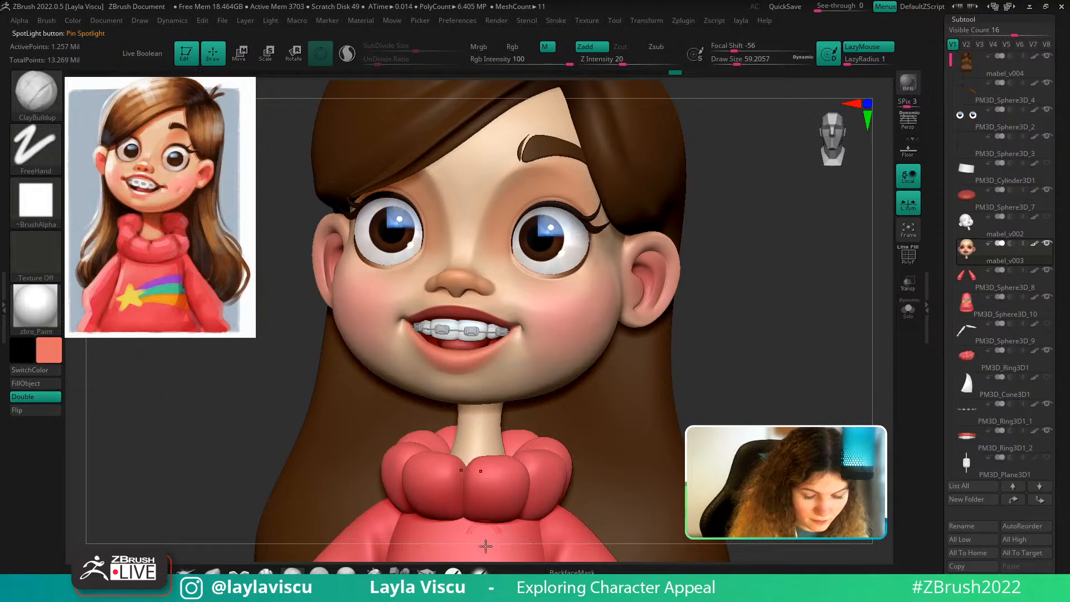
pyautogui.click(480, 572)
pyautogui.moveTo(480, 353)
pyautogui.mouseDown()
pyautogui.moveTo(452, 359)
pyautogui.moveTo(483, 360)
pyautogui.moveTo(470, 358)
pyautogui.mouseUp()
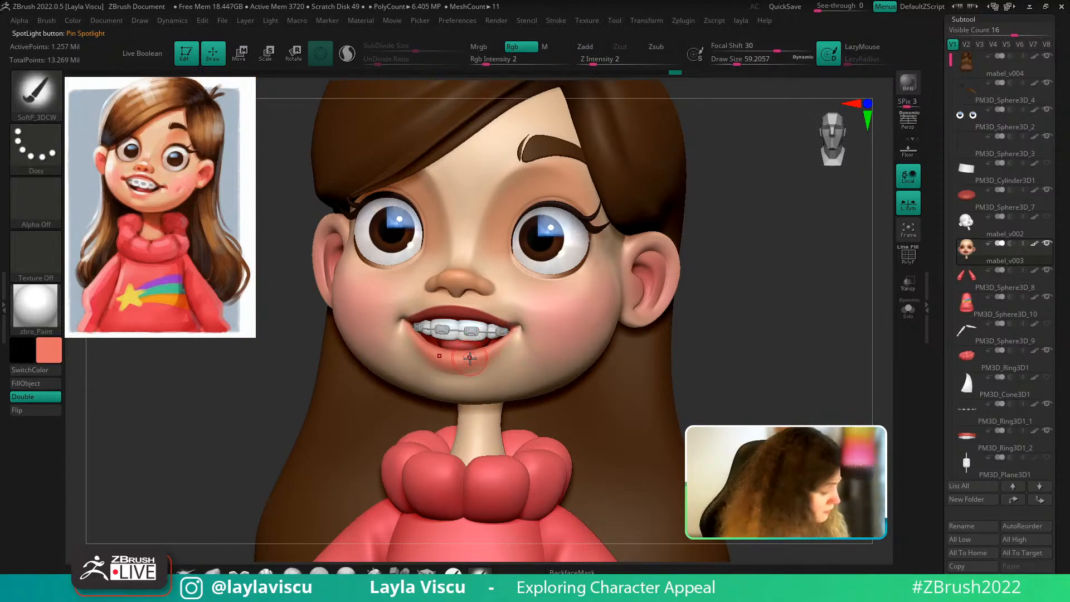
pyautogui.moveTo(535, 64); pyautogui.dragTo(544, 65)
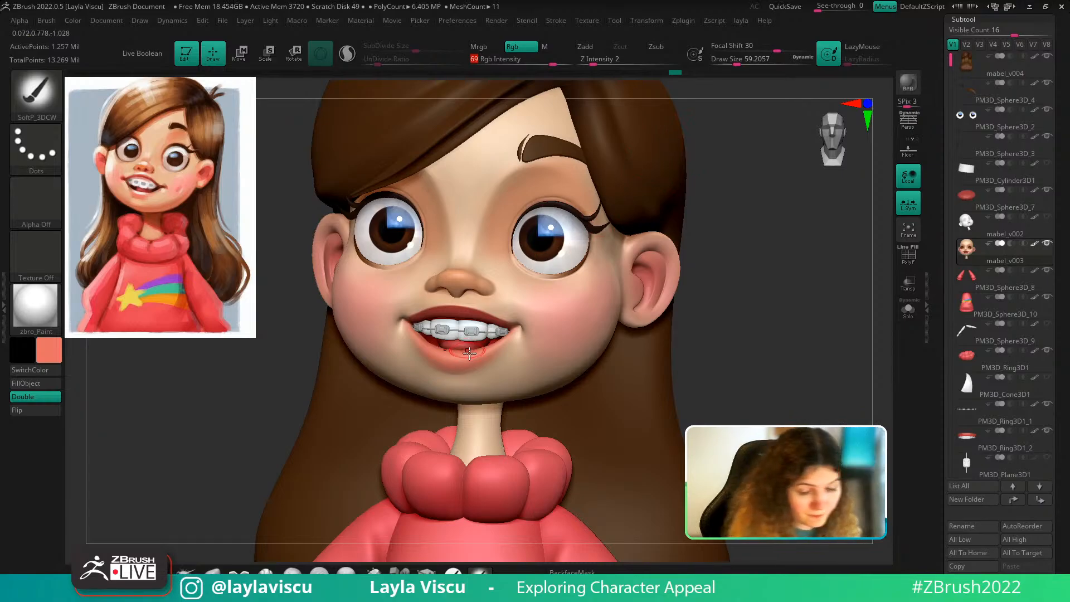
# Undo the last edit on the head and clear its mask
pyautogui.hotkey('ctrl', 'z')
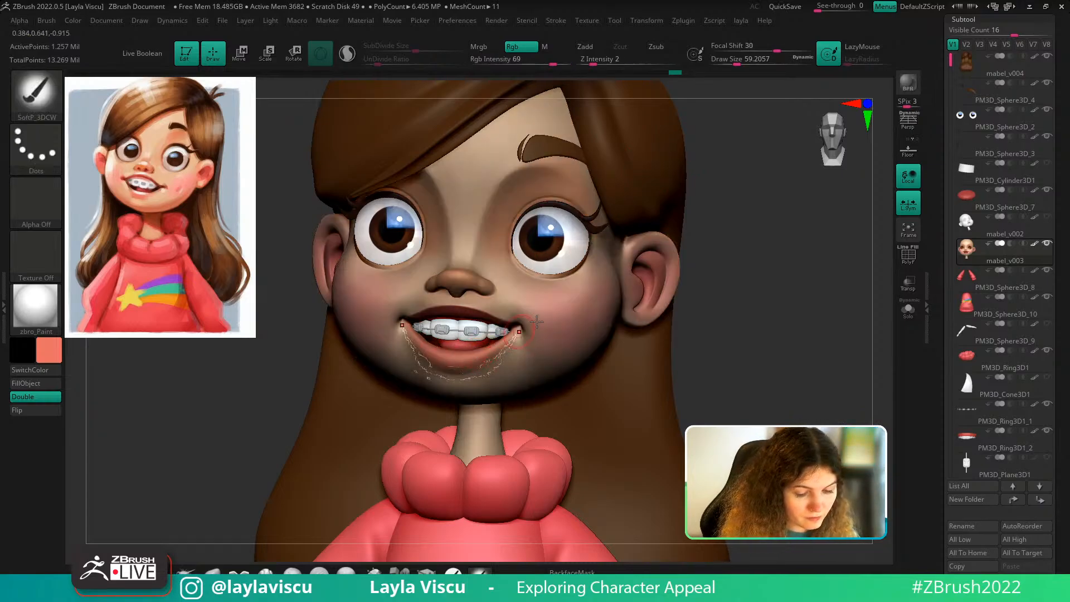
pyautogui.keyDown('ctrl'); pyautogui.moveTo(712, 84); pyautogui.dragTo(895, 179); pyautogui.keyUp('ctrl')
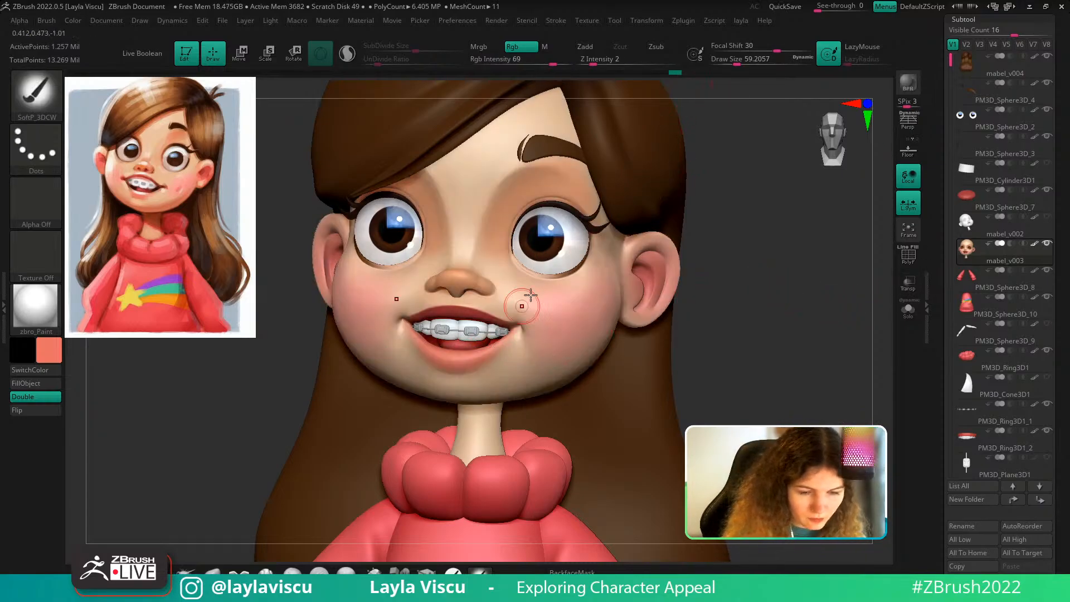
pyautogui.press('1')
pyautogui.click(564, 419)
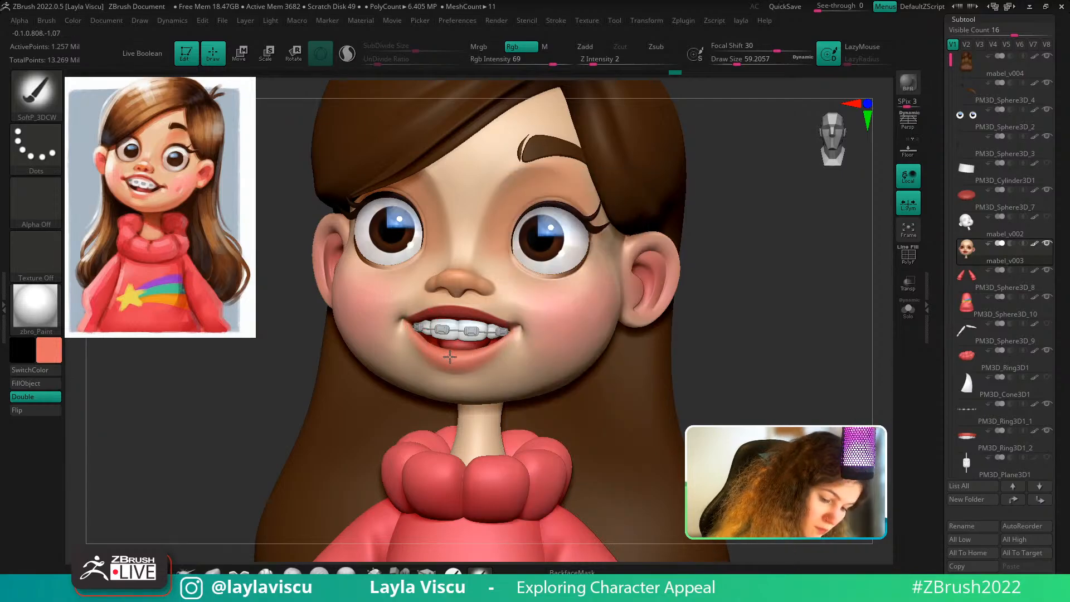
# Sample a light peach skin colour from the character's face
pyautogui.moveTo(309, 338); pyautogui.dragTo(346, 341)
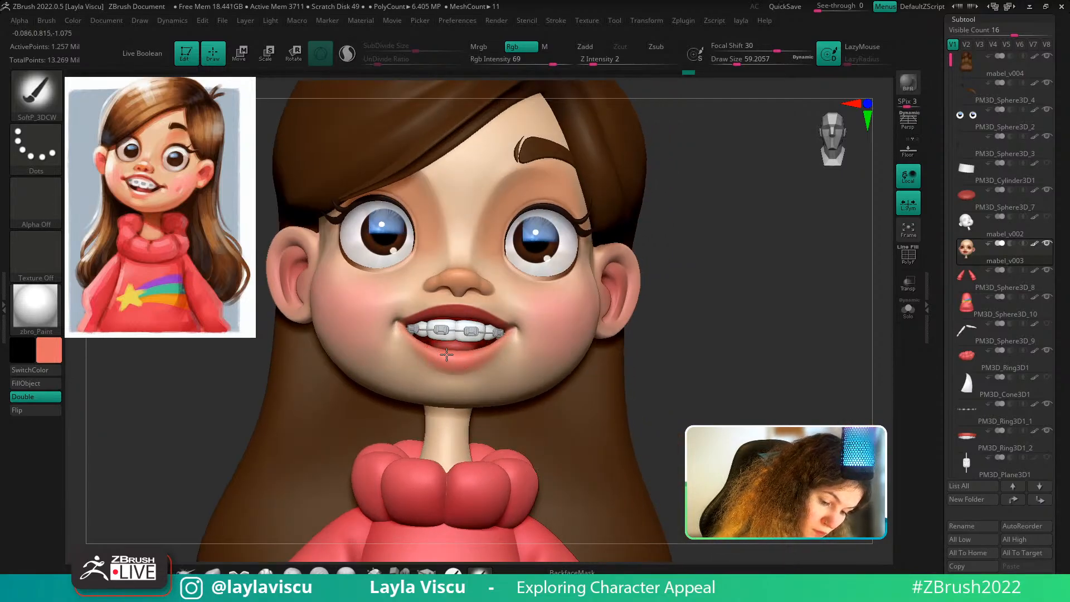
pyautogui.moveTo(731, 307)
pyautogui.mouseDown()
pyautogui.moveTo(796, 353)
pyautogui.moveTo(780, 376)
pyautogui.moveTo(752, 375)
pyautogui.mouseUp()
pyautogui.press('c')
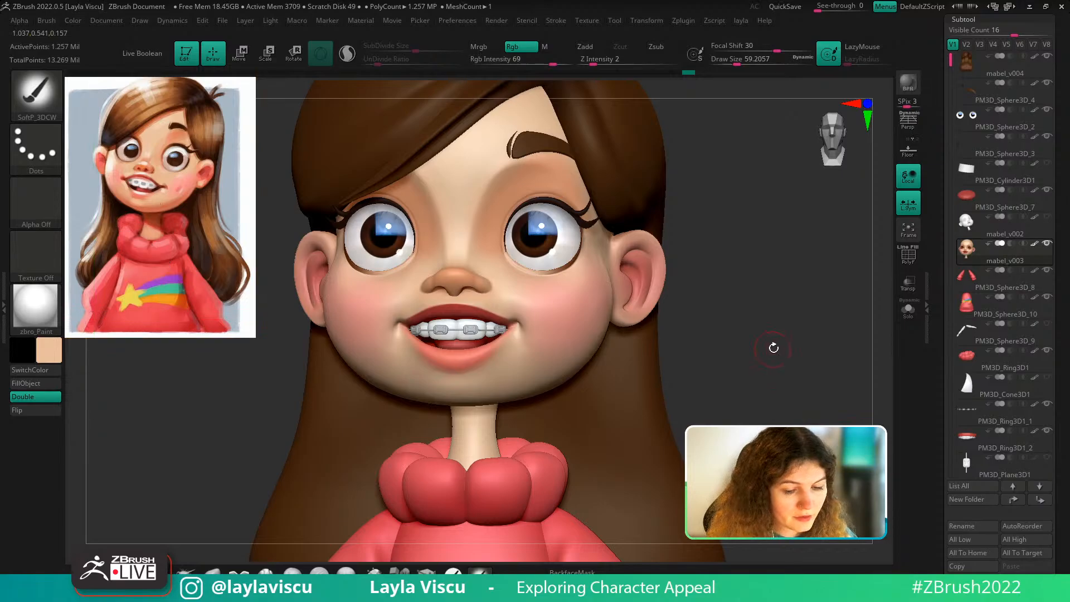
pyautogui.moveTo(773, 348); pyautogui.dragTo(765, 392)
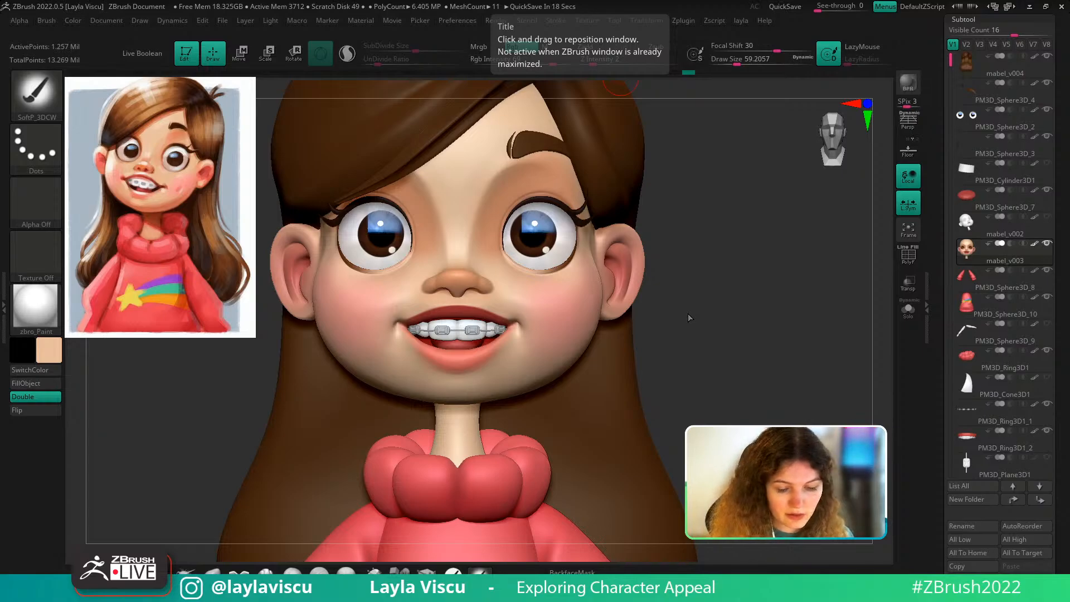
# Choose the DamStandard brush and reduce its draw size to about 37 beside the corner of the mouth
pyautogui.moveTo(719, 306)
pyautogui.mouseDown()
pyautogui.moveTo(716, 263)
pyautogui.moveTo(666, 267)
pyautogui.moveTo(686, 335)
pyautogui.mouseUp()
pyautogui.press('b')
pyautogui.press('d')
pyautogui.press('s')
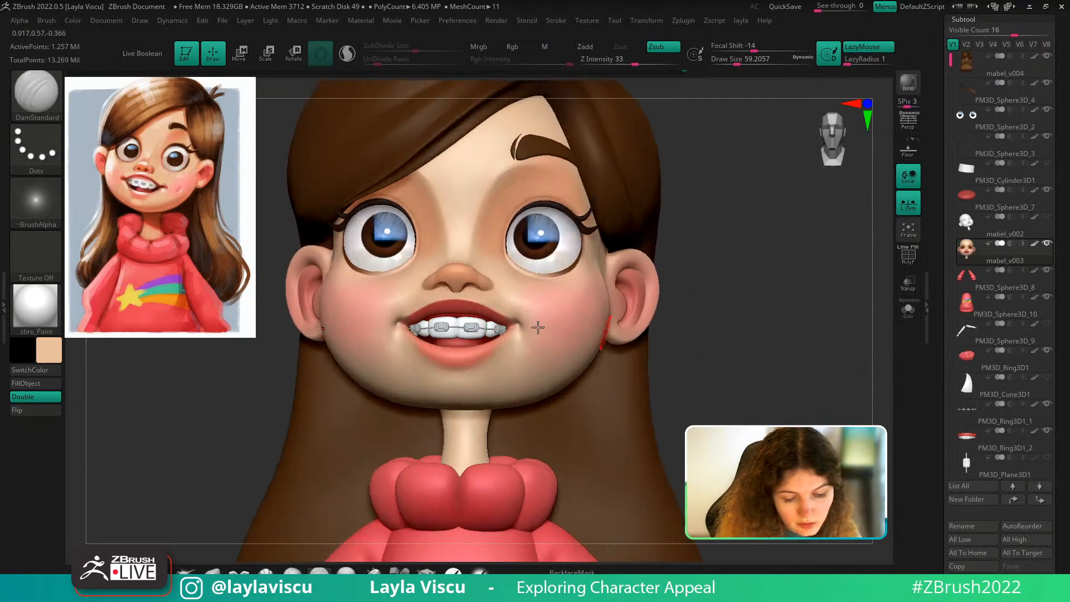
pyautogui.press('s')
pyautogui.moveTo(538, 327); pyautogui.dragTo(532, 327)
pyautogui.keyDown('ctrl'); pyautogui.moveTo(508, 332); pyautogui.dragTo(516, 328, button='right'); pyautogui.keyUp('ctrl')
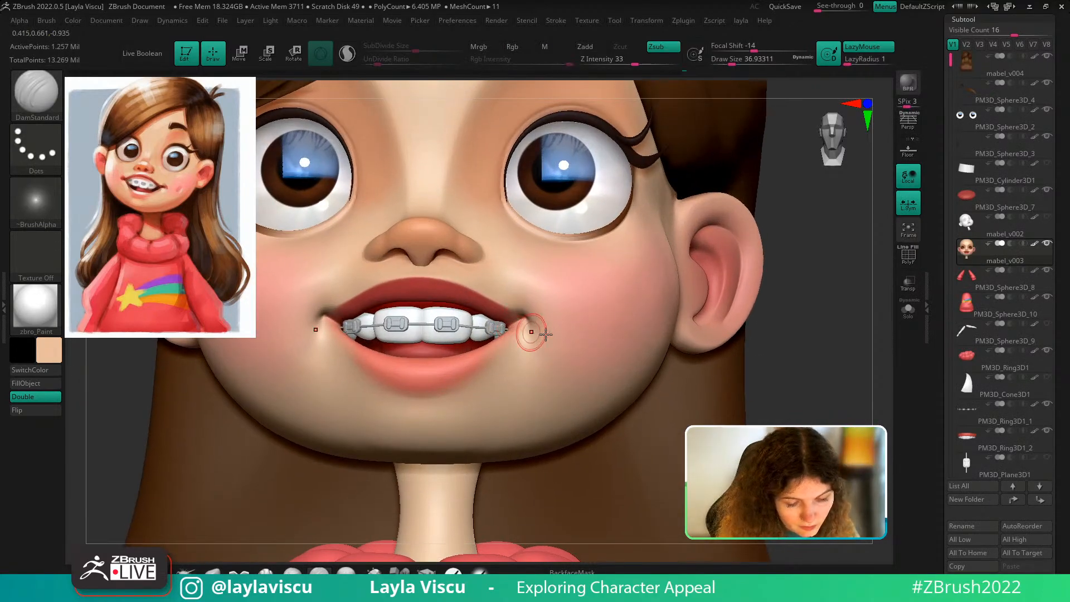
# Isolate the head to examine the mouth corners and inner lips from several angles, and bring the other subtools back
pyautogui.click(908, 310)
pyautogui.moveTo(857, 336); pyautogui.dragTo(876, 323)
pyautogui.keyDown('ctrl'); pyautogui.moveTo(550, 333); pyautogui.dragTo(560, 355, button='right'); pyautogui.keyUp('ctrl')
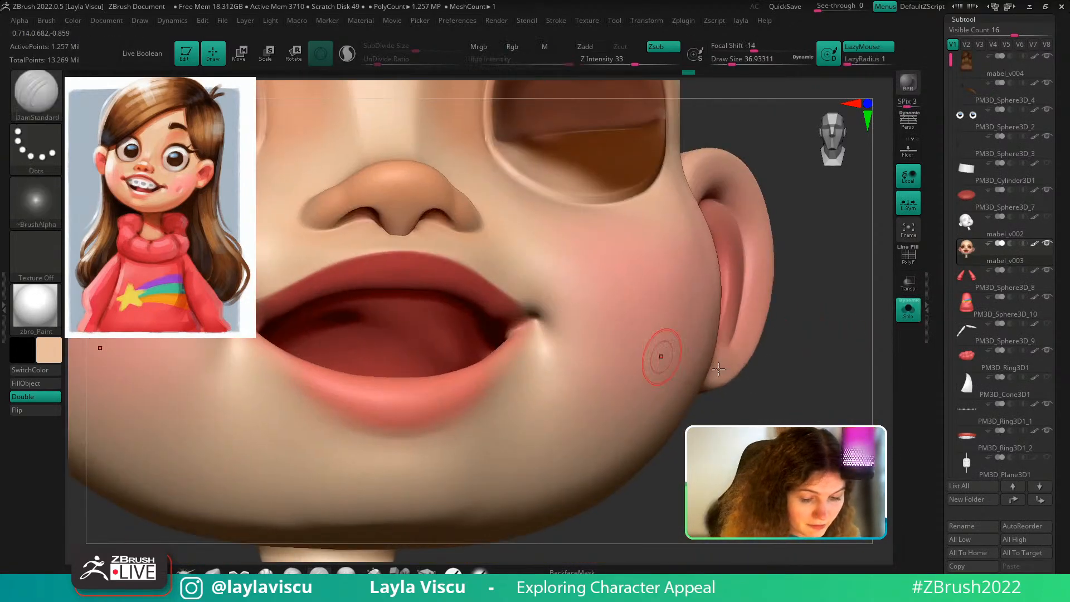
pyautogui.moveTo(719, 369); pyautogui.dragTo(724, 371, button='right')
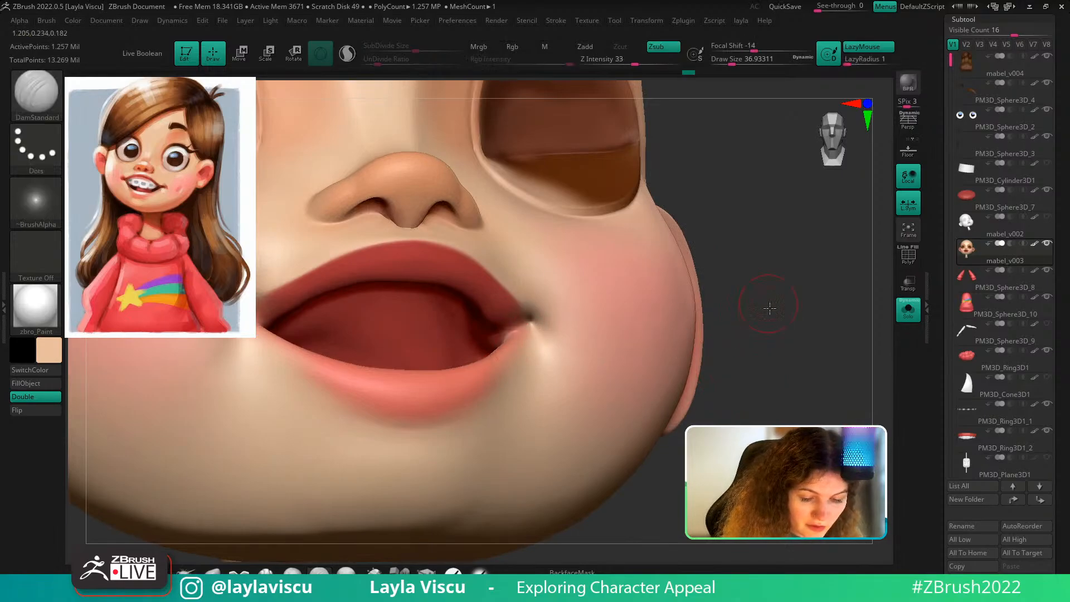
pyautogui.moveTo(770, 308); pyautogui.dragTo(725, 320, button='right')
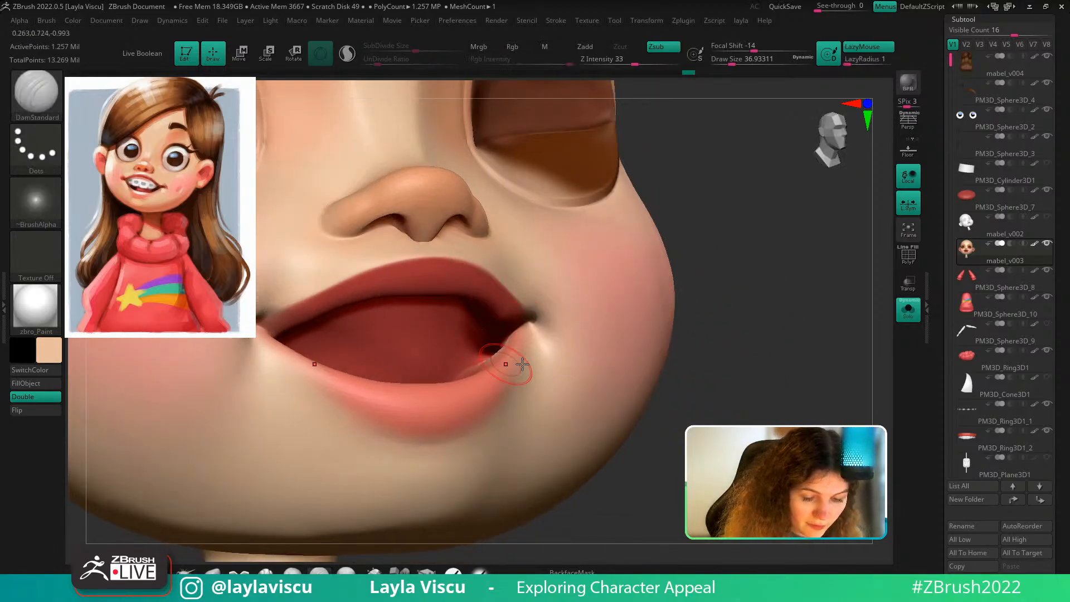
pyautogui.keyDown('ctrl'); pyautogui.moveTo(788, 333); pyautogui.dragTo(753, 297, button='right'); pyautogui.keyUp('ctrl')
pyautogui.click(907, 311)
pyautogui.moveTo(777, 352)
pyautogui.keyDown('ctrl'); pyautogui.mouseDown(button='right')
pyautogui.moveTo(778, 330)
pyautogui.moveTo(768, 366)
pyautogui.mouseUp(button='right'); pyautogui.keyUp('ctrl')
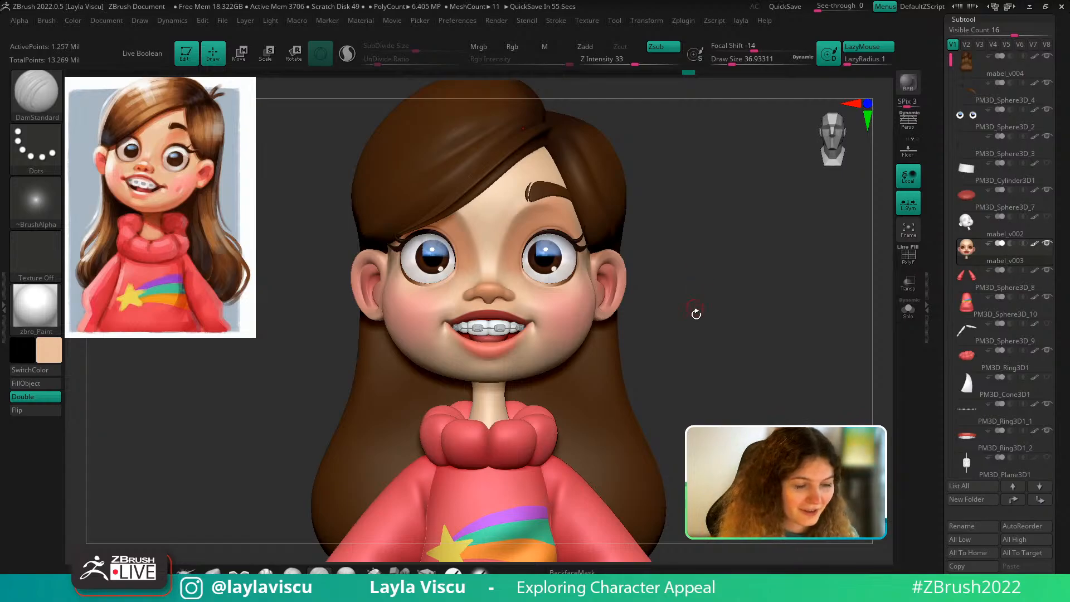
# Sample a tan skin colour from the portrait reference and return to the SoftP_3DCW brush
pyautogui.moveTo(696, 313); pyautogui.dragTo(707, 342)
pyautogui.press('z')
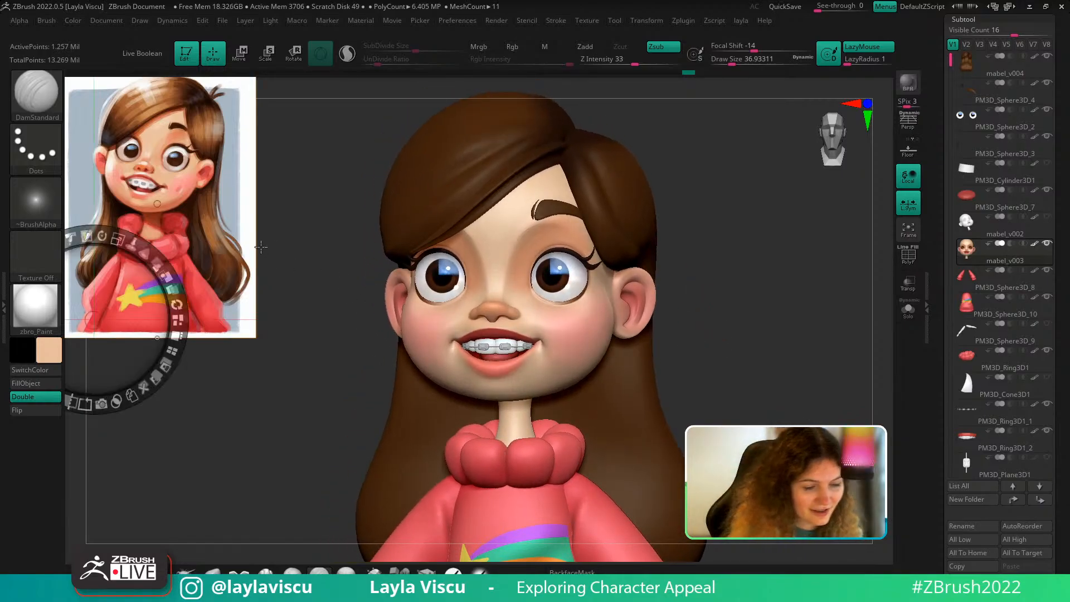
pyautogui.press('c')
pyautogui.press('z')
pyautogui.click(480, 573)
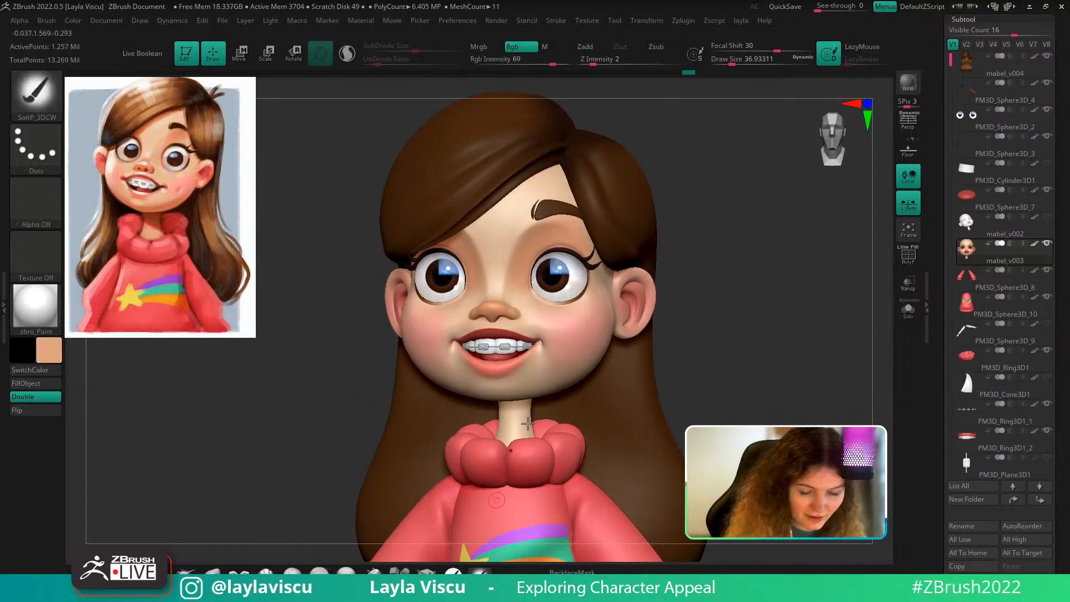
# Enlarge the draw size to about 351 and paint the tan colour on the neck and under the jaw
pyautogui.press('s')
pyautogui.press('s')
pyautogui.click(585, 361)
pyautogui.moveTo(683, 360)
pyautogui.keyDown('ctrl'); pyautogui.mouseDown(button='right')
pyautogui.moveTo(677, 305)
pyautogui.moveTo(641, 279)
pyautogui.mouseUp(button='right'); pyautogui.keyUp('ctrl')
pyautogui.press('s')
pyautogui.click(565, 381)
pyautogui.moveTo(570, 380)
pyautogui.mouseDown()
pyautogui.moveTo(595, 372)
pyautogui.moveTo(544, 395)
pyautogui.moveTo(595, 371)
pyautogui.mouseUp()
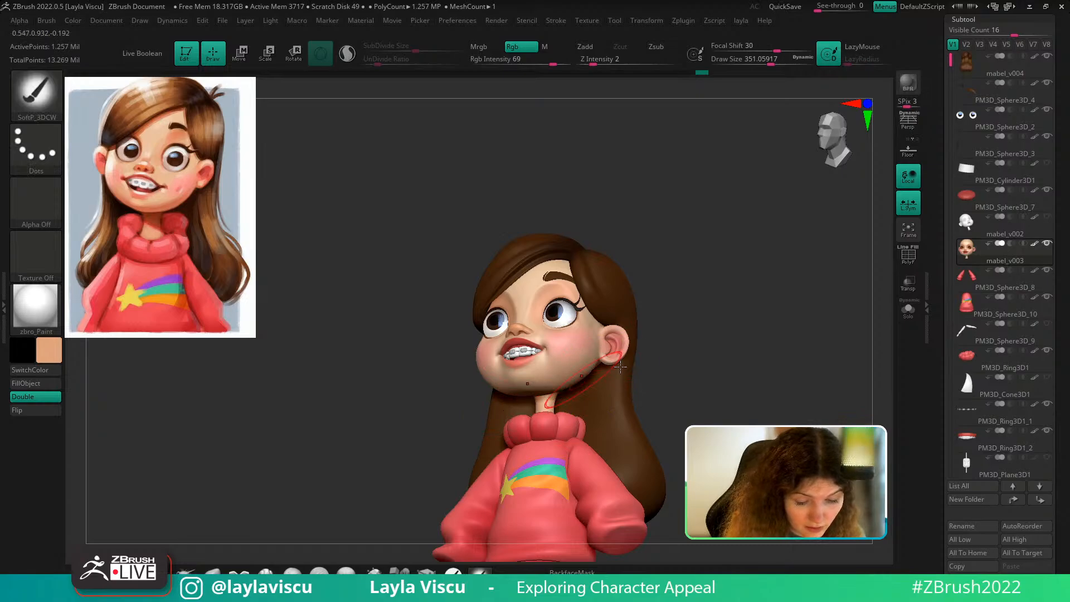
# Paint the tan colour softly over the forehead and along the side of the jaw
pyautogui.keyDown('shift'); pyautogui.moveTo(613, 363); pyautogui.dragTo(705, 373, button='right'); pyautogui.keyUp('shift')
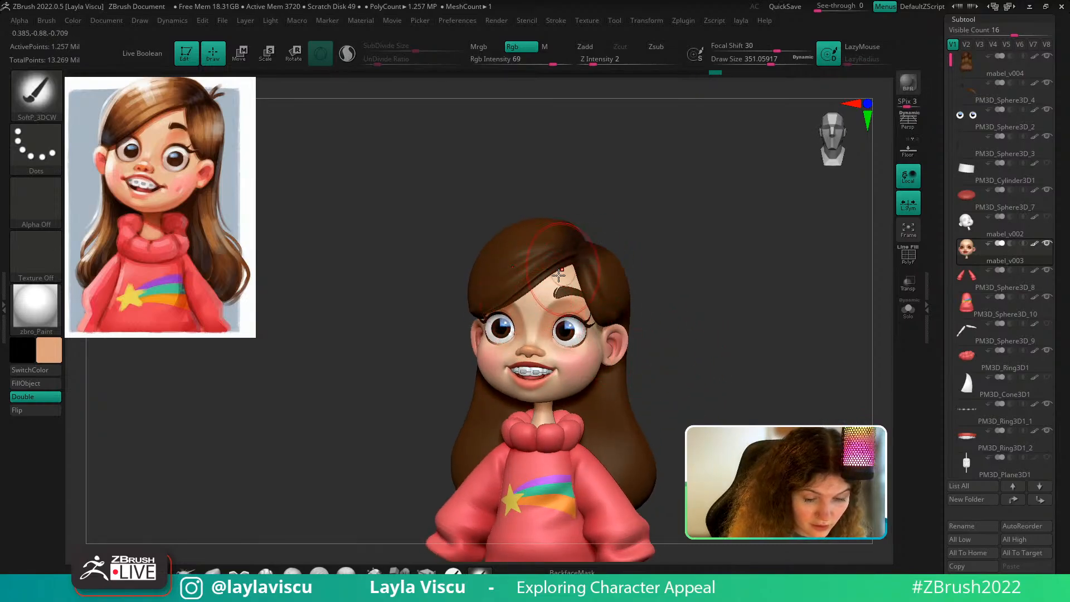
pyautogui.moveTo(531, 297); pyautogui.dragTo(543, 291)
pyautogui.moveTo(670, 308)
pyautogui.mouseDown()
pyautogui.moveTo(691, 311)
pyautogui.moveTo(637, 319)
pyautogui.mouseUp()
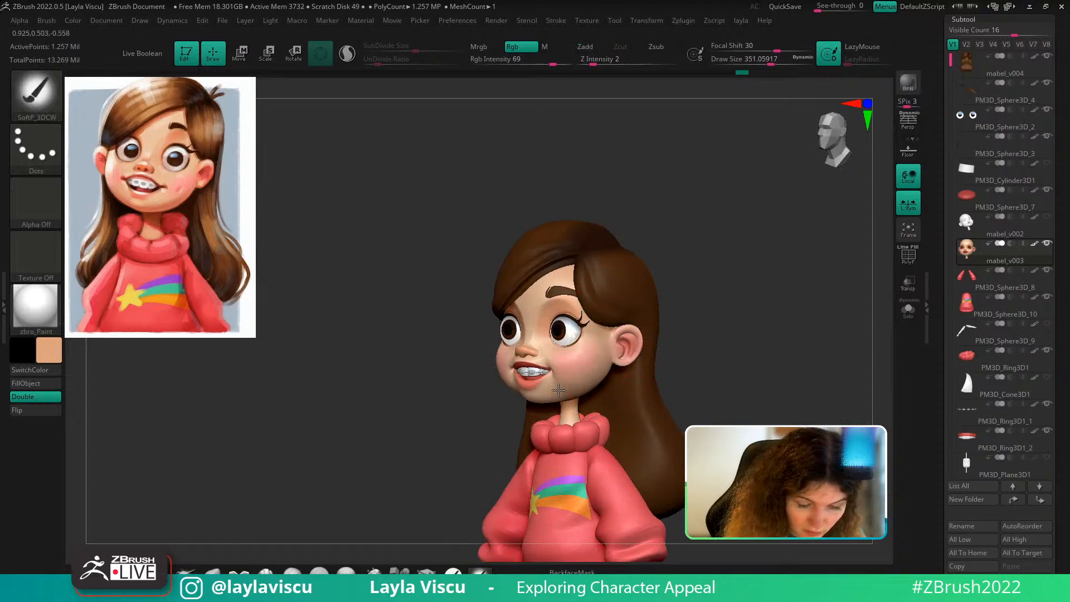
pyautogui.moveTo(558, 390); pyautogui.dragTo(577, 366)
# Switch to the Move brush, reduce its draw size to about 245 and nudge the upper lip upward
pyautogui.moveTo(725, 310)
pyautogui.keyDown('shift'); pyautogui.mouseDown(button='right')
pyautogui.moveTo(741, 363)
pyautogui.moveTo(702, 382)
pyautogui.moveTo(693, 321)
pyautogui.mouseUp(button='right'); pyautogui.keyUp('shift')
pyautogui.keyDown('ctrl'); pyautogui.moveTo(694, 371); pyautogui.dragTo(670, 340, button='right'); pyautogui.keyUp('ctrl')
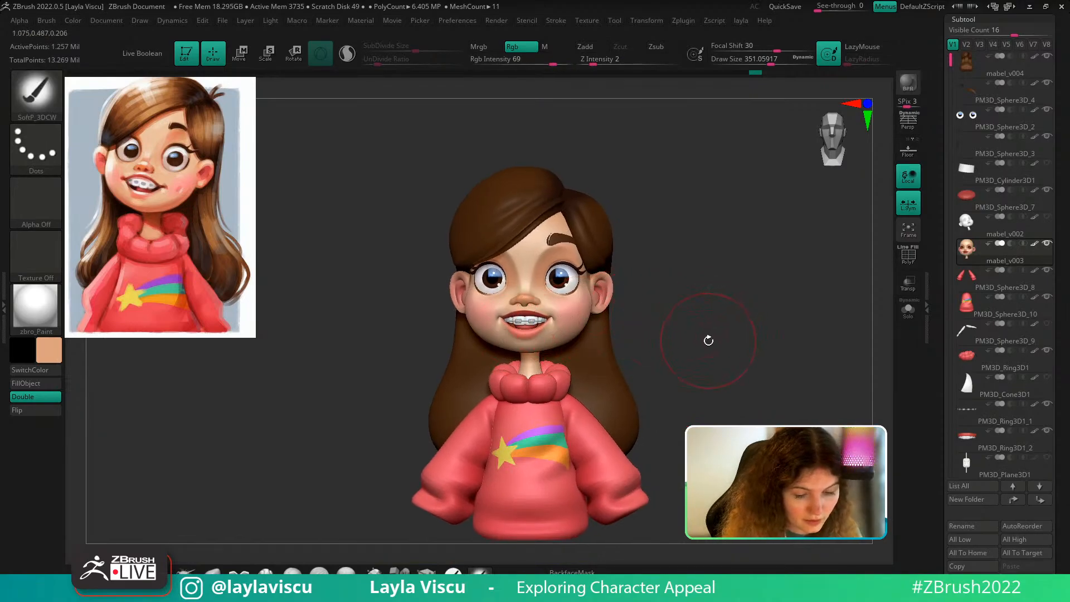
pyautogui.moveTo(714, 340)
pyautogui.mouseDown(button='right')
pyautogui.moveTo(721, 322)
pyautogui.moveTo(745, 322)
pyautogui.moveTo(640, 306)
pyautogui.mouseUp(button='right')
pyautogui.moveTo(719, 290)
pyautogui.keyDown('ctrl'); pyautogui.mouseDown(button='right')
pyautogui.moveTo(741, 318)
pyautogui.moveTo(780, 320)
pyautogui.mouseUp(button='right'); pyautogui.keyUp('ctrl')
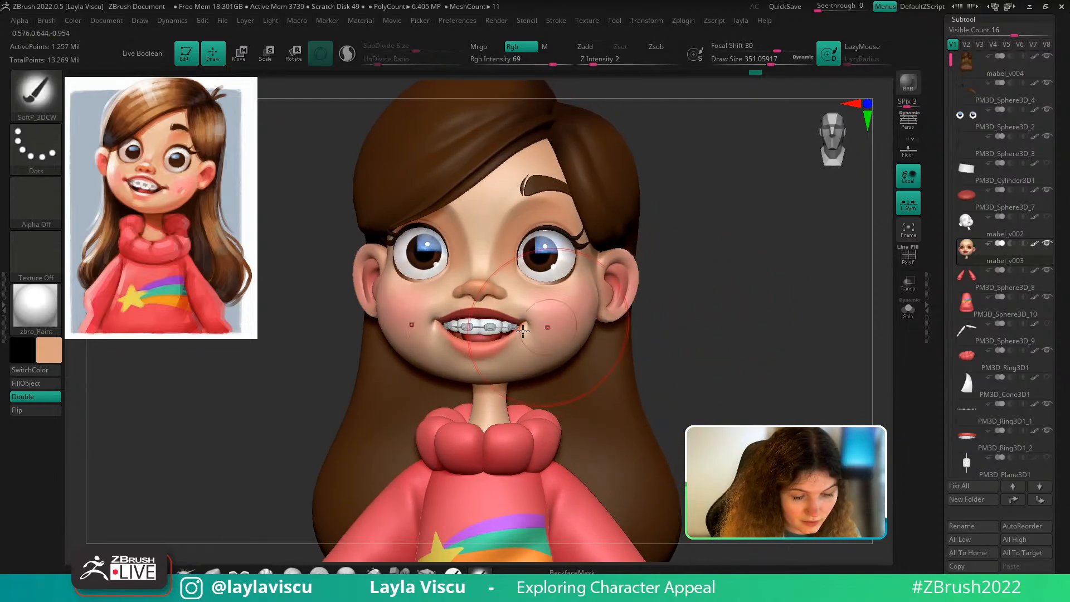
pyautogui.click(212, 572)
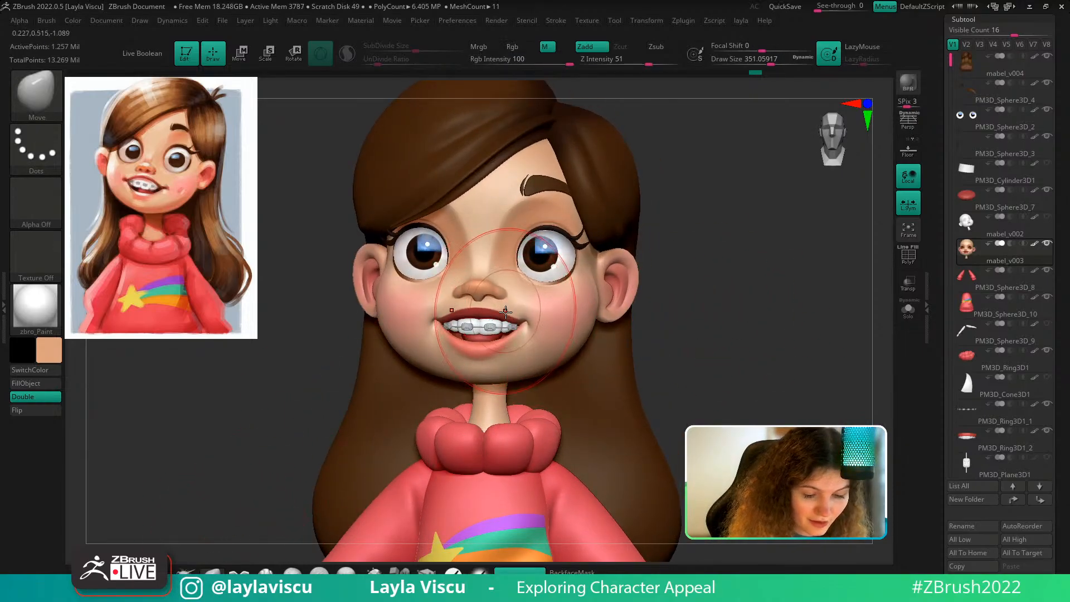
pyautogui.press('[')
pyautogui.keyDown('shift'); pyautogui.moveTo(522, 270); pyautogui.dragTo(527, 314); pyautogui.keyUp('shift')
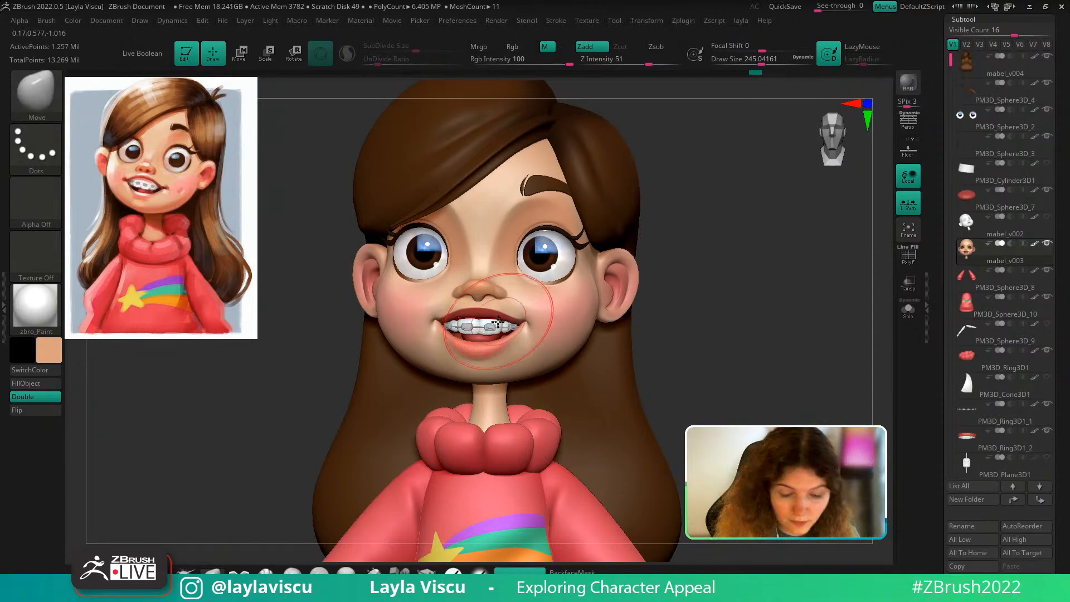
pyautogui.moveTo(497, 318); pyautogui.dragTo(496, 312)
# Undo the last move at the head's lower subdivision level and rework the upper lip area with a draw size of about 140
pyautogui.press('1')
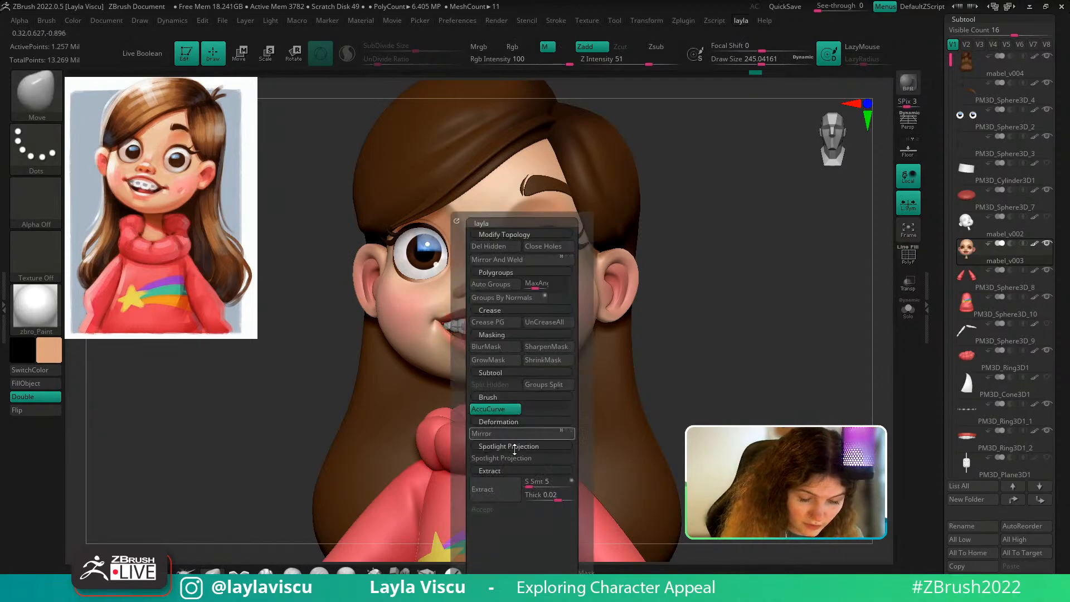
pyautogui.press('[')
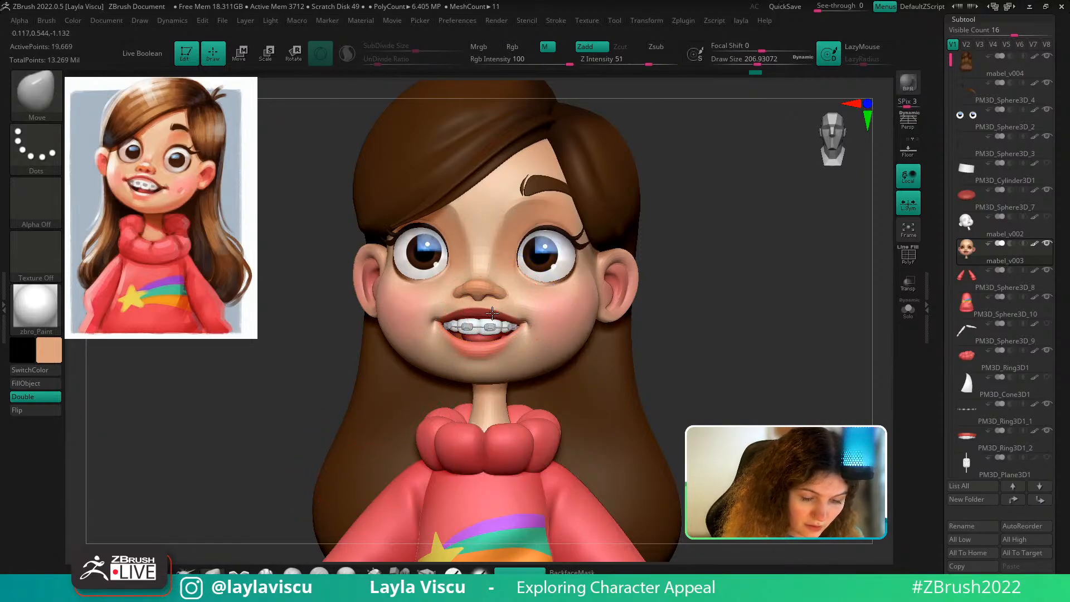
pyautogui.hotkey('ctrl', 'z')
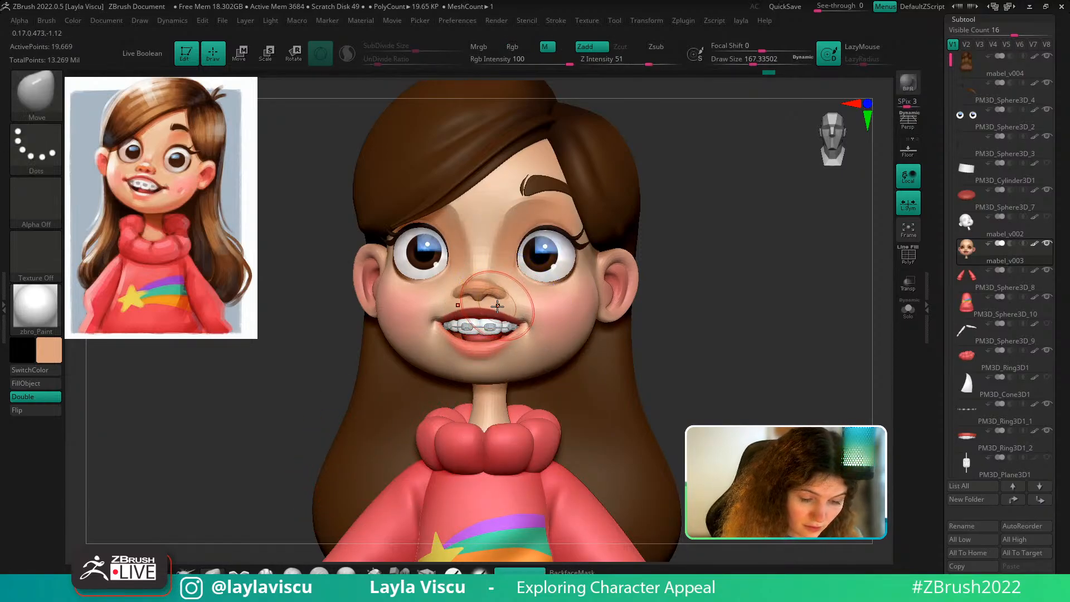
pyautogui.press('s')
pyautogui.moveTo(491, 270); pyautogui.dragTo(487, 275)
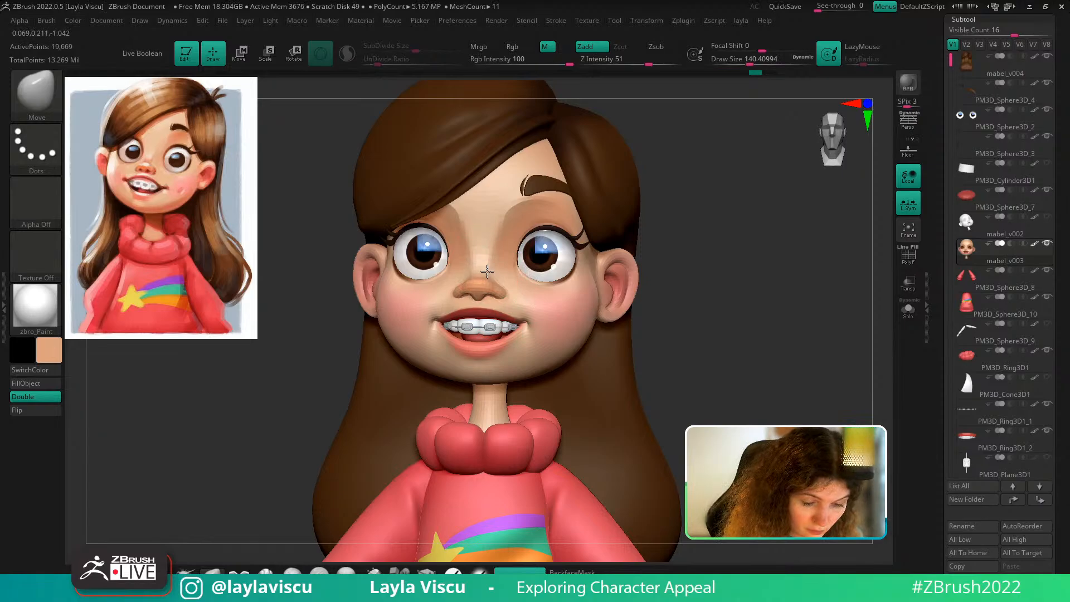
pyautogui.keyDown('ctrl'); pyautogui.moveTo(496, 303); pyautogui.dragTo(496, 334, button='right'); pyautogui.keyUp('ctrl')
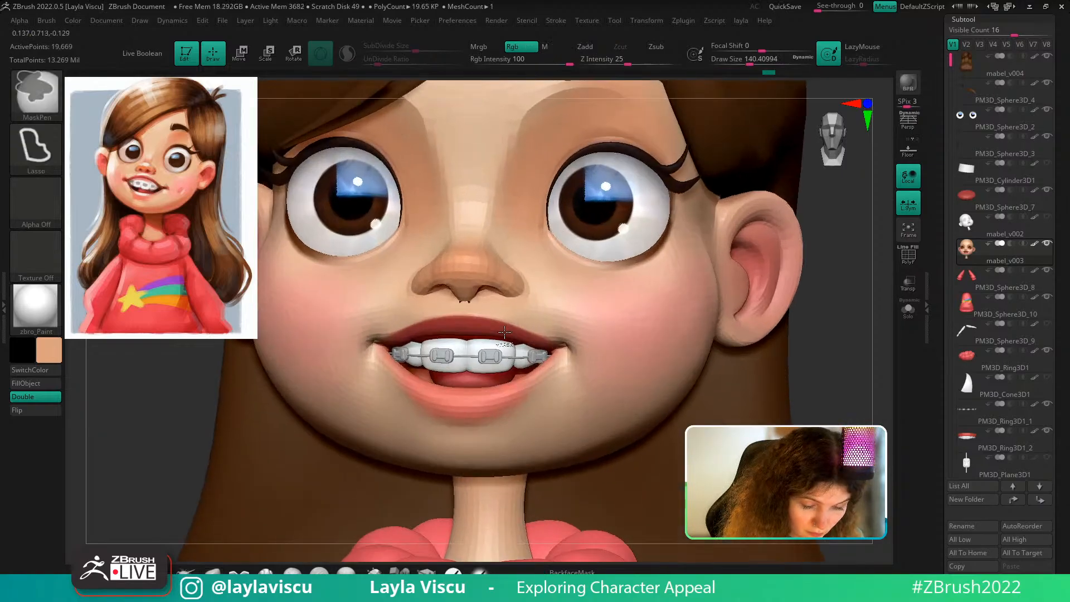
# Raise the head to its highest subdivision level and step it back down two levels
pyautogui.hotkey('shift', 'f')
pyautogui.hotkey('shift', 'f')
pyautogui.moveTo(498, 371)
pyautogui.keyDown('ctrl'); pyautogui.mouseDown(button='right')
pyautogui.moveTo(497, 342)
pyautogui.moveTo(528, 310)
pyautogui.mouseUp(button='right'); pyautogui.keyUp('ctrl')
pyautogui.press('d')
pyautogui.press('d')
pyautogui.press('d')
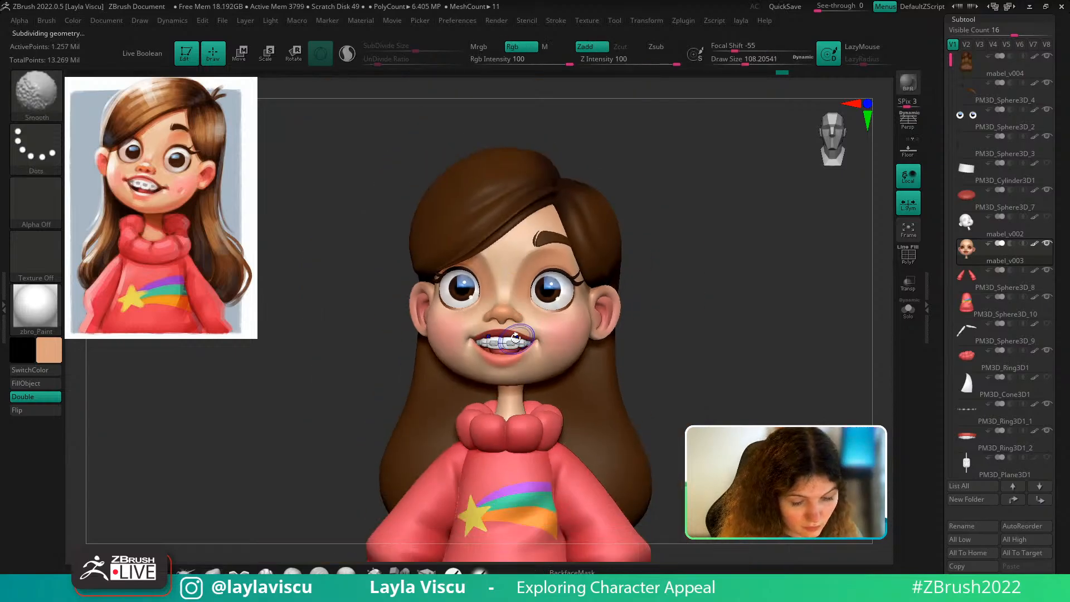
pyautogui.hotkey('shift', 'd')
pyautogui.hotkey('shift', 'd')
# Mask the head's cheek polygroup, blur and invert the mask, and hide its display
pyautogui.keyDown('ctrl'); pyautogui.keyDown('shift'); pyautogui.click(531, 333); pyautogui.keyUp('shift'); pyautogui.keyUp('ctrl')
pyautogui.keyDown('ctrl'); pyautogui.click(683, 297); pyautogui.keyUp('ctrl')
pyautogui.keyDown('ctrl'); pyautogui.keyDown('shift'); pyautogui.click(647, 306); pyautogui.keyUp('shift'); pyautogui.keyUp('ctrl')
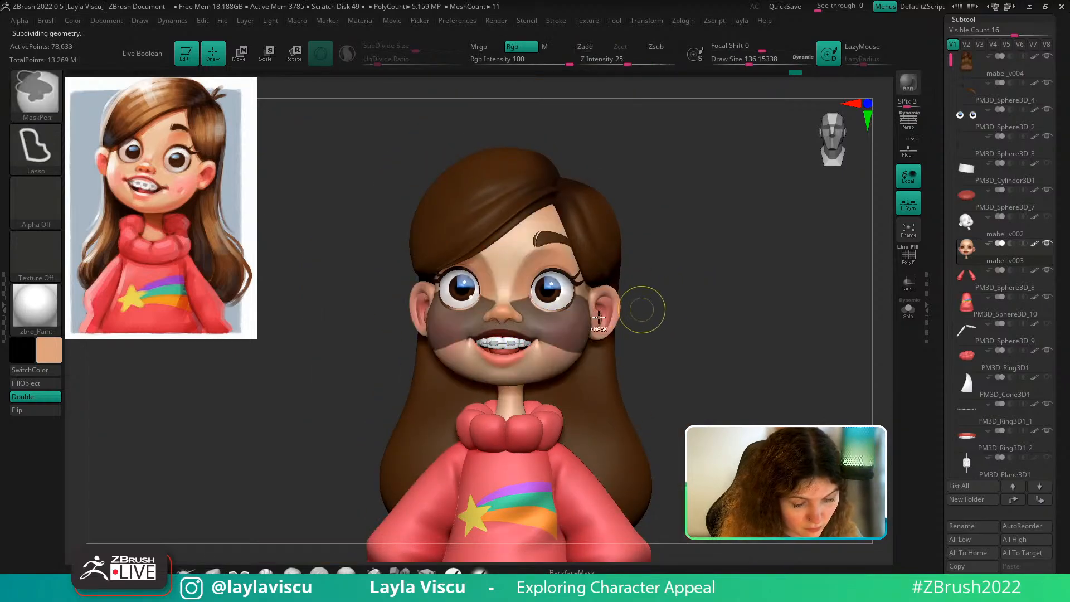
pyautogui.keyDown('ctrl'); pyautogui.click(553, 347); pyautogui.keyUp('ctrl')
pyautogui.keyDown('ctrl'); pyautogui.click(658, 280); pyautogui.keyUp('ctrl')
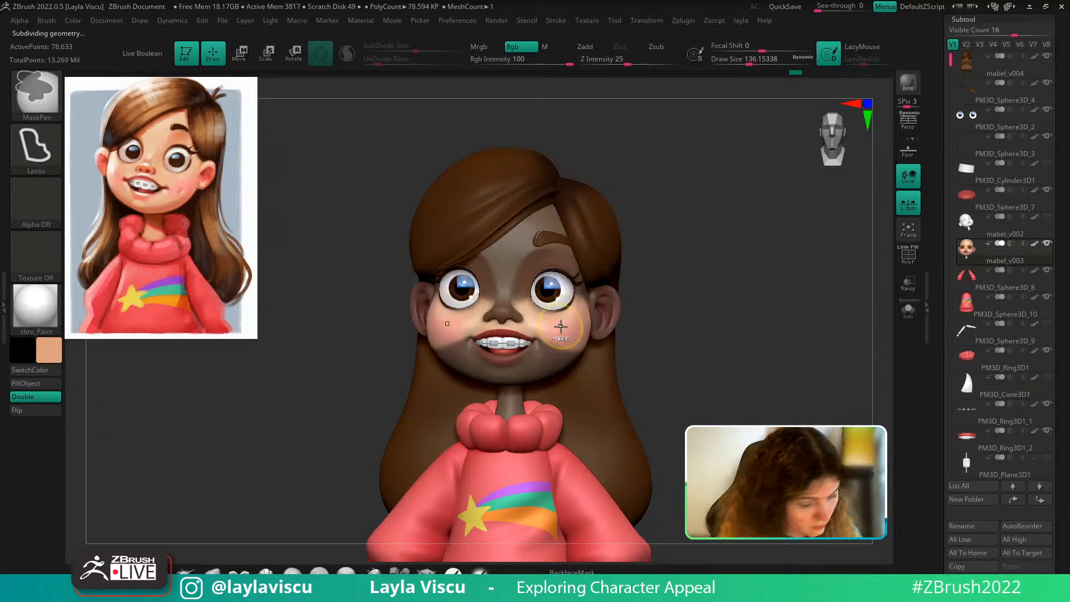
pyautogui.hotkey('ctrl', 'h')
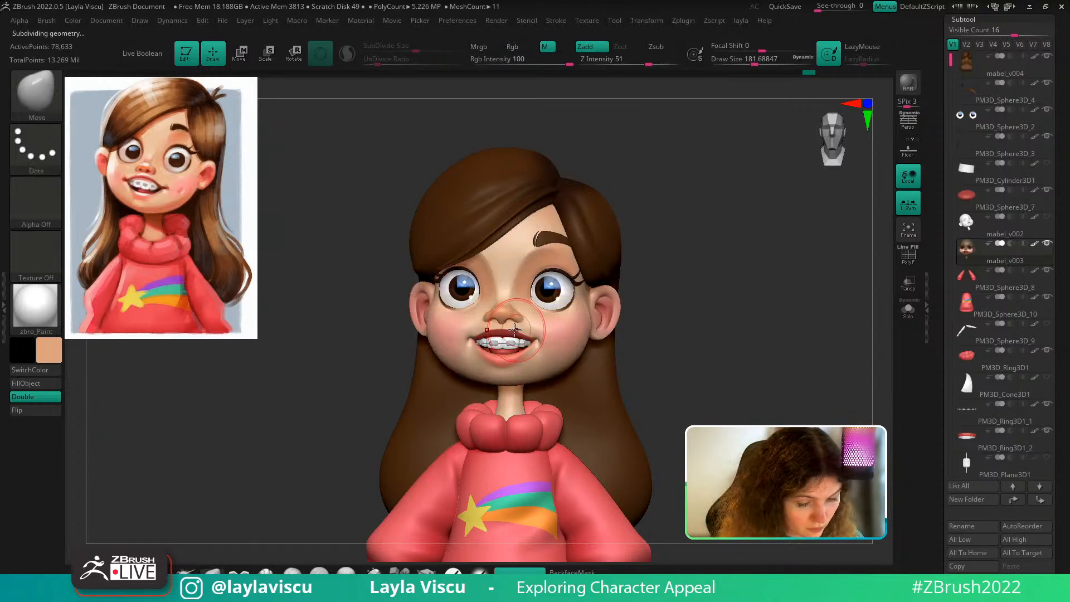
# Choose the Pinch brush, reduce its draw size to about 101 and pinch the edge of the upper lip
pyautogui.moveTo(658, 293); pyautogui.dragTo(652, 214)
pyautogui.moveTo(681, 271)
pyautogui.mouseDown()
pyautogui.moveTo(673, 328)
pyautogui.moveTo(719, 308)
pyautogui.moveTo(716, 368)
pyautogui.mouseUp()
pyautogui.press('b')
pyautogui.press('p')
pyautogui.press('i')
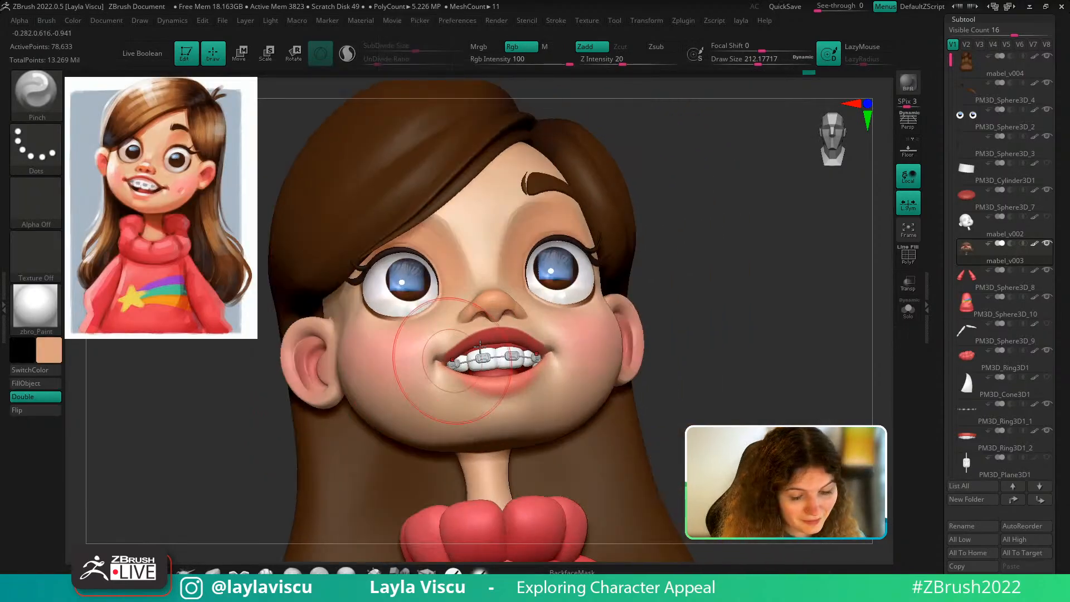
pyautogui.press('s')
pyautogui.moveTo(536, 332)
pyautogui.mouseDown()
pyautogui.moveTo(460, 347)
pyautogui.moveTo(507, 333)
pyautogui.mouseUp()
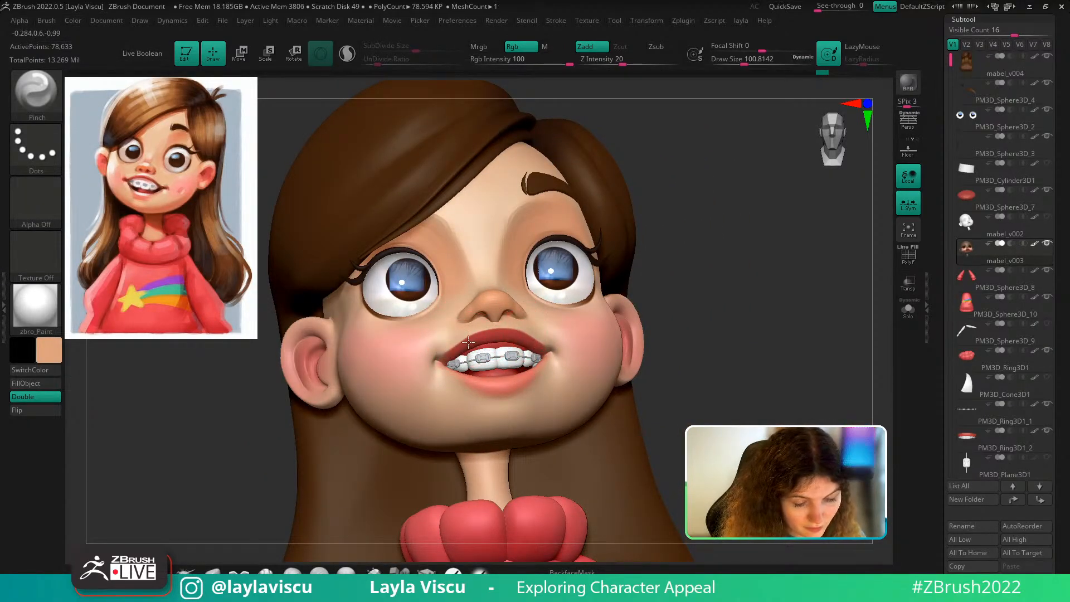
# Set the Pinch brush's draw size to about 104 and sharpen the upper lip edge near the mouth corner
pyautogui.keyDown('alt'); pyautogui.moveTo(725, 357); pyautogui.dragTo(729, 312); pyautogui.keyUp('alt')
pyautogui.keyDown('shift'); pyautogui.moveTo(729, 310); pyautogui.dragTo(781, 305); pyautogui.keyUp('shift')
pyautogui.keyDown('ctrl'); pyautogui.moveTo(721, 282); pyautogui.dragTo(711, 329, button='right'); pyautogui.keyUp('ctrl')
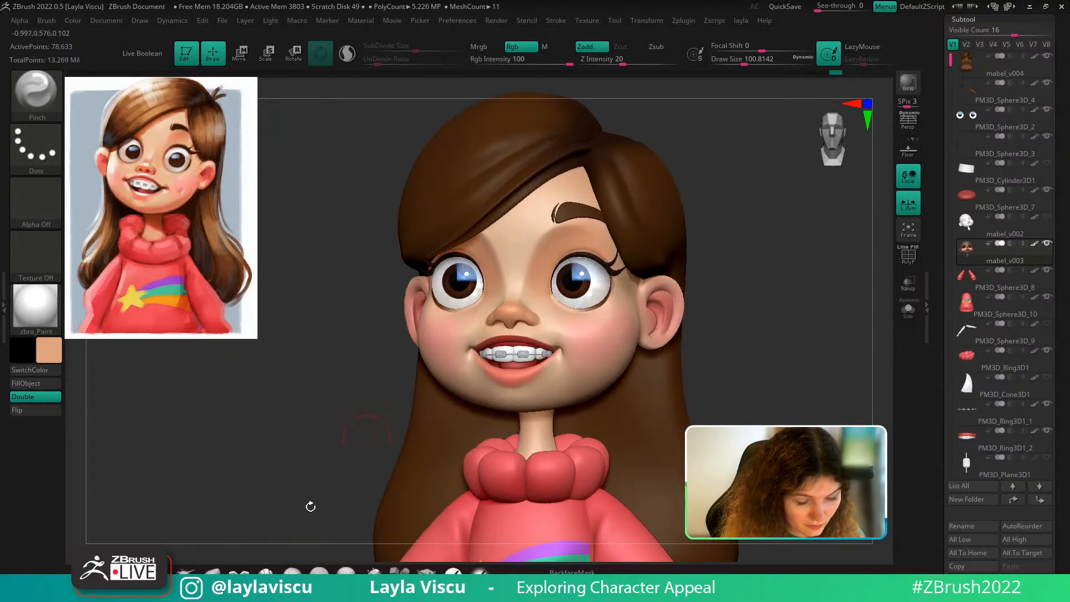
pyautogui.moveTo(375, 412); pyautogui.dragTo(419, 417)
pyautogui.press('s')
pyautogui.moveTo(493, 342); pyautogui.dragTo(500, 344)
pyautogui.press('s')
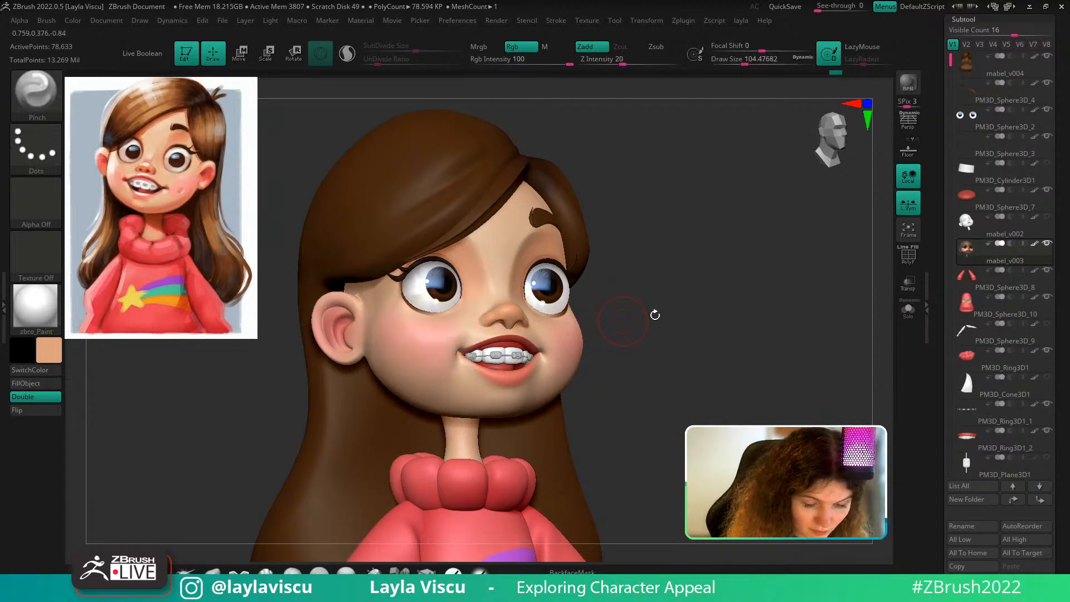
# Examine the reshaped lips and whole face from three-quarter and front angles against the portrait reference
pyautogui.keyDown('shift'); pyautogui.moveTo(690, 330); pyautogui.dragTo(704, 330); pyautogui.keyUp('shift')
pyautogui.keyDown('ctrl'); pyautogui.moveTo(703, 330); pyautogui.dragTo(697, 299, button='right'); pyautogui.keyUp('ctrl')
pyautogui.moveTo(697, 299); pyautogui.dragTo(672, 298)
pyautogui.keyDown('ctrl'); pyautogui.moveTo(672, 297); pyautogui.dragTo(675, 347, button='right'); pyautogui.keyUp('ctrl')
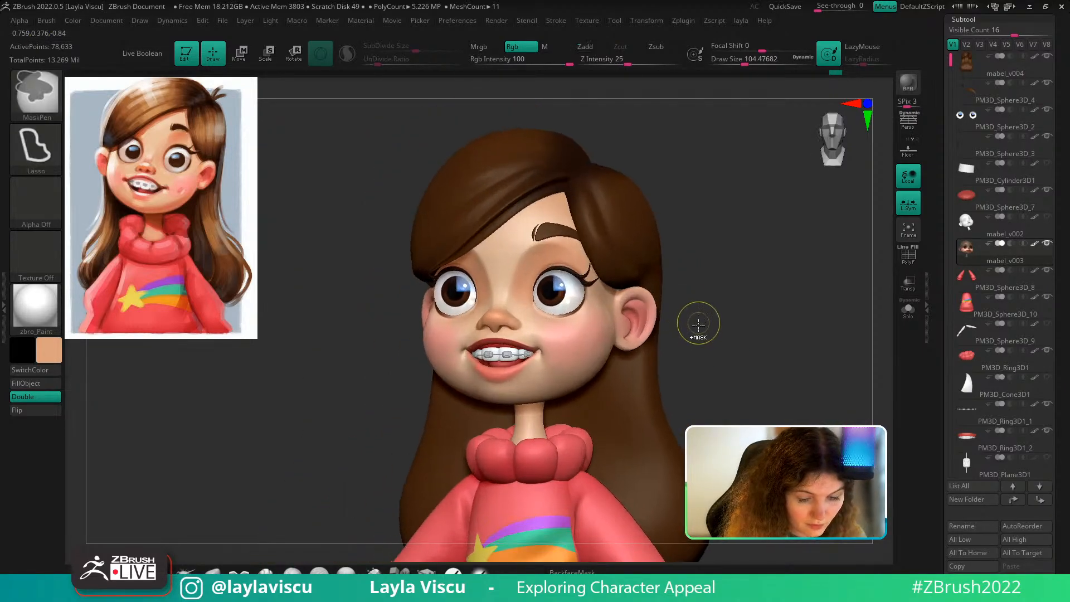
pyautogui.moveTo(720, 327)
pyautogui.mouseDown()
pyautogui.moveTo(760, 323)
pyautogui.moveTo(714, 336)
pyautogui.mouseUp()
pyautogui.keyDown('ctrl'); pyautogui.moveTo(714, 336); pyautogui.dragTo(711, 330, button='right'); pyautogui.keyUp('ctrl')
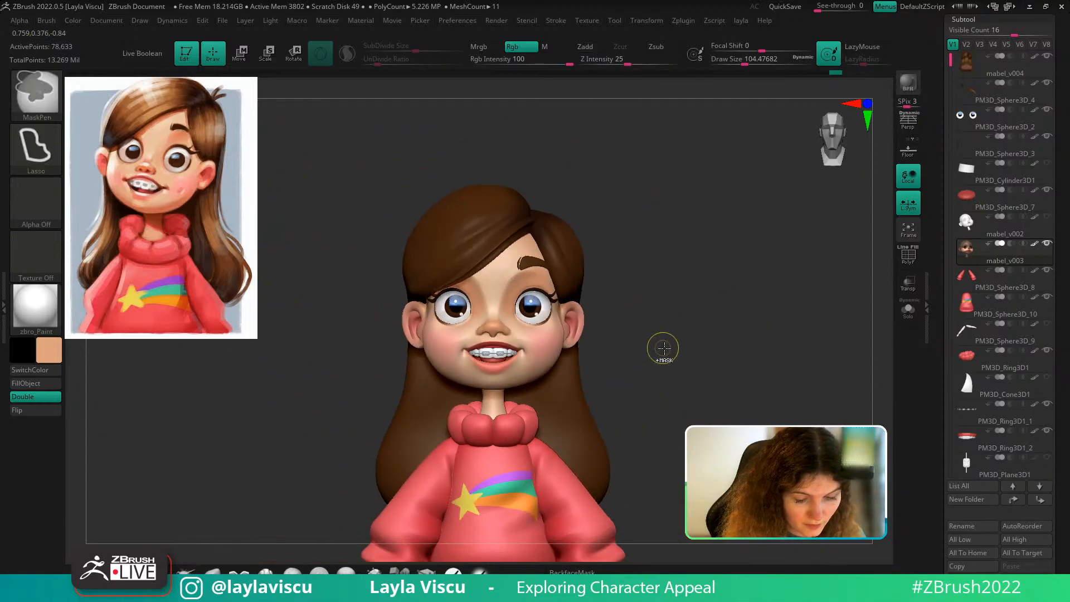
pyautogui.keyDown('alt'); pyautogui.moveTo(664, 346); pyautogui.dragTo(660, 332); pyautogui.keyUp('alt')
pyautogui.press('ctrl')
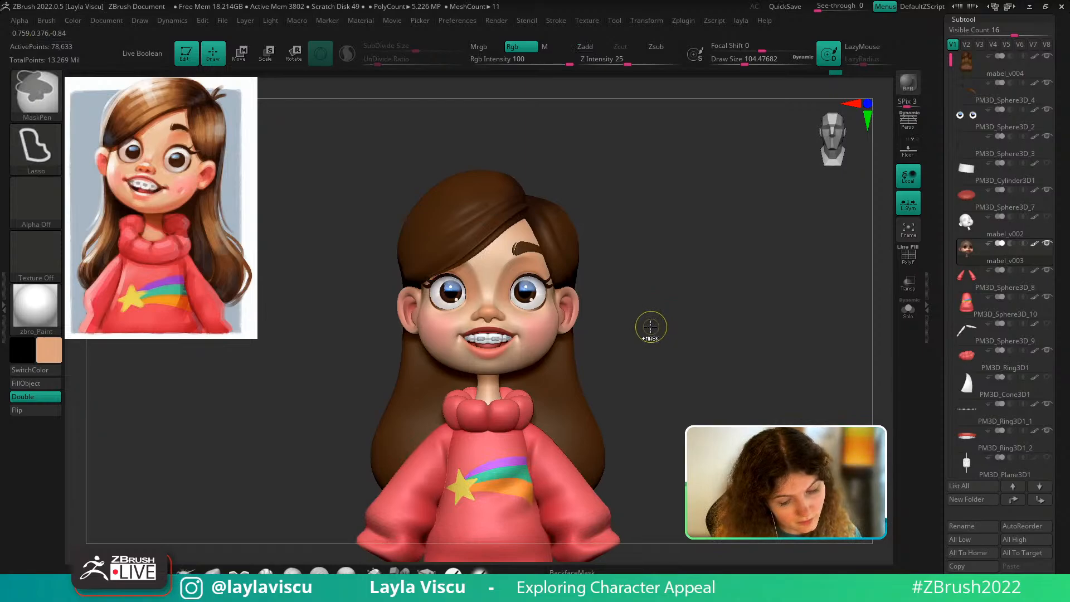
# Choose the Move brush, set its draw size to about 80 and adjust the middle of the upper lip
pyautogui.click(212, 572)
pyautogui.keyDown('ctrl'); pyautogui.moveTo(496, 295); pyautogui.dragTo(505, 333, button='right'); pyautogui.keyUp('ctrl')
pyautogui.press('s')
pyautogui.moveTo(505, 333); pyautogui.dragTo(502, 334)
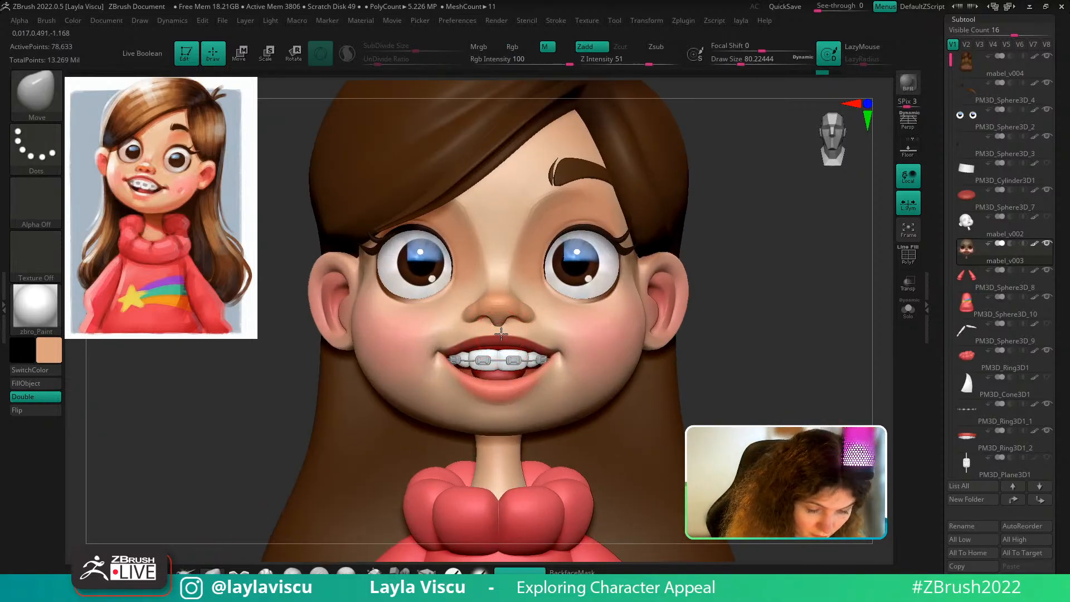
pyautogui.moveTo(728, 328); pyautogui.dragTo(552, 346)
# Increase the Move brush's draw size to about 149 and refine the upper lip's shape from a three-quarter angle
pyautogui.press('s')
pyautogui.keyDown('ctrl'); pyautogui.moveTo(551, 347); pyautogui.dragTo(531, 296, button='right'); pyautogui.keyUp('ctrl')
pyautogui.moveTo(741, 291)
pyautogui.mouseDown()
pyautogui.moveTo(784, 297)
pyautogui.moveTo(776, 338)
pyautogui.moveTo(725, 336)
pyautogui.mouseUp()
pyautogui.keyDown('ctrl'); pyautogui.moveTo(502, 290); pyautogui.dragTo(498, 318, button='right'); pyautogui.keyUp('ctrl')
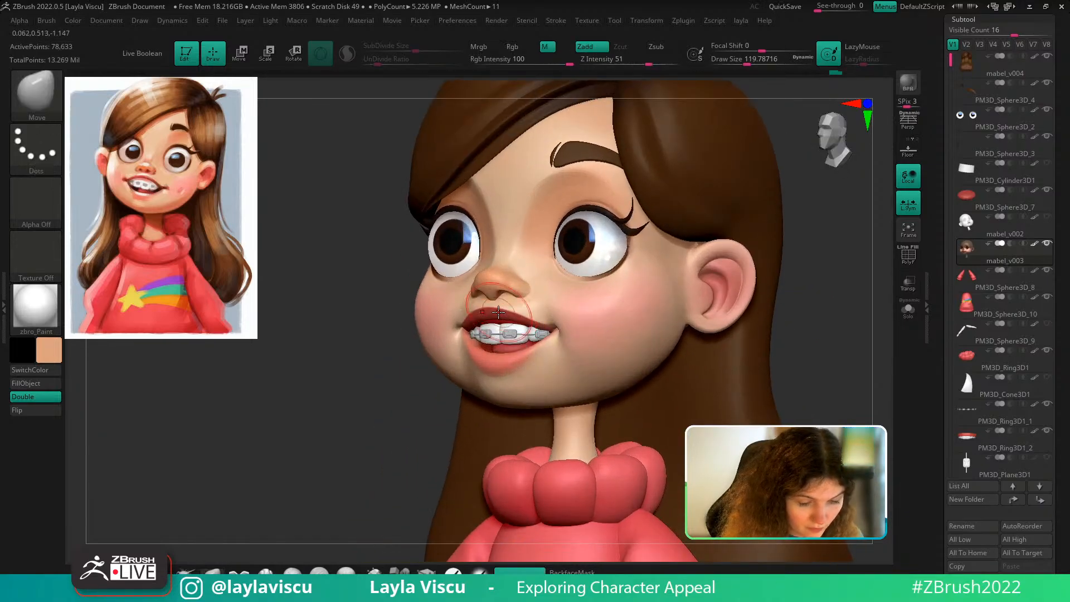
pyautogui.press('s')
pyautogui.moveTo(496, 317); pyautogui.dragTo(498, 313)
pyautogui.keyDown('ctrl'); pyautogui.moveTo(620, 313); pyautogui.dragTo(625, 282, button='right'); pyautogui.keyUp('ctrl')
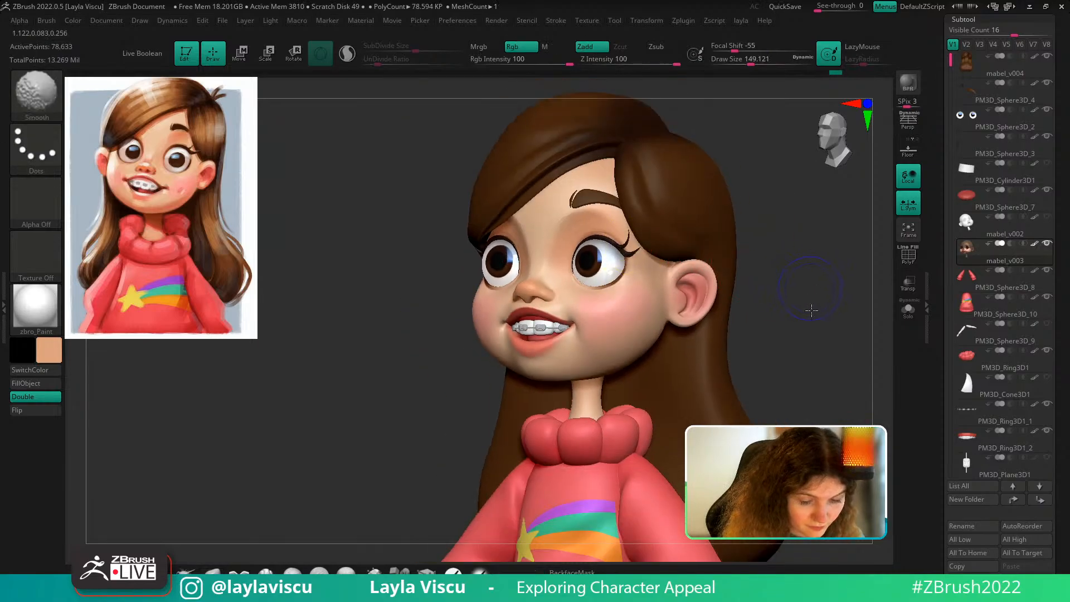
pyautogui.moveTo(810, 310)
pyautogui.keyDown('shift'); pyautogui.mouseDown()
pyautogui.moveTo(794, 331)
pyautogui.moveTo(793, 314)
pyautogui.mouseUp(); pyautogui.keyUp('shift')
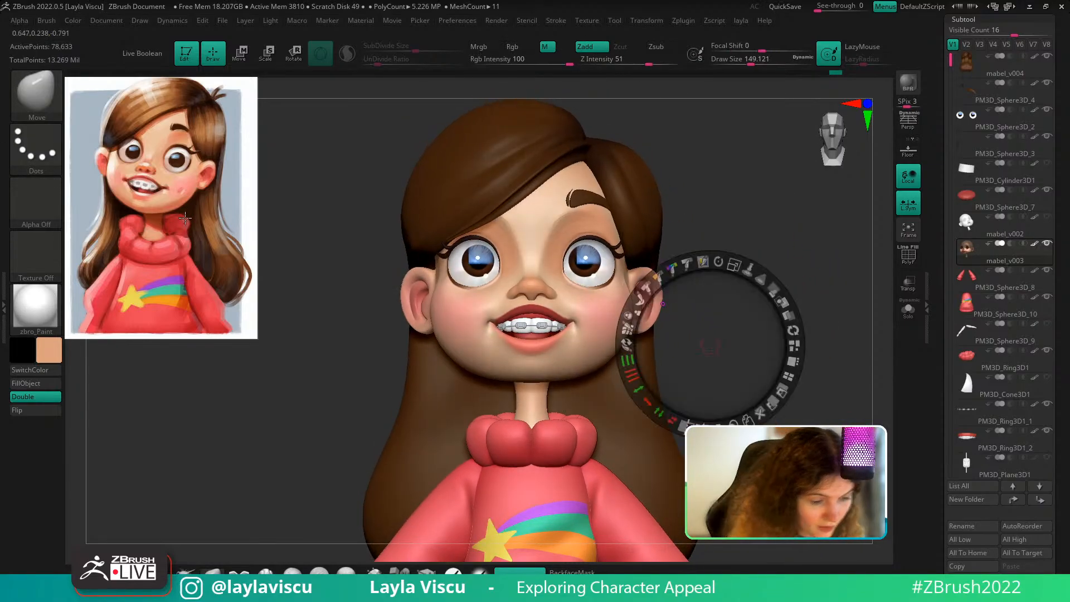
# Sample a salmon-pink colour from the portrait reference and isolate the upper gum section of the teeth
pyautogui.press('c')
pyautogui.press('z')
pyautogui.keyDown('ctrl'); pyautogui.moveTo(541, 306); pyautogui.dragTo(546, 335, button='right'); pyautogui.keyUp('ctrl')
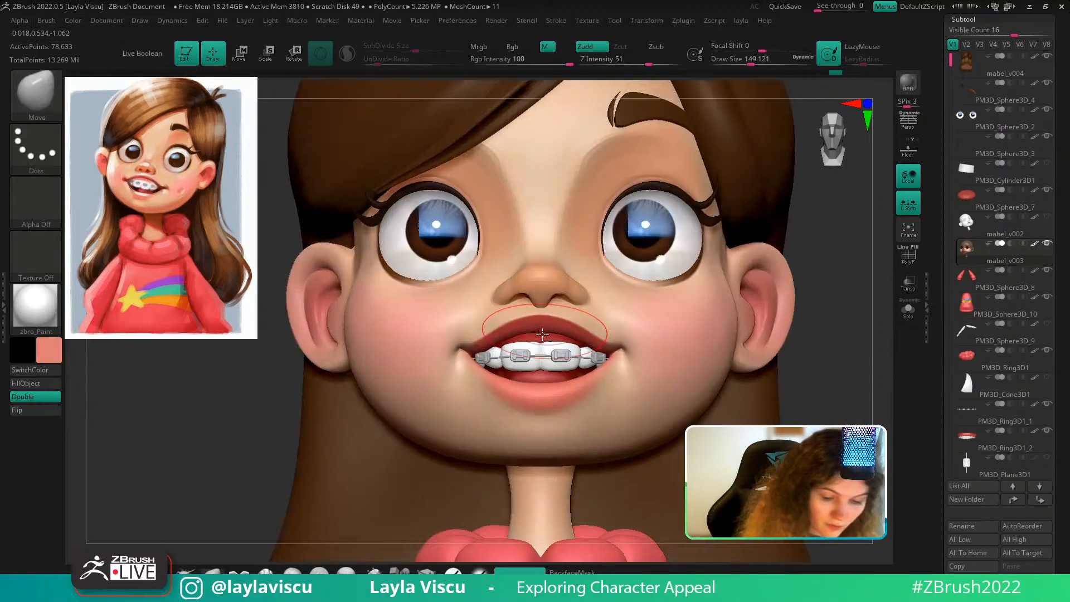
pyautogui.keyDown('alt'); pyautogui.click(548, 335); pyautogui.keyUp('alt')
pyautogui.click(908, 312)
pyautogui.keyDown('ctrl'); pyautogui.keyDown('shift'); pyautogui.click(549, 331); pyautogui.keyUp('shift'); pyautogui.keyUp('ctrl')
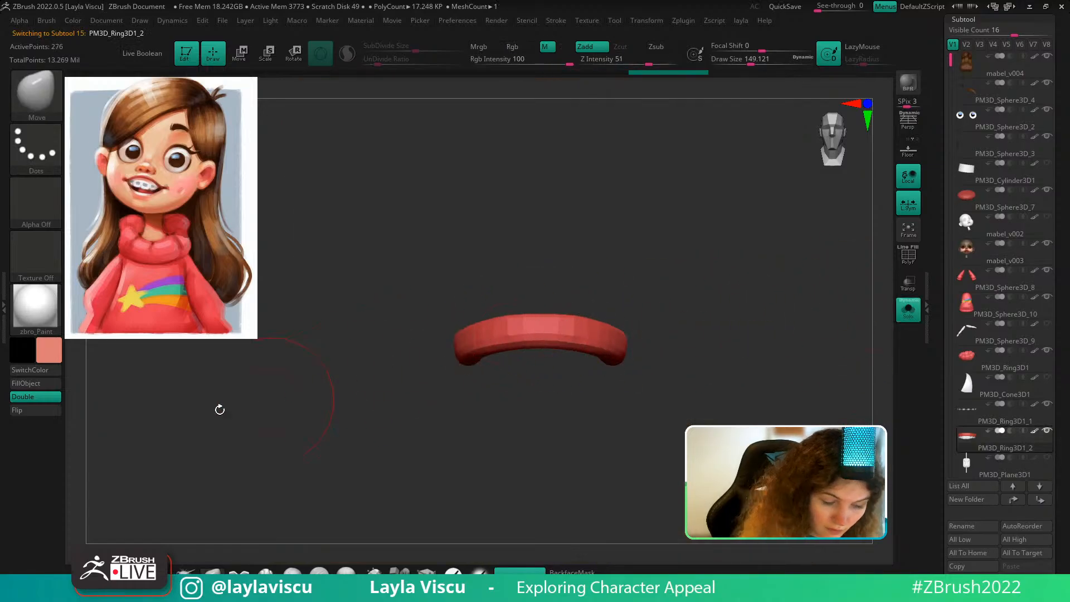
# Colour the isolated gum with the sampled salmon pink in Rgb mode and restore the whole character's display
pyautogui.click(512, 46)
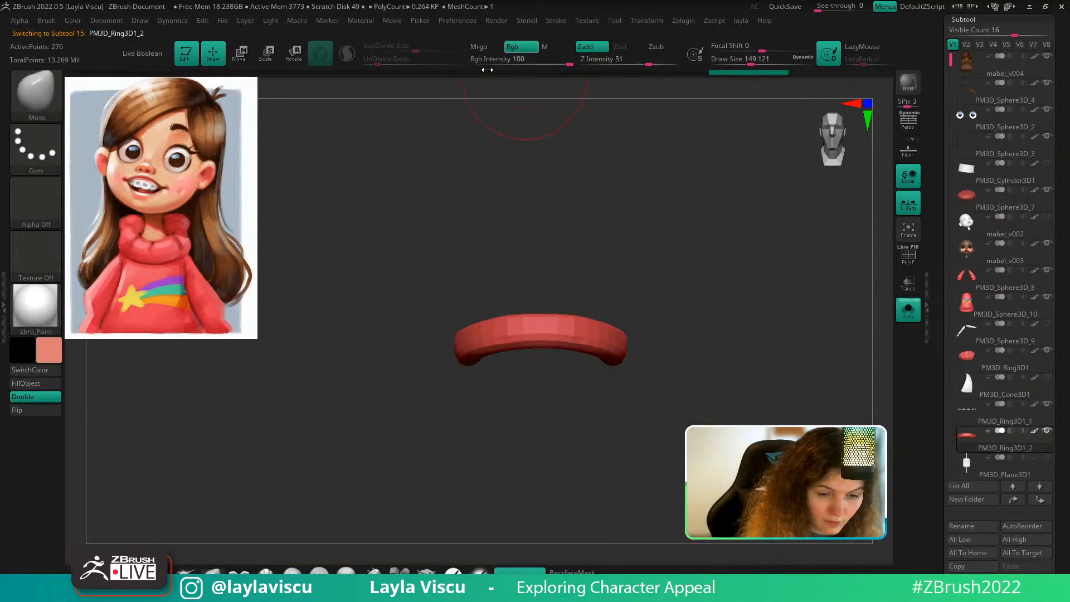
pyautogui.click(909, 310)
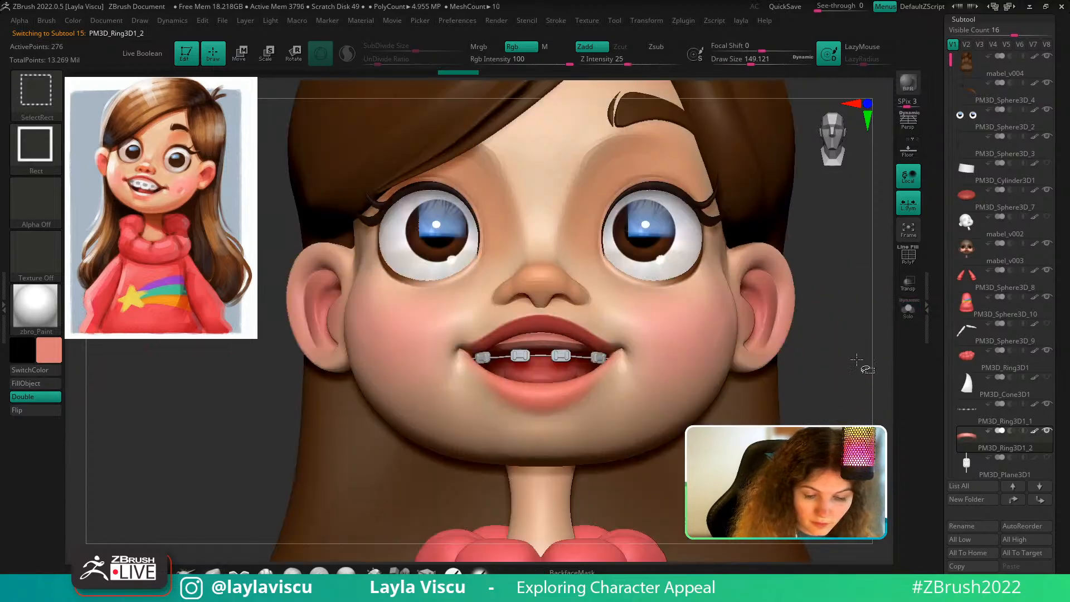
pyautogui.moveTo(817, 290); pyautogui.dragTo(794, 311, button='right')
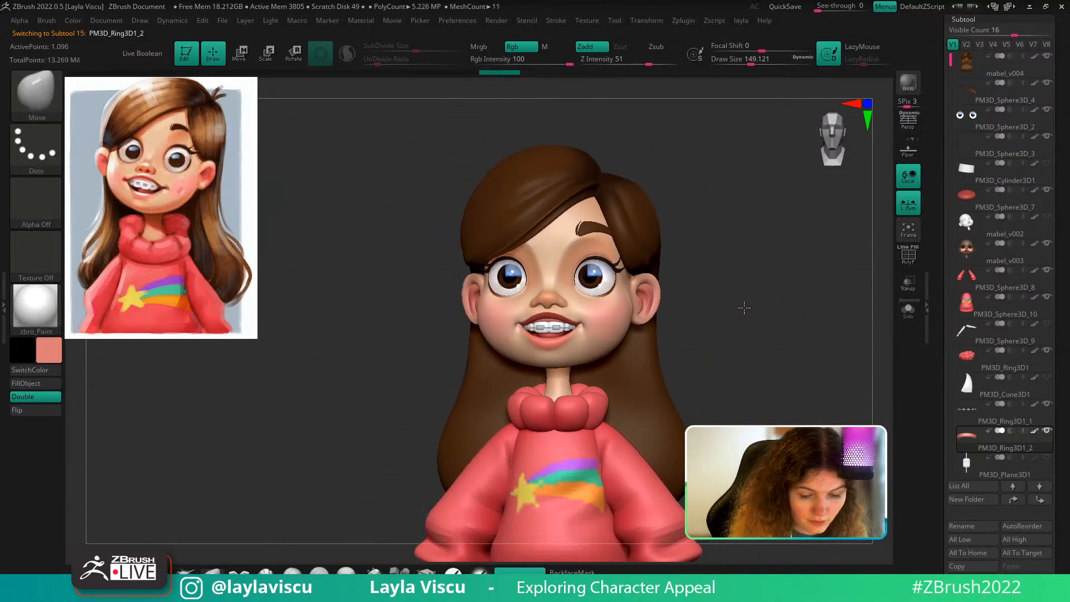
pyautogui.keyDown('ctrl'); pyautogui.moveTo(581, 334); pyautogui.dragTo(587, 368, button='right'); pyautogui.keyUp('ctrl')
pyautogui.moveTo(793, 296); pyautogui.dragTo(790, 304, button='right')
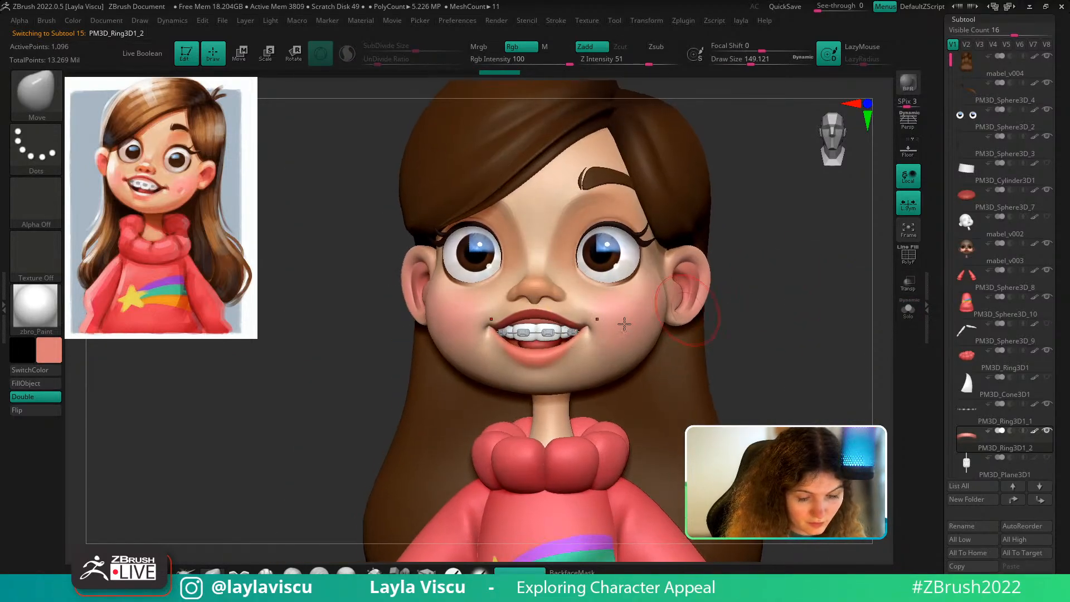
# Select the tongue and check its placement in the mouth with the transform gizmo
pyautogui.keyDown('alt'); pyautogui.click(541, 344); pyautogui.keyUp('alt')
pyautogui.press('w')
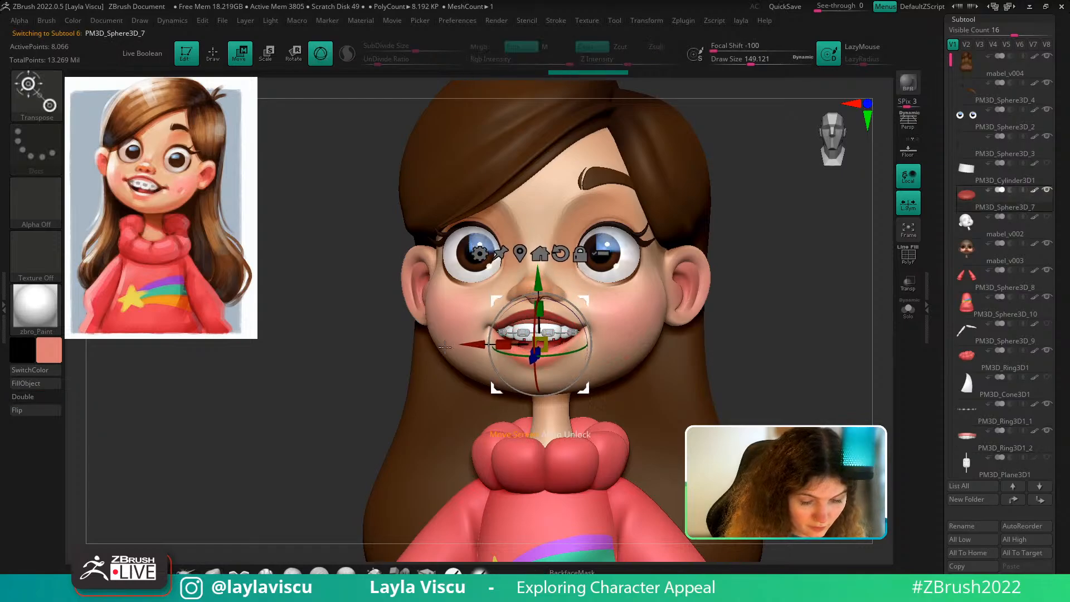
pyautogui.press('q')
pyautogui.press('f')
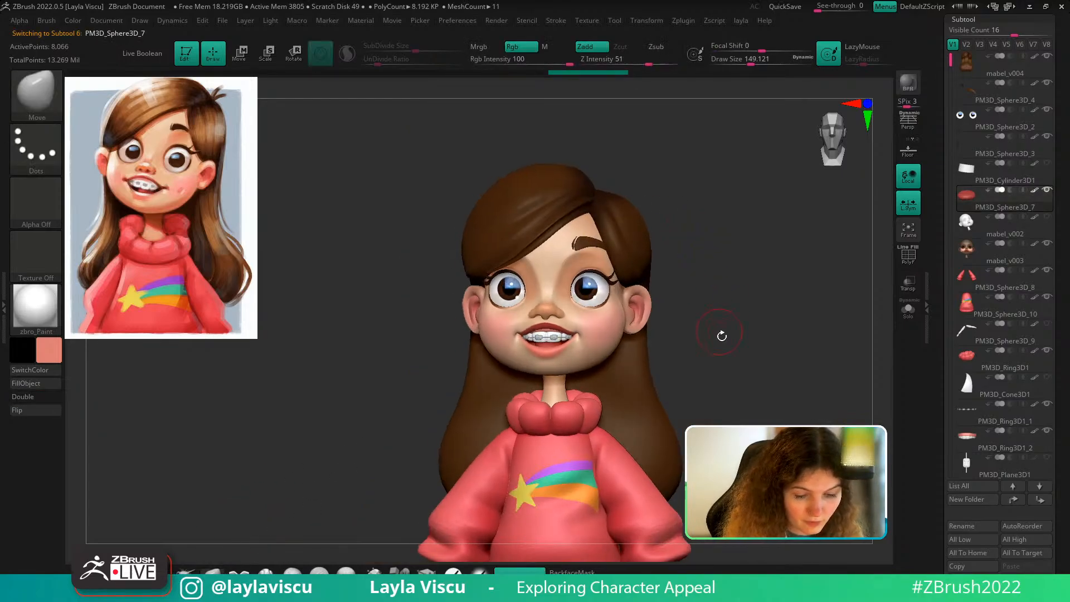
# Select the sweater's turtleneck collar and scale it uniformly
pyautogui.moveTo(713, 320); pyautogui.dragTo(714, 322)
pyautogui.keyDown('ctrl'); pyautogui.moveTo(711, 320); pyautogui.dragTo(650, 339, button='right'); pyautogui.keyUp('ctrl')
pyautogui.keyDown('alt'); pyautogui.click(549, 331); pyautogui.keyUp('alt')
pyautogui.press('w')
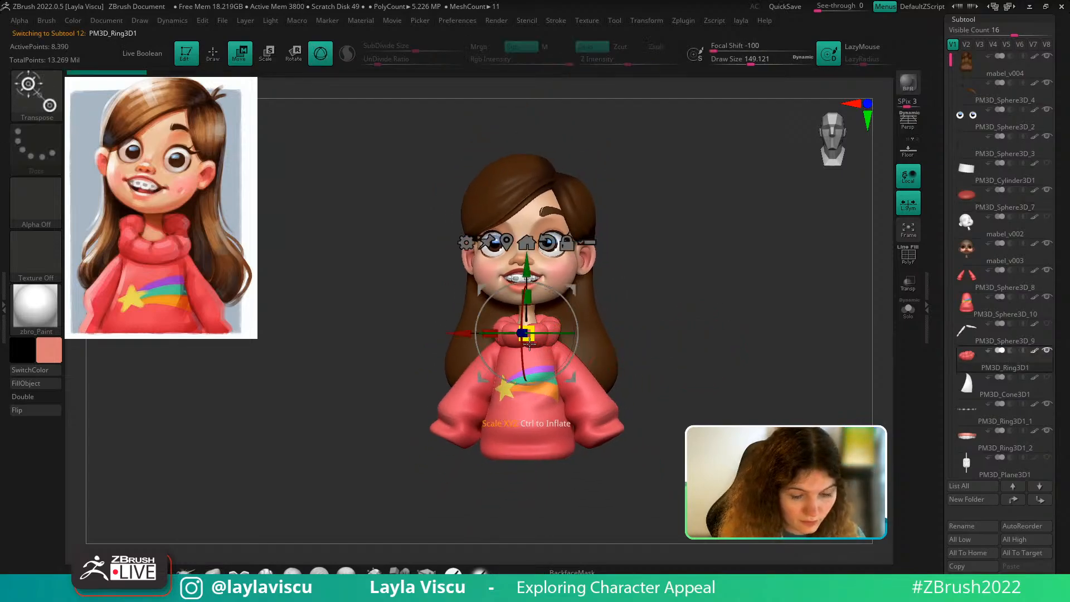
pyautogui.press('q')
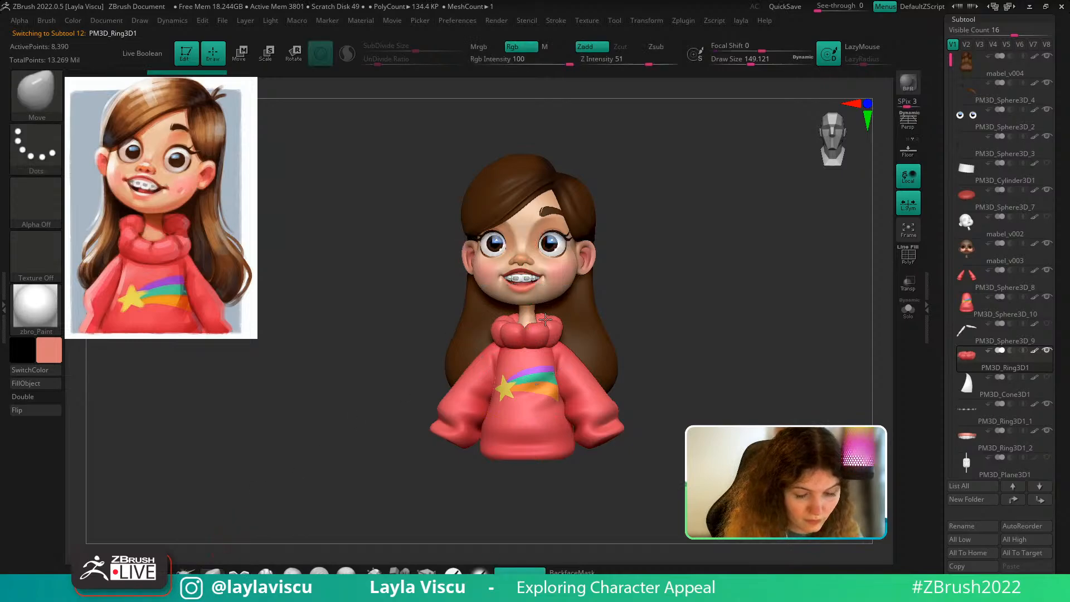
pyautogui.keyDown('ctrl'); pyautogui.moveTo(679, 287); pyautogui.dragTo(663, 341, button='right'); pyautogui.keyUp('ctrl')
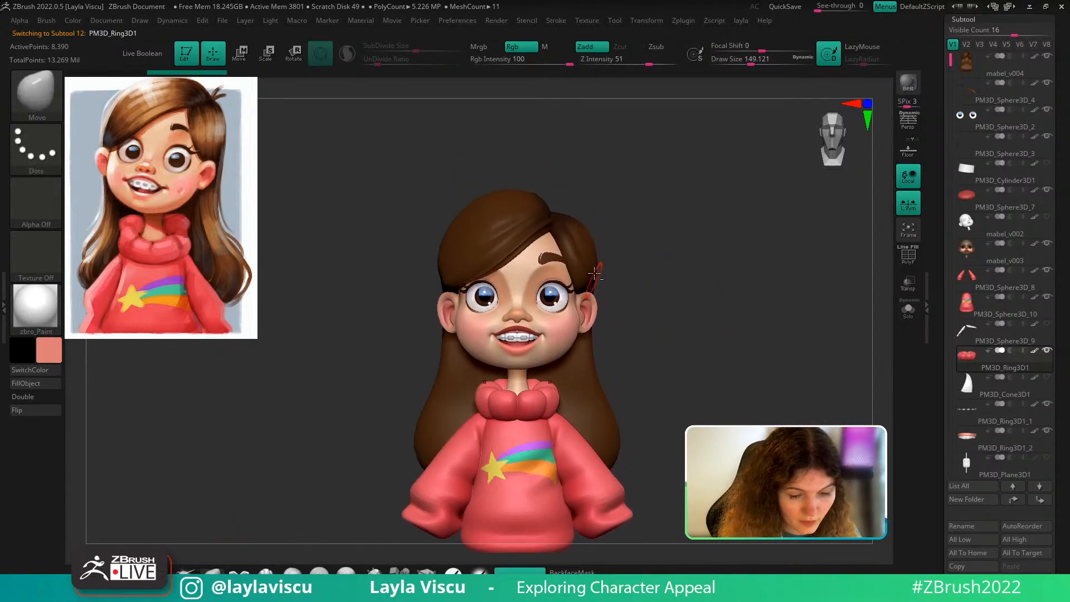
# Select the hair, swap the main and secondary colours, and choose the Folly_Hair brush
pyautogui.keyDown('alt'); pyautogui.click(592, 290); pyautogui.keyUp('alt')
pyautogui.press('v')
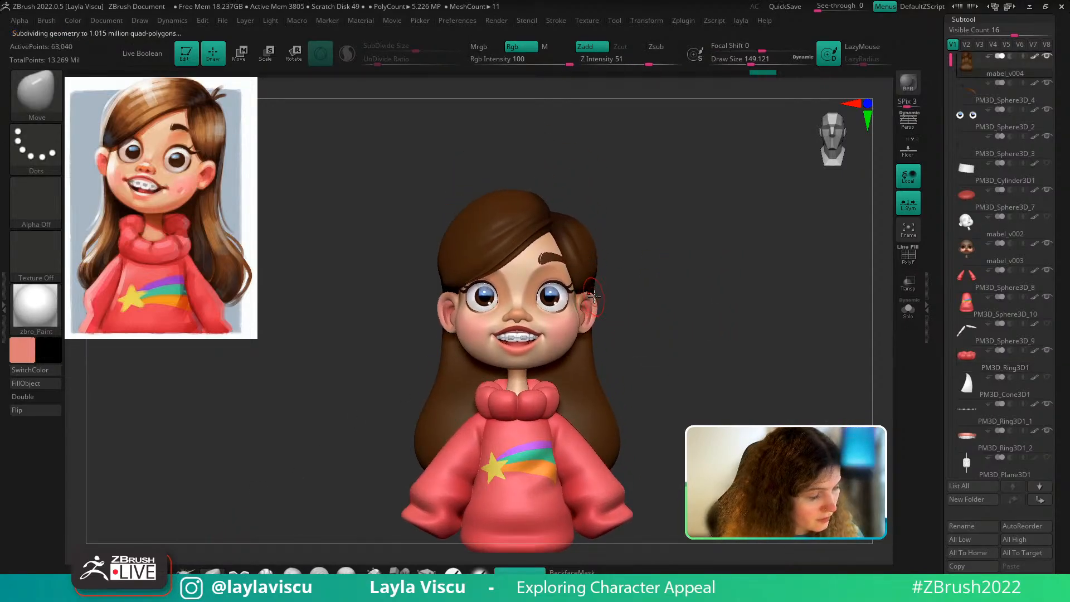
pyautogui.press('b')
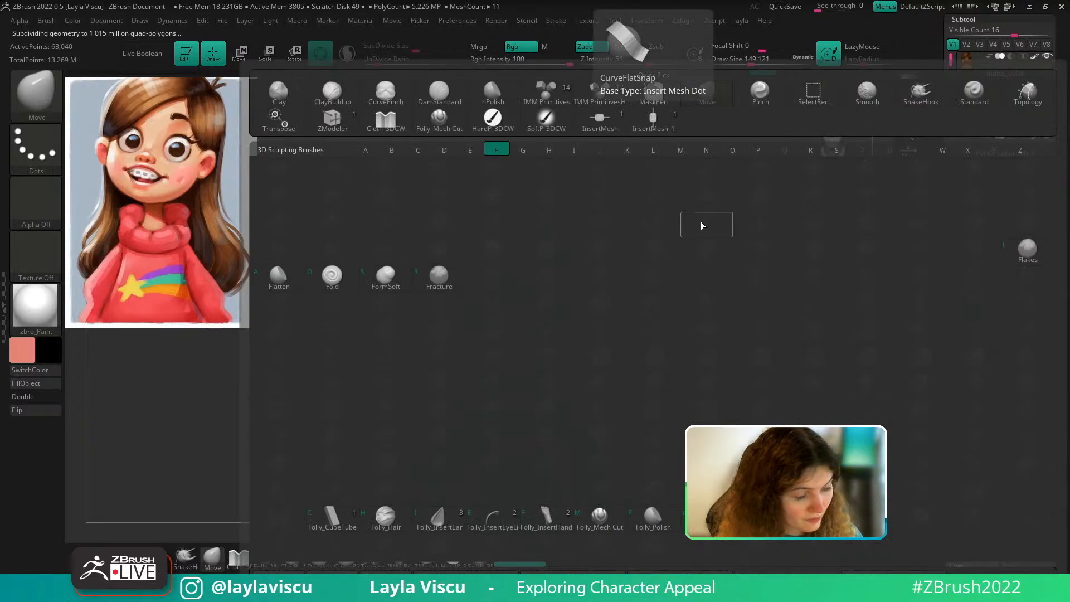
pyautogui.click(700, 222)
pyautogui.moveTo(644, 249); pyautogui.dragTo(613, 282)
# Switch the material to BasicMaterial, turn off the hair's polypaint display and set the active colour to white
pyautogui.click(54, 305)
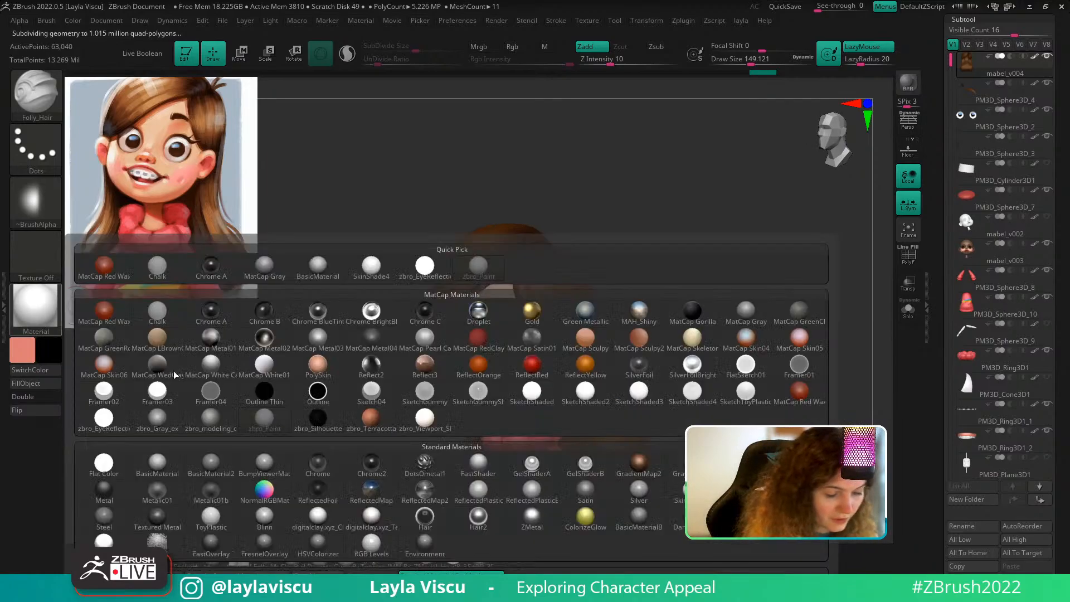
pyautogui.click(173, 443)
pyautogui.click(1035, 57)
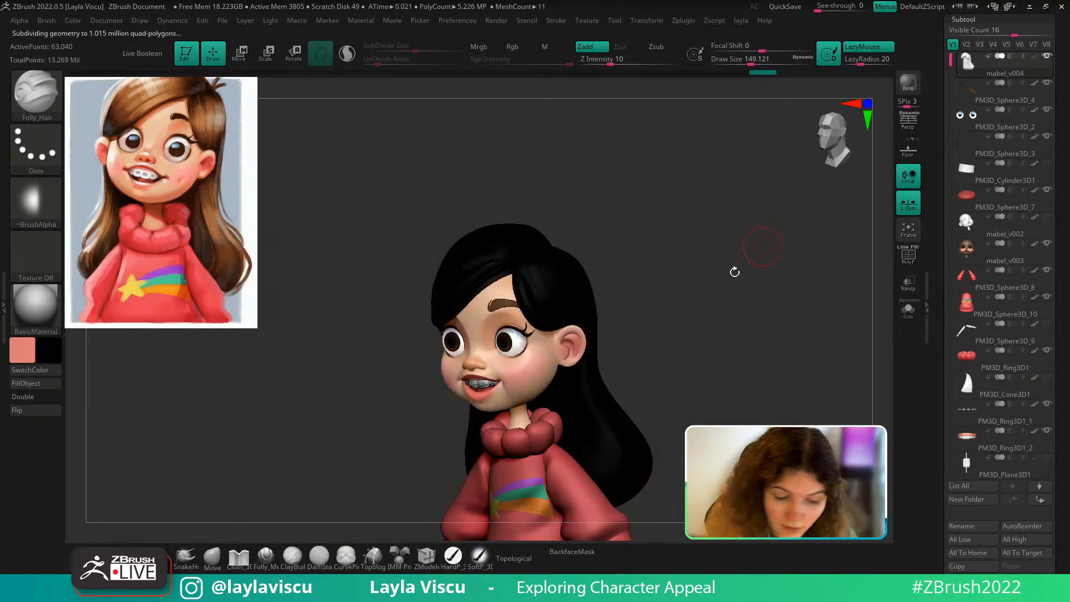
pyautogui.click(23, 351)
pyautogui.moveTo(349, 217); pyautogui.dragTo(273, 208)
# Try a Folly_Hair stroke down the side lock above the ear, check the hair's wireframe, and undo the stroke
pyautogui.moveTo(795, 363); pyautogui.dragTo(775, 349)
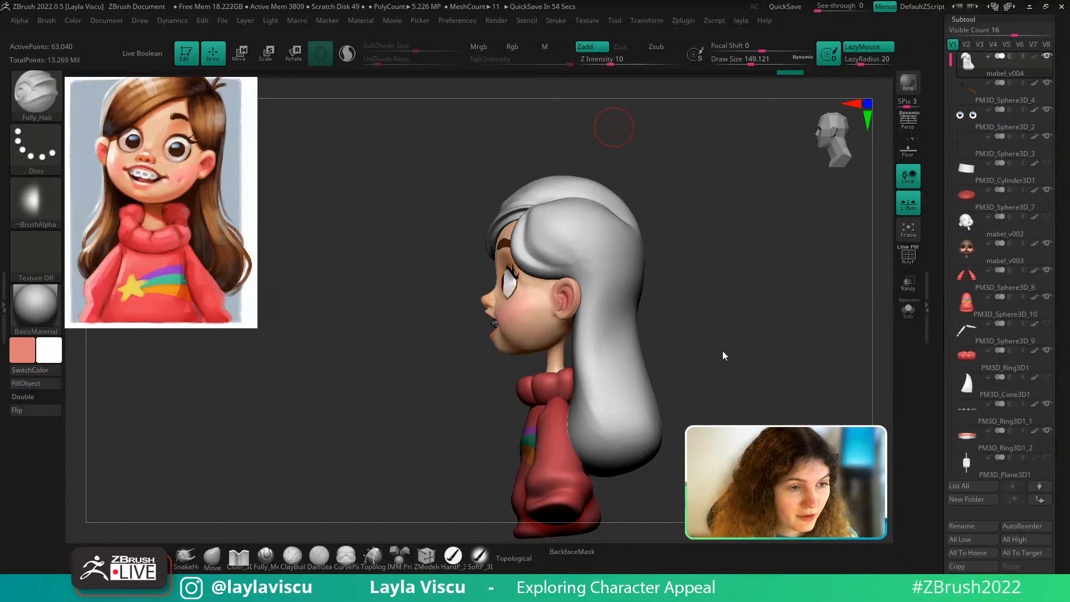
pyautogui.moveTo(735, 354)
pyautogui.mouseDown()
pyautogui.moveTo(652, 187)
pyautogui.moveTo(666, 189)
pyautogui.moveTo(637, 191)
pyautogui.mouseUp()
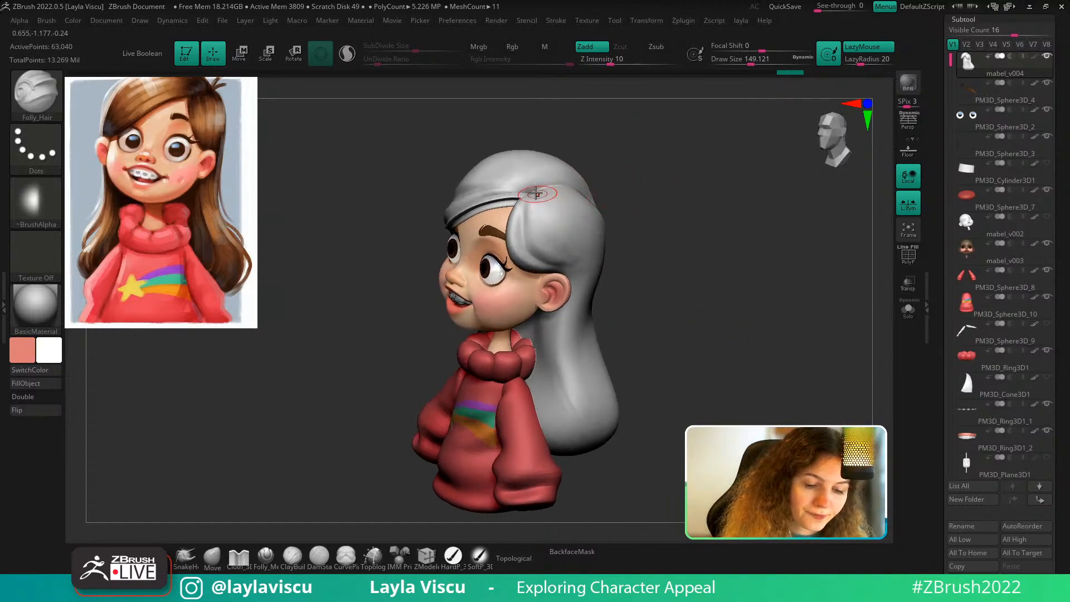
pyautogui.moveTo(537, 199); pyautogui.dragTo(538, 239)
pyautogui.hotkey('shift', 'f')
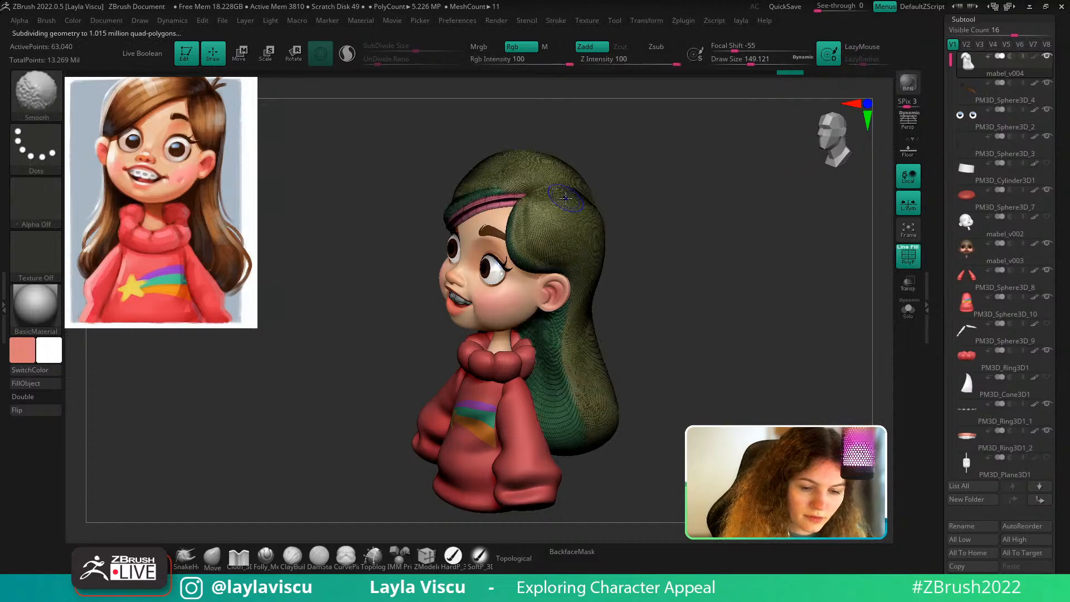
pyautogui.hotkey('shift', 'f')
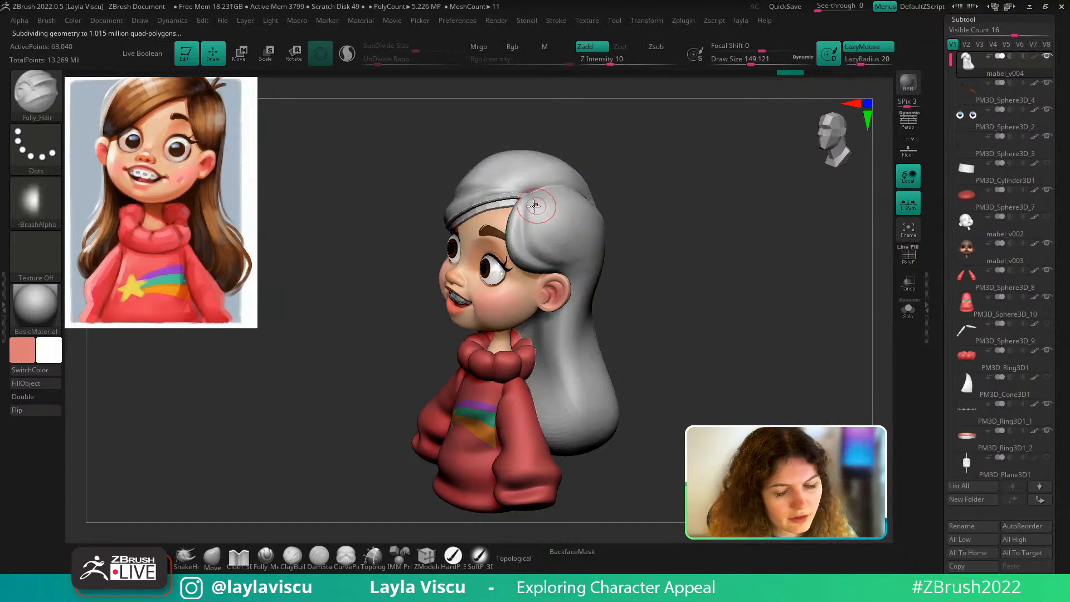
pyautogui.moveTo(538, 196); pyautogui.dragTo(580, 261)
pyautogui.hotkey('ctrl', 'z')
# Try several closer Folly_Hair strokes from the hair parting toward the ear, undoing each attempt
pyautogui.keyDown('ctrl'); pyautogui.moveTo(535, 197); pyautogui.dragTo(526, 217, button='right'); pyautogui.keyUp('ctrl')
pyautogui.moveTo(522, 198)
pyautogui.mouseDown()
pyautogui.moveTo(514, 218)
pyautogui.moveTo(557, 297)
pyautogui.mouseUp()
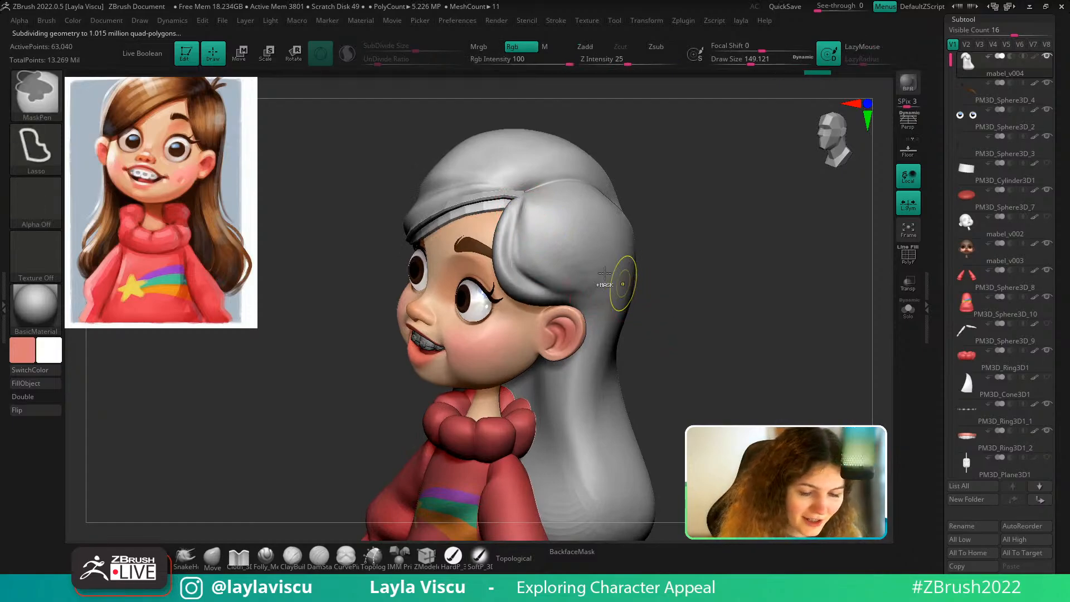
pyautogui.hotkey('ctrl', 'z')
pyautogui.hotkey('ctrl', 'z')
pyautogui.moveTo(522, 196)
pyautogui.mouseDown()
pyautogui.moveTo(558, 293)
pyautogui.moveTo(579, 275)
pyautogui.mouseUp()
pyautogui.hotkey('ctrl', 'z')
pyautogui.moveTo(526, 198)
pyautogui.mouseDown()
pyautogui.moveTo(528, 280)
pyautogui.moveTo(574, 296)
pyautogui.mouseUp()
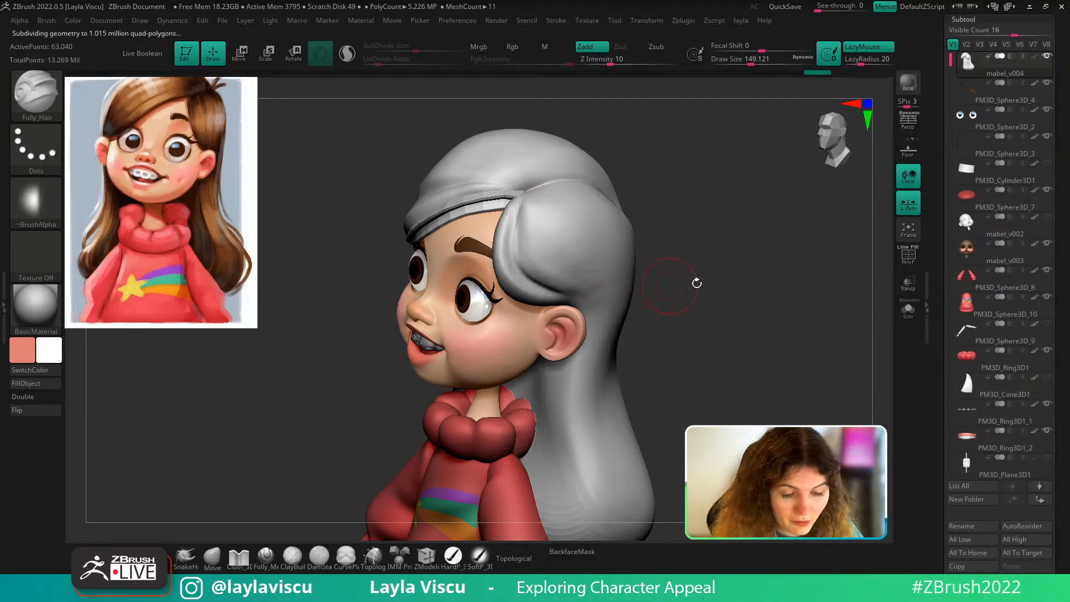
pyautogui.moveTo(732, 292)
pyautogui.keyDown('alt'); pyautogui.mouseDown()
pyautogui.moveTo(748, 383)
pyautogui.moveTo(709, 301)
pyautogui.moveTo(717, 310)
pyautogui.mouseUp(); pyautogui.keyUp('alt')
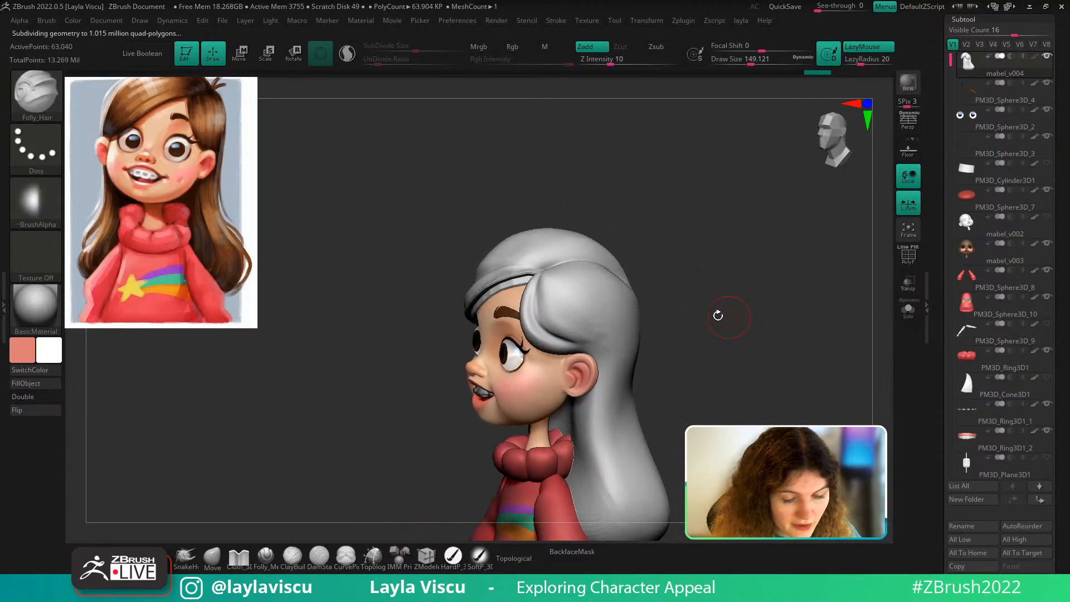
pyautogui.press('ctrl')
pyautogui.hotkey('ctrl', 'z')
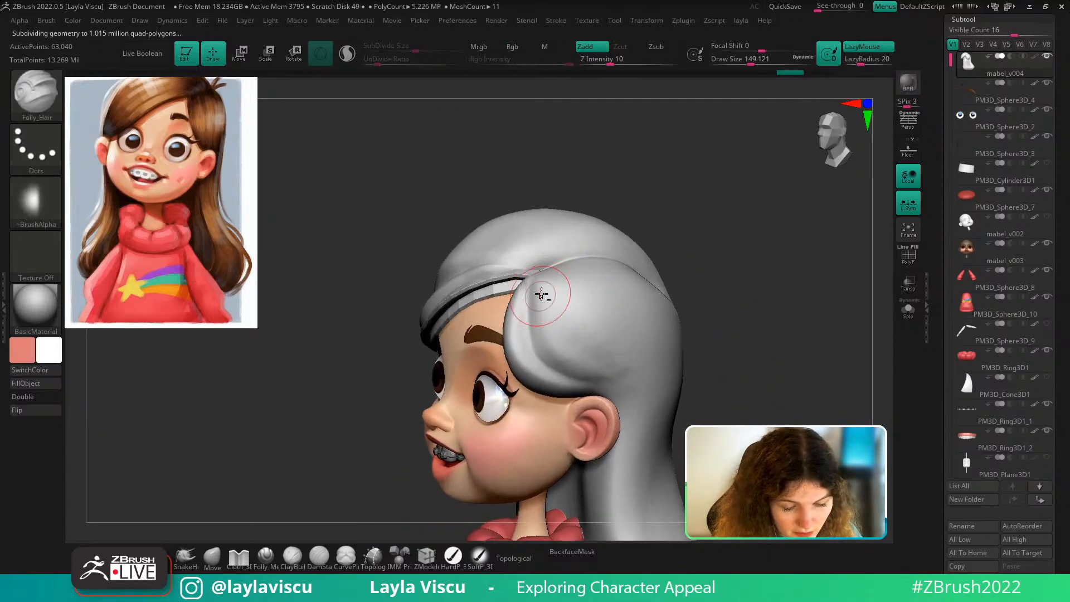
# Isolate the hair, sculpt Folly_Hair strand strokes along the side lock, and restore the whole character's display
pyautogui.click(908, 310)
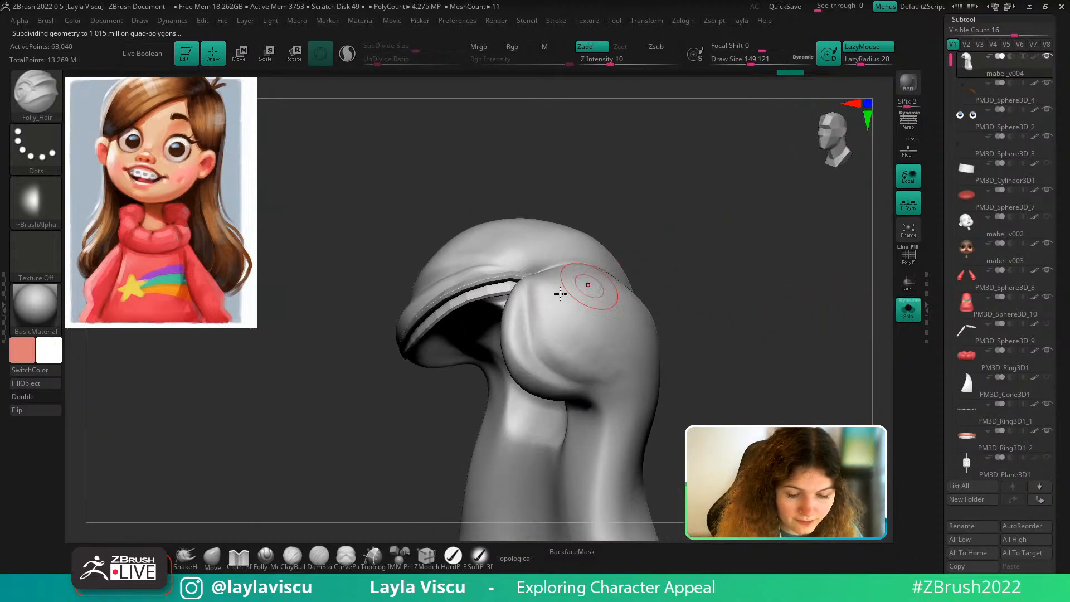
pyautogui.moveTo(526, 317)
pyautogui.mouseDown()
pyautogui.moveTo(539, 357)
pyautogui.moveTo(600, 393)
pyautogui.moveTo(610, 439)
pyautogui.mouseUp()
pyautogui.moveTo(705, 395); pyautogui.dragTo(640, 265)
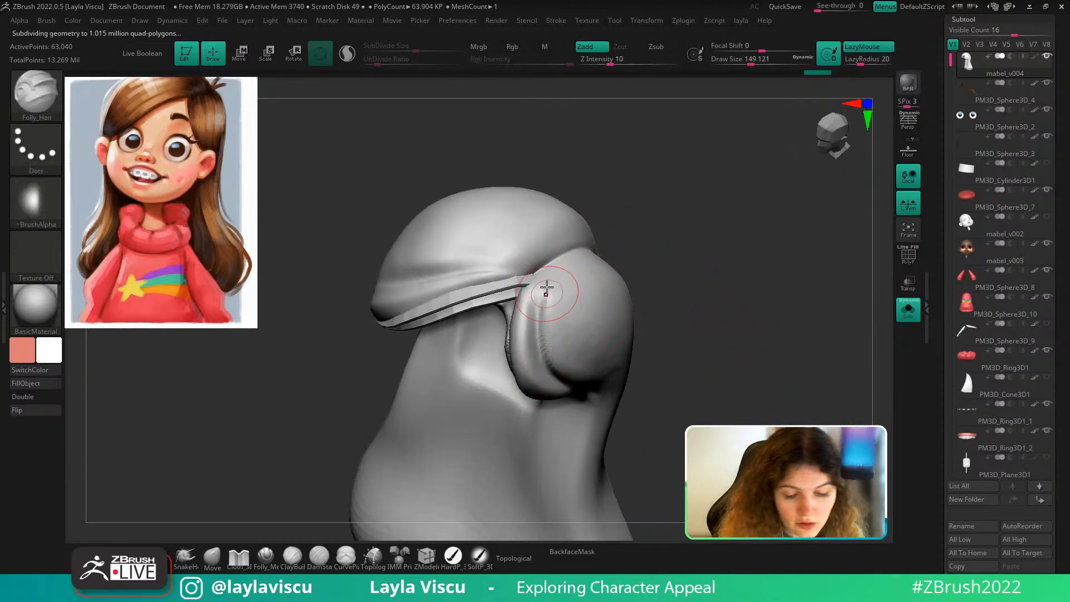
pyautogui.moveTo(544, 291); pyautogui.dragTo(577, 384)
pyautogui.moveTo(738, 318)
pyautogui.mouseDown()
pyautogui.moveTo(748, 271)
pyautogui.moveTo(783, 316)
pyautogui.moveTo(746, 313)
pyautogui.moveTo(752, 334)
pyautogui.moveTo(724, 354)
pyautogui.moveTo(625, 357)
pyautogui.mouseUp()
pyautogui.click(909, 310)
pyautogui.keyDown('ctrl'); pyautogui.moveTo(624, 357); pyautogui.dragTo(493, 371, button='right'); pyautogui.keyUp('ctrl')
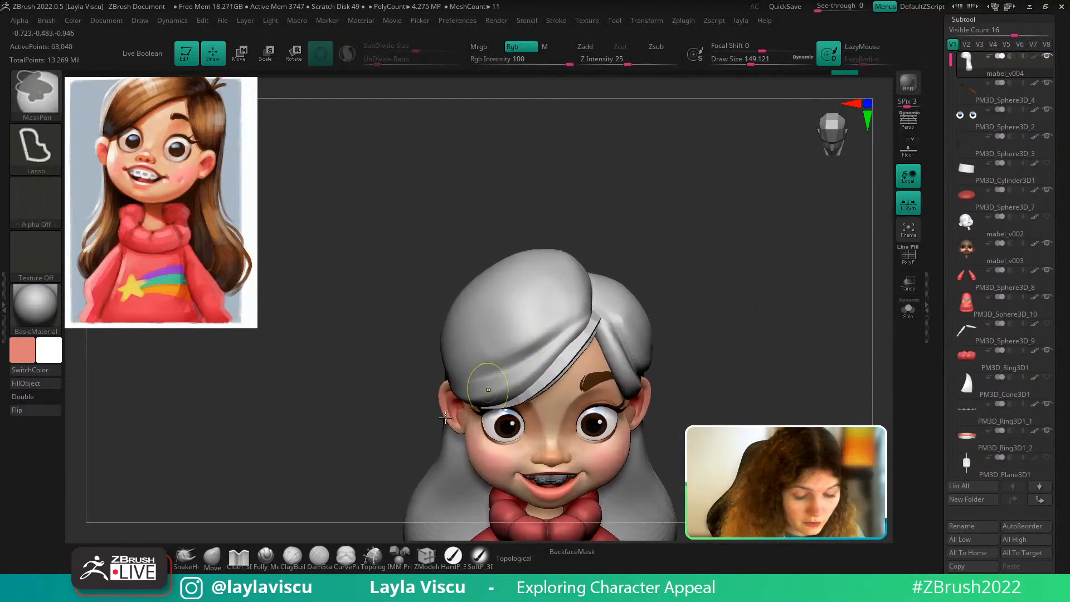
# Choose the Move brush, set its draw size to about 251 and adjust the lower edge of the bangs
pyautogui.click(213, 558)
pyautogui.press('s')
pyautogui.moveTo(542, 355); pyautogui.dragTo(559, 352)
pyautogui.press(']')
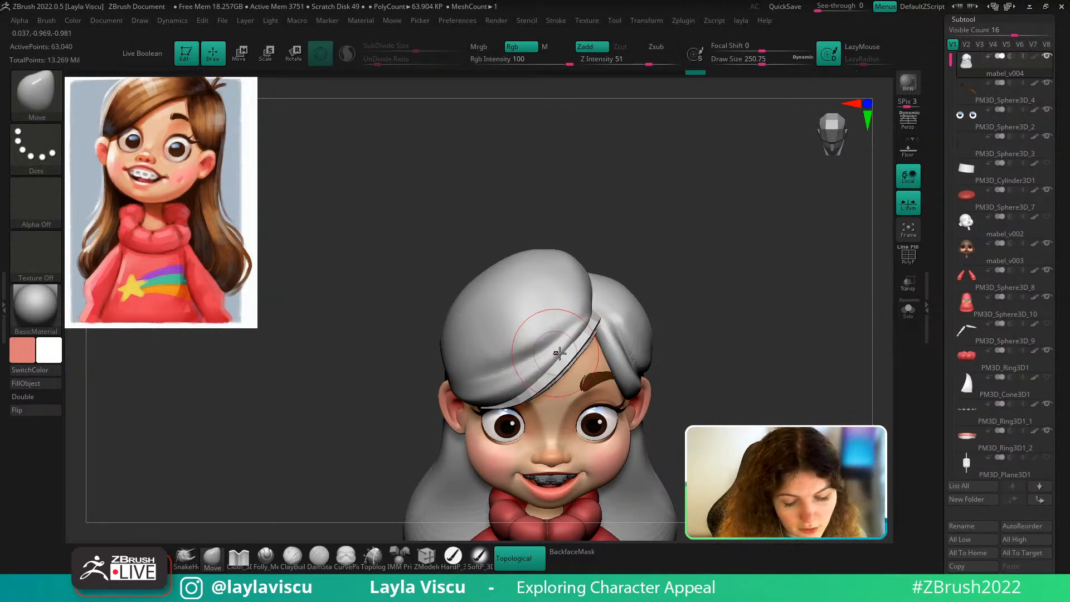
# Enlarge the Move brush to about 365 and reshape the bangs and parting around the forehead
pyautogui.press(']')
pyautogui.moveTo(579, 350)
pyautogui.keyDown('ctrl'); pyautogui.mouseDown(button='right')
pyautogui.moveTo(683, 304)
pyautogui.moveTo(678, 262)
pyautogui.mouseUp(button='right'); pyautogui.keyUp('ctrl')
pyautogui.press(']')
pyautogui.keyDown('ctrl'); pyautogui.moveTo(574, 328); pyautogui.dragTo(577, 350, button='right'); pyautogui.keyUp('ctrl')
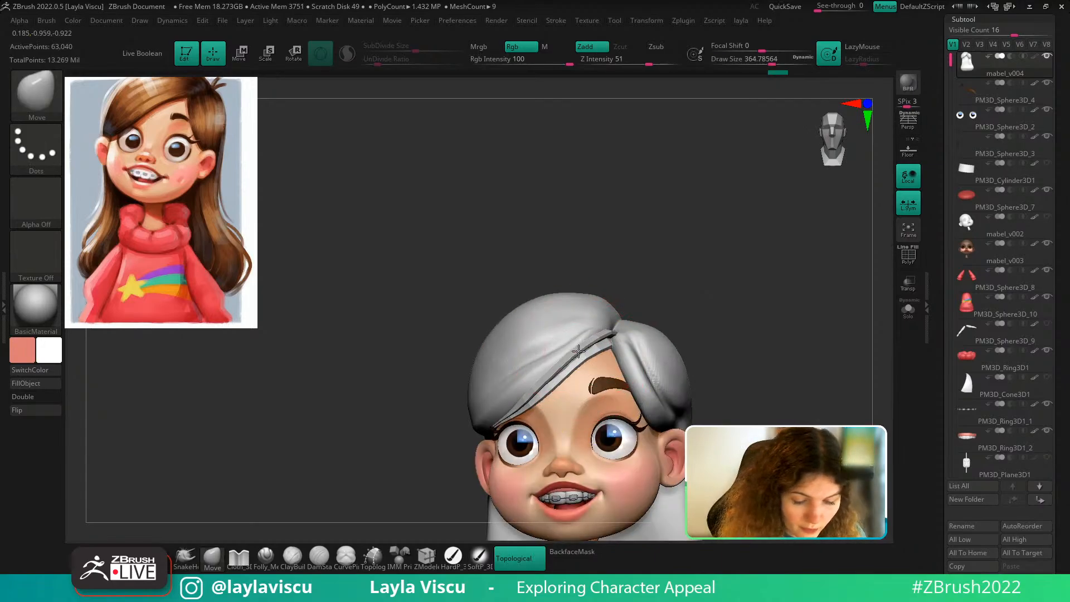
pyautogui.moveTo(753, 296)
pyautogui.mouseDown(button='right')
pyautogui.moveTo(731, 373)
pyautogui.moveTo(714, 332)
pyautogui.moveTo(743, 361)
pyautogui.moveTo(741, 389)
pyautogui.moveTo(717, 360)
pyautogui.moveTo(724, 314)
pyautogui.mouseUp(button='right')
pyautogui.press(']')
pyautogui.keyDown('alt'); pyautogui.click(547, 341); pyautogui.keyUp('alt')
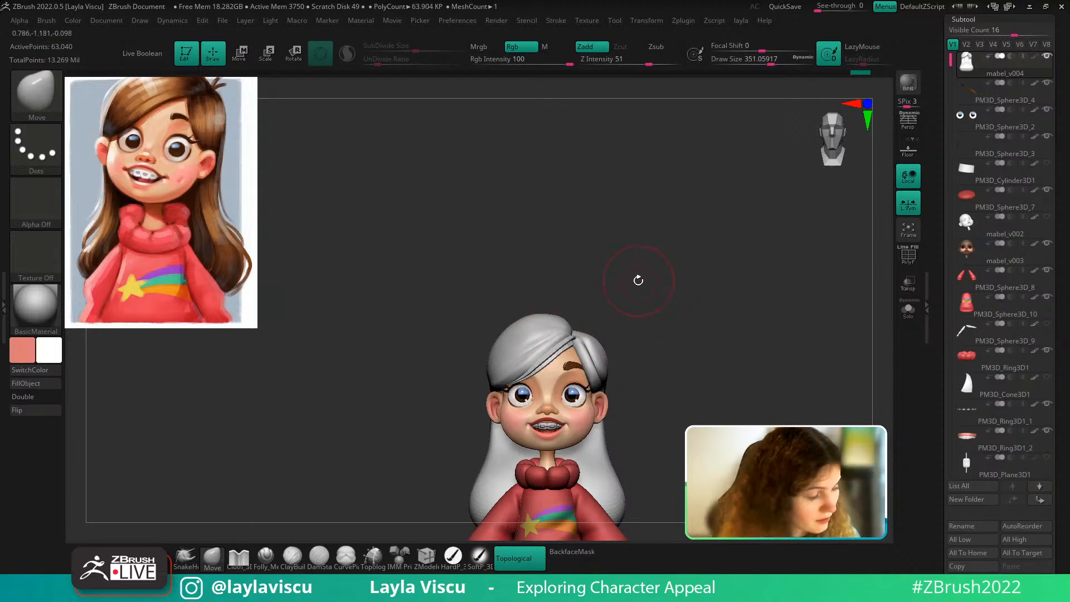
# Choose the Folly_Hair brush, sculpt a strand stroke on the side lock above the ear and smooth it
pyautogui.press('b')
pyautogui.press('h')
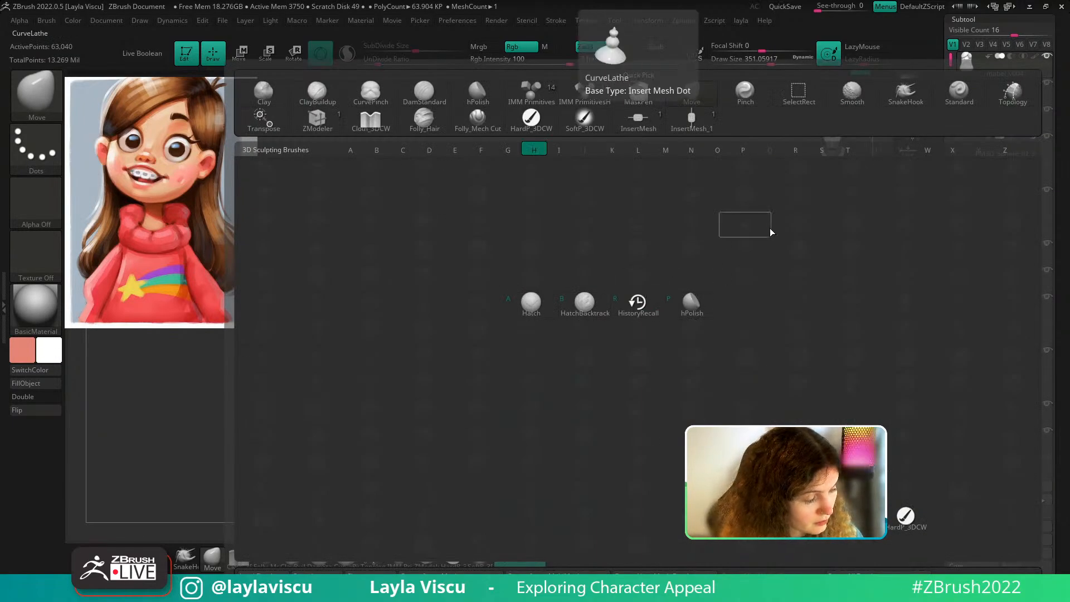
pyautogui.press('b')
pyautogui.press('f')
pyautogui.press('h')
pyautogui.moveTo(708, 297)
pyautogui.mouseDown()
pyautogui.moveTo(643, 337)
pyautogui.moveTo(704, 306)
pyautogui.mouseUp()
pyautogui.moveTo(674, 347); pyautogui.dragTo(641, 357)
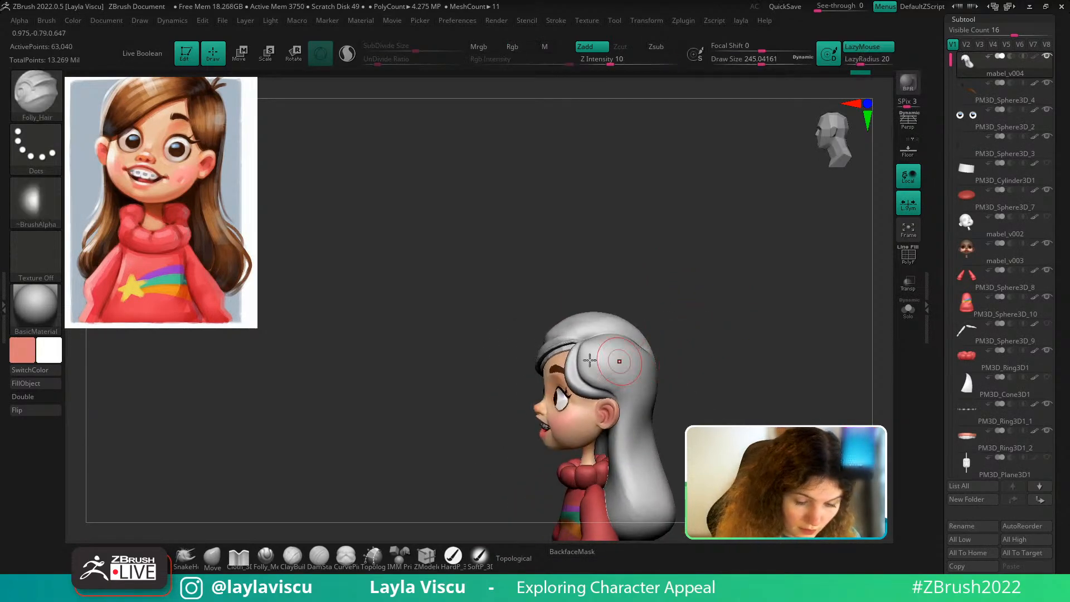
pyautogui.moveTo(617, 397); pyautogui.dragTo(619, 400)
pyautogui.moveTo(703, 341)
pyautogui.mouseDown()
pyautogui.moveTo(780, 341)
pyautogui.moveTo(681, 390)
pyautogui.mouseUp()
pyautogui.moveTo(602, 349)
pyautogui.keyDown('shift'); pyautogui.mouseDown()
pyautogui.moveTo(596, 337)
pyautogui.moveTo(633, 399)
pyautogui.mouseUp(); pyautogui.keyUp('shift')
pyautogui.moveTo(711, 346); pyautogui.dragTo(772, 346)
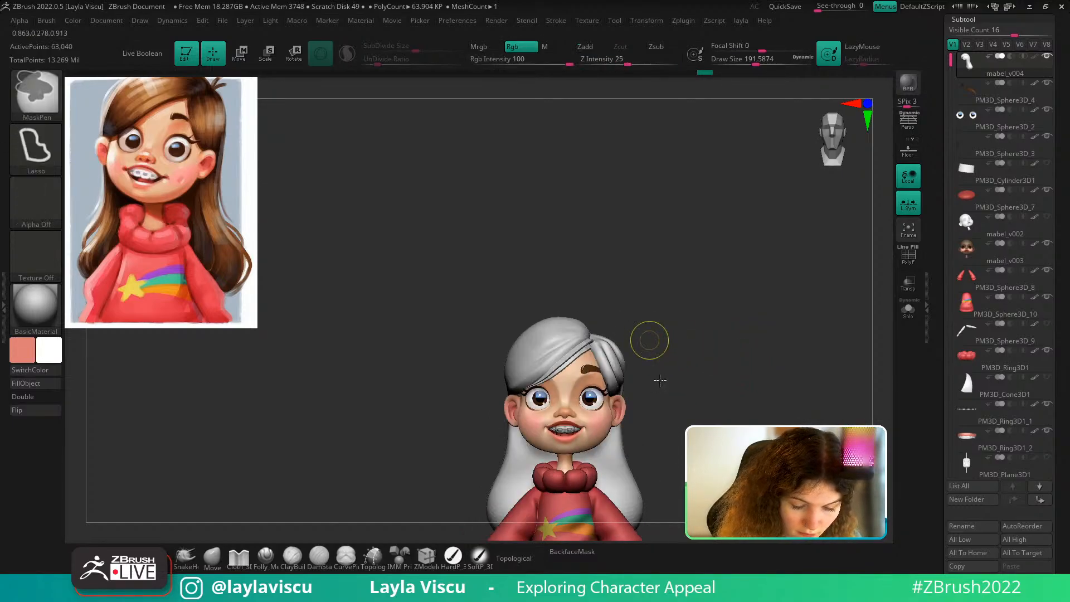
# Undo the last side lock change and sculpt another strand stroke from the parting down toward the ear
pyautogui.keyDown('ctrl'); pyautogui.moveTo(662, 379); pyautogui.dragTo(669, 429, button='right'); pyautogui.keyUp('ctrl')
pyautogui.moveTo(708, 385); pyautogui.dragTo(672, 375)
pyautogui.hotkey('ctrl', 'z')
pyautogui.moveTo(593, 334)
pyautogui.mouseDown()
pyautogui.moveTo(634, 403)
pyautogui.moveTo(595, 355)
pyautogui.moveTo(639, 435)
pyautogui.mouseUp()
pyautogui.moveTo(712, 363)
pyautogui.keyDown('shift'); pyautogui.mouseDown()
pyautogui.moveTo(729, 410)
pyautogui.moveTo(717, 345)
pyautogui.mouseUp(); pyautogui.keyUp('shift')
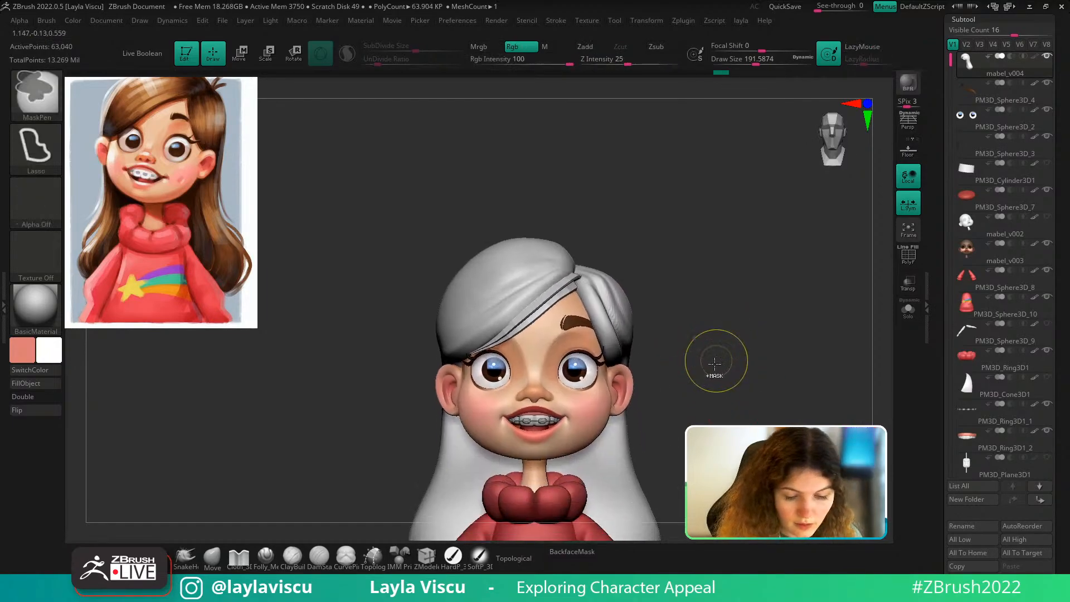
# Isolate the narrow strip polygroup along the edge of the bangs and split it from the remaining hair into a separate subtool
pyautogui.click(212, 557)
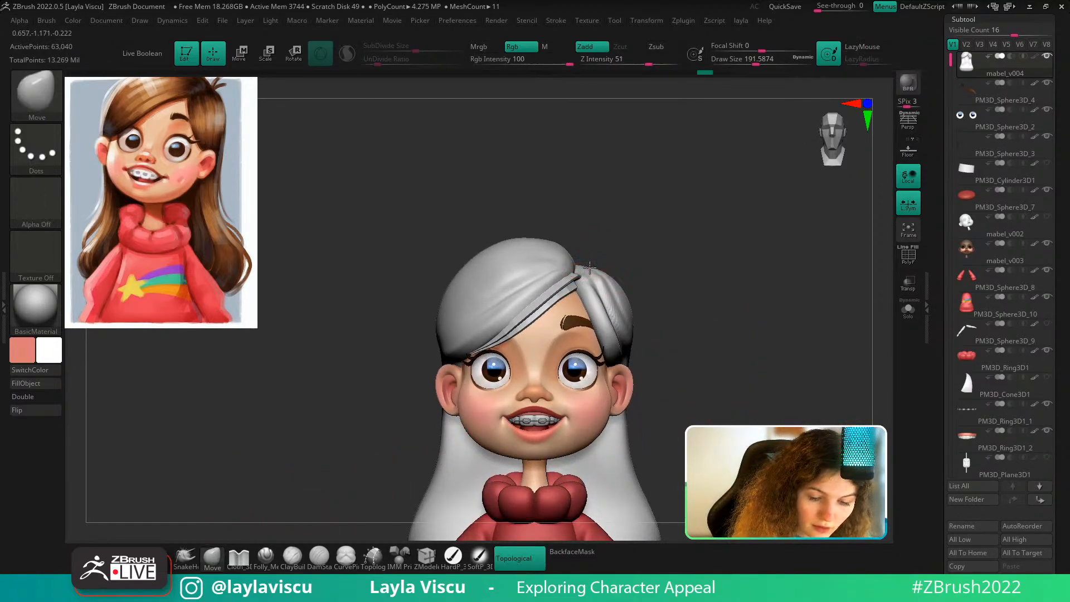
pyautogui.hotkey('shift', 'f')
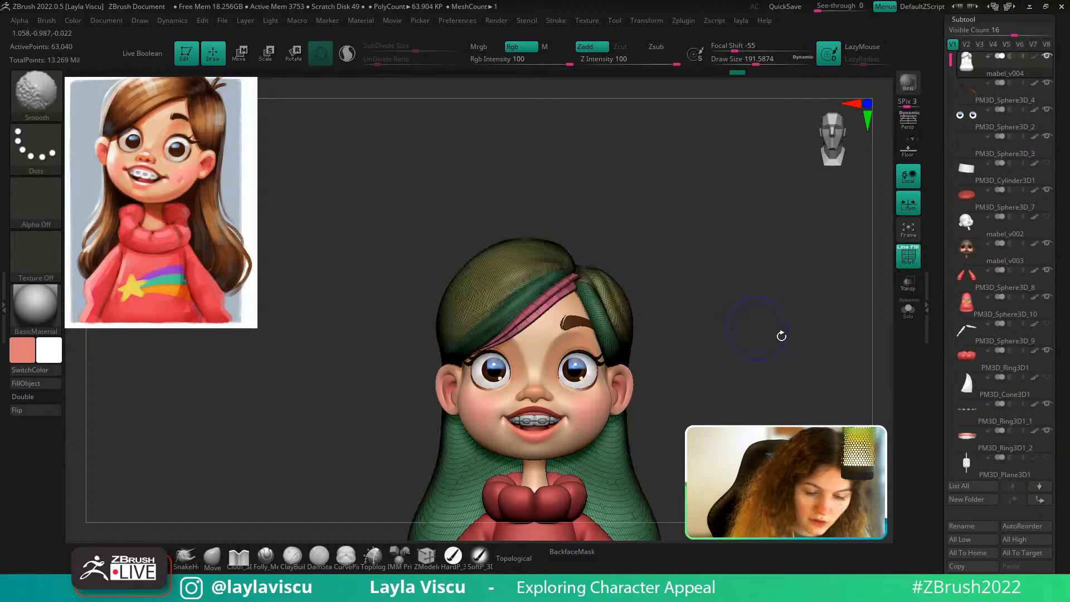
pyautogui.hotkey('shift', 'f')
pyautogui.keyDown('ctrl'); pyautogui.keyDown('shift'); pyautogui.click(549, 305); pyautogui.keyUp('shift'); pyautogui.keyUp('ctrl')
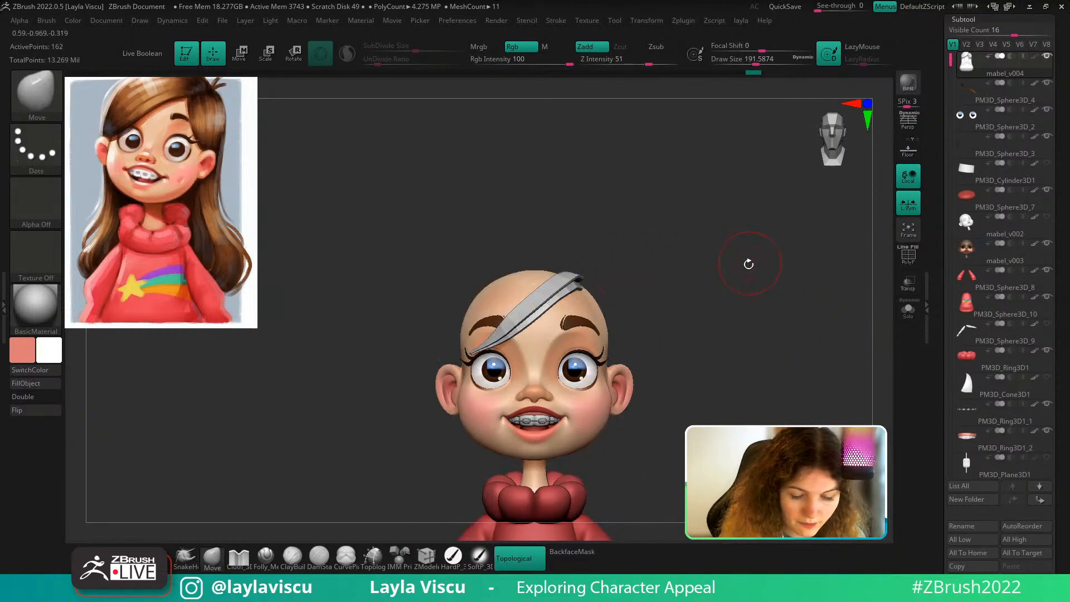
pyautogui.press('space')
pyautogui.click(721, 384)
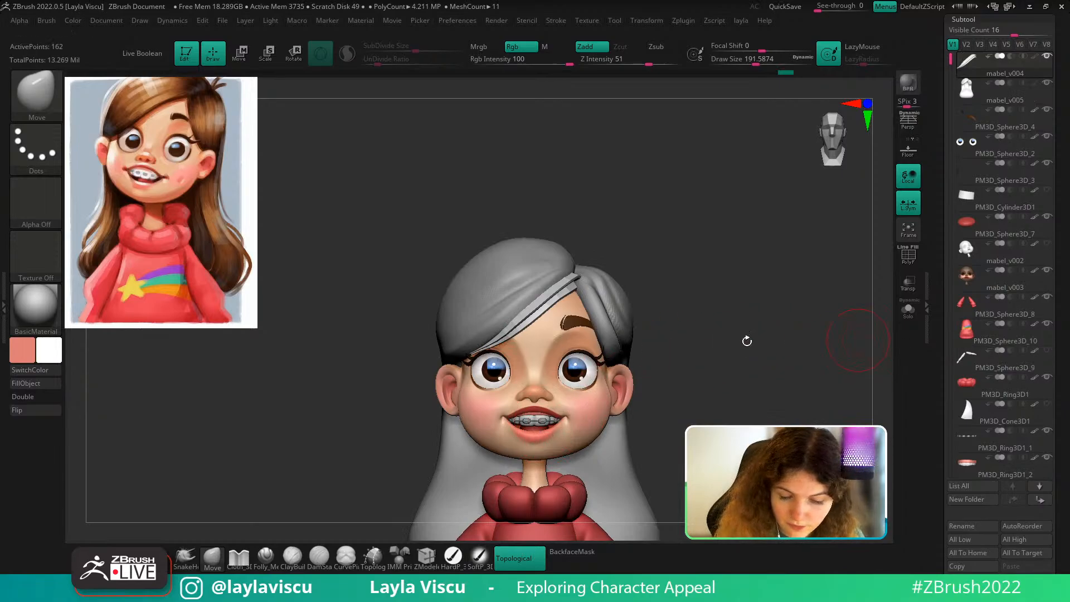
# Select the main hair subtool and ZRemesh it with a target polygon count of about 2.16
pyautogui.moveTo(645, 360)
pyautogui.keyDown('alt'); pyautogui.mouseDown()
pyautogui.moveTo(662, 373)
pyautogui.moveTo(632, 350)
pyautogui.mouseUp(); pyautogui.keyUp('alt')
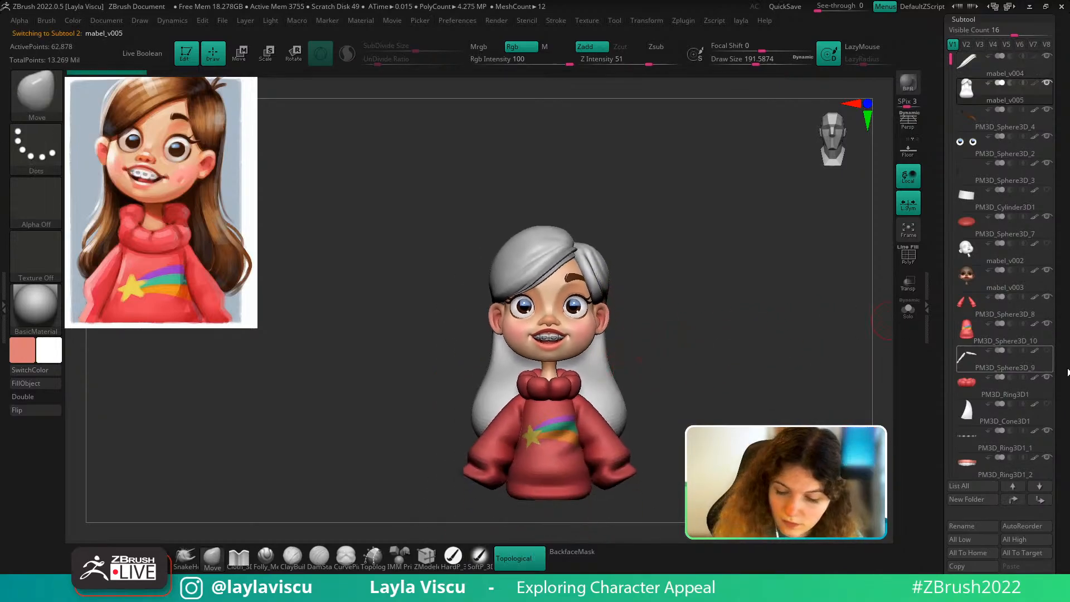
pyautogui.scroll(-10, 957, 471)
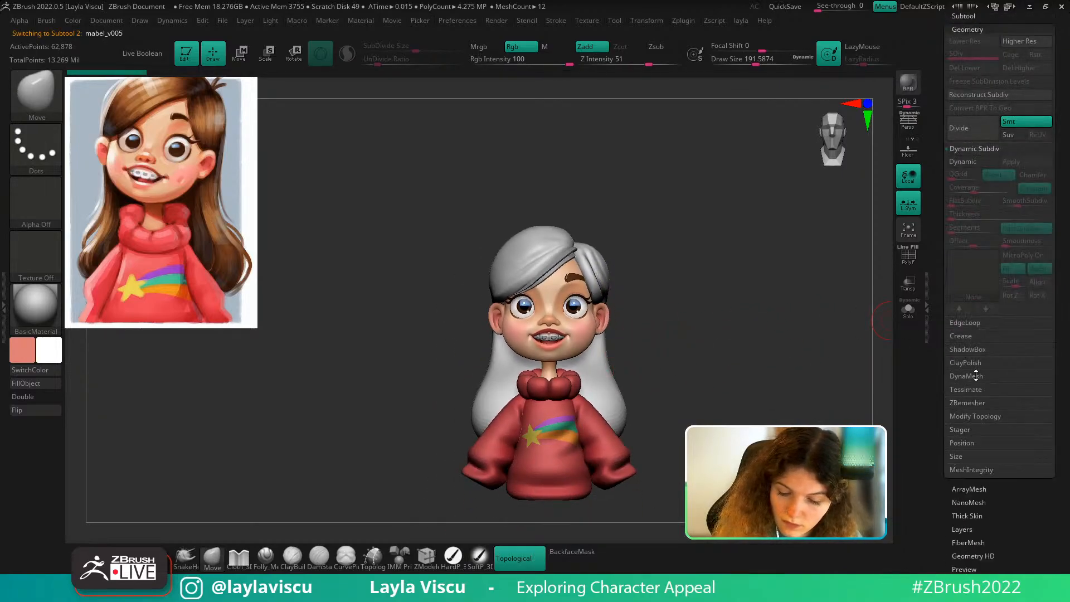
pyautogui.click(969, 402)
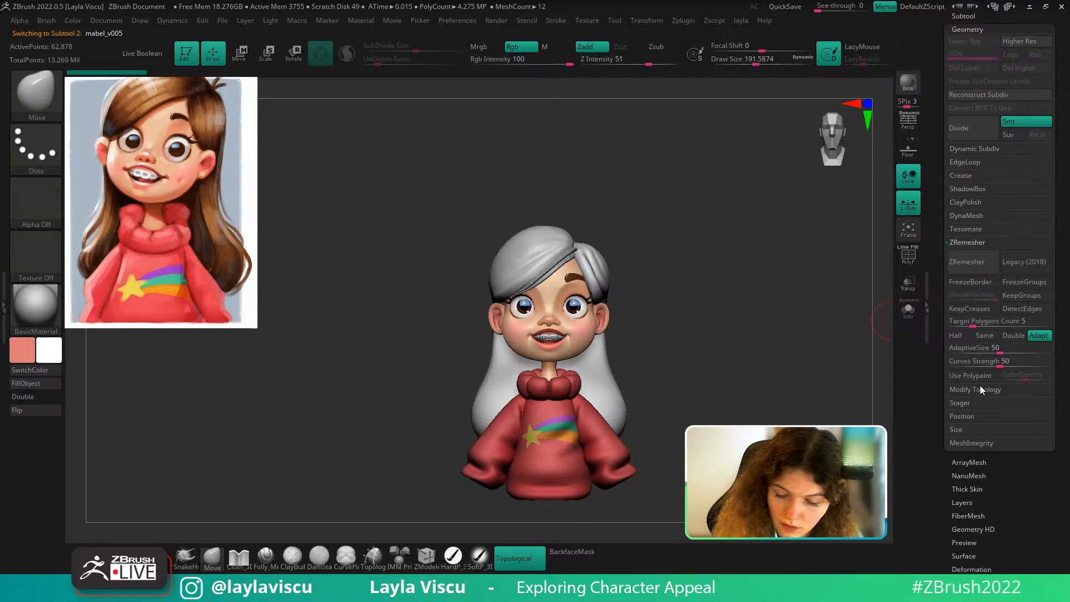
pyautogui.click(970, 268)
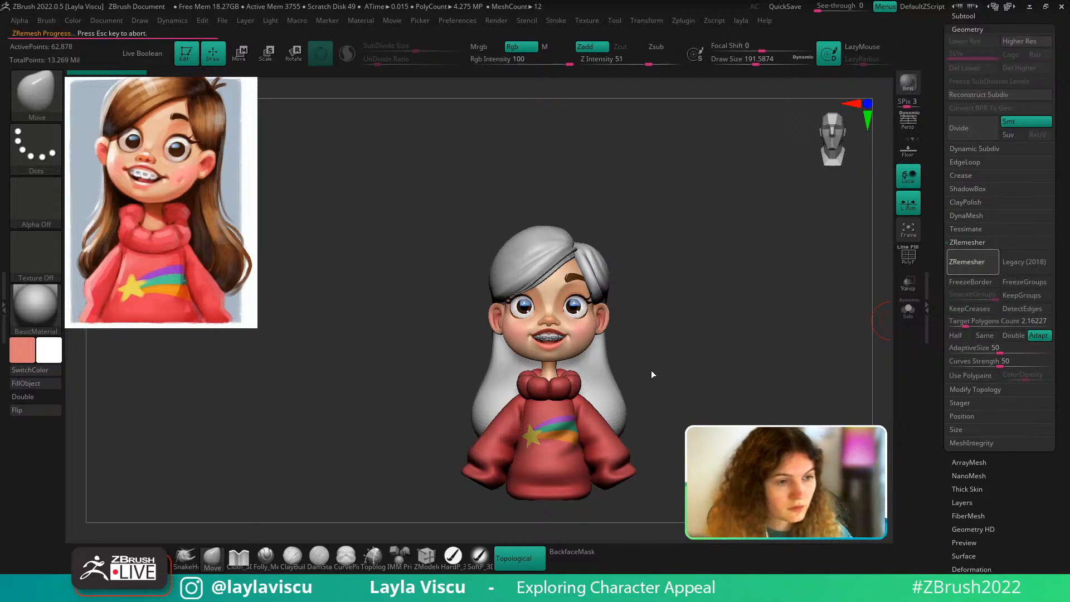
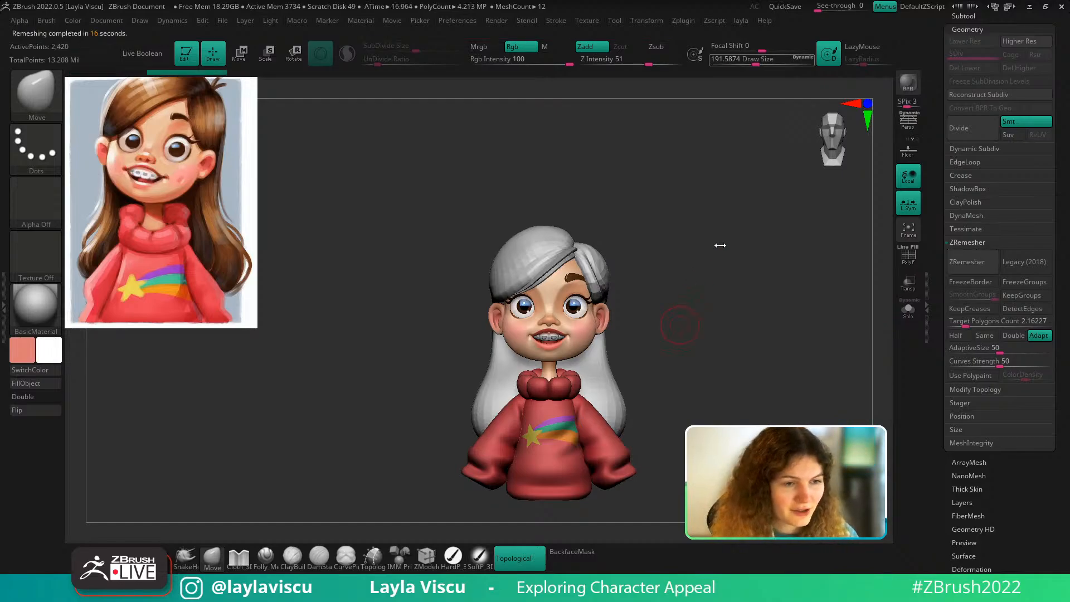
# Turn on Dynamic subdivision for the remeshed hair and divide its geometry to subdivision level 2
pyautogui.moveTo(717, 337); pyautogui.dragTo(693, 362)
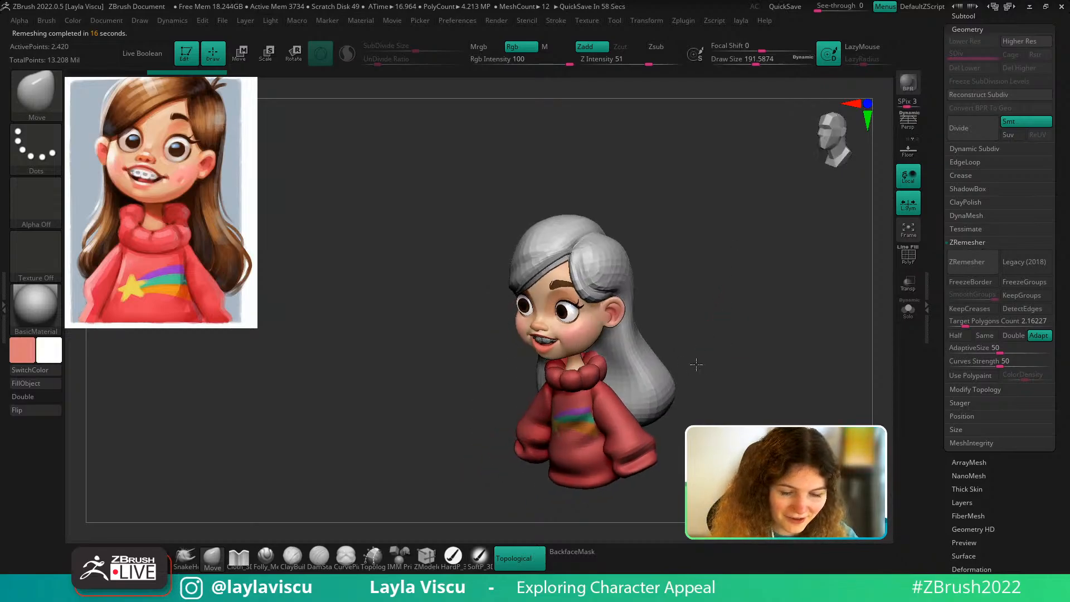
pyautogui.hotkey('shift', 'f')
pyautogui.click(985, 149)
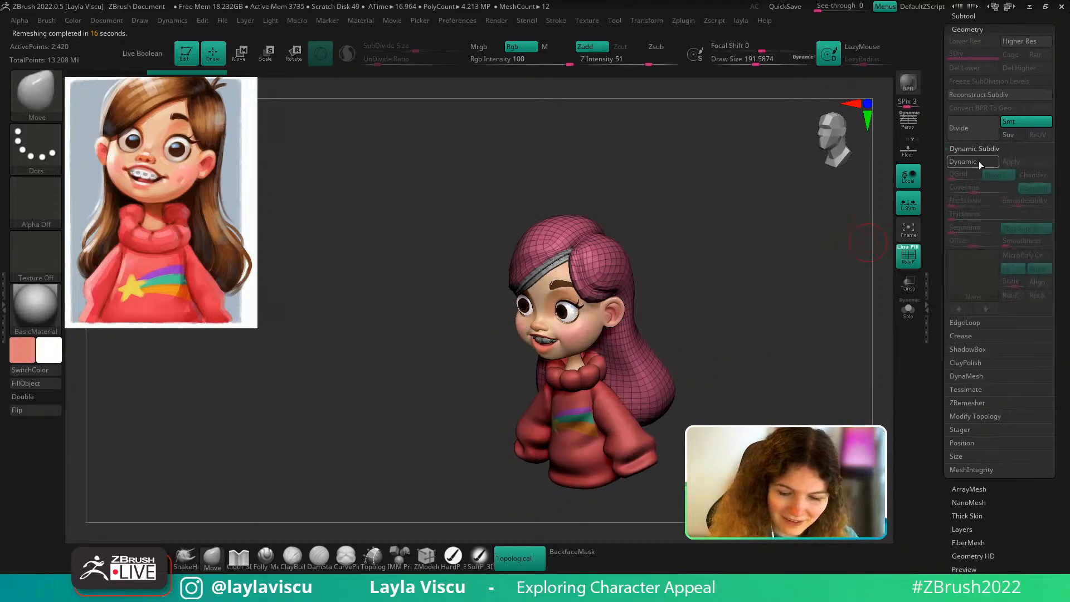
pyautogui.click(978, 162)
pyautogui.hotkey('shift', 'f')
pyautogui.keyDown('shift'); pyautogui.moveTo(721, 263); pyautogui.dragTo(689, 353); pyautogui.keyUp('shift')
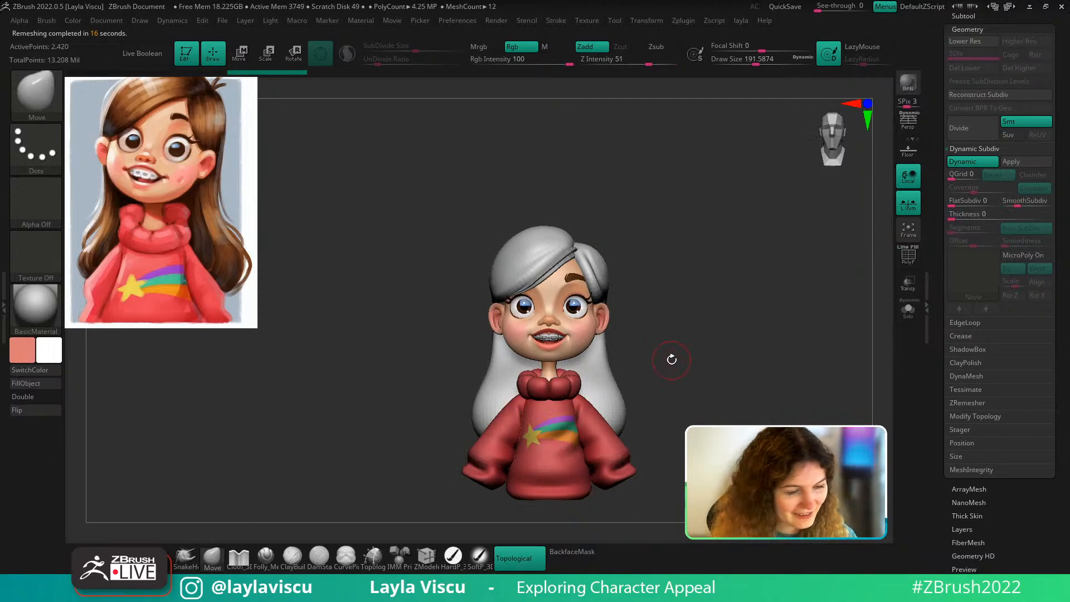
pyautogui.hotkey('ctrl', 'd')
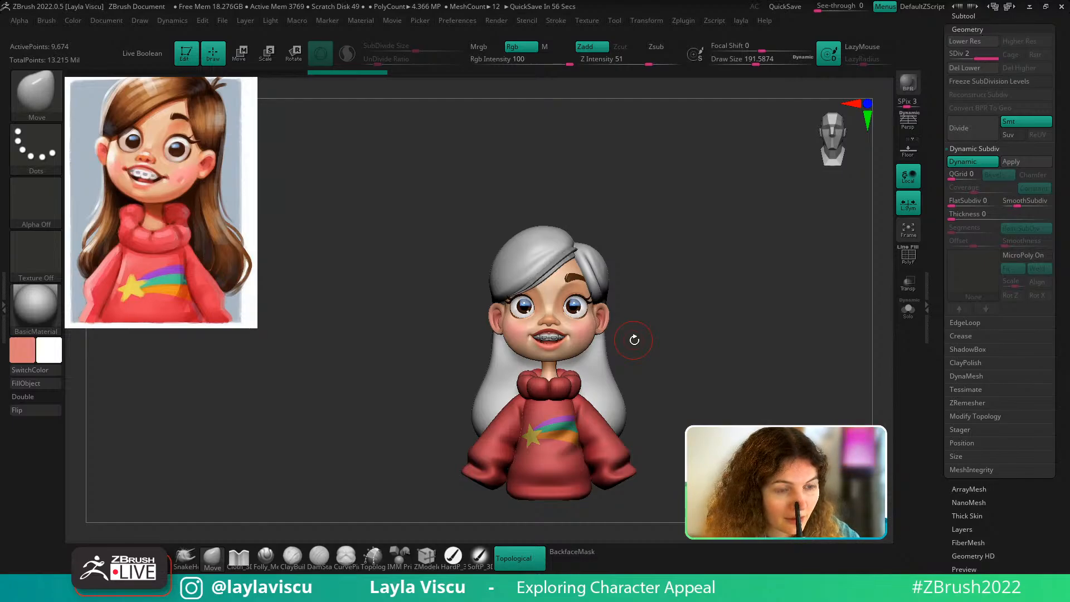
# Switch to the Folly_Hair brush, set its draw size to about 145 and raise the hair to subdivision level 3
pyautogui.moveTo(670, 285); pyautogui.dragTo(641, 328, button='right')
pyautogui.keyDown('ctrl'); pyautogui.moveTo(641, 327); pyautogui.dragTo(703, 301, button='right'); pyautogui.keyUp('ctrl')
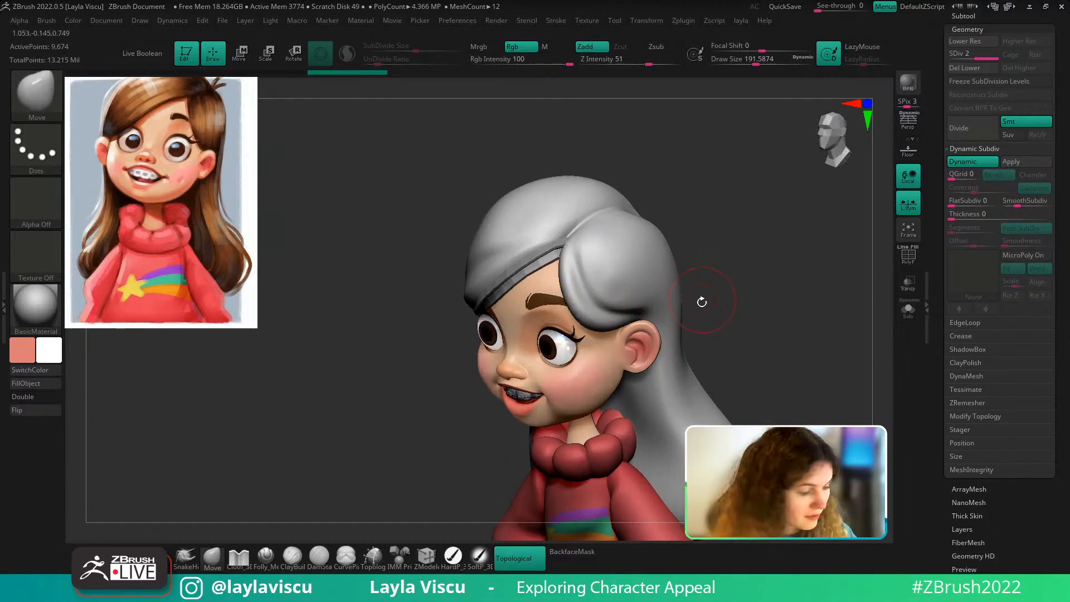
pyautogui.press('b')
pyautogui.press('f')
pyautogui.press('h')
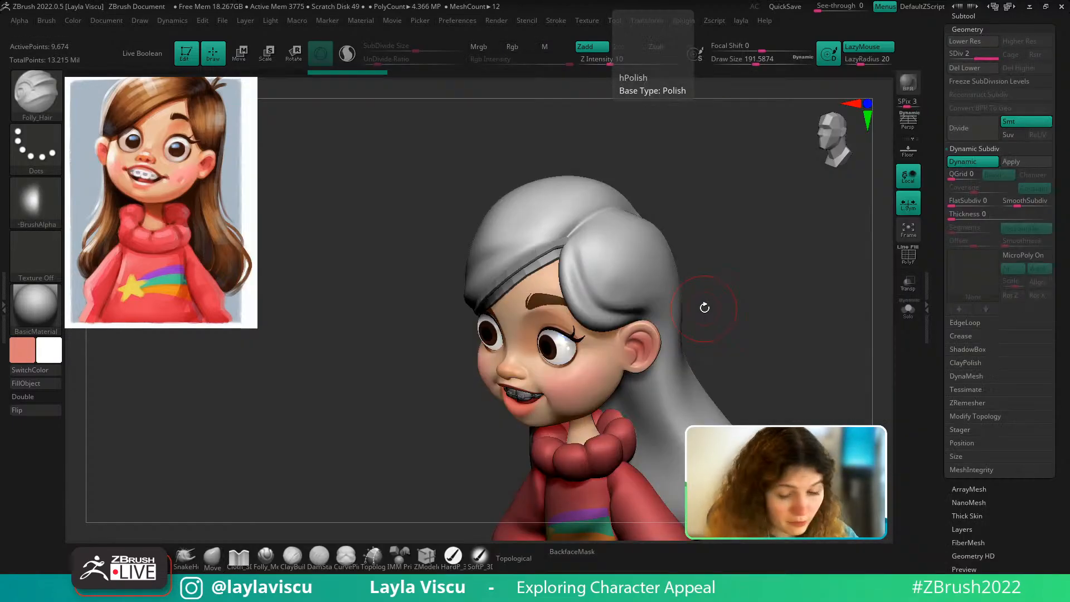
pyautogui.moveTo(730, 256); pyautogui.dragTo(671, 294, button='right')
pyautogui.press('s')
pyautogui.moveTo(646, 301); pyautogui.dragTo(638, 297)
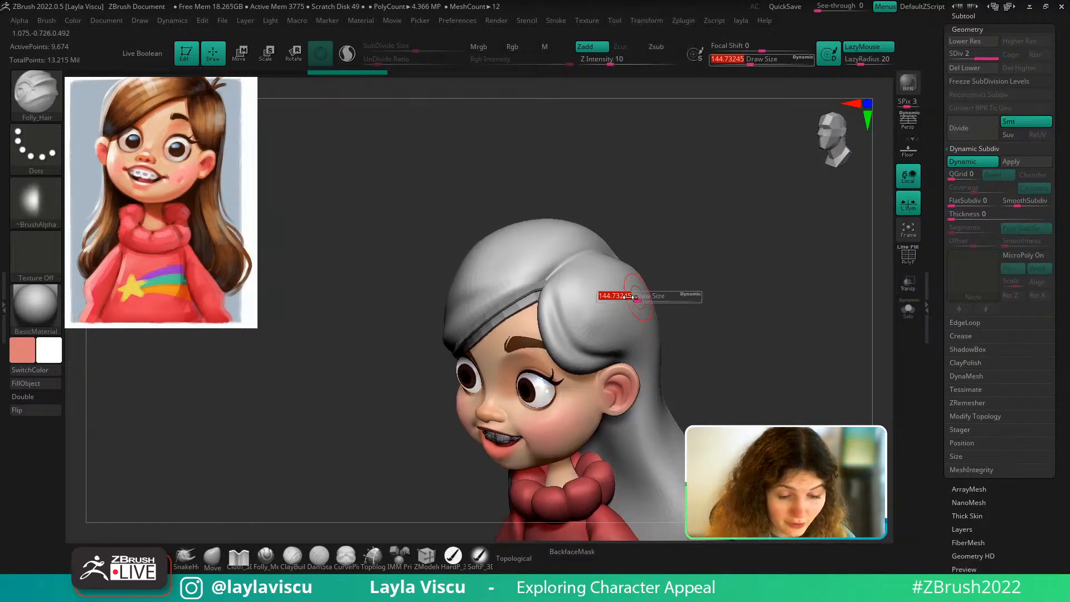
pyautogui.press('d')
# Try short Folly_Hair strokes on the side lock beside the parting, undoing each attempt
pyautogui.moveTo(657, 239); pyautogui.dragTo(630, 261, button='right')
pyautogui.moveTo(551, 271)
pyautogui.mouseDown()
pyautogui.moveTo(565, 348)
pyautogui.moveTo(552, 283)
pyautogui.mouseUp()
pyautogui.hotkey('ctrl', 'z')
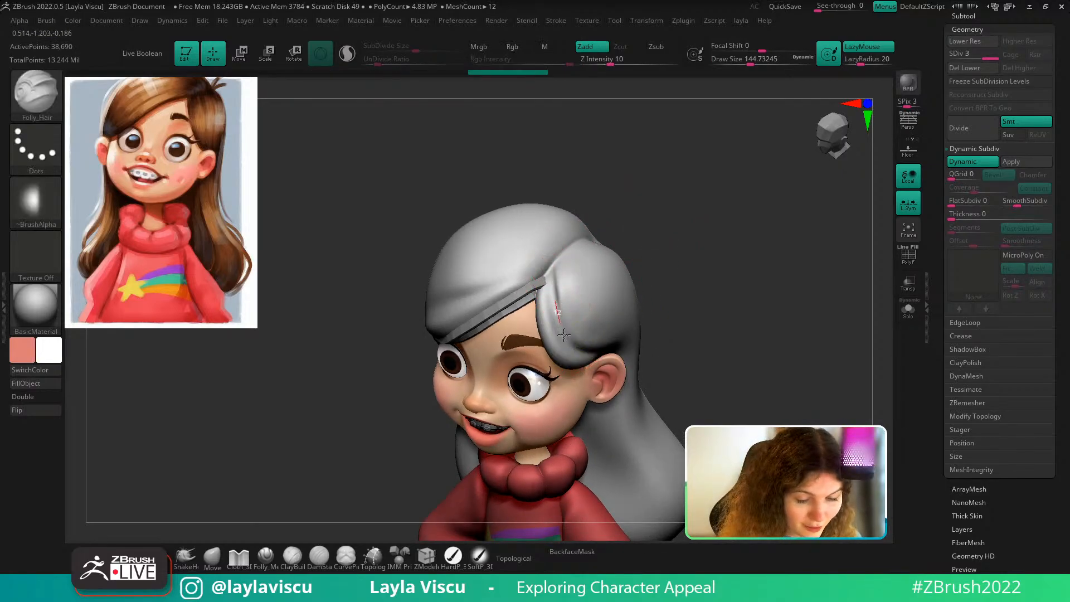
pyautogui.moveTo(565, 334); pyautogui.dragTo(565, 336)
pyautogui.hotkey('ctrl', 'z')
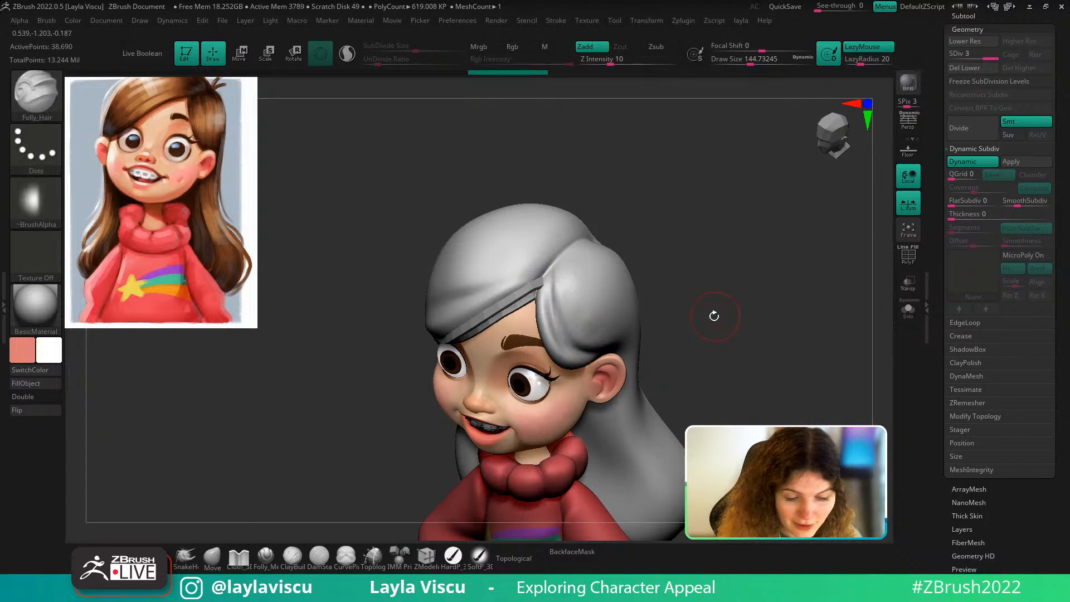
pyautogui.moveTo(714, 317); pyautogui.dragTo(703, 295)
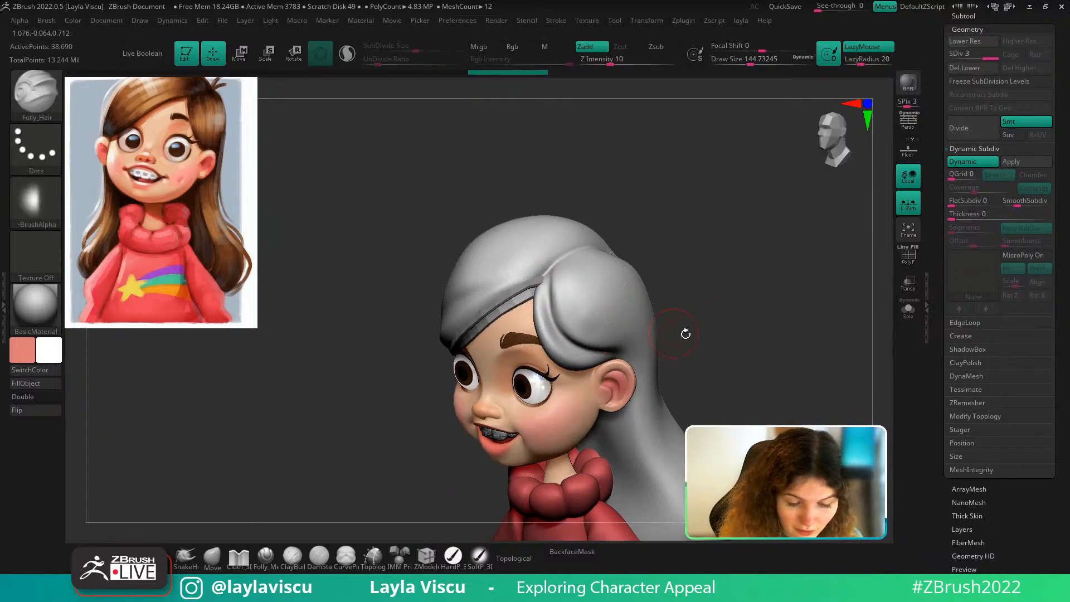
pyautogui.moveTo(716, 330); pyautogui.dragTo(674, 361)
pyautogui.keyDown('ctrl'); pyautogui.moveTo(674, 362); pyautogui.dragTo(629, 310, button='right'); pyautogui.keyUp('ctrl')
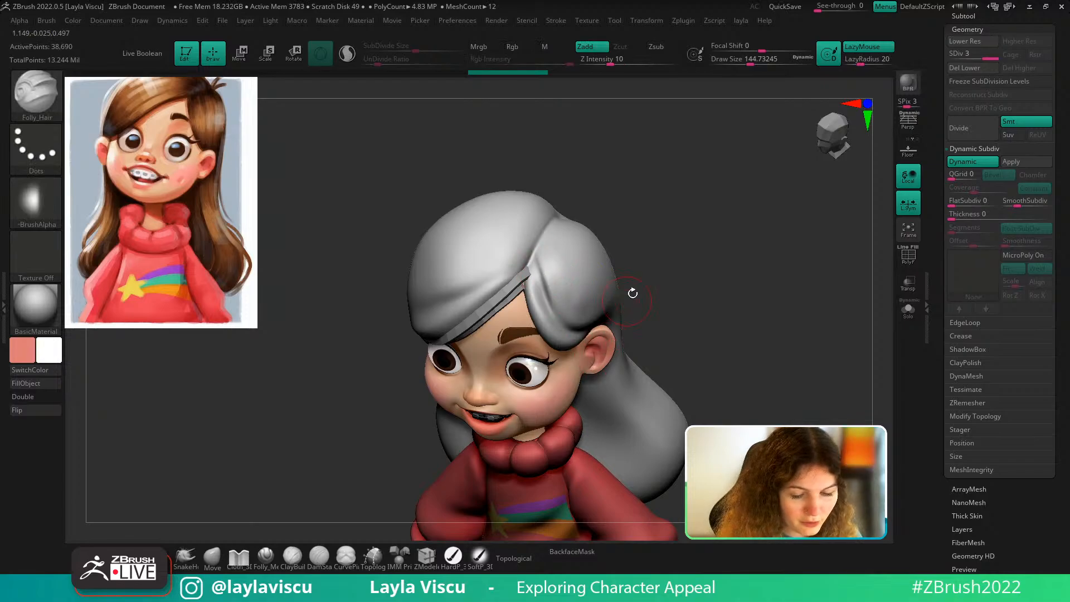
# Show the hair's wireframe, return to its lowest subdivision level, delete the higher levels and turn off Dynamic subdivision
pyautogui.moveTo(661, 256); pyautogui.dragTo(651, 237)
pyautogui.hotkey('shift', 'f')
pyautogui.hotkey('shift', 'd')
pyautogui.hotkey('shift', 'd')
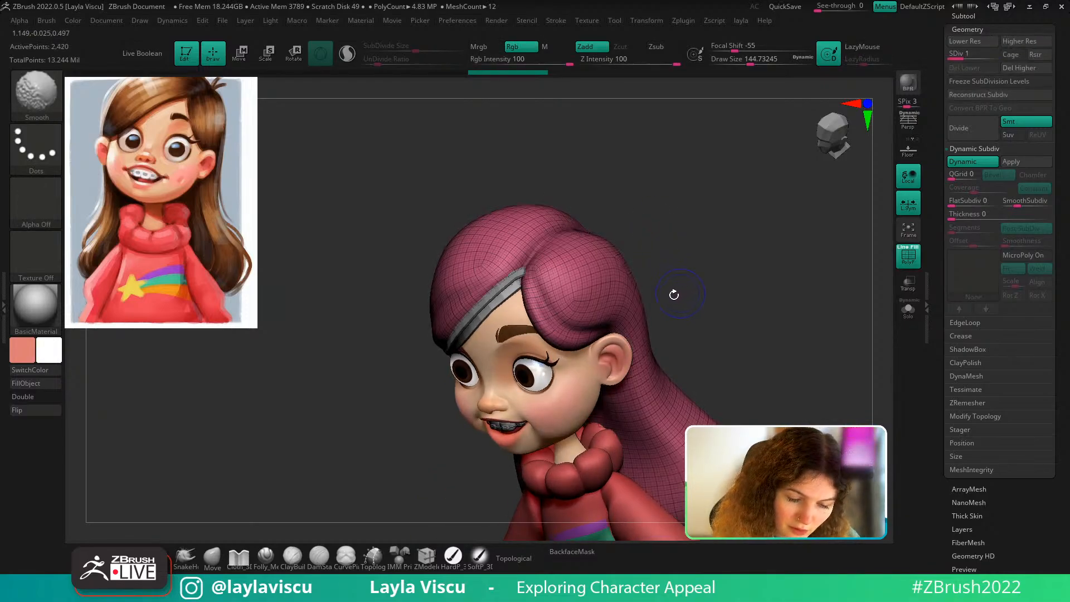
pyautogui.moveTo(695, 277); pyautogui.dragTo(745, 272)
pyautogui.click(1010, 68)
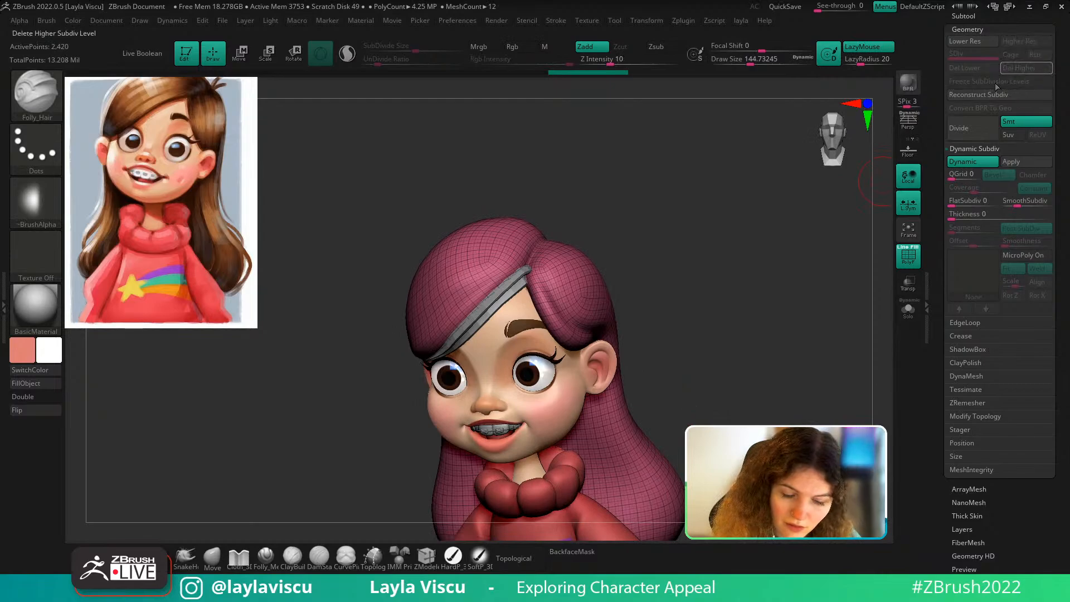
pyautogui.moveTo(824, 229); pyautogui.dragTo(757, 239)
pyautogui.click(967, 160)
# Choose the ZRemesherGuides brush, isolate the hair and draw two guide curves from the parting down the side to the tips
pyautogui.moveTo(821, 265); pyautogui.dragTo(770, 272)
pyautogui.keyDown('ctrl'); pyautogui.moveTo(768, 274); pyautogui.dragTo(754, 312, button='right'); pyautogui.keyUp('ctrl')
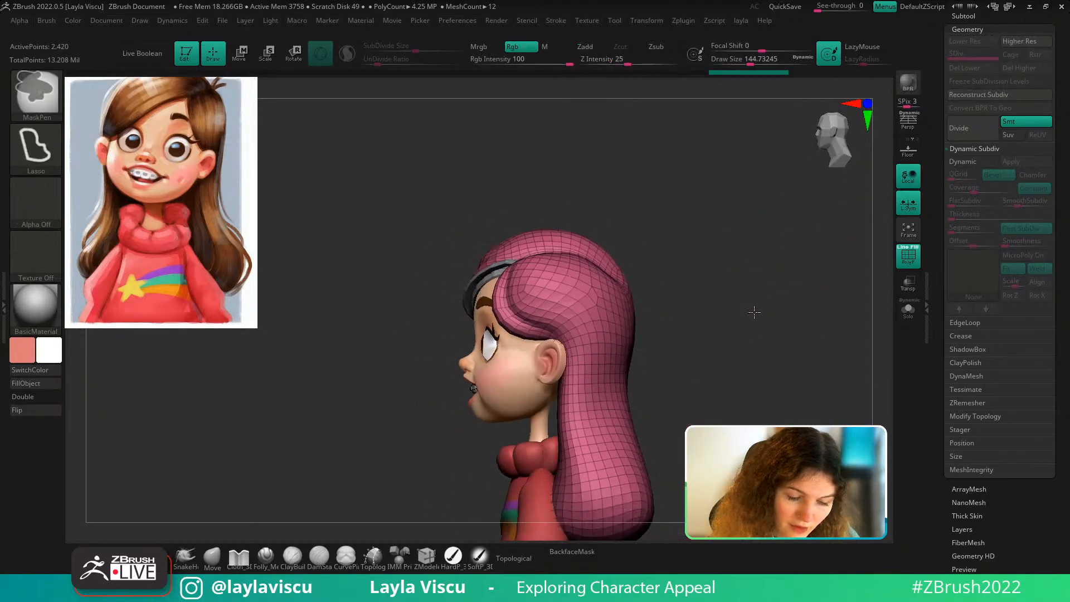
pyautogui.press('b')
pyautogui.press('z')
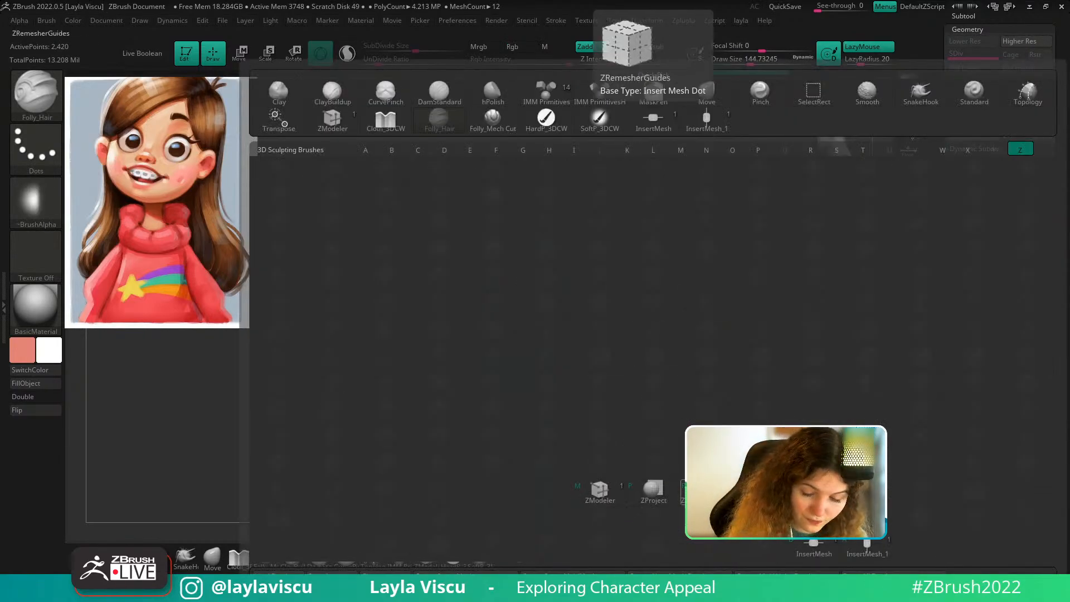
pyautogui.press('r')
pyautogui.click(910, 313)
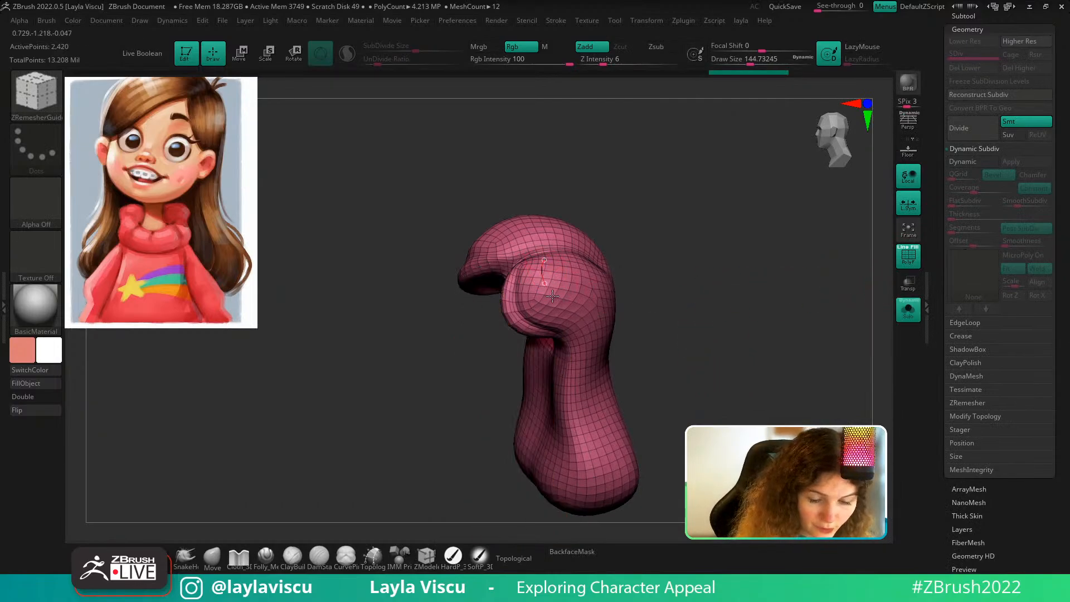
pyautogui.moveTo(576, 394); pyautogui.dragTo(584, 511)
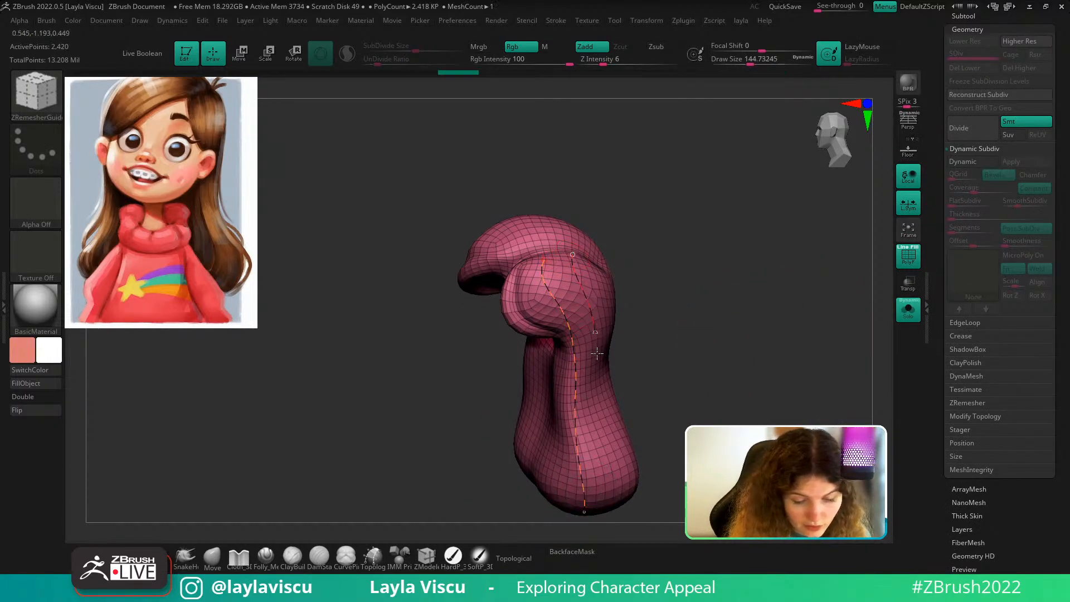
pyautogui.moveTo(597, 353); pyautogui.dragTo(618, 498)
# Draw further ZRemesher guide curves from the end of the parting down the back of the hair to its lower edge
pyautogui.moveTo(725, 362); pyautogui.dragTo(633, 306)
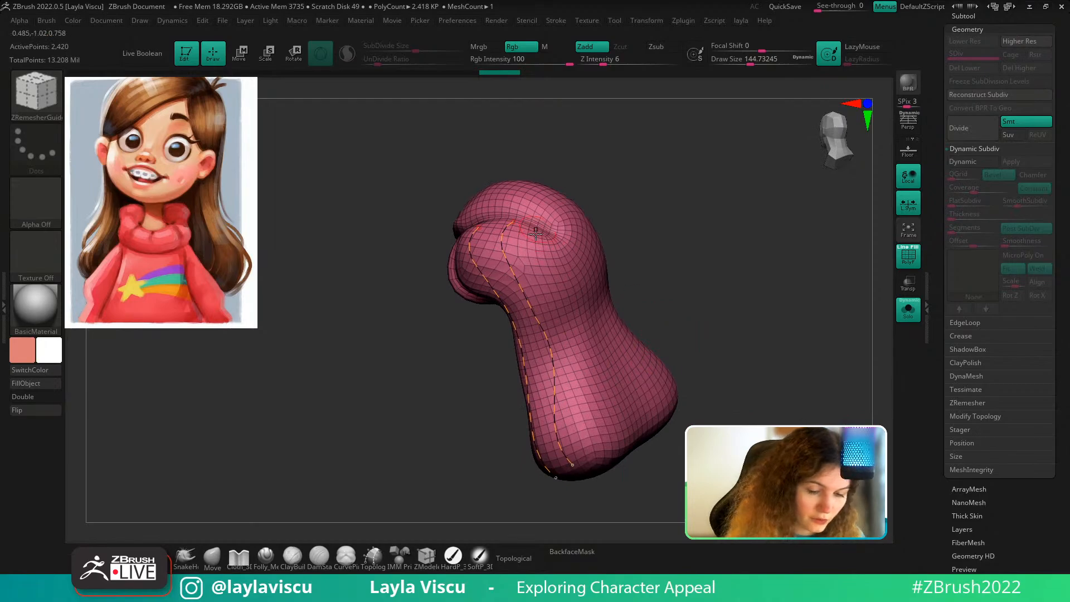
pyautogui.moveTo(728, 352); pyautogui.dragTo(747, 336)
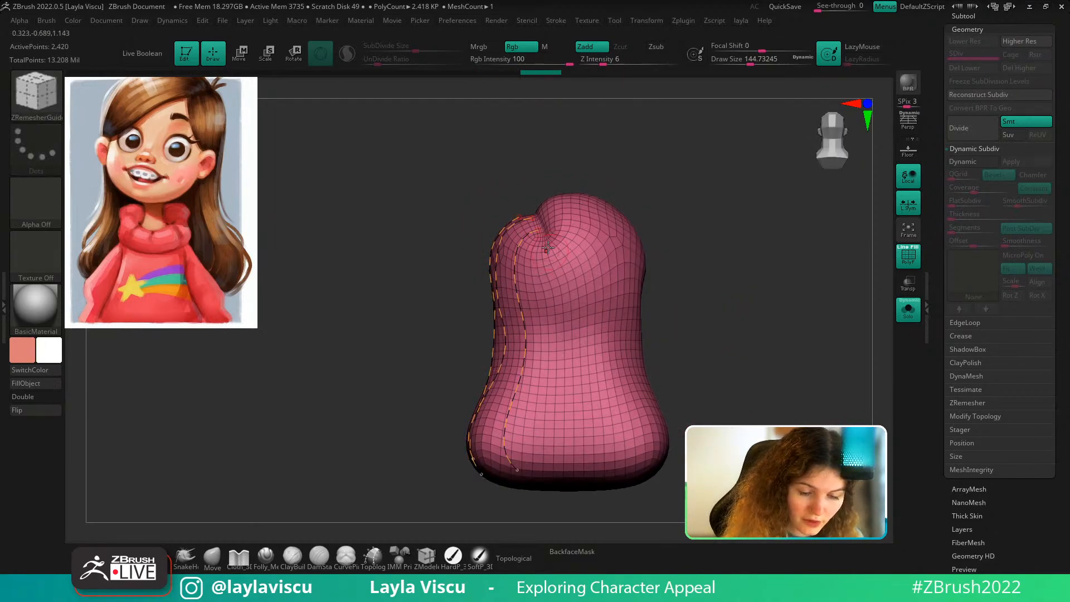
pyautogui.moveTo(569, 458); pyautogui.dragTo(569, 486)
pyautogui.moveTo(612, 411); pyautogui.dragTo(613, 486)
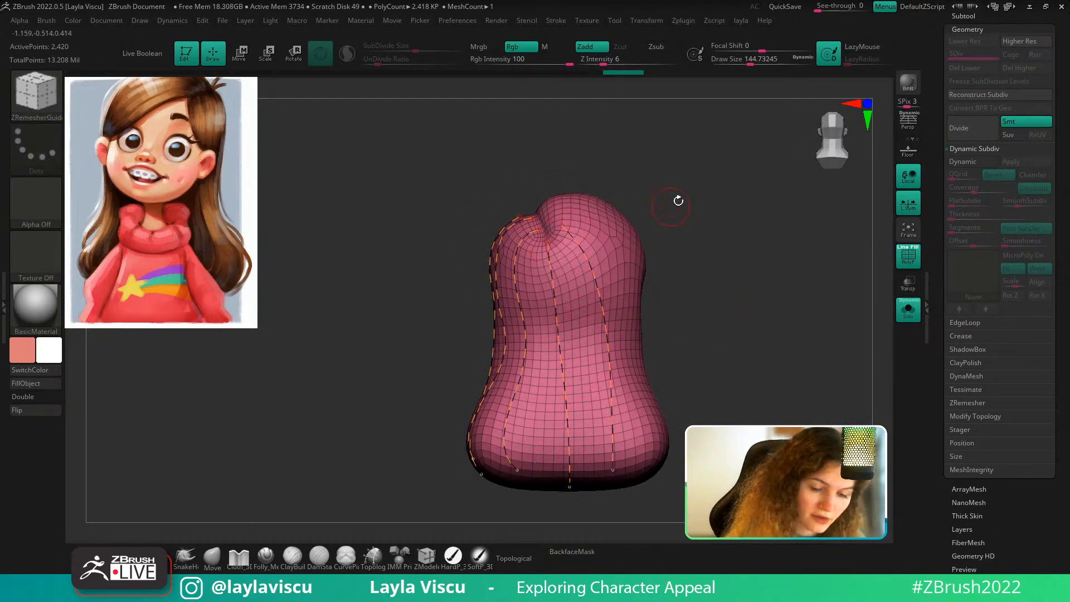
# Draw further ZRemesher guide curves over the crown and down the side of the hair to its lower edge
pyautogui.moveTo(676, 198); pyautogui.dragTo(560, 196)
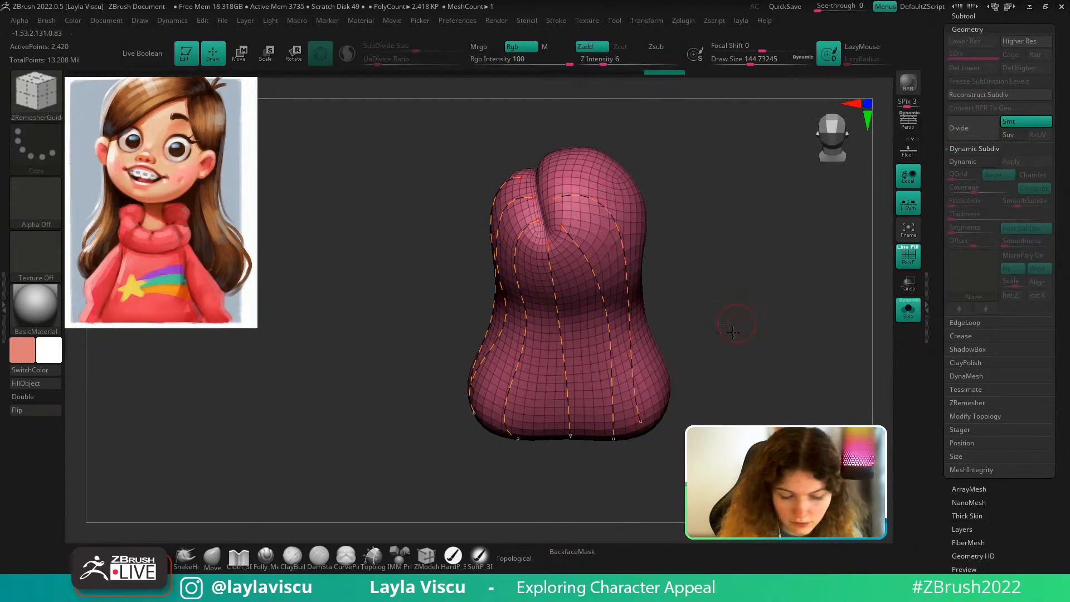
pyautogui.moveTo(729, 329); pyautogui.dragTo(657, 301)
pyautogui.moveTo(621, 236)
pyautogui.mouseDown()
pyautogui.moveTo(638, 249)
pyautogui.moveTo(542, 251)
pyautogui.mouseUp()
pyautogui.moveTo(489, 291); pyautogui.dragTo(480, 302)
pyautogui.moveTo(683, 281); pyautogui.dragTo(766, 240)
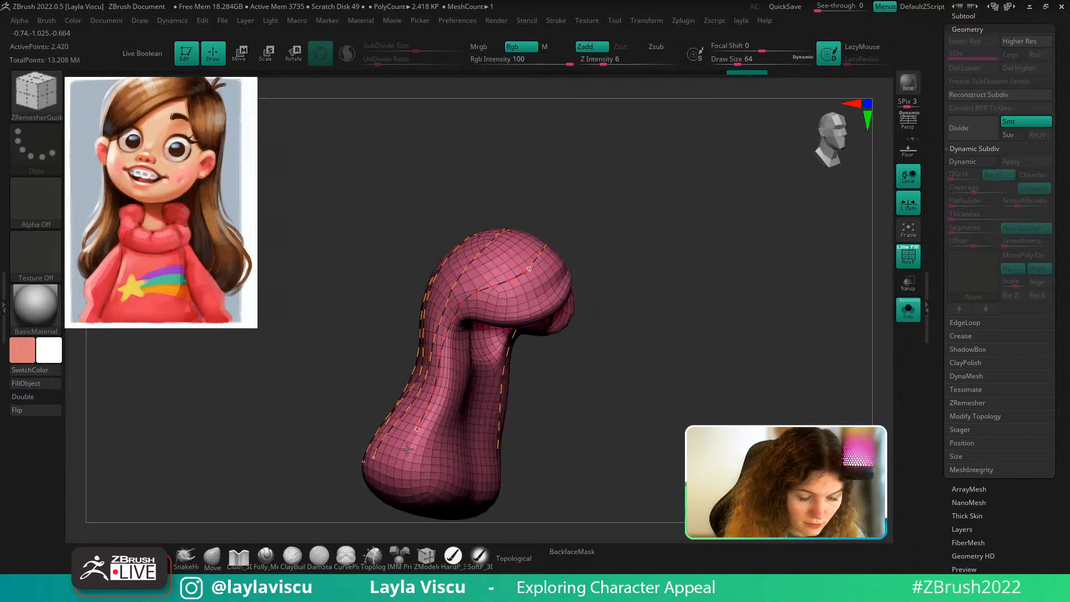
pyautogui.moveTo(407, 449); pyautogui.dragTo(406, 452)
pyautogui.moveTo(772, 341); pyautogui.dragTo(805, 333)
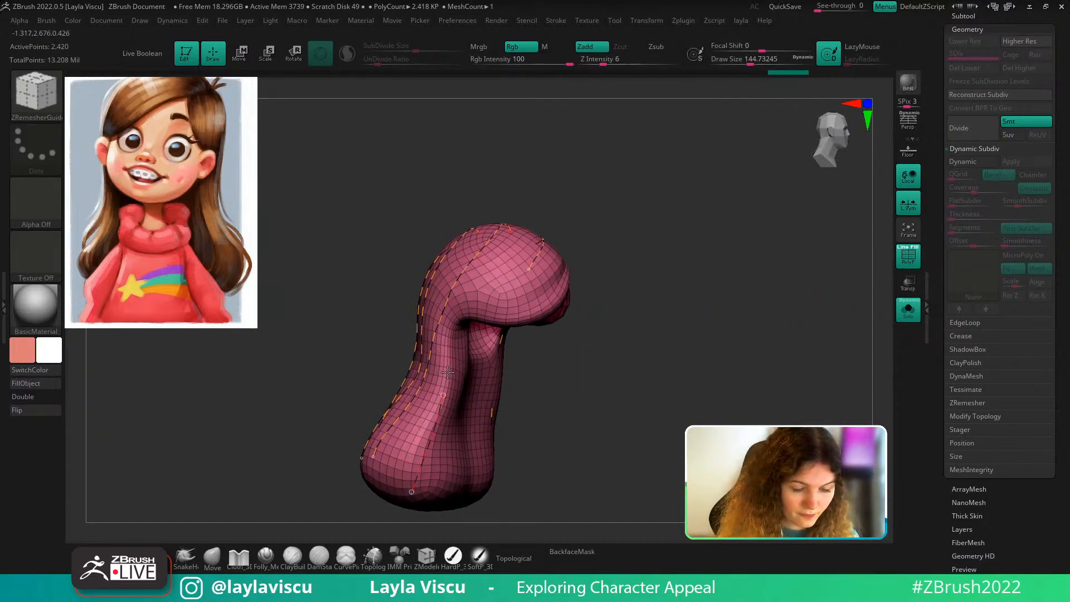
# Remesh the hair with ZRemesher along the guide curves and show the whole character again
pyautogui.moveTo(557, 250); pyautogui.dragTo(831, 253)
pyautogui.click(973, 403)
pyautogui.click(982, 270)
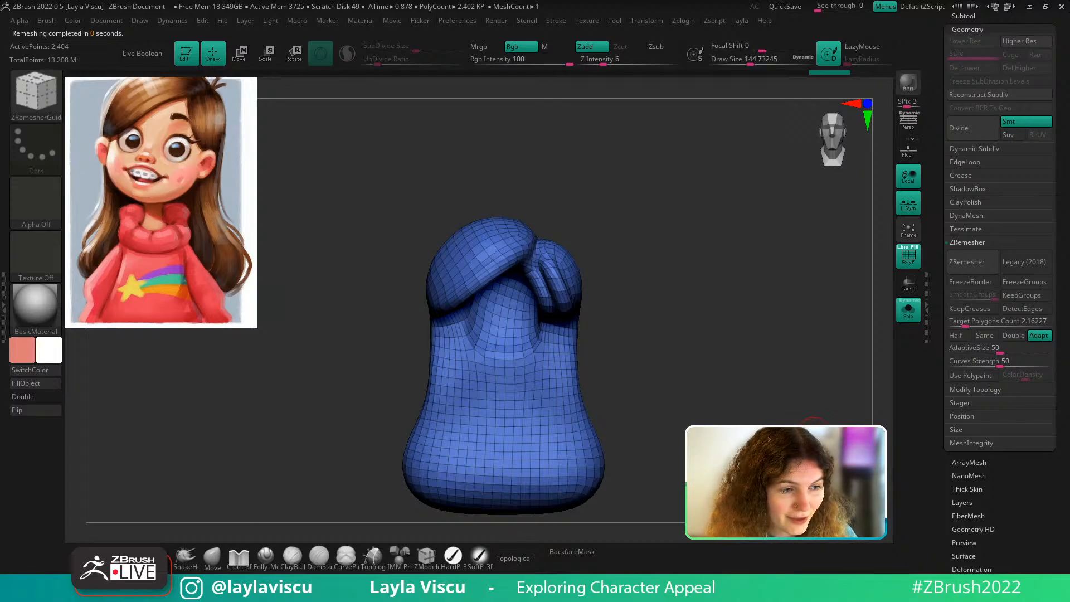
pyautogui.moveTo(807, 357); pyautogui.dragTo(879, 345)
pyautogui.click(907, 312)
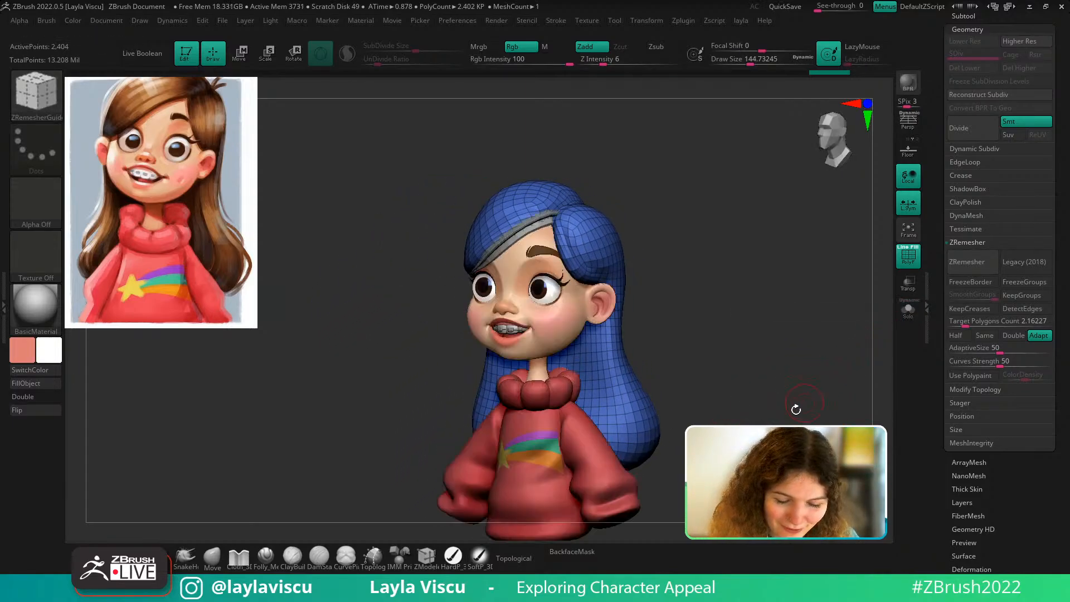
pyautogui.moveTo(795, 409); pyautogui.dragTo(779, 418)
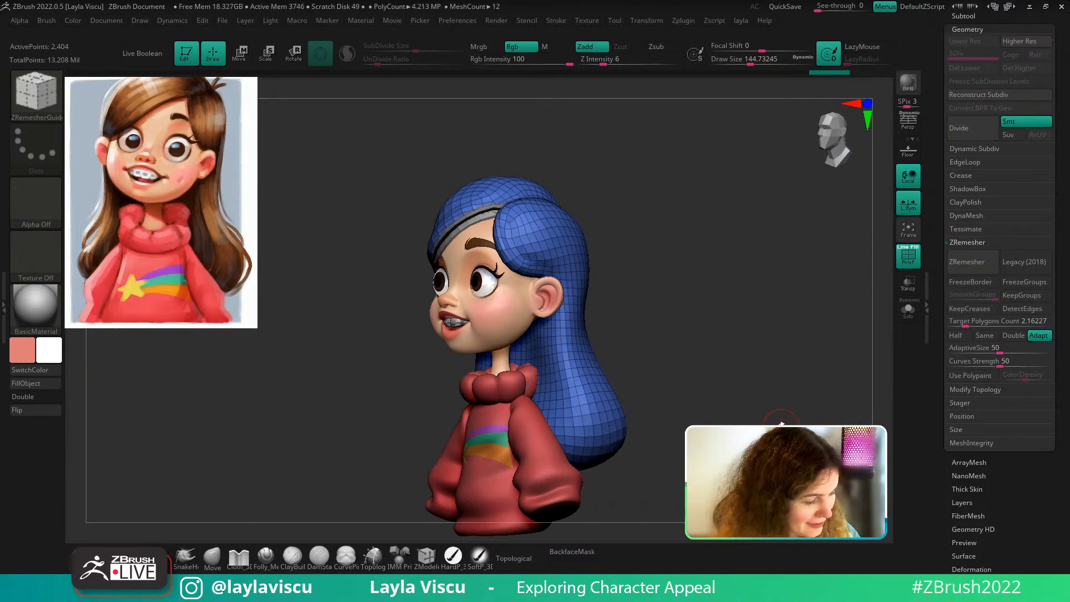
# Choose the Folly_Hair brush, subdivide the remeshed hair to level 3 and hide its wireframe
pyautogui.press('b')
pyautogui.press('f')
pyautogui.press('h')
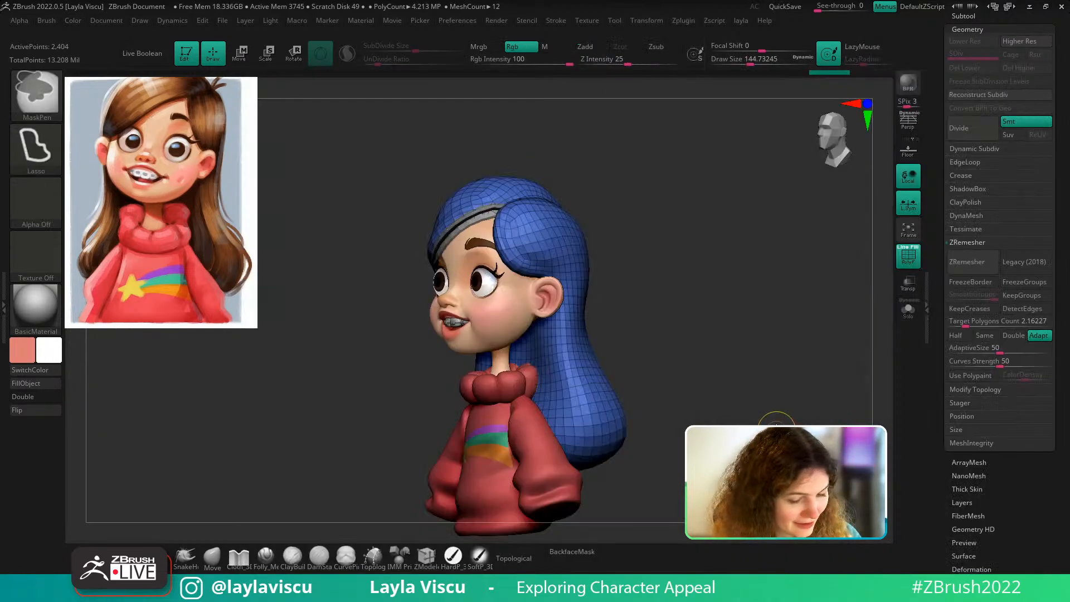
pyautogui.hotkey('ctrl', 'd')
pyautogui.hotkey('shift', 'f')
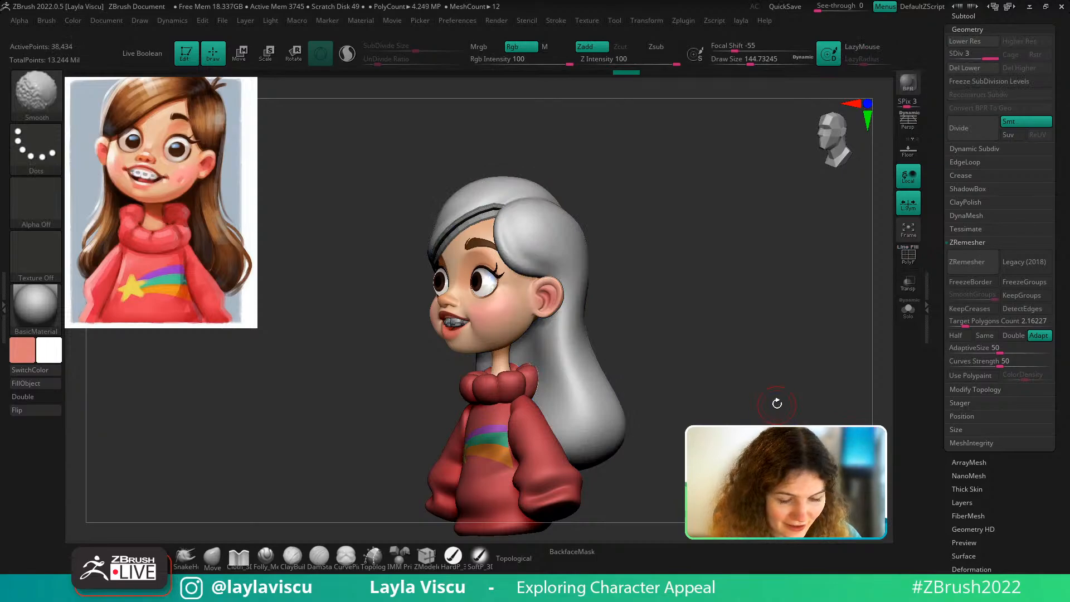
pyautogui.keyDown('shift'); pyautogui.moveTo(777, 403); pyautogui.dragTo(758, 385); pyautogui.keyUp('shift')
pyautogui.moveTo(760, 294)
pyautogui.mouseDown()
pyautogui.moveTo(716, 334)
pyautogui.moveTo(675, 345)
pyautogui.mouseUp()
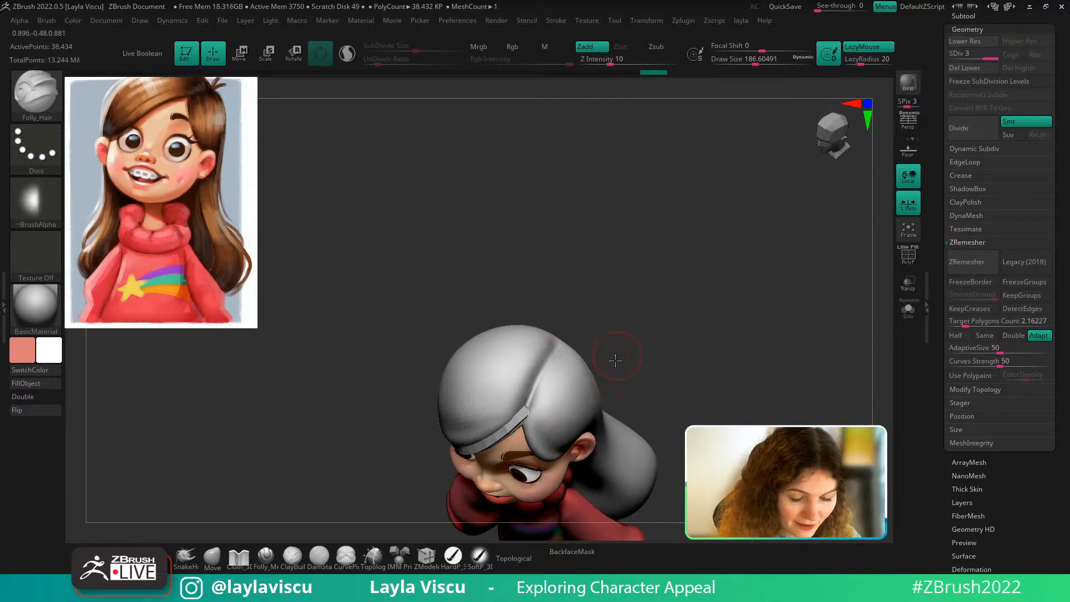
# Show the wireframe, isolate the hair and choose the CurvePinch brush
pyautogui.moveTo(615, 360); pyautogui.dragTo(741, 317)
pyautogui.hotkey('shift', 'f')
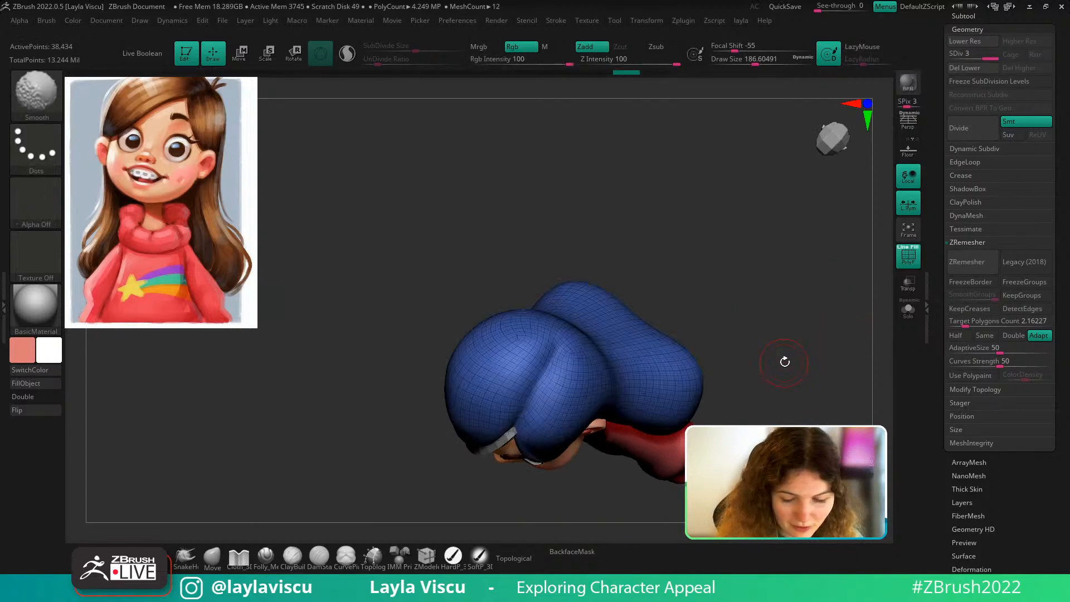
pyautogui.click(909, 310)
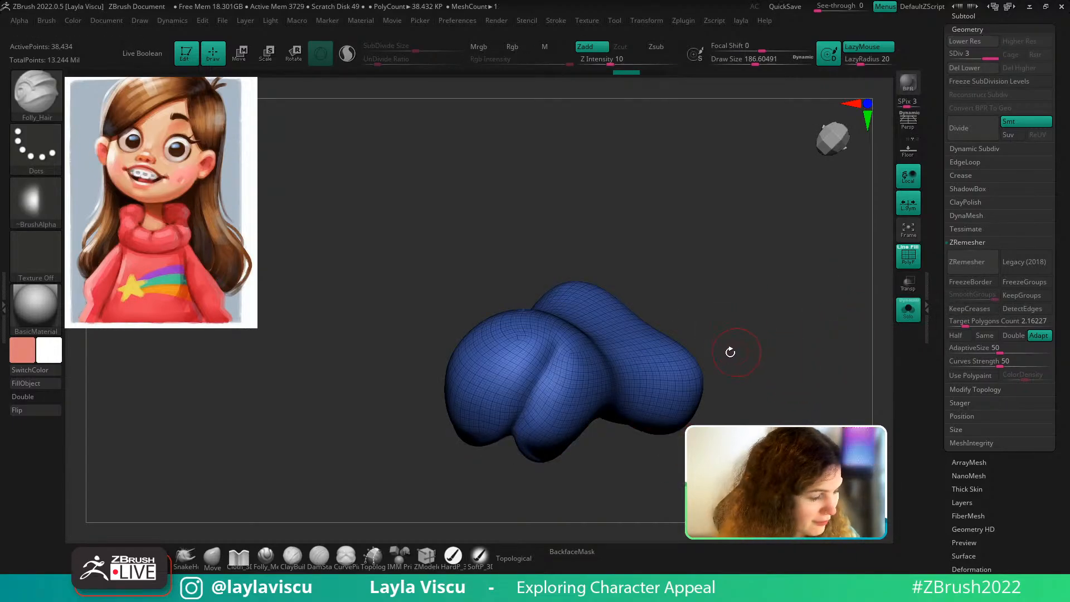
pyautogui.press('b')
pyautogui.press('c')
pyautogui.press('p')
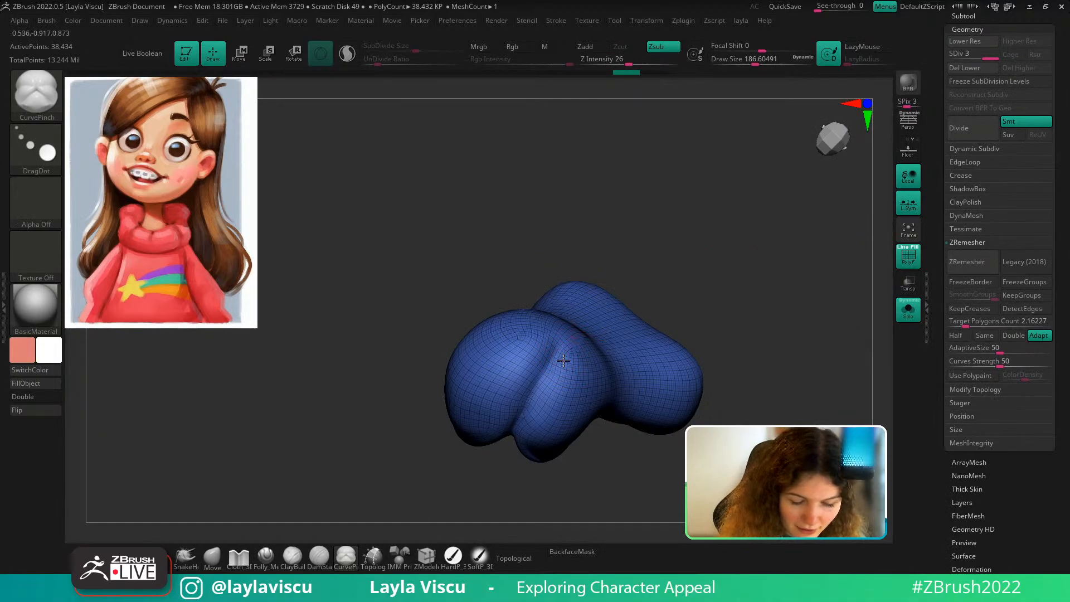
# Try a CurvePinch curve at the front end of the parting and undo it
pyautogui.moveTo(503, 451); pyautogui.dragTo(504, 455)
pyautogui.moveTo(507, 474)
pyautogui.mouseDown()
pyautogui.moveTo(563, 435)
pyautogui.moveTo(512, 450)
pyautogui.mouseUp()
pyautogui.hotkey('ctrl', 'z')
pyautogui.press('[')
pyautogui.hotkey('ctrl', 'z')
# Pinch the parting with a CurvePinch curve along its full length, hide the wireframe and show the whole character
pyautogui.moveTo(560, 344); pyautogui.dragTo(507, 445)
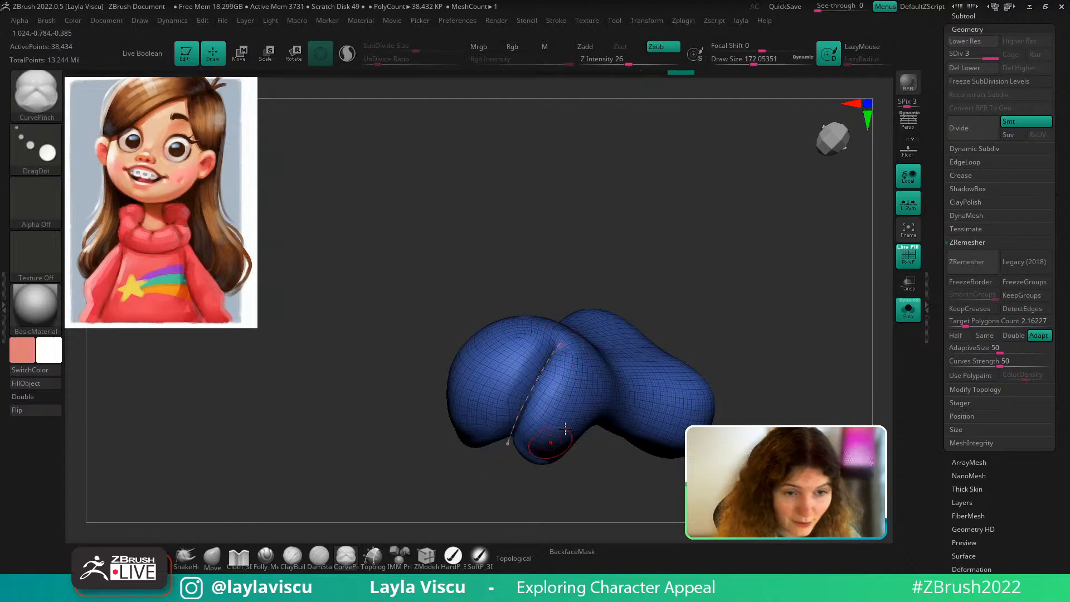
pyautogui.moveTo(717, 326); pyautogui.dragTo(741, 250)
pyautogui.click(591, 398)
pyautogui.hotkey('shift', 'f')
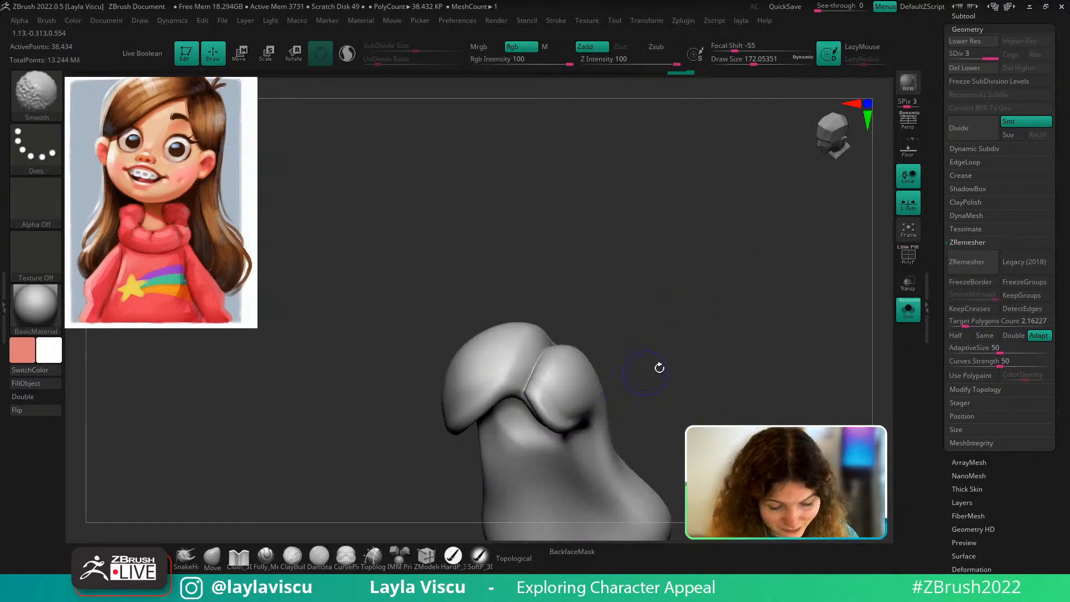
pyautogui.click(914, 316)
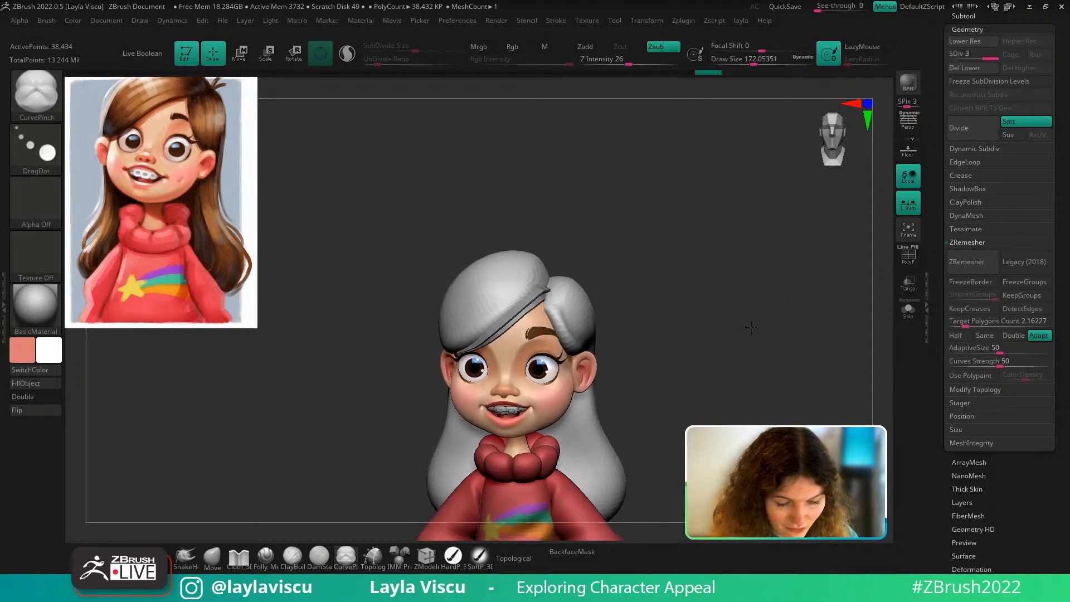
# Choose the Move brush and adjust the hair at the front end of the parting with draw size about 192
pyautogui.click(212, 557)
pyautogui.press('s')
pyautogui.click(545, 316)
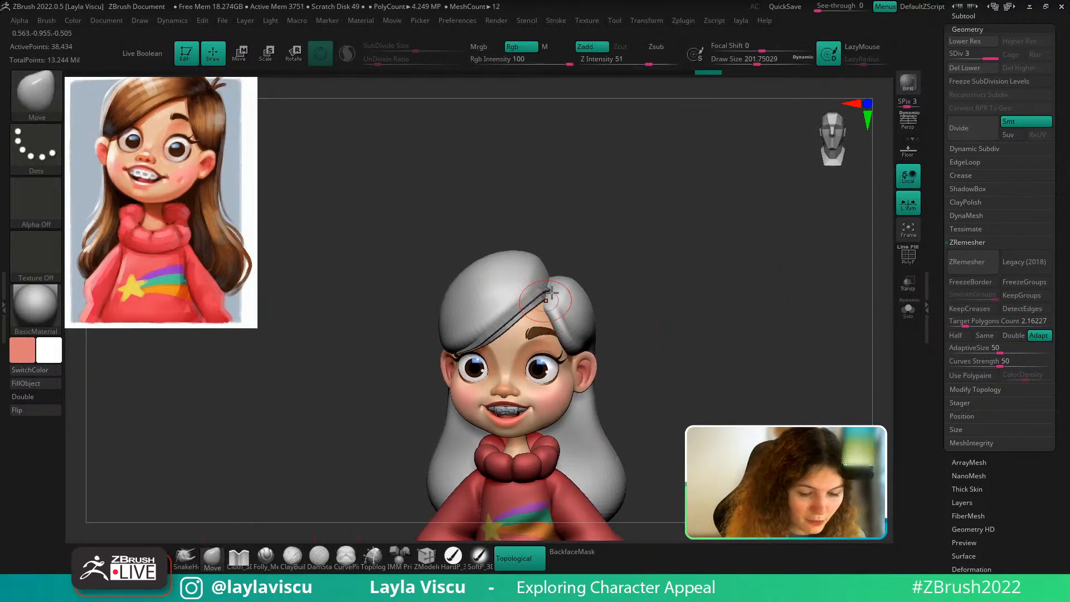
pyautogui.keyDown('ctrl'); pyautogui.moveTo(561, 312); pyautogui.dragTo(552, 304, button='right'); pyautogui.keyUp('ctrl')
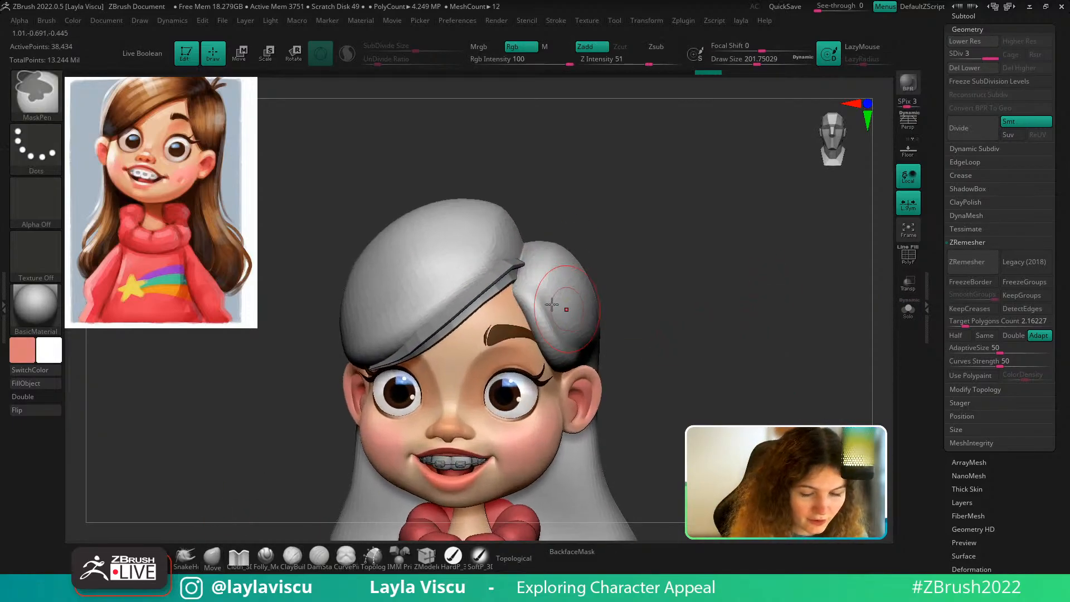
pyautogui.moveTo(513, 282); pyautogui.dragTo(517, 288)
pyautogui.press('s')
pyautogui.click(517, 284)
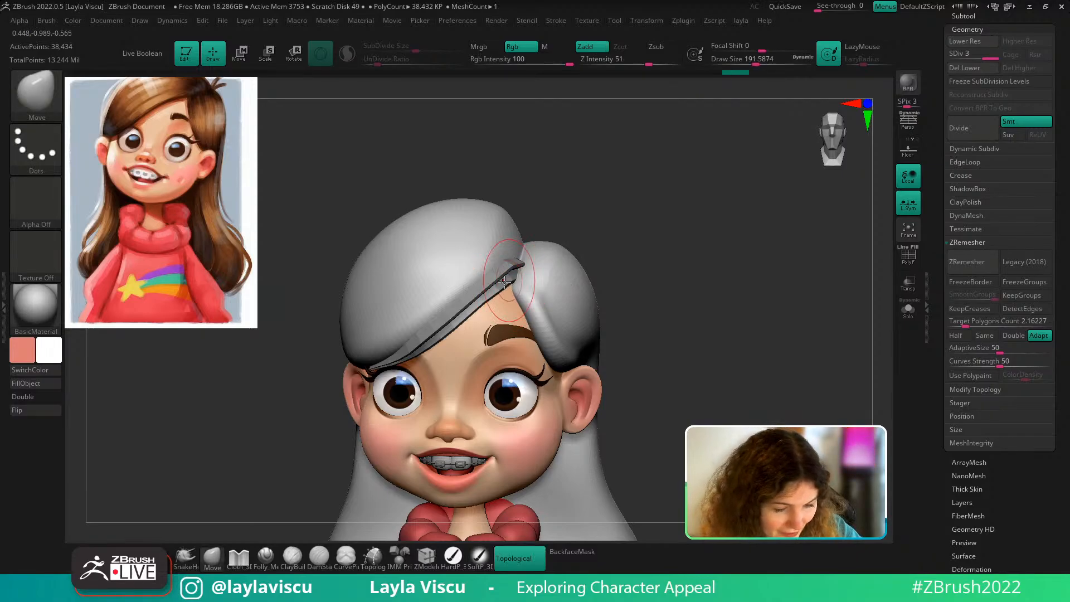
# Reshape the hair where the fringe meets the side lock, using the Move brush at draw size about 177
pyautogui.click(456, 572)
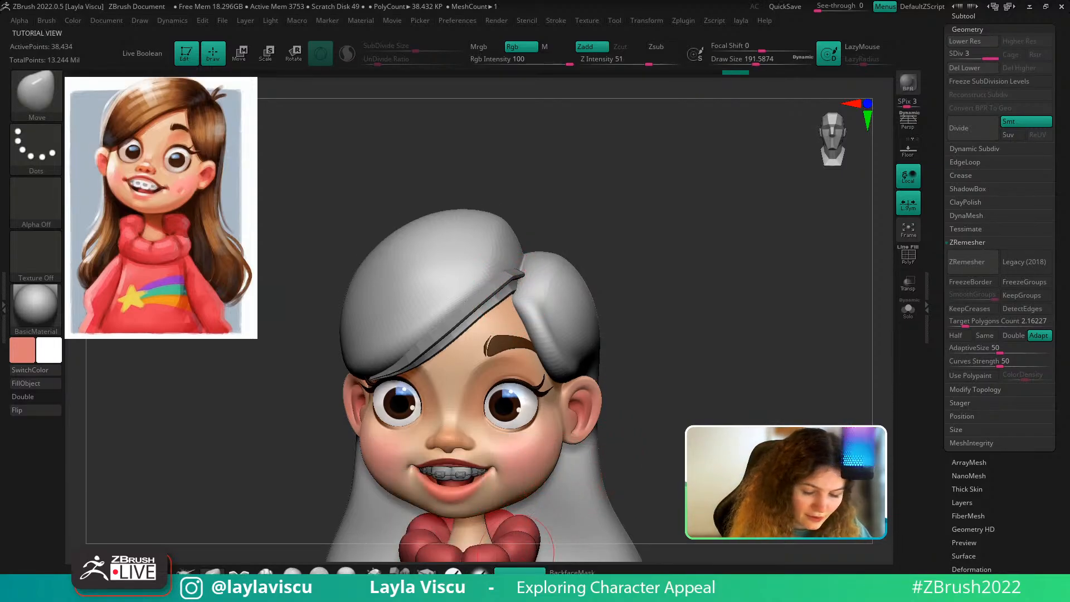
pyautogui.click(517, 595)
pyautogui.moveTo(687, 336)
pyautogui.mouseDown()
pyautogui.moveTo(673, 356)
pyautogui.moveTo(610, 362)
pyautogui.mouseUp()
pyautogui.press('s')
pyautogui.click(514, 282)
pyautogui.moveTo(514, 277); pyautogui.dragTo(521, 264)
pyautogui.moveTo(630, 183); pyautogui.dragTo(669, 190)
pyautogui.keyDown('ctrl'); pyautogui.moveTo(606, 331); pyautogui.dragTo(596, 289, button='right'); pyautogui.keyUp('ctrl')
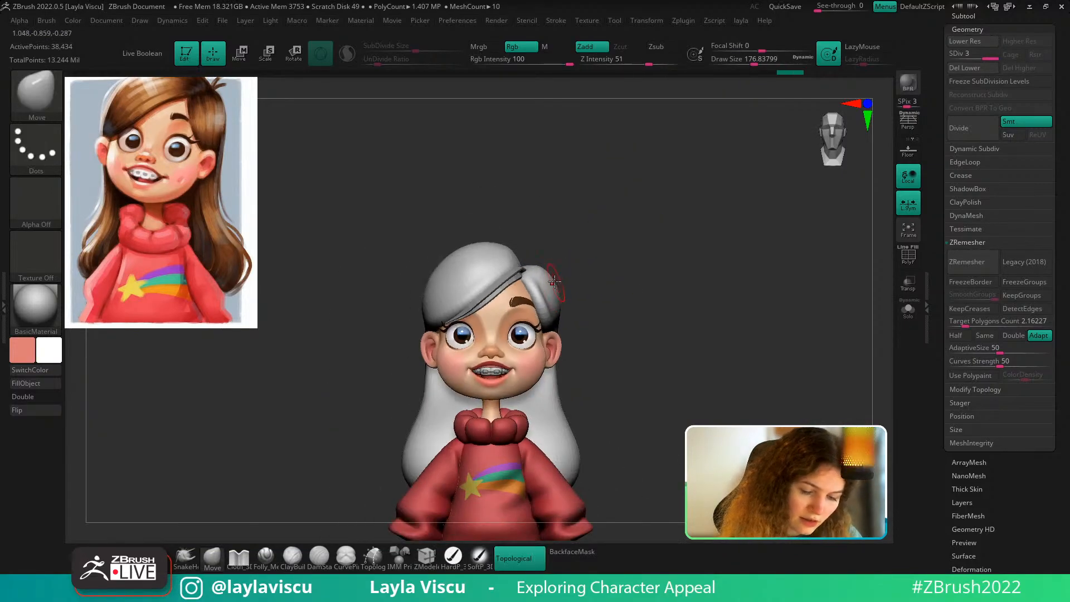
# Refine the side lock and smooth the hair beside the parting with draw size about 262
pyautogui.keyDown('shift'); pyautogui.moveTo(549, 272); pyautogui.dragTo(581, 305); pyautogui.keyUp('shift')
pyautogui.moveTo(591, 263); pyautogui.dragTo(535, 296)
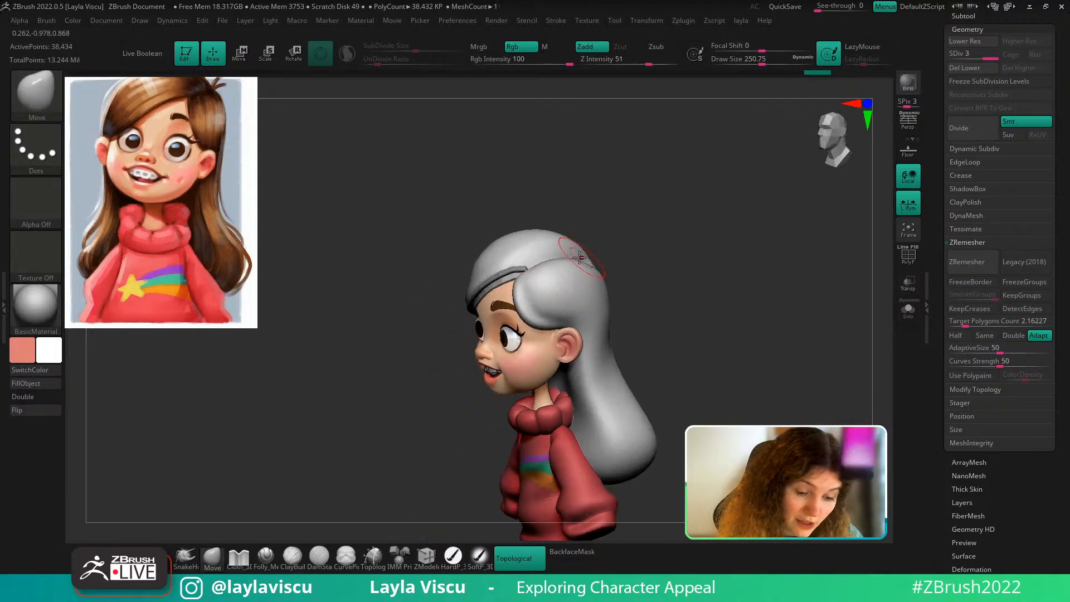
pyautogui.moveTo(657, 225); pyautogui.dragTo(618, 232)
pyautogui.keyDown('ctrl'); pyautogui.moveTo(616, 234); pyautogui.dragTo(607, 270, button='right'); pyautogui.keyUp('ctrl')
pyautogui.press('s')
pyautogui.click(592, 298)
pyautogui.keyDown('shift'); pyautogui.moveTo(593, 303); pyautogui.dragTo(529, 305); pyautogui.keyUp('shift')
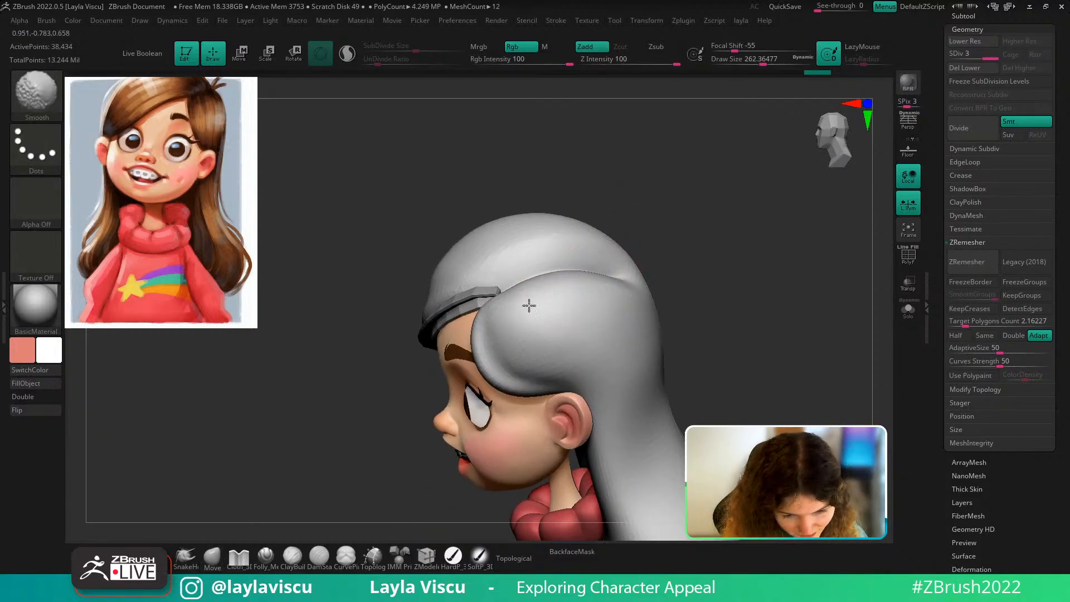
pyautogui.moveTo(677, 313); pyautogui.dragTo(744, 321)
pyautogui.moveTo(689, 335)
pyautogui.keyDown('ctrl'); pyautogui.mouseDown(button='right')
pyautogui.moveTo(671, 287)
pyautogui.moveTo(633, 264)
pyautogui.mouseUp(button='right'); pyautogui.keyUp('ctrl')
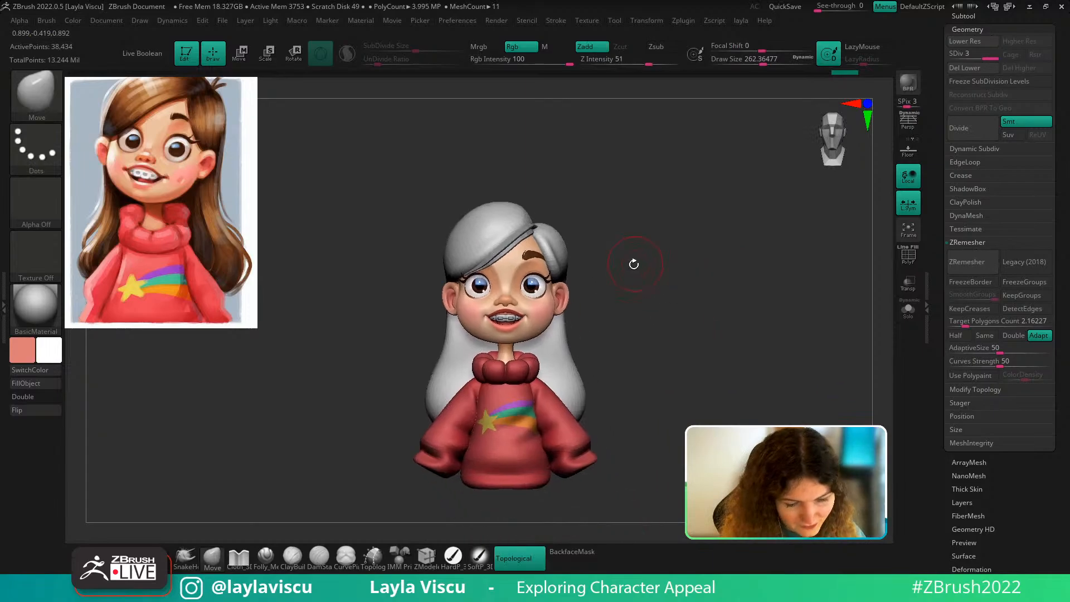
# Choose the Folly_Hair brush and set its draw size to about 202
pyautogui.press('b')
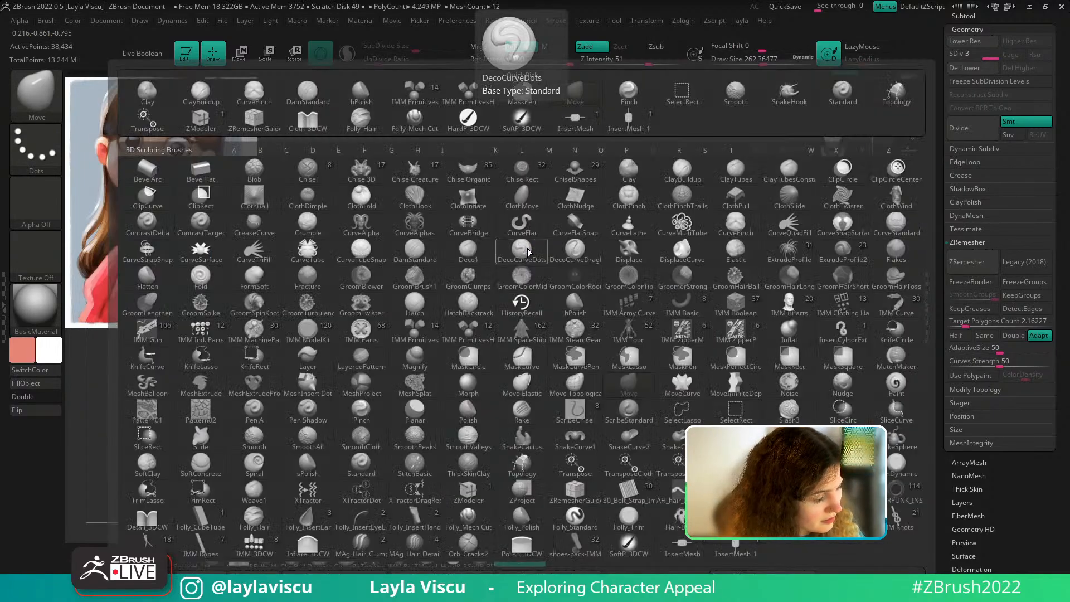
pyautogui.press('f')
pyautogui.press('h')
pyautogui.press('s')
pyautogui.click(514, 237)
pyautogui.keyDown('alt'); pyautogui.moveTo(622, 240); pyautogui.dragTo(623, 267, button='right'); pyautogui.keyUp('alt')
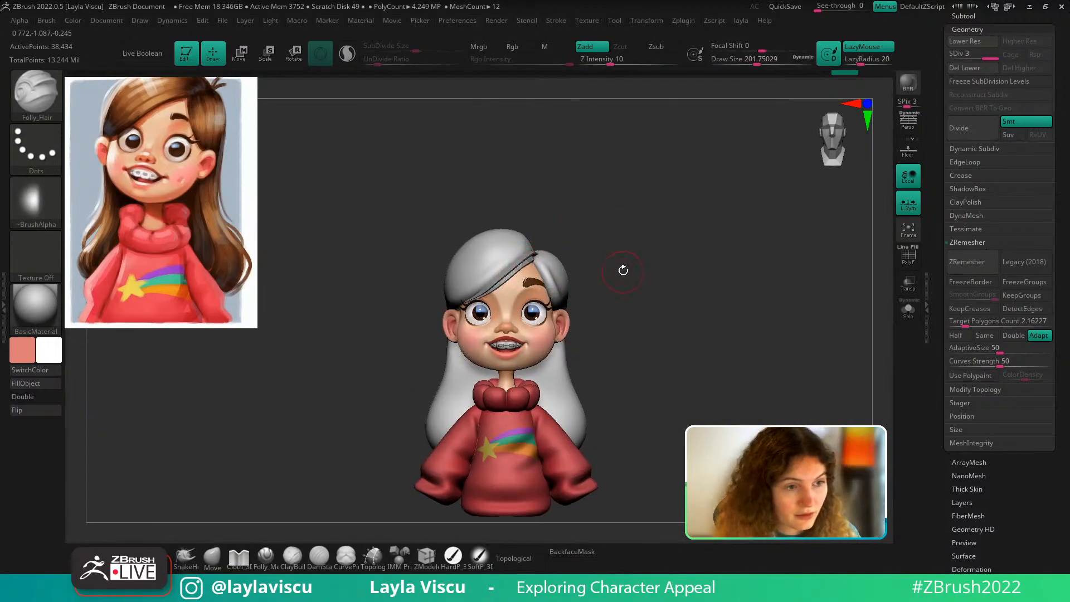
# Try a Folly_Hair stroke from the parting across the fringe and undo it
pyautogui.moveTo(628, 259); pyautogui.dragTo(615, 316)
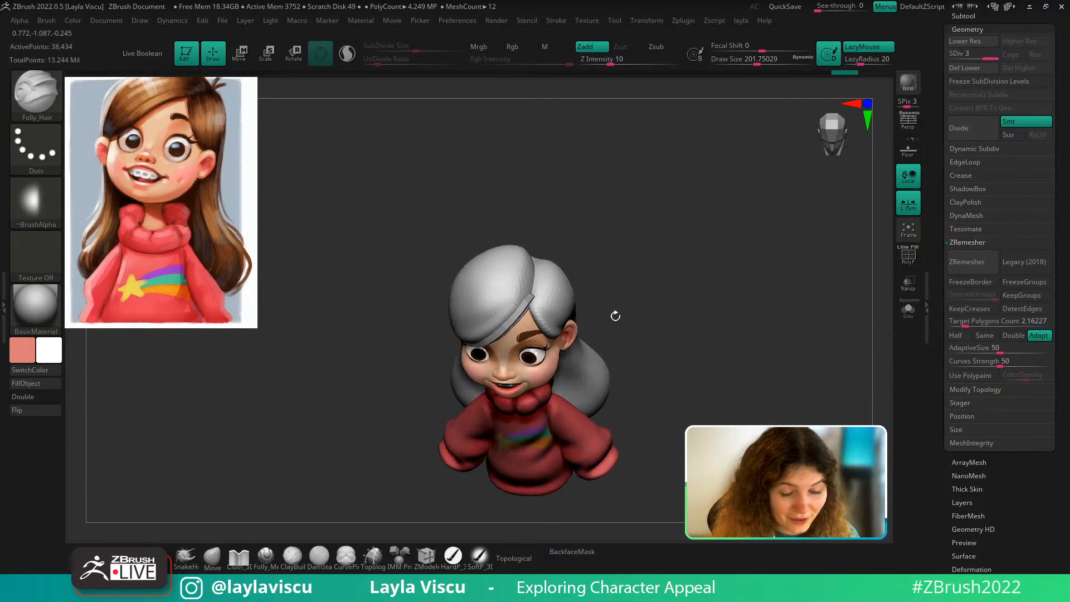
pyautogui.keyDown('ctrl'); pyautogui.moveTo(616, 316); pyautogui.dragTo(614, 340, button='right'); pyautogui.keyUp('ctrl')
pyautogui.moveTo(534, 296); pyautogui.dragTo(471, 338)
pyautogui.hotkey('ctrl', 'z')
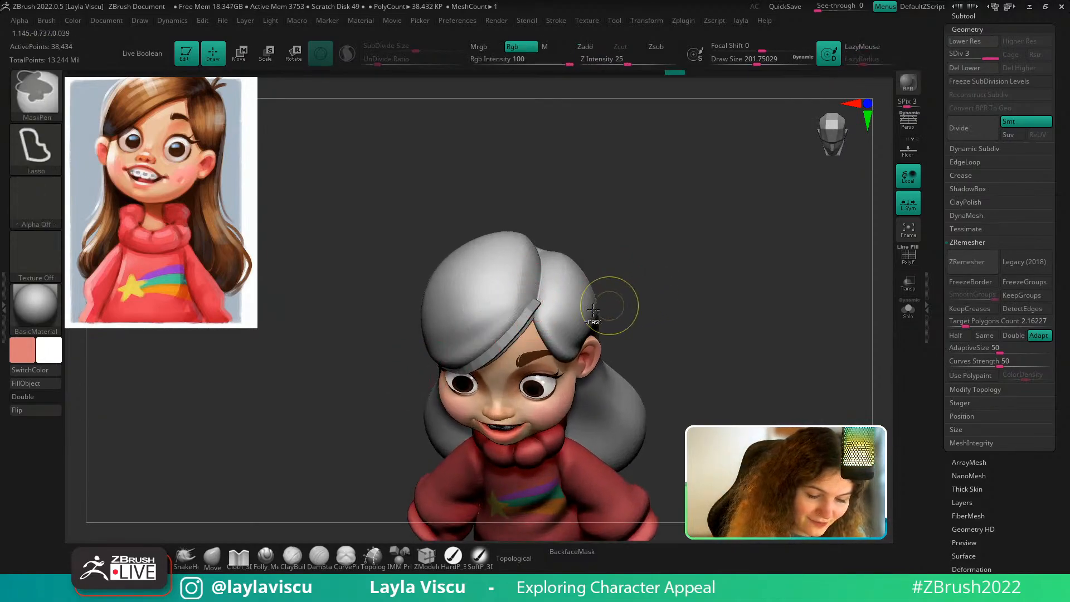
# Subdivide the hair to level 4 and sculpt a Folly_Hair strand from the parting down along the swept fringe
pyautogui.hotkey('ctrl', 'd')
pyautogui.moveTo(534, 287); pyautogui.dragTo(438, 358)
pyautogui.moveTo(660, 320); pyautogui.dragTo(671, 273)
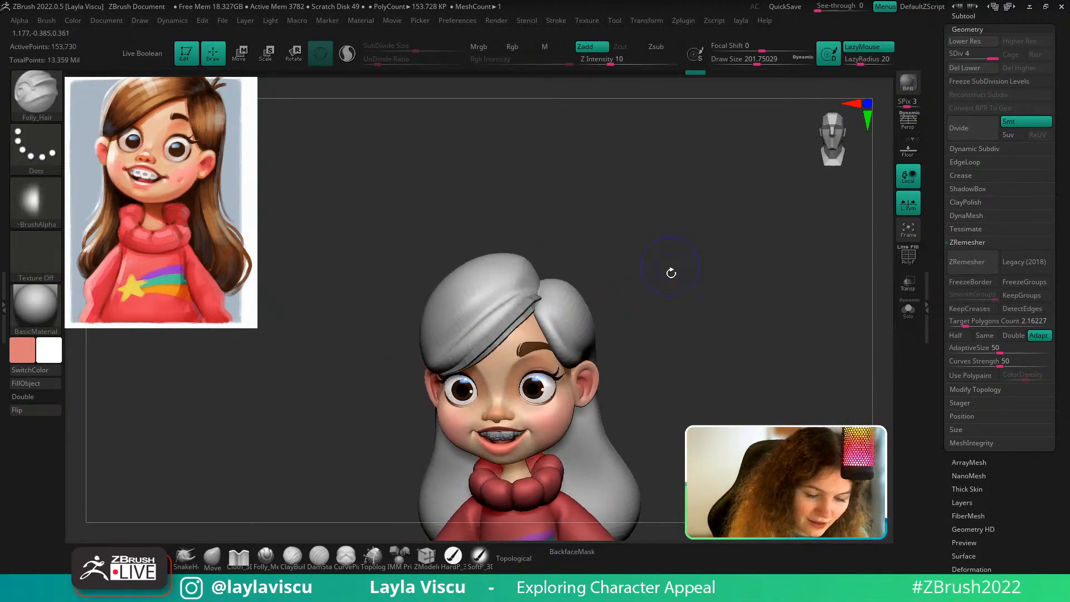
# Try smoothing the hair above the sculpted fringe strand and undo it
pyautogui.moveTo(650, 313)
pyautogui.mouseDown()
pyautogui.moveTo(667, 351)
pyautogui.moveTo(663, 384)
pyautogui.mouseUp()
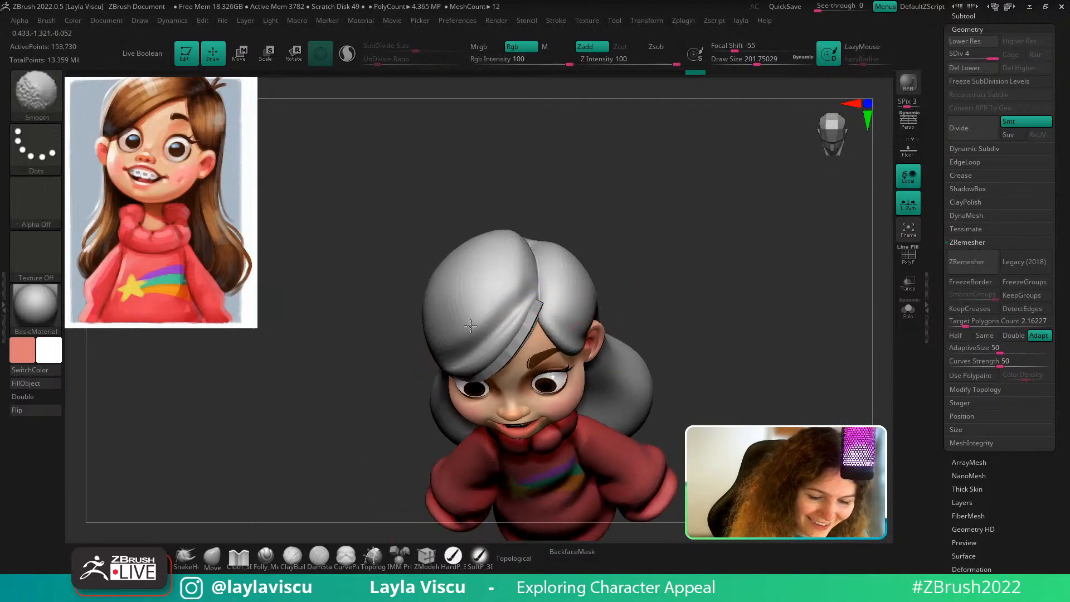
pyautogui.moveTo(471, 326)
pyautogui.keyDown('shift'); pyautogui.mouseDown()
pyautogui.moveTo(520, 274)
pyautogui.moveTo(513, 301)
pyautogui.moveTo(446, 369)
pyautogui.mouseUp(); pyautogui.keyUp('shift')
pyautogui.hotkey('ctrl', 'z')
pyautogui.moveTo(646, 351); pyautogui.dragTo(653, 283)
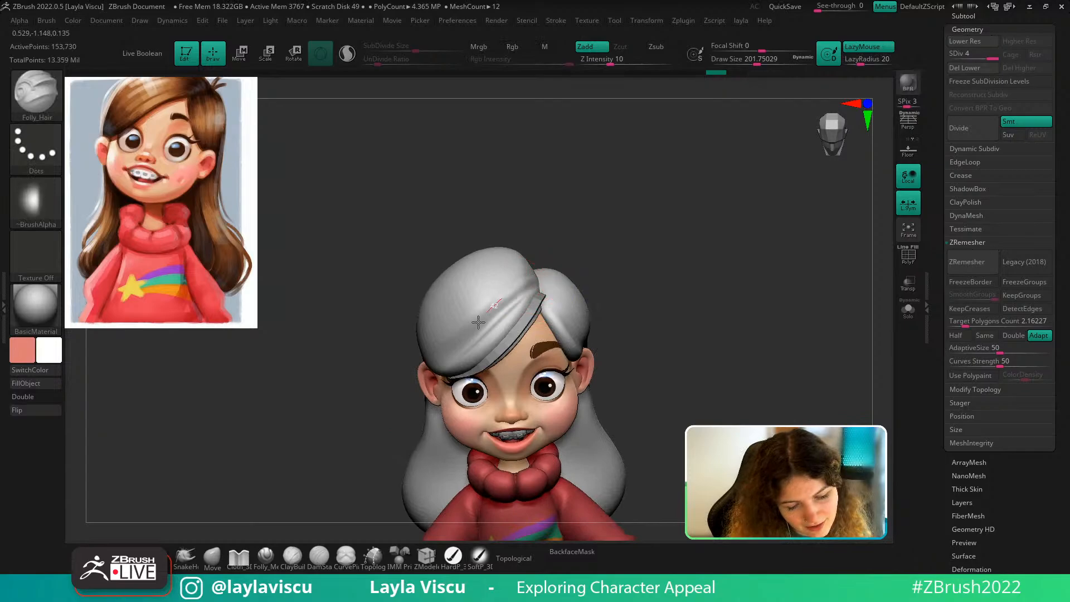
# Add a Folly_Hair strand along the lower swept fringe towards the ear, undoing and redrawing the first stroke
pyautogui.moveTo(648, 361); pyautogui.dragTo(655, 315)
pyautogui.keyDown('ctrl'); pyautogui.moveTo(655, 334); pyautogui.dragTo(645, 303, button='right'); pyautogui.keyUp('ctrl')
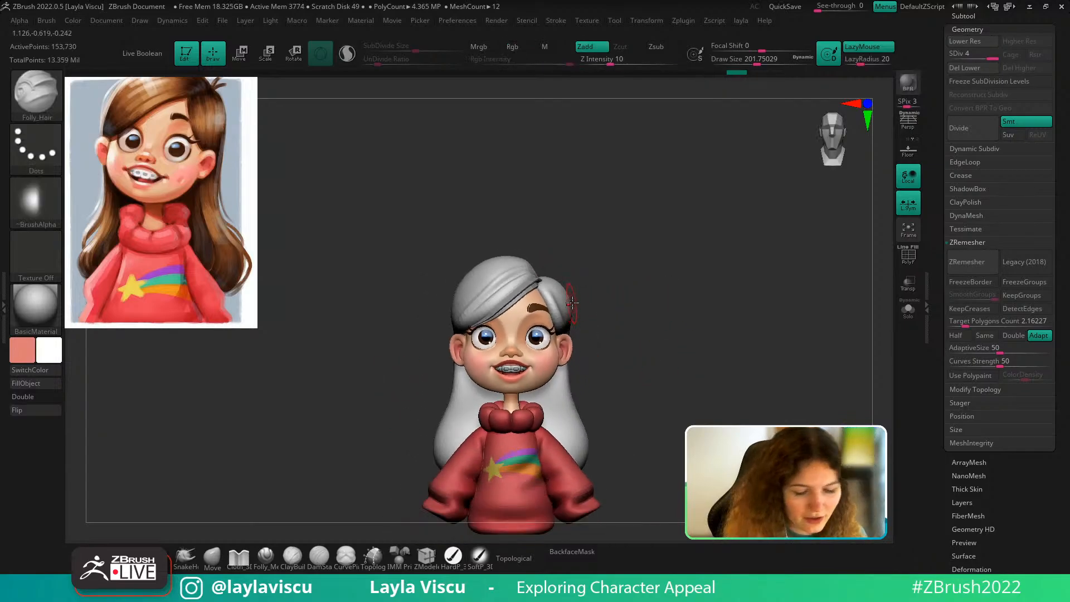
pyautogui.keyDown('ctrl'); pyautogui.moveTo(605, 262); pyautogui.dragTo(607, 290, button='right'); pyautogui.keyUp('ctrl')
pyautogui.keyDown('alt'); pyautogui.moveTo(605, 236); pyautogui.dragTo(609, 366); pyautogui.keyUp('alt')
pyautogui.moveTo(468, 388); pyautogui.dragTo(418, 409)
pyautogui.hotkey('ctrl', 'z')
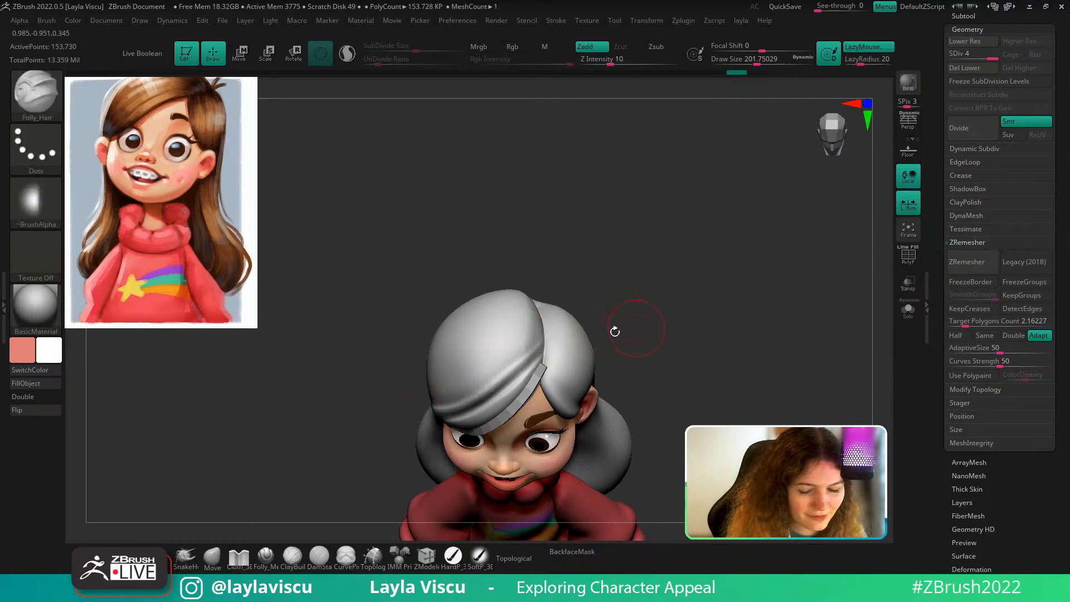
pyautogui.moveTo(513, 359); pyautogui.dragTo(411, 406)
pyautogui.moveTo(686, 335); pyautogui.dragTo(689, 267)
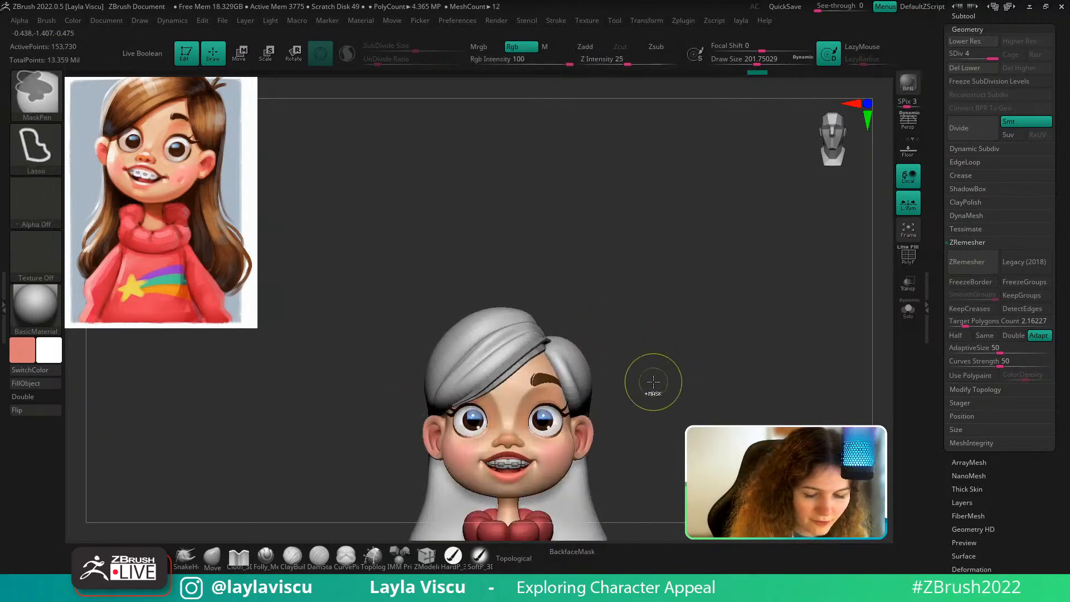
# Sculpt another Folly_Hair strand from the front end of the parting across the swept fringe
pyautogui.moveTo(653, 382)
pyautogui.keyDown('ctrl'); pyautogui.mouseDown(button='right')
pyautogui.moveTo(627, 353)
pyautogui.moveTo(641, 384)
pyautogui.mouseUp(button='right'); pyautogui.keyUp('ctrl')
pyautogui.moveTo(641, 323); pyautogui.dragTo(641, 349)
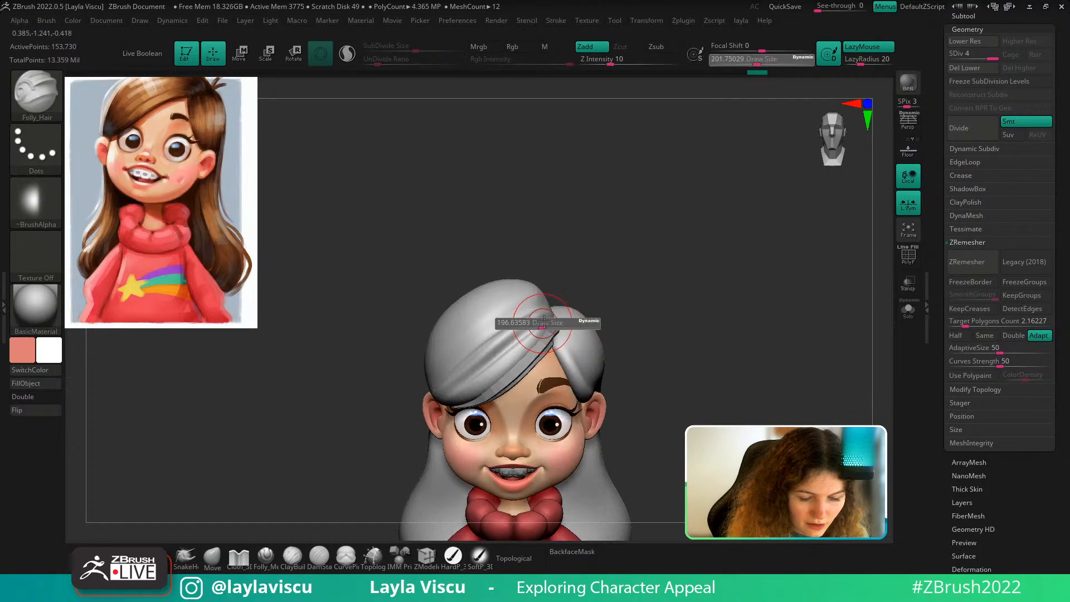
pyautogui.moveTo(546, 321); pyautogui.dragTo(413, 417)
pyautogui.hotkey('ctrl', 'z')
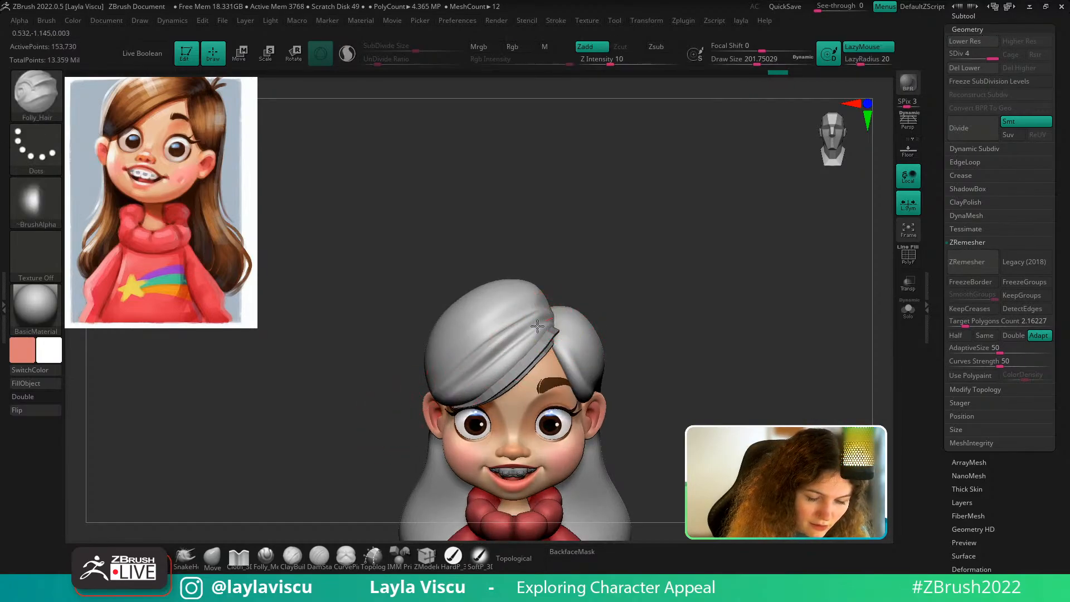
# Sculpt another Folly_Hair strand from the parting across the swept fringe to the side of the head
pyautogui.moveTo(542, 327); pyautogui.dragTo(422, 409)
pyautogui.keyDown('shift'); pyautogui.moveTo(658, 299); pyautogui.dragTo(664, 384); pyautogui.keyUp('shift')
pyautogui.moveTo(689, 326); pyautogui.dragTo(601, 315)
# Reshape the top of the swept fringe near the parting with the Move brush at a draw size of about 239
pyautogui.click(214, 558)
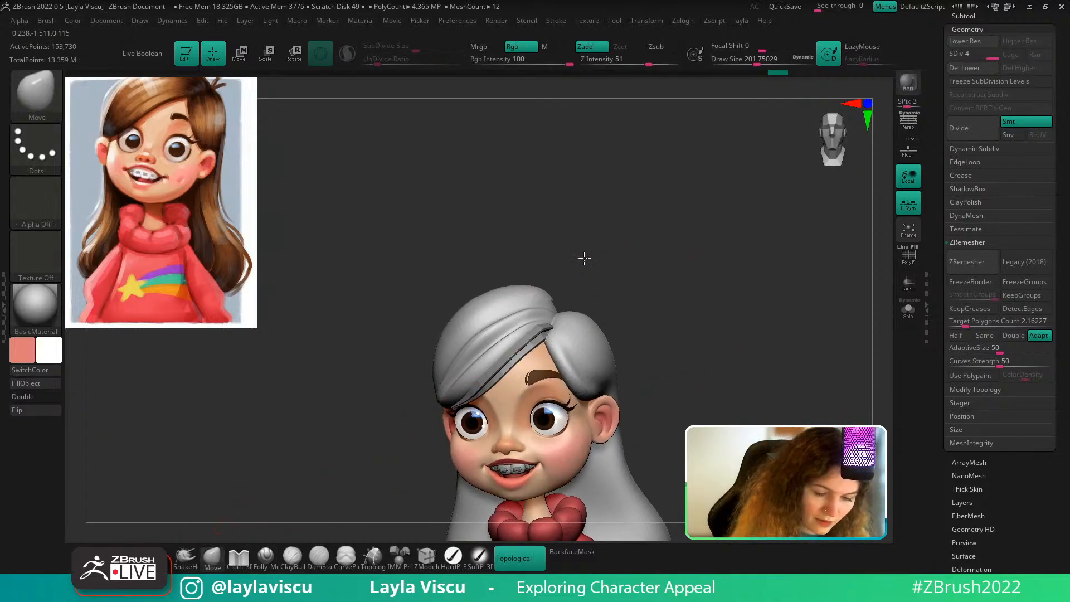
pyautogui.moveTo(583, 256); pyautogui.dragTo(553, 255)
pyautogui.press('s')
pyautogui.moveTo(500, 313); pyautogui.dragTo(487, 322)
pyautogui.press('s')
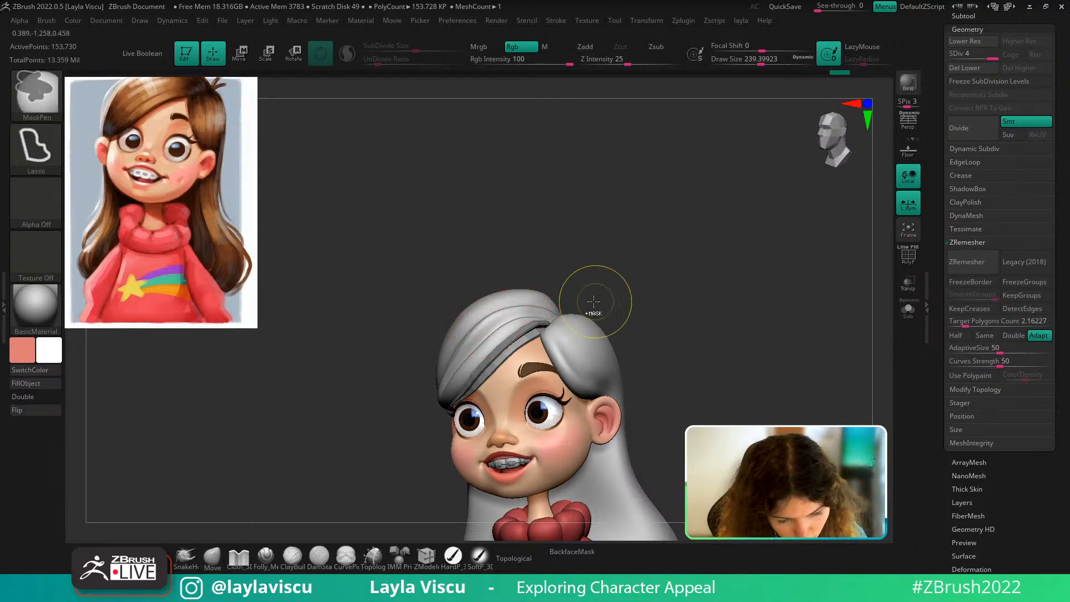
pyautogui.moveTo(597, 298); pyautogui.dragTo(611, 257)
pyautogui.keyDown('alt'); pyautogui.moveTo(582, 290); pyautogui.dragTo(605, 288); pyautogui.keyUp('alt')
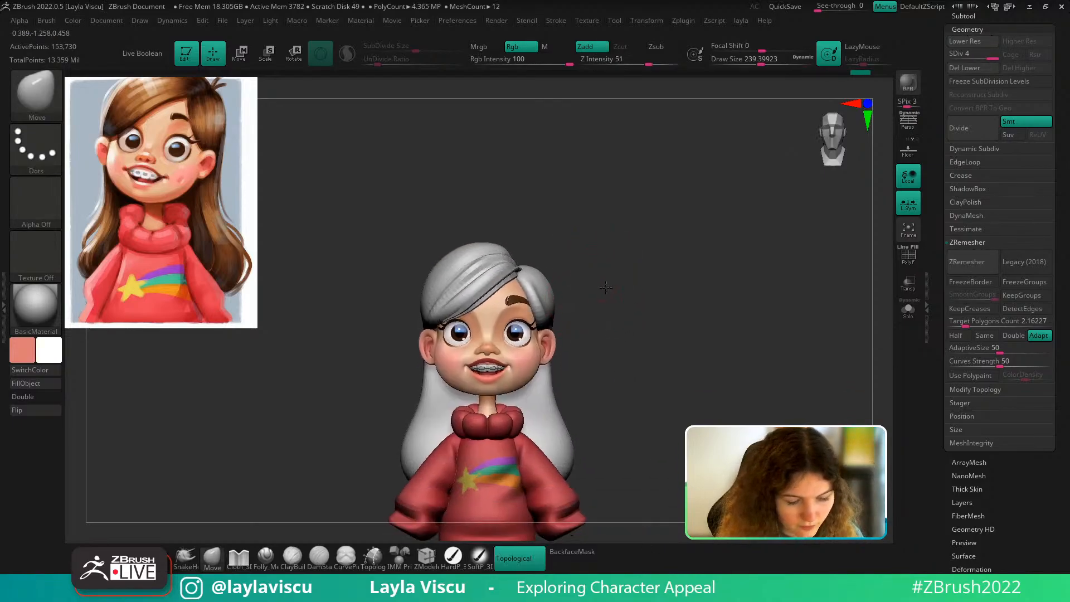
# Sample a medium brown from the portrait's hair and fill the main hair mesh with it
pyautogui.press('z')
pyautogui.press('c')
pyautogui.press('z')
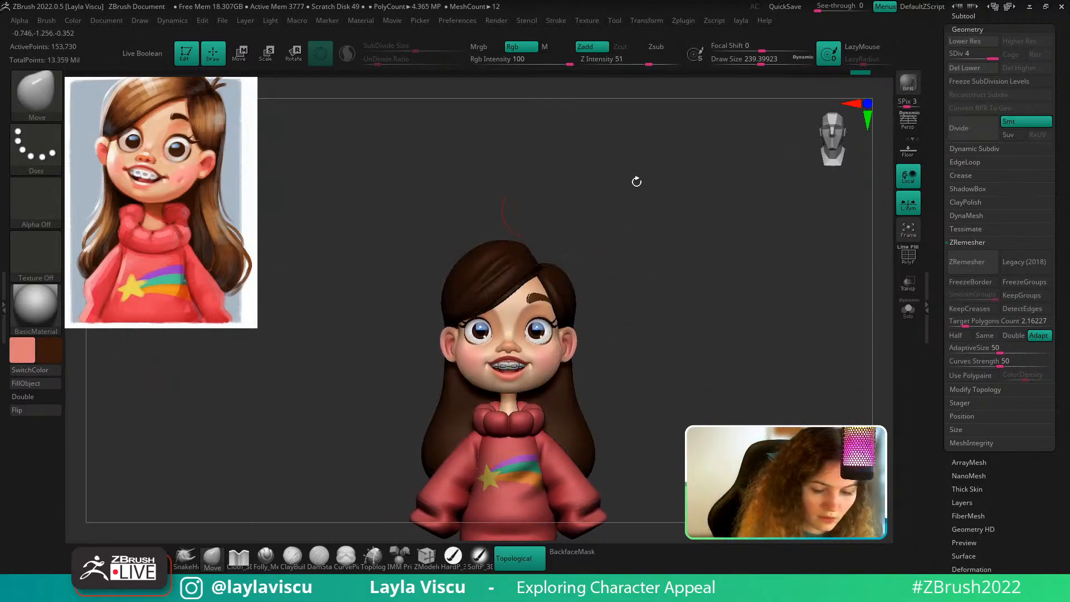
pyautogui.click(965, 16)
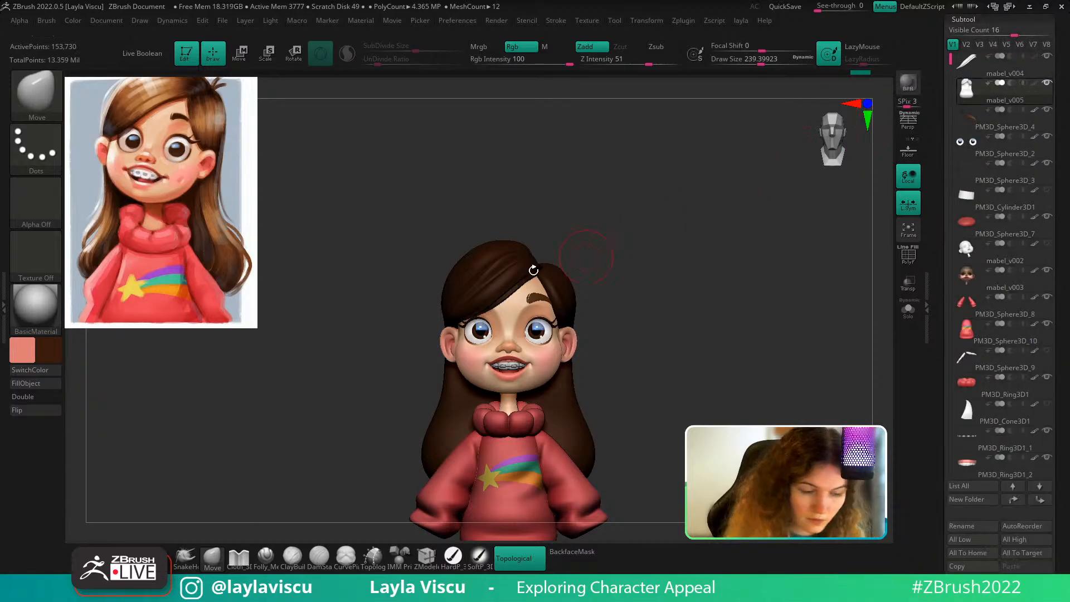
pyautogui.press('z')
pyautogui.press('c')
pyautogui.press('z')
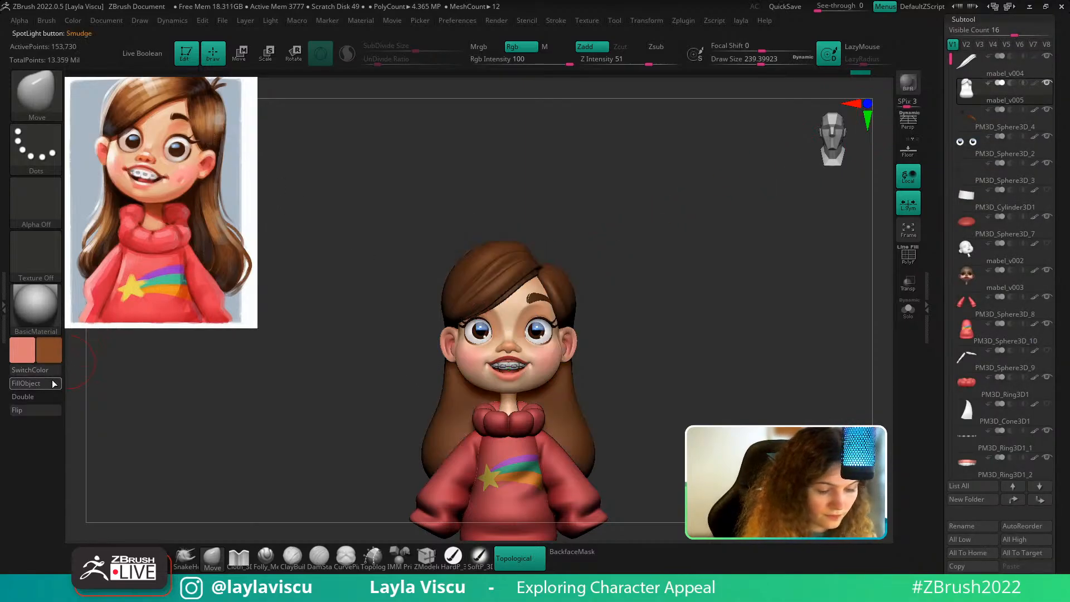
# Pick the hair's medium brown again and fill the separate strand at the fringe edge with it
pyautogui.press('z')
pyautogui.press('c')
pyautogui.press('z')
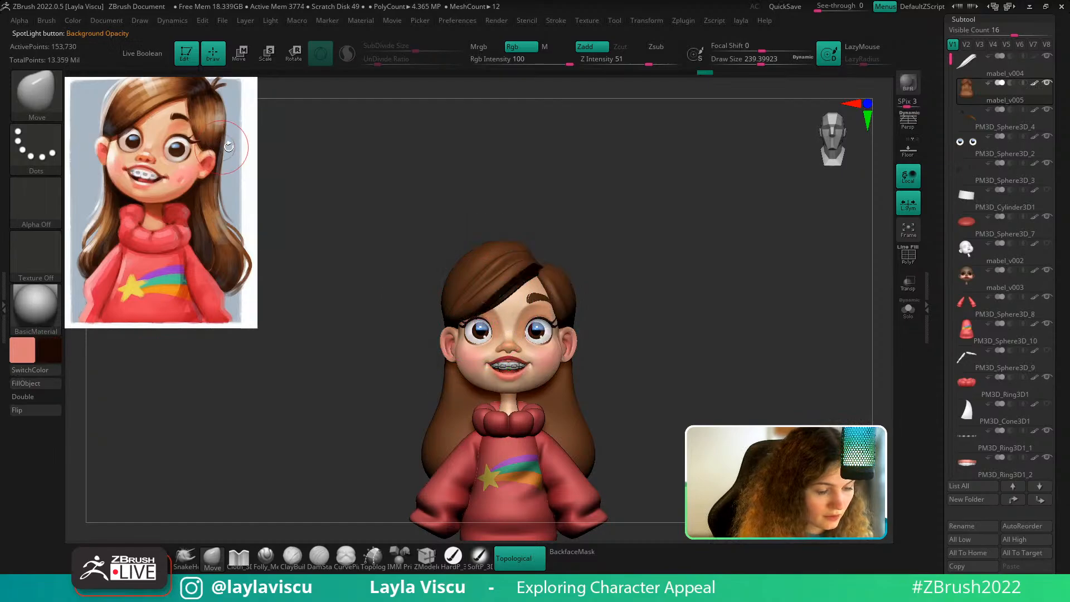
pyautogui.moveTo(634, 398)
pyautogui.mouseDown()
pyautogui.moveTo(645, 399)
pyautogui.moveTo(636, 397)
pyautogui.mouseUp()
pyautogui.press('c')
pyautogui.keyDown('alt'); pyautogui.click(526, 276); pyautogui.keyUp('alt')
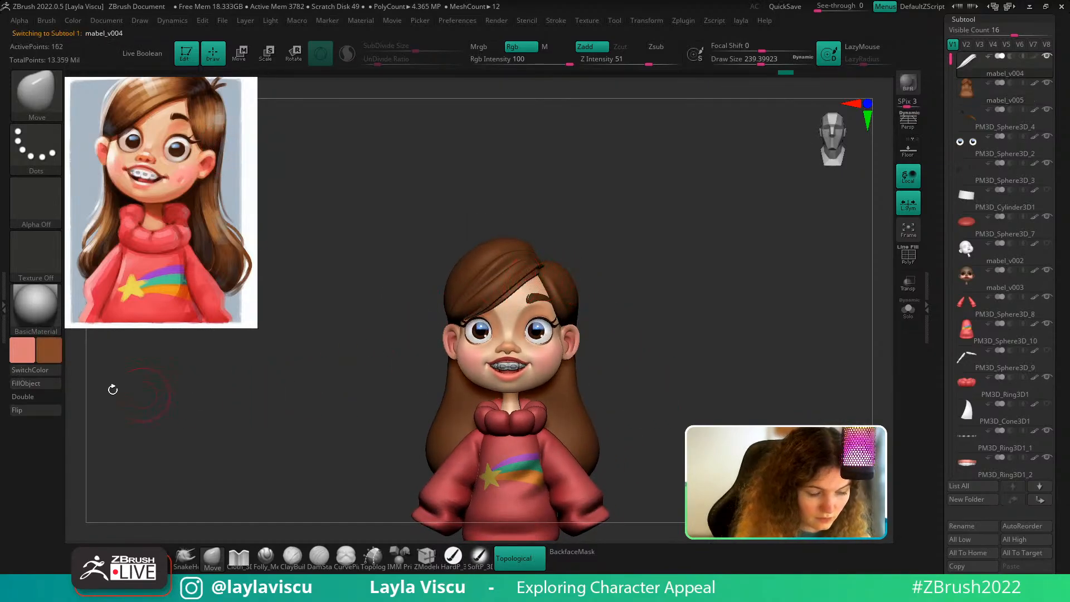
# Sample a very dark brown from the portrait and shade the main hair around the crown and parting with the SoftP_3DCW brush
pyautogui.press('z')
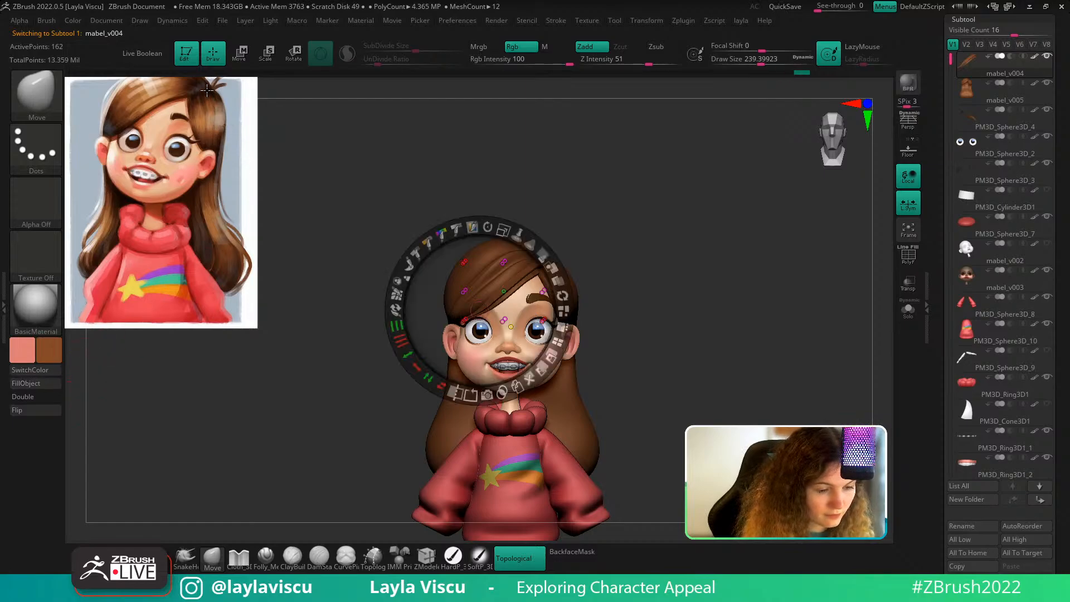
pyautogui.press('c')
pyautogui.press('z')
pyautogui.click(480, 558)
pyautogui.moveTo(641, 251)
pyautogui.mouseDown()
pyautogui.moveTo(580, 290)
pyautogui.moveTo(574, 257)
pyautogui.mouseUp()
pyautogui.keyDown('alt'); pyautogui.click(561, 256); pyautogui.keyUp('alt')
pyautogui.press('s')
pyautogui.moveTo(621, 208)
pyautogui.mouseDown()
pyautogui.moveTo(607, 239)
pyautogui.moveTo(557, 249)
pyautogui.mouseUp()
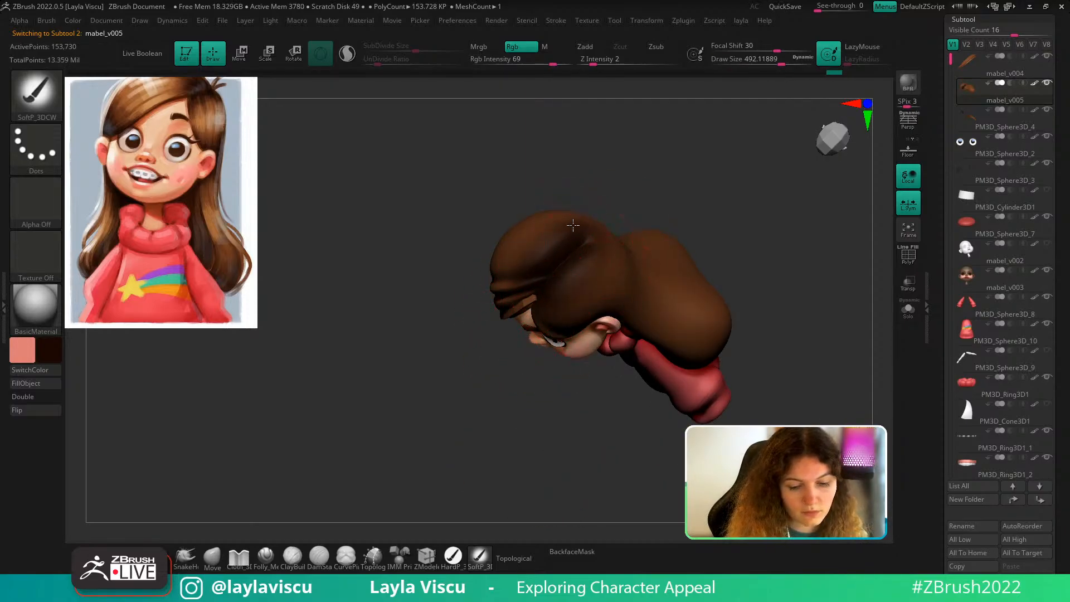
pyautogui.keyDown('shift'); pyautogui.moveTo(784, 335); pyautogui.dragTo(672, 289); pyautogui.keyUp('shift')
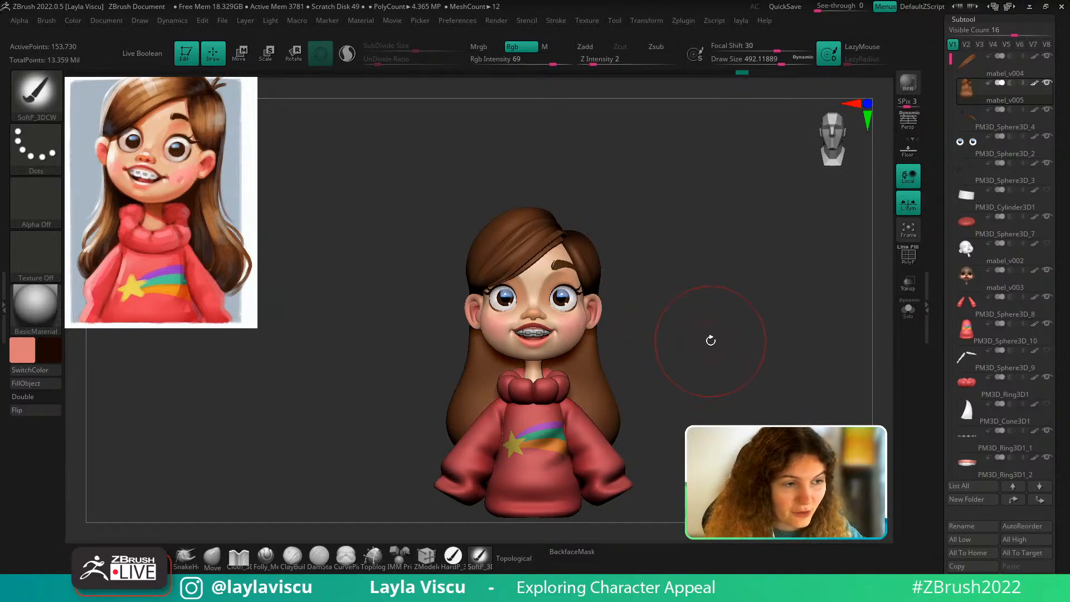
# Paint soft dark-brown shading on the side hair next to the parting and on the fringe-edge strand
pyautogui.moveTo(700, 321); pyautogui.dragTo(608, 304)
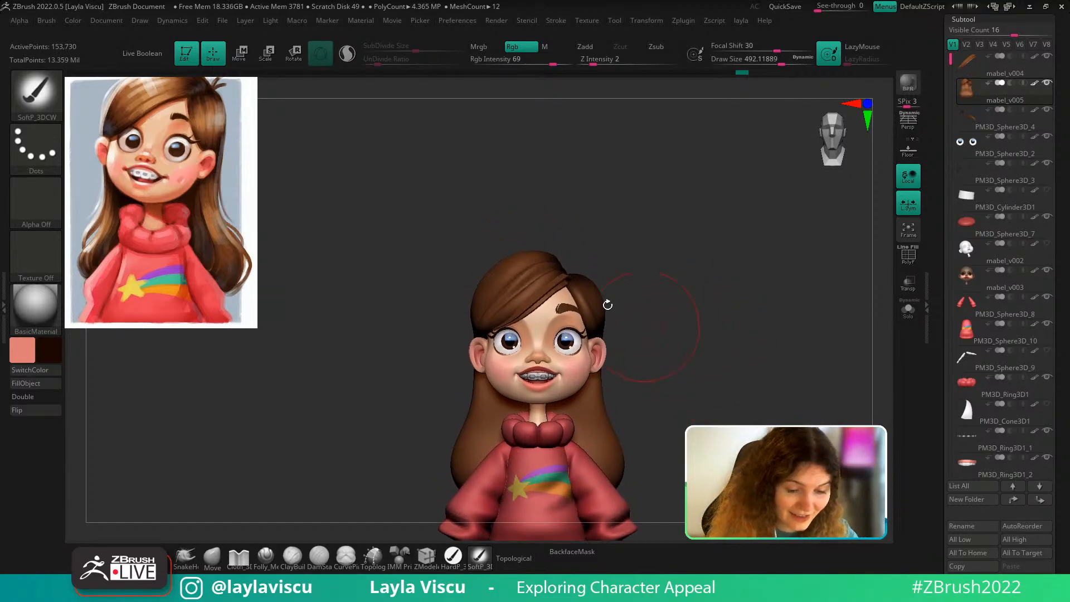
pyautogui.moveTo(585, 244); pyautogui.dragTo(652, 290)
pyautogui.keyDown('alt'); pyautogui.moveTo(592, 320); pyautogui.dragTo(532, 263); pyautogui.keyUp('alt')
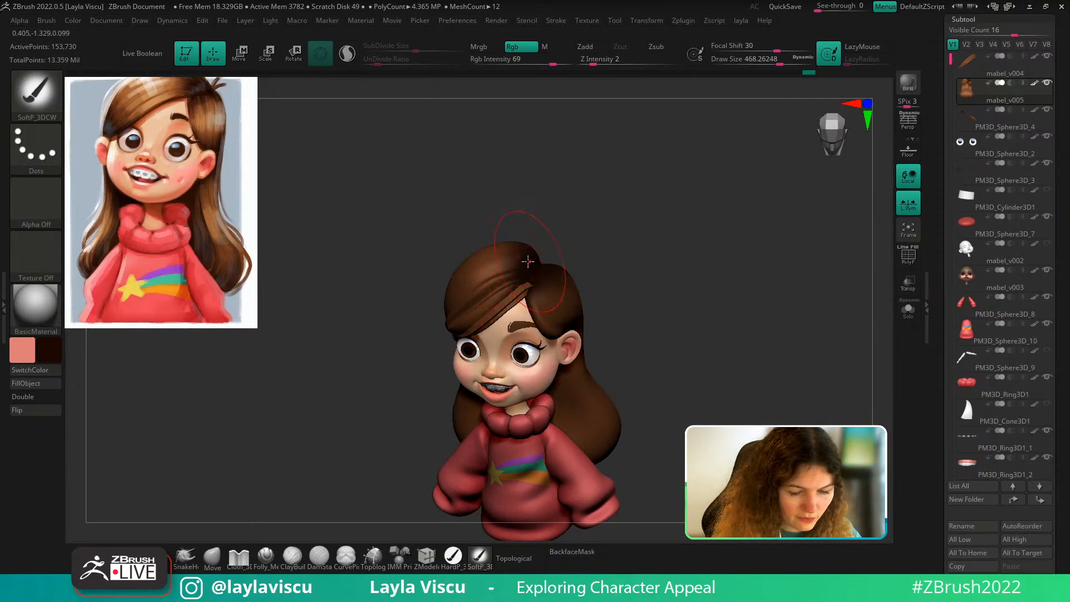
pyautogui.keyDown('shift'); pyautogui.moveTo(597, 333); pyautogui.dragTo(617, 324); pyautogui.keyUp('shift')
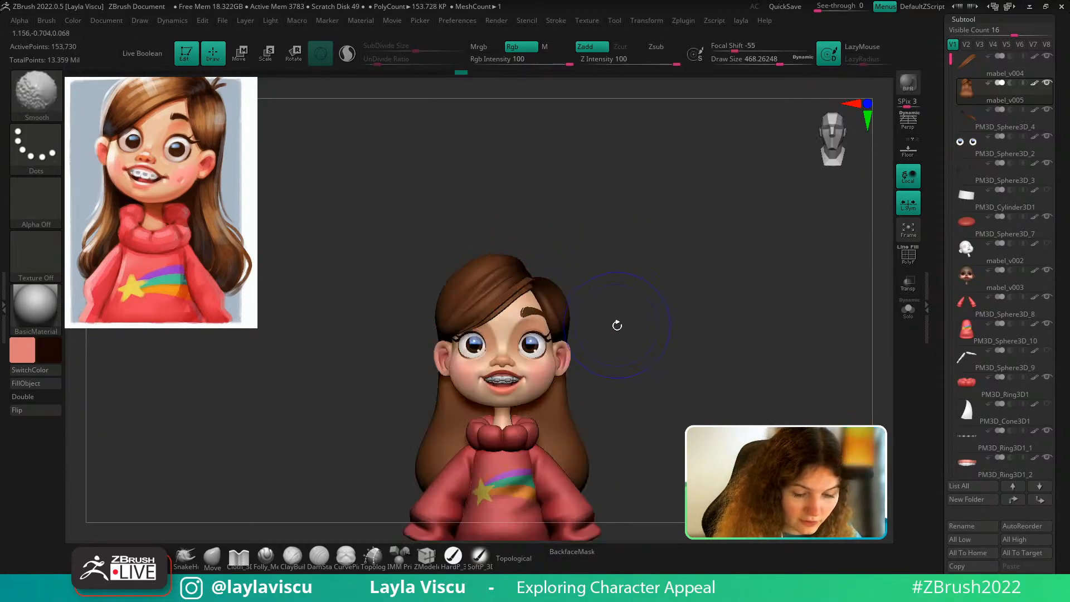
pyautogui.moveTo(575, 255); pyautogui.dragTo(541, 276)
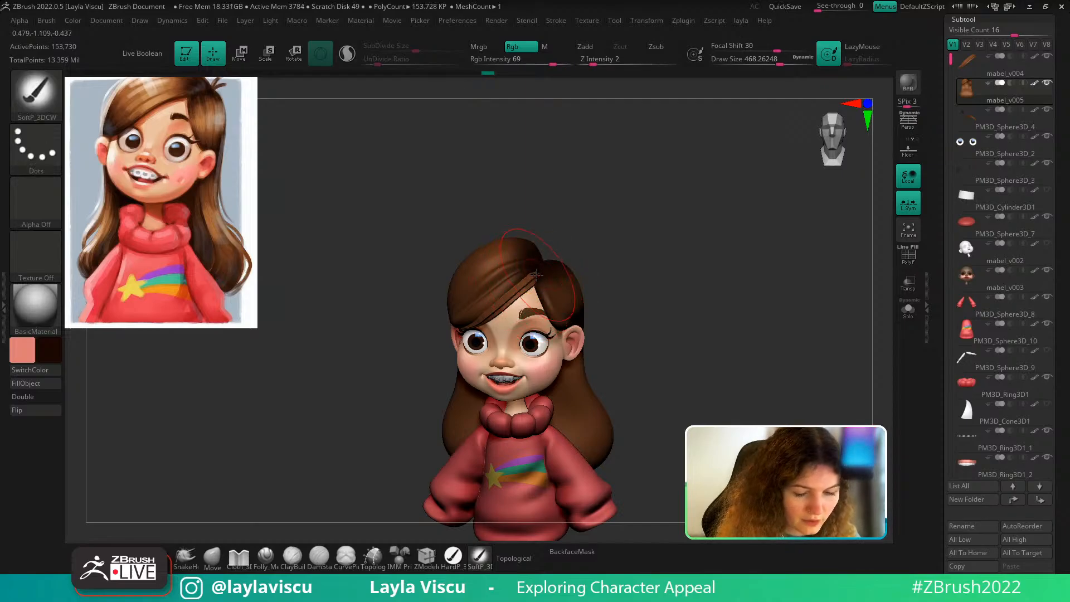
pyautogui.keyDown('alt'); pyautogui.click(536, 279); pyautogui.keyUp('alt')
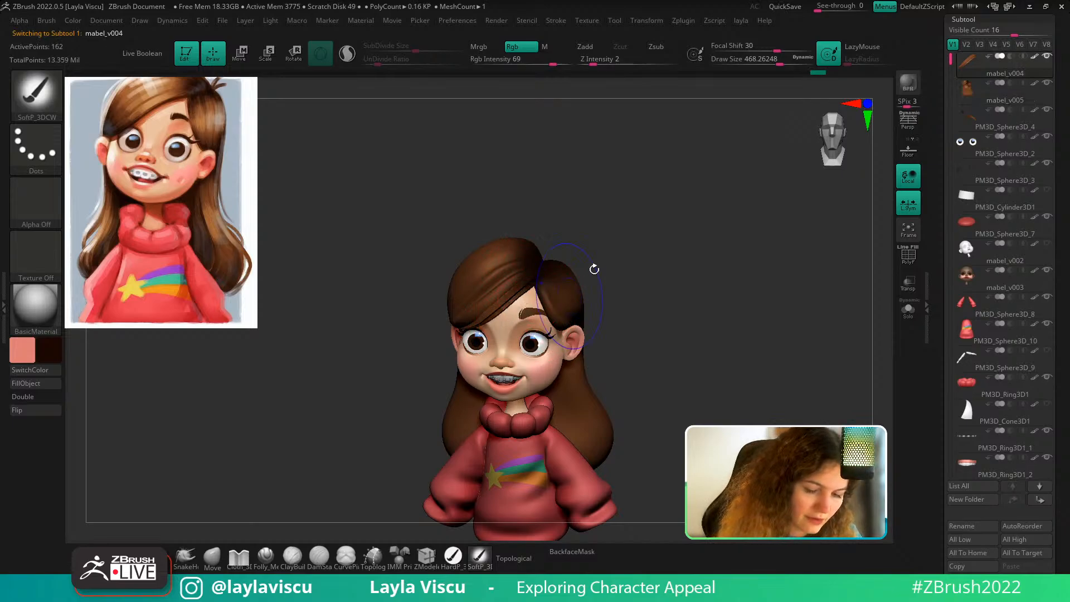
pyautogui.keyDown('shift'); pyautogui.moveTo(594, 269); pyautogui.dragTo(613, 271, button='right'); pyautogui.keyUp('shift')
# Enable Dynamic Subdiv on the separate fringe-edge strand
pyautogui.moveTo(1058, 329); pyautogui.dragTo(1058, 28)
pyautogui.click(968, 495)
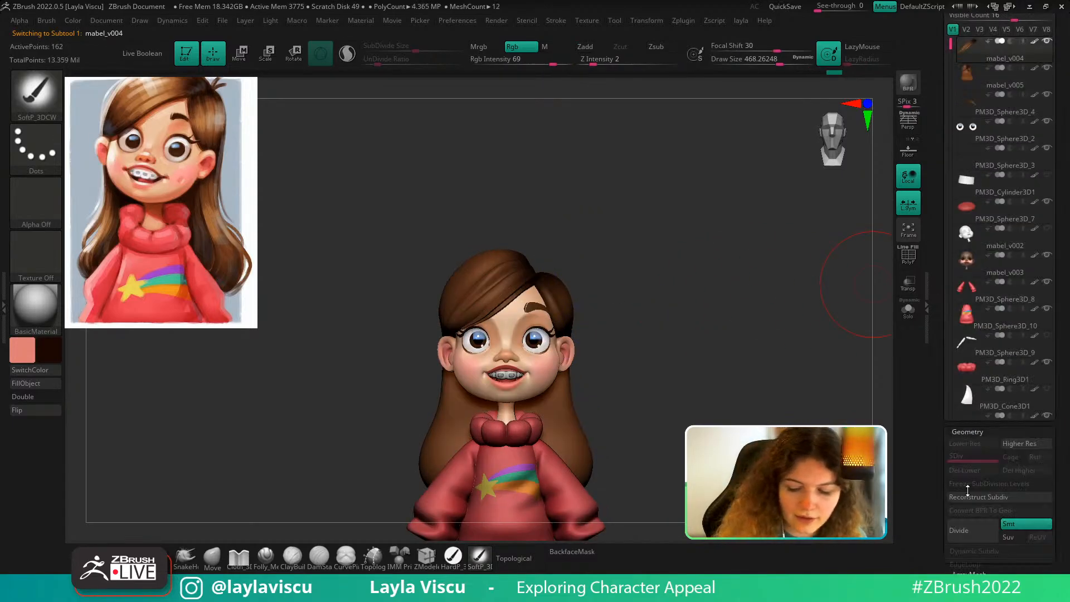
pyautogui.click(971, 149)
pyautogui.click(966, 163)
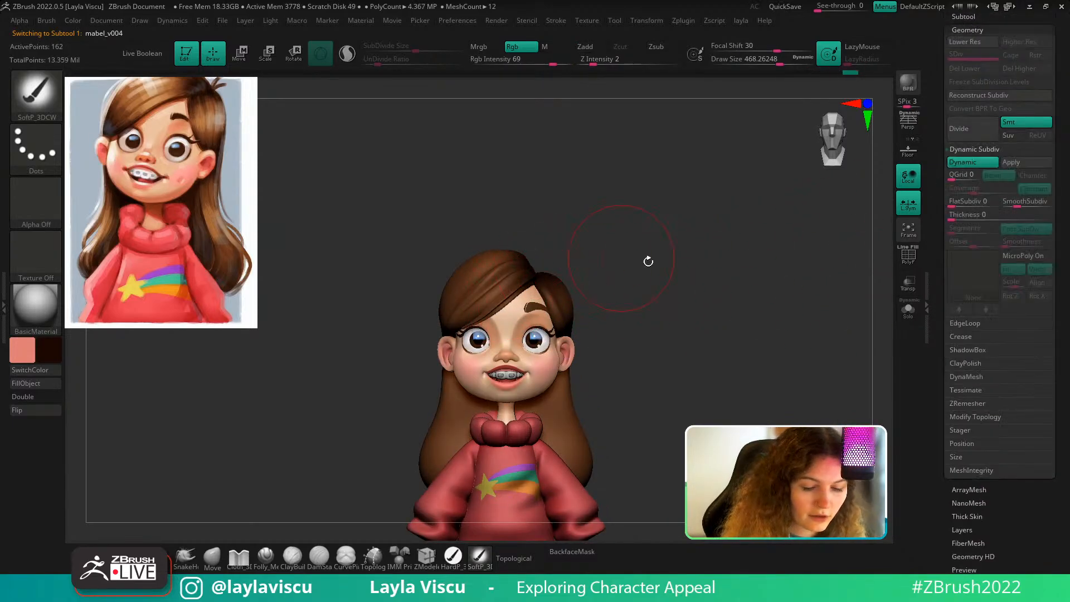
# Activate the main hair mesh and set up the Folly_Hair brush with a draw size of about 217
pyautogui.press('b')
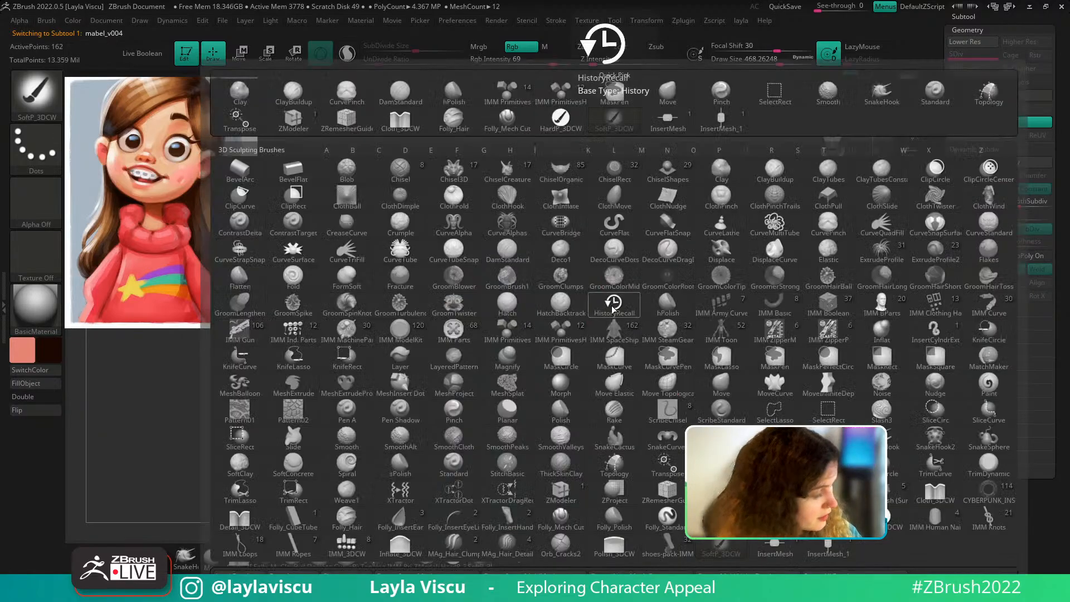
pyautogui.press('f')
pyautogui.press('h')
pyautogui.keyDown('alt'); pyautogui.click(560, 309); pyautogui.keyUp('alt')
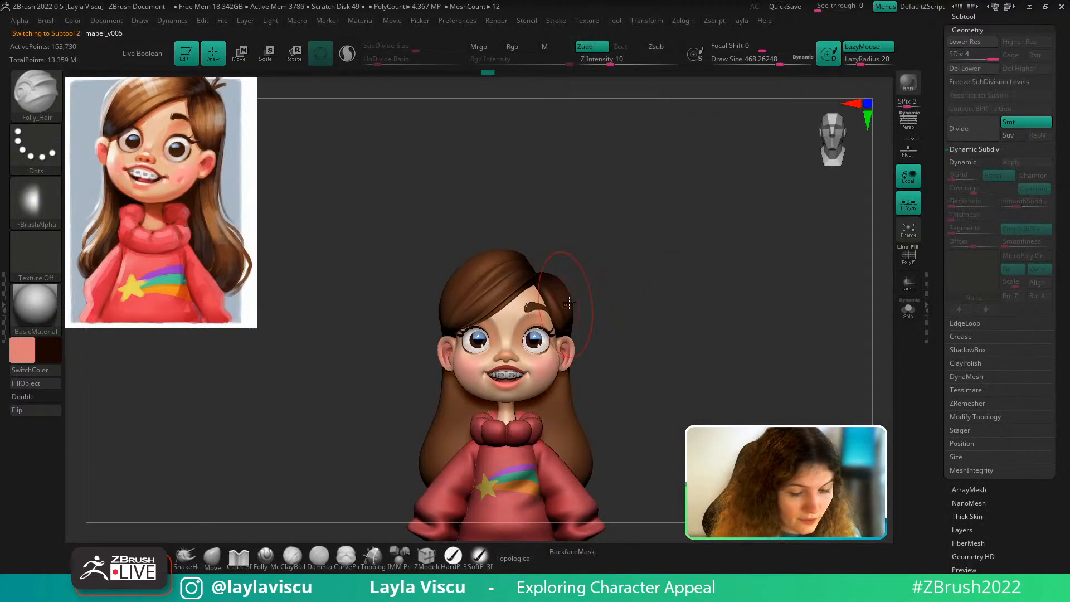
pyautogui.press('s')
pyautogui.click(579, 291)
pyautogui.keyDown('alt'); pyautogui.moveTo(652, 277); pyautogui.dragTo(644, 335, button='right'); pyautogui.keyUp('alt')
pyautogui.press('s')
pyautogui.click(513, 296)
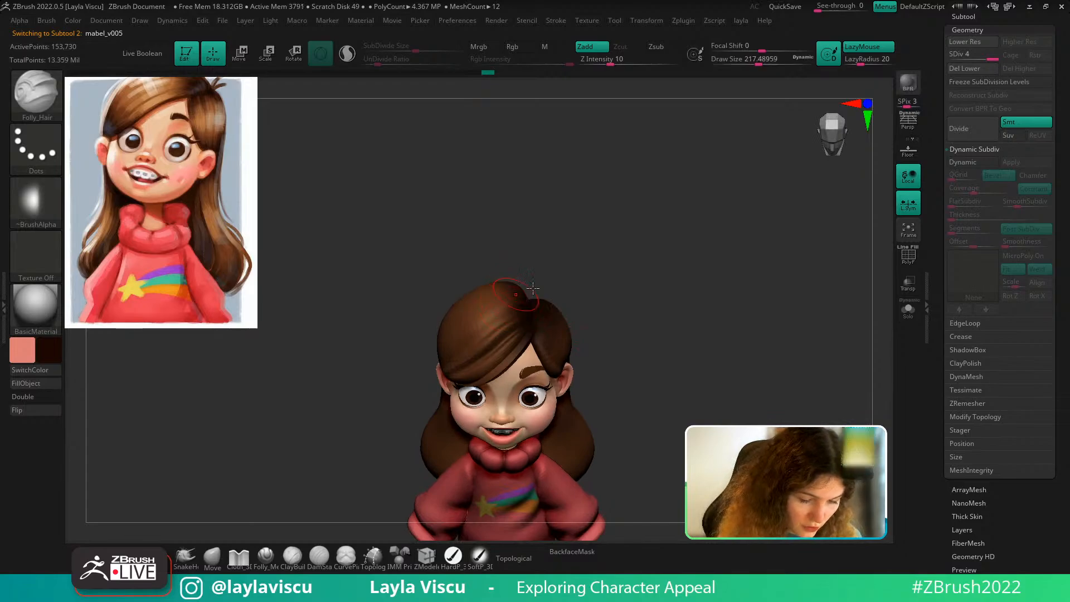
pyautogui.moveTo(591, 289)
pyautogui.mouseDown(button='right')
pyautogui.moveTo(560, 355)
pyautogui.moveTo(600, 287)
pyautogui.moveTo(621, 272)
pyautogui.moveTo(649, 332)
pyautogui.moveTo(643, 312)
pyautogui.moveTo(647, 332)
pyautogui.moveTo(643, 323)
pyautogui.mouseUp(button='right')
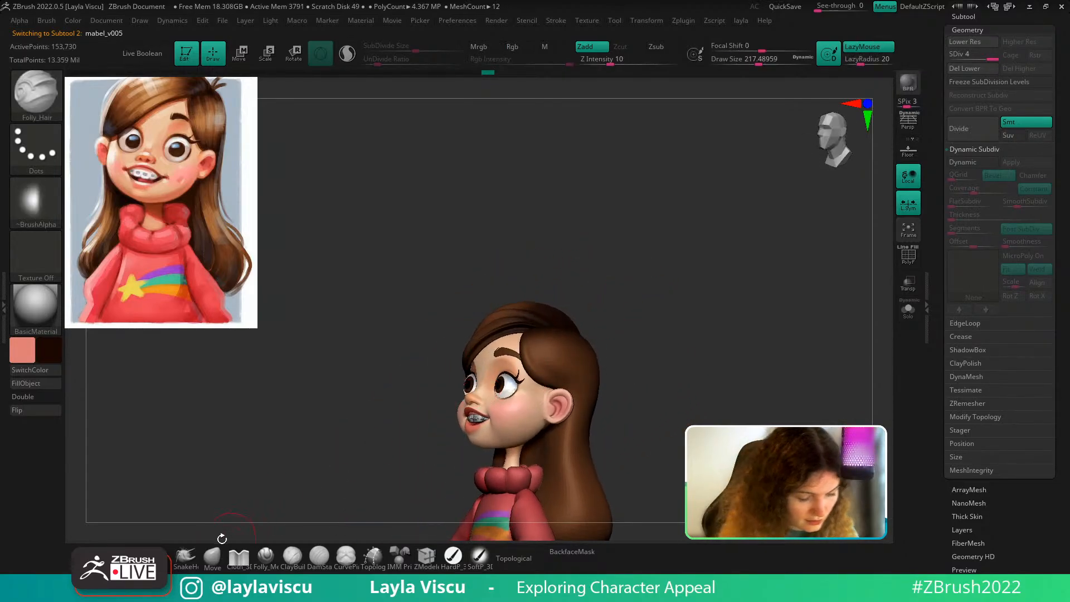
# Adjust the fringe and crown silhouette from the side with the Move brush at a draw size of about 468
pyautogui.click(212, 556)
pyautogui.press('s')
pyautogui.click(460, 338)
pyautogui.moveTo(417, 336); pyautogui.dragTo(450, 334, button='right')
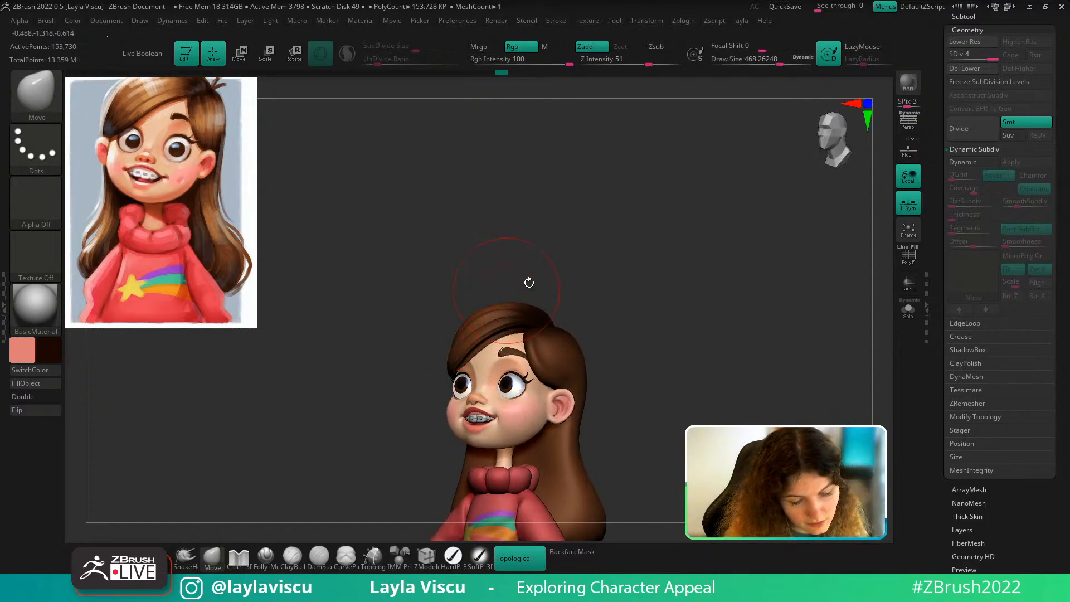
pyautogui.moveTo(528, 282); pyautogui.dragTo(576, 317, button='right')
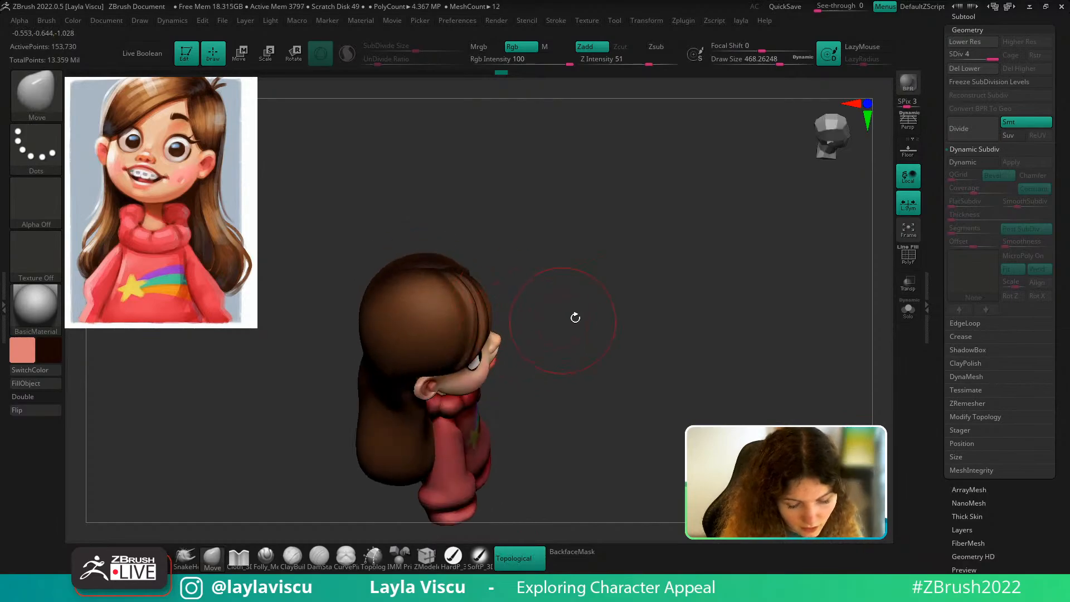
# Refine the fringe shape above the ear with the Move brush at a draw size of about 379
pyautogui.press('s')
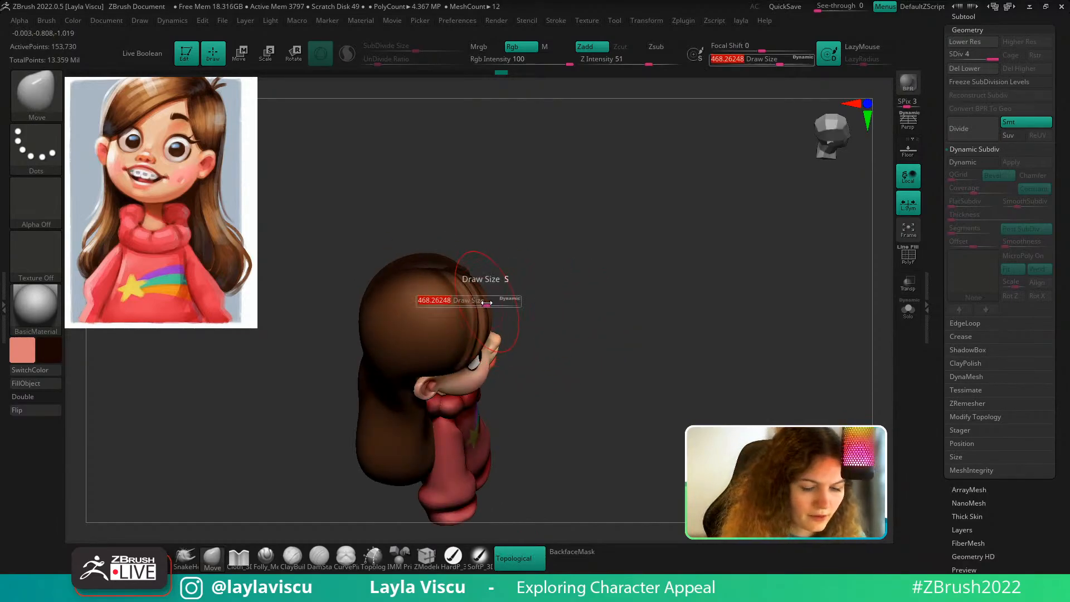
pyautogui.click(484, 302)
pyautogui.moveTo(517, 331)
pyautogui.mouseDown(button='right')
pyautogui.moveTo(502, 333)
pyautogui.moveTo(610, 252)
pyautogui.mouseUp(button='right')
pyautogui.press('s')
pyautogui.click(486, 337)
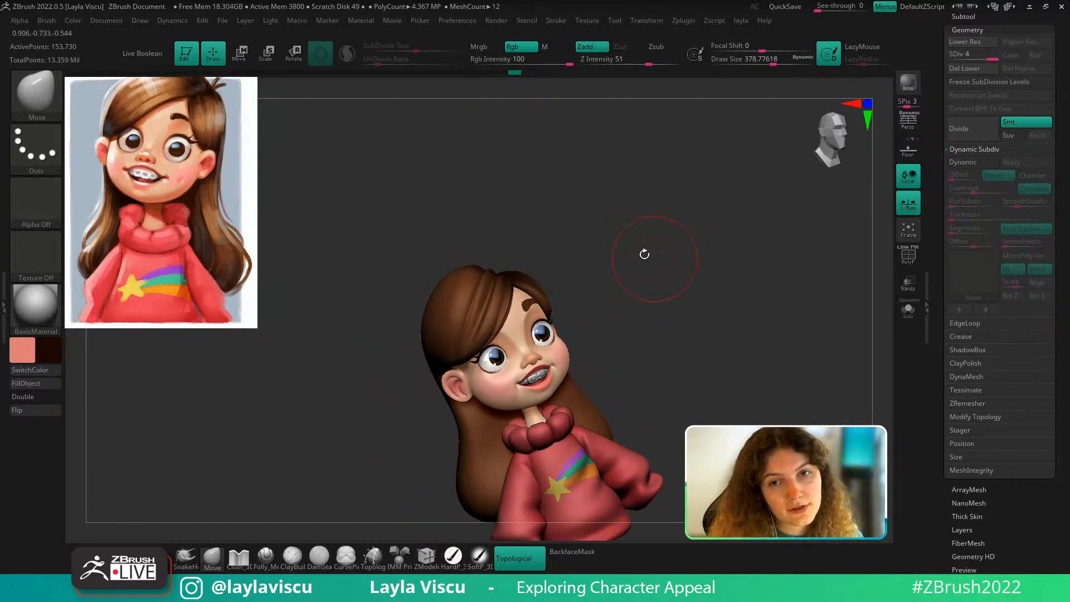
# Adjust the outer contour of the swept fringe from below with the Move brush at a draw size of about 415
pyautogui.moveTo(592, 207)
pyautogui.mouseDown(button='right')
pyautogui.moveTo(578, 205)
pyautogui.moveTo(511, 284)
pyautogui.moveTo(491, 328)
pyautogui.mouseUp(button='right')
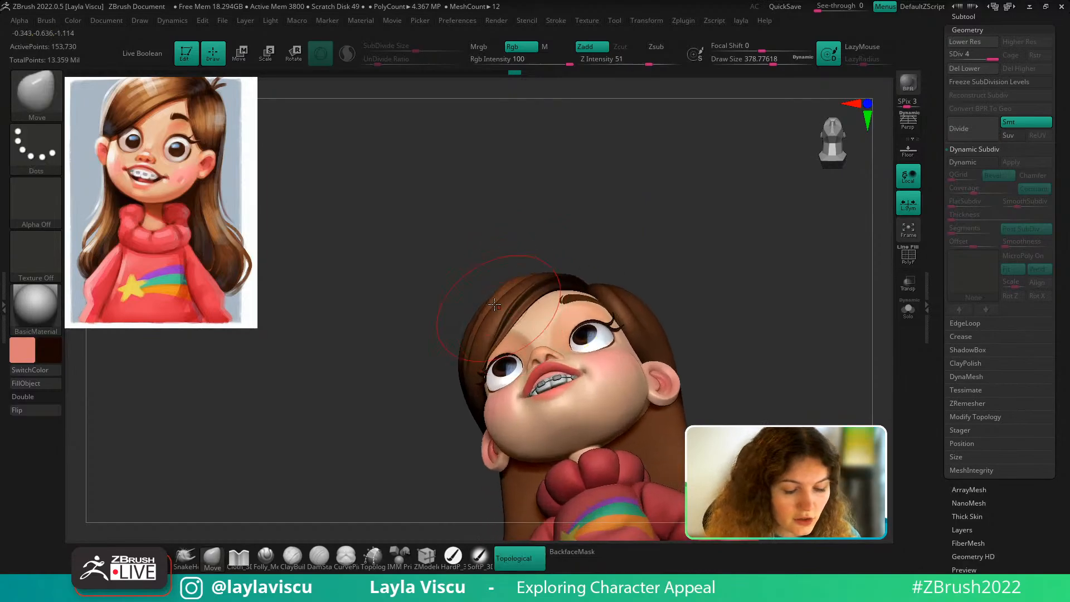
pyautogui.press('s')
pyautogui.moveTo(495, 293); pyautogui.dragTo(491, 278, button='right')
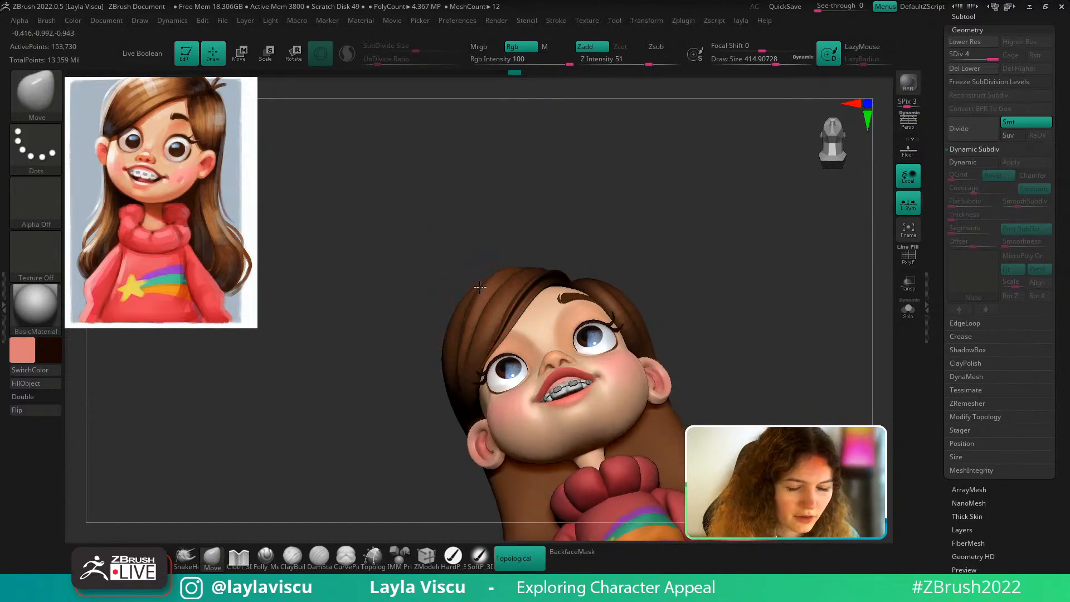
pyautogui.moveTo(566, 238); pyautogui.dragTo(510, 244, button='right')
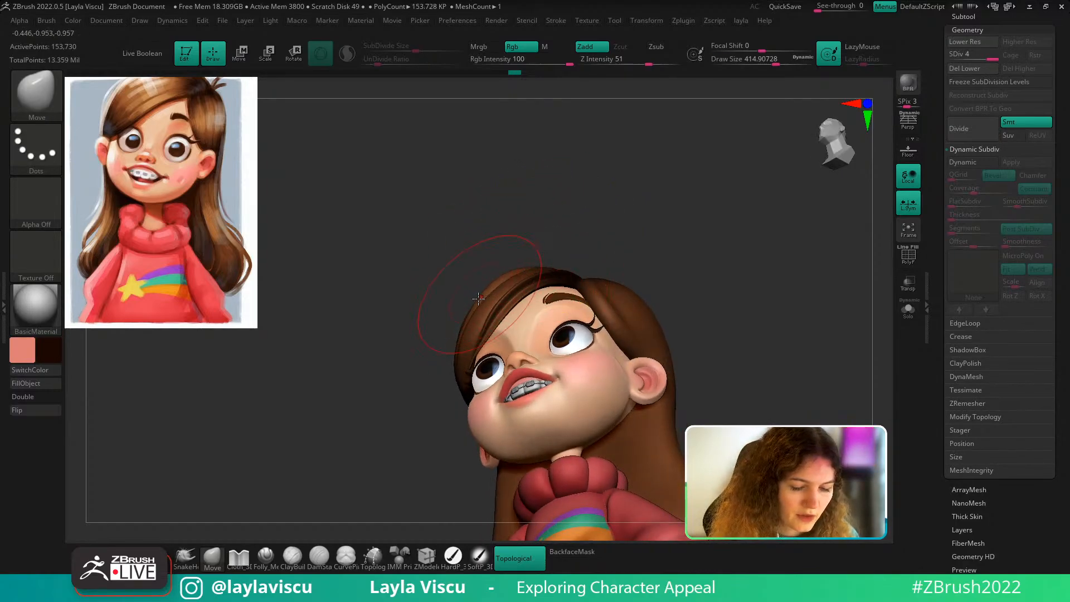
pyautogui.keyDown('shift'); pyautogui.moveTo(599, 222); pyautogui.dragTo(583, 267, button='right'); pyautogui.keyUp('shift')
pyautogui.keyDown('alt'); pyautogui.moveTo(636, 332); pyautogui.dragTo(654, 362, button='right'); pyautogui.keyUp('alt')
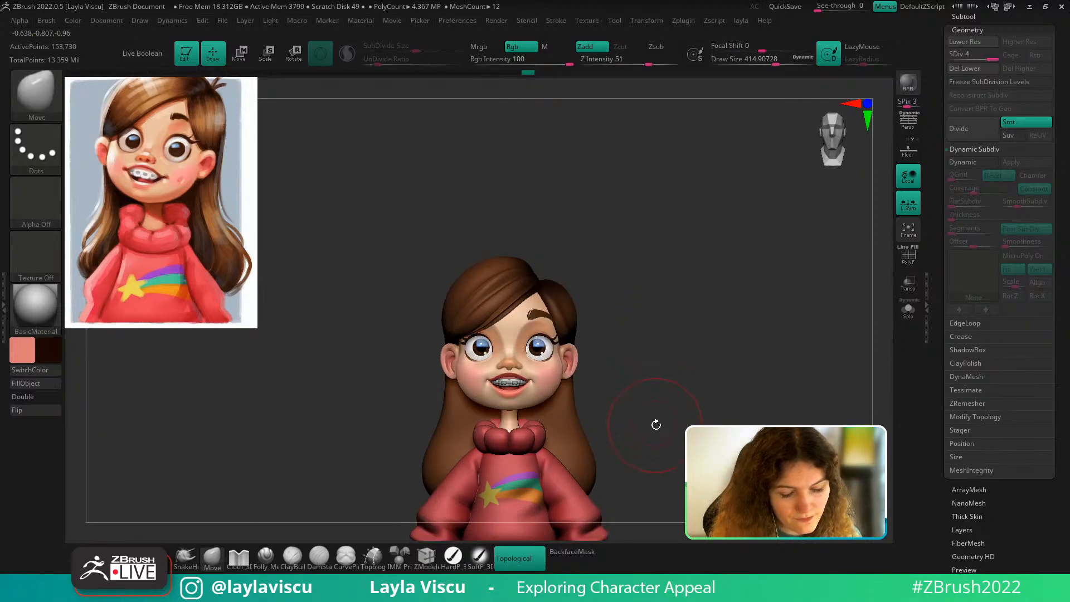
# Activate the face mesh and raise it to subdivision level 4
pyautogui.keyDown('ctrl'); pyautogui.moveTo(655, 425); pyautogui.dragTo(646, 396, button='right'); pyautogui.keyUp('ctrl')
pyautogui.keyDown('ctrl'); pyautogui.moveTo(538, 278); pyautogui.dragTo(539, 313, button='right'); pyautogui.keyUp('ctrl')
pyautogui.keyDown('alt'); pyautogui.moveTo(608, 250); pyautogui.dragTo(591, 301, button='right'); pyautogui.keyUp('alt')
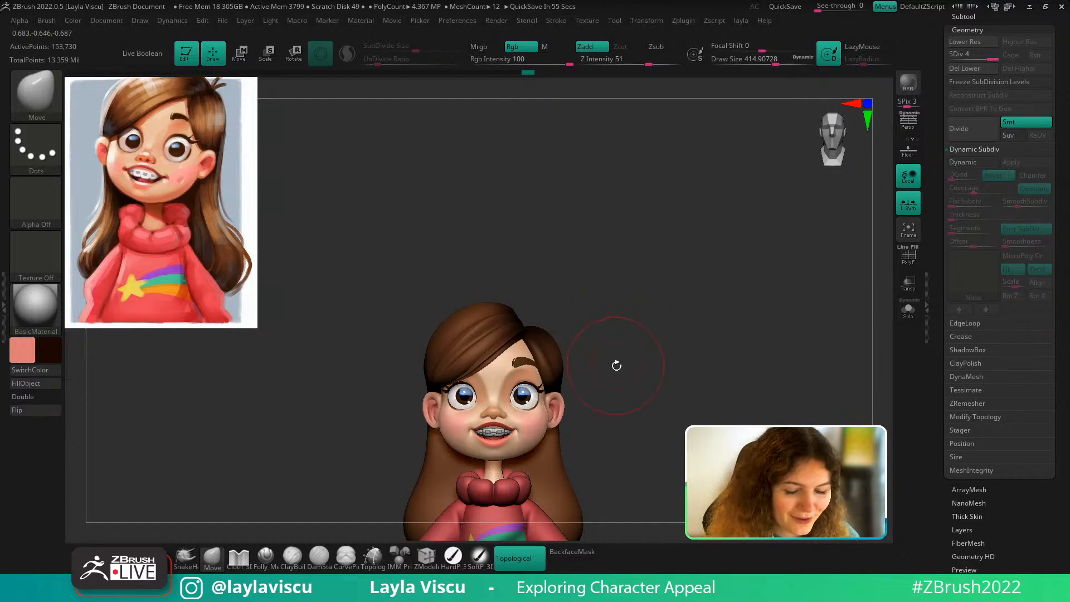
pyautogui.keyDown('alt'); pyautogui.moveTo(617, 365); pyautogui.dragTo(620, 314); pyautogui.keyUp('alt')
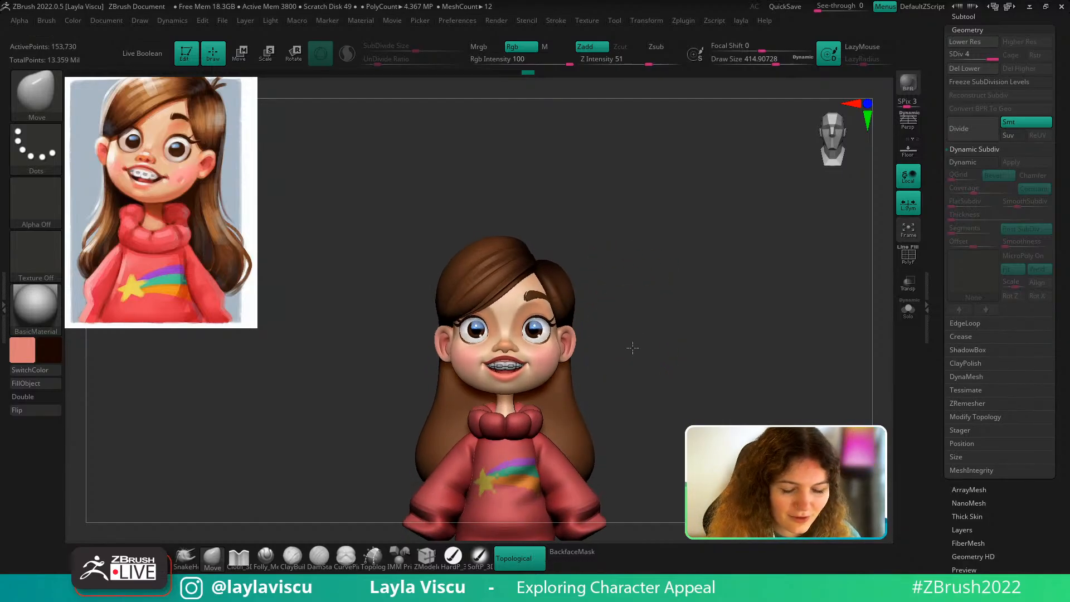
pyautogui.keyDown('alt'); pyautogui.click(536, 368); pyautogui.keyUp('alt')
pyautogui.moveTo(536, 368)
pyautogui.keyDown('ctrl'); pyautogui.mouseDown(button='right')
pyautogui.moveTo(609, 370)
pyautogui.moveTo(651, 330)
pyautogui.mouseUp(button='right'); pyautogui.keyUp('ctrl')
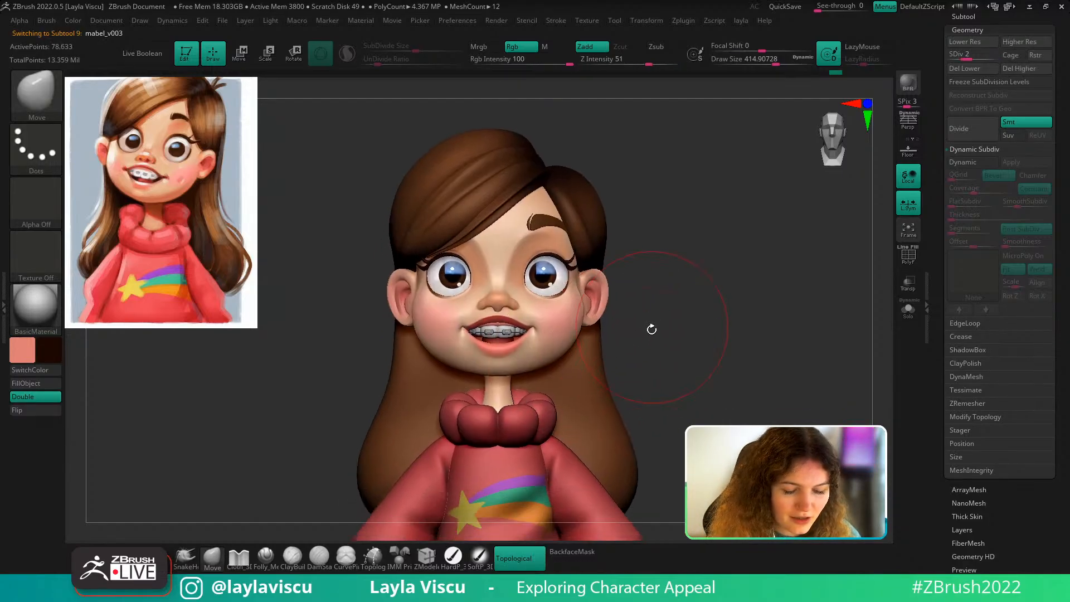
pyautogui.moveTo(650, 343); pyautogui.dragTo(647, 376)
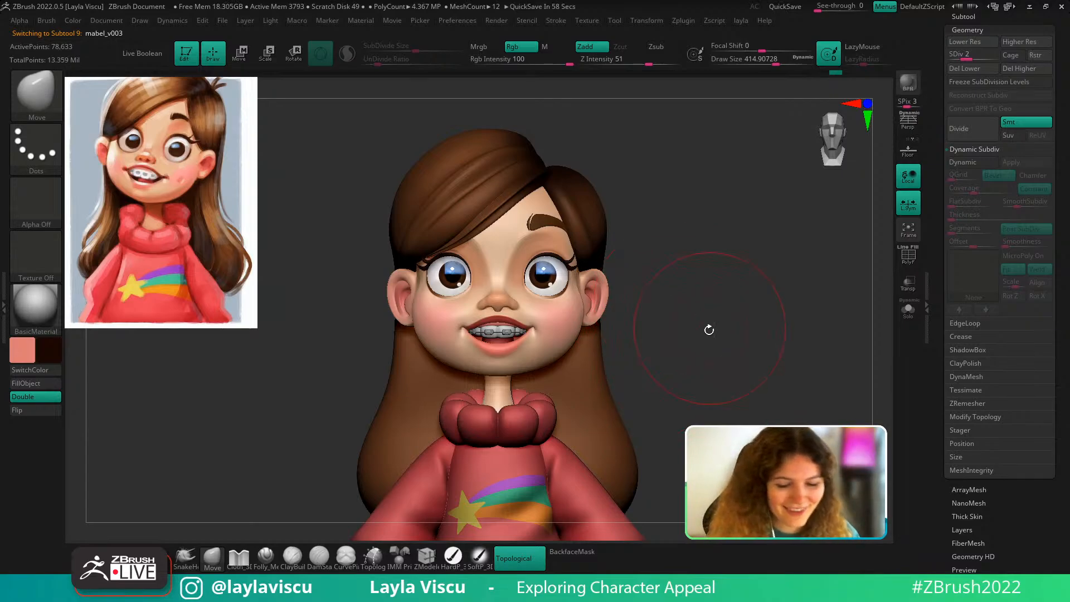
pyautogui.moveTo(709, 330)
pyautogui.mouseDown()
pyautogui.moveTo(683, 333)
pyautogui.moveTo(704, 346)
pyautogui.mouseUp()
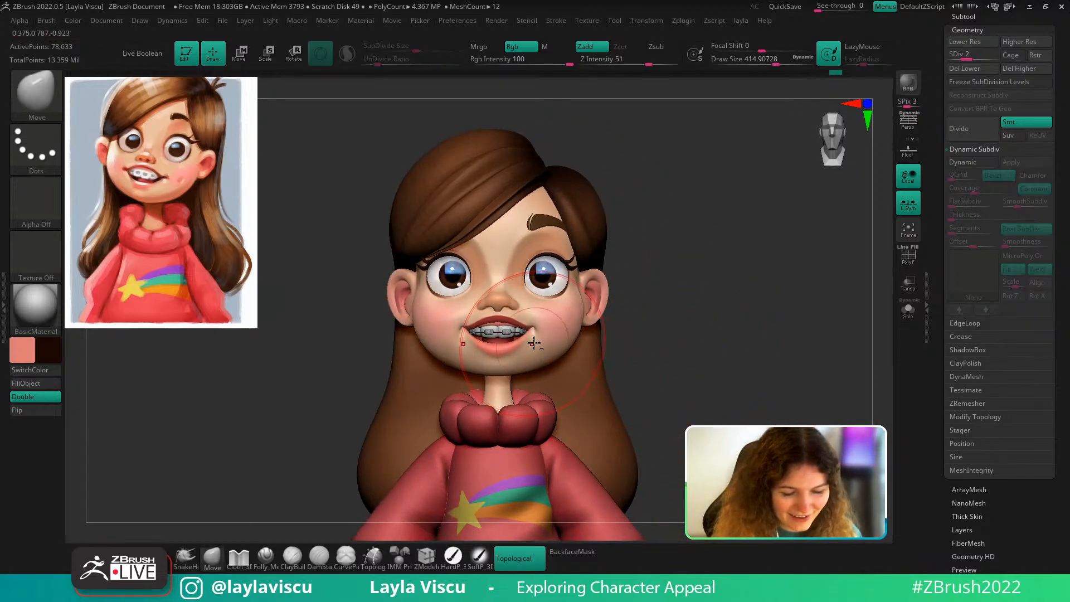
pyautogui.scroll(3, 545, 334)
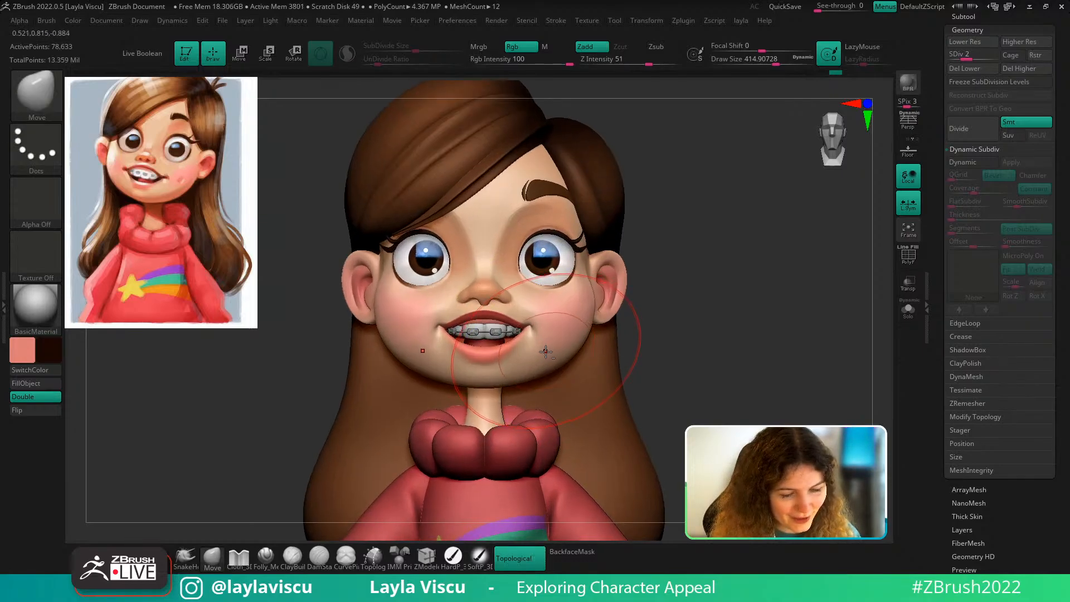
pyautogui.press('d')
pyautogui.press('d')
pyautogui.scroll(-4, 657, 338)
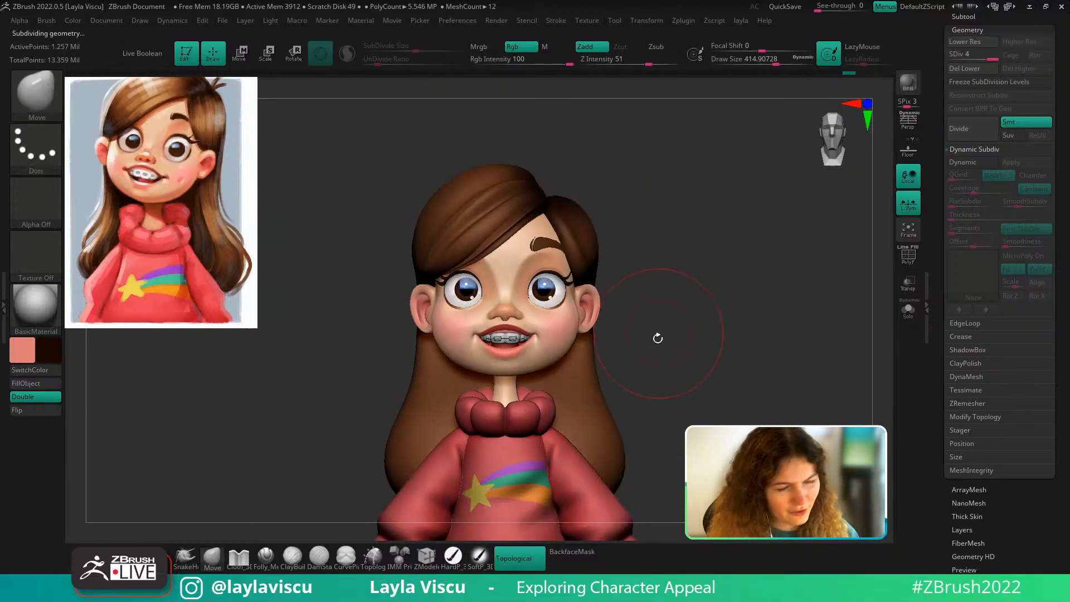
pyautogui.keyDown('alt'); pyautogui.moveTo(655, 359); pyautogui.dragTo(648, 335); pyautogui.keyUp('alt')
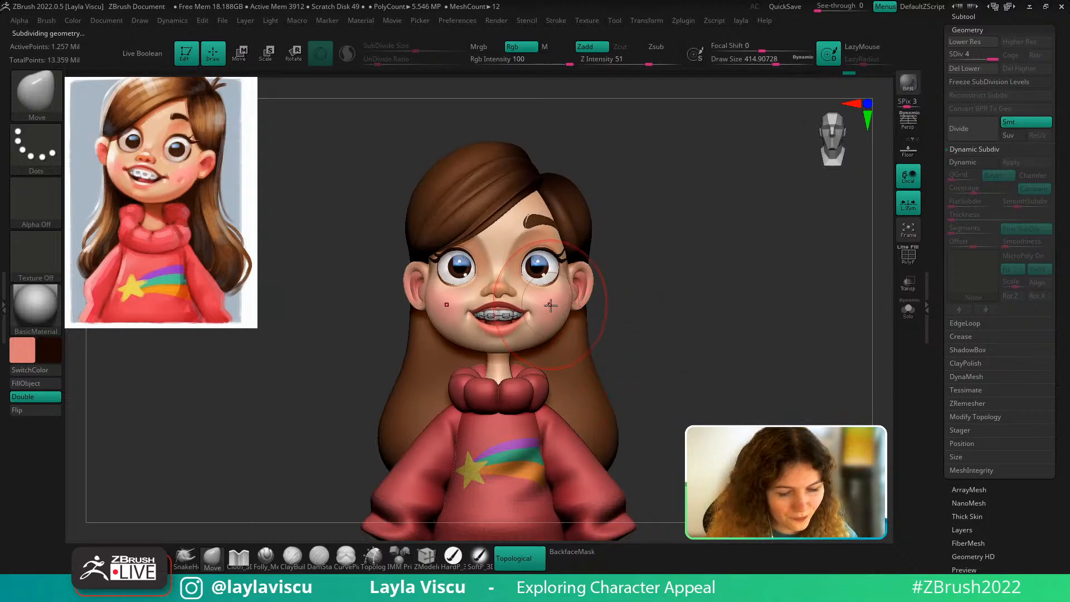
pyautogui.moveTo(650, 279)
pyautogui.keyDown('alt'); pyautogui.mouseDown()
pyautogui.moveTo(651, 308)
pyautogui.moveTo(638, 318)
pyautogui.moveTo(650, 311)
pyautogui.moveTo(661, 339)
pyautogui.moveTo(657, 372)
pyautogui.mouseUp(); pyautogui.keyUp('alt')
# Activate the main hair mesh and carve strands across the crown with the Folly_Hair brush at a draw size of about 197
pyautogui.press('b')
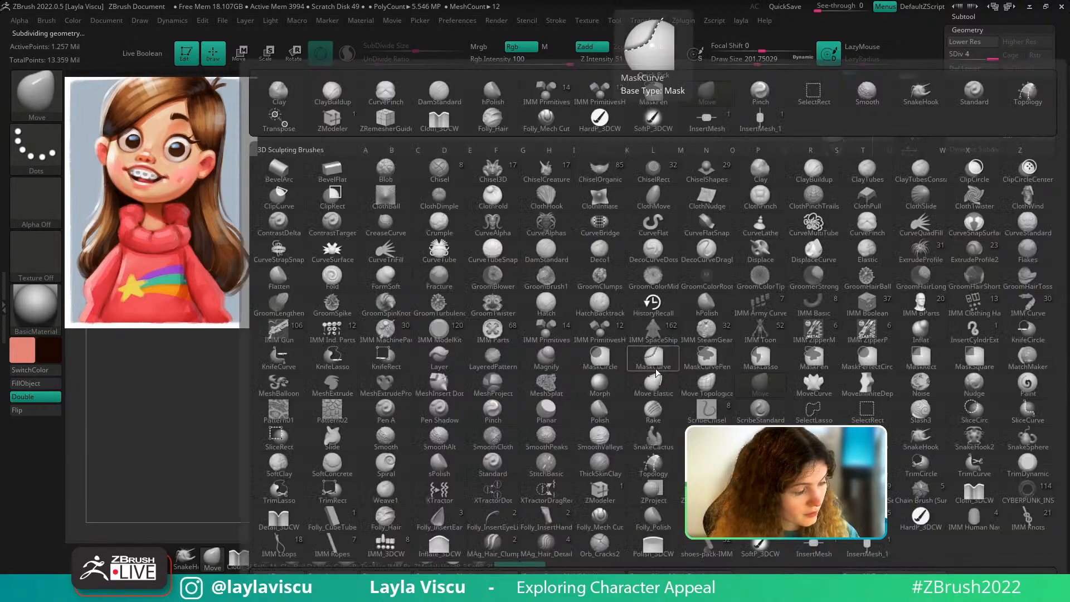
pyautogui.press('f')
pyautogui.press('h')
pyautogui.moveTo(714, 261); pyautogui.dragTo(528, 282)
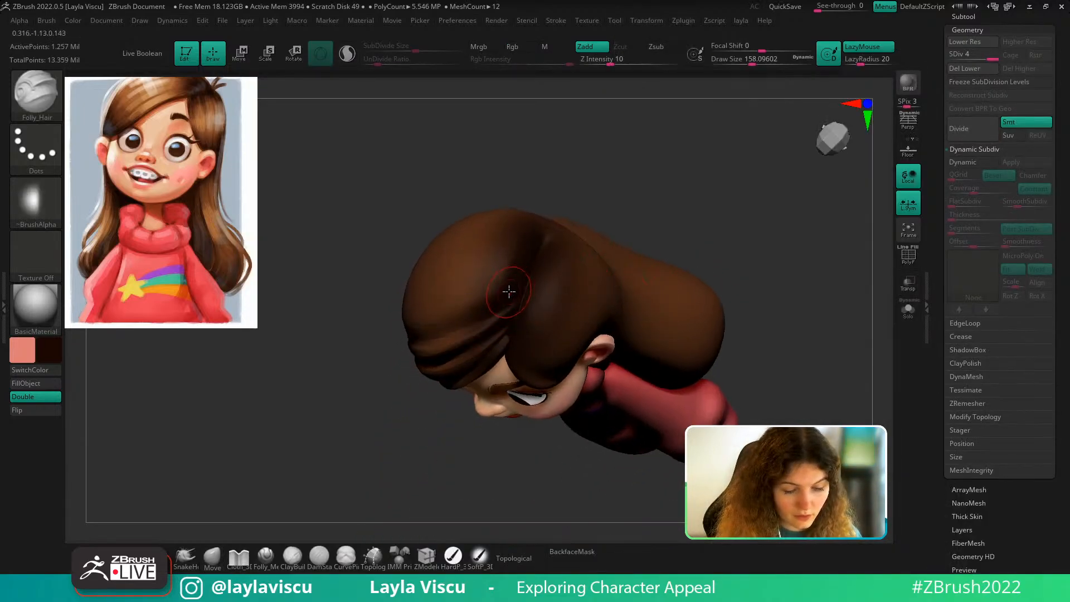
pyautogui.moveTo(369, 383); pyautogui.dragTo(455, 337)
pyautogui.keyDown('alt'); pyautogui.click(459, 332); pyautogui.keyUp('alt')
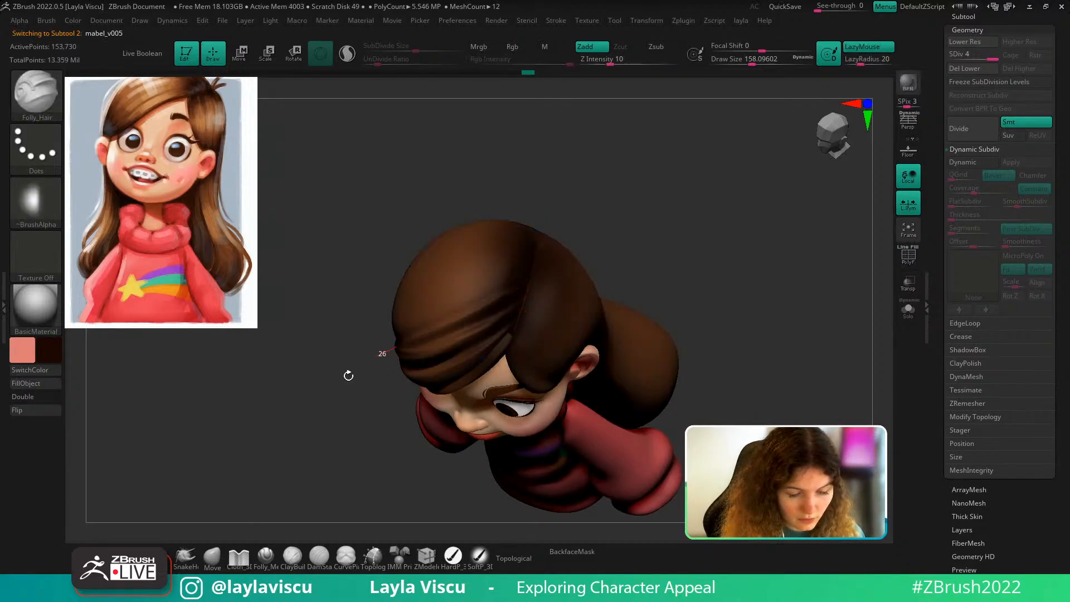
pyautogui.moveTo(346, 370); pyautogui.dragTo(404, 352)
pyautogui.press('s')
pyautogui.click(509, 301)
pyautogui.moveTo(576, 263); pyautogui.dragTo(512, 301)
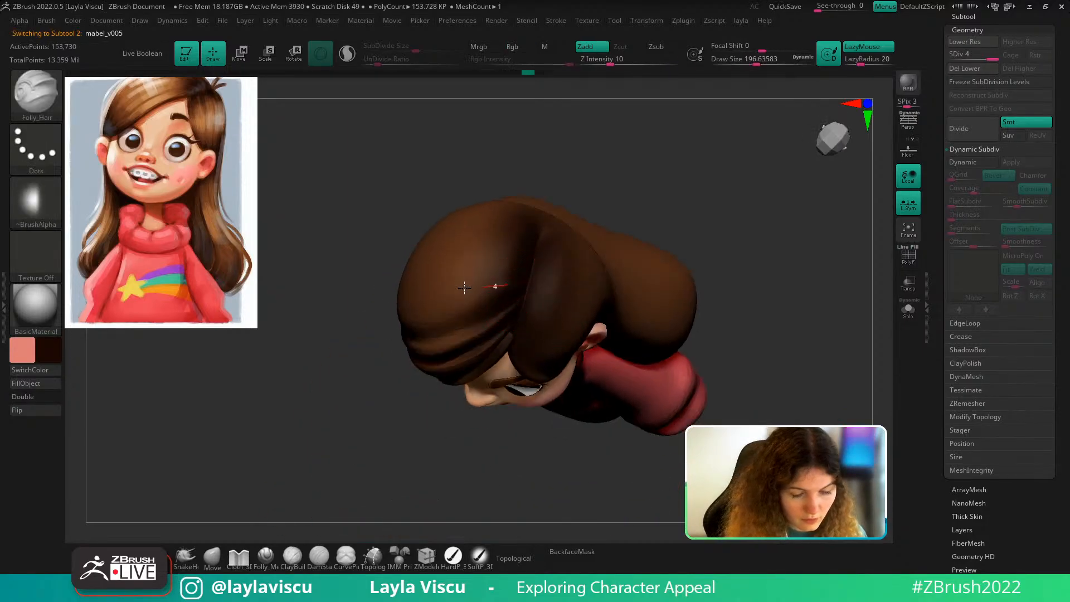
pyautogui.moveTo(358, 411); pyautogui.dragTo(708, 284)
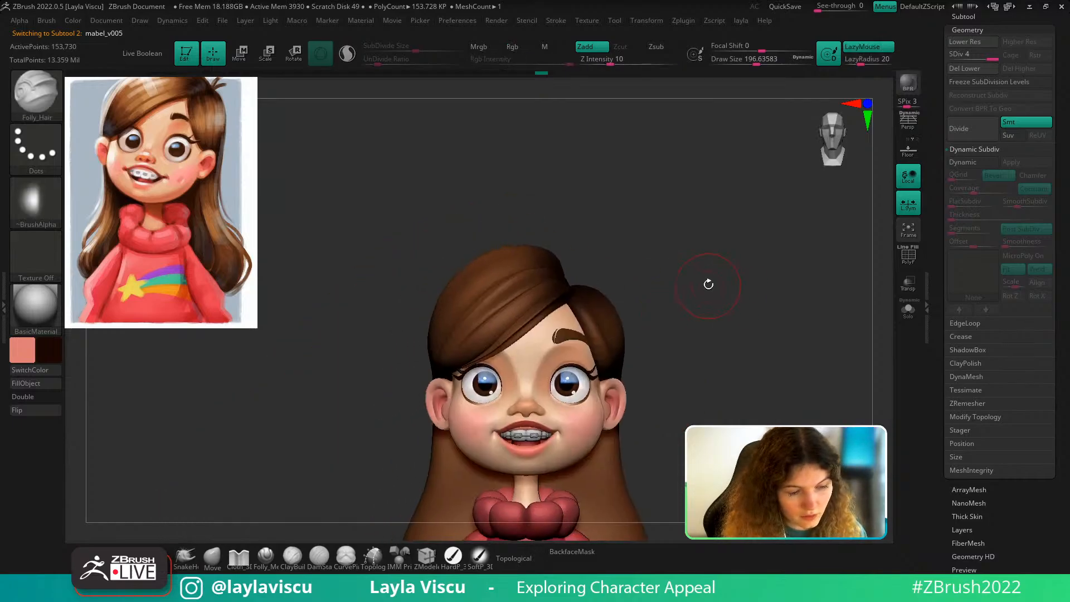
# Reposition the portrait reference image slightly lower on the canvas
pyautogui.press('z')
pyautogui.press('z')
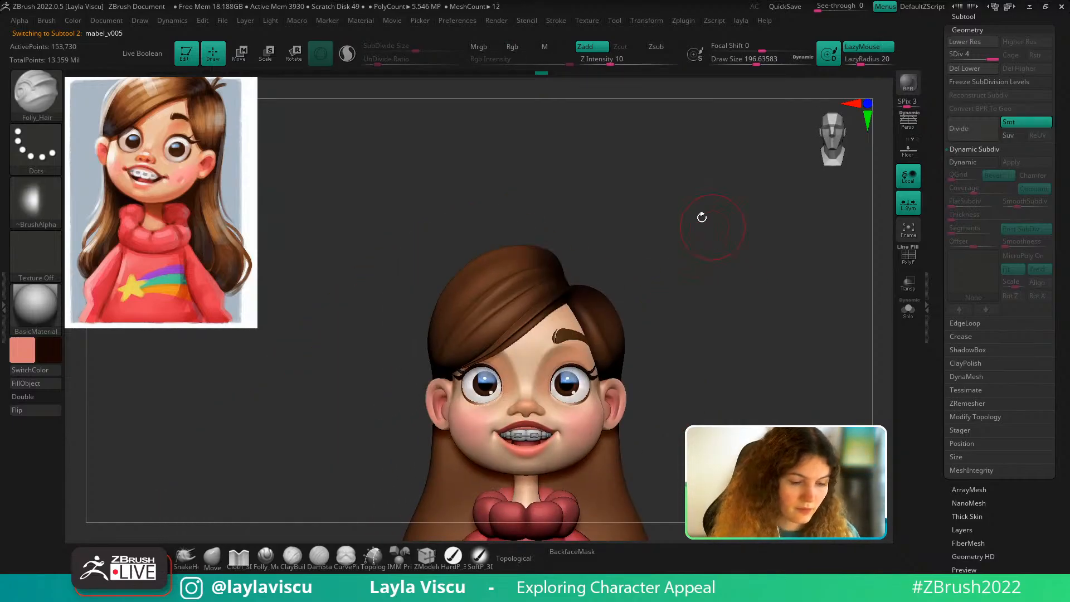
pyautogui.press('z')
pyautogui.moveTo(204, 210); pyautogui.dragTo(209, 235)
pyautogui.press('z')
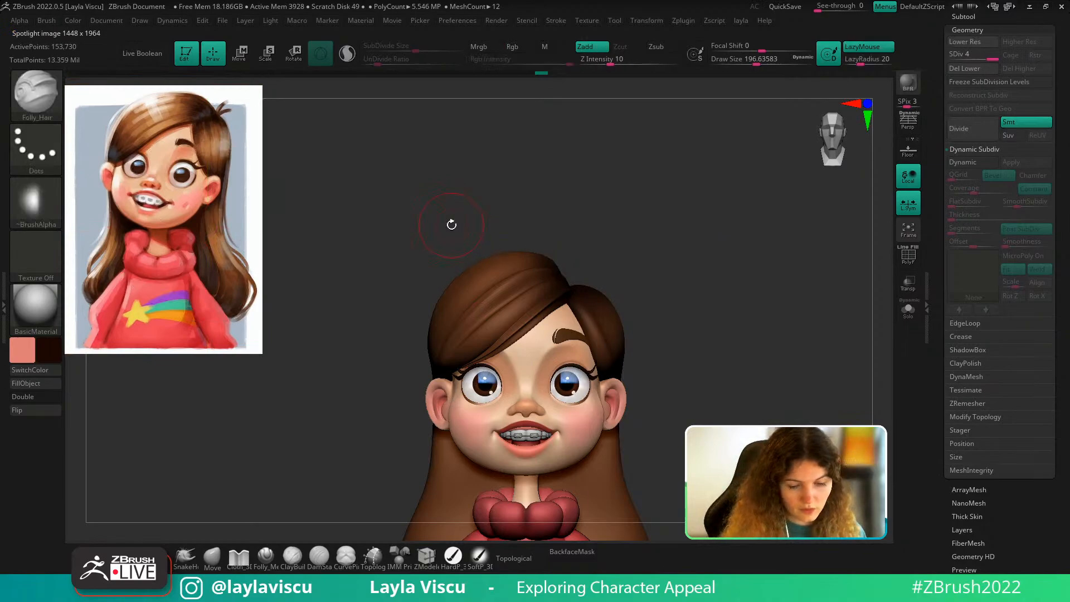
# Carve long Folly_Hair strands over the crown and from above the ear down the side of the long hair
pyautogui.moveTo(645, 212); pyautogui.dragTo(645, 306)
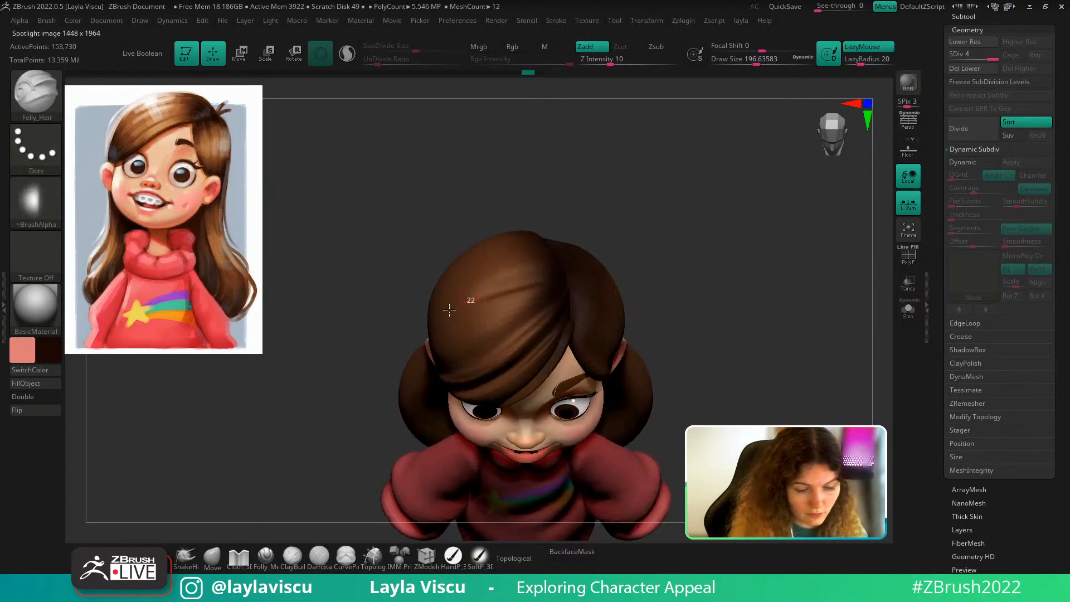
pyautogui.moveTo(677, 340); pyautogui.dragTo(739, 277)
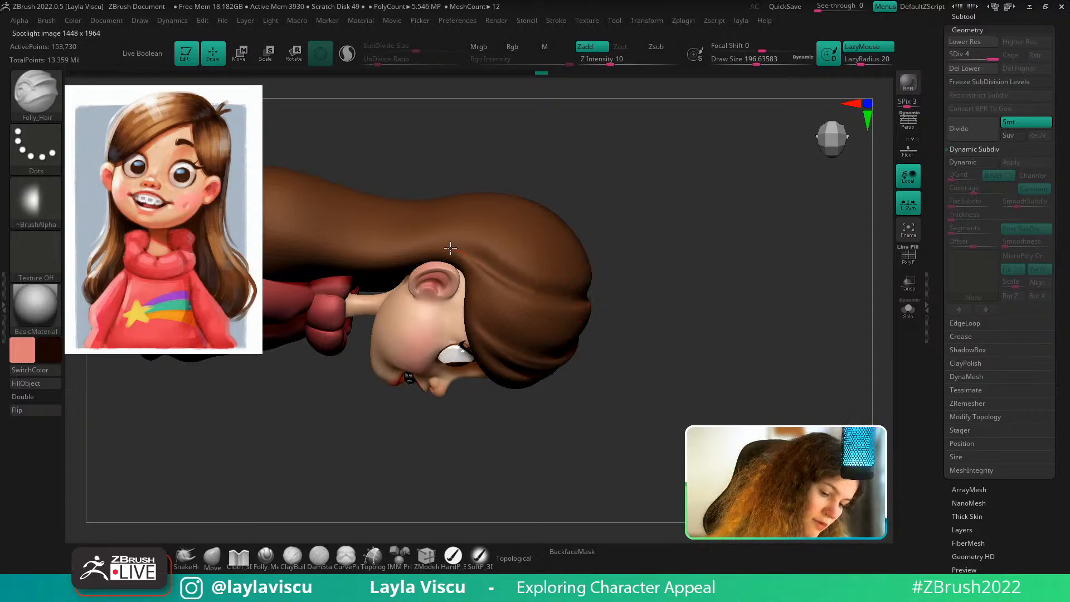
pyautogui.moveTo(451, 248); pyautogui.dragTo(256, 223)
pyautogui.moveTo(544, 169)
pyautogui.keyDown('alt'); pyautogui.mouseDown()
pyautogui.moveTo(616, 208)
pyautogui.moveTo(677, 271)
pyautogui.mouseUp(); pyautogui.keyUp('alt')
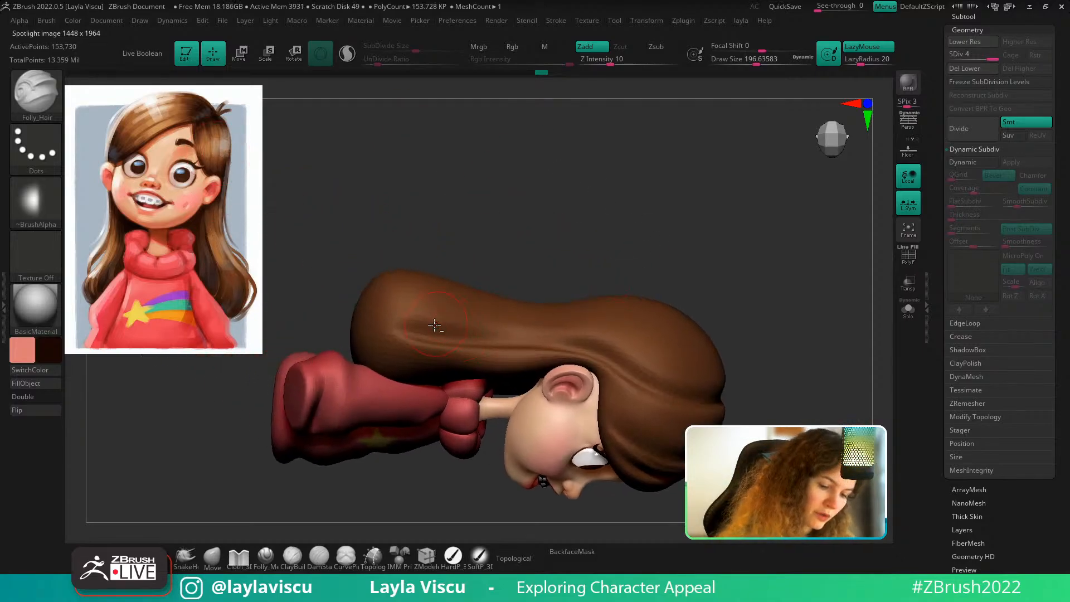
pyautogui.moveTo(386, 242); pyautogui.dragTo(848, 400)
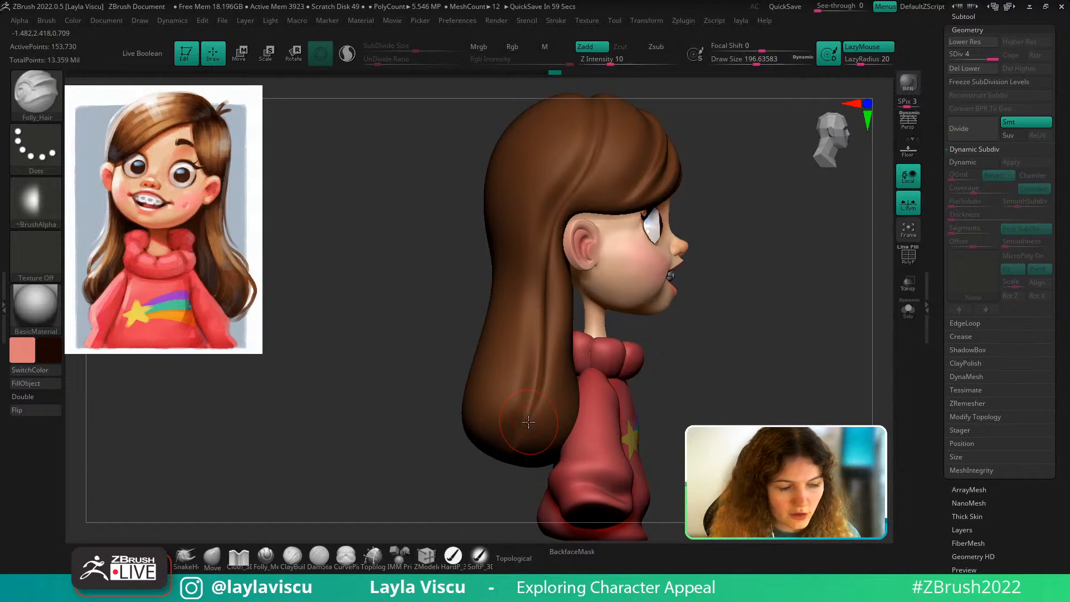
# Reshape and smooth the lower side of the long hair with the Move brush at a draw size of about 311
pyautogui.moveTo(697, 350); pyautogui.dragTo(674, 376)
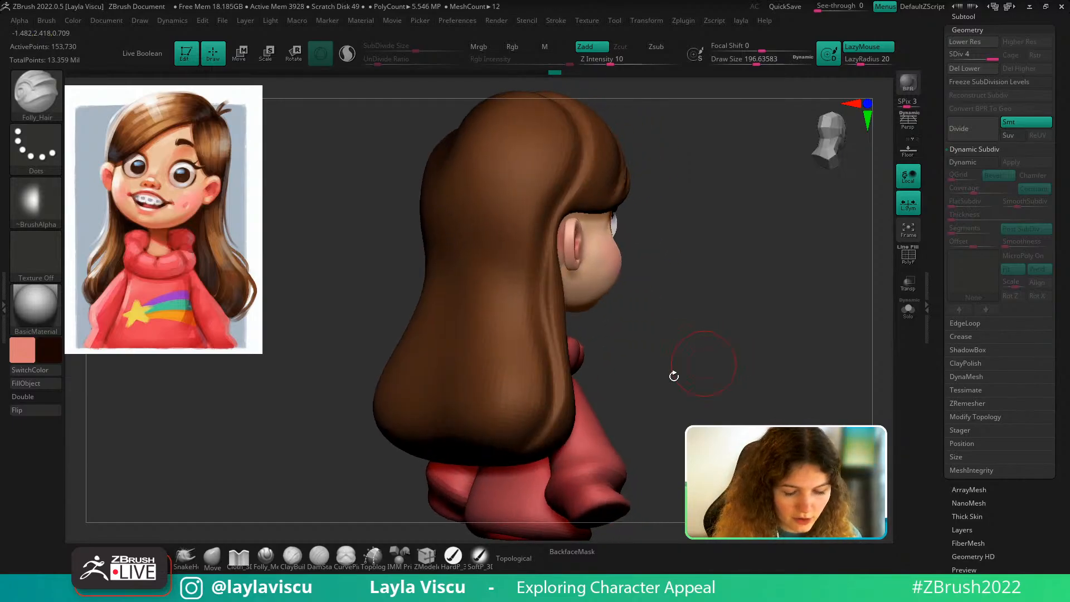
pyautogui.click(215, 557)
pyautogui.moveTo(608, 400); pyautogui.dragTo(638, 411)
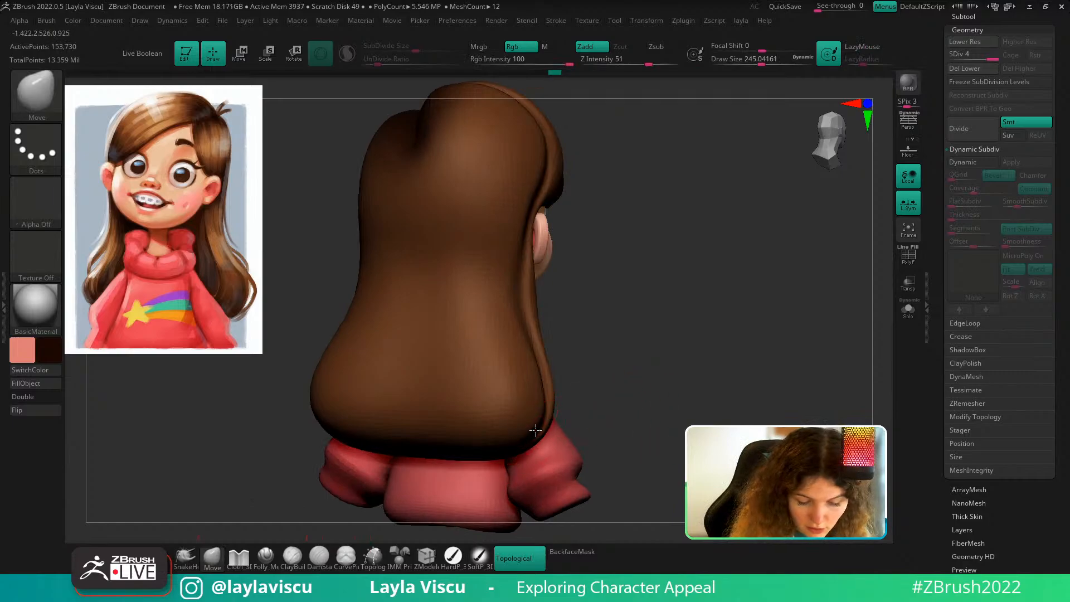
pyautogui.moveTo(781, 397); pyautogui.dragTo(707, 386)
pyautogui.keyDown('ctrl'); pyautogui.moveTo(707, 387); pyautogui.dragTo(676, 357, button='right'); pyautogui.keyUp('ctrl')
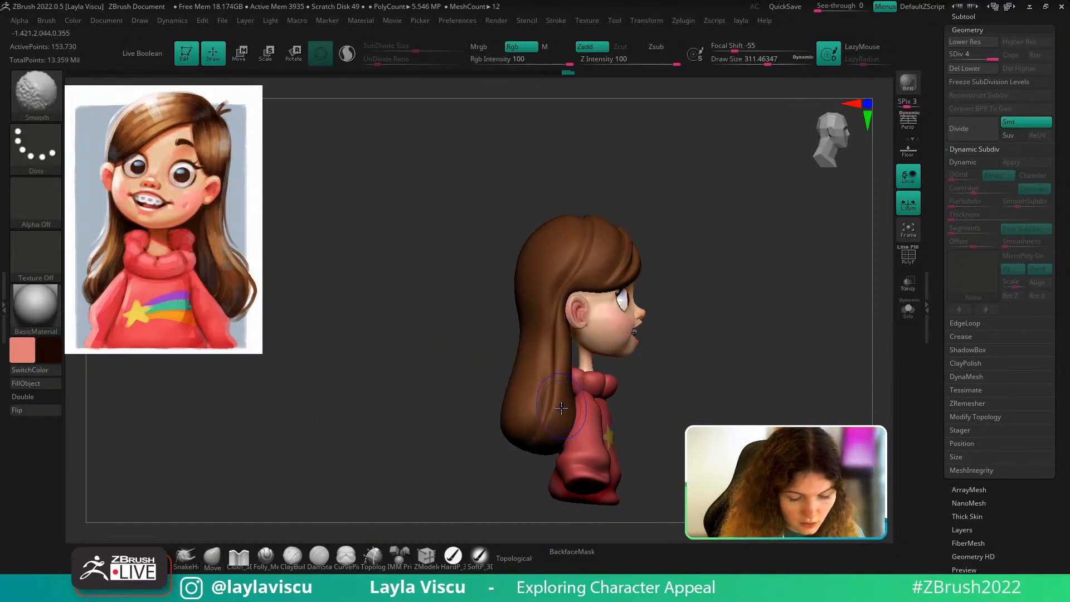
pyautogui.keyDown('ctrl'); pyautogui.moveTo(537, 454); pyautogui.dragTo(544, 453, button='right'); pyautogui.keyUp('ctrl')
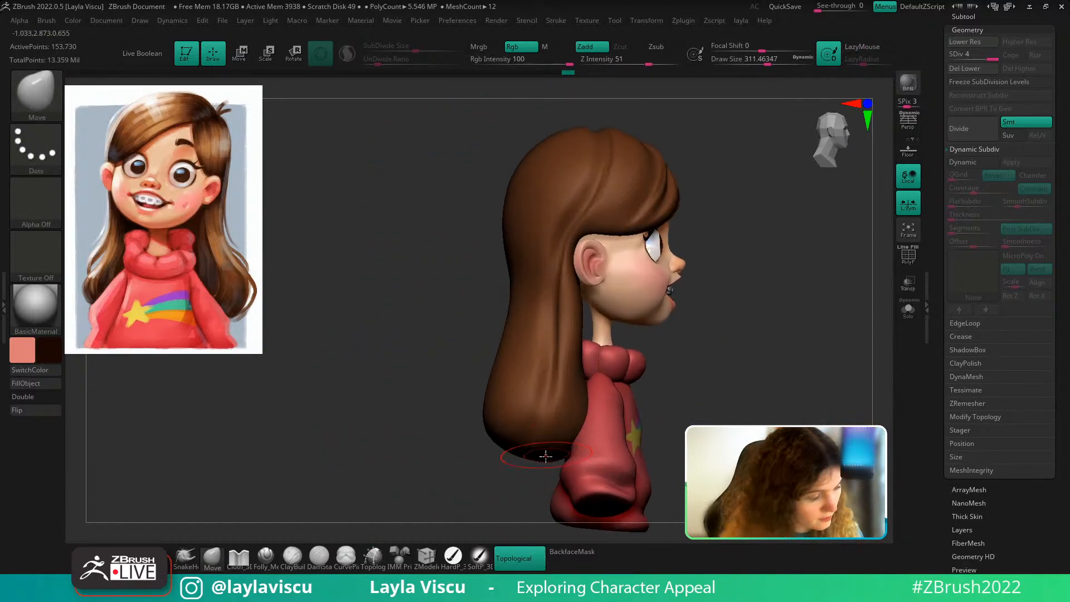
# Carve a groove up from the lower tip of the side hair with DamStandard at a draw size of about 262, and smooth it
pyautogui.press('b')
pyautogui.press('d')
pyautogui.press('s')
pyautogui.moveTo(524, 451); pyautogui.dragTo(542, 403)
pyautogui.hotkey('ctrl', 'z')
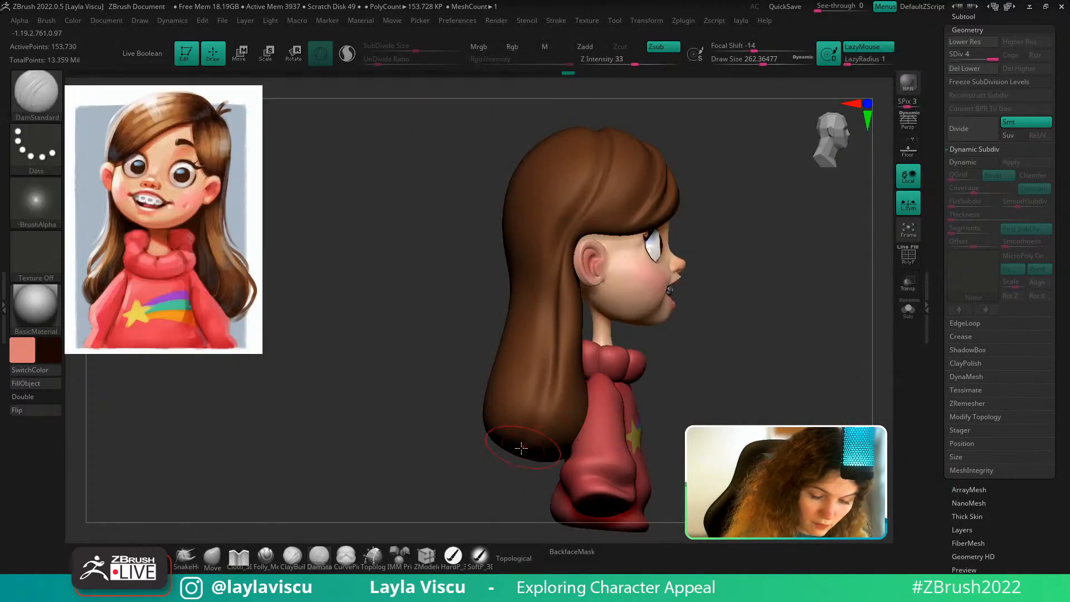
pyautogui.hotkey('ctrl', 'z')
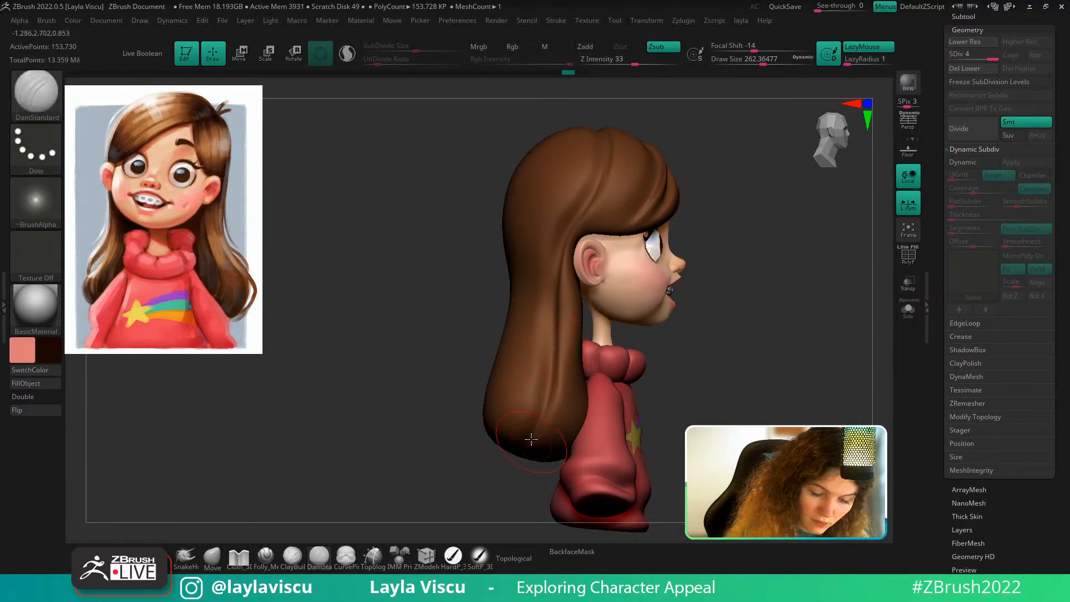
pyautogui.moveTo(547, 395); pyautogui.dragTo(551, 329)
pyautogui.keyDown('shift'); pyautogui.moveTo(532, 446); pyautogui.dragTo(547, 283); pyautogui.keyUp('shift')
pyautogui.moveTo(682, 313)
pyautogui.keyDown('ctrl'); pyautogui.mouseDown(button='right')
pyautogui.moveTo(685, 249)
pyautogui.moveTo(789, 320)
pyautogui.mouseUp(button='right'); pyautogui.keyUp('ctrl')
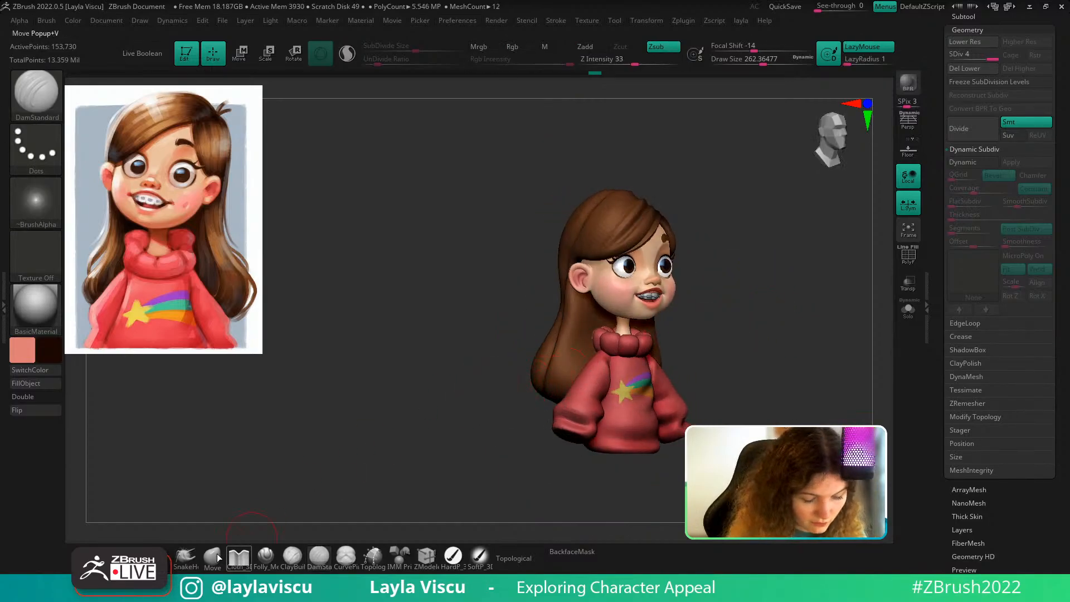
# Enable backface masking for the Move brush and adjust the long hair's lower side at a draw size of about 386
pyautogui.click(216, 555)
pyautogui.click(577, 554)
pyautogui.press('s')
pyautogui.moveTo(534, 382); pyautogui.dragTo(545, 382)
pyautogui.moveTo(530, 389); pyautogui.dragTo(585, 410, button='right')
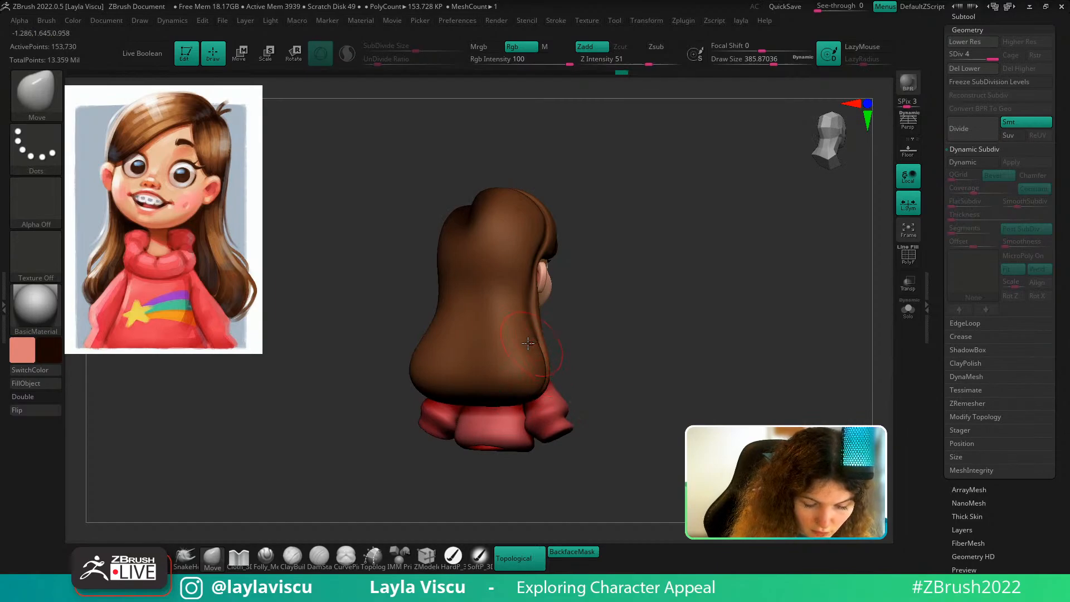
# Adjust the lower corner of the hair from behind with the Move brush at a draw size of about 437
pyautogui.keyDown('shift'); pyautogui.moveTo(634, 359); pyautogui.dragTo(641, 361, button='right'); pyautogui.keyUp('shift')
pyautogui.press('s')
pyautogui.moveTo(519, 397); pyautogui.dragTo(523, 397)
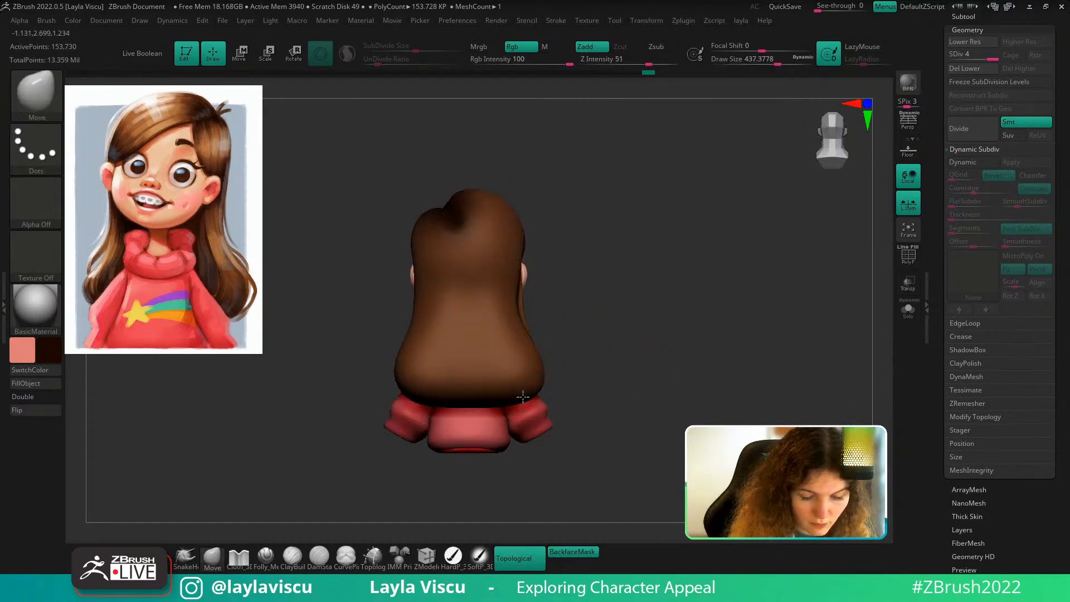
pyautogui.moveTo(579, 362); pyautogui.dragTo(473, 356, button='right')
pyautogui.moveTo(814, 326)
pyautogui.mouseDown(button='right')
pyautogui.moveTo(757, 323)
pyautogui.moveTo(679, 413)
pyautogui.mouseUp(button='right')
# Set the Move brush's draw size to about 136 for the parted hair section above the ear
pyautogui.keyDown('ctrl'); pyautogui.moveTo(548, 346); pyautogui.dragTo(578, 306, button='right'); pyautogui.keyUp('ctrl')
pyautogui.press('s')
pyautogui.moveTo(579, 308); pyautogui.dragTo(550, 308)
pyautogui.moveTo(657, 298); pyautogui.dragTo(603, 293, button='right')
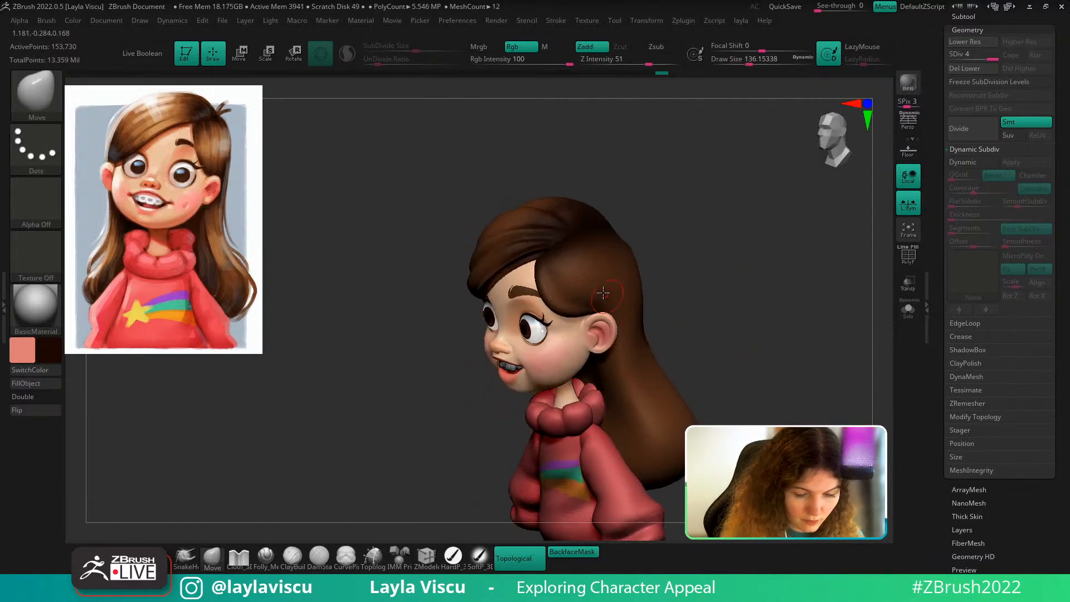
# Switch to the Folly_Hair brush with a draw size of about 112 for the parted side hair
pyautogui.press('b')
pyautogui.press('f')
pyautogui.press('h')
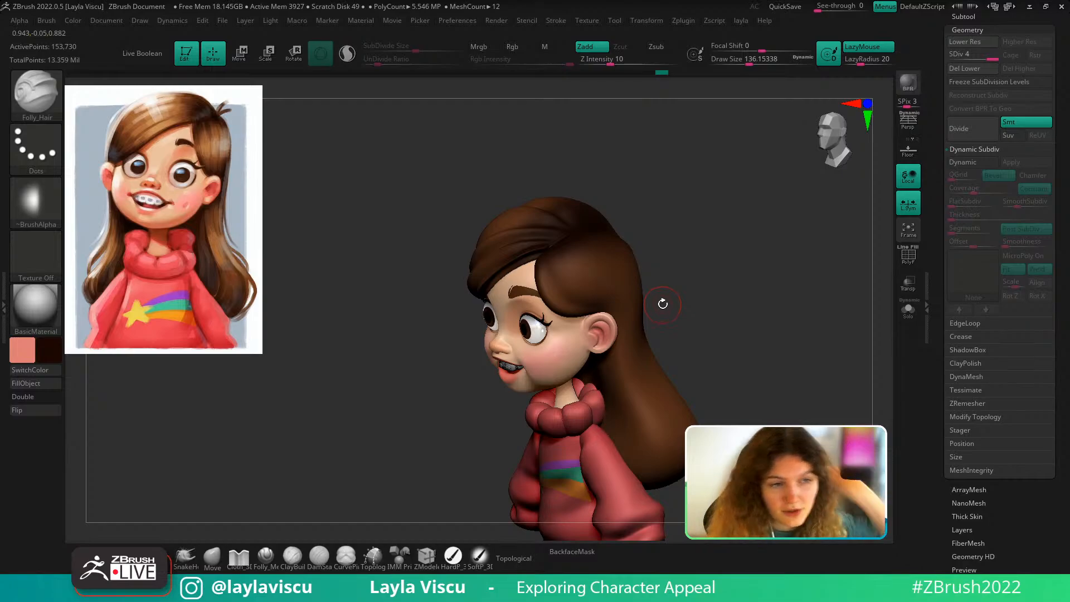
pyautogui.press('s')
pyautogui.moveTo(569, 273); pyautogui.dragTo(574, 273)
pyautogui.moveTo(657, 218)
pyautogui.keyDown('alt'); pyautogui.mouseDown()
pyautogui.moveTo(660, 257)
pyautogui.moveTo(698, 284)
pyautogui.mouseUp(); pyautogui.keyUp('alt')
pyautogui.keyDown('ctrl'); pyautogui.moveTo(567, 297); pyautogui.dragTo(559, 316, button='right'); pyautogui.keyUp('ctrl')
pyautogui.press('s')
pyautogui.moveTo(560, 315); pyautogui.dragTo(550, 316)
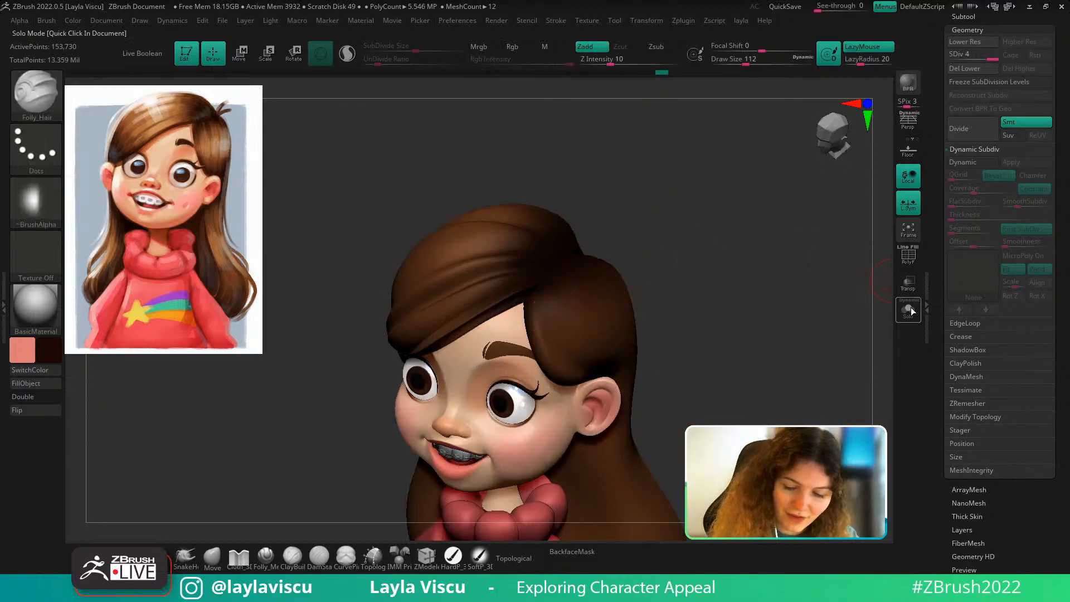
# Isolate the hair mesh in Solo mode and briefly check its polyframe
pyautogui.click(910, 308)
pyautogui.moveTo(830, 357); pyautogui.dragTo(814, 326)
pyautogui.hotkey('shift', 'f')
pyautogui.hotkey('shift', 'f')
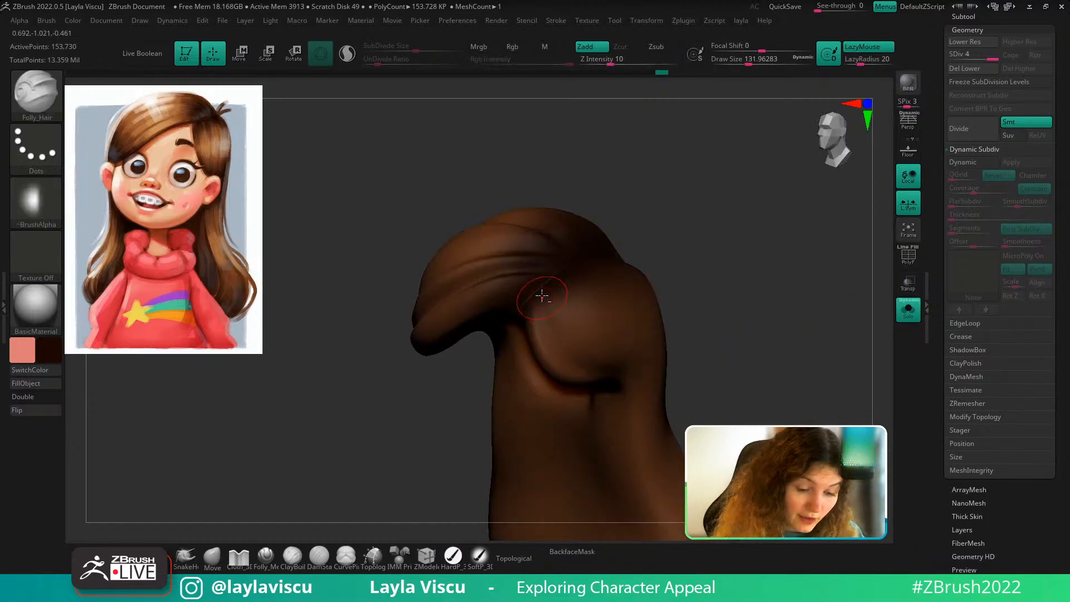
# Carve two curved strands from the parting down the side hair section with the Folly_Hair brush, smoothing the first one's end
pyautogui.moveTo(564, 356); pyautogui.dragTo(632, 383)
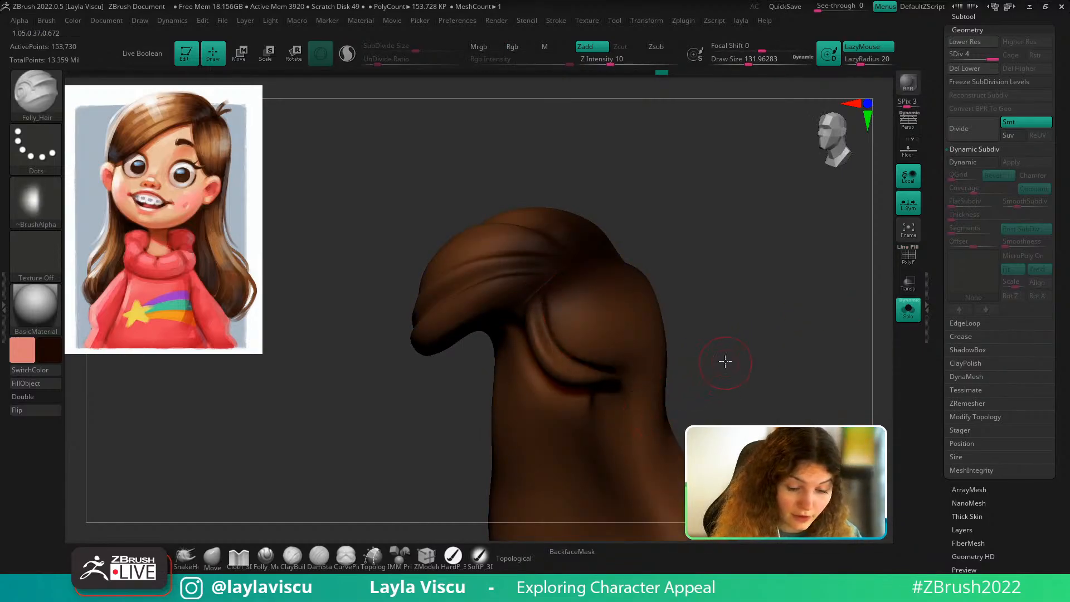
pyautogui.moveTo(725, 361); pyautogui.dragTo(740, 356)
pyautogui.moveTo(609, 375)
pyautogui.keyDown('shift'); pyautogui.mouseDown()
pyautogui.moveTo(552, 296)
pyautogui.moveTo(608, 375)
pyautogui.moveTo(624, 380)
pyautogui.mouseUp(); pyautogui.keyUp('shift')
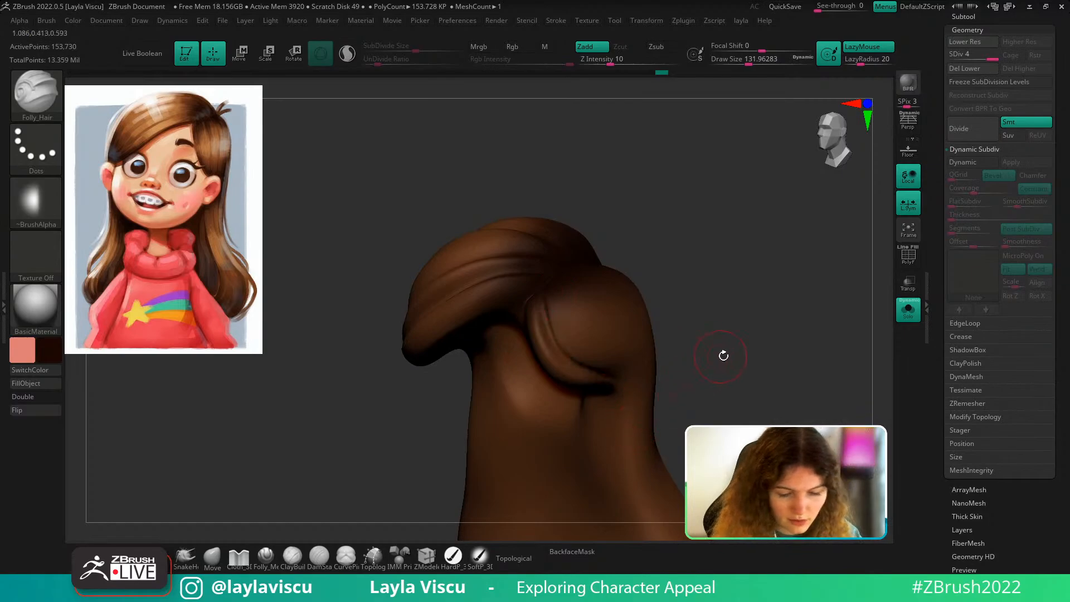
pyautogui.moveTo(724, 356)
pyautogui.mouseDown()
pyautogui.moveTo(727, 383)
pyautogui.moveTo(556, 285)
pyautogui.moveTo(638, 353)
pyautogui.moveTo(724, 308)
pyautogui.mouseUp()
pyautogui.moveTo(588, 302); pyautogui.dragTo(662, 399)
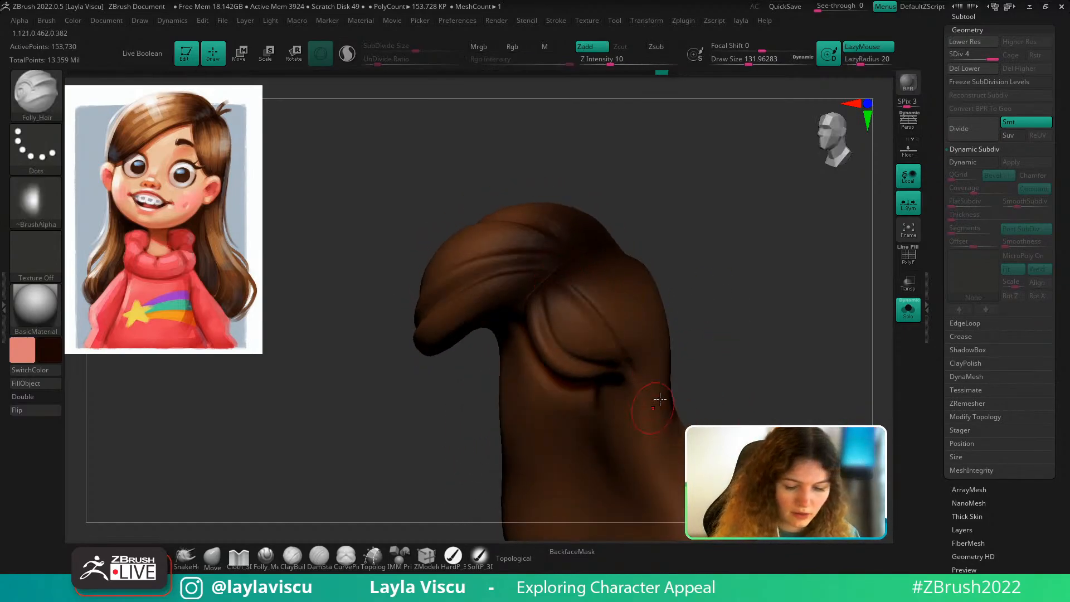
# Carve another strand down the side hair section, smooth its lower end, and turn off Solo mode to show the whole character
pyautogui.moveTo(565, 285); pyautogui.dragTo(636, 399)
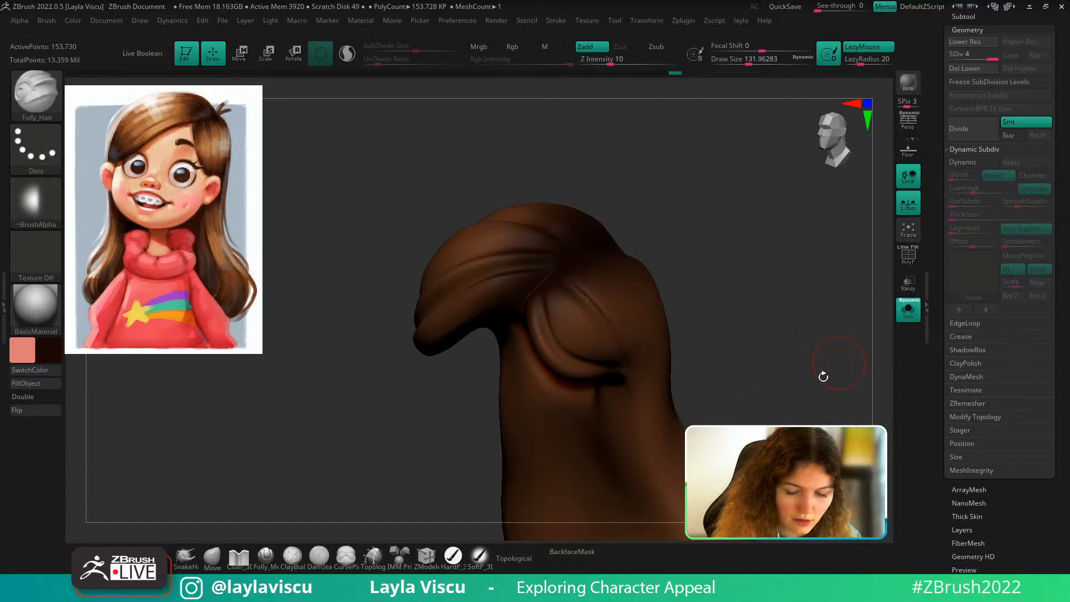
pyautogui.keyDown('shift'); pyautogui.moveTo(824, 375); pyautogui.dragTo(633, 373); pyautogui.keyUp('shift')
pyautogui.click(909, 316)
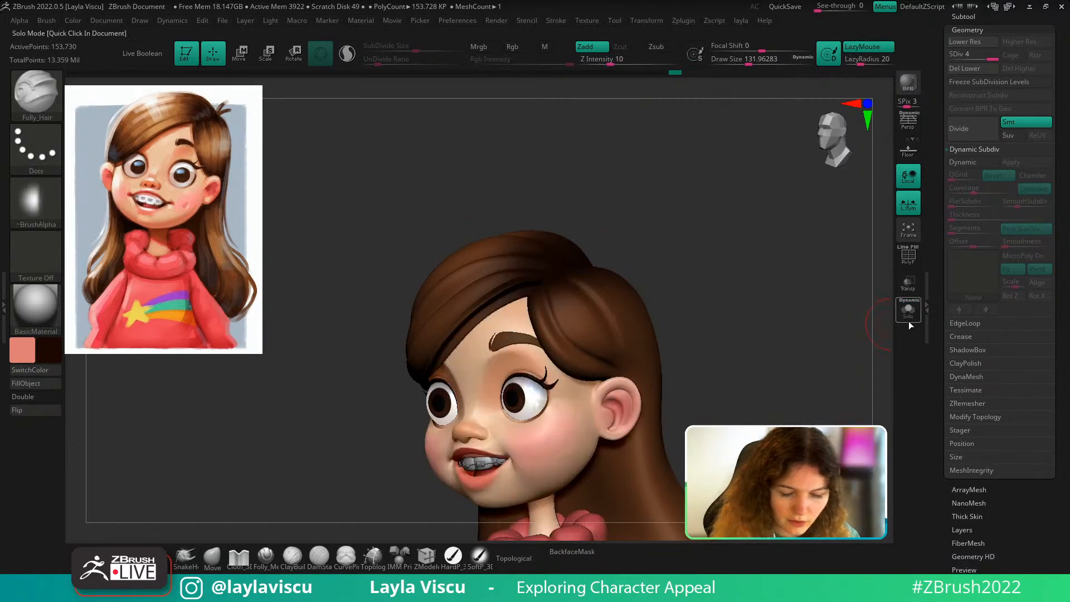
pyautogui.moveTo(876, 329)
pyautogui.keyDown('shift'); pyautogui.mouseDown(button='right')
pyautogui.moveTo(797, 342)
pyautogui.moveTo(808, 367)
pyautogui.mouseUp(button='right'); pyautogui.keyUp('shift')
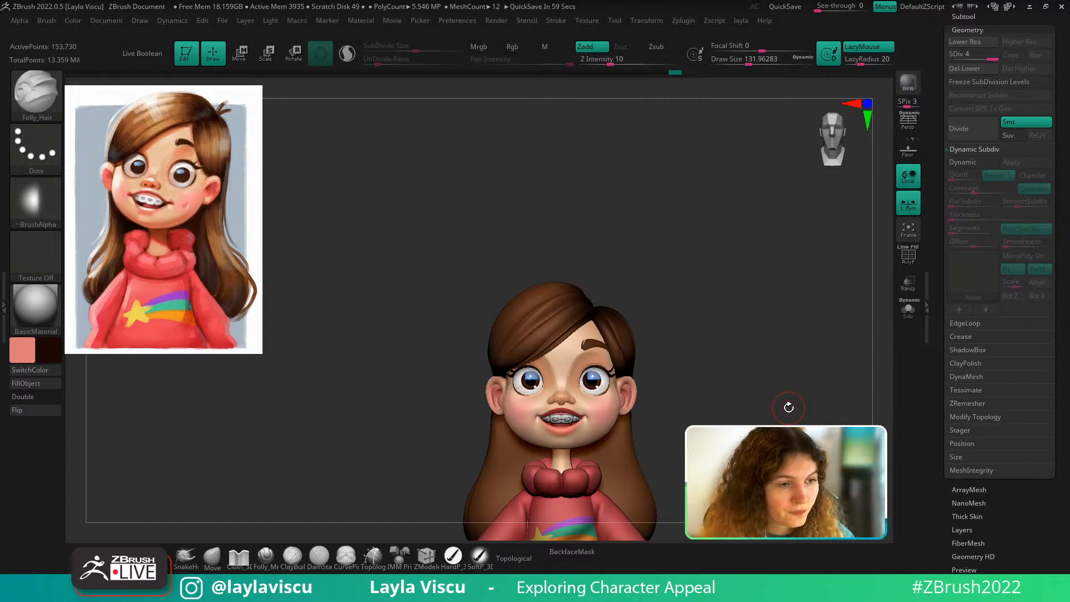
pyautogui.moveTo(767, 314); pyautogui.dragTo(721, 363, button='right')
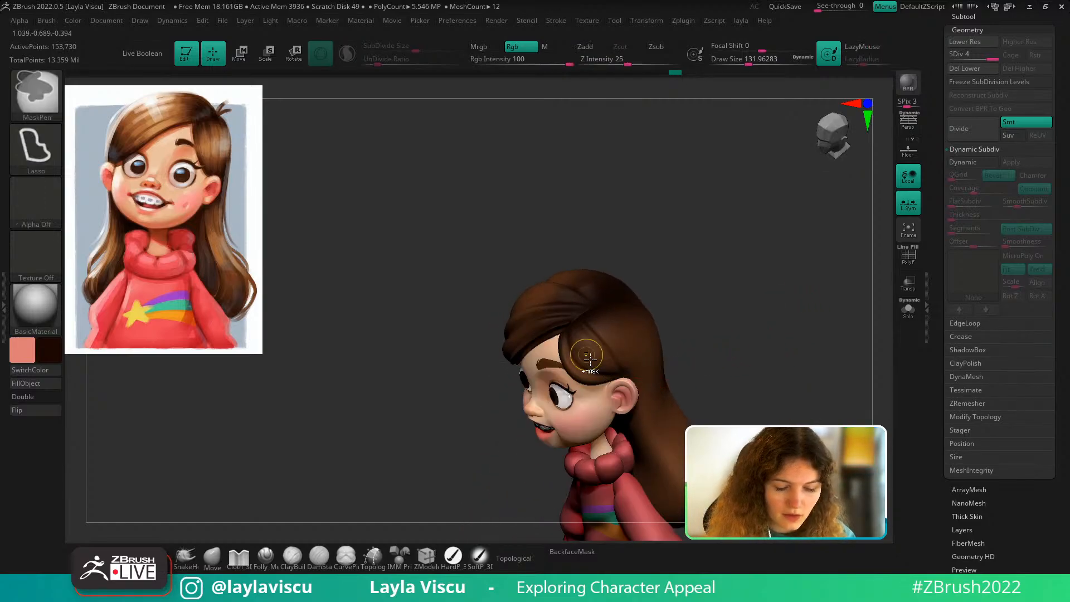
# Set the Folly_Hair draw size to about 140 and carve a strand from the parting down to the ear
pyautogui.keyDown('ctrl'); pyautogui.moveTo(586, 353); pyautogui.dragTo(594, 341, button='right'); pyautogui.keyUp('ctrl')
pyautogui.press('s')
pyautogui.click(592, 341)
pyautogui.moveTo(737, 246); pyautogui.dragTo(750, 236, button='right')
pyautogui.press('s')
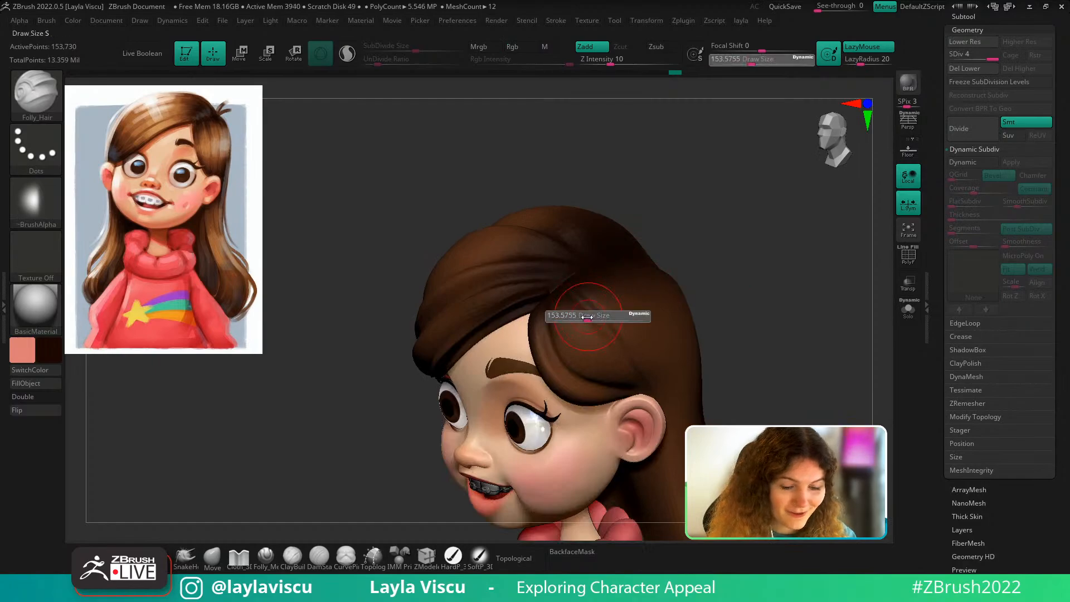
pyautogui.click(588, 315)
pyautogui.moveTo(563, 292)
pyautogui.mouseDown()
pyautogui.moveTo(580, 349)
pyautogui.moveTo(663, 410)
pyautogui.mouseUp()
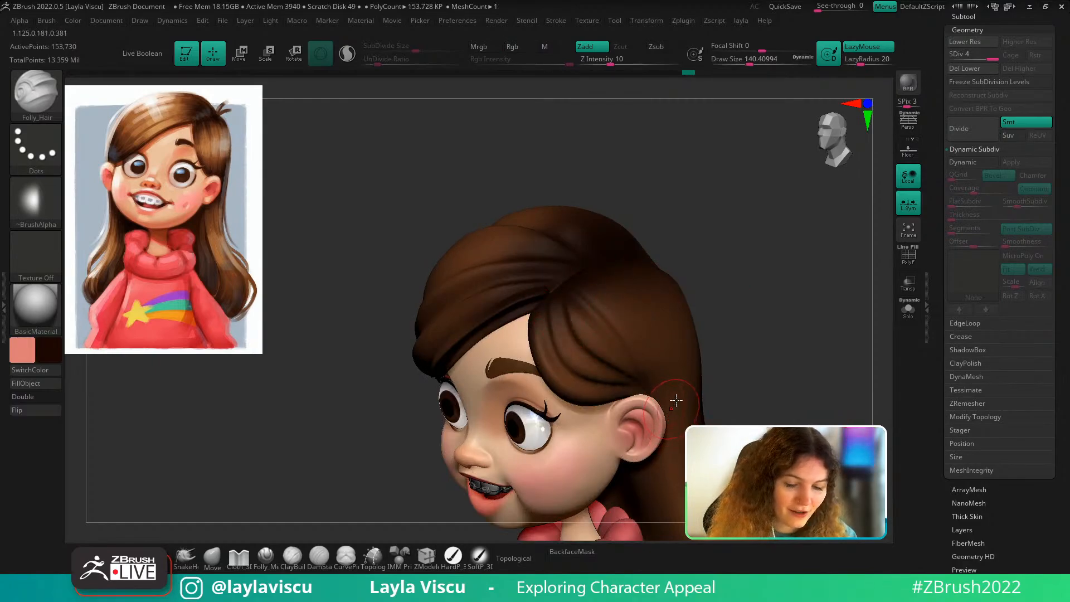
# Refine the side hair strand between the parting and the top of the ear, smoothing its lower end
pyautogui.moveTo(679, 401)
pyautogui.keyDown('shift'); pyautogui.mouseDown(button='right')
pyautogui.moveTo(741, 375)
pyautogui.moveTo(692, 369)
pyautogui.moveTo(703, 384)
pyautogui.moveTo(626, 377)
pyautogui.mouseUp(button='right'); pyautogui.keyUp('shift')
pyautogui.moveTo(574, 323); pyautogui.dragTo(562, 302)
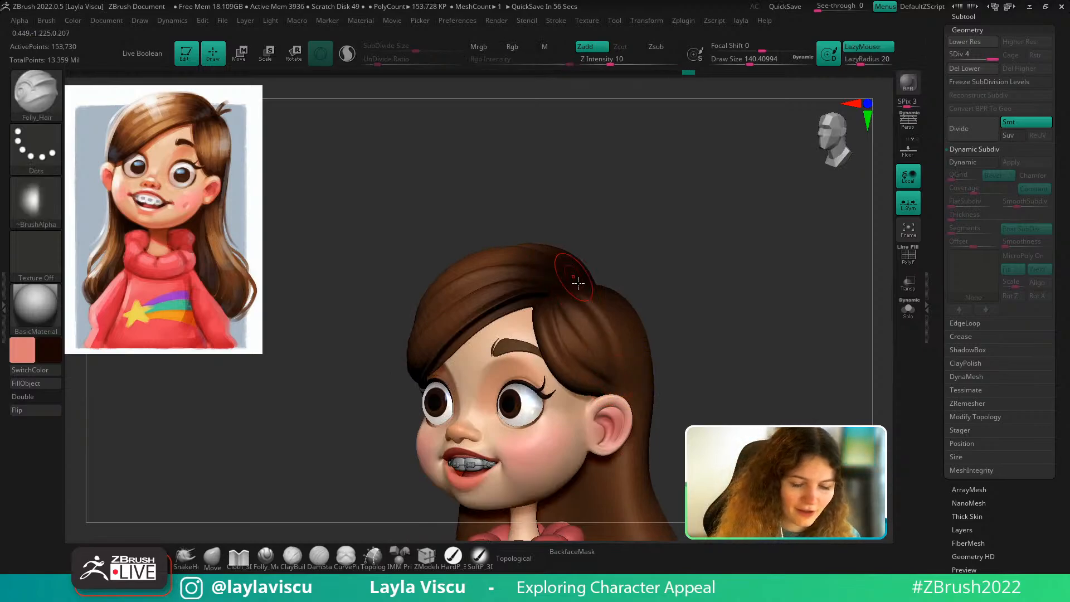
pyautogui.moveTo(609, 373); pyautogui.dragTo(624, 401)
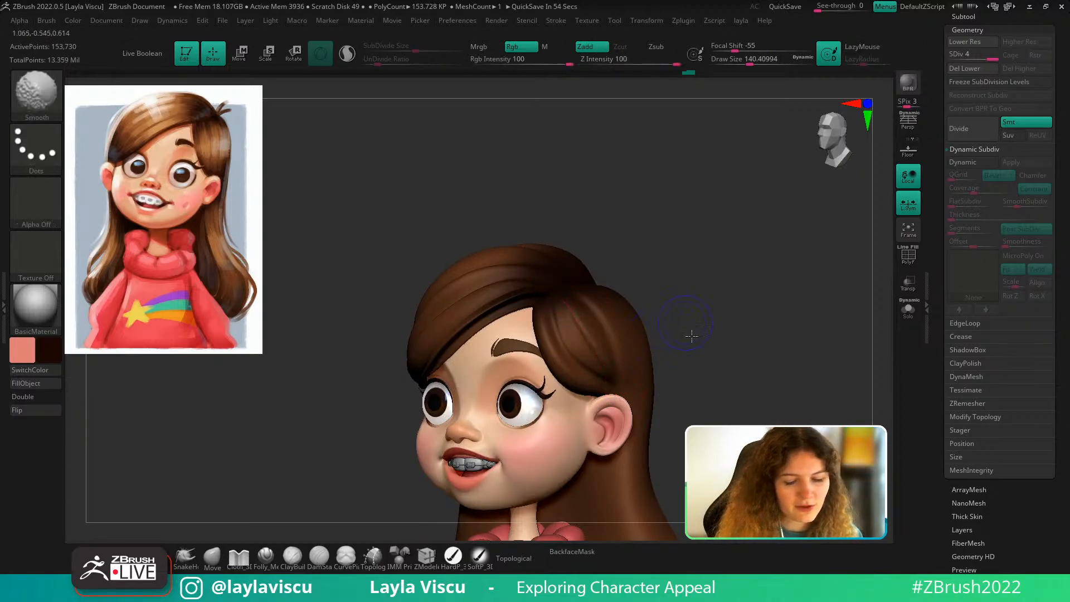
pyautogui.keyDown('shift'); pyautogui.moveTo(691, 335); pyautogui.dragTo(676, 385, button='right'); pyautogui.keyUp('shift')
pyautogui.moveTo(685, 345)
pyautogui.mouseDown(button='right')
pyautogui.moveTo(662, 359)
pyautogui.moveTo(602, 329)
pyautogui.mouseUp(button='right')
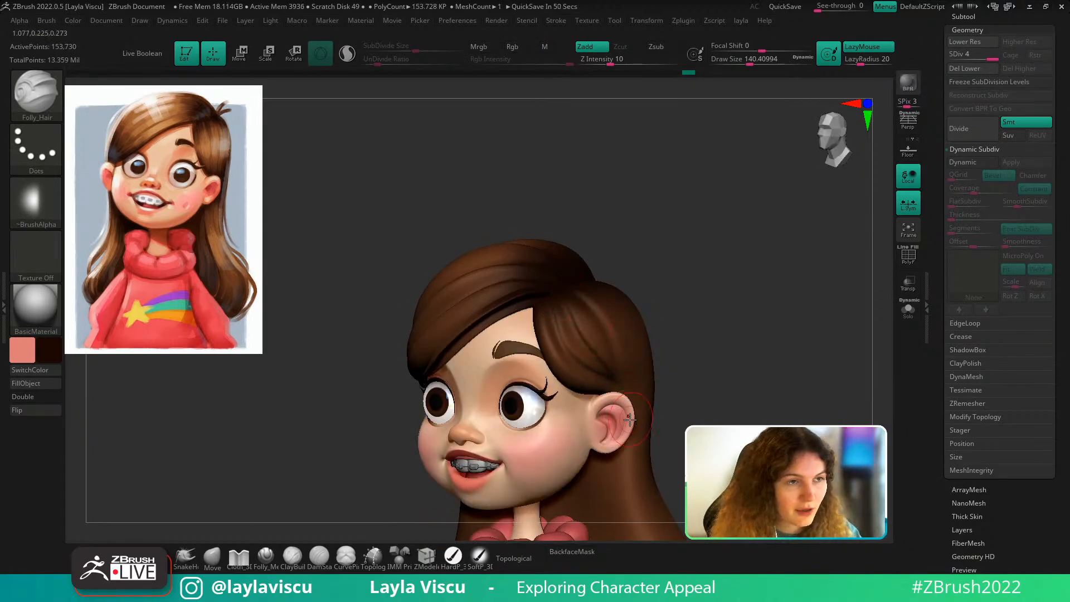
# Carve one more strand from the parting toward the ear and set the Folly_Hair draw size to about 149
pyautogui.keyDown('shift'); pyautogui.moveTo(630, 420); pyautogui.dragTo(688, 360, button='right'); pyautogui.keyUp('shift')
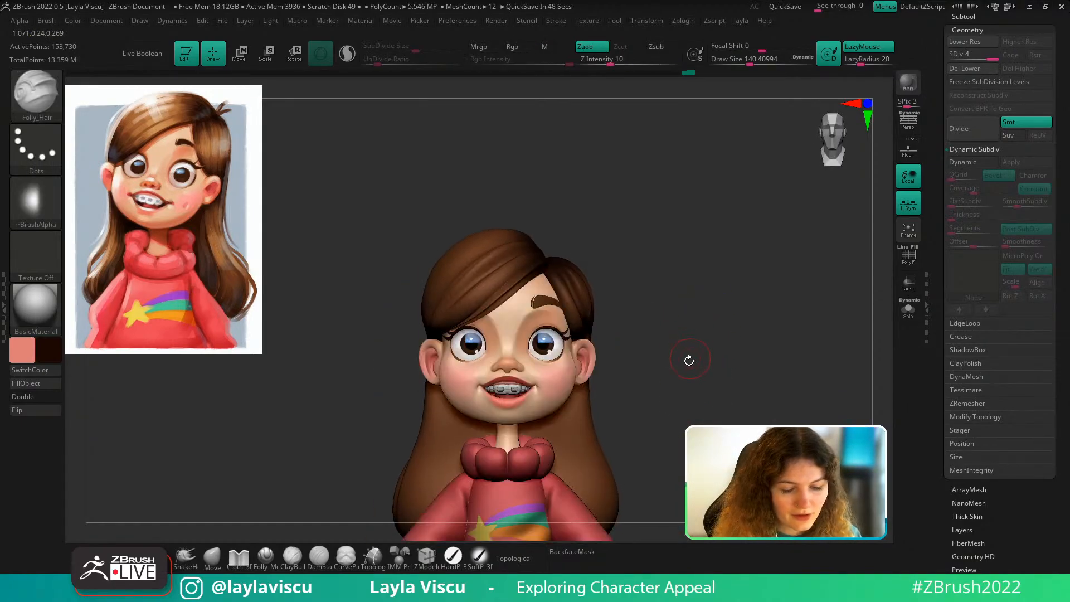
pyautogui.click(908, 299)
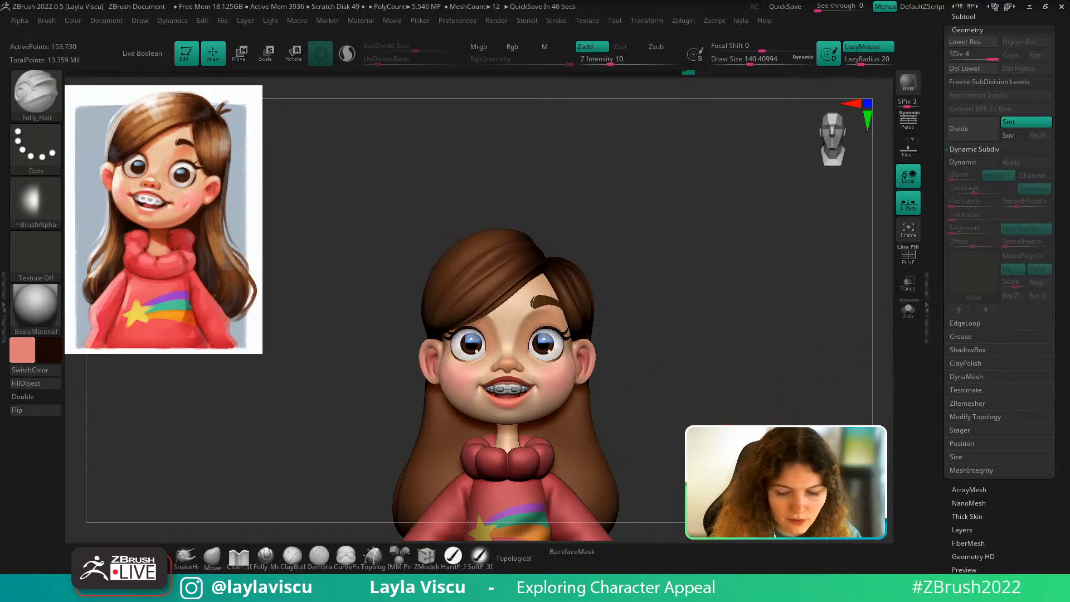
pyautogui.keyDown('alt'); pyautogui.moveTo(651, 394); pyautogui.dragTo(678, 423, button='right'); pyautogui.keyUp('alt')
pyautogui.moveTo(851, 312); pyautogui.dragTo(788, 342, button='right')
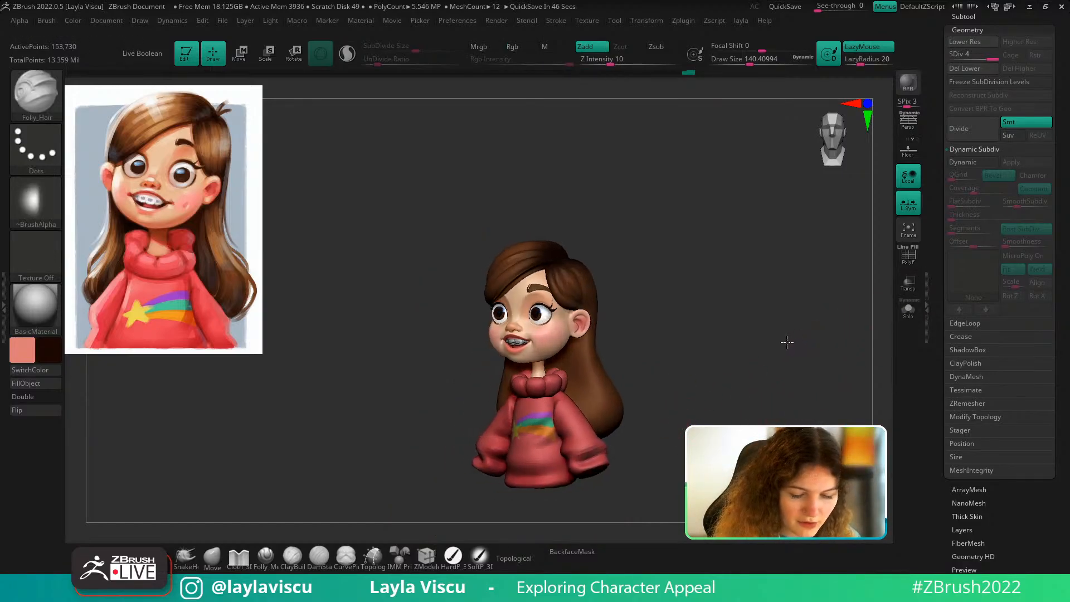
pyautogui.keyDown('ctrl'); pyautogui.moveTo(605, 308); pyautogui.dragTo(684, 317, button='right'); pyautogui.keyUp('ctrl')
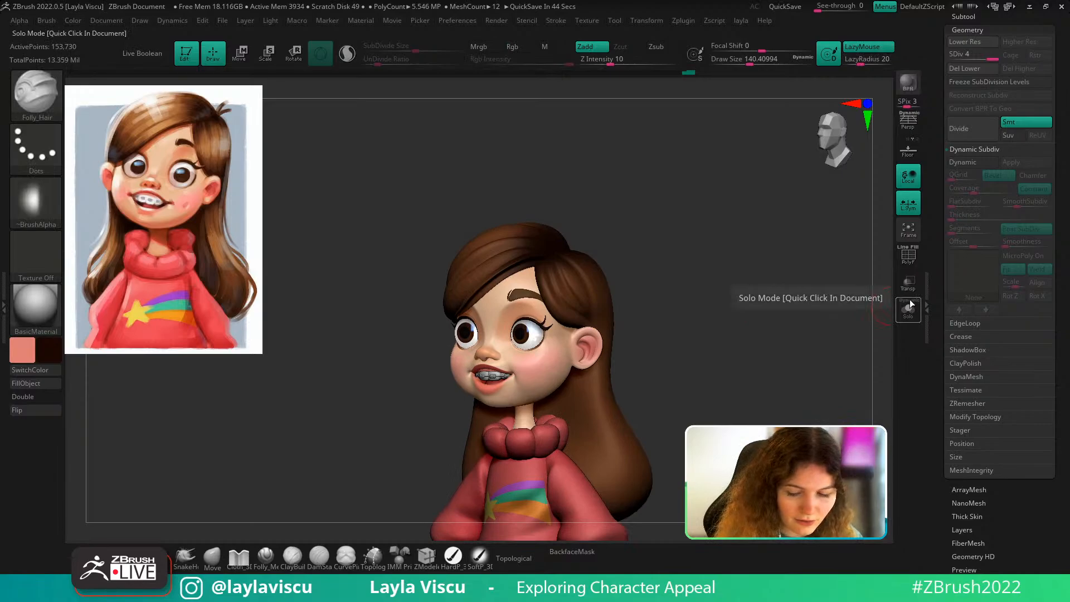
pyautogui.moveTo(786, 362)
pyautogui.keyDown('ctrl'); pyautogui.mouseDown(button='right')
pyautogui.moveTo(741, 330)
pyautogui.moveTo(737, 390)
pyautogui.moveTo(728, 335)
pyautogui.moveTo(719, 349)
pyautogui.moveTo(613, 340)
pyautogui.moveTo(671, 324)
pyautogui.moveTo(609, 280)
pyautogui.moveTo(605, 296)
pyautogui.mouseUp(button='right'); pyautogui.keyUp('ctrl')
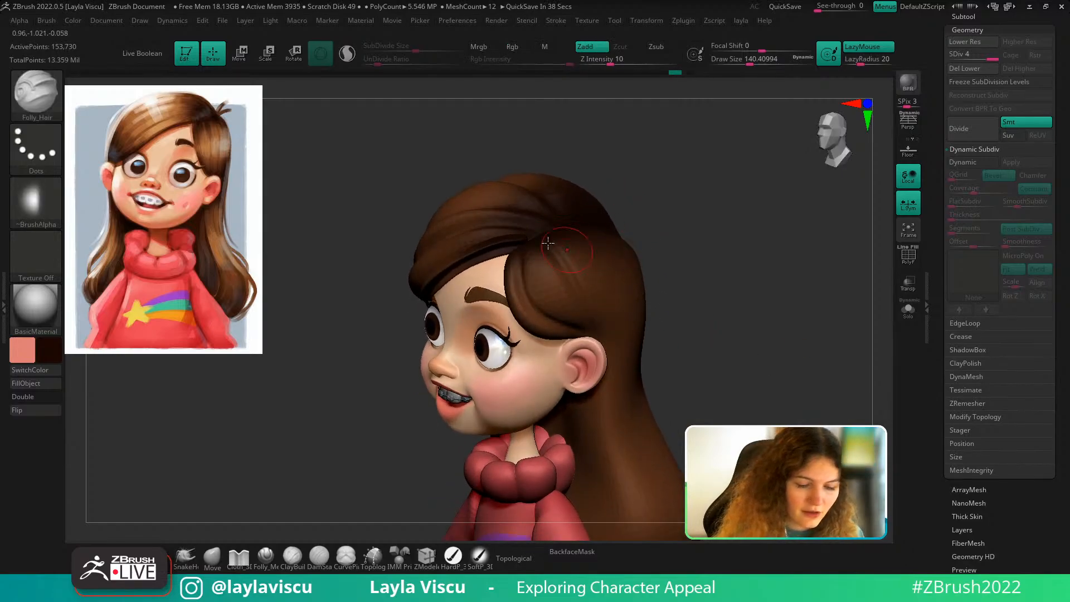
pyautogui.moveTo(533, 242)
pyautogui.mouseDown()
pyautogui.moveTo(539, 275)
pyautogui.moveTo(593, 336)
pyautogui.mouseUp()
pyautogui.moveTo(687, 314); pyautogui.dragTo(731, 324, button='right')
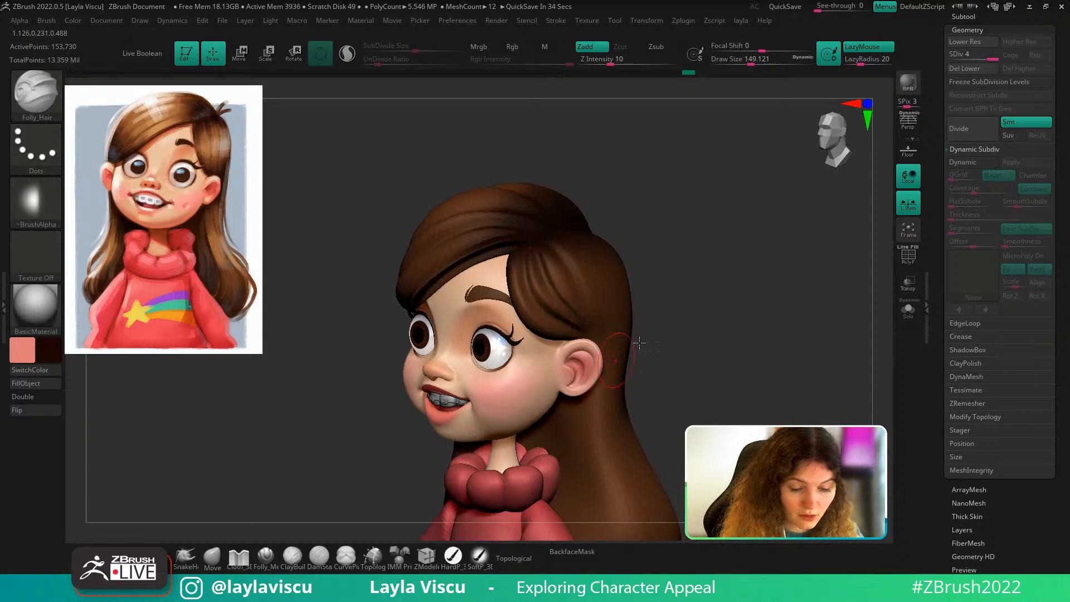
# Carve a long vertical strand from the parting down behind the ear with the Folly_Hair brush
pyautogui.moveTo(639, 342); pyautogui.dragTo(728, 312, button='right')
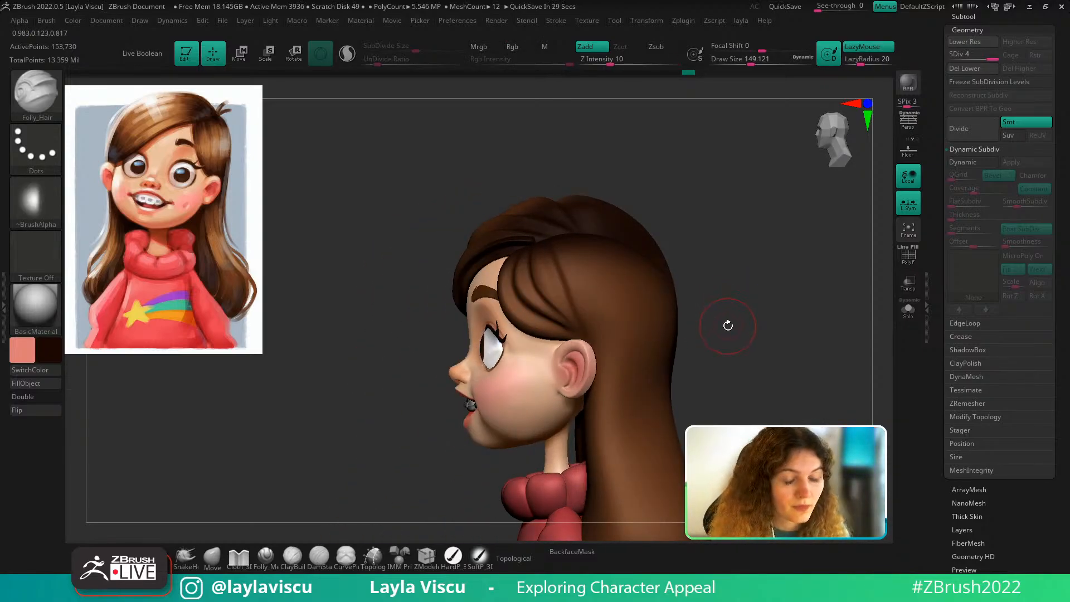
pyautogui.moveTo(728, 326)
pyautogui.mouseDown(button='right')
pyautogui.moveTo(781, 256)
pyautogui.moveTo(740, 316)
pyautogui.mouseUp(button='right')
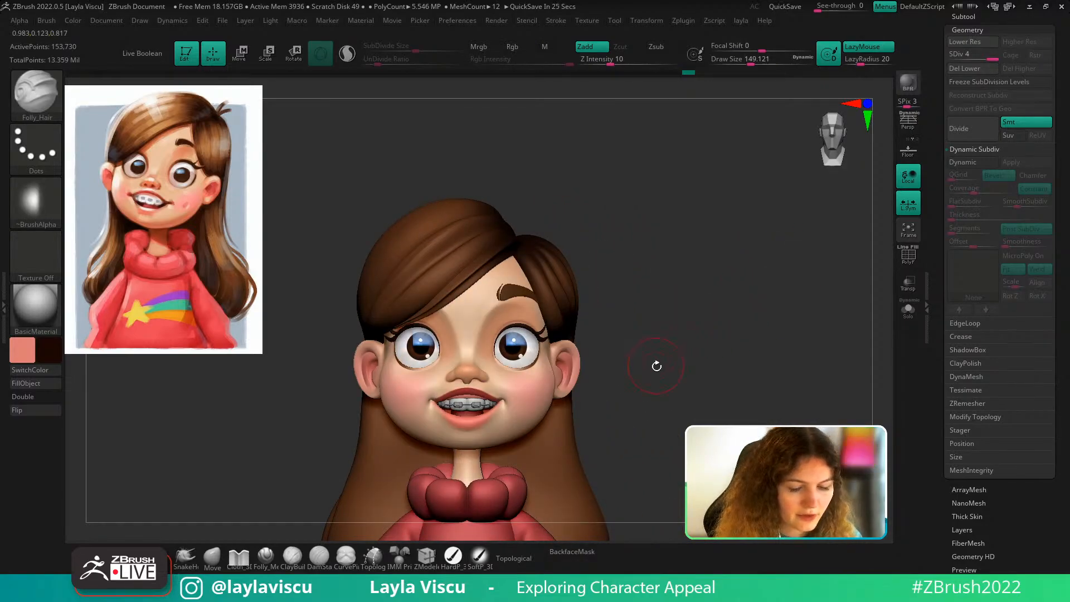
pyautogui.moveTo(676, 326)
pyautogui.mouseDown(button='right')
pyautogui.moveTo(667, 373)
pyautogui.moveTo(675, 339)
pyautogui.mouseUp(button='right')
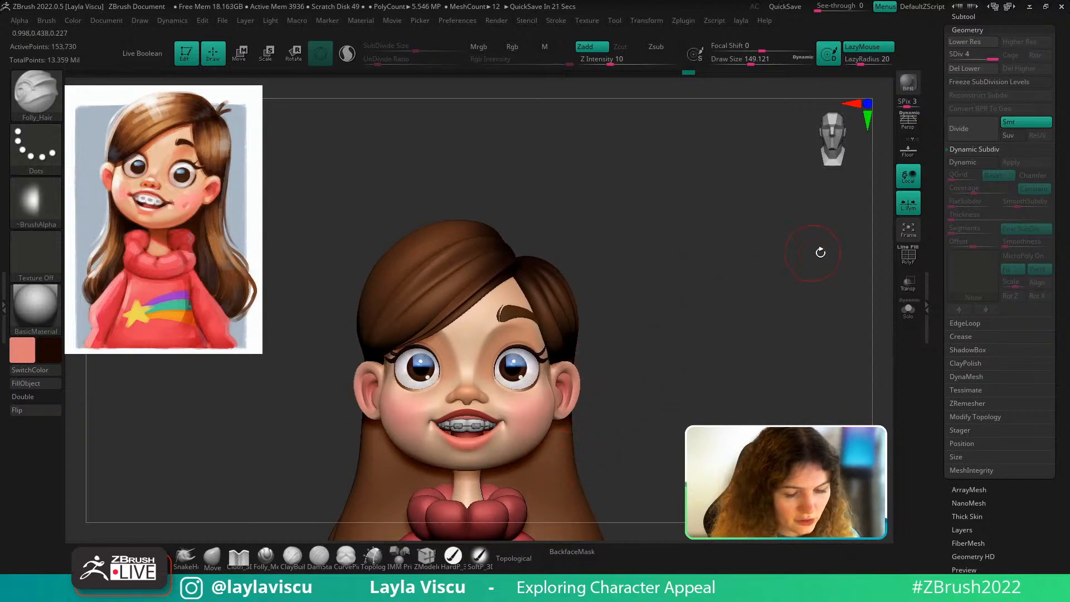
pyautogui.moveTo(821, 252)
pyautogui.mouseDown(button='right')
pyautogui.moveTo(750, 298)
pyautogui.moveTo(732, 333)
pyautogui.mouseUp(button='right')
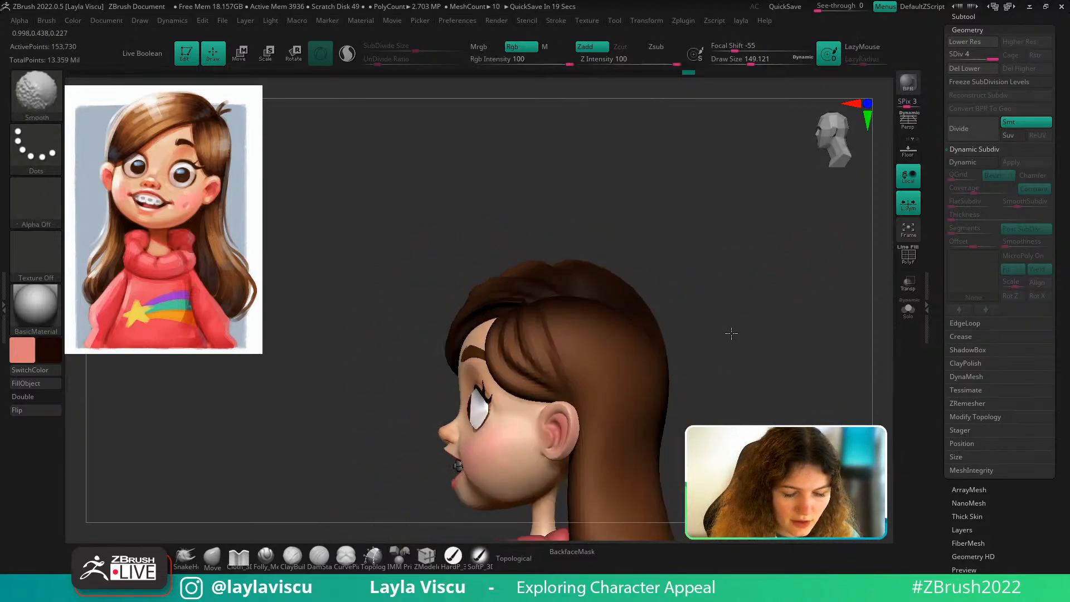
pyautogui.moveTo(730, 333); pyautogui.dragTo(736, 363)
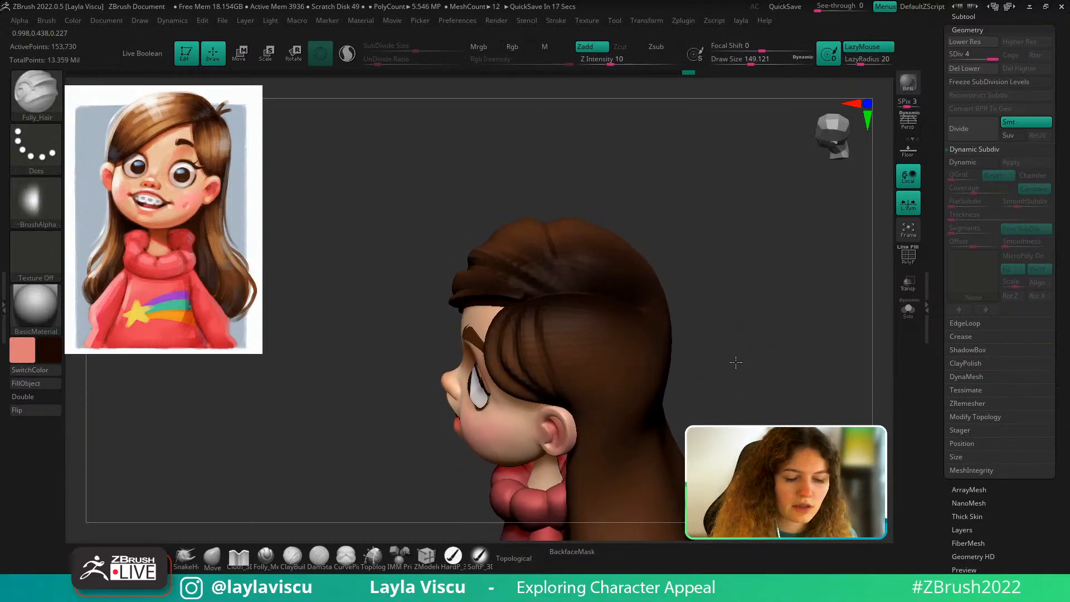
pyautogui.moveTo(706, 247); pyautogui.dragTo(702, 269)
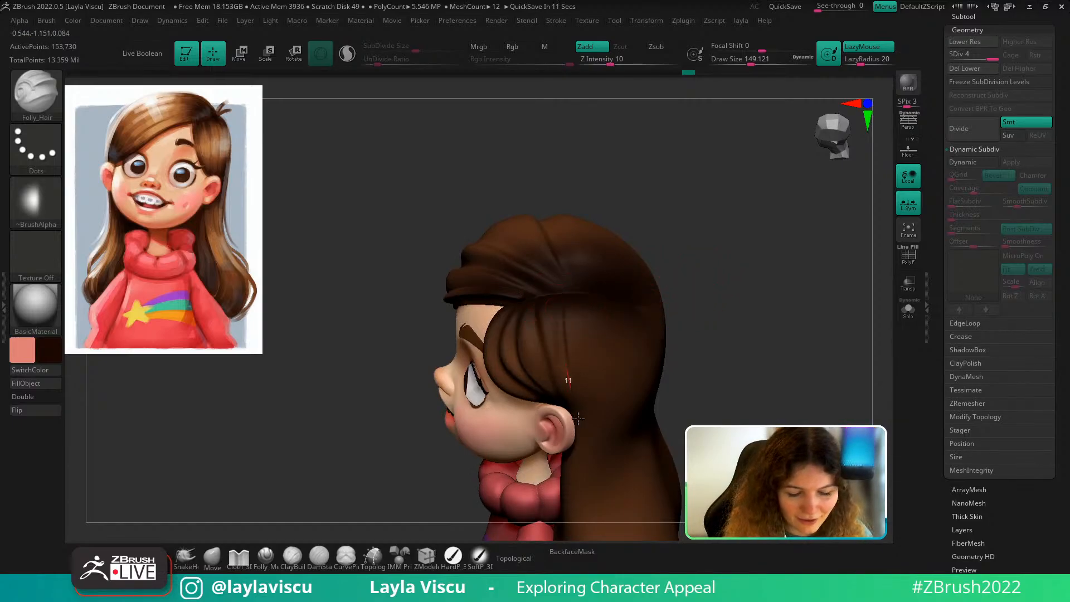
pyautogui.moveTo(691, 262)
pyautogui.mouseDown()
pyautogui.moveTo(721, 292)
pyautogui.moveTo(734, 266)
pyautogui.moveTo(729, 313)
pyautogui.moveTo(726, 293)
pyautogui.moveTo(745, 266)
pyautogui.moveTo(719, 312)
pyautogui.mouseUp()
pyautogui.keyDown('ctrl'); pyautogui.moveTo(719, 327); pyautogui.dragTo(710, 298, button='right'); pyautogui.keyUp('ctrl')
pyautogui.moveTo(719, 312)
pyautogui.keyDown('shift'); pyautogui.mouseDown()
pyautogui.moveTo(748, 320)
pyautogui.moveTo(733, 368)
pyautogui.mouseUp(); pyautogui.keyUp('shift')
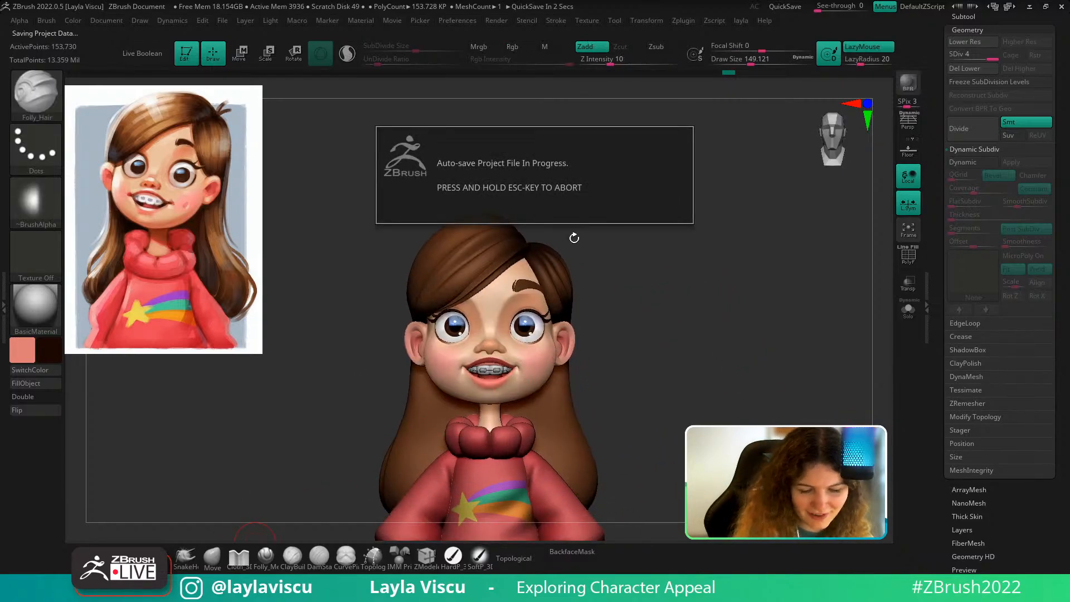
# Shape the outer edge of the parted side hair with the Move brush, raising its draw size to about 324
pyautogui.press('s')
pyautogui.moveTo(553, 262); pyautogui.dragTo(568, 260)
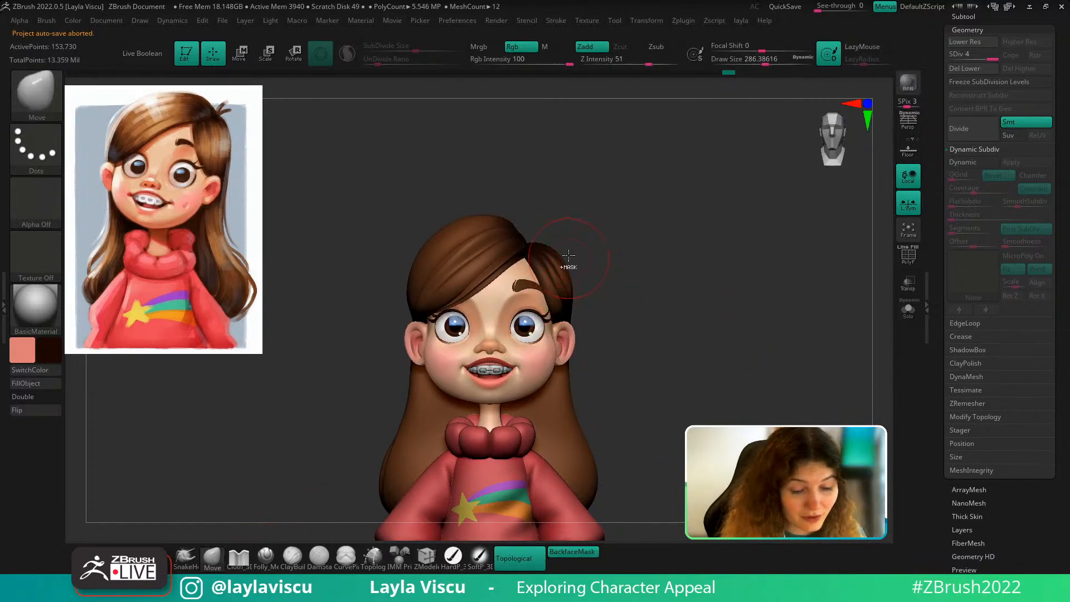
pyautogui.keyDown('ctrl'); pyautogui.moveTo(568, 258); pyautogui.dragTo(565, 276, button='right'); pyautogui.keyUp('ctrl')
pyautogui.press('s')
pyautogui.moveTo(561, 276); pyautogui.dragTo(569, 276)
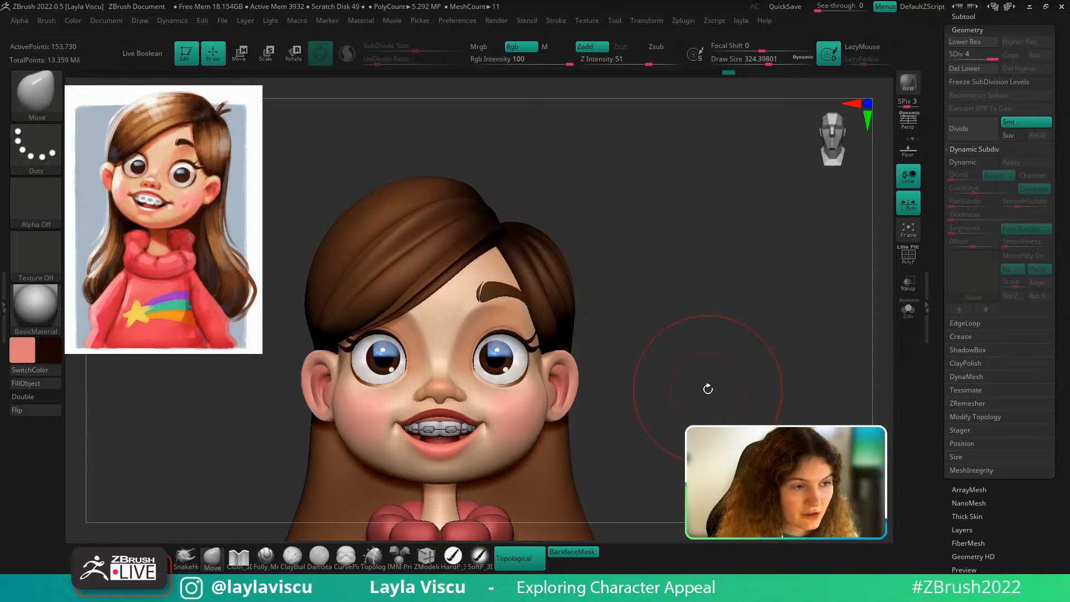
# Adjust the upper contour of the side hair beside the parting using the Move brush at a draw size of about 331
pyautogui.moveTo(711, 327); pyautogui.dragTo(672, 395)
pyautogui.moveTo(572, 518); pyautogui.dragTo(573, 552)
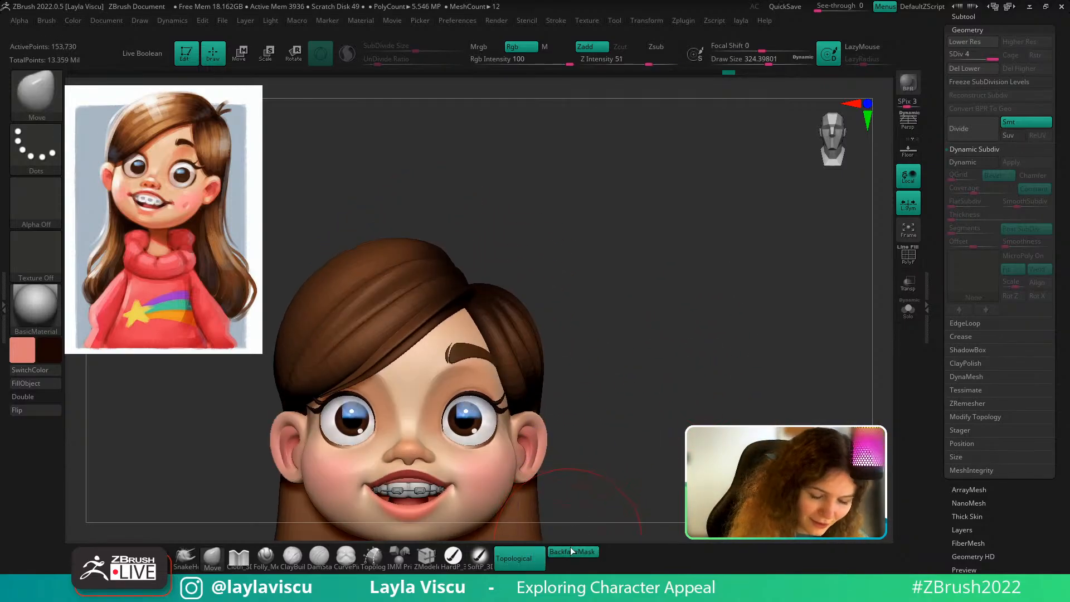
pyautogui.press('s')
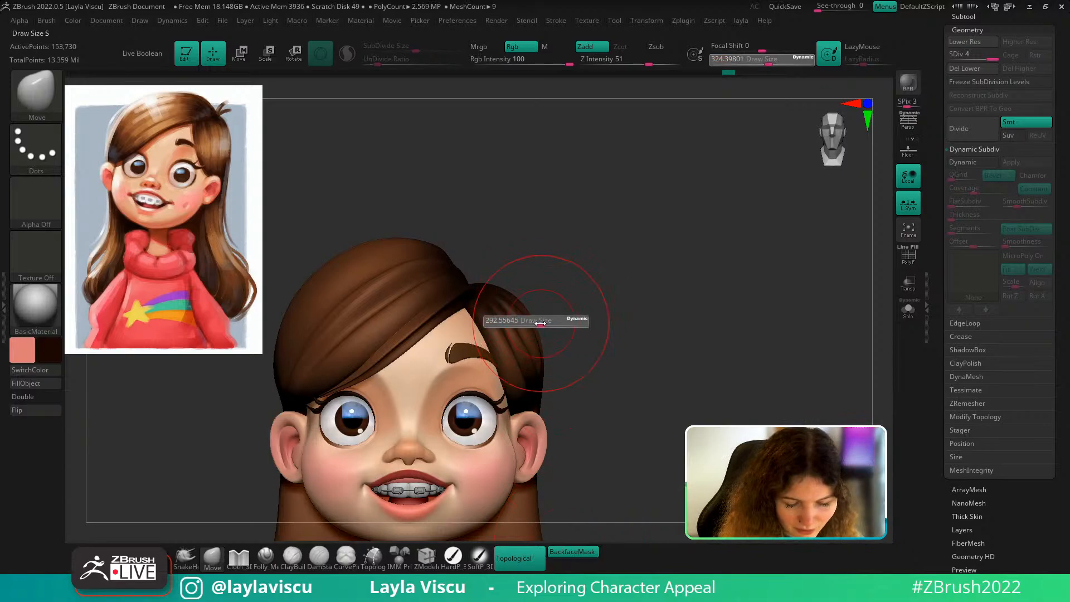
pyautogui.moveTo(549, 330); pyautogui.dragTo(550, 326)
pyautogui.moveTo(550, 326)
pyautogui.keyDown('ctrl'); pyautogui.mouseDown(button='right')
pyautogui.moveTo(569, 337)
pyautogui.moveTo(560, 311)
pyautogui.mouseUp(button='right'); pyautogui.keyUp('ctrl')
pyautogui.keyDown('alt'); pyautogui.moveTo(615, 352); pyautogui.dragTo(600, 331, button='right'); pyautogui.keyUp('alt')
# Switch to the Folly_Hair brush at a draw size of about 192 and carve broad strands down the hair behind the ear
pyautogui.press('b')
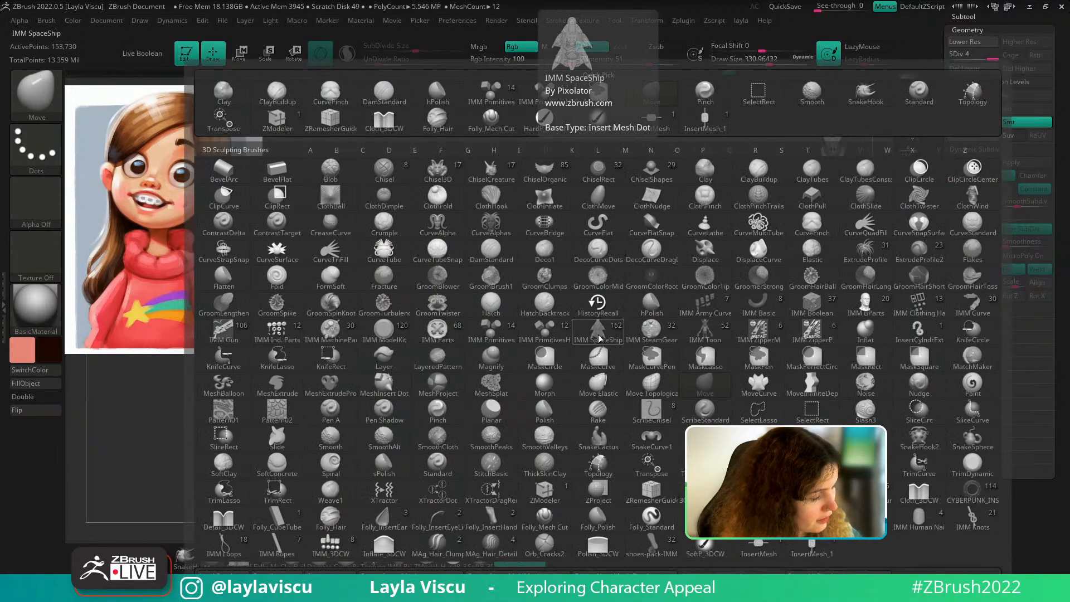
pyautogui.moveTo(614, 320)
pyautogui.keyDown('shift'); pyautogui.mouseDown()
pyautogui.moveTo(668, 322)
pyautogui.moveTo(579, 290)
pyautogui.mouseUp(); pyautogui.keyUp('shift')
pyautogui.press('s')
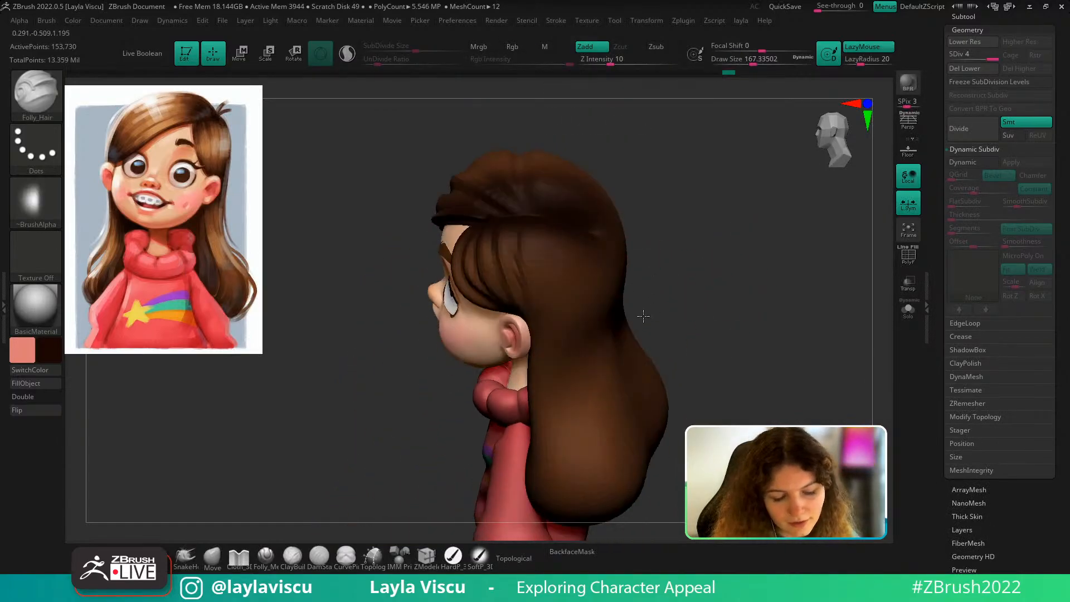
pyautogui.press('s')
pyautogui.moveTo(573, 239)
pyautogui.mouseDown()
pyautogui.moveTo(531, 260)
pyautogui.moveTo(533, 331)
pyautogui.mouseUp()
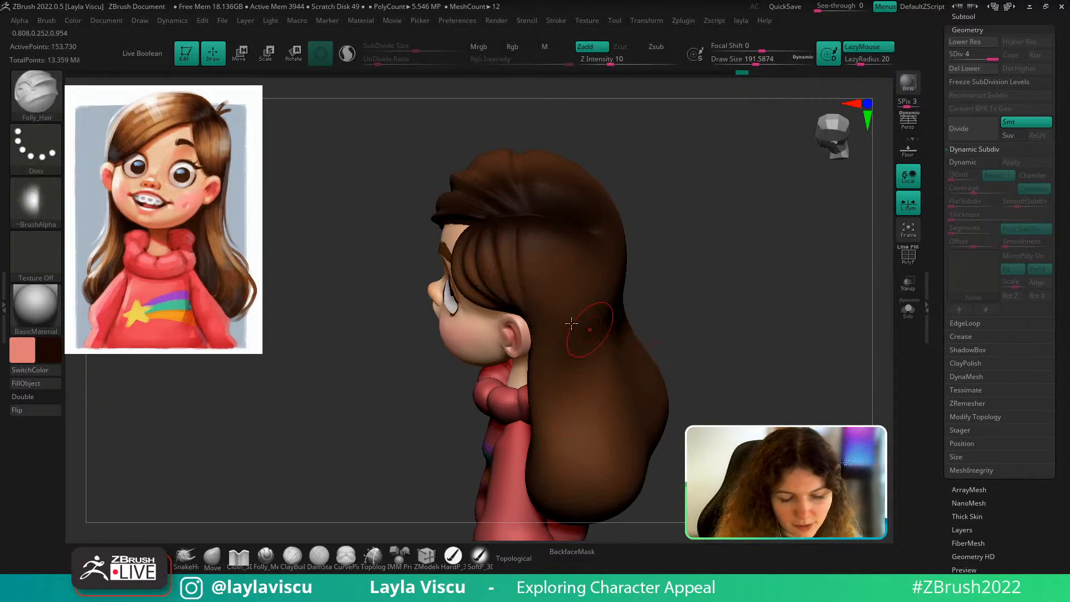
pyautogui.moveTo(539, 223); pyautogui.dragTo(540, 348)
pyautogui.moveTo(667, 322); pyautogui.dragTo(530, 229)
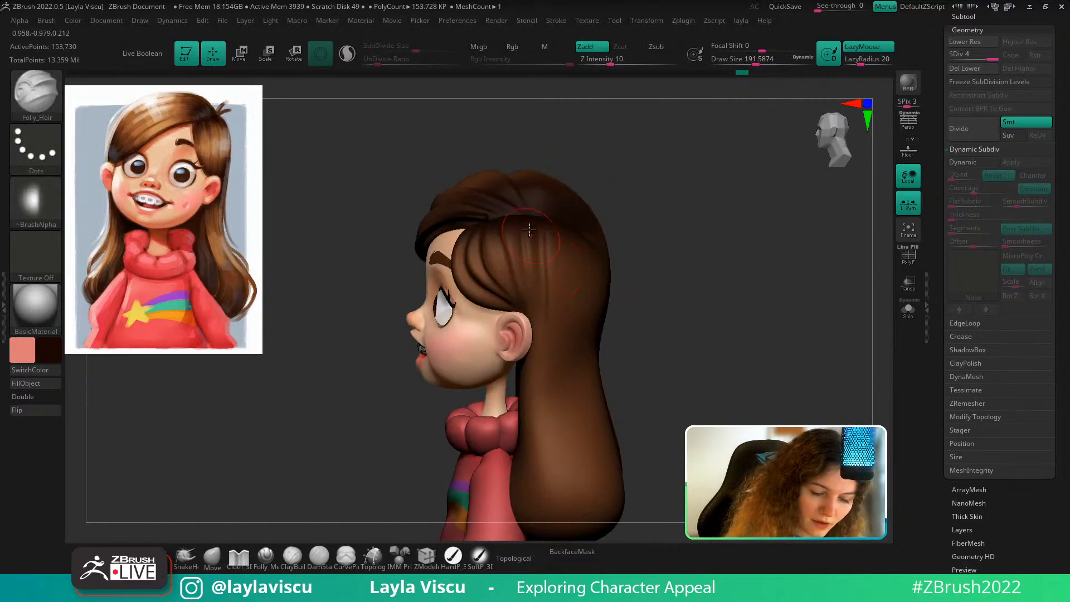
# Examine the end of the parting and the overall shape of the back hair from behind and from the side
pyautogui.moveTo(654, 320); pyautogui.dragTo(690, 249)
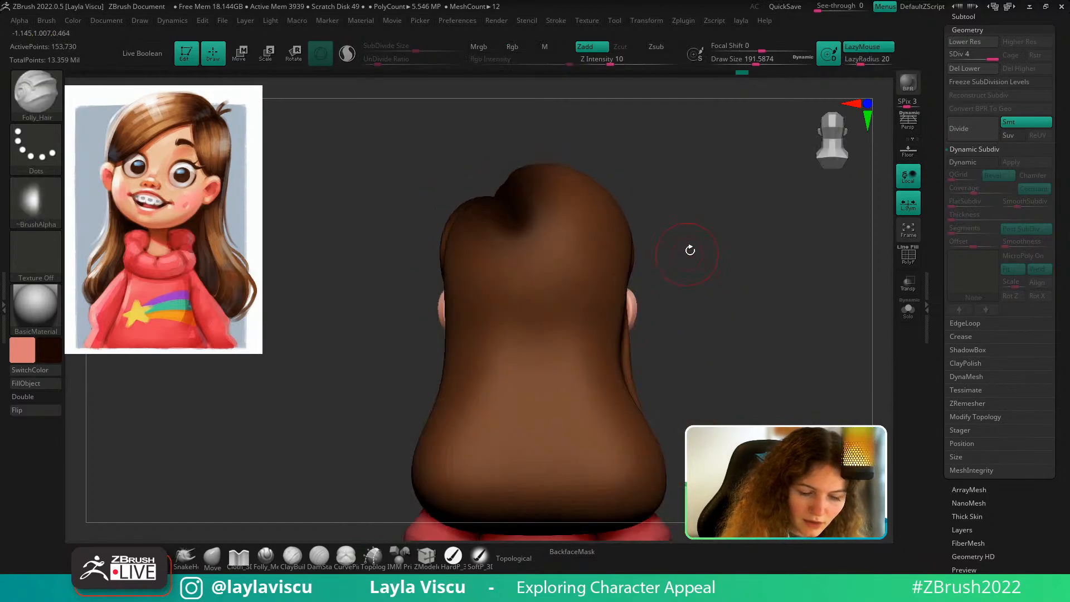
pyautogui.press('shift')
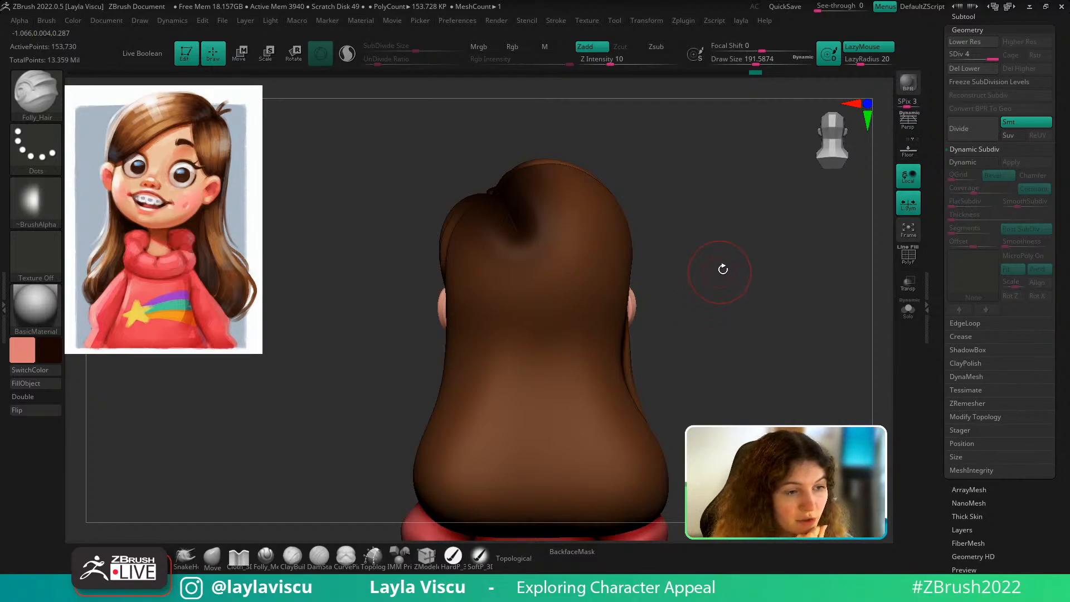
pyautogui.moveTo(716, 283)
pyautogui.mouseDown()
pyautogui.moveTo(736, 277)
pyautogui.moveTo(722, 278)
pyautogui.mouseUp()
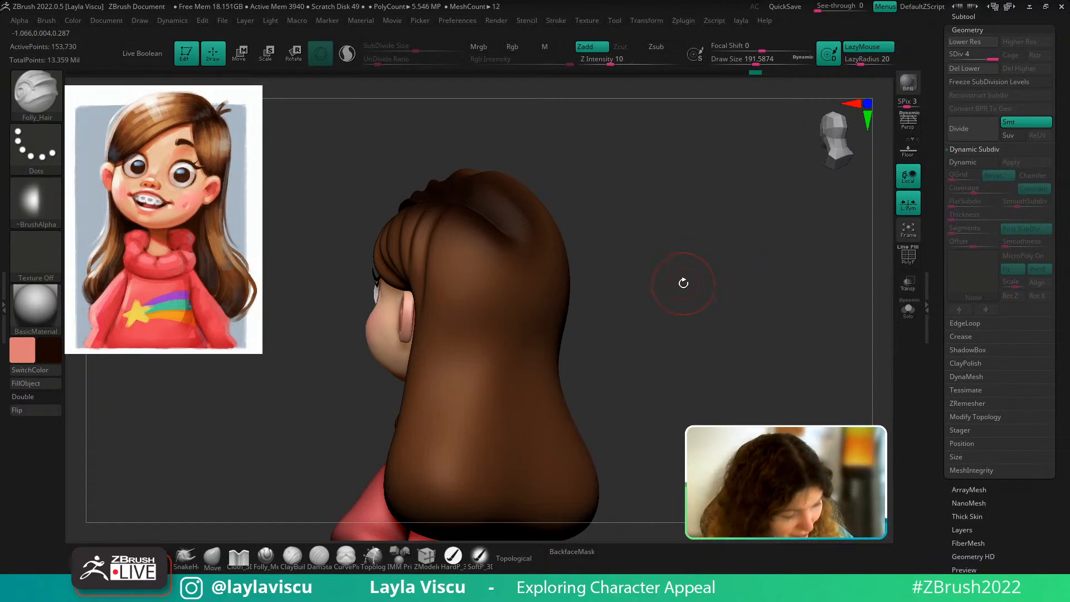
pyautogui.press('b')
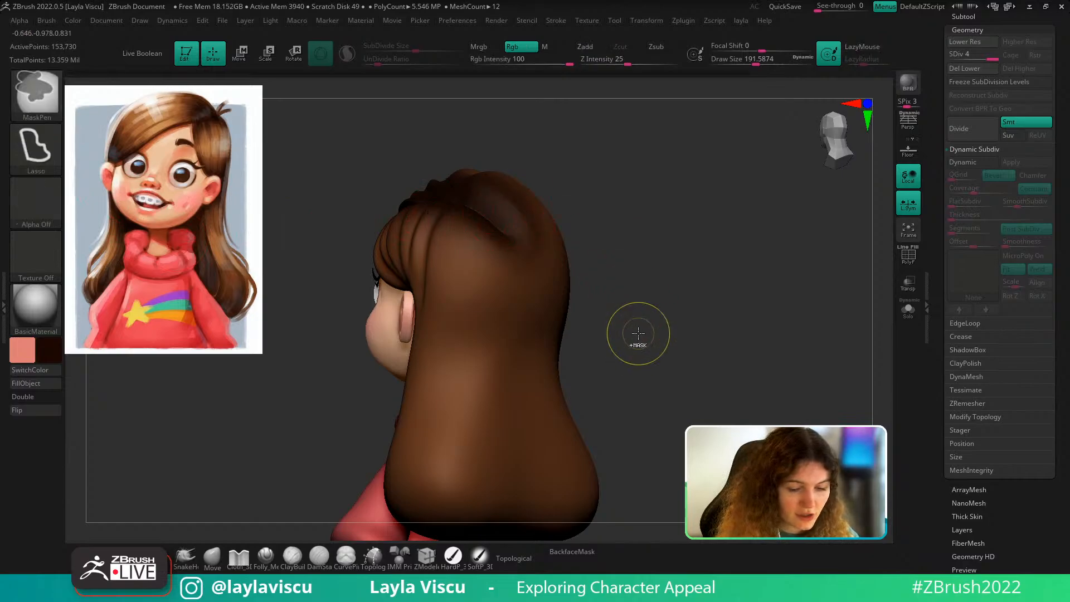
pyautogui.moveTo(633, 334)
pyautogui.mouseDown()
pyautogui.moveTo(617, 291)
pyautogui.moveTo(622, 329)
pyautogui.mouseUp()
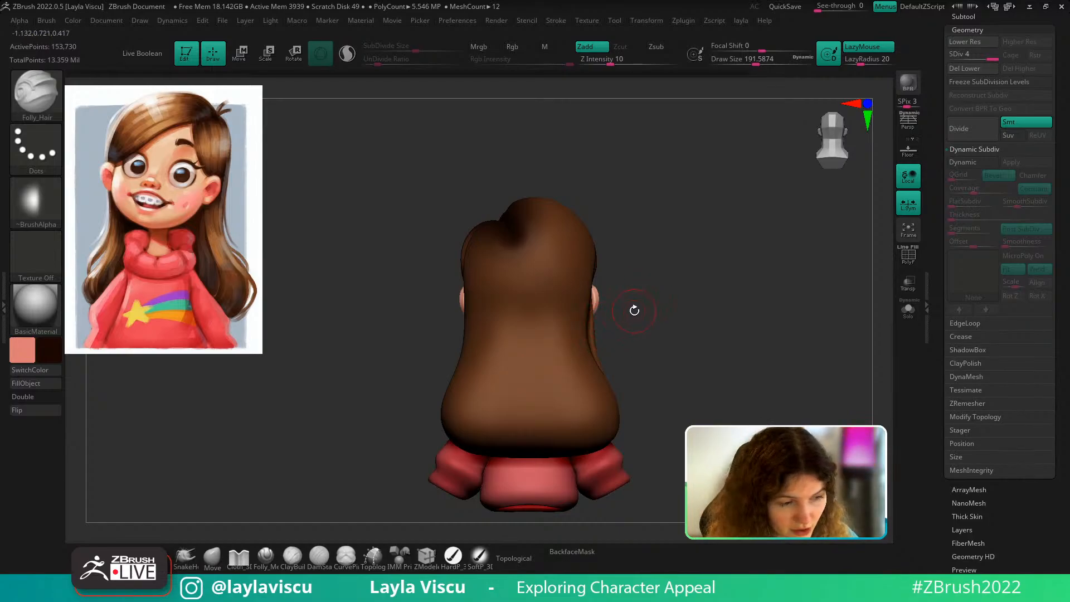
# Try carving a long strand from the end of the parting down the back hair with the Folly_Hair brush
pyautogui.moveTo(662, 277); pyautogui.dragTo(502, 271)
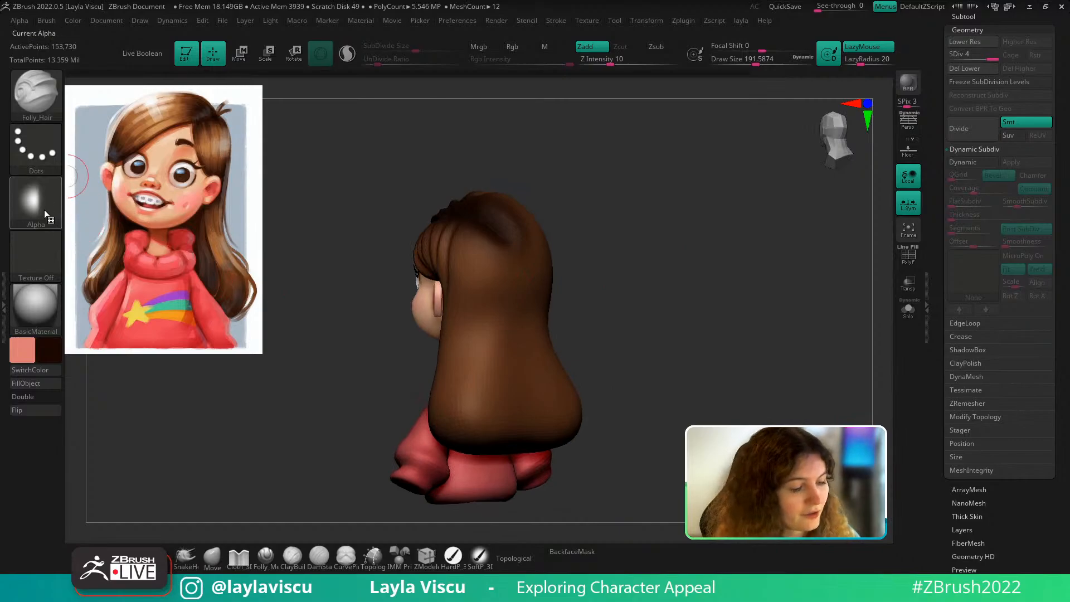
pyautogui.moveTo(616, 247); pyautogui.dragTo(597, 264)
pyautogui.moveTo(493, 222)
pyautogui.mouseDown()
pyautogui.moveTo(516, 265)
pyautogui.moveTo(537, 415)
pyautogui.mouseUp()
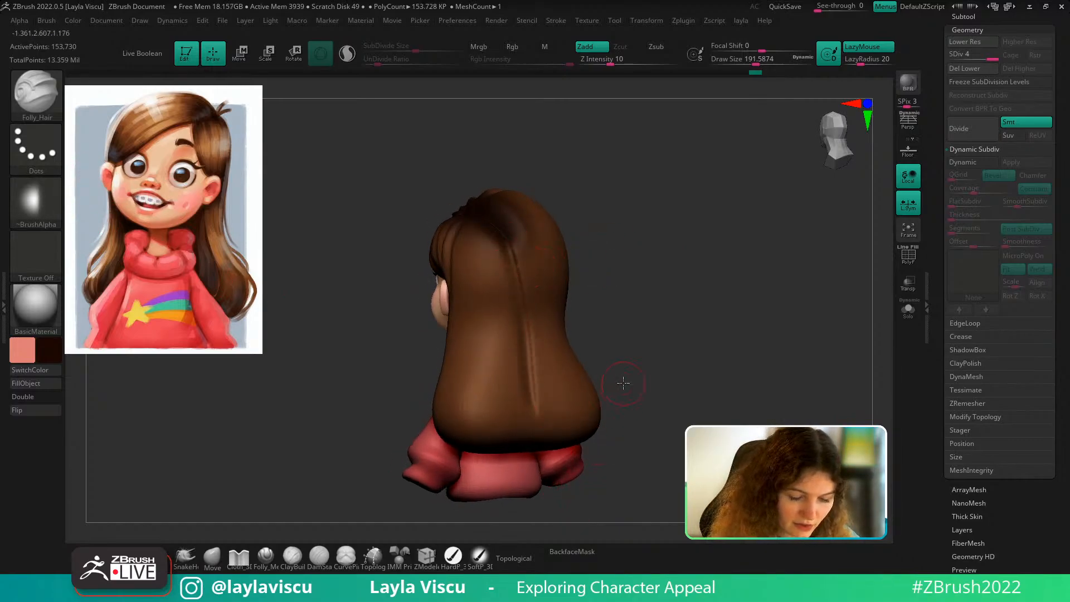
pyautogui.moveTo(623, 382)
pyautogui.mouseDown(button='right')
pyautogui.moveTo(535, 387)
pyautogui.moveTo(558, 424)
pyautogui.mouseUp(button='right')
pyautogui.moveTo(558, 424); pyautogui.dragTo(641, 329, button='right')
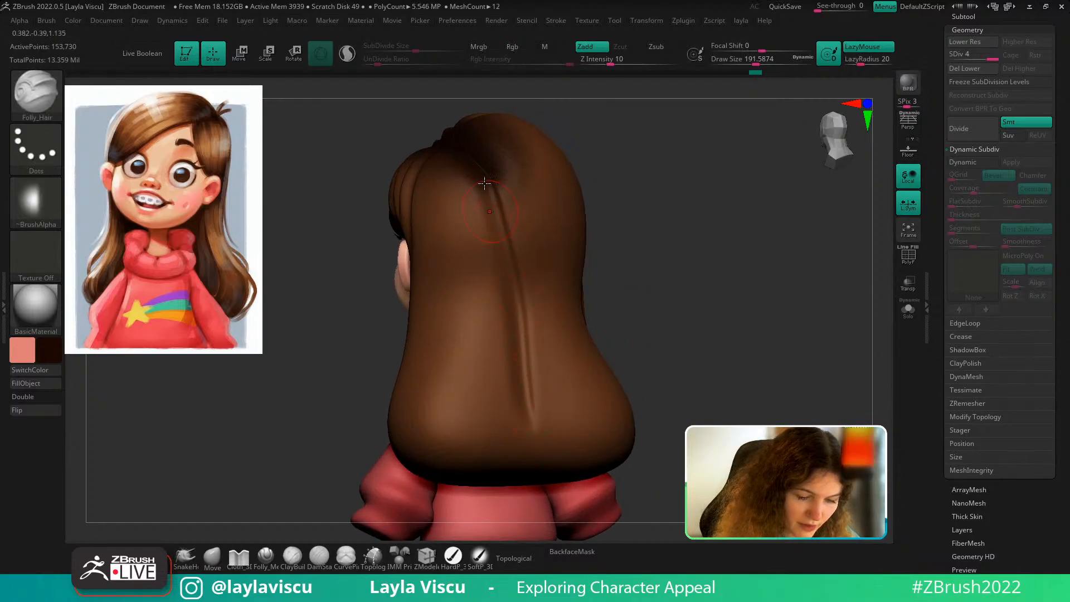
pyautogui.hotkey('ctrl', 'z')
pyautogui.moveTo(585, 442)
pyautogui.keyDown('ctrl'); pyautogui.mouseDown(button='right')
pyautogui.moveTo(662, 322)
pyautogui.moveTo(602, 318)
pyautogui.mouseUp(button='right'); pyautogui.keyUp('ctrl')
# Switch to the ExtrudeProfile brush and choose the hair14 profile
pyautogui.press('b')
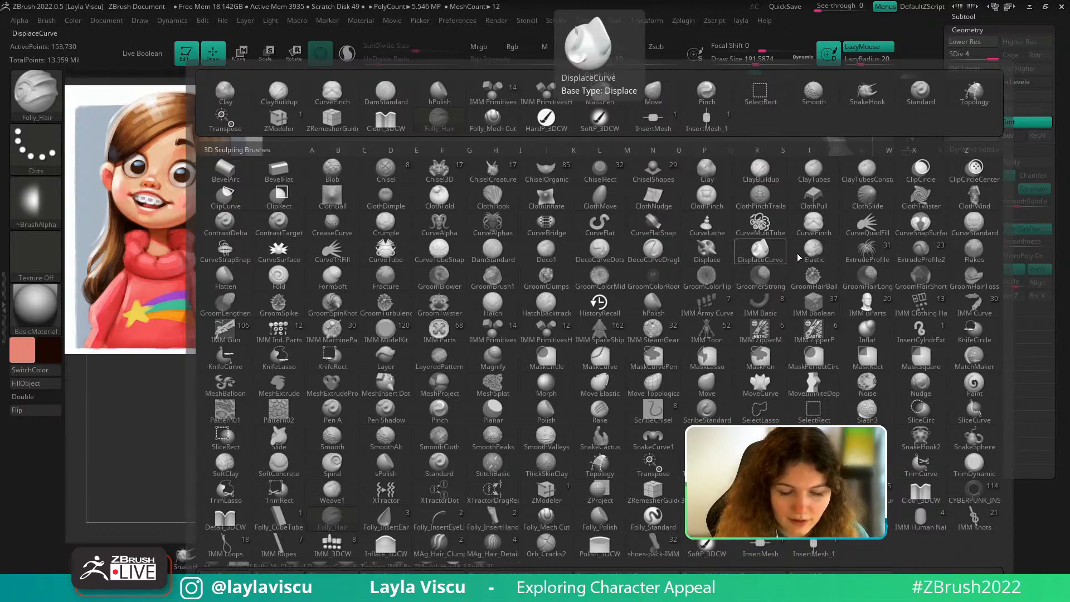
pyautogui.click(867, 252)
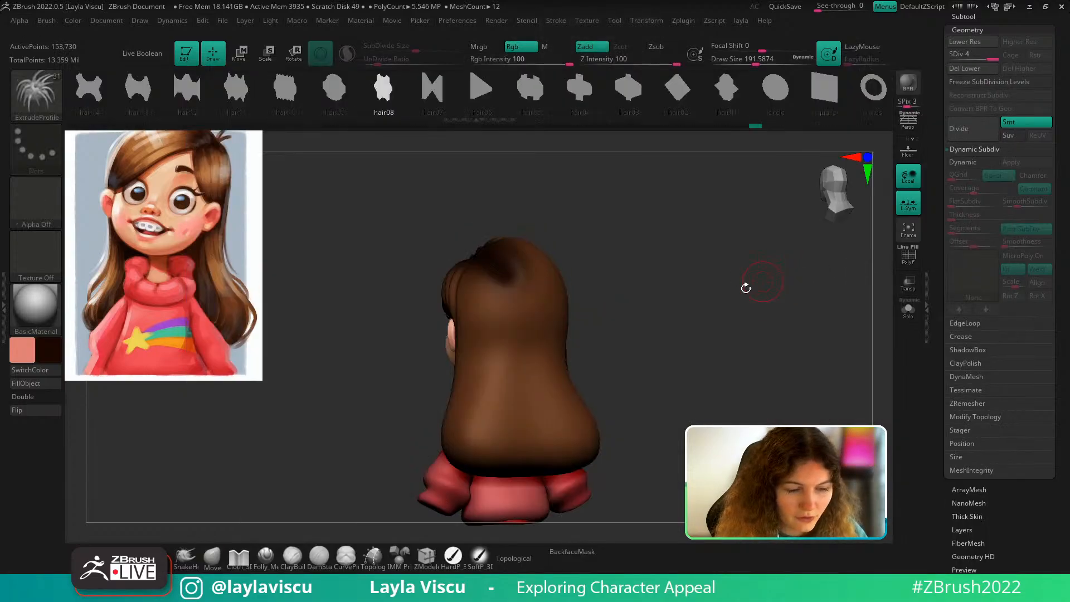
pyautogui.moveTo(655, 352); pyautogui.dragTo(662, 355)
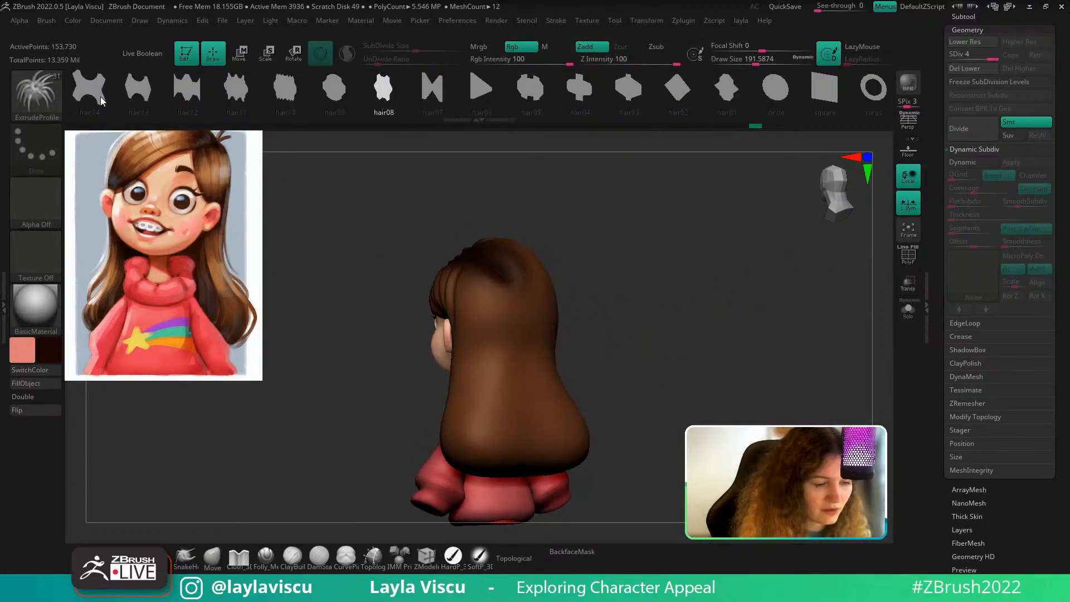
pyautogui.moveTo(570, 227); pyautogui.dragTo(619, 278)
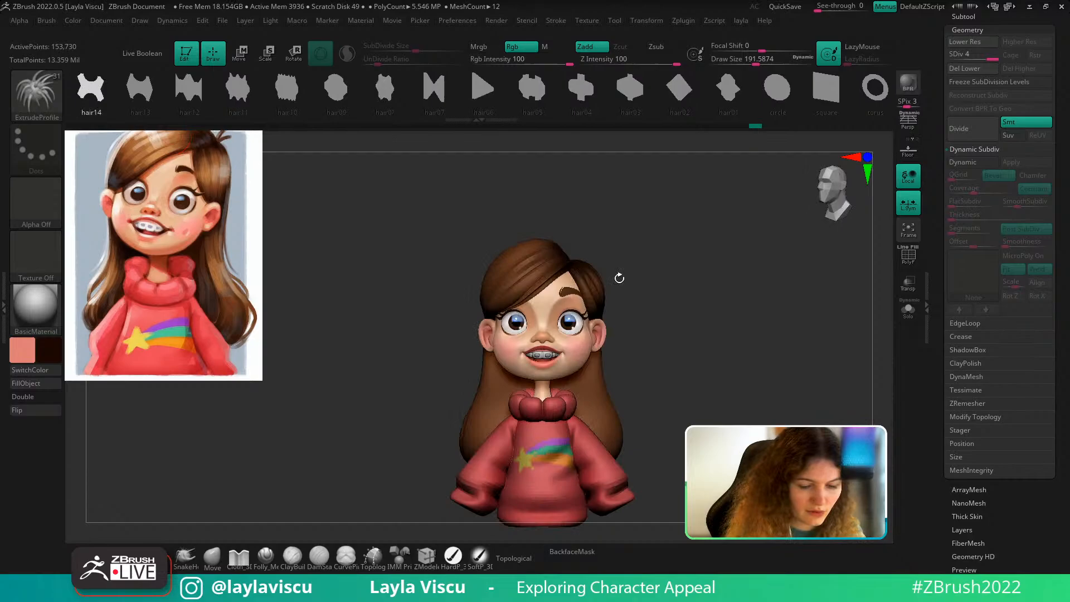
pyautogui.click(100, 103)
# Make the side hair active and try hair14 strands from the parting toward the ear at a draw size of 112
pyautogui.keyDown('ctrl'); pyautogui.moveTo(553, 277); pyautogui.dragTo(834, 327, button='right'); pyautogui.keyUp('ctrl')
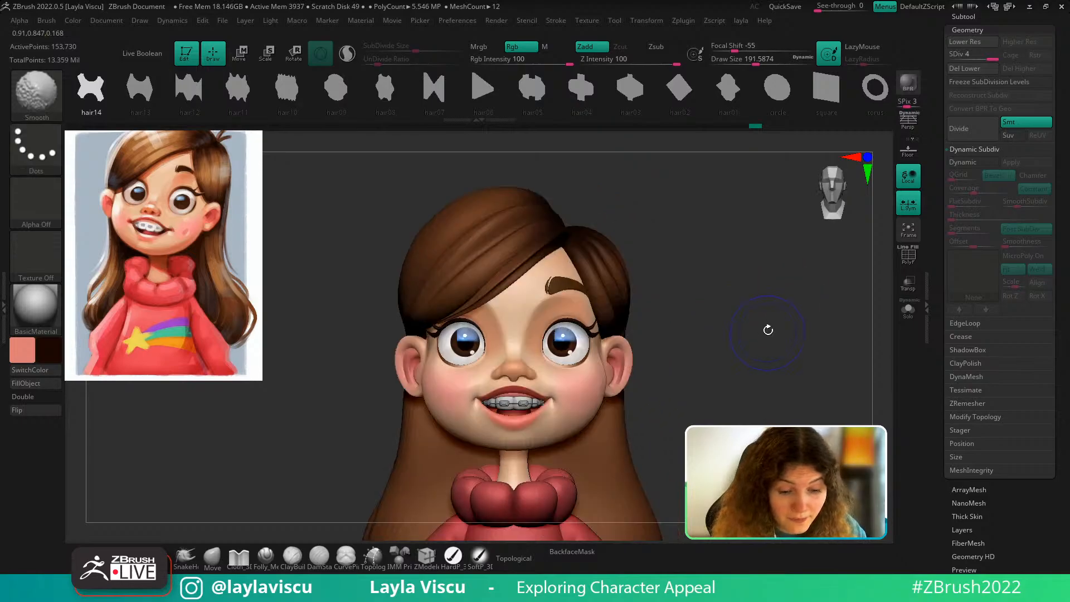
pyautogui.keyDown('alt'); pyautogui.click(624, 286); pyautogui.keyUp('alt')
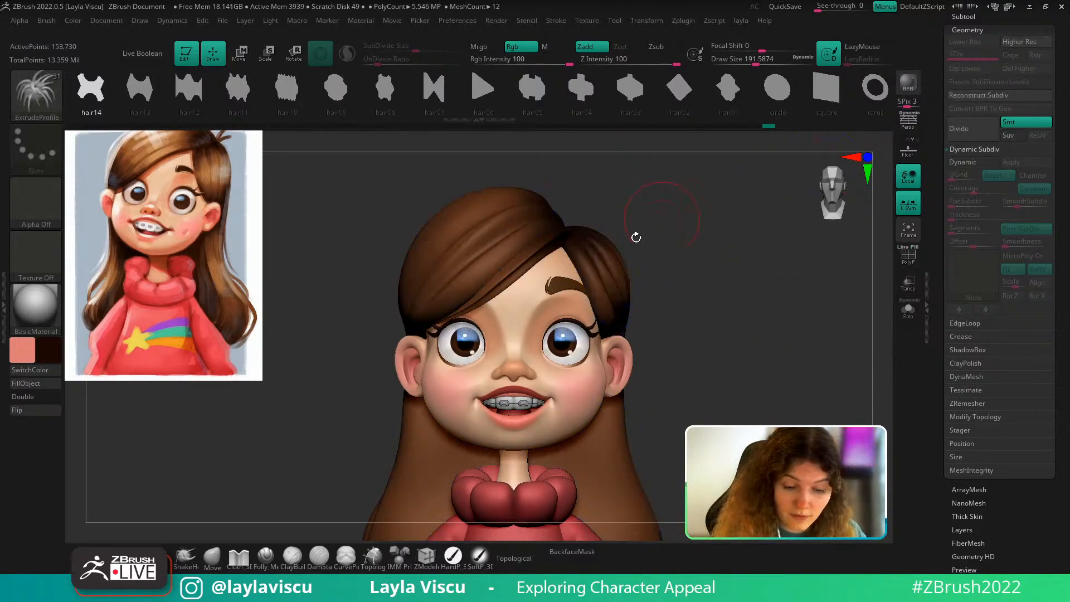
pyautogui.moveTo(649, 239); pyautogui.dragTo(593, 272, button='right')
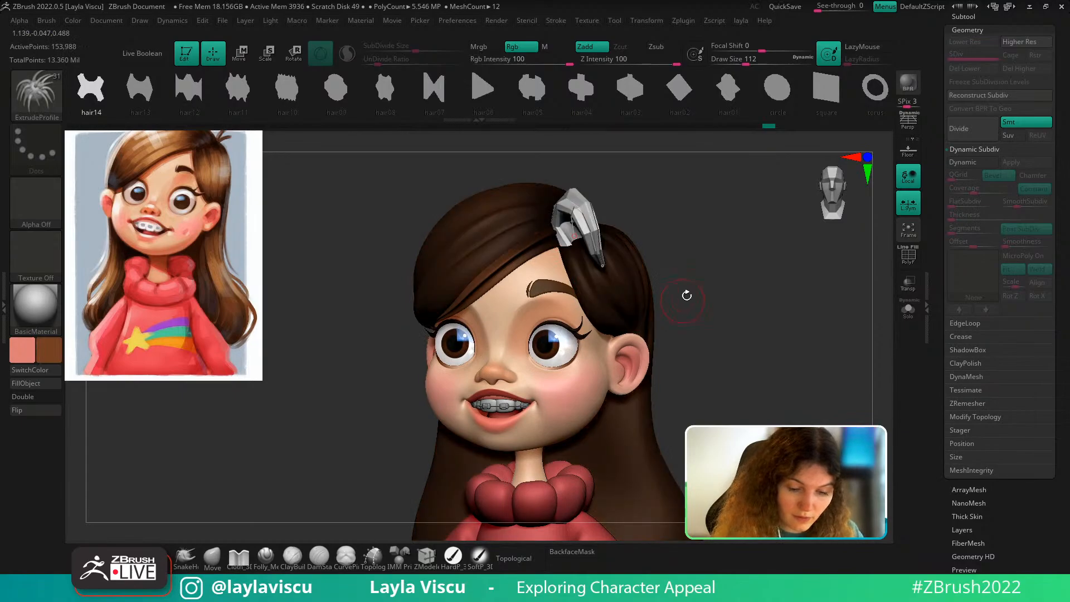
pyautogui.click(556, 21)
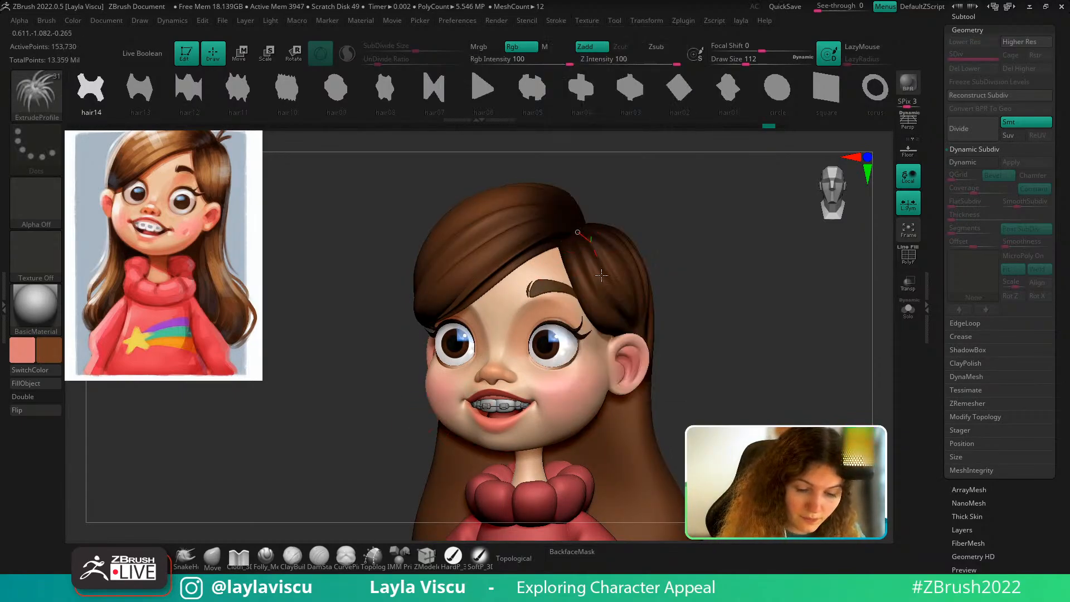
pyautogui.moveTo(602, 275); pyautogui.dragTo(631, 329)
pyautogui.moveTo(703, 313); pyautogui.dragTo(627, 314)
pyautogui.moveTo(564, 248)
pyautogui.mouseDown()
pyautogui.moveTo(593, 320)
pyautogui.moveTo(622, 342)
pyautogui.mouseUp()
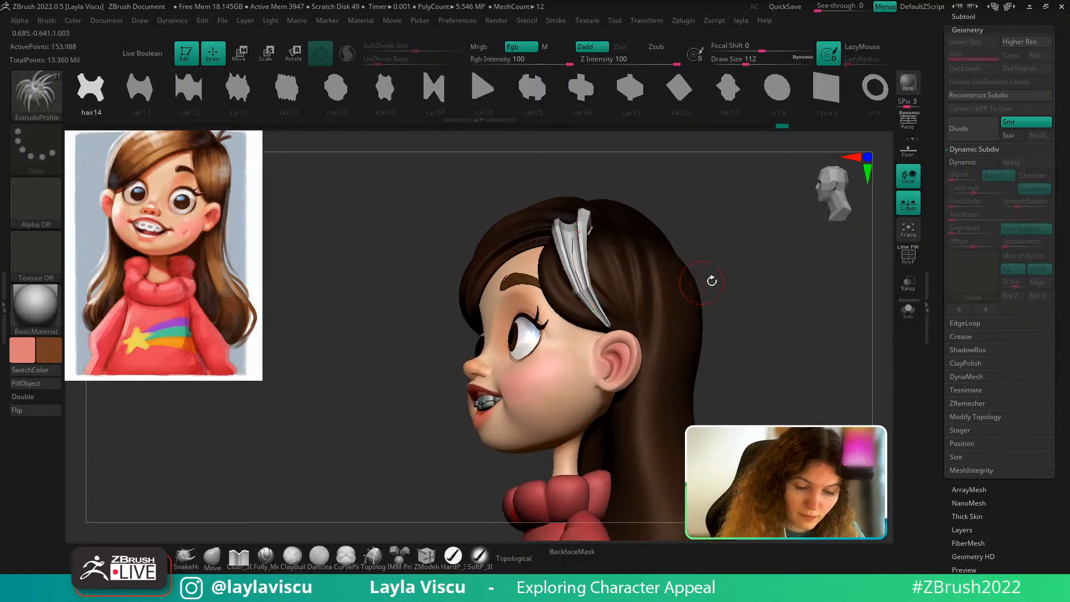
# Apply a smaller draw size of about 87 to the hair14 strand over the side hair
pyautogui.moveTo(711, 281); pyautogui.dragTo(775, 283)
pyautogui.press('s')
pyautogui.moveTo(659, 284); pyautogui.dragTo(651, 284)
pyautogui.click(584, 252)
pyautogui.moveTo(643, 239); pyautogui.dragTo(605, 242)
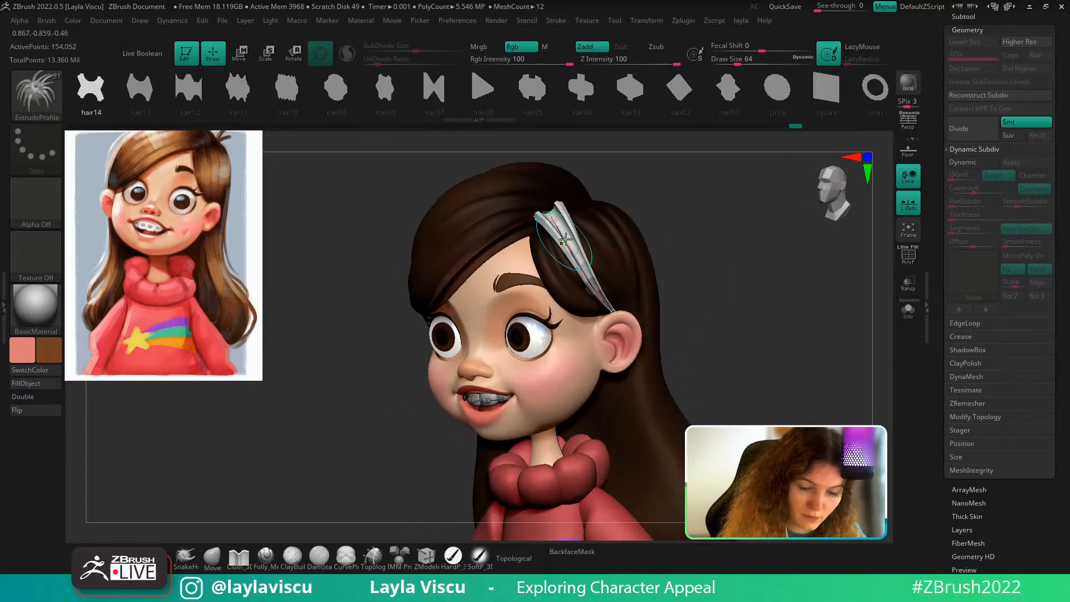
# Reshape the Curve Falloff in the curve modifiers with Size enabled and update the strand to taper at both ends
pyautogui.click(557, 21)
pyautogui.click(582, 217)
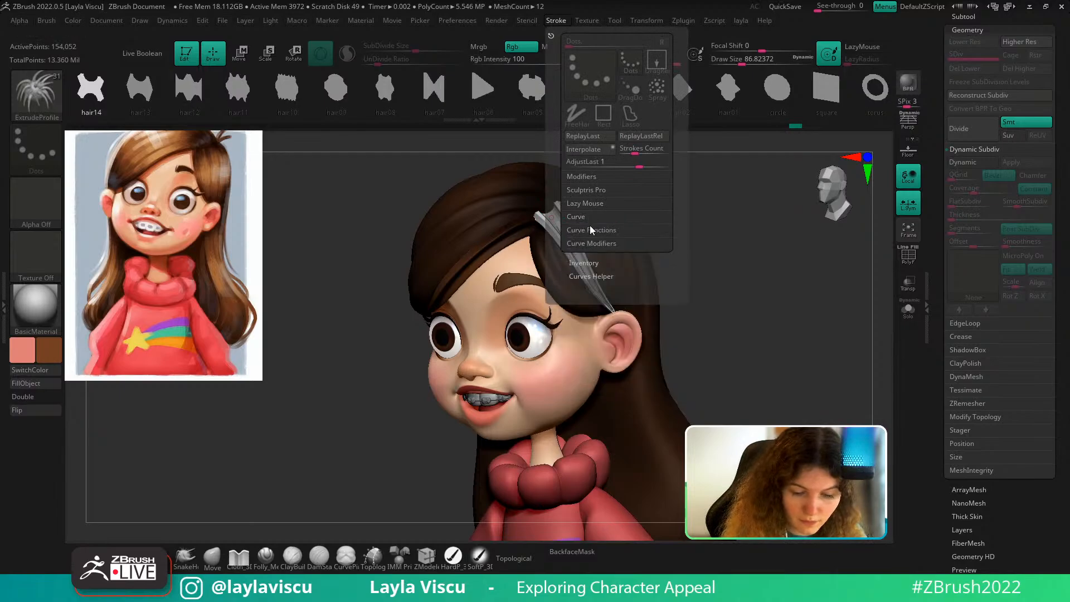
pyautogui.click(590, 243)
pyautogui.click(579, 267)
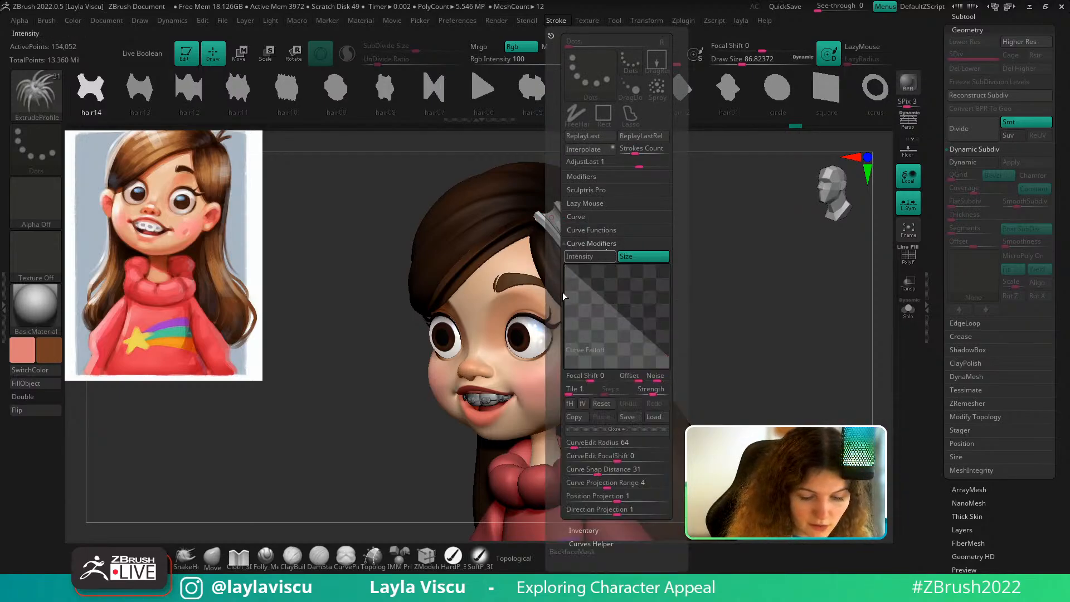
pyautogui.moveTo(566, 268)
pyautogui.mouseDown()
pyautogui.moveTo(582, 327)
pyautogui.moveTo(580, 280)
pyautogui.mouseUp()
pyautogui.click(574, 247)
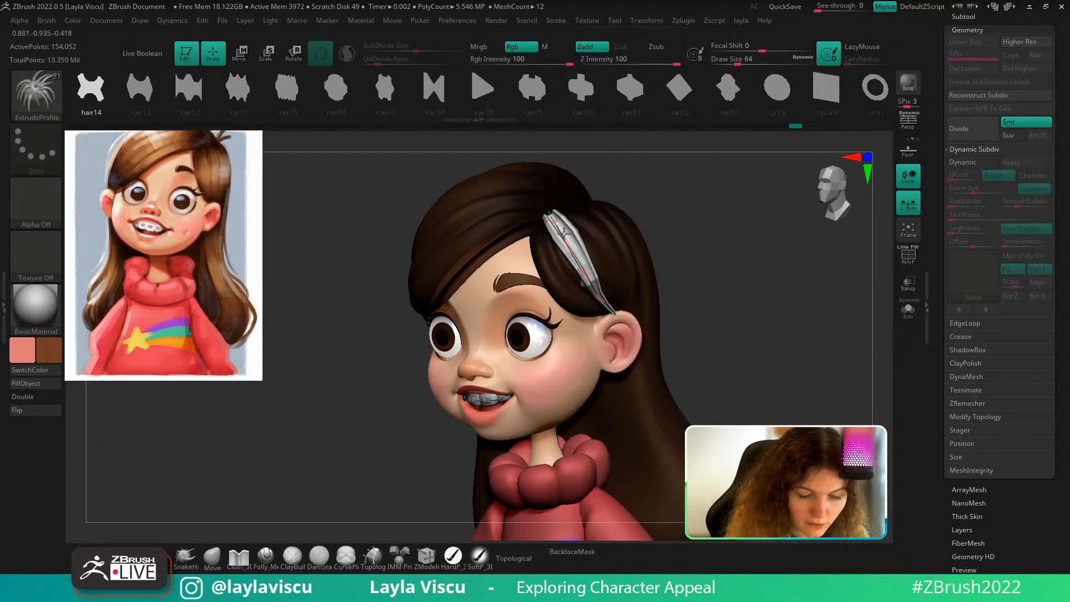
# Adjust the tapered strand along the side hair and compare its arch from the side and the front
pyautogui.moveTo(711, 245)
pyautogui.mouseDown()
pyautogui.moveTo(736, 223)
pyautogui.moveTo(700, 229)
pyautogui.mouseUp()
pyautogui.click(608, 281)
pyautogui.moveTo(688, 306); pyautogui.dragTo(610, 310)
pyautogui.moveTo(864, 299)
pyautogui.mouseDown()
pyautogui.moveTo(820, 318)
pyautogui.moveTo(677, 320)
pyautogui.mouseUp()
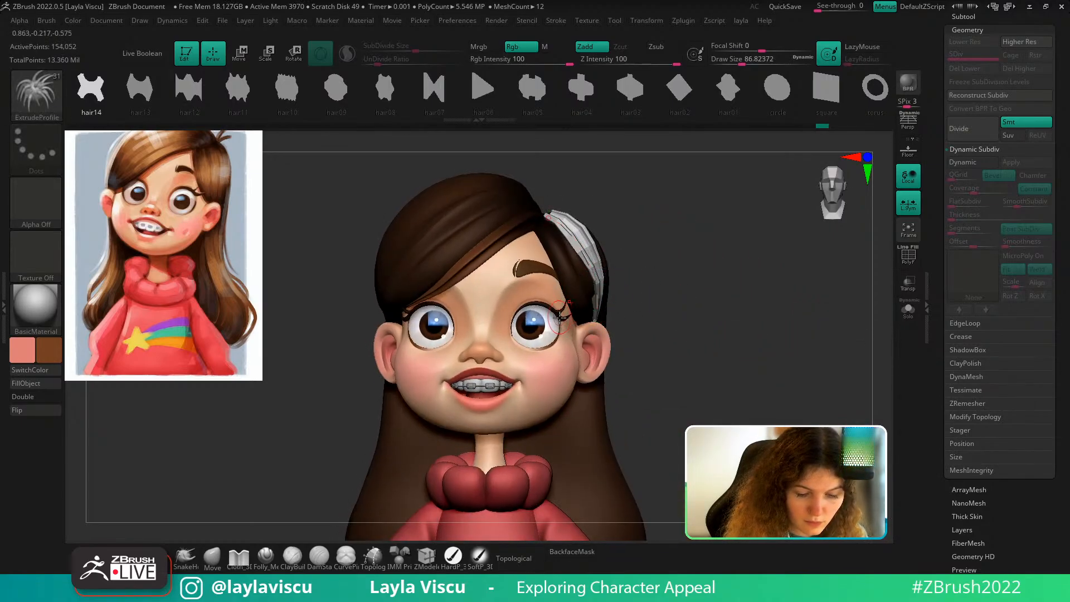
pyautogui.moveTo(591, 281); pyautogui.dragTo(581, 293)
# Undo the extruded strand laid over the side hair
pyautogui.keyDown('ctrl'); pyautogui.moveTo(707, 293); pyautogui.dragTo(650, 258, button='right'); pyautogui.keyUp('ctrl')
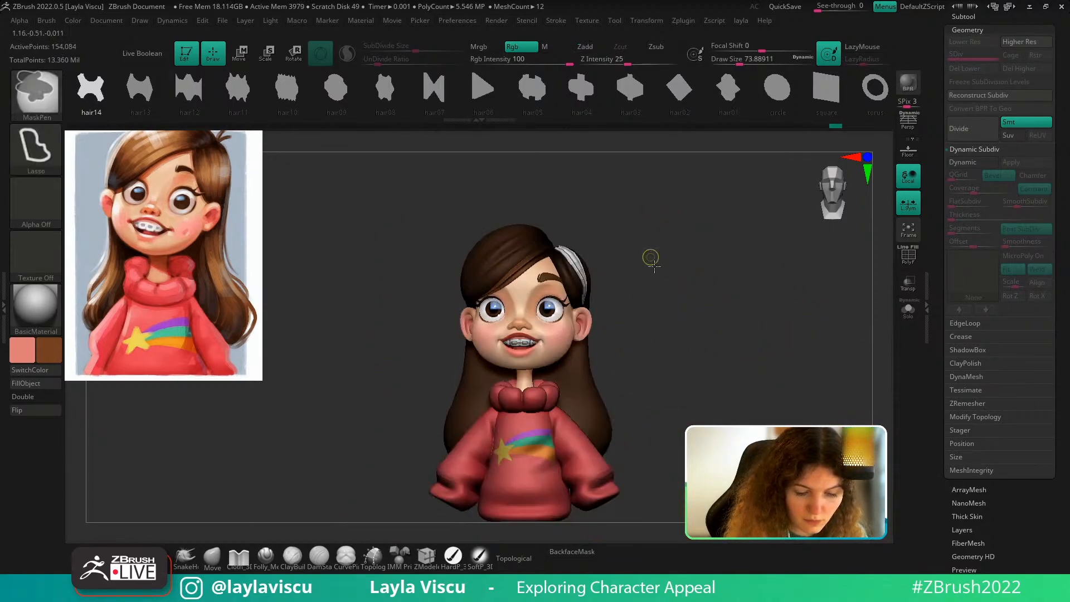
pyautogui.keyDown('ctrl'); pyautogui.moveTo(650, 258); pyautogui.dragTo(658, 290); pyautogui.keyUp('ctrl')
pyautogui.keyDown('shift'); pyautogui.moveTo(653, 326); pyautogui.dragTo(641, 317); pyautogui.keyUp('shift')
pyautogui.keyDown('ctrl'); pyautogui.moveTo(620, 262); pyautogui.dragTo(622, 298, button='right'); pyautogui.keyUp('ctrl')
pyautogui.hotkey('ctrl', 'z')
pyautogui.moveTo(680, 295); pyautogui.dragTo(588, 301)
pyautogui.hotkey('ctrl', 'z')
# Try another tapered hair14 strand from the parting to above the ear at a draw size of about 87
pyautogui.click(585, 282)
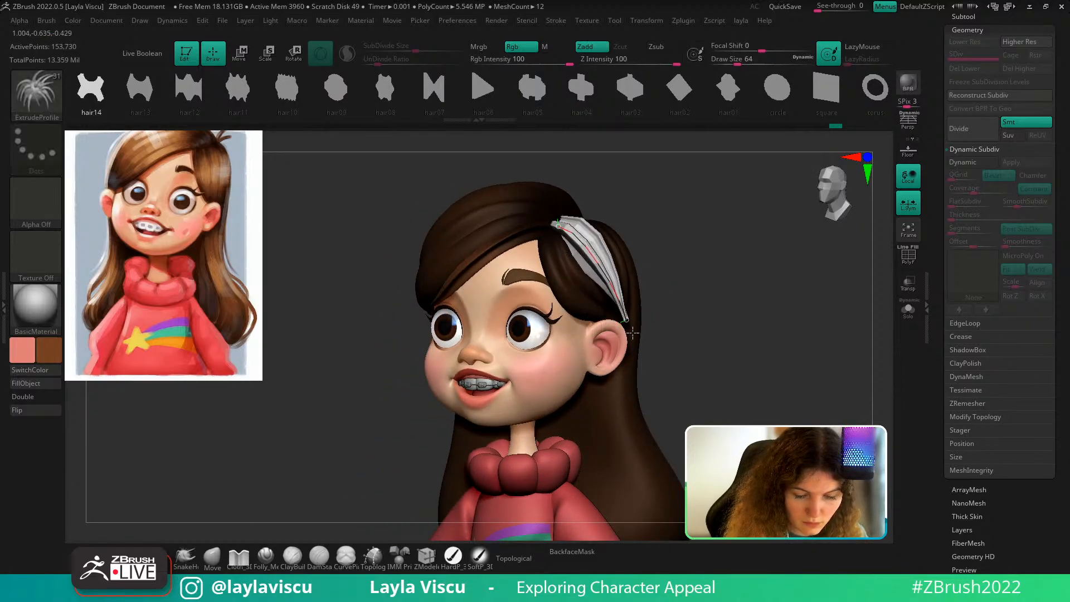
pyautogui.moveTo(717, 301)
pyautogui.mouseDown()
pyautogui.moveTo(728, 299)
pyautogui.moveTo(590, 318)
pyautogui.moveTo(626, 324)
pyautogui.mouseUp()
pyautogui.press('s')
pyautogui.click(630, 274)
pyautogui.moveTo(791, 278)
pyautogui.mouseDown()
pyautogui.moveTo(831, 299)
pyautogui.moveTo(653, 351)
pyautogui.mouseUp()
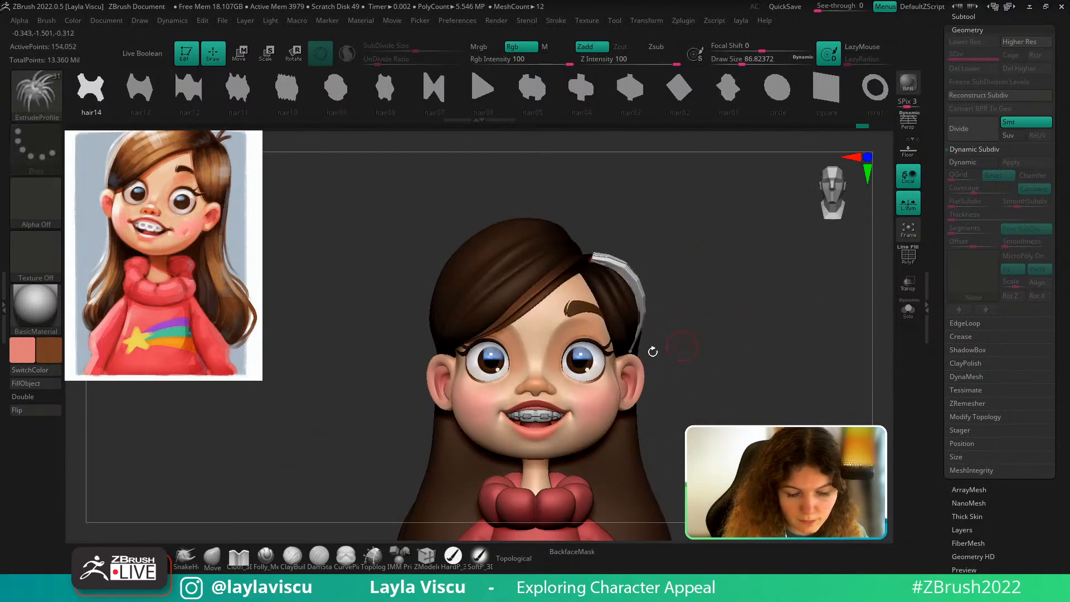
pyautogui.moveTo(722, 305); pyautogui.dragTo(737, 344)
pyautogui.click(586, 263)
pyautogui.moveTo(713, 274); pyautogui.dragTo(663, 307)
# Undo the remaining hair14 strand over the side hair
pyautogui.hotkey('ctrl', 'z')
pyautogui.hotkey('ctrl', 'z')
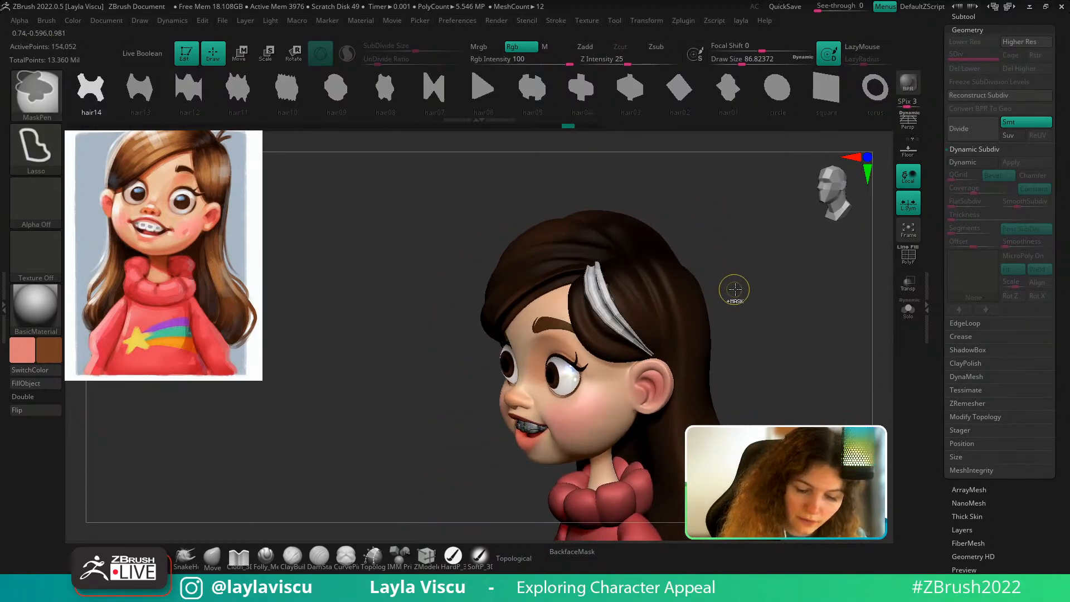
pyautogui.hotkey('ctrl', 'z')
pyautogui.hotkey('ctrl', 'z')
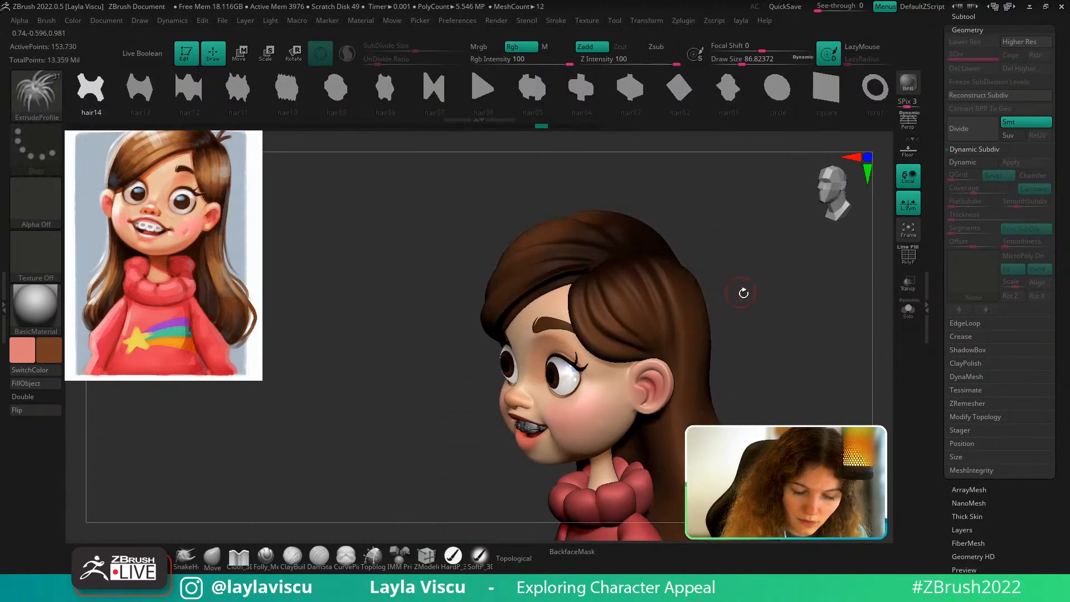
# Switch to the Hair-Brush with the Hair_1 mesh and try a strand from the parting across the side hair
pyautogui.moveTo(743, 293); pyautogui.dragTo(746, 304)
pyautogui.press('b')
pyautogui.click(814, 519)
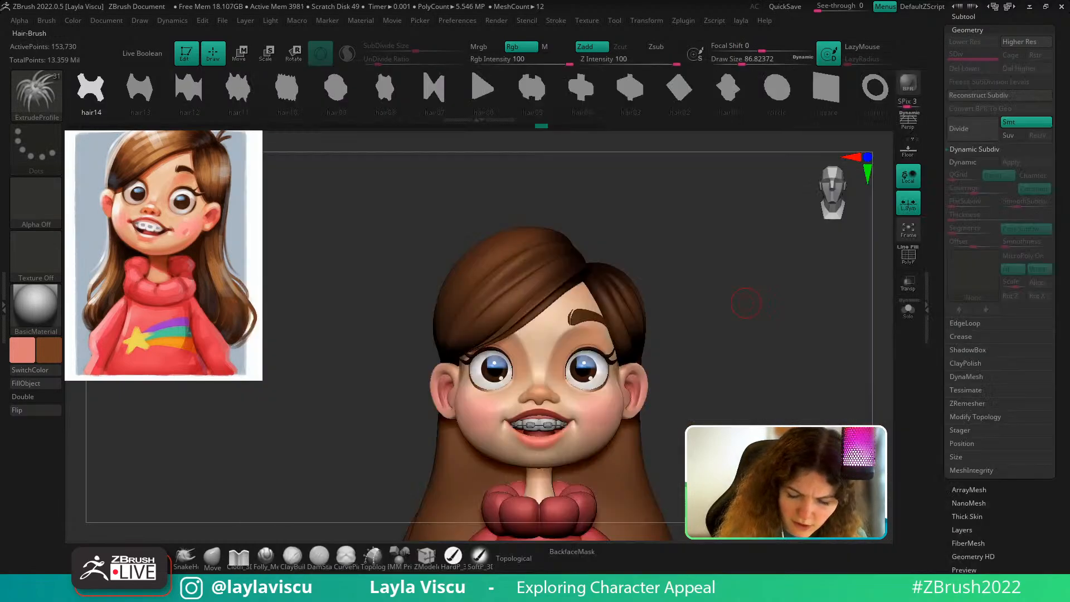
pyautogui.moveTo(697, 266); pyautogui.dragTo(655, 255)
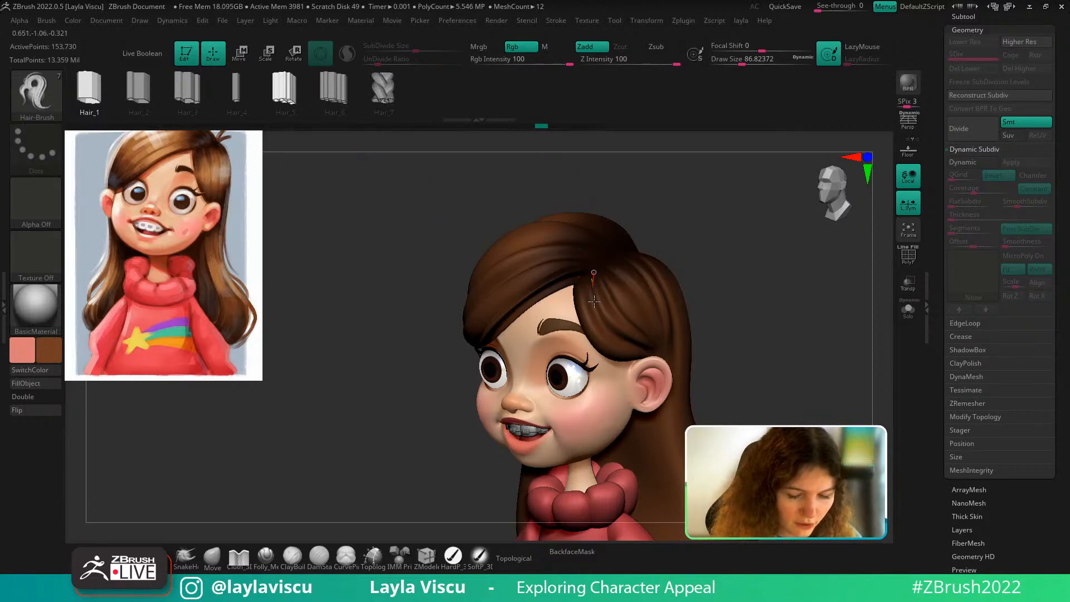
pyautogui.moveTo(594, 302); pyautogui.dragTo(658, 339)
pyautogui.hotkey('ctrl', 'z')
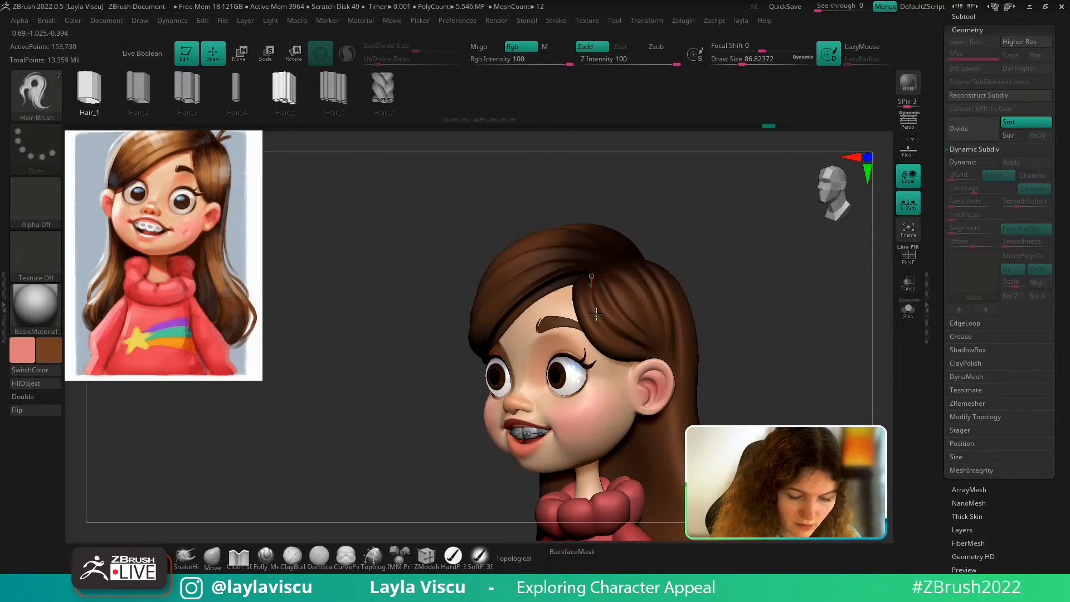
# Try fitting a Hair_1 strand along the side hair between the parting and the ear at a draw size of about 87
pyautogui.moveTo(596, 314); pyautogui.dragTo(683, 382)
pyautogui.keyDown('shift'); pyautogui.moveTo(745, 326); pyautogui.dragTo(768, 316); pyautogui.keyUp('shift')
pyautogui.moveTo(636, 365); pyautogui.dragTo(585, 276)
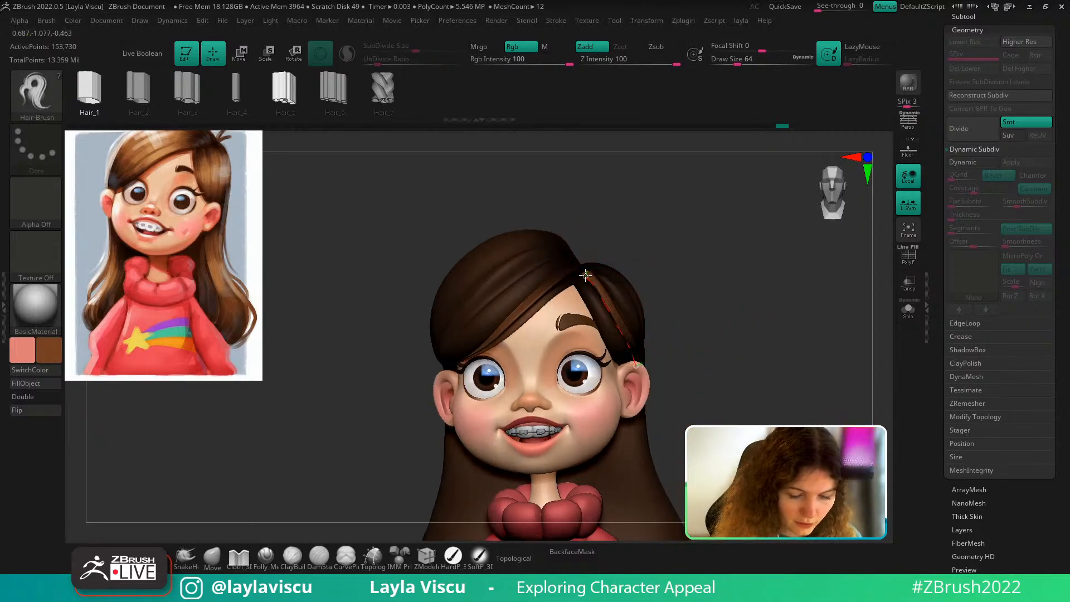
pyautogui.moveTo(710, 262); pyautogui.dragTo(742, 255)
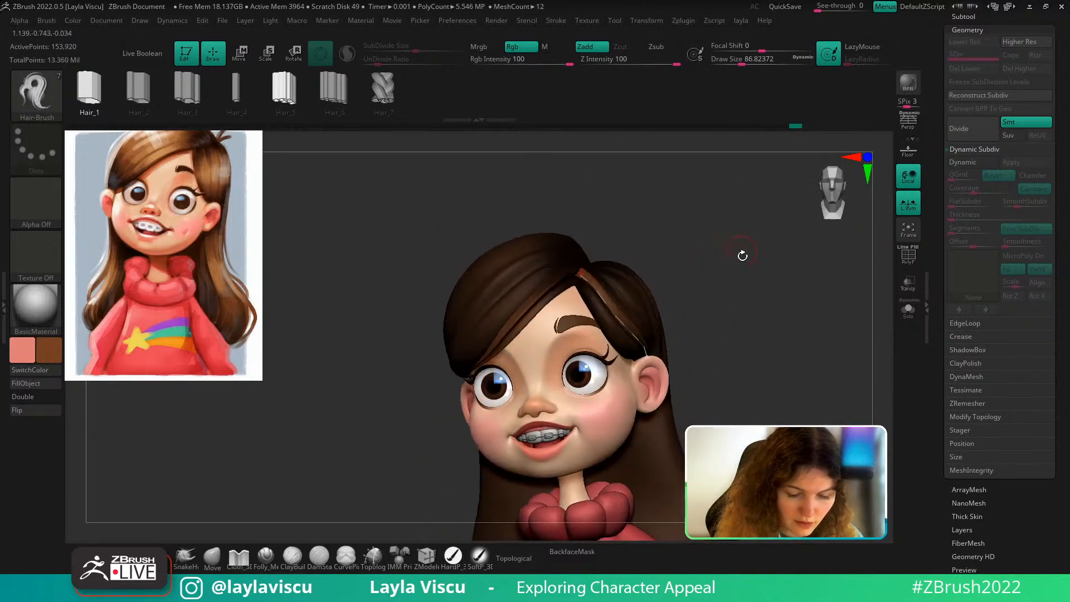
pyautogui.keyDown('shift'); pyautogui.moveTo(695, 301); pyautogui.dragTo(698, 356); pyautogui.keyUp('shift')
pyautogui.moveTo(806, 337); pyautogui.dragTo(858, 333)
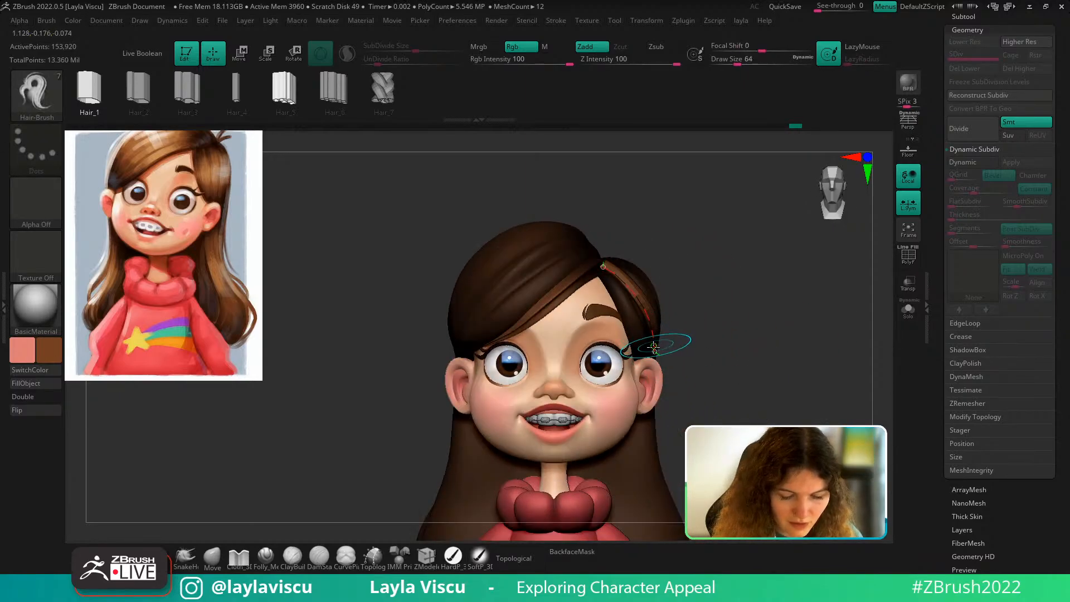
pyautogui.moveTo(719, 341); pyautogui.dragTo(706, 352)
pyautogui.keyDown('shift'); pyautogui.moveTo(829, 325); pyautogui.dragTo(859, 329); pyautogui.keyUp('shift')
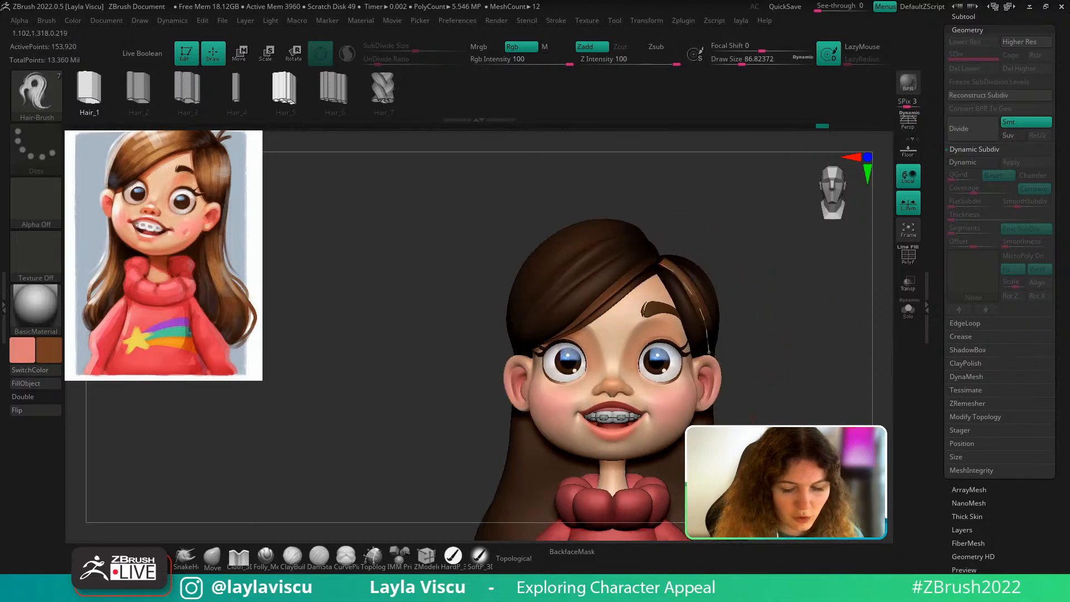
pyautogui.moveTo(811, 381)
pyautogui.keyDown('alt'); pyautogui.mouseDown(button='right')
pyautogui.moveTo(729, 390)
pyautogui.moveTo(746, 409)
pyautogui.moveTo(717, 366)
pyautogui.moveTo(724, 389)
pyautogui.moveTo(718, 353)
pyautogui.moveTo(697, 326)
pyautogui.mouseUp(button='right'); pyautogui.keyUp('alt')
# Switch back to the Folly_Hair brush with a draw size of about 338
pyautogui.press('b')
pyautogui.press('f')
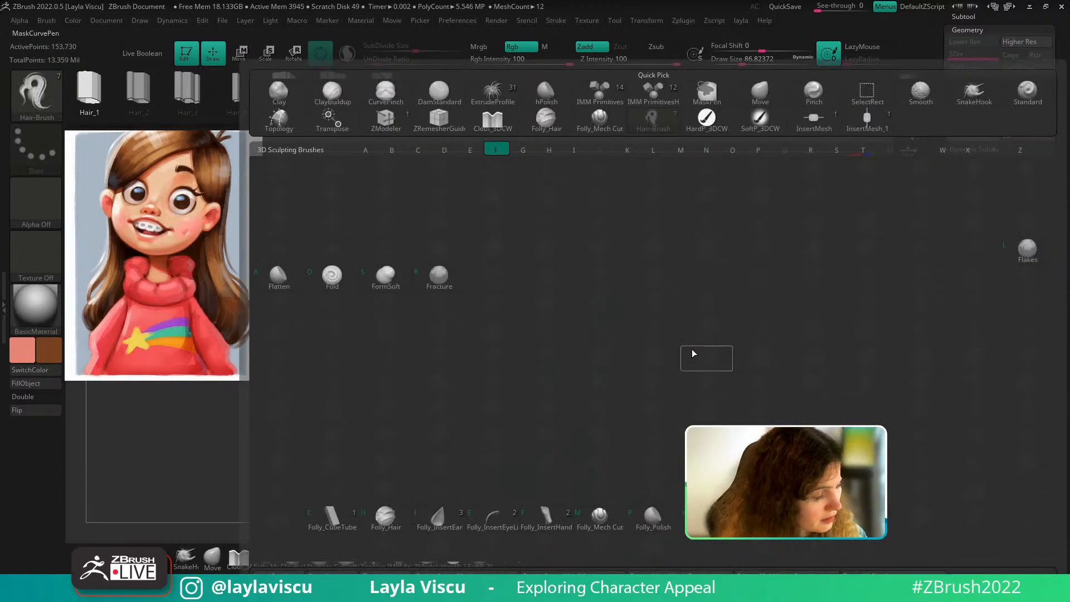
pyautogui.press('h')
pyautogui.moveTo(847, 360); pyautogui.dragTo(728, 353, button='right')
pyautogui.press('s')
pyautogui.click(703, 365)
pyautogui.keyDown('alt'); pyautogui.moveTo(768, 316); pyautogui.dragTo(724, 333, button='right'); pyautogui.keyUp('alt')
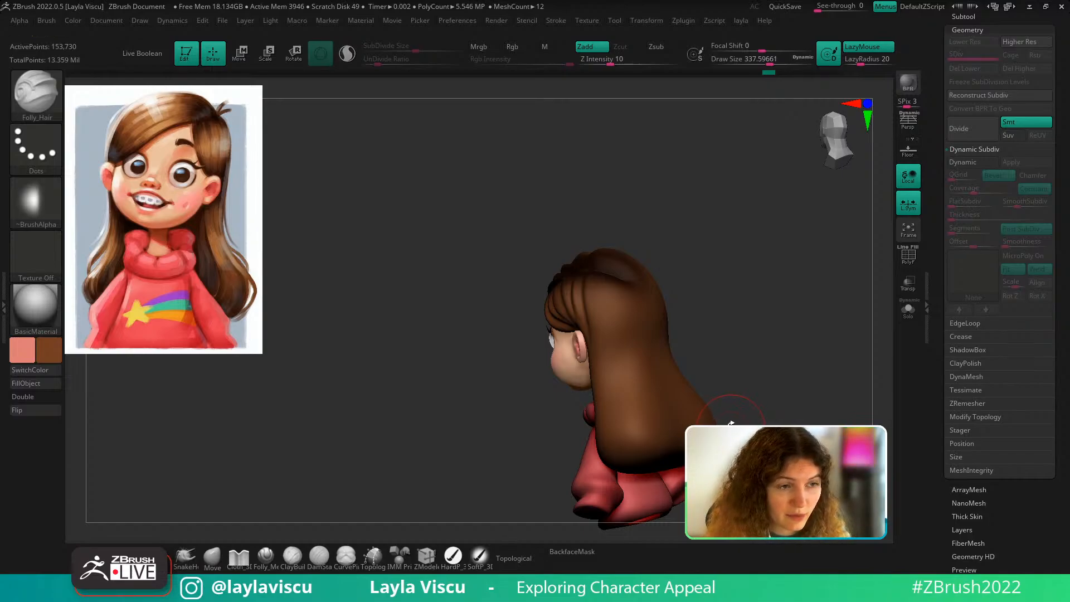
# Sculpt a long strand groove from the parting down the back of the hair at a draw size of about 234
pyautogui.moveTo(751, 358); pyautogui.dragTo(619, 307)
pyautogui.press('s')
pyautogui.moveTo(729, 296); pyautogui.dragTo(772, 319)
pyautogui.press('d')
pyautogui.press('Escape')
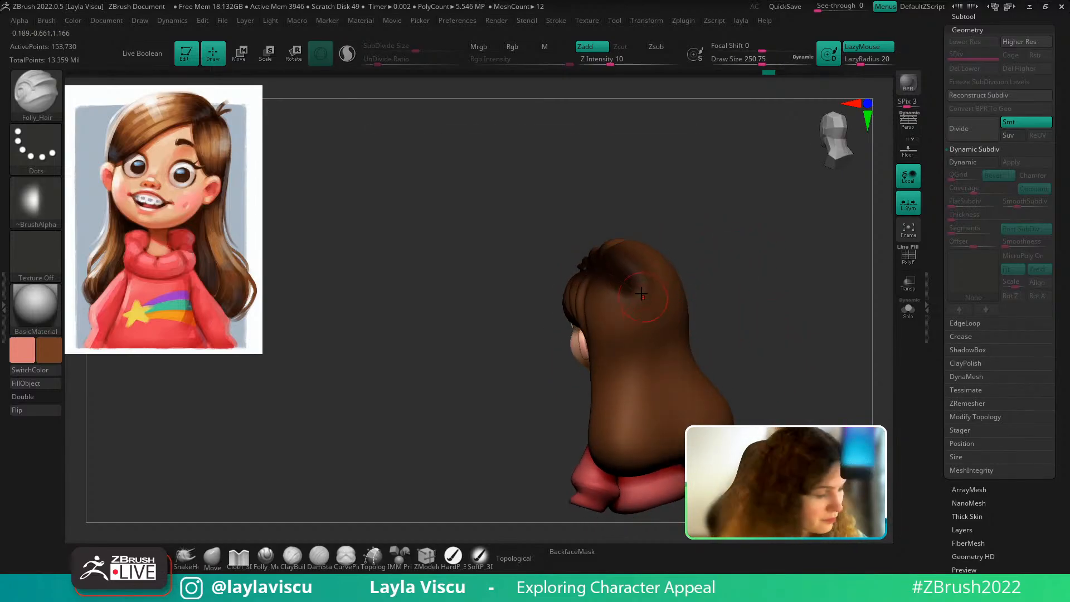
pyautogui.press('s')
pyautogui.moveTo(641, 293); pyautogui.dragTo(632, 290)
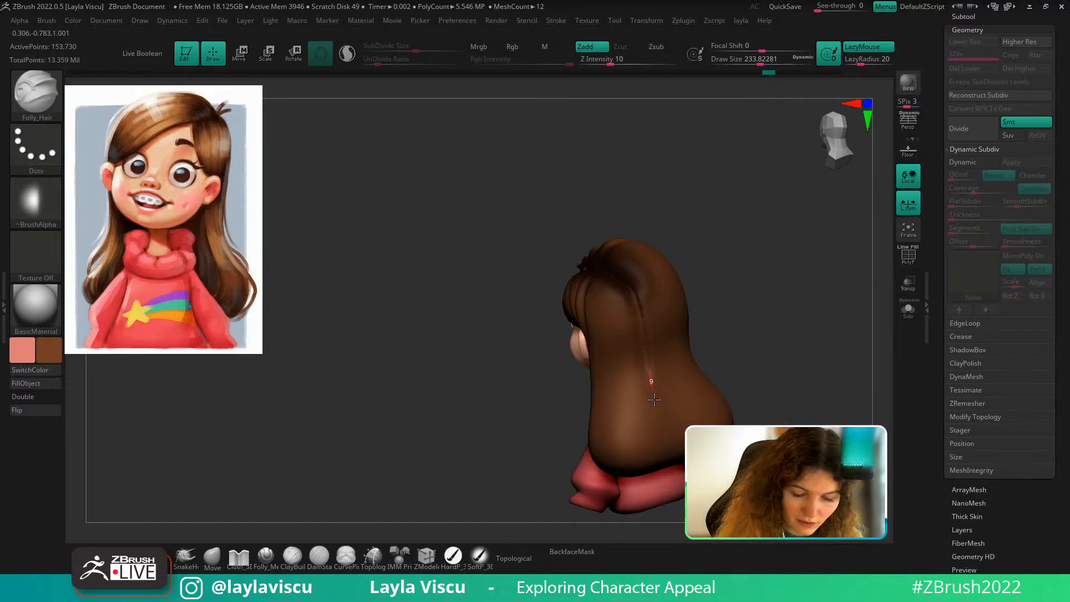
pyautogui.moveTo(764, 342); pyautogui.dragTo(710, 374)
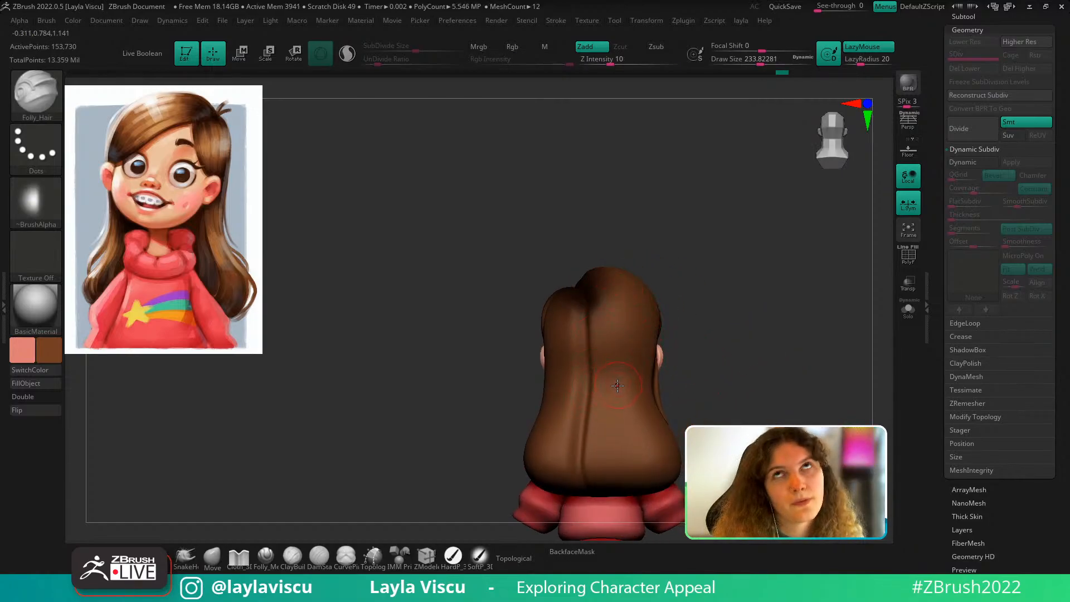
# Carve a second curved strand groove from the crown down the side of the back hair
pyautogui.moveTo(727, 269); pyautogui.dragTo(641, 349)
pyautogui.moveTo(673, 305); pyautogui.dragTo(644, 326)
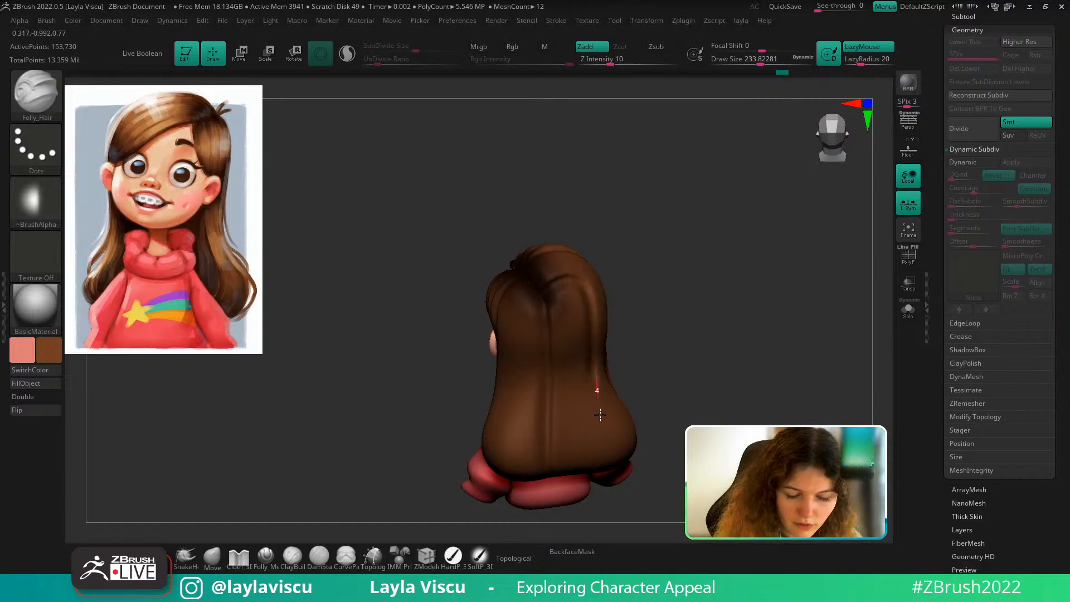
pyautogui.moveTo(595, 484); pyautogui.dragTo(607, 224)
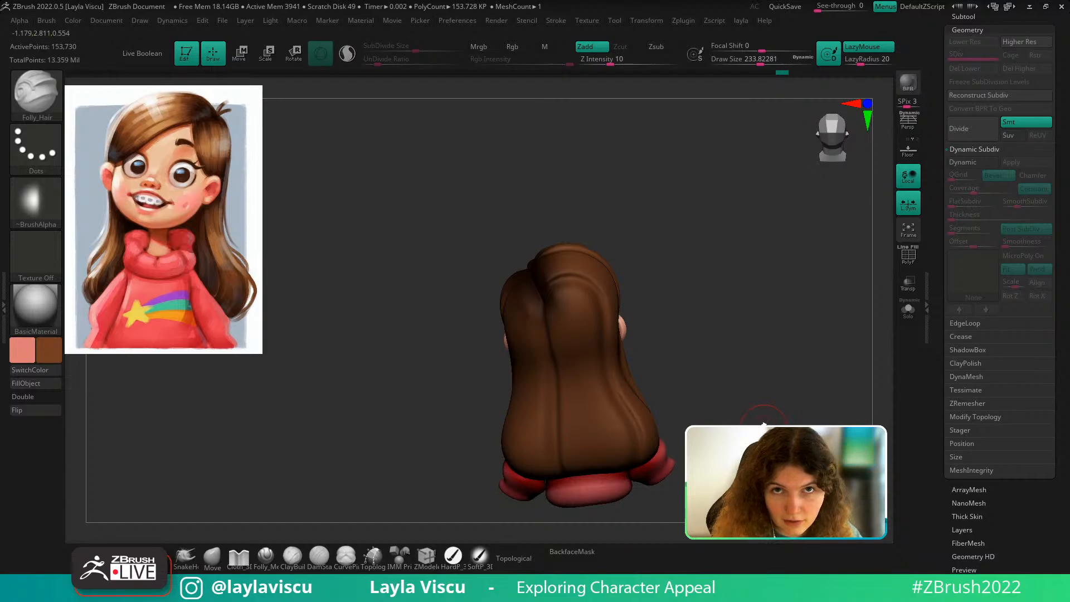
# Add more vertical strand grooves to the lower back hair, following its flare towards the tips
pyautogui.moveTo(764, 424); pyautogui.dragTo(554, 279)
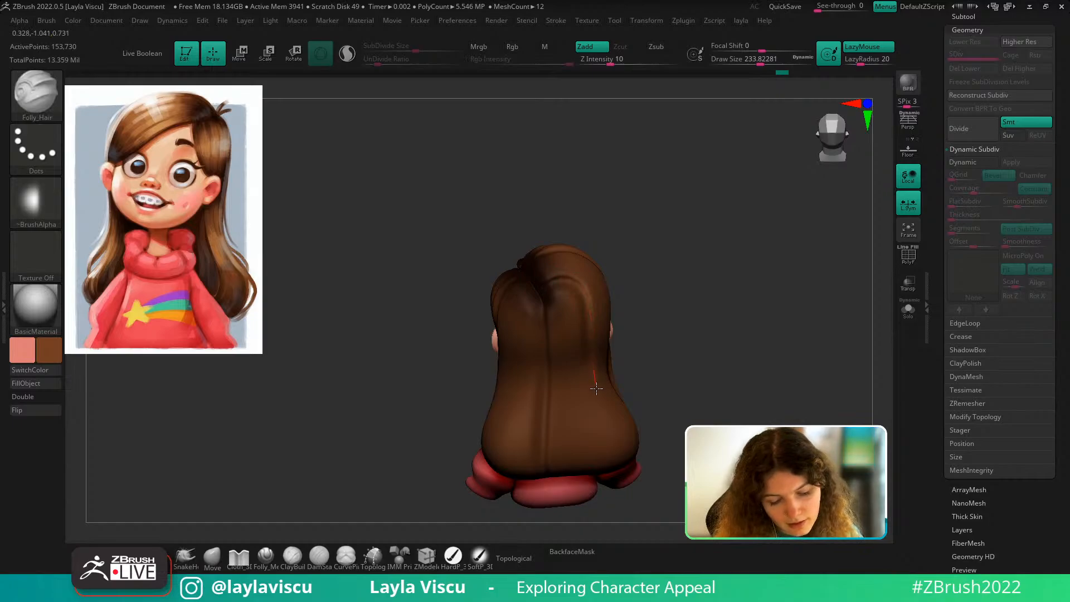
pyautogui.moveTo(617, 430); pyautogui.dragTo(623, 496)
pyautogui.moveTo(694, 463)
pyautogui.mouseDown()
pyautogui.moveTo(671, 385)
pyautogui.moveTo(673, 403)
pyautogui.moveTo(737, 401)
pyautogui.moveTo(743, 412)
pyautogui.moveTo(749, 396)
pyautogui.mouseUp()
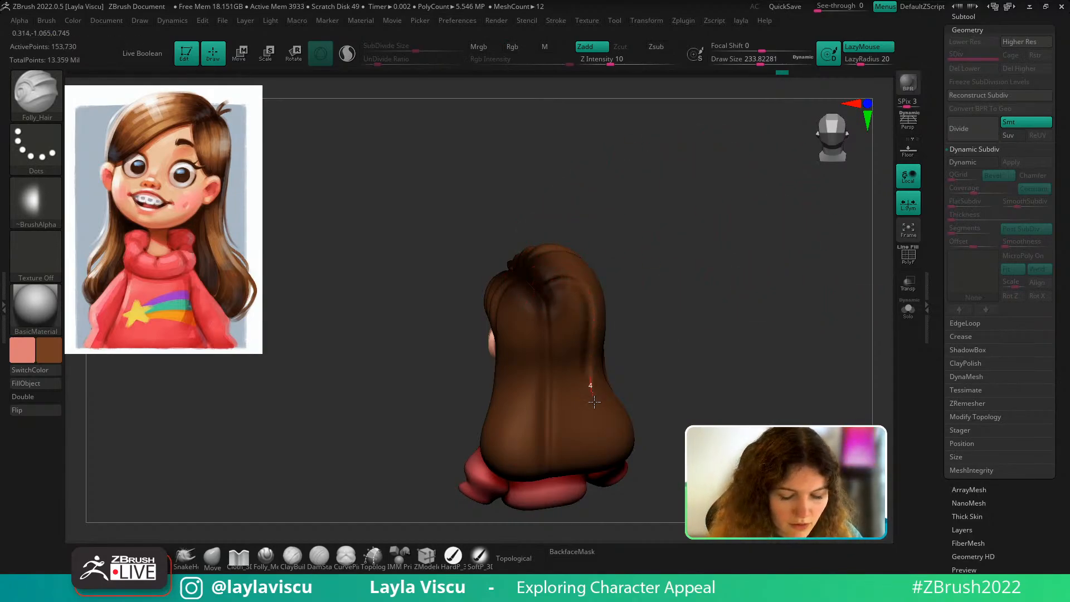
pyautogui.moveTo(622, 528); pyautogui.dragTo(763, 315)
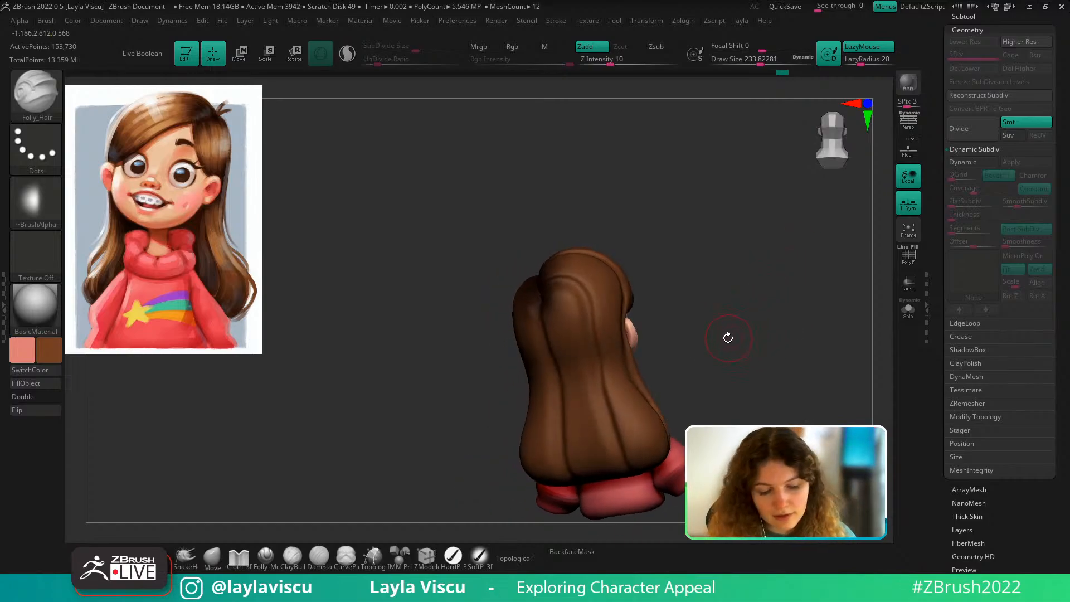
pyautogui.moveTo(726, 335); pyautogui.dragTo(549, 290)
# Reshape the hair silhouette at the back of the head with the Move brush at a draw size of about 422
pyautogui.click(212, 557)
pyautogui.moveTo(236, 497); pyautogui.dragTo(502, 260)
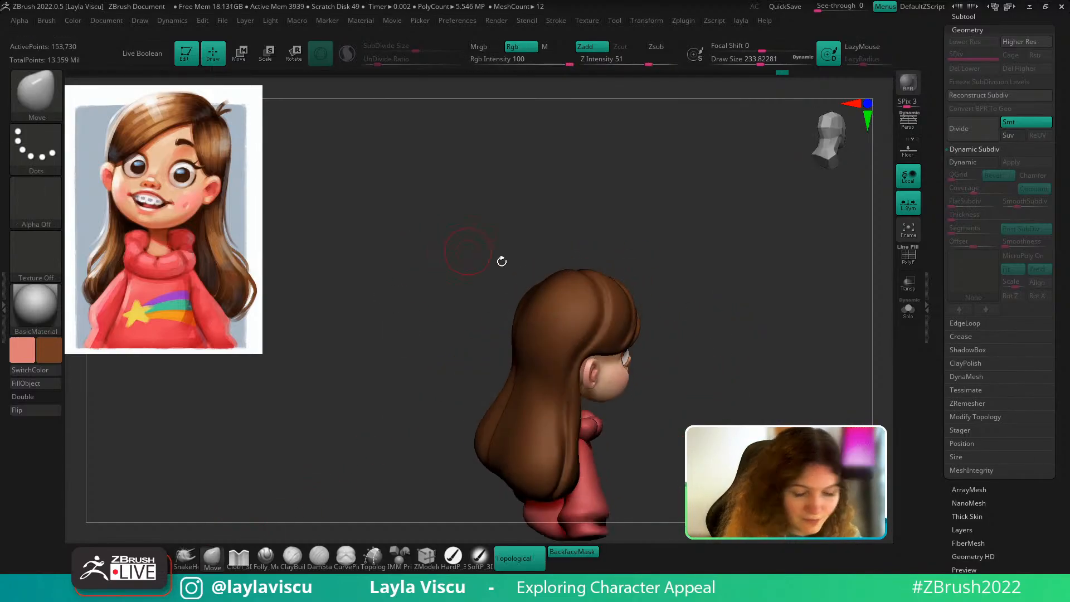
pyautogui.press('s')
pyautogui.moveTo(522, 316); pyautogui.dragTo(532, 317)
pyautogui.keyDown('ctrl'); pyautogui.moveTo(532, 316); pyautogui.dragTo(541, 302, button='right'); pyautogui.keyUp('ctrl')
pyautogui.press('s')
pyautogui.moveTo(541, 302); pyautogui.dragTo(533, 303)
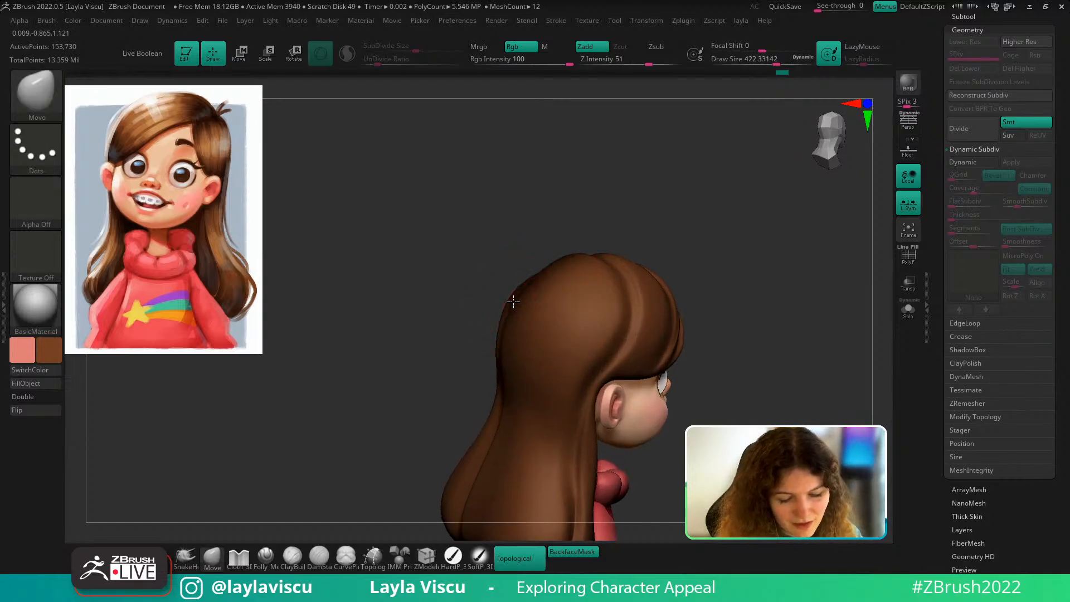
pyautogui.moveTo(714, 293); pyautogui.dragTo(714, 349)
# Compare the character in BasicMaterial and zbro_Paint from the front, and leave zbro_Paint as the active material
pyautogui.keyDown('ctrl'); pyautogui.moveTo(714, 349); pyautogui.dragTo(705, 316, button='right'); pyautogui.keyUp('ctrl')
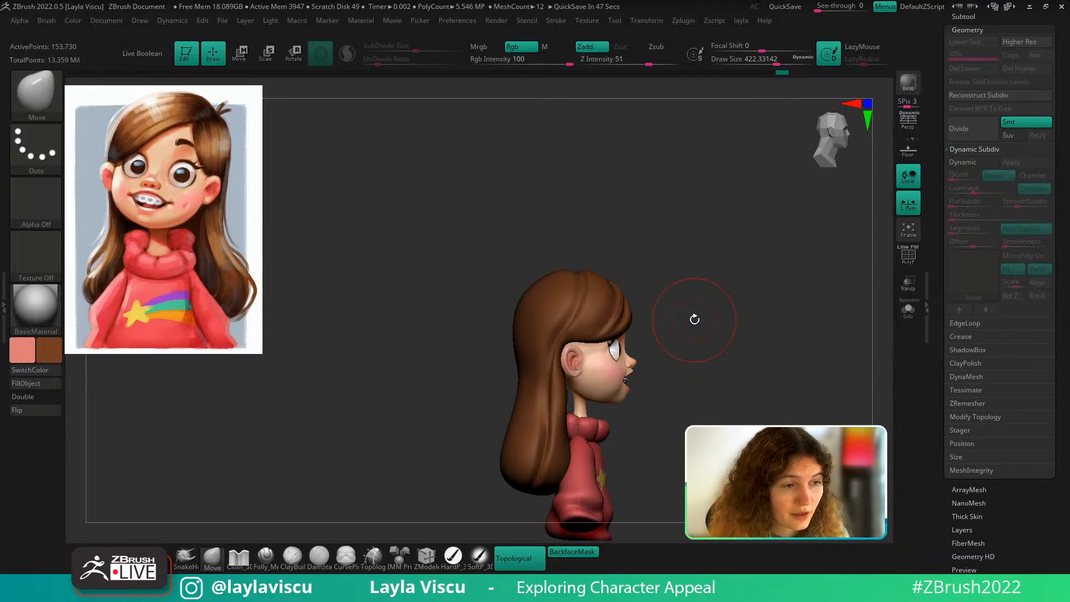
pyautogui.moveTo(695, 320)
pyautogui.mouseDown()
pyautogui.moveTo(705, 349)
pyautogui.moveTo(678, 341)
pyautogui.moveTo(673, 355)
pyautogui.mouseUp()
pyautogui.keyDown('ctrl'); pyautogui.moveTo(624, 334); pyautogui.dragTo(667, 372, button='right'); pyautogui.keyUp('ctrl')
pyautogui.moveTo(675, 420)
pyautogui.keyDown('alt'); pyautogui.mouseDown(button='right')
pyautogui.moveTo(674, 352)
pyautogui.moveTo(678, 377)
pyautogui.mouseUp(button='right'); pyautogui.keyUp('alt')
pyautogui.click(56, 316)
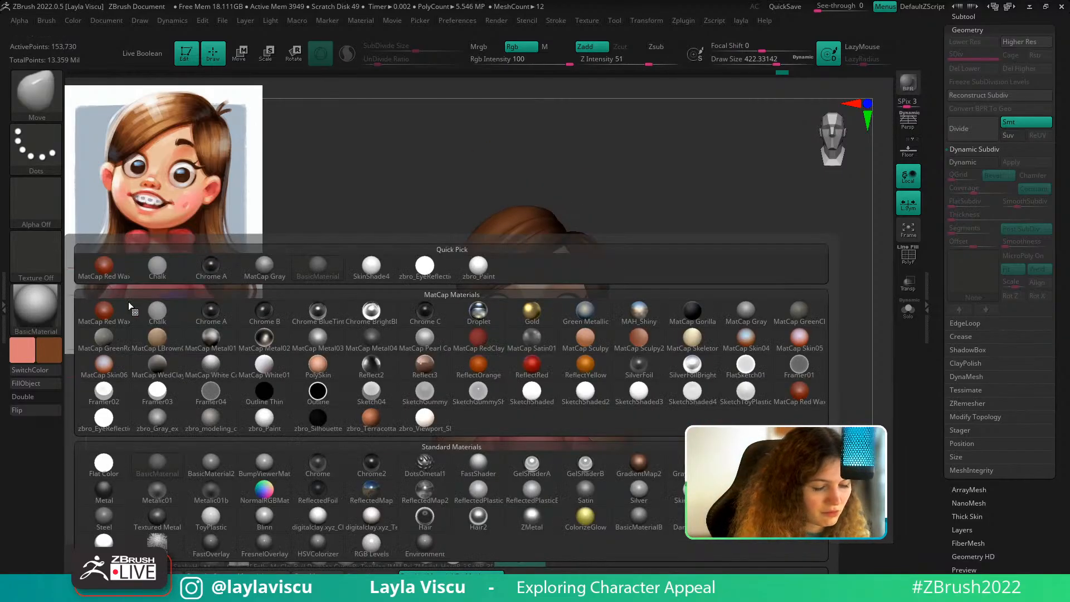
pyautogui.click(266, 424)
pyautogui.moveTo(693, 351)
pyautogui.keyDown('ctrl'); pyautogui.mouseDown(button='right')
pyautogui.moveTo(674, 363)
pyautogui.moveTo(572, 324)
pyautogui.moveTo(640, 347)
pyautogui.mouseUp(button='right'); pyautogui.keyUp('ctrl')
pyautogui.click(51, 318)
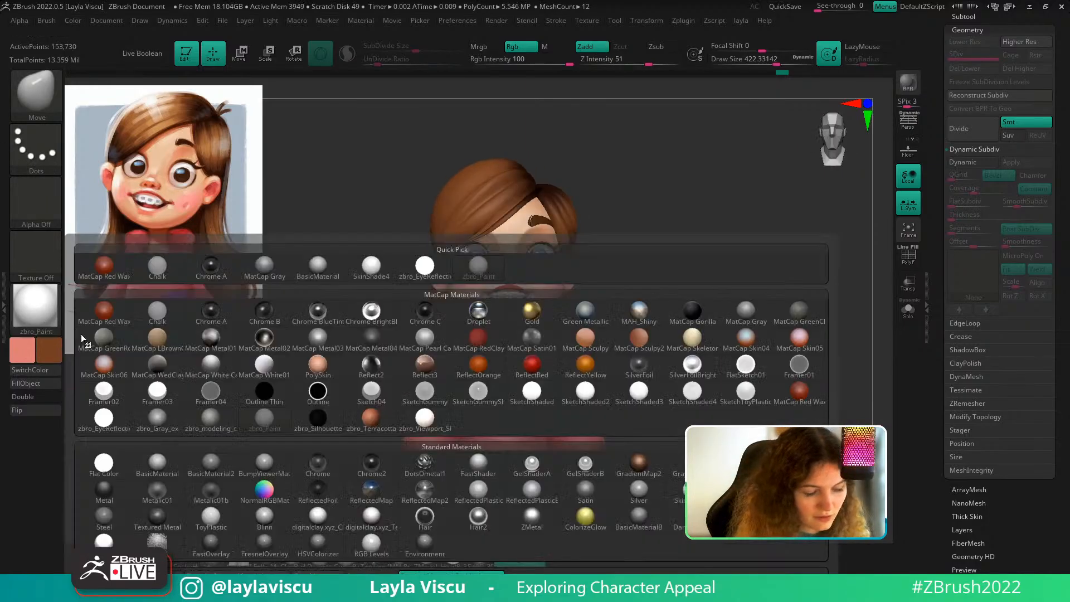
pyautogui.click(157, 462)
pyautogui.click(55, 302)
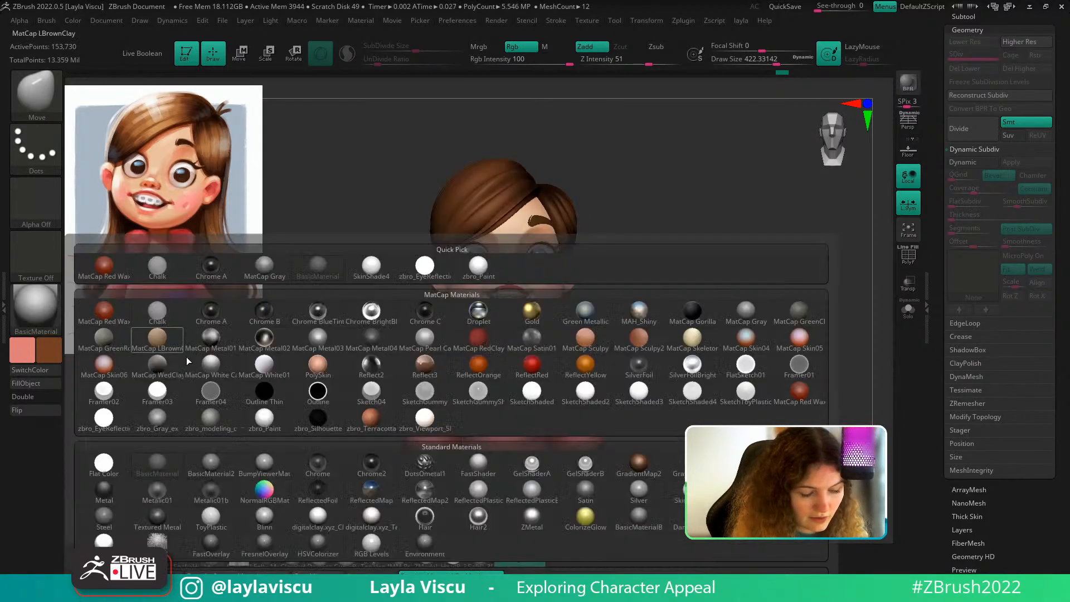
pyautogui.click(266, 422)
pyautogui.moveTo(661, 306); pyautogui.dragTo(660, 357, button='right')
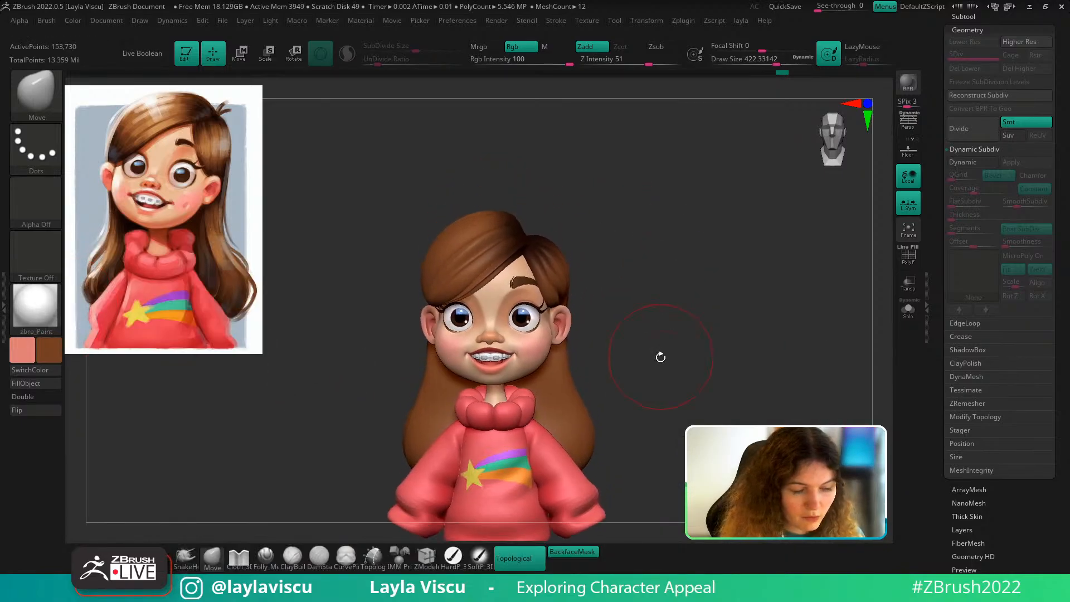
# Pick a very dark brown and shade the hair behind the ear and neck with the SoftP brush at a draw size of about 629
pyautogui.press('c')
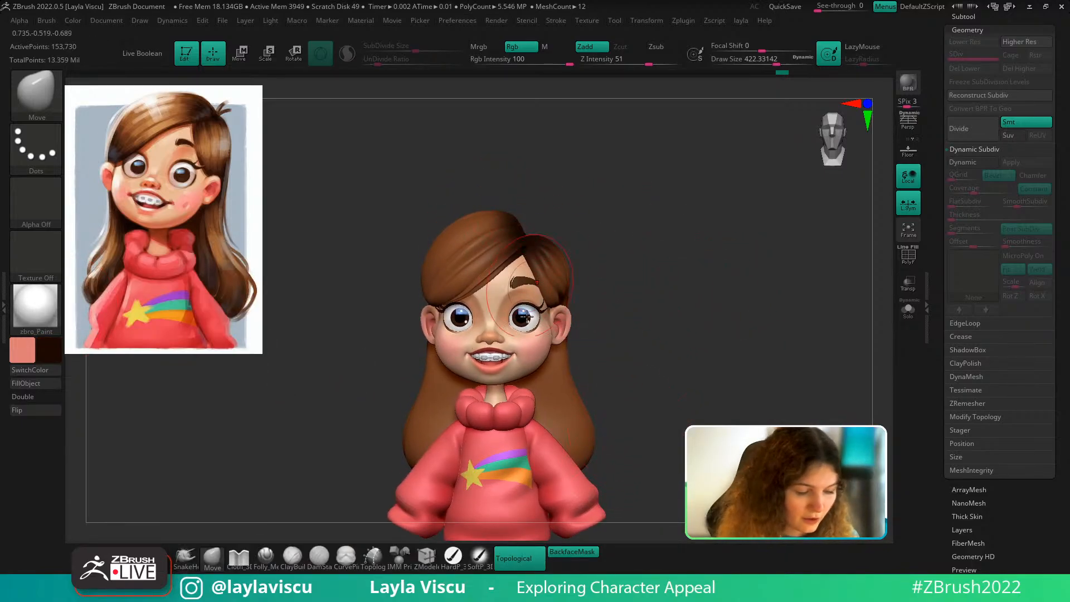
pyautogui.click(482, 557)
pyautogui.moveTo(620, 290)
pyautogui.mouseDown(button='right')
pyautogui.moveTo(670, 284)
pyautogui.moveTo(466, 310)
pyautogui.mouseUp(button='right')
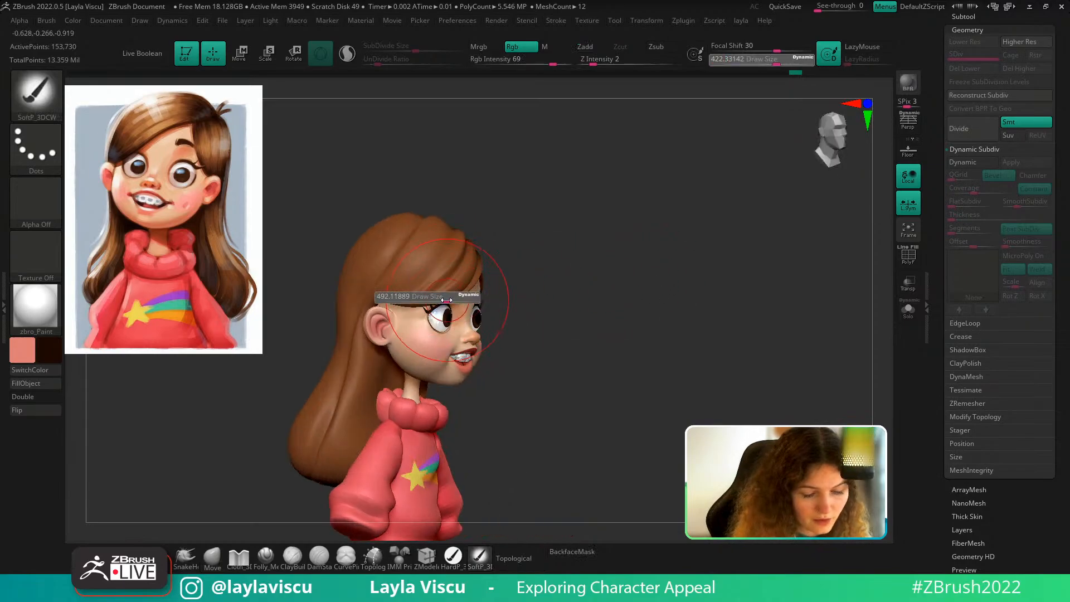
pyautogui.press('s')
pyautogui.moveTo(390, 304)
pyautogui.keyDown('alt'); pyautogui.mouseDown()
pyautogui.moveTo(369, 313)
pyautogui.moveTo(392, 316)
pyautogui.moveTo(353, 339)
pyautogui.mouseUp(); pyautogui.keyUp('alt')
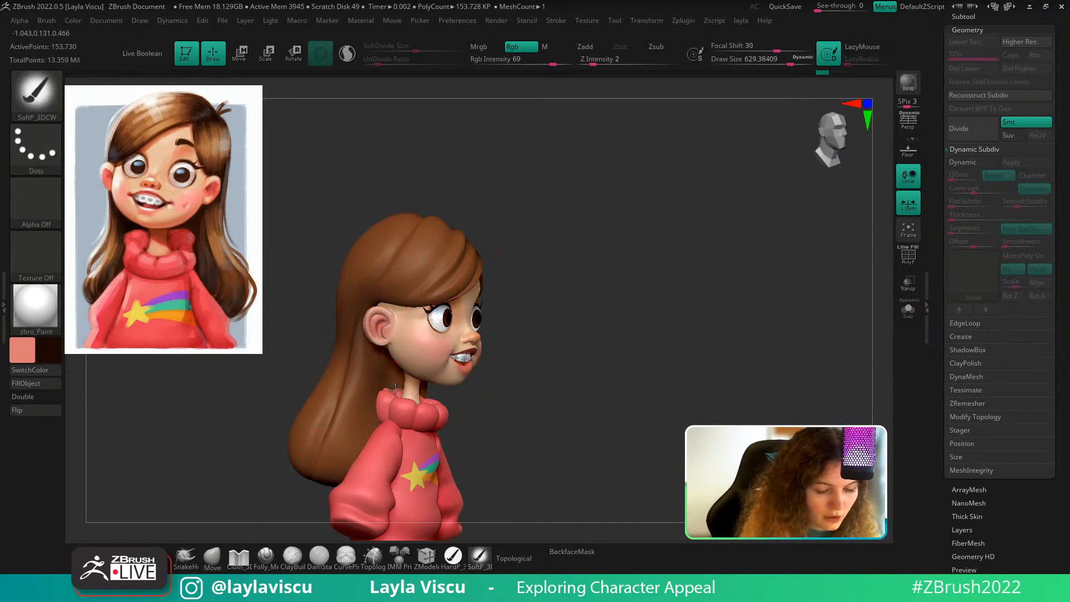
pyautogui.click(212, 556)
pyautogui.moveTo(530, 304)
pyautogui.mouseDown()
pyautogui.moveTo(588, 306)
pyautogui.moveTo(514, 315)
pyautogui.moveTo(615, 302)
pyautogui.moveTo(628, 310)
pyautogui.moveTo(608, 318)
pyautogui.mouseUp()
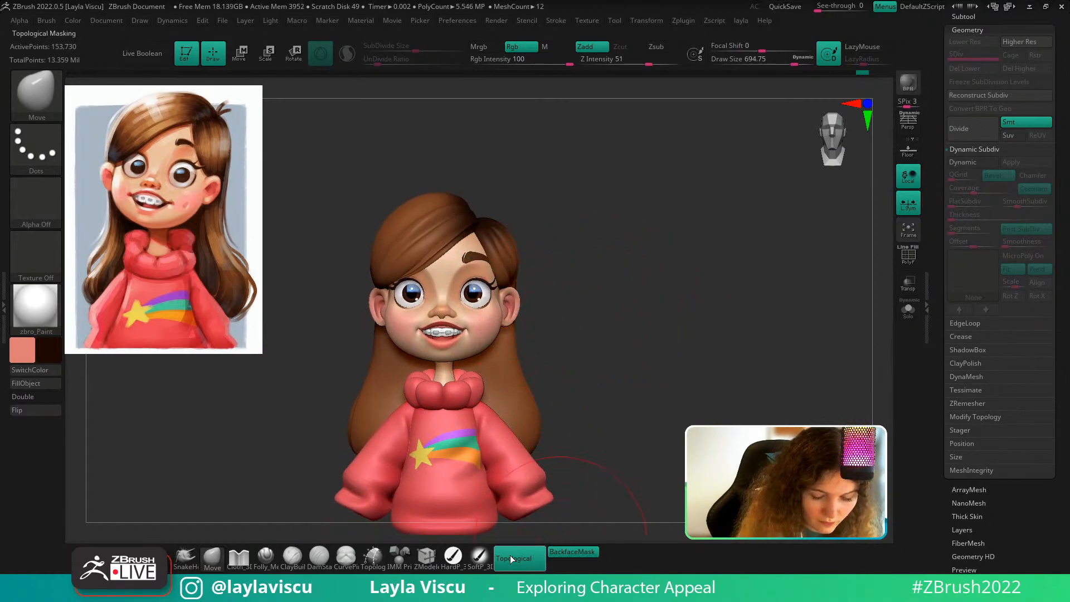
# Isolate the hair and paint its inner surface dark brown with the SoftP brush at a draw size of about 695
pyautogui.click(480, 556)
pyautogui.click(908, 310)
pyautogui.moveTo(436, 431)
pyautogui.mouseDown()
pyautogui.moveTo(446, 267)
pyautogui.moveTo(468, 406)
pyautogui.moveTo(421, 377)
pyautogui.moveTo(401, 472)
pyautogui.moveTo(465, 317)
pyautogui.mouseUp()
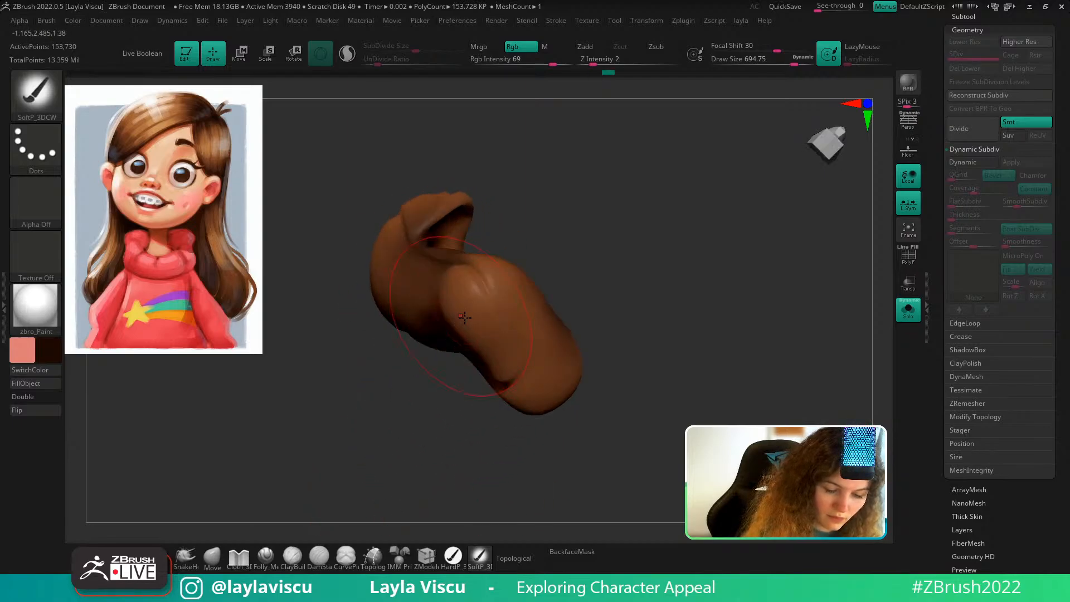
pyautogui.moveTo(618, 357); pyautogui.dragTo(604, 432)
pyautogui.moveTo(593, 245); pyautogui.dragTo(597, 338)
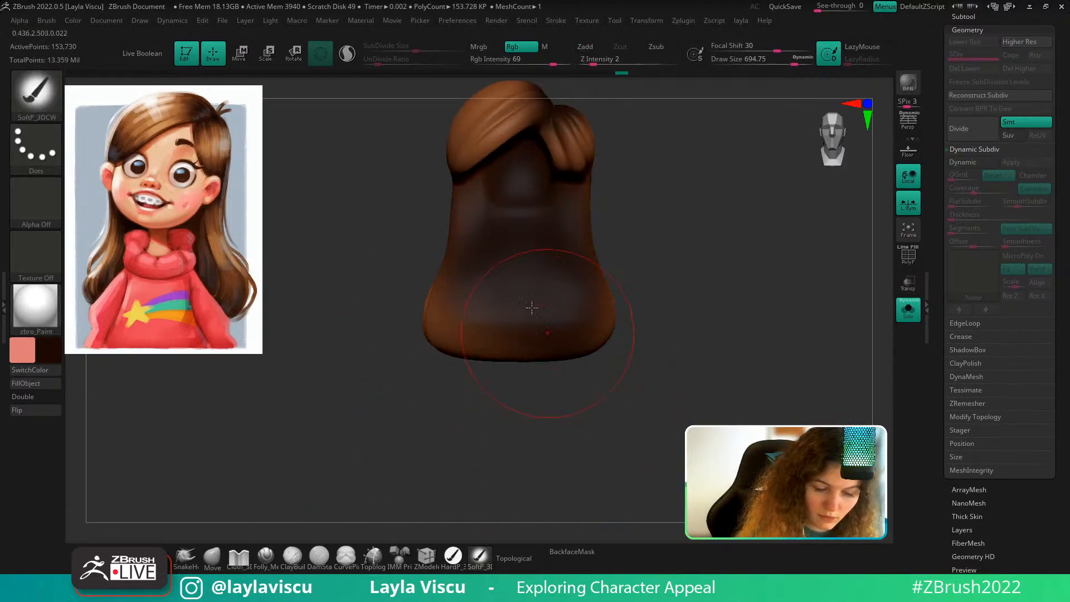
pyautogui.moveTo(455, 320); pyautogui.dragTo(483, 367)
# Pick the medium brown hair color and lighten the outer sides of the hair's inner surface, checking against the full character
pyautogui.click(908, 309)
pyautogui.moveTo(781, 401)
pyautogui.mouseDown()
pyautogui.moveTo(761, 389)
pyautogui.moveTo(491, 385)
pyautogui.moveTo(517, 262)
pyautogui.mouseUp()
pyautogui.moveTo(574, 365)
pyautogui.mouseDown()
pyautogui.moveTo(657, 379)
pyautogui.moveTo(611, 342)
pyautogui.mouseUp()
pyautogui.moveTo(423, 255)
pyautogui.mouseDown()
pyautogui.moveTo(370, 447)
pyautogui.moveTo(645, 359)
pyautogui.mouseUp()
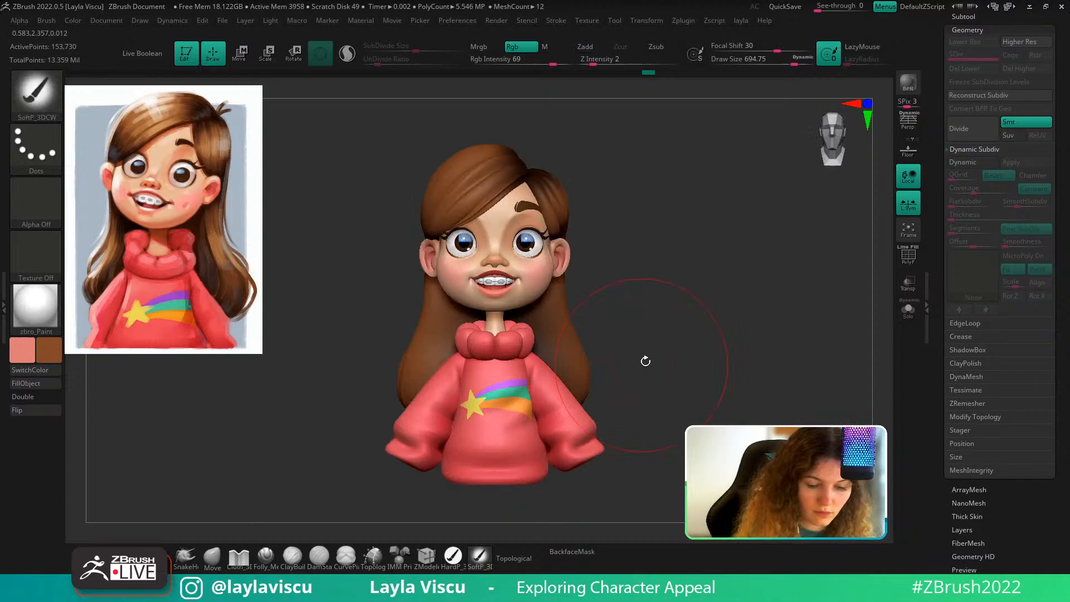
pyautogui.click(908, 310)
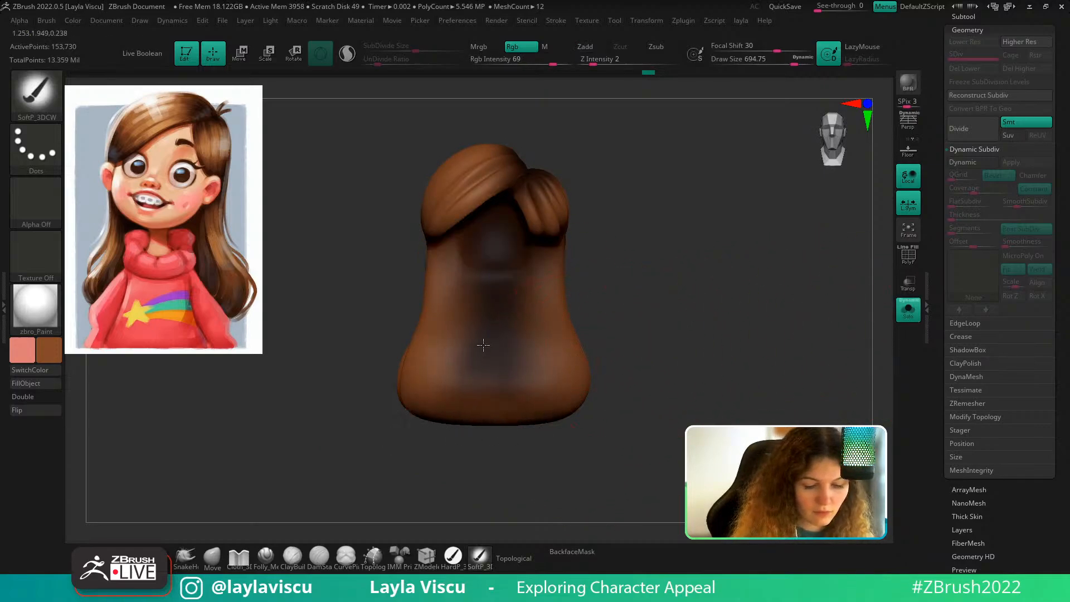
pyautogui.click(908, 310)
# Shade the hair around the parting and above the ear with very dark brown, reducing the draw size to about 611
pyautogui.moveTo(866, 334)
pyautogui.mouseDown()
pyautogui.moveTo(761, 327)
pyautogui.moveTo(834, 320)
pyautogui.moveTo(774, 351)
pyautogui.moveTo(590, 238)
pyautogui.moveTo(514, 227)
pyautogui.mouseUp()
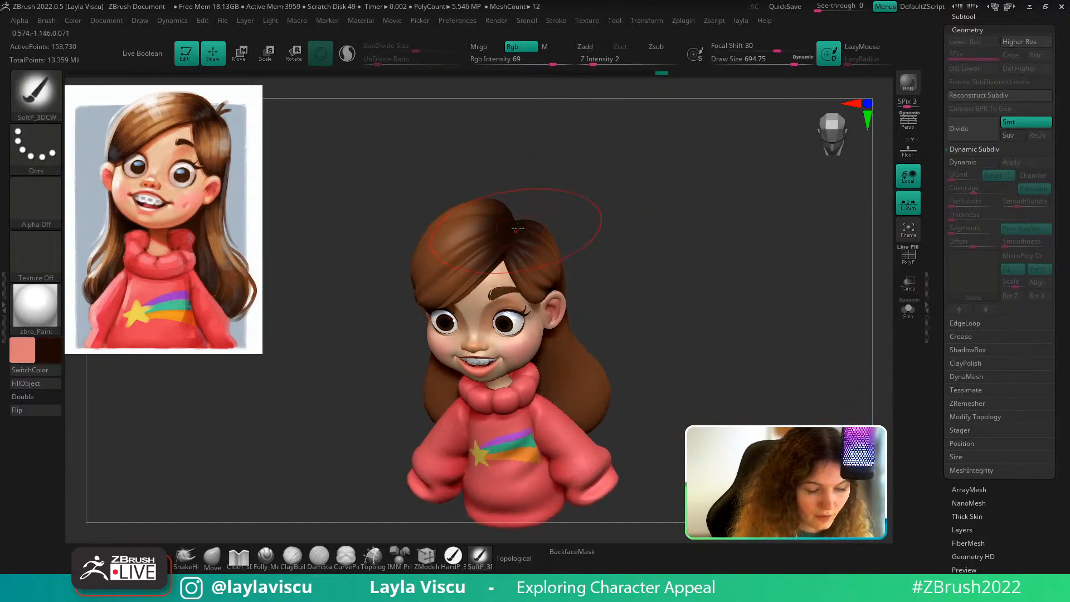
pyautogui.moveTo(631, 226); pyautogui.dragTo(825, 203)
pyautogui.moveTo(658, 240)
pyautogui.mouseDown()
pyautogui.moveTo(621, 229)
pyautogui.moveTo(633, 279)
pyautogui.moveTo(647, 279)
pyautogui.mouseUp()
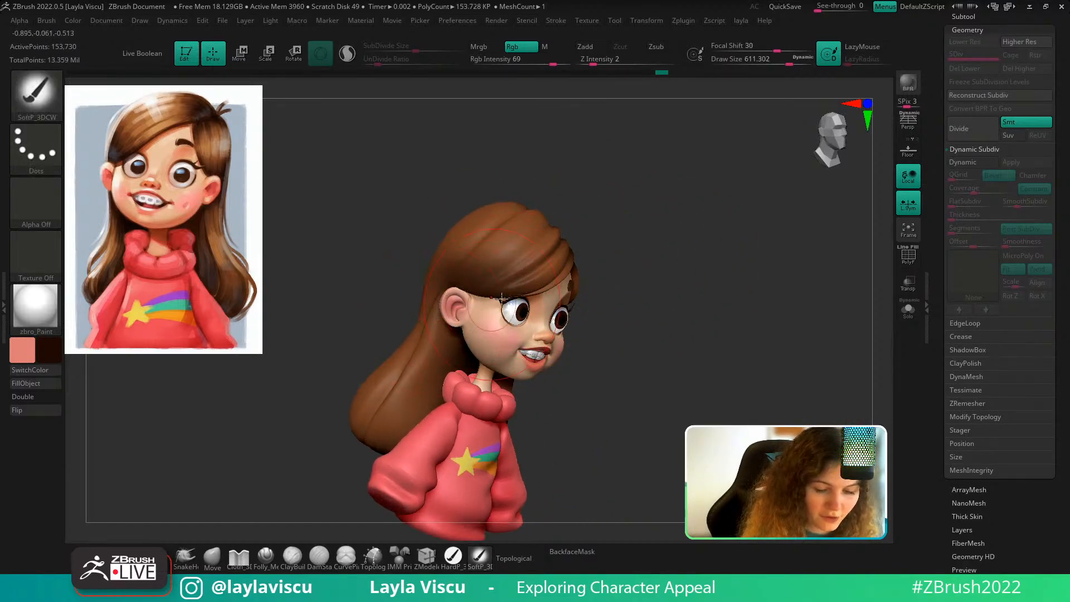
pyautogui.moveTo(526, 332); pyautogui.dragTo(546, 313)
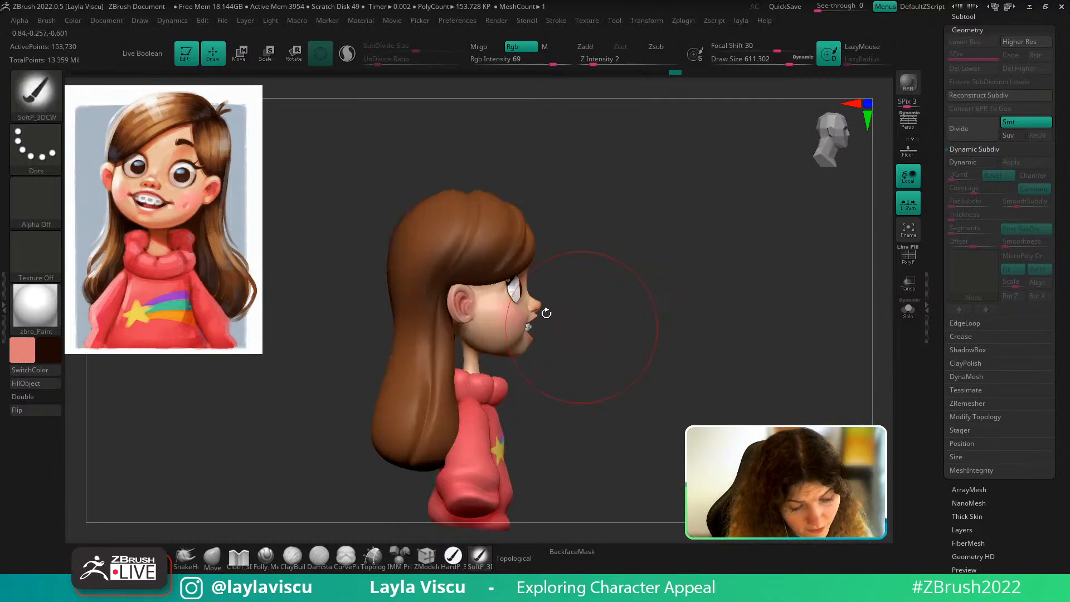
# Turn off backface masking for the Move brush and pull the side hair's front edge towards the shoulder at a draw size of about 460
pyautogui.click(212, 557)
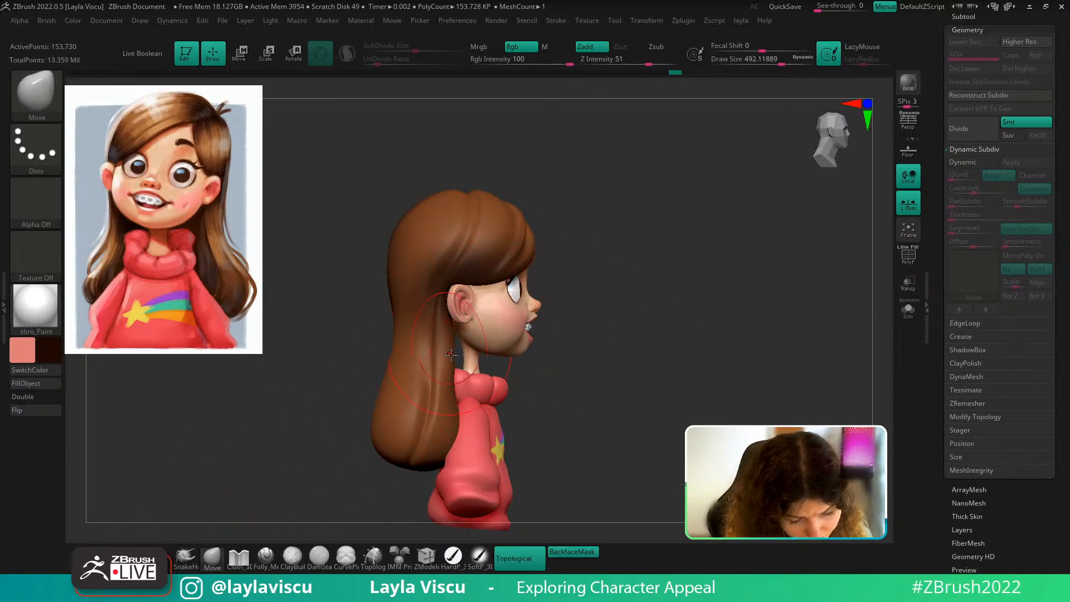
pyautogui.click(565, 548)
pyautogui.press(']')
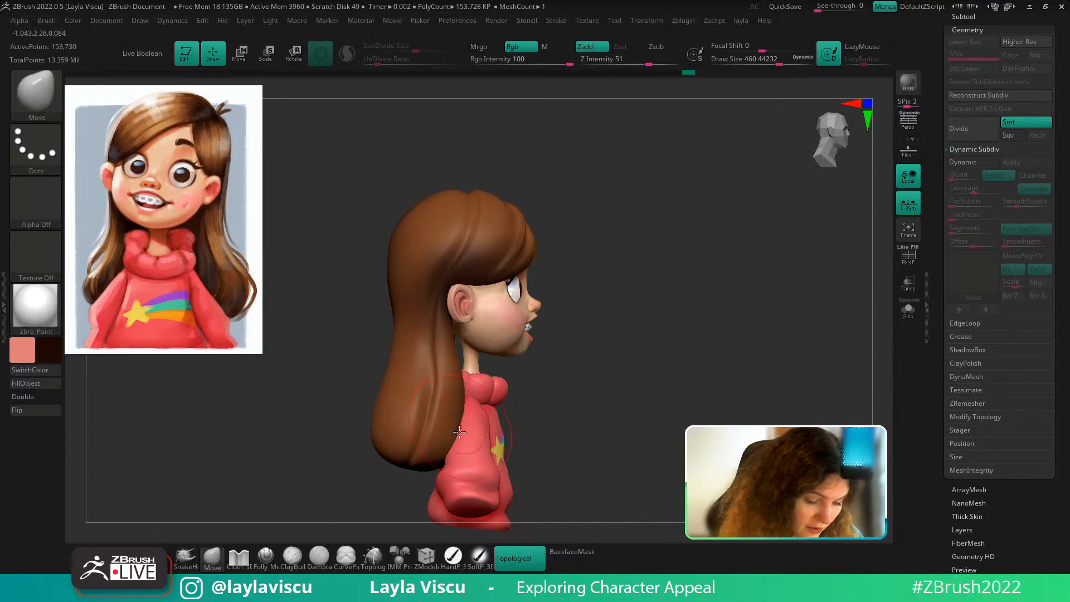
# Reshape the long hair's silhouette in profile with the Move brush, reducing the draw size to about 331
pyautogui.press('s')
pyautogui.moveTo(440, 409); pyautogui.dragTo(443, 357)
pyautogui.press('s')
pyautogui.moveTo(440, 346); pyautogui.dragTo(436, 337)
pyautogui.moveTo(632, 342)
pyautogui.keyDown('ctrl'); pyautogui.mouseDown(button='right')
pyautogui.moveTo(606, 293)
pyautogui.moveTo(662, 297)
pyautogui.moveTo(610, 297)
pyautogui.mouseUp(button='right'); pyautogui.keyUp('ctrl')
pyautogui.keyDown('ctrl'); pyautogui.moveTo(610, 298); pyautogui.dragTo(619, 334, button='right'); pyautogui.keyUp('ctrl')
pyautogui.press('s')
pyautogui.moveTo(420, 341); pyautogui.dragTo(410, 334)
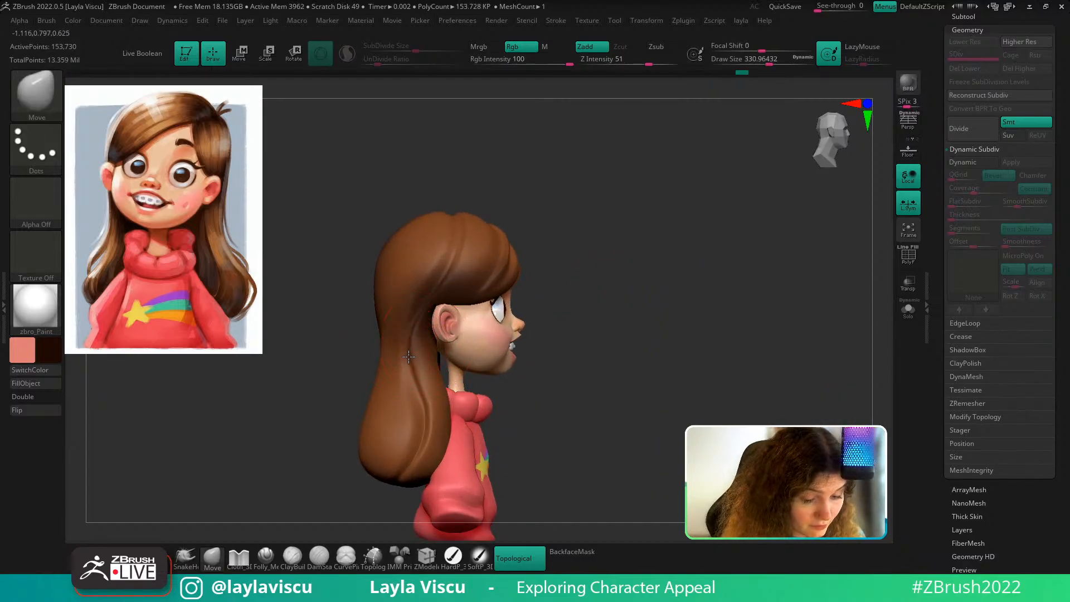
pyautogui.keyDown('ctrl'); pyautogui.moveTo(591, 341); pyautogui.dragTo(586, 305, button='right'); pyautogui.keyUp('ctrl')
pyautogui.moveTo(586, 304)
pyautogui.mouseDown(button='right')
pyautogui.moveTo(549, 303)
pyautogui.moveTo(593, 298)
pyautogui.mouseUp(button='right')
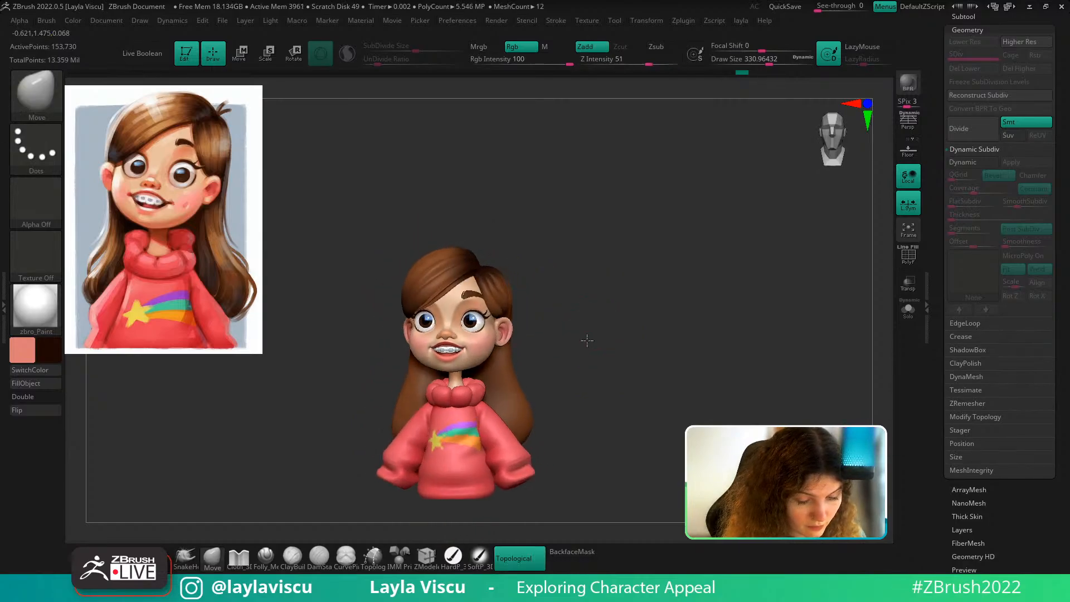
# Smooth the back of the long hair and reconstruct its lower subdivision levels, continuing at level 2
pyautogui.moveTo(585, 342)
pyautogui.mouseDown(button='right')
pyautogui.moveTo(532, 354)
pyautogui.moveTo(501, 343)
pyautogui.mouseUp(button='right')
pyautogui.moveTo(375, 448)
pyautogui.keyDown('shift'); pyautogui.mouseDown()
pyautogui.moveTo(376, 408)
pyautogui.moveTo(377, 429)
pyautogui.mouseUp(); pyautogui.keyUp('shift')
pyautogui.hotkey('shift', 'f')
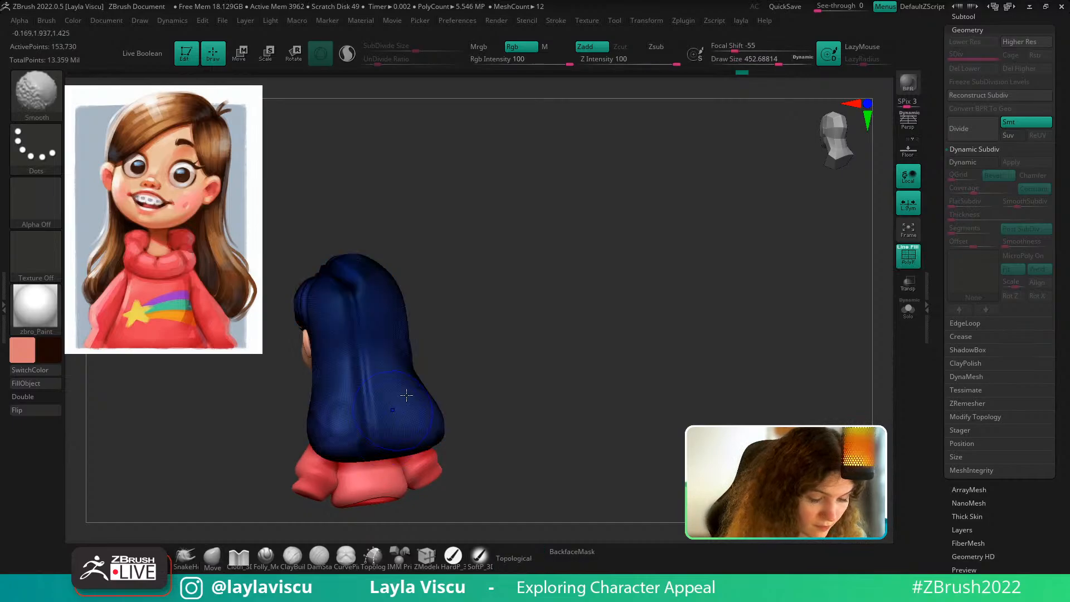
pyautogui.click(980, 96)
pyautogui.hotkey('shift', 'f')
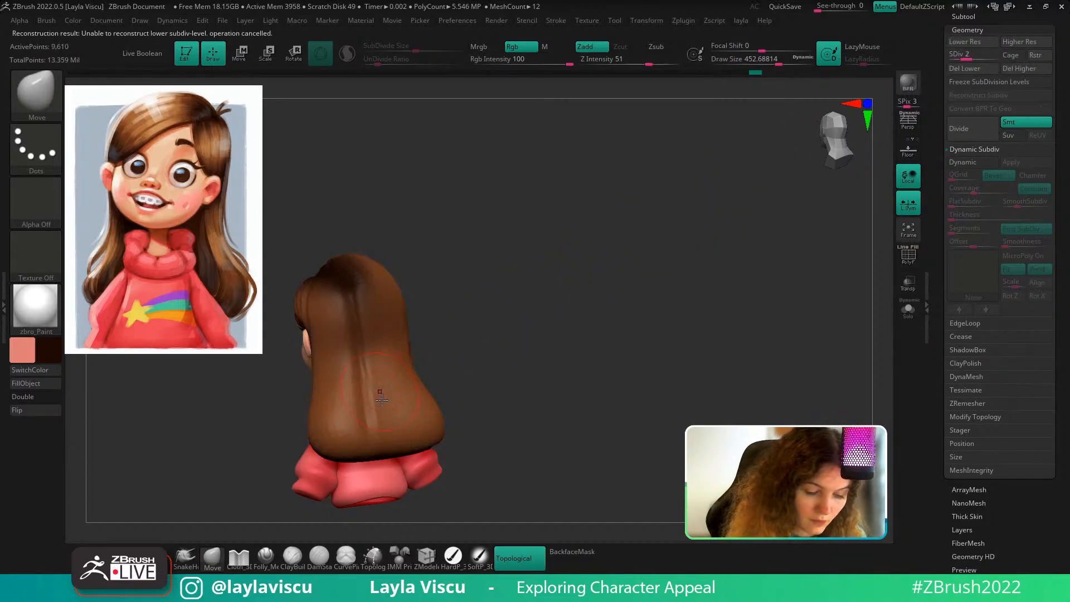
pyautogui.hotkey('ctrl', 'd')
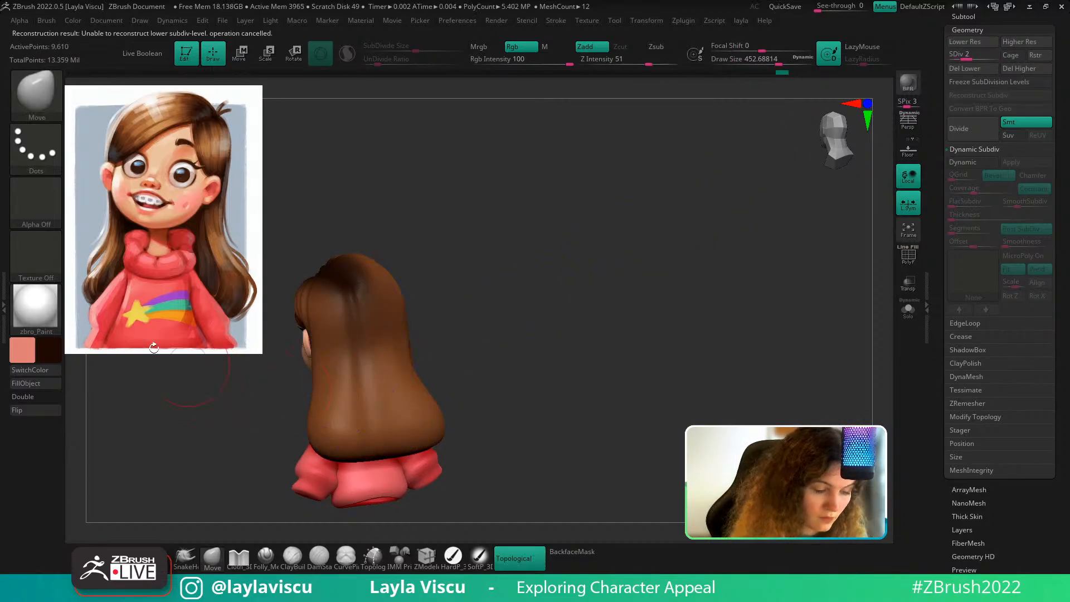
# Switch the material to BasicMaterial and adjust the hair's back volume with the Move brush, checking it from above and below
pyautogui.click(35, 307)
pyautogui.click(158, 463)
pyautogui.moveTo(519, 277); pyautogui.dragTo(456, 353)
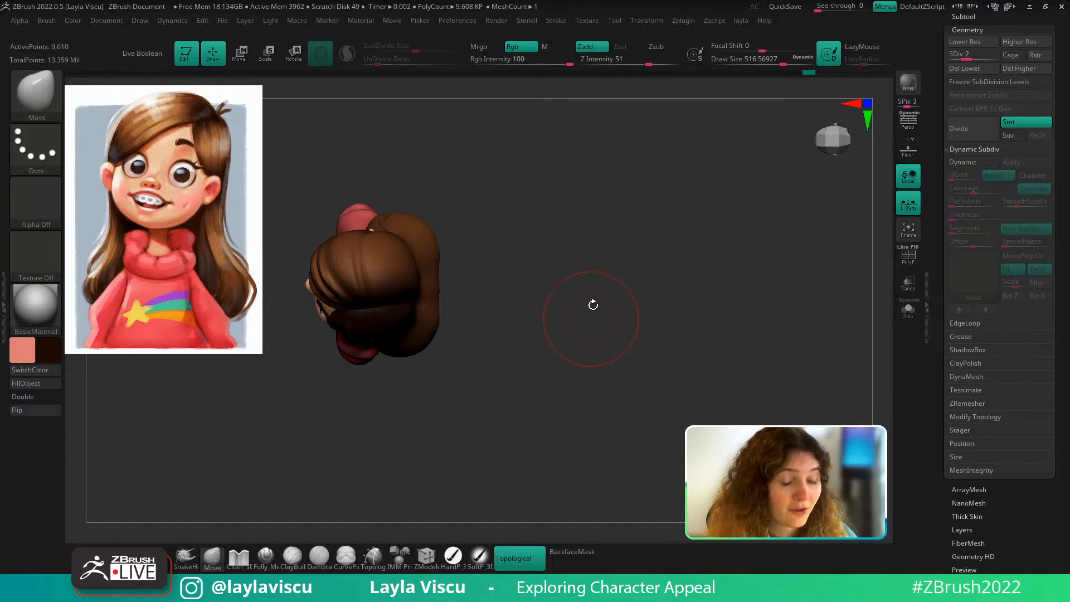
pyautogui.moveTo(585, 363)
pyautogui.mouseDown()
pyautogui.moveTo(549, 162)
pyautogui.moveTo(538, 251)
pyautogui.moveTo(472, 254)
pyautogui.mouseUp()
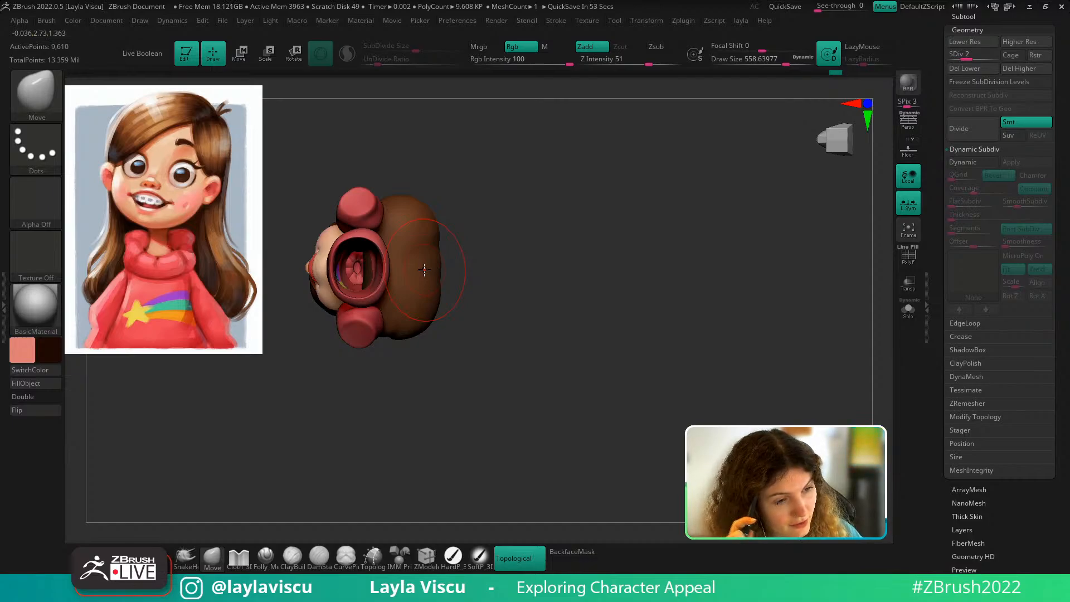
pyautogui.moveTo(513, 179); pyautogui.dragTo(494, 206)
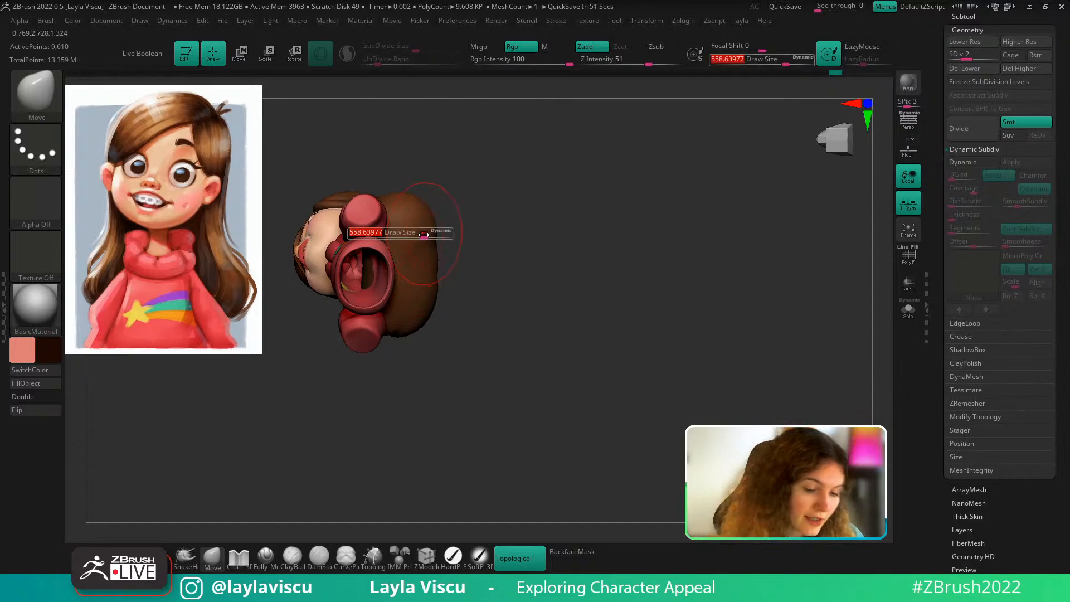
pyautogui.moveTo(429, 282); pyautogui.dragTo(513, 276)
# Raise the hair to subdivision level 4, restore the zbro_Paint material and frame the character
pyautogui.press('d')
pyautogui.press('d')
pyautogui.click(52, 300)
pyautogui.click(231, 409)
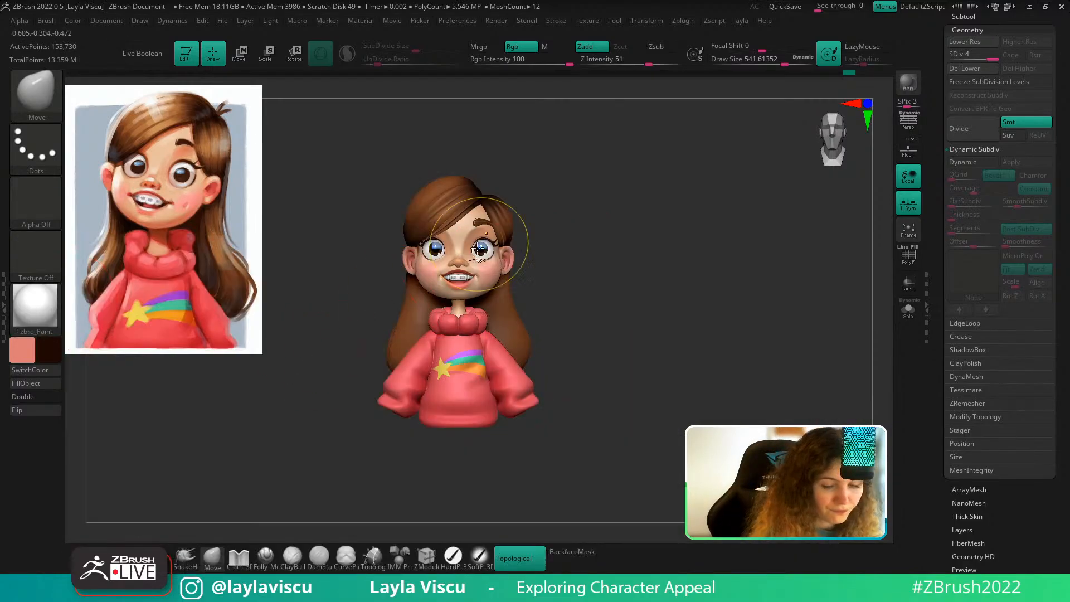
pyautogui.press('f')
pyautogui.click(35, 307)
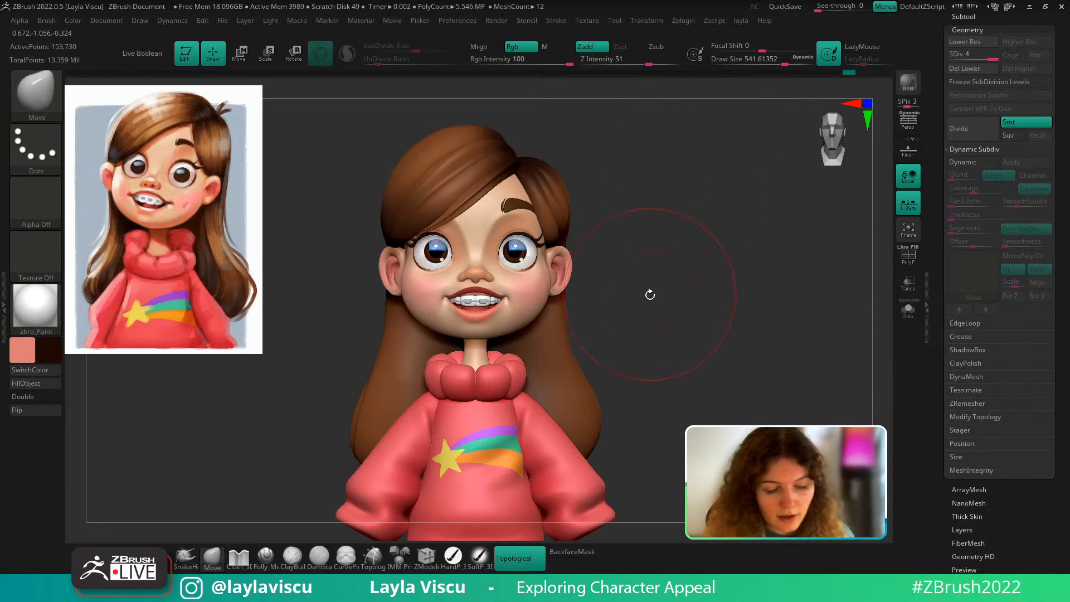
# Examine the figure and face from the front, three-quarter view and below, with the SoftP_3DCW brush at a draw size of about 223
pyautogui.keyDown('ctrl'); pyautogui.moveTo(646, 329); pyautogui.dragTo(635, 294, button='right'); pyautogui.keyUp('ctrl')
pyautogui.keyDown('ctrl'); pyautogui.moveTo(535, 198); pyautogui.dragTo(608, 247, button='right'); pyautogui.keyUp('ctrl')
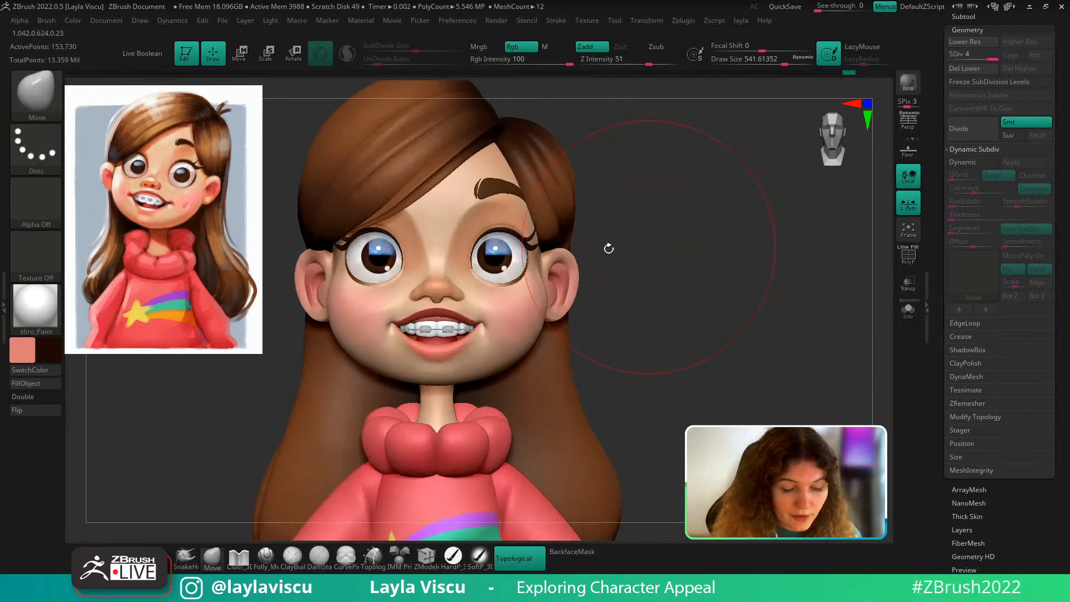
pyautogui.keyDown('ctrl'); pyautogui.moveTo(526, 238); pyautogui.dragTo(584, 283, button='right'); pyautogui.keyUp('ctrl')
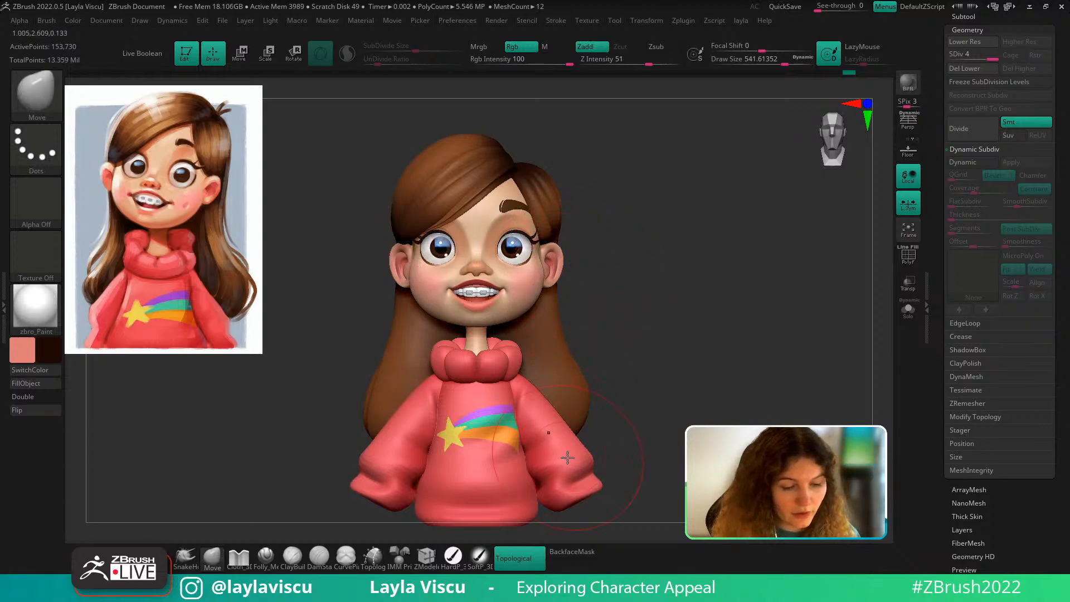
pyautogui.moveTo(664, 341); pyautogui.dragTo(540, 291)
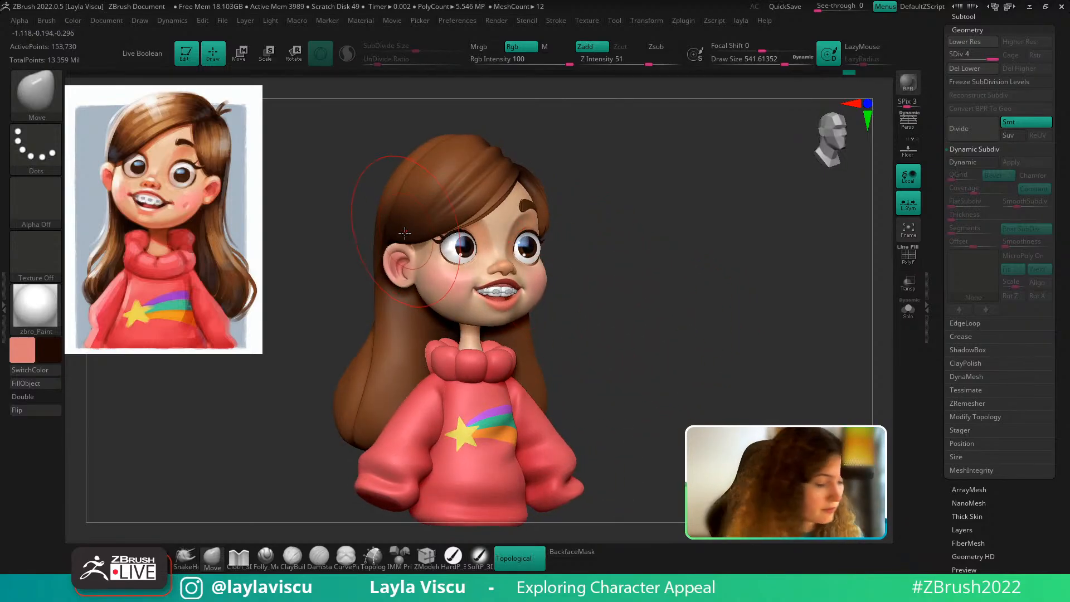
pyautogui.click(480, 556)
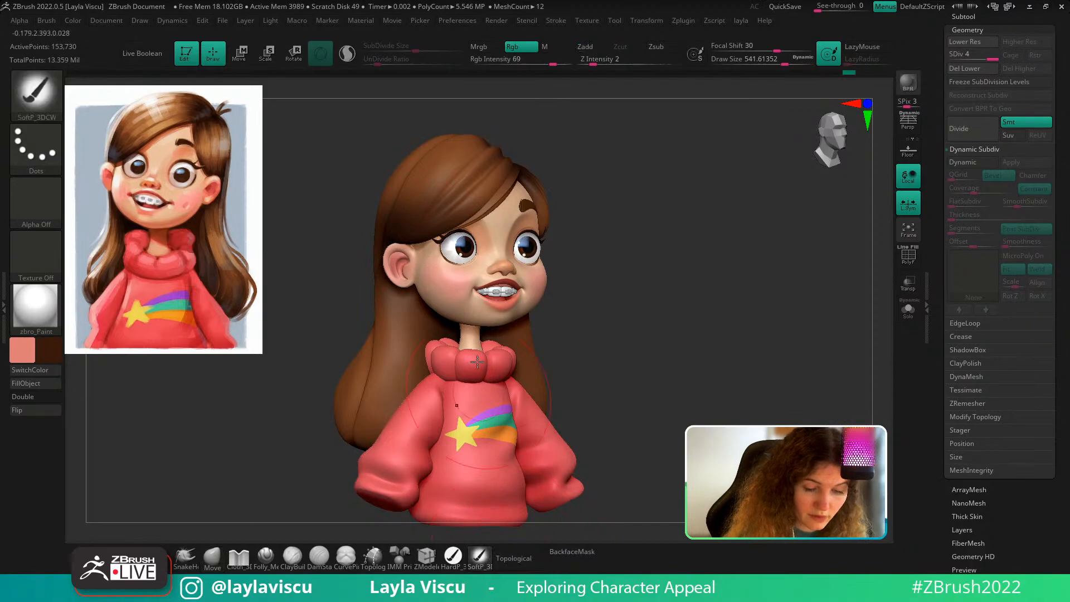
pyautogui.press('s')
pyautogui.moveTo(473, 221); pyautogui.dragTo(461, 226)
pyautogui.keyDown('alt'); pyautogui.click(461, 225); pyautogui.keyUp('alt')
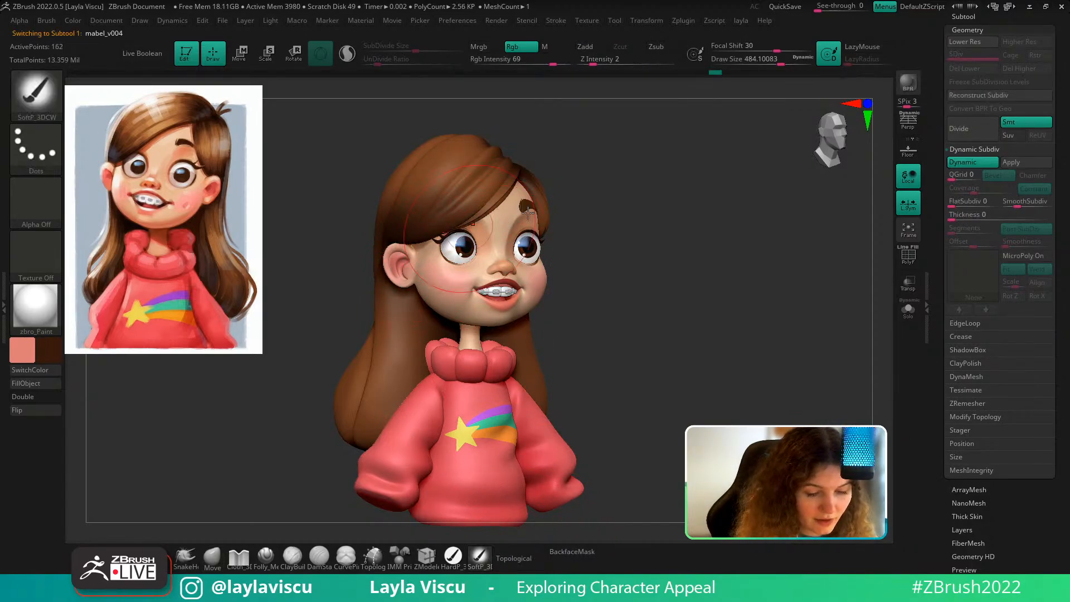
pyautogui.moveTo(528, 213)
pyautogui.mouseDown(button='right')
pyautogui.moveTo(613, 249)
pyautogui.moveTo(653, 280)
pyautogui.mouseUp(button='right')
pyautogui.moveTo(719, 281)
pyautogui.mouseDown(button='right')
pyautogui.moveTo(745, 282)
pyautogui.moveTo(754, 239)
pyautogui.moveTo(762, 257)
pyautogui.moveTo(728, 298)
pyautogui.mouseUp(button='right')
pyautogui.keyDown('ctrl'); pyautogui.moveTo(713, 284); pyautogui.dragTo(712, 311, button='right'); pyautogui.keyUp('ctrl')
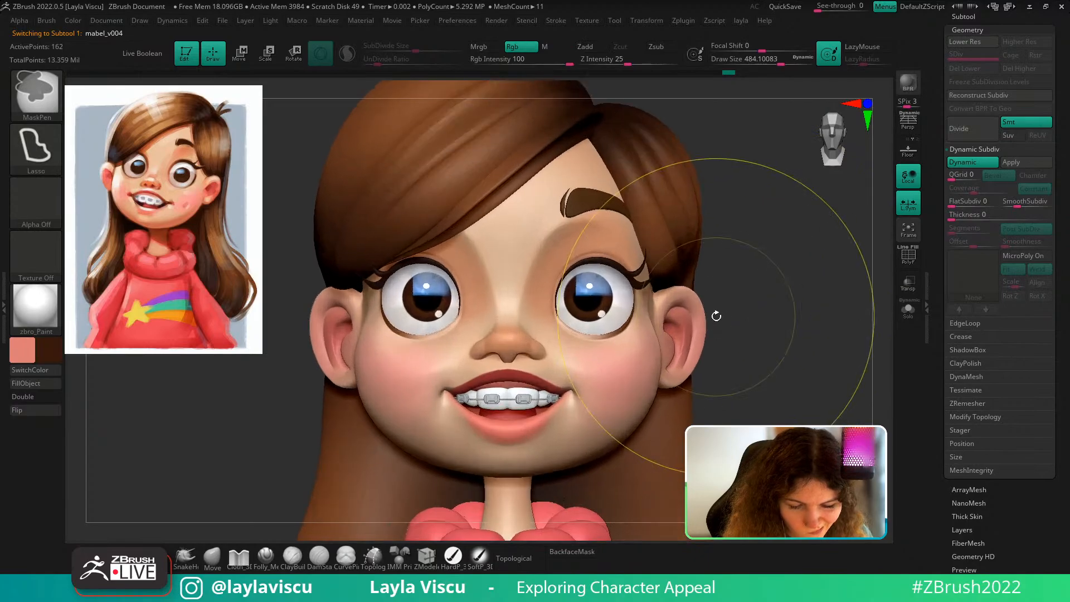
pyautogui.moveTo(727, 308)
pyautogui.mouseDown()
pyautogui.moveTo(733, 268)
pyautogui.moveTo(731, 281)
pyautogui.moveTo(713, 276)
pyautogui.mouseUp()
pyautogui.press('[')
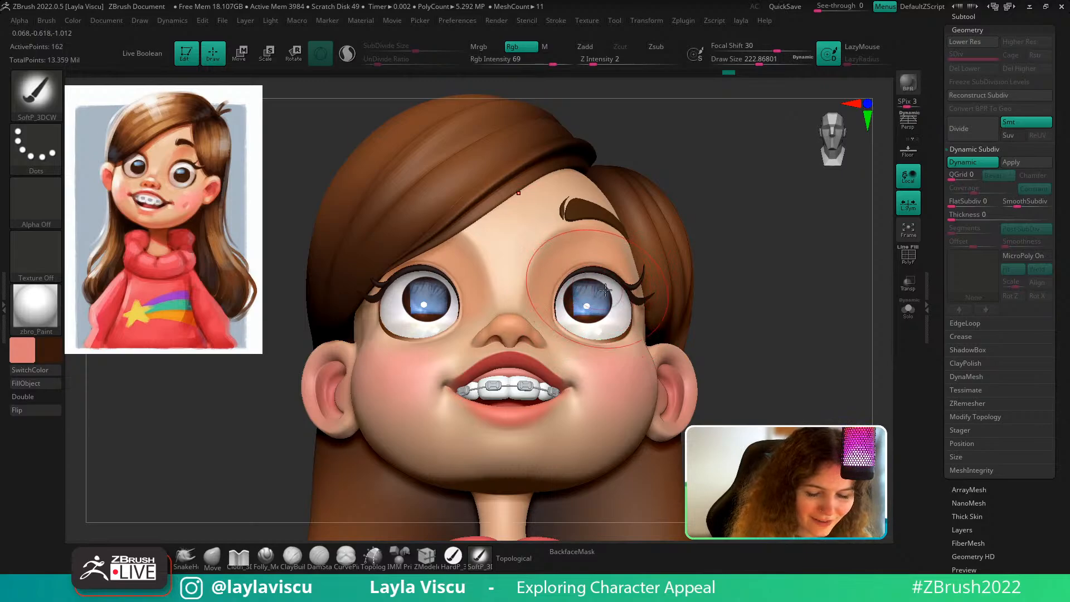
pyautogui.moveTo(731, 281); pyautogui.dragTo(672, 300)
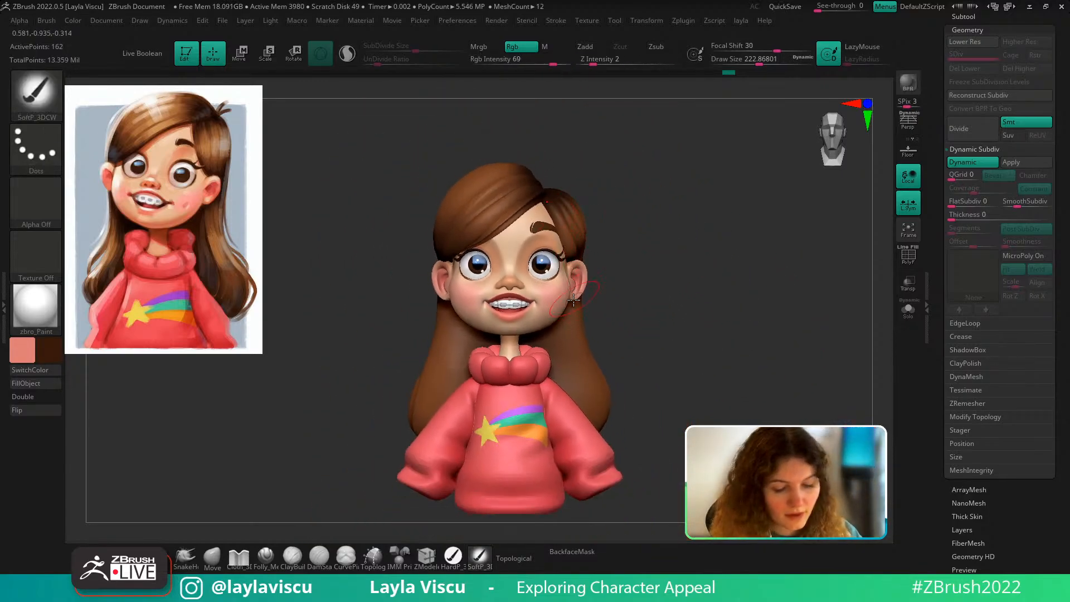
# Make the long hair the active subtool and save the tool over the existing mabel_v004.ztl file
pyautogui.moveTo(576, 153)
pyautogui.mouseDown()
pyautogui.moveTo(657, 198)
pyautogui.moveTo(596, 356)
pyautogui.mouseUp()
pyautogui.keyDown('alt'); pyautogui.click(588, 380); pyautogui.keyUp('alt')
pyautogui.press('b')
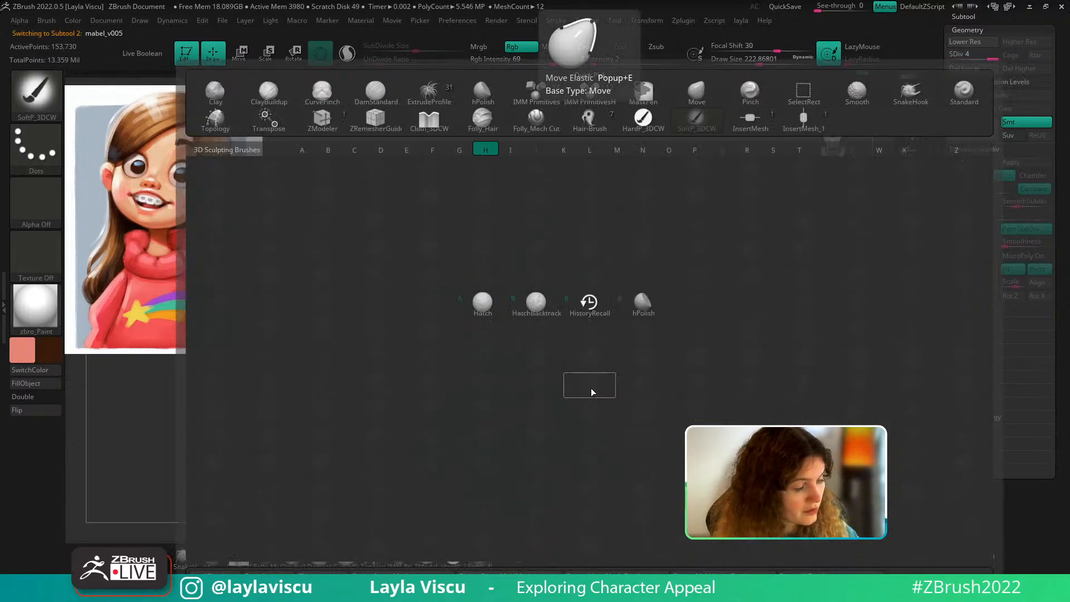
pyautogui.press('Escape')
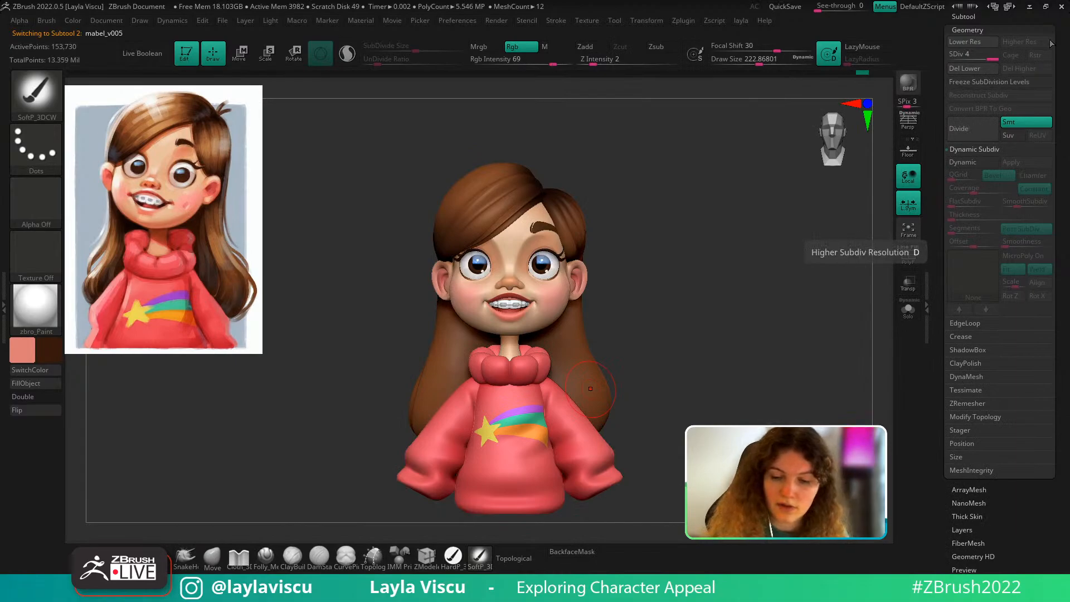
pyautogui.scroll(5, 1024, 167)
pyautogui.click(1014, 153)
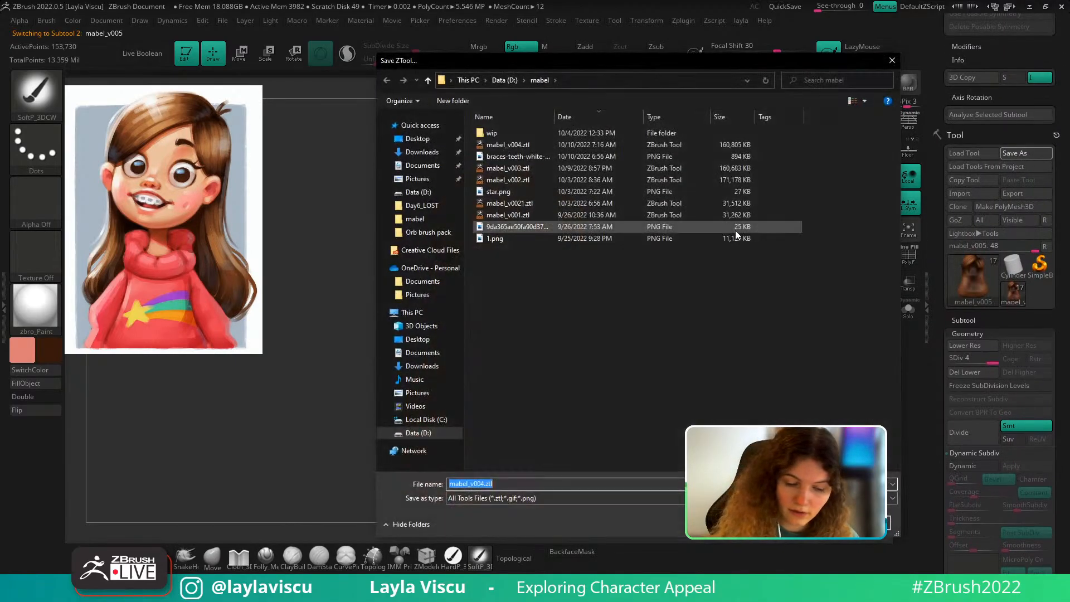
pyautogui.doubleClick(510, 147)
pyautogui.click(563, 298)
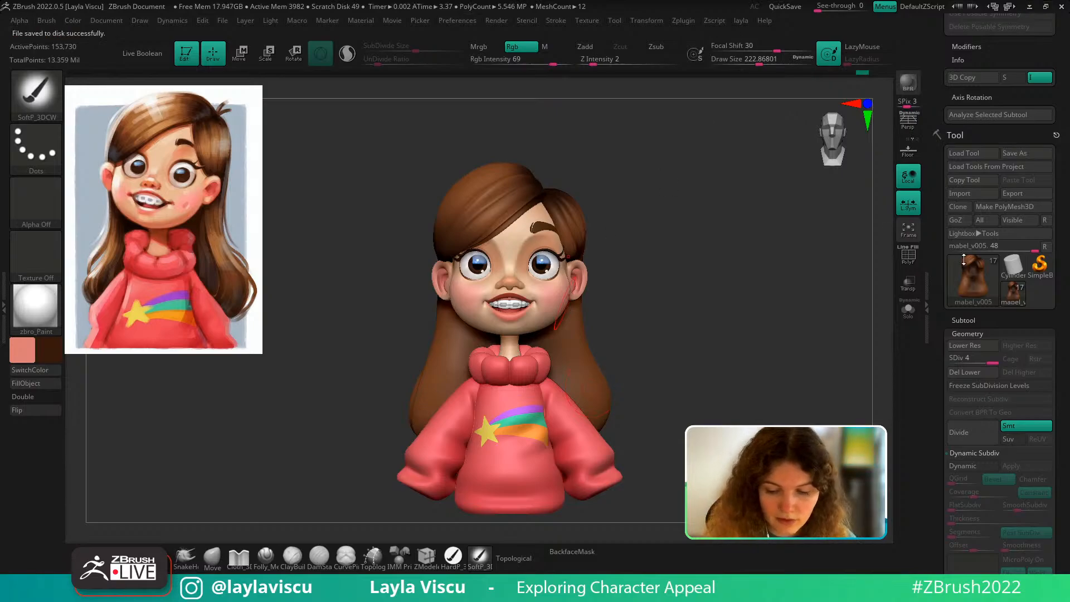
# Load mabel_v003.ztl as a separate tool from a Cylinder3D slot and return to the mabel_v005 character
pyautogui.click(1005, 272)
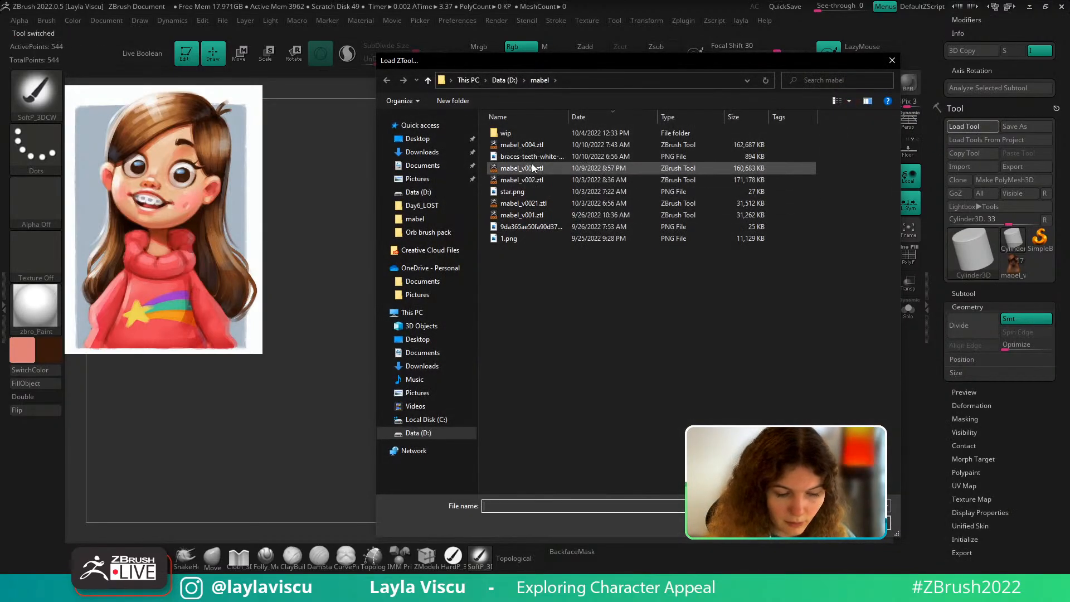
pyautogui.doubleClick(536, 171)
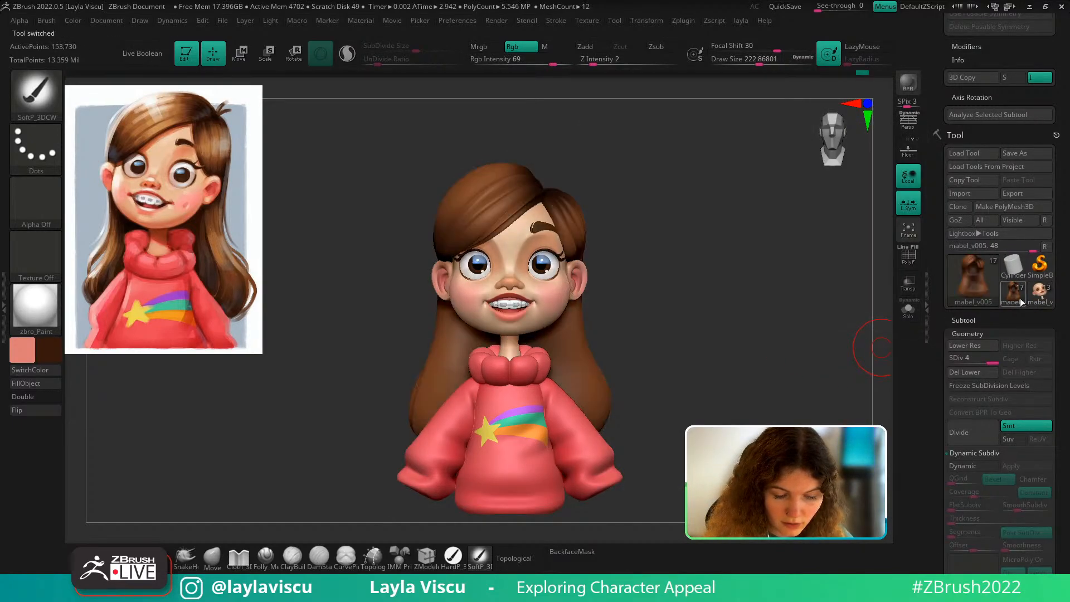
pyautogui.click(1022, 298)
pyautogui.moveTo(1016, 302)
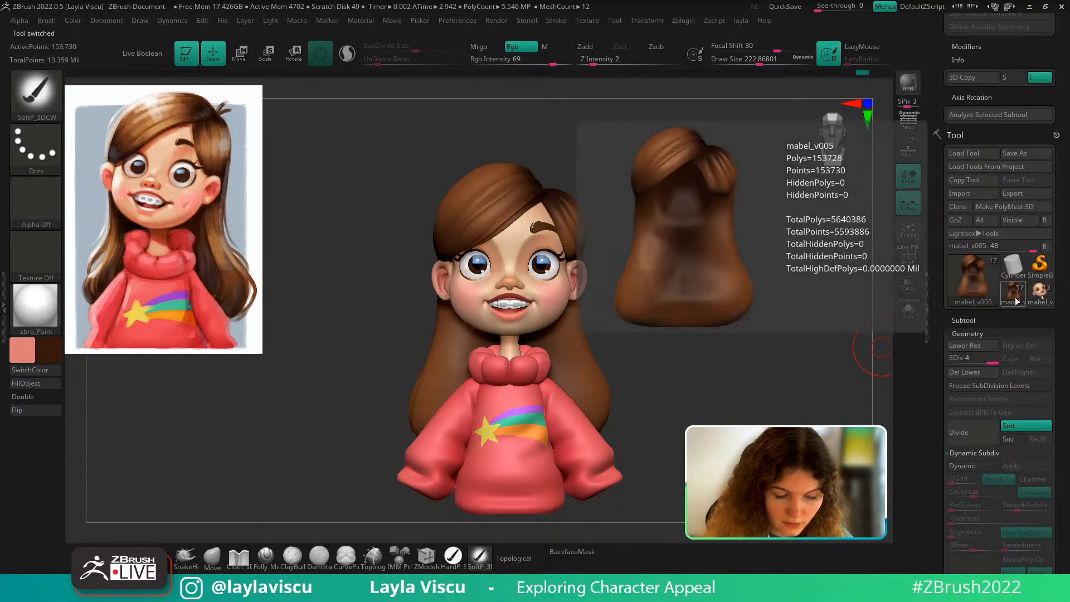
pyautogui.click(1018, 301)
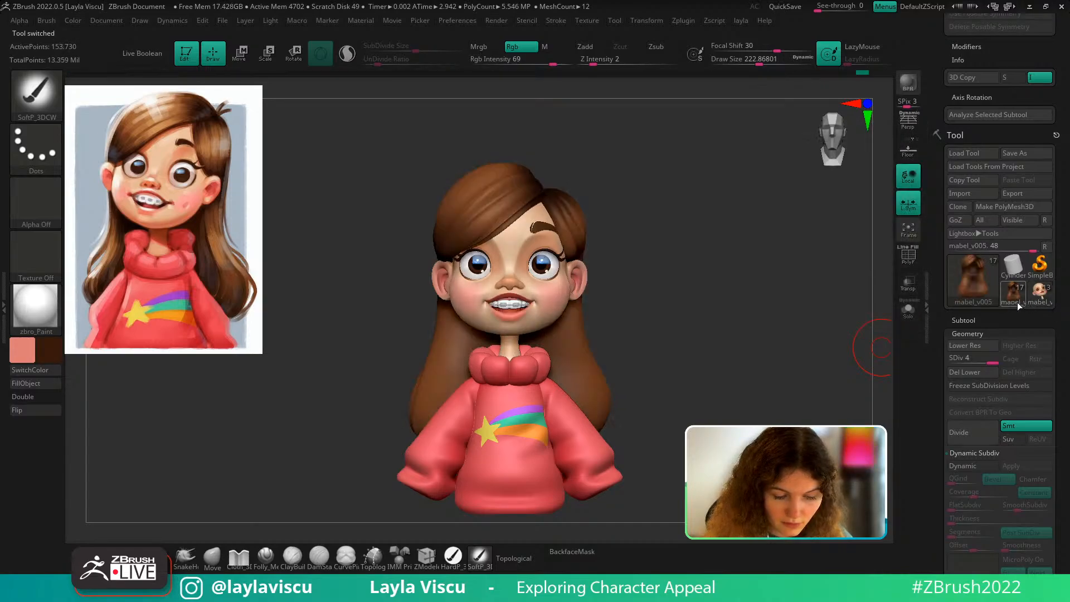
# Compare the current character with the loaded mabel_v003 version in profile by switching between the two tools
pyautogui.moveTo(795, 366); pyautogui.dragTo(514, 329)
pyautogui.keyDown('ctrl'); pyautogui.moveTo(514, 329); pyautogui.dragTo(535, 391, button='right'); pyautogui.keyUp('ctrl')
pyautogui.moveTo(831, 453)
pyautogui.keyDown('alt'); pyautogui.mouseDown(button='right')
pyautogui.moveTo(762, 344)
pyautogui.moveTo(764, 368)
pyautogui.moveTo(698, 344)
pyautogui.moveTo(641, 268)
pyautogui.moveTo(553, 284)
pyautogui.mouseUp(button='right'); pyautogui.keyUp('alt')
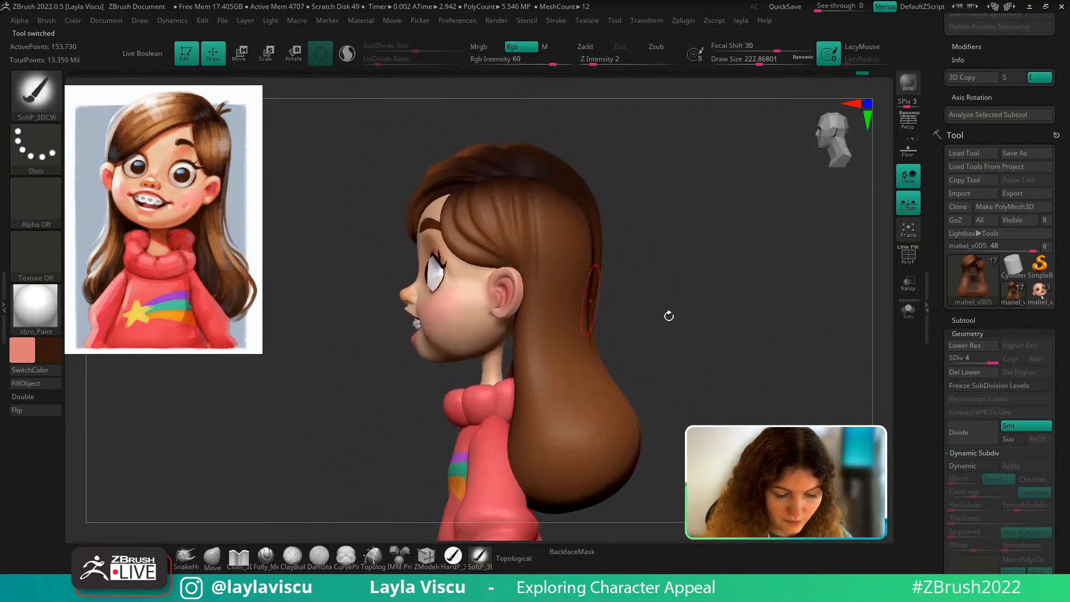
pyautogui.click(1040, 293)
pyautogui.click(1014, 295)
pyautogui.moveTo(716, 334)
pyautogui.mouseDown(button='right')
pyautogui.moveTo(740, 336)
pyautogui.moveTo(722, 333)
pyautogui.mouseUp(button='right')
# Select the head at its lowest subdivision level and adjust the lower lip and chin profile with the Move brush, size about 331
pyautogui.keyDown('alt'); pyautogui.click(526, 394); pyautogui.keyUp('alt')
pyautogui.keyDown('ctrl'); pyautogui.moveTo(703, 384); pyautogui.dragTo(719, 339, button='right'); pyautogui.keyUp('ctrl')
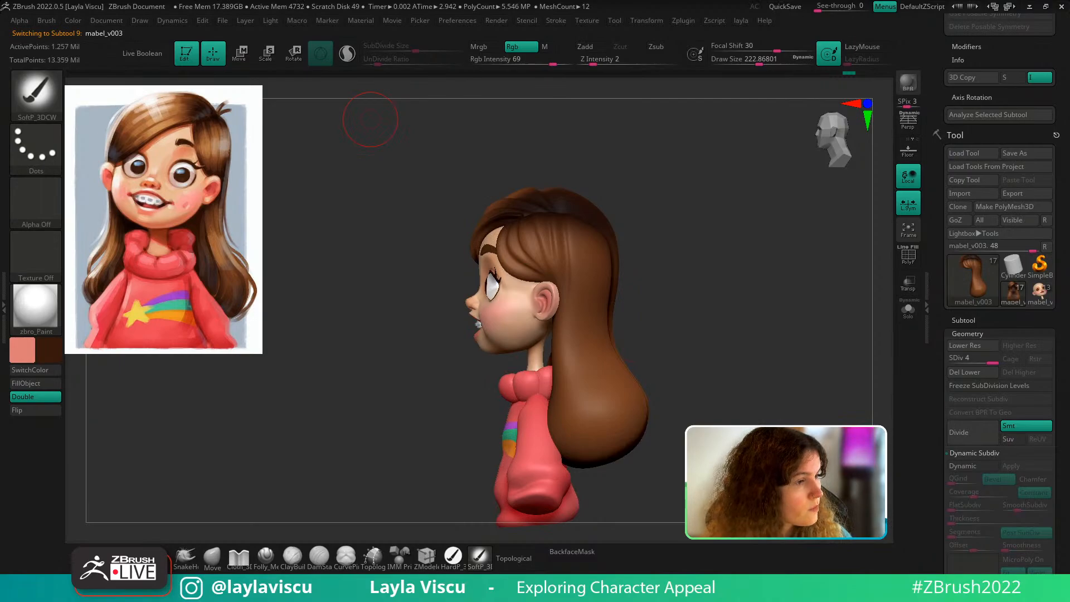
pyautogui.keyDown('ctrl'); pyautogui.moveTo(657, 410); pyautogui.dragTo(660, 459, button='right'); pyautogui.keyUp('ctrl')
pyautogui.press(']')
pyautogui.click(210, 555)
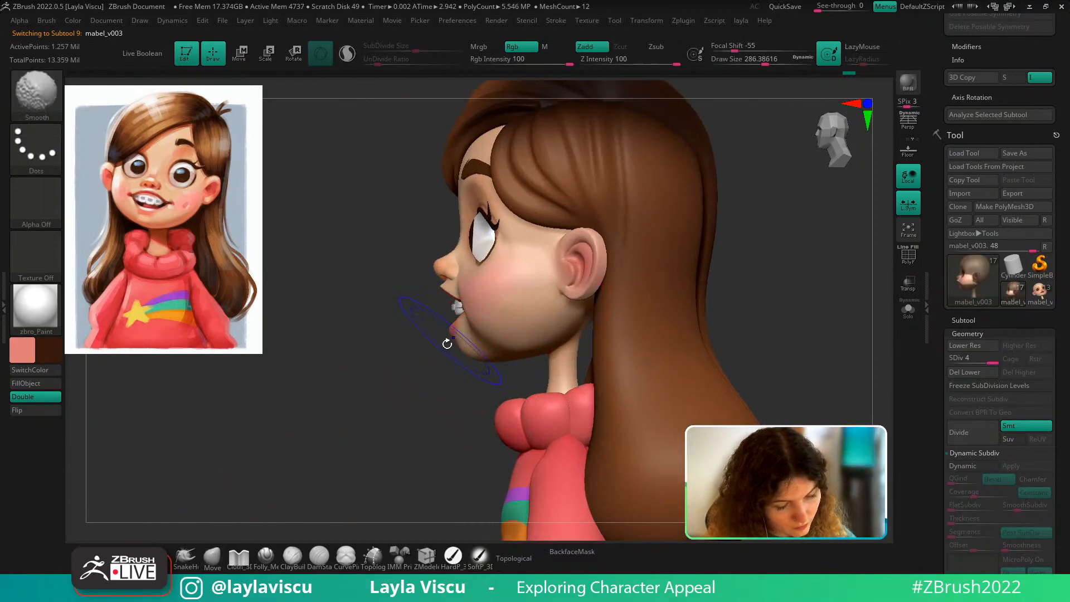
pyautogui.hotkey('shift', 'd')
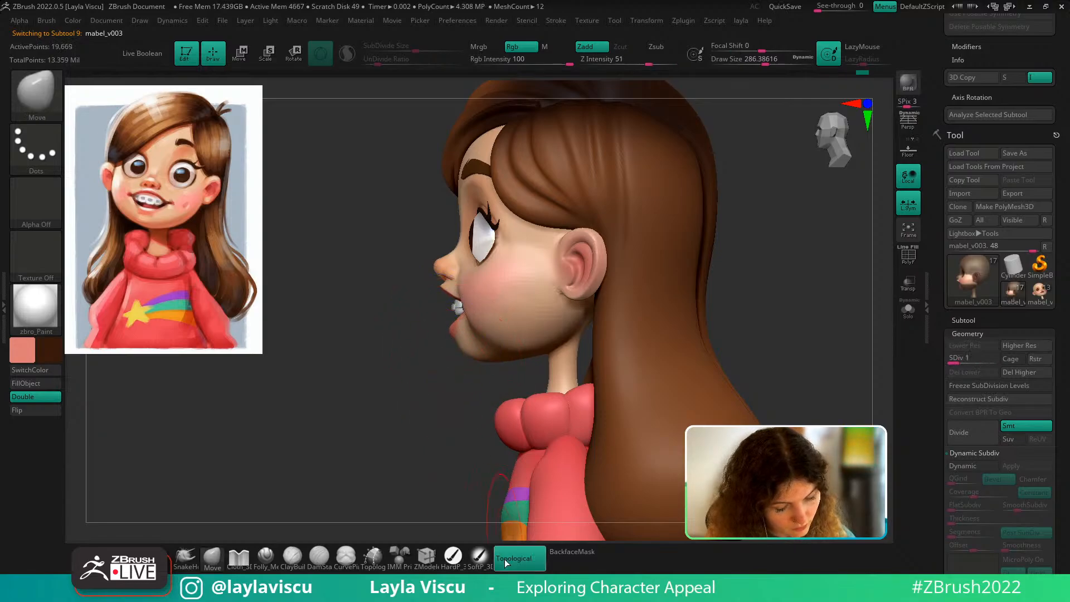
pyautogui.press(']')
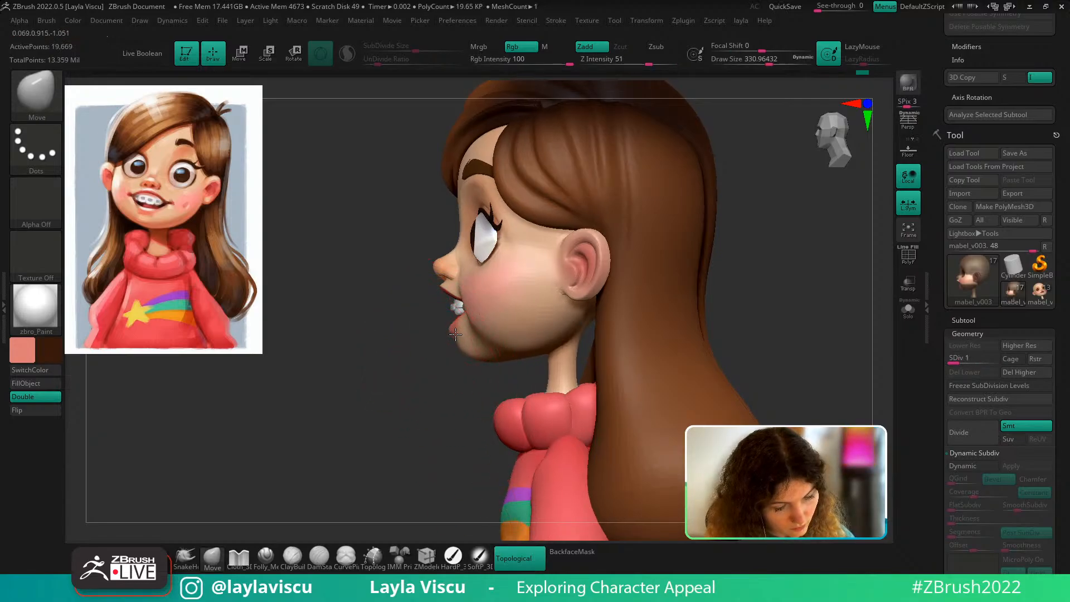
pyautogui.moveTo(443, 344); pyautogui.dragTo(458, 357)
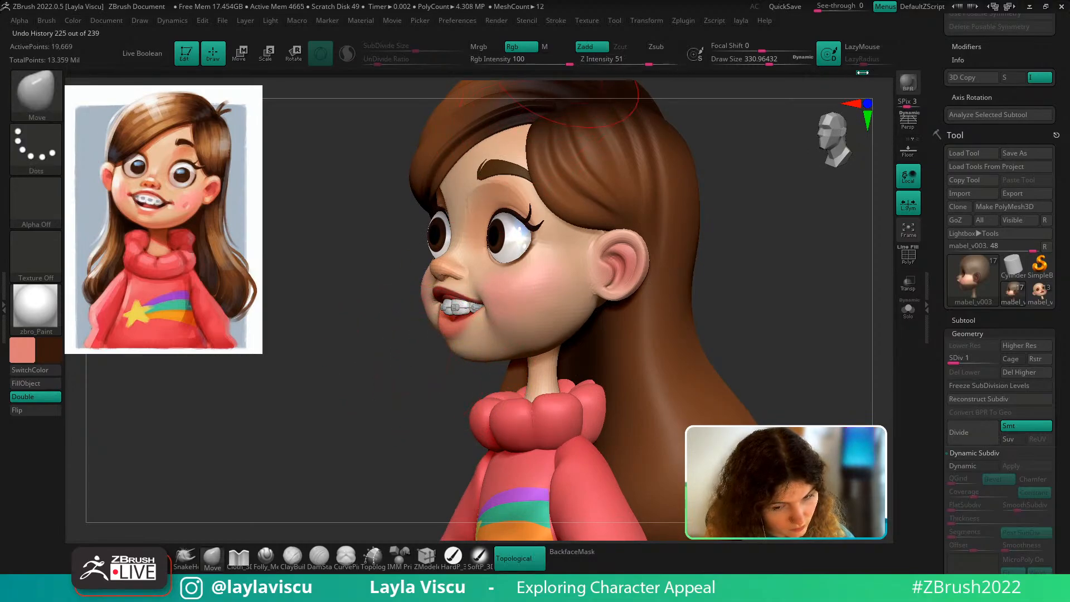
# Check the head's shape through its undo history from the front, and raise it back to subdivision level 4
pyautogui.click(863, 73)
pyautogui.keyDown('shift'); pyautogui.moveTo(762, 296); pyautogui.dragTo(779, 330); pyautogui.keyUp('shift')
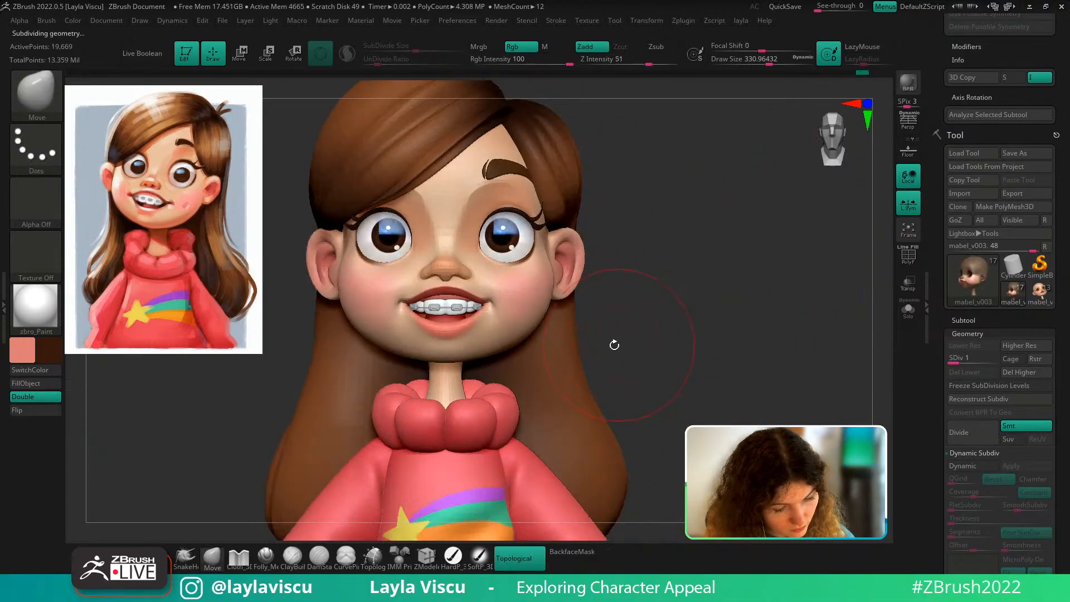
pyautogui.press('d')
pyautogui.press('d')
pyautogui.press('d')
# Reduce the Move brush's draw size to about 104 at the mouth in profile and check the face from the front
pyautogui.keyDown('alt'); pyautogui.moveTo(678, 355); pyautogui.dragTo(429, 385); pyautogui.keyUp('alt')
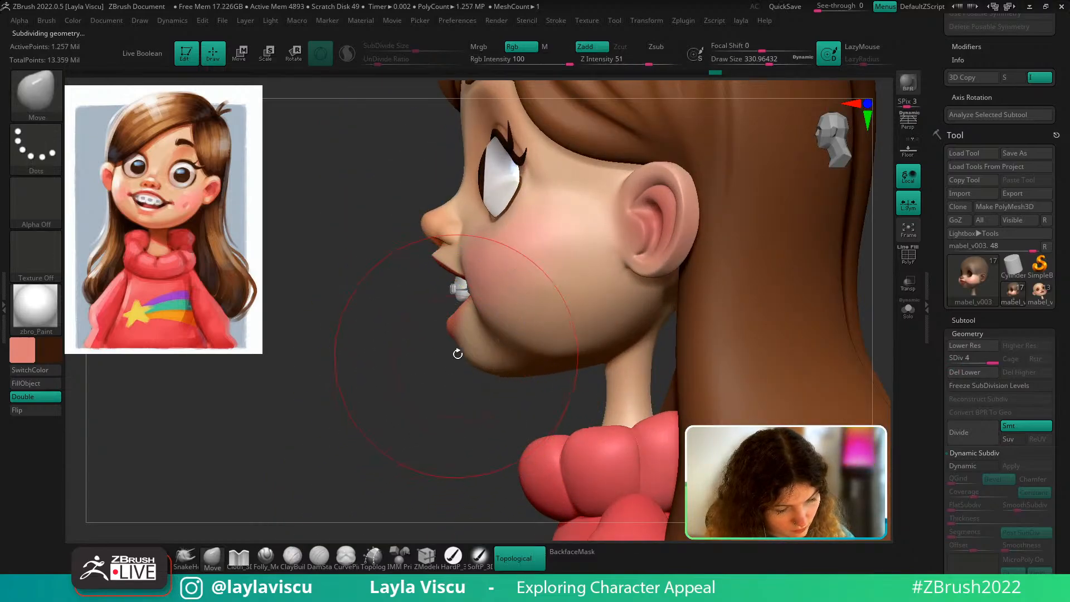
pyautogui.moveTo(459, 354)
pyautogui.keyDown('ctrl'); pyautogui.mouseDown(button='right')
pyautogui.moveTo(413, 346)
pyautogui.moveTo(432, 348)
pyautogui.mouseUp(button='right'); pyautogui.keyUp('ctrl')
pyautogui.keyDown('ctrl'); pyautogui.moveTo(432, 348); pyautogui.dragTo(512, 409, button='right'); pyautogui.keyUp('ctrl')
pyautogui.press('s')
pyautogui.moveTo(474, 319); pyautogui.dragTo(449, 319)
pyautogui.moveTo(450, 319); pyautogui.dragTo(664, 322, button='right')
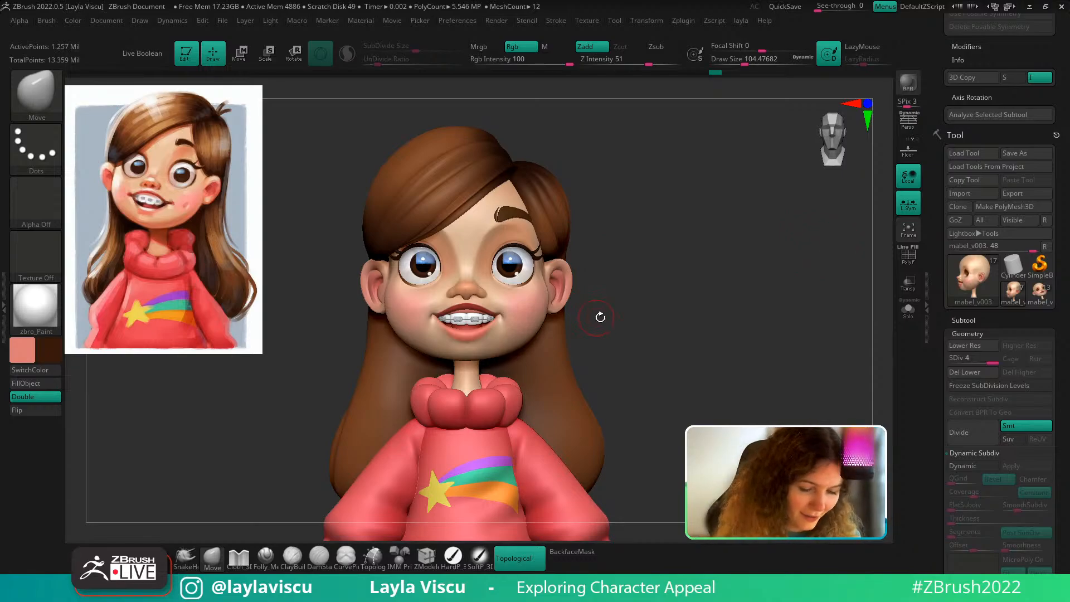
# Sample a reddish orange from the face in the reference image and switch to the SoftP_3DCW paint brush
pyautogui.press('s')
pyautogui.moveTo(600, 318); pyautogui.dragTo(625, 315)
pyautogui.moveTo(992, 132); pyautogui.dragTo(991, 232)
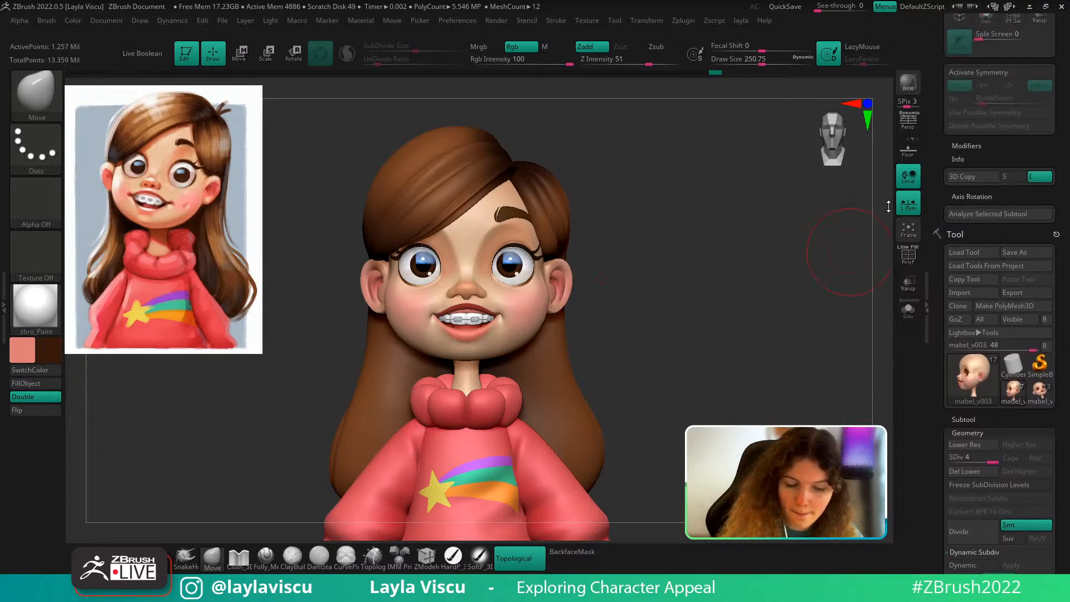
pyautogui.moveTo(669, 365)
pyautogui.mouseDown(button='right')
pyautogui.moveTo(698, 353)
pyautogui.moveTo(684, 337)
pyautogui.mouseUp(button='right')
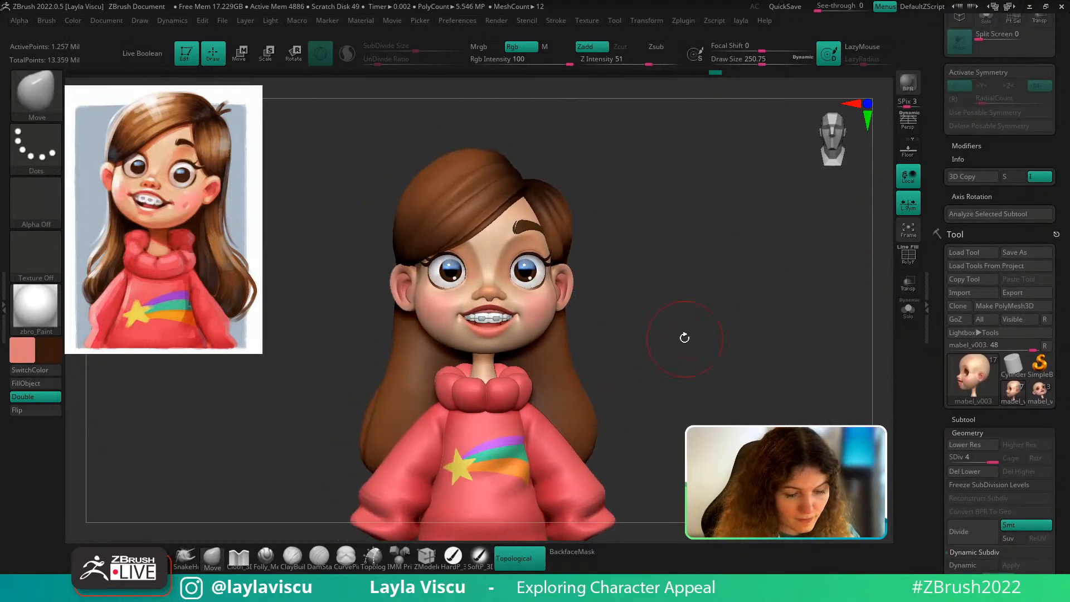
pyautogui.press('z')
pyautogui.press('c')
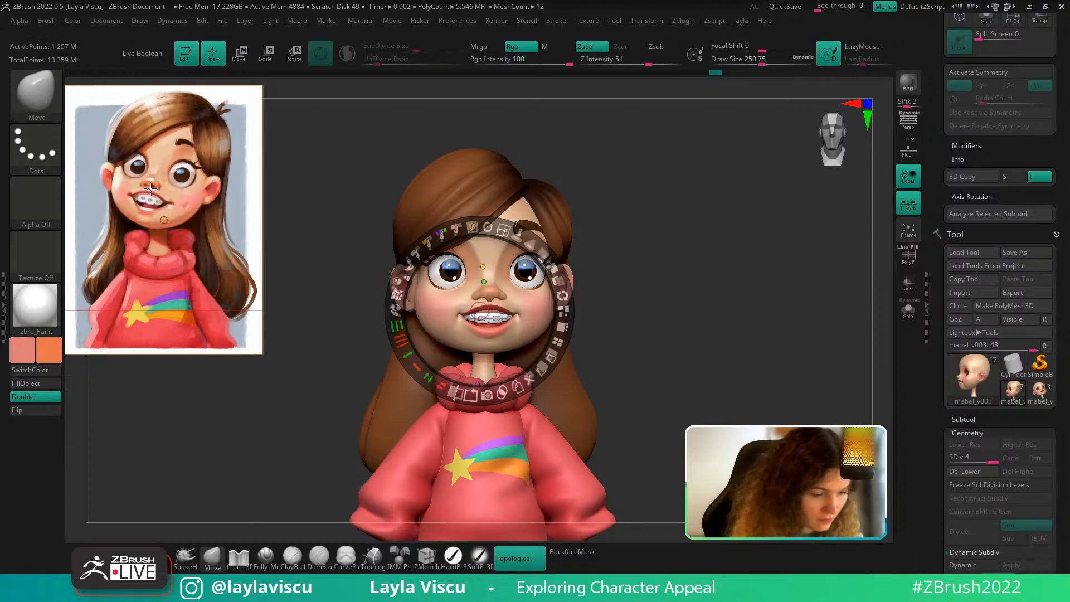
pyautogui.press('c')
pyautogui.press('z')
pyautogui.click(480, 553)
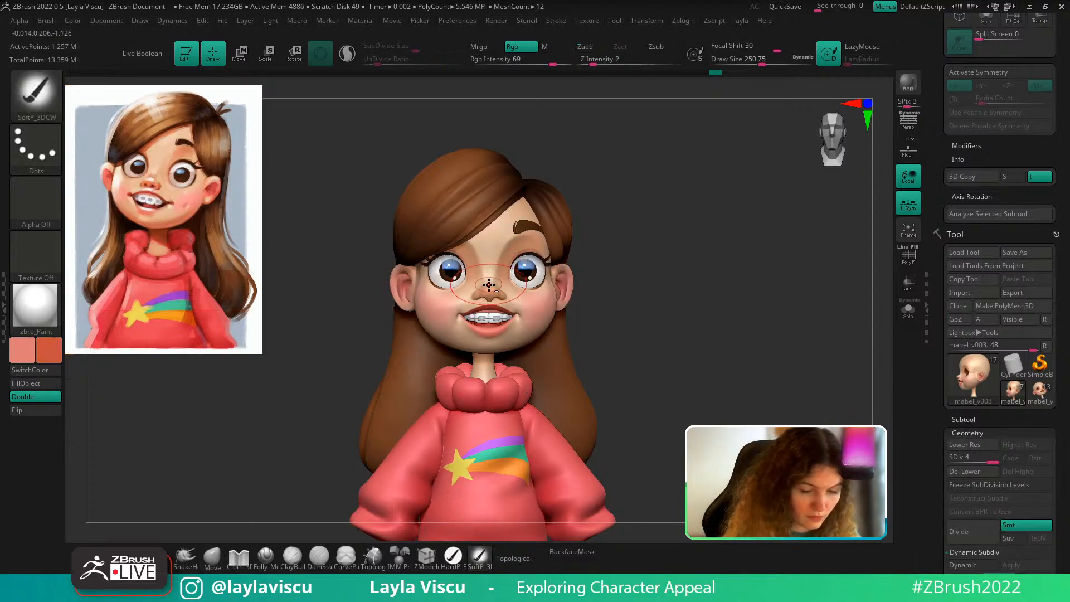
# Set the paint brush's draw size to about 104 near the nose and turn on X symmetry for the head
pyautogui.keyDown('ctrl'); pyautogui.moveTo(491, 301); pyautogui.dragTo(493, 307, button='right'); pyautogui.keyUp('ctrl')
pyautogui.press('s')
pyautogui.moveTo(491, 307); pyautogui.dragTo(490, 308)
pyautogui.moveTo(619, 328); pyautogui.dragTo(634, 251, button='right')
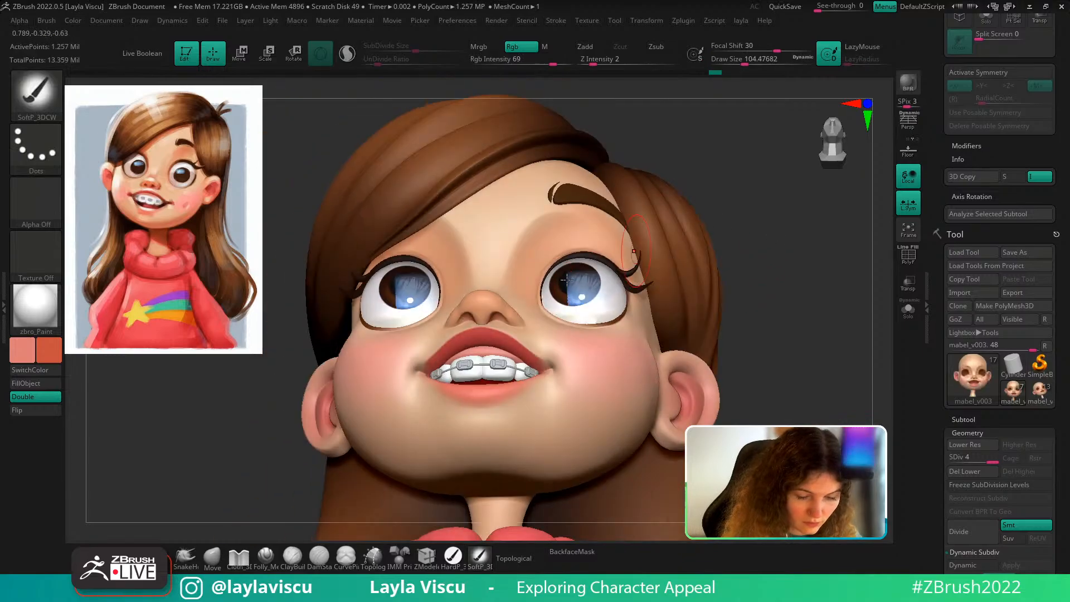
pyautogui.press('x')
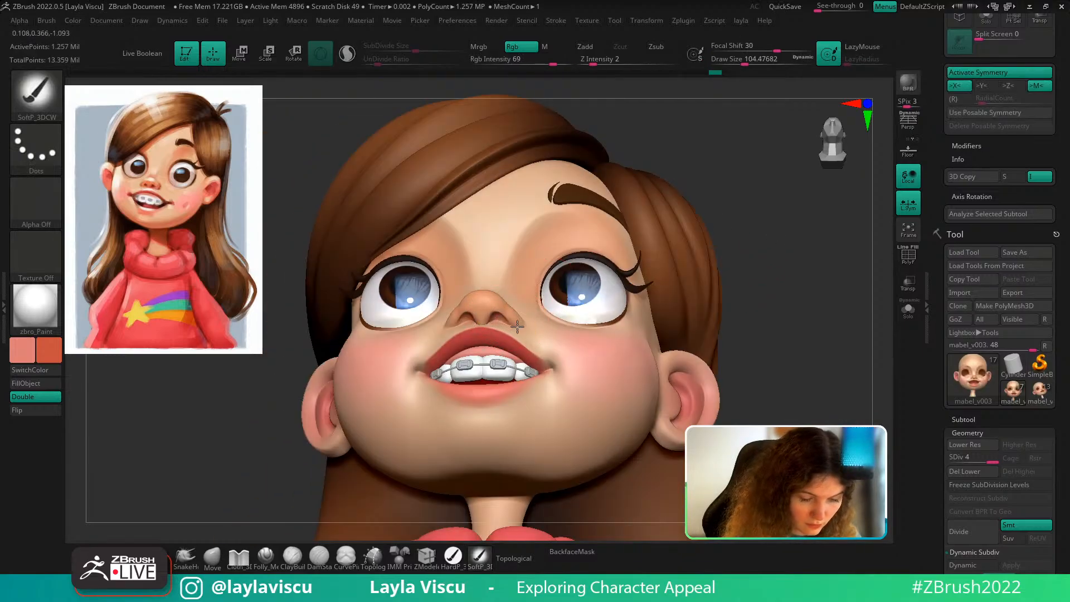
# Enlarge the paint brush to about 154, tint the nose with the reddish color and check it from the front
pyautogui.keyDown('shift'); pyautogui.moveTo(813, 265); pyautogui.dragTo(817, 312); pyautogui.keyUp('shift')
pyautogui.press('s')
pyautogui.moveTo(492, 306)
pyautogui.mouseDown()
pyautogui.moveTo(481, 316)
pyautogui.moveTo(497, 312)
pyautogui.mouseUp()
pyautogui.keyDown('ctrl'); pyautogui.moveTo(581, 306); pyautogui.dragTo(600, 245, button='right'); pyautogui.keyUp('ctrl')
pyautogui.keyDown('shift'); pyautogui.moveTo(726, 245); pyautogui.dragTo(728, 267); pyautogui.keyUp('shift')
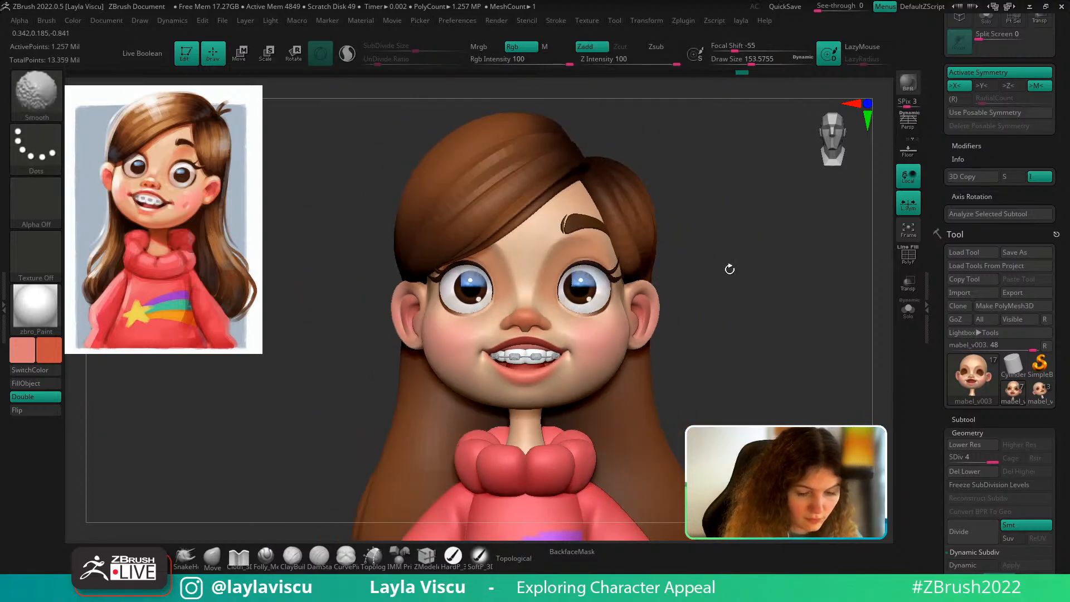
# Raise the paint brush's draw size to about 228 around the eyes and nose bridge and check the full figure
pyautogui.press('s')
pyautogui.moveTo(536, 308); pyautogui.dragTo(538, 308)
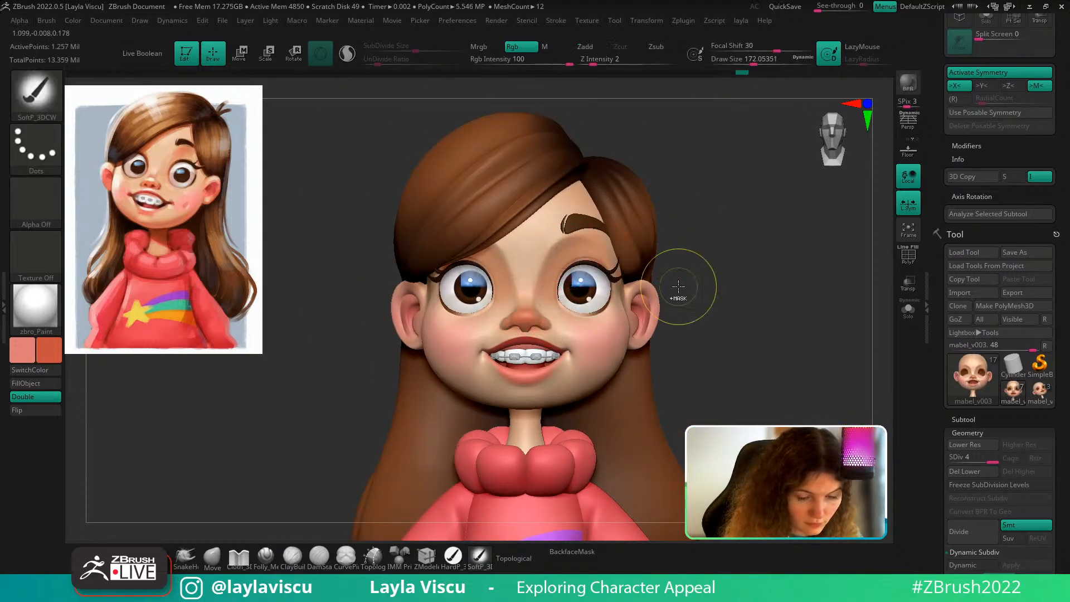
pyautogui.moveTo(705, 287)
pyautogui.keyDown('ctrl'); pyautogui.mouseDown(button='right')
pyautogui.moveTo(683, 304)
pyautogui.moveTo(687, 277)
pyautogui.mouseUp(button='right'); pyautogui.keyUp('ctrl')
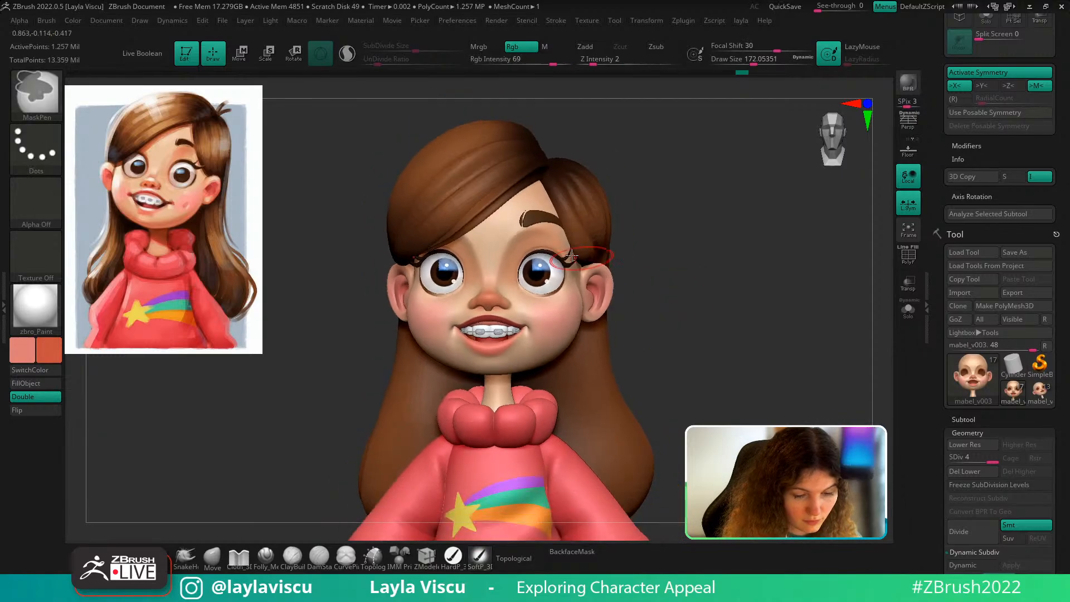
pyautogui.press('s')
pyautogui.moveTo(546, 249); pyautogui.dragTo(552, 248)
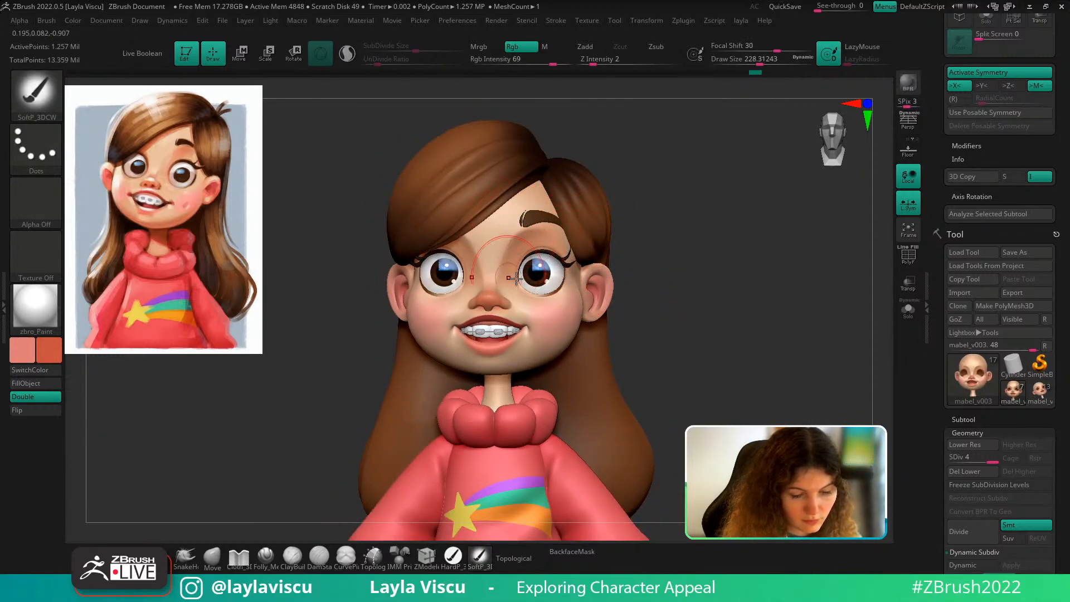
pyautogui.keyDown('shift'); pyautogui.moveTo(671, 295); pyautogui.dragTo(645, 237, button='right'); pyautogui.keyUp('shift')
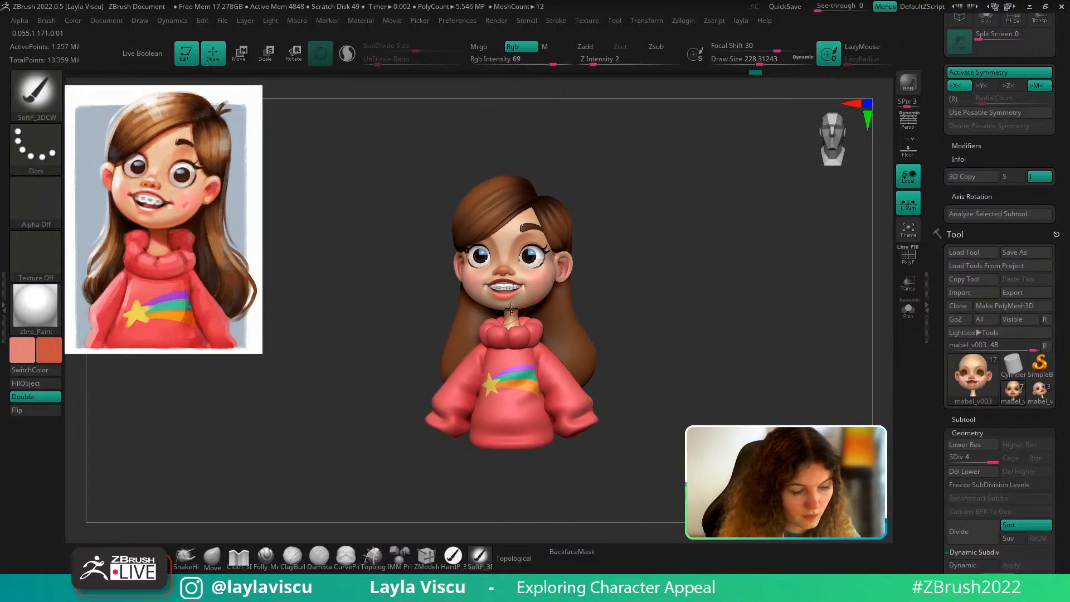
# Select the long hair and carve strand grooves down its left and back side with the Folly_Hair brush
pyautogui.keyDown('ctrl'); pyautogui.moveTo(511, 309); pyautogui.dragTo(516, 325, button='right'); pyautogui.keyUp('ctrl')
pyautogui.moveTo(707, 289); pyautogui.dragTo(751, 299, button='right')
pyautogui.keyDown('alt'); pyautogui.moveTo(676, 259); pyautogui.dragTo(583, 349, button='right'); pyautogui.keyUp('alt')
pyautogui.keyDown('alt'); pyautogui.click(583, 349); pyautogui.keyUp('alt')
pyautogui.press('b')
pyautogui.press('f')
pyautogui.press('h')
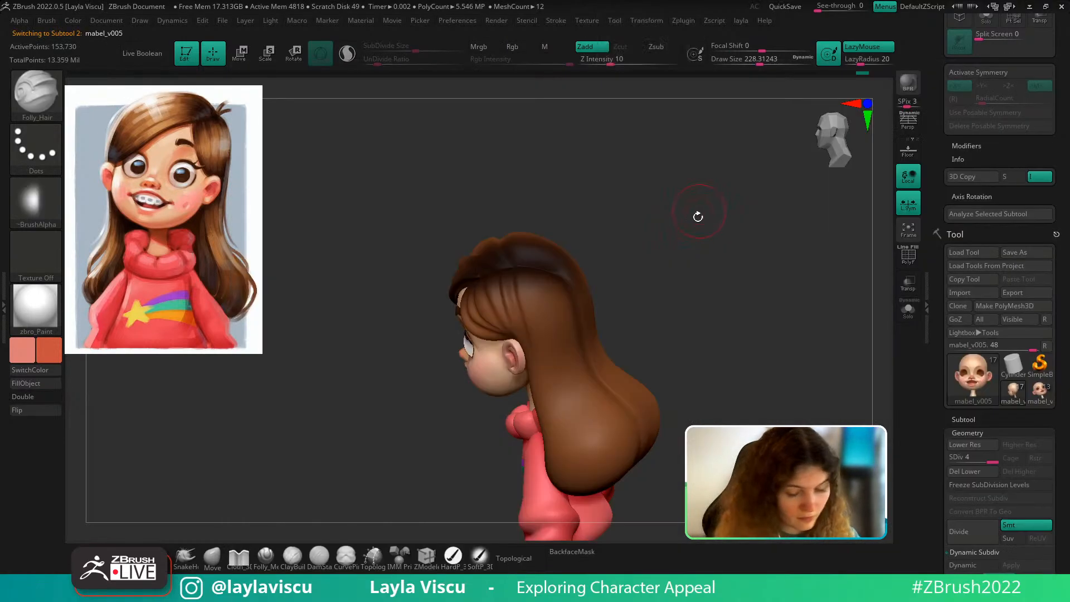
pyautogui.moveTo(697, 217); pyautogui.dragTo(646, 239, button='right')
pyautogui.moveTo(525, 273)
pyautogui.mouseDown()
pyautogui.moveTo(594, 489)
pyautogui.moveTo(622, 498)
pyautogui.mouseUp()
pyautogui.moveTo(755, 370); pyautogui.dragTo(730, 366, button='right')
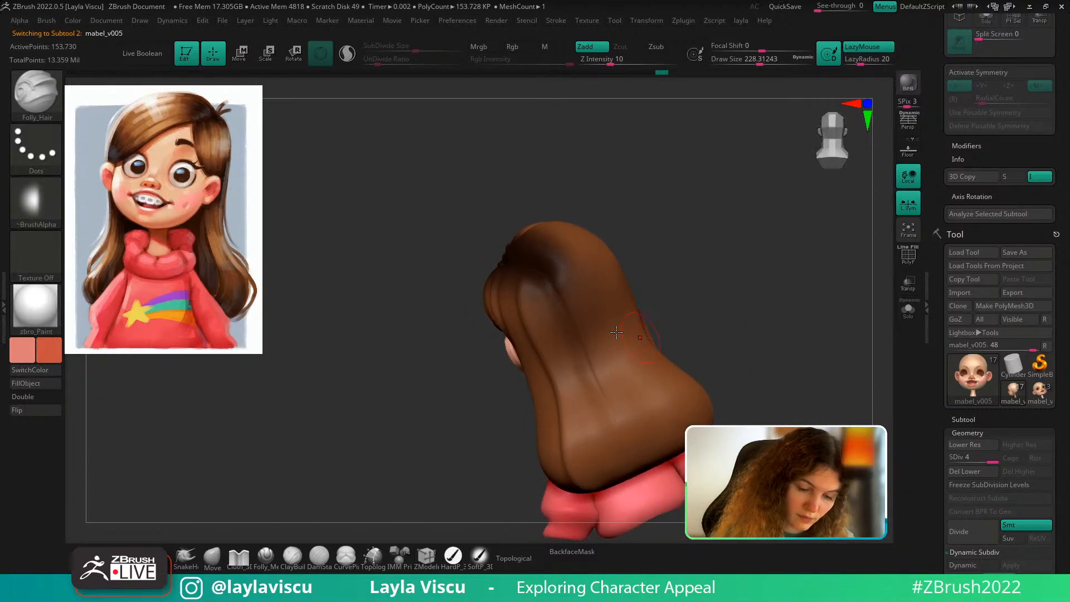
pyautogui.moveTo(596, 392); pyautogui.dragTo(613, 477)
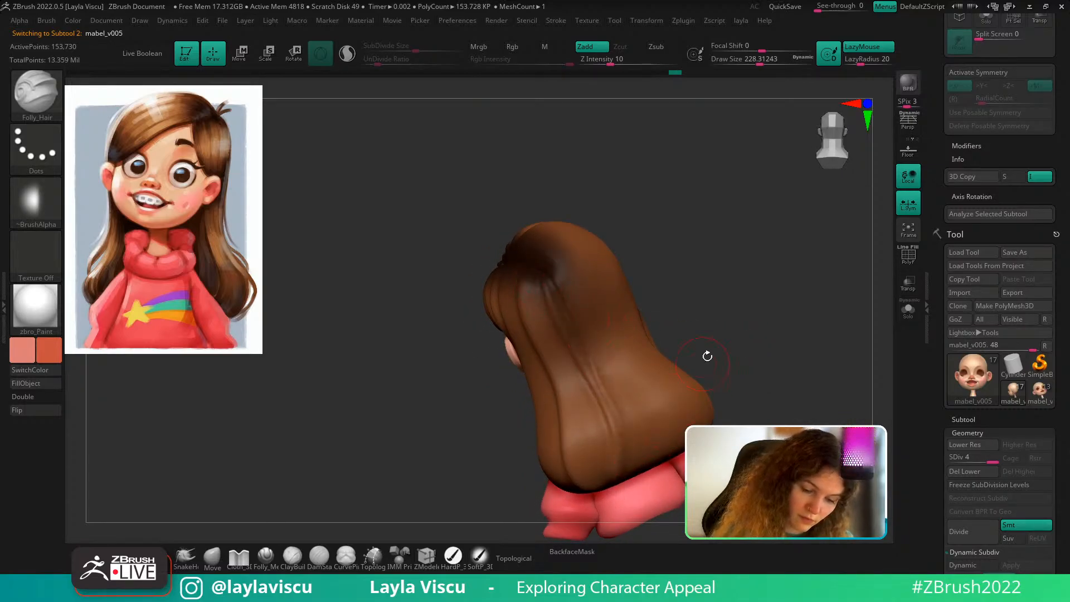
# Carve a long strand groove down the back of the hair, undoing the first stroke and redrawing it
pyautogui.moveTo(707, 356); pyautogui.dragTo(716, 336, button='right')
pyautogui.moveTo(565, 258)
pyautogui.mouseDown()
pyautogui.moveTo(594, 329)
pyautogui.moveTo(589, 397)
pyautogui.moveTo(608, 482)
pyautogui.mouseUp()
pyautogui.hotkey('ctrl', 'z')
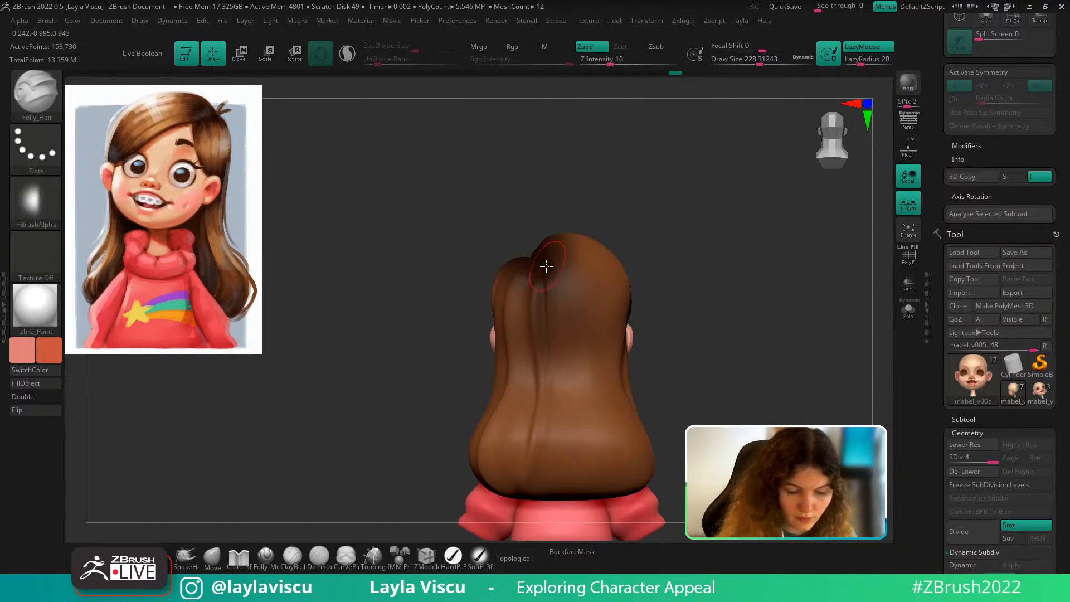
pyautogui.moveTo(598, 306)
pyautogui.mouseDown()
pyautogui.moveTo(581, 407)
pyautogui.moveTo(591, 490)
pyautogui.moveTo(612, 508)
pyautogui.mouseUp()
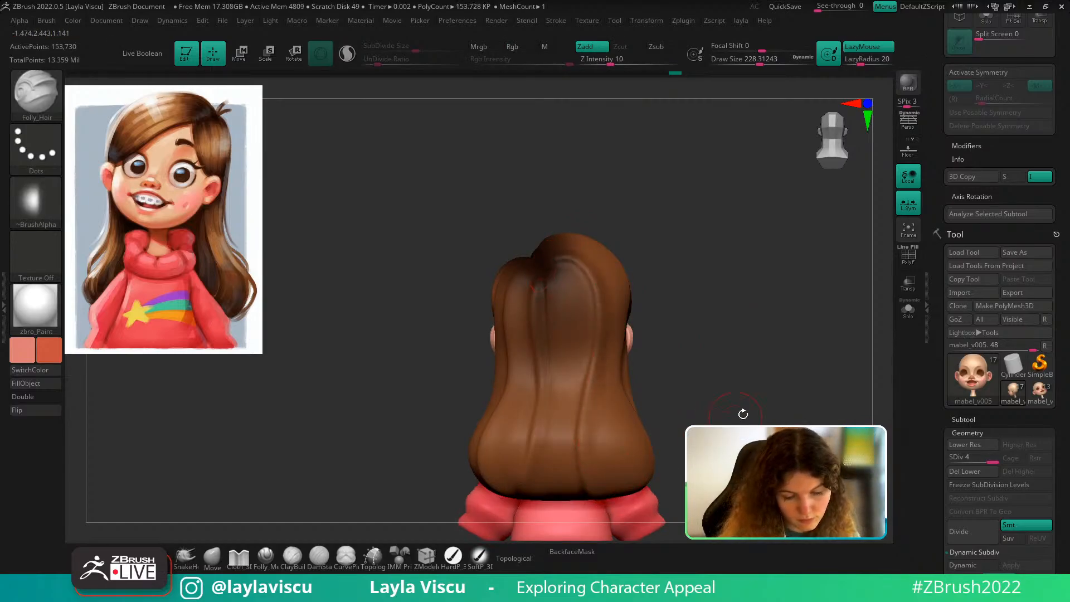
# Add short strand creases to the lower hair bulge on the character's right side with the Folly_Hair brush
pyautogui.moveTo(743, 413)
pyautogui.mouseDown(button='right')
pyautogui.moveTo(765, 405)
pyautogui.moveTo(769, 348)
pyautogui.moveTo(724, 306)
pyautogui.moveTo(692, 310)
pyautogui.mouseUp(button='right')
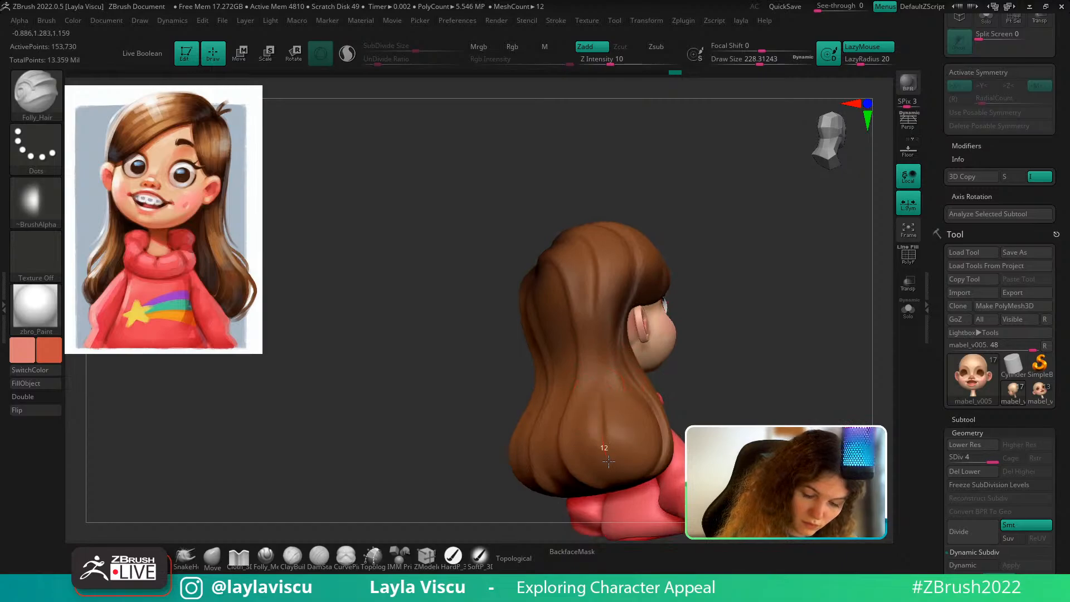
pyautogui.moveTo(735, 395); pyautogui.dragTo(735, 441, button='right')
pyautogui.moveTo(605, 411); pyautogui.dragTo(616, 467)
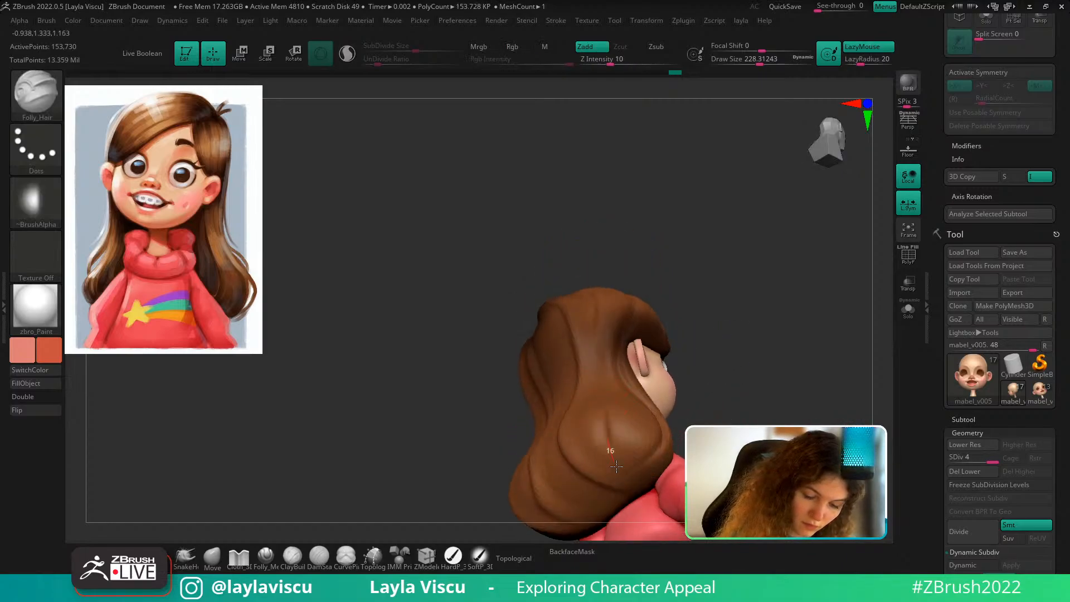
pyautogui.moveTo(636, 471)
pyautogui.mouseDown(button='right')
pyautogui.moveTo(741, 423)
pyautogui.moveTo(734, 394)
pyautogui.moveTo(785, 357)
pyautogui.moveTo(772, 394)
pyautogui.moveTo(686, 363)
pyautogui.moveTo(641, 385)
pyautogui.mouseUp(button='right')
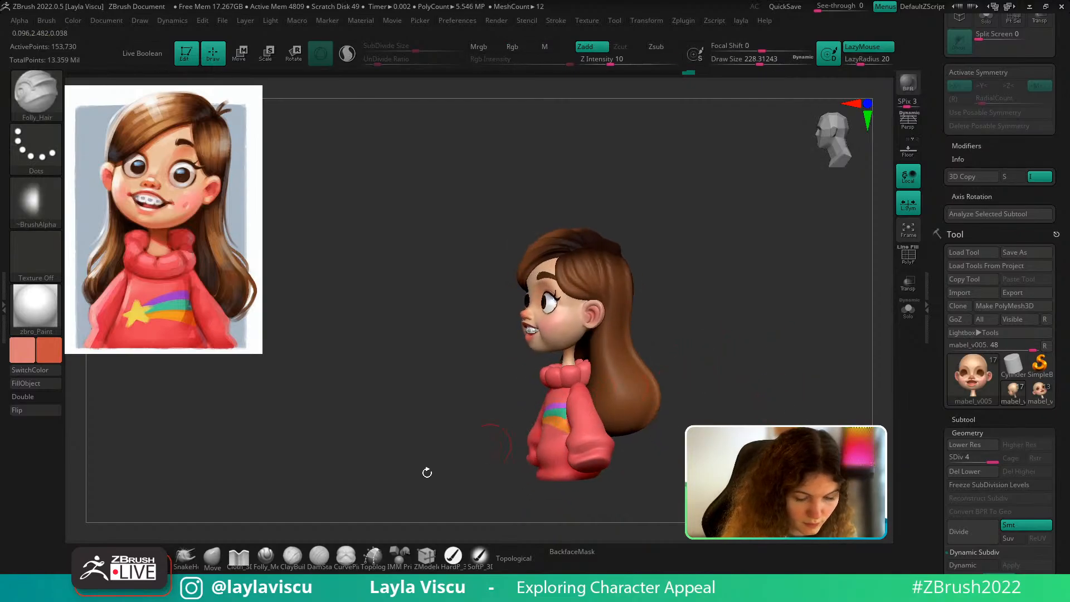
# Switch to the Move brush, adjust its size and reshape the lower hair volume in profile
pyautogui.click(212, 558)
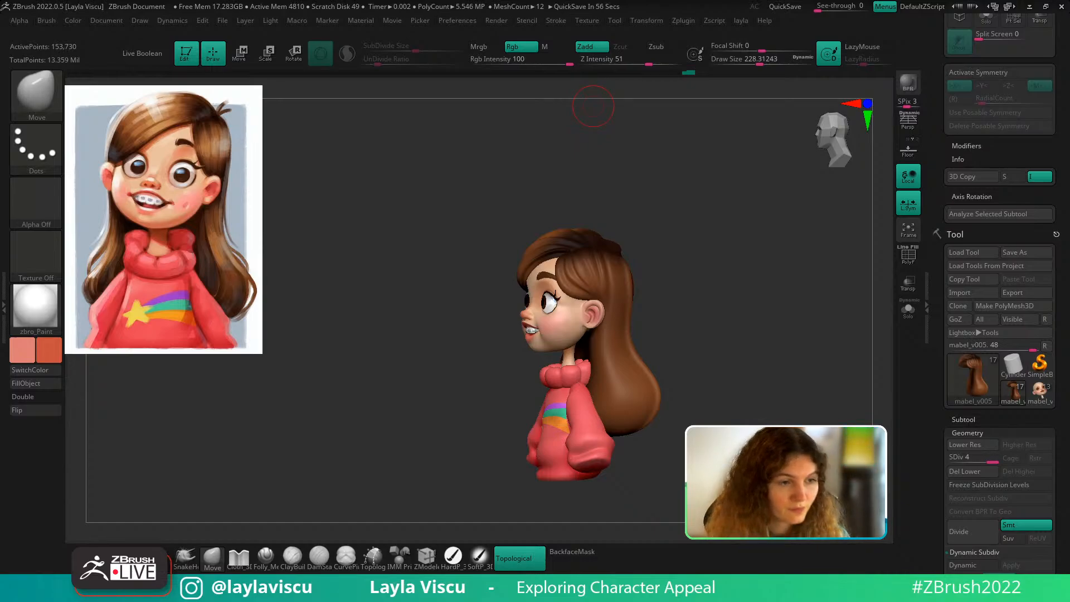
pyautogui.moveTo(730, 333); pyautogui.dragTo(672, 401)
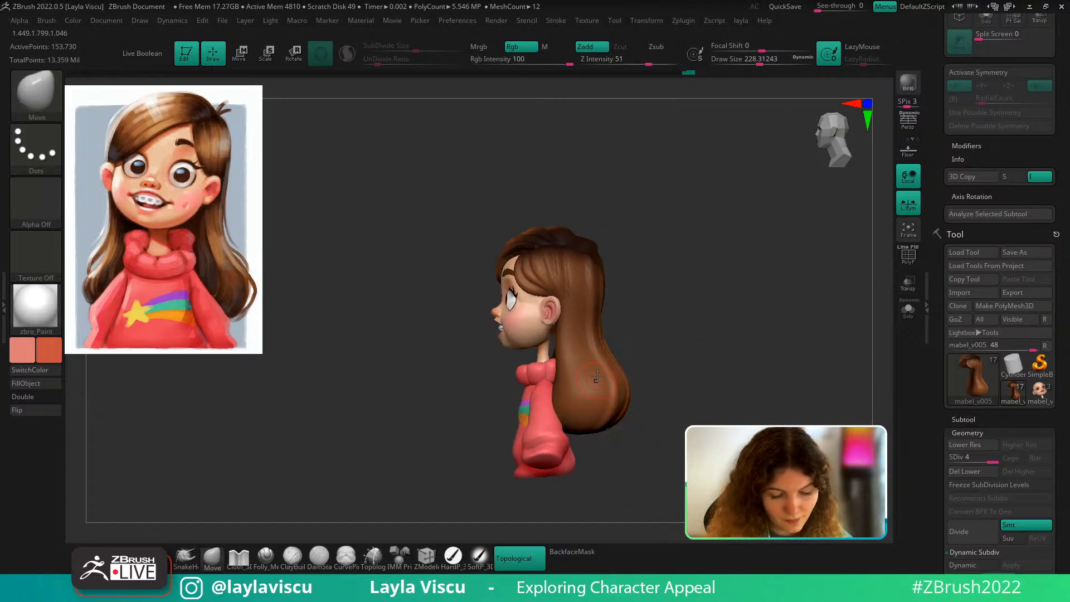
pyautogui.press('s')
pyautogui.moveTo(592, 362); pyautogui.dragTo(599, 362)
pyautogui.moveTo(279, 490)
pyautogui.mouseDown()
pyautogui.moveTo(312, 493)
pyautogui.moveTo(296, 497)
pyautogui.mouseUp()
pyautogui.press('b')
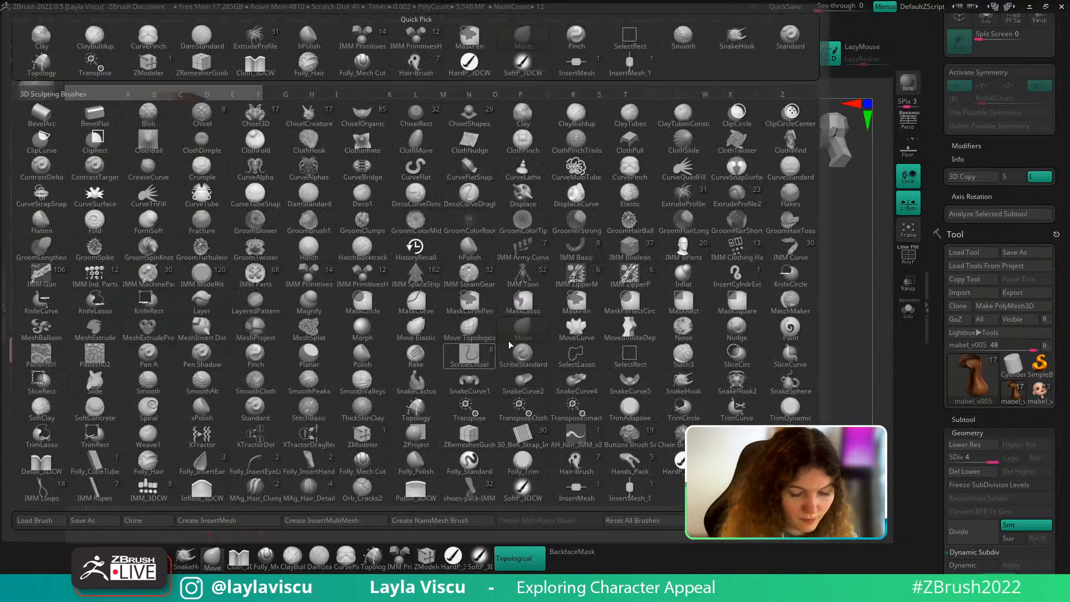
pyautogui.press('m')
pyautogui.press('v')
pyautogui.press(']')
pyautogui.moveTo(550, 375)
pyautogui.mouseDown()
pyautogui.moveTo(551, 365)
pyautogui.moveTo(556, 390)
pyautogui.mouseUp()
# Set the Move brush's draw size to about 286, refine the hair's opposite side and check the silhouette from the front
pyautogui.press('s')
pyautogui.moveTo(714, 322)
pyautogui.mouseDown()
pyautogui.moveTo(726, 366)
pyautogui.moveTo(648, 364)
pyautogui.moveTo(620, 385)
pyautogui.mouseUp()
pyautogui.press(']')
pyautogui.press('s')
pyautogui.click(543, 390)
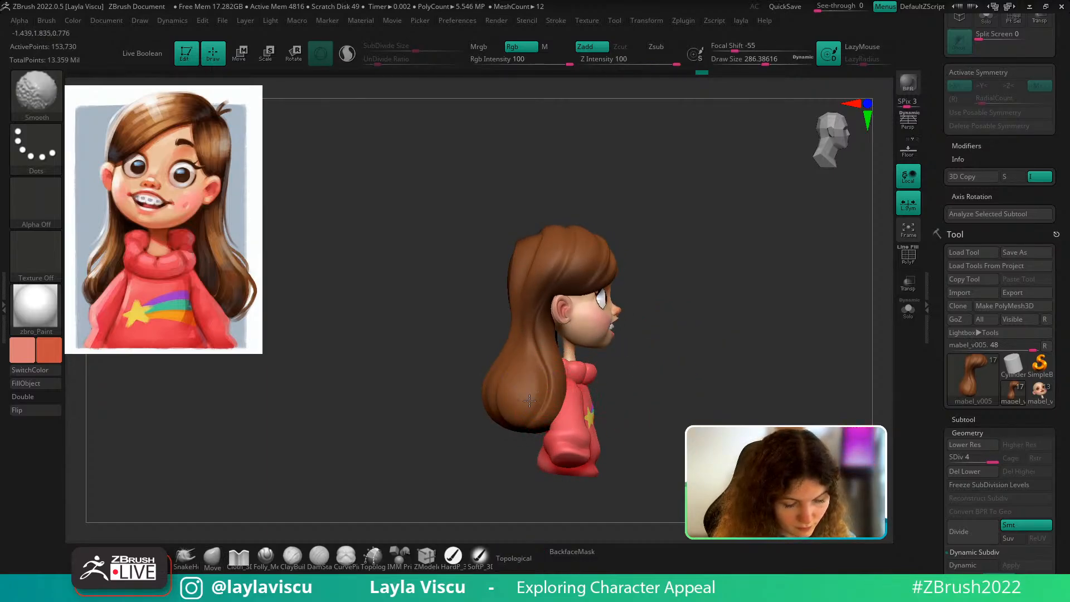
pyautogui.keyDown('ctrl'); pyautogui.moveTo(674, 394); pyautogui.dragTo(671, 360, button='right'); pyautogui.keyUp('ctrl')
pyautogui.moveTo(671, 359)
pyautogui.keyDown('shift'); pyautogui.mouseDown(button='right')
pyautogui.moveTo(624, 354)
pyautogui.moveTo(609, 363)
pyautogui.moveTo(605, 397)
pyautogui.mouseUp(button='right'); pyautogui.keyUp('shift')
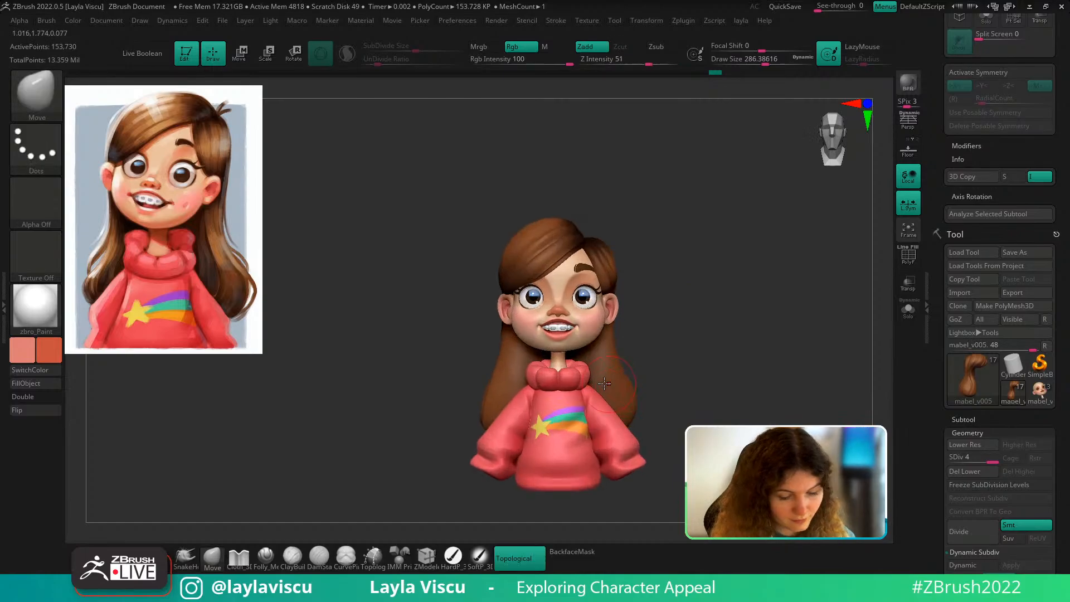
# Isolate the hair and carve Folly_Hair strand grooves down the front locks on both sides of the face opening
pyautogui.press('b')
pyautogui.press('f')
pyautogui.press('h')
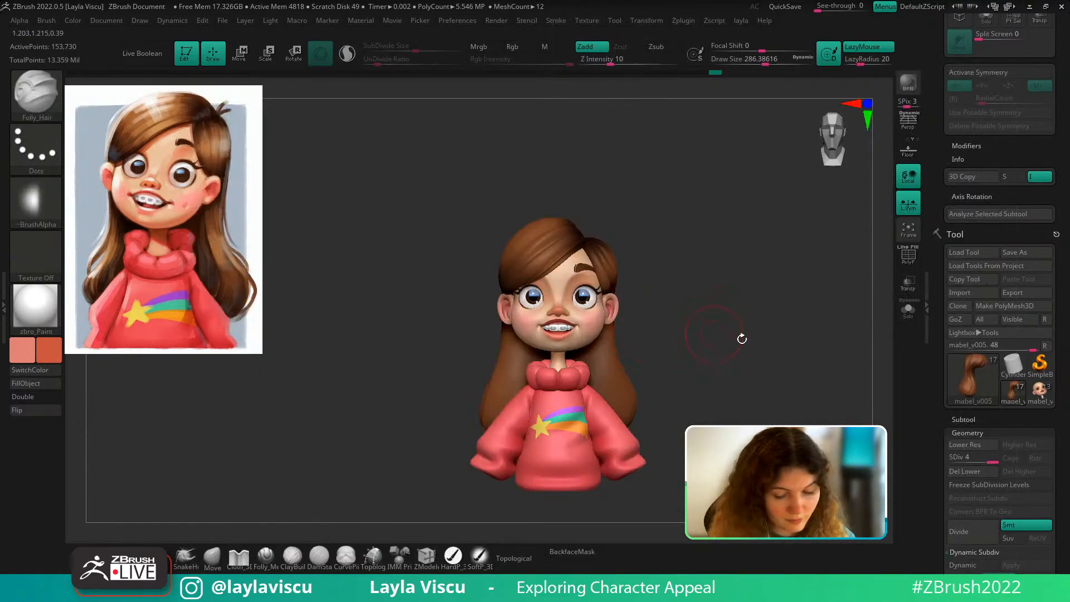
pyautogui.click(909, 310)
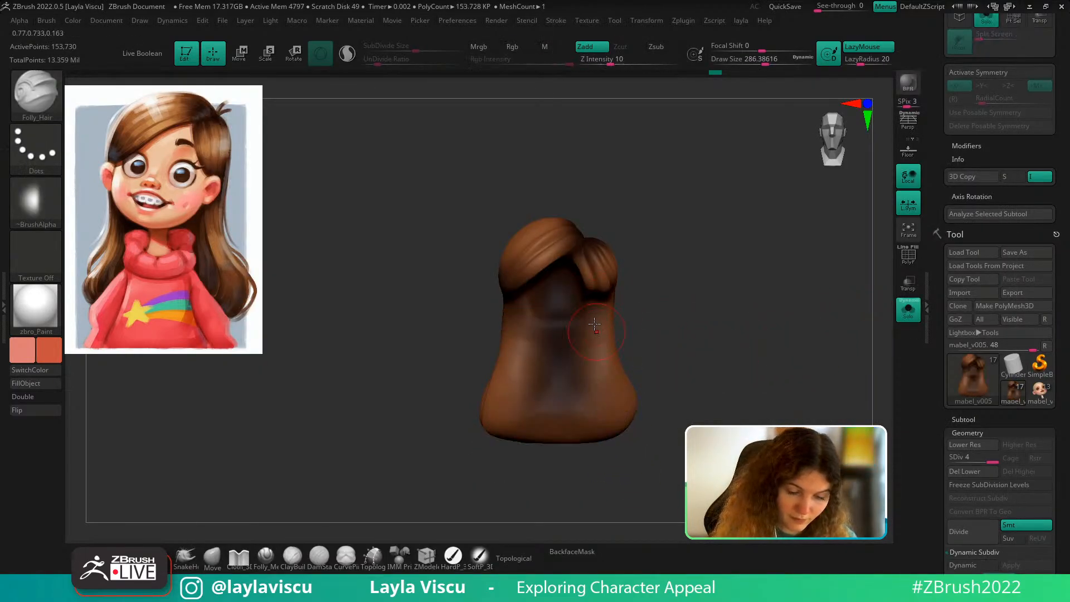
pyautogui.moveTo(589, 326); pyautogui.dragTo(619, 435)
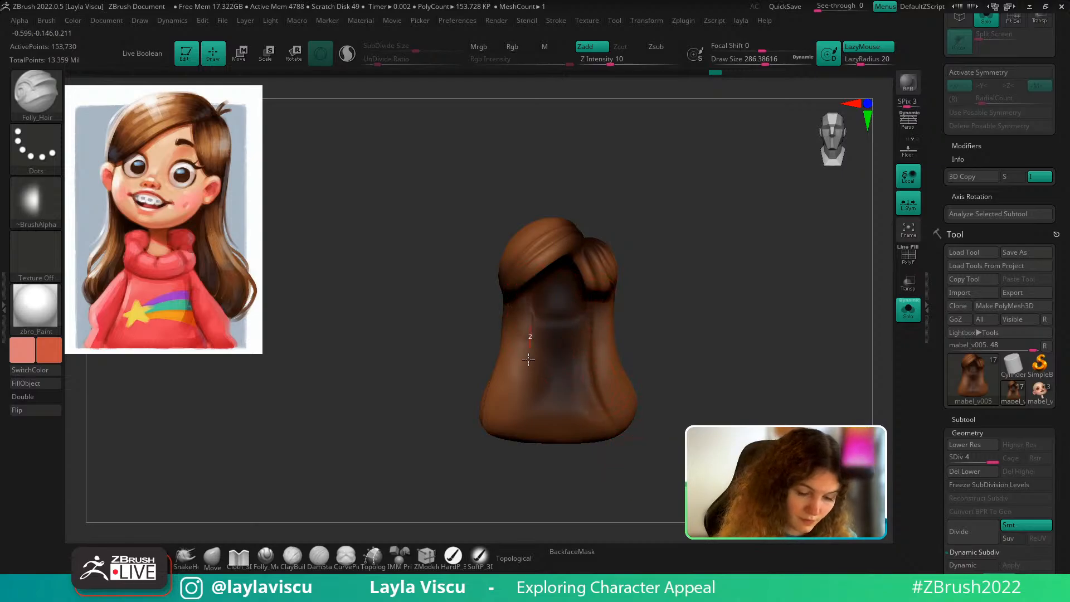
pyautogui.moveTo(529, 360); pyautogui.dragTo(517, 427)
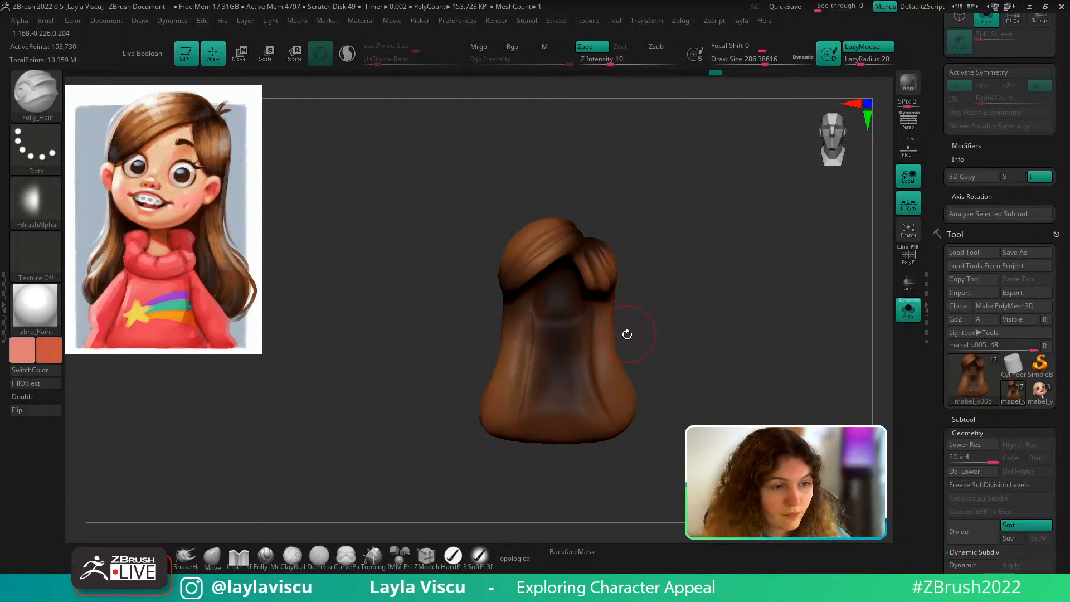
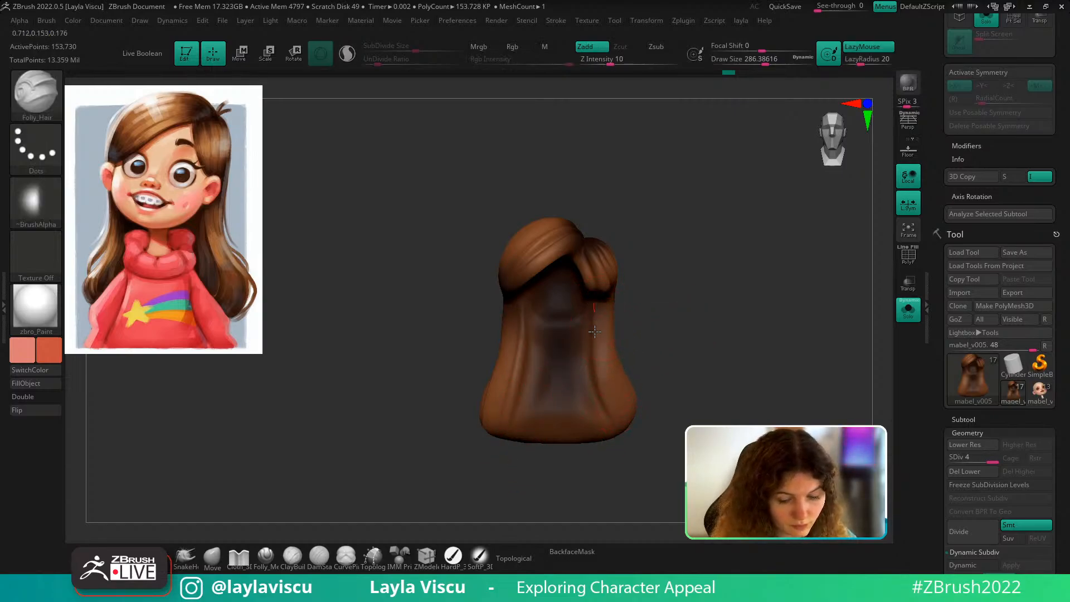
# Check the full character, then carve more strands into the isolated hair's left side at draw size about 262 and show everything again
pyautogui.click(908, 308)
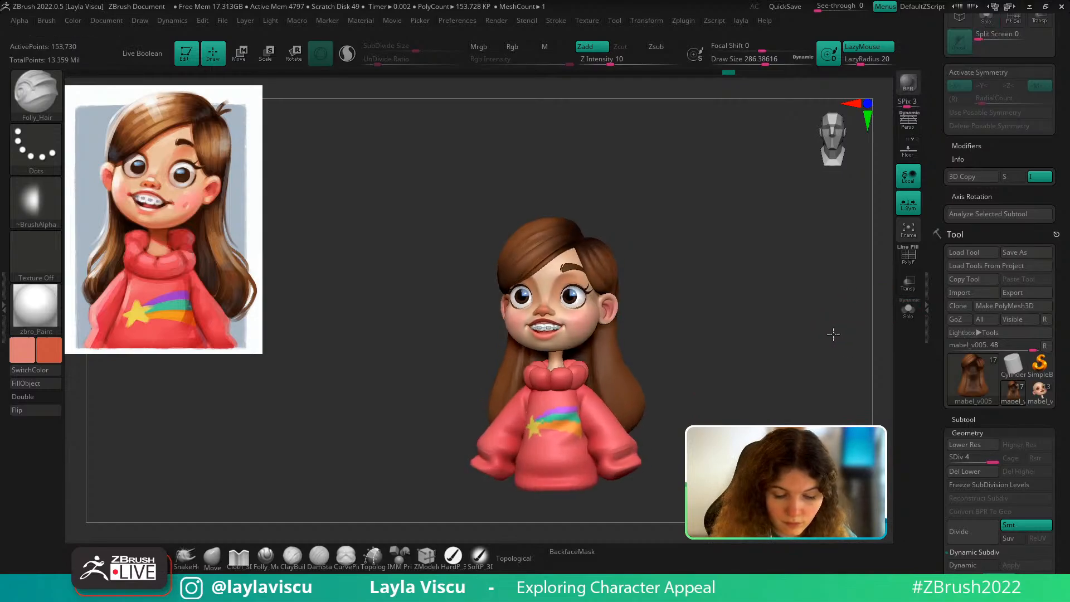
pyautogui.click(908, 310)
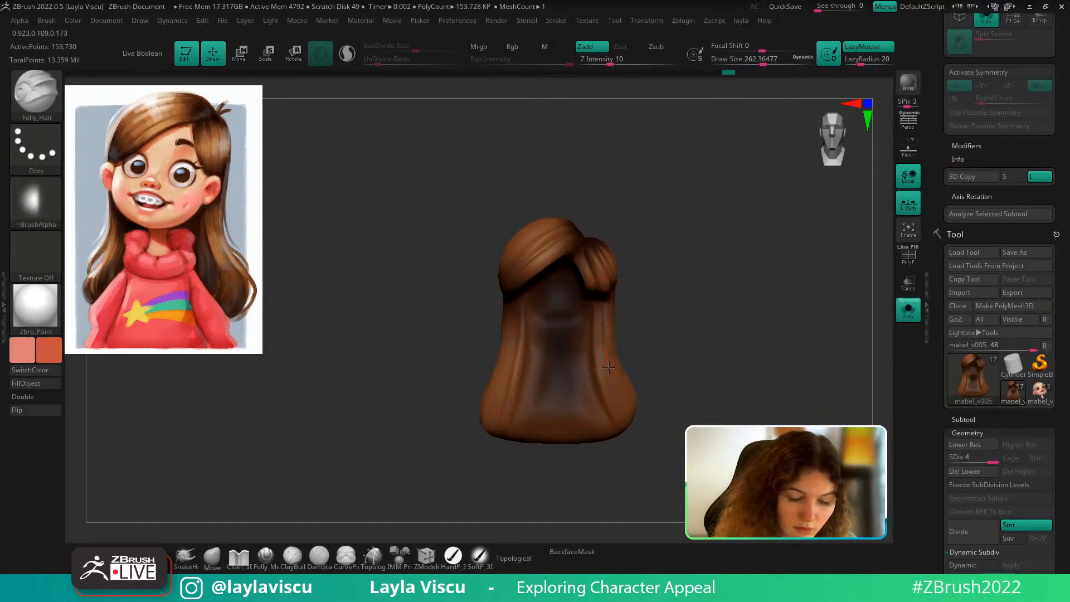
pyautogui.moveTo(660, 401); pyautogui.dragTo(616, 392)
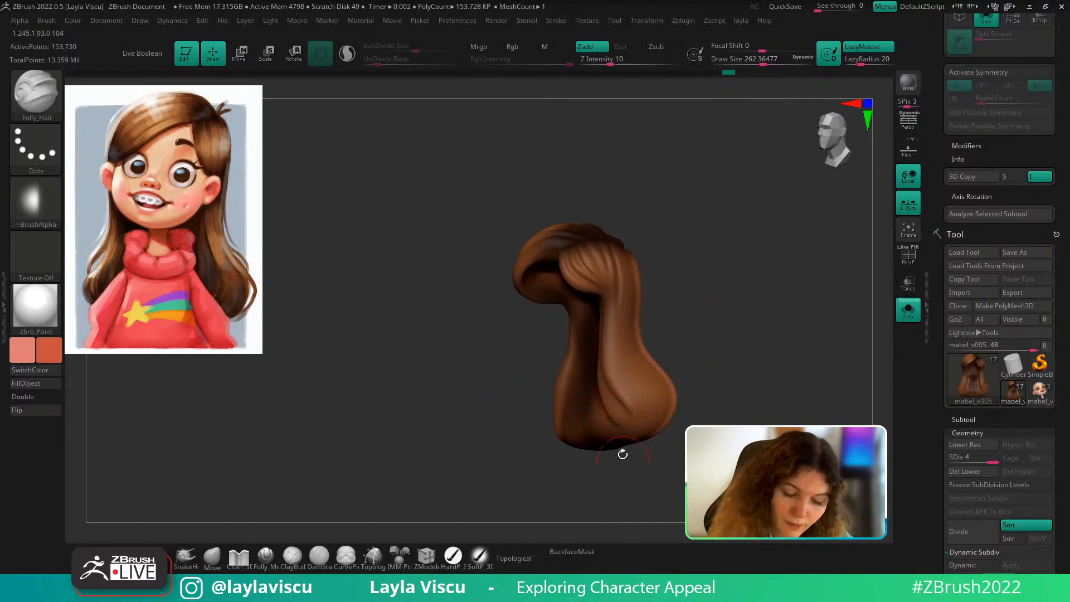
pyautogui.moveTo(623, 455); pyautogui.dragTo(665, 408)
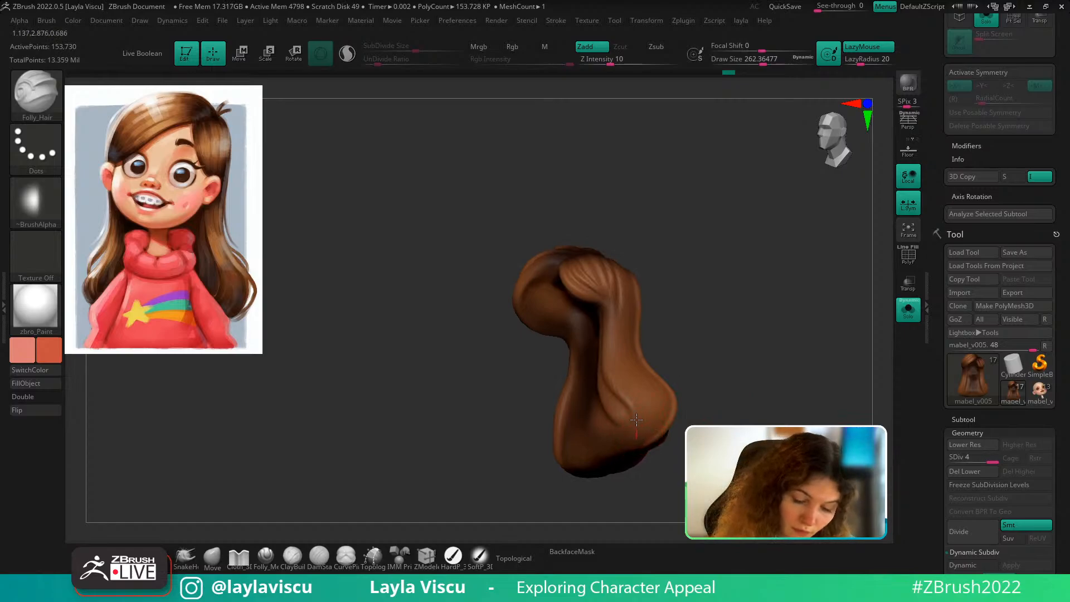
pyautogui.moveTo(720, 325); pyautogui.dragTo(688, 333)
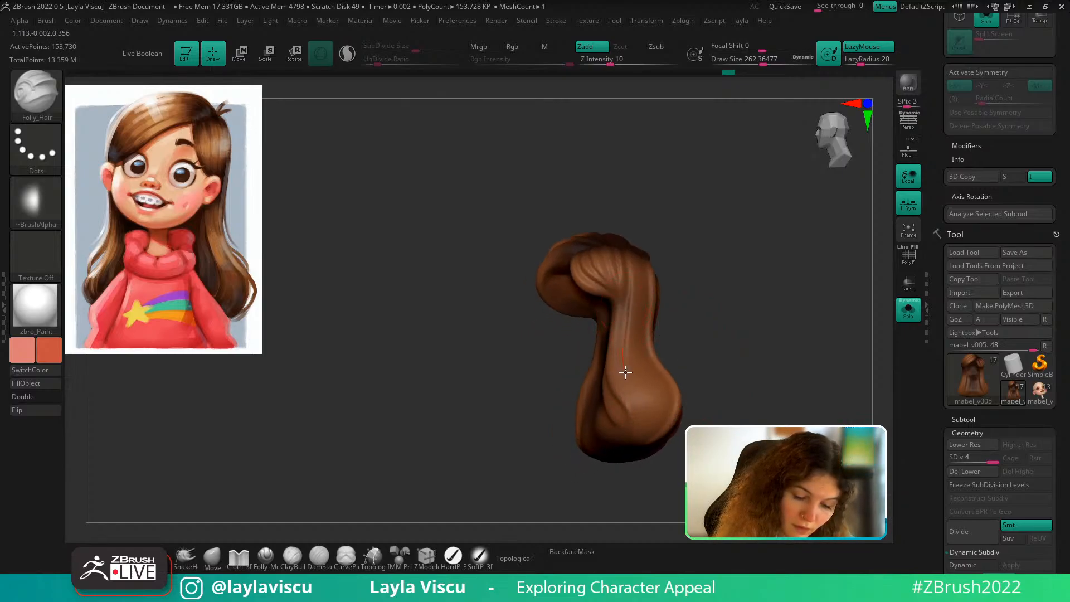
pyautogui.click(908, 309)
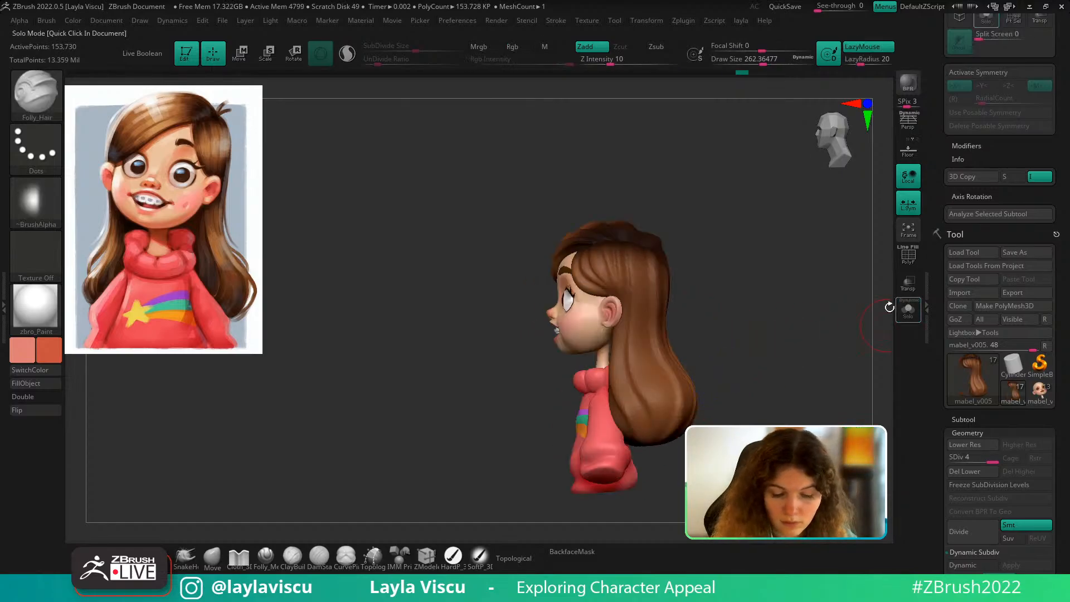
# Check the character from the front, carve strand grooves into the isolated hair's inner back surface and show the full character again
pyautogui.press('ctrl')
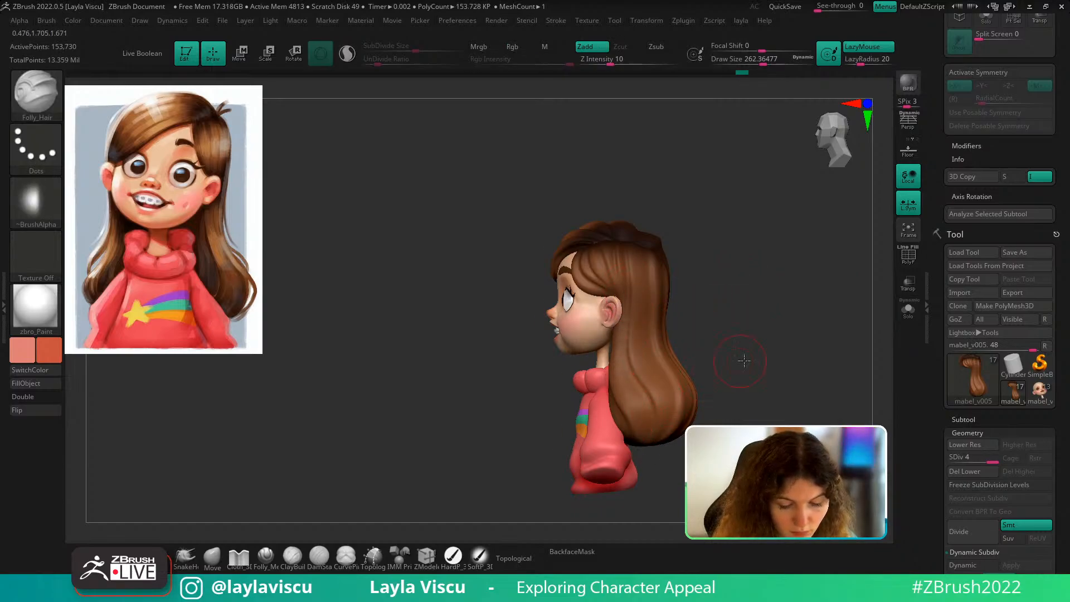
pyautogui.keyDown('shift'); pyautogui.moveTo(743, 363); pyautogui.dragTo(754, 380); pyautogui.keyUp('shift')
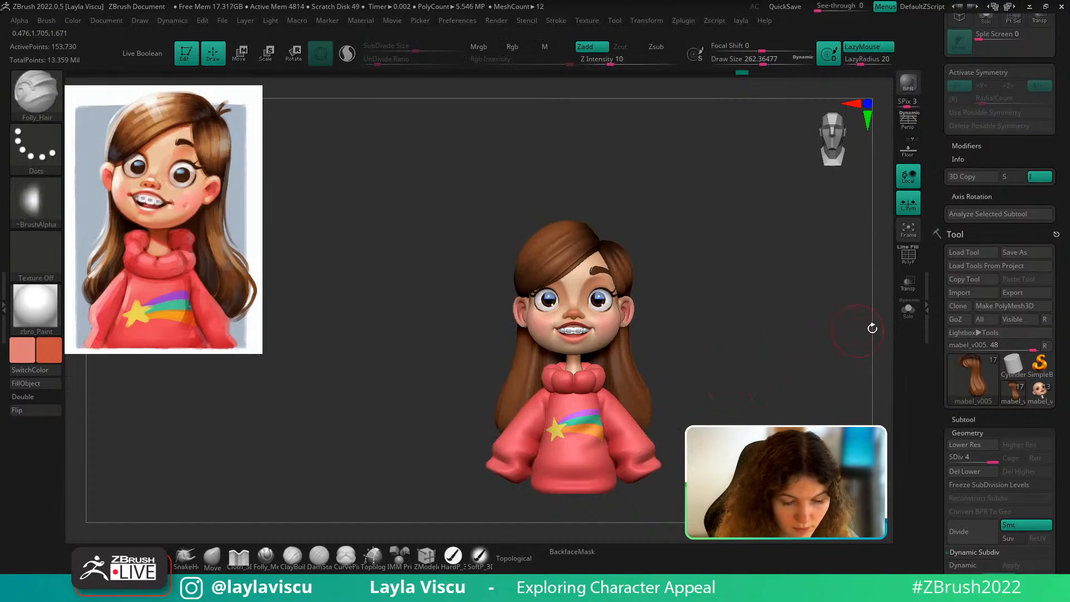
pyautogui.click(909, 310)
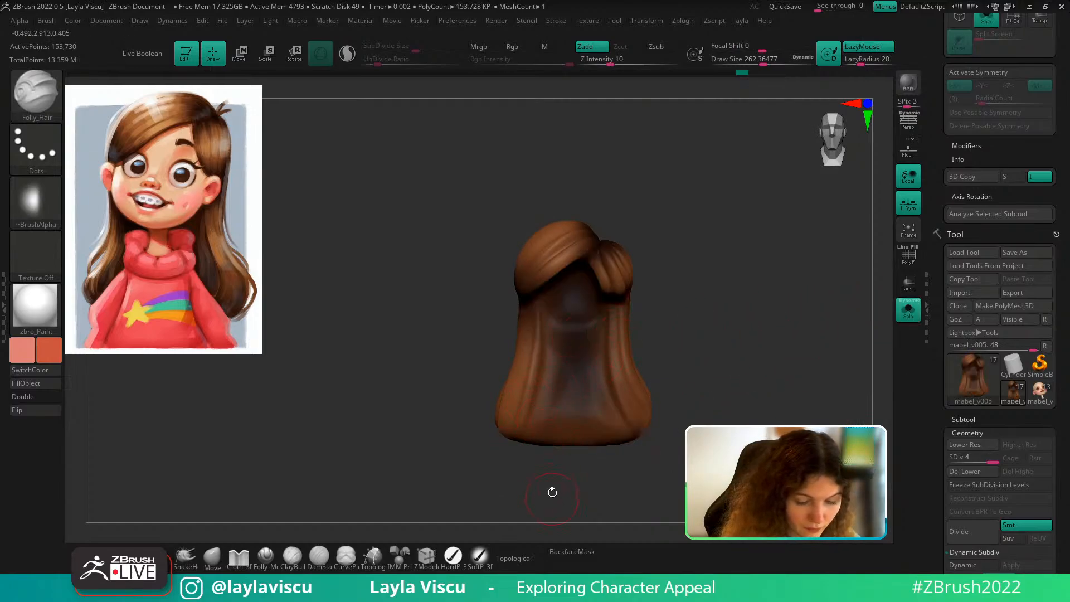
pyautogui.moveTo(550, 494); pyautogui.dragTo(531, 357)
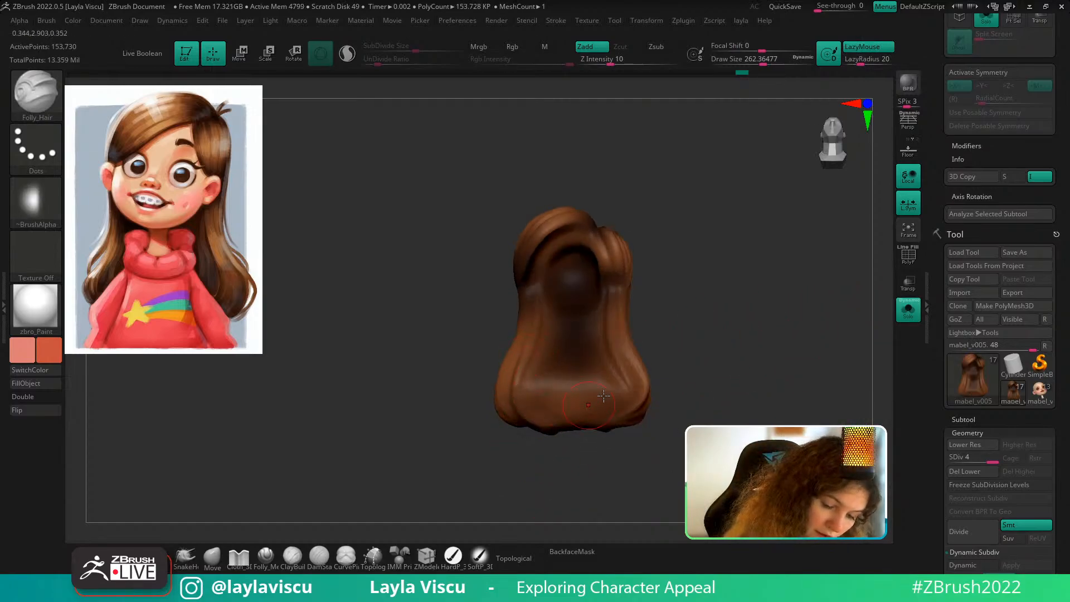
pyautogui.moveTo(752, 317); pyautogui.dragTo(744, 338)
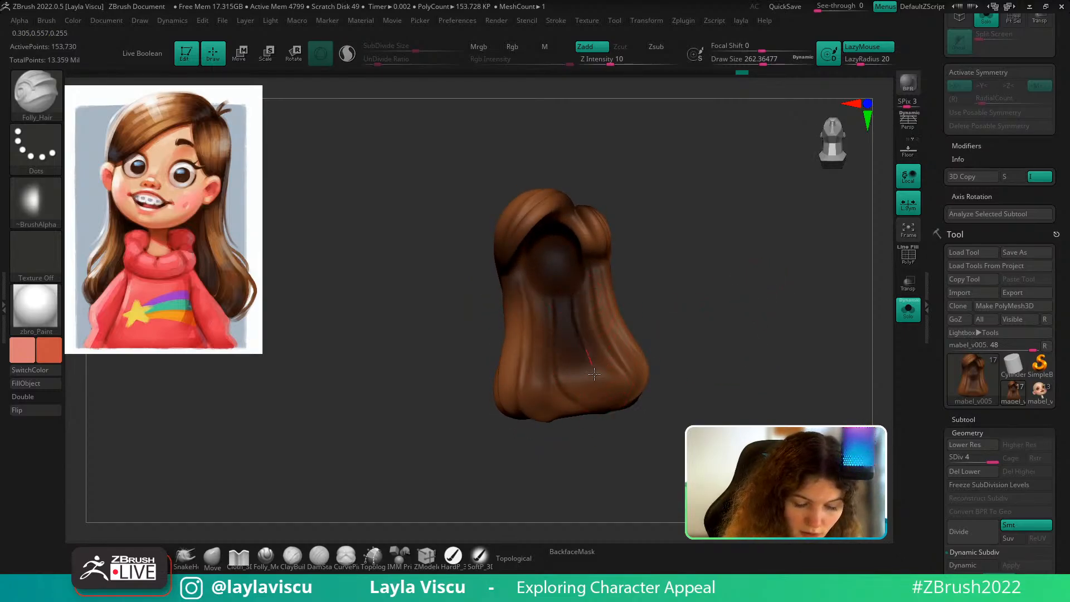
pyautogui.click(908, 310)
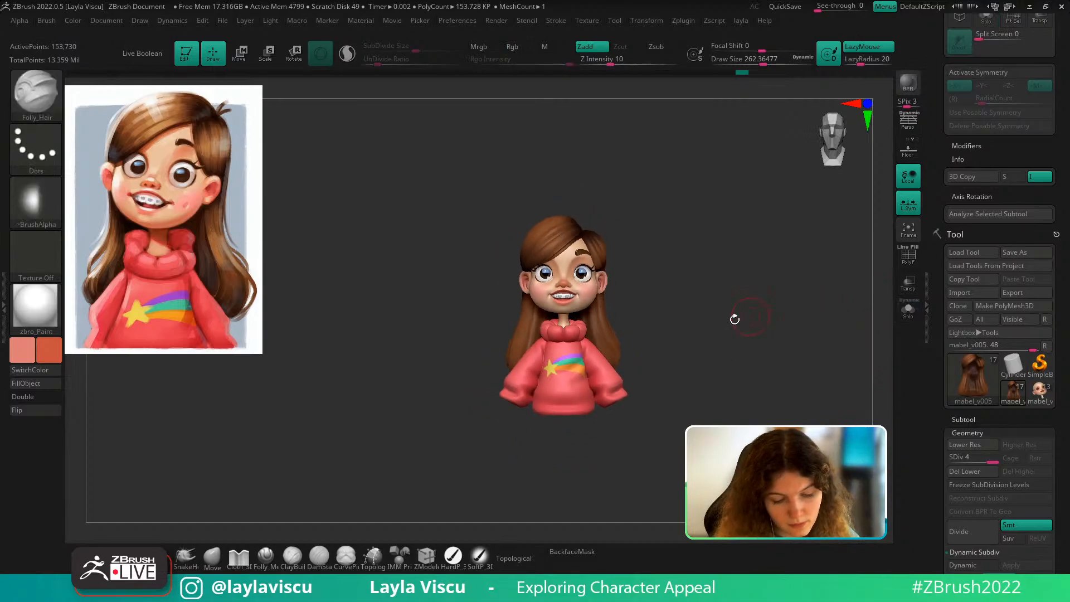
# Select the Move brush, step the hair down to subdivision level 1 and back to level 4, and smooth its lower end
pyautogui.moveTo(786, 333)
pyautogui.mouseDown()
pyautogui.moveTo(810, 332)
pyautogui.moveTo(755, 358)
pyautogui.mouseUp()
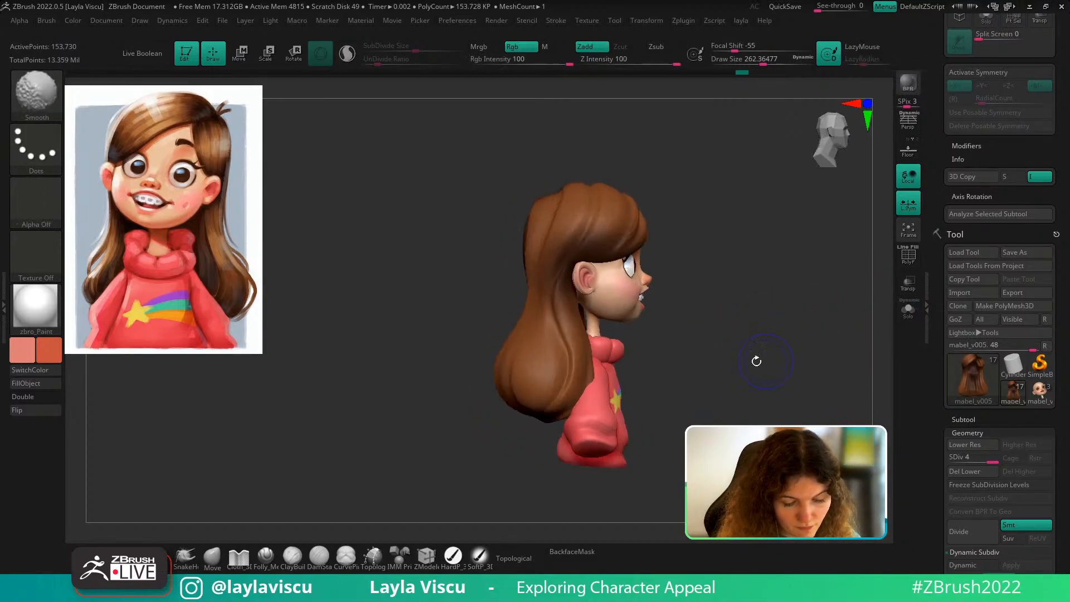
pyautogui.click(212, 556)
pyautogui.moveTo(286, 478); pyautogui.dragTo(362, 435)
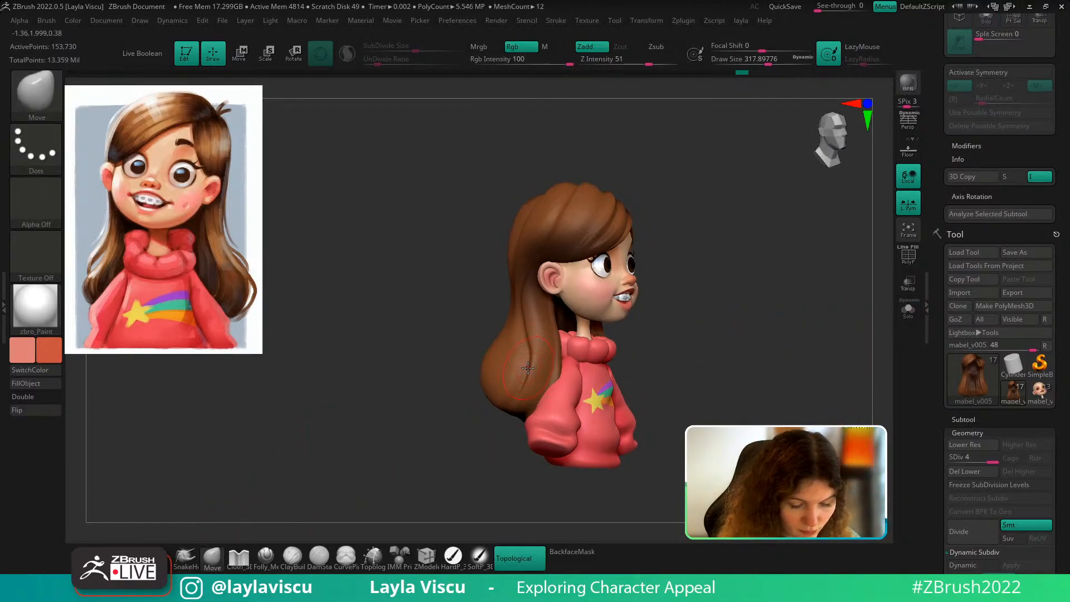
pyautogui.hotkey('shift', 'd')
pyautogui.hotkey('shift', 'd')
pyautogui.hotkey('shift', 'd')
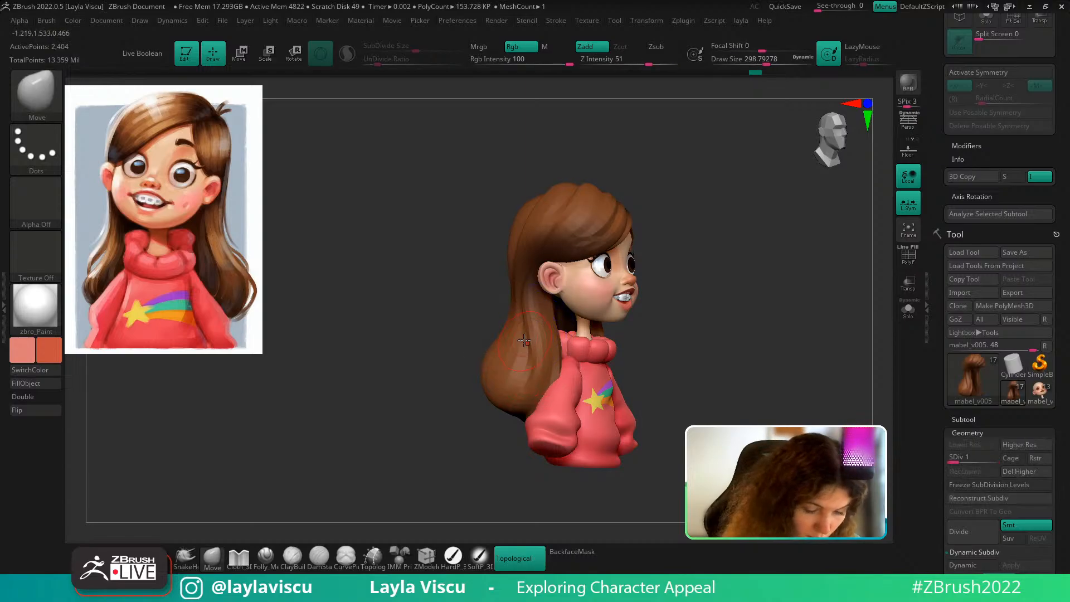
pyautogui.press('d')
pyautogui.press('d')
pyautogui.press('d')
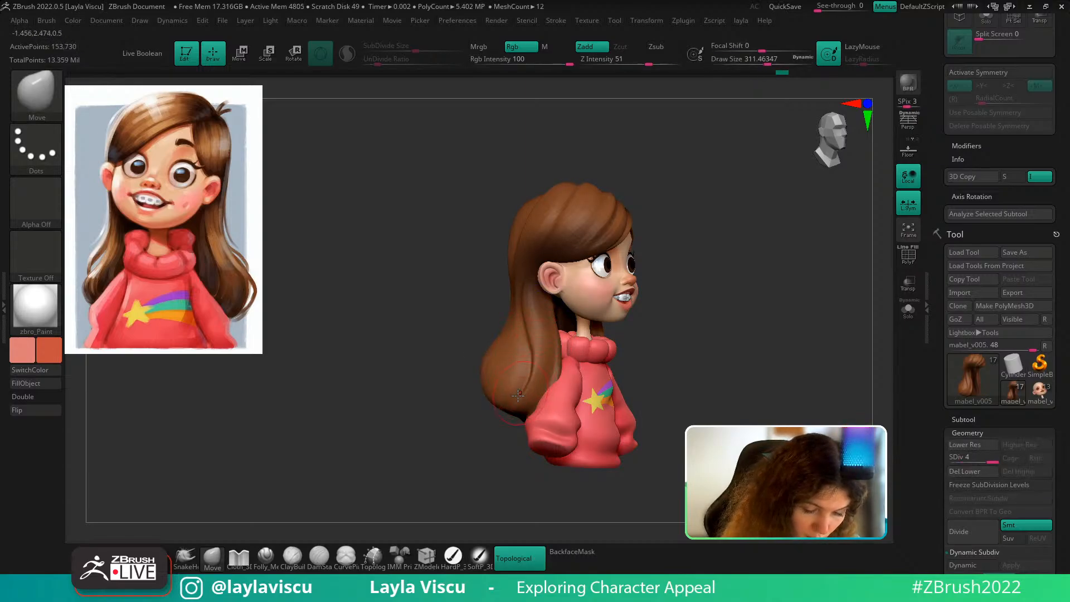
pyautogui.press('shift')
pyautogui.keyDown('shift'); pyautogui.moveTo(517, 406); pyautogui.dragTo(520, 402); pyautogui.keyUp('shift')
pyautogui.keyDown('shift'); pyautogui.moveTo(653, 309); pyautogui.dragTo(673, 313); pyautogui.keyUp('shift')
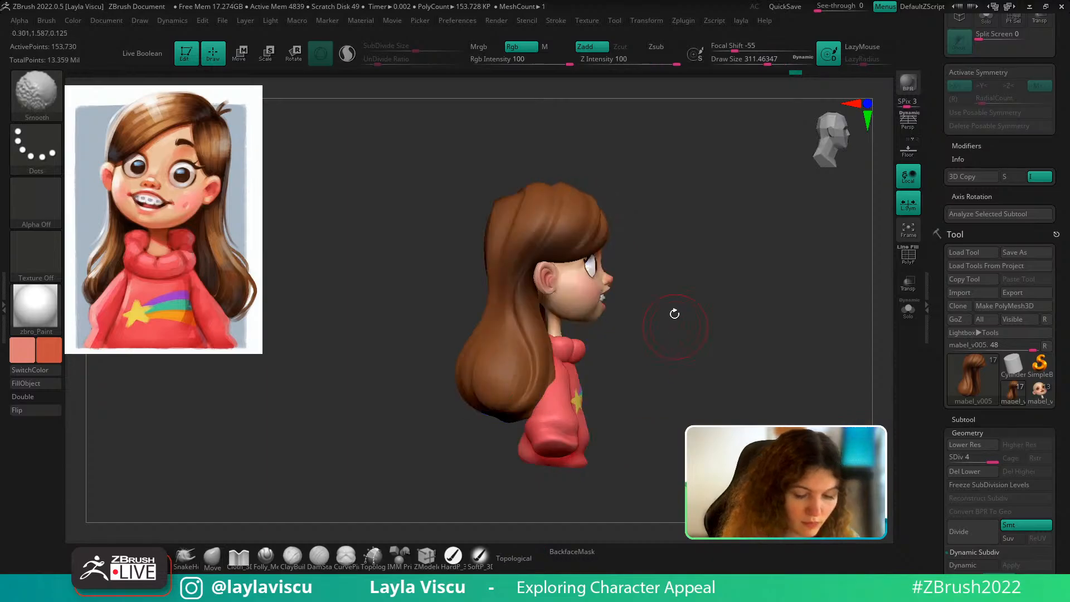
# Enlarge the Move brush's draw size to about 567 and push the hair behind the ear backward in profile
pyautogui.press('s')
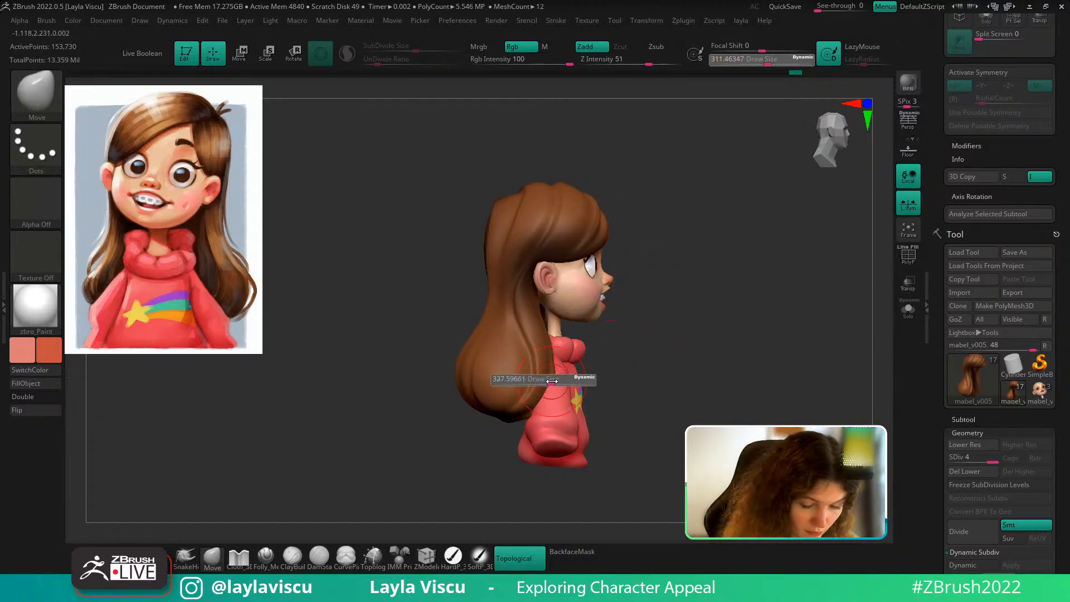
pyautogui.moveTo(563, 384); pyautogui.dragTo(574, 383)
pyautogui.moveTo(741, 332)
pyautogui.mouseDown()
pyautogui.moveTo(695, 336)
pyautogui.moveTo(717, 338)
pyautogui.mouseUp()
pyautogui.press('s')
pyautogui.moveTo(566, 382); pyautogui.dragTo(595, 383)
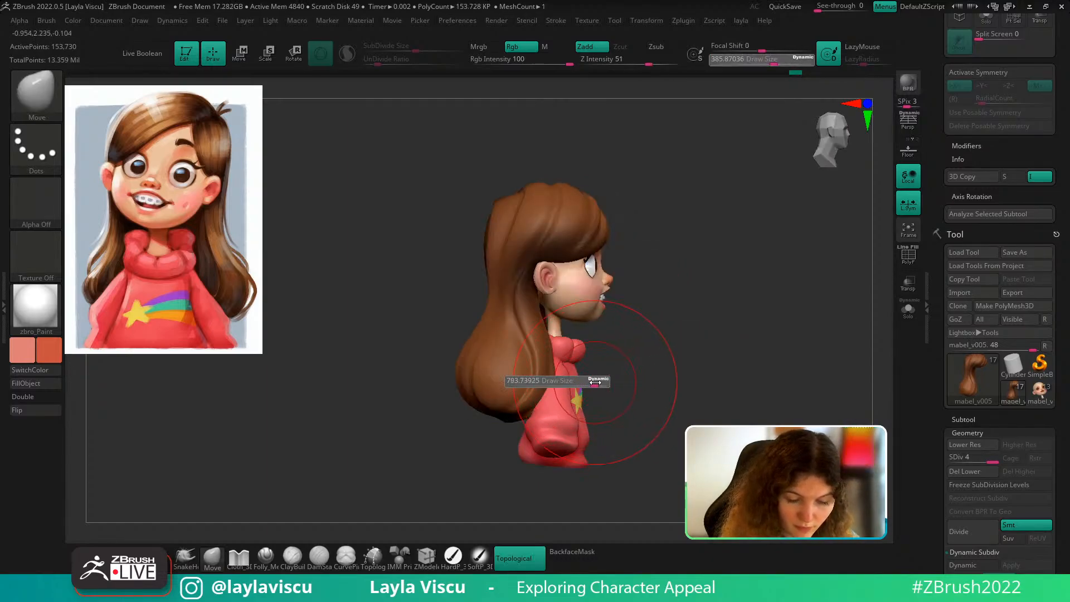
pyautogui.press('s')
pyautogui.moveTo(545, 304); pyautogui.dragTo(535, 303)
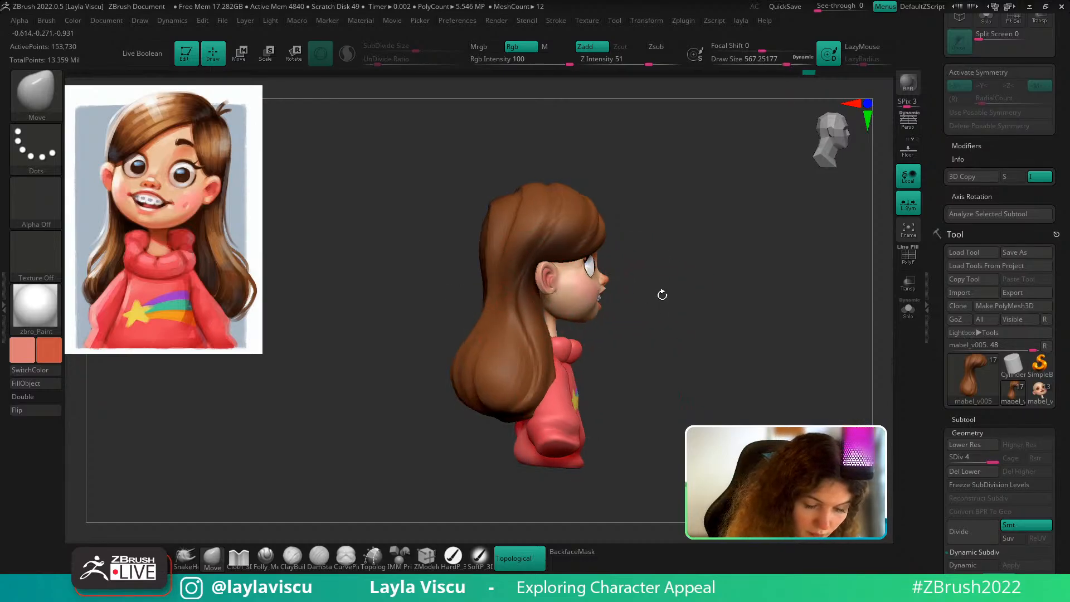
# Reshape the hair's lower ends with the Move brush at draw size about 629, checking the silhouette from the back and front
pyautogui.moveTo(658, 311)
pyautogui.mouseDown()
pyautogui.moveTo(707, 288)
pyautogui.moveTo(706, 264)
pyautogui.moveTo(449, 239)
pyautogui.mouseUp()
pyautogui.press('s')
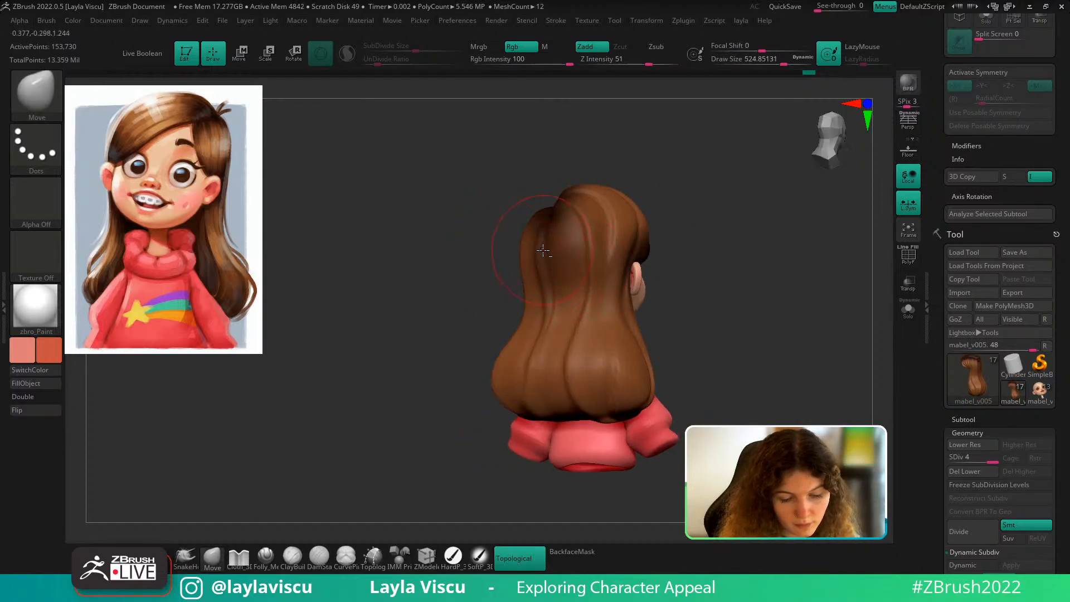
pyautogui.moveTo(707, 253); pyautogui.dragTo(744, 254)
pyautogui.keyDown('ctrl'); pyautogui.moveTo(745, 254); pyautogui.dragTo(725, 263, button='right'); pyautogui.keyUp('ctrl')
pyautogui.keyDown('shift'); pyautogui.moveTo(725, 263); pyautogui.dragTo(621, 336); pyautogui.keyUp('shift')
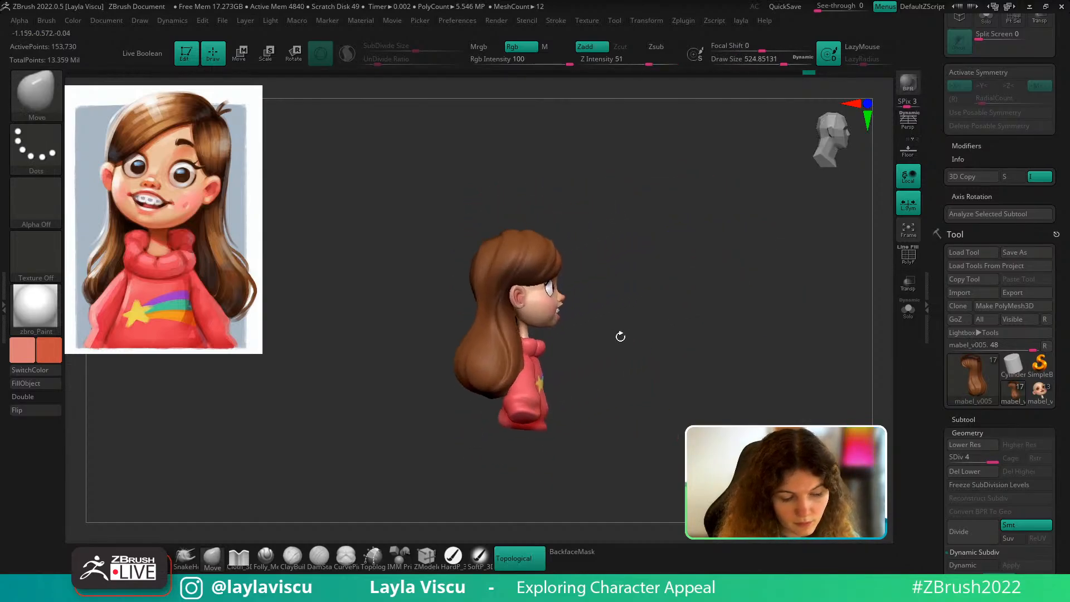
pyautogui.keyDown('ctrl'); pyautogui.moveTo(621, 337); pyautogui.dragTo(641, 356, button='right'); pyautogui.keyUp('ctrl')
pyautogui.moveTo(641, 356); pyautogui.dragTo(591, 370)
pyautogui.moveTo(481, 432); pyautogui.dragTo(479, 419)
pyautogui.moveTo(705, 381)
pyautogui.mouseDown()
pyautogui.moveTo(598, 385)
pyautogui.moveTo(591, 369)
pyautogui.mouseUp()
pyautogui.moveTo(454, 414); pyautogui.dragTo(446, 426)
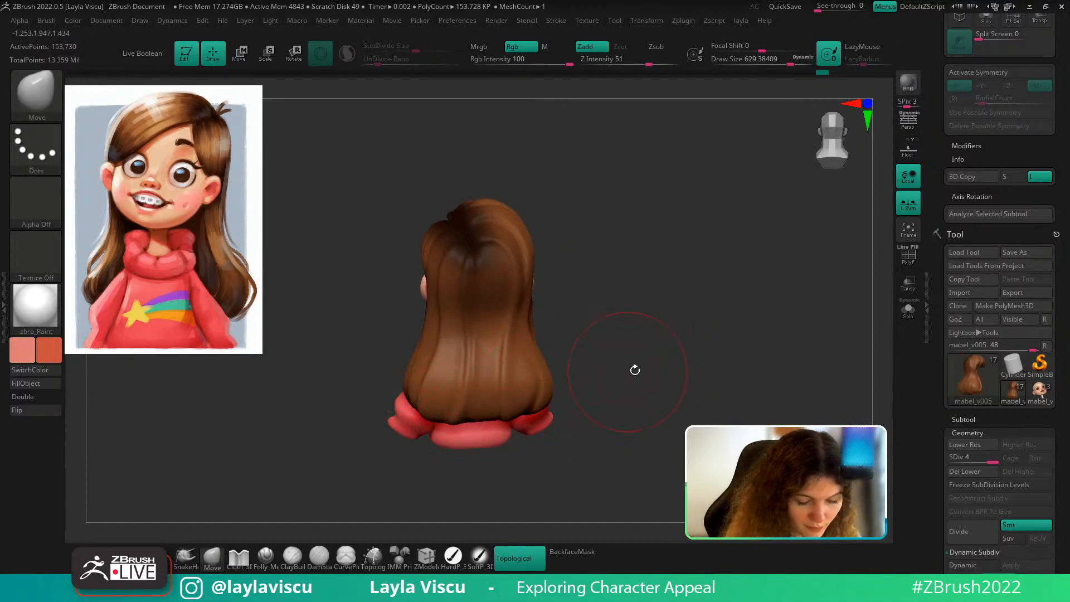
pyautogui.keyDown('ctrl'); pyautogui.moveTo(634, 370); pyautogui.dragTo(630, 396, button='right'); pyautogui.keyUp('ctrl')
pyautogui.keyDown('alt'); pyautogui.moveTo(631, 397); pyautogui.dragTo(626, 385); pyautogui.keyUp('alt')
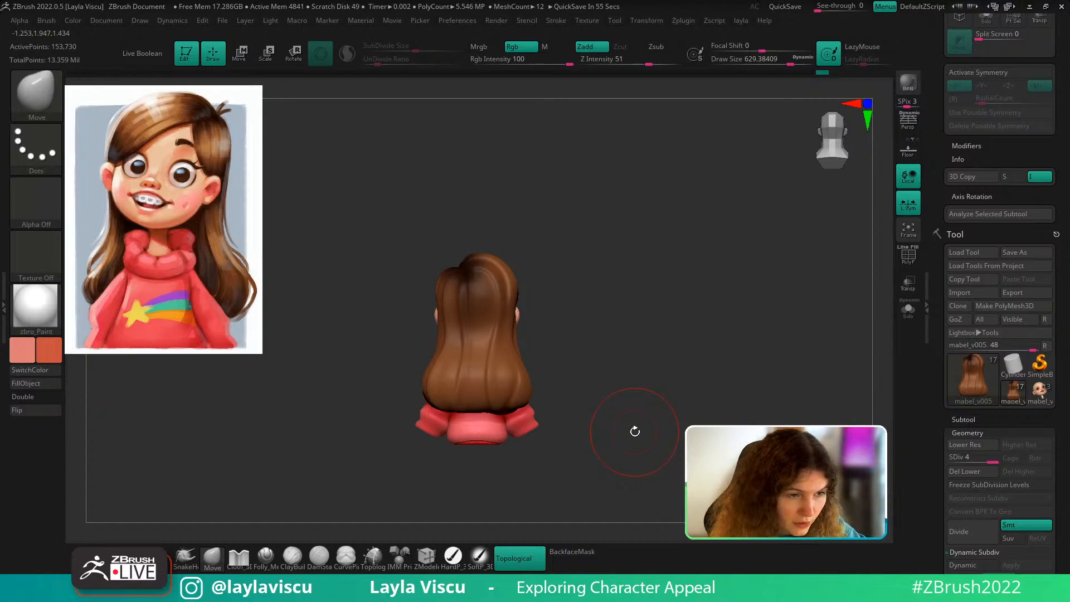
pyautogui.moveTo(665, 306); pyautogui.dragTo(612, 352)
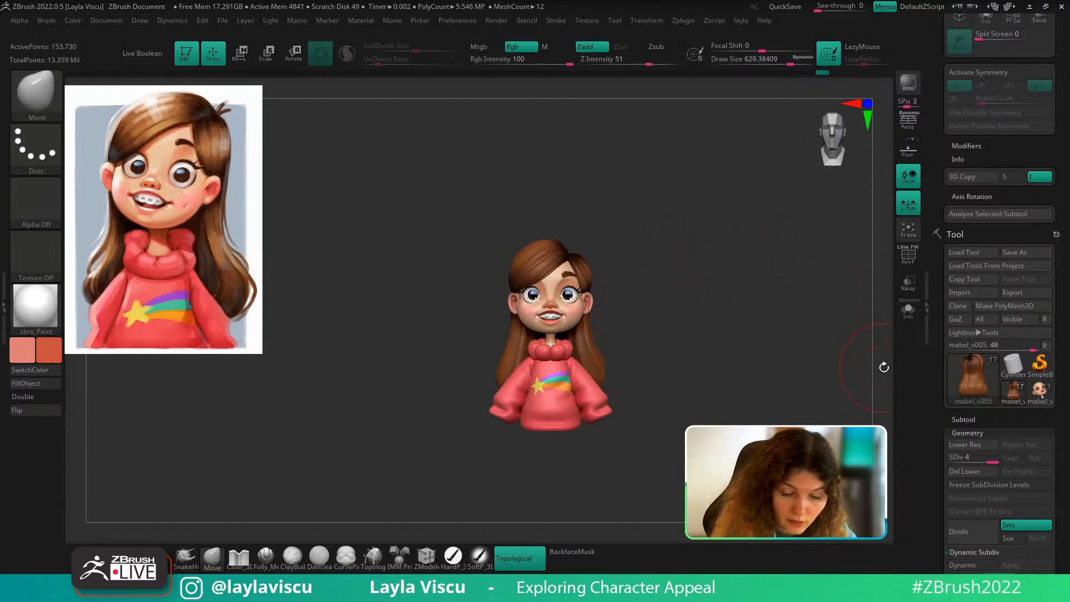
# Make the sweater's torso the active subtool and isolate it in a close front view
pyautogui.keyDown('alt'); pyautogui.click(565, 411); pyautogui.keyUp('alt')
pyautogui.keyDown('ctrl'); pyautogui.moveTo(565, 412); pyautogui.dragTo(607, 453, button='right'); pyautogui.keyUp('ctrl')
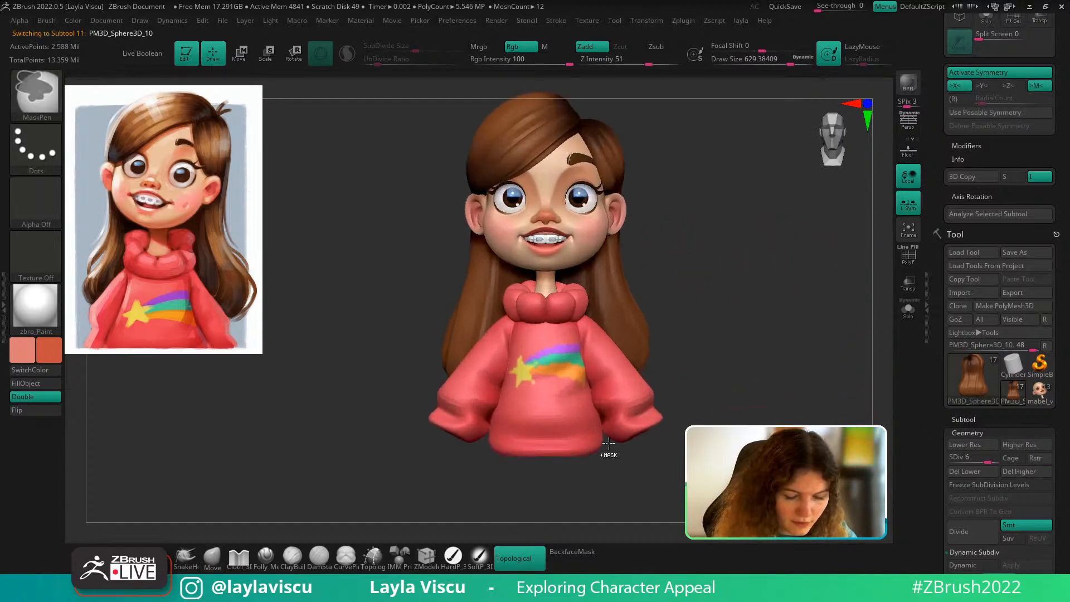
pyautogui.click(909, 317)
pyautogui.keyDown('ctrl'); pyautogui.moveTo(565, 365); pyautogui.dragTo(576, 411, button='right'); pyautogui.keyUp('ctrl')
# Set the Move brush's draw size to about 202 and turn off X symmetry for the sweater torso
pyautogui.press('s')
pyautogui.moveTo(567, 392); pyautogui.dragTo(535, 392)
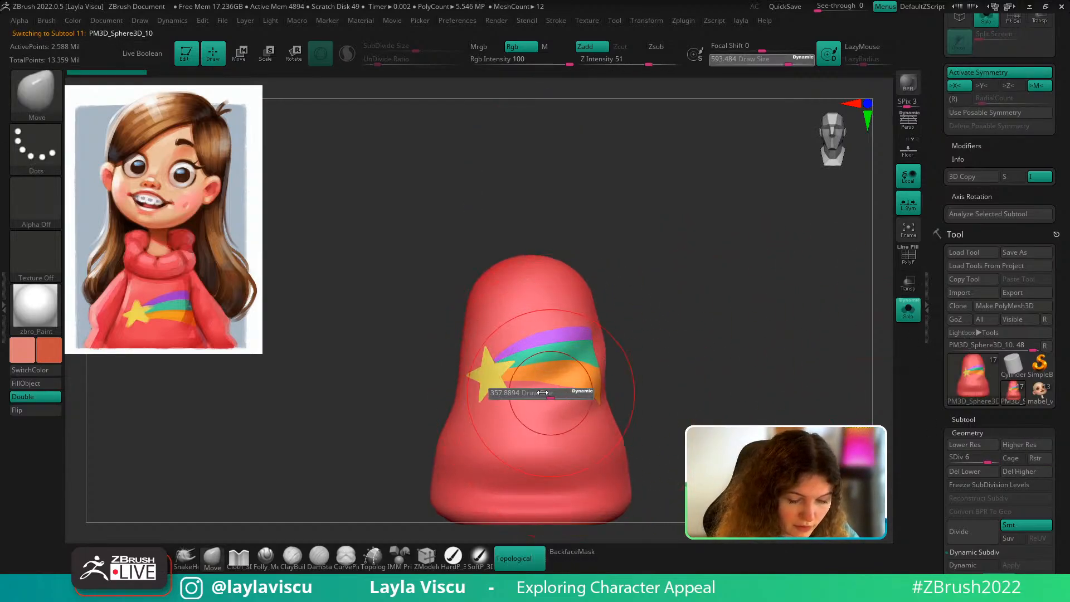
pyautogui.keyDown('ctrl'); pyautogui.moveTo(616, 393); pyautogui.dragTo(618, 414, button='right'); pyautogui.keyUp('ctrl')
pyautogui.press('b')
pyautogui.press('m')
pyautogui.press('v')
pyautogui.press('x')
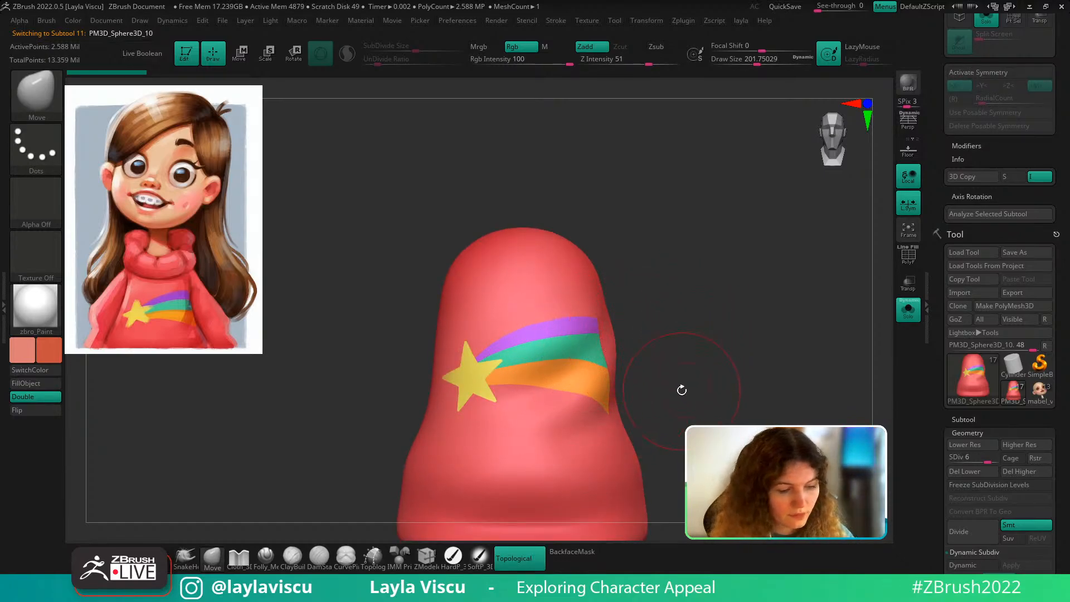
pyautogui.moveTo(681, 390); pyautogui.dragTo(695, 327)
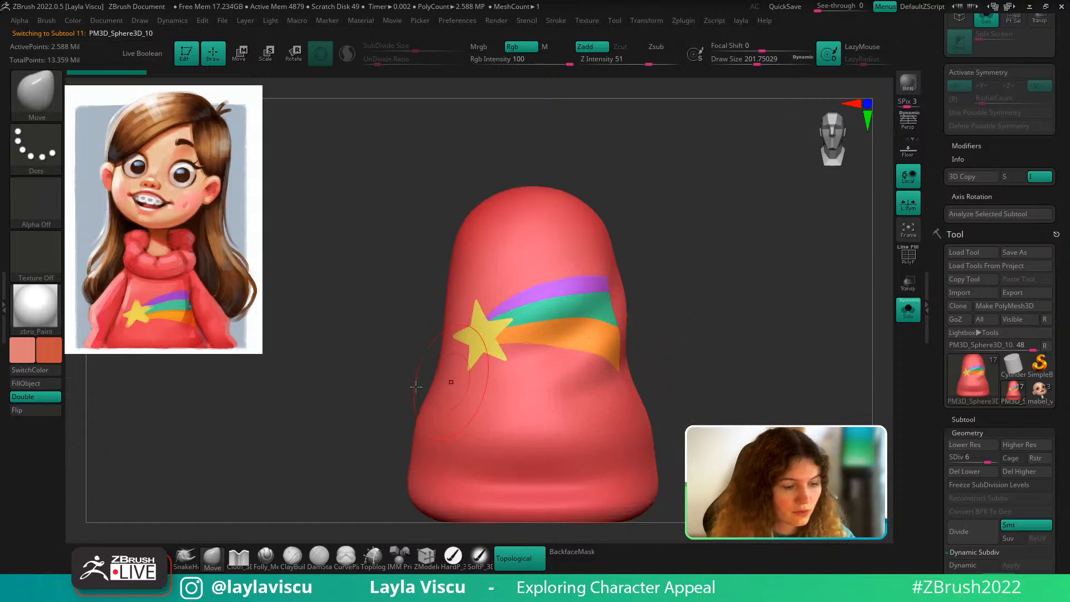
# Set the masking brush to the DragRect stroke with starburst Alpha 34 and try a mask below the rainbow
pyautogui.keyDown('ctrl'); pyautogui.click(35, 146); pyautogui.keyUp('ctrl')
pyautogui.keyDown('ctrl'); pyautogui.click(148, 159); pyautogui.keyUp('ctrl')
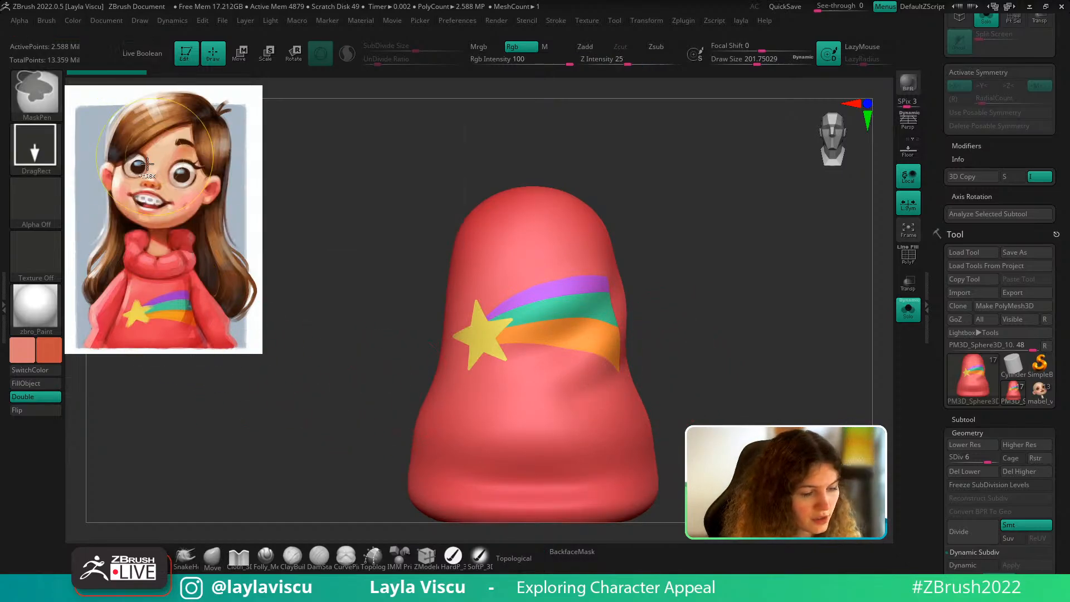
pyautogui.click(36, 201)
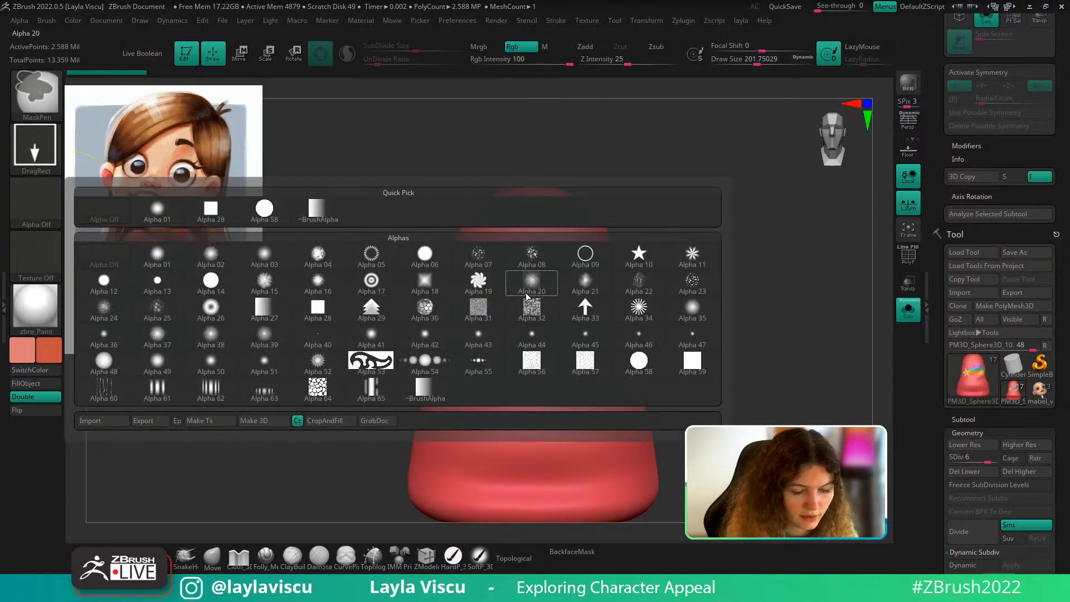
pyautogui.click(639, 308)
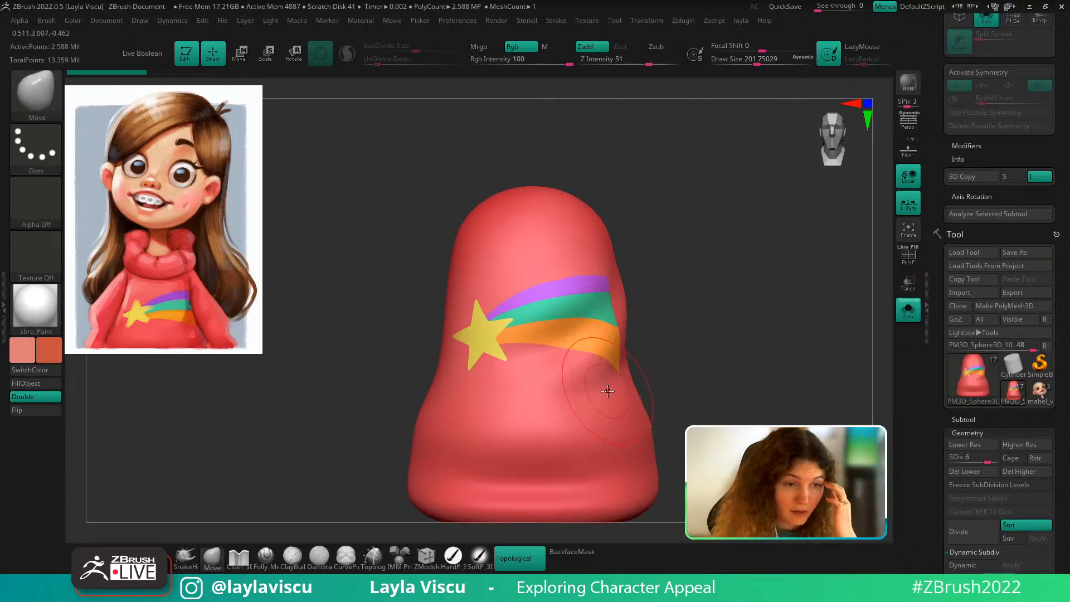
pyautogui.keyDown('ctrl'); pyautogui.moveTo(551, 400); pyautogui.dragTo(559, 446); pyautogui.keyUp('ctrl')
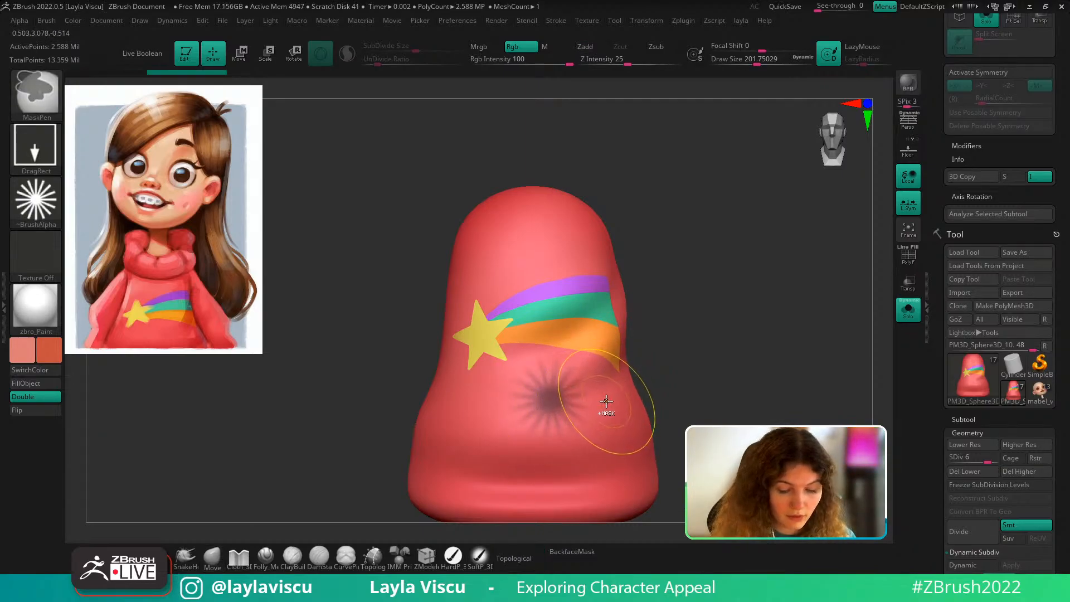
# Undo the mask, subdivide the sweater torso to level 7, and test the starburst mask below the rainbow again before clearing it
pyautogui.hotkey('ctrl', 'z')
pyautogui.press('d')
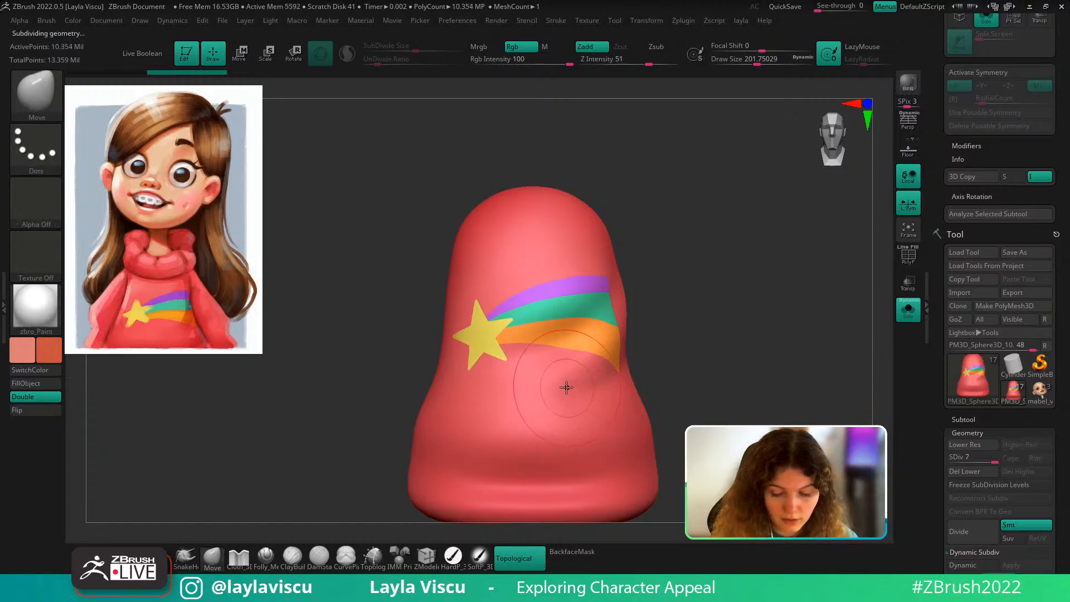
pyautogui.keyDown('ctrl'); pyautogui.moveTo(554, 399); pyautogui.dragTo(562, 457); pyautogui.keyUp('ctrl')
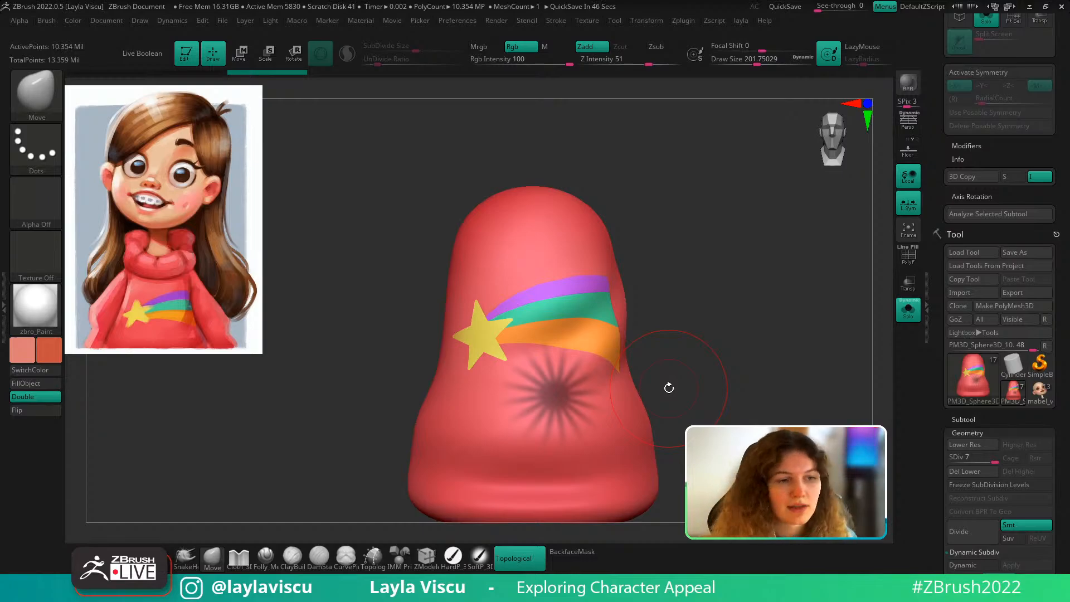
pyautogui.keyDown('ctrl'); pyautogui.moveTo(715, 375); pyautogui.dragTo(700, 384); pyautogui.keyUp('ctrl')
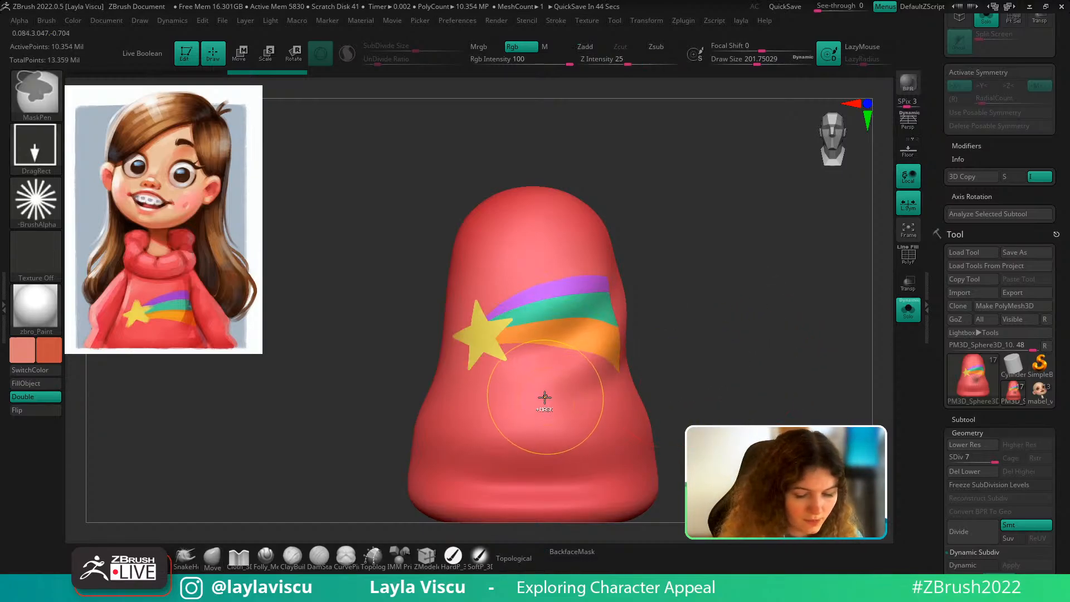
# Choose the ornamental Alpha 53 for the masking brush, try it below the rainbow and undo the mask
pyautogui.click(36, 201)
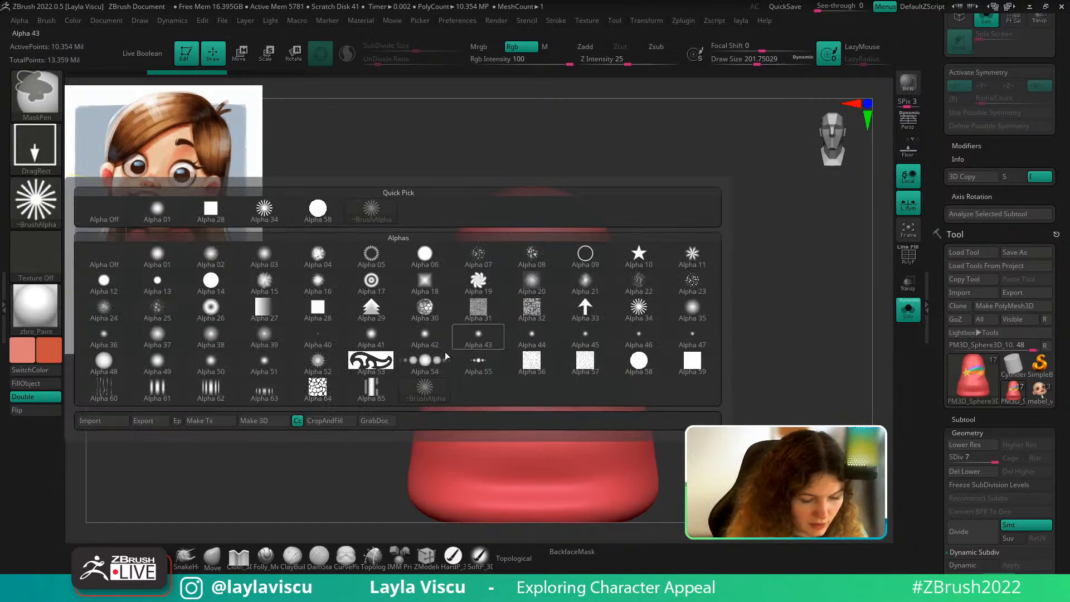
pyautogui.click(371, 360)
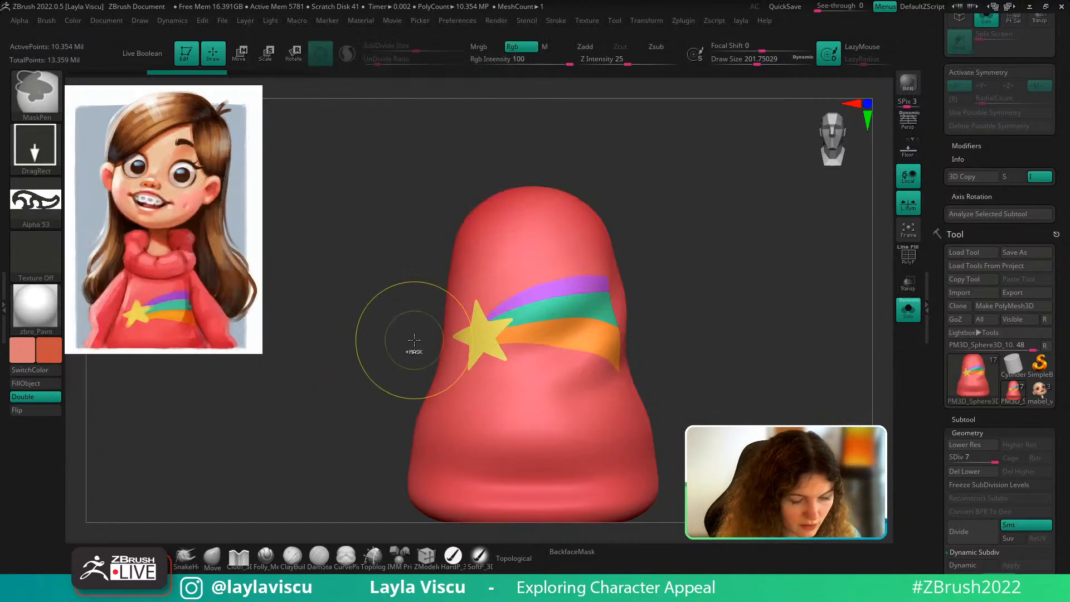
pyautogui.keyDown('ctrl'); pyautogui.moveTo(529, 397); pyautogui.dragTo(563, 387); pyautogui.keyUp('ctrl')
pyautogui.hotkey('ctrl', 'z')
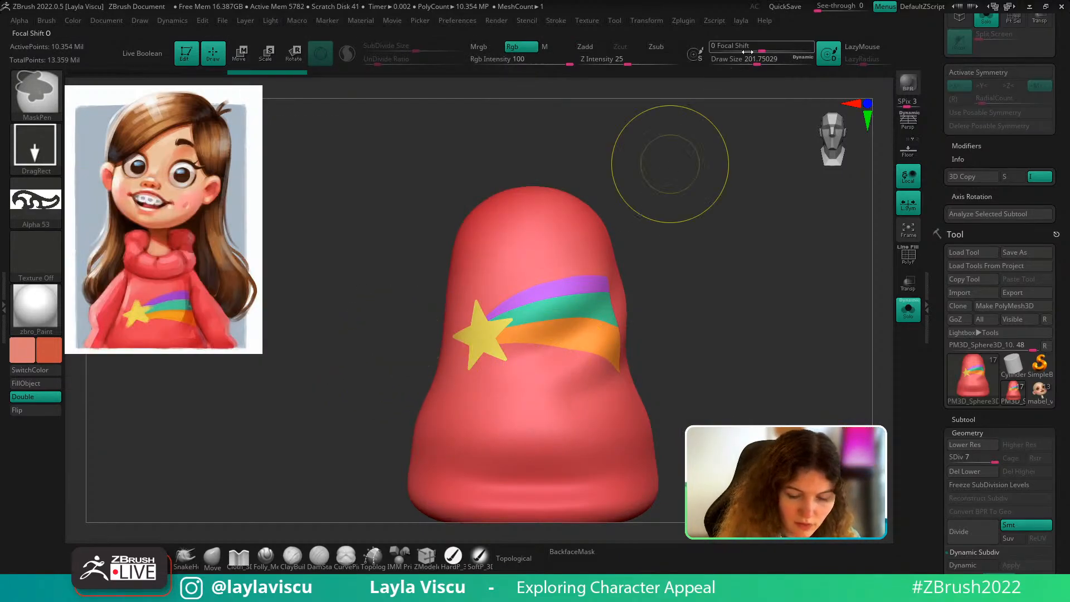
# Set the masking brush's focal shift to -100, test the ornamental mask on the sweater torso and undo it
pyautogui.moveTo(747, 51); pyautogui.dragTo(712, 52)
pyautogui.moveTo(530, 389)
pyautogui.keyDown('ctrl'); pyautogui.mouseDown()
pyautogui.moveTo(537, 499)
pyautogui.moveTo(528, 496)
pyautogui.mouseUp(); pyautogui.keyUp('ctrl')
pyautogui.hotkey('ctrl', 'z')
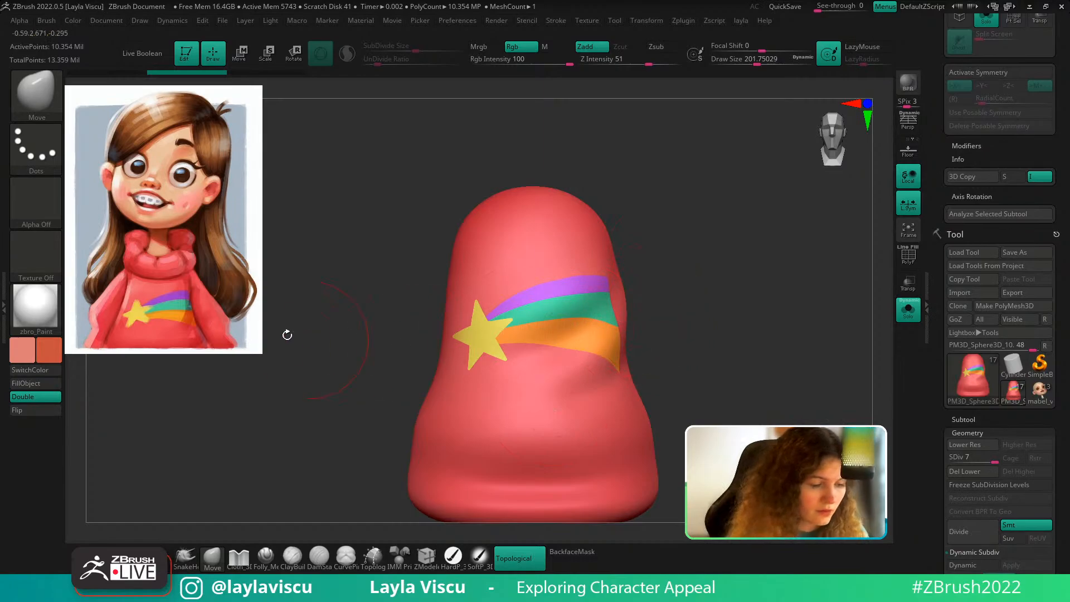
# Switch the masking brush to the DragDot stroke, try the ornamental mask below the sweater's rainbow and undo it
pyautogui.press('ctrl')
pyautogui.keyDown('ctrl'); pyautogui.click(46, 162); pyautogui.keyUp('ctrl')
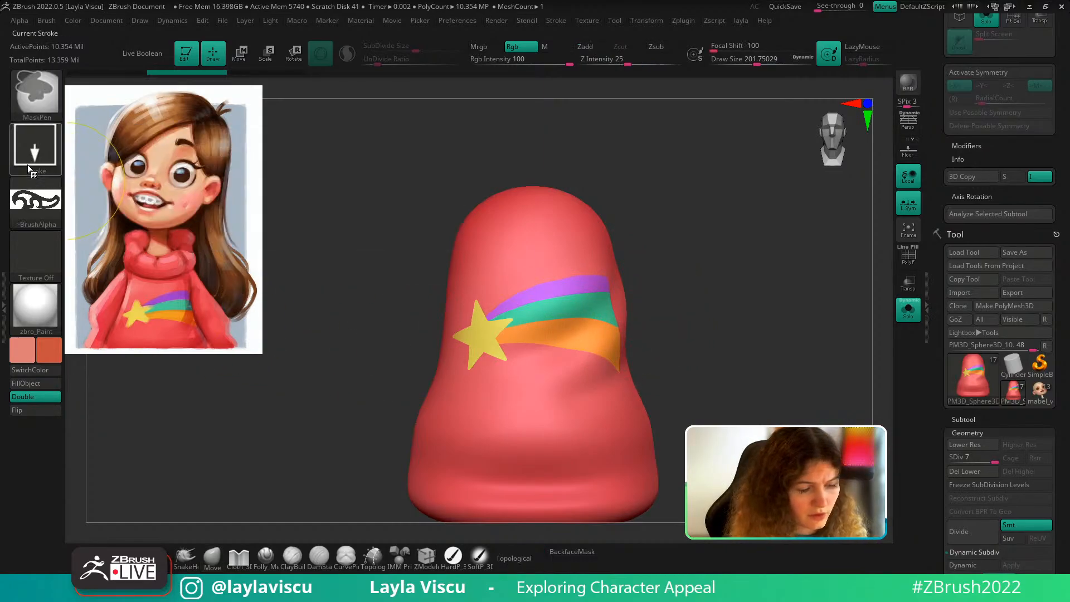
pyautogui.keyDown('ctrl'); pyautogui.click(28, 161); pyautogui.keyUp('ctrl')
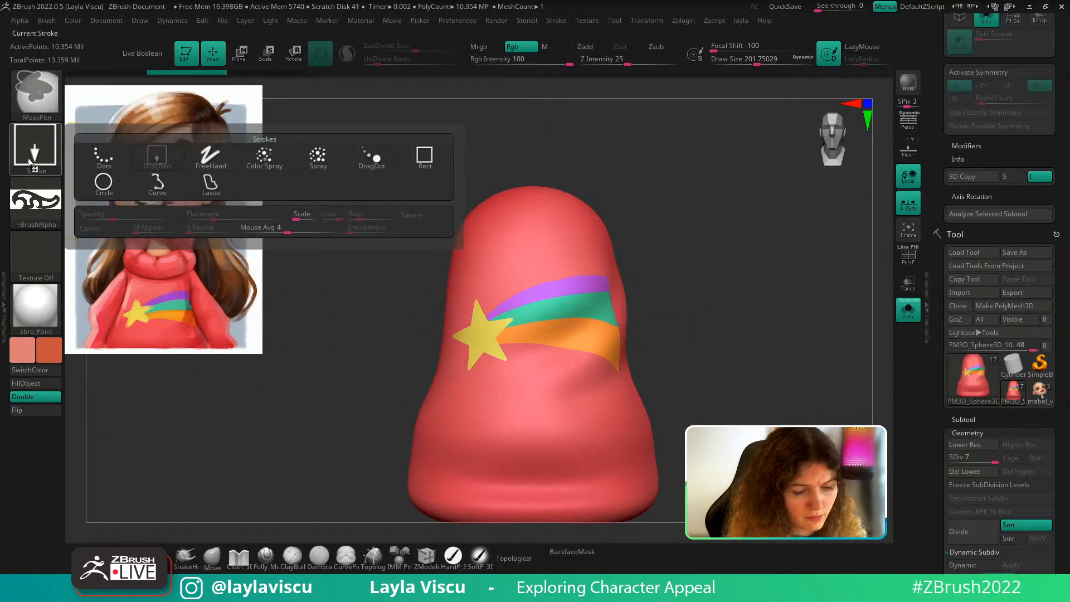
pyautogui.keyDown('ctrl'); pyautogui.click(371, 157); pyautogui.keyUp('ctrl')
pyautogui.moveTo(557, 390)
pyautogui.keyDown('ctrl'); pyautogui.mouseDown()
pyautogui.moveTo(542, 424)
pyautogui.moveTo(498, 393)
pyautogui.moveTo(518, 423)
pyautogui.moveTo(532, 408)
pyautogui.moveTo(528, 427)
pyautogui.moveTo(546, 416)
pyautogui.moveTo(533, 413)
pyautogui.moveTo(548, 419)
pyautogui.mouseUp(); pyautogui.keyUp('ctrl')
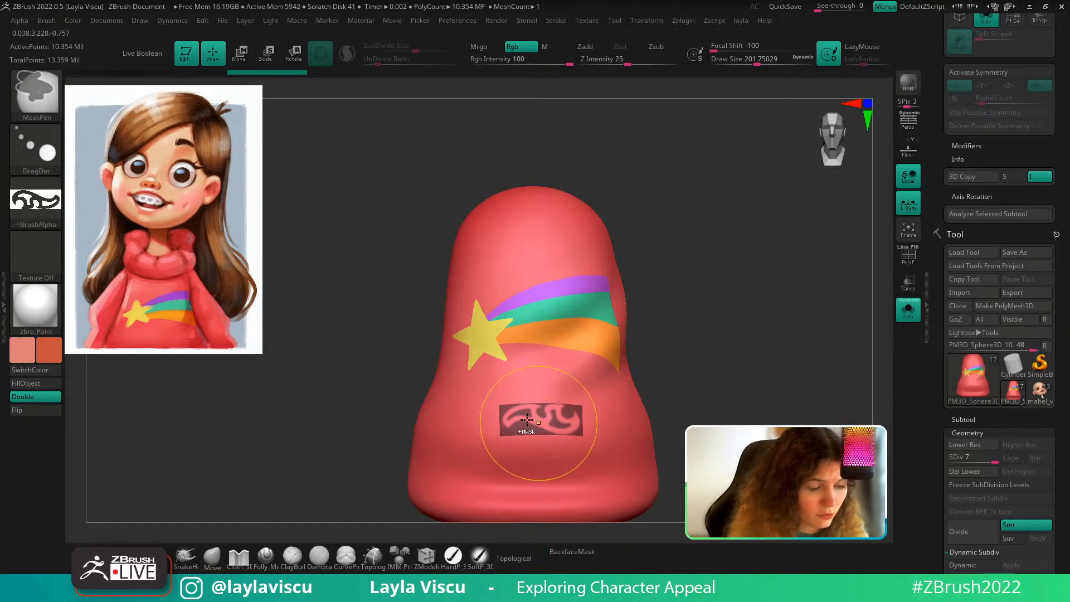
pyautogui.hotkey('ctrl', 'z')
# Restore the masking brush's DragRect stroke, try a larger ornamental mask below the rainbow and undo it
pyautogui.keyDown('ctrl'); pyautogui.click(42, 153); pyautogui.keyUp('ctrl')
pyautogui.click(157, 156)
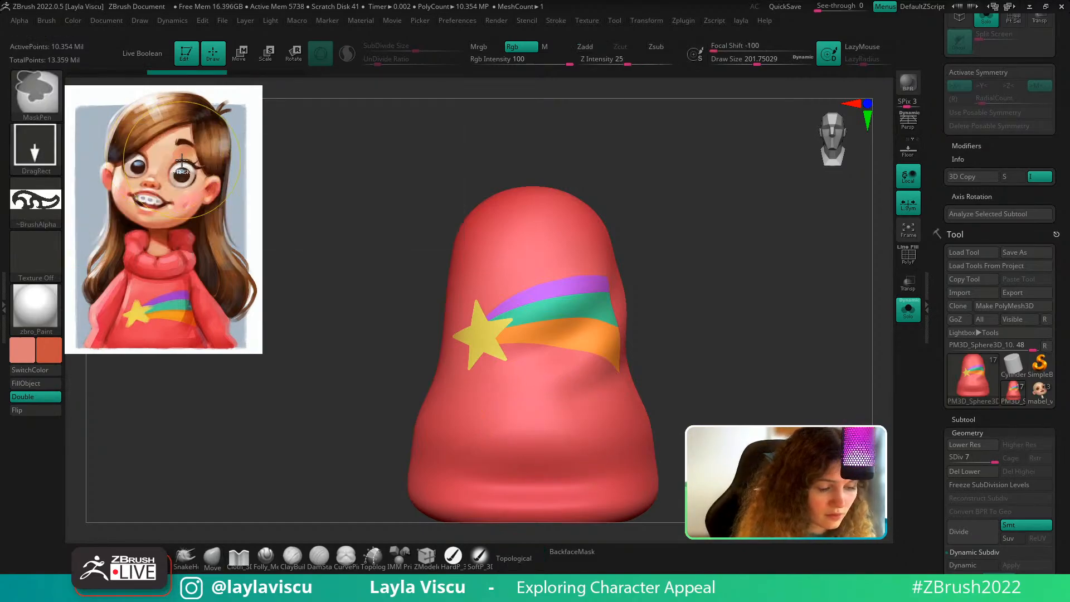
pyautogui.keyDown('ctrl'); pyautogui.moveTo(538, 393); pyautogui.dragTo(536, 495); pyautogui.keyUp('ctrl')
pyautogui.hotkey('ctrl', 'z')
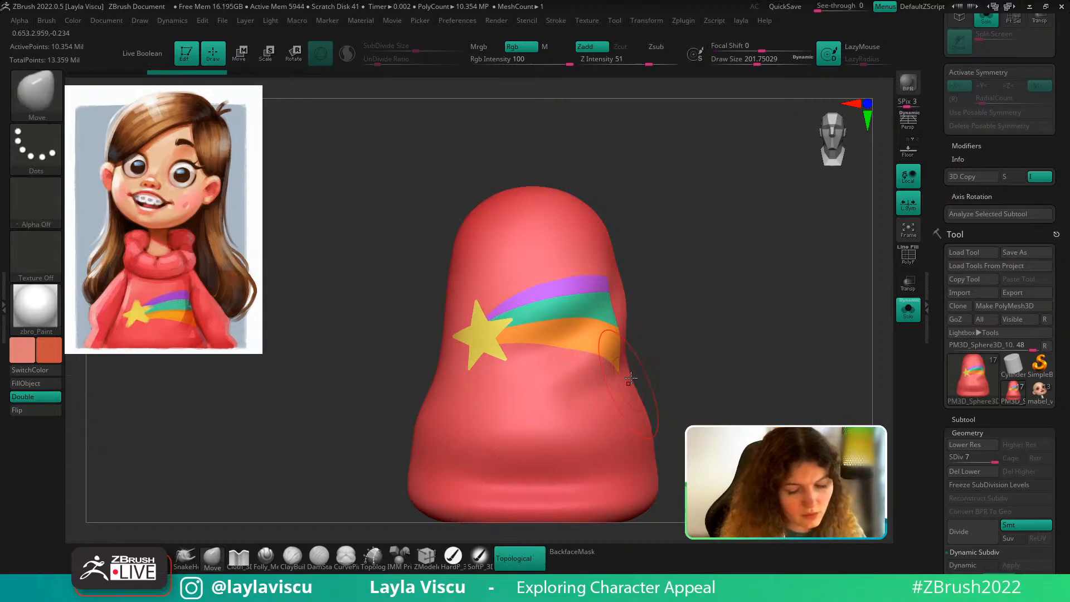
# Reduce the Move brush's draw size to about 172 and append a Circle3D primitive as a new subtool
pyautogui.press('s')
pyautogui.moveTo(652, 355); pyautogui.dragTo(649, 354)
pyautogui.click(965, 419)
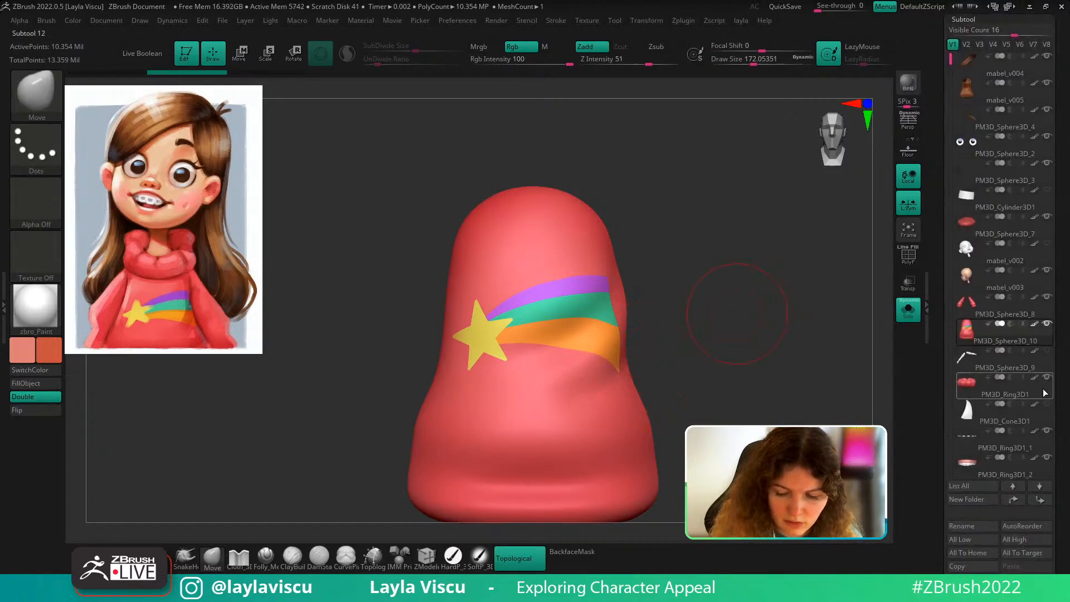
pyautogui.moveTo(977, 55)
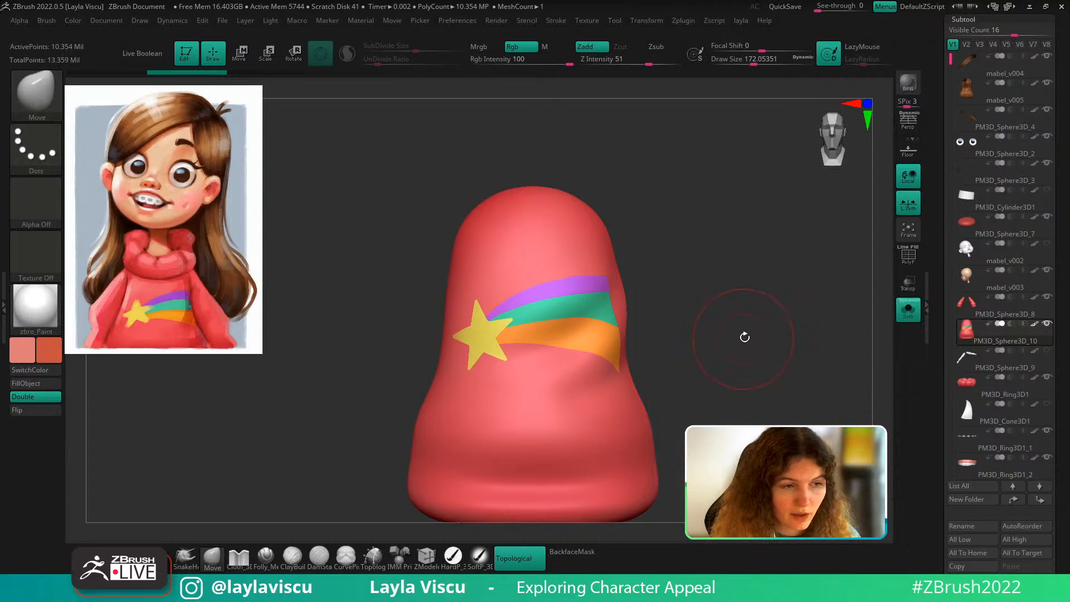
pyautogui.moveTo(1015, 34); pyautogui.dragTo(1028, 34)
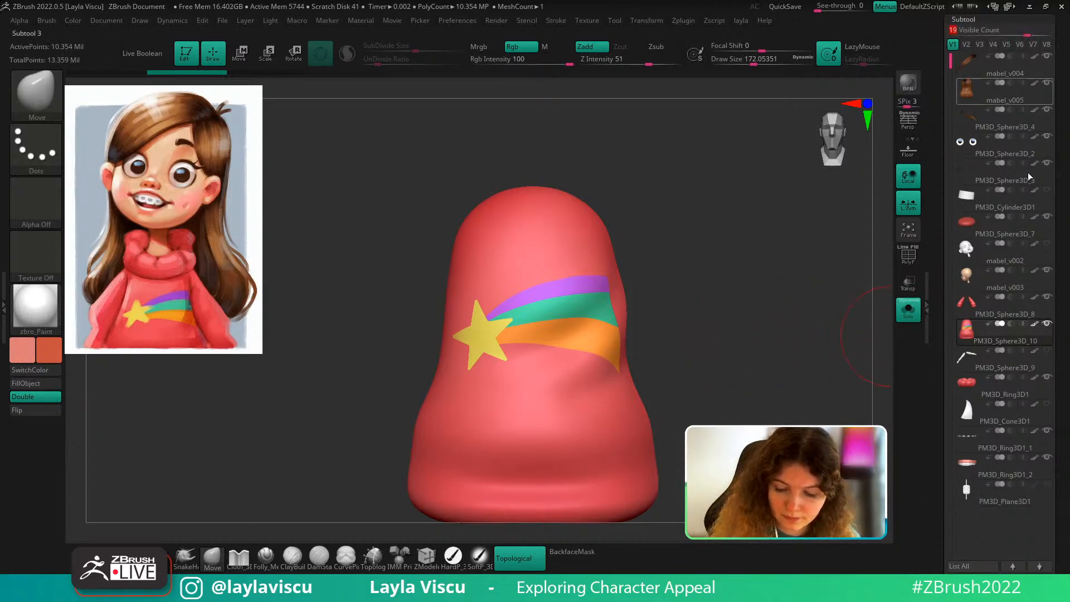
pyautogui.scroll(-5, 1064, 415)
pyautogui.click(1014, 379)
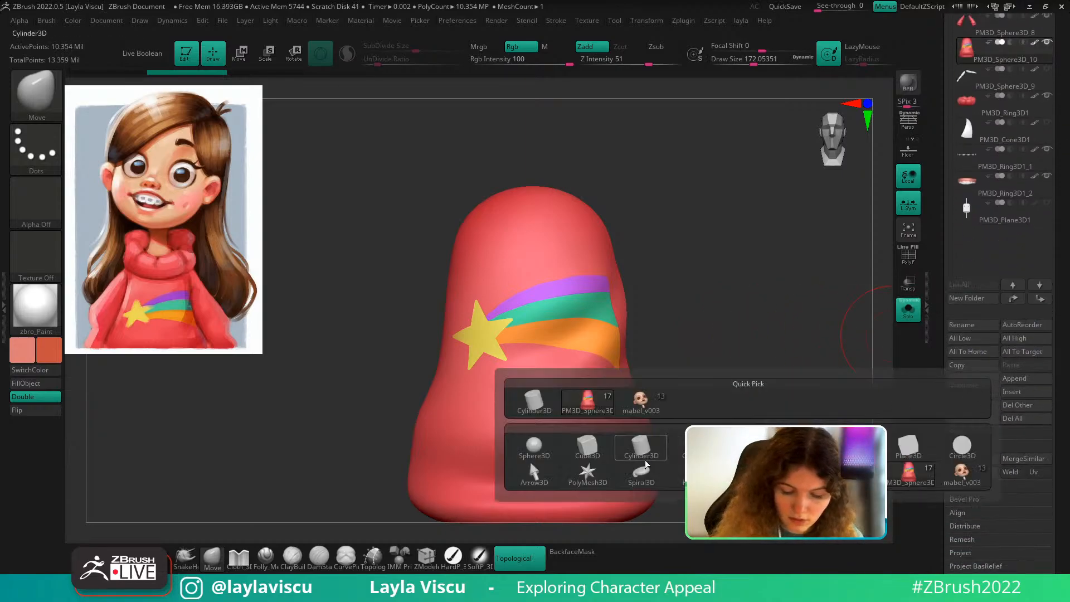
pyautogui.click(962, 446)
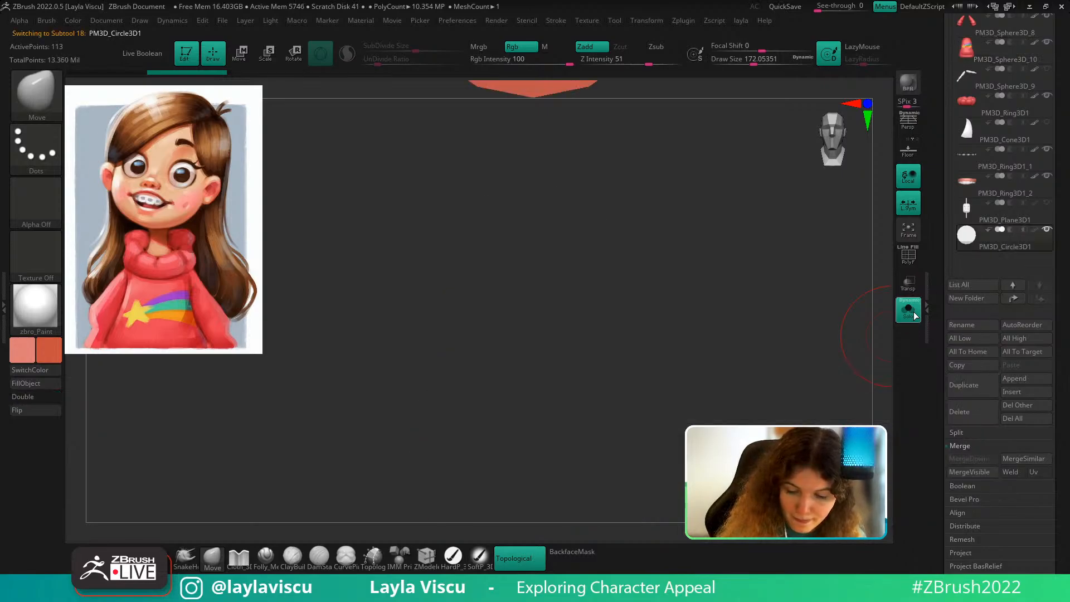
# Set the colour to white for the isolated circle, show its wireframe and subdivide it three times
pyautogui.press('f')
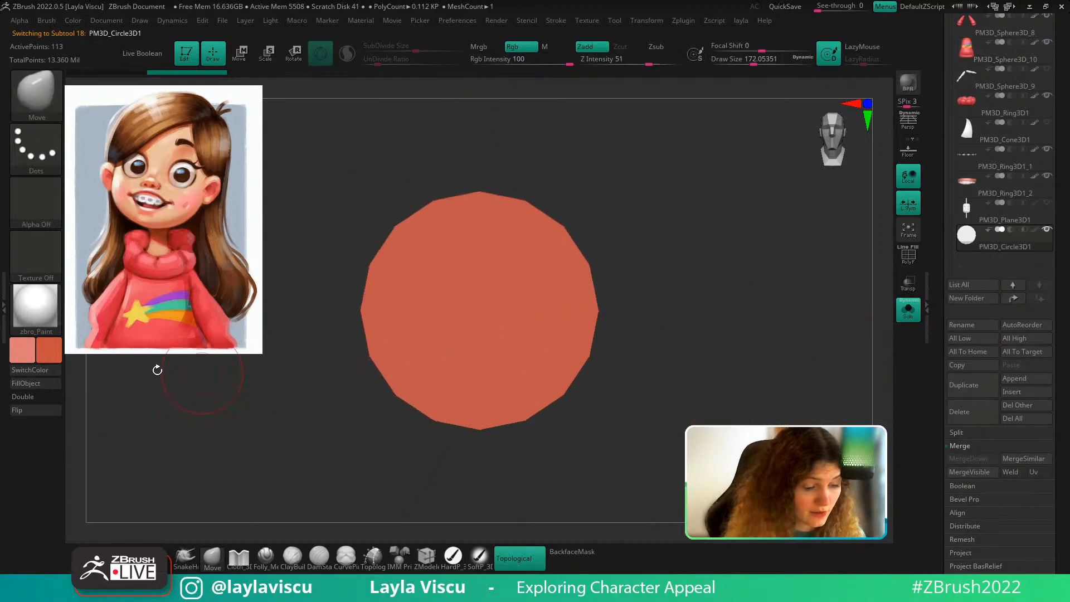
pyautogui.click(22, 351)
pyautogui.click(32, 266)
pyautogui.hotkey('shift', 'f')
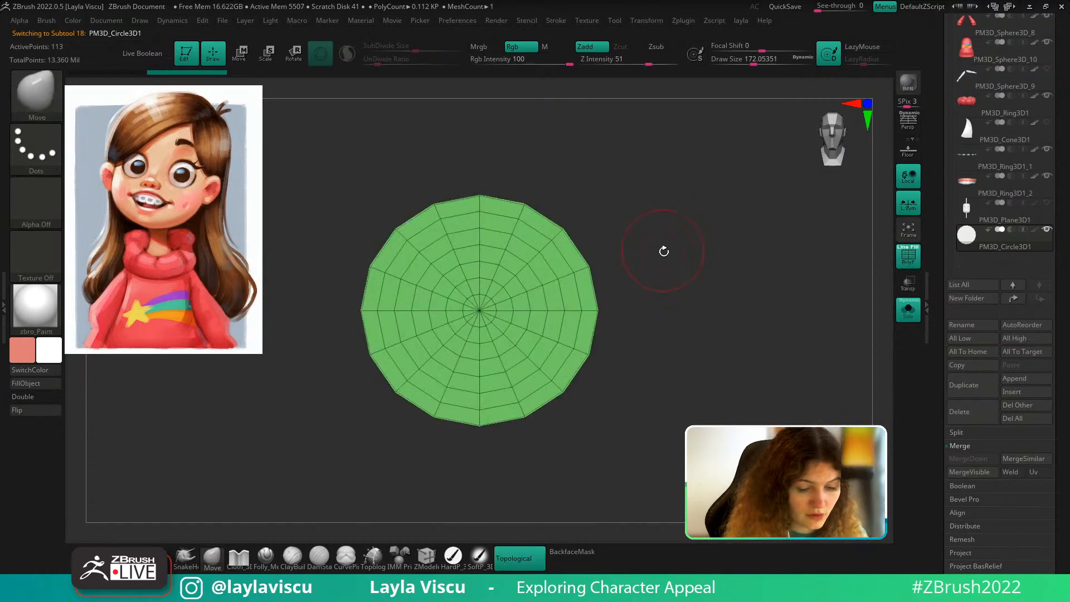
pyautogui.moveTo(664, 251); pyautogui.dragTo(662, 290)
pyautogui.hotkey('ctrl', 'd')
pyautogui.hotkey('ctrl', 'd')
pyautogui.hotkey('ctrl', 'd')
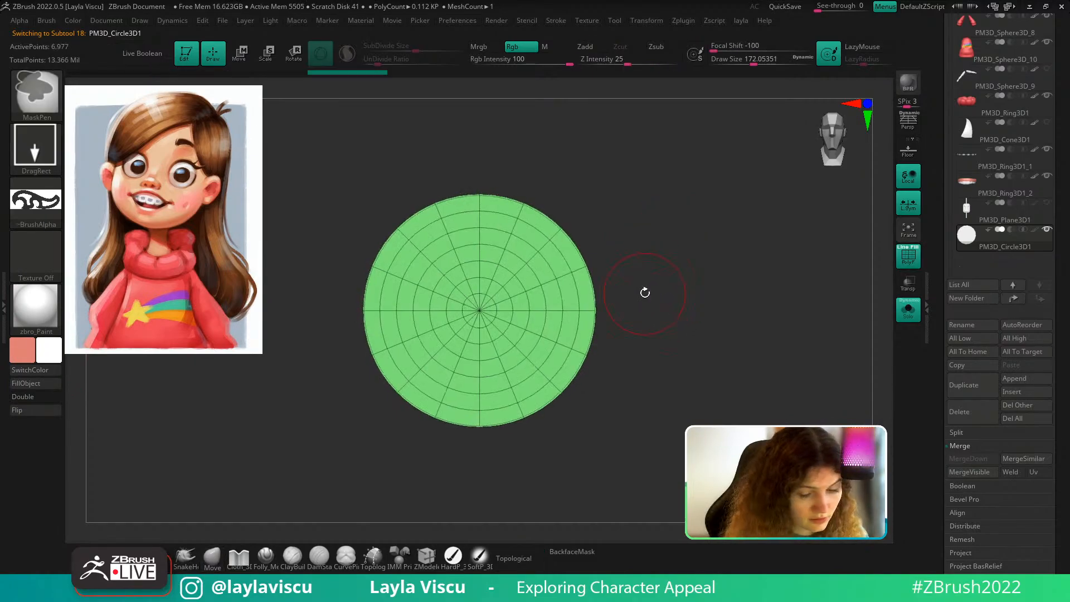
# Mask the ornamental alpha across the circle from its centre and compare the mask with the mesh wireframe
pyautogui.hotkey('shift', 'f')
pyautogui.hotkey('shift', 'f')
pyautogui.keyDown('ctrl'); pyautogui.moveTo(479, 311); pyautogui.dragTo(487, 342, button='right'); pyautogui.keyUp('ctrl')
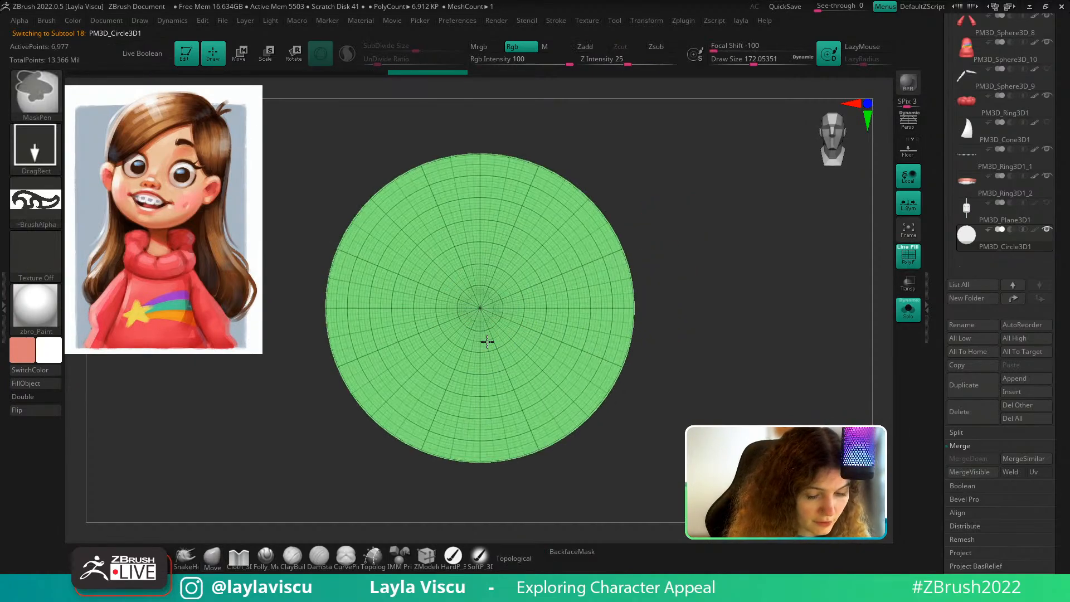
pyautogui.keyDown('ctrl'); pyautogui.moveTo(480, 307); pyautogui.dragTo(483, 499); pyautogui.keyUp('ctrl')
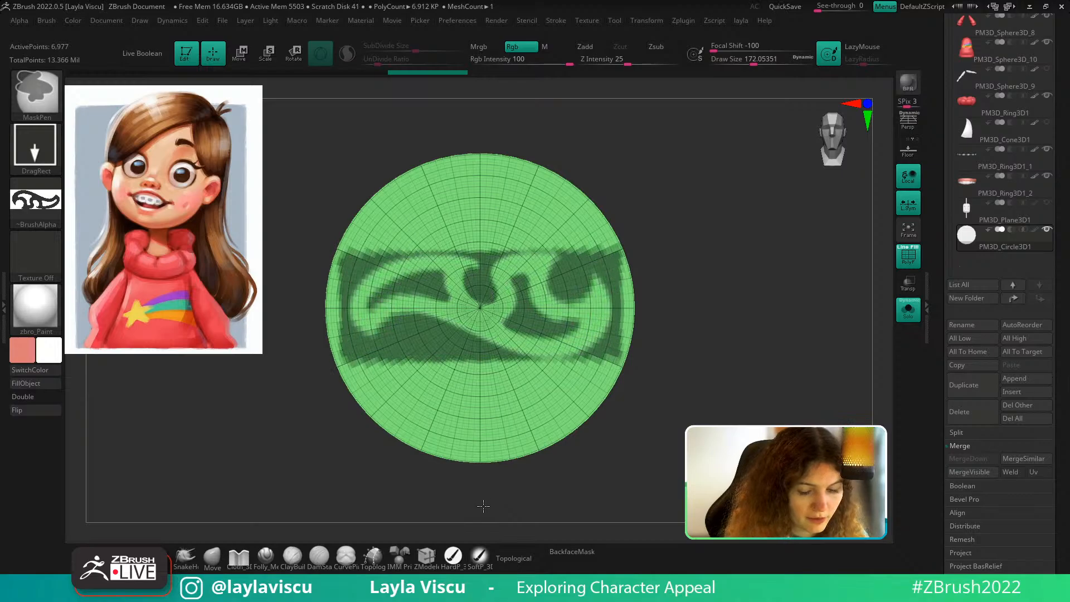
pyautogui.hotkey('shift', 'f')
pyautogui.hotkey('shift', 'f')
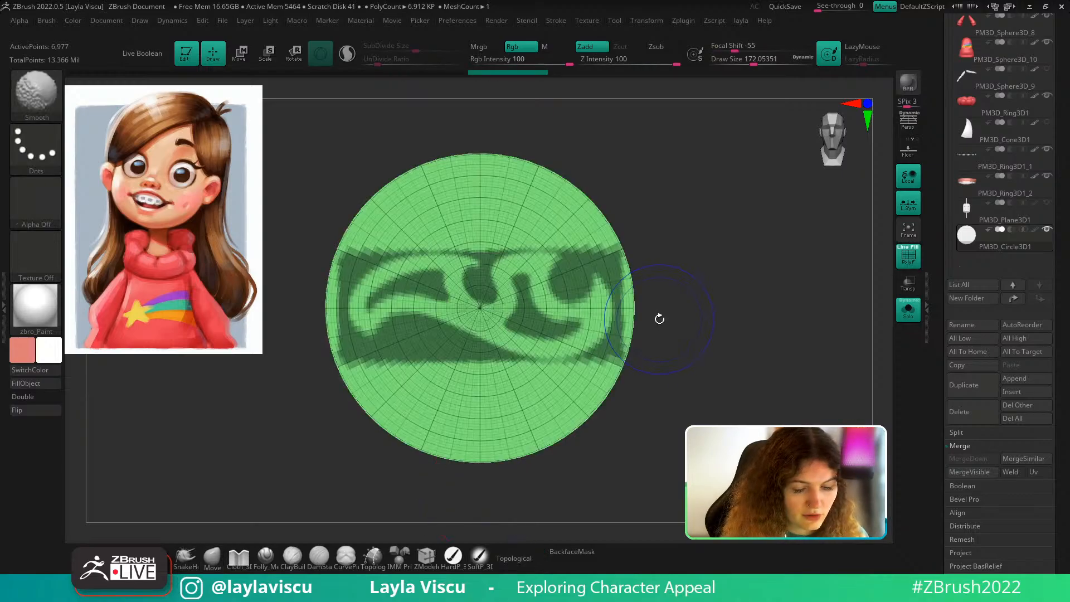
# Clear the circle's mask, subdivide it twice more and mask the ornamental alpha across it again
pyautogui.keyDown('ctrl'); pyautogui.moveTo(683, 318); pyautogui.dragTo(484, 316); pyautogui.keyUp('ctrl')
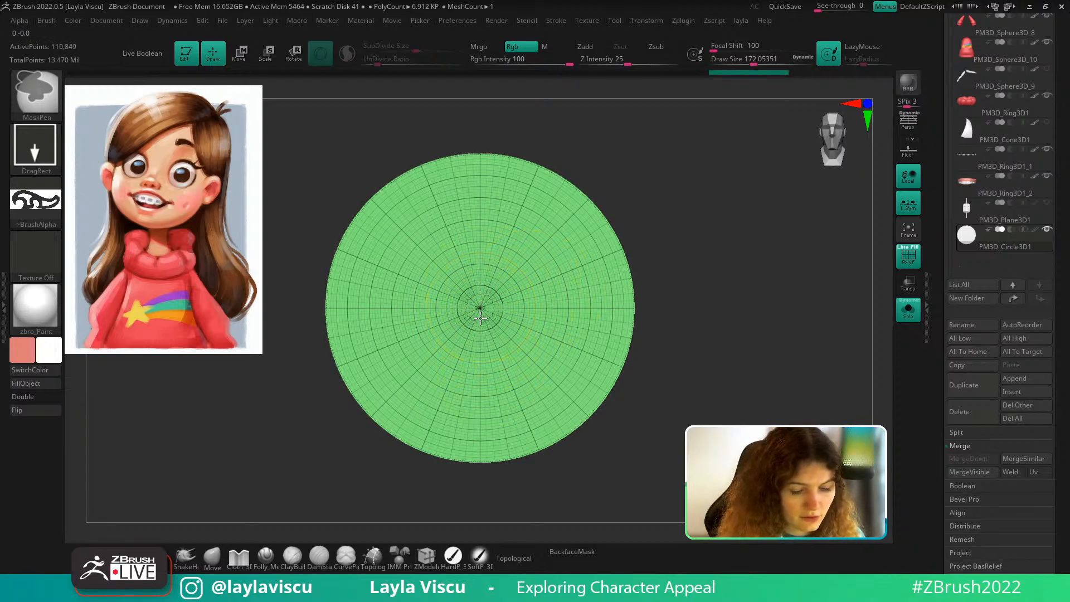
pyautogui.keyDown('ctrl'); pyautogui.moveTo(480, 362); pyautogui.dragTo(477, 506); pyautogui.keyUp('ctrl')
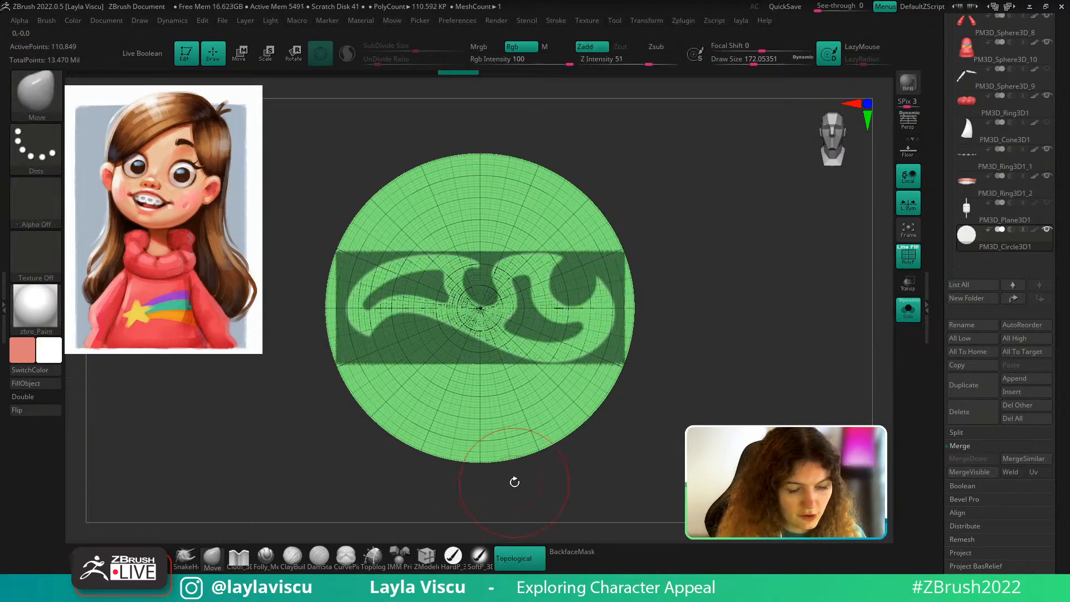
pyautogui.hotkey('shift', 'f')
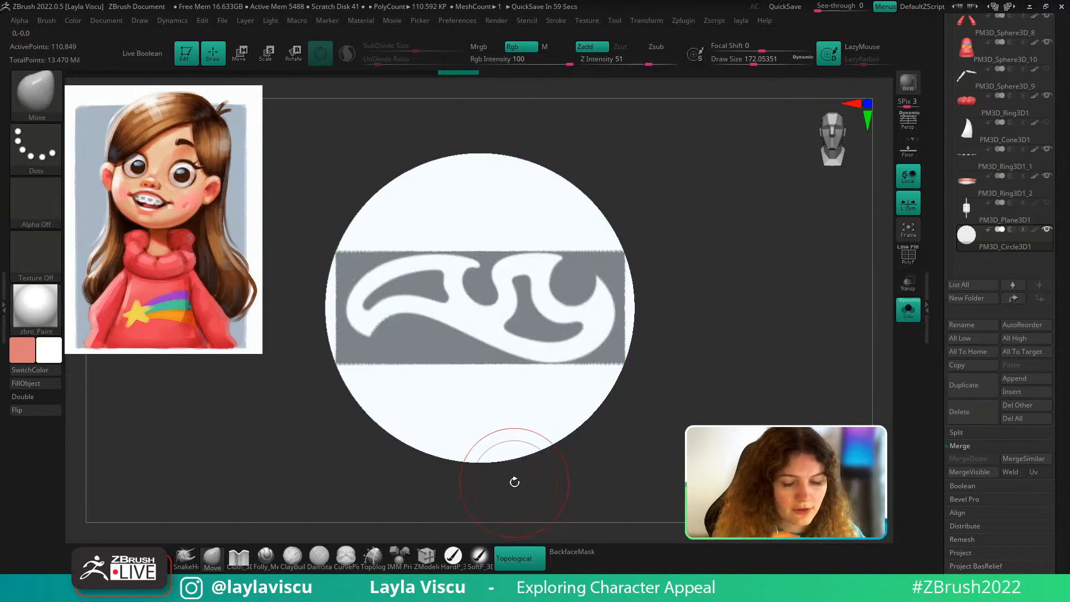
pyautogui.hotkey('shift', 'f')
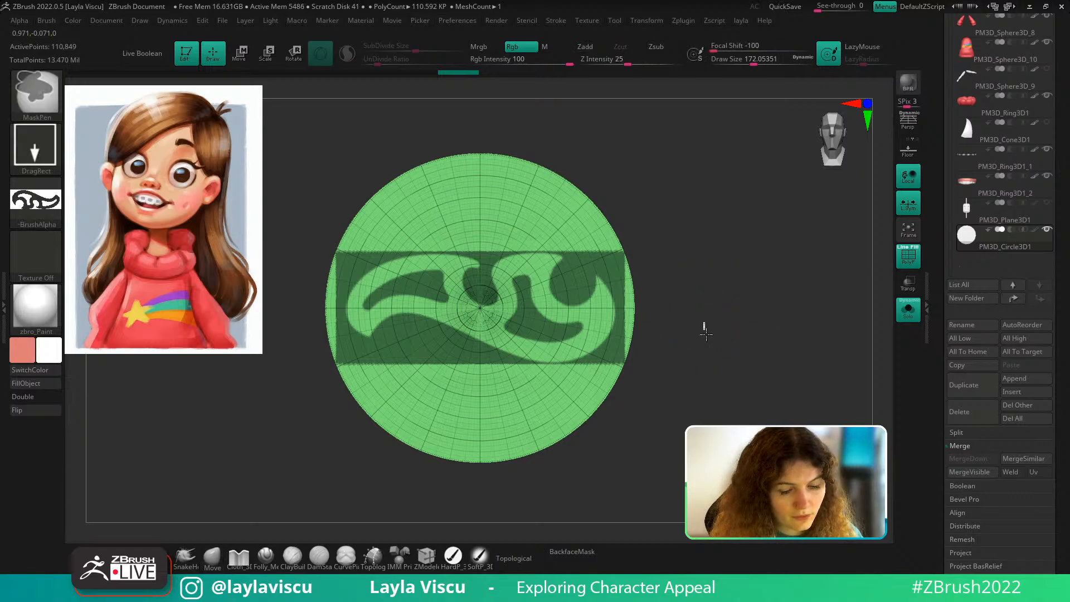
# Clear the ornamental mask and toggle the wireframe to examine the denser circle's mesh
pyautogui.keyDown('ctrl'); pyautogui.moveTo(704, 328); pyautogui.dragTo(704, 330); pyautogui.keyUp('ctrl')
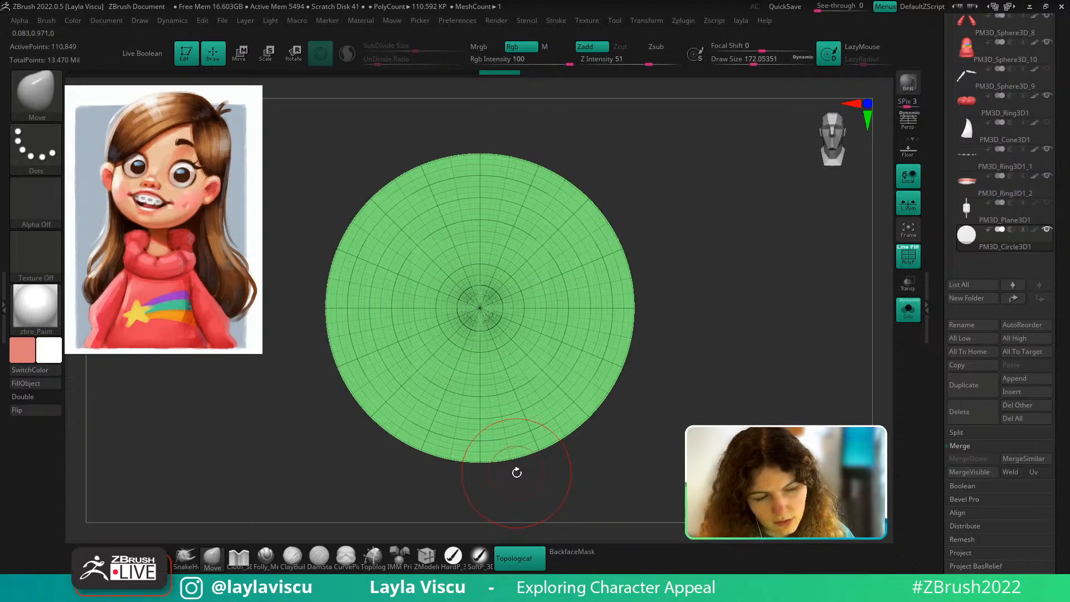
pyautogui.hotkey('shift', 'f')
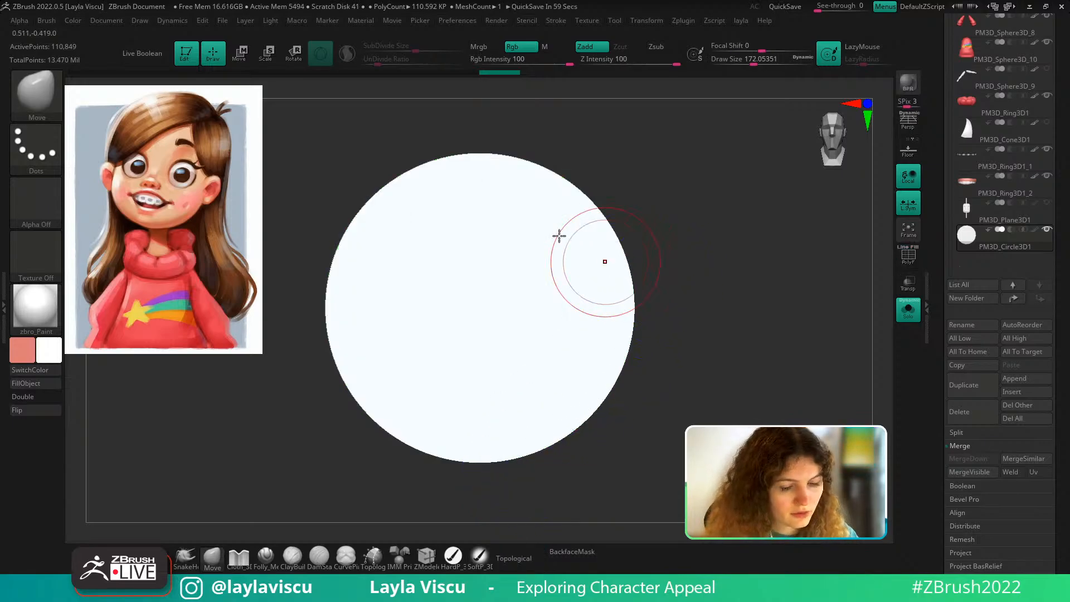
pyautogui.click(909, 256)
pyautogui.click(909, 258)
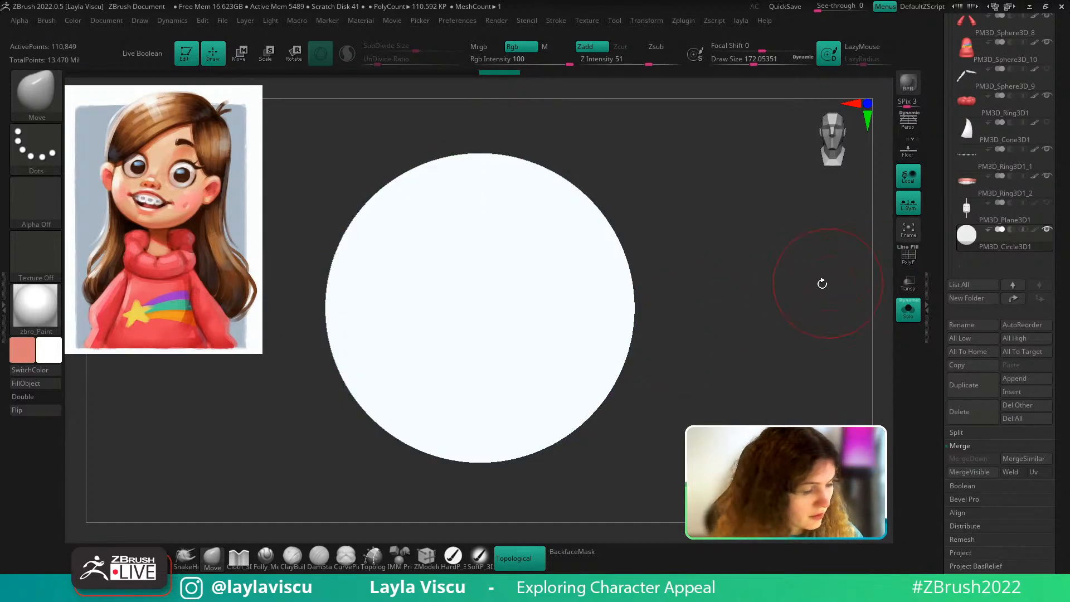
pyautogui.hotkey('shift', 'f')
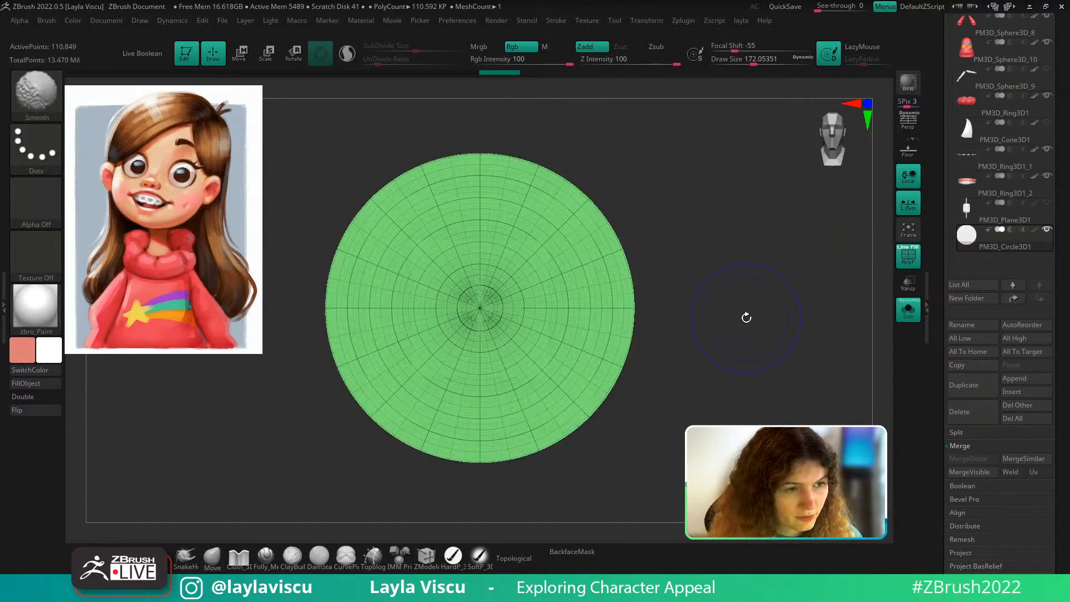
# Try a stroke at the circle's centre, then undo it along with the two extra subdivisions
pyautogui.moveTo(479, 307)
pyautogui.mouseDown()
pyautogui.moveTo(479, 518)
pyautogui.moveTo(481, 307)
pyautogui.mouseUp()
pyautogui.hotkey('ctrl', 'z')
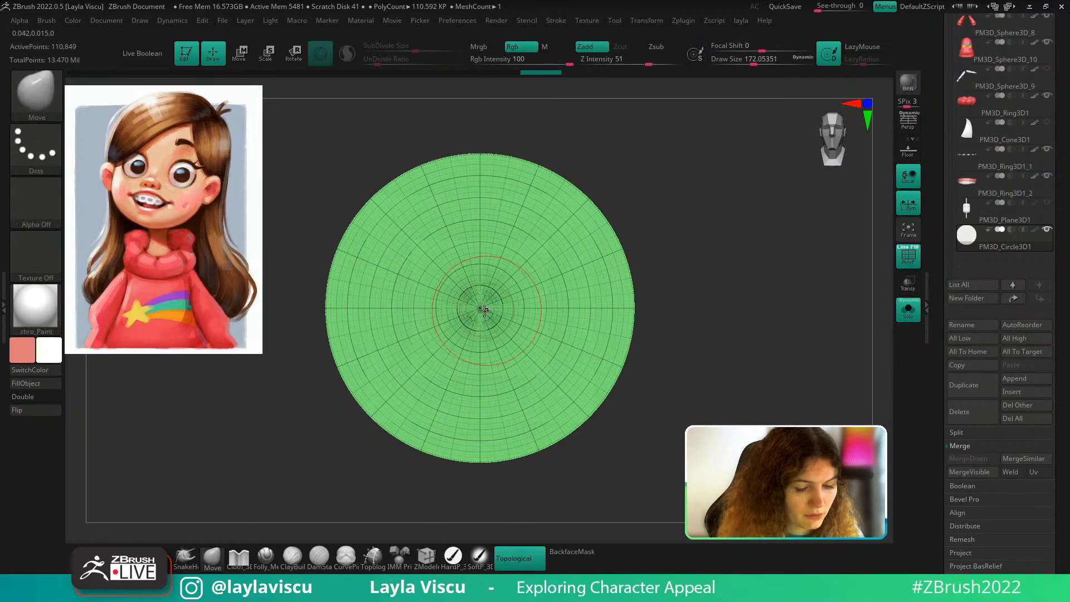
pyautogui.hotkey('ctrl', 'z')
pyautogui.hotkey('ctrl', 'z')
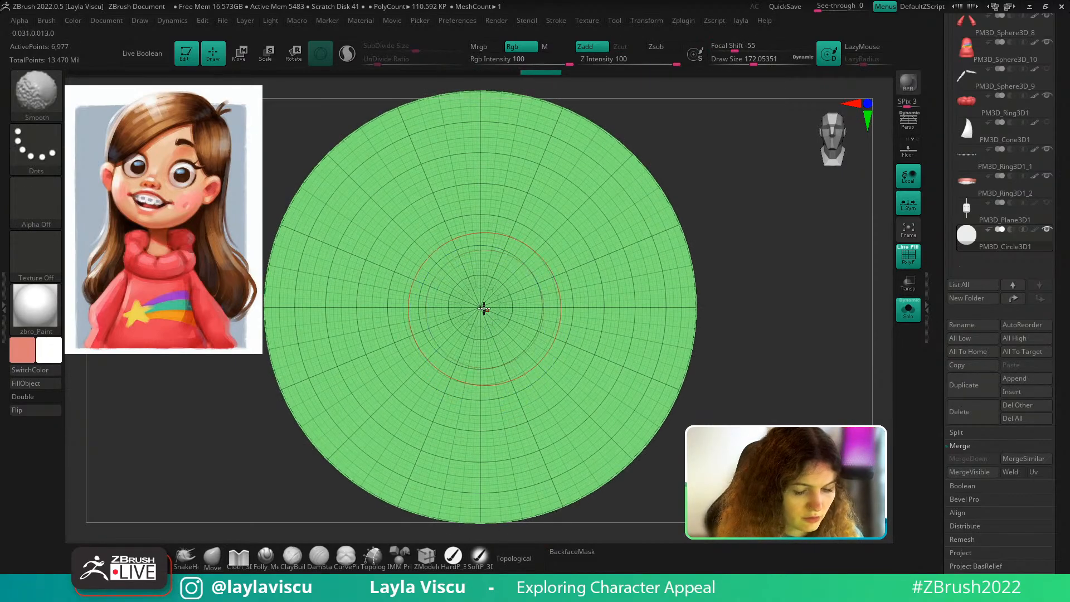
pyautogui.keyDown('ctrl'); pyautogui.moveTo(481, 310); pyautogui.dragTo(523, 430); pyautogui.keyUp('ctrl')
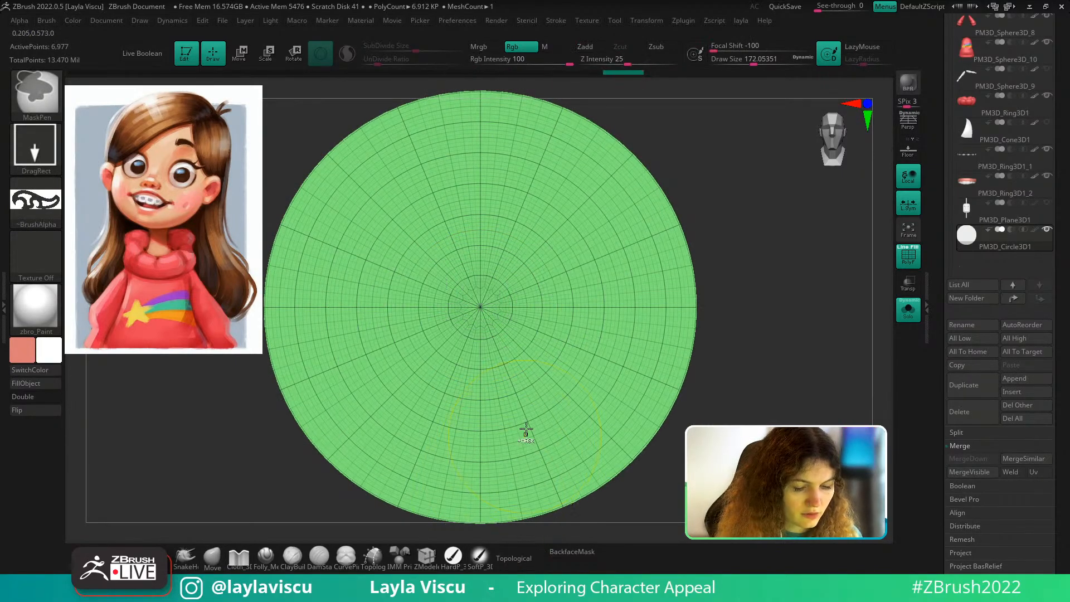
pyautogui.keyDown('ctrl'); pyautogui.moveTo(524, 430); pyautogui.dragTo(509, 339, button='right'); pyautogui.keyUp('ctrl')
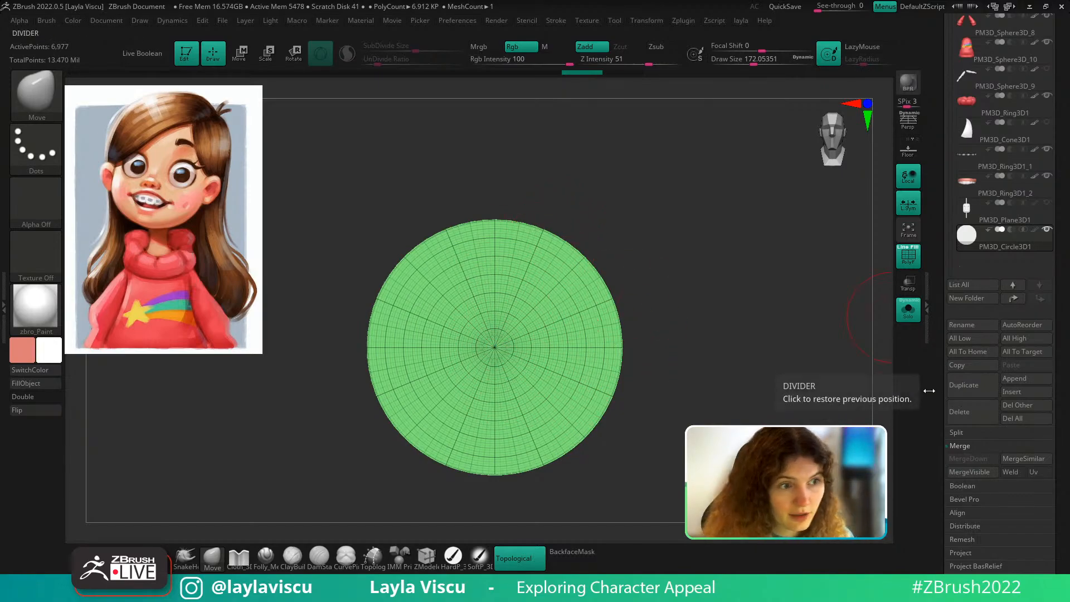
# Leave solo mode to show the whole character, select the PM3D_Ring3D1_2 subtool and hide the wireframe
pyautogui.click(917, 311)
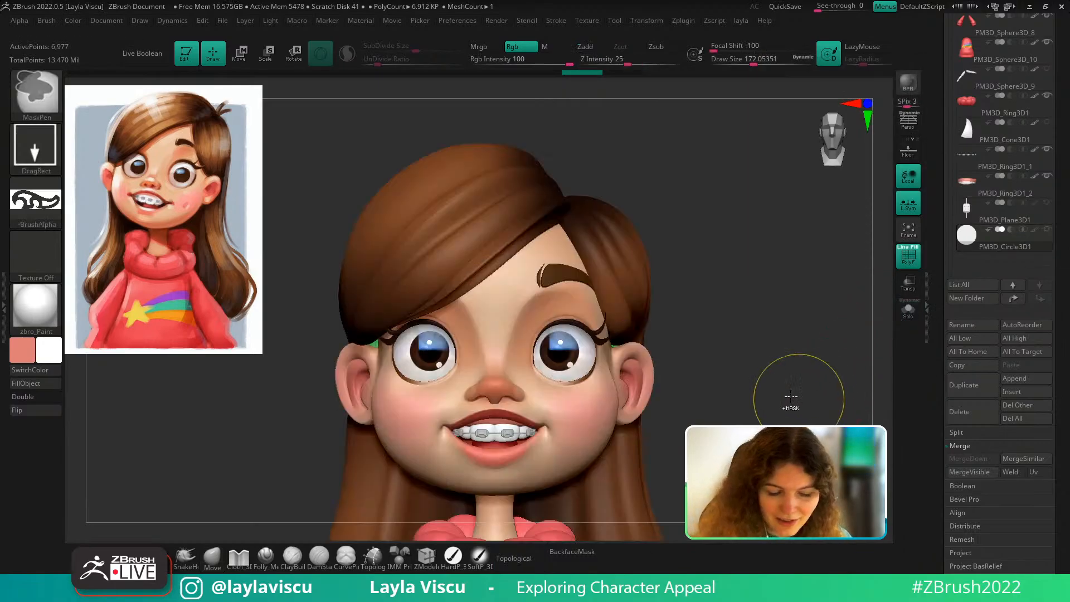
pyautogui.keyDown('ctrl'); pyautogui.moveTo(790, 398); pyautogui.dragTo(794, 329, button='right'); pyautogui.keyUp('ctrl')
pyautogui.click(991, 214)
pyautogui.click(1018, 195)
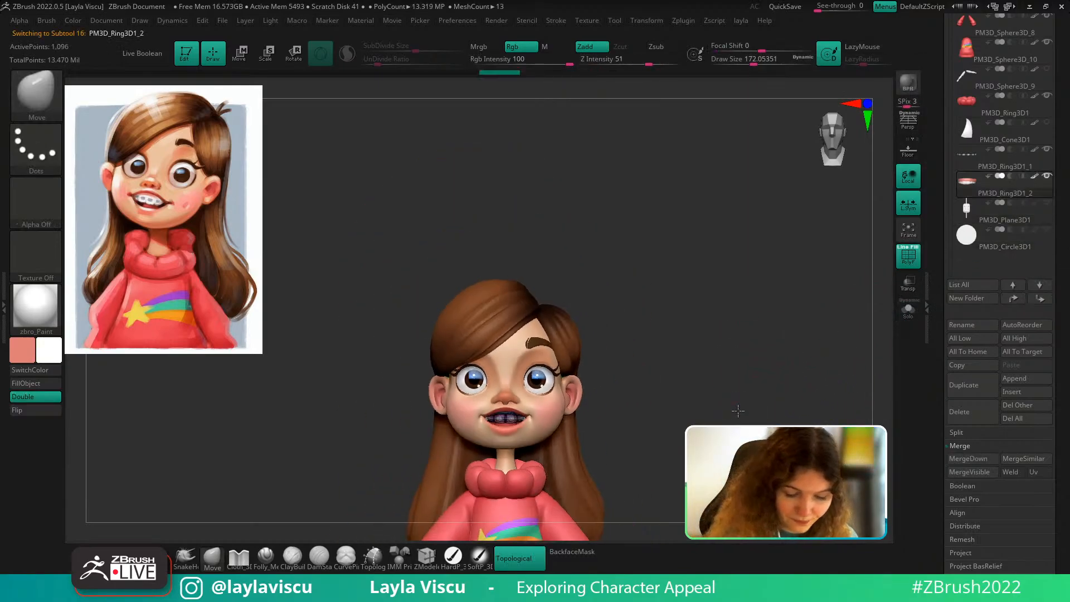
pyautogui.keyDown('alt'); pyautogui.moveTo(676, 391); pyautogui.dragTo(693, 312, button='right'); pyautogui.keyUp('alt')
pyautogui.hotkey('shift', 'f')
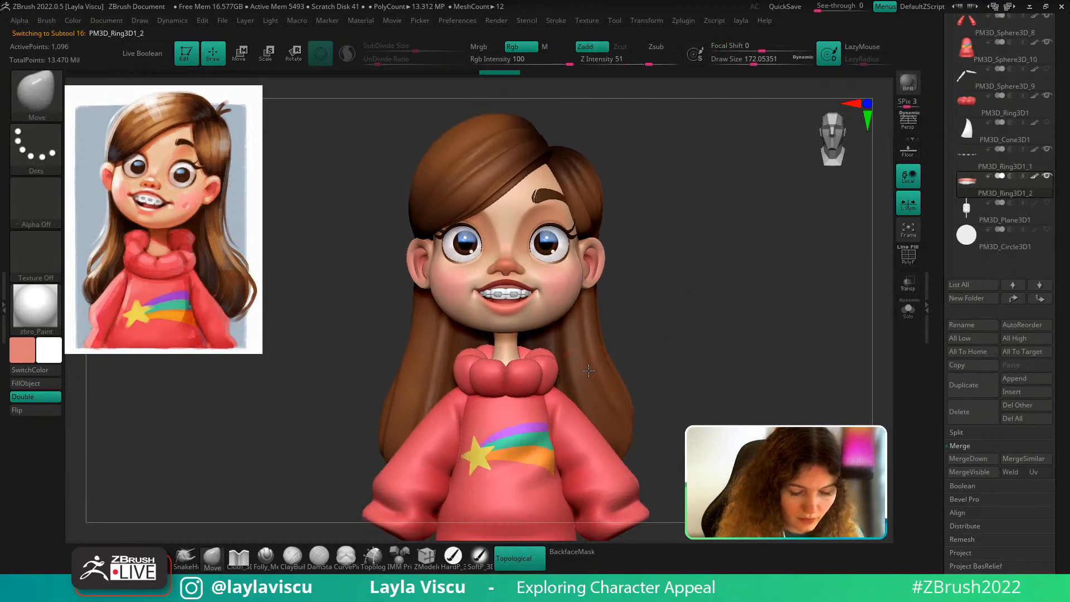
# Select the long hair subtool mabel_v005 and set up the Folly_Hair brush with a draw size of about 251
pyautogui.keyDown('alt'); pyautogui.click(564, 296); pyautogui.keyUp('alt')
pyautogui.keyDown('ctrl'); pyautogui.moveTo(645, 399); pyautogui.dragTo(636, 379, button='right'); pyautogui.keyUp('ctrl')
pyautogui.press('b')
pyautogui.press('f')
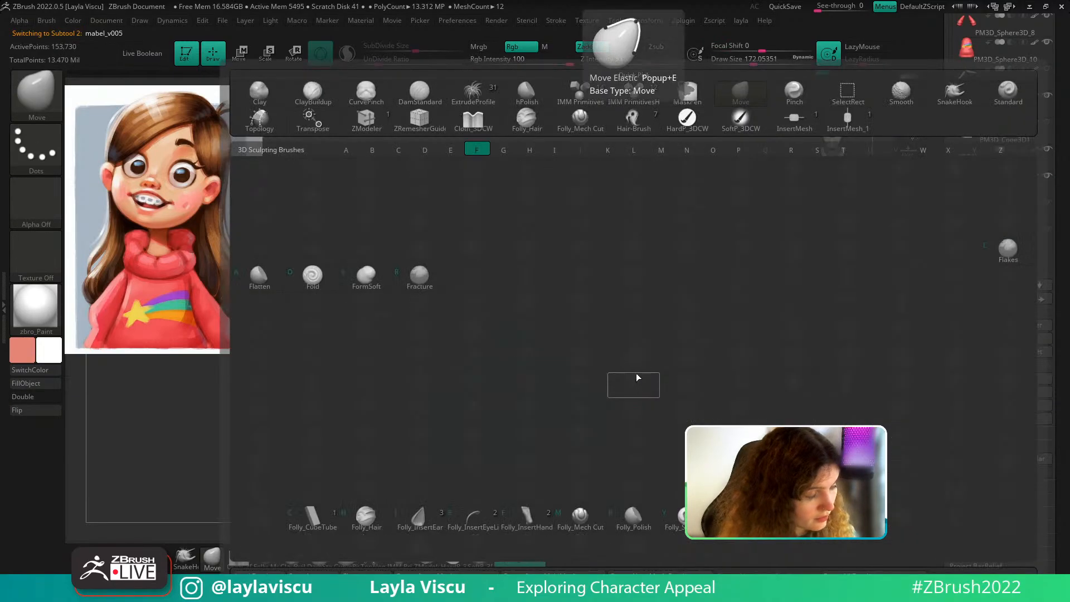
pyautogui.press('h')
pyautogui.press('s')
pyautogui.moveTo(662, 324); pyautogui.dragTo(668, 323)
pyautogui.press('s')
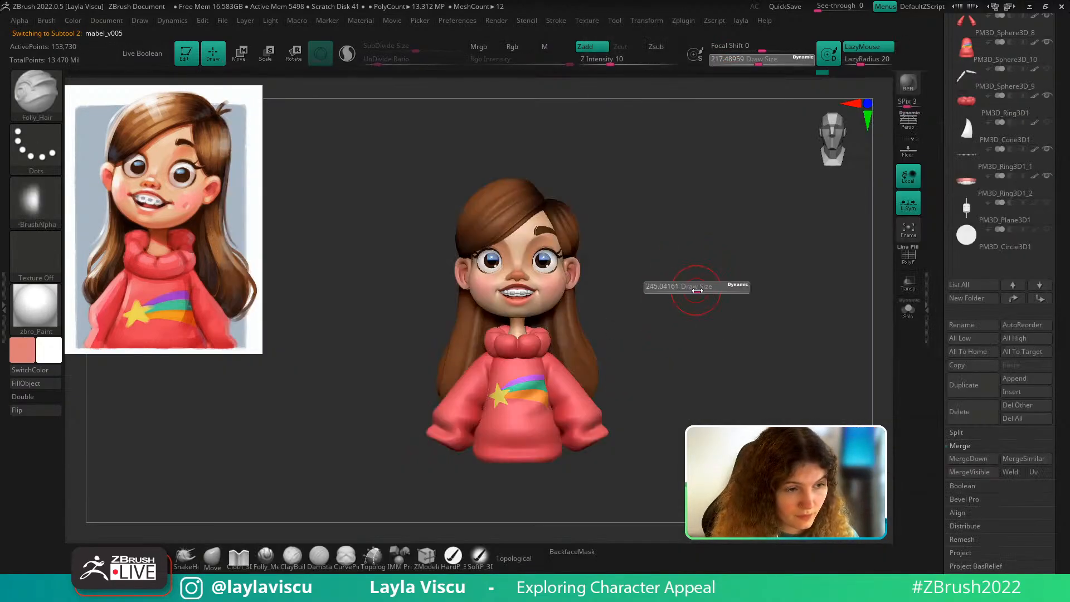
pyautogui.moveTo(696, 288); pyautogui.dragTo(700, 288)
pyautogui.moveTo(696, 297); pyautogui.dragTo(716, 302, button='right')
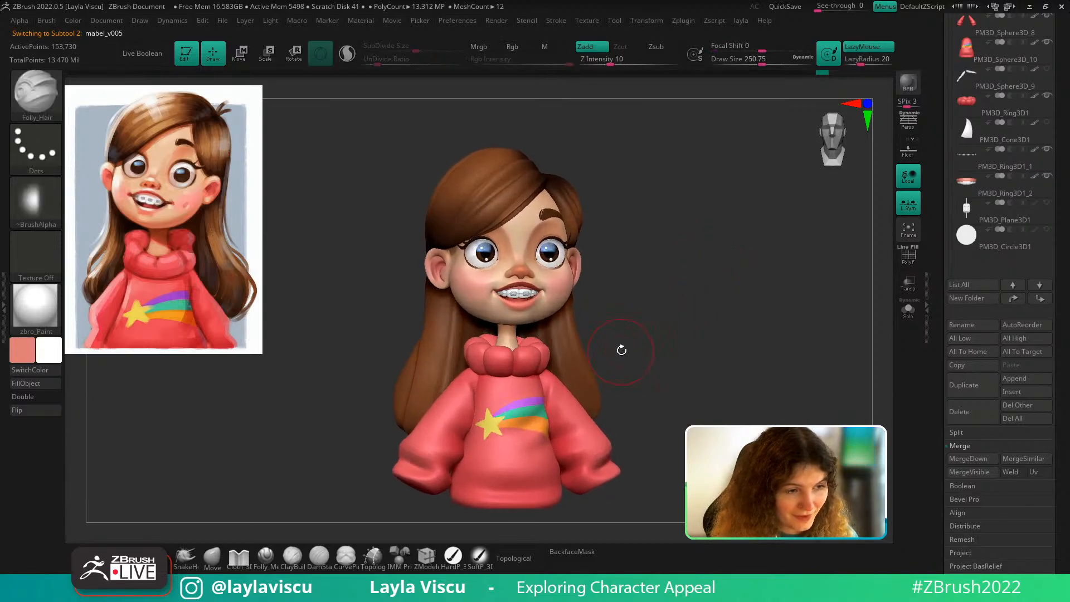
pyautogui.moveTo(621, 349)
pyautogui.mouseDown(button='right')
pyautogui.moveTo(691, 323)
pyautogui.moveTo(736, 325)
pyautogui.moveTo(896, 263)
pyautogui.mouseUp(button='right')
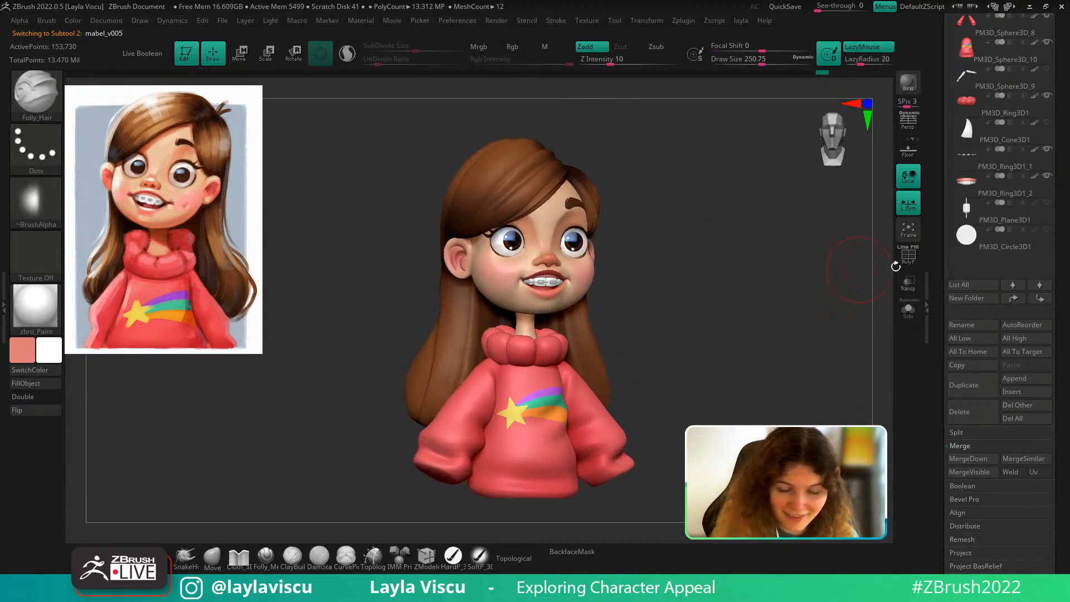
# Isolate the long hair, drop it to its lowest subdivision level and adjust the lower strand's edge with the Move brush at about size 299
pyautogui.click(909, 309)
pyautogui.moveTo(609, 356)
pyautogui.mouseDown(button='right')
pyautogui.moveTo(592, 251)
pyautogui.moveTo(729, 270)
pyautogui.moveTo(720, 283)
pyautogui.mouseUp(button='right')
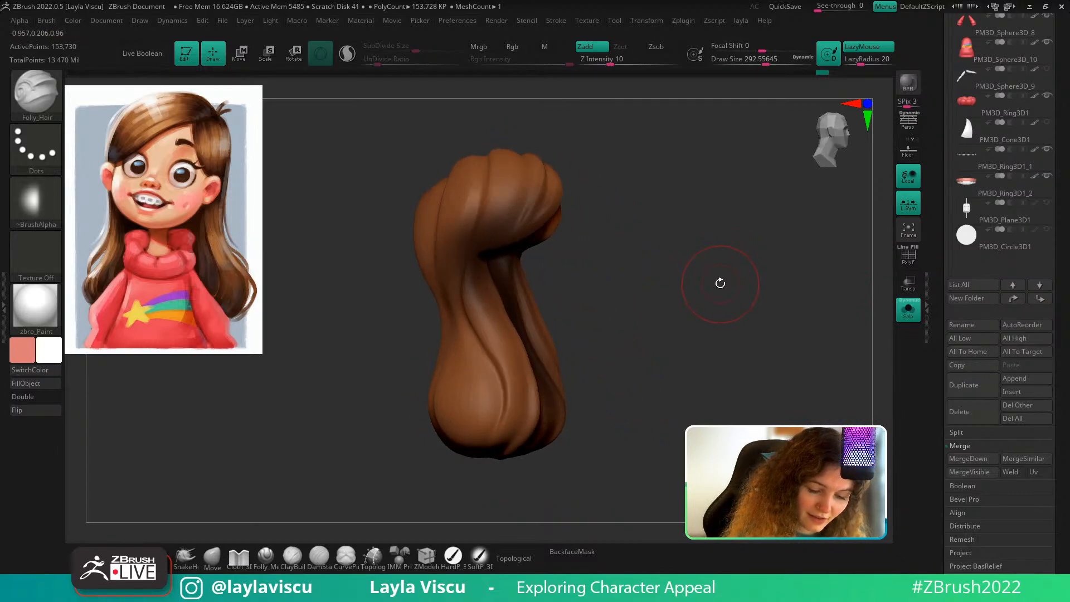
pyautogui.click(213, 557)
pyautogui.hotkey('shift', 'd')
pyautogui.hotkey('shift', 'd')
pyautogui.hotkey('shift', 'd')
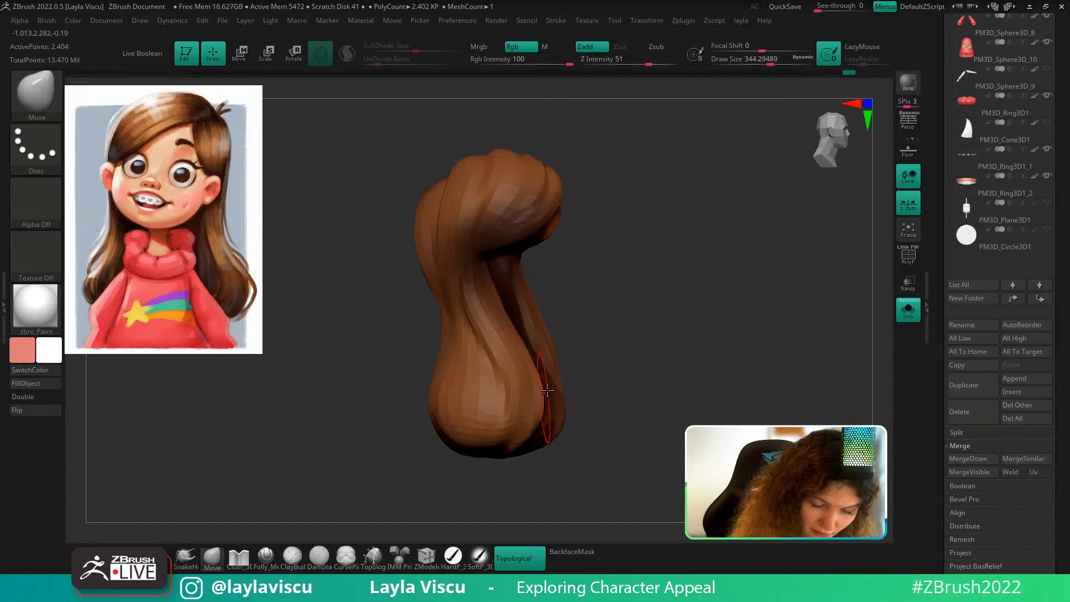
pyautogui.press('s')
pyautogui.click(533, 359)
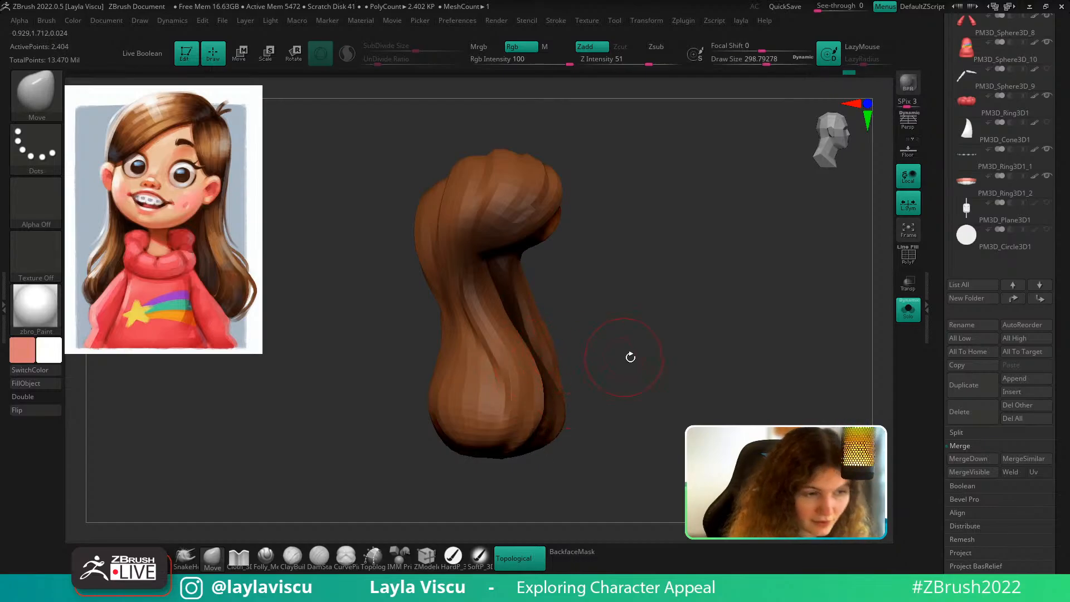
# Return the hair to its highest subdivision level and leave solo mode to show the whole character from the side
pyautogui.moveTo(678, 355); pyautogui.dragTo(726, 355)
pyautogui.press('d')
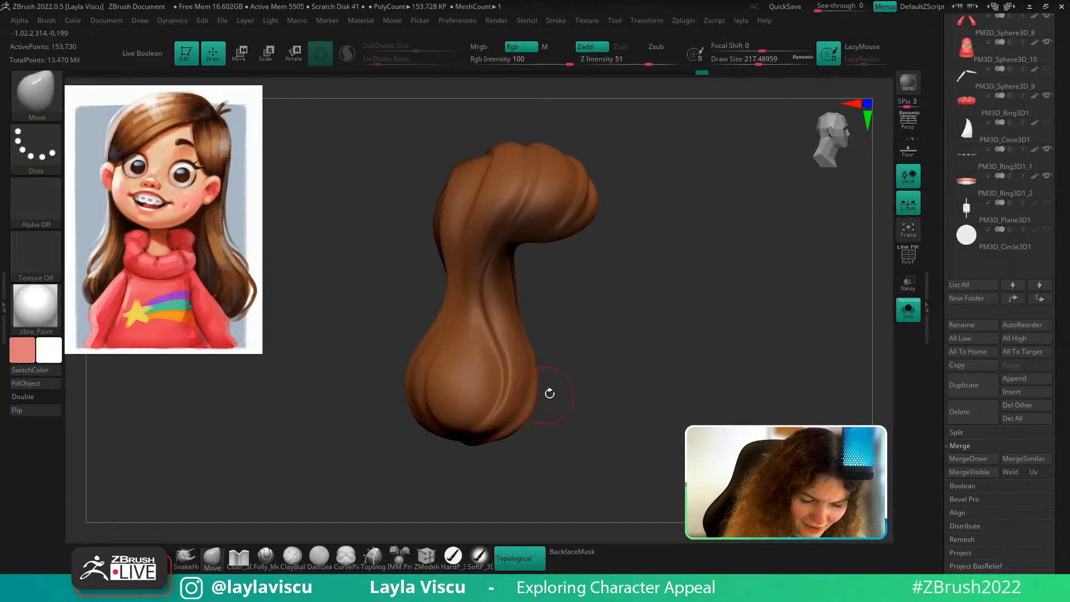
pyautogui.press('s')
pyautogui.click(524, 422)
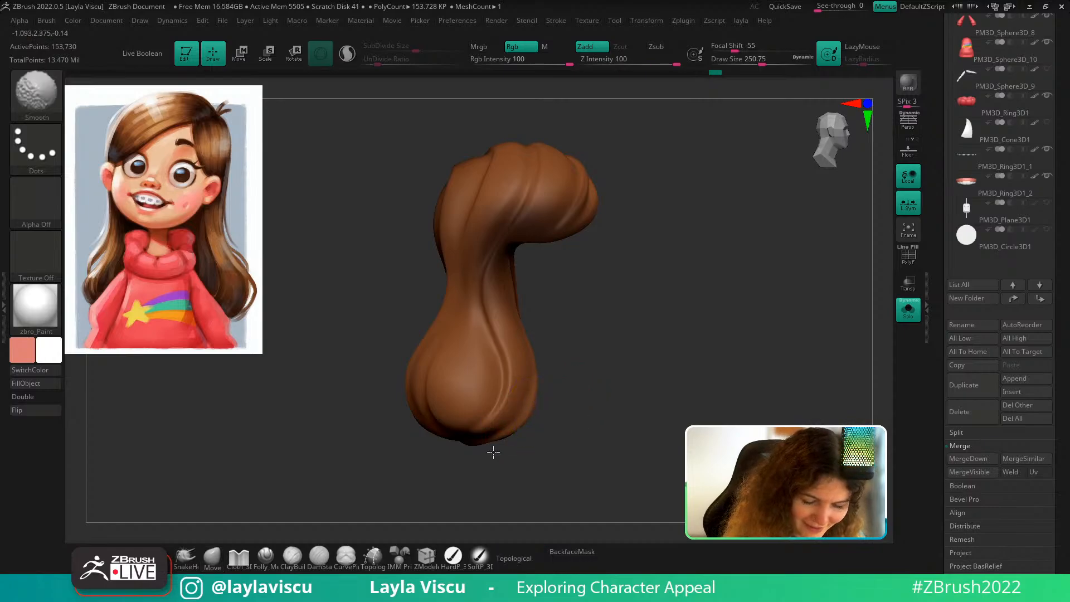
pyautogui.click(907, 311)
pyautogui.keyDown('shift'); pyautogui.moveTo(818, 330); pyautogui.dragTo(772, 346); pyautogui.keyUp('shift')
pyautogui.keyDown('shift'); pyautogui.moveTo(784, 386); pyautogui.dragTo(836, 377); pyautogui.keyUp('shift')
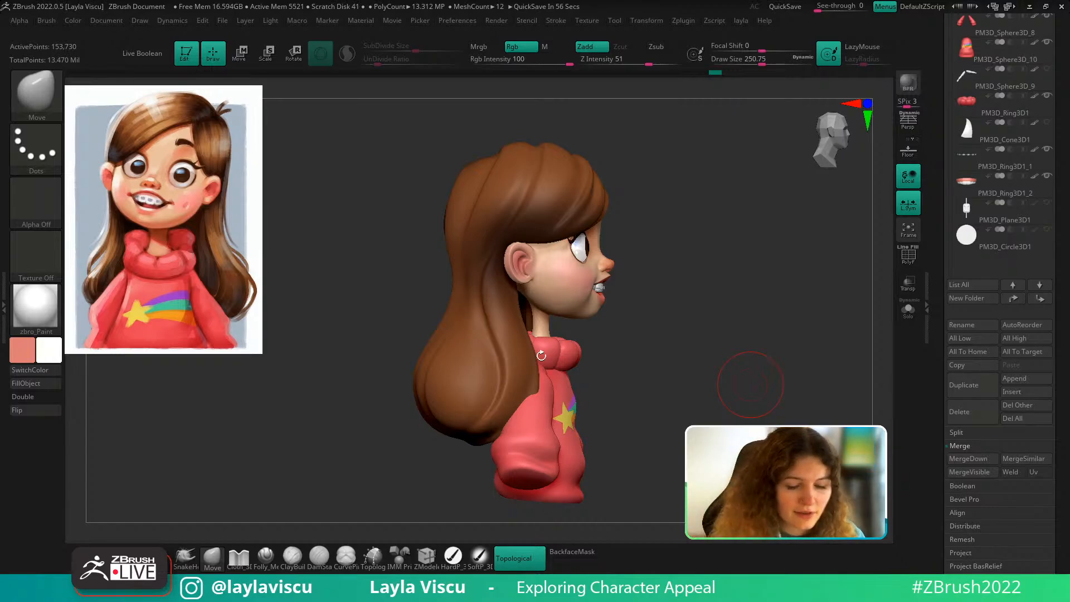
# Set the draw size to 1000 and nudge the front edge of the lower hair forward at the lowest subdivision level
pyautogui.keyDown('alt'); pyautogui.click(535, 379); pyautogui.keyUp('alt')
pyautogui.press('s')
pyautogui.moveTo(531, 383); pyautogui.dragTo(559, 384)
pyautogui.press('s')
pyautogui.moveTo(521, 416); pyautogui.dragTo(535, 416)
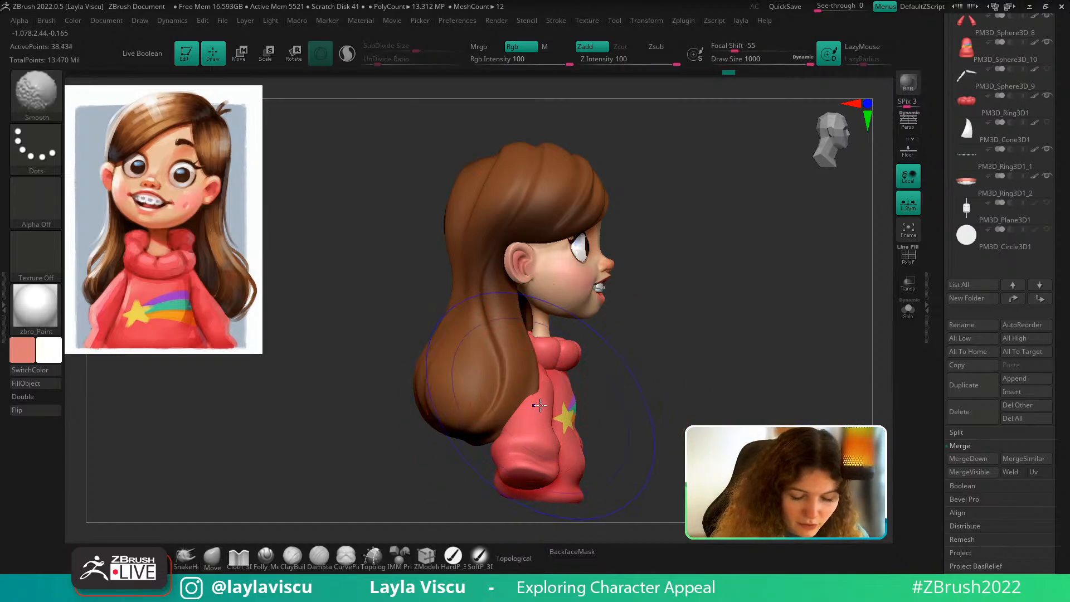
pyautogui.hotkey('shift', 'd')
pyautogui.hotkey('shift', 'd')
pyautogui.press('a')
pyautogui.press('s')
pyautogui.click(533, 411)
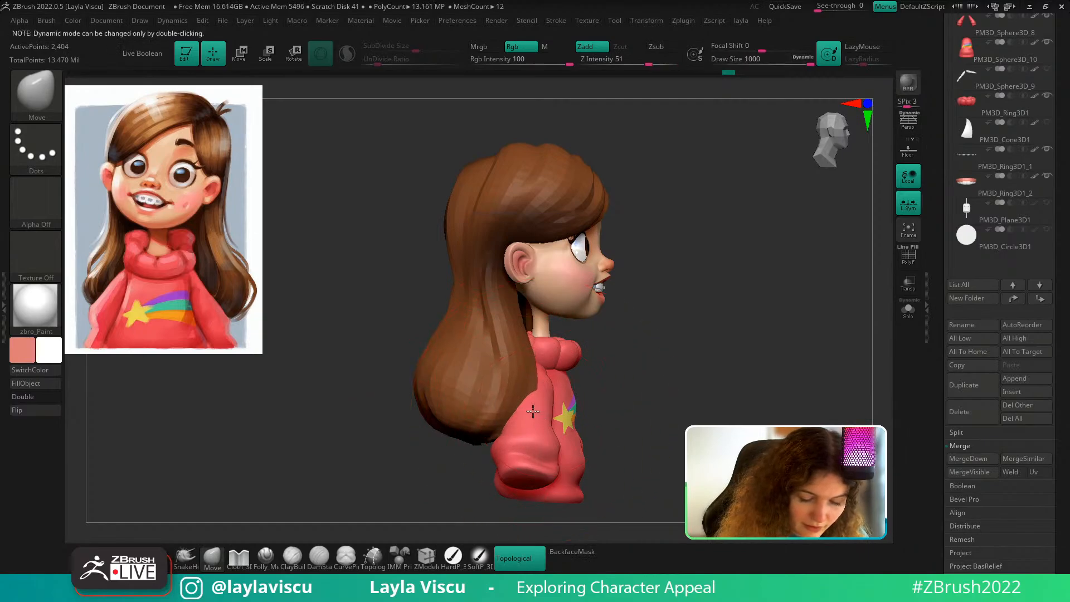
pyautogui.moveTo(533, 411); pyautogui.dragTo(543, 409)
# Isolate the hair and set the masking brush to a Lasso stroke with no alpha
pyautogui.keyDown('ctrl'); pyautogui.moveTo(576, 396); pyautogui.dragTo(584, 368, button='right'); pyautogui.keyUp('ctrl')
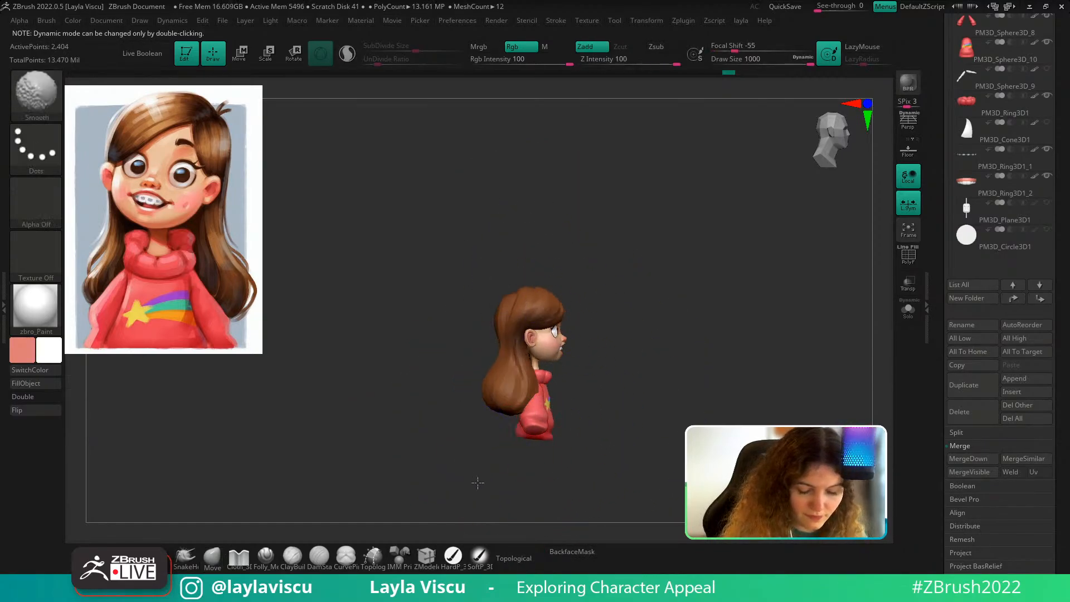
pyautogui.click(908, 309)
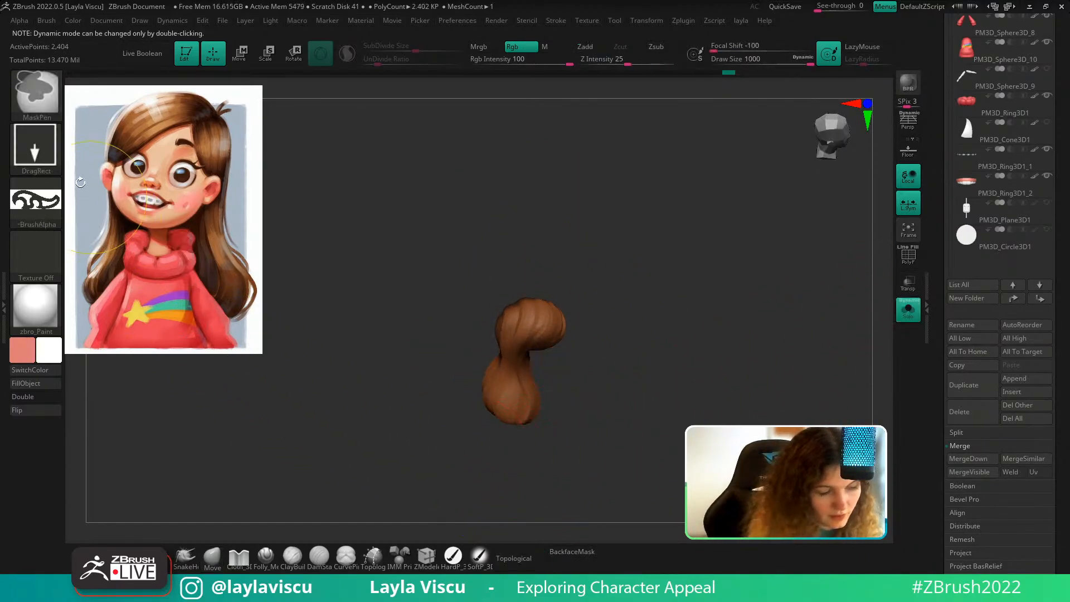
pyautogui.keyDown('ctrl'); pyautogui.click(40, 152); pyautogui.keyUp('ctrl')
pyautogui.keyDown('ctrl'); pyautogui.click(211, 181); pyautogui.keyUp('ctrl')
pyautogui.keyDown('ctrl'); pyautogui.click(38, 200); pyautogui.keyUp('ctrl')
pyautogui.keyDown('ctrl'); pyautogui.click(96, 204); pyautogui.keyUp('ctrl')
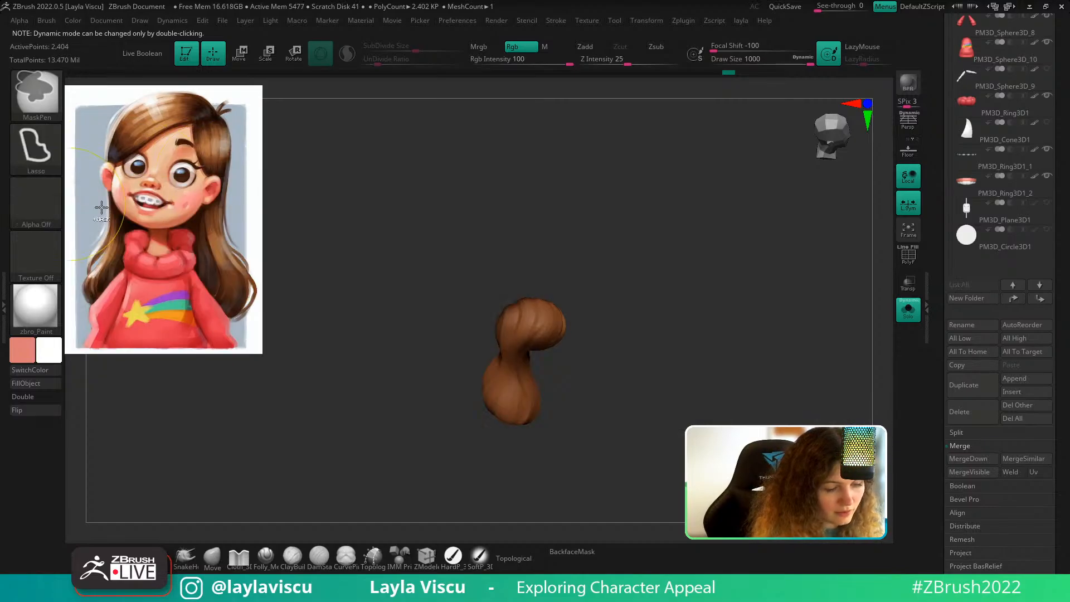
# Lasso-mask the upper part of the low-subdivision hair, working from a distant view
pyautogui.keyDown('ctrl'); pyautogui.moveTo(613, 393); pyautogui.dragTo(594, 330, button='right'); pyautogui.keyUp('ctrl')
pyautogui.keyDown('ctrl'); pyautogui.moveTo(591, 427); pyautogui.dragTo(531, 422, button='right'); pyautogui.keyUp('ctrl')
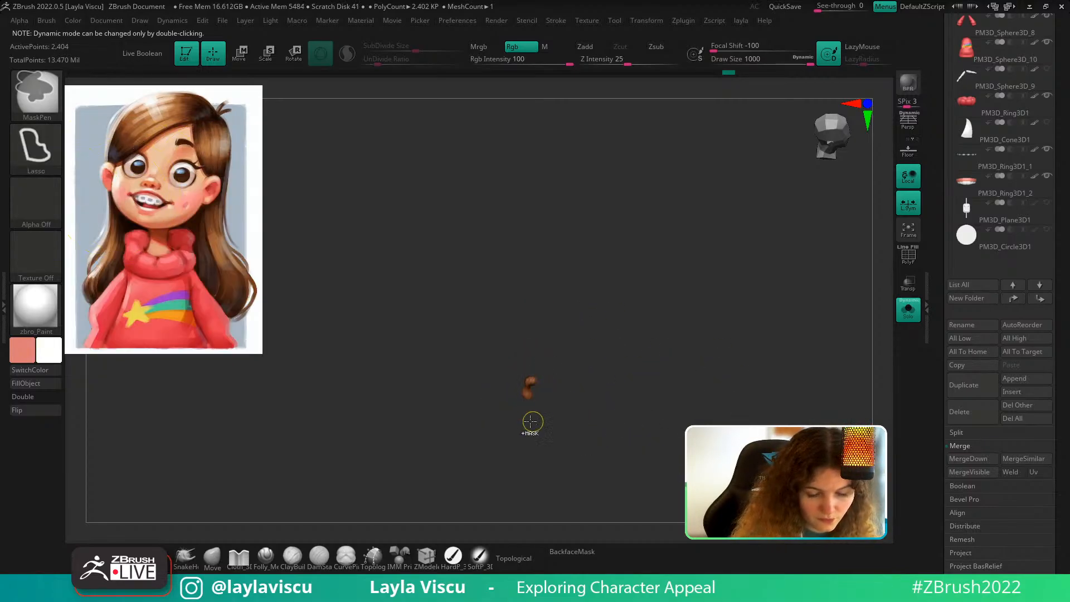
pyautogui.keyDown('ctrl'); pyautogui.moveTo(522, 404); pyautogui.dragTo(532, 388); pyautogui.keyUp('ctrl')
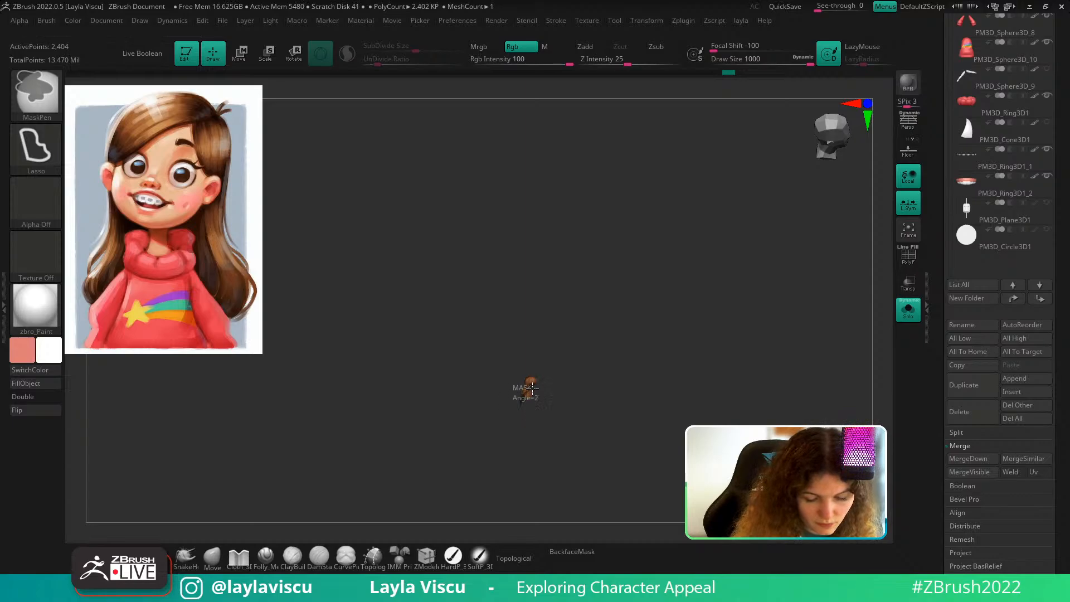
pyautogui.keyDown('ctrl'); pyautogui.moveTo(538, 412); pyautogui.dragTo(563, 538, button='right'); pyautogui.keyUp('ctrl')
pyautogui.moveTo(584, 452)
pyautogui.mouseDown(button='right')
pyautogui.moveTo(532, 412)
pyautogui.moveTo(591, 429)
pyautogui.moveTo(548, 365)
pyautogui.moveTo(545, 471)
pyautogui.mouseUp(button='right')
pyautogui.press('ctrl')
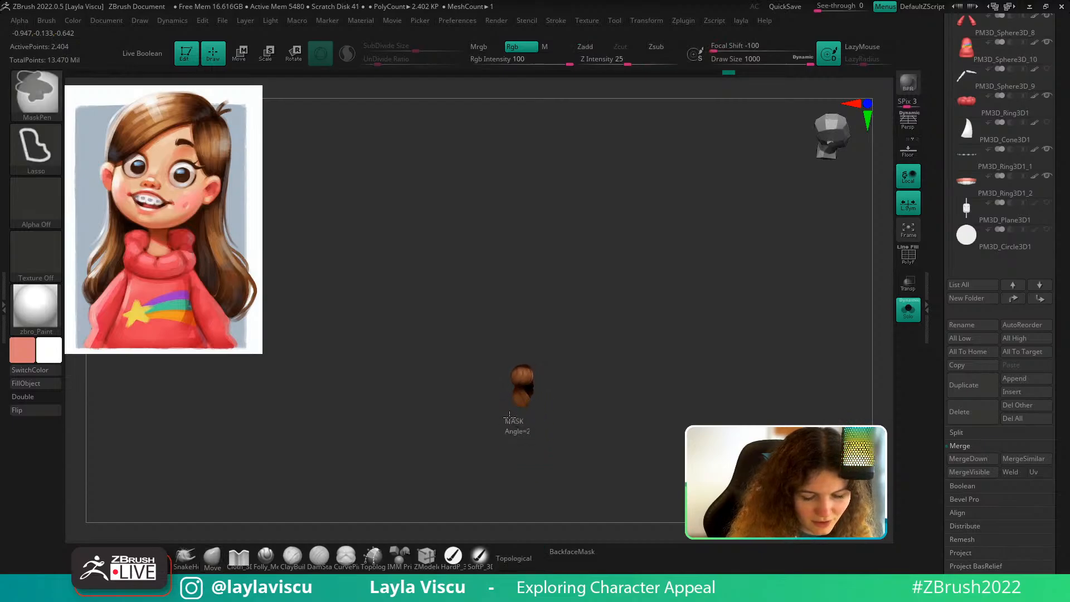
pyautogui.keyDown('ctrl'); pyautogui.moveTo(523, 410); pyautogui.dragTo(545, 497, button='right'); pyautogui.keyUp('ctrl')
pyautogui.moveTo(590, 445); pyautogui.dragTo(535, 413, button='right')
pyautogui.keyDown('ctrl'); pyautogui.moveTo(532, 410); pyautogui.dragTo(557, 508, button='right'); pyautogui.keyUp('ctrl')
pyautogui.moveTo(582, 452); pyautogui.dragTo(623, 419, button='right')
pyautogui.keyDown('ctrl'); pyautogui.moveTo(559, 411); pyautogui.dragTo(509, 329, button='right'); pyautogui.keyUp('ctrl')
pyautogui.keyDown('ctrl'); pyautogui.moveTo(536, 441); pyautogui.dragTo(452, 282, button='right'); pyautogui.keyUp('ctrl')
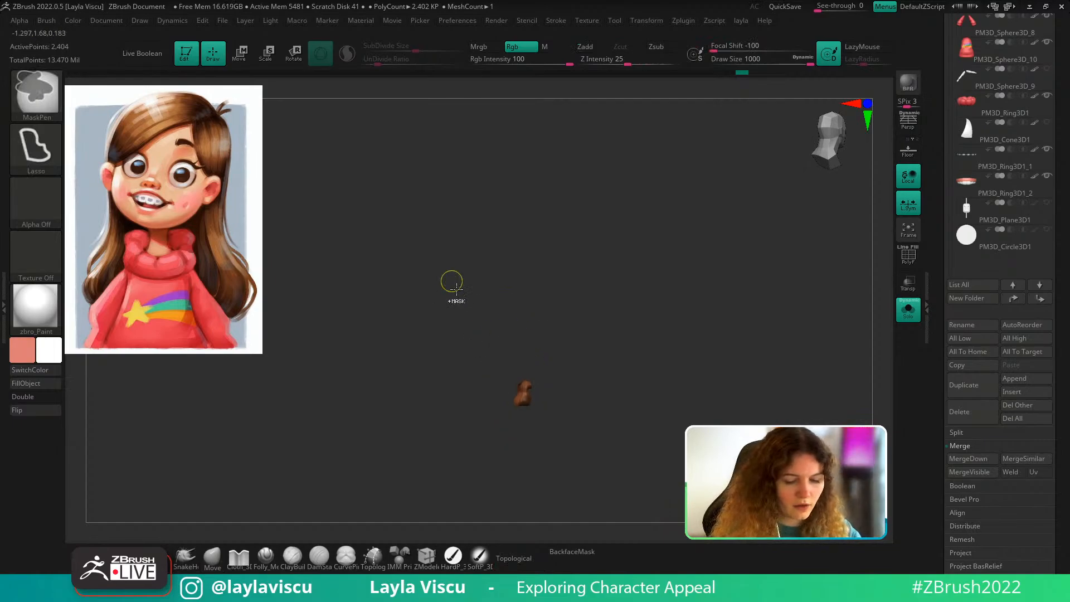
# Adjust the lasso mask around the crown of the hair from above and soften its edge
pyautogui.keyDown('ctrl'); pyautogui.moveTo(544, 412); pyautogui.dragTo(578, 527, button='right'); pyautogui.keyUp('ctrl')
pyautogui.moveTo(577, 502)
pyautogui.mouseDown(button='right')
pyautogui.moveTo(580, 453)
pyautogui.moveTo(546, 341)
pyautogui.mouseUp(button='right')
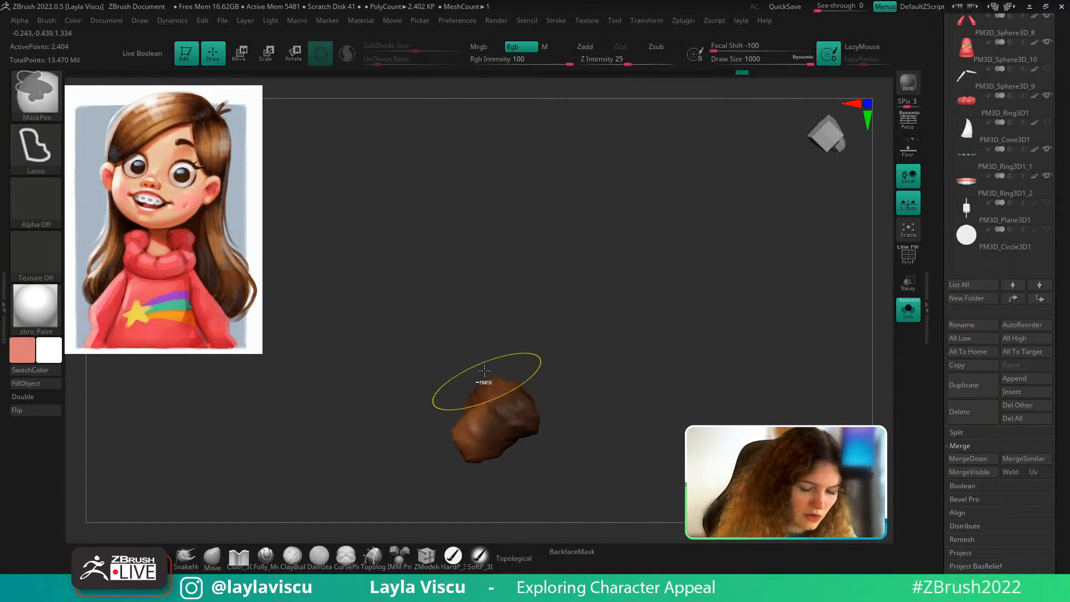
pyautogui.moveTo(484, 359)
pyautogui.keyDown('ctrl'); pyautogui.mouseDown()
pyautogui.moveTo(487, 493)
pyautogui.moveTo(441, 385)
pyautogui.mouseUp(); pyautogui.keyUp('ctrl')
pyautogui.moveTo(529, 416); pyautogui.dragTo(548, 427)
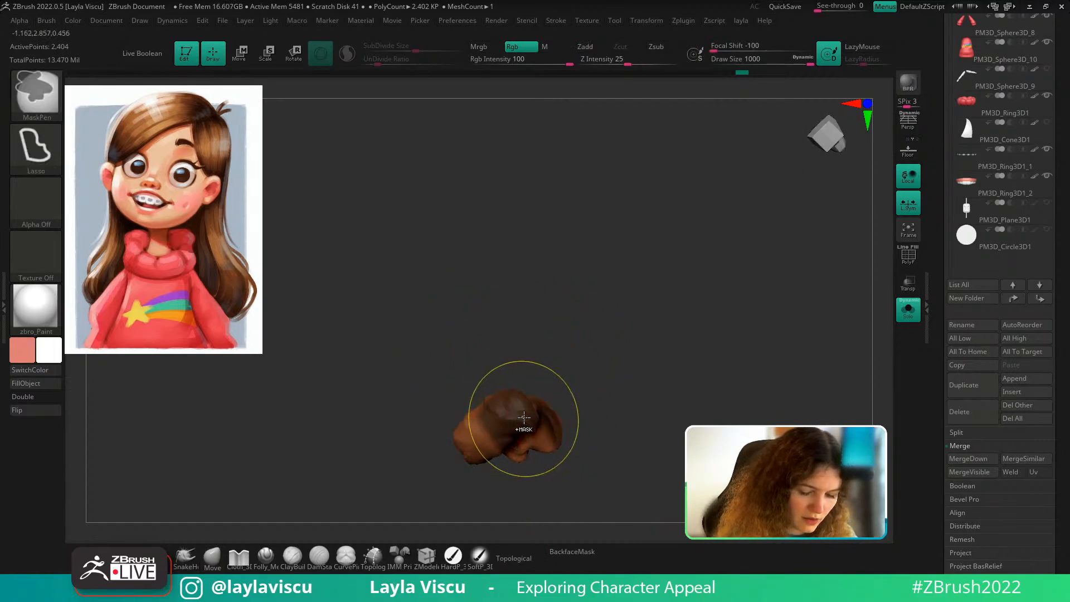
pyautogui.keyDown('ctrl'); pyautogui.click(519, 416); pyautogui.keyUp('ctrl')
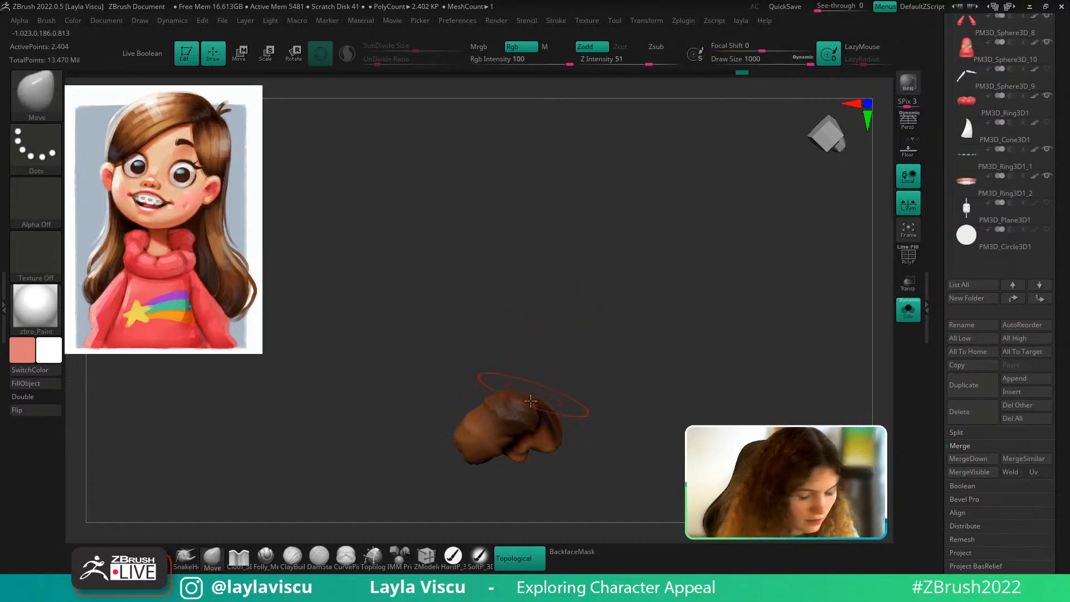
# Place the transform gizmo on the unmasked lower hair, show the whole character and shift that hair slightly backward
pyautogui.moveTo(530, 400); pyautogui.dragTo(563, 418, button='right')
pyautogui.press('w')
pyautogui.keyDown('alt'); pyautogui.click(526, 374); pyautogui.keyUp('alt')
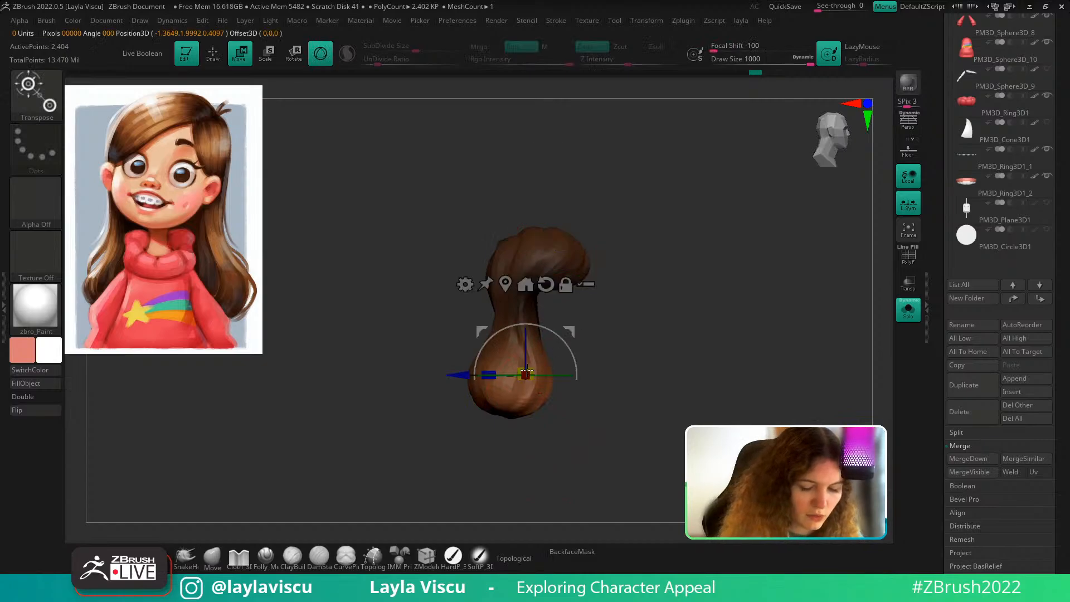
pyautogui.keyDown('alt'); pyautogui.click(545, 284); pyautogui.keyUp('alt')
pyautogui.click(908, 309)
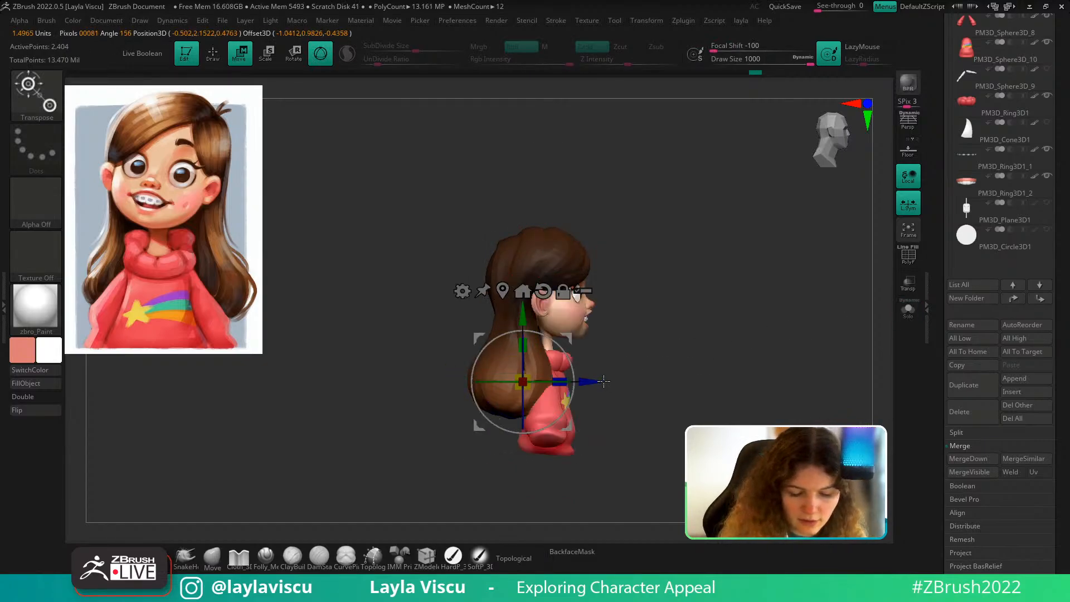
pyautogui.click(212, 556)
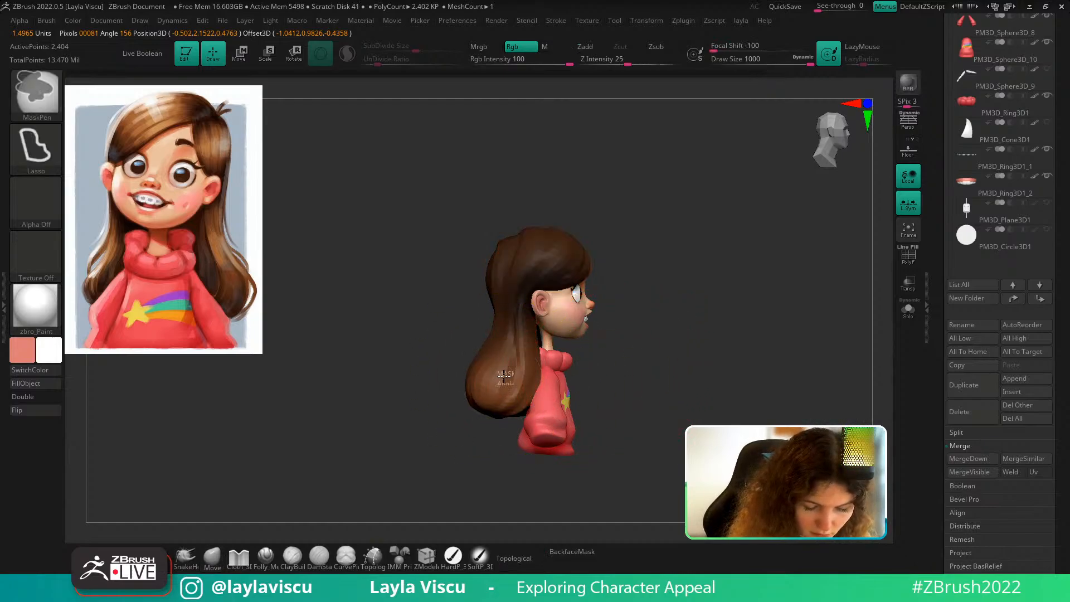
pyautogui.press('w')
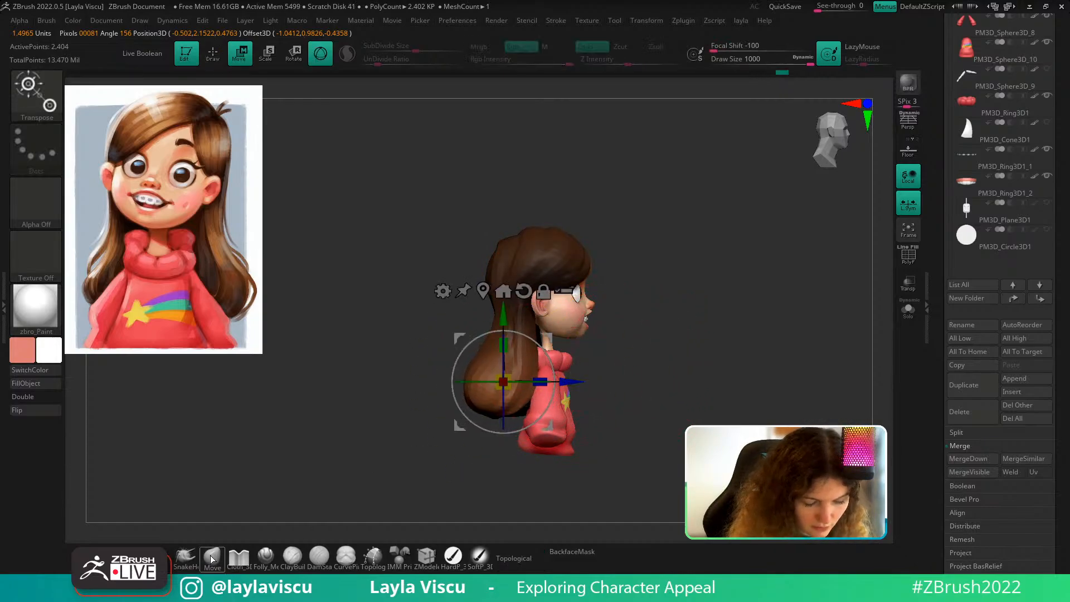
# Return the hair to full subdivision and reshape the back of its lower bulge with the Move brush, reducing the draw size to about 239
pyautogui.press('q')
pyautogui.press('s')
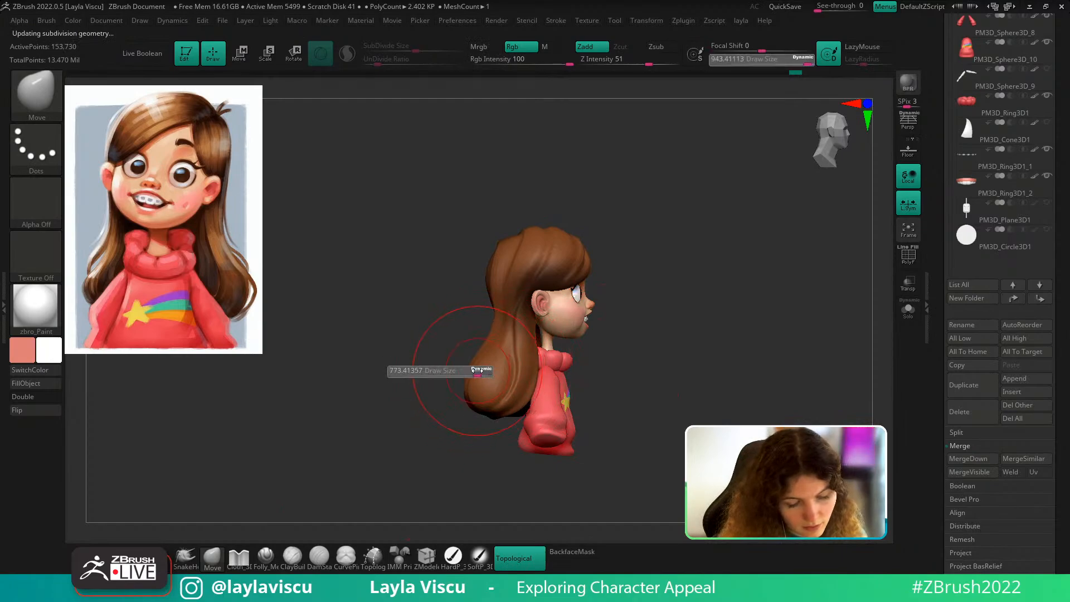
pyautogui.click(461, 371)
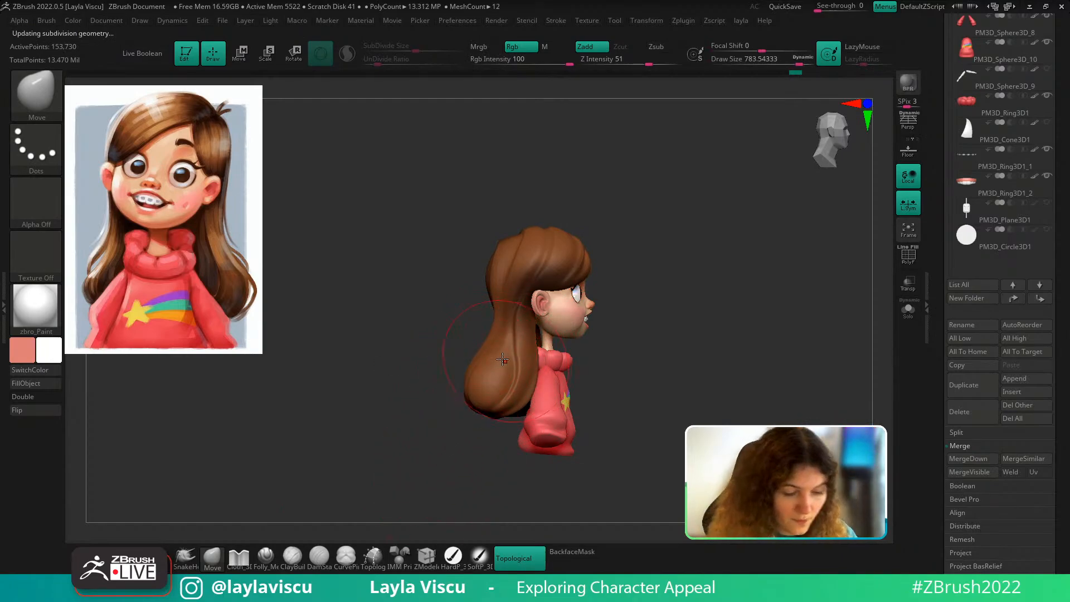
pyautogui.press('s')
pyautogui.click(477, 364)
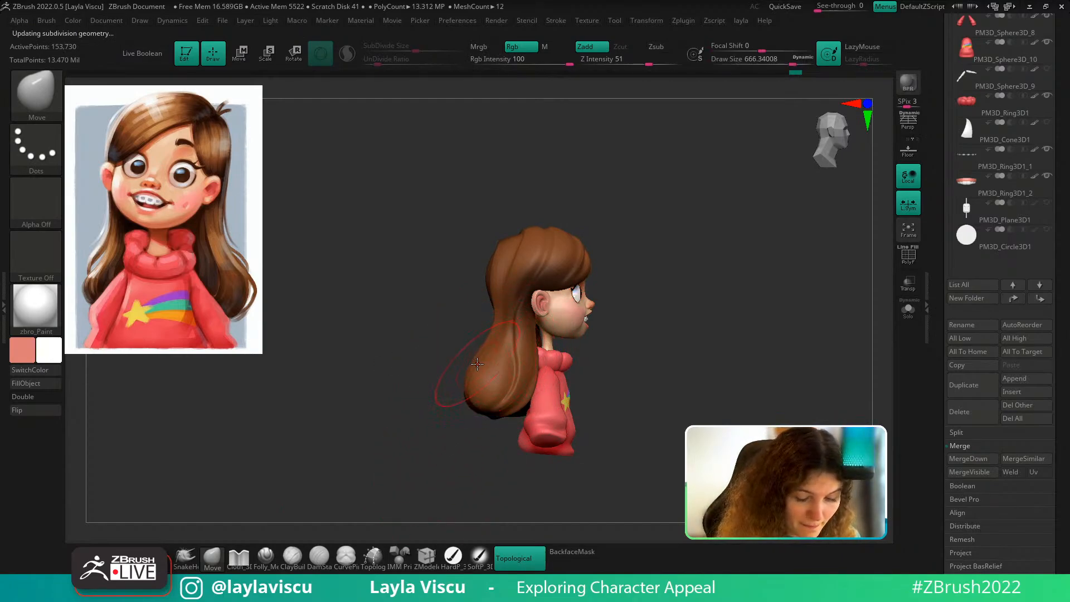
pyautogui.press('s')
pyautogui.moveTo(511, 385); pyautogui.dragTo(509, 351)
pyautogui.press('s')
pyautogui.press('s')
pyautogui.press('s')
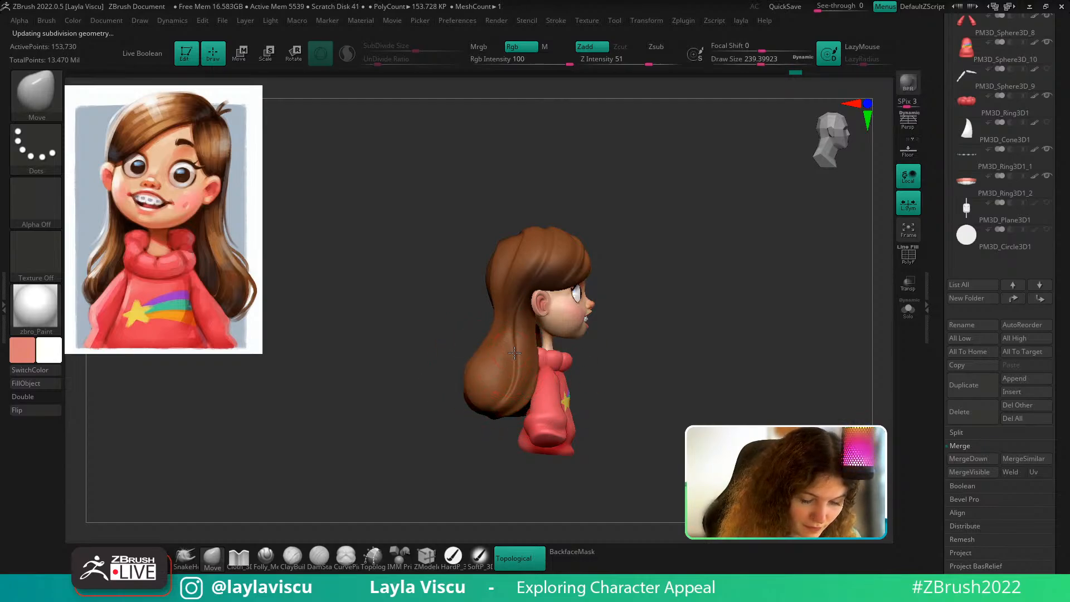
# Reshape the lower back hair from the character's other side with the Move brush, reducing the draw size to about 430
pyautogui.moveTo(645, 299); pyautogui.dragTo(452, 349)
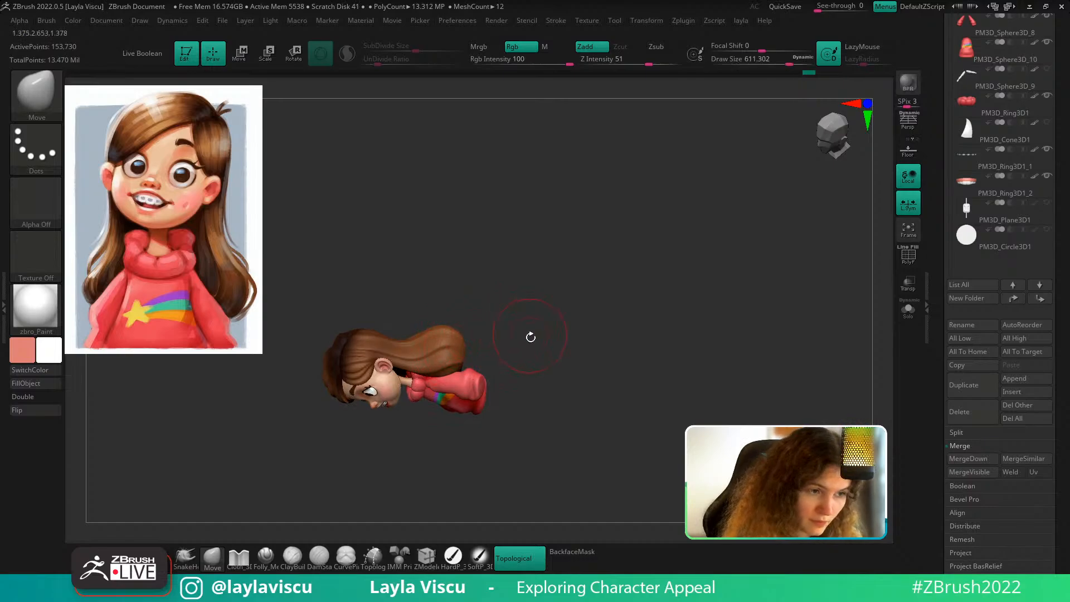
pyautogui.moveTo(519, 345); pyautogui.dragTo(554, 327)
pyautogui.moveTo(554, 327); pyautogui.dragTo(577, 323, button='right')
pyautogui.keyDown('ctrl'); pyautogui.moveTo(458, 320); pyautogui.dragTo(451, 365, button='right'); pyautogui.keyUp('ctrl')
pyautogui.press('s')
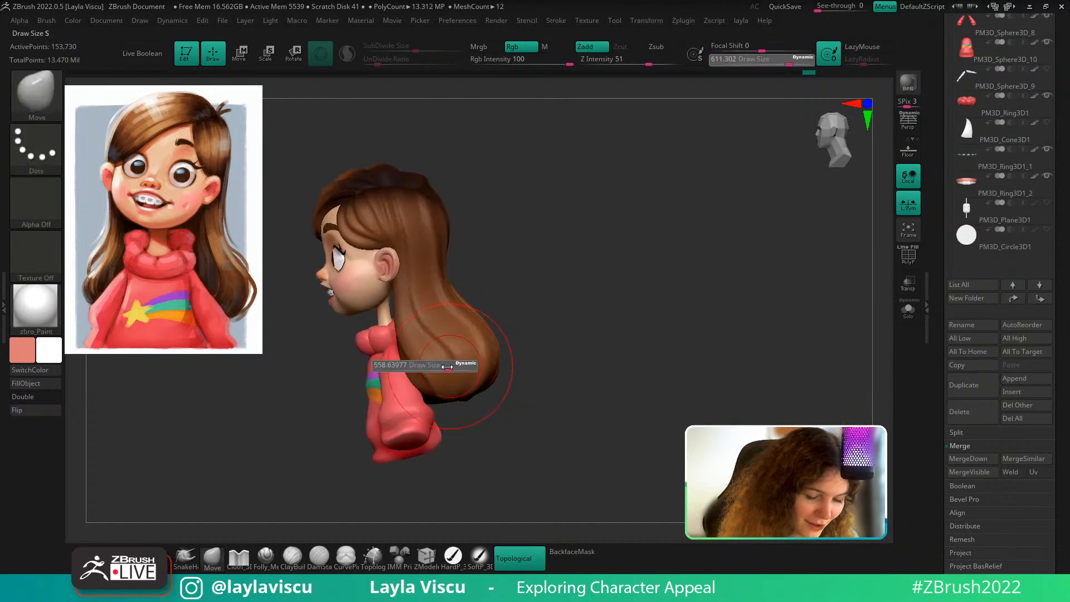
pyautogui.moveTo(450, 369); pyautogui.dragTo(441, 370)
pyautogui.moveTo(496, 321); pyautogui.dragTo(523, 316)
pyautogui.press('s')
pyautogui.moveTo(436, 373); pyautogui.dragTo(431, 372)
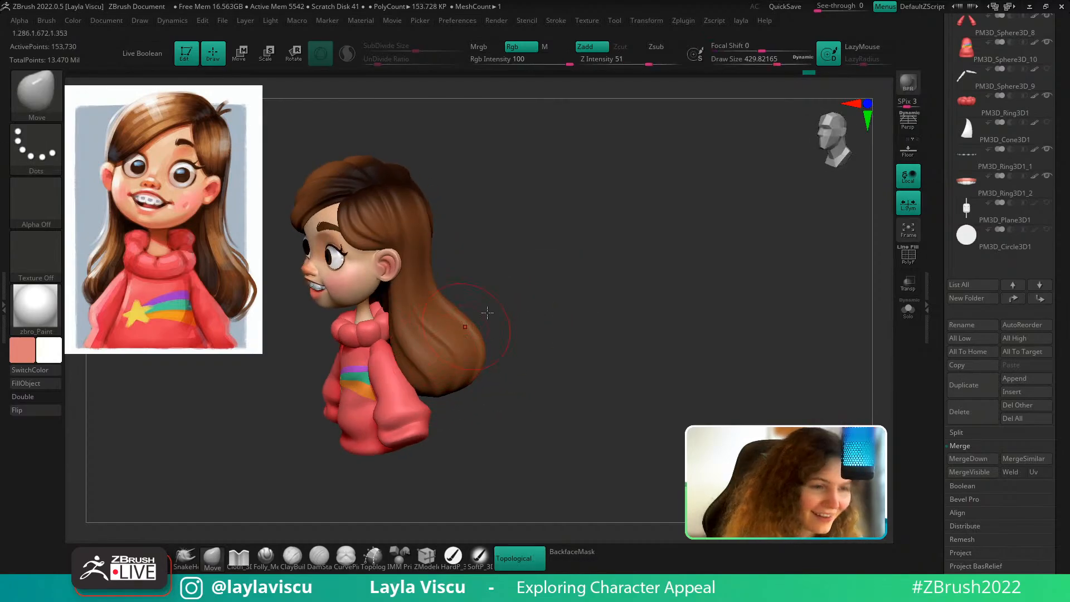
pyautogui.keyDown('shift'); pyautogui.moveTo(567, 314); pyautogui.dragTo(542, 316); pyautogui.keyUp('shift')
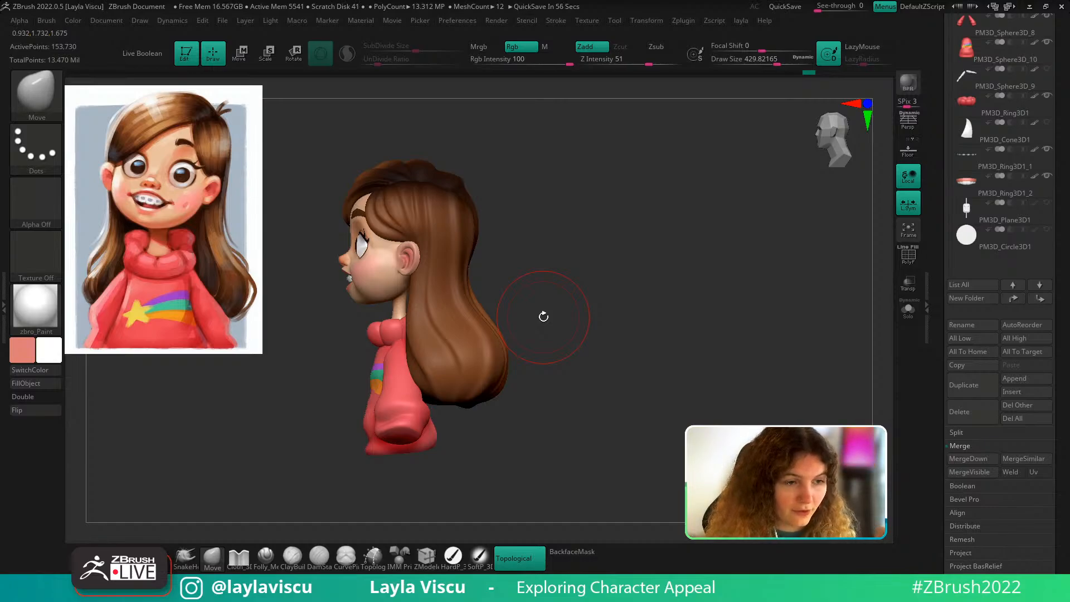
# Isolate the hair, try a lasso mask over its lower end, then clear the mask
pyautogui.moveTo(611, 347); pyautogui.dragTo(682, 309)
pyautogui.keyDown('ctrl'); pyautogui.moveTo(669, 356); pyautogui.dragTo(616, 322, button='right'); pyautogui.keyUp('ctrl')
pyautogui.keyDown('alt'); pyautogui.moveTo(634, 366); pyautogui.dragTo(686, 375); pyautogui.keyUp('alt')
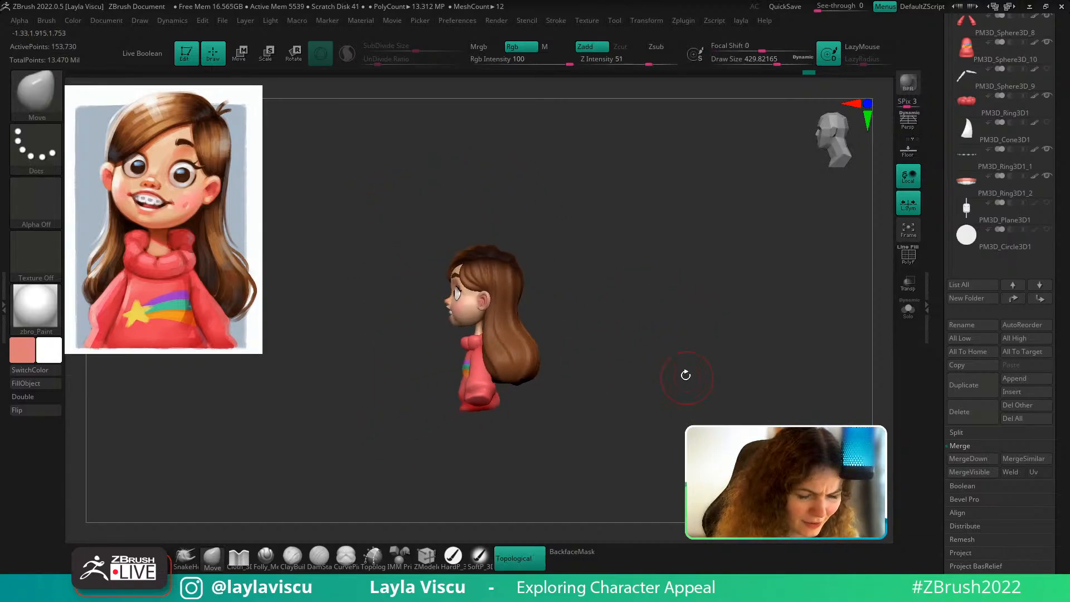
pyautogui.click(909, 320)
pyautogui.keyDown('ctrl'); pyautogui.moveTo(728, 396); pyautogui.dragTo(630, 337, button='right'); pyautogui.keyUp('ctrl')
pyautogui.keyDown('ctrl'); pyautogui.moveTo(539, 377); pyautogui.dragTo(528, 346, button='right'); pyautogui.keyUp('ctrl')
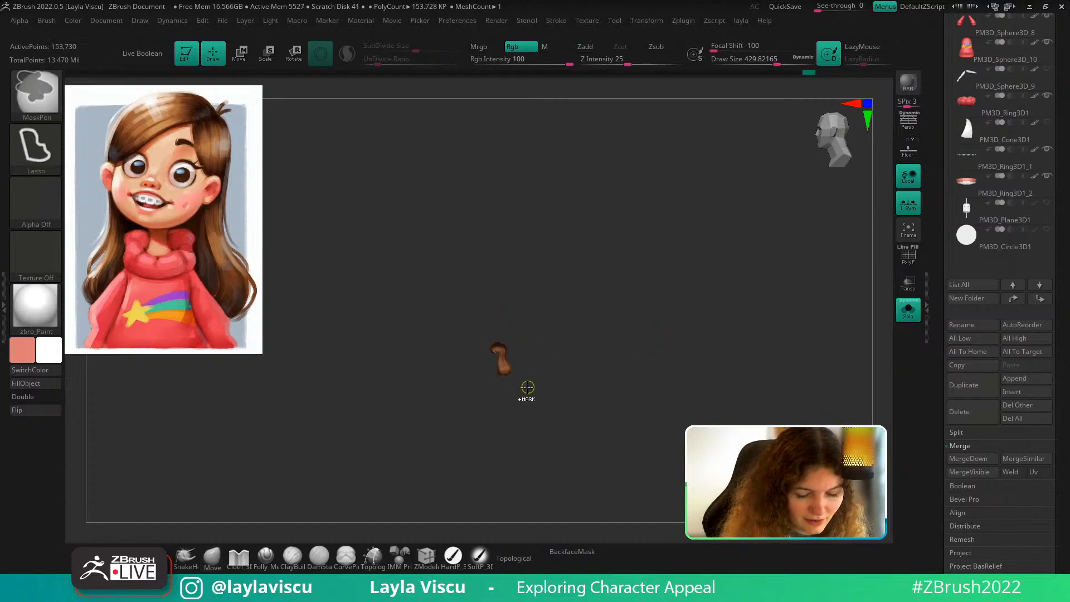
pyautogui.keyDown('ctrl'); pyautogui.moveTo(519, 403); pyautogui.dragTo(557, 447, button='right'); pyautogui.keyUp('ctrl')
pyautogui.moveTo(557, 447)
pyautogui.keyDown('ctrl'); pyautogui.mouseDown()
pyautogui.moveTo(572, 421)
pyautogui.moveTo(480, 471)
pyautogui.moveTo(596, 469)
pyautogui.mouseUp(); pyautogui.keyUp('ctrl')
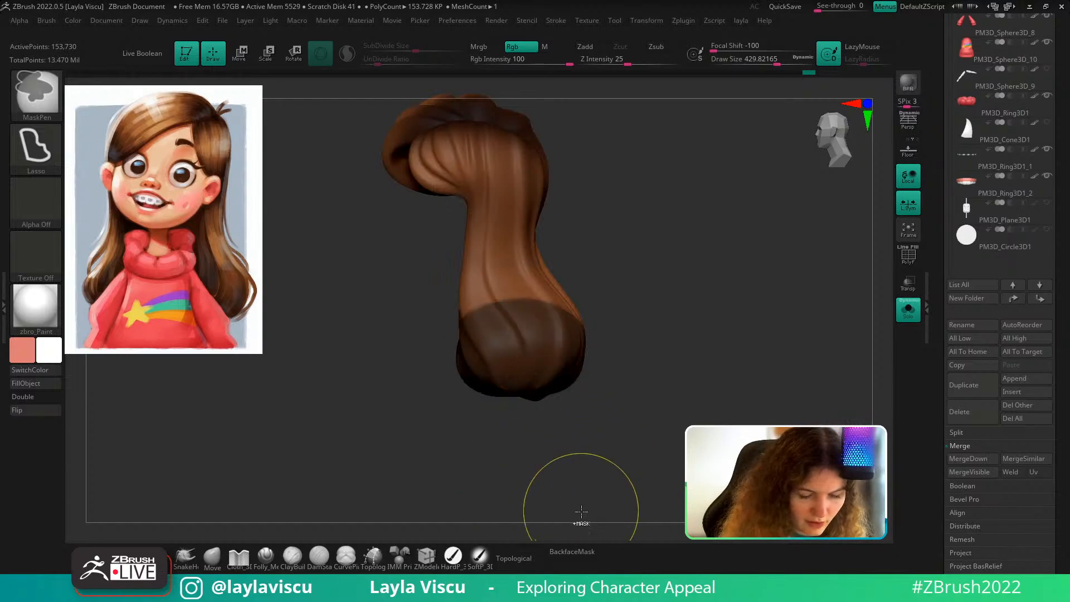
pyautogui.keyDown('ctrl'); pyautogui.moveTo(637, 308); pyautogui.dragTo(657, 306); pyautogui.keyUp('ctrl')
# Sample the hair's dark brown, try a SoftP_3DCW paint stroke across the crown at draw size about 430, then undo it
pyautogui.moveTo(659, 305)
pyautogui.mouseDown(button='right')
pyautogui.moveTo(712, 311)
pyautogui.moveTo(681, 464)
pyautogui.moveTo(671, 457)
pyautogui.mouseUp(button='right')
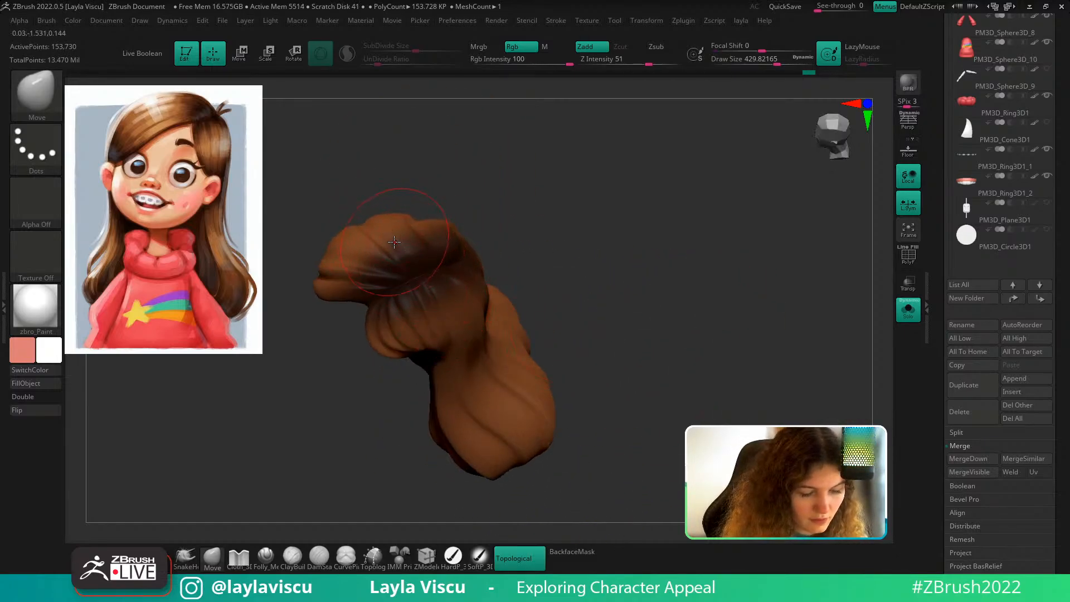
pyautogui.press('c')
pyautogui.click(479, 558)
pyautogui.moveTo(347, 259)
pyautogui.mouseDown()
pyautogui.moveTo(459, 229)
pyautogui.moveTo(503, 248)
pyautogui.mouseUp()
pyautogui.hotkey('ctrl', 'z')
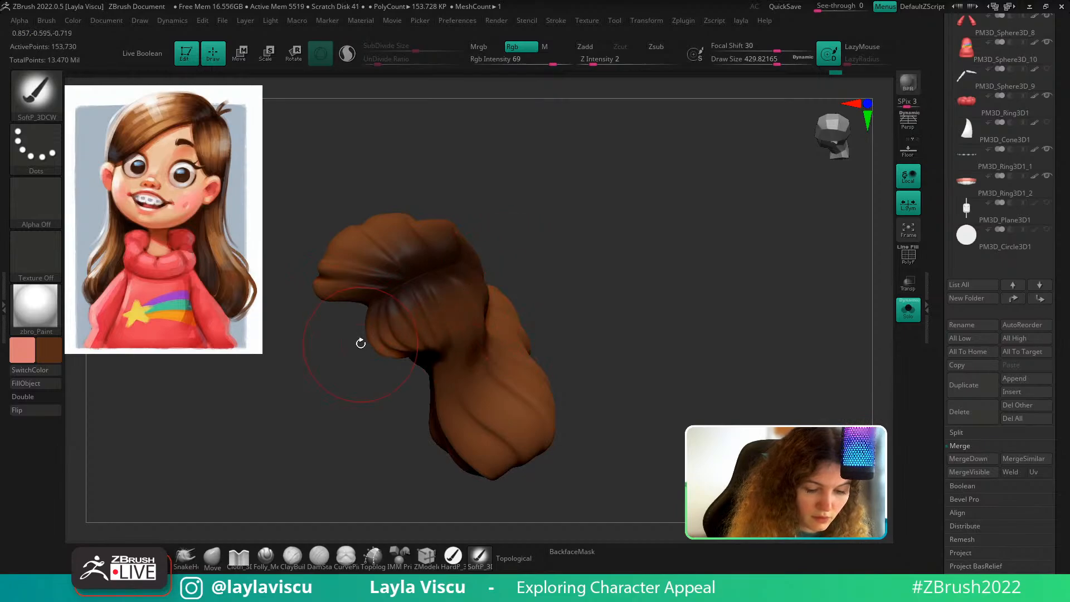
# Show the whole character, sample a very dark brown from the reference hair, and enlarge the draw size to about 657
pyautogui.moveTo(568, 296); pyautogui.dragTo(428, 347, button='right')
pyautogui.moveTo(569, 285); pyautogui.dragTo(683, 290)
pyautogui.click(907, 311)
pyautogui.keyDown('alt'); pyautogui.moveTo(842, 323); pyautogui.dragTo(753, 336); pyautogui.keyUp('alt')
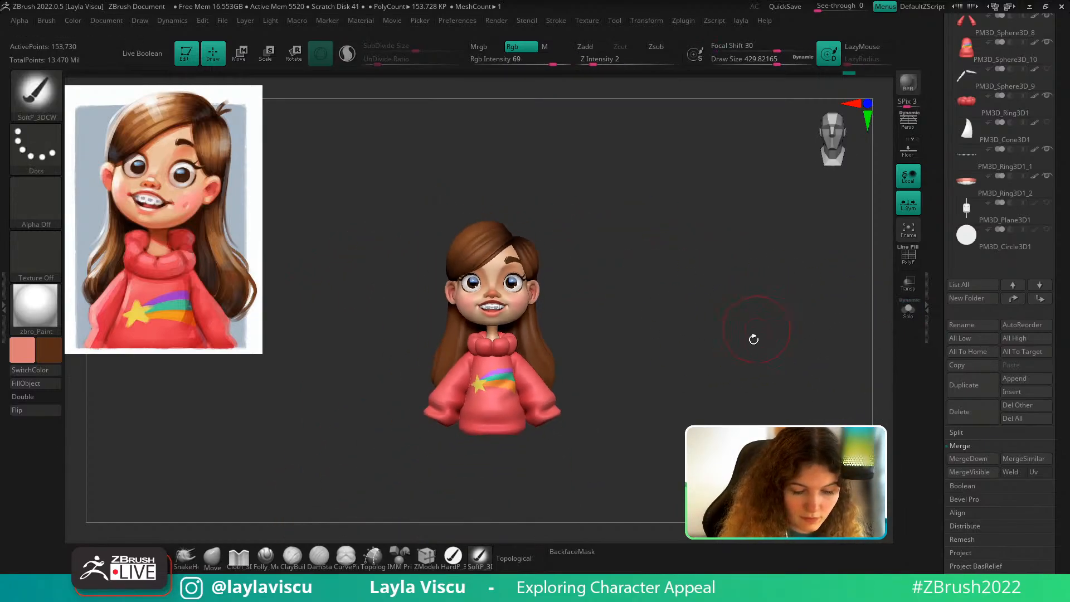
pyautogui.keyDown('alt'); pyautogui.moveTo(605, 367); pyautogui.dragTo(641, 350); pyautogui.keyUp('alt')
pyautogui.press('z')
pyautogui.press('c')
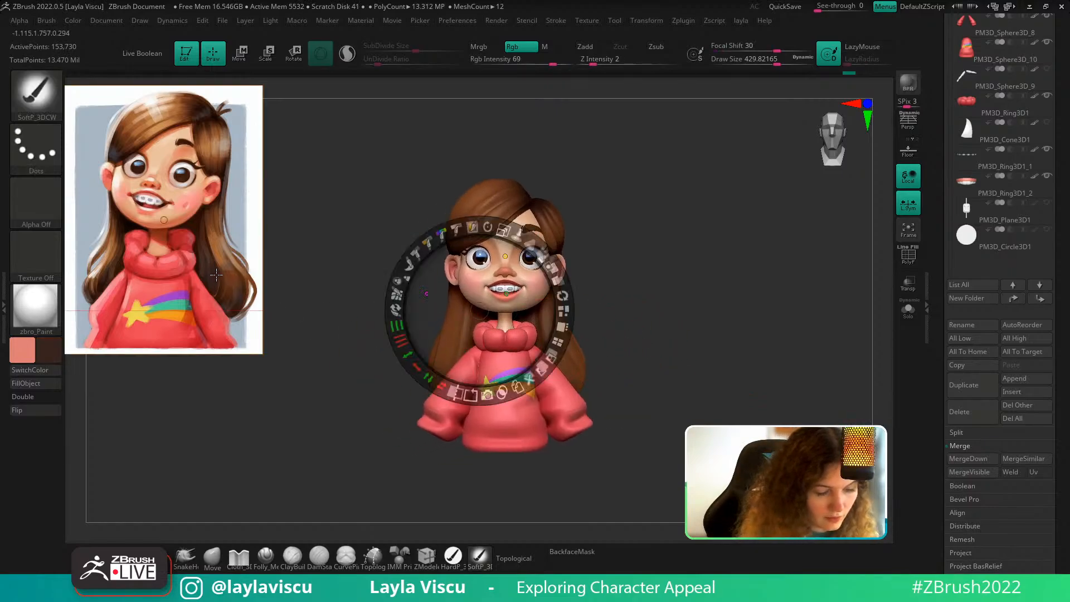
pyautogui.press('z')
pyautogui.press(']')
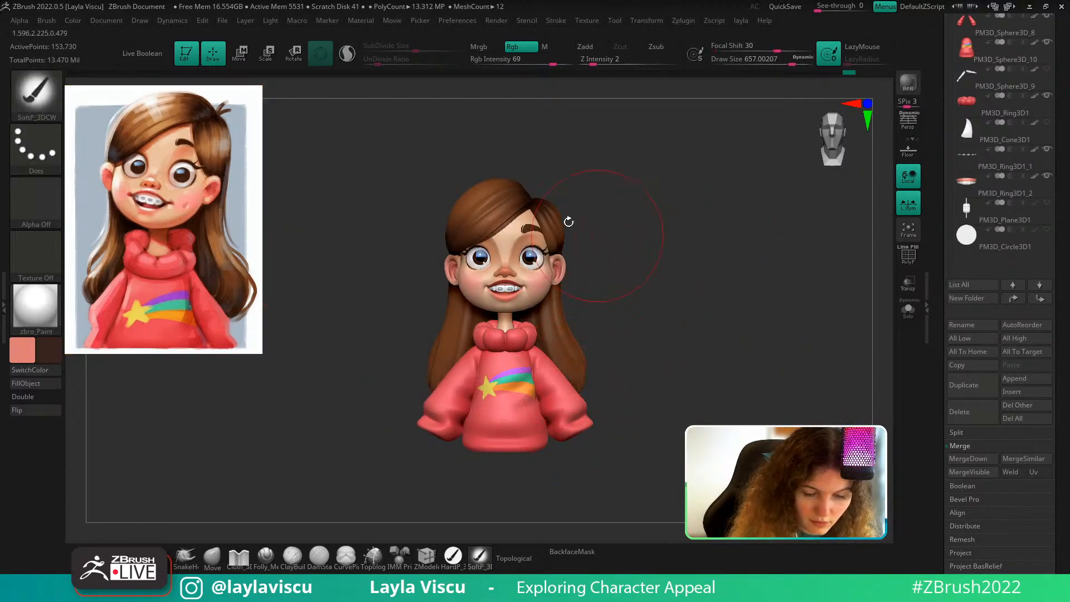
# Isolate the hair and shade it with the sampled dark brown using SoftP_3DCW at draw size about 921
pyautogui.click(909, 310)
pyautogui.moveTo(499, 413)
pyautogui.mouseDown()
pyautogui.moveTo(564, 389)
pyautogui.moveTo(661, 433)
pyautogui.moveTo(615, 406)
pyautogui.moveTo(630, 406)
pyautogui.mouseUp()
pyautogui.press('s')
pyautogui.keyDown('alt'); pyautogui.moveTo(619, 415); pyautogui.dragTo(612, 473); pyautogui.keyUp('alt')
pyautogui.moveTo(677, 468)
pyautogui.mouseDown()
pyautogui.moveTo(690, 397)
pyautogui.moveTo(620, 362)
pyautogui.mouseUp()
pyautogui.keyDown('alt'); pyautogui.moveTo(591, 439); pyautogui.dragTo(578, 445); pyautogui.keyUp('alt')
pyautogui.moveTo(673, 356)
pyautogui.mouseDown()
pyautogui.moveTo(664, 438)
pyautogui.moveTo(628, 406)
pyautogui.moveTo(649, 356)
pyautogui.mouseUp()
pyautogui.moveTo(708, 312)
pyautogui.mouseDown()
pyautogui.moveTo(683, 390)
pyautogui.moveTo(697, 413)
pyautogui.mouseUp()
# Mask part of the hair, fill the unmasked area with the sampled dark brown, and clear the mask
pyautogui.keyDown('ctrl'); pyautogui.moveTo(774, 439); pyautogui.dragTo(750, 385, button='right'); pyautogui.keyUp('ctrl')
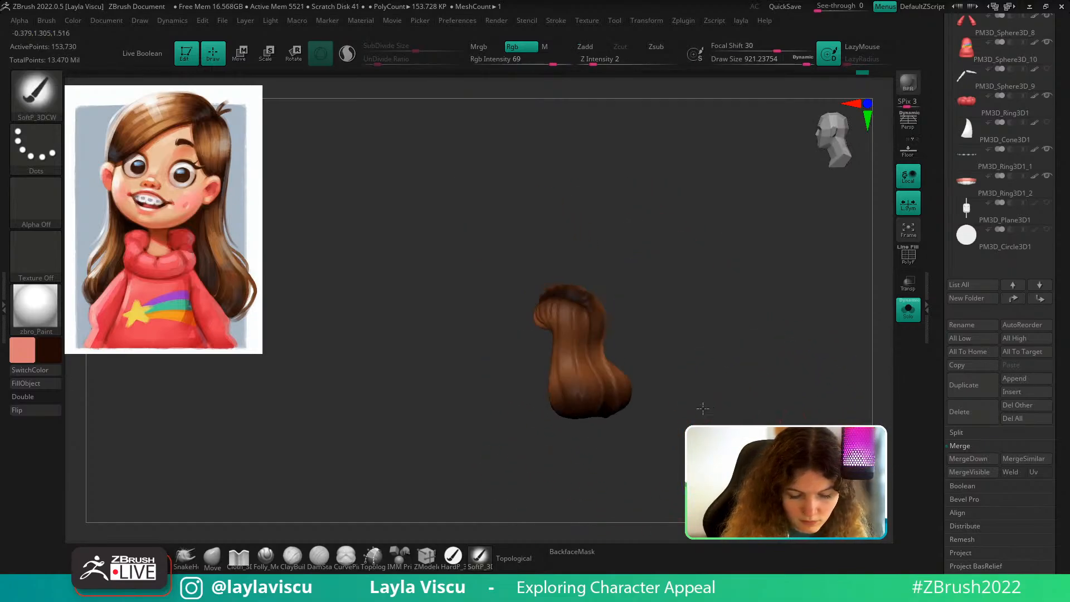
pyautogui.keyDown('shift'); pyautogui.moveTo(750, 399); pyautogui.dragTo(724, 441); pyautogui.keyUp('shift')
pyautogui.keyDown('ctrl'); pyautogui.moveTo(712, 446); pyautogui.dragTo(686, 391, button='right'); pyautogui.keyUp('ctrl')
pyautogui.moveTo(650, 424)
pyautogui.keyDown('shift'); pyautogui.mouseDown()
pyautogui.moveTo(627, 422)
pyautogui.moveTo(641, 441)
pyautogui.mouseUp(); pyautogui.keyUp('shift')
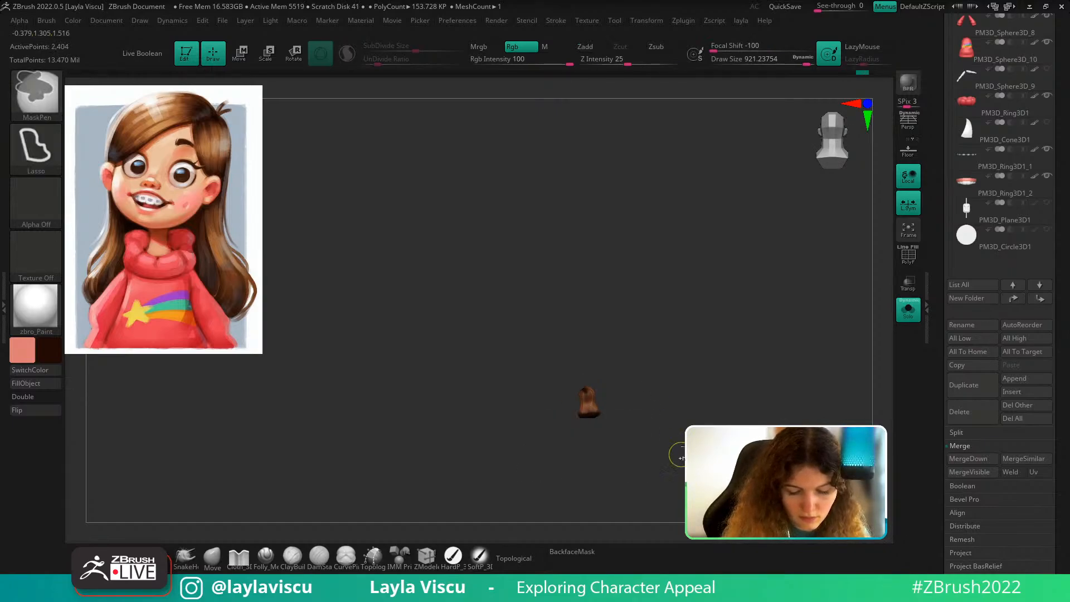
pyautogui.keyDown('ctrl'); pyautogui.moveTo(612, 423); pyautogui.dragTo(608, 467, button='right'); pyautogui.keyUp('ctrl')
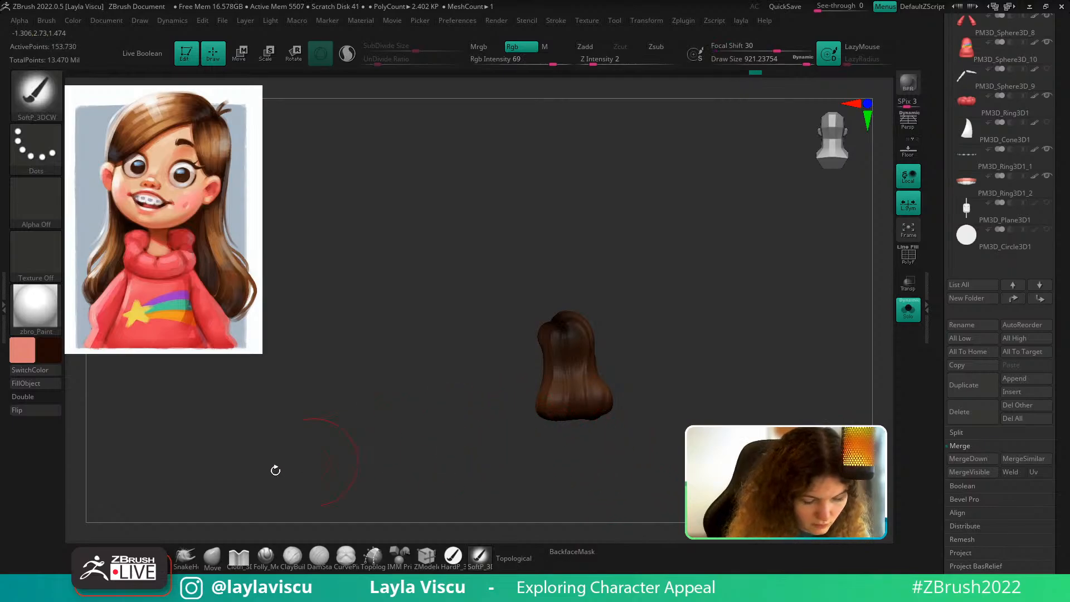
pyautogui.click(57, 387)
pyautogui.keyDown('ctrl'); pyautogui.moveTo(368, 458); pyautogui.dragTo(792, 378); pyautogui.keyUp('ctrl')
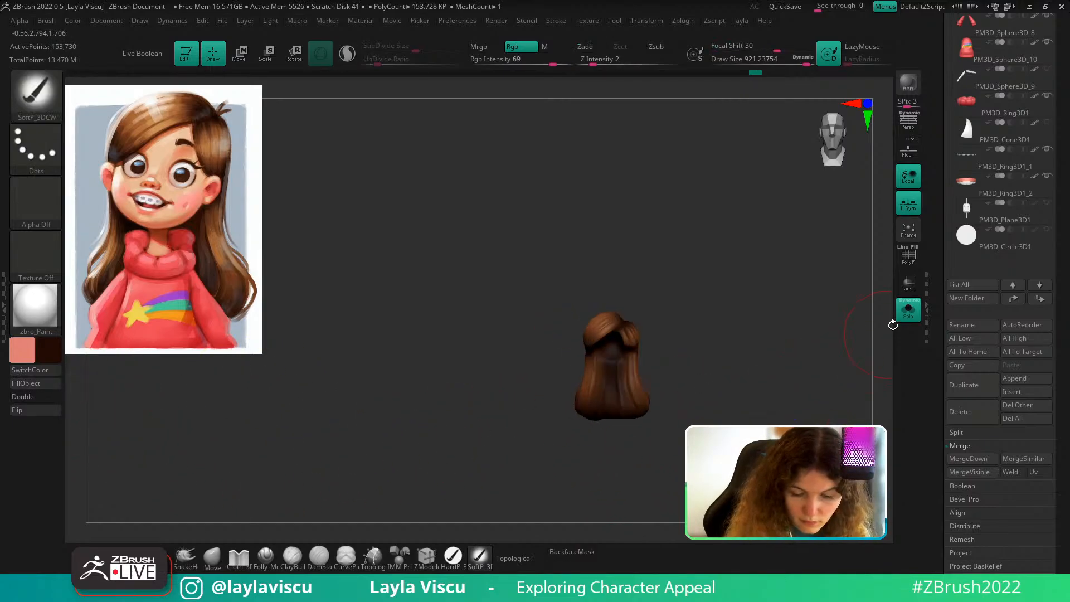
# Show the whole character, sample an orange-tan highlight colour from the reference hair, and reduce the draw size to about 223
pyautogui.click(908, 310)
pyautogui.keyDown('ctrl'); pyautogui.moveTo(776, 384); pyautogui.dragTo(651, 438, button='right'); pyautogui.keyUp('ctrl')
pyautogui.press('z')
pyautogui.press('c')
pyautogui.press('z')
pyautogui.press('s')
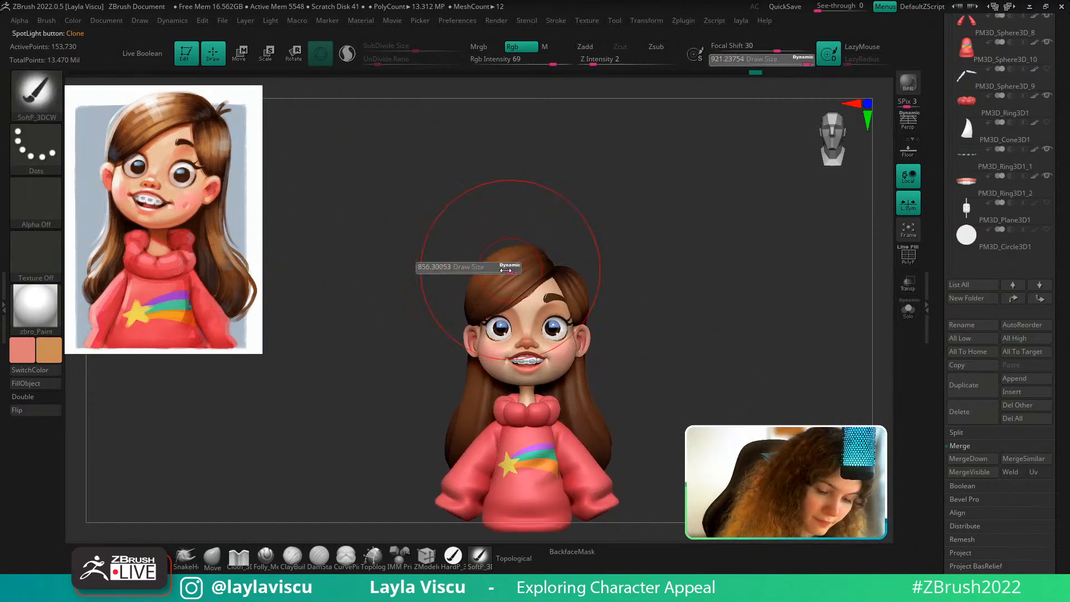
pyautogui.moveTo(512, 268); pyautogui.dragTo(475, 268)
# Paint soft orange-tan highlights over the crown and side-swept fringe with SoftP_3DCW, varying the draw size between about 331 and 212
pyautogui.press('s')
pyautogui.moveTo(527, 291); pyautogui.dragTo(518, 288)
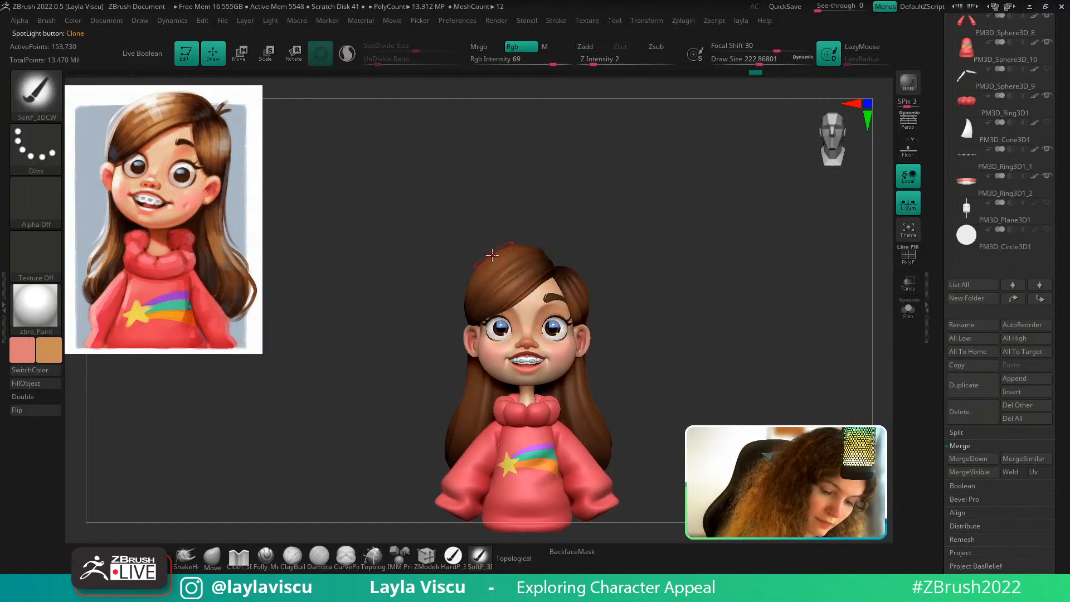
pyautogui.moveTo(521, 227); pyautogui.dragTo(446, 224)
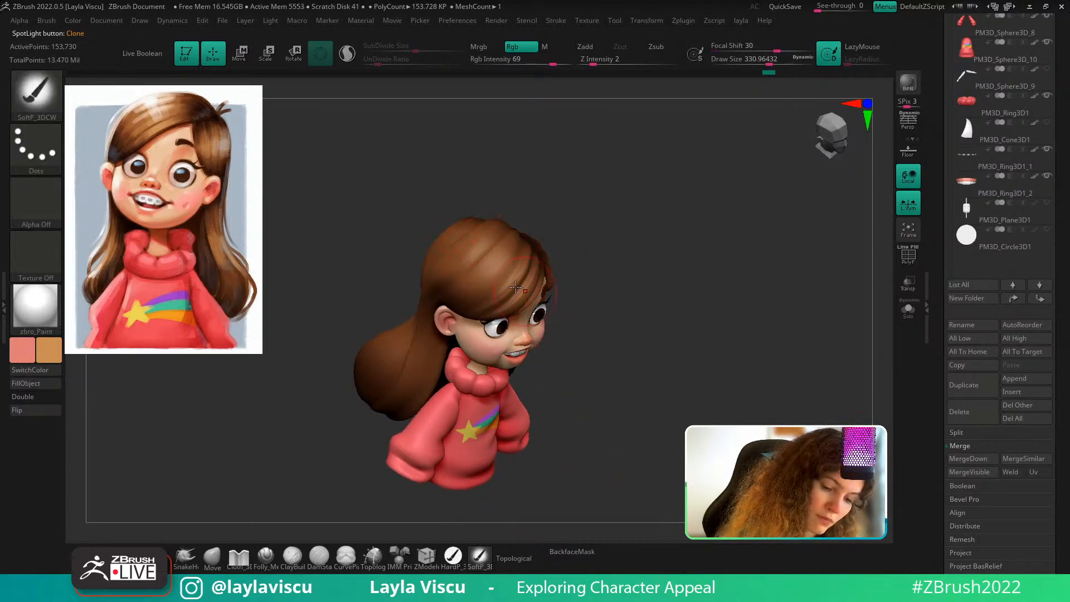
pyautogui.moveTo(620, 241); pyautogui.dragTo(557, 252)
pyautogui.moveTo(630, 262); pyautogui.dragTo(574, 269)
pyautogui.press('s')
pyautogui.moveTo(540, 304)
pyautogui.mouseDown()
pyautogui.moveTo(530, 304)
pyautogui.moveTo(609, 306)
pyautogui.moveTo(537, 340)
pyautogui.moveTo(547, 374)
pyautogui.moveTo(652, 341)
pyautogui.moveTo(658, 350)
pyautogui.moveTo(619, 353)
pyautogui.mouseUp()
pyautogui.press('s')
pyautogui.moveTo(699, 284); pyautogui.dragTo(671, 368)
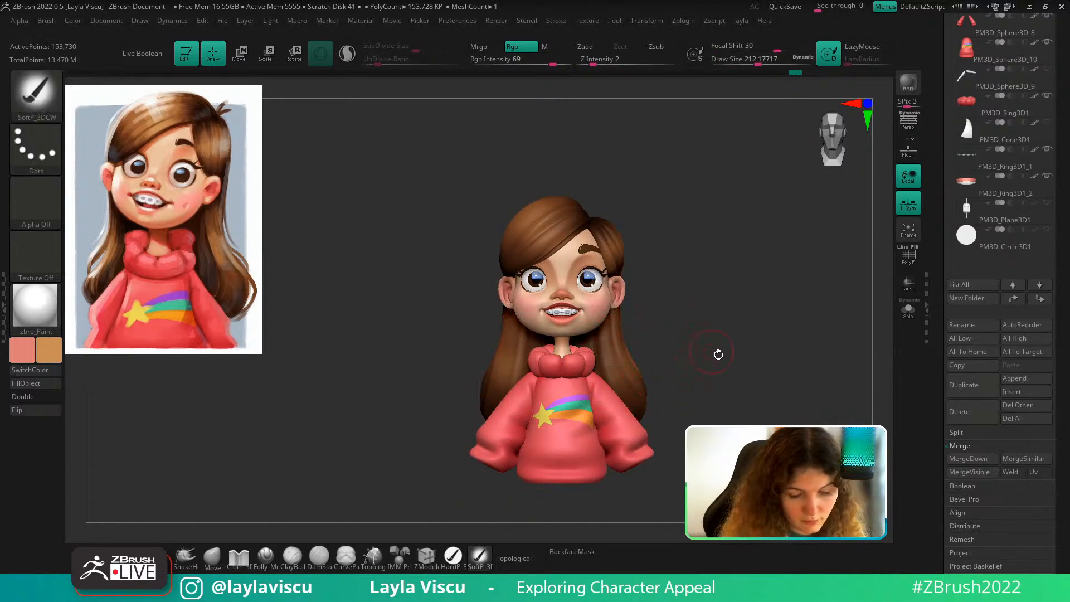
# Isolate the hair and reshape one side of its front silhouette with the Move brush at draw size about 379, flaring the lower end
pyautogui.keyDown('alt'); pyautogui.moveTo(679, 363); pyautogui.dragTo(659, 393); pyautogui.keyUp('alt')
pyautogui.click(214, 557)
pyautogui.keyDown('alt'); pyautogui.click(481, 358); pyautogui.keyUp('alt')
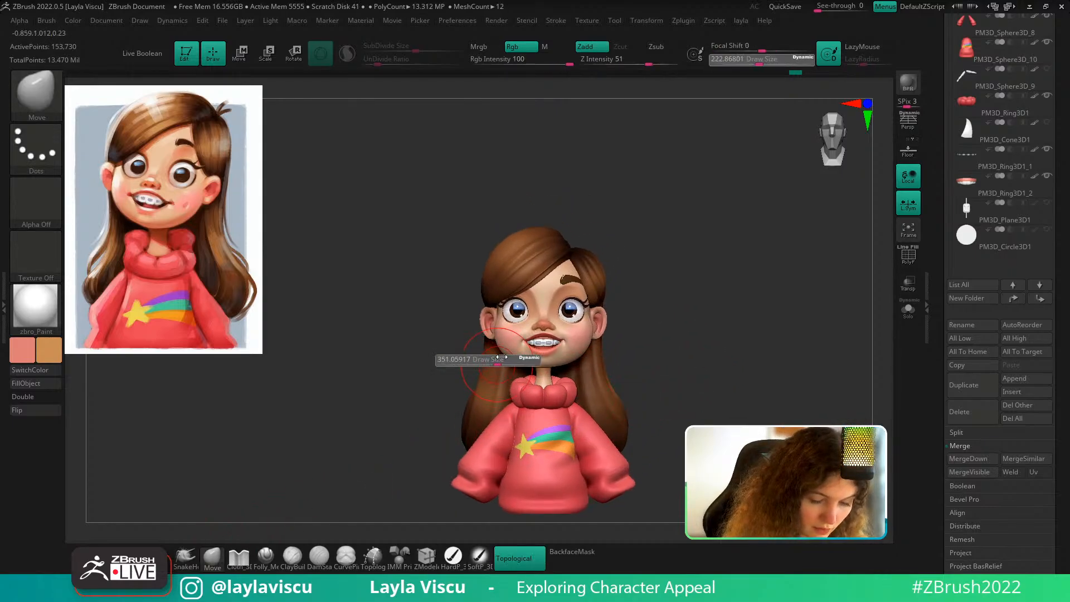
pyautogui.click(908, 309)
pyautogui.press('shift')
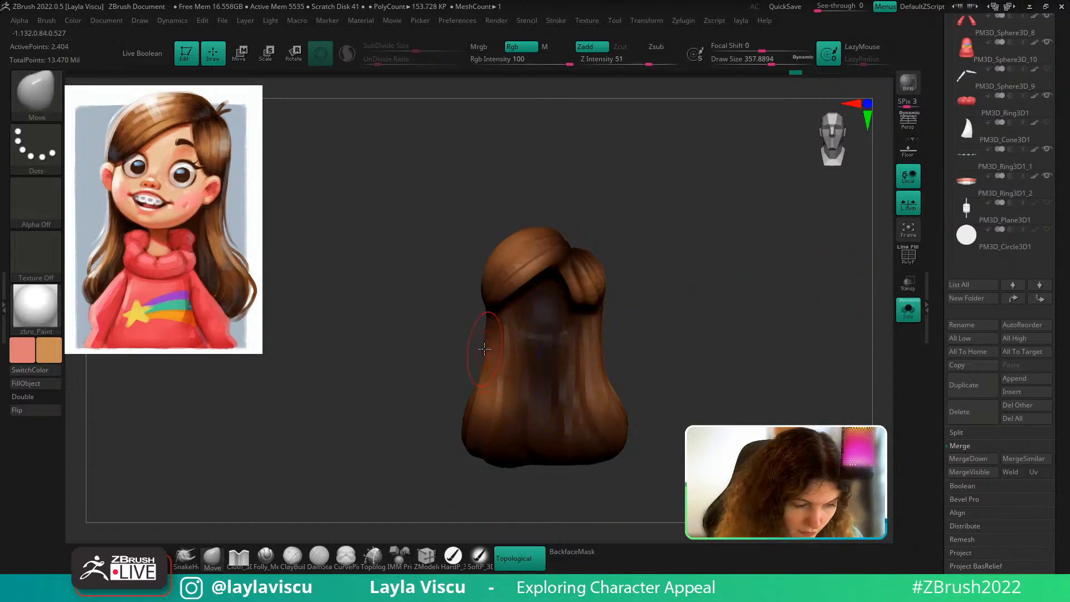
pyautogui.press('s')
pyautogui.moveTo(483, 353); pyautogui.dragTo(485, 352)
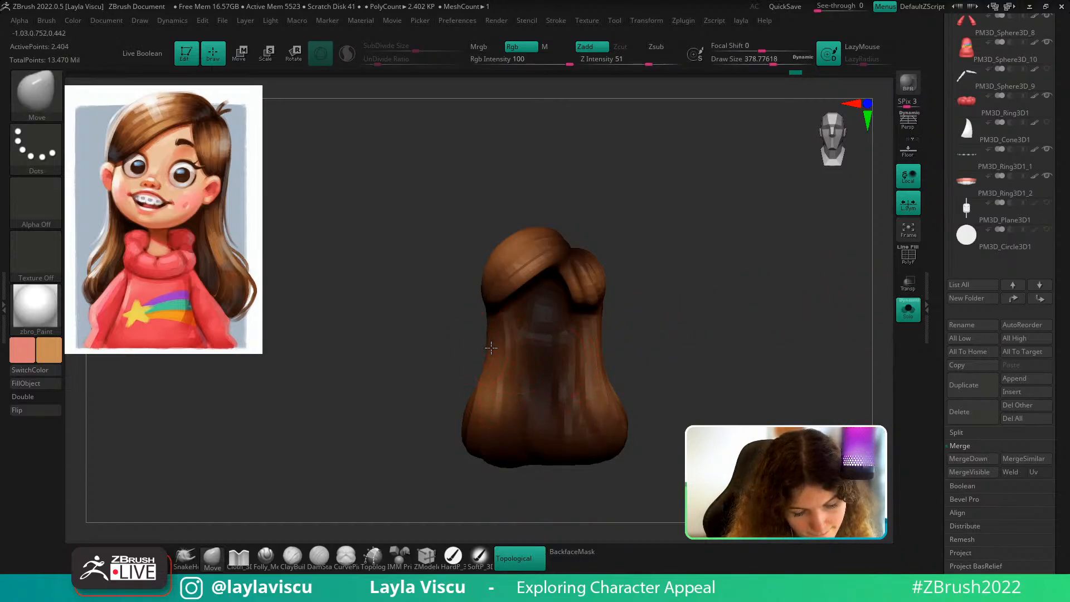
pyautogui.press('s')
pyautogui.moveTo(487, 382); pyautogui.dragTo(477, 399)
pyautogui.press('s')
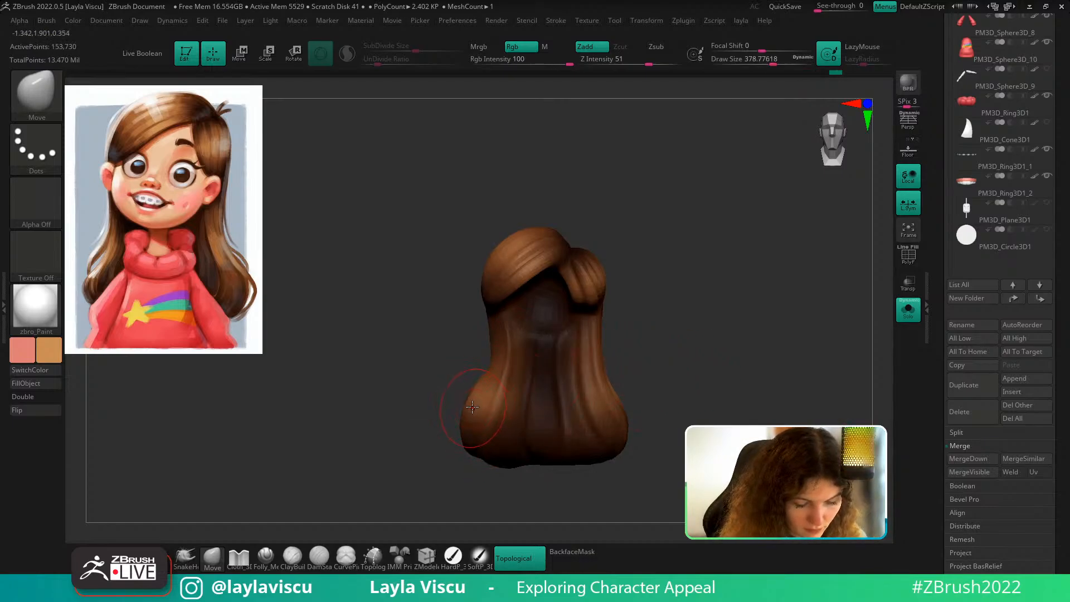
pyautogui.moveTo(466, 435); pyautogui.dragTo(466, 436)
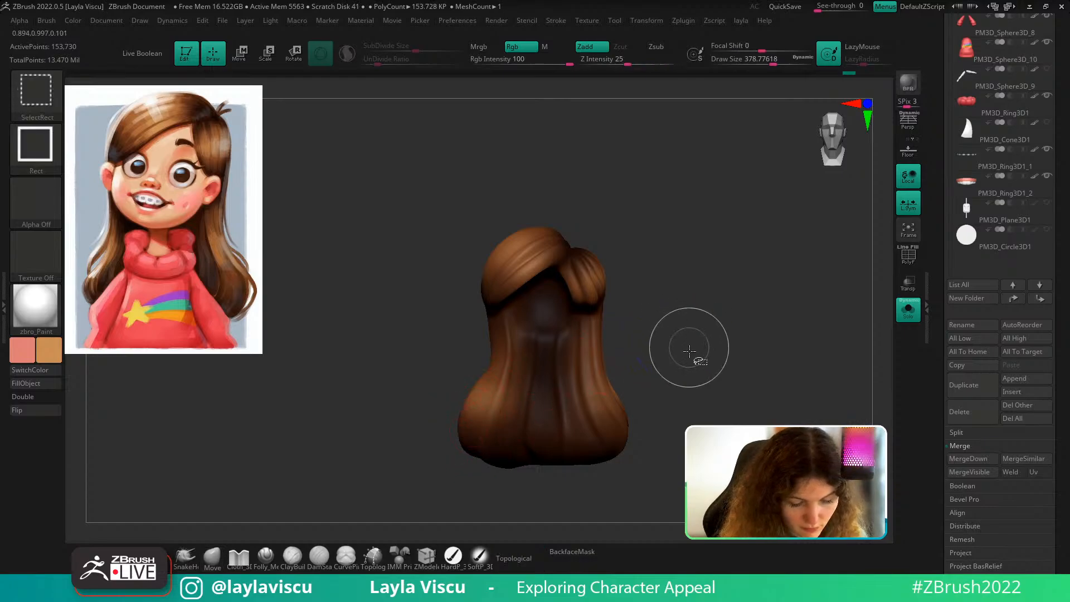
# Show the whole character and adjust the lower hair bulge from side and low angles with the Move brush, varying the draw size between about 299 and 400
pyautogui.keyDown('ctrl'); pyautogui.moveTo(696, 372); pyautogui.dragTo(681, 331, button='right'); pyautogui.keyUp('ctrl')
pyautogui.click(909, 310)
pyautogui.keyDown('ctrl'); pyautogui.moveTo(647, 385); pyautogui.dragTo(613, 432, button='right'); pyautogui.keyUp('ctrl')
pyautogui.keyDown('alt'); pyautogui.moveTo(690, 406); pyautogui.dragTo(675, 381, button='right'); pyautogui.keyUp('alt')
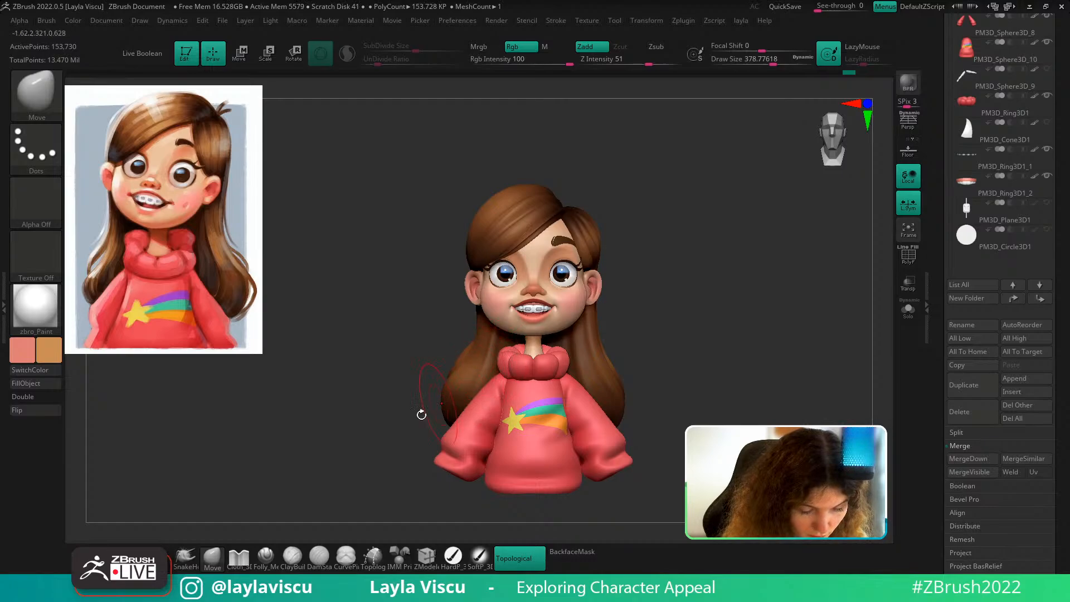
pyautogui.moveTo(422, 415); pyautogui.dragTo(501, 408, button='right')
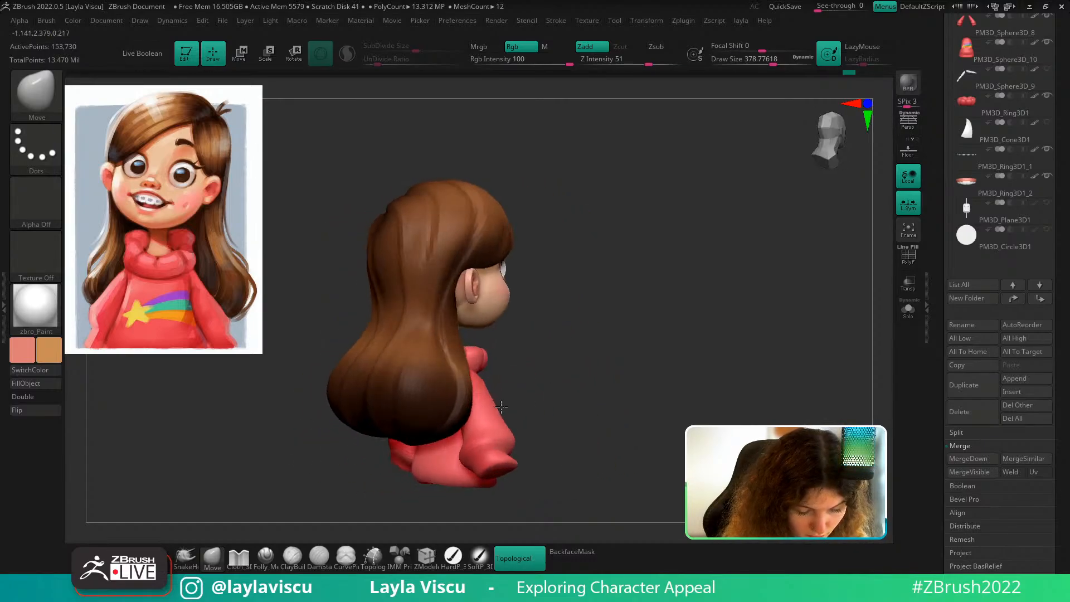
pyautogui.moveTo(598, 374); pyautogui.dragTo(797, 301, button='right')
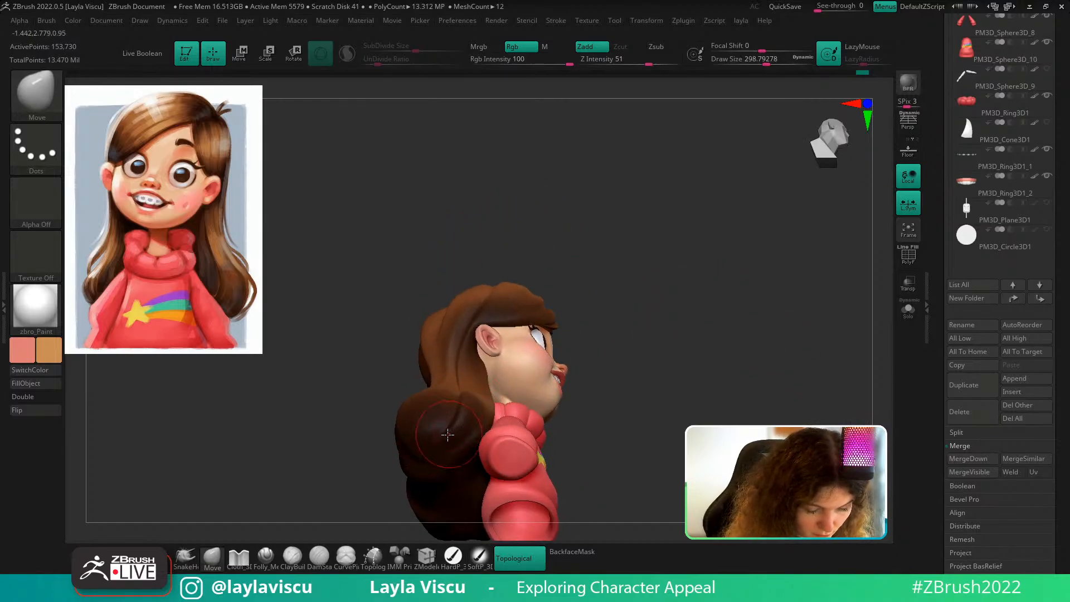
pyautogui.moveTo(535, 394)
pyautogui.mouseDown(button='right')
pyautogui.moveTo(590, 391)
pyautogui.moveTo(691, 336)
pyautogui.moveTo(619, 392)
pyautogui.moveTo(614, 353)
pyautogui.moveTo(671, 313)
pyautogui.moveTo(458, 401)
pyautogui.mouseUp(button='right')
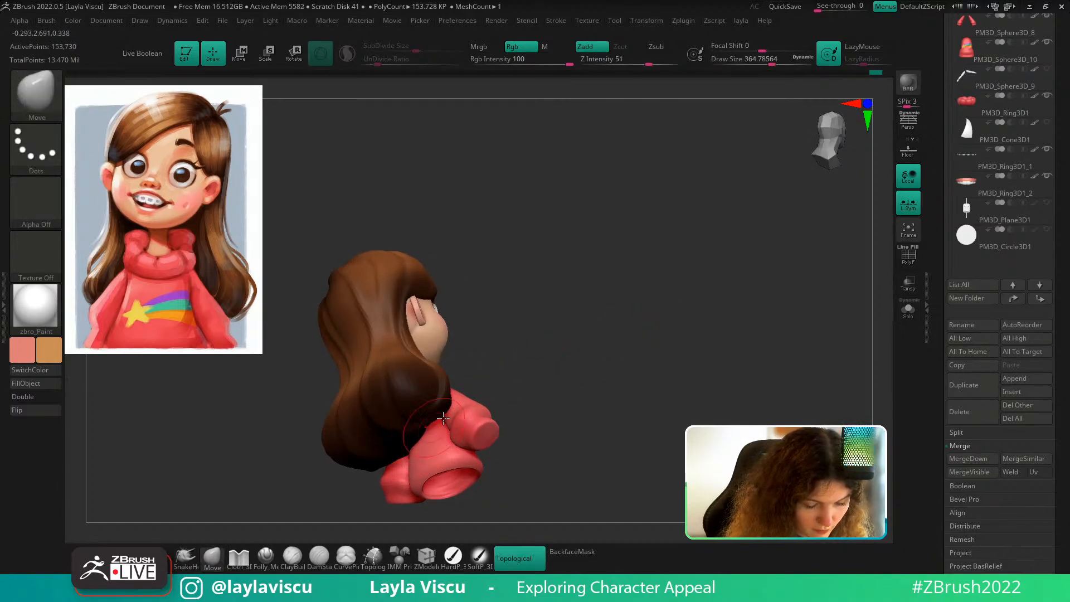
pyautogui.moveTo(428, 436); pyautogui.dragTo(472, 410, button='right')
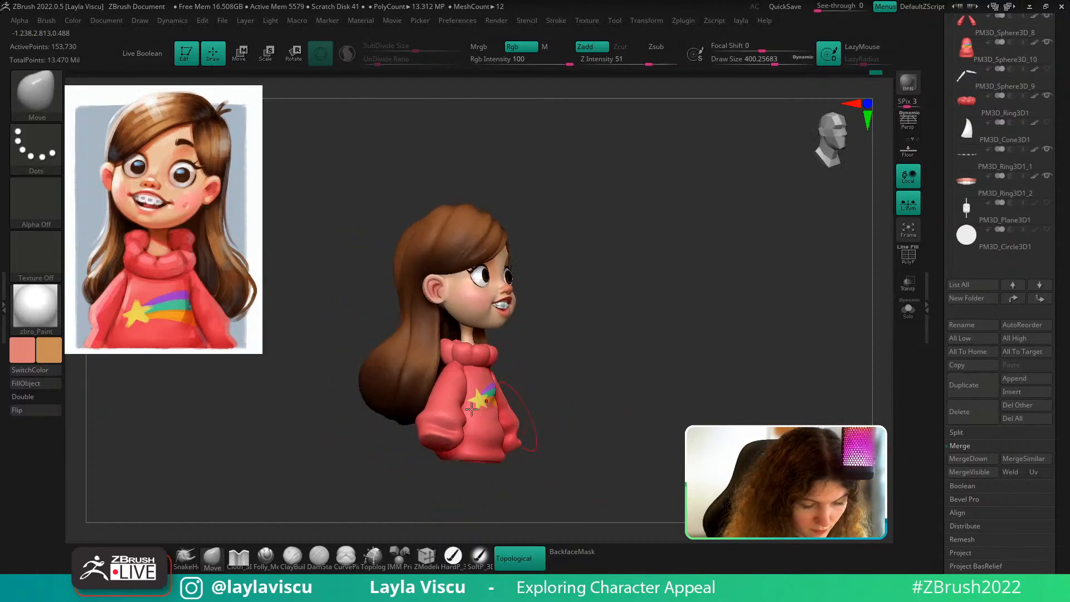
pyautogui.press('s')
pyautogui.press('s')
pyautogui.click(408, 393)
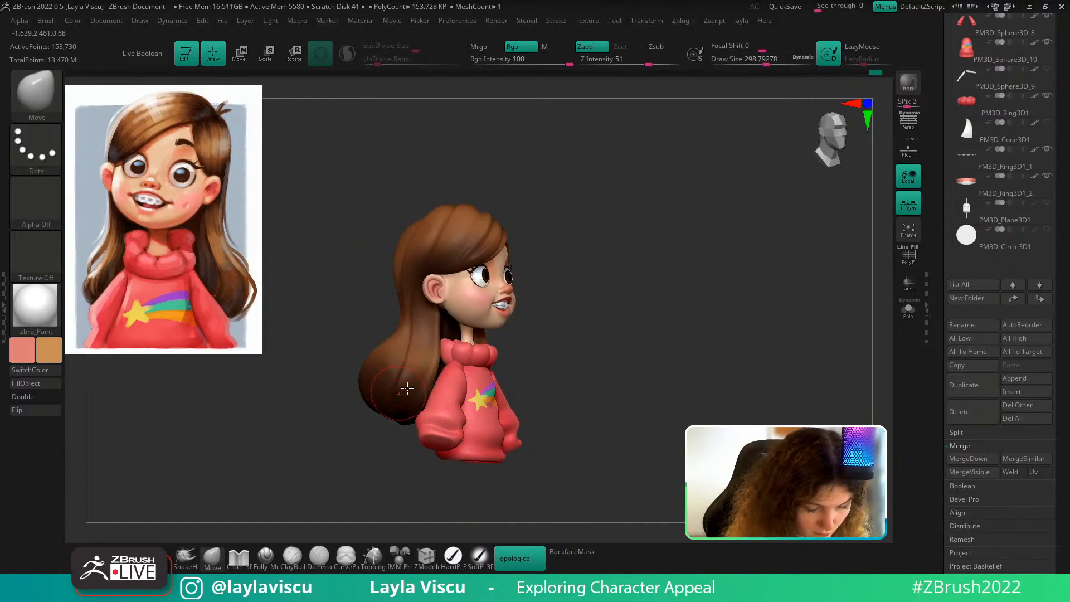
# Refine the back contour of the lower hair with the Move brush at draw size about 365, checking it from the front
pyautogui.moveTo(682, 324)
pyautogui.mouseDown()
pyautogui.moveTo(647, 332)
pyautogui.moveTo(636, 382)
pyautogui.mouseUp()
pyautogui.press('s')
pyautogui.moveTo(545, 407); pyautogui.dragTo(563, 408)
pyautogui.moveTo(356, 369); pyautogui.dragTo(418, 361)
pyautogui.keyDown('shift'); pyautogui.moveTo(639, 296); pyautogui.dragTo(603, 308, button='right'); pyautogui.keyUp('shift')
pyautogui.keyDown('ctrl'); pyautogui.moveTo(604, 308); pyautogui.dragTo(604, 379, button='right'); pyautogui.keyUp('ctrl')
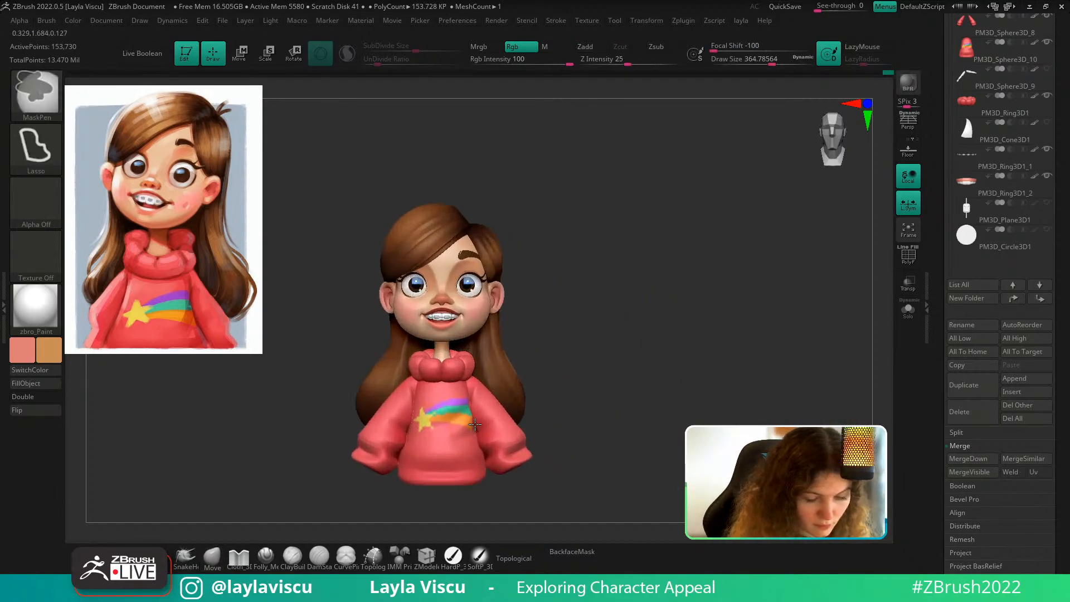
# Lower the hair's subdivision by two levels and smooth the transition into its lower bulge at draw size about 251
pyautogui.moveTo(346, 364); pyautogui.dragTo(379, 362, button='right')
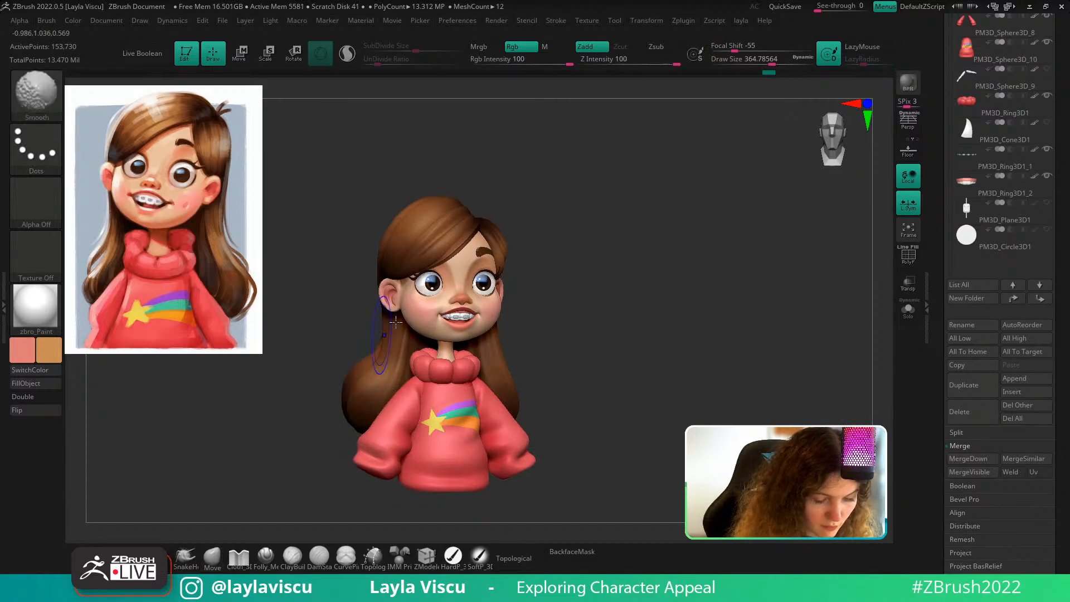
pyautogui.moveTo(599, 346); pyautogui.dragTo(660, 366, button='right')
pyautogui.keyDown('ctrl'); pyautogui.moveTo(470, 332); pyautogui.dragTo(464, 347, button='right'); pyautogui.keyUp('ctrl')
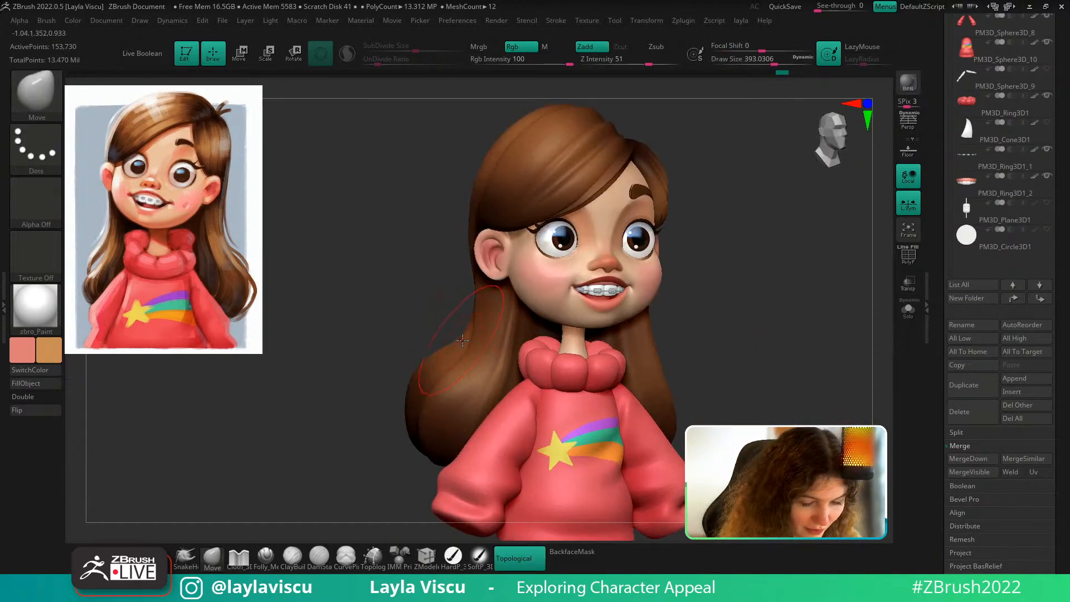
pyautogui.press('s')
pyautogui.moveTo(463, 340); pyautogui.dragTo(451, 340)
pyautogui.hotkey('shift', 'd')
pyautogui.hotkey('shift', 'd')
pyautogui.moveTo(445, 312); pyautogui.dragTo(450, 334, button='right')
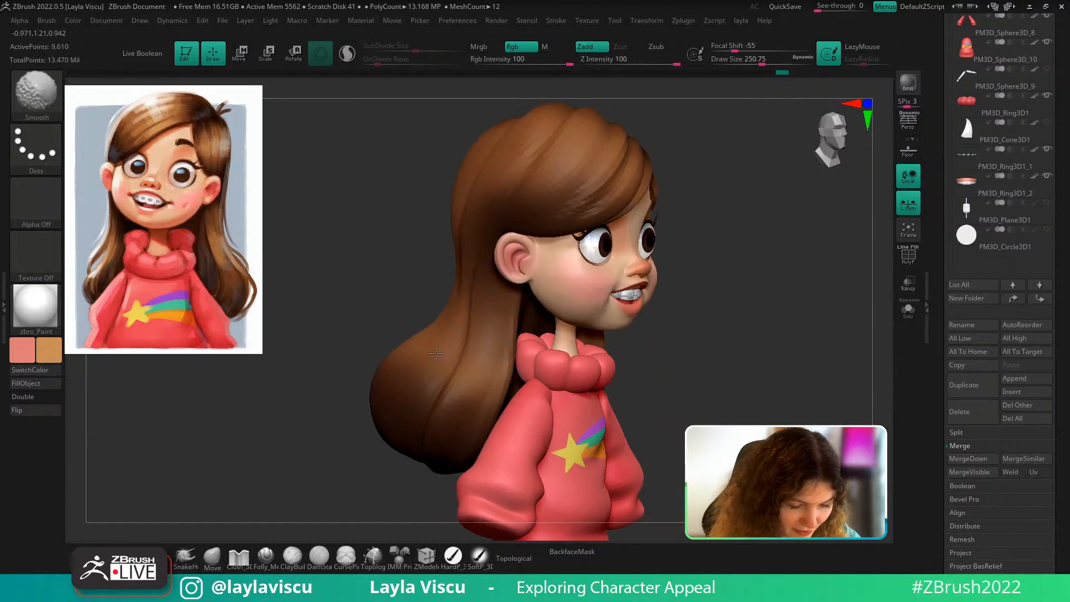
# Return the hair to full subdivision and adjust its lower outer edge from the front with the Move brush at draw size about 445
pyautogui.moveTo(413, 382)
pyautogui.keyDown('ctrl'); pyautogui.mouseDown(button='right')
pyautogui.moveTo(455, 346)
pyautogui.moveTo(600, 359)
pyautogui.mouseUp(button='right'); pyautogui.keyUp('ctrl')
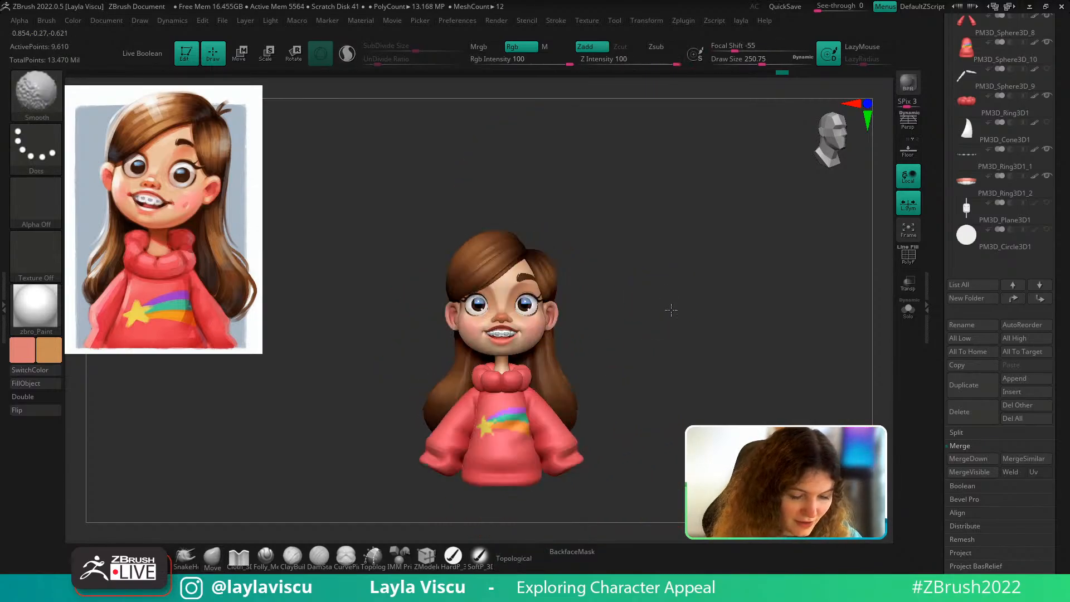
pyautogui.press('s')
pyautogui.moveTo(568, 387); pyautogui.dragTo(581, 387)
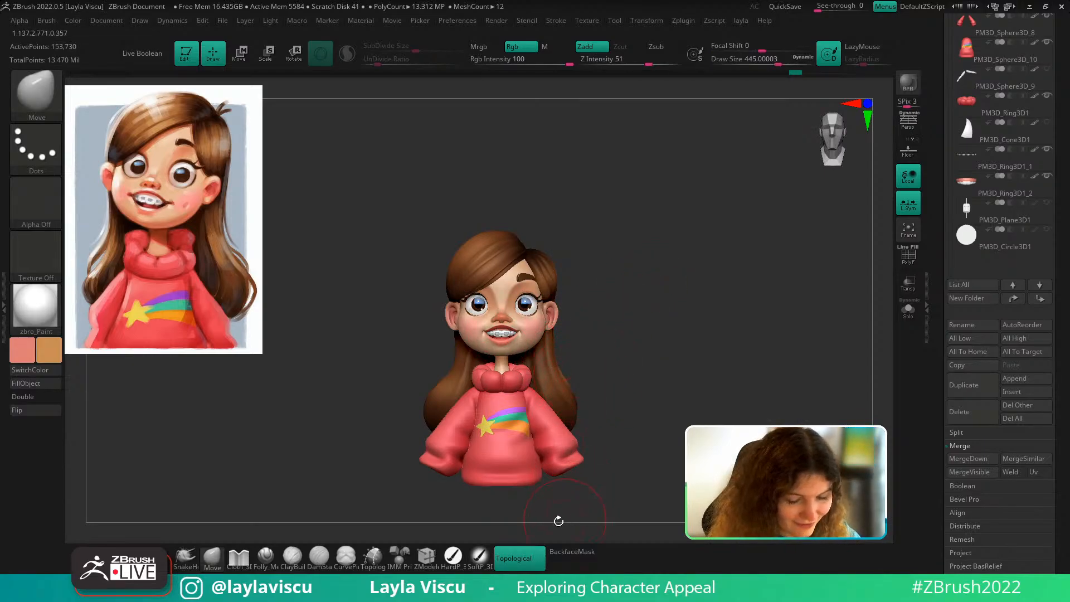
# Sample dark brown from the hair and paint shading on the side below the parting with SoftP_3DCW at draw size about 311
pyautogui.moveTo(667, 327); pyautogui.dragTo(689, 390, button='right')
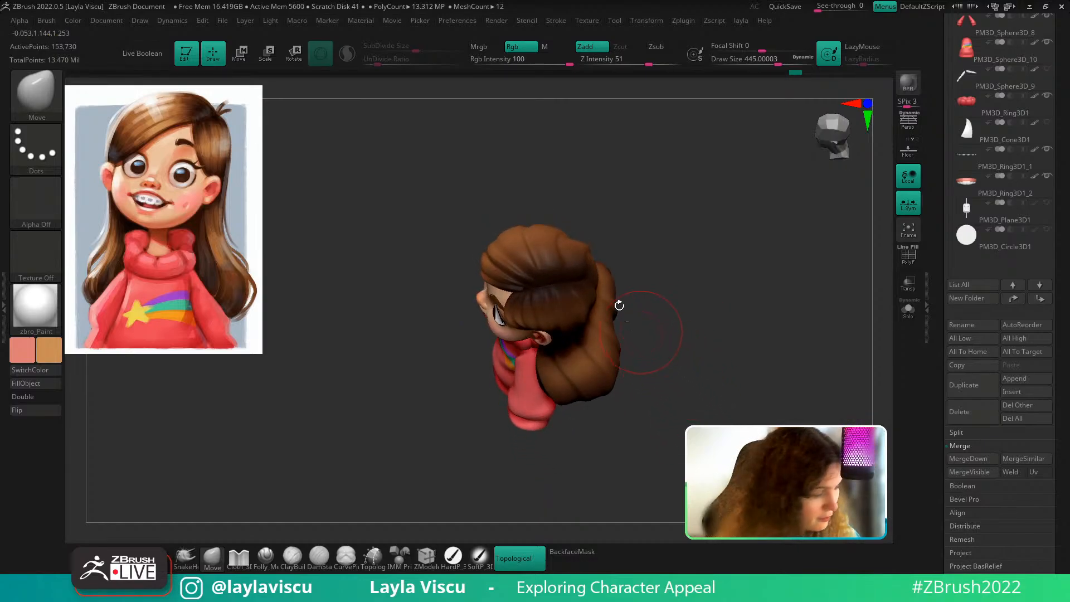
pyautogui.press('c')
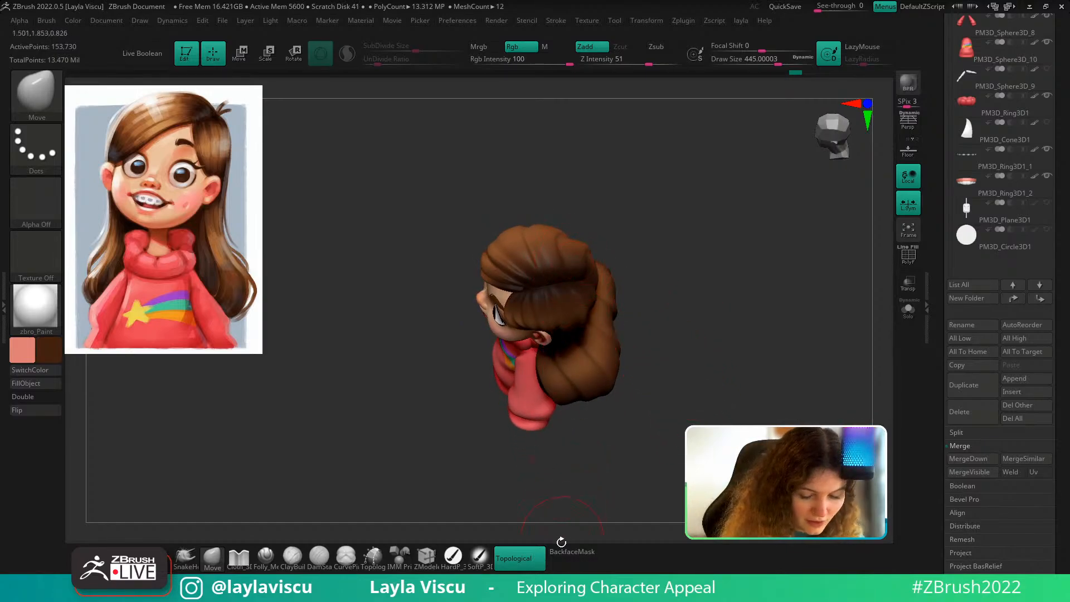
pyautogui.click(479, 556)
pyautogui.keyDown('alt'); pyautogui.moveTo(649, 250); pyautogui.dragTo(641, 303, button='right'); pyautogui.keyUp('alt')
pyautogui.press('s')
pyautogui.moveTo(556, 312)
pyautogui.mouseDown()
pyautogui.moveTo(545, 312)
pyautogui.moveTo(594, 322)
pyautogui.mouseUp()
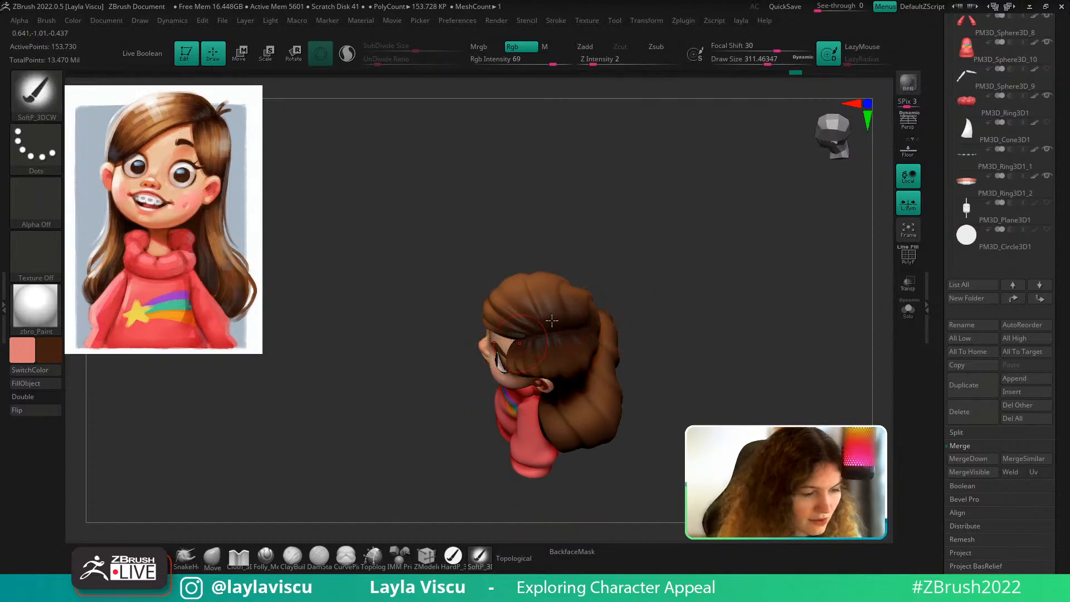
pyautogui.press('s')
pyautogui.moveTo(579, 308); pyautogui.dragTo(584, 308)
# Enlarge the paint brush's draw size to about 460 and check the hair shading from the front and back
pyautogui.moveTo(660, 299); pyautogui.dragTo(599, 322)
pyautogui.press('s')
pyautogui.moveTo(807, 312)
pyautogui.mouseDown()
pyautogui.moveTo(593, 329)
pyautogui.moveTo(697, 340)
pyautogui.moveTo(700, 356)
pyautogui.mouseUp()
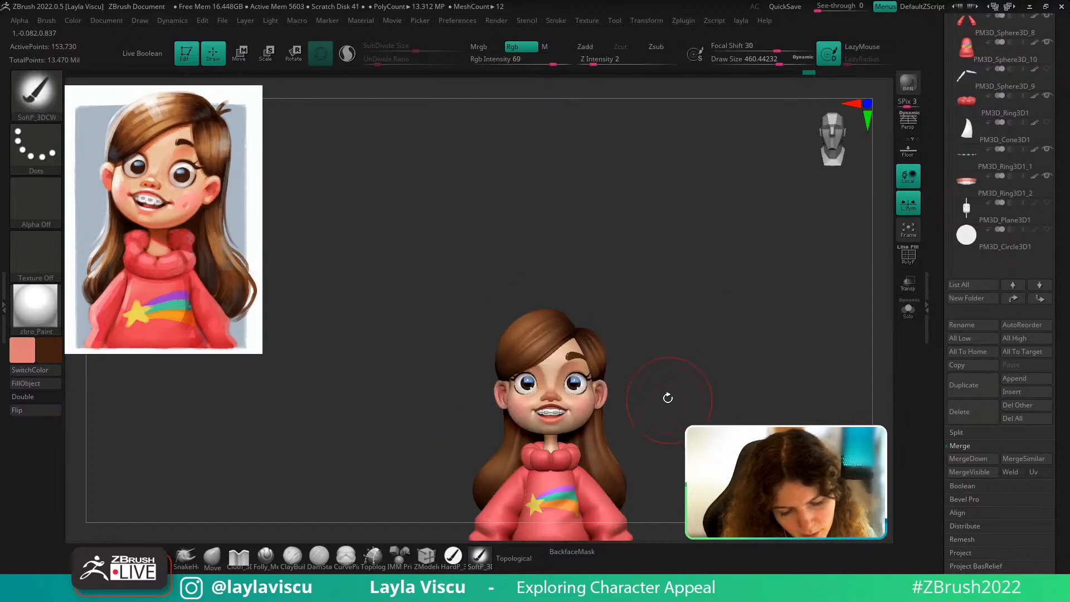
pyautogui.keyDown('alt'); pyautogui.moveTo(672, 410); pyautogui.dragTo(656, 332); pyautogui.keyUp('alt')
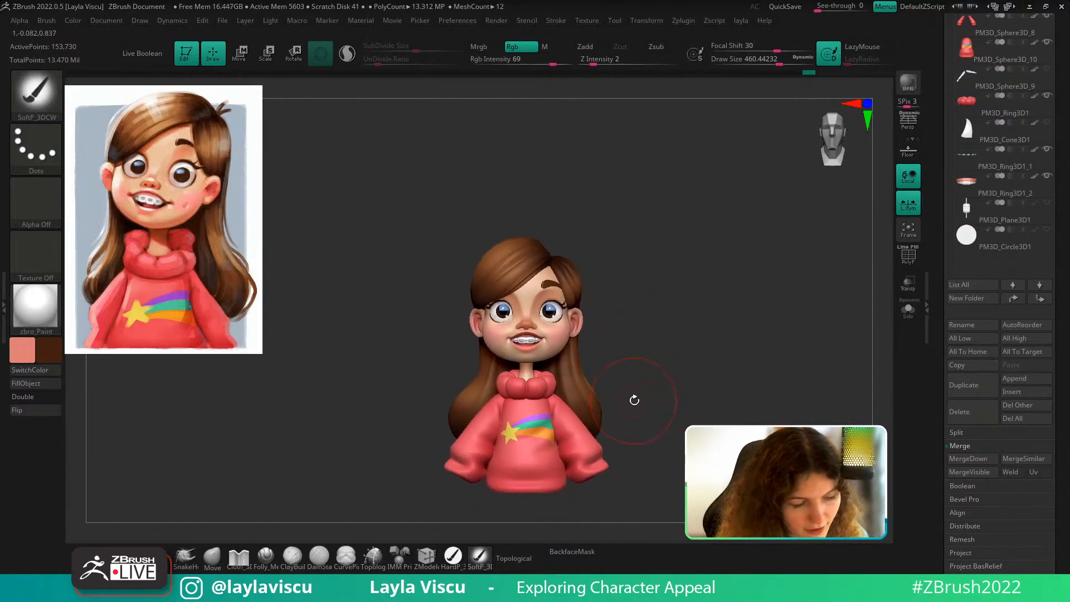
pyautogui.press('z')
pyautogui.press('z')
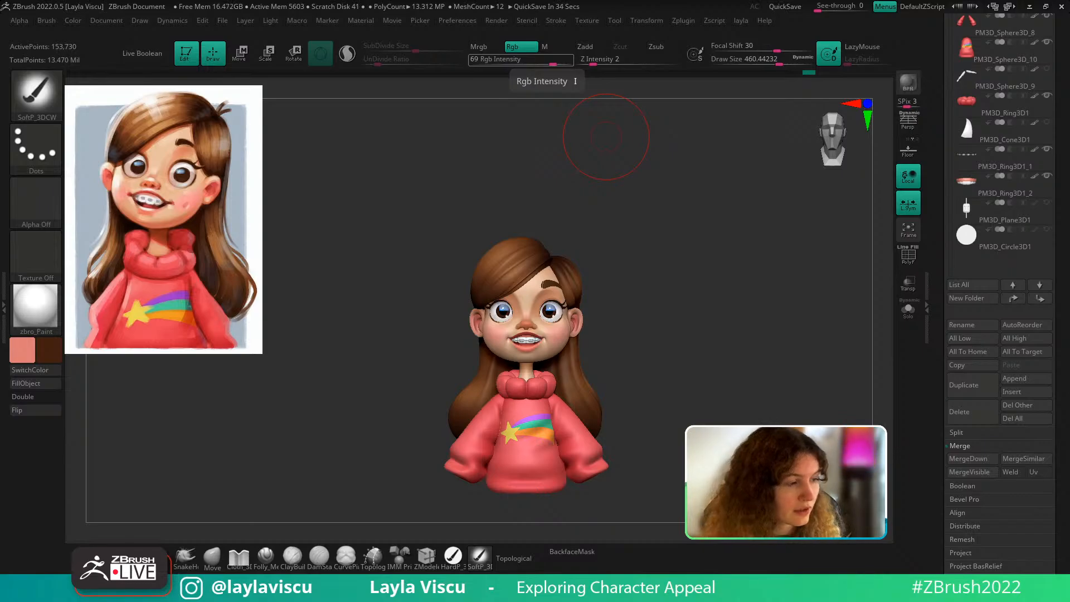
pyautogui.moveTo(617, 310)
pyautogui.keyDown('shift'); pyautogui.mouseDown()
pyautogui.moveTo(660, 293)
pyautogui.moveTo(721, 317)
pyautogui.moveTo(664, 287)
pyautogui.mouseUp(); pyautogui.keyUp('shift')
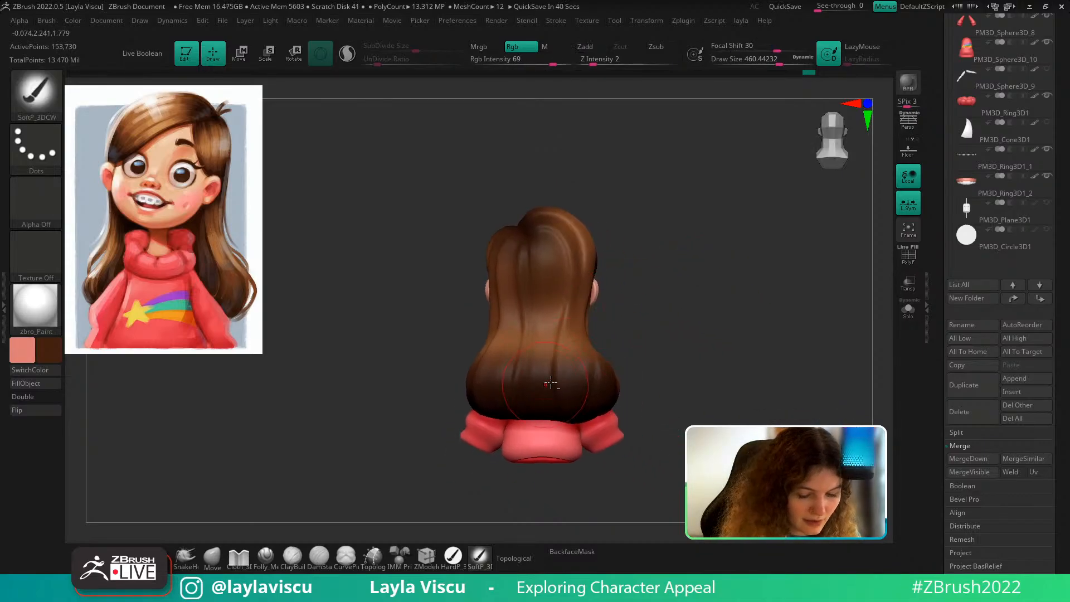
# Darken the lower back of the hair and set up the Inflat brush at draw size about 422
pyautogui.moveTo(540, 392); pyautogui.dragTo(540, 421)
pyautogui.press('b')
pyautogui.press('i')
pyautogui.press('n')
pyautogui.moveTo(673, 372); pyautogui.dragTo(669, 317)
pyautogui.press('s')
pyautogui.moveTo(535, 414); pyautogui.dragTo(532, 415)
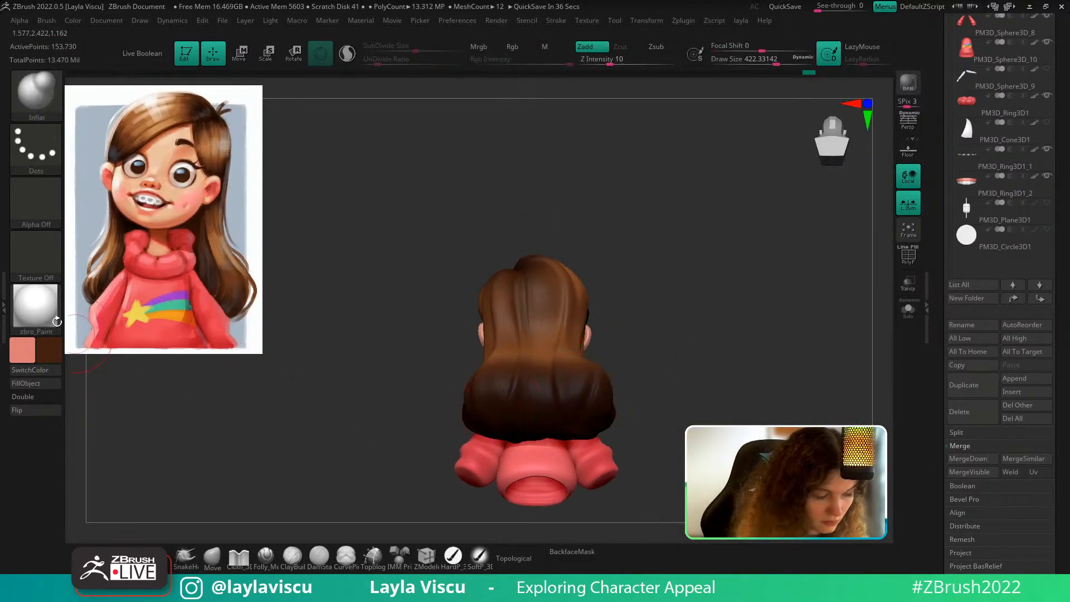
# Switch to BasicMaterial, hide the polypaint on the hair subtool mabel_v005 and set the active colour to white
pyautogui.press('m')
pyautogui.click(199, 411)
pyautogui.moveTo(1054, 72); pyautogui.dragTo(1065, 93)
pyautogui.click(1036, 54)
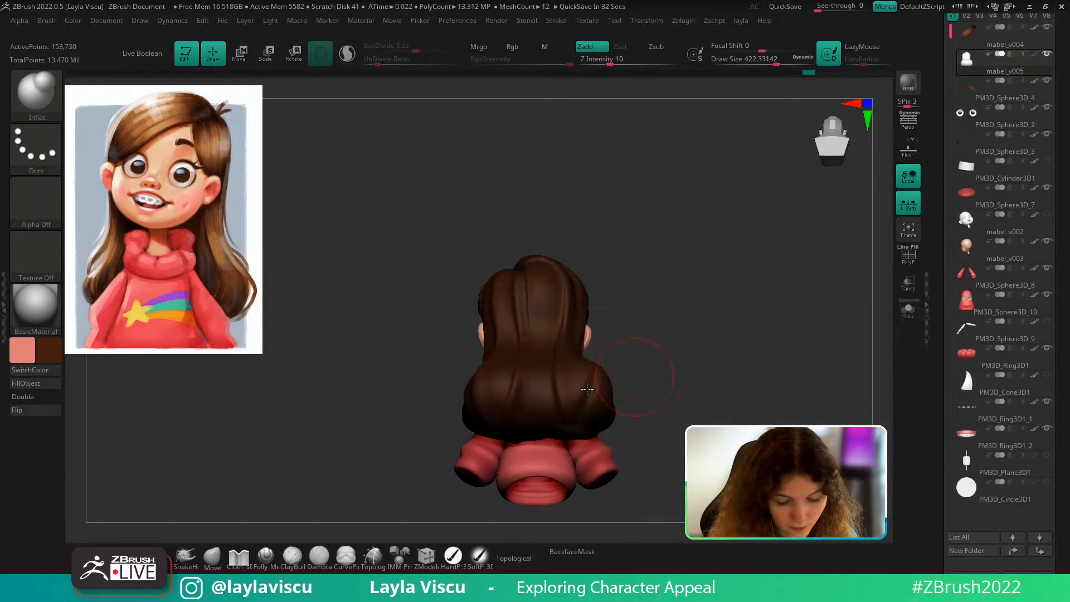
pyautogui.click(49, 350)
pyautogui.click(25, 245)
pyautogui.moveTo(712, 301); pyautogui.dragTo(614, 358)
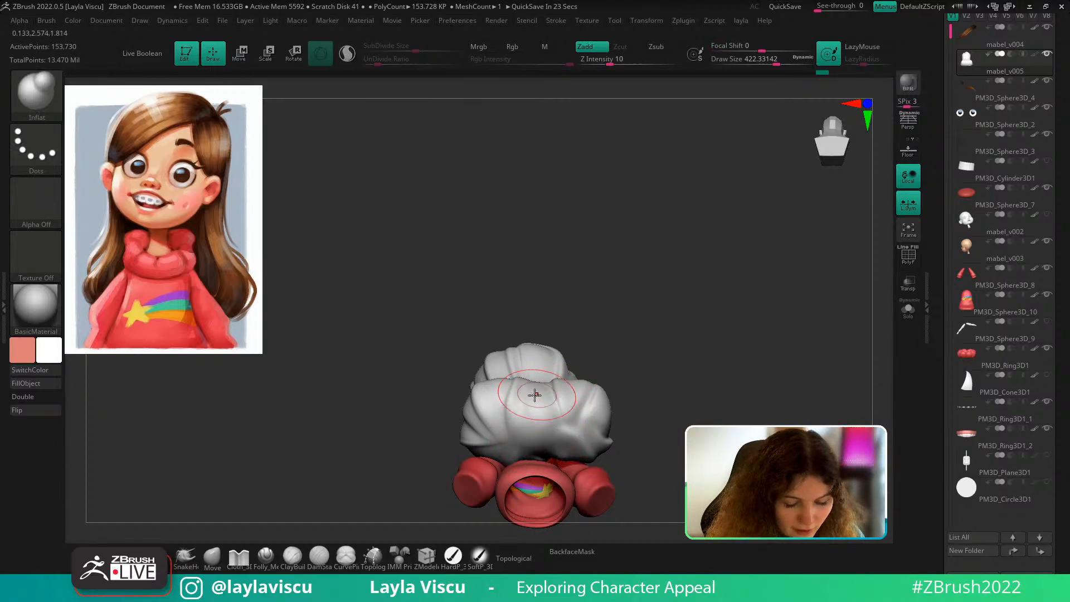
# Inflate and smooth the strands along the hair's lower back edge with Inflat at draw size about 422
pyautogui.press('shift')
pyautogui.keyDown('shift'); pyautogui.moveTo(677, 334); pyautogui.dragTo(691, 382); pyautogui.keyUp('shift')
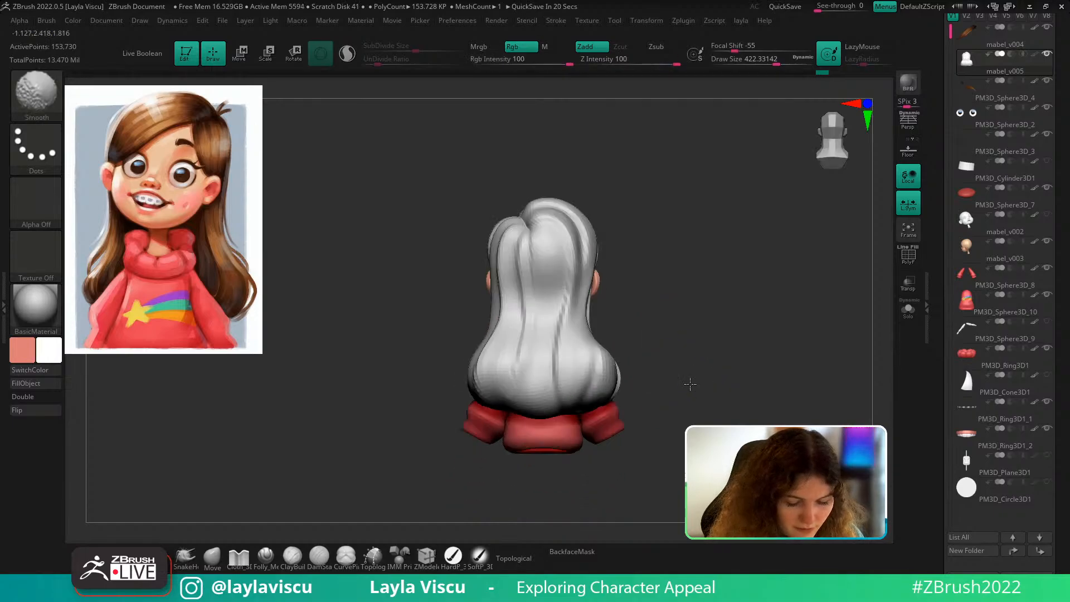
pyautogui.moveTo(633, 442); pyautogui.dragTo(620, 390)
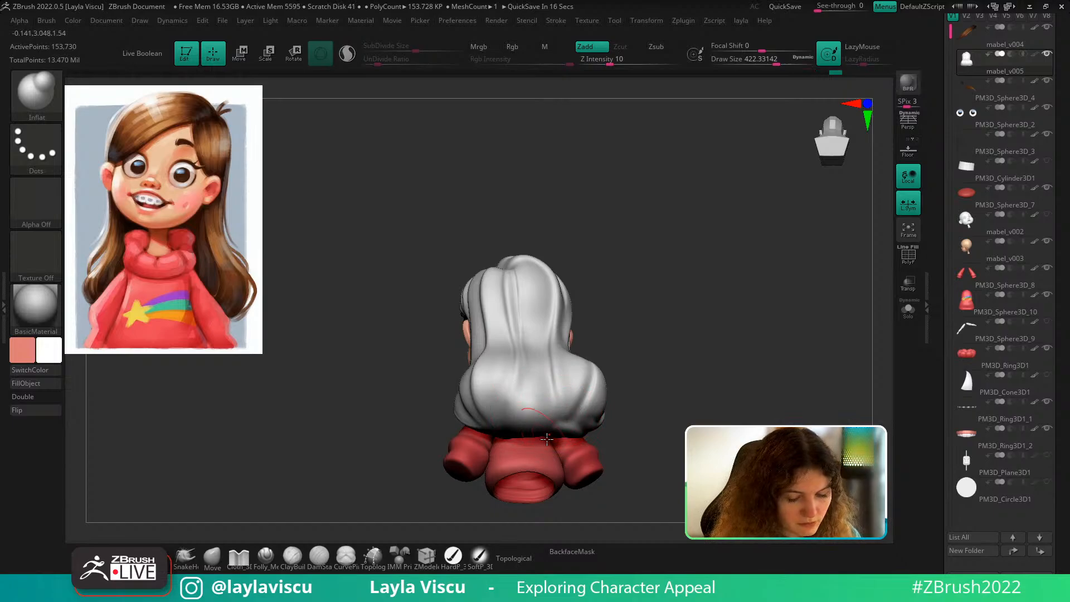
pyautogui.keyDown('shift'); pyautogui.moveTo(630, 418); pyautogui.dragTo(674, 399); pyautogui.keyUp('shift')
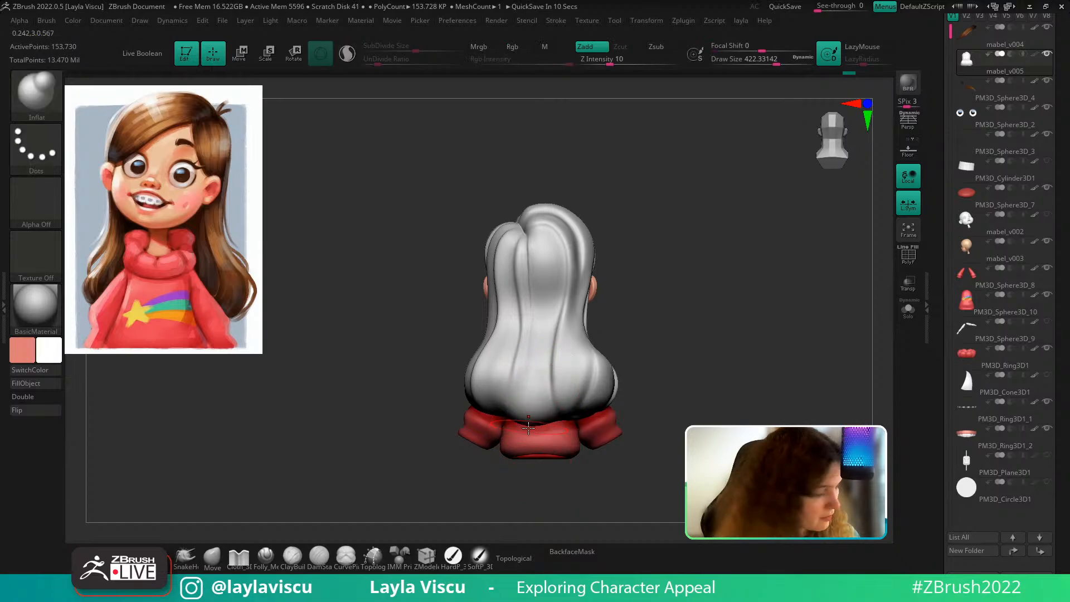
pyautogui.press('b')
pyautogui.press('h')
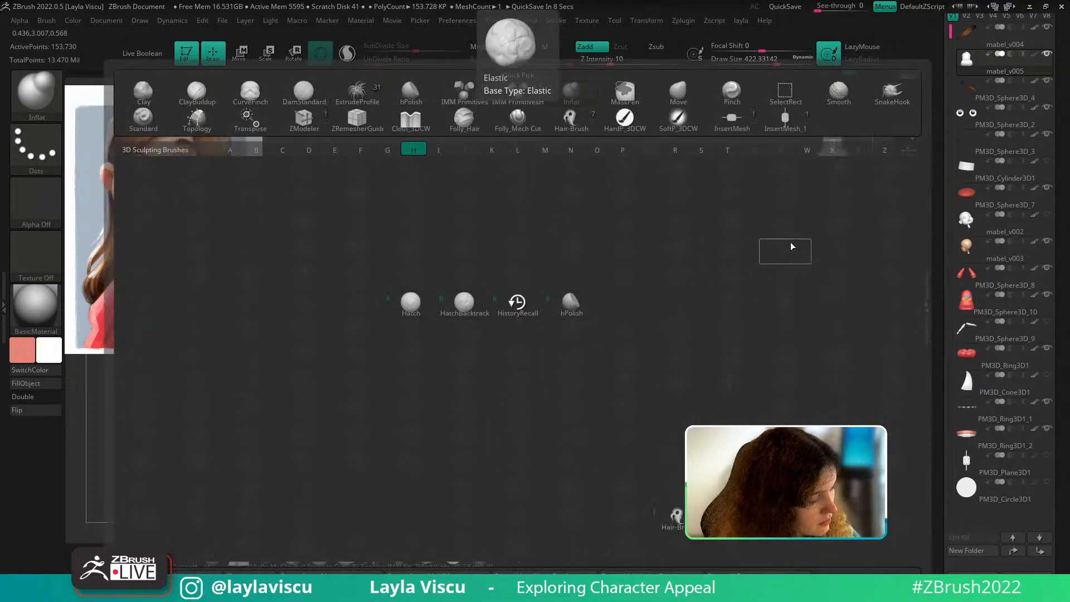
pyautogui.press('Escape')
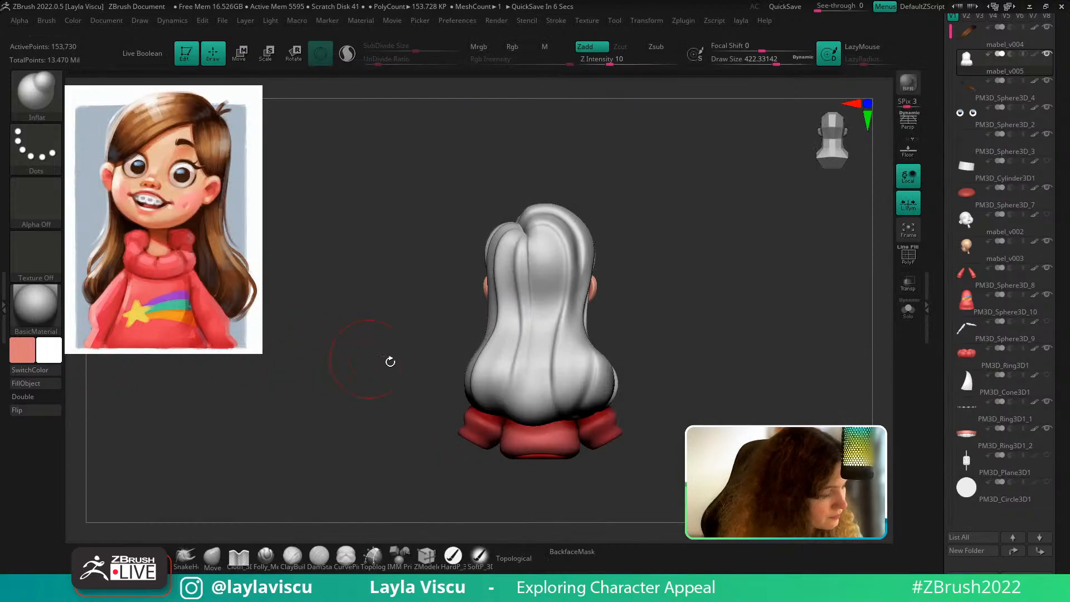
# Refine the strands on the lower back of the hair with the Folly_Hair brush at draw size about 311
pyautogui.press('b')
pyautogui.press('f')
pyautogui.press('h')
pyautogui.press('s')
pyautogui.moveTo(532, 385); pyautogui.dragTo(523, 385)
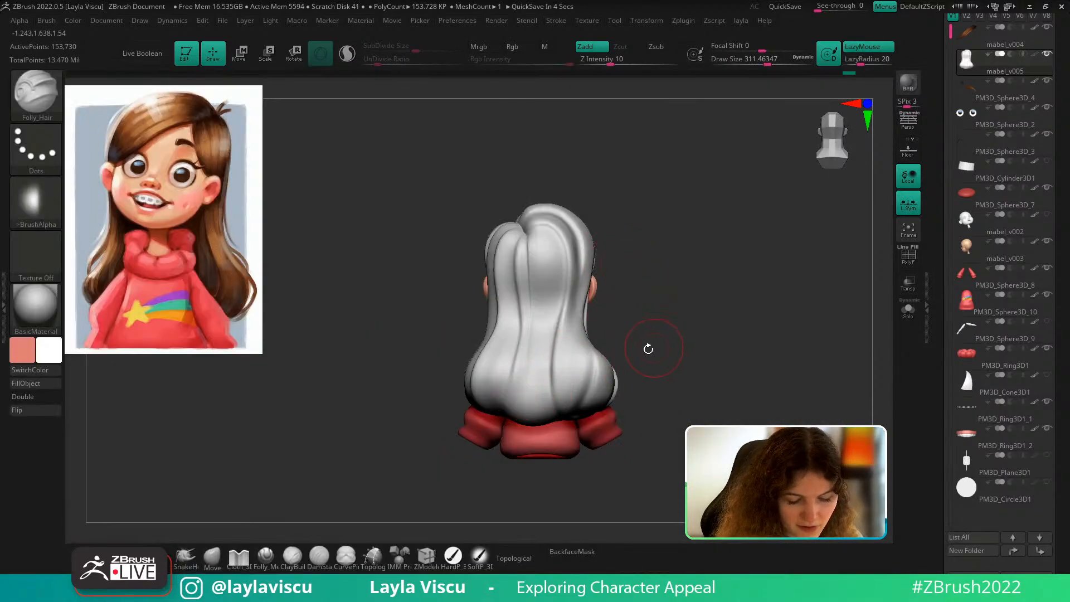
# Abort the auto-save and adjust the back strands with the Move brush at draw size about 331
pyautogui.click(212, 557)
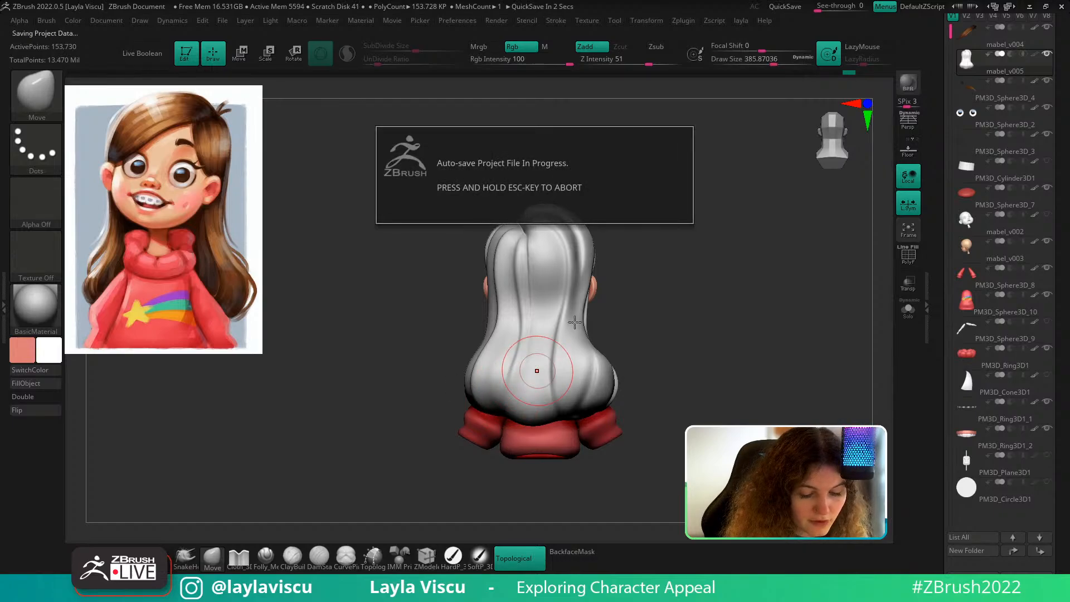
pyautogui.press('Escape')
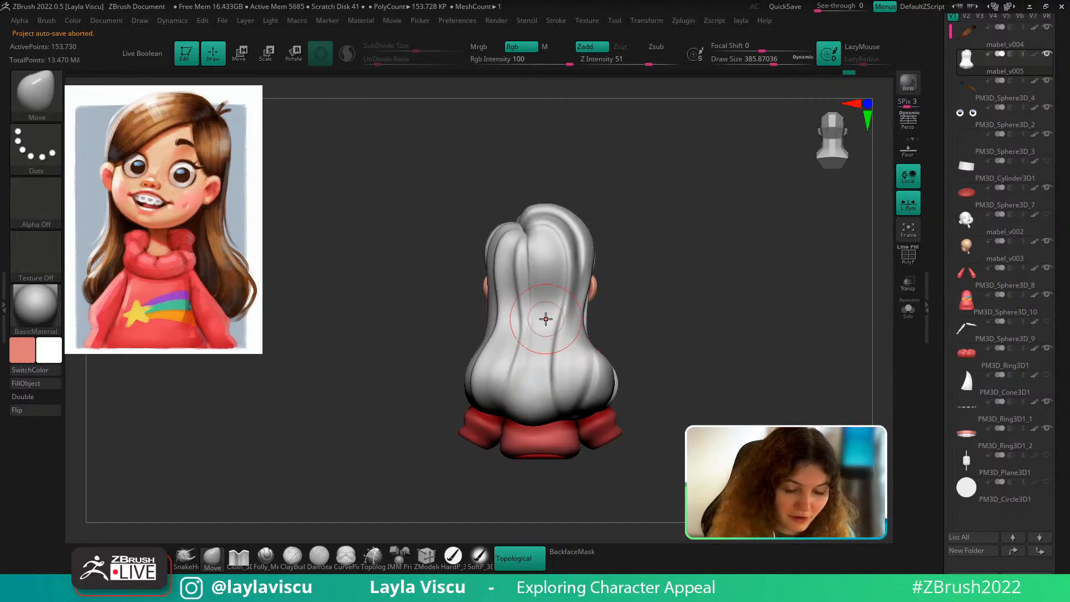
pyautogui.press('s')
pyautogui.moveTo(528, 344); pyautogui.dragTo(524, 345)
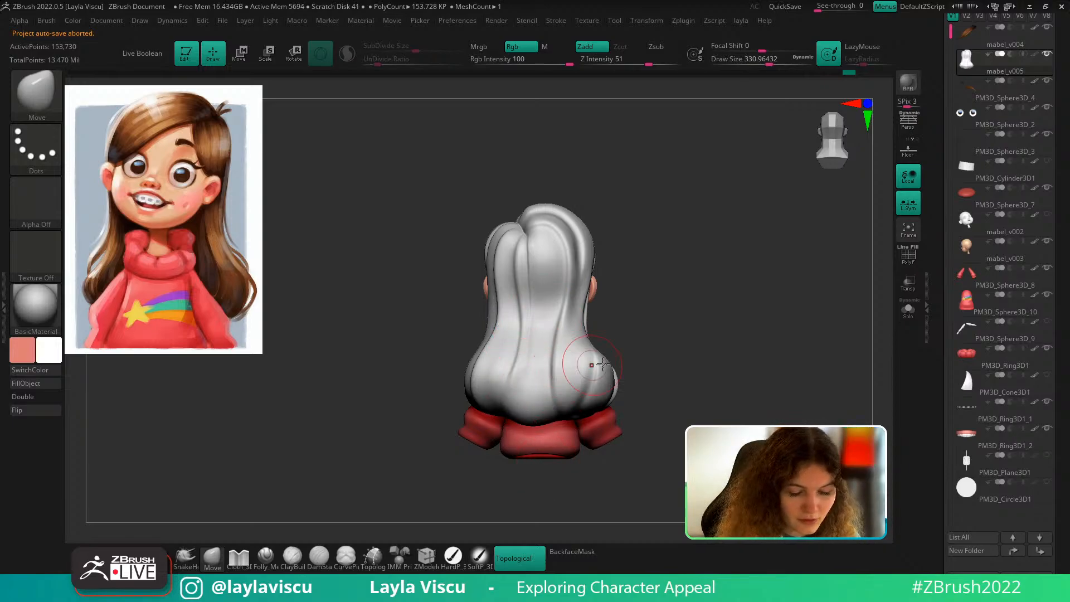
# Build up volume on the hair's lower back with ClayBuildup at draw size about 286 and smooth it
pyautogui.press('b')
pyautogui.press('c')
pyautogui.press('b')
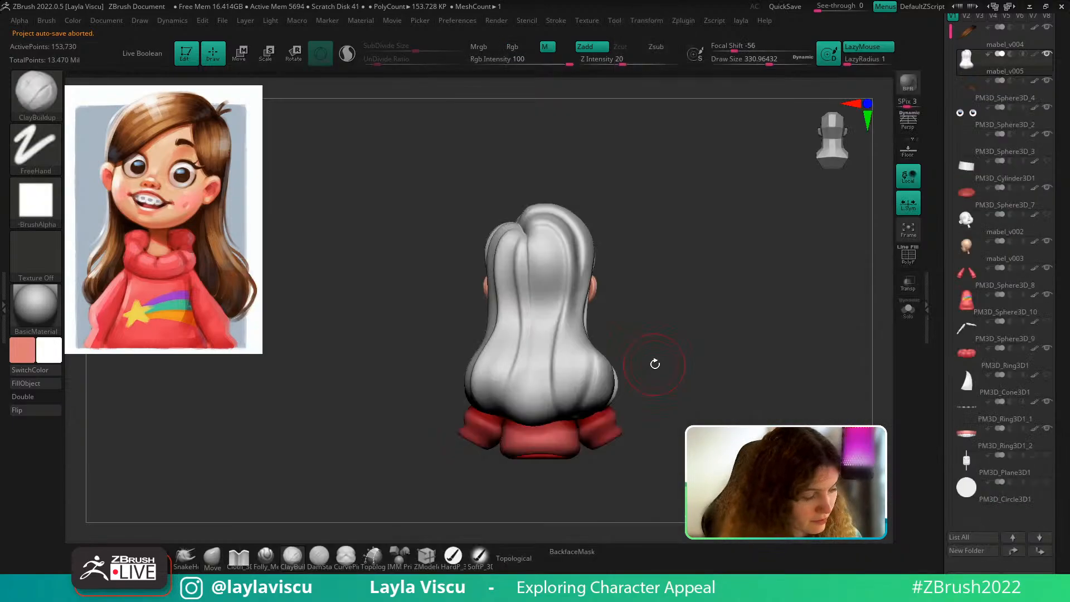
pyautogui.moveTo(657, 363)
pyautogui.mouseDown()
pyautogui.moveTo(561, 394)
pyautogui.moveTo(578, 412)
pyautogui.moveTo(567, 383)
pyautogui.mouseUp()
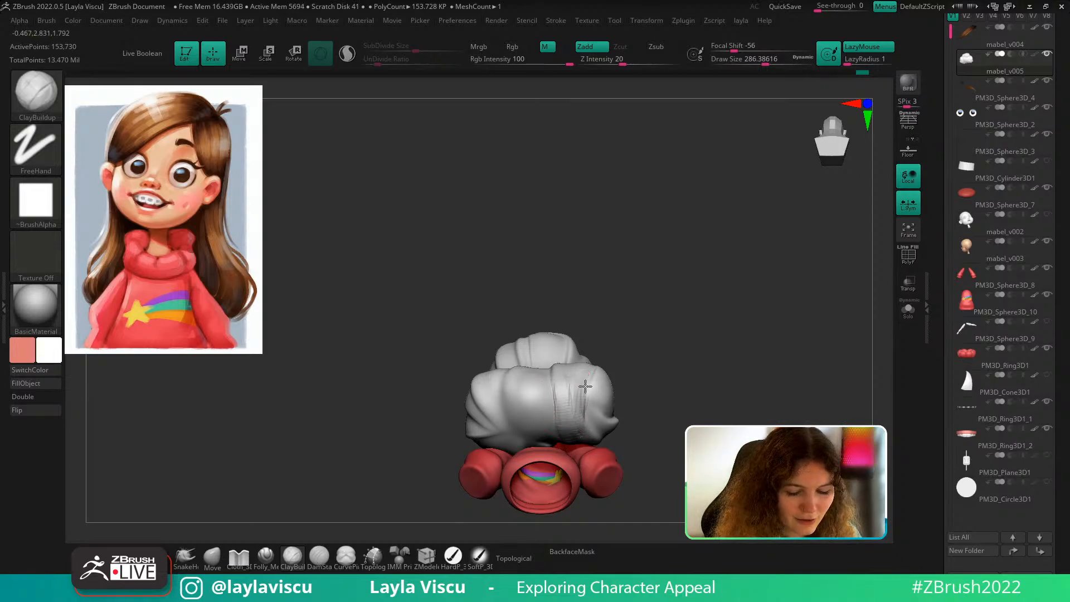
pyautogui.press('shift')
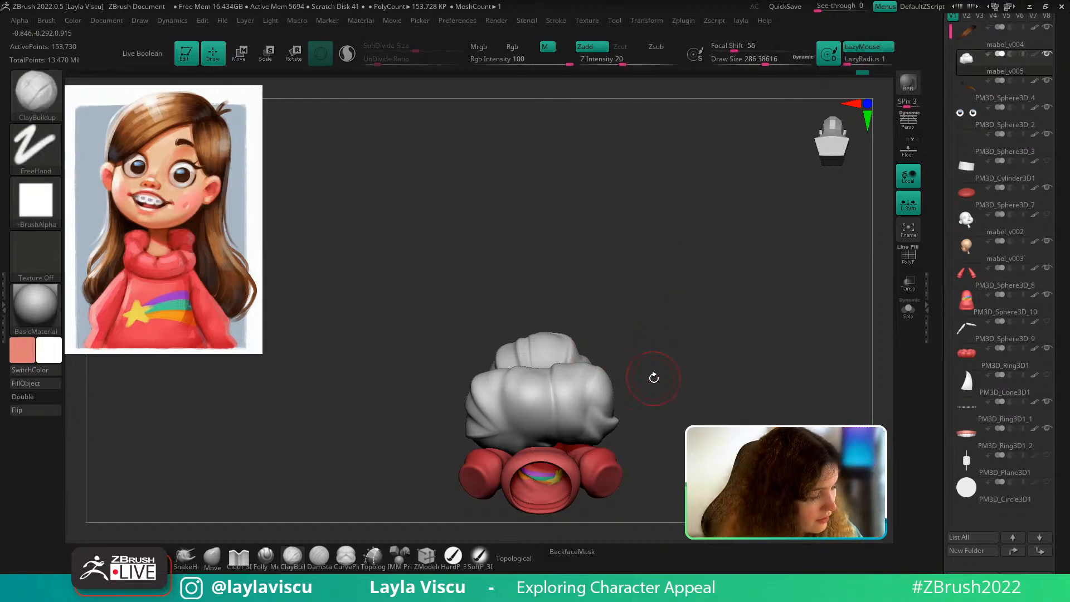
# Sculpt and smooth the strands on the hair's lower back with Folly_Hair at draw size about 286
pyautogui.press('b')
pyautogui.press('f')
pyautogui.press('h')
pyautogui.press('shift')
pyautogui.moveTo(652, 363); pyautogui.dragTo(659, 400)
# Puff up the outer strand at the hair's lower back with Inflat at draw size about 422
pyautogui.press('b')
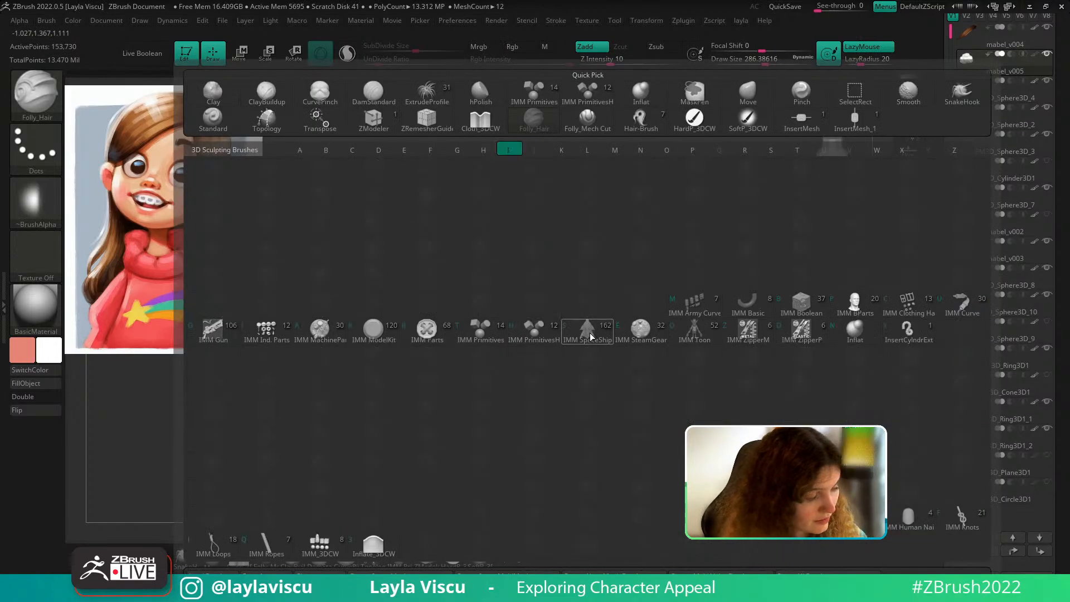
pyautogui.press('i')
pyautogui.press('n')
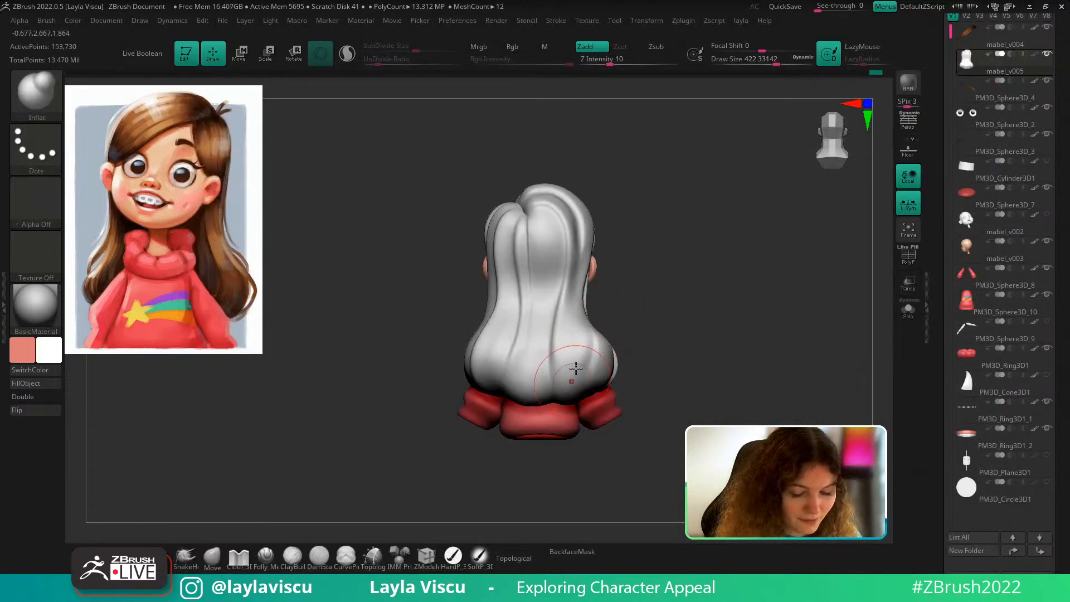
# Shape the outer strand on the lower back of the hair with Folly_Hair at a smaller draw size
pyautogui.press('b')
pyautogui.press('f')
pyautogui.press('h')
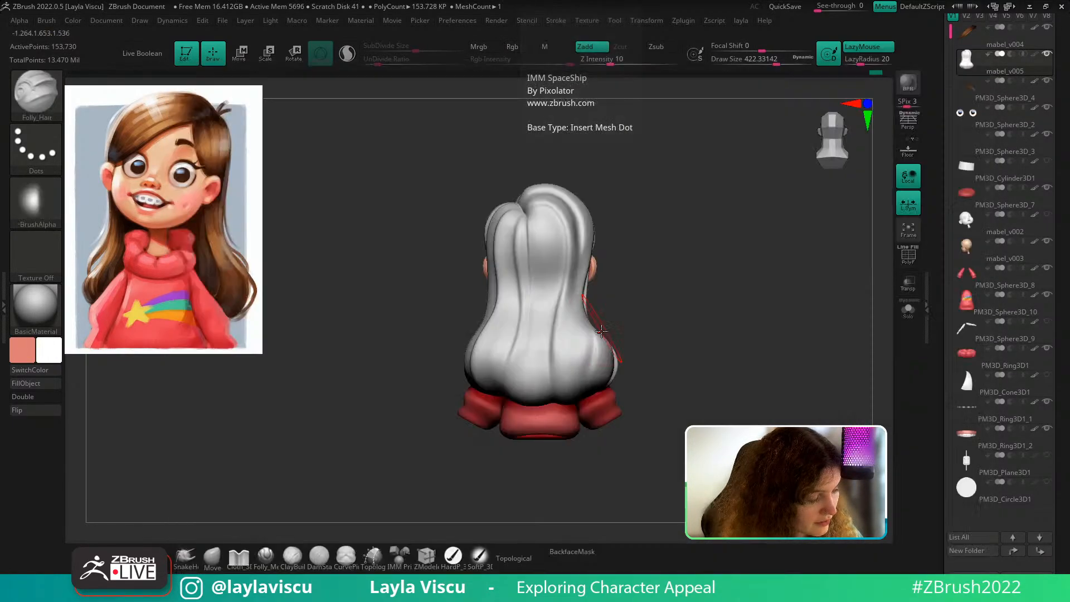
pyautogui.press('s')
pyautogui.moveTo(591, 340); pyautogui.dragTo(586, 339)
pyautogui.moveTo(617, 354); pyautogui.dragTo(597, 351, button='right')
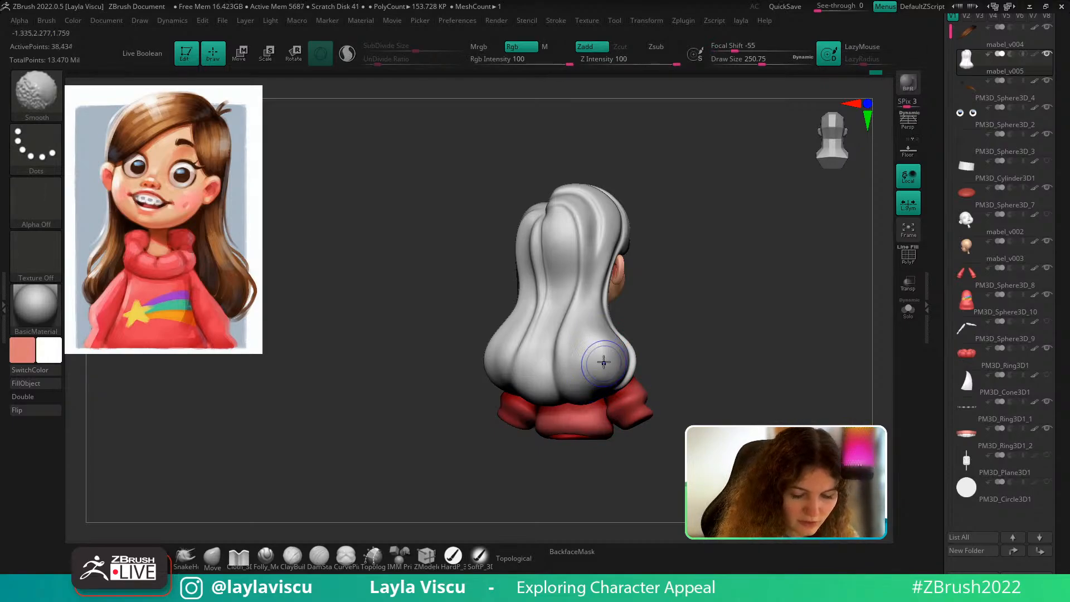
# Lower the hair's subdivision and smooth the side and back of its lower bulge at draw size about 305
pyautogui.press('s')
pyautogui.moveTo(587, 354)
pyautogui.mouseDown()
pyautogui.moveTo(602, 337)
pyautogui.moveTo(588, 346)
pyautogui.mouseUp()
pyautogui.hotkey('shift', 'd')
pyautogui.moveTo(677, 321); pyautogui.dragTo(599, 364)
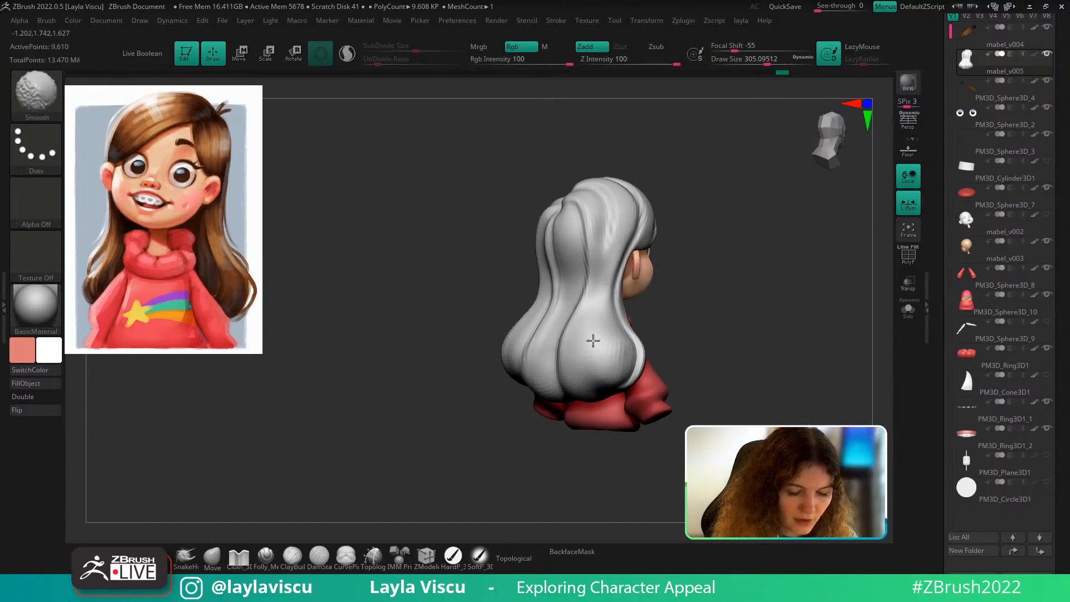
pyautogui.moveTo(674, 326); pyautogui.dragTo(744, 313)
pyautogui.keyDown('shift'); pyautogui.moveTo(614, 380); pyautogui.dragTo(617, 364); pyautogui.keyUp('shift')
pyautogui.moveTo(808, 312)
pyautogui.mouseDown()
pyautogui.moveTo(671, 349)
pyautogui.moveTo(693, 294)
pyautogui.mouseUp()
# Try carving a crease into the lower side of the hair with DamStandard at draw size about 245
pyautogui.press('b')
pyautogui.press('d')
pyautogui.press('s')
pyautogui.press('s')
pyautogui.moveTo(621, 358); pyautogui.dragTo(616, 358)
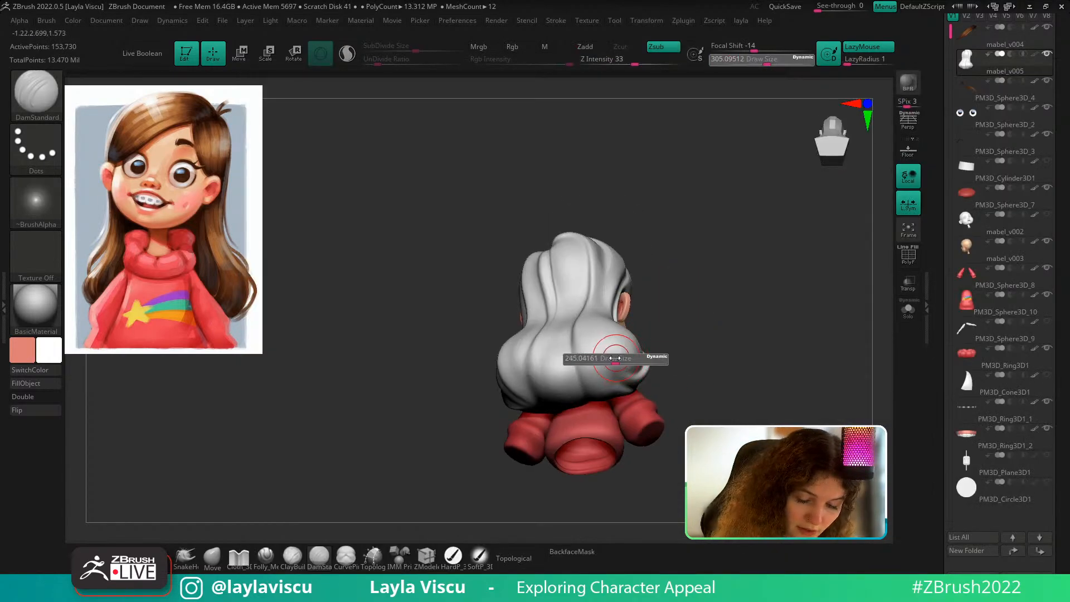
pyautogui.moveTo(615, 358); pyautogui.dragTo(593, 333, button='right')
pyautogui.moveTo(594, 335); pyautogui.dragTo(614, 371)
pyautogui.hotkey('ctrl', 'z')
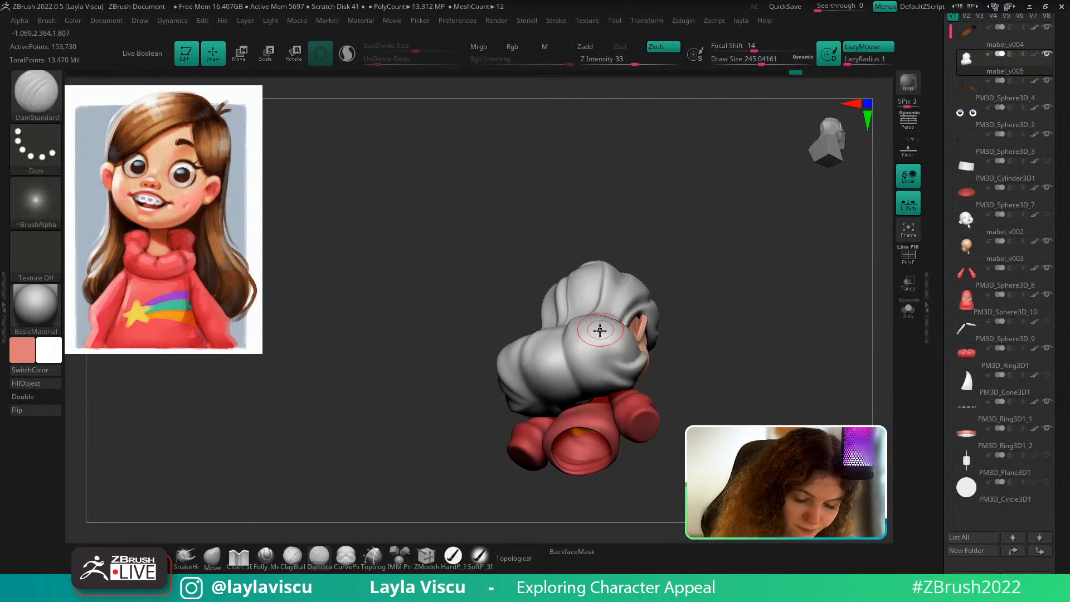
# Try another DamStandard groove on the outer strand of the lower hair from behind and undo the strokes
pyautogui.moveTo(677, 354)
pyautogui.mouseDown()
pyautogui.moveTo(731, 314)
pyautogui.moveTo(703, 317)
pyautogui.mouseUp()
pyautogui.press('shift')
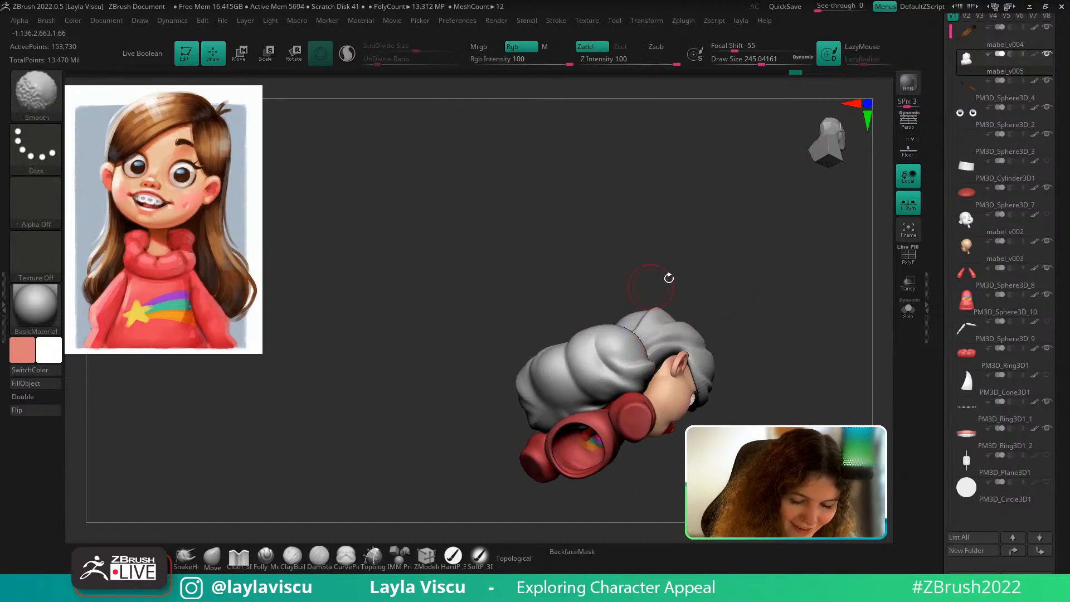
pyautogui.keyDown('shift'); pyautogui.moveTo(669, 278); pyautogui.dragTo(721, 344); pyautogui.keyUp('shift')
pyautogui.moveTo(661, 323); pyautogui.dragTo(649, 289)
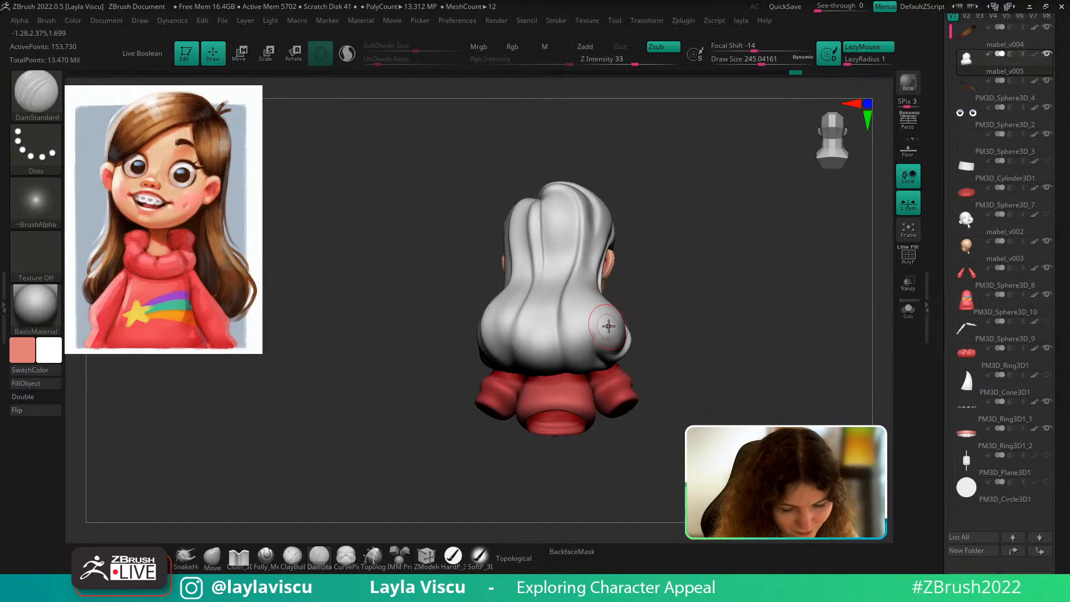
pyautogui.moveTo(609, 326)
pyautogui.mouseDown()
pyautogui.moveTo(595, 341)
pyautogui.moveTo(617, 364)
pyautogui.moveTo(601, 357)
pyautogui.moveTo(611, 326)
pyautogui.moveTo(613, 338)
pyautogui.moveTo(585, 341)
pyautogui.moveTo(608, 322)
pyautogui.moveTo(609, 345)
pyautogui.moveTo(603, 334)
pyautogui.mouseUp()
pyautogui.hotkey('ctrl', 'z')
pyautogui.hotkey('ctrl', 'z')
# Sculpt a spiral curl into the lower side of the hair with the Folly_Hair brush
pyautogui.press('b')
pyautogui.press('f')
pyautogui.press('h')
pyautogui.press('s')
pyautogui.moveTo(678, 327)
pyautogui.keyDown('shift'); pyautogui.mouseDown()
pyautogui.moveTo(693, 353)
pyautogui.moveTo(641, 320)
pyautogui.moveTo(639, 345)
pyautogui.moveTo(596, 345)
pyautogui.moveTo(625, 323)
pyautogui.mouseUp(); pyautogui.keyUp('shift')
pyautogui.press('s')
pyautogui.moveTo(658, 290)
pyautogui.mouseDown()
pyautogui.moveTo(729, 303)
pyautogui.moveTo(652, 317)
pyautogui.moveTo(637, 349)
pyautogui.mouseUp()
# Lower the hair by three subdivision levels, adjust the side curl with Move at draw size about 311, and raise it two levels
pyautogui.click(213, 557)
pyautogui.press('s')
pyautogui.hotkey('shift', 'd')
pyautogui.hotkey('shift', 'd')
pyautogui.hotkey('shift', 'd')
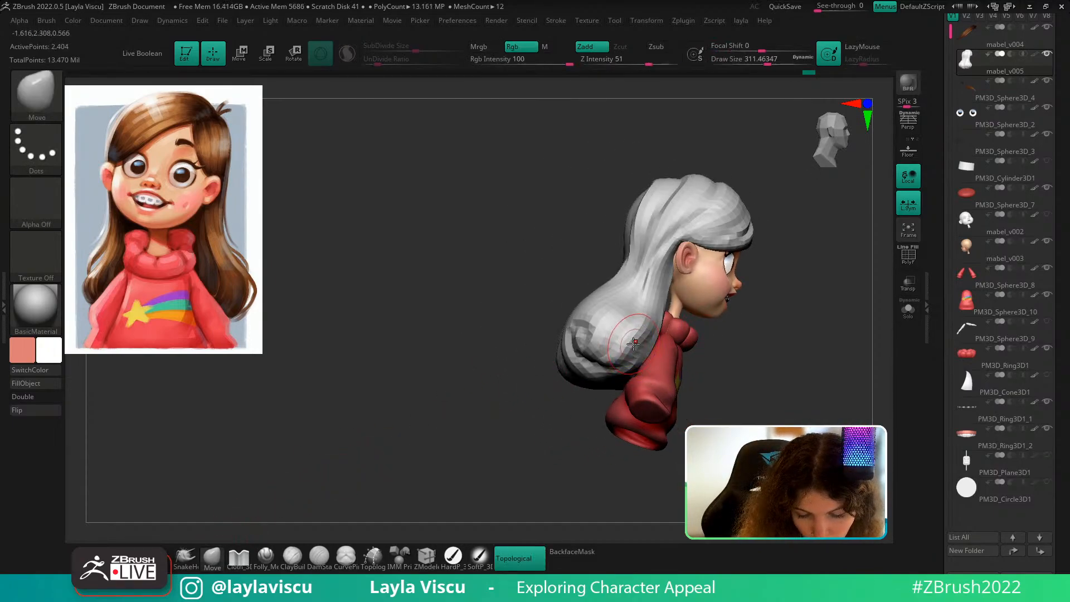
pyautogui.press('d')
pyautogui.press('d')
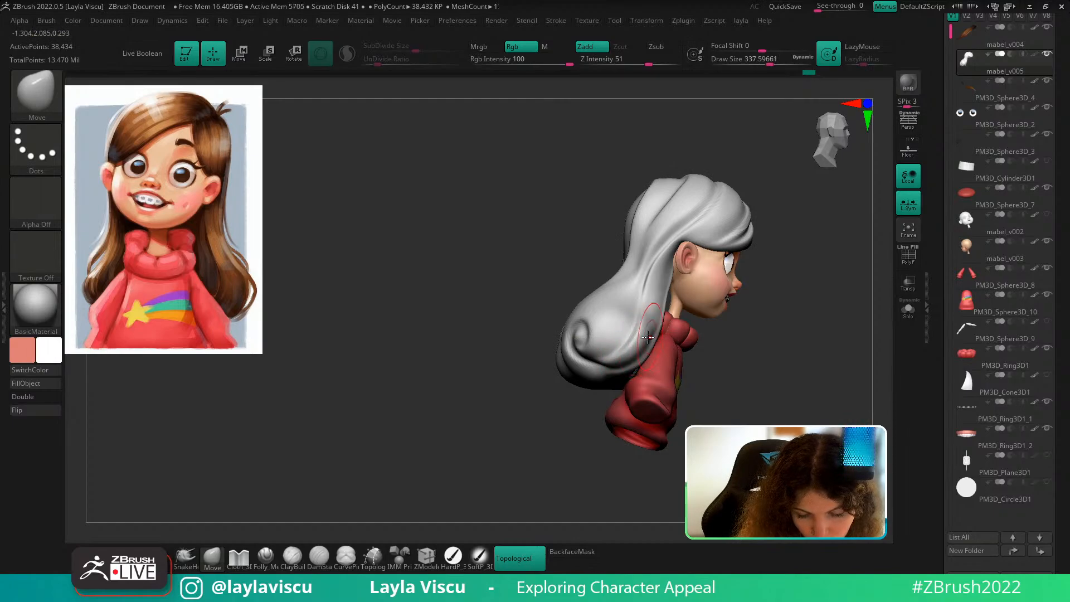
# Reshape the front edge of the lower hair with Move at draw size about 338 and isolate the hair
pyautogui.press('s')
pyautogui.moveTo(646, 303)
pyautogui.mouseDown()
pyautogui.moveTo(669, 331)
pyautogui.moveTo(660, 340)
pyautogui.mouseUp()
pyautogui.press('s')
pyautogui.press('s')
pyautogui.press('s')
pyautogui.click(908, 310)
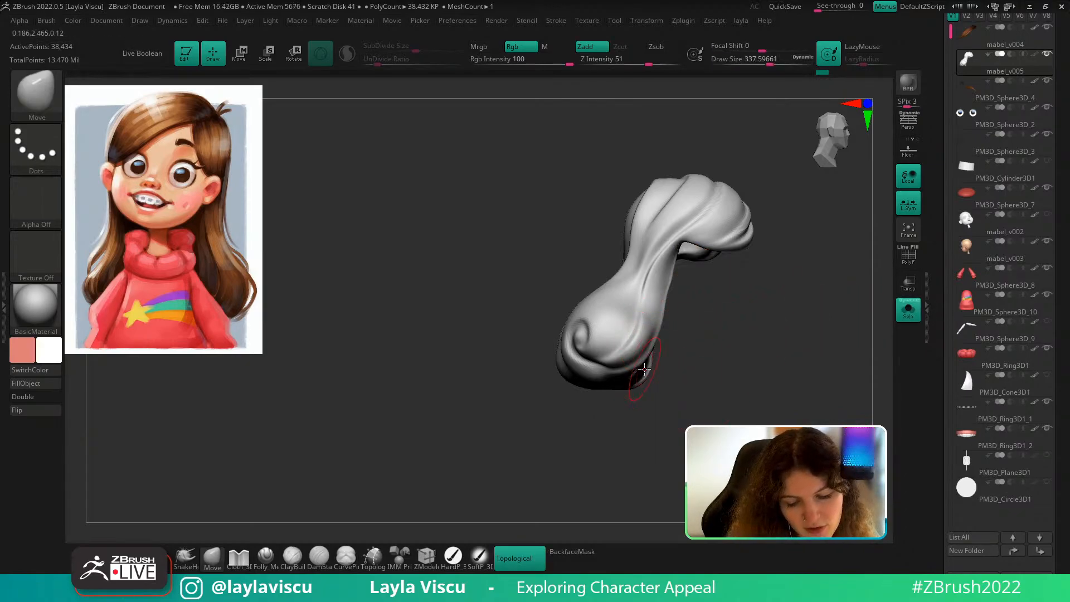
# Refine the isolated hair's lower front edge and side curl with Move at draw size about 324
pyautogui.press('s')
pyautogui.moveTo(659, 341); pyautogui.dragTo(656, 341)
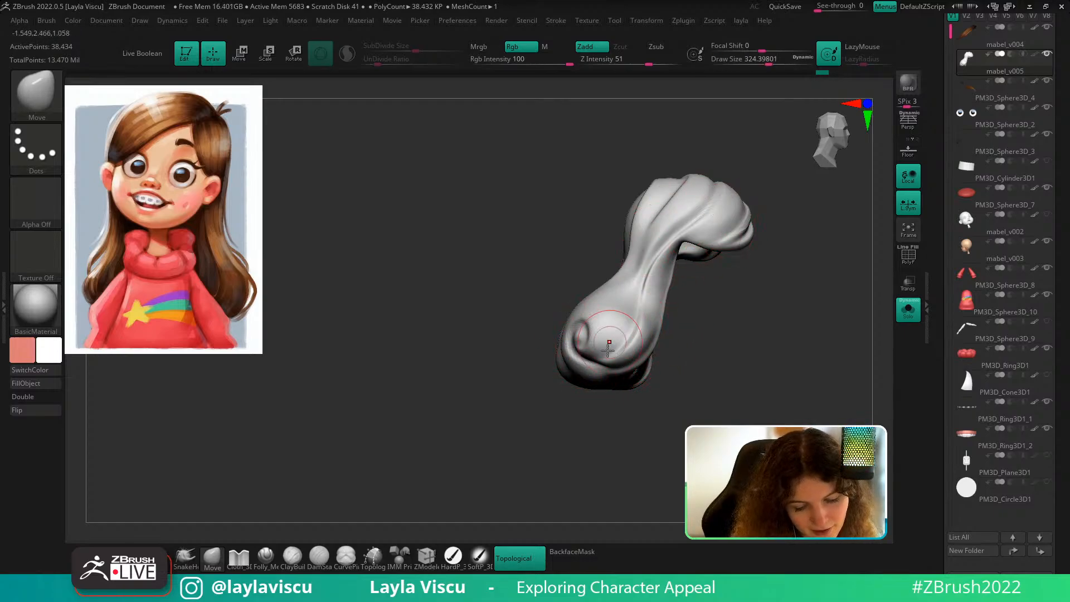
pyautogui.press('s')
pyautogui.moveTo(592, 358); pyautogui.dragTo(611, 368)
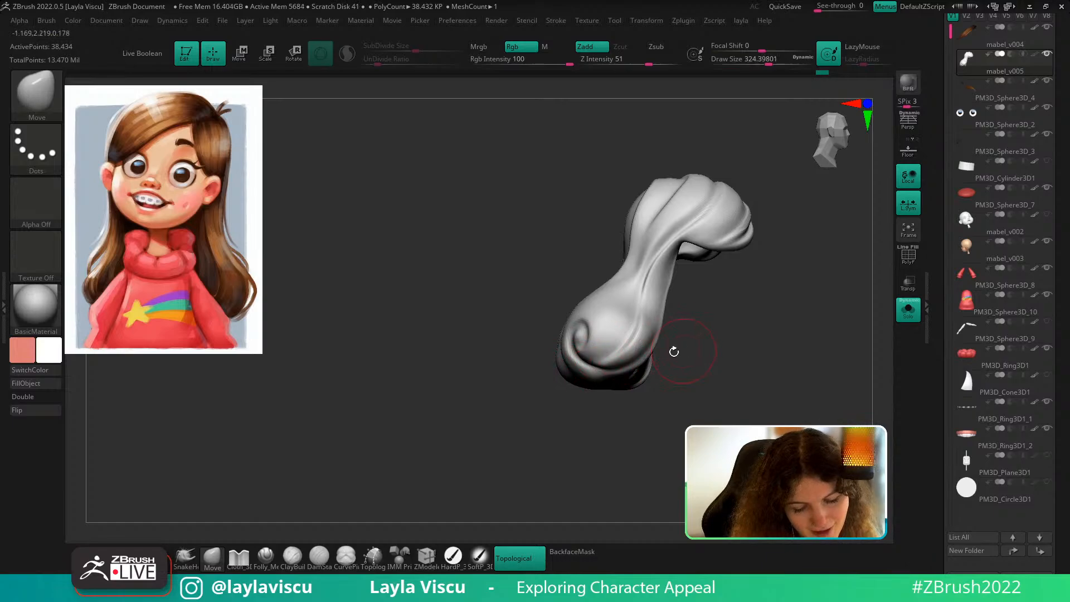
pyautogui.press('s')
pyautogui.moveTo(674, 352)
pyautogui.mouseDown()
pyautogui.moveTo(597, 365)
pyautogui.moveTo(604, 370)
pyautogui.mouseUp()
# Smooth around the side curl at draw size about 251 and adjust its outer edge from behind with Move at about 305
pyautogui.press('s')
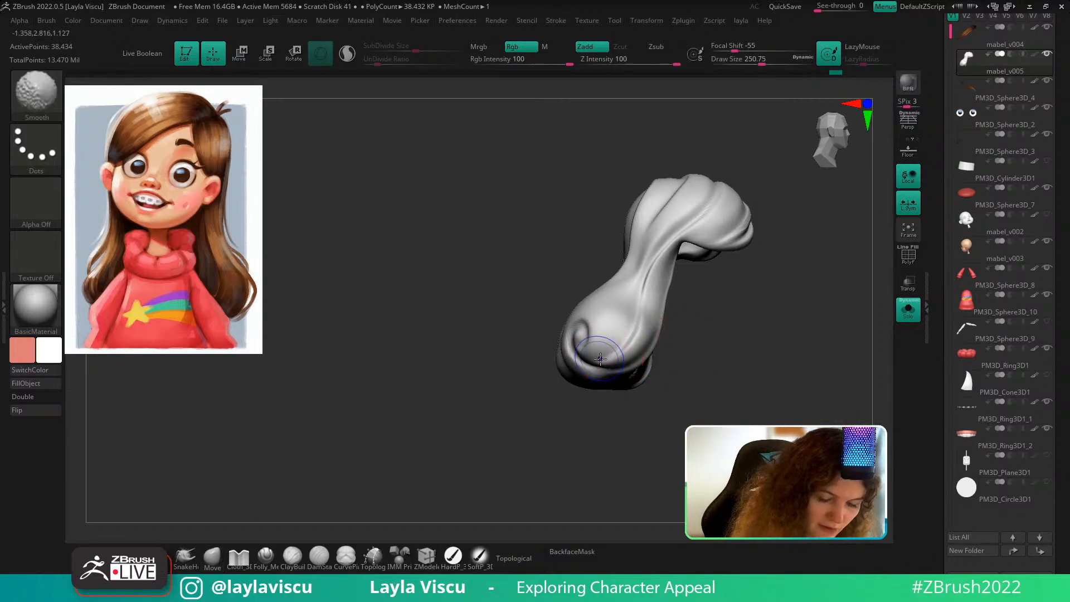
pyautogui.keyDown('shift'); pyautogui.moveTo(641, 335); pyautogui.dragTo(647, 347); pyautogui.keyUp('shift')
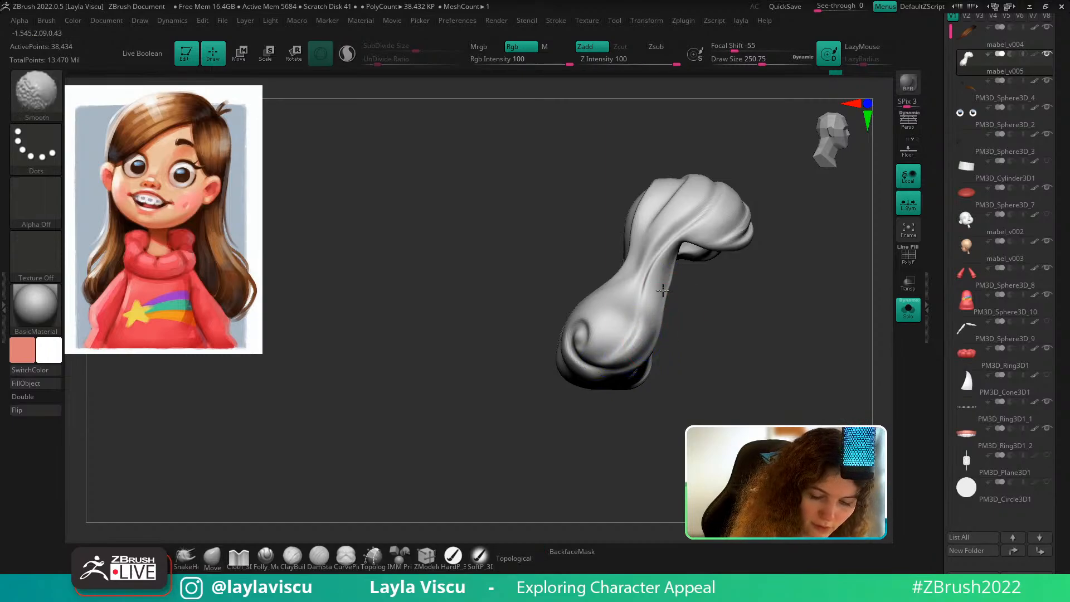
pyautogui.moveTo(720, 336)
pyautogui.mouseDown()
pyautogui.moveTo(730, 370)
pyautogui.moveTo(748, 346)
pyautogui.moveTo(747, 404)
pyautogui.moveTo(742, 334)
pyautogui.moveTo(729, 364)
pyautogui.mouseUp()
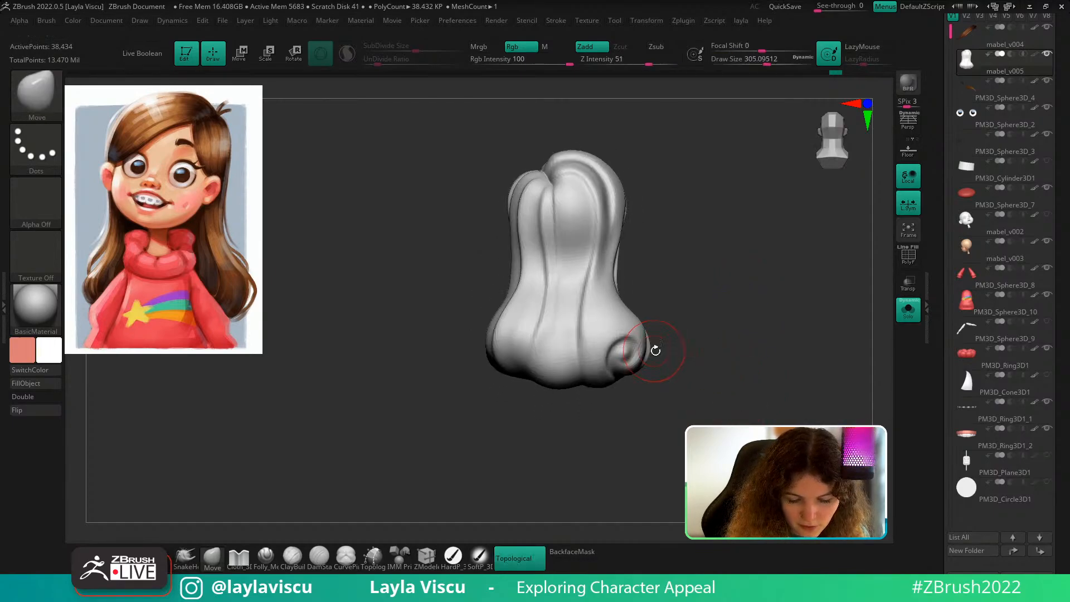
pyautogui.moveTo(644, 345); pyautogui.dragTo(658, 345)
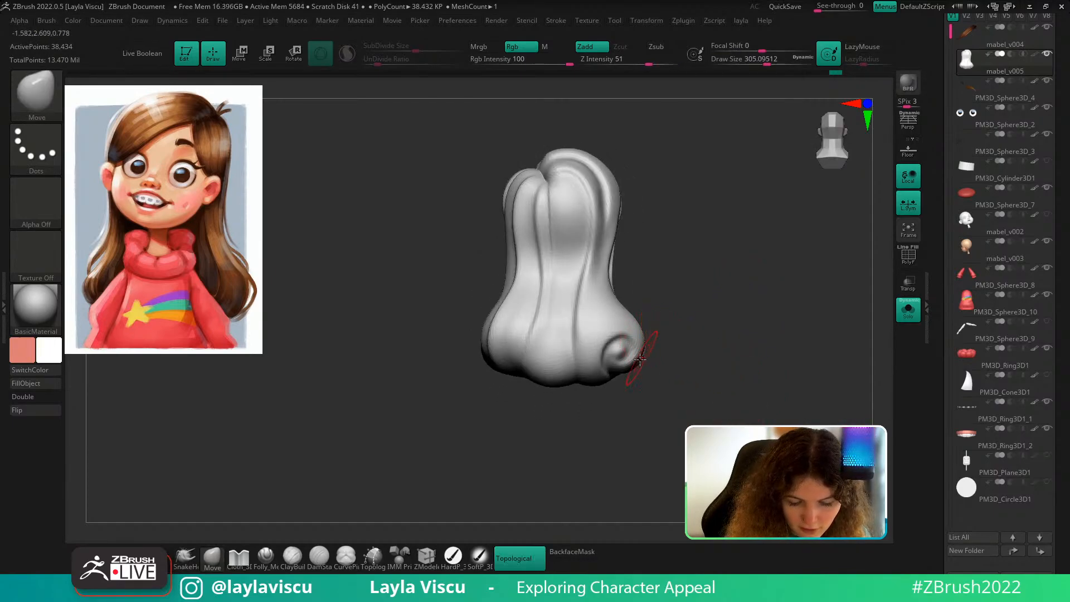
# Show the whole character again, restore the hair's polypaint and centre the model in front view
pyautogui.click(903, 317)
pyautogui.moveTo(813, 401)
pyautogui.keyDown('ctrl'); pyautogui.mouseDown(button='right')
pyautogui.moveTo(797, 334)
pyautogui.moveTo(802, 396)
pyautogui.mouseUp(button='right'); pyautogui.keyUp('ctrl')
pyautogui.moveTo(802, 395)
pyautogui.mouseDown(button='right')
pyautogui.moveTo(673, 385)
pyautogui.moveTo(786, 363)
pyautogui.moveTo(788, 337)
pyautogui.moveTo(799, 410)
pyautogui.mouseUp(button='right')
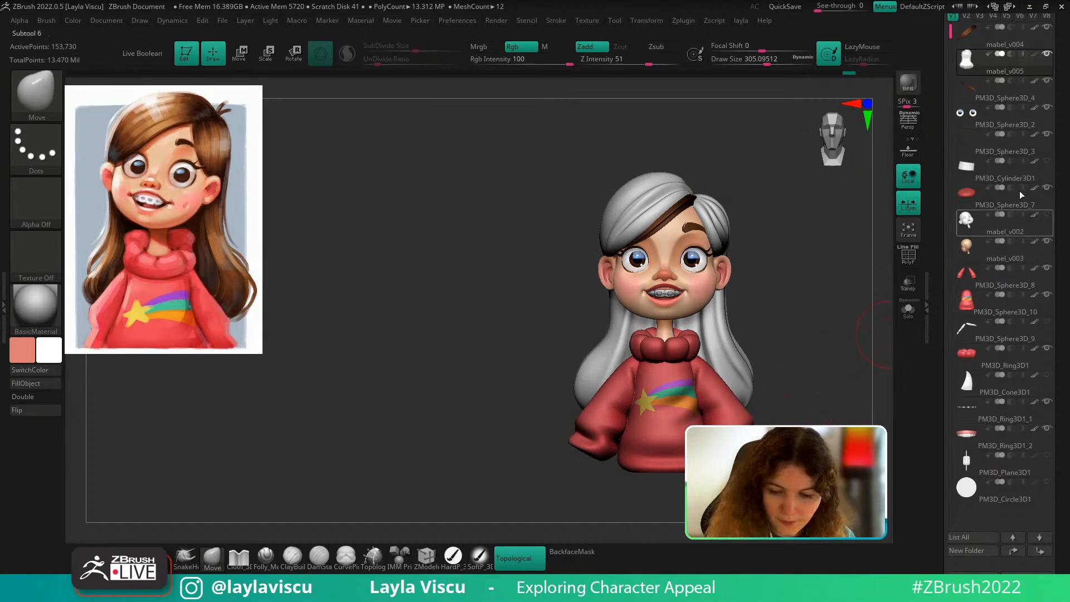
pyautogui.click(1035, 55)
pyautogui.keyDown('alt'); pyautogui.moveTo(783, 362); pyautogui.dragTo(676, 379, button='right'); pyautogui.keyUp('alt')
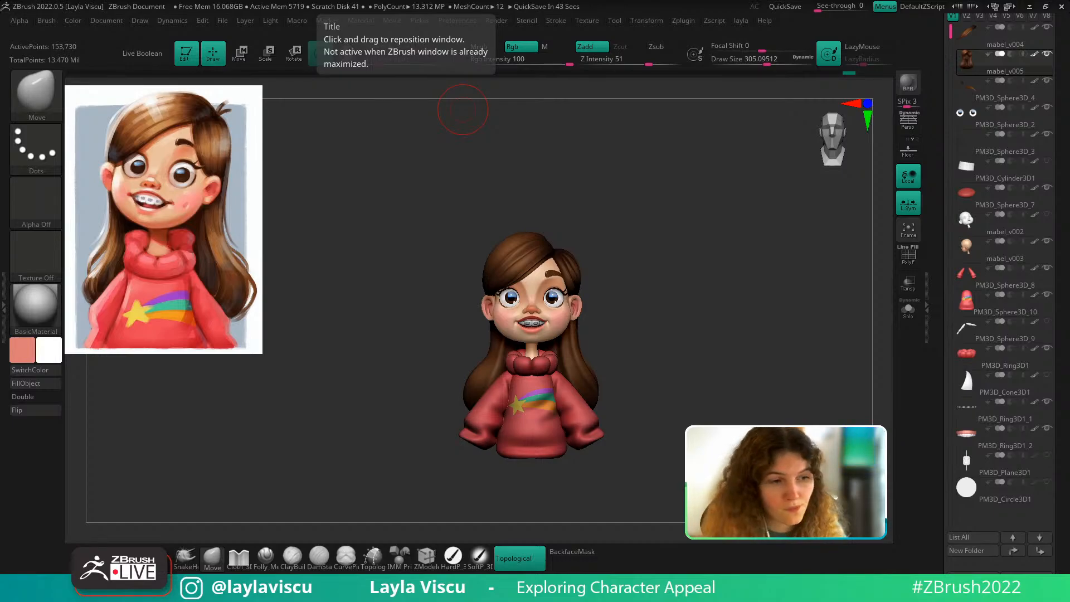
# Inspect the character in front view and switch the material to zbro_Paint
pyautogui.moveTo(755, 282); pyautogui.dragTo(619, 300)
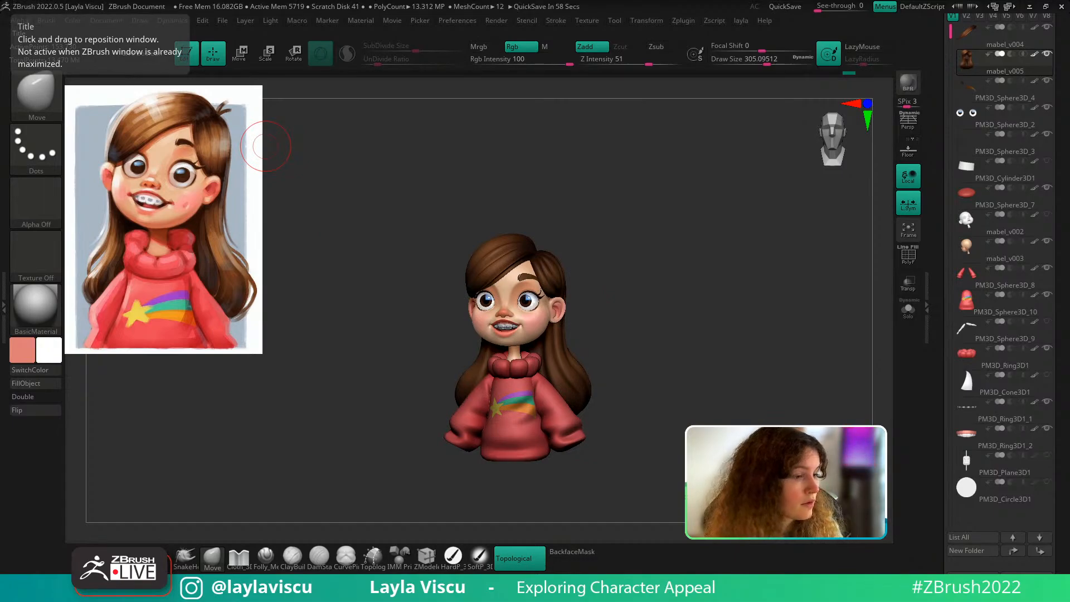
pyautogui.keyDown('shift'); pyautogui.moveTo(671, 340); pyautogui.dragTo(689, 329); pyautogui.keyUp('shift')
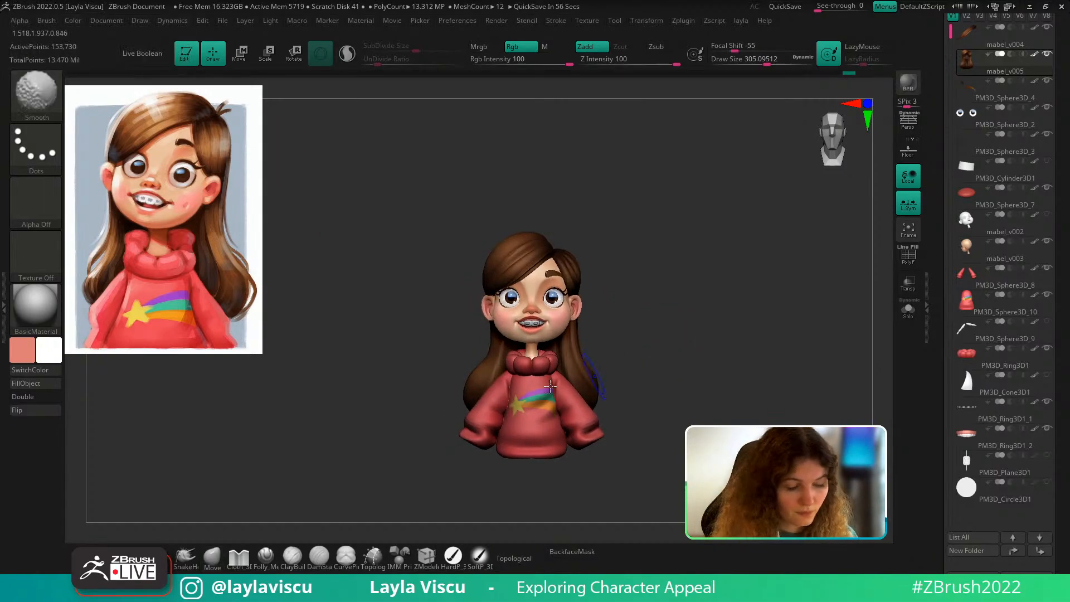
pyautogui.click(40, 306)
pyautogui.click(253, 413)
# Adjust the long hair's silhouette in side view with Move, using draw sizes from about 268 to 400
pyautogui.keyDown('ctrl'); pyautogui.moveTo(635, 273); pyautogui.dragTo(640, 324, button='right'); pyautogui.keyUp('ctrl')
pyautogui.keyDown('alt'); pyautogui.moveTo(640, 323); pyautogui.dragTo(647, 368, button='right'); pyautogui.keyUp('alt')
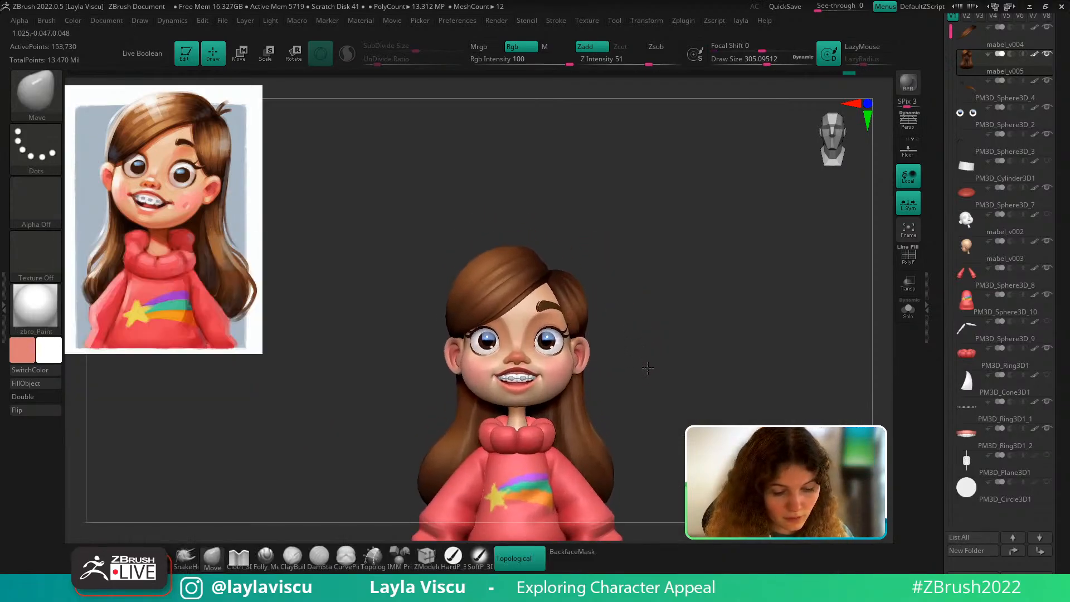
pyautogui.press('s')
pyautogui.moveTo(519, 313); pyautogui.dragTo(515, 313)
pyautogui.moveTo(671, 305)
pyautogui.mouseDown()
pyautogui.moveTo(662, 341)
pyautogui.moveTo(641, 335)
pyautogui.moveTo(700, 292)
pyautogui.moveTo(699, 343)
pyautogui.moveTo(677, 314)
pyautogui.mouseUp()
pyautogui.press('s')
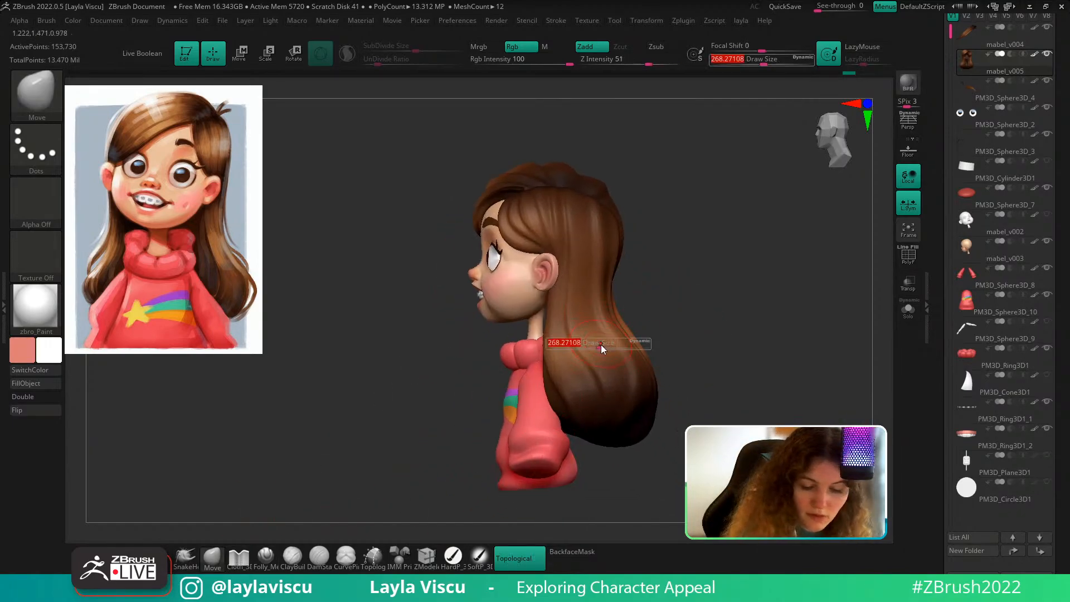
pyautogui.moveTo(603, 348); pyautogui.dragTo(615, 348)
pyautogui.keyDown('alt'); pyautogui.moveTo(680, 316); pyautogui.dragTo(673, 353); pyautogui.keyUp('alt')
pyautogui.press('s')
pyautogui.moveTo(537, 358); pyautogui.dragTo(541, 357)
pyautogui.press('s')
pyautogui.press('s')
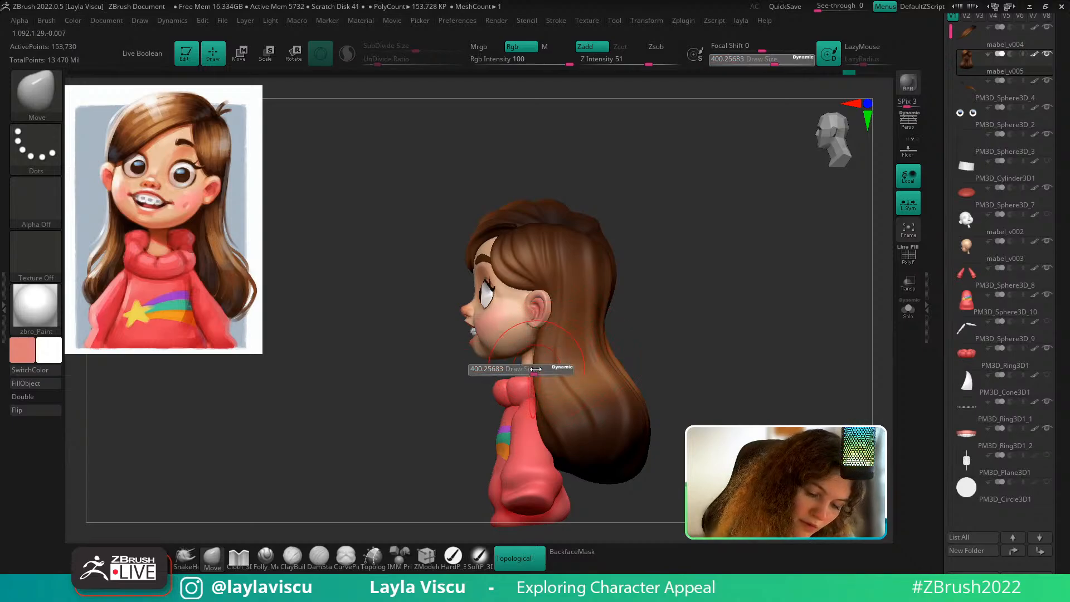
# Reshape the hair behind the ear with Move at draw size about 415
pyautogui.moveTo(607, 328); pyautogui.dragTo(708, 333)
pyautogui.press('s')
pyautogui.moveTo(534, 359); pyautogui.dragTo(537, 359)
pyautogui.moveTo(664, 329); pyautogui.dragTo(597, 351)
pyautogui.press('s')
pyautogui.moveTo(547, 326); pyautogui.dragTo(543, 326)
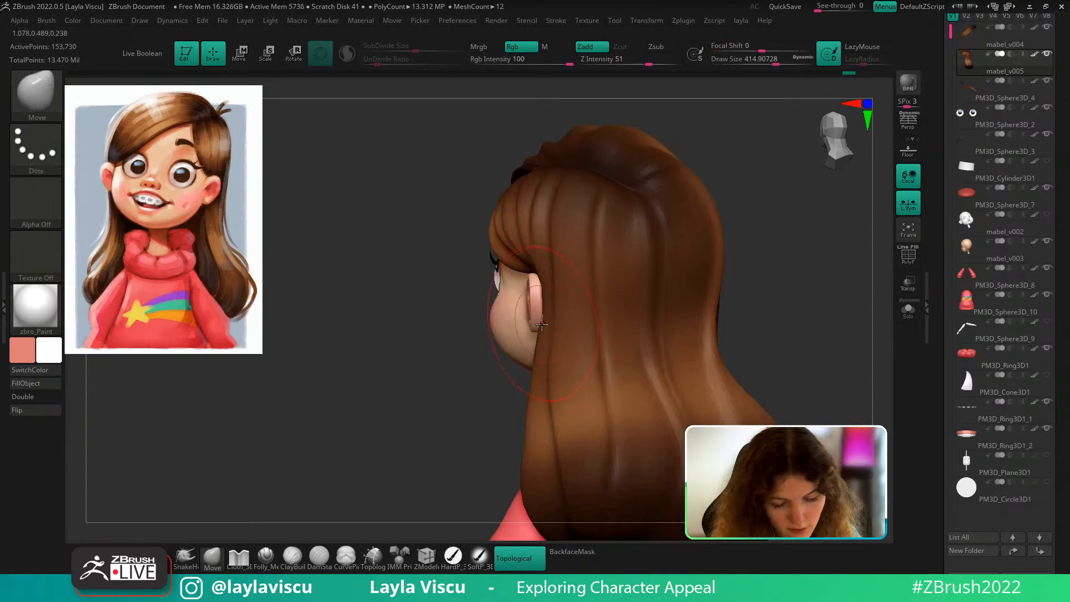
# Refine the hair's outer edge behind the head with Move at draw sizes of about 365 and 286
pyautogui.keyDown('ctrl'); pyautogui.moveTo(556, 360); pyautogui.dragTo(562, 312, button='right'); pyautogui.keyUp('ctrl')
pyautogui.moveTo(740, 313); pyautogui.dragTo(702, 340)
pyautogui.press('[')
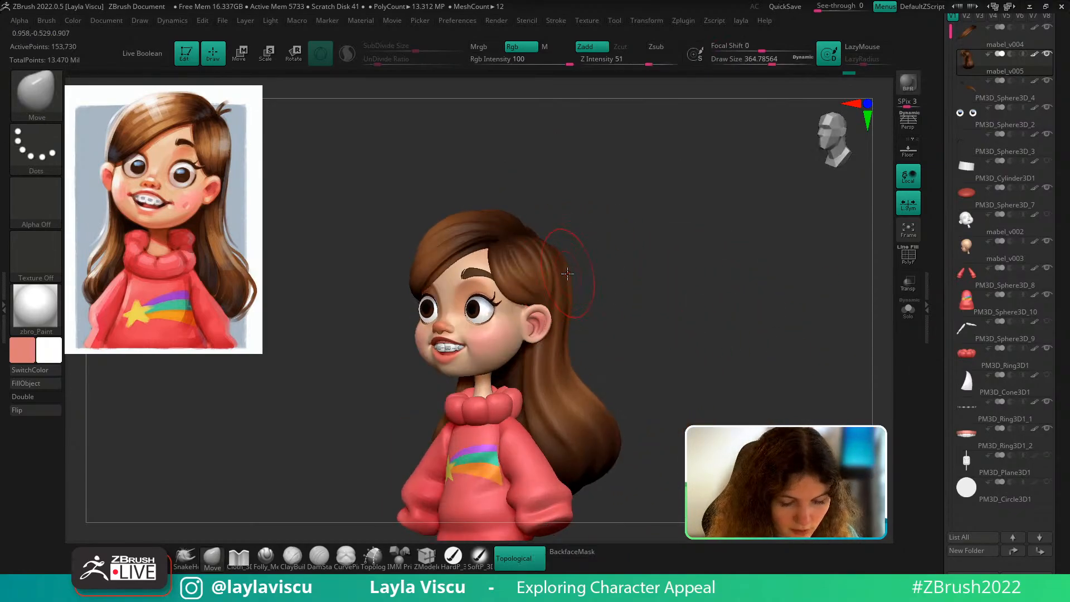
pyautogui.keyDown('ctrl'); pyautogui.moveTo(568, 277); pyautogui.dragTo(578, 289, button='right'); pyautogui.keyUp('ctrl')
pyautogui.press('[')
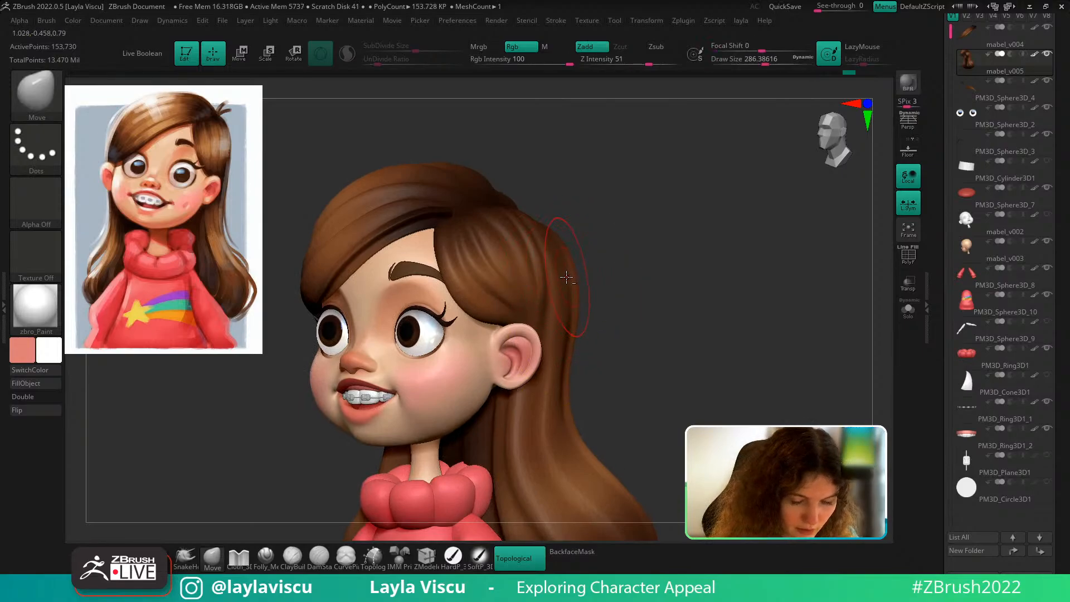
pyautogui.moveTo(596, 251)
pyautogui.mouseDown()
pyautogui.moveTo(638, 277)
pyautogui.moveTo(632, 243)
pyautogui.moveTo(647, 246)
pyautogui.moveTo(725, 375)
pyautogui.moveTo(714, 329)
pyautogui.moveTo(600, 358)
pyautogui.moveTo(683, 303)
pyautogui.moveTo(695, 338)
pyautogui.moveTo(628, 375)
pyautogui.mouseUp()
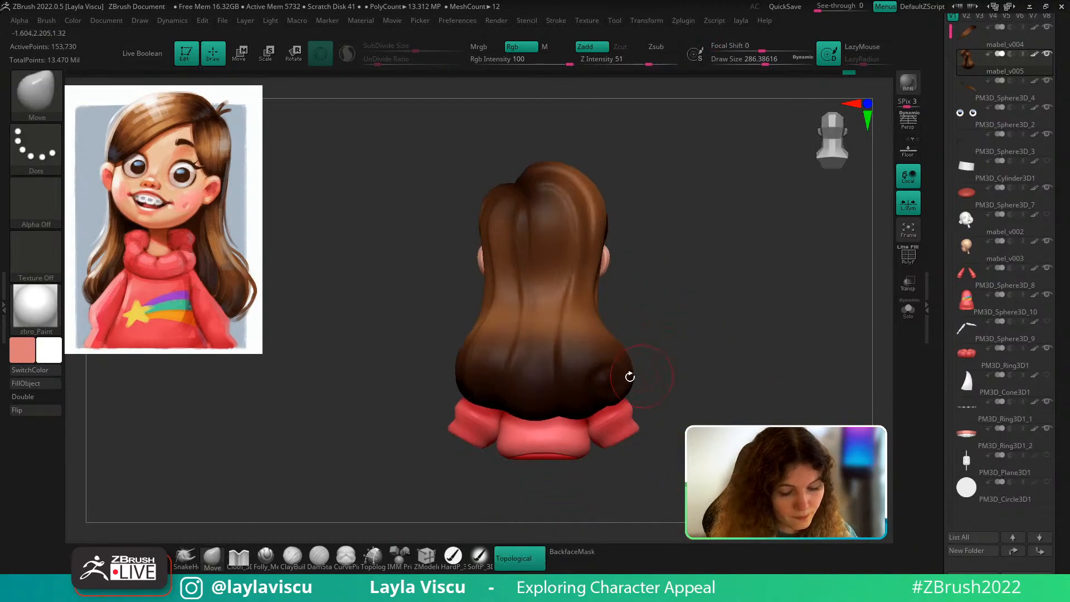
# Apply BasicMaterial and hide the hair's polypaint to show its sculpted forms from behind
pyautogui.click(50, 312)
pyautogui.click(157, 464)
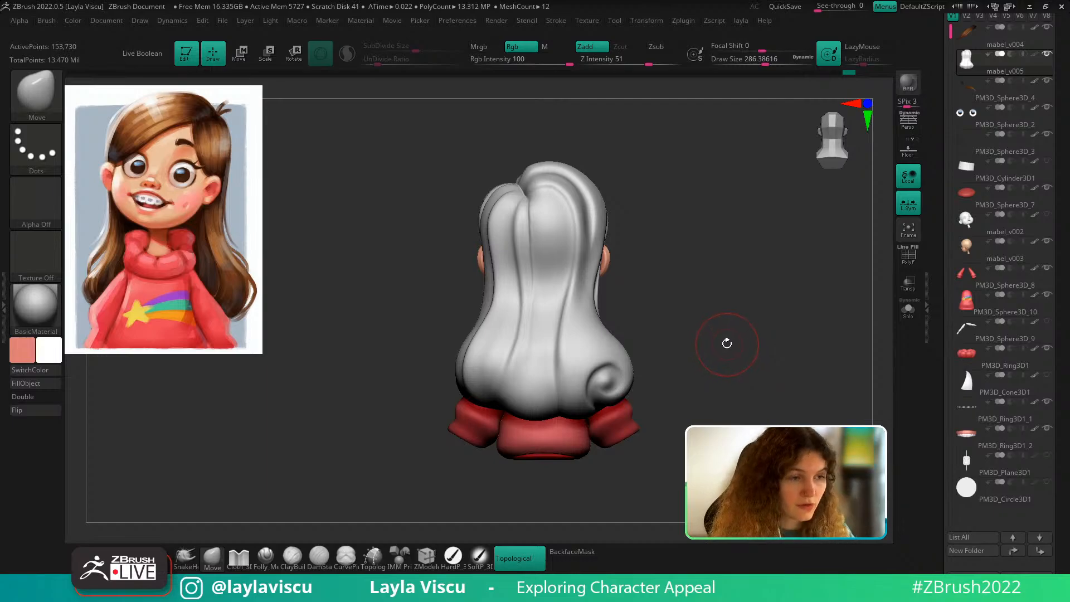
pyautogui.moveTo(707, 326)
pyautogui.mouseDown()
pyautogui.moveTo(689, 334)
pyautogui.moveTo(715, 338)
pyautogui.mouseUp()
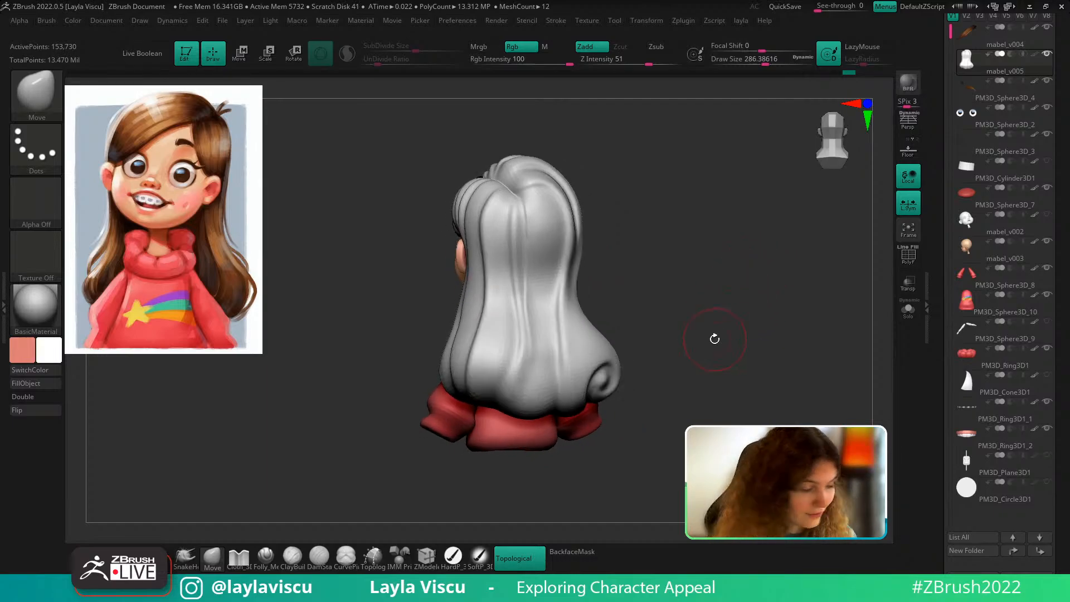
# Build up the lower back hair strand with ClayBuildup at draw size about 262 and smooth it
pyautogui.press('b')
pyautogui.press('c')
pyautogui.press('b')
pyautogui.press('s')
pyautogui.click(539, 357)
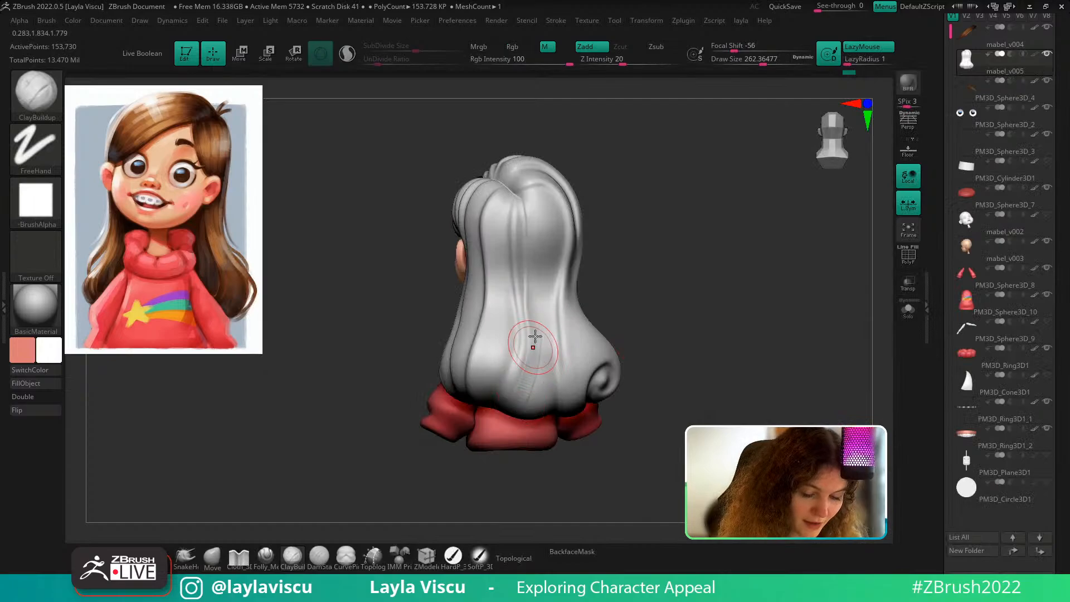
pyautogui.moveTo(532, 345)
pyautogui.mouseDown()
pyautogui.moveTo(522, 378)
pyautogui.moveTo(533, 382)
pyautogui.moveTo(545, 363)
pyautogui.moveTo(547, 348)
pyautogui.moveTo(508, 399)
pyautogui.moveTo(528, 377)
pyautogui.mouseUp()
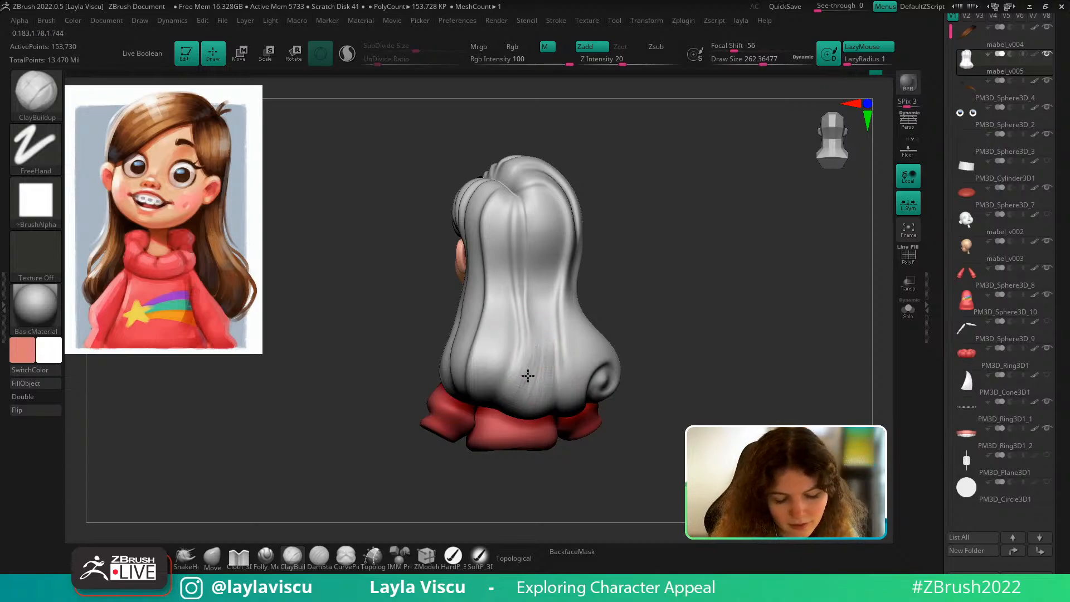
pyautogui.press('shift')
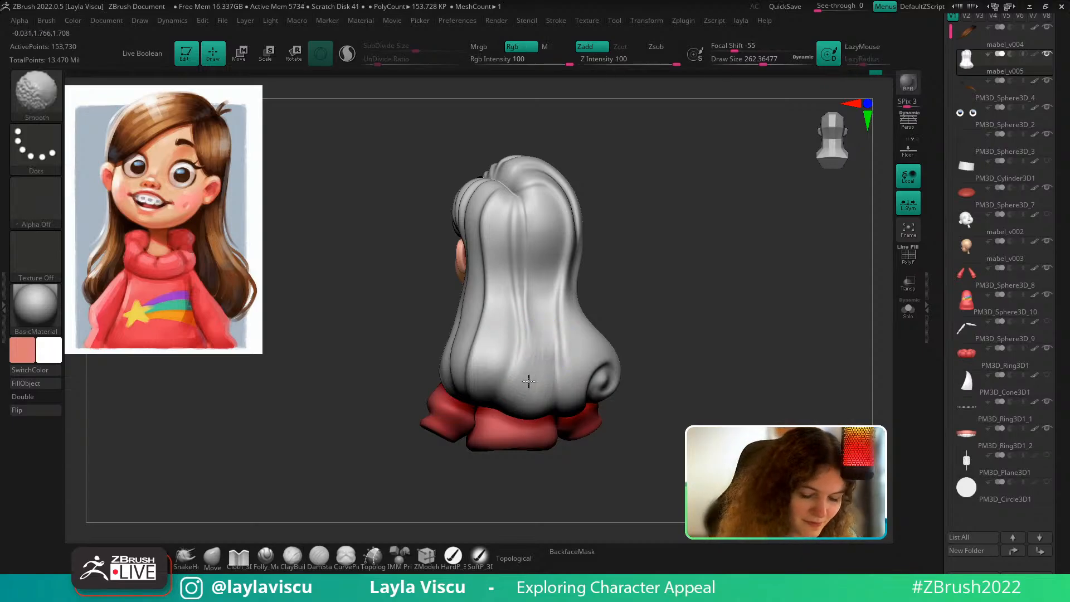
# Sculpt strand ridges down the back hair with Folly_Hair at draw sizes of about 262 and 223, and smooth them
pyautogui.moveTo(664, 275); pyautogui.dragTo(625, 311)
pyautogui.press('b')
pyautogui.press('f')
pyautogui.press('h')
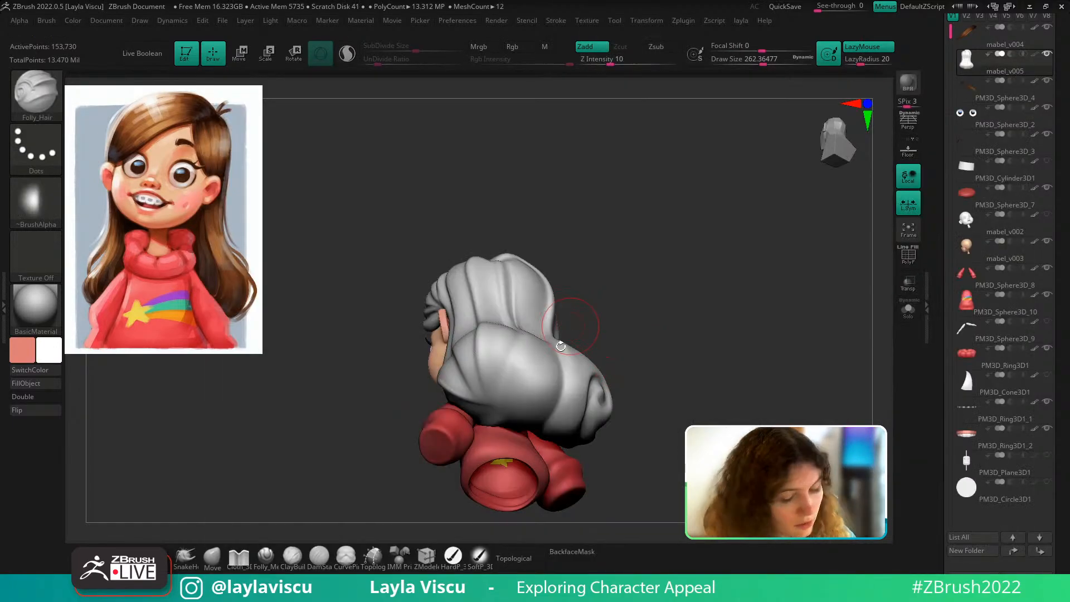
pyautogui.moveTo(518, 332); pyautogui.dragTo(485, 420)
pyautogui.hotkey('ctrl', 'z')
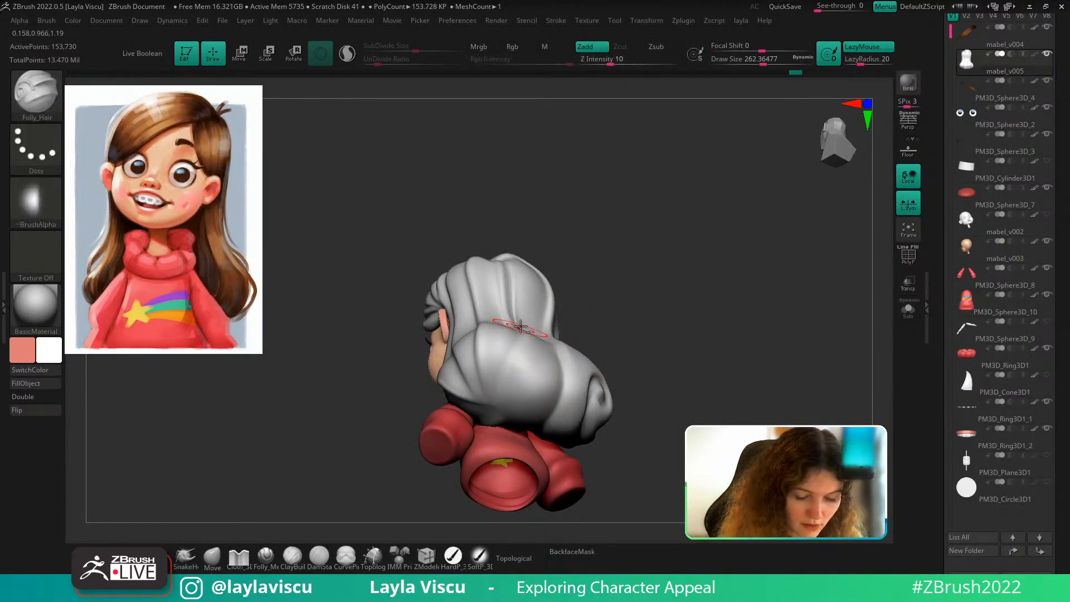
pyautogui.moveTo(519, 331); pyautogui.dragTo(485, 417)
pyautogui.moveTo(668, 328); pyautogui.dragTo(547, 406)
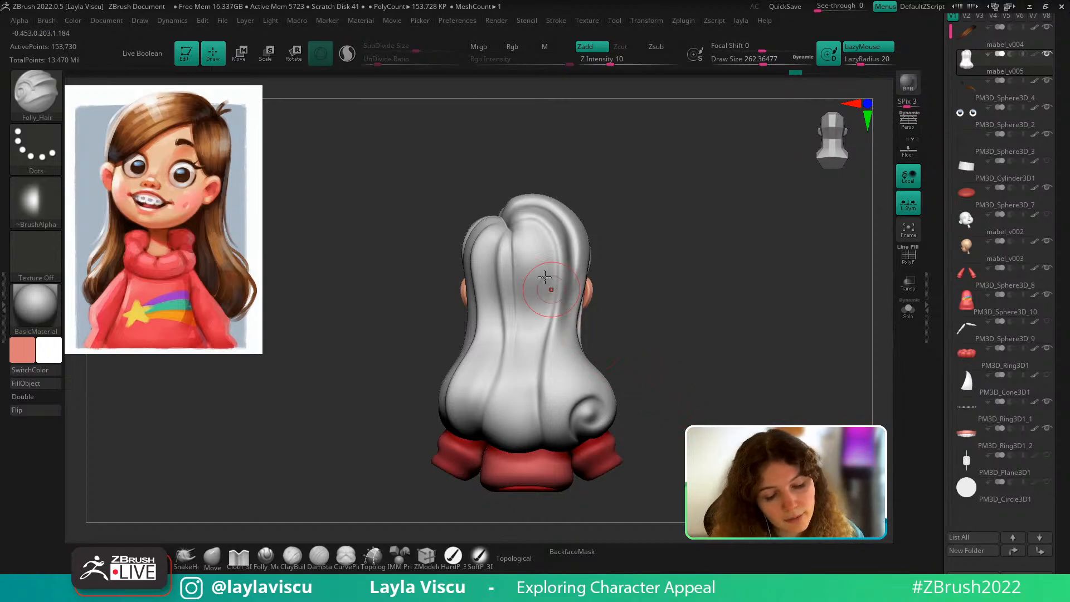
pyautogui.keyDown('shift'); pyautogui.moveTo(523, 240); pyautogui.dragTo(518, 358); pyautogui.keyUp('shift')
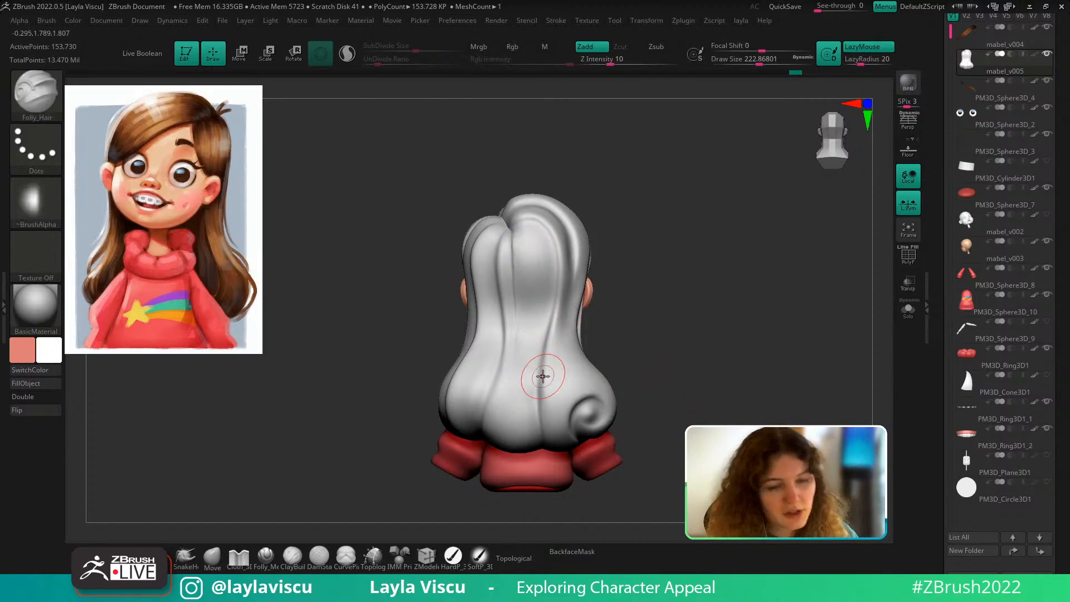
pyautogui.moveTo(657, 351); pyautogui.dragTo(671, 370)
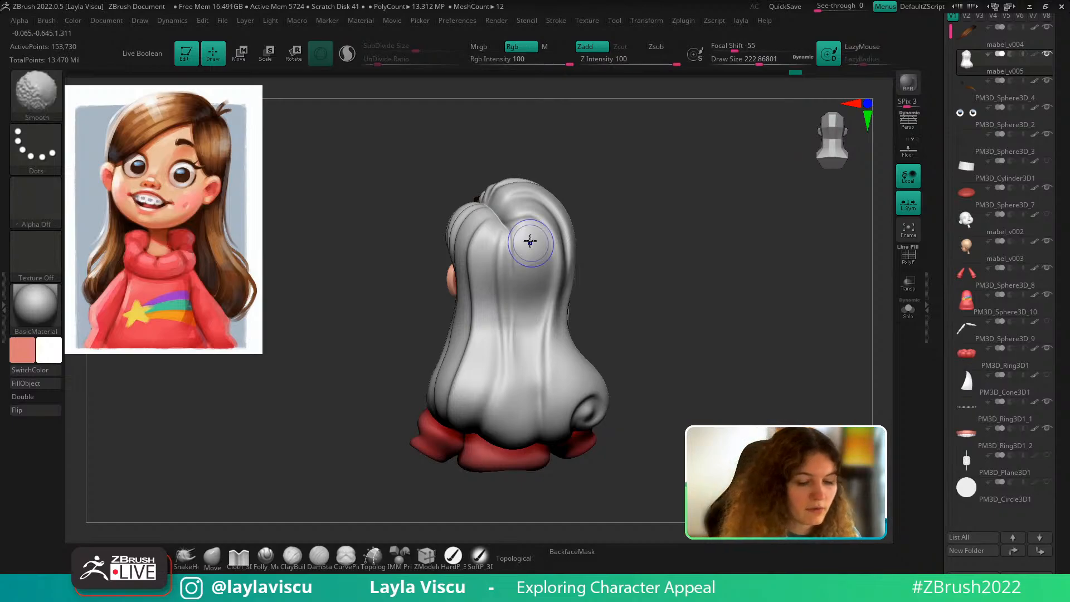
# Define the groove running down from the back parting with Folly_Hair at draw size about 163
pyautogui.press('s')
pyautogui.moveTo(657, 301); pyautogui.dragTo(650, 303)
pyautogui.press('s')
pyautogui.moveTo(514, 240); pyautogui.dragTo(510, 240)
pyautogui.keyDown('alt'); pyautogui.moveTo(507, 239); pyautogui.dragTo(506, 227); pyautogui.keyUp('alt')
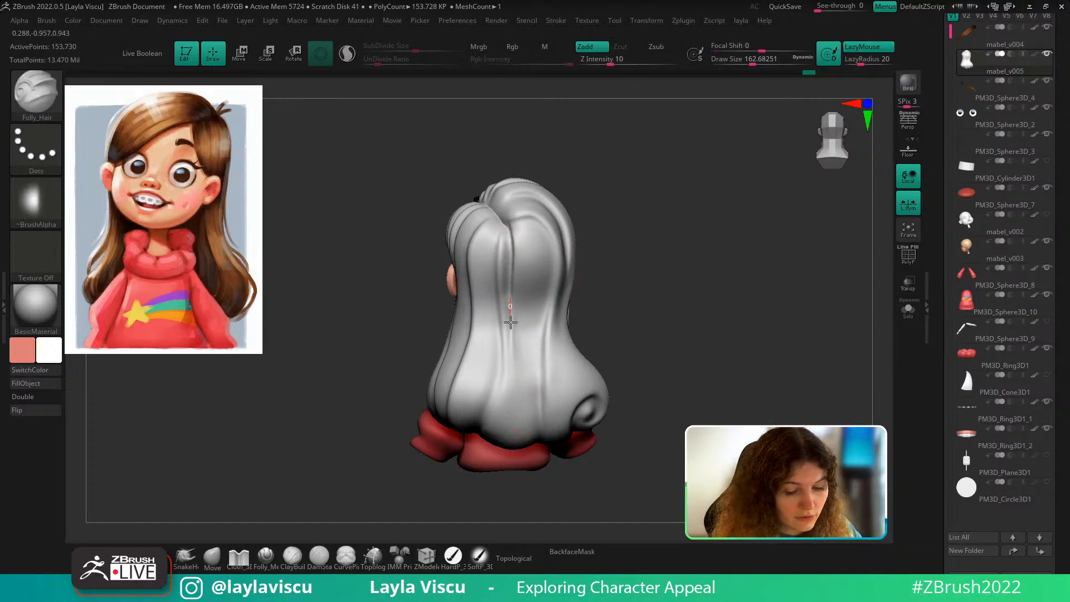
pyautogui.moveTo(507, 371)
pyautogui.mouseDown()
pyautogui.moveTo(509, 196)
pyautogui.moveTo(510, 390)
pyautogui.mouseUp()
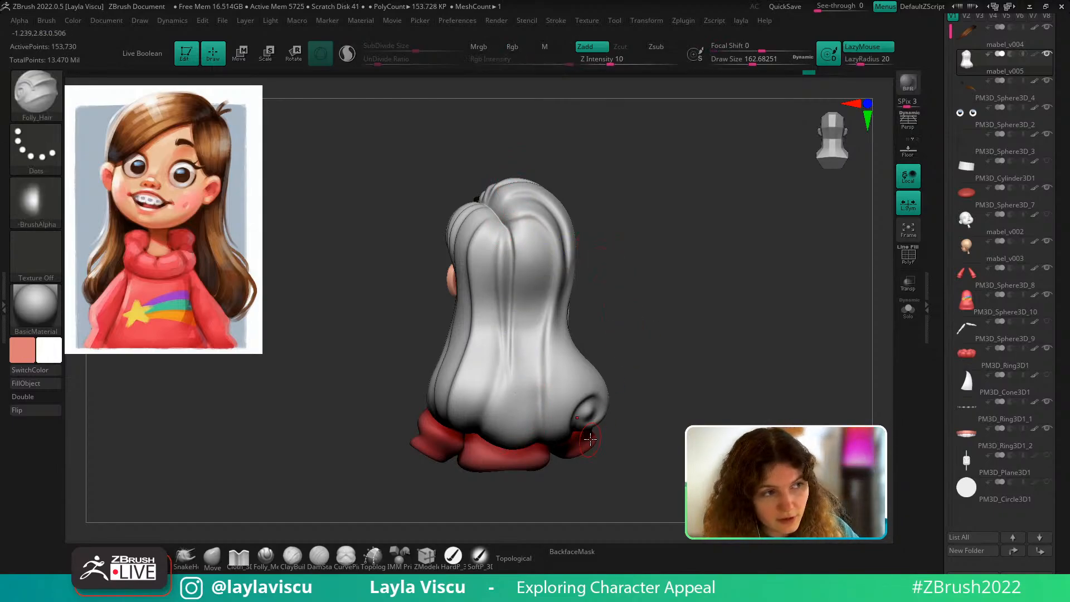
pyautogui.moveTo(508, 233); pyautogui.dragTo(513, 372)
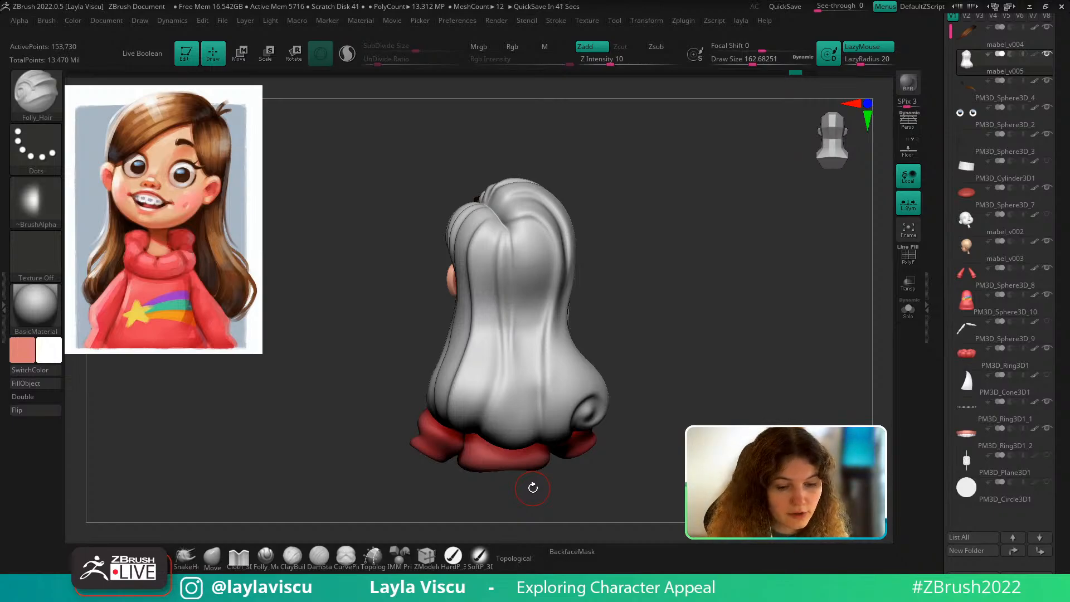
pyautogui.keyDown('shift'); pyautogui.moveTo(644, 320); pyautogui.dragTo(637, 335); pyautogui.keyUp('shift')
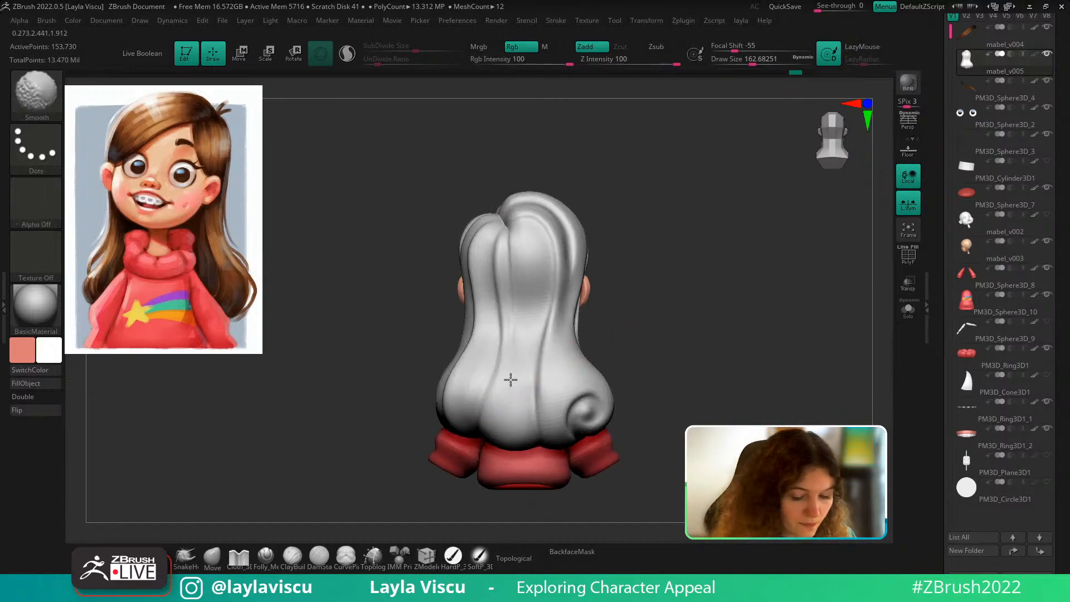
# Try a Folly_Hair stroke below the side curl at draw size about 163 and undo the last strokes
pyautogui.moveTo(636, 399); pyautogui.dragTo(637, 323)
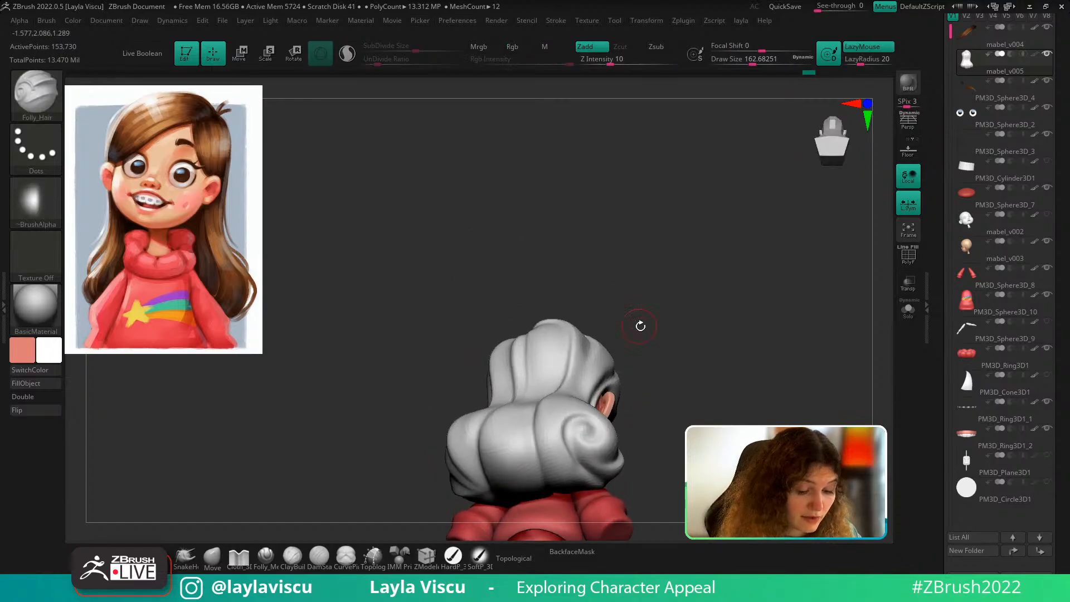
pyautogui.moveTo(653, 398)
pyautogui.mouseDown()
pyautogui.moveTo(630, 430)
pyautogui.moveTo(641, 449)
pyautogui.mouseUp()
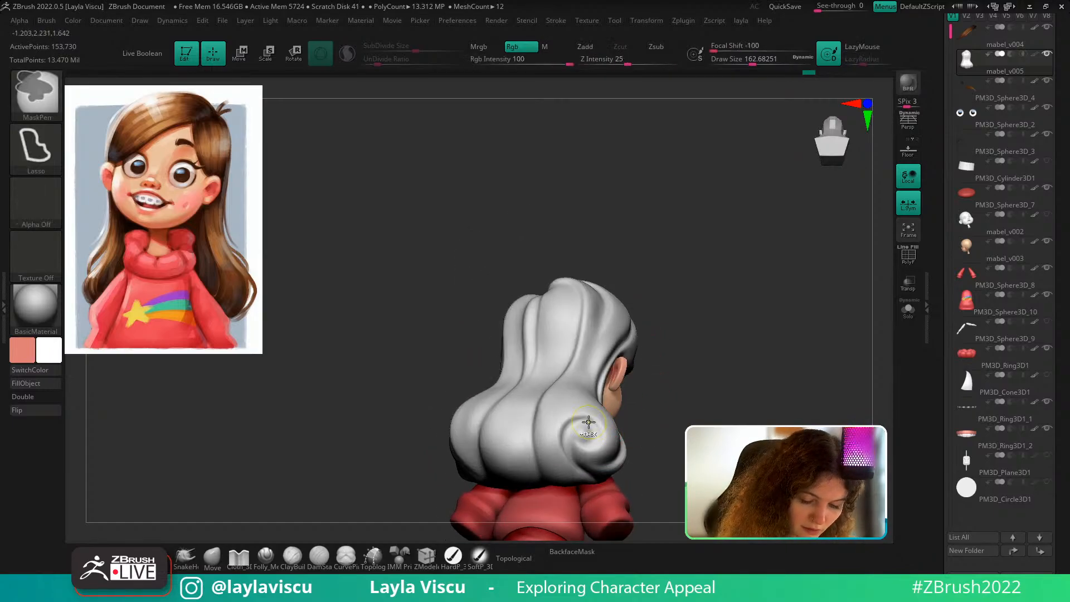
pyautogui.keyDown('ctrl'); pyautogui.moveTo(587, 426); pyautogui.dragTo(580, 468, button='right'); pyautogui.keyUp('ctrl')
pyautogui.moveTo(578, 472)
pyautogui.mouseDown()
pyautogui.moveTo(571, 433)
pyautogui.moveTo(573, 458)
pyautogui.moveTo(596, 421)
pyautogui.moveTo(565, 451)
pyautogui.moveTo(595, 465)
pyautogui.moveTo(610, 453)
pyautogui.moveTo(580, 440)
pyautogui.moveTo(576, 423)
pyautogui.moveTo(565, 454)
pyautogui.moveTo(593, 465)
pyautogui.mouseUp()
pyautogui.hotkey('ctrl', 'z')
pyautogui.hotkey('ctrl', 'z')
pyautogui.hotkey('ctrl', 'z')
# Restore the hair's polypaint, apply the zbro_Paint material and centre the character in front view
pyautogui.moveTo(687, 383)
pyautogui.keyDown('shift'); pyautogui.mouseDown()
pyautogui.moveTo(715, 381)
pyautogui.moveTo(643, 415)
pyautogui.moveTo(690, 398)
pyautogui.mouseUp(); pyautogui.keyUp('shift')
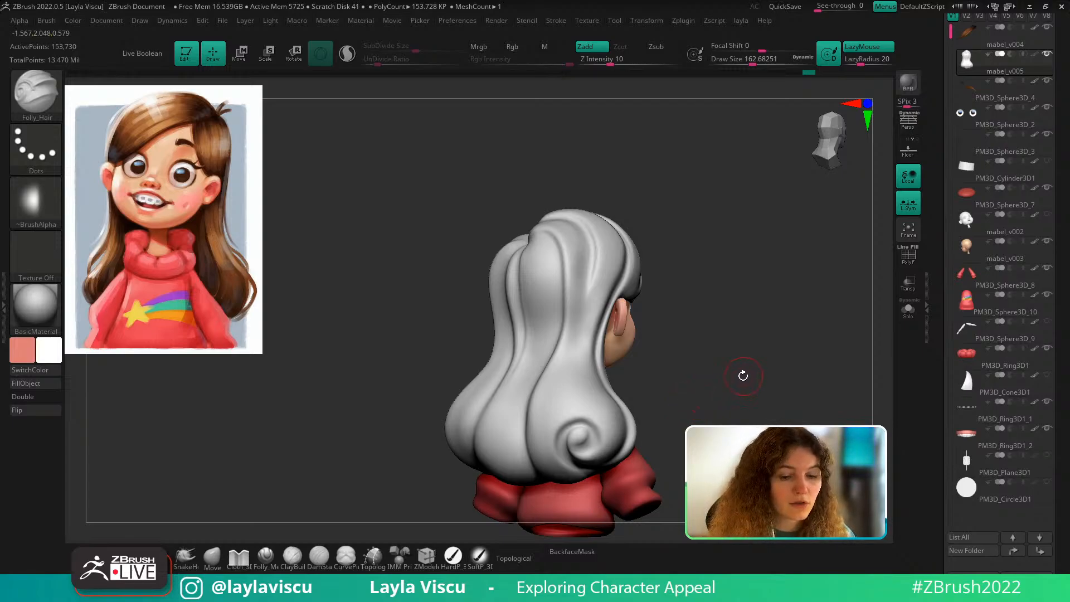
pyautogui.keyDown('shift'); pyautogui.moveTo(742, 372); pyautogui.dragTo(825, 360); pyautogui.keyUp('shift')
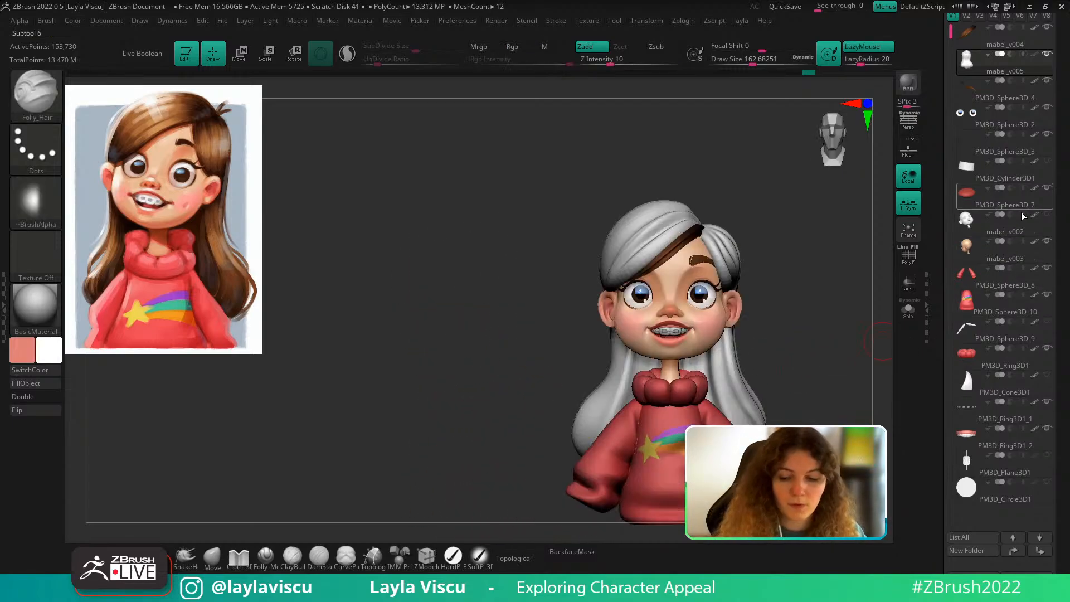
pyautogui.moveTo(962, 279)
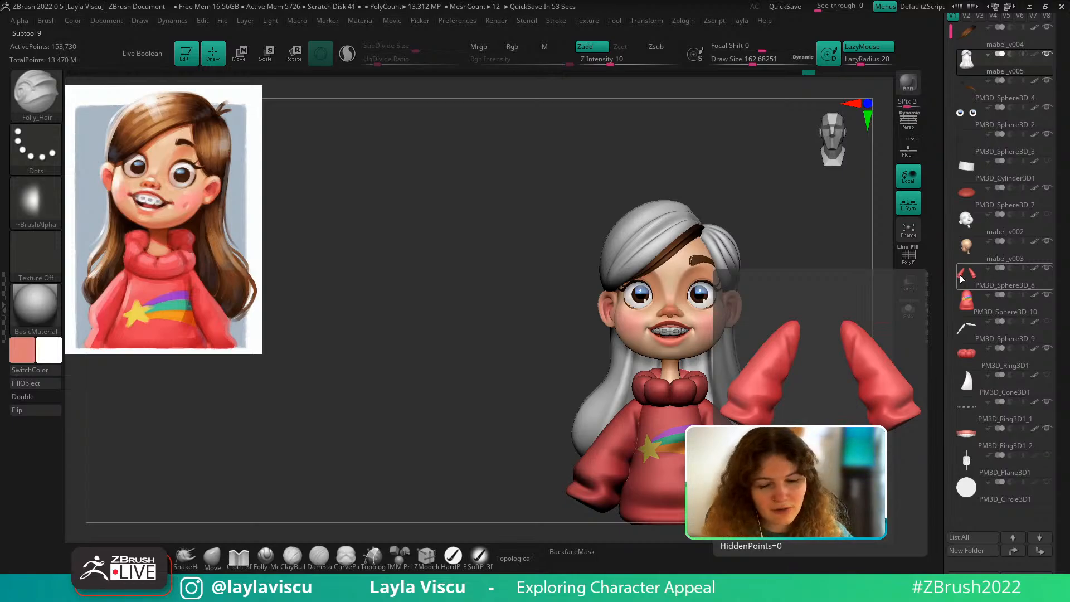
pyautogui.keyDown('alt'); pyautogui.moveTo(791, 251); pyautogui.dragTo(767, 235); pyautogui.keyUp('alt')
pyautogui.click(1033, 55)
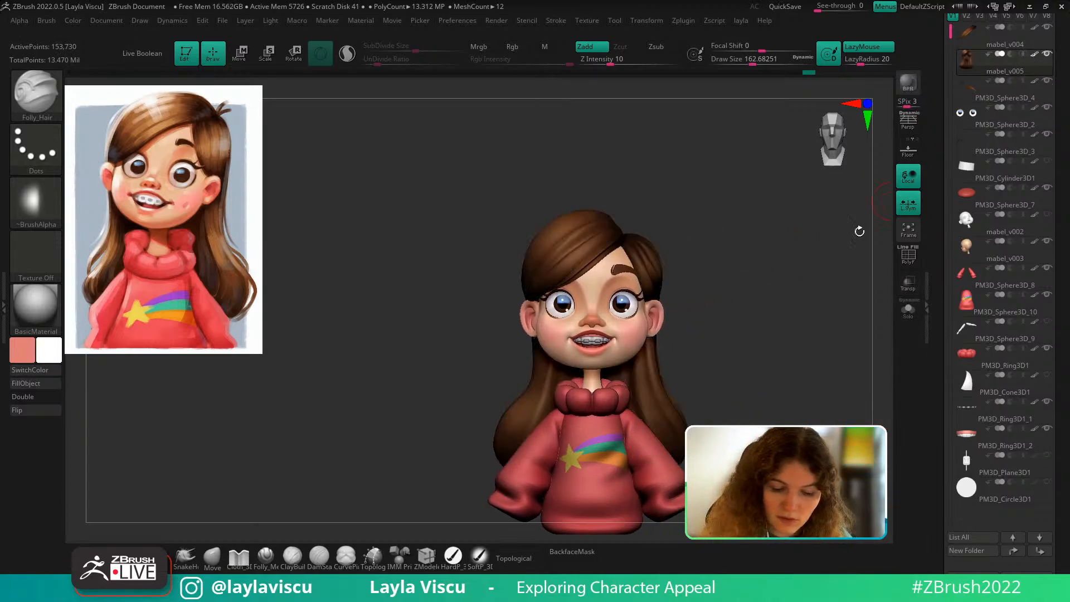
pyautogui.click(36, 307)
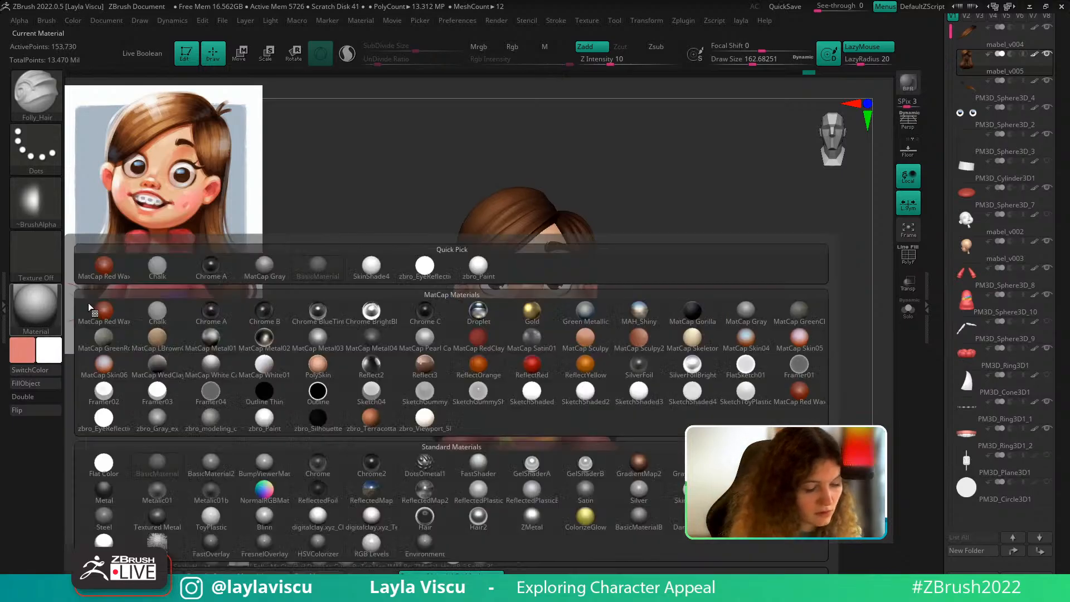
pyautogui.click(264, 418)
pyautogui.keyDown('alt'); pyautogui.moveTo(698, 280); pyautogui.dragTo(702, 342); pyautogui.keyUp('alt')
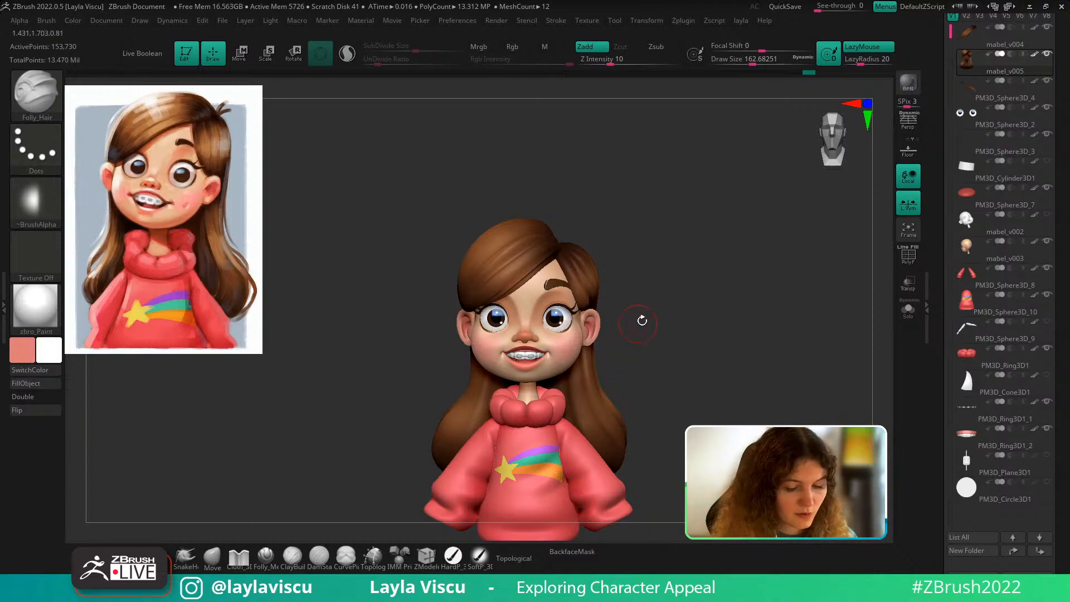
# Select the SoftP_3DCW paint brush and set the draw size to about 101
pyautogui.moveTo(640, 317)
pyautogui.mouseDown()
pyautogui.moveTo(614, 430)
pyautogui.moveTo(645, 306)
pyautogui.mouseUp()
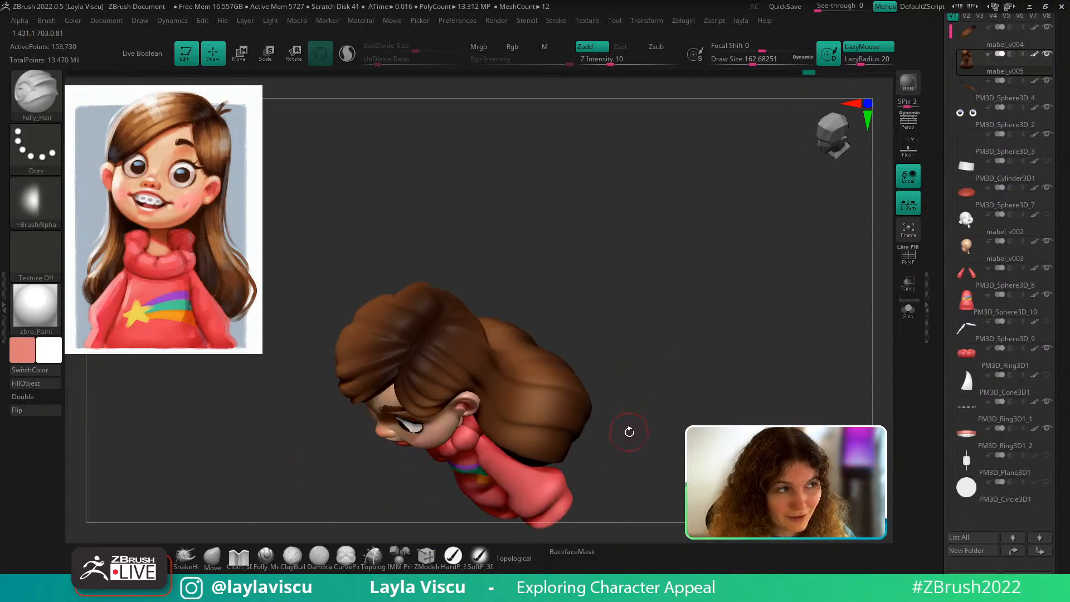
pyautogui.moveTo(628, 432)
pyautogui.mouseDown()
pyautogui.moveTo(648, 390)
pyautogui.moveTo(640, 375)
pyautogui.mouseUp()
pyautogui.click(479, 555)
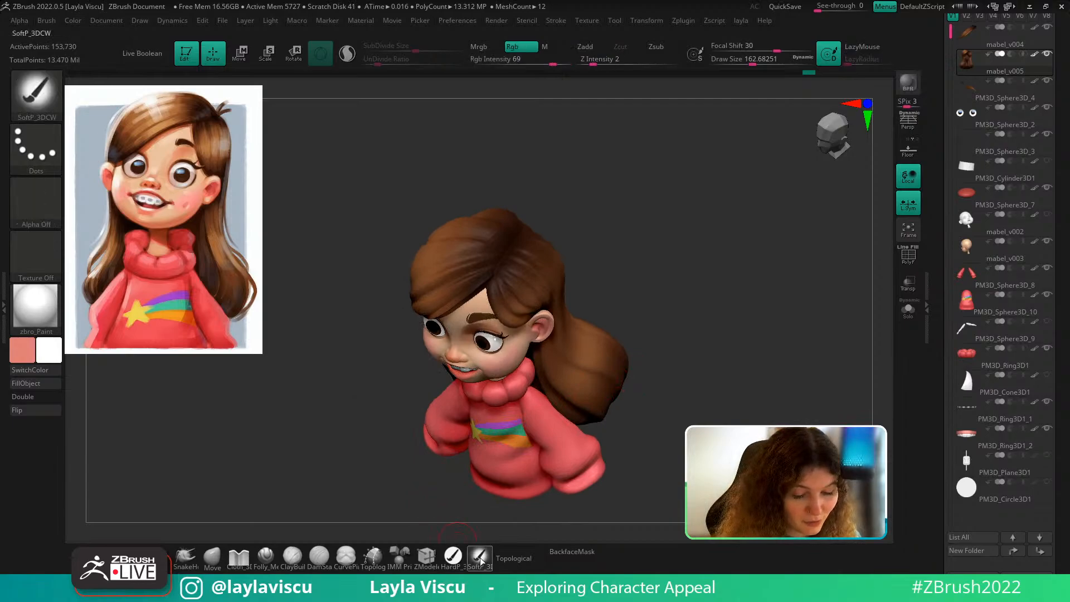
pyautogui.moveTo(630, 334)
pyautogui.mouseDown()
pyautogui.moveTo(620, 263)
pyautogui.moveTo(624, 276)
pyautogui.mouseUp()
pyautogui.keyDown('ctrl'); pyautogui.moveTo(513, 273); pyautogui.dragTo(532, 299, button='right'); pyautogui.keyUp('ctrl')
pyautogui.press('s')
pyautogui.moveTo(523, 267)
pyautogui.mouseDown()
pyautogui.moveTo(505, 277)
pyautogui.moveTo(489, 268)
pyautogui.moveTo(497, 257)
pyautogui.moveTo(466, 297)
pyautogui.mouseUp()
pyautogui.keyDown('ctrl'); pyautogui.moveTo(564, 299); pyautogui.dragTo(572, 261, button='right'); pyautogui.keyUp('ctrl')
pyautogui.moveTo(618, 278); pyautogui.dragTo(653, 228)
pyautogui.moveTo(627, 342)
pyautogui.keyDown('alt'); pyautogui.mouseDown()
pyautogui.moveTo(650, 322)
pyautogui.moveTo(651, 276)
pyautogui.mouseUp(); pyautogui.keyUp('alt')
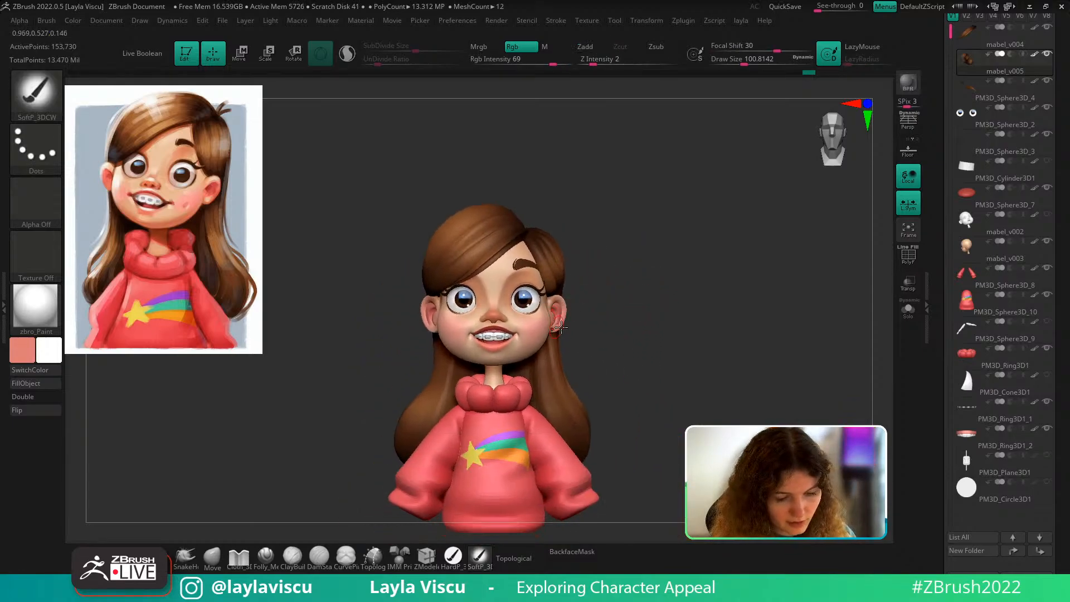
# Select the Move brush with a draw size of about 223 and return the character to front view
pyautogui.click(214, 558)
pyautogui.moveTo(301, 363); pyautogui.dragTo(354, 350)
pyautogui.keyDown('ctrl'); pyautogui.moveTo(484, 284); pyautogui.dragTo(495, 336, button='right'); pyautogui.keyUp('ctrl')
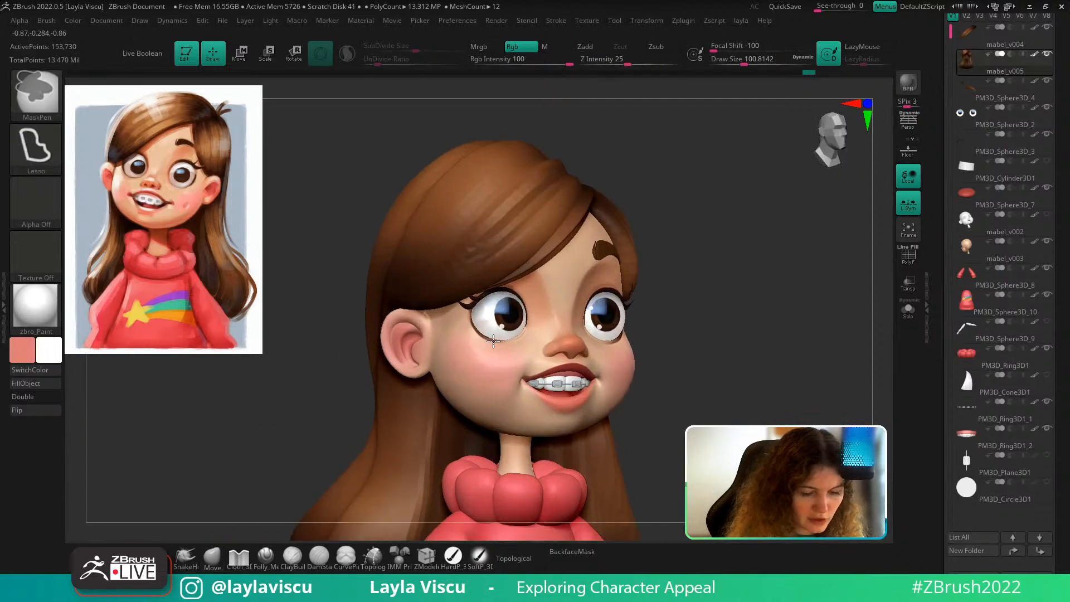
pyautogui.press('s')
pyautogui.moveTo(475, 294); pyautogui.dragTo(487, 294)
pyautogui.press('s')
pyautogui.keyDown('ctrl'); pyautogui.moveTo(526, 297); pyautogui.dragTo(549, 239, button='right'); pyautogui.keyUp('ctrl')
pyautogui.keyDown('shift'); pyautogui.moveTo(664, 238); pyautogui.dragTo(682, 303); pyautogui.keyUp('shift')
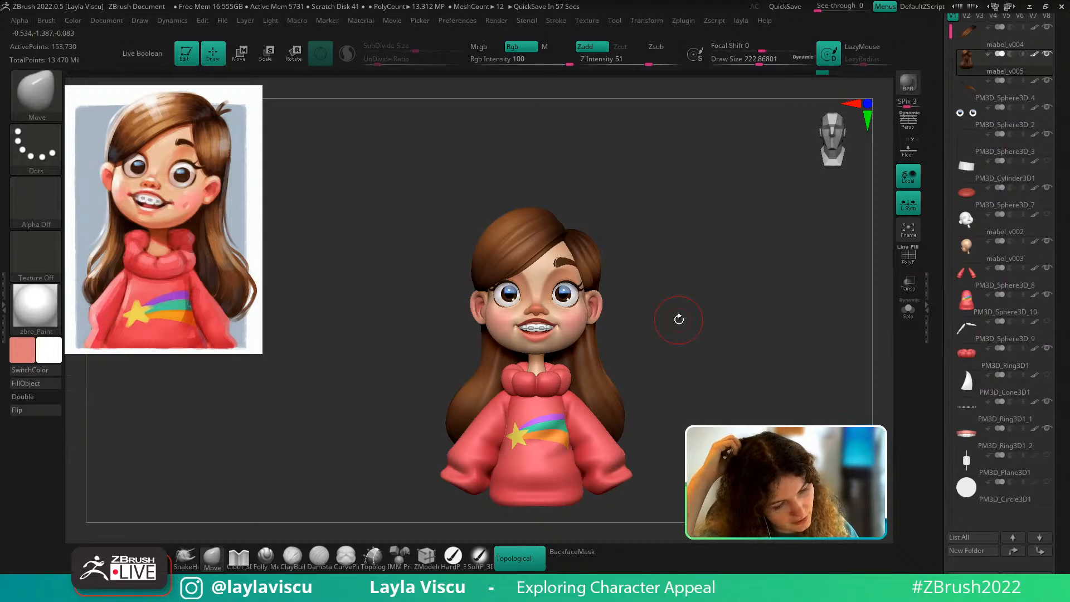
# Compare the head and full figure with the reference painting in front view
pyautogui.moveTo(671, 301); pyautogui.dragTo(676, 341)
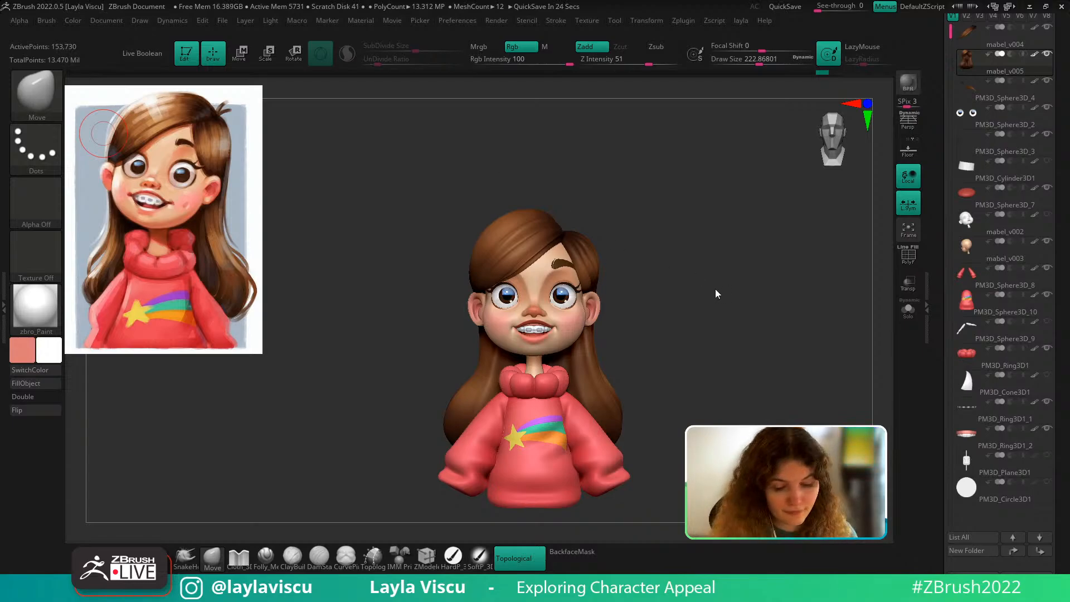
pyautogui.moveTo(717, 294); pyautogui.dragTo(704, 312)
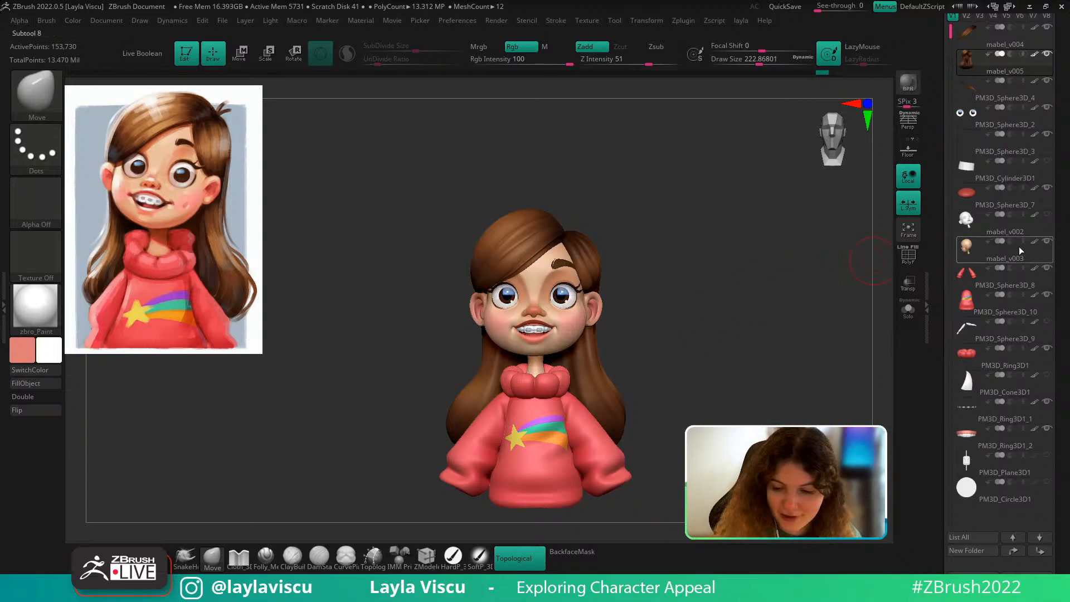
pyautogui.moveTo(1057, 78); pyautogui.dragTo(1057, 189)
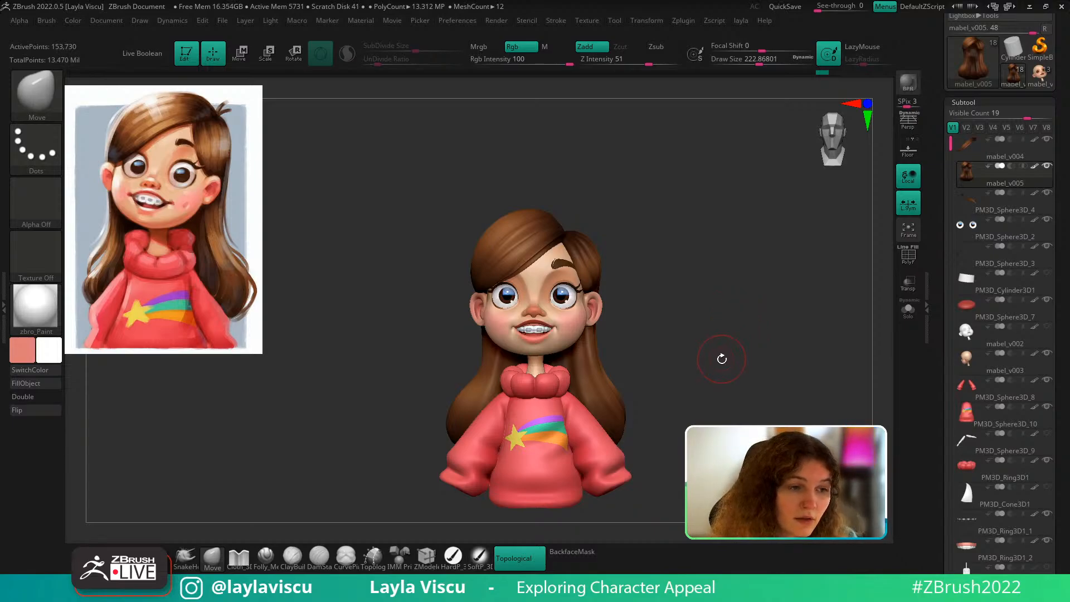
pyautogui.scroll(3, 1060, 391)
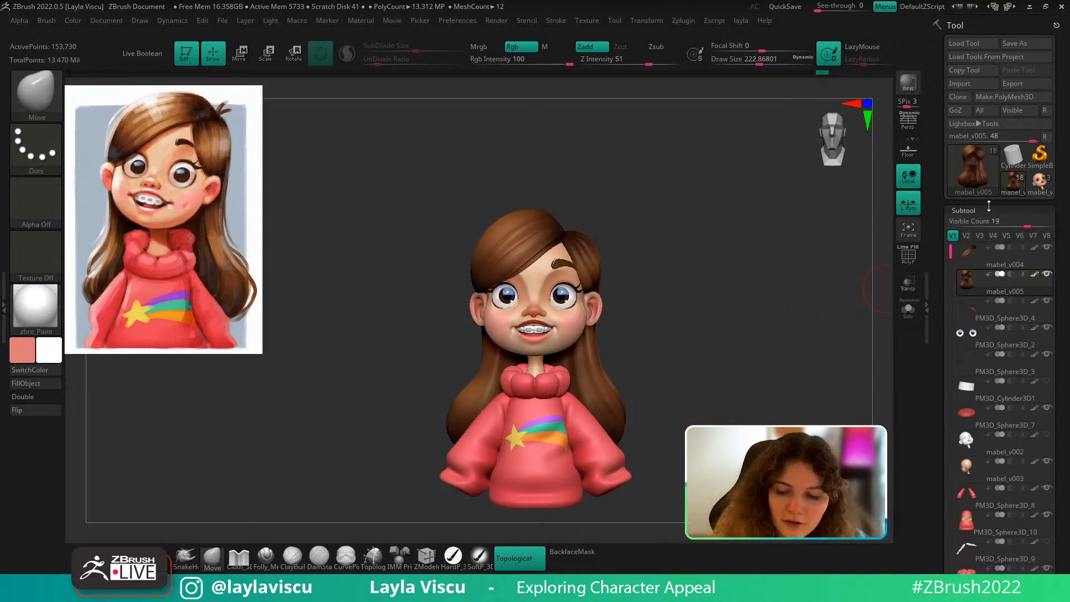
pyautogui.moveTo(988, 206); pyautogui.dragTo(968, 236)
pyautogui.moveTo(1055, 210); pyautogui.dragTo(1055, 290)
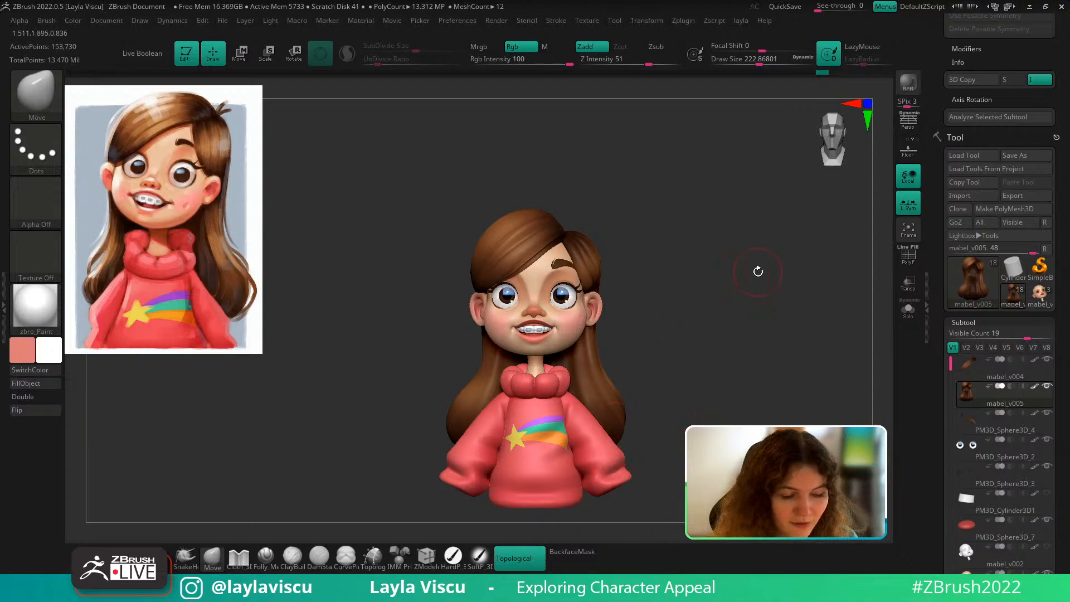
pyautogui.keyDown('ctrl'); pyautogui.moveTo(573, 284); pyautogui.dragTo(583, 378, button='right'); pyautogui.keyUp('ctrl')
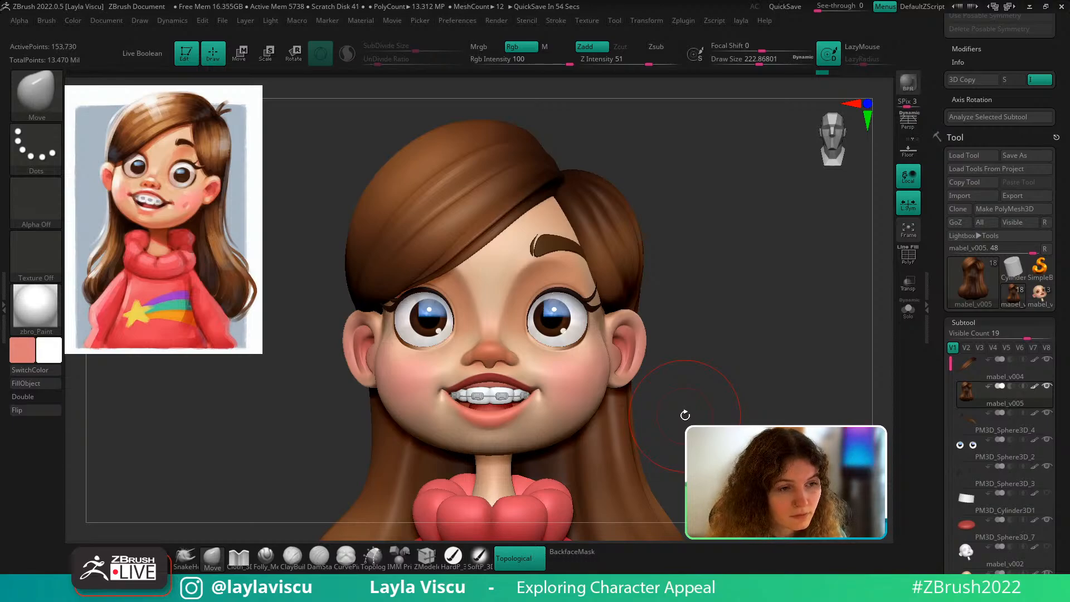
pyautogui.keyDown('ctrl'); pyautogui.moveTo(729, 362); pyautogui.dragTo(727, 322, button='right'); pyautogui.keyUp('ctrl')
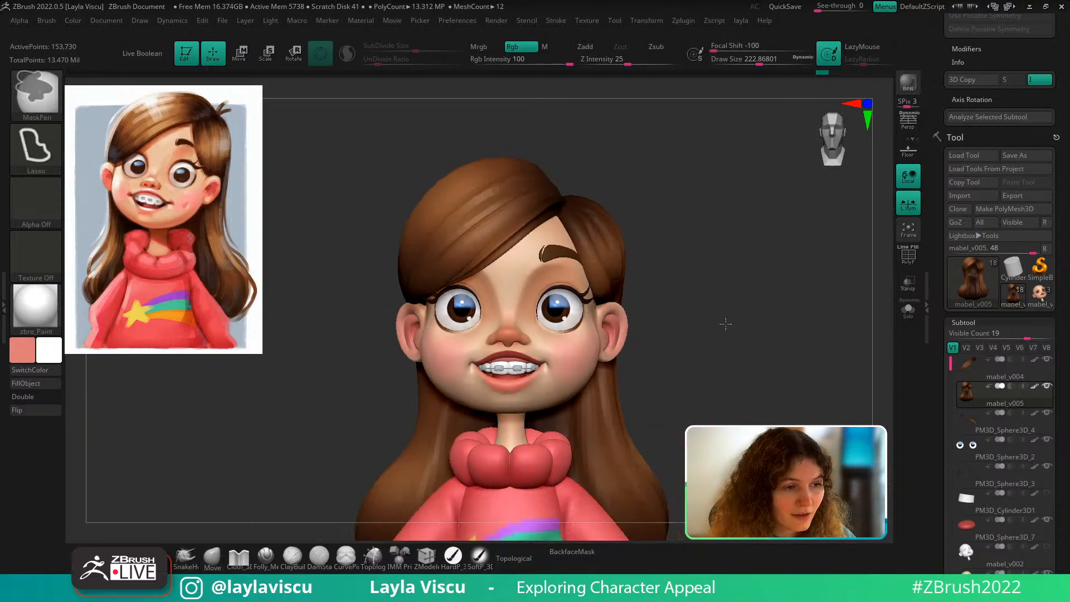
pyautogui.keyDown('alt'); pyautogui.moveTo(747, 450); pyautogui.dragTo(731, 378, button='right'); pyautogui.keyUp('alt')
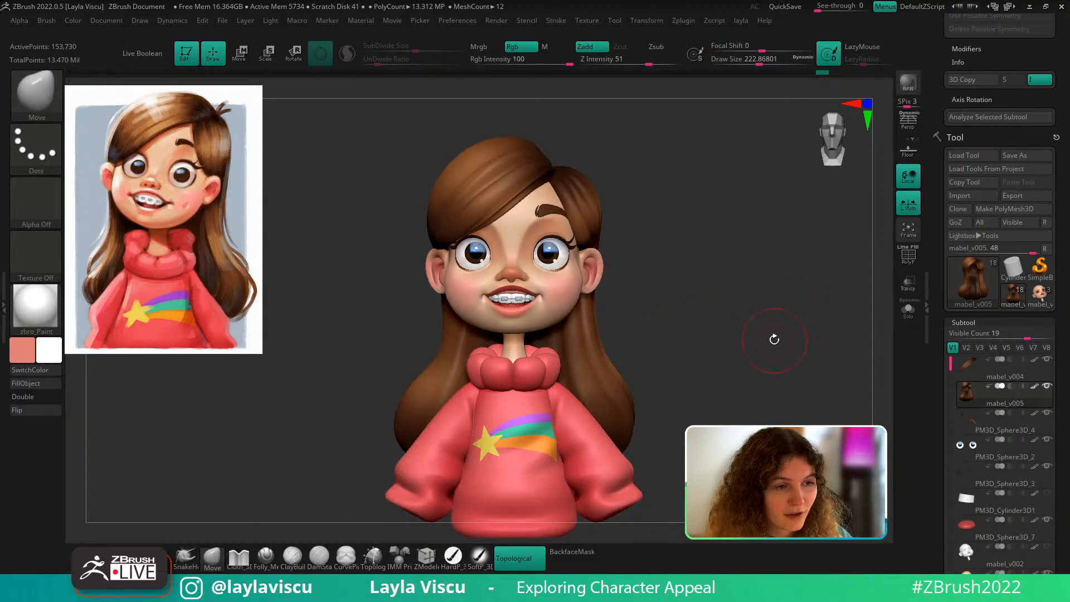
pyautogui.keyDown('alt'); pyautogui.moveTo(762, 311); pyautogui.dragTo(769, 378, button='right'); pyautogui.keyUp('alt')
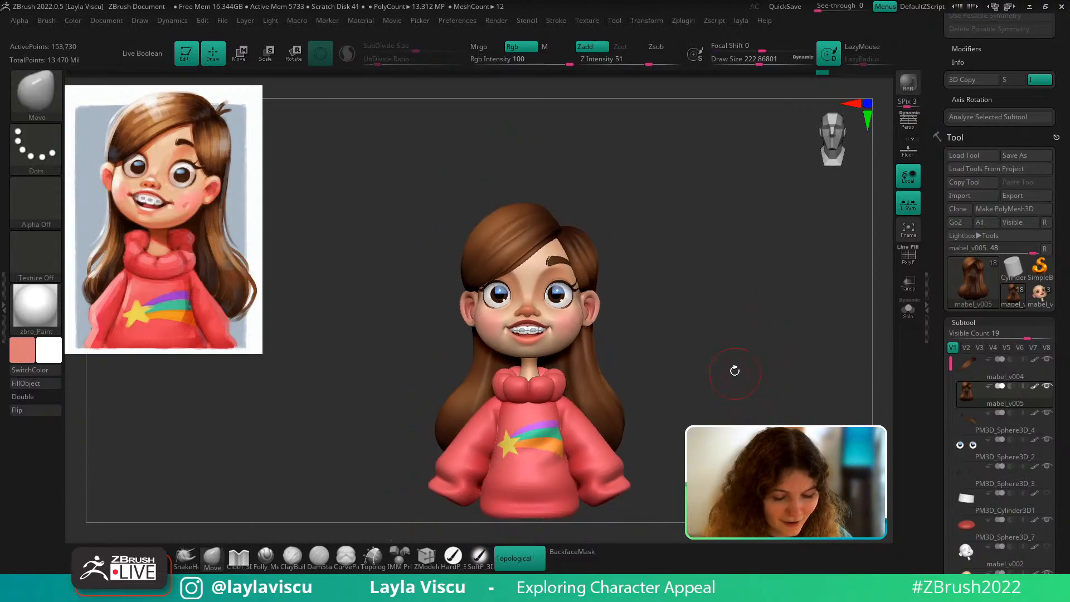
# Turn the character to side view and lower the long hair's subdivision level, with a draw size of about 393
pyautogui.moveTo(734, 368)
pyautogui.mouseDown(button='right')
pyautogui.moveTo(747, 342)
pyautogui.moveTo(695, 352)
pyautogui.moveTo(769, 318)
pyautogui.moveTo(755, 353)
pyautogui.mouseUp(button='right')
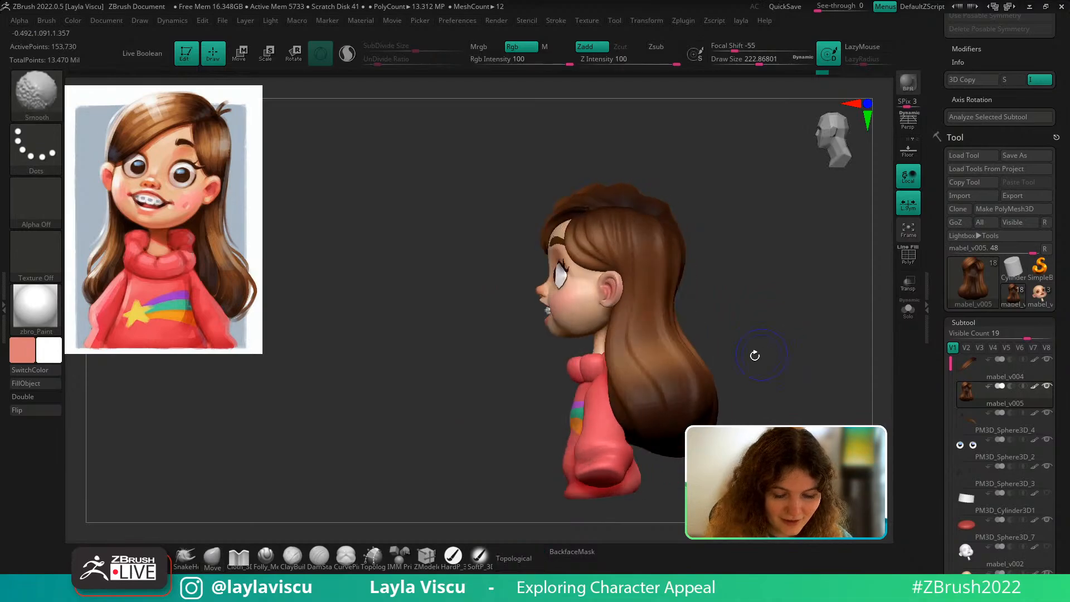
pyautogui.press('s')
pyautogui.moveTo(641, 398); pyautogui.dragTo(657, 398)
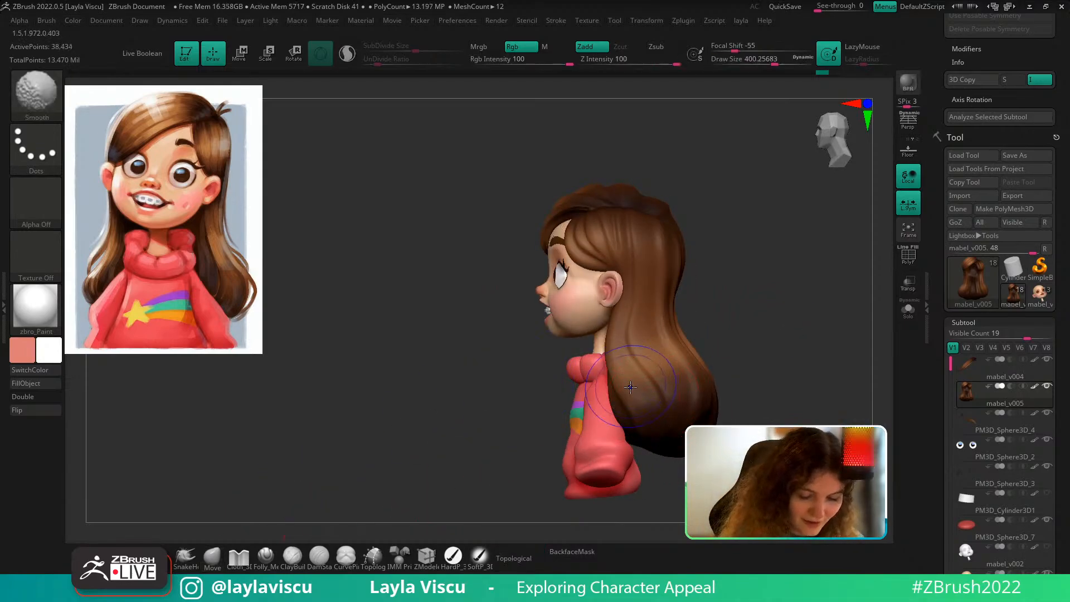
pyautogui.hotkey('shift', 'd')
pyautogui.hotkey('shift', 'd')
pyautogui.hotkey('shift', 'd')
pyautogui.press('s')
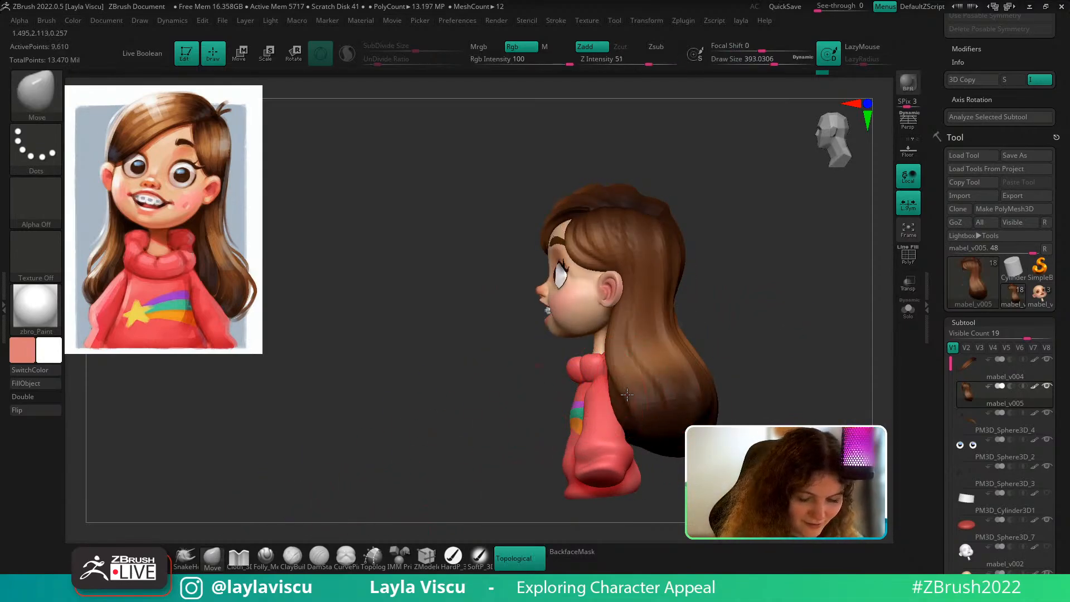
# Reshape the hair's lower front edge beside the sleeve with the Move brush and restore the highest subdivision level
pyautogui.press('d')
pyautogui.press('s')
pyautogui.moveTo(620, 403)
pyautogui.mouseDown()
pyautogui.moveTo(631, 403)
pyautogui.moveTo(616, 414)
pyautogui.mouseUp()
pyautogui.press('s')
pyautogui.moveTo(601, 373); pyautogui.dragTo(607, 372)
pyautogui.keyDown('alt'); pyautogui.moveTo(646, 389); pyautogui.dragTo(592, 407, button='right'); pyautogui.keyUp('alt')
pyautogui.press('d')
pyautogui.press('d')
pyautogui.press('s')
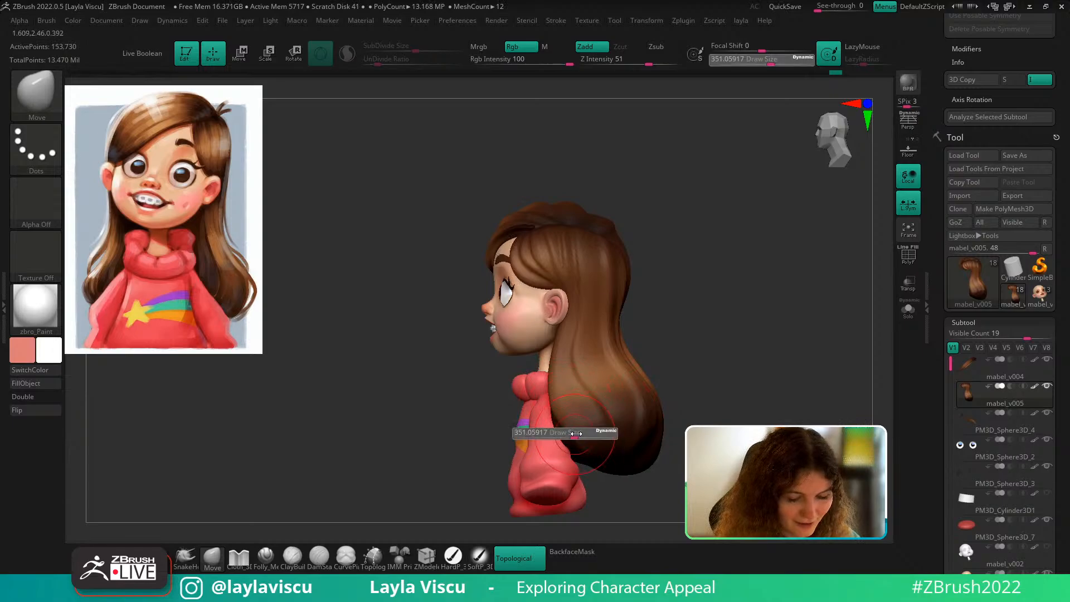
pyautogui.moveTo(574, 432)
pyautogui.mouseDown()
pyautogui.moveTo(563, 391)
pyautogui.moveTo(562, 401)
pyautogui.mouseUp()
# Make the mabel_v003 head active in front view and set the Move brush's draw size to about 358
pyautogui.keyDown('shift'); pyautogui.moveTo(669, 395); pyautogui.dragTo(717, 396, button='right'); pyautogui.keyUp('shift')
pyautogui.keyDown('alt'); pyautogui.moveTo(632, 414); pyautogui.dragTo(678, 420, button='right'); pyautogui.keyUp('alt')
pyautogui.keyDown('ctrl'); pyautogui.moveTo(678, 421); pyautogui.dragTo(669, 392, button='right'); pyautogui.keyUp('ctrl')
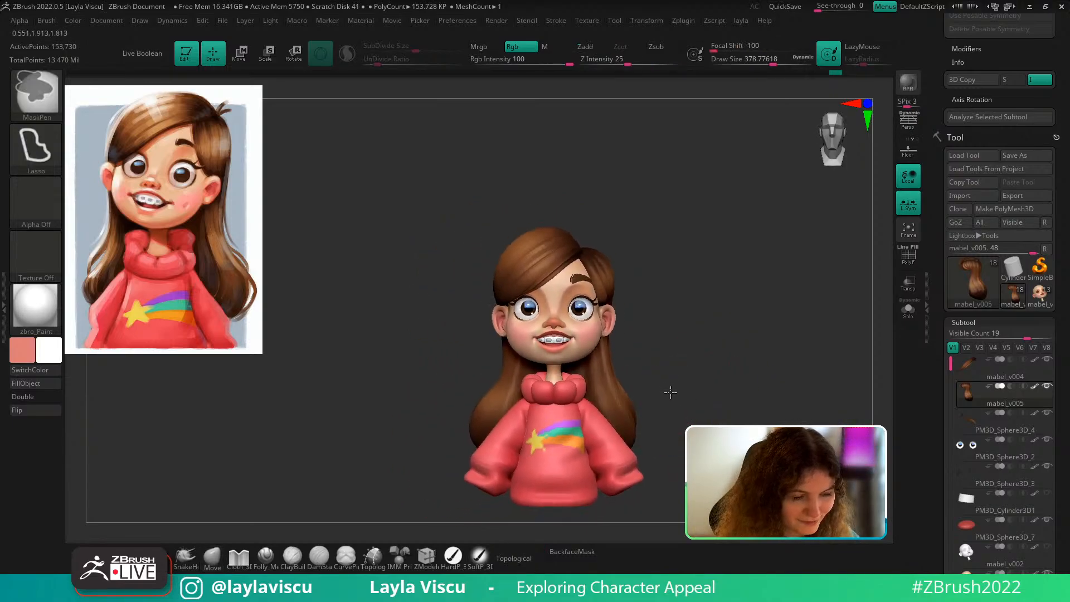
pyautogui.press('s')
pyautogui.moveTo(644, 391); pyautogui.dragTo(649, 392)
pyautogui.moveTo(647, 382)
pyautogui.mouseDown(button='right')
pyautogui.moveTo(662, 373)
pyautogui.moveTo(651, 357)
pyautogui.moveTo(580, 374)
pyautogui.mouseUp(button='right')
pyautogui.keyDown('alt'); pyautogui.click(581, 374); pyautogui.keyUp('alt')
pyautogui.press('s')
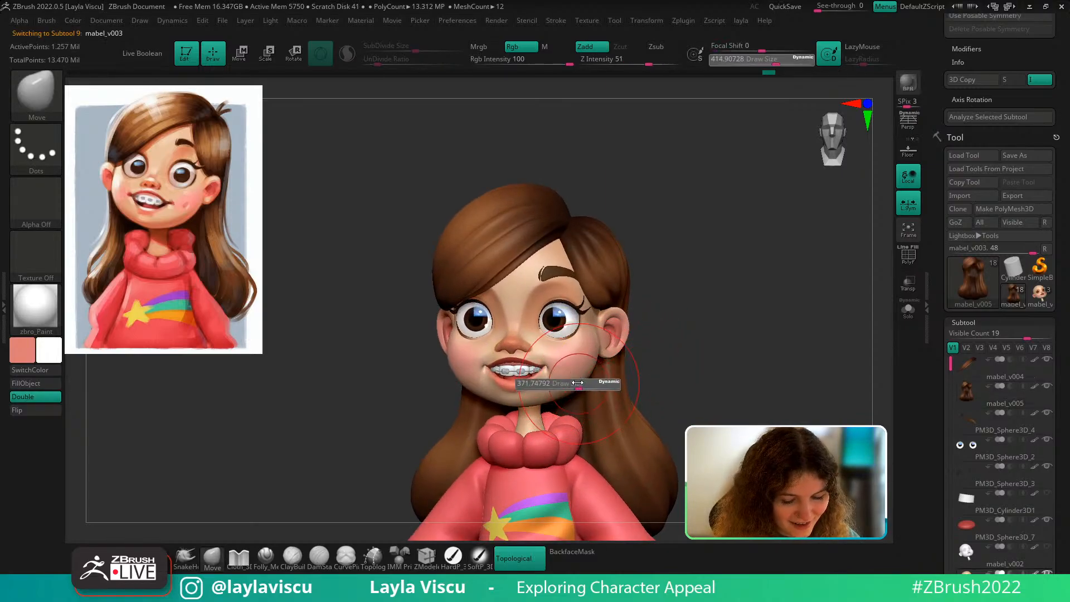
pyautogui.moveTo(582, 380); pyautogui.dragTo(576, 380)
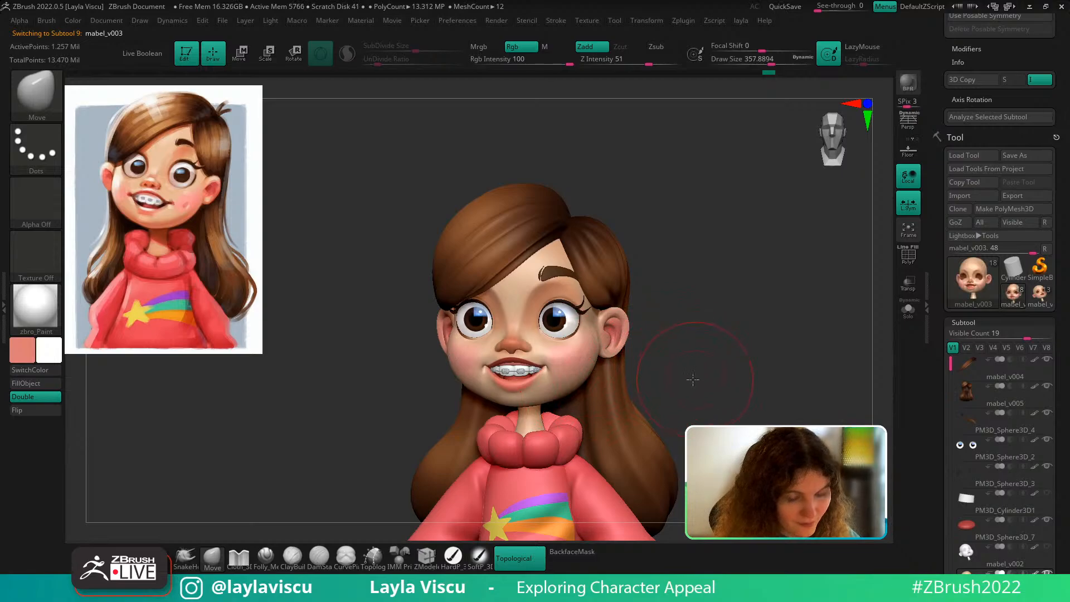
pyautogui.keyDown('alt'); pyautogui.moveTo(693, 382); pyautogui.dragTo(685, 356, button='right'); pyautogui.keyUp('alt')
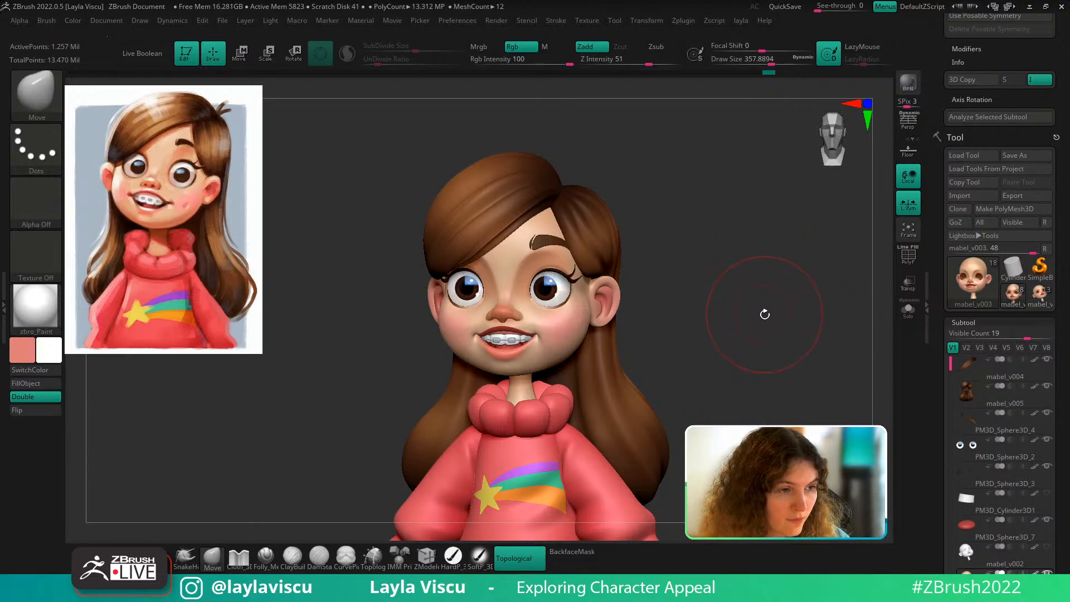
pyautogui.moveTo(758, 375)
pyautogui.keyDown('ctrl'); pyautogui.mouseDown(button='right')
pyautogui.moveTo(738, 363)
pyautogui.moveTo(745, 381)
pyautogui.mouseUp(button='right'); pyautogui.keyUp('ctrl')
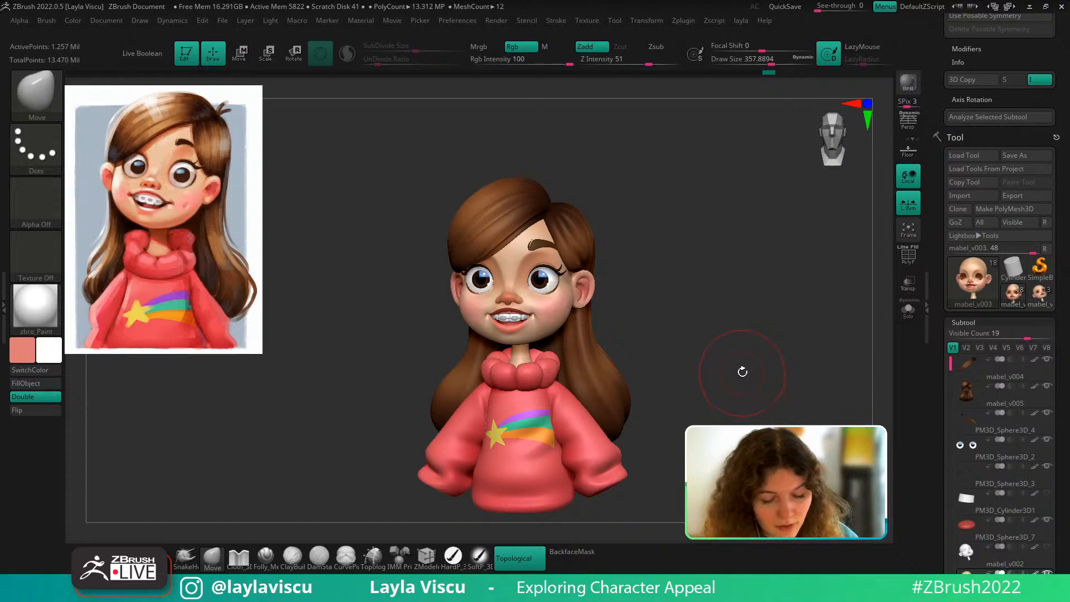
pyautogui.moveTo(742, 371); pyautogui.dragTo(741, 387, button='right')
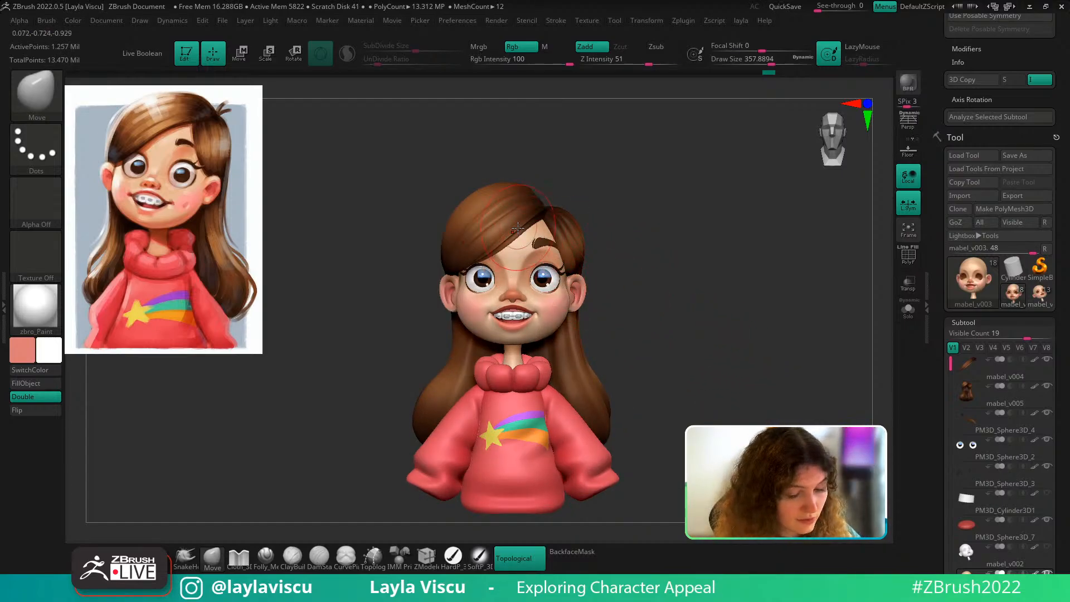
pyautogui.moveTo(657, 304)
pyautogui.mouseDown(button='right')
pyautogui.moveTo(637, 314)
pyautogui.moveTo(728, 281)
pyautogui.moveTo(675, 291)
pyautogui.mouseUp(button='right')
# Select the Folly_Hair brush with a draw size of about 154 and make the mabel_v005 hair active
pyautogui.press('b')
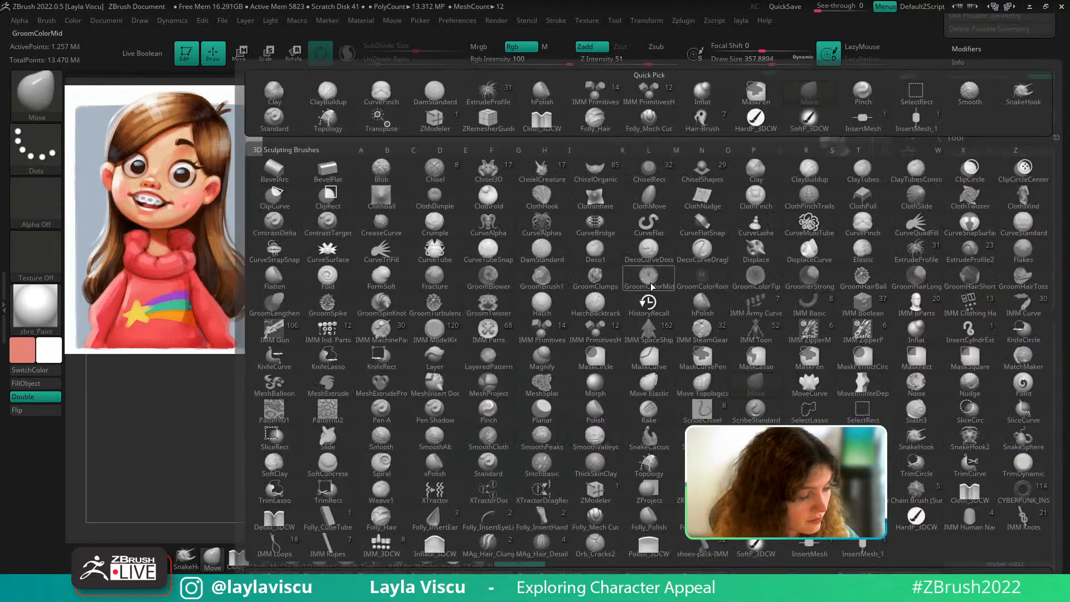
pyautogui.press('f')
pyautogui.press('h')
pyautogui.keyDown('ctrl'); pyautogui.moveTo(564, 217); pyautogui.dragTo(545, 250, button='right'); pyautogui.keyUp('ctrl')
pyautogui.press('s')
pyautogui.moveTo(545, 252); pyautogui.dragTo(527, 253)
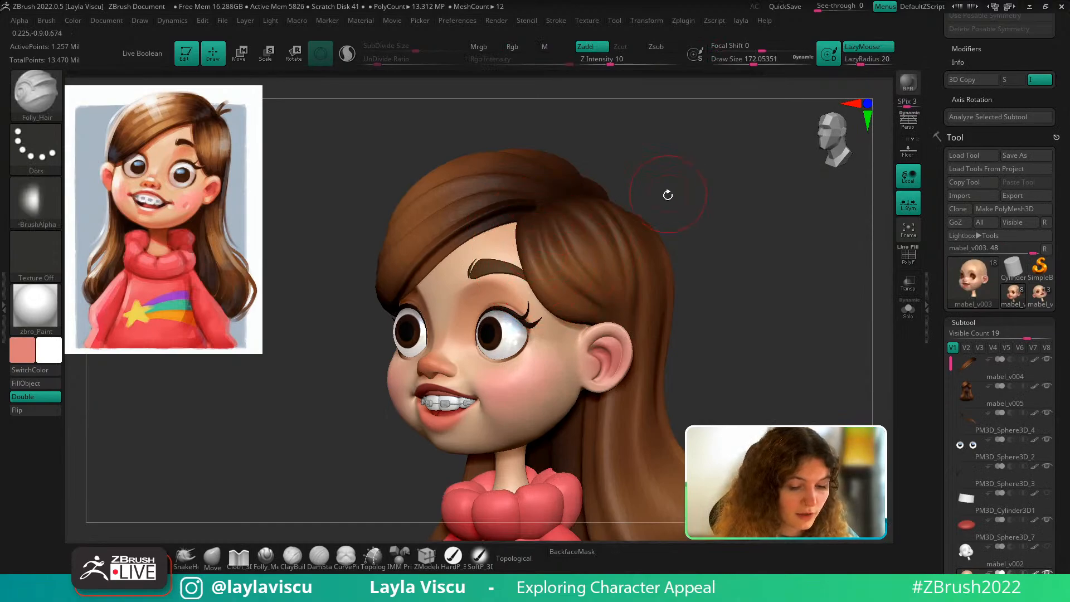
pyautogui.moveTo(668, 195); pyautogui.dragTo(602, 224, button='right')
pyautogui.press('s')
pyautogui.moveTo(537, 231); pyautogui.dragTo(530, 231)
pyautogui.keyDown('alt'); pyautogui.click(530, 230); pyautogui.keyUp('alt')
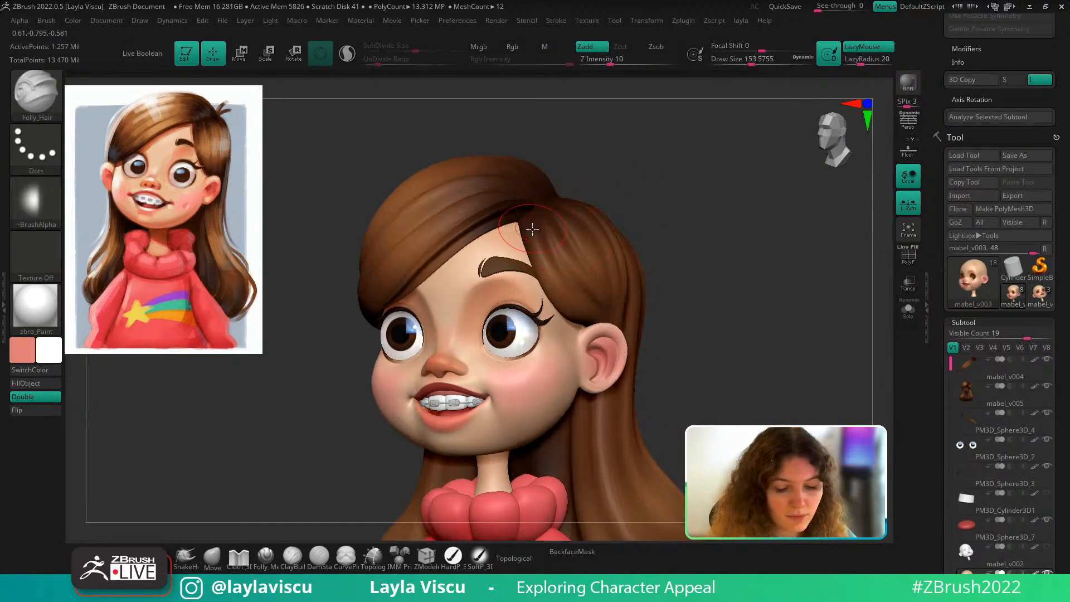
# Try Folly_Hair strokes on the side hair from the parting towards the ear and undo them
pyautogui.moveTo(546, 275); pyautogui.dragTo(551, 285)
pyautogui.hotkey('ctrl', 'z')
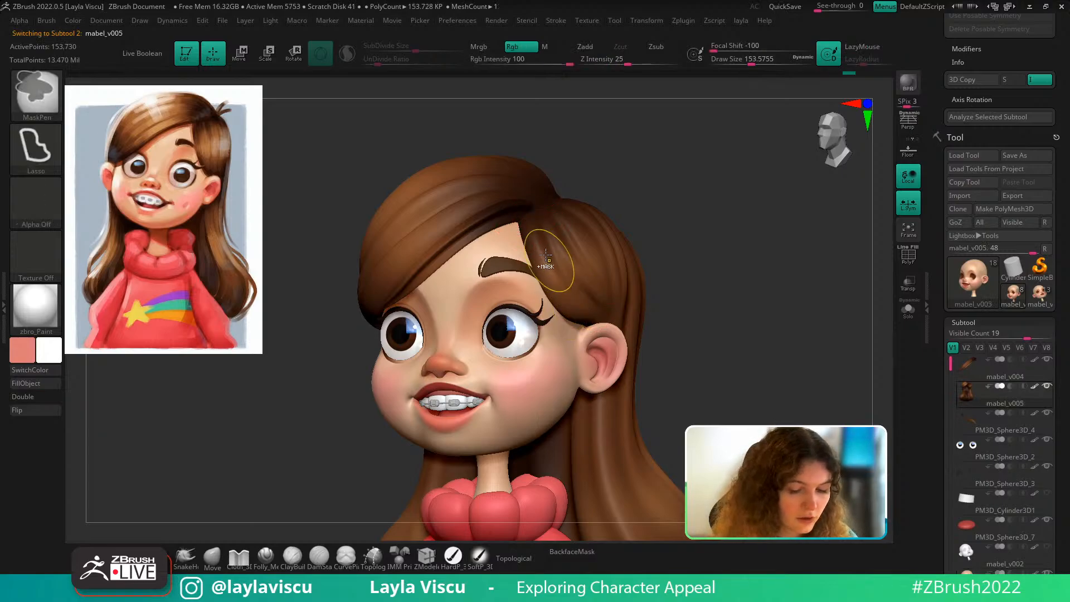
pyautogui.press('s')
pyautogui.moveTo(549, 240)
pyautogui.mouseDown()
pyautogui.moveTo(600, 348)
pyautogui.moveTo(546, 284)
pyautogui.moveTo(607, 339)
pyautogui.mouseUp()
pyautogui.hotkey('ctrl', 'z')
# Sculpt Folly_Hair strand lines on the side hair from the parting down to the ear, at draw sizes of about 136 and 163
pyautogui.press('s')
pyautogui.moveTo(538, 224)
pyautogui.mouseDown()
pyautogui.moveTo(525, 224)
pyautogui.moveTo(541, 275)
pyautogui.moveTo(605, 335)
pyautogui.mouseUp()
pyautogui.keyDown('shift'); pyautogui.moveTo(693, 301); pyautogui.dragTo(678, 296); pyautogui.keyUp('shift')
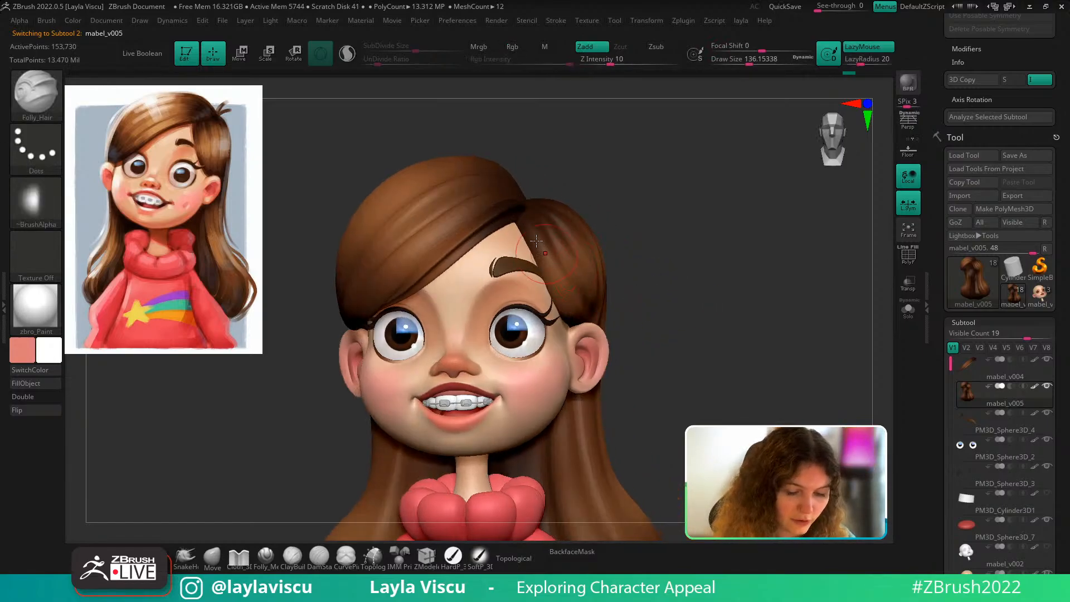
pyautogui.press('s')
pyautogui.moveTo(524, 237); pyautogui.dragTo(590, 328)
pyautogui.moveTo(654, 316); pyautogui.dragTo(627, 329)
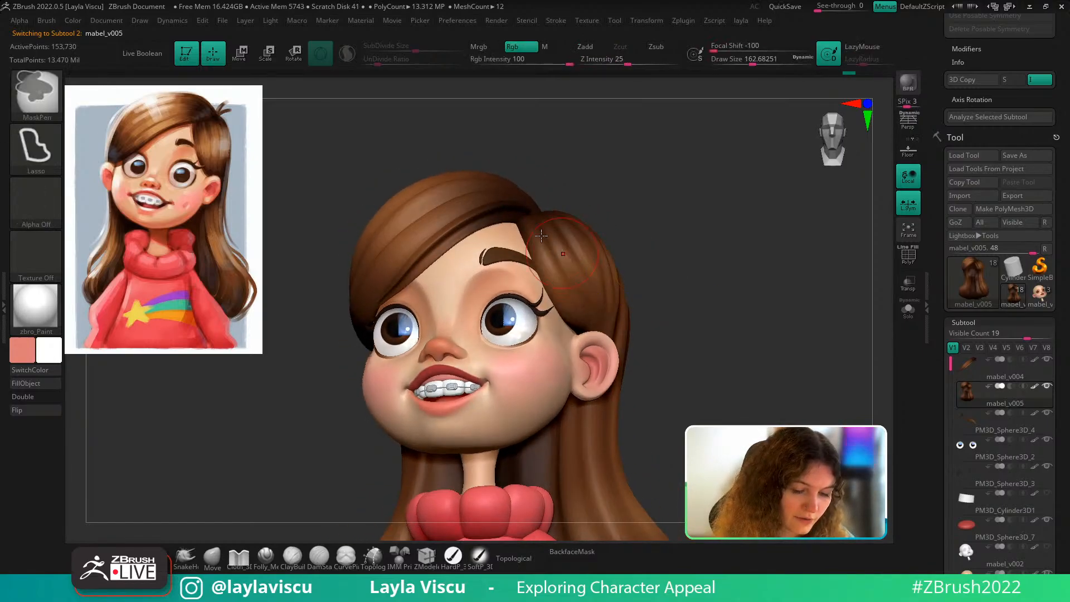
pyautogui.moveTo(493, 211)
pyautogui.mouseDown()
pyautogui.moveTo(534, 228)
pyautogui.moveTo(558, 304)
pyautogui.moveTo(616, 332)
pyautogui.mouseUp()
pyautogui.keyDown('shift'); pyautogui.moveTo(683, 312); pyautogui.dragTo(673, 299); pyautogui.keyUp('shift')
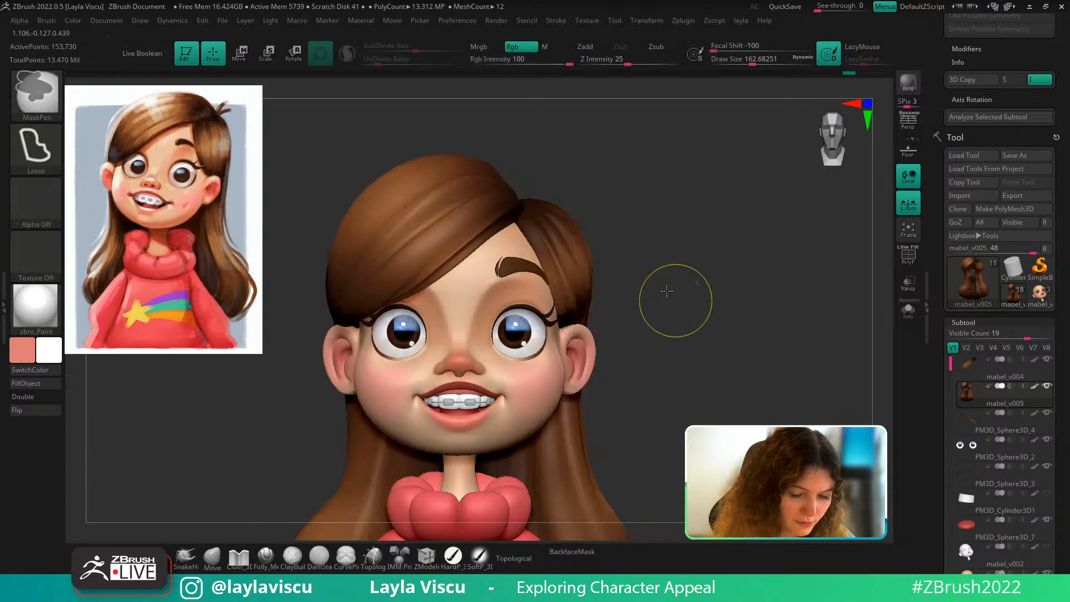
# Select the Move brush and set its draw size to about 177
pyautogui.keyDown('ctrl'); pyautogui.moveTo(674, 299); pyautogui.dragTo(663, 268, button='right'); pyautogui.keyUp('ctrl')
pyautogui.moveTo(663, 267); pyautogui.dragTo(621, 268)
pyautogui.keyDown('ctrl'); pyautogui.moveTo(621, 267); pyautogui.dragTo(624, 273, button='right'); pyautogui.keyUp('ctrl')
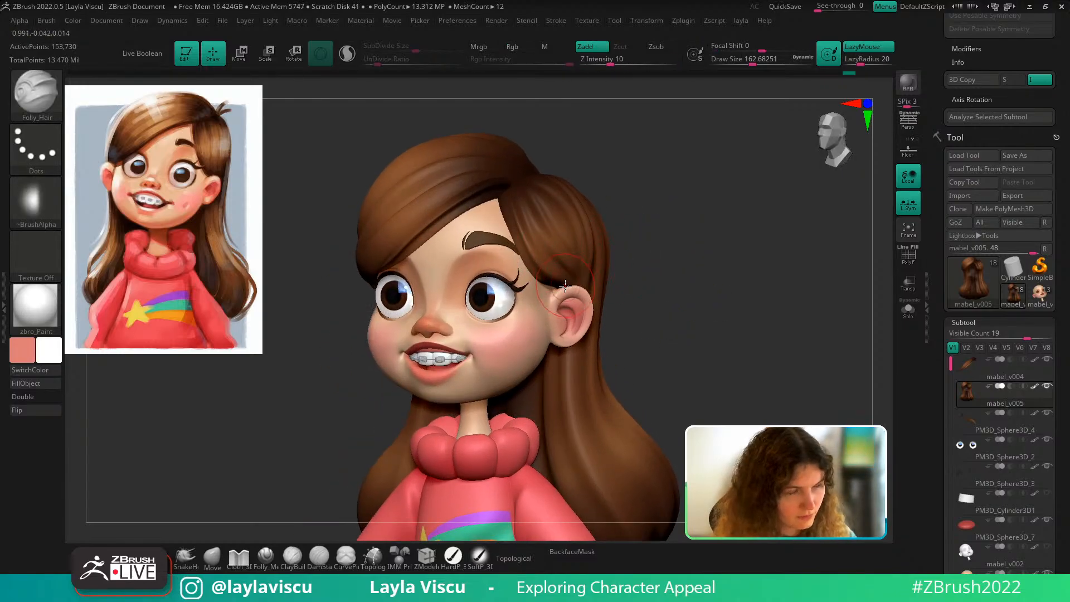
pyautogui.click(212, 557)
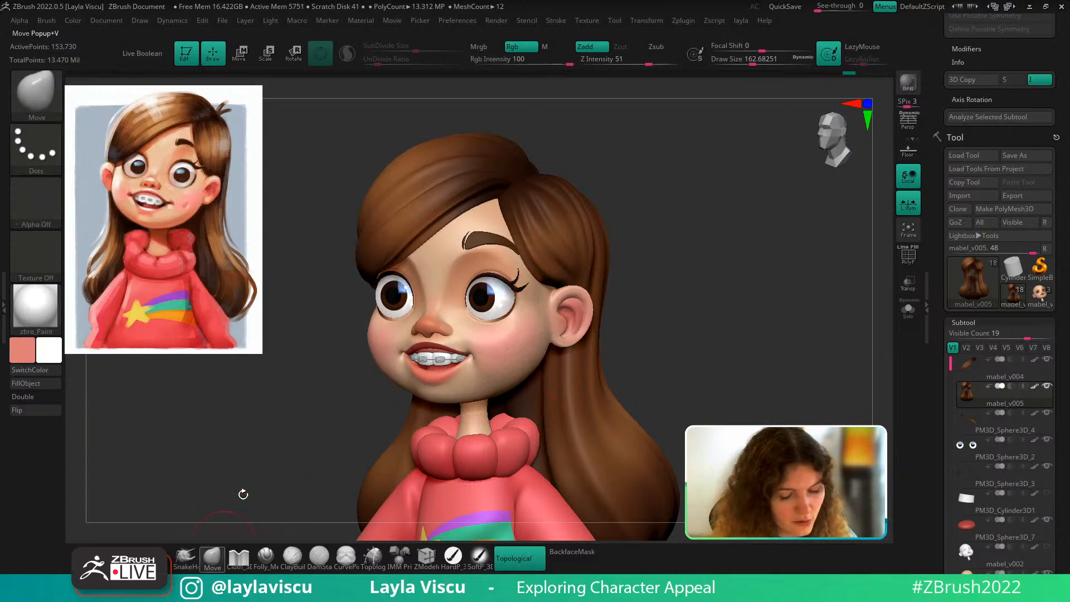
pyautogui.press('s')
pyautogui.moveTo(509, 211); pyautogui.dragTo(511, 211)
# Add a Folly_Hair stroke along the side hair's front edge, beside the eyebrow and down towards the ear
pyautogui.moveTo(621, 173)
pyautogui.keyDown('alt'); pyautogui.mouseDown()
pyautogui.moveTo(604, 266)
pyautogui.moveTo(660, 243)
pyautogui.mouseUp(); pyautogui.keyUp('alt')
pyautogui.moveTo(659, 243)
pyautogui.keyDown('ctrl'); pyautogui.mouseDown(button='right')
pyautogui.moveTo(617, 232)
pyautogui.moveTo(563, 246)
pyautogui.moveTo(537, 319)
pyautogui.mouseUp(button='right'); pyautogui.keyUp('ctrl')
pyautogui.press('b')
pyautogui.press('f')
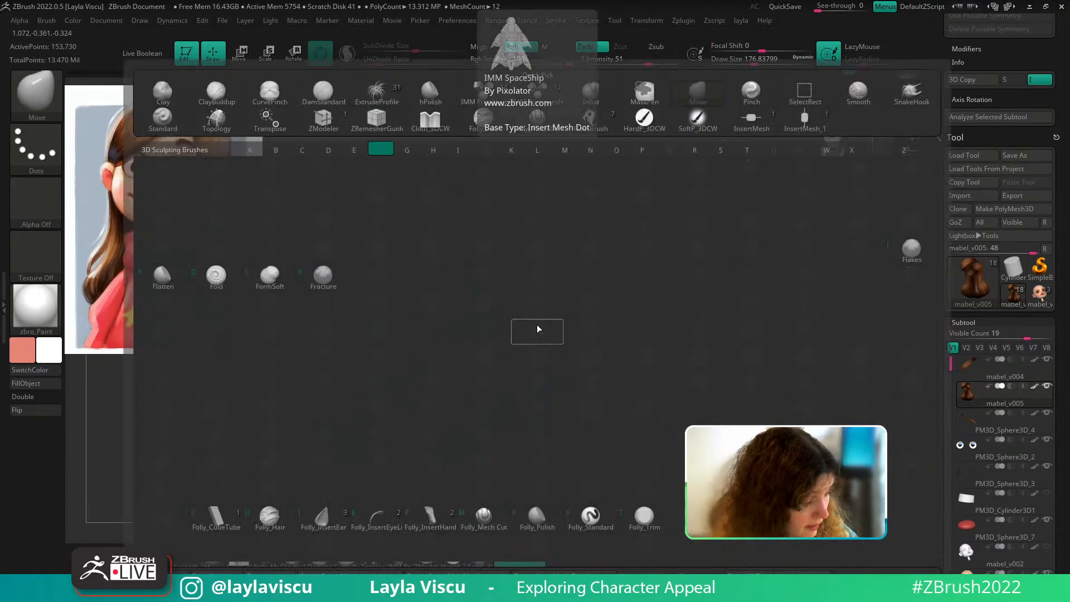
pyautogui.press('h')
pyautogui.press('s')
pyautogui.moveTo(505, 281)
pyautogui.mouseDown()
pyautogui.moveTo(500, 295)
pyautogui.moveTo(531, 352)
pyautogui.mouseUp()
# Flatten the side hair's front edge from the parting to the ear with hPolish at draw size about 108
pyautogui.press('b')
pyautogui.press('h')
pyautogui.press('p')
pyautogui.press('s')
pyautogui.moveTo(485, 247); pyautogui.dragTo(539, 353)
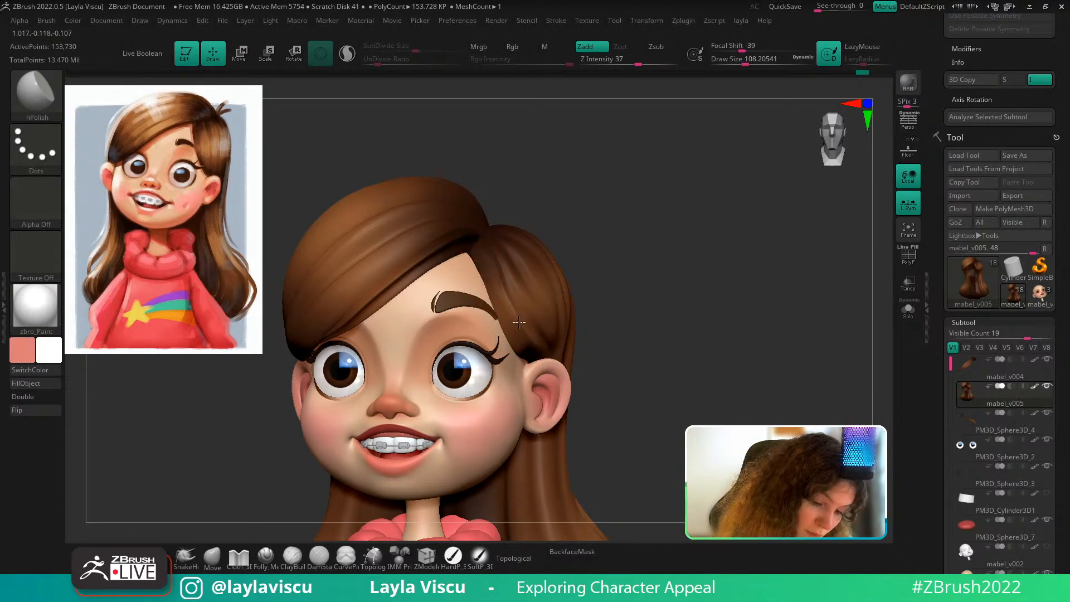
pyautogui.moveTo(484, 250); pyautogui.dragTo(522, 335)
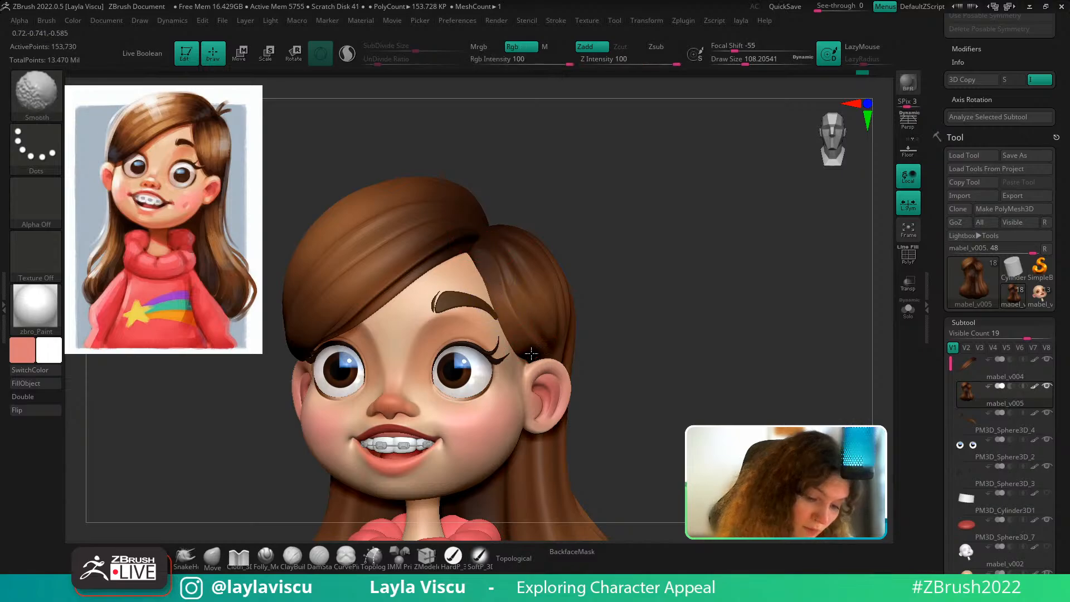
pyautogui.keyDown('shift'); pyautogui.moveTo(592, 331); pyautogui.dragTo(611, 251, button='right'); pyautogui.keyUp('shift')
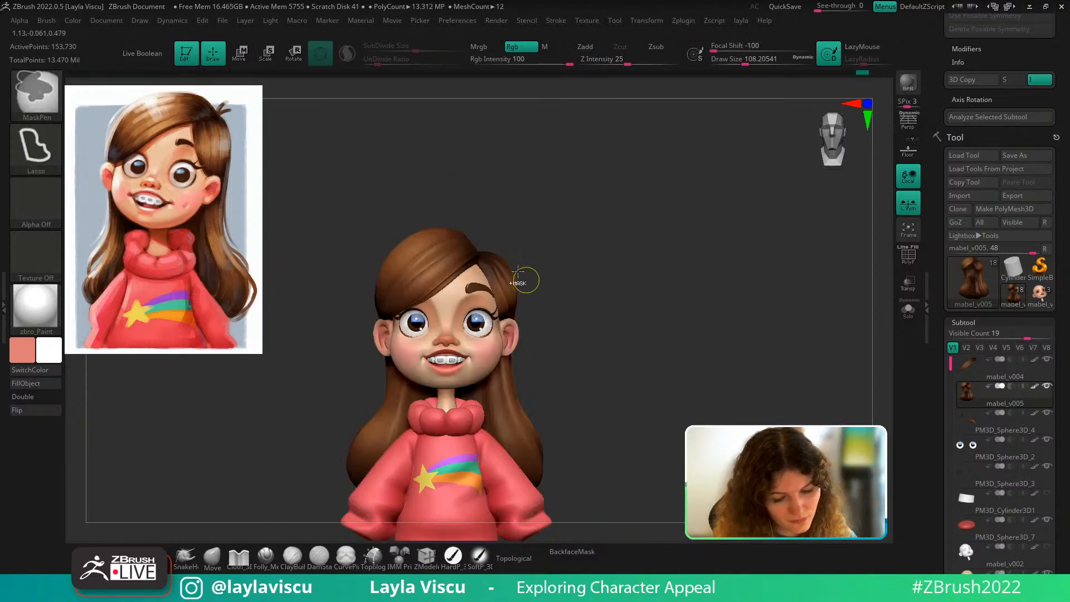
pyautogui.moveTo(497, 268)
pyautogui.keyDown('ctrl'); pyautogui.mouseDown(button='right')
pyautogui.moveTo(545, 287)
pyautogui.moveTo(494, 328)
pyautogui.mouseUp(button='right'); pyautogui.keyUp('ctrl')
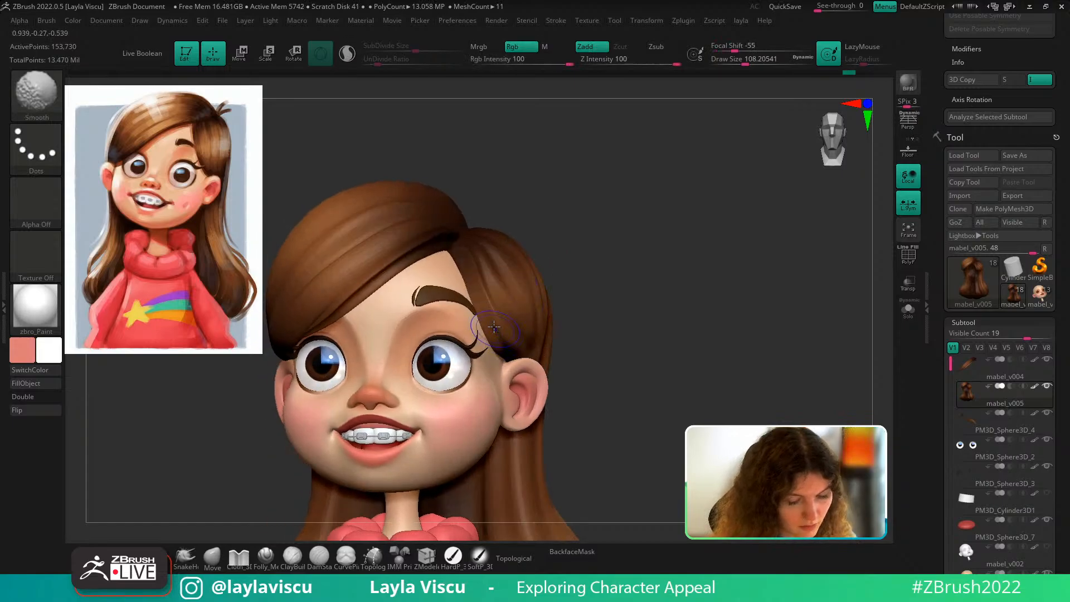
# Smooth the side hair's front edge from the parting down past the eyebrow at draw size about 108
pyautogui.press('shift')
pyautogui.keyDown('shift'); pyautogui.moveTo(470, 267); pyautogui.dragTo(491, 339); pyautogui.keyUp('shift')
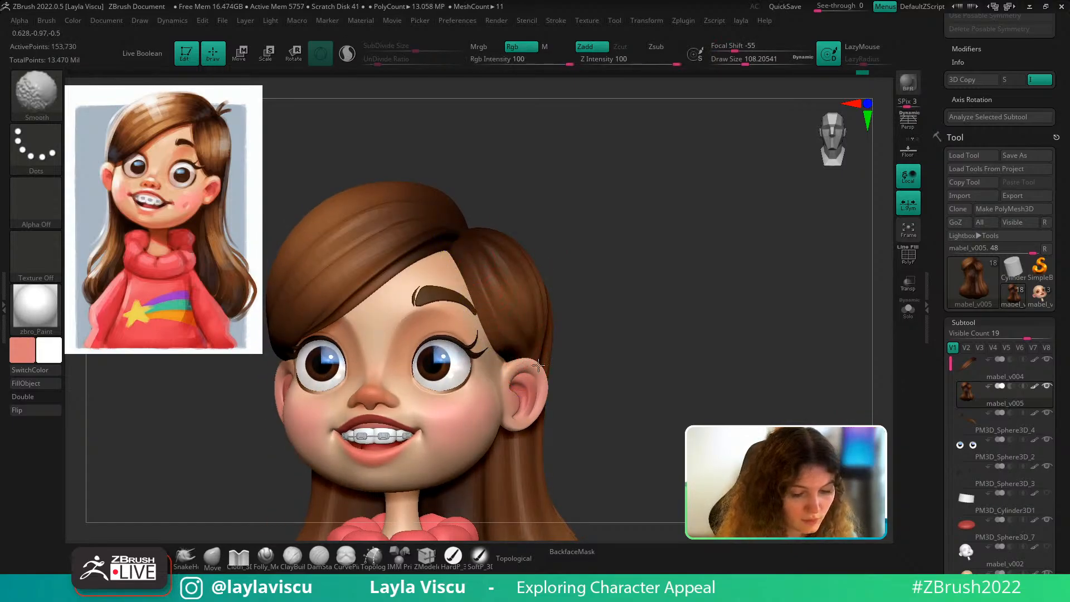
pyautogui.keyDown('shift'); pyautogui.moveTo(538, 360); pyautogui.dragTo(613, 326, button='right'); pyautogui.keyUp('shift')
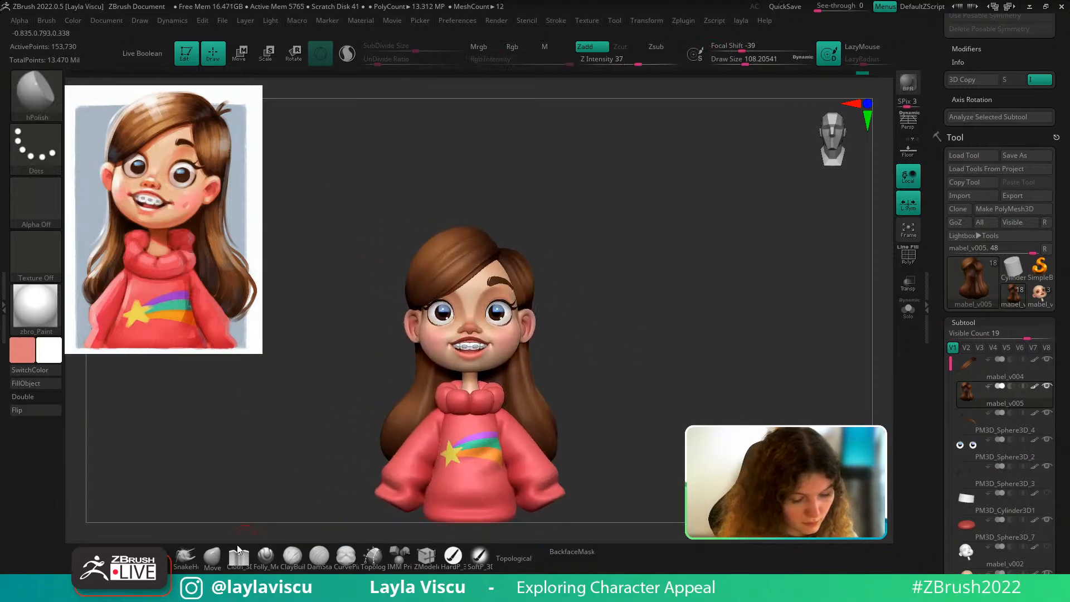
# Adjust the shape of the side hair beside the eyebrow with the Move brush at draw size about 217
pyautogui.click(212, 557)
pyautogui.keyDown('ctrl'); pyautogui.moveTo(499, 270); pyautogui.dragTo(522, 305, button='right'); pyautogui.keyUp('ctrl')
pyautogui.press('s')
pyautogui.moveTo(522, 306); pyautogui.dragTo(534, 305)
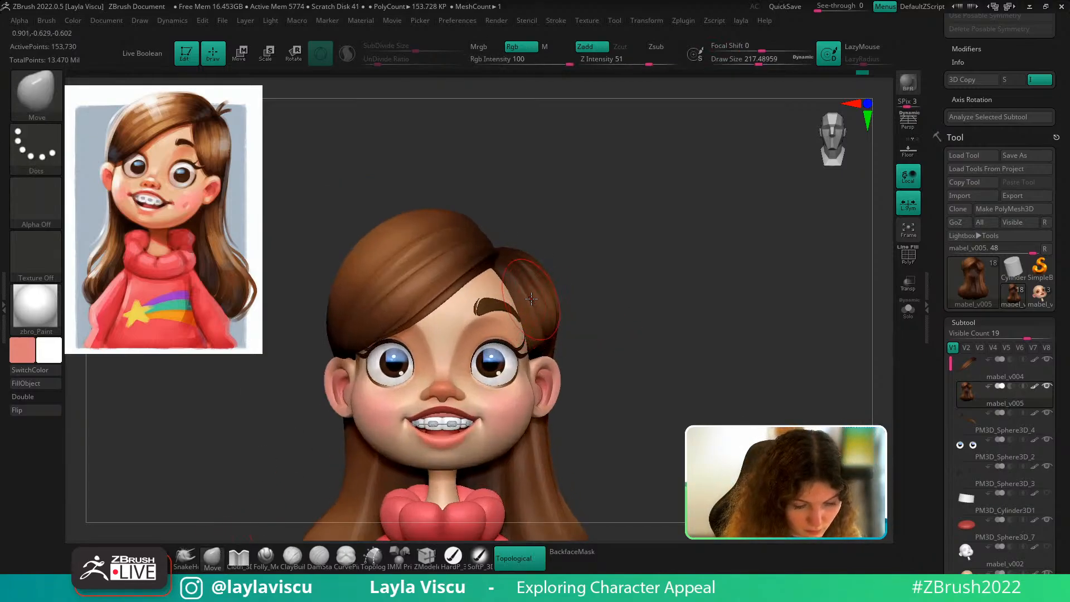
pyautogui.keyDown('ctrl'); pyautogui.moveTo(539, 322); pyautogui.dragTo(587, 260, button='right'); pyautogui.keyUp('ctrl')
pyautogui.keyDown('alt'); pyautogui.moveTo(614, 356); pyautogui.dragTo(610, 317, button='right'); pyautogui.keyUp('alt')
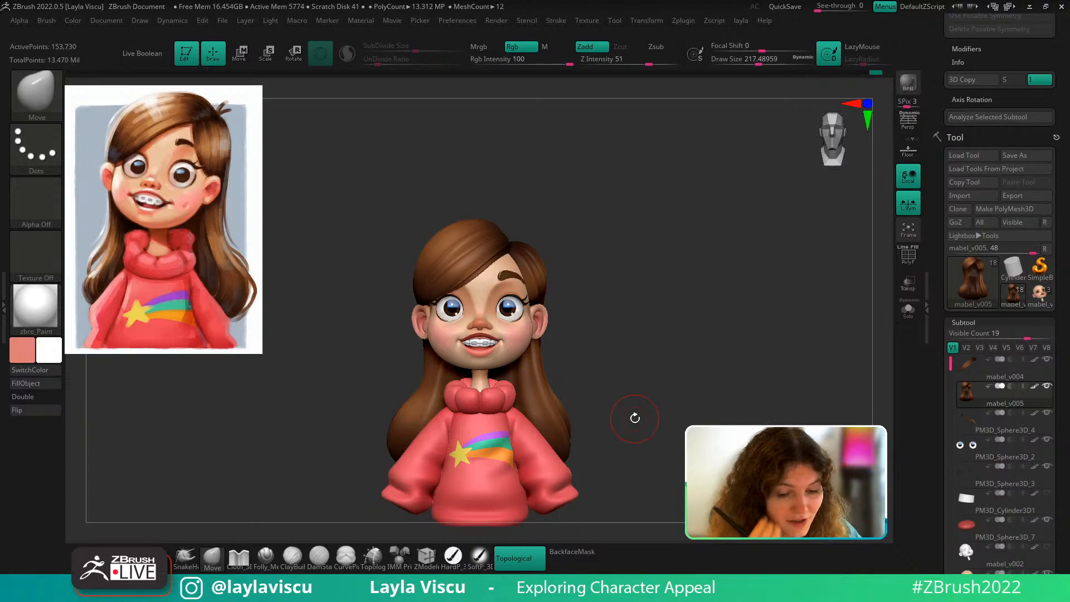
pyautogui.moveTo(645, 320); pyautogui.dragTo(619, 375)
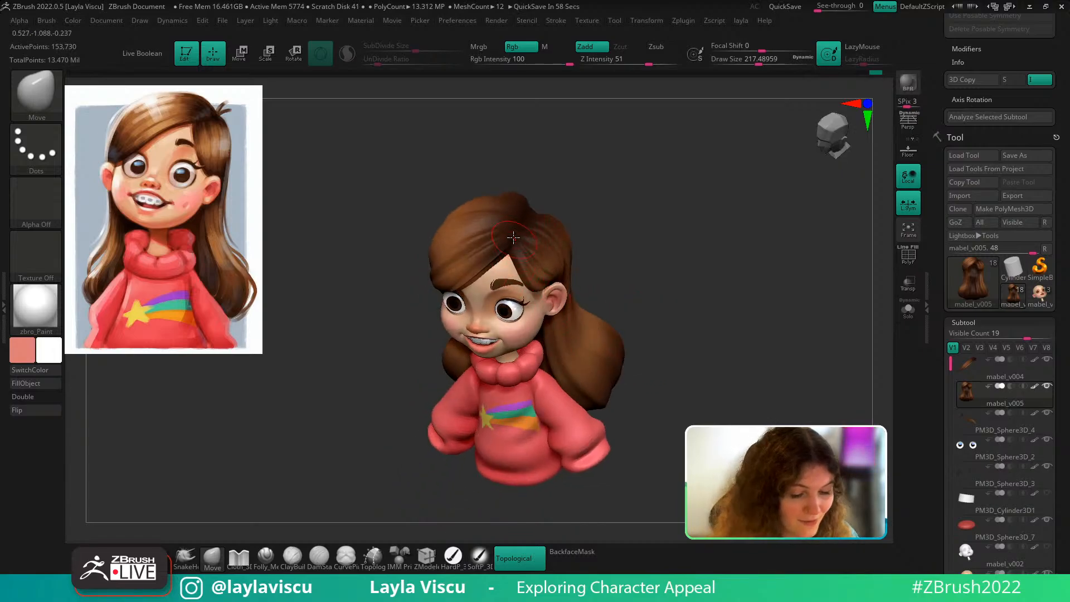
# Sample the hair's dark brown near the parting and set the SoftP_3DCW paint brush to draw size about 331
pyautogui.press('c')
pyautogui.click(480, 557)
pyautogui.keyDown('alt'); pyautogui.moveTo(627, 249); pyautogui.dragTo(638, 354); pyautogui.keyUp('alt')
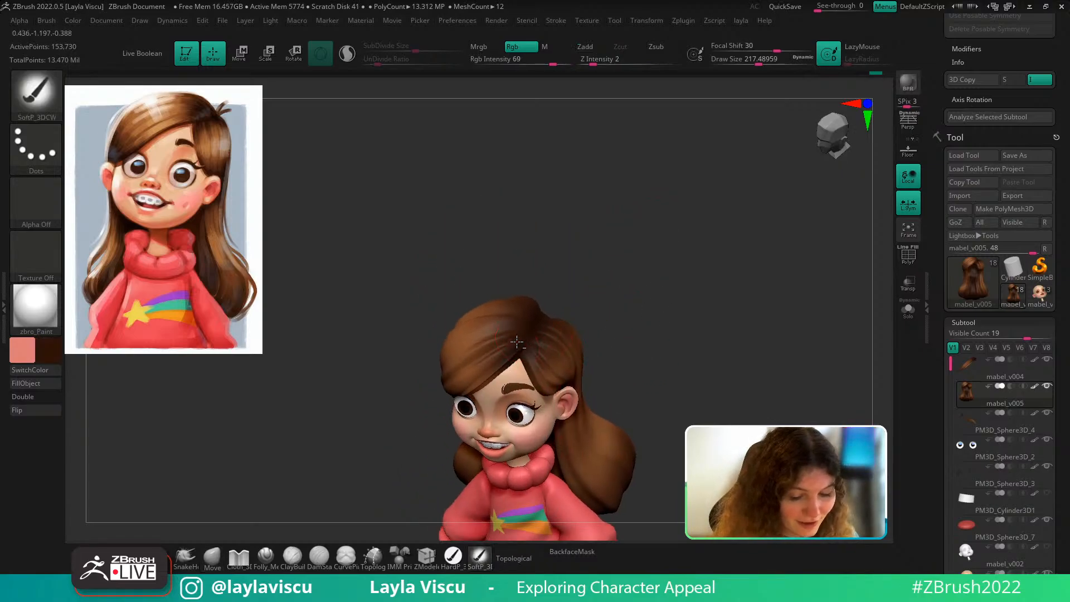
pyautogui.press('s')
pyautogui.moveTo(515, 351); pyautogui.dragTo(524, 351)
pyautogui.moveTo(564, 267)
pyautogui.mouseDown()
pyautogui.moveTo(564, 360)
pyautogui.moveTo(580, 263)
pyautogui.moveTo(582, 272)
pyautogui.mouseUp()
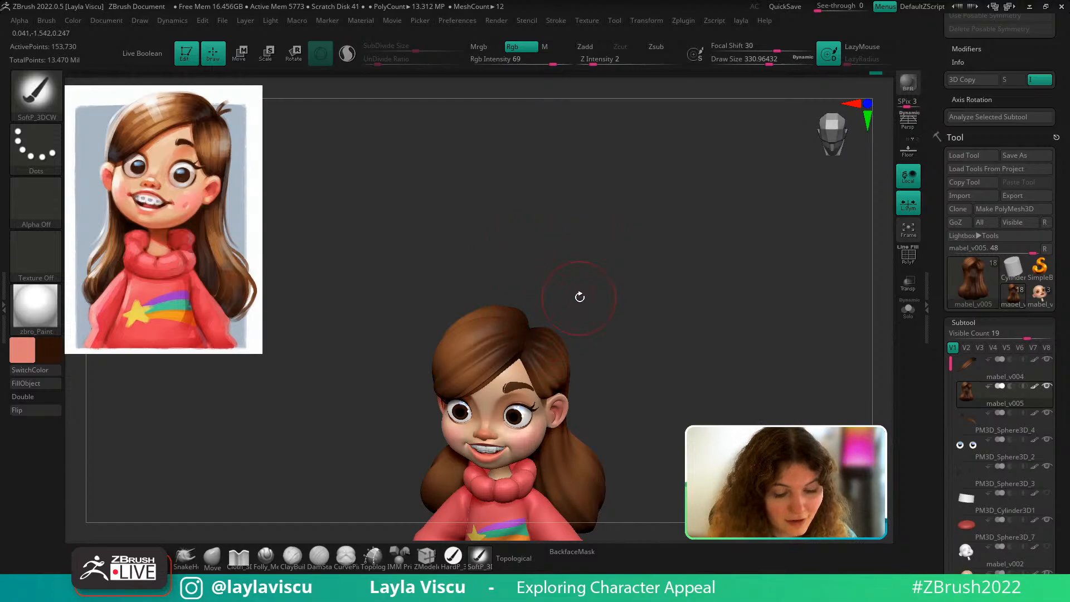
pyautogui.keyDown('shift'); pyautogui.moveTo(578, 296); pyautogui.dragTo(583, 344); pyautogui.keyUp('shift')
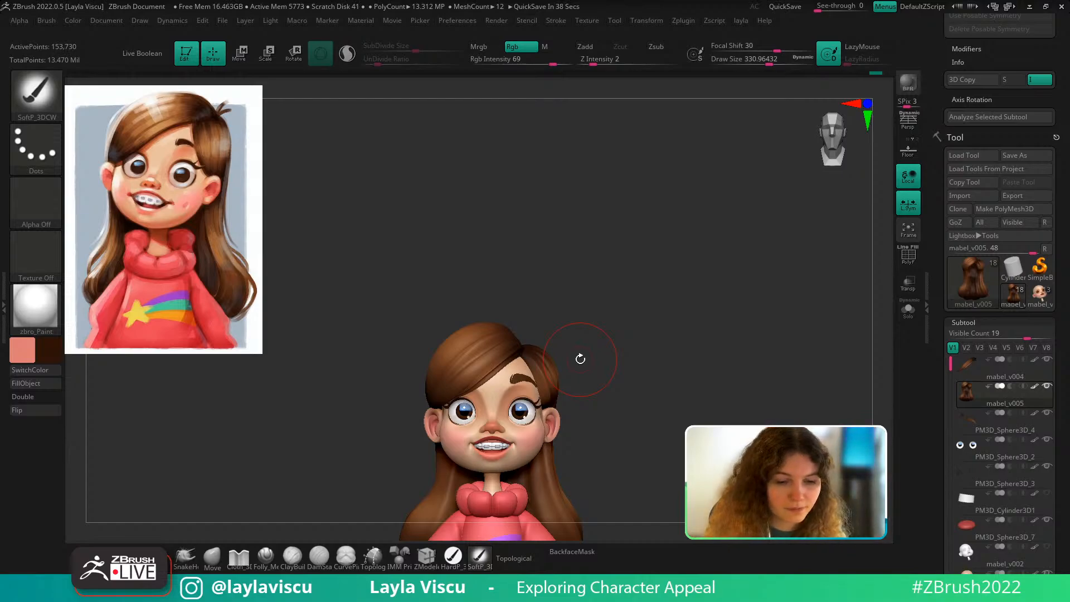
# Select the Move brush and make the strip along the fringe's underside the active subtool, showing its polygon wireframe
pyautogui.moveTo(682, 355); pyautogui.dragTo(676, 400)
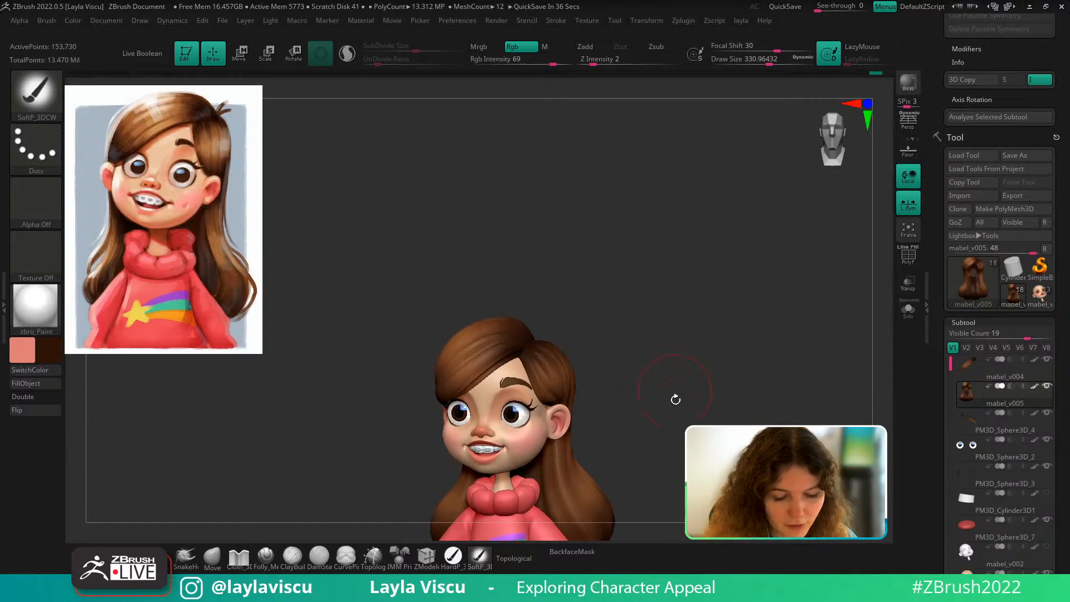
pyautogui.keyDown('alt'); pyautogui.moveTo(675, 467); pyautogui.dragTo(674, 353); pyautogui.keyUp('alt')
pyautogui.click(212, 557)
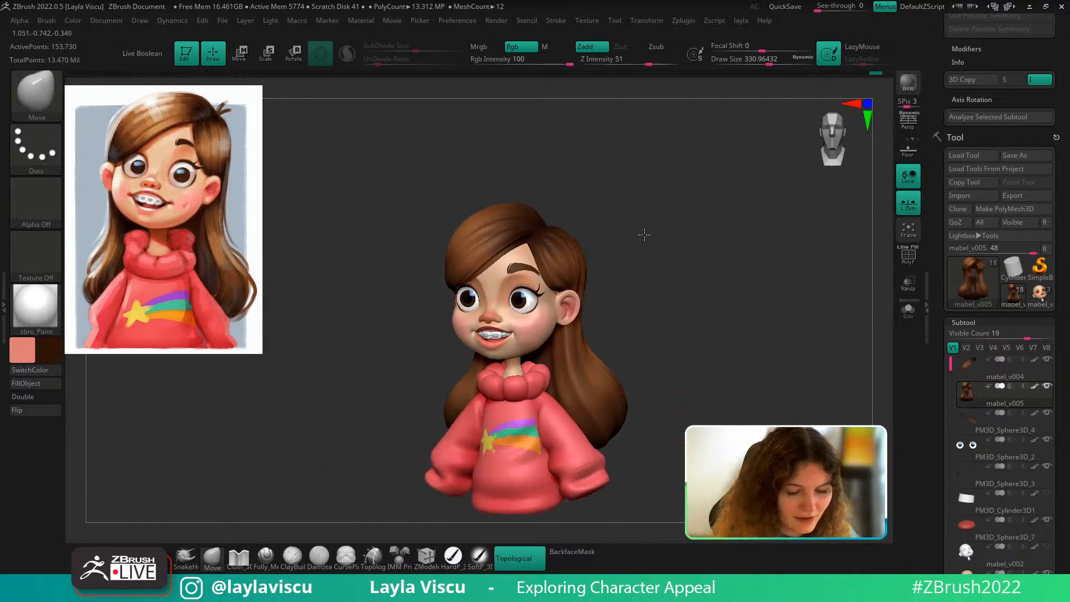
pyautogui.moveTo(697, 240); pyautogui.dragTo(662, 254)
pyautogui.keyDown('alt'); pyautogui.moveTo(662, 253); pyautogui.dragTo(650, 304); pyautogui.keyUp('alt')
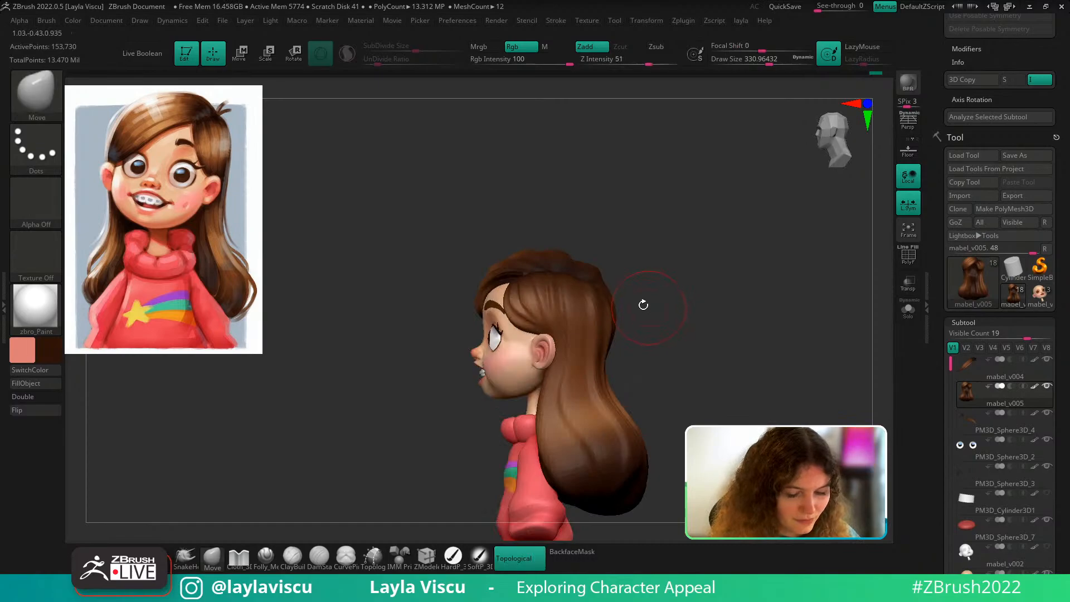
pyautogui.keyDown('ctrl'); pyautogui.moveTo(643, 304); pyautogui.dragTo(641, 356, button='right'); pyautogui.keyUp('ctrl')
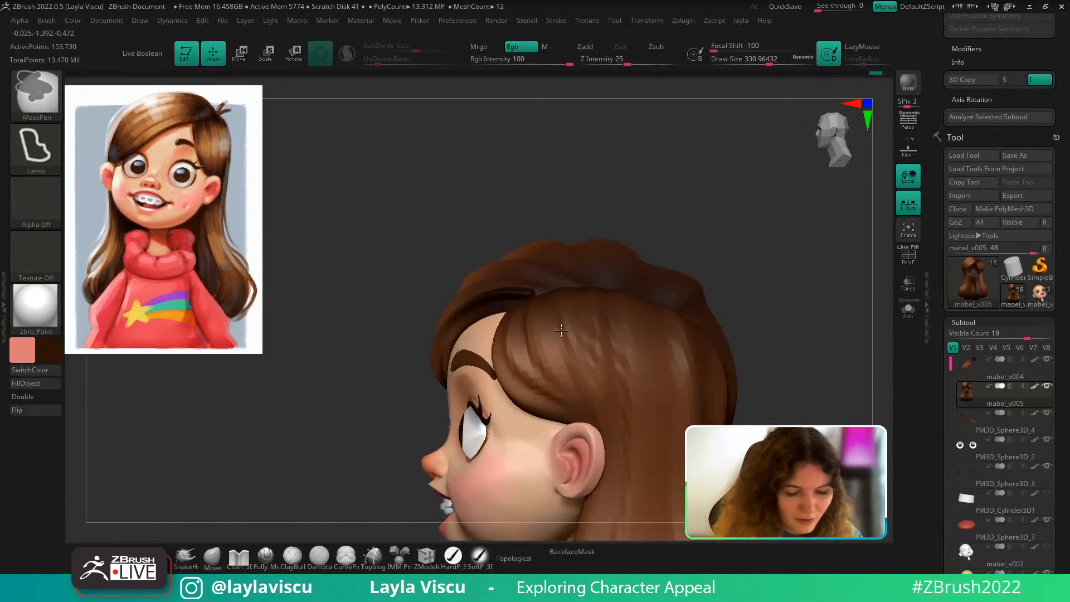
pyautogui.keyDown('alt'); pyautogui.click(527, 290); pyautogui.keyUp('alt')
pyautogui.moveTo(719, 258); pyautogui.dragTo(772, 256)
pyautogui.hotkey('shift', 'f')
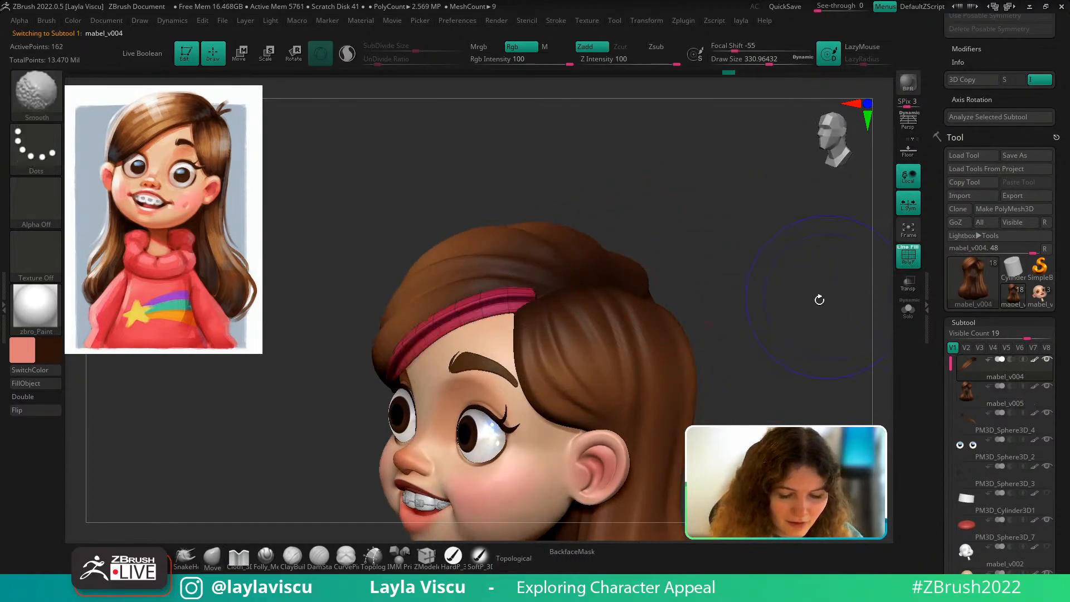
# Isolate the fringe strip, mask its lower tip and position the move gizmo near its parting end
pyautogui.hotkey('shift', 'f')
pyautogui.click(907, 307)
pyautogui.press('ctrl')
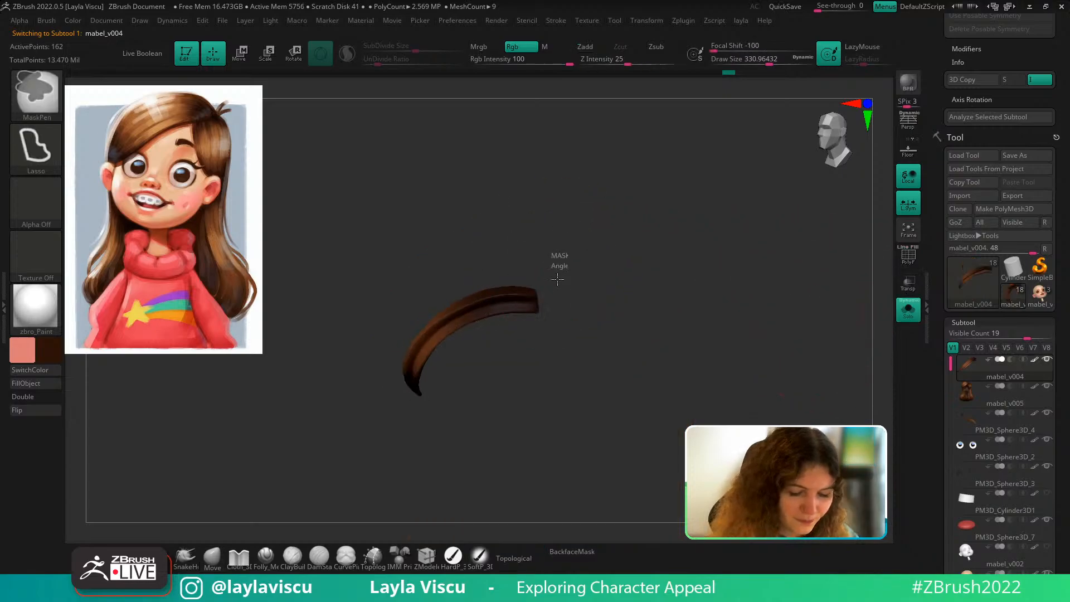
pyautogui.hotkey('shift', 'f')
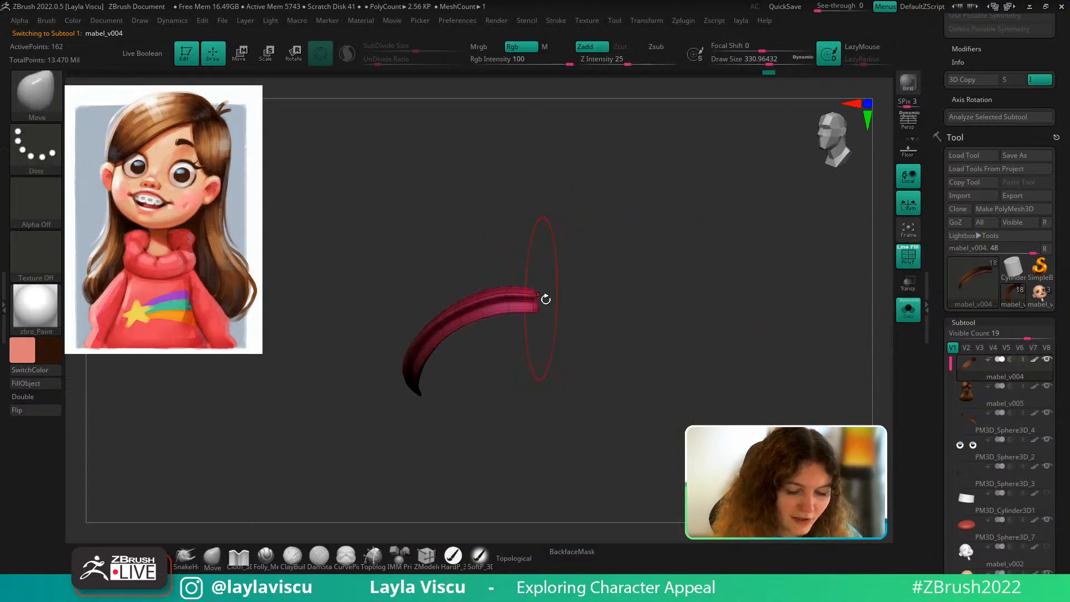
pyautogui.press('w')
pyautogui.moveTo(558, 341); pyautogui.dragTo(536, 375)
pyautogui.keyDown('alt'); pyautogui.moveTo(483, 298); pyautogui.dragTo(573, 298); pyautogui.keyUp('alt')
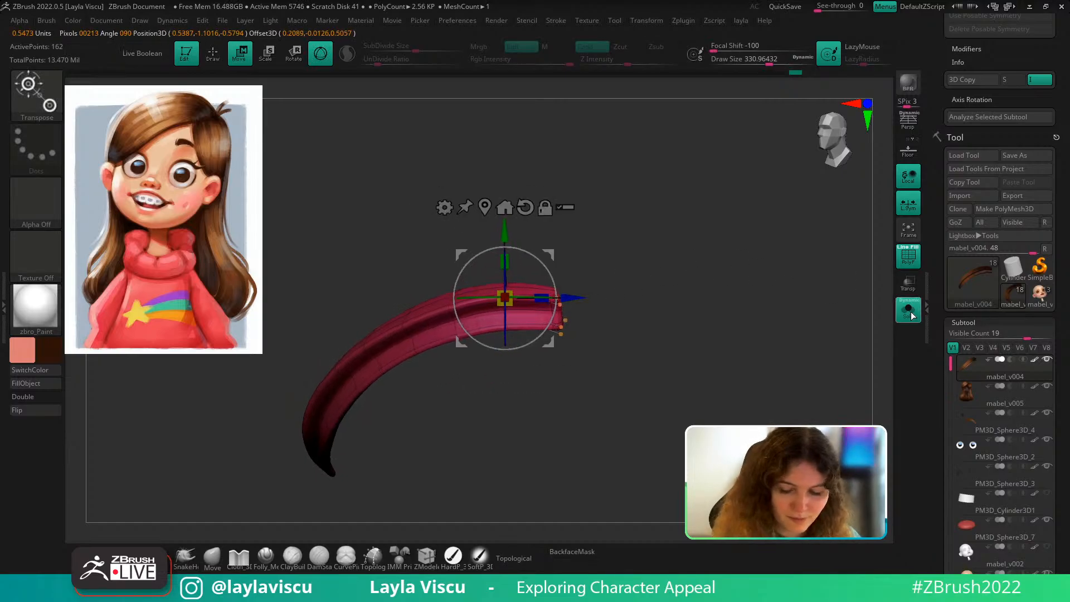
# Show the whole character again and shift the strip's parting end against the hair with the gizmo
pyautogui.click(908, 309)
pyautogui.keyDown('ctrl'); pyautogui.moveTo(820, 334); pyautogui.dragTo(819, 283, button='right'); pyautogui.keyUp('ctrl')
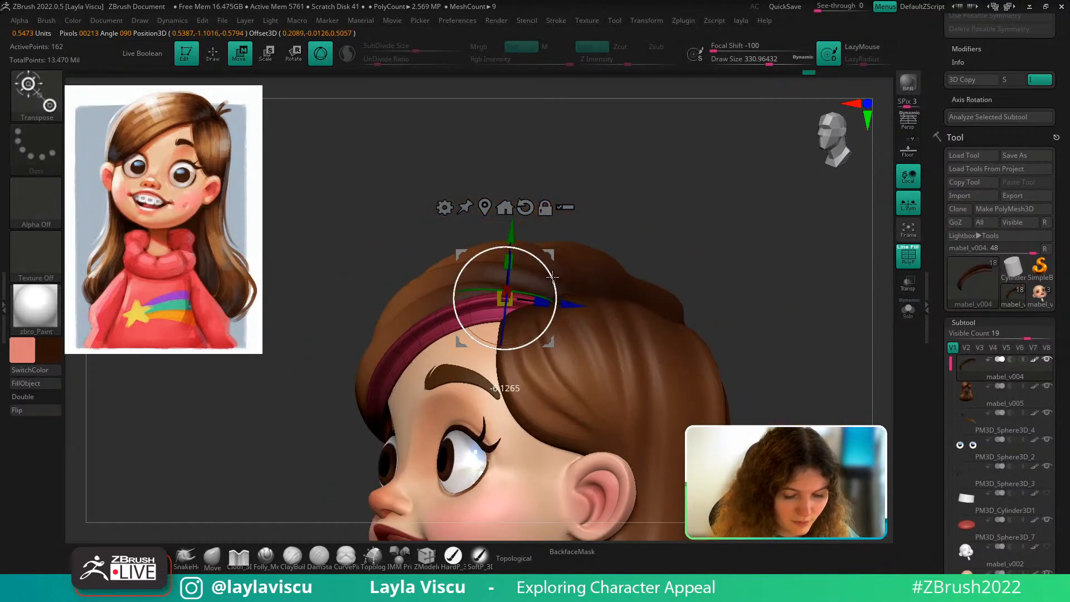
pyautogui.press('q')
pyautogui.hotkey('shift', 'f')
pyautogui.keyDown('ctrl'); pyautogui.moveTo(734, 277); pyautogui.dragTo(729, 237, button='right'); pyautogui.keyUp('ctrl')
# Adjust the fringe strip's fit near the parting with the Move brush at draw size about 365
pyautogui.keyDown('shift'); pyautogui.moveTo(682, 265); pyautogui.dragTo(718, 276); pyautogui.keyUp('shift')
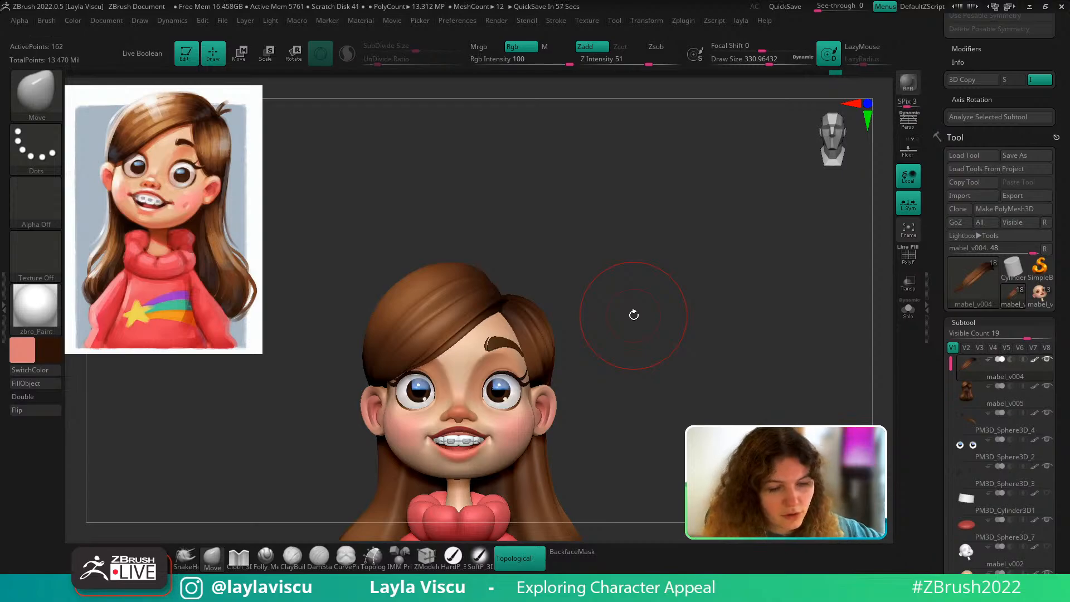
pyautogui.moveTo(634, 315)
pyautogui.mouseDown(button='right')
pyautogui.moveTo(591, 379)
pyautogui.moveTo(683, 366)
pyautogui.moveTo(621, 323)
pyautogui.moveTo(631, 271)
pyautogui.moveTo(509, 298)
pyautogui.mouseUp(button='right')
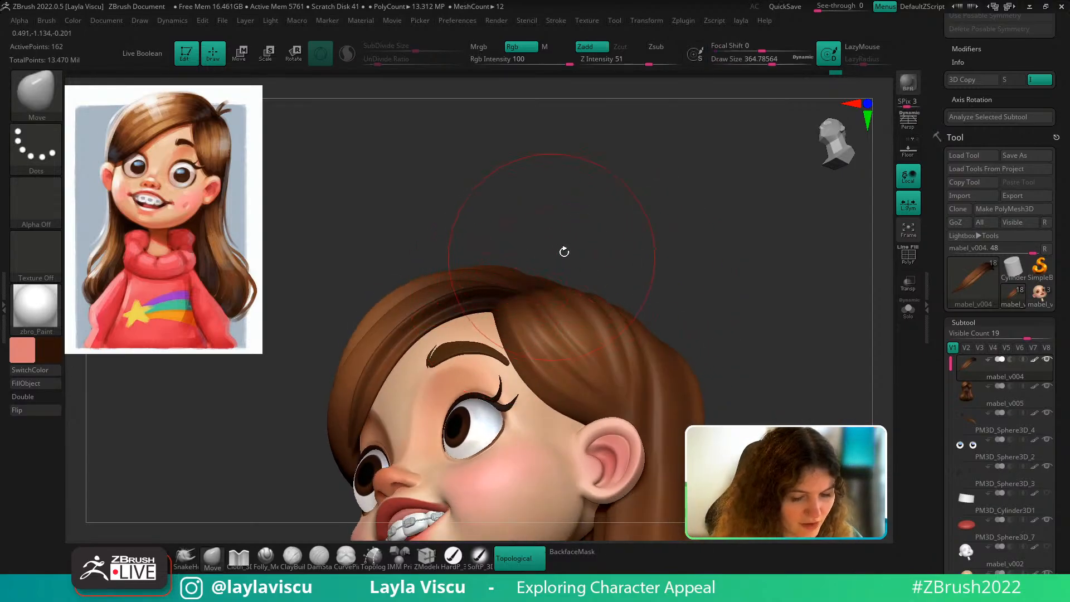
pyautogui.moveTo(563, 251)
pyautogui.mouseDown(button='right')
pyautogui.moveTo(546, 357)
pyautogui.moveTo(554, 304)
pyautogui.moveTo(529, 292)
pyautogui.moveTo(643, 228)
pyautogui.moveTo(659, 365)
pyautogui.moveTo(651, 334)
pyautogui.moveTo(584, 324)
pyautogui.mouseUp(button='right')
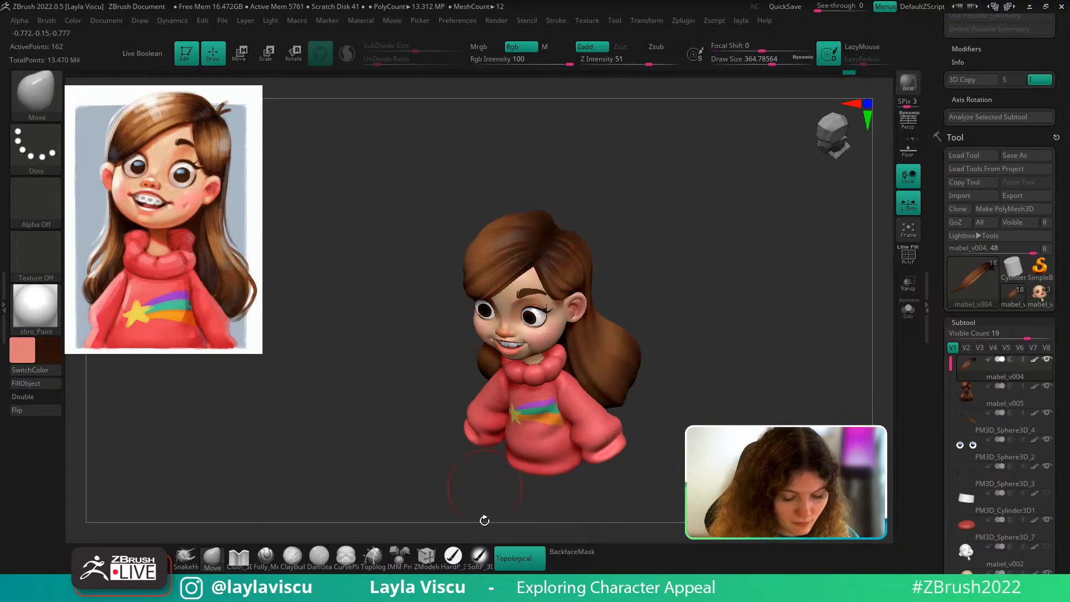
# Darken the fringe strip near the parting with the SoftP_3DCW brush in dark brown at draw size about 365
pyautogui.click(479, 556)
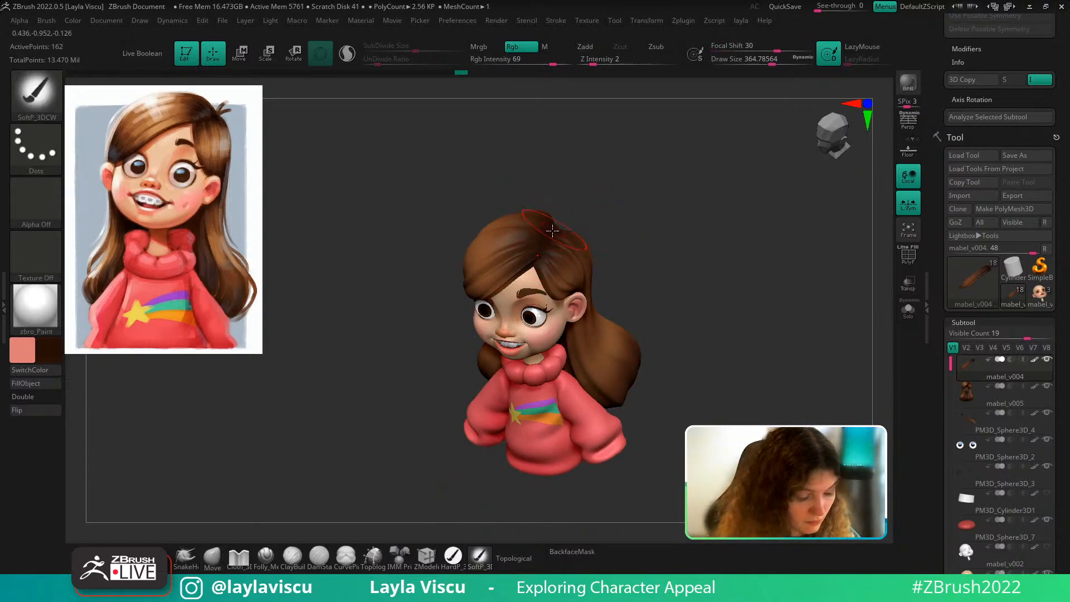
pyautogui.moveTo(535, 249)
pyautogui.mouseDown()
pyautogui.moveTo(523, 264)
pyautogui.moveTo(530, 257)
pyautogui.mouseUp()
pyautogui.keyDown('shift'); pyautogui.moveTo(607, 261); pyautogui.dragTo(656, 286); pyautogui.keyUp('shift')
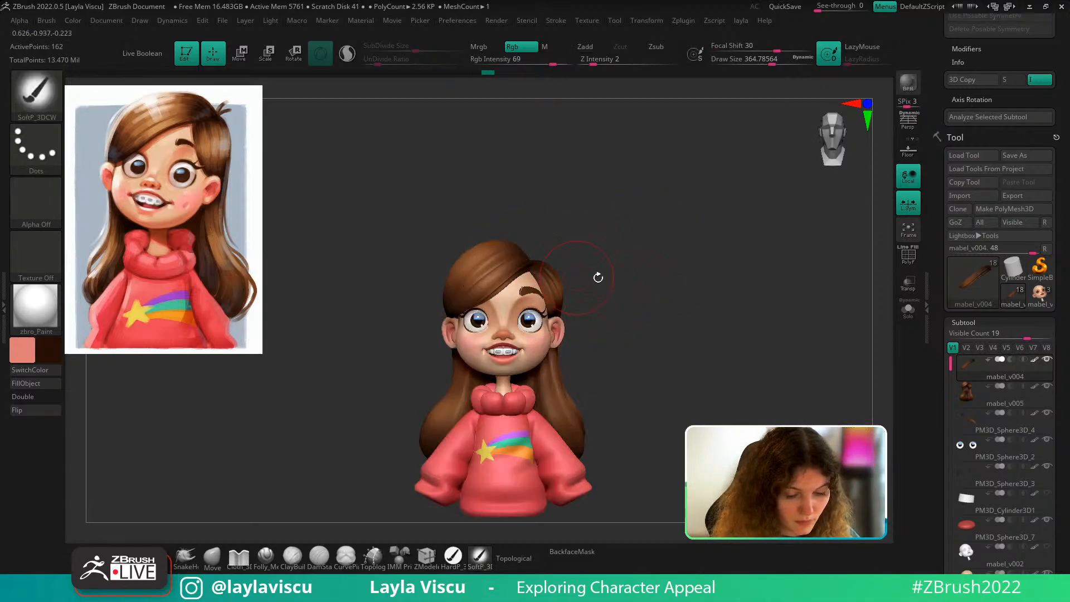
pyautogui.moveTo(597, 277)
pyautogui.keyDown('ctrl'); pyautogui.mouseDown(button='right')
pyautogui.moveTo(611, 297)
pyautogui.moveTo(585, 278)
pyautogui.mouseUp(button='right'); pyautogui.keyUp('ctrl')
pyautogui.keyDown('ctrl'); pyautogui.moveTo(585, 277); pyautogui.dragTo(595, 303, button='right'); pyautogui.keyUp('ctrl')
pyautogui.moveTo(613, 303); pyautogui.dragTo(628, 310)
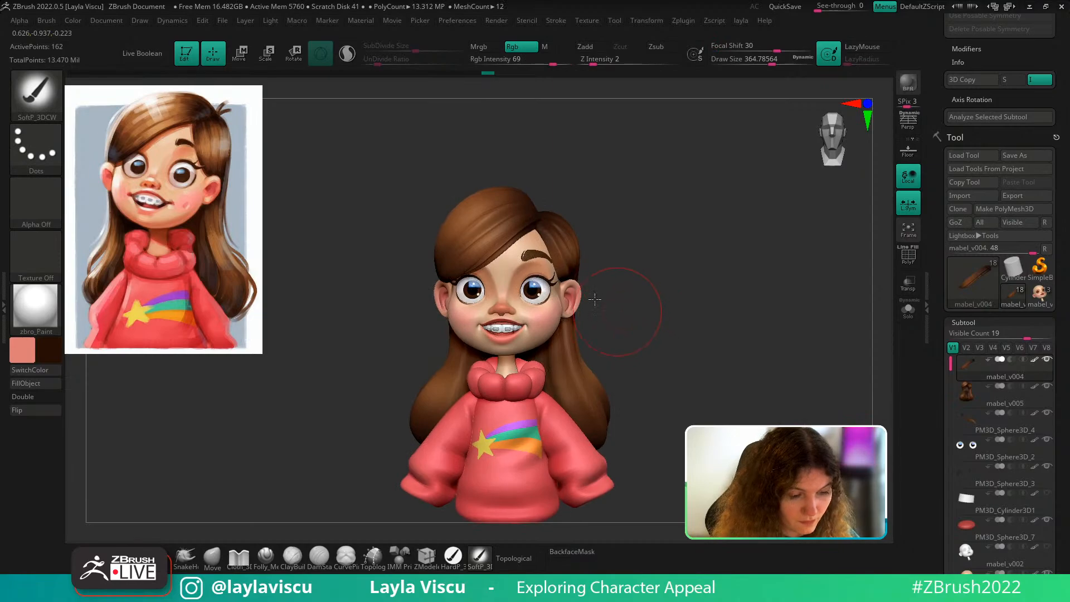
# Make the eyebrows the active subtool for recolouring
pyautogui.press('z')
pyautogui.press('z')
pyautogui.keyDown('alt'); pyautogui.click(540, 256); pyautogui.keyUp('alt')
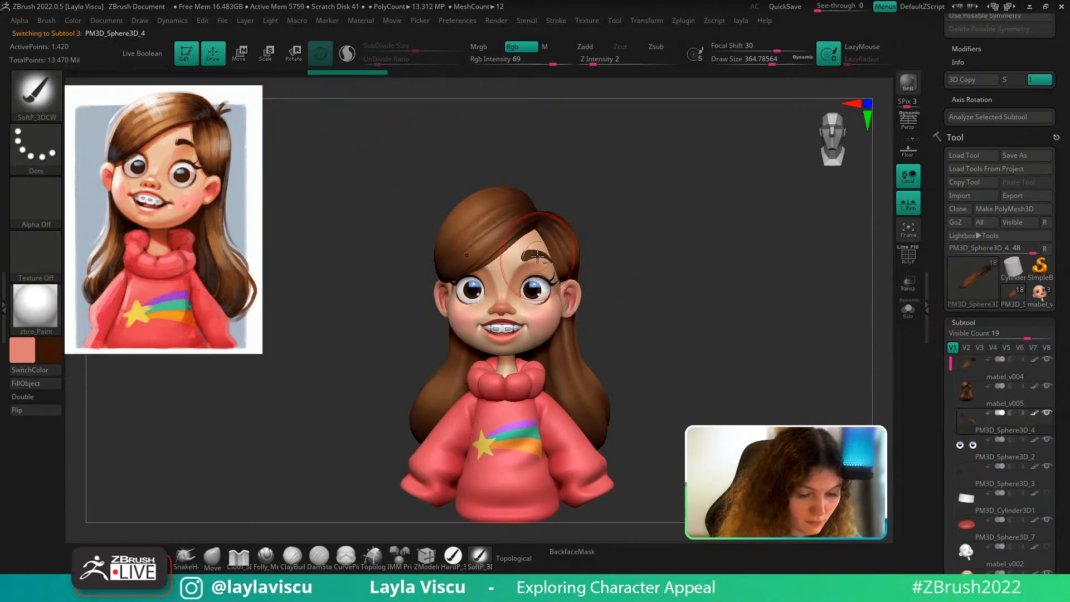
pyautogui.keyDown('ctrl'); pyautogui.moveTo(643, 241); pyautogui.dragTo(642, 244, button='right'); pyautogui.keyUp('ctrl')
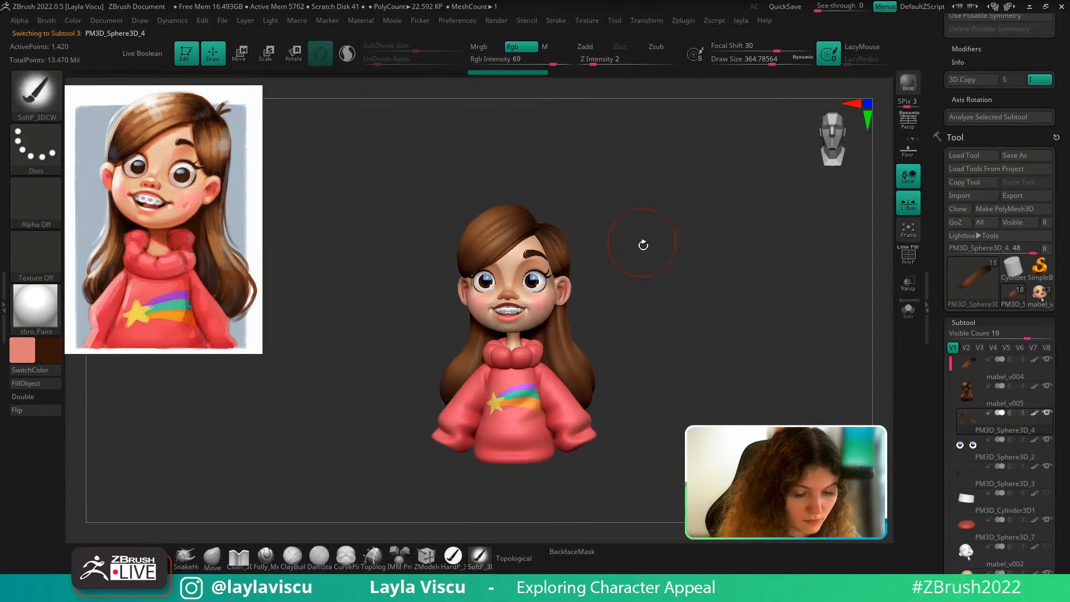
# Step back through the eyebrows' undo history to revert their last colour changes
pyautogui.moveTo(619, 260); pyautogui.dragTo(602, 262)
pyautogui.hotkey('ctrl', 'z')
pyautogui.hotkey('ctrl', 'z')
pyautogui.hotkey('ctrl', 'z')
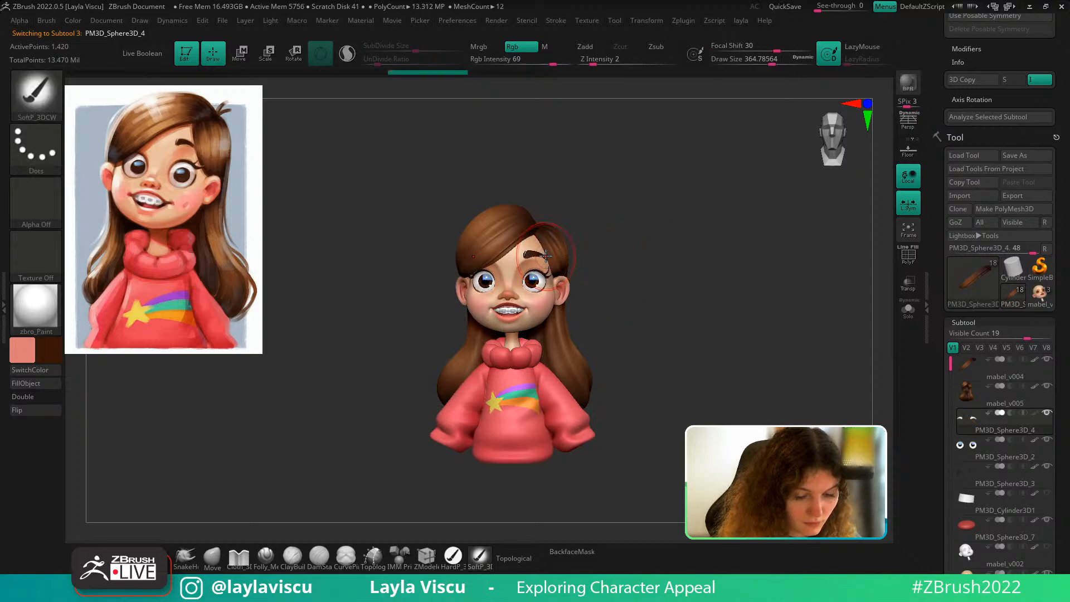
pyautogui.click(315, 73)
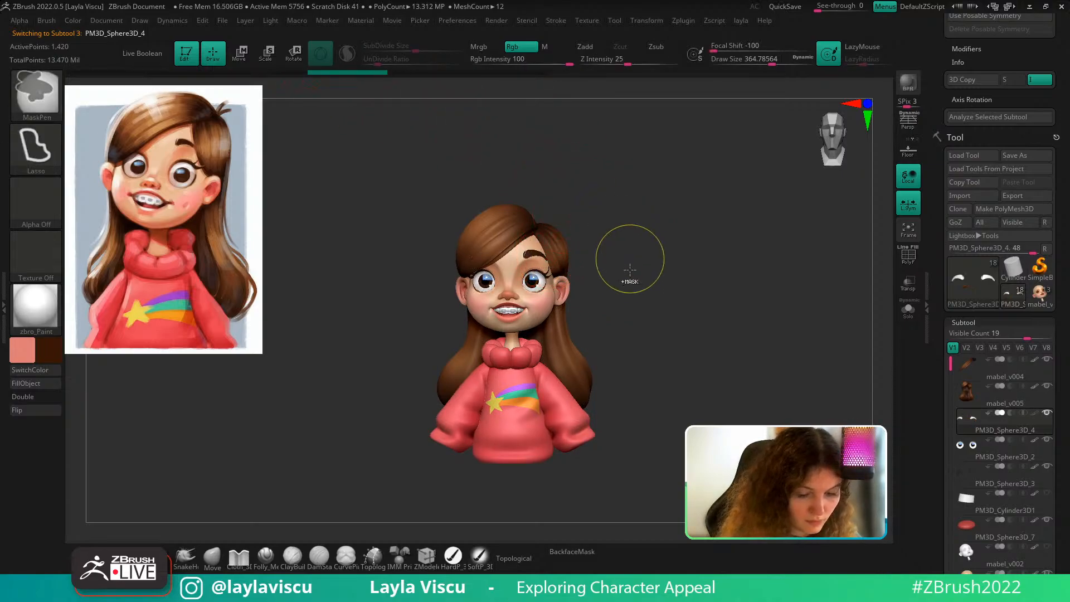
# Try black and a medium brown as the eyebrow colour
pyautogui.moveTo(630, 264)
pyautogui.keyDown('ctrl'); pyautogui.mouseDown(button='right')
pyautogui.moveTo(646, 313)
pyautogui.moveTo(637, 307)
pyautogui.mouseUp(button='right'); pyautogui.keyUp('ctrl')
pyautogui.press('z')
pyautogui.press('c')
pyautogui.press('z')
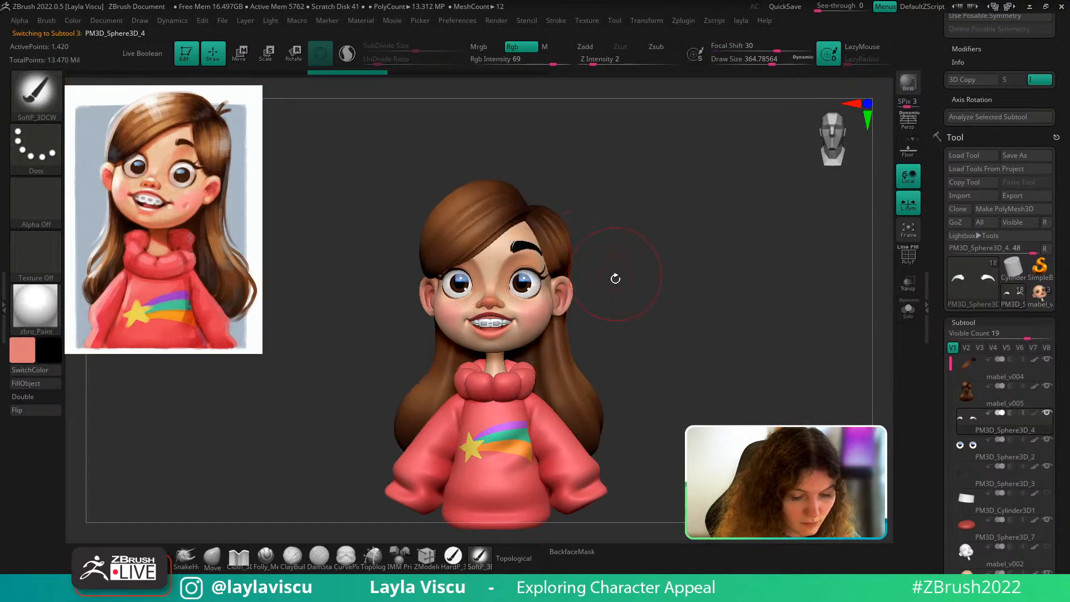
pyautogui.press('c')
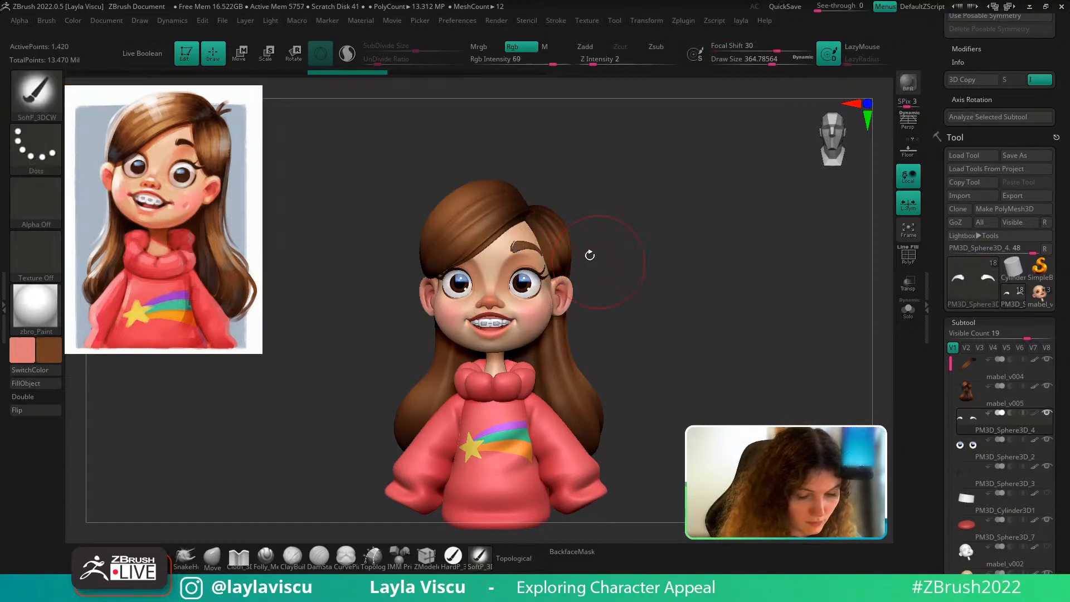
# Sample a dark brown from the hair and fill the eyebrows with it
pyautogui.press('c')
pyautogui.moveTo(592, 265)
pyautogui.keyDown('ctrl'); pyautogui.mouseDown(button='right')
pyautogui.moveTo(591, 248)
pyautogui.moveTo(563, 231)
pyautogui.mouseUp(button='right'); pyautogui.keyUp('ctrl')
pyautogui.moveTo(631, 290)
pyautogui.keyDown('ctrl'); pyautogui.mouseDown(button='right')
pyautogui.moveTo(633, 268)
pyautogui.moveTo(592, 273)
pyautogui.moveTo(575, 330)
pyautogui.mouseUp(button='right'); pyautogui.keyUp('ctrl')
pyautogui.click(42, 386)
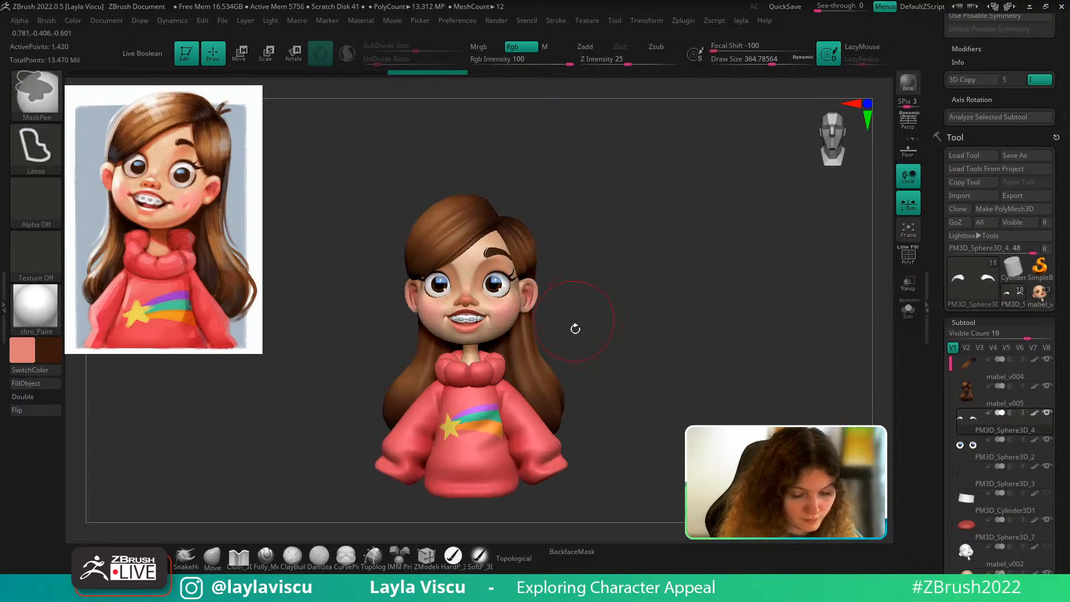
# Save the tool as mabel_v004.ztl in the mabel folder, replacing the existing file
pyautogui.click(1014, 155)
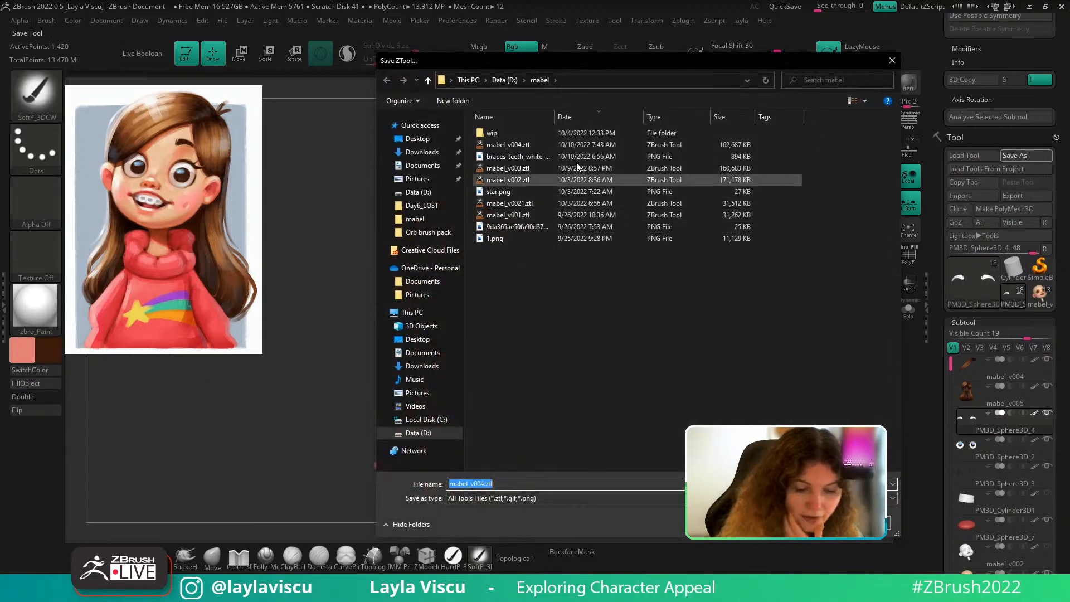
pyautogui.click(557, 145)
pyautogui.press('Return')
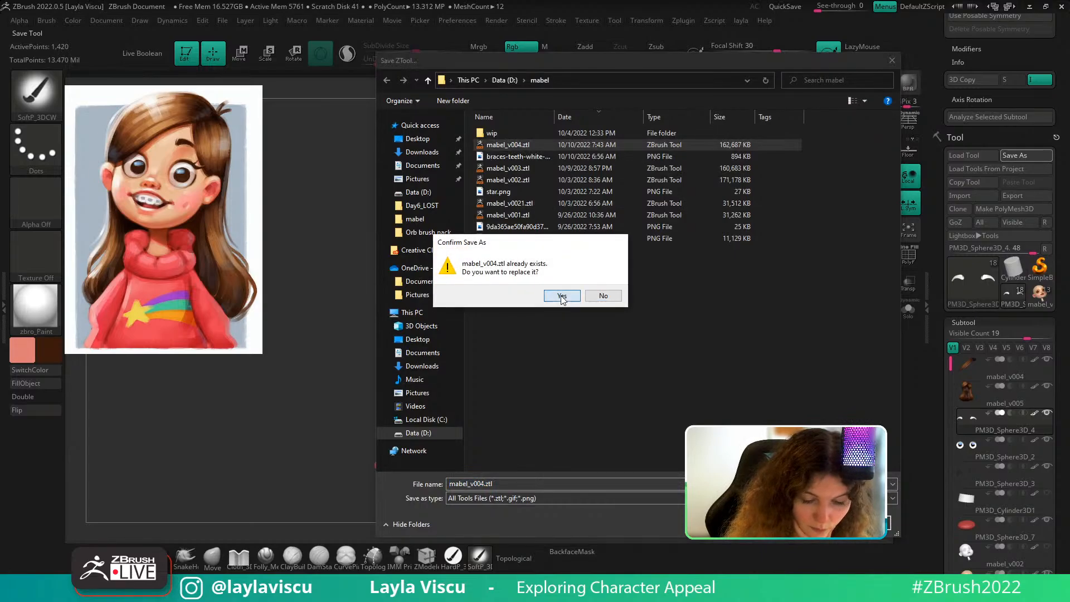
pyautogui.click(557, 296)
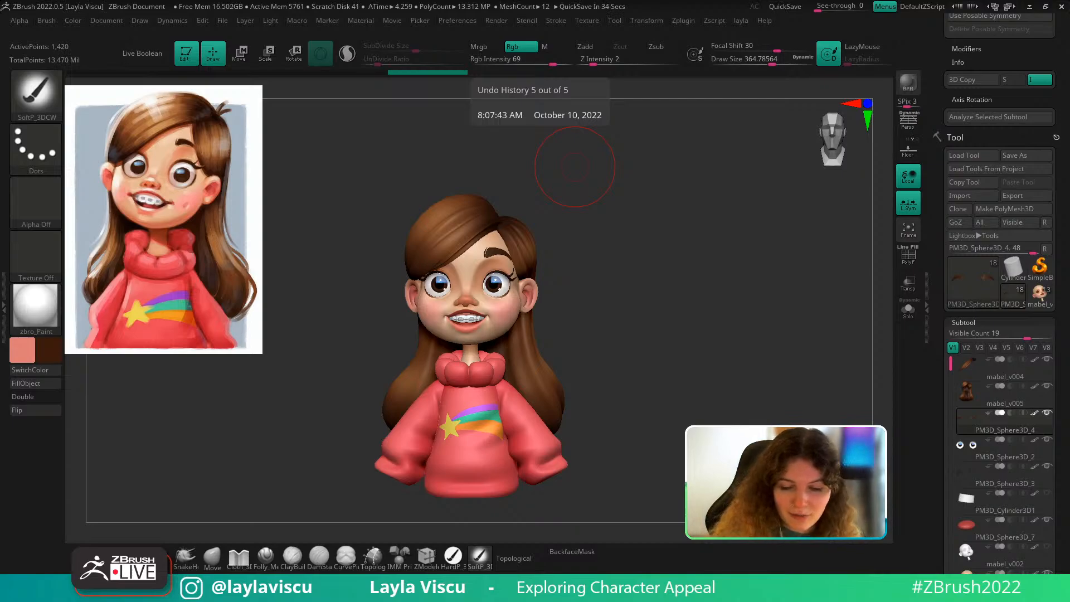
pyautogui.moveTo(693, 310); pyautogui.dragTo(679, 347)
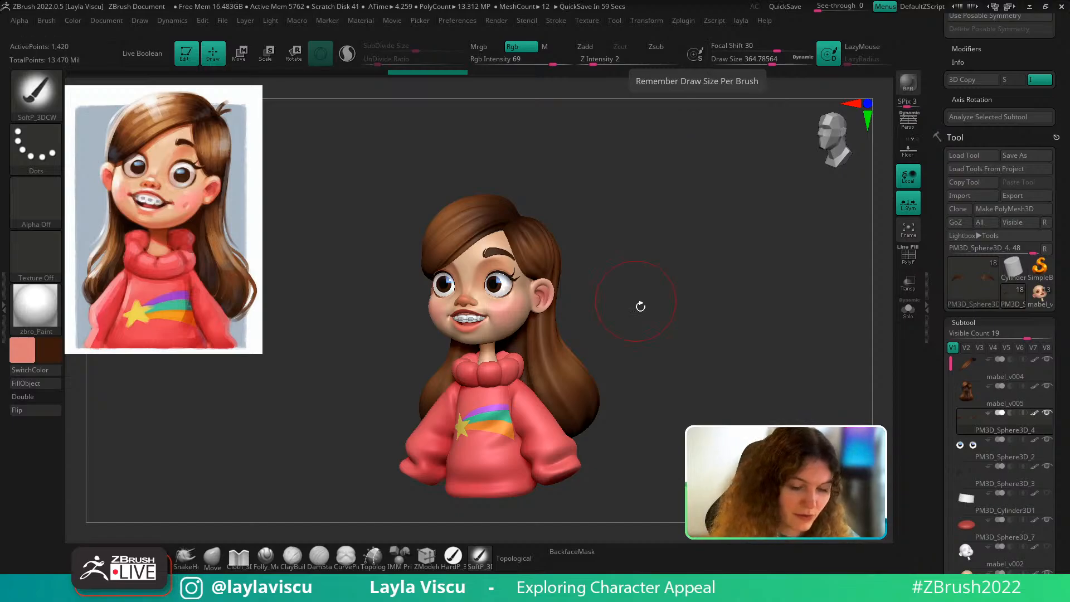
pyautogui.moveTo(640, 306); pyautogui.dragTo(822, 297)
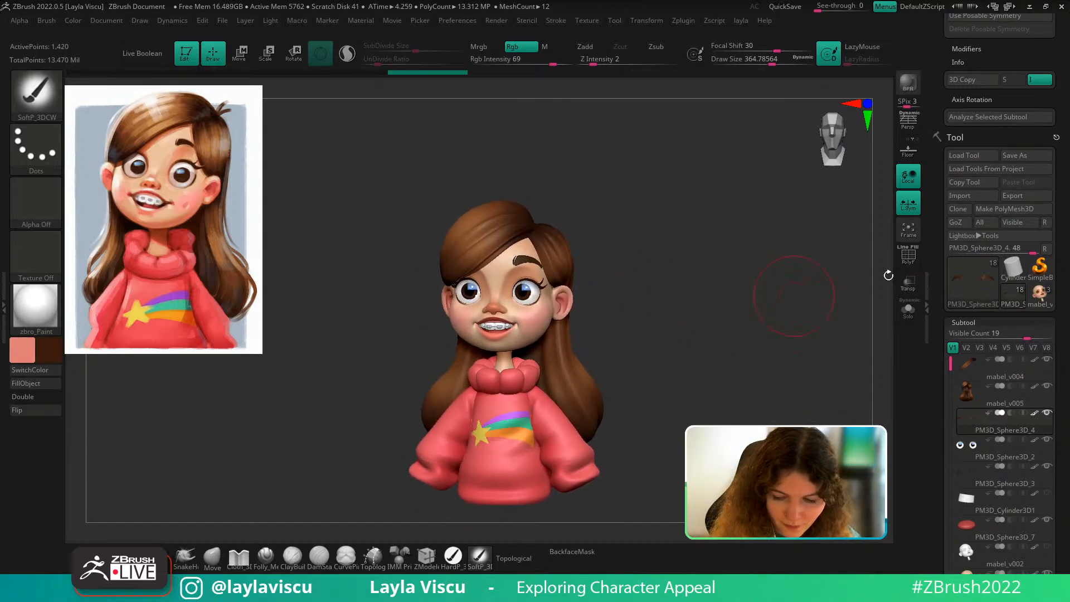
# Compare the character with its earlier mabel_v003 version, returning to the current tool and viewing the full figure
pyautogui.click(1040, 297)
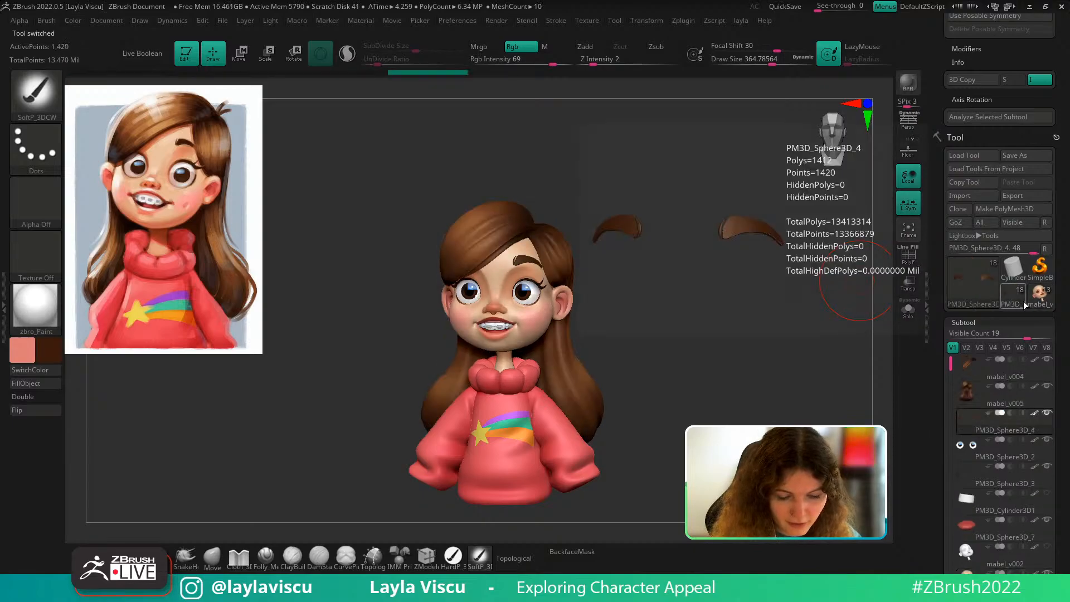
pyautogui.click(996, 304)
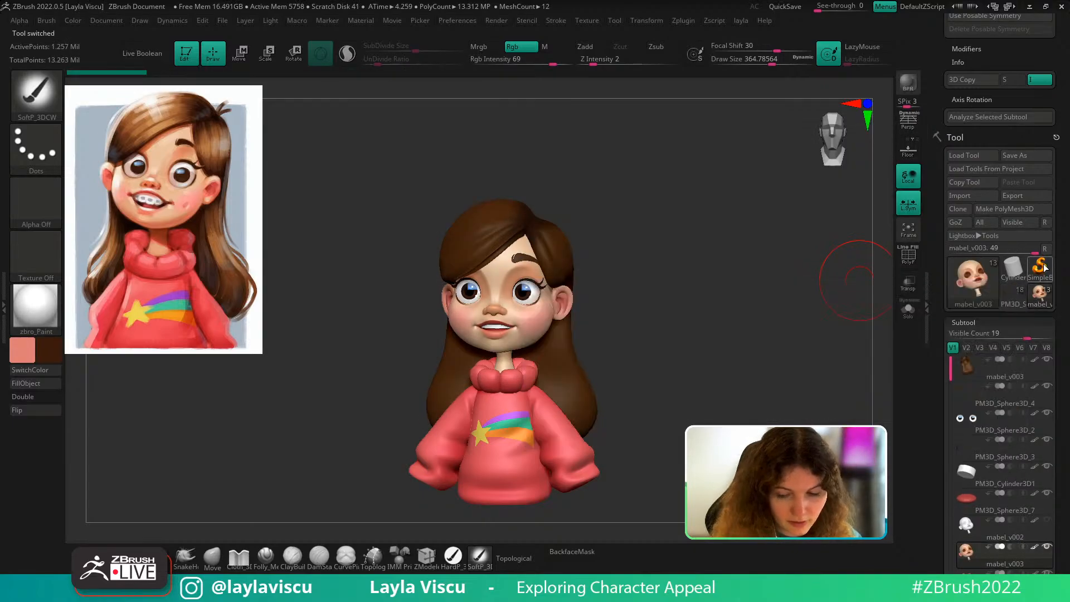
pyautogui.click(1013, 295)
pyautogui.moveTo(740, 340)
pyautogui.keyDown('ctrl'); pyautogui.mouseDown(button='right')
pyautogui.moveTo(693, 358)
pyautogui.moveTo(728, 323)
pyautogui.moveTo(761, 327)
pyautogui.moveTo(704, 328)
pyautogui.moveTo(746, 328)
pyautogui.mouseUp(button='right'); pyautogui.keyUp('ctrl')
pyautogui.moveTo(741, 374)
pyautogui.keyDown('ctrl'); pyautogui.mouseDown(button='right')
pyautogui.moveTo(729, 349)
pyautogui.moveTo(690, 365)
pyautogui.moveTo(692, 339)
pyautogui.moveTo(689, 400)
pyautogui.moveTo(680, 363)
pyautogui.mouseUp(button='right'); pyautogui.keyUp('ctrl')
pyautogui.keyDown('alt'); pyautogui.moveTo(627, 385); pyautogui.dragTo(626, 413, button='right'); pyautogui.keyUp('alt')
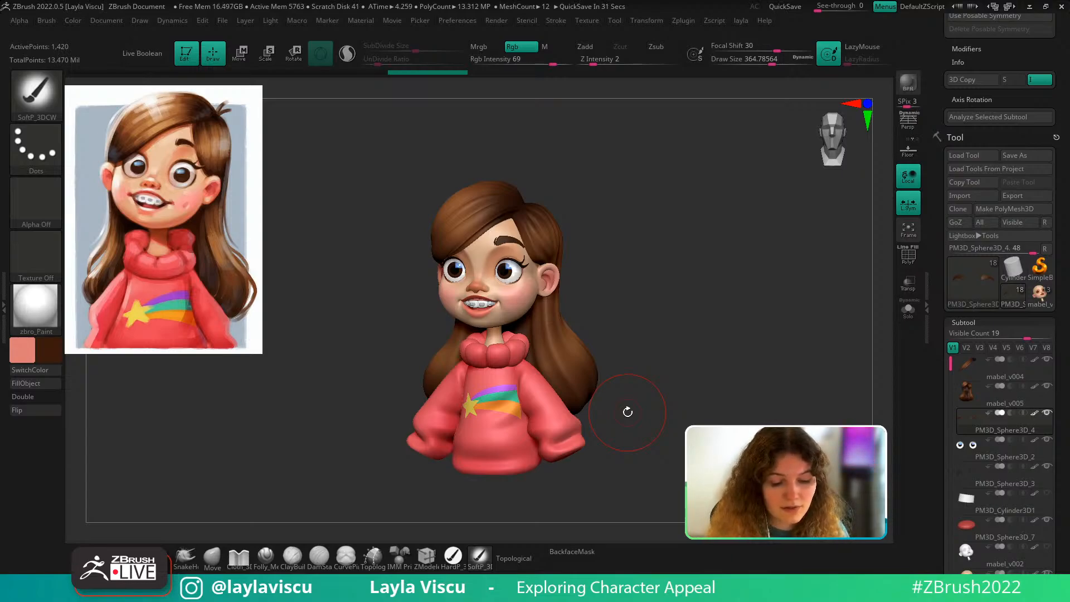
# Activate the Move brush and make the head the active subtool
pyautogui.moveTo(678, 330); pyautogui.dragTo(689, 331)
pyautogui.moveTo(666, 341)
pyautogui.keyDown('alt'); pyautogui.mouseDown()
pyautogui.moveTo(686, 357)
pyautogui.moveTo(676, 375)
pyautogui.moveTo(649, 374)
pyautogui.mouseUp(); pyautogui.keyUp('alt')
pyautogui.click(213, 557)
pyautogui.keyDown('alt'); pyautogui.moveTo(346, 474); pyautogui.dragTo(352, 515); pyautogui.keyUp('alt')
pyautogui.keyDown('alt'); pyautogui.click(538, 273); pyautogui.keyUp('alt')
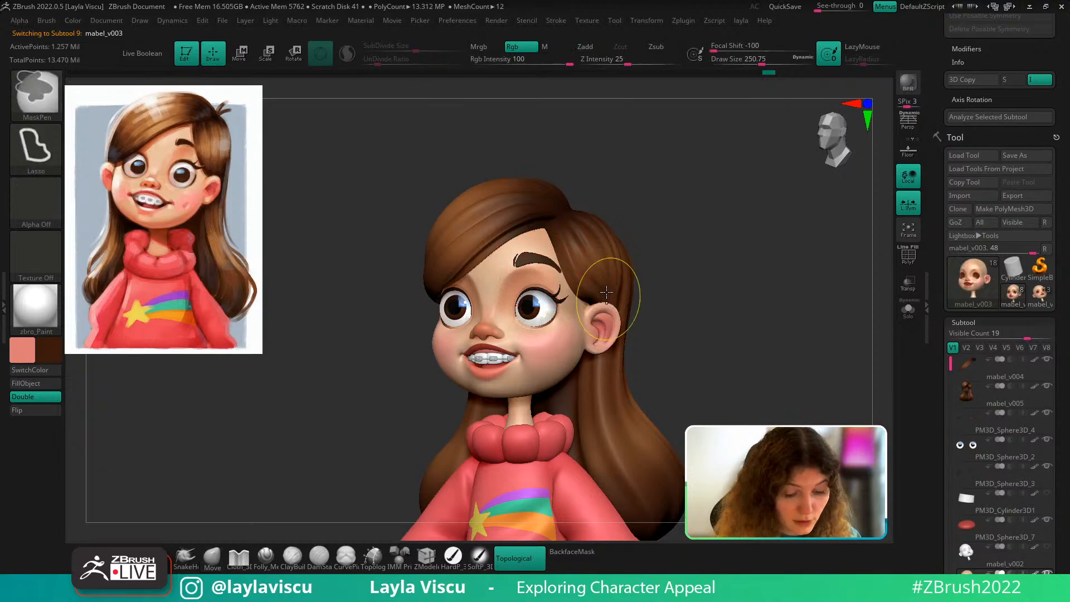
pyautogui.keyDown('ctrl'); pyautogui.moveTo(616, 291); pyautogui.dragTo(636, 327, button='right'); pyautogui.keyUp('ctrl')
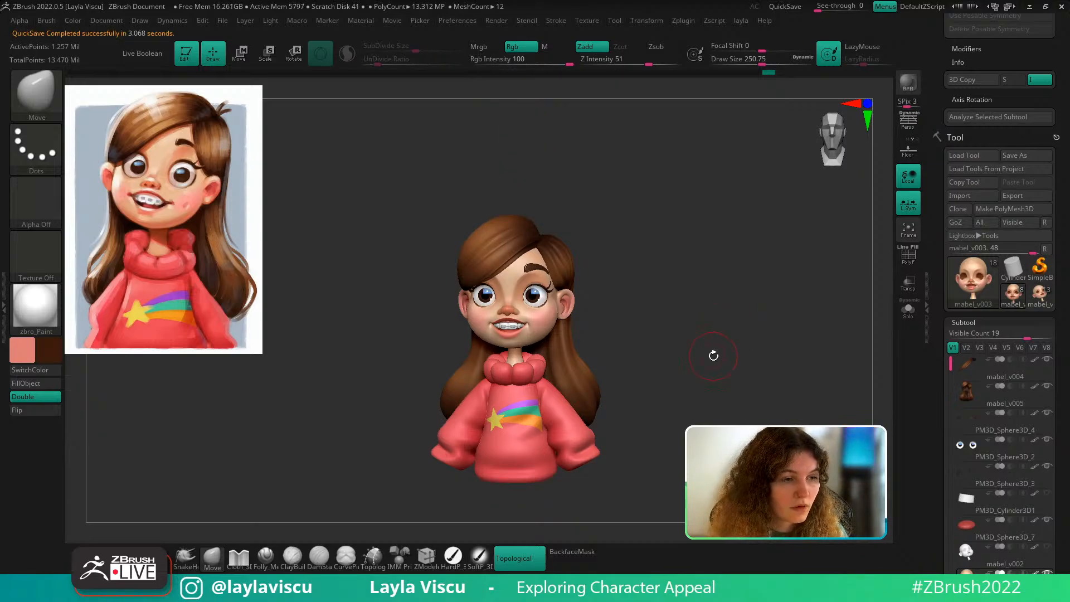
pyautogui.moveTo(738, 368); pyautogui.dragTo(740, 373)
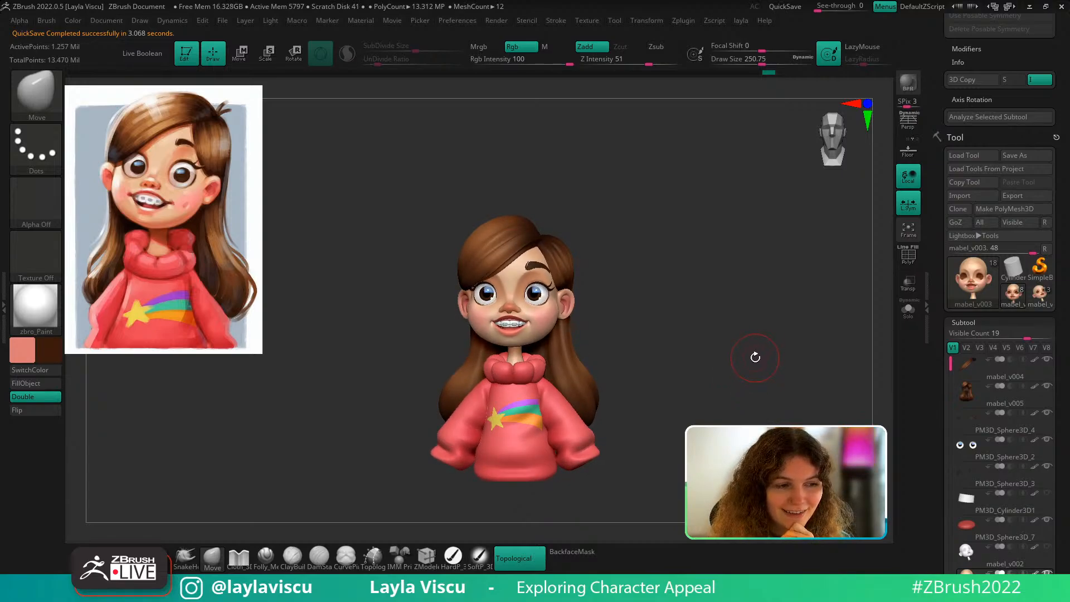
pyautogui.moveTo(754, 357); pyautogui.dragTo(744, 382)
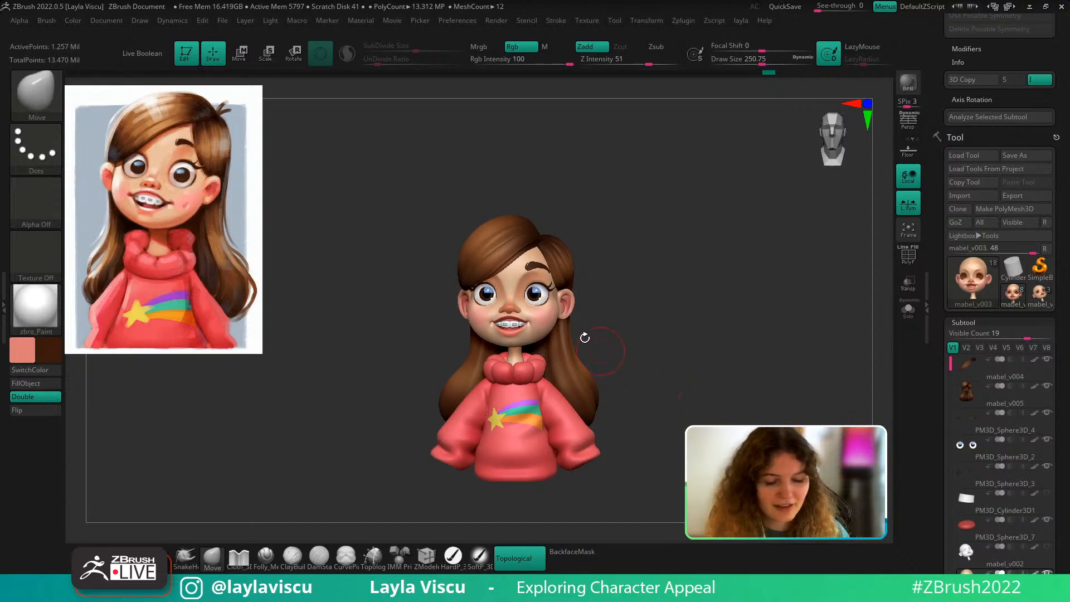
pyautogui.moveTo(619, 321)
pyautogui.keyDown('ctrl'); pyautogui.mouseDown(button='right')
pyautogui.moveTo(627, 346)
pyautogui.moveTo(652, 344)
pyautogui.mouseUp(button='right'); pyautogui.keyUp('ctrl')
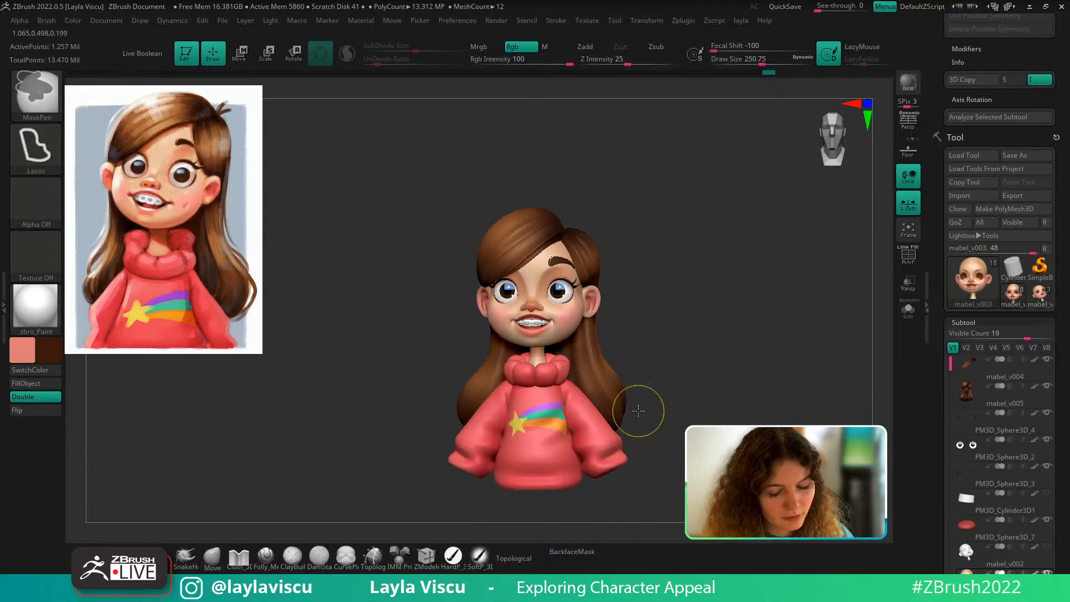
pyautogui.keyDown('ctrl'); pyautogui.moveTo(640, 389); pyautogui.dragTo(640, 410, button='right'); pyautogui.keyUp('ctrl')
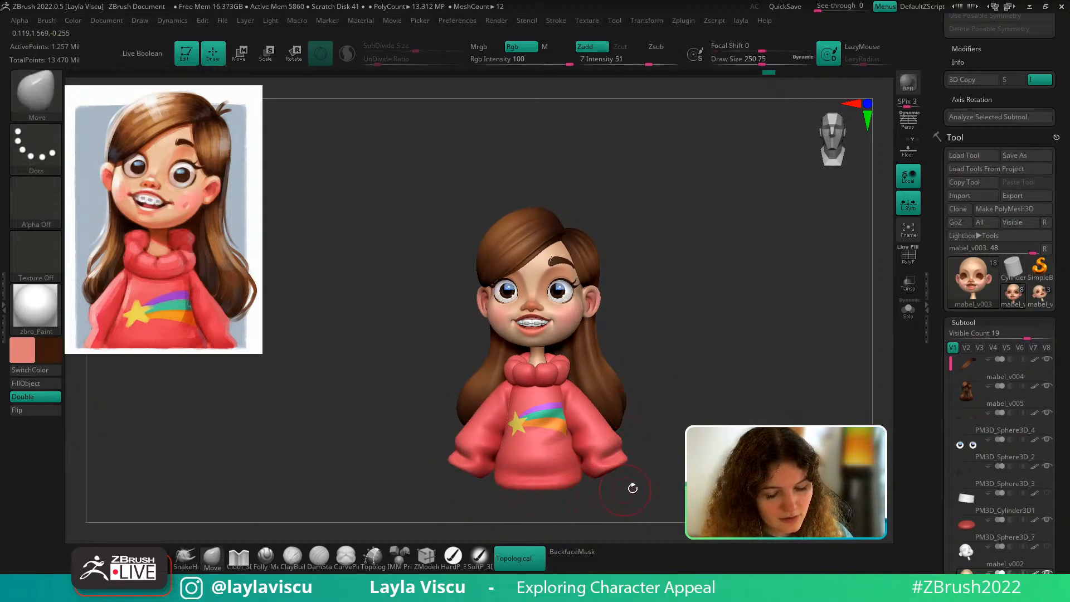
pyautogui.keyDown('alt'); pyautogui.moveTo(633, 489); pyautogui.dragTo(648, 433, button='right'); pyautogui.keyUp('alt')
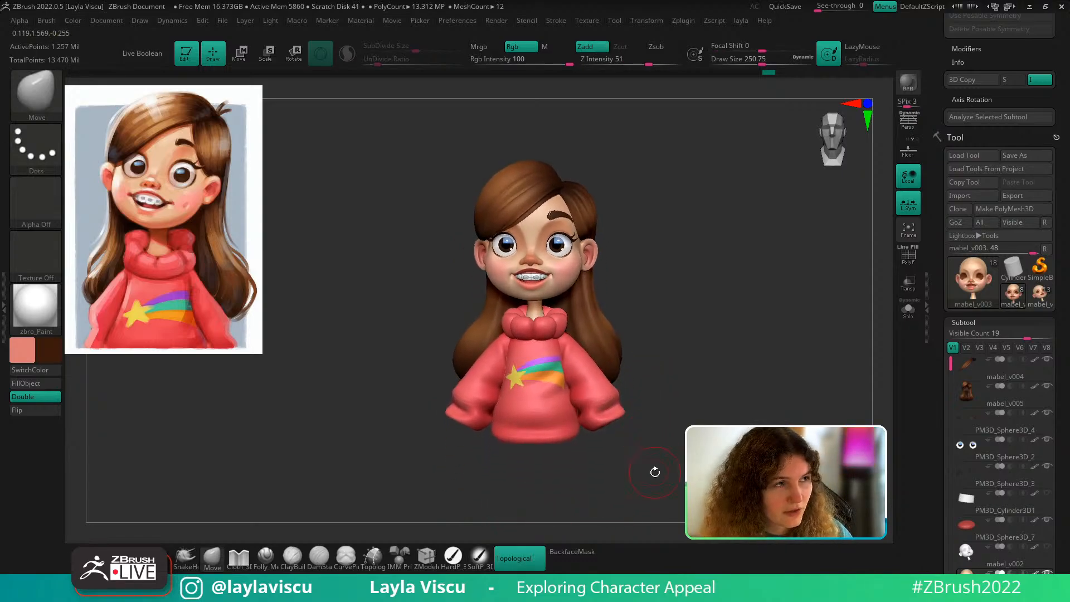
# Make the long back hair the active subtool and check its shape from the side and front
pyautogui.moveTo(704, 390); pyautogui.dragTo(747, 370, button='right')
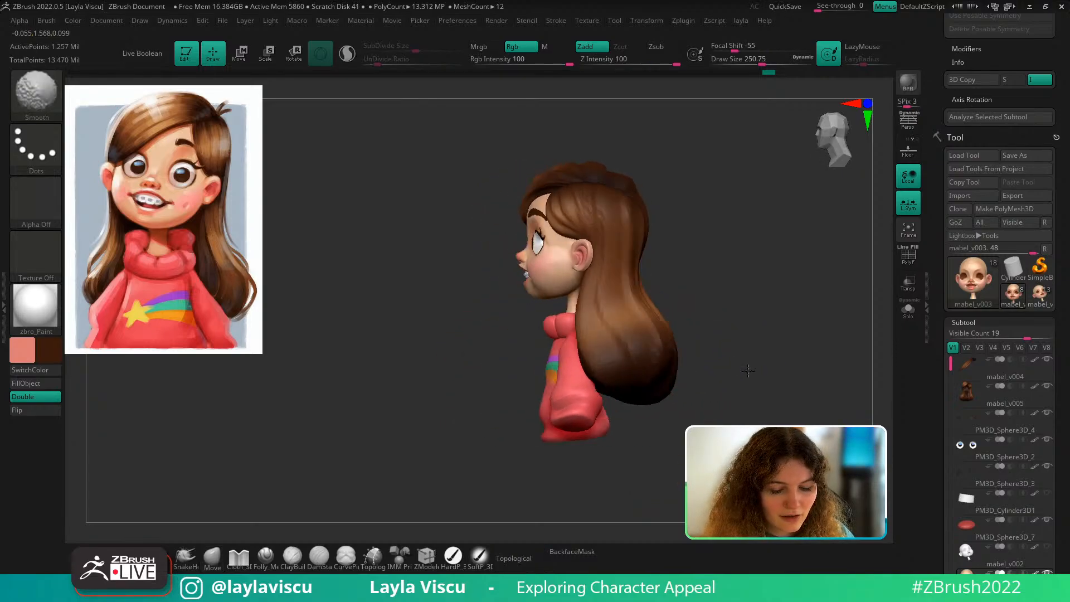
pyautogui.keyDown('alt'); pyautogui.click(661, 384); pyautogui.keyUp('alt')
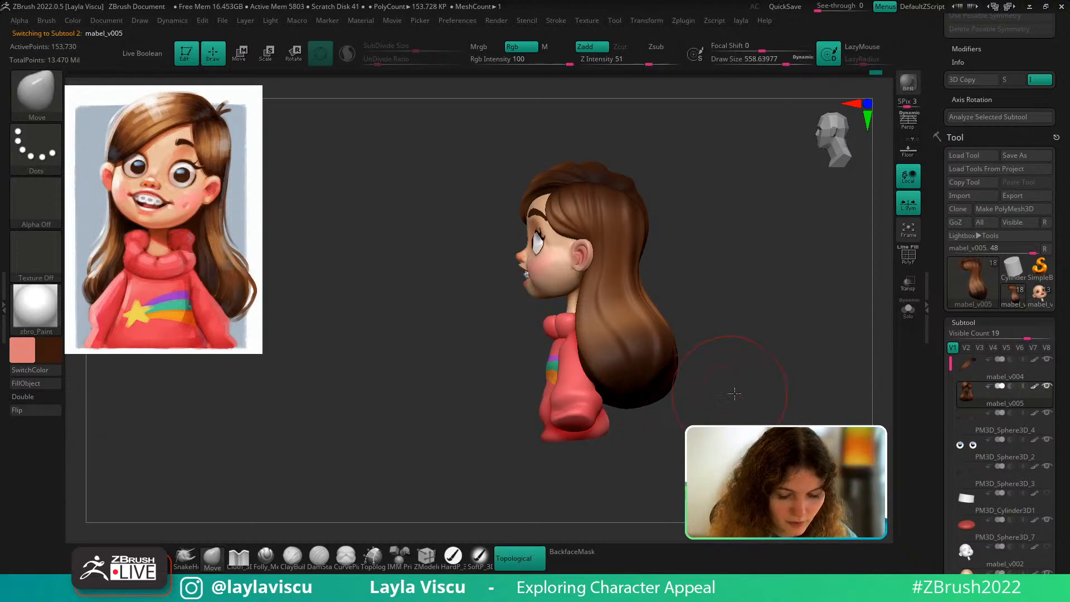
pyautogui.keyDown('shift'); pyautogui.moveTo(728, 387); pyautogui.dragTo(693, 432, button='right'); pyautogui.keyUp('shift')
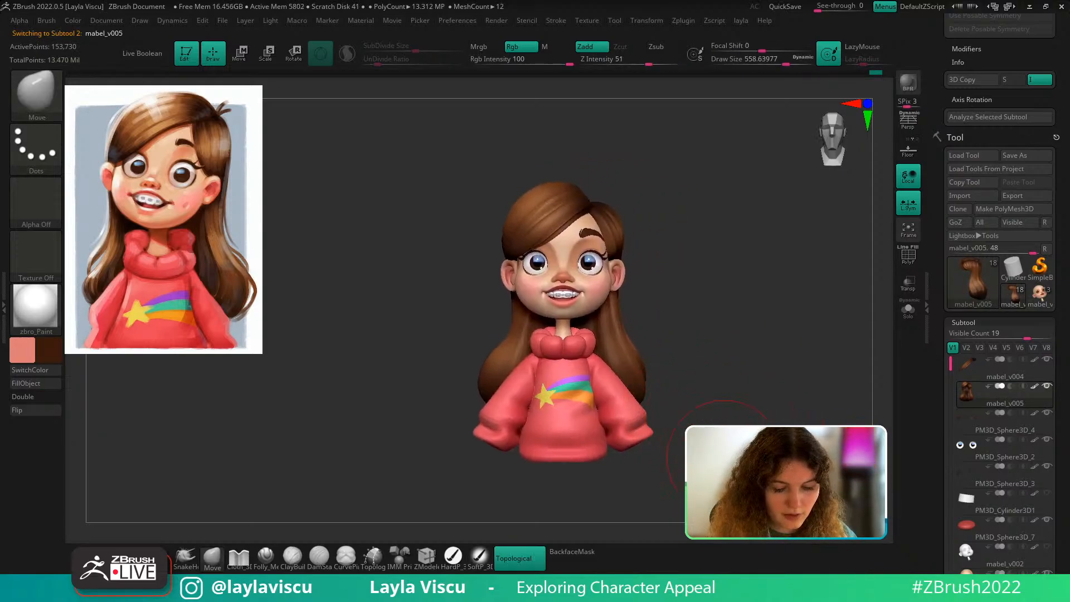